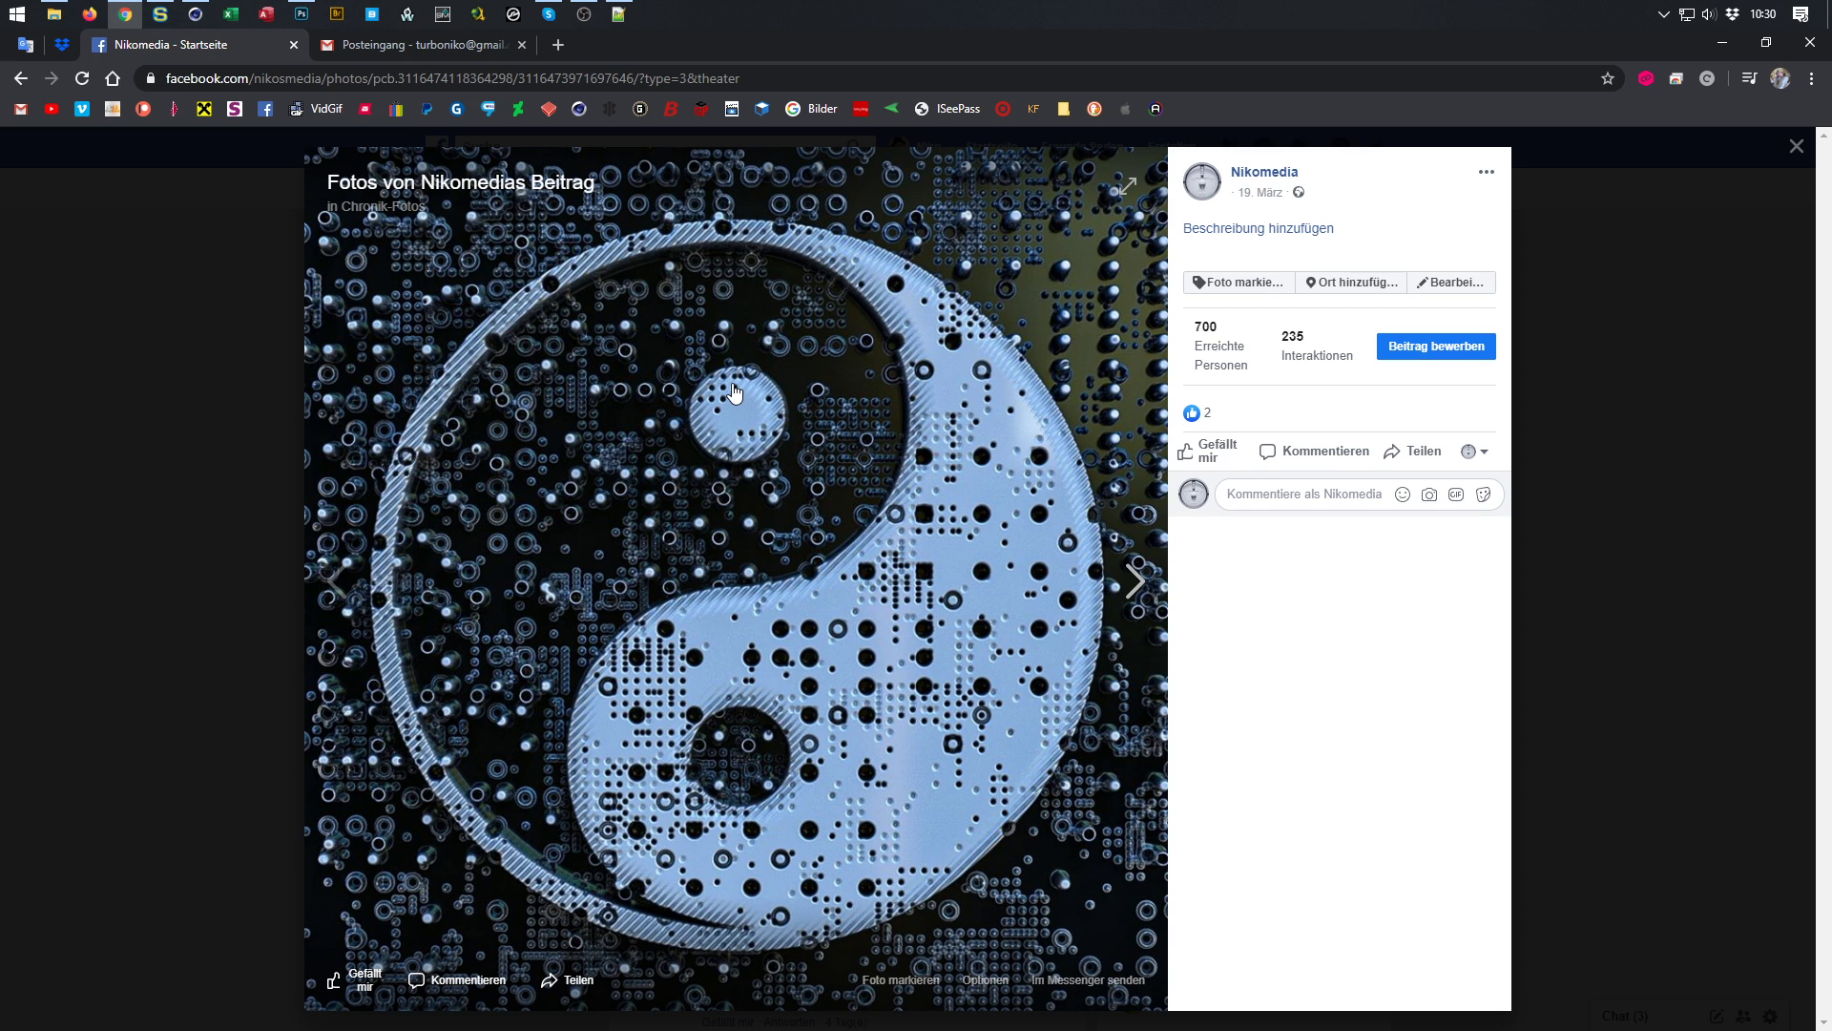
Close the photo in the browser, switch to JSplacement and open its dotGrid generator
{"action": "left_click", "coordinate": [1546, 320]}
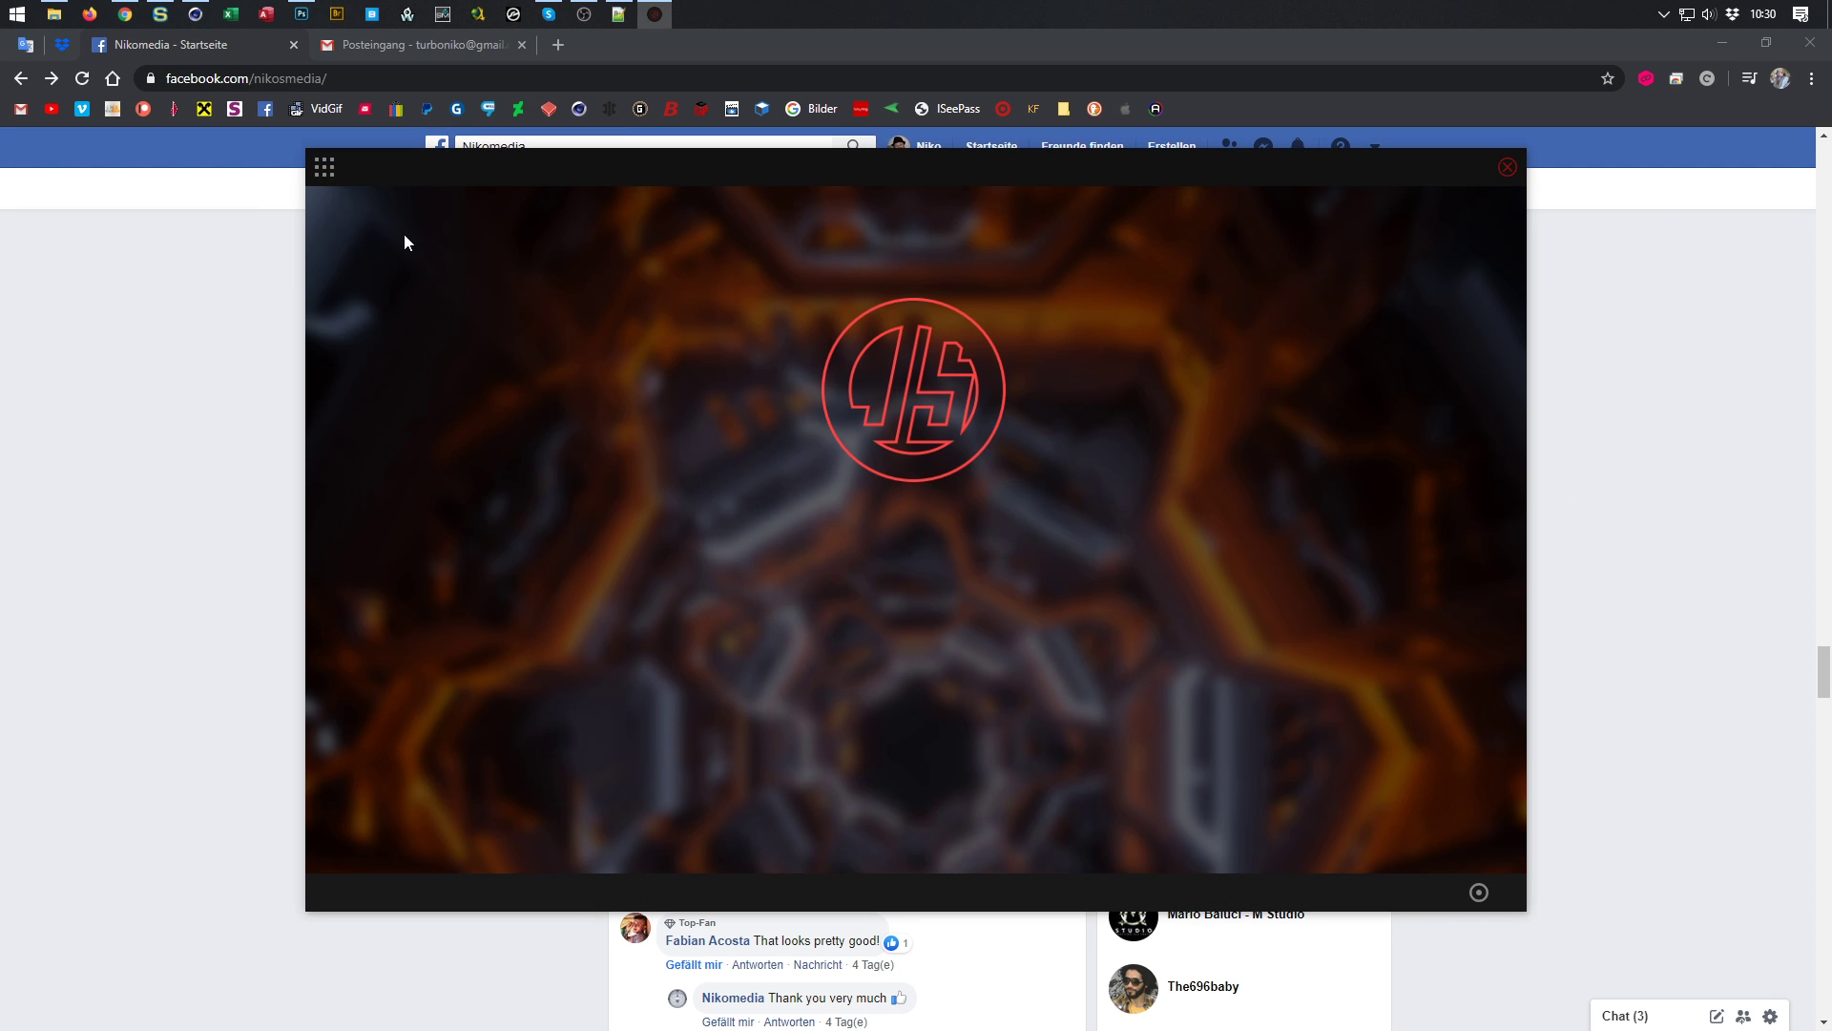
{"action": "left_click", "coordinate": [325, 169]}
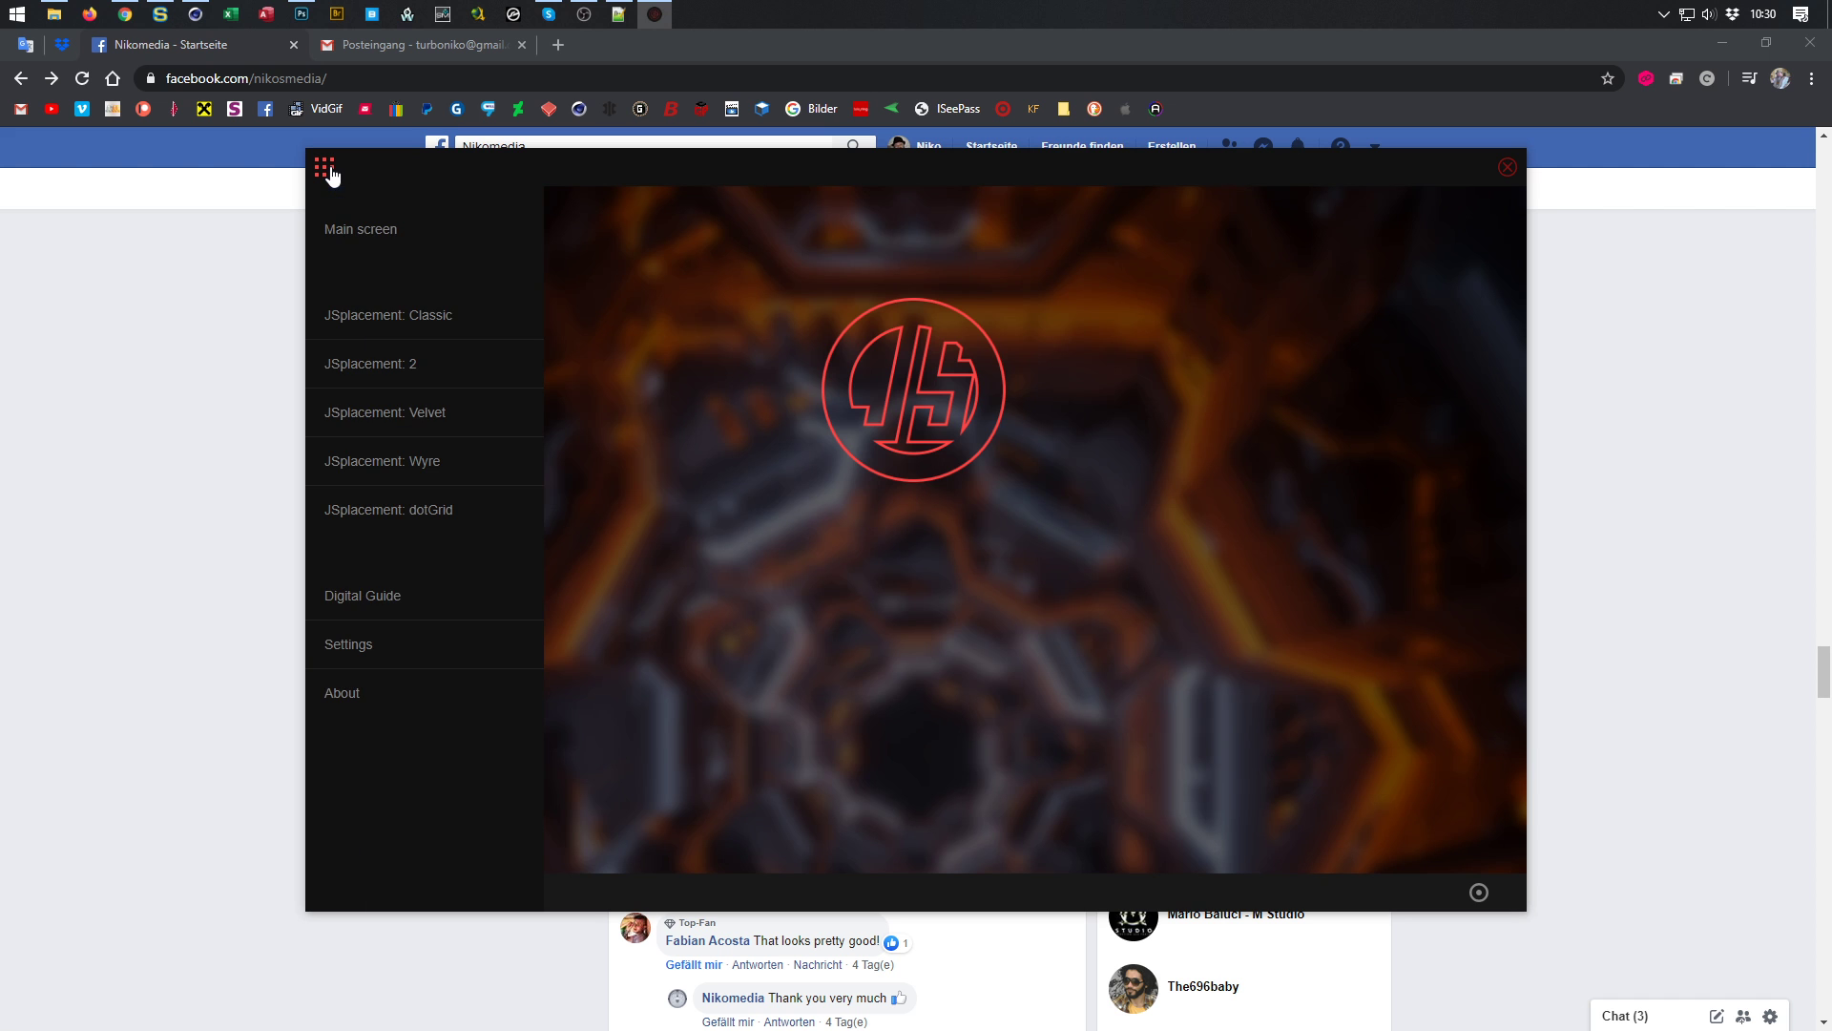
{"action": "left_click", "coordinate": [428, 520]}
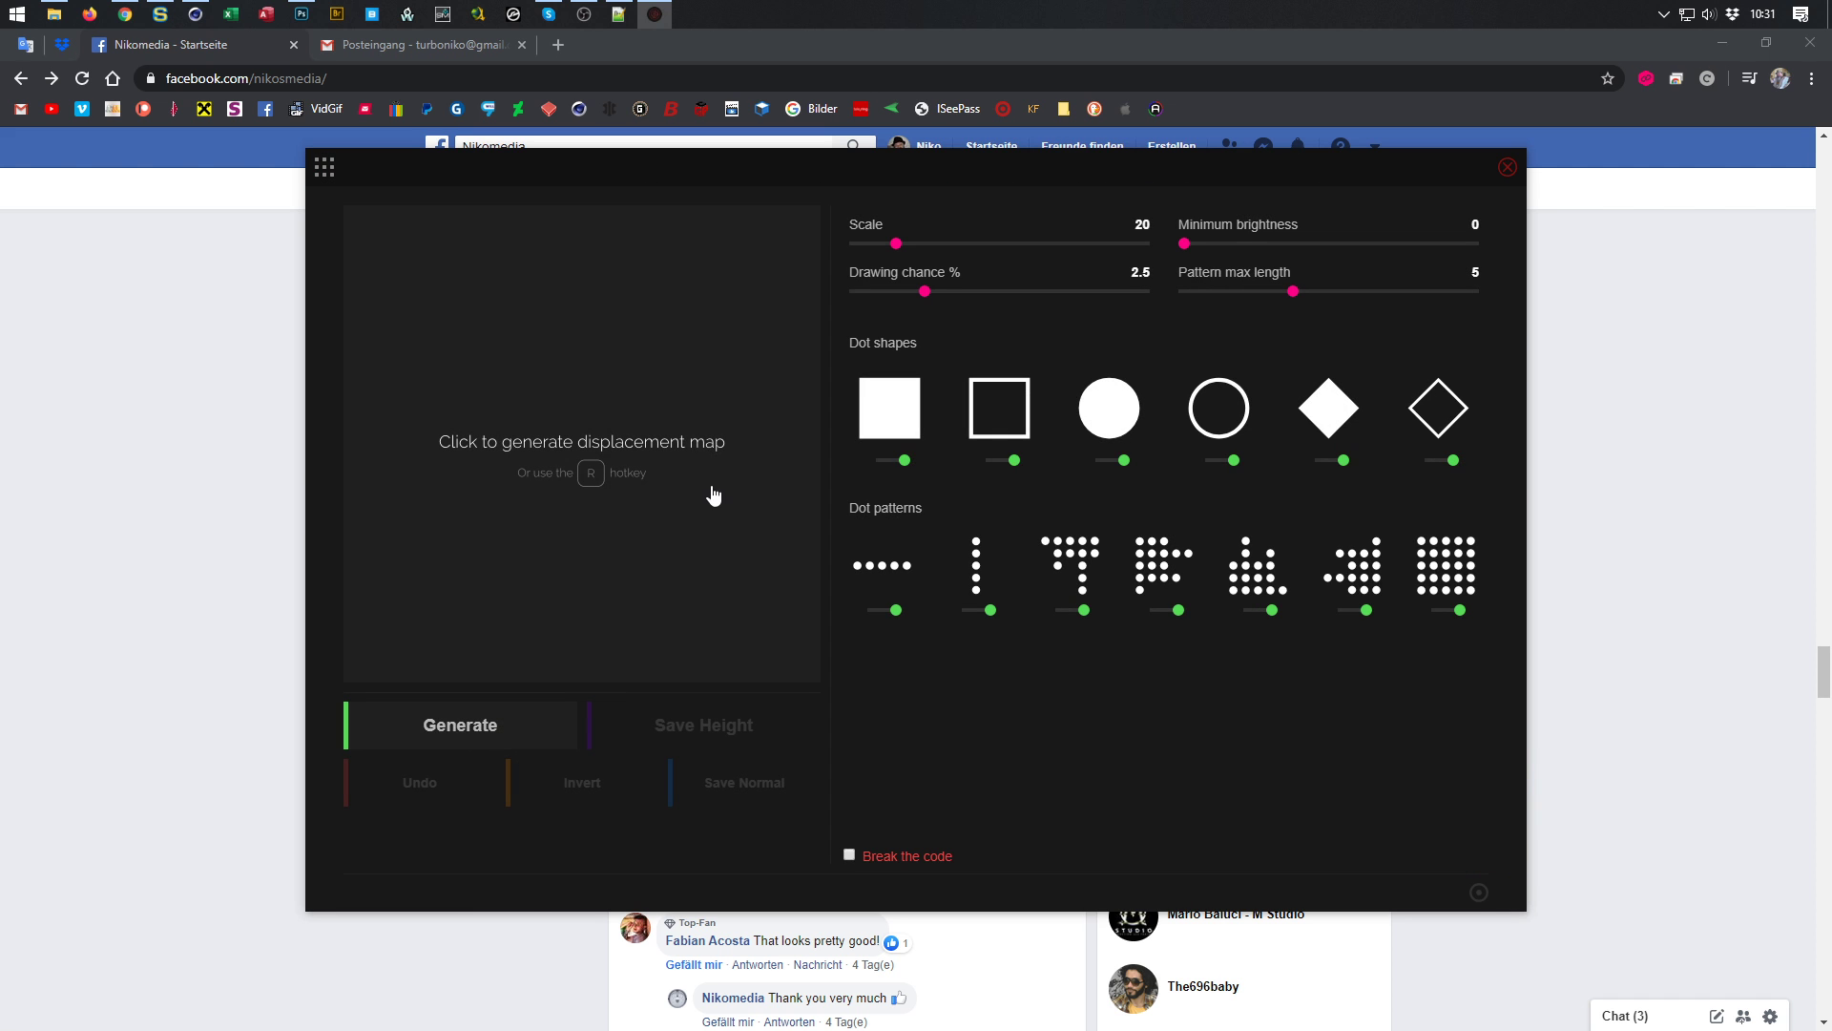
Generate several dotGrid displacement maps in a row with the default settings
{"action": "left_click", "coordinate": [656, 367]}
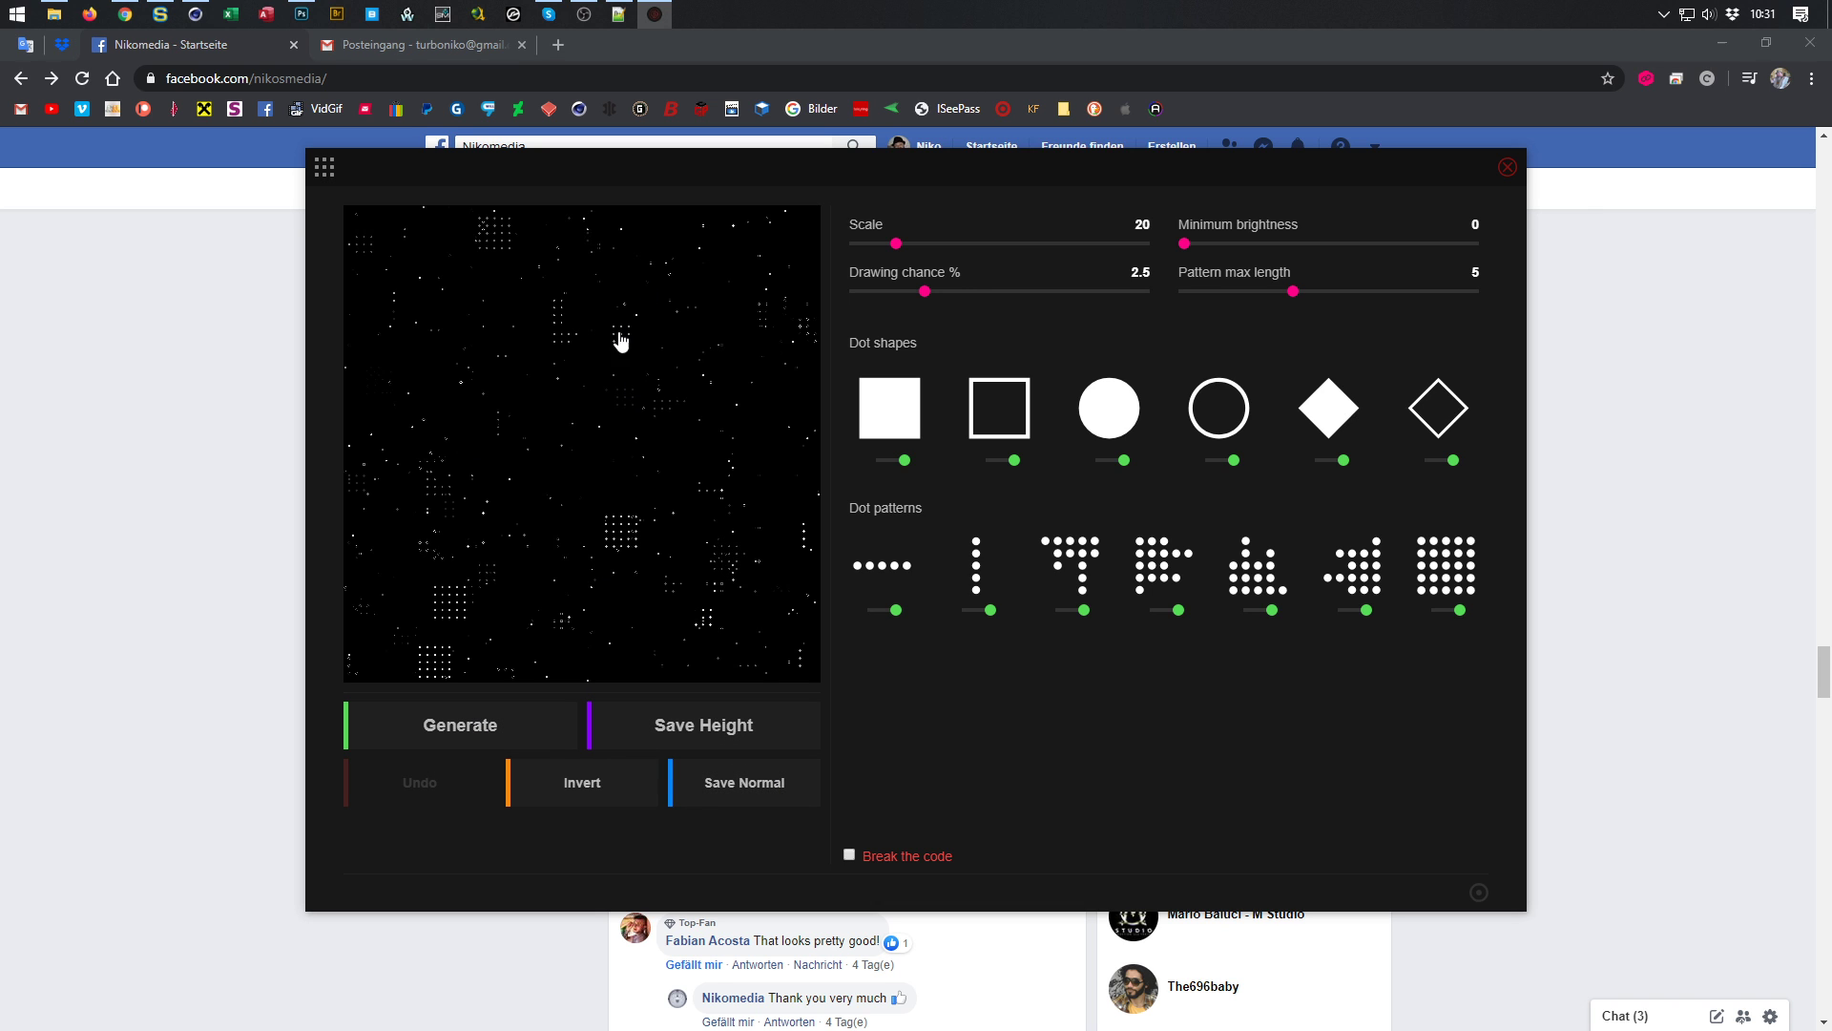
{"action": "left_click", "coordinate": [671, 427]}
{"action": "left_click", "coordinate": [689, 414]}
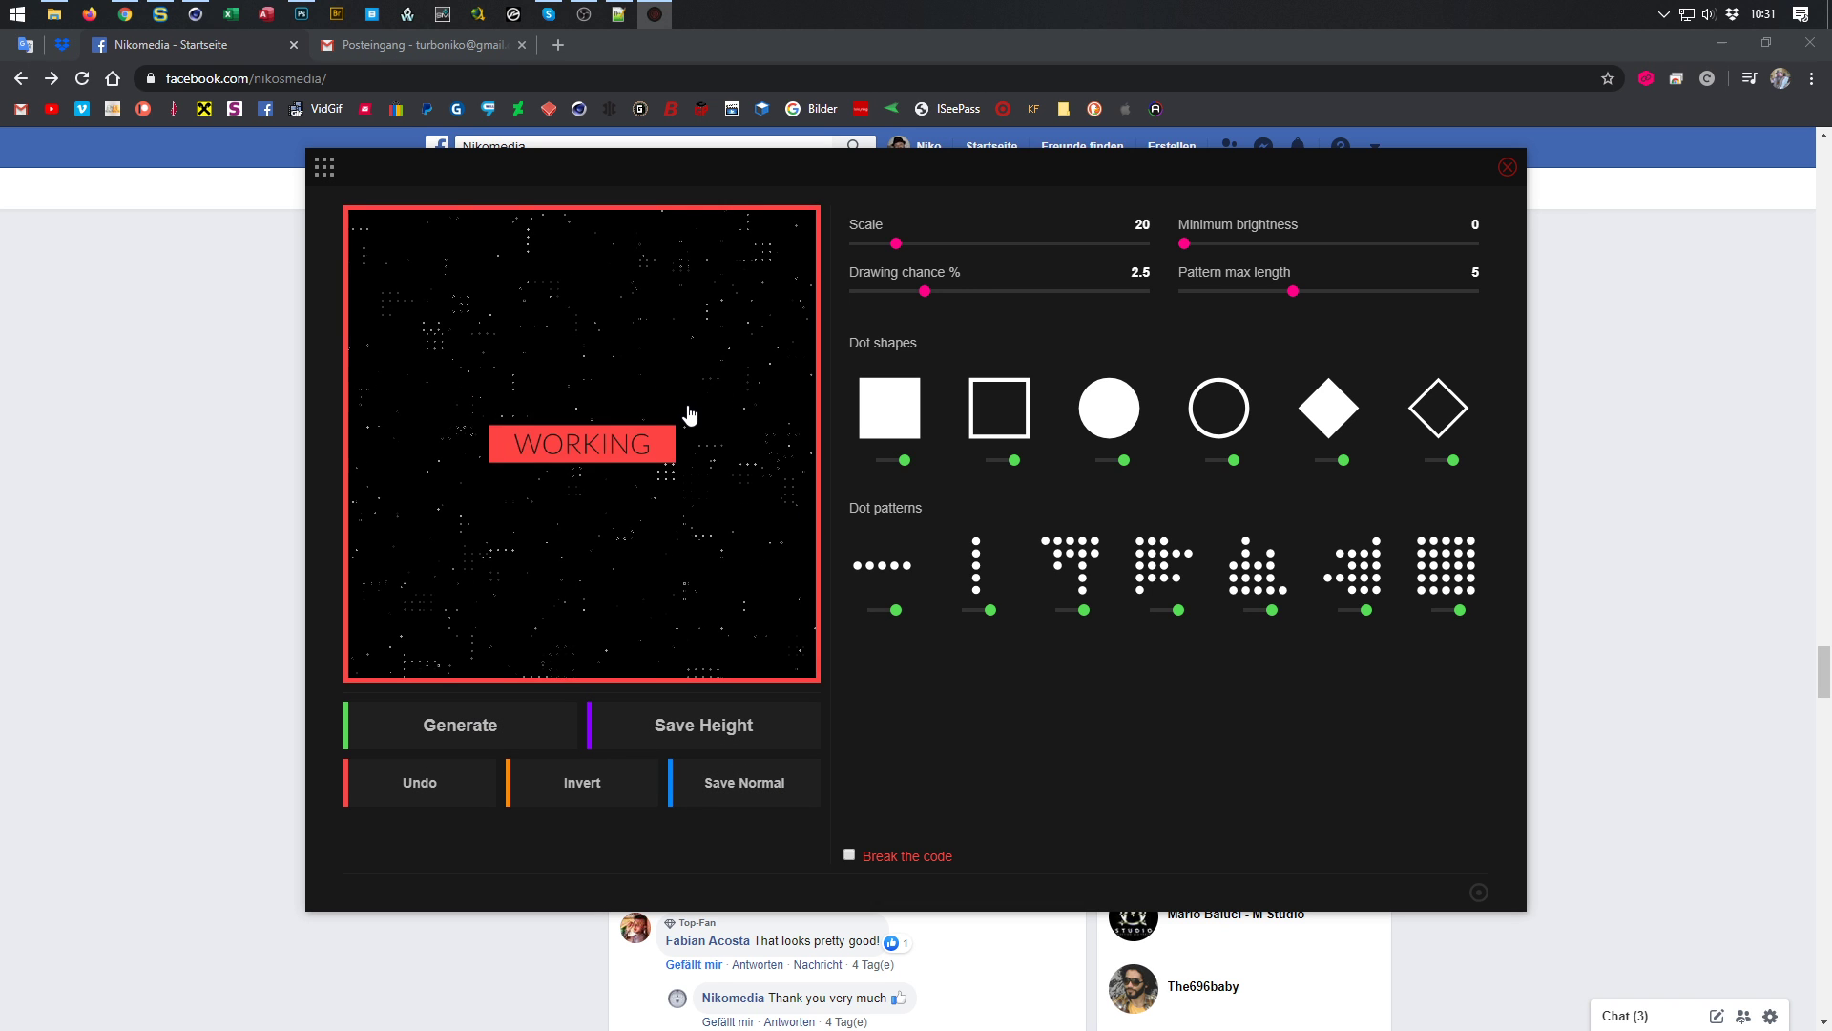
{"action": "left_click", "coordinate": [735, 409]}
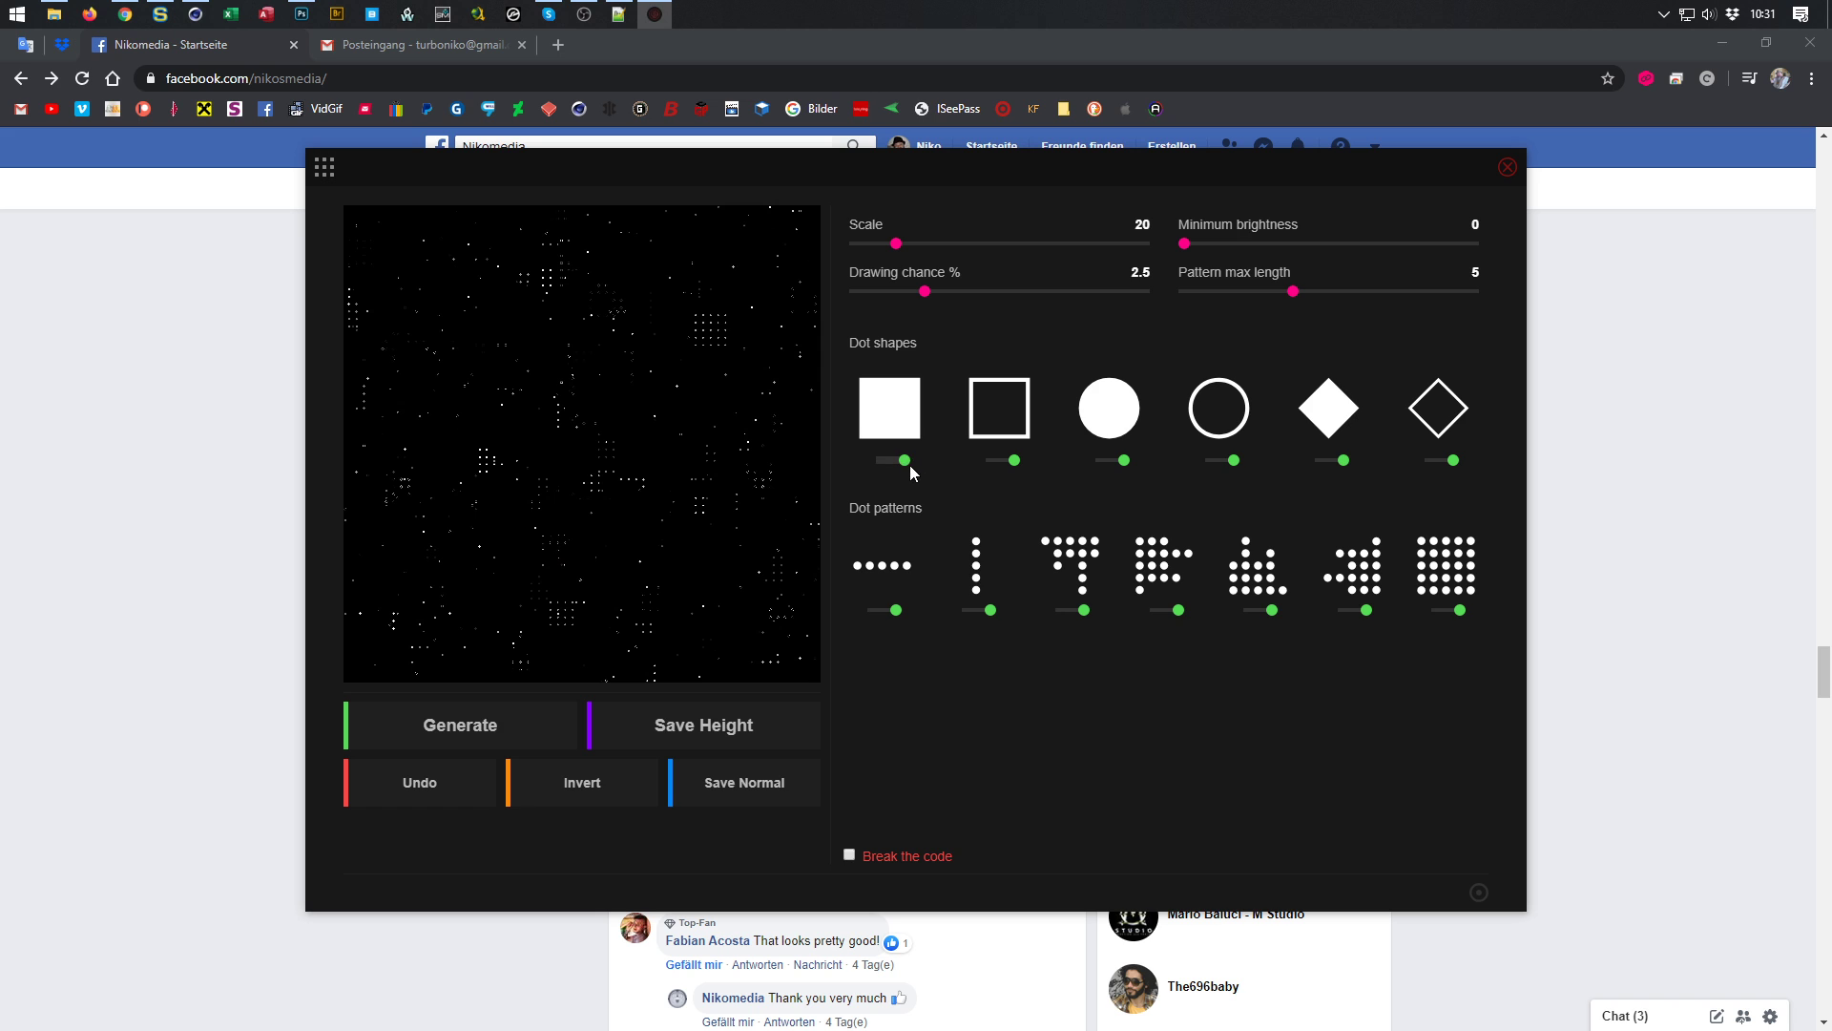
Disable all filled and outlined square and diamond dot shapes, leaving only the circles, and regenerate the map
{"action": "left_click", "coordinate": [1012, 463]}
{"action": "left_click", "coordinate": [1337, 463]}
{"action": "left_click", "coordinate": [664, 599]}
Set the scale to 21, the drawing chance to 4.5 % and the pattern max length to 10, regenerating the map
{"action": "mouse_move", "coordinate": [896, 244]}
{"action": "left_mouse_down"}
{"action": "mouse_move", "coordinate": [992, 251]}
{"action": "mouse_move", "coordinate": [907, 250]}
{"action": "mouse_move", "coordinate": [924, 296]}
{"action": "mouse_move", "coordinate": [1085, 306]}
{"action": "mouse_move", "coordinate": [984, 296]}
{"action": "left_mouse_up"}
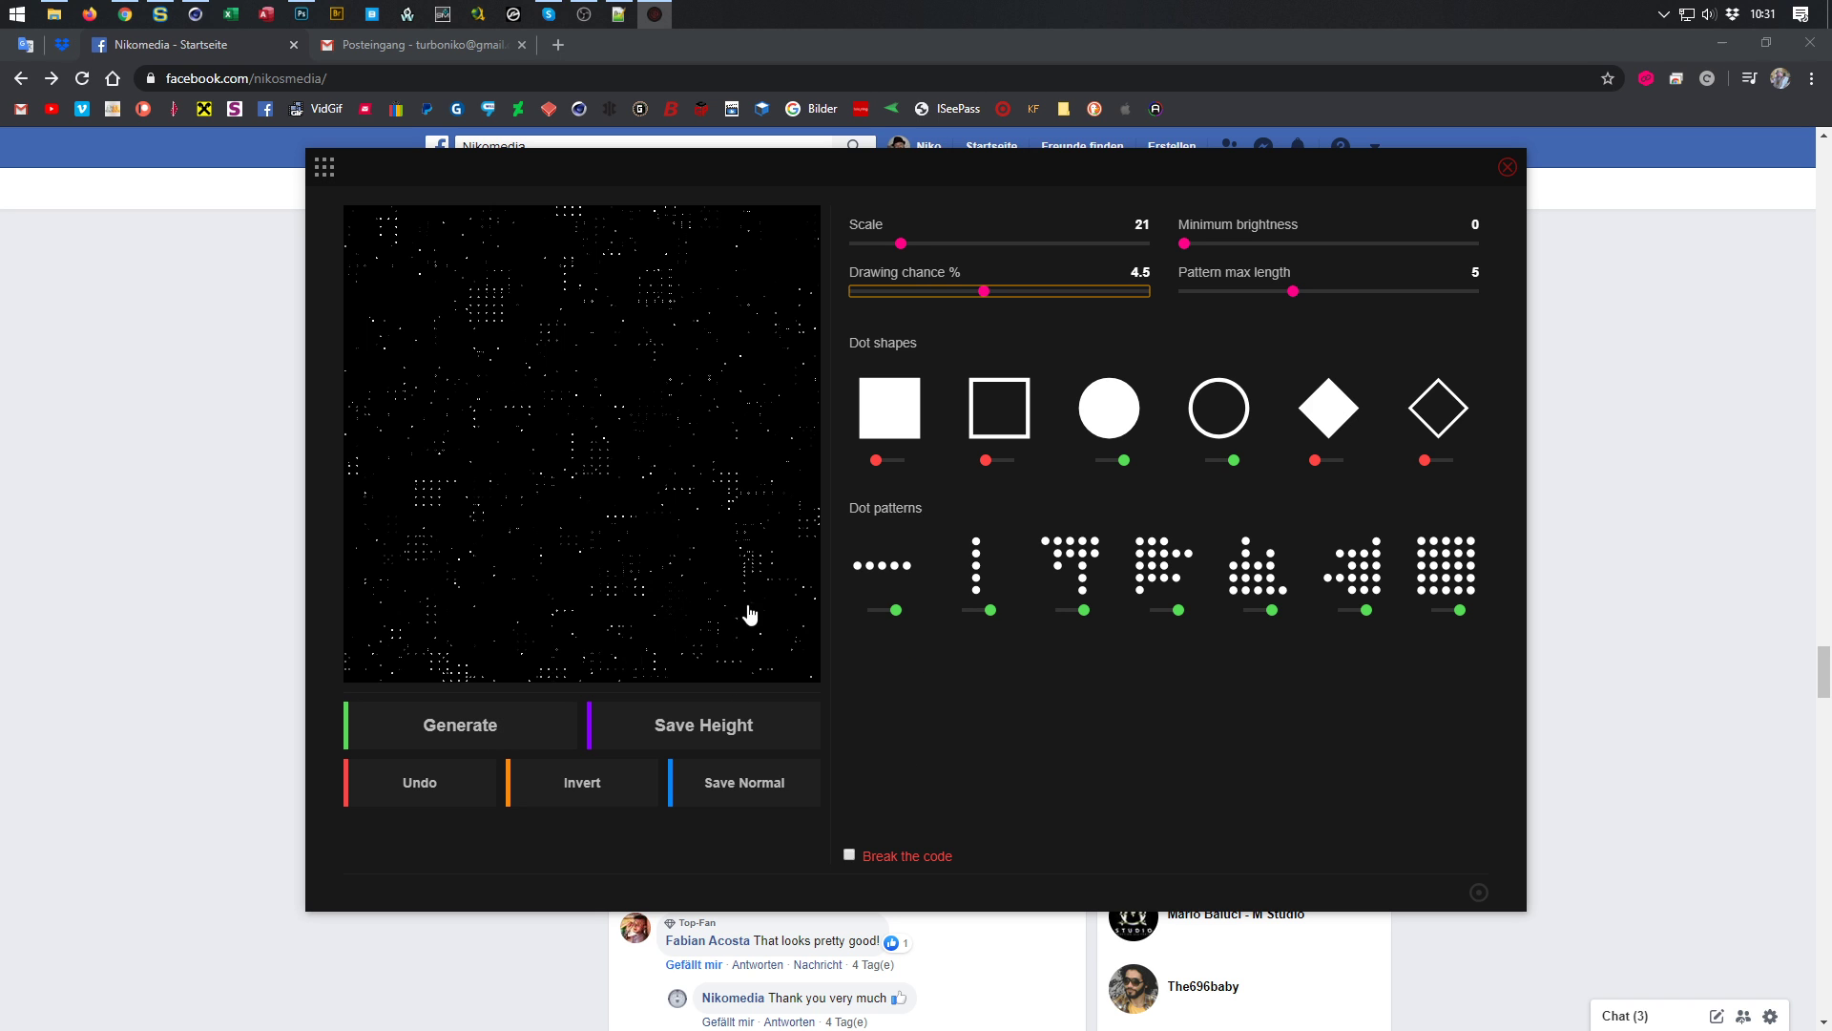
{"action": "left_click", "coordinate": [435, 743]}
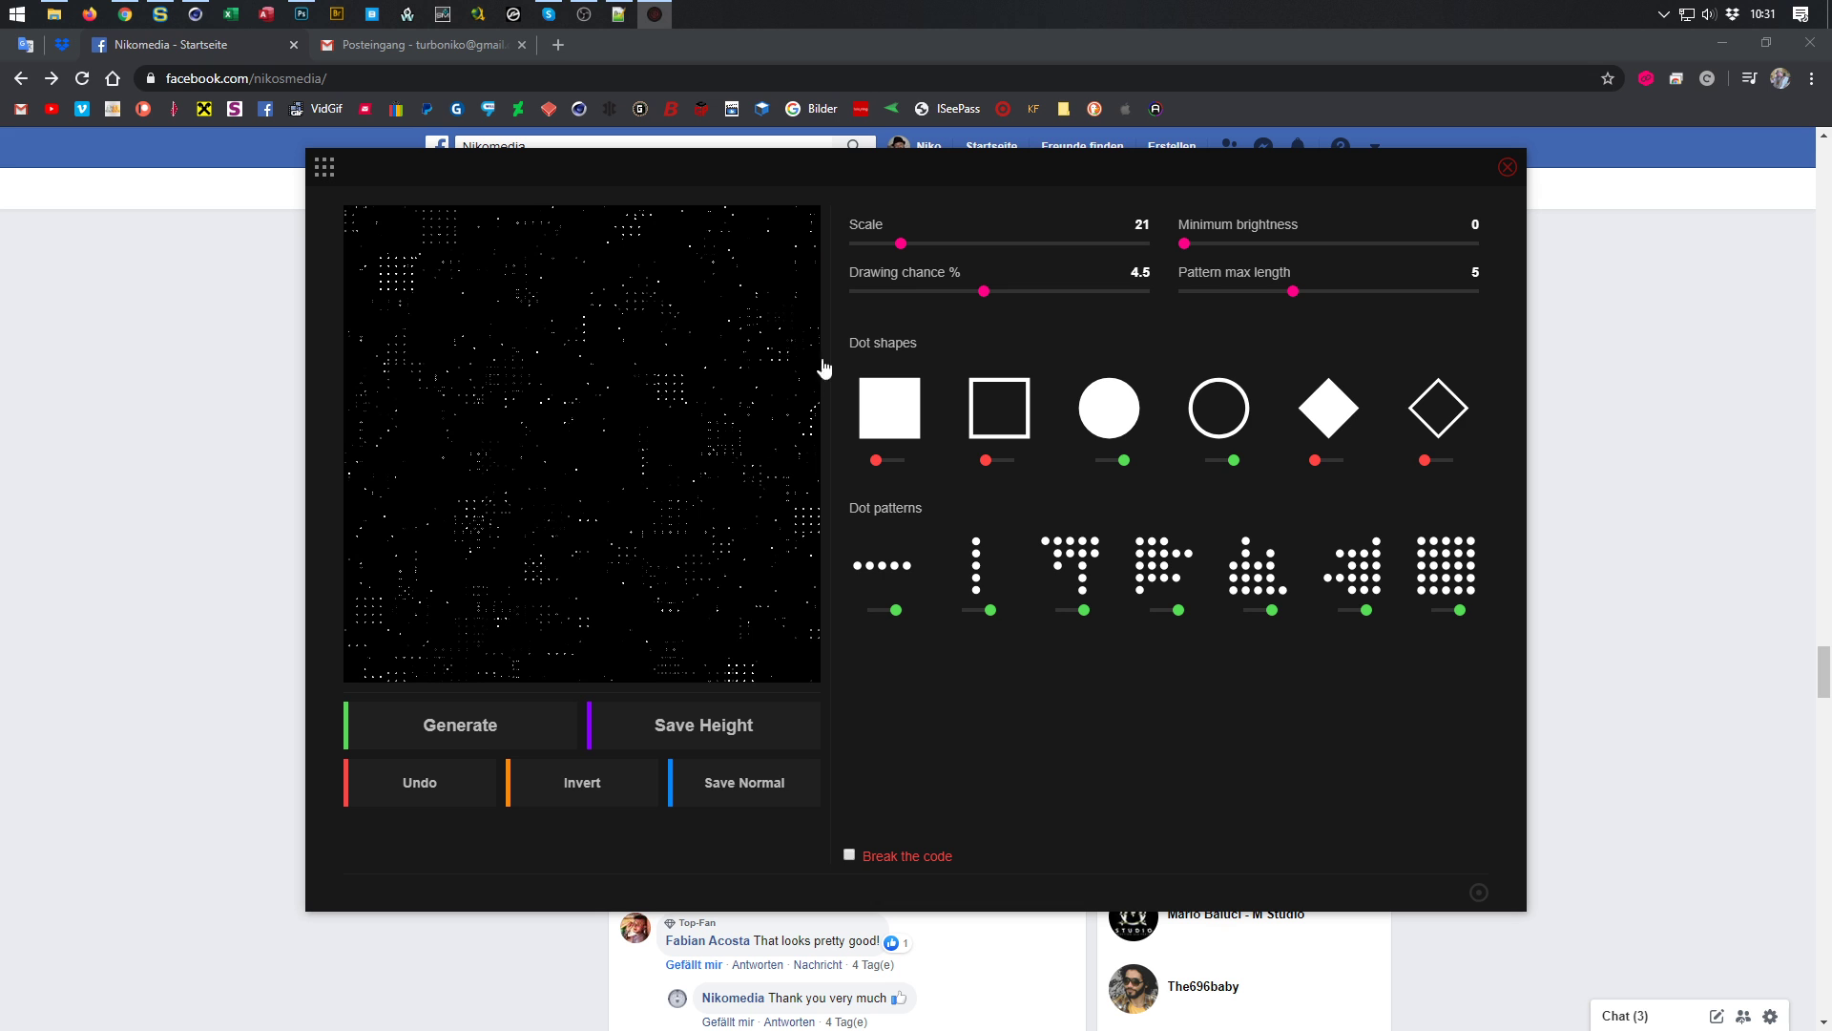
{"action": "left_click_drag", "start_coordinate": [1295, 291], "coordinate": [1564, 305]}
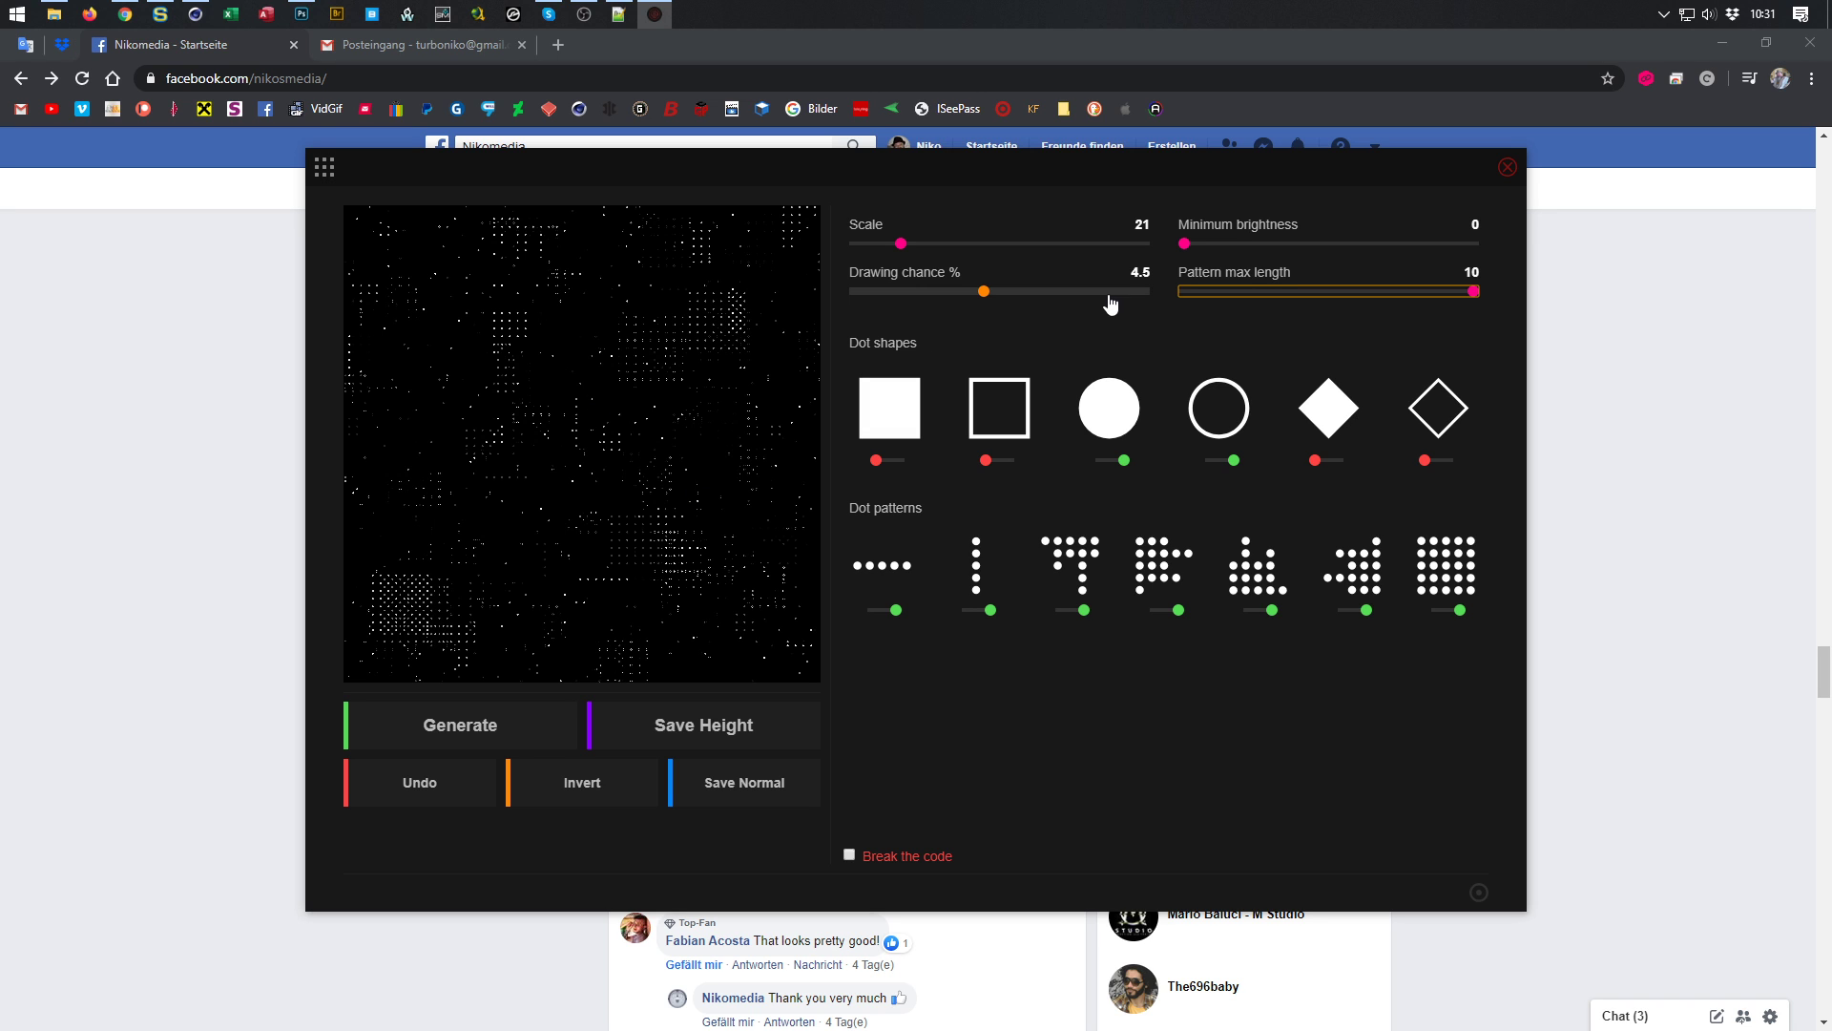
Set the minimum brightness to 110, the drawing chance to 3.8 % and the scale to 18
{"action": "left_click_drag", "start_coordinate": [988, 295], "coordinate": [930, 297]}
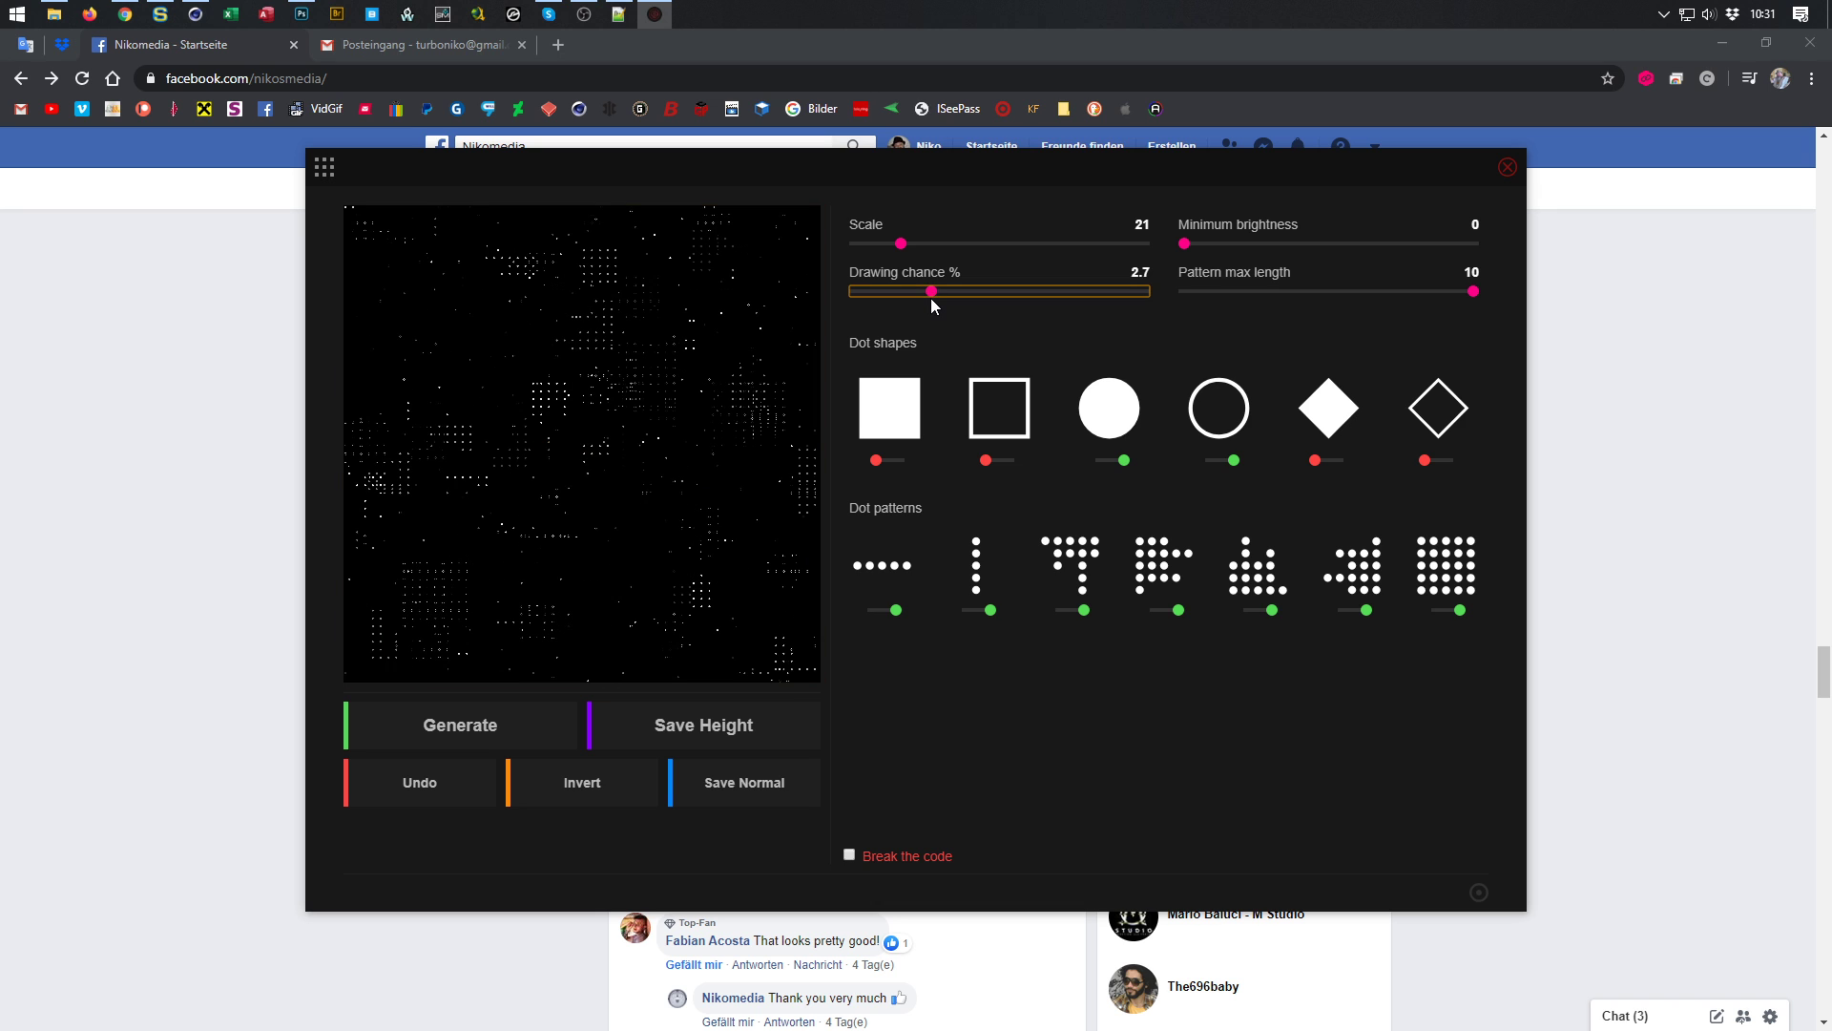
{"action": "left_click_drag", "start_coordinate": [1186, 244], "coordinate": [1312, 253]}
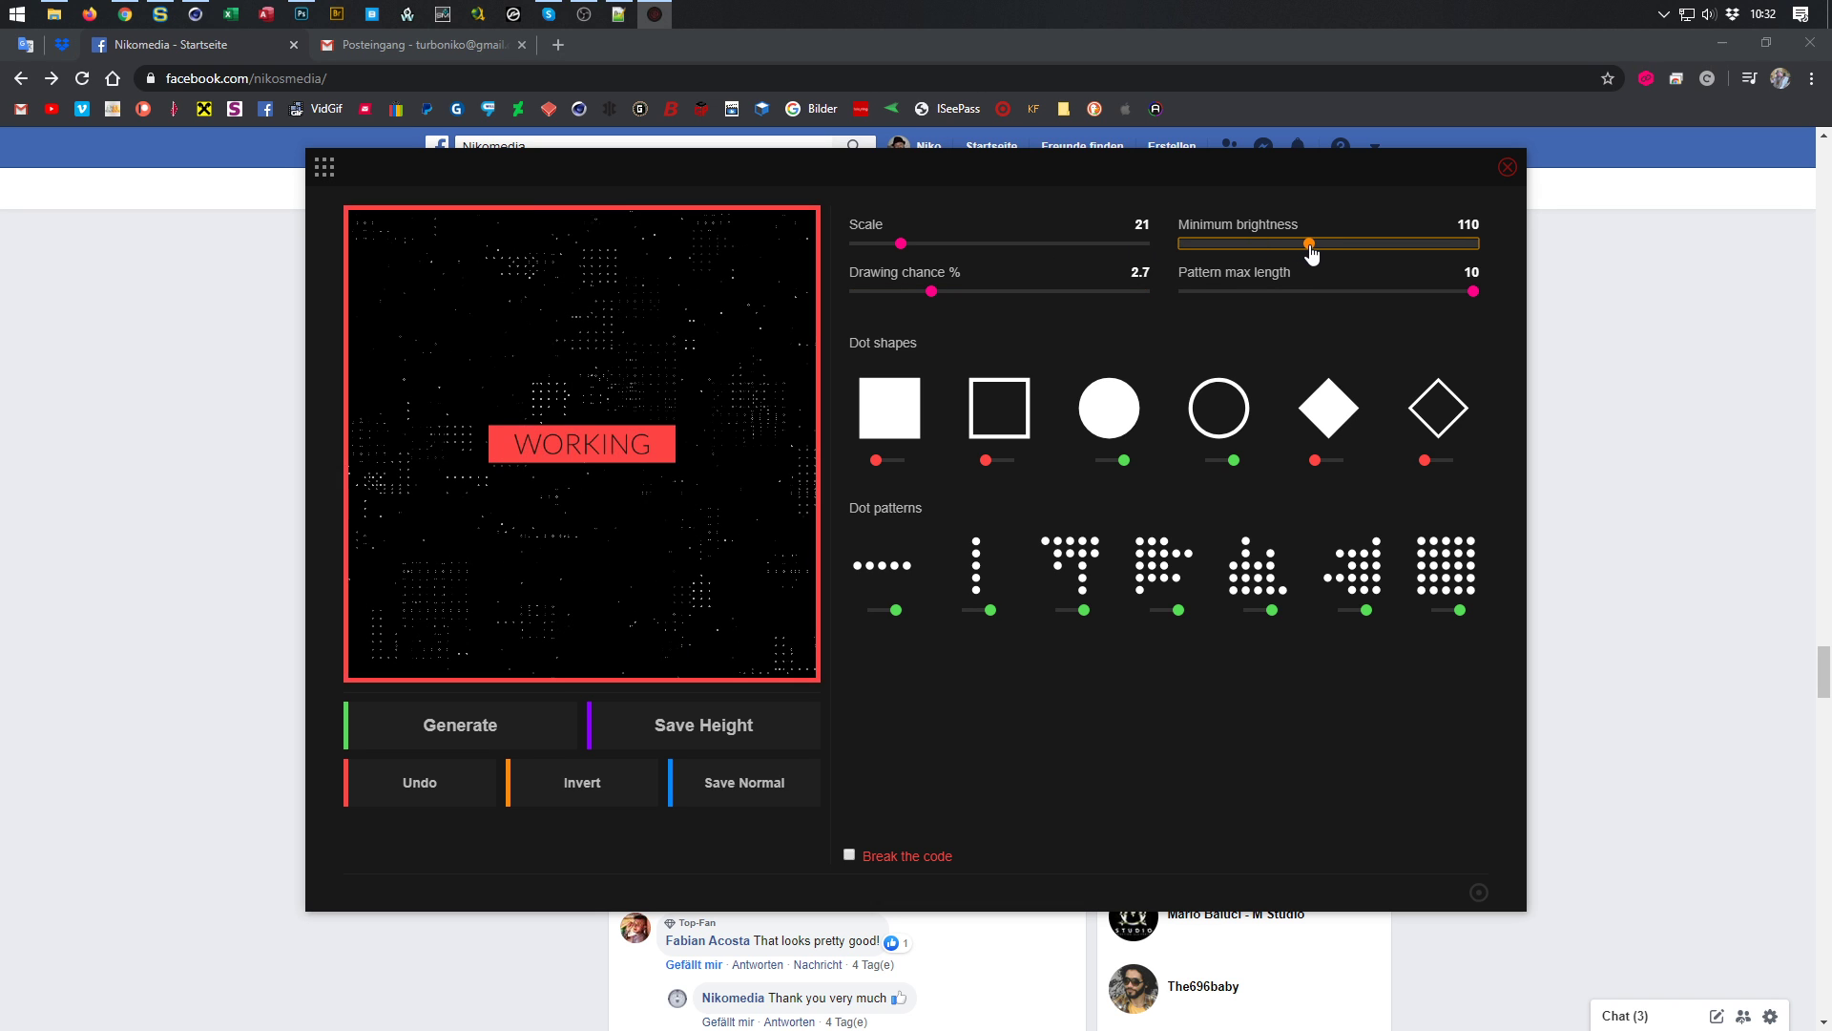
{"action": "left_click_drag", "start_coordinate": [932, 292], "coordinate": [963, 299]}
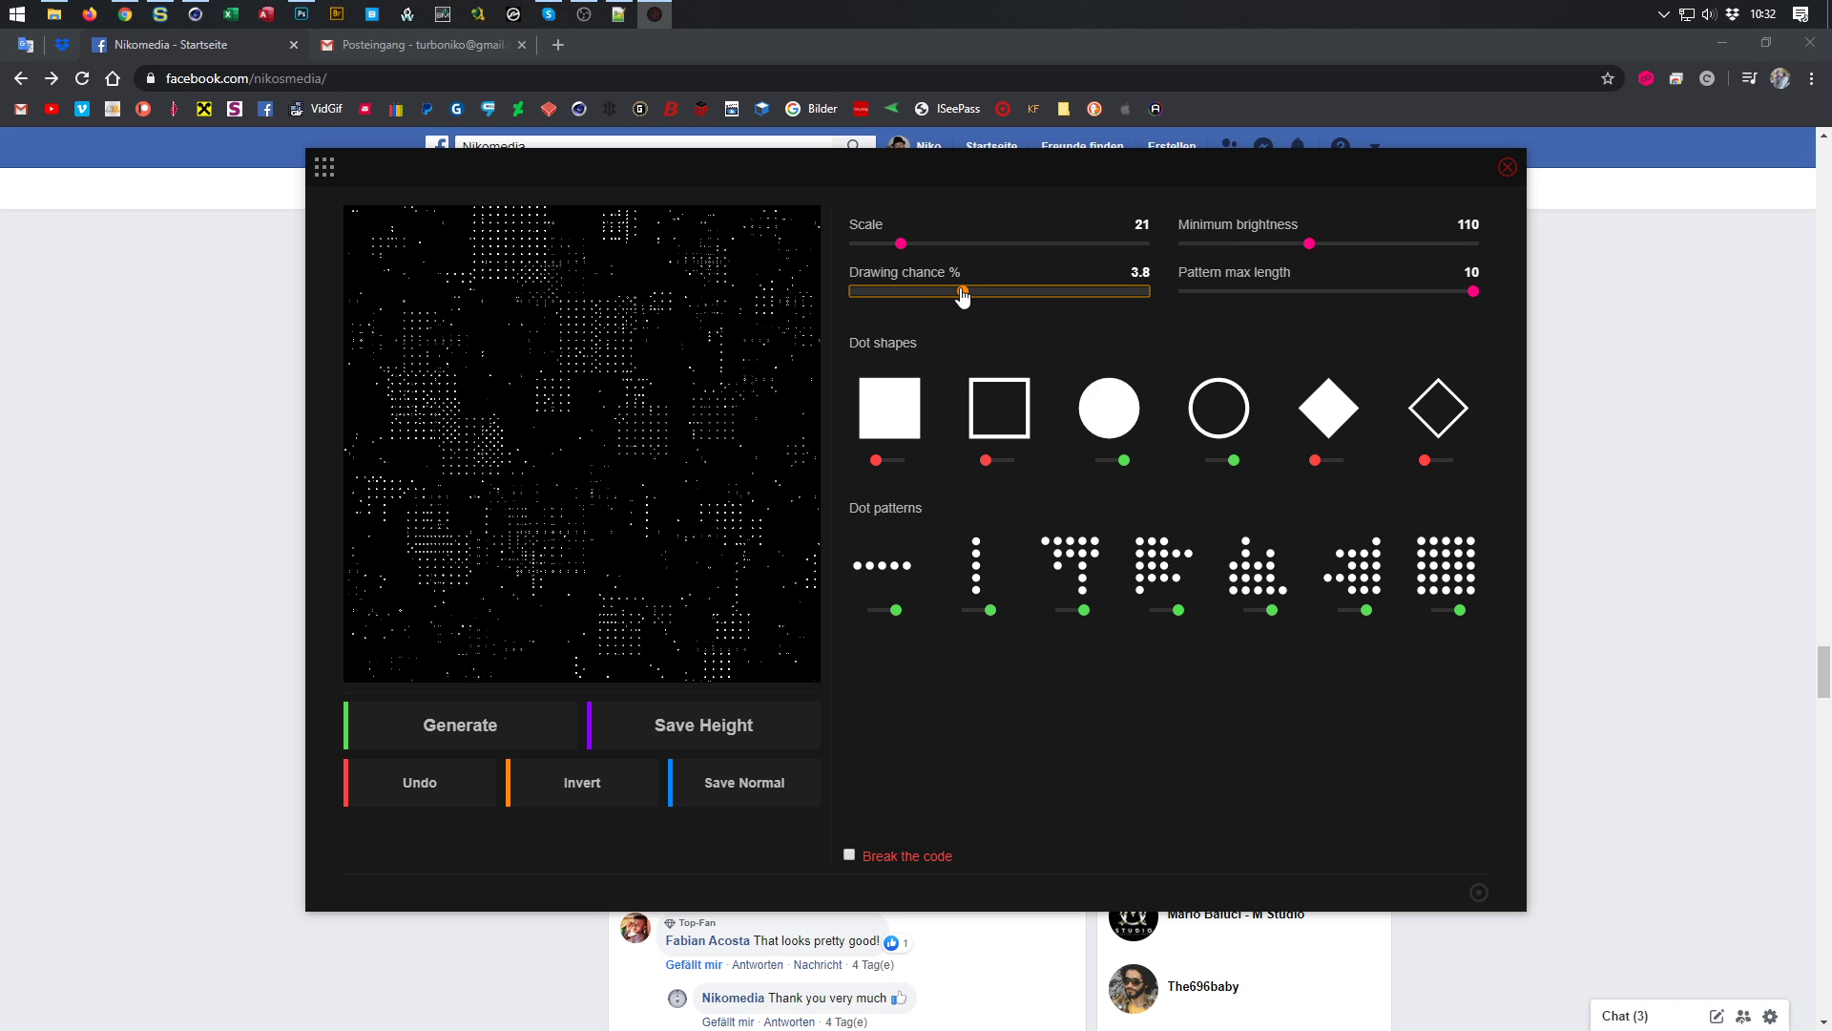
{"action": "mouse_move", "coordinate": [900, 245]}
{"action": "left_mouse_down"}
{"action": "mouse_move", "coordinate": [929, 244]}
{"action": "mouse_move", "coordinate": [893, 246]}
{"action": "left_mouse_up"}
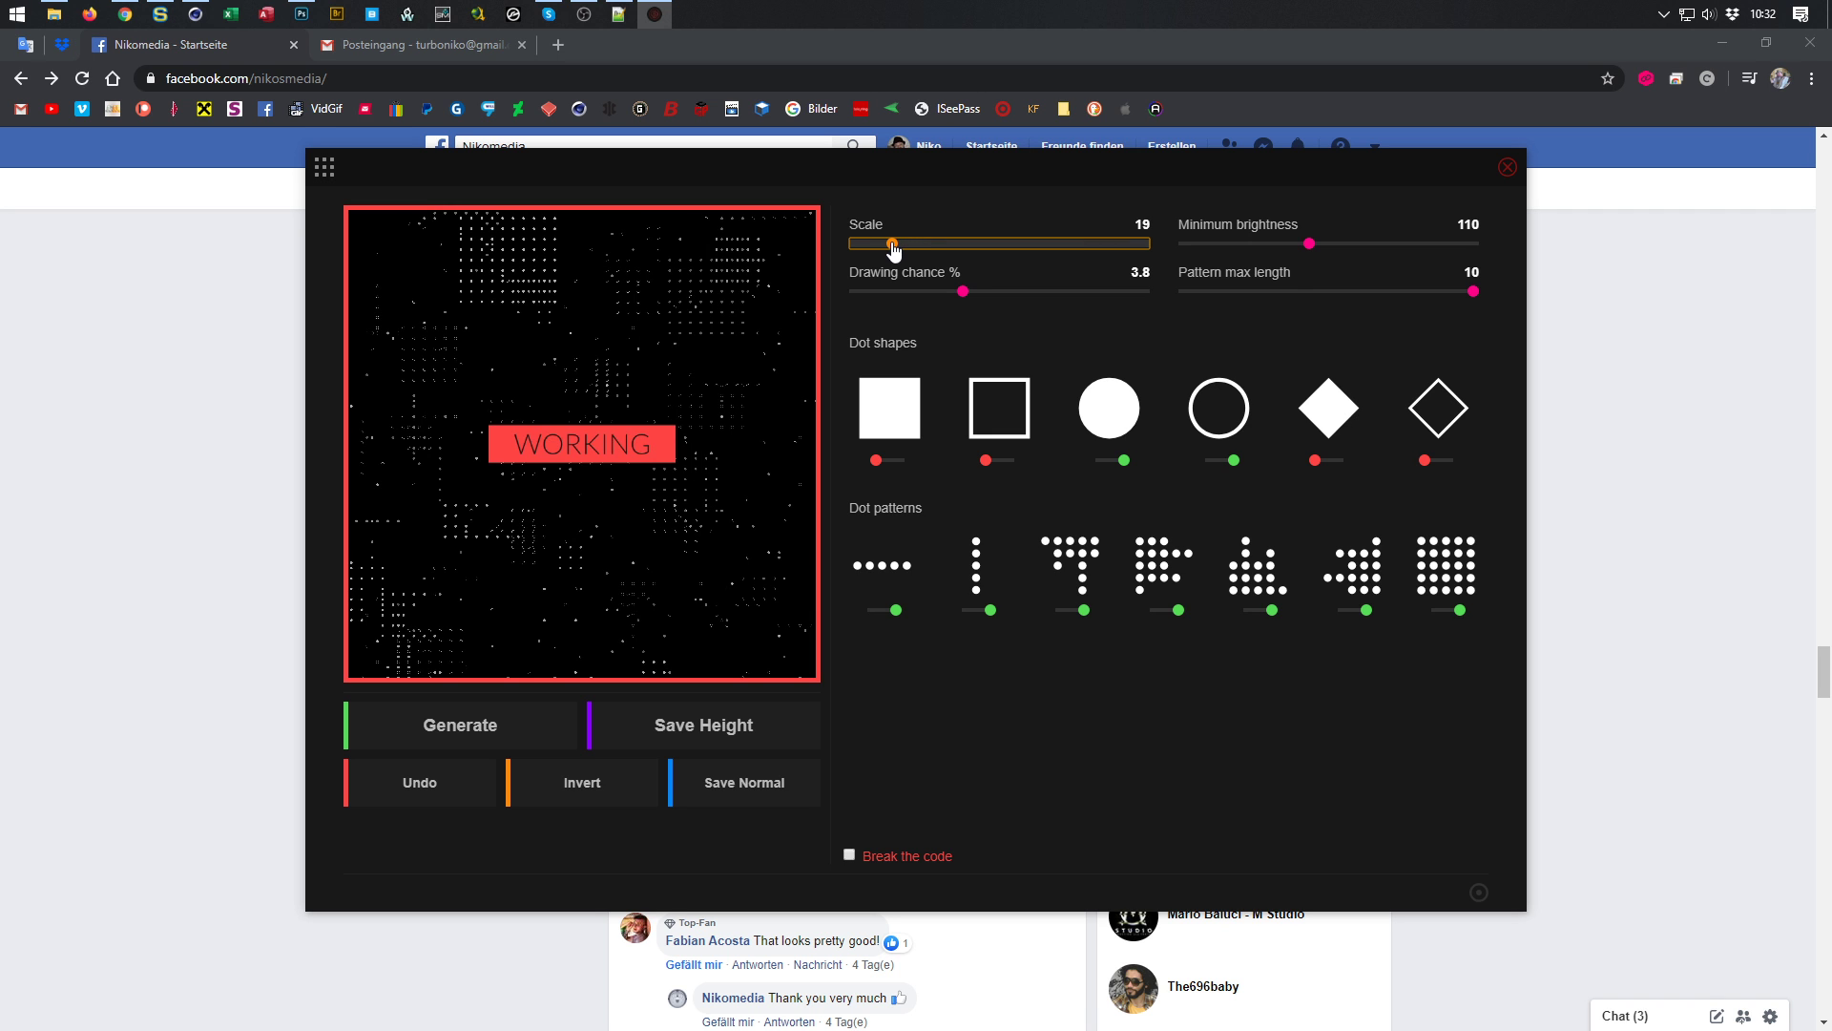
{"action": "left_click_drag", "start_coordinate": [892, 246], "coordinate": [888, 245]}
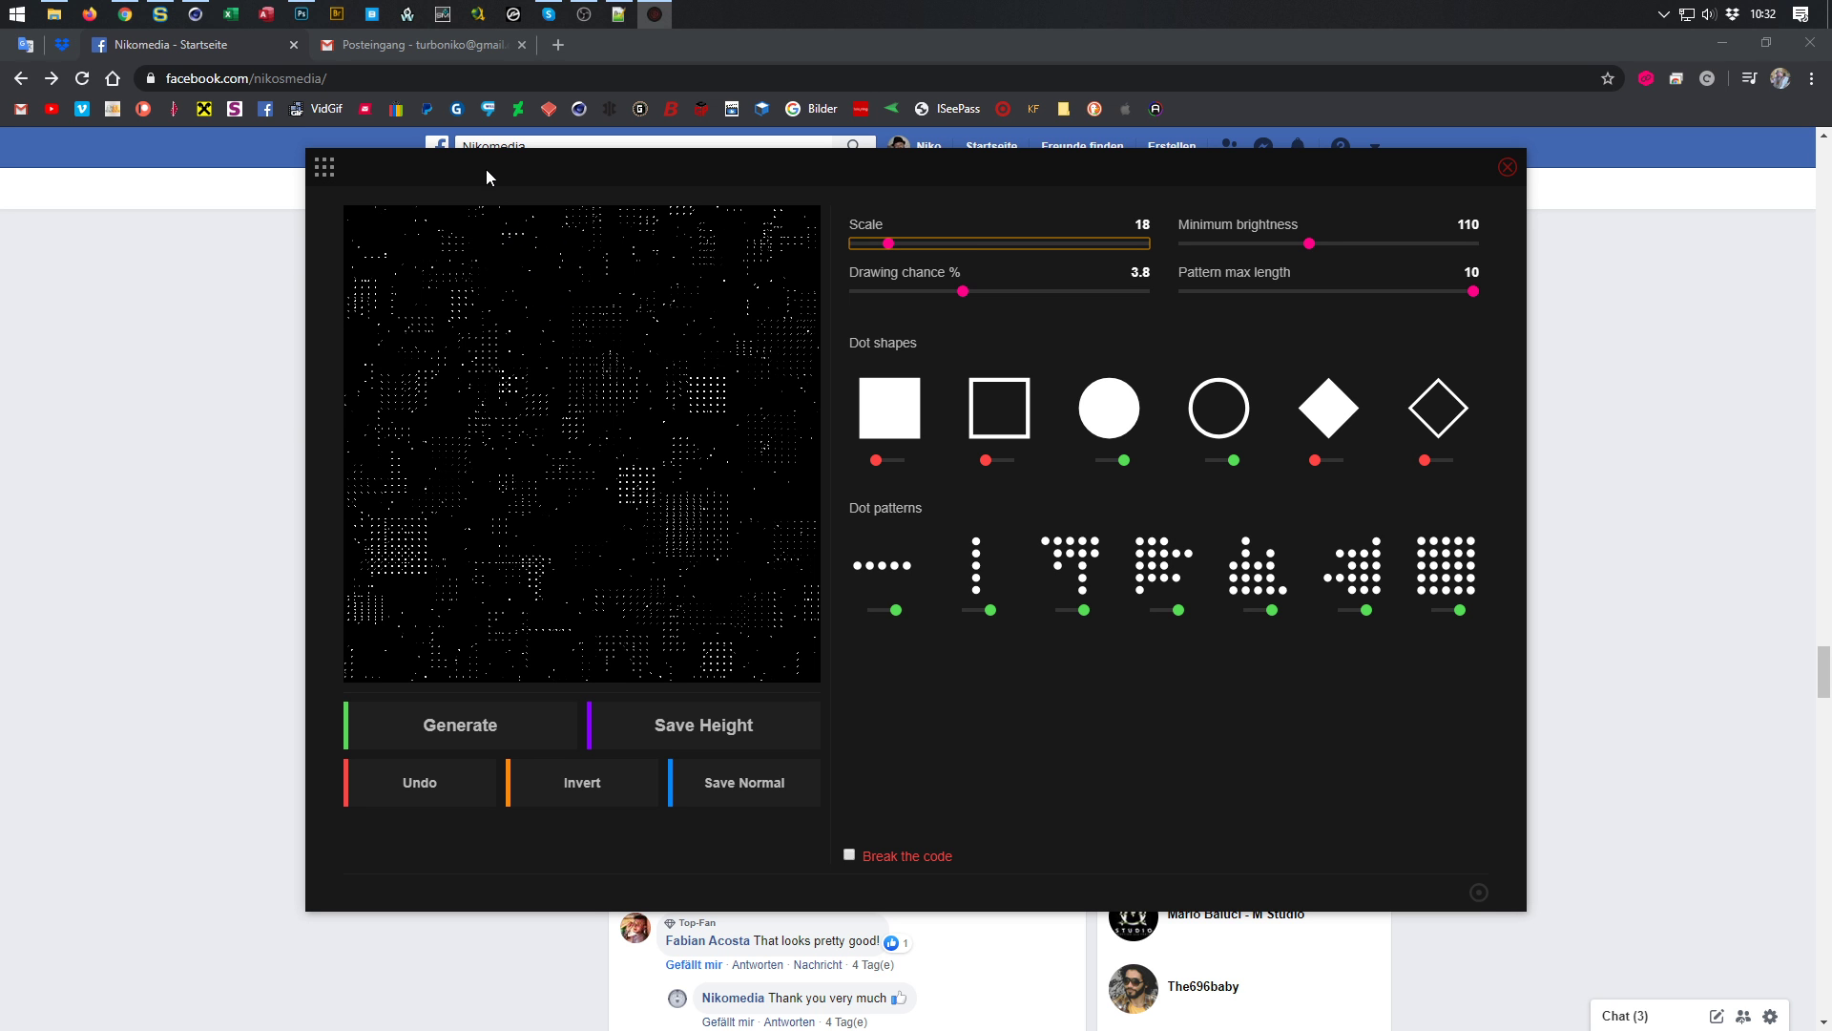
Switch to Photoshop and create a new 2160 x 2160 pixel document in 16-bit RGB colour
{"action": "left_click", "coordinate": [301, 13]}
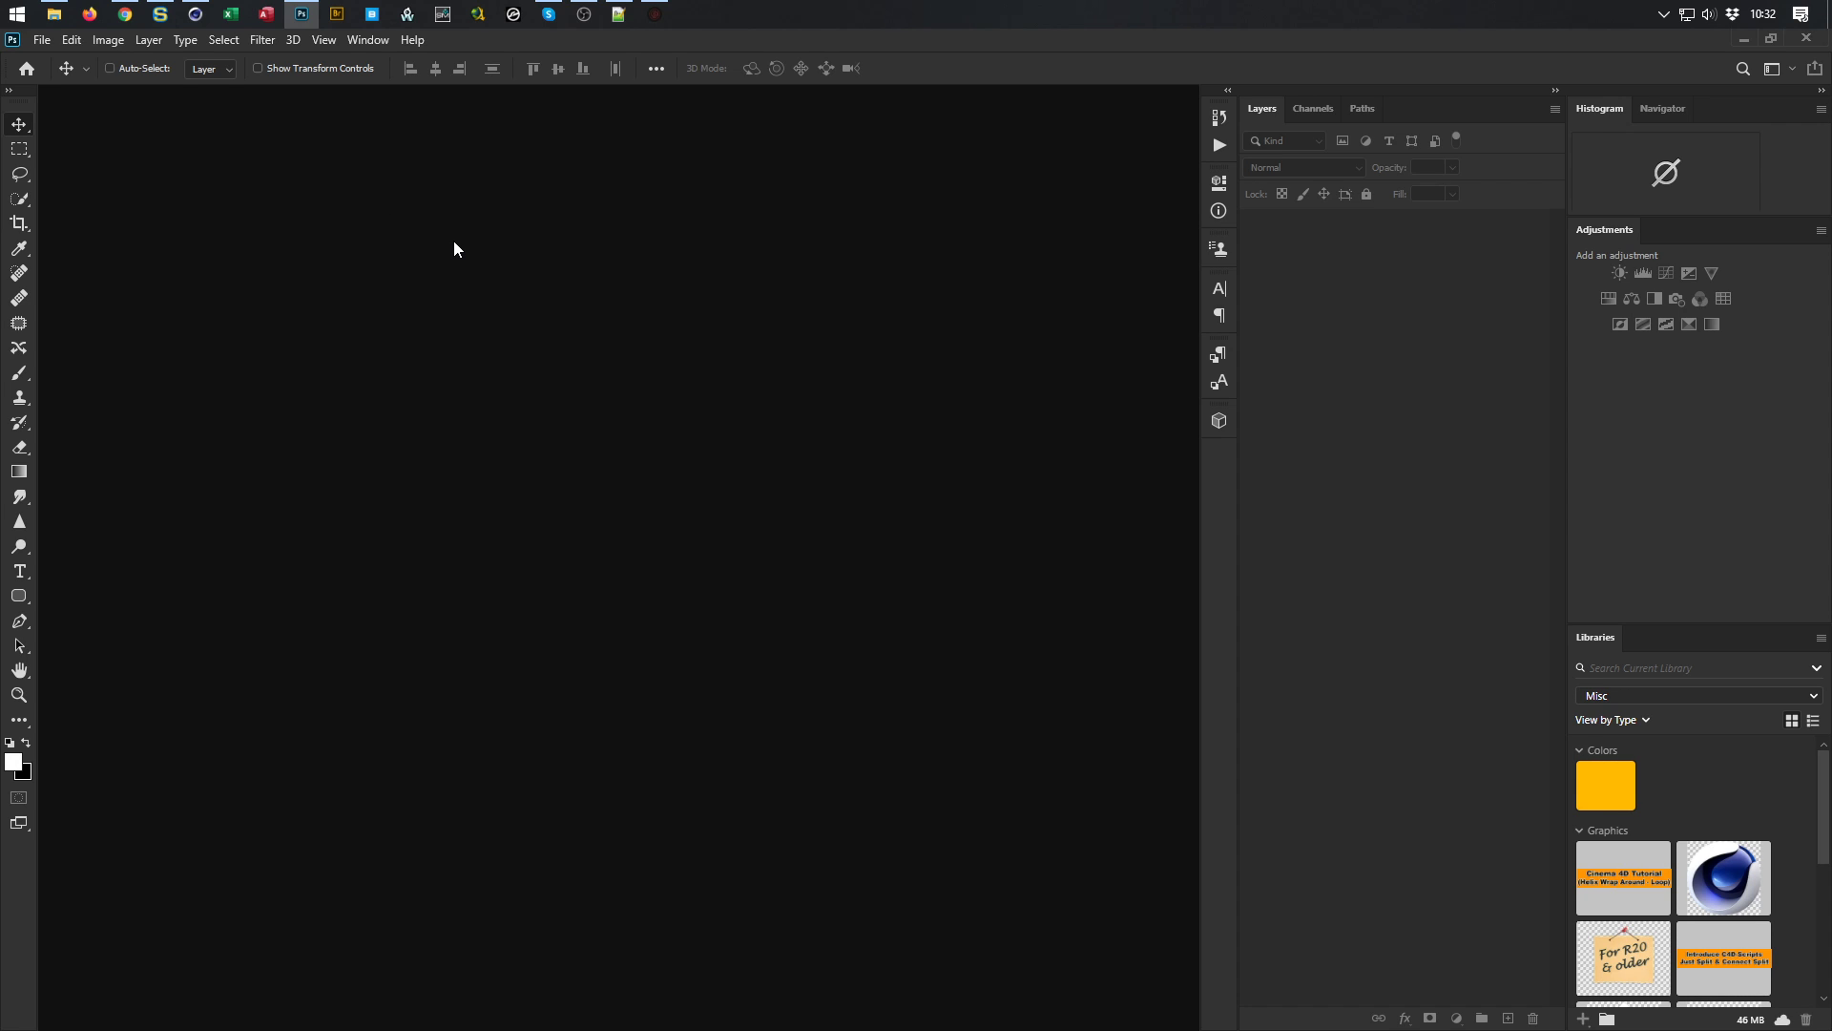
{"action": "key", "text": "ctrl+n"}
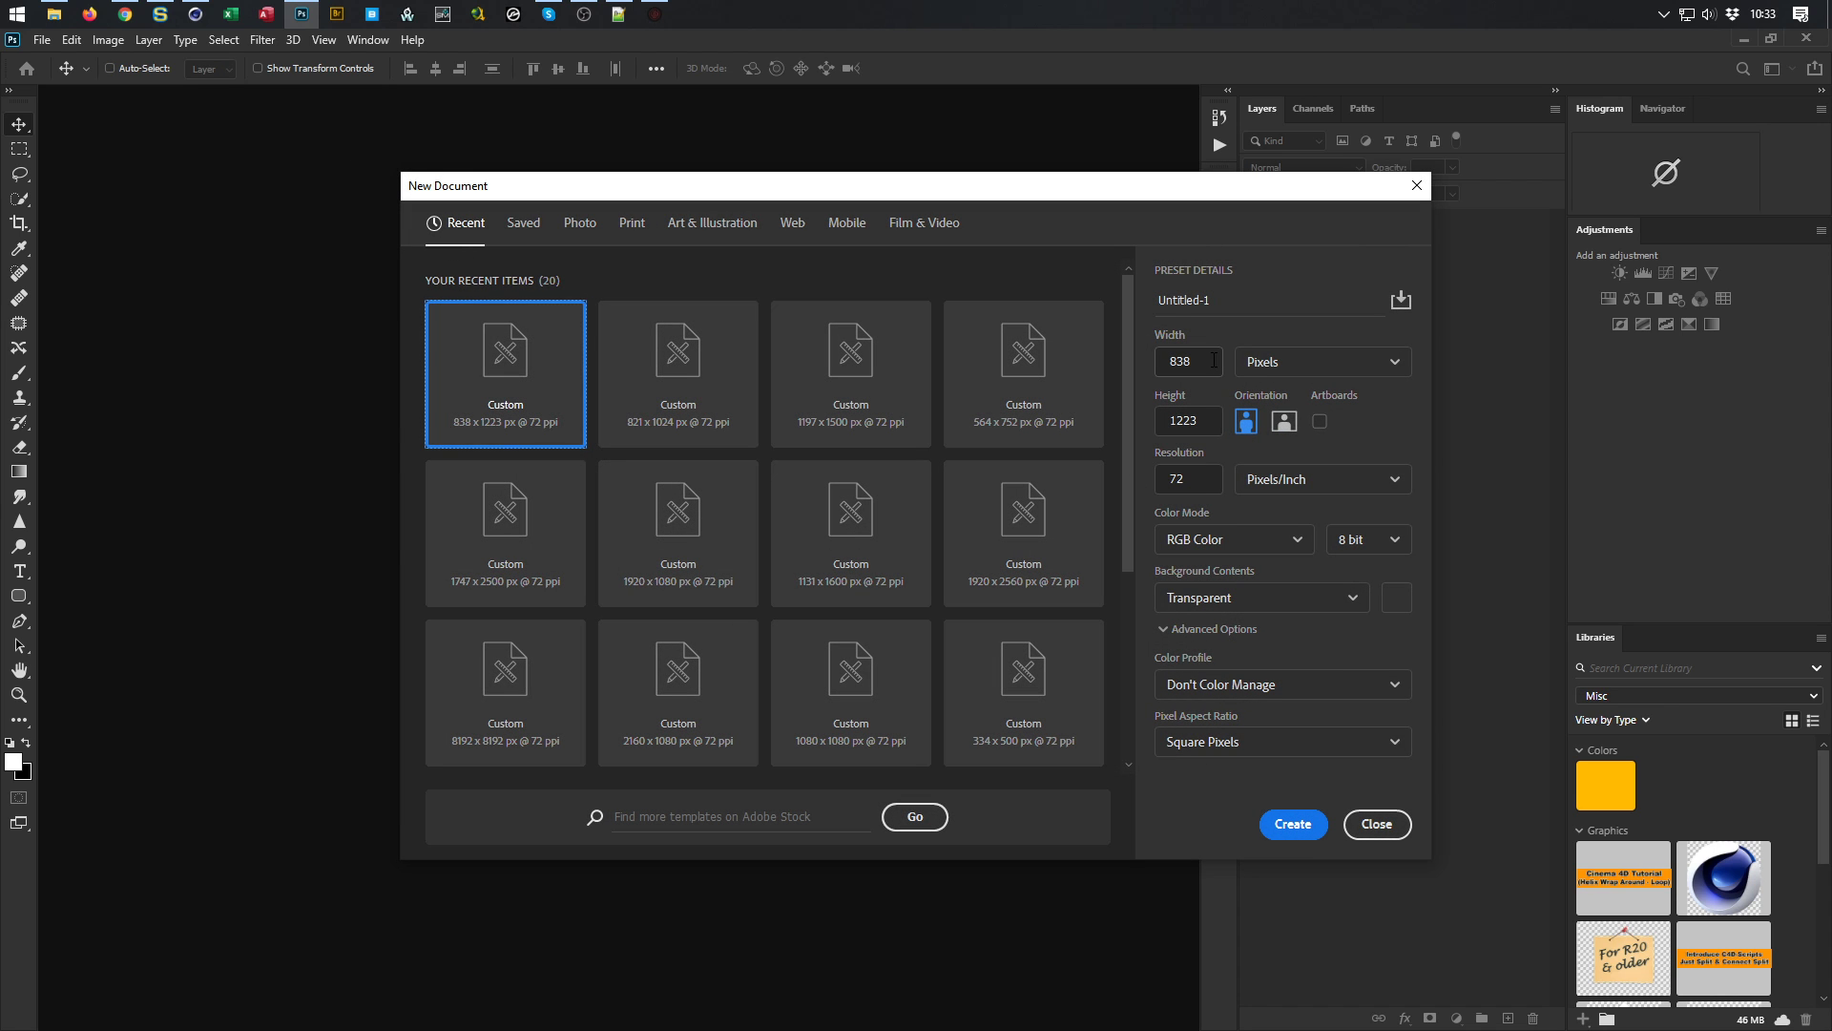
{"action": "left_click_drag", "start_coordinate": [1209, 370], "coordinate": [1155, 374]}
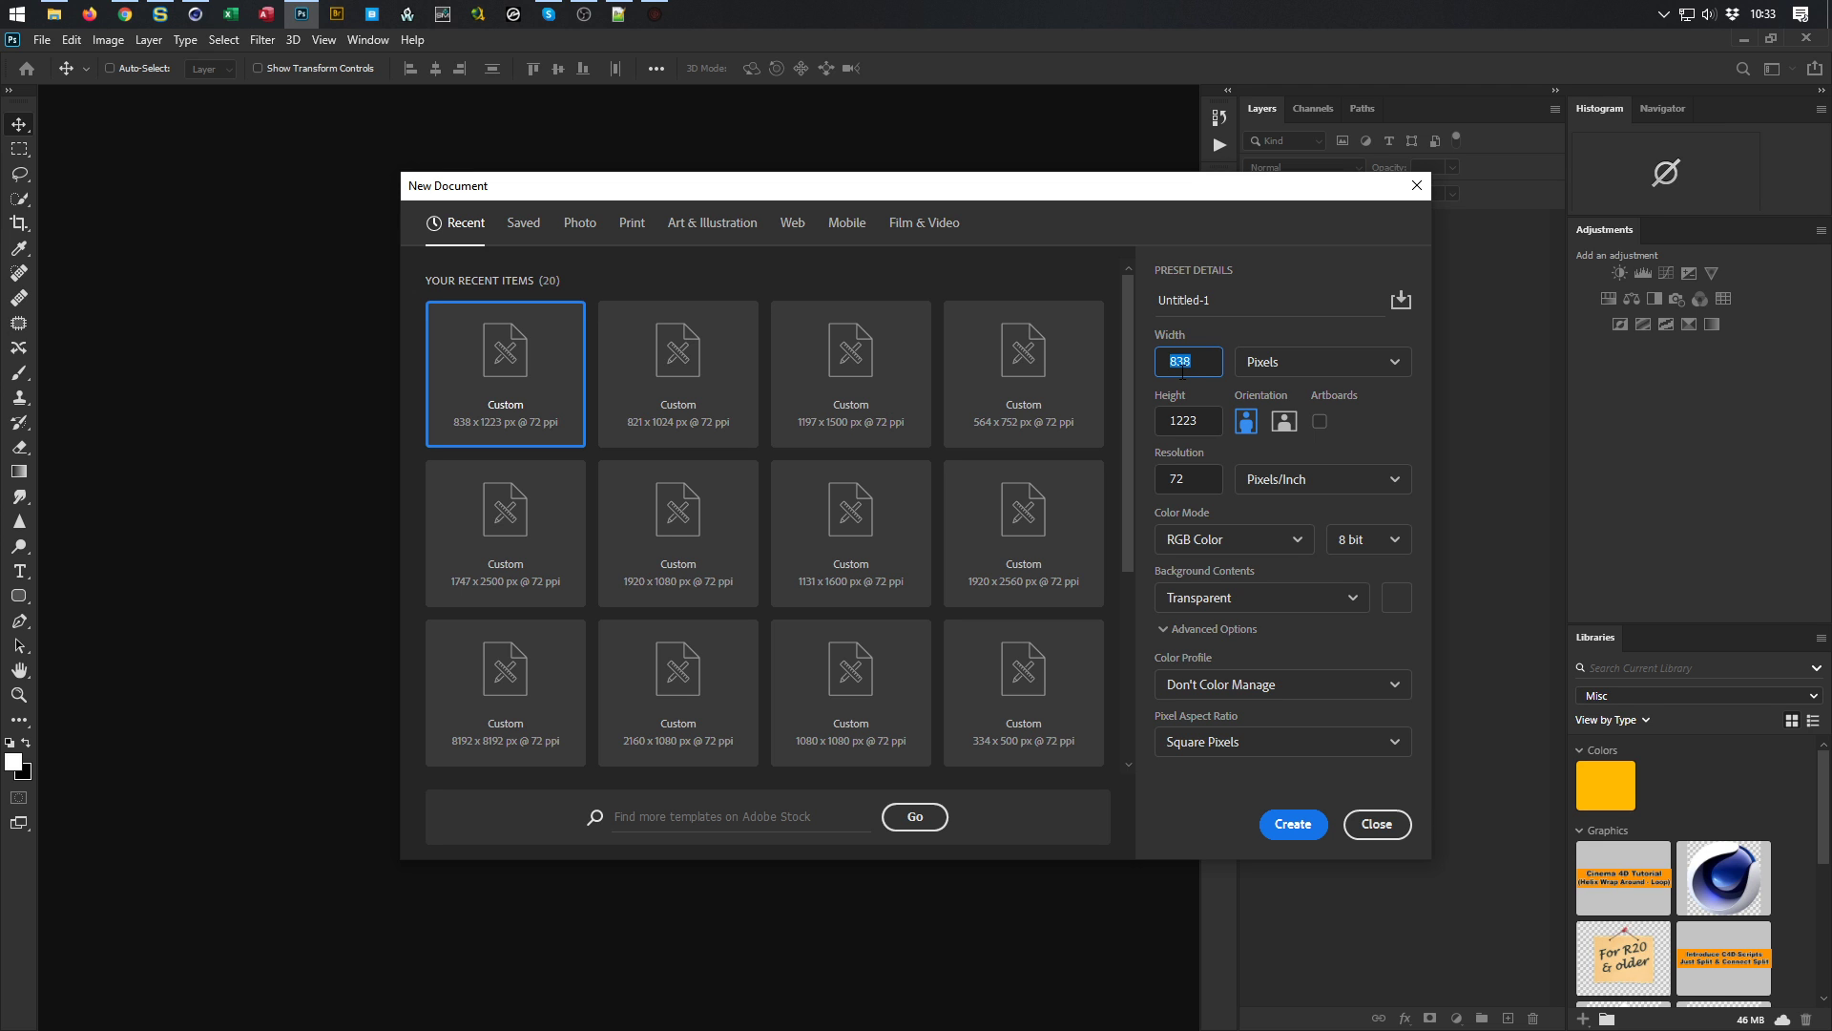
{"action": "type", "text": "2160"}
{"action": "key", "text": "Tab"}
{"action": "type", "text": "2160"}
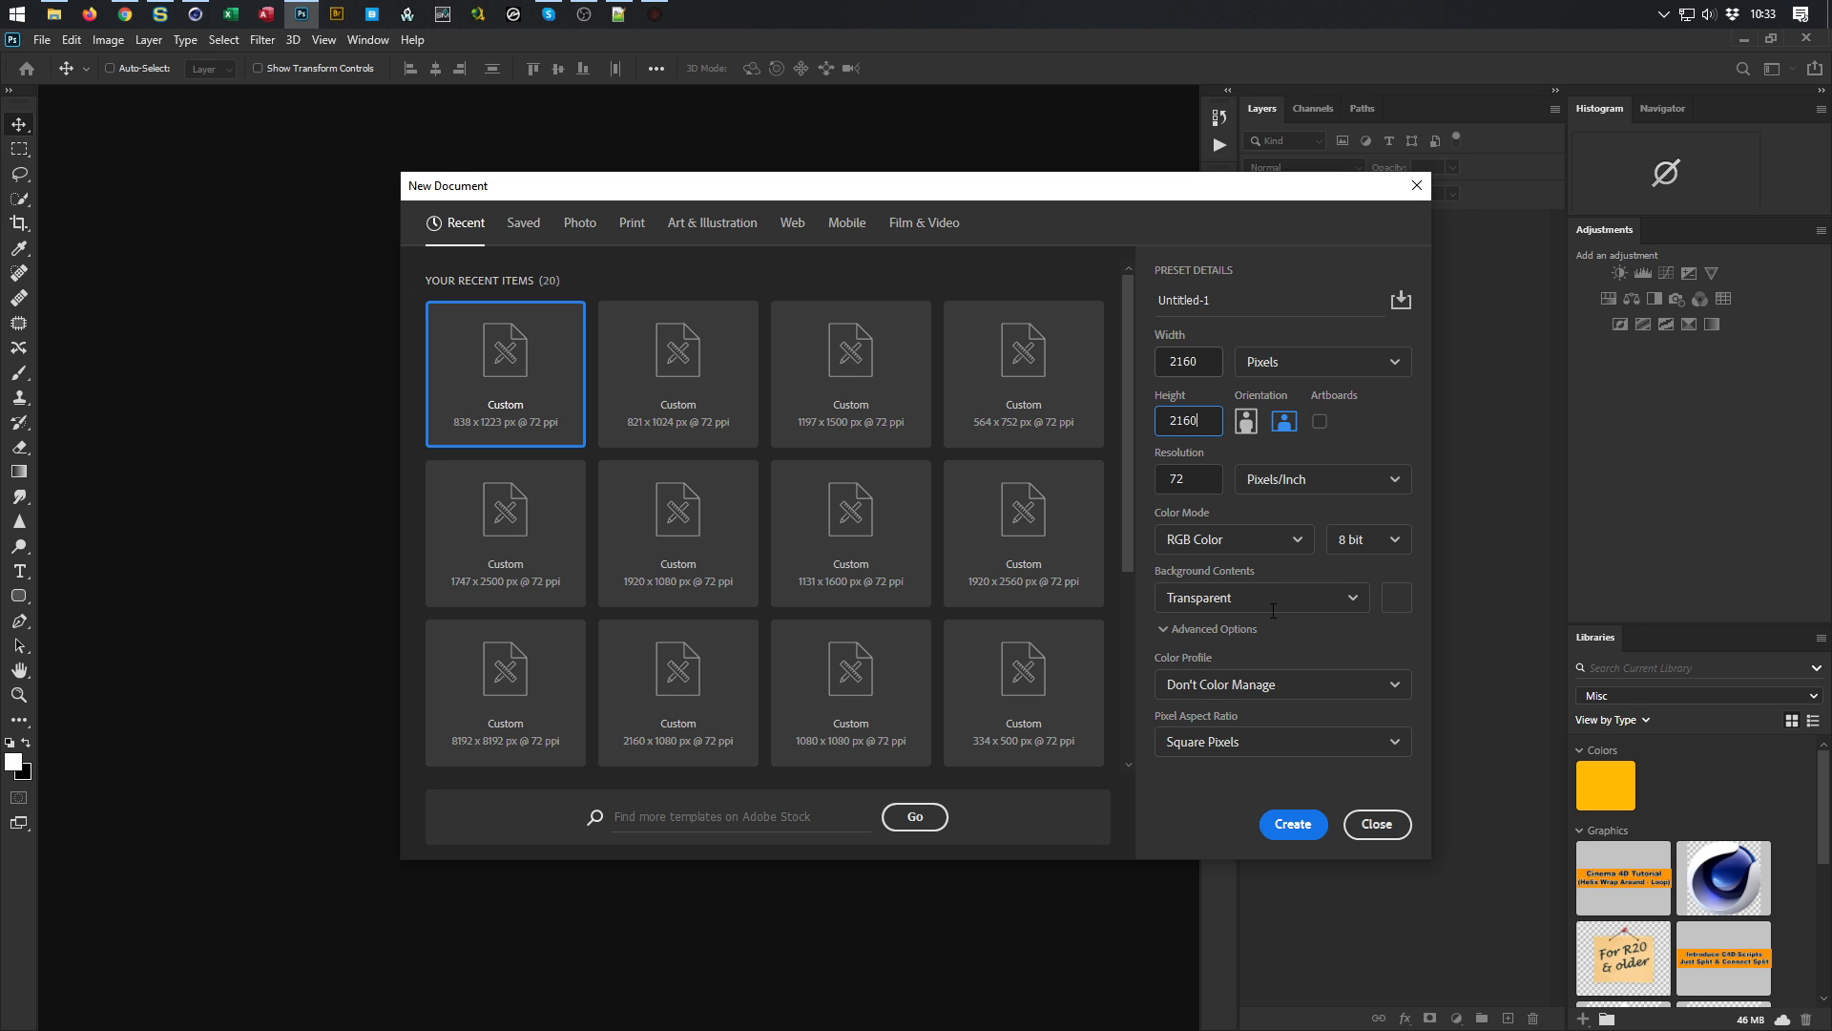
{"action": "left_click", "coordinate": [1379, 541]}
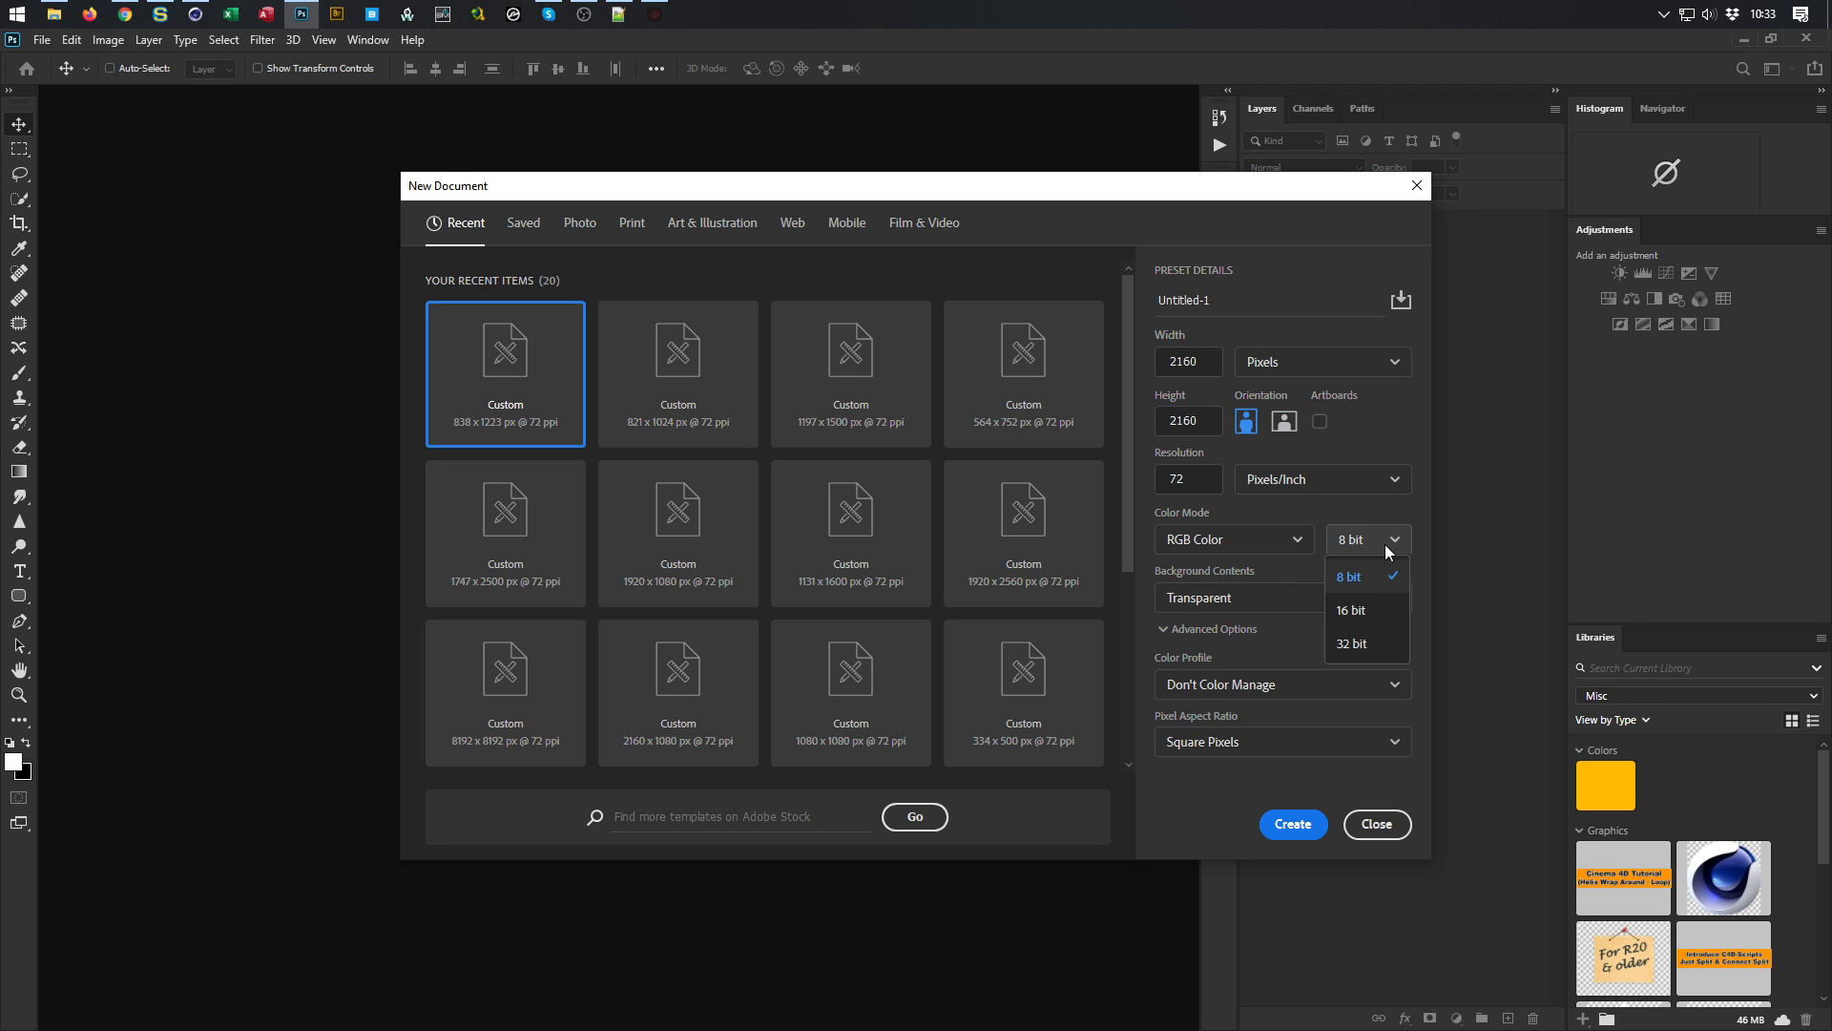
{"action": "left_click", "coordinate": [1360, 612]}
{"action": "left_click", "coordinate": [1293, 823]}
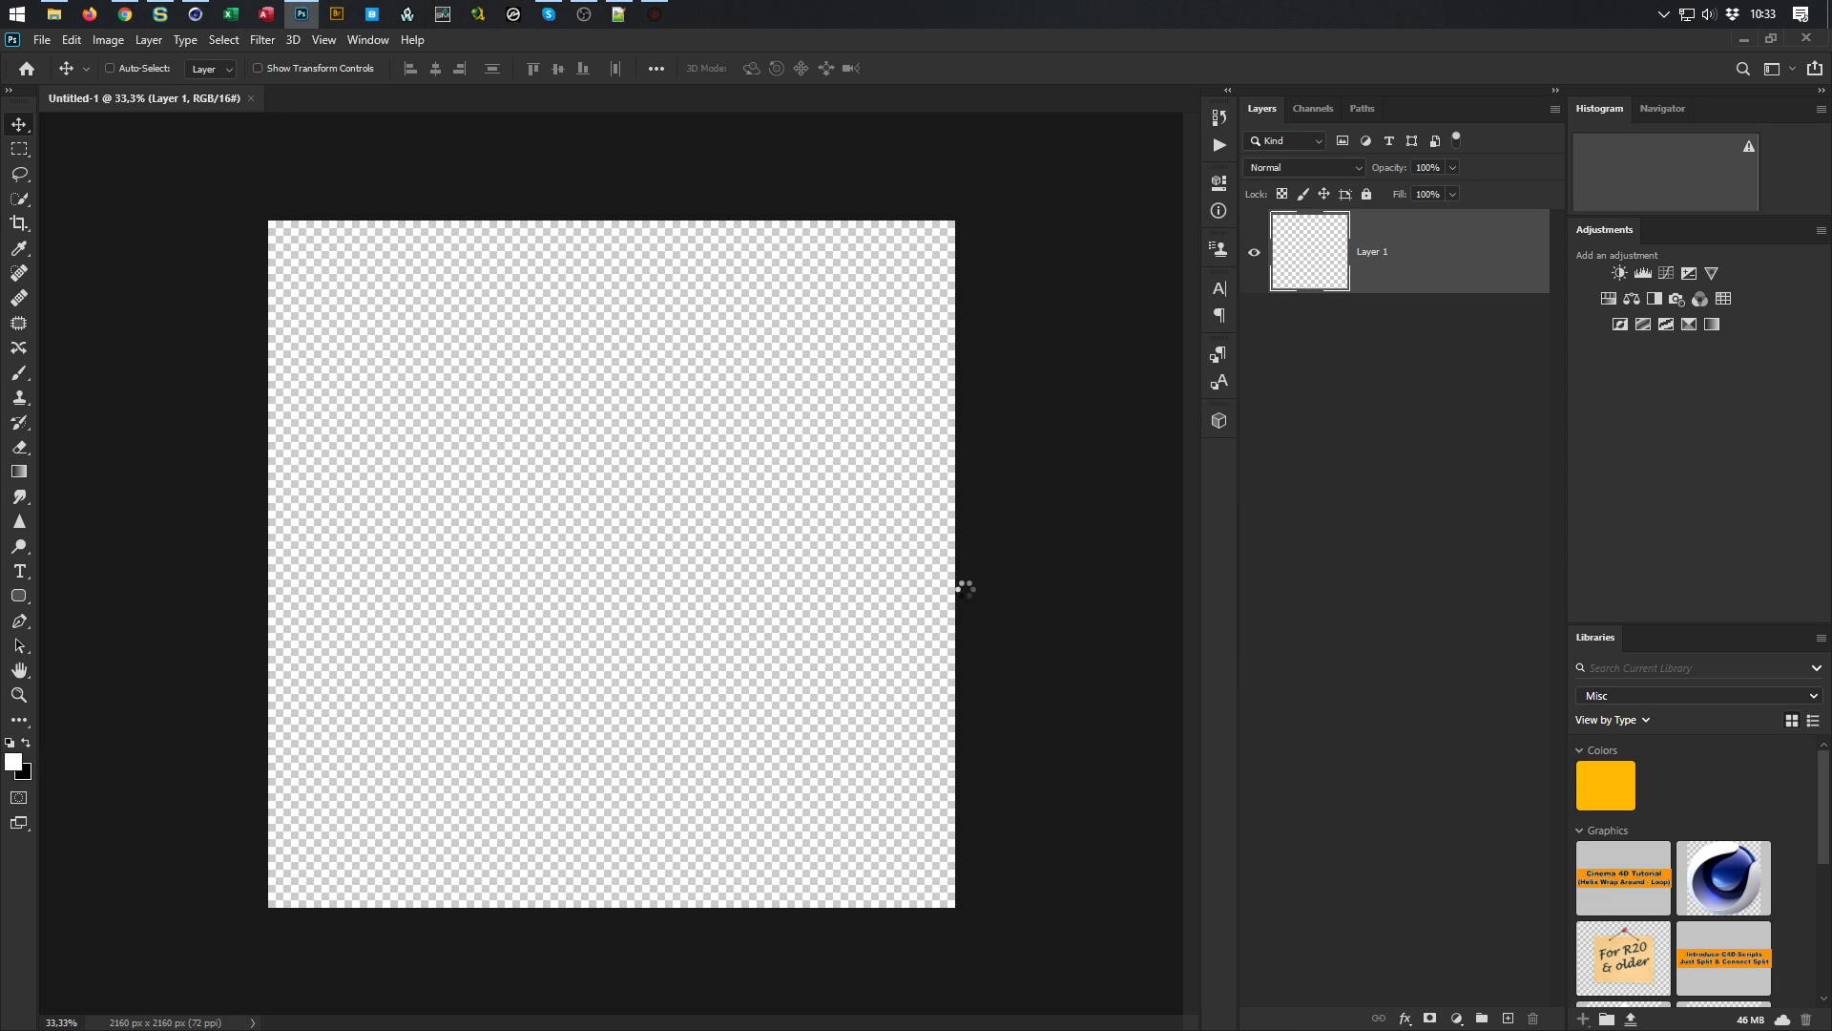
Switch back to JSplacement, start saving the height map, and create and open a new desktop folder named Heights
{"action": "key", "text": "alt+Tab"}
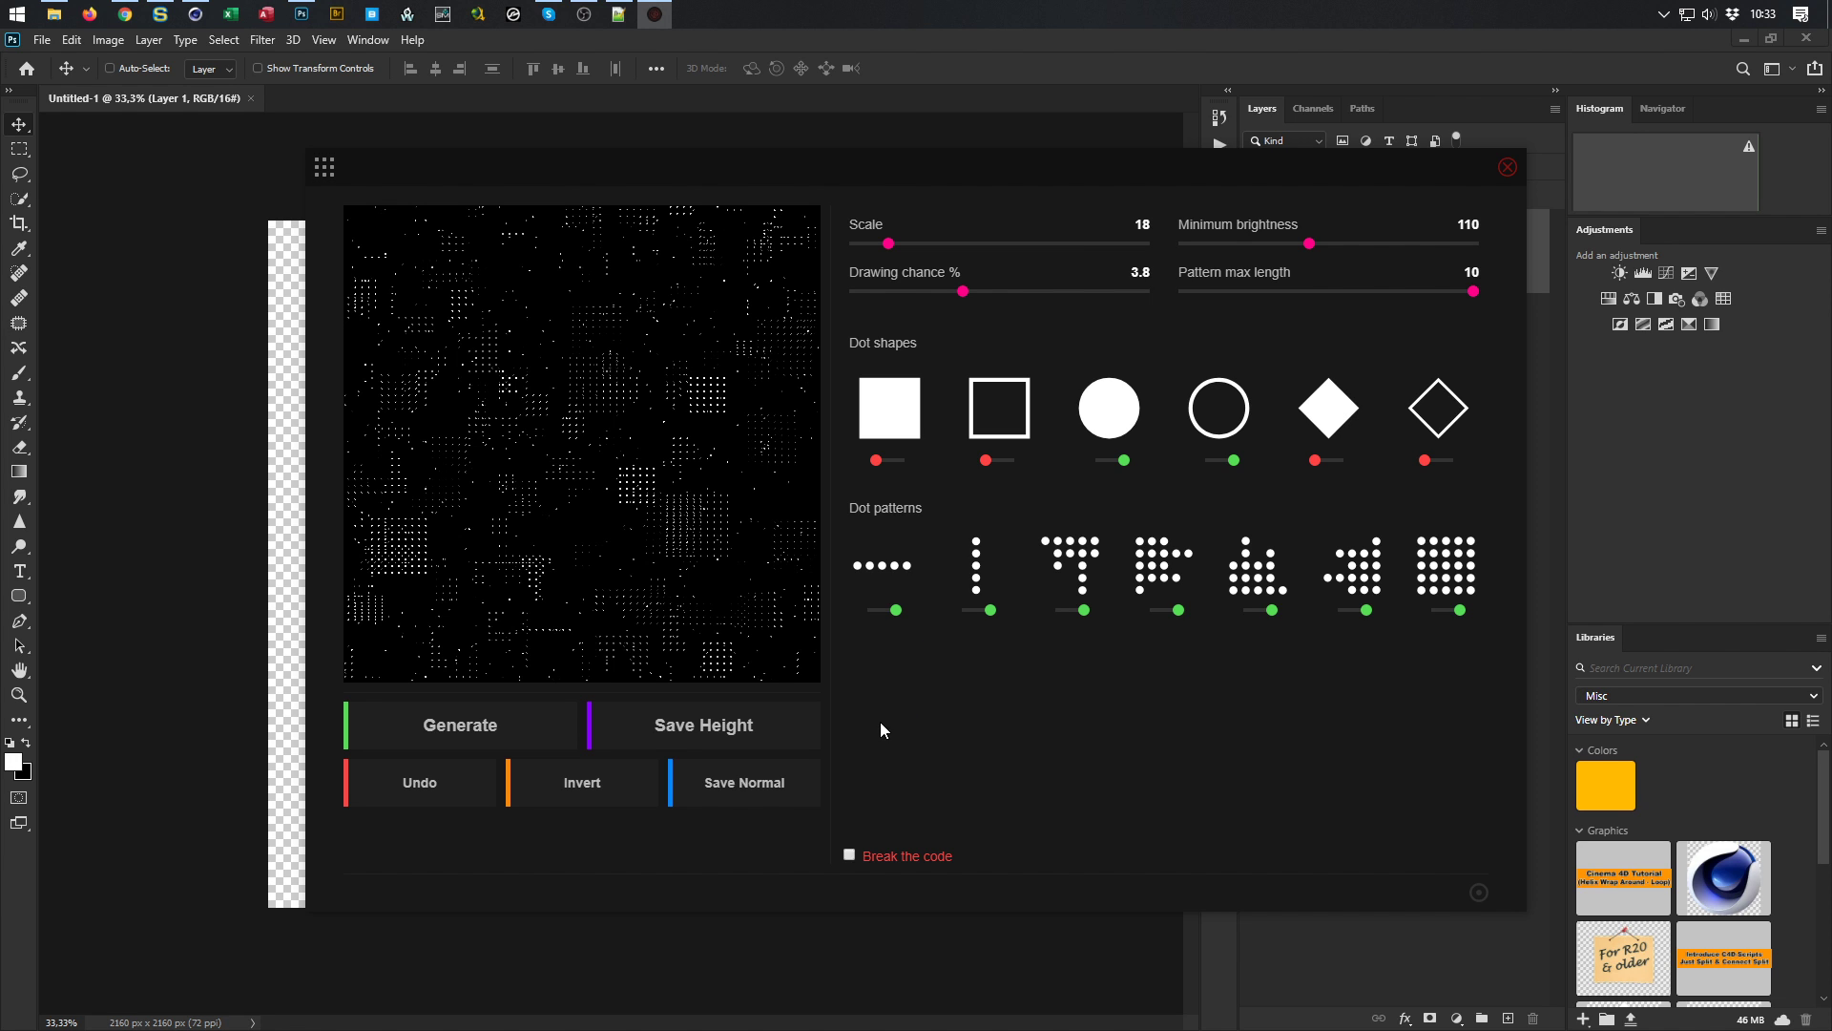
{"action": "left_click", "coordinate": [732, 729]}
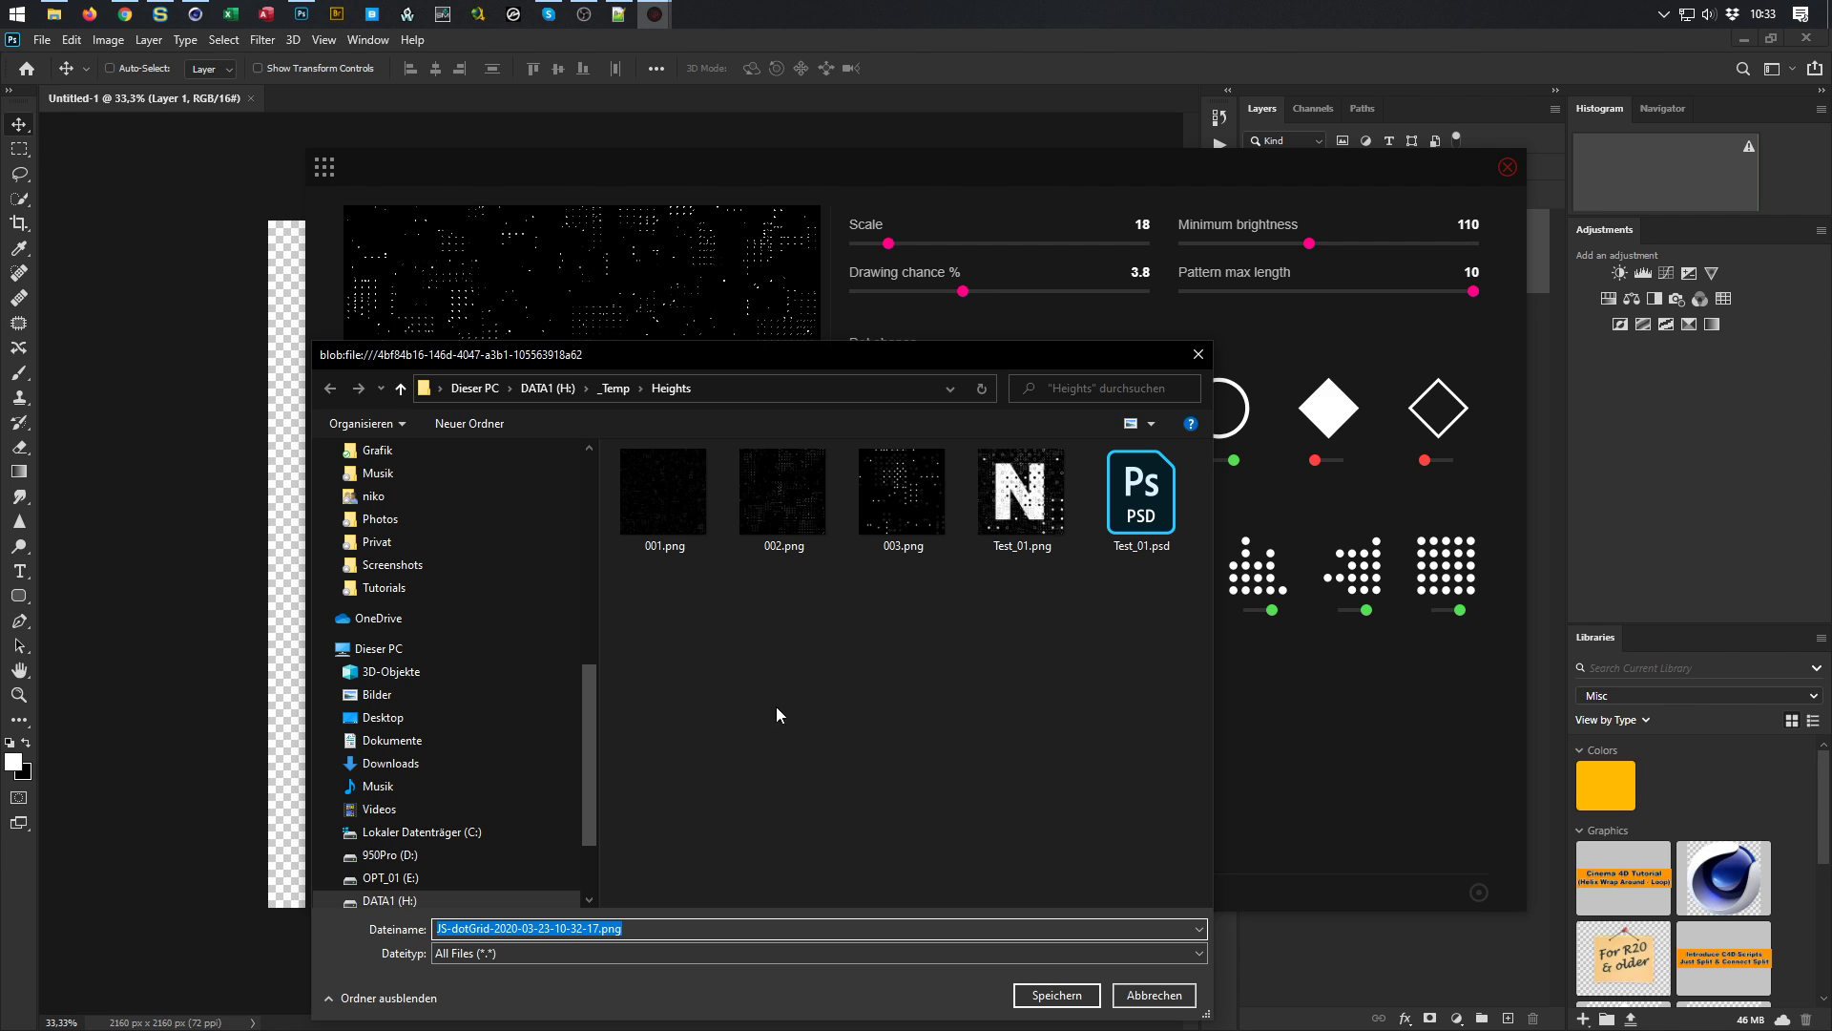
{"action": "left_click", "coordinate": [620, 628]}
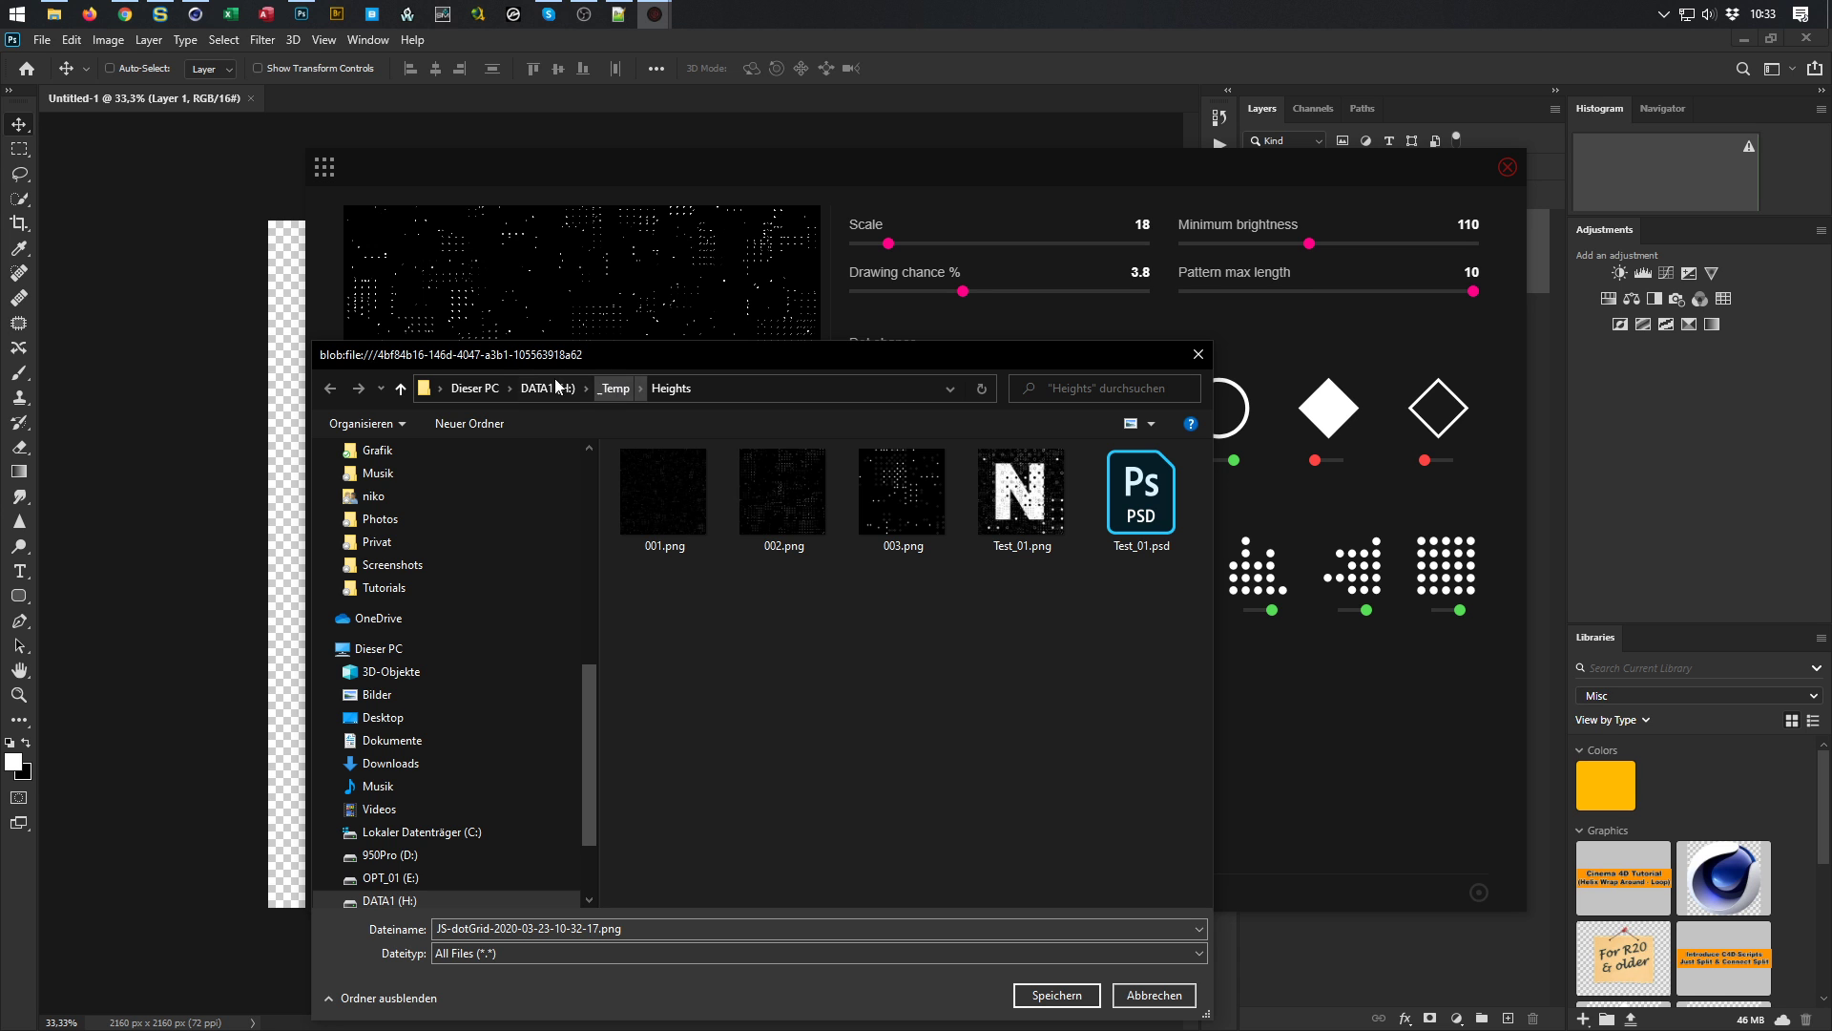
{"action": "left_click", "coordinate": [439, 388]}
{"action": "left_click", "coordinate": [463, 417]}
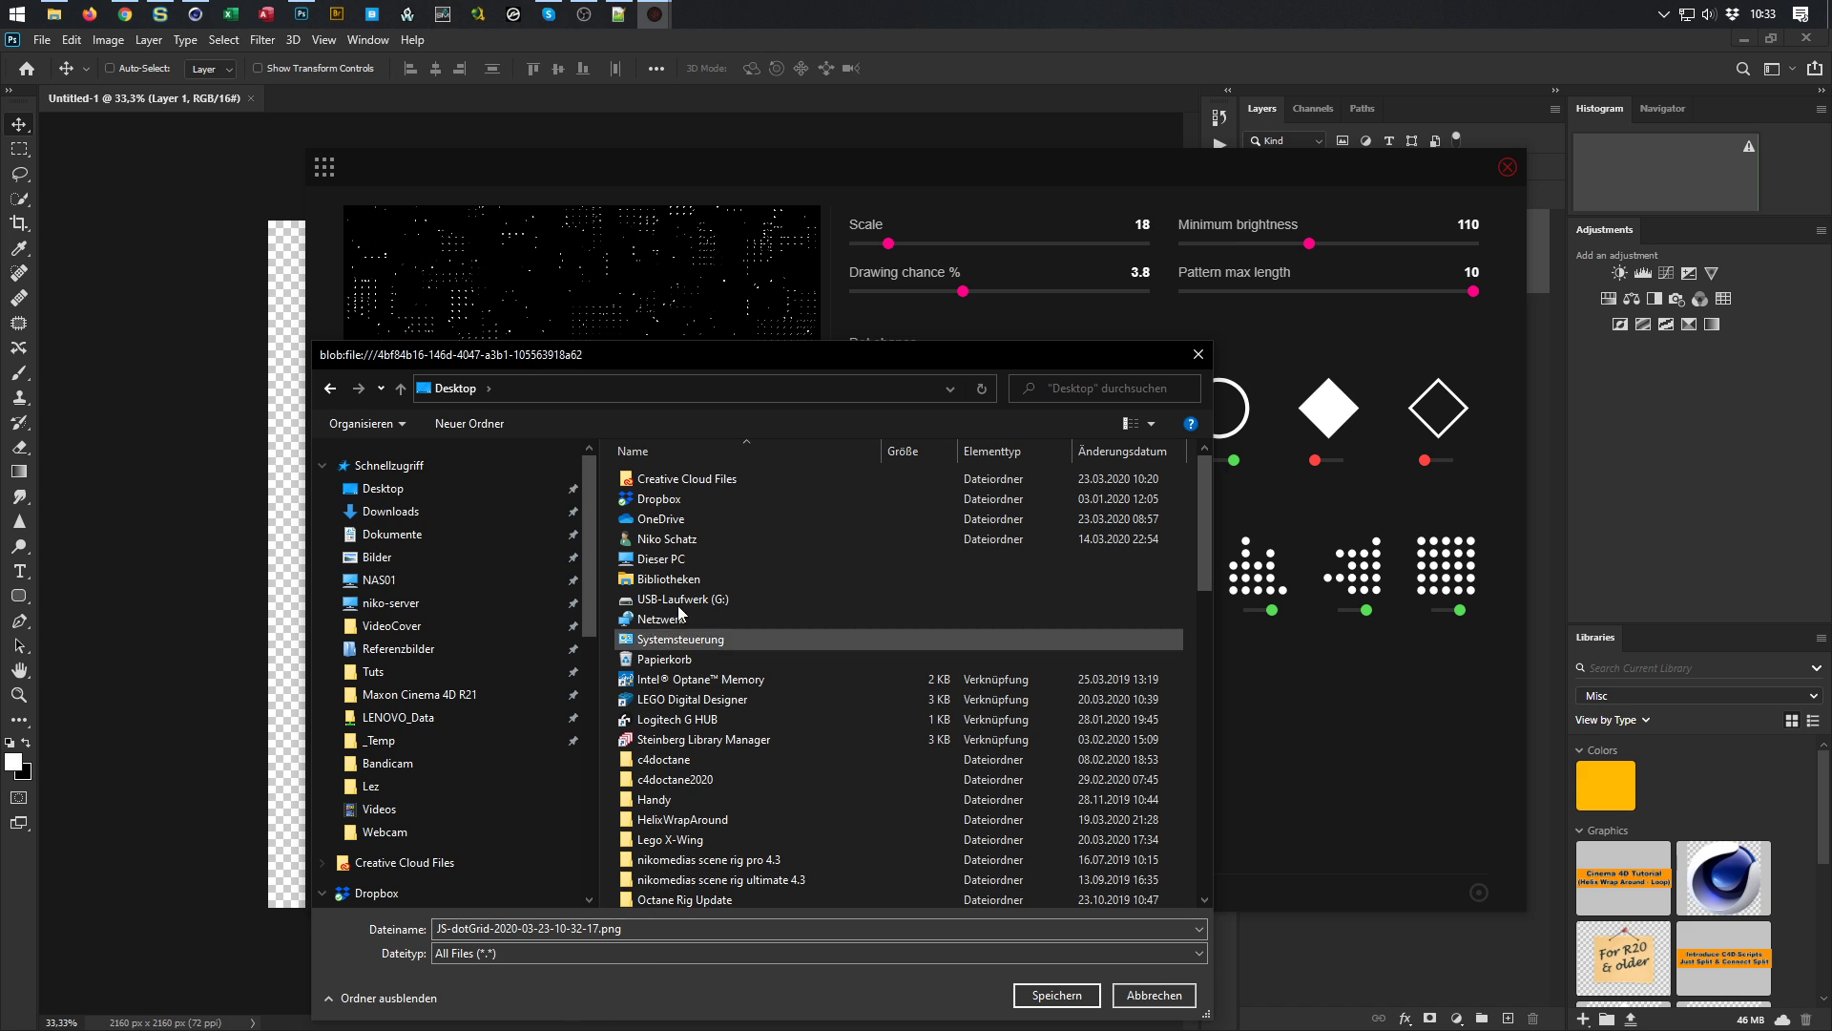
{"action": "left_click", "coordinate": [477, 422]}
{"action": "type", "text": "Heights"}
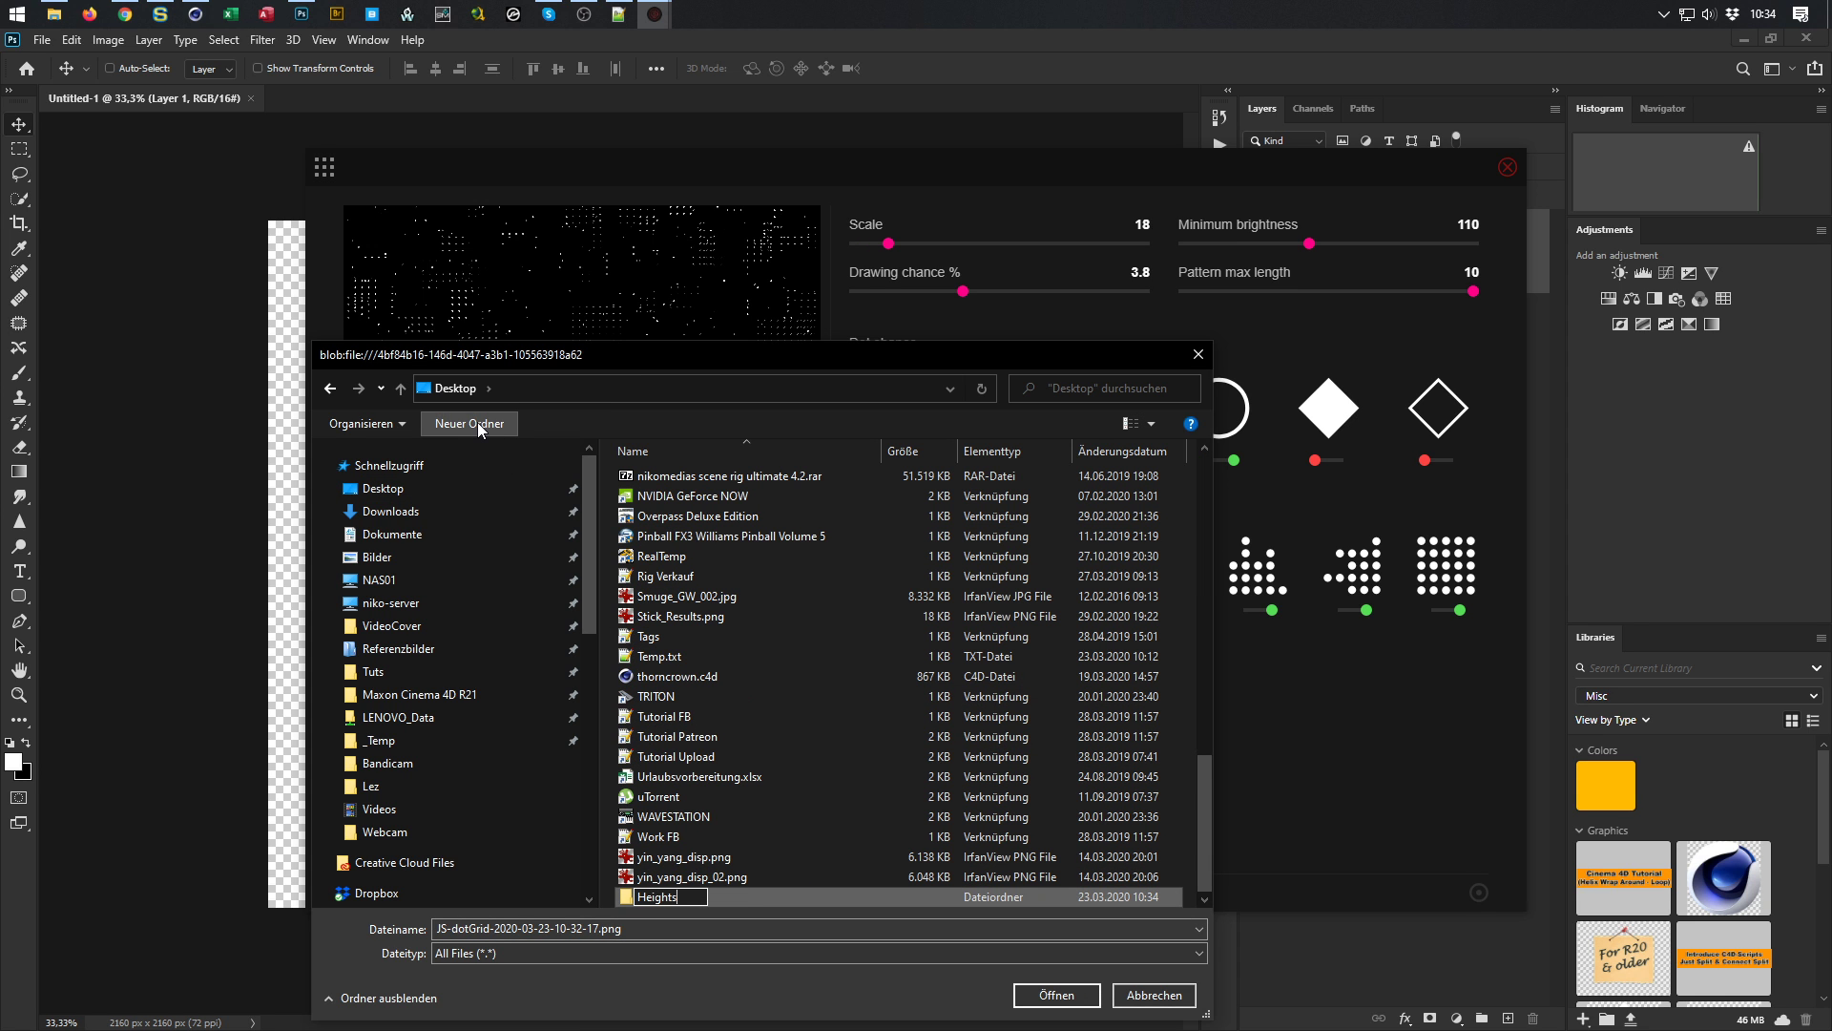
{"action": "key", "text": "Return"}
{"action": "key", "text": "Return"}
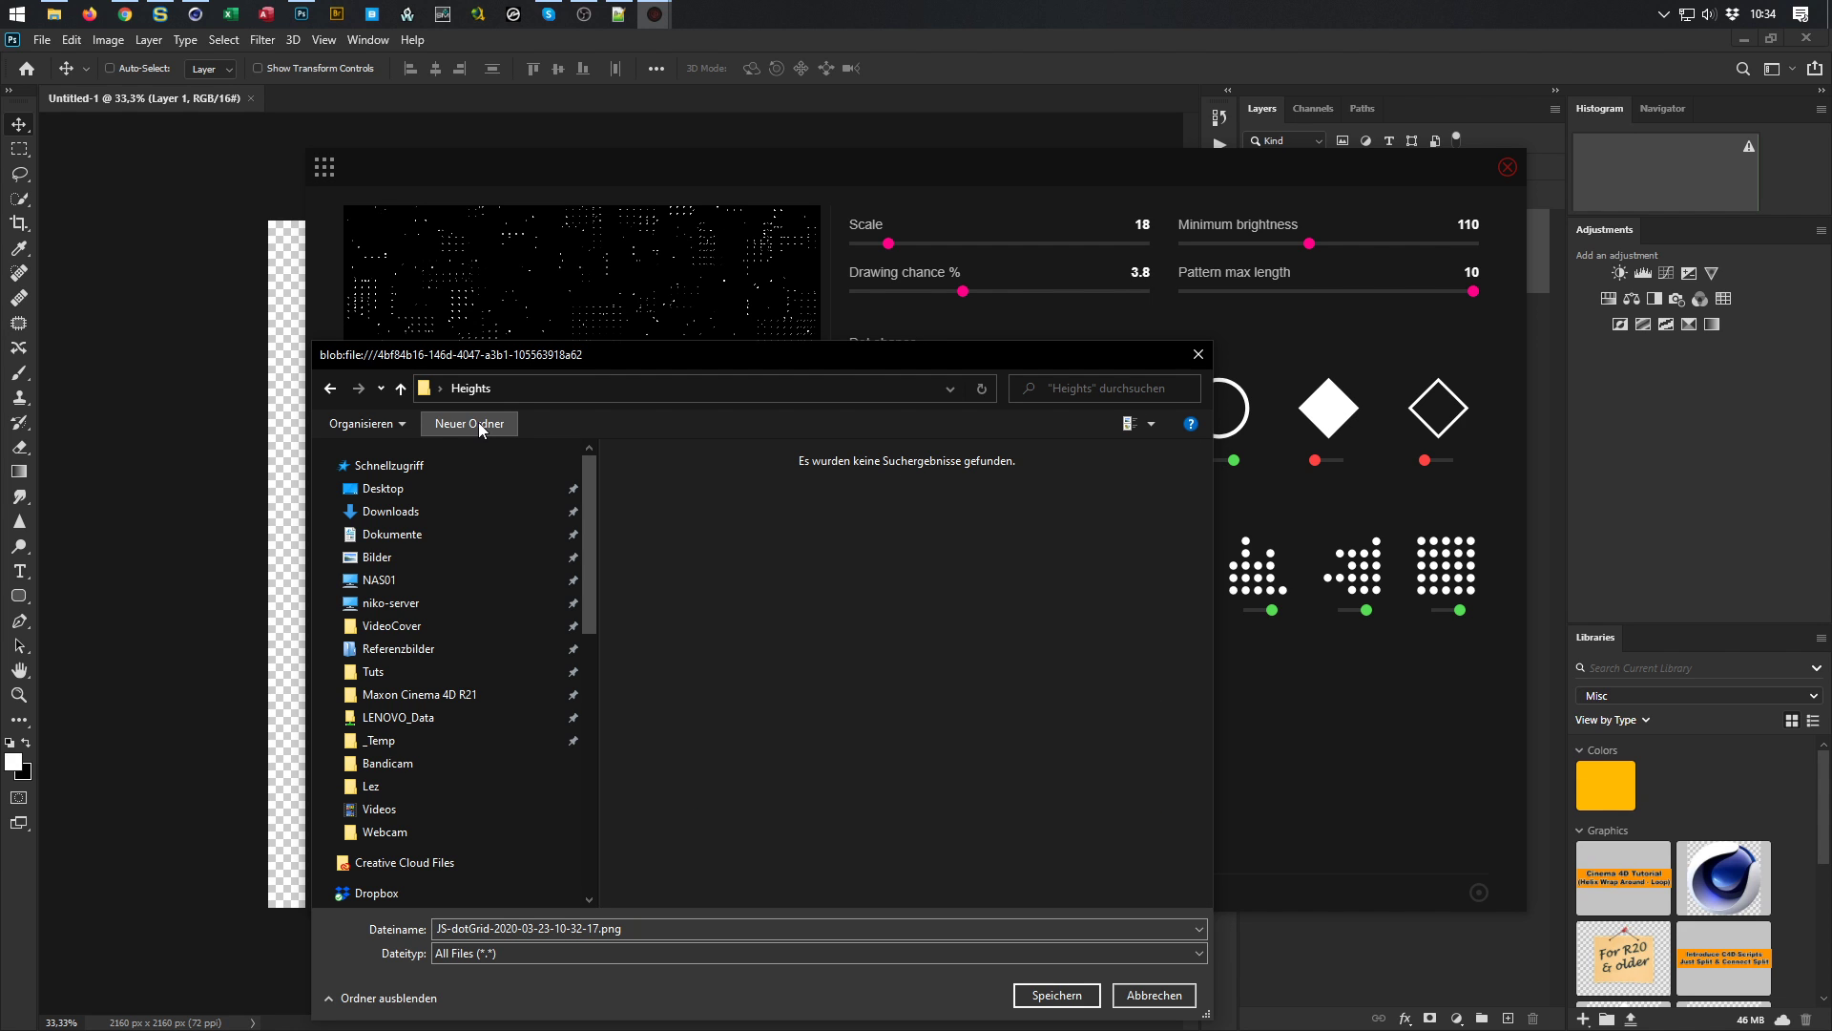
Name the height map file 001.png and save it in the Heights folder
{"action": "left_click", "coordinate": [766, 931]}
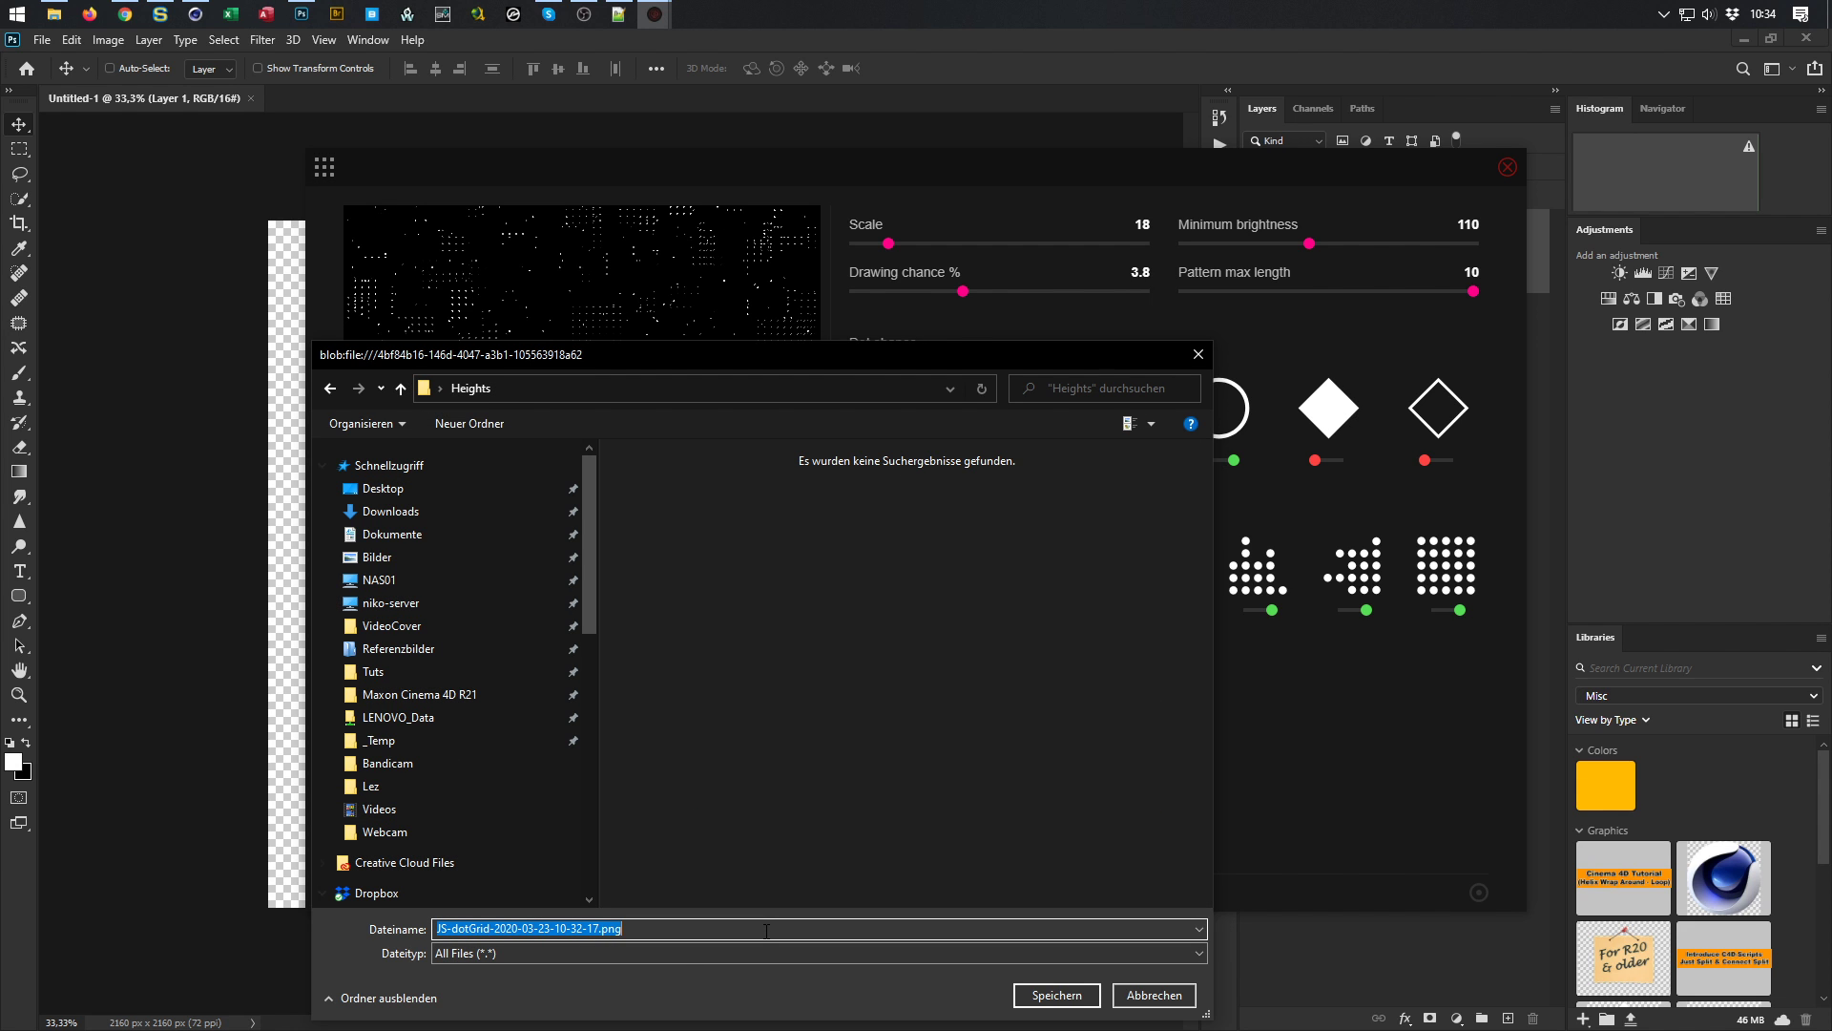
{"action": "key", "text": "shift+Left"}
{"action": "key", "text": "shift+Left"}
{"action": "key", "text": "shift+Left"}
{"action": "key", "text": "shift+Left"}
{"action": "type", "text": "001"}
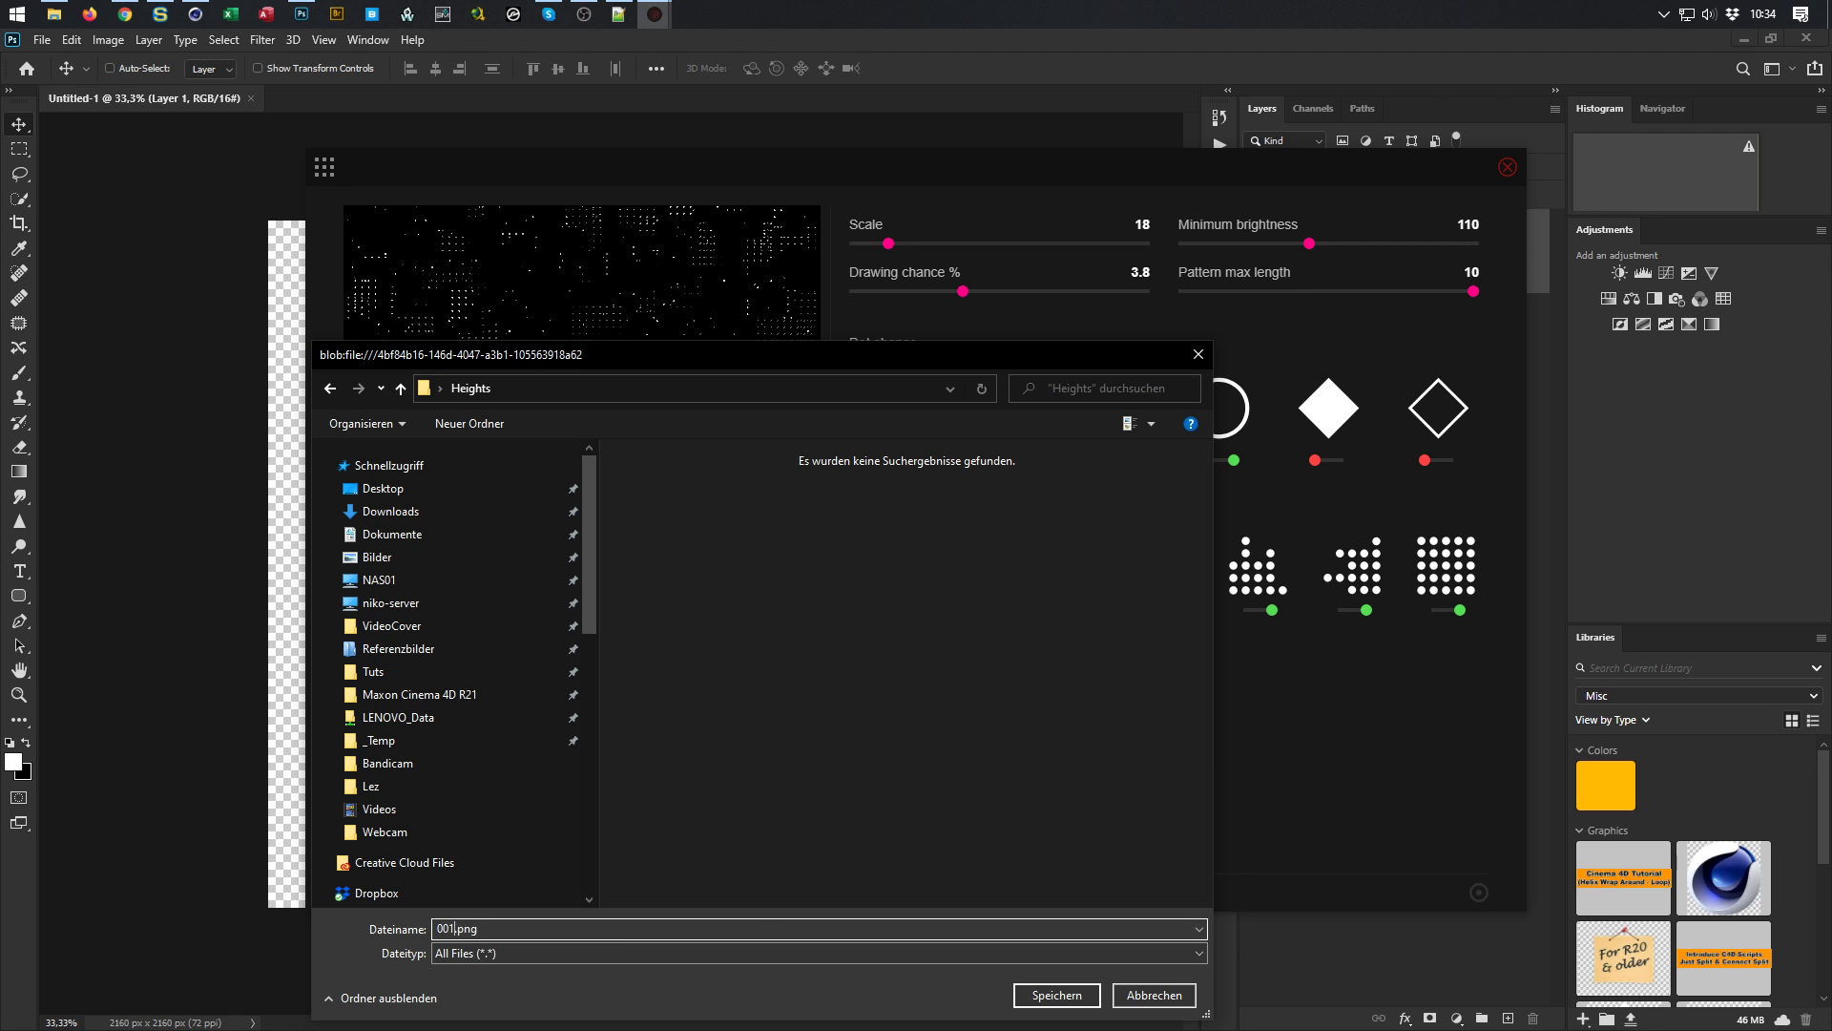
{"action": "key", "text": "Return"}
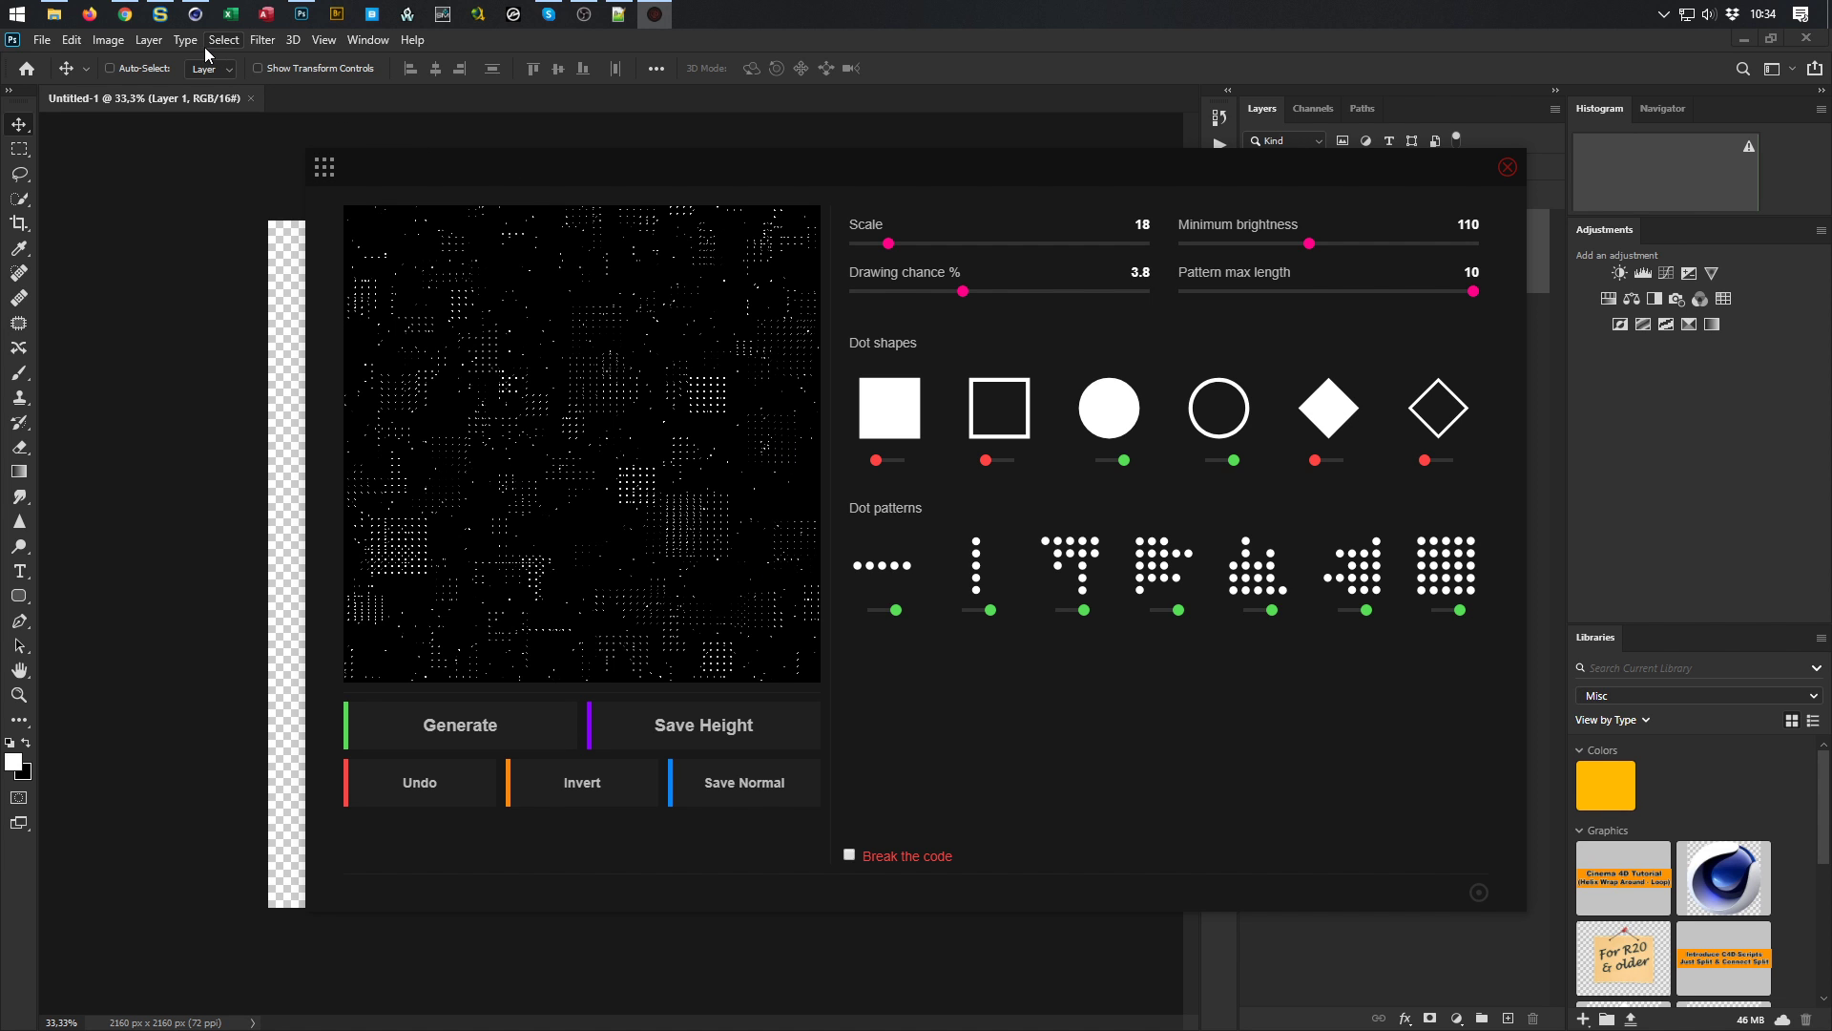
Switch back to the empty document in Photoshop
{"action": "left_click", "coordinate": [302, 15]}
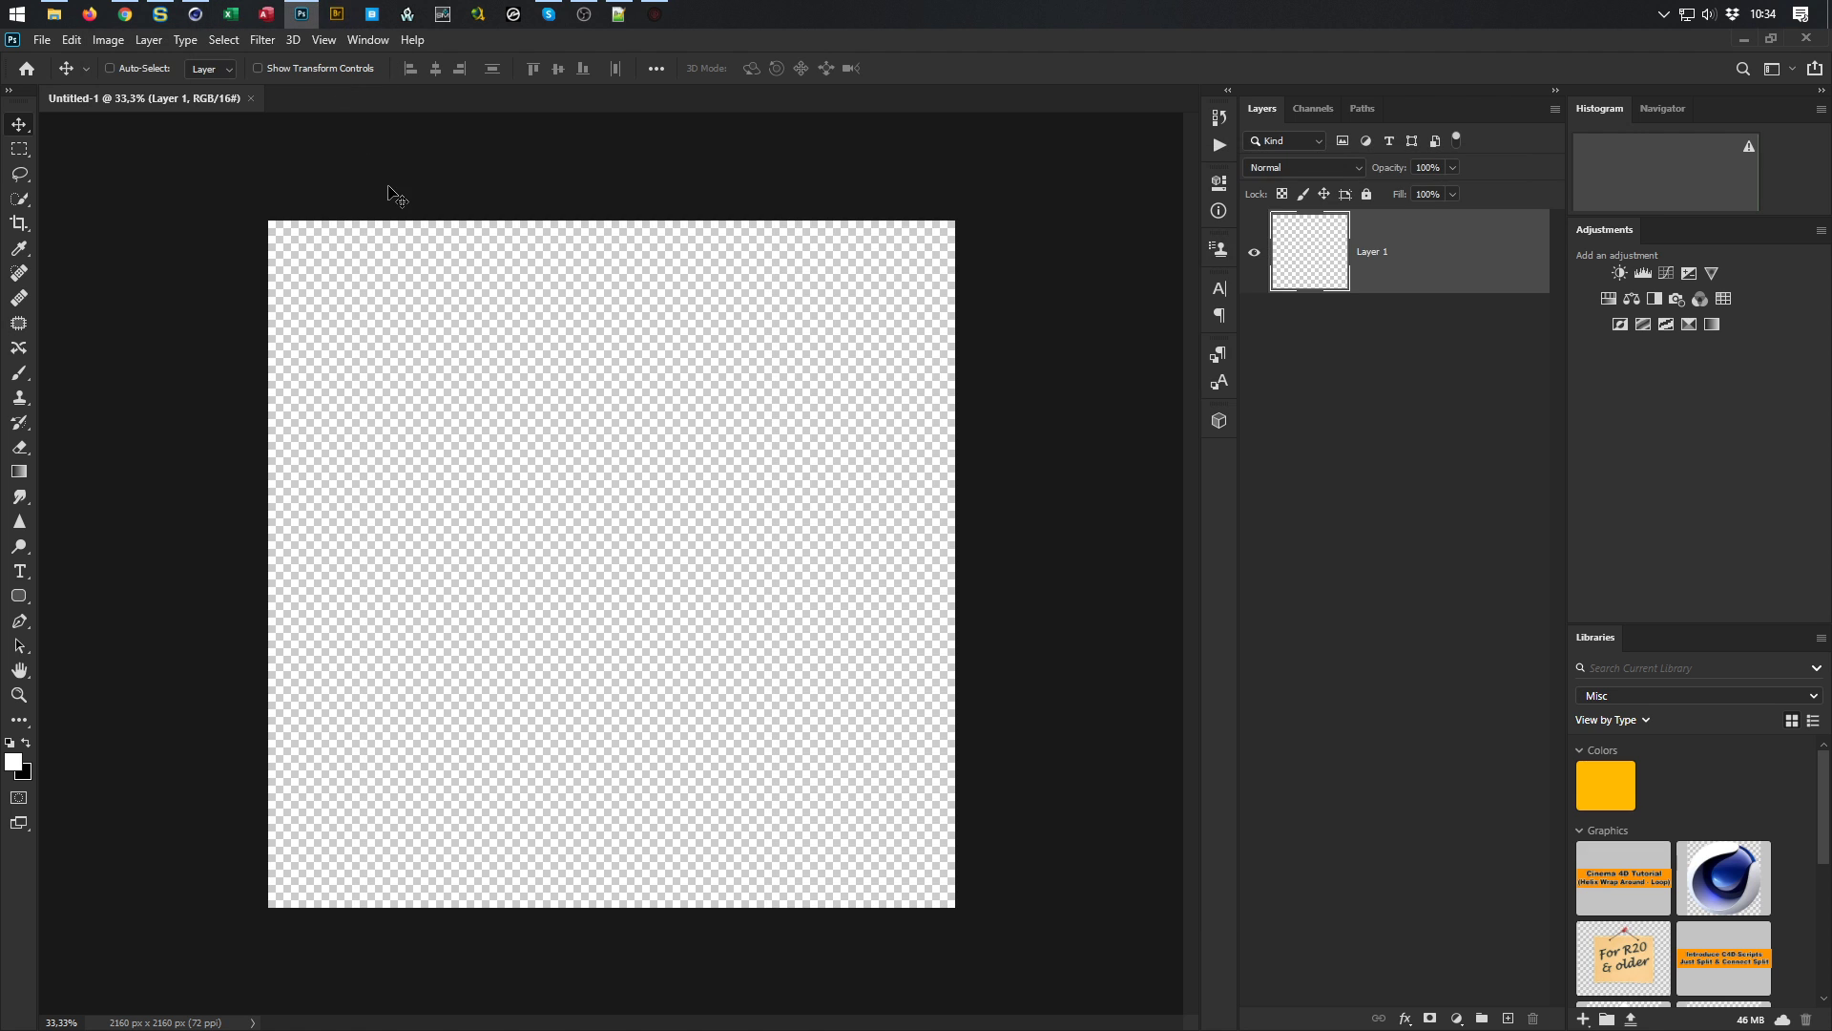
{"action": "left_click", "coordinate": [44, 41]}
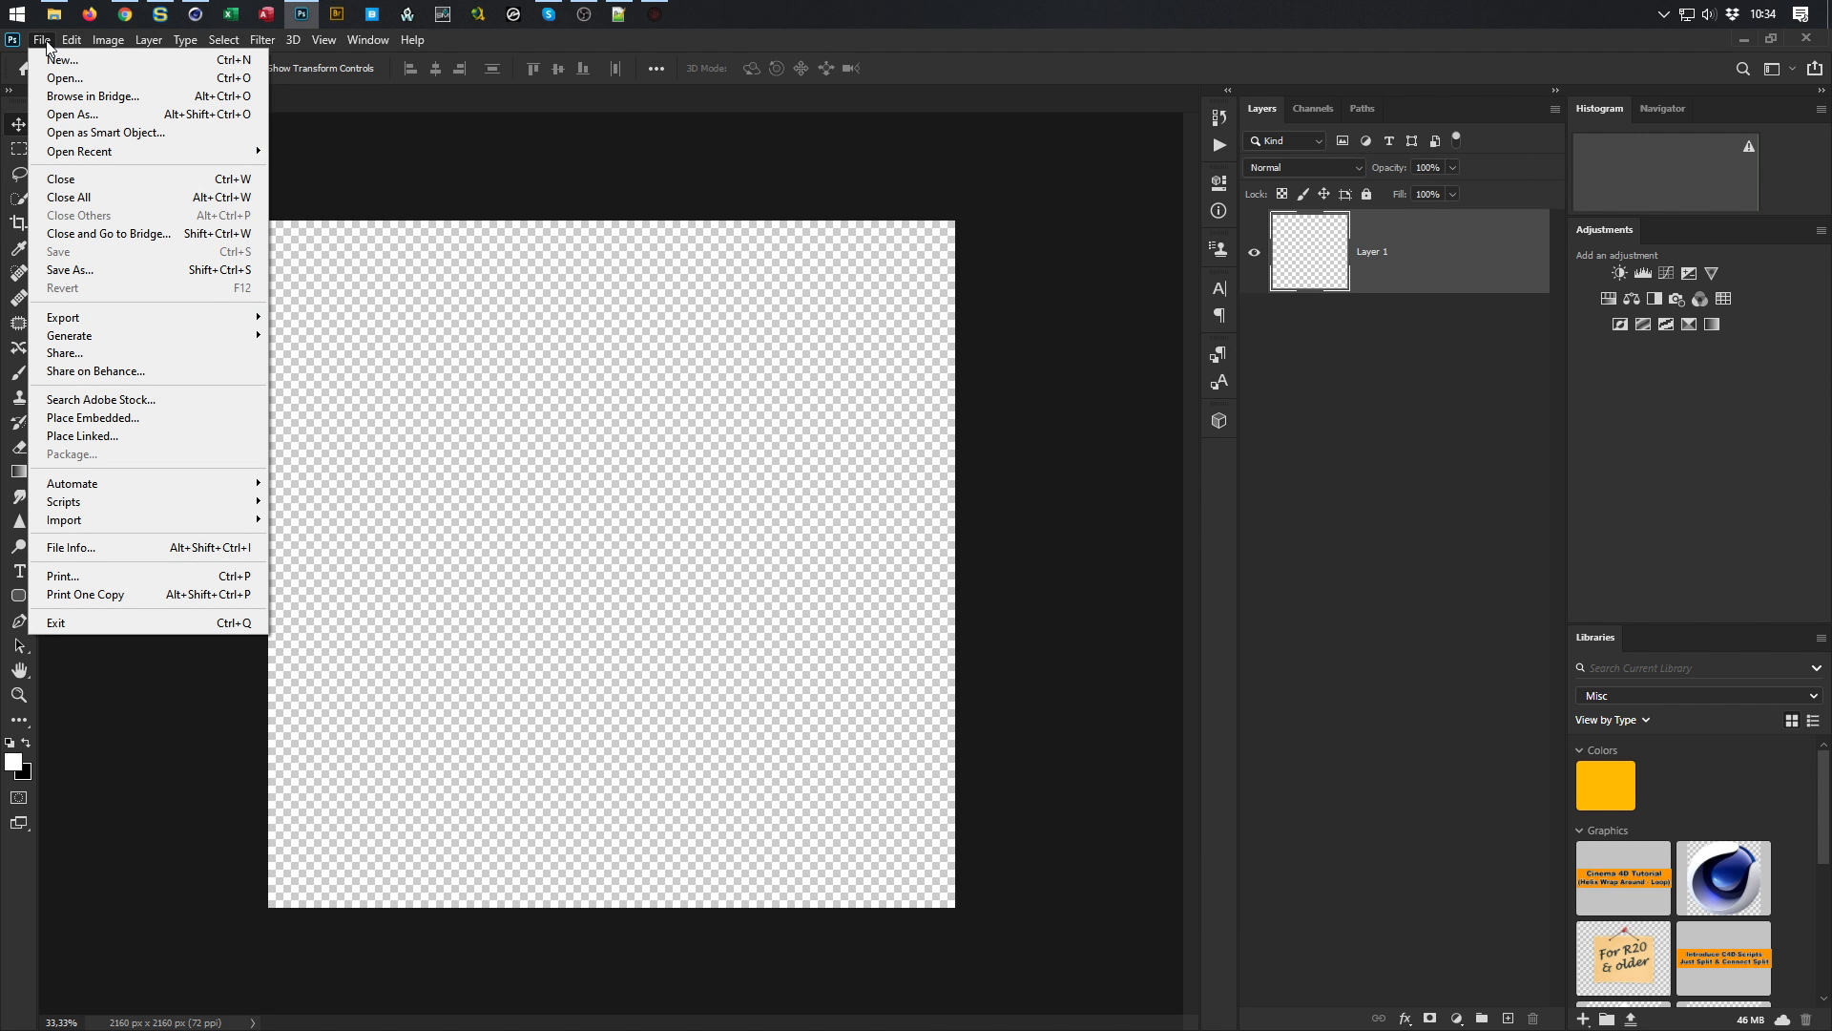
{"action": "mouse_move", "coordinate": [133, 529]}
{"action": "left_click", "coordinate": [902, 25]}
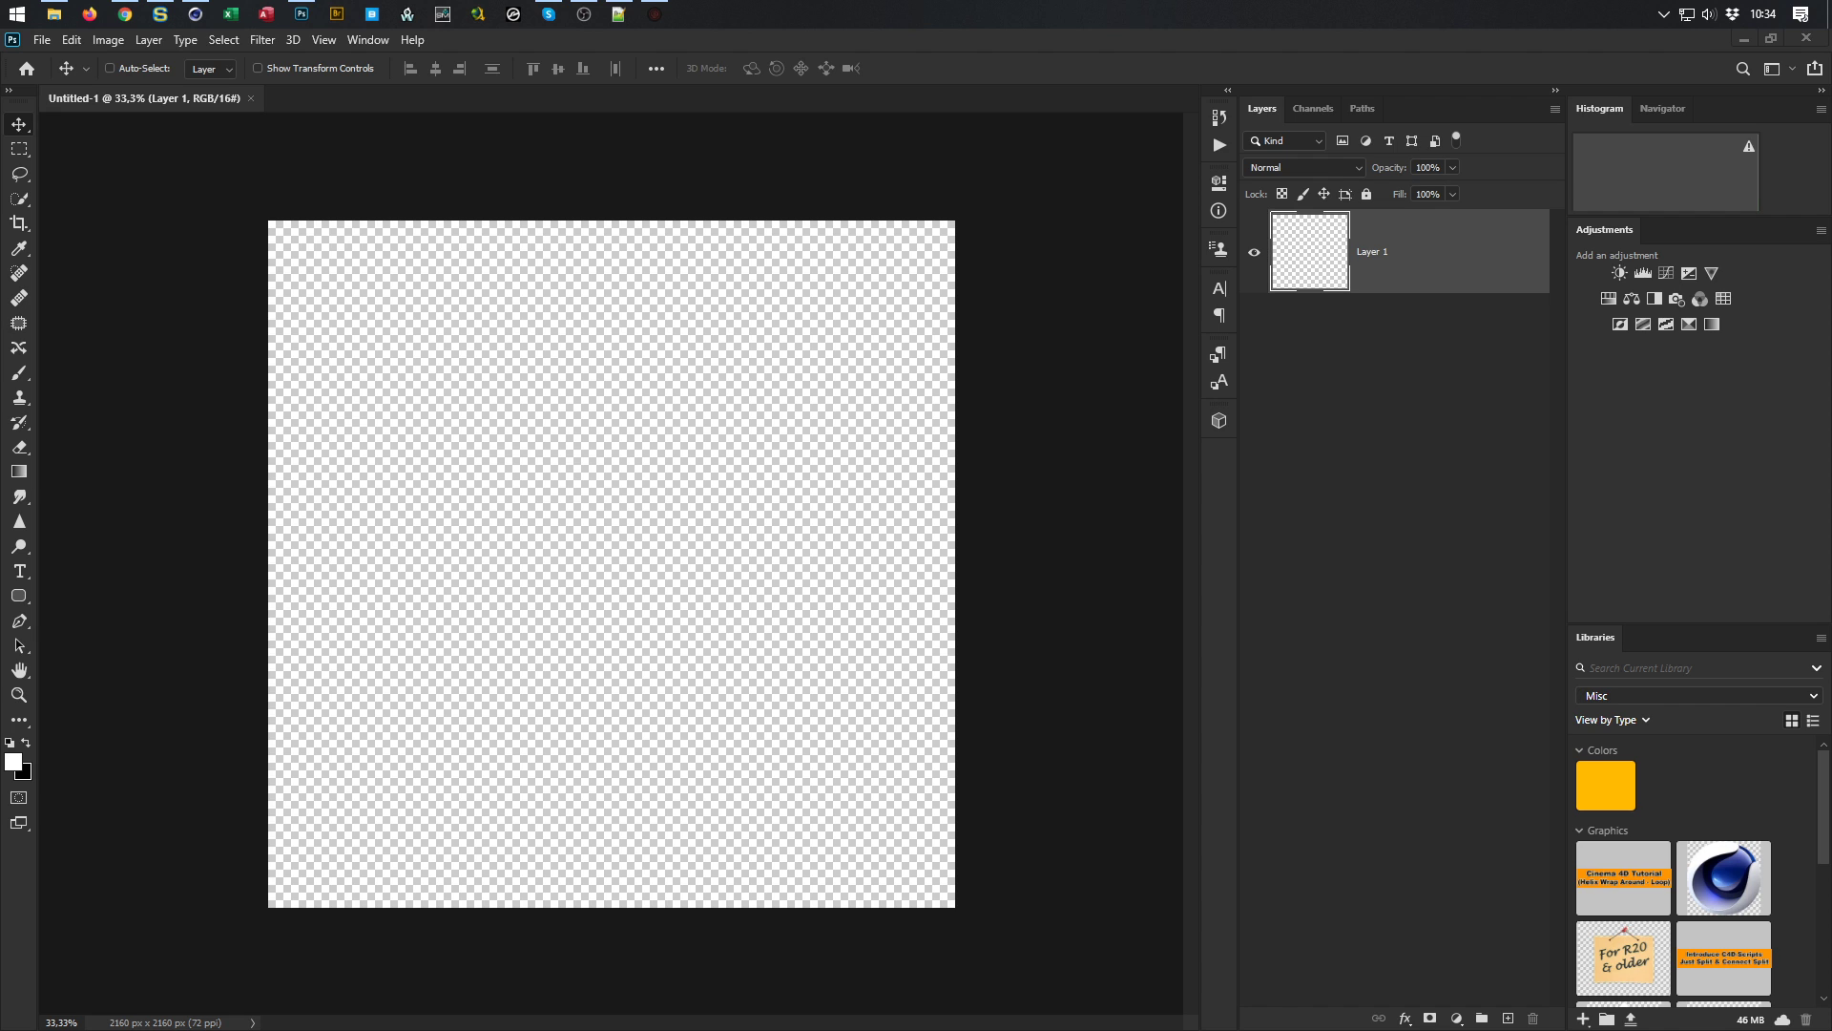
Open a file explorer window beside the Photoshop canvas and go to the Heights folder on the desktop
{"action": "key", "text": "super+e"}
{"action": "left_click_drag", "start_coordinate": [426, 214], "coordinate": [1398, 111]}
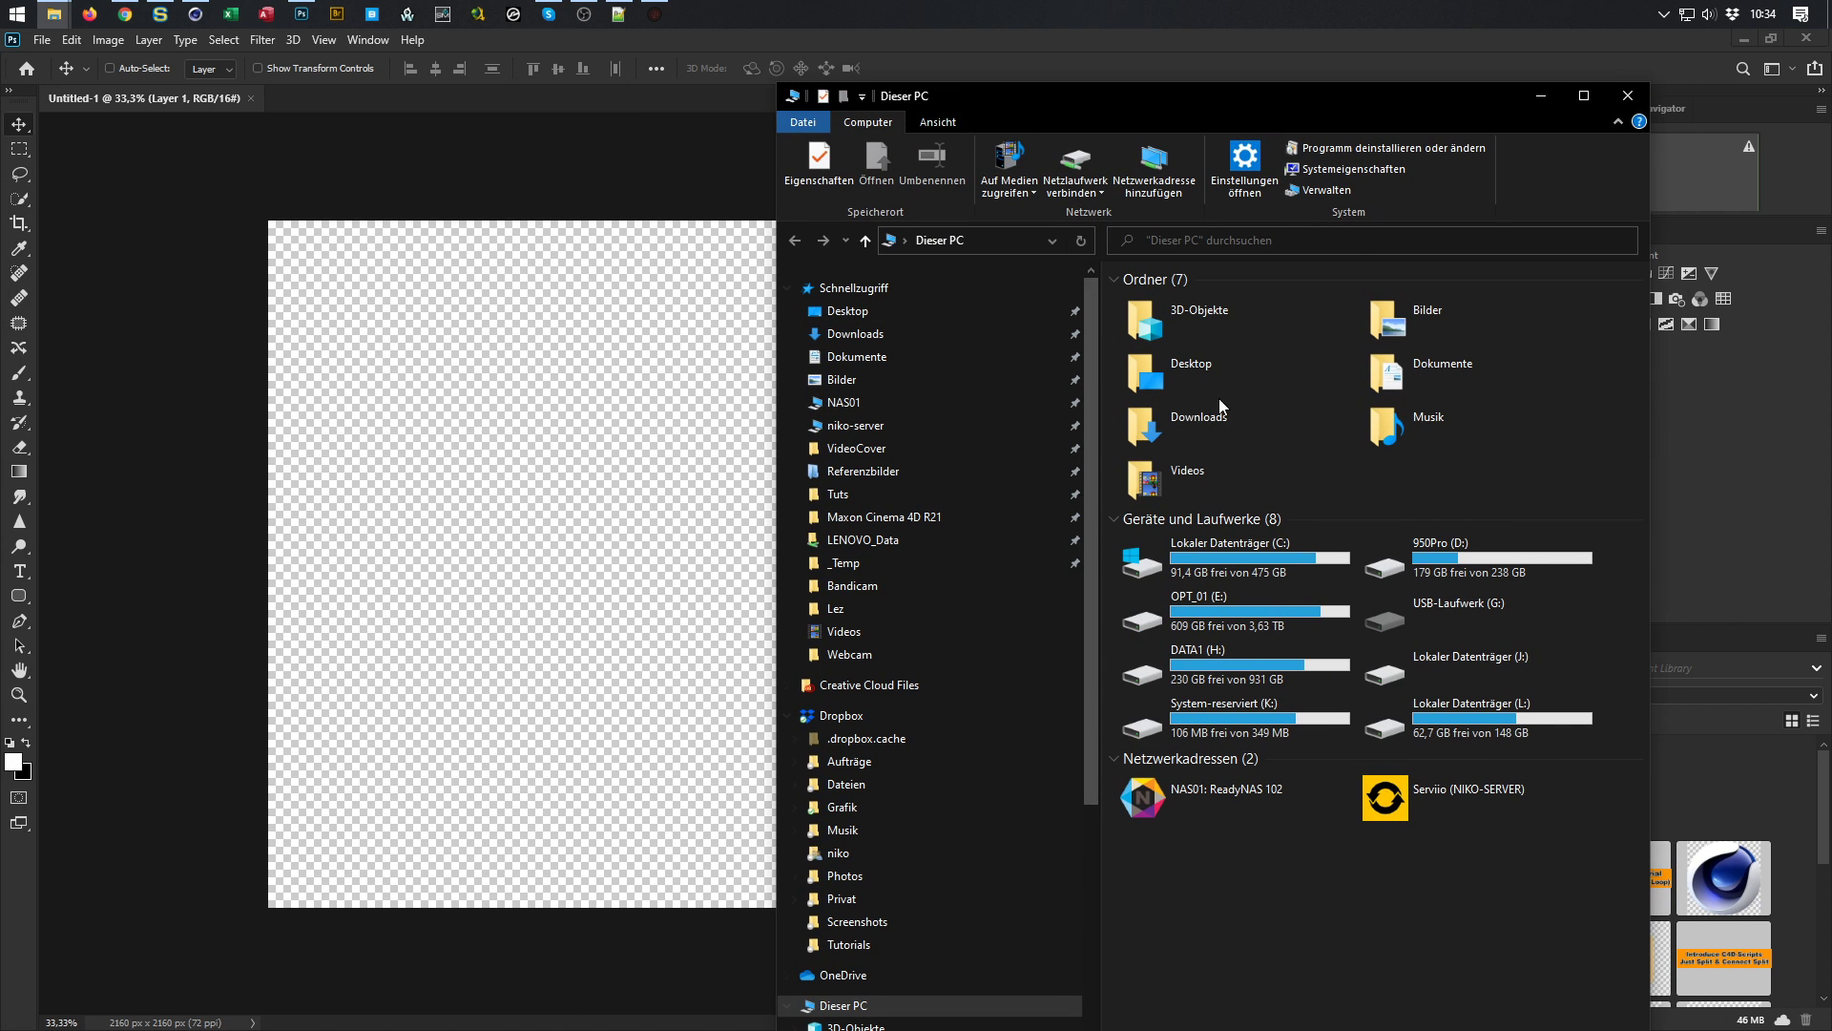
{"action": "double_click", "coordinate": [1210, 369]}
{"action": "scroll", "coordinate": [1344, 695], "scroll_direction": "down", "scroll_amount": 2}
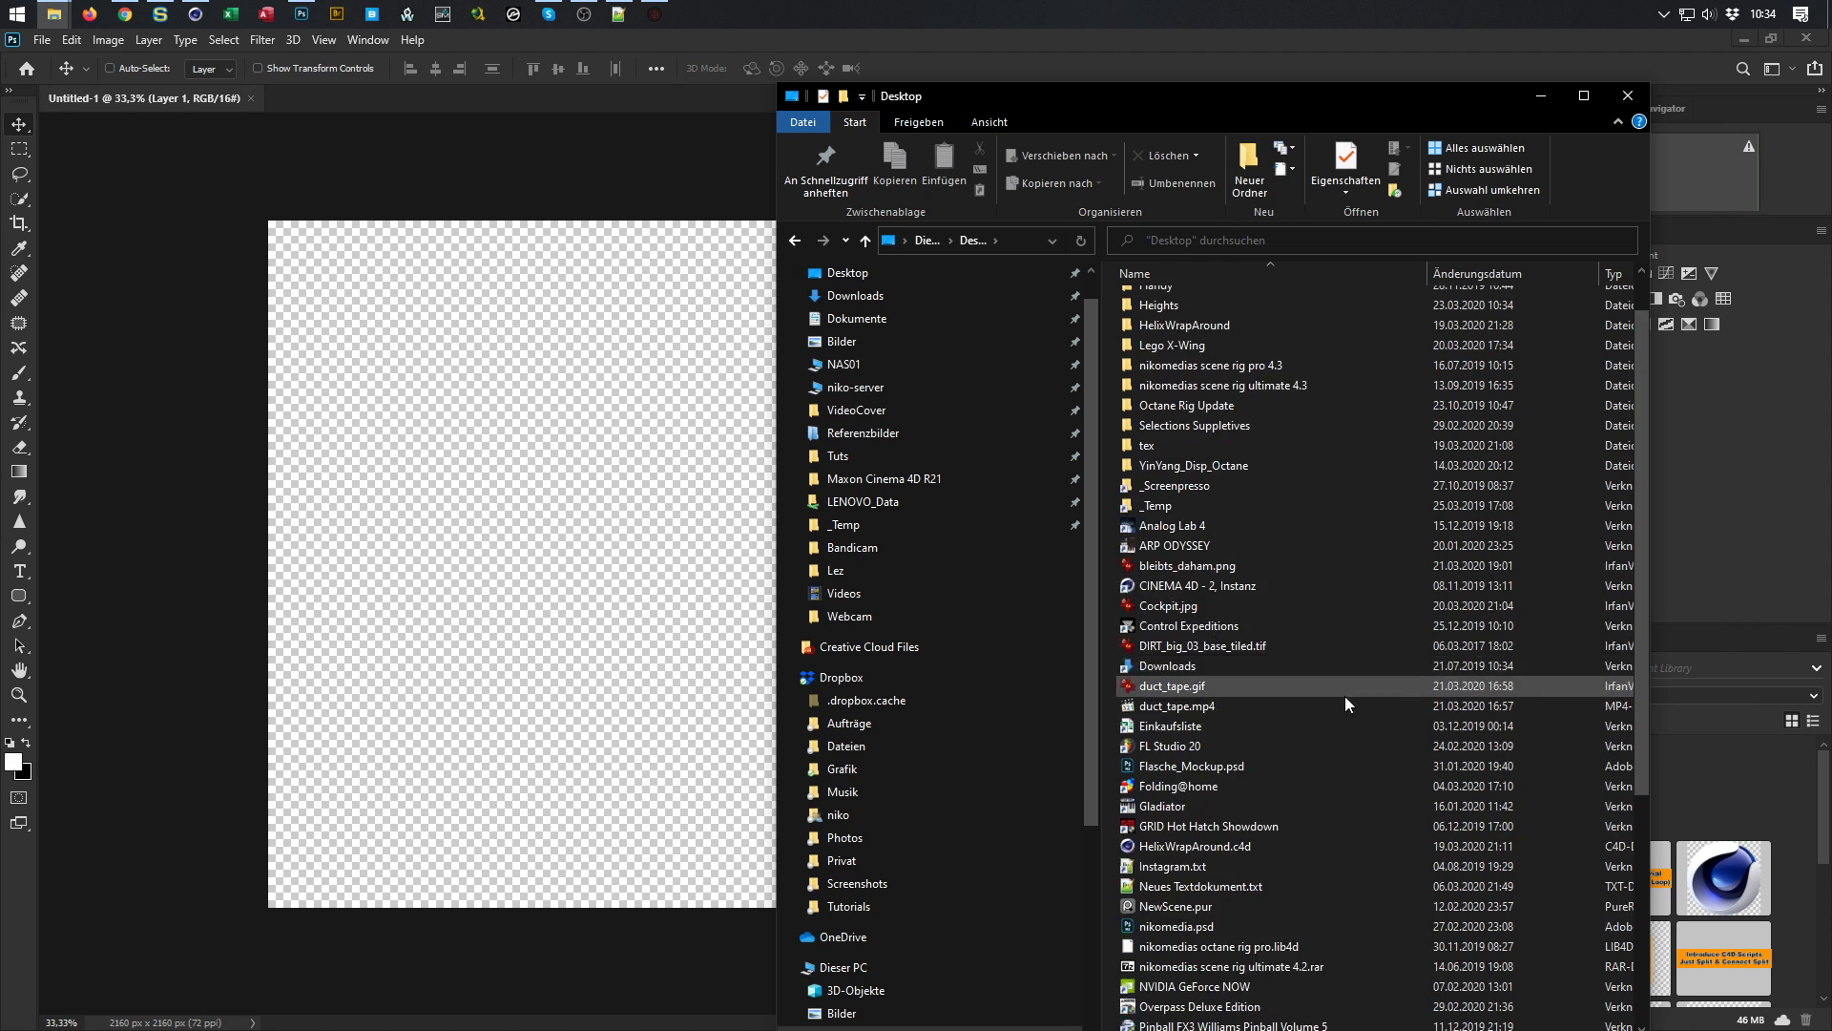
{"action": "scroll", "coordinate": [1336, 685], "scroll_direction": "up", "scroll_amount": 2}
{"action": "left_click", "coordinate": [1166, 362]}
{"action": "double_click", "coordinate": [1166, 362]}
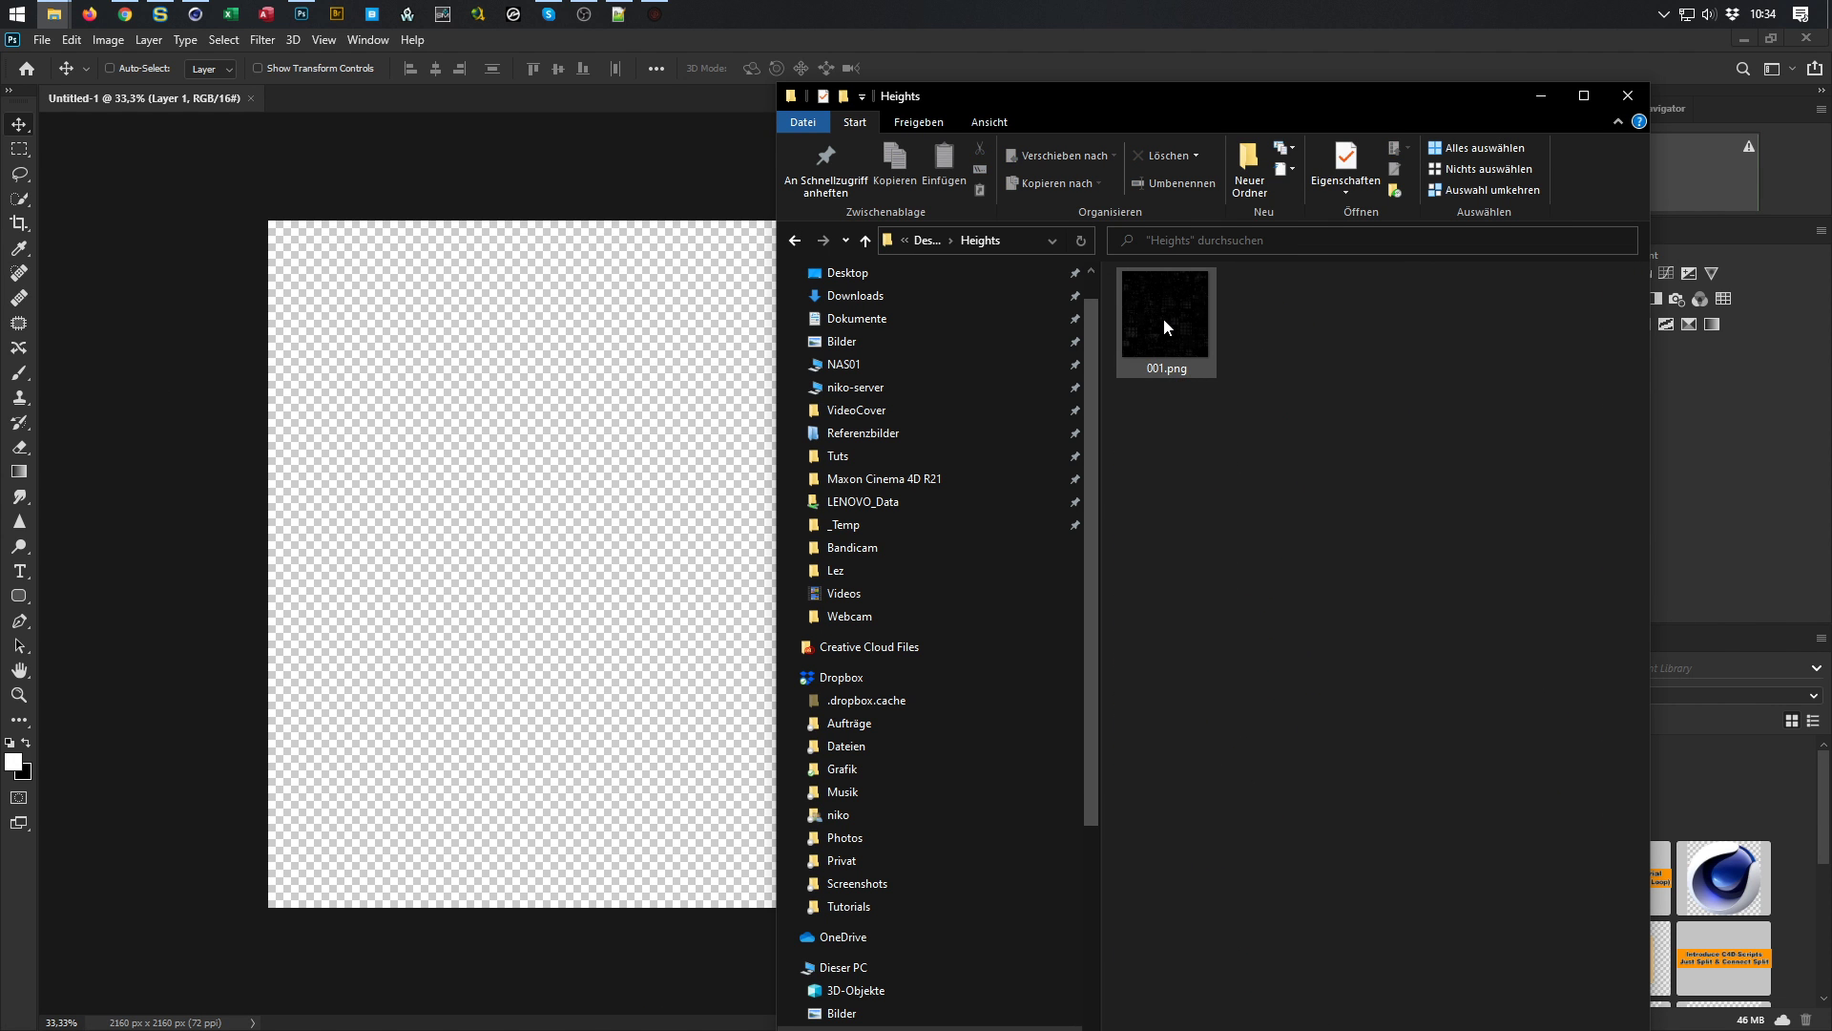
Place 001.png from the Heights folder on the Photoshop canvas and commit the placement
{"action": "left_click_drag", "start_coordinate": [1165, 305], "coordinate": [618, 735]}
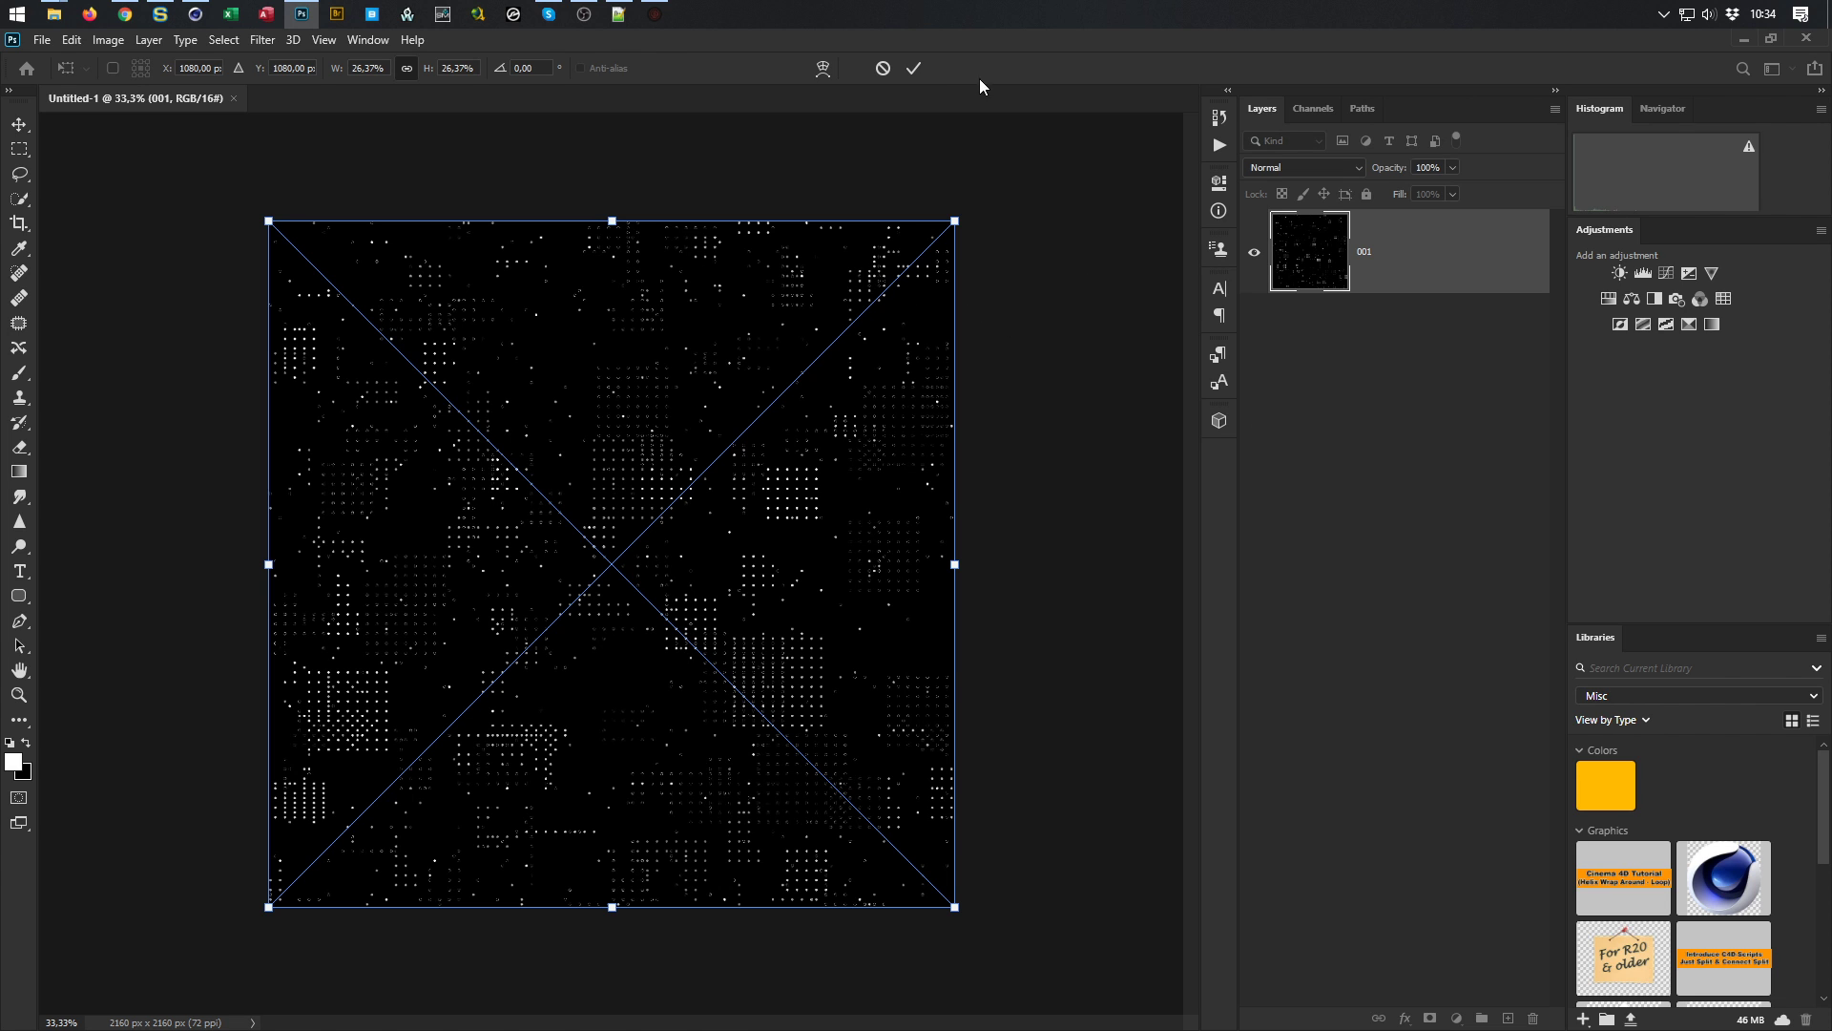
{"action": "left_click", "coordinate": [914, 68]}
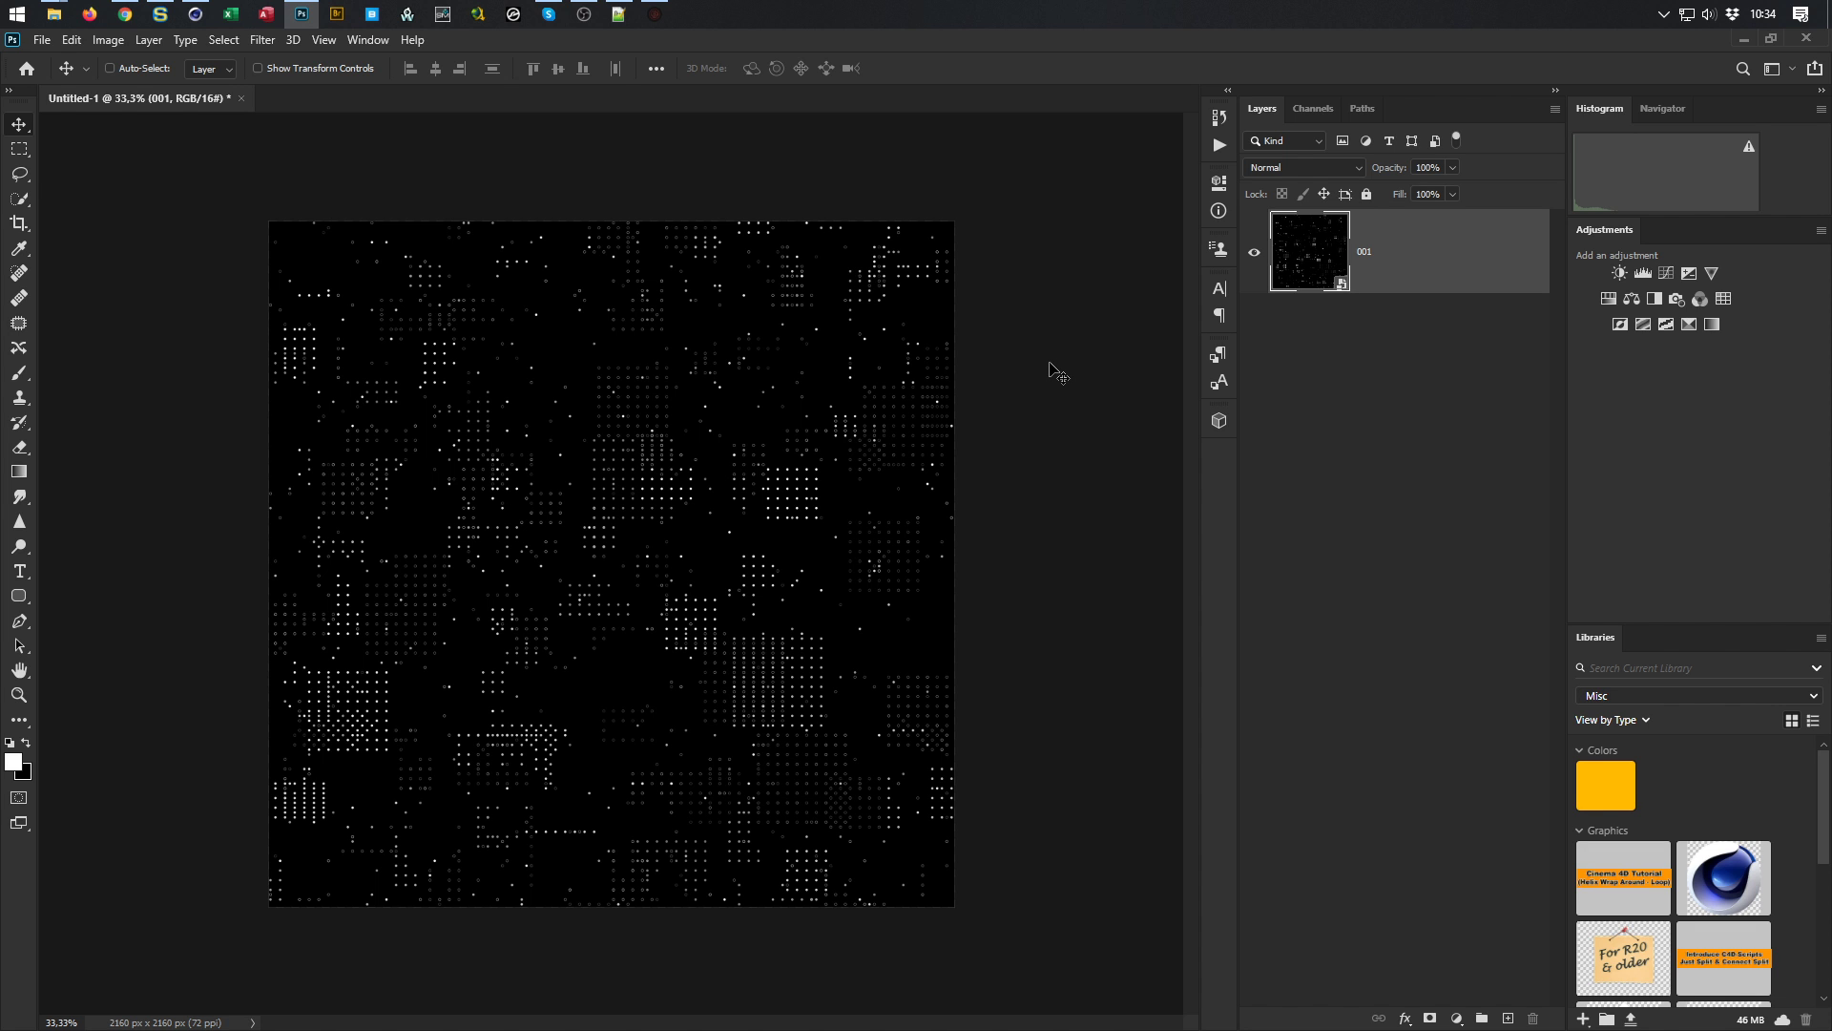
Switch to JSplacement and set the dot grid's scale to 29, minimum brightness to 137 and pattern max length to 7
{"action": "left_click", "coordinate": [654, 15]}
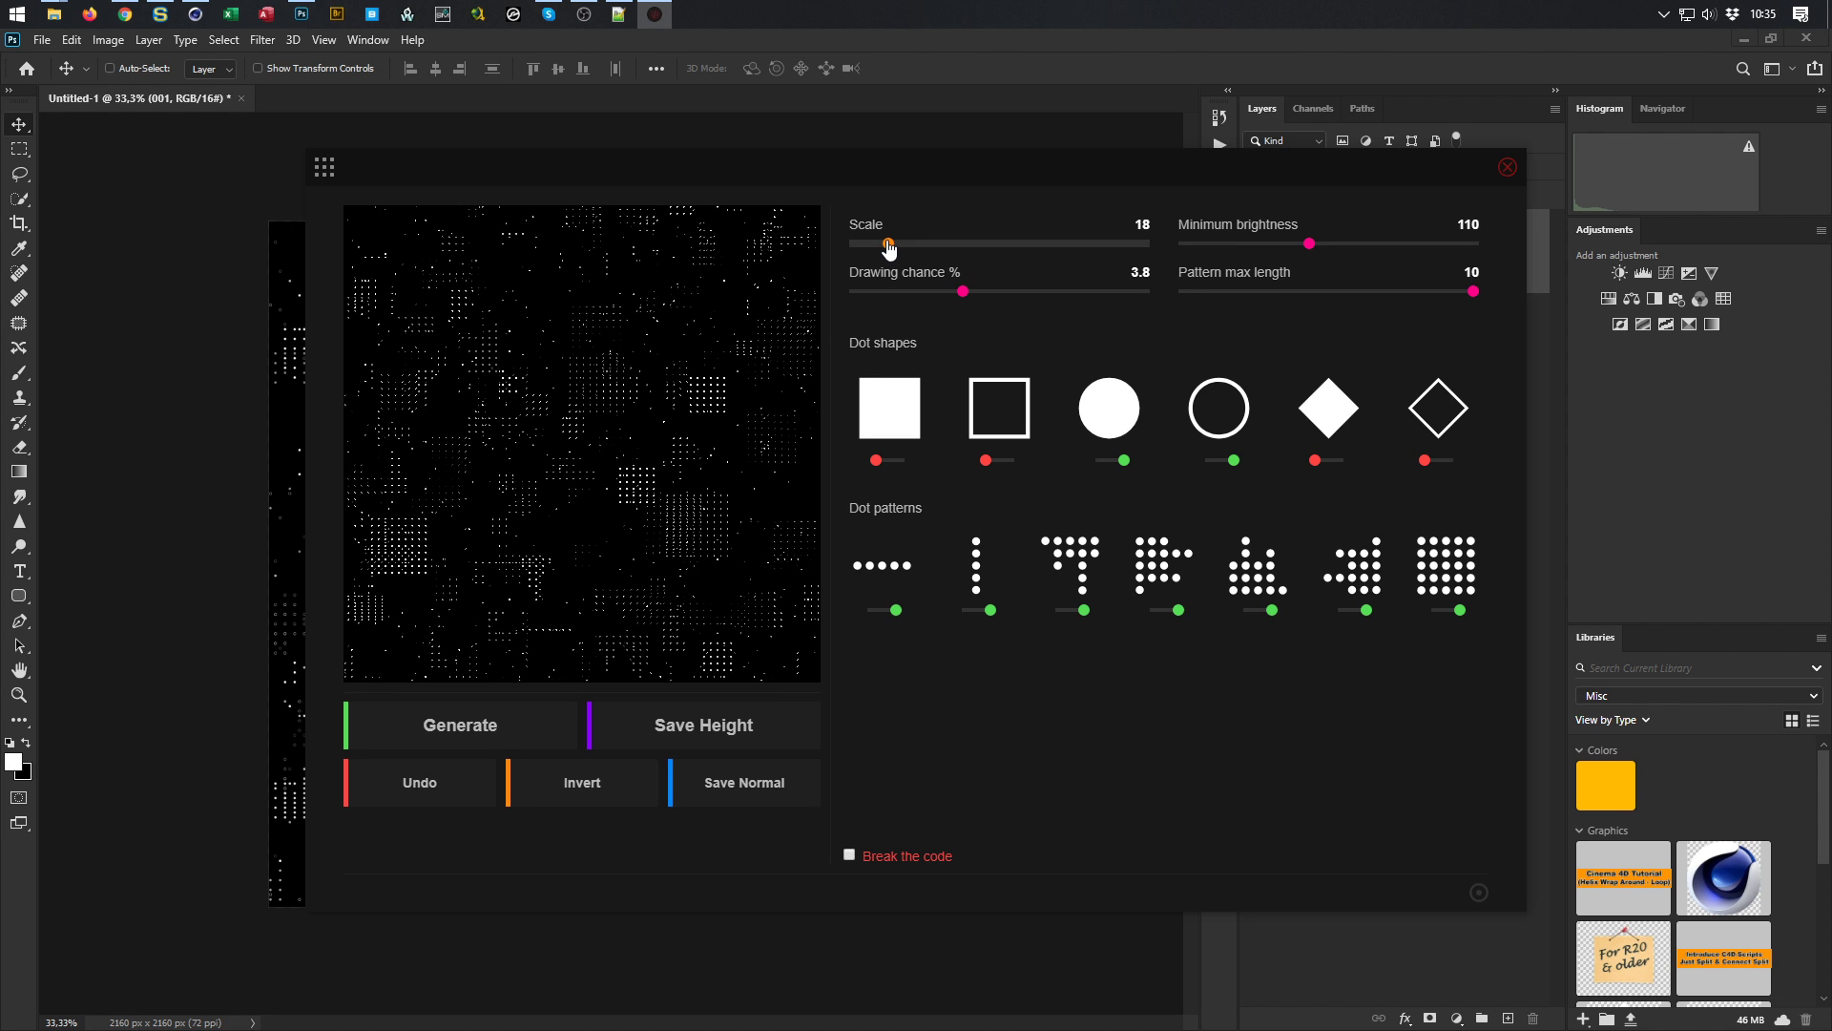
{"action": "left_click_drag", "start_coordinate": [888, 248], "coordinate": [933, 244]}
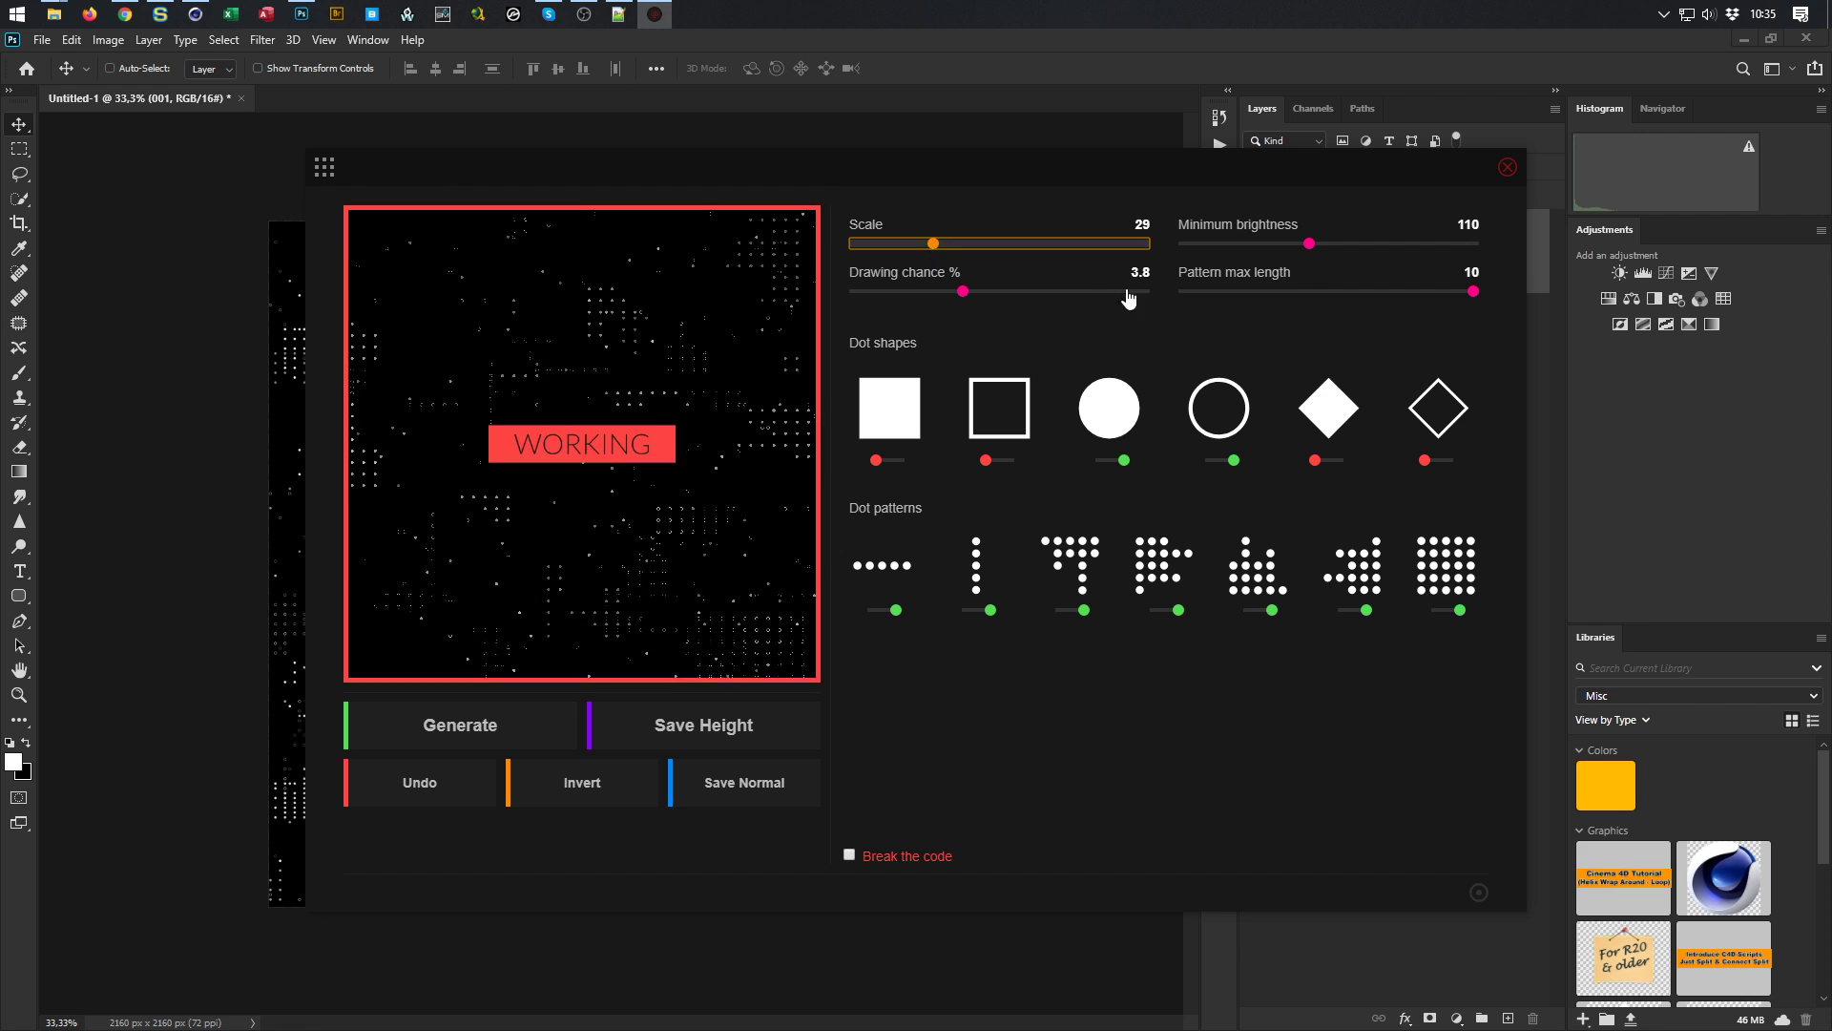
{"action": "left_click_drag", "start_coordinate": [1309, 245], "coordinate": [1339, 245]}
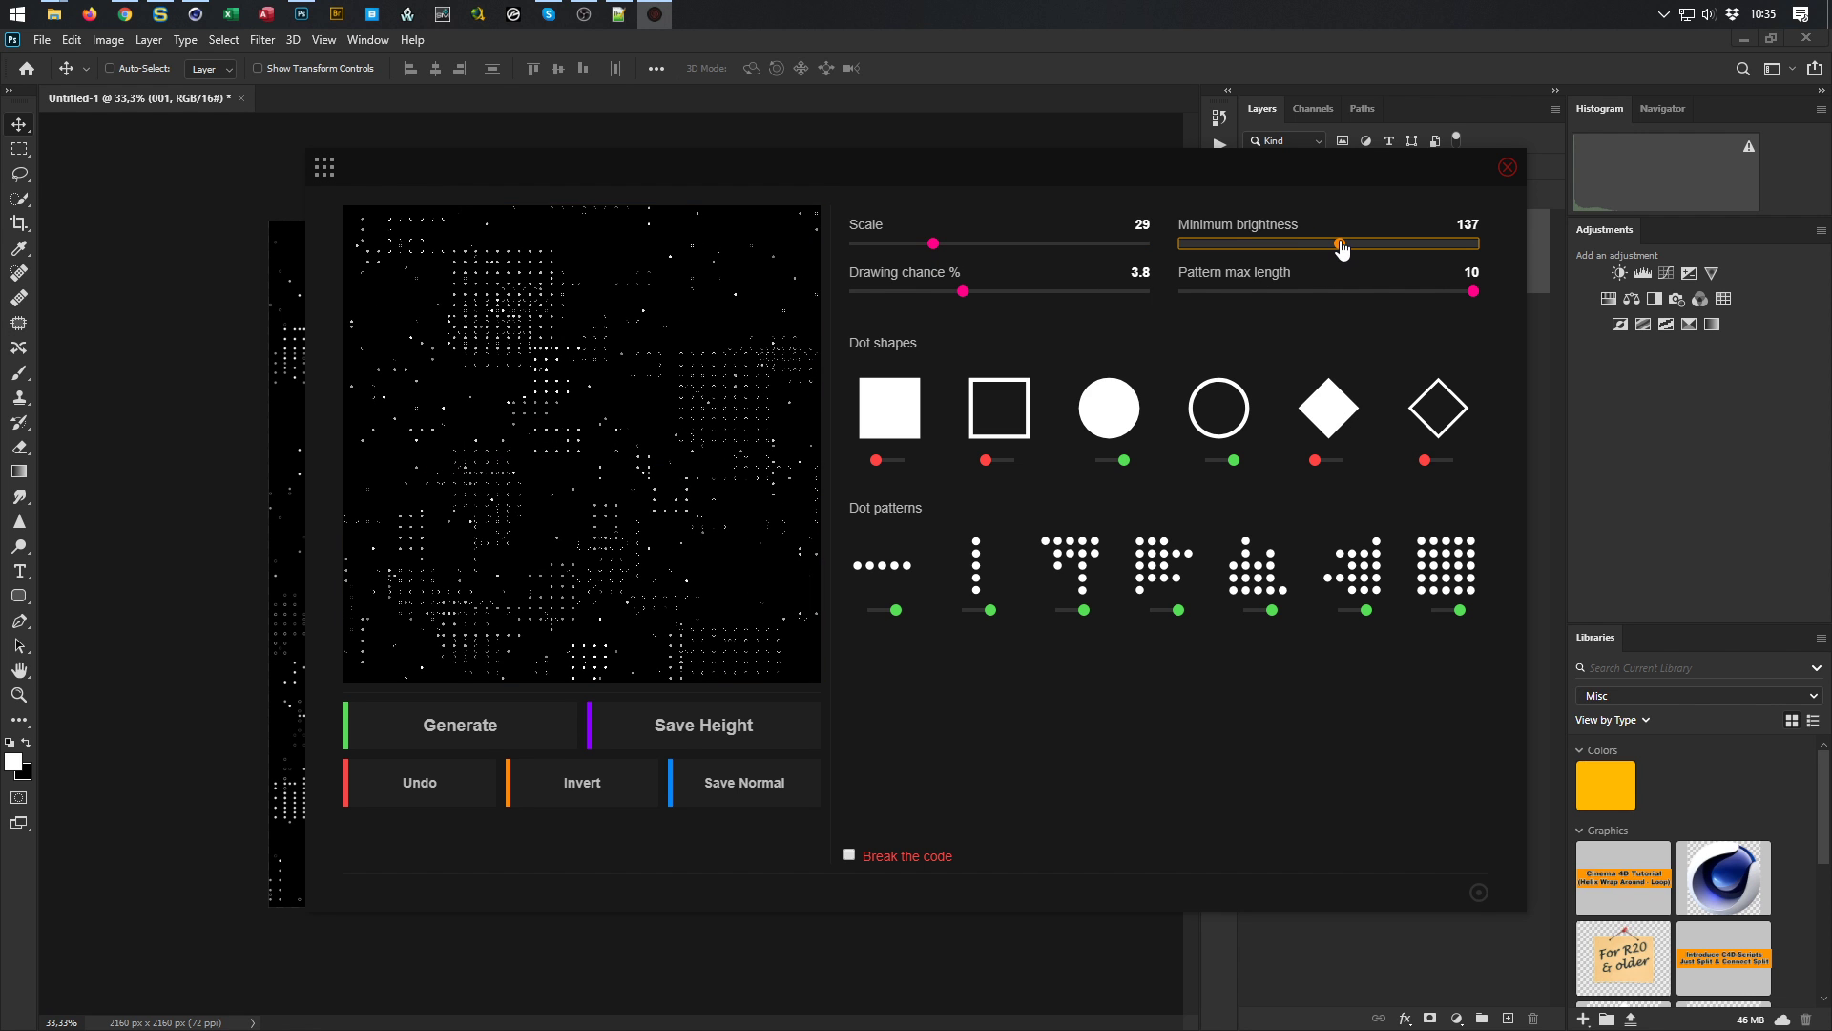
{"action": "left_click_drag", "start_coordinate": [1473, 291], "coordinate": [1337, 294]}
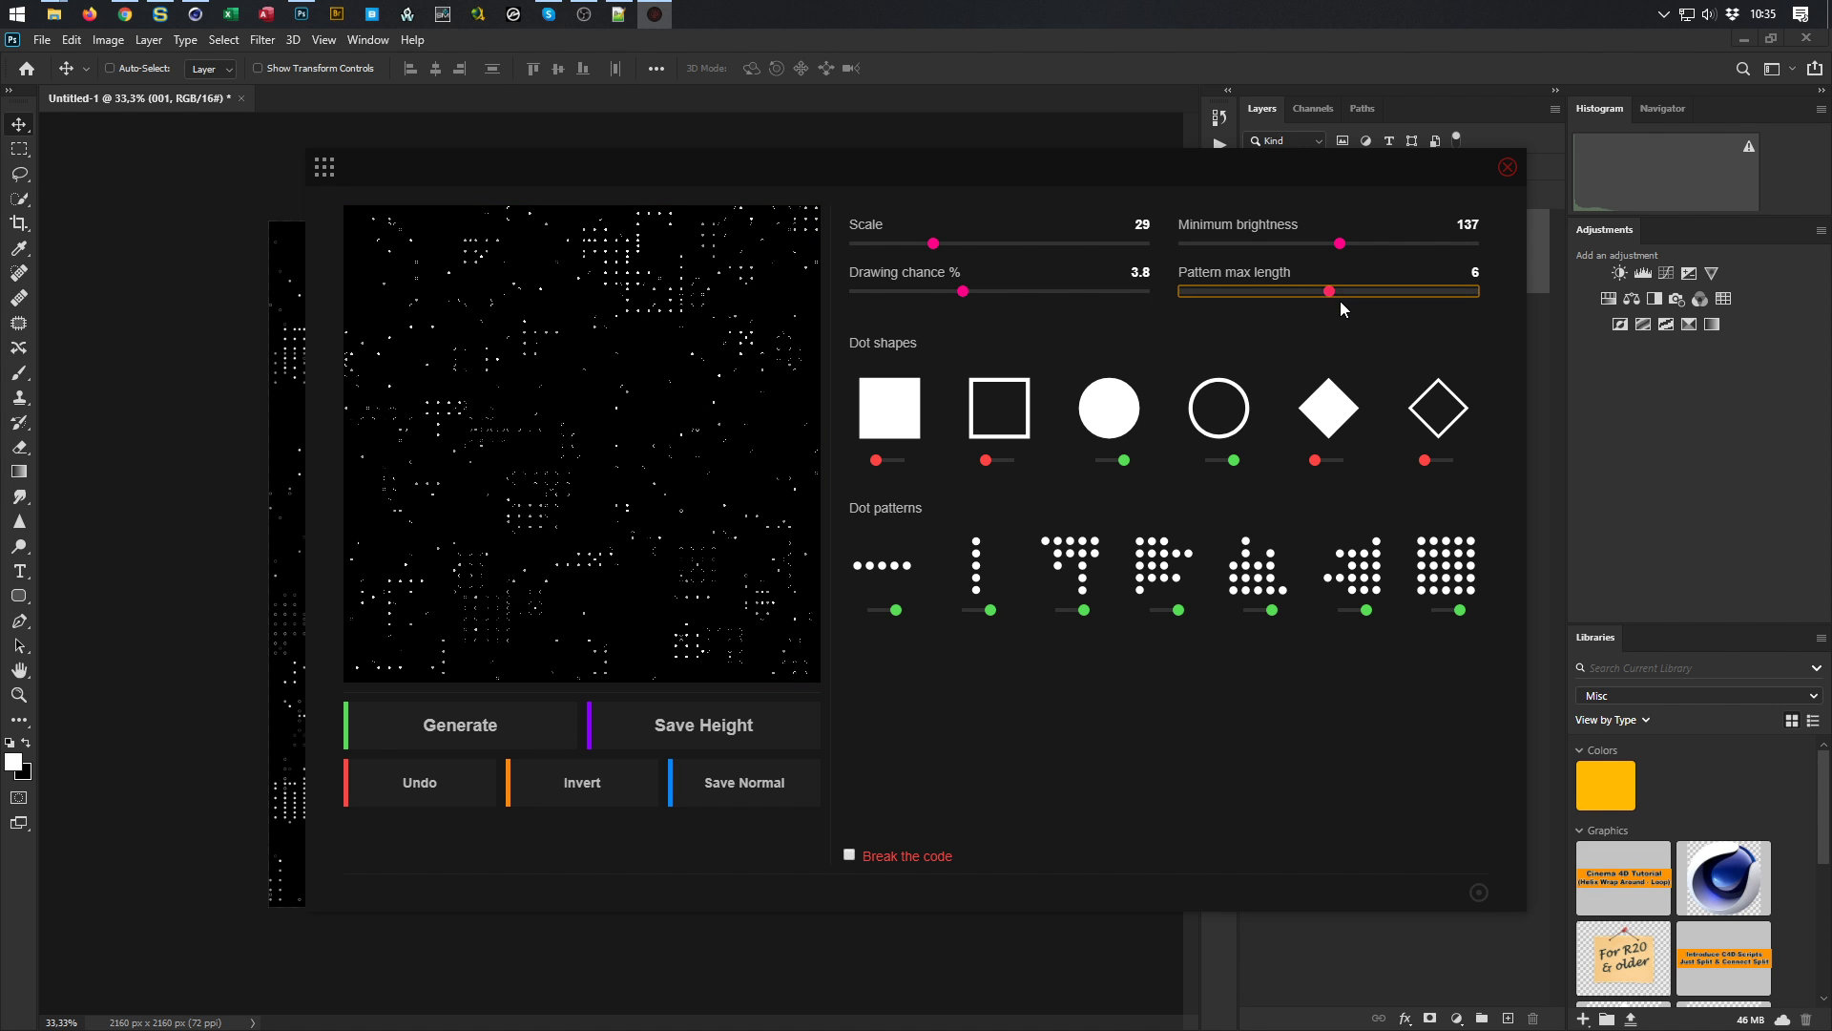
{"action": "left_click_drag", "start_coordinate": [1338, 298], "coordinate": [1352, 301]}
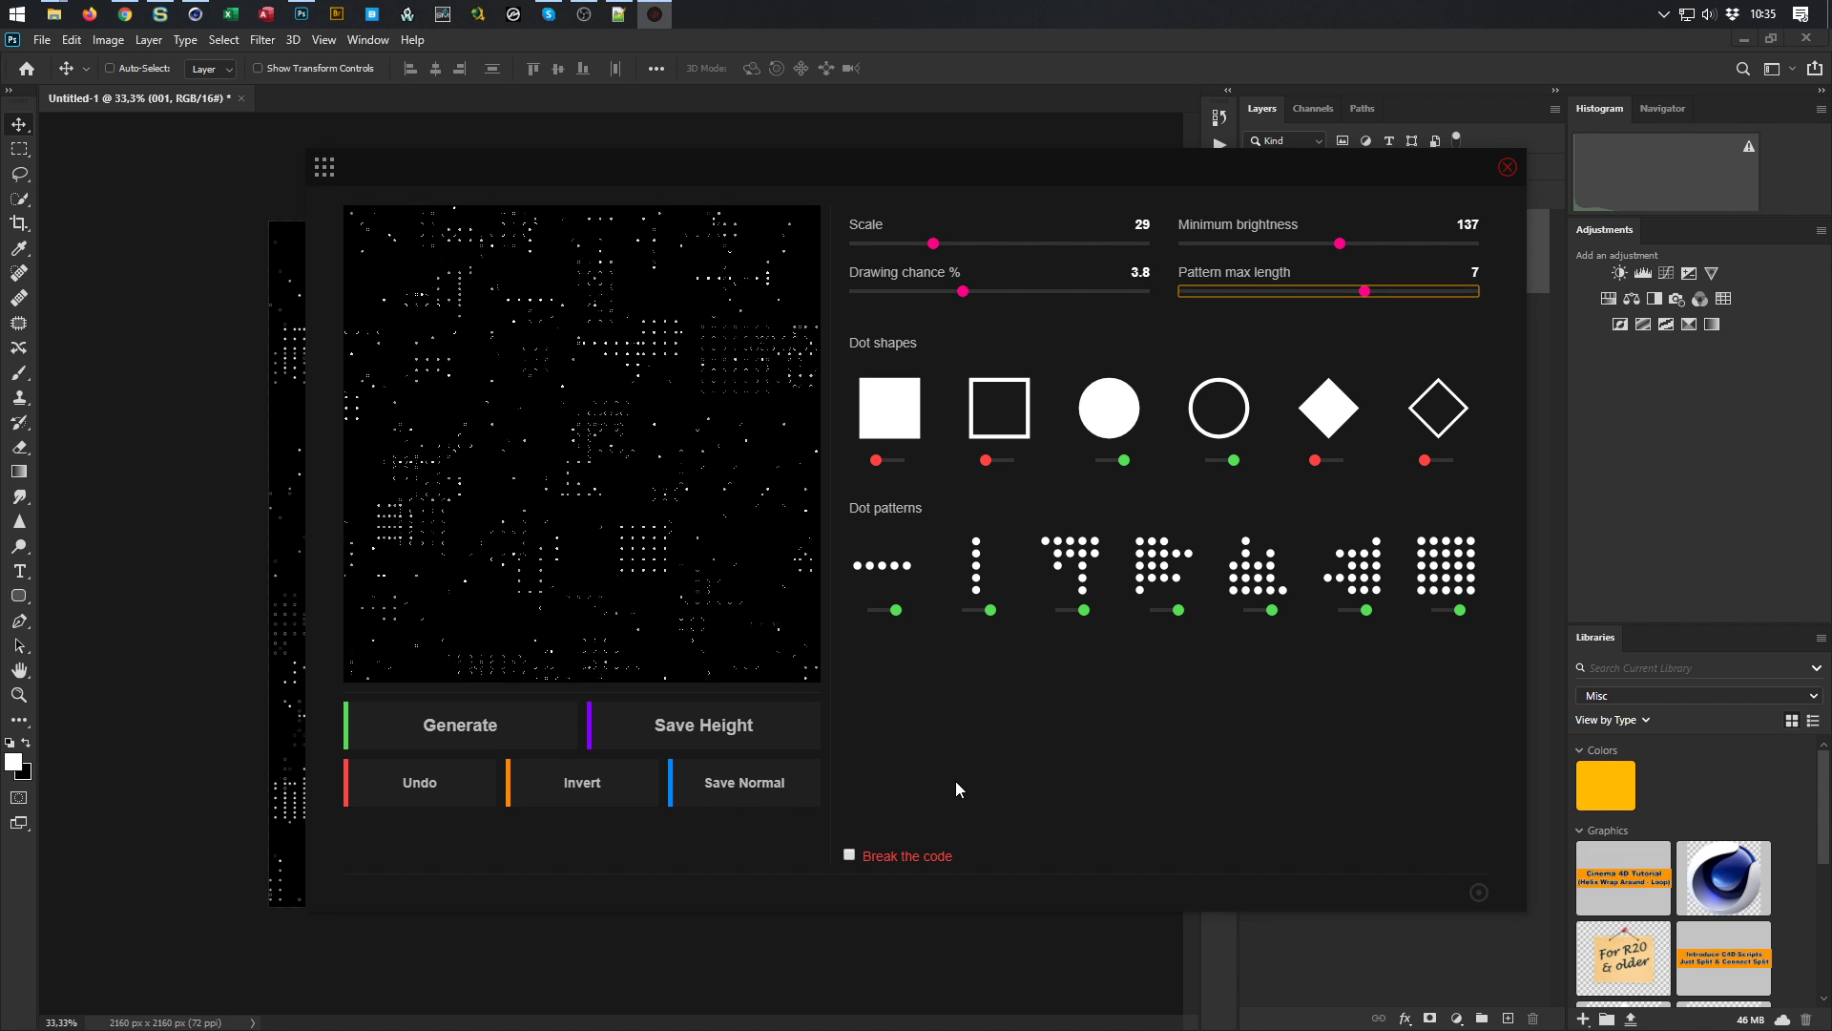
Save the new height map as 002.png in the Heights folder
{"action": "left_click", "coordinate": [689, 735]}
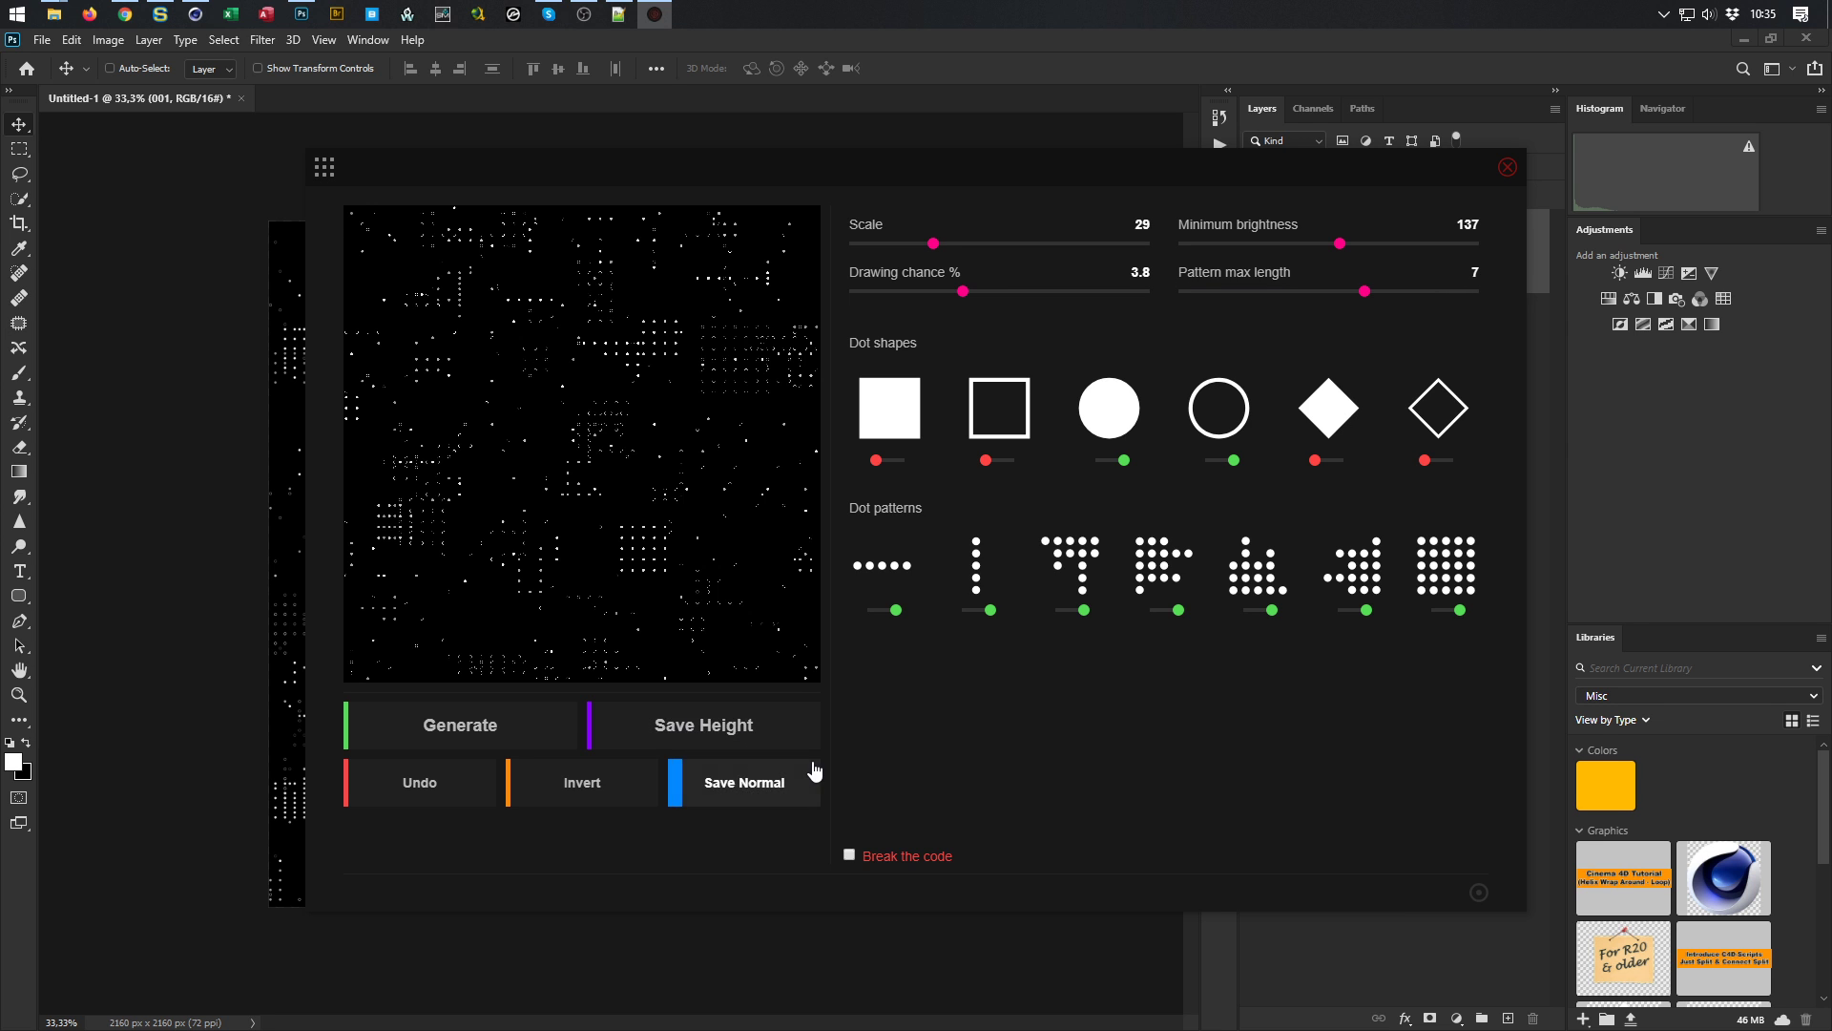
{"action": "left_click", "coordinate": [680, 532]}
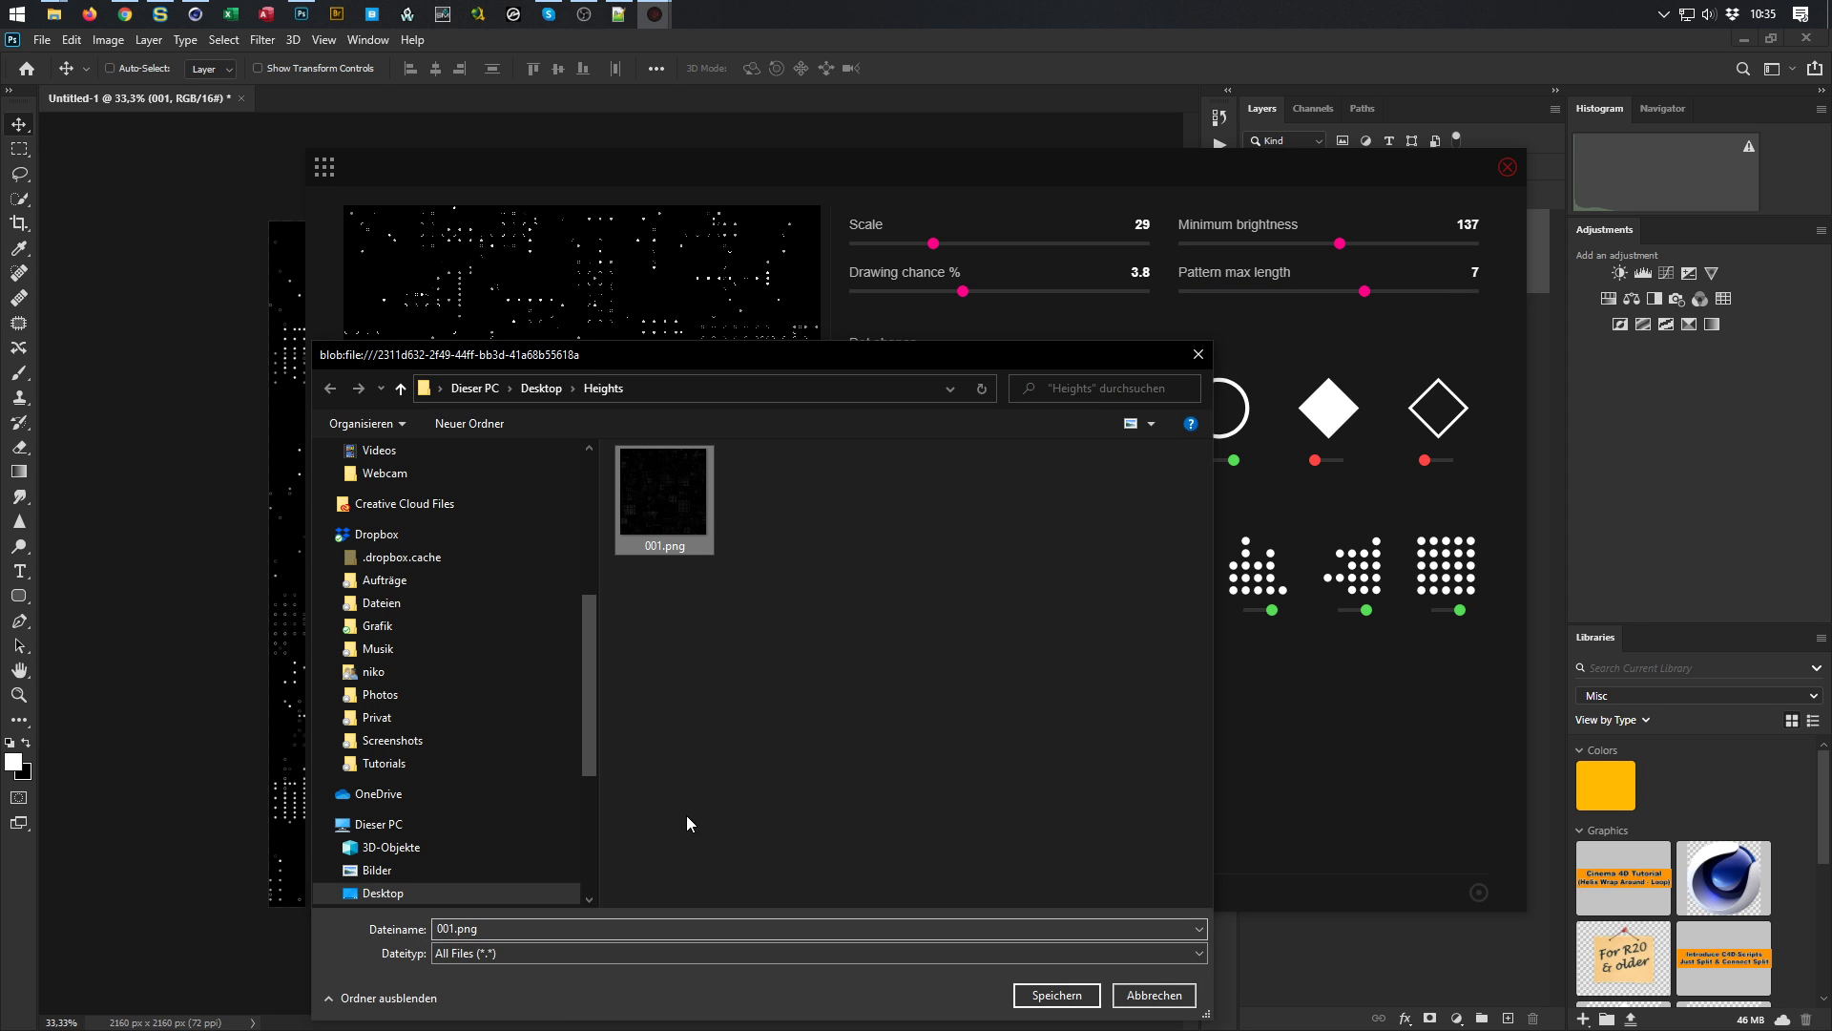
{"action": "left_click", "coordinate": [676, 930]}
{"action": "key", "text": "Left"}
{"action": "key", "text": "Left"}
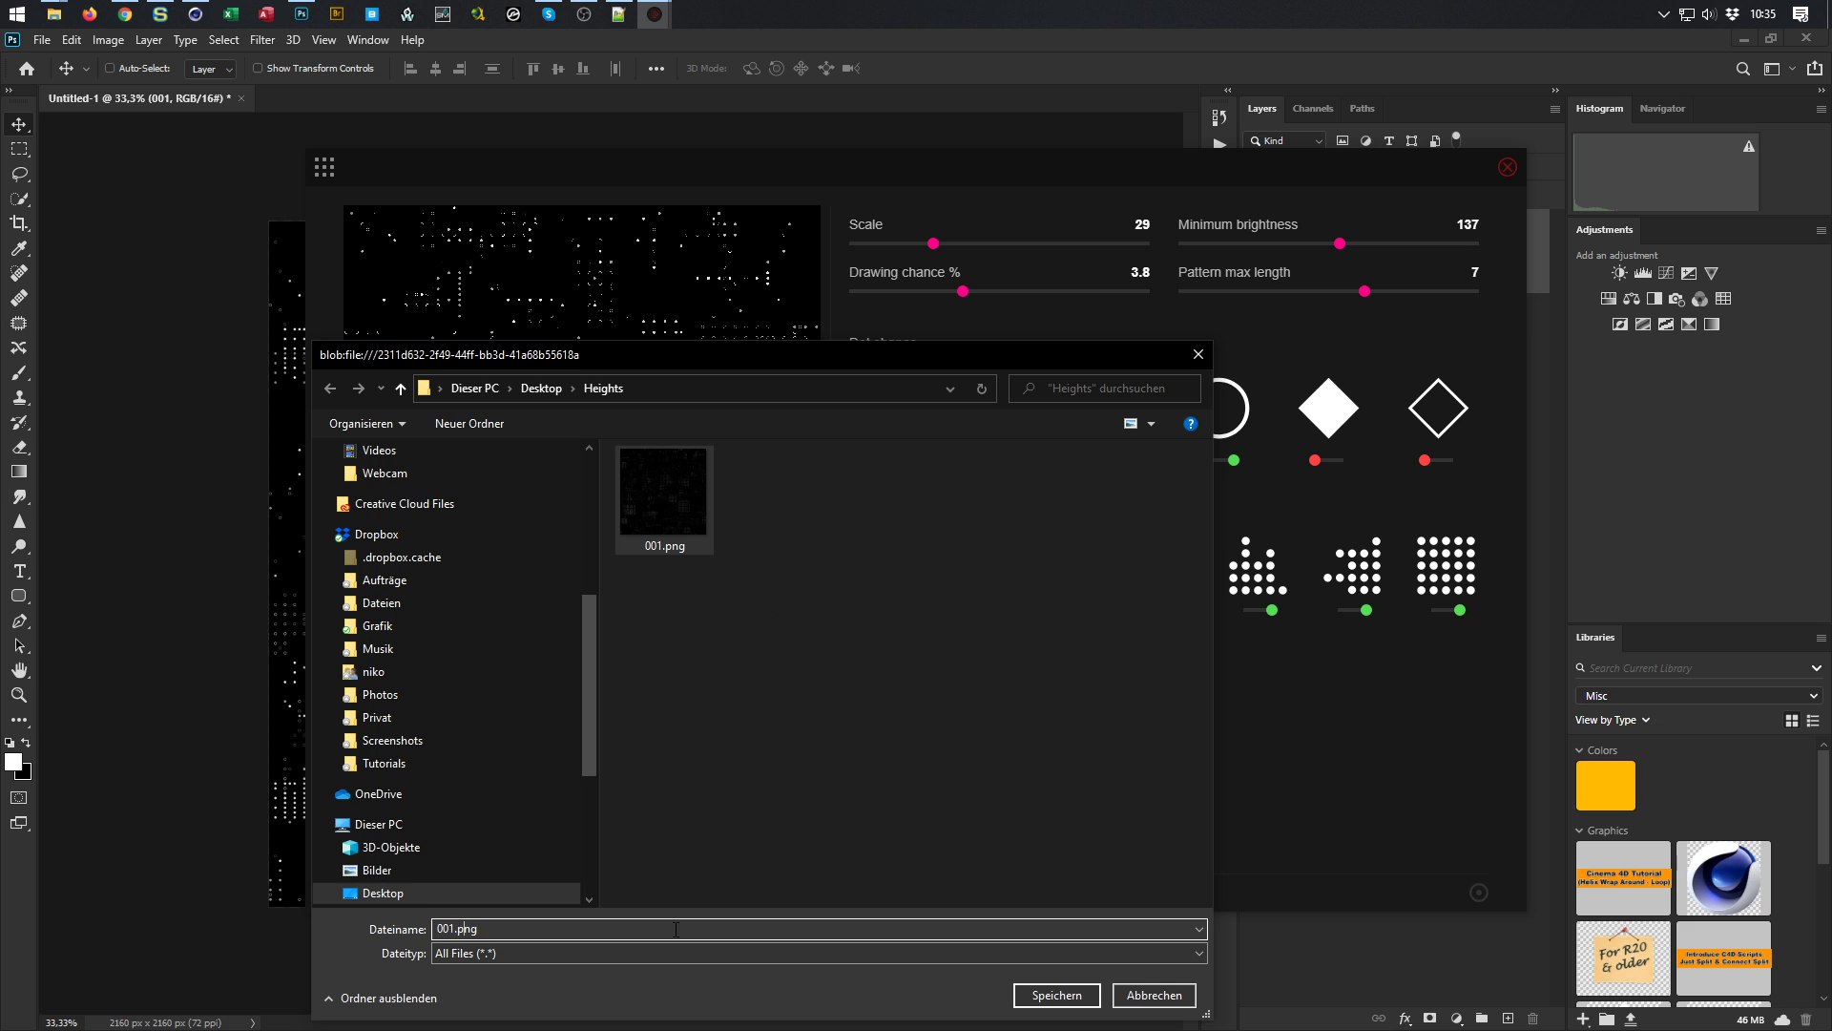
{"action": "key", "text": "Return"}
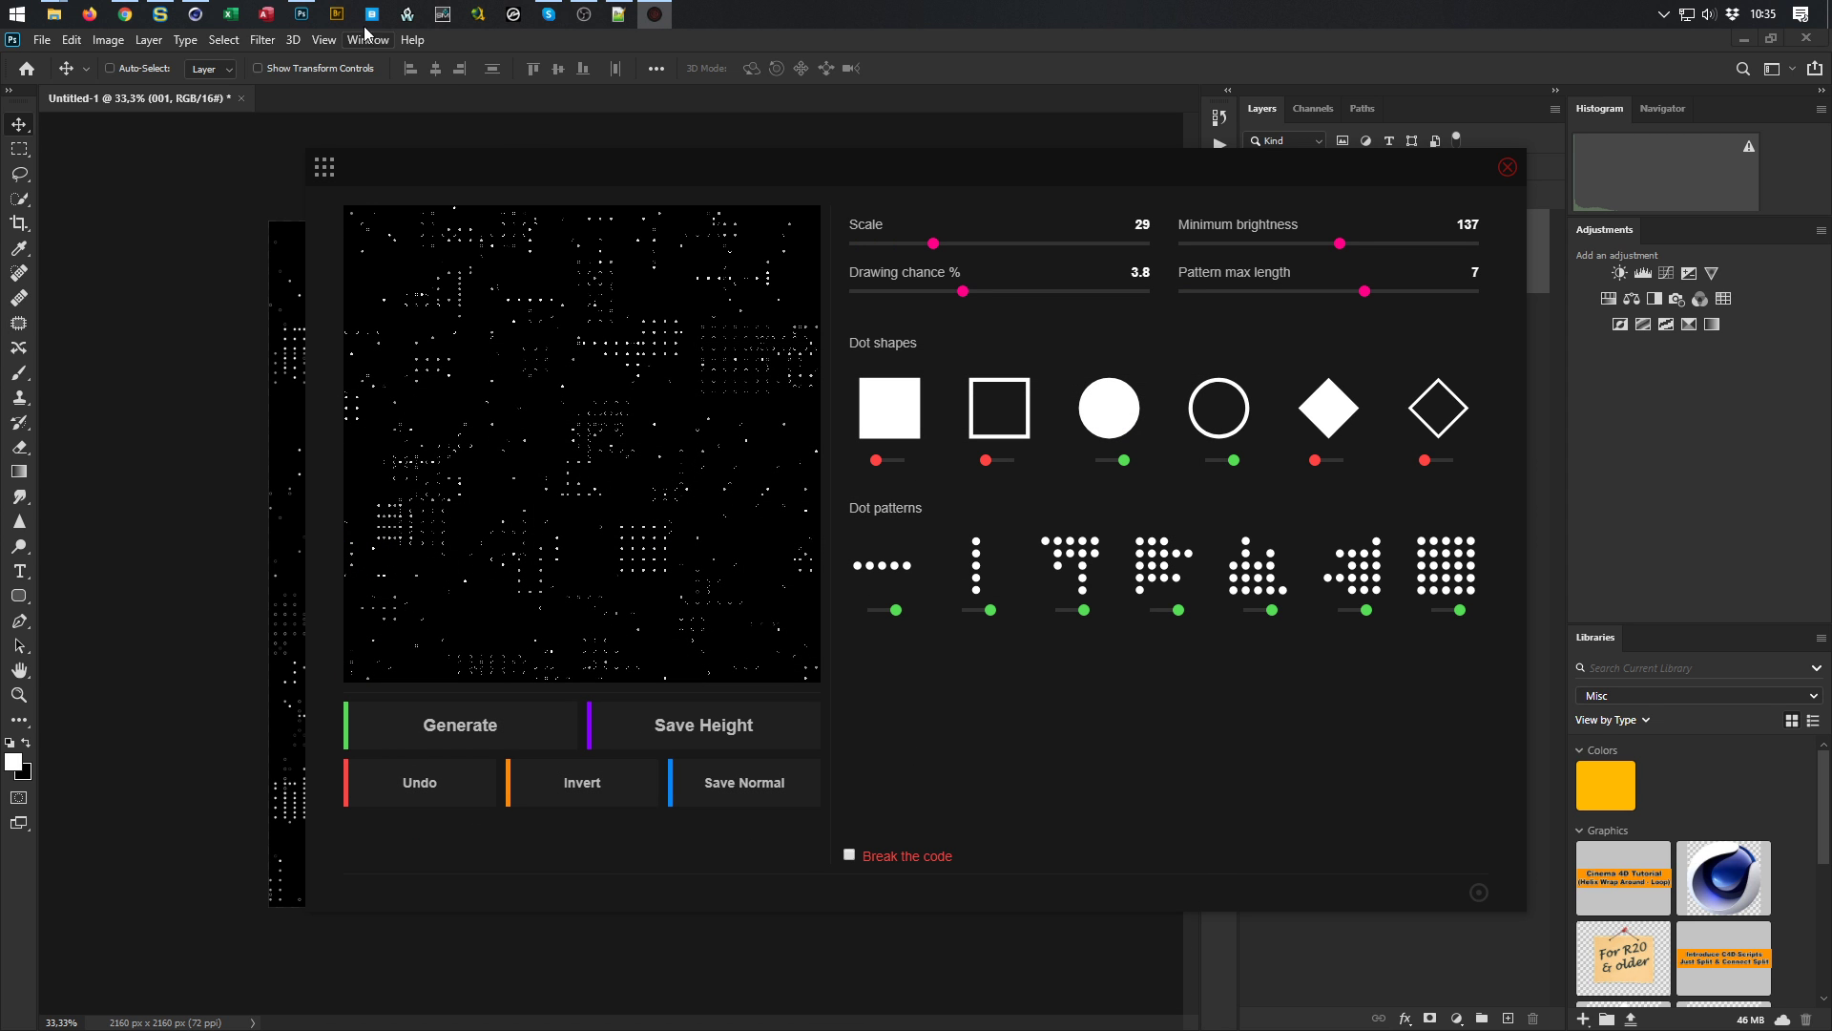
Return to Photoshop, place 002.png from the Heights folder on the canvas and commit the placement
{"action": "left_click", "coordinate": [301, 13]}
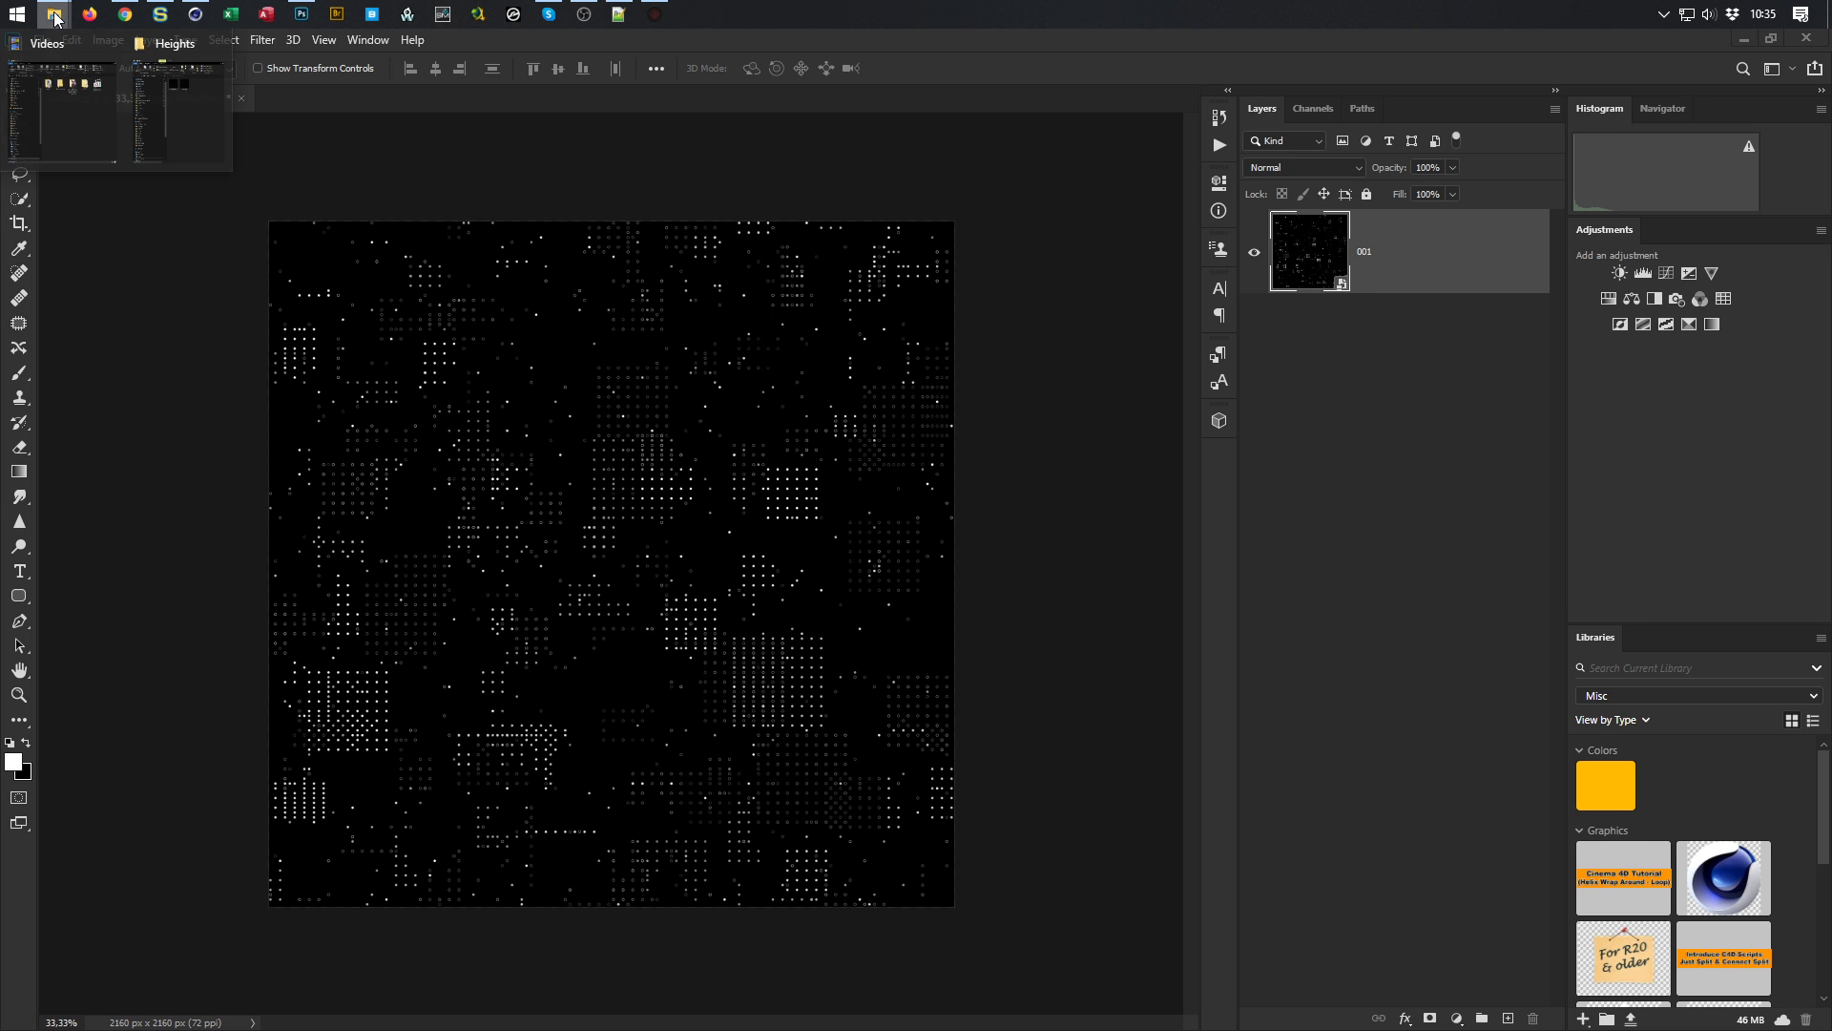
{"action": "left_click", "coordinate": [185, 139]}
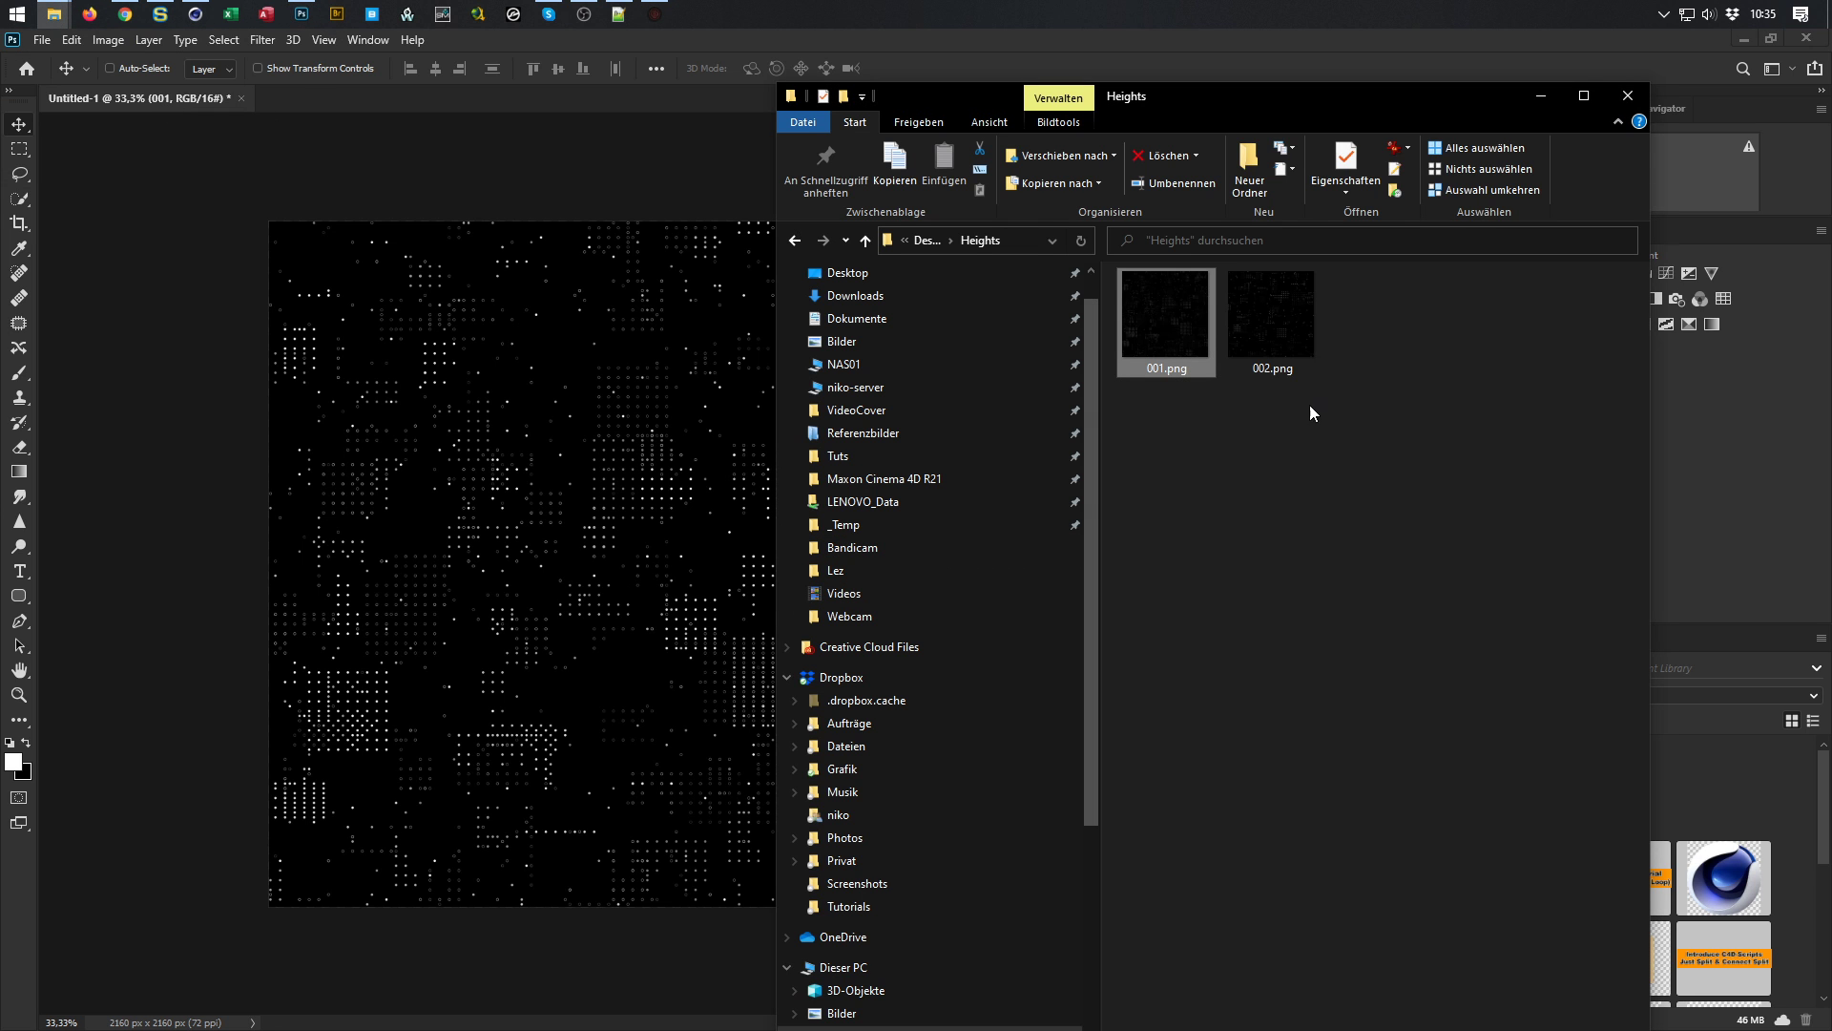
{"action": "left_click_drag", "start_coordinate": [1268, 301], "coordinate": [565, 548]}
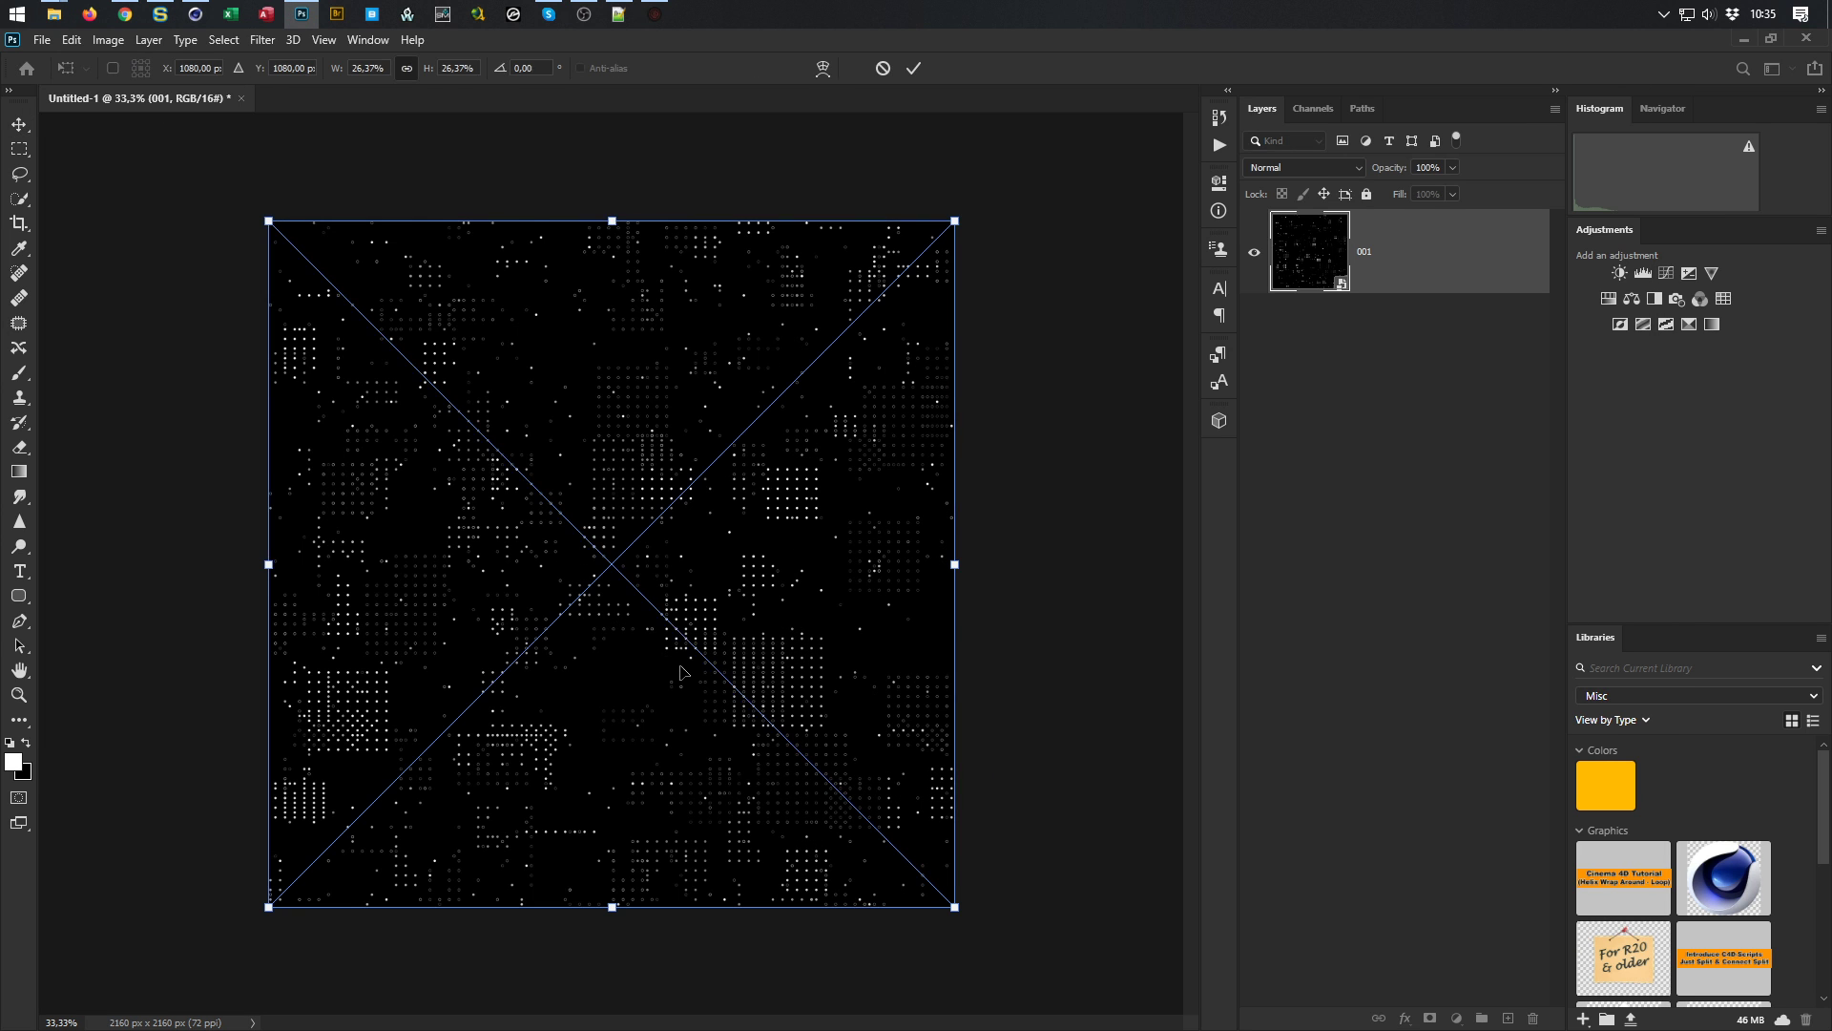
{"action": "left_click", "coordinate": [914, 68]}
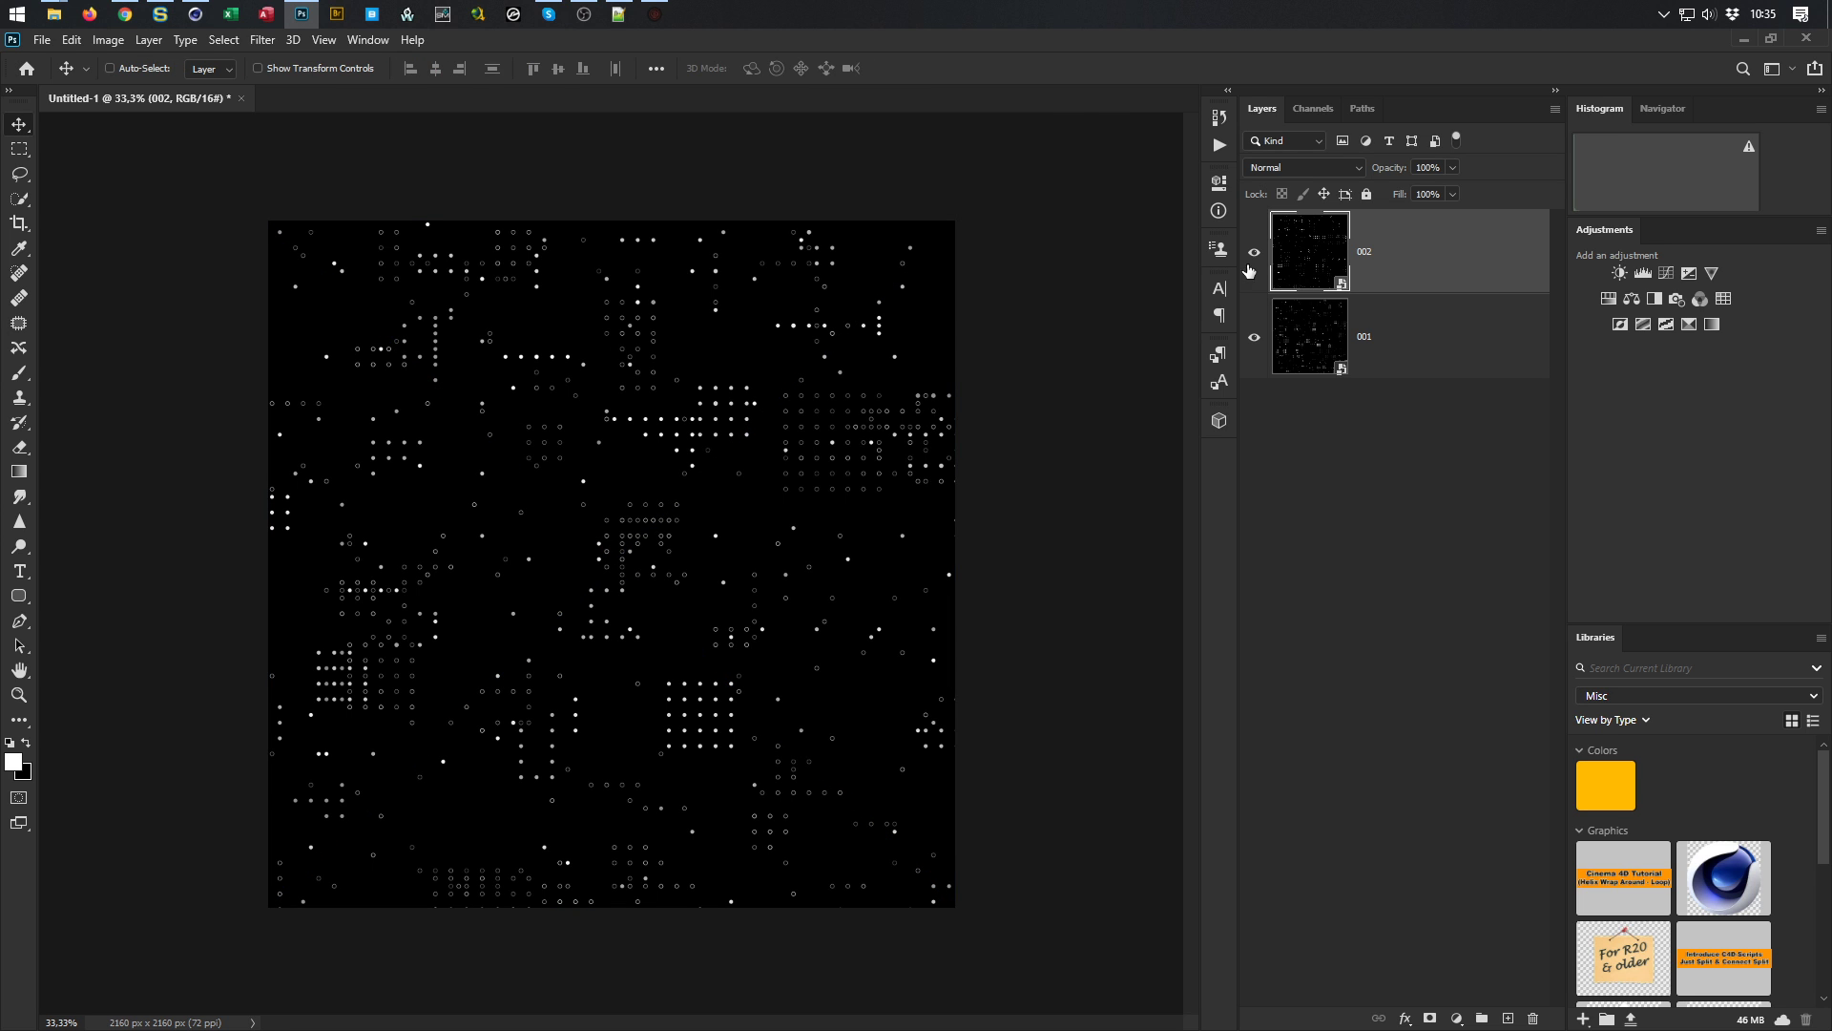
Preview several blend modes on layer 002, set it to Lighten, and toggle the layer off and on to compare
{"action": "left_click", "coordinate": [1322, 166]}
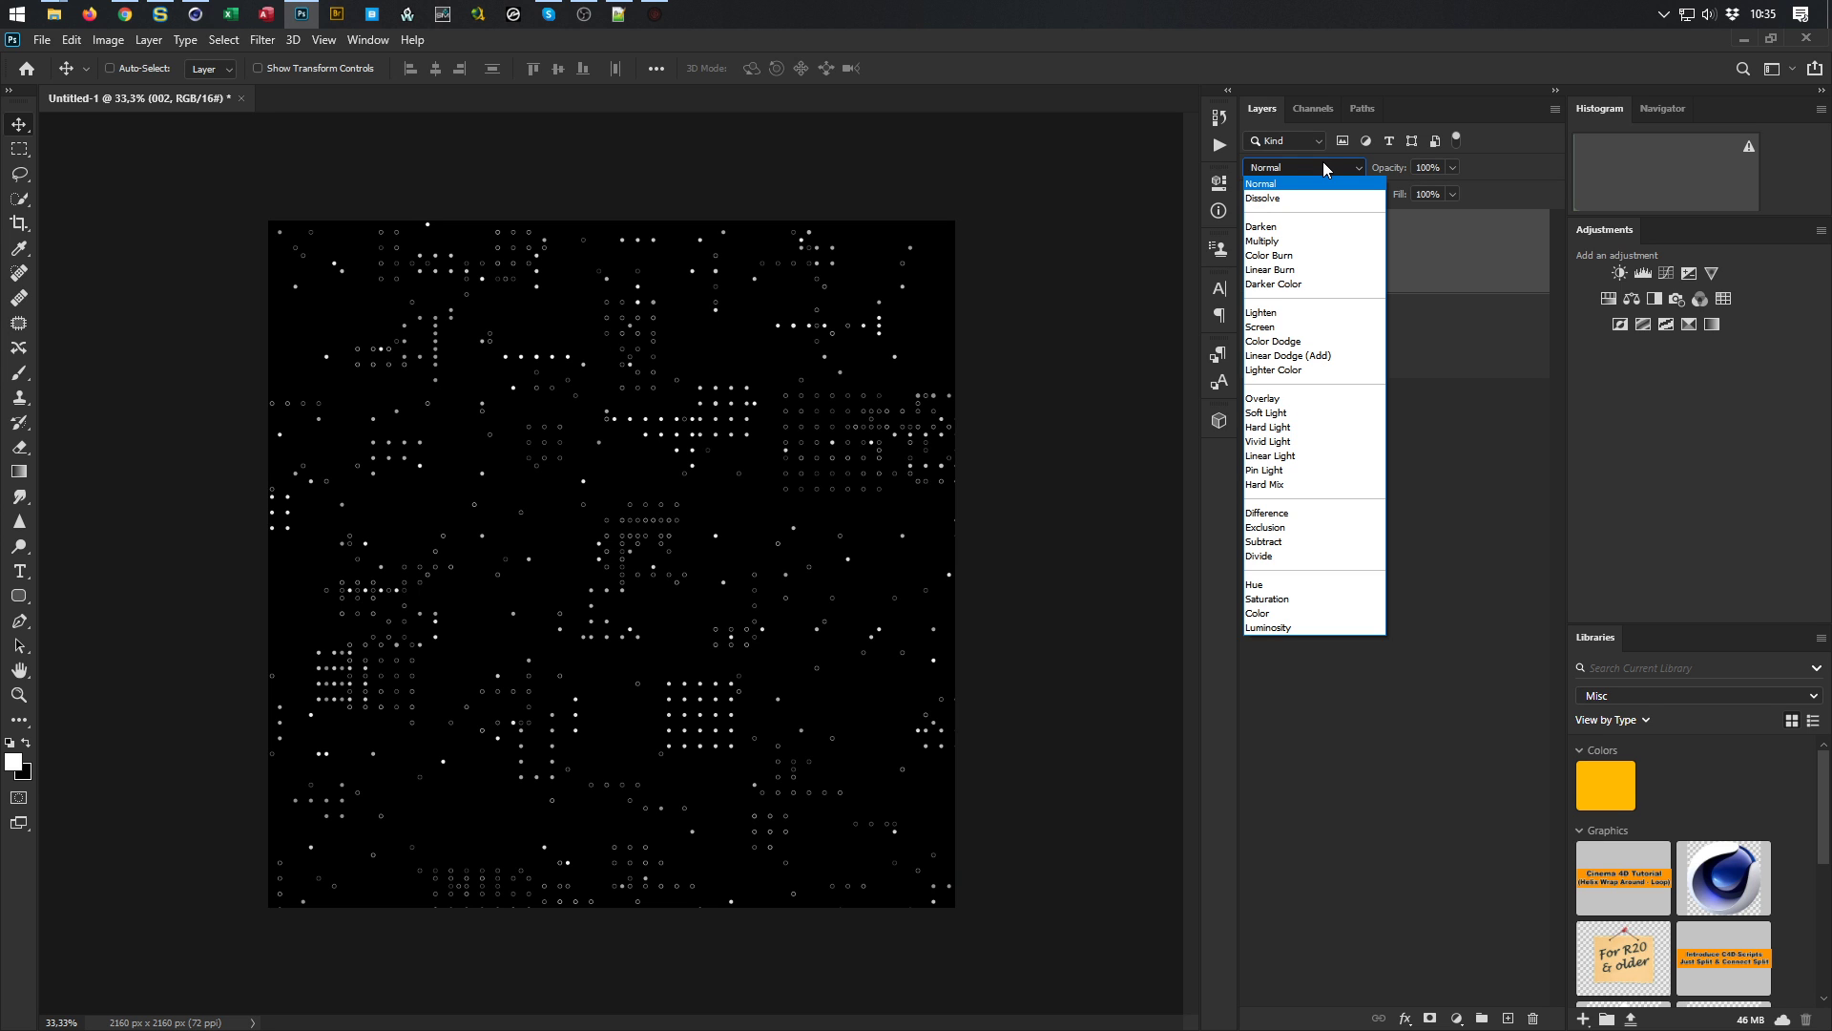
{"action": "key", "text": "Down"}
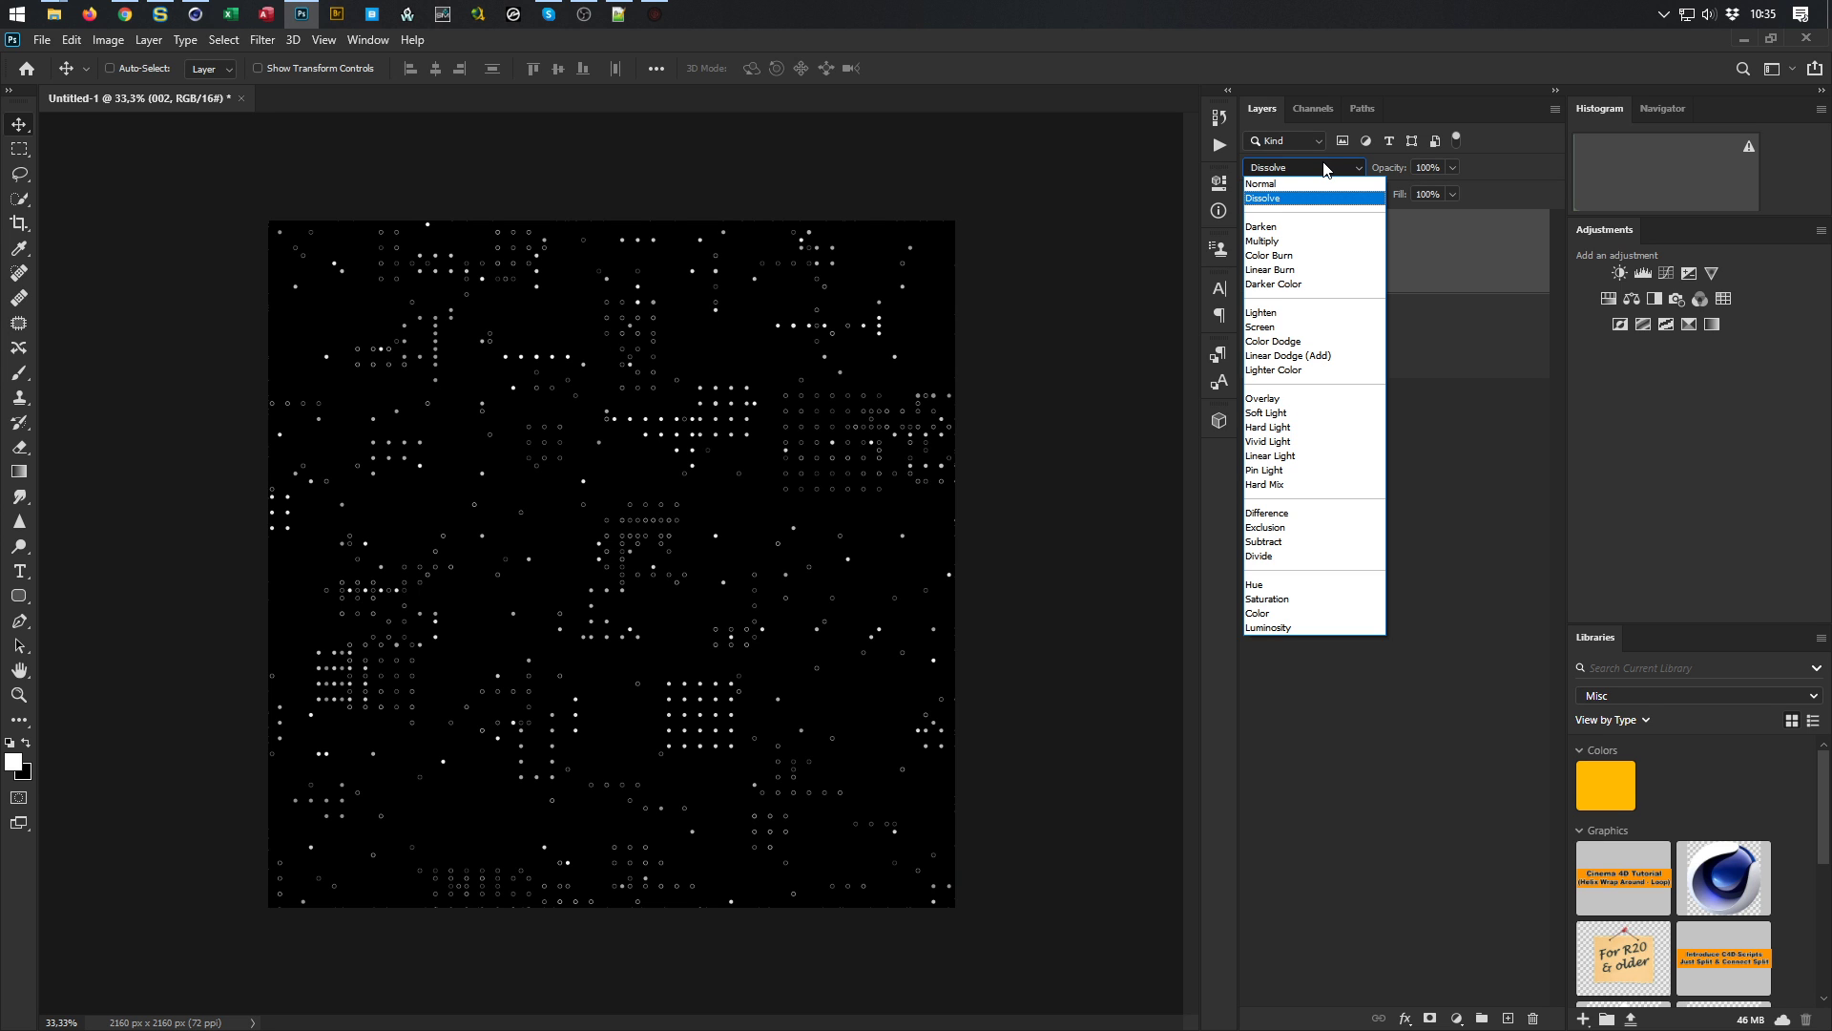
{"action": "key", "text": "Down"}
{"action": "key", "text": "Down"}
{"action": "key", "text": "Down"}
{"action": "key", "text": "Down"}
{"action": "key", "text": "Down"}
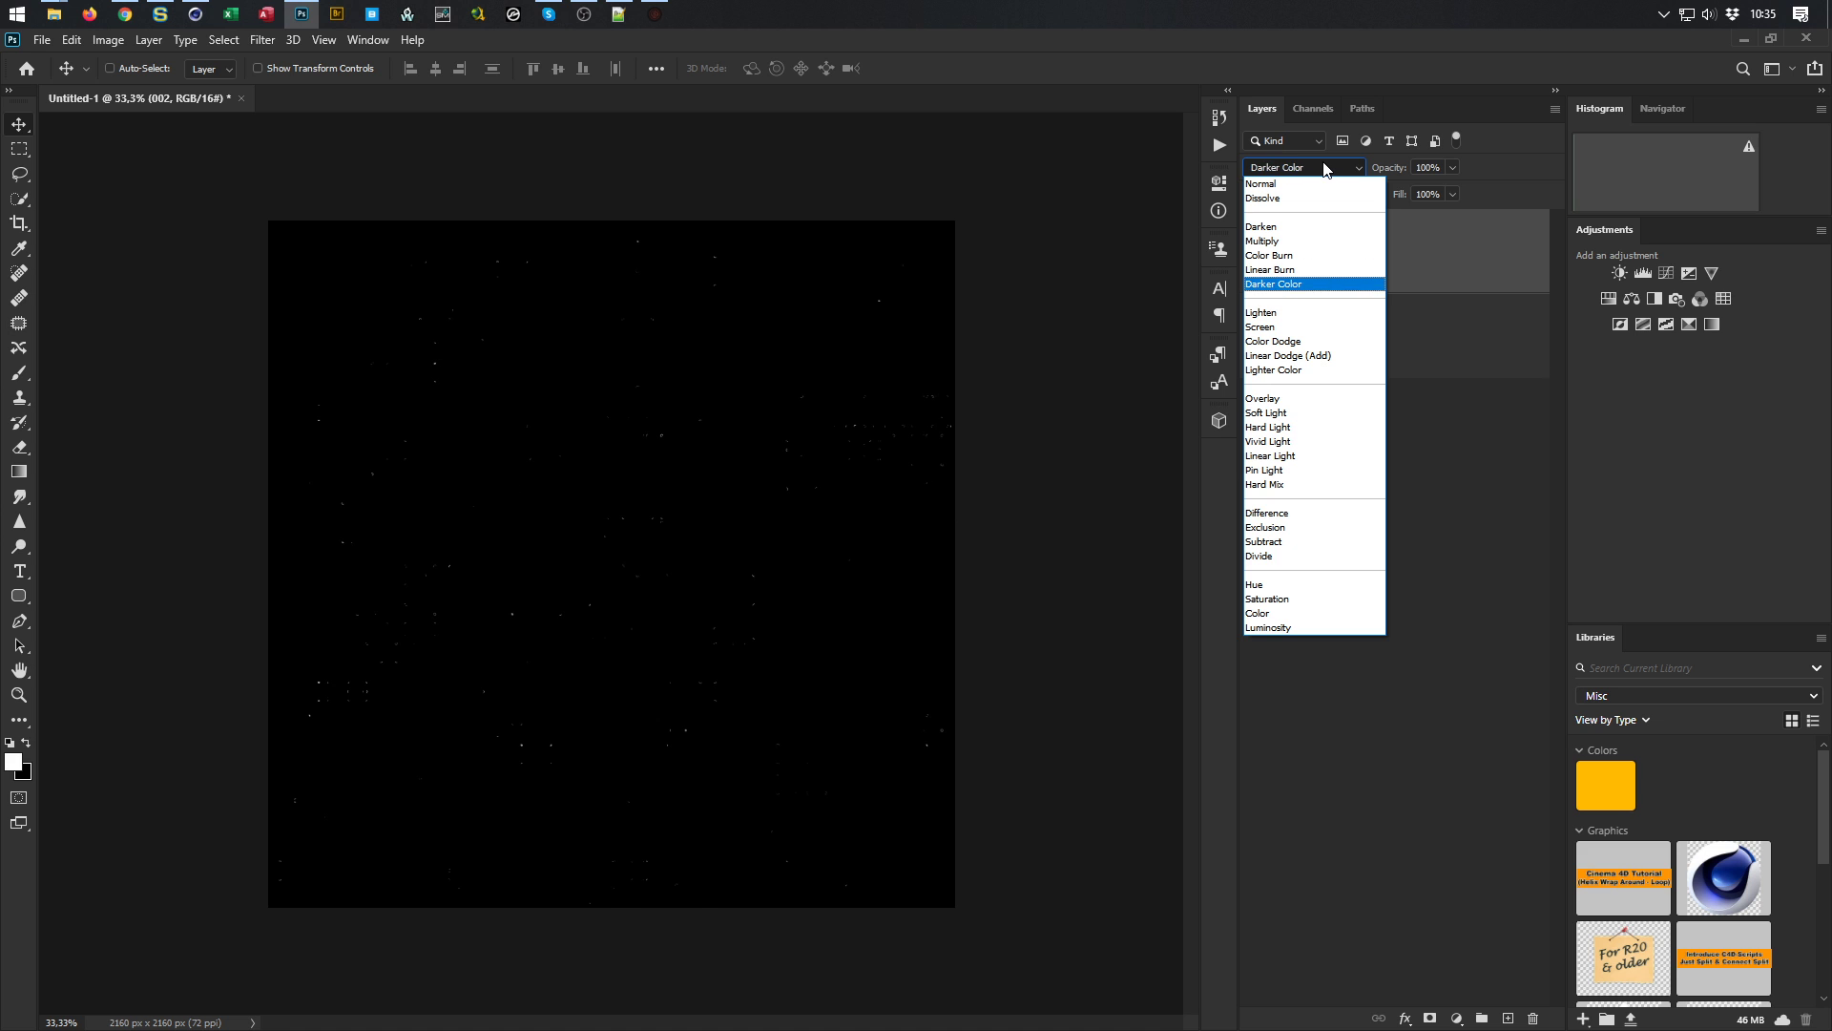
{"action": "key", "text": "Down"}
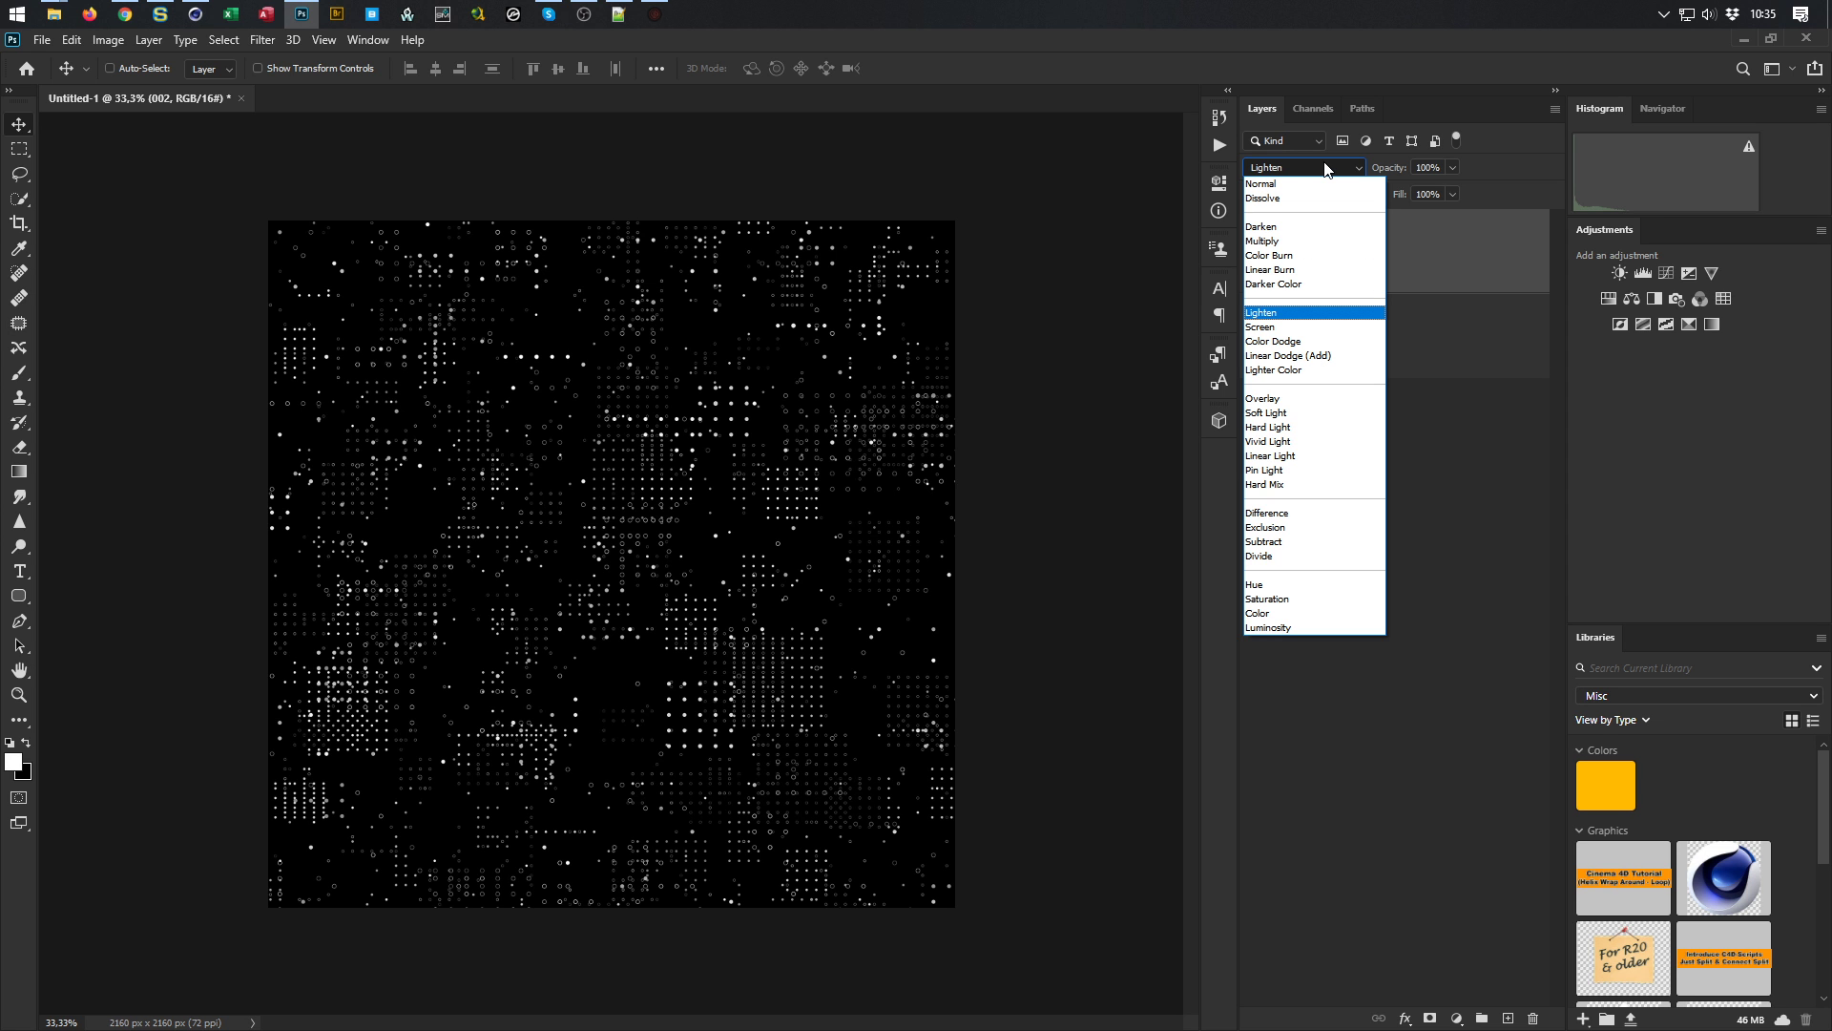
{"action": "key", "text": "Down"}
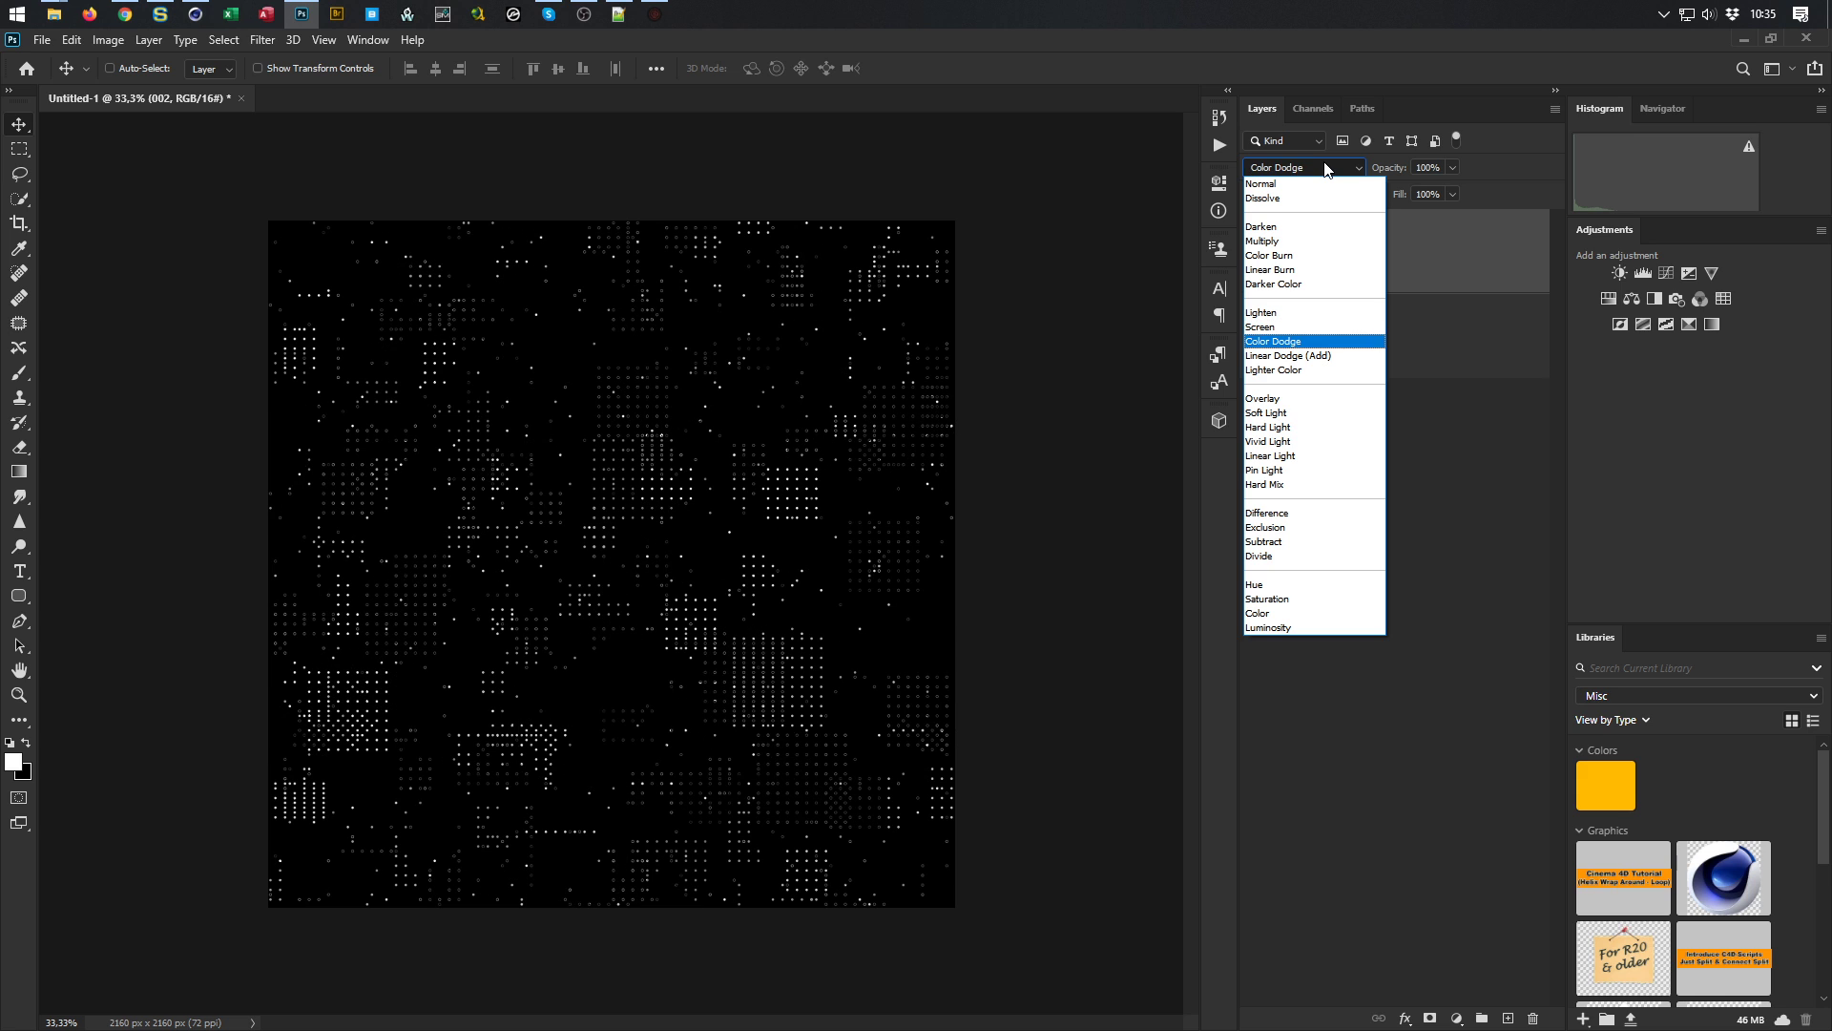
{"action": "key", "text": "Down"}
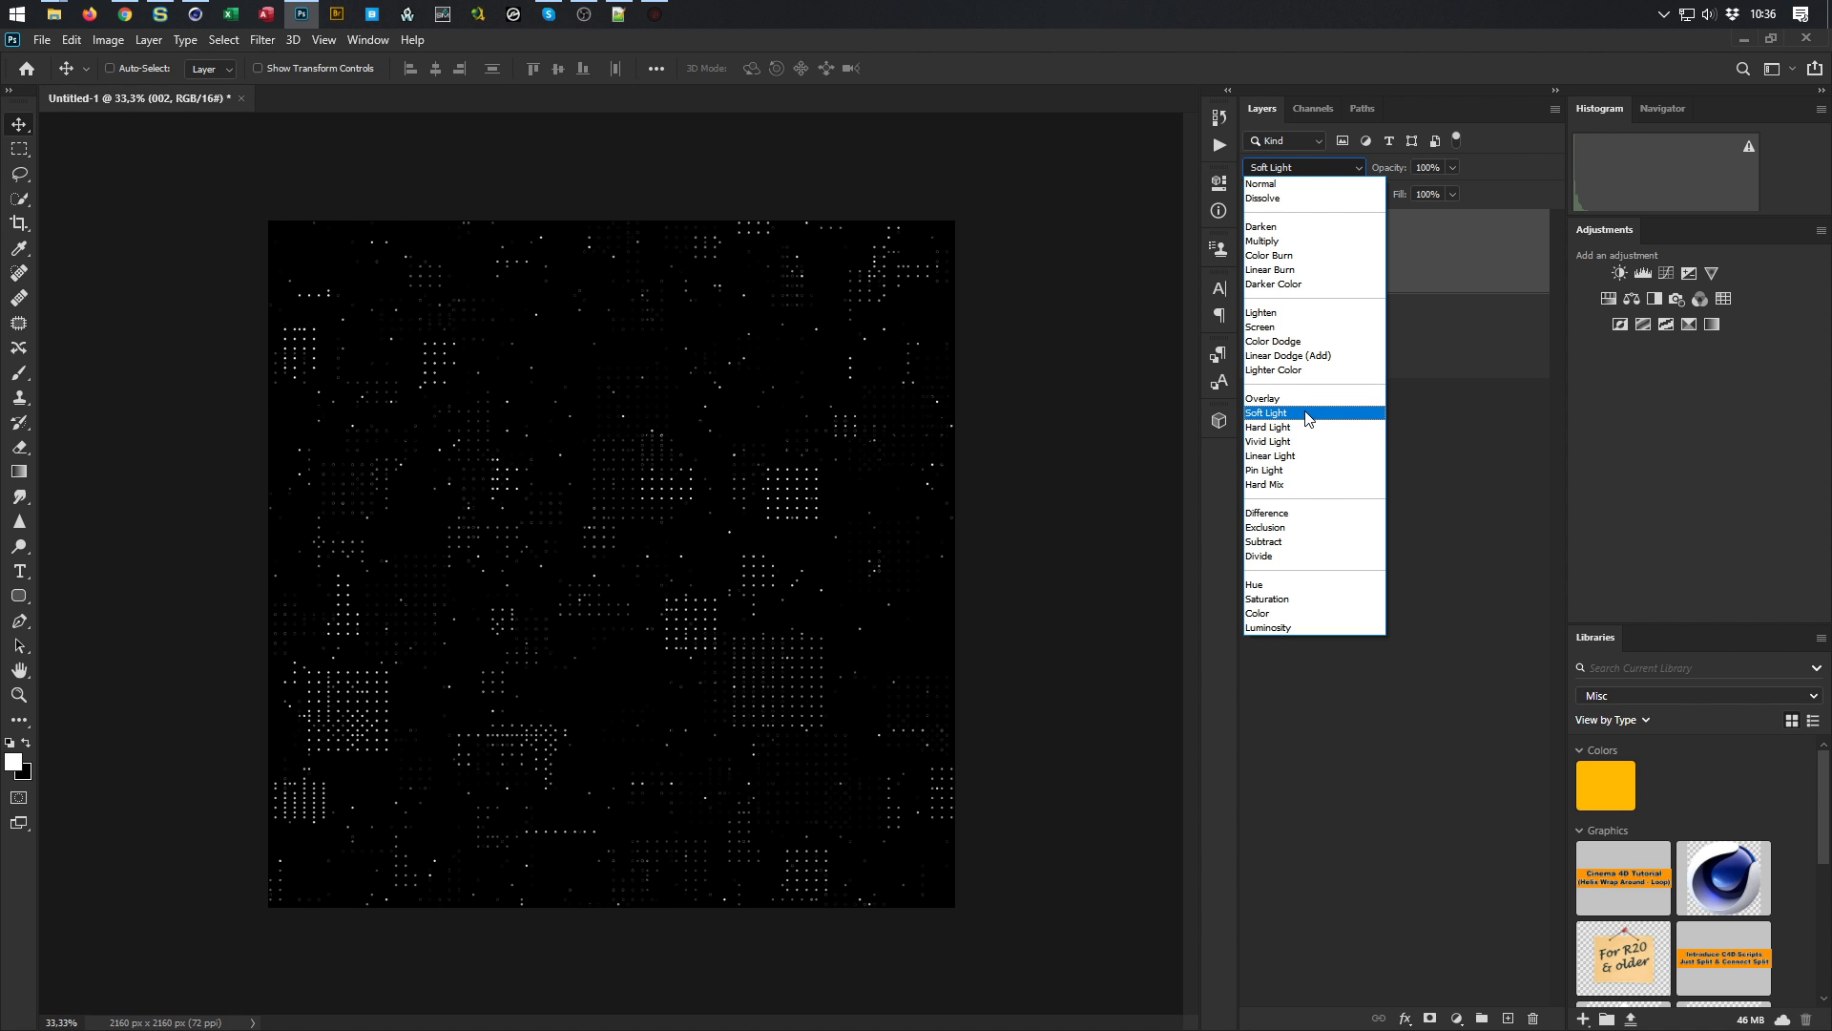
{"action": "left_click", "coordinate": [1317, 319]}
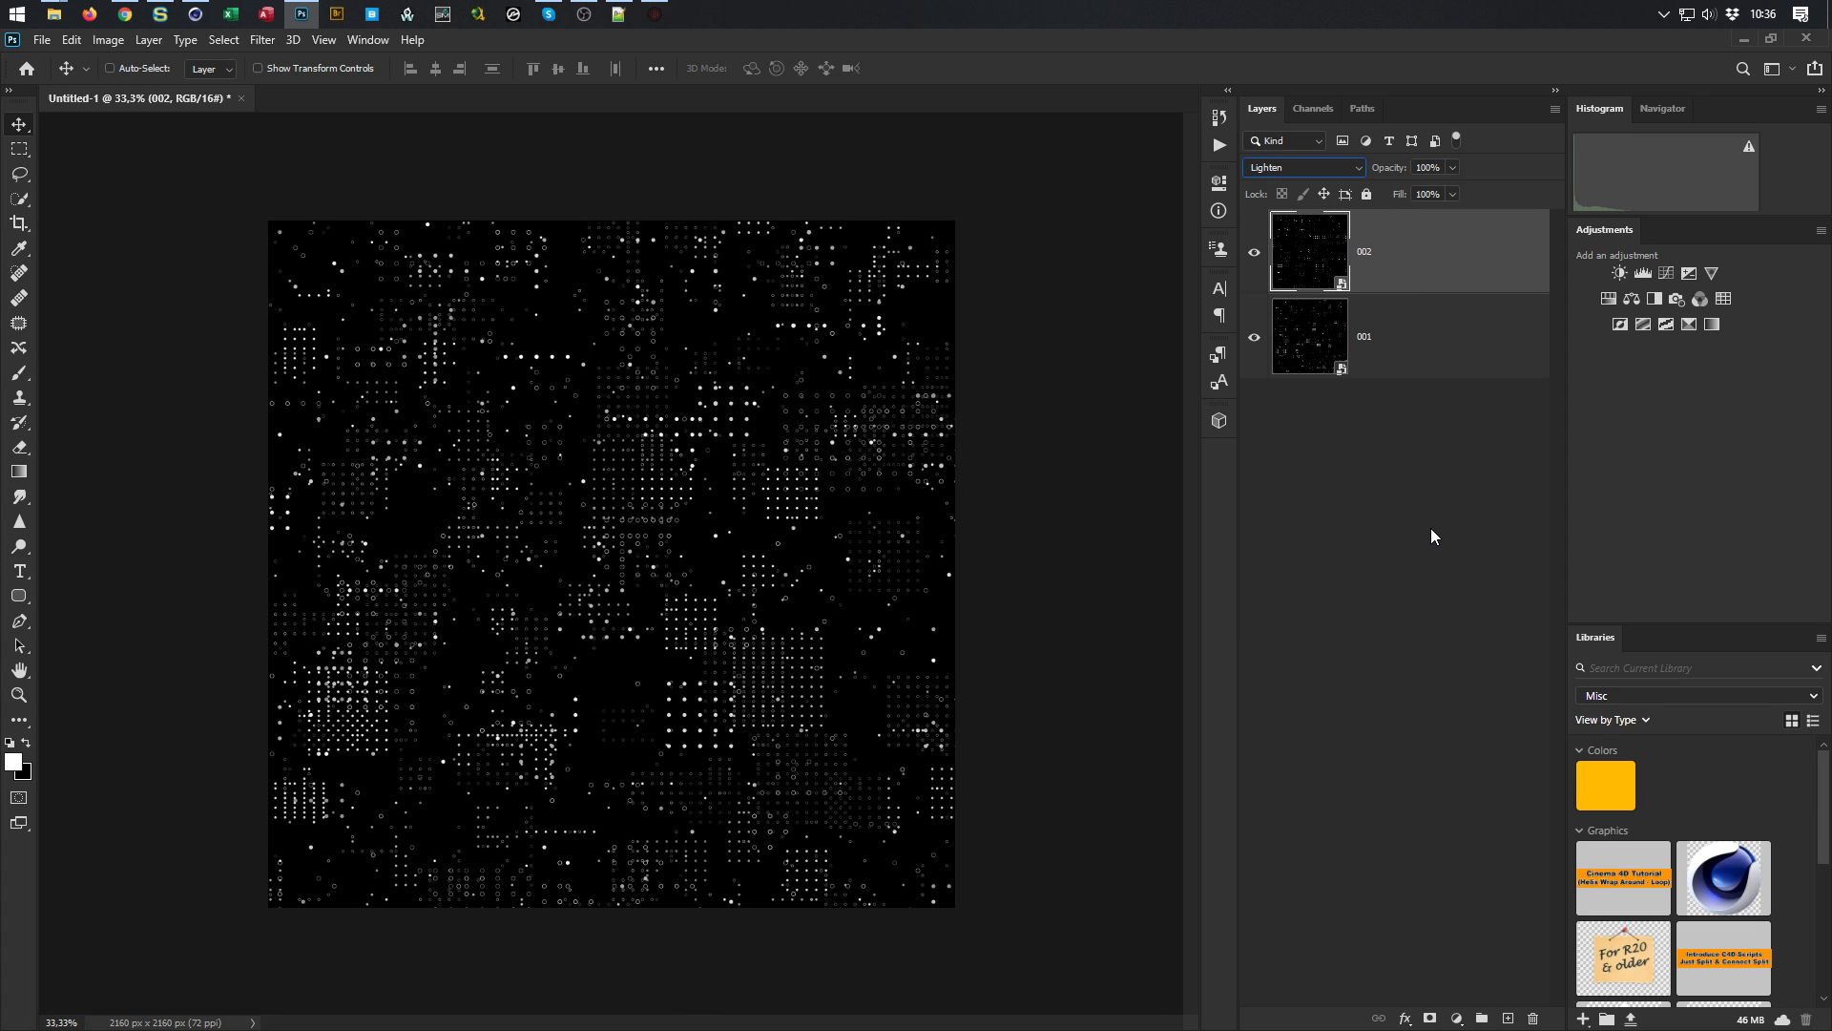
{"action": "left_click", "coordinate": [1254, 254]}
{"action": "left_click", "coordinate": [1254, 254]}
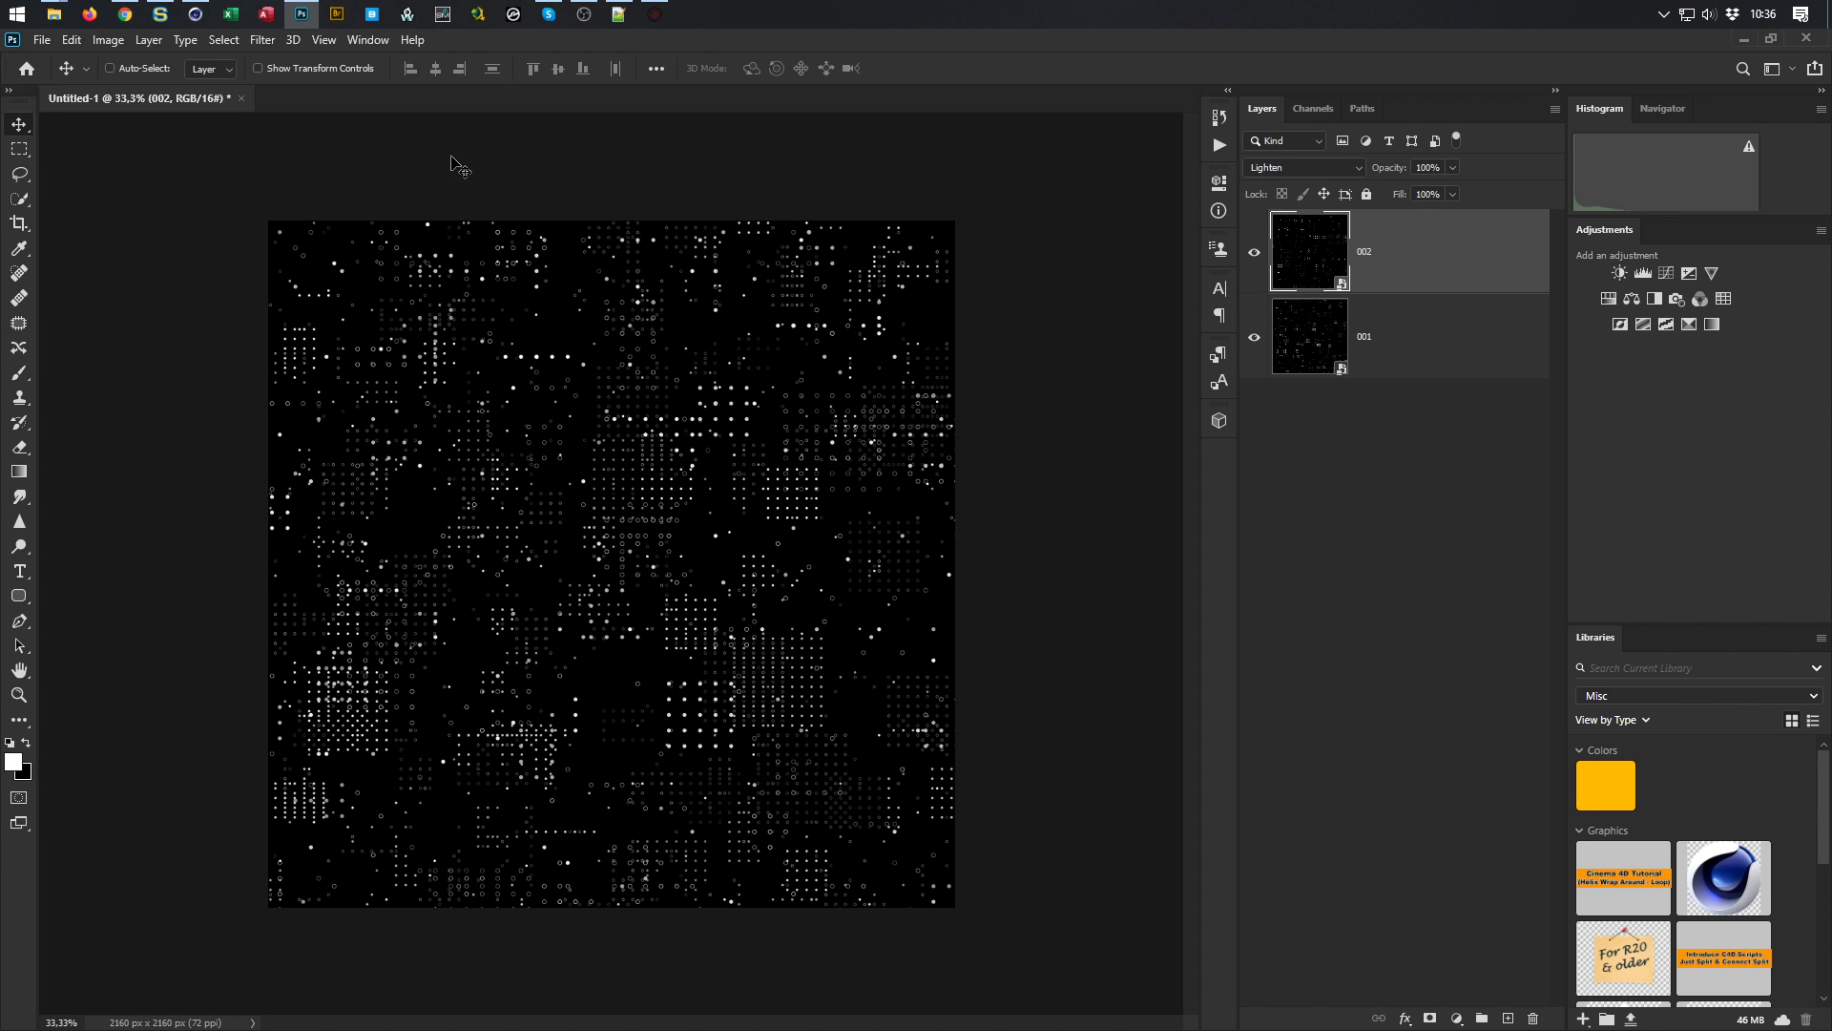
Switch to JSplacement and set the dot grid's scale to 80 and pattern max length to 4
{"action": "left_click", "coordinate": [654, 15]}
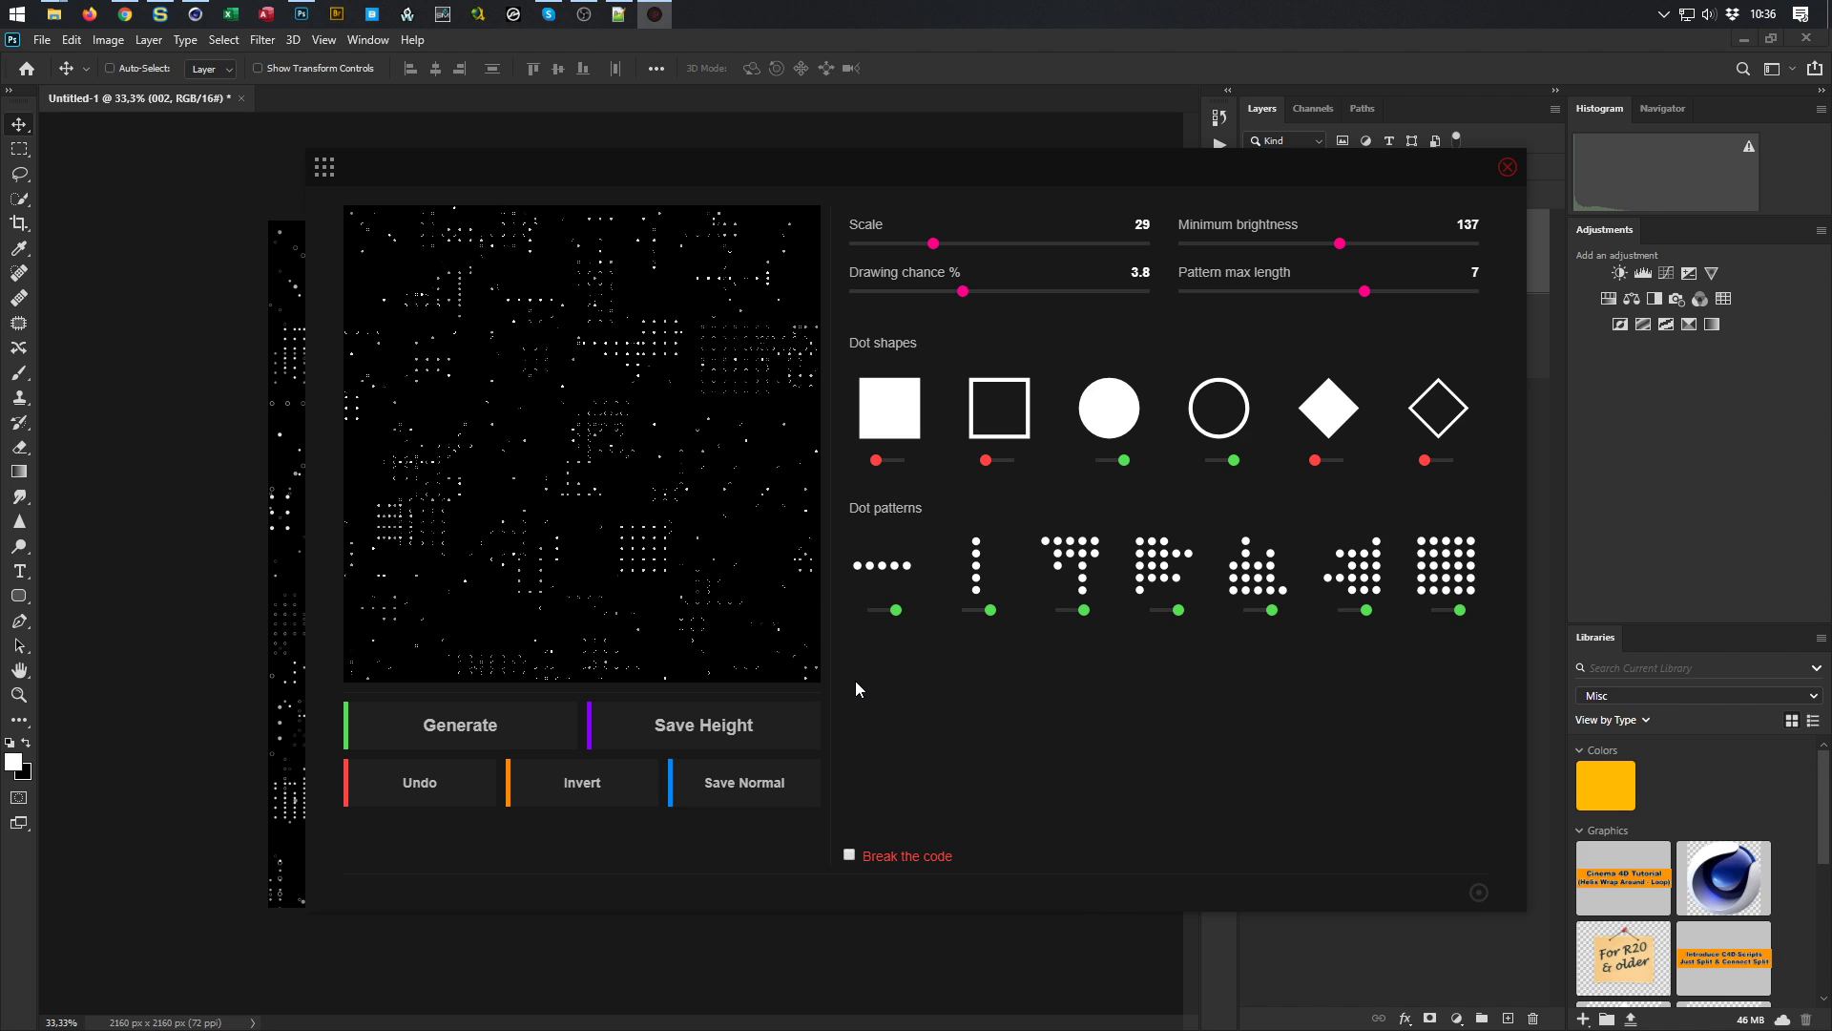
{"action": "left_click_drag", "start_coordinate": [933, 243], "coordinate": [1178, 218]}
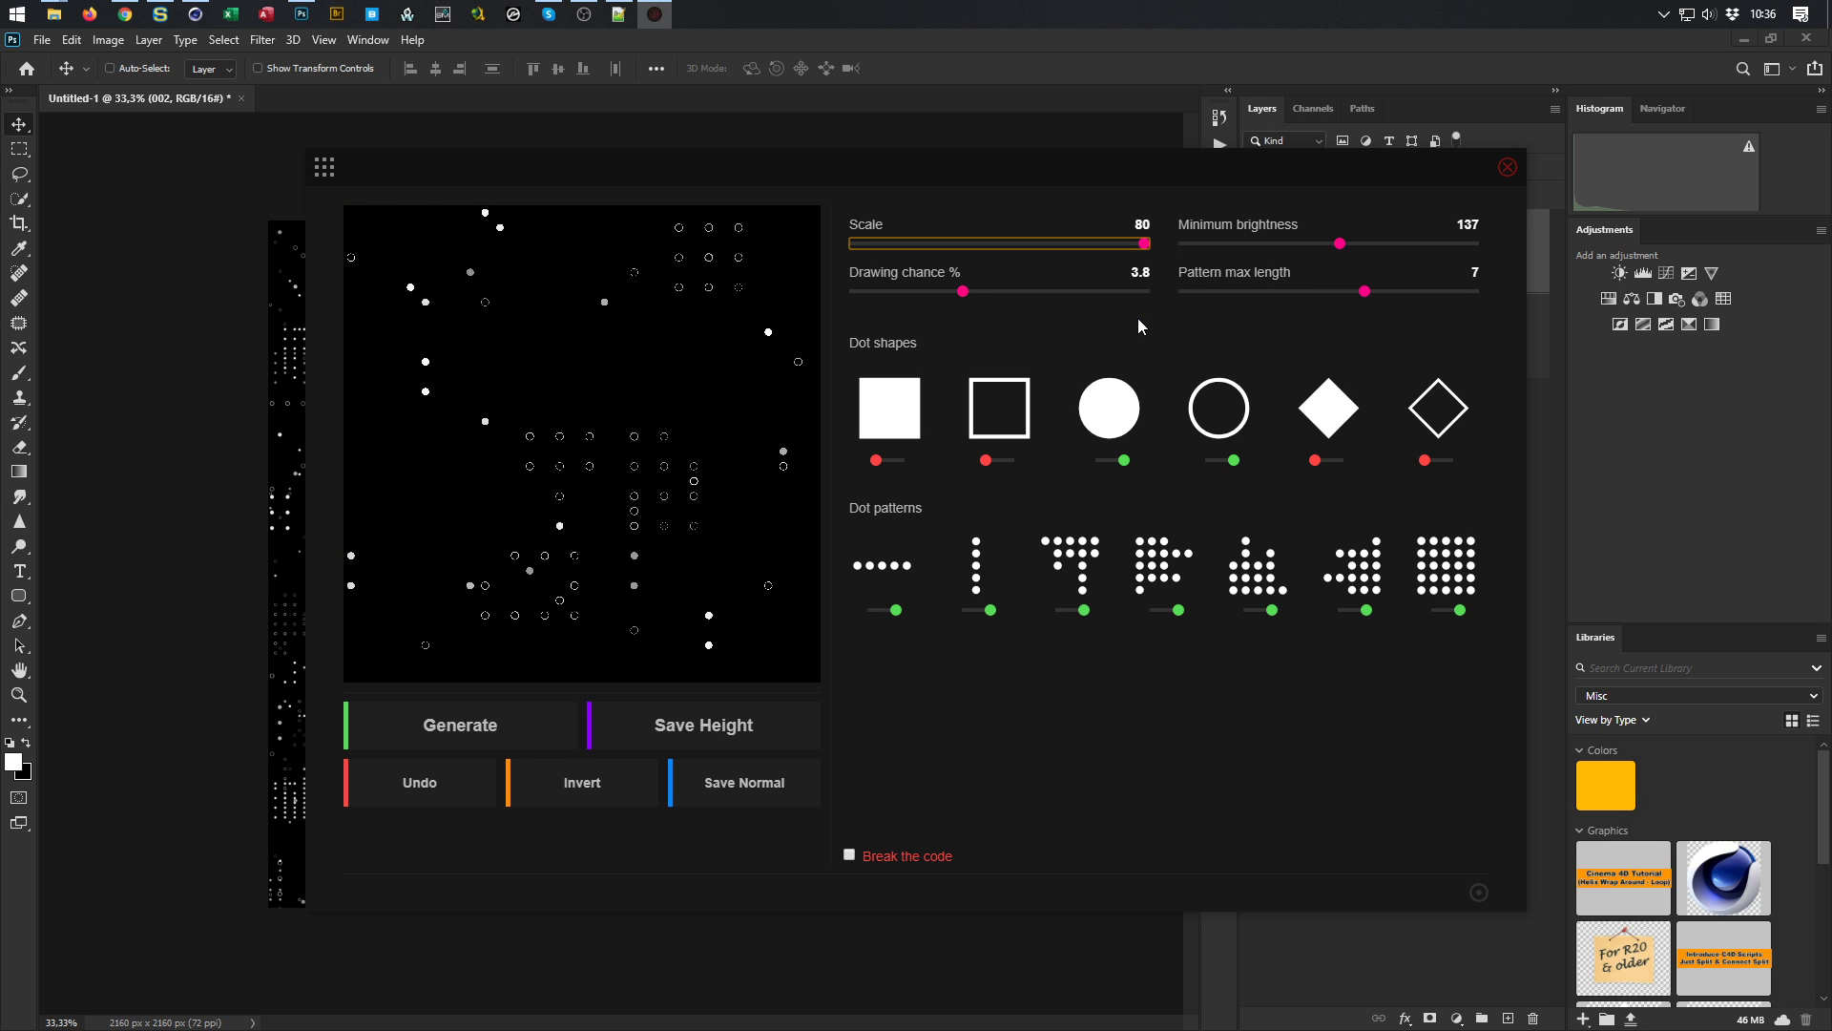
{"action": "left_click_drag", "start_coordinate": [1364, 291], "coordinate": [1484, 289]}
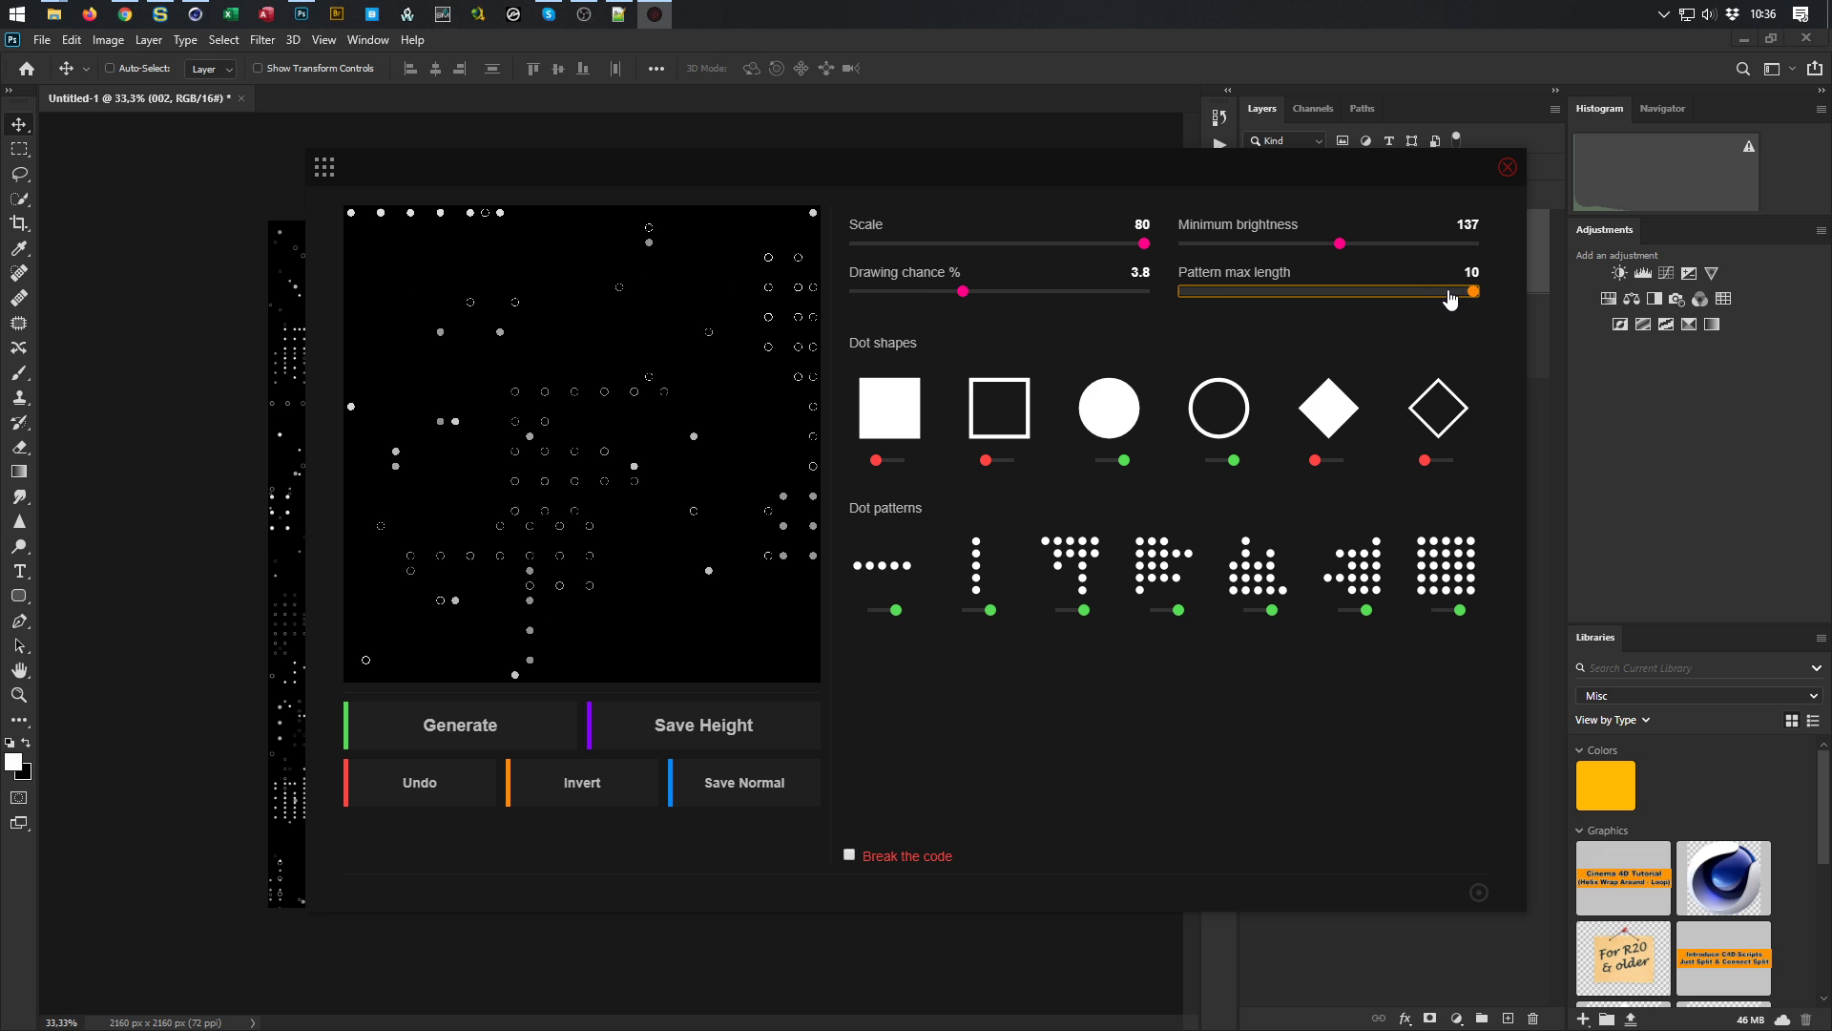
{"action": "left_click_drag", "start_coordinate": [1452, 299], "coordinate": [1272, 298]}
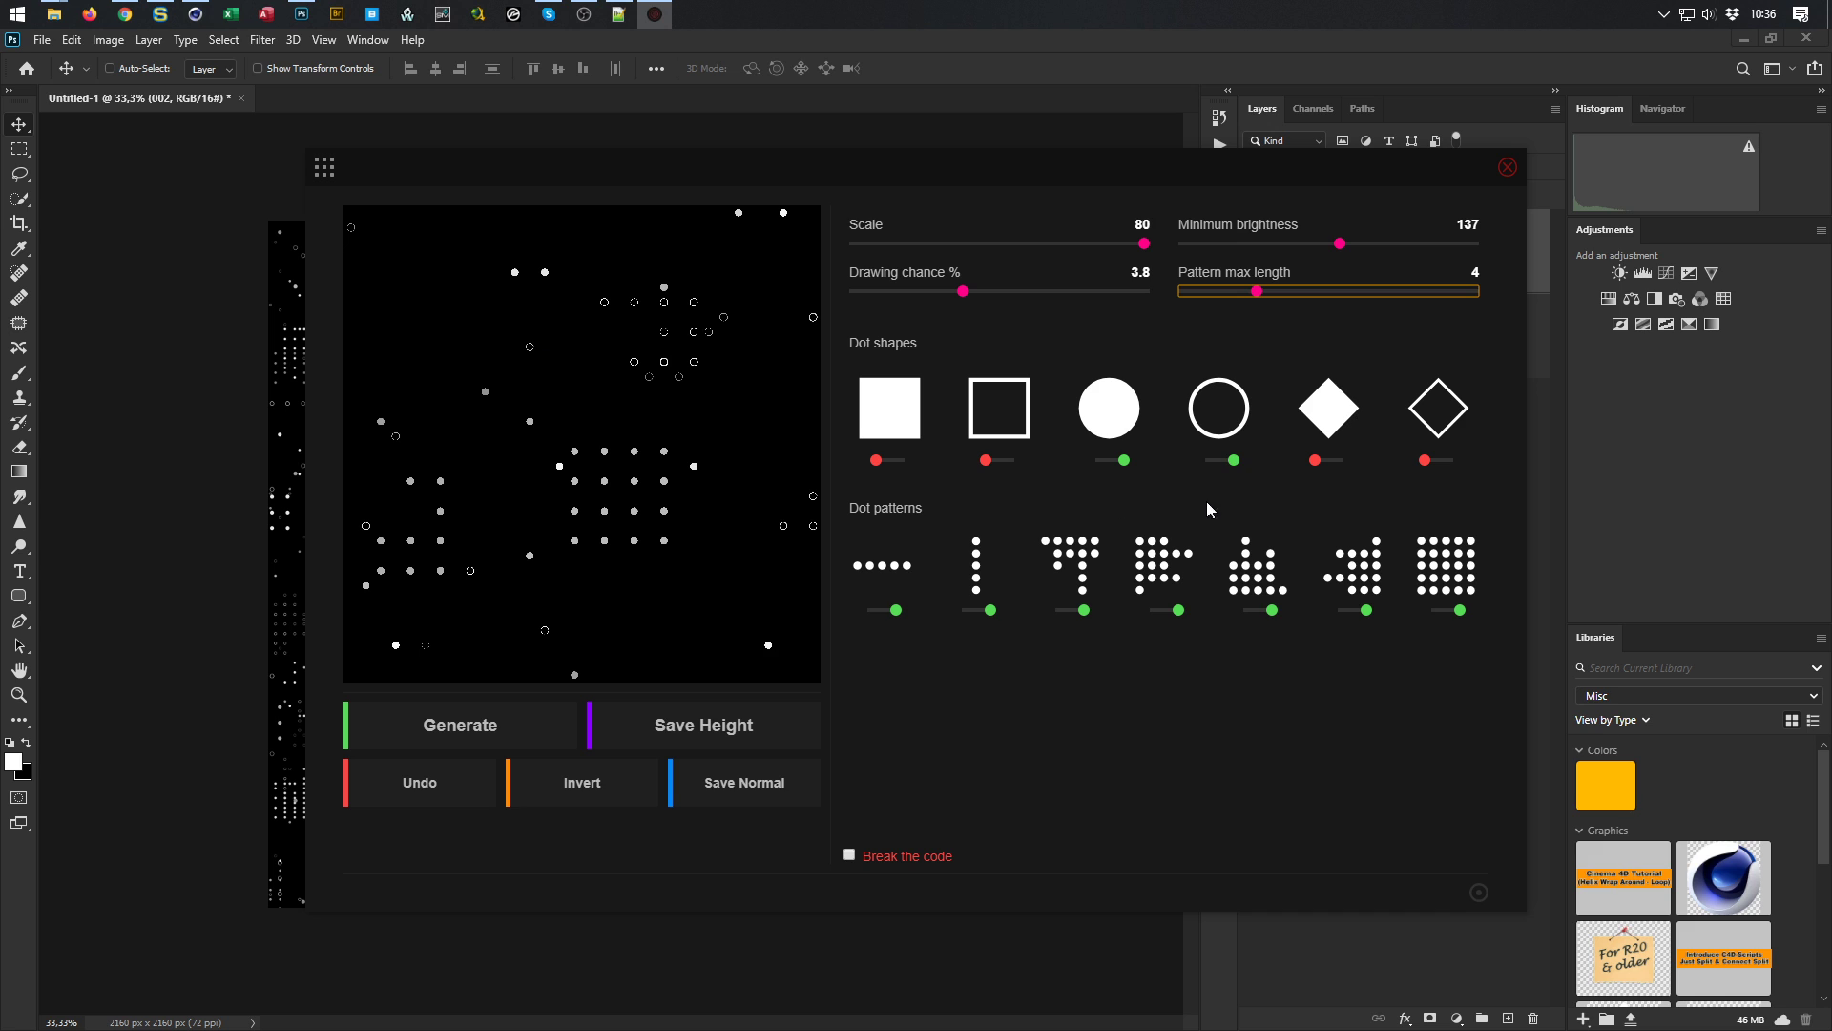
Try the dot pattern with the outlined circle shape disabled, and enable that shape again
{"action": "left_click", "coordinate": [1233, 461]}
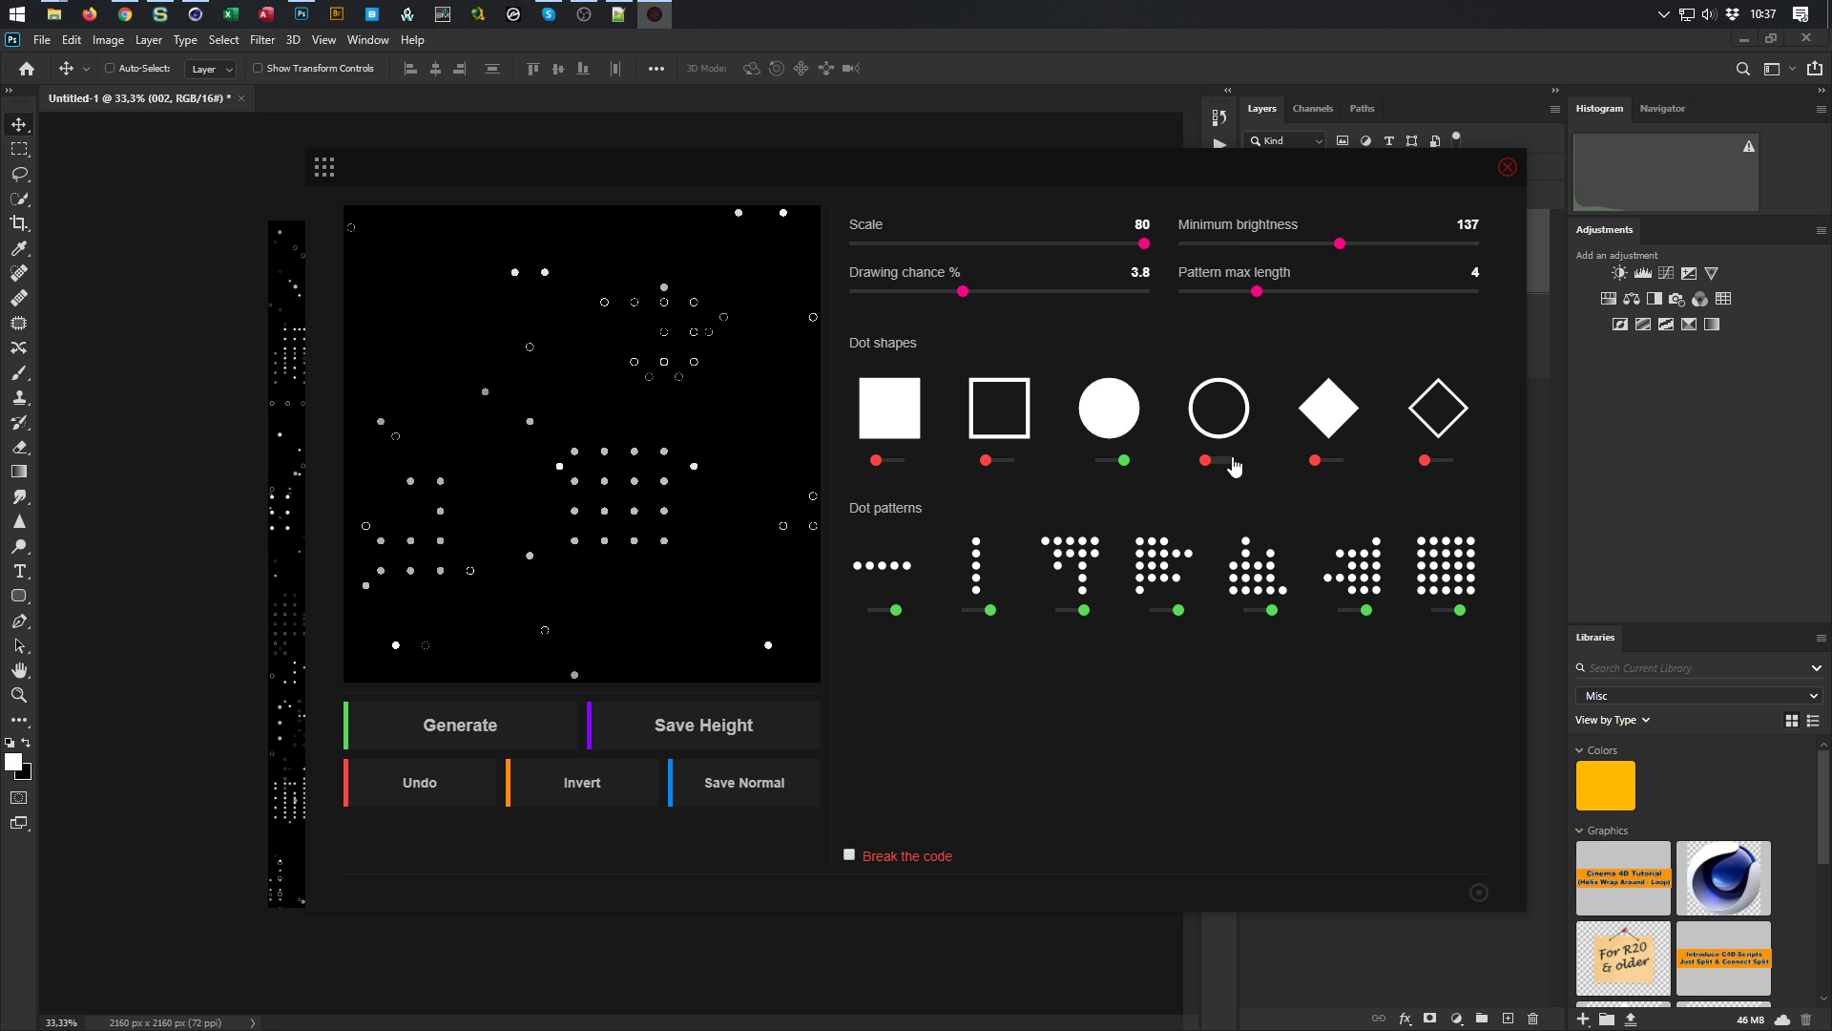
{"action": "left_click", "coordinate": [562, 446]}
{"action": "left_click", "coordinate": [1207, 463]}
{"action": "left_click", "coordinate": [569, 412]}
Set the drawing chance to 7.3 % and save the height map as 003.png in the Heights folder
{"action": "left_click_drag", "start_coordinate": [968, 299], "coordinate": [1064, 295]}
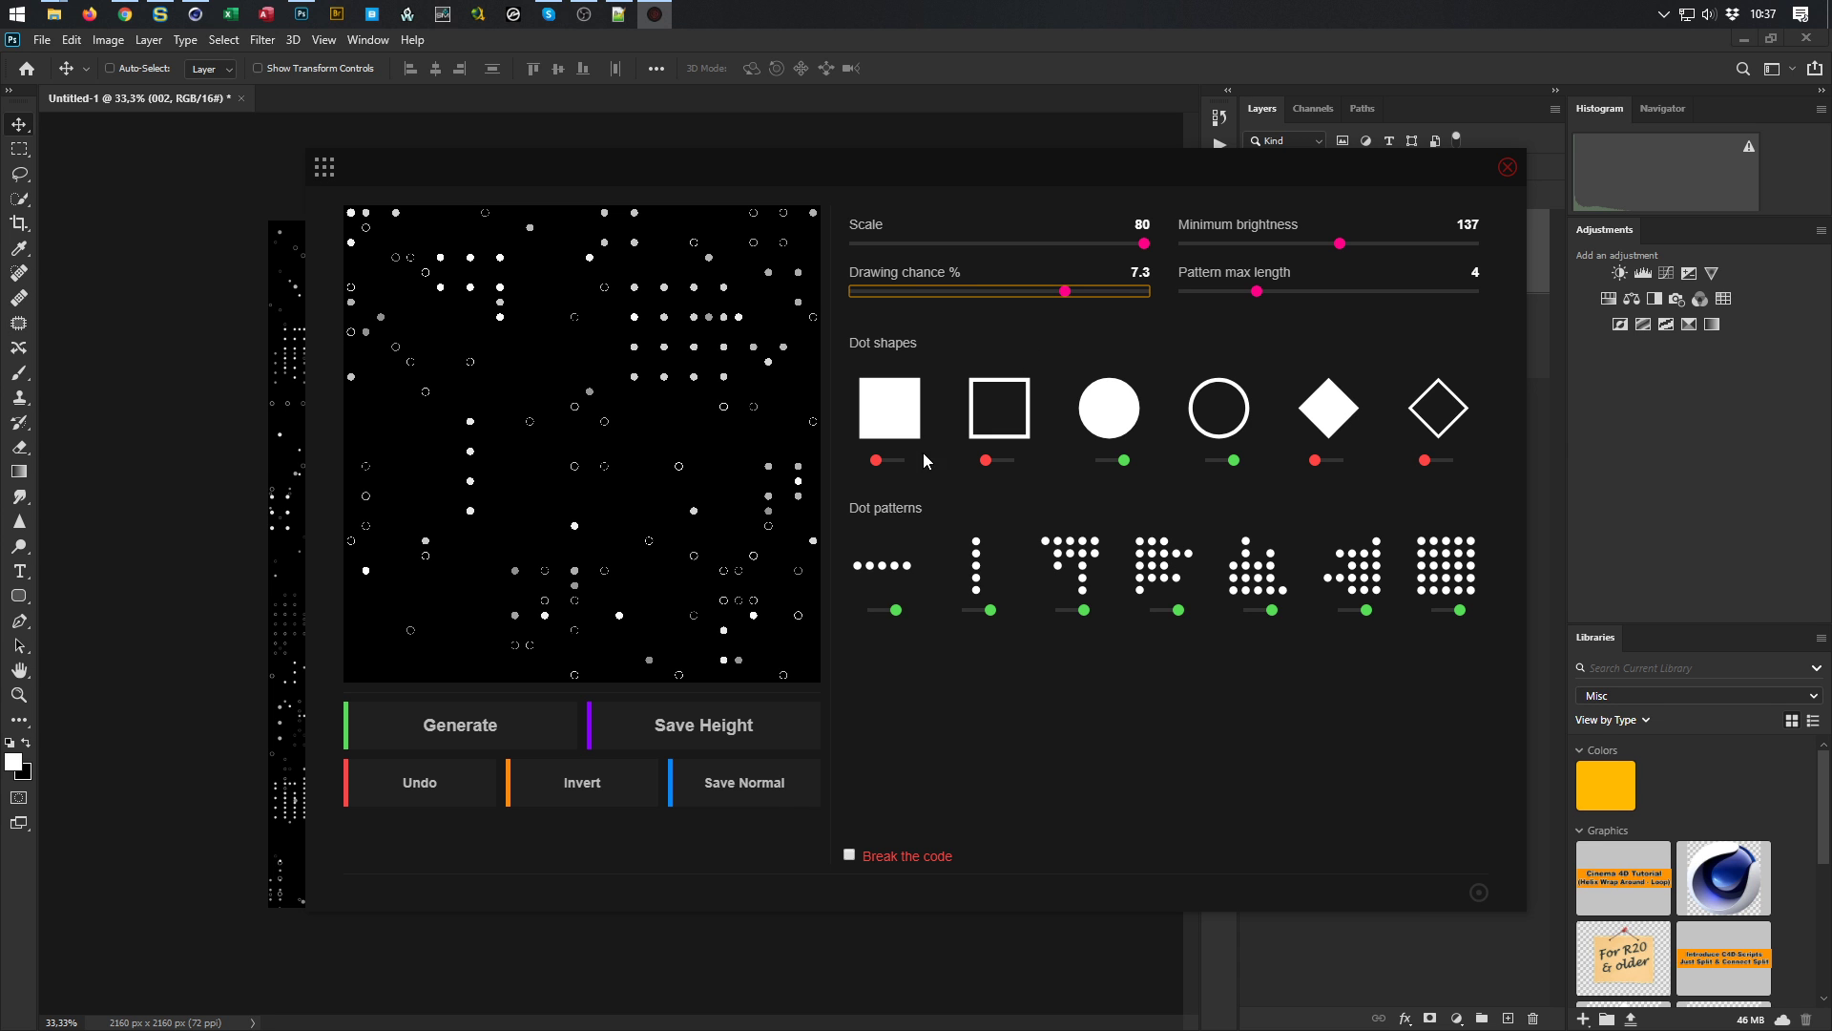
{"action": "left_click", "coordinate": [710, 739]}
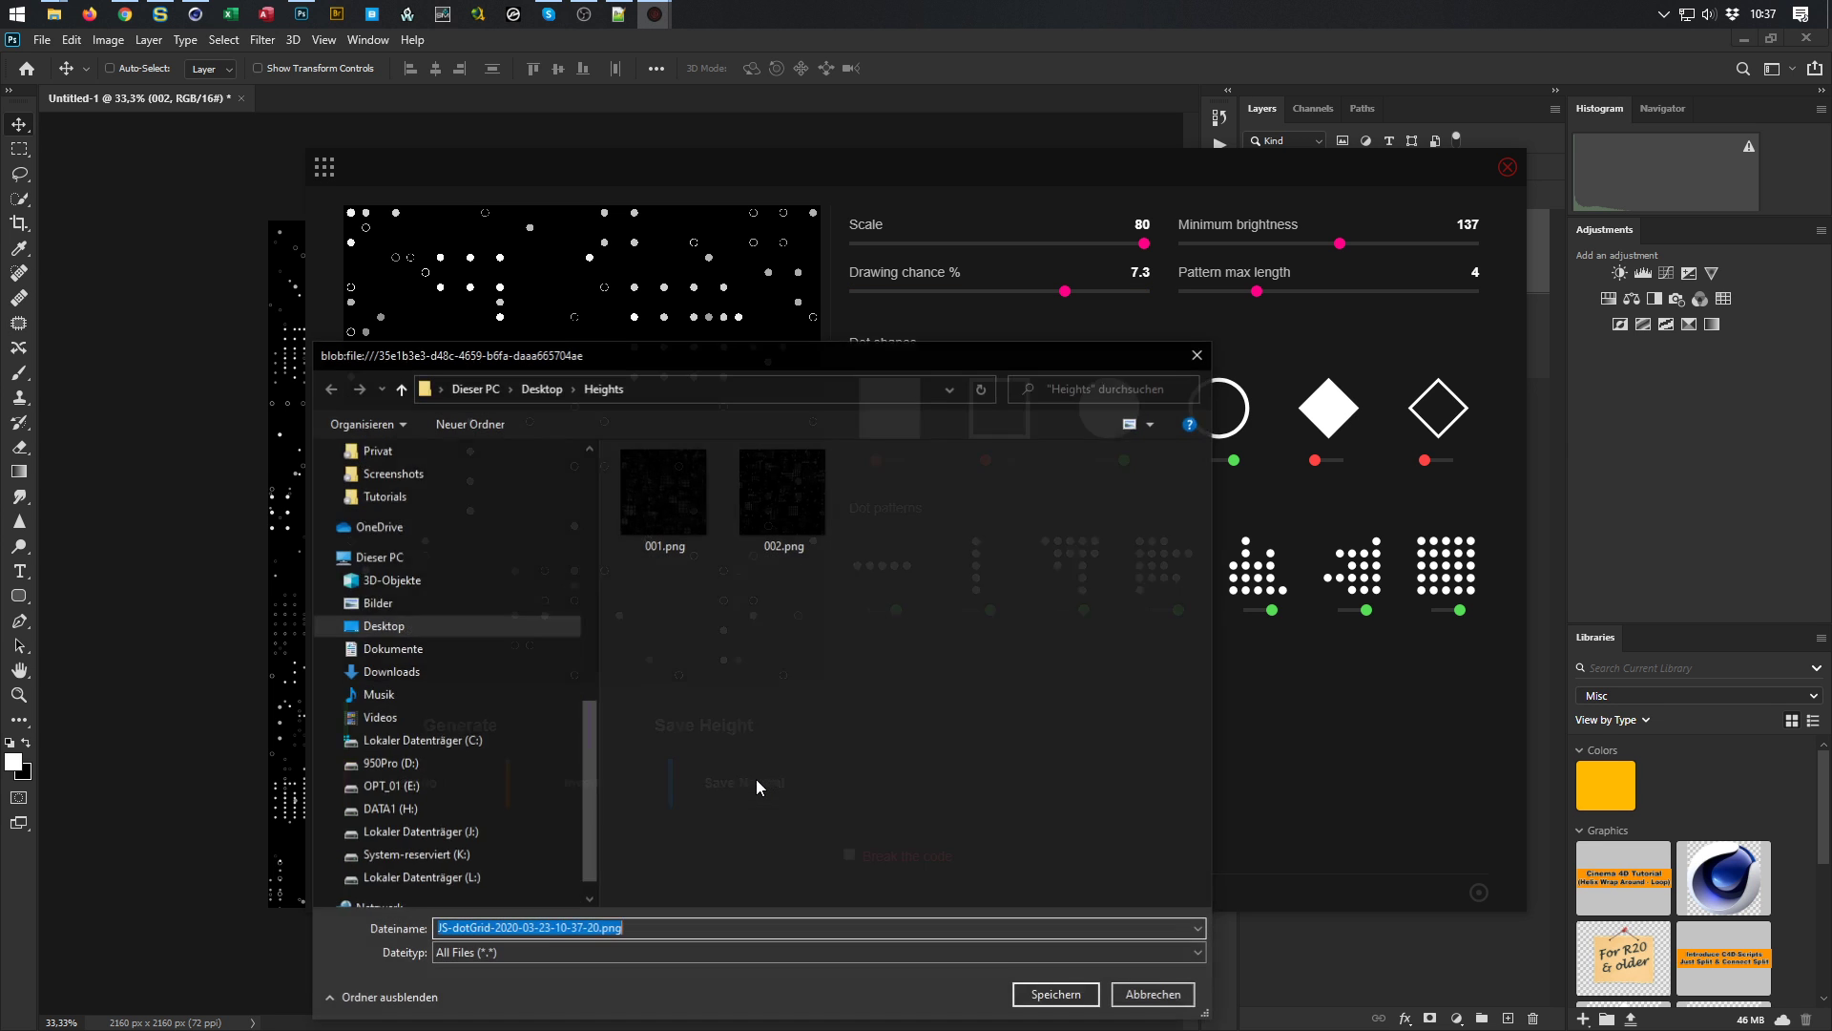
{"action": "left_click", "coordinate": [783, 491]}
{"action": "left_click", "coordinate": [631, 932]}
{"action": "key", "text": "Right"}
{"action": "key", "text": "Left"}
{"action": "key", "text": "Return"}
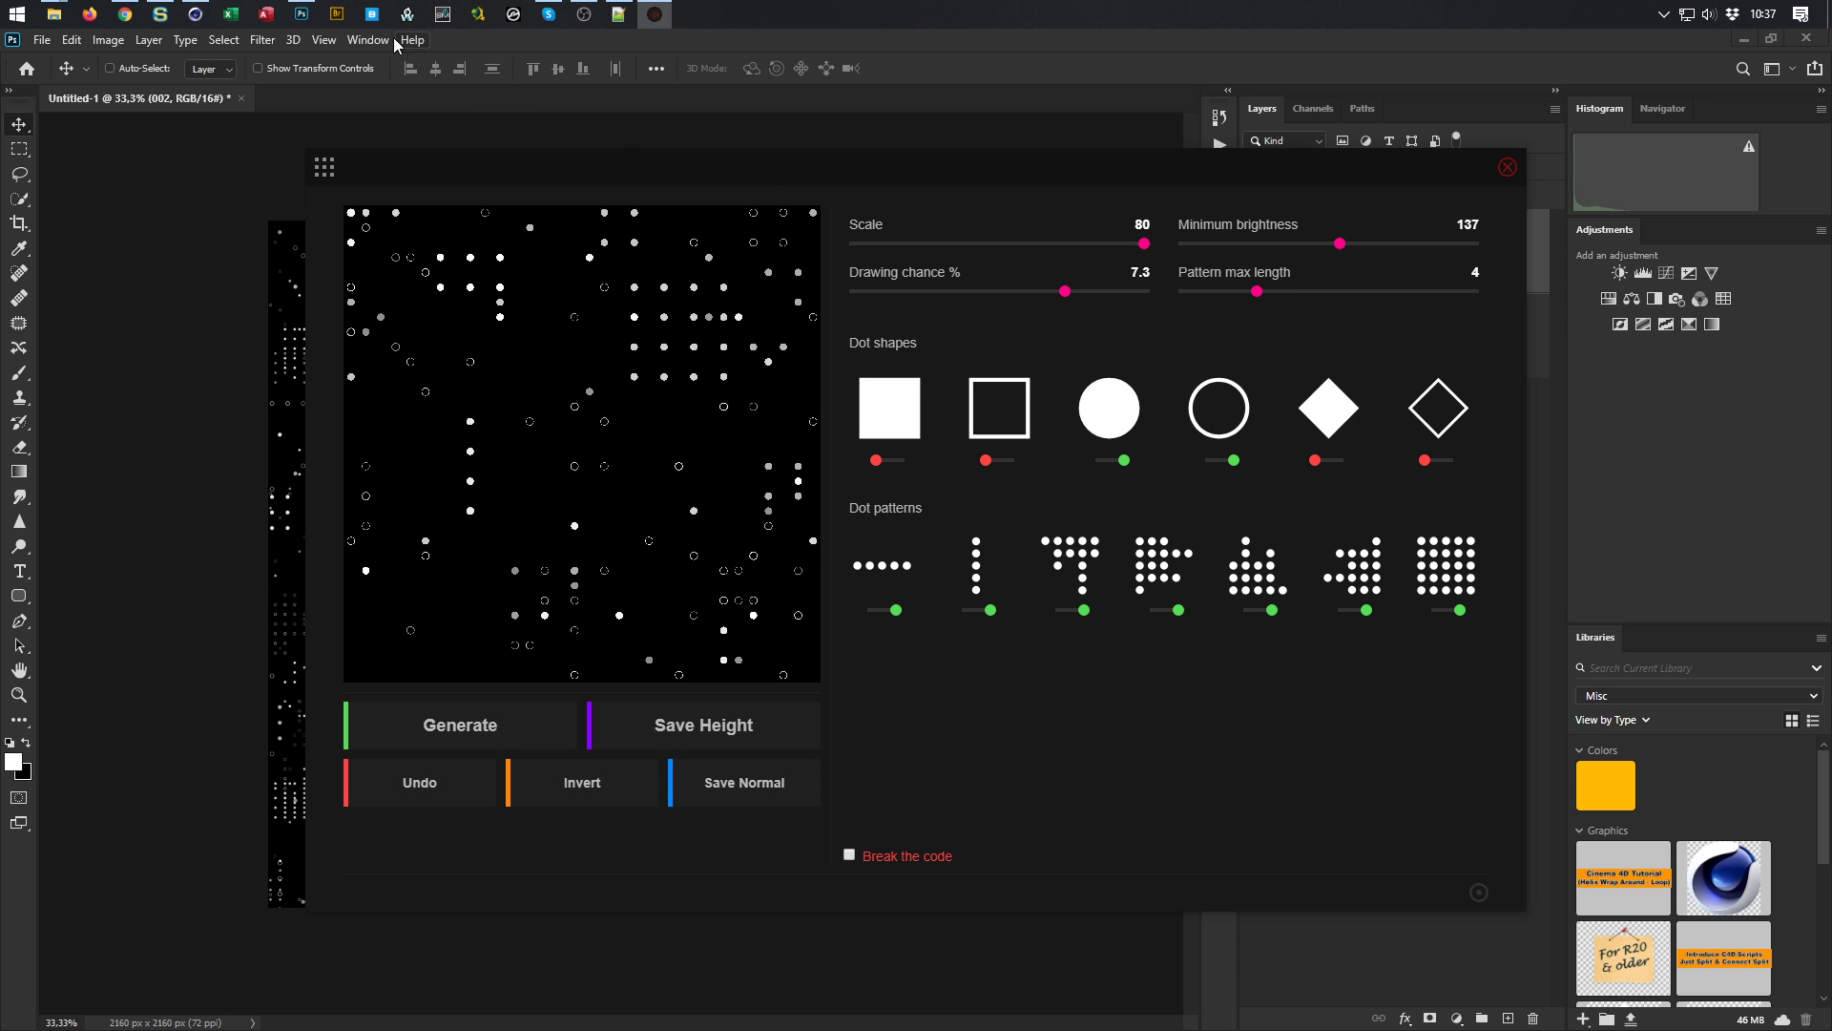
Return to Photoshop, place 003.png from the Heights folder on the canvas and commit the placement
{"action": "left_click", "coordinate": [301, 15]}
{"action": "mouse_move", "coordinate": [54, 14]}
{"action": "left_click", "coordinate": [182, 105]}
{"action": "left_click_drag", "start_coordinate": [1397, 343], "coordinate": [602, 672]}
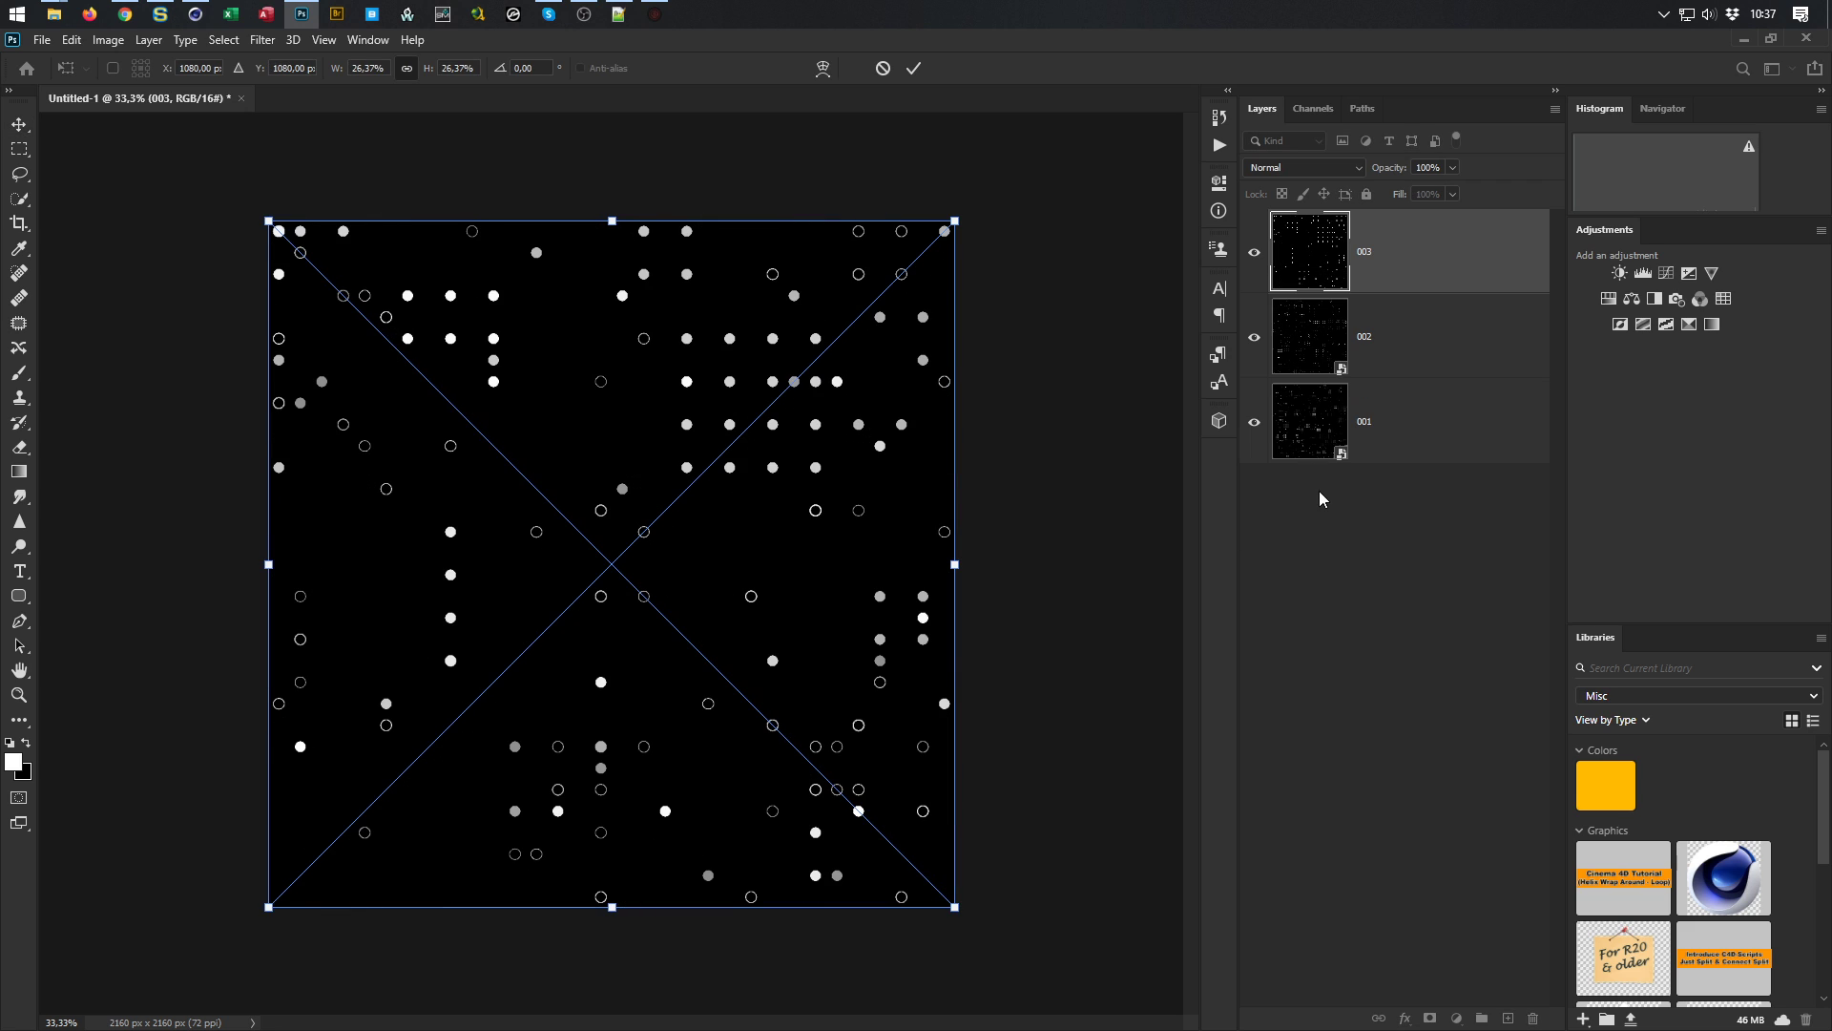
{"action": "left_click", "coordinate": [917, 70]}
Set layer 003's blend mode to Lighten and duplicate the layer
{"action": "left_click", "coordinate": [1336, 164]}
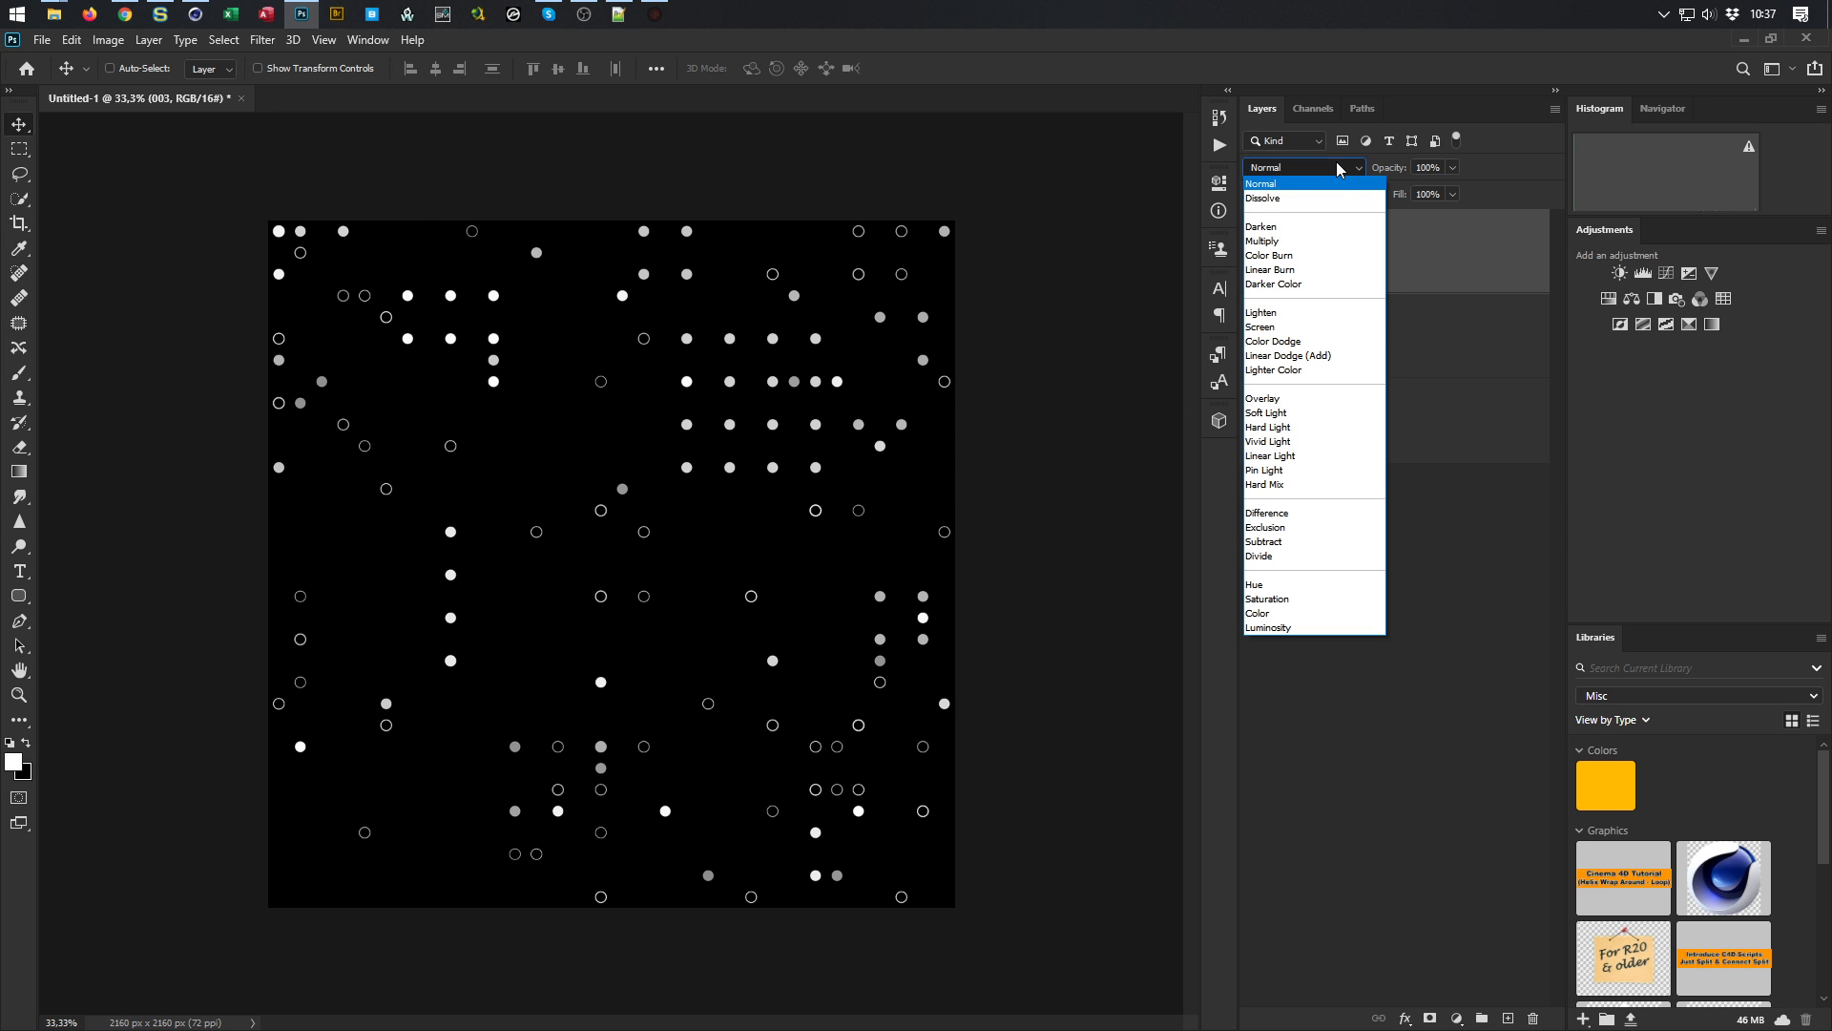
{"action": "left_click", "coordinate": [1323, 315]}
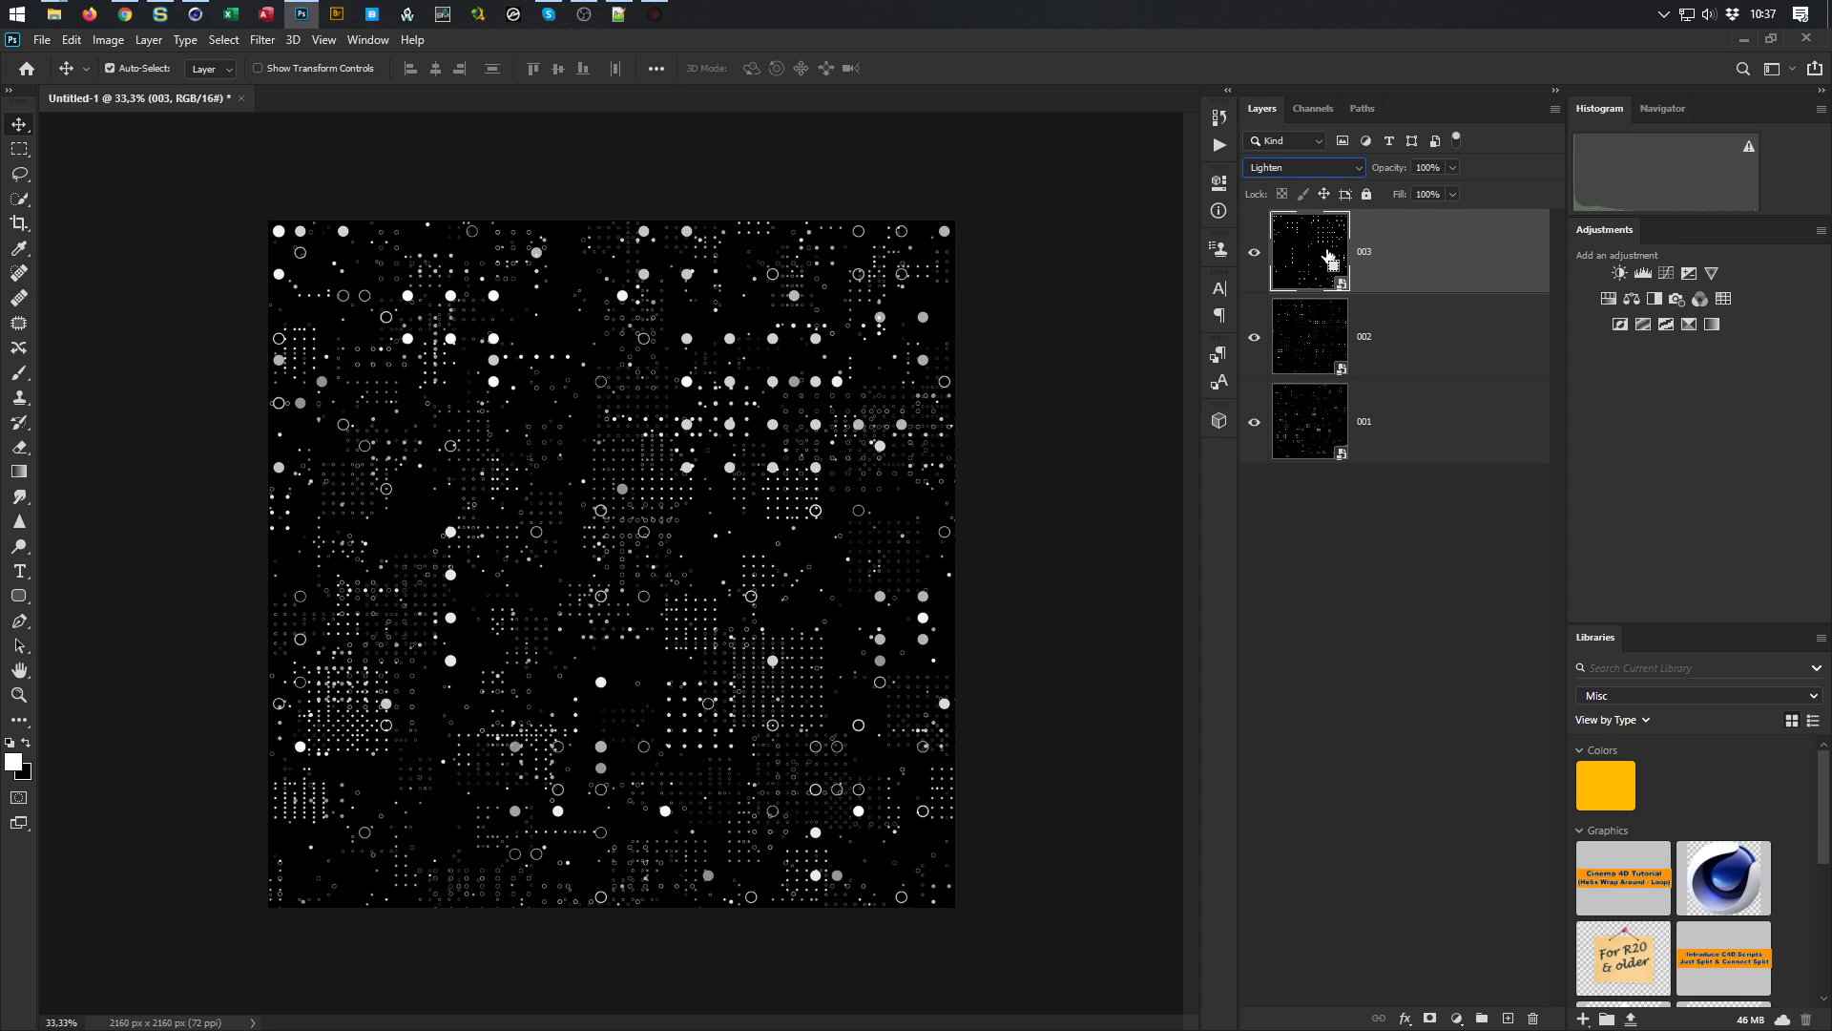
{"action": "key", "text": "ctrl+j"}
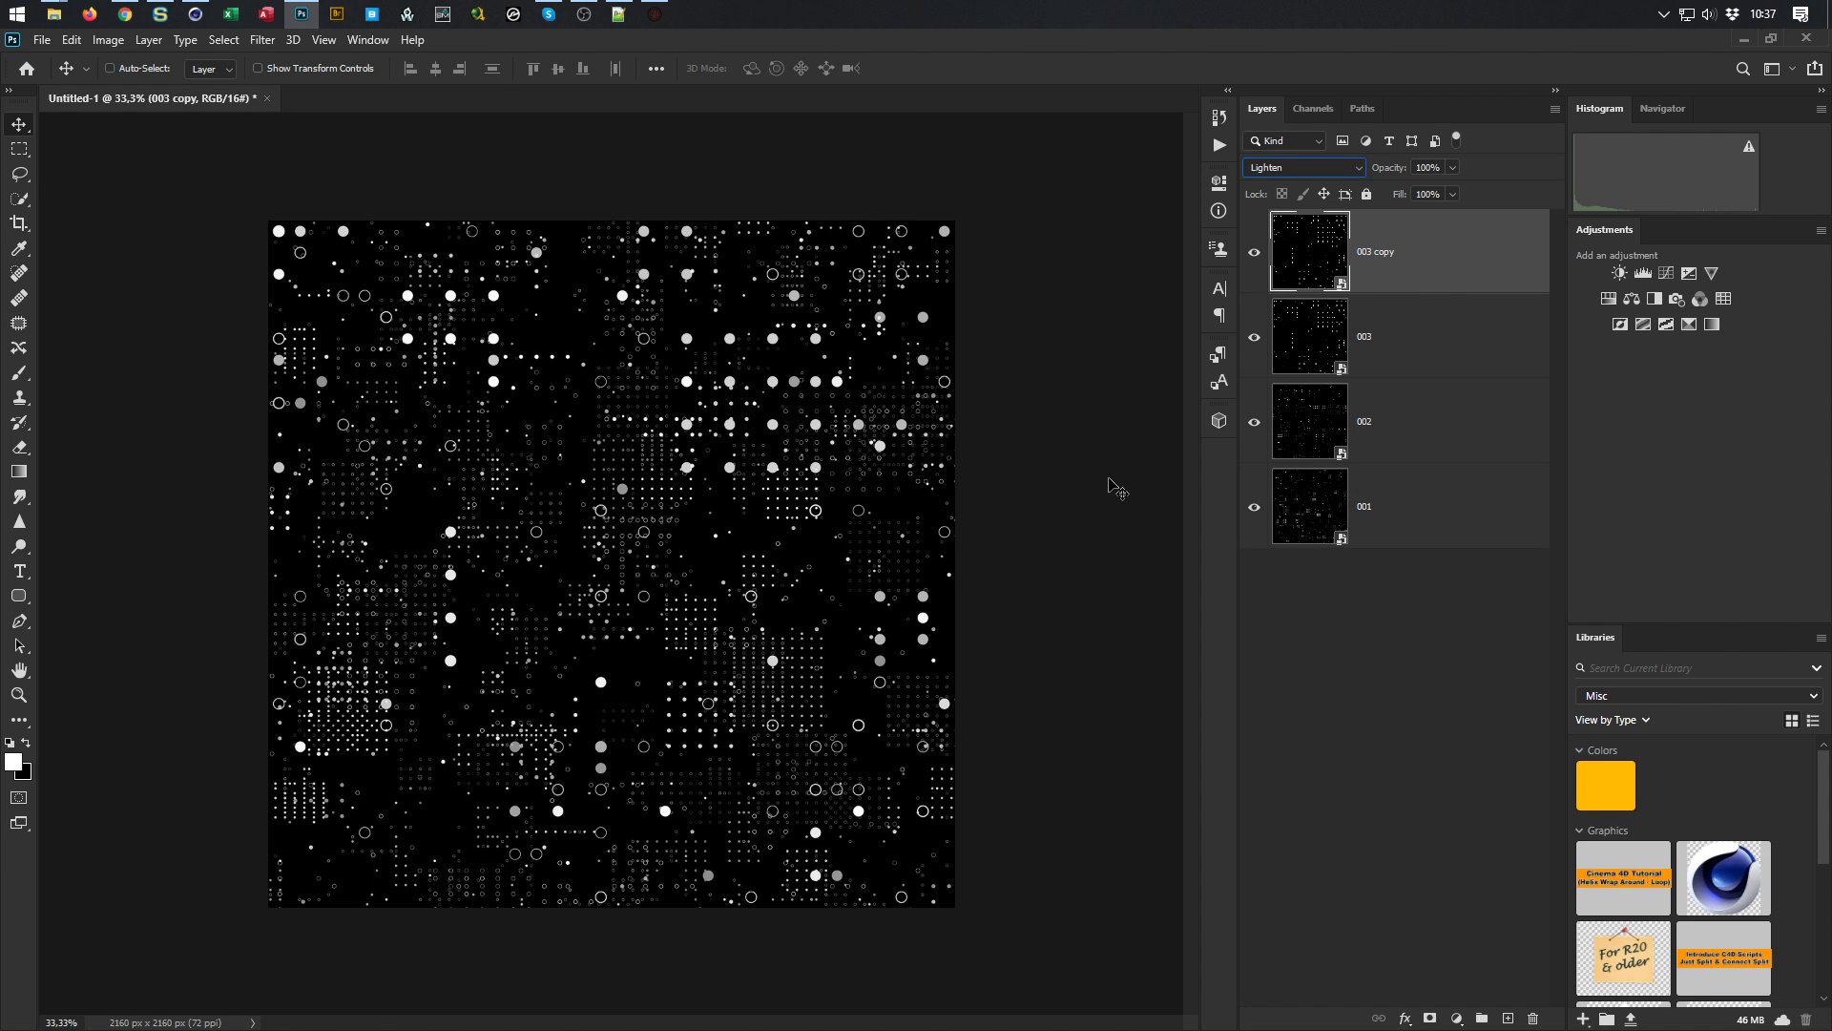
Flip layer 003 copy horizontally and vertically about its centre with Free Transform, keeping its size at 26.37 %, and commit
{"action": "key", "text": "ctrl+t"}
{"action": "left_click_drag", "start_coordinate": [1031, 221], "coordinate": [244, 820]}
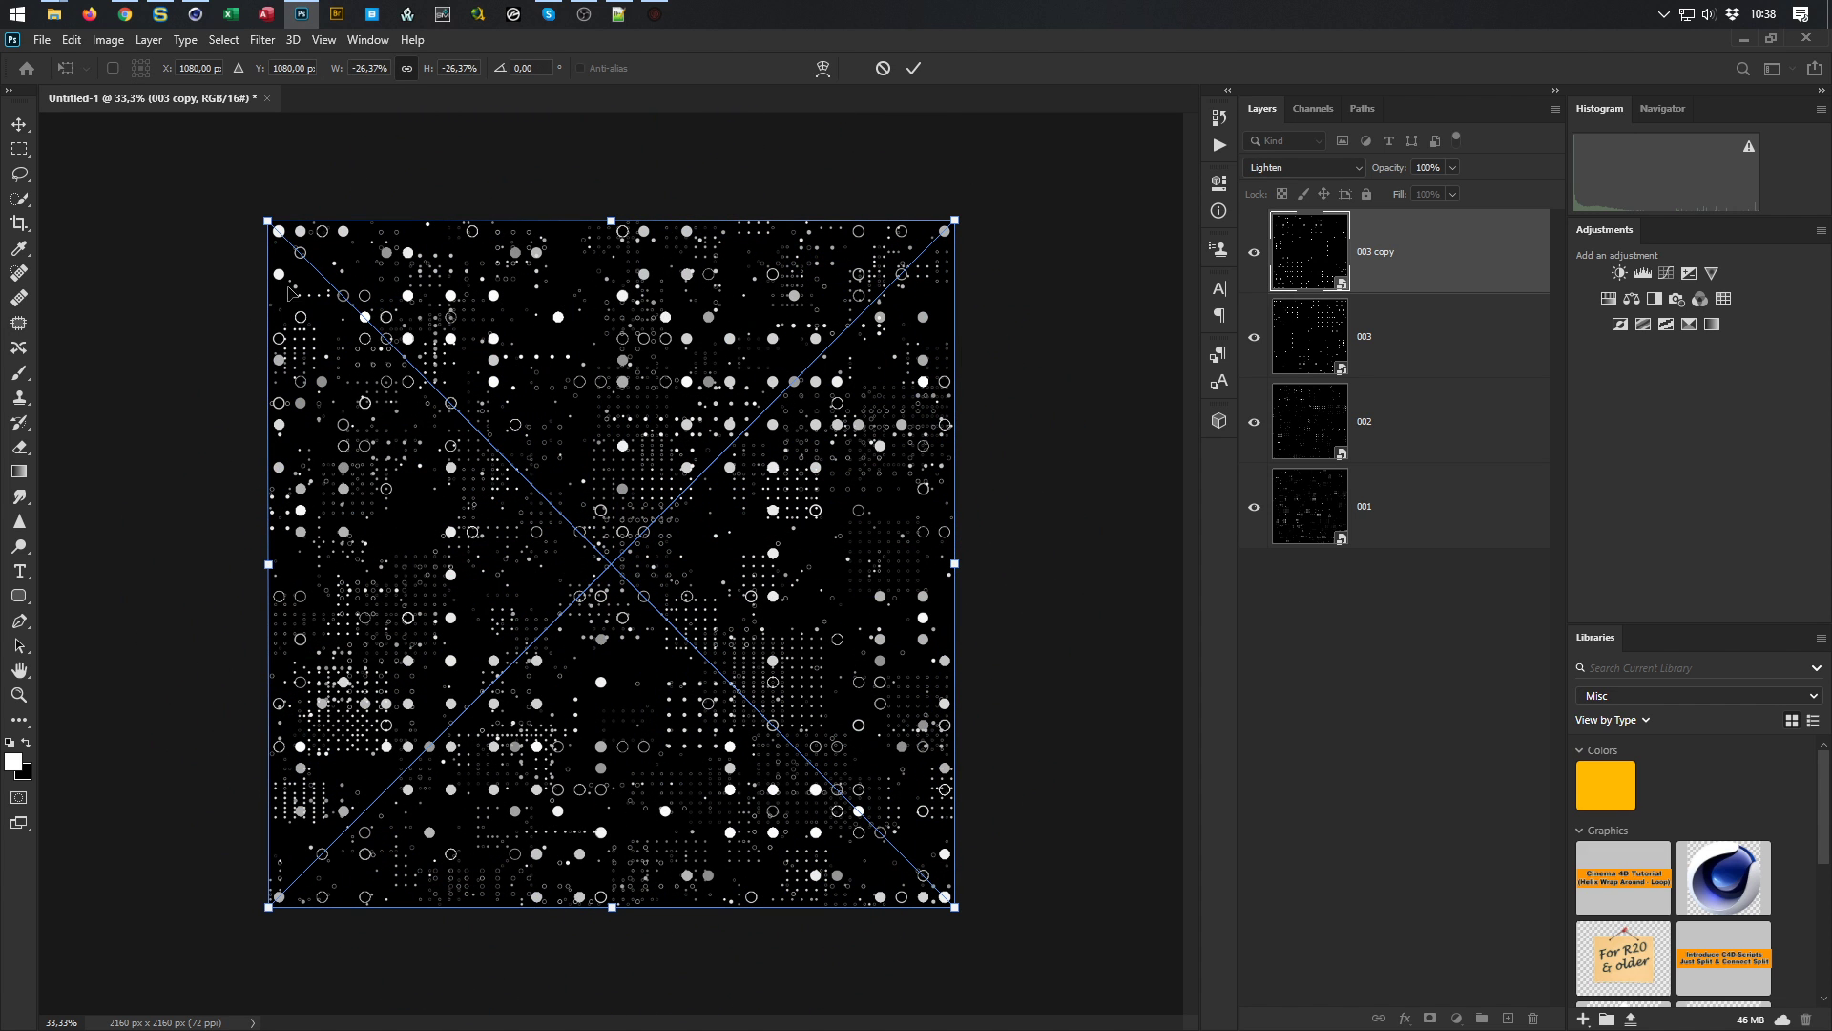
{"action": "left_click", "coordinate": [913, 68]}
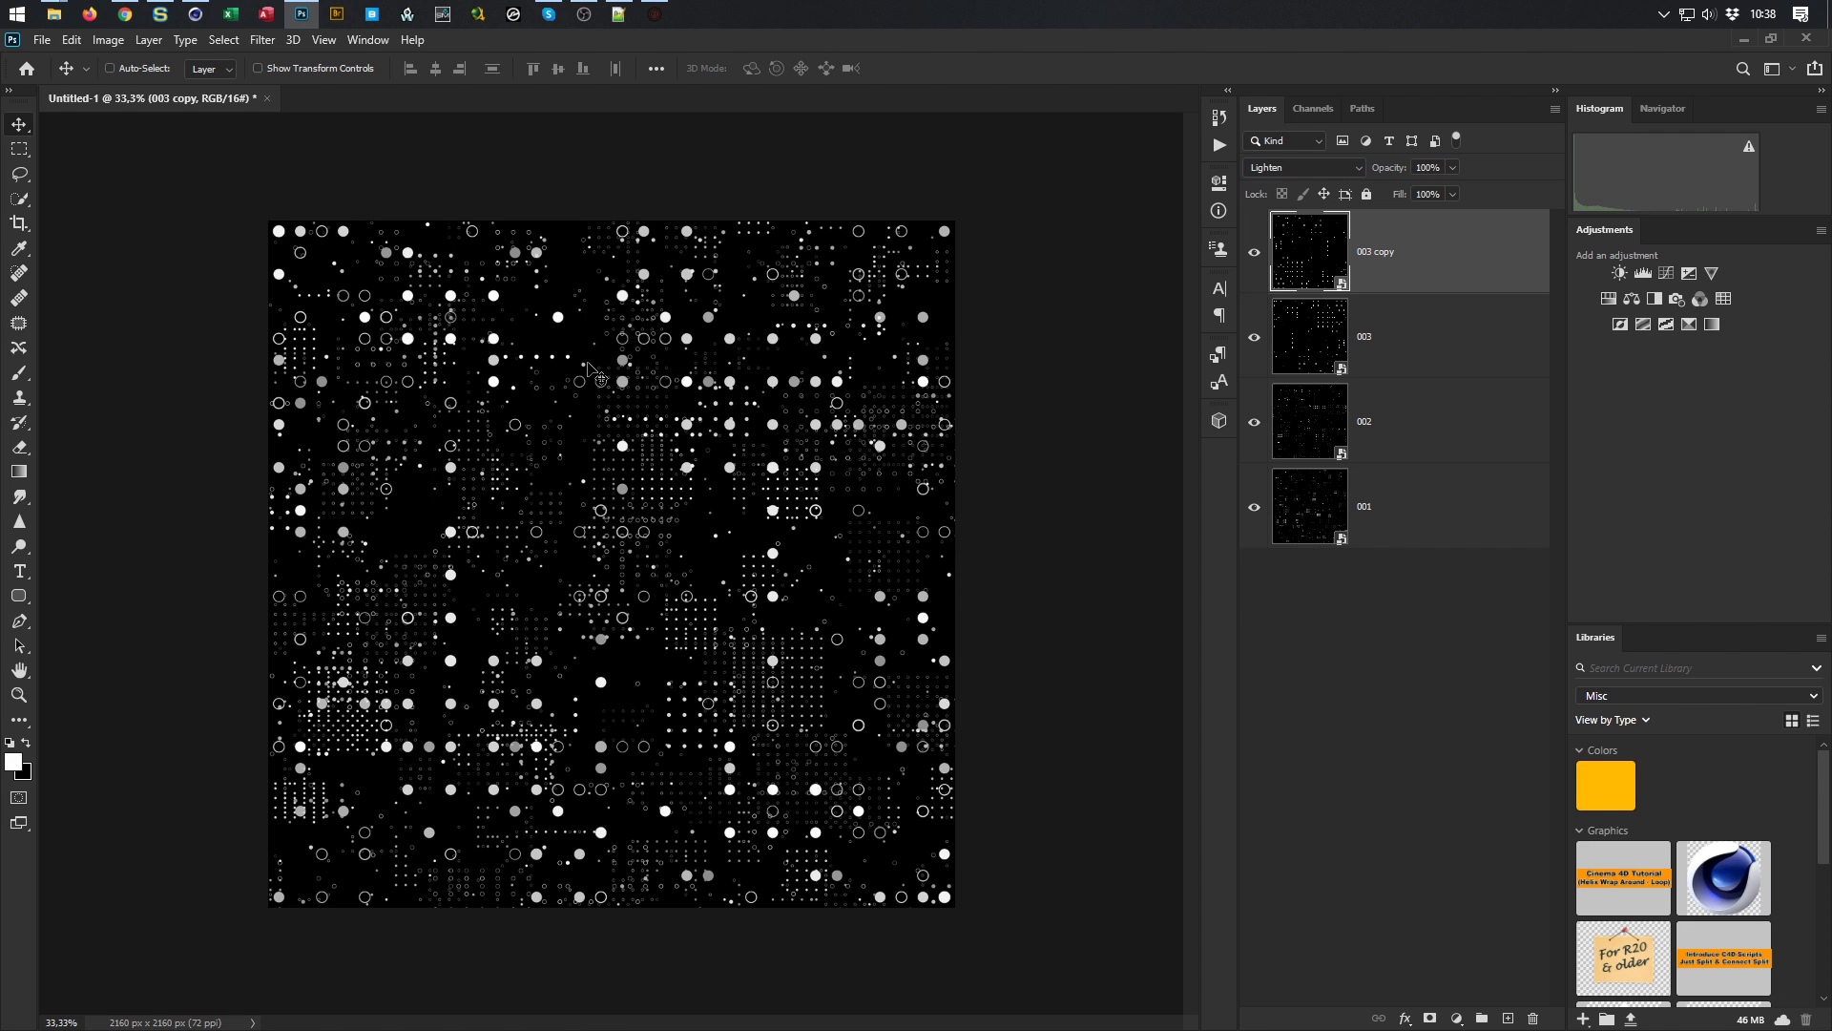
{"action": "left_click_drag", "start_coordinate": [1823, 795], "coordinate": [1827, 857]}
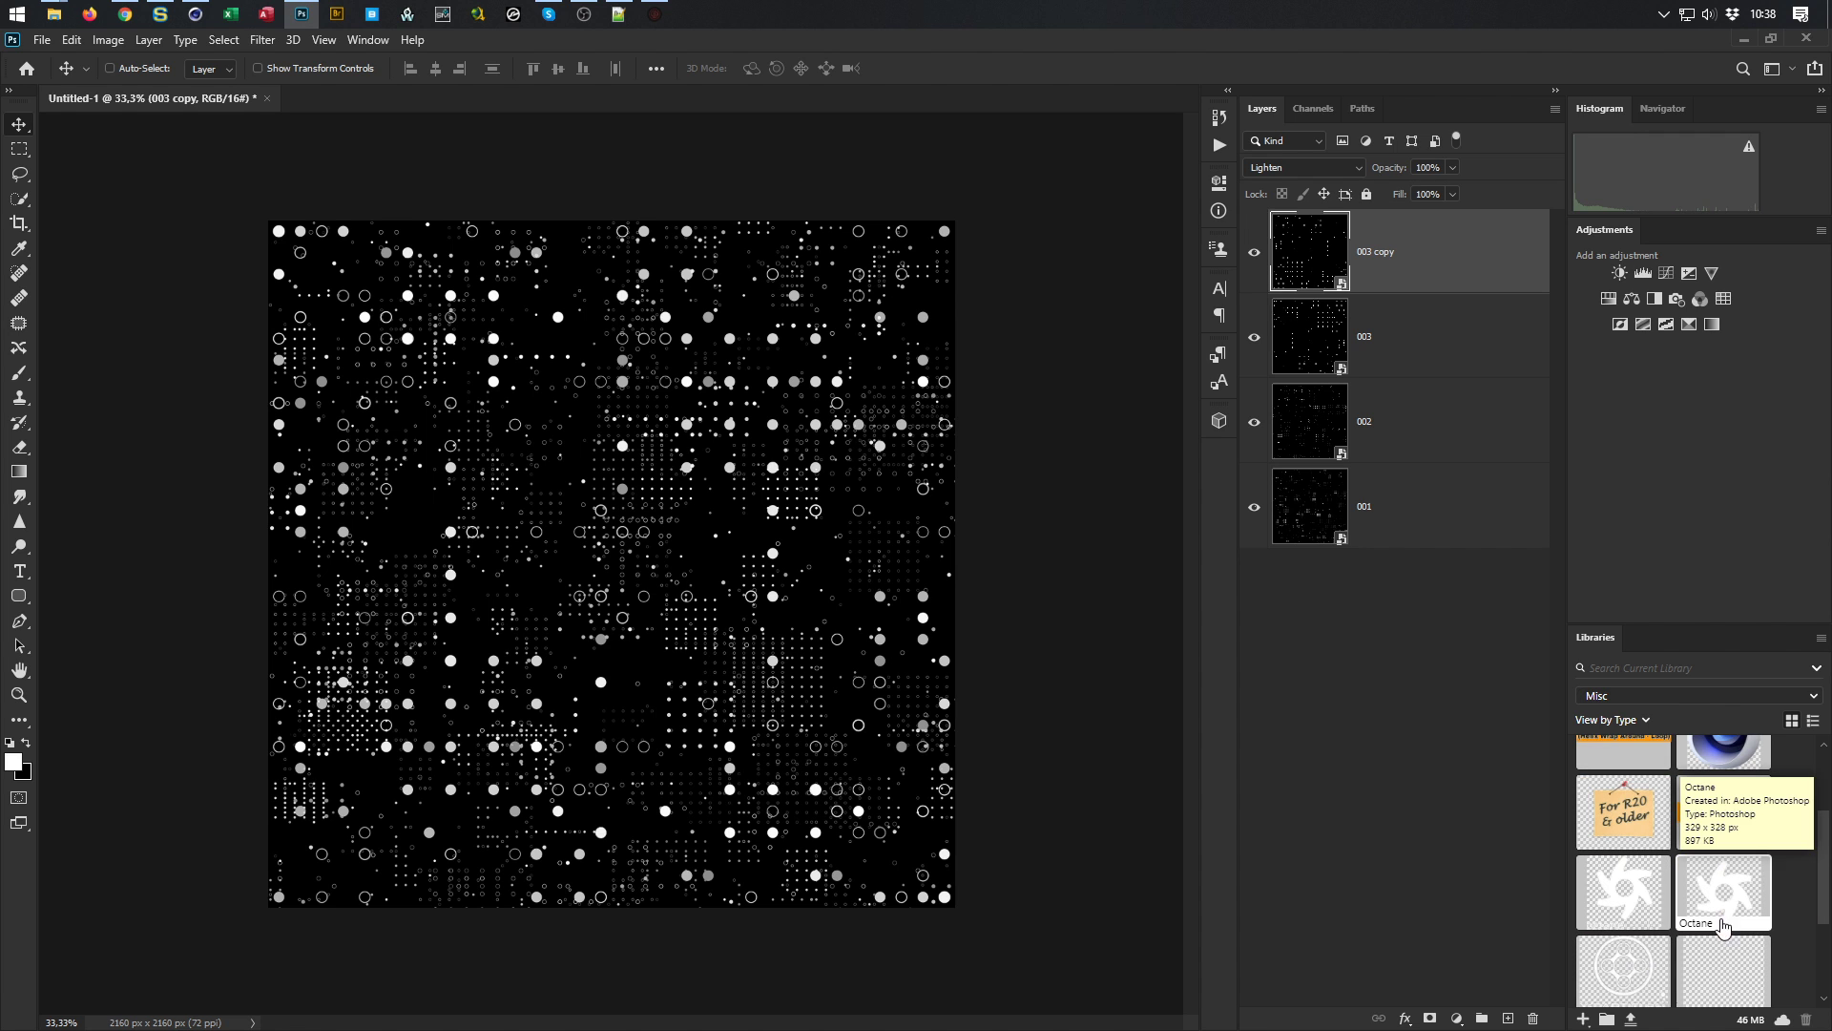
{"action": "left_click_drag", "start_coordinate": [1822, 855], "coordinate": [1813, 749]}
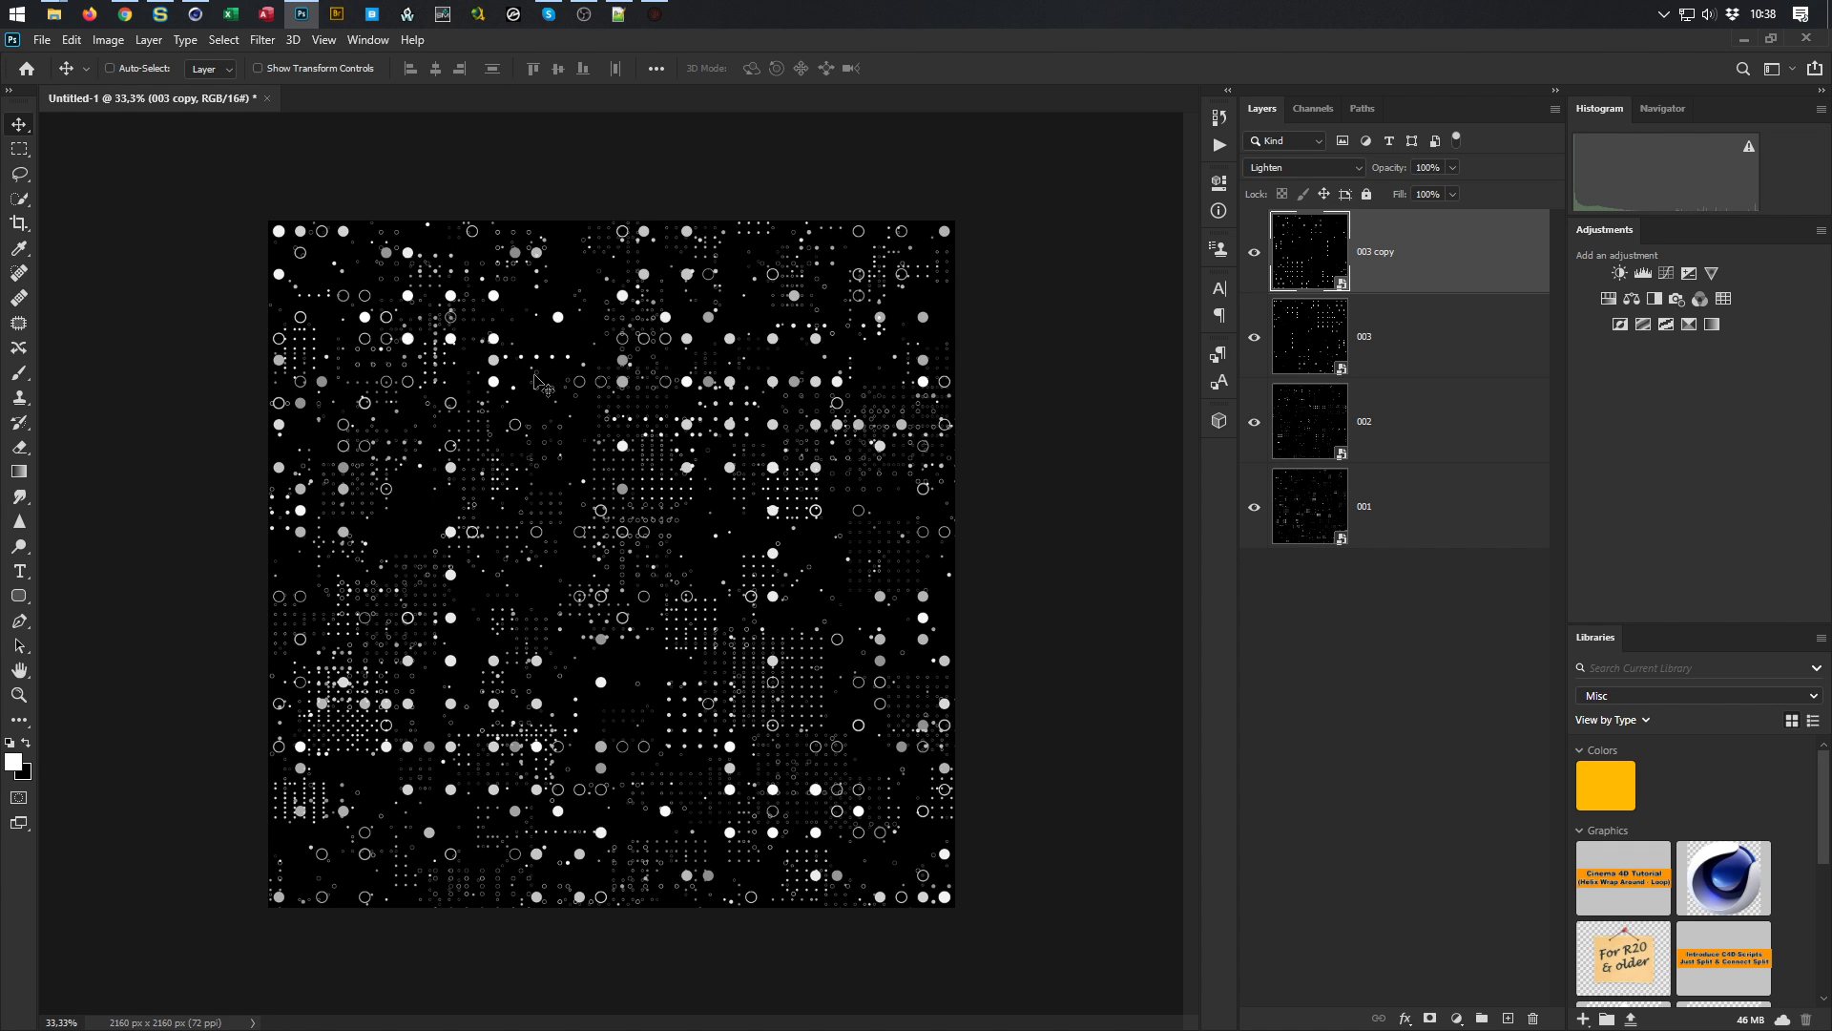
Activate the Type tool and set its font size to the maximum of 1296 pt, using Arial Black
{"action": "left_click", "coordinate": [20, 570]}
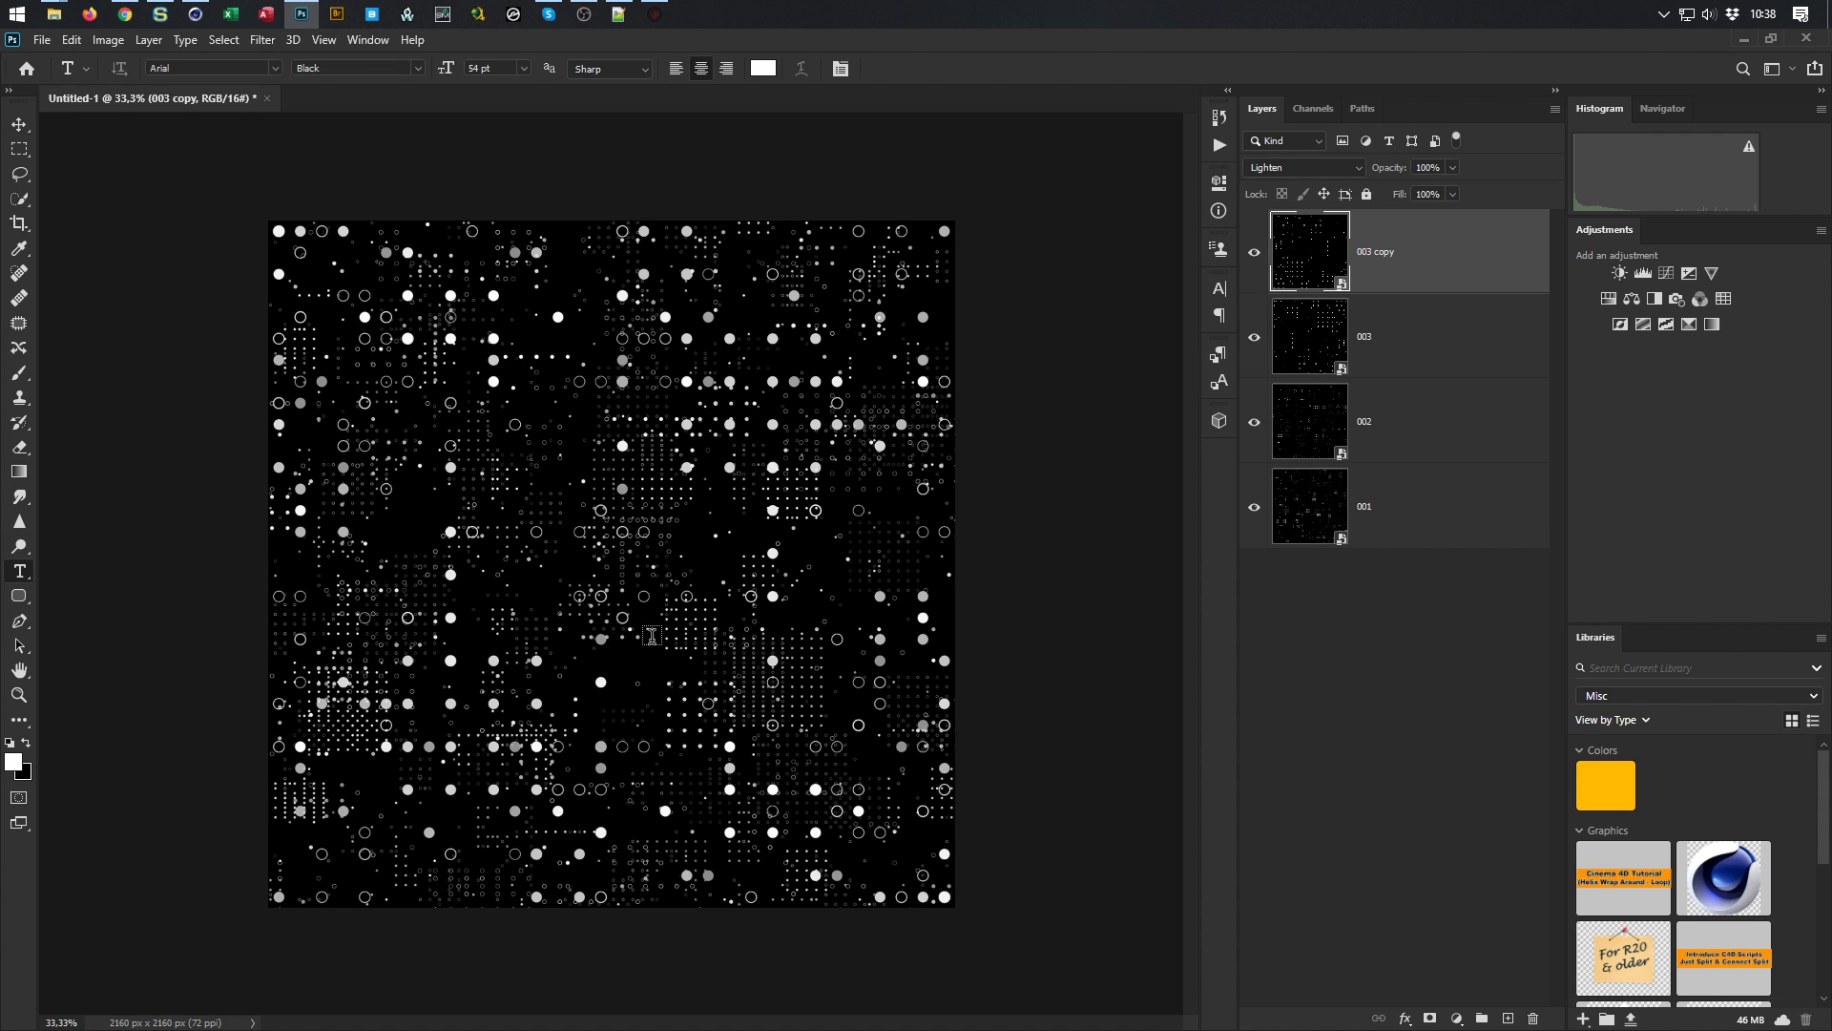
{"action": "left_click", "coordinate": [1219, 288]}
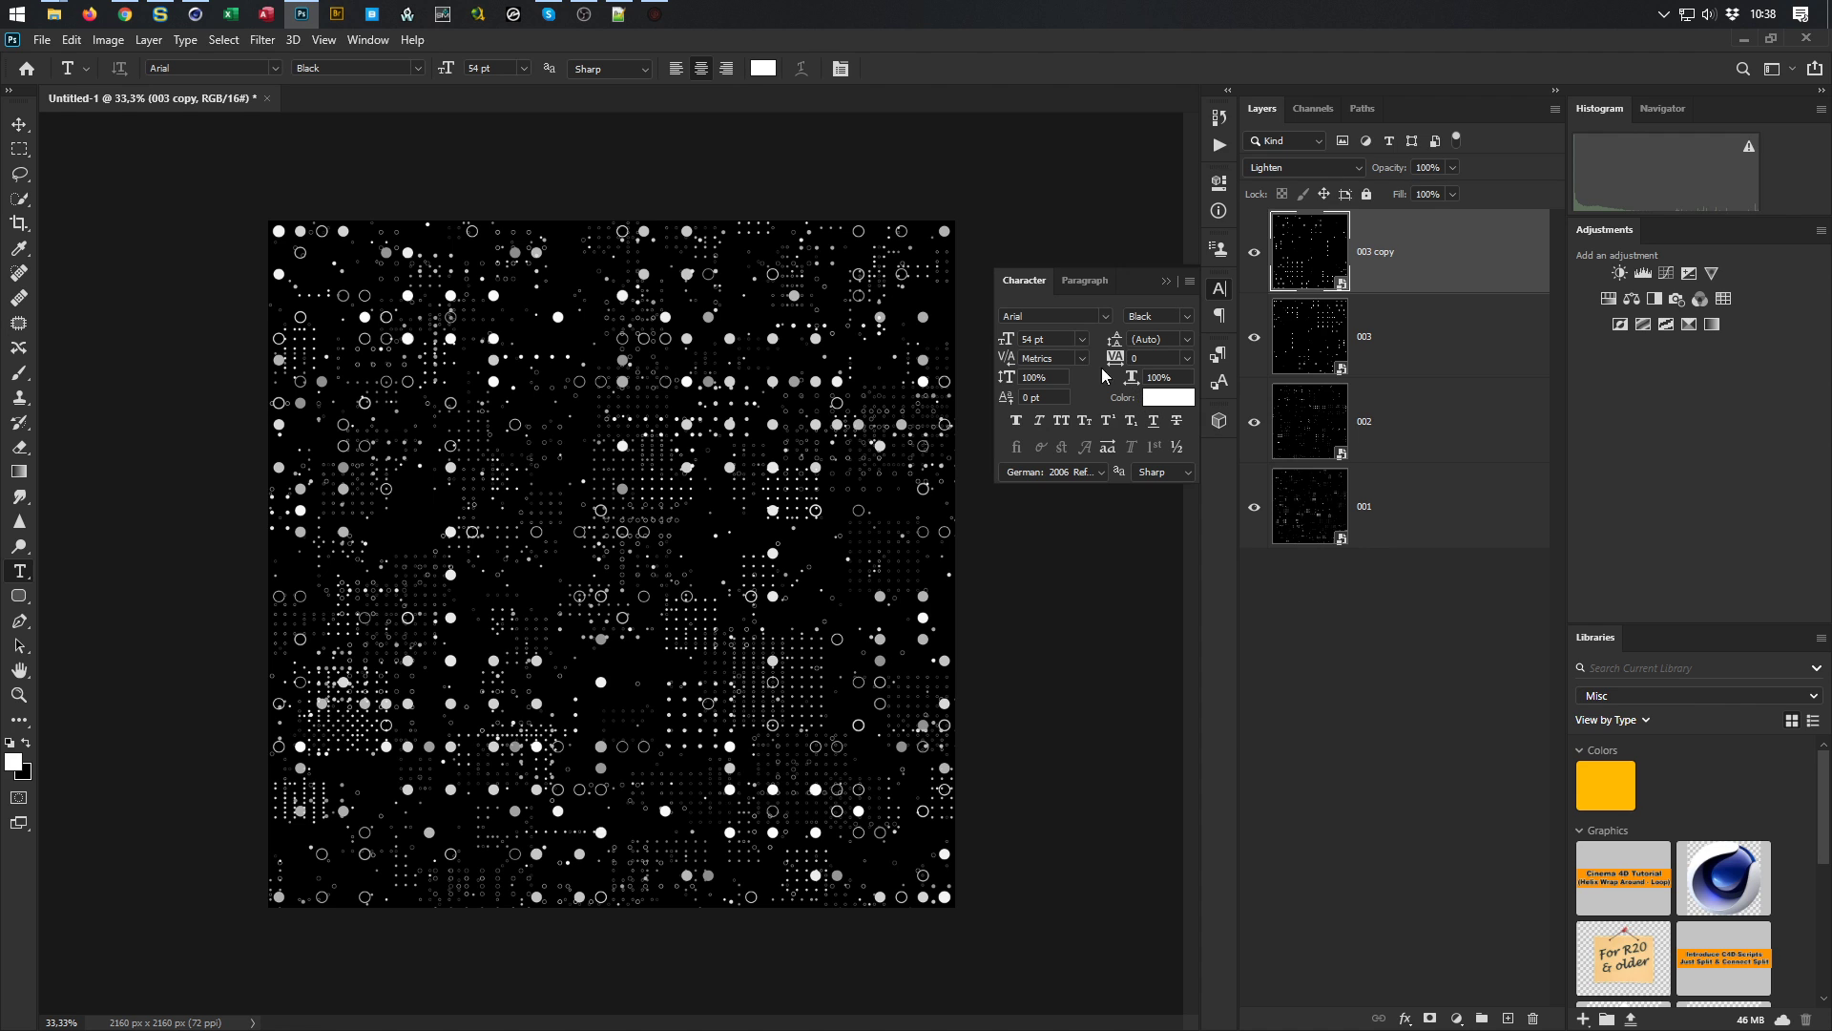
{"action": "left_click", "coordinate": [1054, 338]}
{"action": "type", "text": "2000"}
{"action": "key", "text": "Return"}
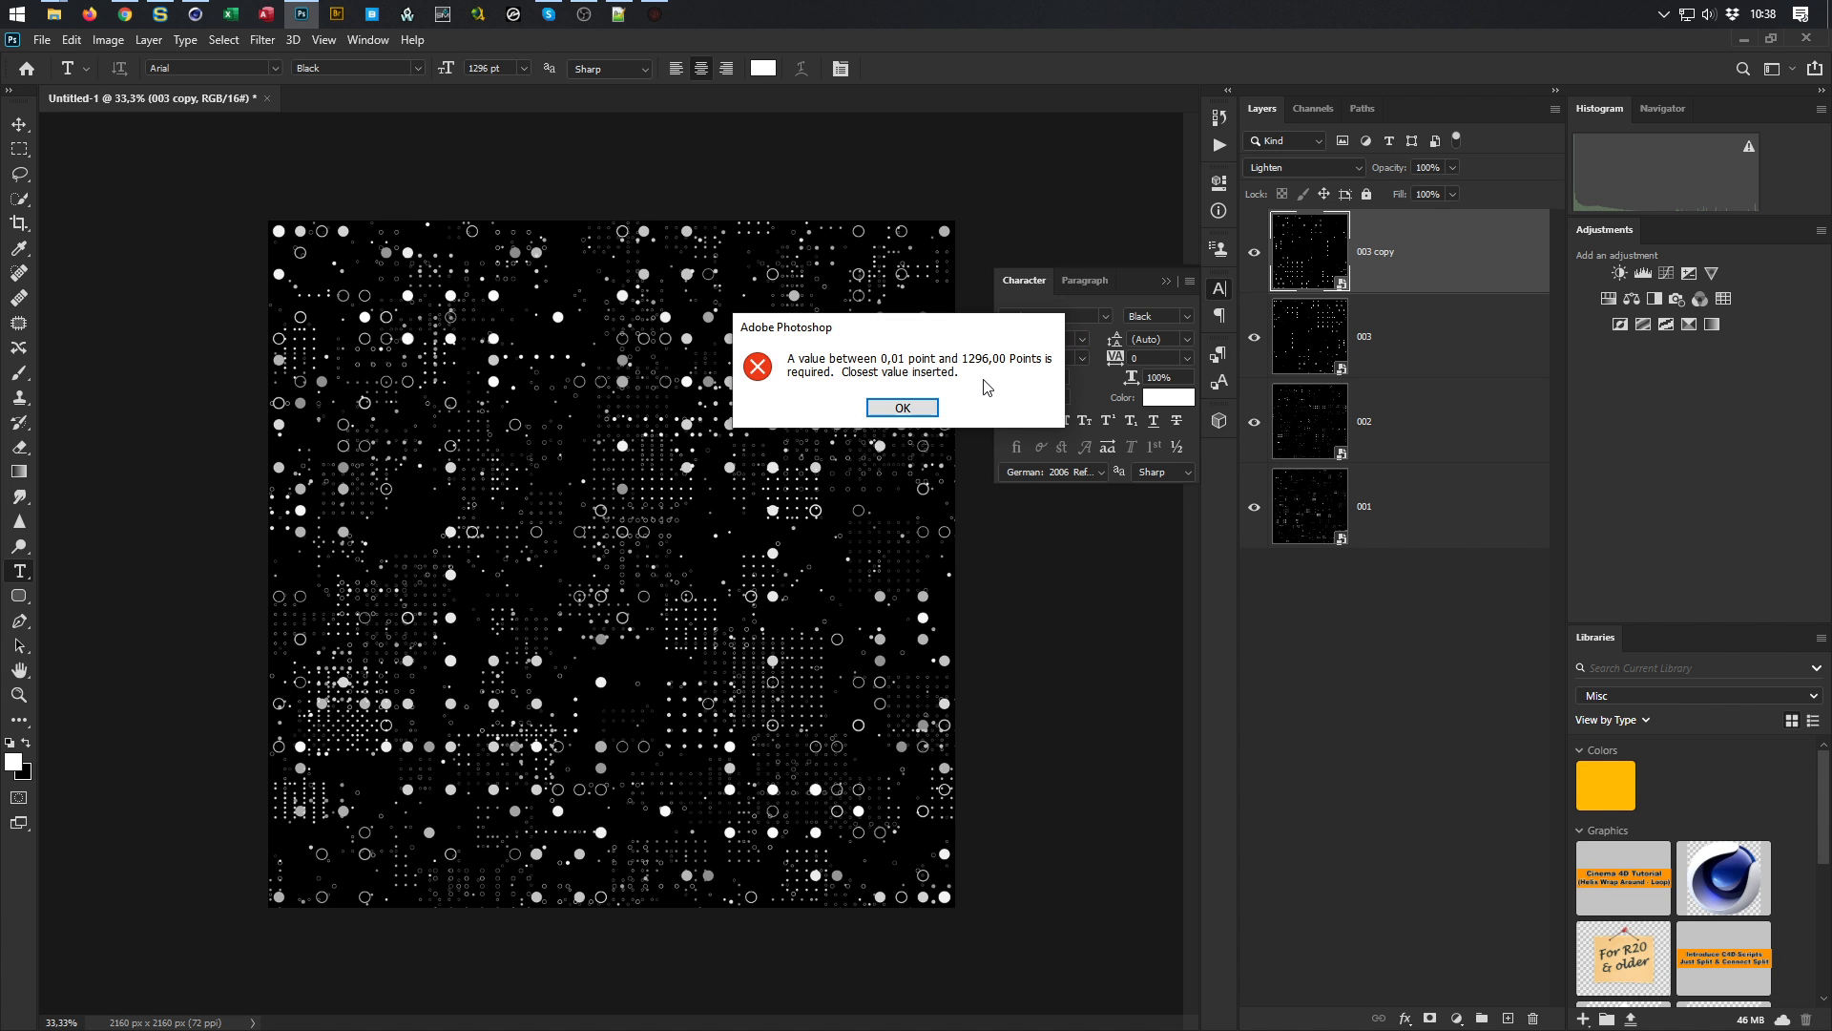
{"action": "left_click", "coordinate": [901, 408]}
{"action": "left_click", "coordinate": [1060, 341]}
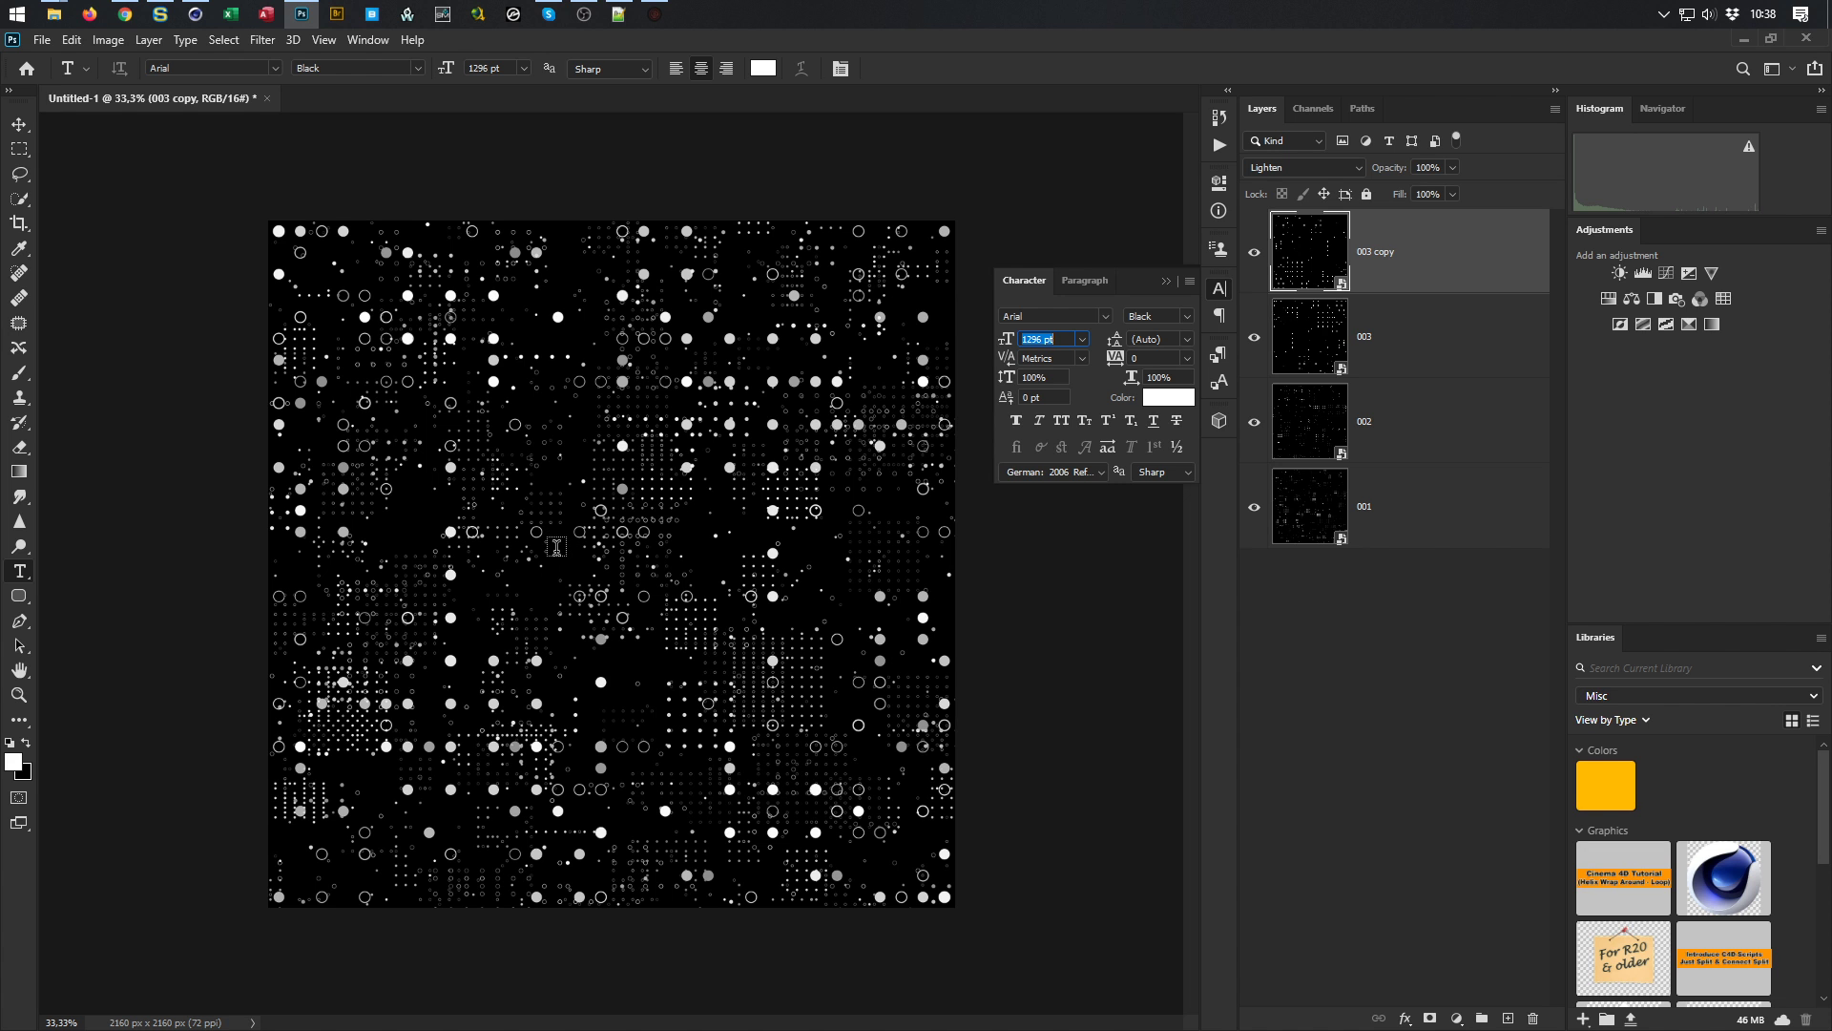
Add a text layer with the letter "A" and move it to the centre of the canvas
{"action": "left_click", "coordinate": [581, 580]}
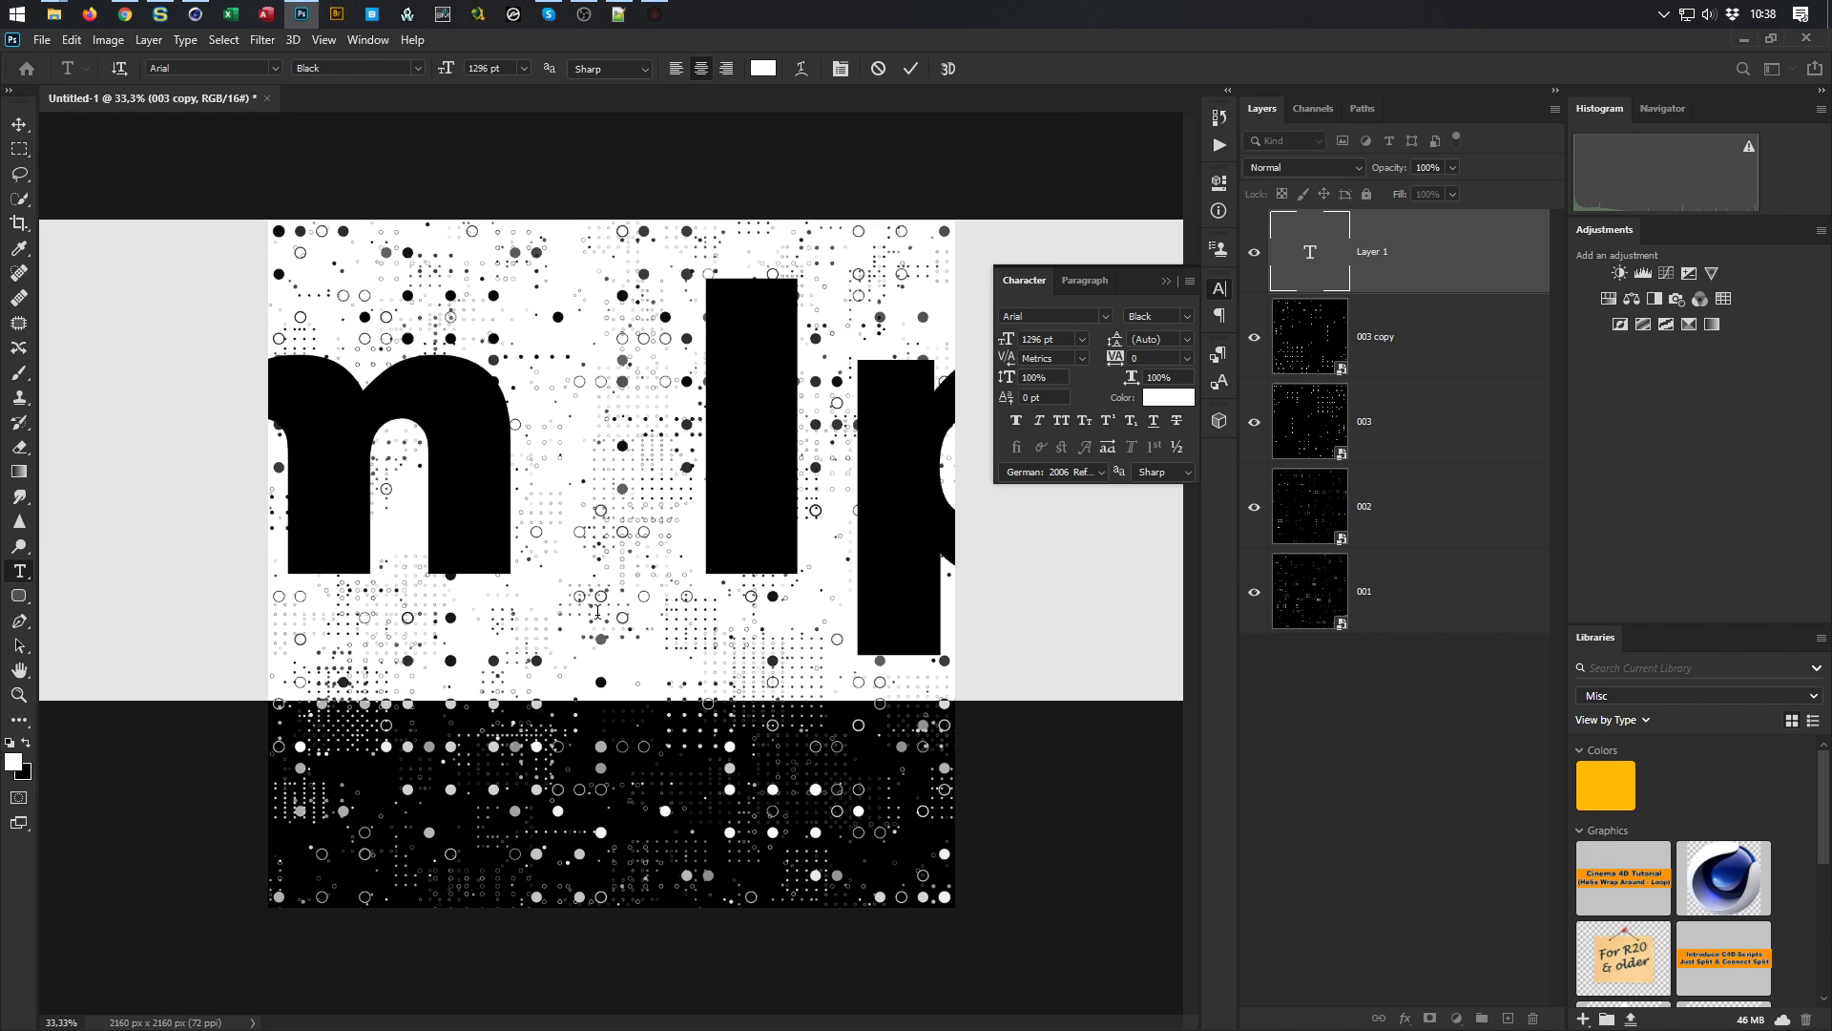
{"action": "type", "text": "A"}
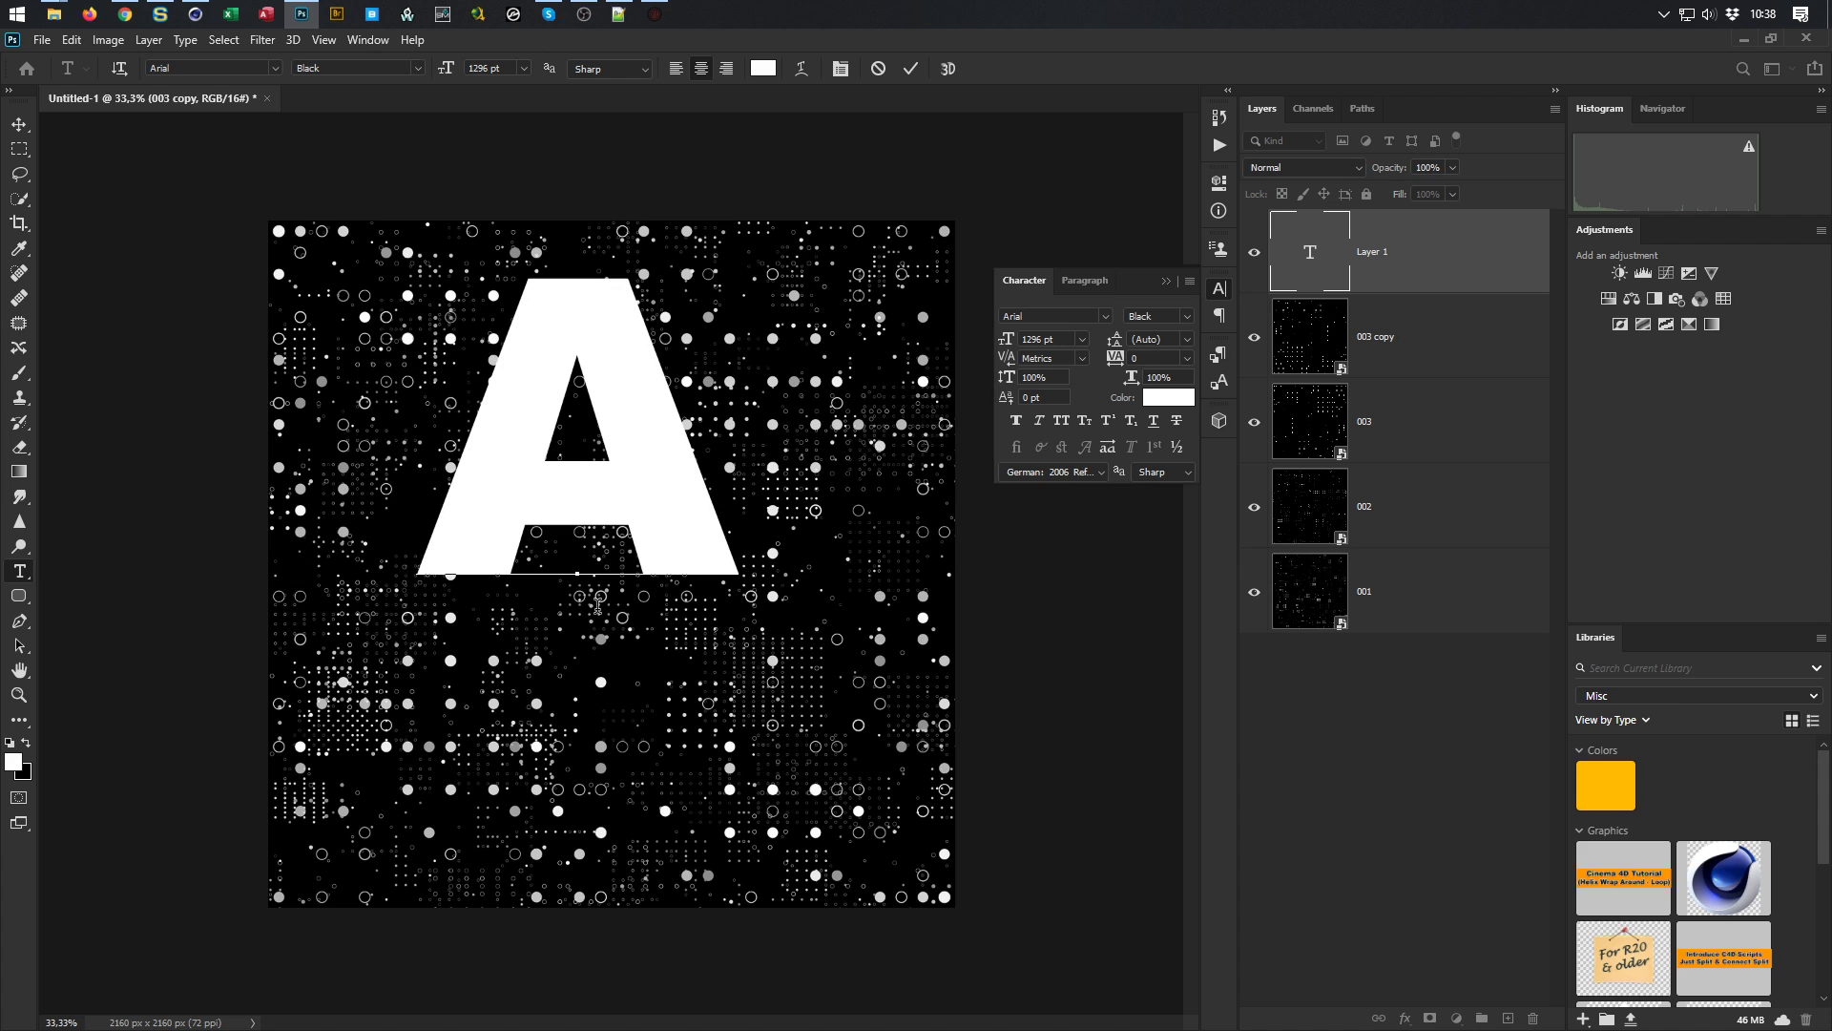
{"action": "left_click", "coordinate": [19, 125]}
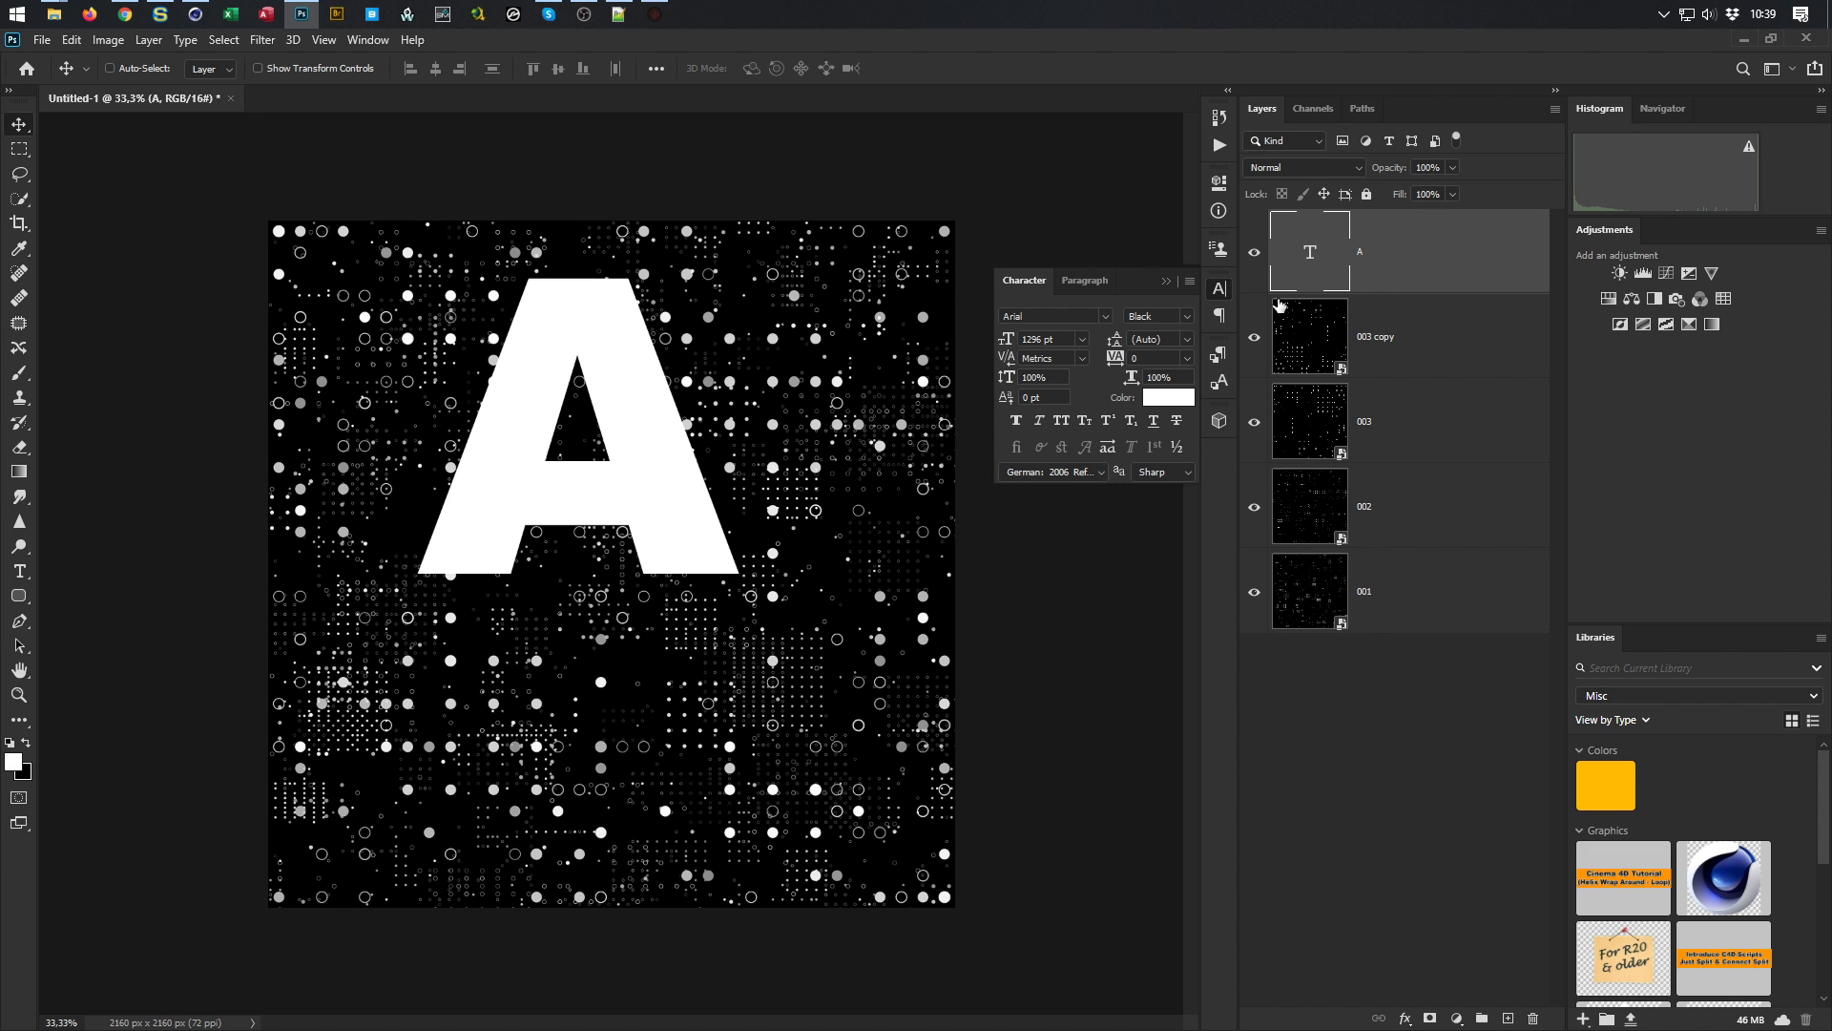
{"action": "left_click_drag", "start_coordinate": [632, 413], "coordinate": [669, 549]}
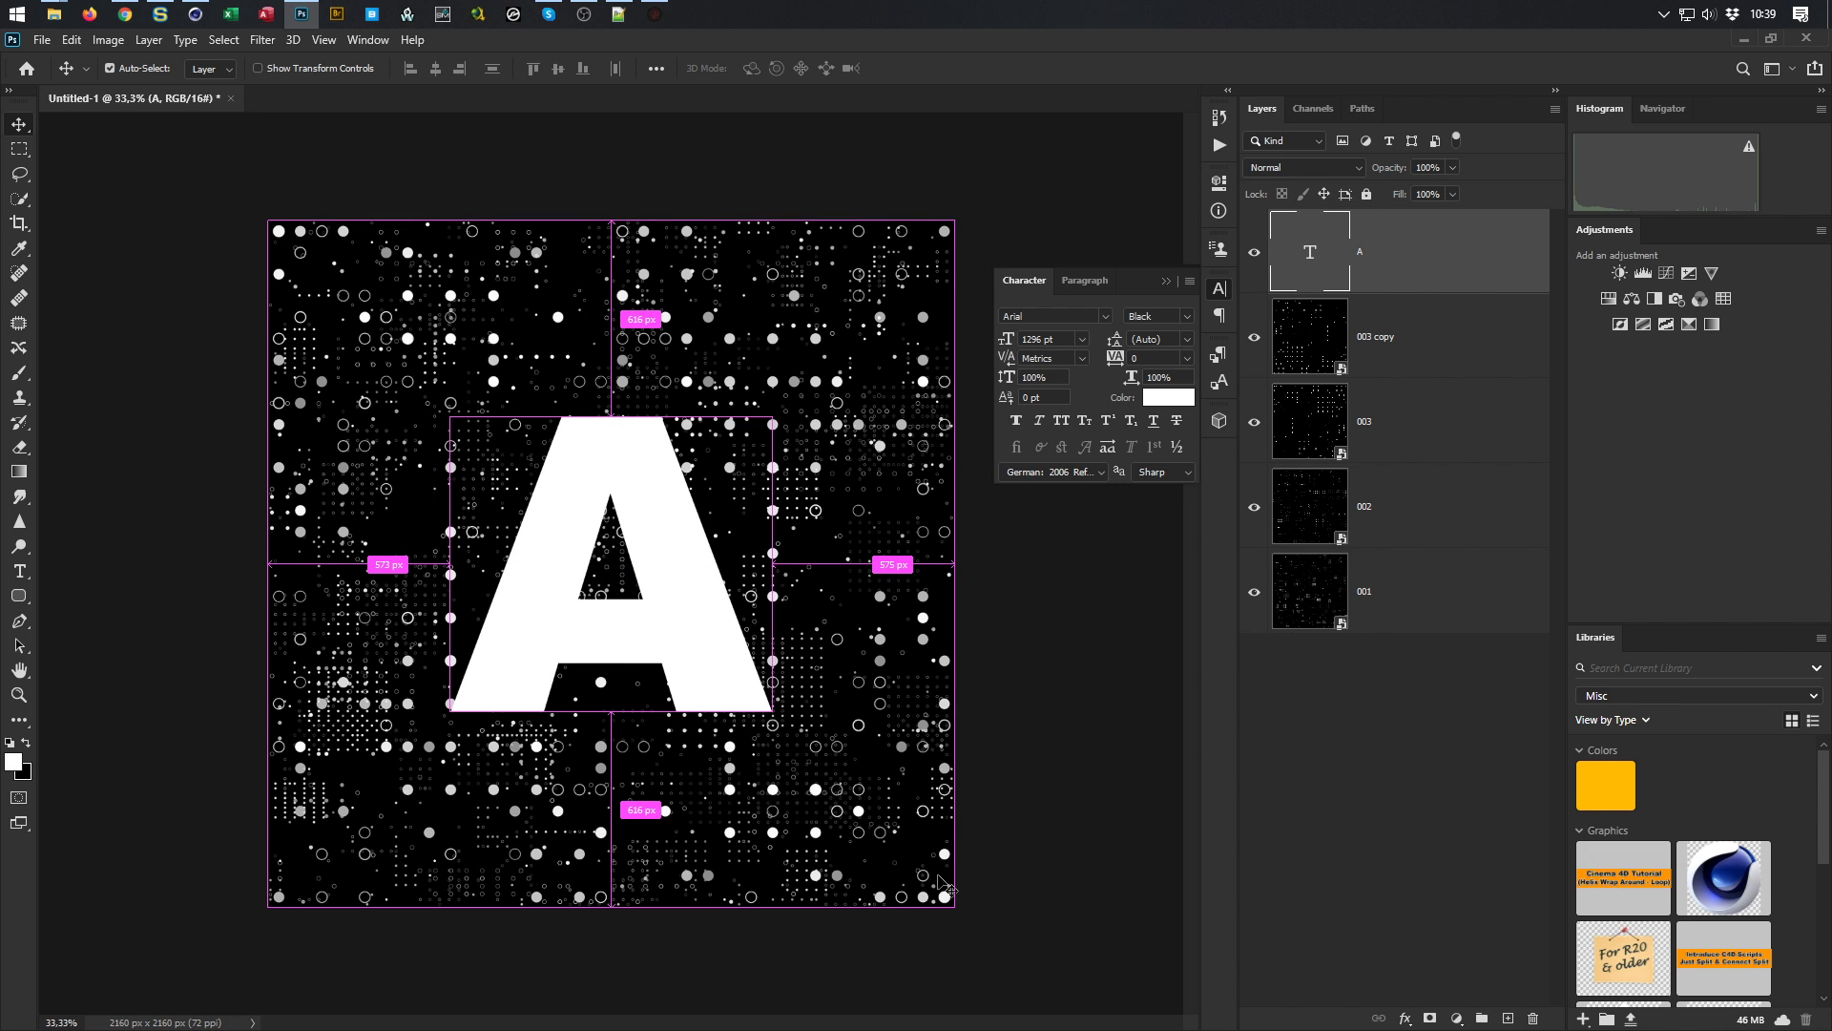
Scale the letter A proportionally from its centre to about 157 % and commit the transform
{"action": "key", "text": "ctrl+t"}
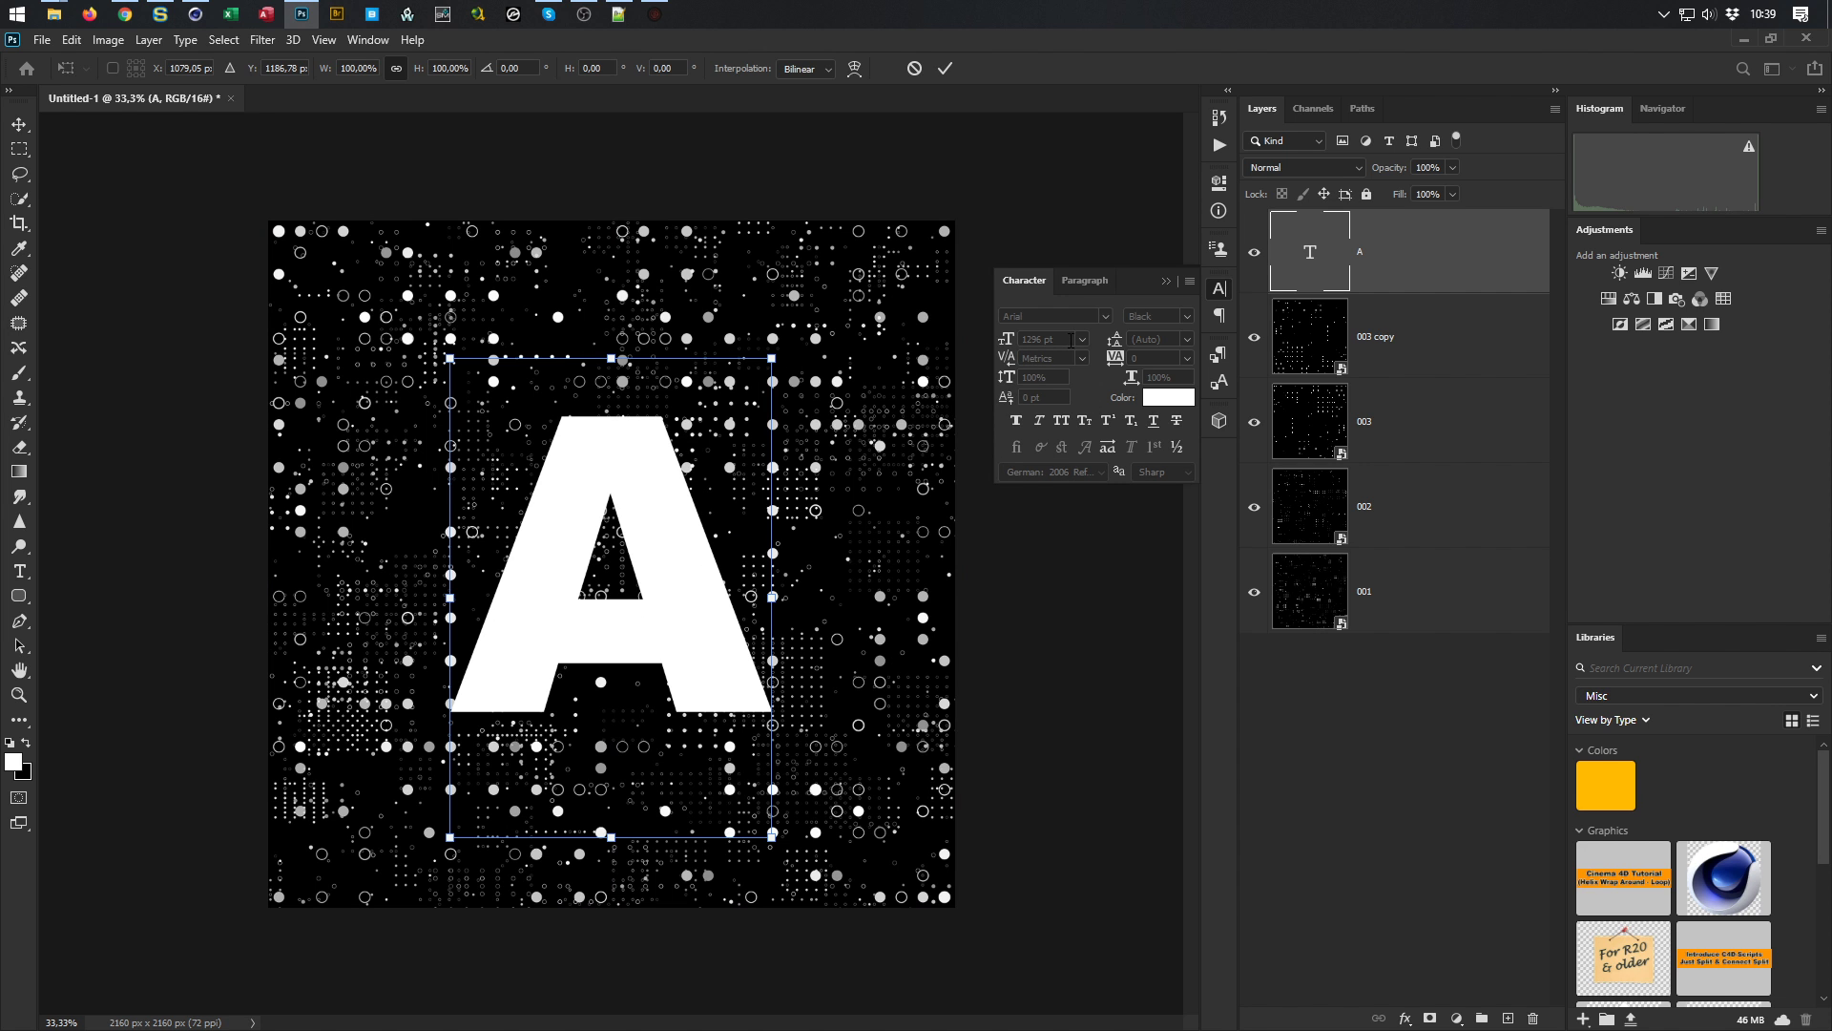
{"action": "left_click_drag", "start_coordinate": [770, 358], "coordinate": [920, 265], "text": "alt"}
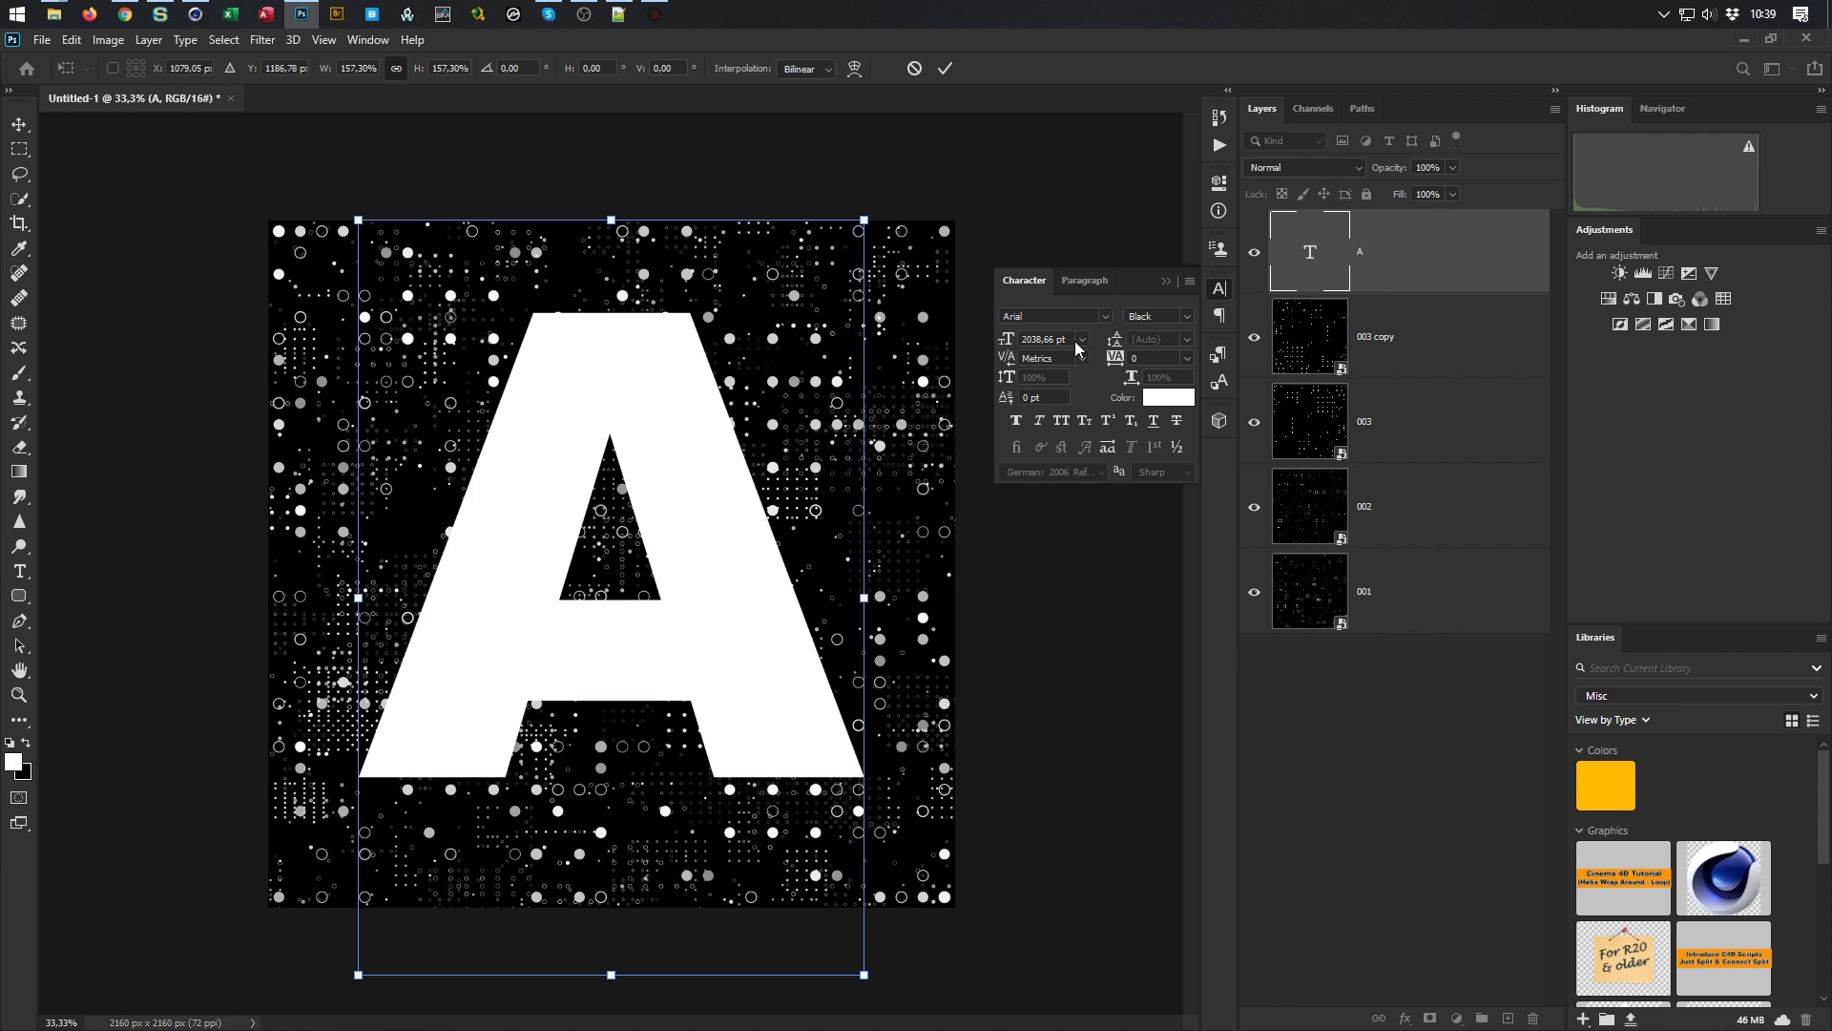
{"action": "left_click", "coordinate": [1091, 207]}
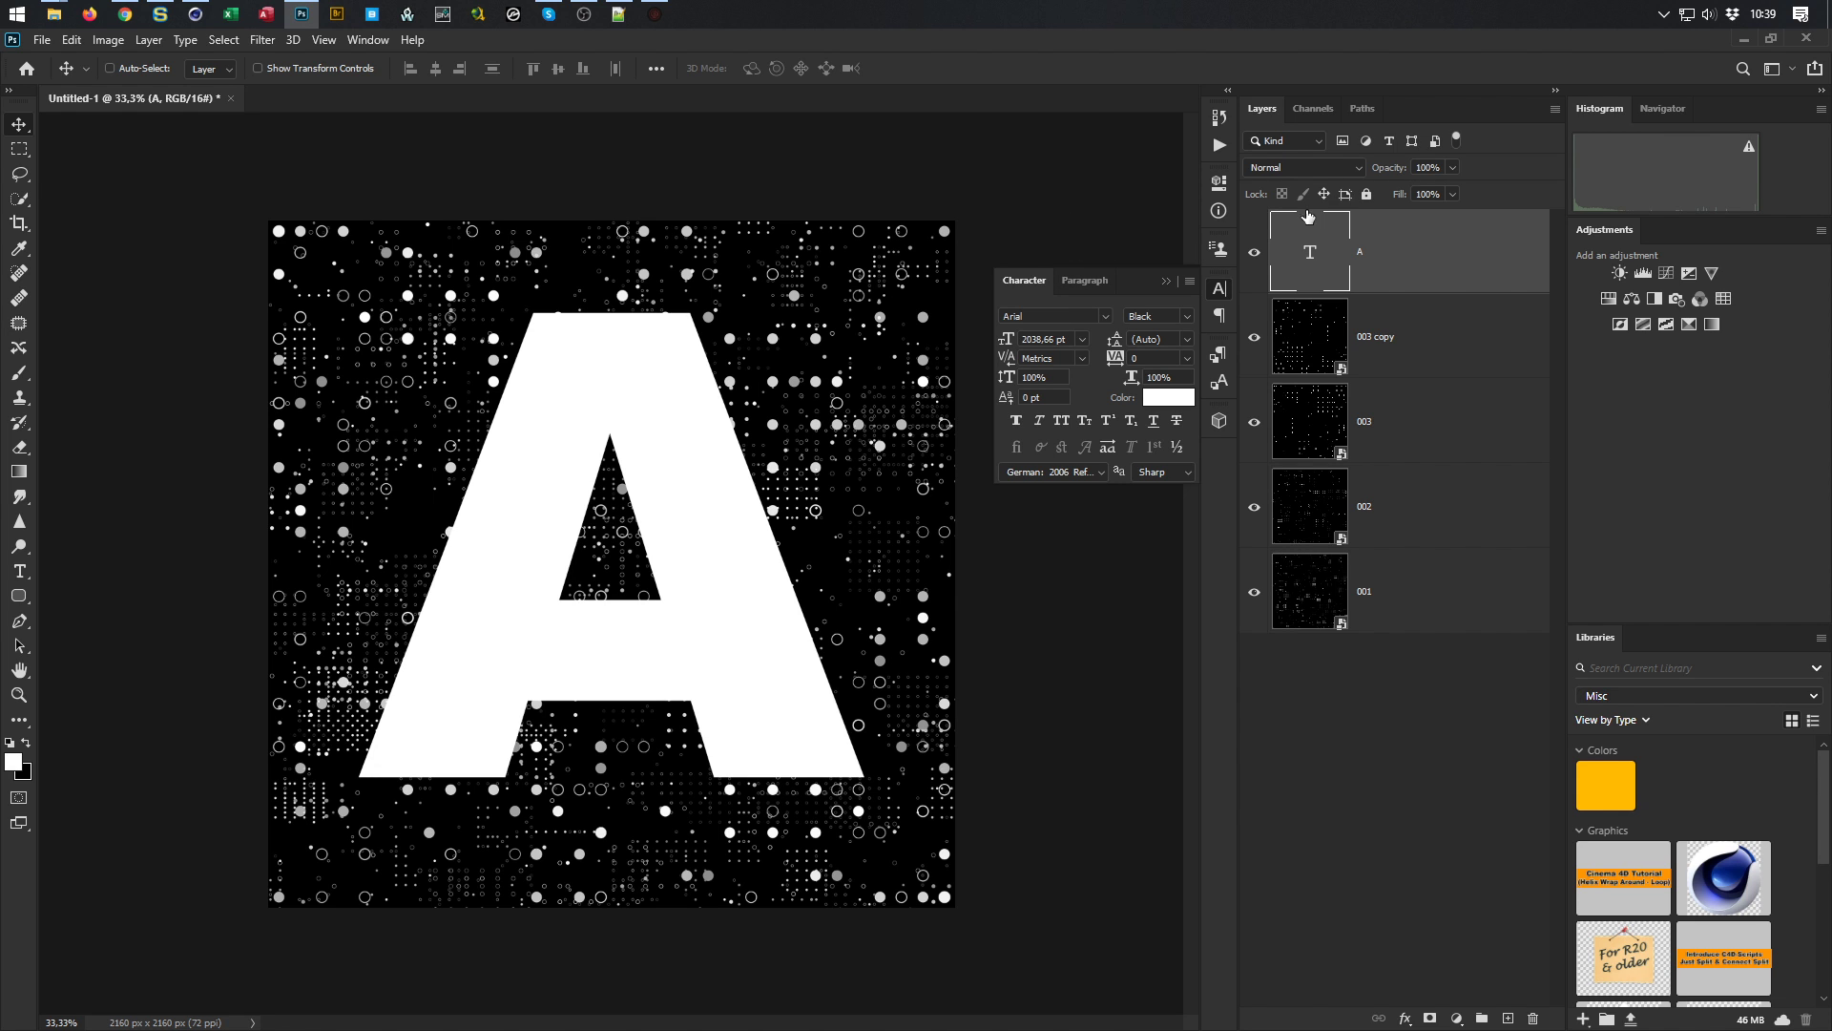
Preview the letter layer with one blend mode after another, comparing Hard Mix, Difference, Exclusion, Subtract and Divide
{"action": "left_click", "coordinate": [1294, 167]}
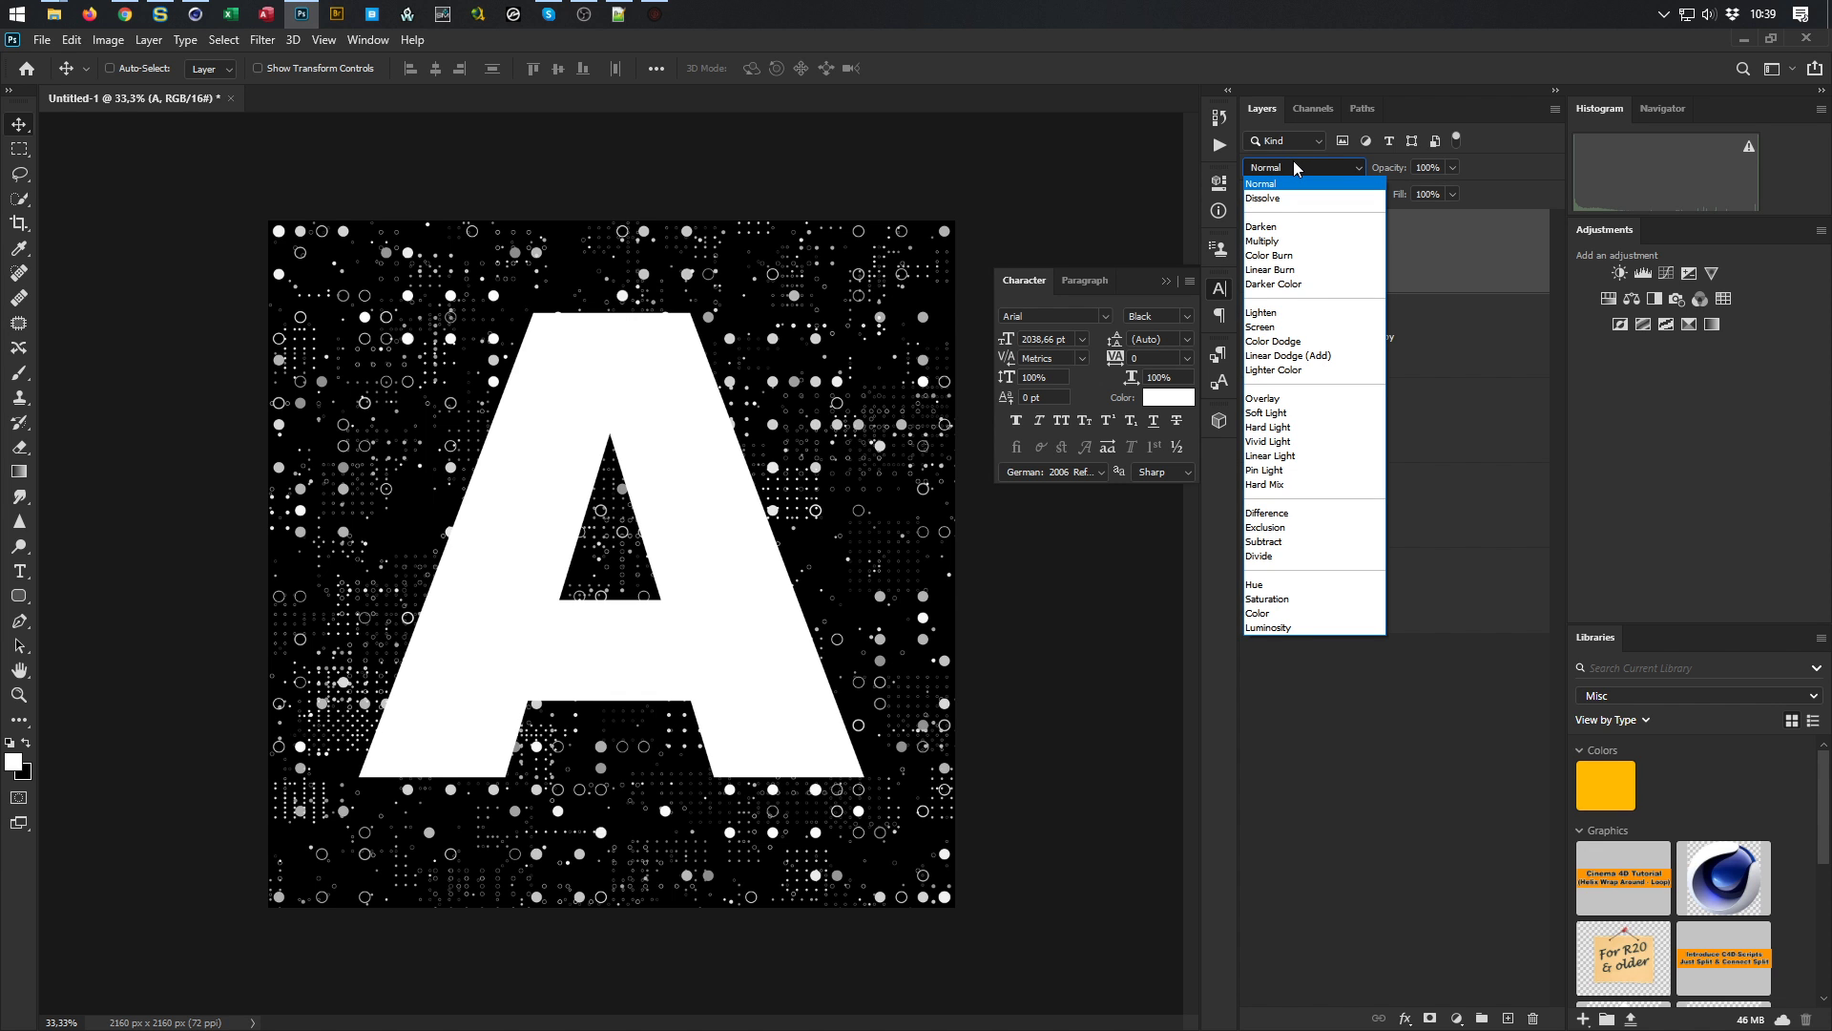
{"action": "key", "text": "Down"}
{"action": "key", "text": "Down"}
{"action": "key", "text": "Down"}
{"action": "key", "text": "Down"}
{"action": "key", "text": "Down"}
{"action": "key", "text": "Down"}
{"action": "key", "text": "Down"}
{"action": "key", "text": "Down"}
{"action": "key", "text": "Down"}
{"action": "key", "text": "Down"}
{"action": "key", "text": "Down"}
{"action": "key", "text": "Down"}
{"action": "key", "text": "Down"}
{"action": "key", "text": "Down"}
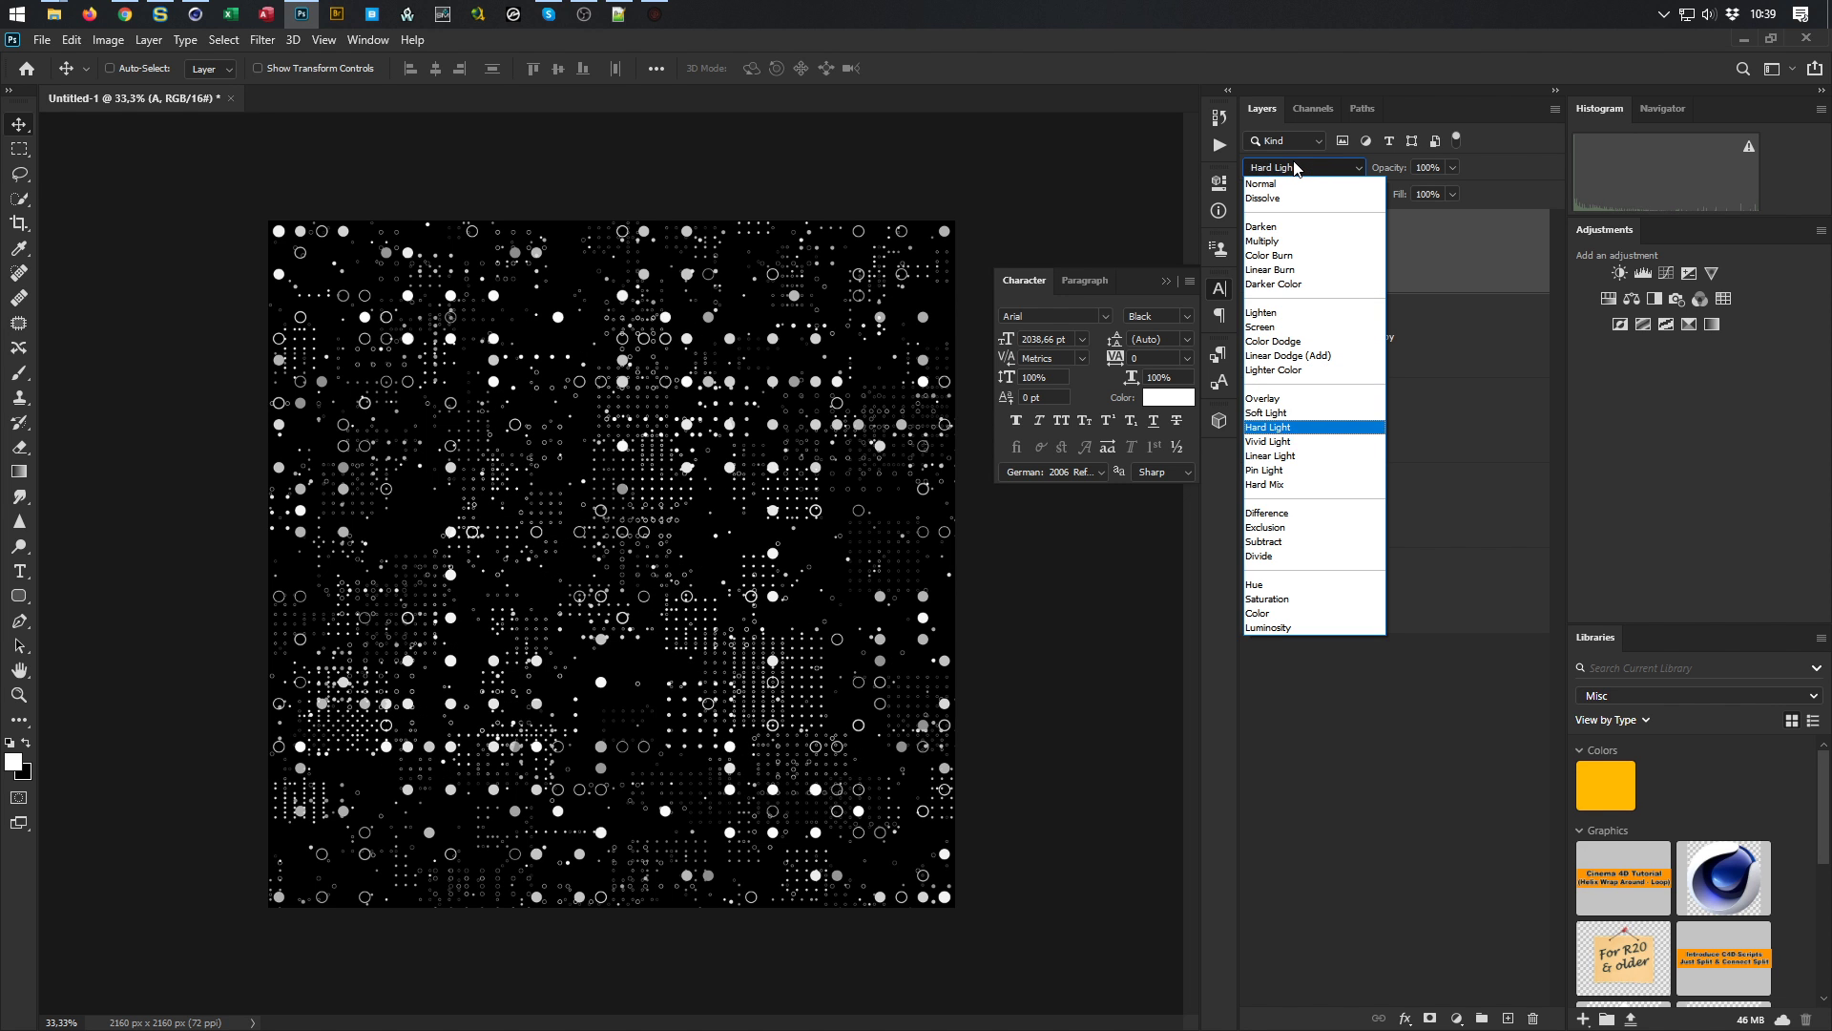
{"action": "key", "text": "Down"}
{"action": "key", "text": "Down"}
{"action": "key", "text": "Down"}
{"action": "key", "text": "Down"}
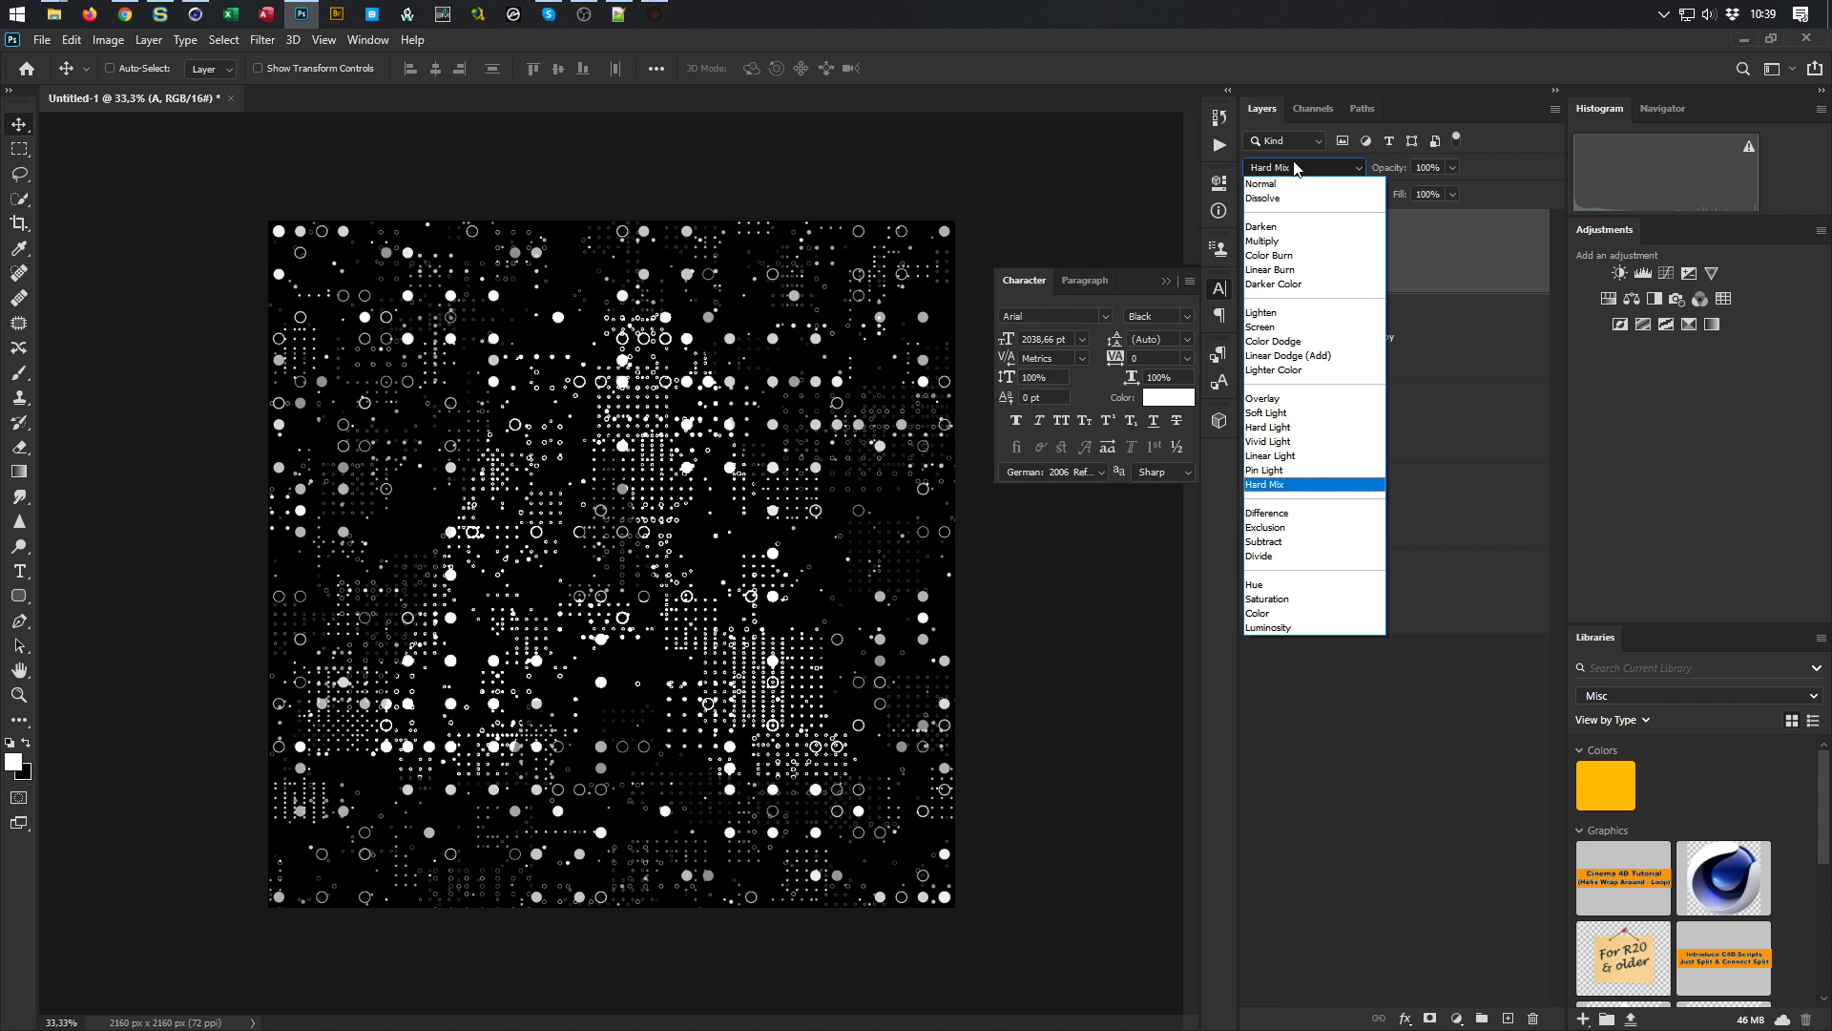
{"action": "key", "text": "Down"}
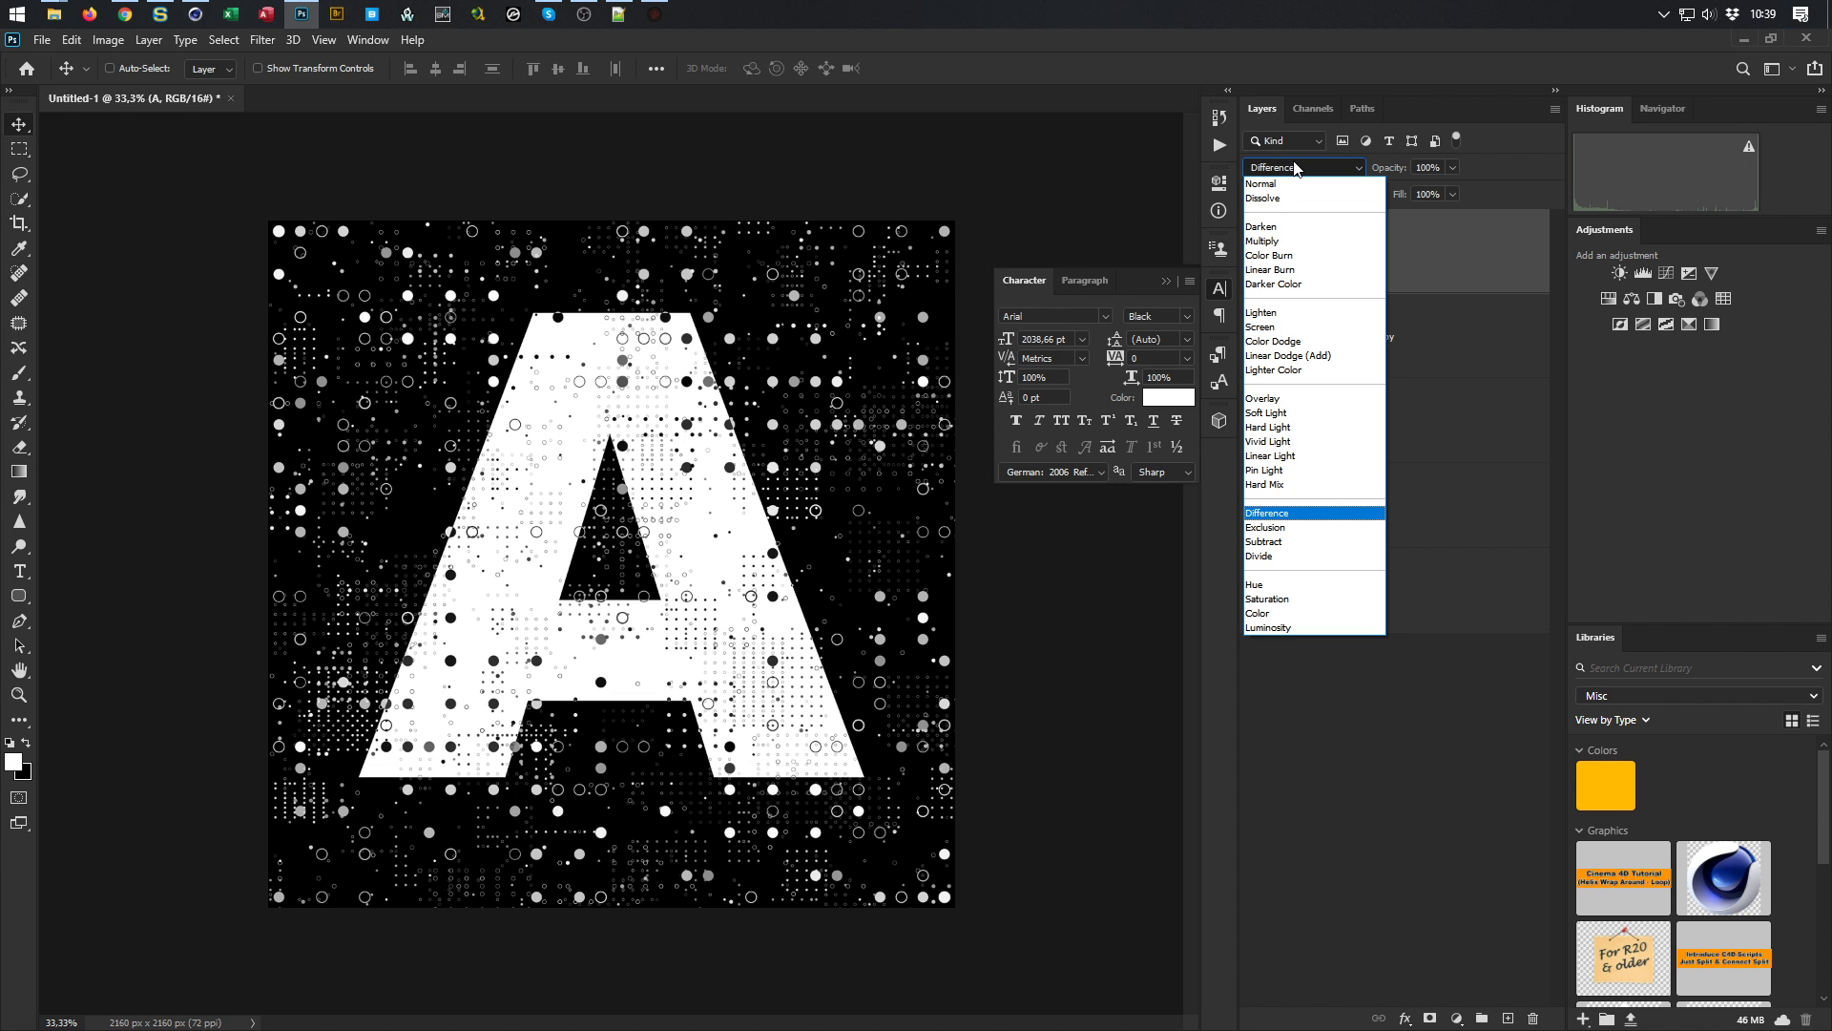
{"action": "key", "text": "Down"}
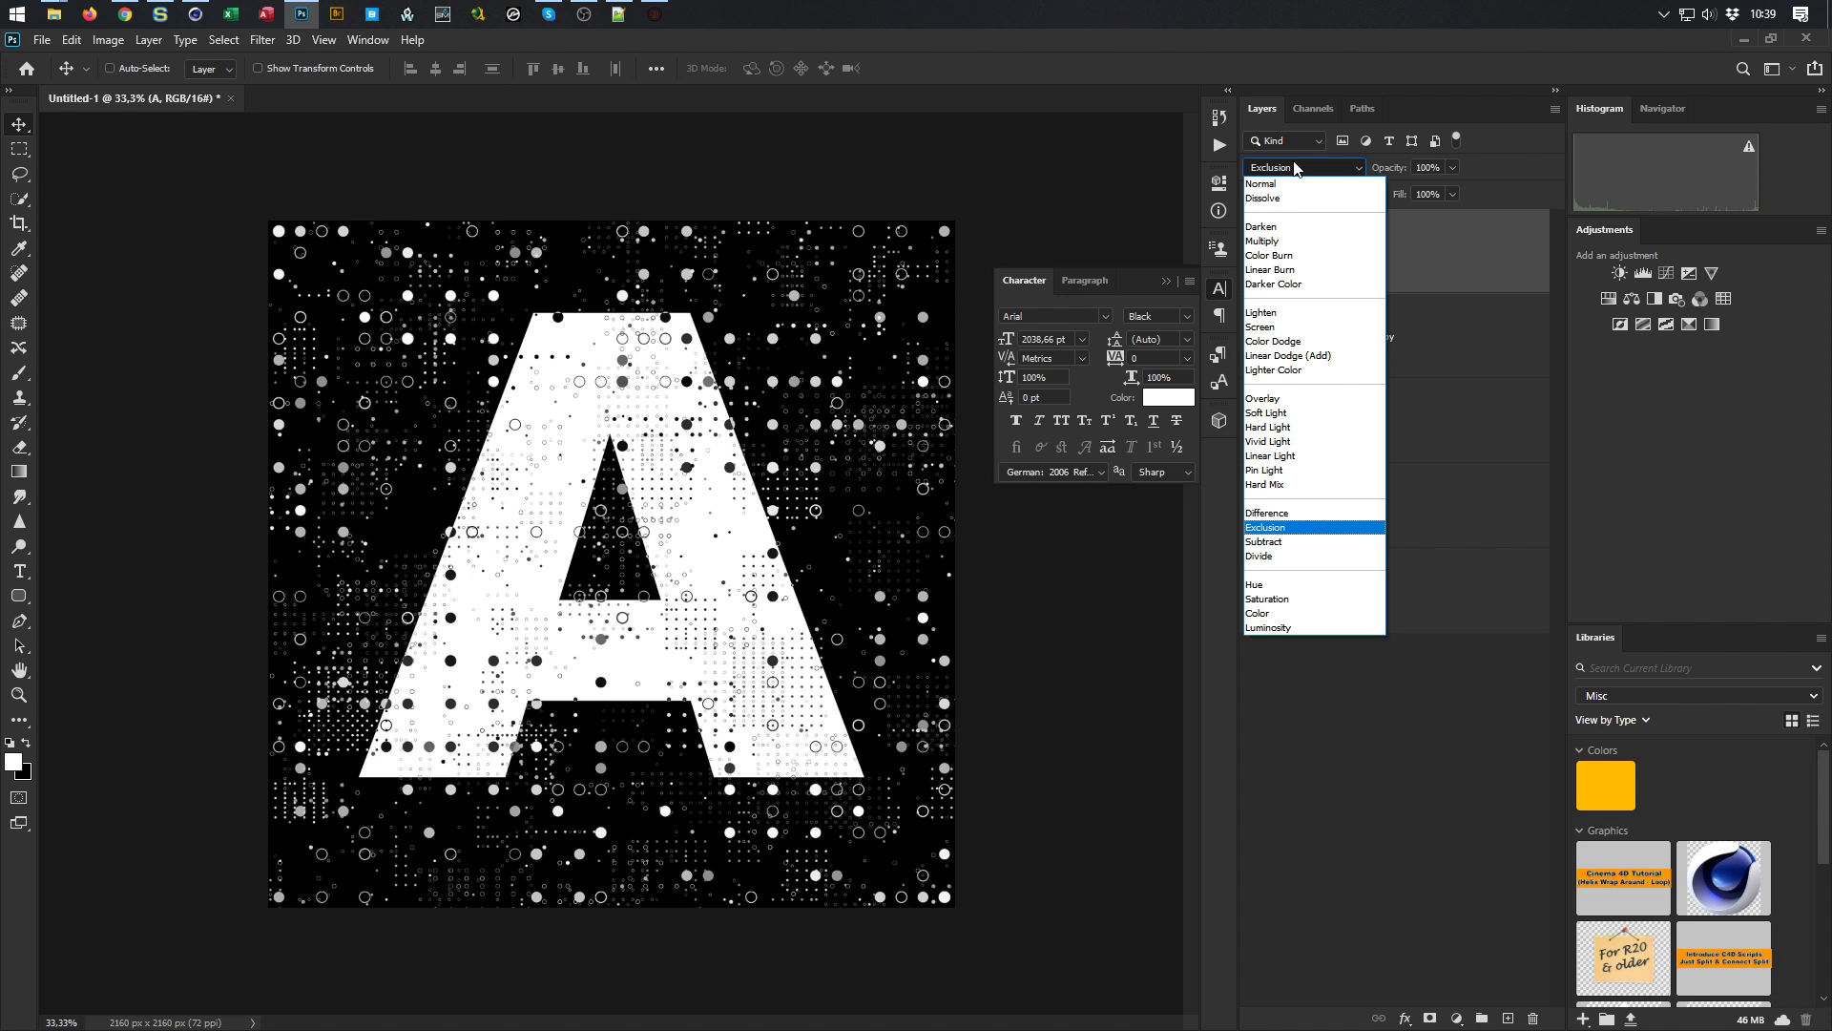
{"action": "key", "text": "Down"}
{"action": "key", "text": "Down"}
{"action": "key", "text": "Down"}
{"action": "key", "text": "Down"}
{"action": "key", "text": "Down"}
{"action": "key", "text": "Up"}
{"action": "key", "text": "Up"}
{"action": "key", "text": "Up"}
{"action": "key", "text": "Up"}
{"action": "key", "text": "Up"}
{"action": "key", "text": "Up"}
{"action": "key", "text": "Up"}
{"action": "key", "text": "Down"}
{"action": "key", "text": "Up"}
{"action": "key", "text": "Down"}
{"action": "key", "text": "Up"}
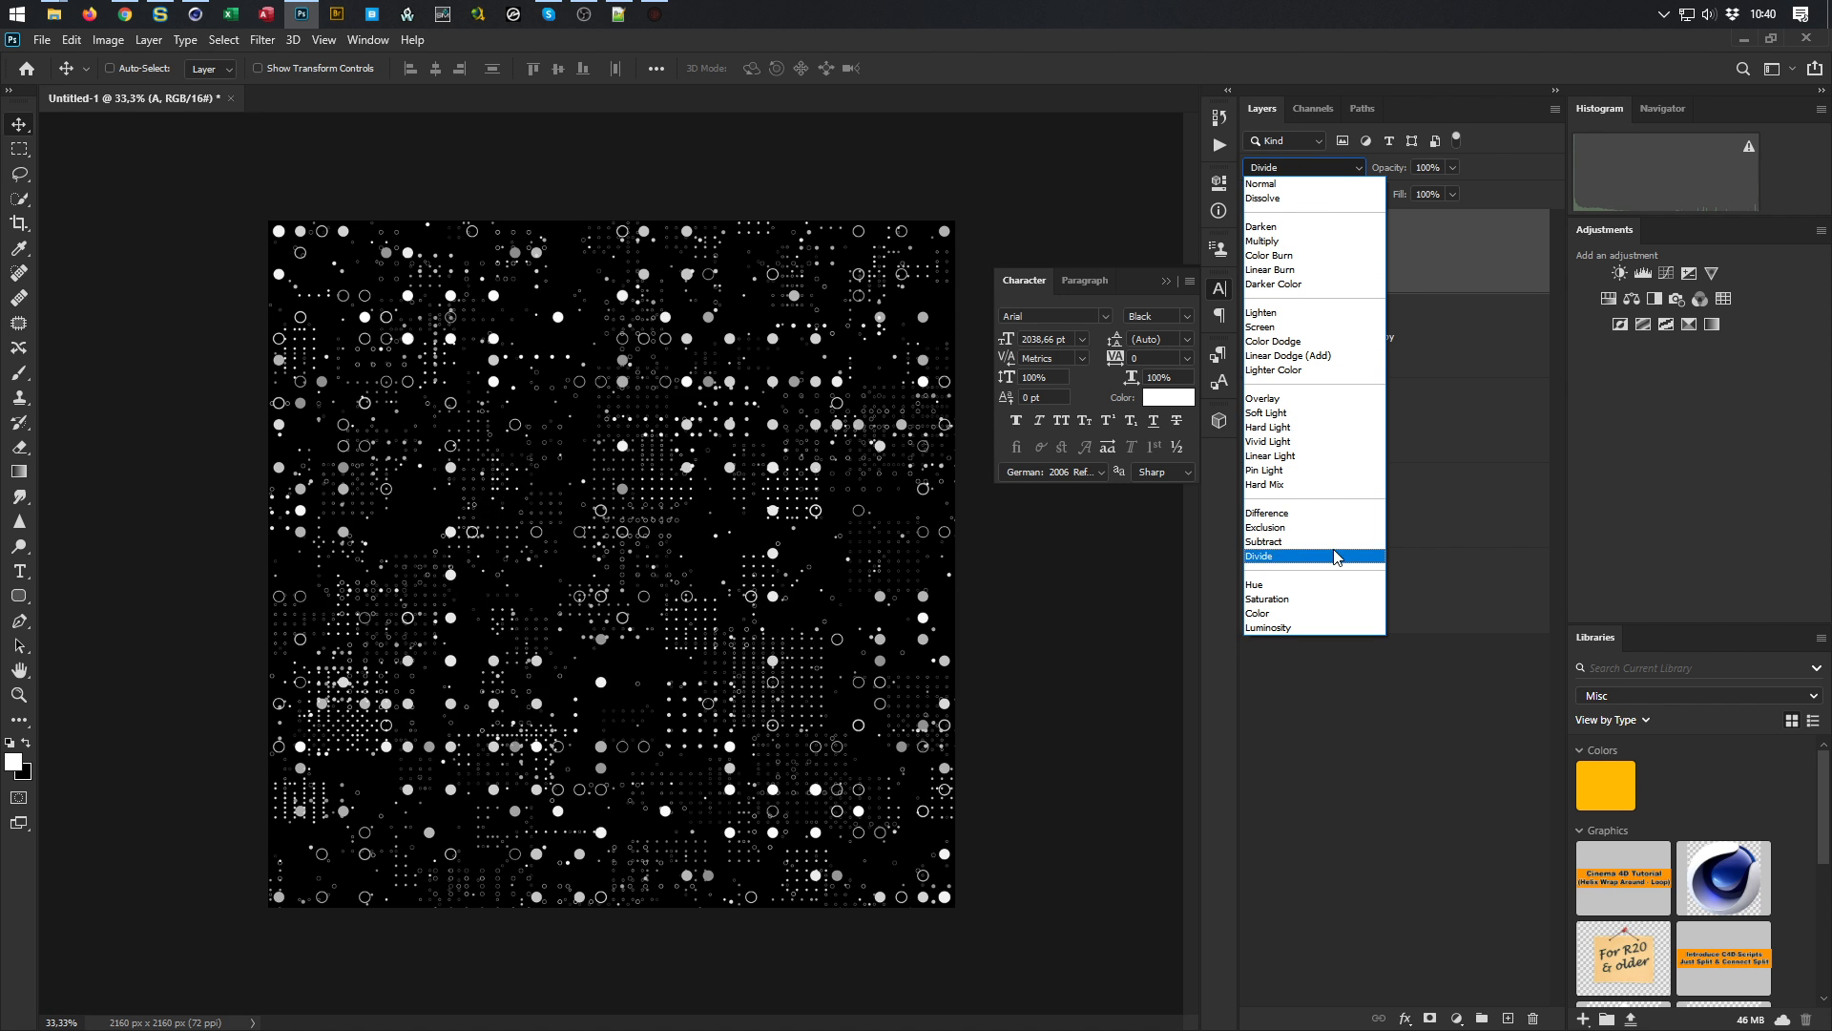
Set the letter layer's blend mode to Difference and convert the layer to a smart object
{"action": "left_click", "coordinate": [1300, 512]}
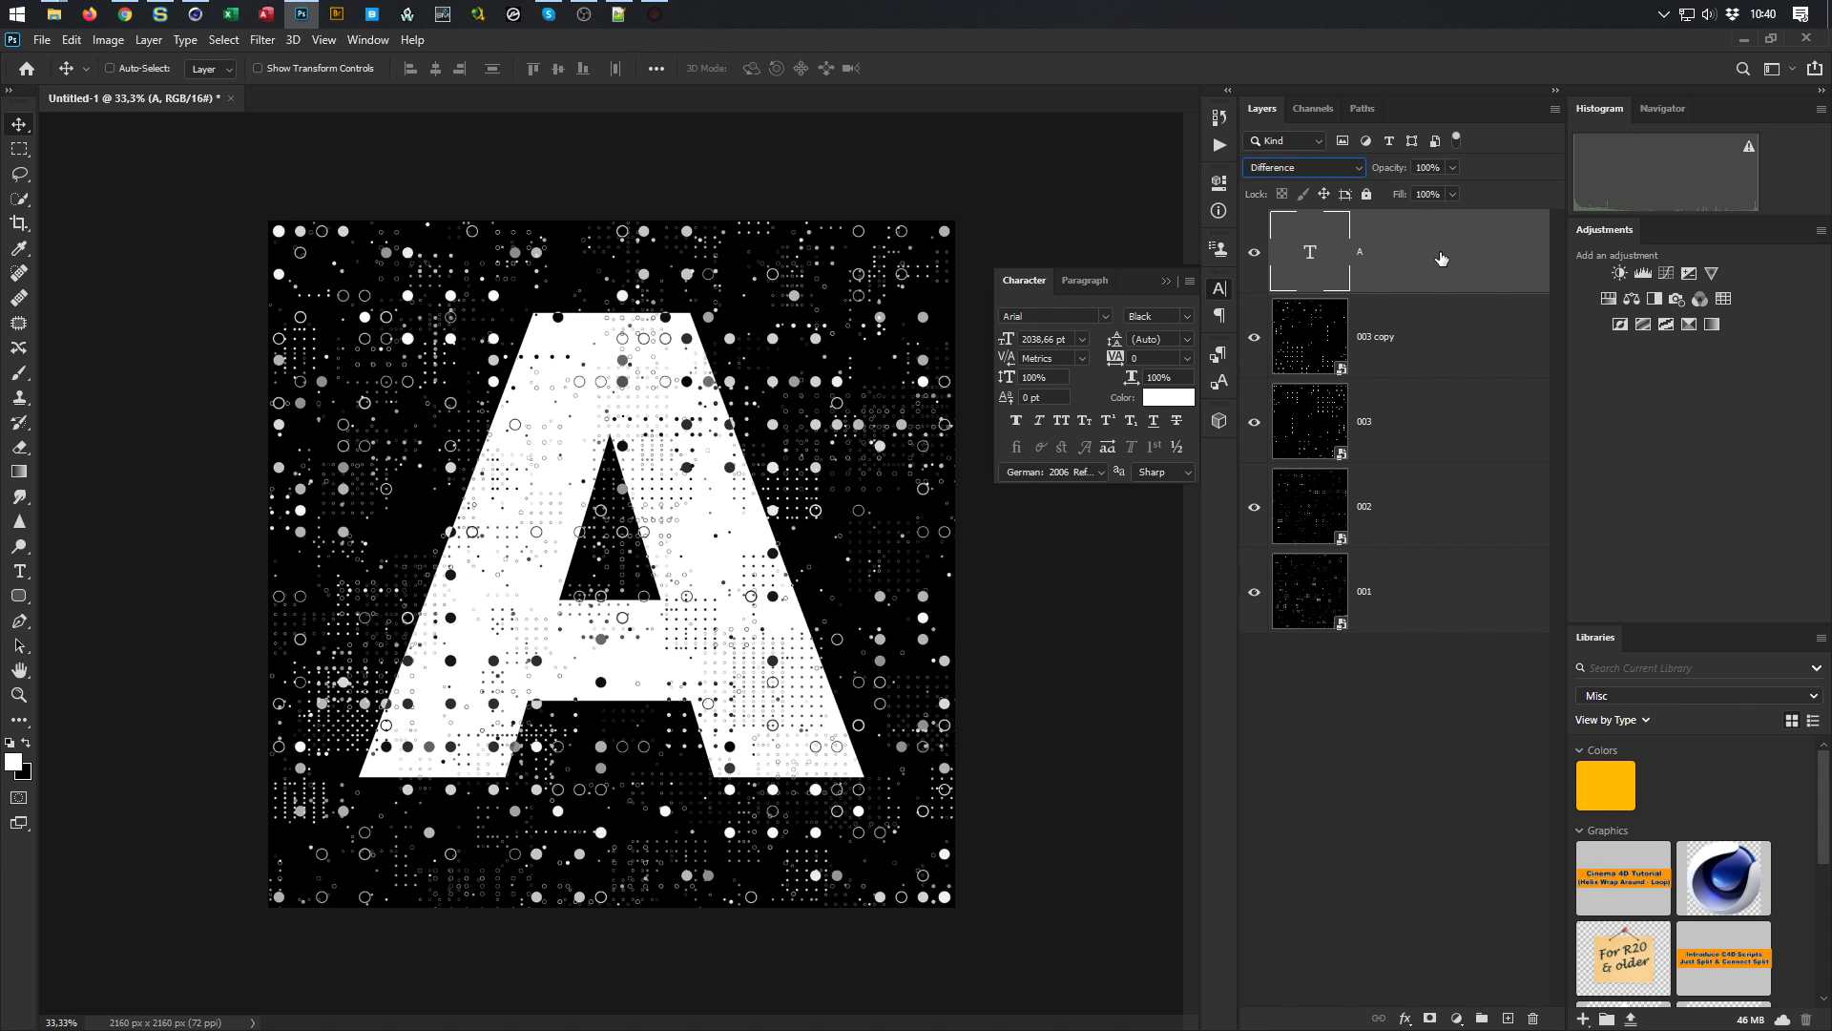
{"action": "right_click", "coordinate": [1468, 239]}
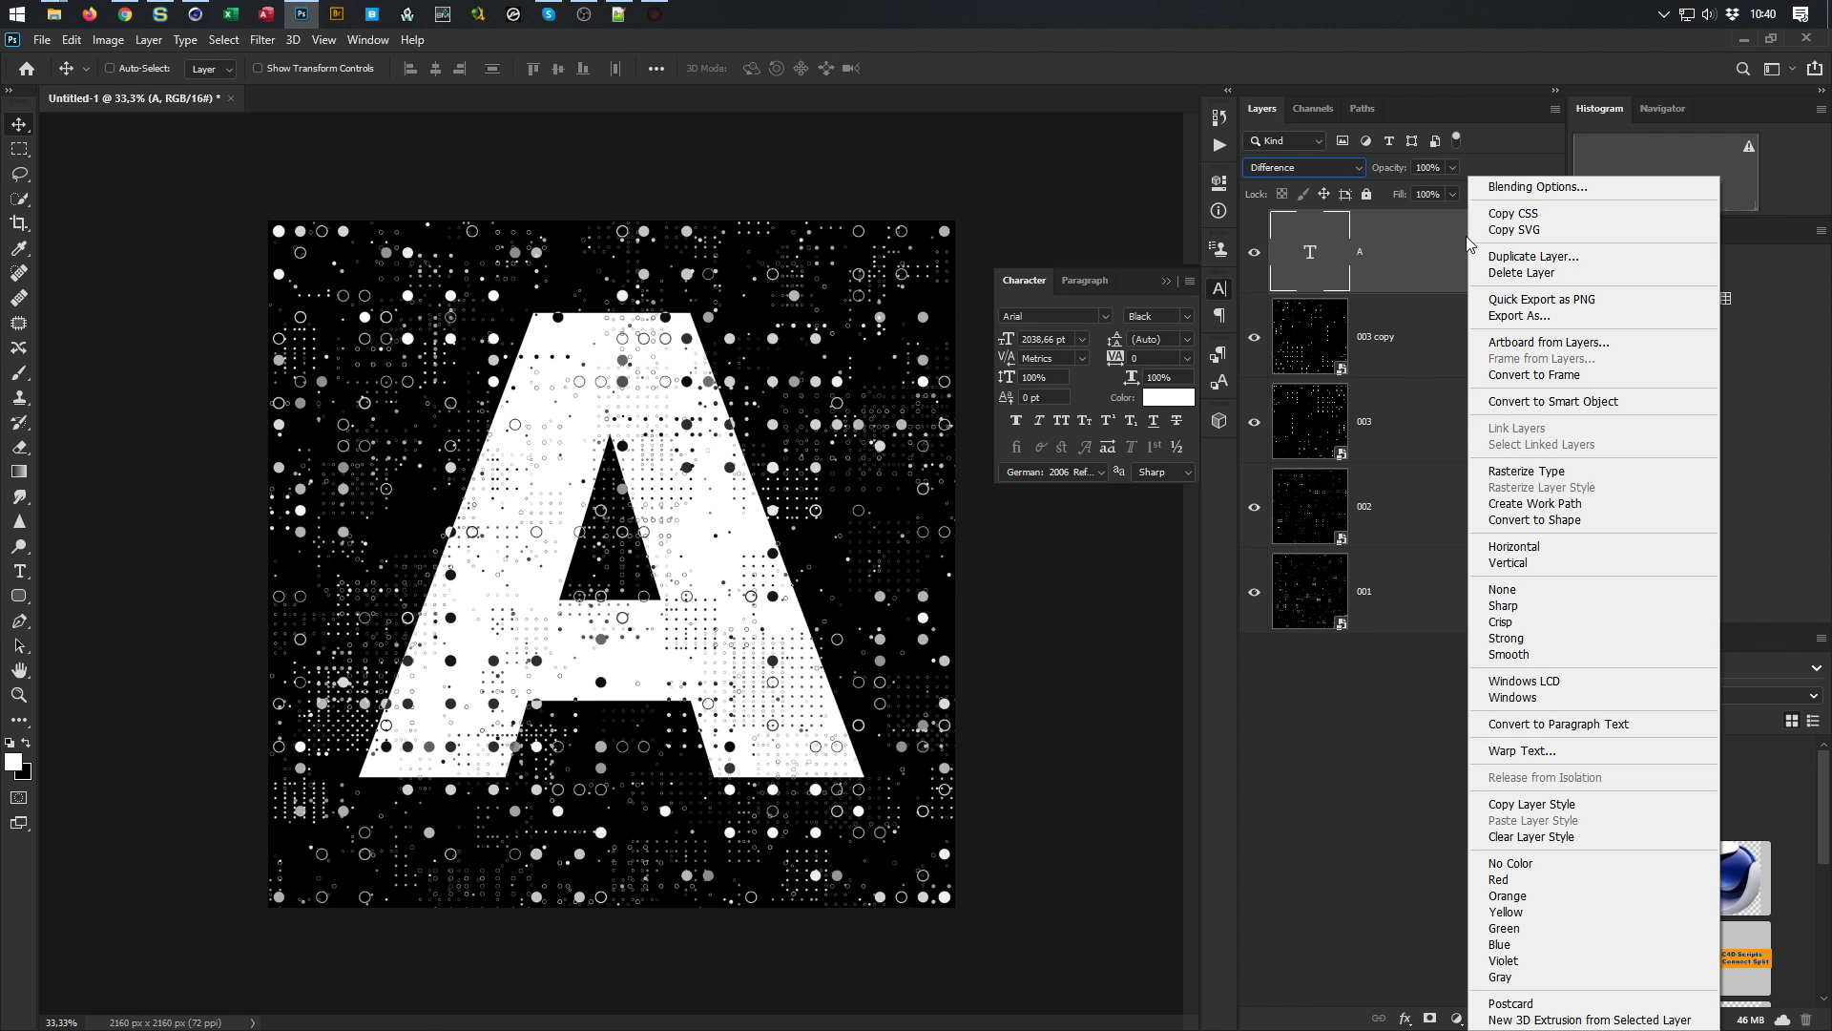
{"action": "left_click", "coordinate": [1527, 405]}
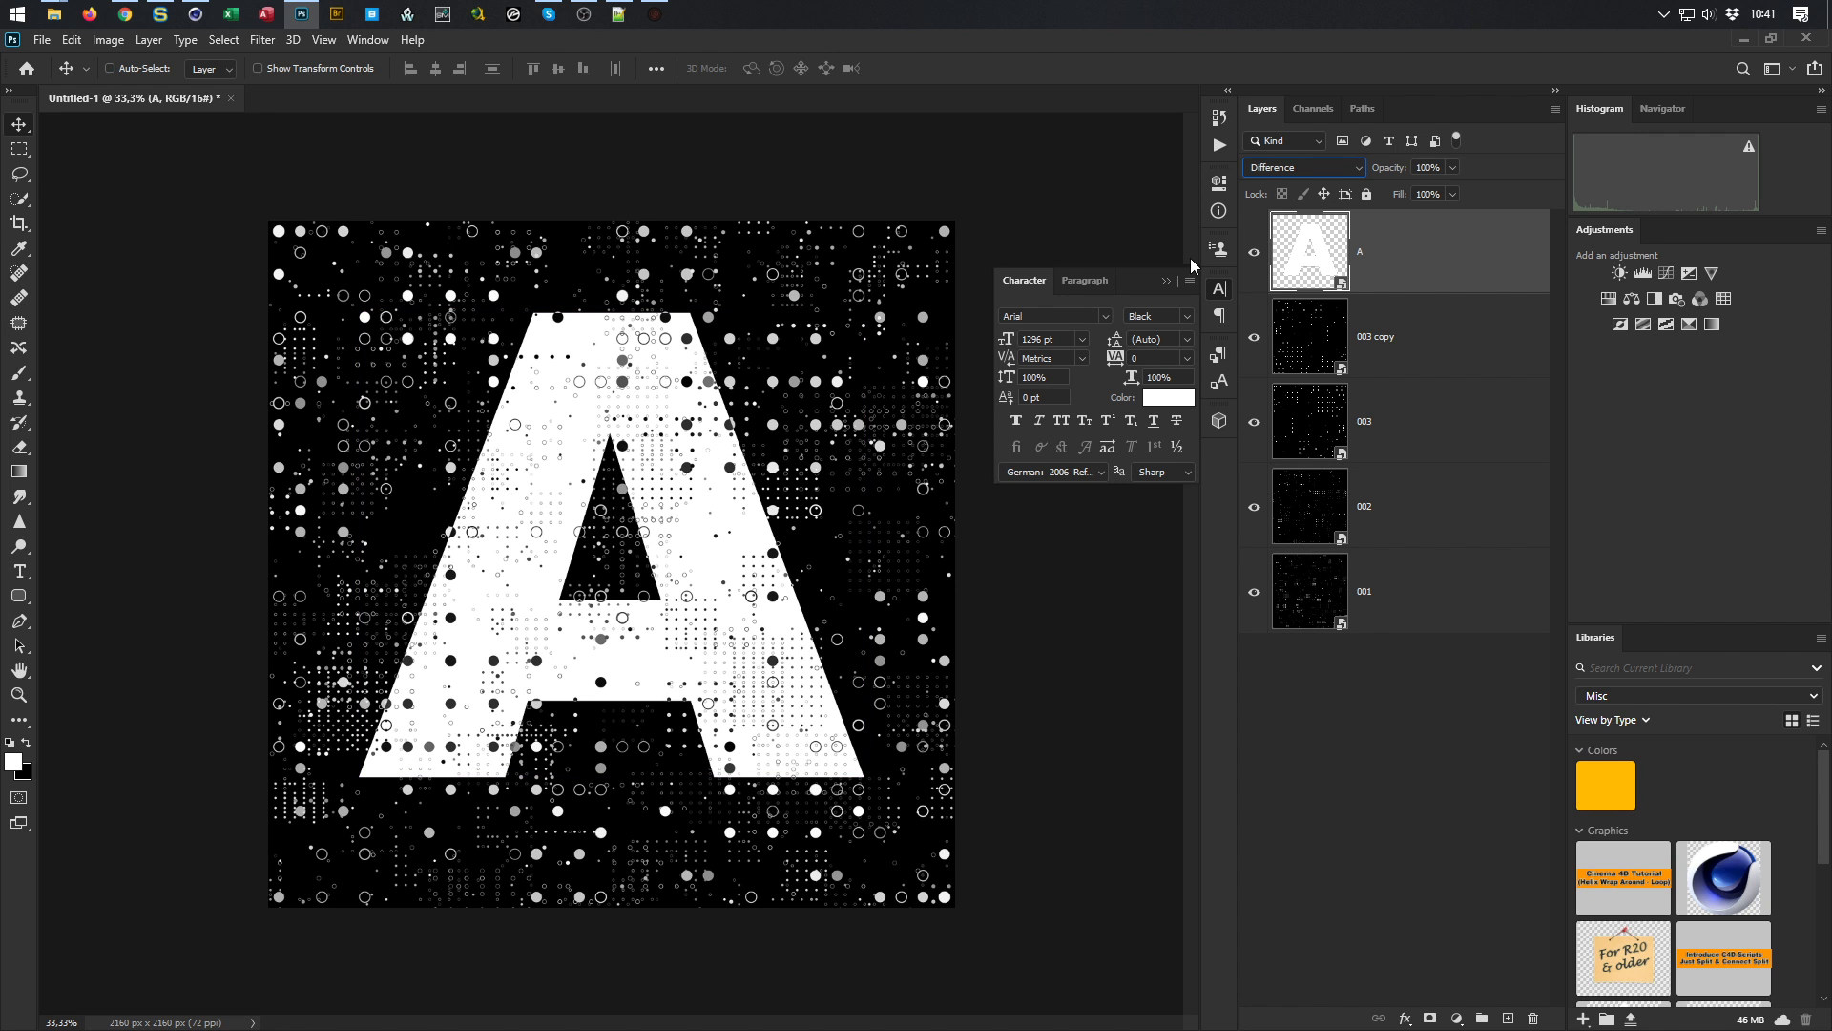
Switch to the browser, examine the close-up render in the Nikomedia displacement post, and return to Photoshop
{"action": "left_click", "coordinate": [124, 13]}
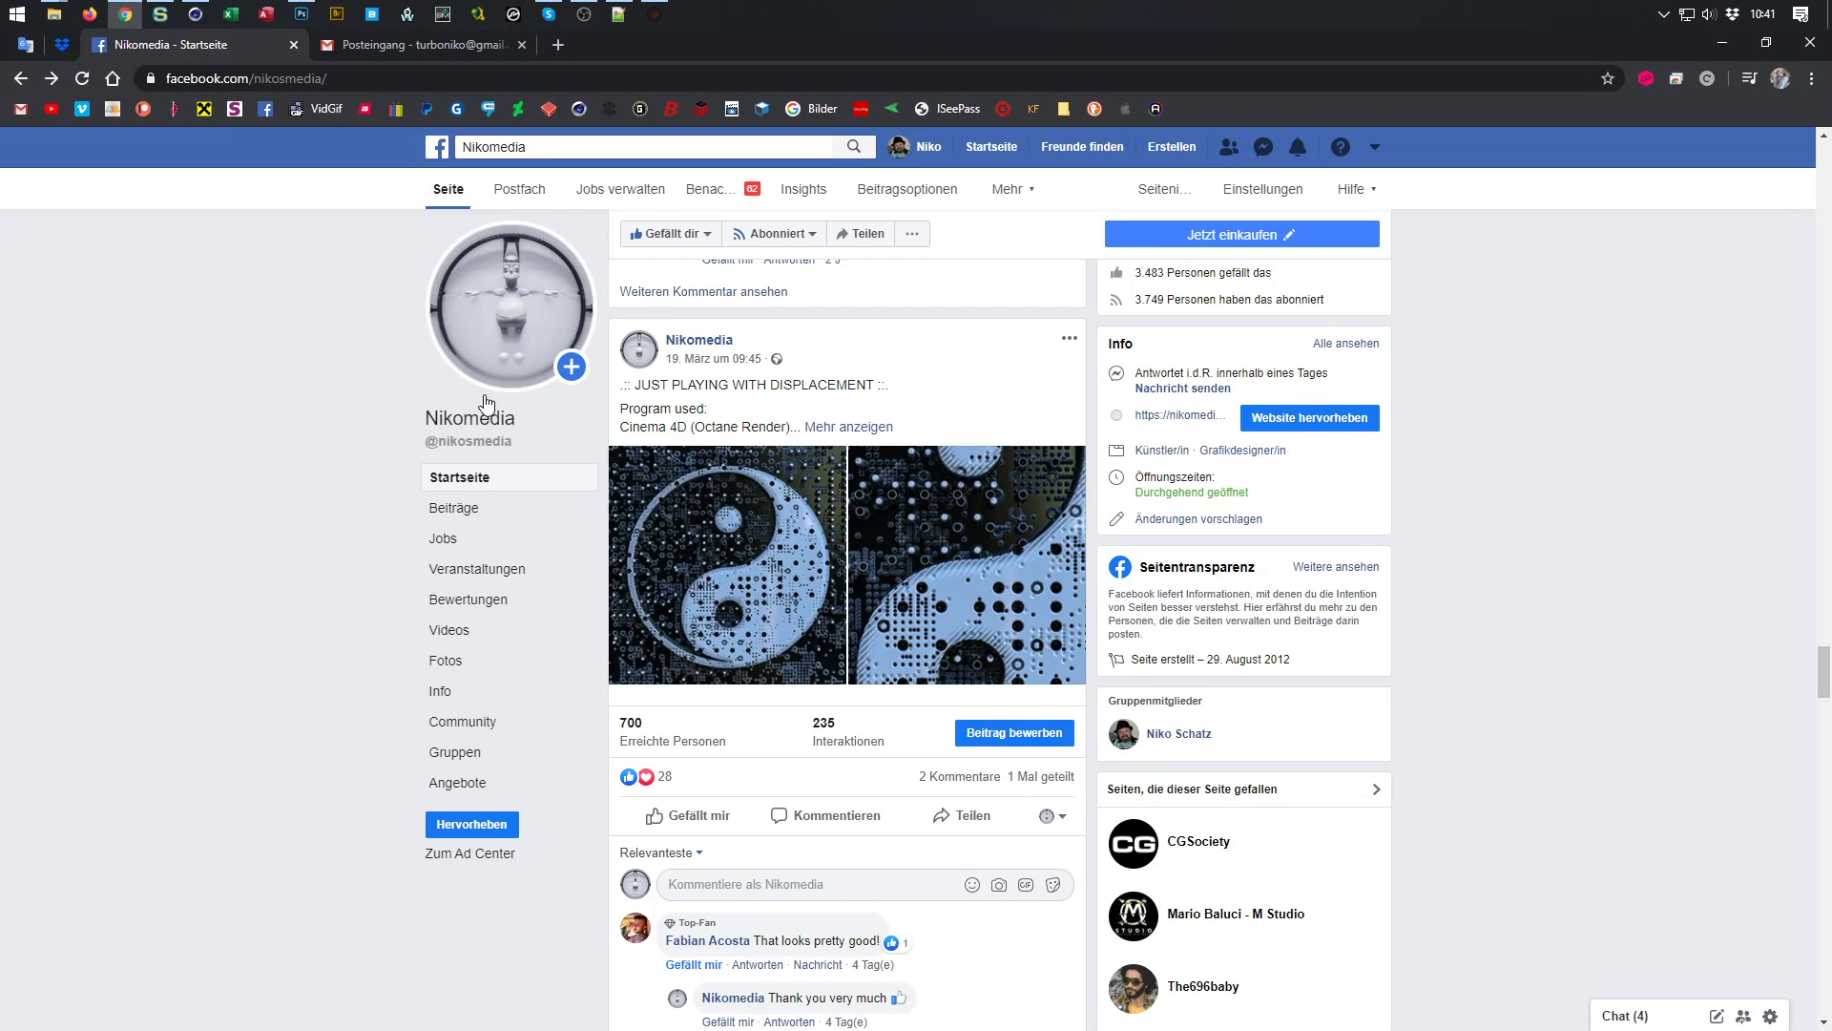
{"action": "left_click", "coordinate": [952, 570]}
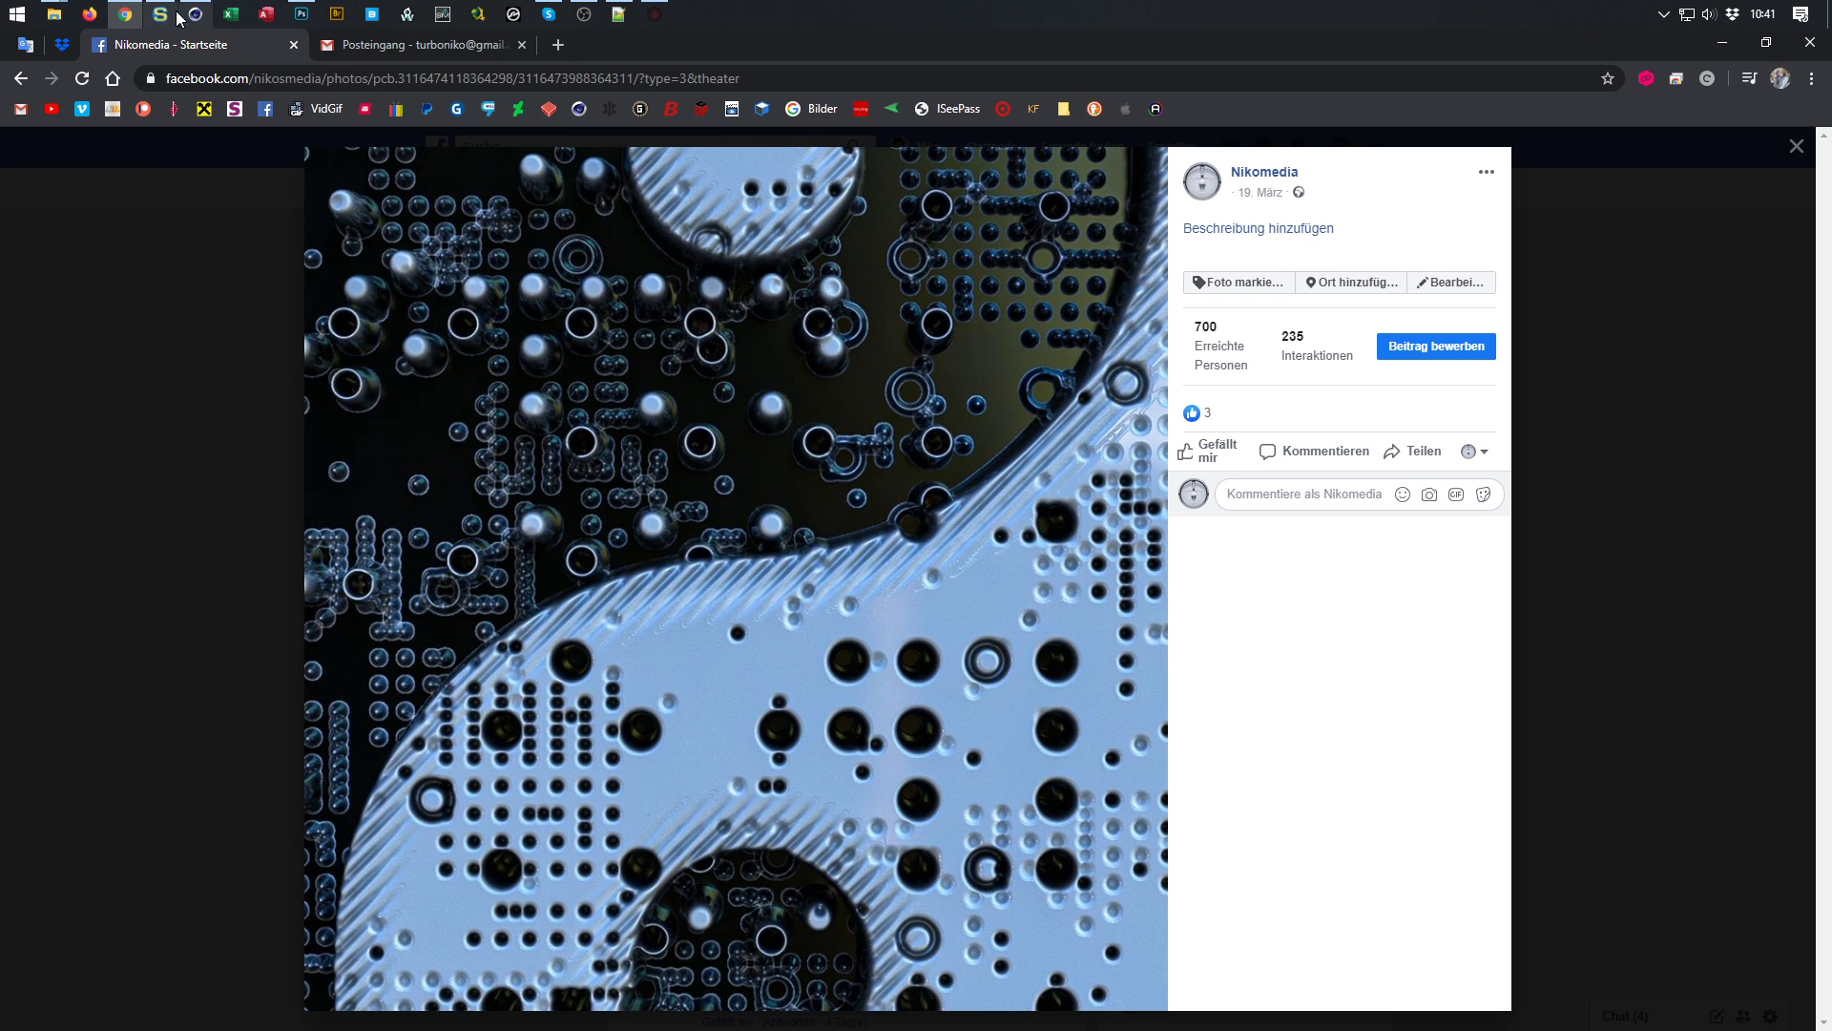
{"action": "left_click", "coordinate": [302, 14]}
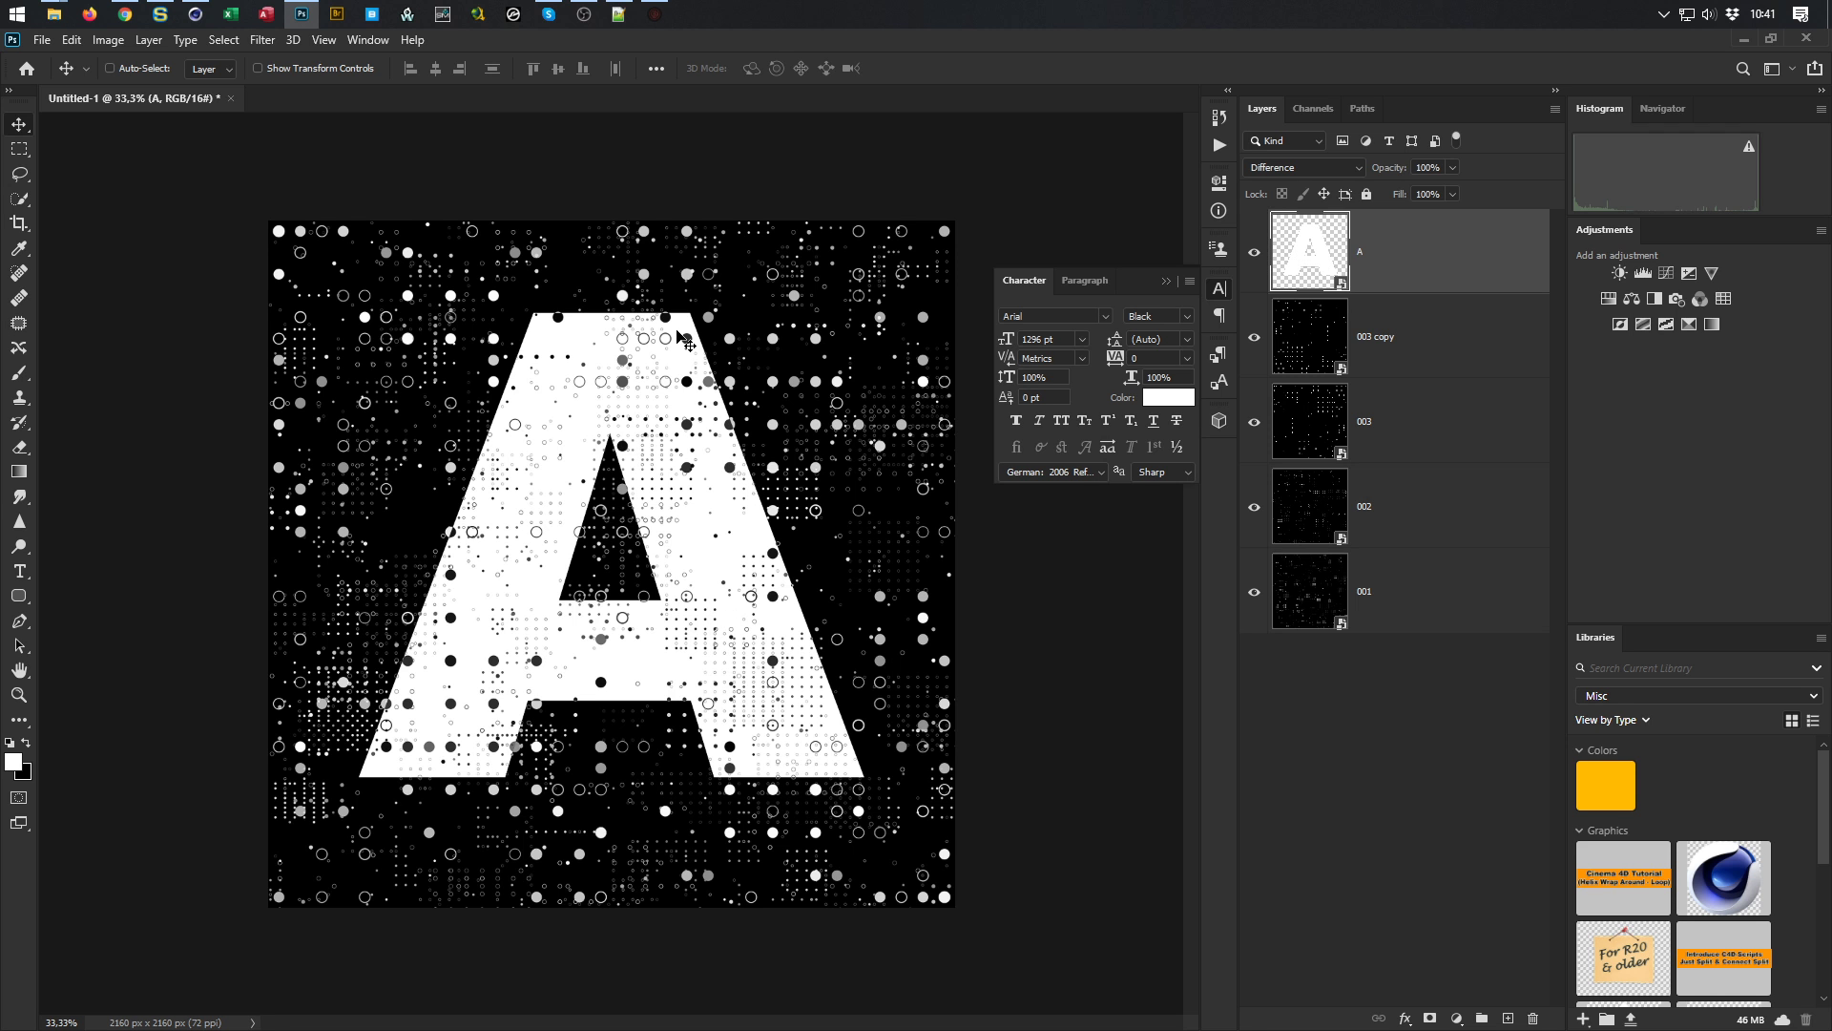
Open the letter layer's Layer Style settings and enable a Pattern Overlay with the diagonal line pattern
{"action": "scroll", "coordinate": [678, 330], "scroll_direction": "up", "scroll_amount": 3, "text": "alt"}
{"action": "scroll", "coordinate": [671, 327], "scroll_direction": "up", "scroll_amount": 1, "text": "alt"}
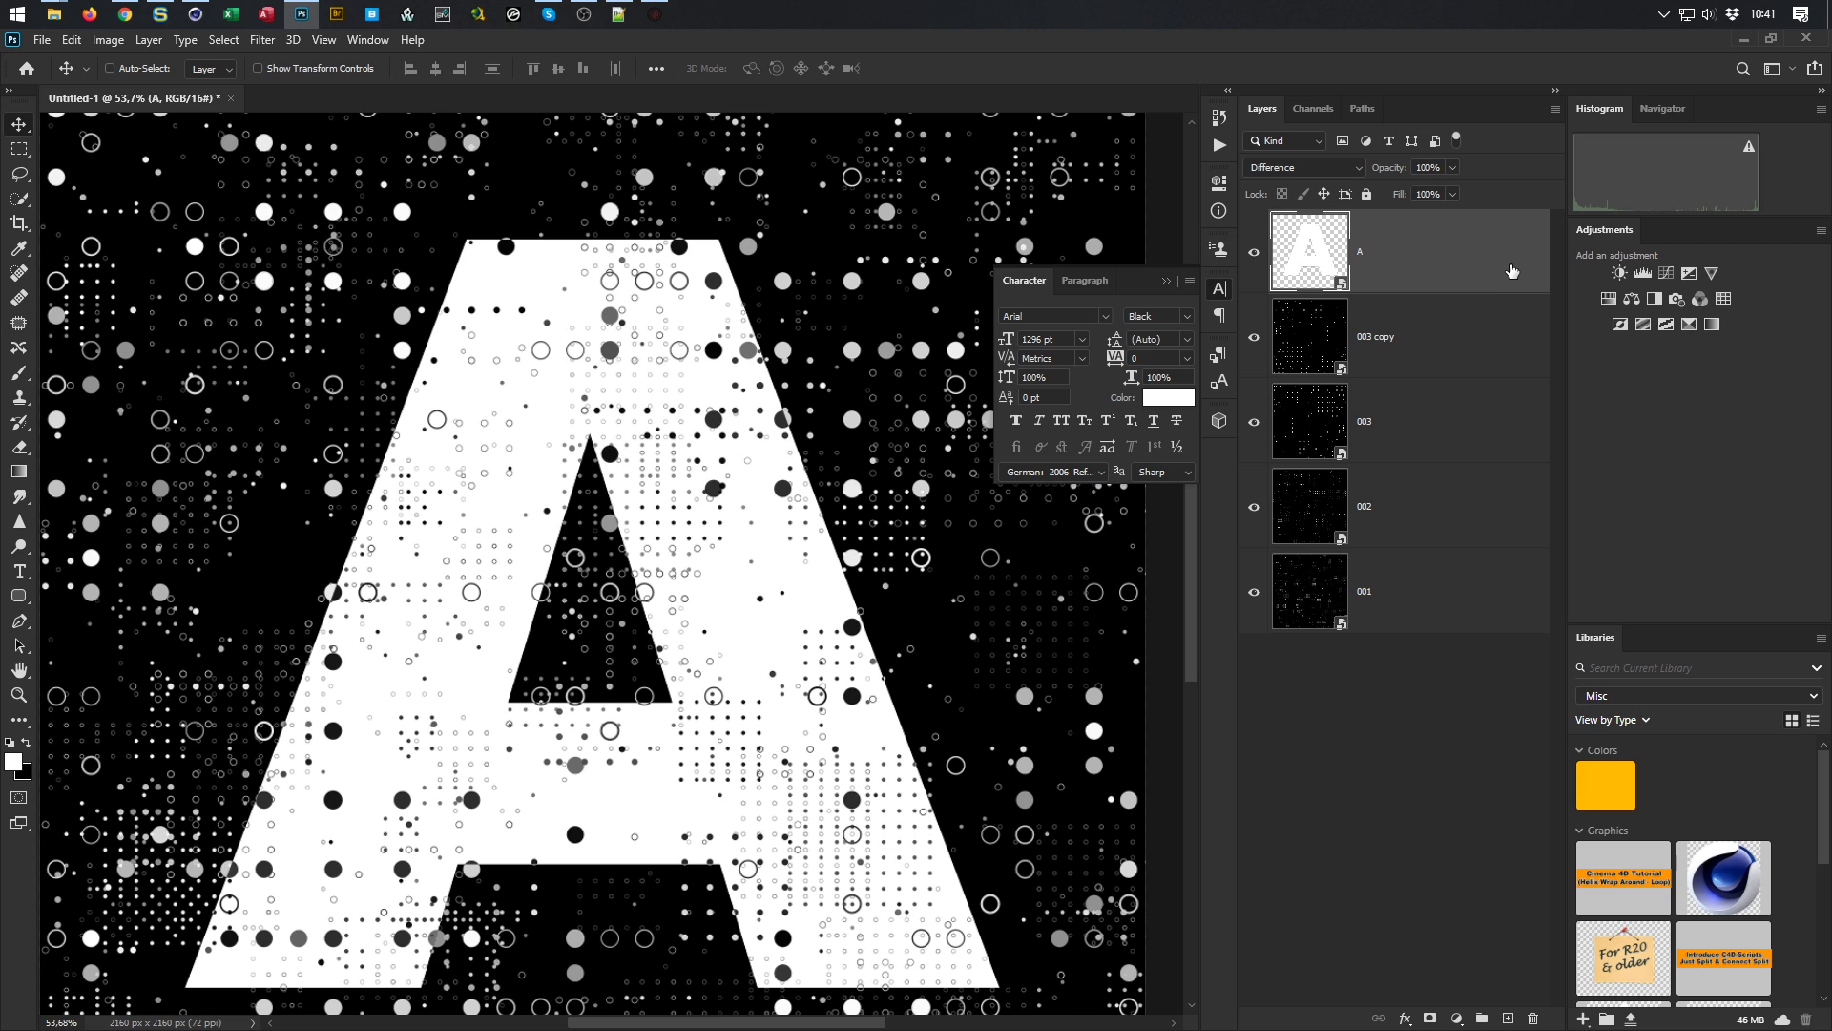
{"action": "key", "text": "h"}
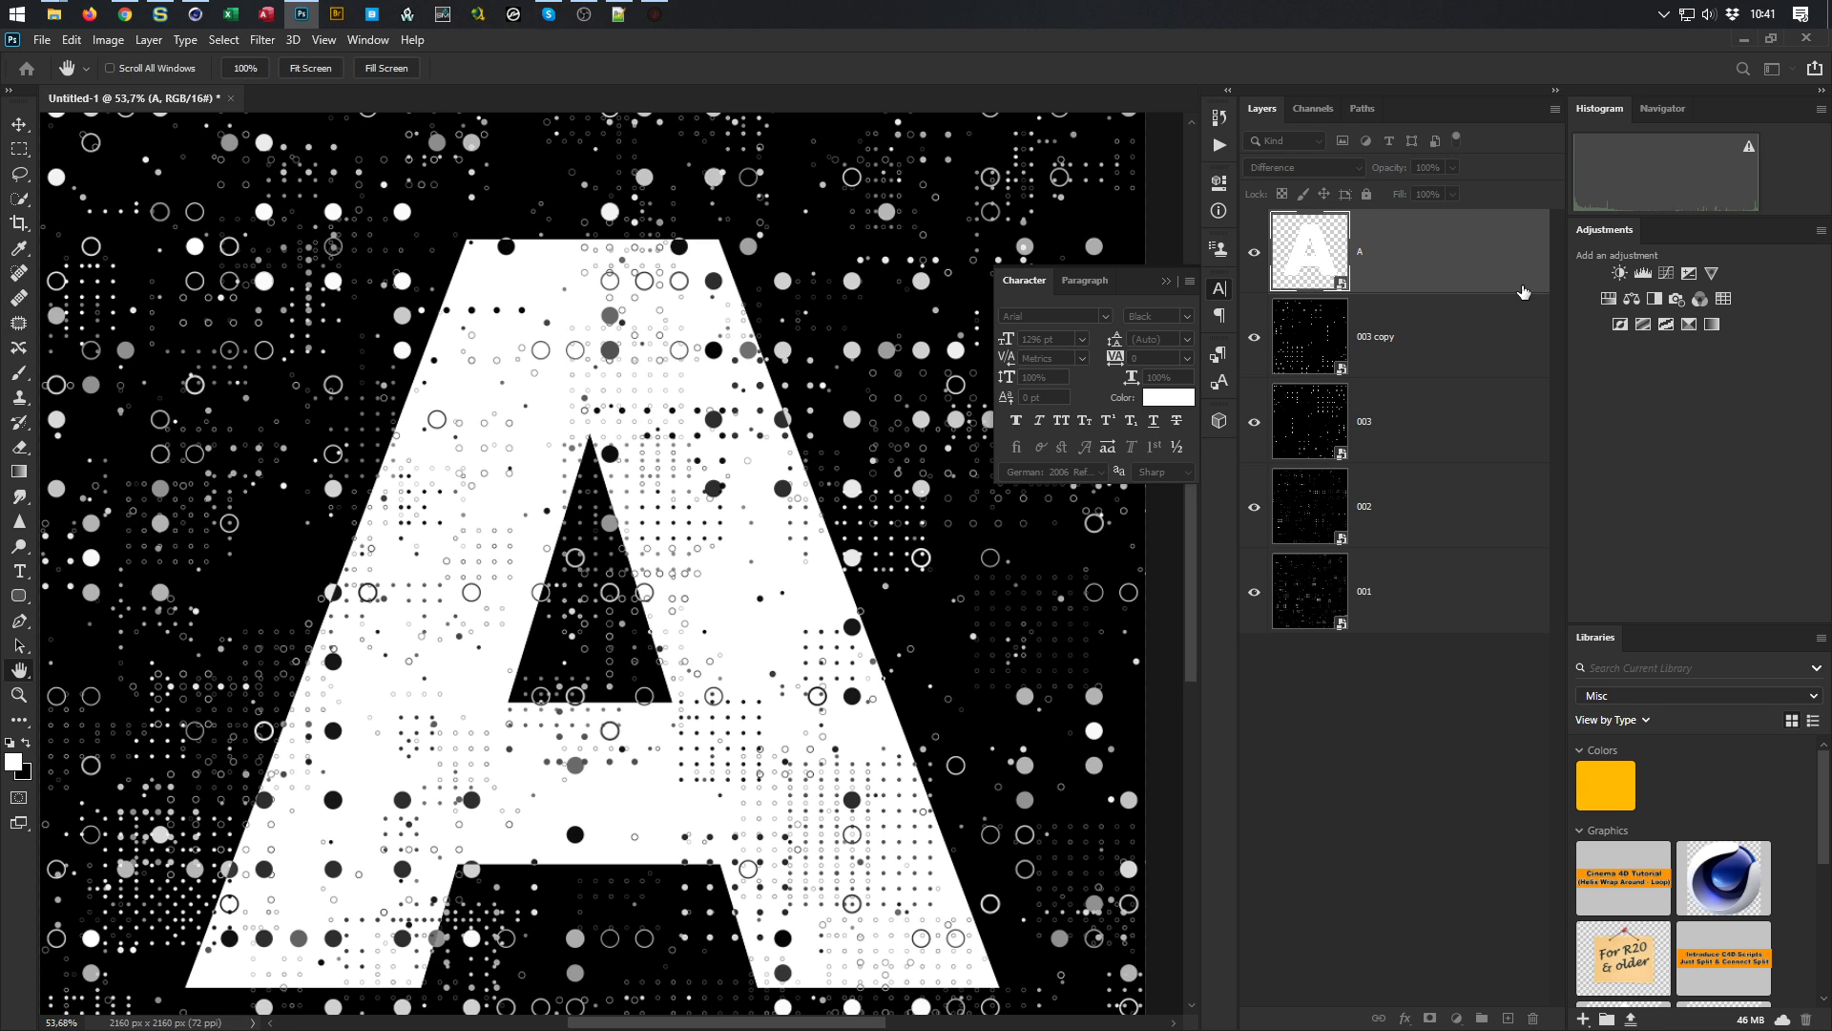
{"action": "left_click_drag", "start_coordinate": [1216, 1030], "coordinate": [1260, 279]}
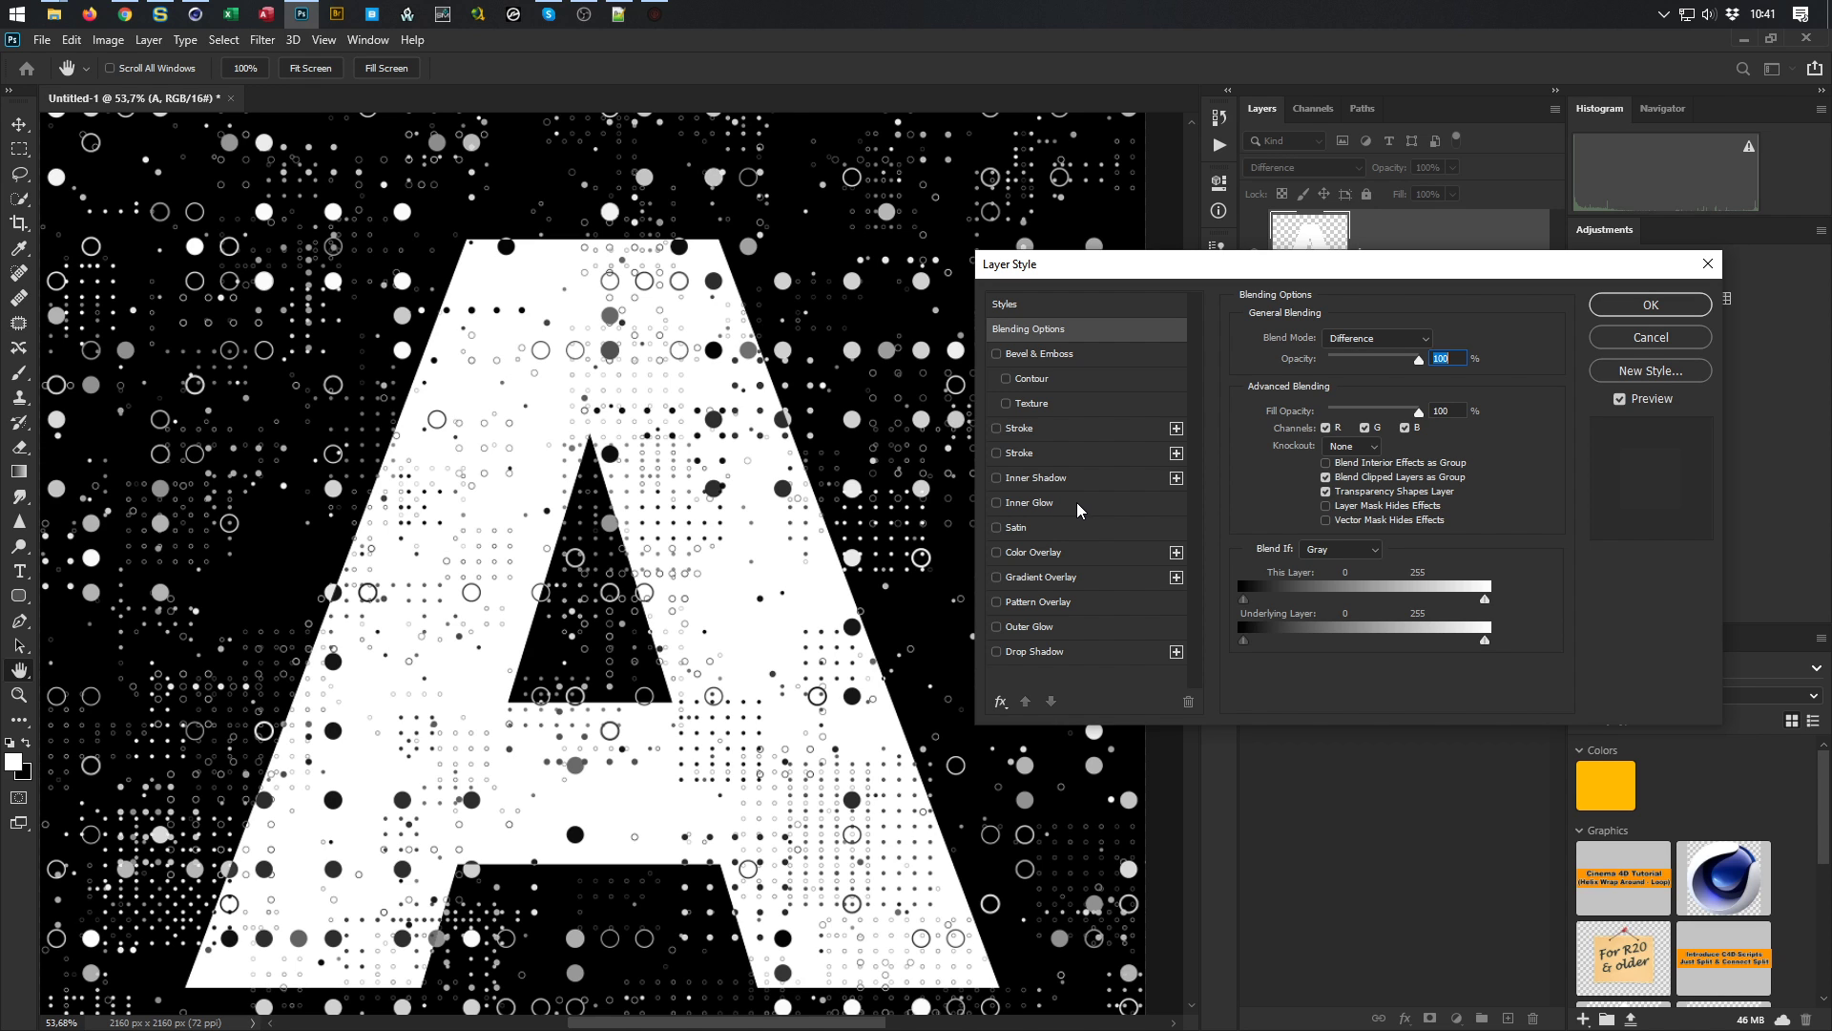
{"action": "left_click", "coordinate": [1068, 603]}
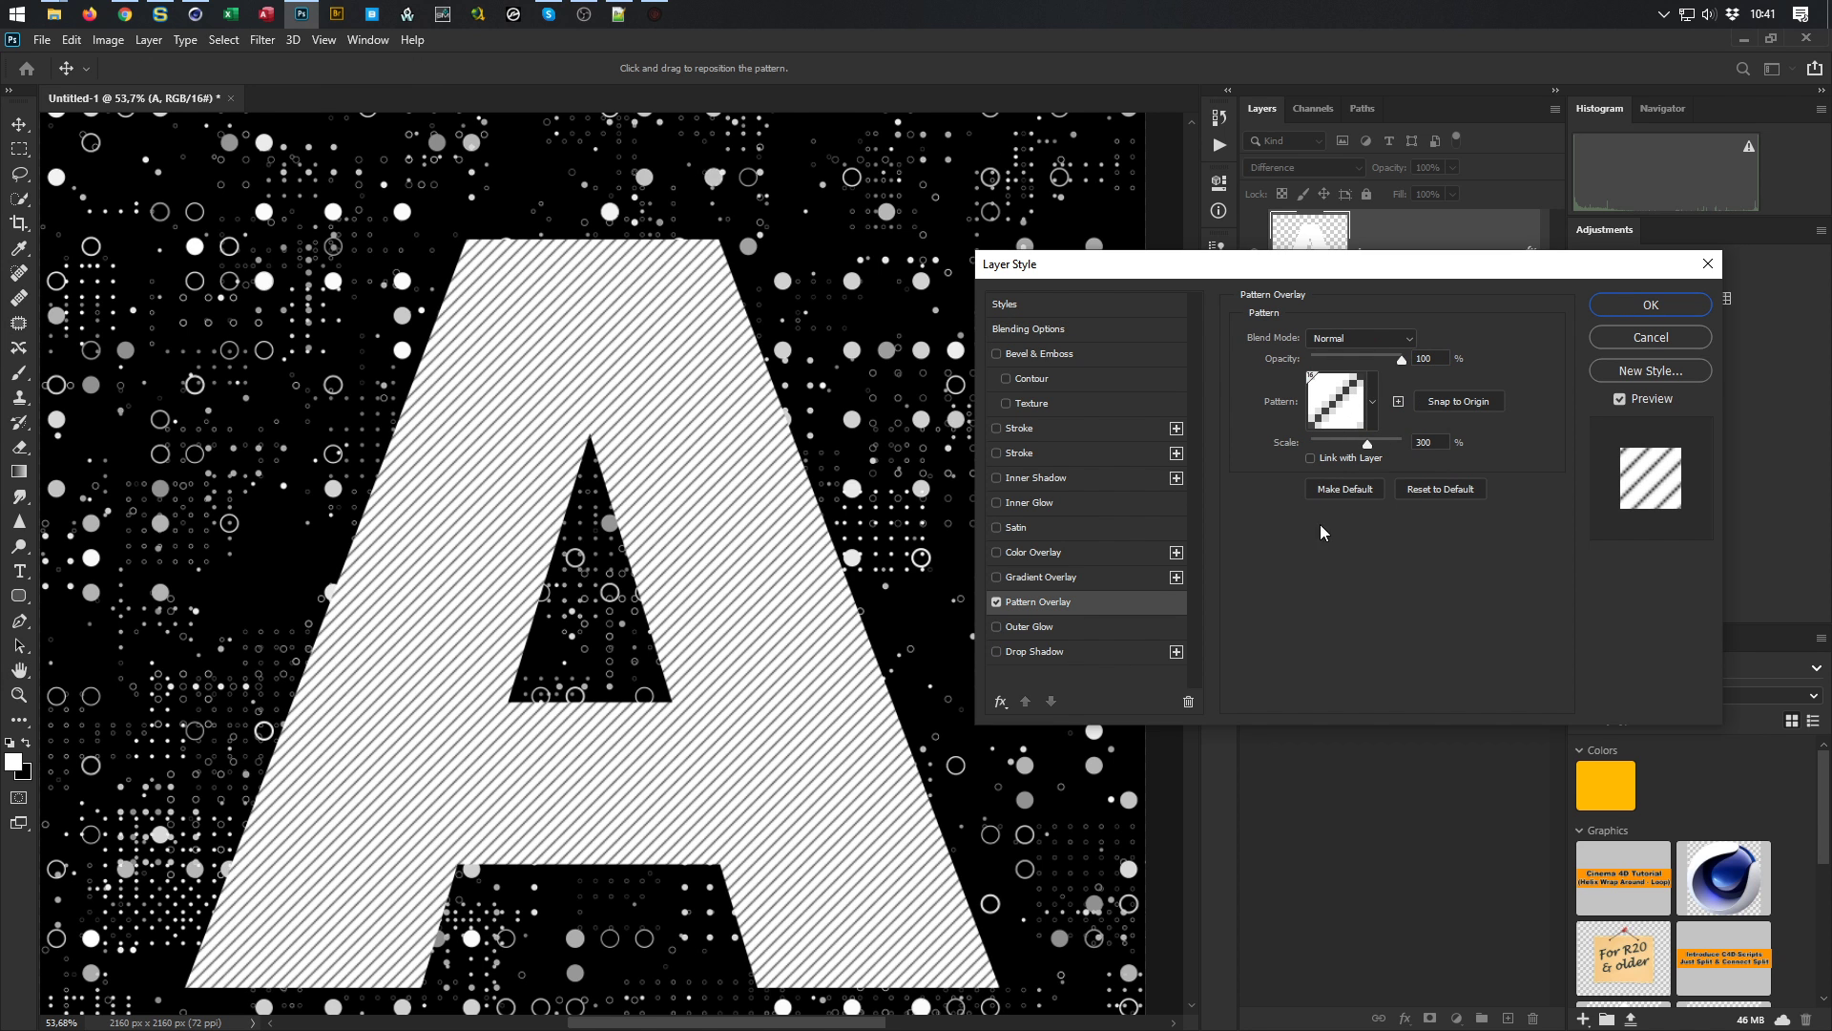
Examine the Pattern Overlay's available pattern presets and the options for managing them, including restoring defaults and importing
{"action": "left_click", "coordinate": [1374, 401]}
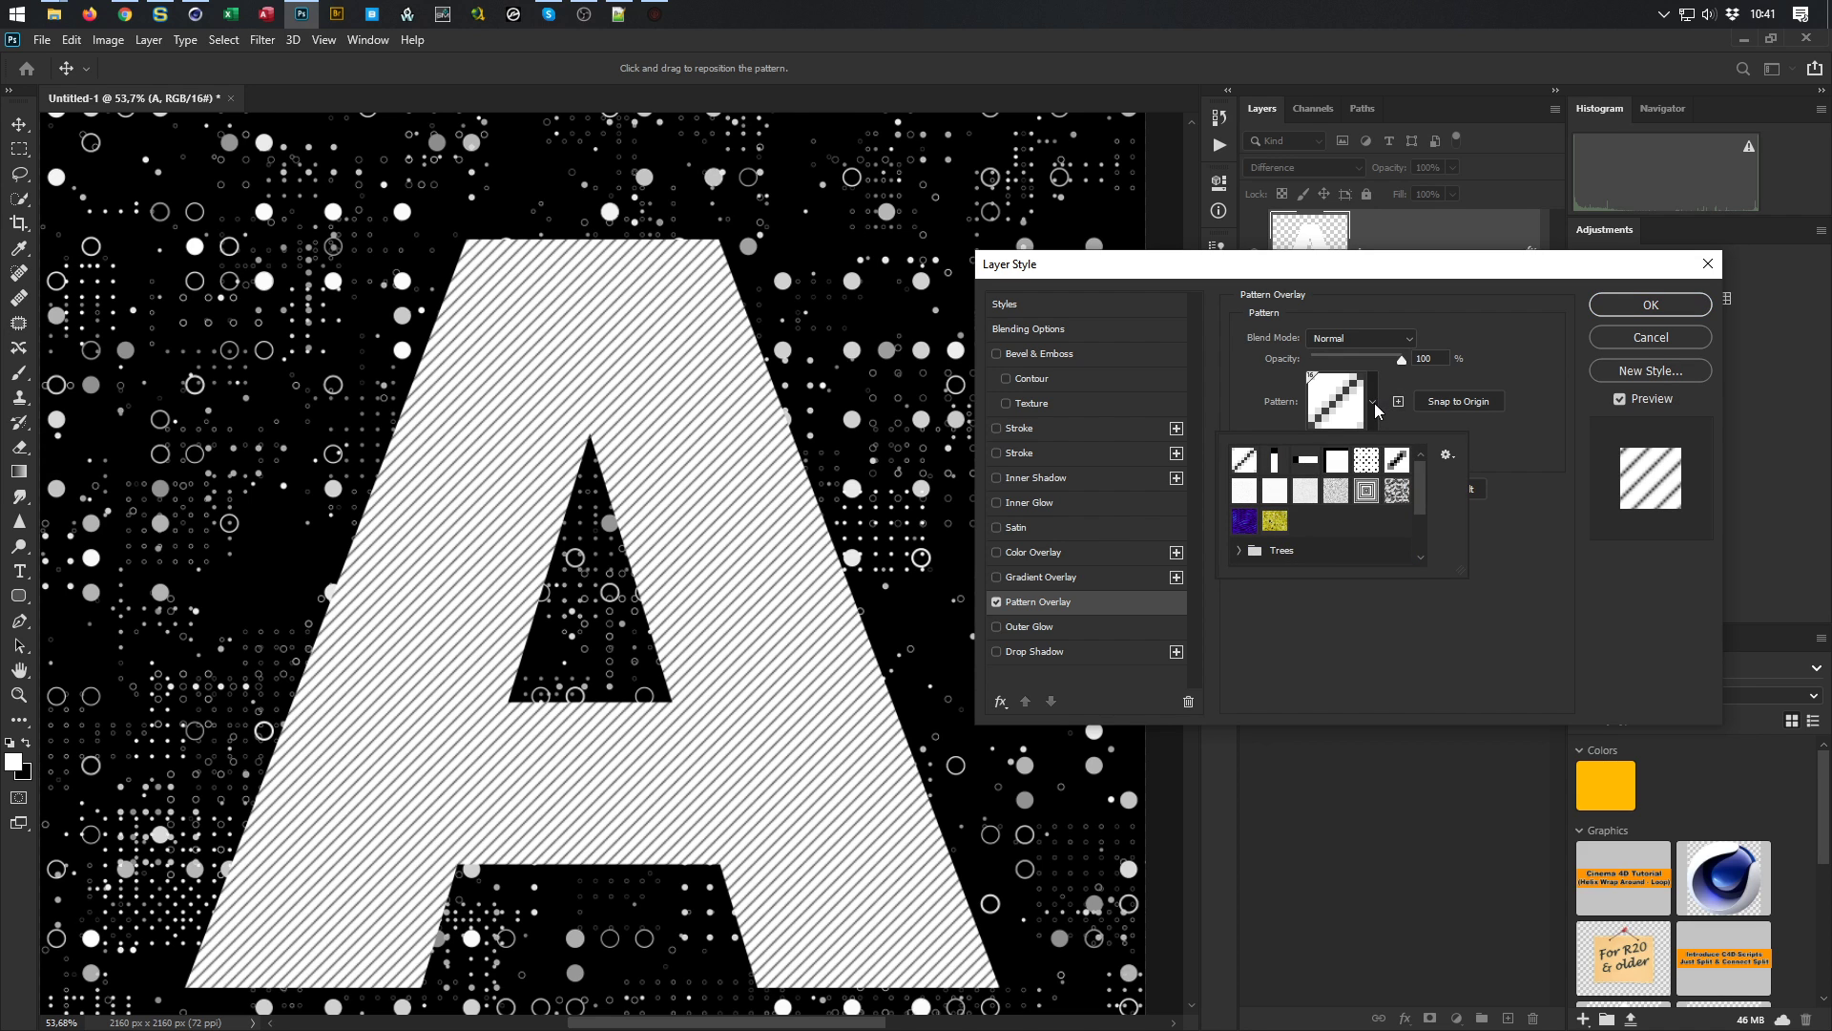
{"action": "left_click", "coordinate": [1531, 362]}
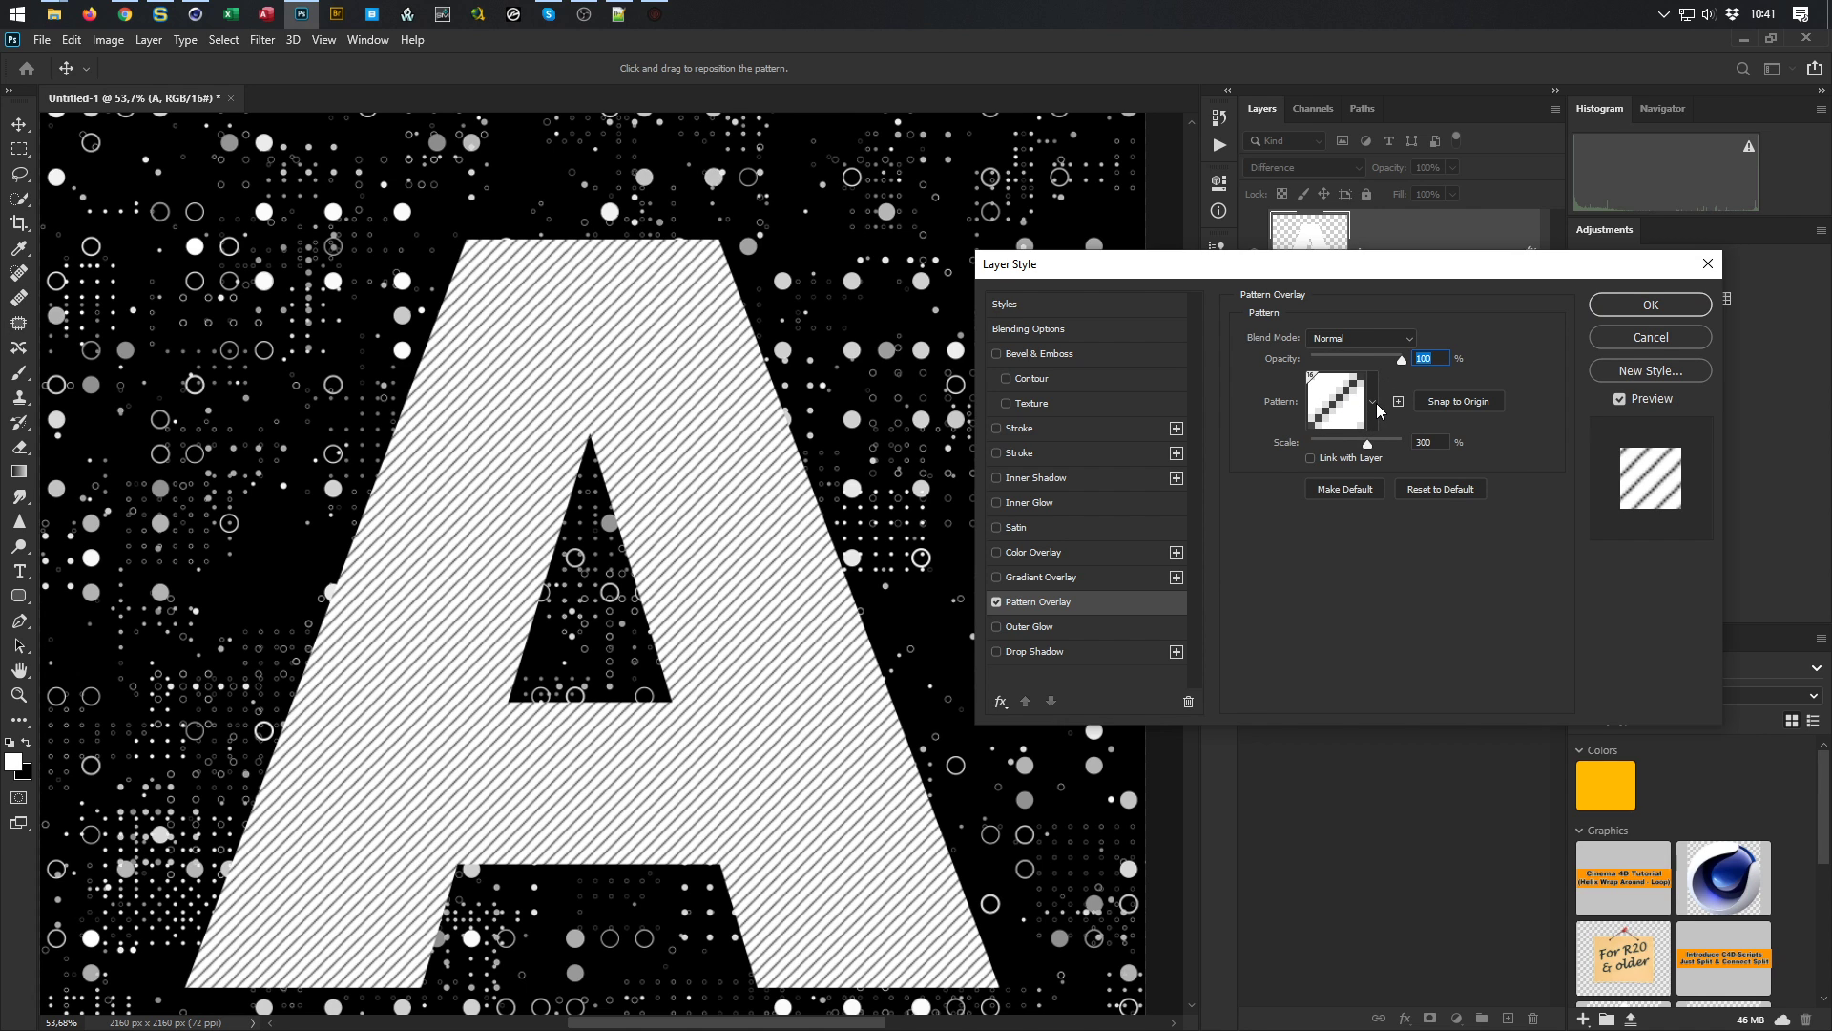
{"action": "left_click", "coordinate": [1376, 404]}
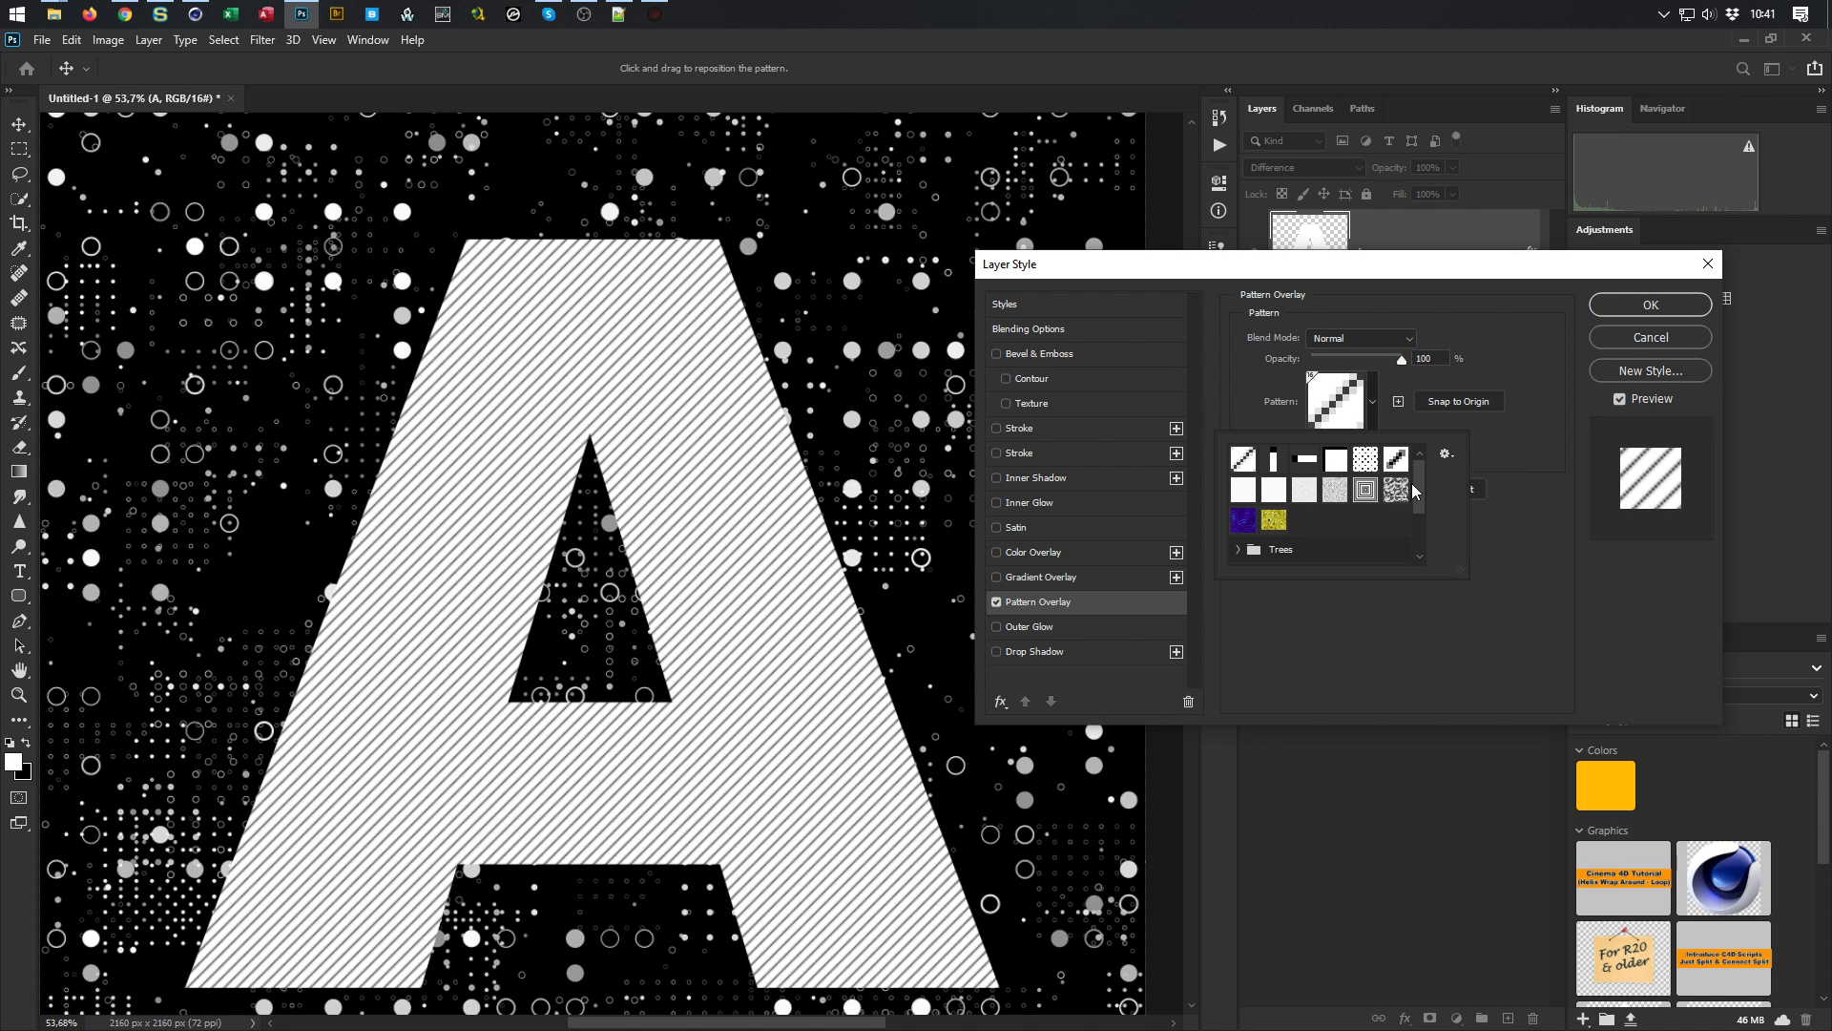
{"action": "left_click", "coordinate": [1446, 455]}
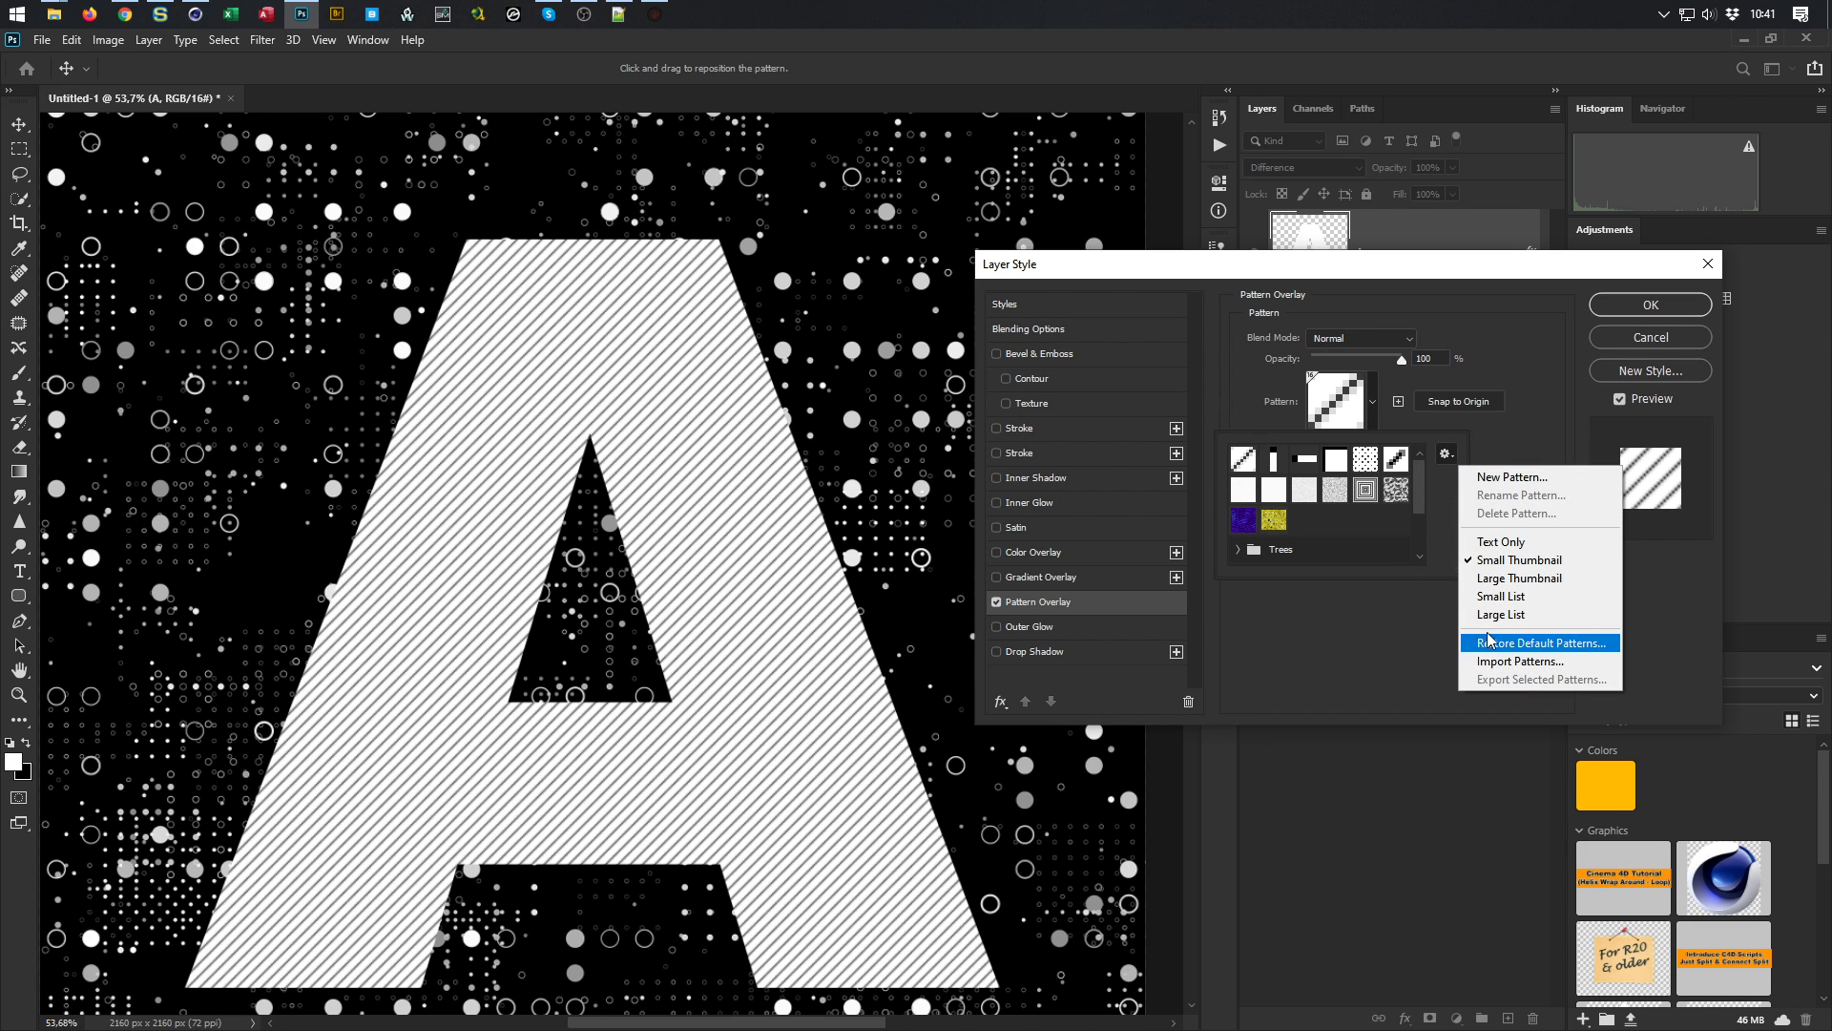
{"action": "left_click", "coordinate": [1549, 418]}
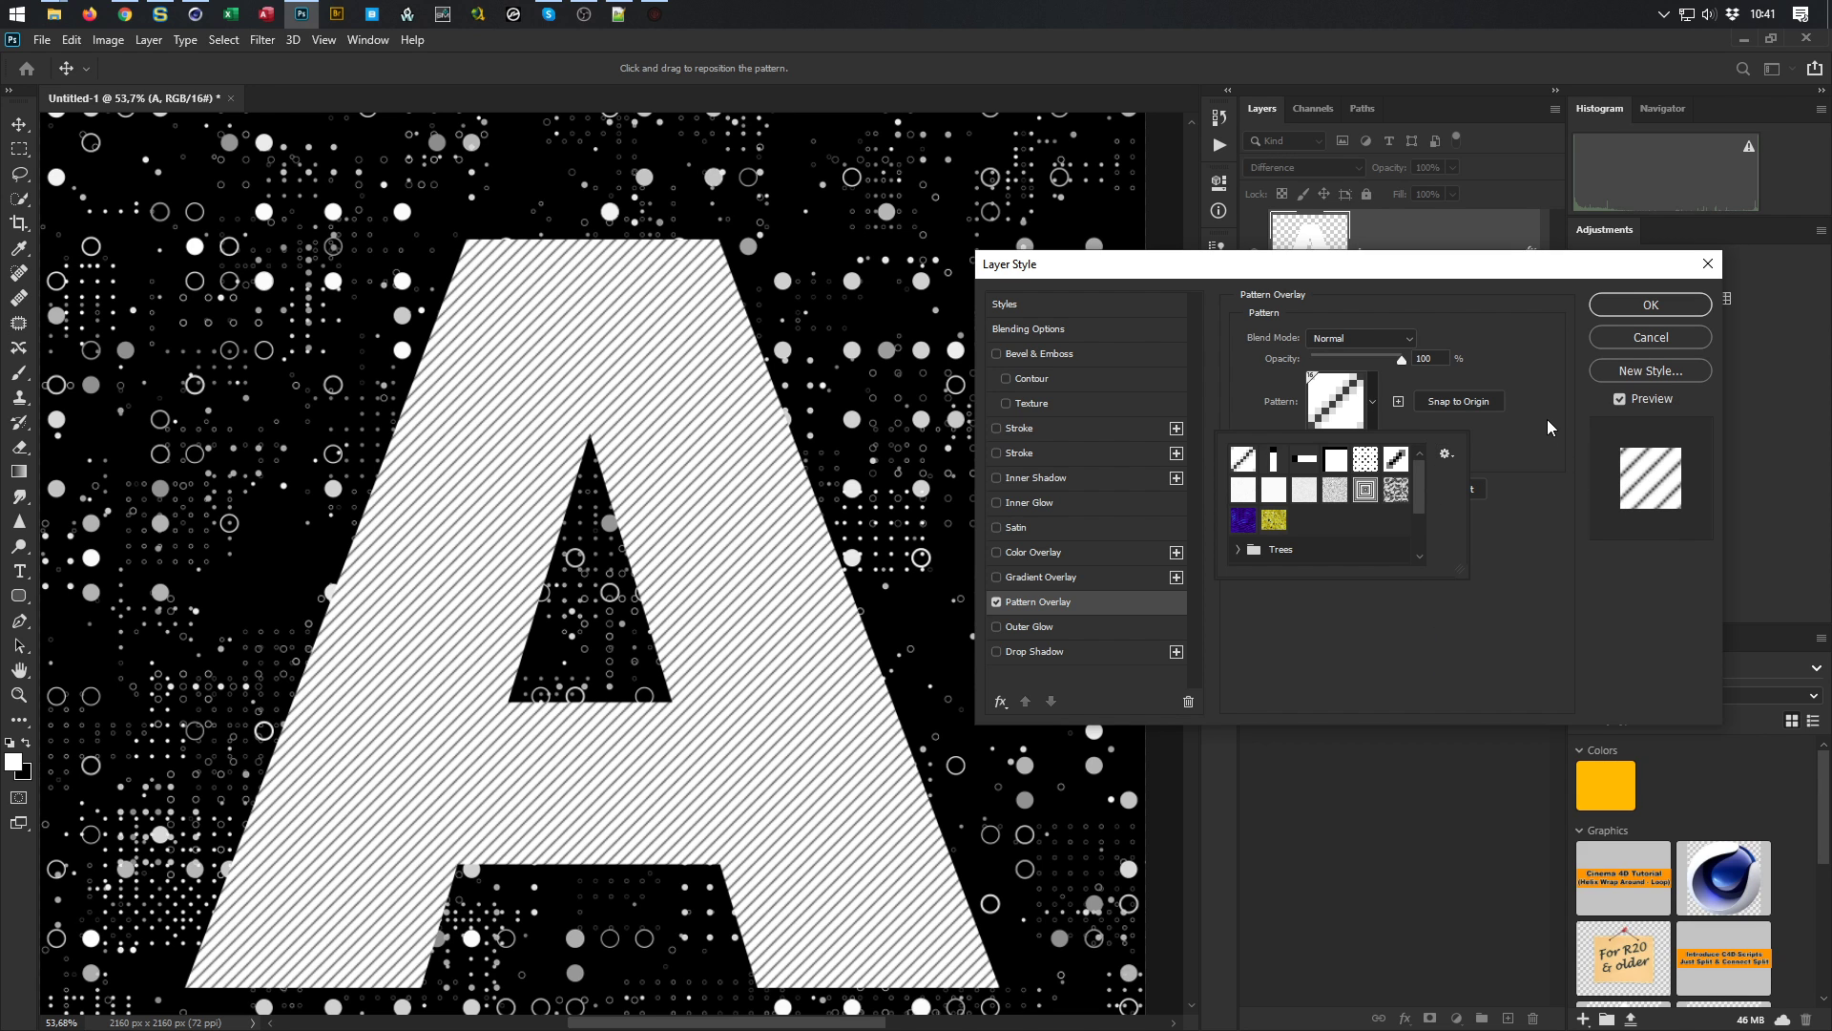
{"action": "left_click", "coordinate": [1448, 455]}
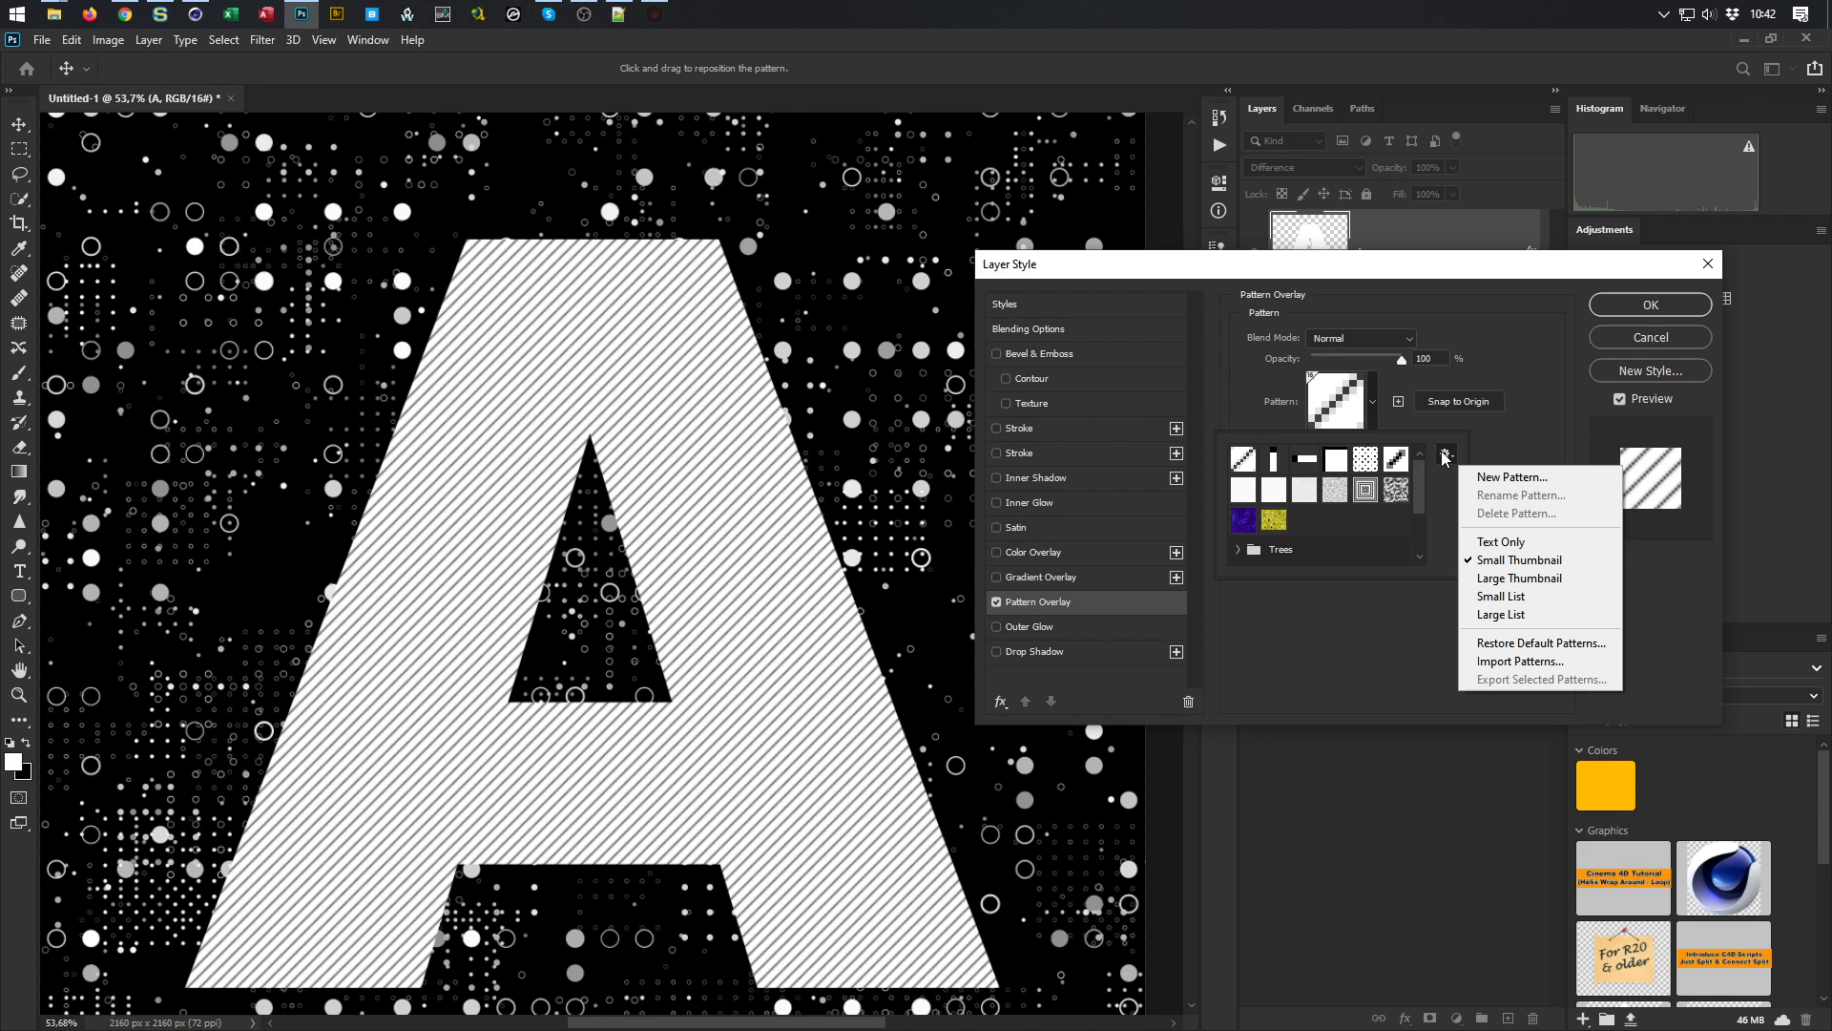
{"action": "left_click", "coordinate": [1445, 456]}
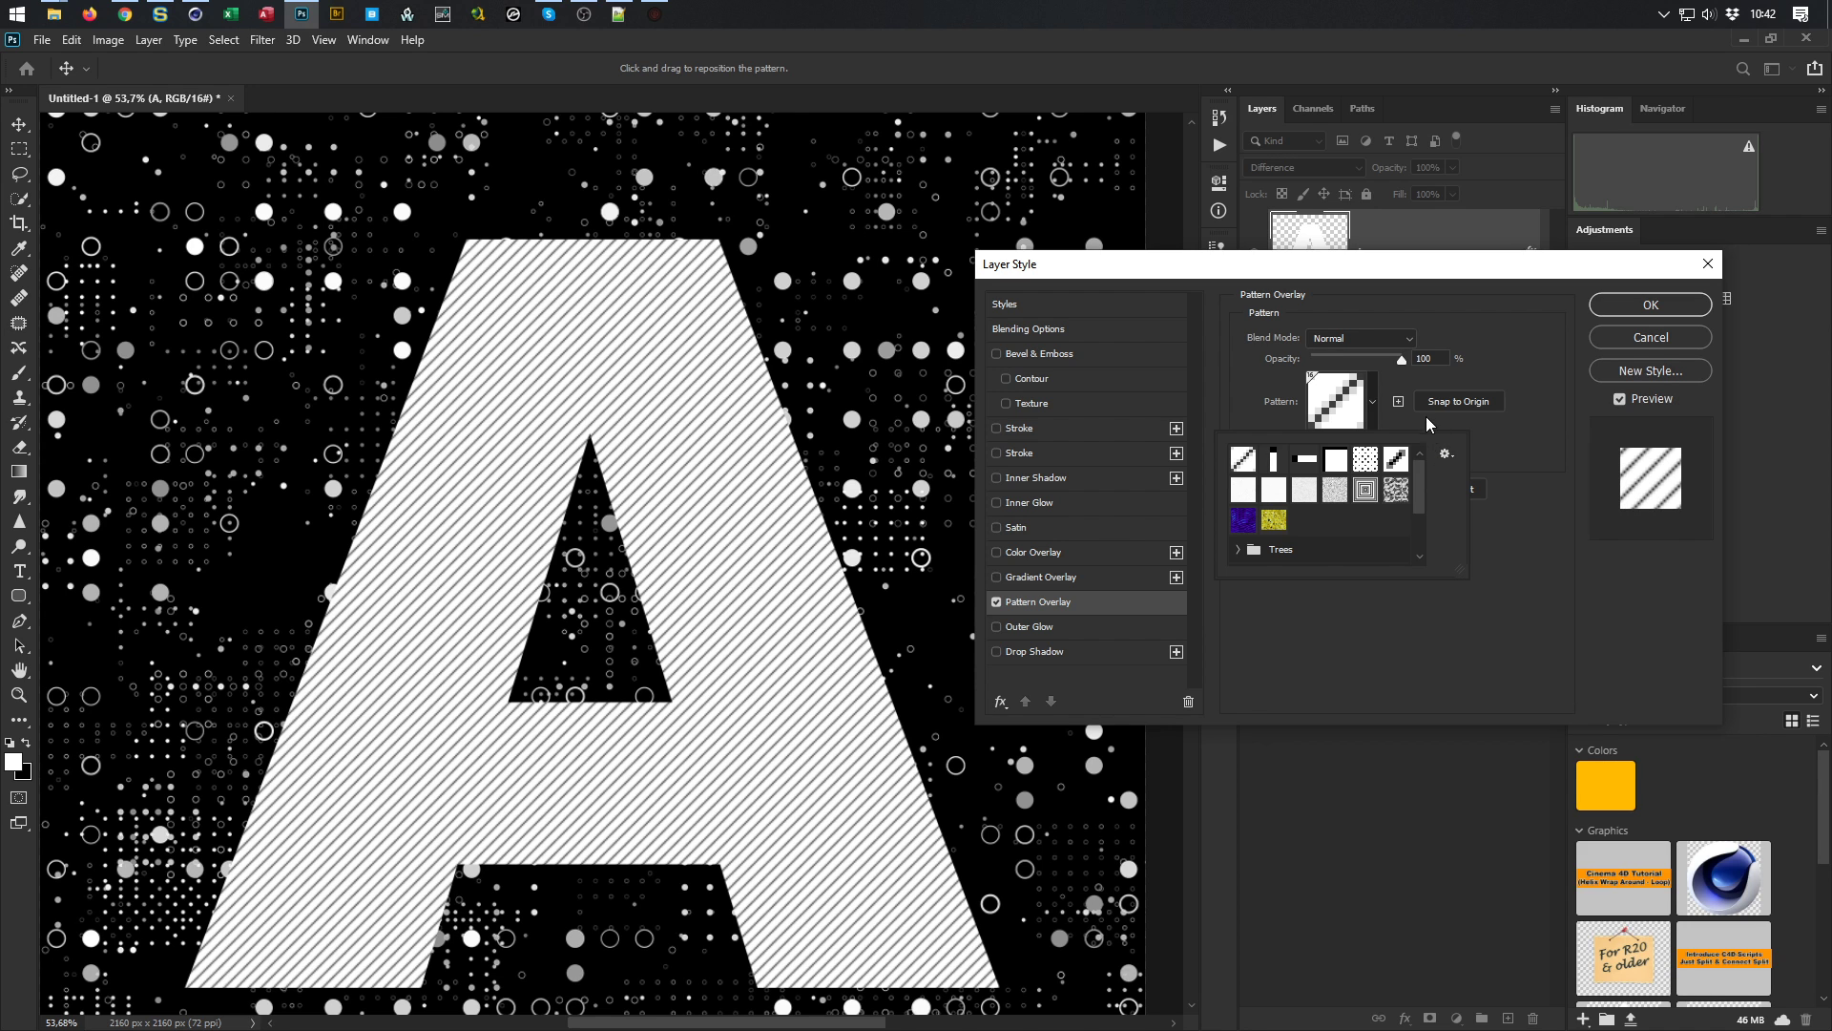
{"action": "left_click", "coordinate": [1400, 403]}
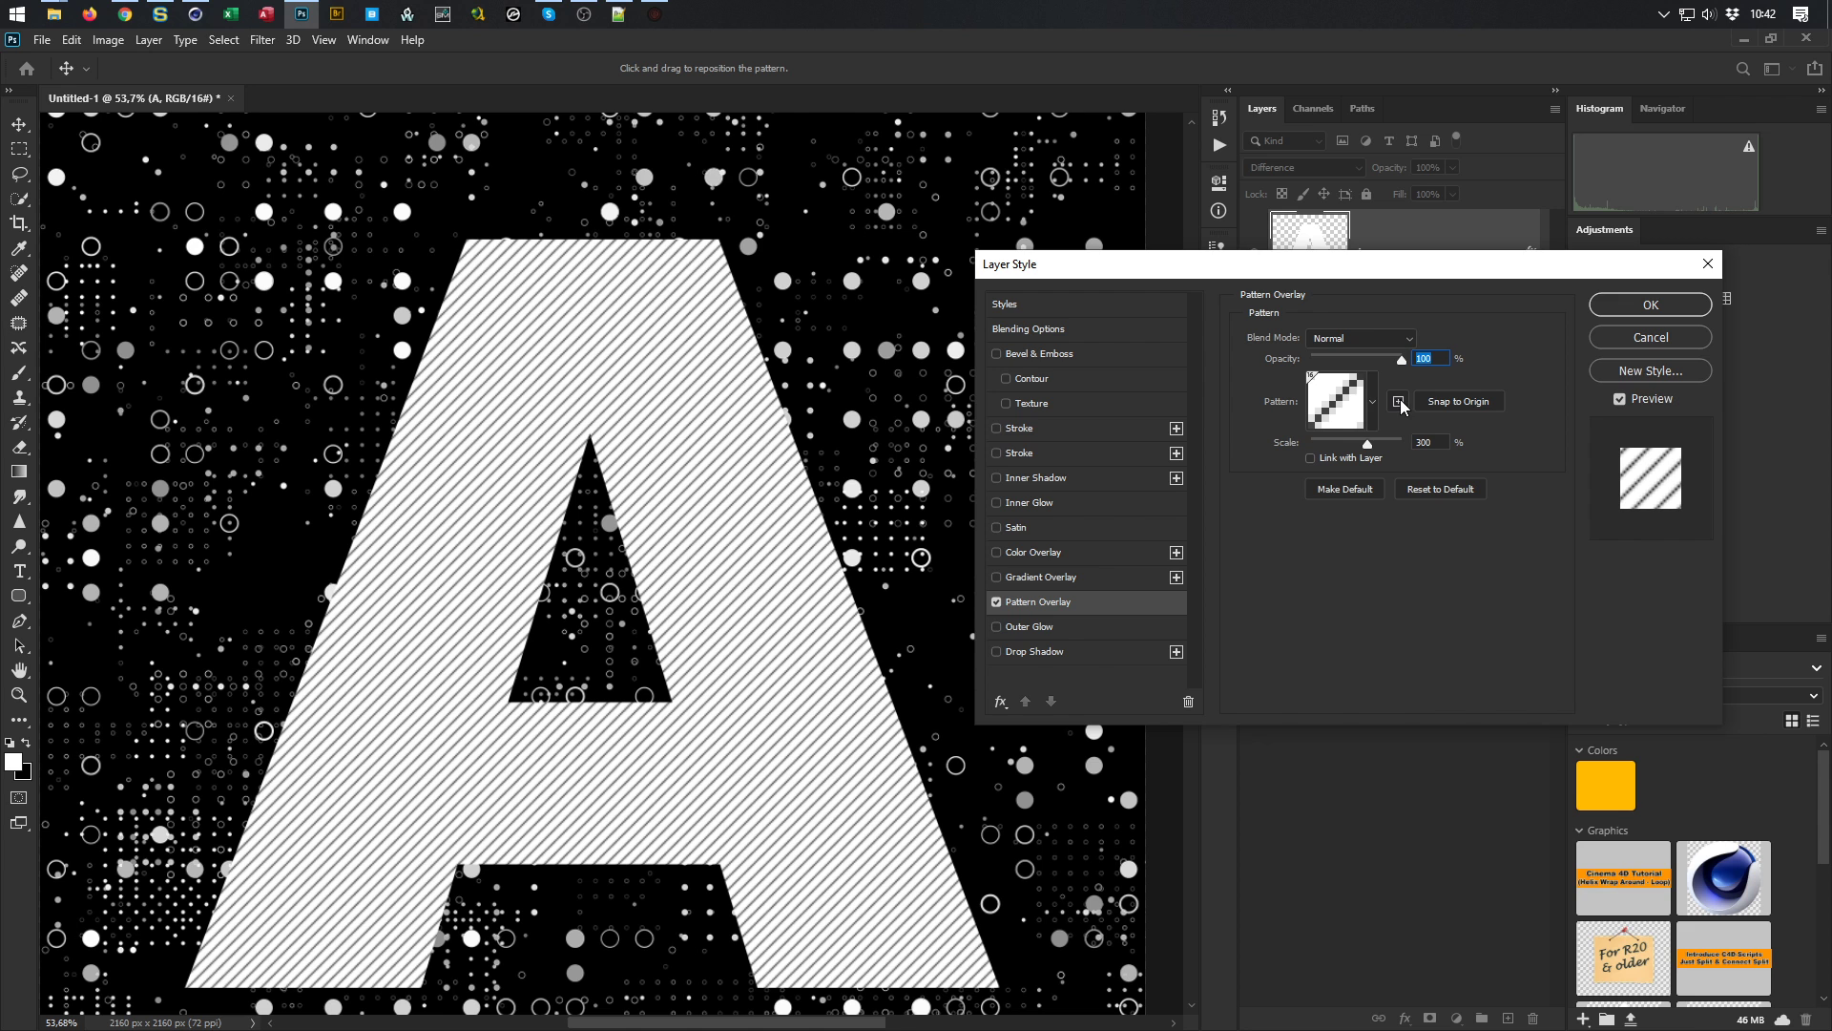
Set the pattern overlay scale to 478% and compare the diagonal line presets listed after the Water group
{"action": "mouse_move", "coordinate": [1366, 440]}
{"action": "left_mouse_down"}
{"action": "mouse_move", "coordinate": [1401, 443]}
{"action": "mouse_move", "coordinate": [1377, 449]}
{"action": "left_mouse_up"}
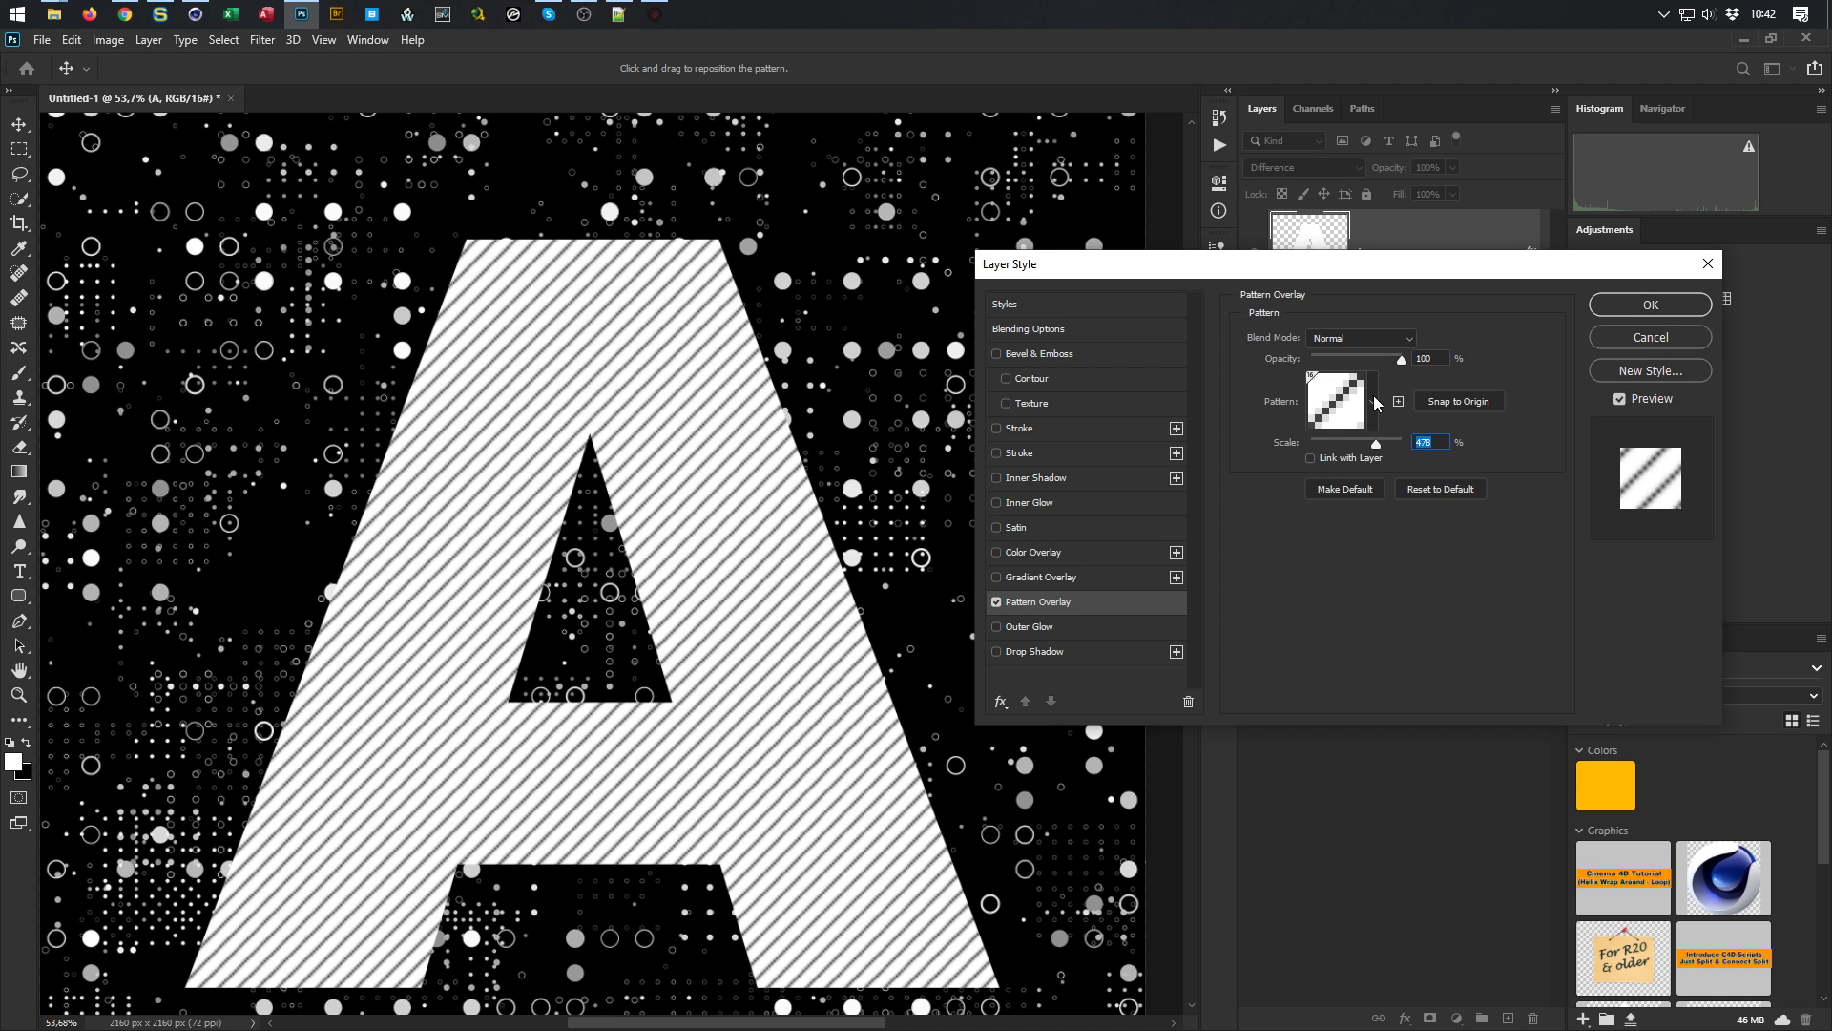
{"action": "left_click", "coordinate": [1372, 397]}
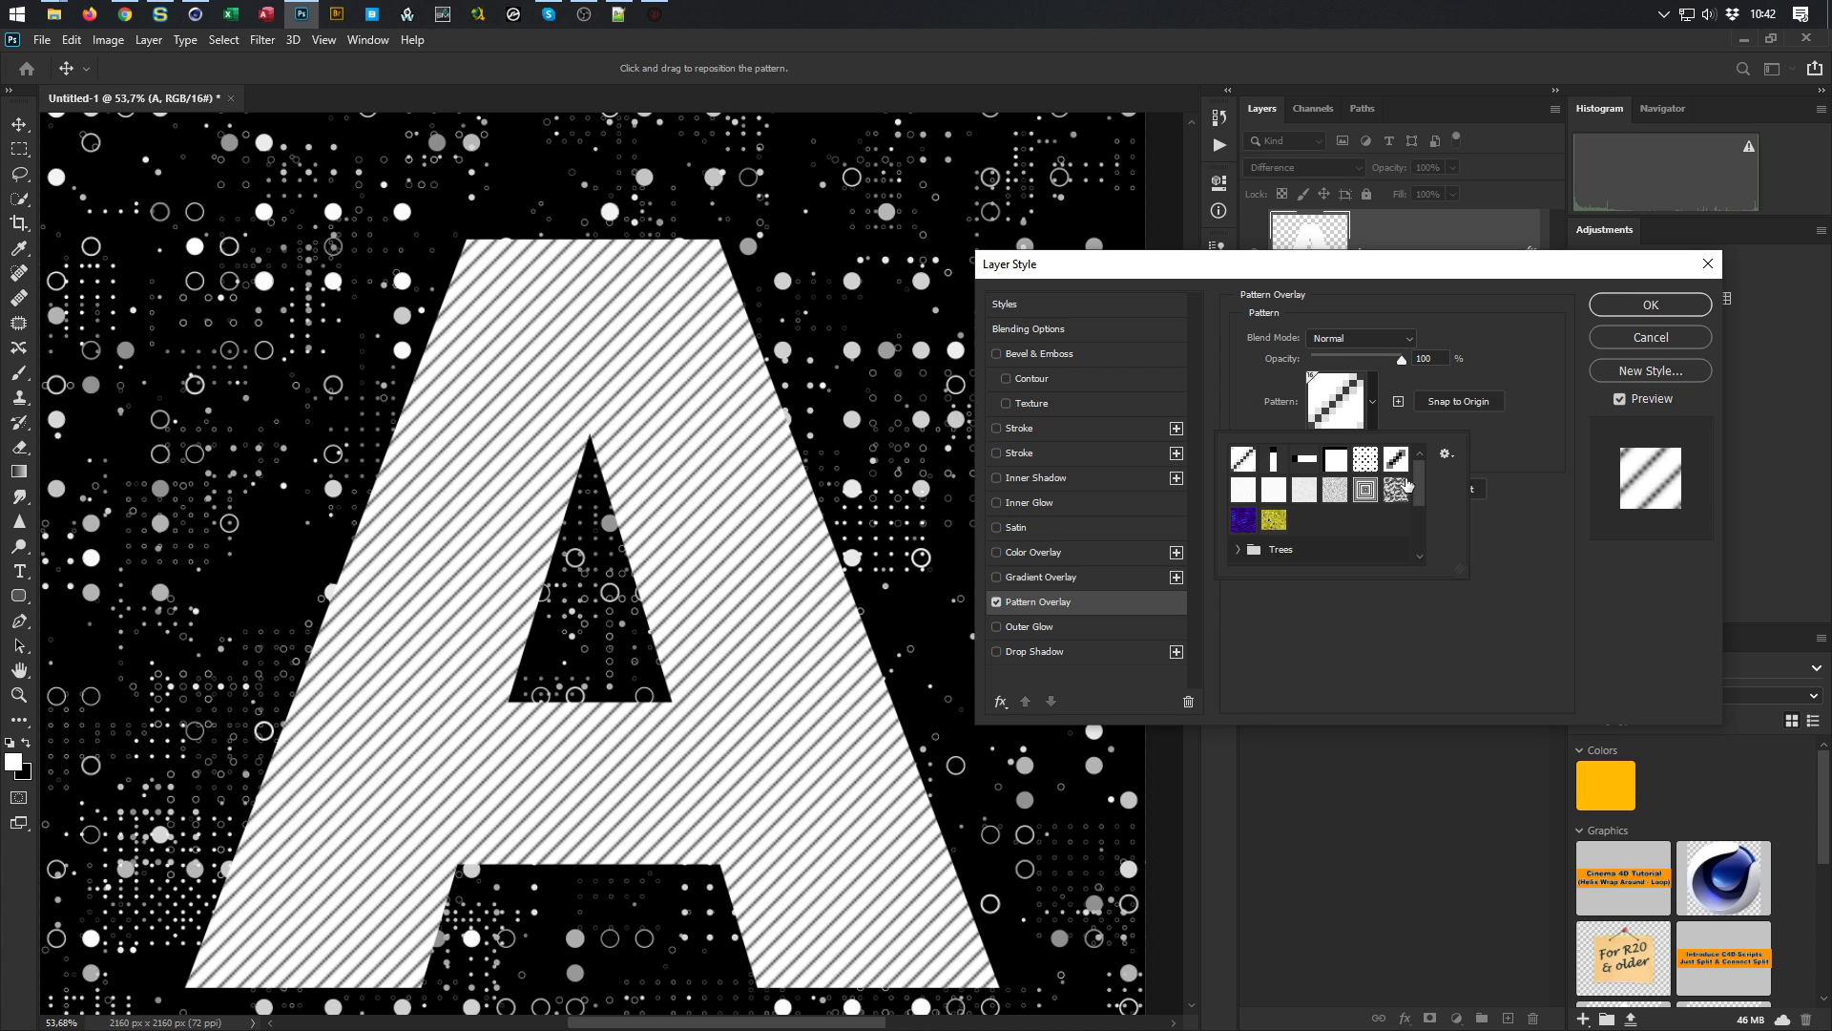
{"action": "left_click", "coordinate": [1449, 456]}
{"action": "left_click", "coordinate": [1446, 455]}
{"action": "left_click", "coordinate": [1238, 551]}
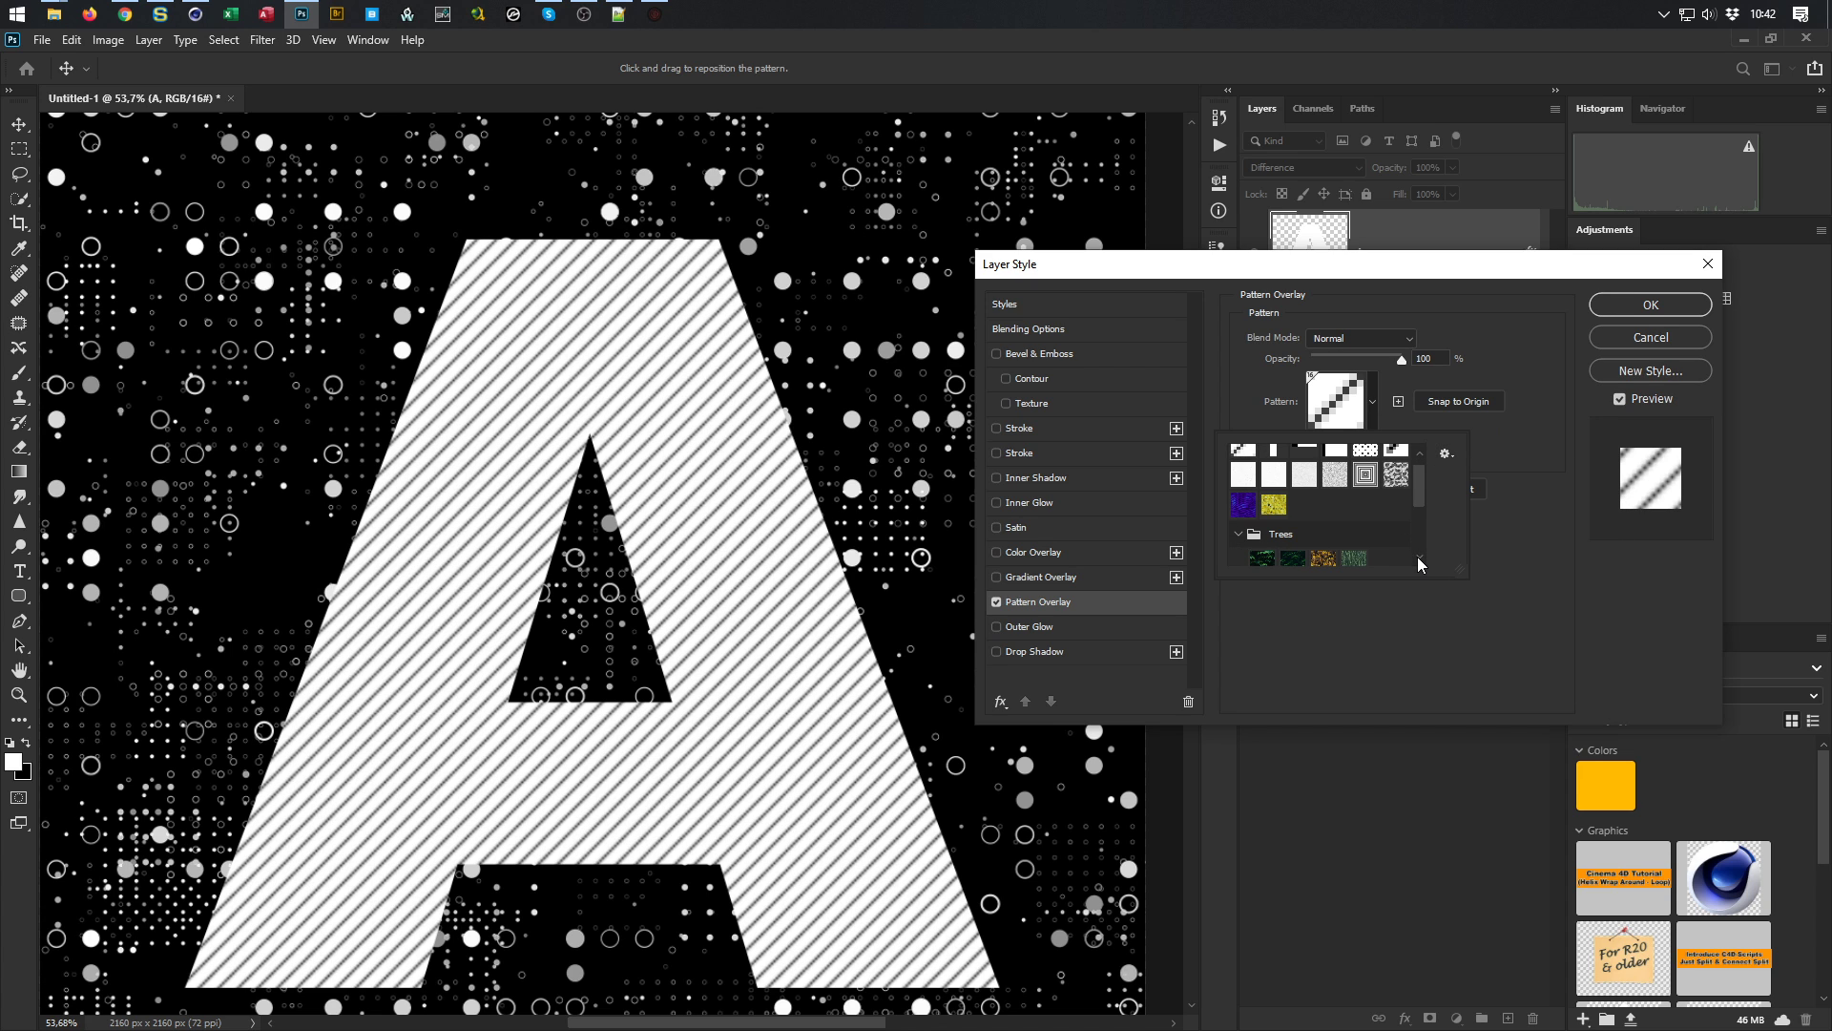
{"action": "left_click_drag", "start_coordinate": [1420, 490], "coordinate": [1424, 542]}
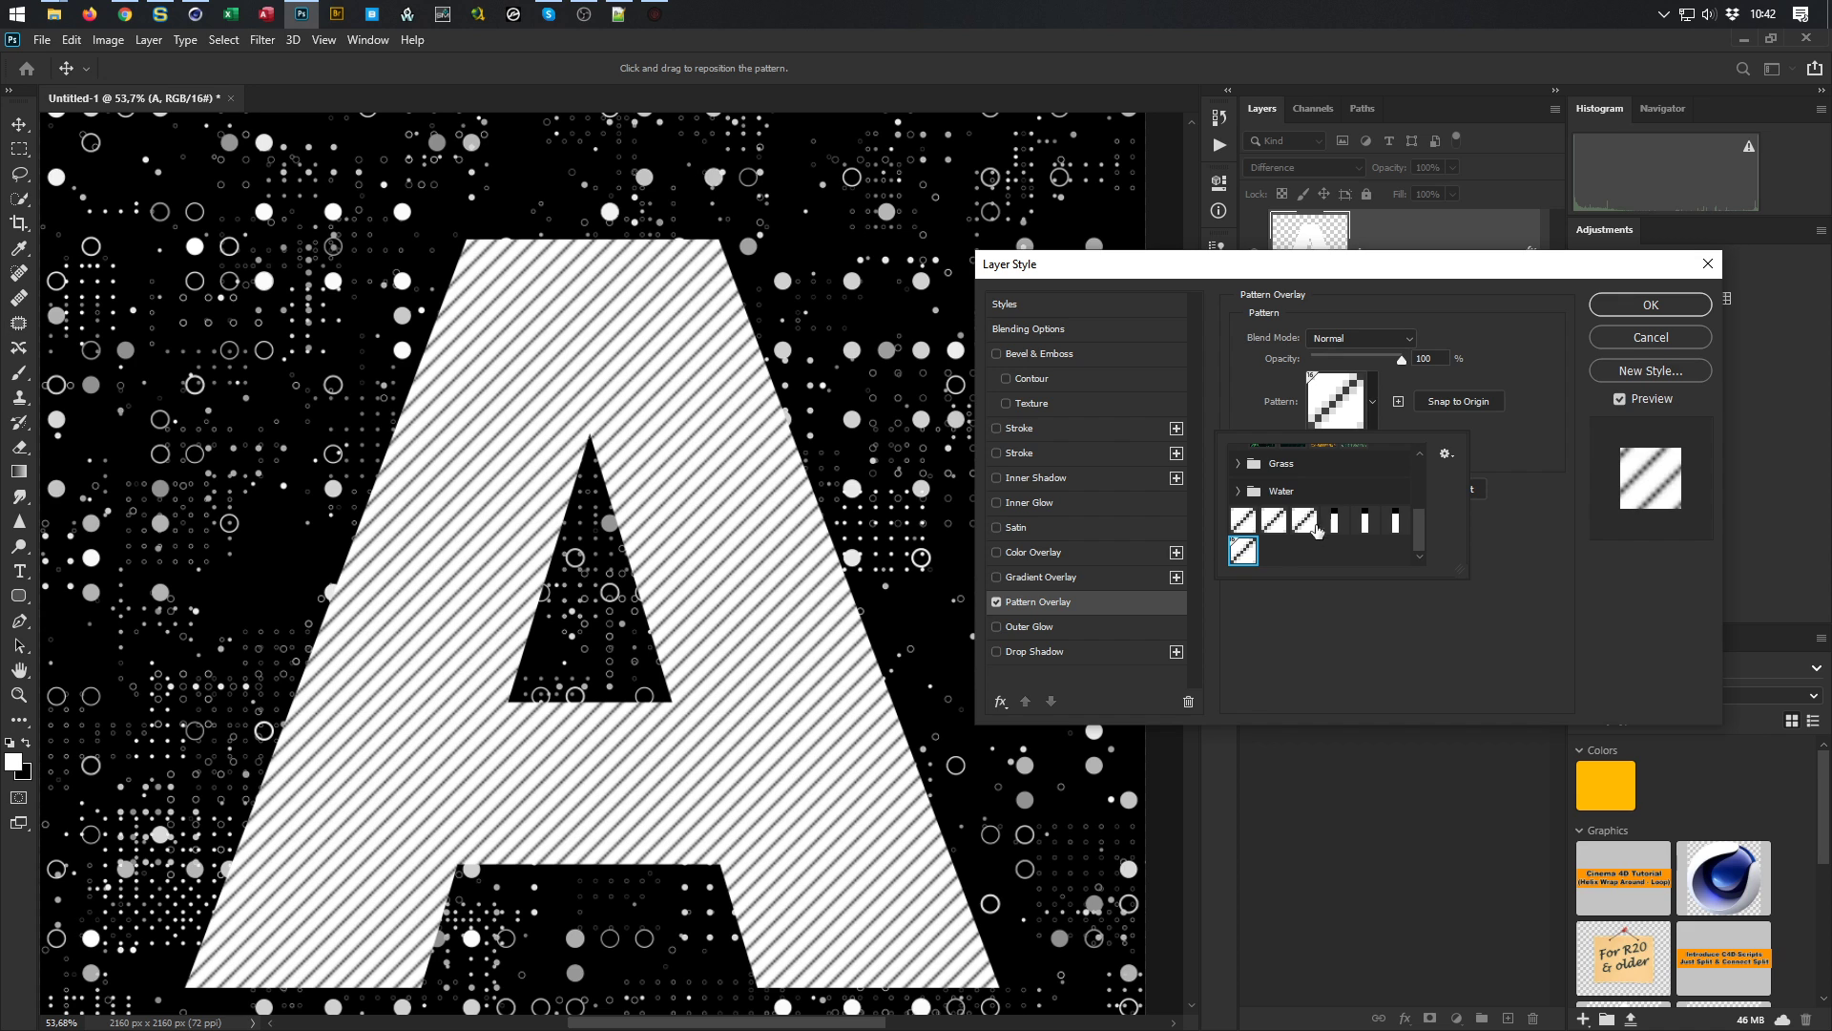
{"action": "left_click", "coordinate": [1244, 522]}
{"action": "left_click", "coordinate": [1273, 521]}
{"action": "left_click", "coordinate": [1300, 525]}
{"action": "left_click", "coordinate": [1243, 561]}
{"action": "left_click_drag", "start_coordinate": [1418, 525], "coordinate": [1408, 443]}
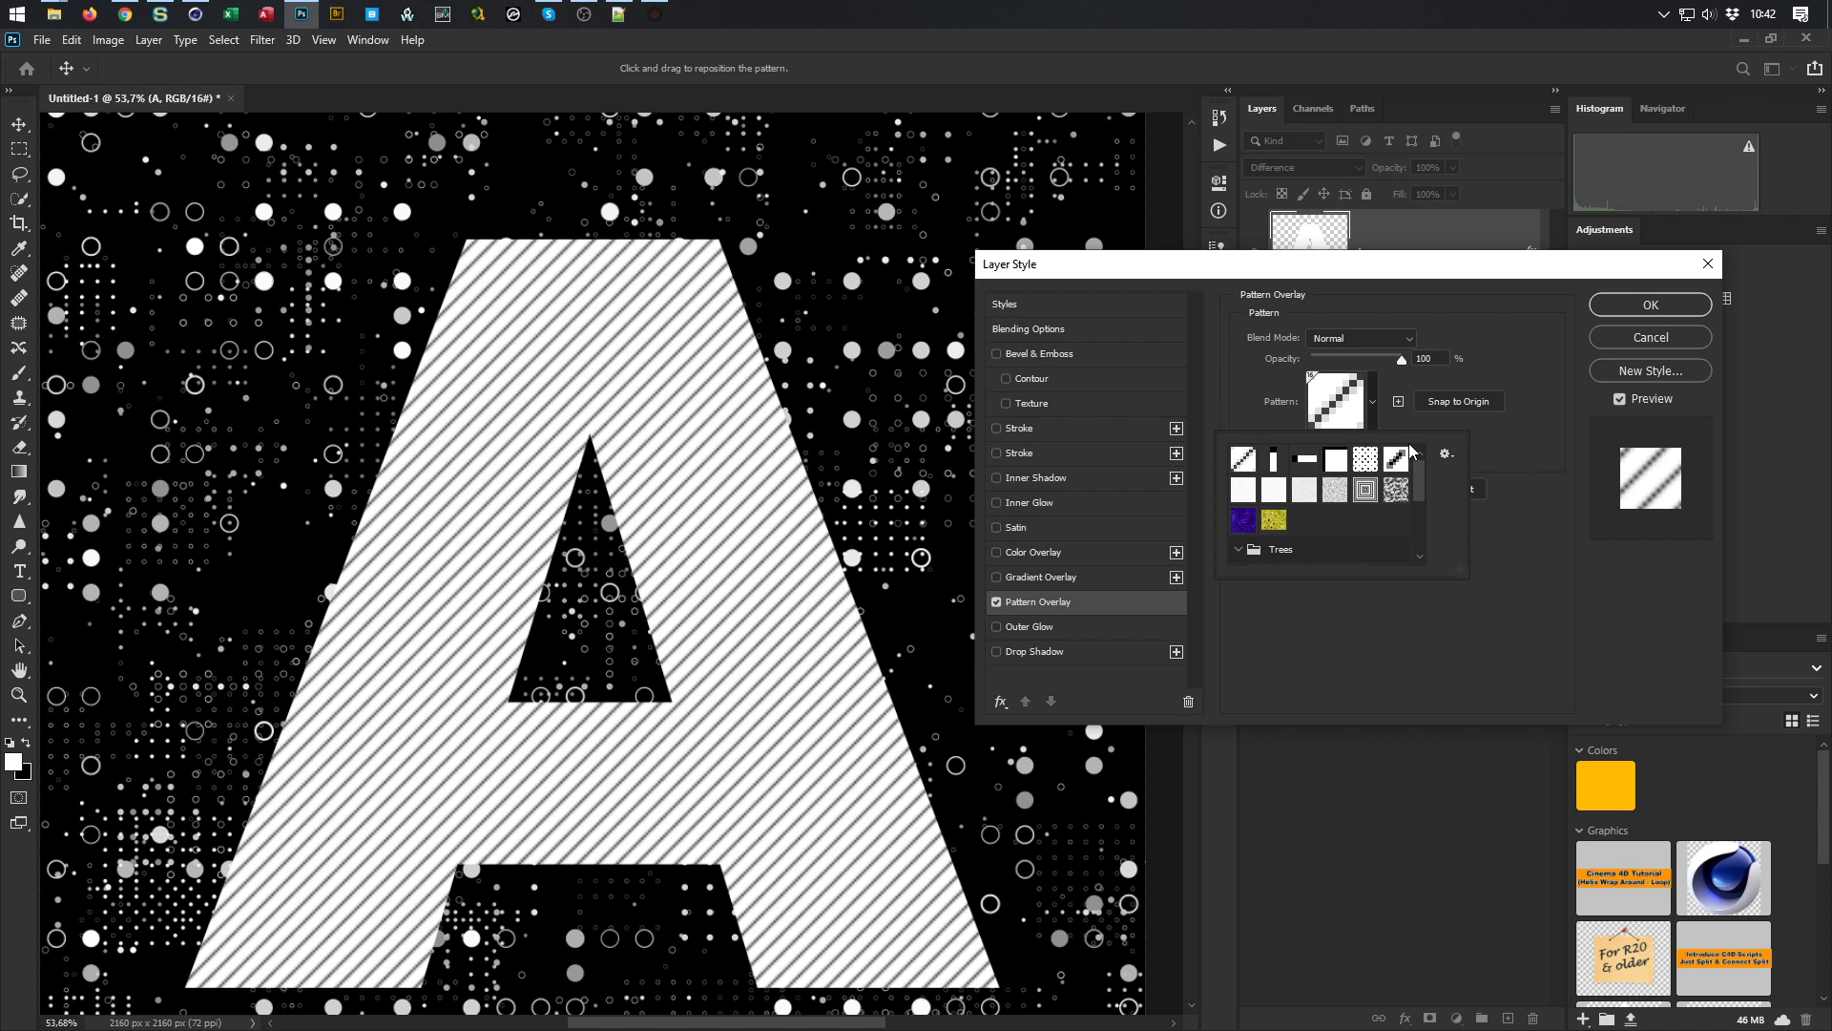
Display the pattern presets as large thumbnails and restore the default patterns
{"action": "left_click", "coordinate": [1447, 454]}
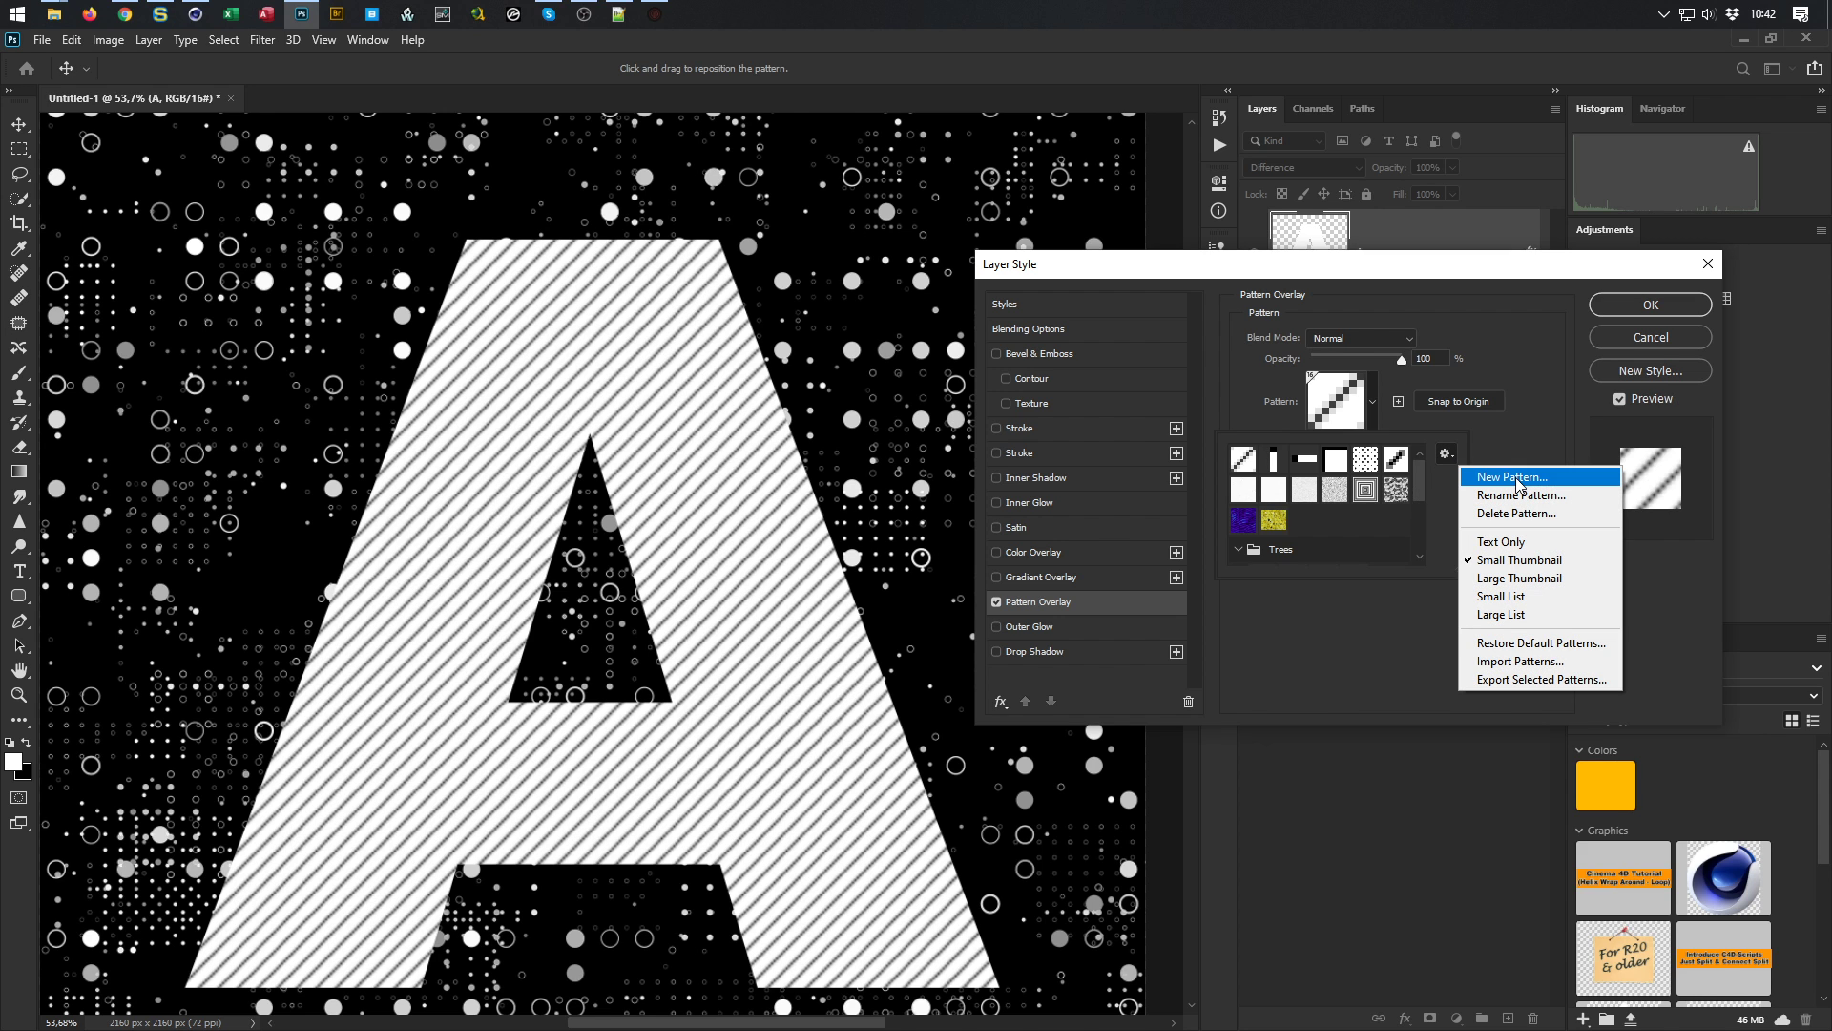
{"action": "left_click", "coordinate": [1487, 578]}
{"action": "left_click_drag", "start_coordinate": [1423, 465], "coordinate": [1411, 547]}
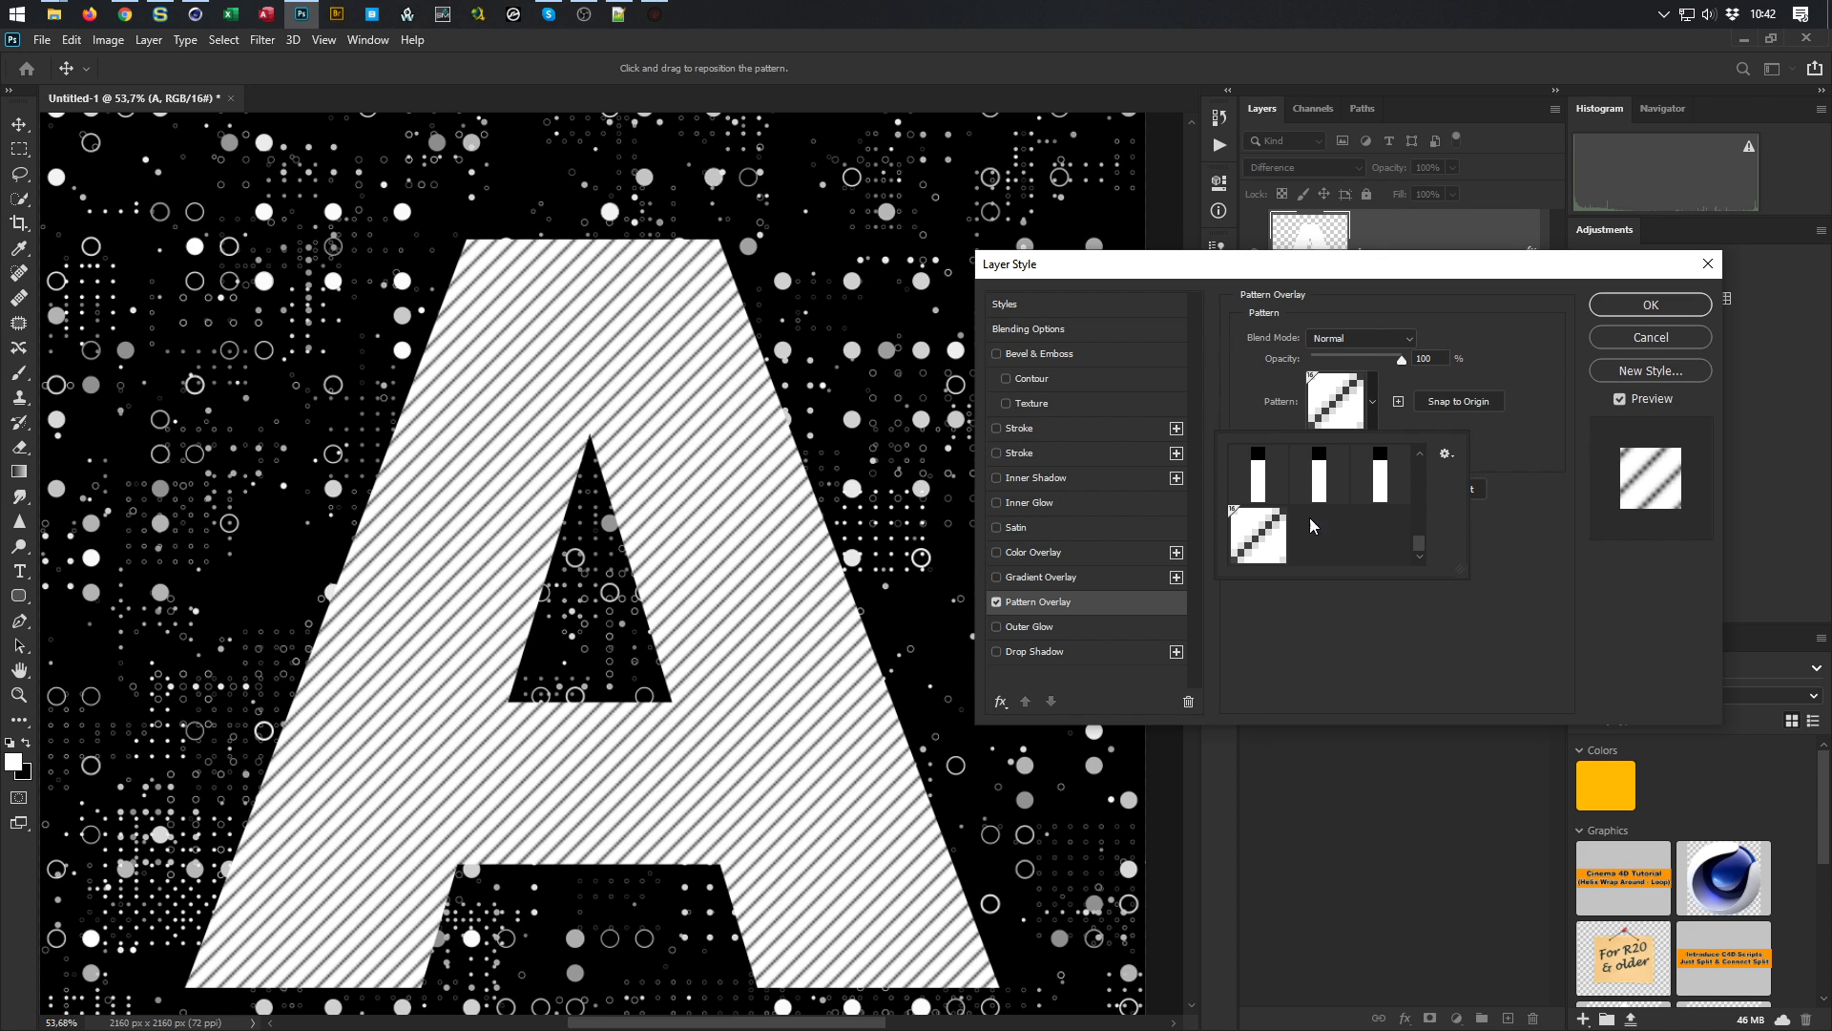
{"action": "left_click", "coordinate": [1445, 457]}
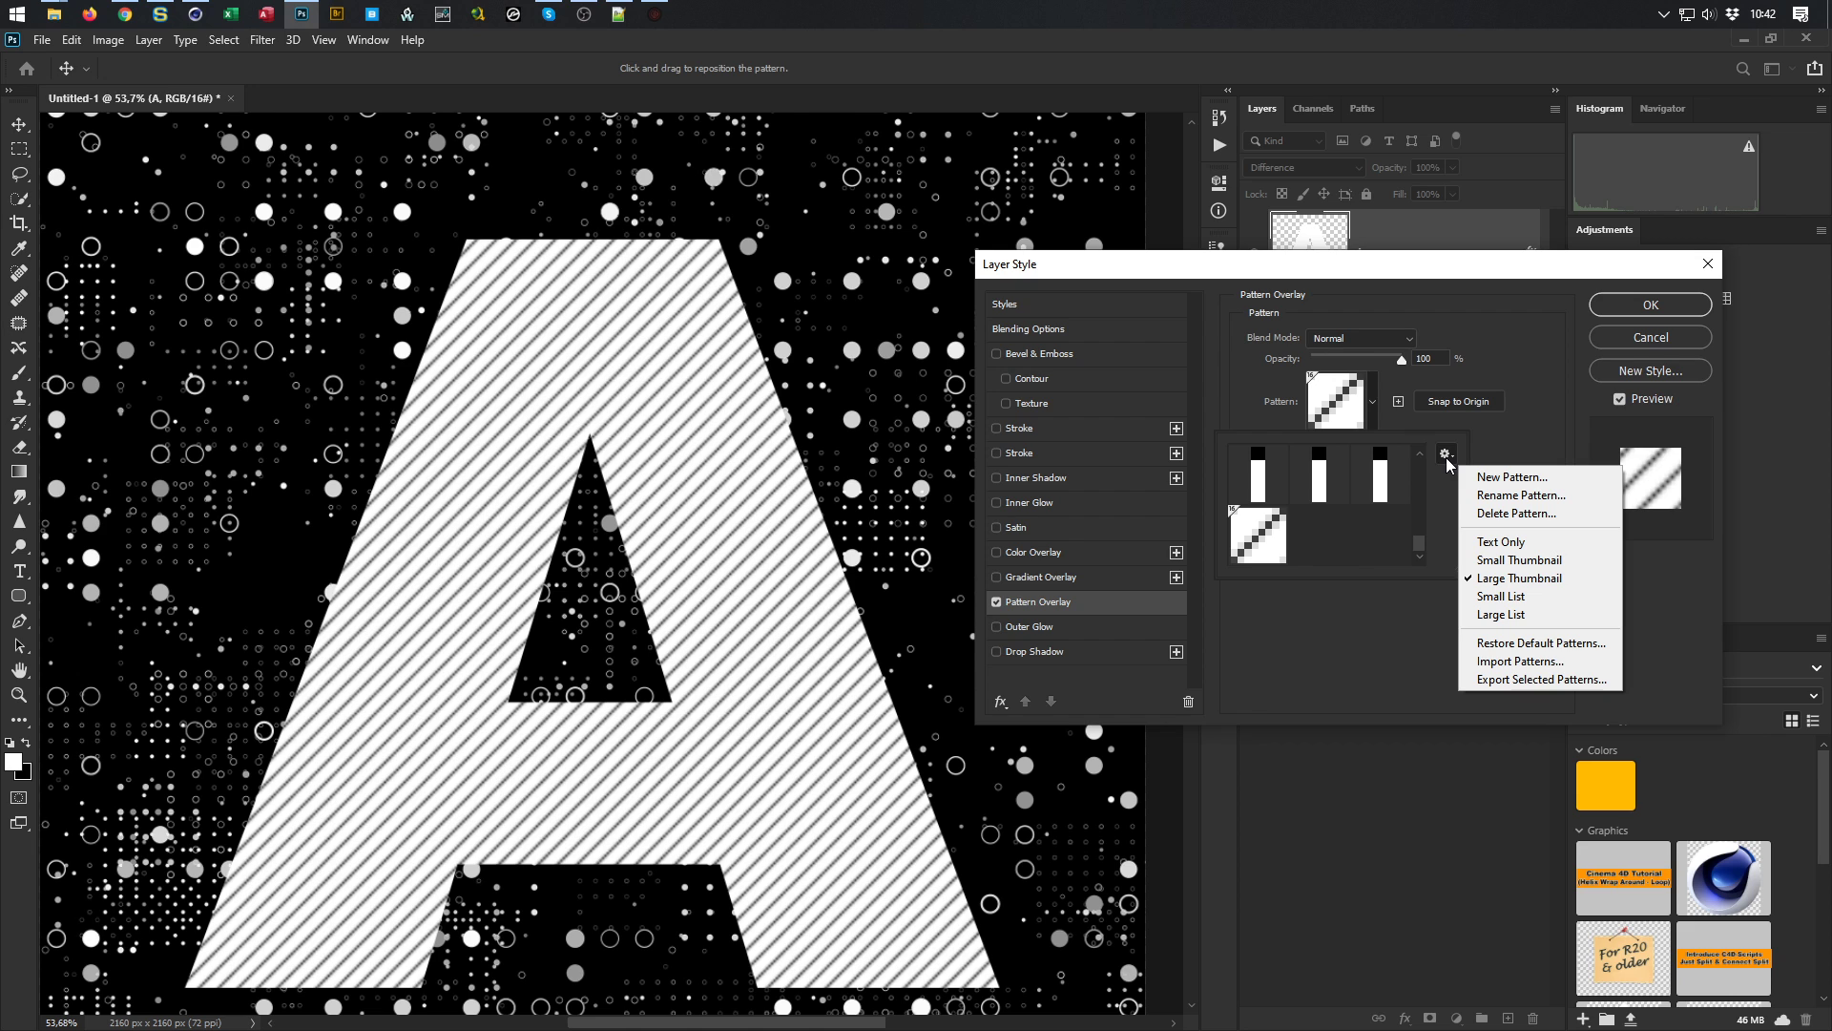
{"action": "left_click", "coordinate": [1562, 646]}
{"action": "left_click", "coordinate": [863, 409]}
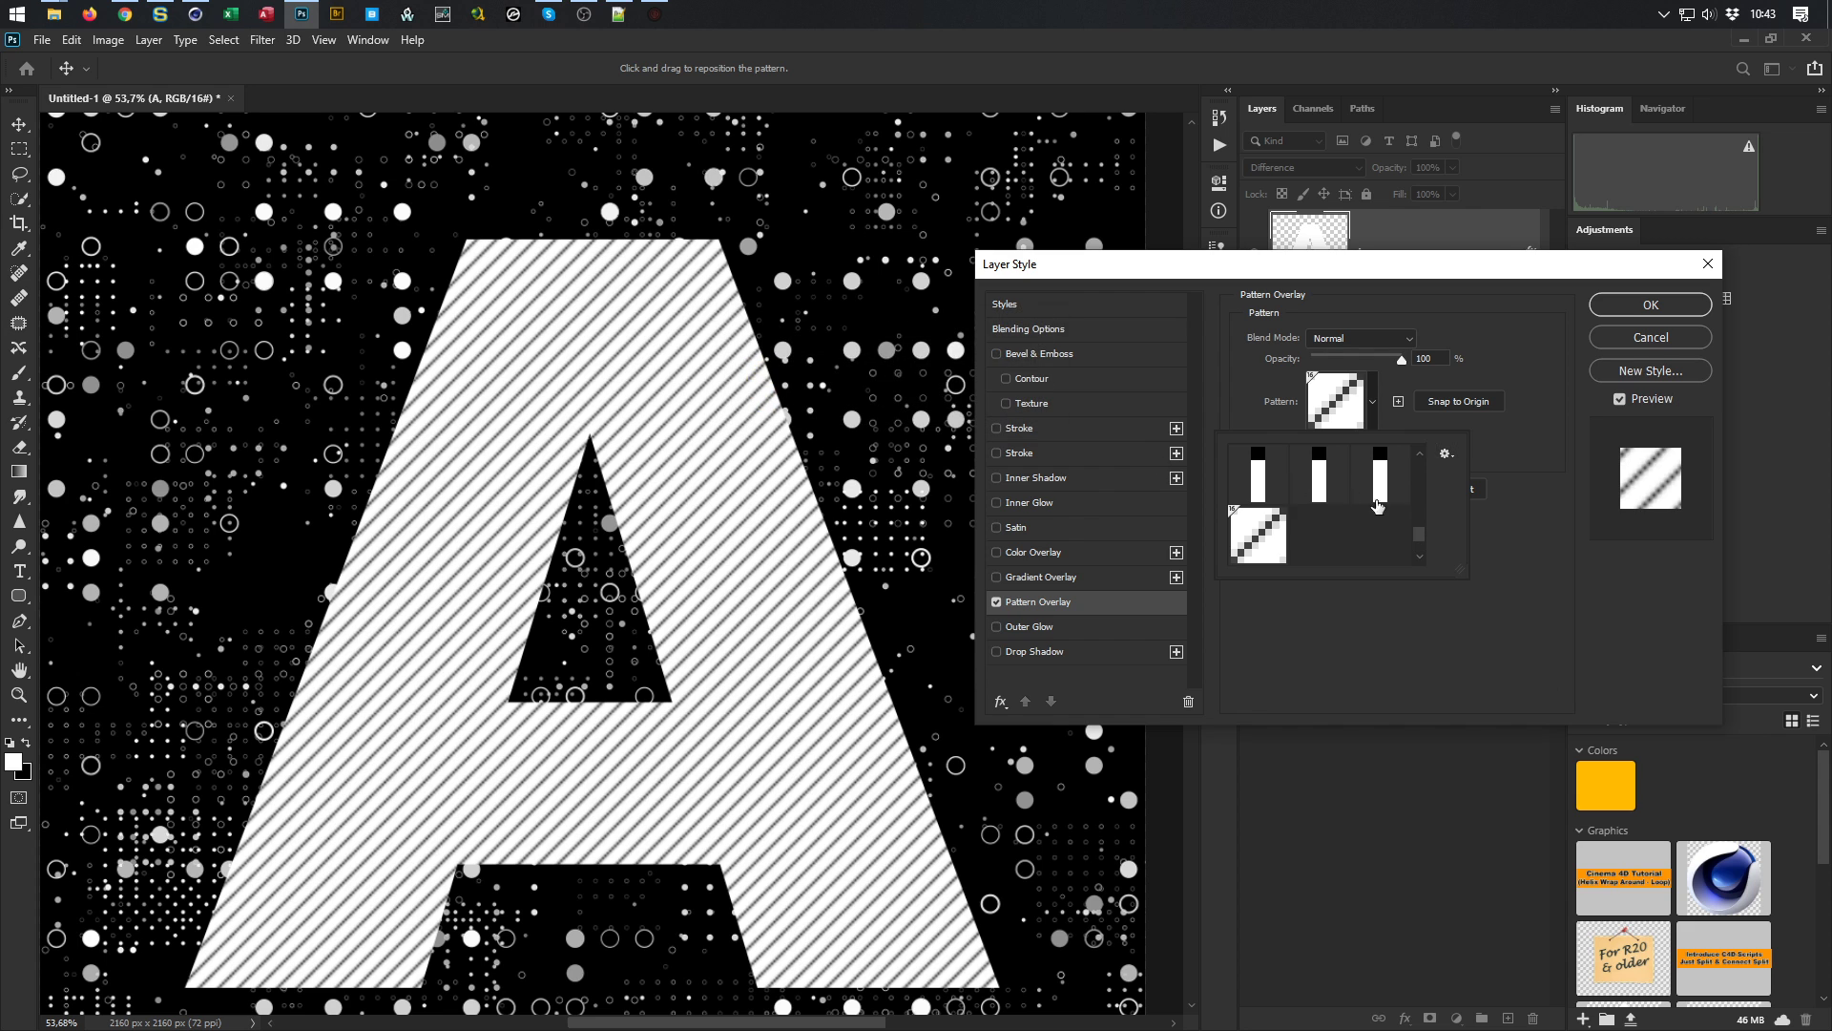
{"action": "left_click_drag", "start_coordinate": [1424, 536], "coordinate": [1403, 445]}
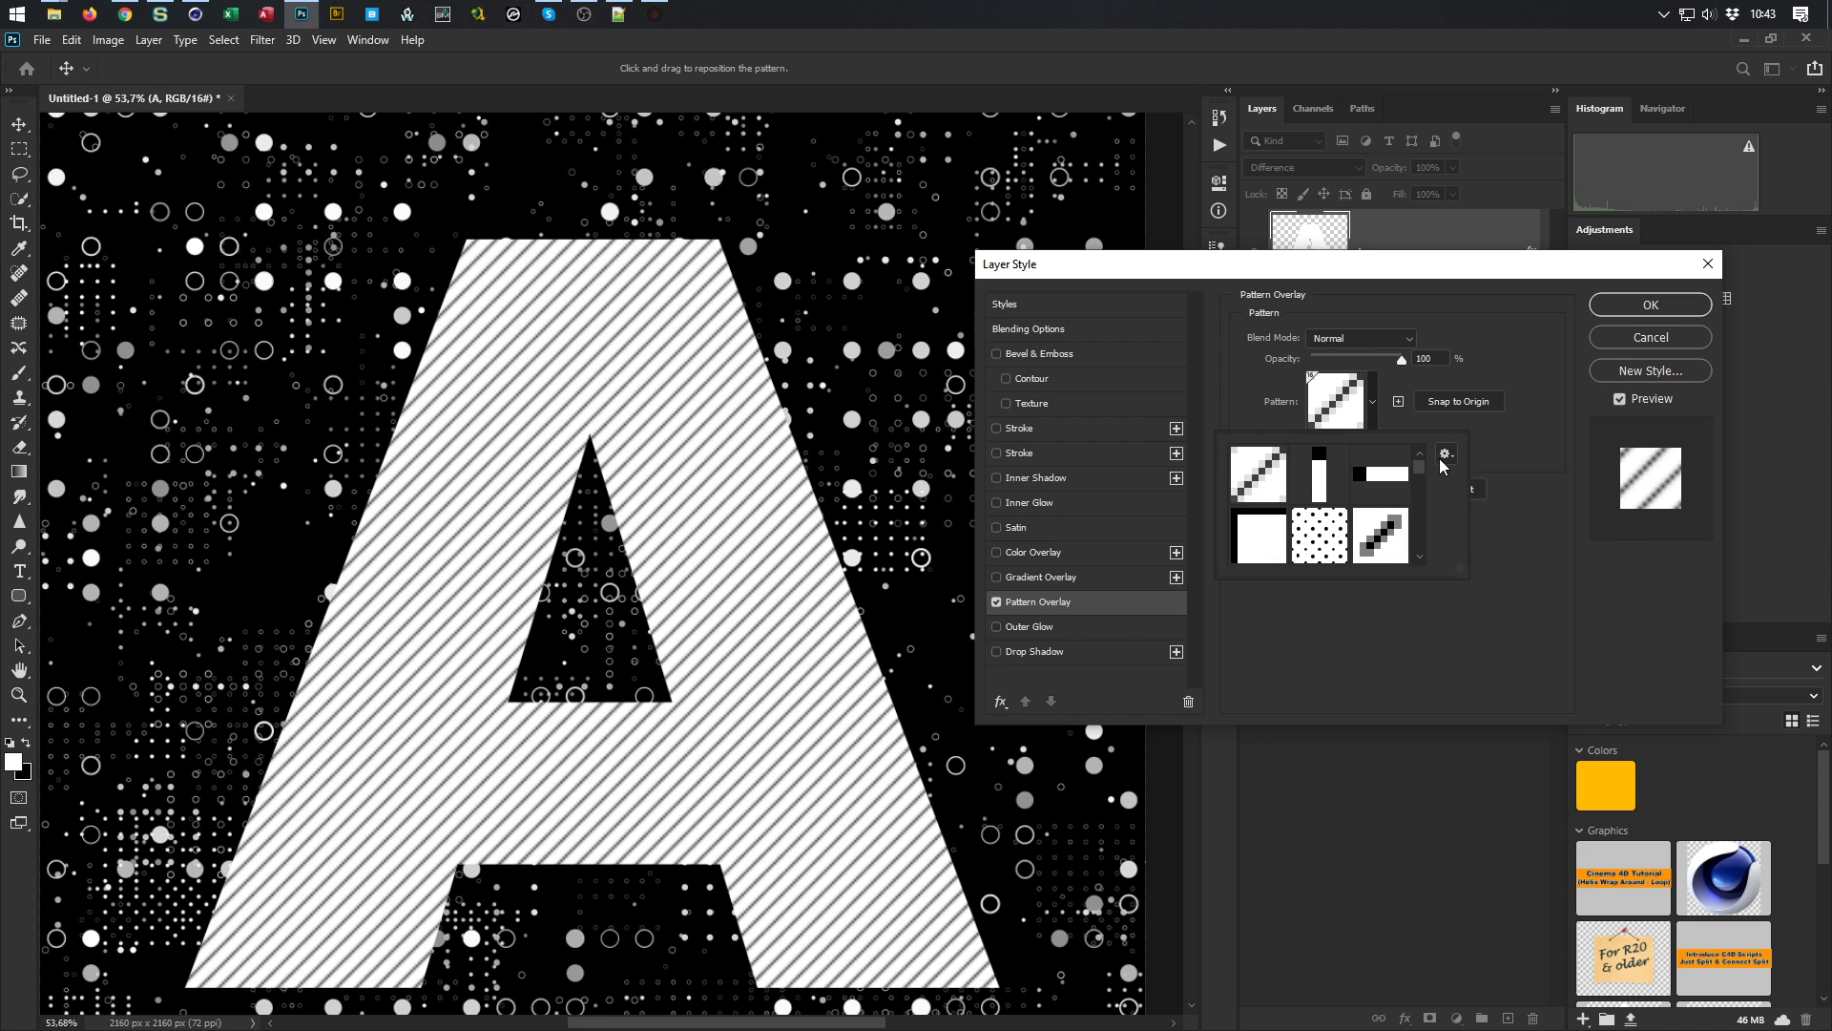
View the pattern import dialog and close it without importing anything
{"action": "left_click", "coordinate": [1445, 454]}
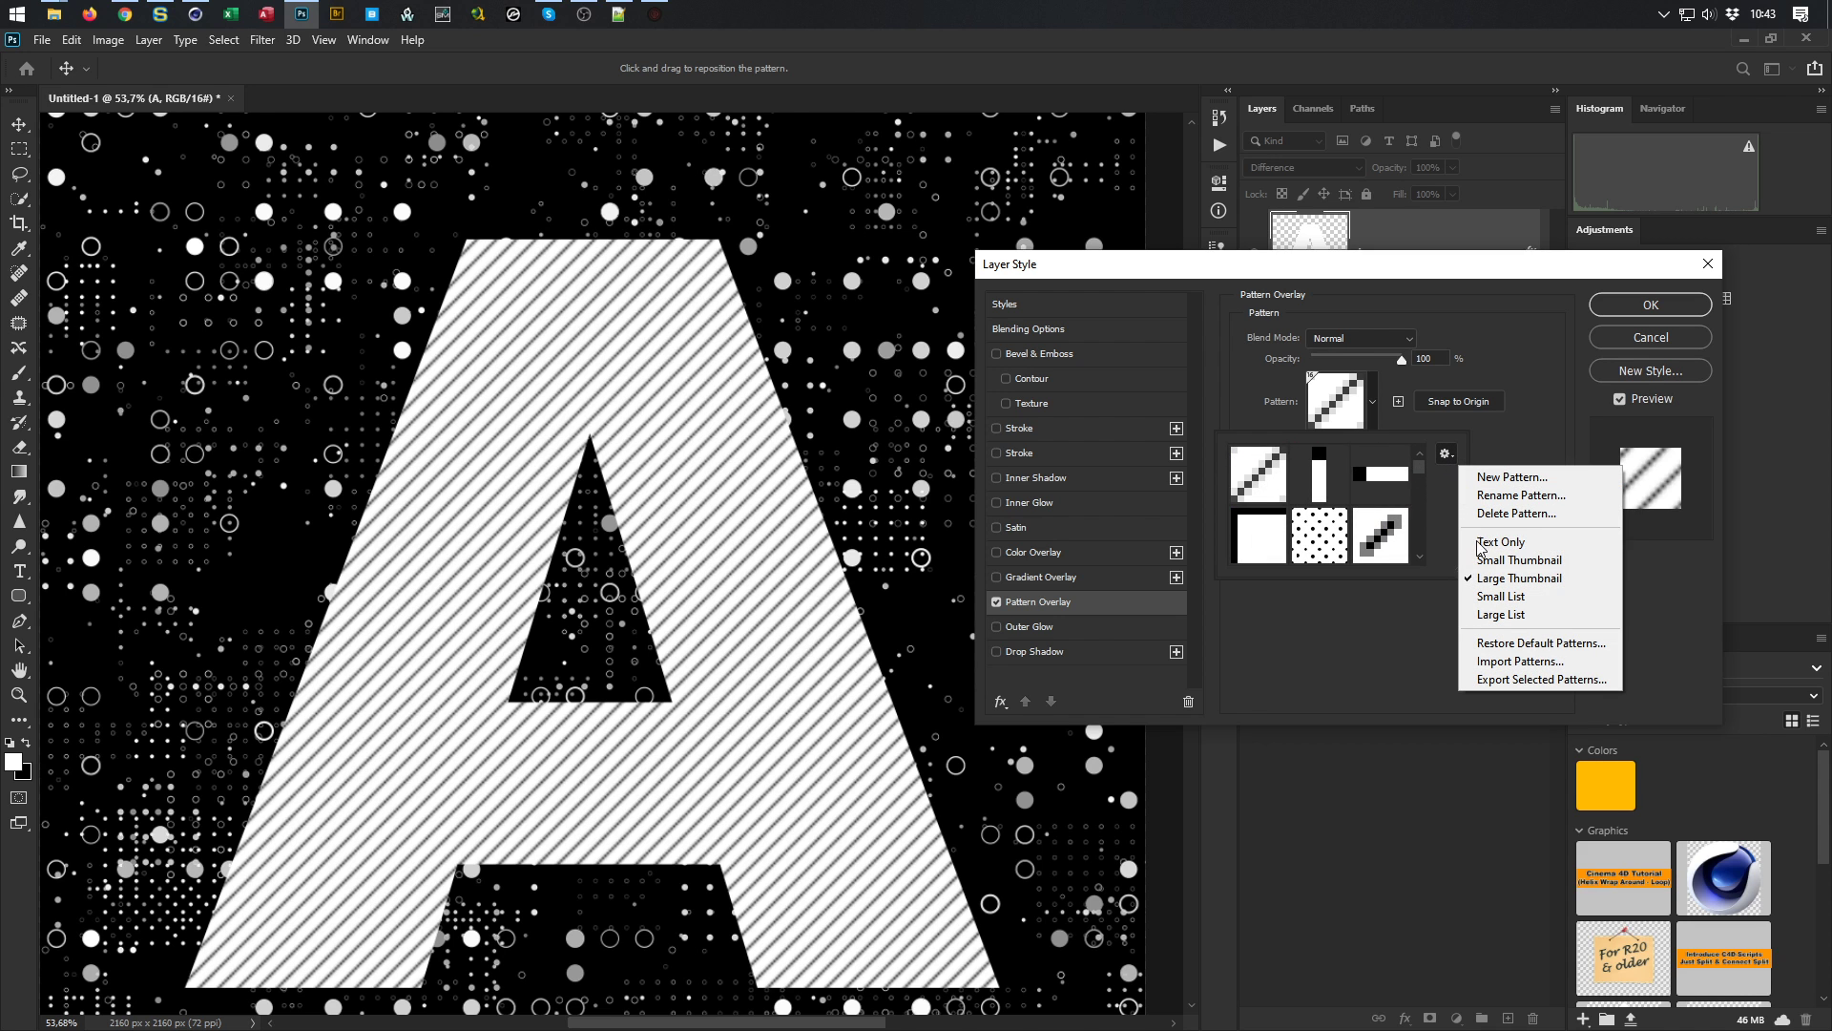
{"action": "left_click", "coordinate": [1503, 659]}
{"action": "left_click", "coordinate": [1809, 155]}
{"action": "left_click", "coordinate": [1450, 455]}
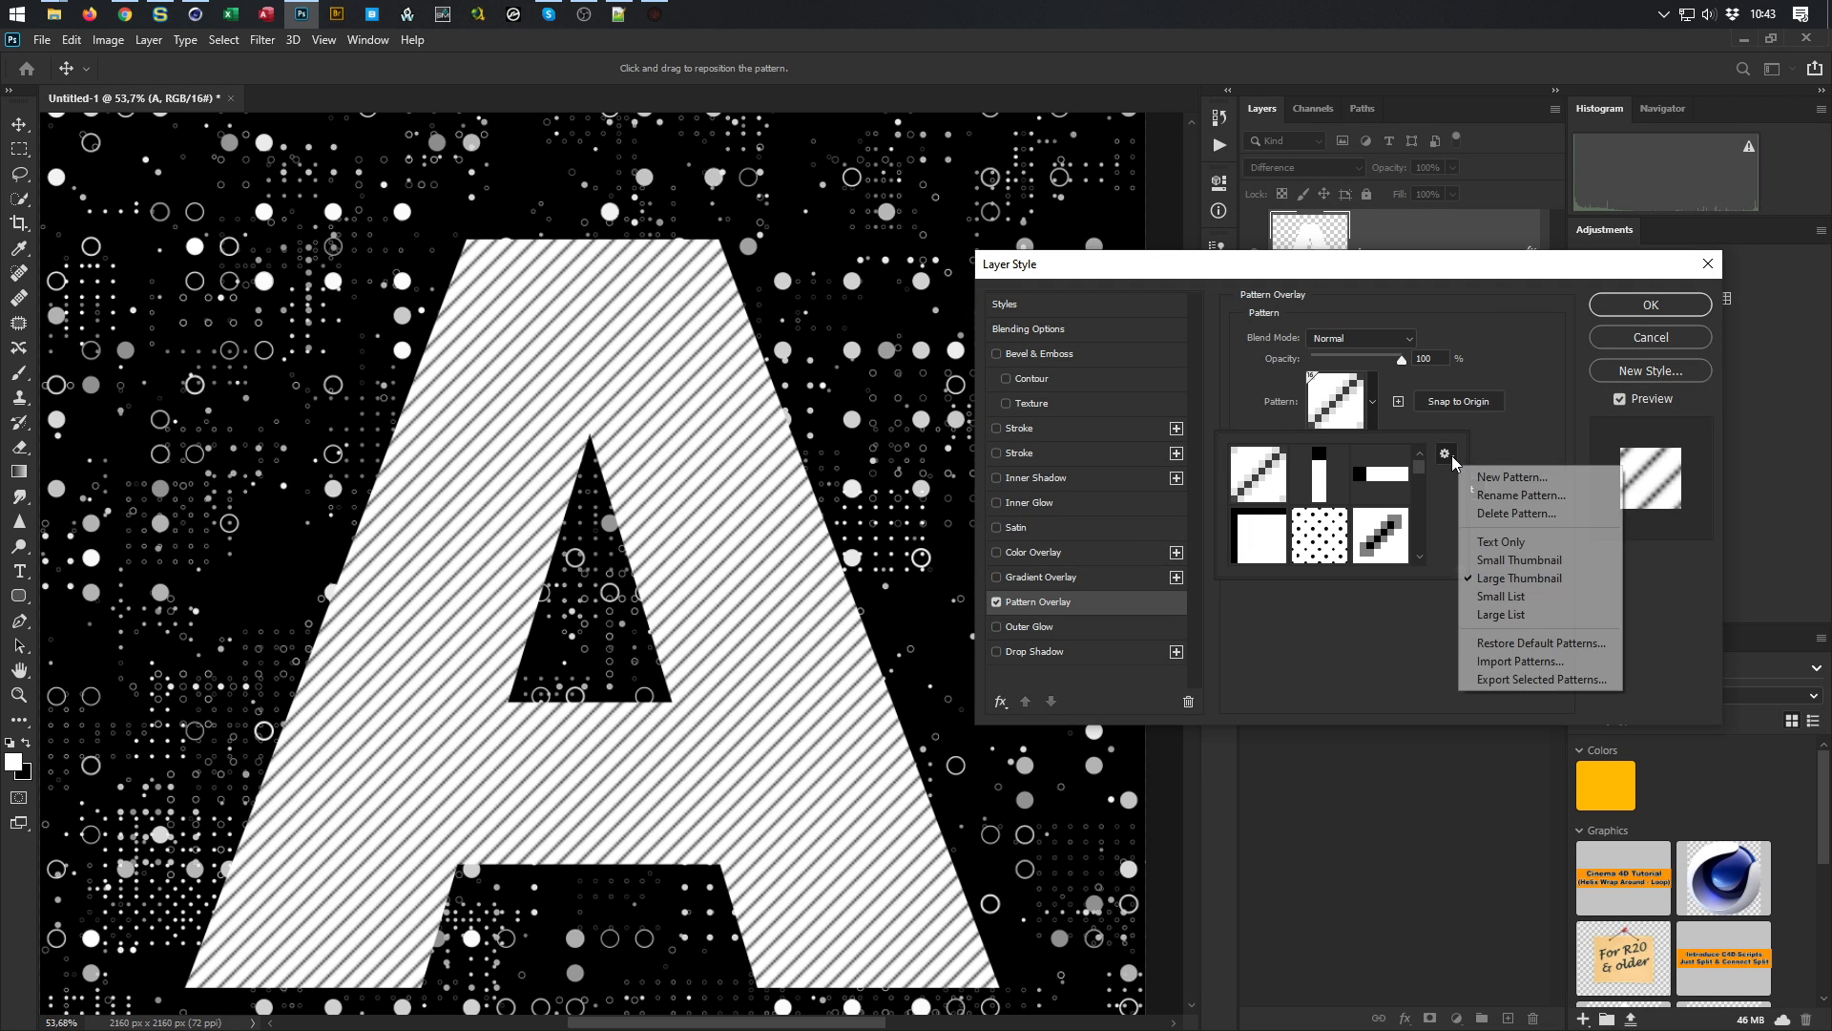
{"action": "left_click", "coordinate": [1417, 683]}
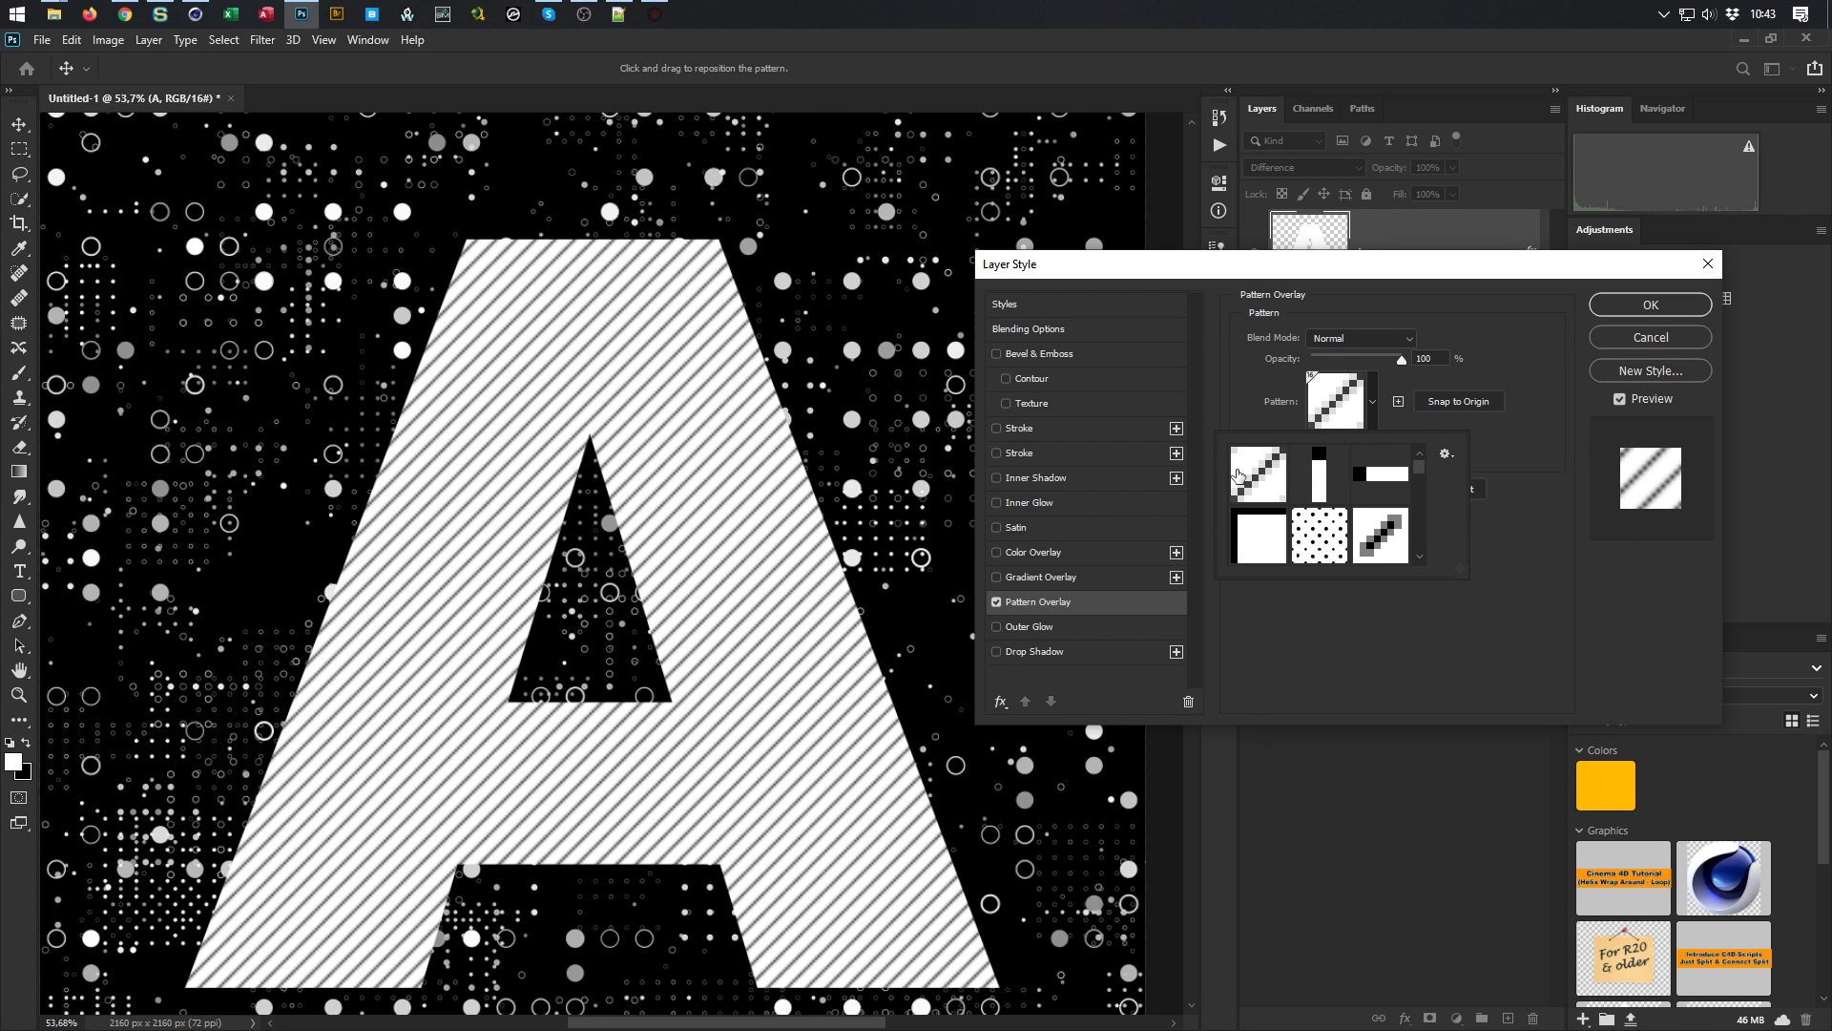
Select the diagonal line pattern just above the Trees group for the letter's overlay and close the pattern picker
{"action": "left_click_drag", "start_coordinate": [1419, 470], "coordinate": [1437, 565]}
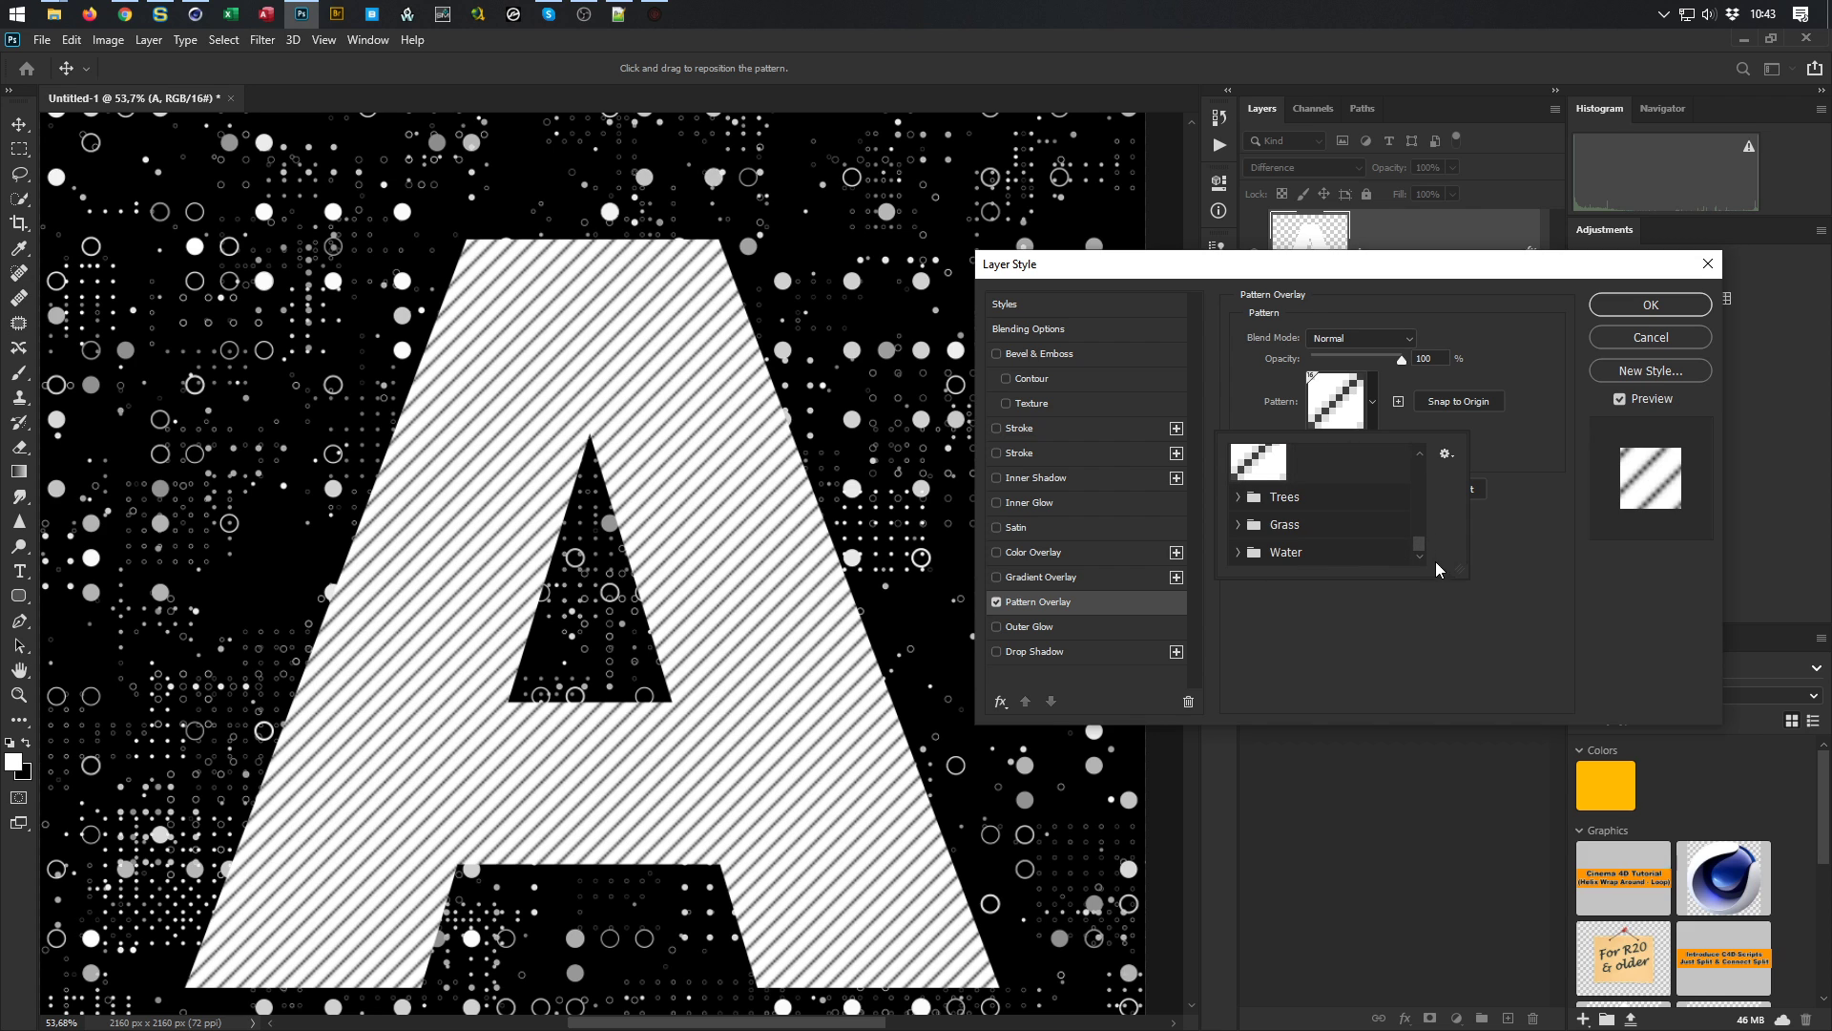
{"action": "scroll", "coordinate": [1307, 486], "scroll_direction": "up", "scroll_amount": 1}
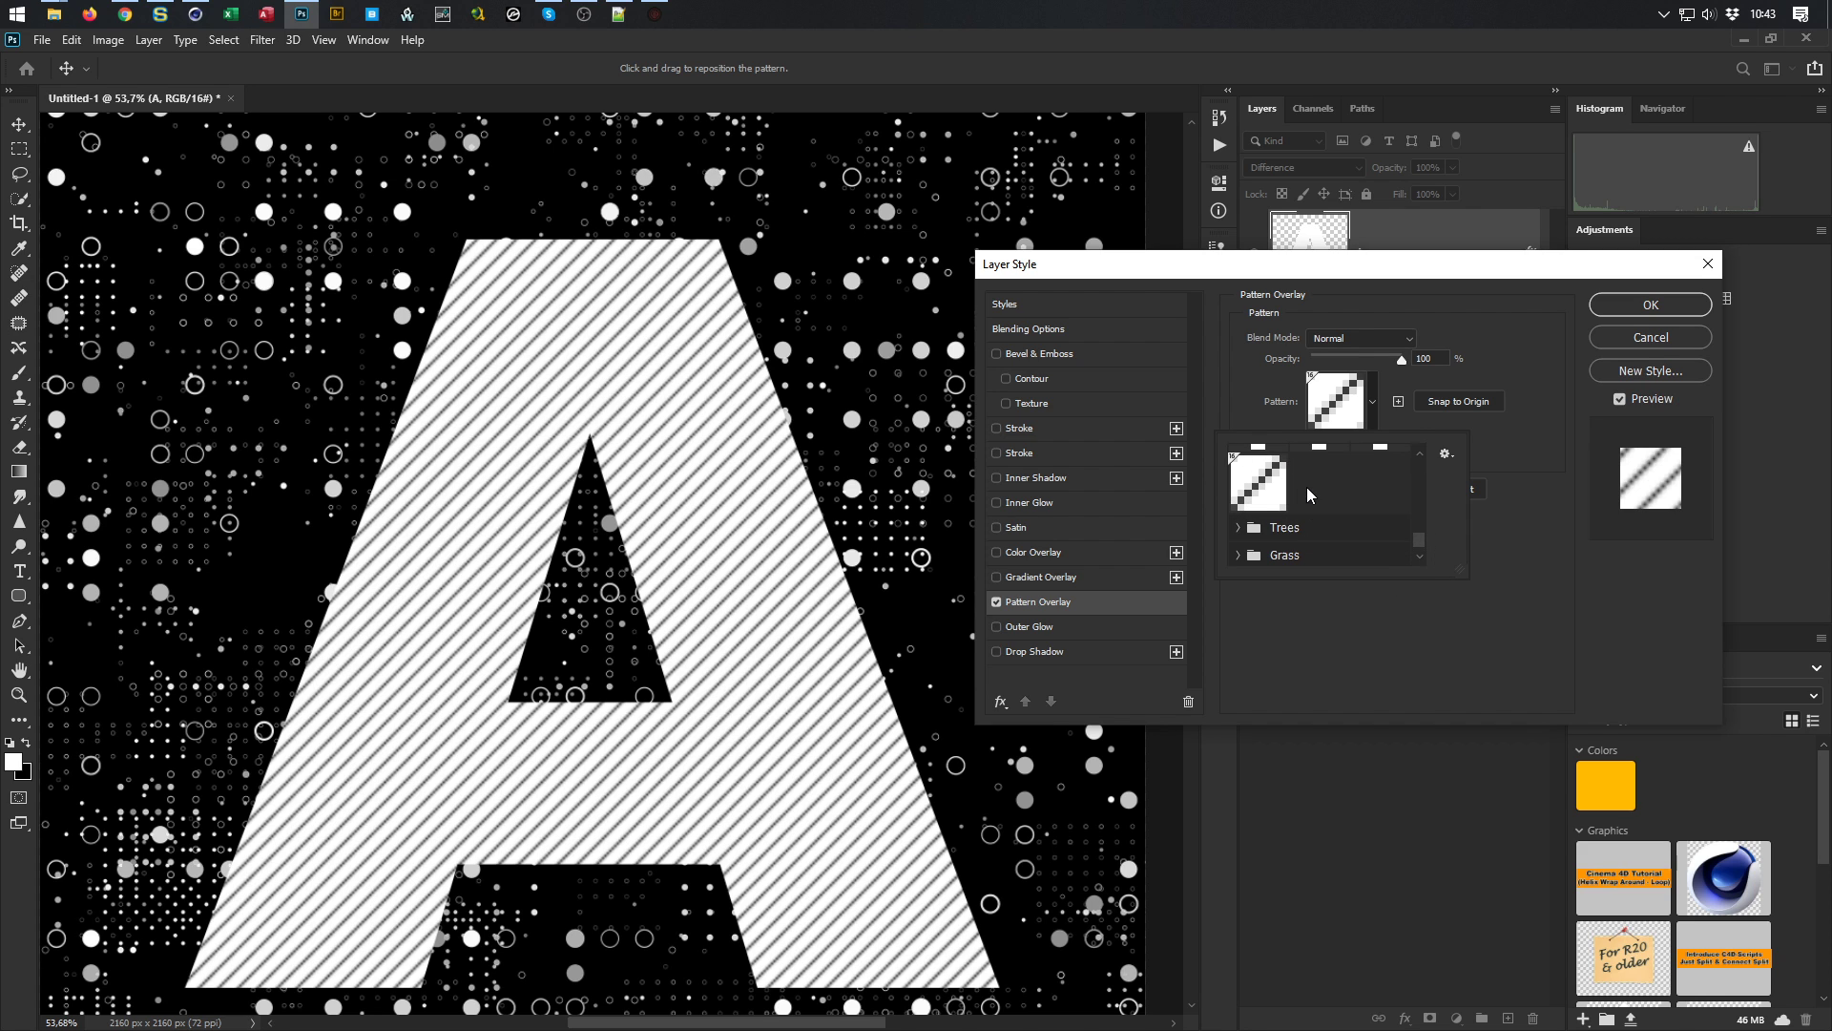
{"action": "left_click", "coordinate": [1262, 479]}
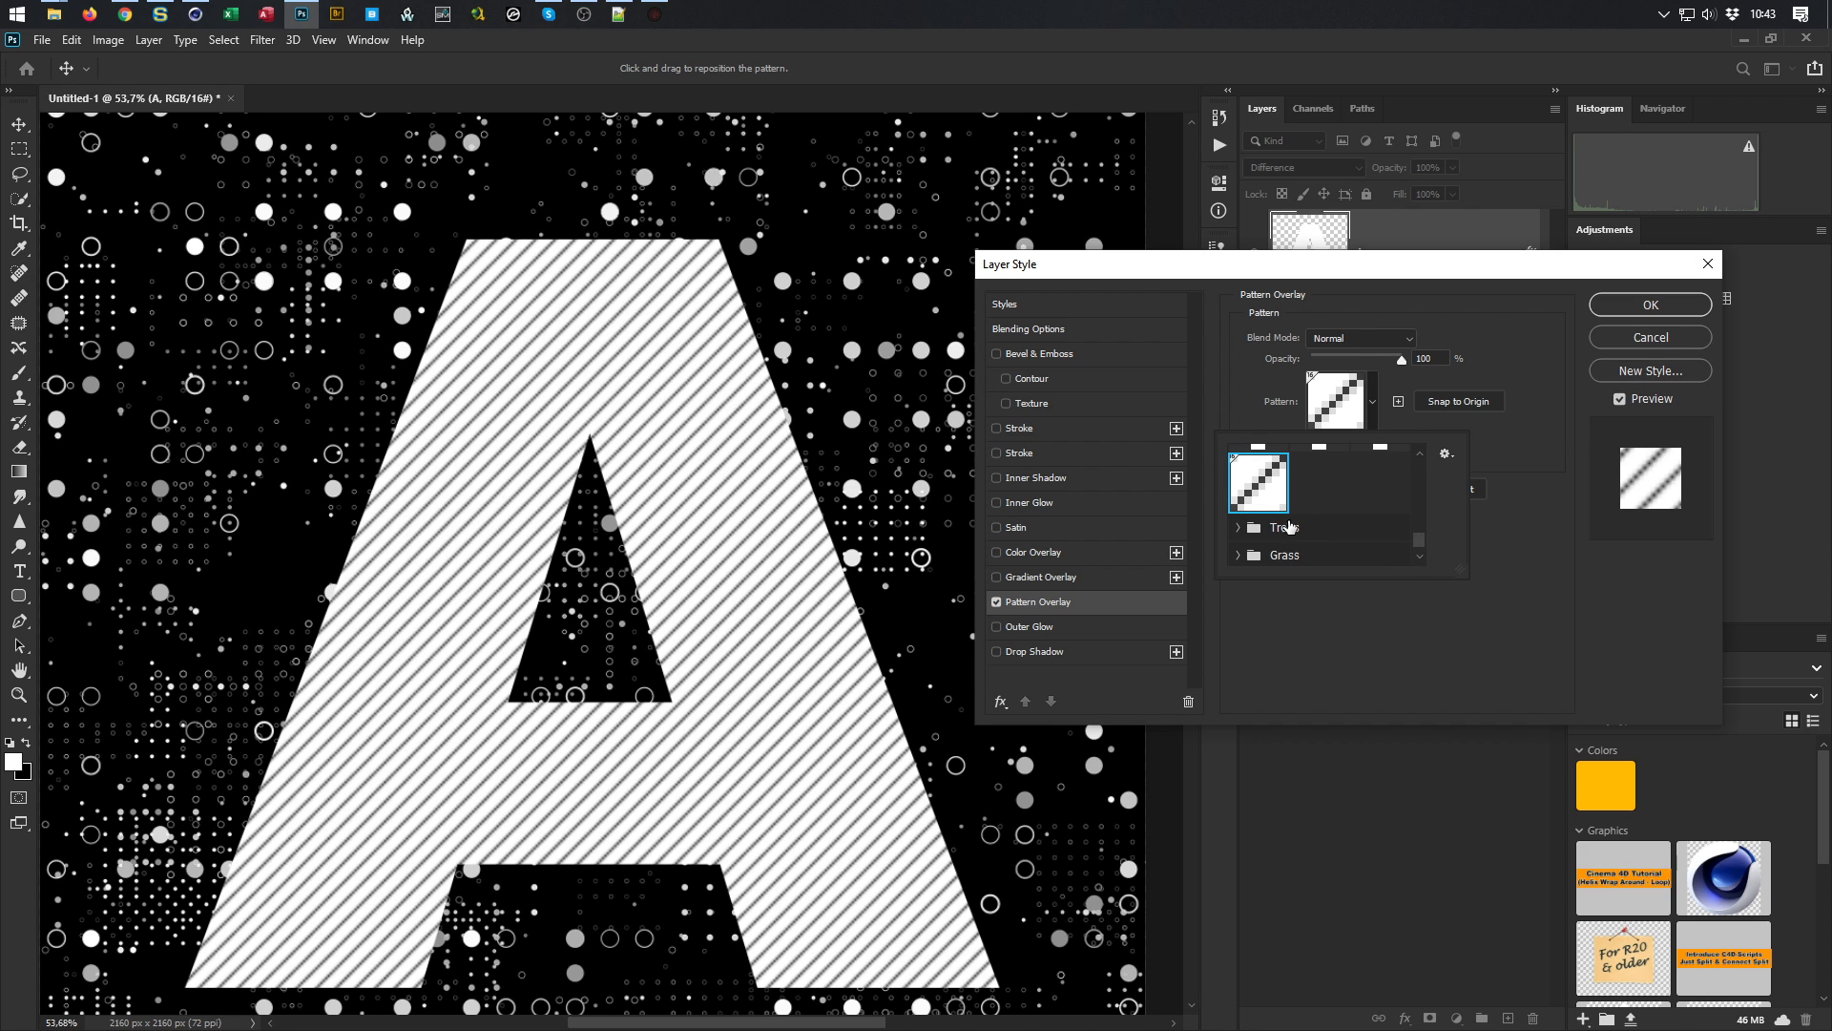
{"action": "left_click", "coordinate": [1530, 447]}
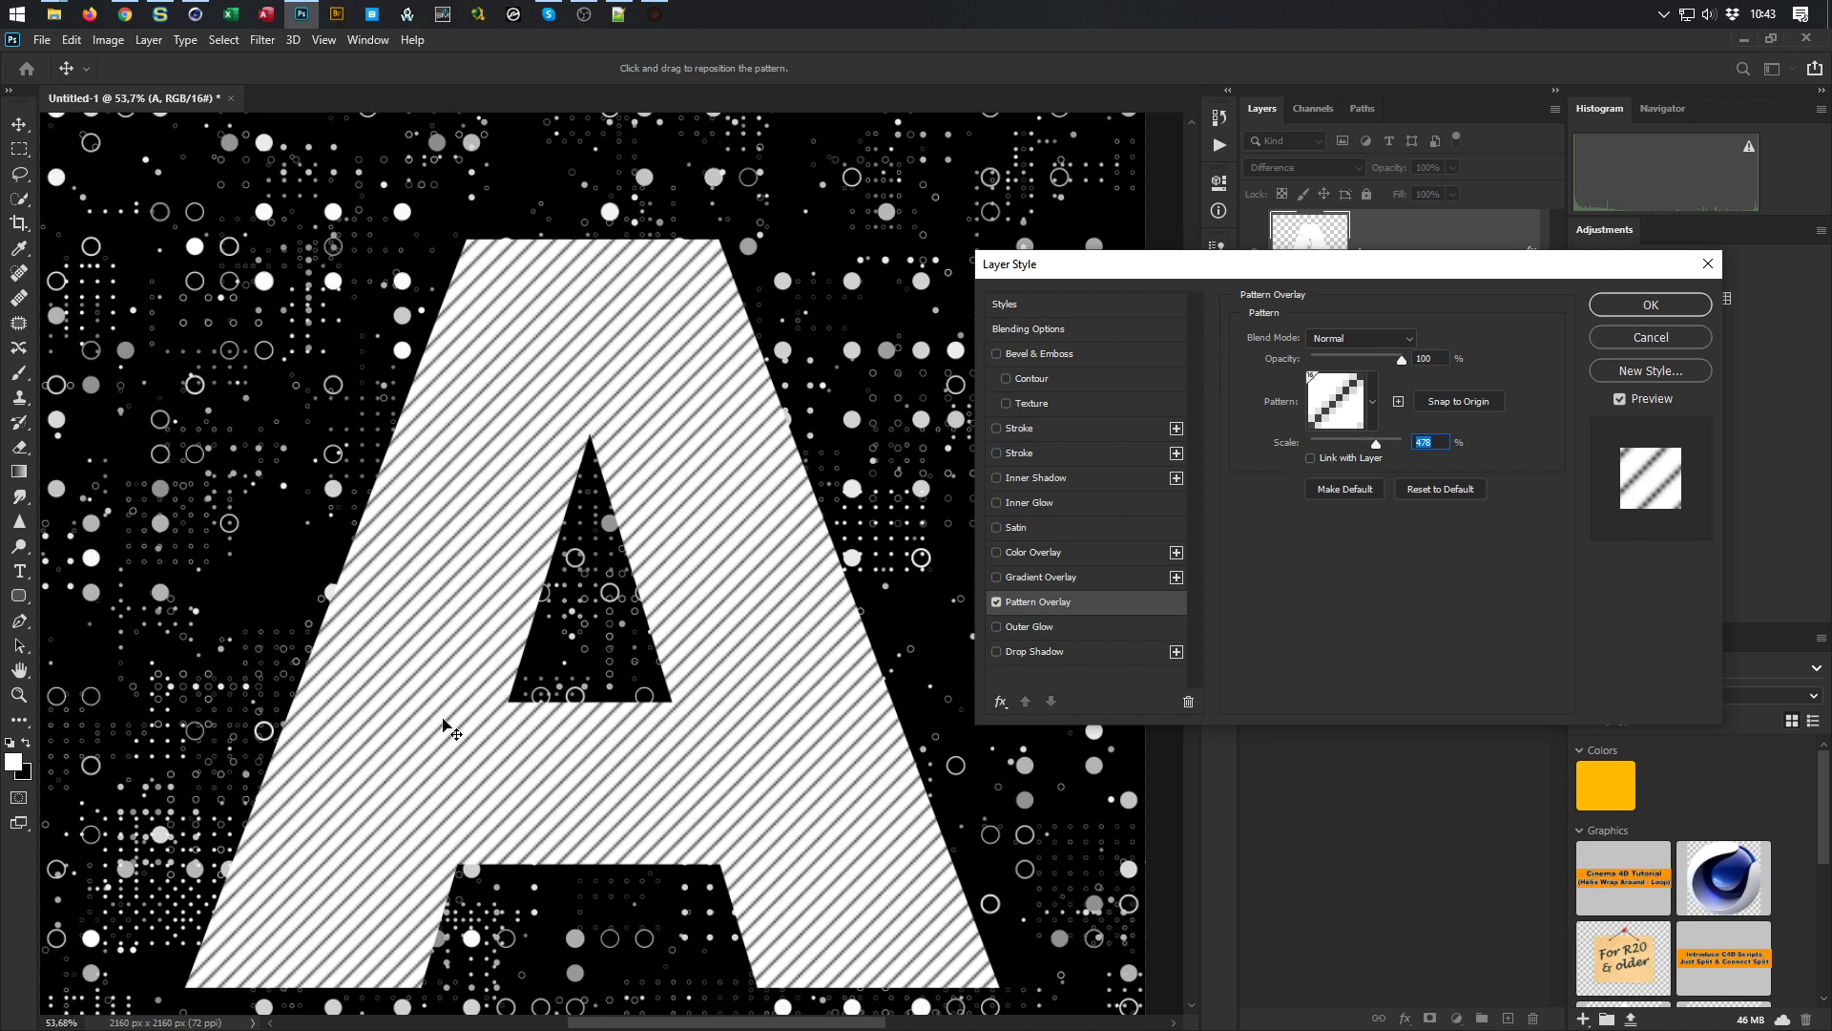
Add an anti-aliased Inner Glow of 100 px to the letter layer and apply the layer style
{"action": "left_click", "coordinate": [1050, 502]}
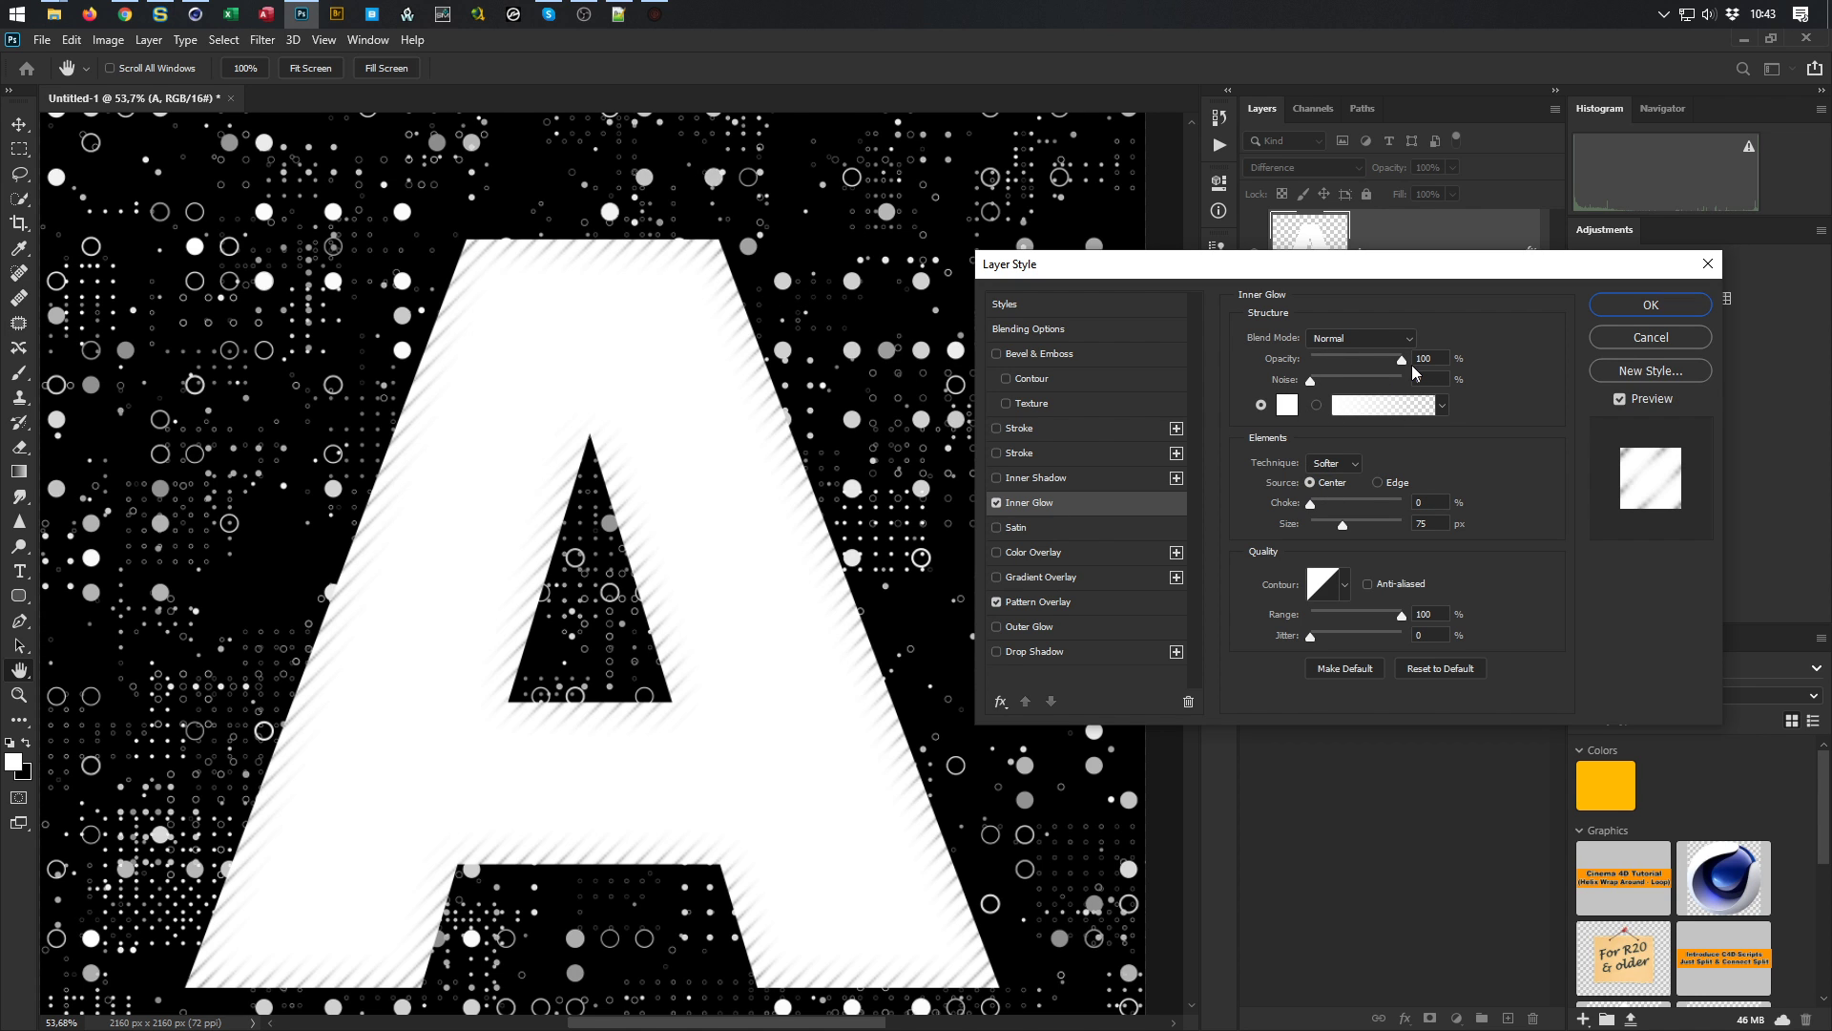
{"action": "mouse_move", "coordinate": [1347, 523]}
{"action": "left_mouse_down"}
{"action": "mouse_move", "coordinate": [1468, 522]}
{"action": "mouse_move", "coordinate": [1250, 525]}
{"action": "mouse_move", "coordinate": [1367, 526]}
{"action": "left_mouse_up"}
{"action": "left_click", "coordinate": [1348, 529]}
{"action": "left_click_drag", "start_coordinate": [1351, 530], "coordinate": [1351, 530]}
{"action": "type", "text": "100"}
{"action": "left_click", "coordinate": [1514, 568]}
{"action": "left_click", "coordinate": [1367, 584]}
{"action": "left_click", "coordinate": [1634, 303]}
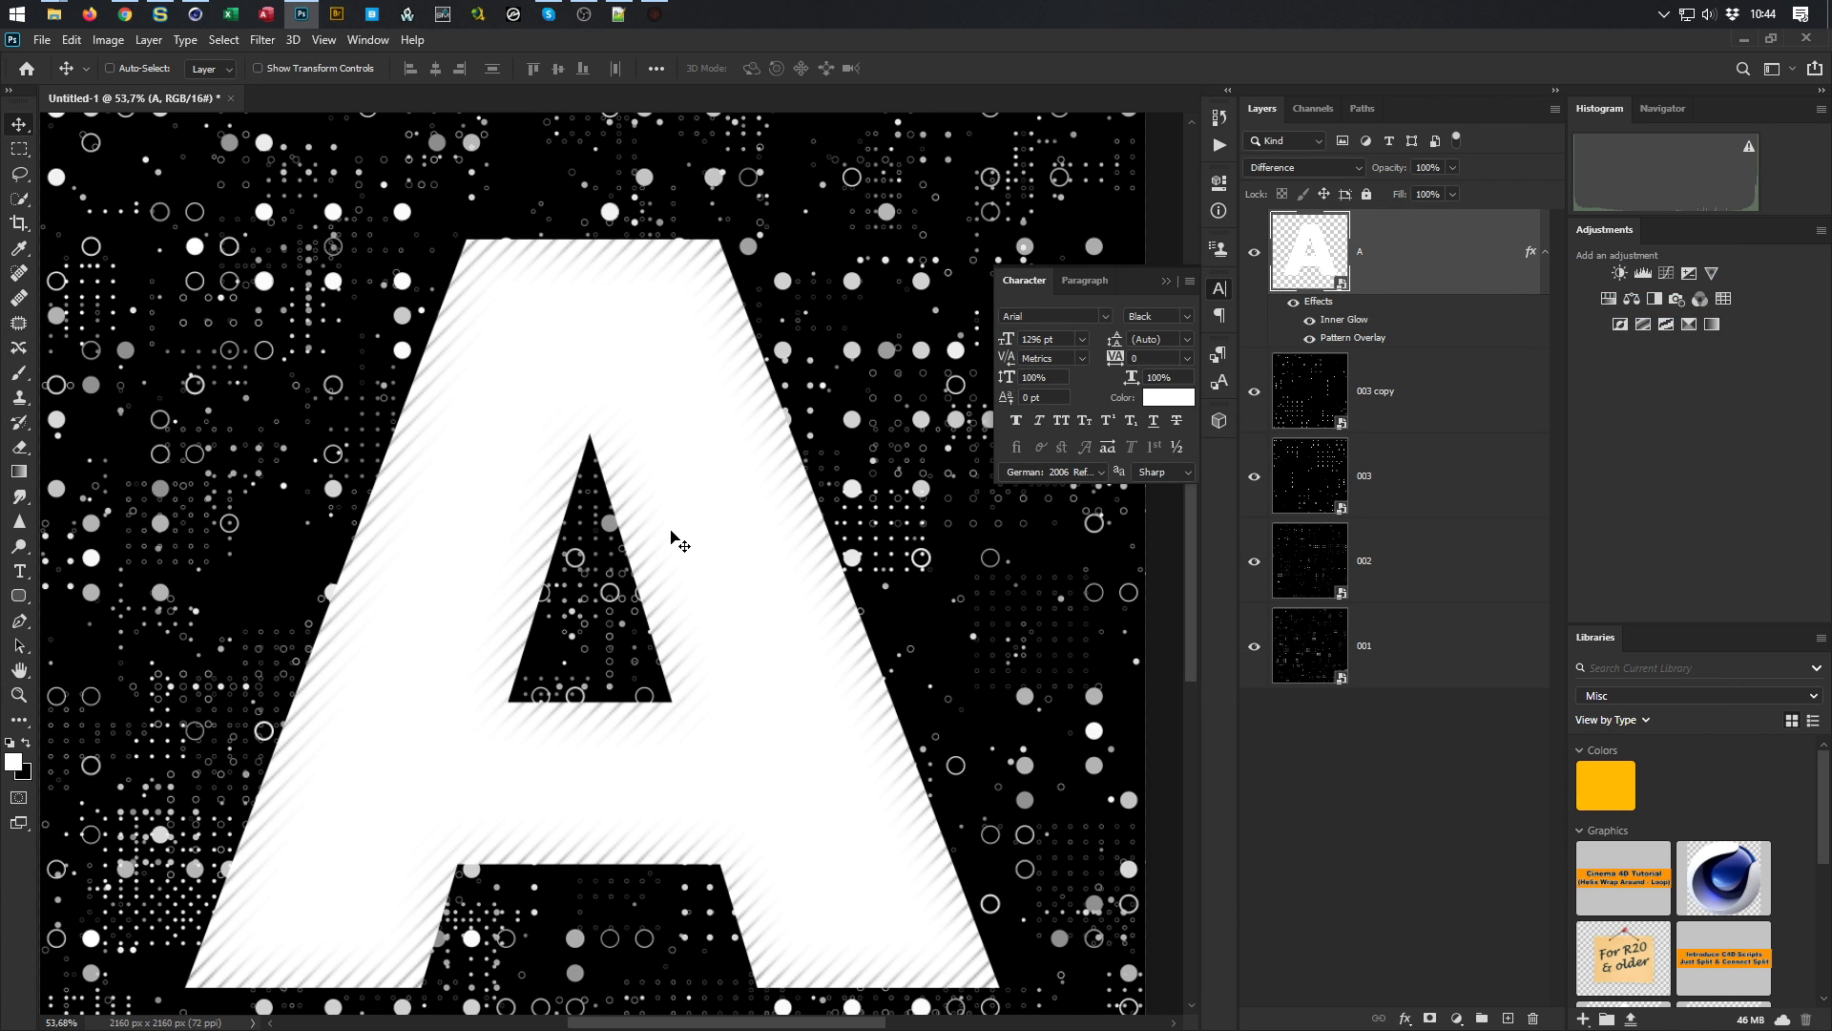
Reopen the letter's layer style and set the Inner Glow size to 75 px and the Pattern Overlay scale to 323%
{"action": "scroll", "coordinate": [670, 531], "scroll_direction": "down", "scroll_amount": 1}
{"action": "key", "text": "ctrl"}
{"action": "scroll", "coordinate": [668, 530], "scroll_direction": "down", "scroll_amount": 2, "text": "alt"}
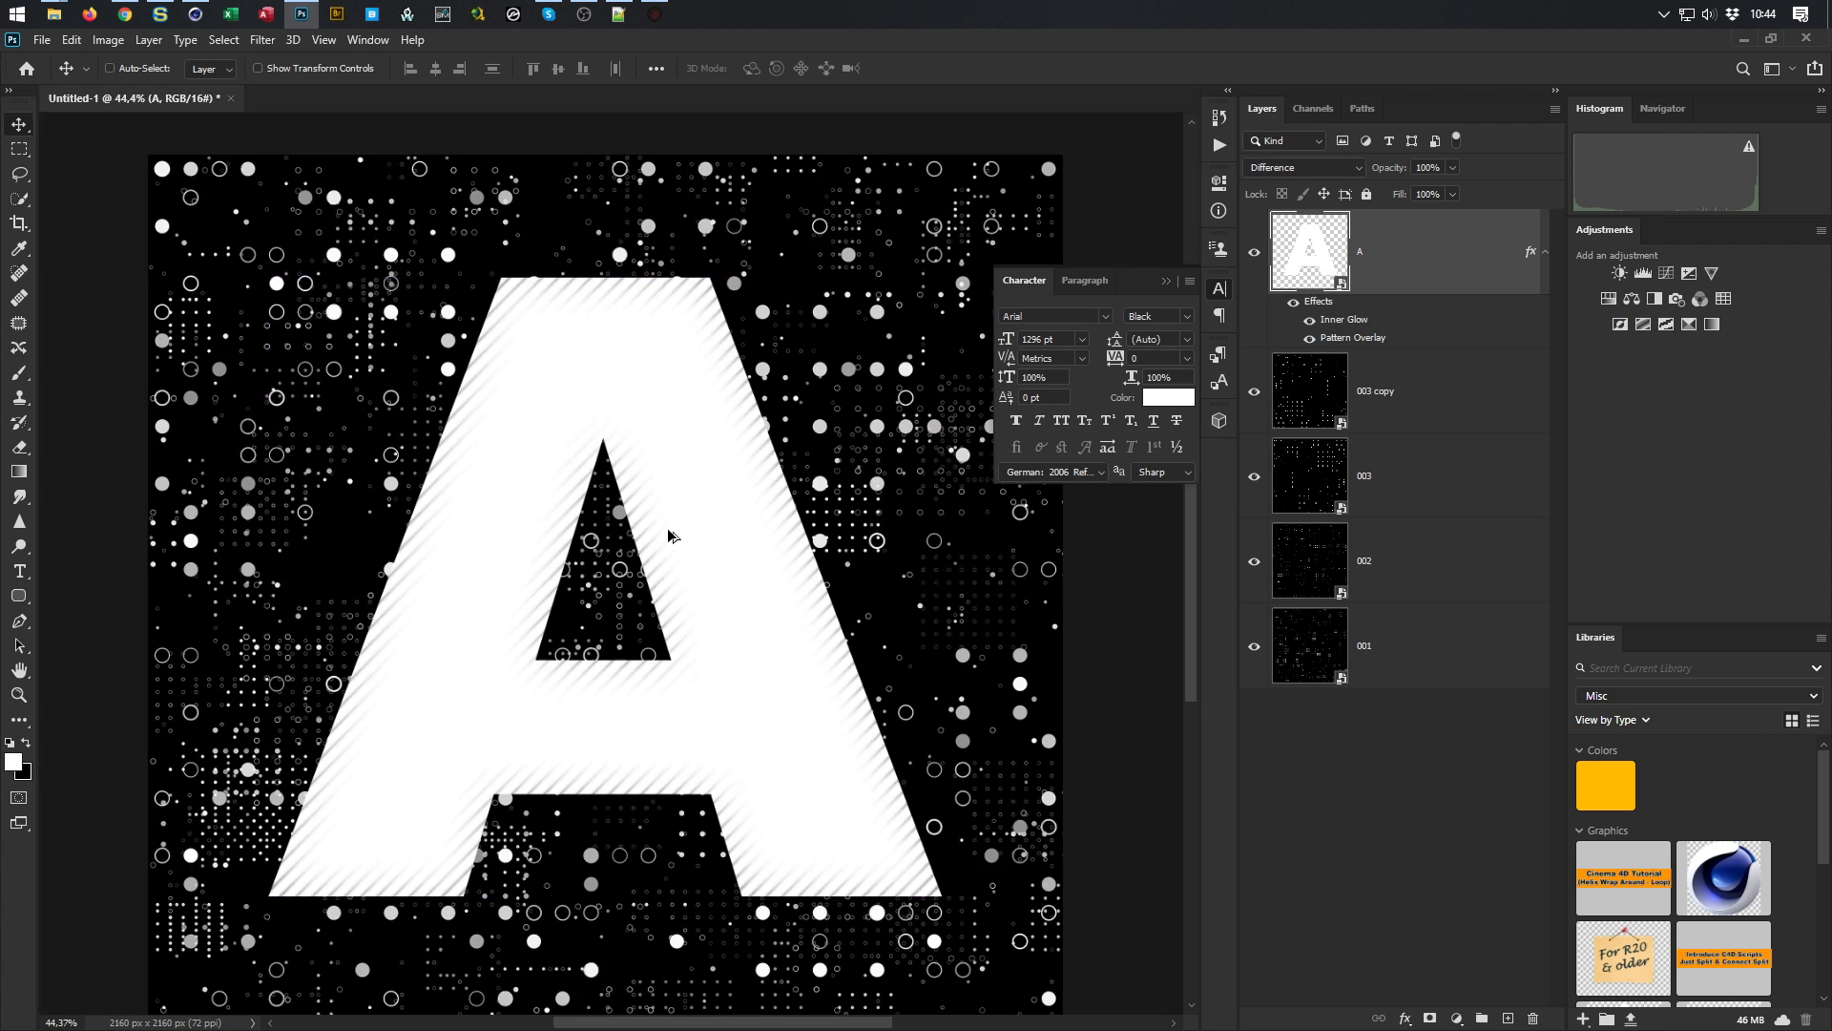
{"action": "scroll", "coordinate": [664, 523], "scroll_direction": "down", "scroll_amount": 2, "text": "alt"}
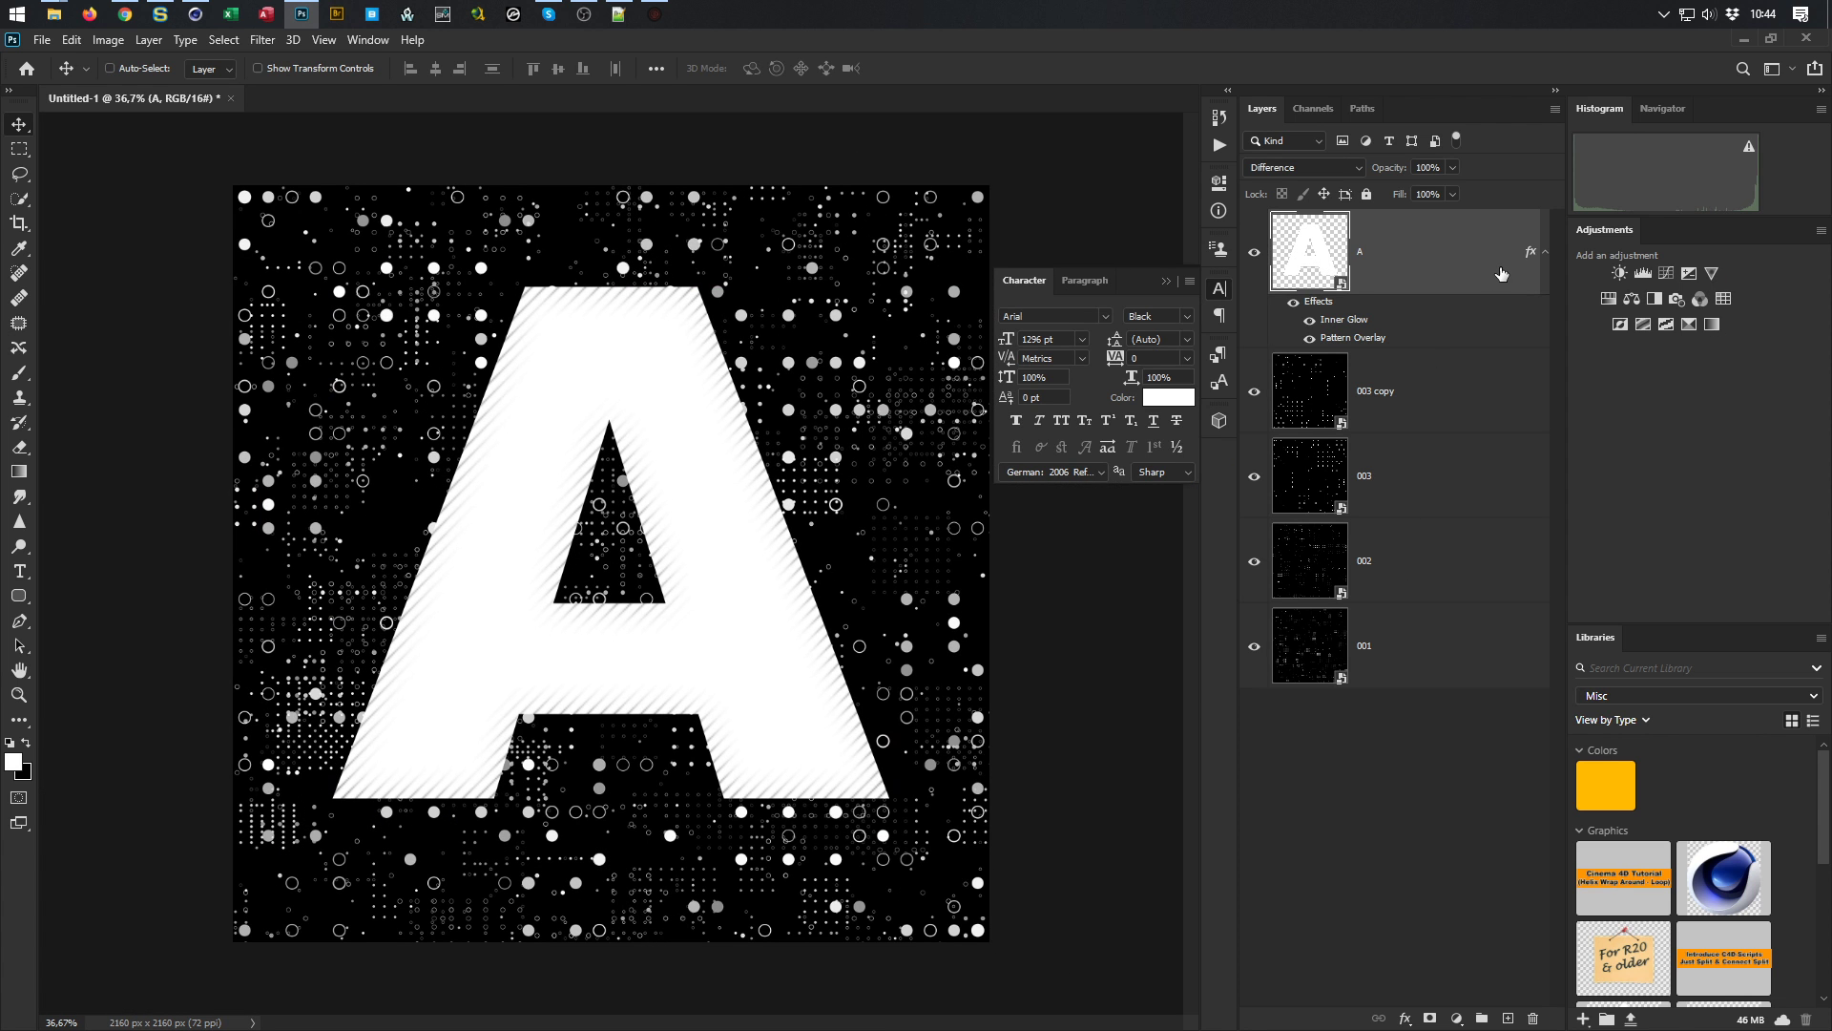
{"action": "double_click", "coordinate": [1499, 274]}
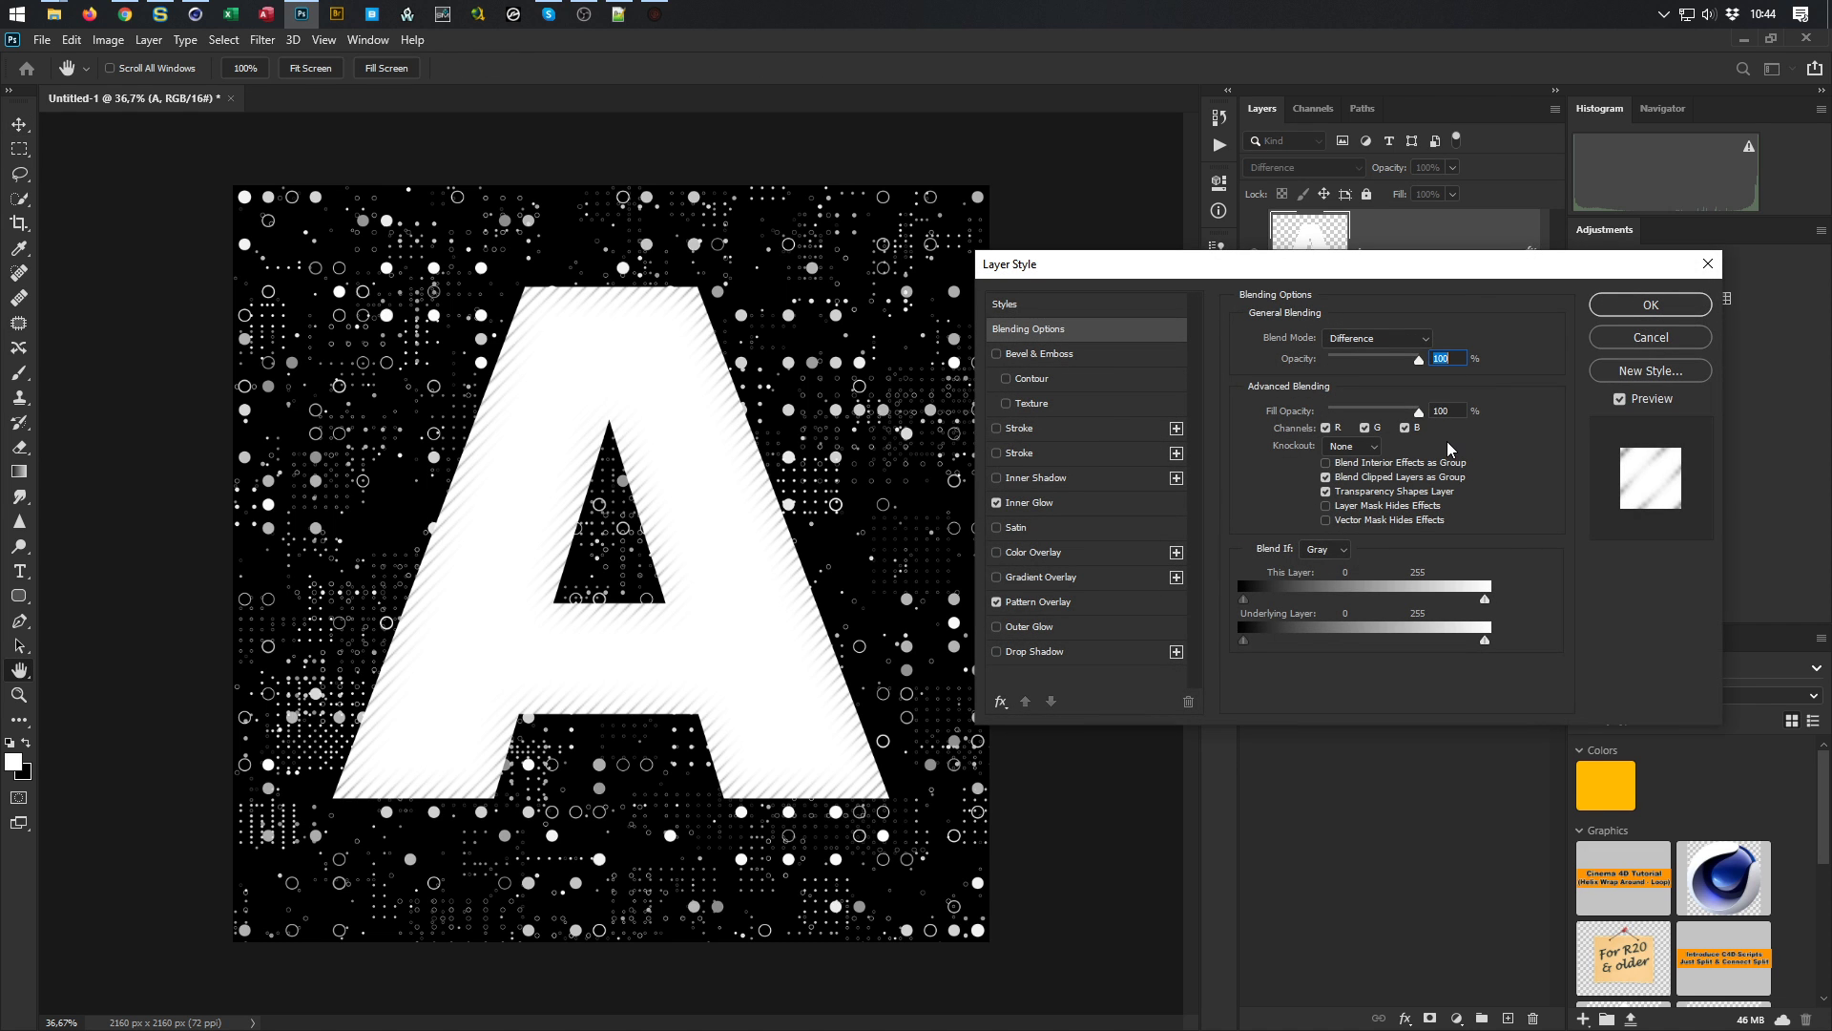
{"action": "left_click", "coordinate": [1035, 504]}
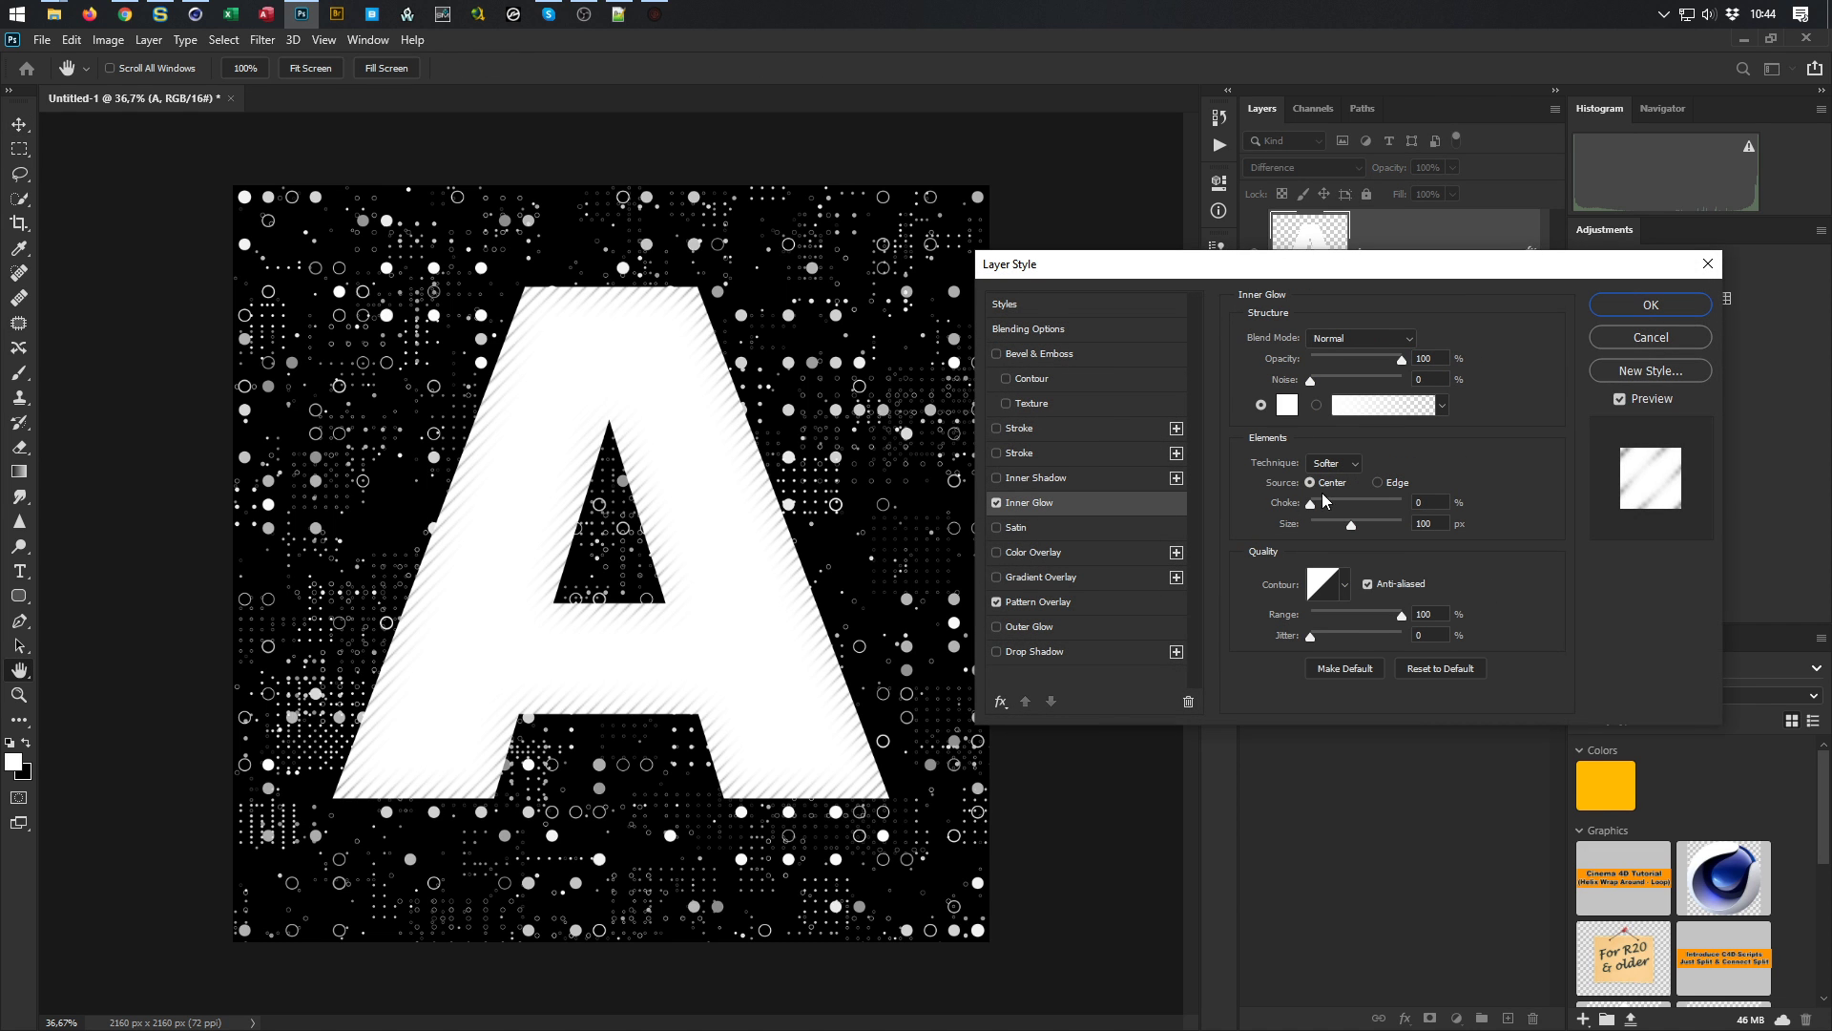
{"action": "type", "text": "75"}
{"action": "left_click", "coordinate": [1035, 600]}
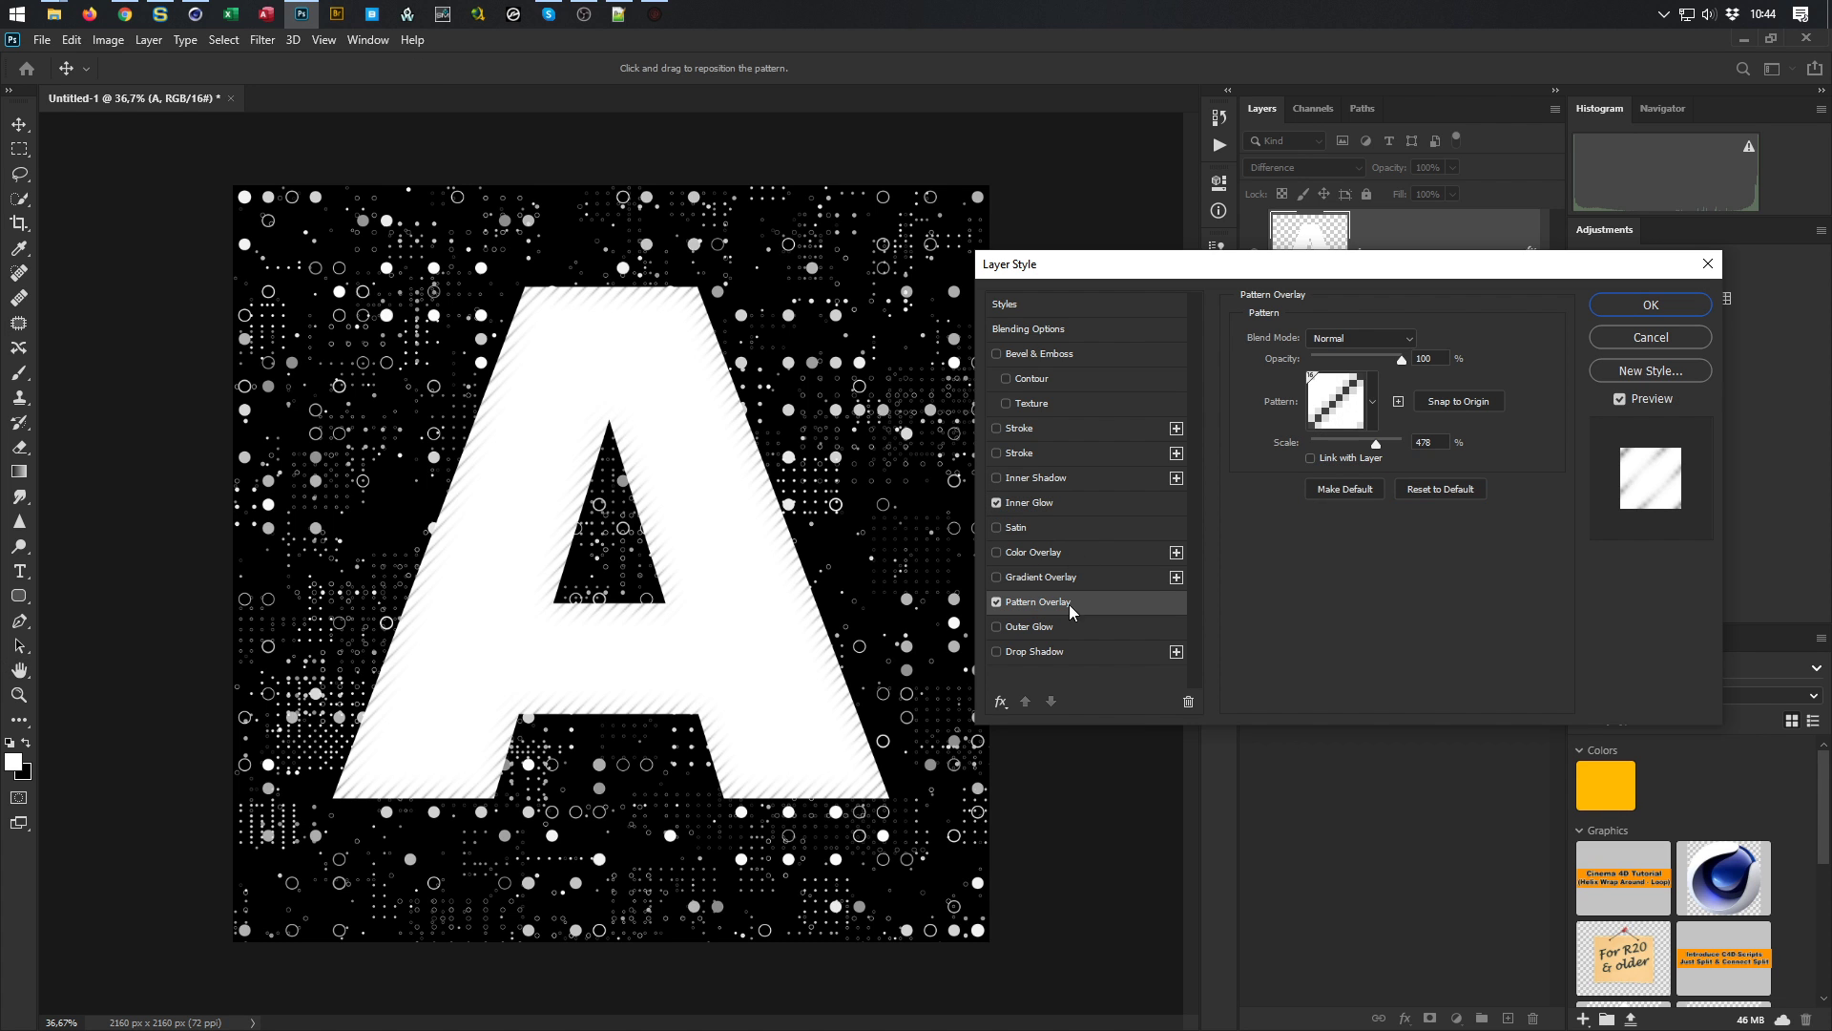
{"action": "left_click_drag", "start_coordinate": [1375, 445], "coordinate": [1371, 453]}
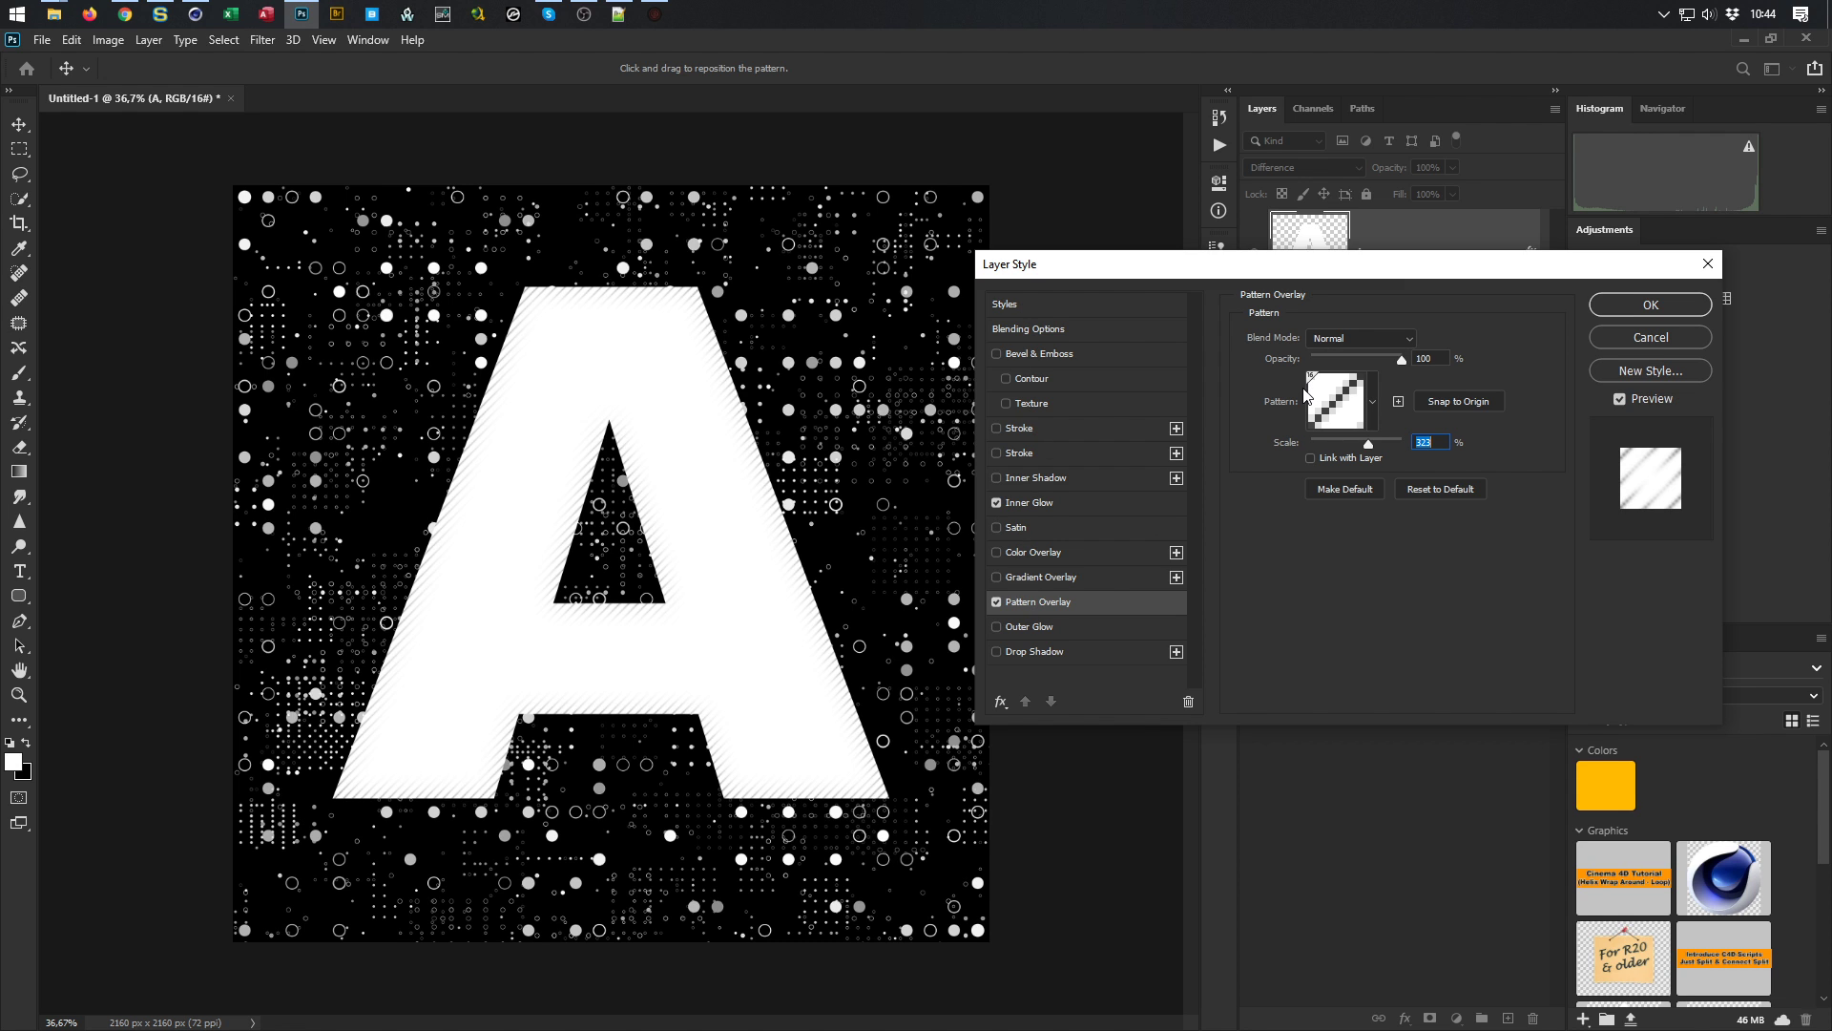
Try a black centered Stroke at 54 px and 1 px on the letter, switch it off and cancel the layer style changes
{"action": "left_click", "coordinate": [1057, 426]}
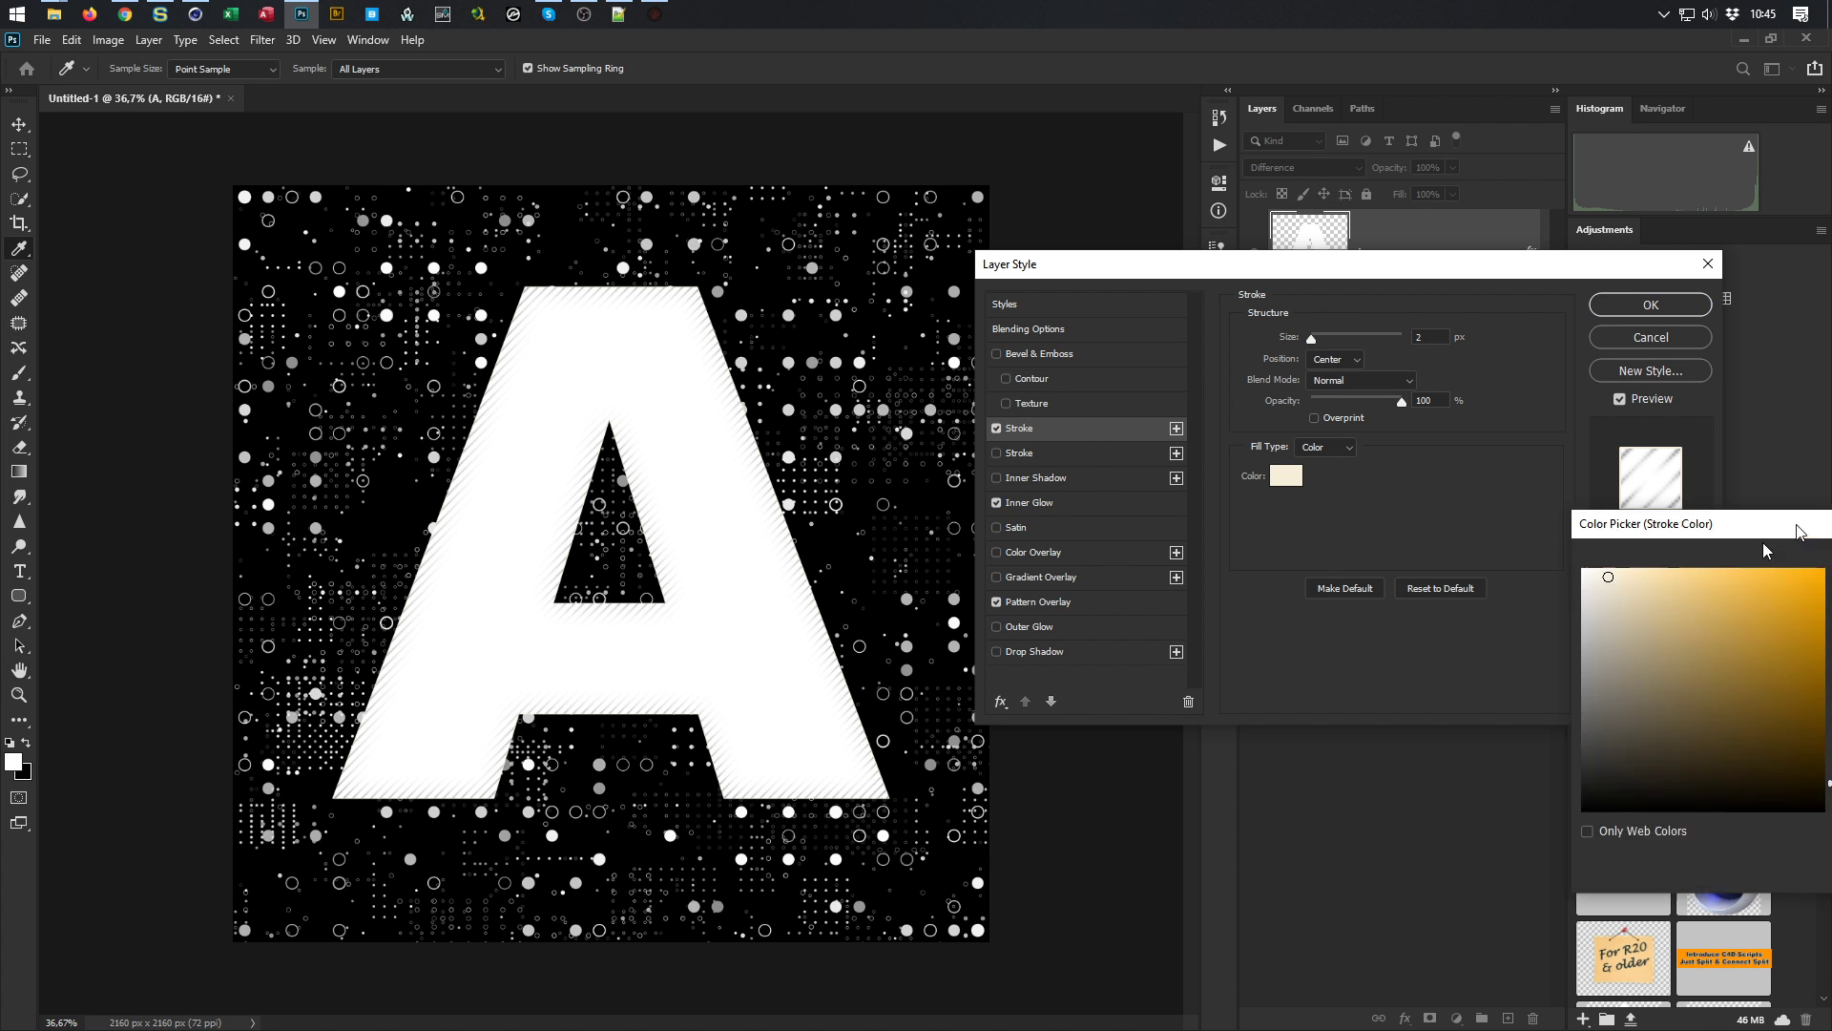
{"action": "left_click_drag", "start_coordinate": [1796, 527], "coordinate": [1398, 482]}
{"action": "left_click_drag", "start_coordinate": [1322, 734], "coordinate": [1151, 794]}
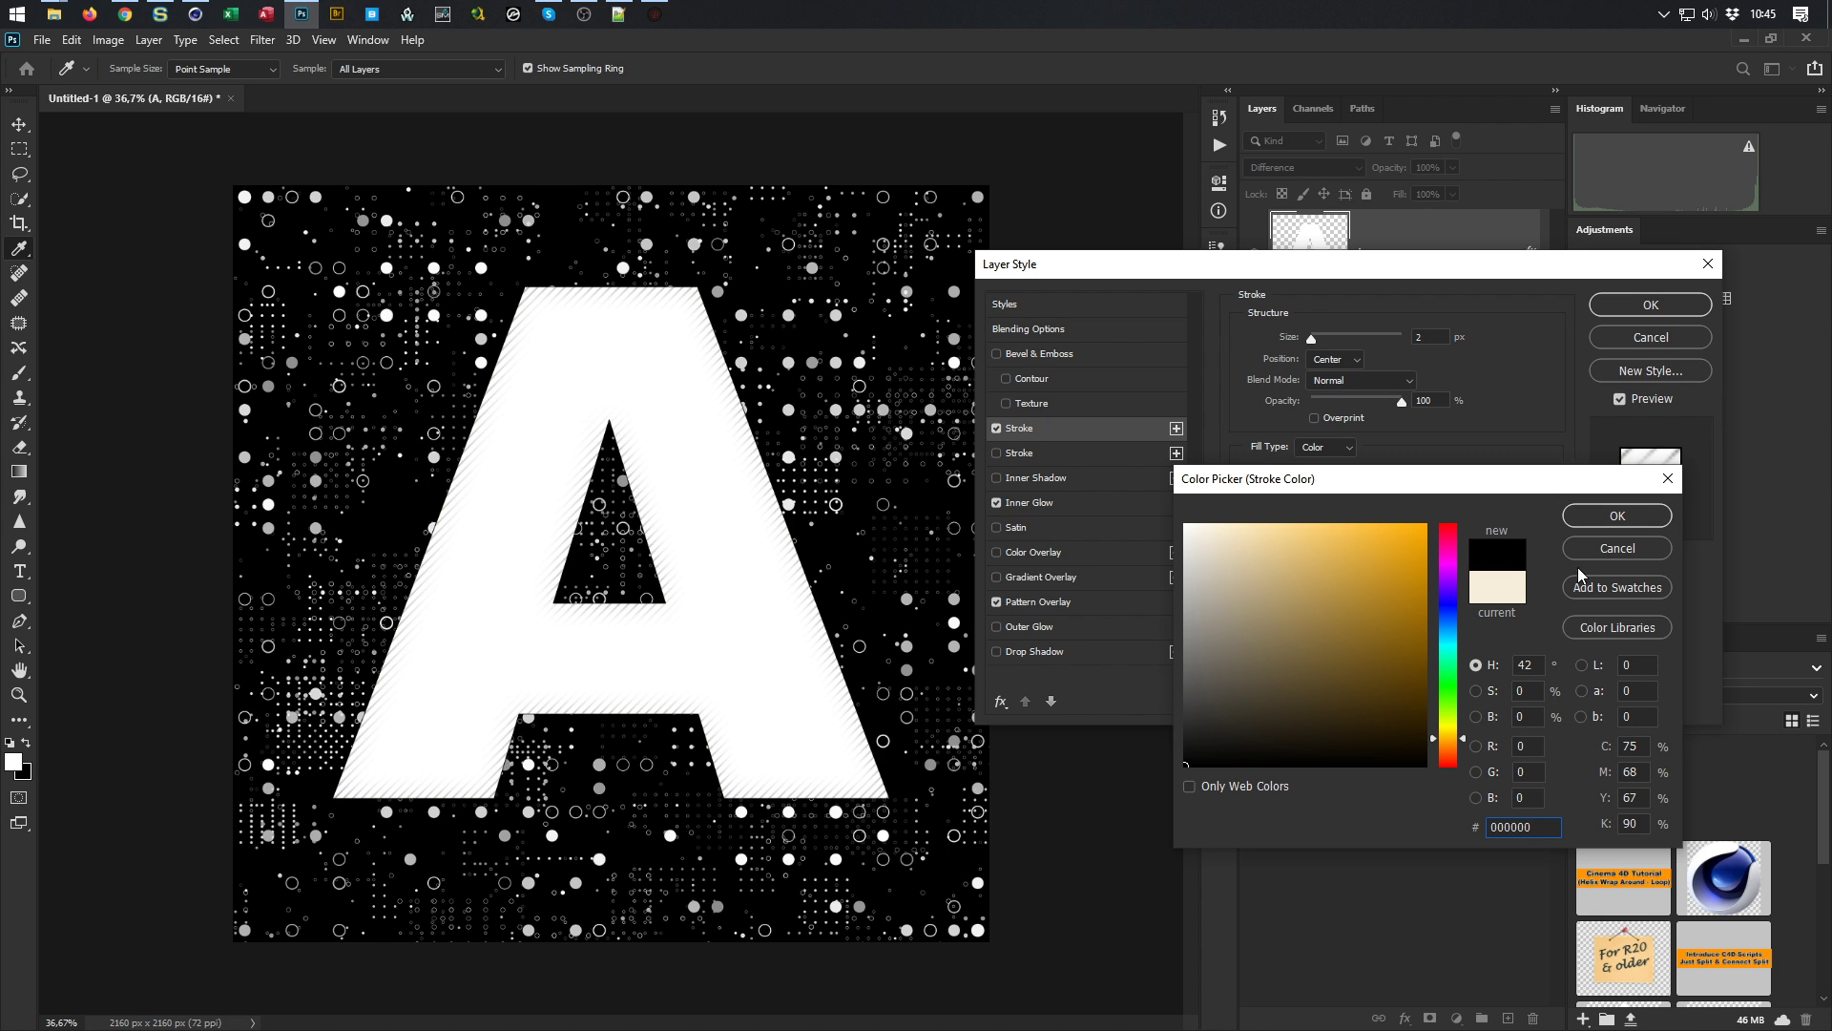
{"action": "left_click", "coordinate": [1622, 518]}
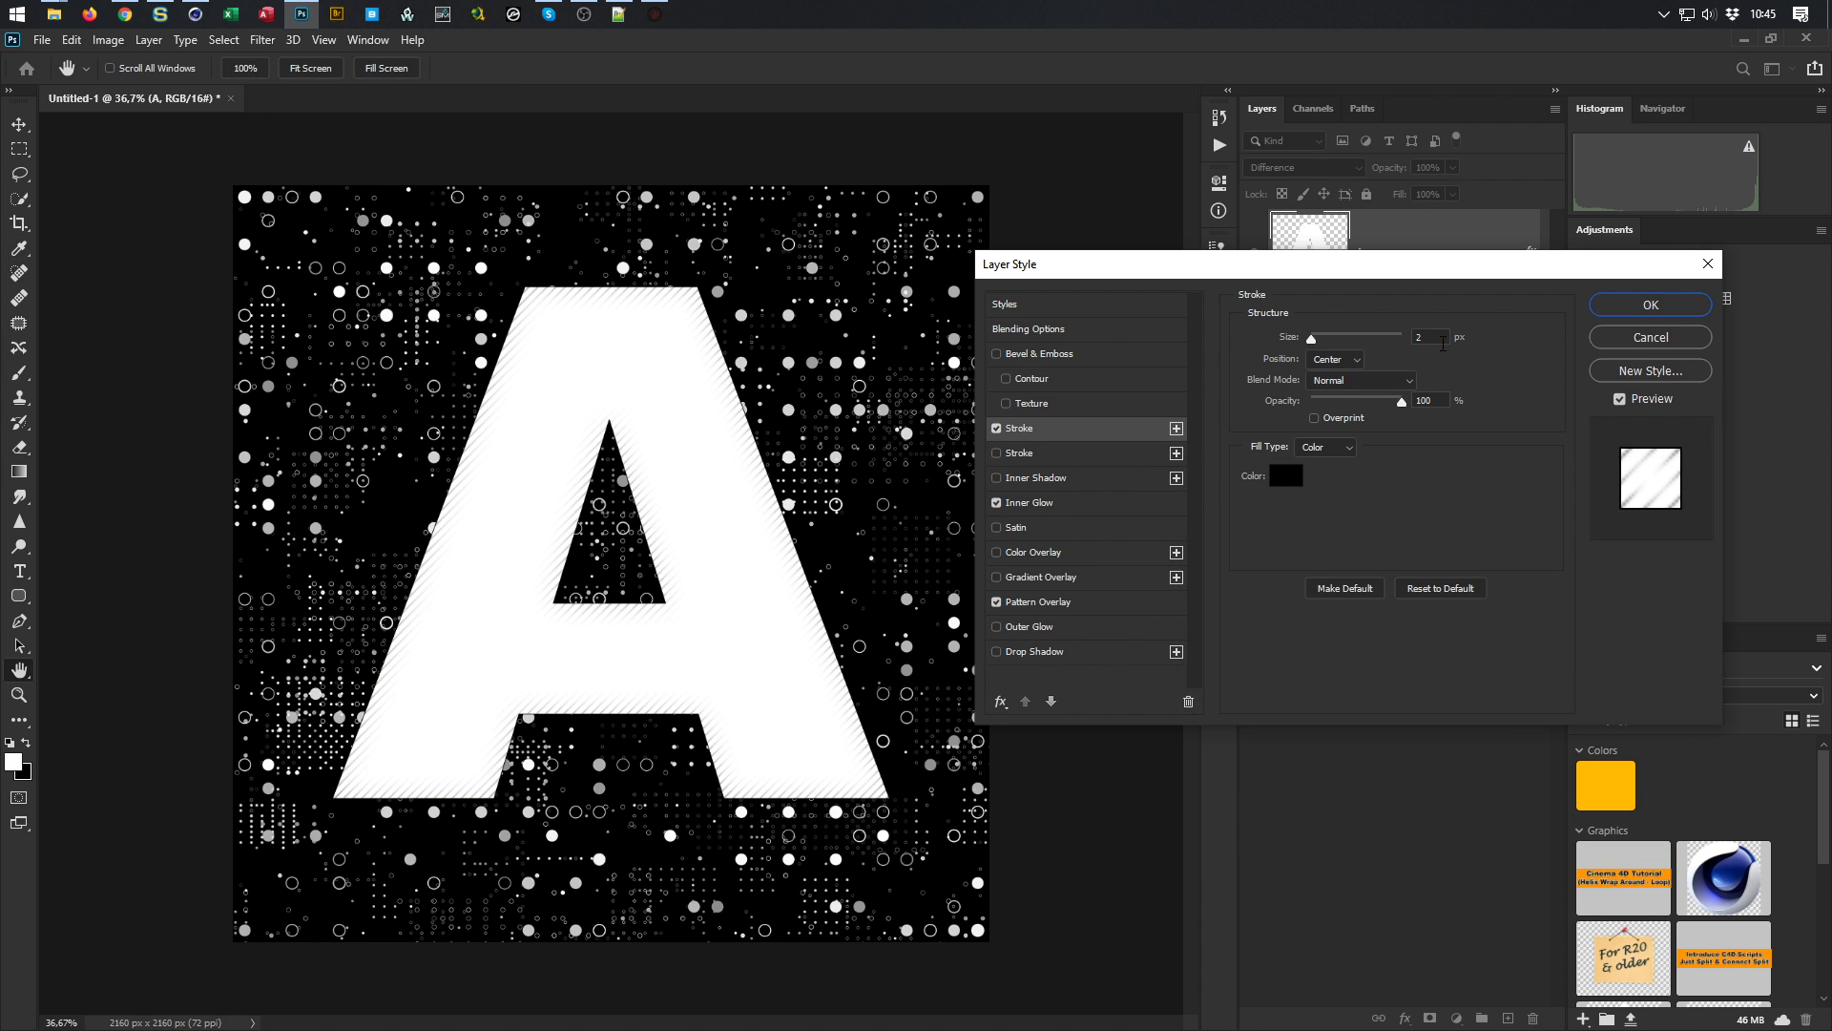
{"action": "left_click", "coordinate": [1312, 341]}
{"action": "left_click_drag", "start_coordinate": [1312, 340], "coordinate": [1335, 342]}
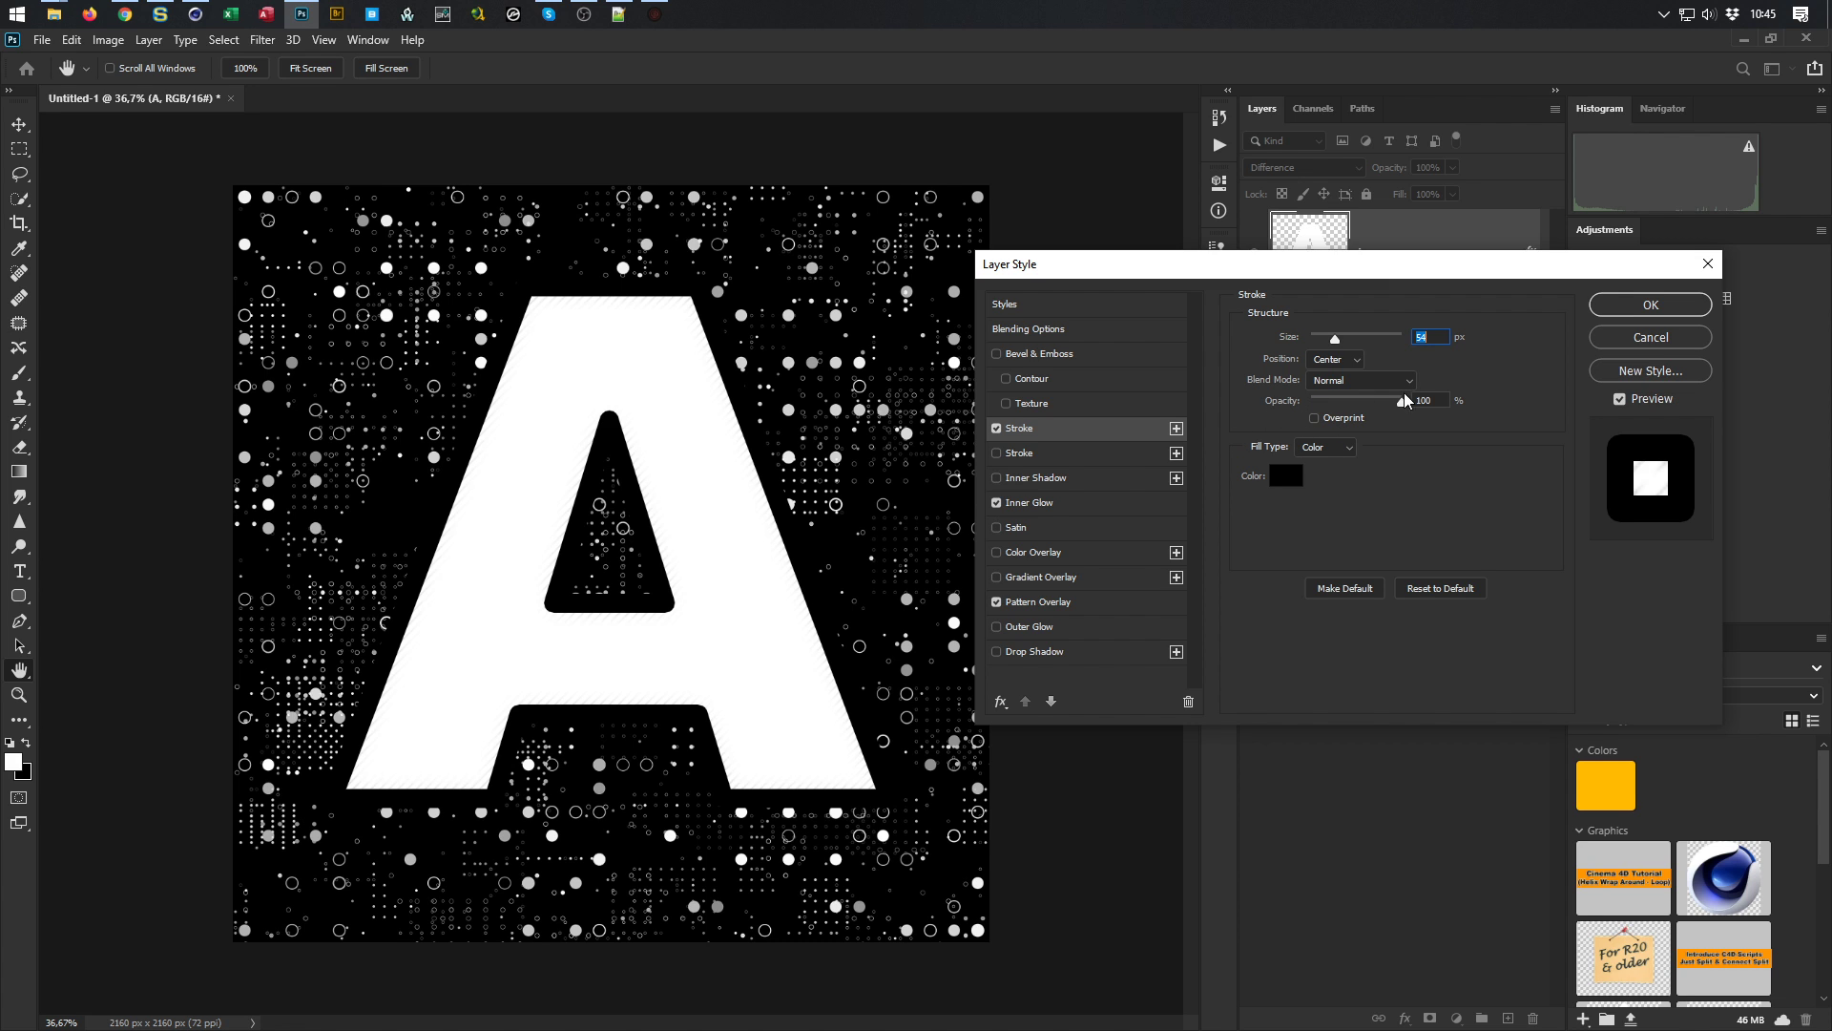
{"action": "left_click_drag", "start_coordinate": [1335, 342], "coordinate": [1284, 359]}
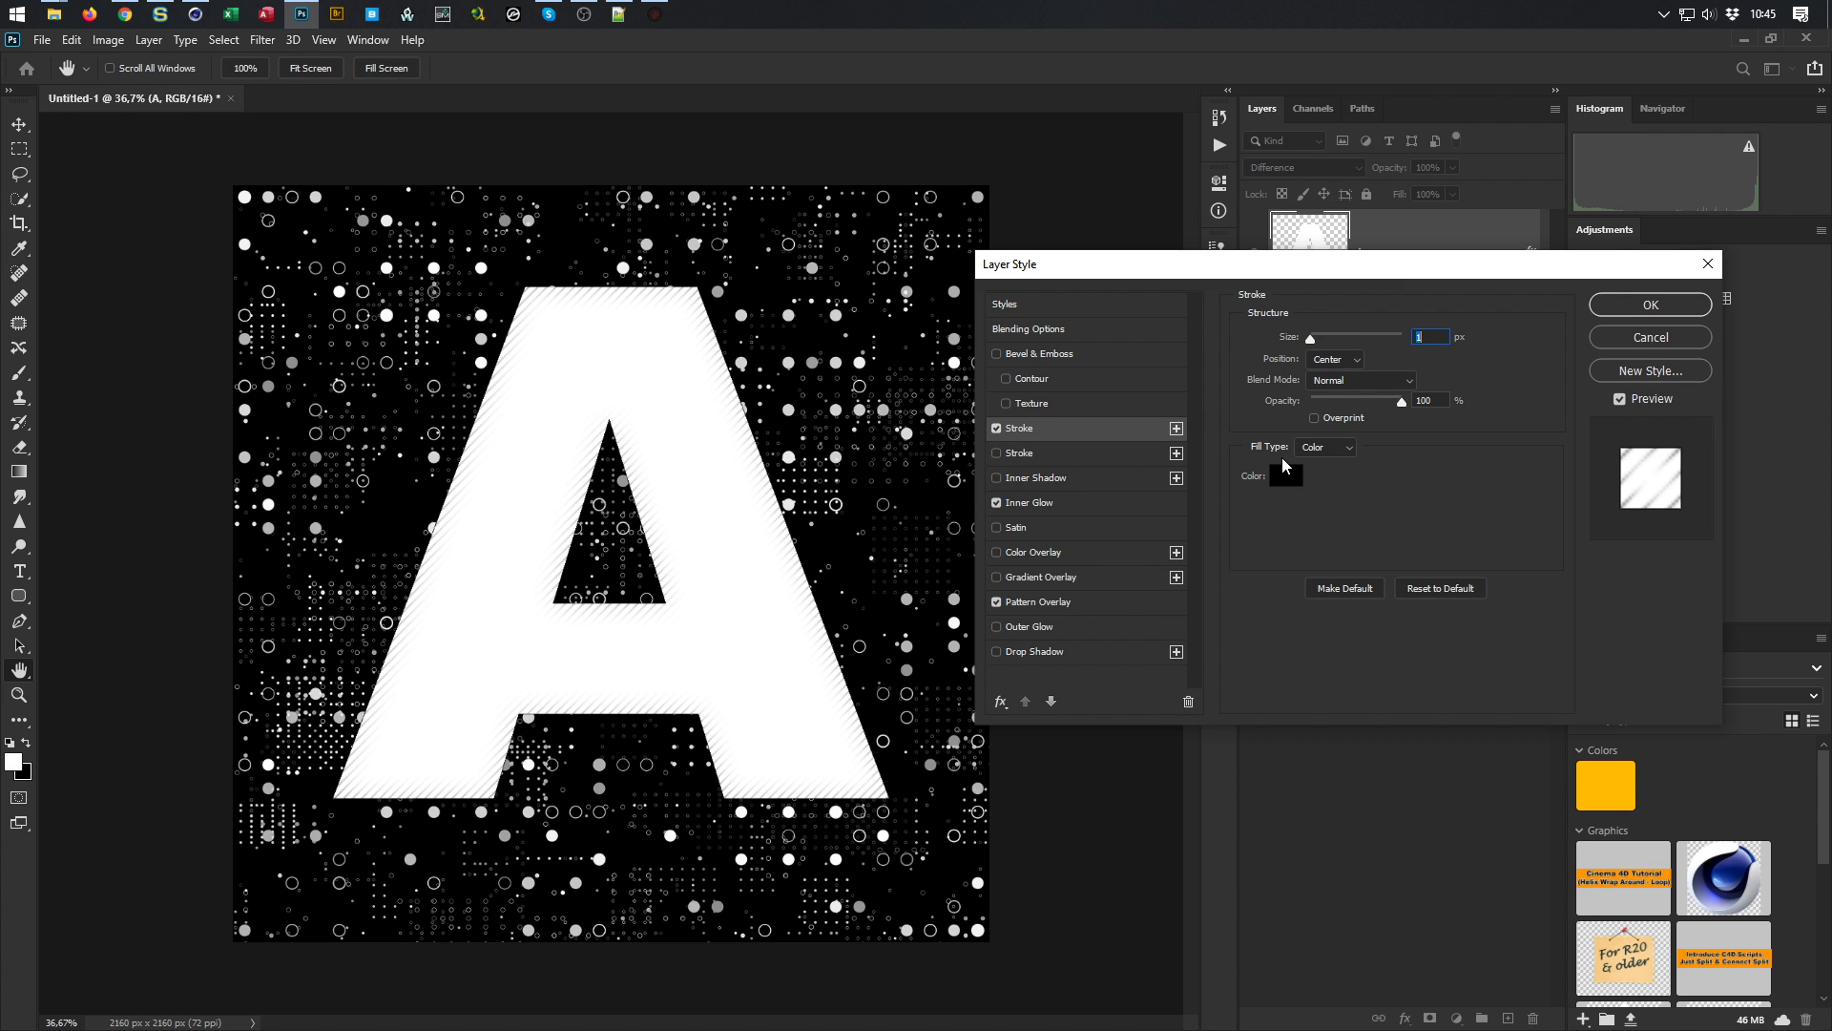
{"action": "left_click", "coordinate": [997, 429]}
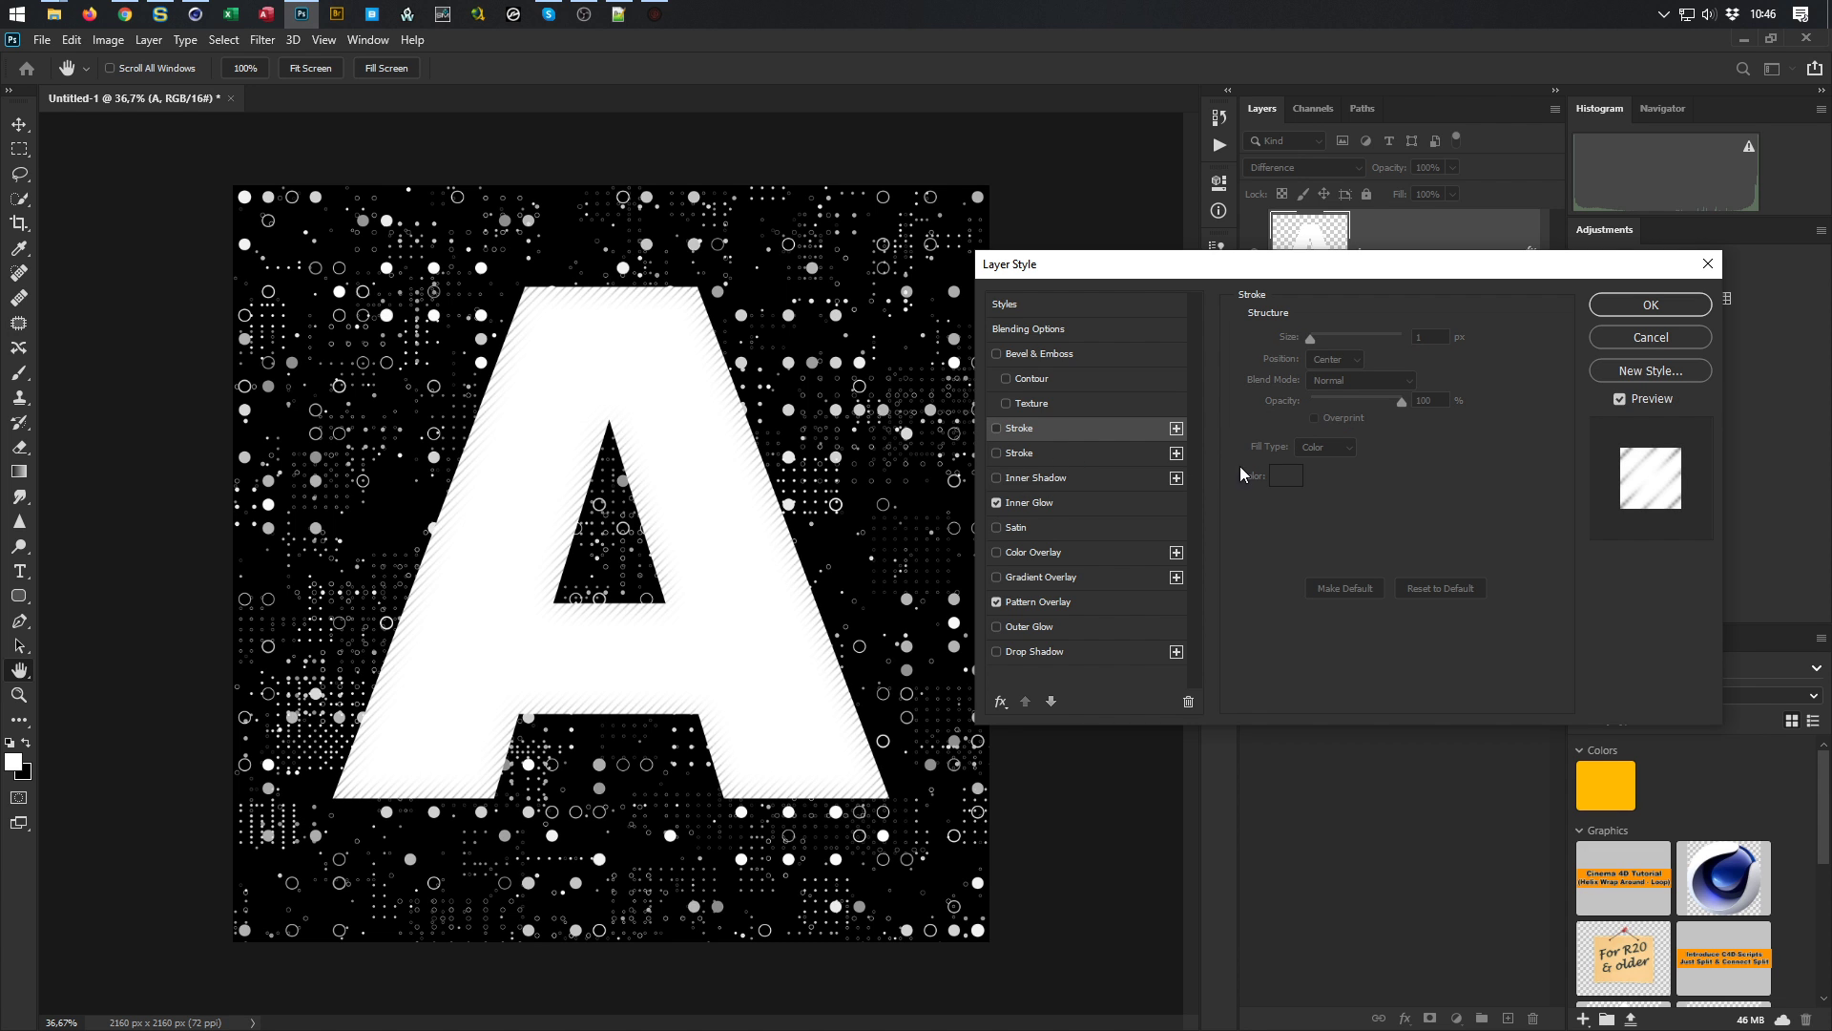
{"action": "left_click", "coordinate": [1641, 337]}
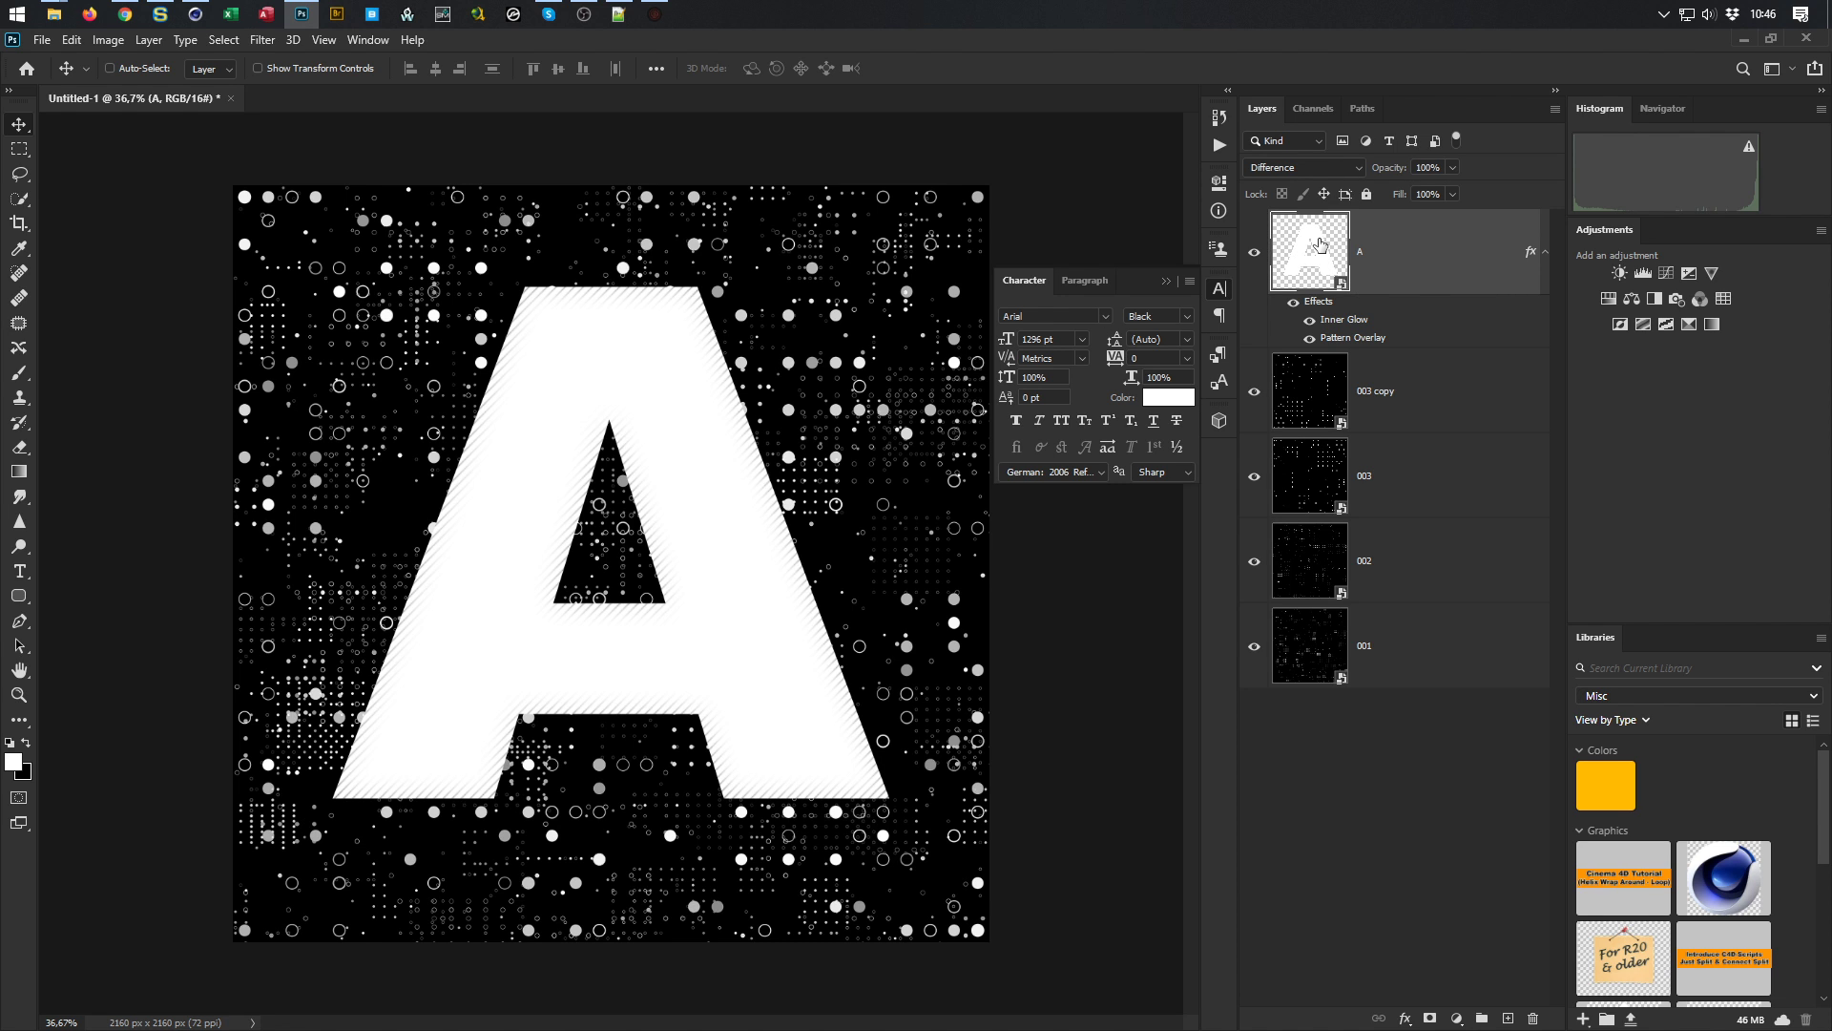
Put the letter A layer into a group and set the group's blend mode to Difference
{"action": "left_click", "coordinate": [1300, 170]}
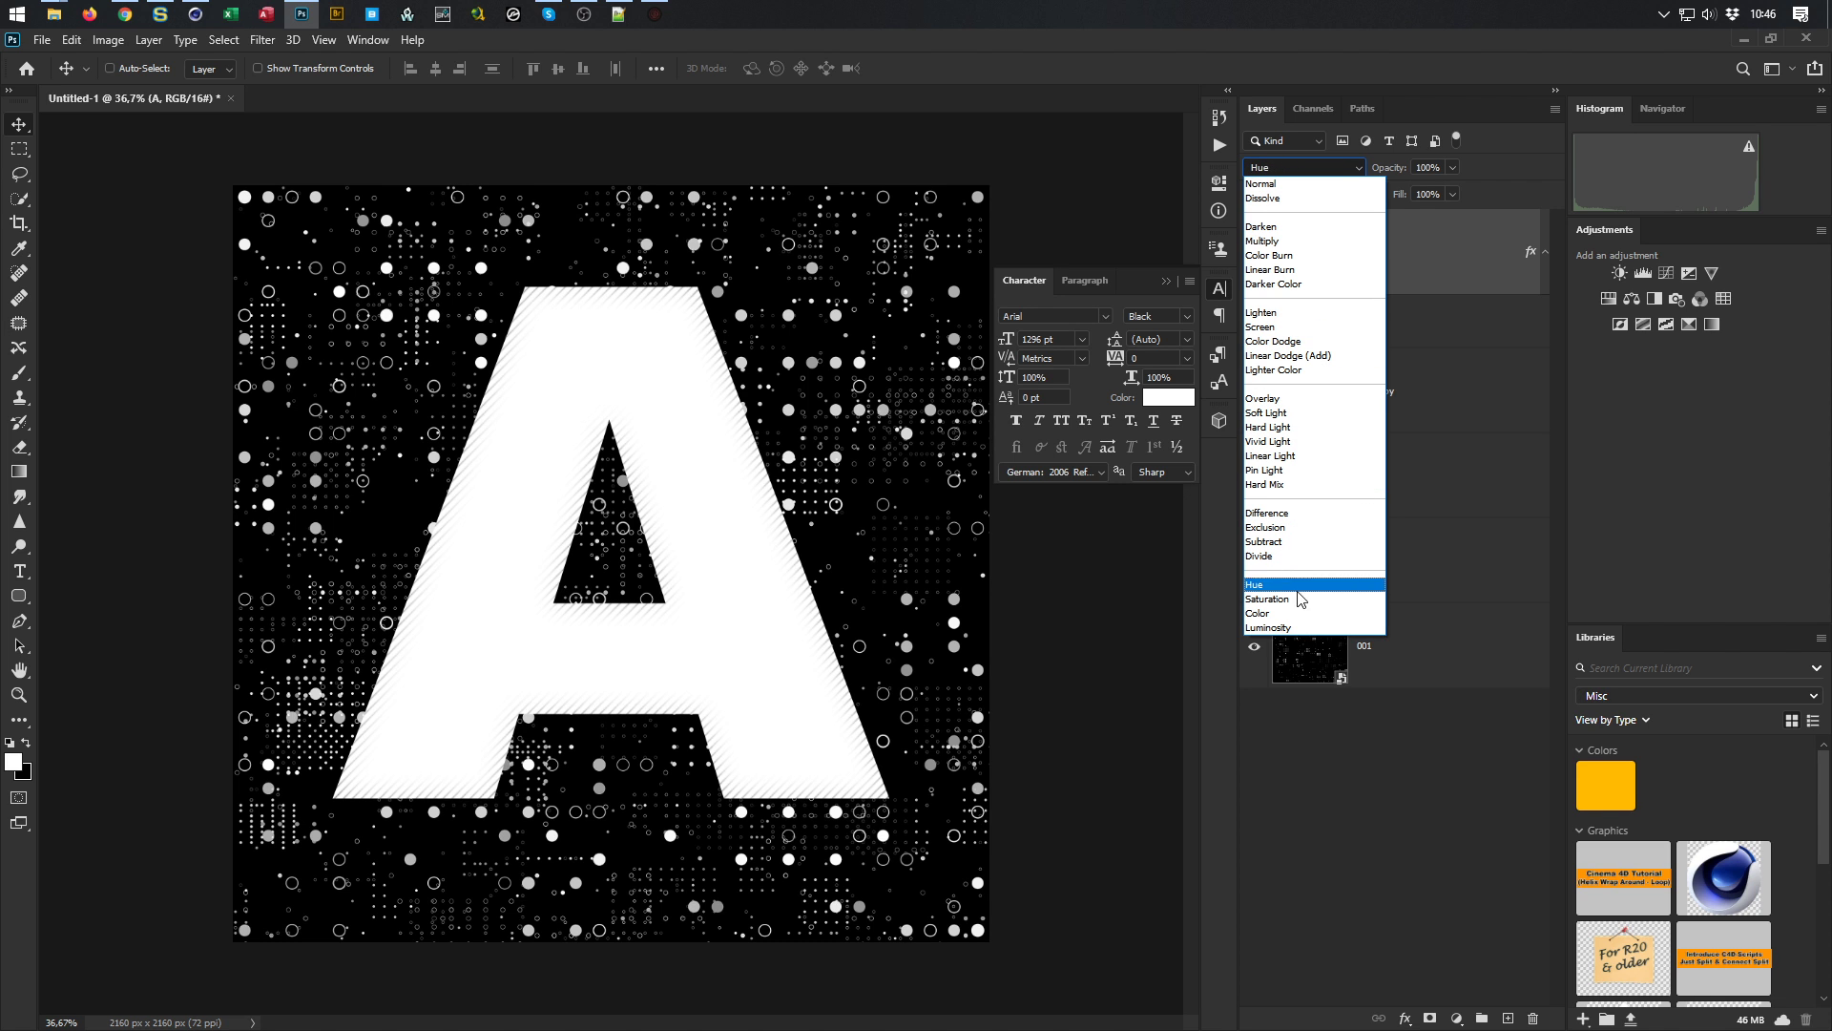
{"action": "left_click", "coordinate": [1336, 56]}
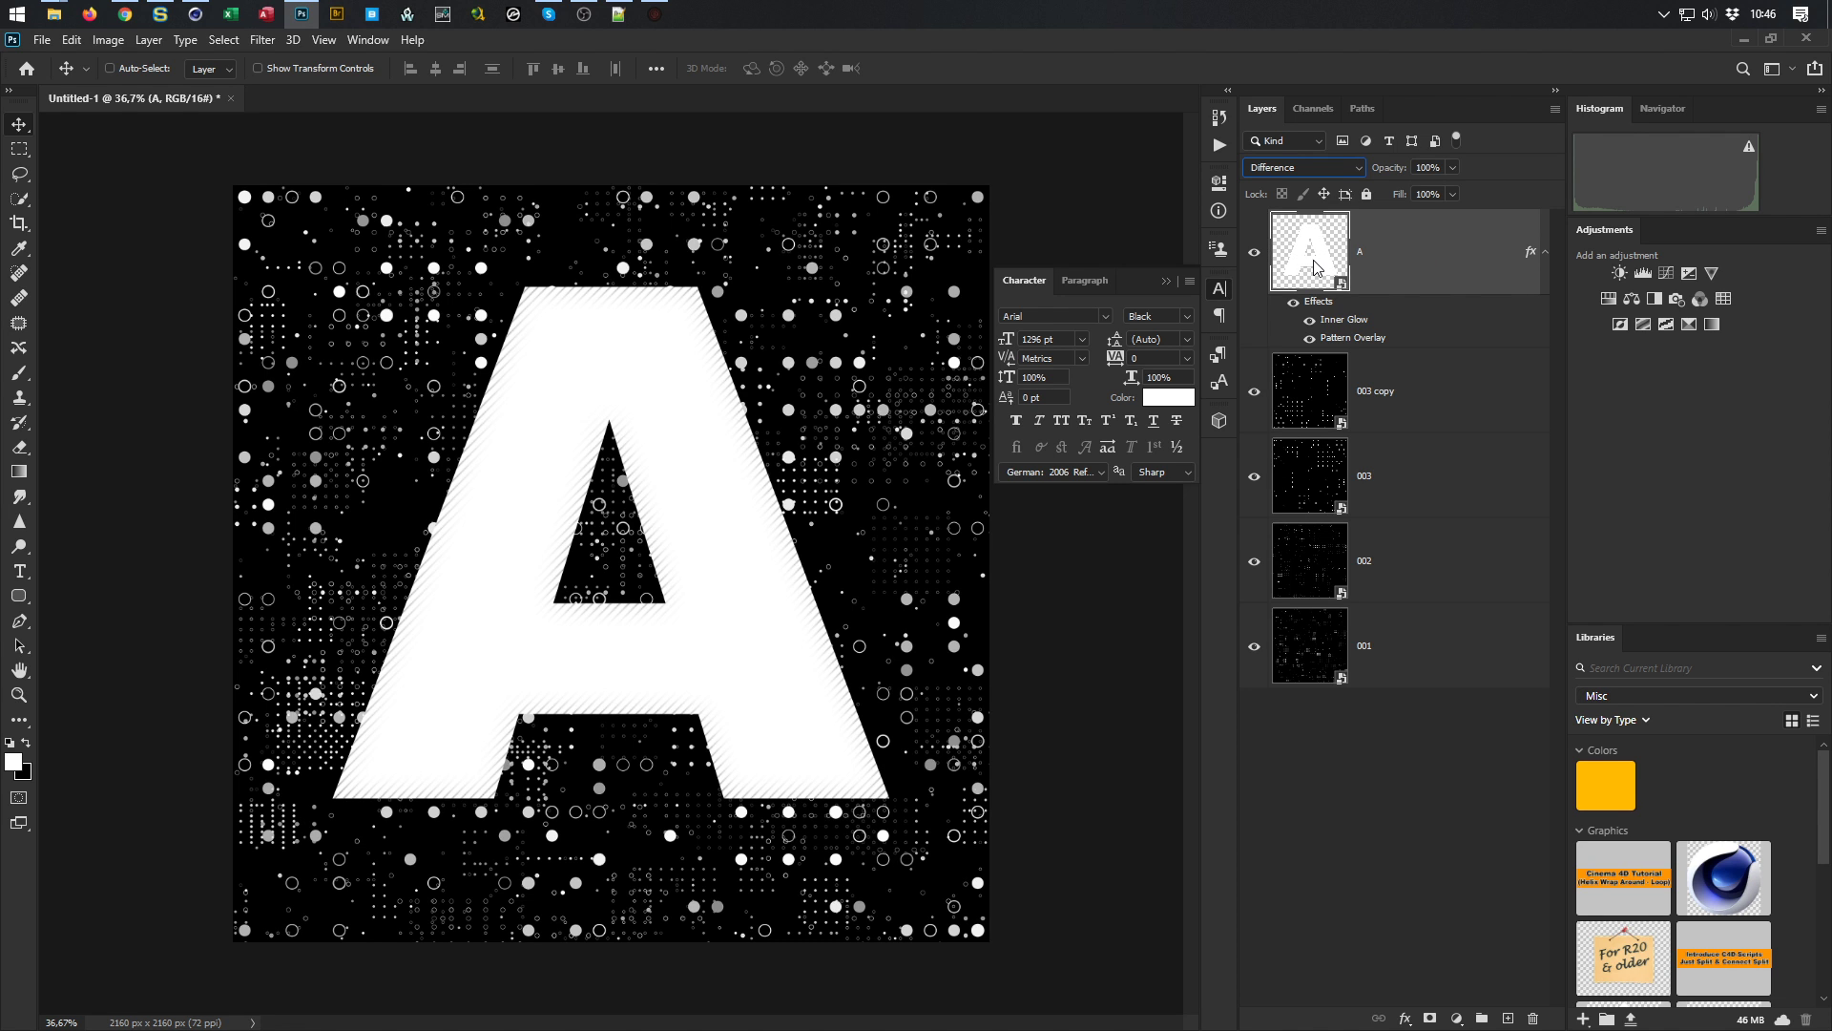
{"action": "key", "text": "ctrl"}
{"action": "key", "text": "ctrl+g"}
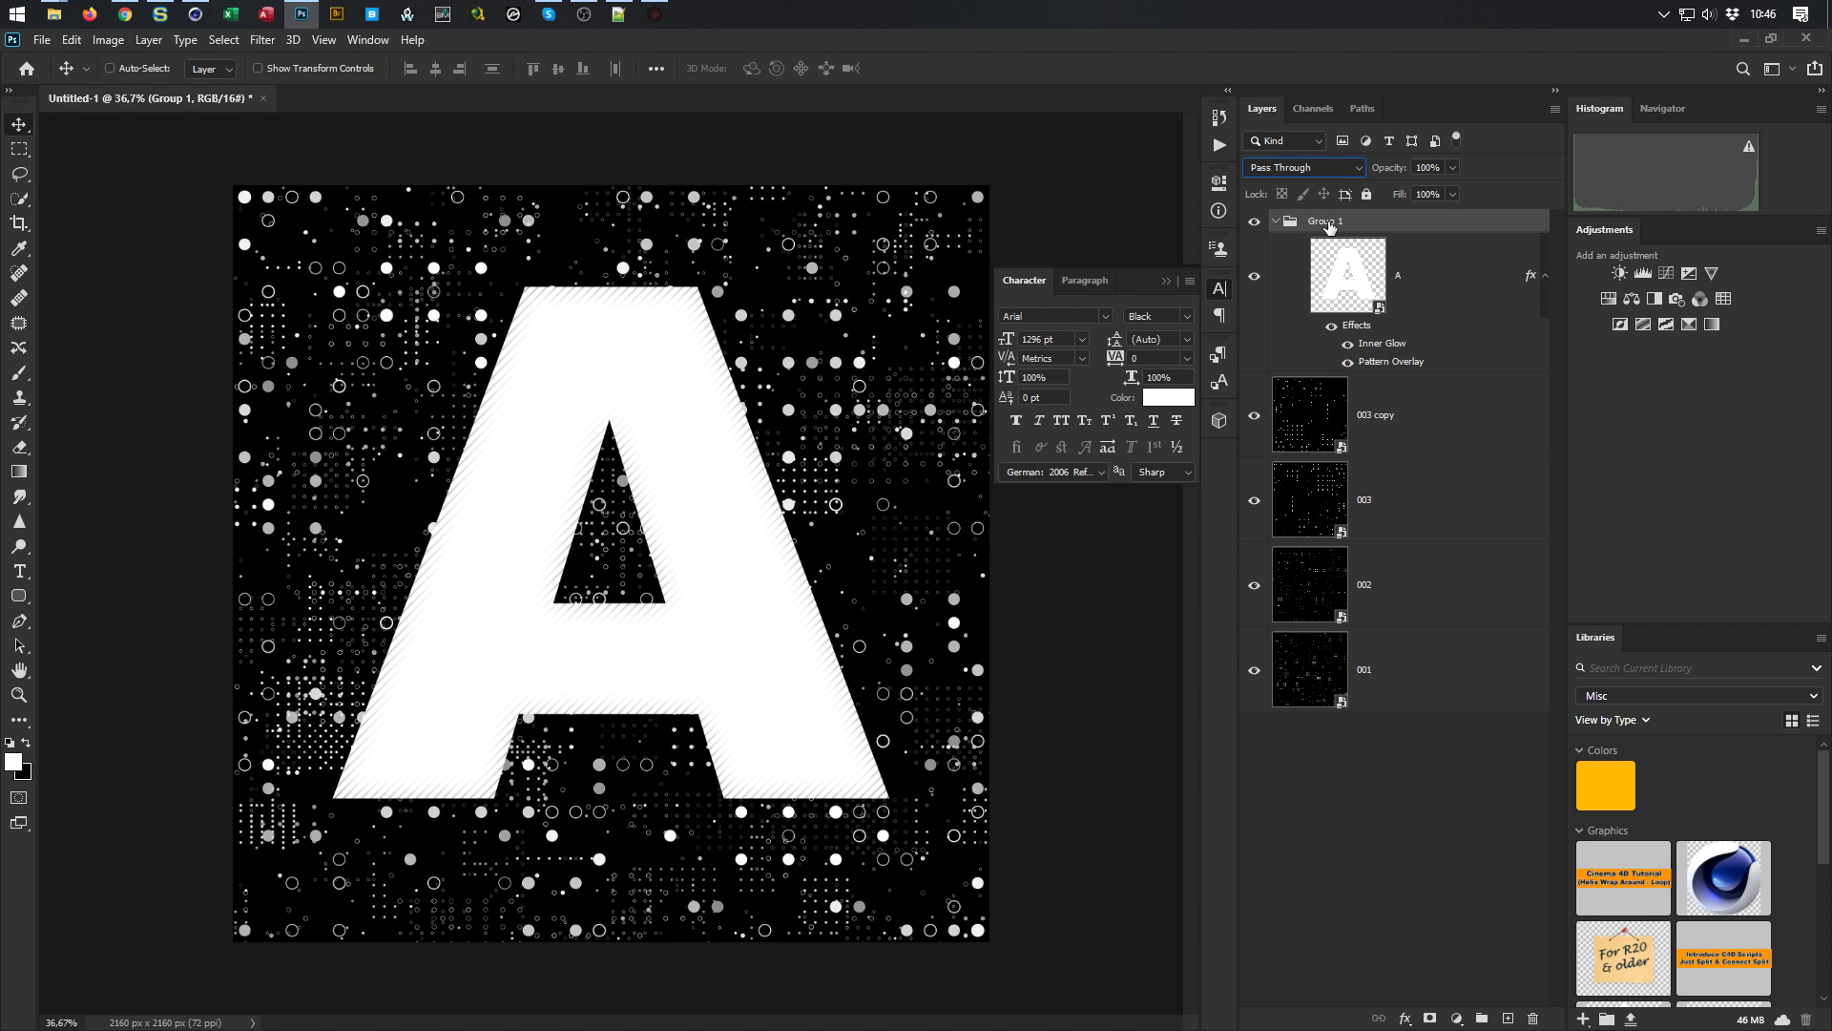
{"action": "left_click", "coordinate": [1347, 169]}
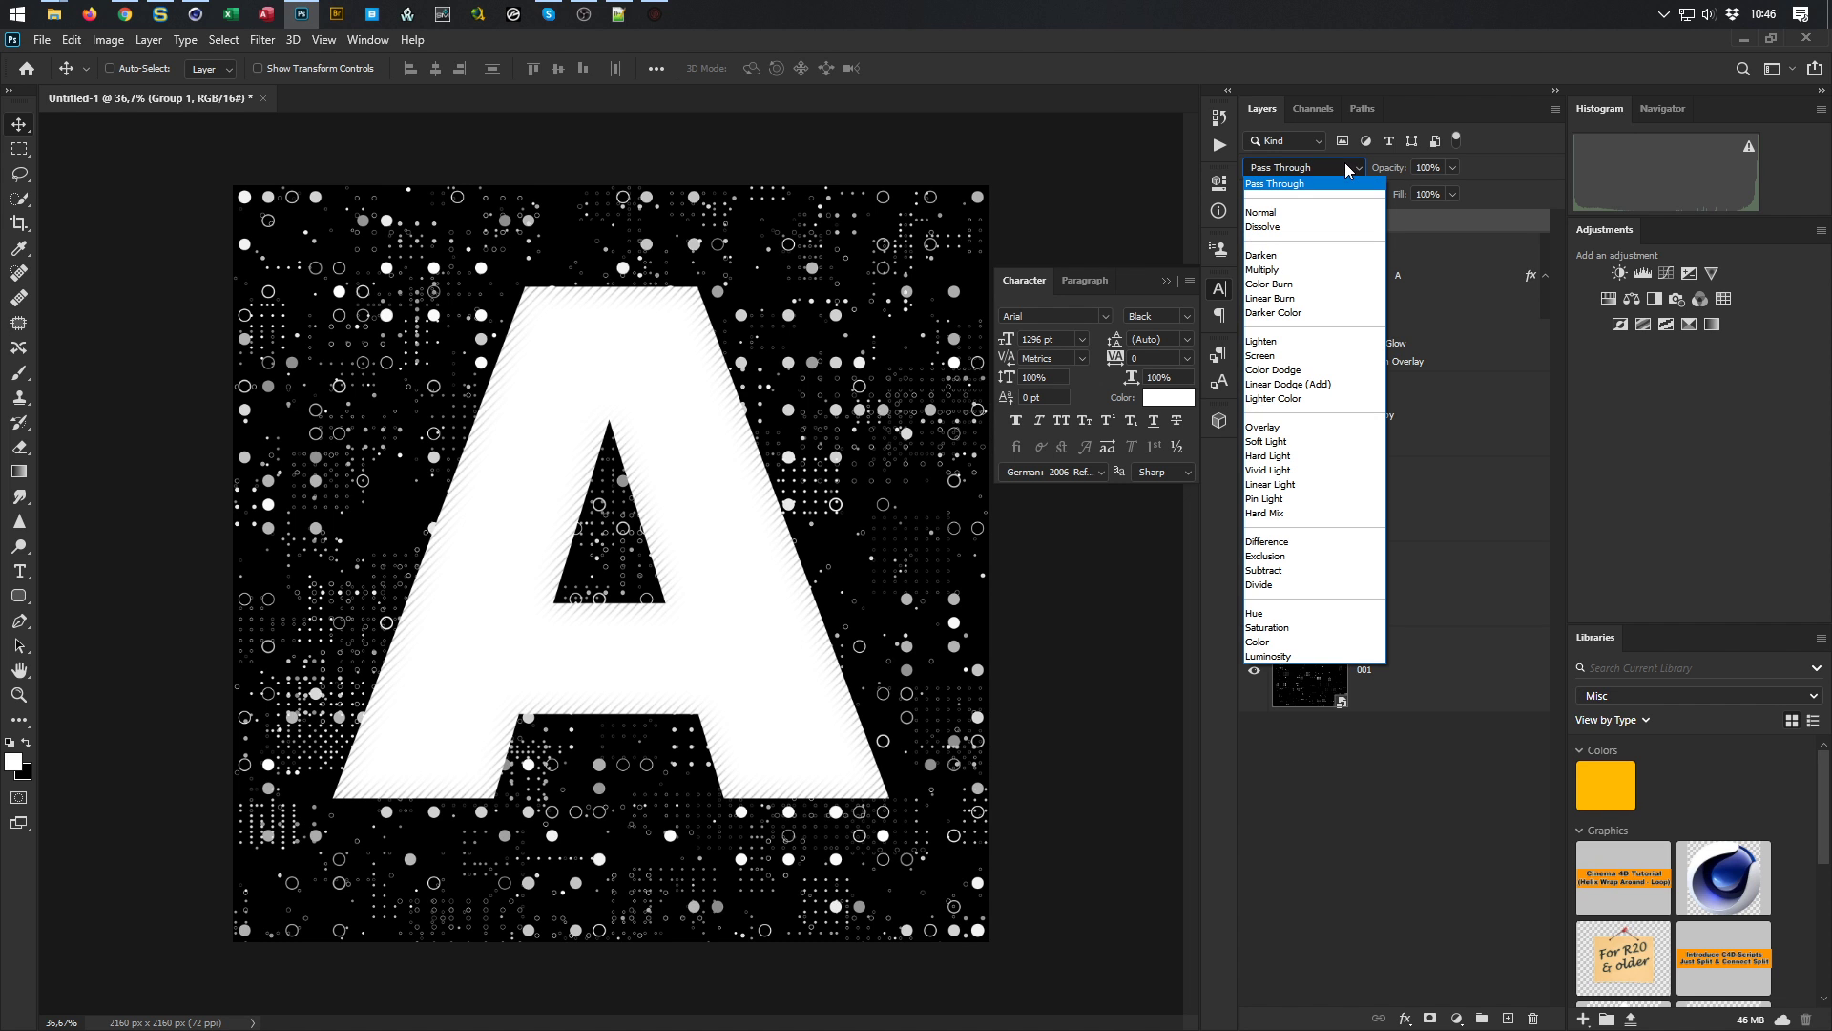
{"action": "left_click", "coordinate": [1371, 549]}
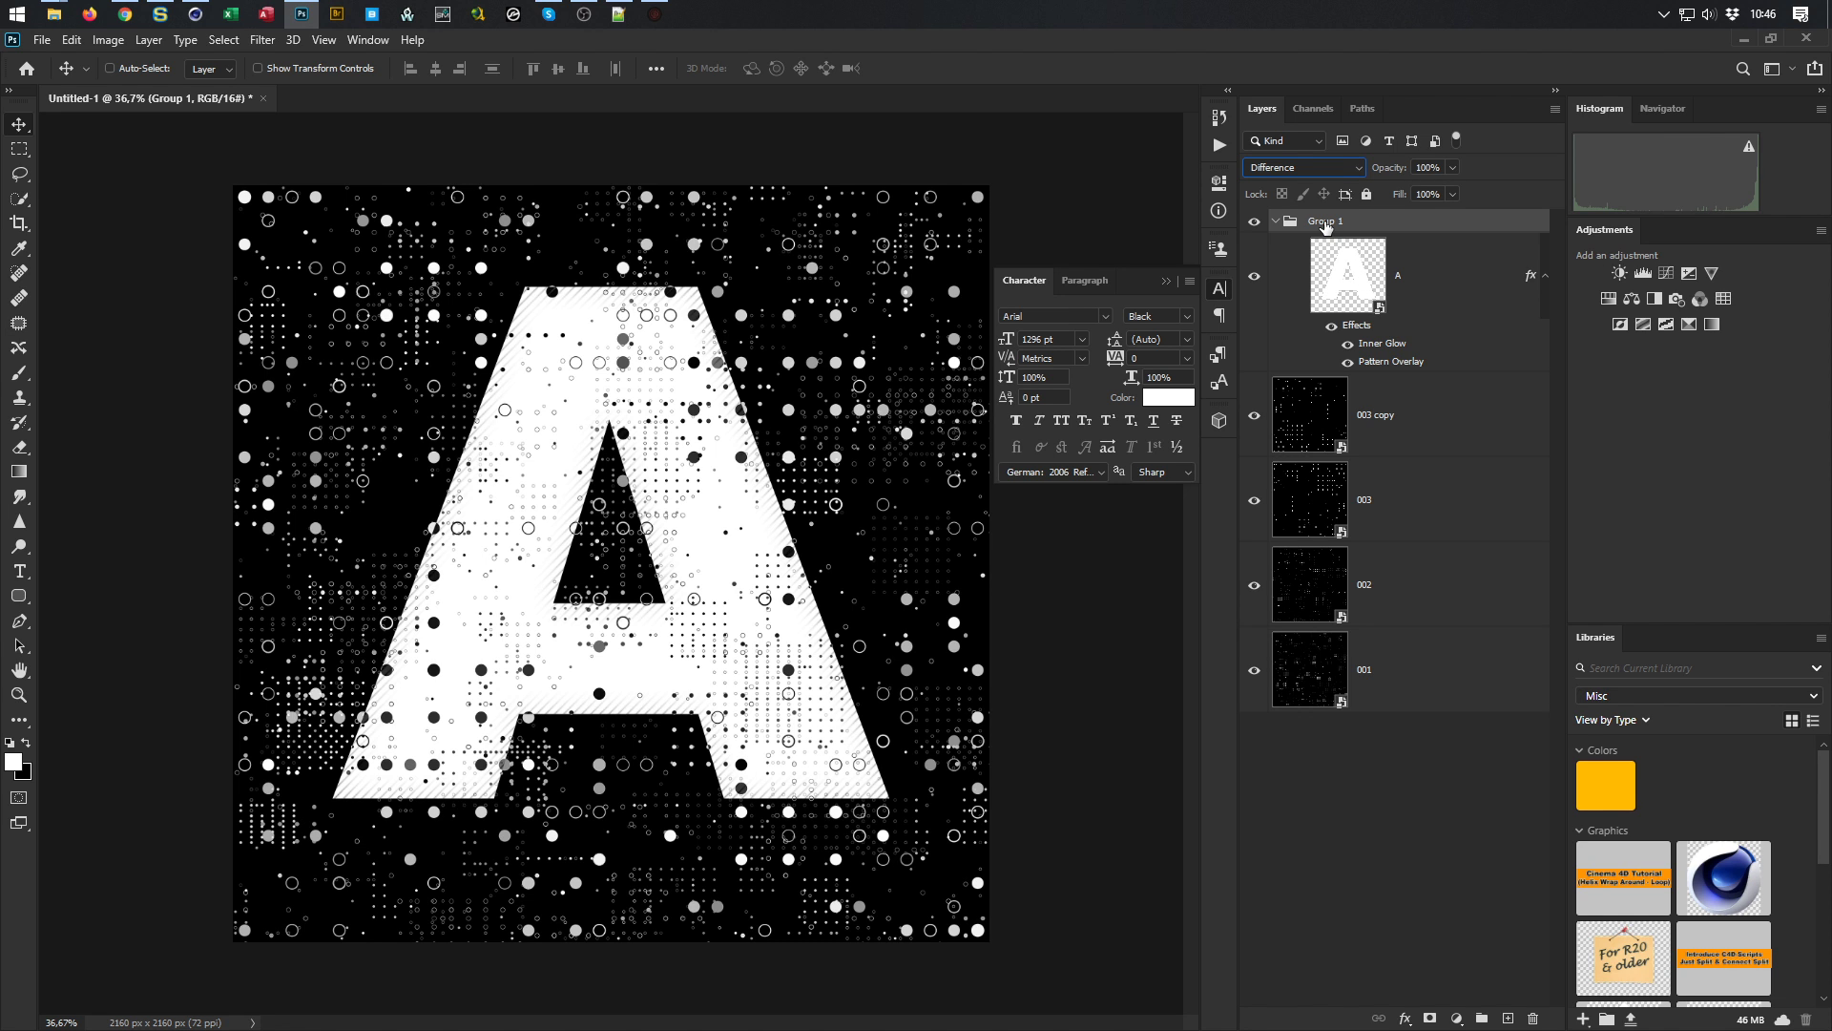
Rename the new group containing the letter to "Change me"
{"action": "double_click", "coordinate": [1325, 221]}
{"action": "type", "text": "Change me"}
{"action": "key", "text": "Return"}
{"action": "key", "text": "ctrl"}
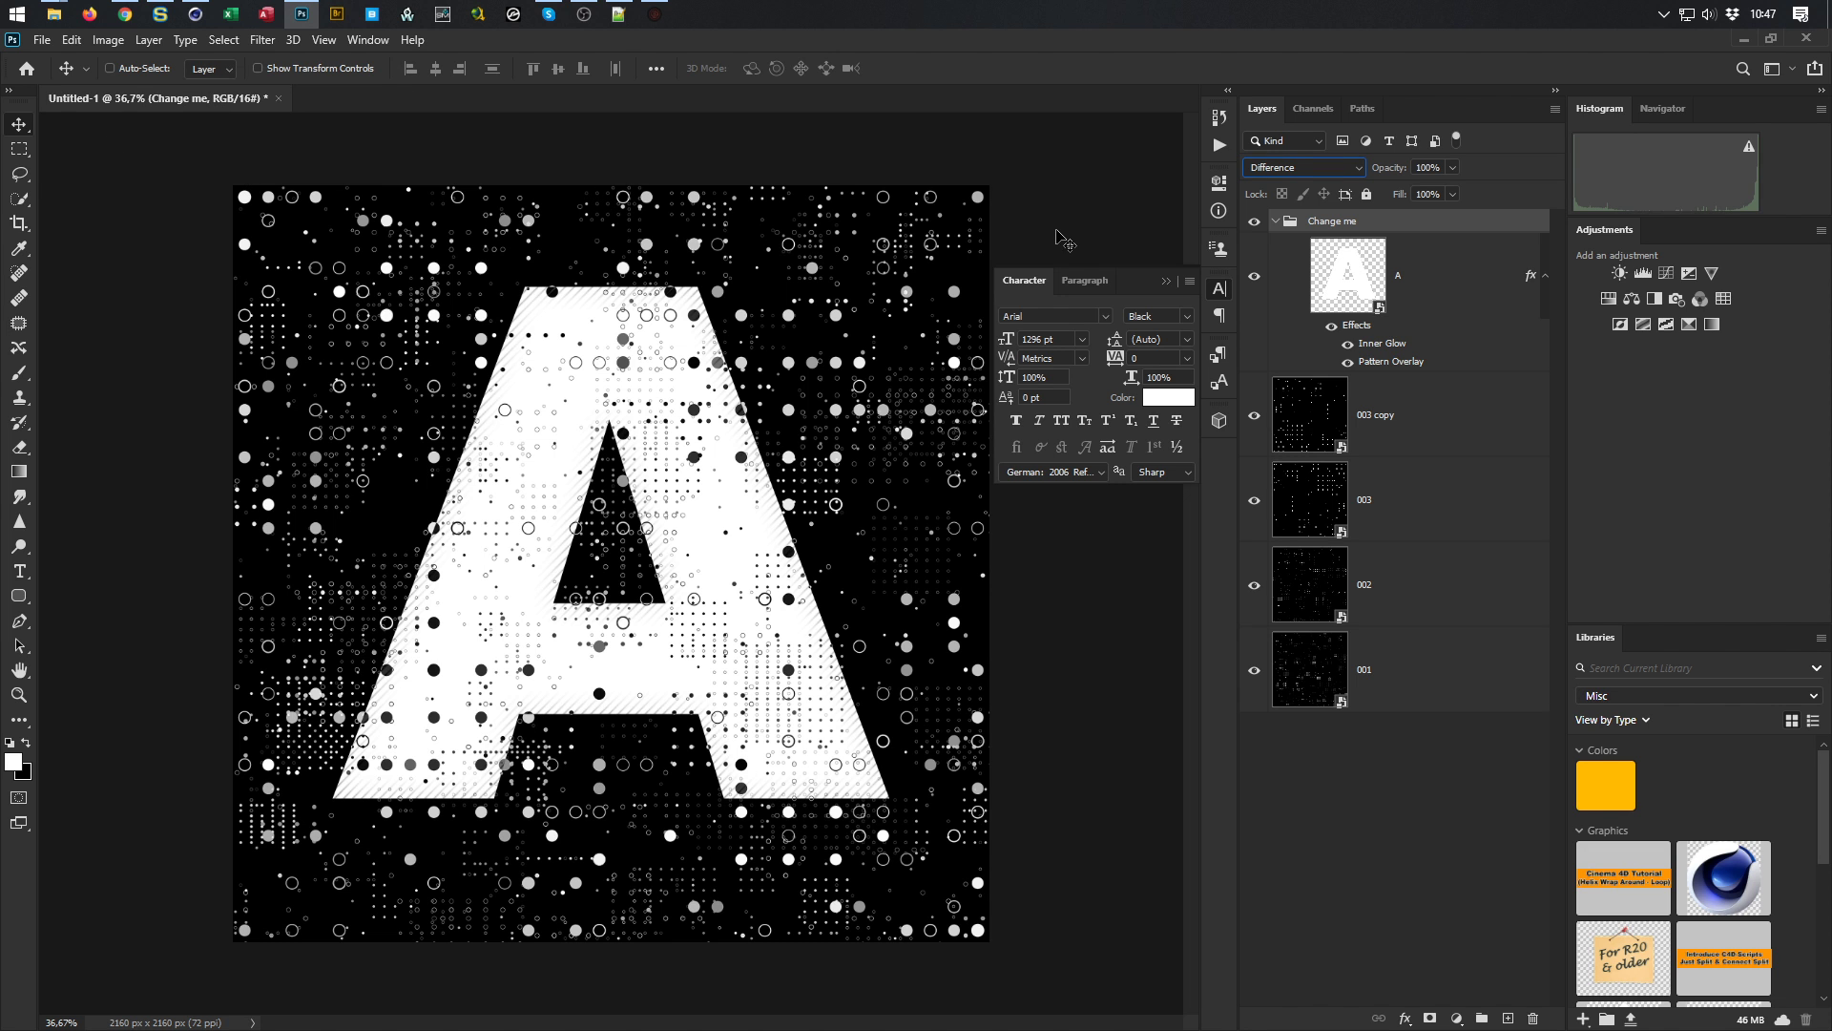
Save the document as Height.psd in the Heights folder on the Desktop
{"action": "key", "text": "ctrl"}
{"action": "key", "text": "ctrl+s"}
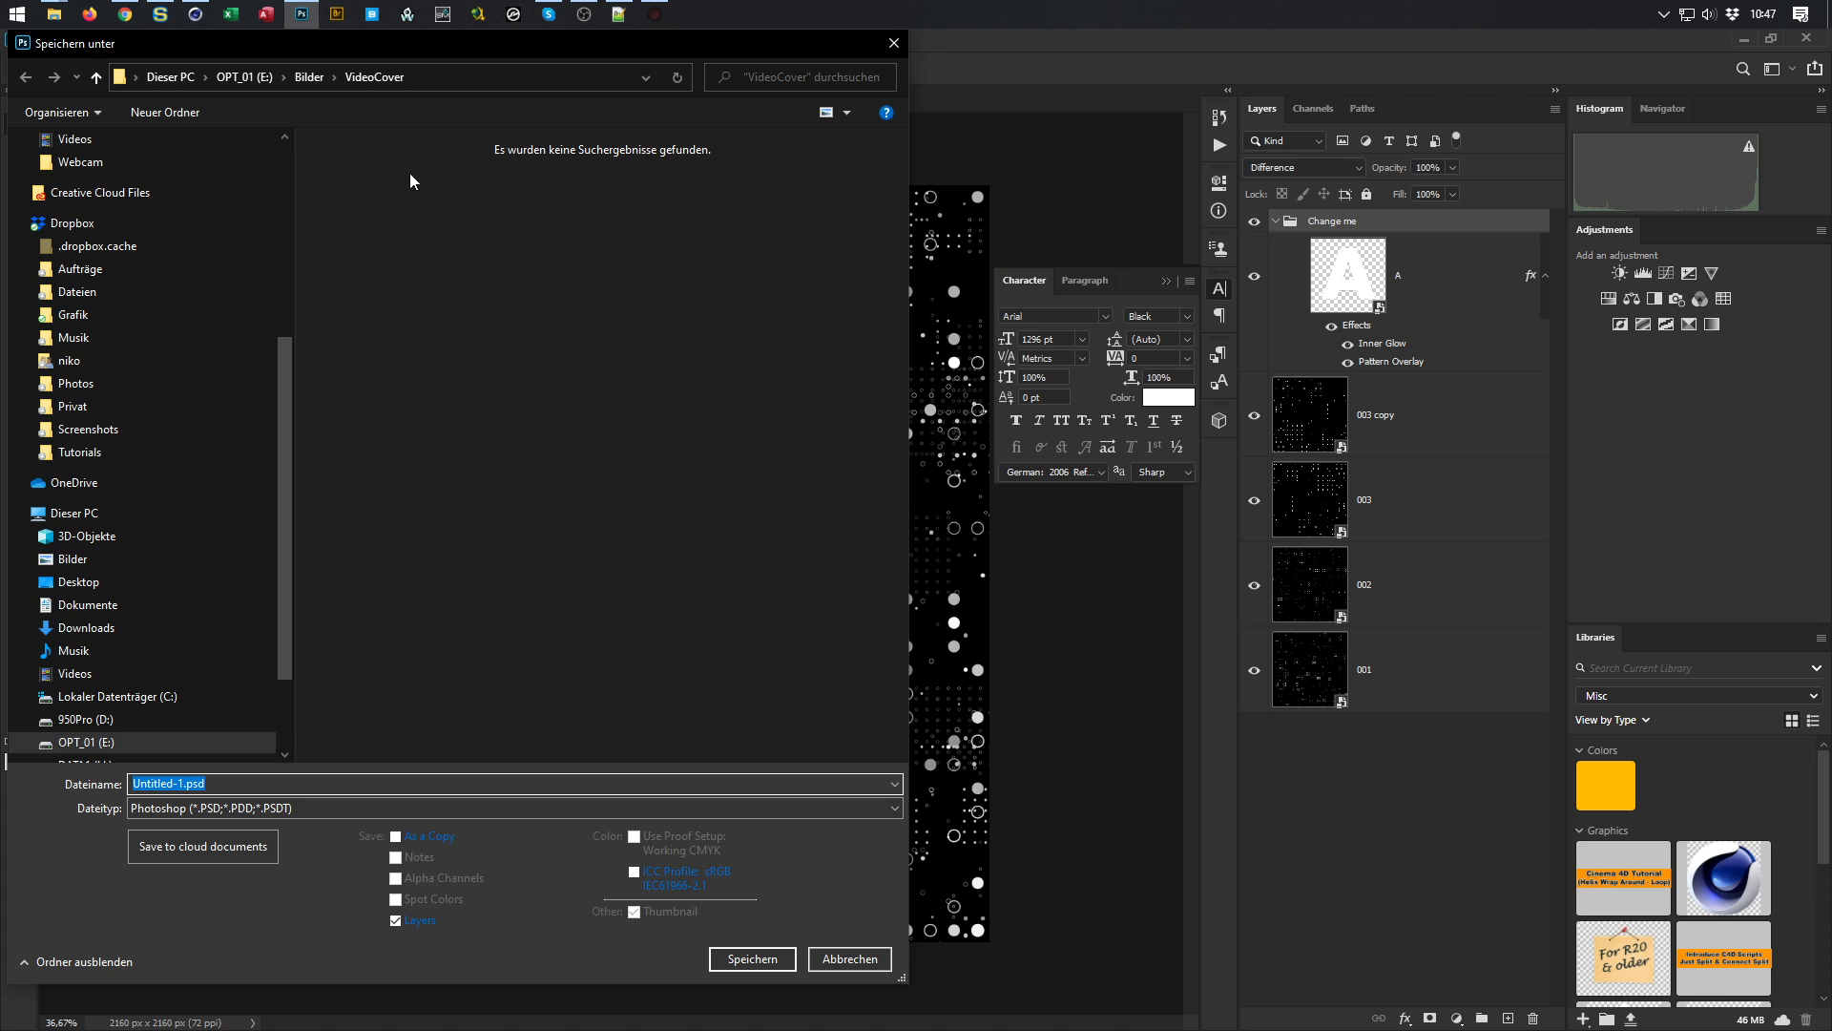
{"action": "left_click", "coordinate": [133, 76]}
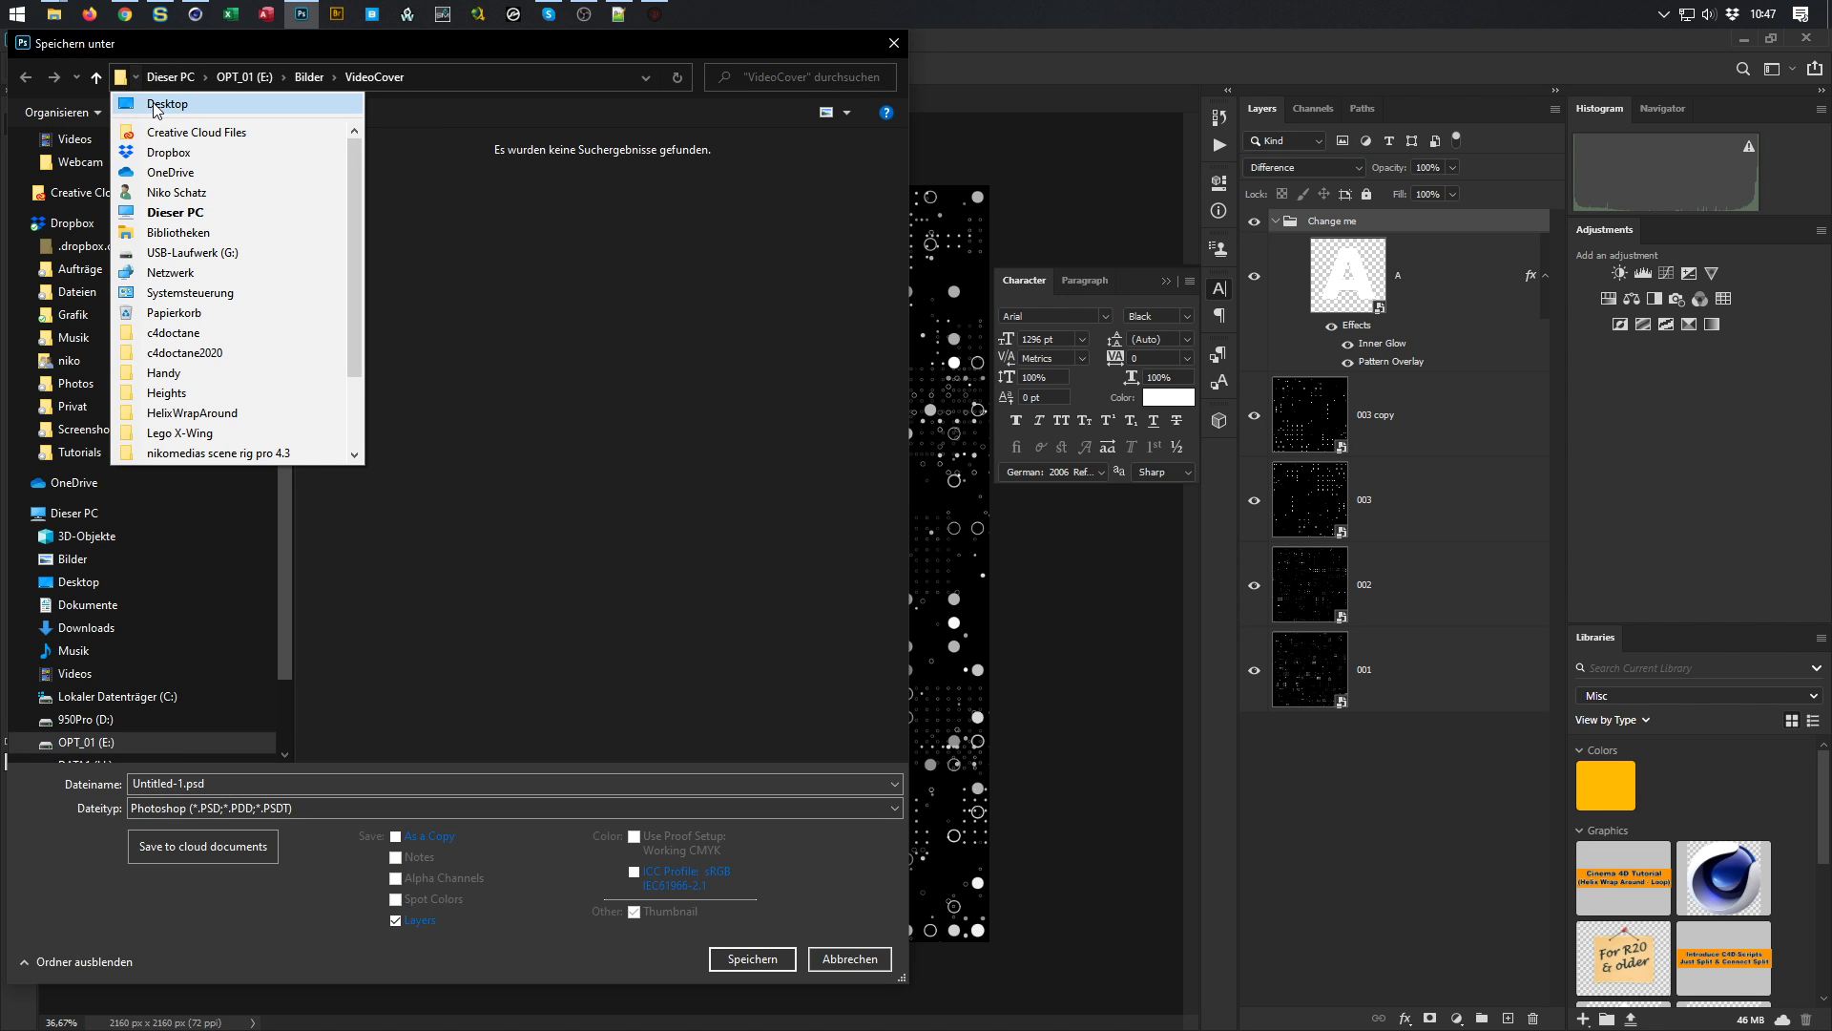
{"action": "left_click", "coordinate": [155, 110]}
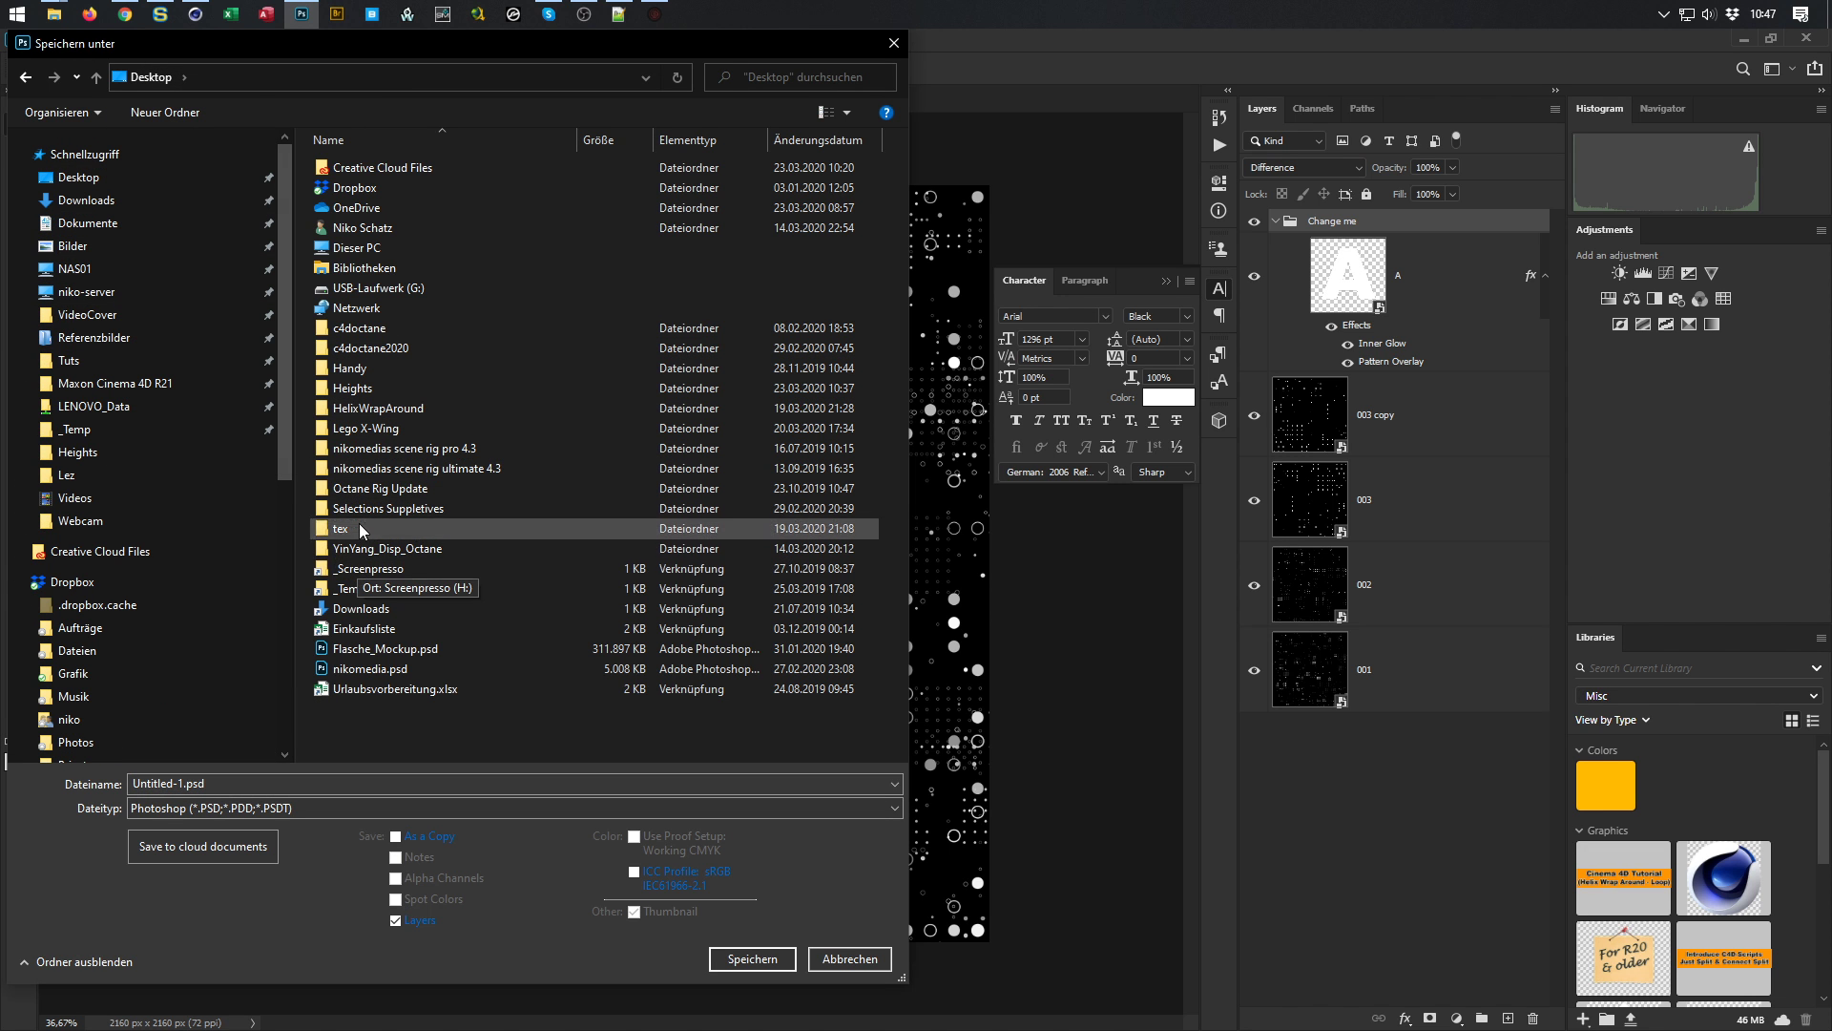
{"action": "double_click", "coordinate": [366, 389]}
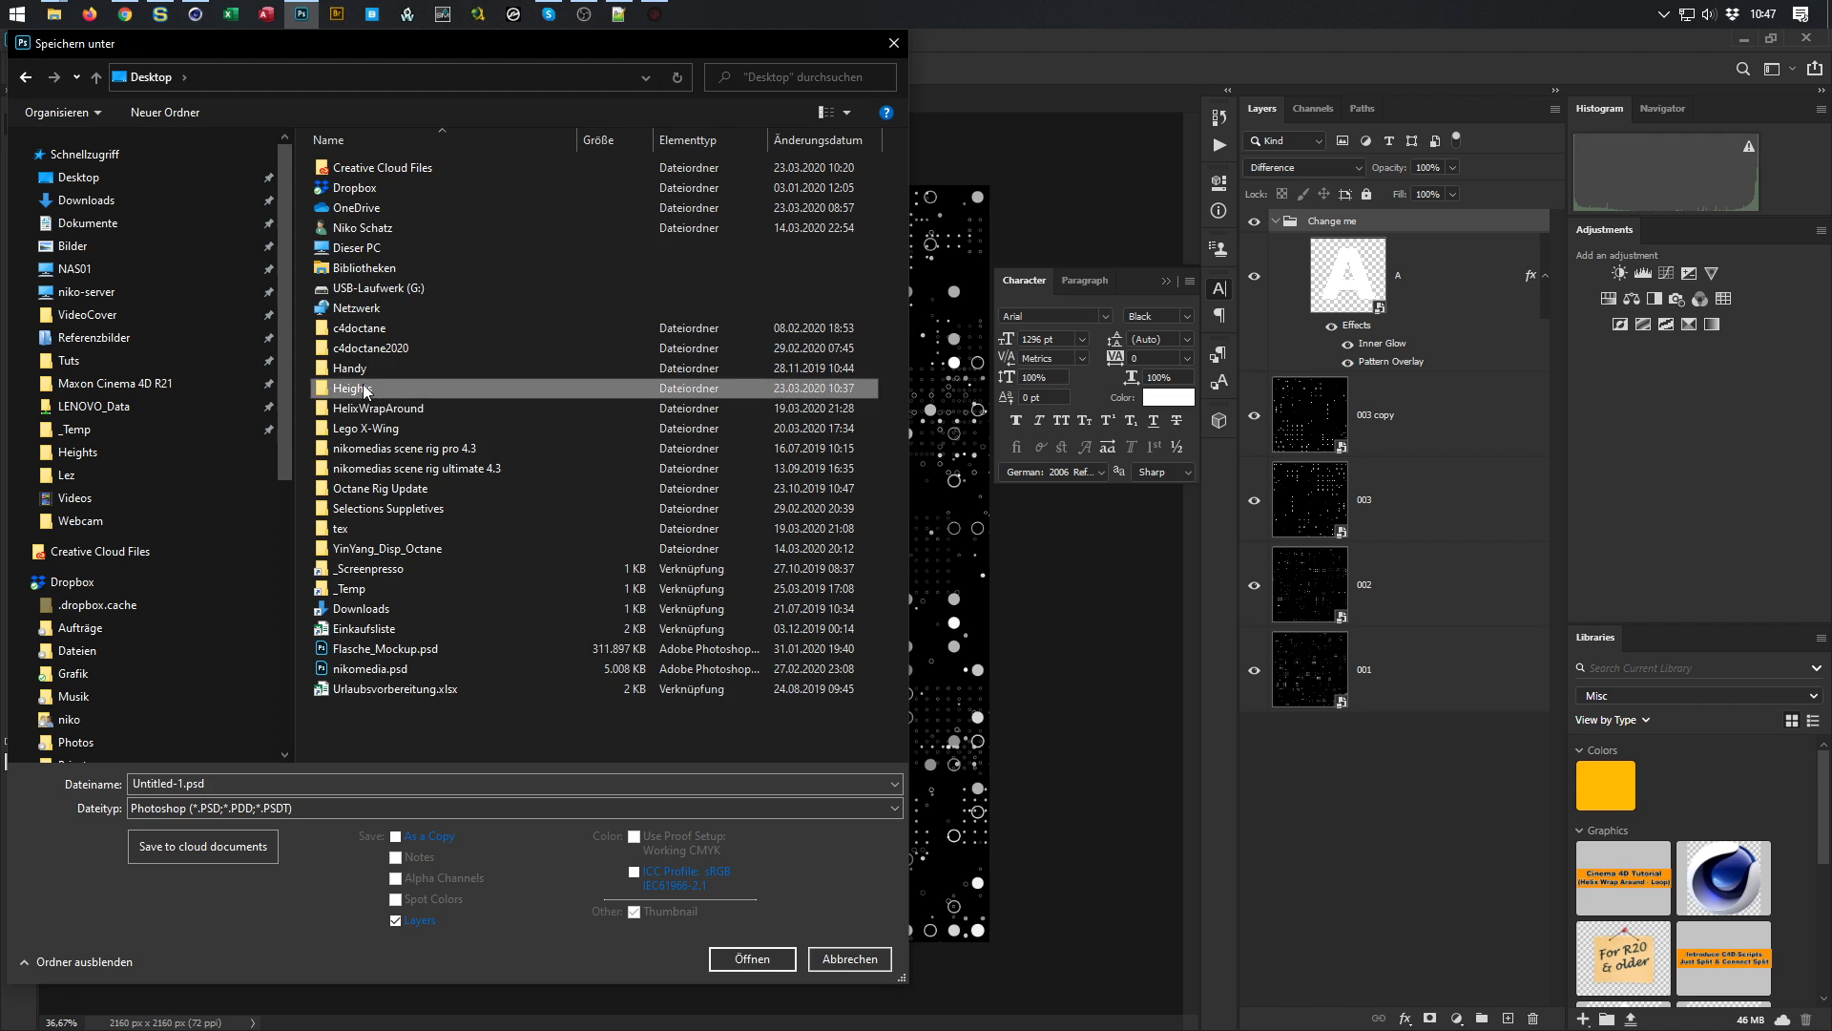
{"action": "left_click", "coordinate": [413, 782]}
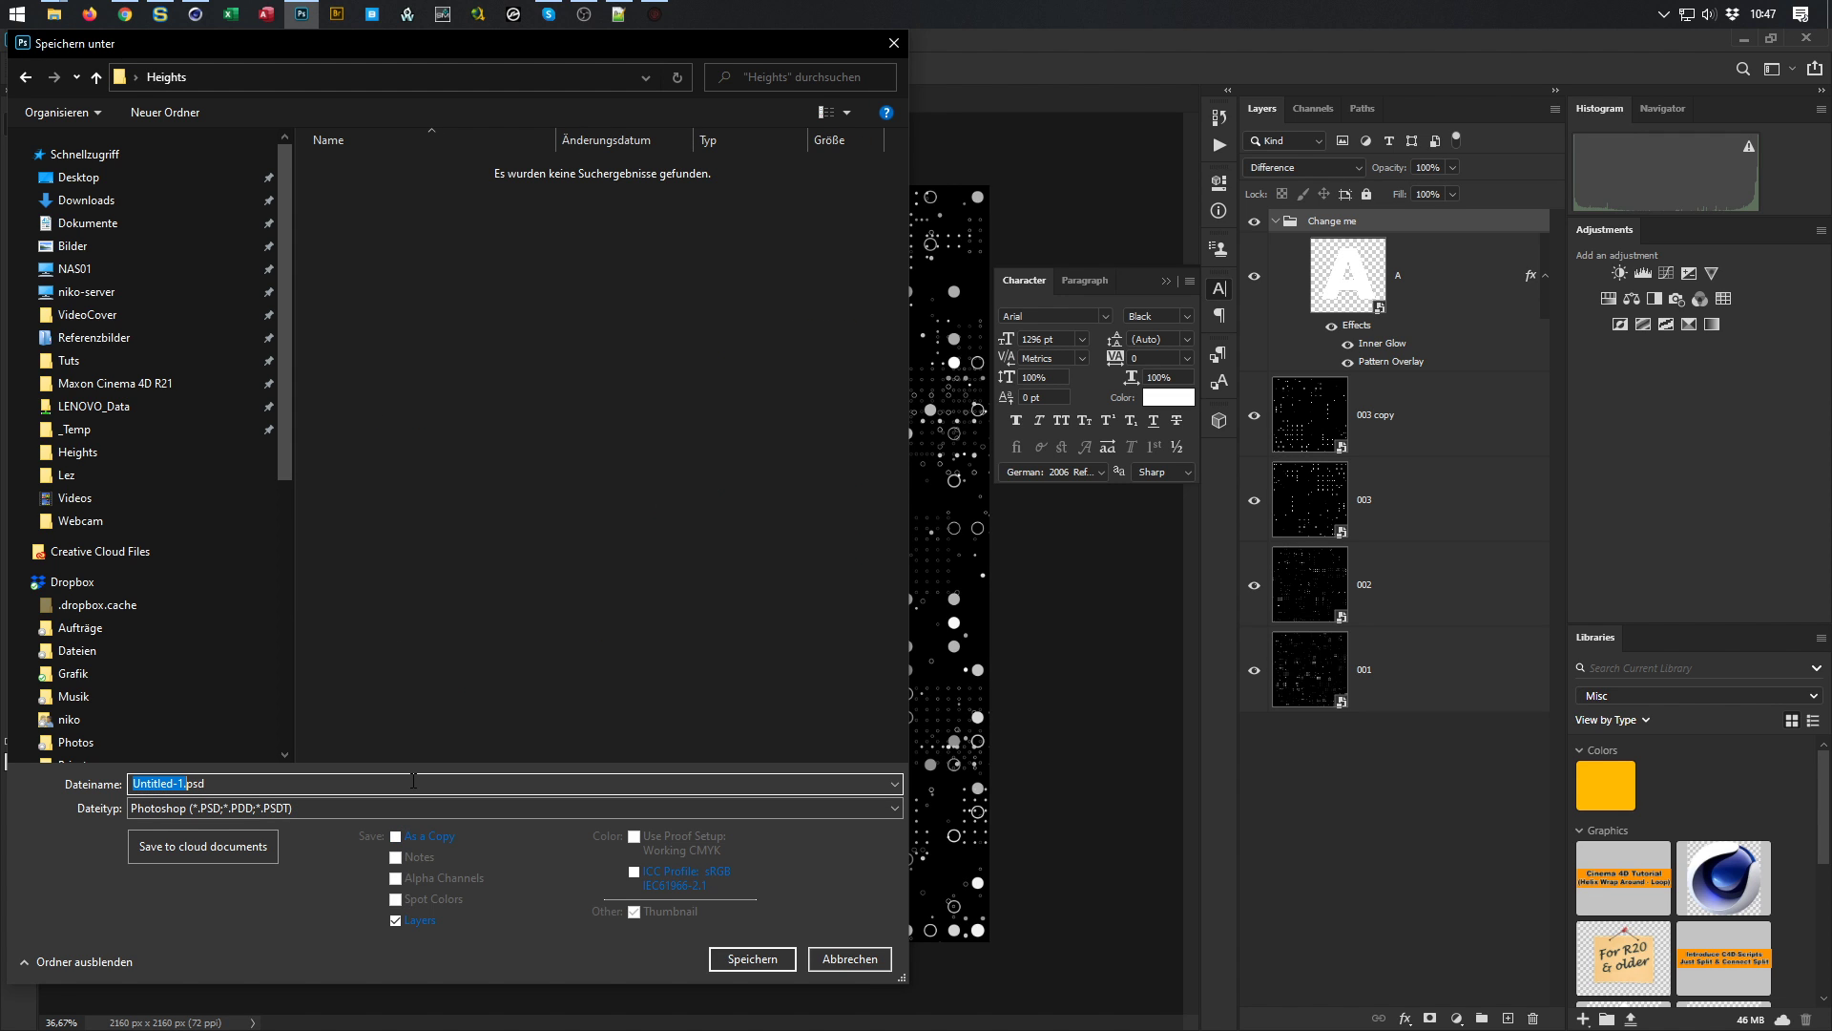
{"action": "type", "text": "Height"}
{"action": "key", "text": "Return"}
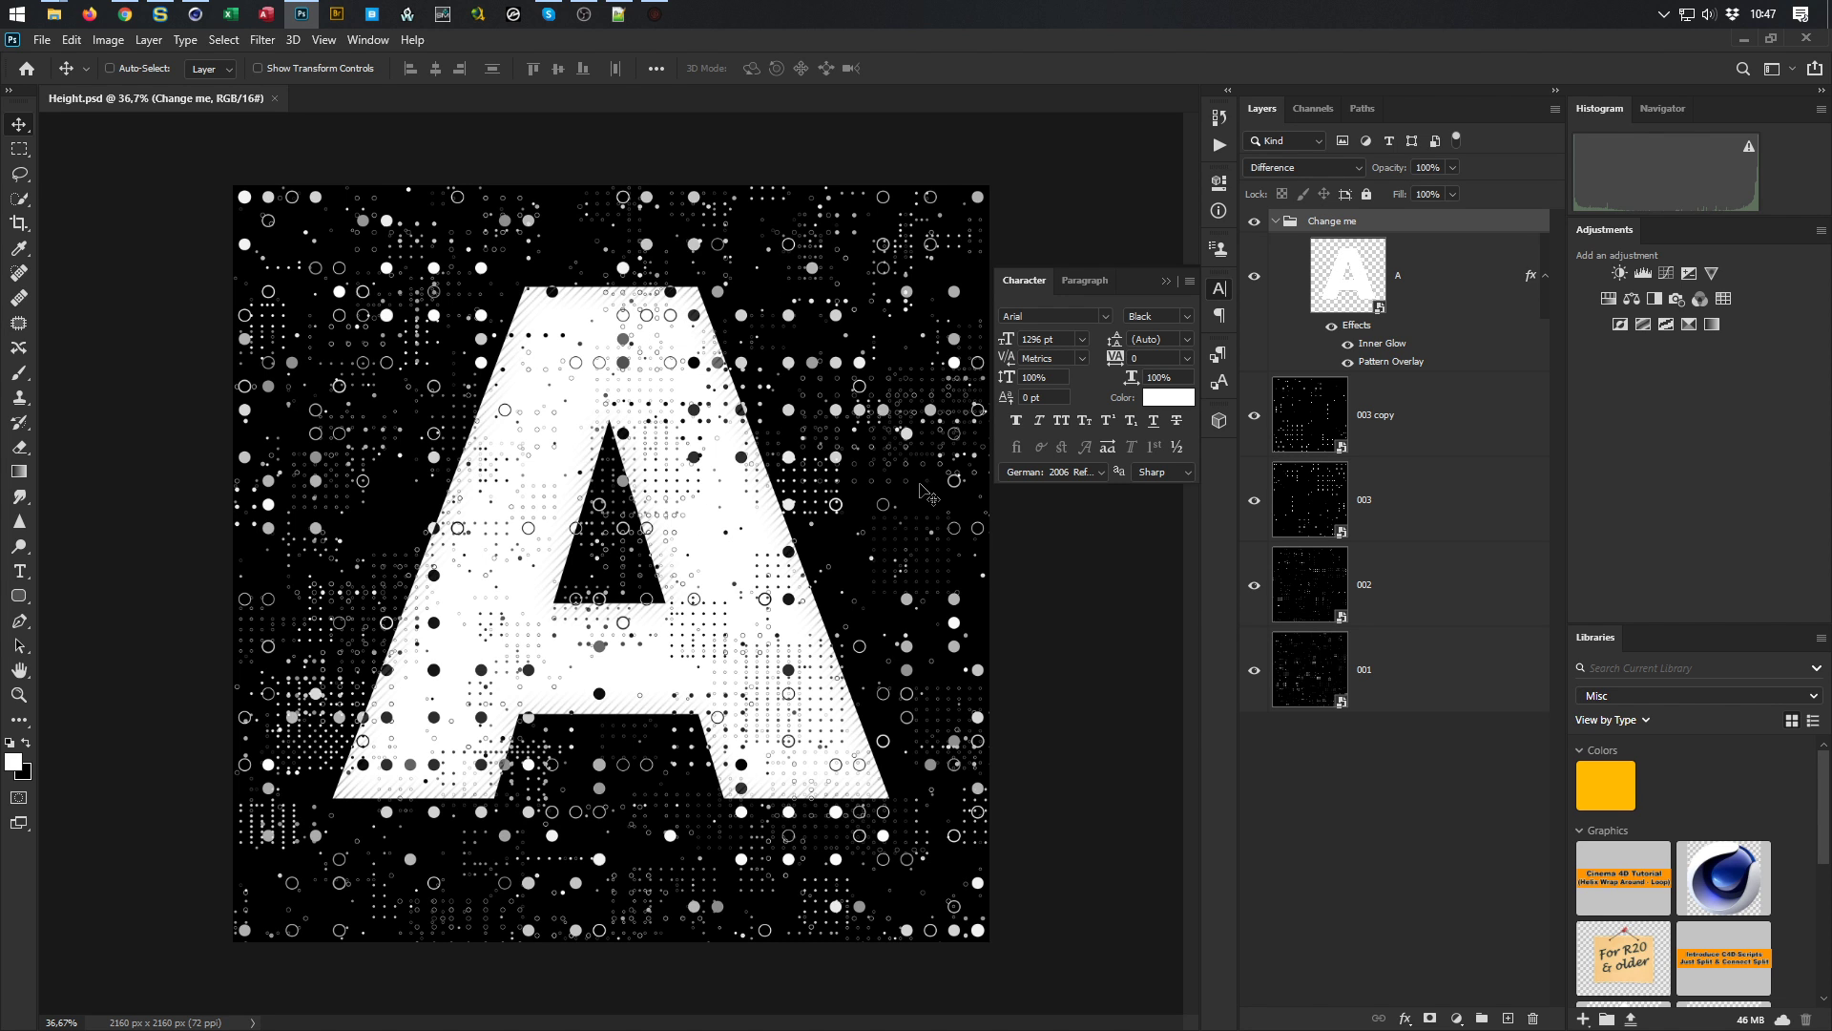
Switch to JSplacement and generate a finer dot grid with scale 35, drawing chance 10%, minimum brightness 64 and pattern max length 4
{"action": "left_click", "coordinate": [1312, 507]}
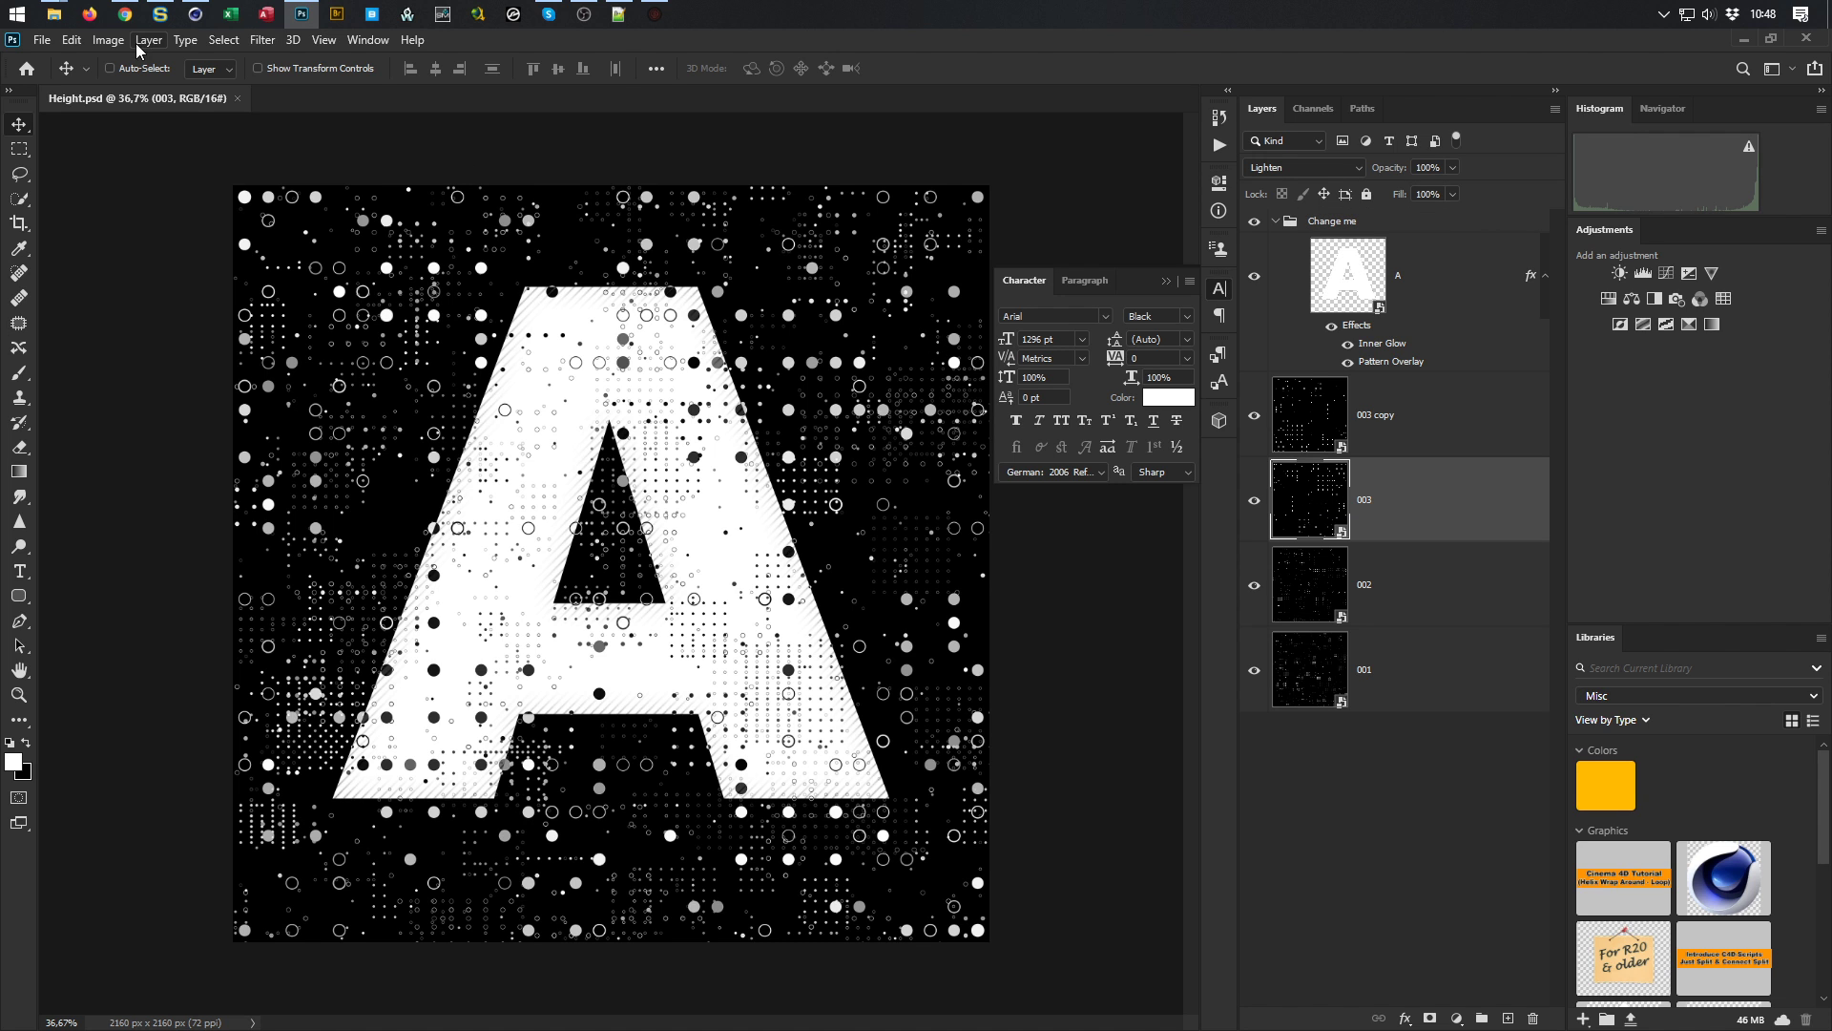
{"action": "left_click", "coordinate": [656, 21]}
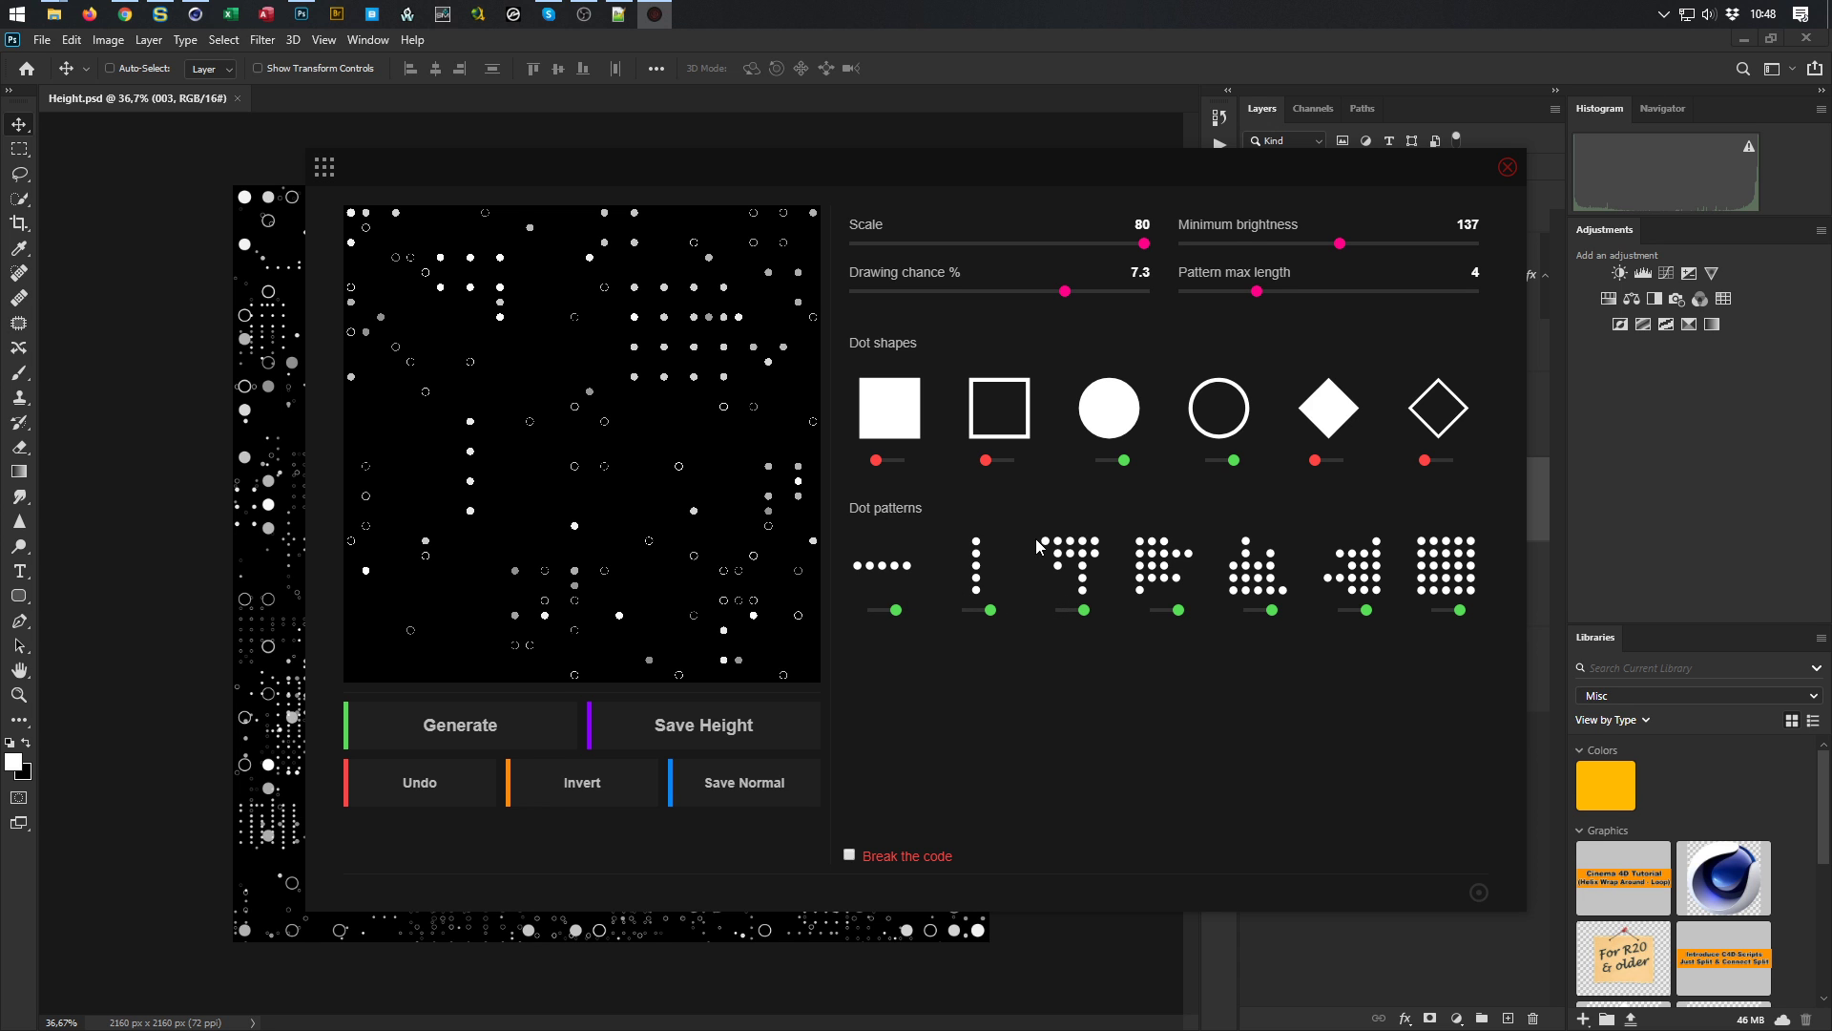
{"action": "left_click_drag", "start_coordinate": [1073, 295], "coordinate": [945, 295]}
{"action": "mouse_move", "coordinate": [1144, 244]}
{"action": "left_mouse_down"}
{"action": "mouse_move", "coordinate": [885, 255]}
{"action": "mouse_move", "coordinate": [962, 269]}
{"action": "mouse_move", "coordinate": [964, 294]}
{"action": "mouse_move", "coordinate": [1161, 300]}
{"action": "left_mouse_up"}
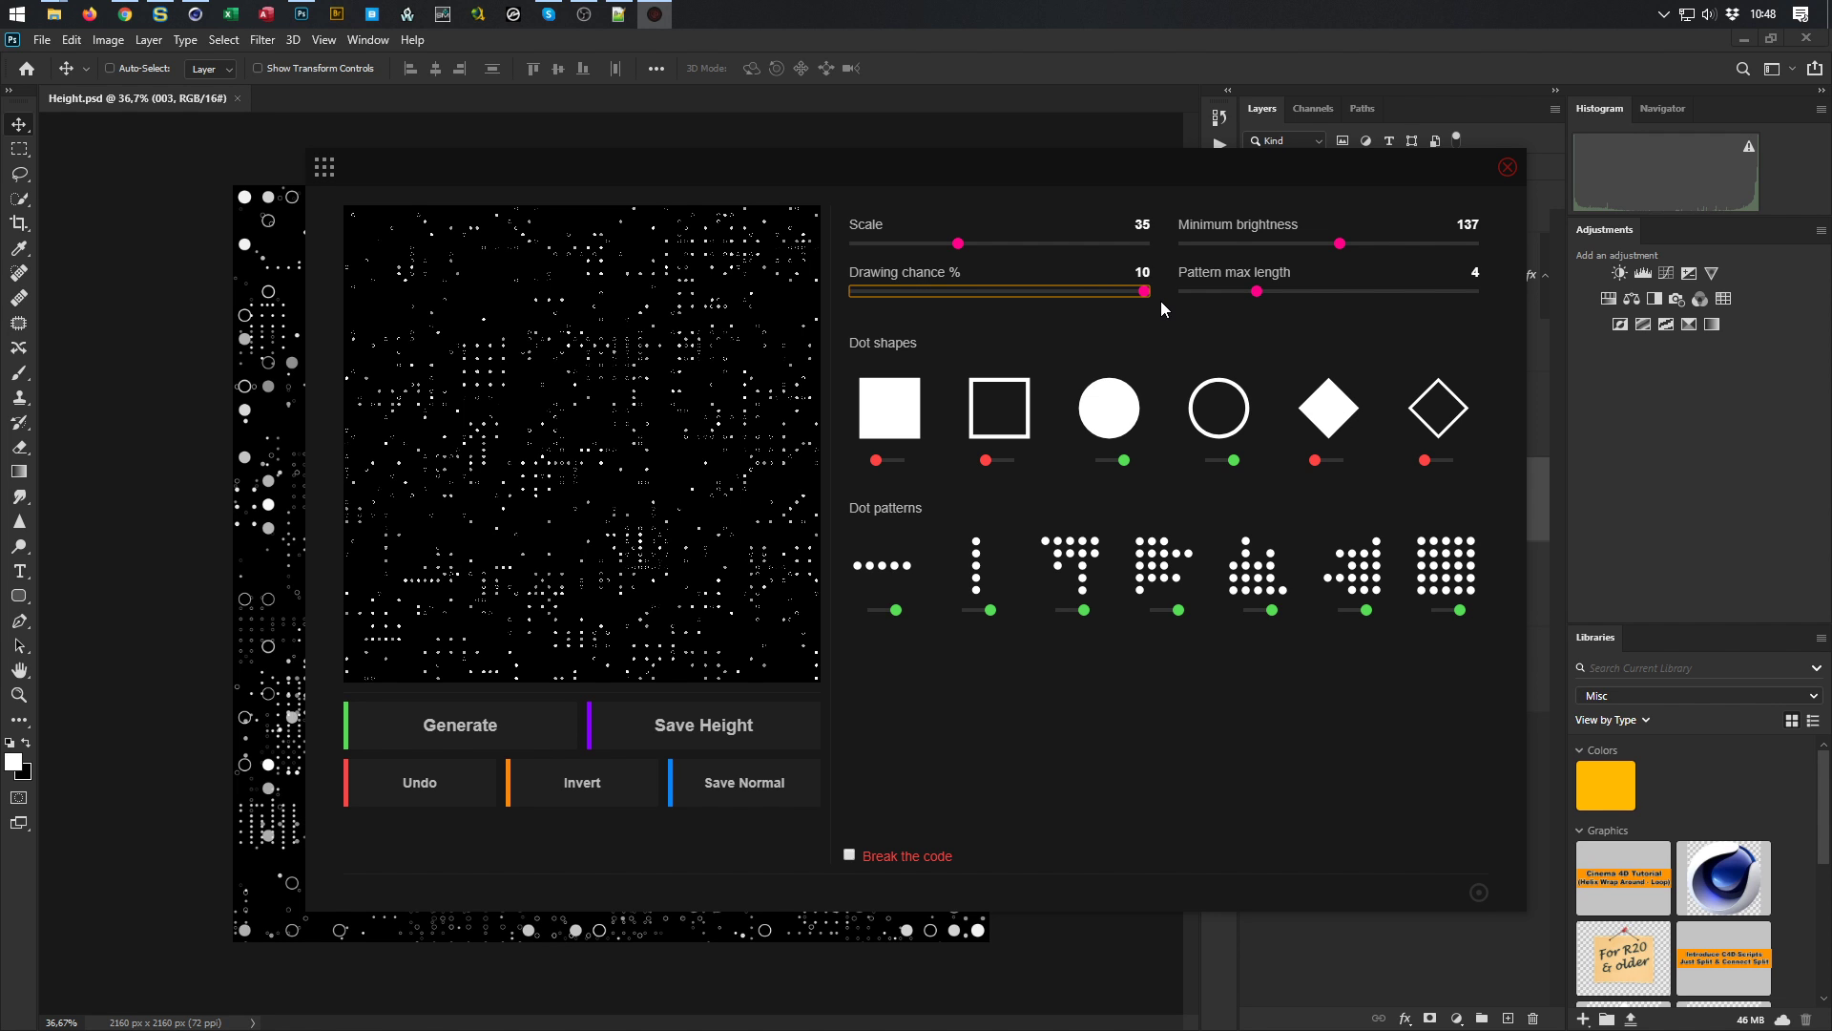
{"action": "left_click_drag", "start_coordinate": [1369, 243], "coordinate": [1373, 255]}
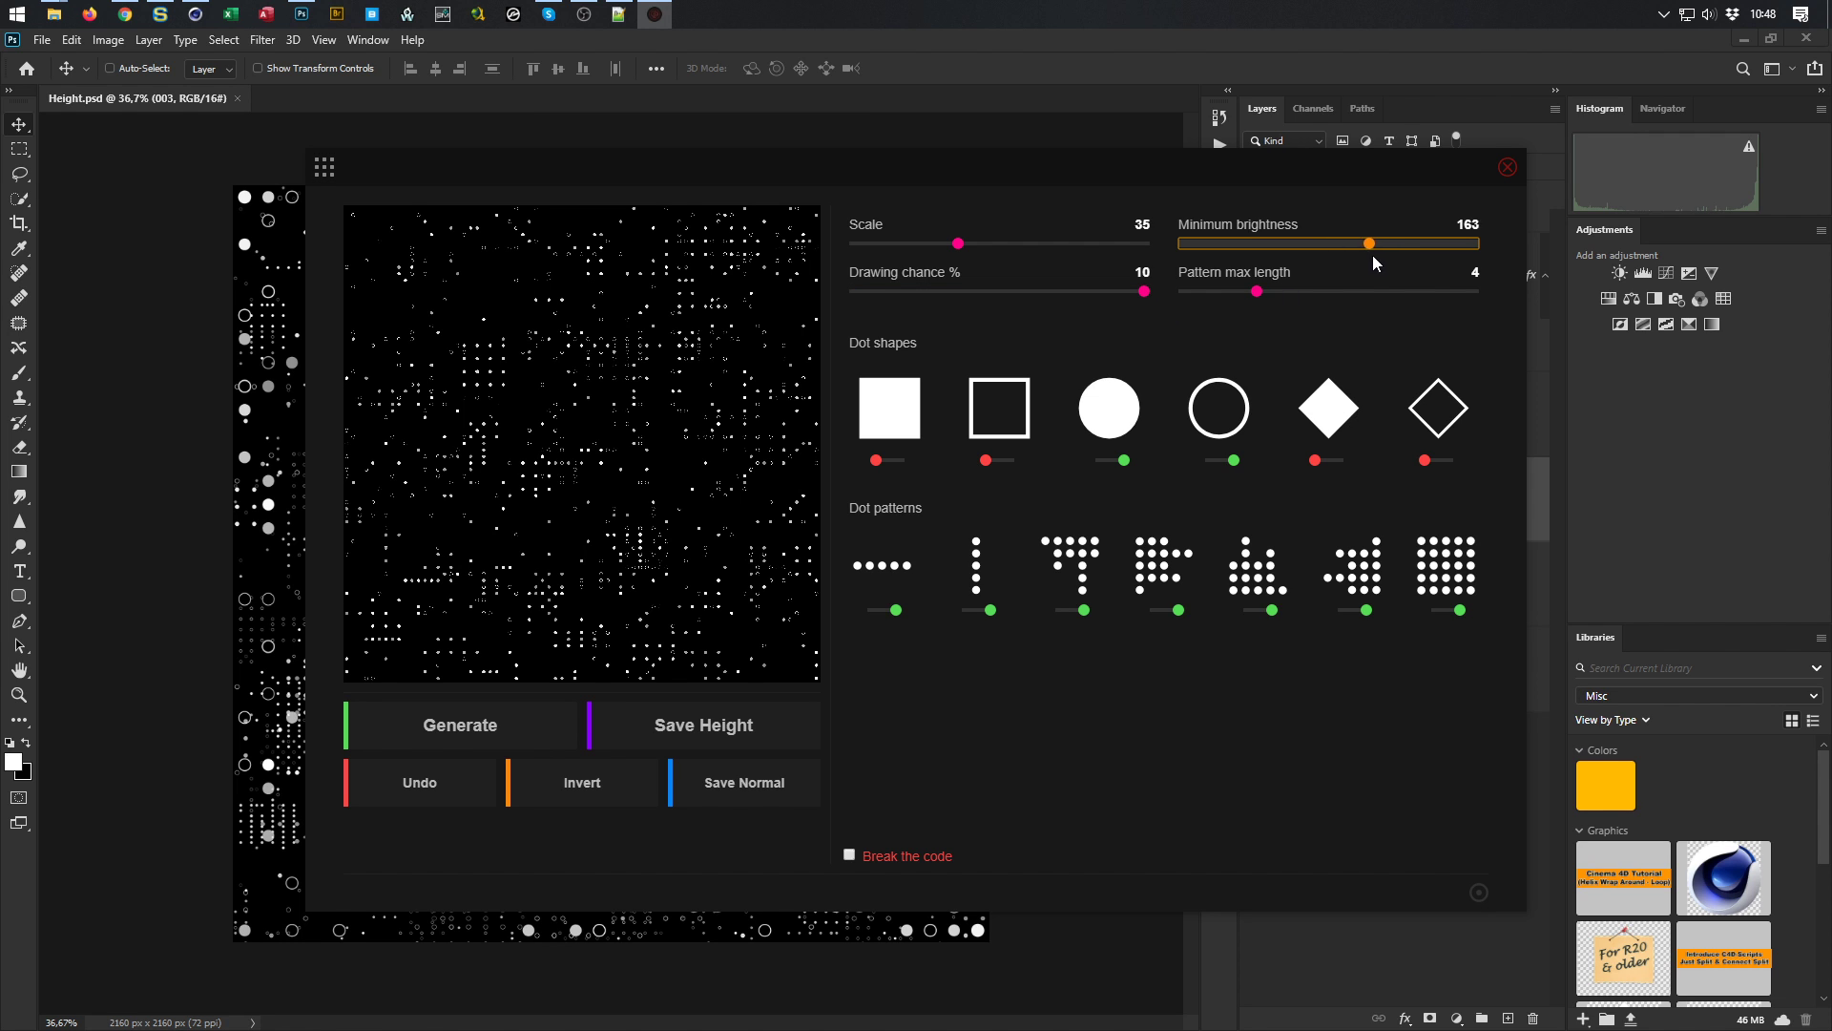
{"action": "left_click_drag", "start_coordinate": [1241, 256], "coordinate": [1257, 254]}
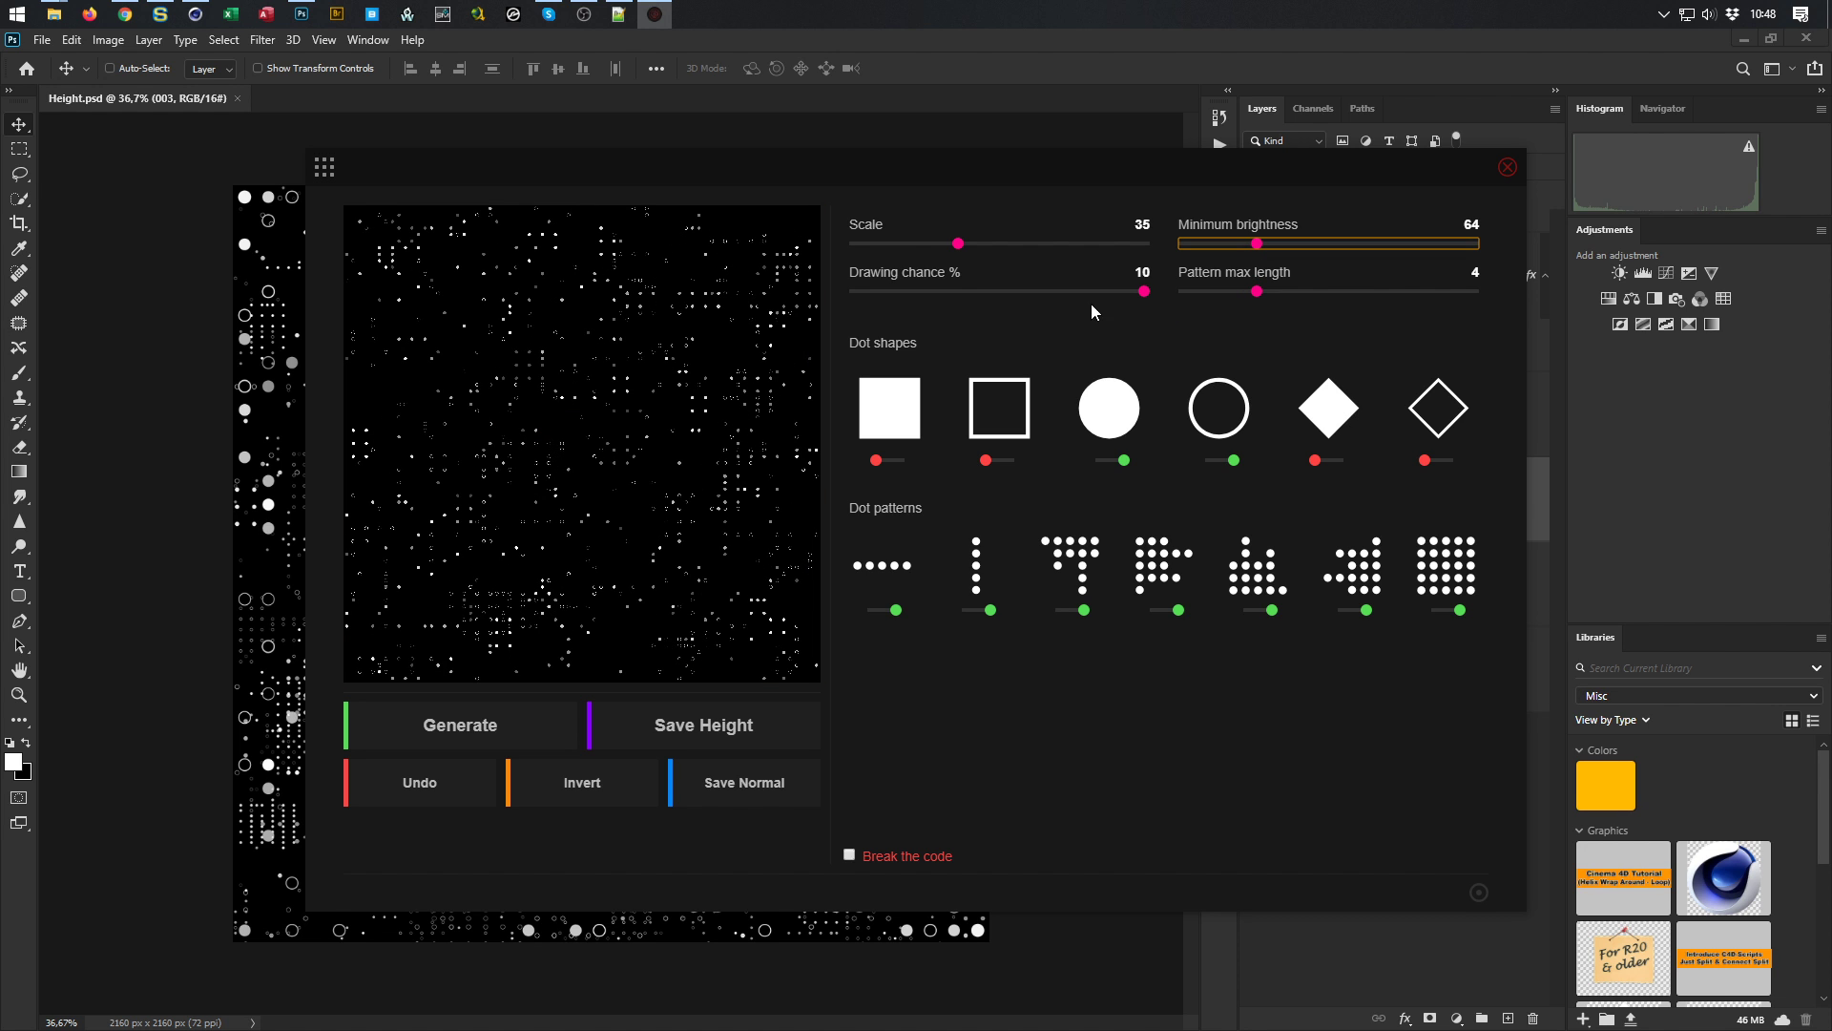
{"action": "left_click_drag", "start_coordinate": [1257, 292], "coordinate": [1262, 298]}
Save the generated dot-grid height map as 004.png in the Heights folder
{"action": "left_click", "coordinate": [777, 788]}
{"action": "left_click", "coordinate": [901, 495]}
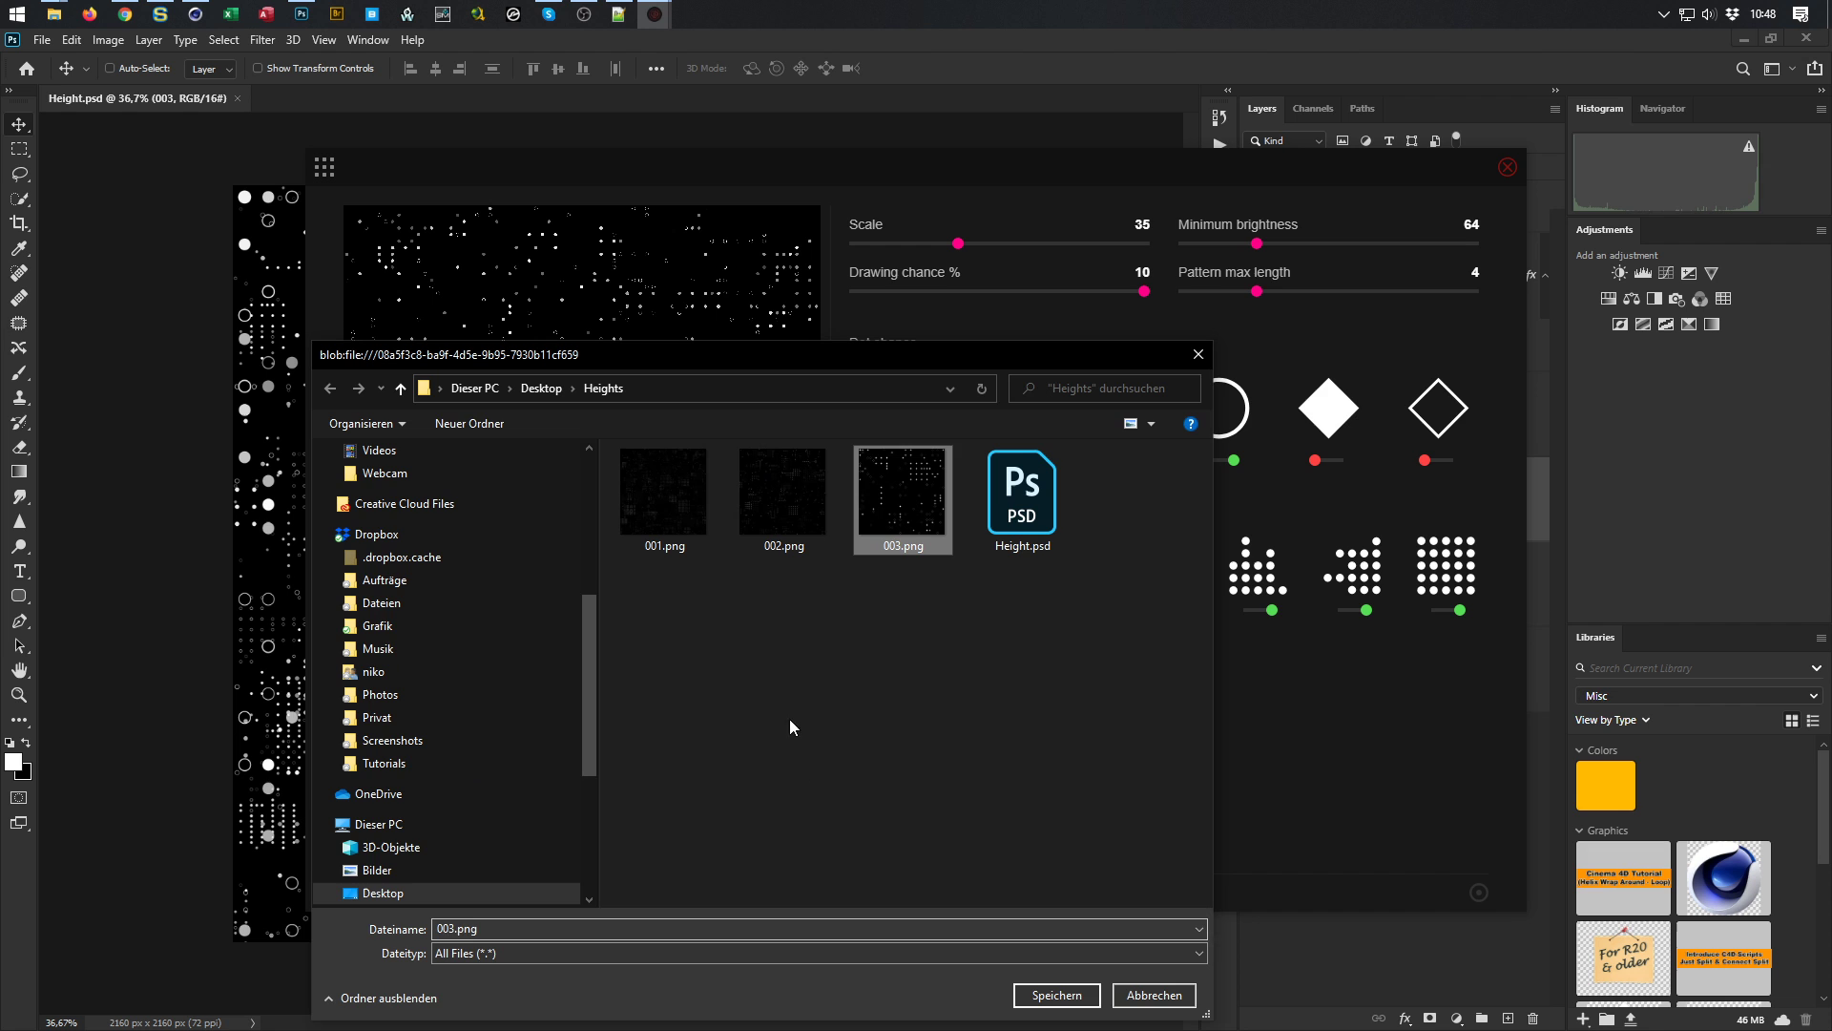
{"action": "left_click", "coordinate": [590, 932]}
{"action": "key", "text": "Home"}
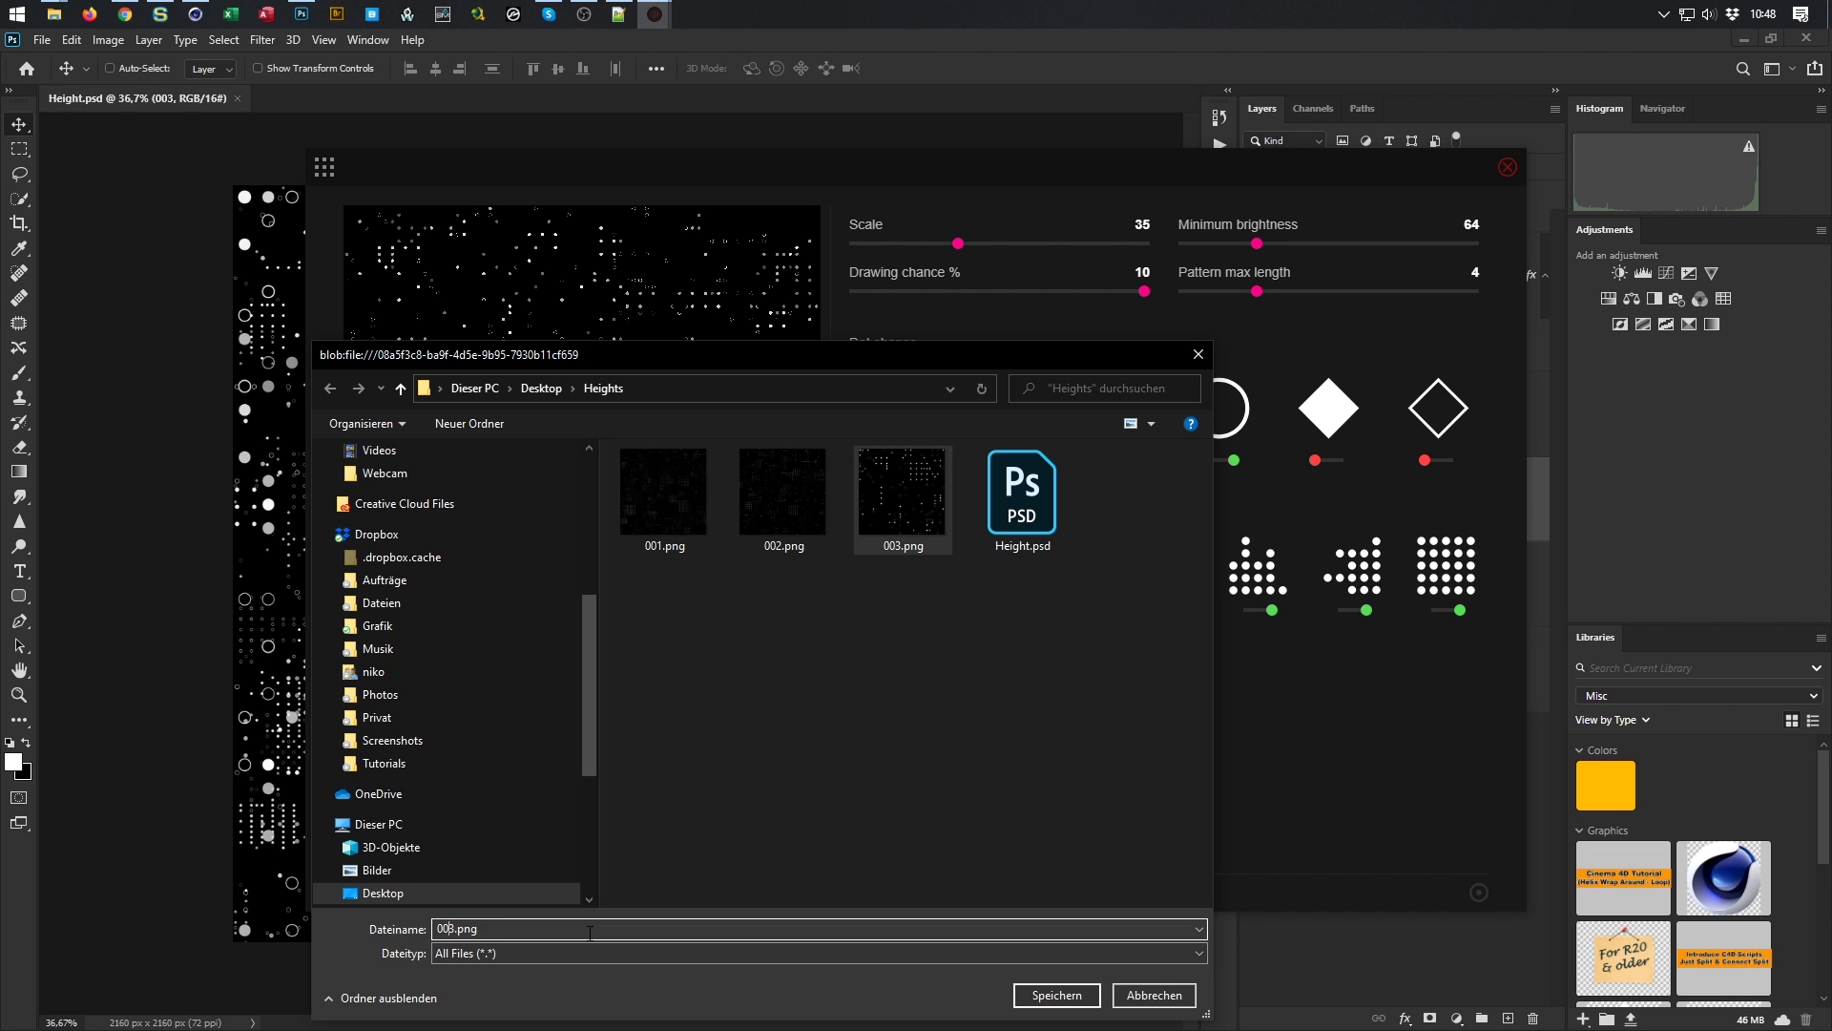
{"action": "key", "text": "Return"}
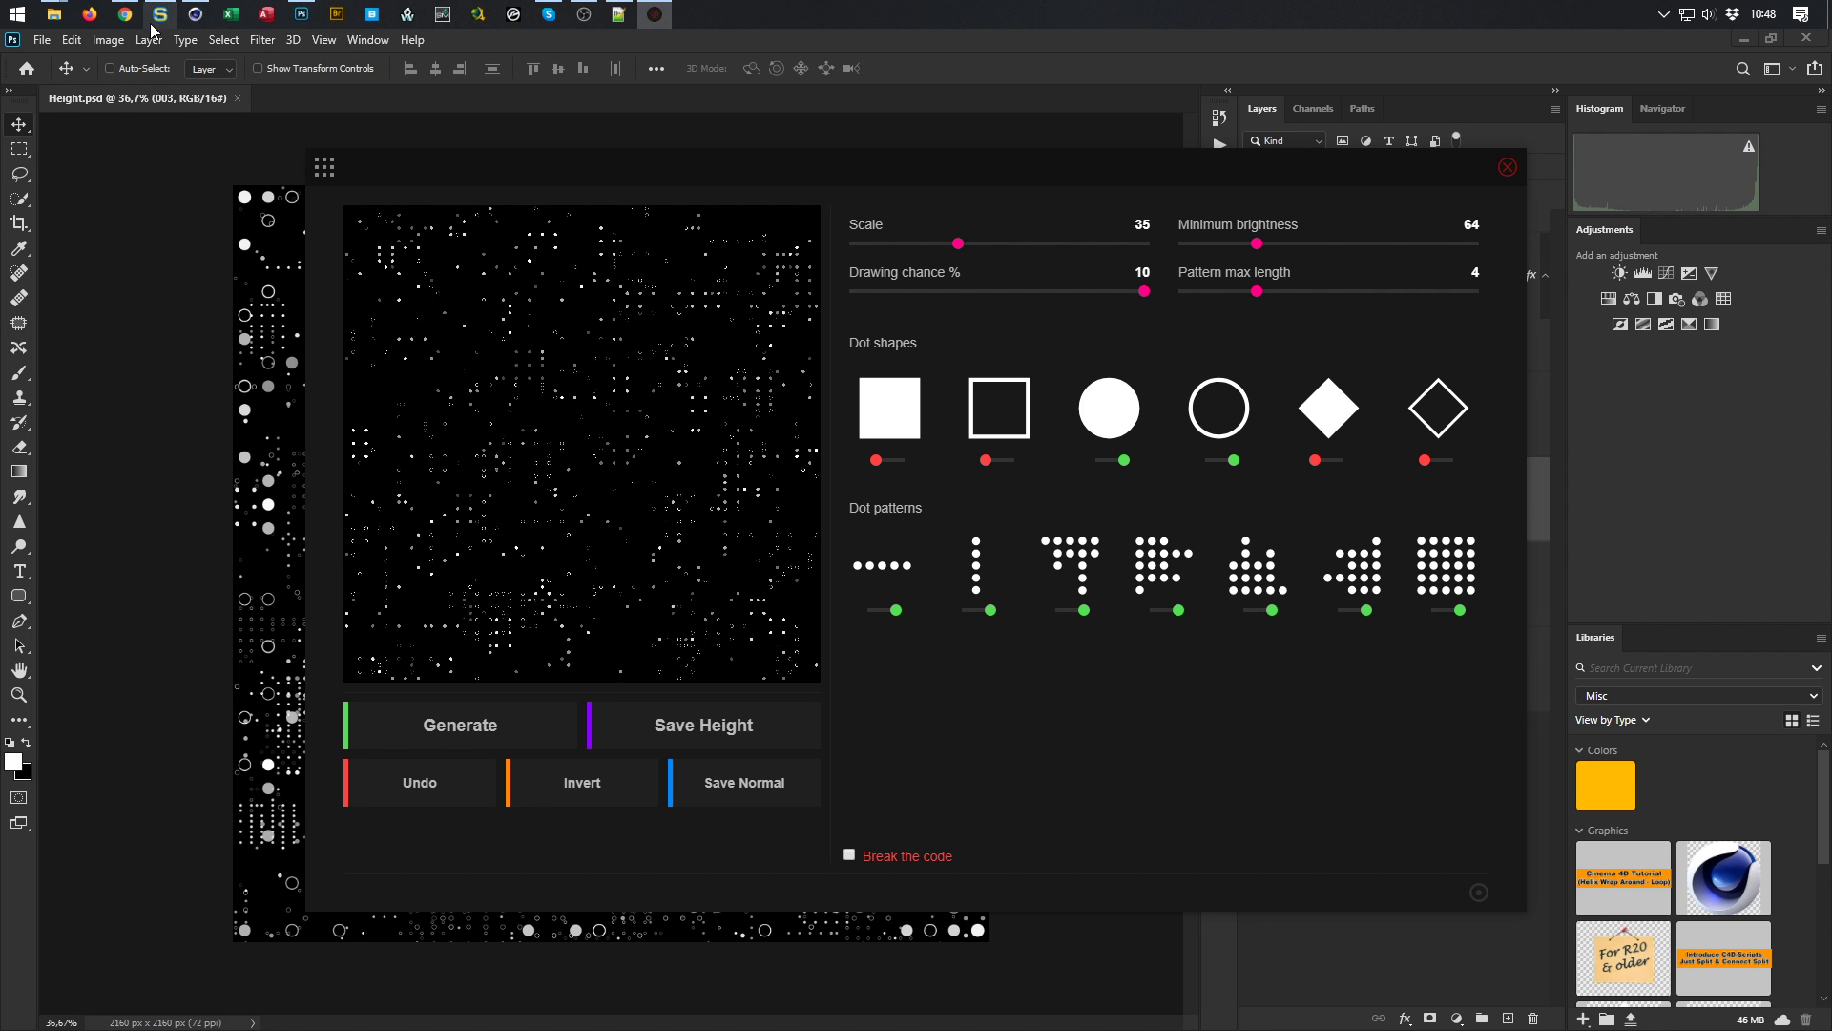
Return to Photoshop, place 004.png from the Heights folder above the Change me group and clip it to that group
{"action": "left_click", "coordinate": [301, 14]}
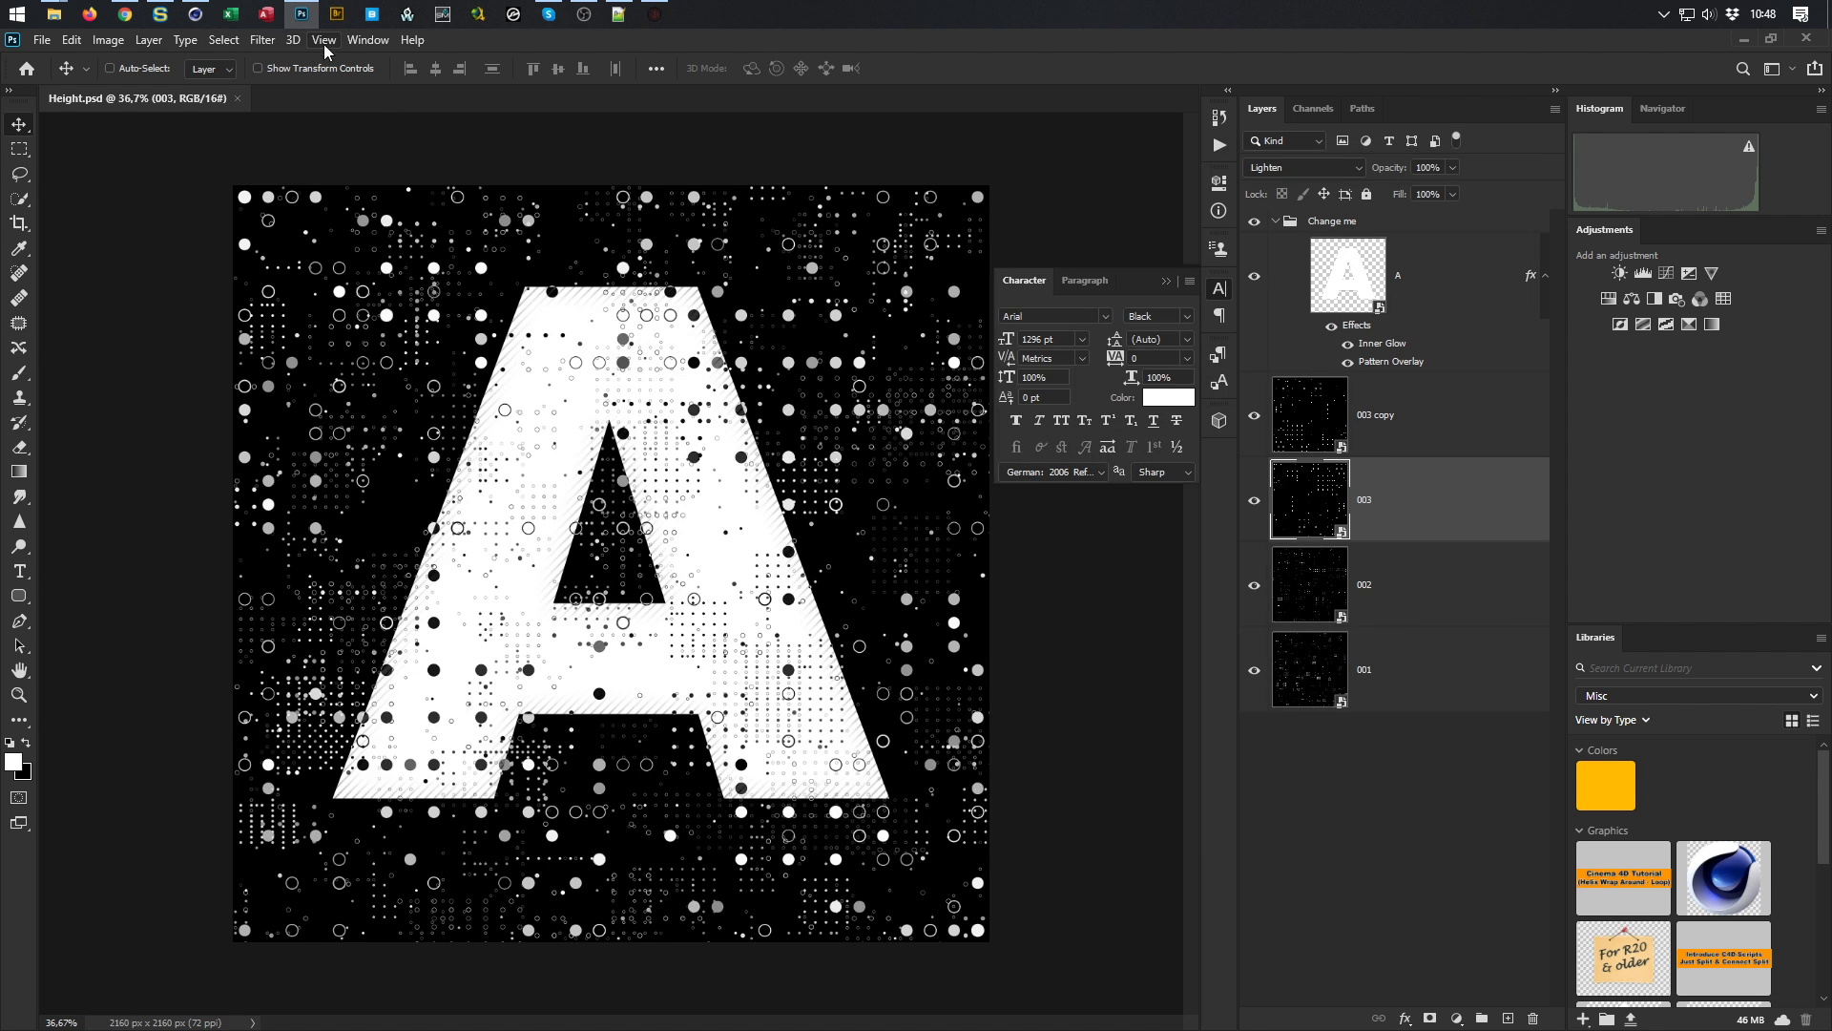
{"action": "mouse_move", "coordinate": [58, 14]}
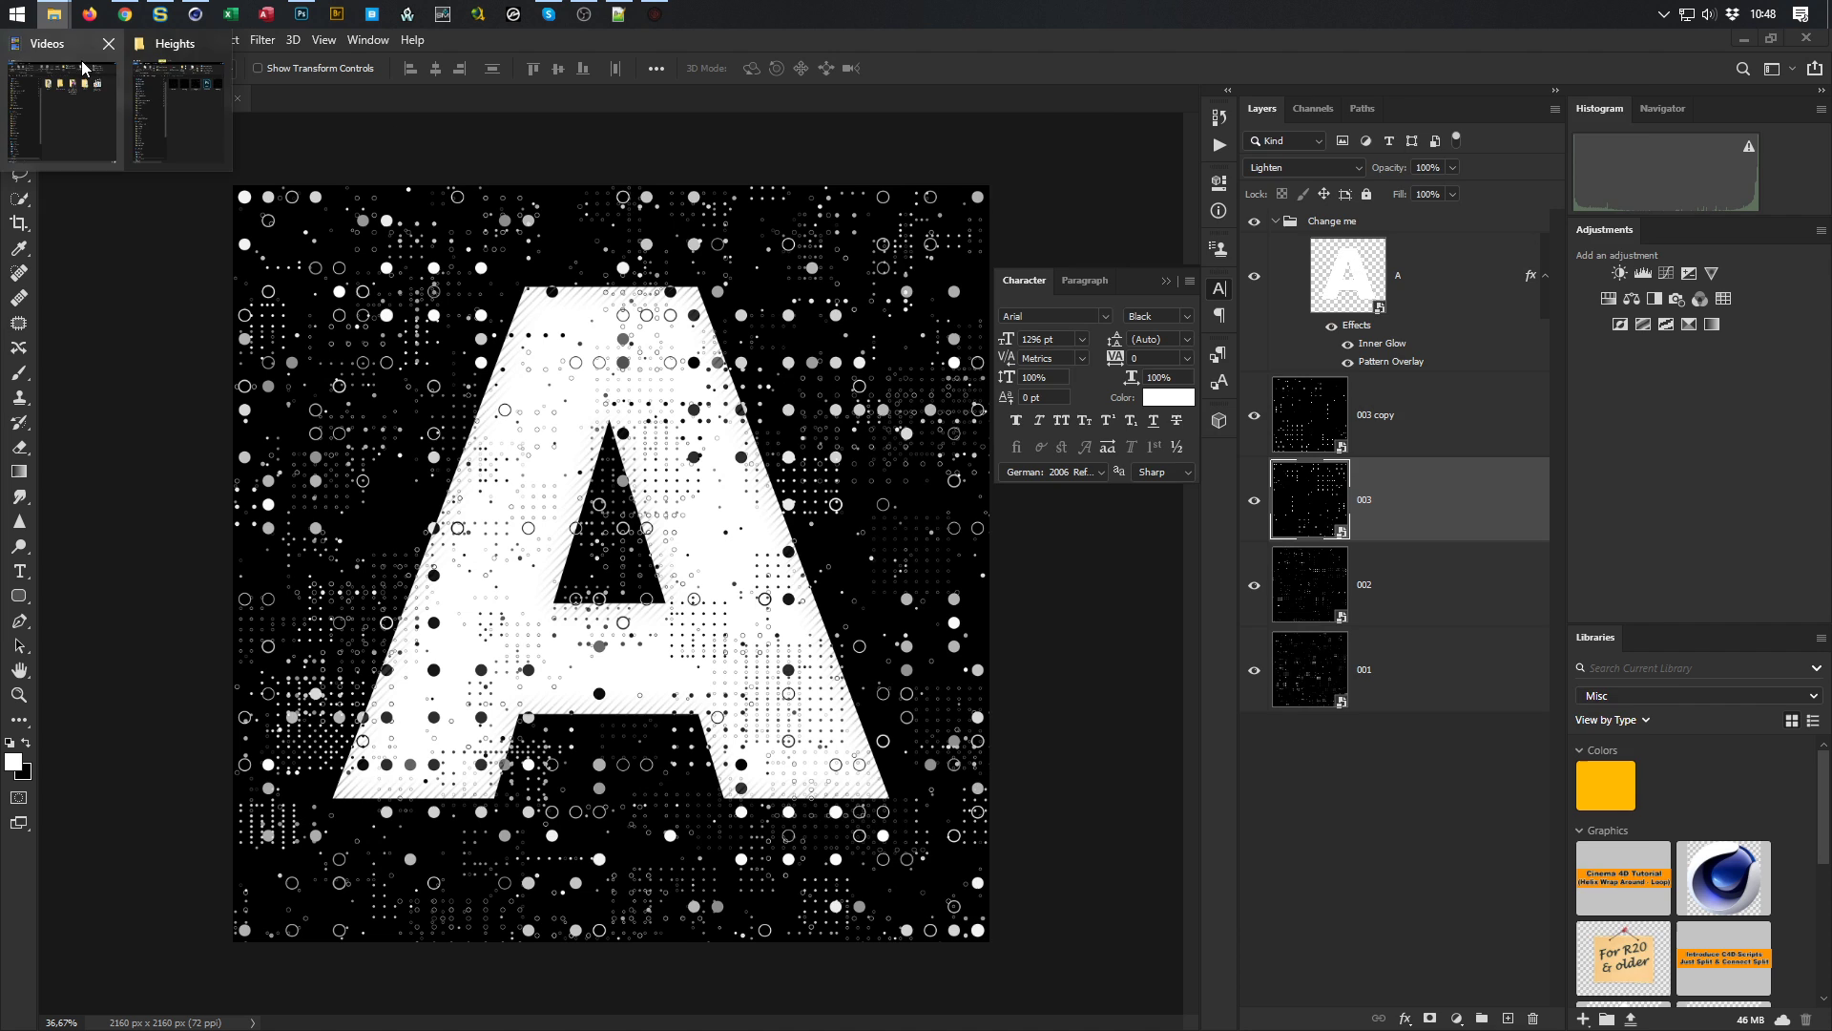
{"action": "left_click", "coordinate": [162, 95]}
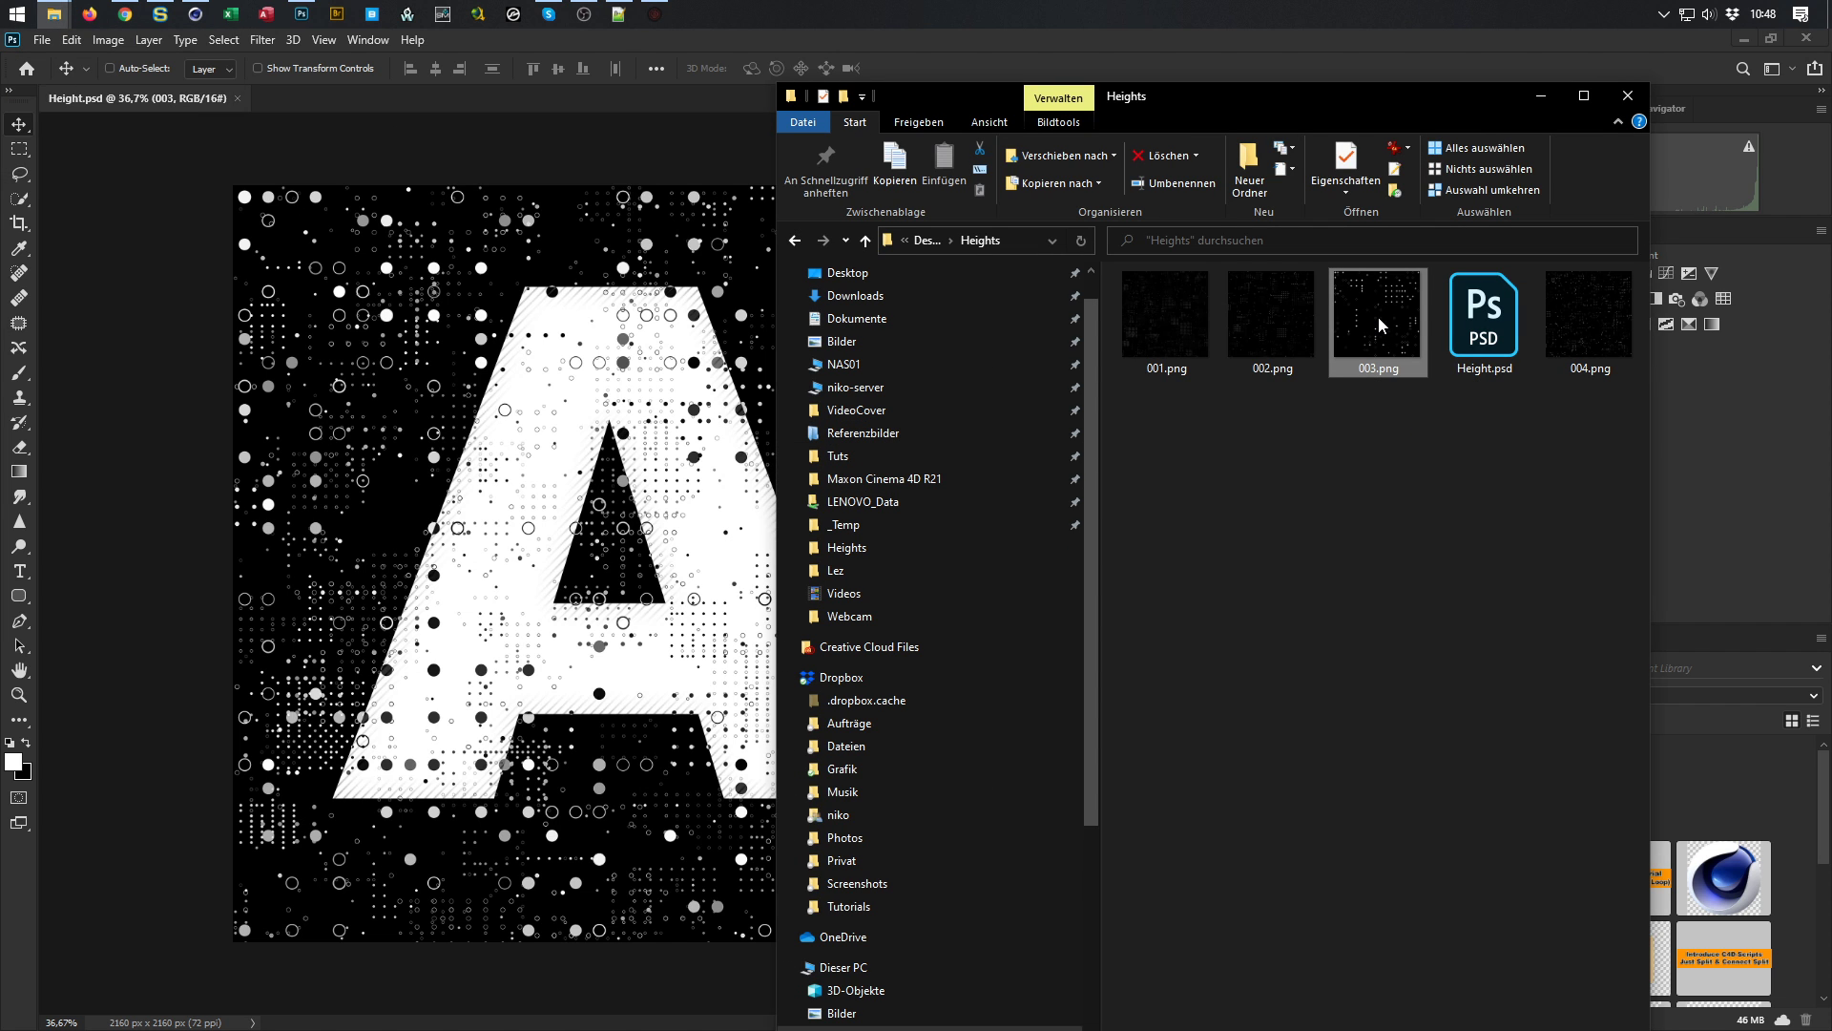
{"action": "left_click_drag", "start_coordinate": [1589, 320], "coordinate": [1045, 674]}
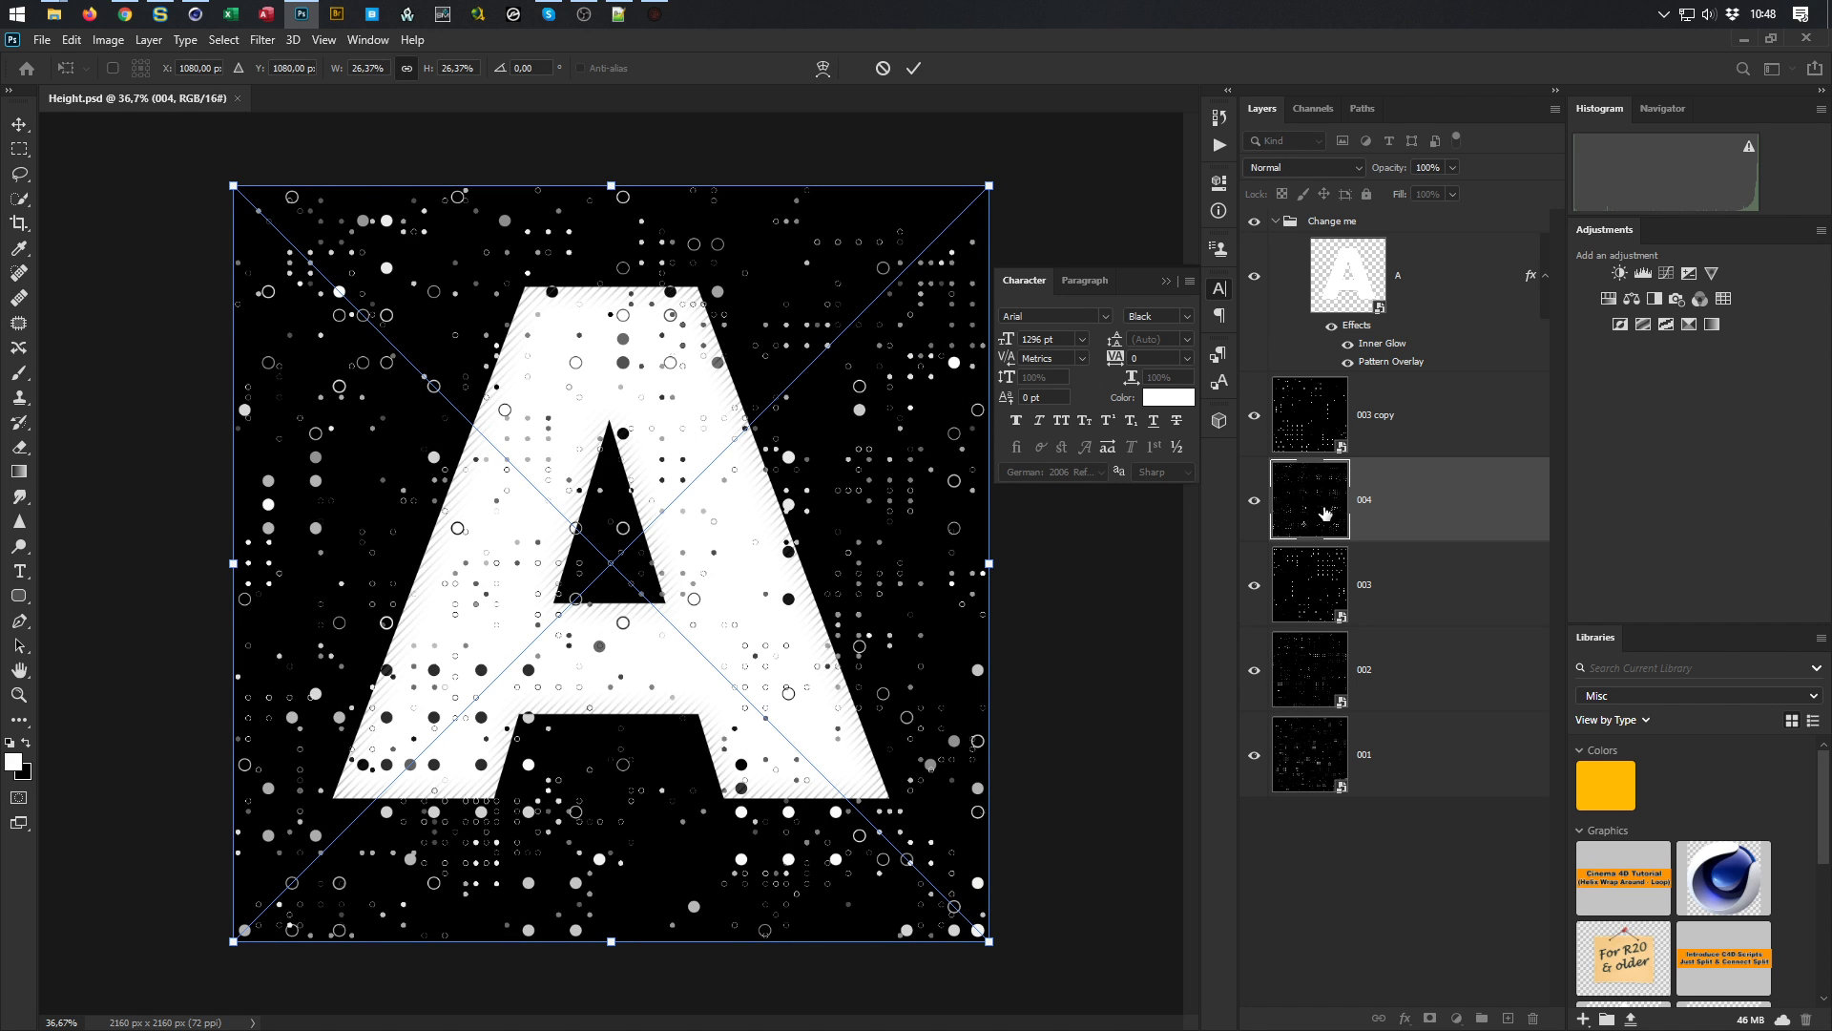
{"action": "left_click_drag", "start_coordinate": [1346, 250], "coordinate": [1345, 210]}
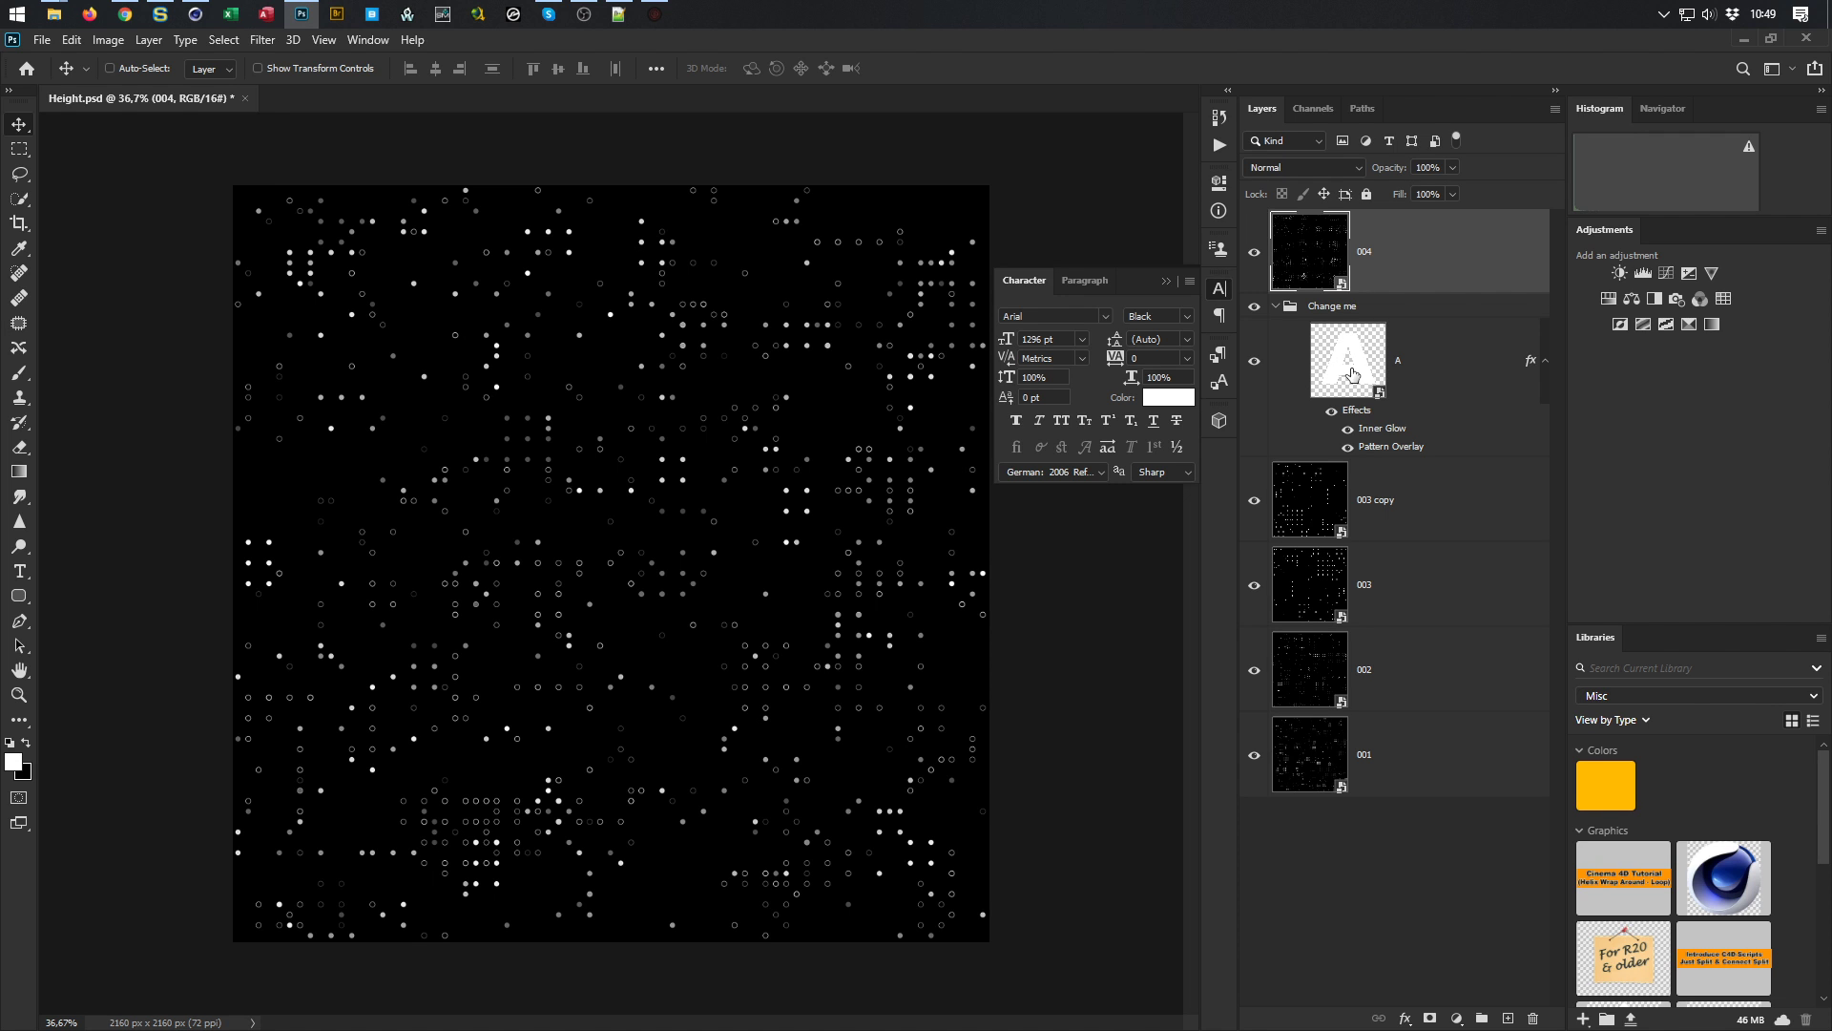
{"action": "left_click", "coordinate": [1393, 294], "text": "alt"}
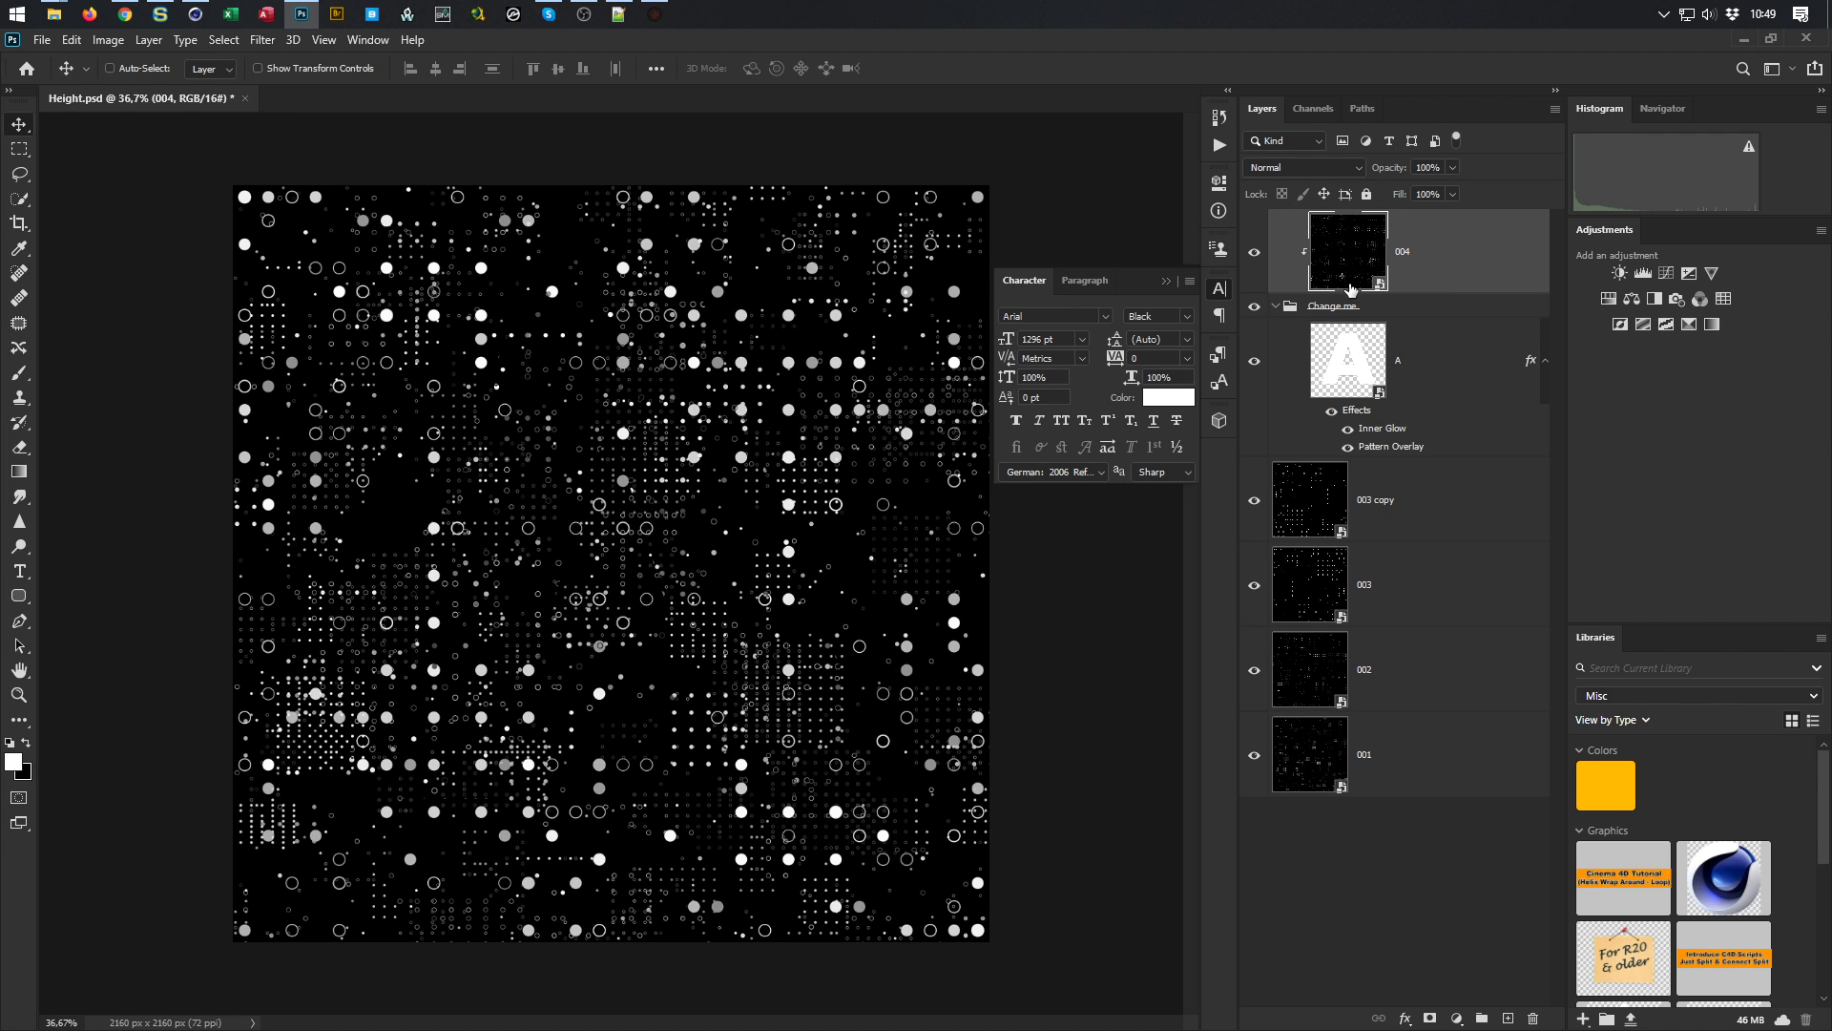
Inspect the clipped 004 pattern inside the letter by temporarily hiding the four dot-grid layers and toggling layer 004's visibility
{"action": "left_click_drag", "start_coordinate": [1254, 500], "coordinate": [1251, 760]}
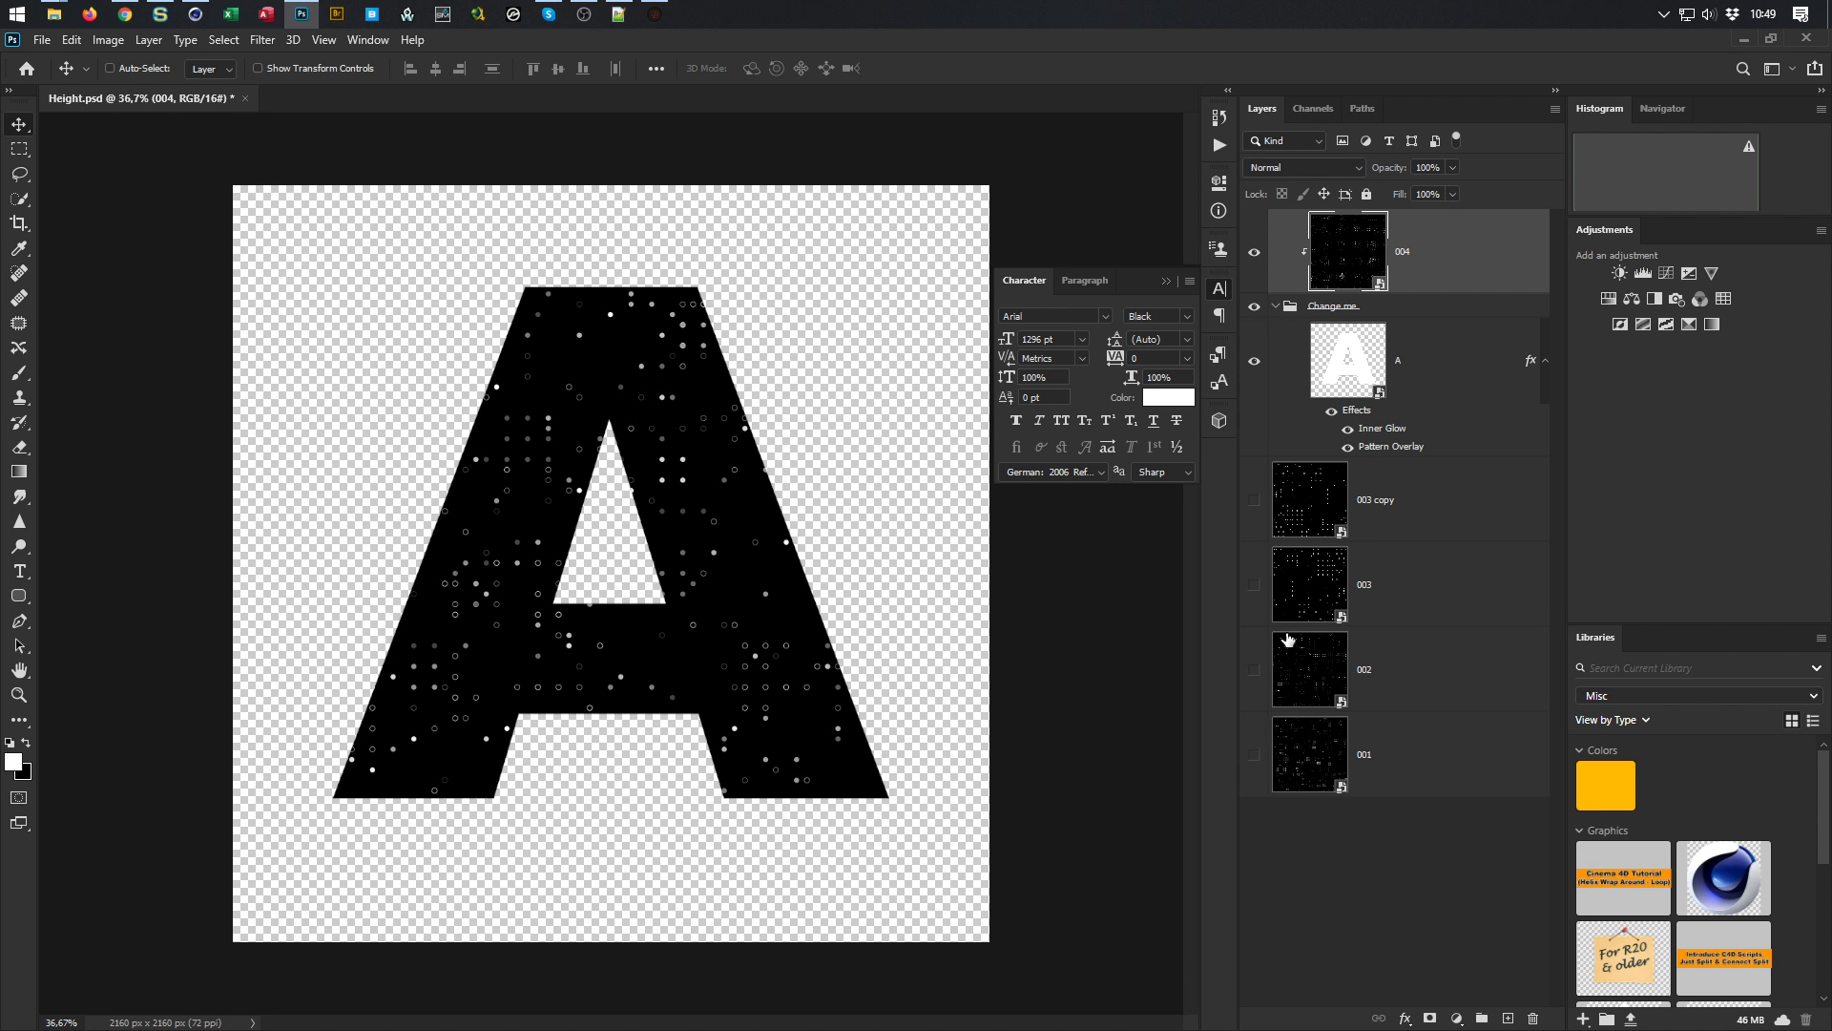
{"action": "left_click", "coordinate": [1254, 253]}
{"action": "left_click", "coordinate": [1253, 253]}
{"action": "left_click_drag", "start_coordinate": [1256, 496], "coordinate": [1258, 731]}
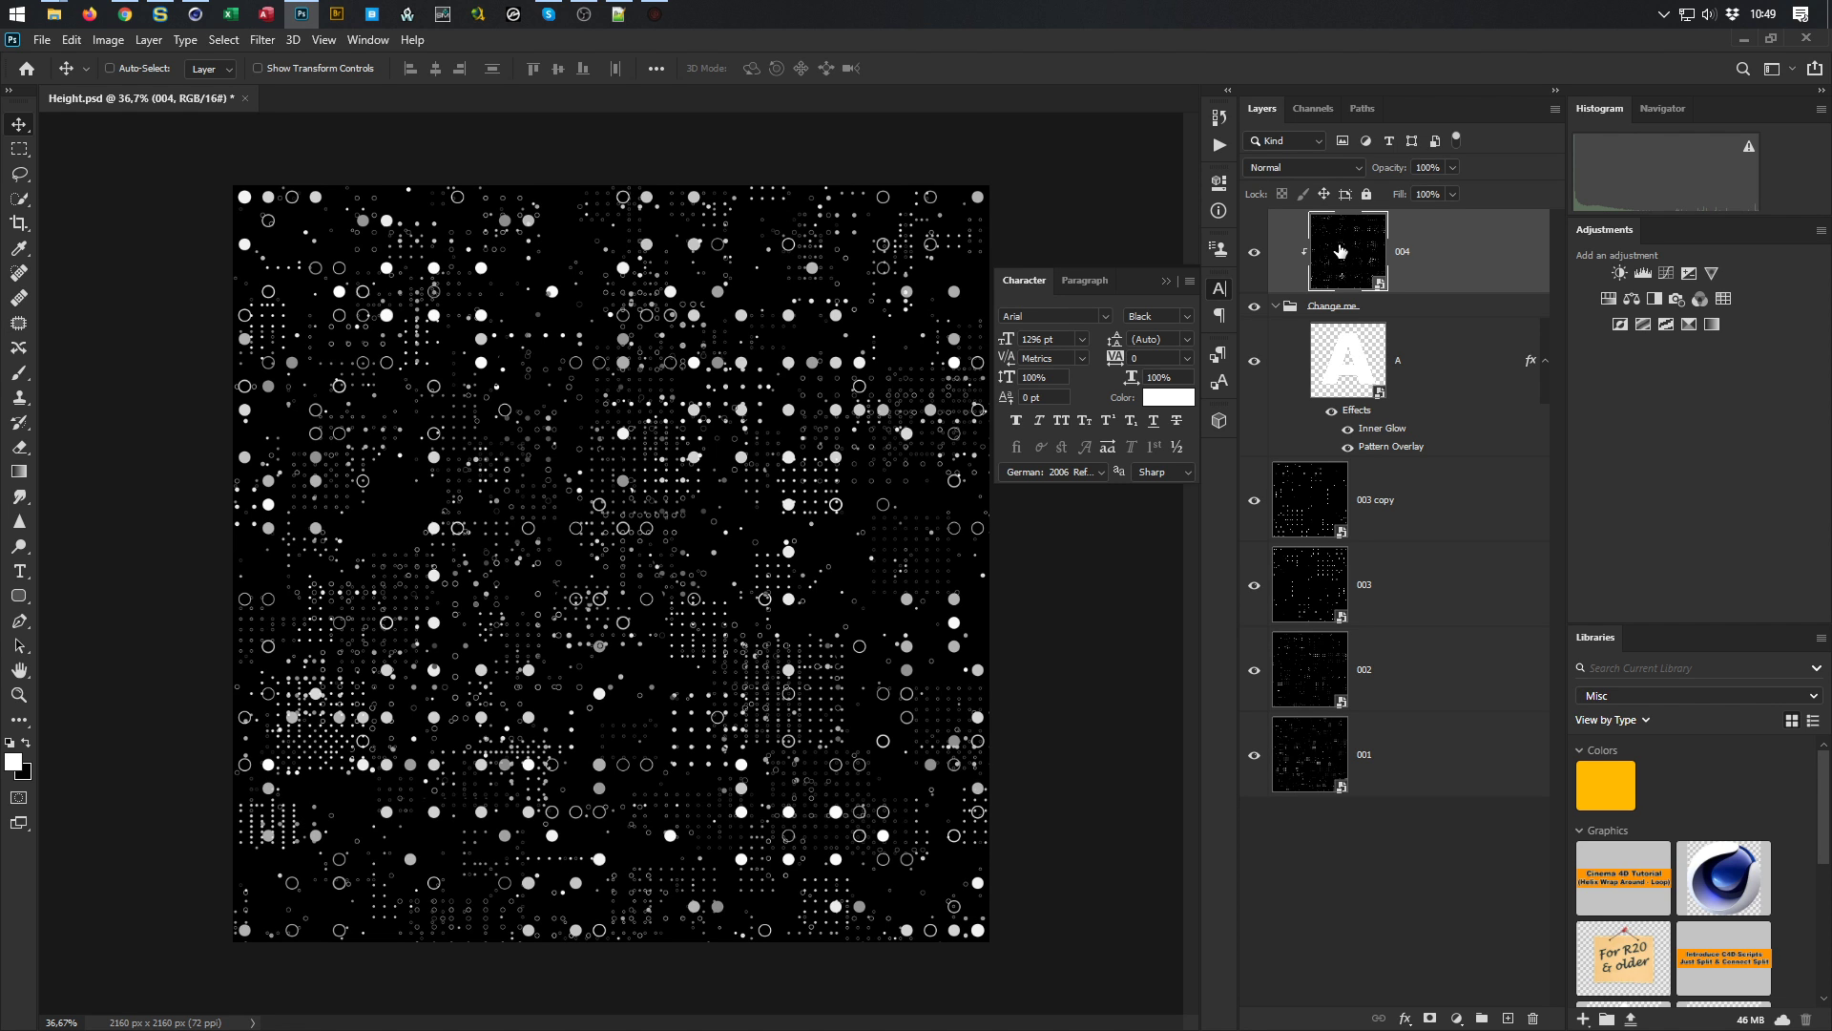
Invert layer 004 and toggle its visibility to compare the letter with and without the inverted dot pattern
{"action": "key", "text": "ctrl+i"}
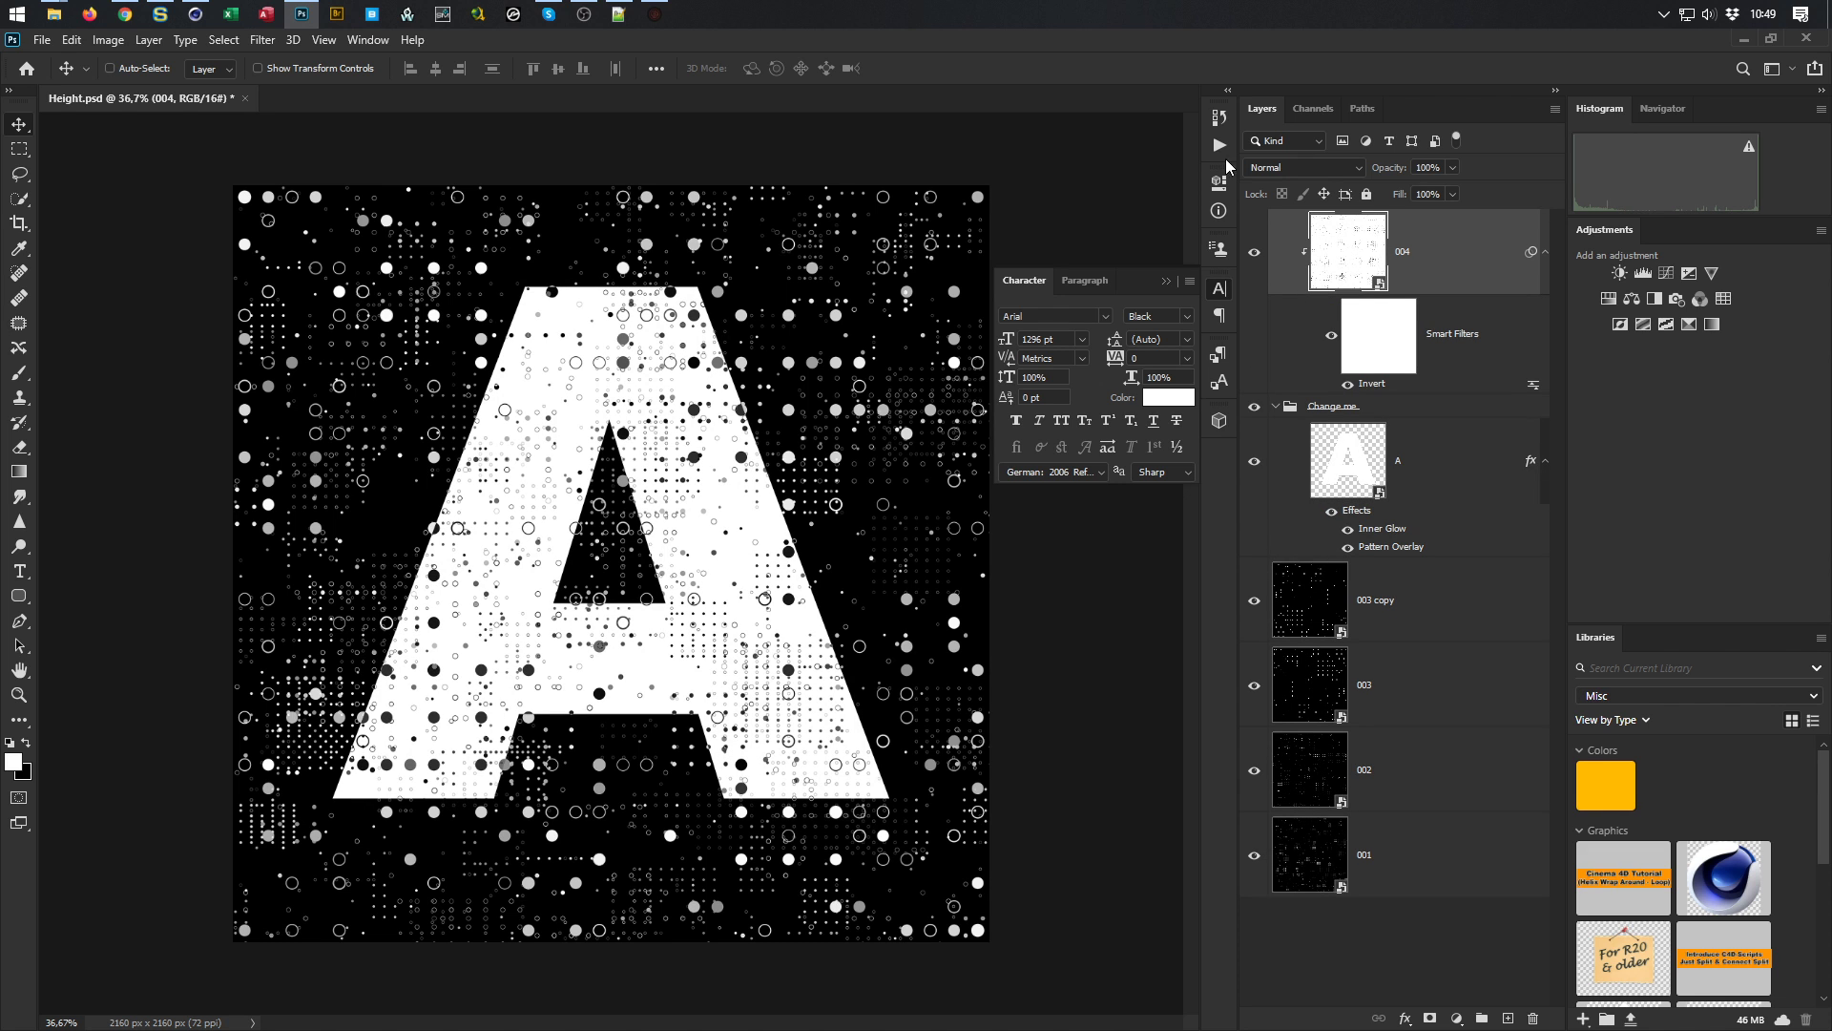
{"action": "left_click", "coordinate": [1255, 258]}
{"action": "left_click", "coordinate": [1255, 254]}
{"action": "left_click", "coordinate": [1255, 254]}
{"action": "left_click", "coordinate": [1255, 254]}
{"action": "left_click", "coordinate": [1254, 254]}
{"action": "left_click", "coordinate": [1255, 256]}
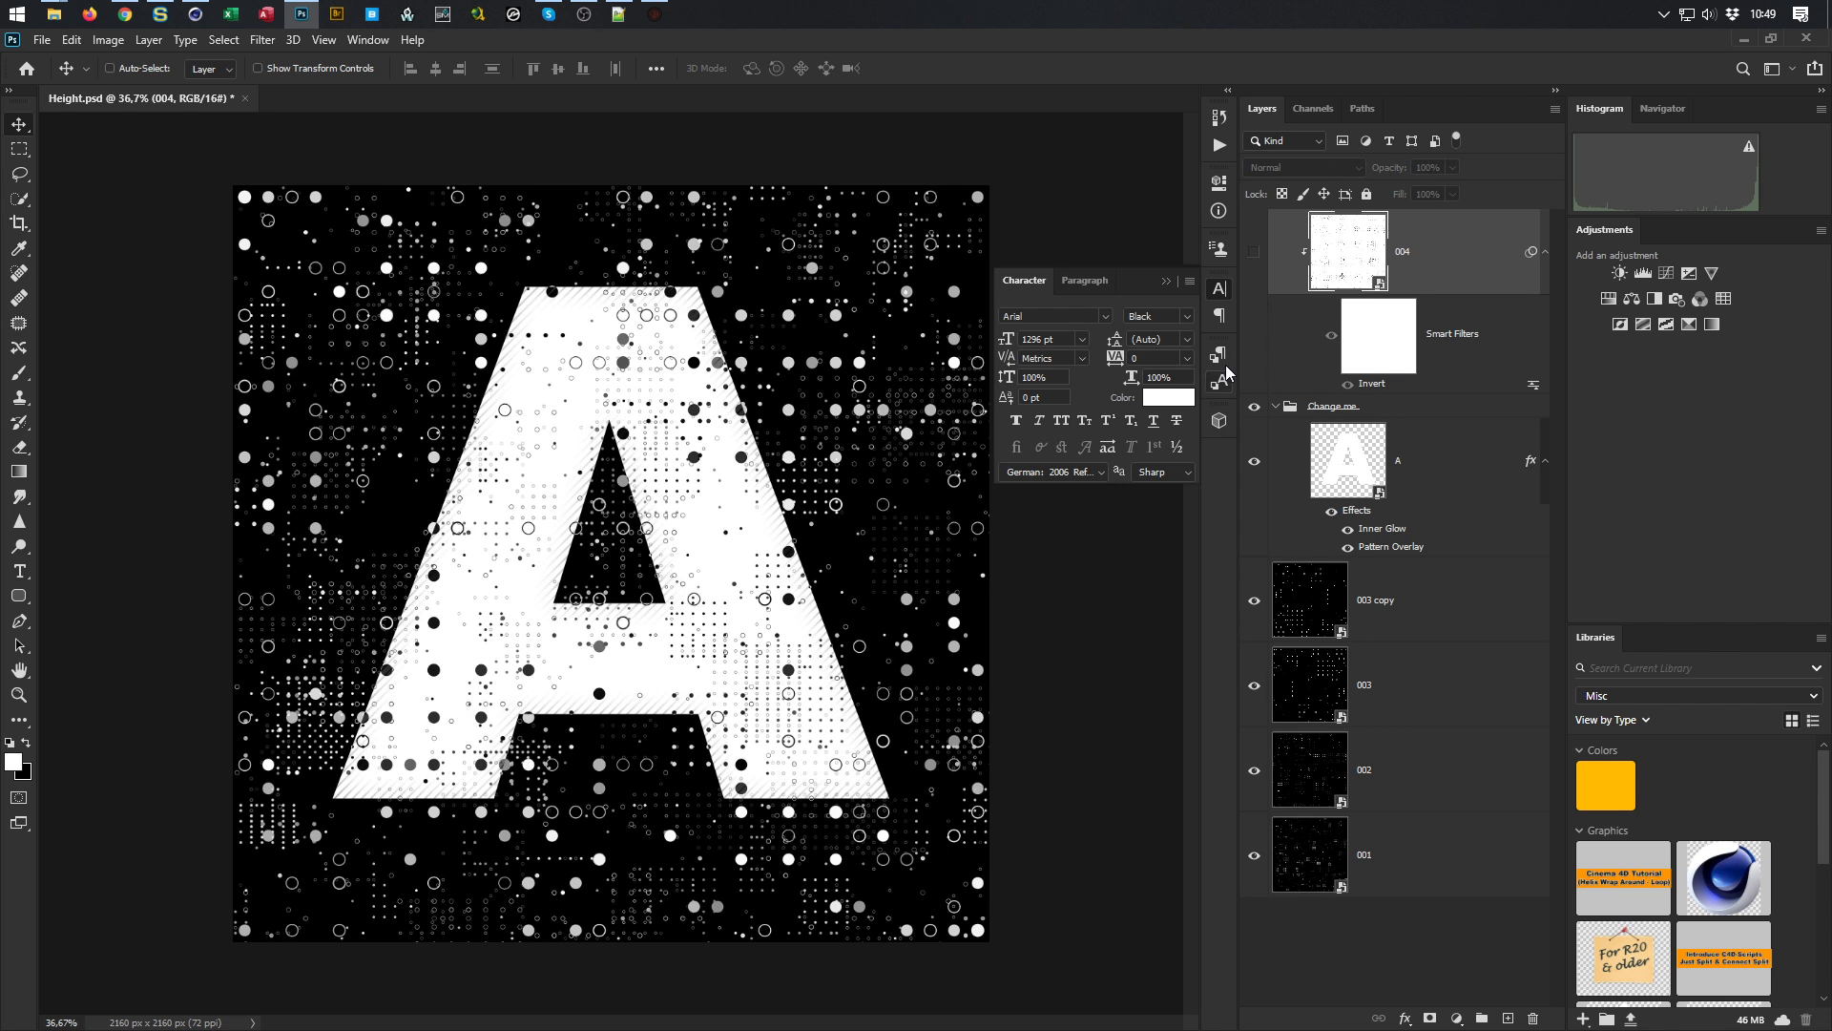
{"action": "left_click", "coordinate": [1255, 256]}
{"action": "left_click", "coordinate": [1255, 256]}
{"action": "left_click", "coordinate": [1255, 256]}
{"action": "left_click", "coordinate": [1255, 256]}
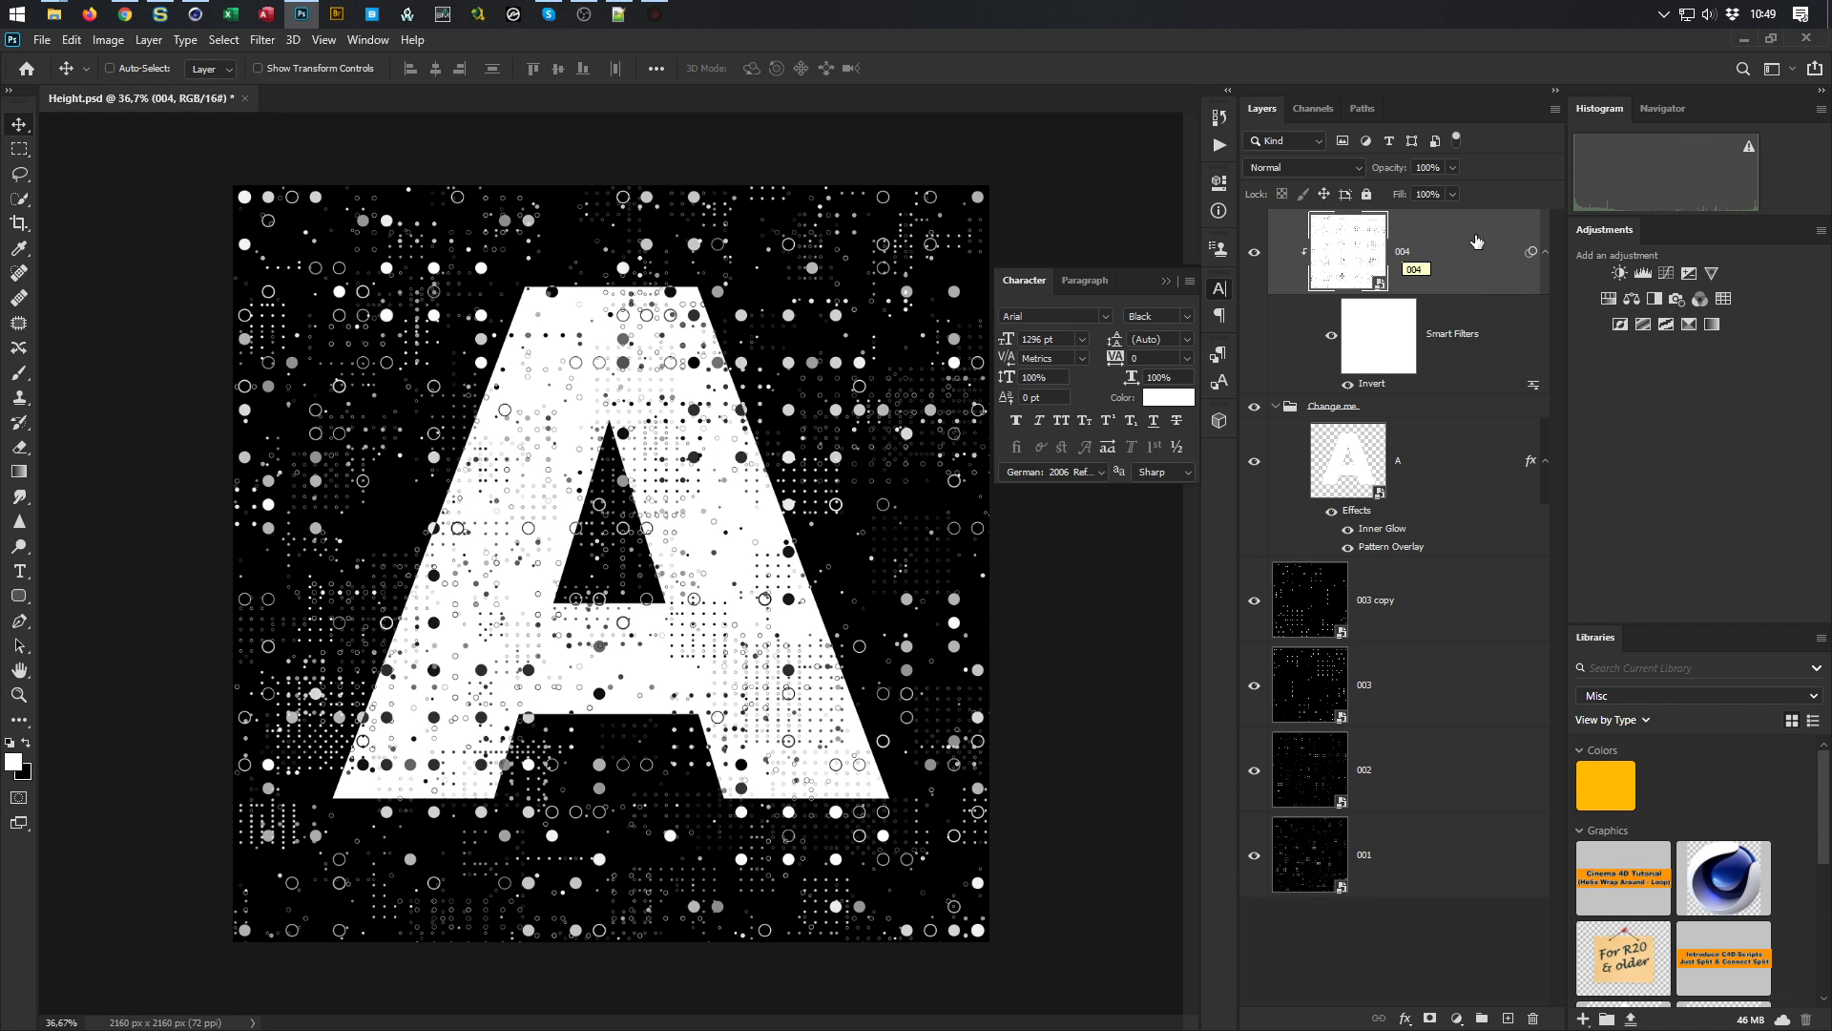
Rasterize layer 004 and duplicate it directly above itself
{"action": "right_click", "coordinate": [1486, 229]}
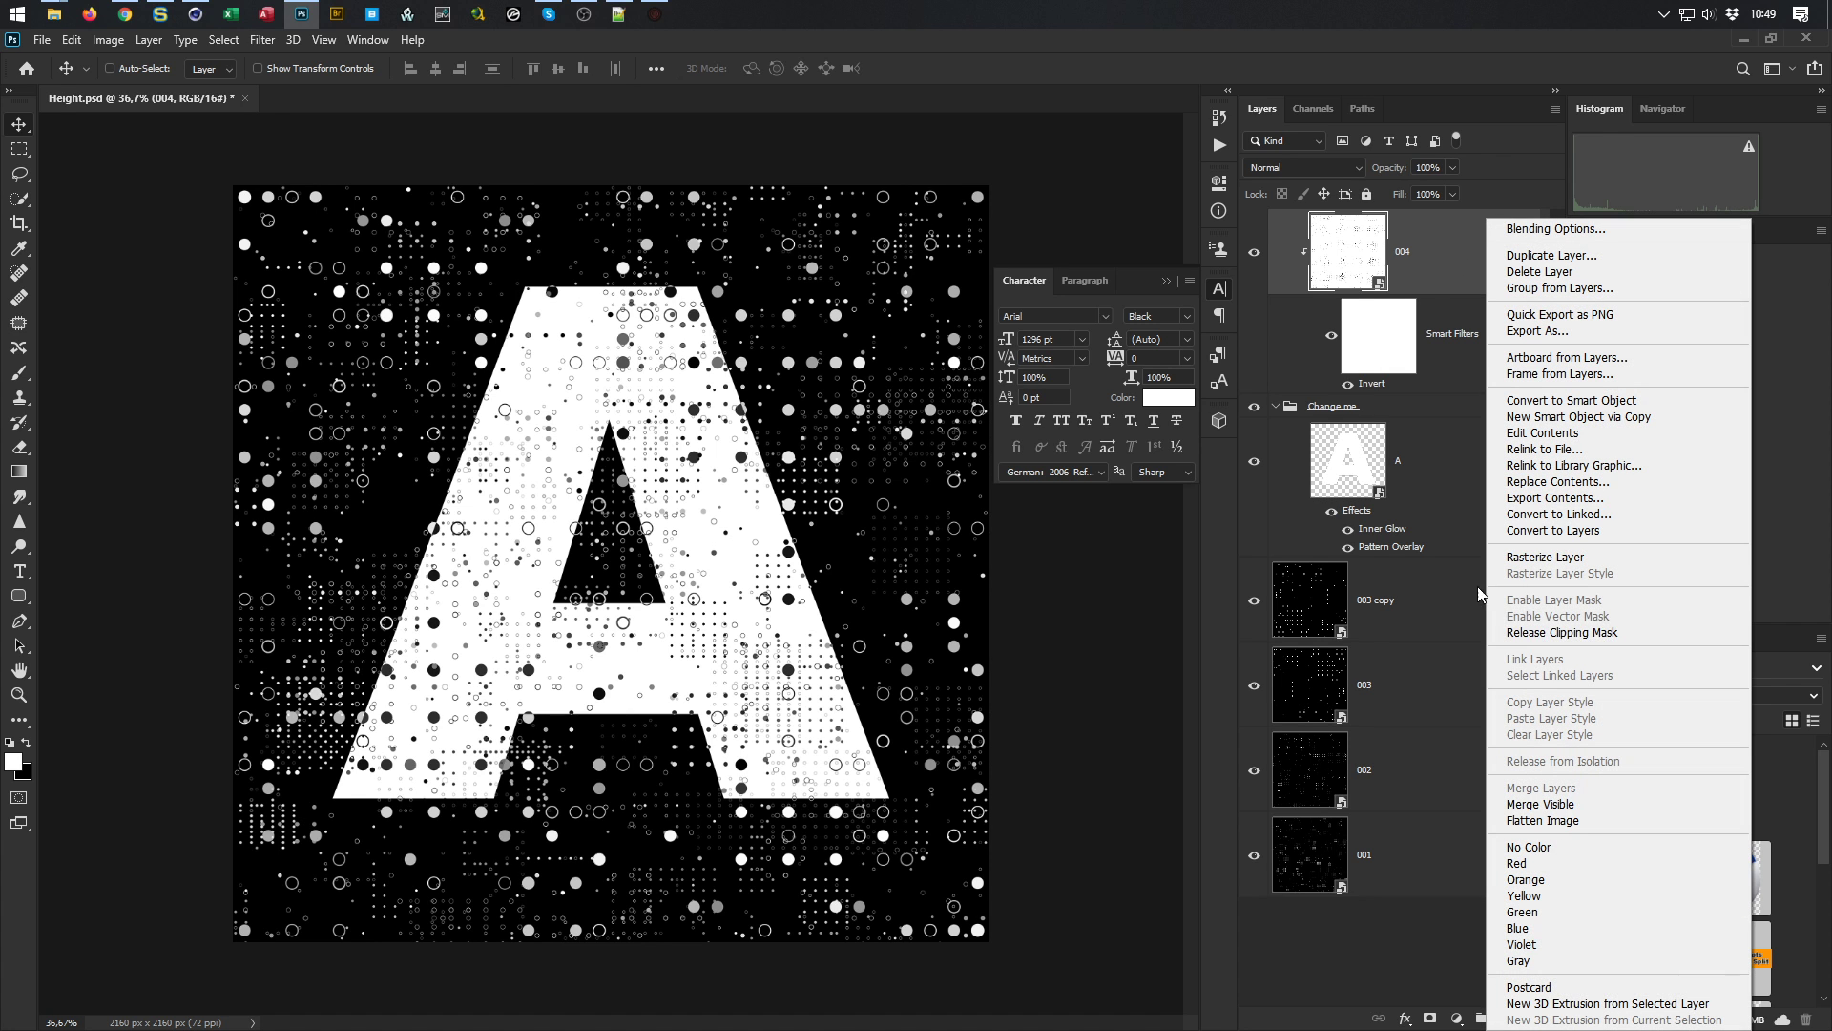
{"action": "left_click", "coordinate": [1572, 559]}
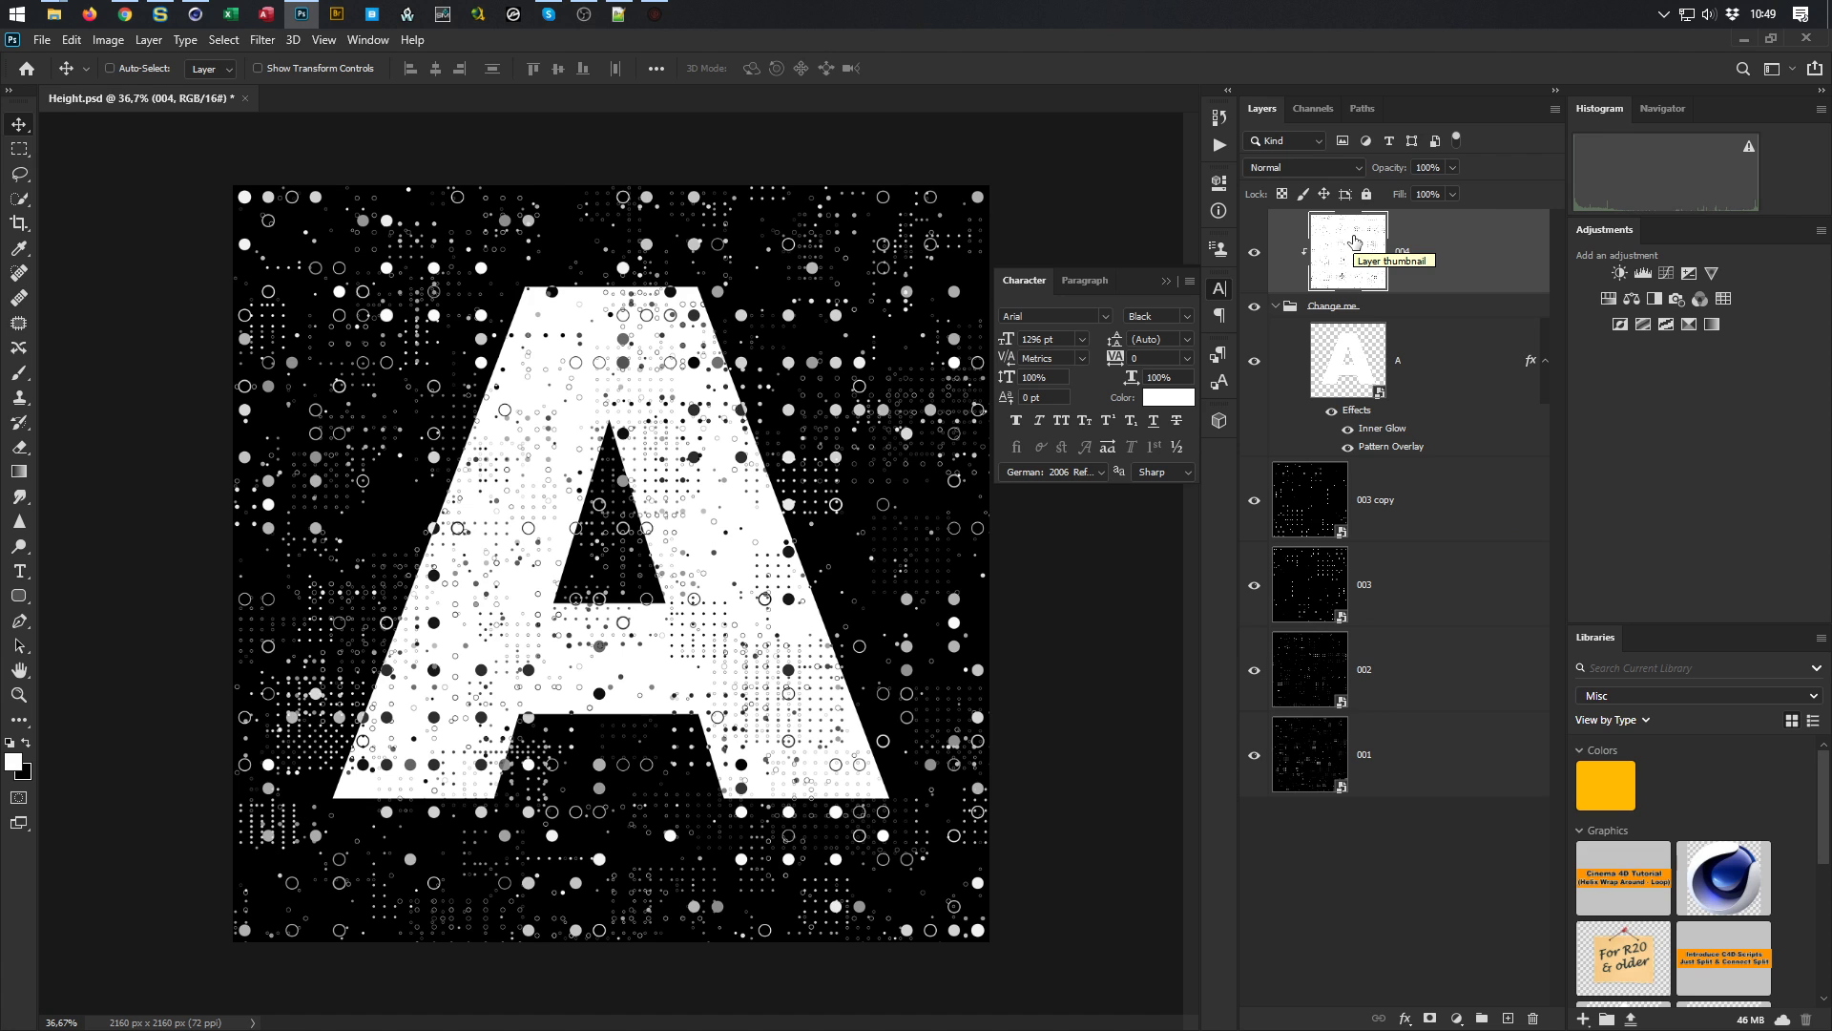
{"action": "key", "text": "ctrl"}
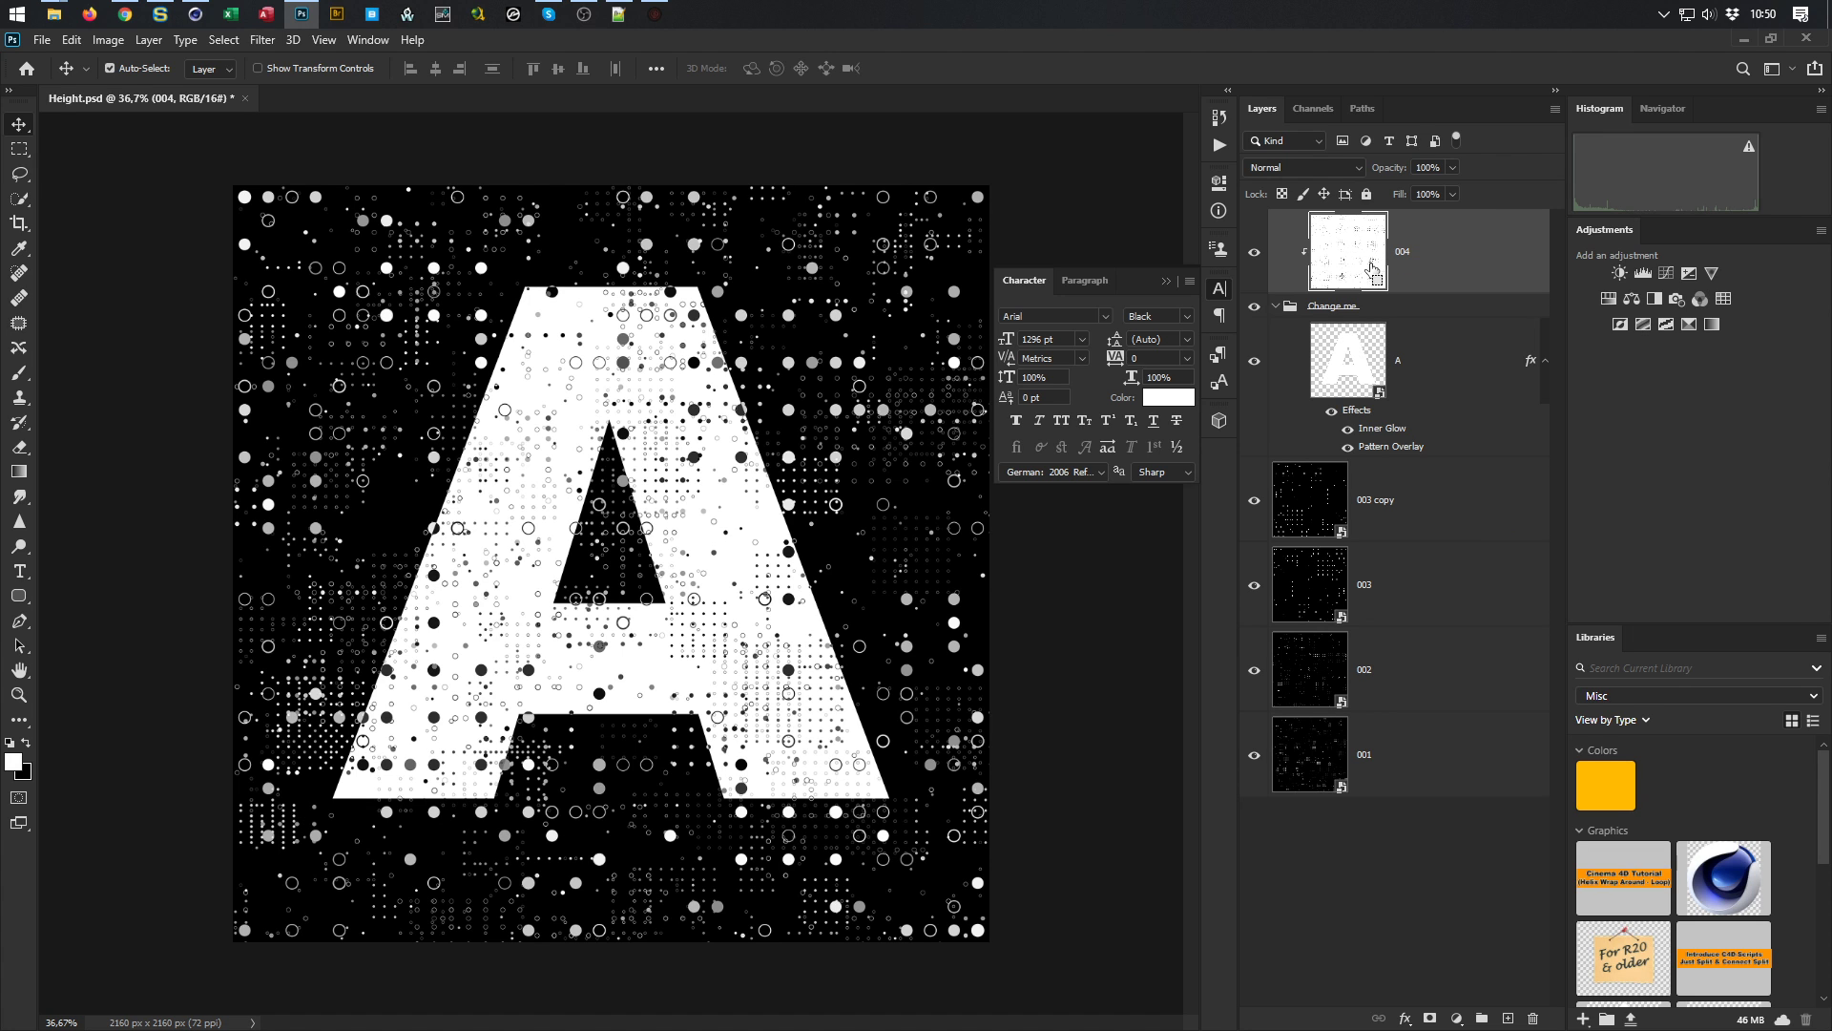
{"action": "key", "text": "ctrl+j"}
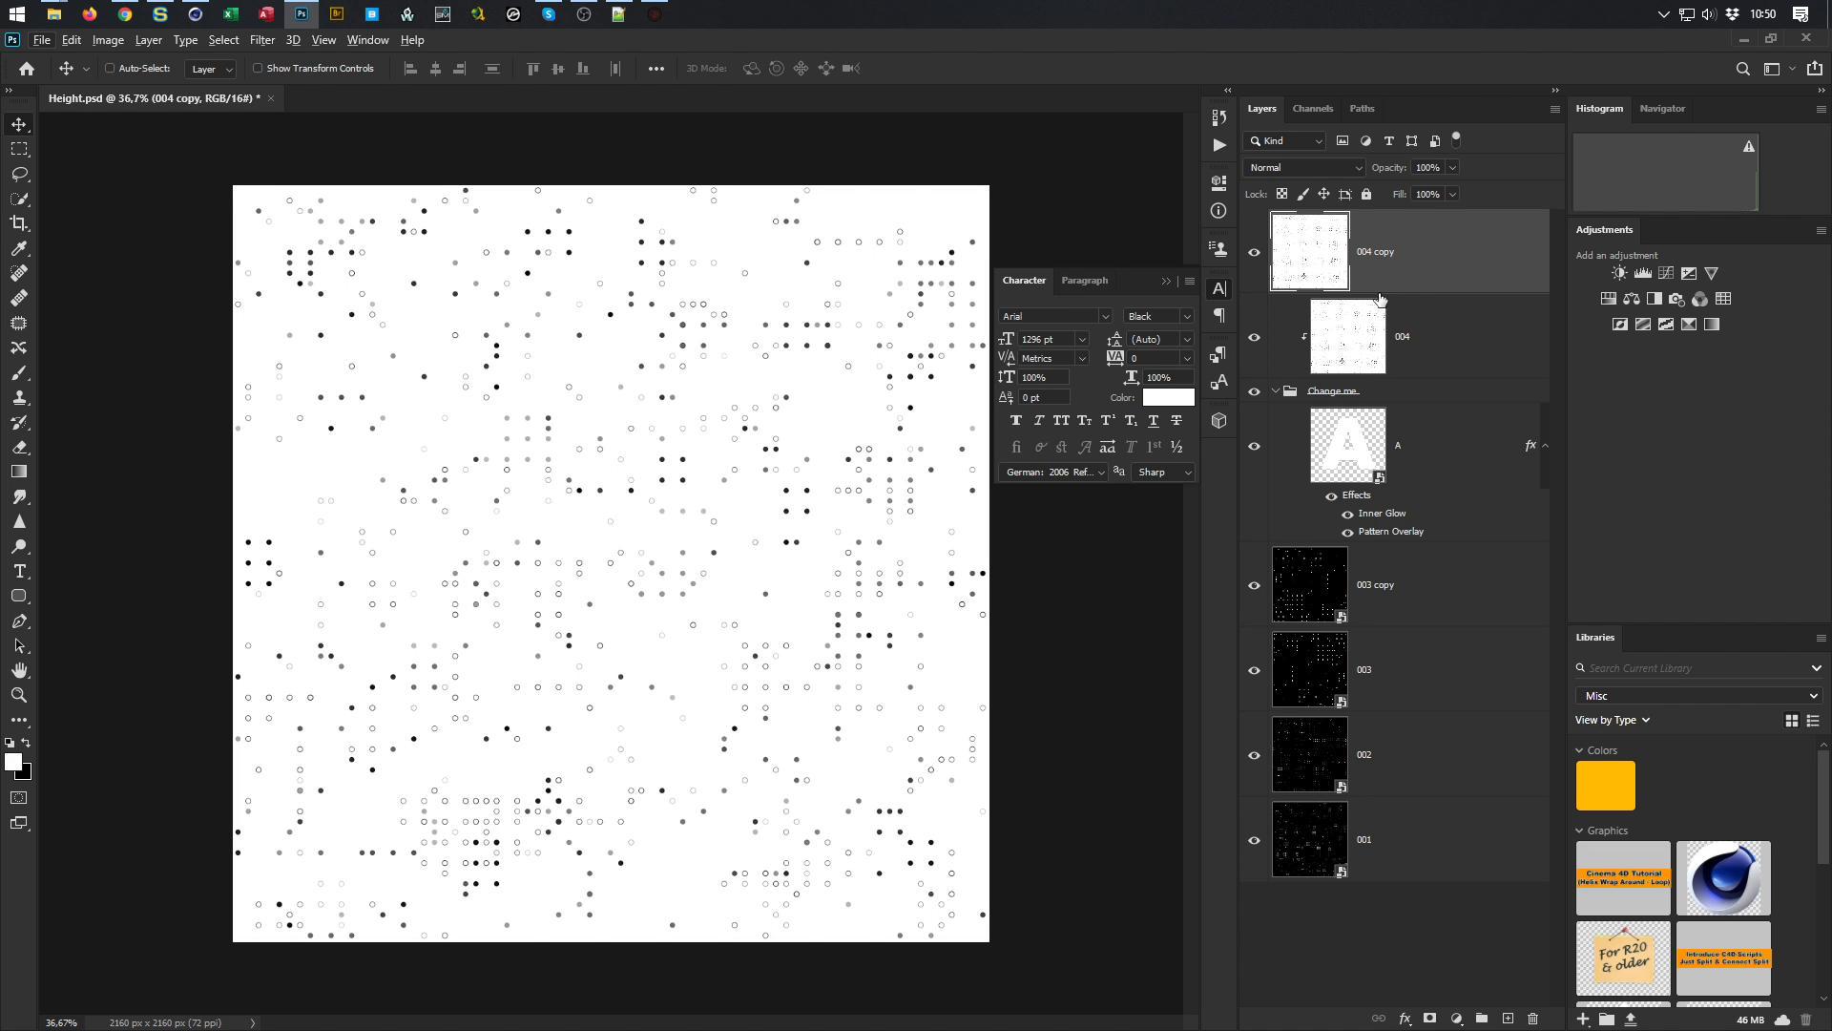
Clip the 004 copy layer to the Change me group together with layer 004
{"action": "right_click", "coordinate": [1434, 266]}
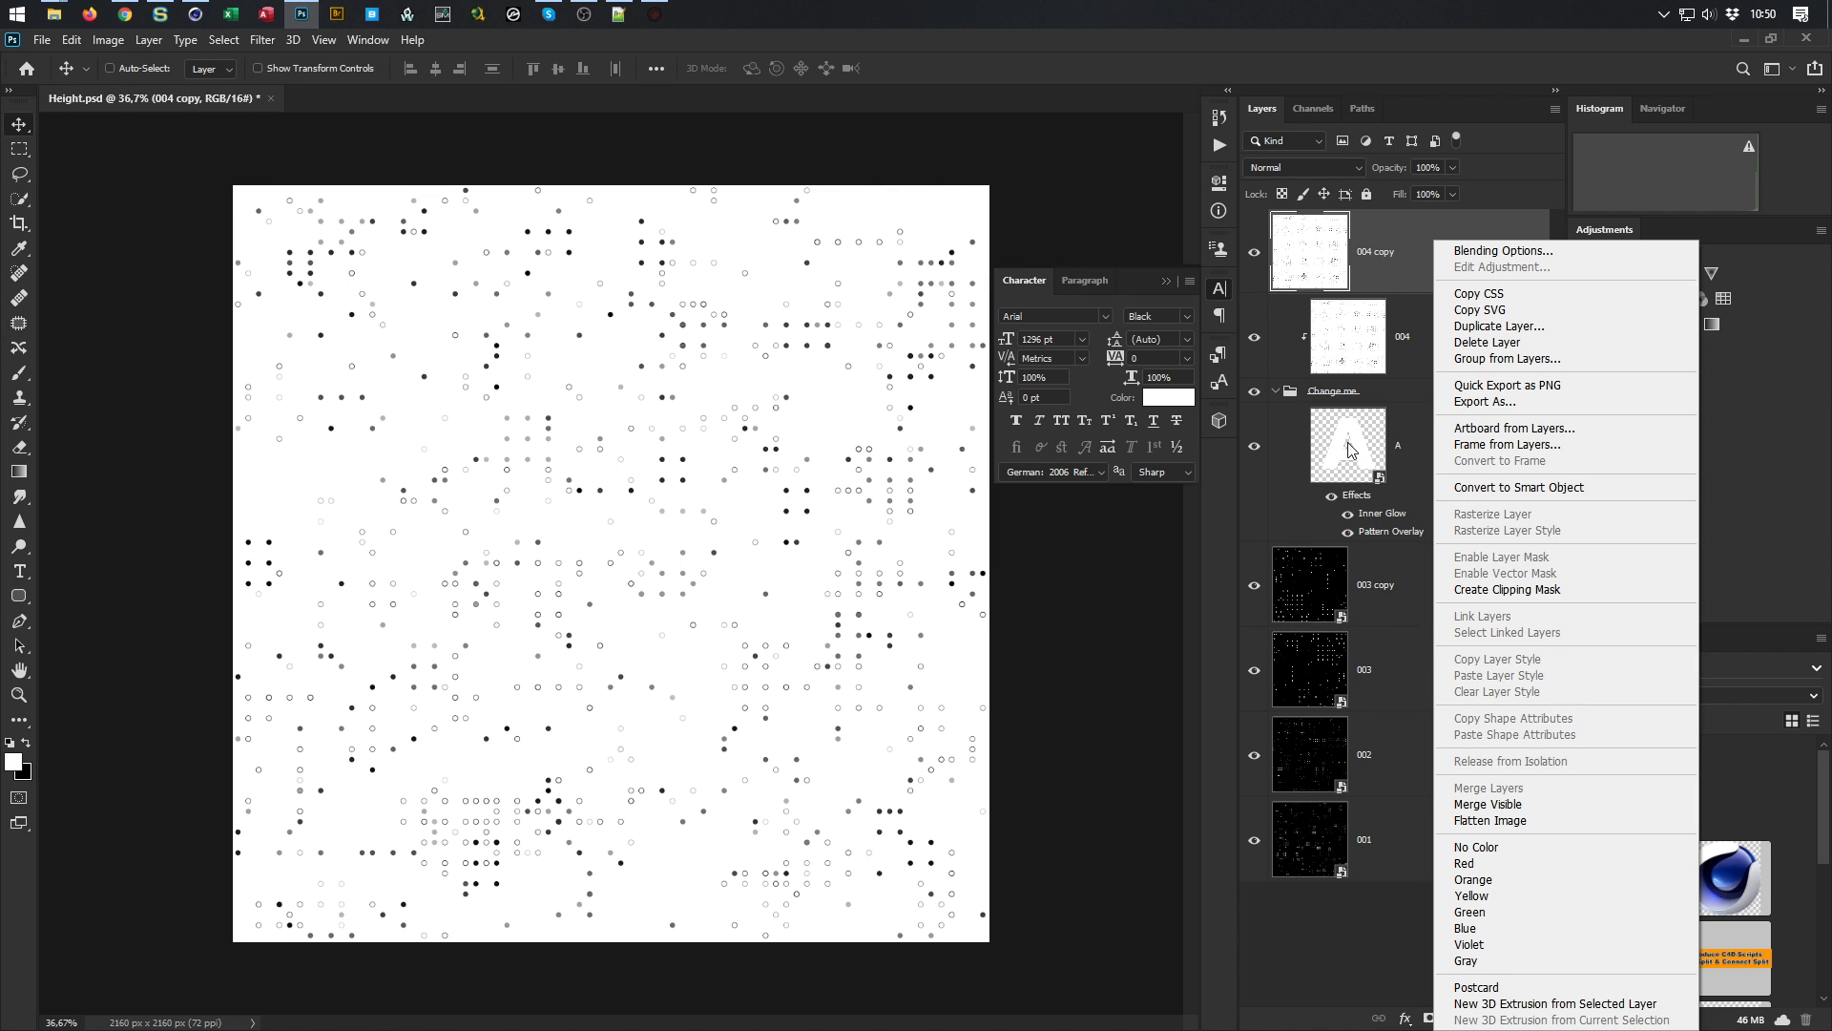
{"action": "left_click", "coordinate": [1476, 156]}
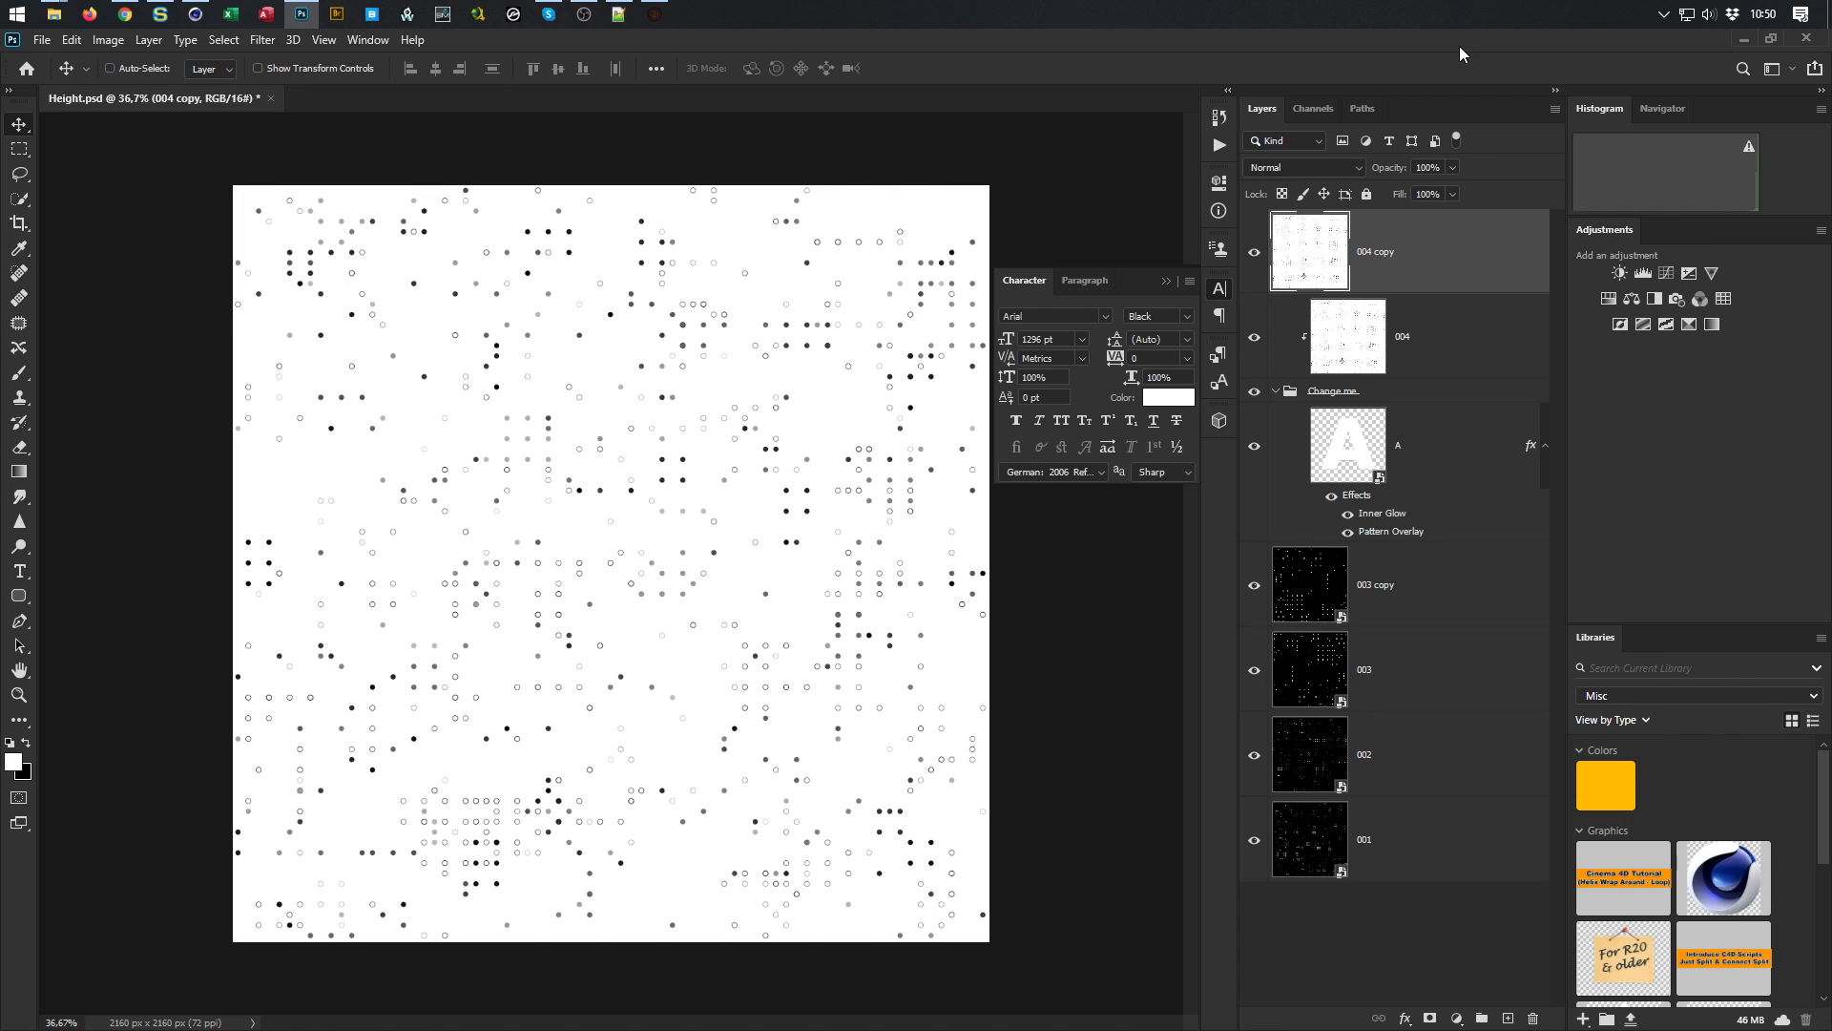
{"action": "left_click_drag", "start_coordinate": [1412, 280], "coordinate": [1409, 287]}
{"action": "left_click", "coordinate": [1409, 286], "text": "alt"}
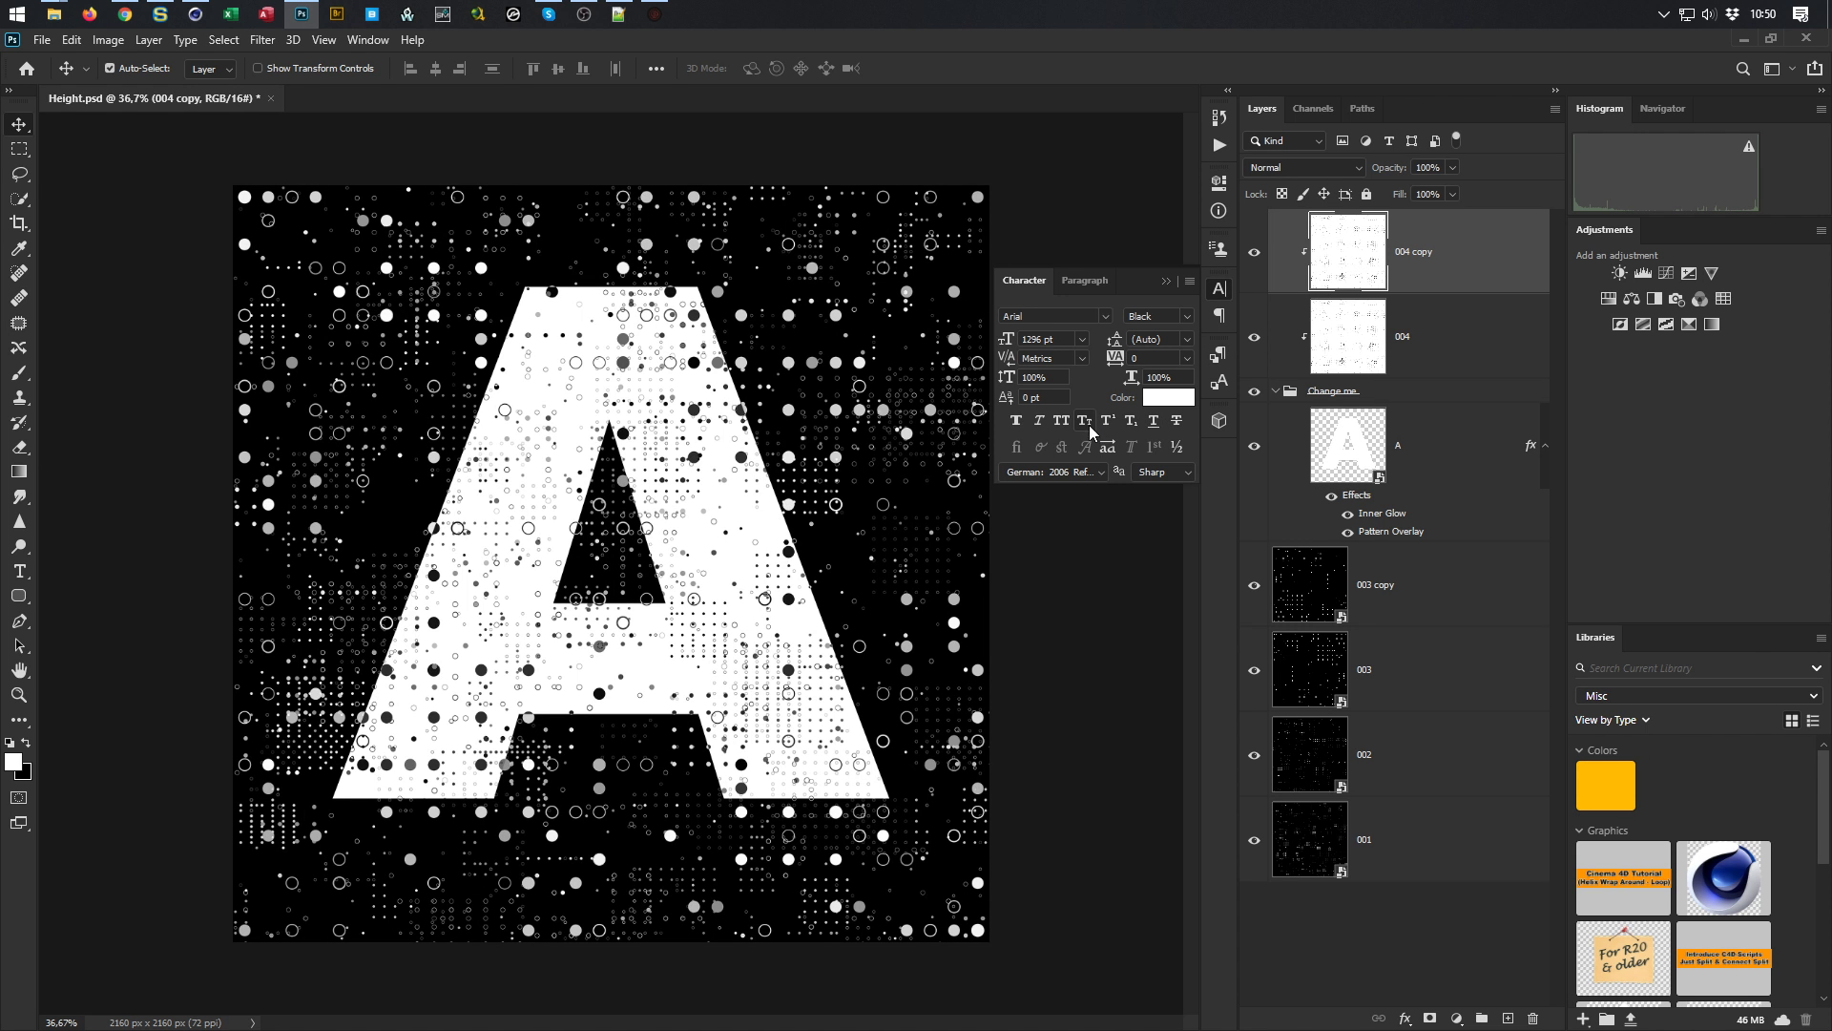
Rotate the 004 copy layer by 180° and move it to about X 2194 px, Y 1478 px
{"action": "key", "text": "ctrl+t"}
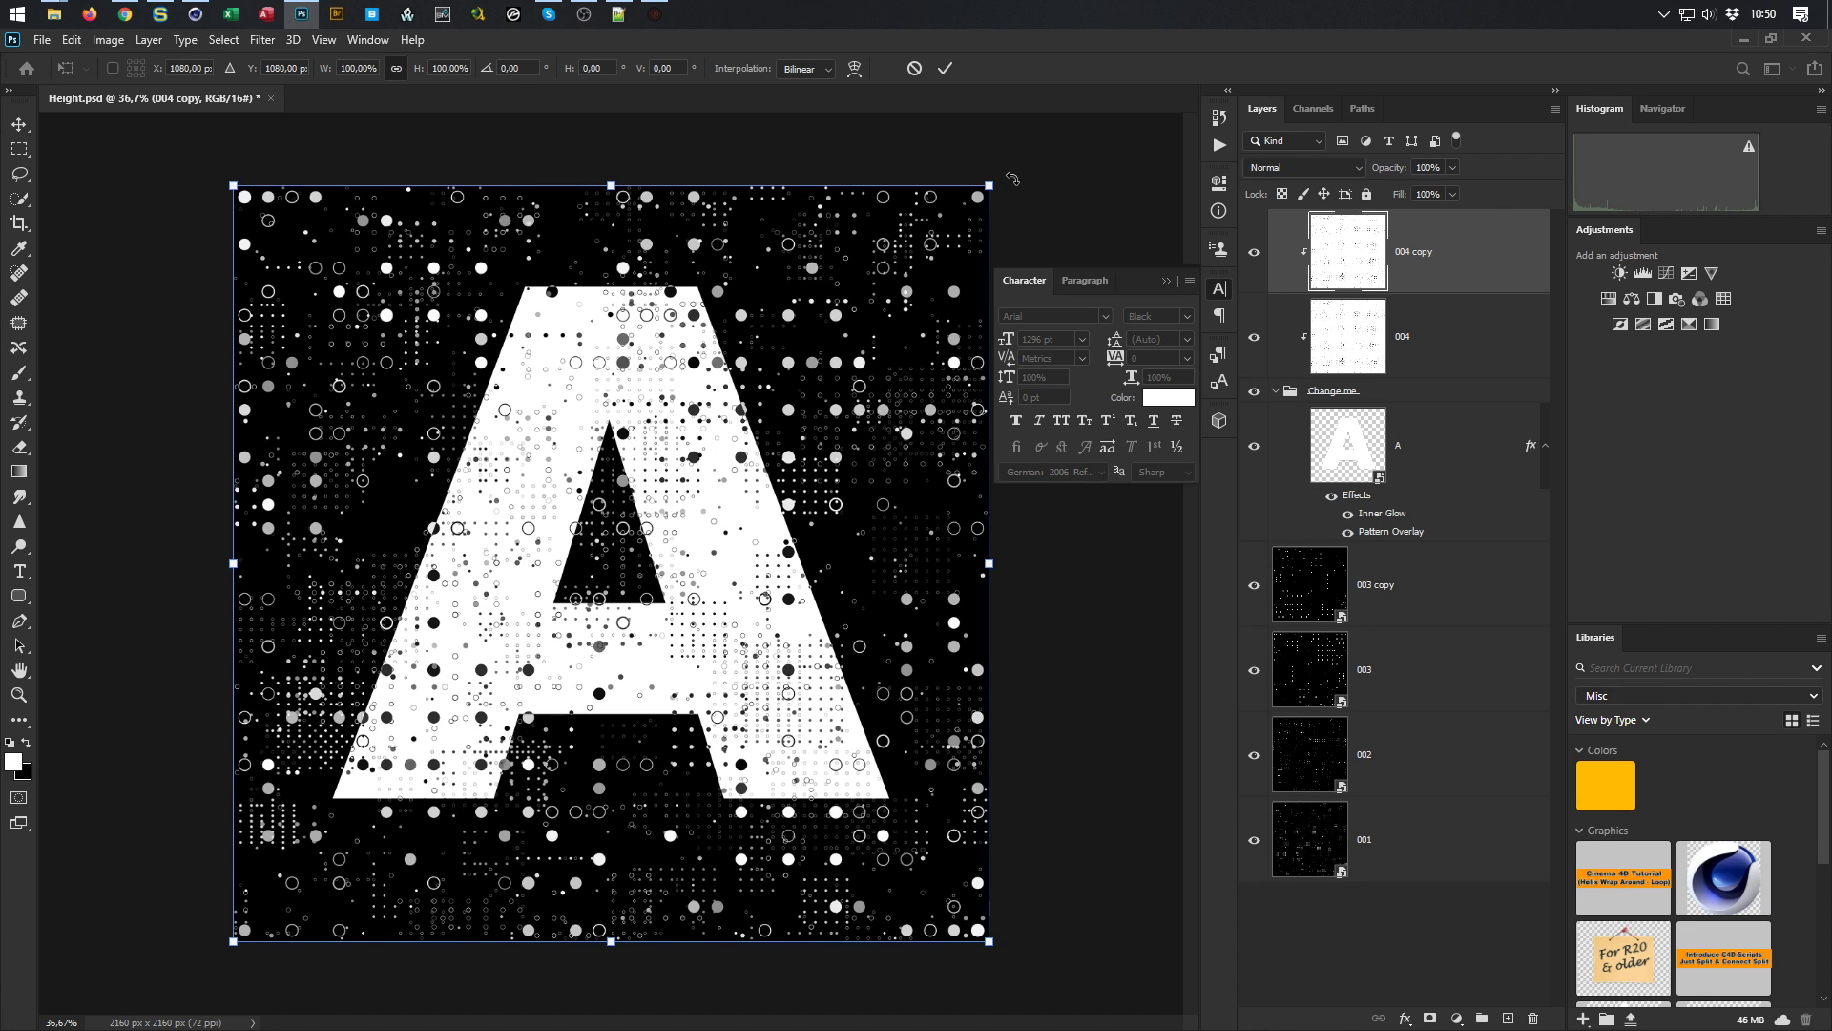
{"action": "left_click_drag", "start_coordinate": [1016, 177], "coordinate": [356, 813]}
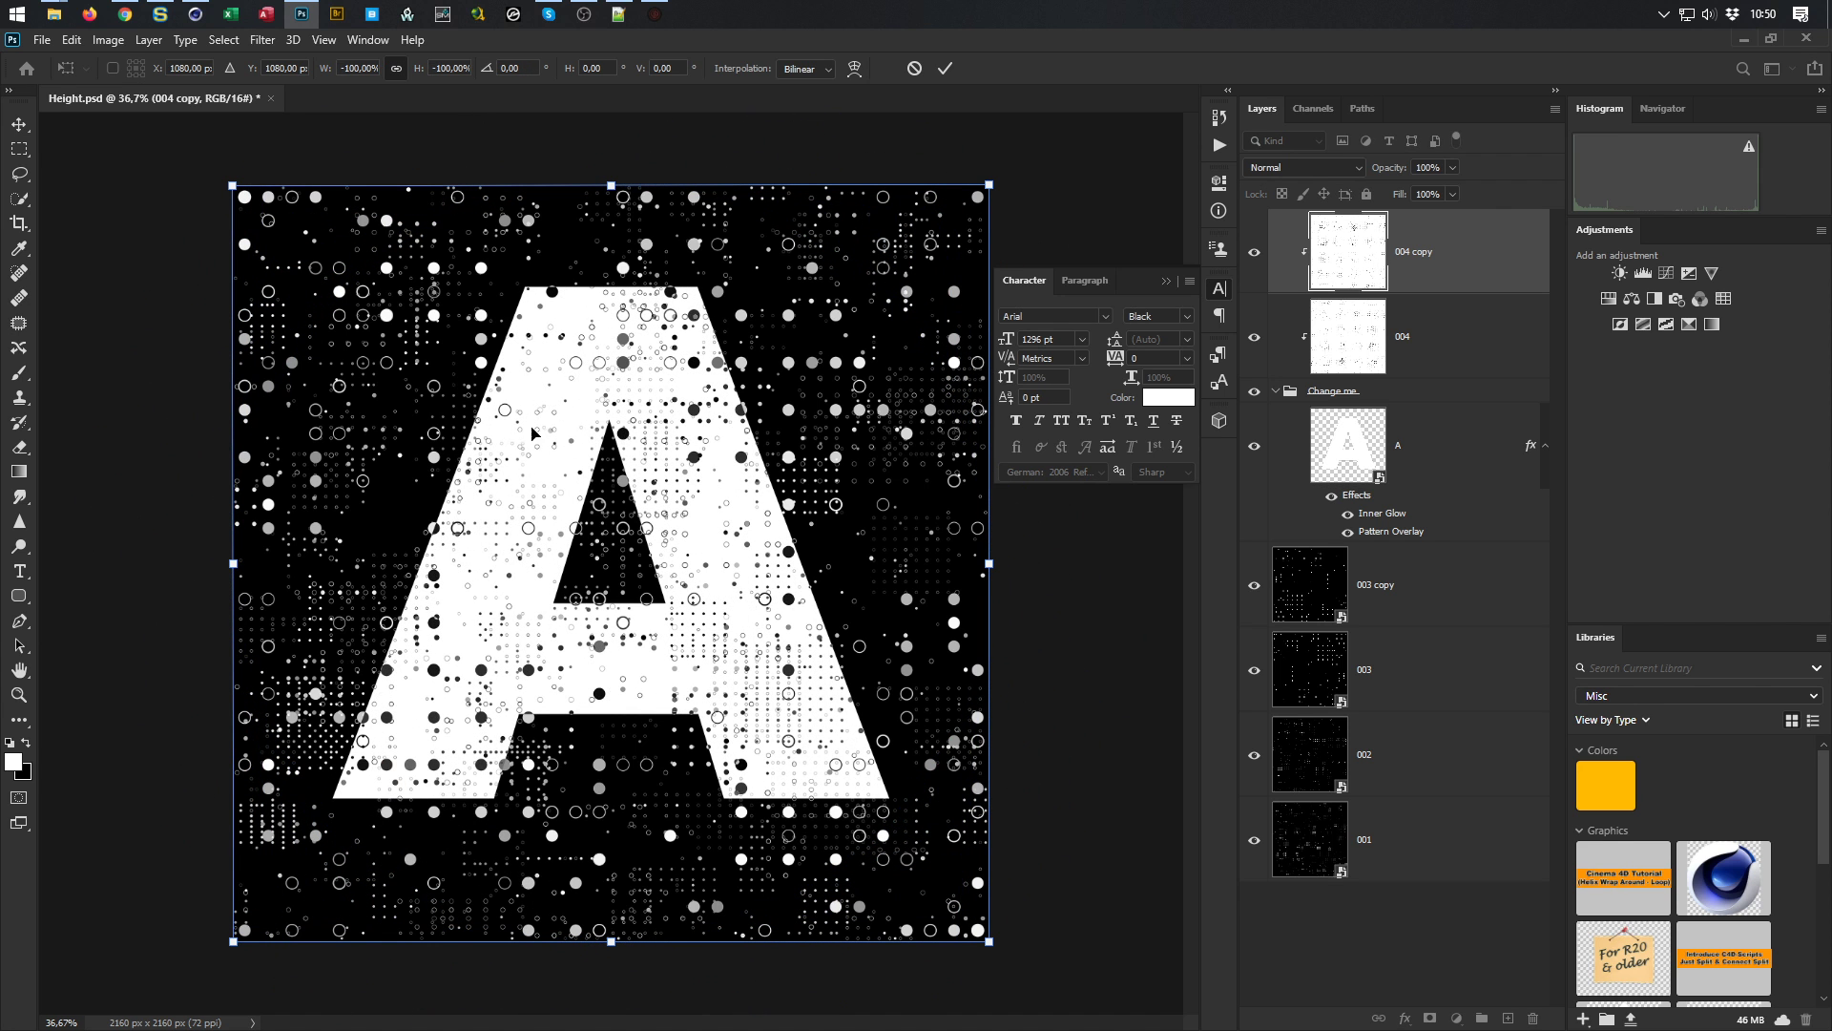
{"action": "left_click_drag", "start_coordinate": [541, 370], "coordinate": [738, 433]}
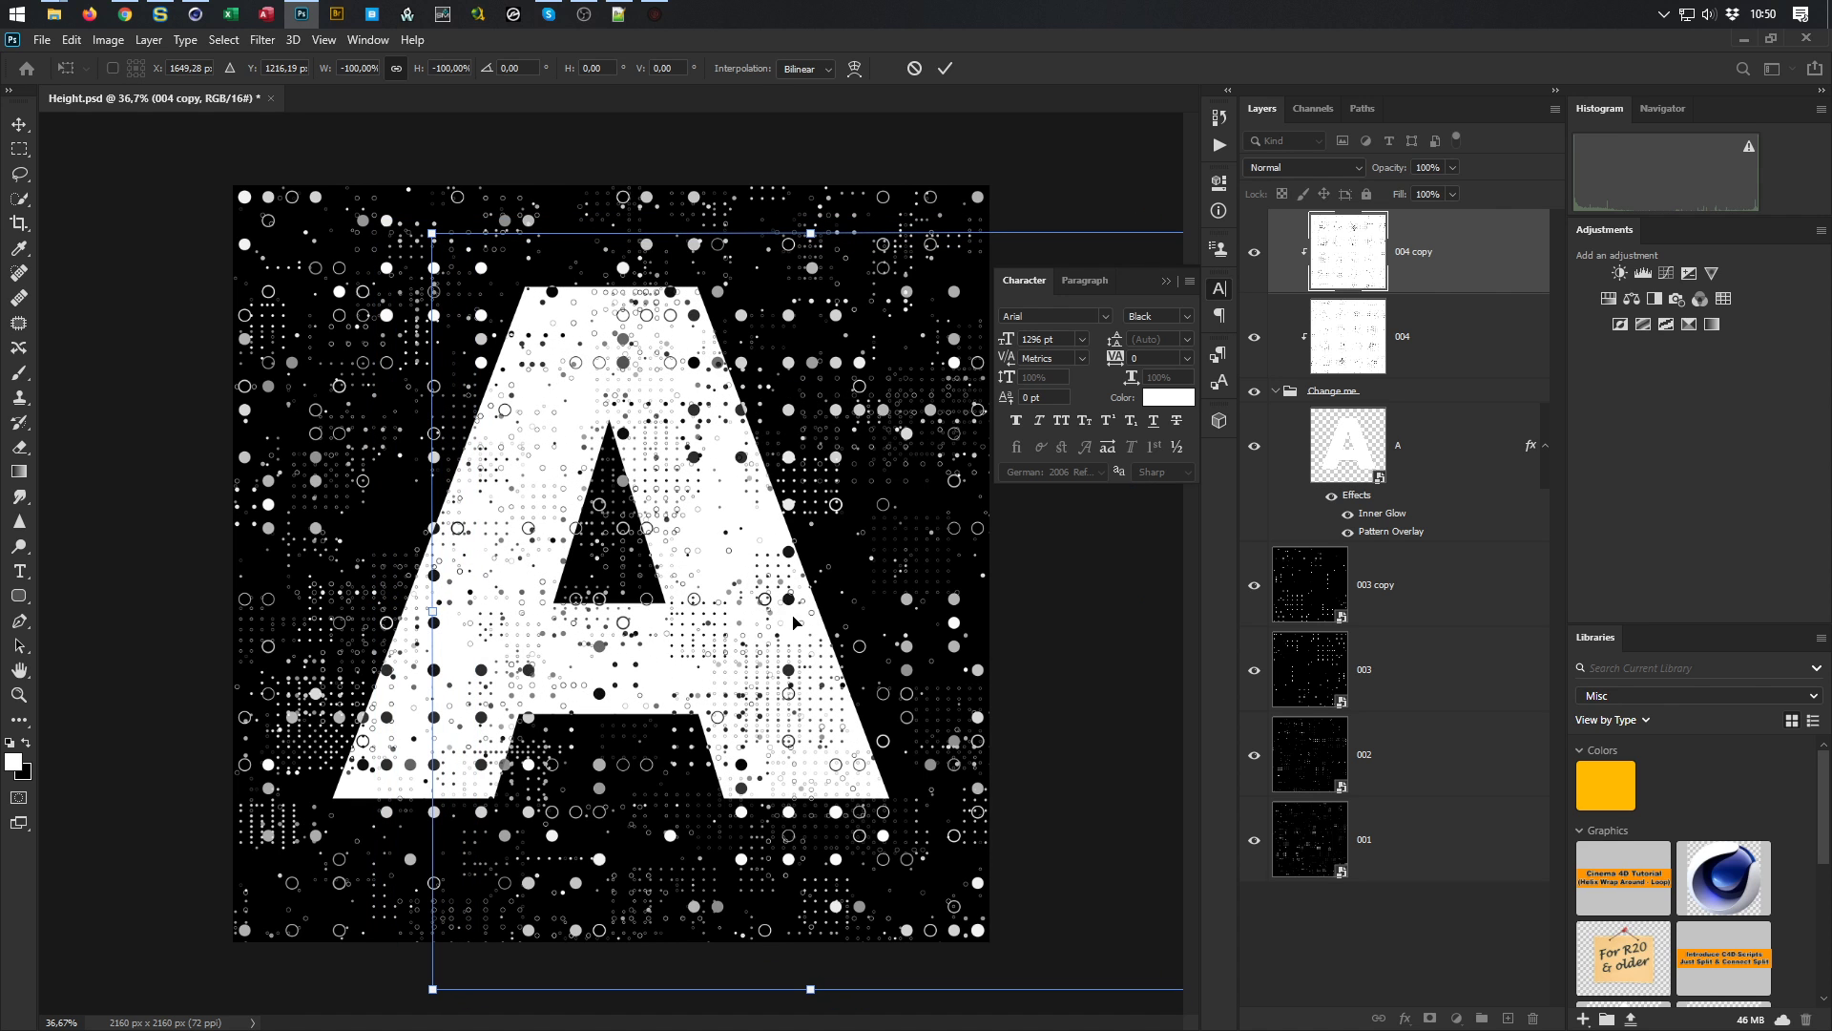
{"action": "left_click_drag", "start_coordinate": [756, 287], "coordinate": [945, 379]}
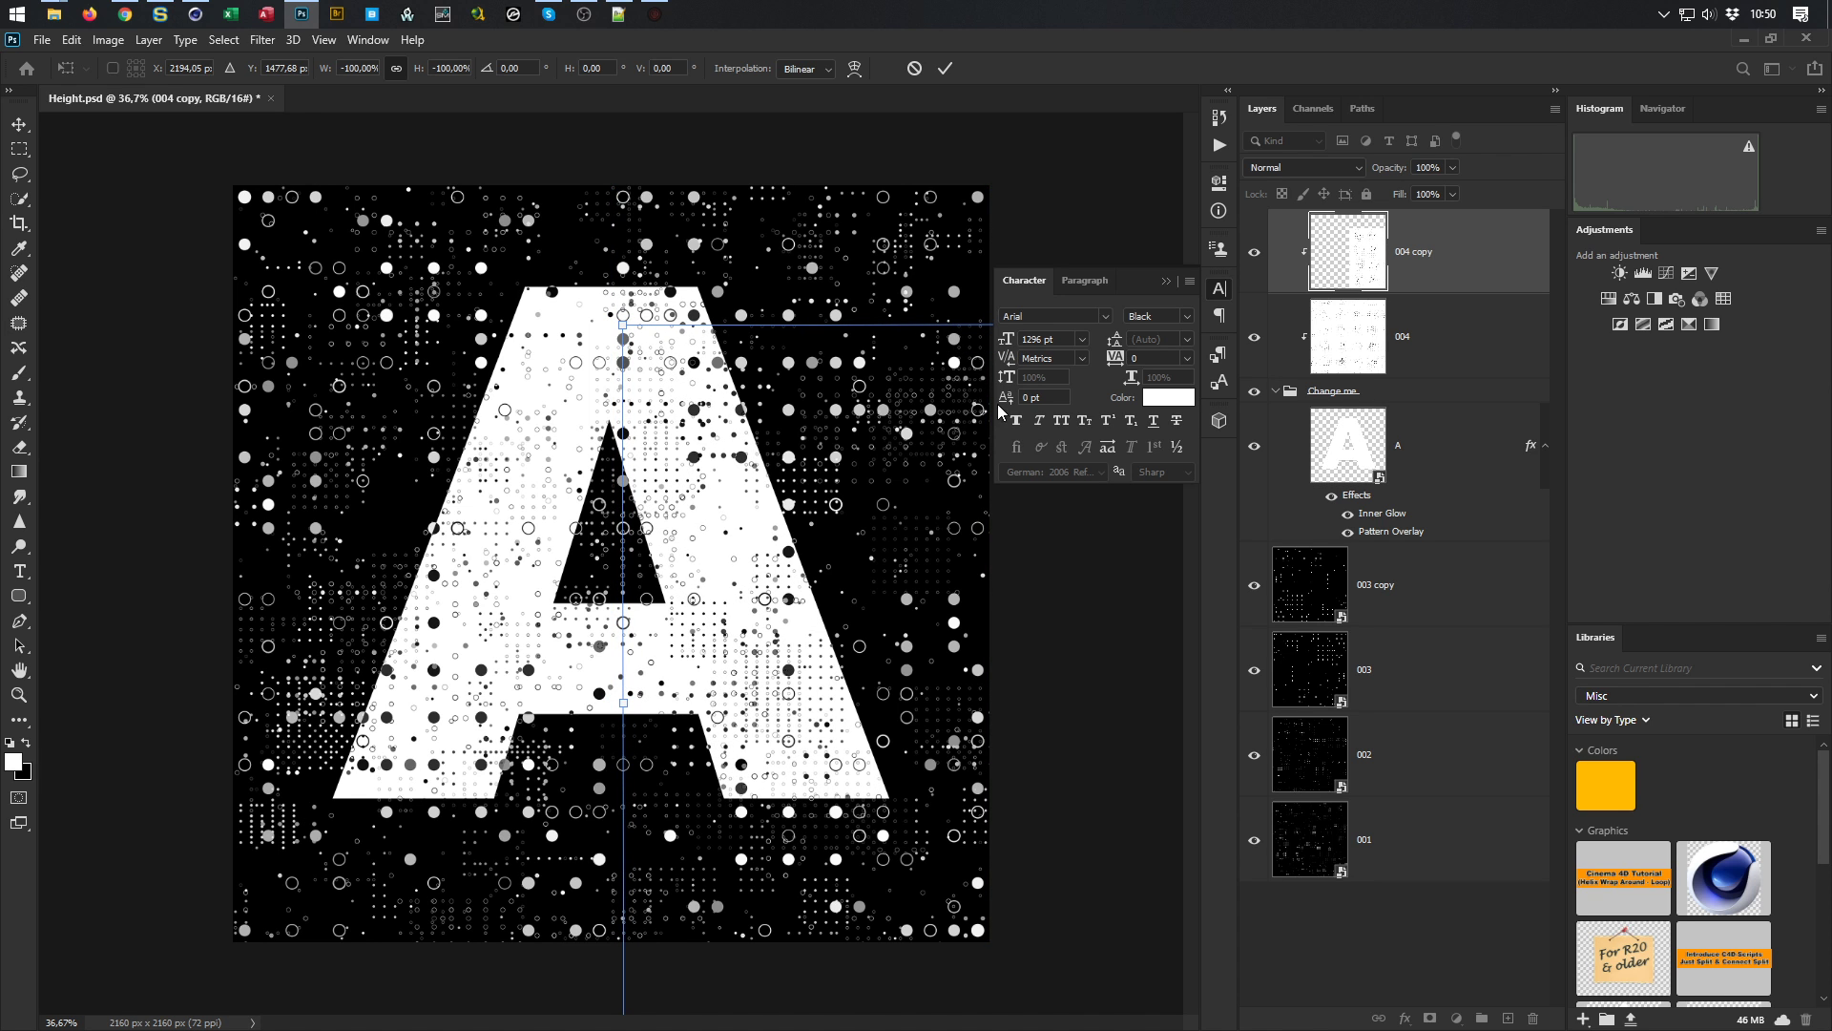
{"action": "left_click", "coordinate": [944, 69]}
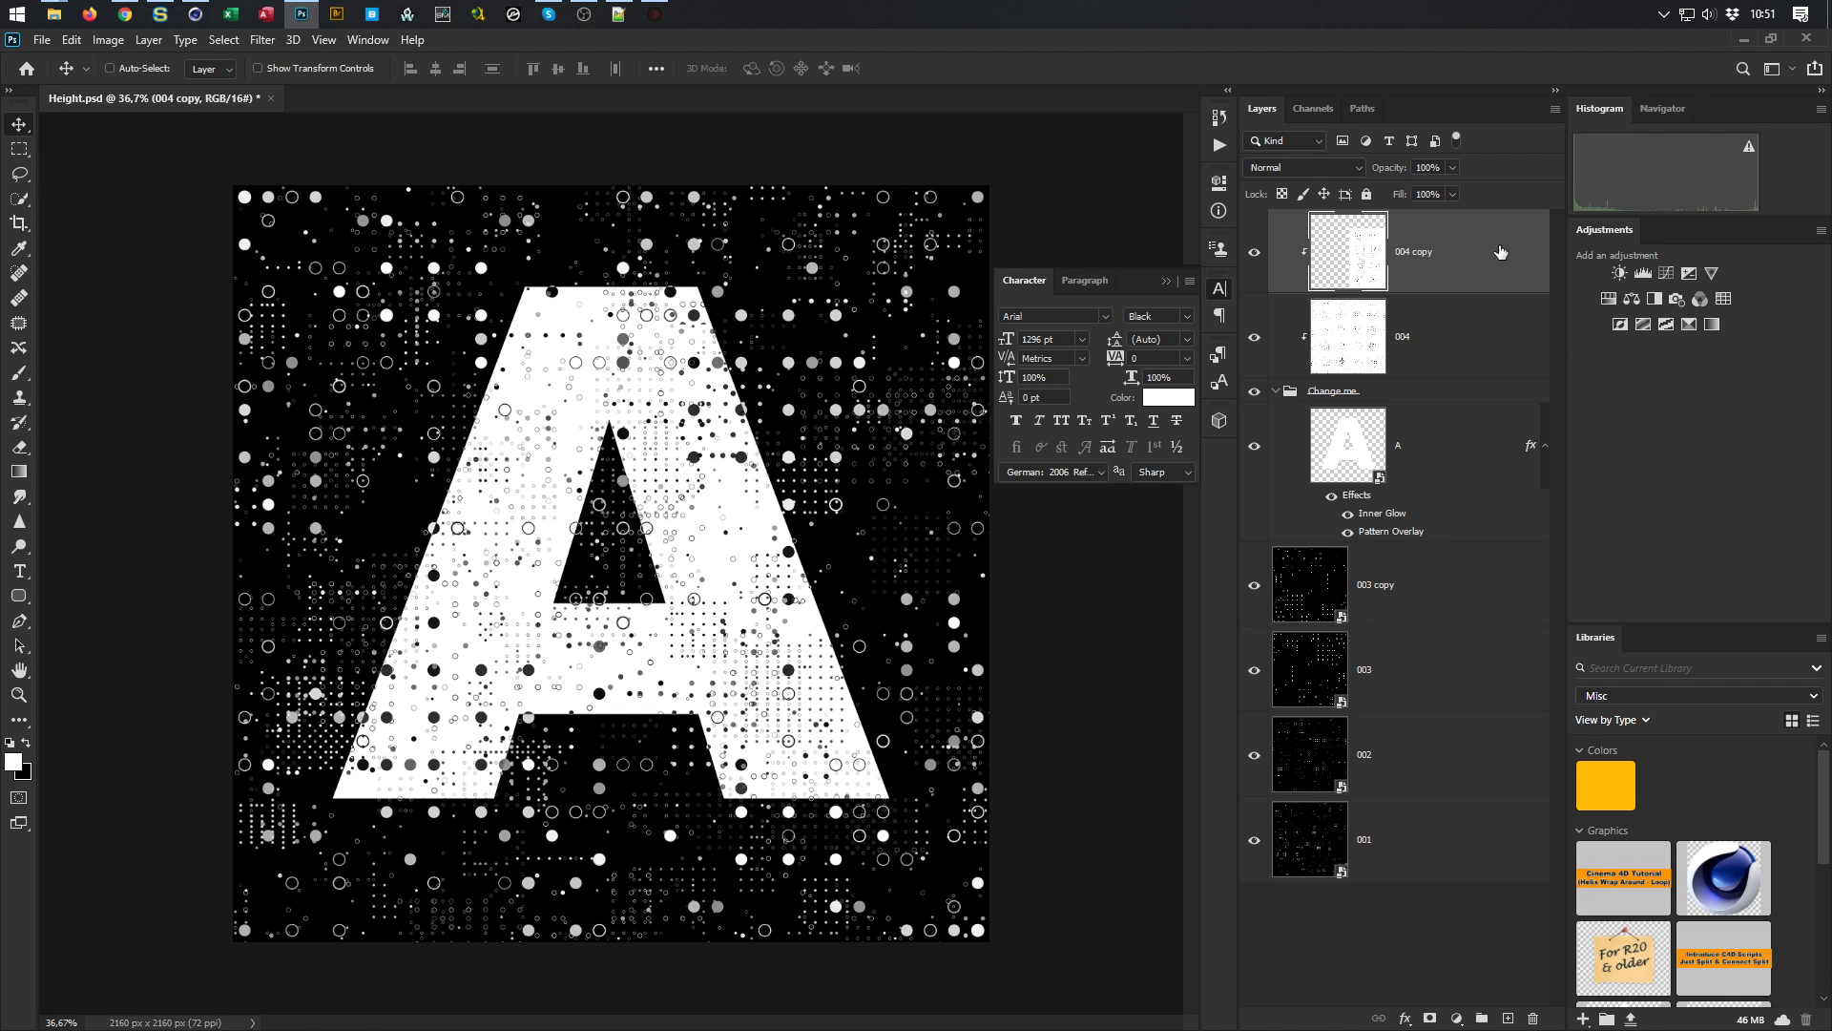
Compare the letter with both clipped pattern layers hidden and with only layer 004 shown
{"action": "left_click", "coordinate": [1334, 166]}
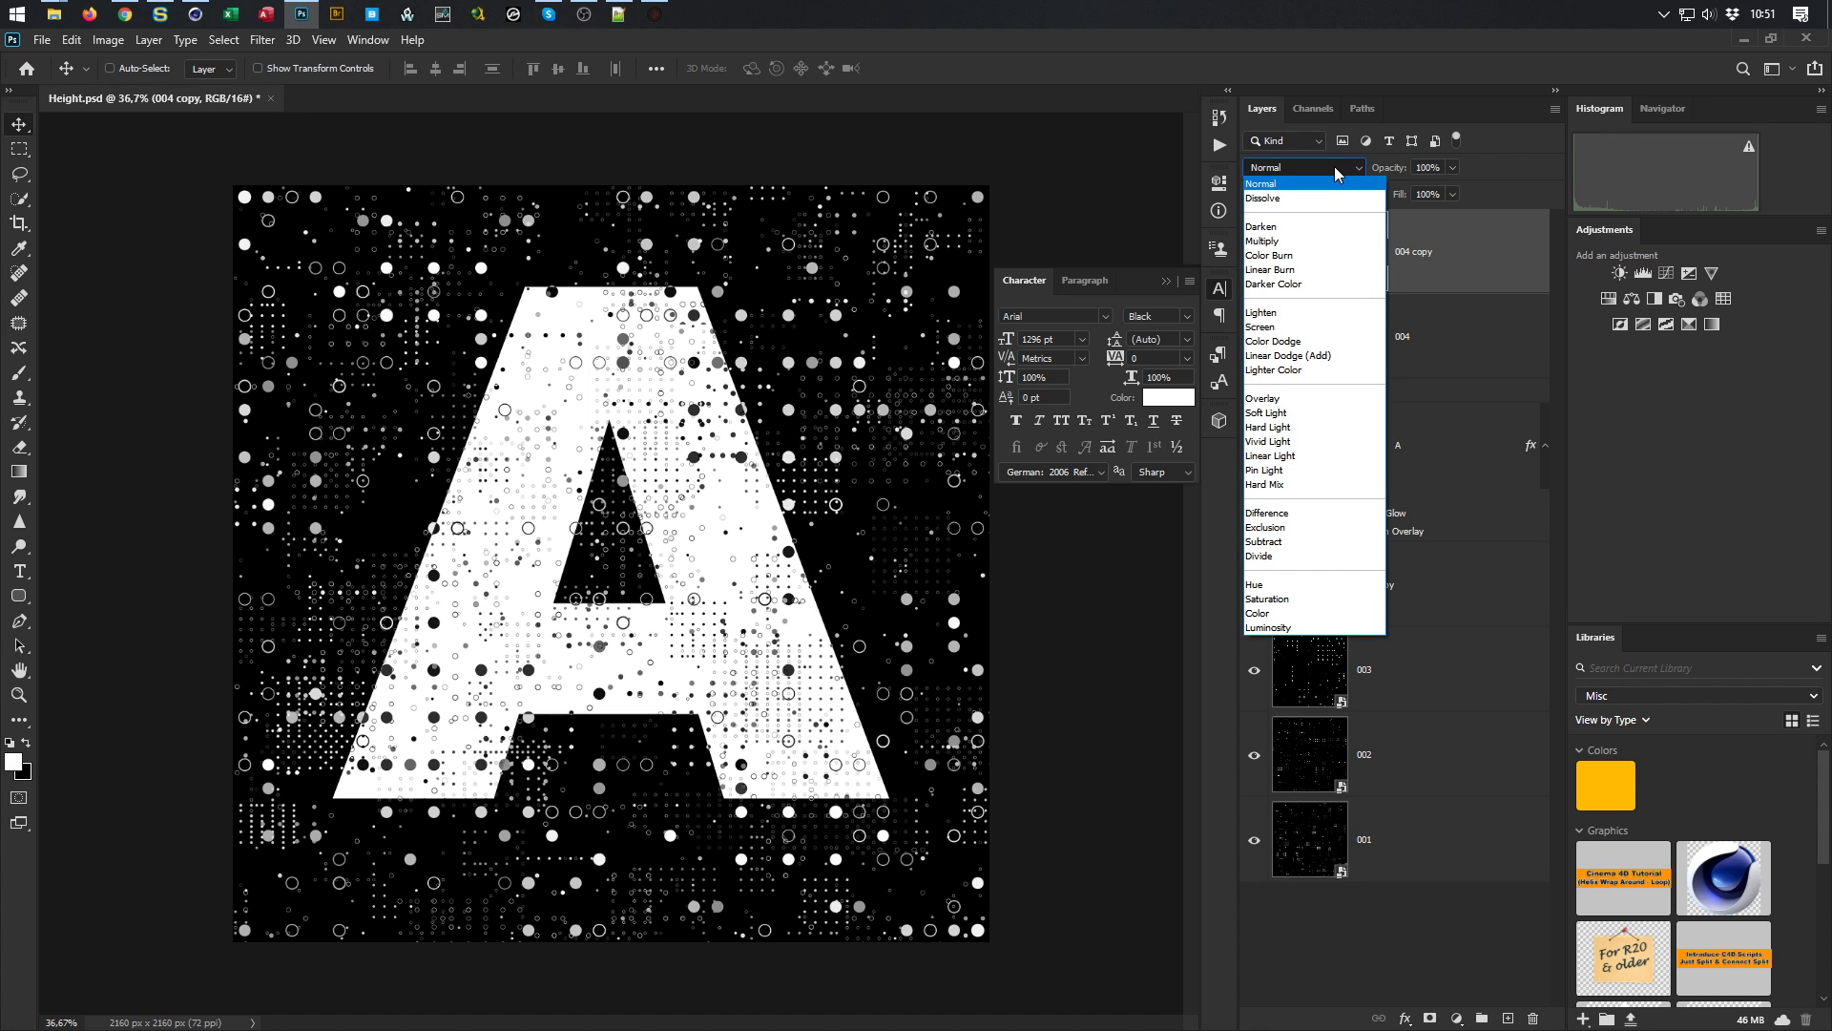
{"action": "left_click", "coordinate": [1334, 166]}
{"action": "left_click", "coordinate": [1363, 338]}
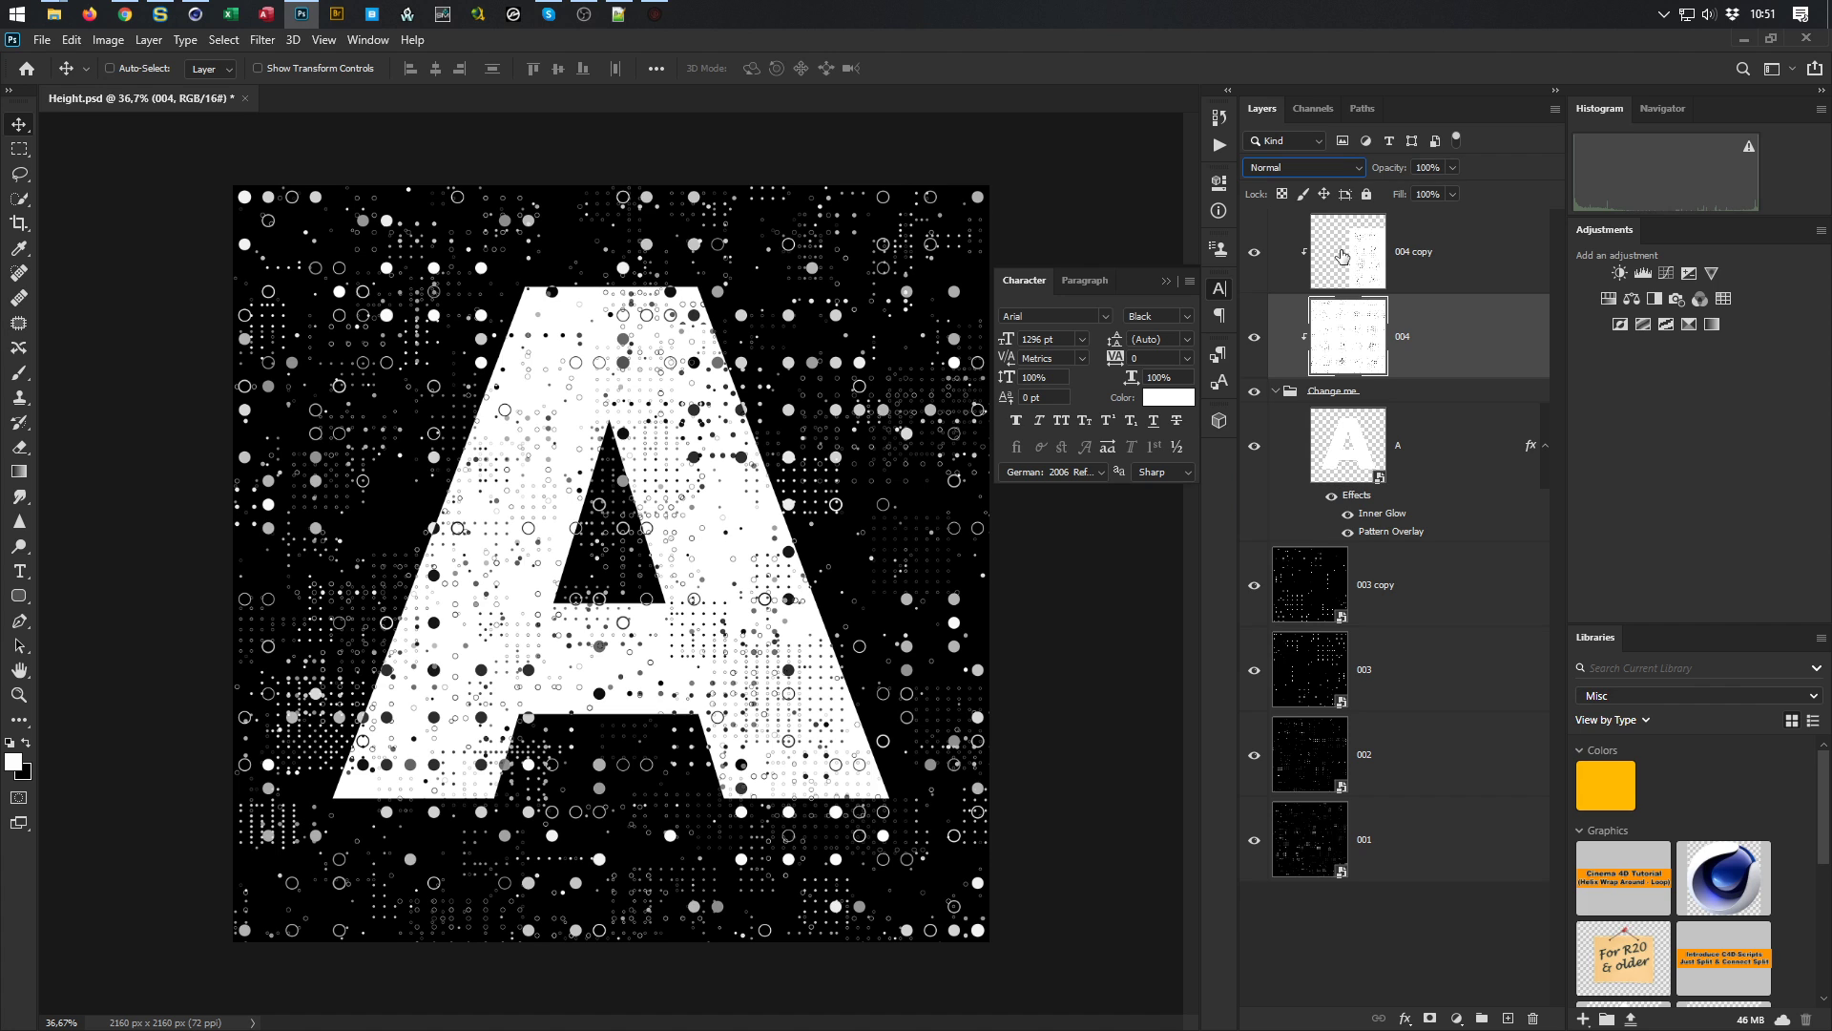
{"action": "left_click", "coordinate": [1342, 256]}
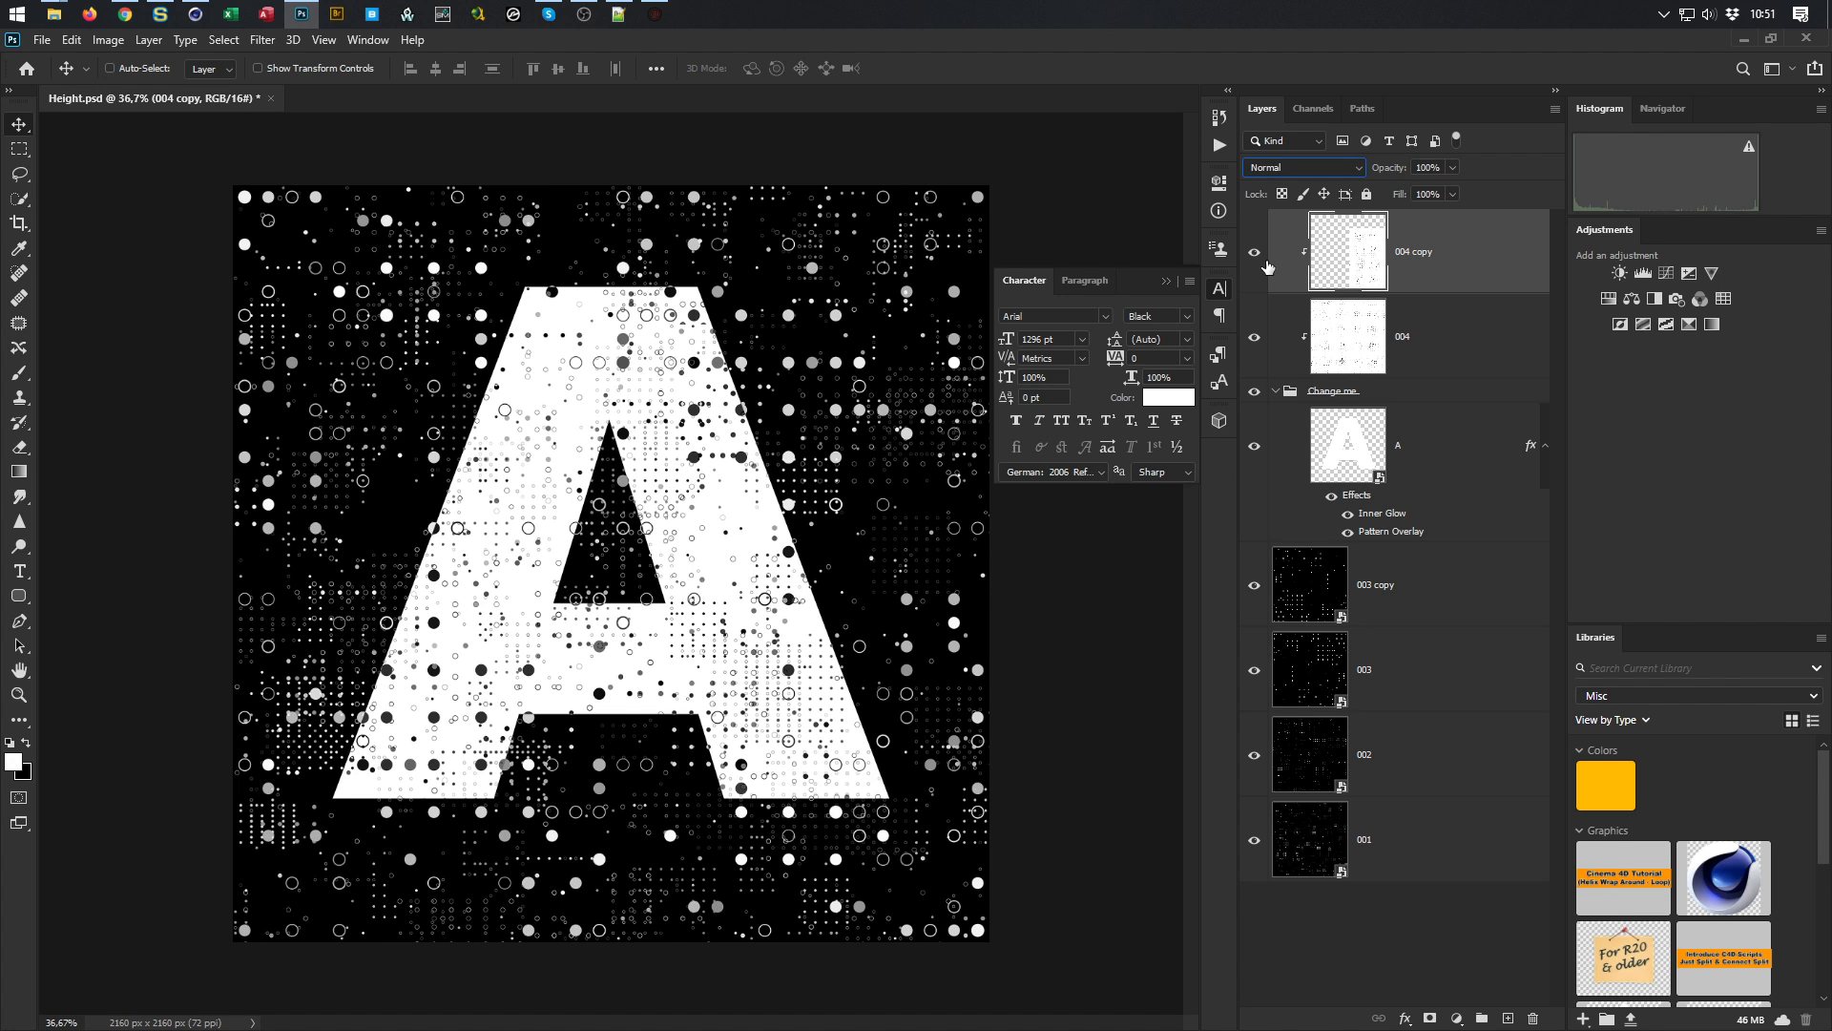
{"action": "left_click_drag", "start_coordinate": [1261, 328], "coordinate": [1257, 272]}
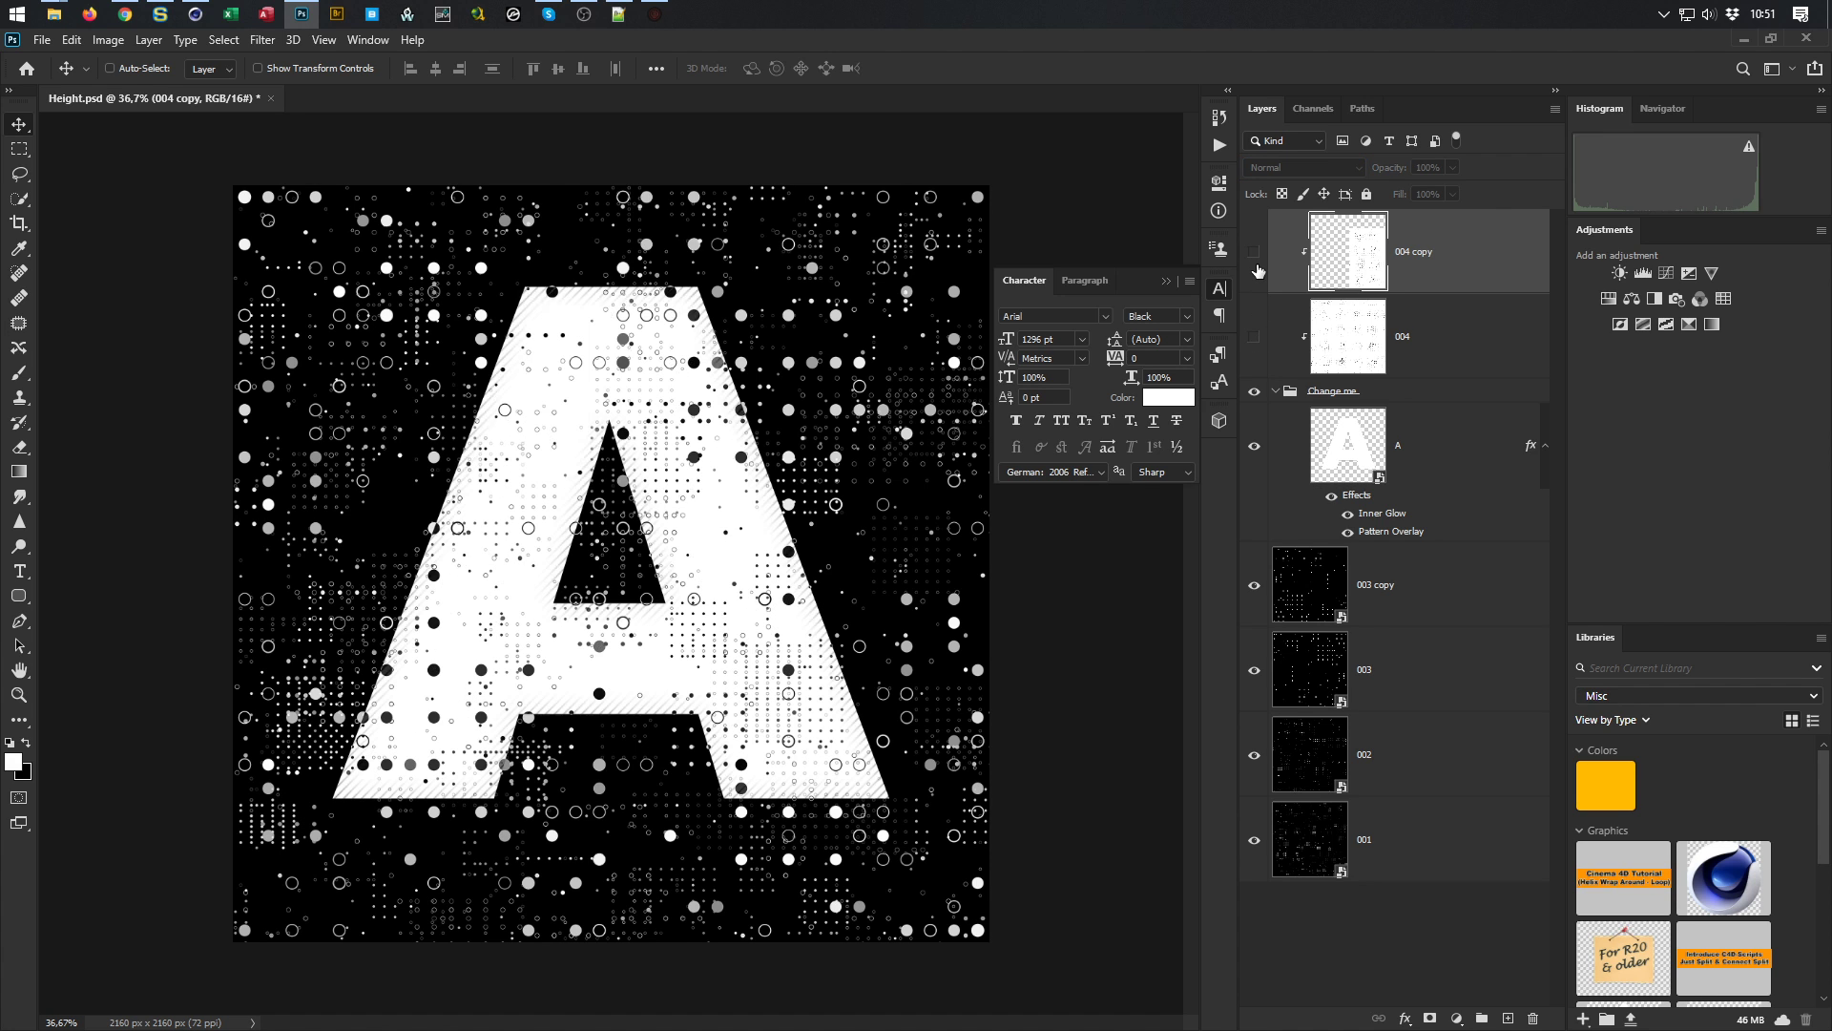
{"action": "left_click", "coordinate": [1255, 339]}
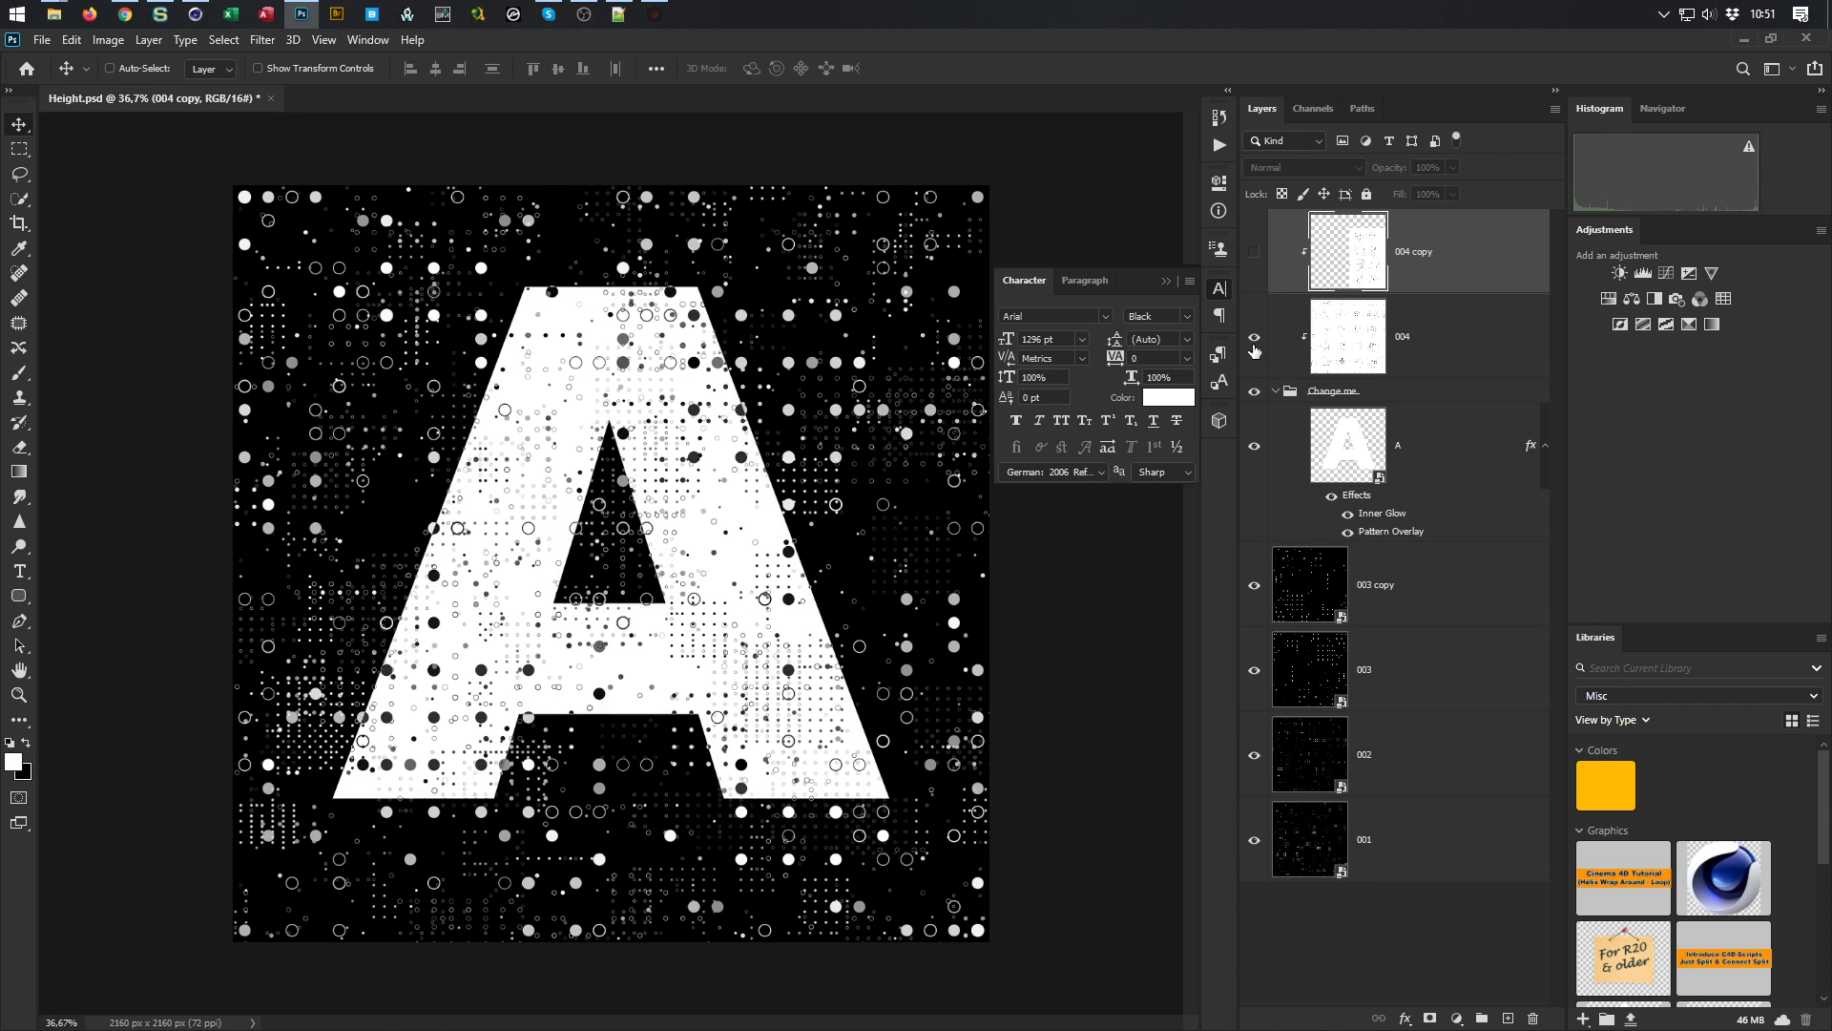
Preview Multiply and Dissolve on layer 004, and set its blend mode to Darken
{"action": "left_click", "coordinate": [1362, 342]}
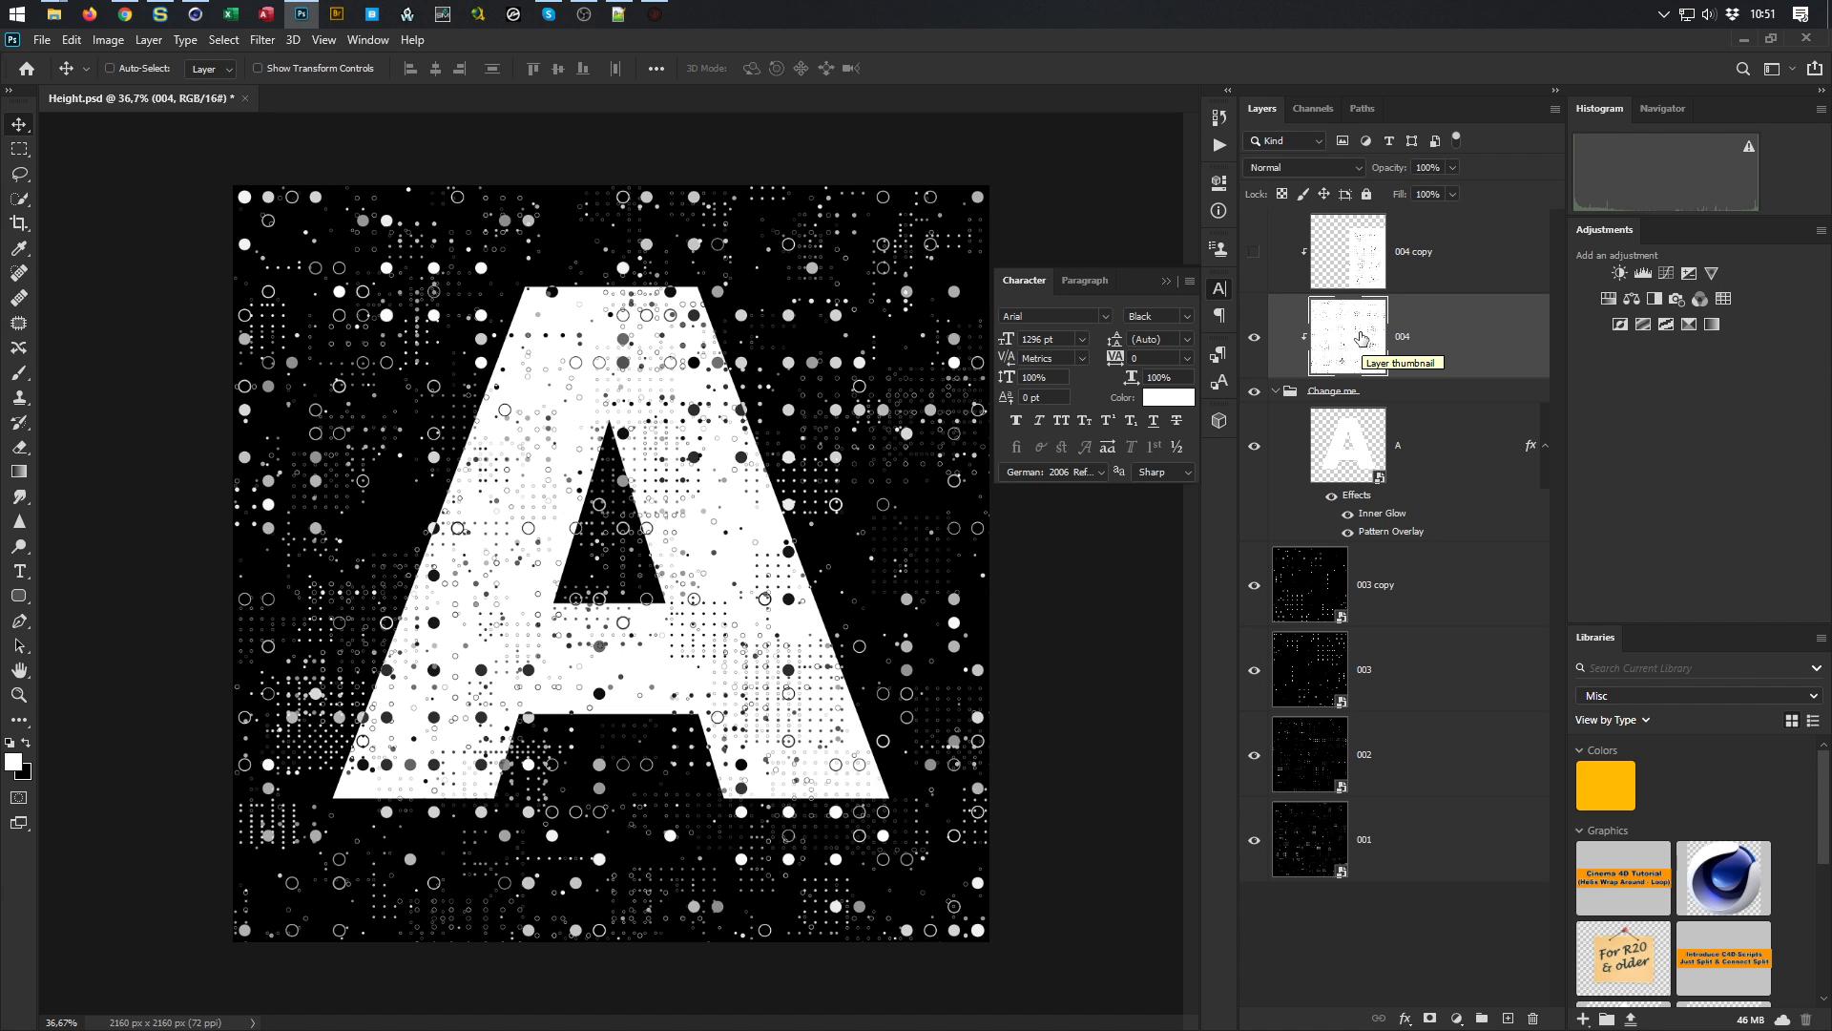
{"action": "left_click", "coordinate": [1332, 172]}
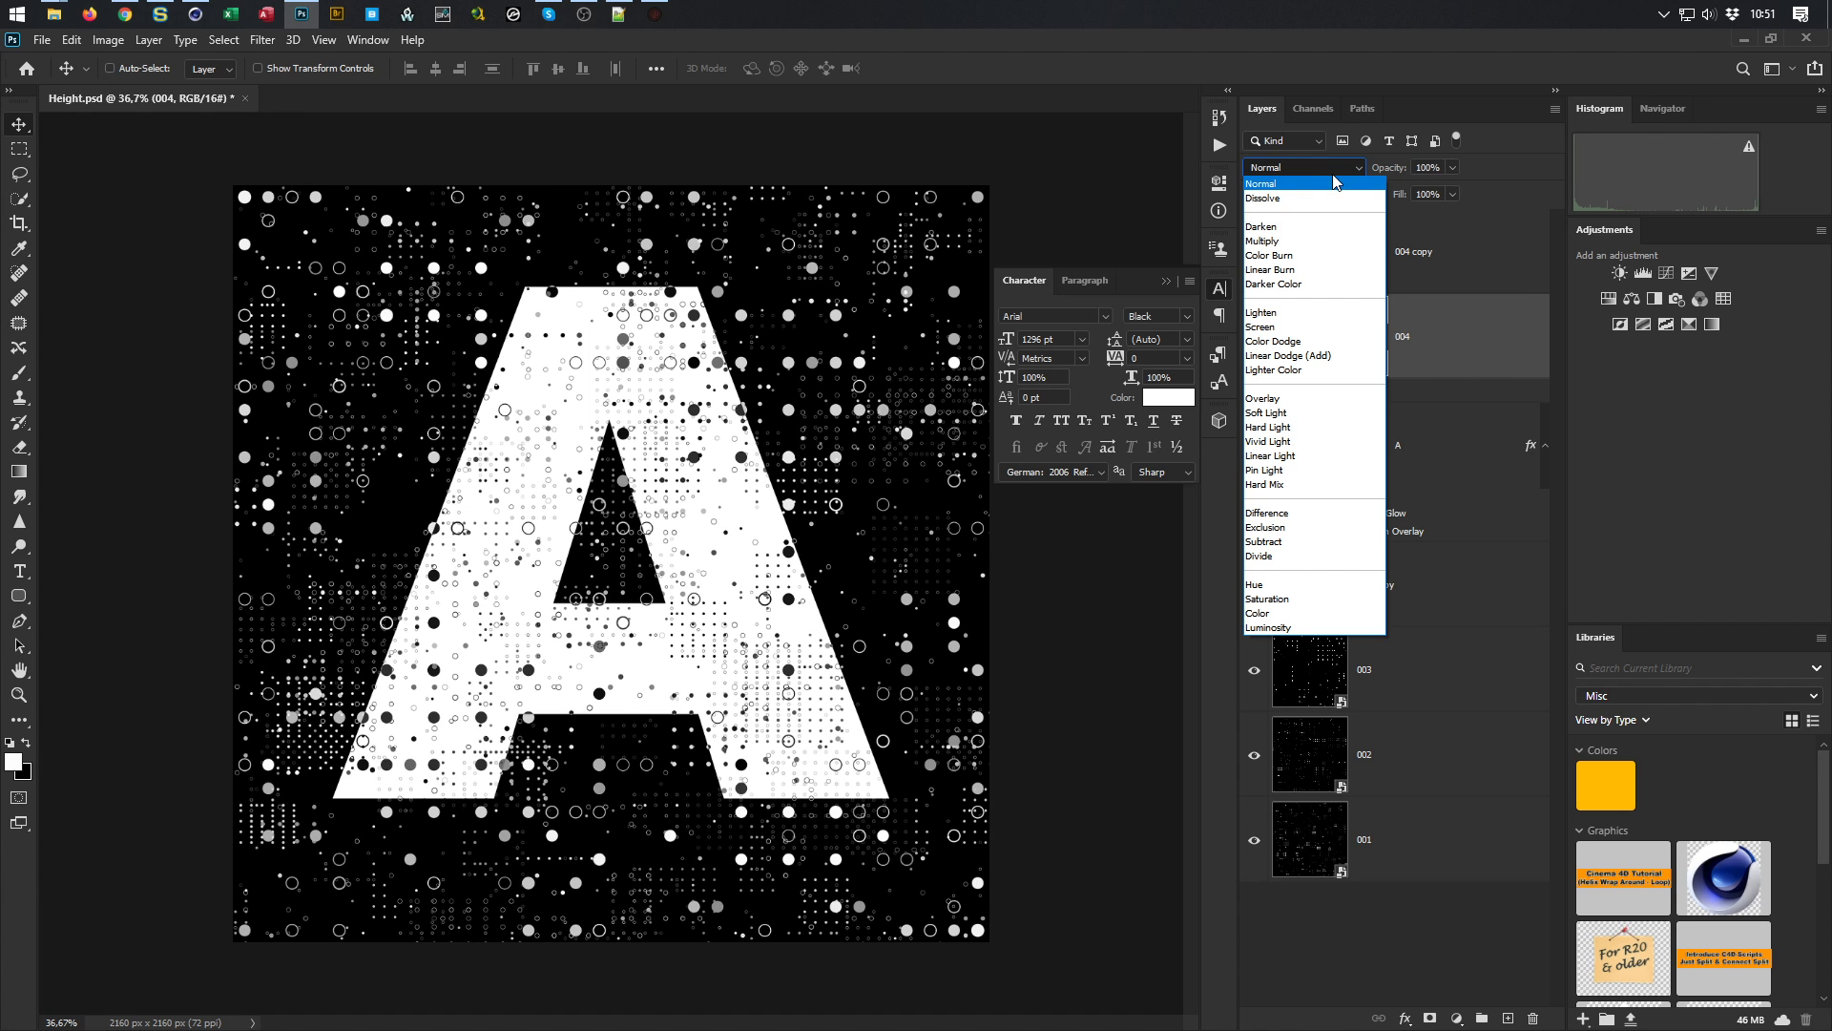
{"action": "key", "text": "Down"}
{"action": "key", "text": "Down"}
{"action": "key", "text": "Down"}
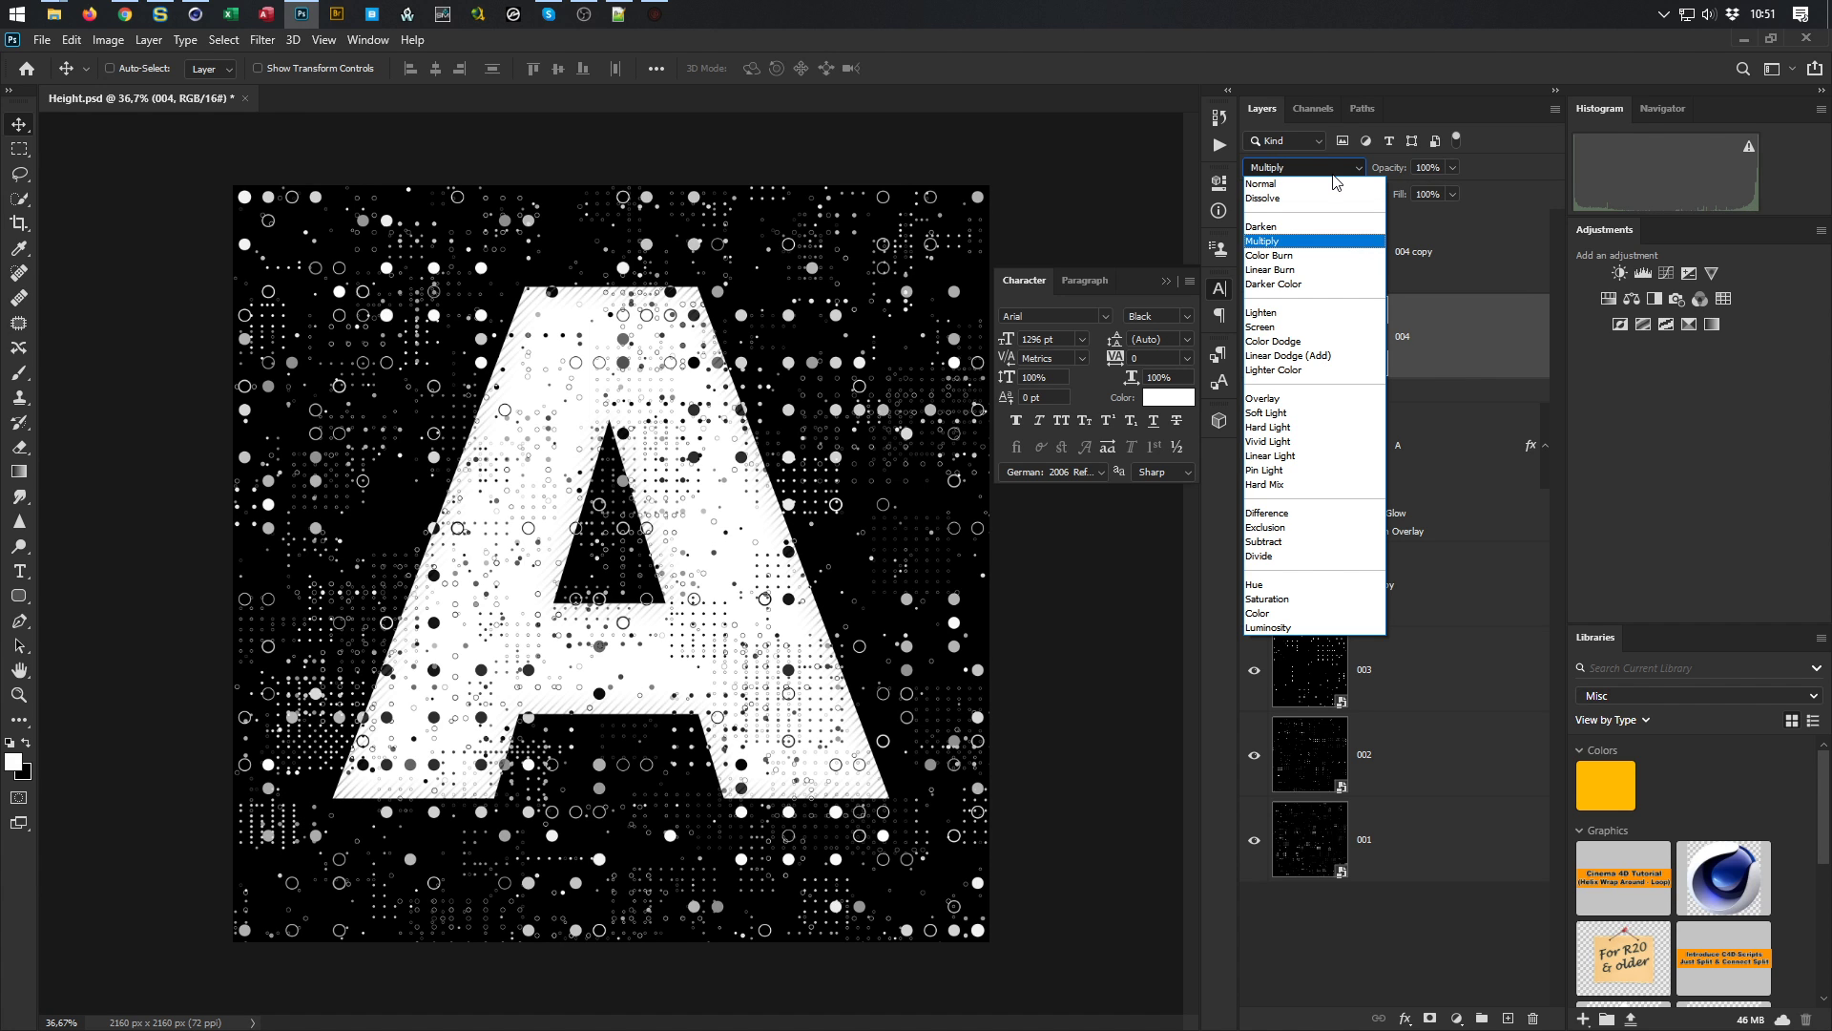
{"action": "key", "text": "Up"}
{"action": "key", "text": "Up"}
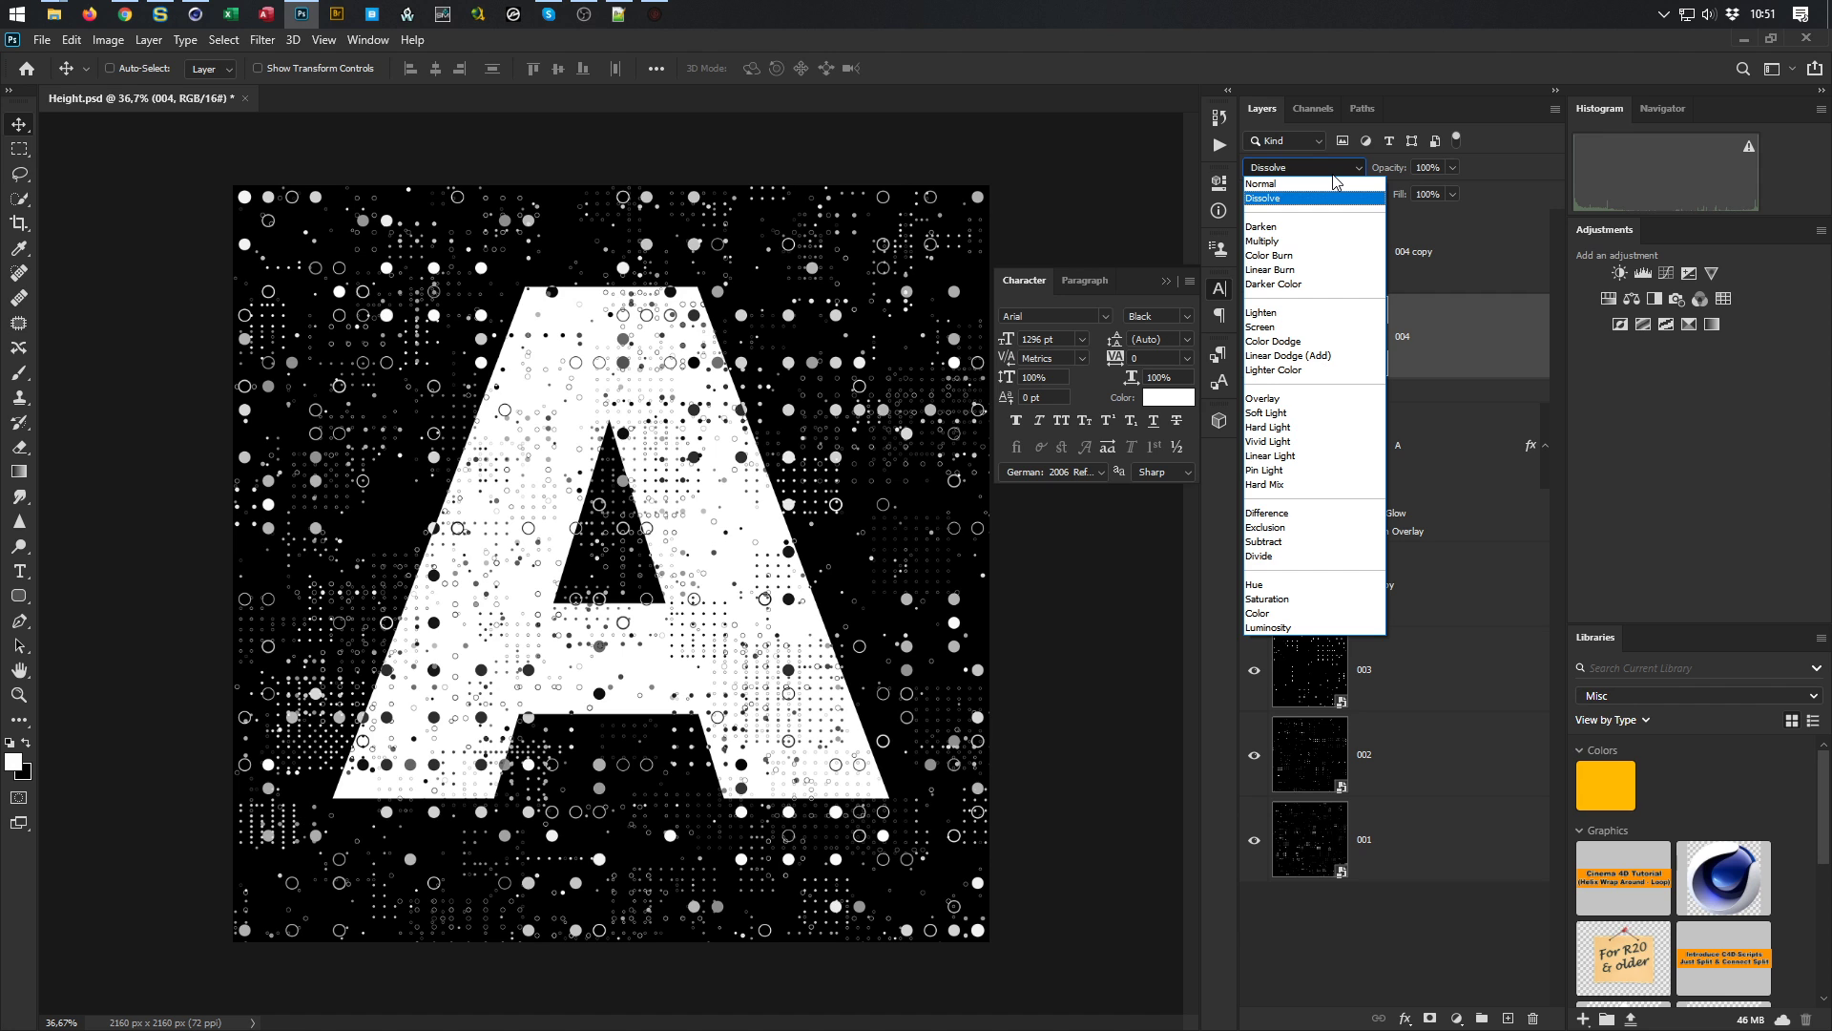
{"action": "key", "text": "Down"}
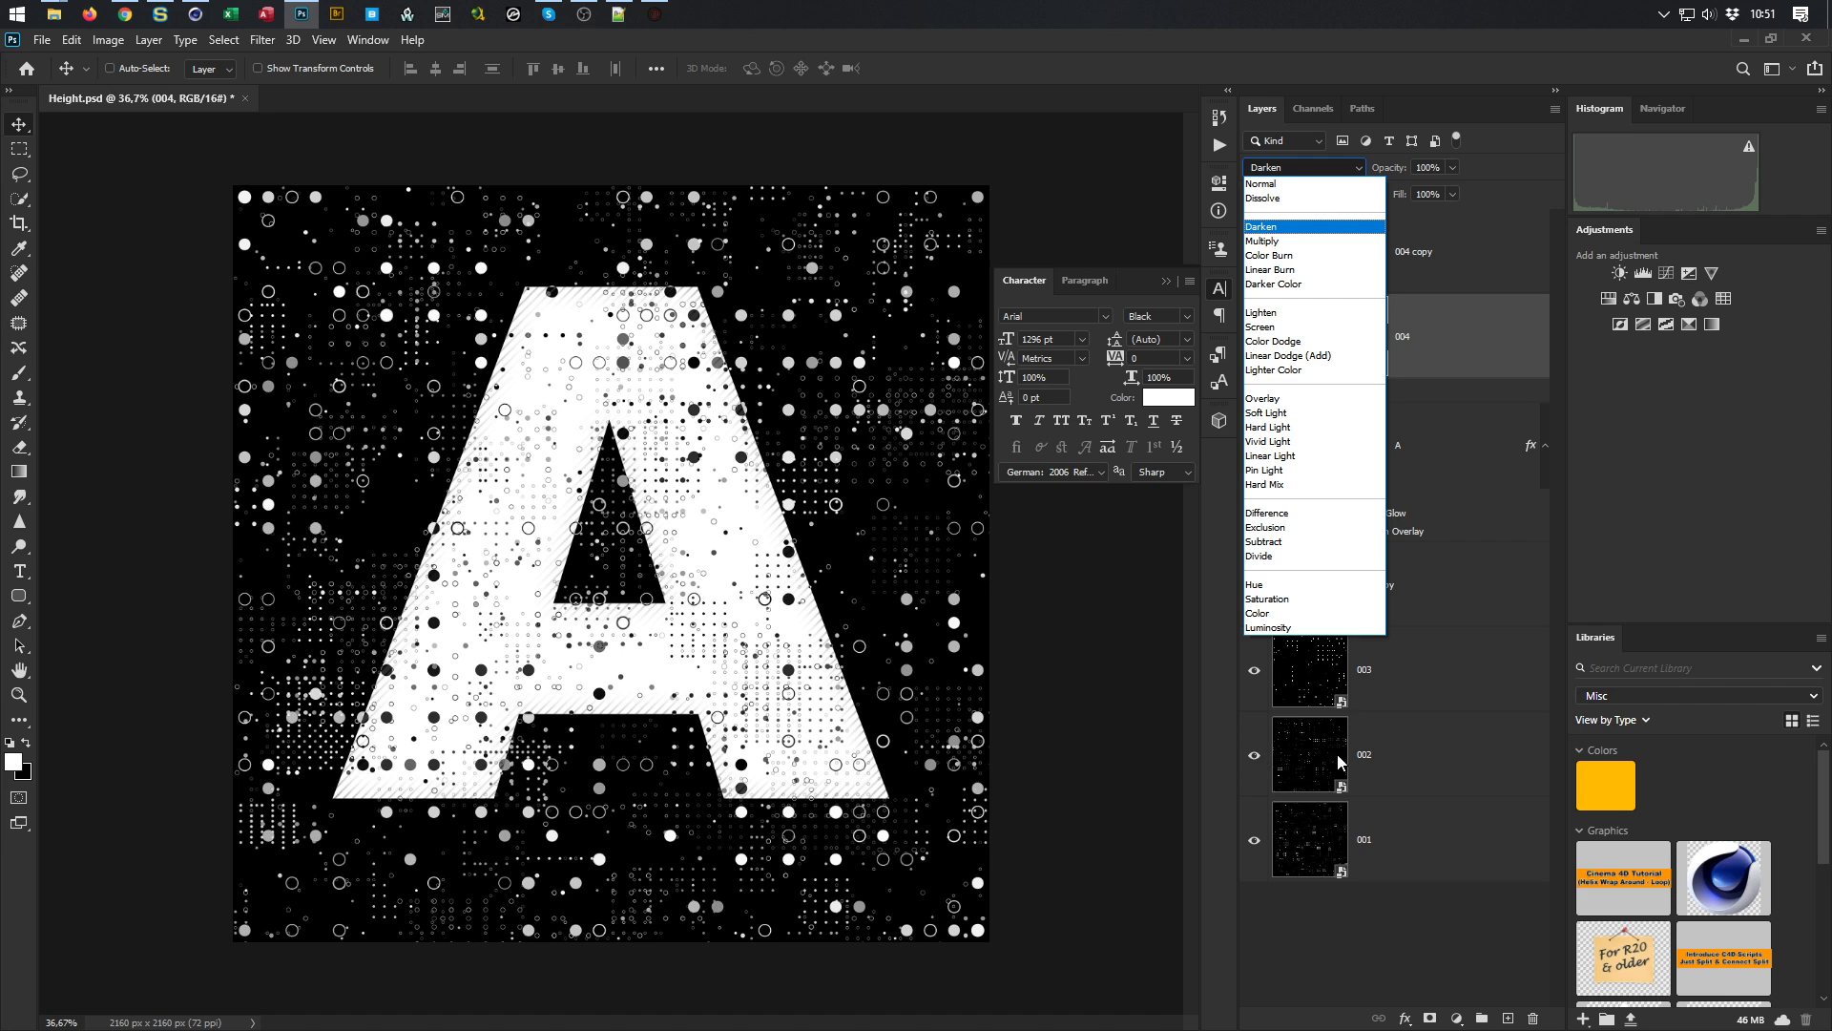
{"action": "left_click", "coordinate": [1515, 142]}
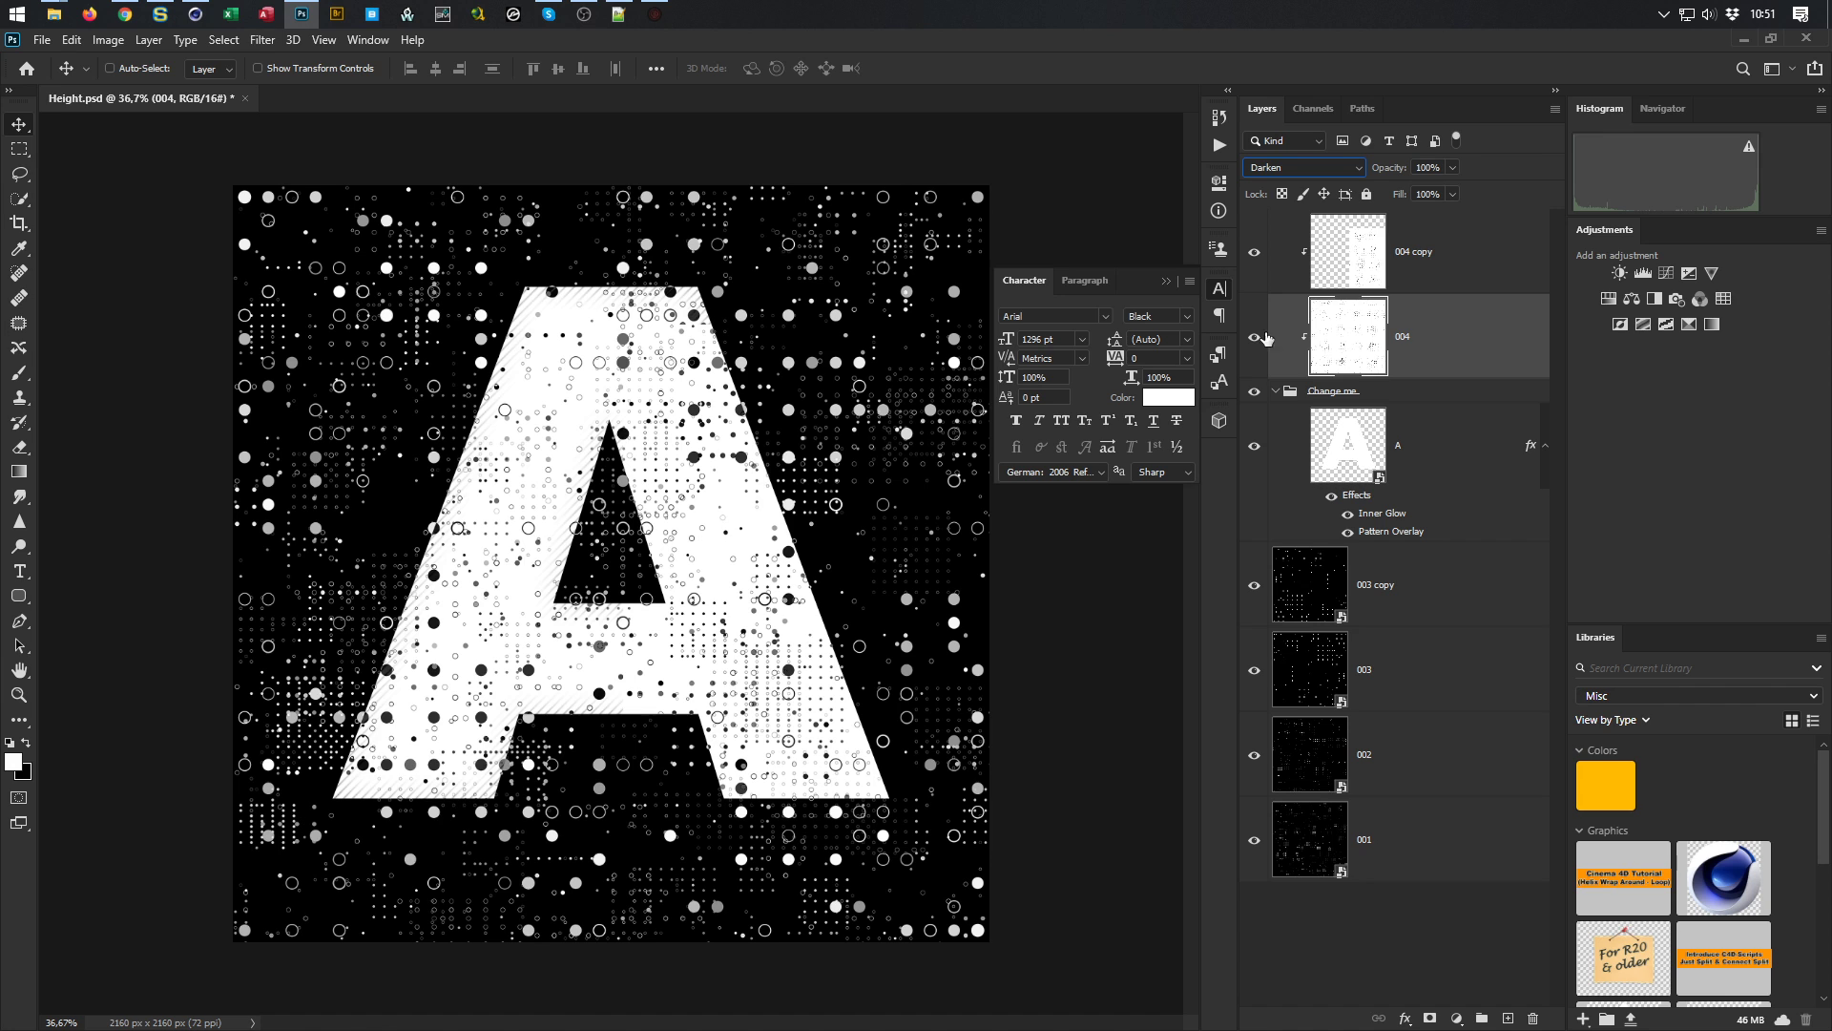
Set the blend mode of the 004 copy layer to Darken
{"action": "left_click", "coordinate": [1338, 257]}
{"action": "left_click", "coordinate": [1345, 169]}
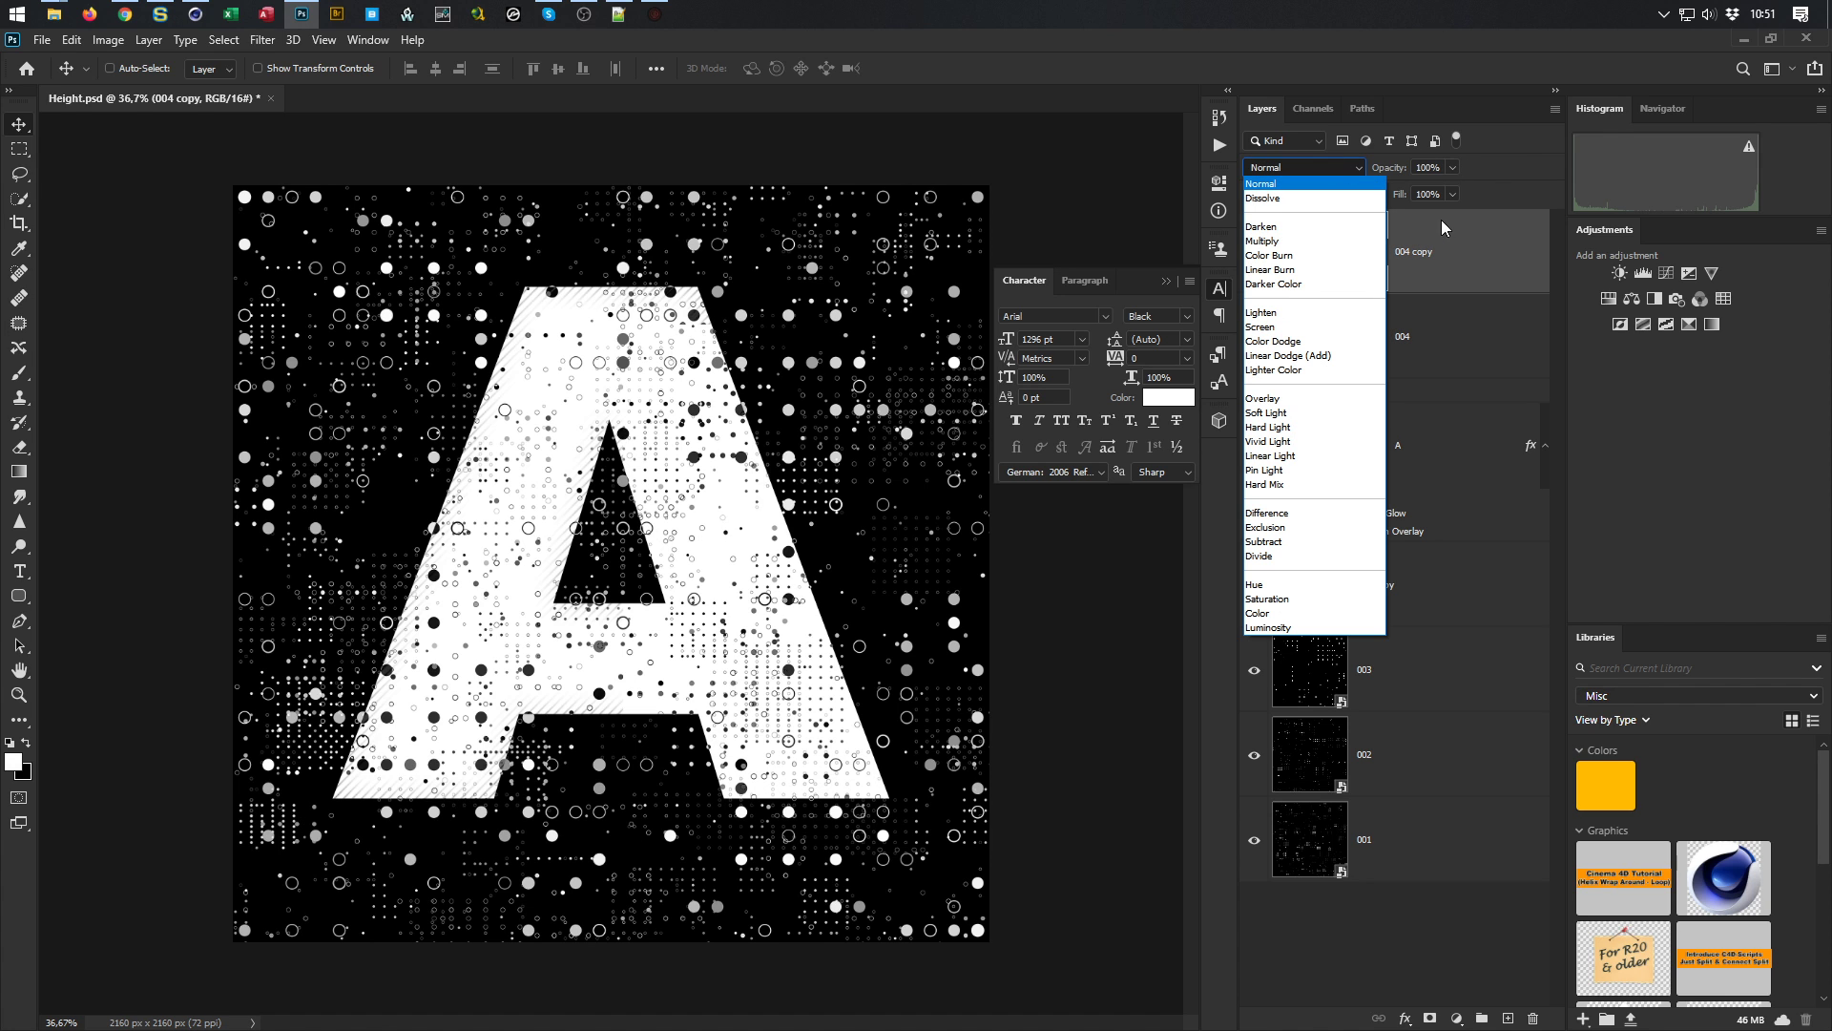
{"action": "left_click", "coordinate": [1371, 232]}
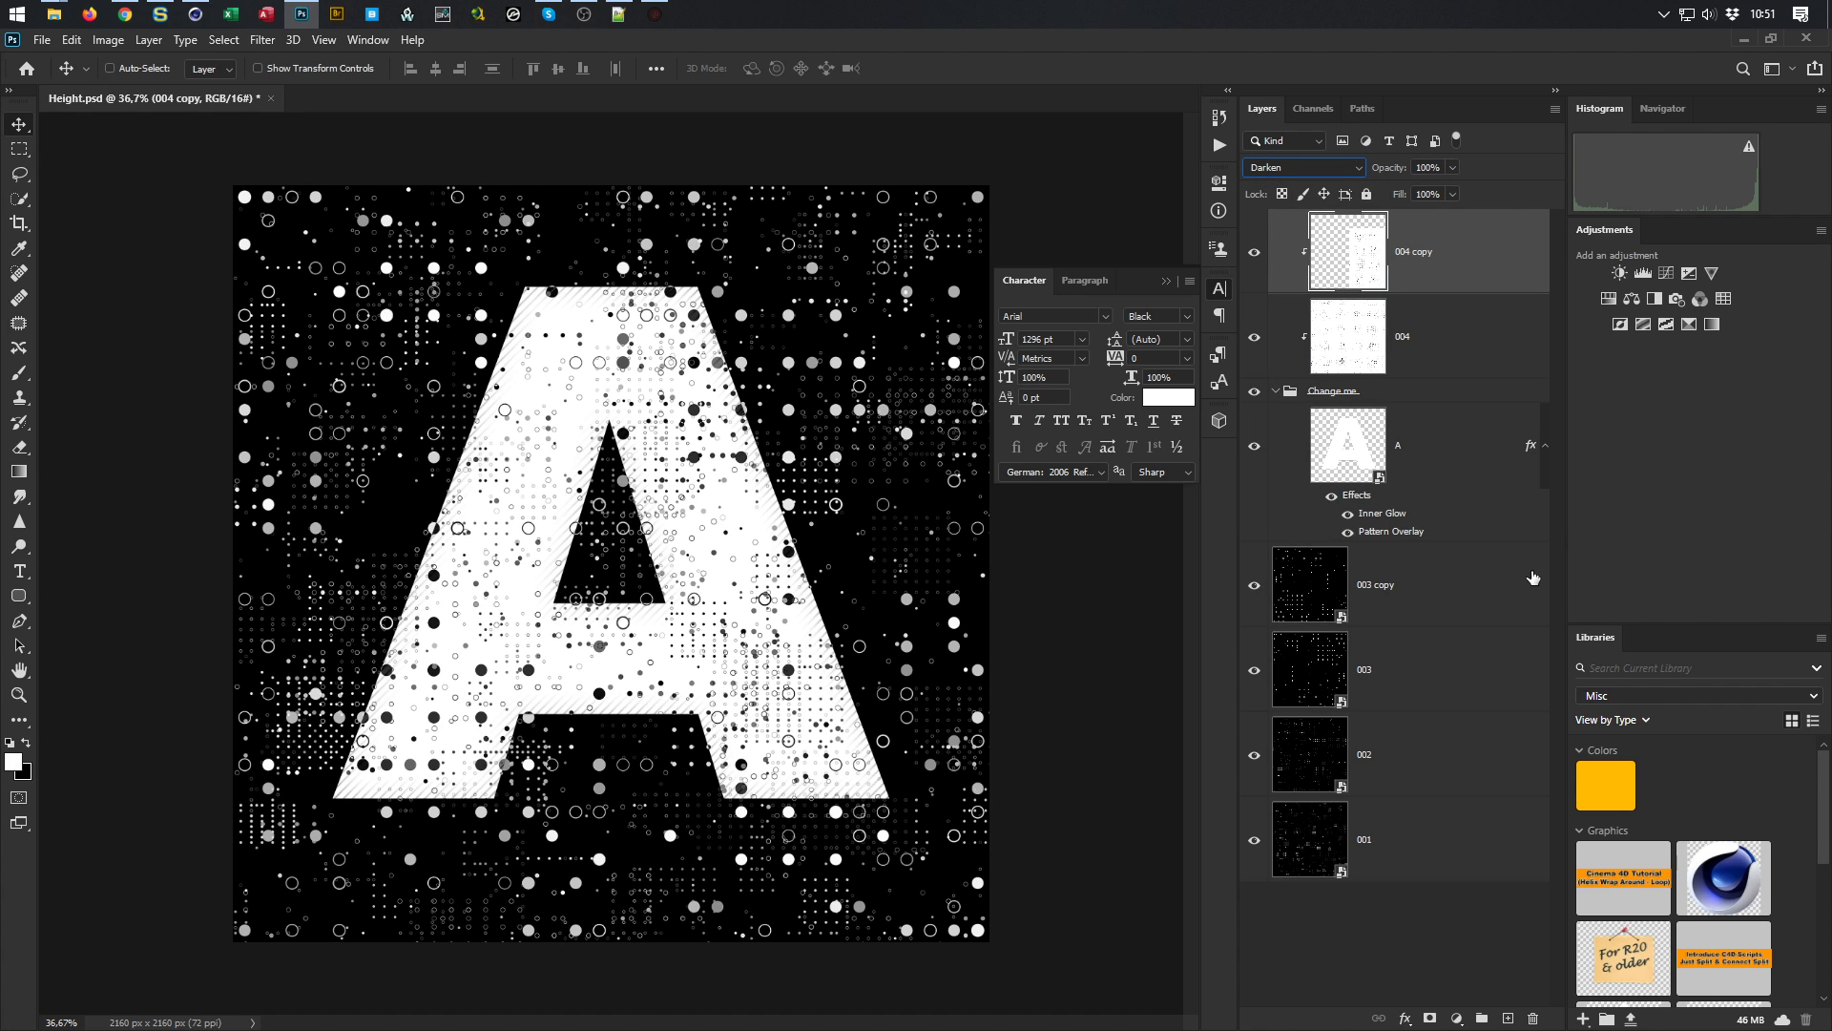
Stamp all visible layers into a new merged layer on top and apply a Gaussian Blur with a 2 px radius to it
{"action": "key", "text": "ctrl"}
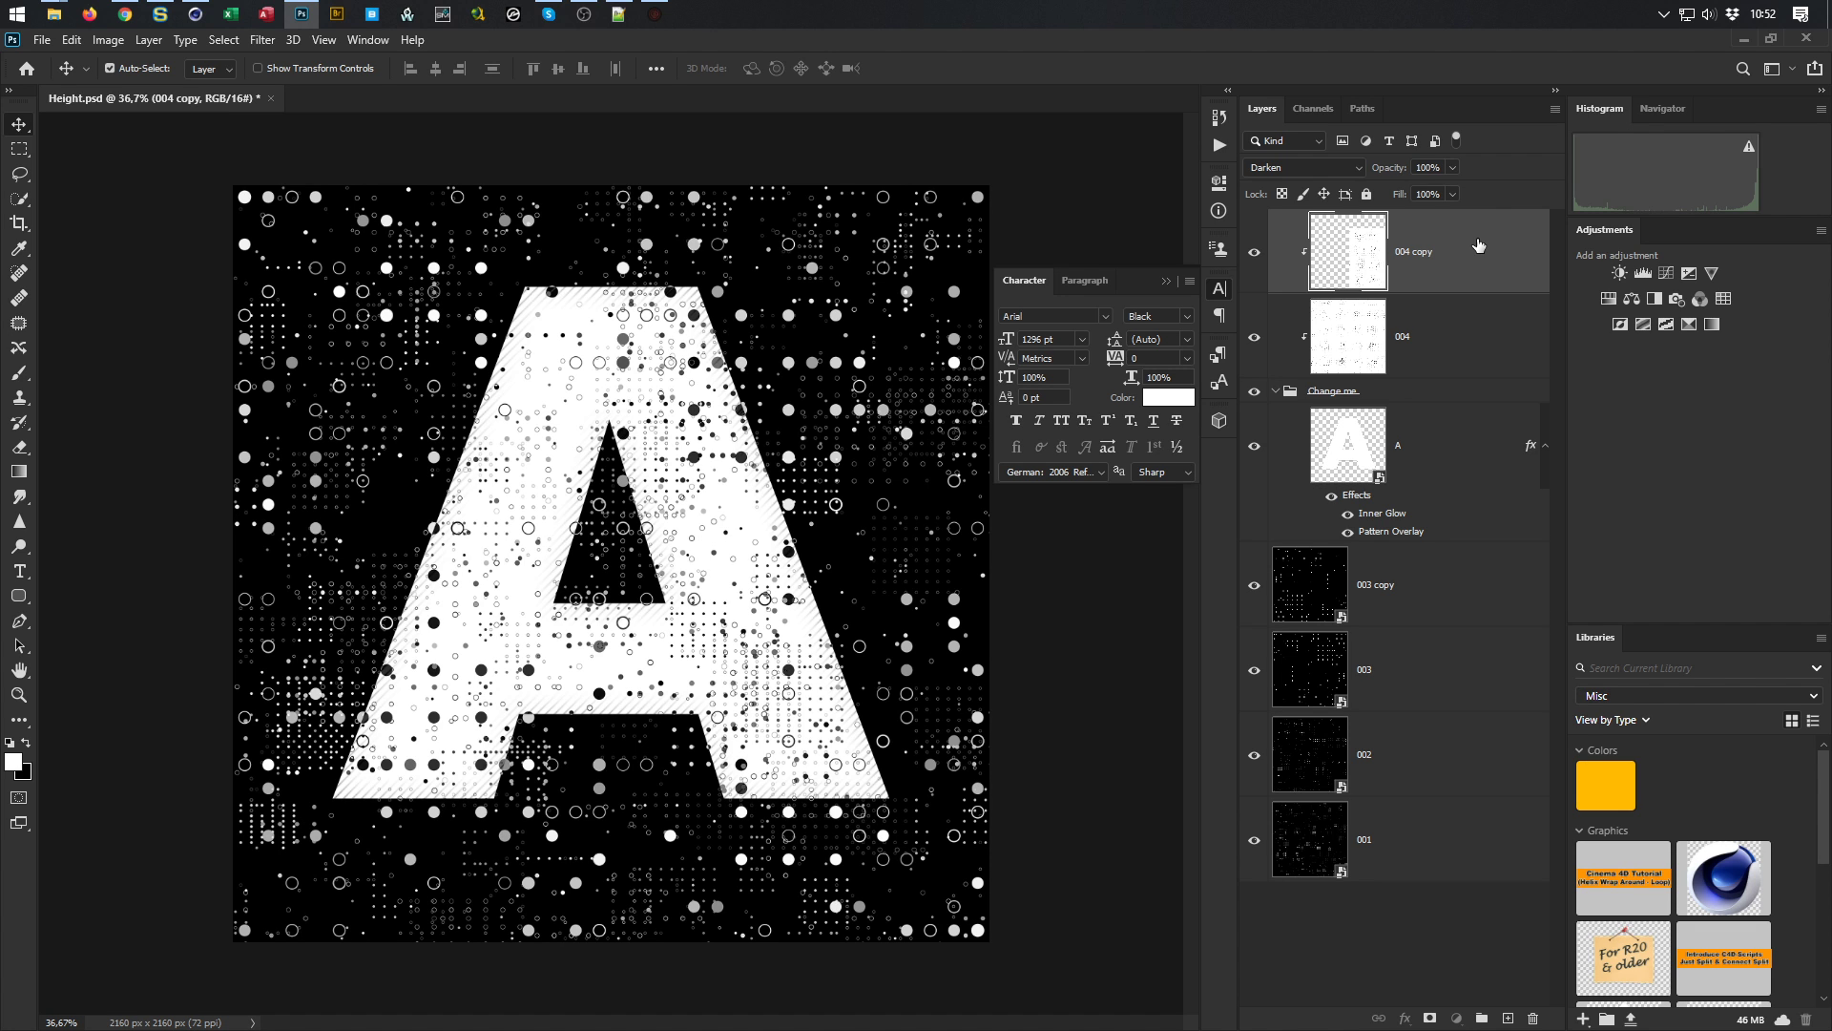
{"action": "key", "text": "ctrl+shift+alt+e"}
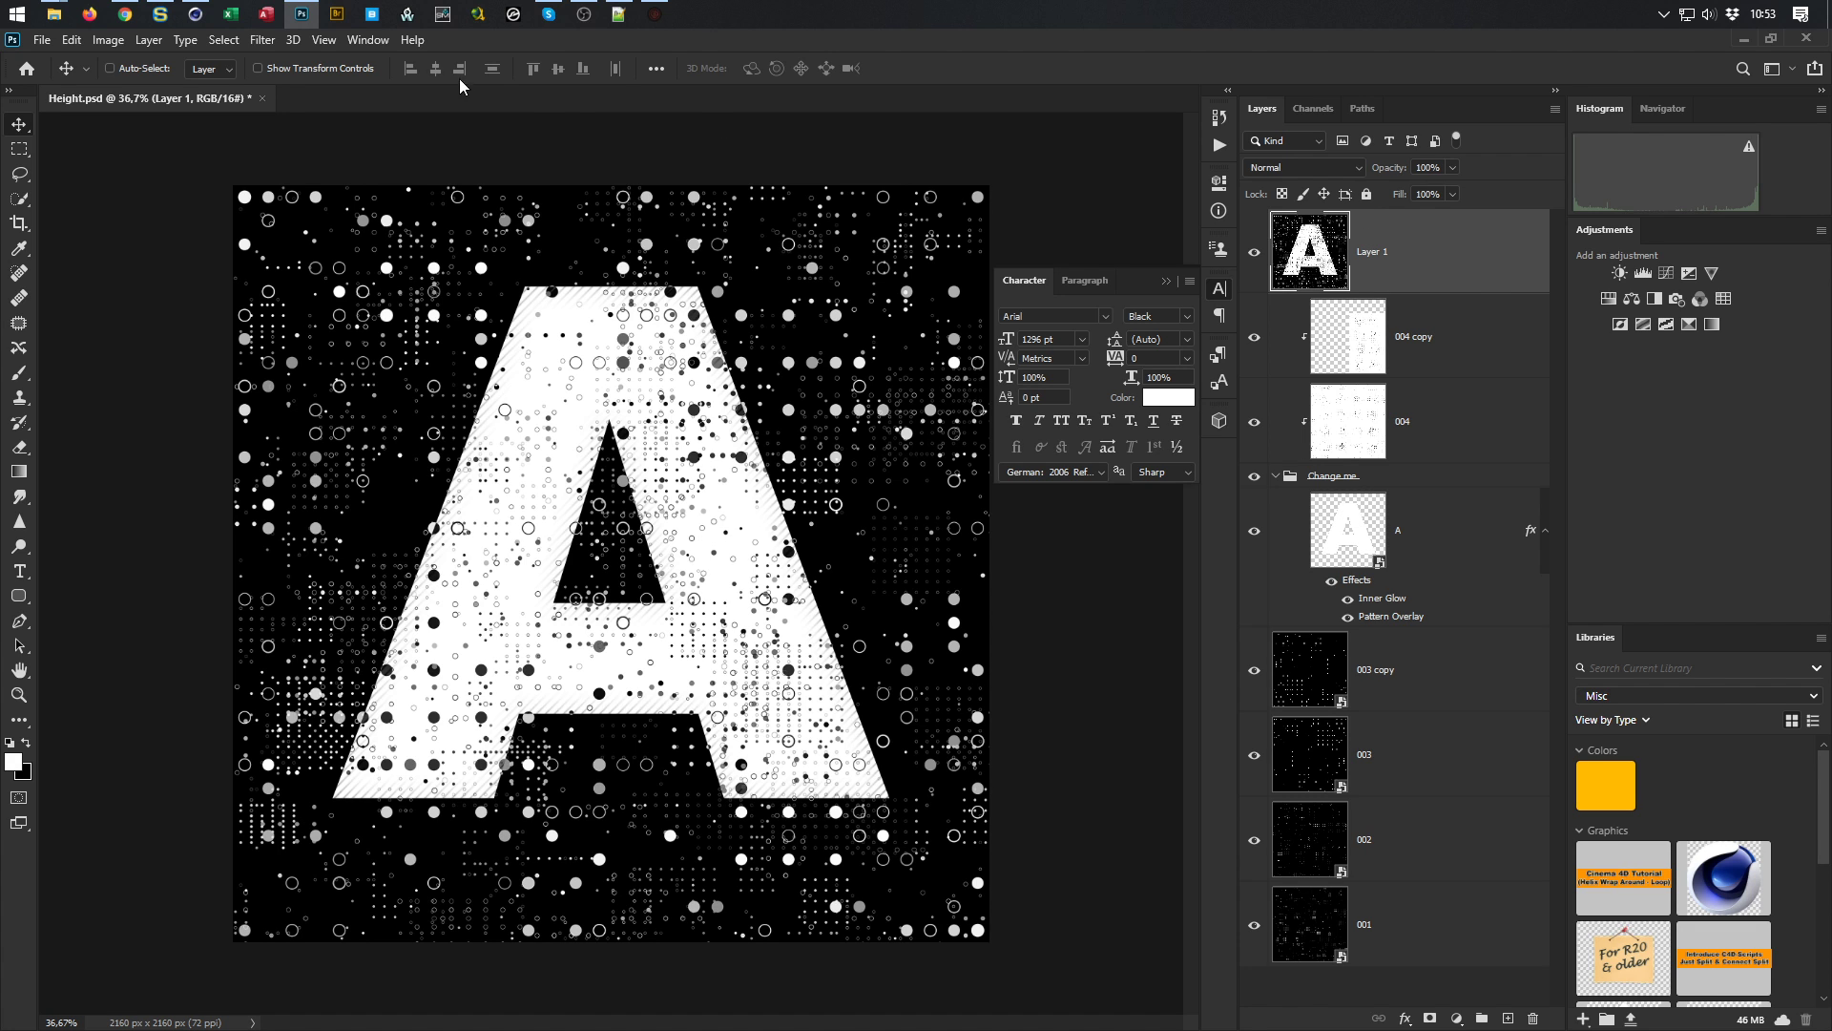
{"action": "left_click", "coordinate": [271, 43]}
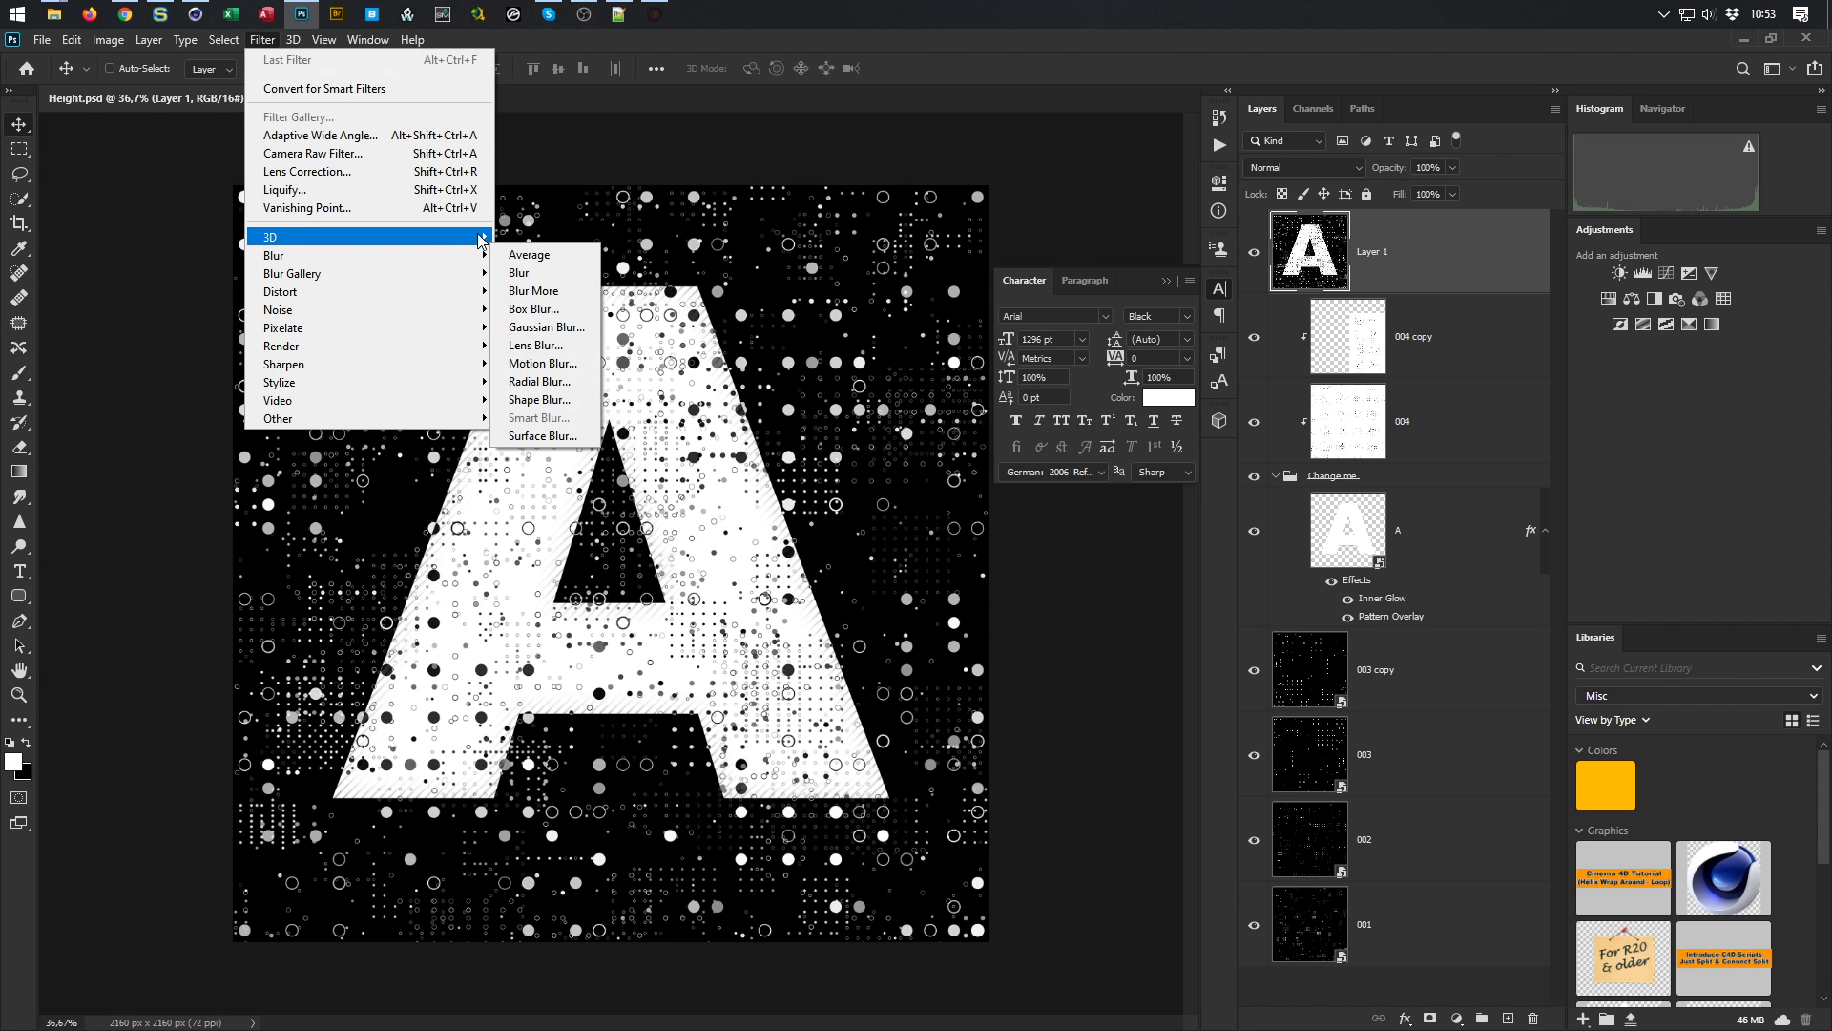
{"action": "mouse_move", "coordinate": [458, 238]}
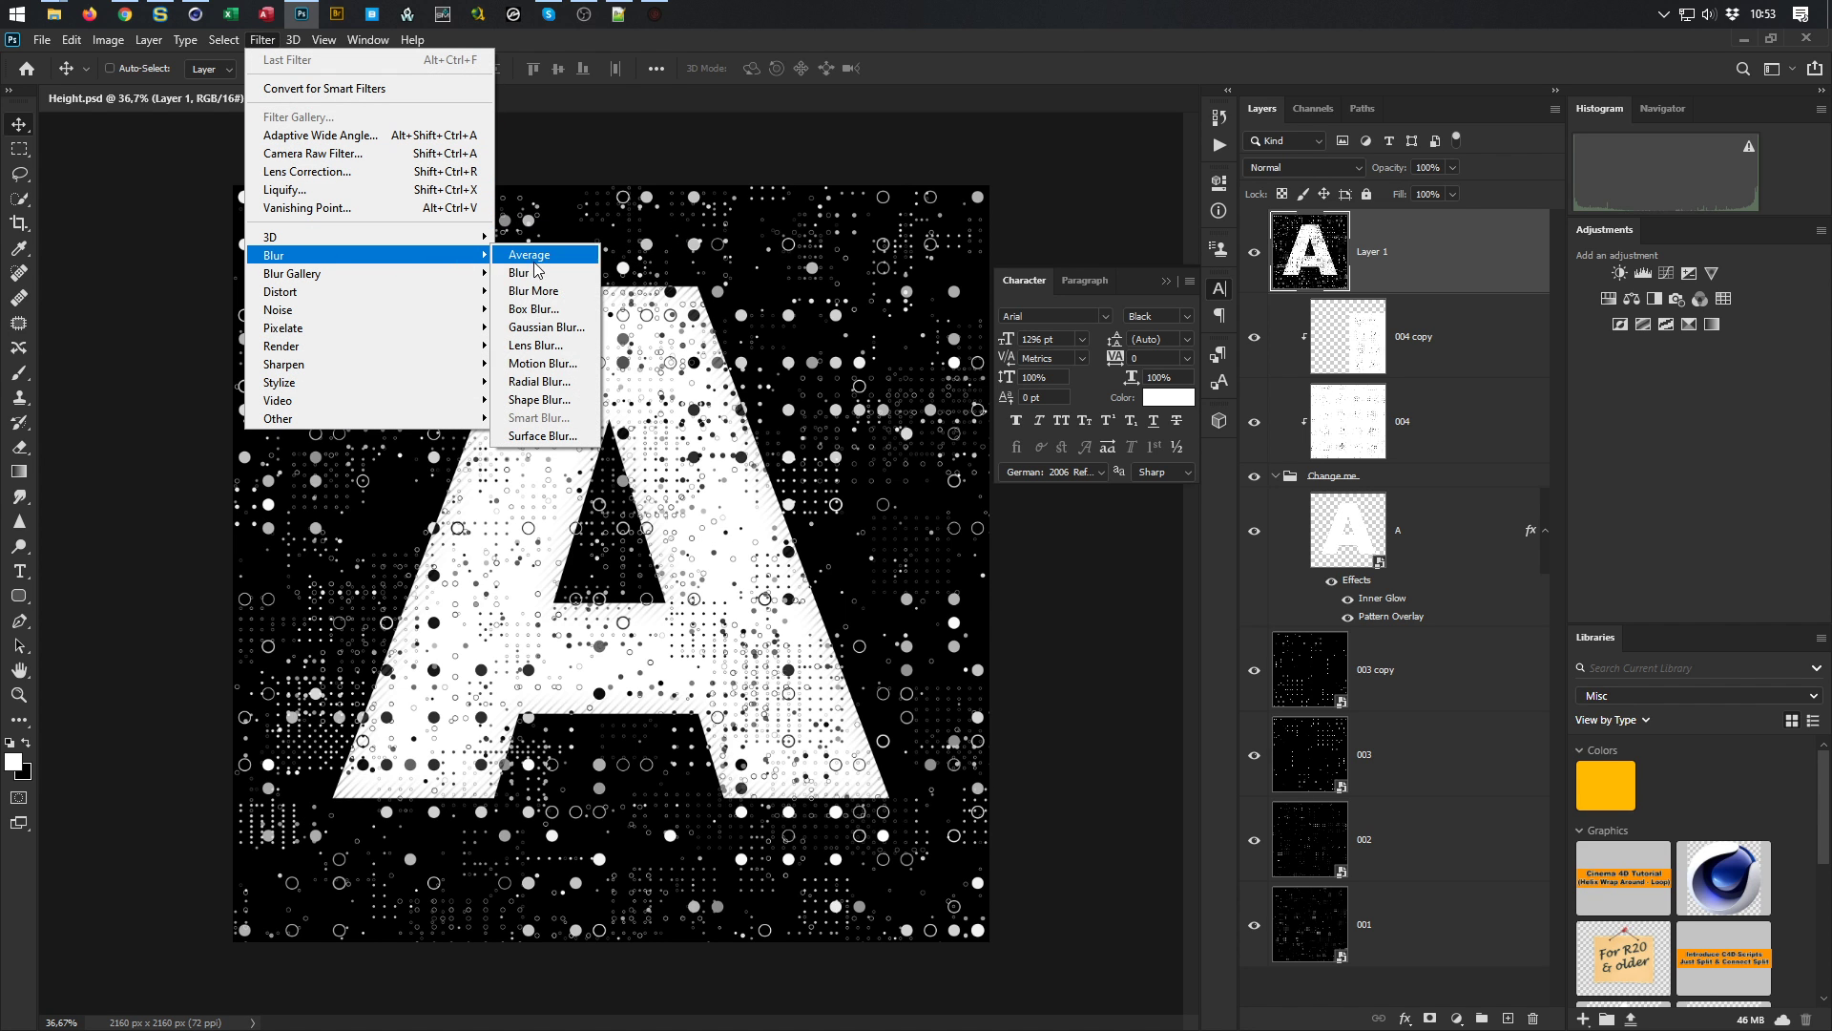
{"action": "left_click", "coordinate": [565, 342]}
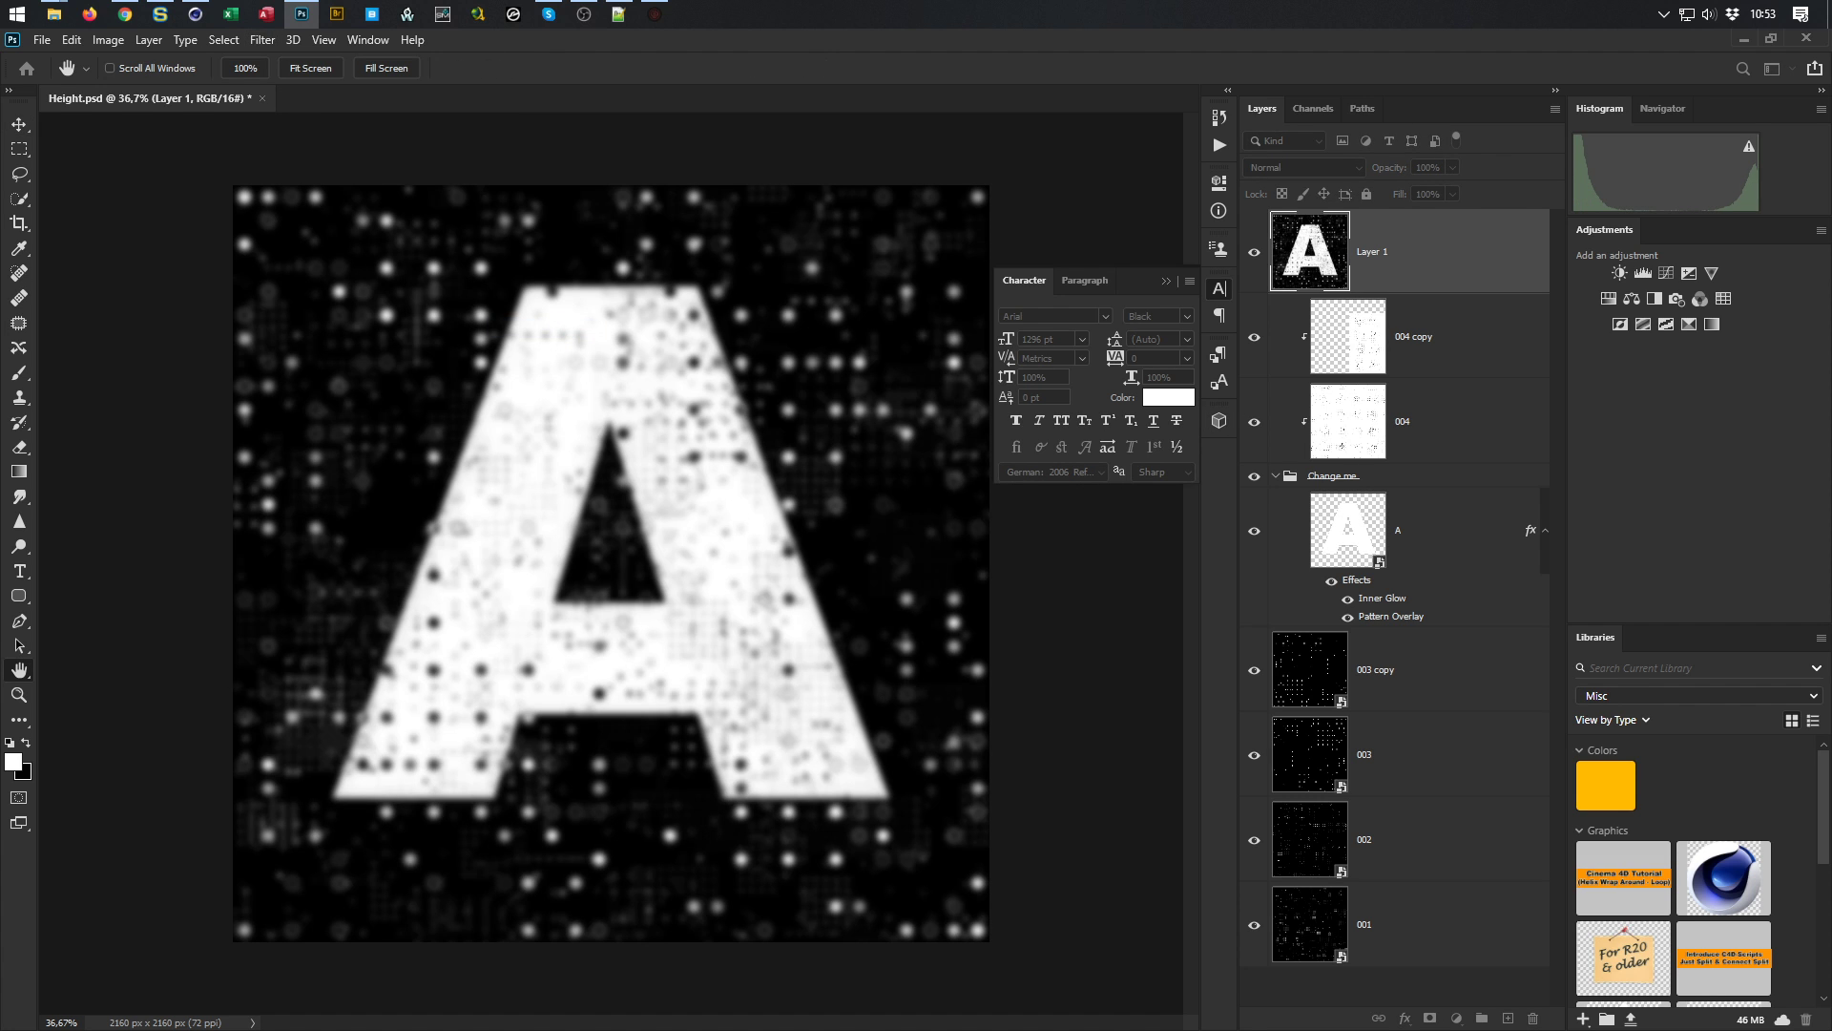
{"action": "left_click_drag", "start_coordinate": [959, 592], "coordinate": [1000, 250]}
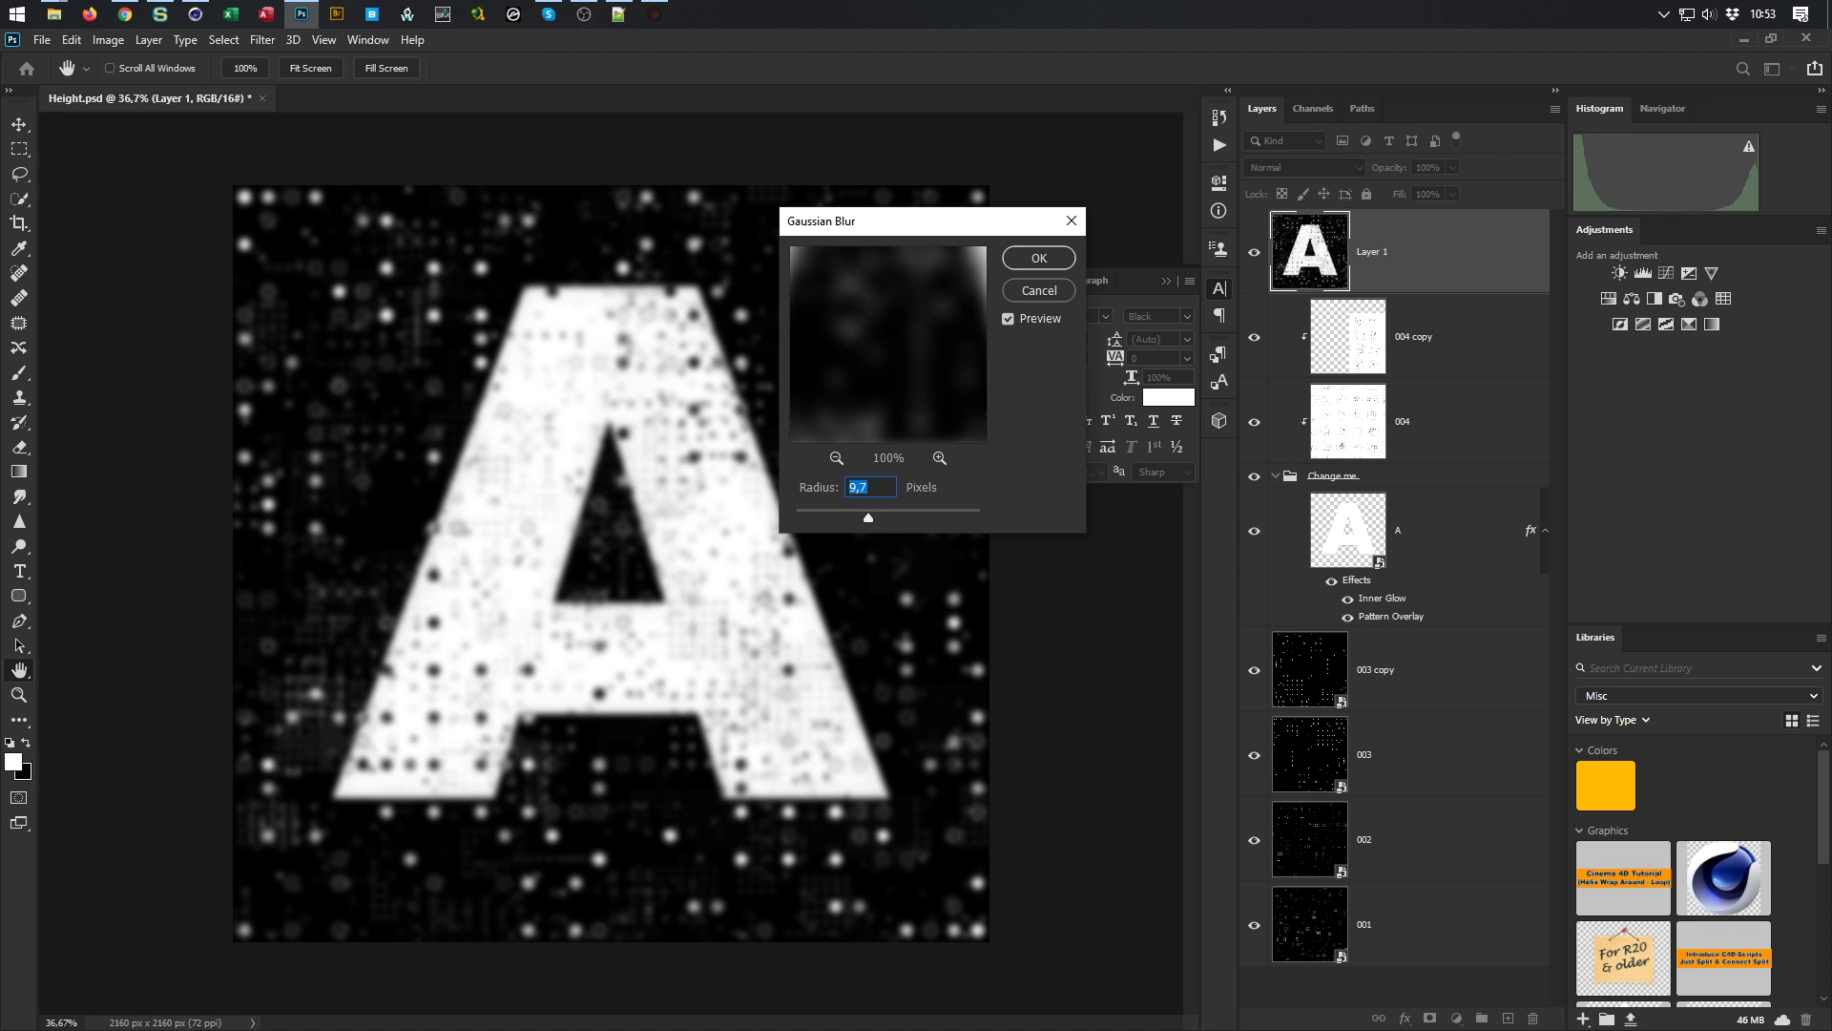
{"action": "type", "text": "3"}
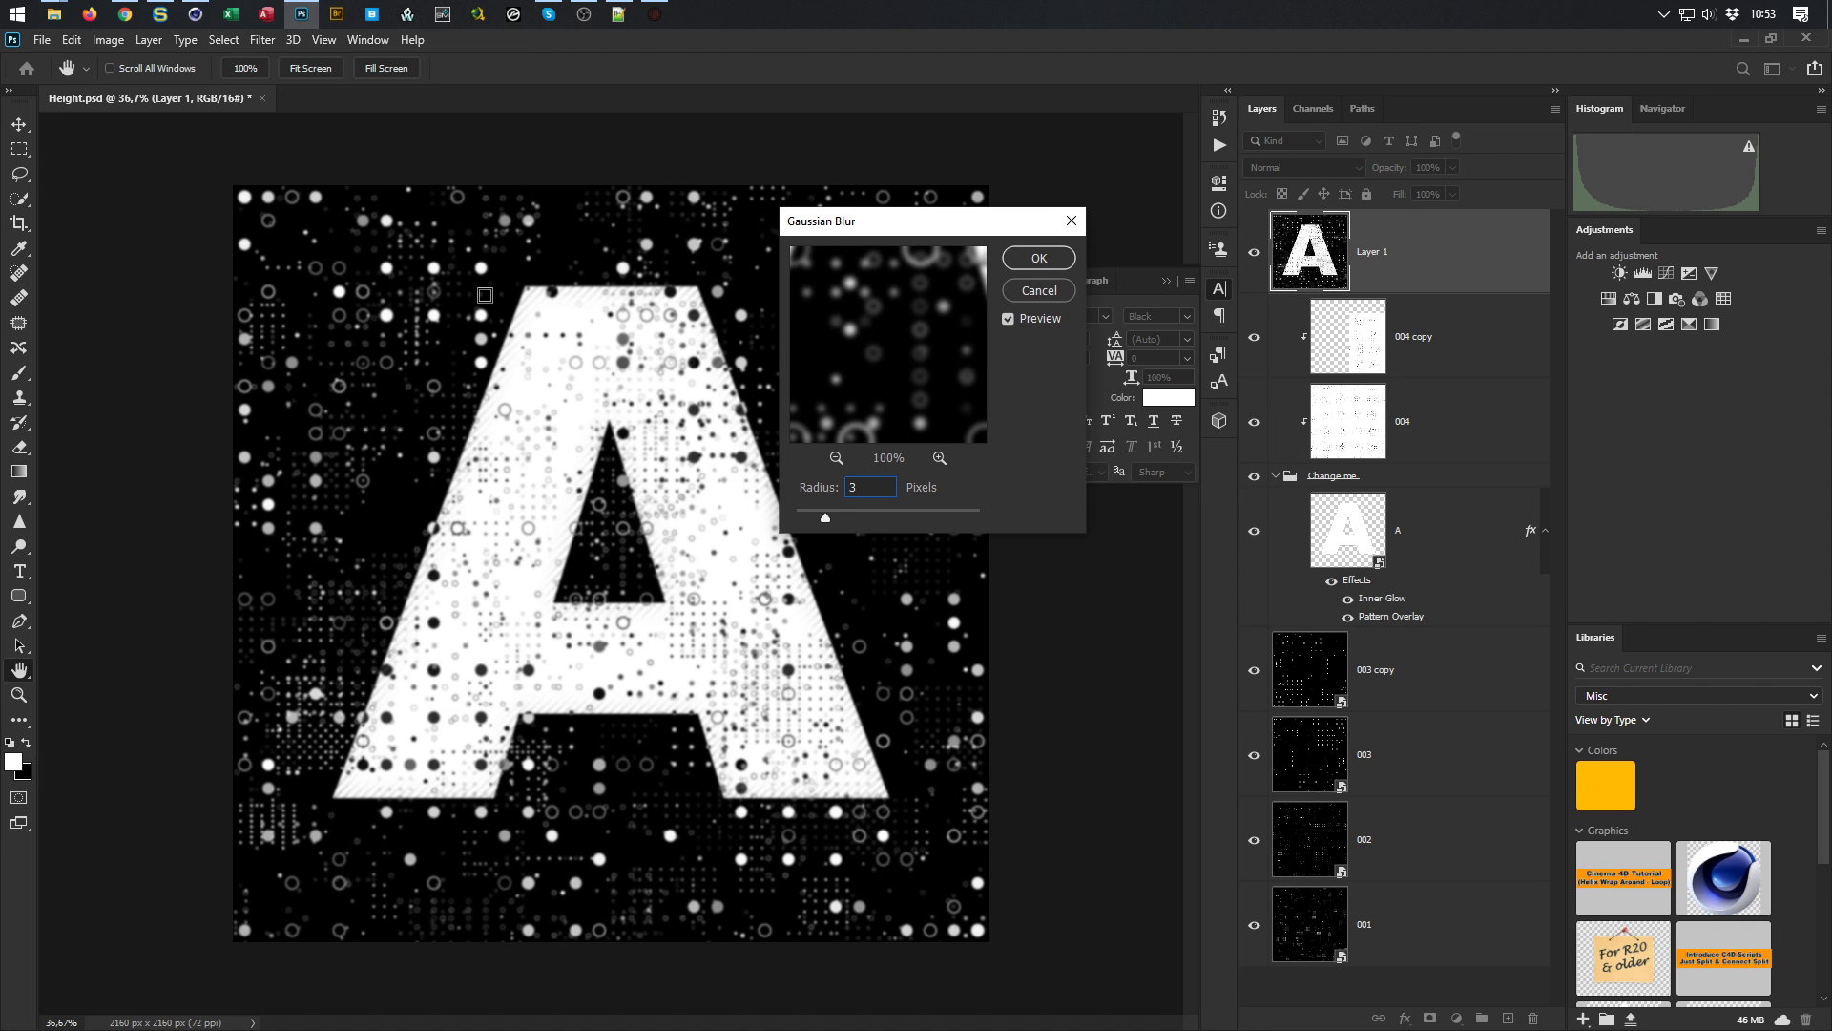
{"action": "left_click_drag", "start_coordinate": [865, 491], "coordinate": [758, 516]}
{"action": "type", "text": "2"}
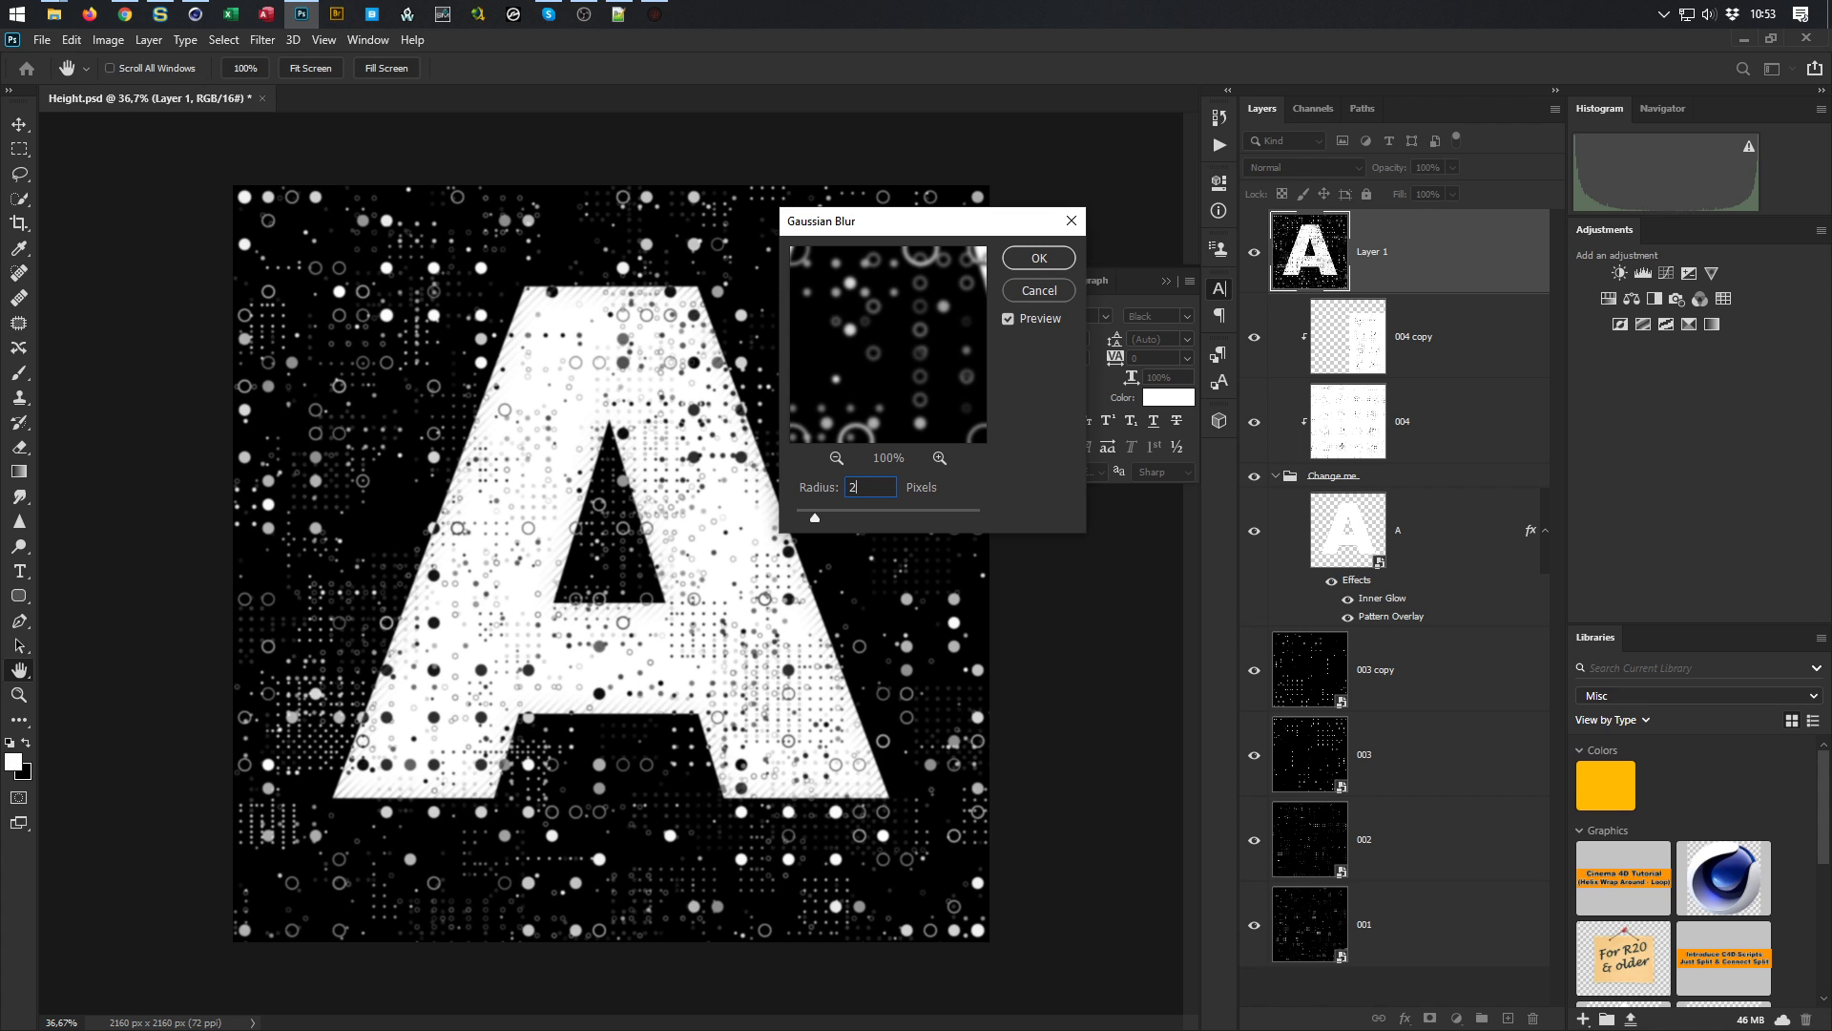
{"action": "left_click_drag", "start_coordinate": [885, 410], "coordinate": [921, 361]}
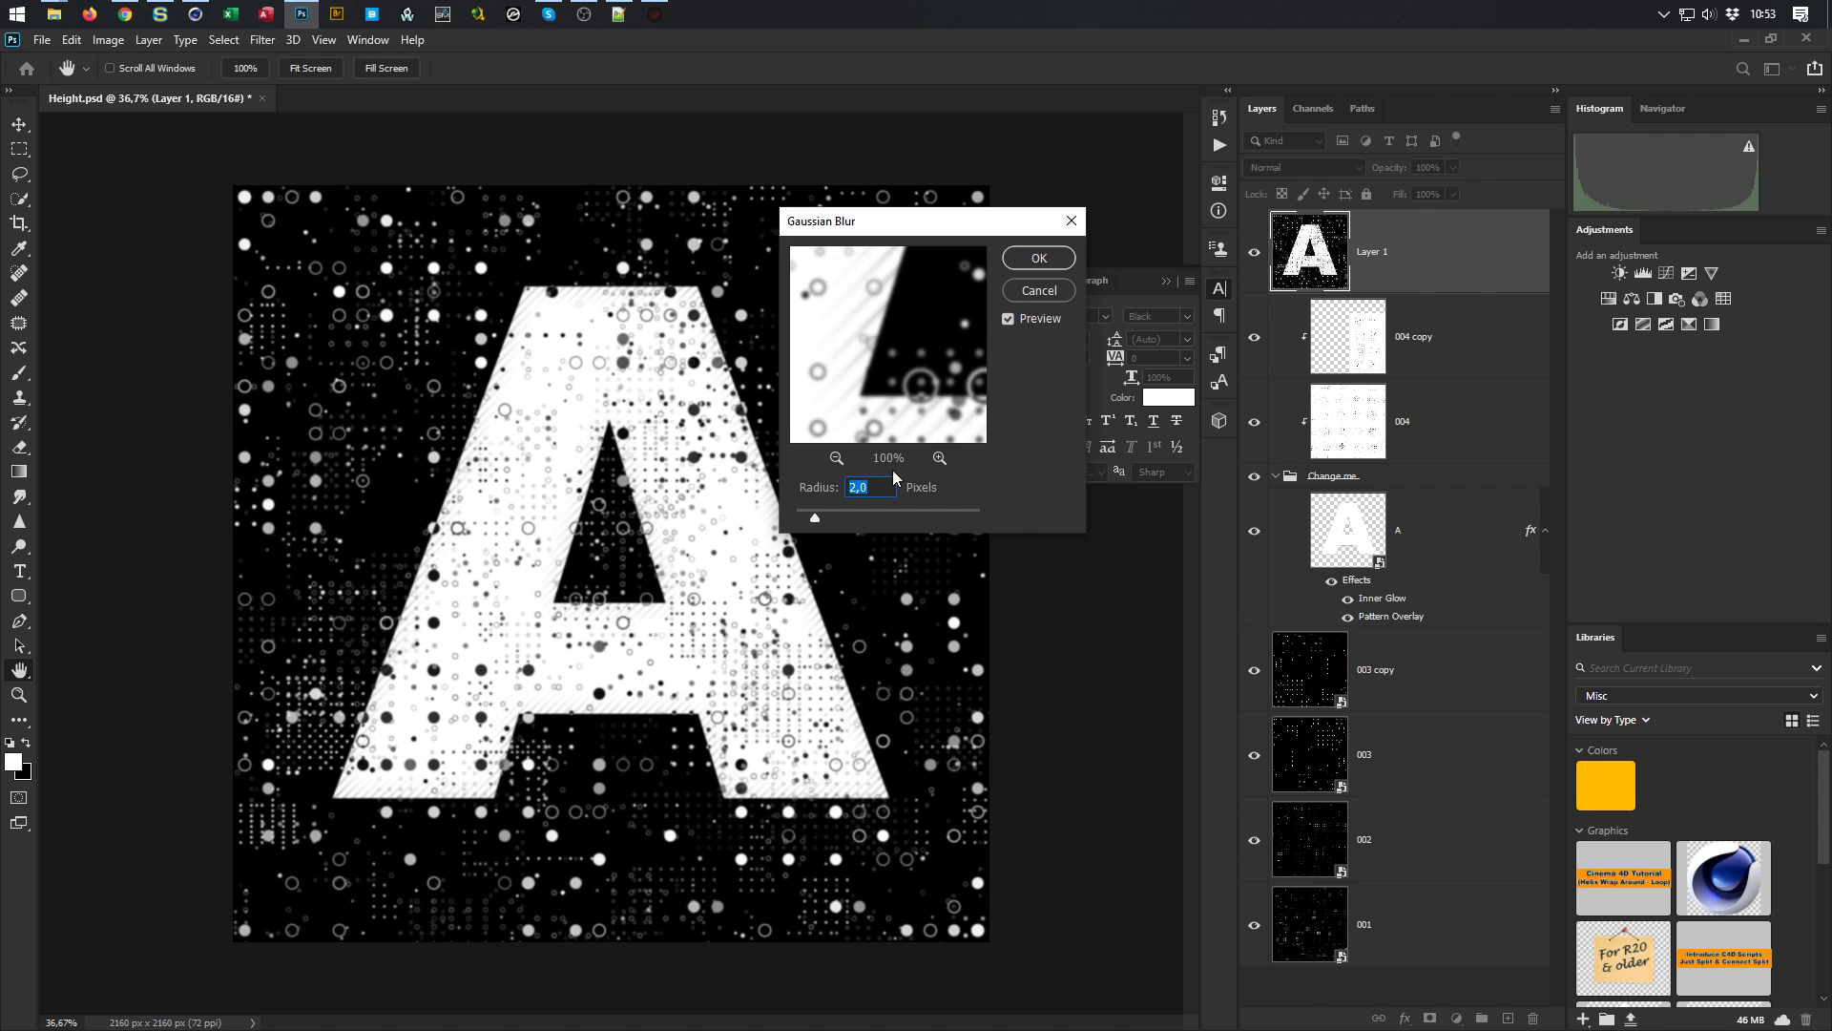
{"action": "left_click", "coordinate": [1040, 258]}
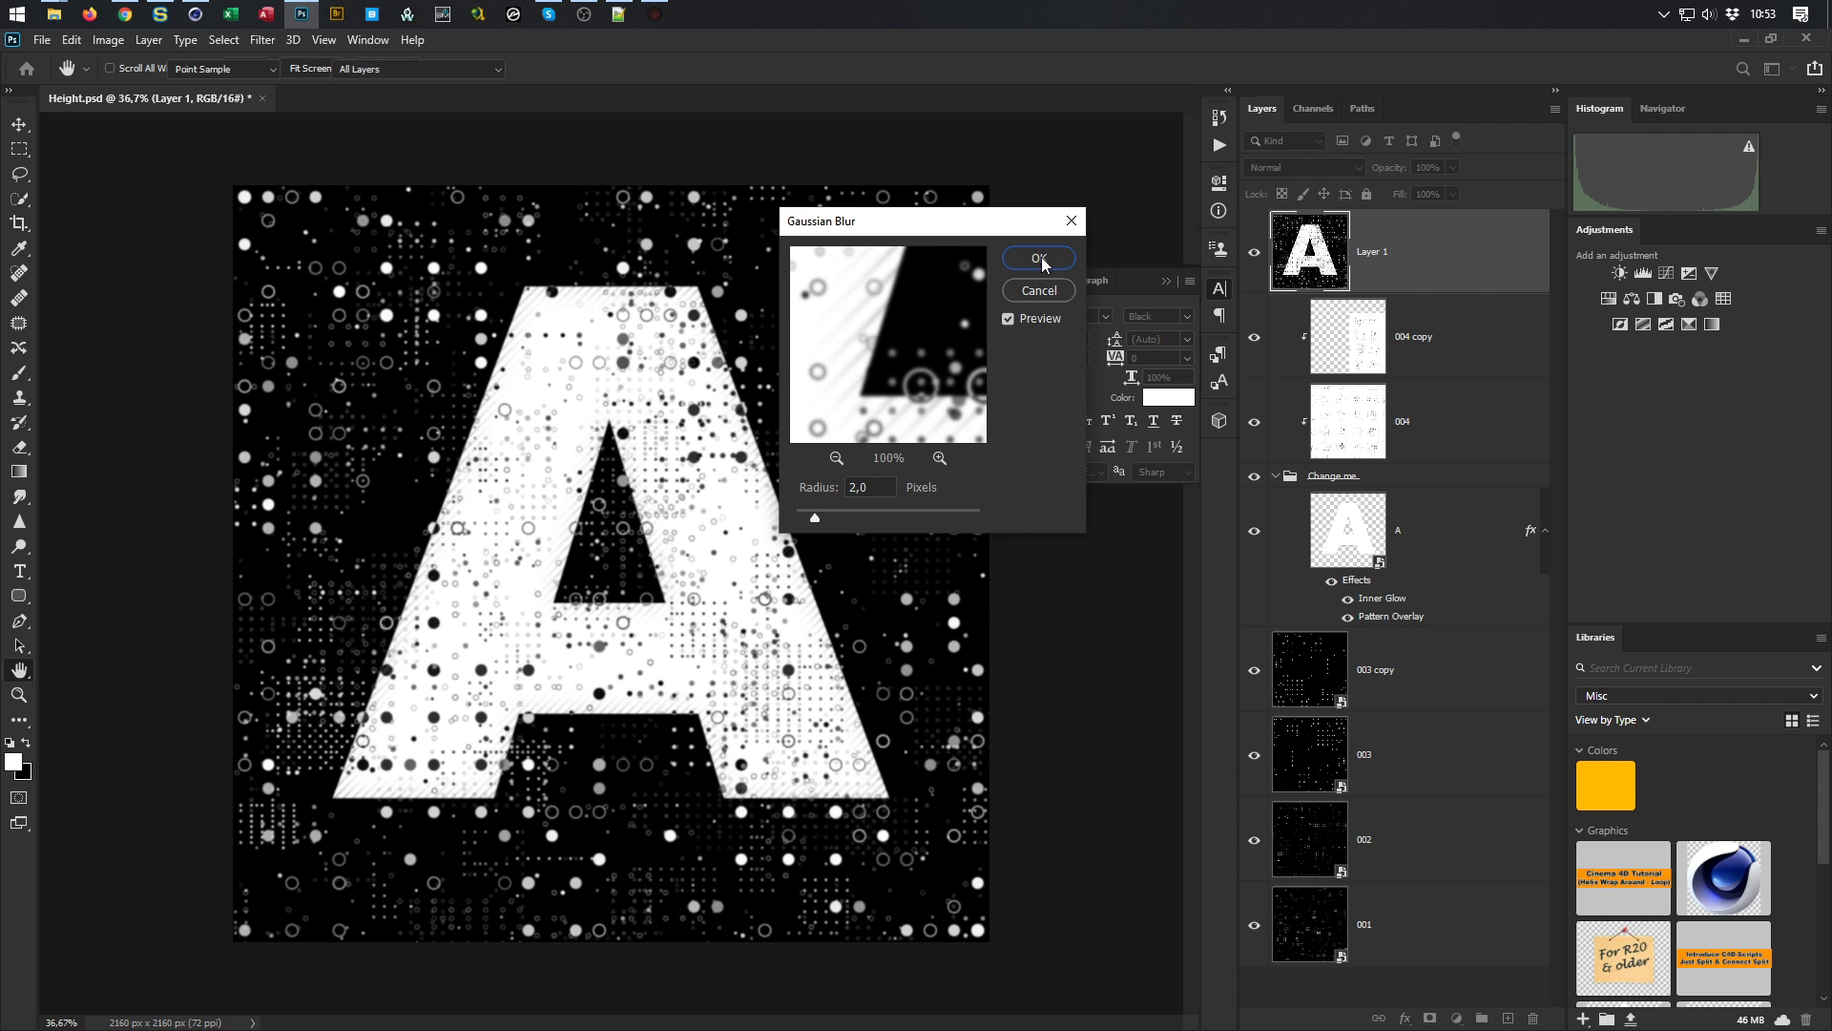
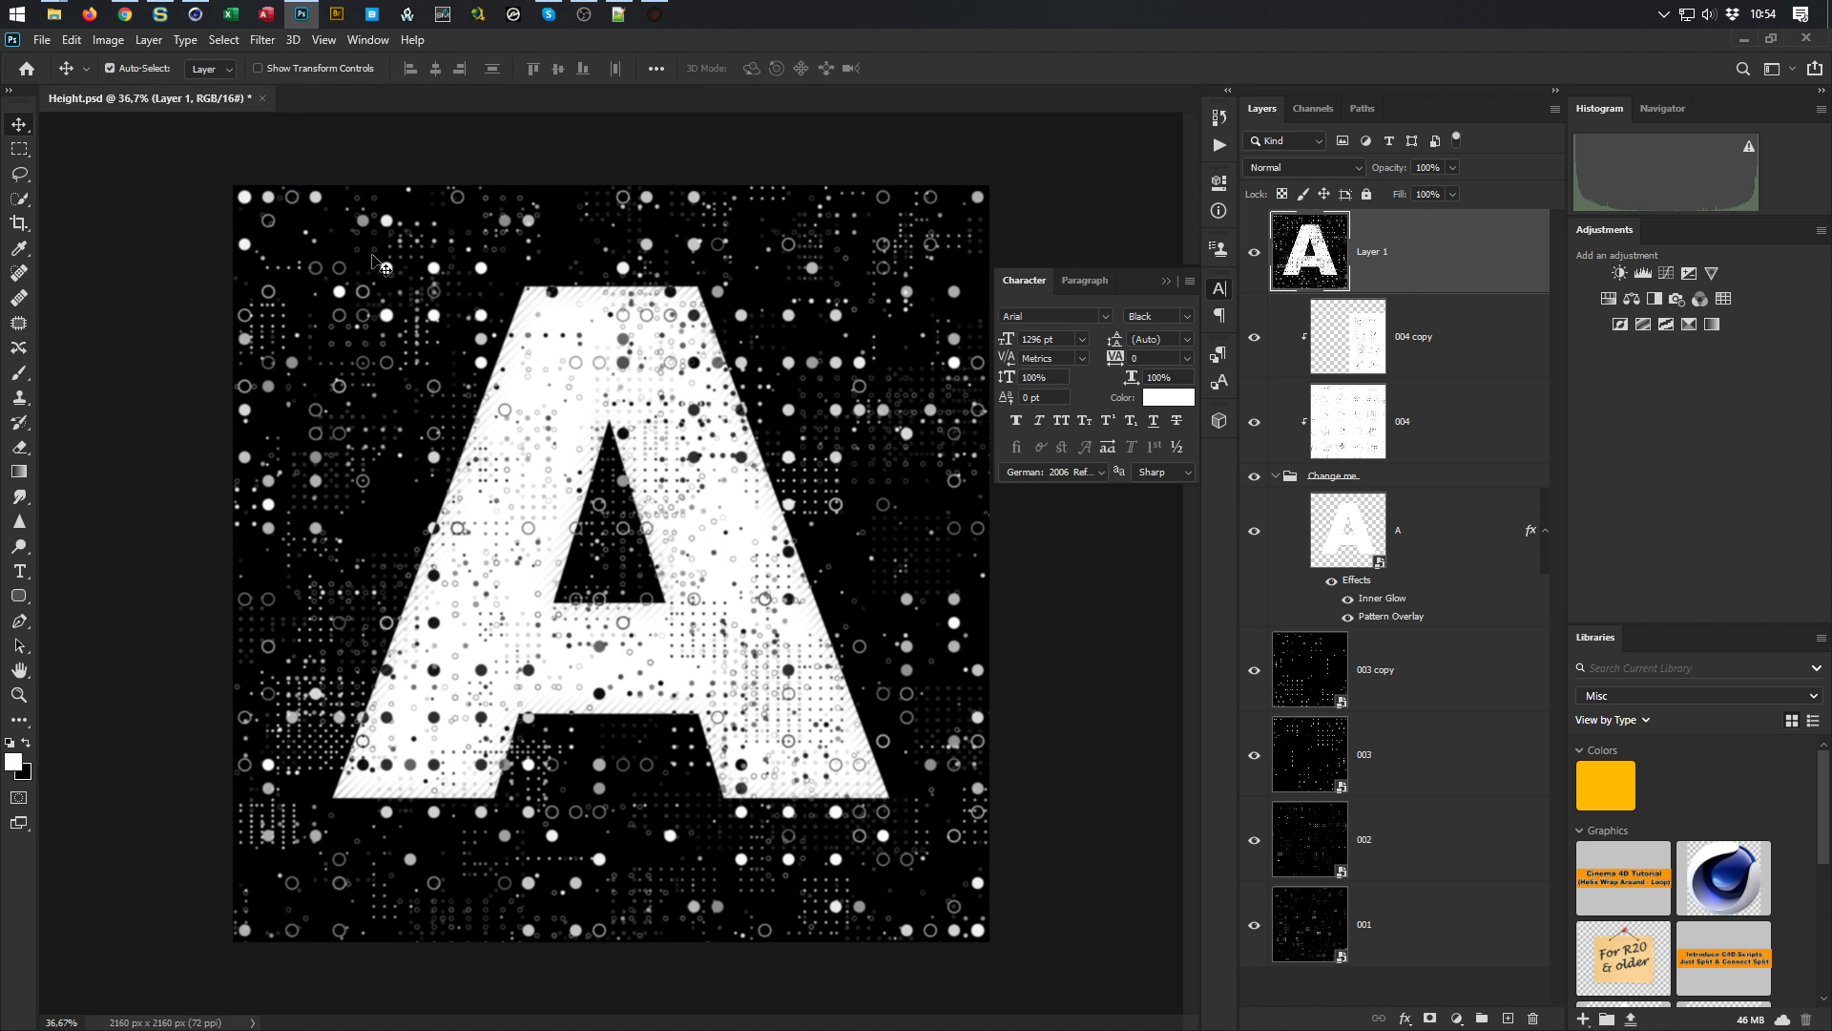
{"action": "key", "text": "ctrl+shift+s"}
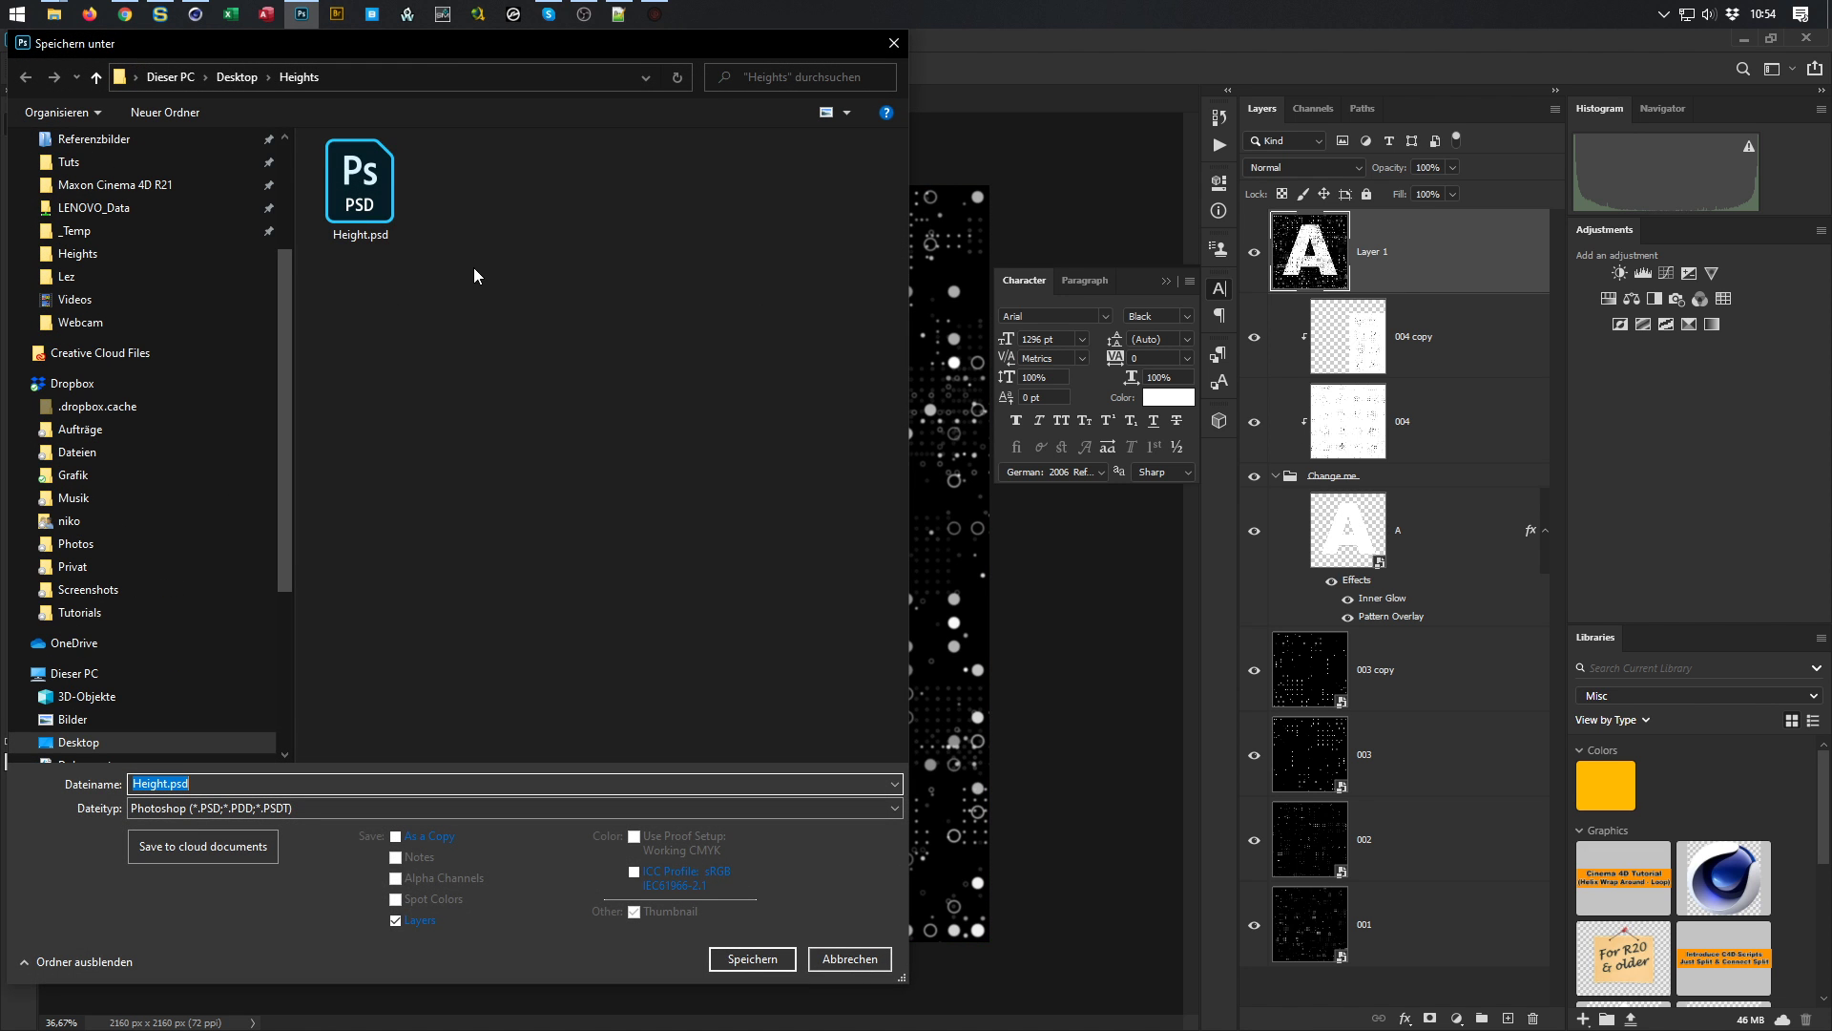
{"action": "left_click", "coordinate": [313, 807]}
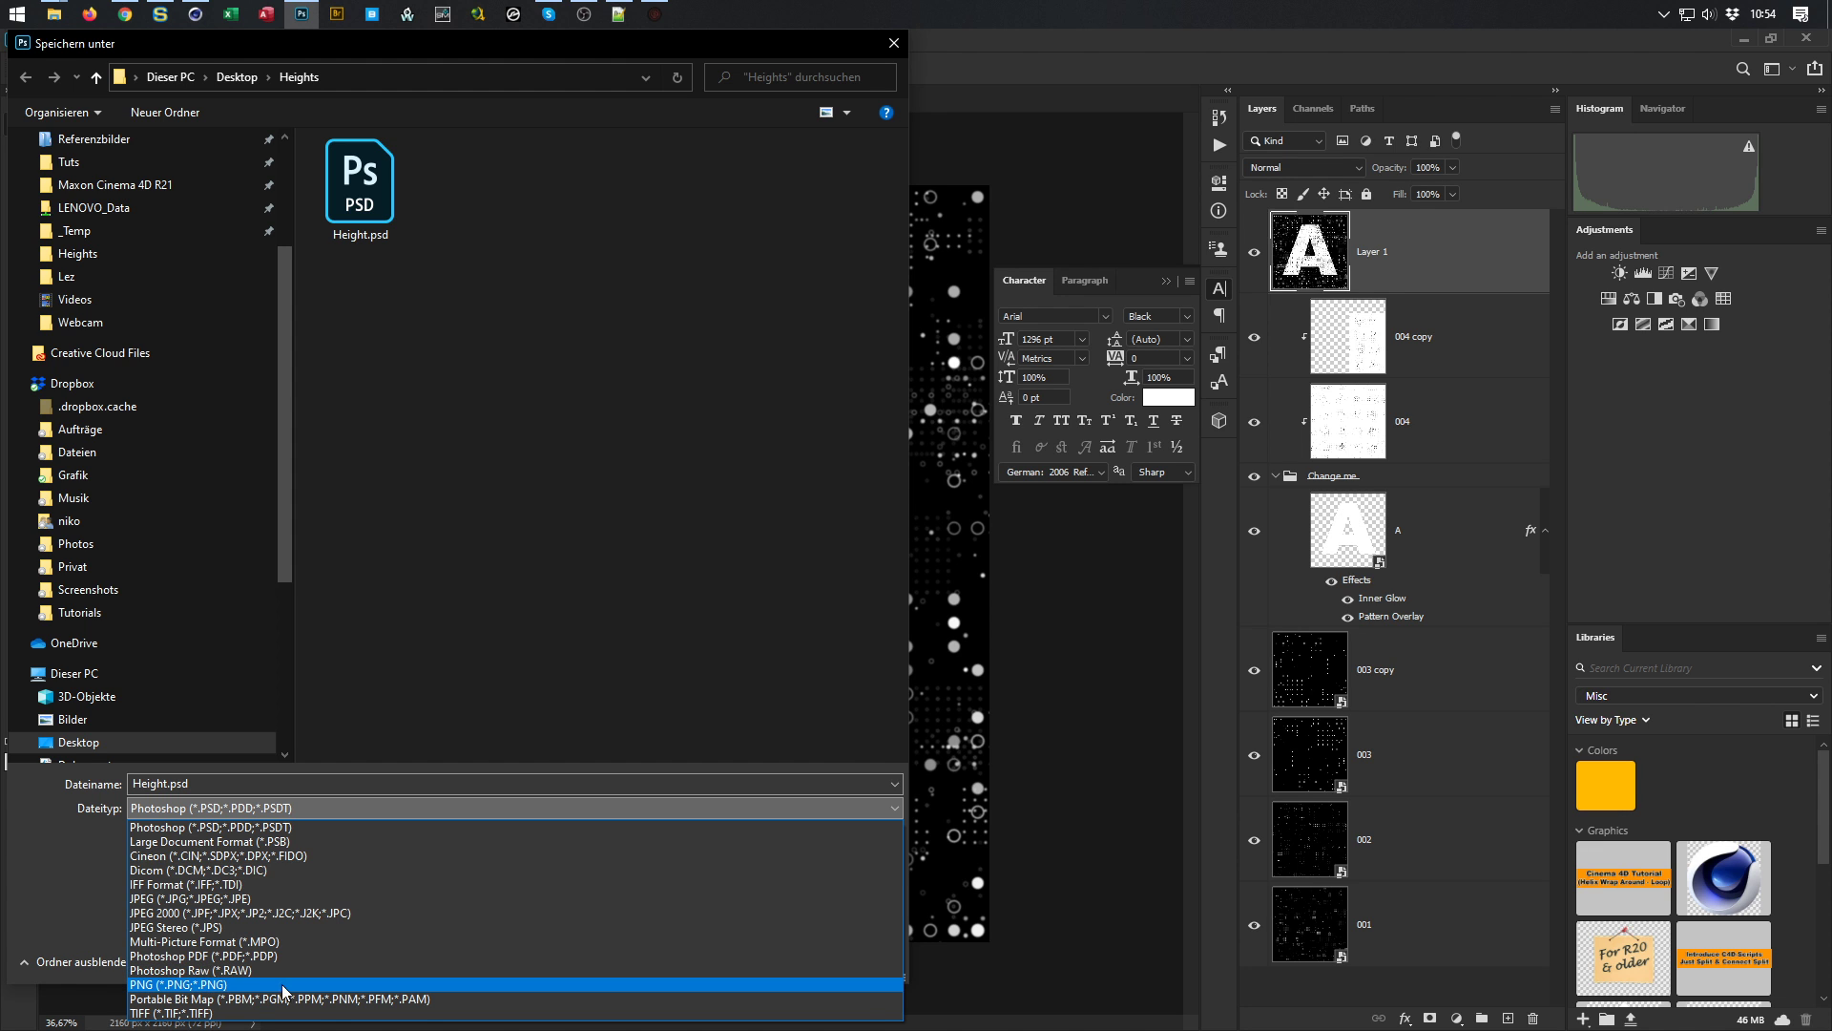
{"action": "left_click", "coordinate": [210, 985]}
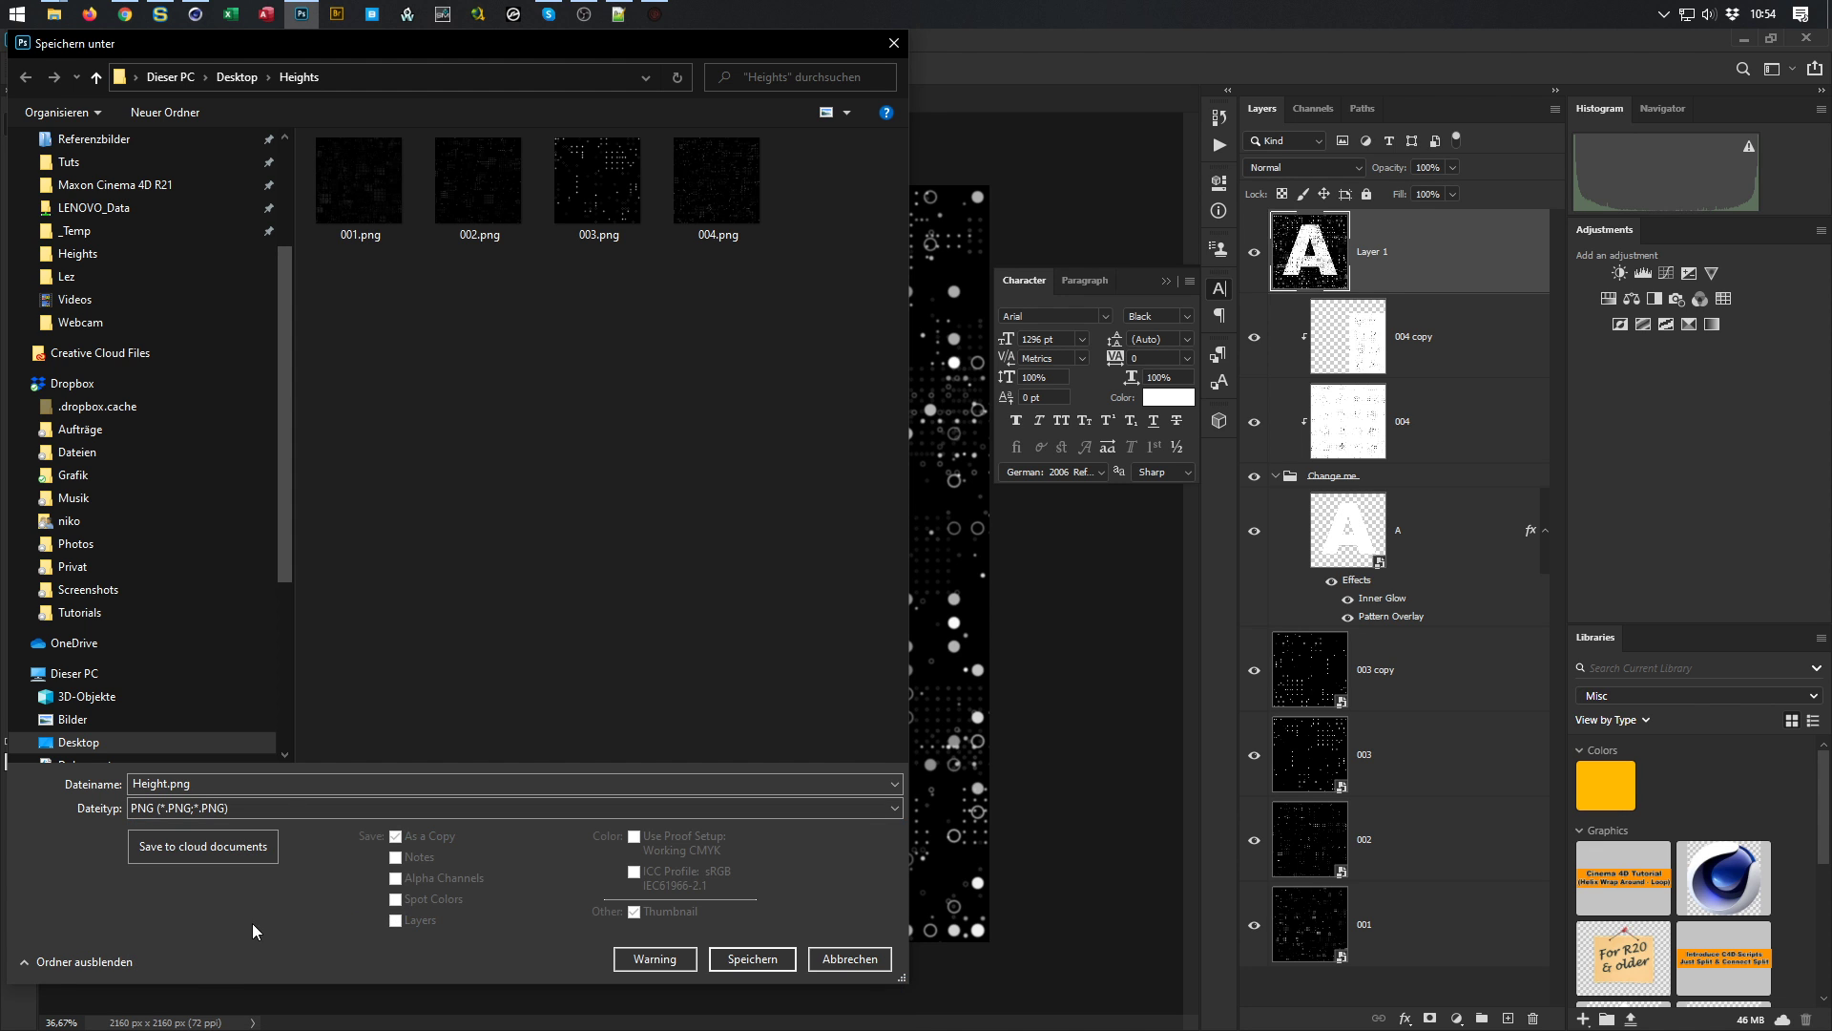
{"action": "left_click_drag", "start_coordinate": [246, 785], "coordinate": [102, 792]}
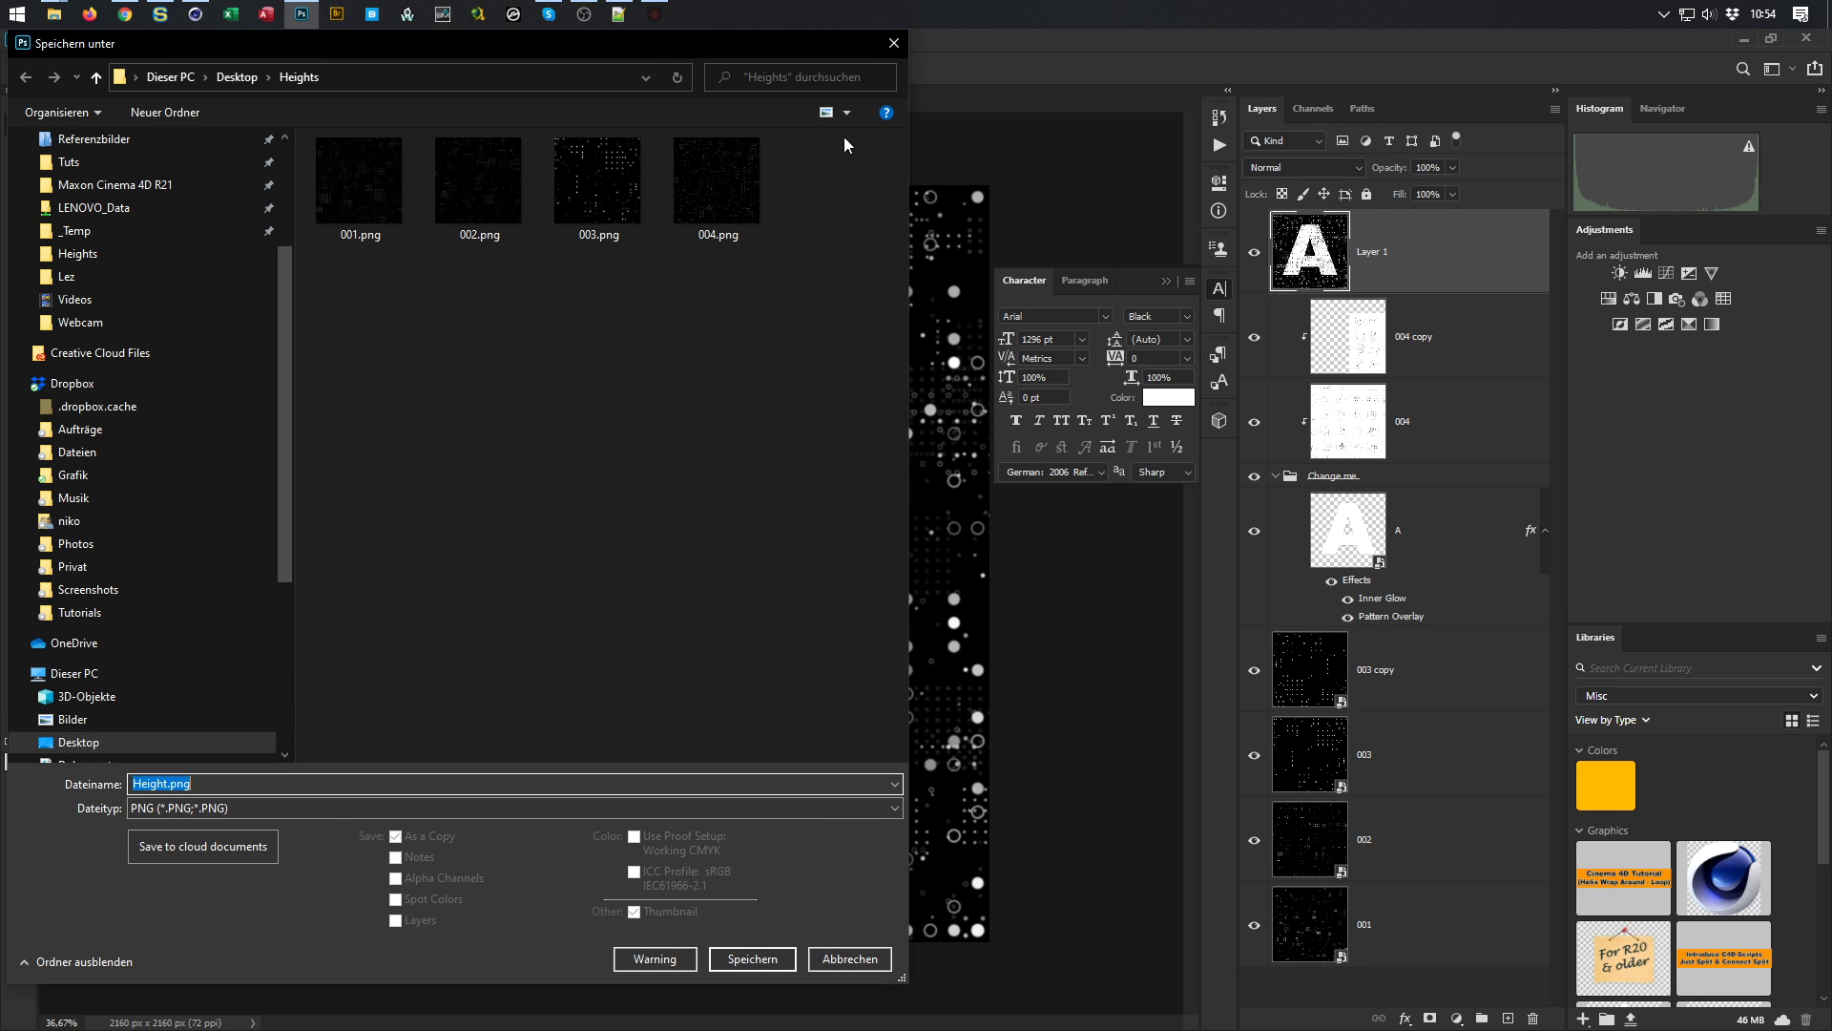
{"action": "left_click", "coordinate": [897, 48]}
Quick-export the blurred merged layer as a PNG named Height_Final_01 in the Heights folder
{"action": "right_click", "coordinate": [1447, 224]}
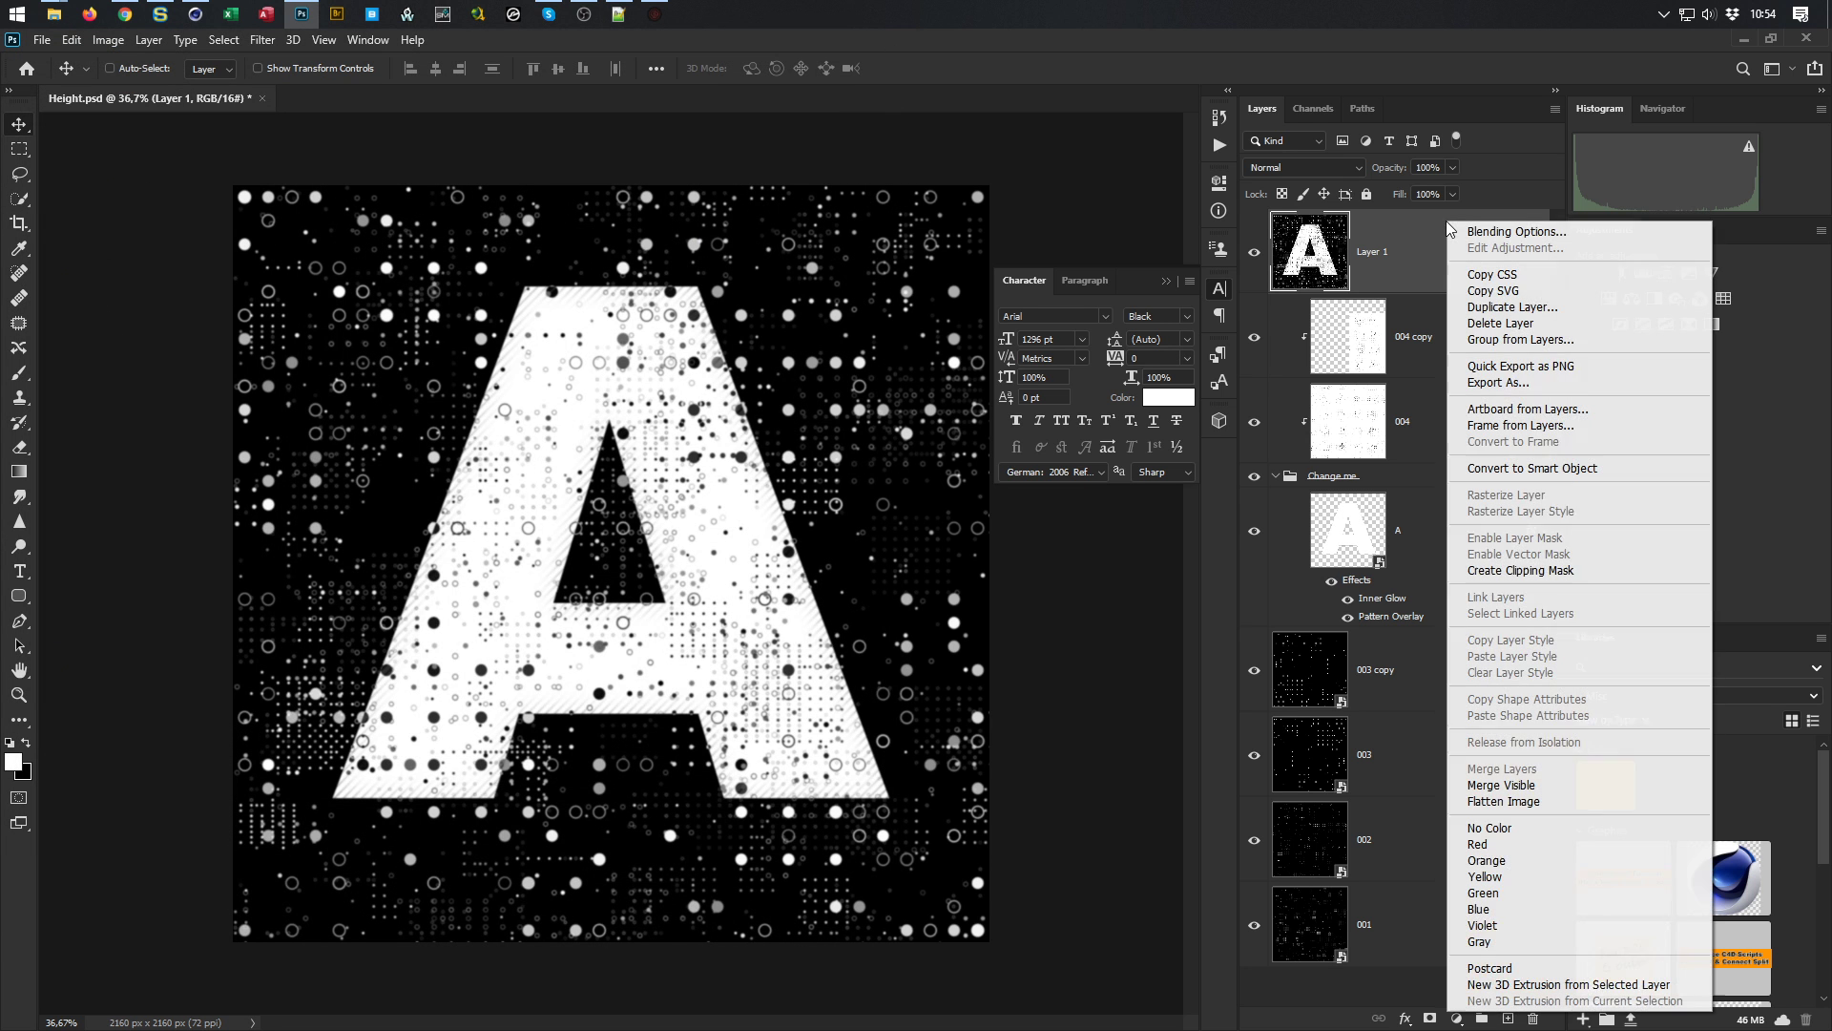
{"action": "left_click", "coordinate": [1537, 370]}
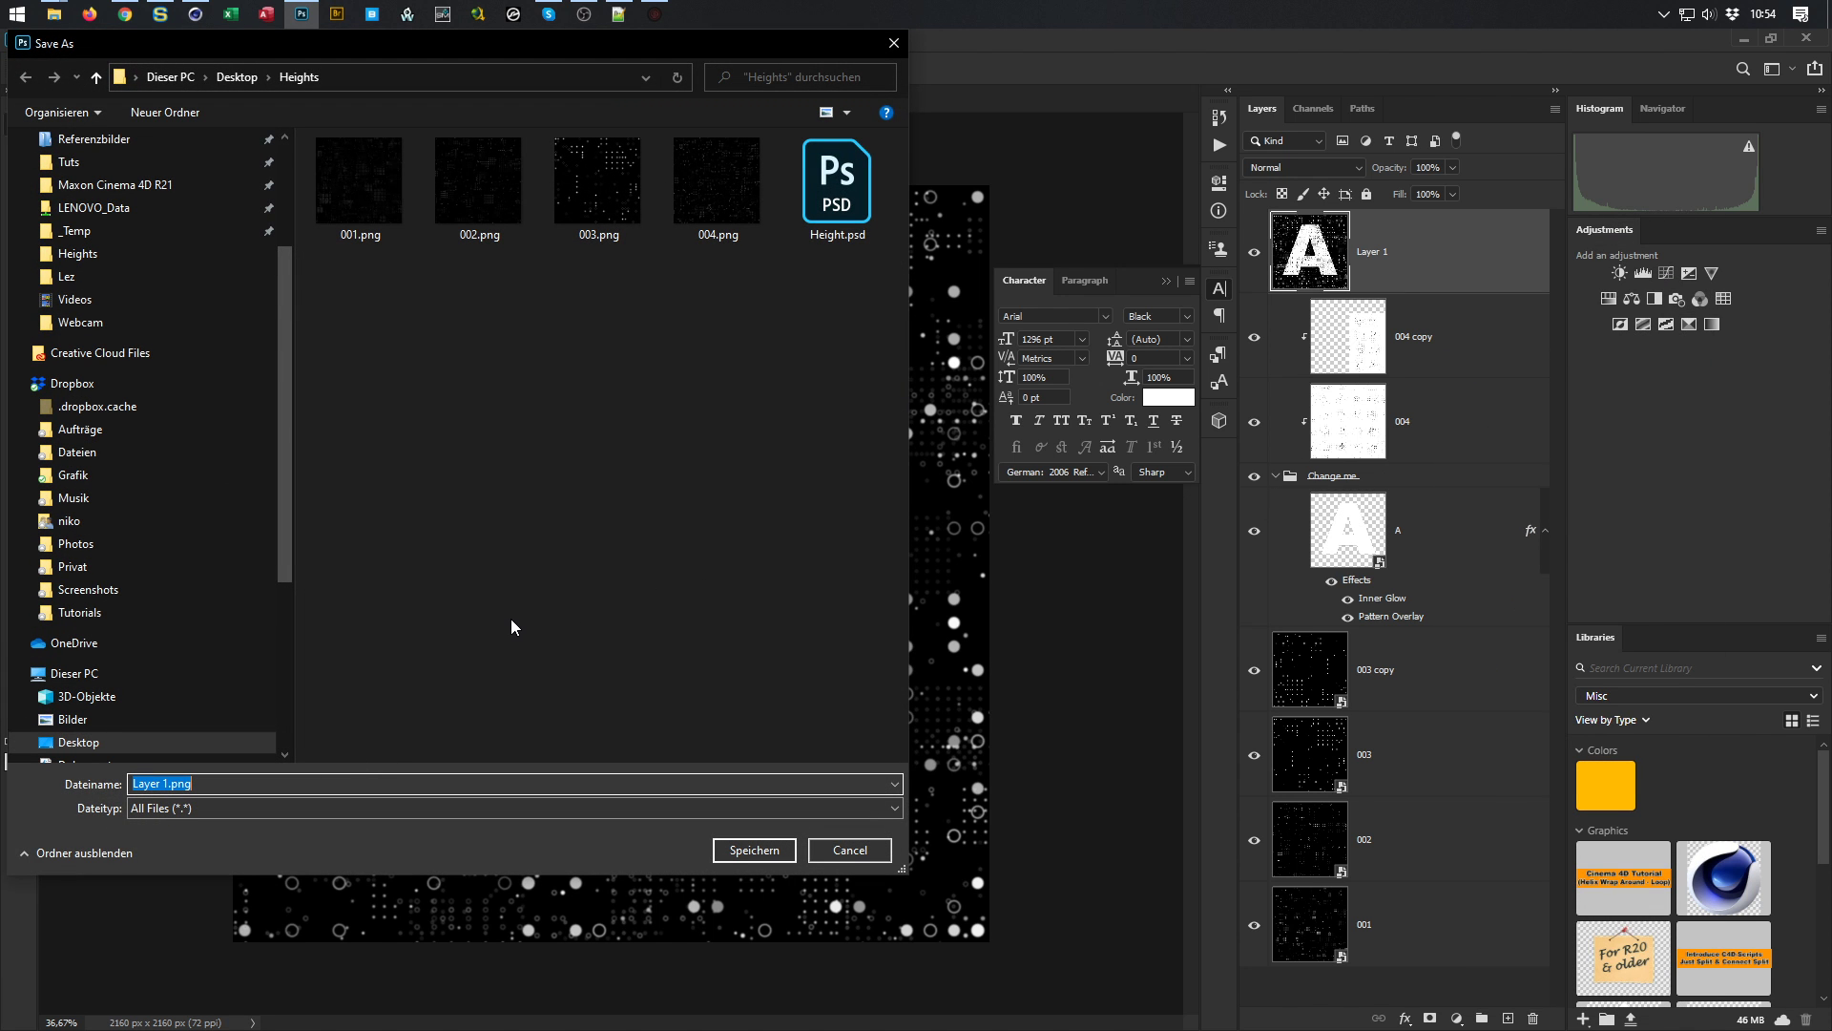
{"action": "key", "text": "Home"}
{"action": "type", "text": "Height_Final_01"}
{"action": "key", "text": "Return"}
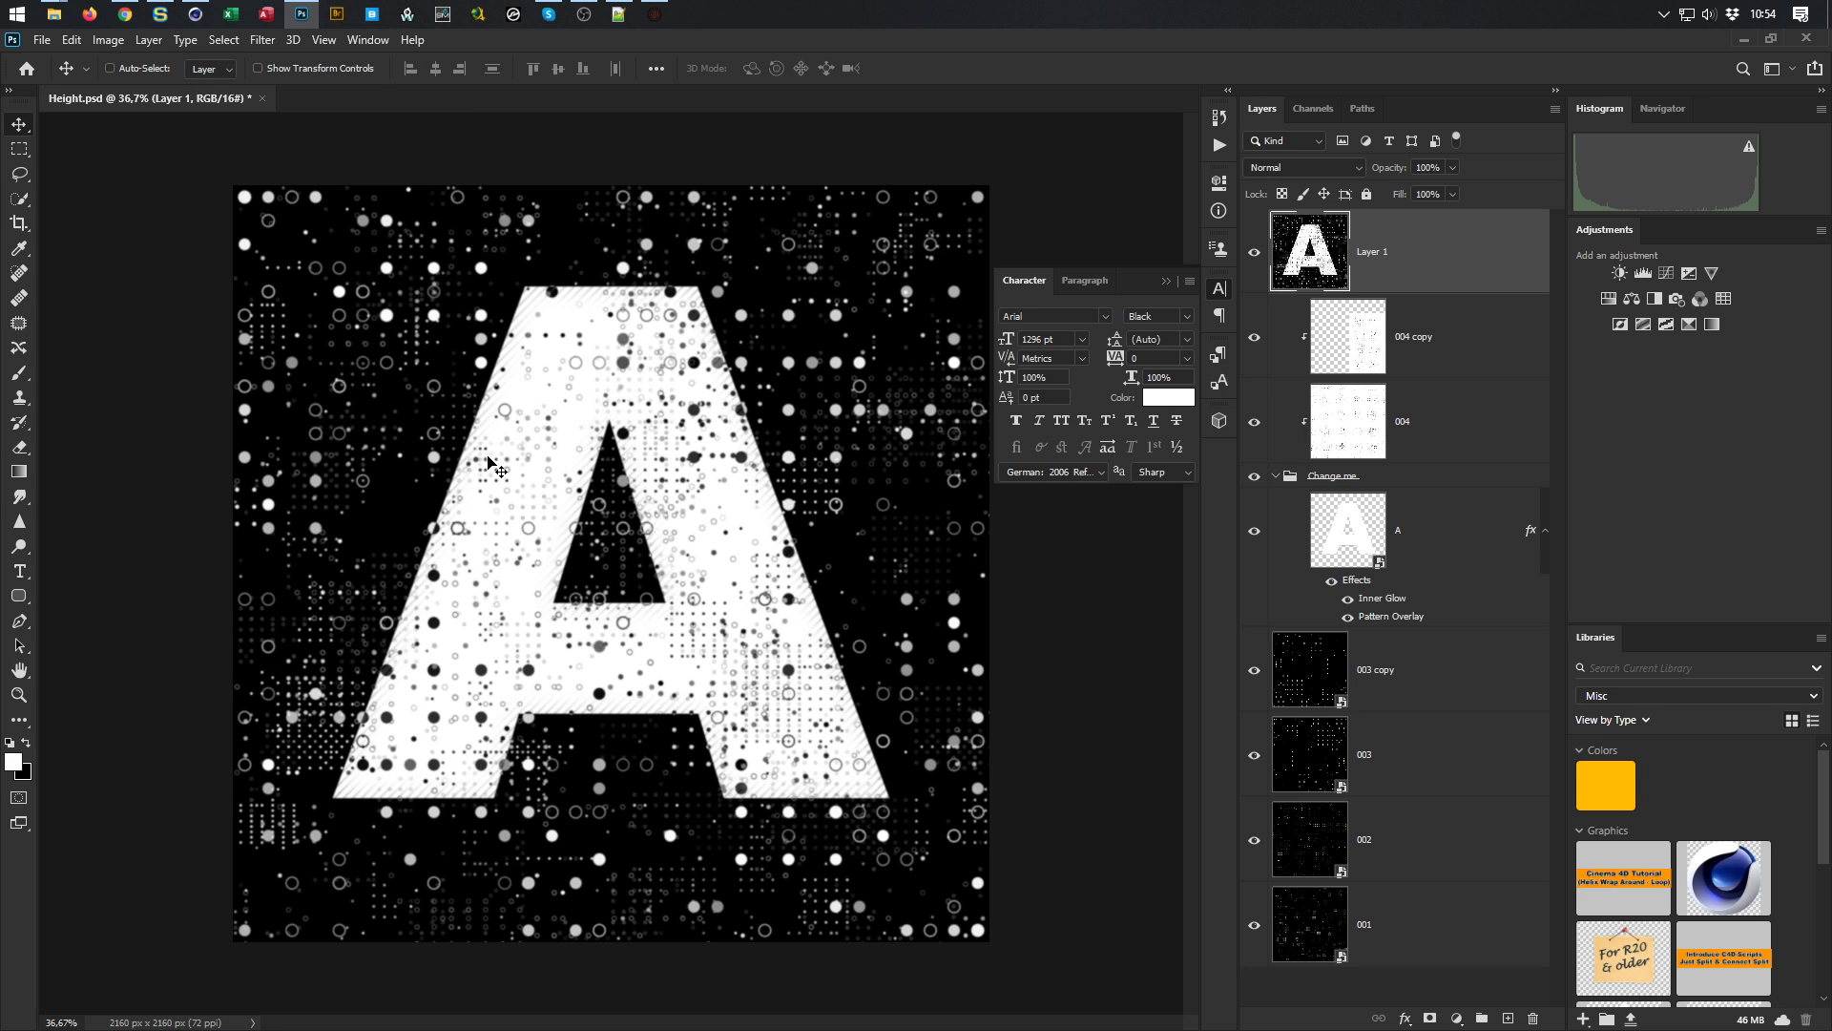
Switch to Cinema 4D and add a plane to the empty scene
{"action": "left_click", "coordinate": [196, 14]}
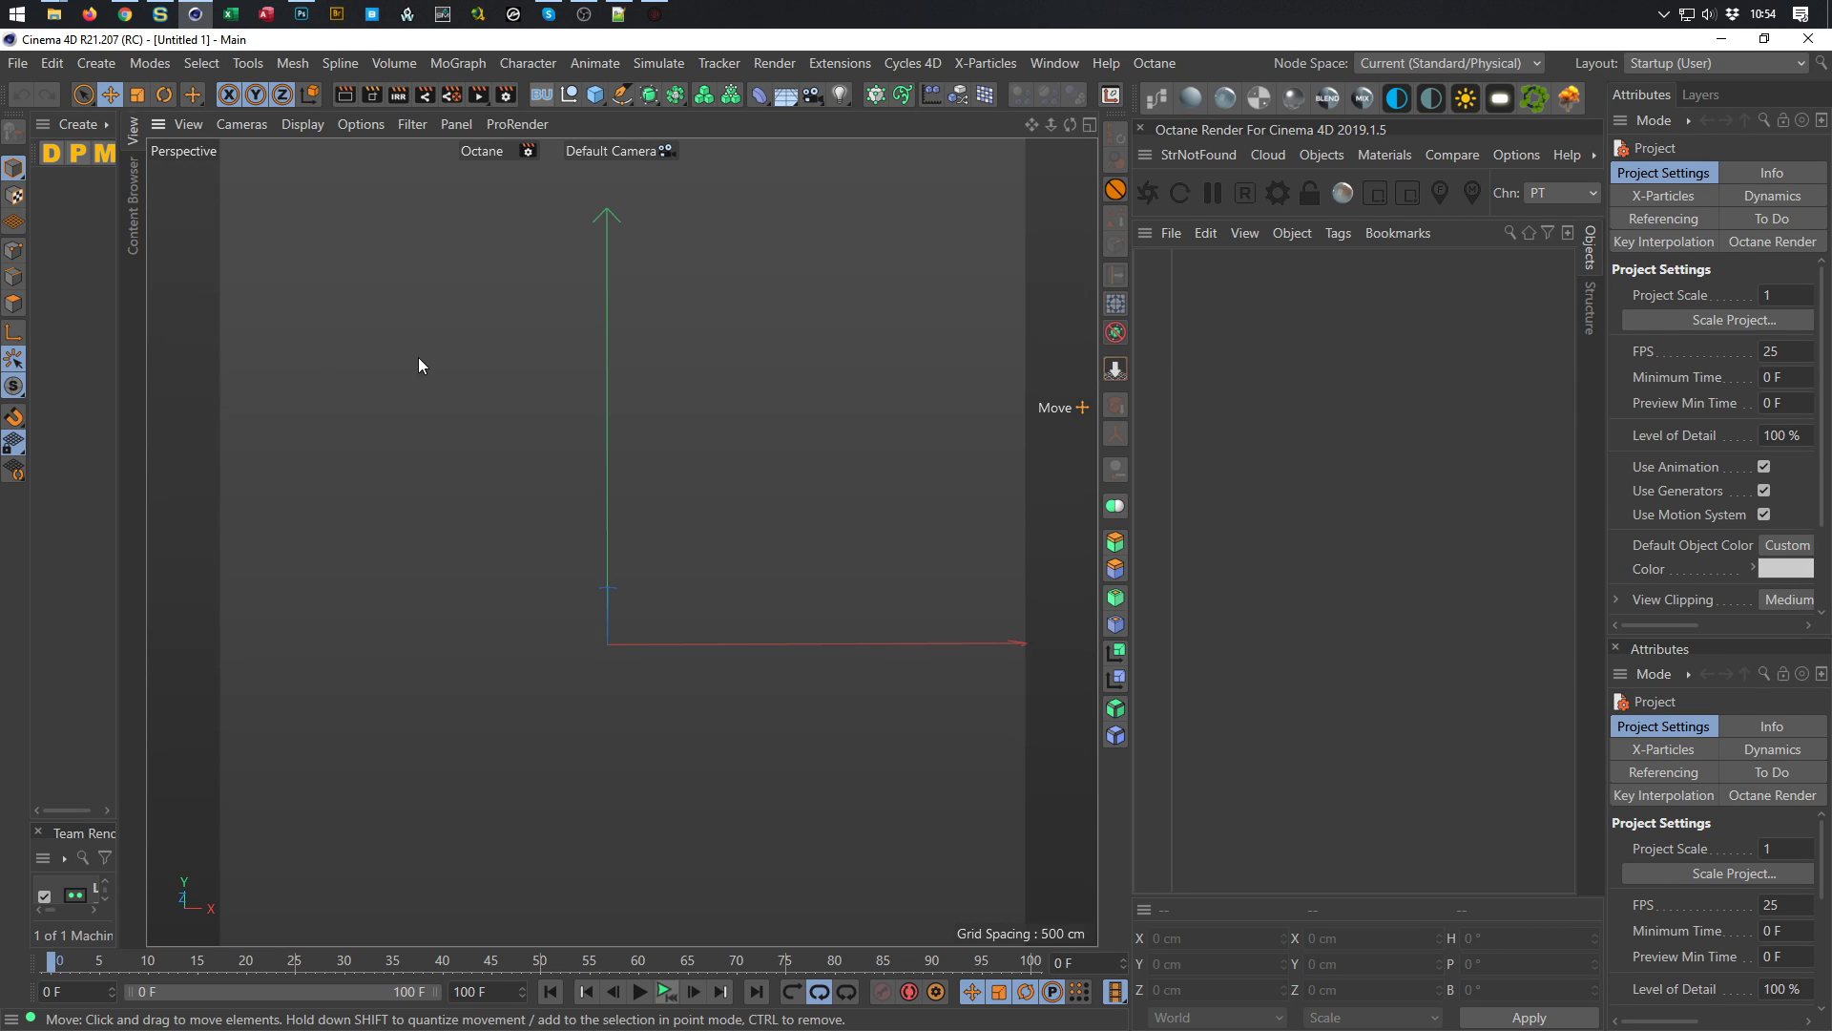
{"action": "left_click", "coordinate": [599, 98]}
{"action": "left_click", "coordinate": [775, 151]}
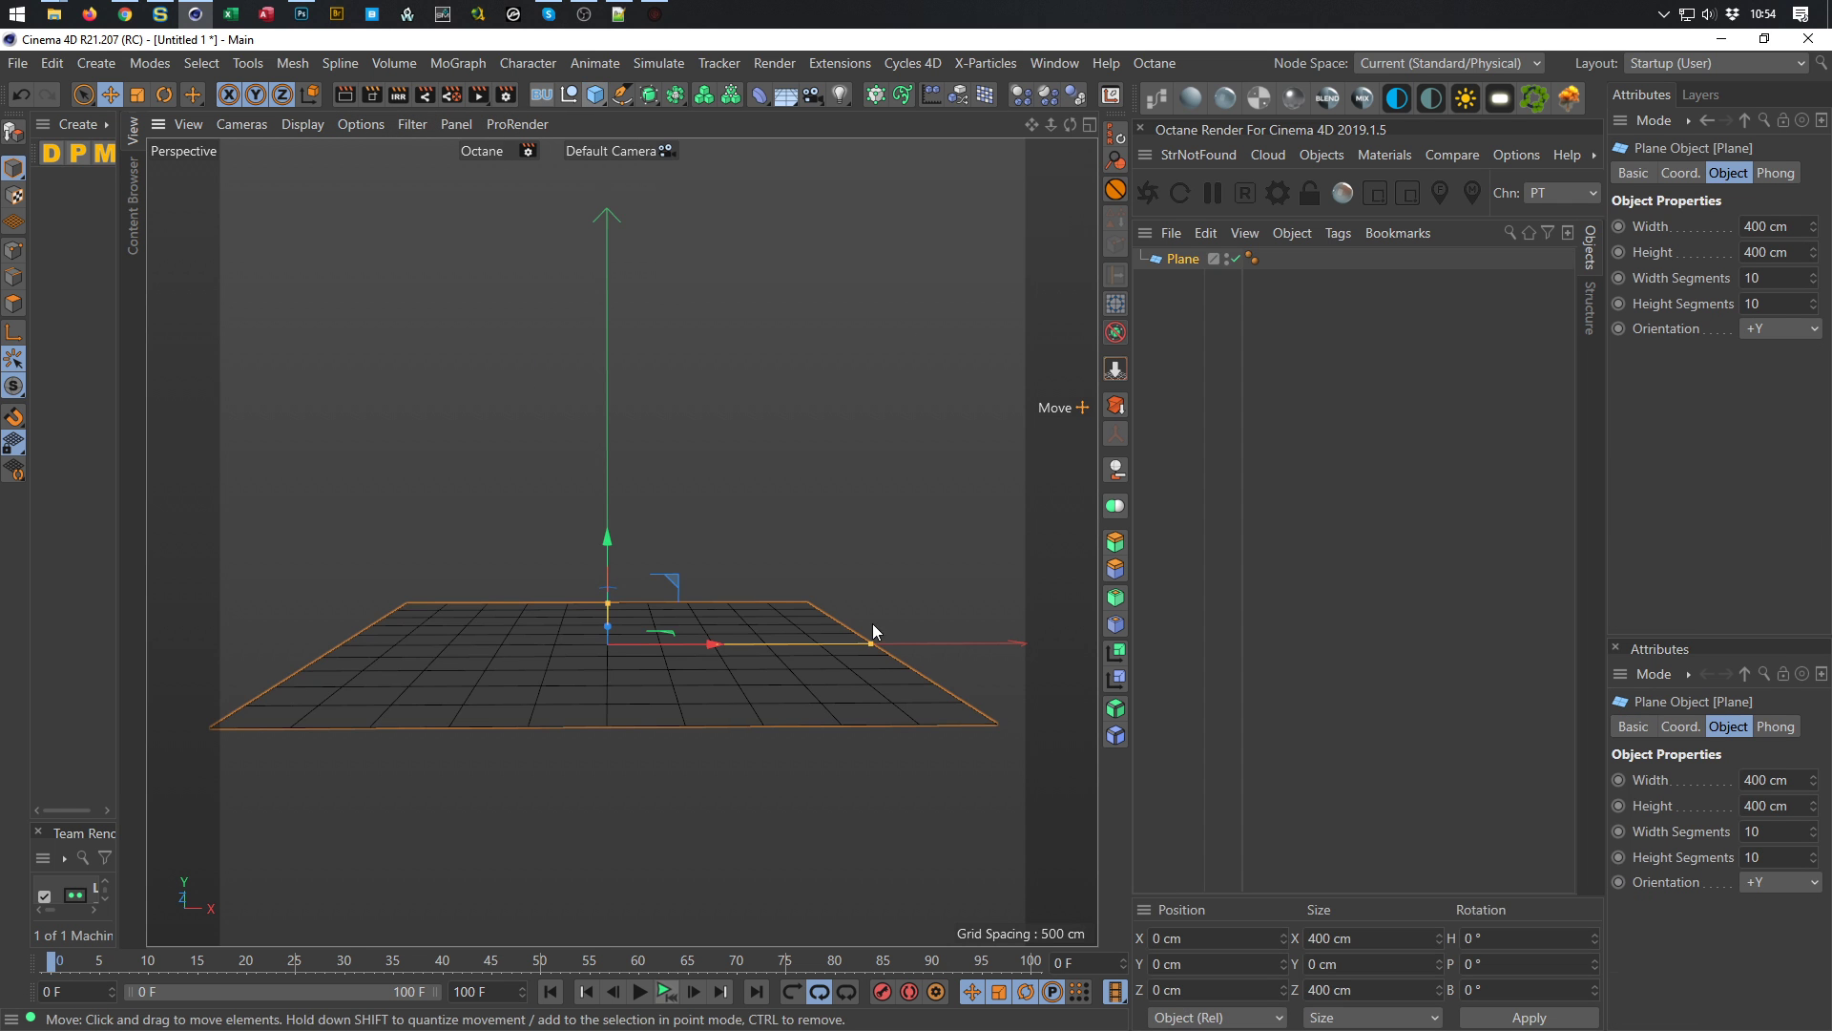
{"action": "mouse_move", "coordinate": [613, 674]}
{"action": "left_mouse_down", "text": "alt"}
{"action": "mouse_move", "coordinate": [624, 534]}
{"action": "mouse_move", "coordinate": [683, 492]}
{"action": "mouse_move", "coordinate": [664, 493]}
{"action": "mouse_move", "coordinate": [683, 512]}
{"action": "mouse_move", "coordinate": [640, 542]}
{"action": "mouse_move", "coordinate": [672, 420]}
{"action": "mouse_move", "coordinate": [759, 478]}
{"action": "mouse_move", "coordinate": [781, 437]}
{"action": "mouse_move", "coordinate": [599, 405]}
{"action": "mouse_move", "coordinate": [726, 398]}
{"action": "left_mouse_up", "text": "alt"}
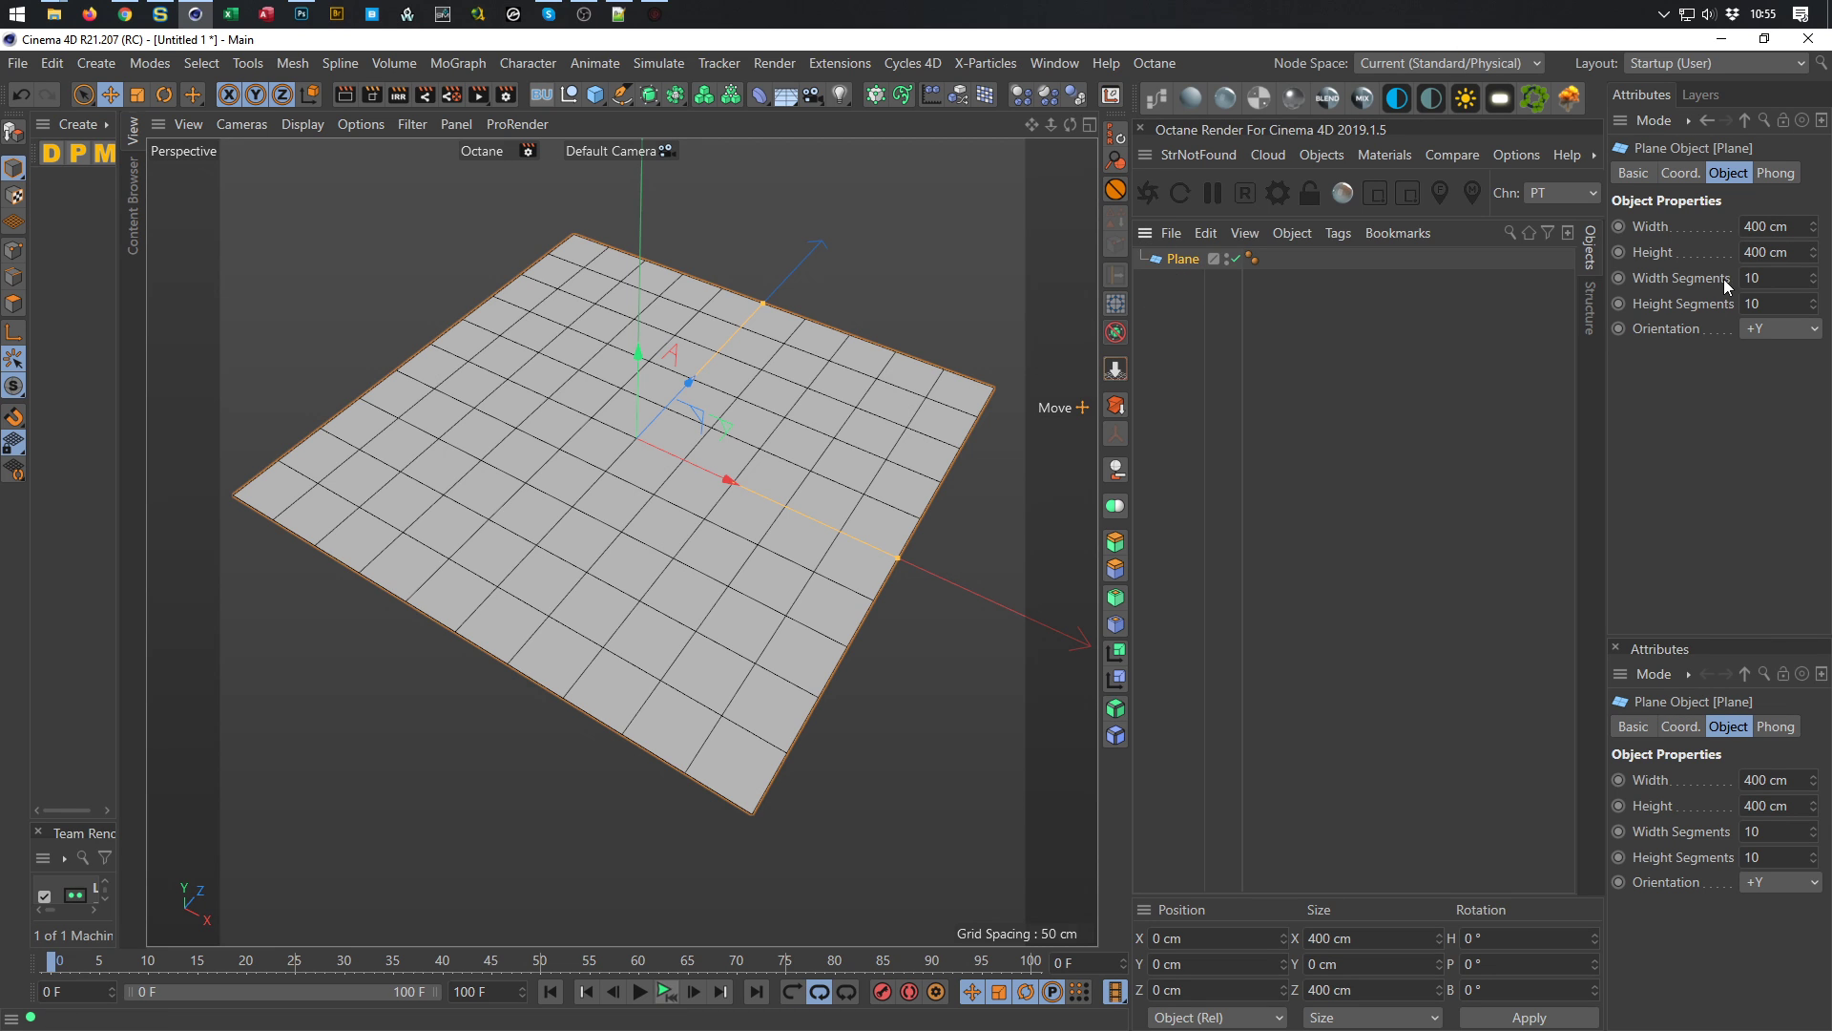
Switch to the Tutorials R20 (User) layout and set the plane's width segments and height segments to 1
{"action": "left_click", "coordinate": [1729, 64]}
{"action": "left_click", "coordinate": [1721, 393]}
{"action": "double_click", "coordinate": [1550, 278]}
{"action": "type", "text": "1"}
{"action": "key", "text": "Tab"}
{"action": "type", "text": "1"}
{"action": "key", "text": "Tab"}
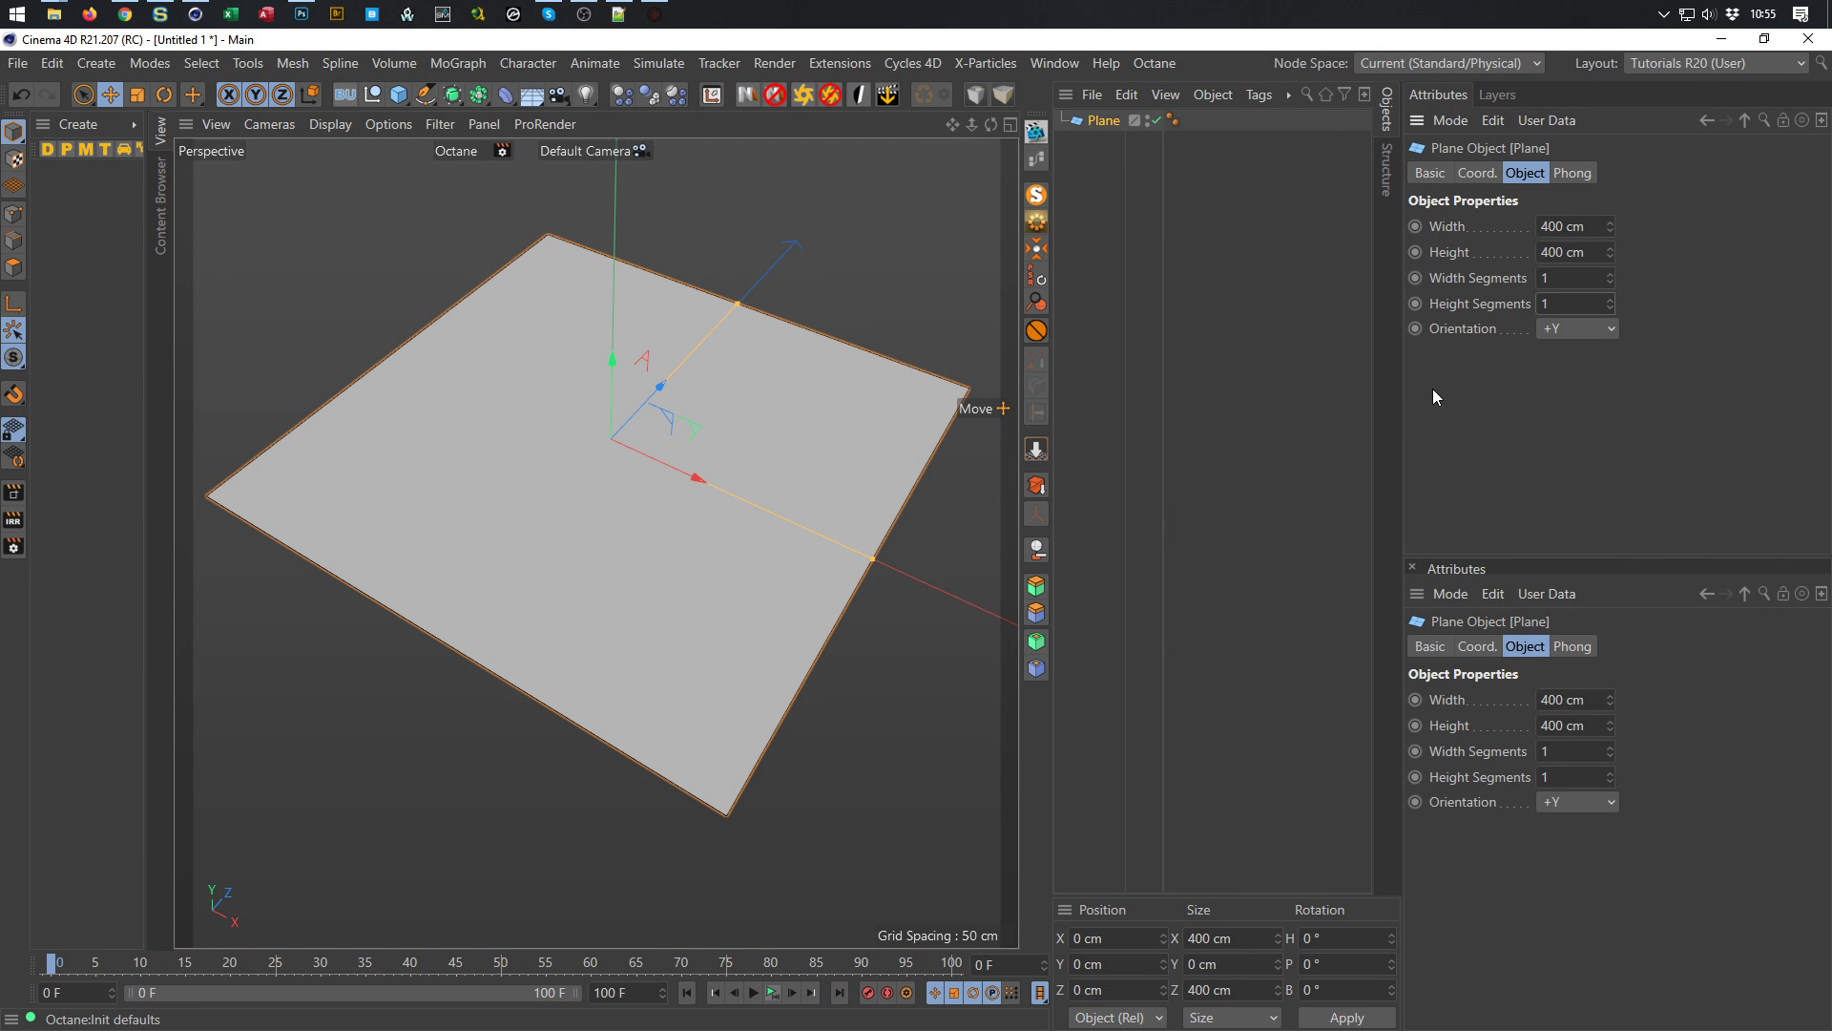
{"action": "left_click_drag", "start_coordinate": [622, 438], "coordinate": [711, 477], "text": "alt"}
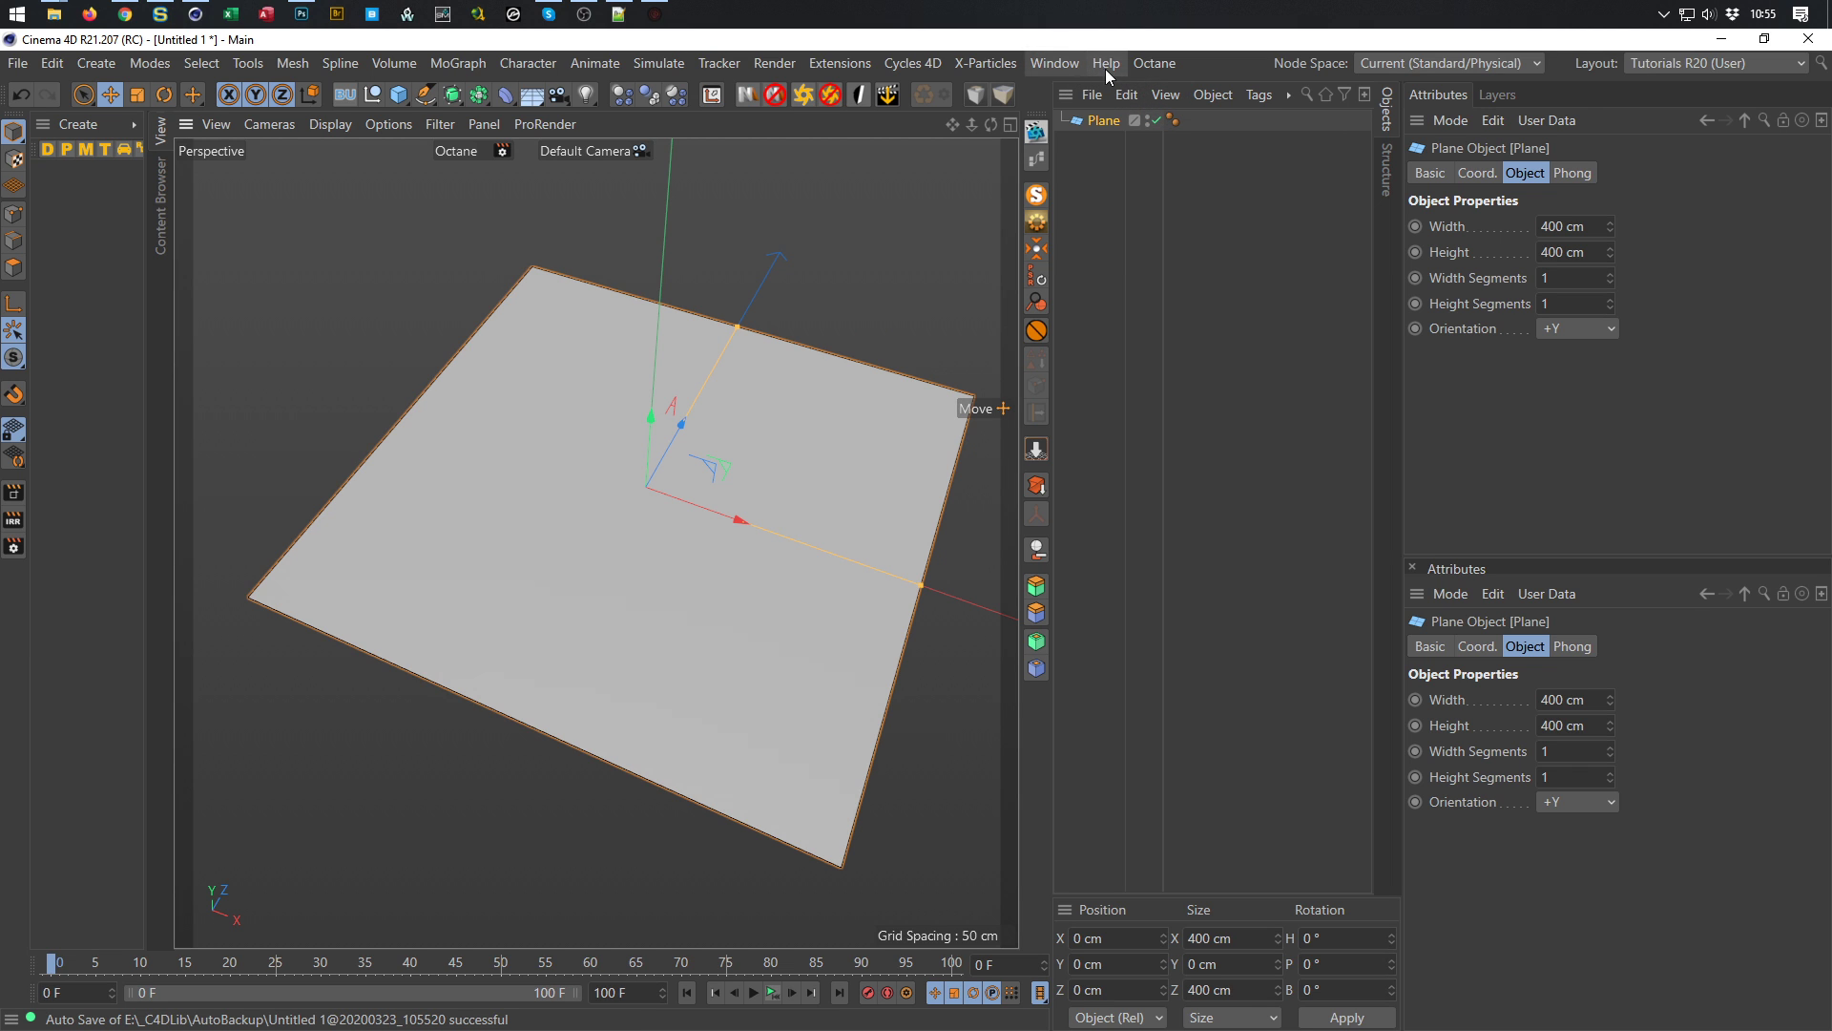
Open the Octane Dialog and create an Octane Glossy Material
{"action": "left_click", "coordinate": [1153, 63]}
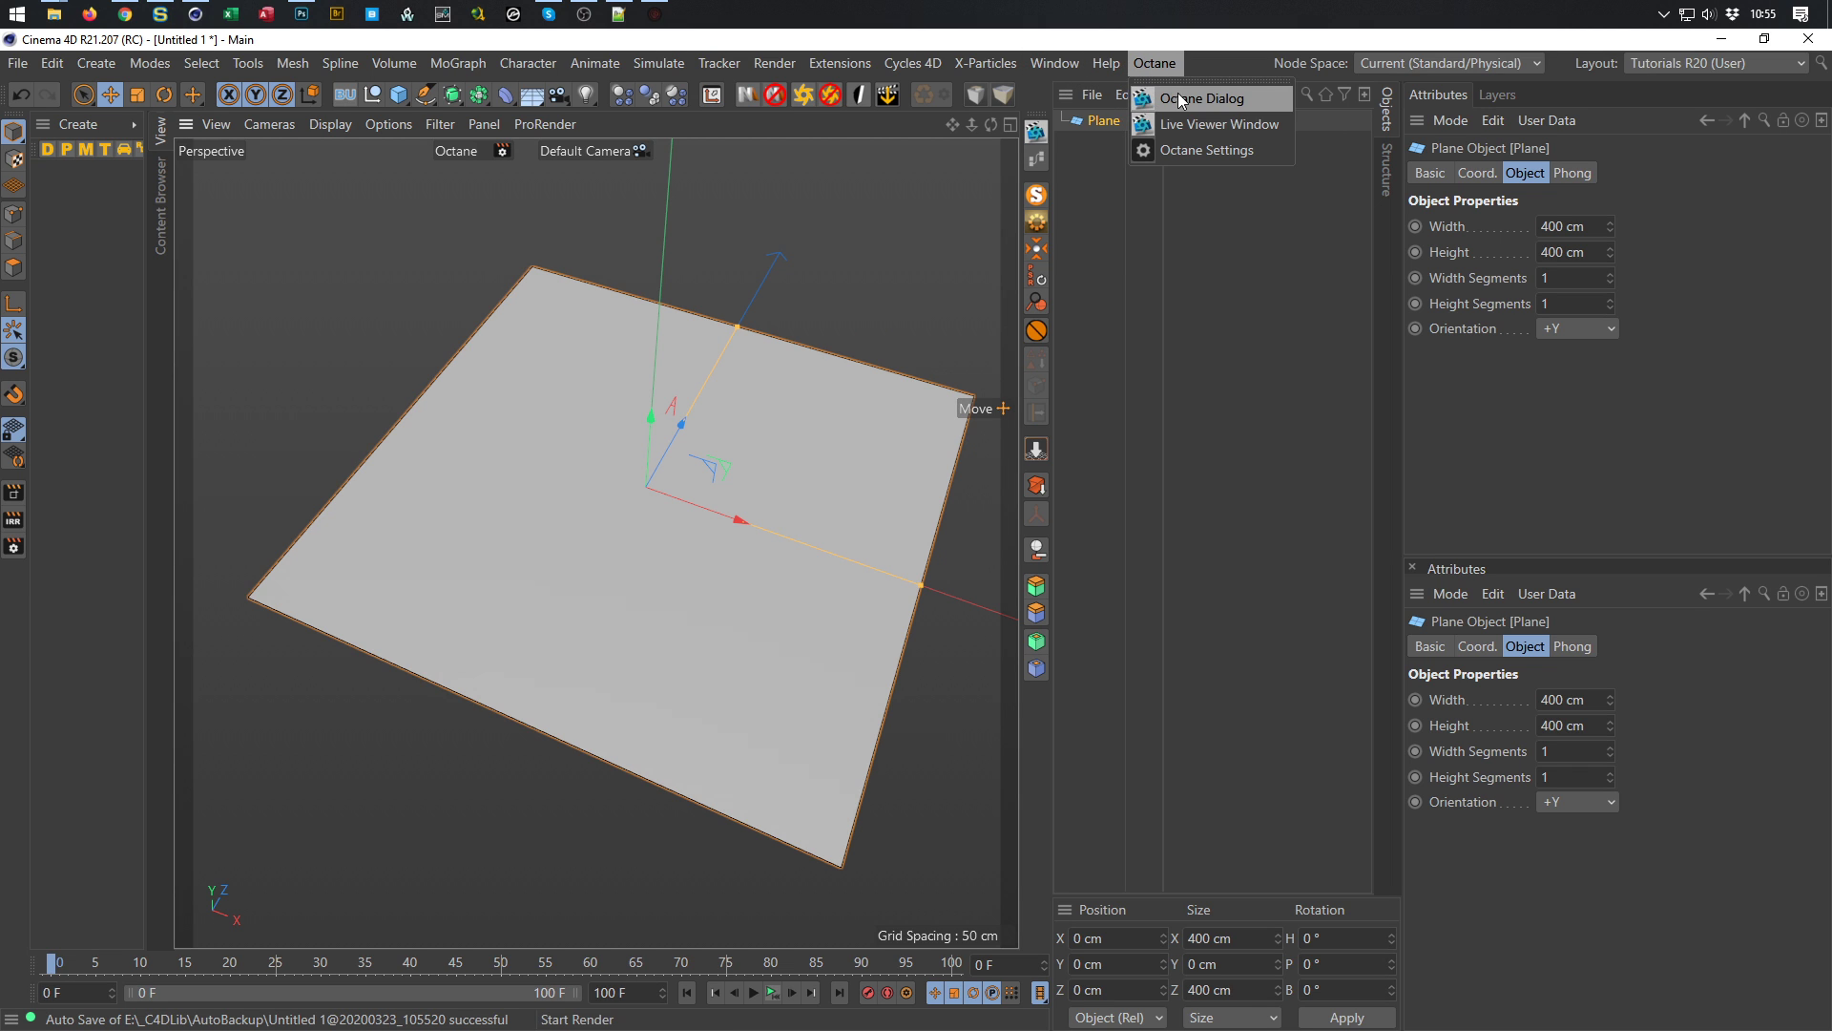
{"action": "left_click", "coordinate": [1183, 97]}
{"action": "left_click_drag", "start_coordinate": [715, 377], "coordinate": [390, 880]}
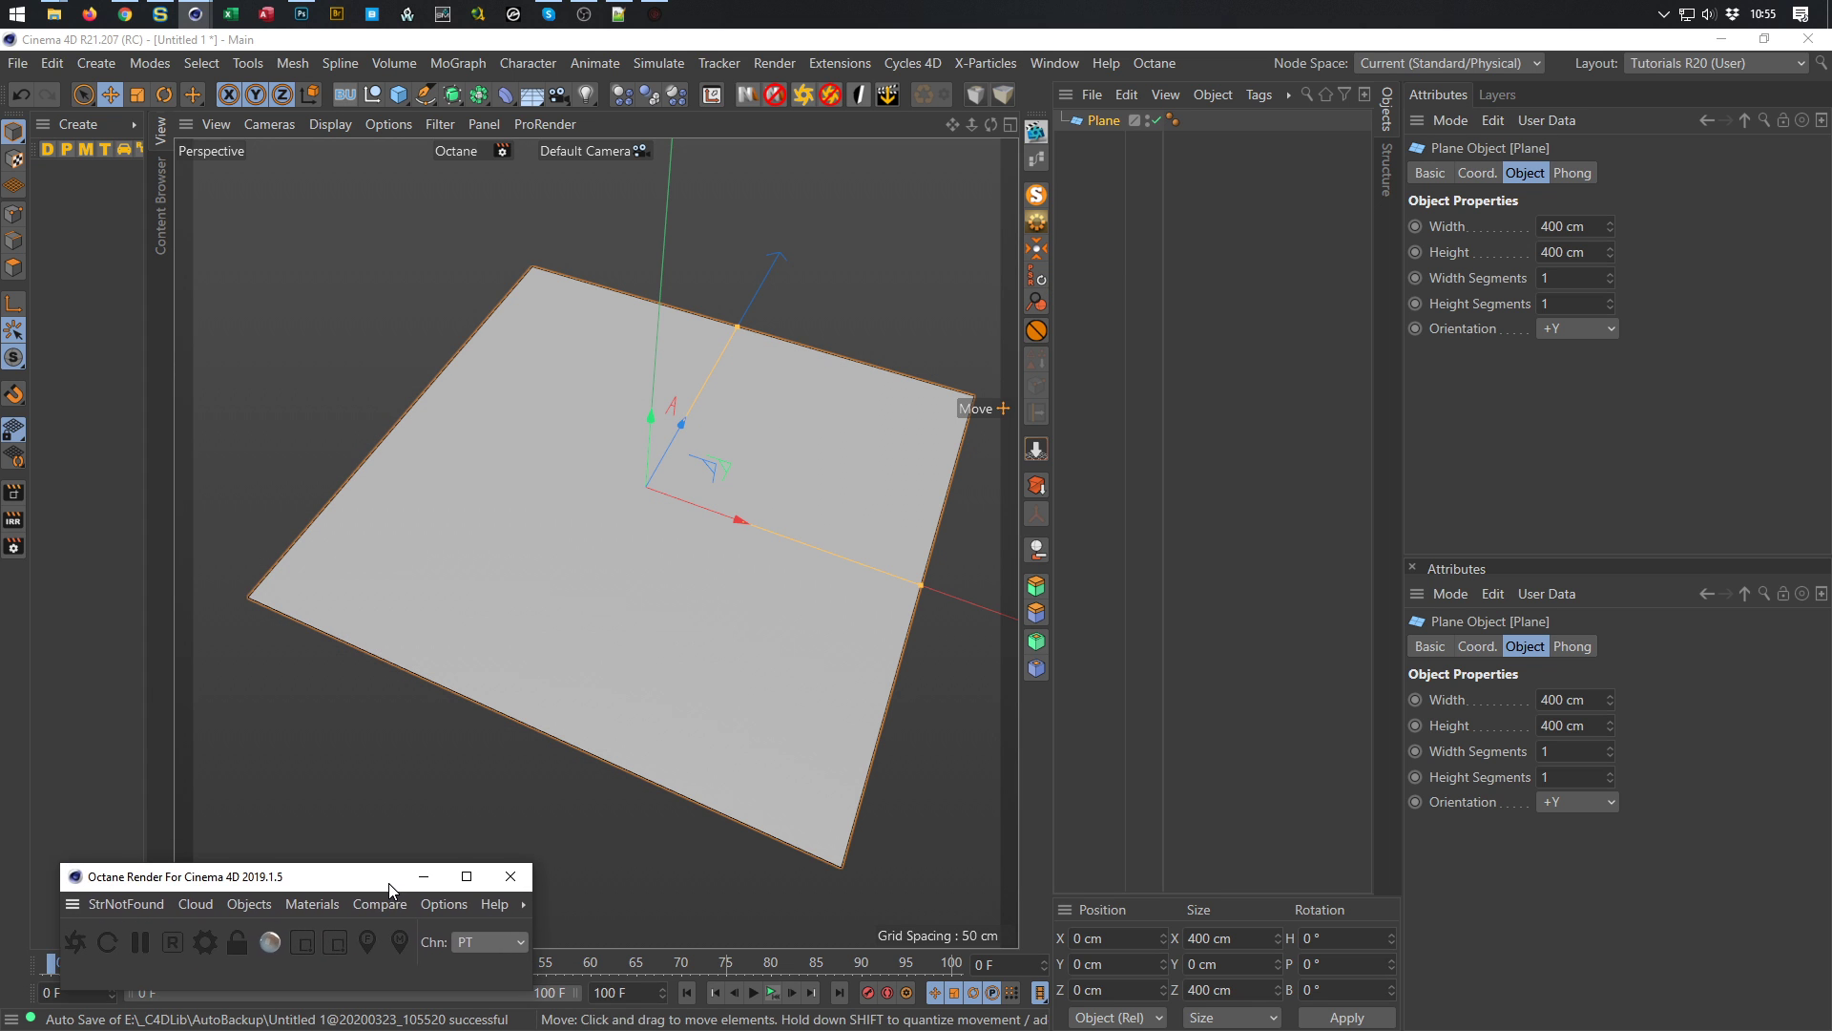
{"action": "left_click", "coordinate": [327, 897]}
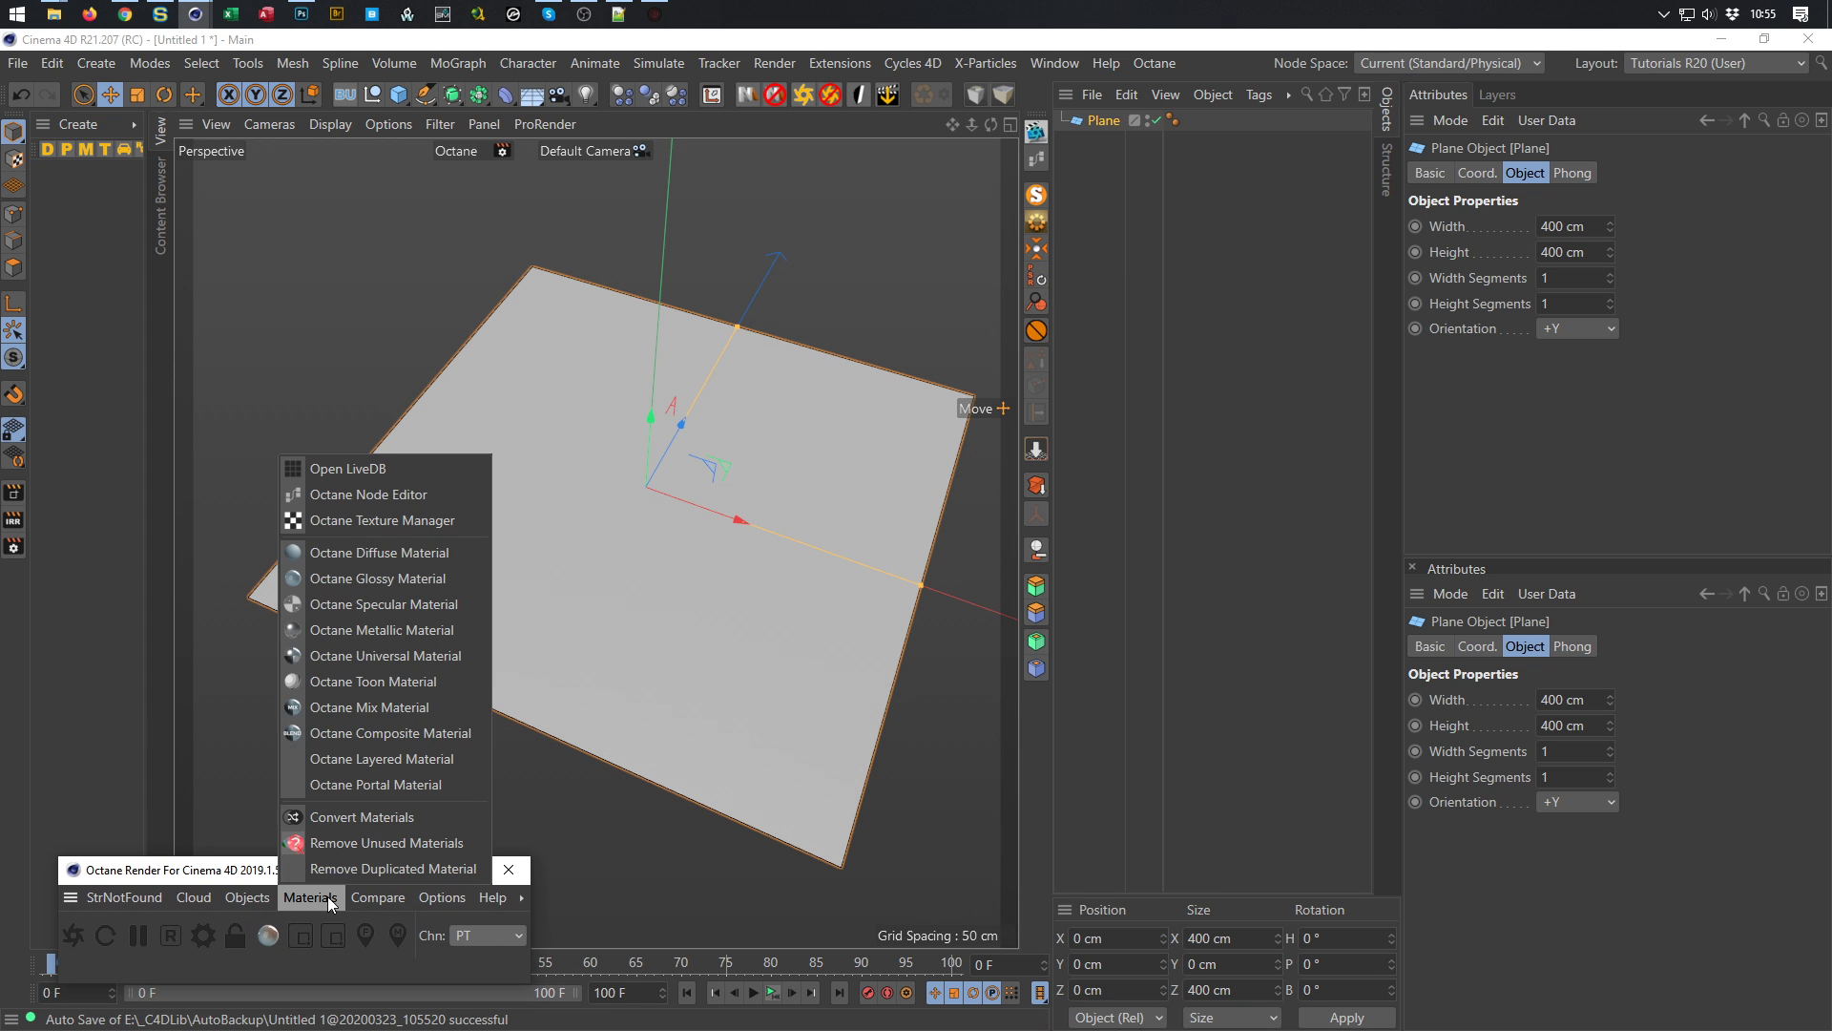
{"action": "left_click", "coordinate": [346, 578]}
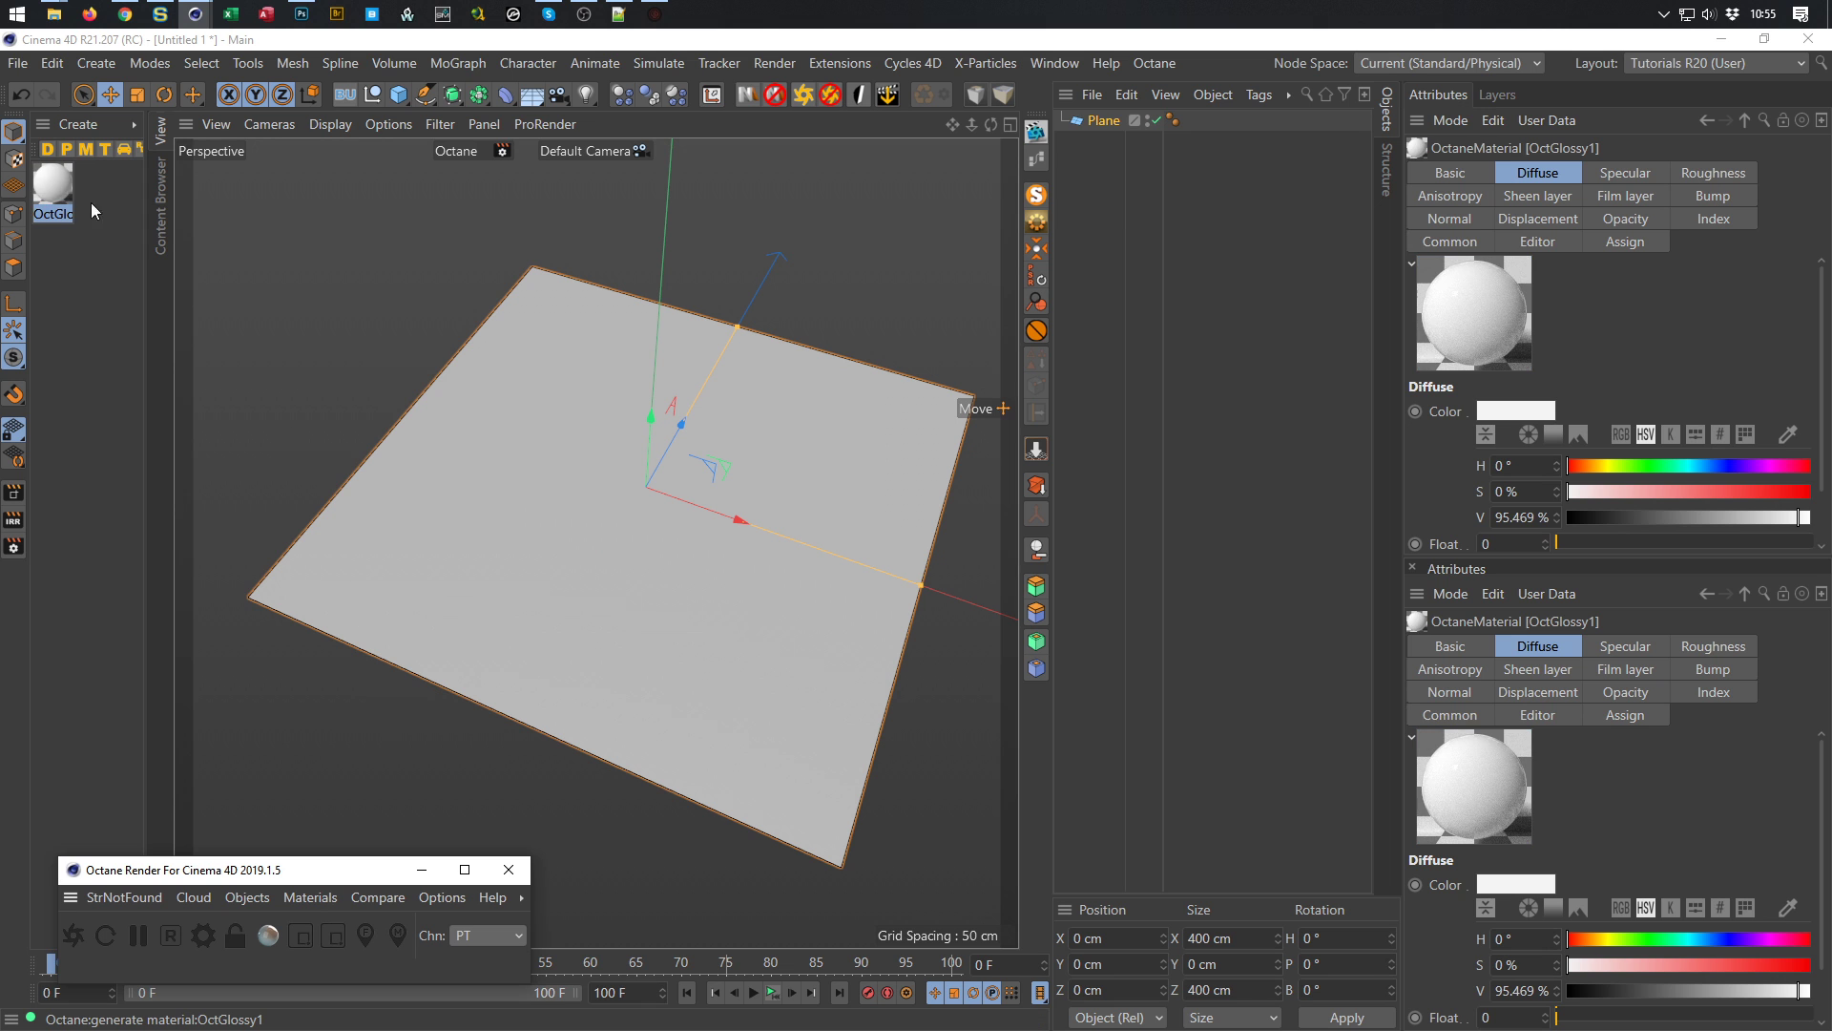
Open the glossy material in the Octane Node Editor, enlarge the editor window, and reposition the material node to make room for inputs
{"action": "left_click", "coordinate": [1043, 196]}
{"action": "left_click_drag", "start_coordinate": [874, 376], "coordinate": [599, 266]}
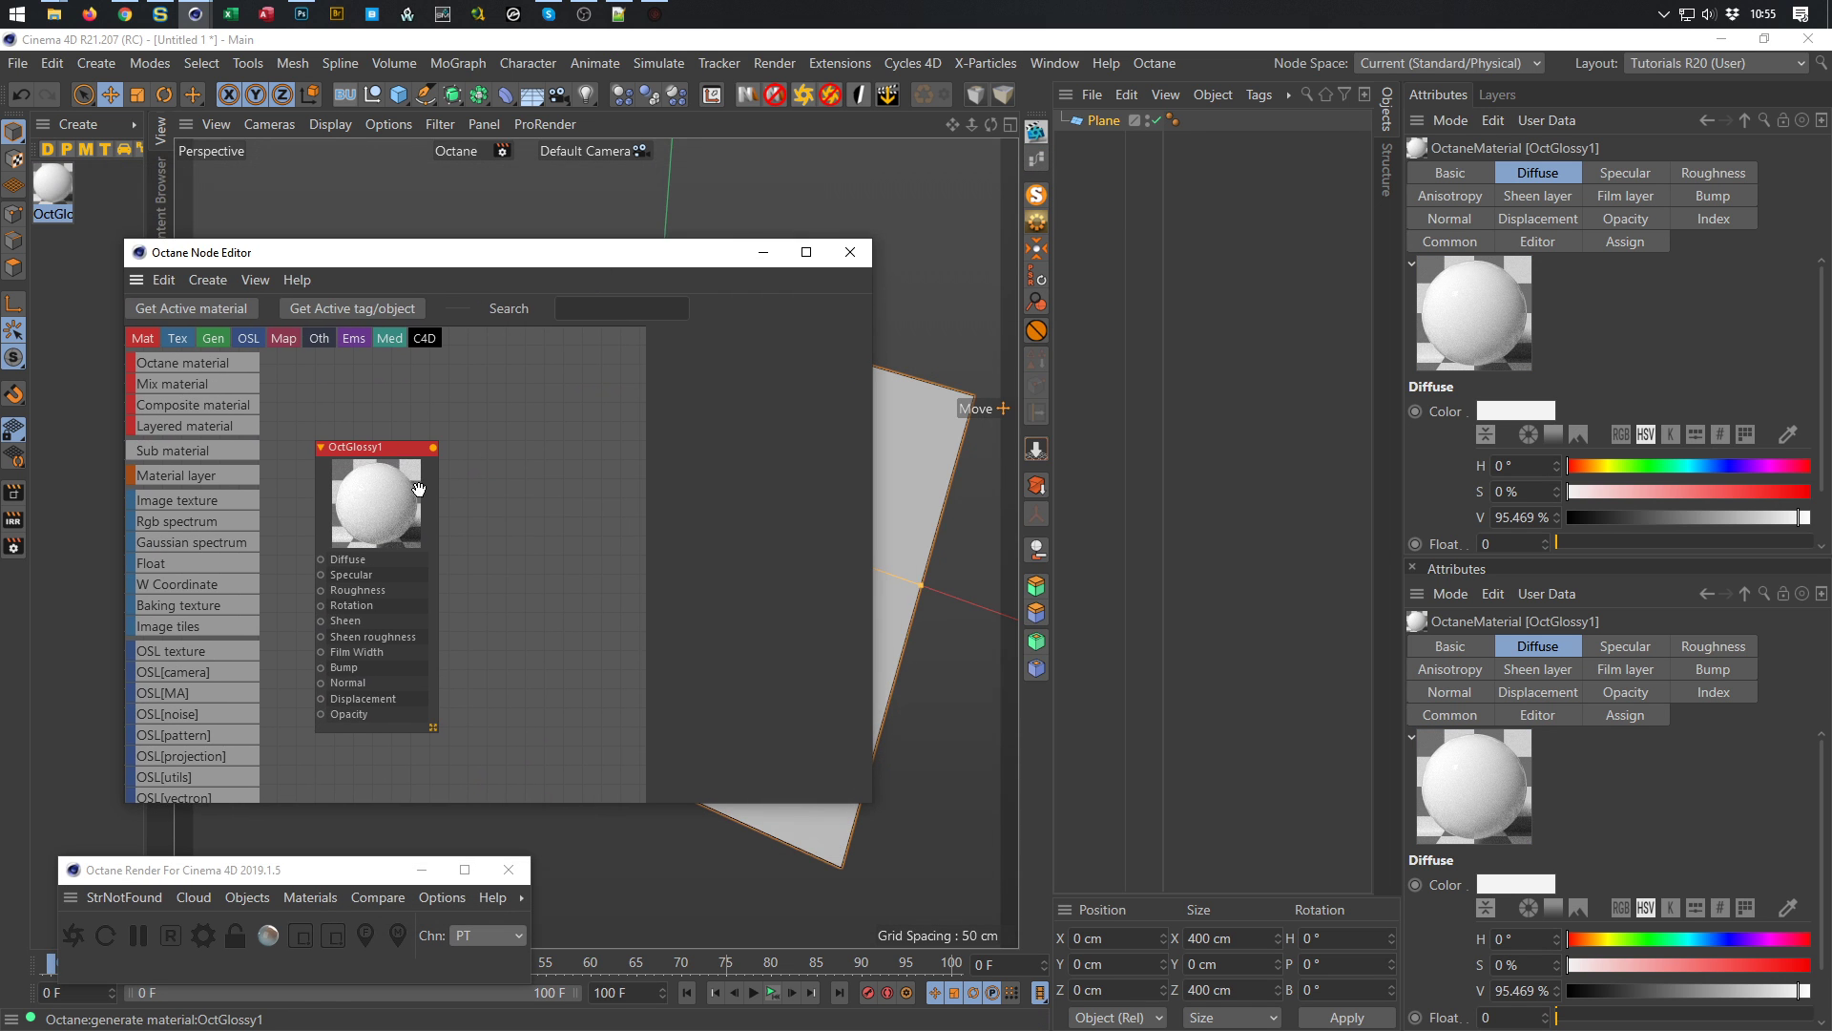
{"action": "left_click_drag", "start_coordinate": [870, 804], "coordinate": [1126, 934]}
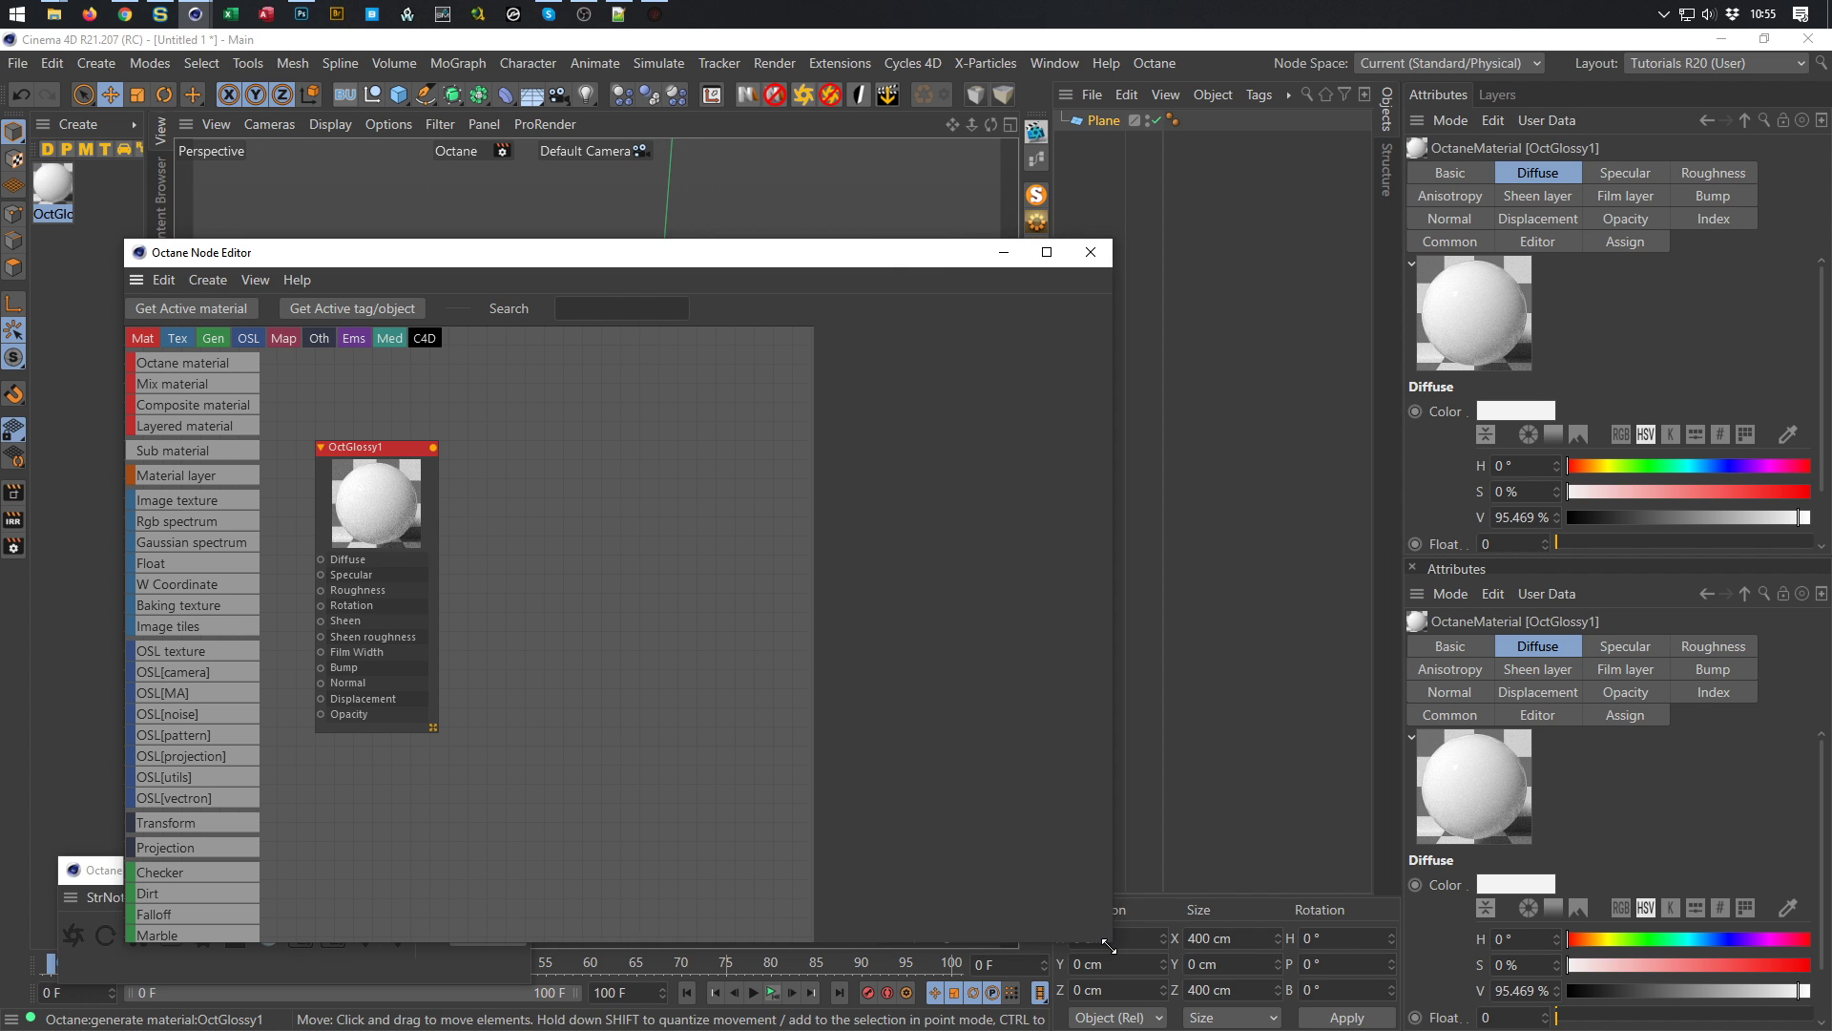
{"action": "middle_click_drag", "start_coordinate": [352, 508], "coordinate": [770, 528]}
{"action": "left_click_drag", "start_coordinate": [781, 464], "coordinate": [628, 383]}
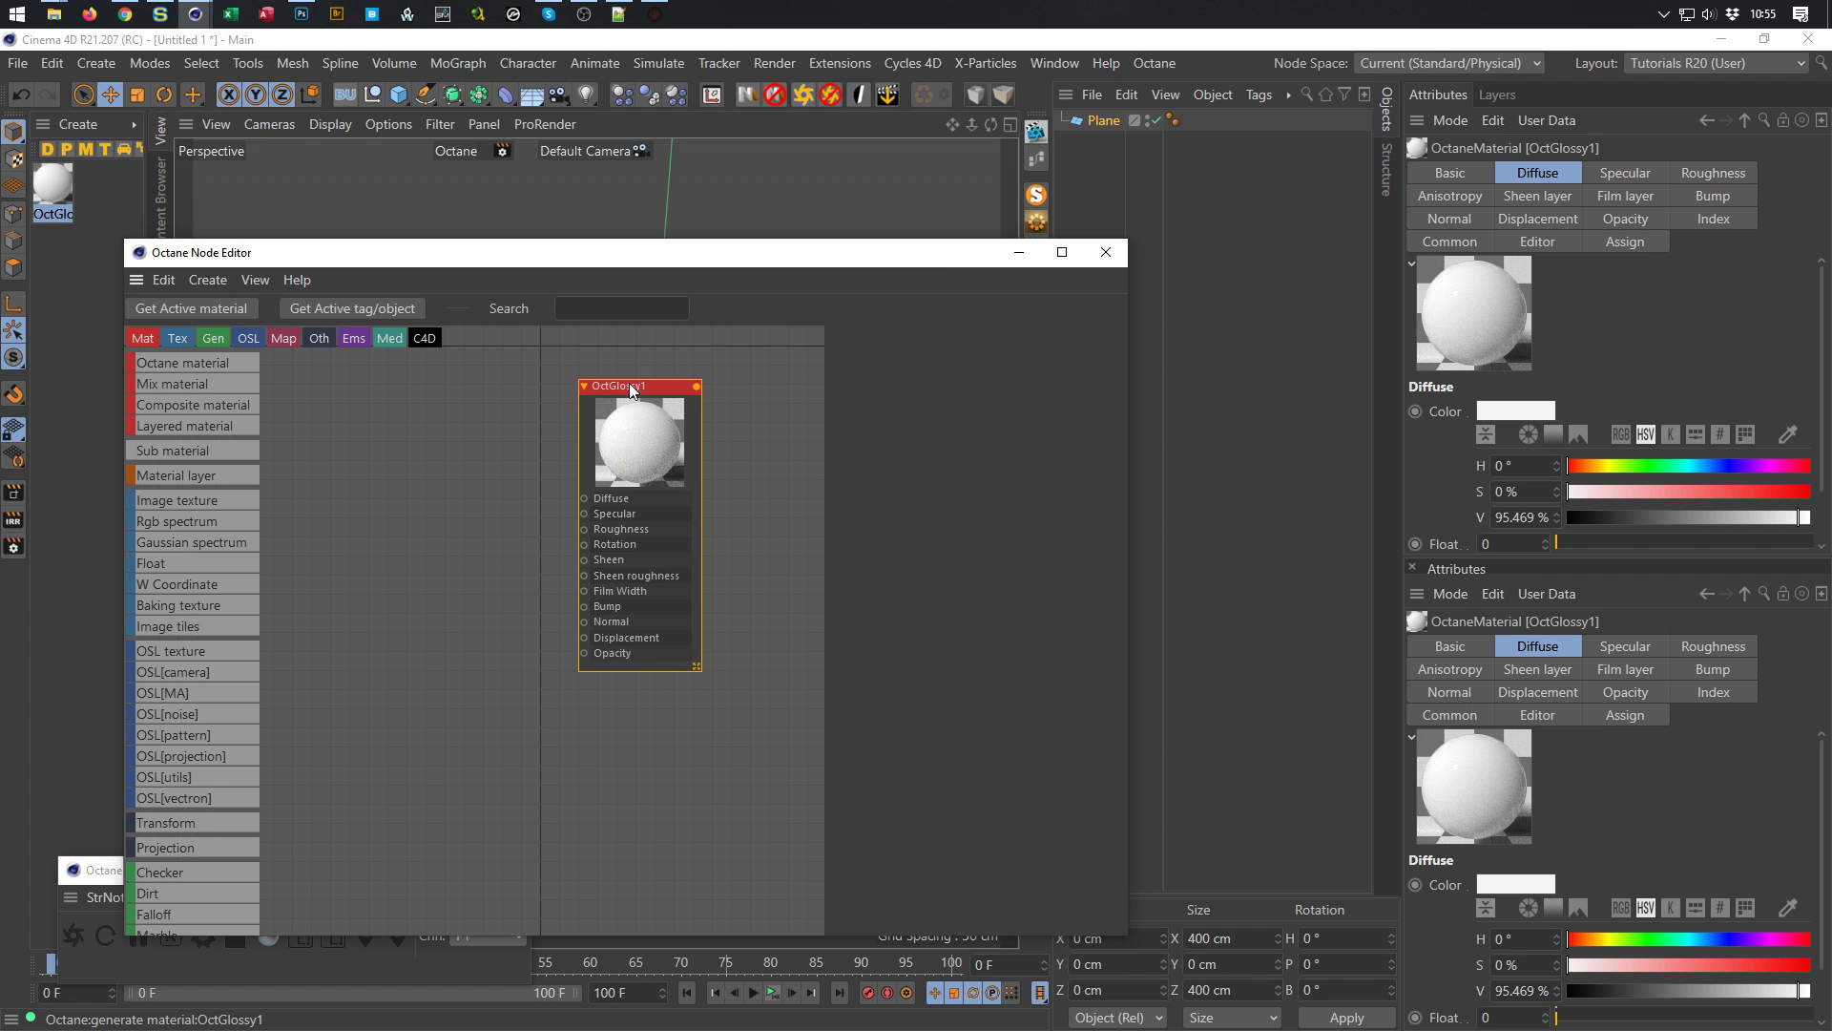
Connect an Rgb spectrum node to the glossy material's Diffuse input and a Float node to its Roughness input
{"action": "left_click_drag", "start_coordinate": [213, 511], "coordinate": [584, 497]}
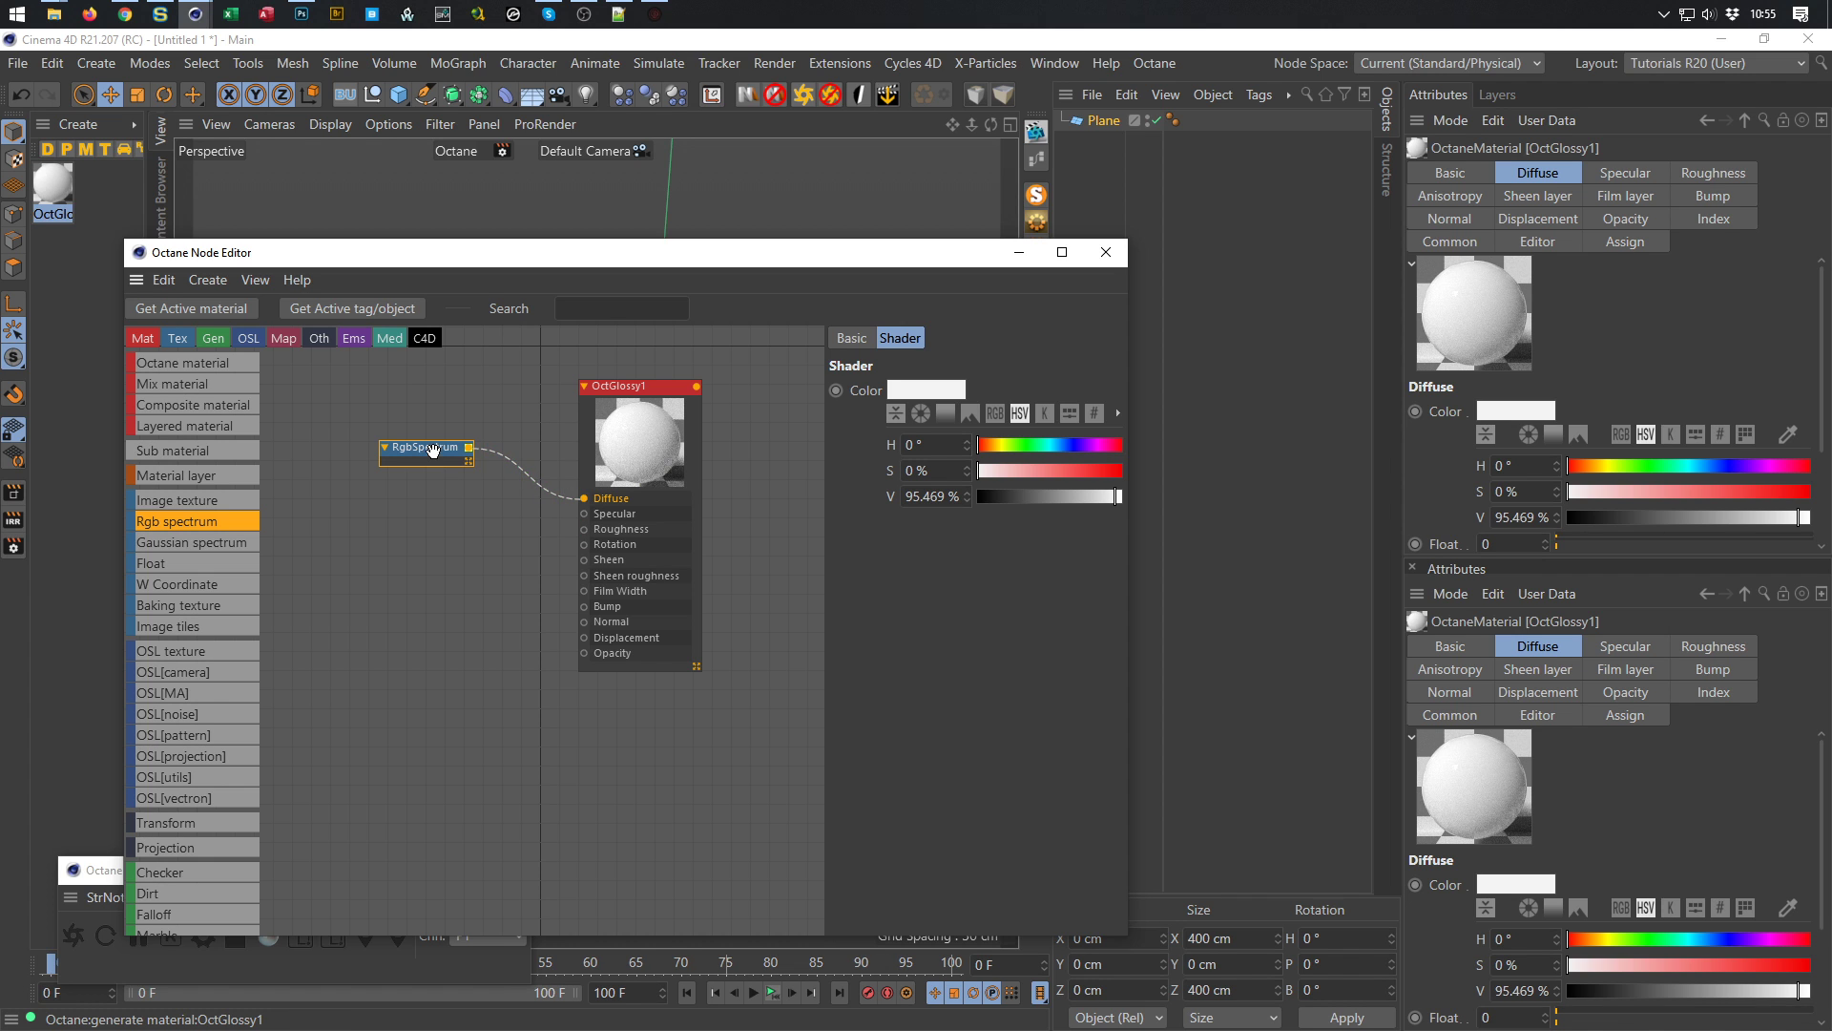
{"action": "left_click_drag", "start_coordinate": [432, 451], "coordinate": [458, 476]}
{"action": "left_click_drag", "start_coordinate": [162, 562], "coordinate": [584, 528]}
{"action": "left_click", "coordinate": [486, 537]}
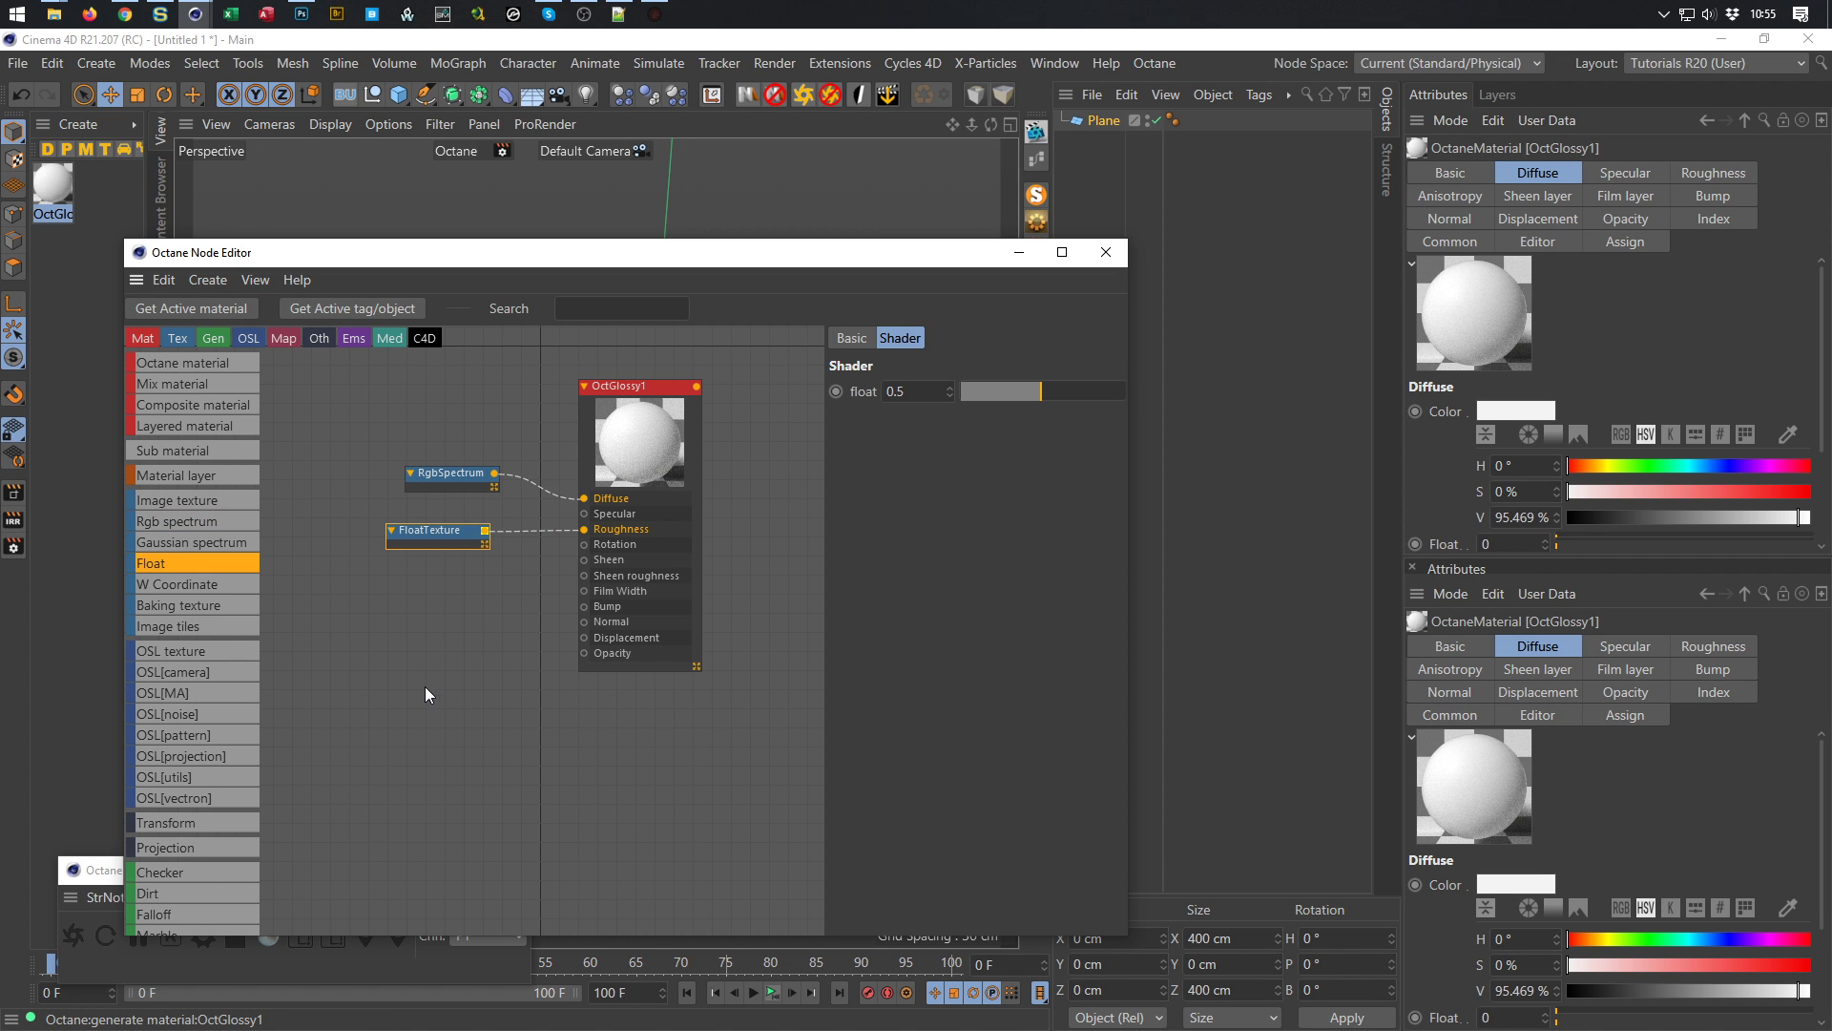
Add a Displacement node to the graph below the Float node, beside the glossy material
{"action": "scroll", "coordinate": [194, 757], "scroll_direction": "down", "scroll_amount": 8}
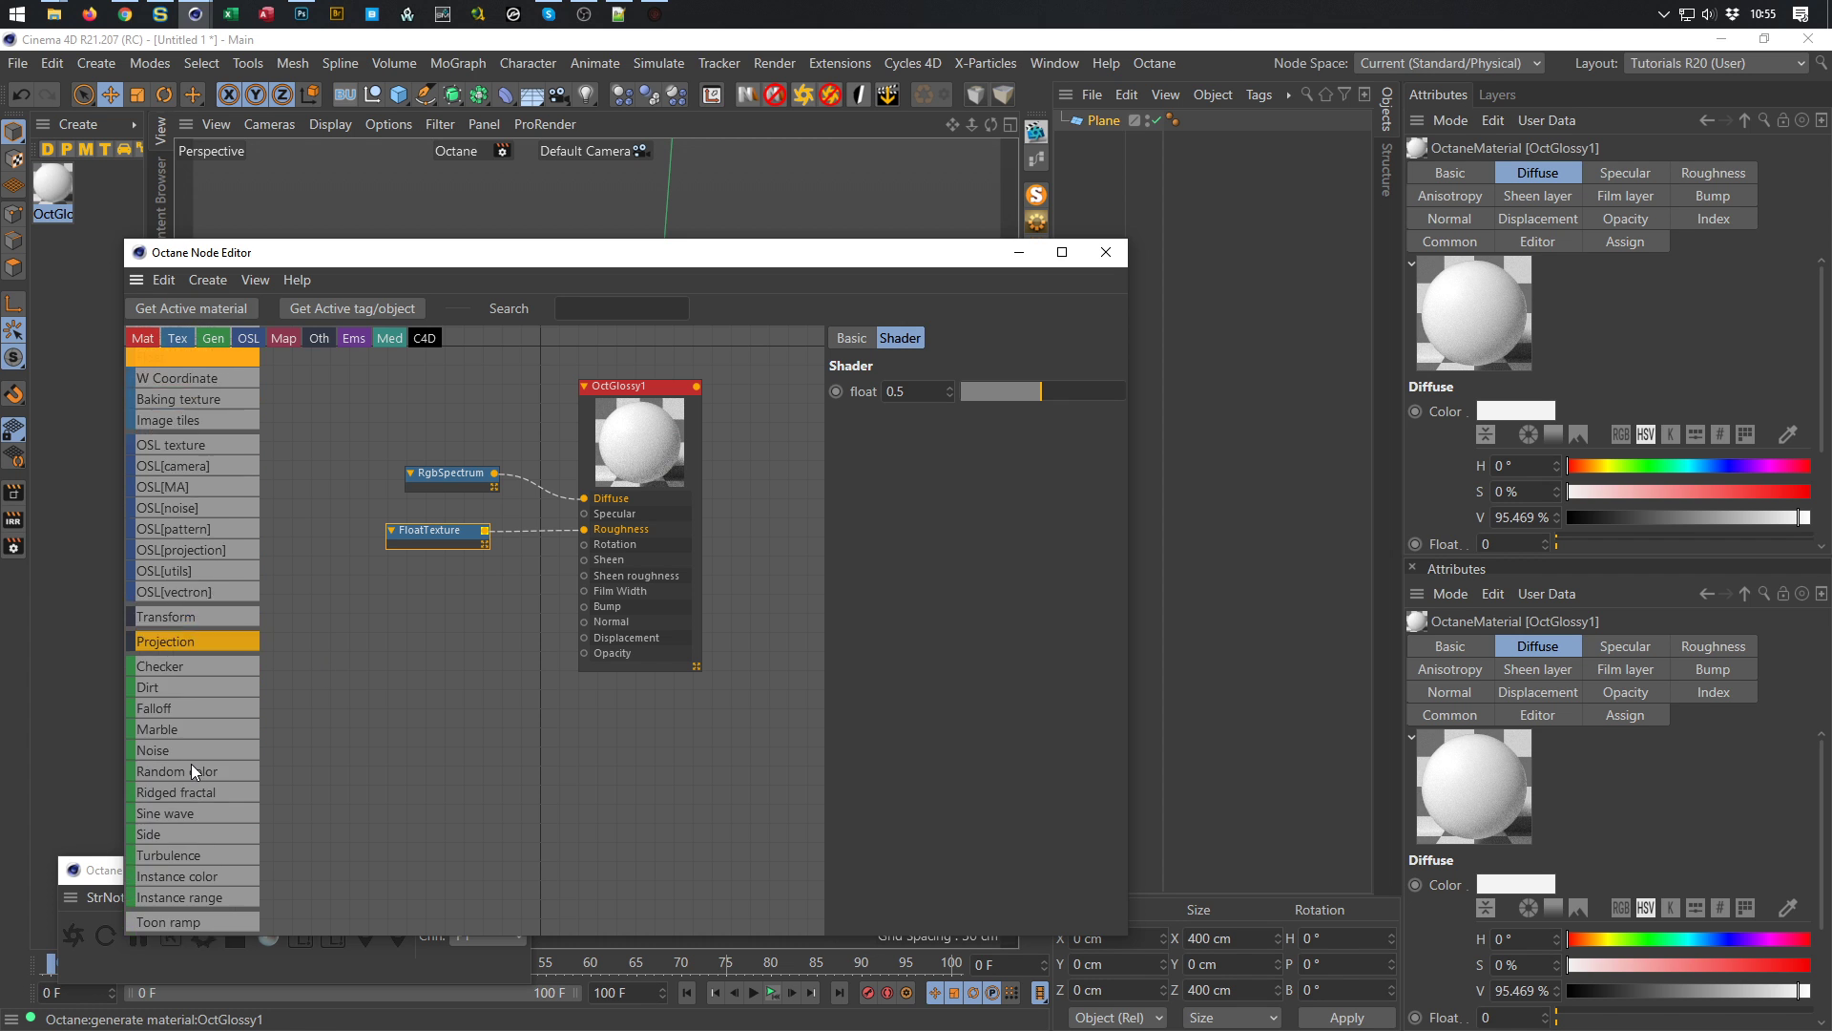
{"action": "scroll", "coordinate": [191, 766], "scroll_direction": "down", "scroll_amount": 6}
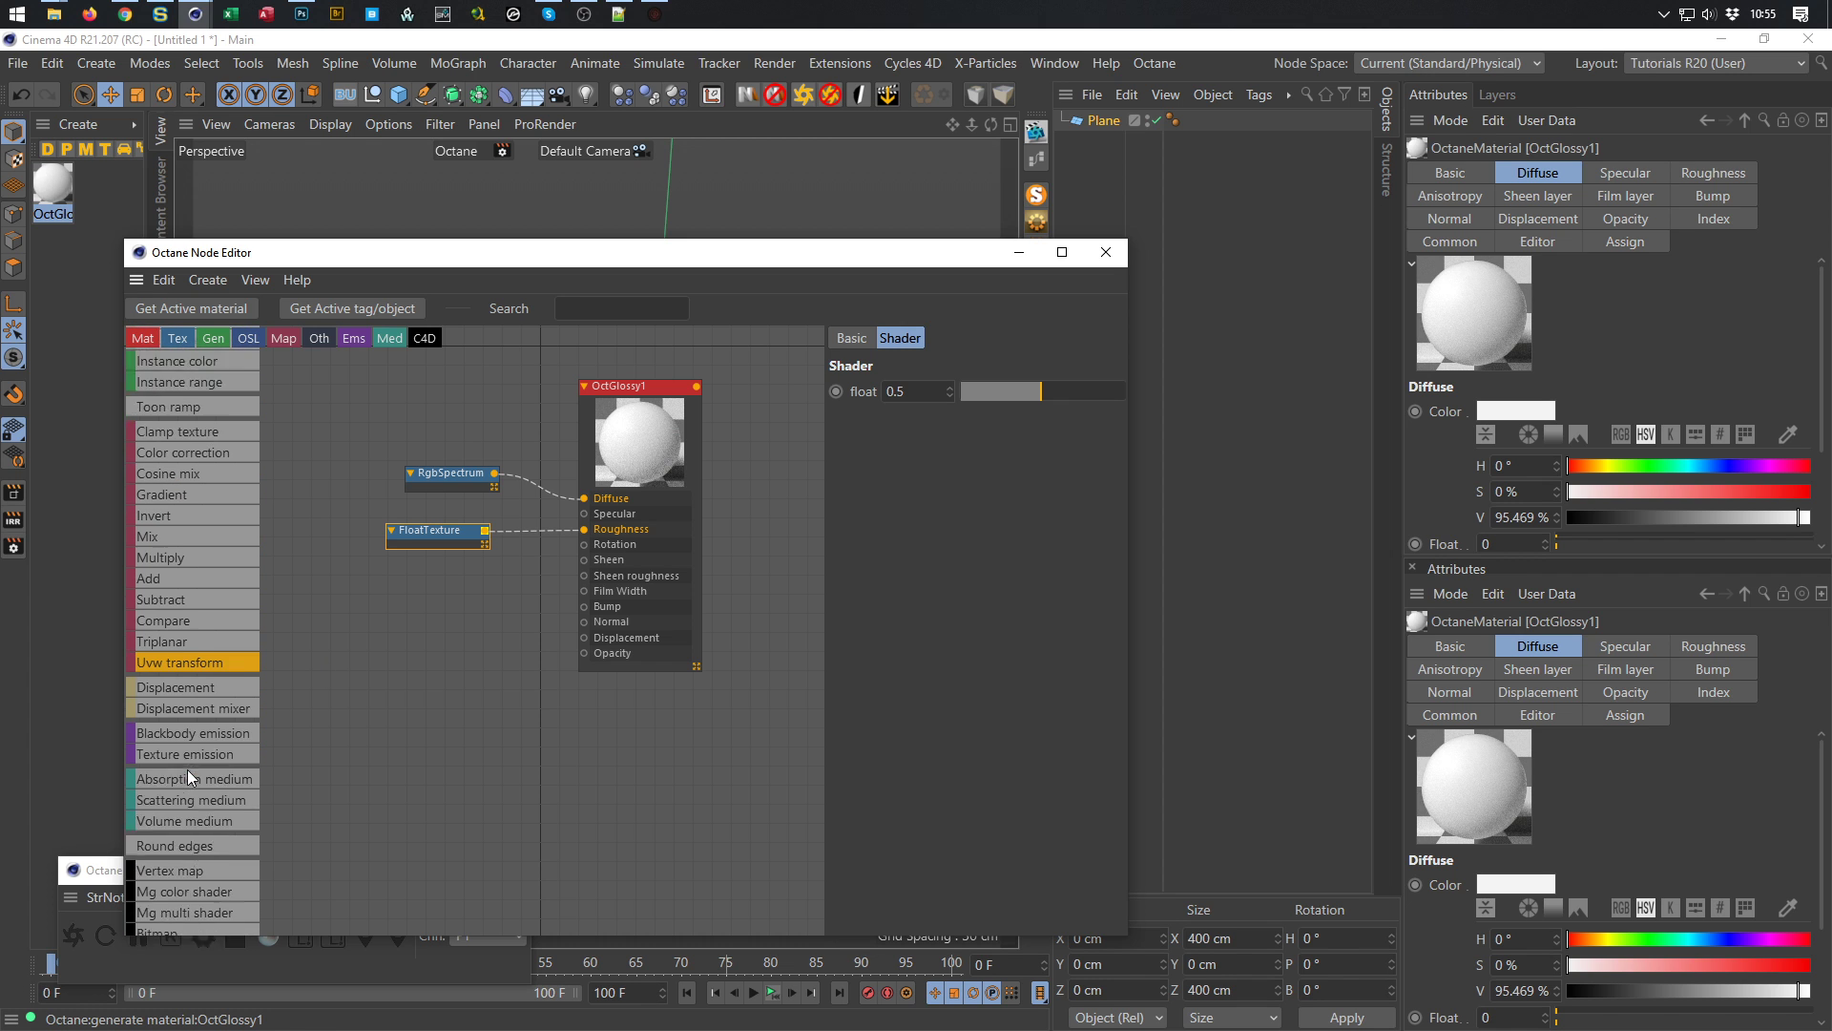
{"action": "left_click_drag", "start_coordinate": [208, 601], "coordinate": [459, 646]}
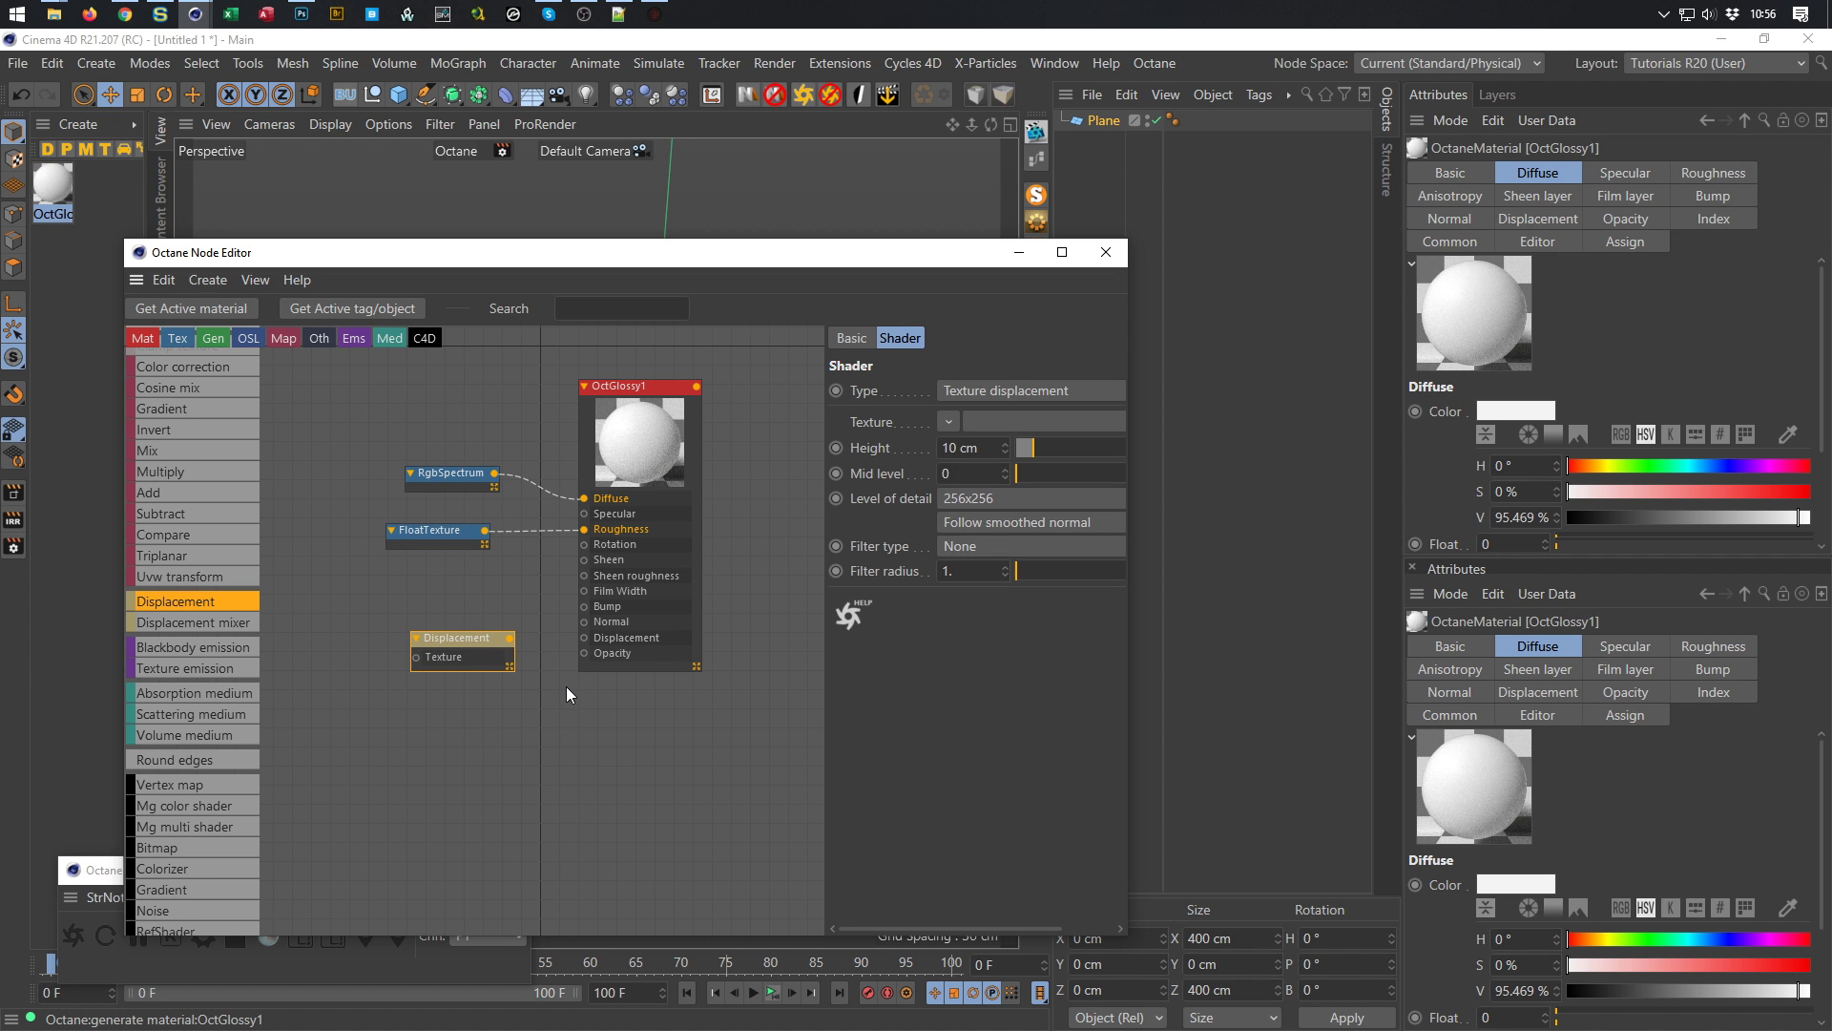
Set the Displacement node's level of detail to 2048x2048 and its mid level to 0.5
{"action": "left_click", "coordinate": [954, 500]}
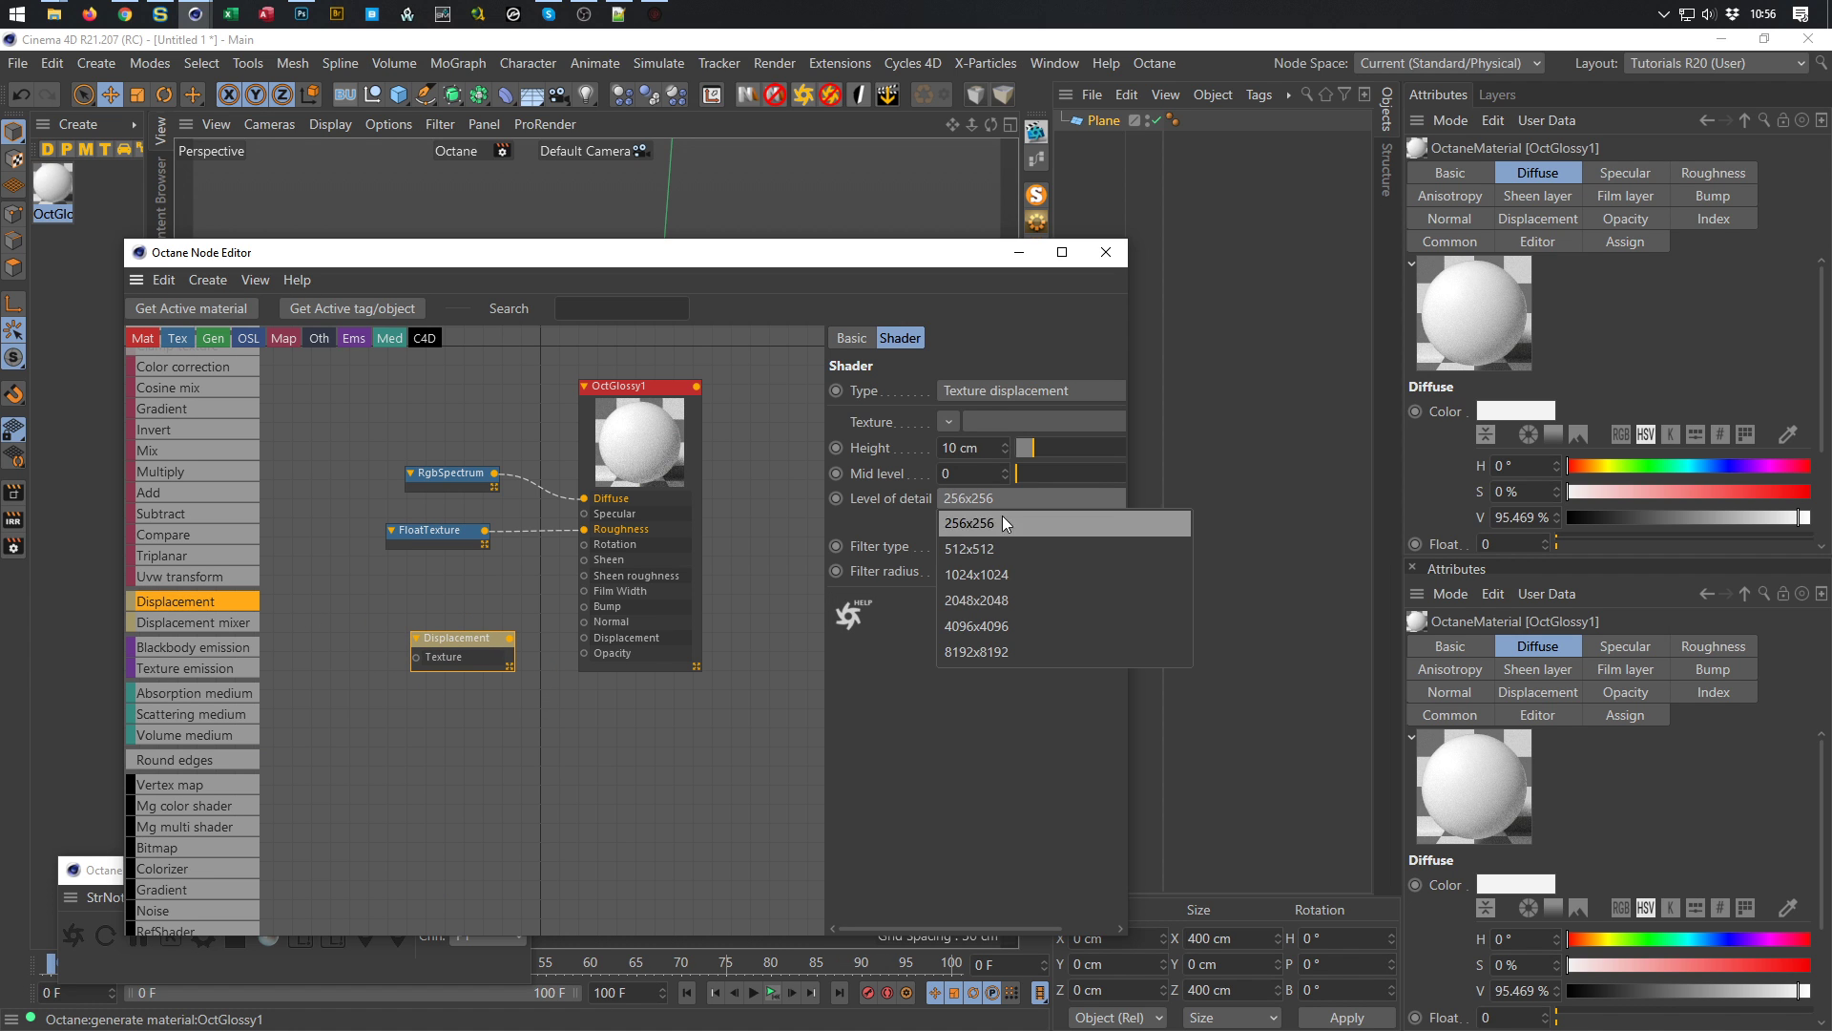
{"action": "left_click", "coordinate": [966, 603]}
{"action": "left_click", "coordinate": [969, 449]}
{"action": "key", "text": "Tab"}
{"action": "type", "text": "0.5"}
{"action": "key", "text": "Return"}
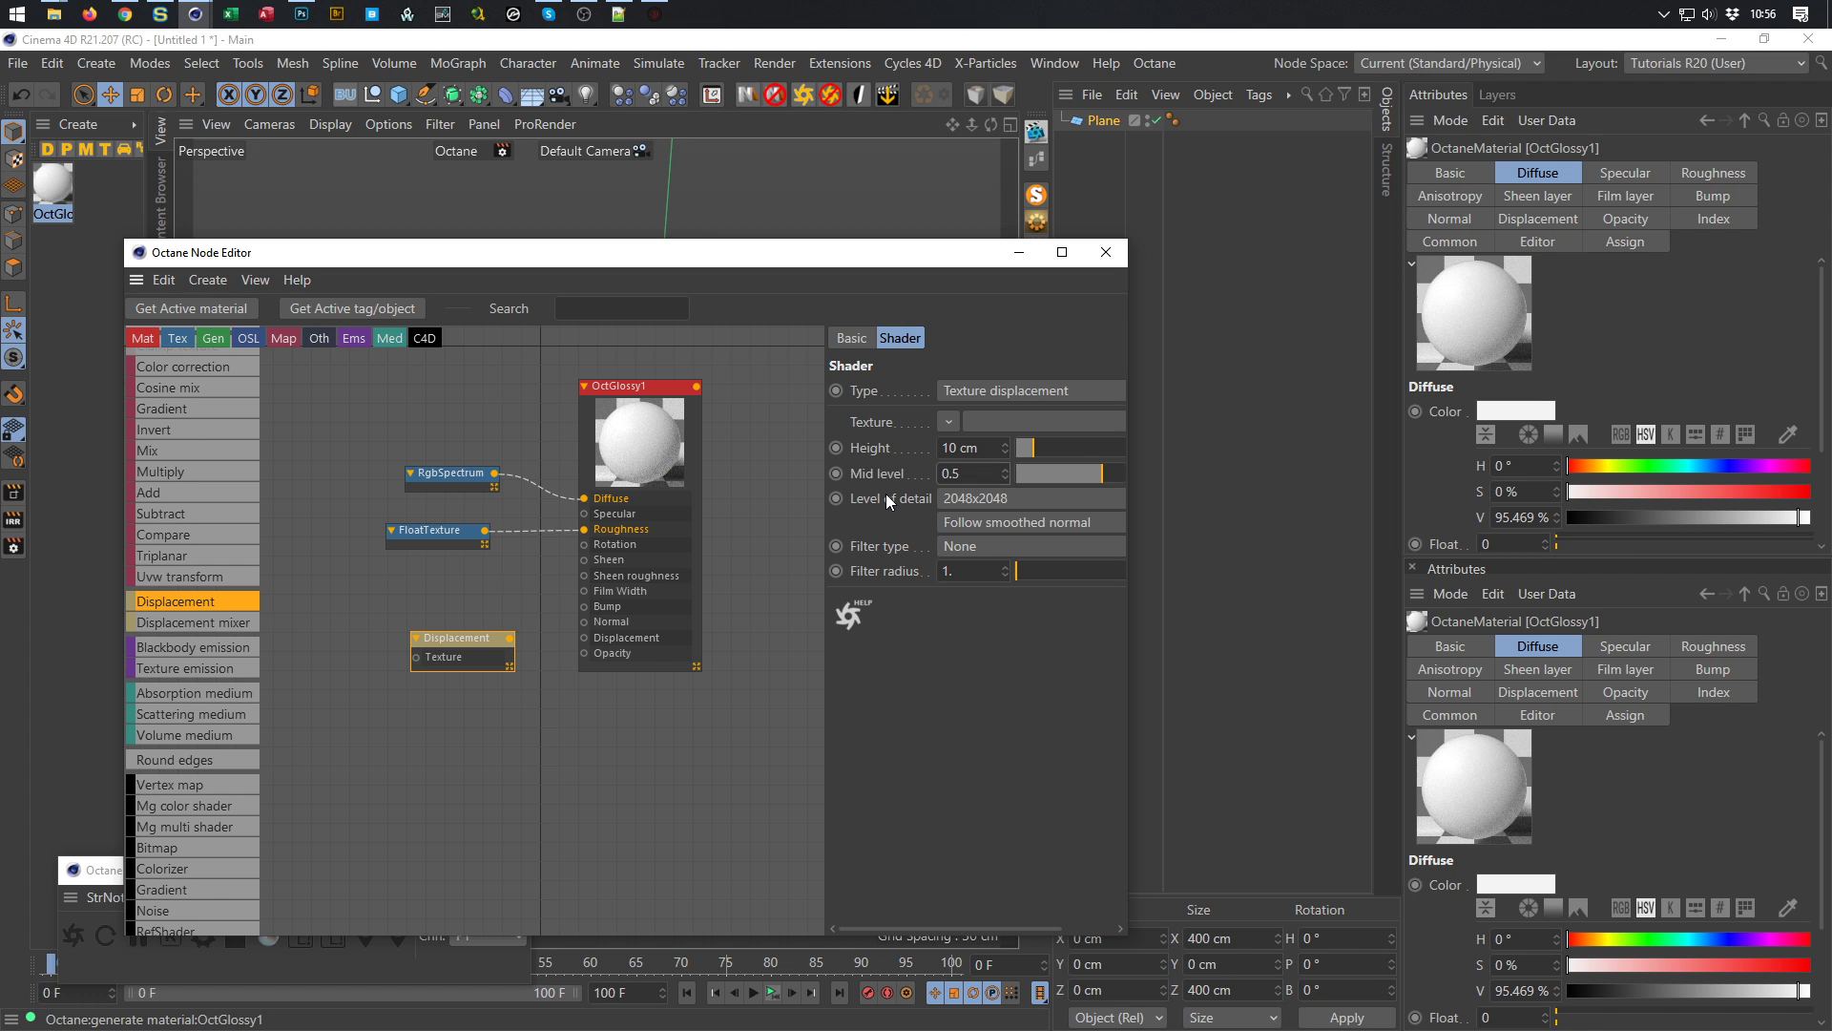
Start the Octane Live Viewer render and assign the OctGlossy1 material to the Plane
{"action": "left_click_drag", "start_coordinate": [846, 262], "coordinate": [856, 177]}
{"action": "left_click", "coordinate": [75, 940]}
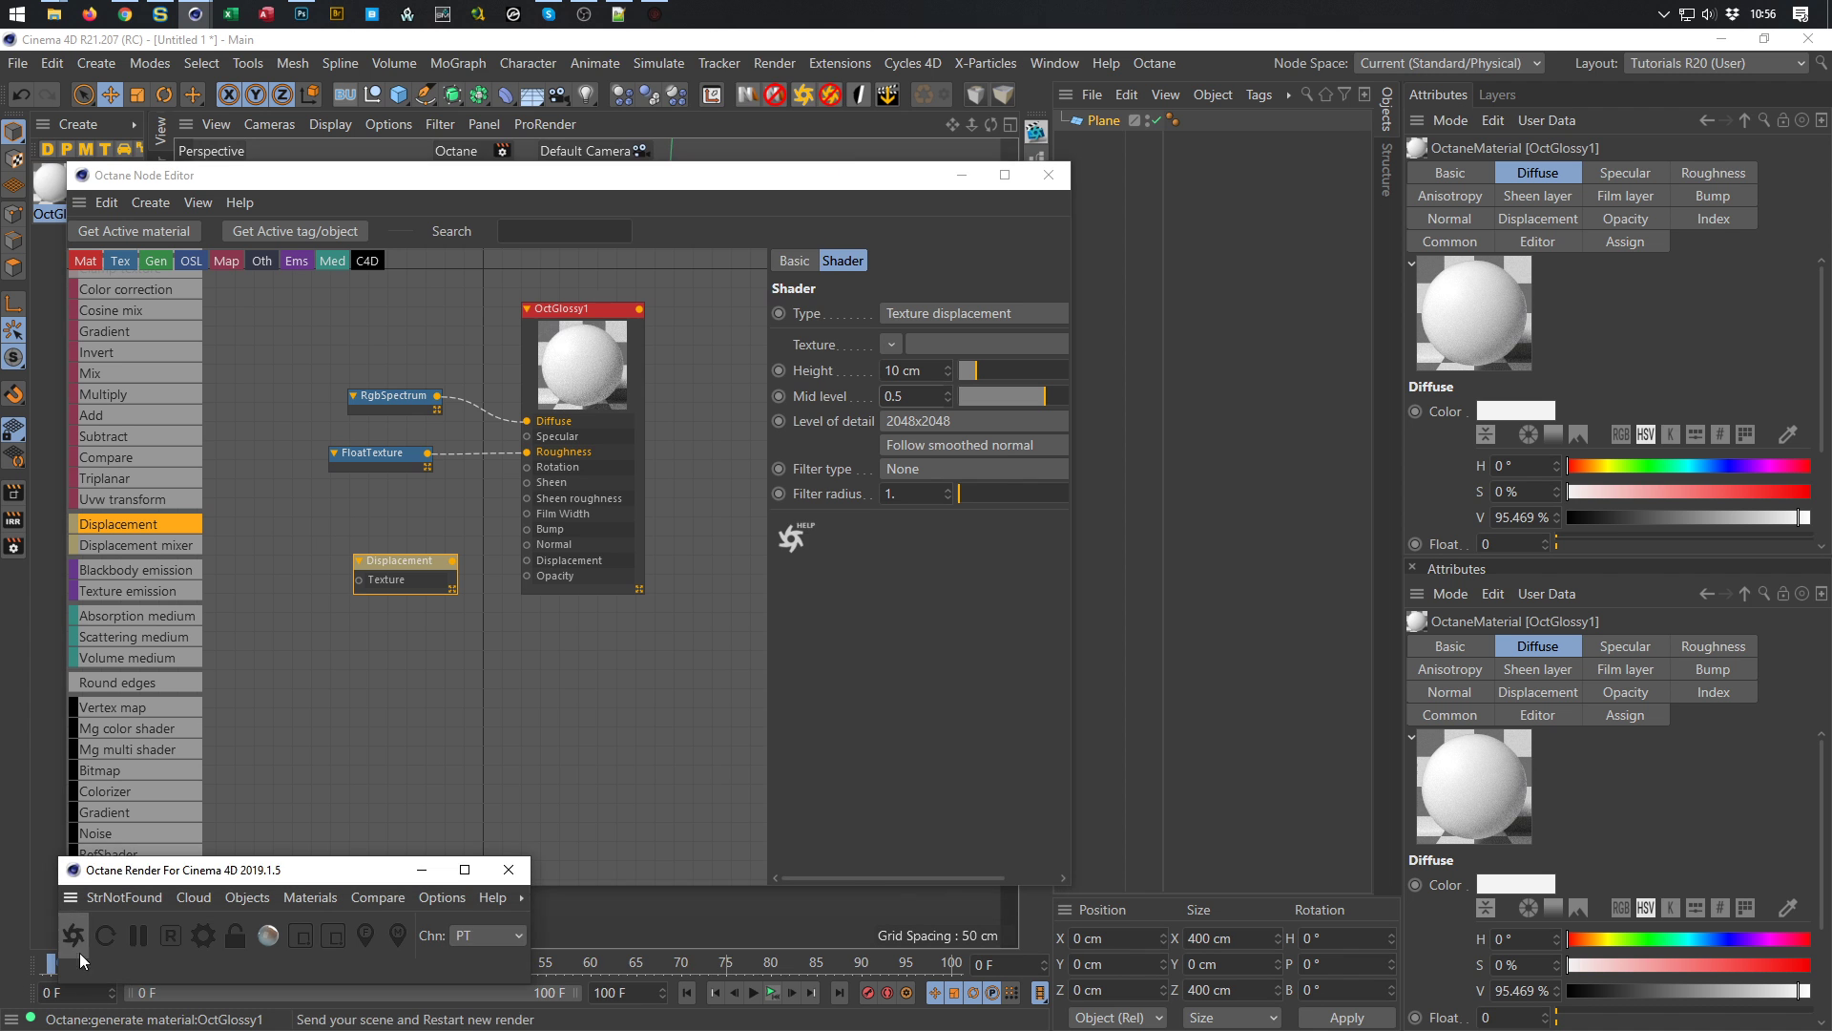
{"action": "left_click_drag", "start_coordinate": [661, 65], "coordinate": [1493, 284]}
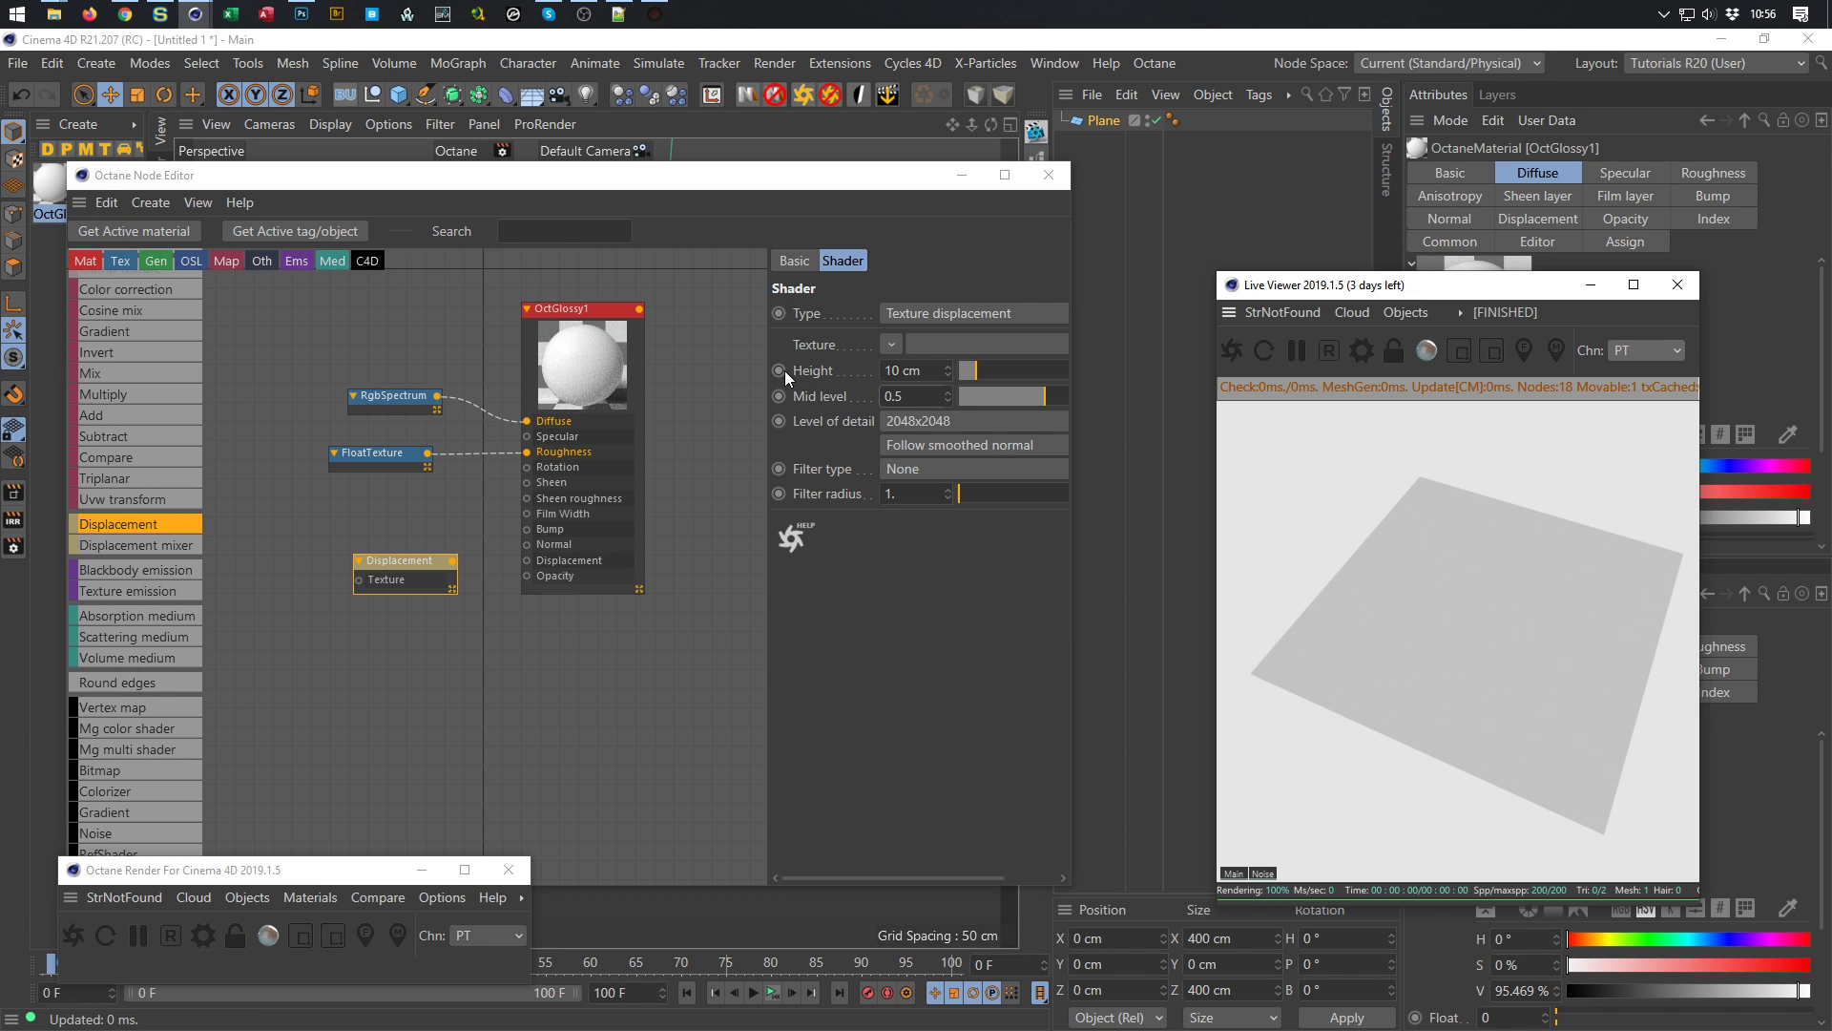
{"action": "left_click_drag", "start_coordinate": [43, 179], "coordinate": [1249, 238]}
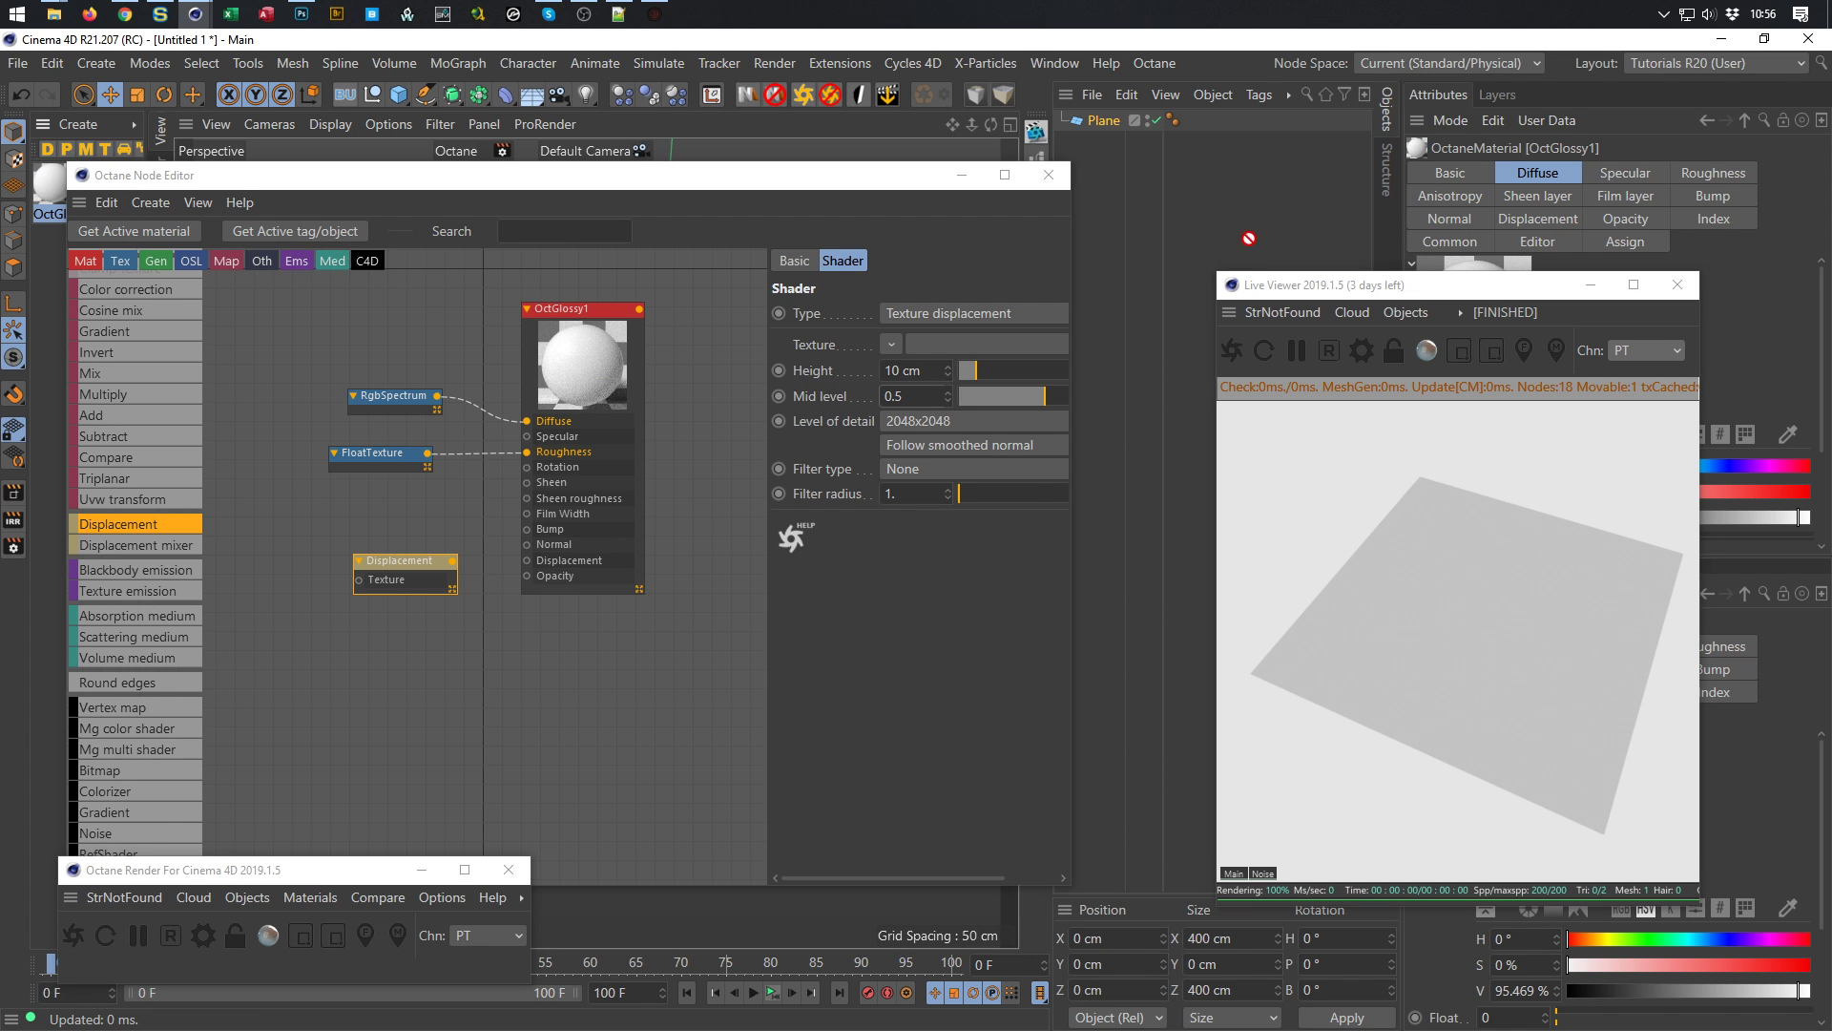
{"action": "left_click_drag", "start_coordinate": [1113, 123], "coordinate": [1109, 123]}
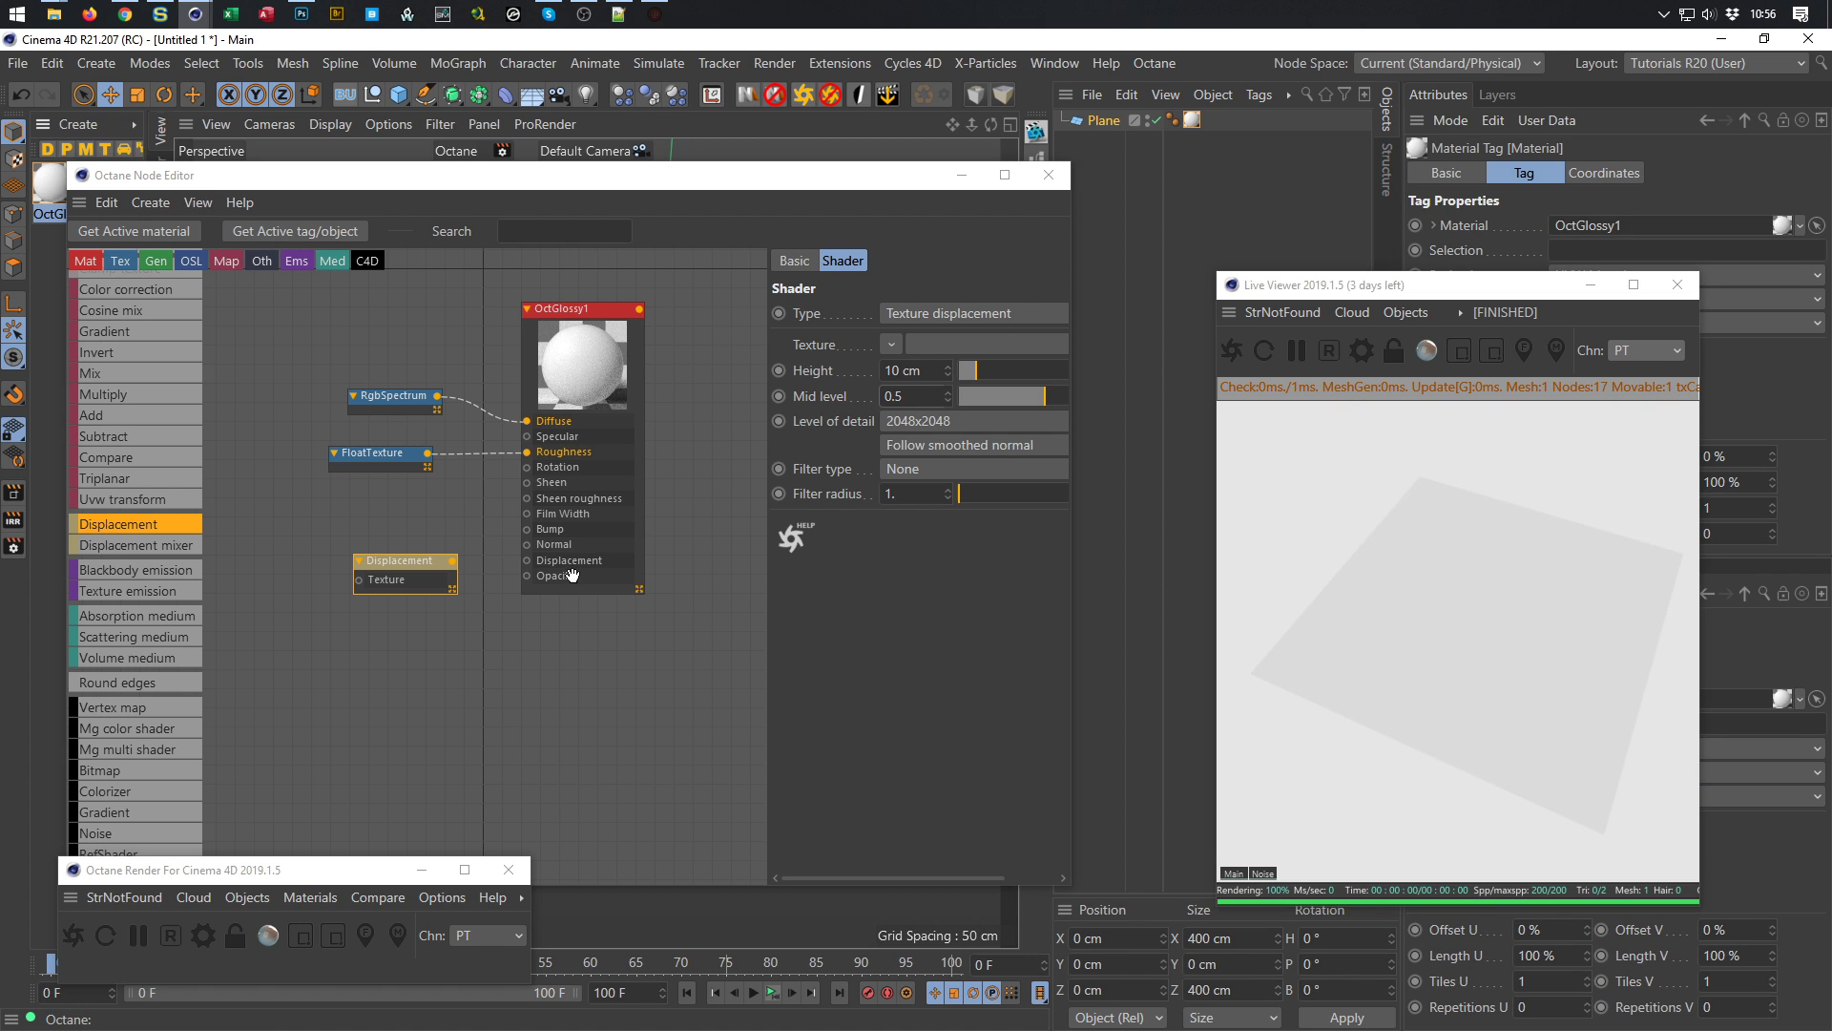
Bring Height_Final_01.png from File Explorer's Heights folder into the node graph and connect it through the Displacement node to the material's Displacement input
{"action": "left_click_drag", "start_coordinate": [405, 561], "coordinate": [399, 572]}
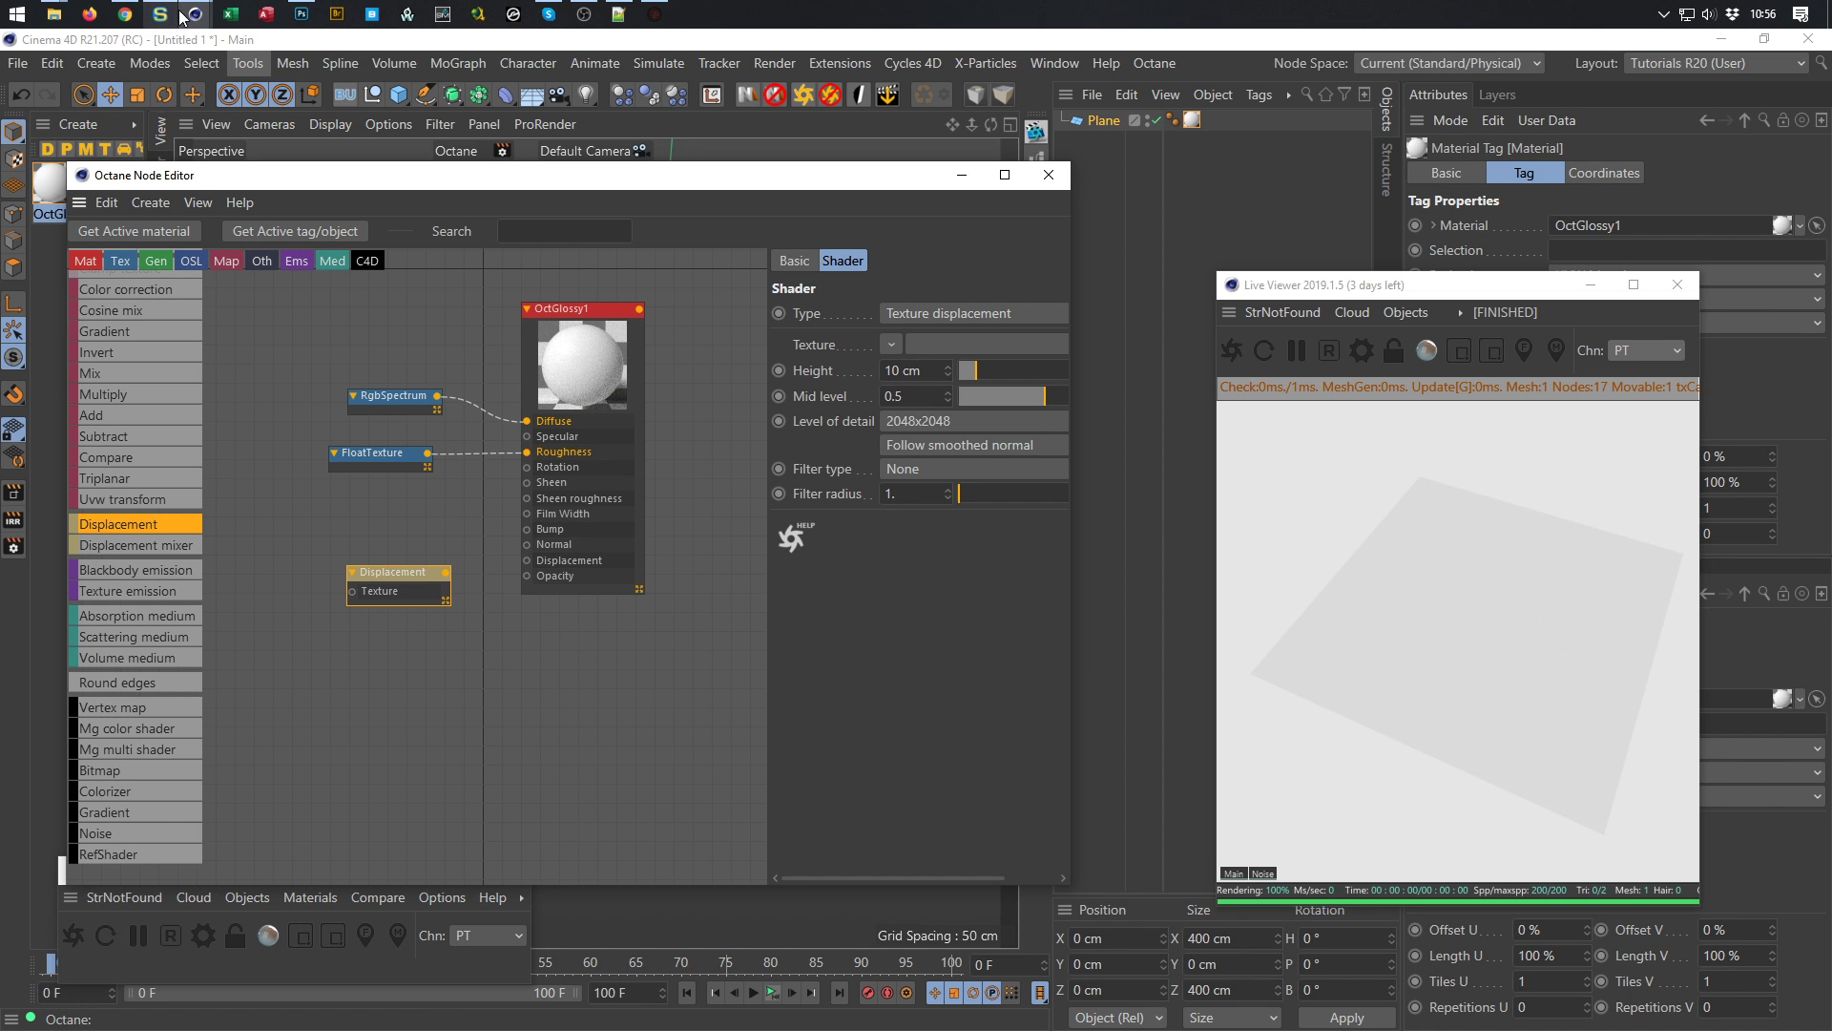
{"action": "left_click", "coordinate": [55, 16]}
{"action": "left_click", "coordinate": [187, 110]}
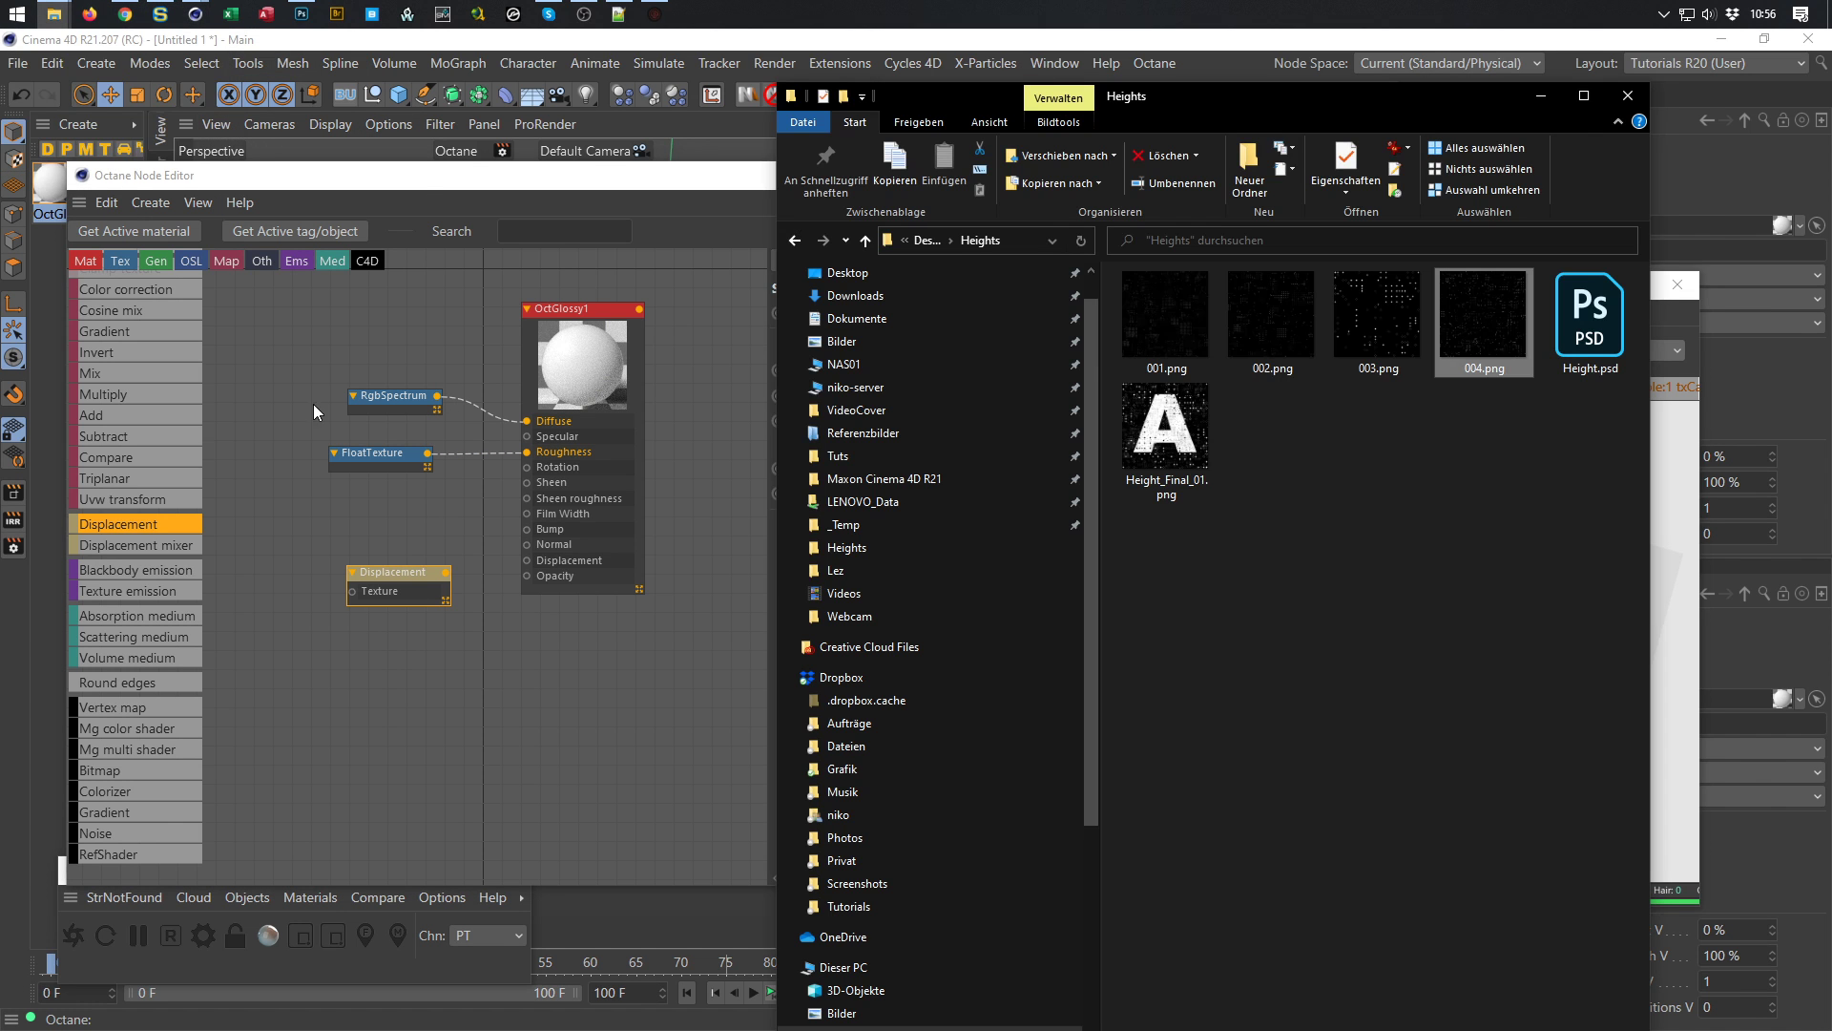
{"action": "left_click", "coordinate": [1168, 437]}
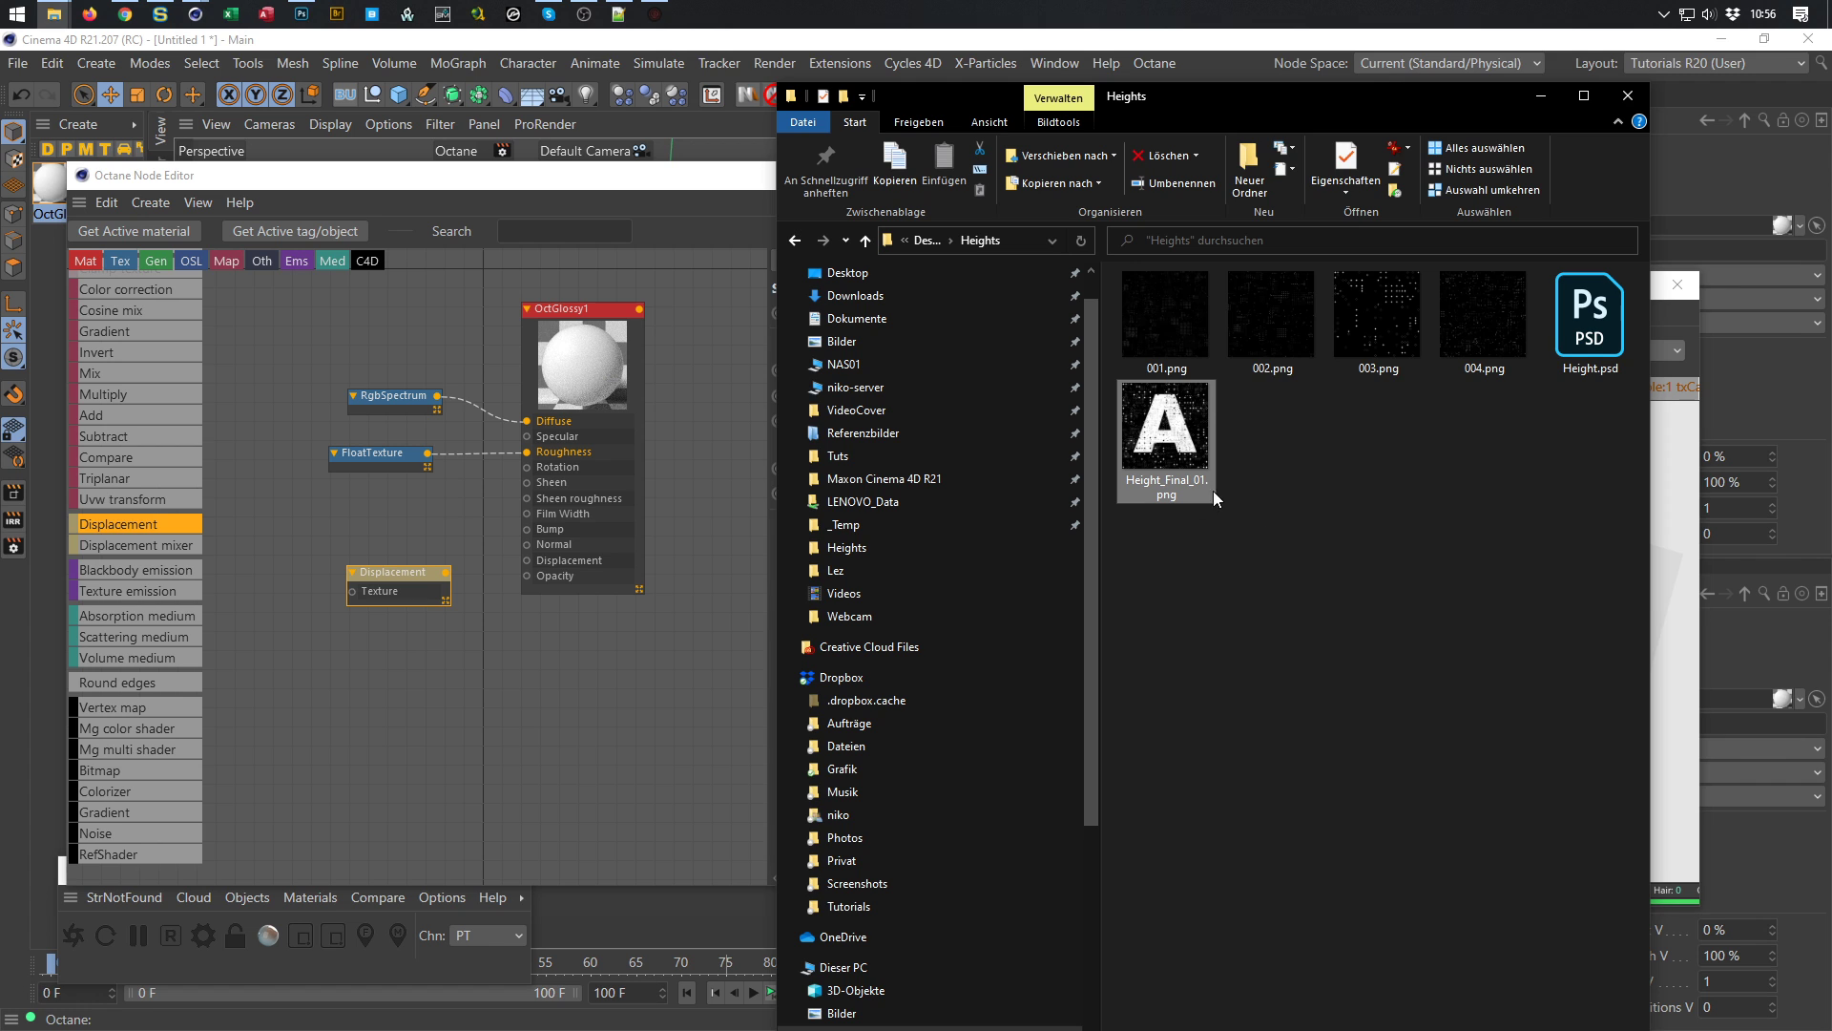
{"action": "left_click_drag", "start_coordinate": [1166, 436], "coordinate": [279, 578]}
{"action": "left_click_drag", "start_coordinate": [412, 591], "coordinate": [424, 578]}
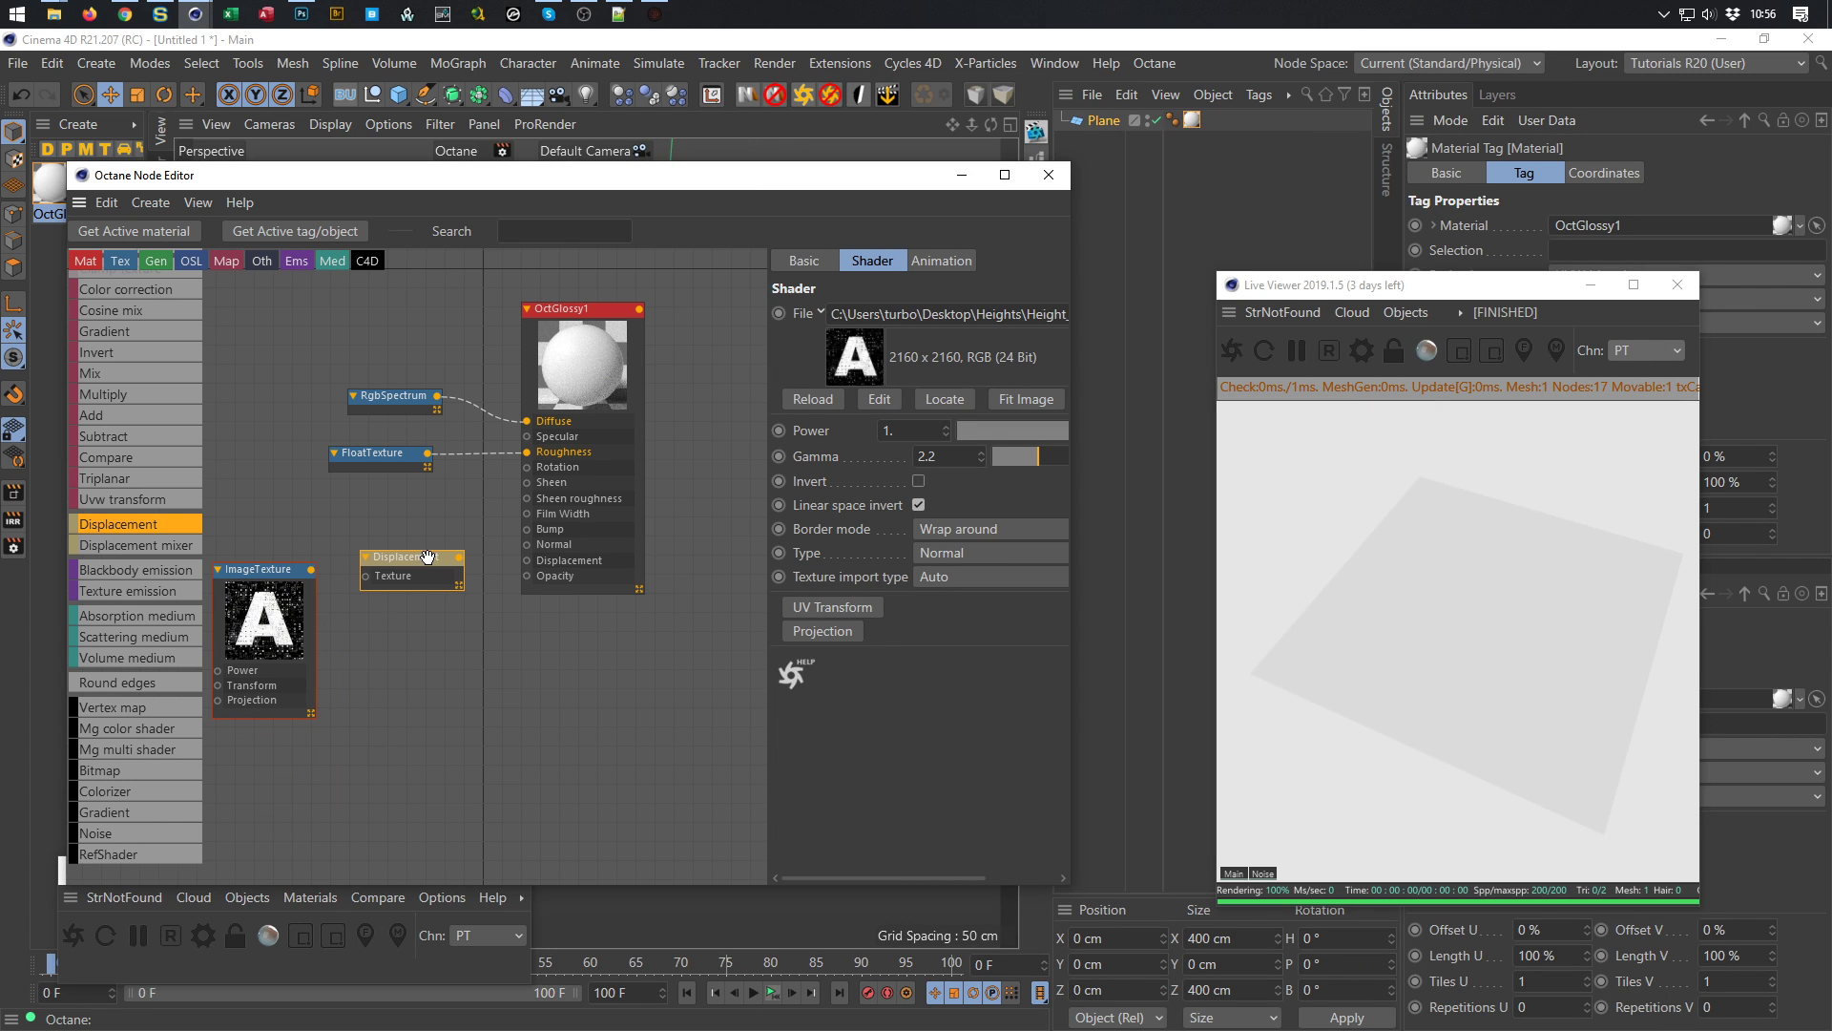
{"action": "left_click_drag", "start_coordinate": [312, 571], "coordinate": [527, 561]}
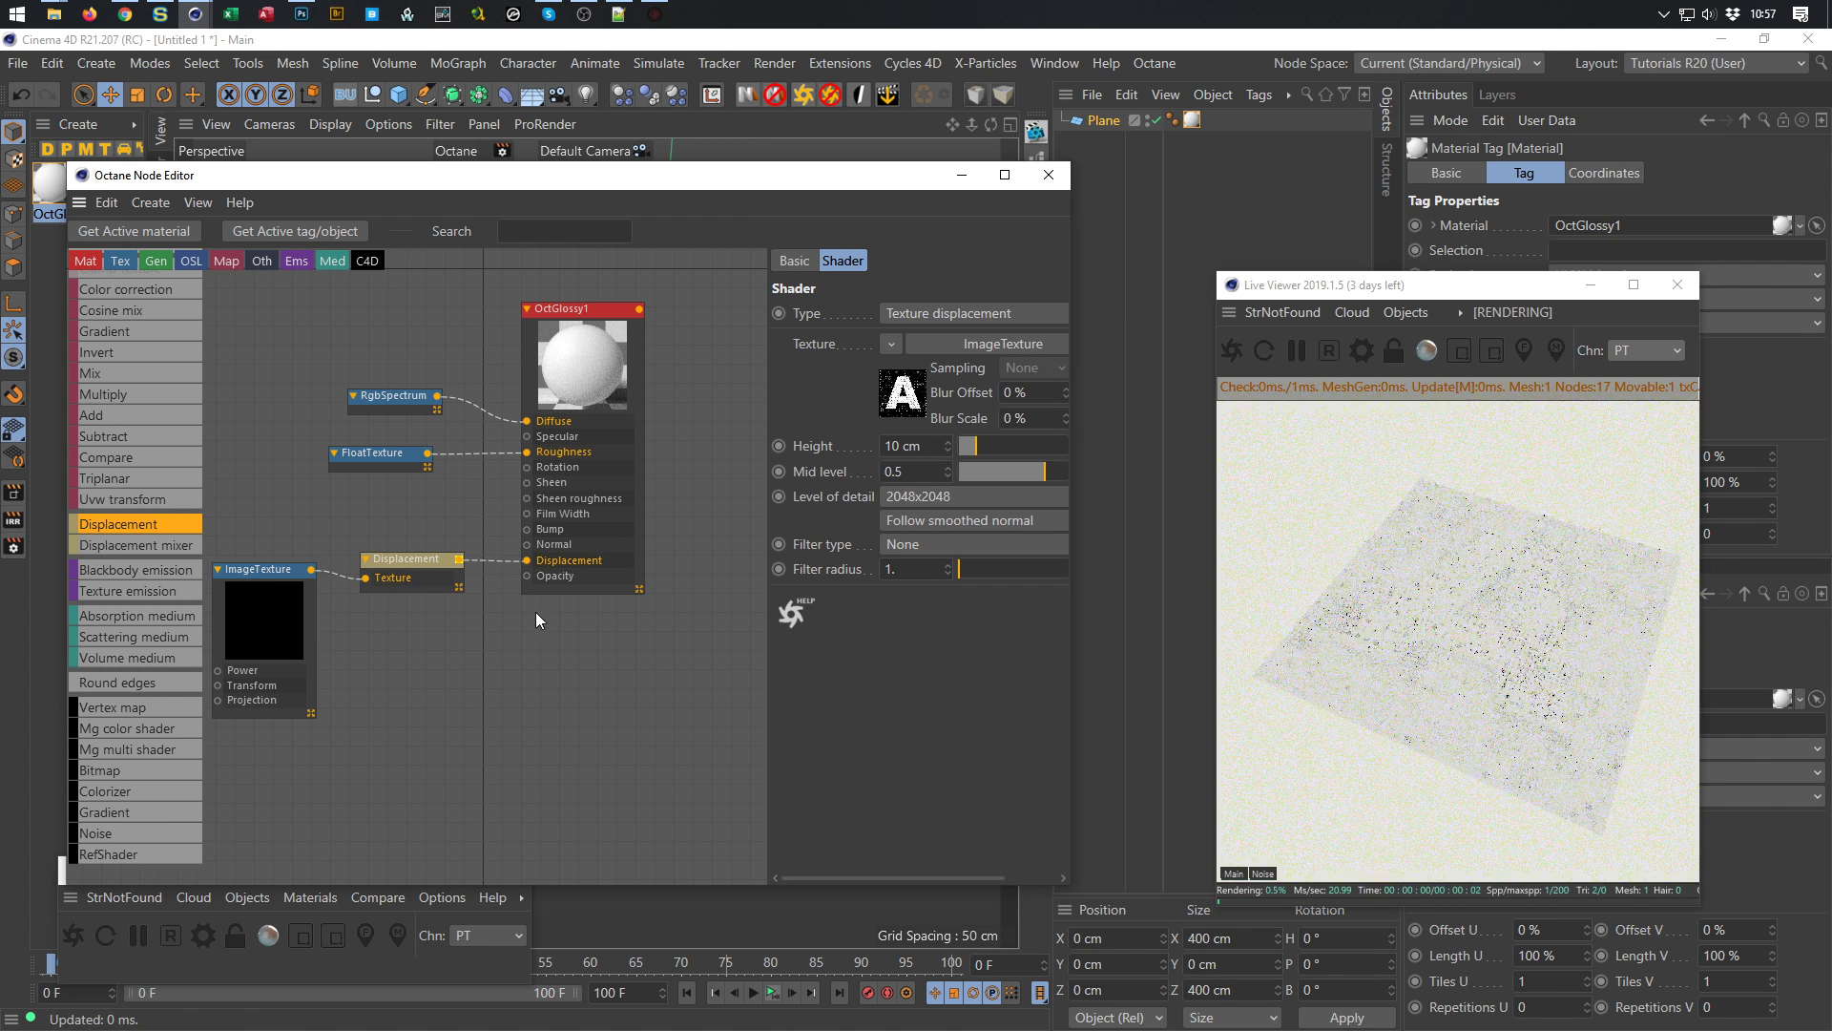
Set the displacement height to 50 cm and frame the displaced letter A from above in the render
{"action": "right_click_drag", "start_coordinate": [1489, 668], "coordinate": [1686, 589]}
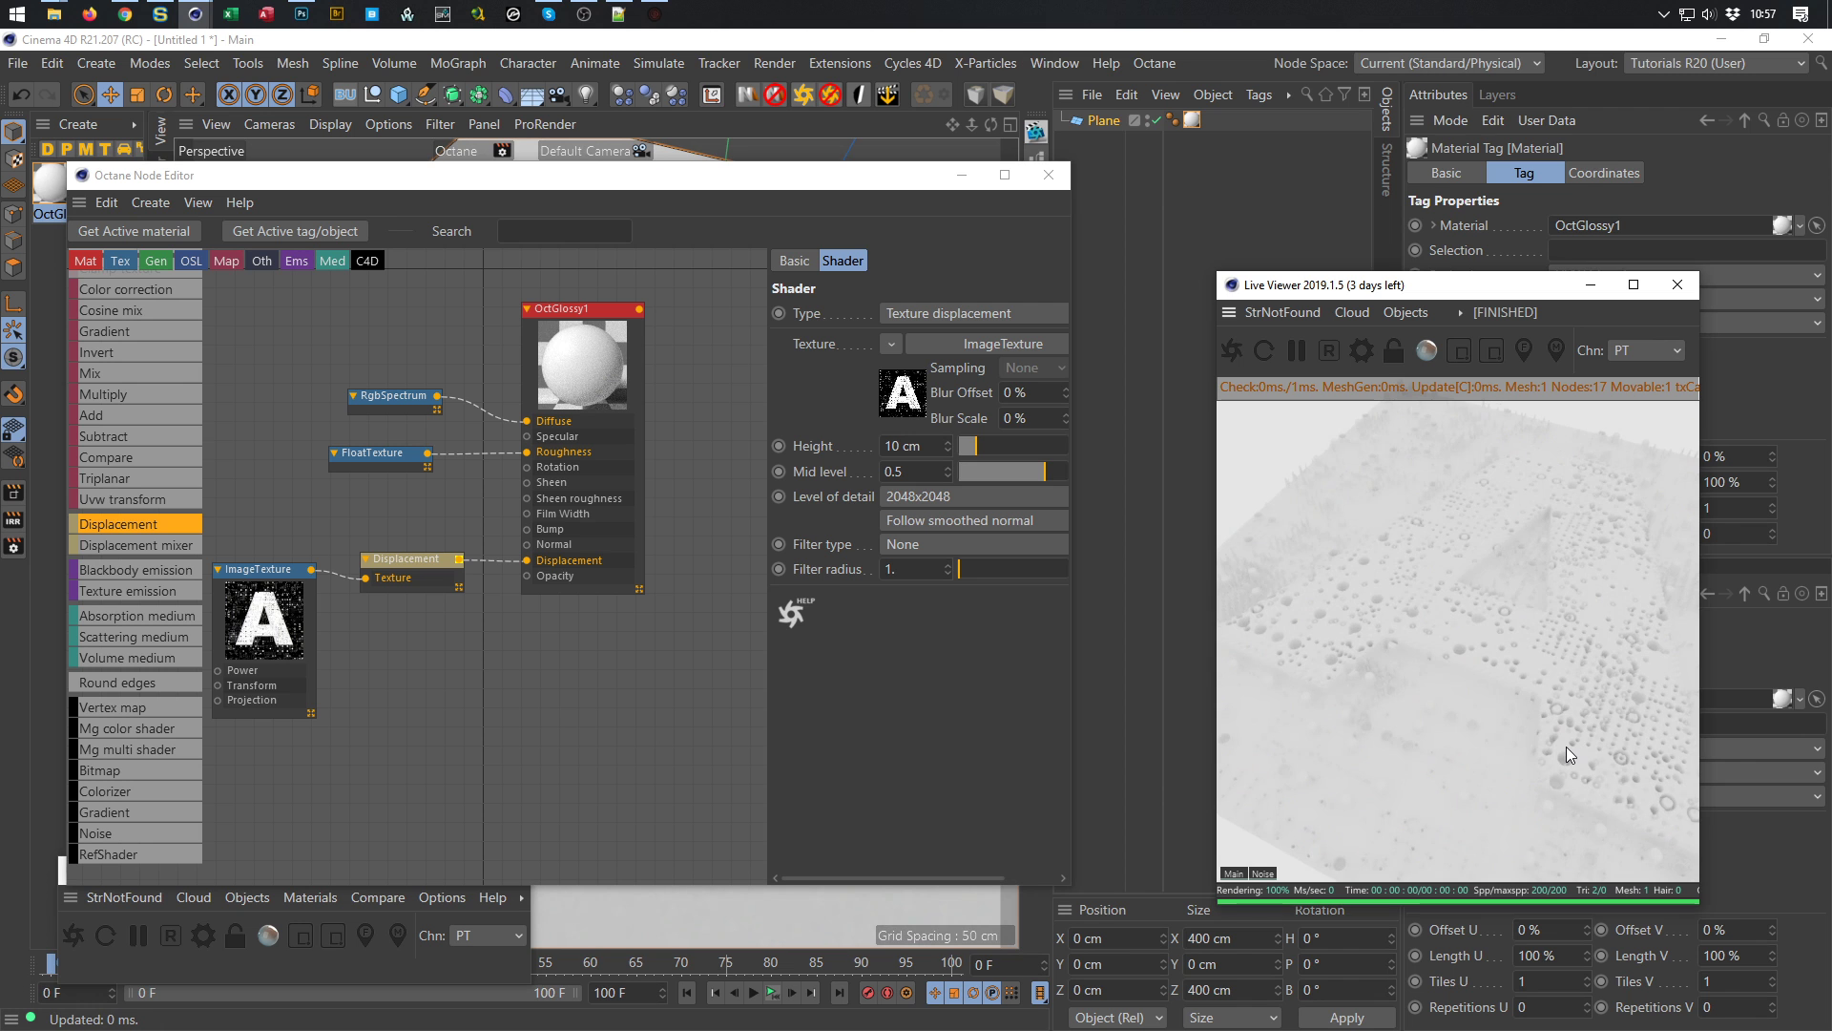
{"action": "left_click", "coordinate": [916, 444]}
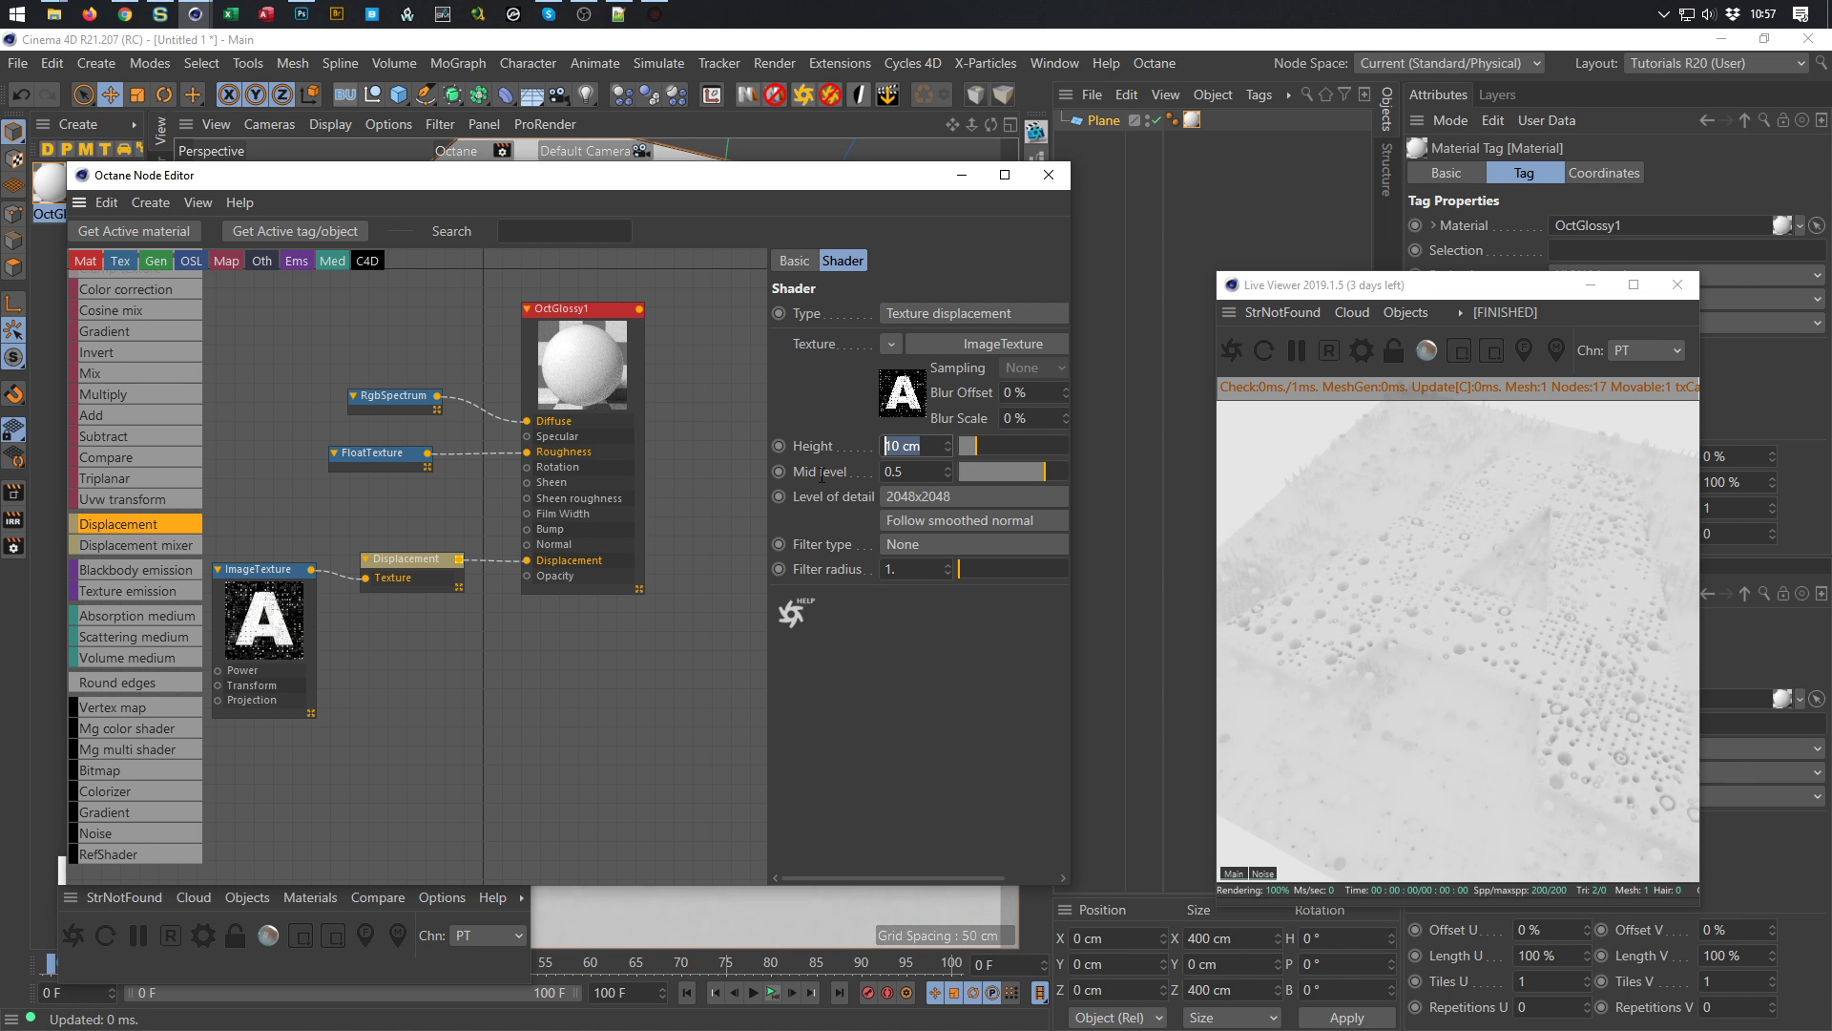
{"action": "type", "text": "50"}
{"action": "key", "text": "Return"}
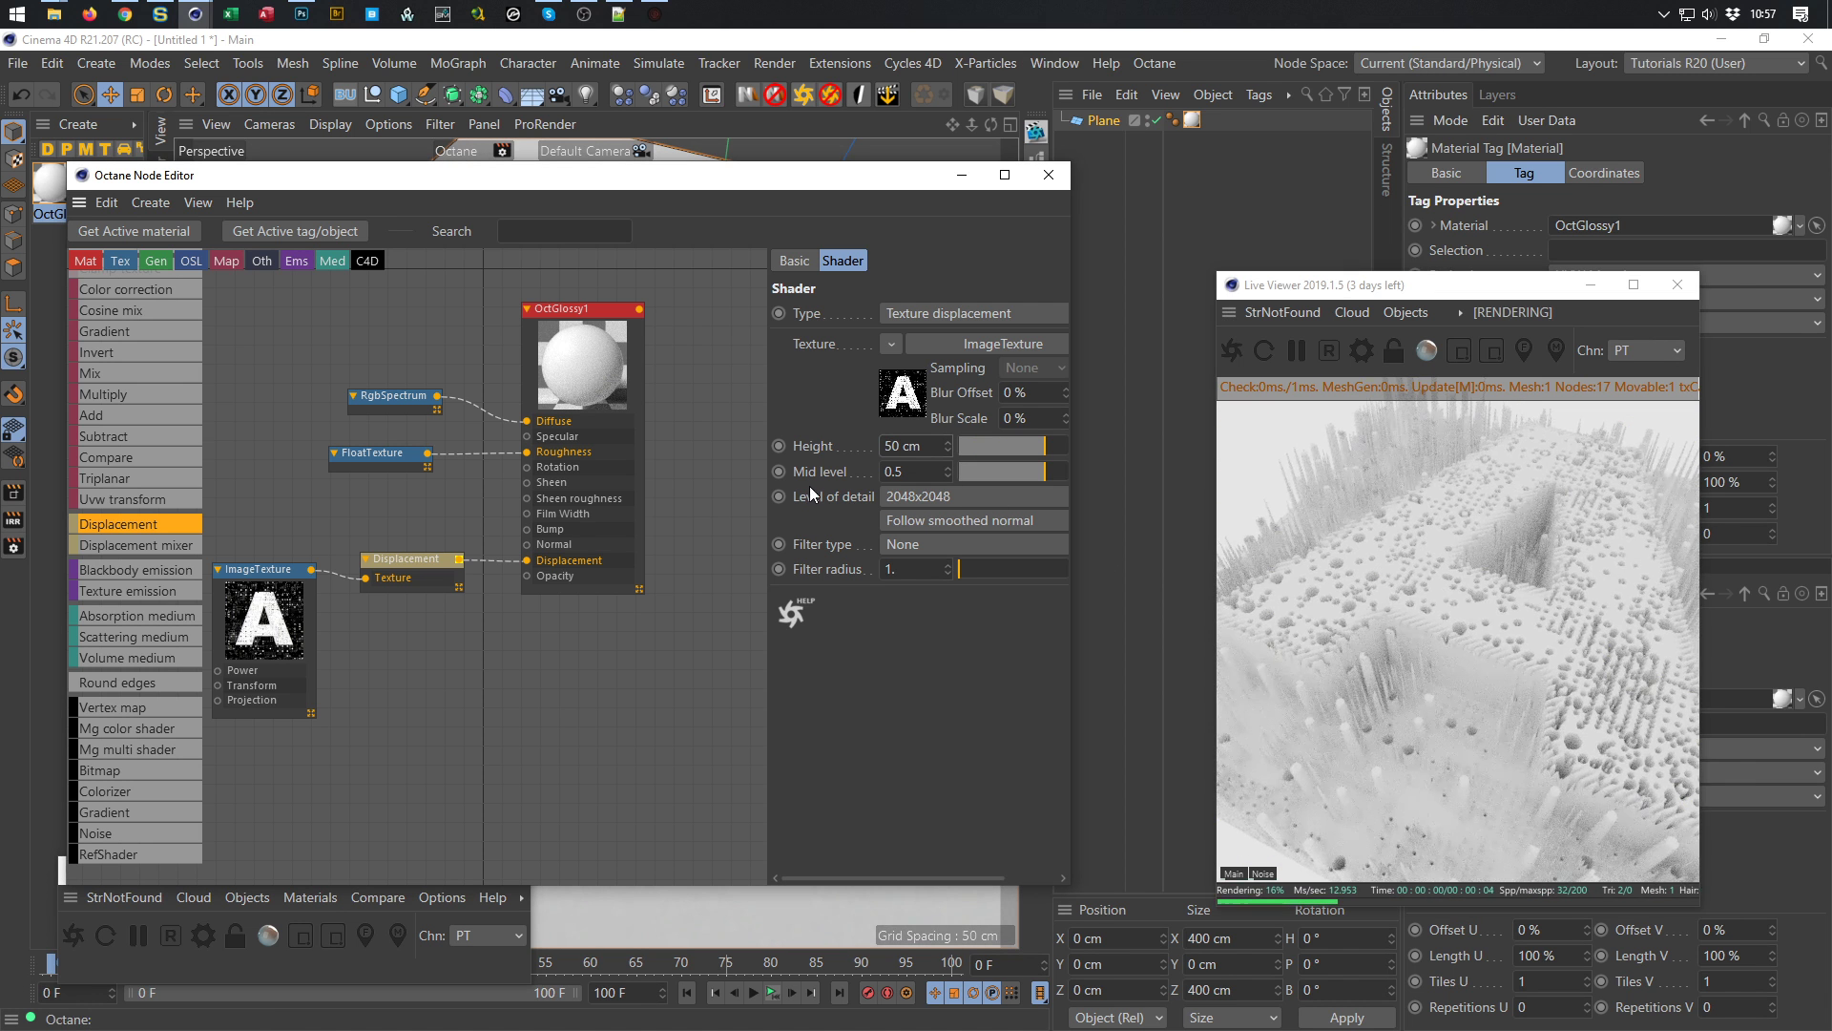
{"action": "left_click_drag", "start_coordinate": [1410, 661], "coordinate": [1616, 708]}
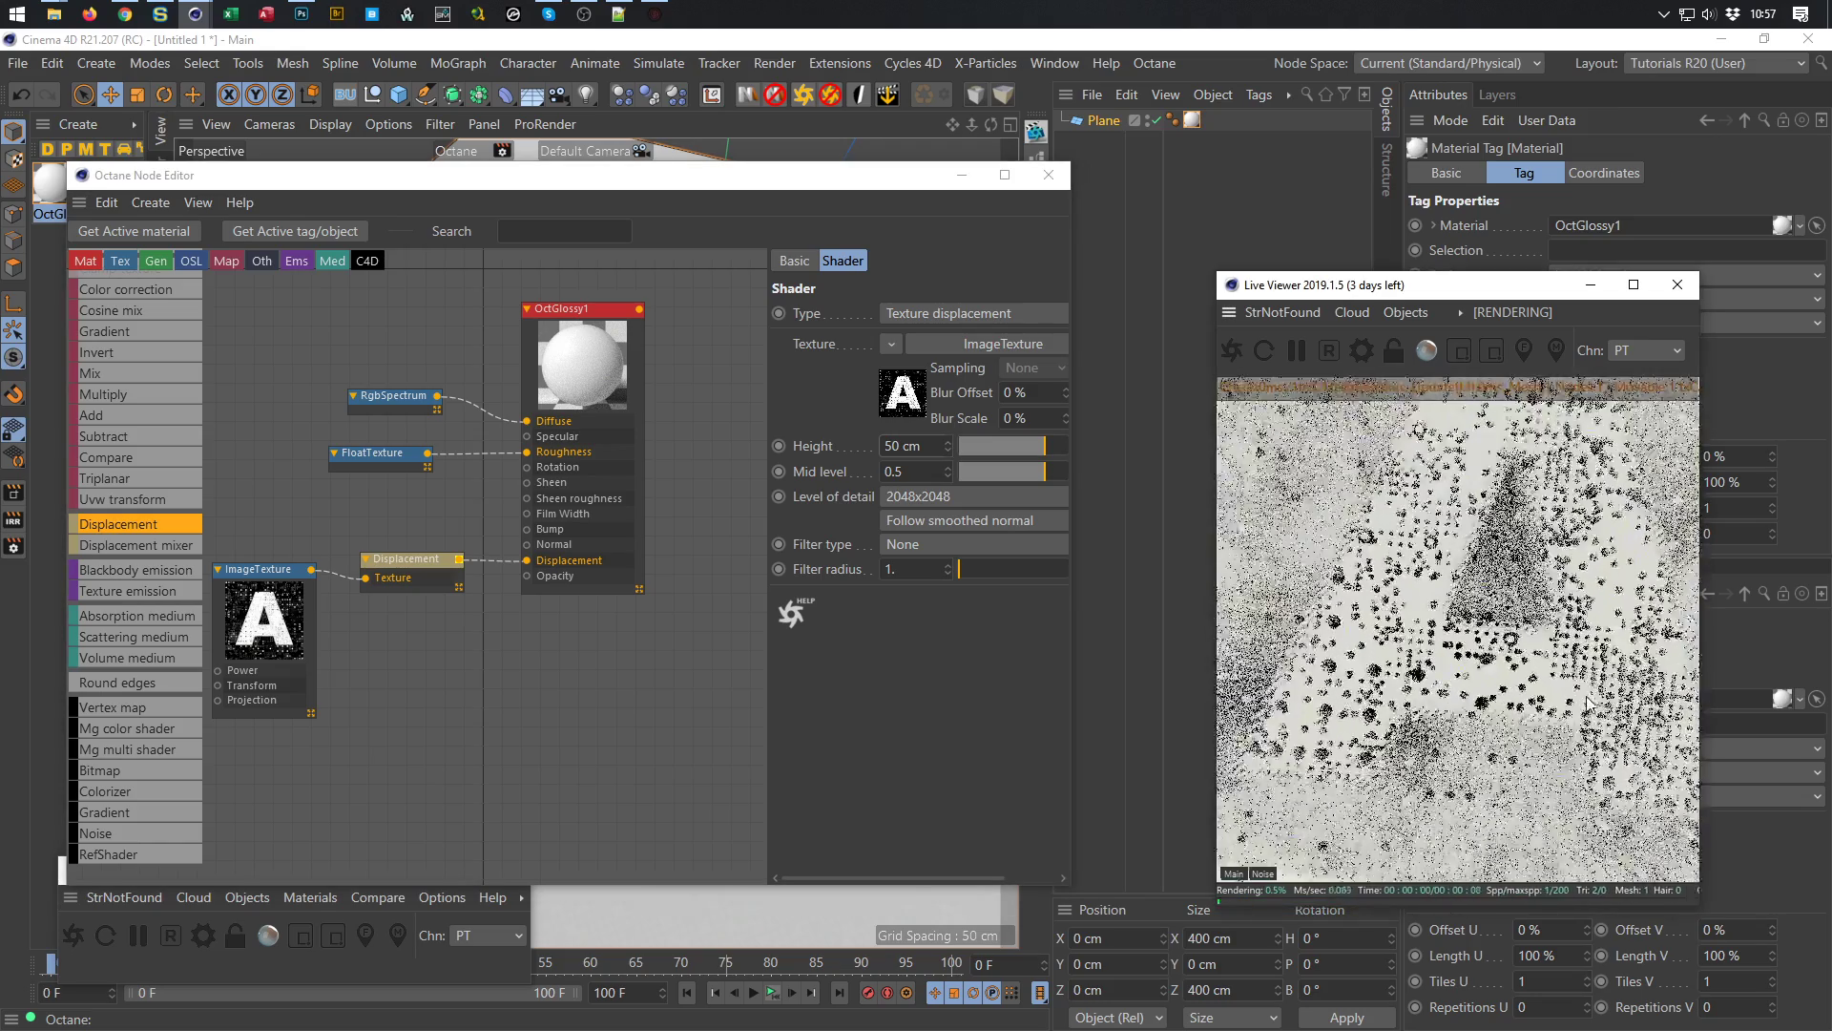
{"action": "middle_click_drag", "start_coordinate": [1664, 634], "coordinate": [1463, 712]}
{"action": "right_click_drag", "start_coordinate": [1463, 712], "coordinate": [1324, 757]}
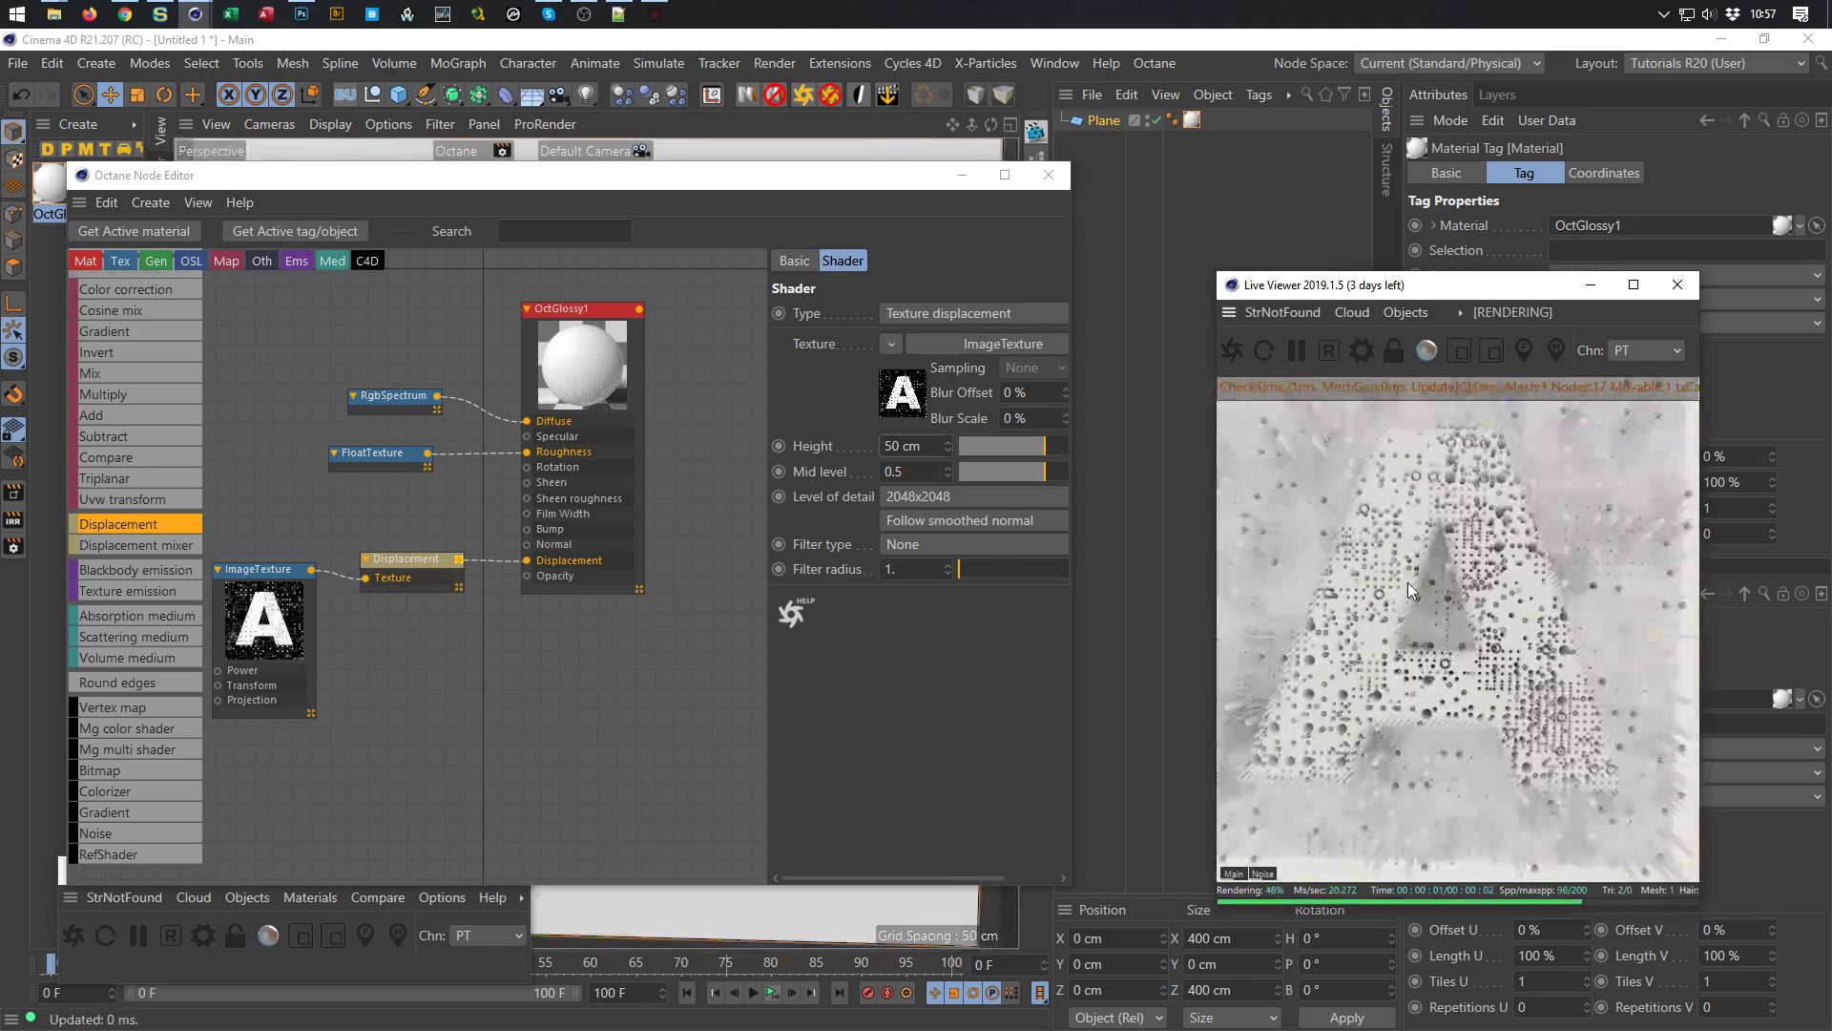
Add the Octane Rig Pro to the scene and turn off its floor Shadow Catcher
{"action": "left_click_drag", "start_coordinate": [1491, 288], "coordinate": [1465, 380]}
{"action": "left_click", "coordinate": [811, 105]}
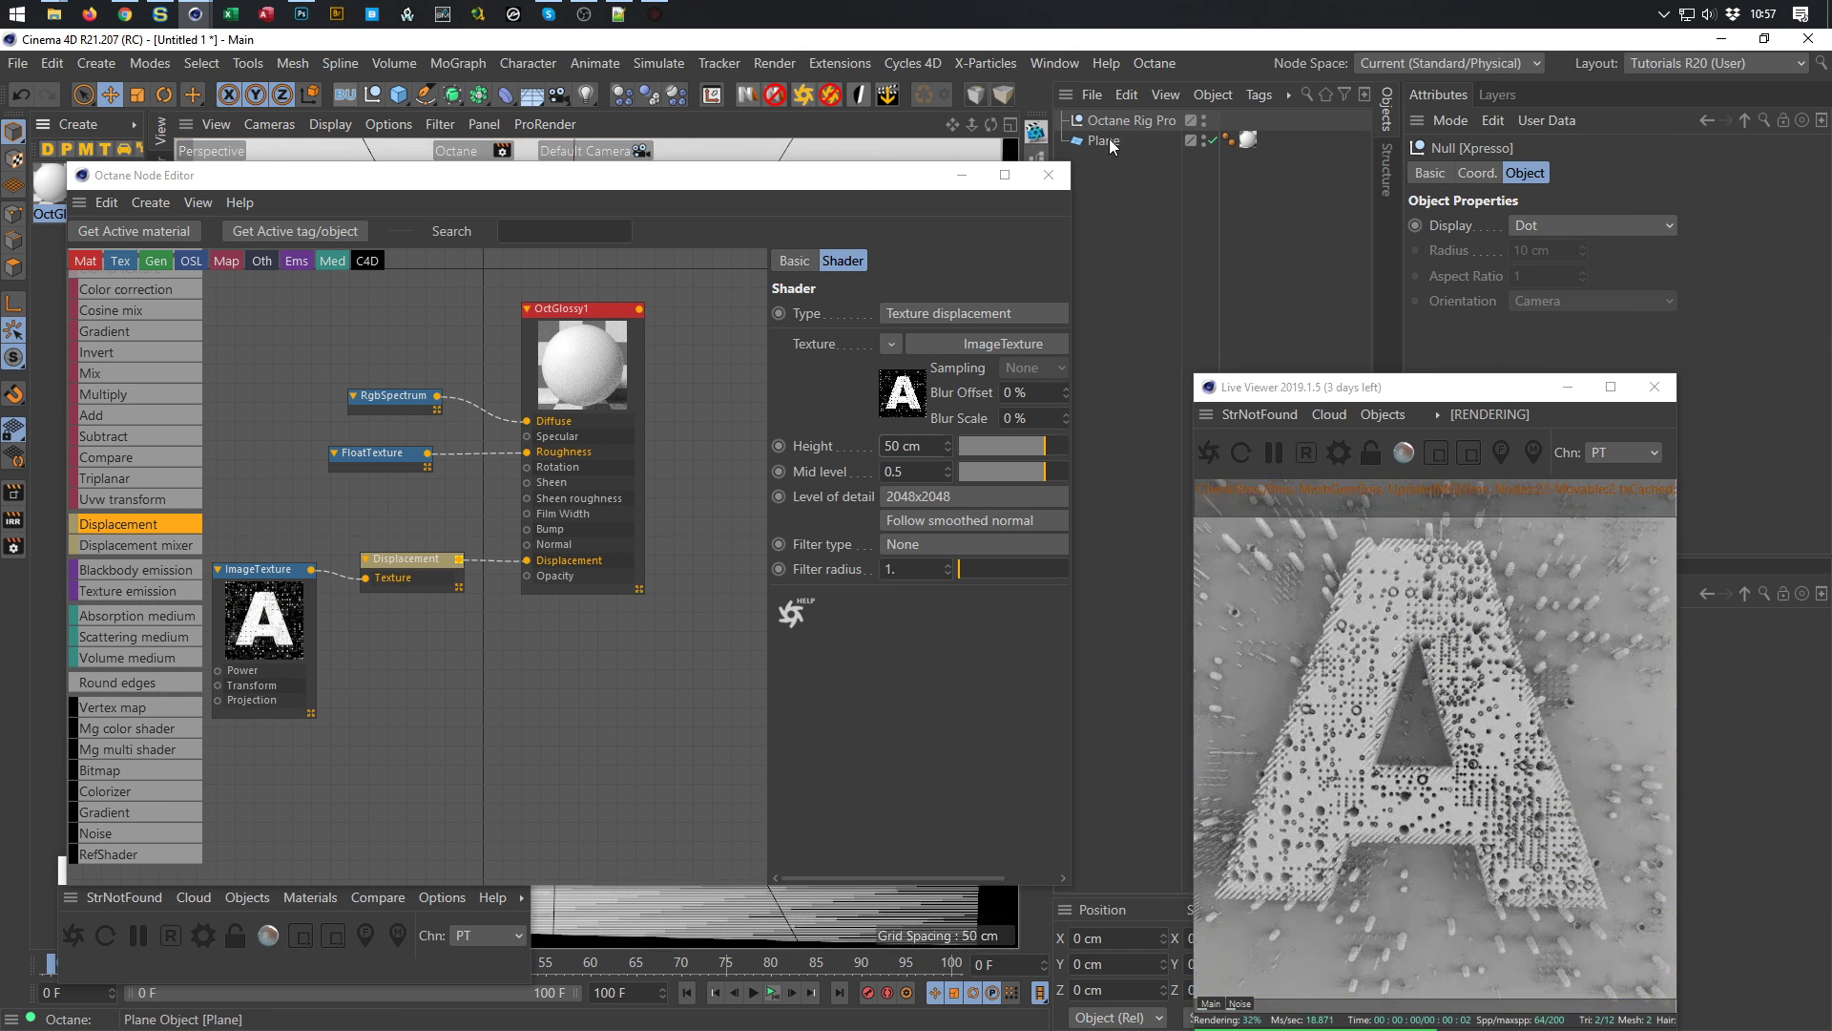
{"action": "left_click", "coordinate": [1140, 119]}
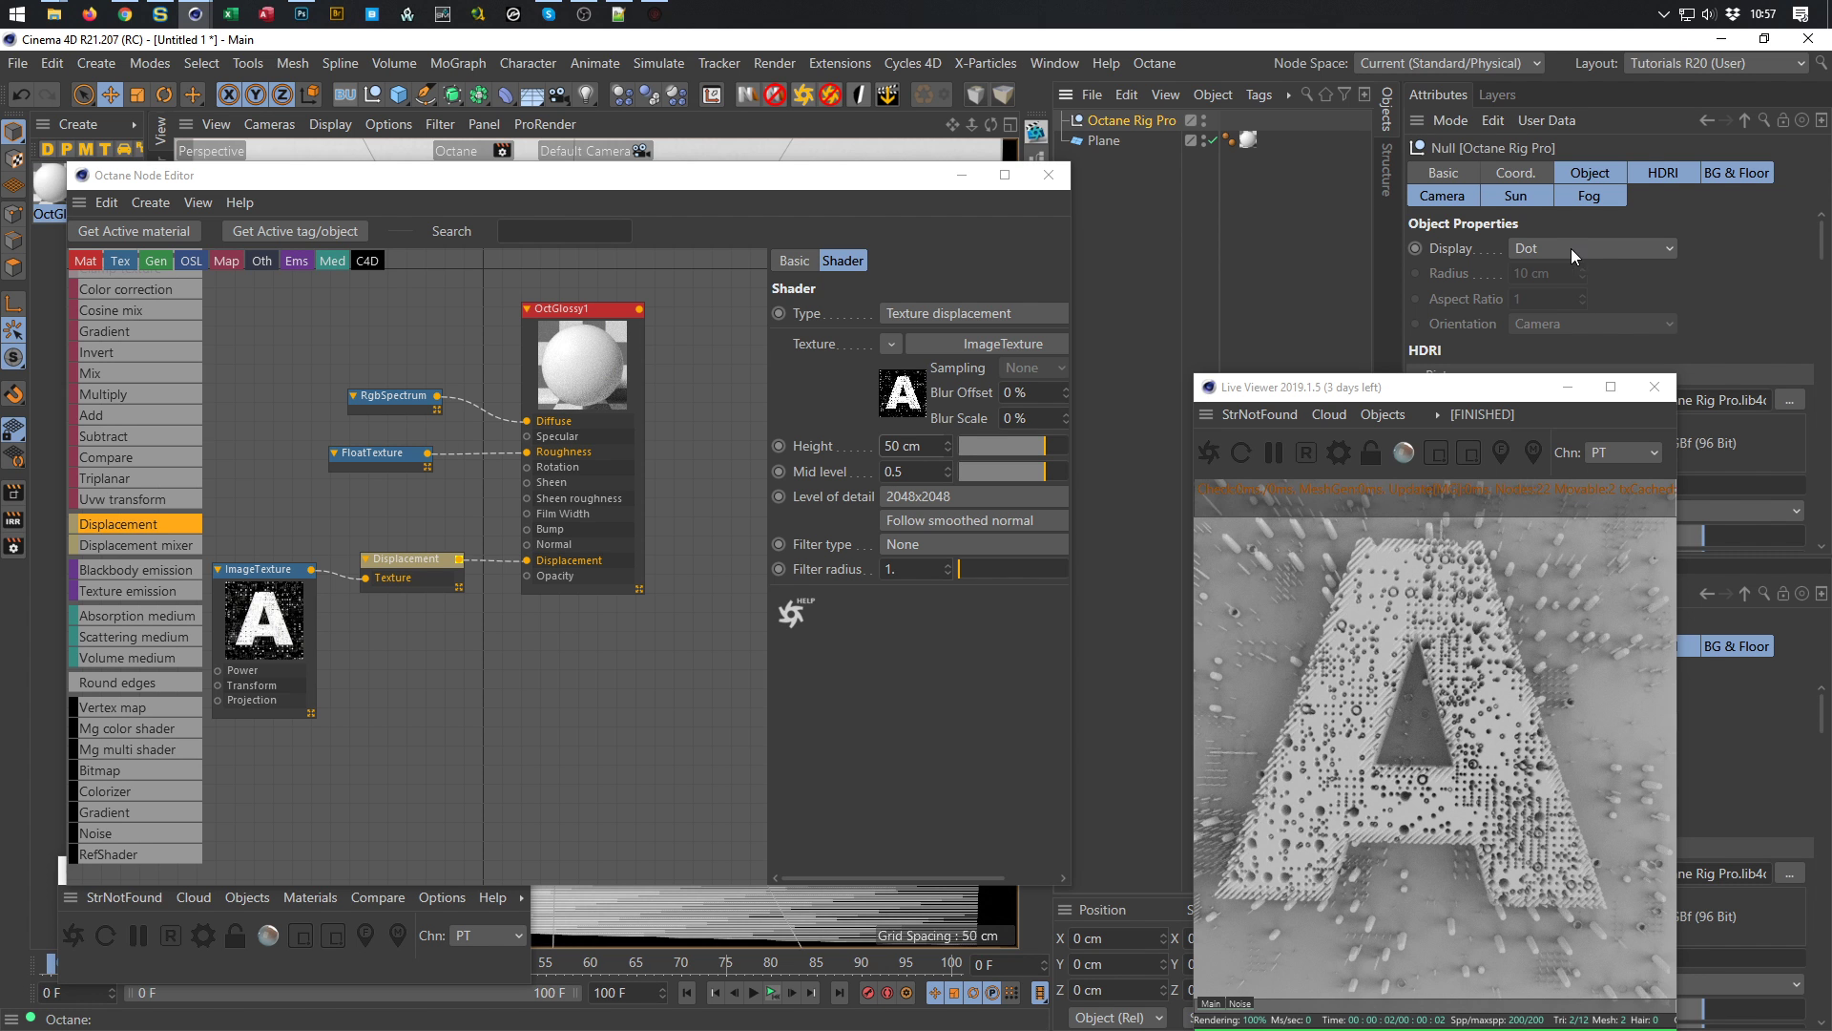
{"action": "left_click_drag", "start_coordinate": [1412, 386], "coordinate": [996, 281]}
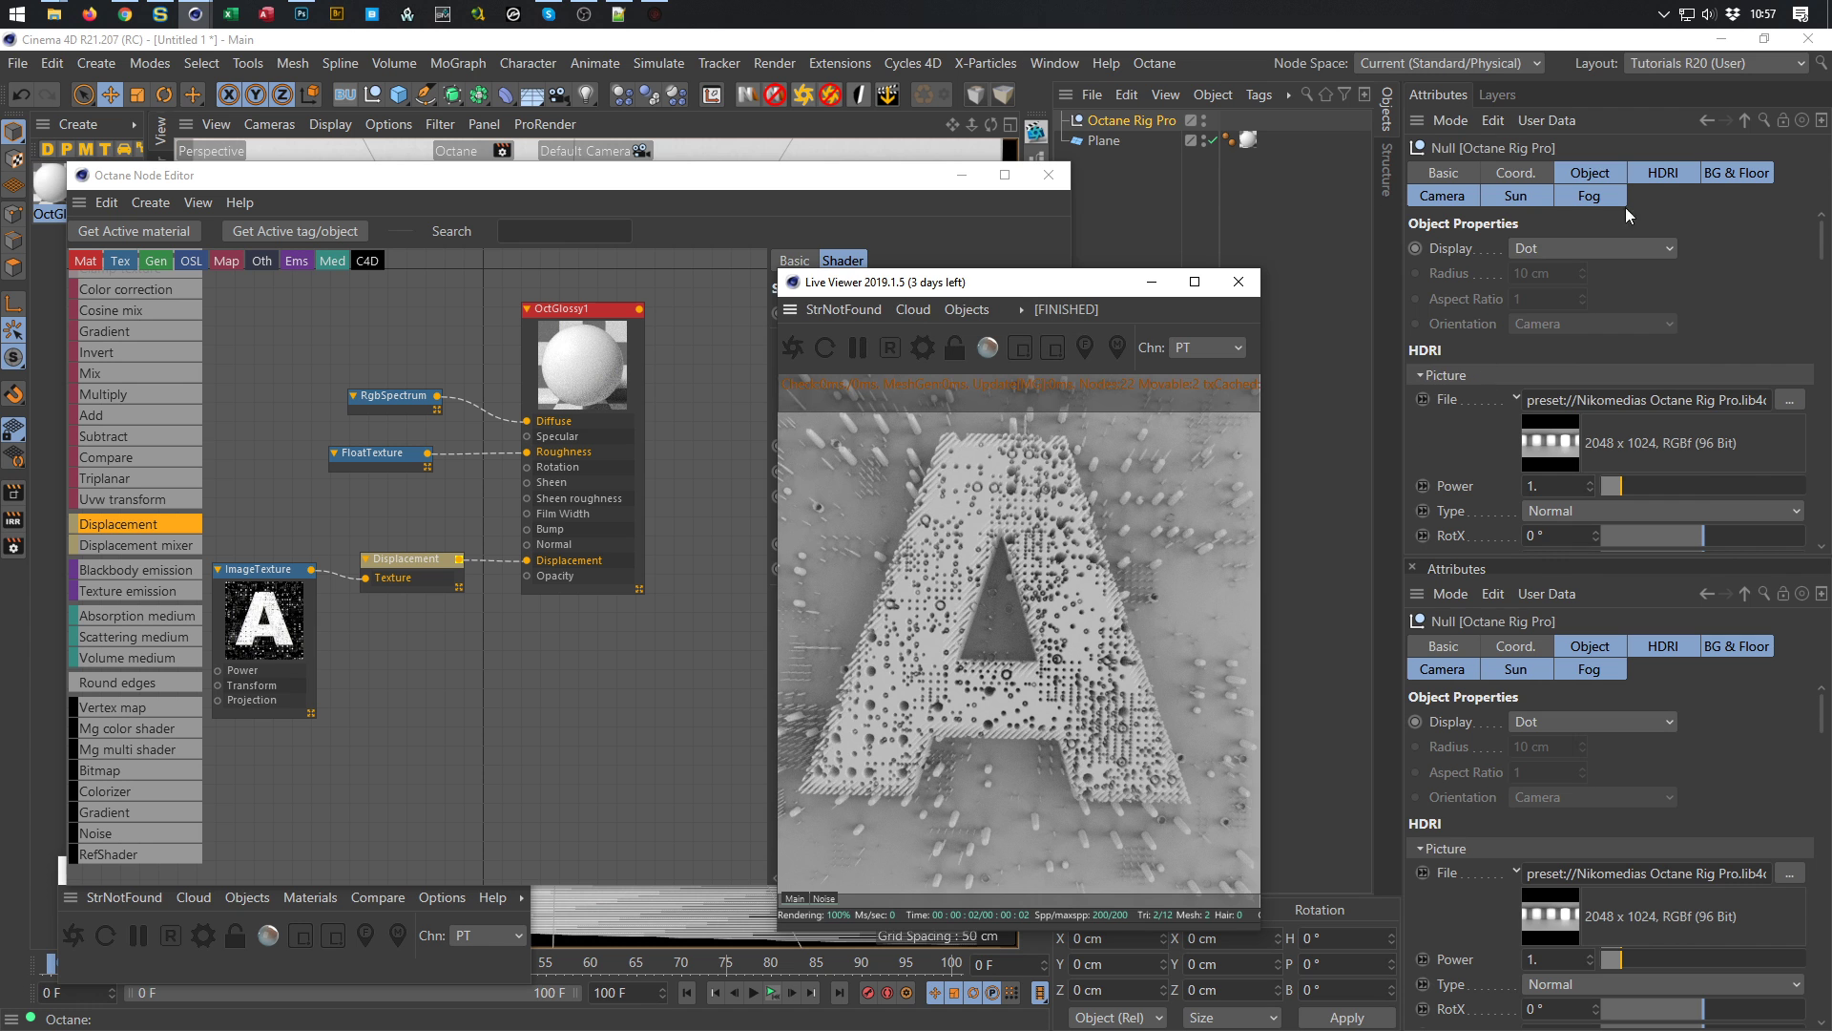
{"action": "left_click", "coordinate": [1746, 173]}
{"action": "left_click_drag", "start_coordinate": [1525, 565], "coordinate": [1512, 761]}
{"action": "left_click", "coordinate": [1477, 617]}
{"action": "left_click", "coordinate": [1590, 662]}
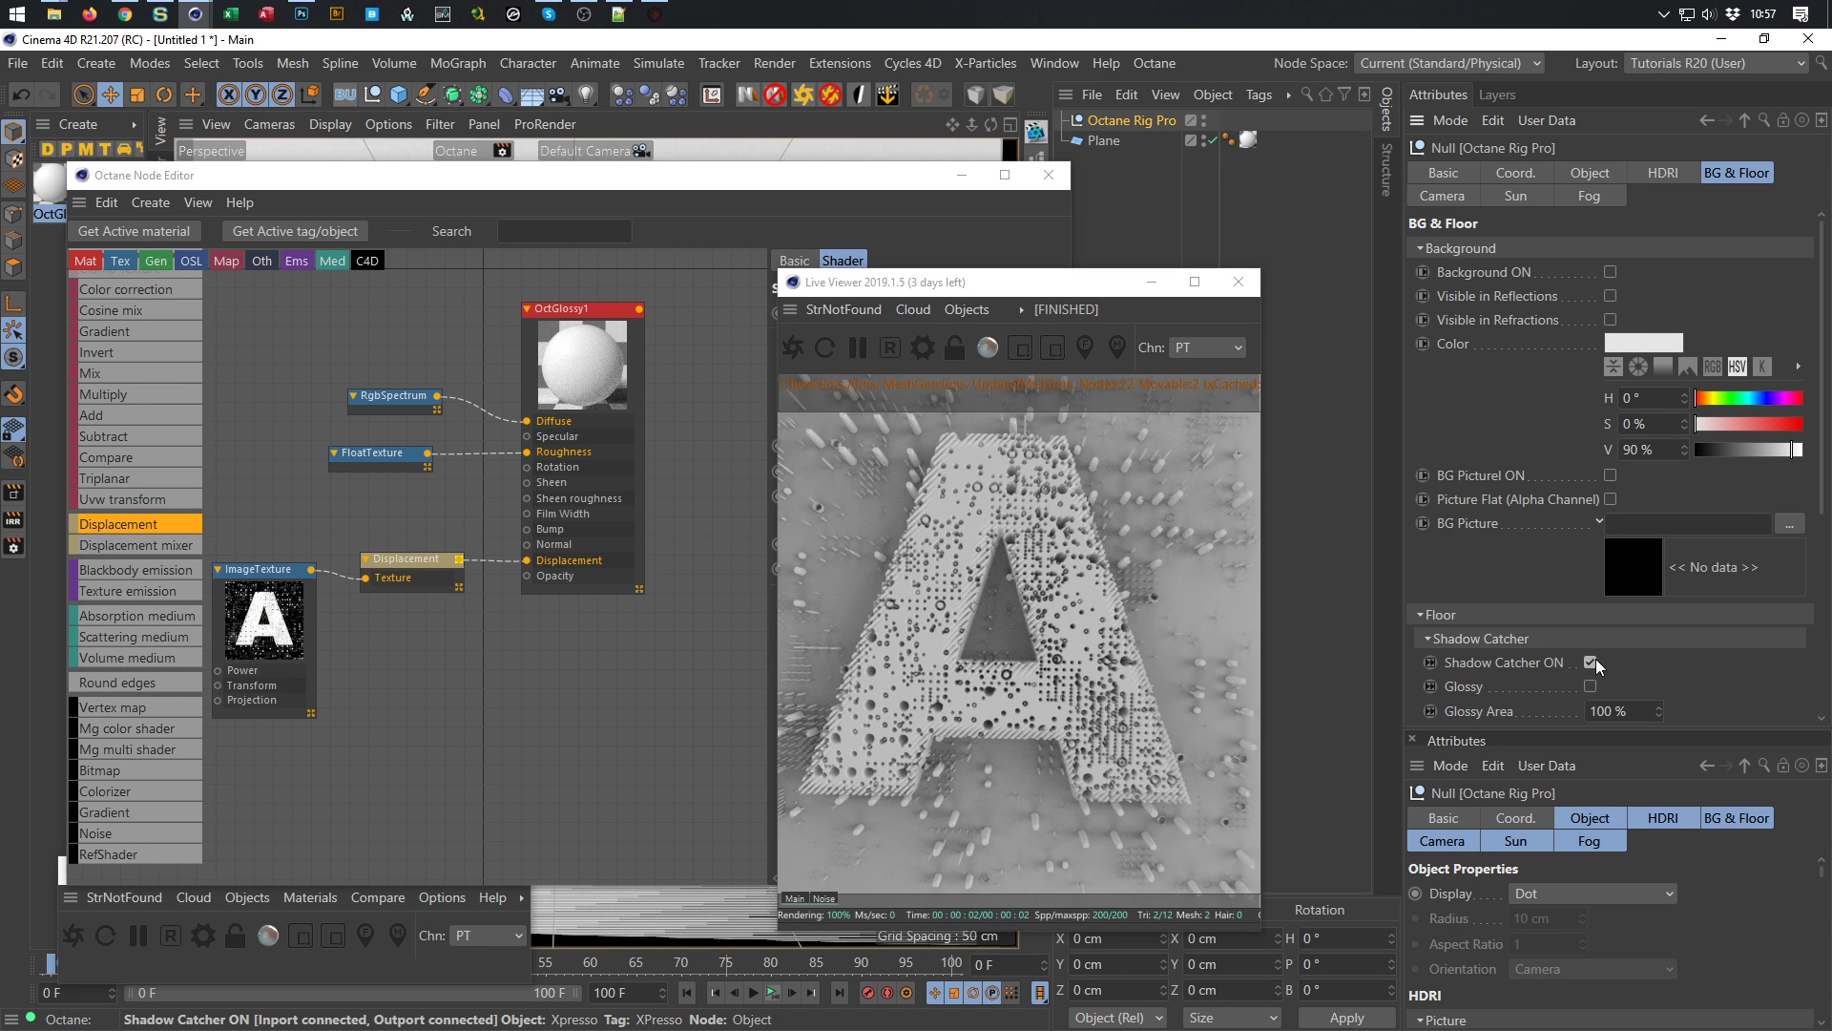
{"action": "left_click", "coordinate": [1590, 661]}
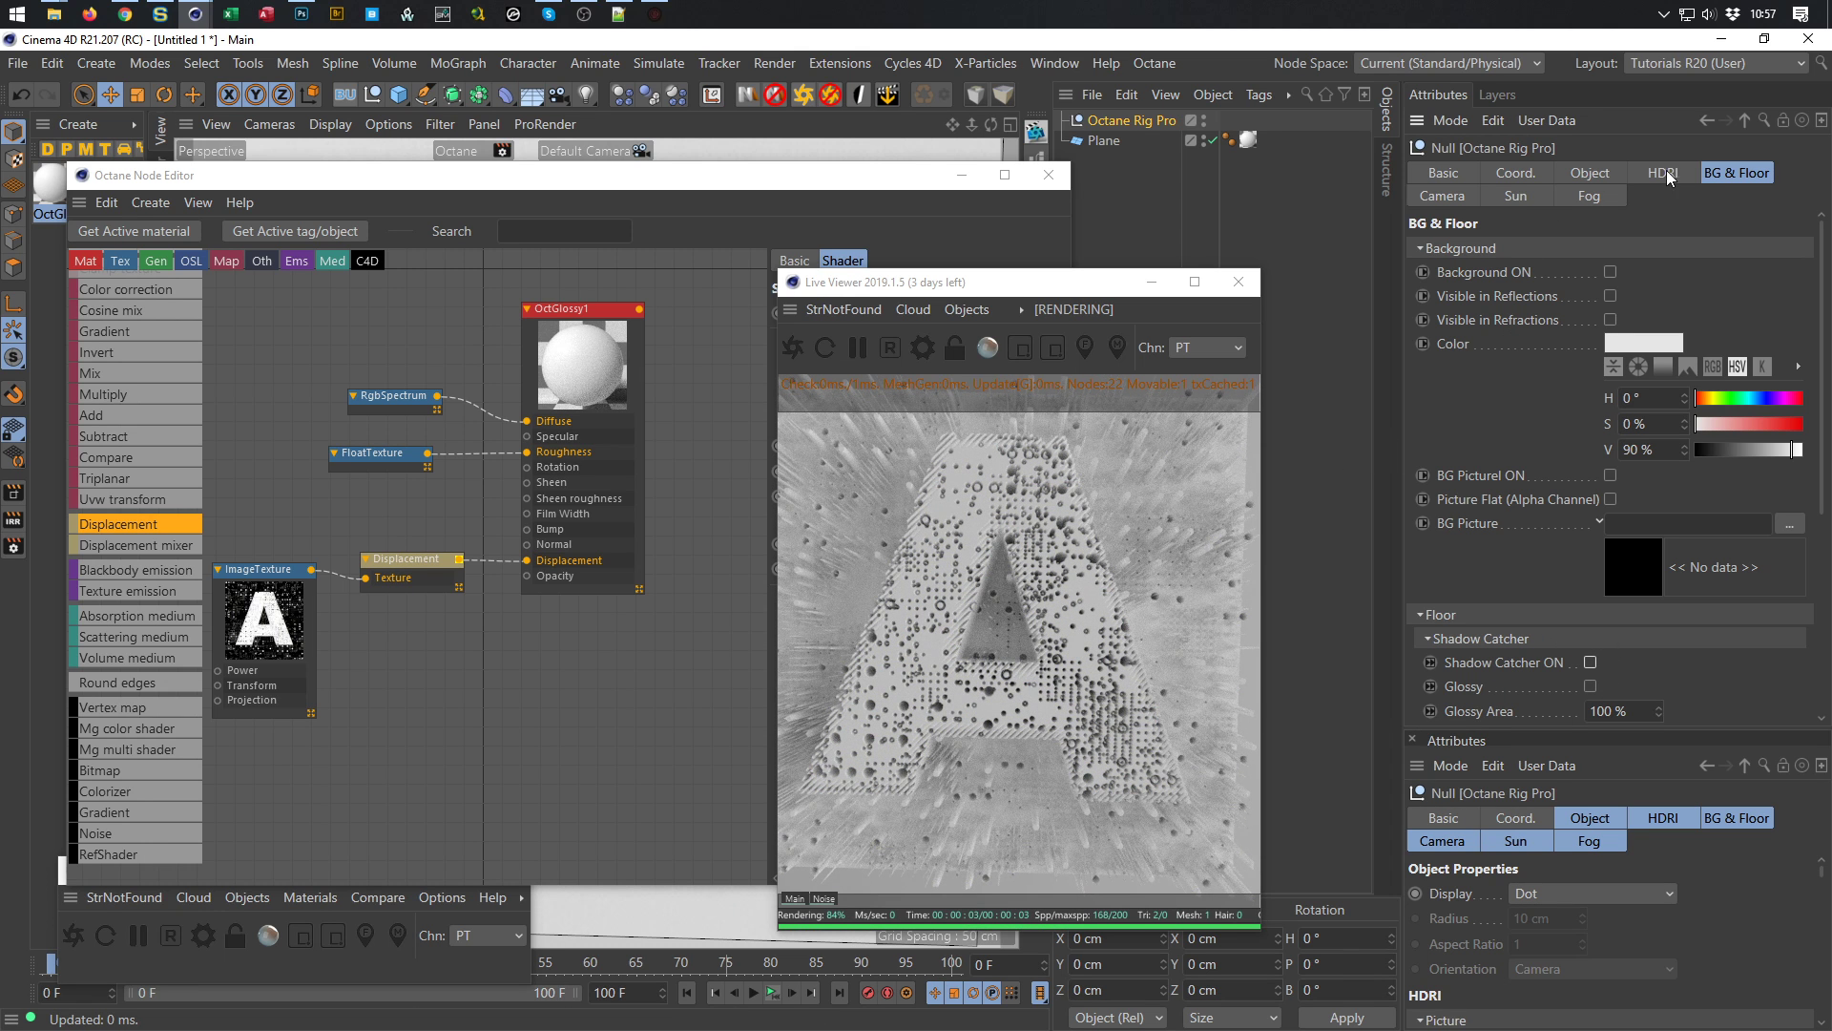
Rearrange the floating windows to clear the workspace and close the Octane Node Editor
{"action": "left_click_drag", "start_coordinate": [1083, 290], "coordinate": [1410, 209]}
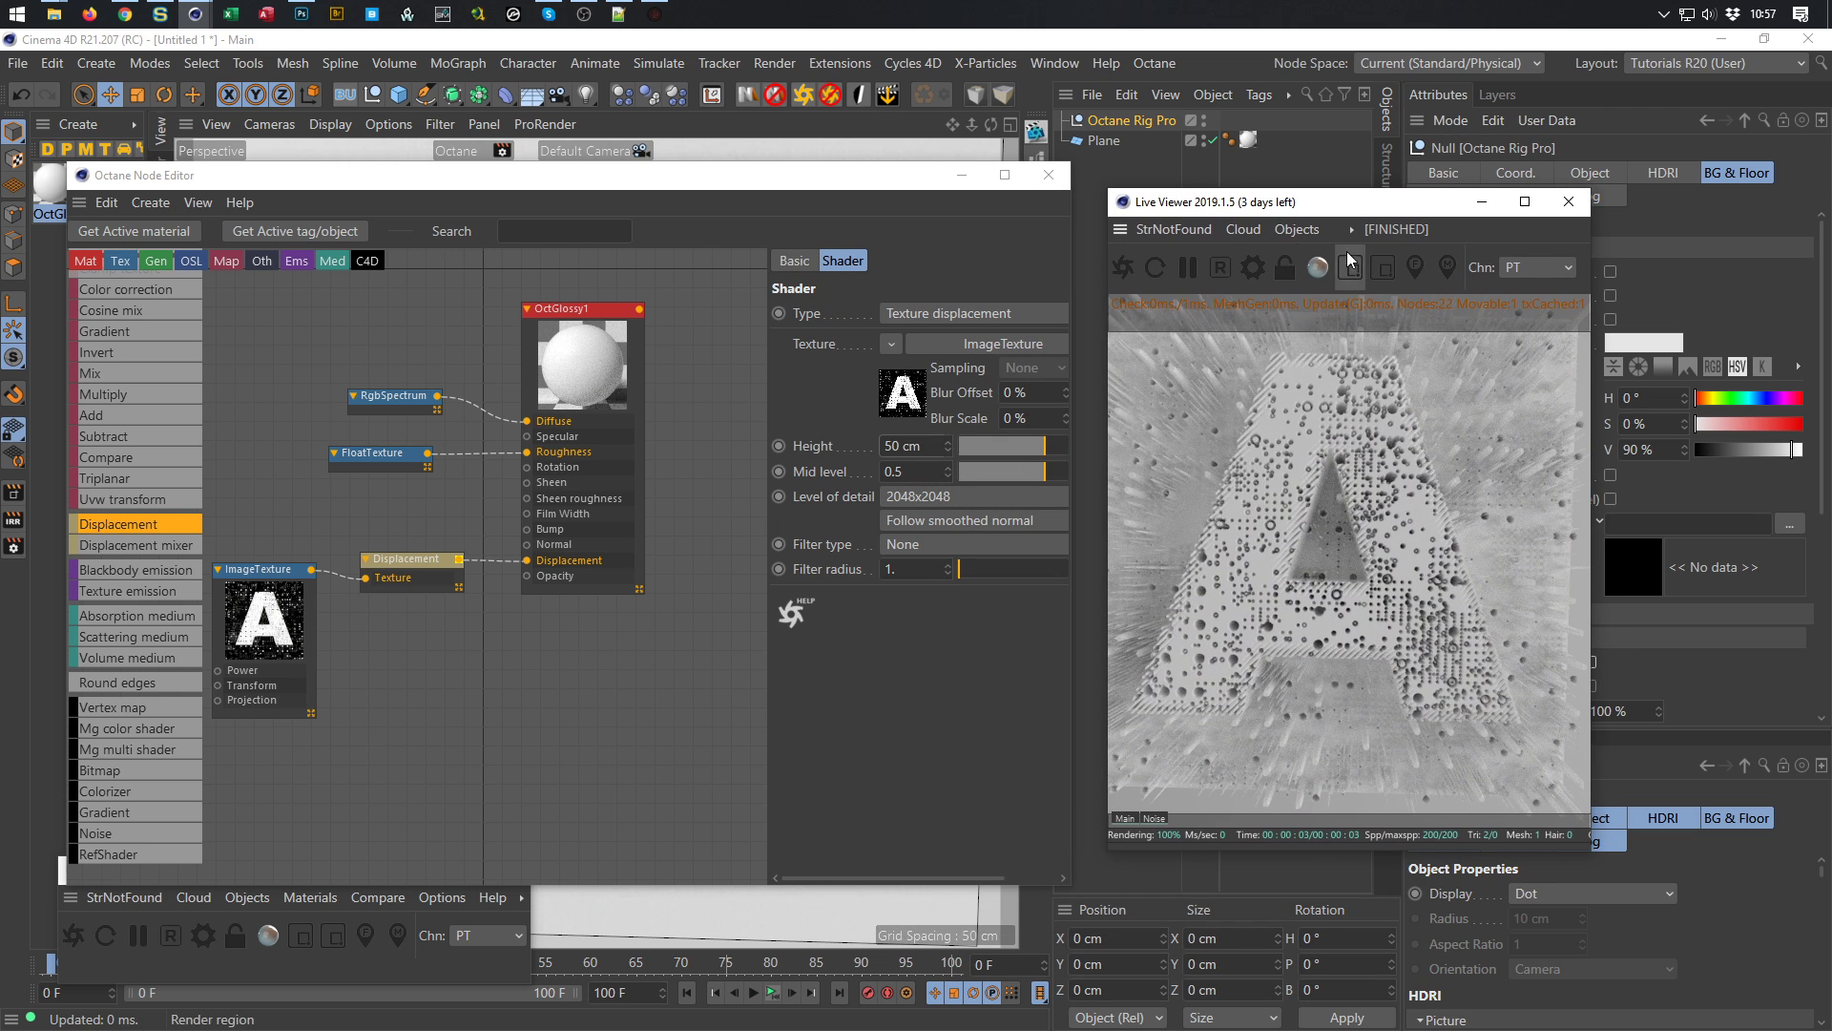
{"action": "left_click_drag", "start_coordinate": [876, 177], "coordinate": [772, 788]}
{"action": "left_click_drag", "start_coordinate": [1360, 208], "coordinate": [1474, 321]}
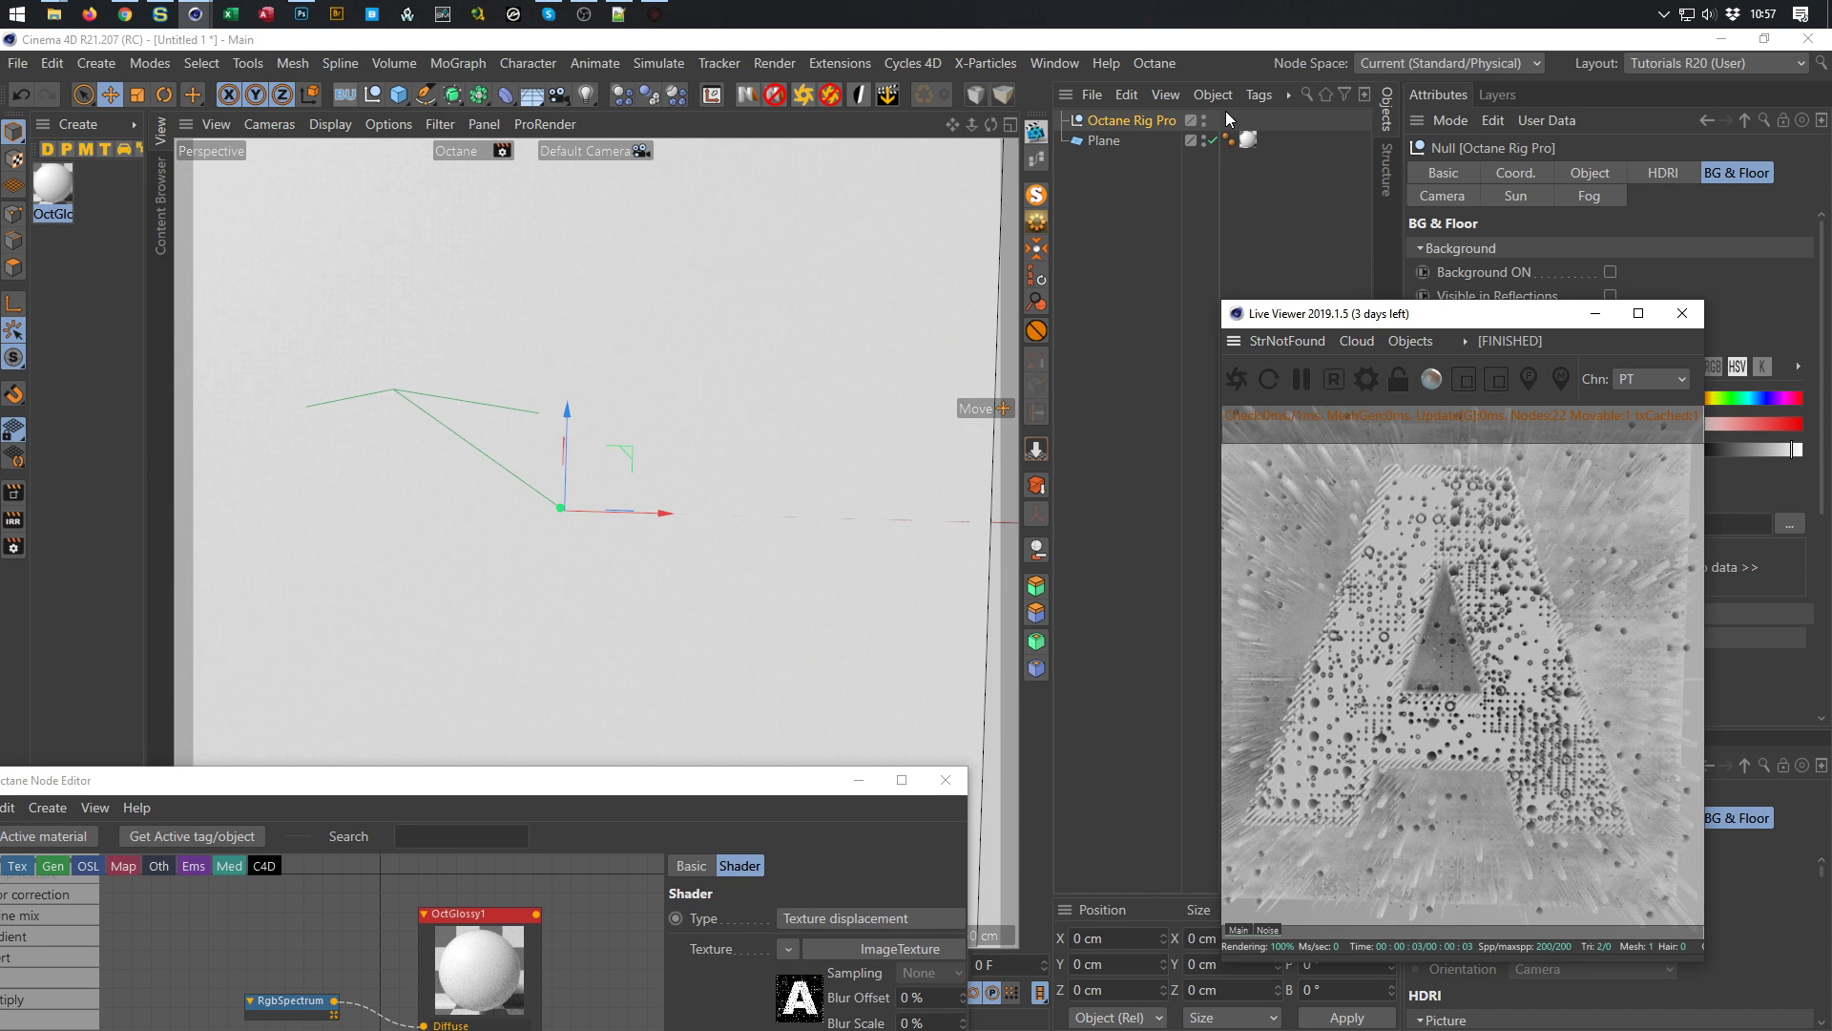
{"action": "left_click_drag", "start_coordinate": [693, 794], "coordinate": [851, 169]}
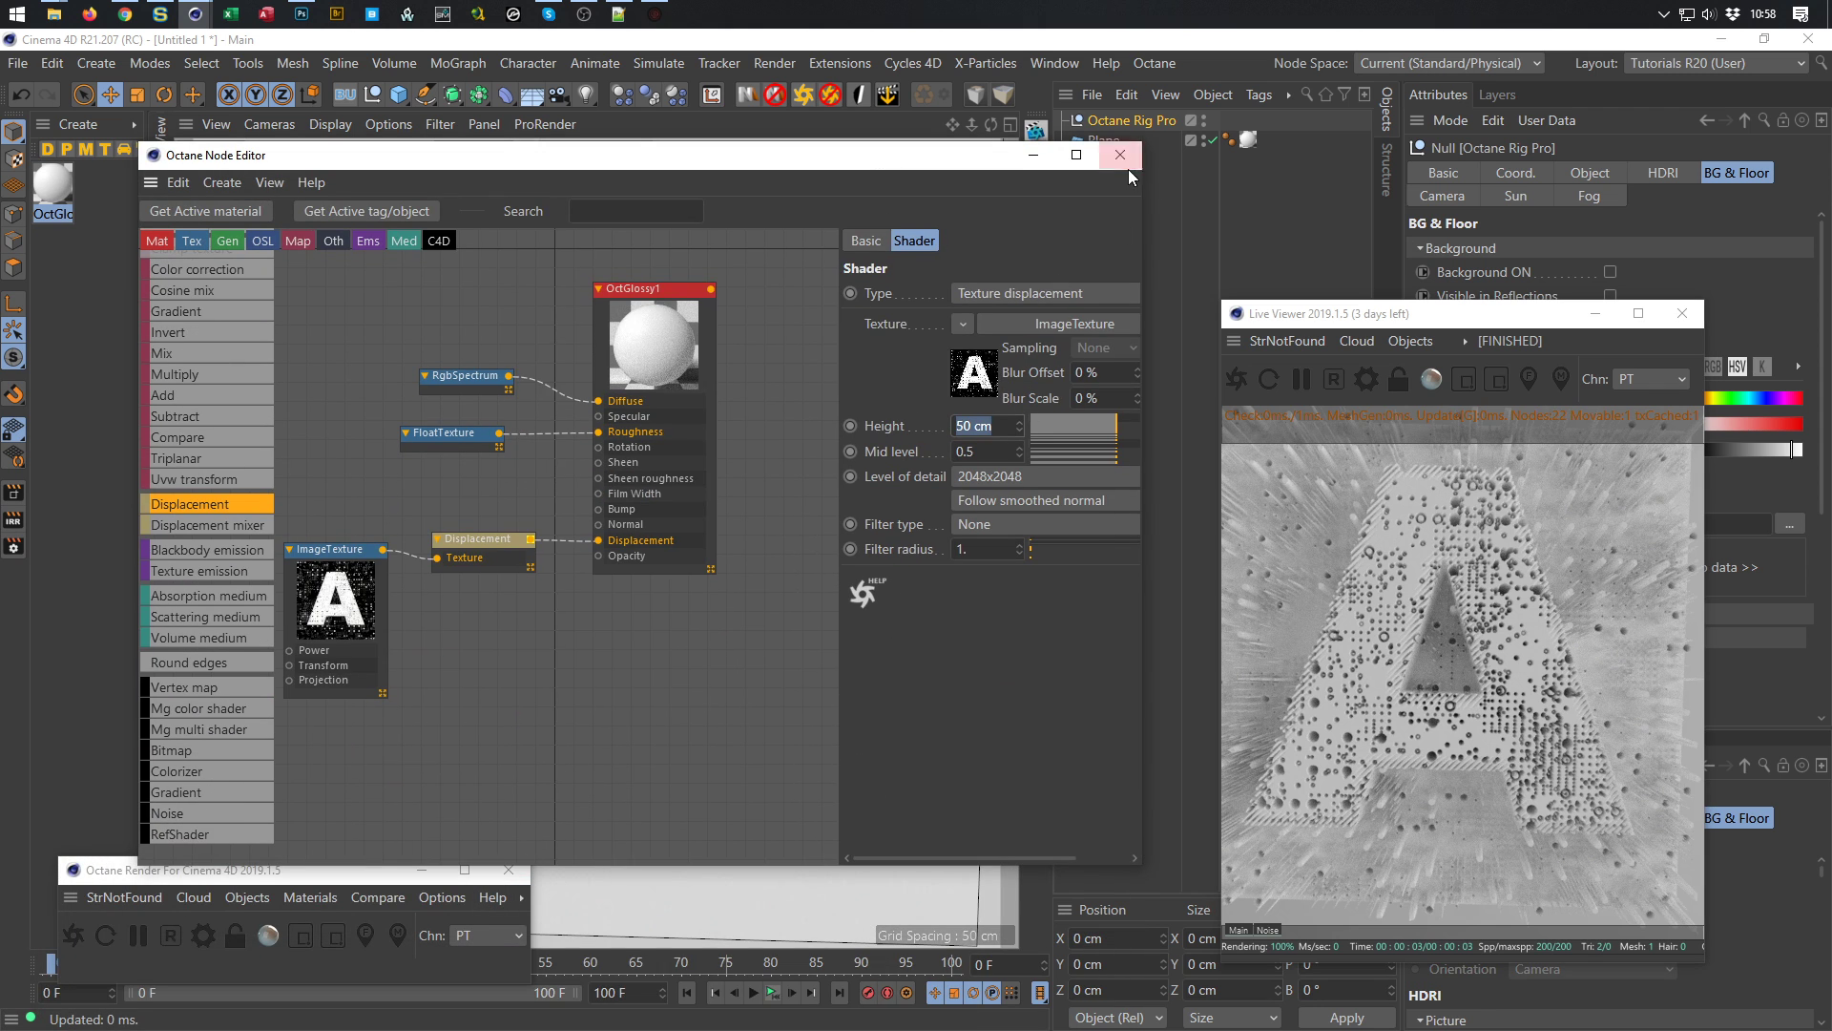
{"action": "left_click", "coordinate": [1117, 157]}
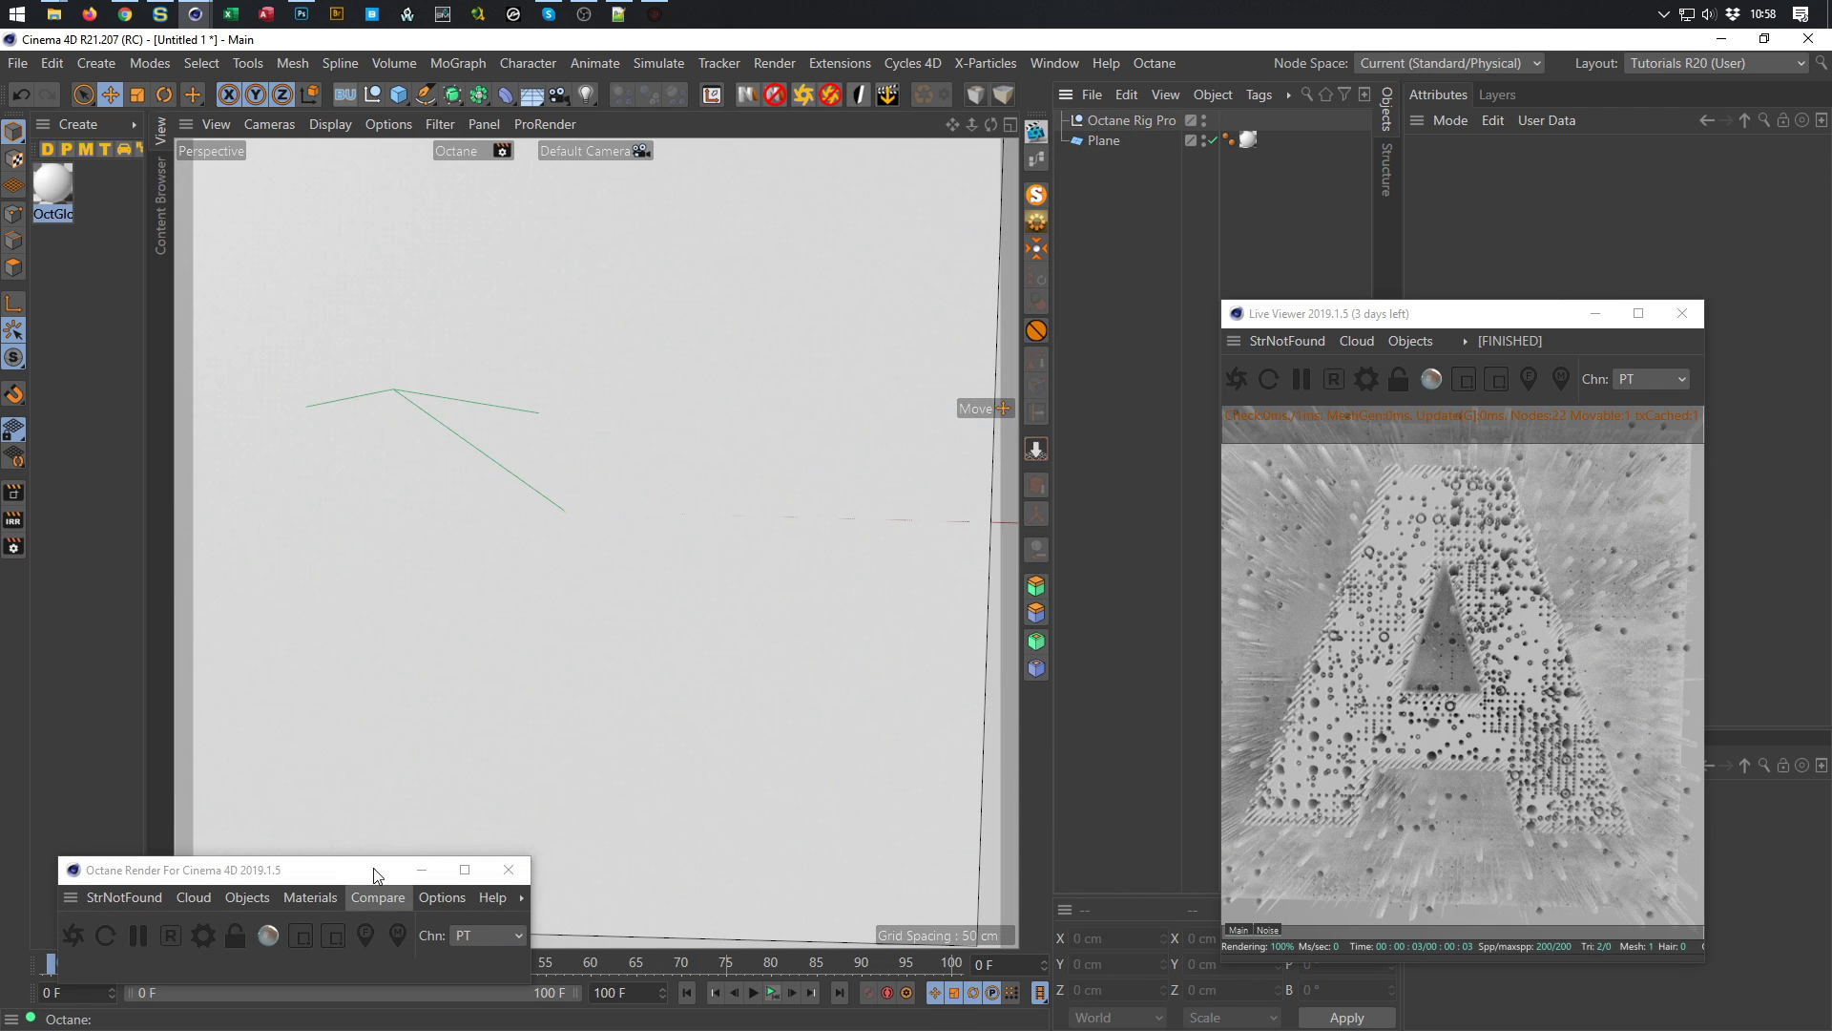
Add an Octane camera to the scene and make it the active view
{"action": "left_click", "coordinate": [236, 897]}
{"action": "left_click", "coordinate": [330, 610]}
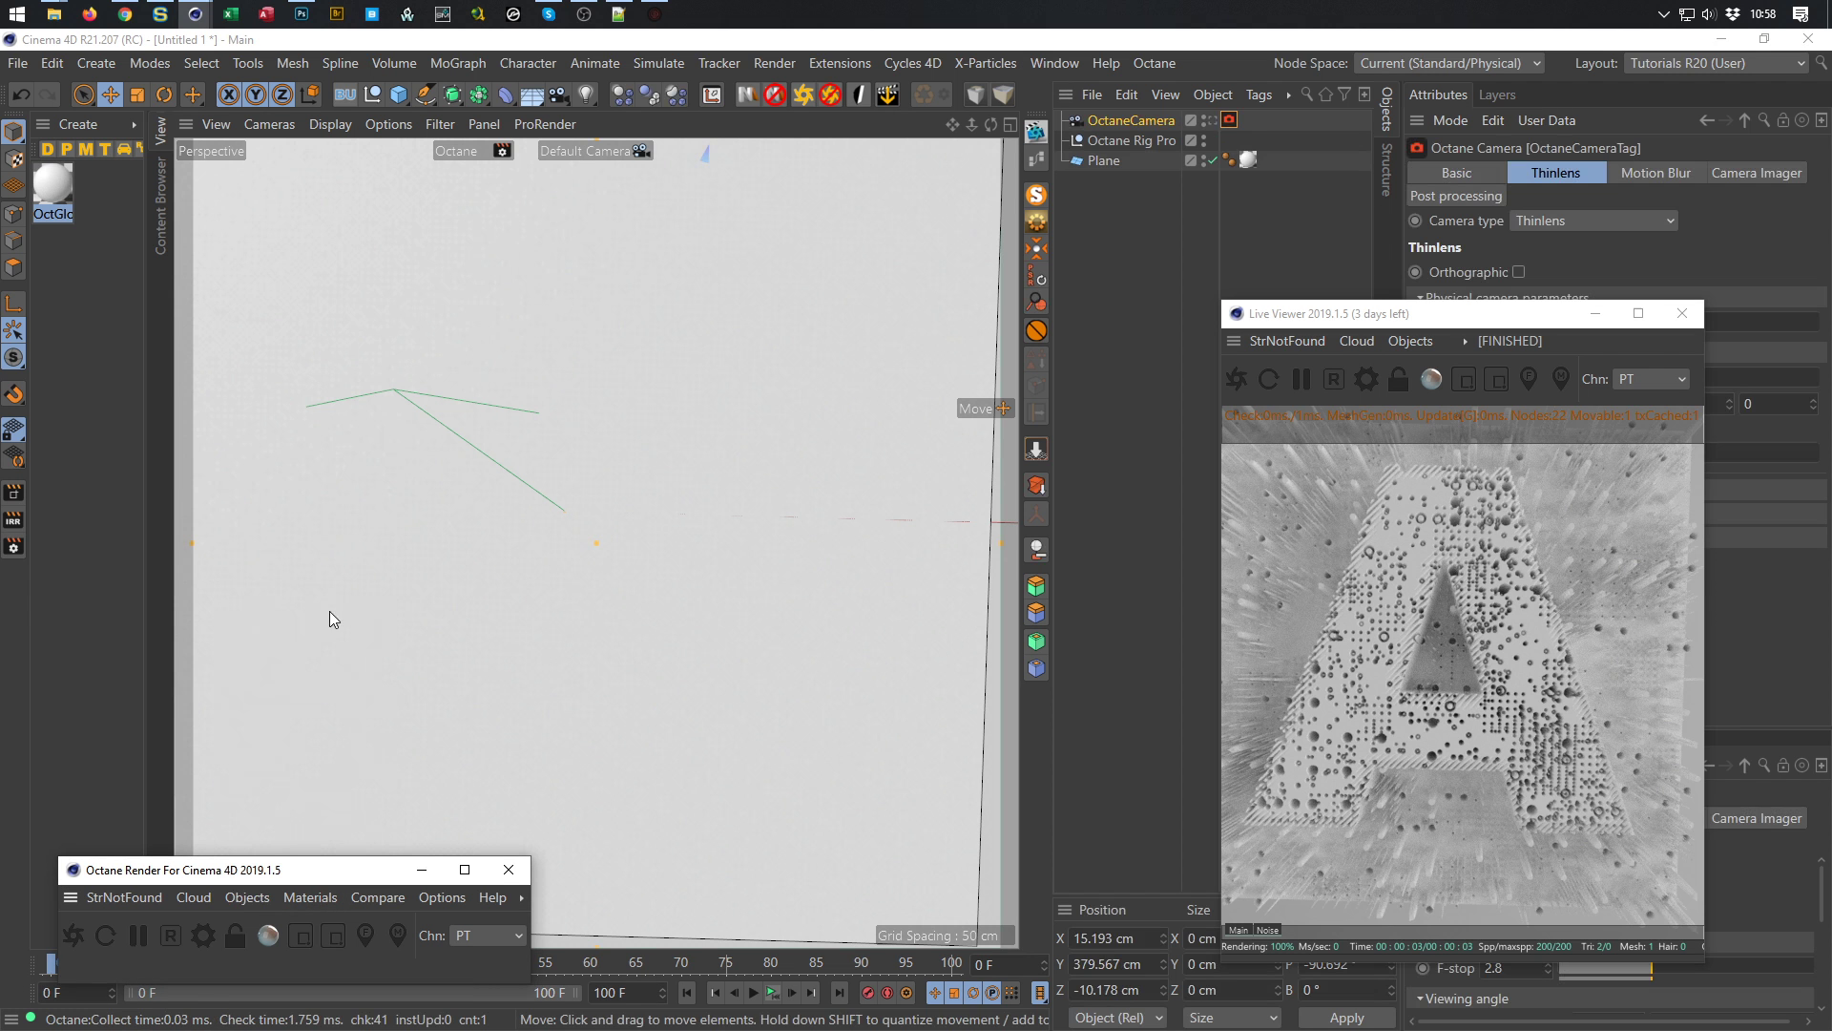
{"action": "left_click", "coordinate": [1209, 120]}
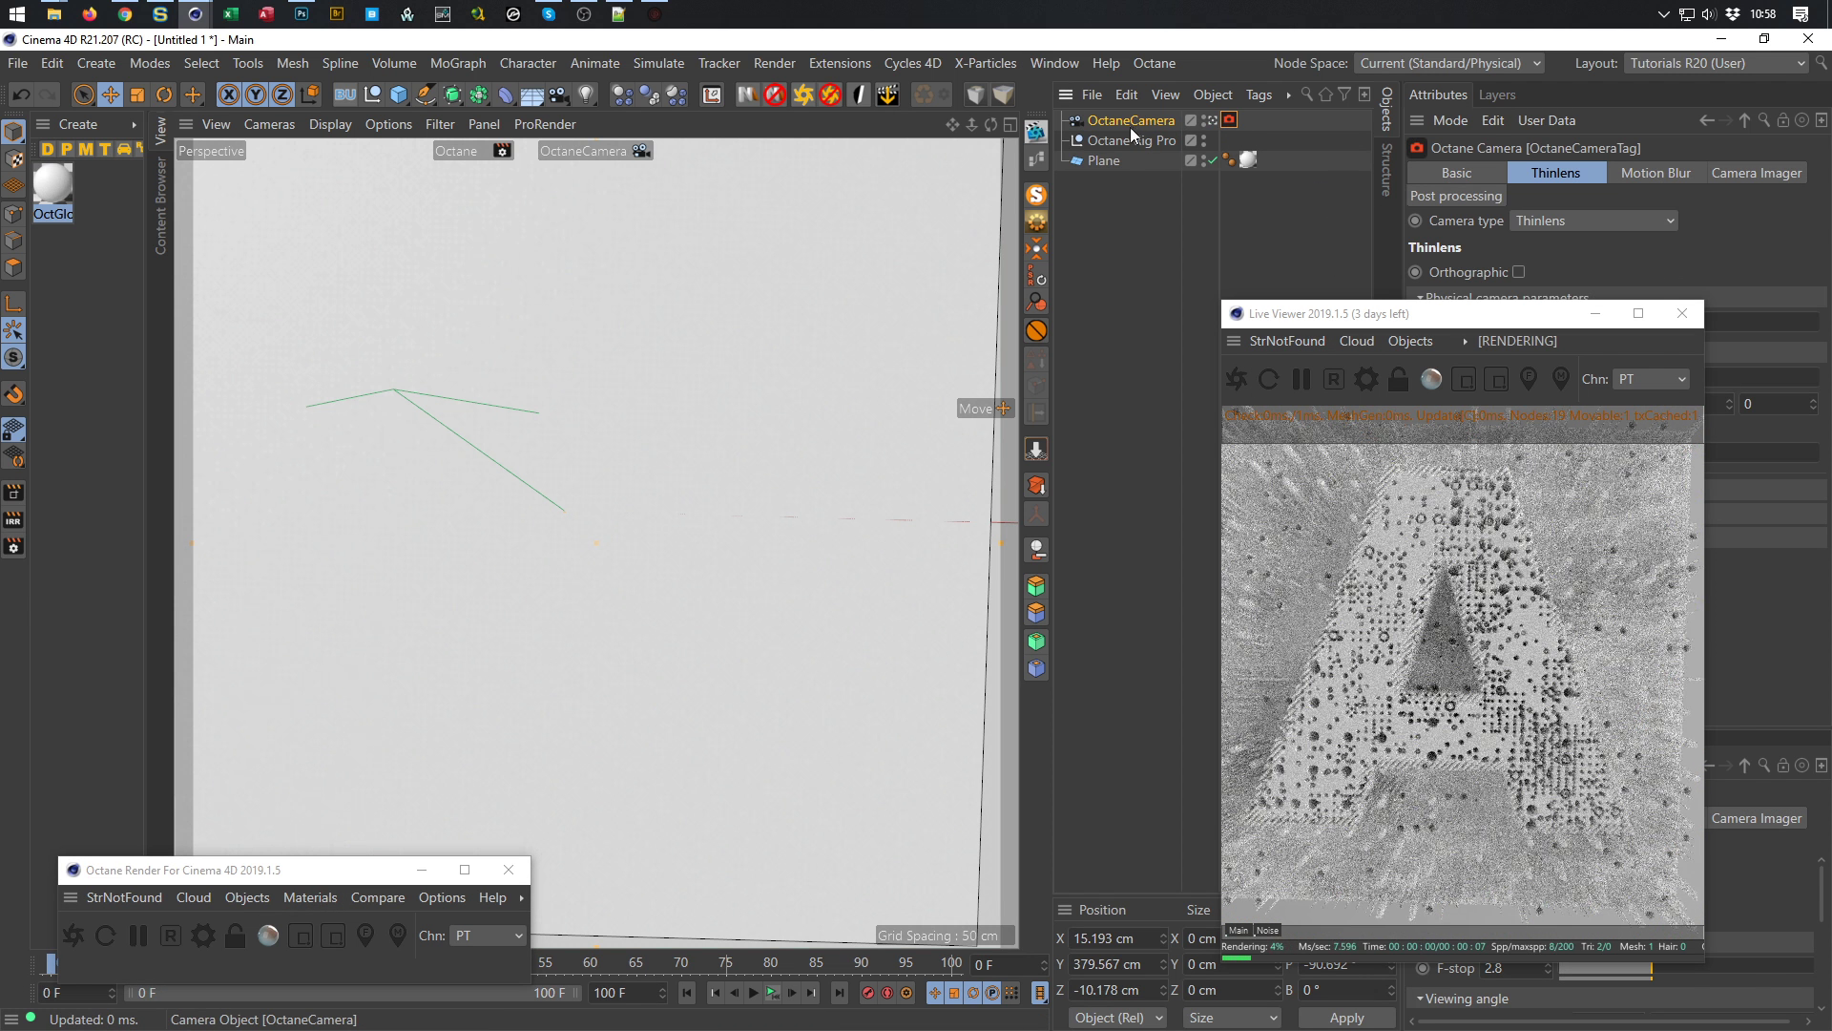
Set the Octane camera's heading rotation to 0° and its pitch to -90°
{"action": "left_click", "coordinate": [1130, 124]}
{"action": "left_click", "coordinate": [1579, 173]}
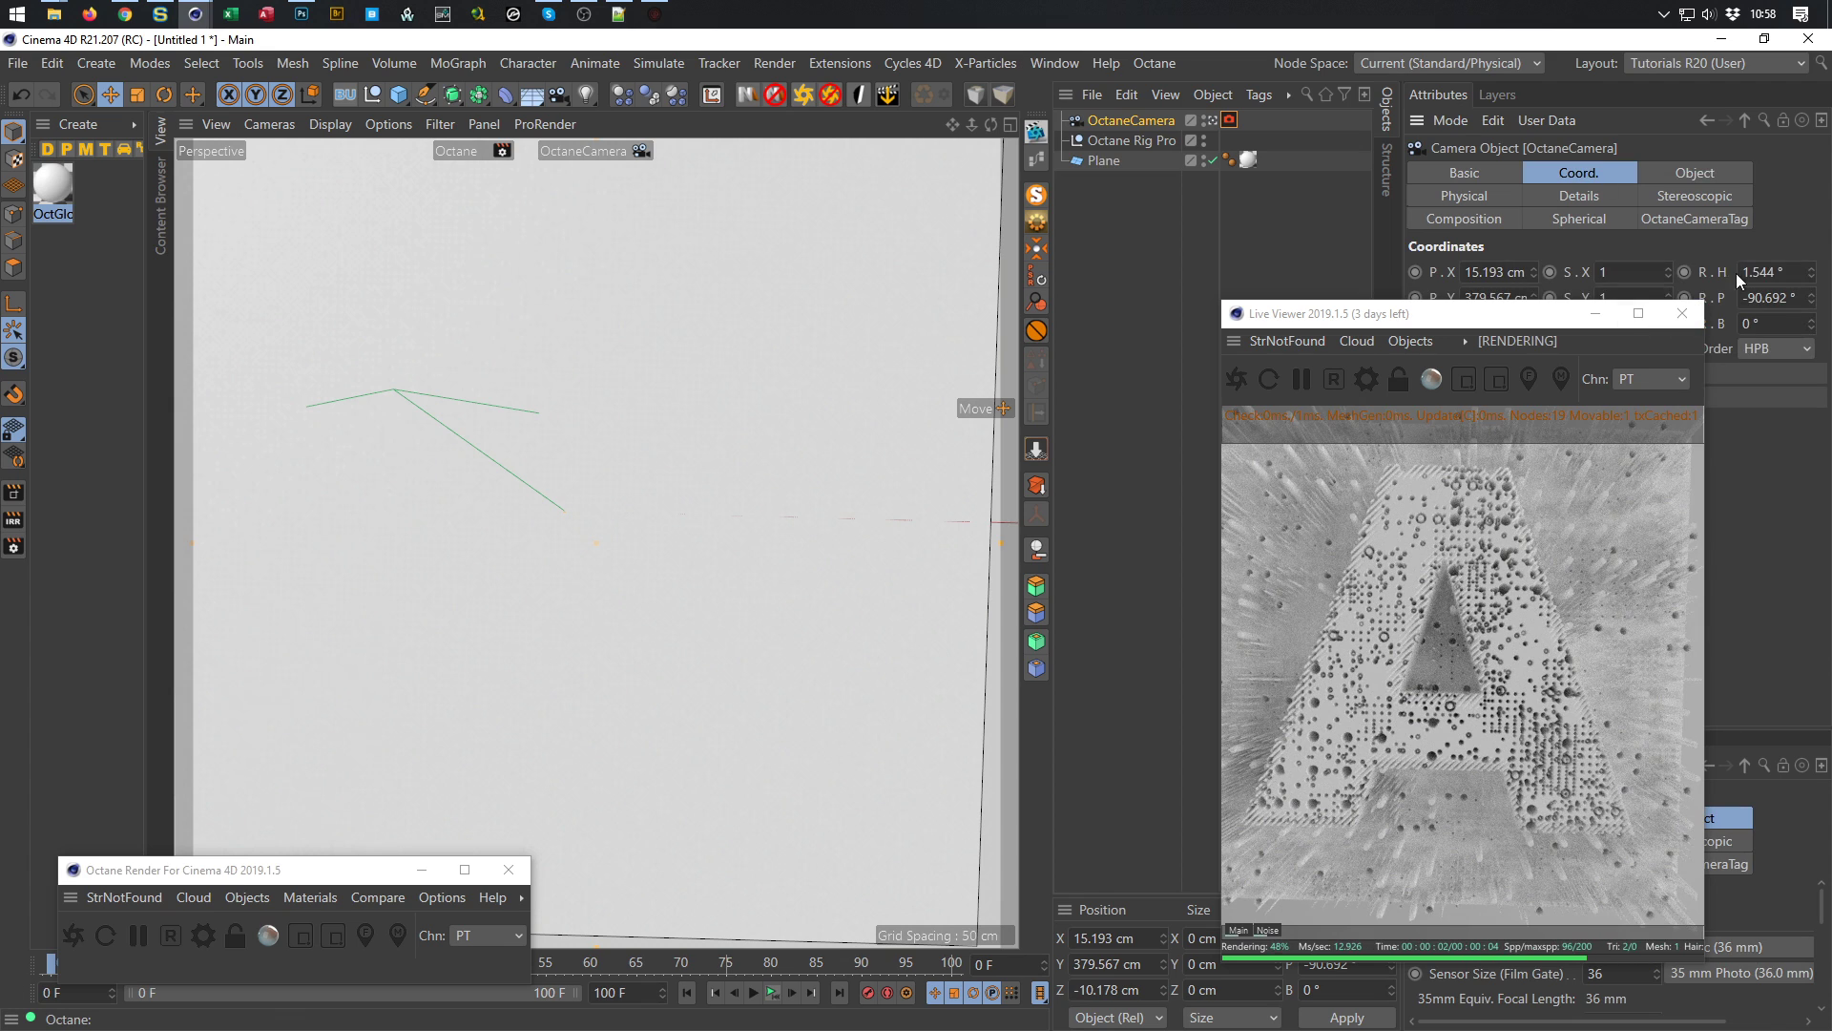
{"action": "left_click_drag", "start_coordinate": [1798, 275], "coordinate": [1658, 386]}
{"action": "type", "text": "0"}
{"action": "key", "text": "Tab"}
{"action": "type", "text": "-9"}
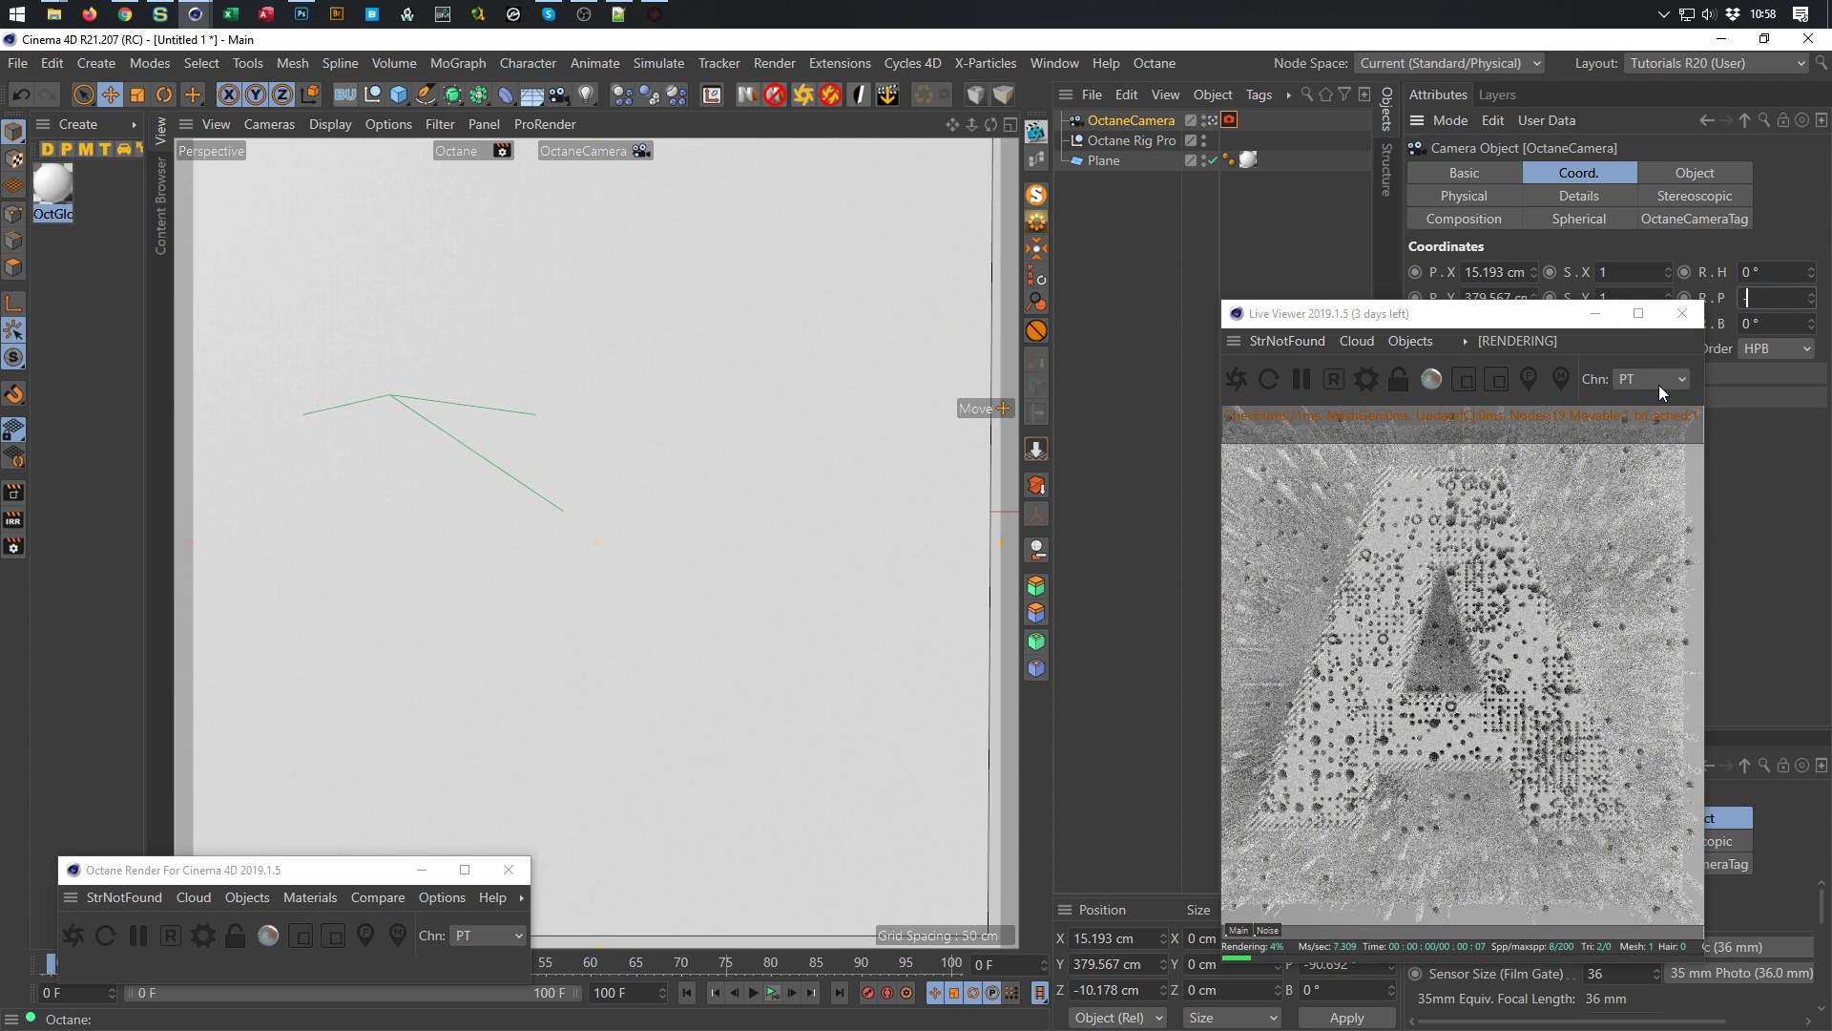
{"action": "type", "text": "0"}
{"action": "key", "text": "Return"}
Set the camera's X and Z positions to 0 cm and raise its Y position to about 394 cm
{"action": "left_click", "coordinate": [1513, 316]}
{"action": "left_click_drag", "start_coordinate": [1513, 318], "coordinate": [1155, 285]}
{"action": "left_click", "coordinate": [1495, 277]}
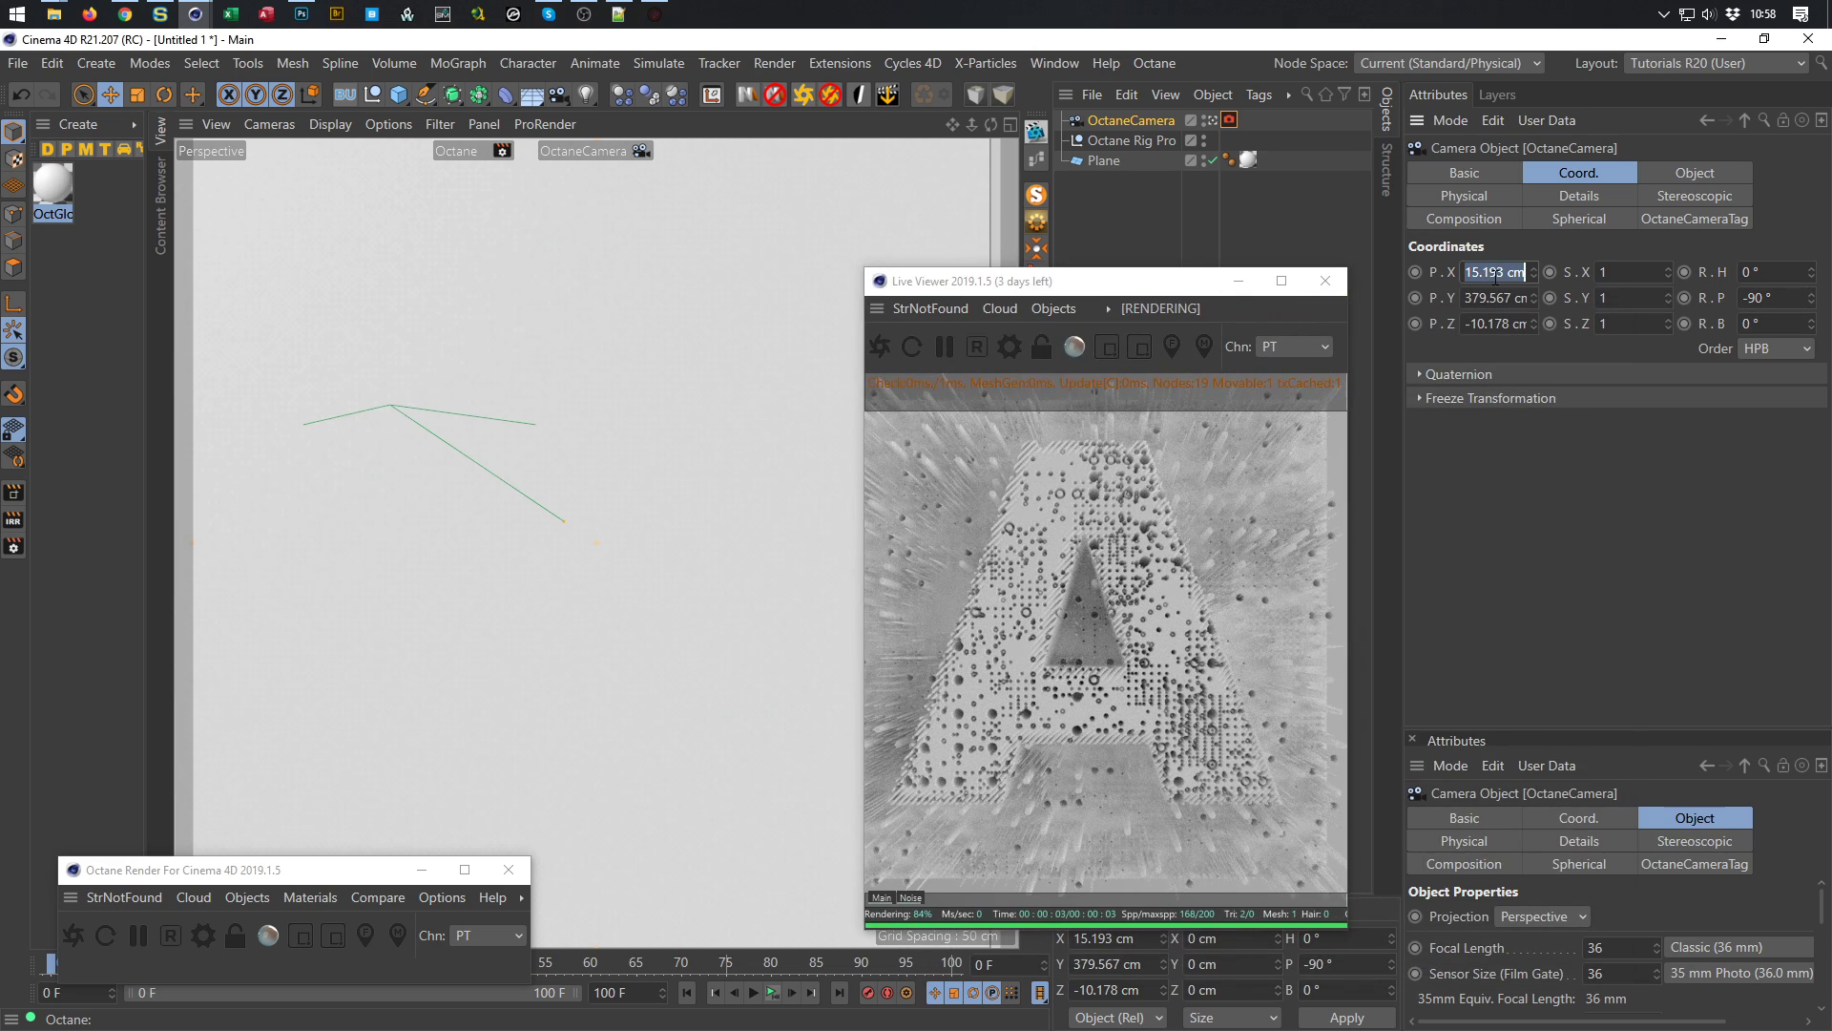
{"action": "type", "text": "0"}
{"action": "key", "text": "Tab"}
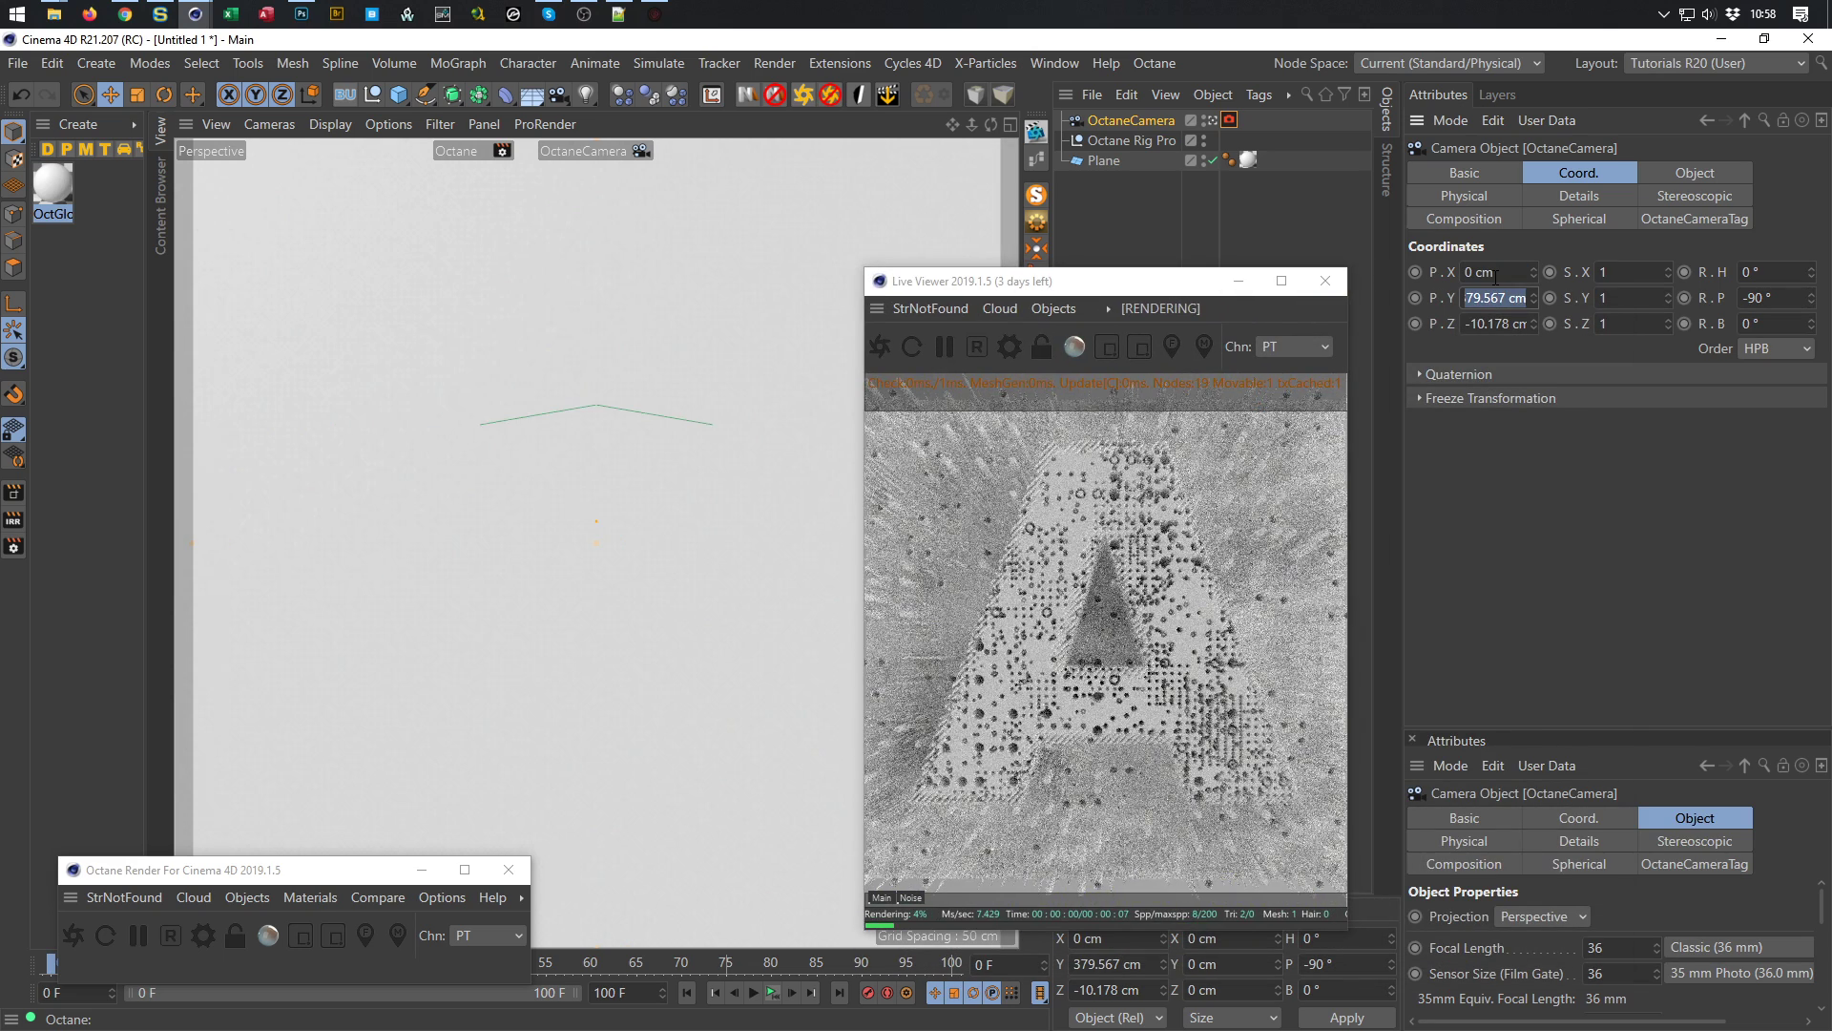
{"action": "type", "text": "0"}
{"action": "key", "text": "Return"}
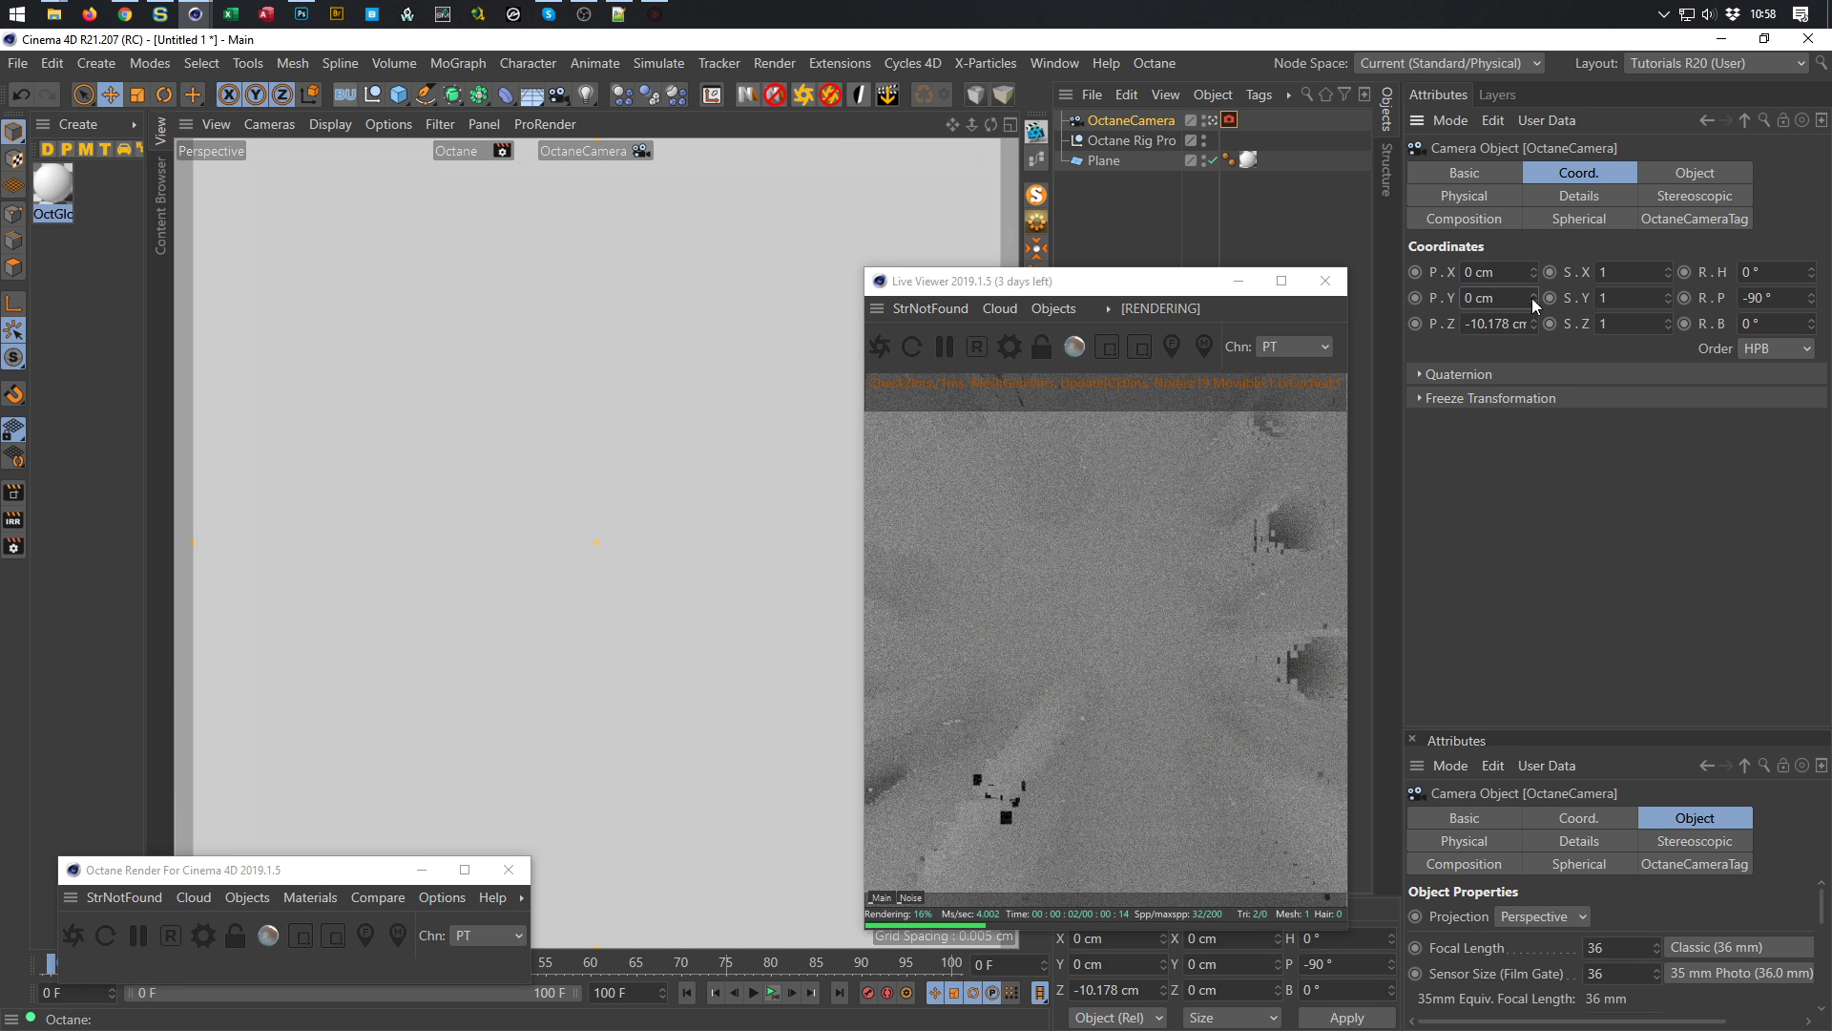
{"action": "left_click", "coordinate": [1485, 325]}
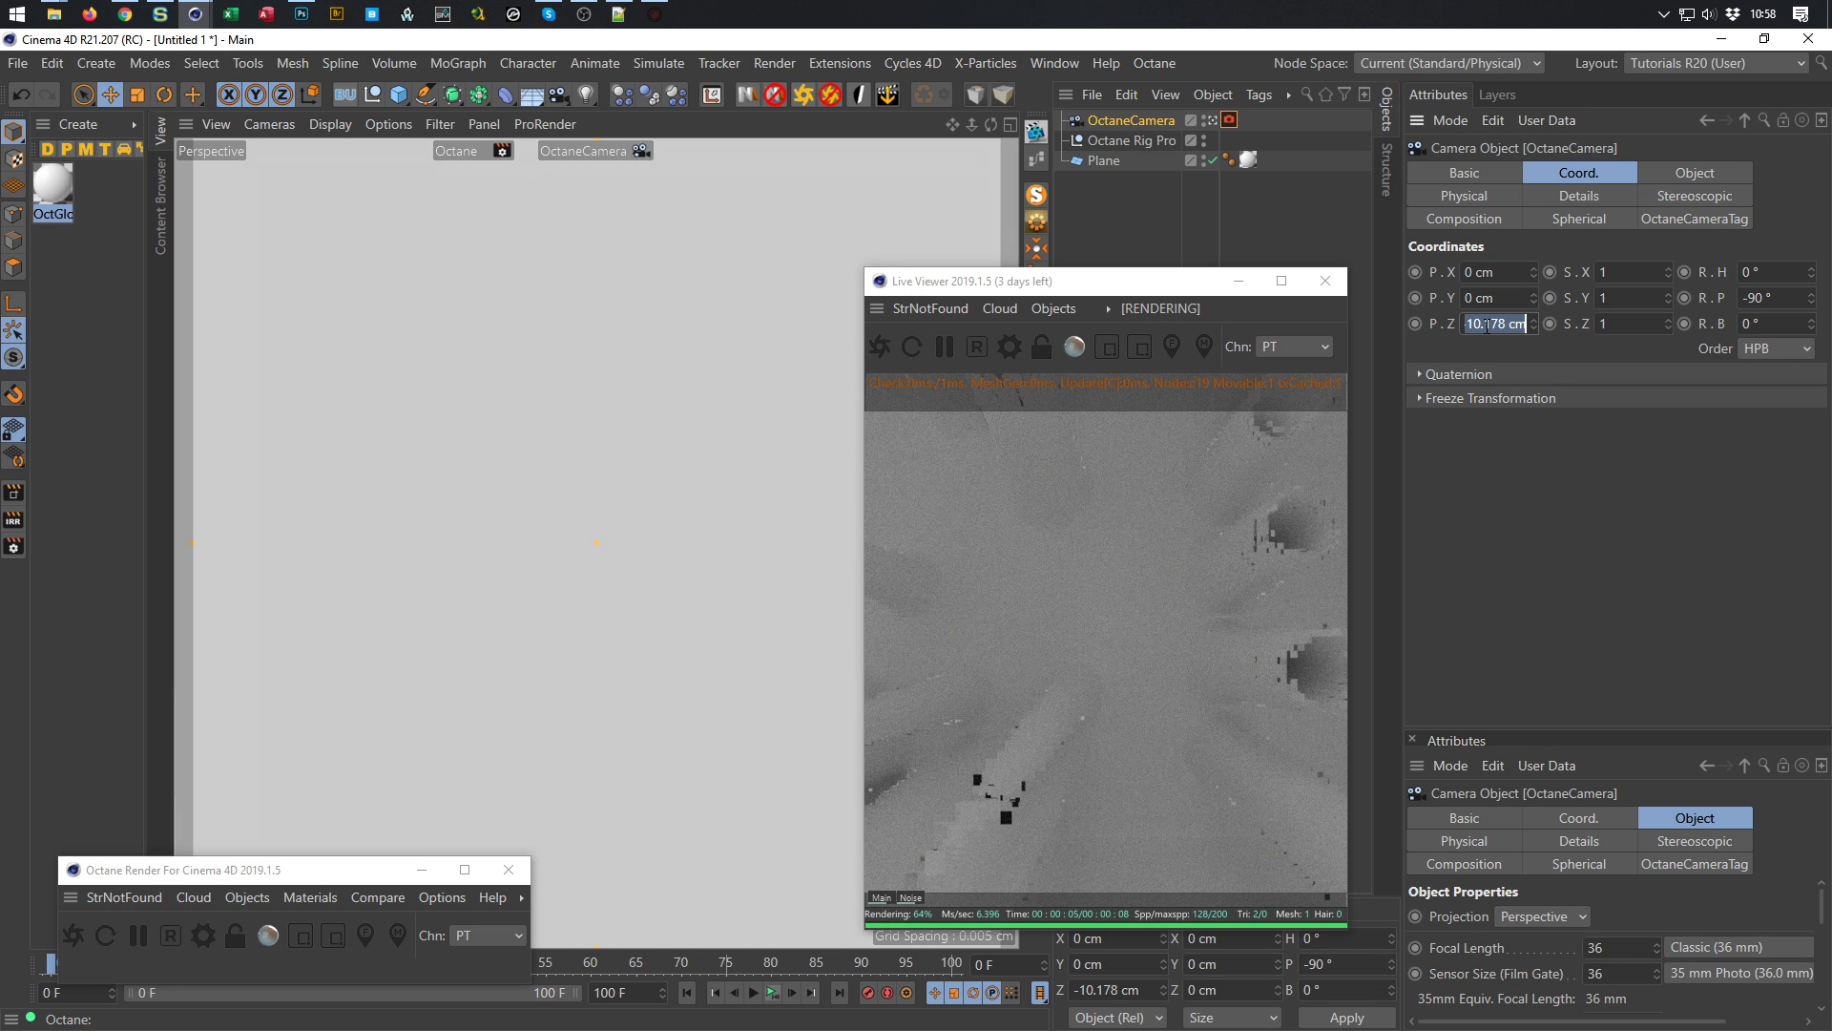
{"action": "type", "text": "0"}
{"action": "key", "text": "Return"}
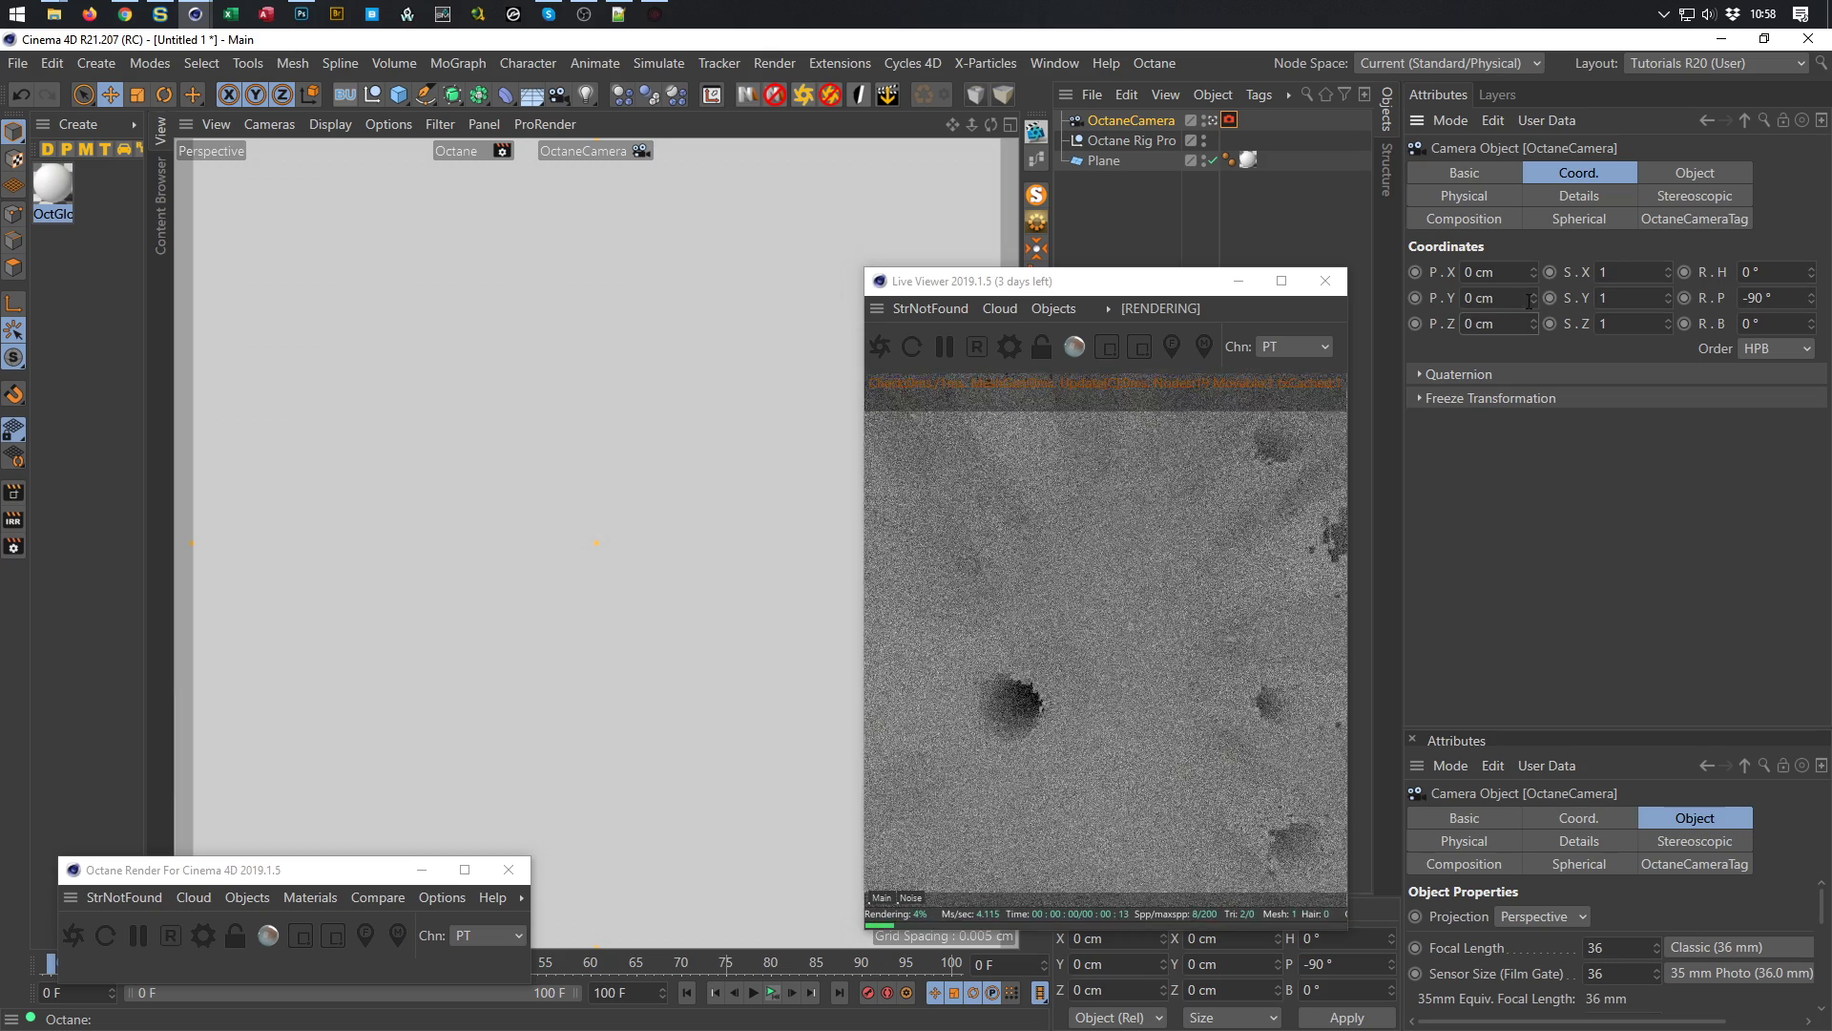
{"action": "left_click_drag", "start_coordinate": [1534, 299], "coordinate": [1534, 2]}
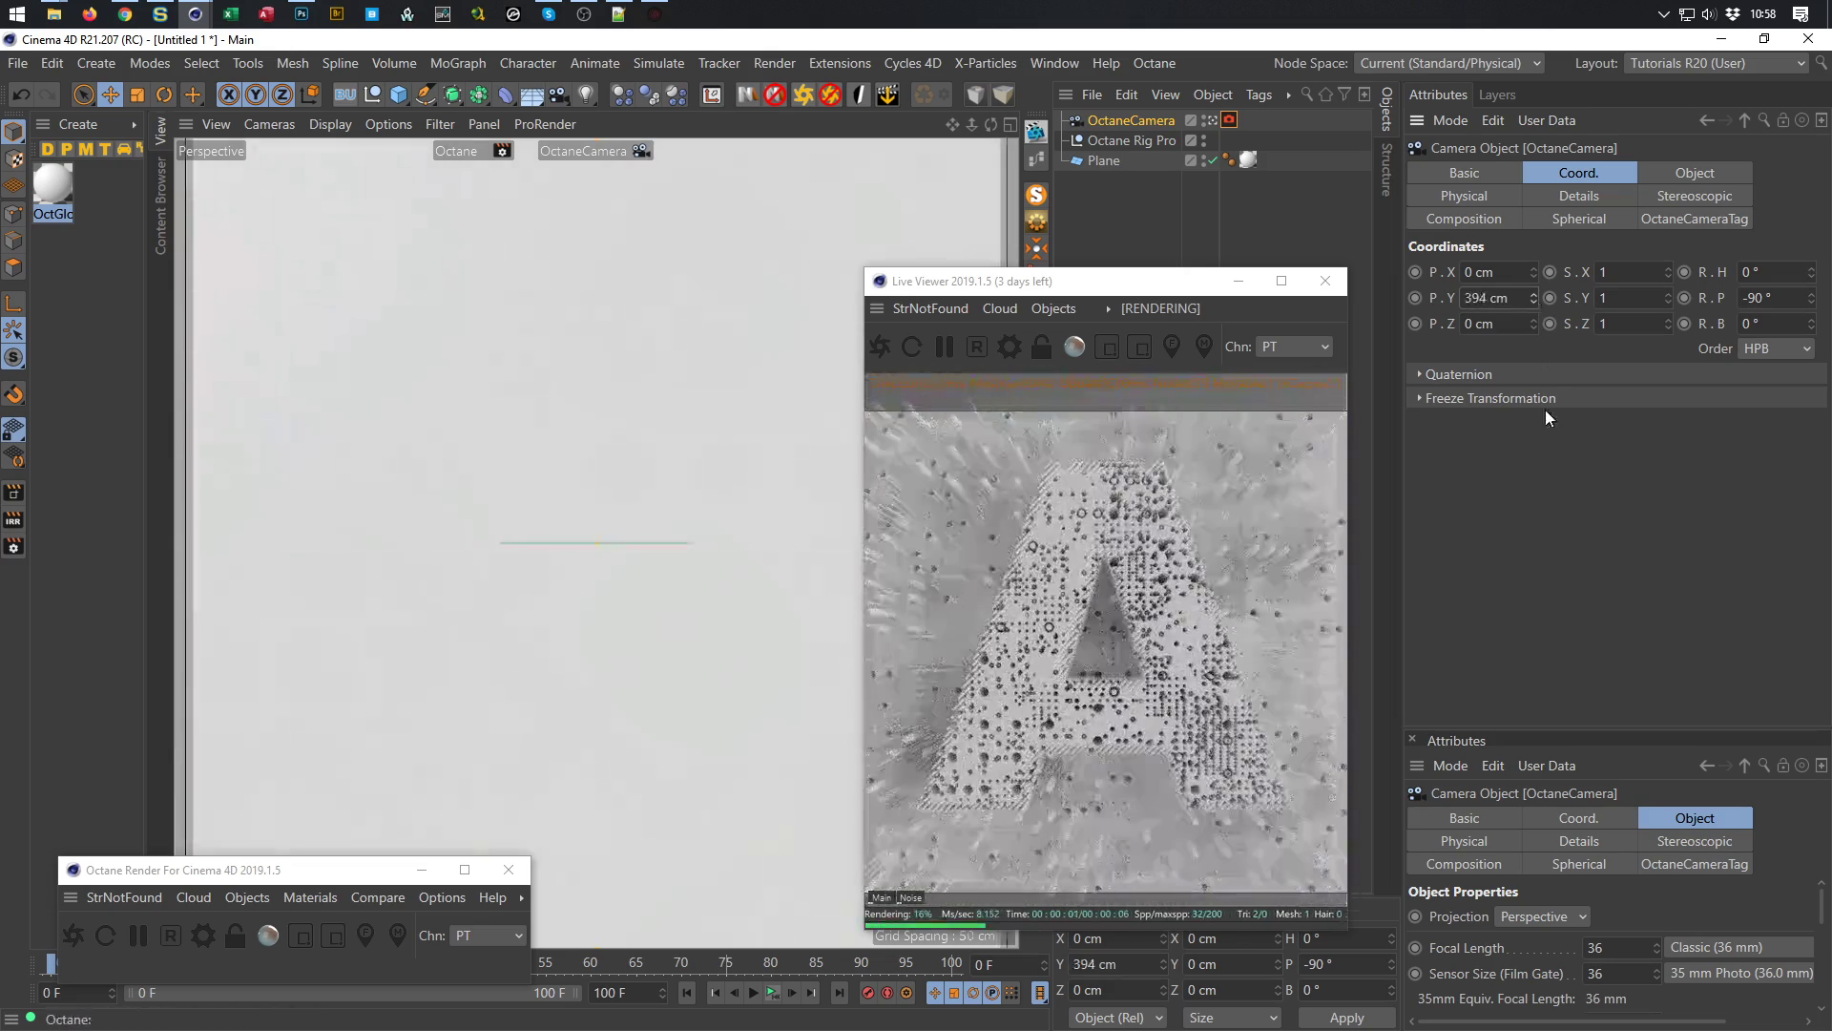
Reposition the Live Viewer clear of the coordinate values and lower the camera's Y position to 379 cm
{"action": "left_click_drag", "start_coordinate": [1165, 283], "coordinate": [1455, 247]}
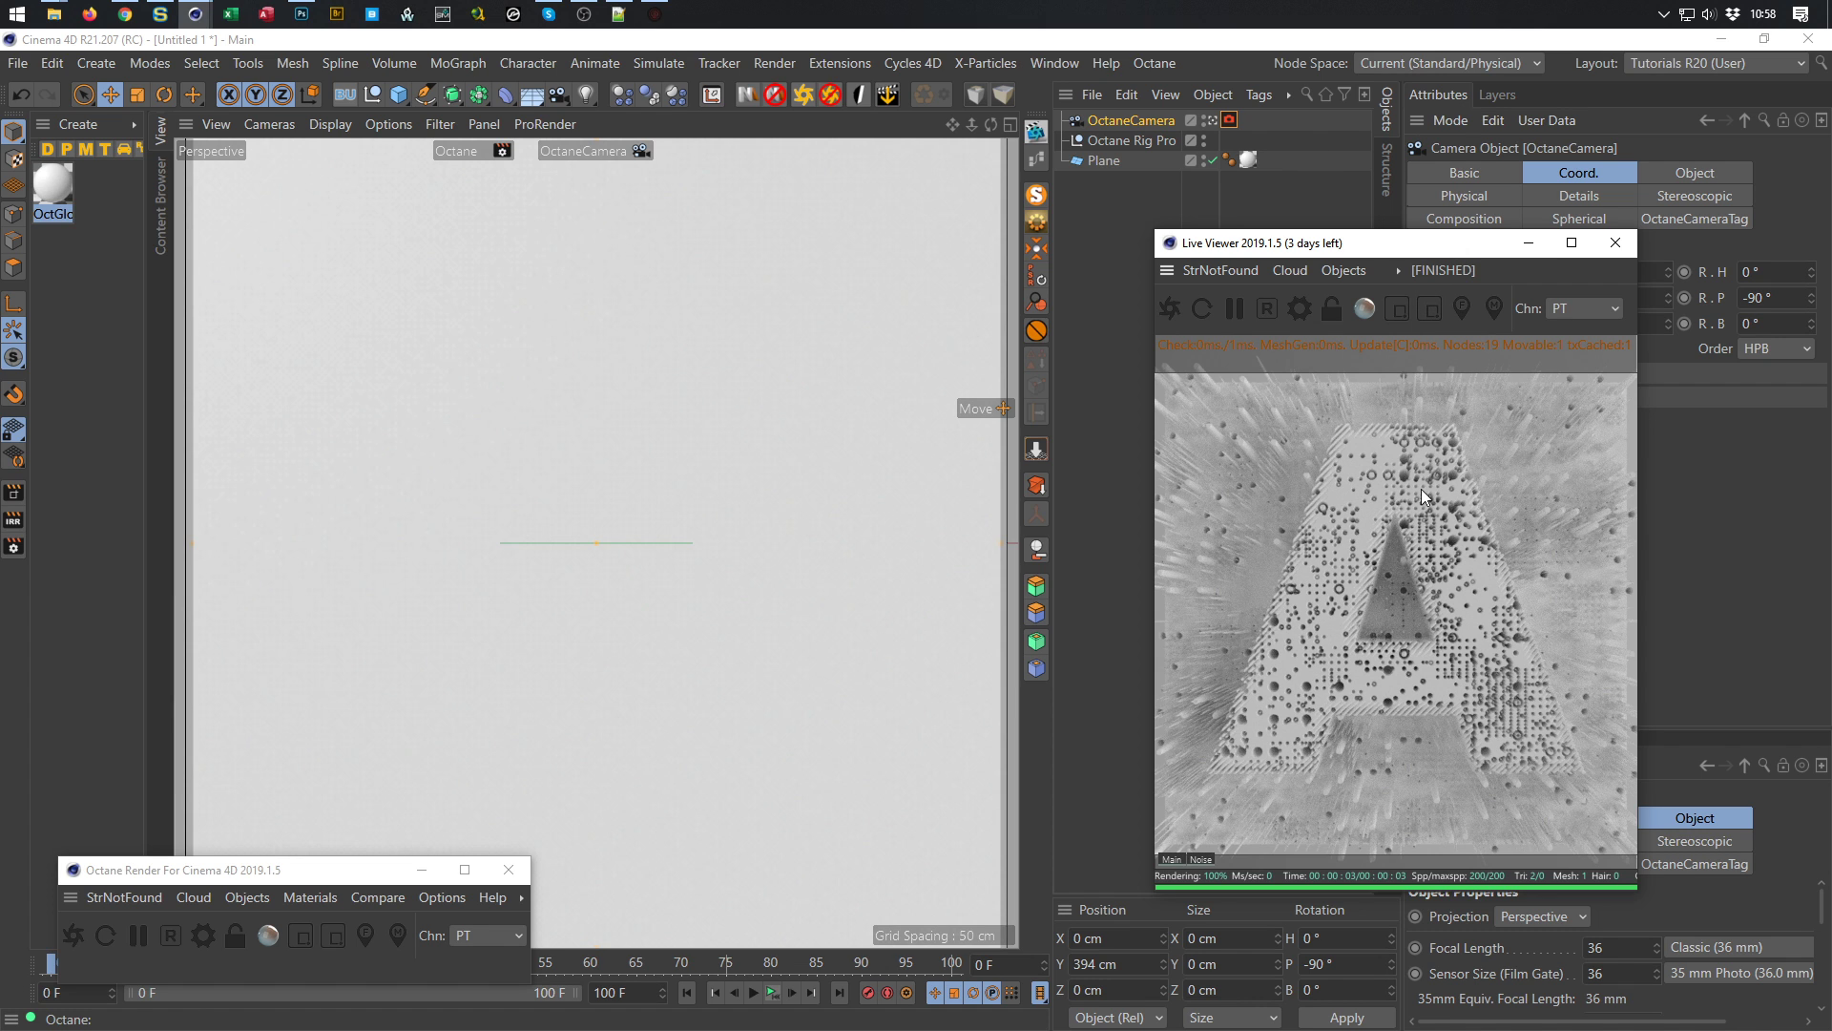
{"action": "left_click_drag", "start_coordinate": [1378, 242], "coordinate": [1210, 318]}
{"action": "left_click", "coordinate": [1533, 294]}
{"action": "left_click_drag", "start_coordinate": [1533, 298], "coordinate": [1533, 296]}
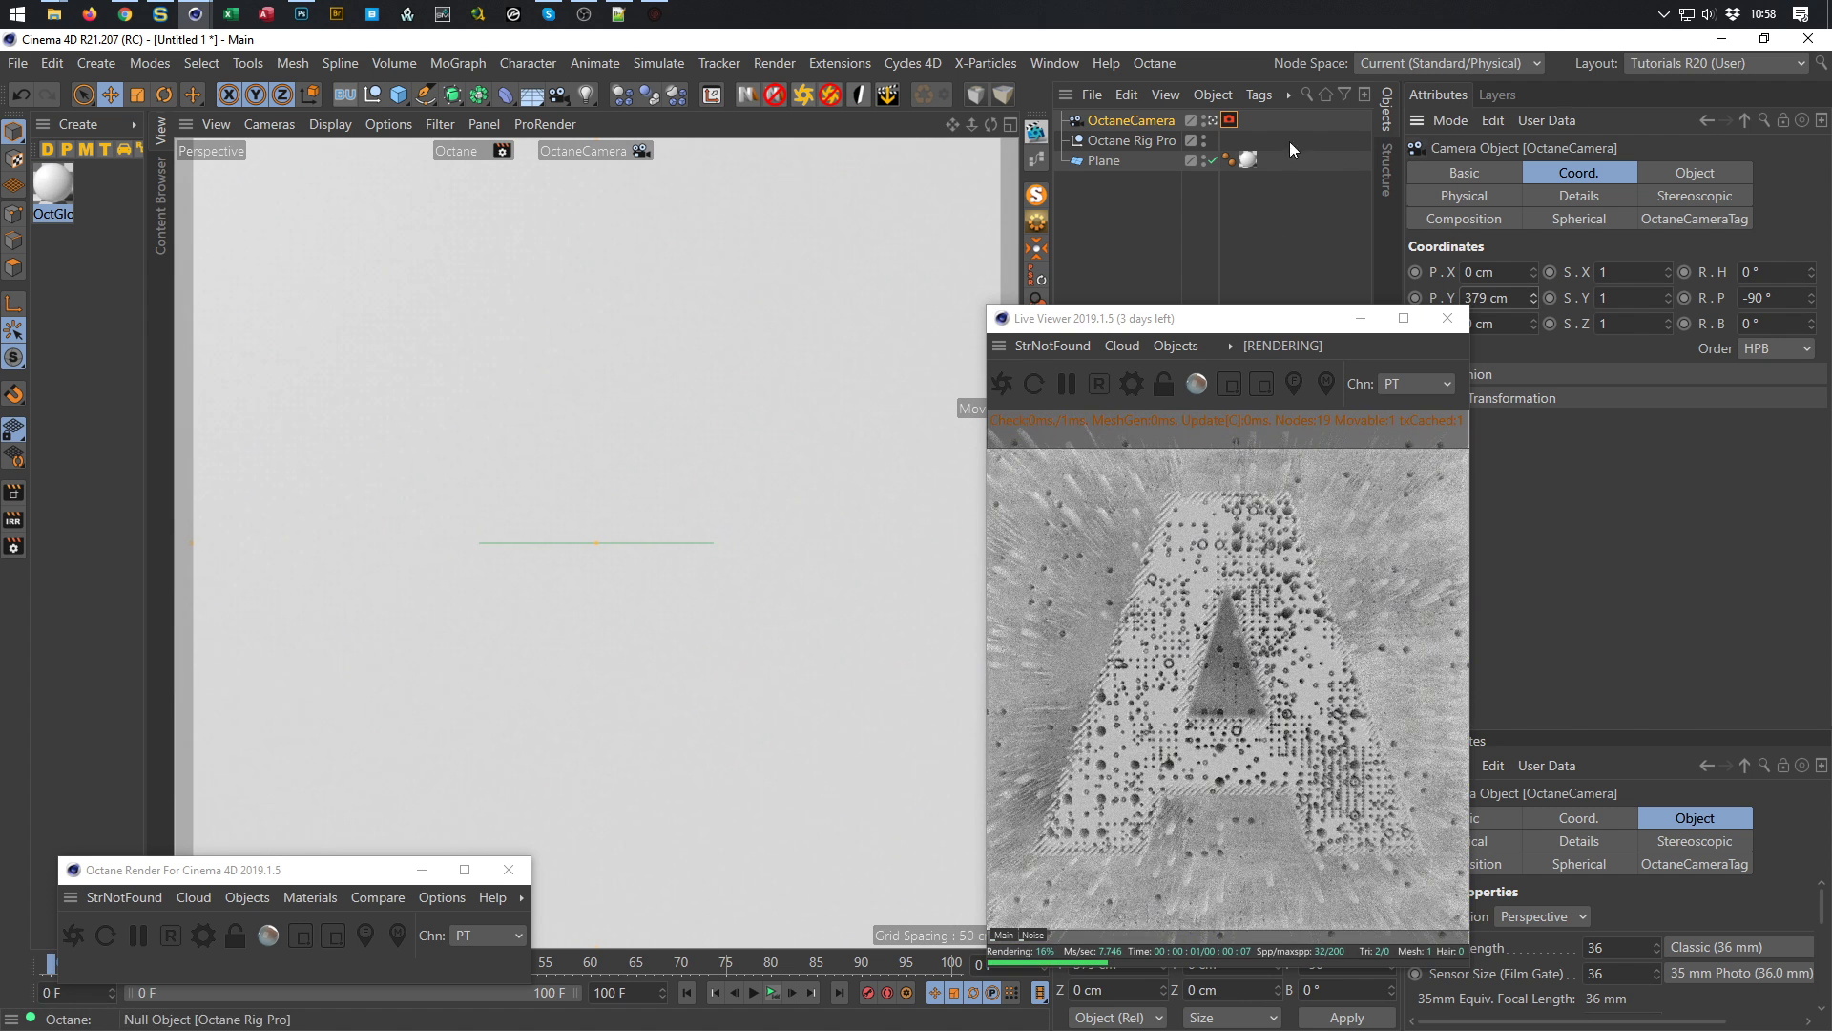
Change the Octane camera's focal length to the Super Tele (300 mm) preset
{"action": "left_click_drag", "start_coordinate": [1290, 322], "coordinate": [1066, 207]}
{"action": "left_click", "coordinate": [1691, 170]}
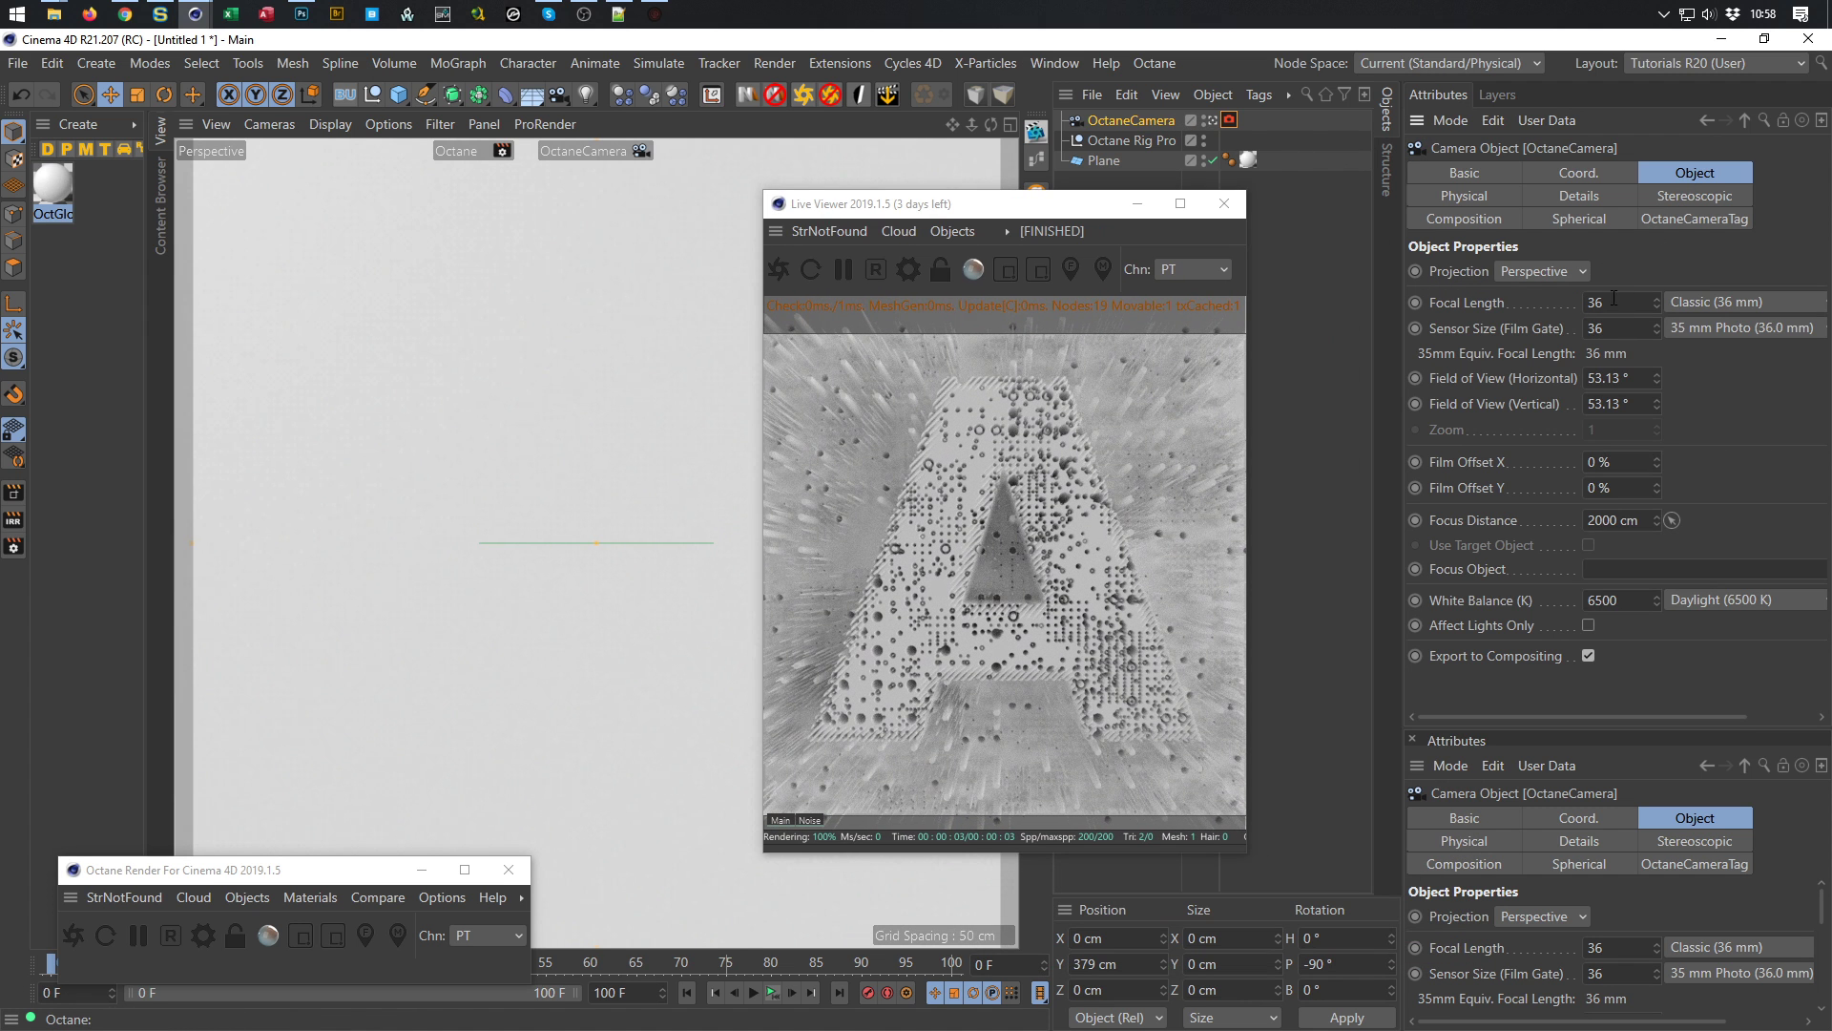
{"action": "left_click", "coordinate": [1707, 301]}
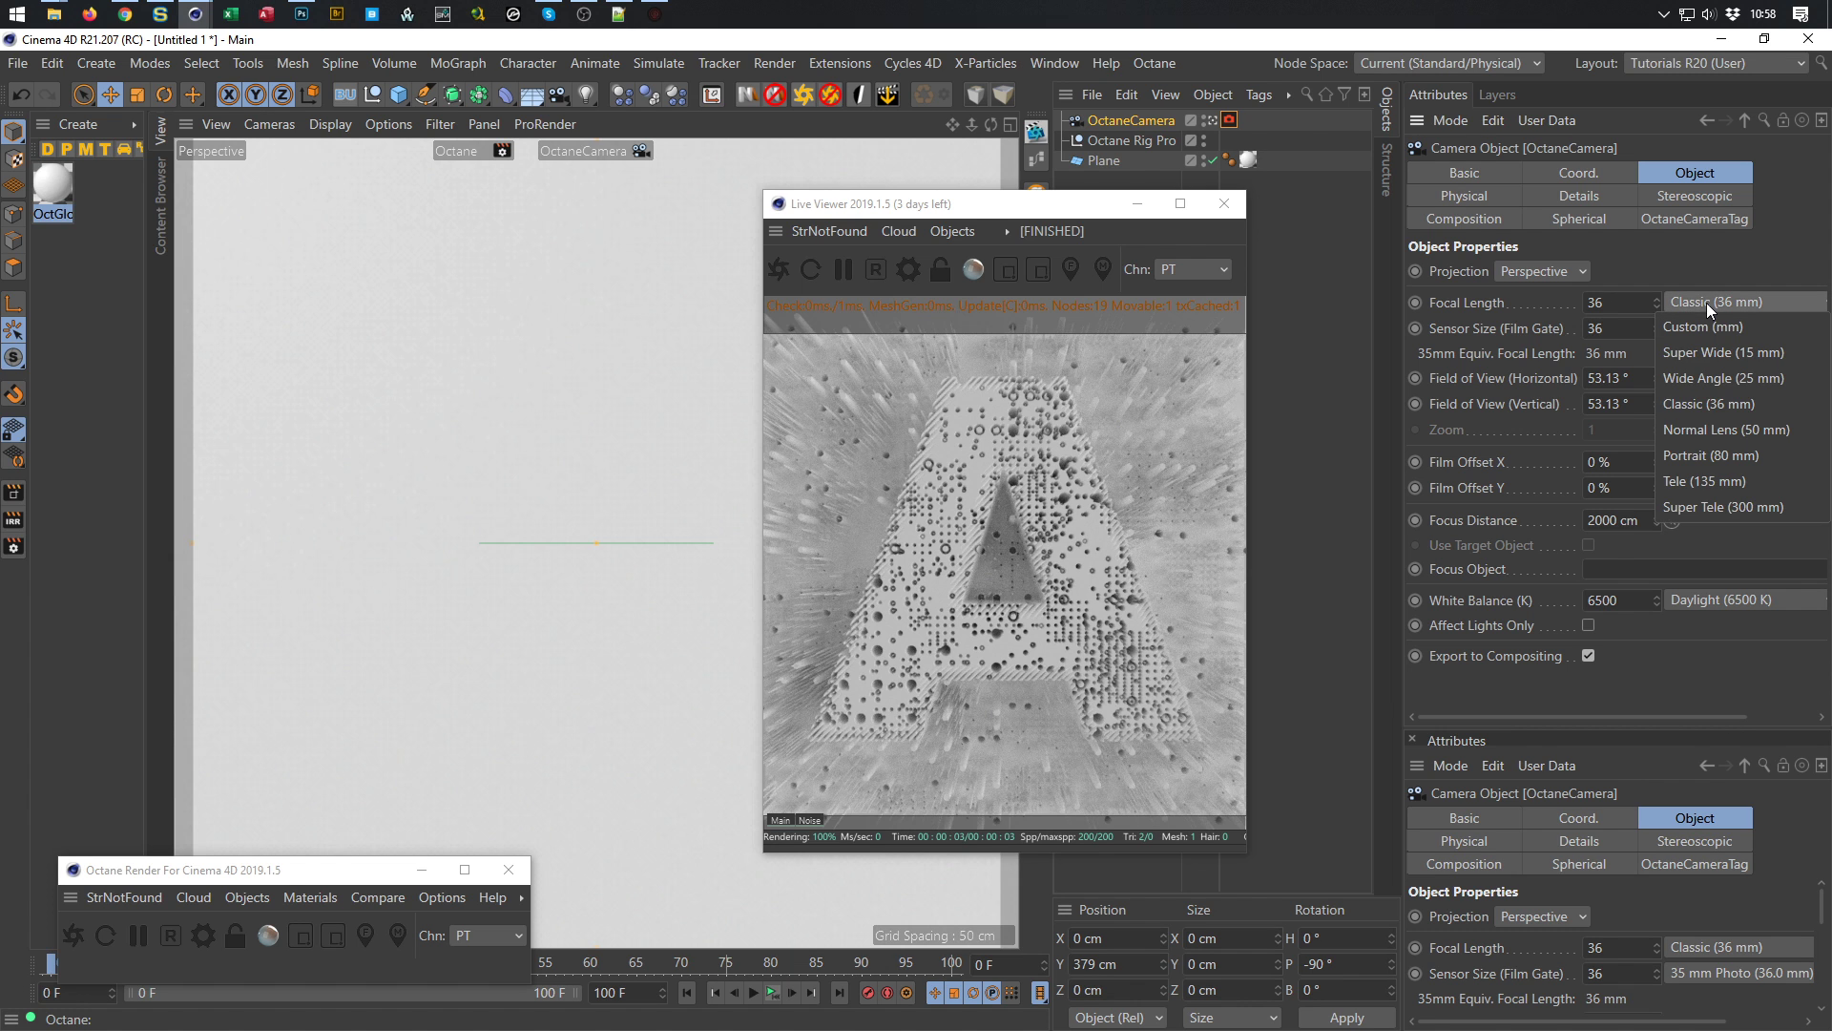
{"action": "left_click", "coordinate": [1732, 504]}
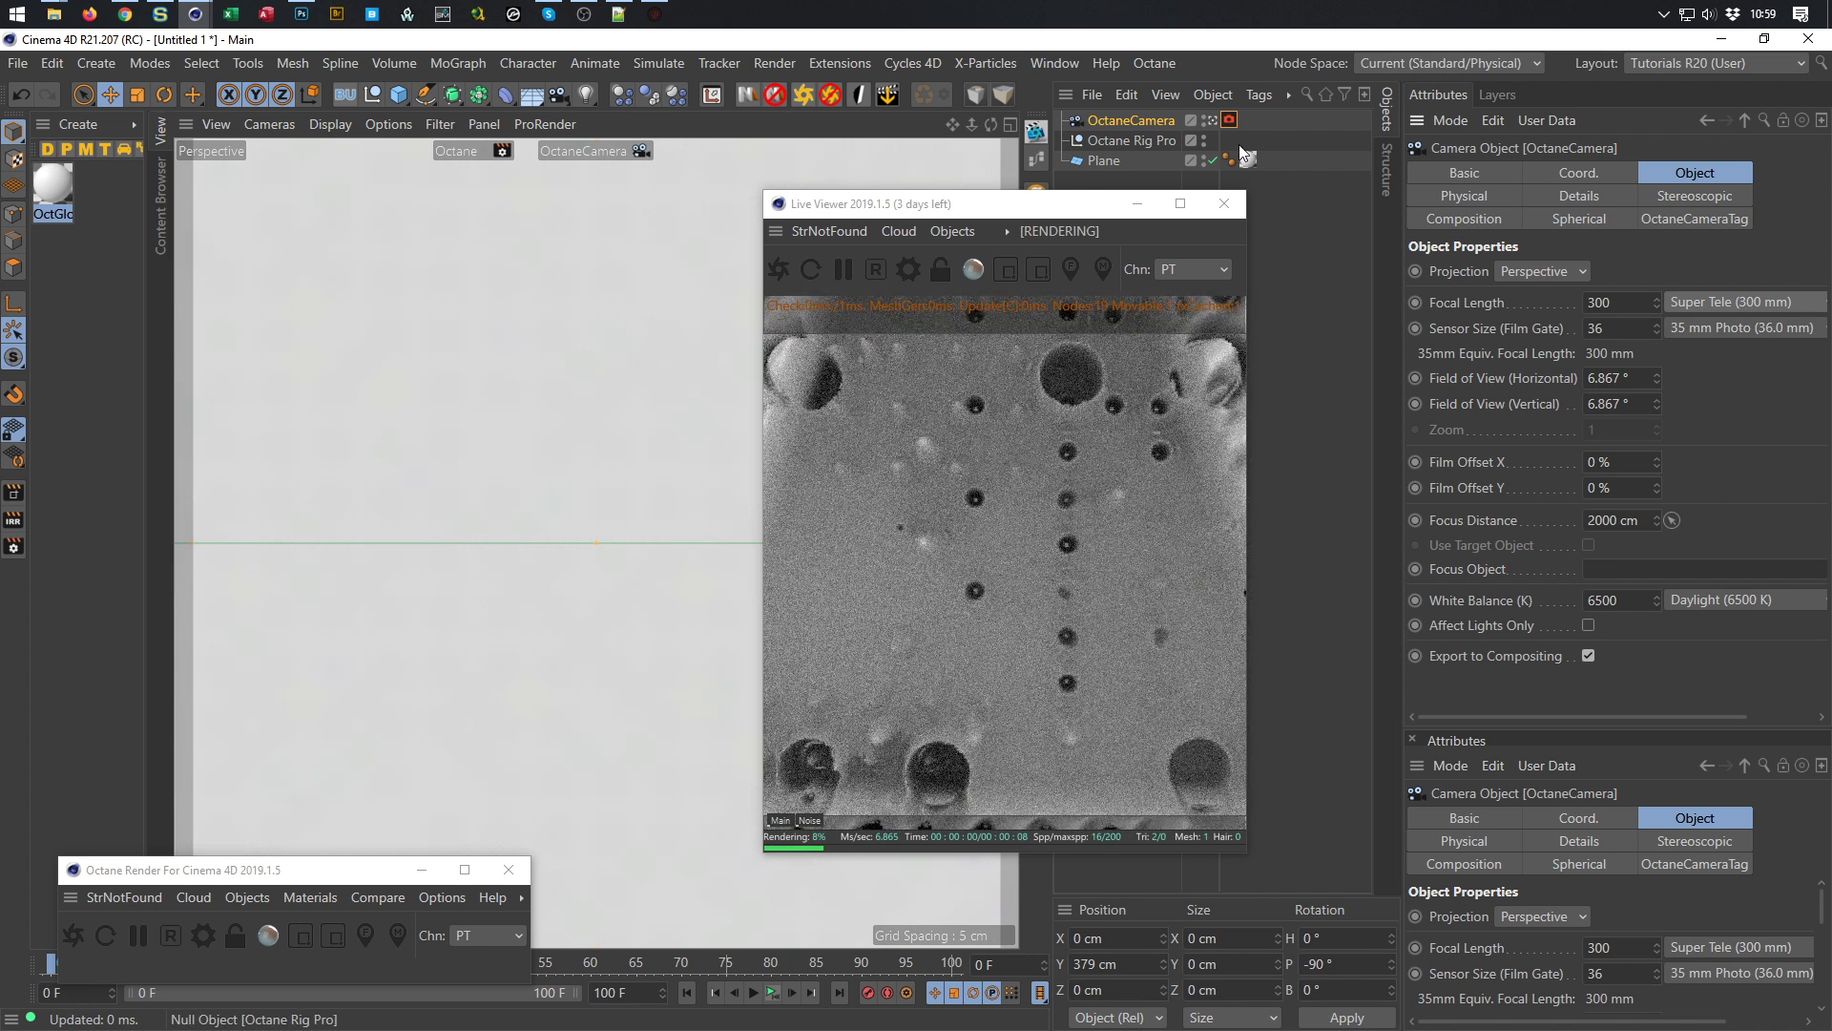
Raise the camera's Y position to about 2693 cm so the whole letter A is framed
{"action": "left_click", "coordinate": [1578, 174]}
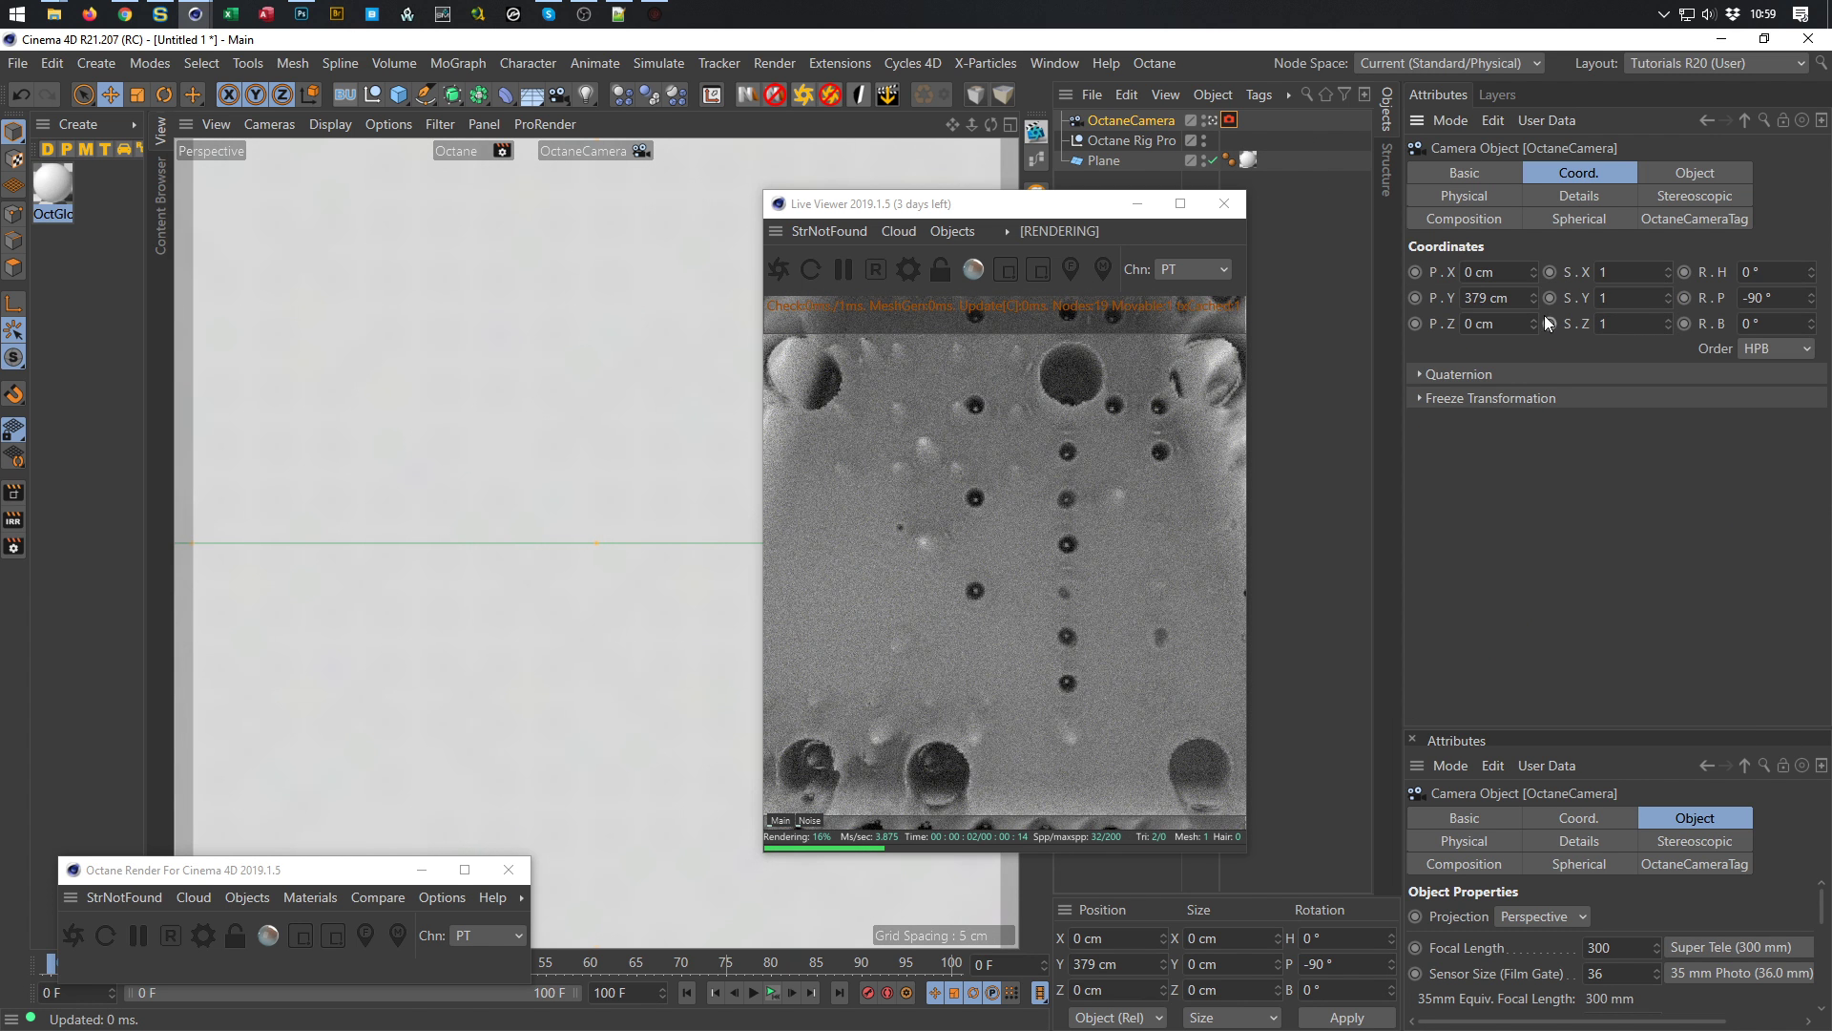
{"action": "mouse_move", "coordinate": [1531, 296]}
{"action": "left_mouse_down"}
{"action": "mouse_move", "coordinate": [1531, 259]}
{"action": "mouse_move", "coordinate": [1531, 298]}
{"action": "left_mouse_up"}
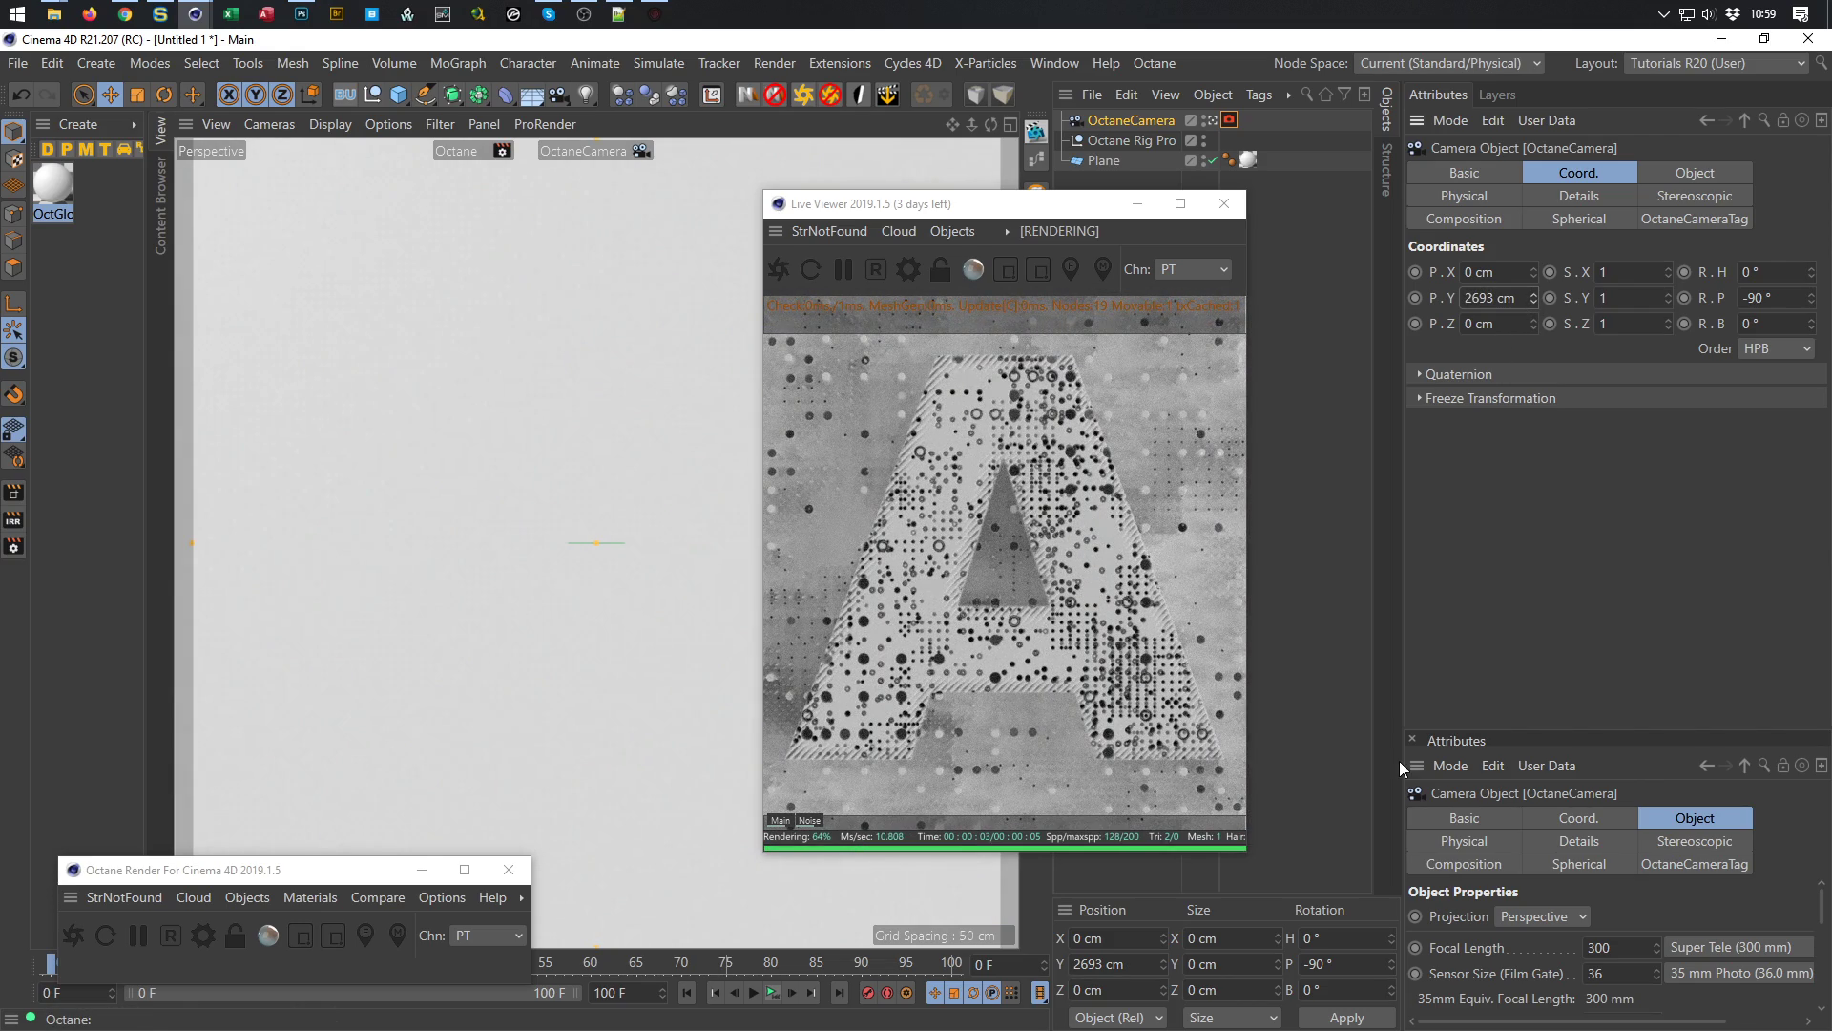
{"action": "left_click_drag", "start_coordinate": [1088, 210], "coordinate": [1415, 243]}
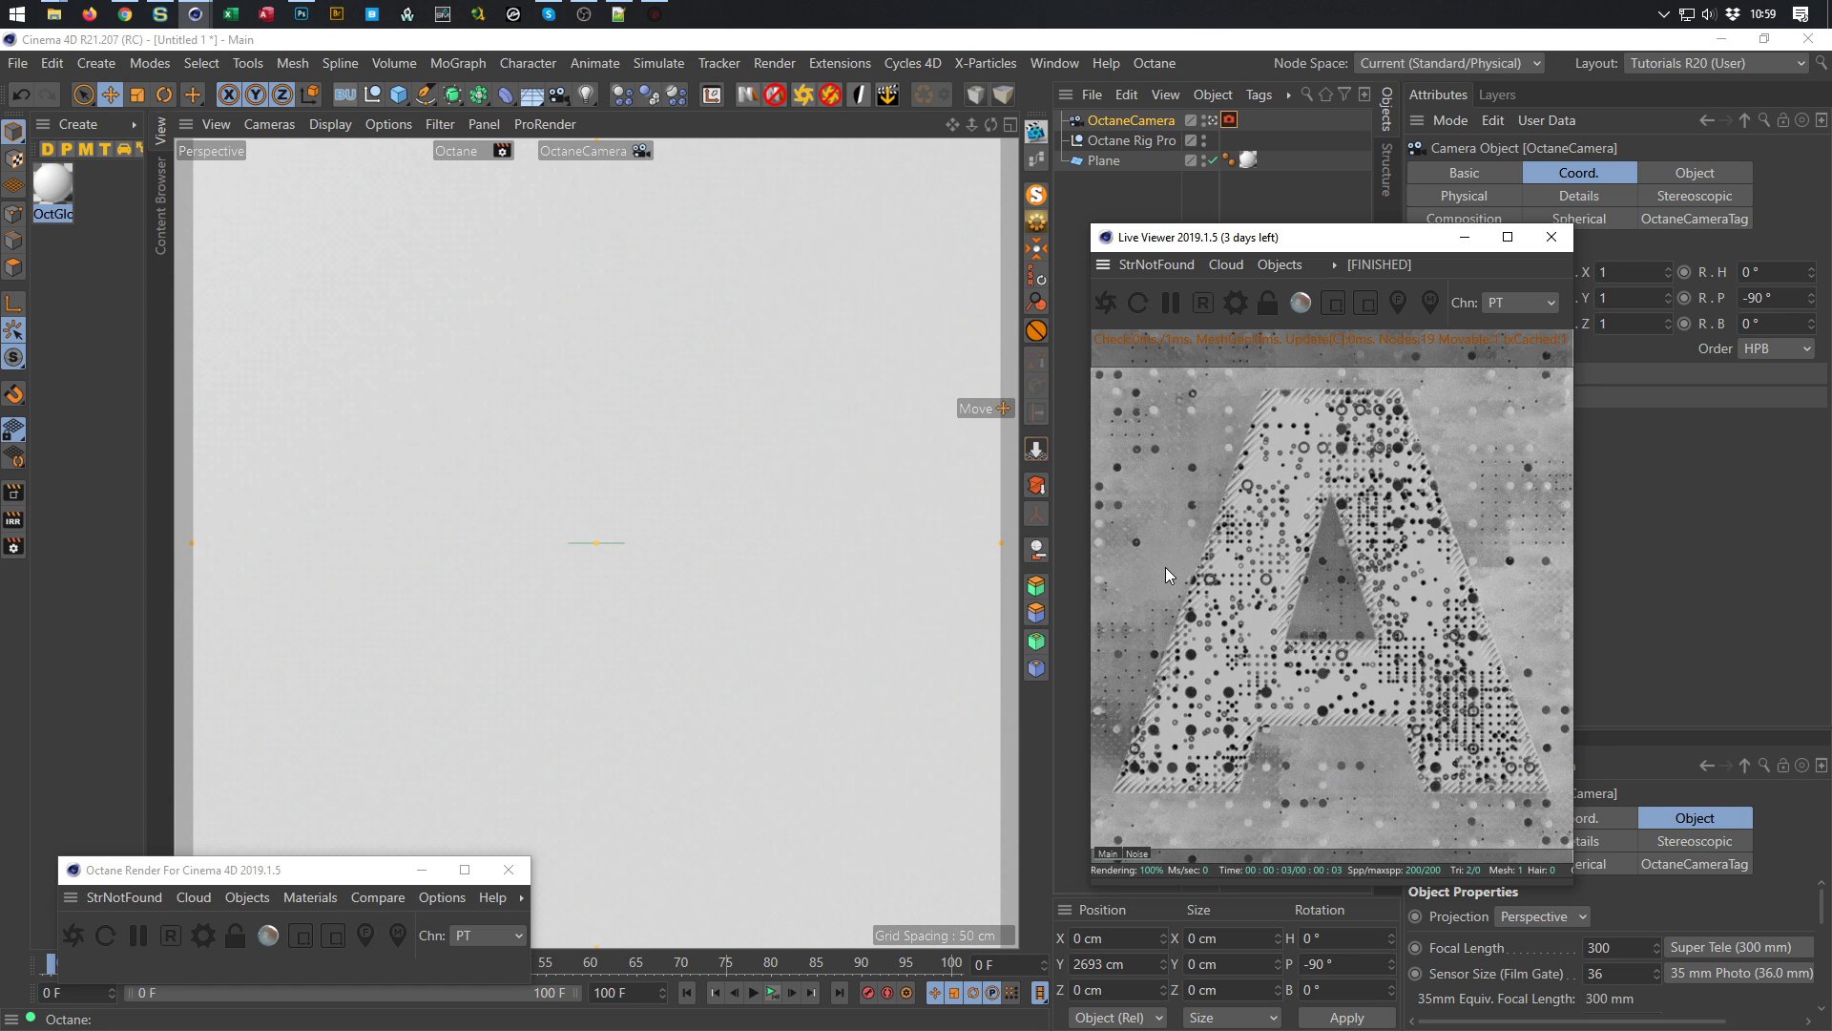
Open the glossy material in the Octane Node Editor and set the diffuse RgbSpectrum colour's V to 100%
{"action": "left_click", "coordinate": [53, 183]}
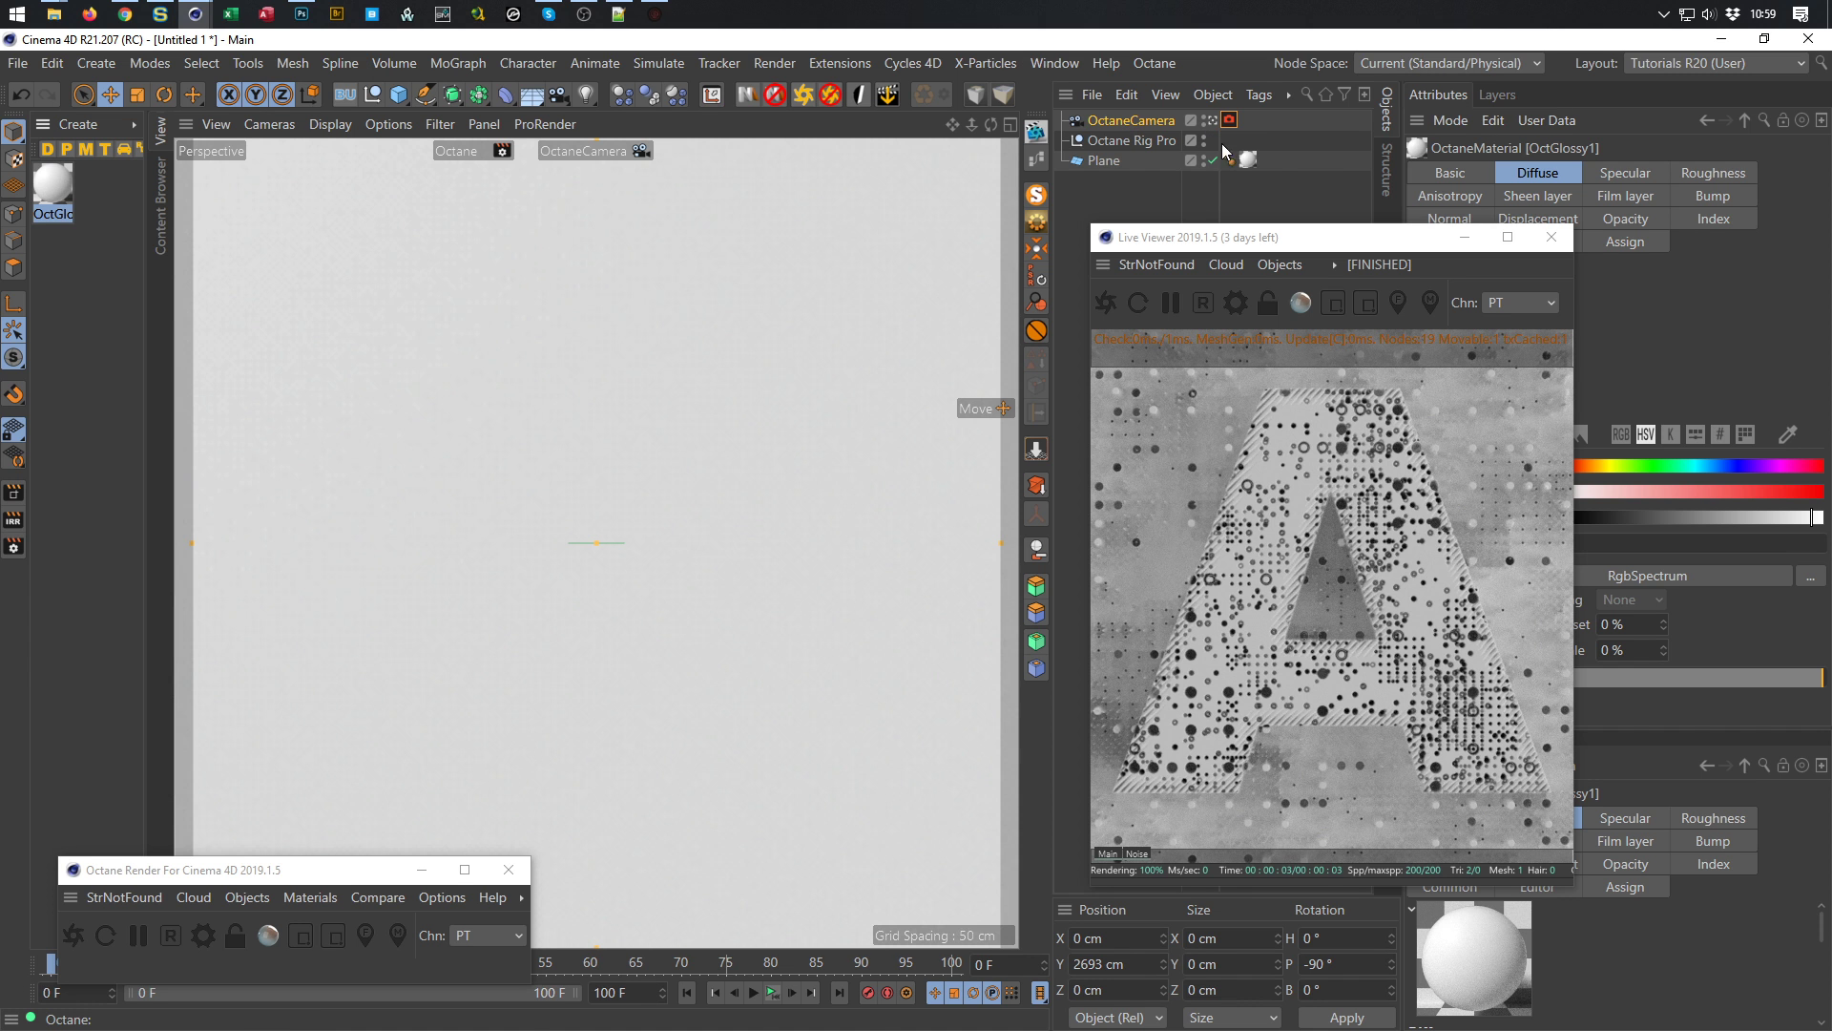
{"action": "left_click", "coordinate": [1036, 164]}
{"action": "left_click_drag", "start_coordinate": [872, 320], "coordinate": [552, 177]}
{"action": "left_click_drag", "start_coordinate": [527, 306], "coordinate": [593, 302]}
{"action": "left_click", "coordinate": [362, 395]}
{"action": "left_click_drag", "start_coordinate": [363, 395], "coordinate": [367, 327]}
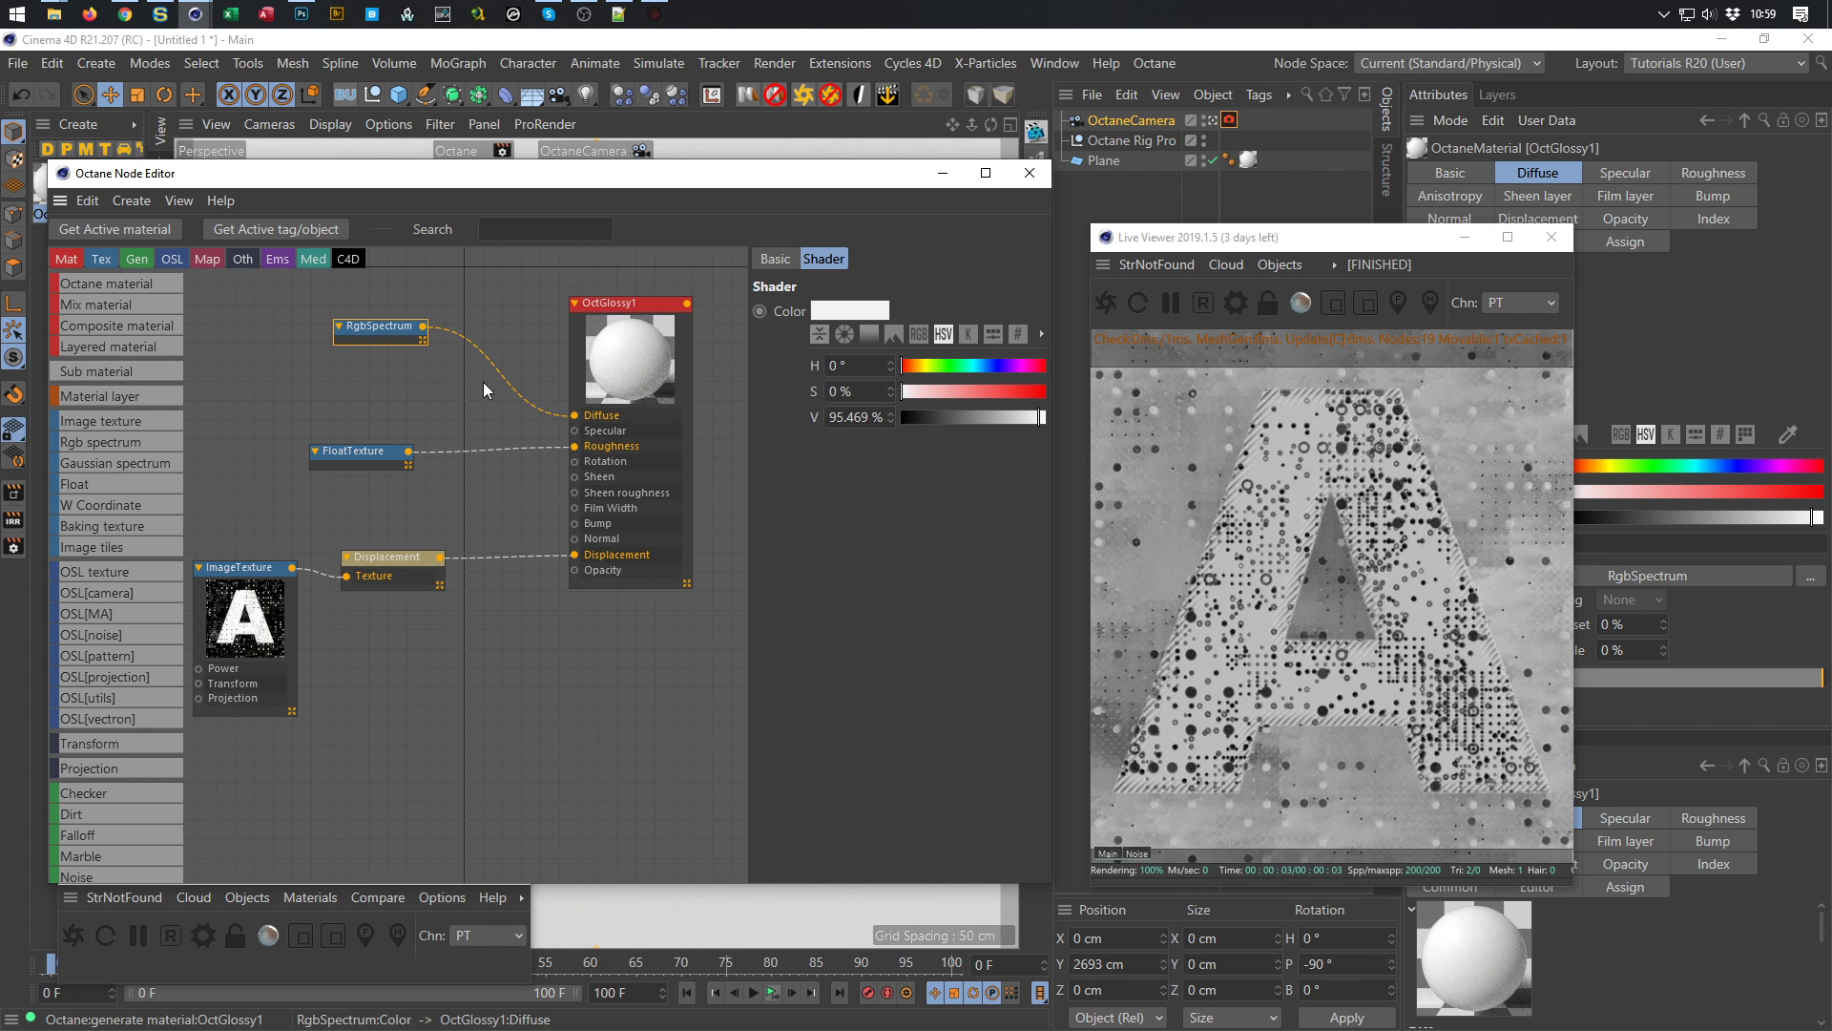
{"action": "left_click", "coordinate": [924, 417]}
{"action": "left_click_drag", "start_coordinate": [925, 416], "coordinate": [1048, 431]}
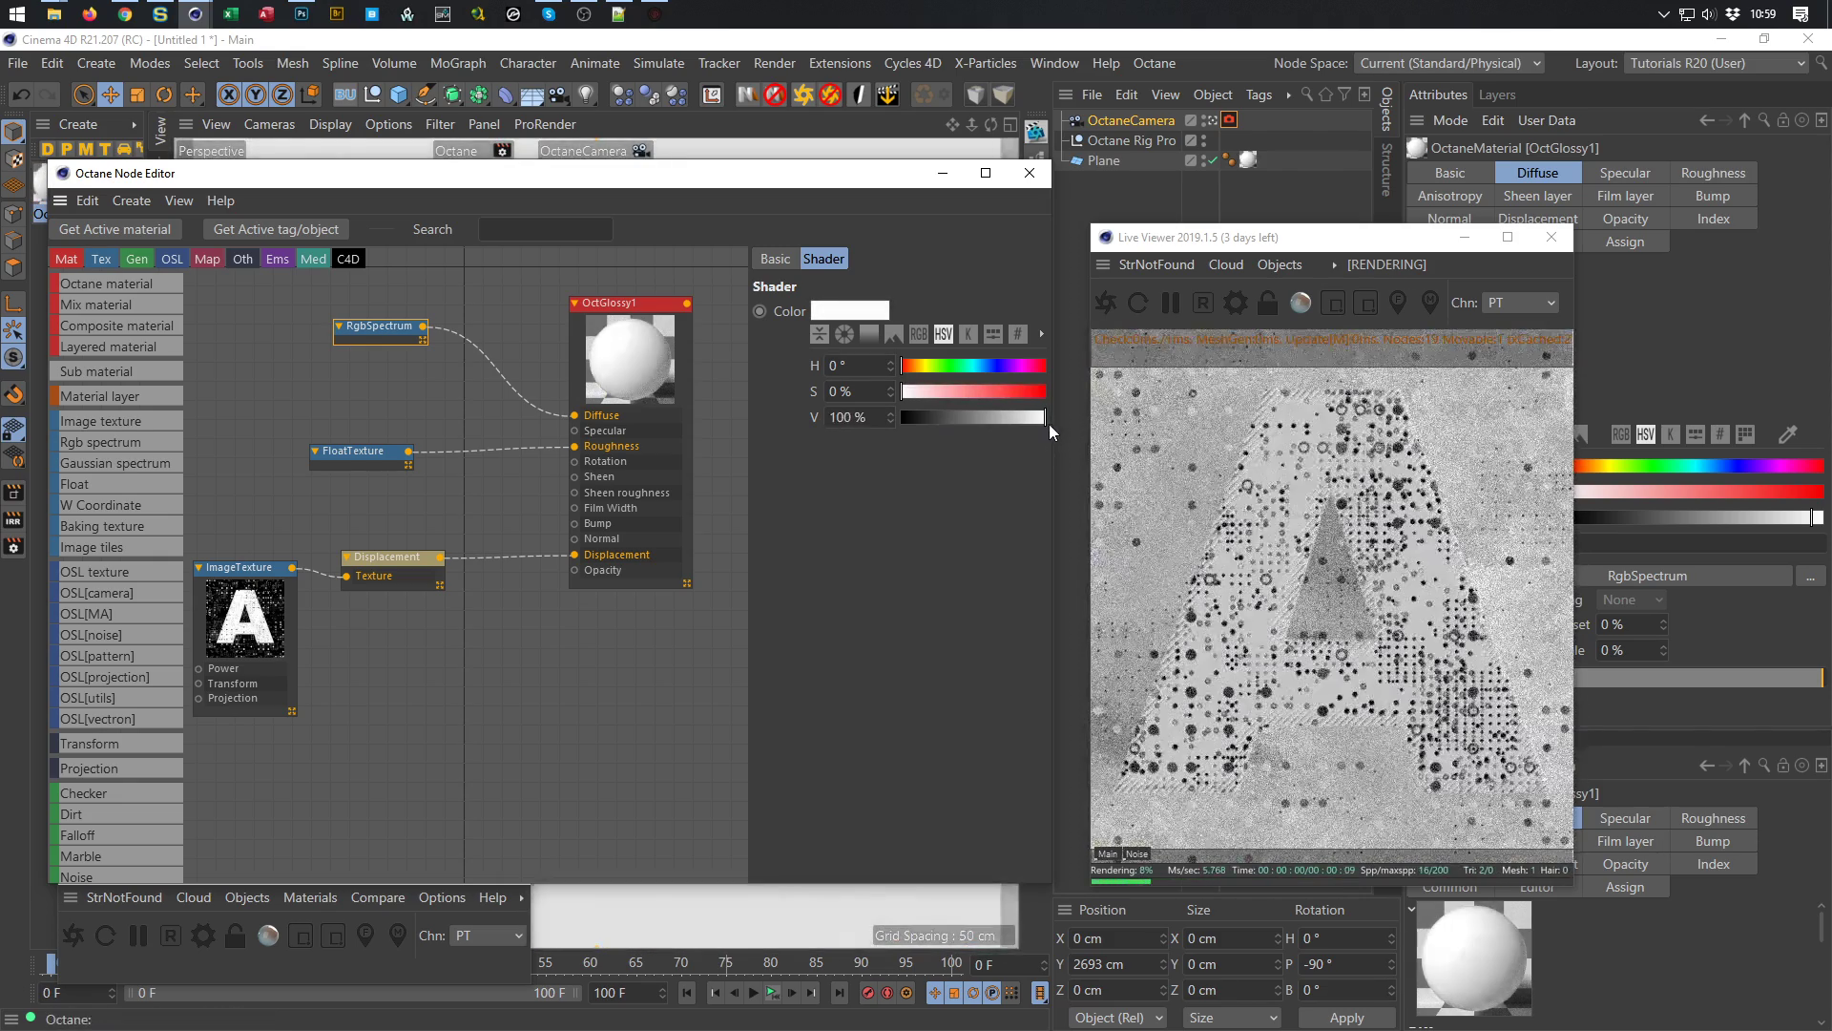
Move the OctGlossy1 and RgbSpectrum nodes apart to make room between them
{"action": "left_click_drag", "start_coordinate": [644, 306], "coordinate": [672, 297]}
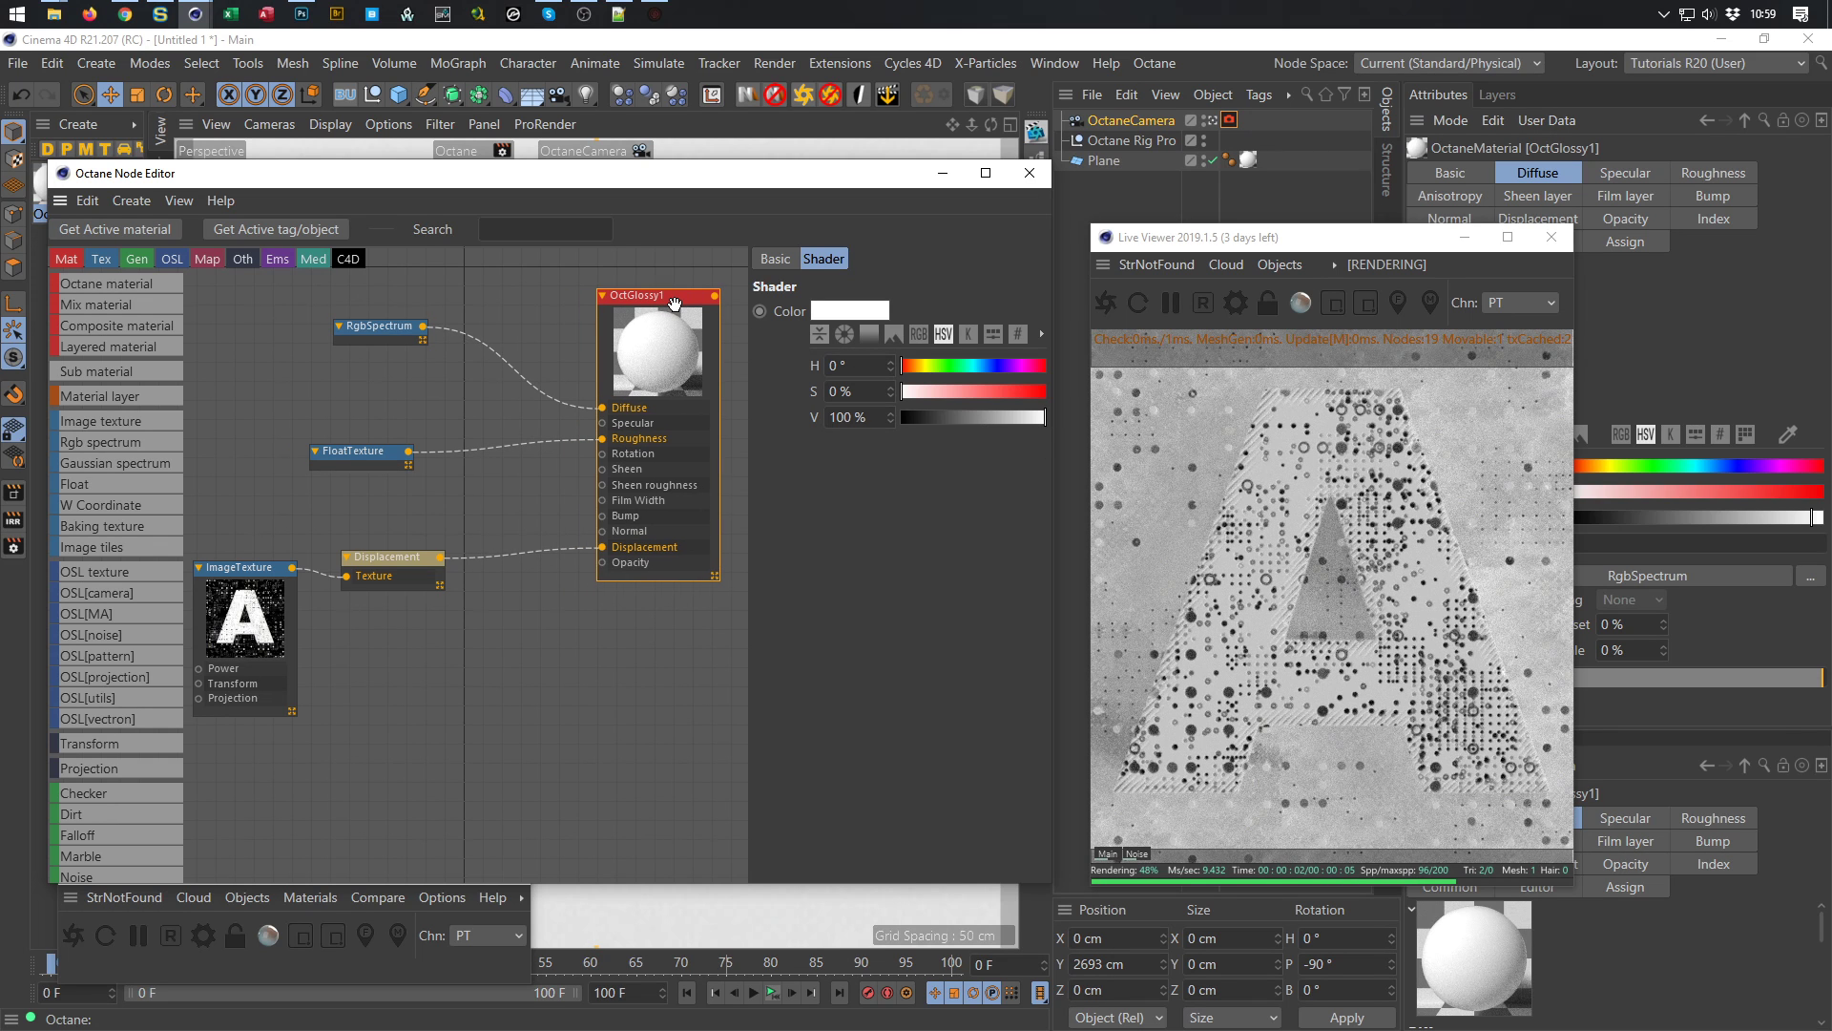
{"action": "left_click", "coordinate": [674, 303]}
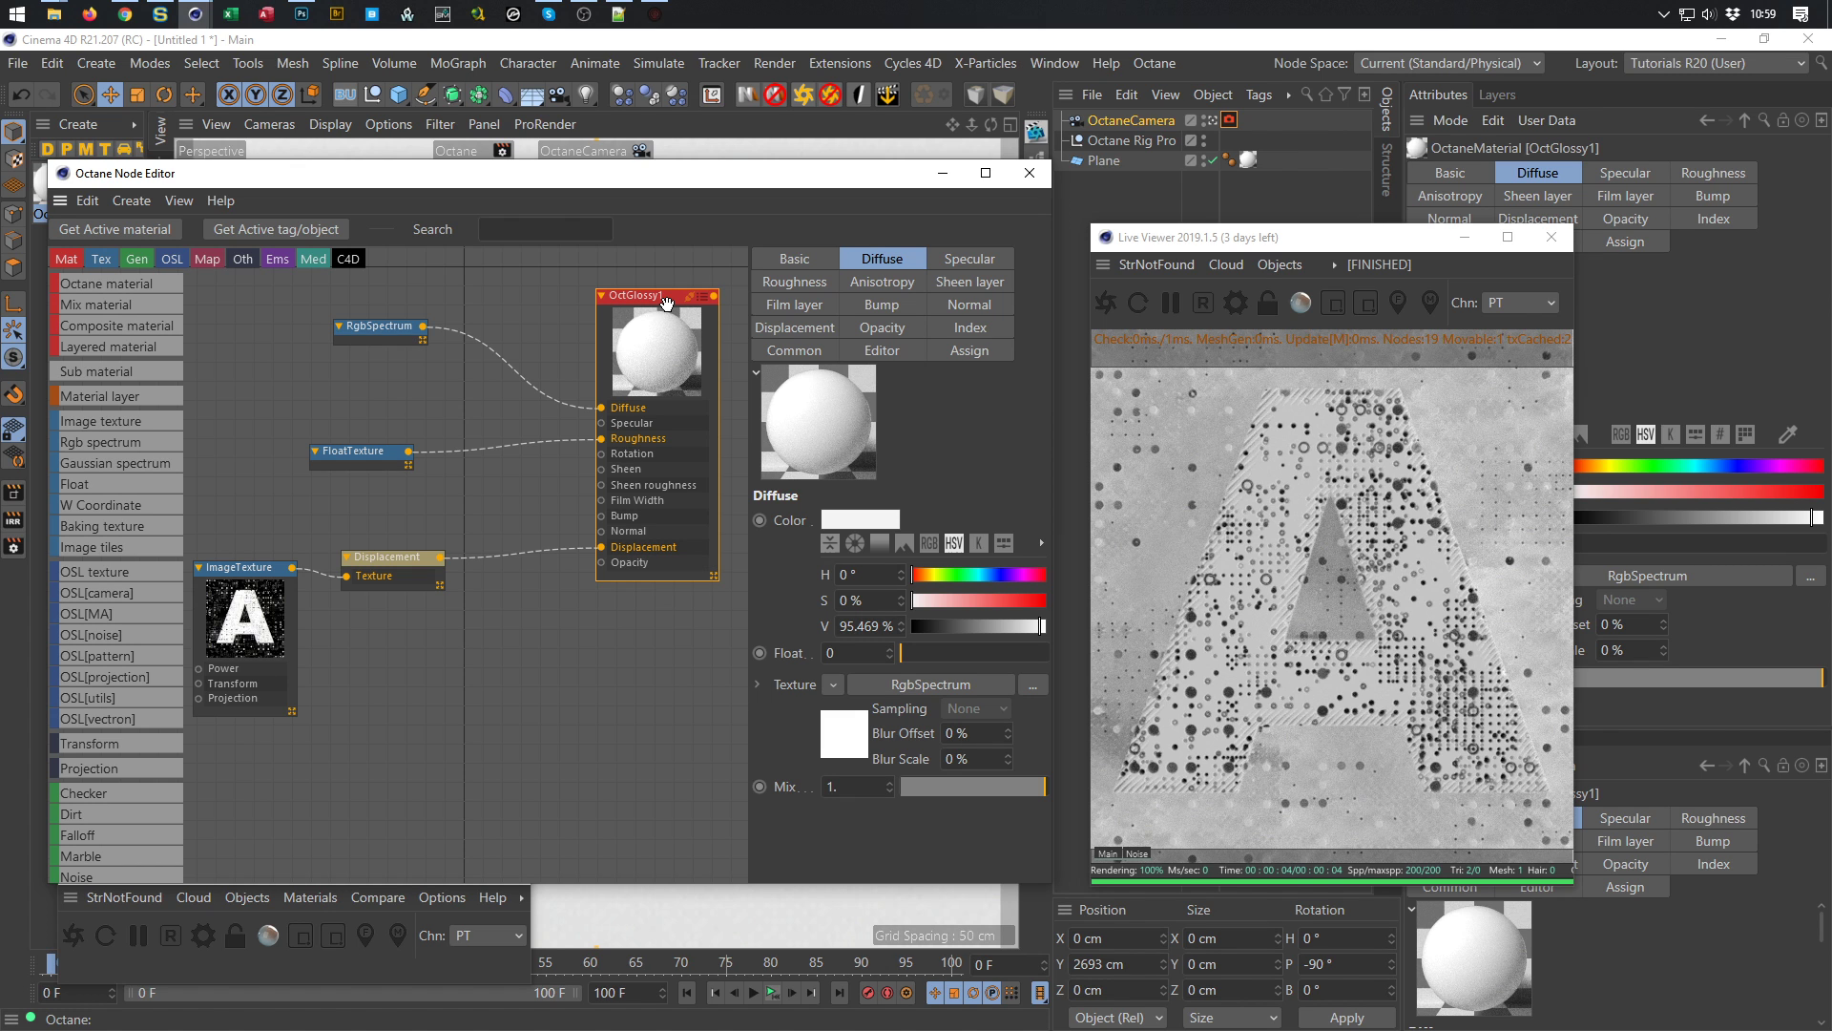
{"action": "left_click_drag", "start_coordinate": [380, 329], "coordinate": [321, 320]}
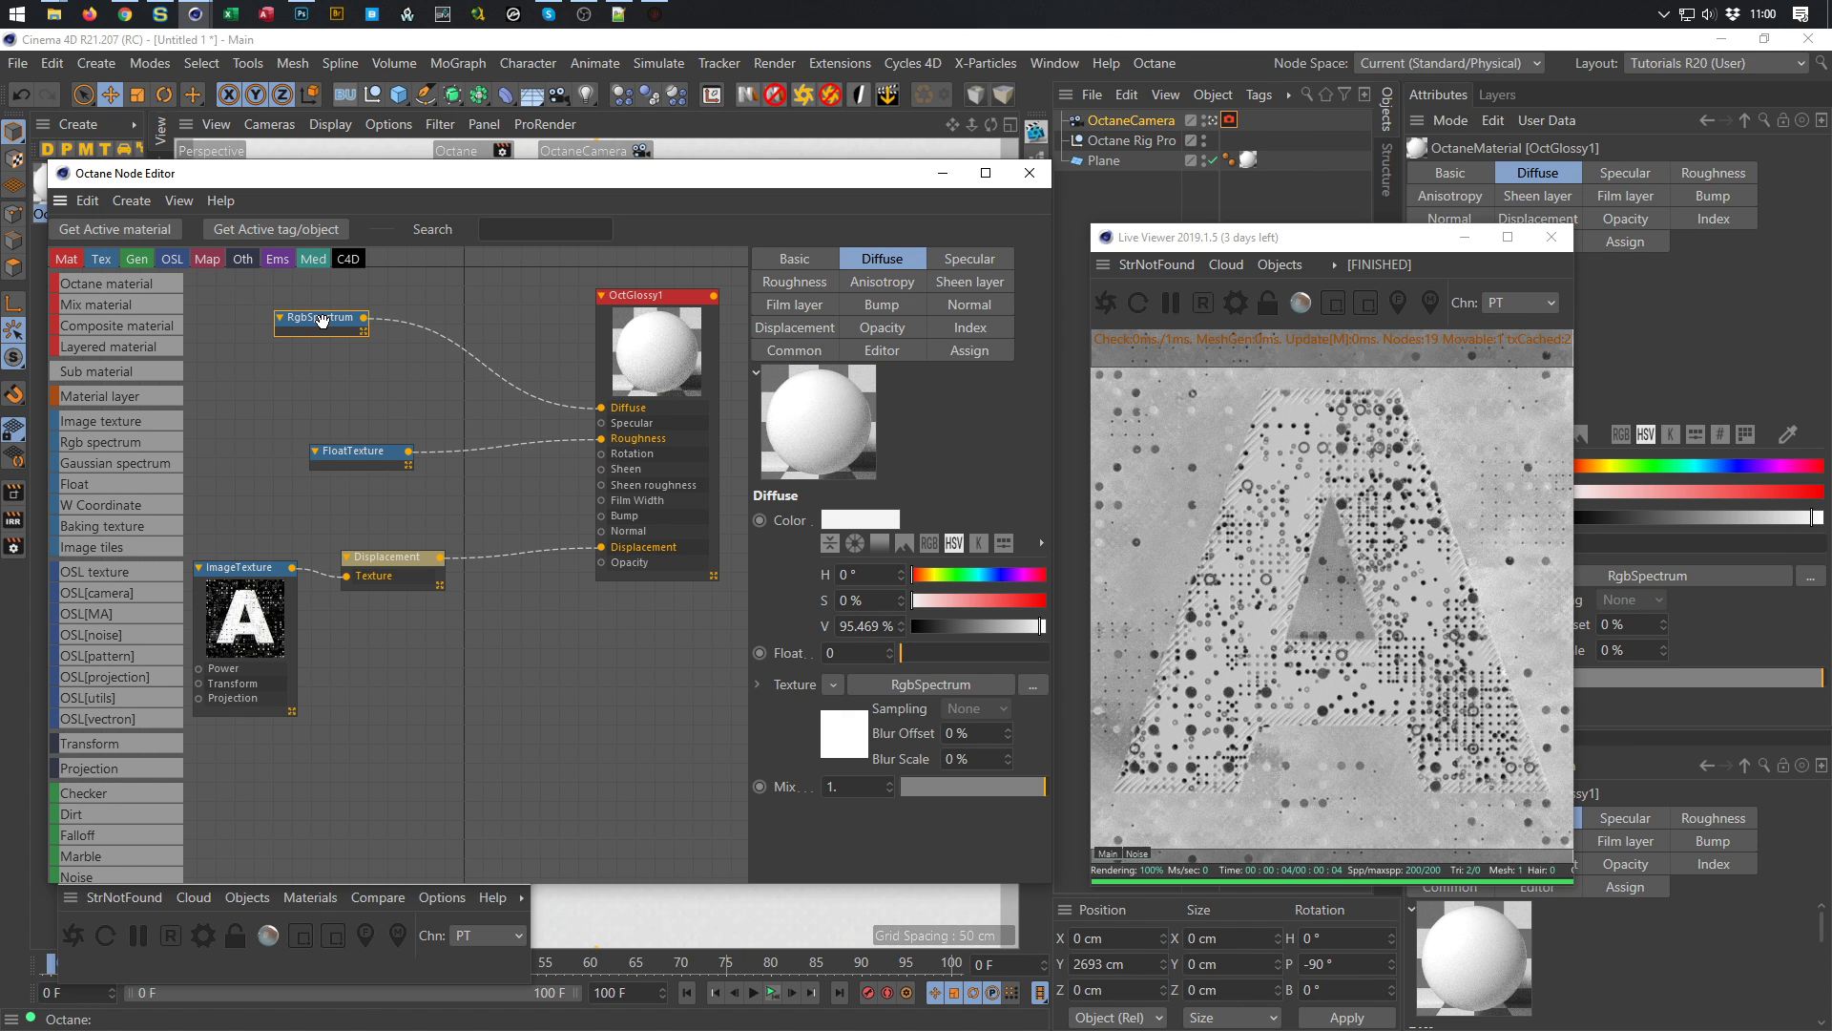
{"action": "left_click", "coordinate": [322, 320]}
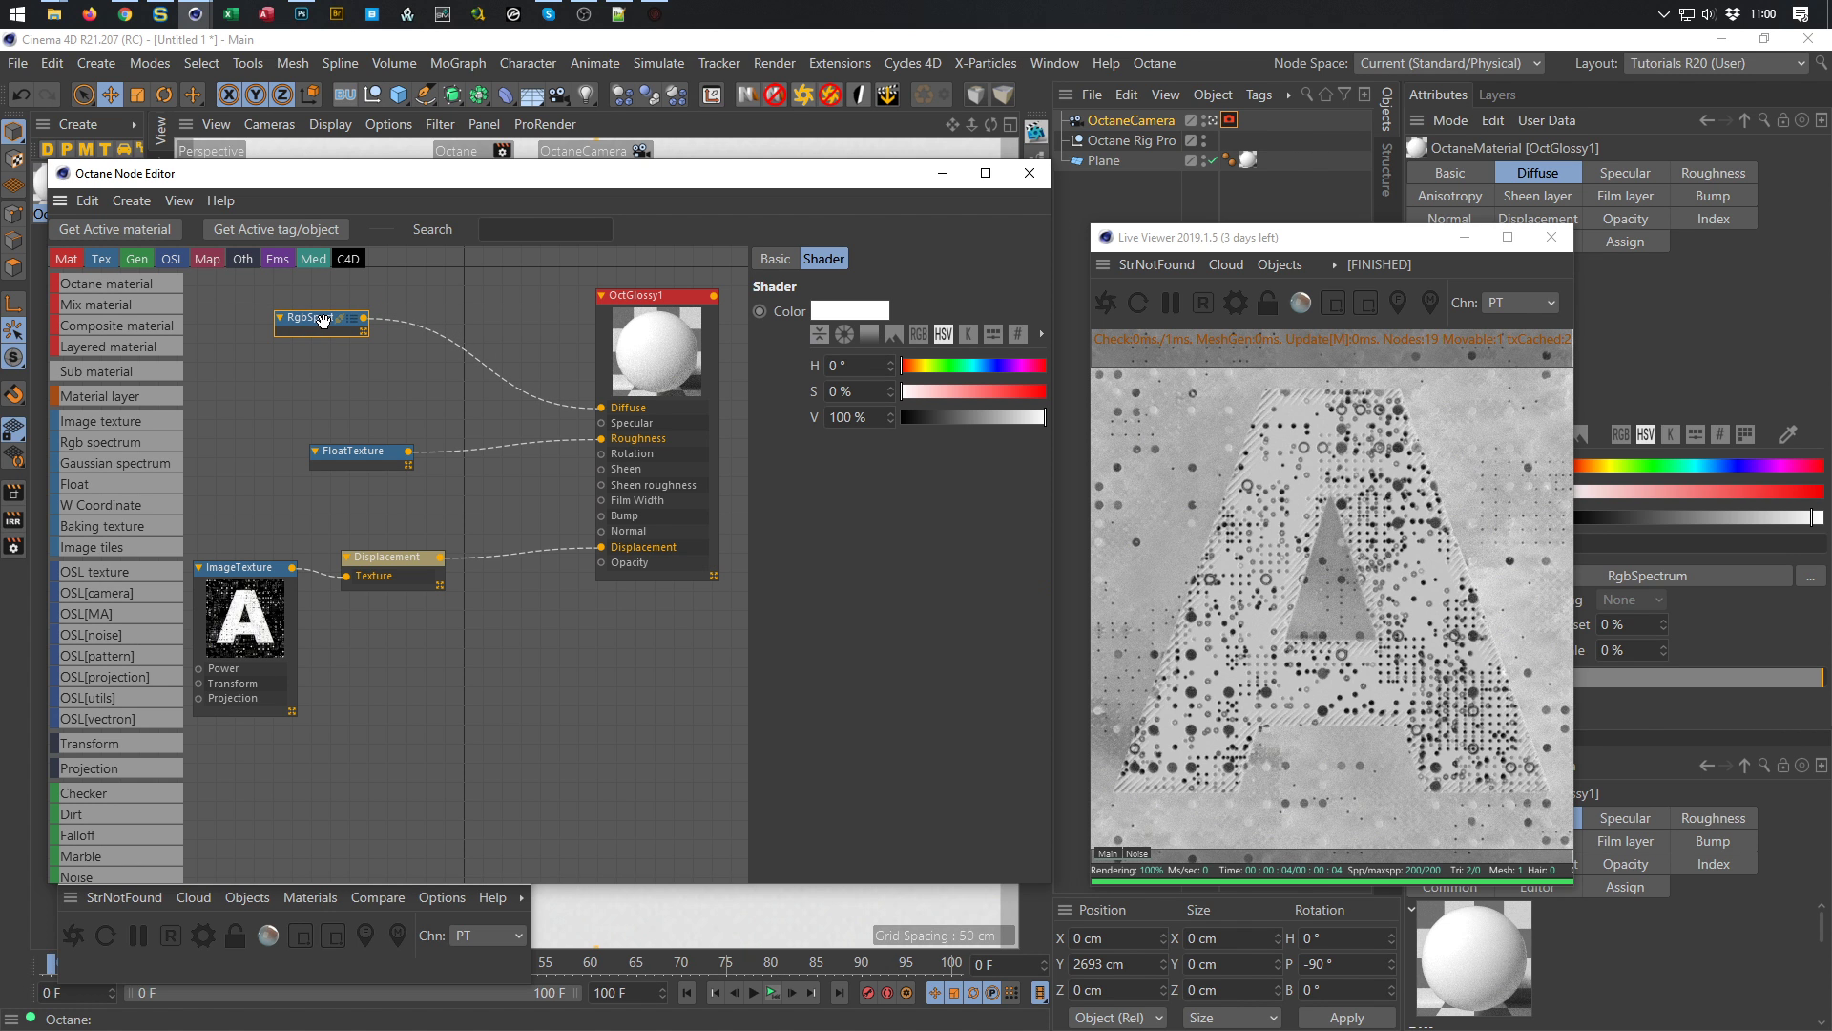
{"action": "left_click_drag", "start_coordinate": [323, 319], "coordinate": [314, 323]}
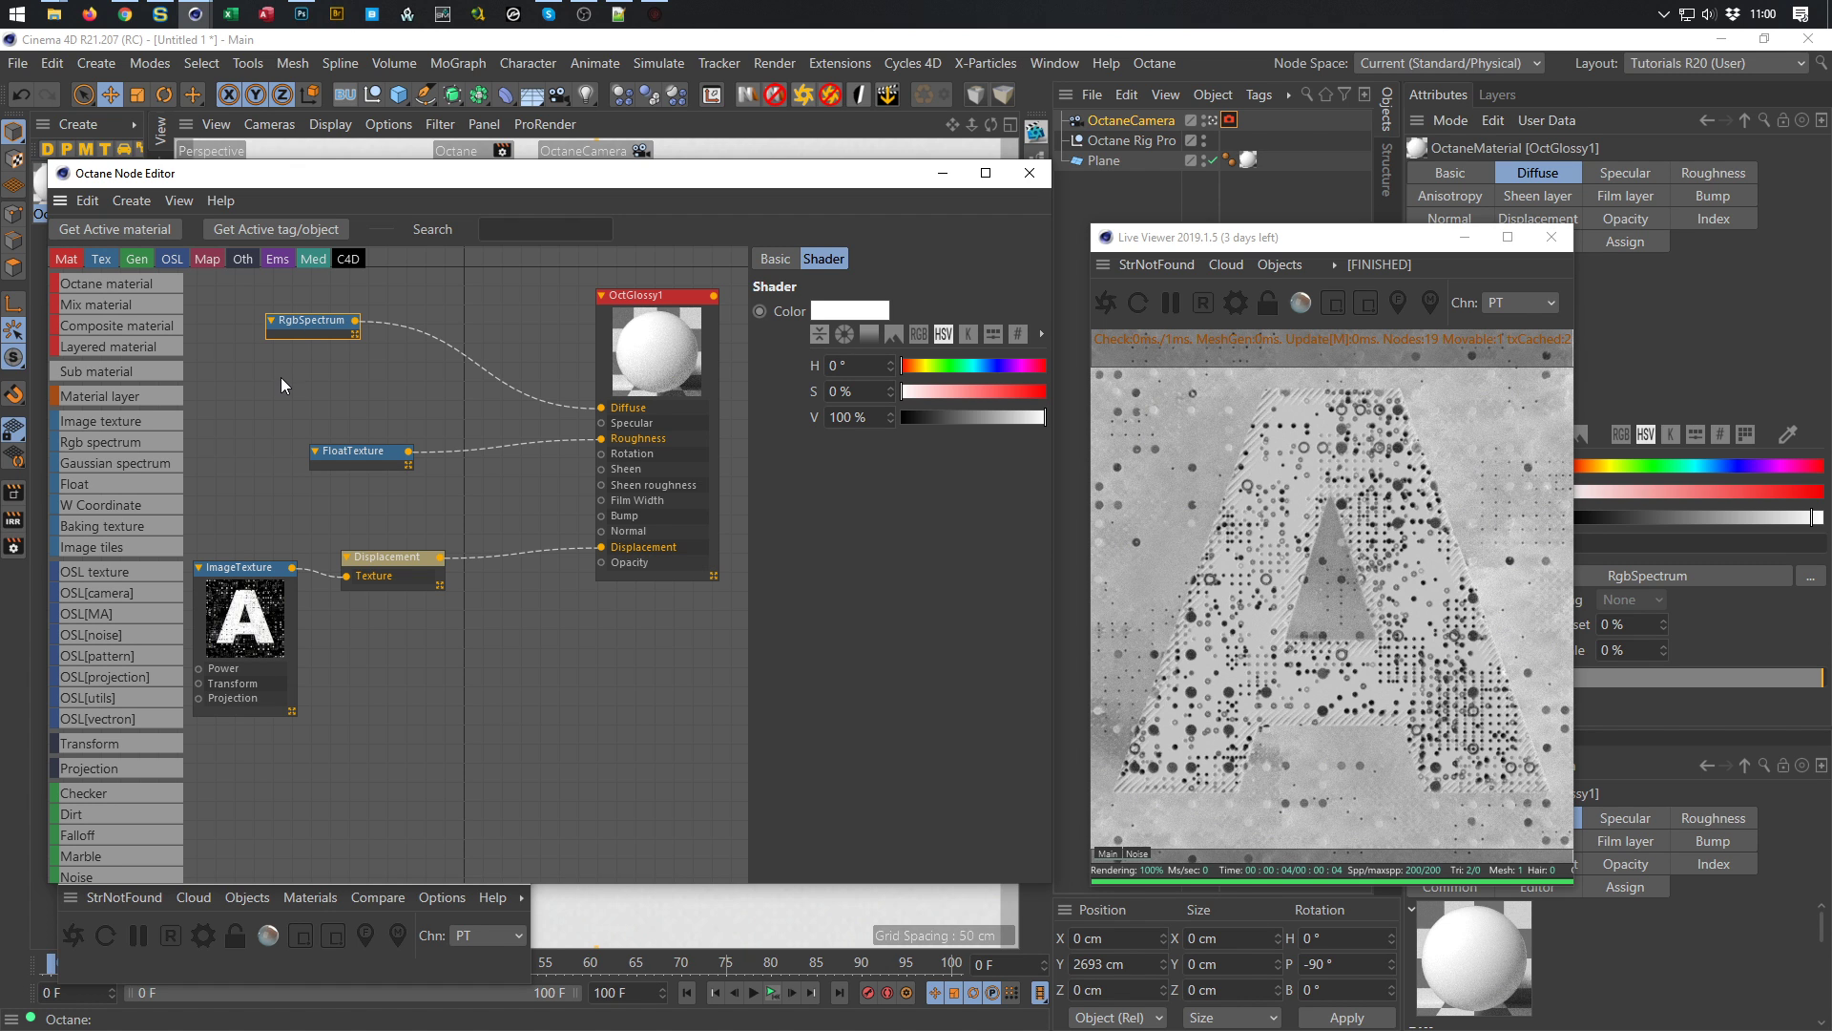
{"action": "left_click_drag", "start_coordinate": [304, 321], "coordinate": [302, 330]}
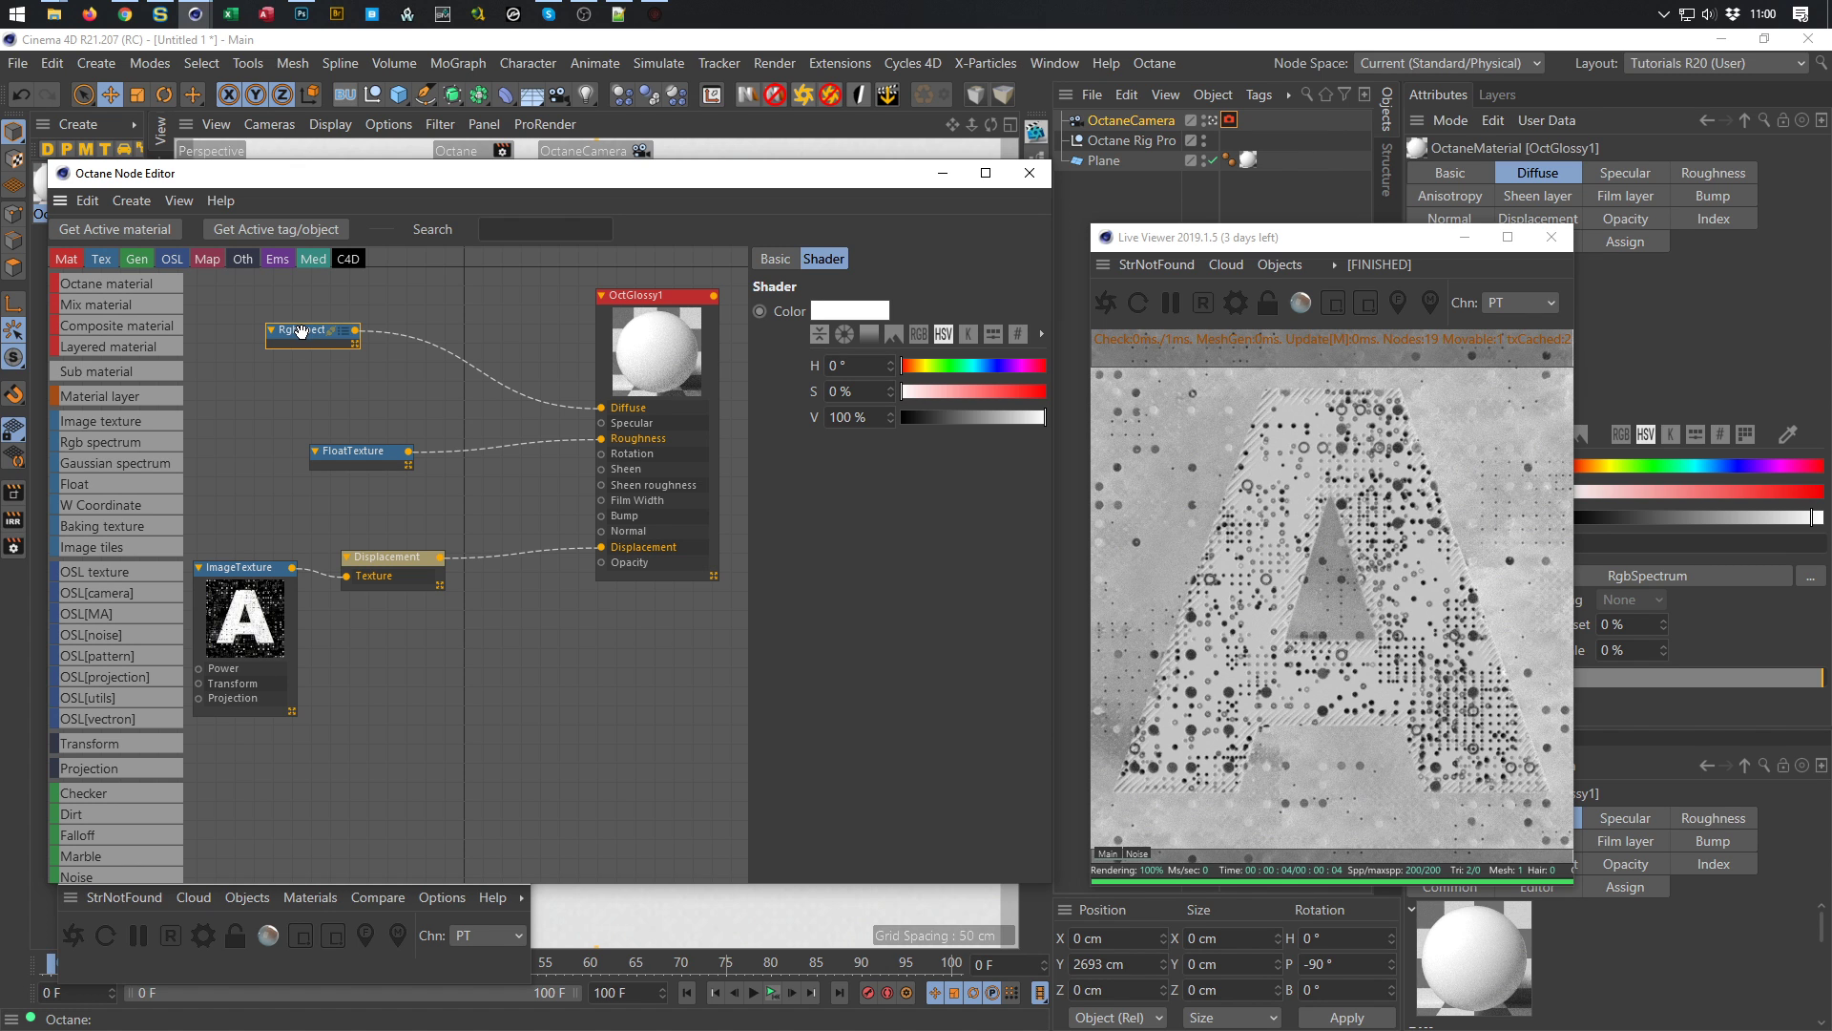
Duplicate the RgbSpectrum node below the original and set the copy's colour to black with V at 0%
{"action": "left_click_drag", "start_coordinate": [316, 332], "coordinate": [320, 393], "text": "ctrl"}
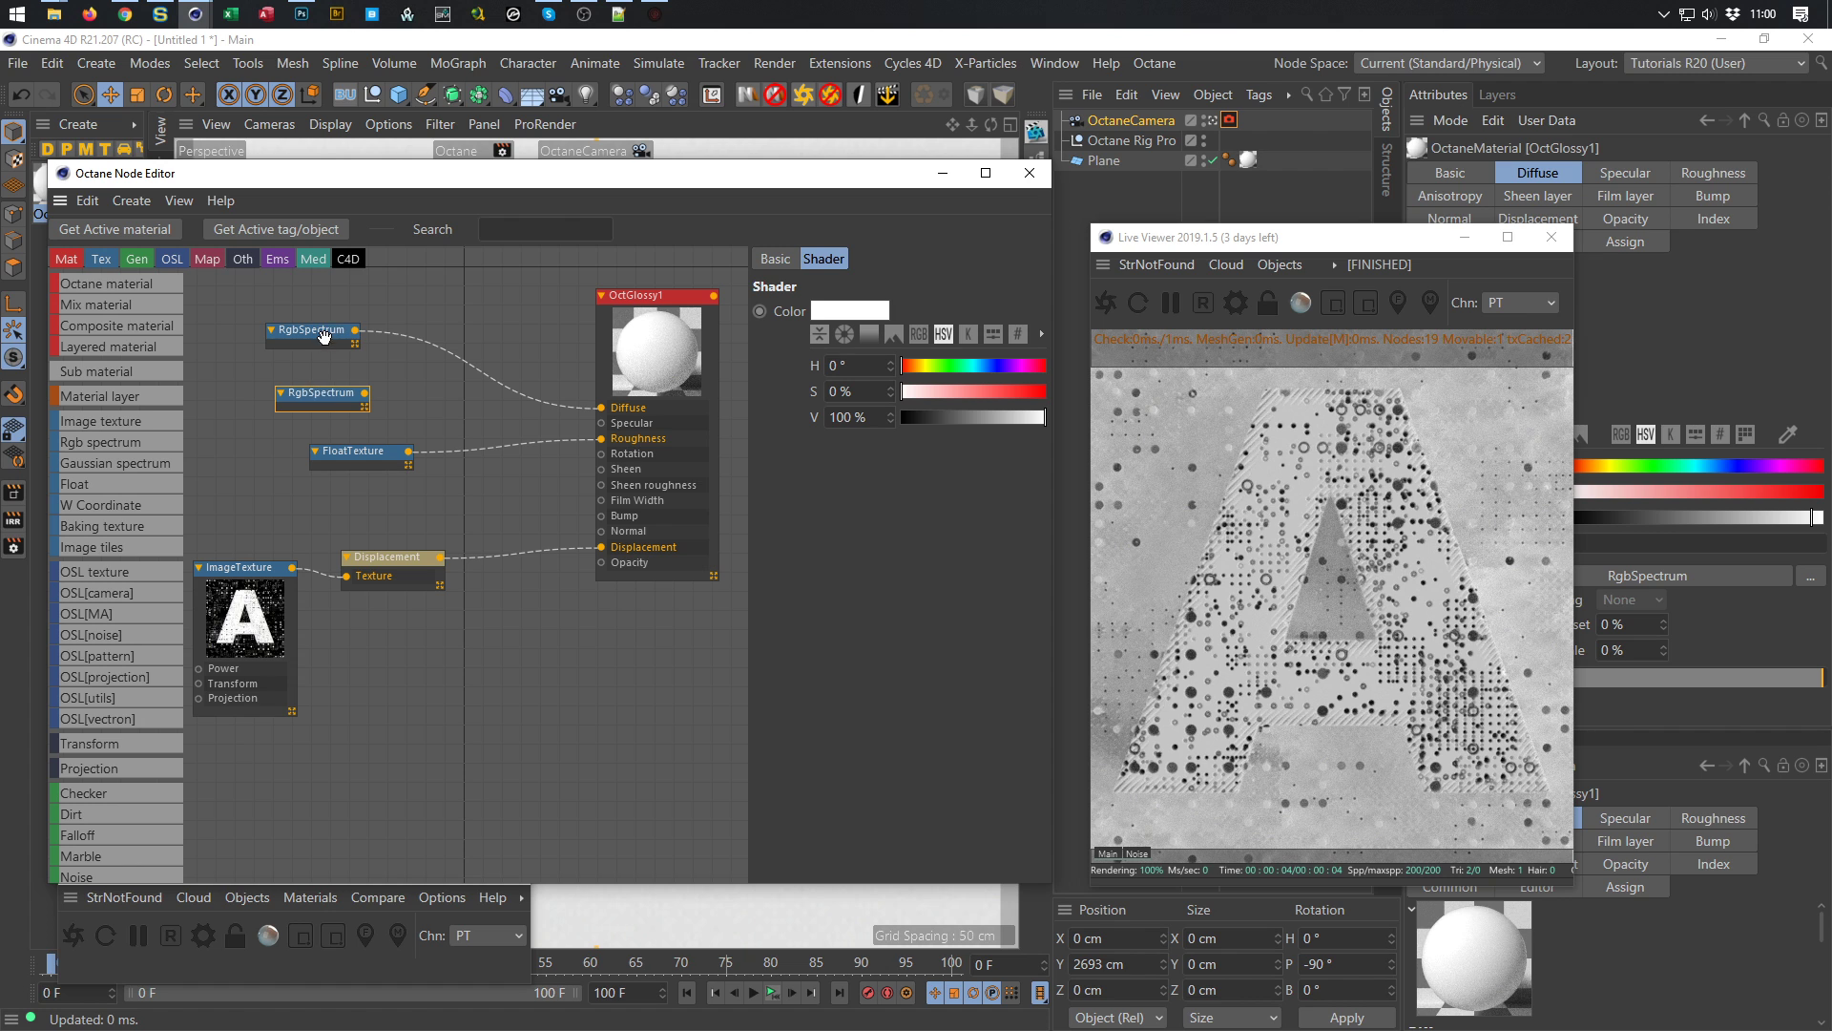
{"action": "left_click", "coordinate": [904, 417]}
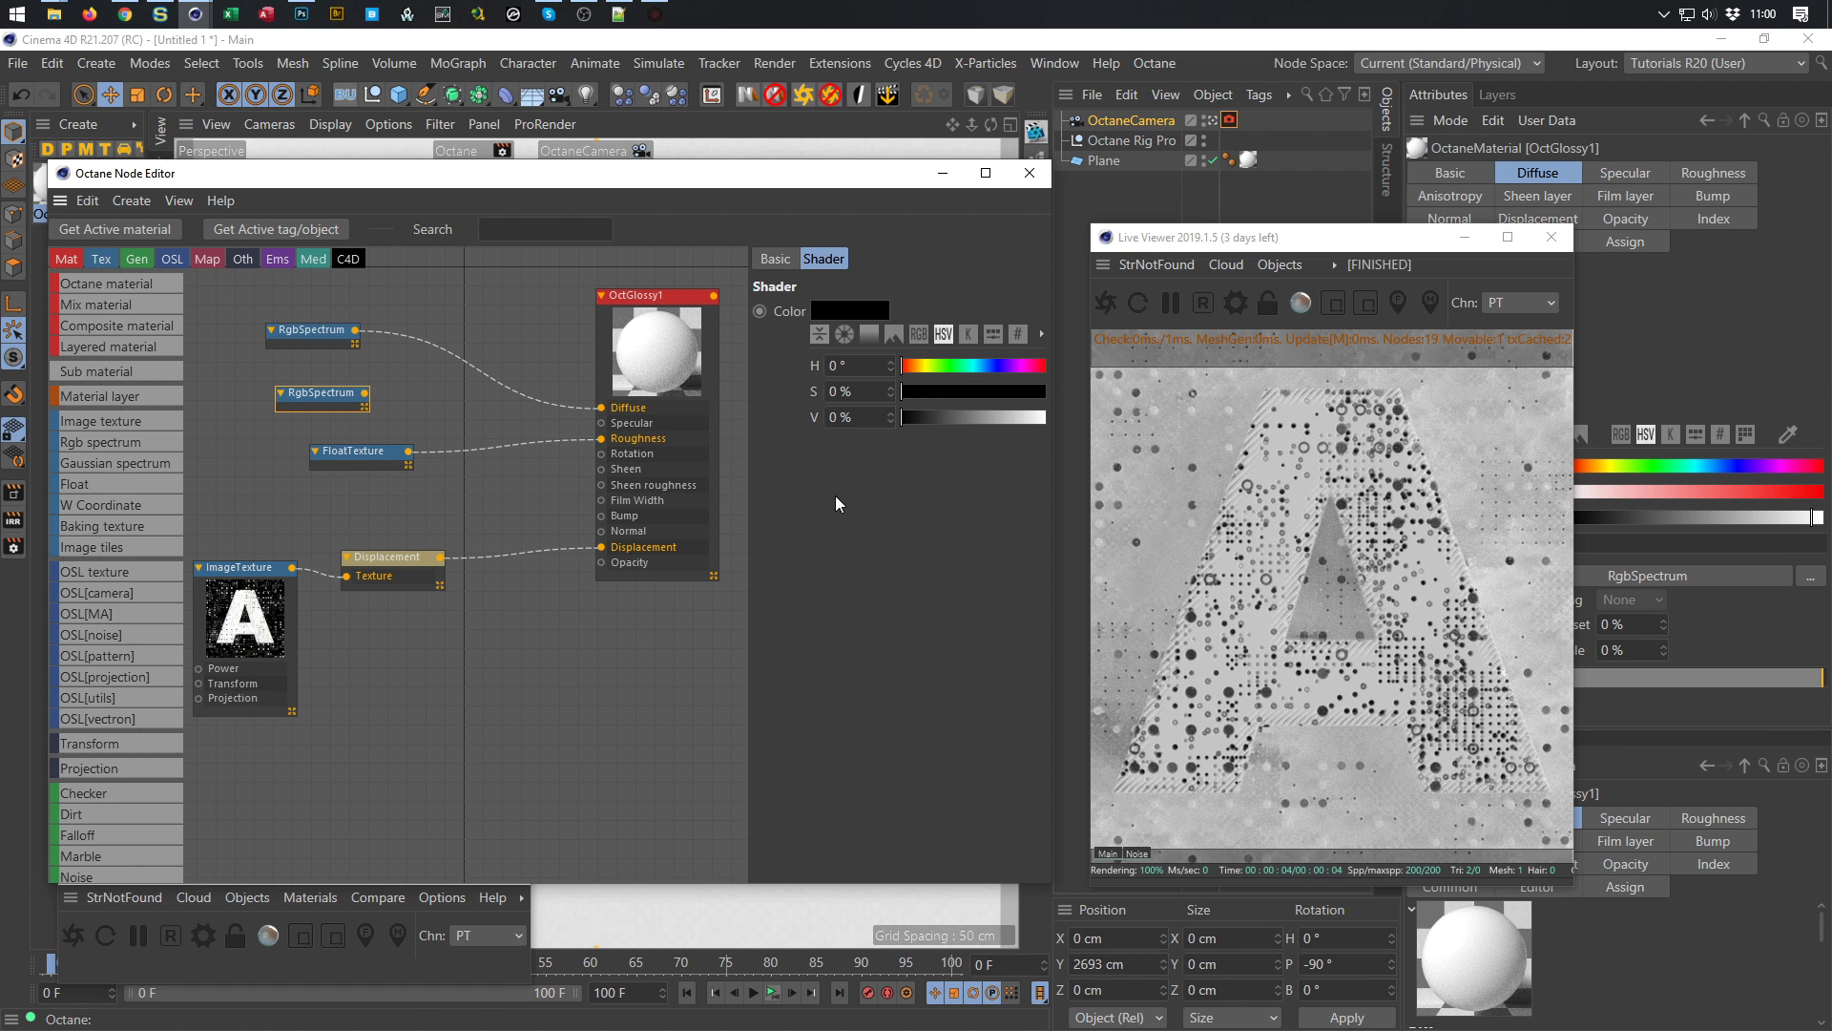
{"action": "left_click_drag", "start_coordinate": [324, 397], "coordinate": [311, 397]}
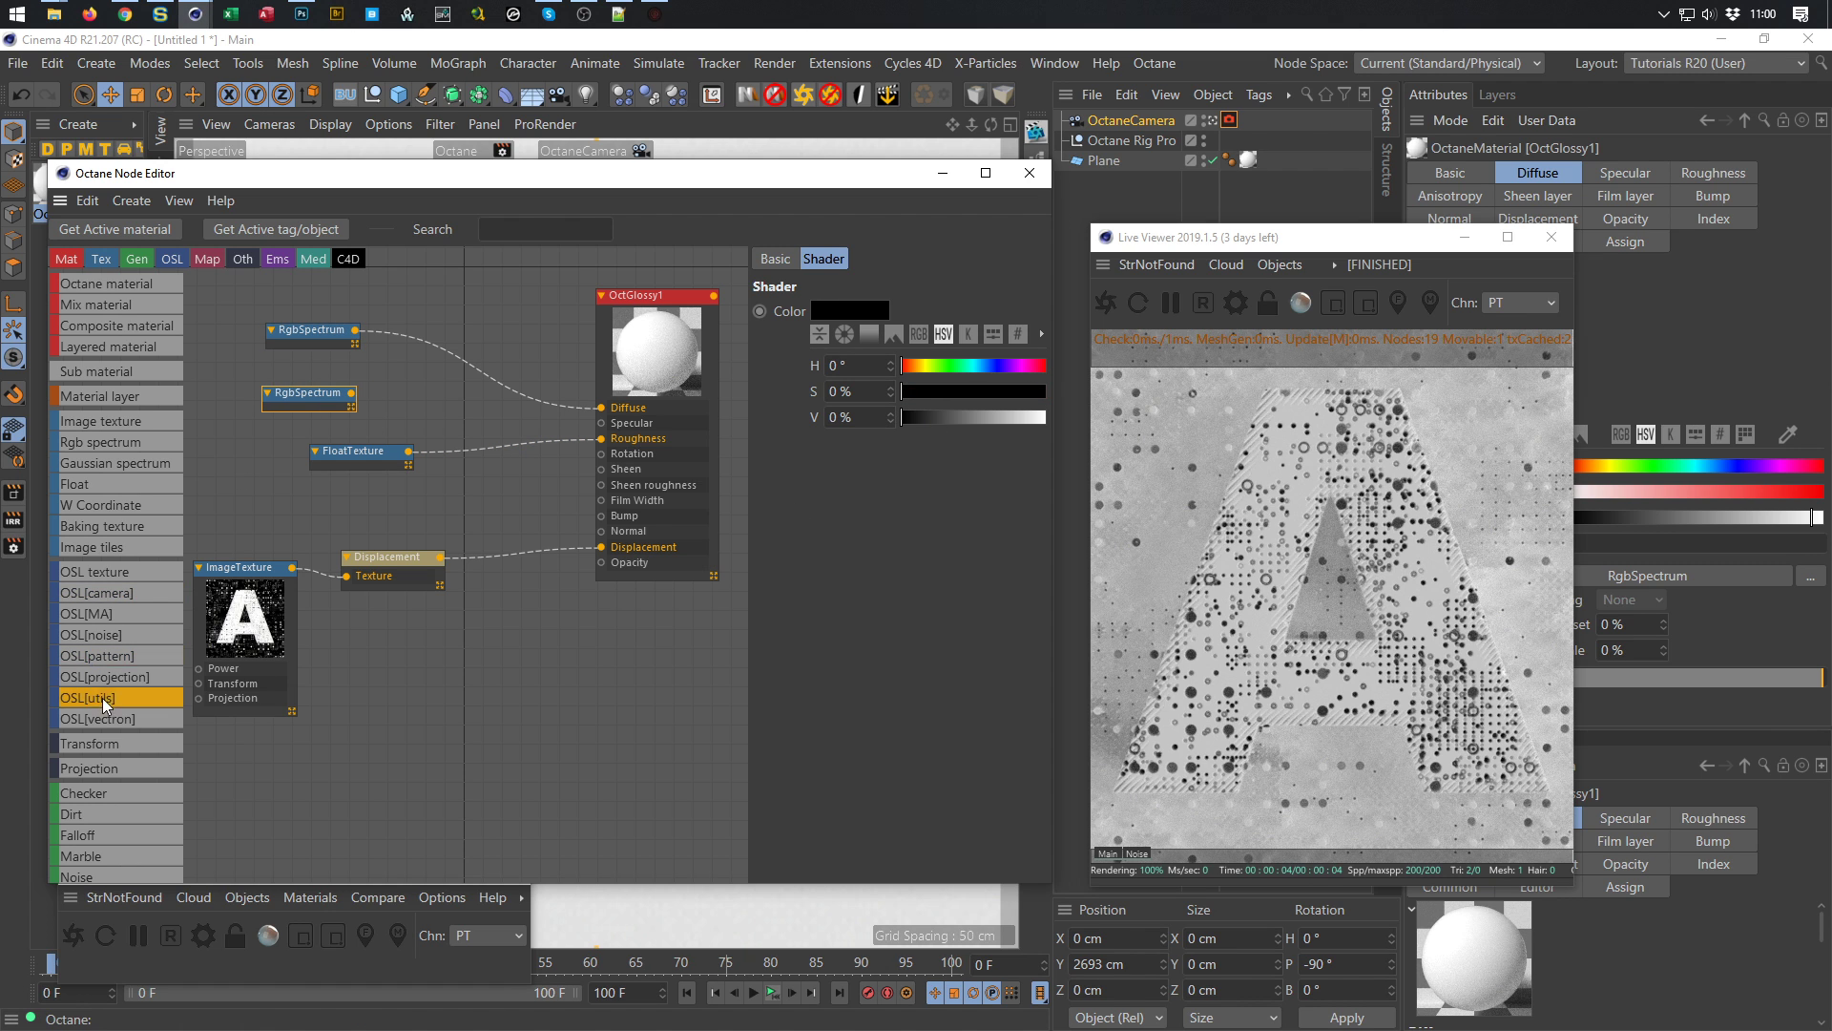
Insert a Mix texture into the Diffuse connection, linking the white RgbSpectrum to Texture1 and the black one to Texture2
{"action": "scroll", "coordinate": [155, 647], "scroll_direction": "down", "scroll_amount": 10}
{"action": "scroll", "coordinate": [157, 649], "scroll_direction": "down", "scroll_amount": 3}
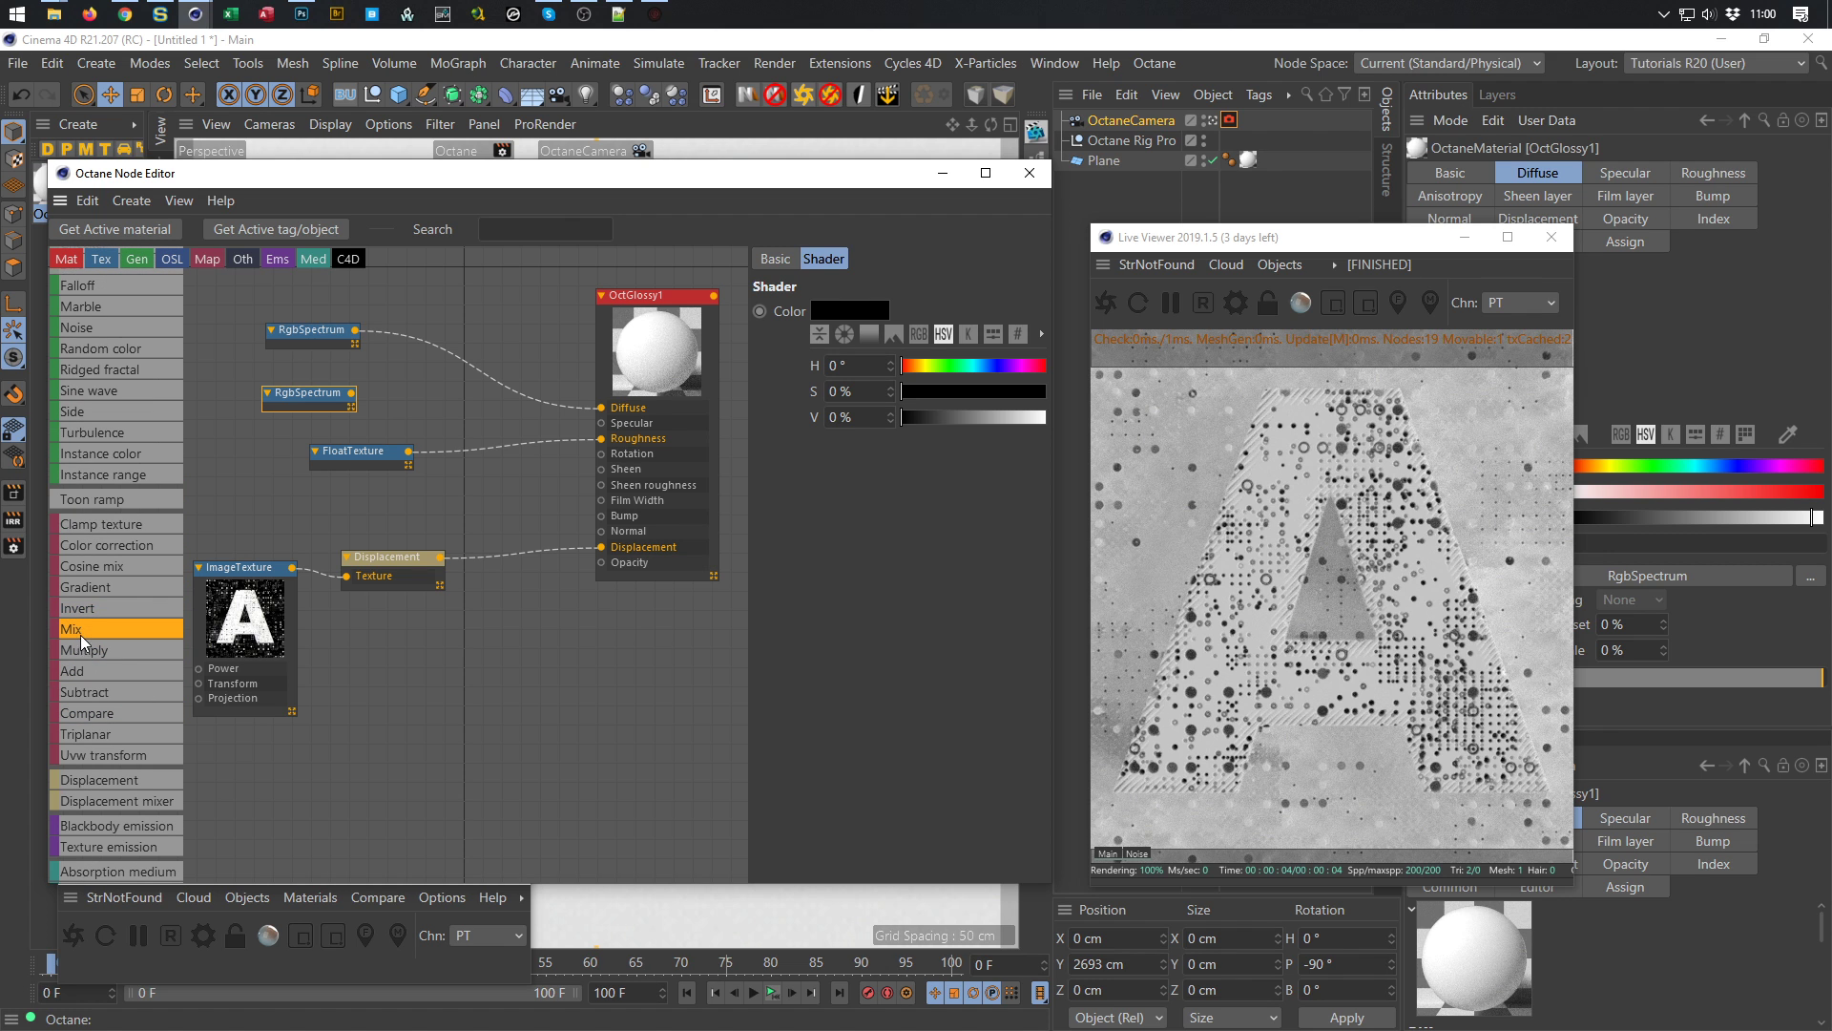
{"action": "left_click_drag", "start_coordinate": [462, 357], "coordinate": [479, 322]}
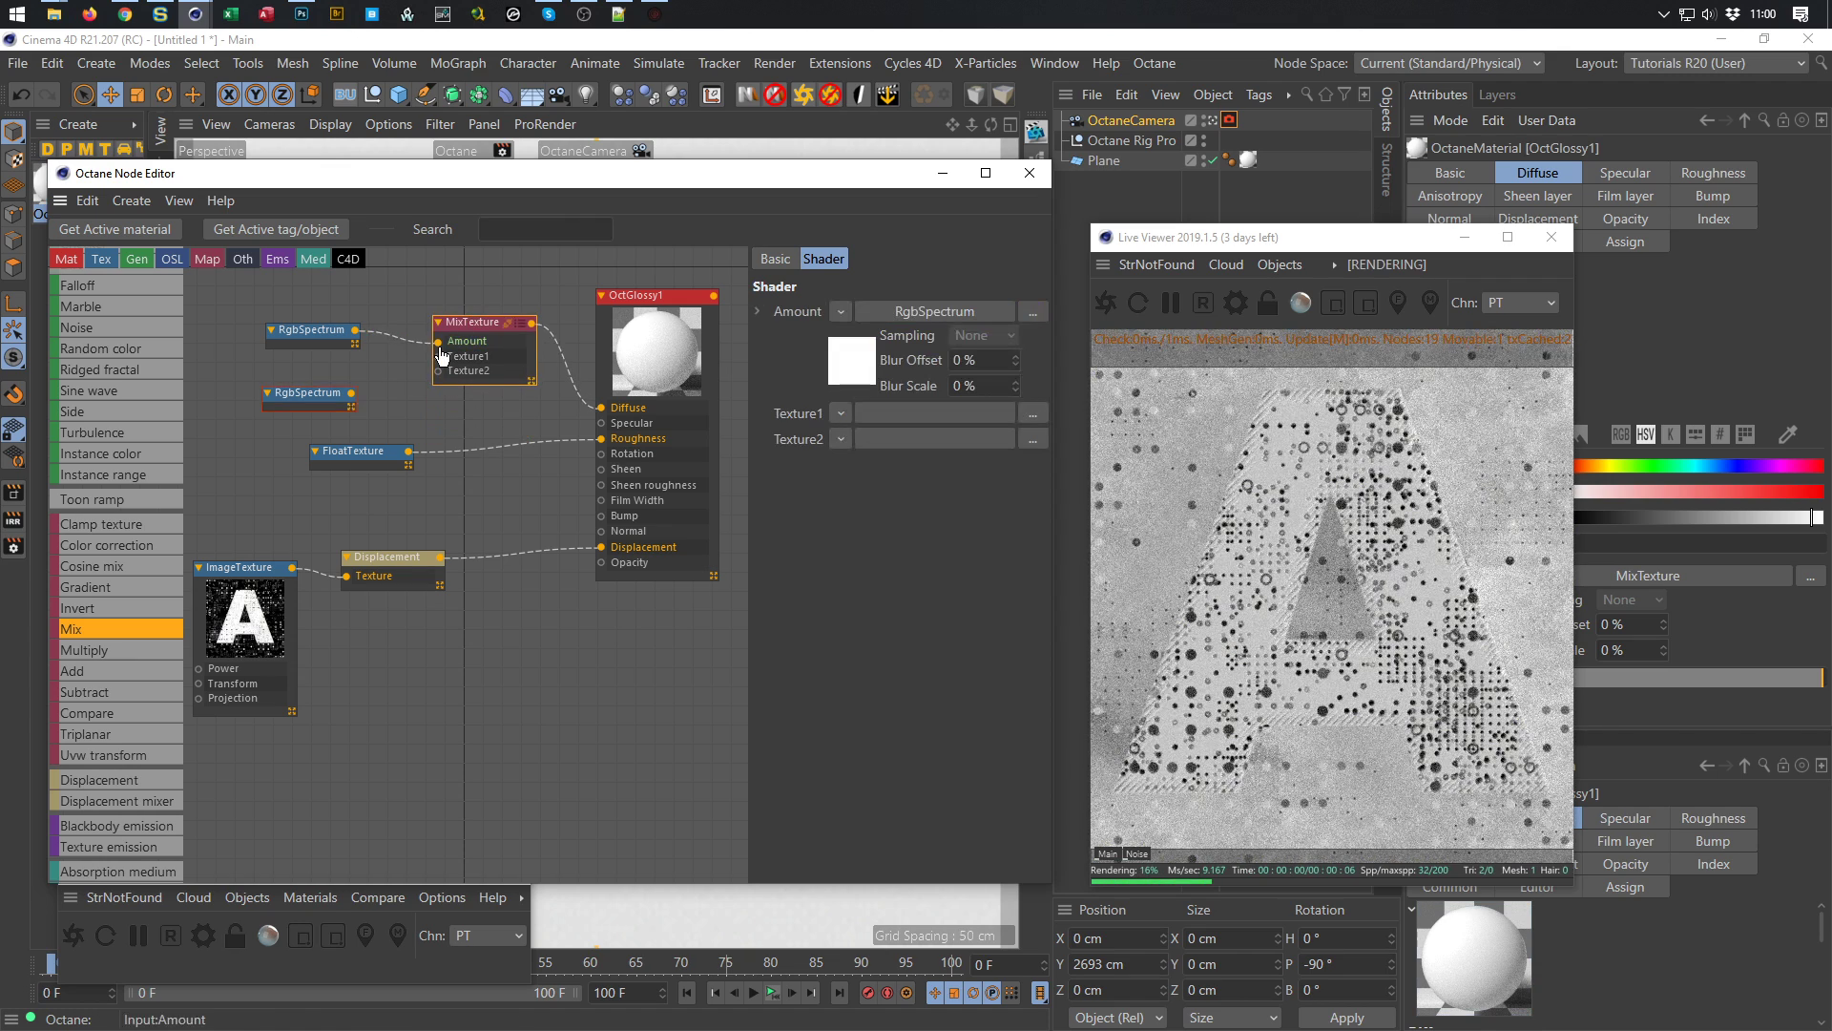
{"action": "left_click", "coordinate": [412, 349]}
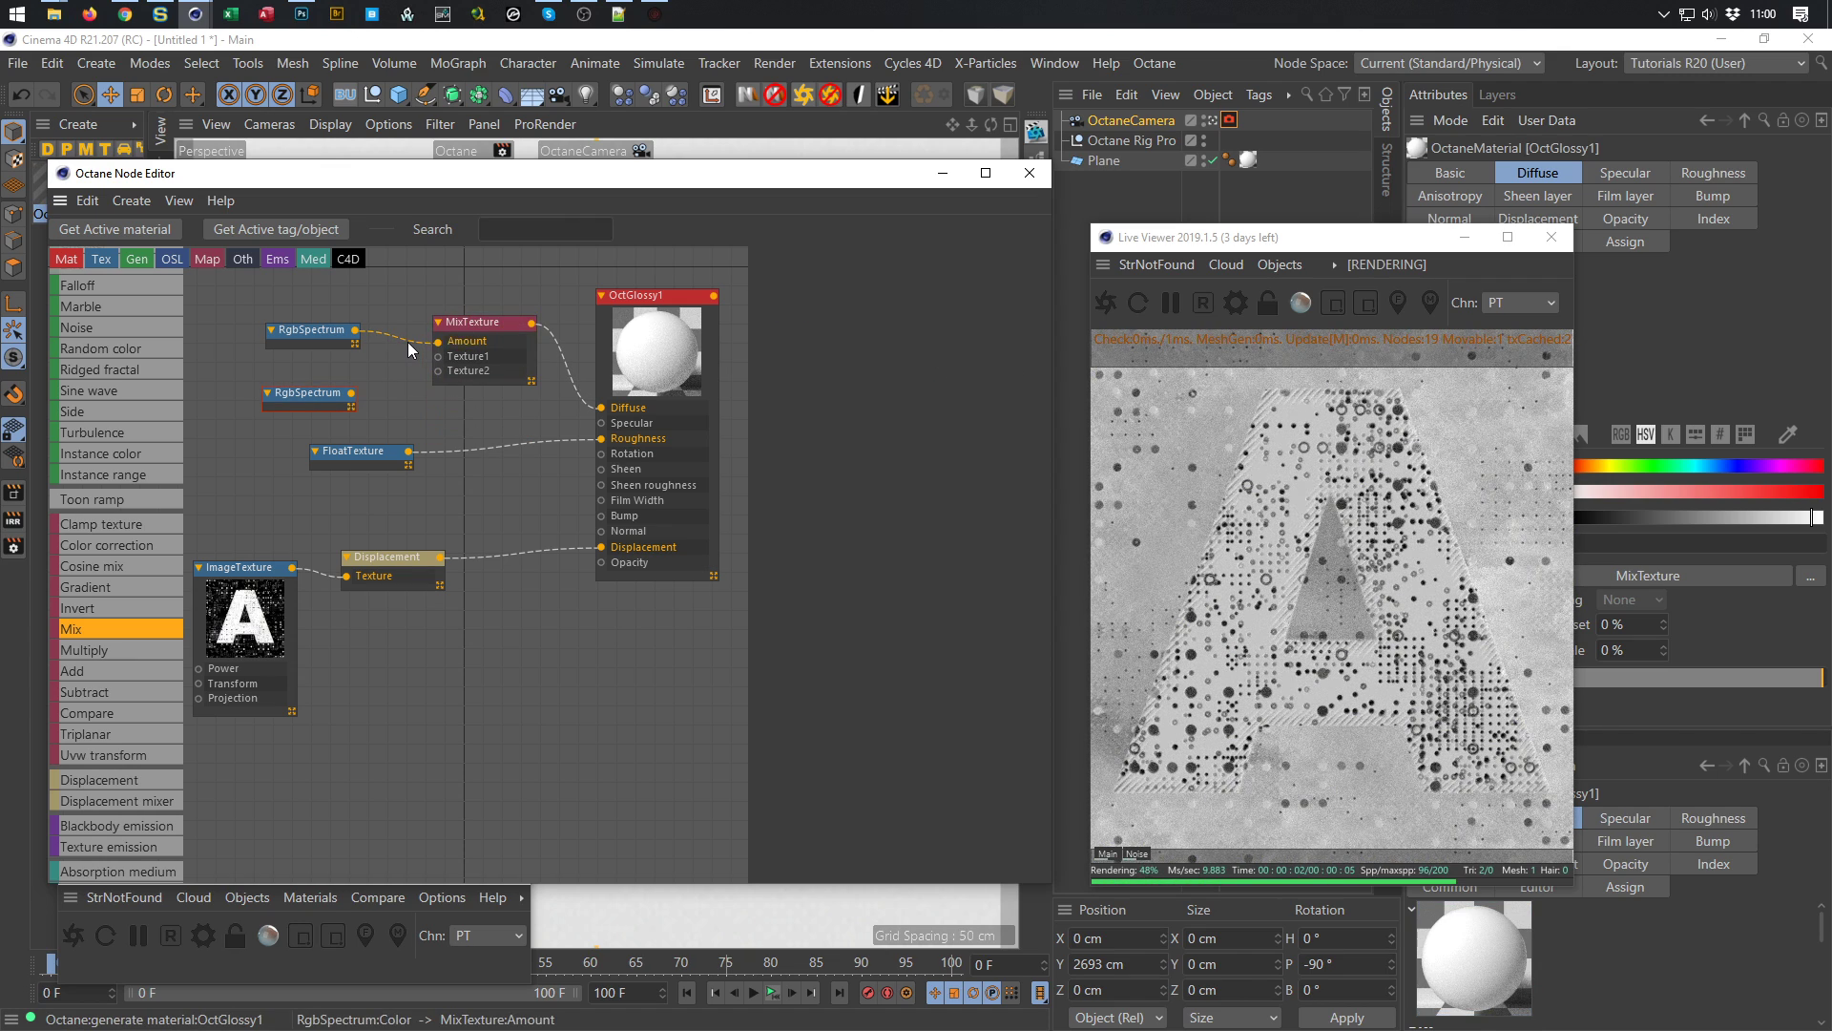
{"action": "left_click_drag", "start_coordinate": [356, 331], "coordinate": [438, 372]}
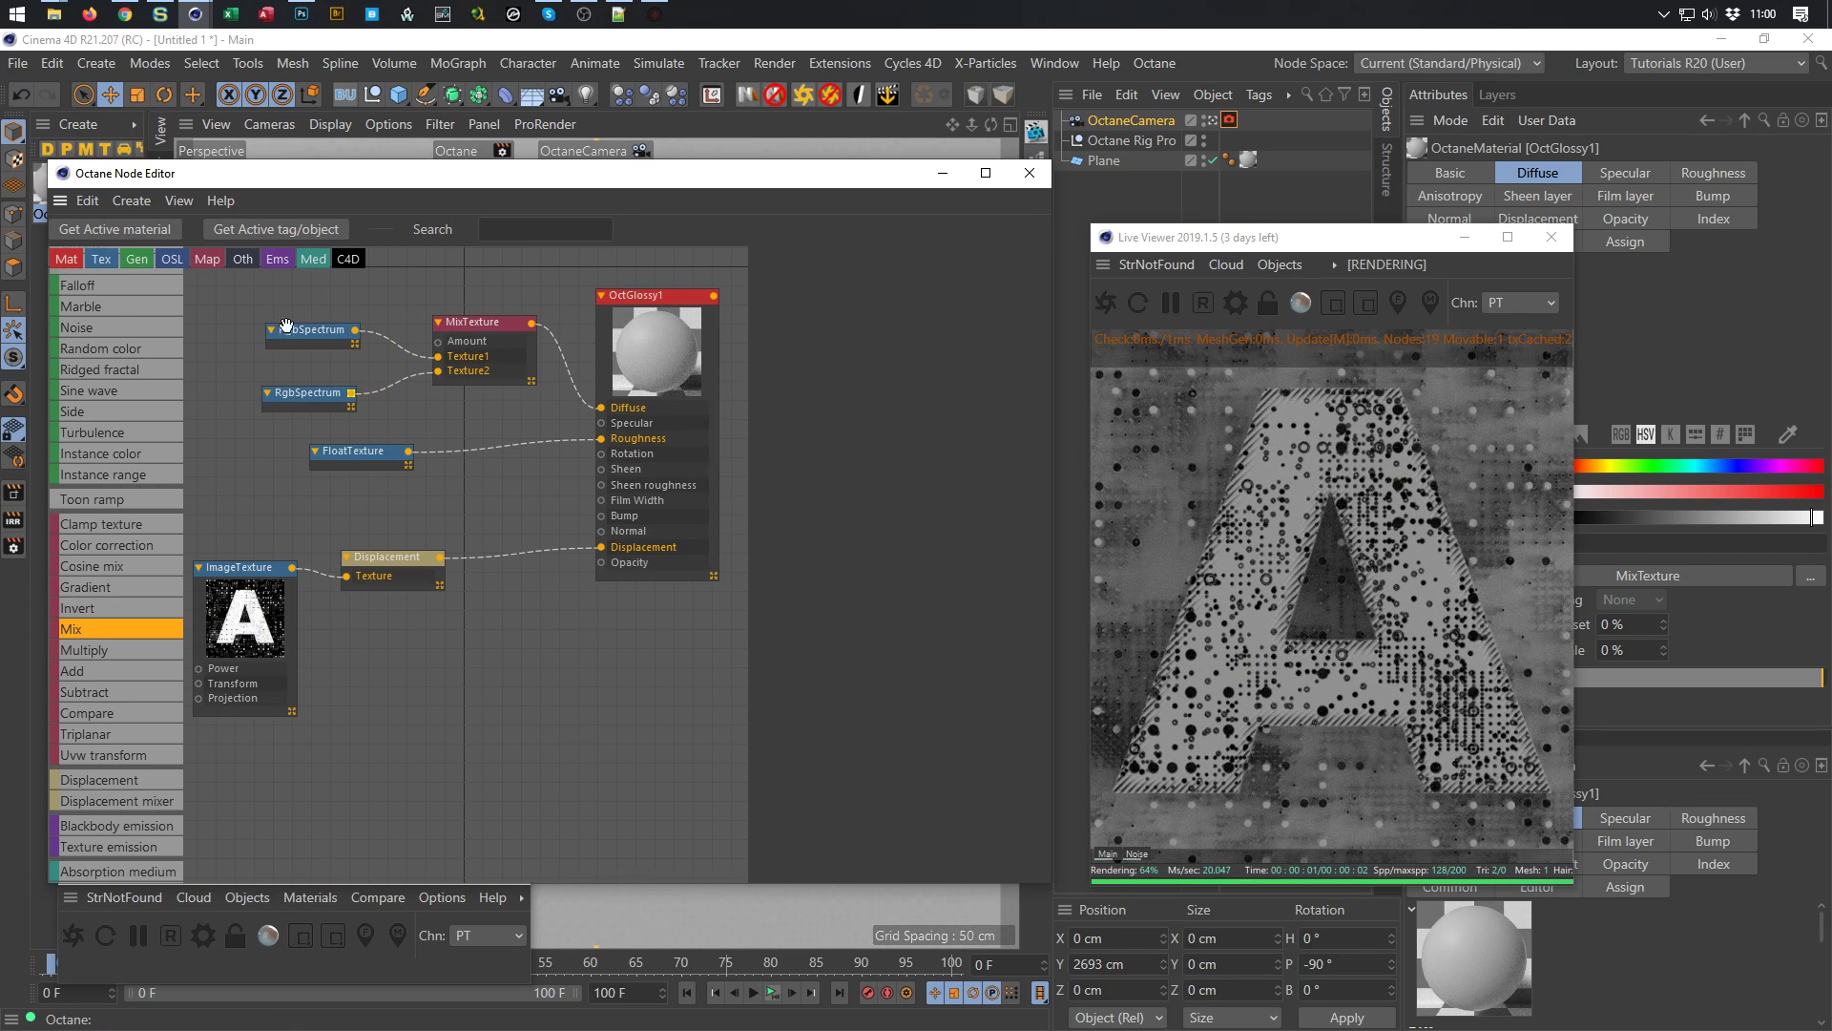
{"action": "left_click_drag", "start_coordinate": [286, 327], "coordinate": [279, 357]}
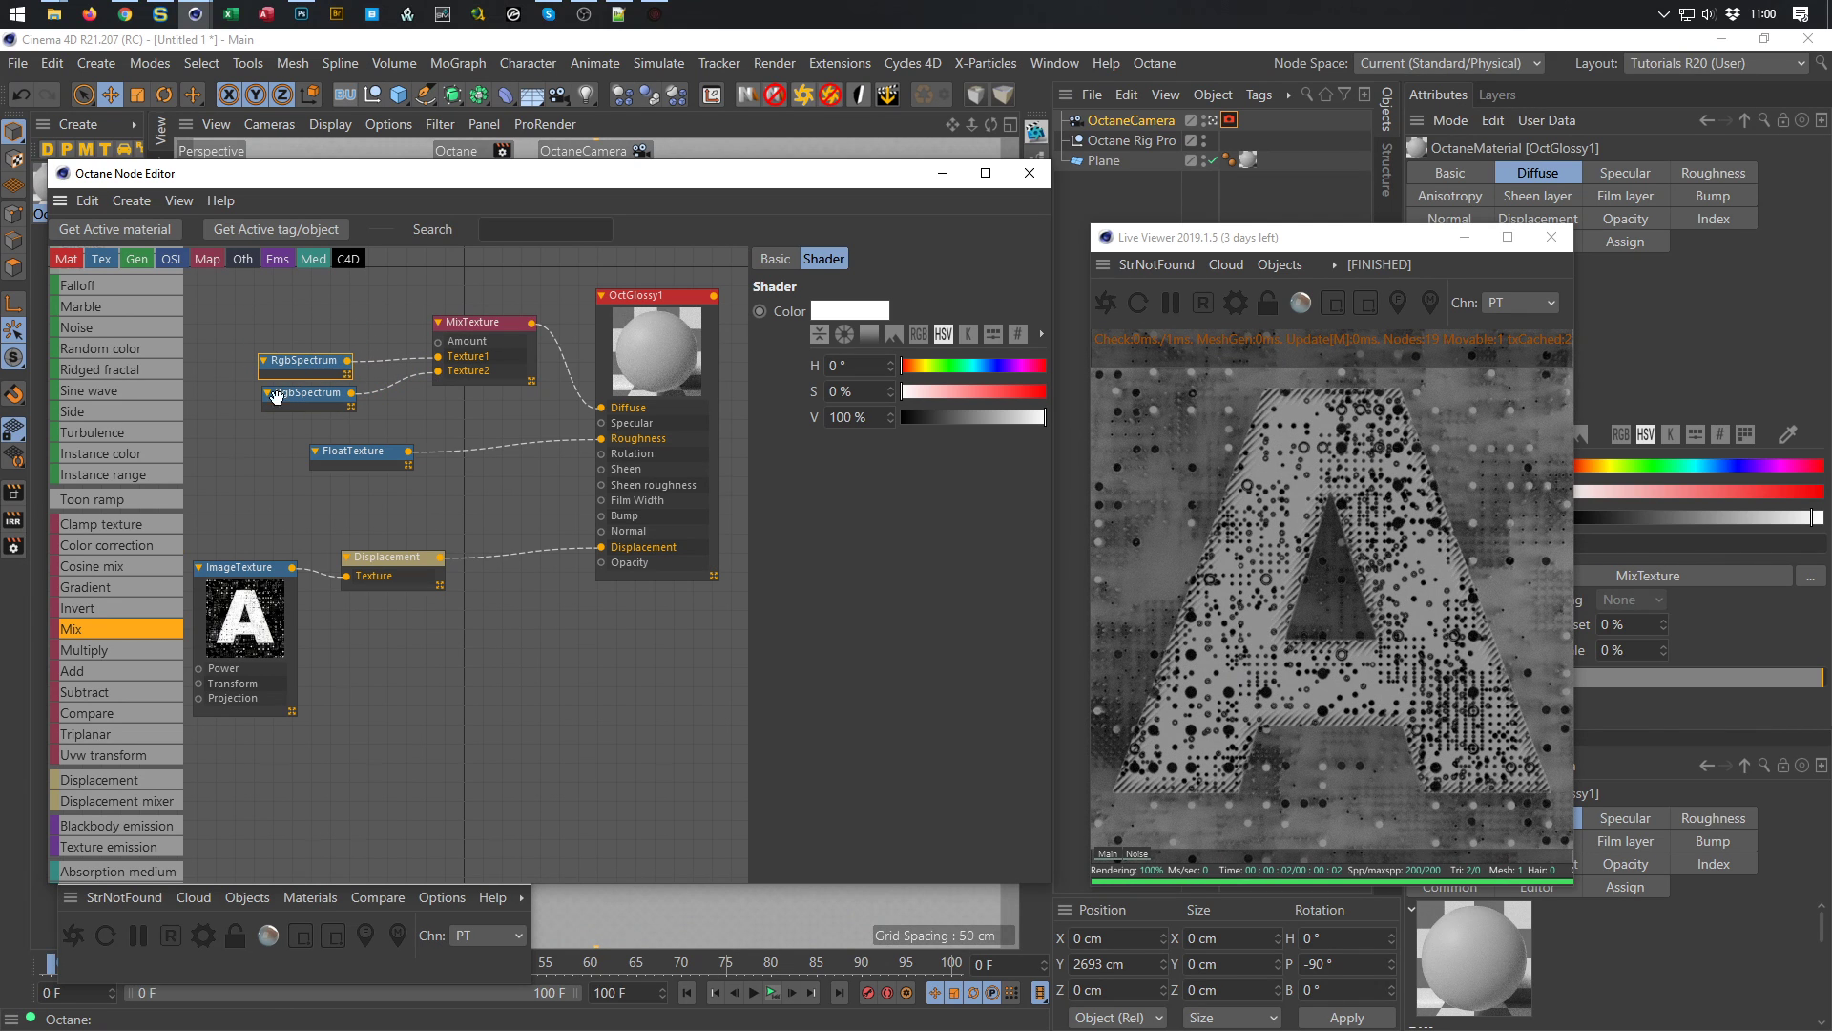
Add a Falloff node and connect it to the Mix texture's Amount input
{"action": "scroll", "coordinate": [143, 554], "scroll_direction": "down", "scroll_amount": 5}
{"action": "scroll", "coordinate": [140, 569], "scroll_direction": "up", "scroll_amount": 4}
{"action": "scroll", "coordinate": [137, 542], "scroll_direction": "up", "scroll_amount": 3}
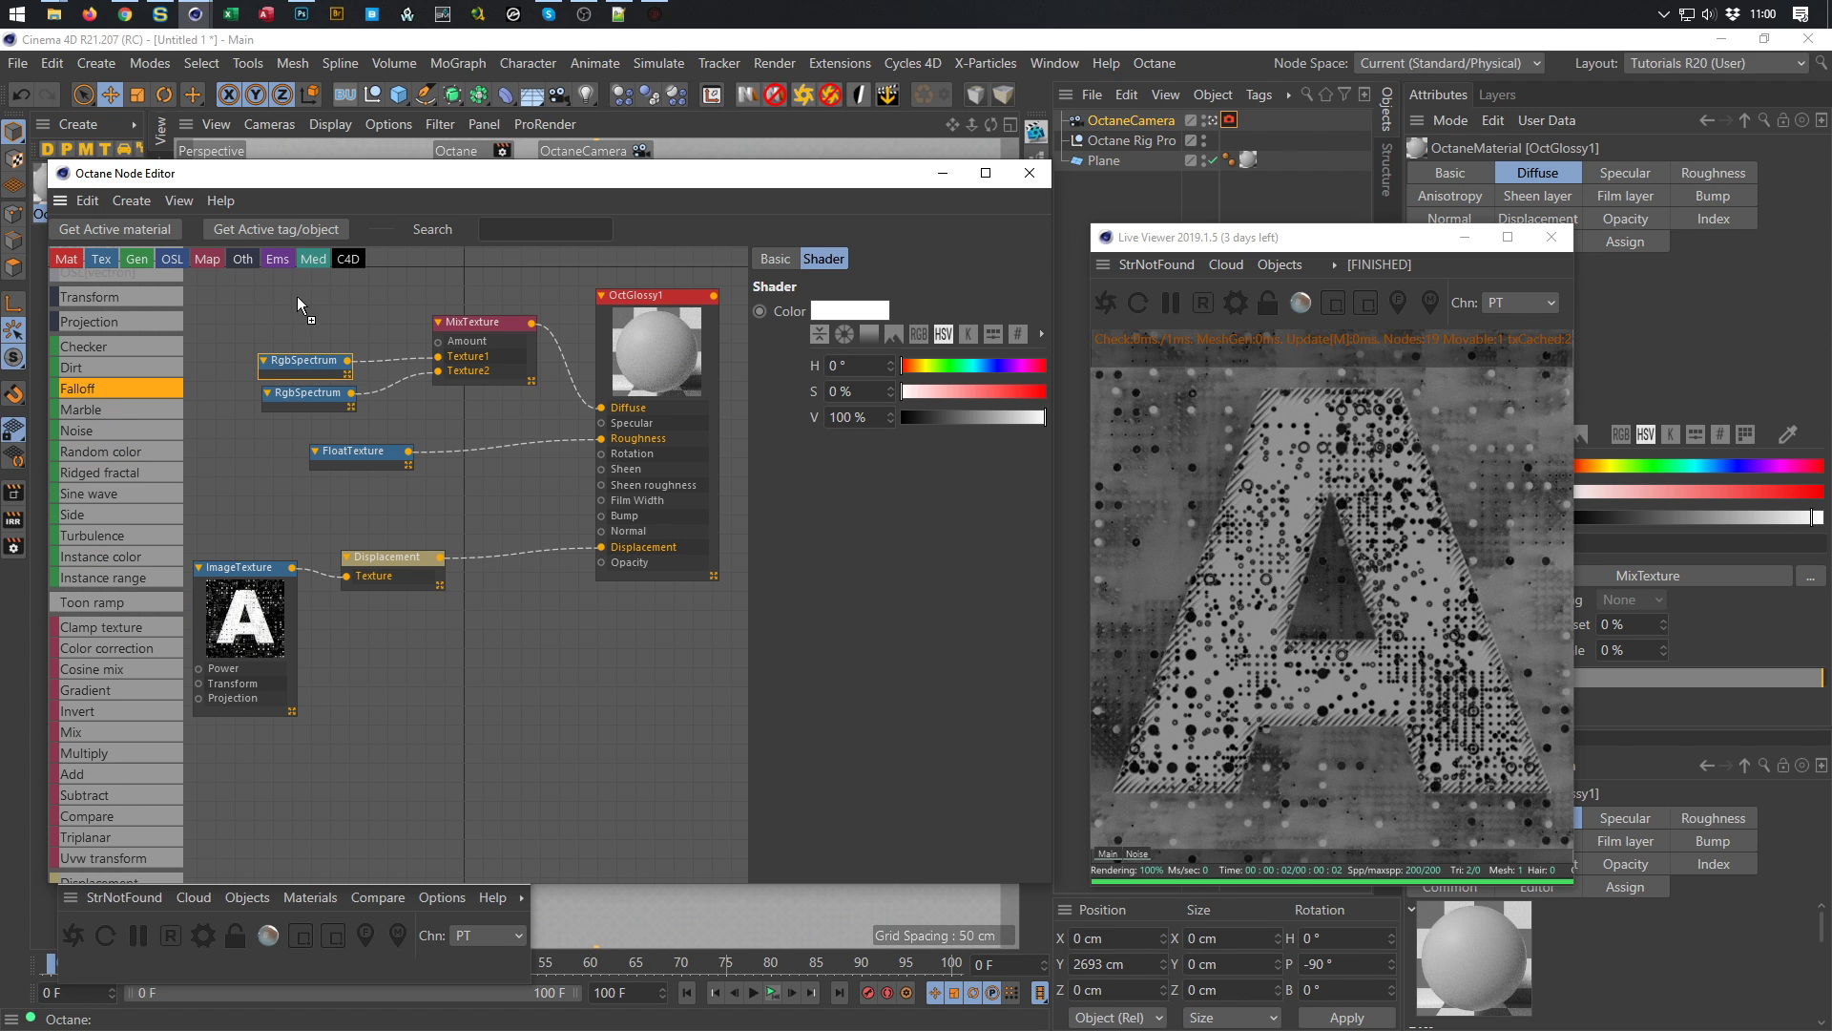
{"action": "left_click_drag", "start_coordinate": [382, 289], "coordinate": [438, 341]}
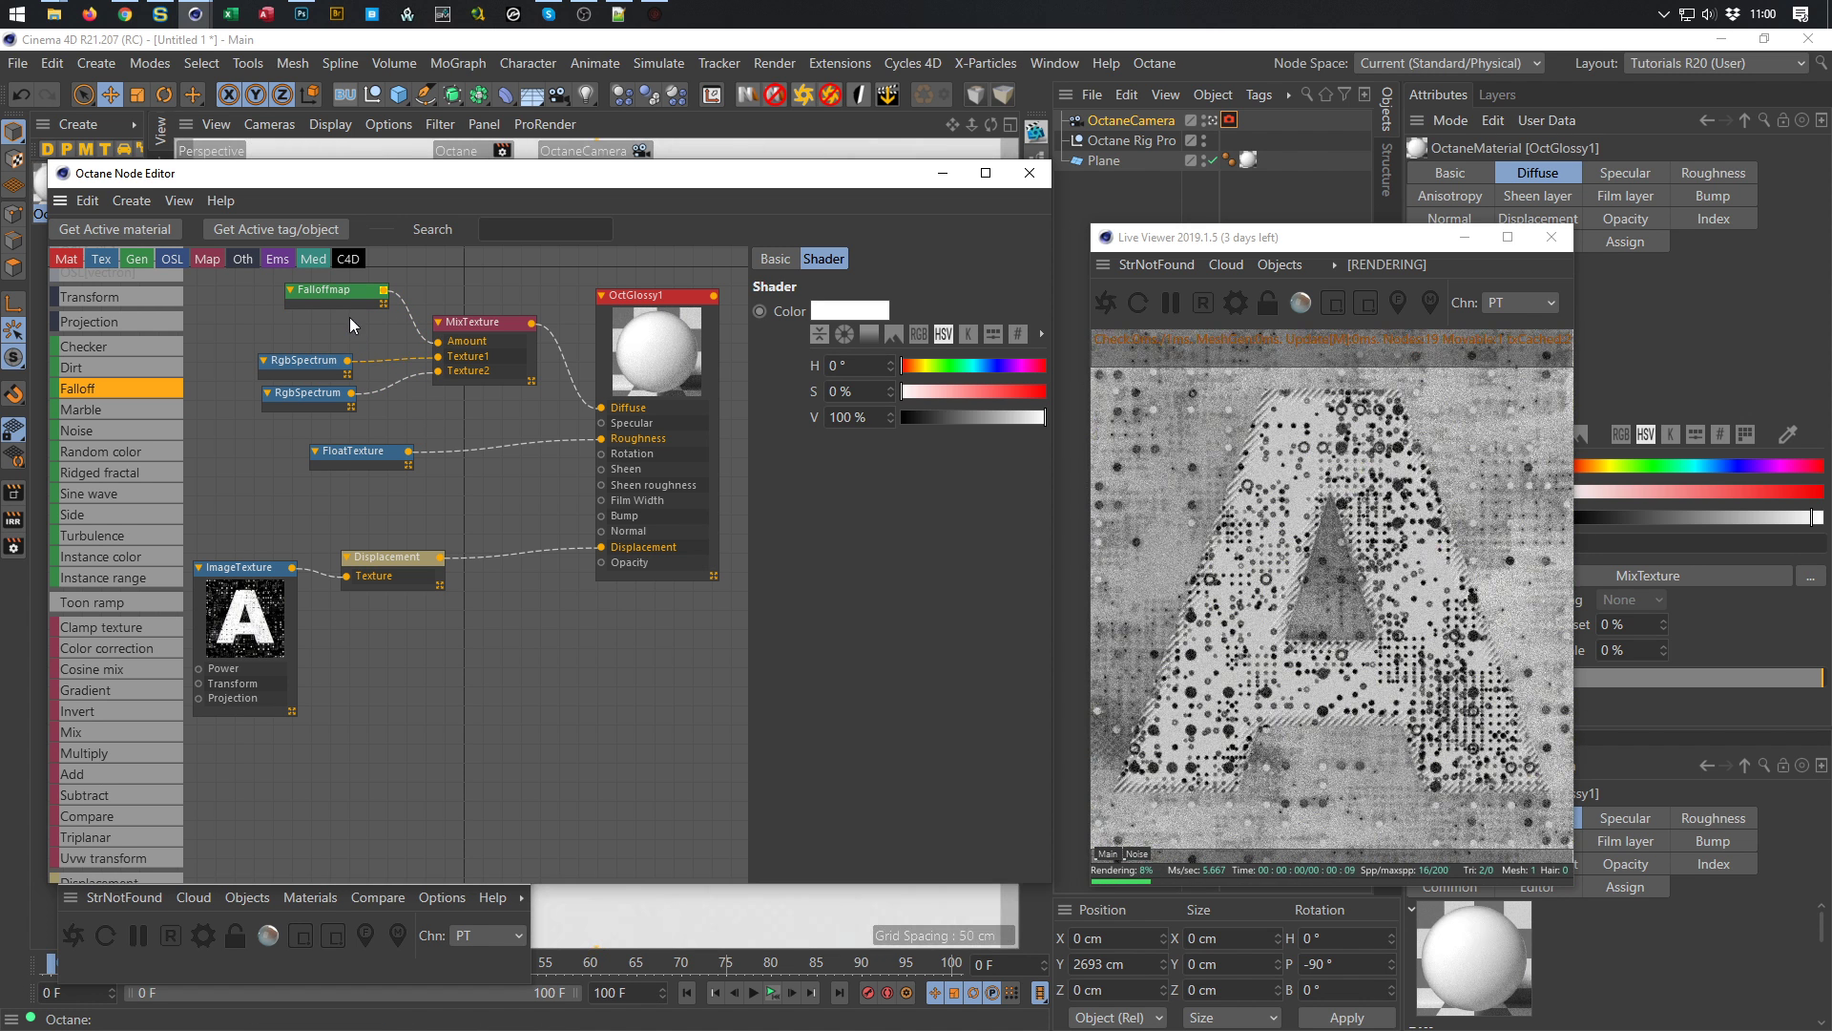
Set the Falloff node's mode to Normal vs. vector 180deg
{"action": "left_click_drag", "start_coordinate": [343, 290], "coordinate": [293, 313]}
{"action": "left_click", "coordinate": [959, 311]}
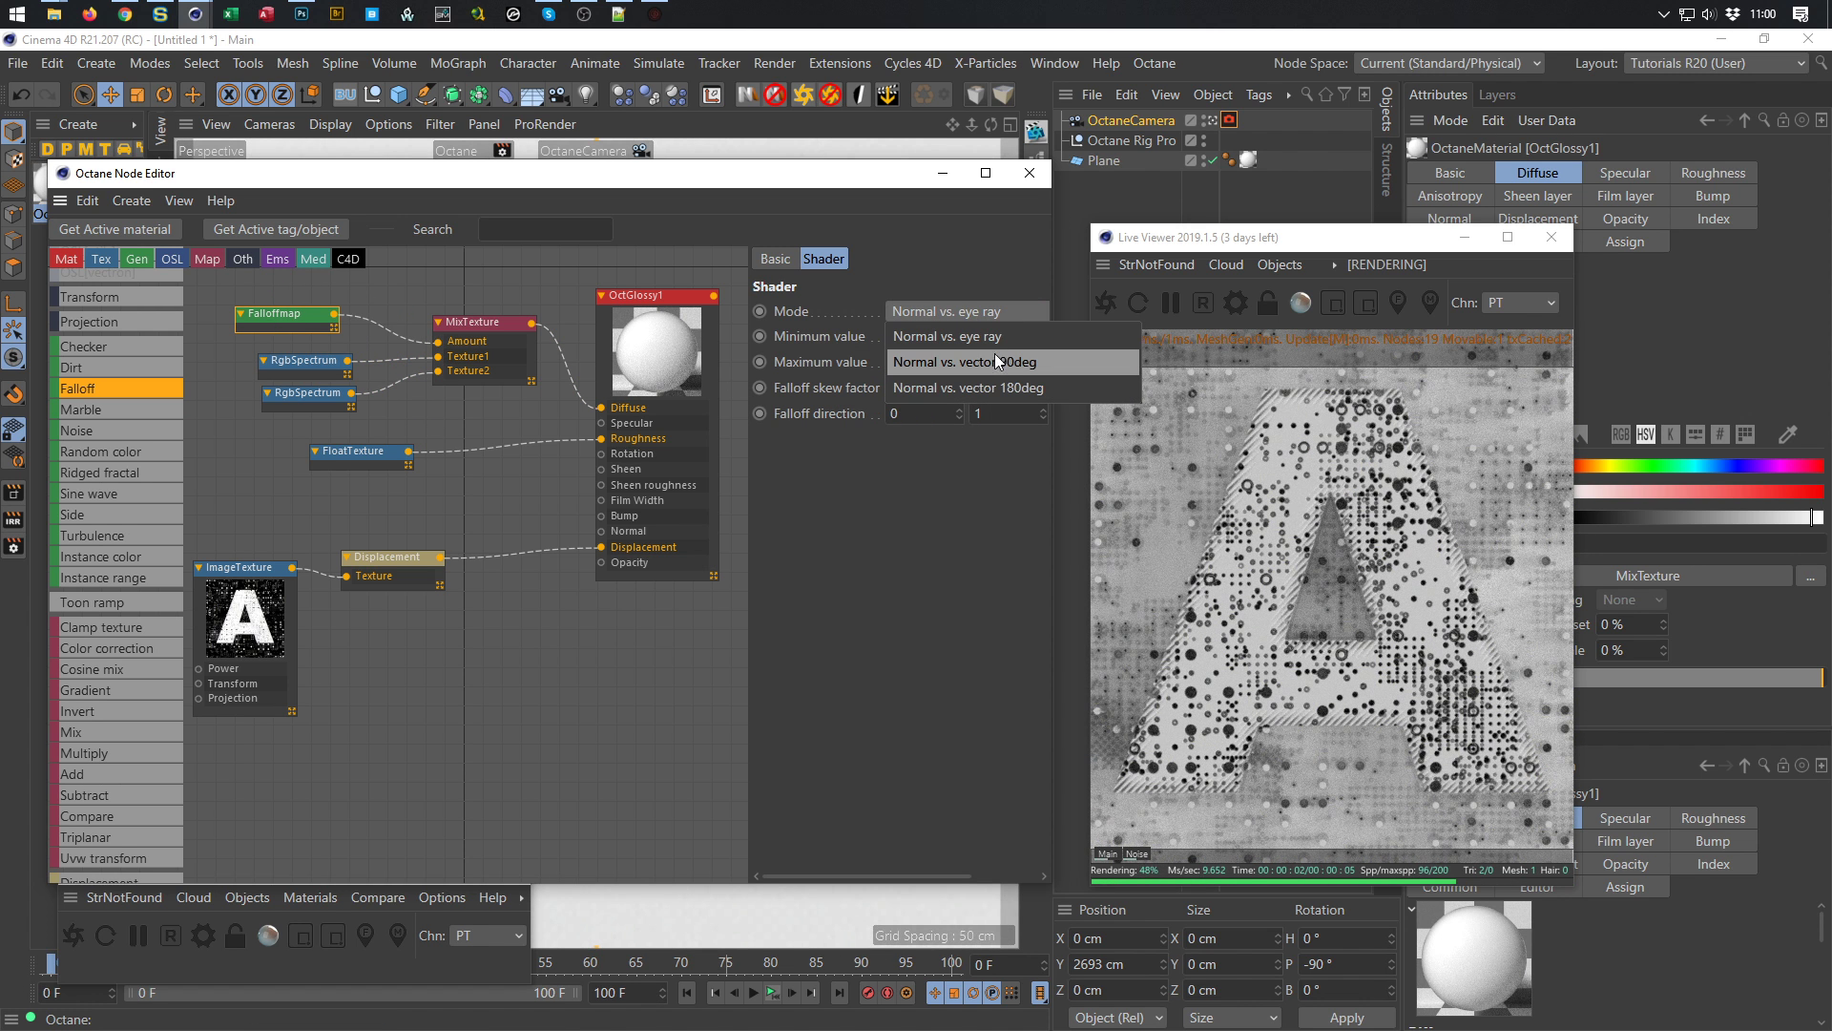
{"action": "left_click", "coordinate": [991, 384]}
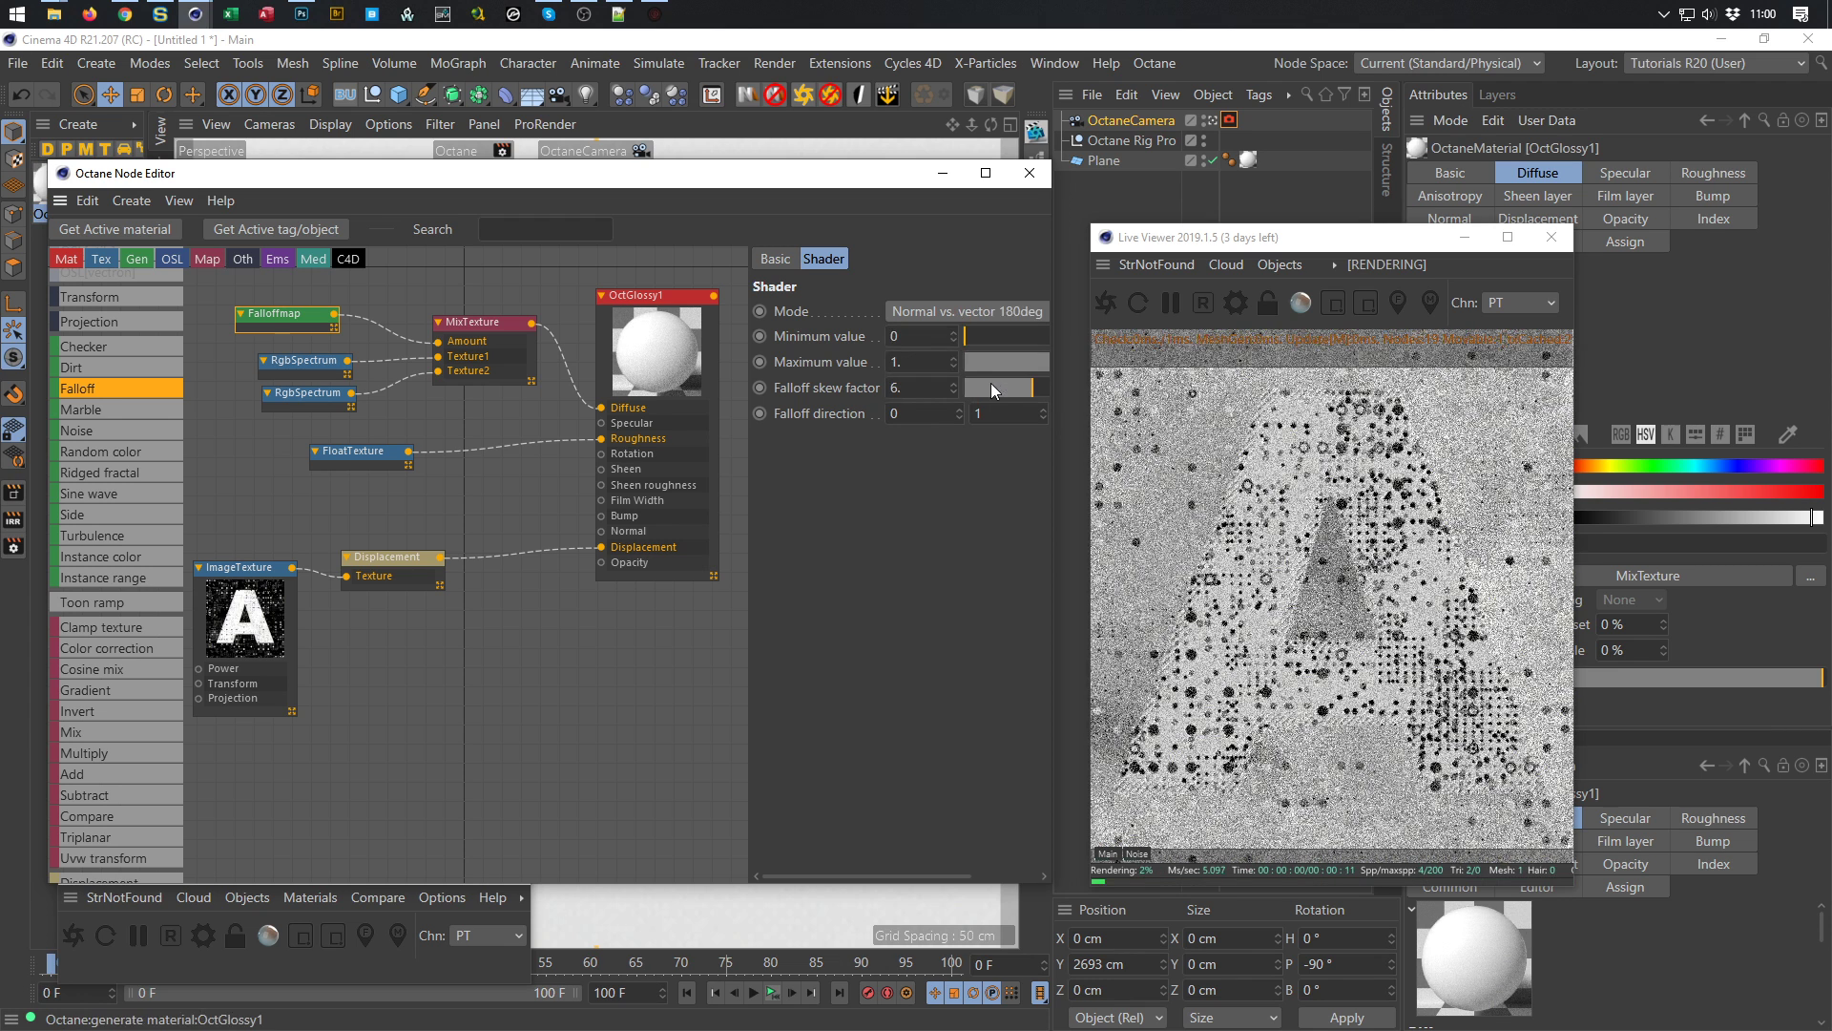
Set the falloff direction to 0, 0, 1 and tidy the Falloff and RgbSpectrum nodes beside the Mix texture
{"action": "left_click_drag", "start_coordinate": [749, 443], "coordinate": [593, 467]}
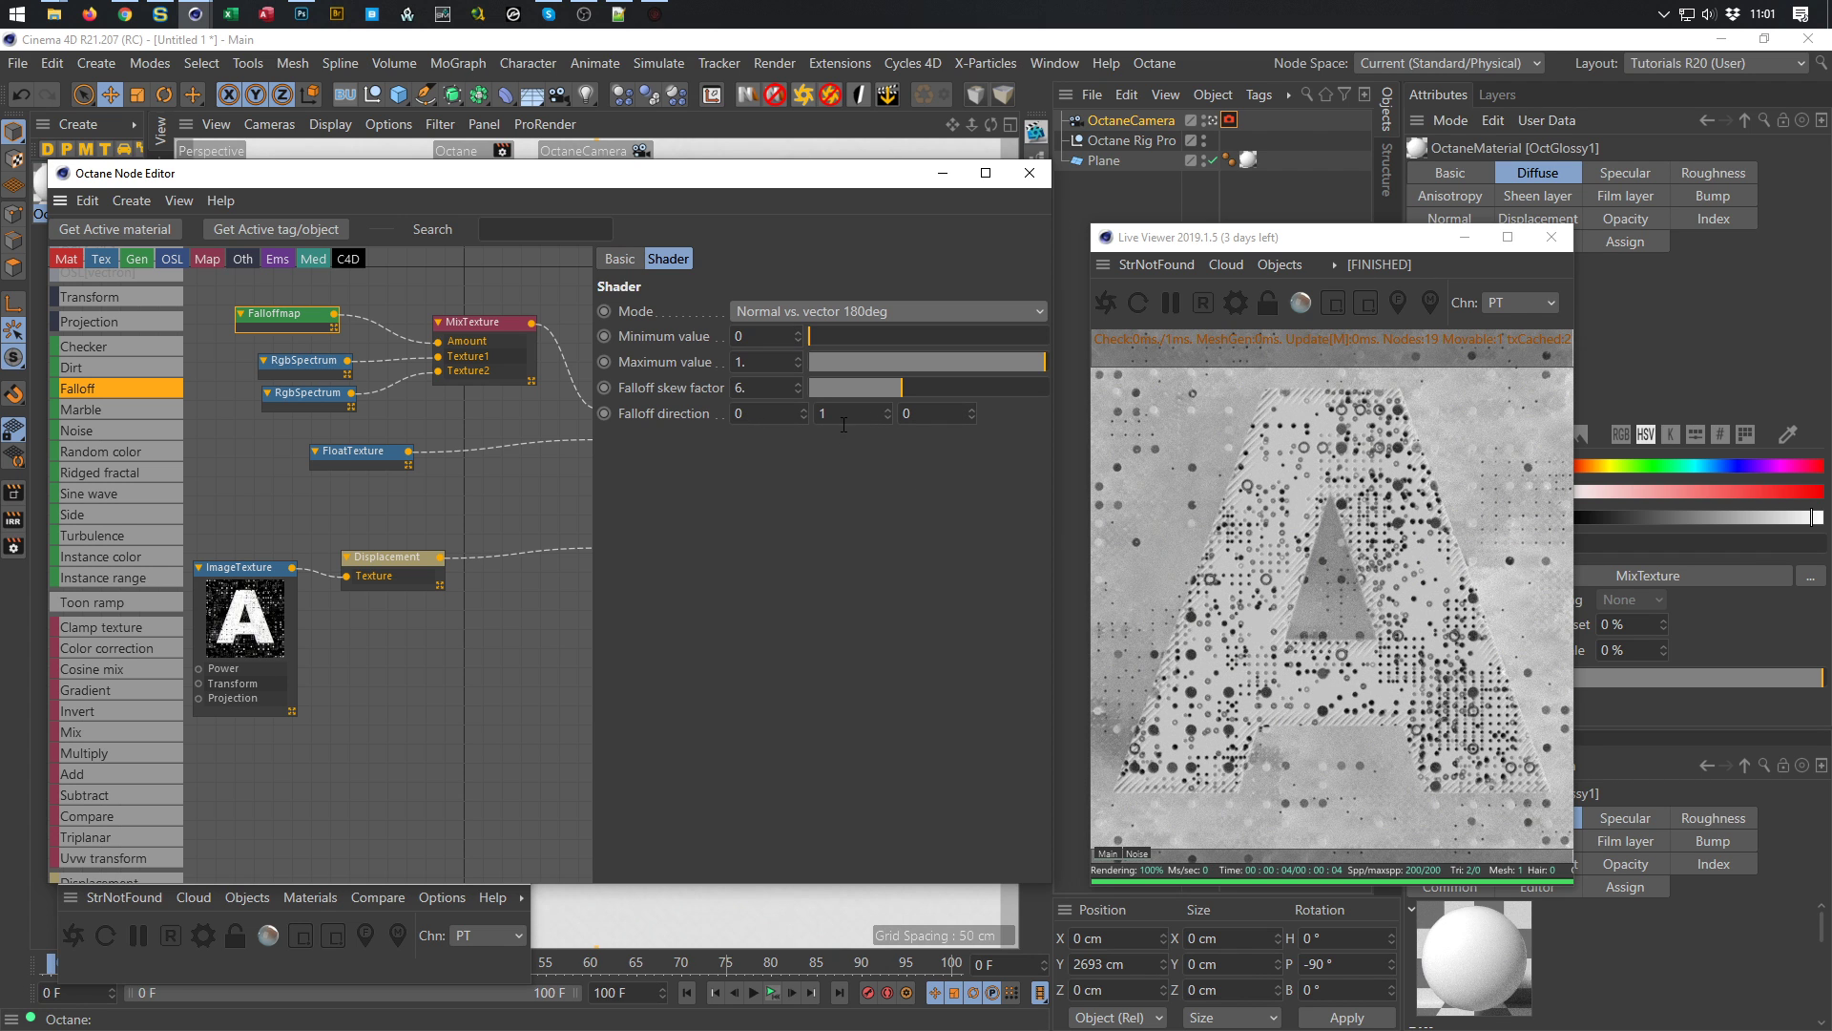
{"action": "left_click_drag", "start_coordinate": [830, 413], "coordinate": [779, 425]}
{"action": "type", "text": "0"}
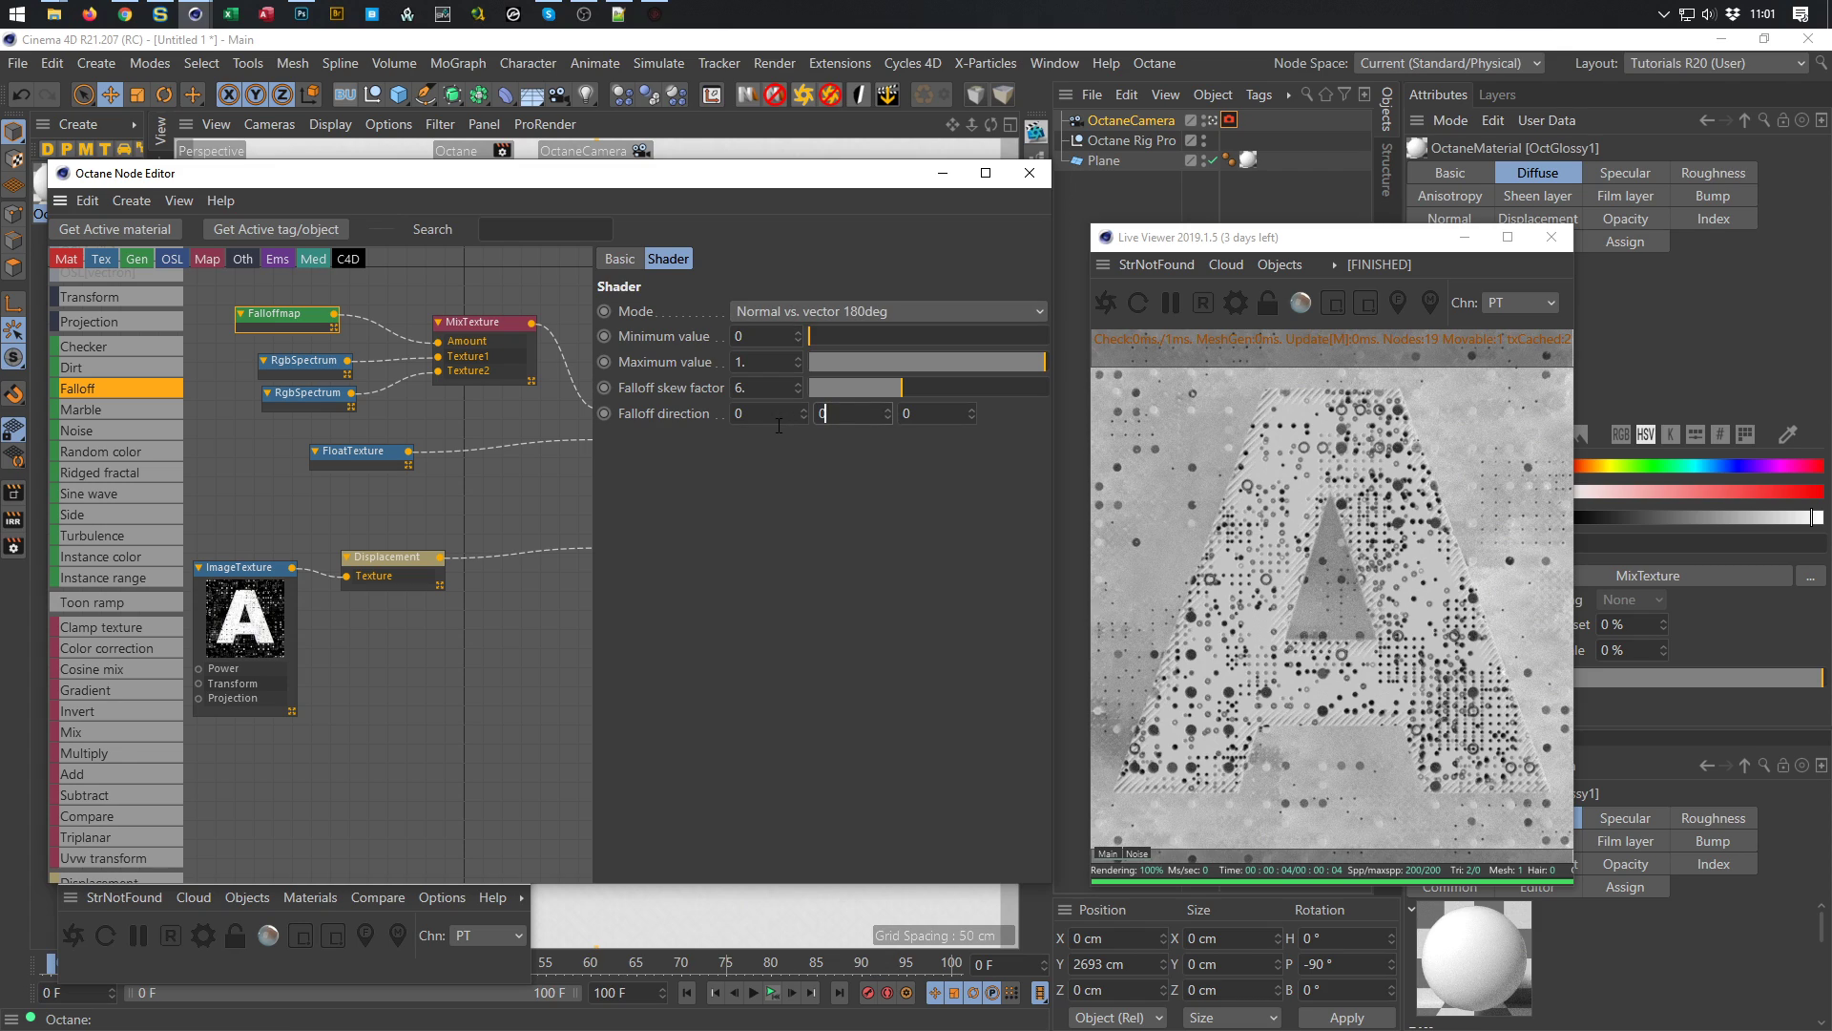
{"action": "key", "text": "Tab"}
{"action": "type", "text": "1"}
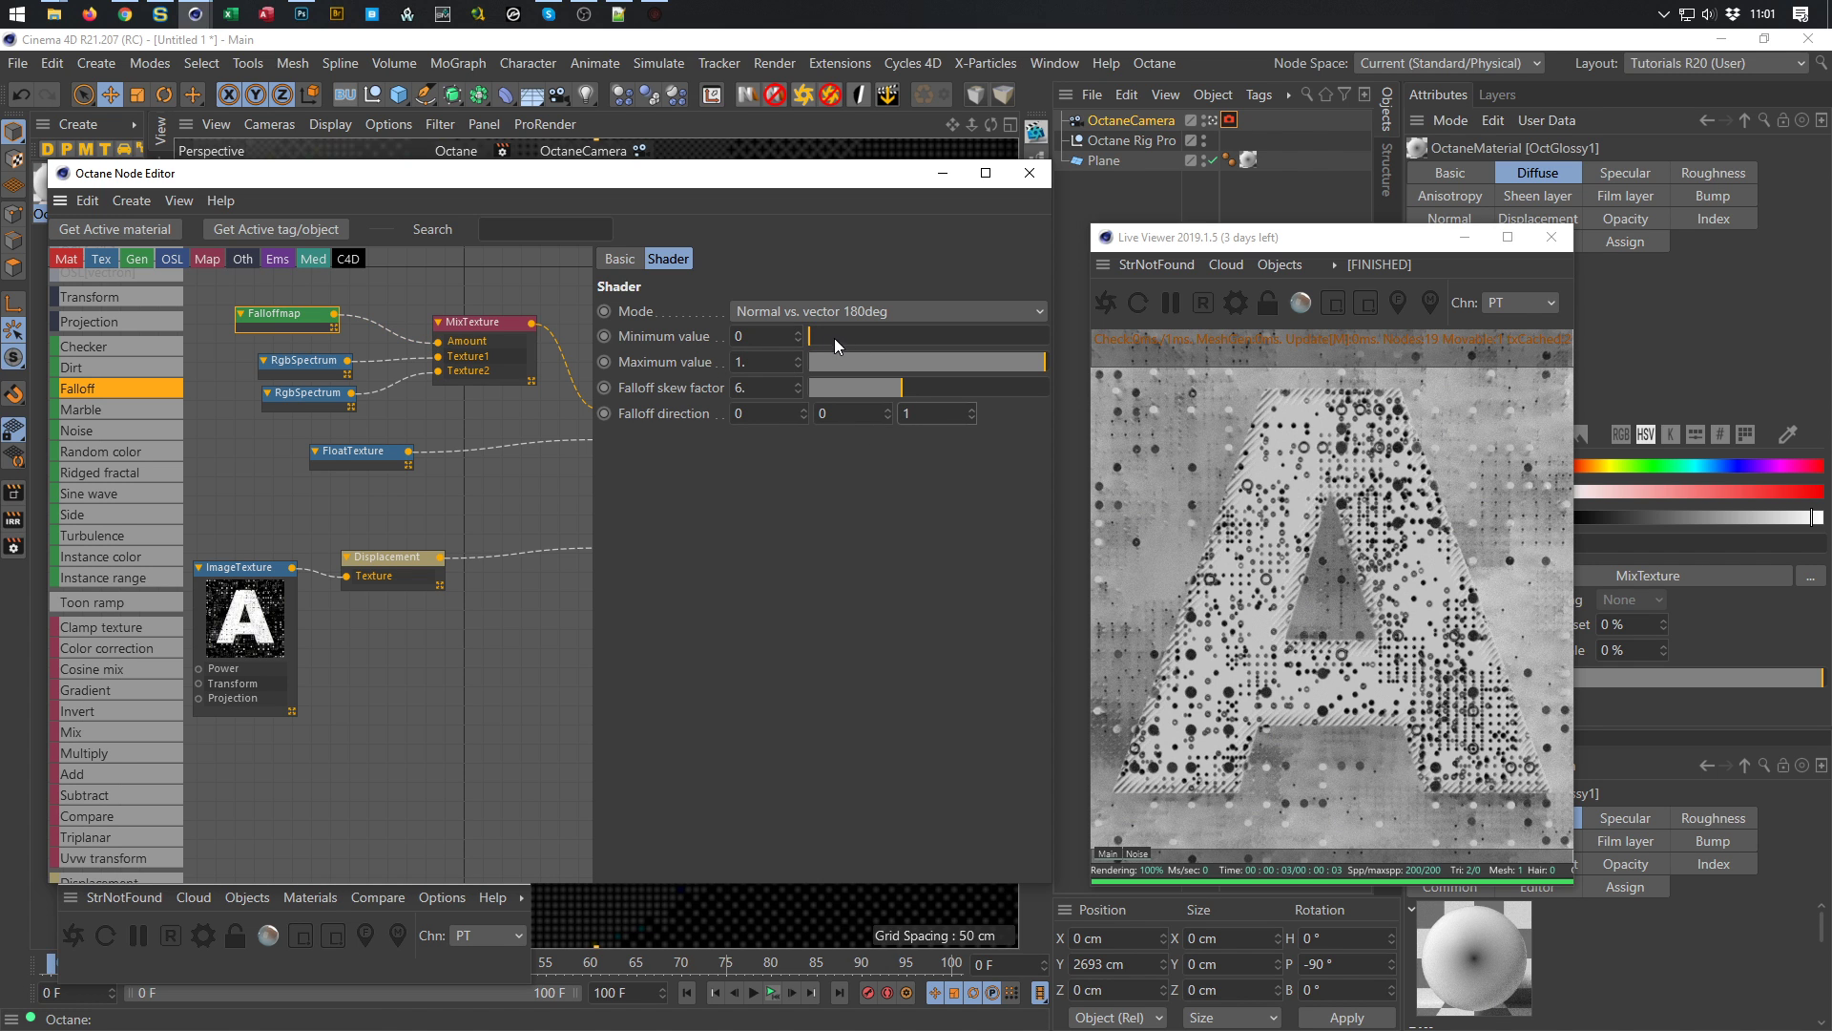
{"action": "left_click_drag", "start_coordinate": [286, 323], "coordinate": [311, 305]}
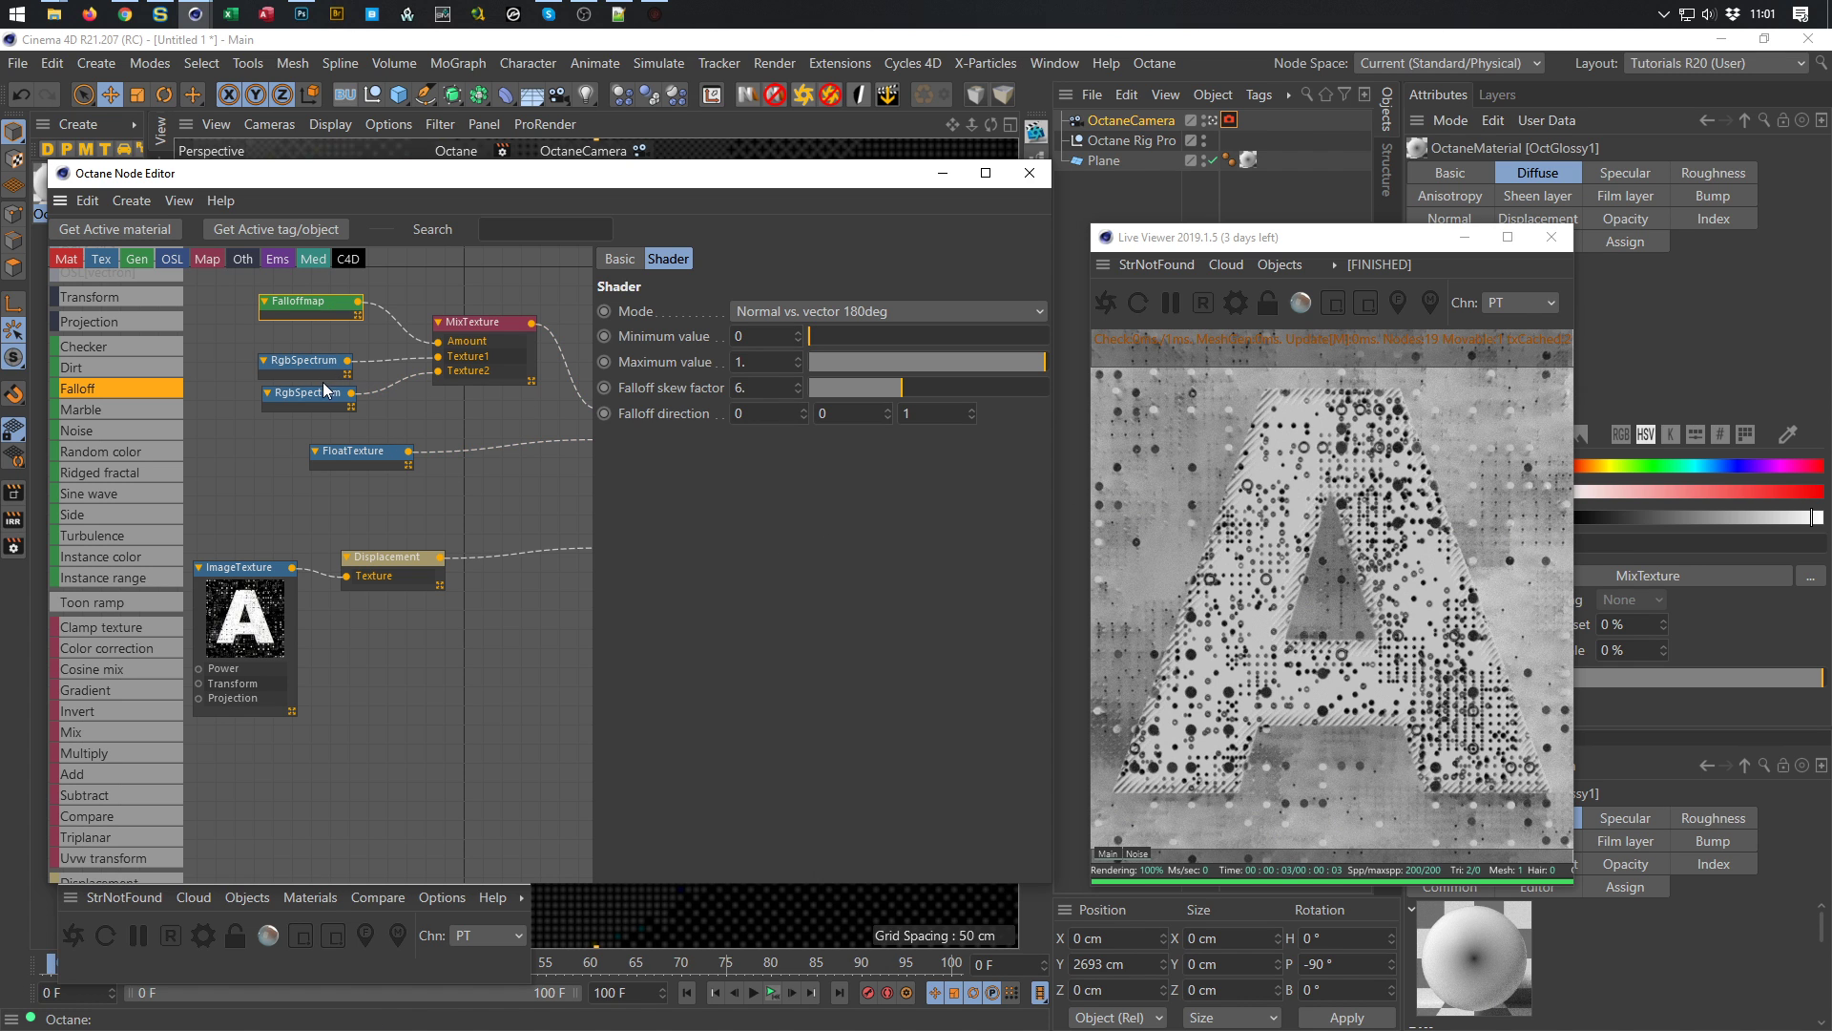
{"action": "left_click_drag", "start_coordinate": [305, 394], "coordinate": [281, 346]}
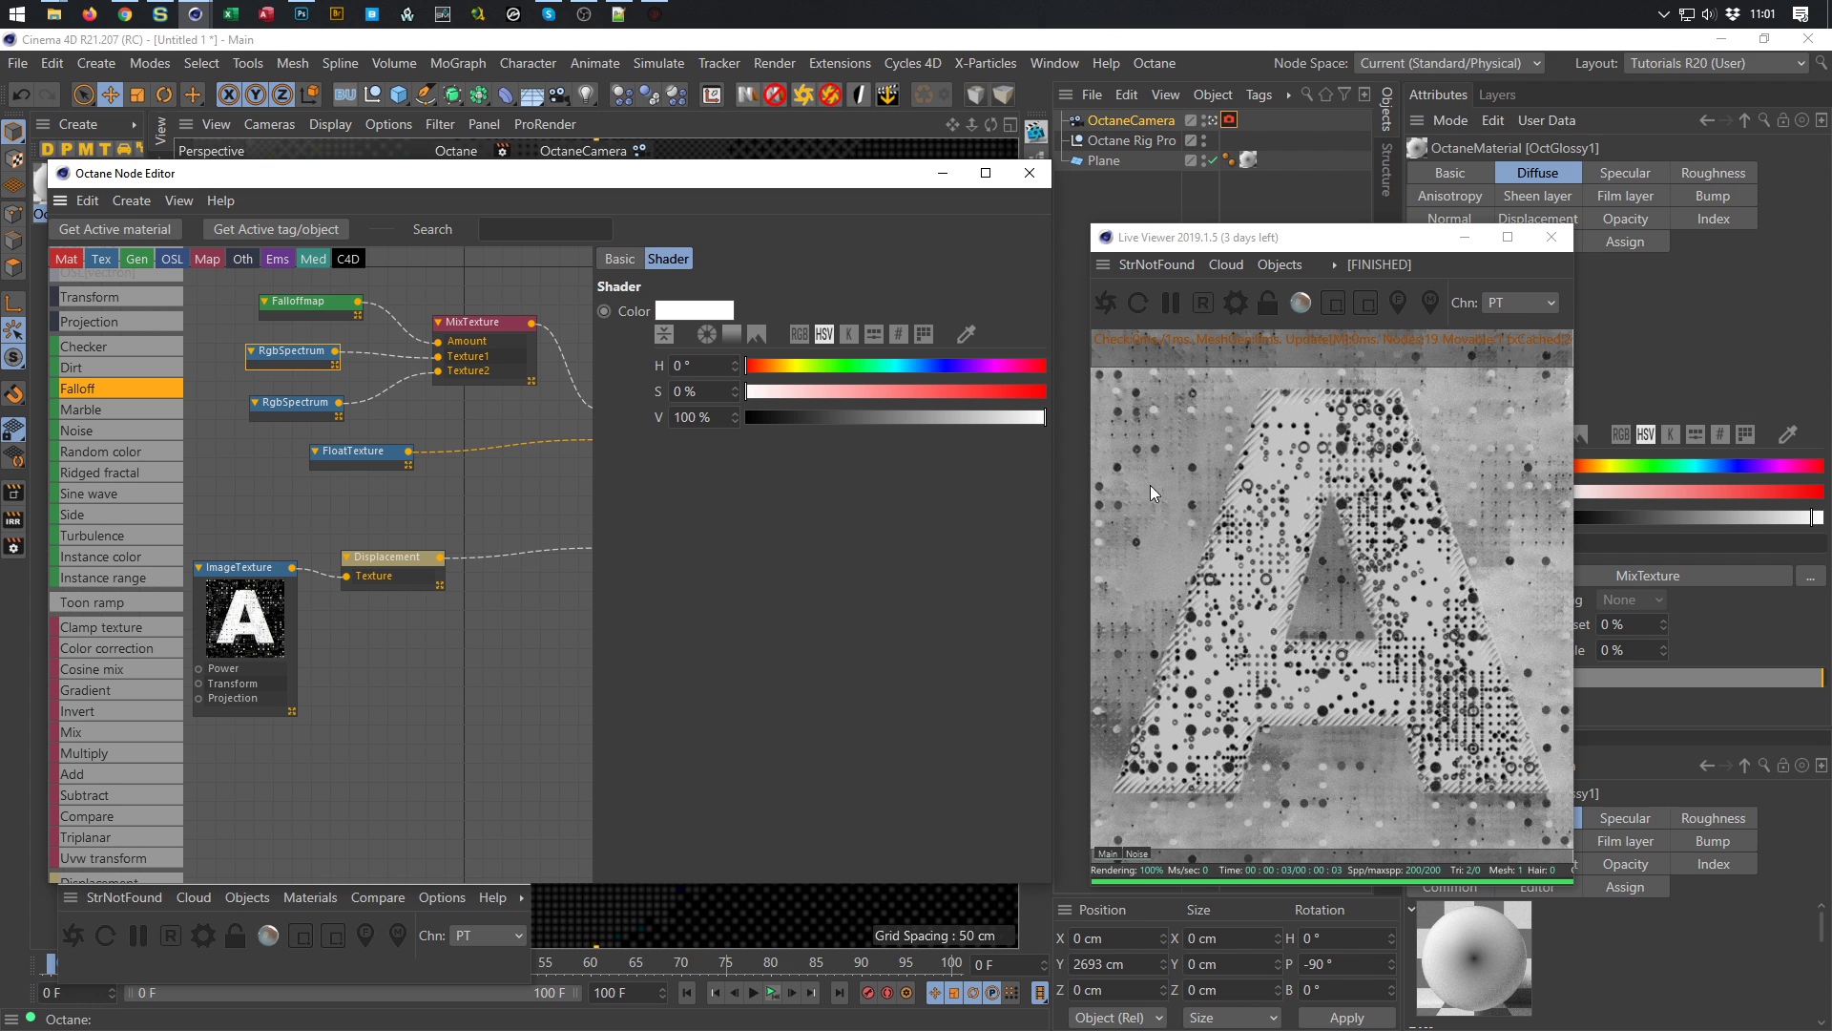
Move the Node Editor off the viewport, leave the Octane camera view and orbit to examine the plane's displacement at an angle
{"action": "left_click_drag", "start_coordinate": [839, 174], "coordinate": [761, 678]}
{"action": "left_click", "coordinate": [1210, 121]}
{"action": "left_click_drag", "start_coordinate": [809, 393], "coordinate": [607, 507], "text": "alt"}
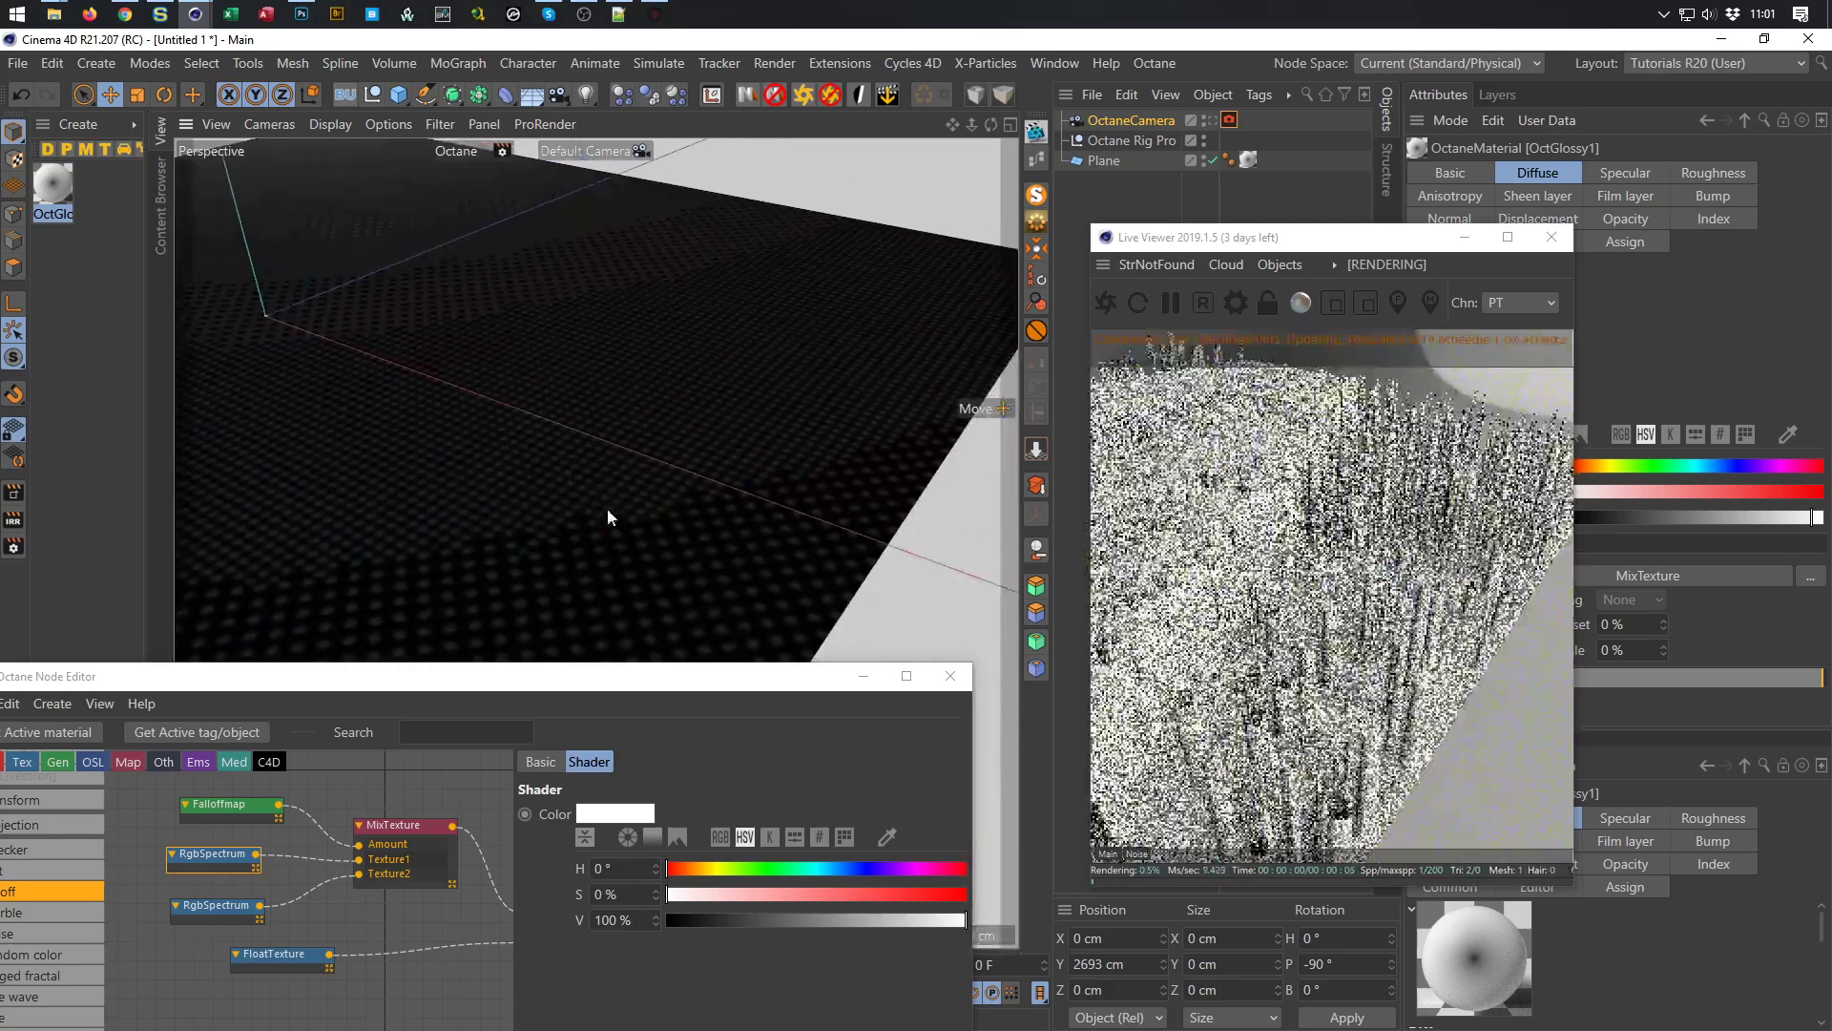
Bring the Node Editor back into view and set the Falloff node's mode to Normal vs. vector 90deg
{"action": "left_click_drag", "start_coordinate": [621, 433], "coordinate": [704, 544], "text": "alt"}
{"action": "left_click_drag", "start_coordinate": [726, 683], "coordinate": [756, 257]}
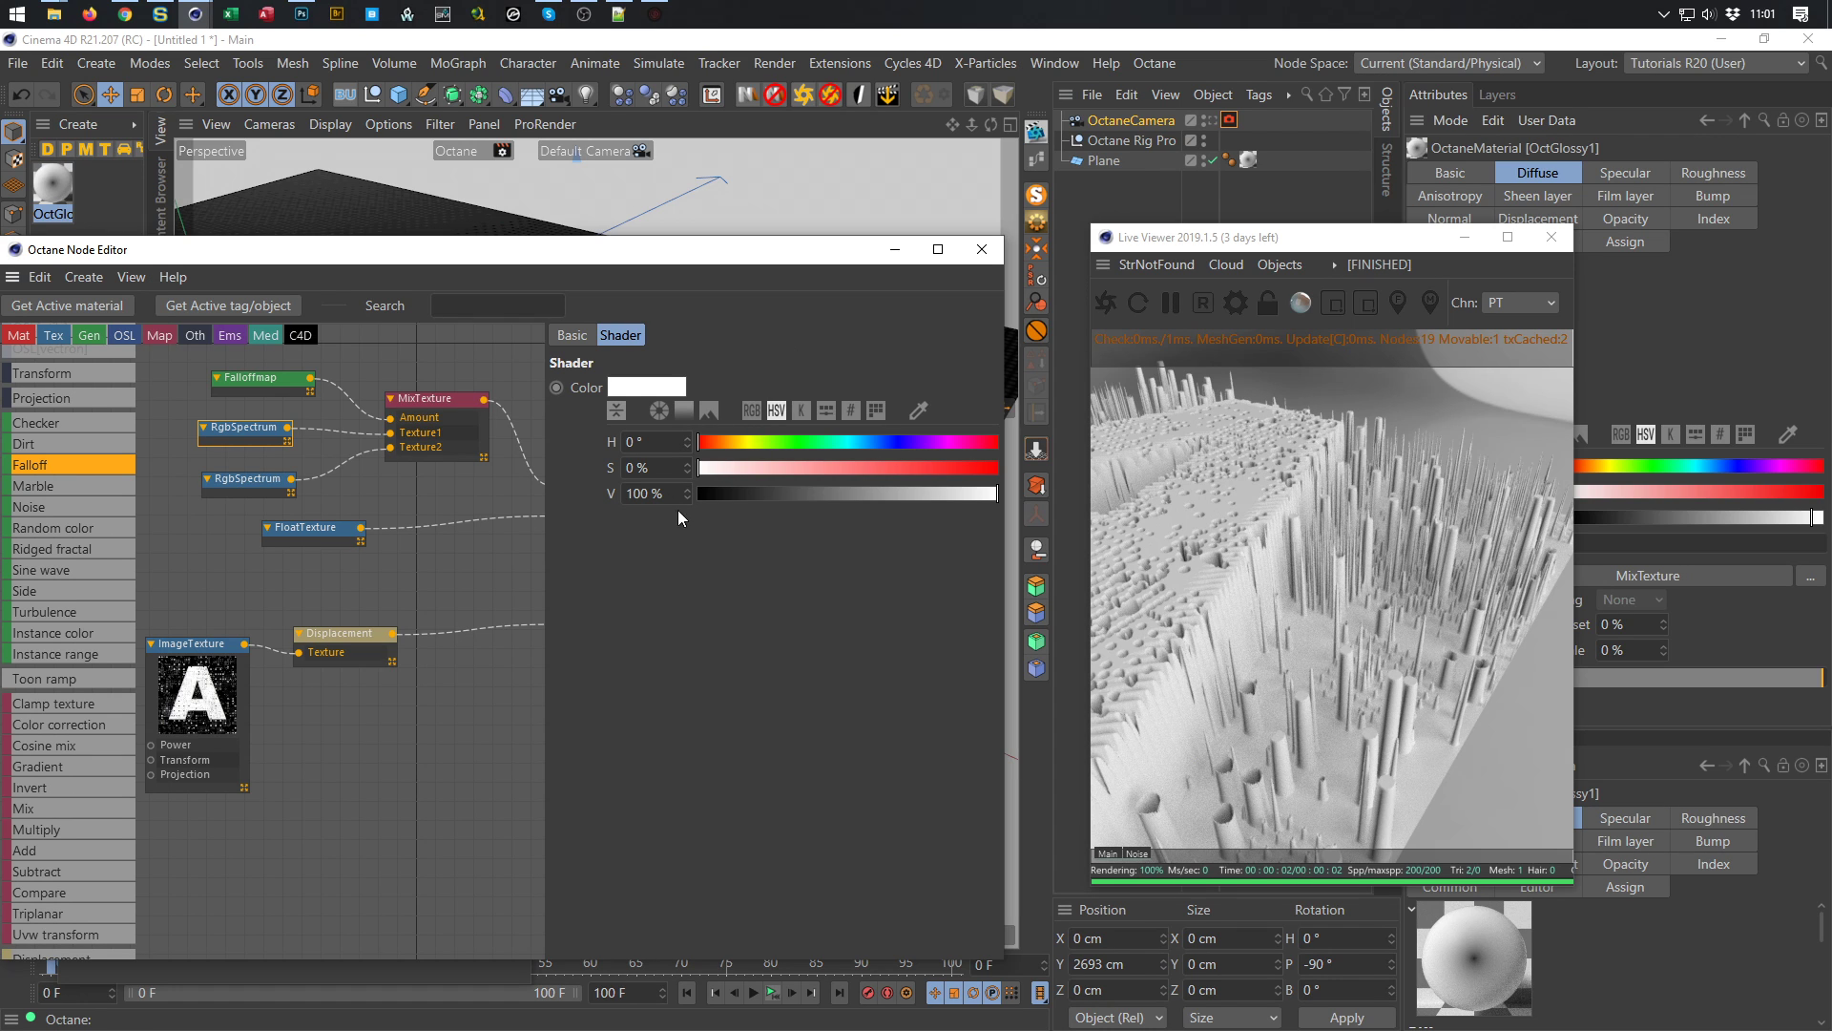
{"action": "left_click", "coordinate": [285, 381]}
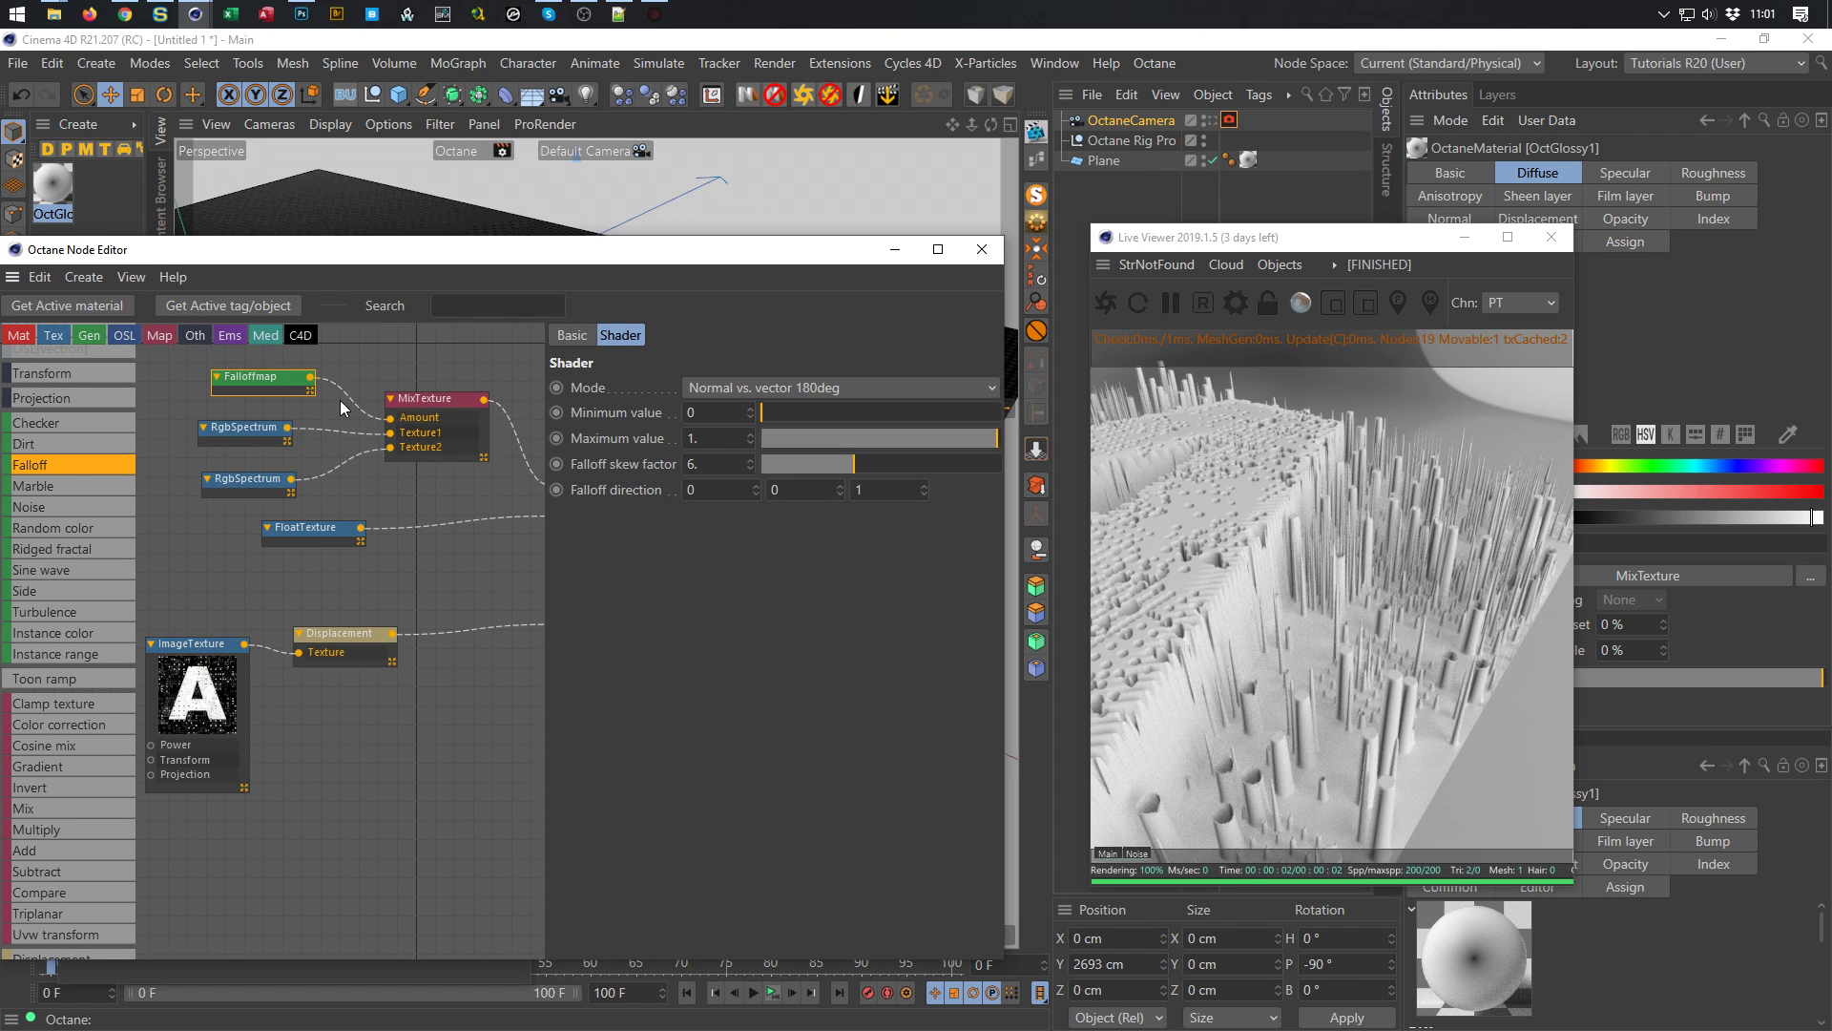
{"action": "left_click", "coordinate": [790, 388]}
{"action": "left_click", "coordinate": [788, 433]}
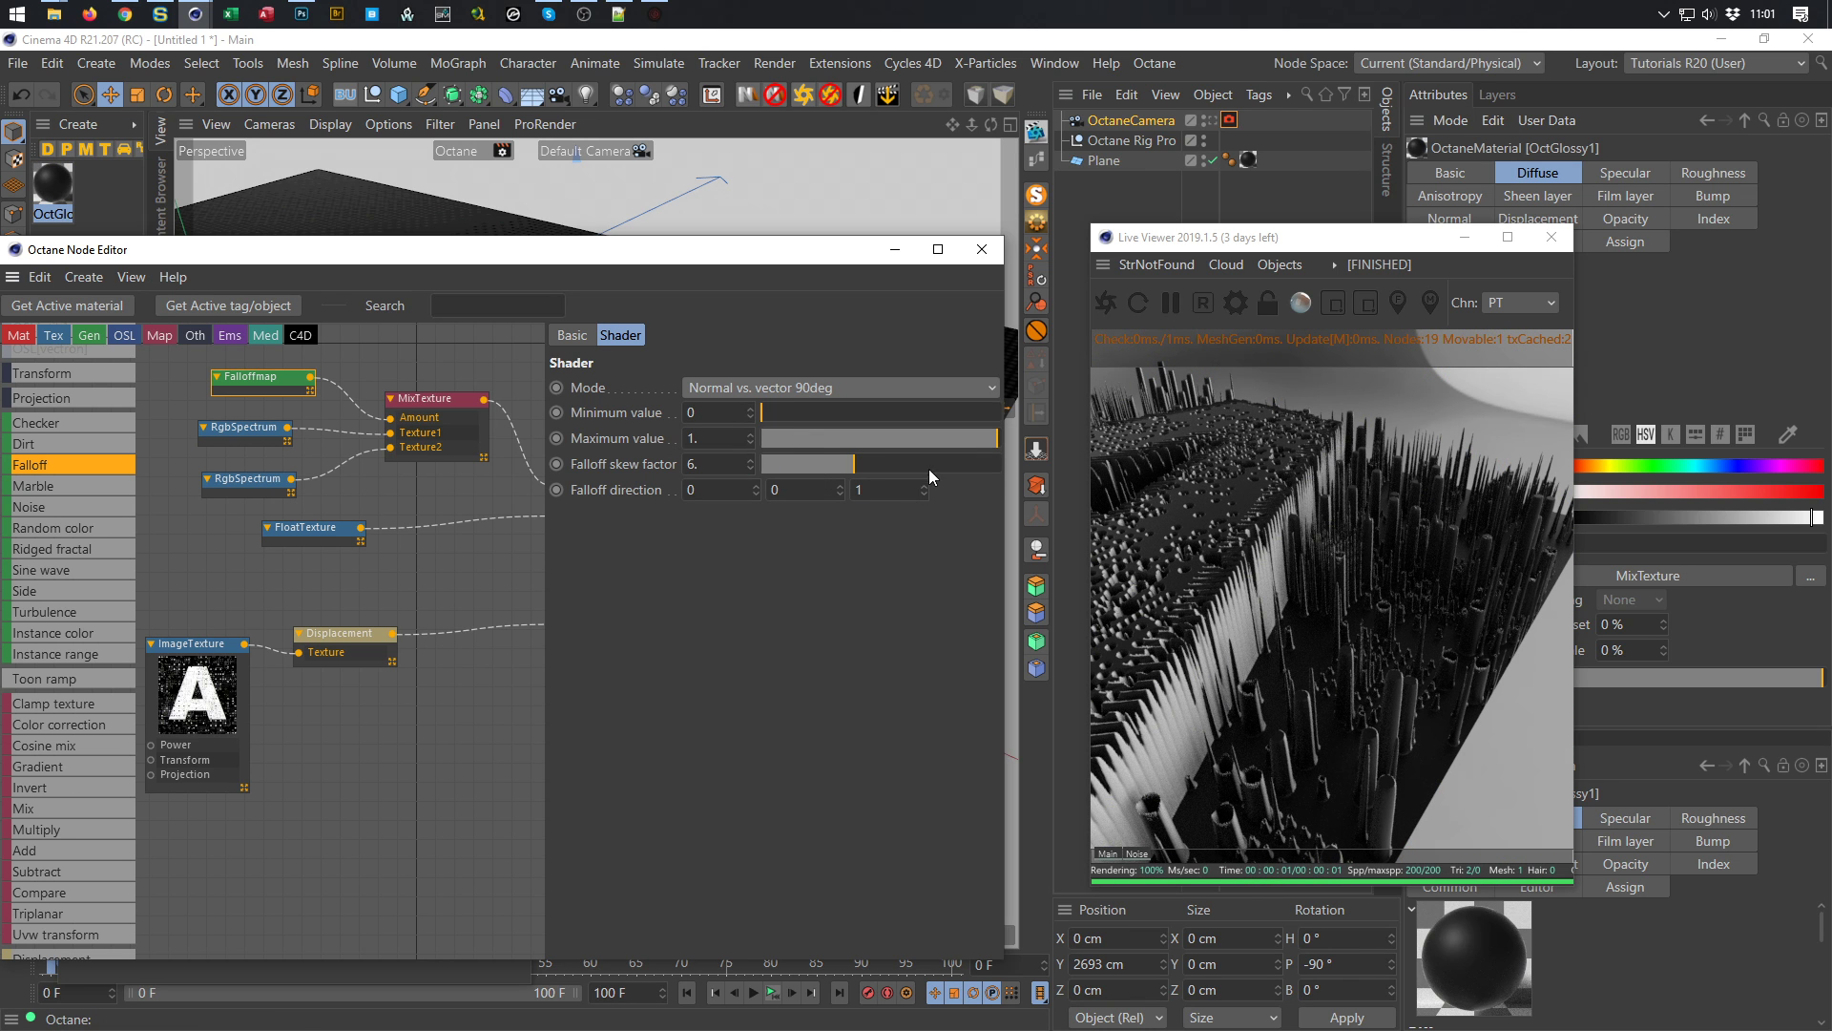
Set the falloff direction to 0, 1, 0 and check the shading through the Octane camera
{"action": "left_click_drag", "start_coordinate": [801, 494], "coordinate": [749, 498]}
{"action": "type", "text": "1"}
{"action": "key", "text": "Tab"}
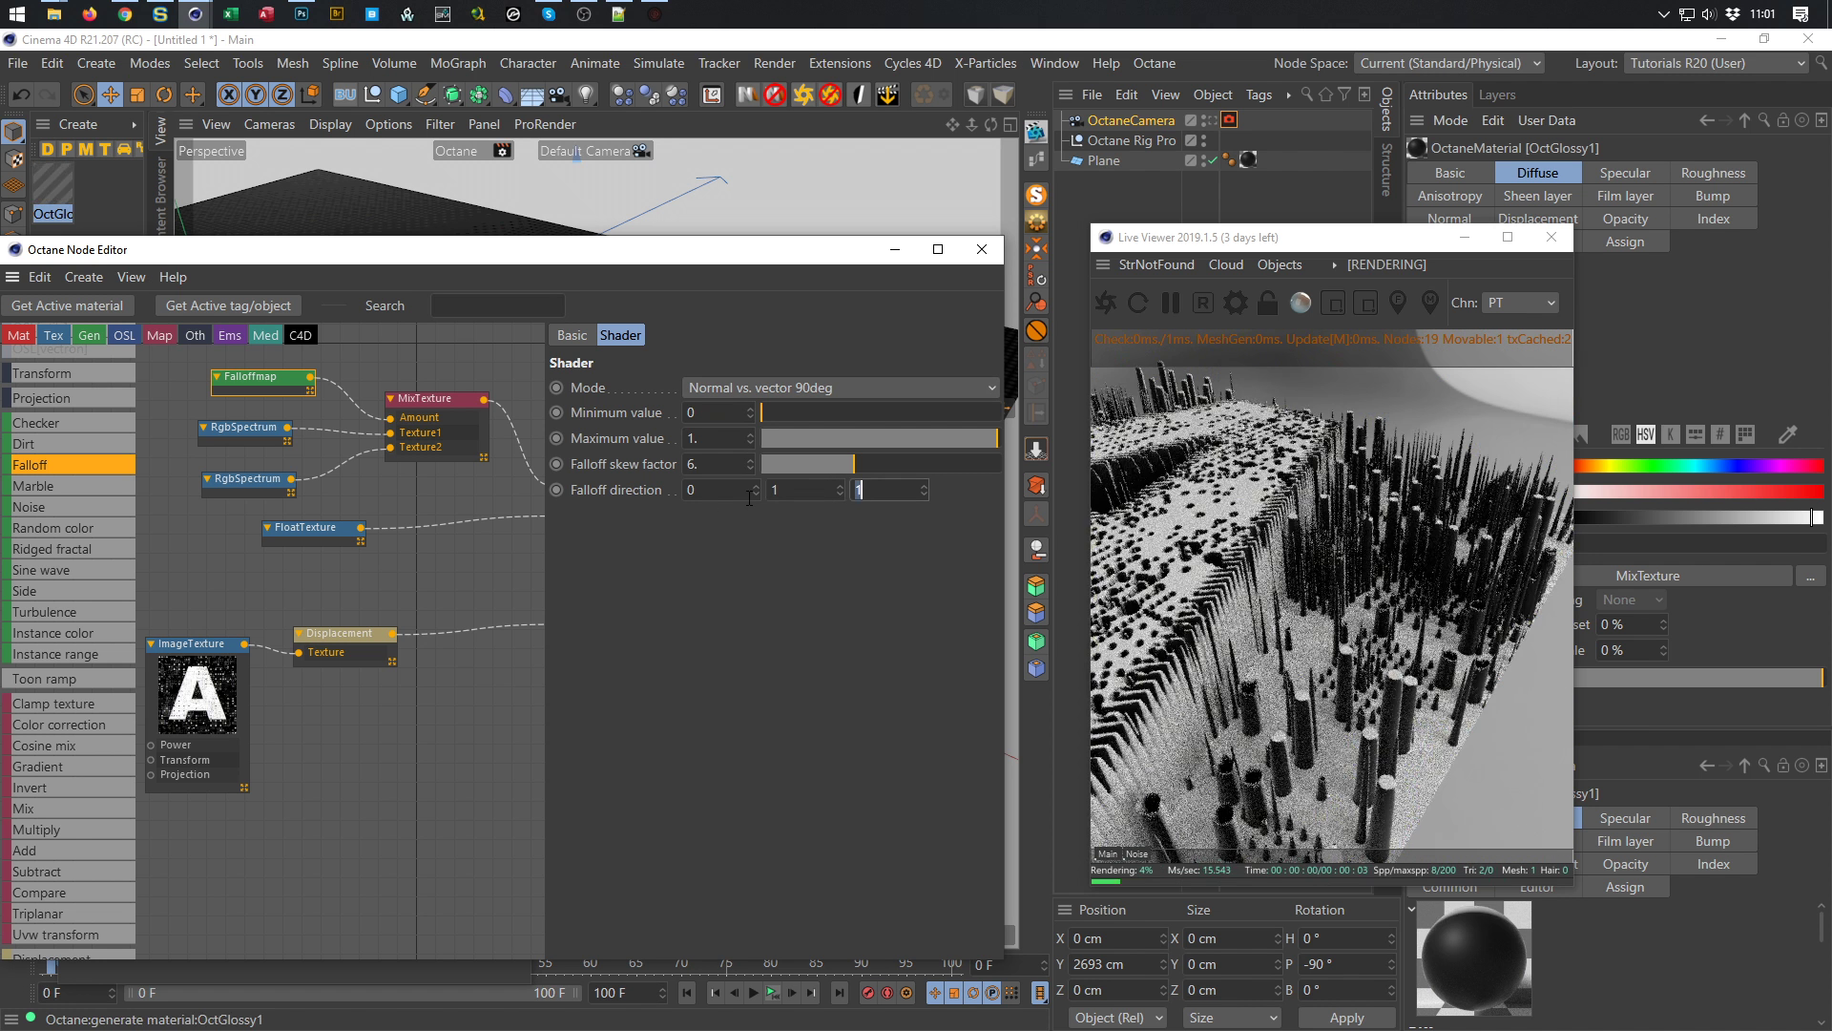
{"action": "type", "text": "0"}
{"action": "key", "text": "Return"}
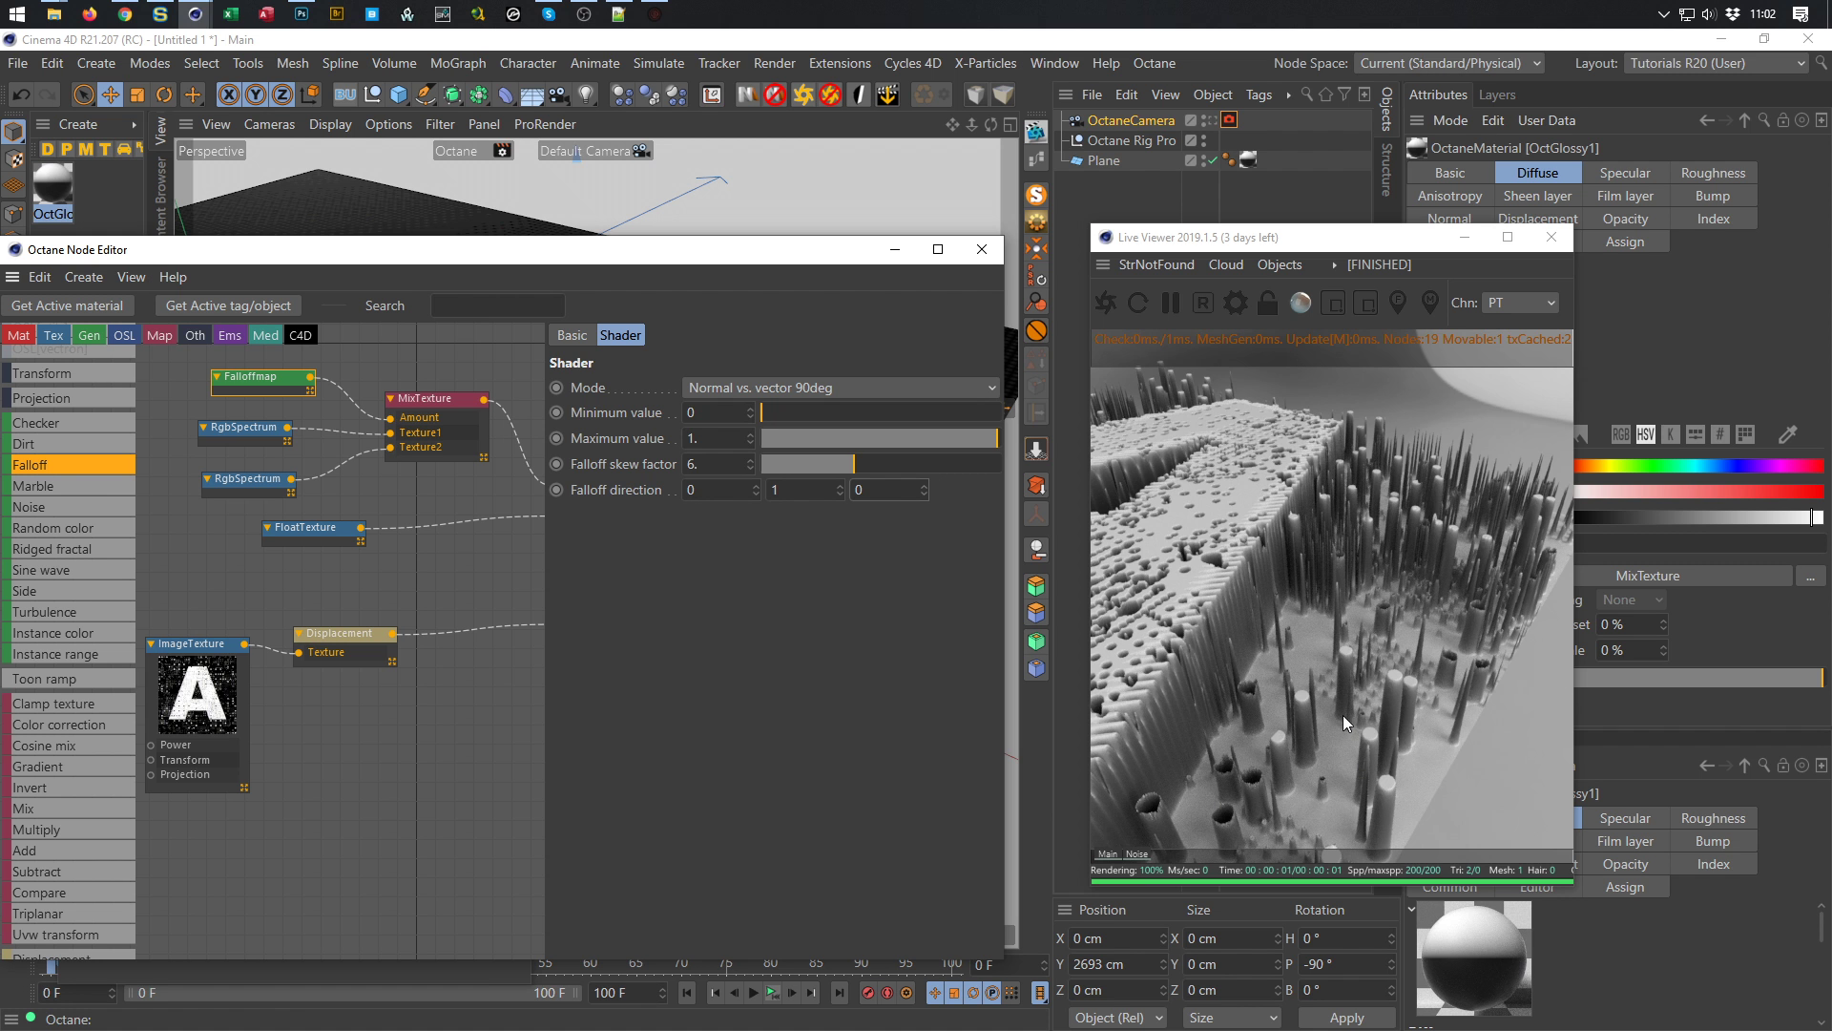
{"action": "left_click", "coordinate": [1218, 119]}
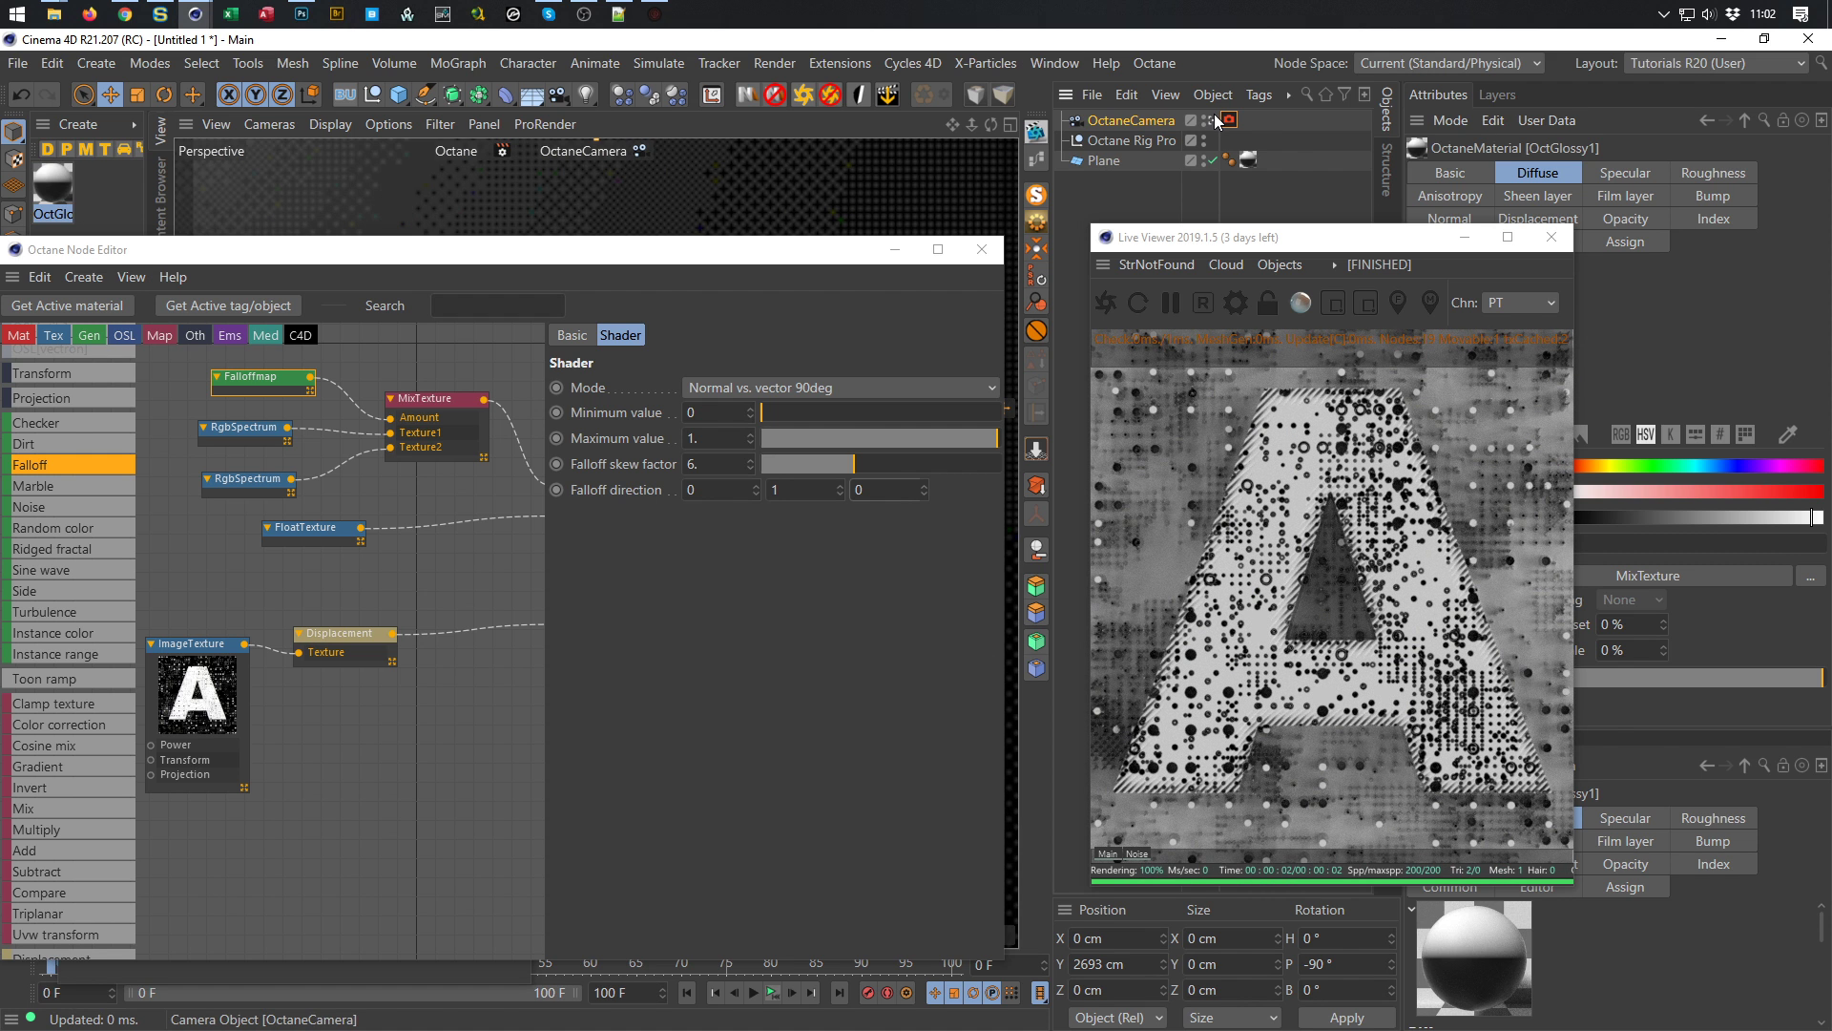
{"action": "left_click", "coordinate": [1212, 120]}
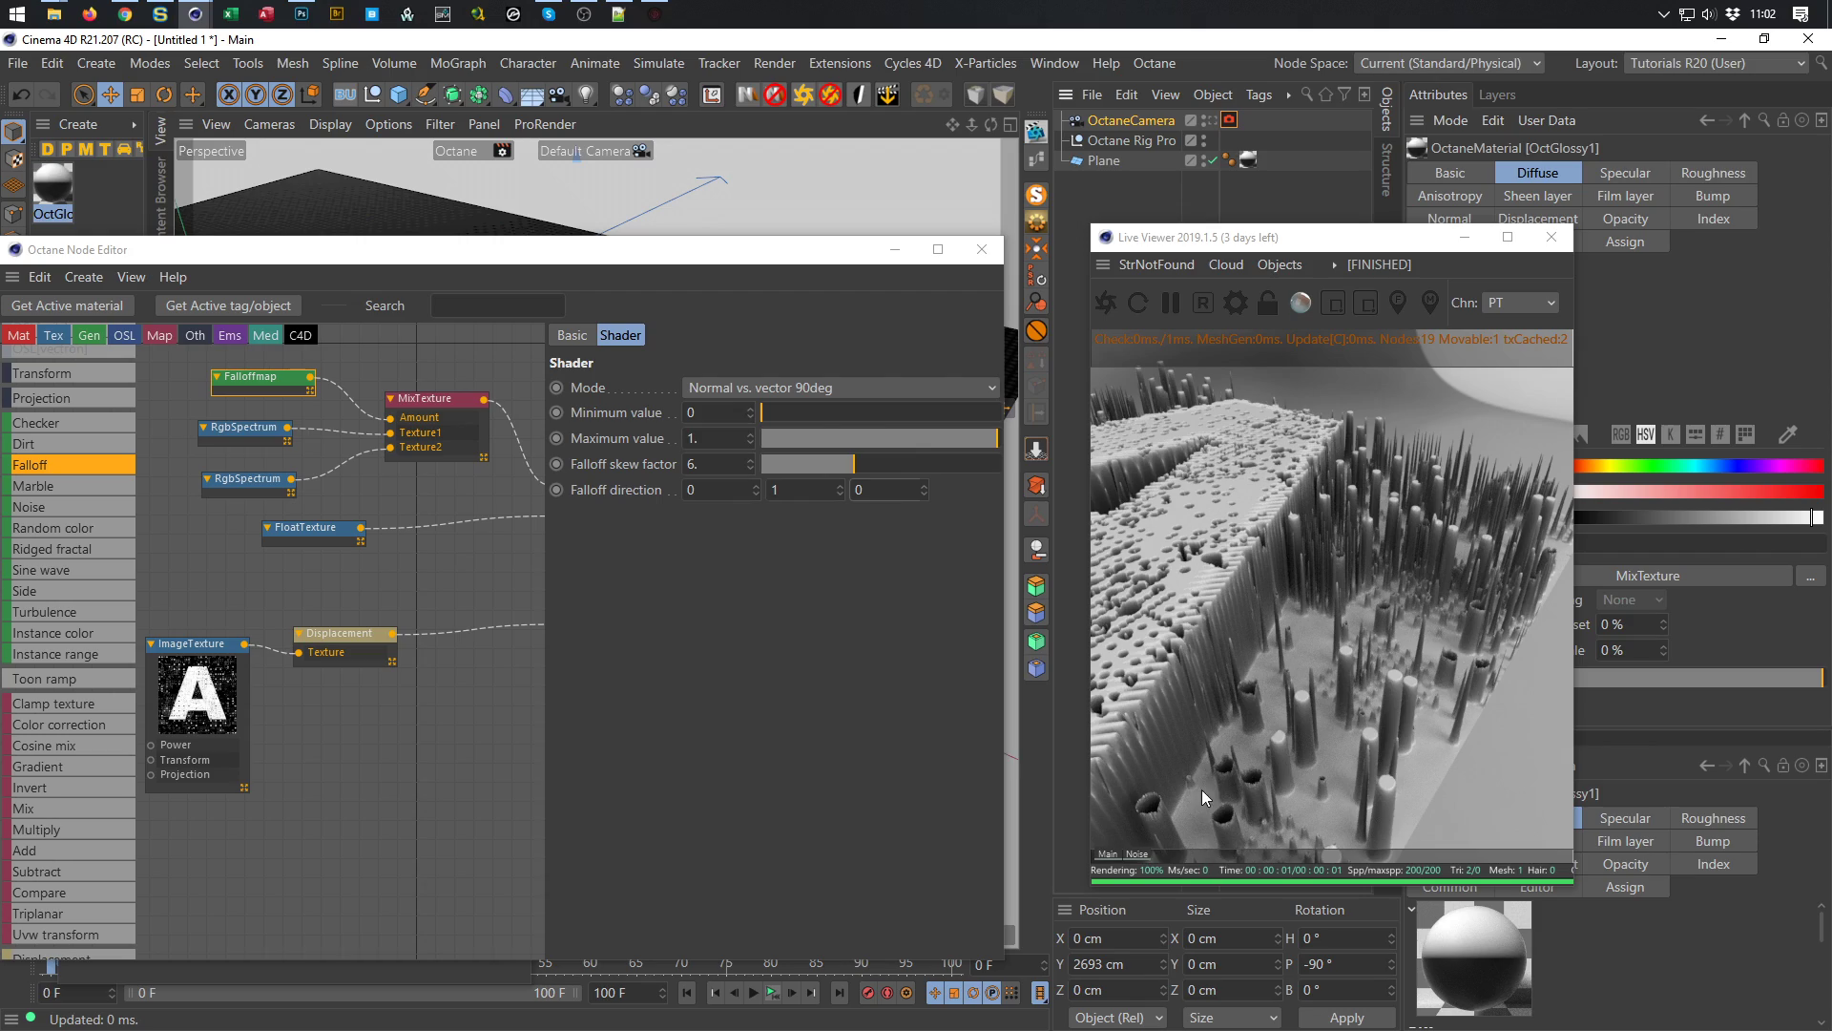
Get close to the displaced columns in the render and set the Displacement node's filter type to Gaussian
{"action": "left_click_drag", "start_coordinate": [1171, 781], "coordinate": [1256, 759]}
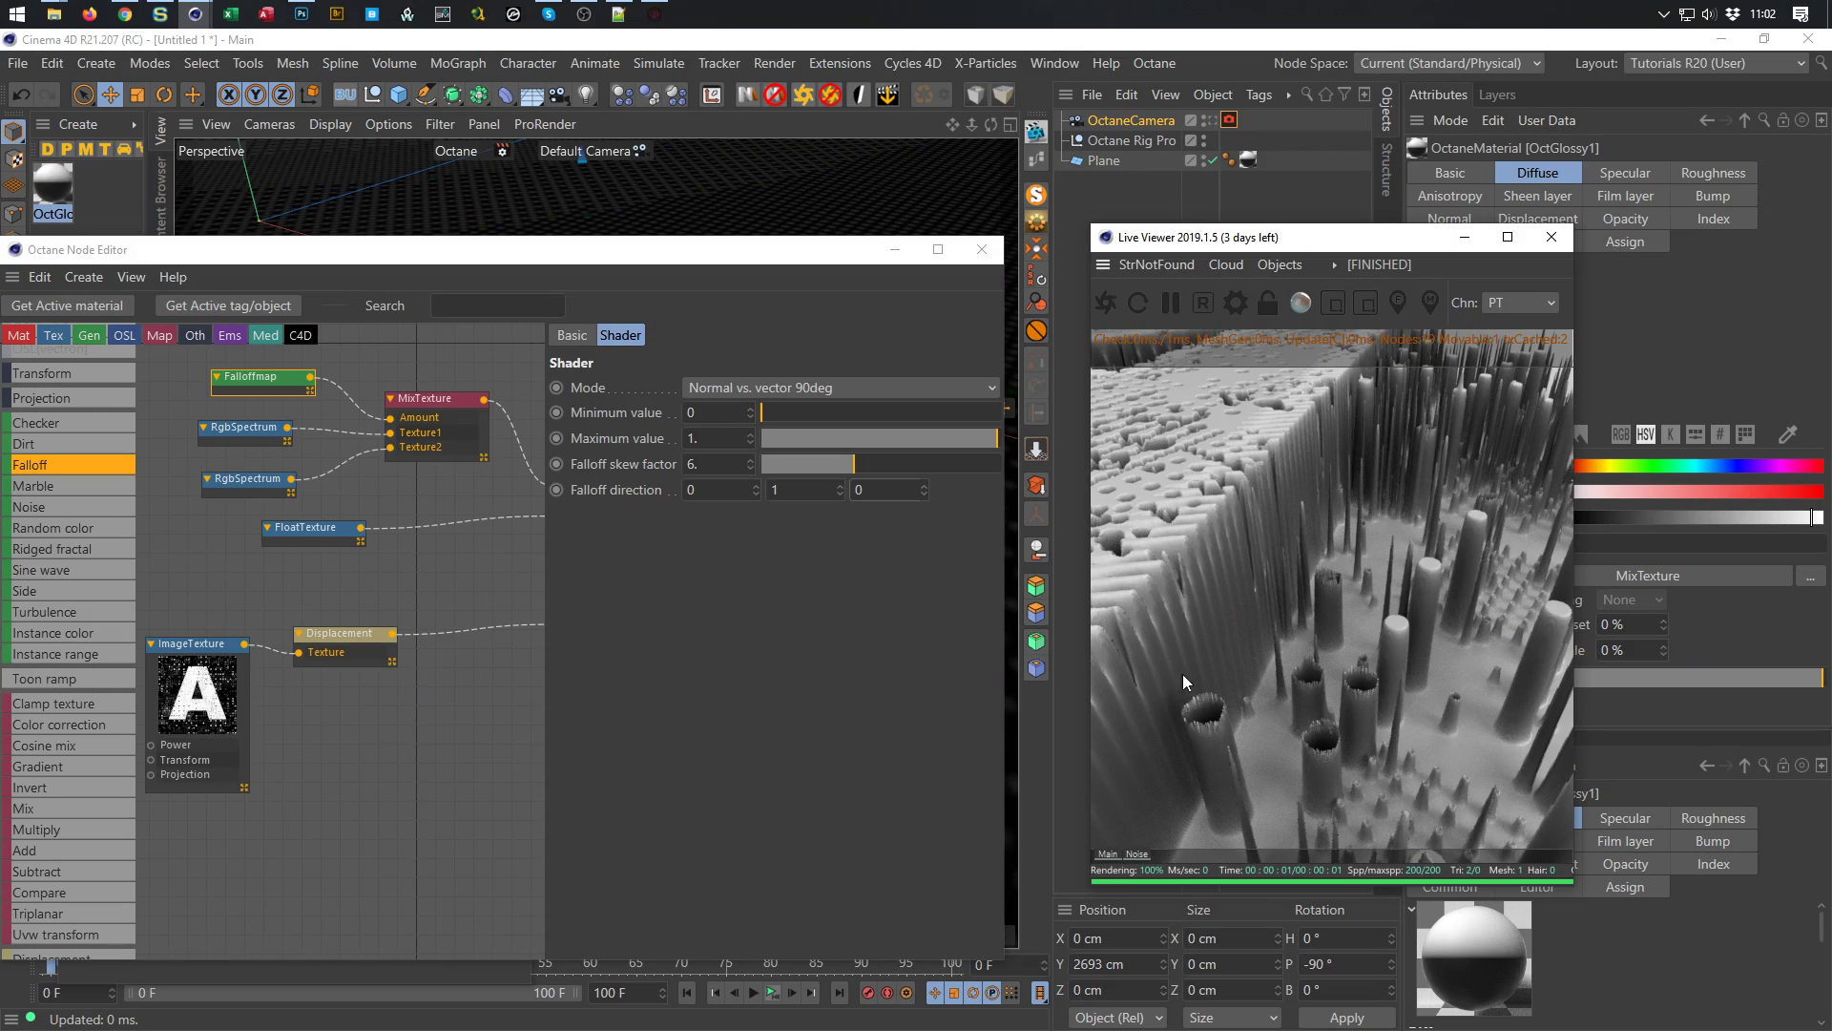
{"action": "left_click_drag", "start_coordinate": [1140, 604], "coordinate": [1222, 706]}
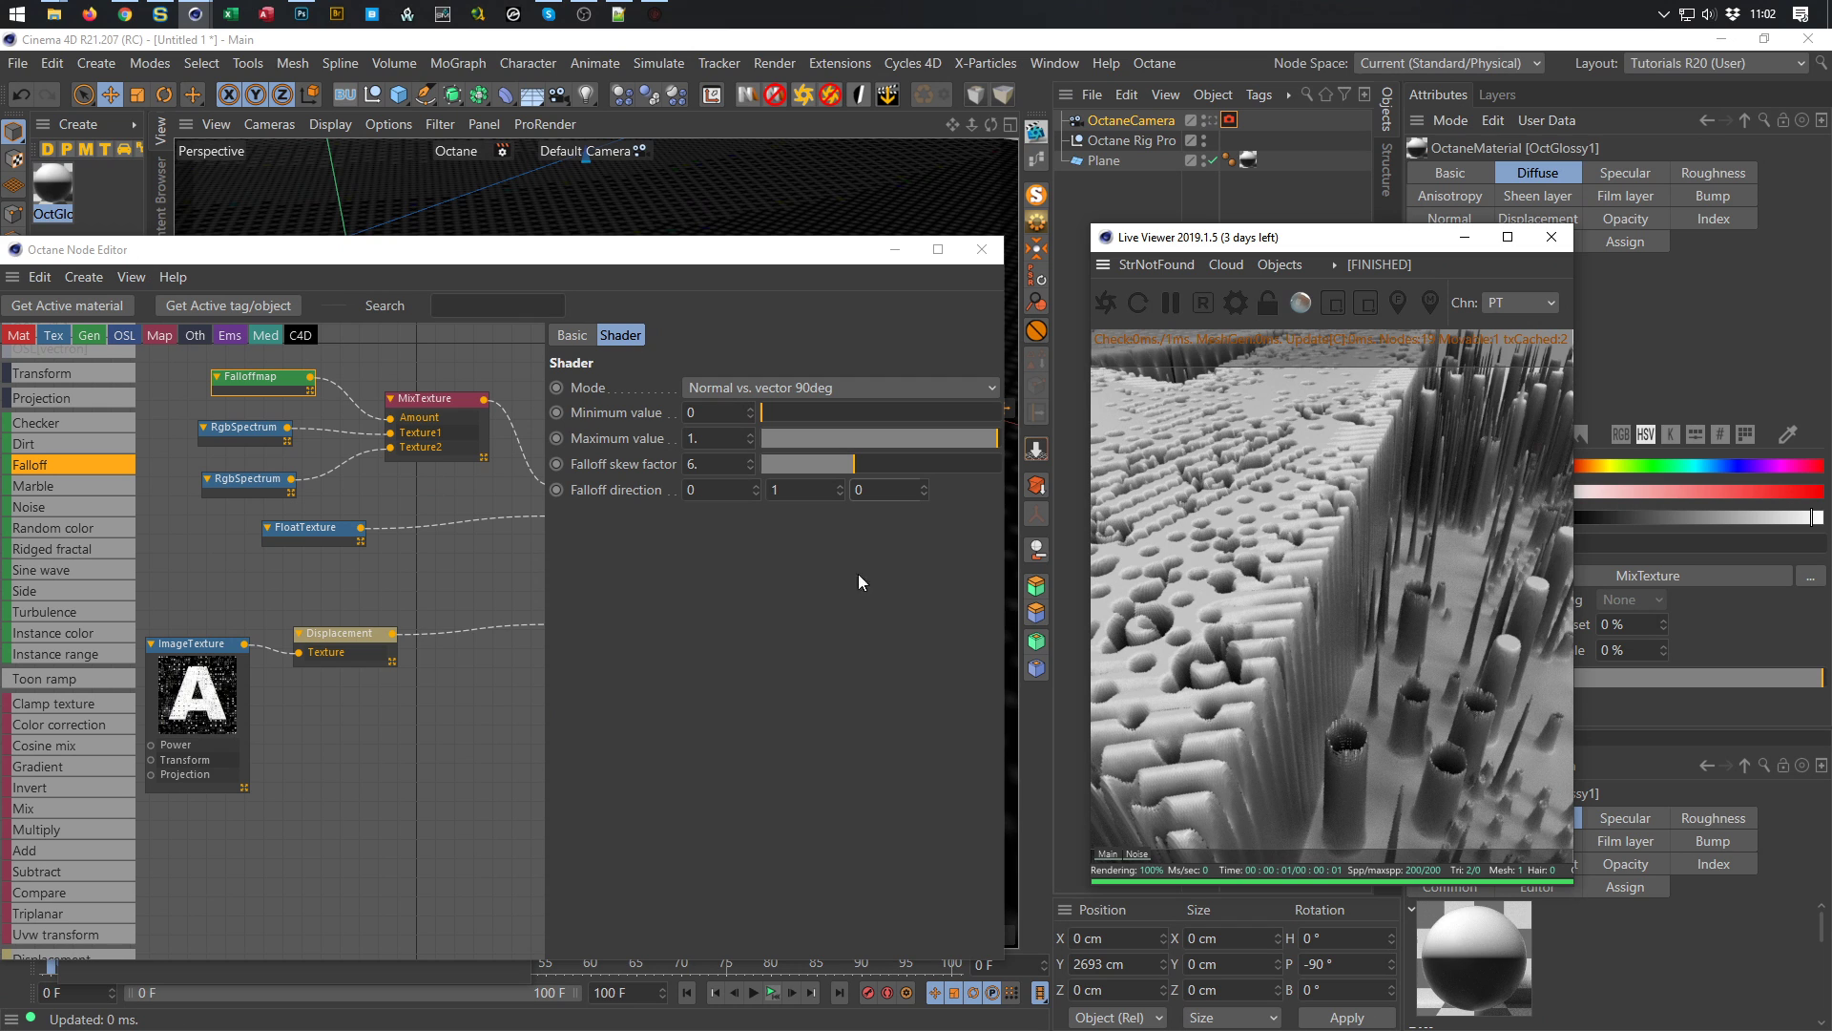
{"action": "left_click", "coordinate": [338, 633]}
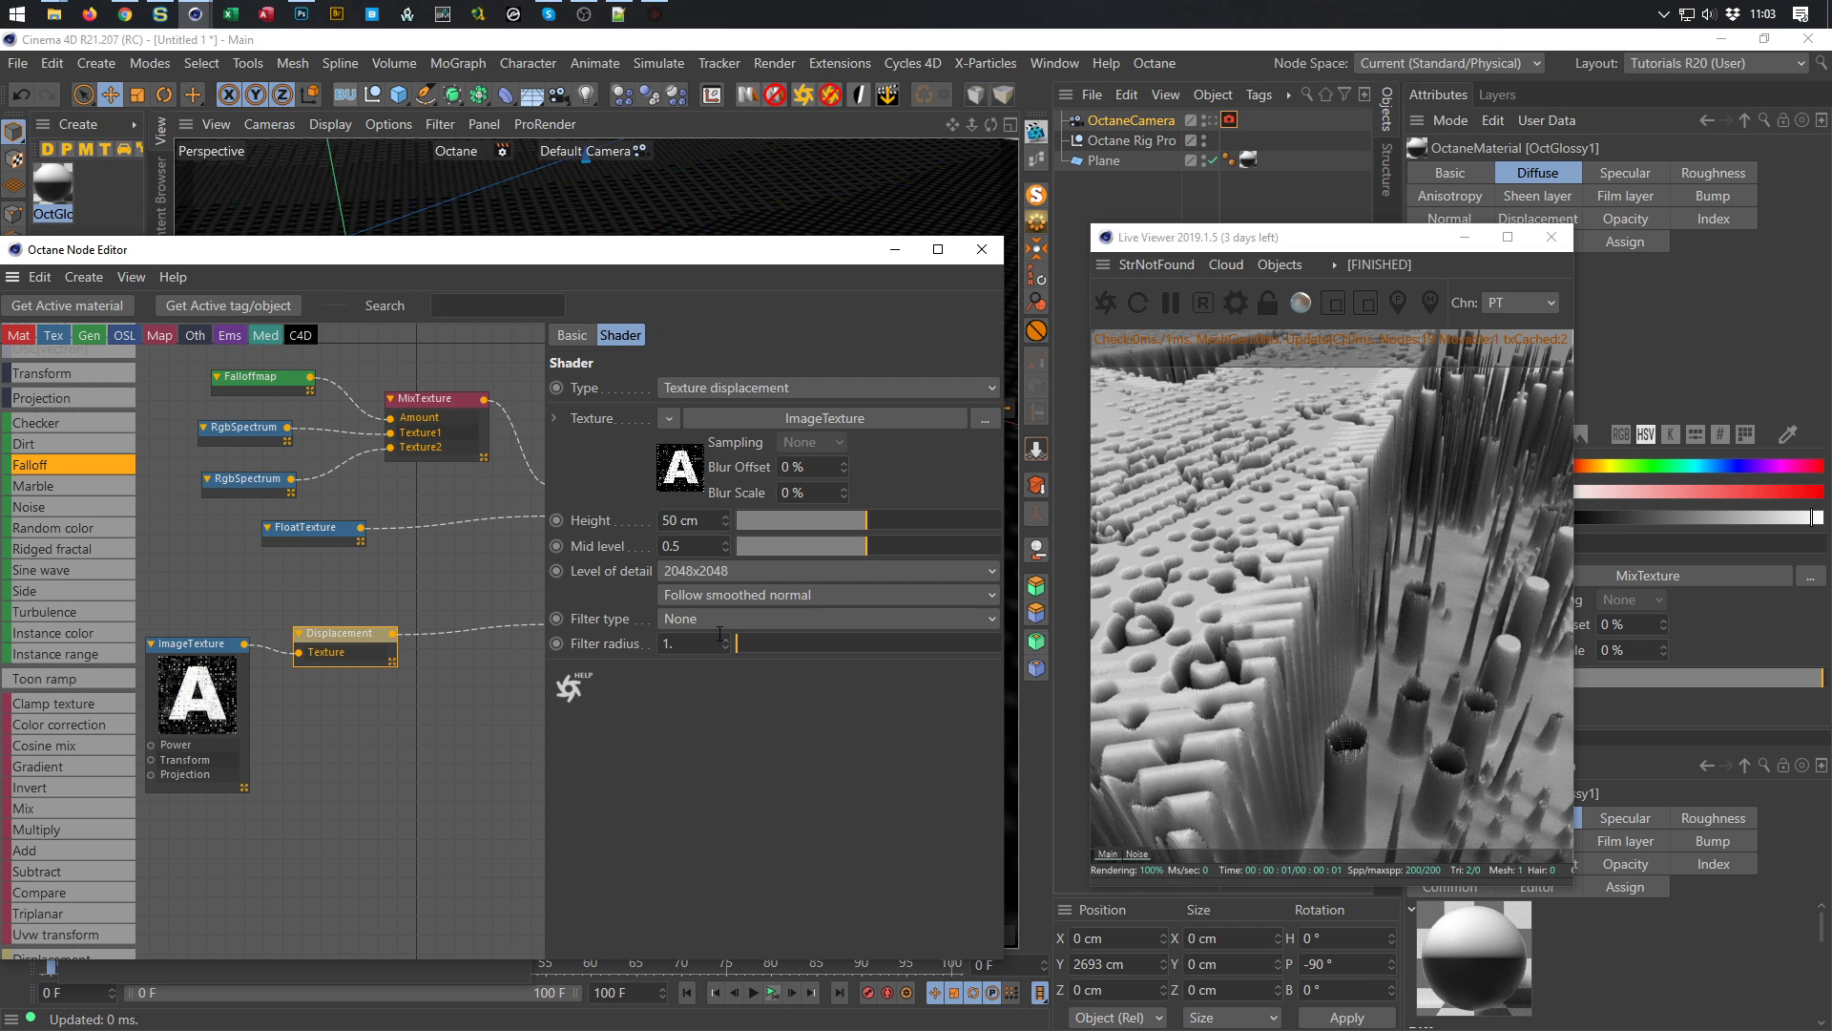
{"action": "left_click", "coordinate": [677, 621]}
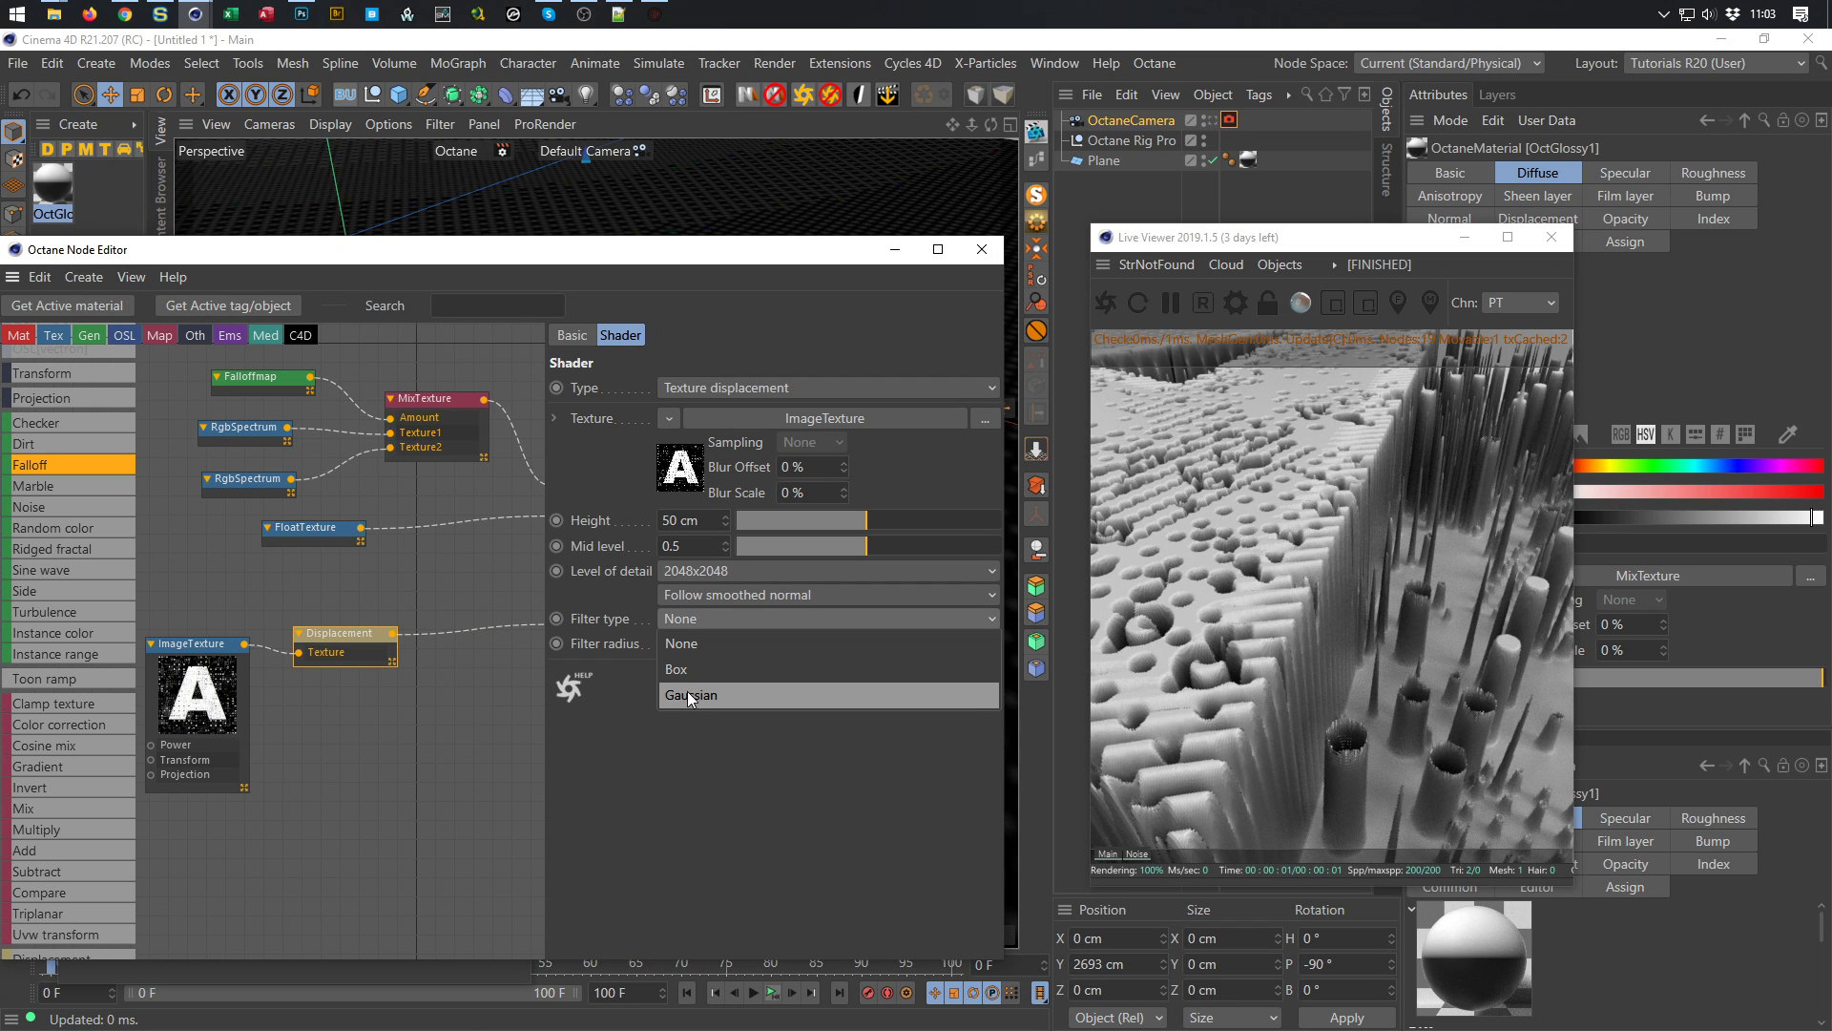
{"action": "left_click", "coordinate": [687, 696]}
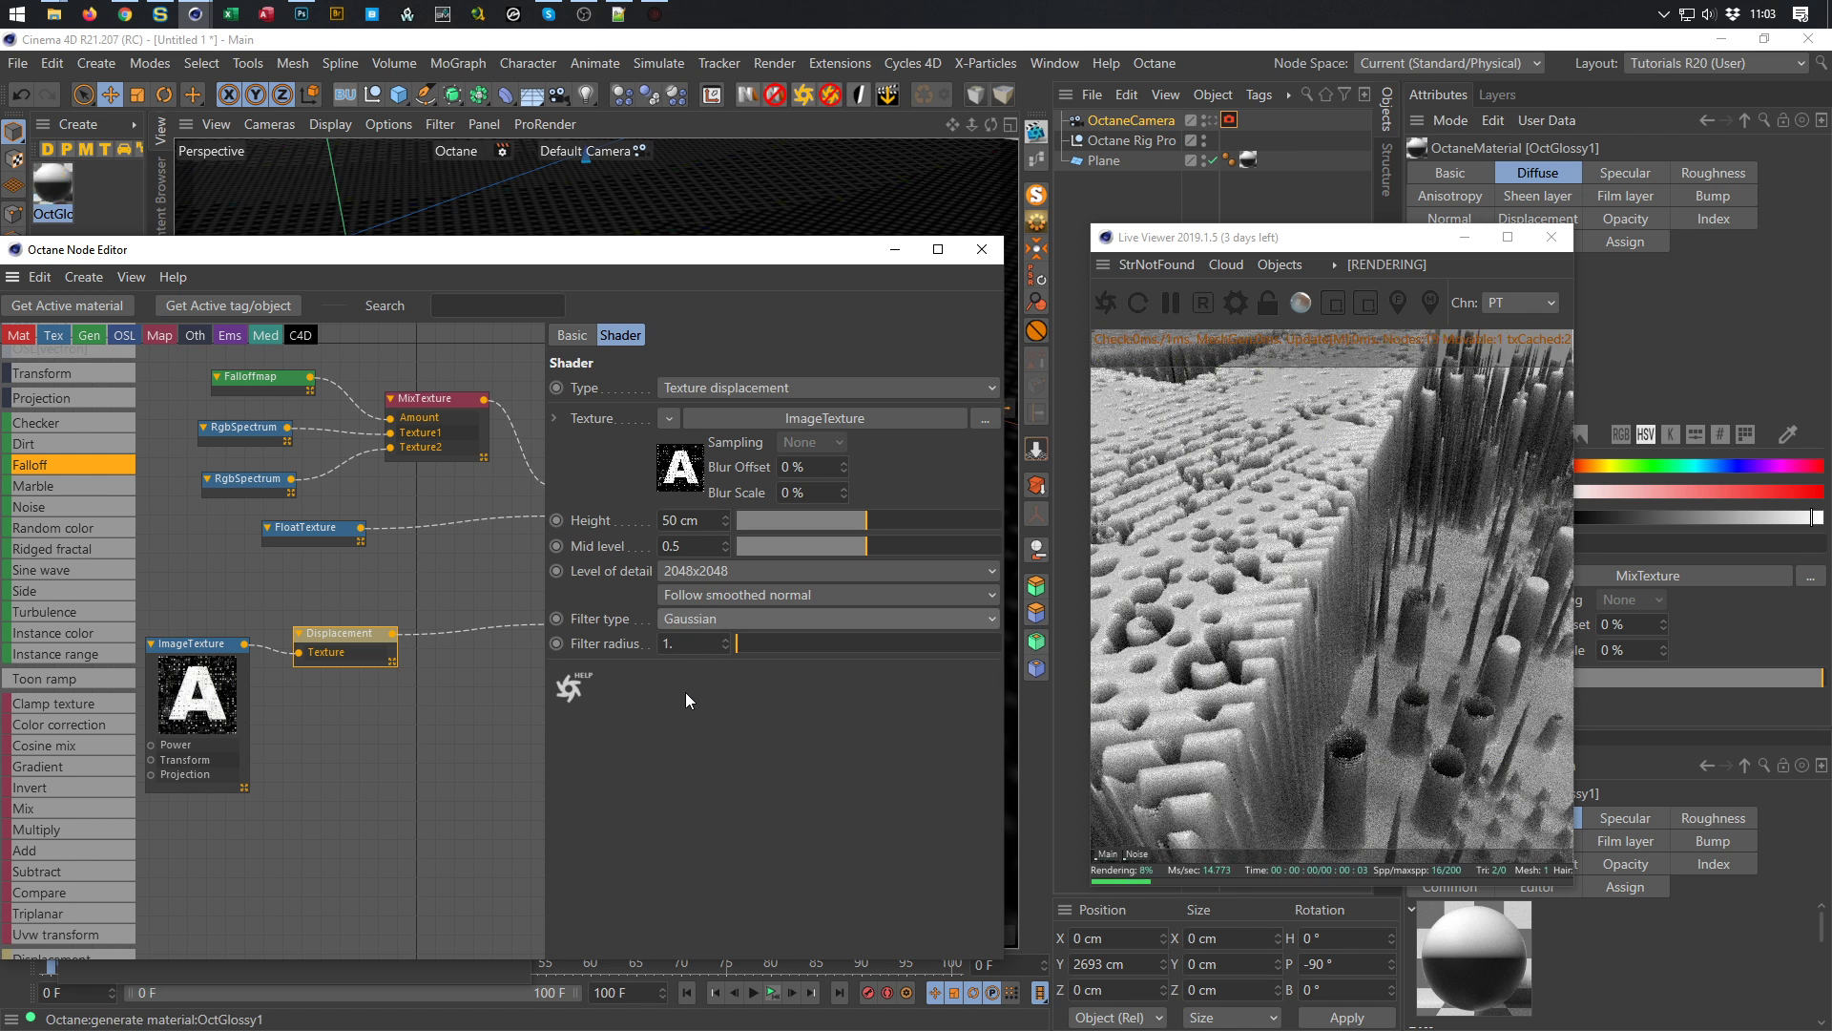
Try a displacement filter radius of 5, and reduce it to 3
{"action": "left_click_drag", "start_coordinate": [703, 649], "coordinate": [607, 672]}
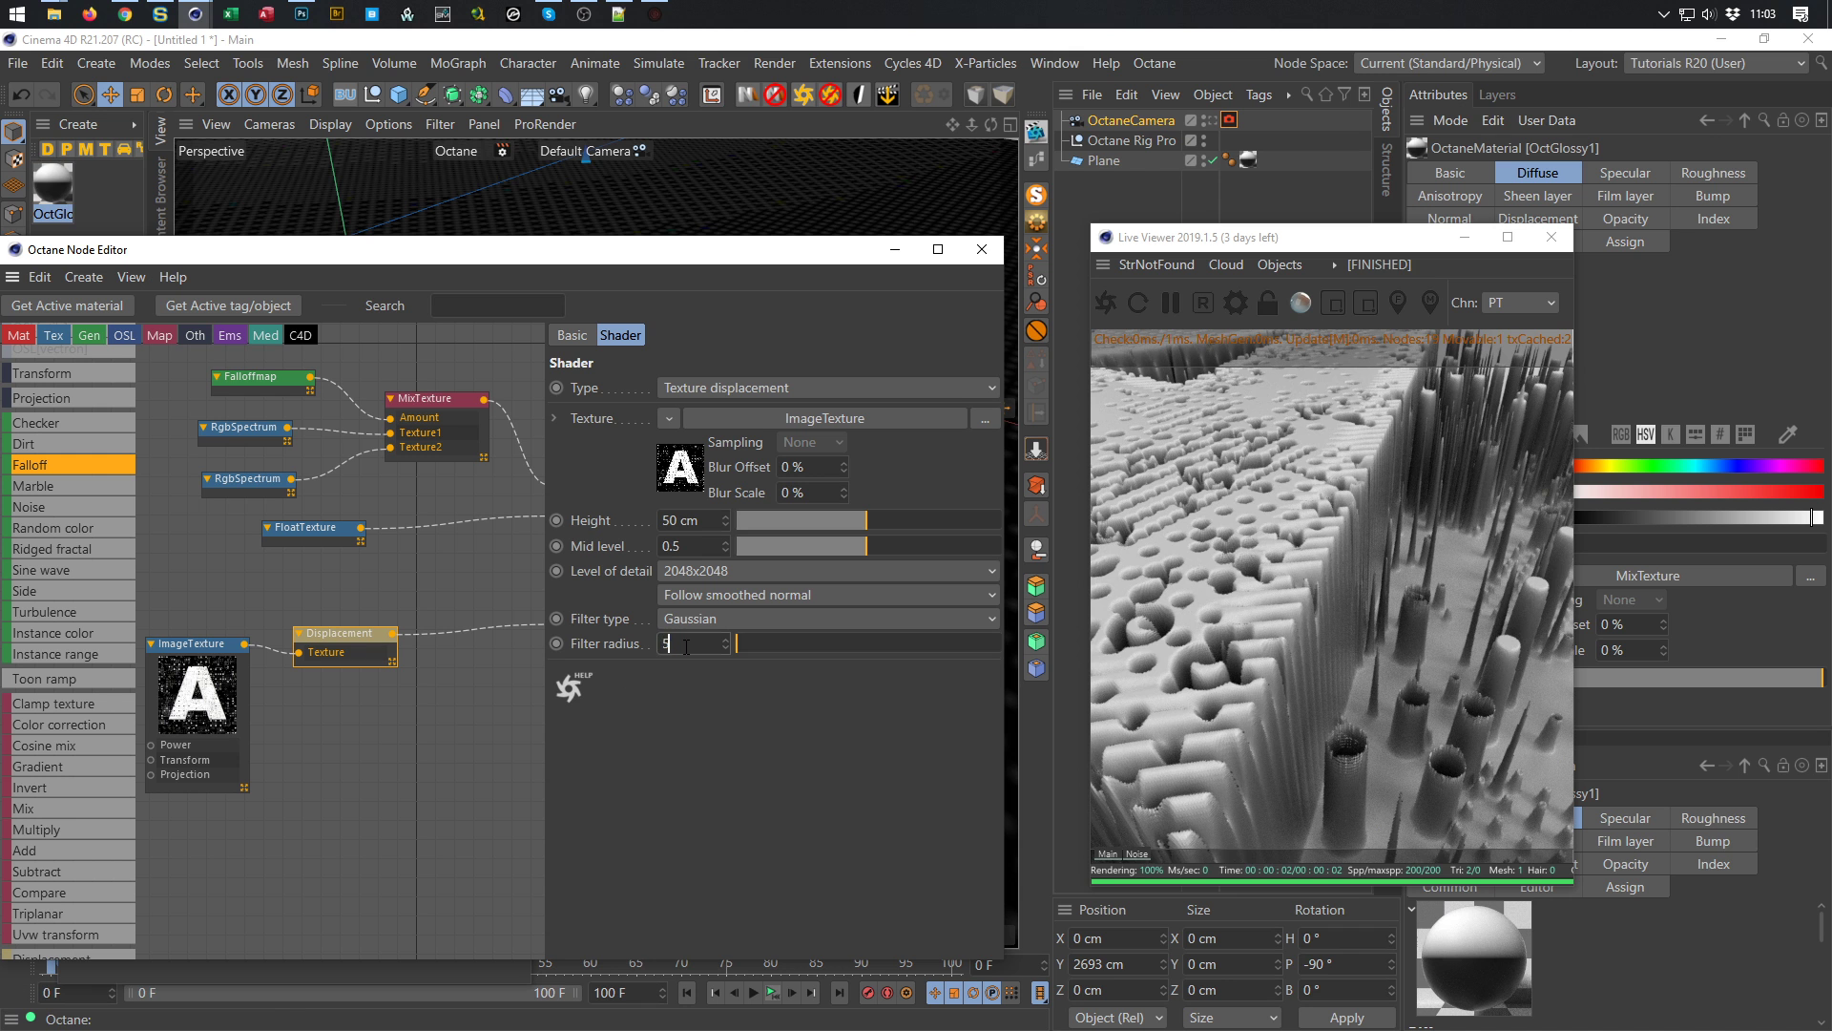
{"action": "type", "text": "5"}
{"action": "key", "text": "Return"}
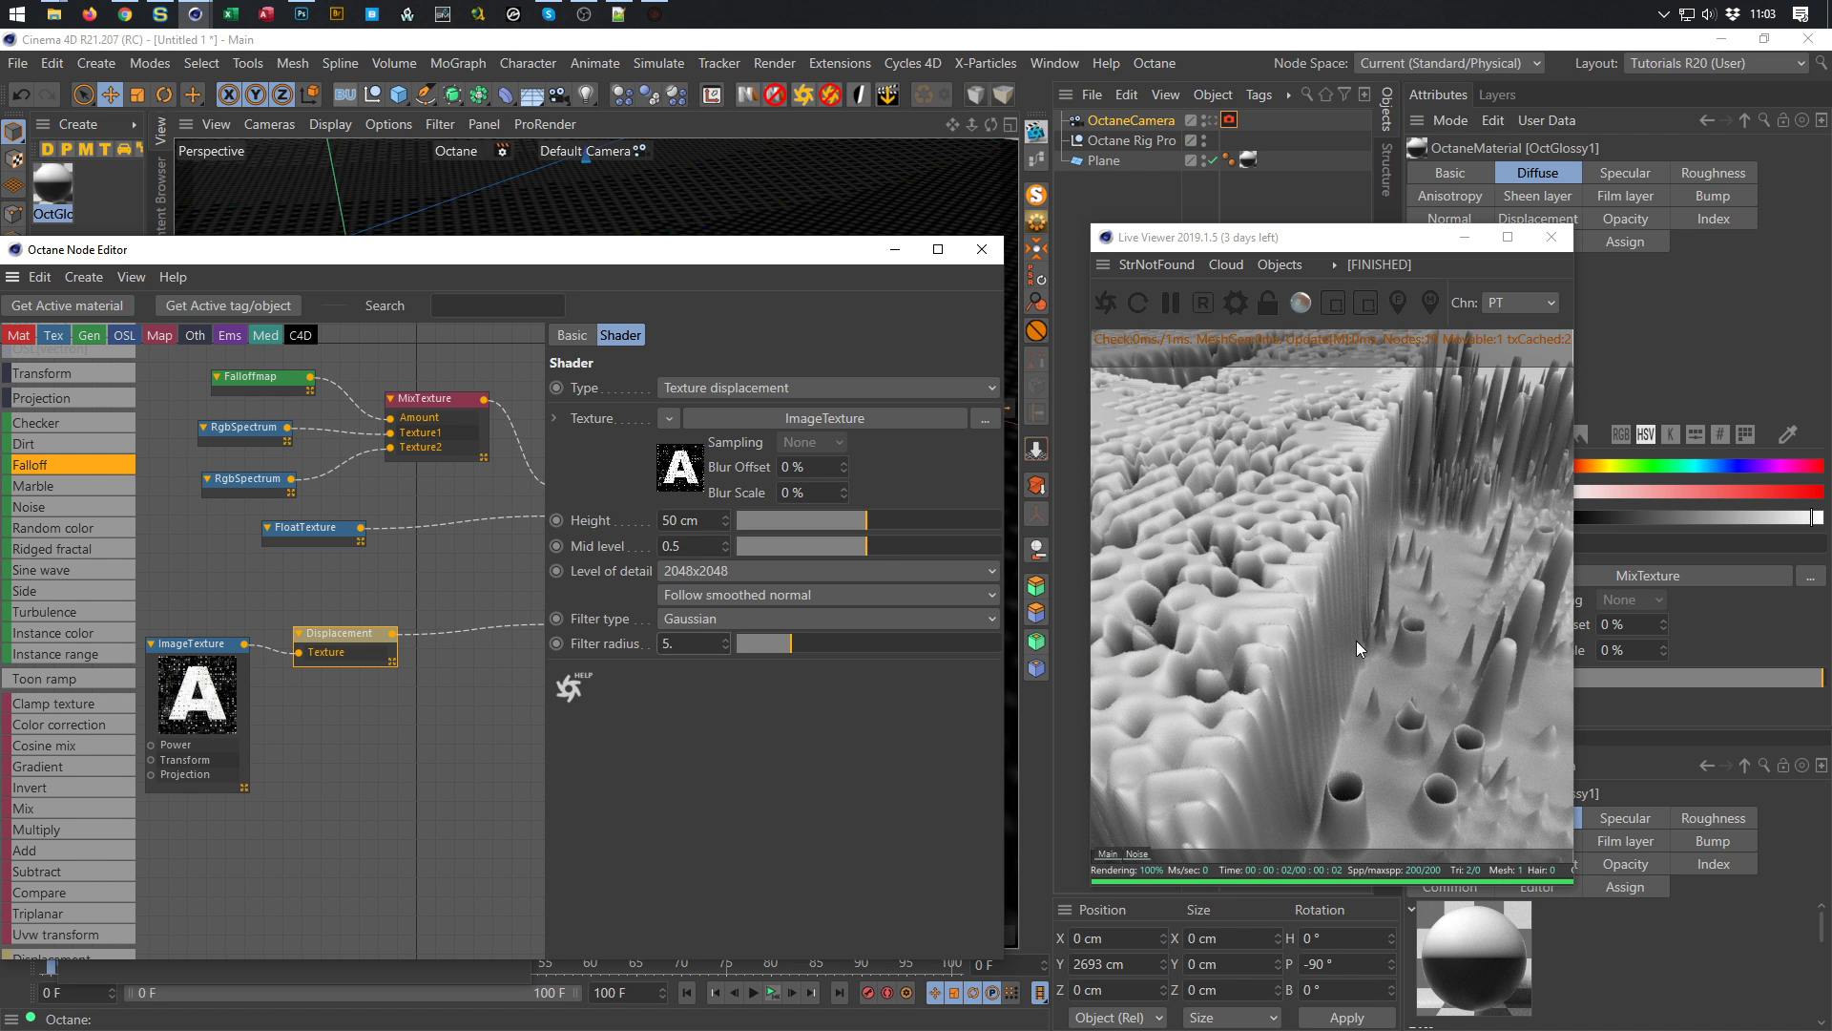
{"action": "type", "text": "3"}
{"action": "key", "text": "Return"}
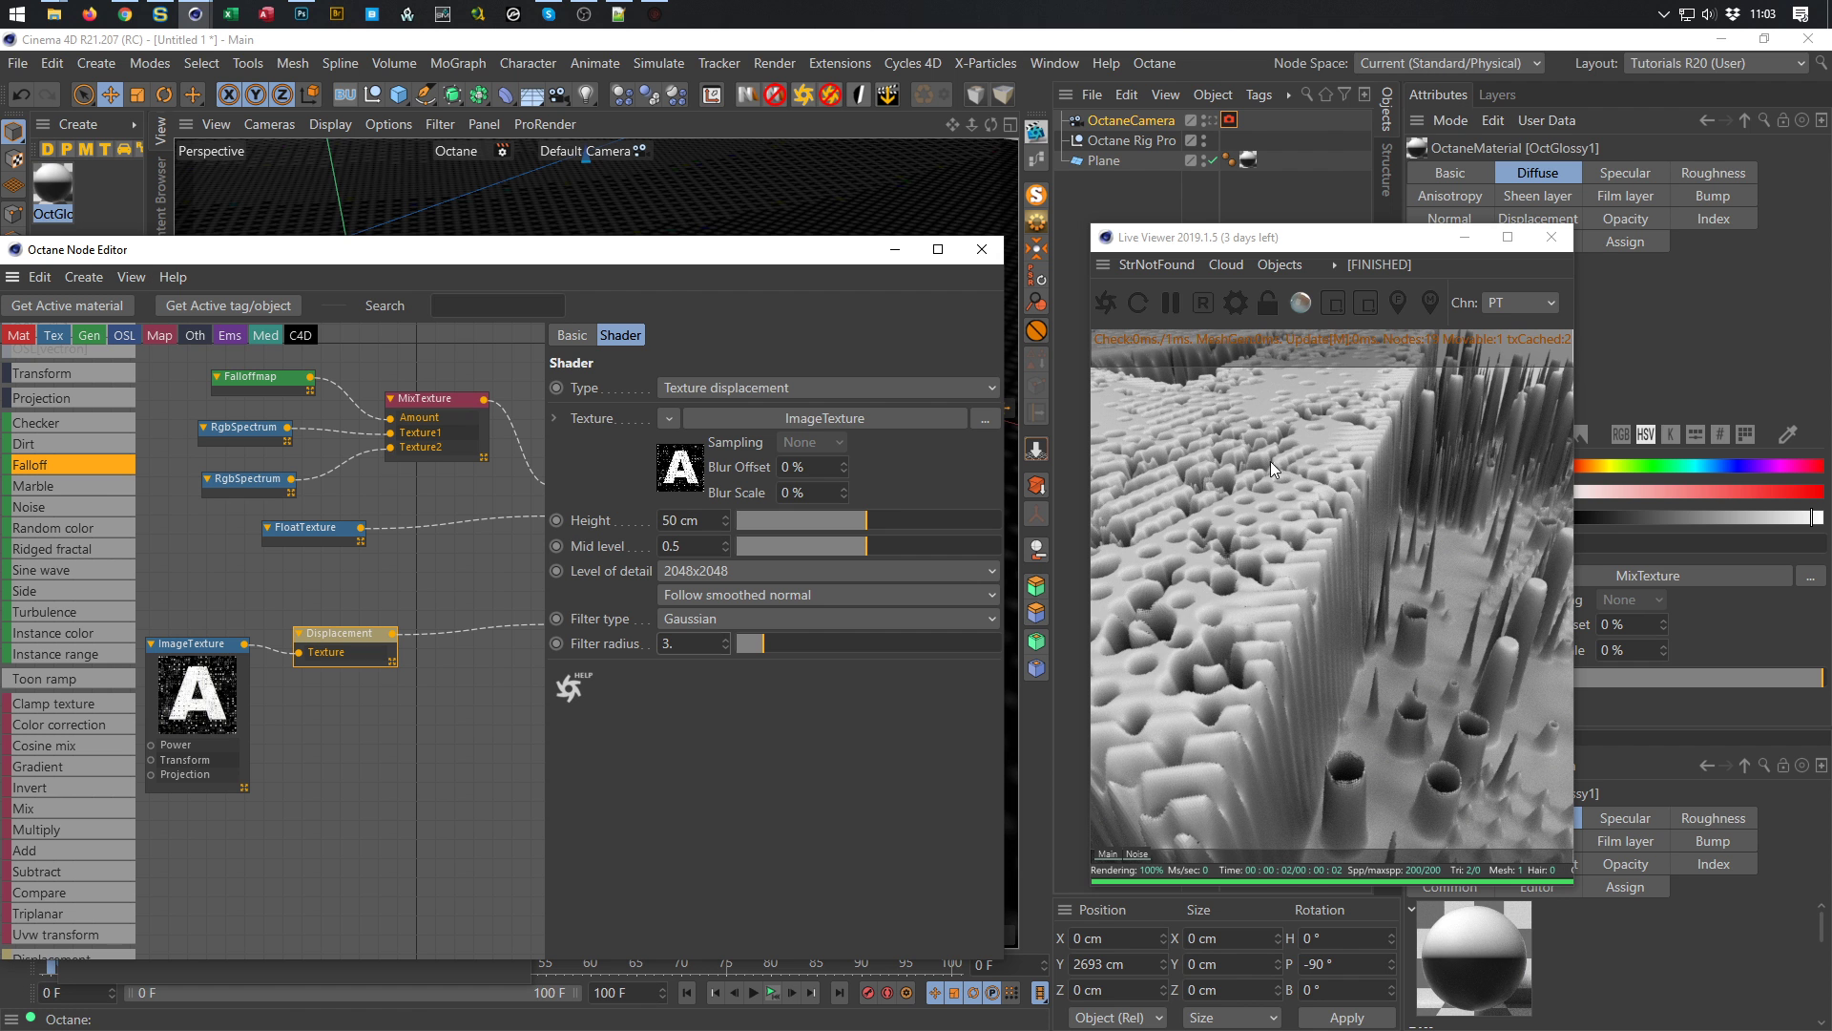
Check the render through the Octane camera, close the Node Editor and view the whole plane at an angle in the default view
{"action": "left_click", "coordinate": [1211, 121]}
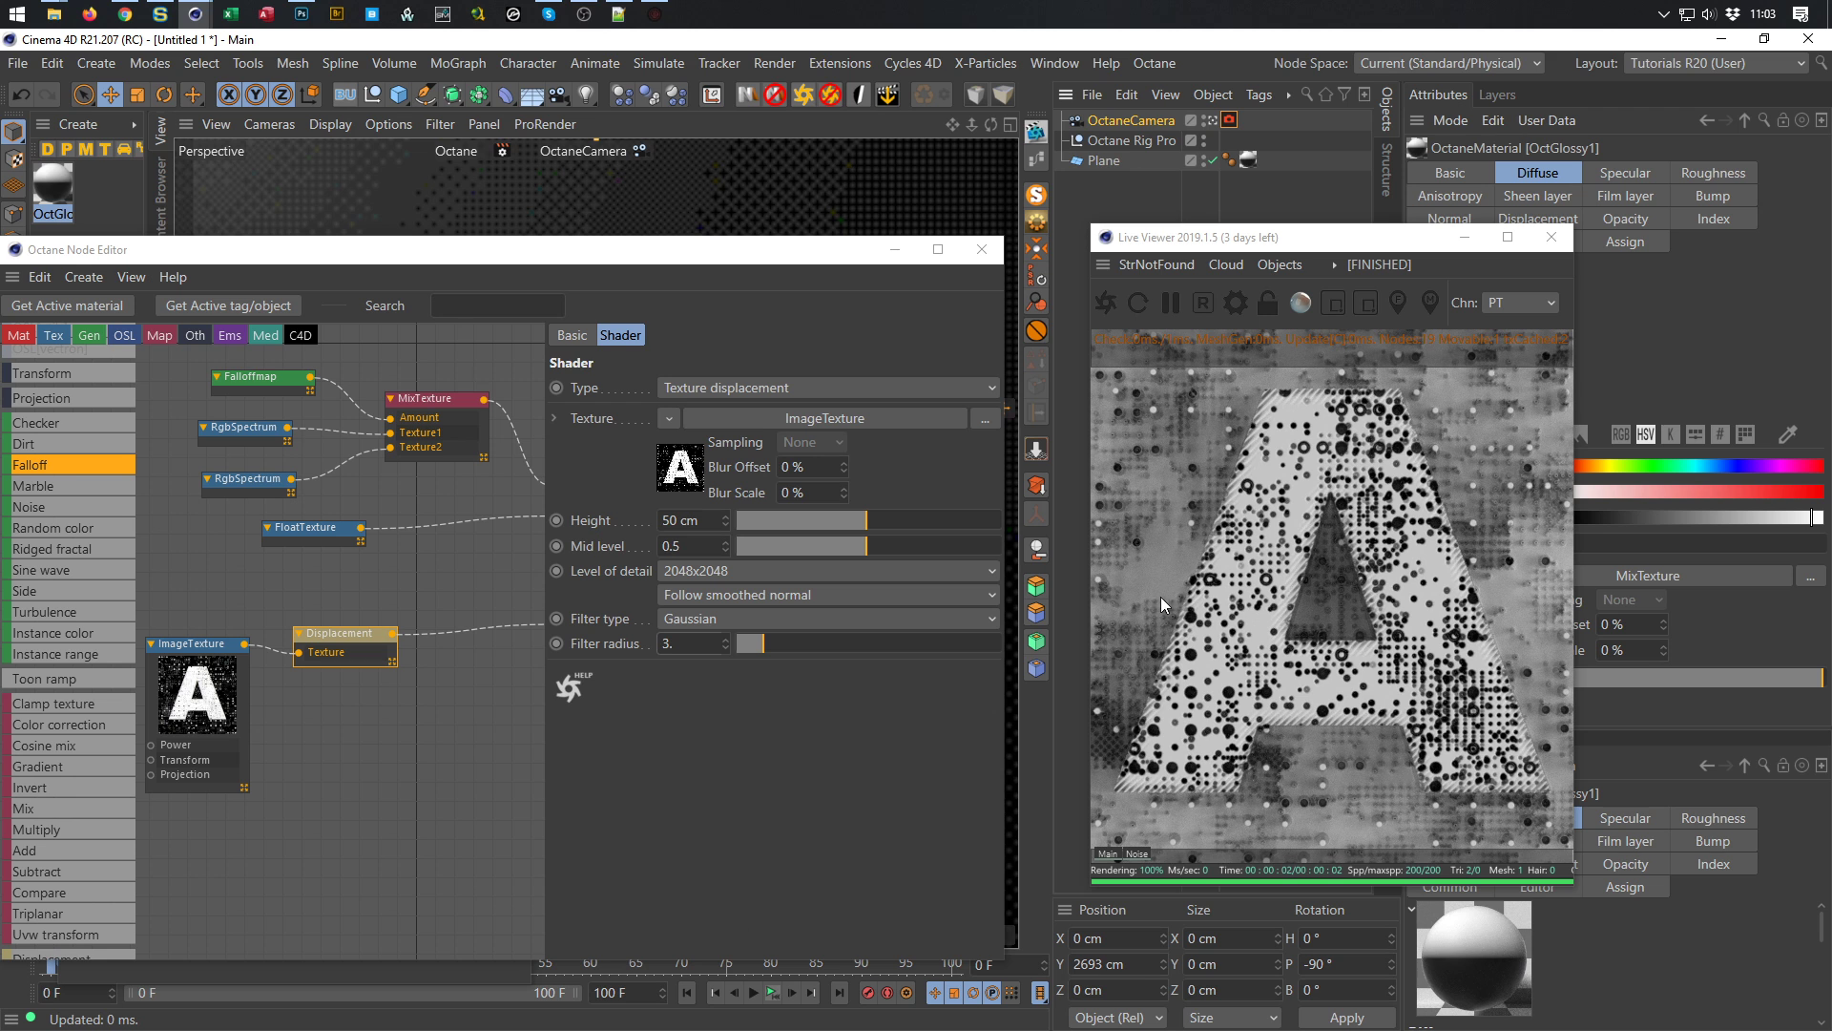
{"action": "left_click", "coordinate": [981, 254]}
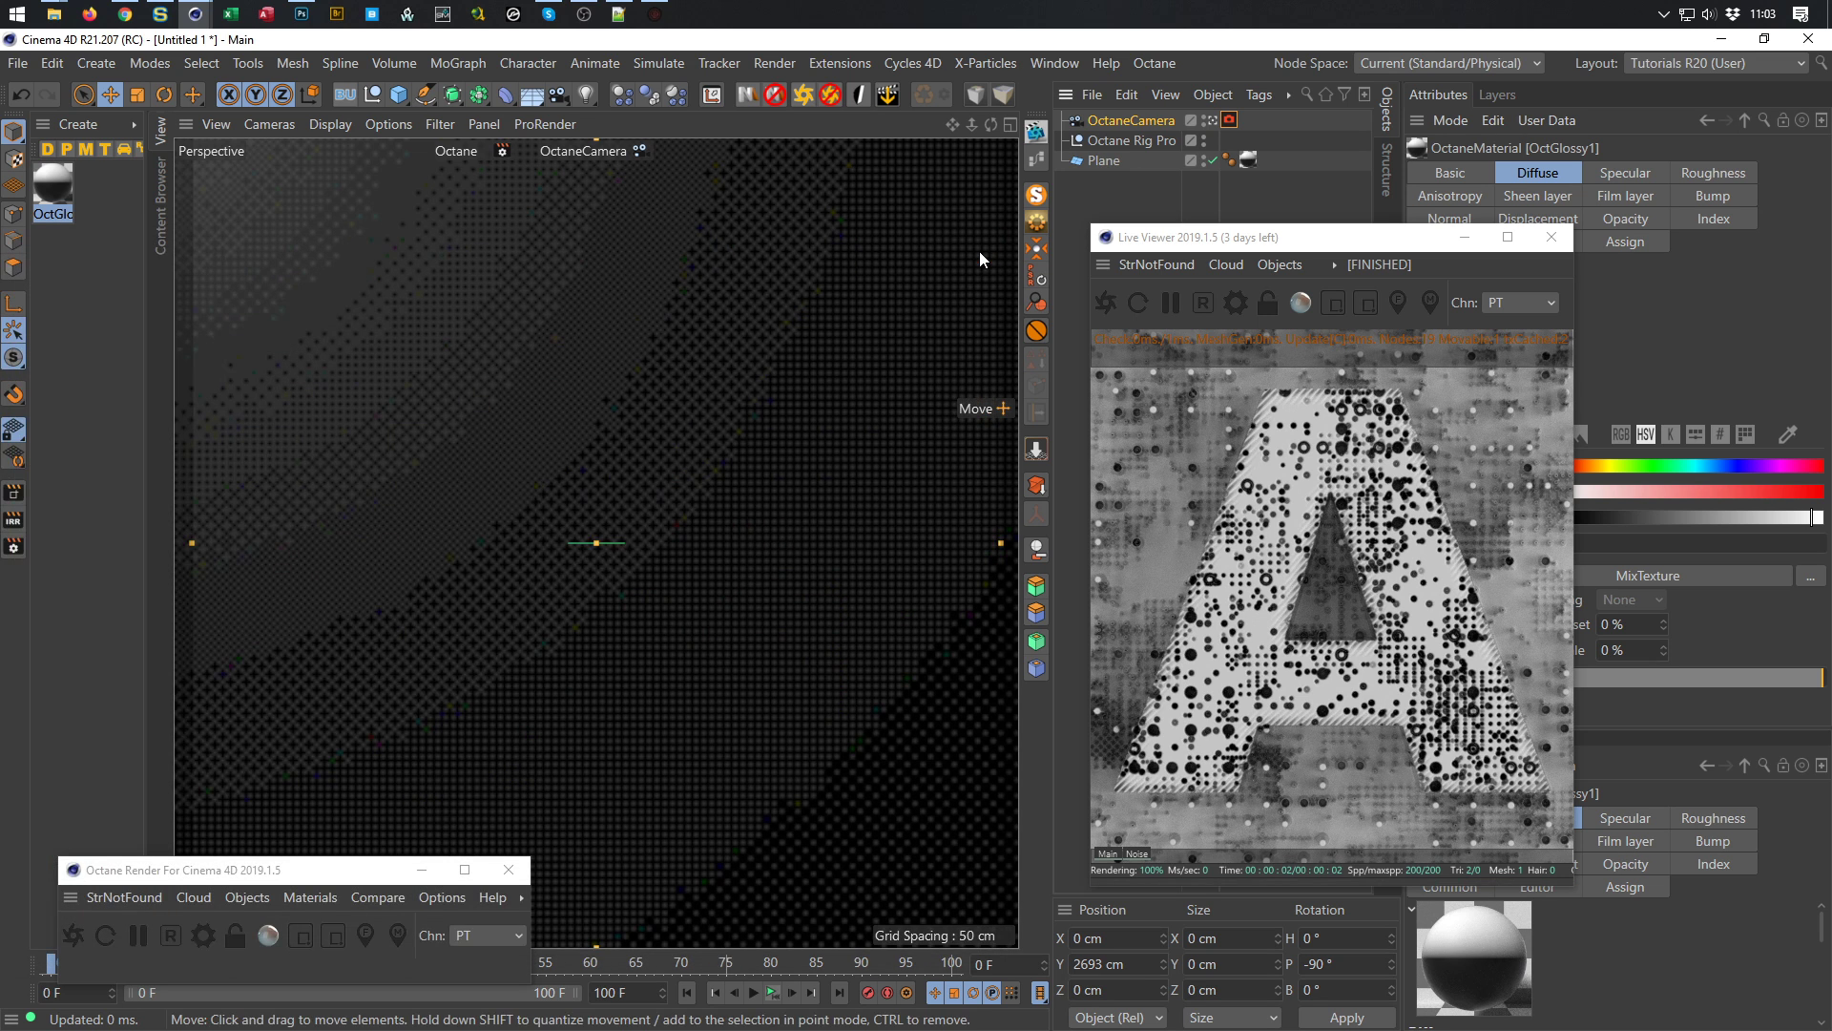
{"action": "left_click_drag", "start_coordinate": [1293, 241], "coordinate": [834, 242]}
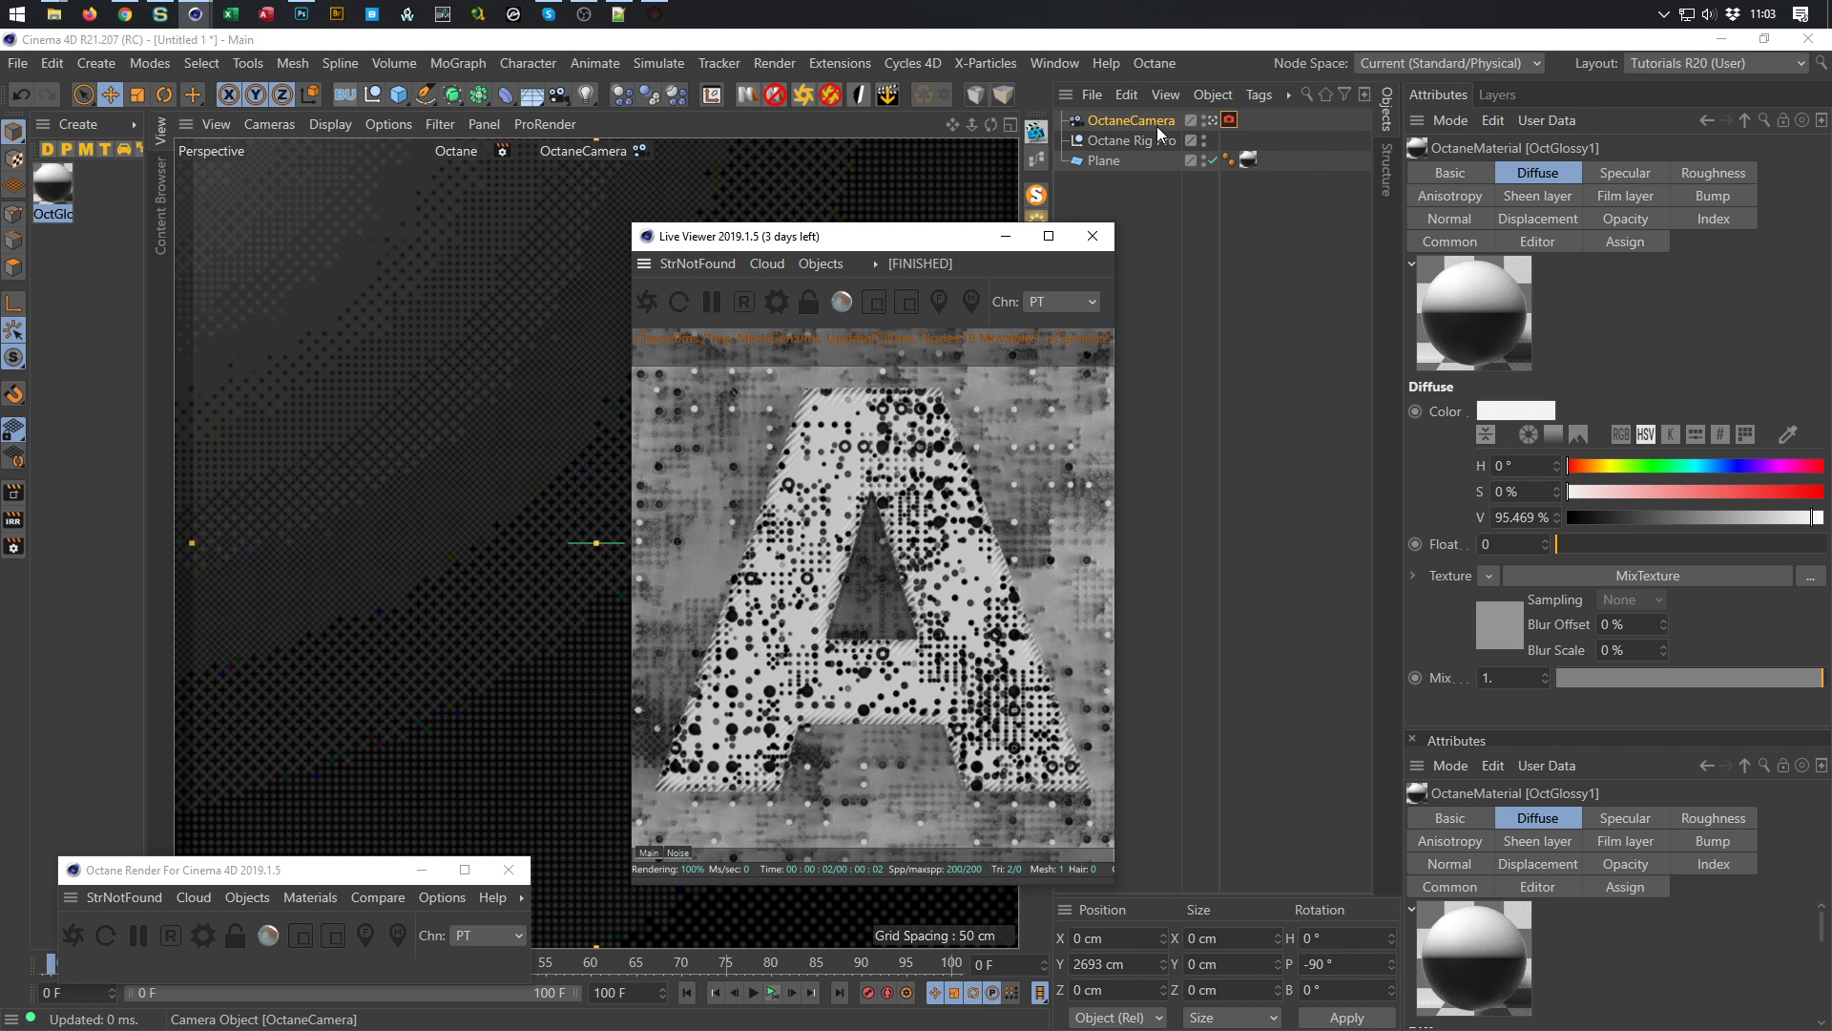
{"action": "left_click_drag", "start_coordinate": [942, 238], "coordinate": [1369, 306]}
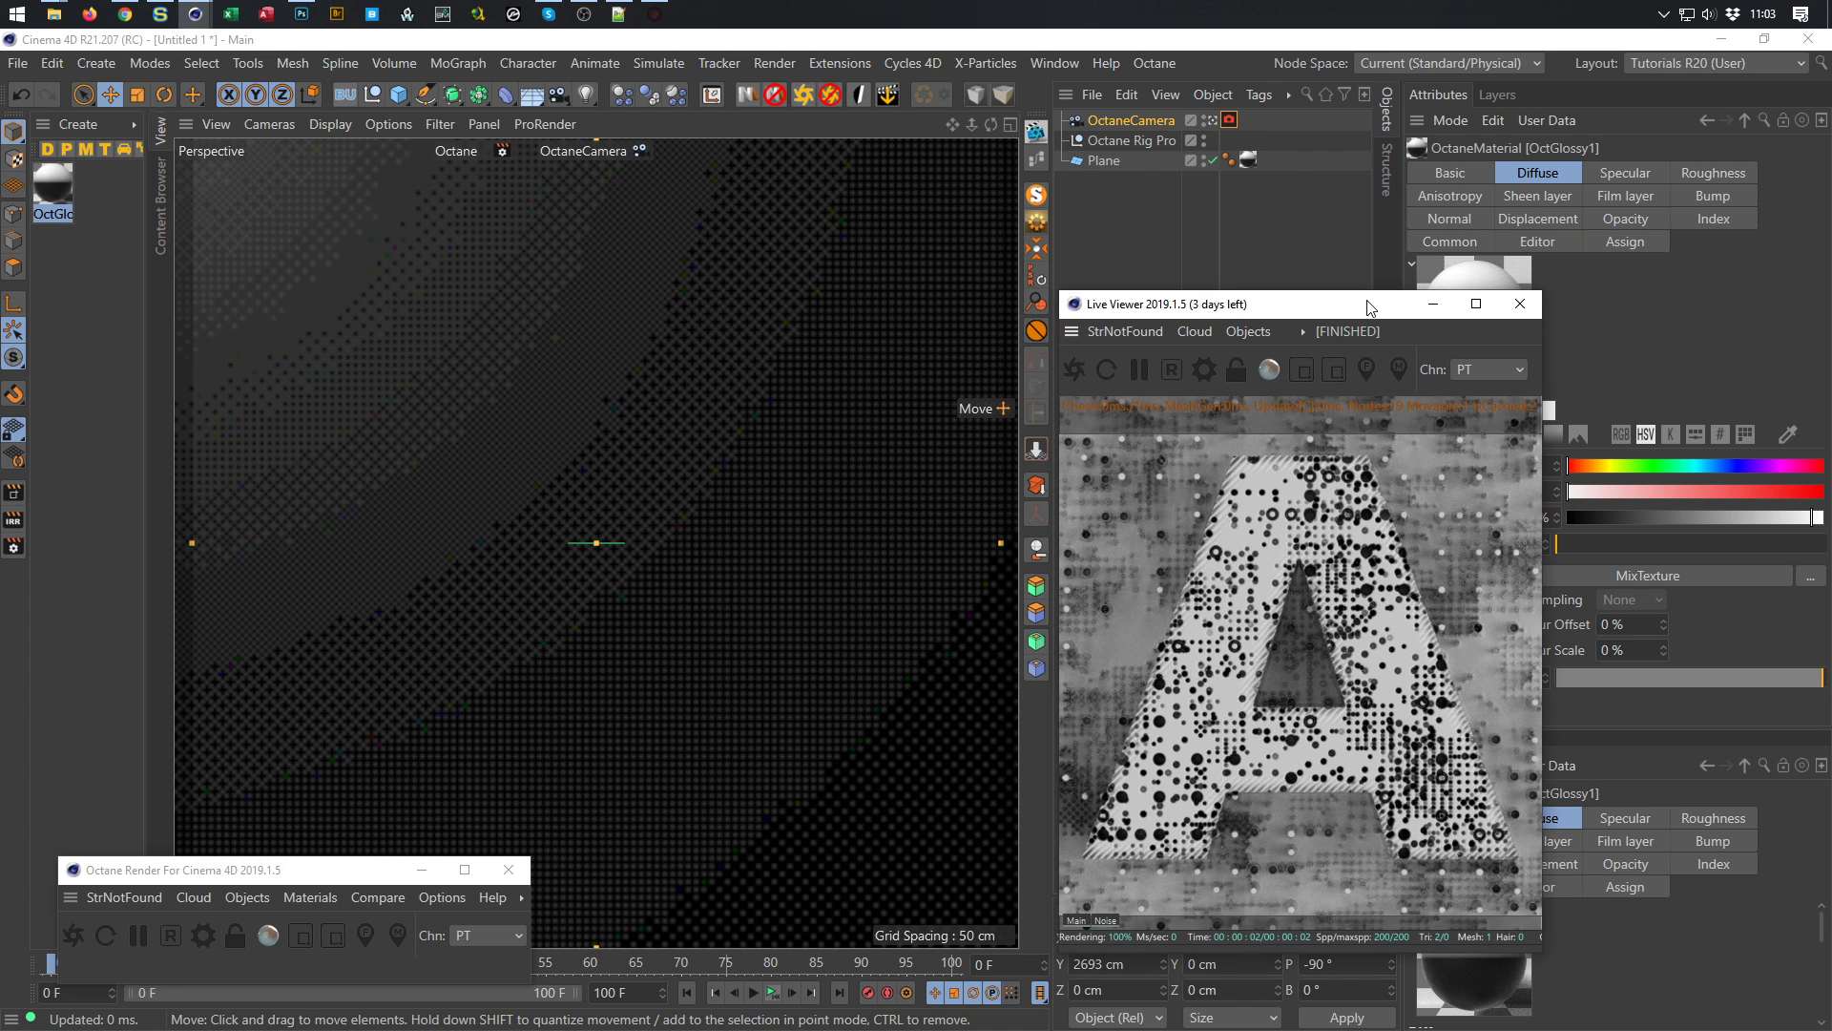
{"action": "left_click", "coordinate": [1213, 120]}
{"action": "scroll", "coordinate": [745, 481], "scroll_direction": "up", "scroll_amount": 5}
{"action": "right_click_drag", "start_coordinate": [720, 503], "coordinate": [583, 555], "text": "alt"}
{"action": "middle_click_drag", "start_coordinate": [592, 540], "coordinate": [604, 616], "text": "alt"}
{"action": "right_click_drag", "start_coordinate": [721, 655], "coordinate": [756, 646], "text": "alt"}
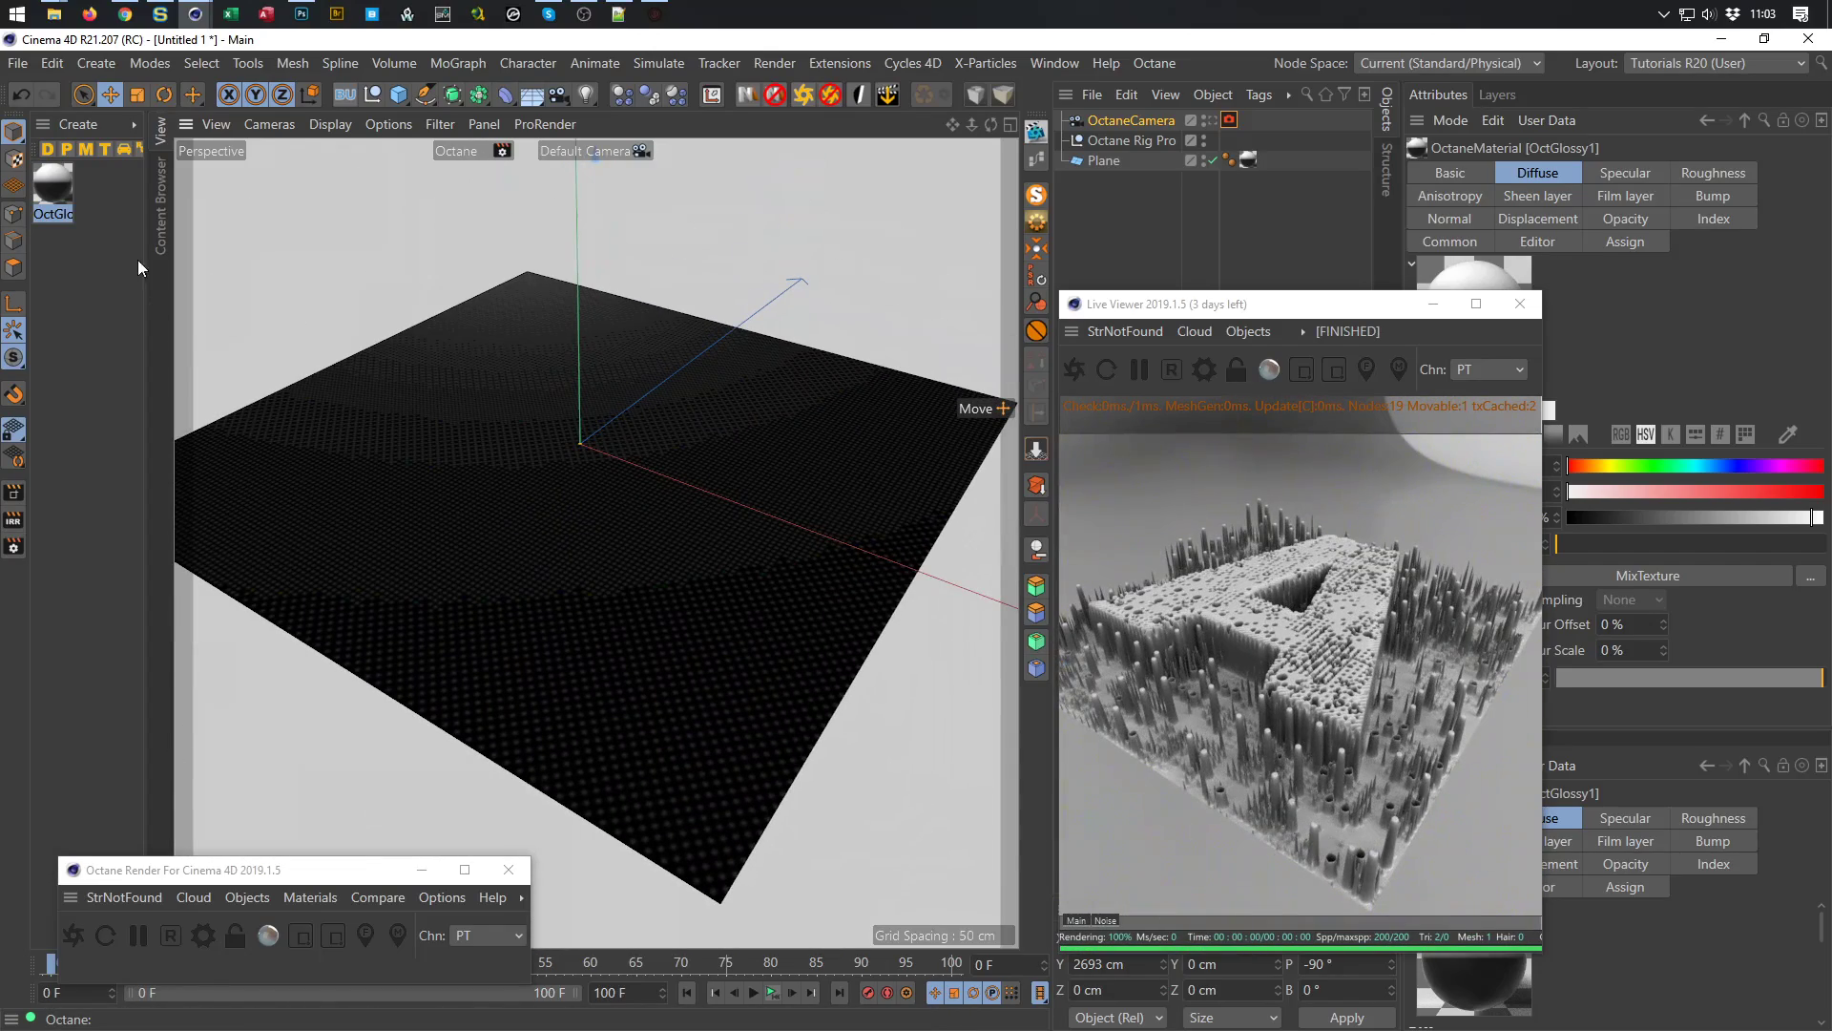
Duplicate the plane and delete the OctGlossy1 material tag from the copy
{"action": "left_click", "coordinate": [1102, 160]}
{"action": "left_click_drag", "start_coordinate": [1091, 181], "coordinate": [1097, 185], "text": "ctrl"}
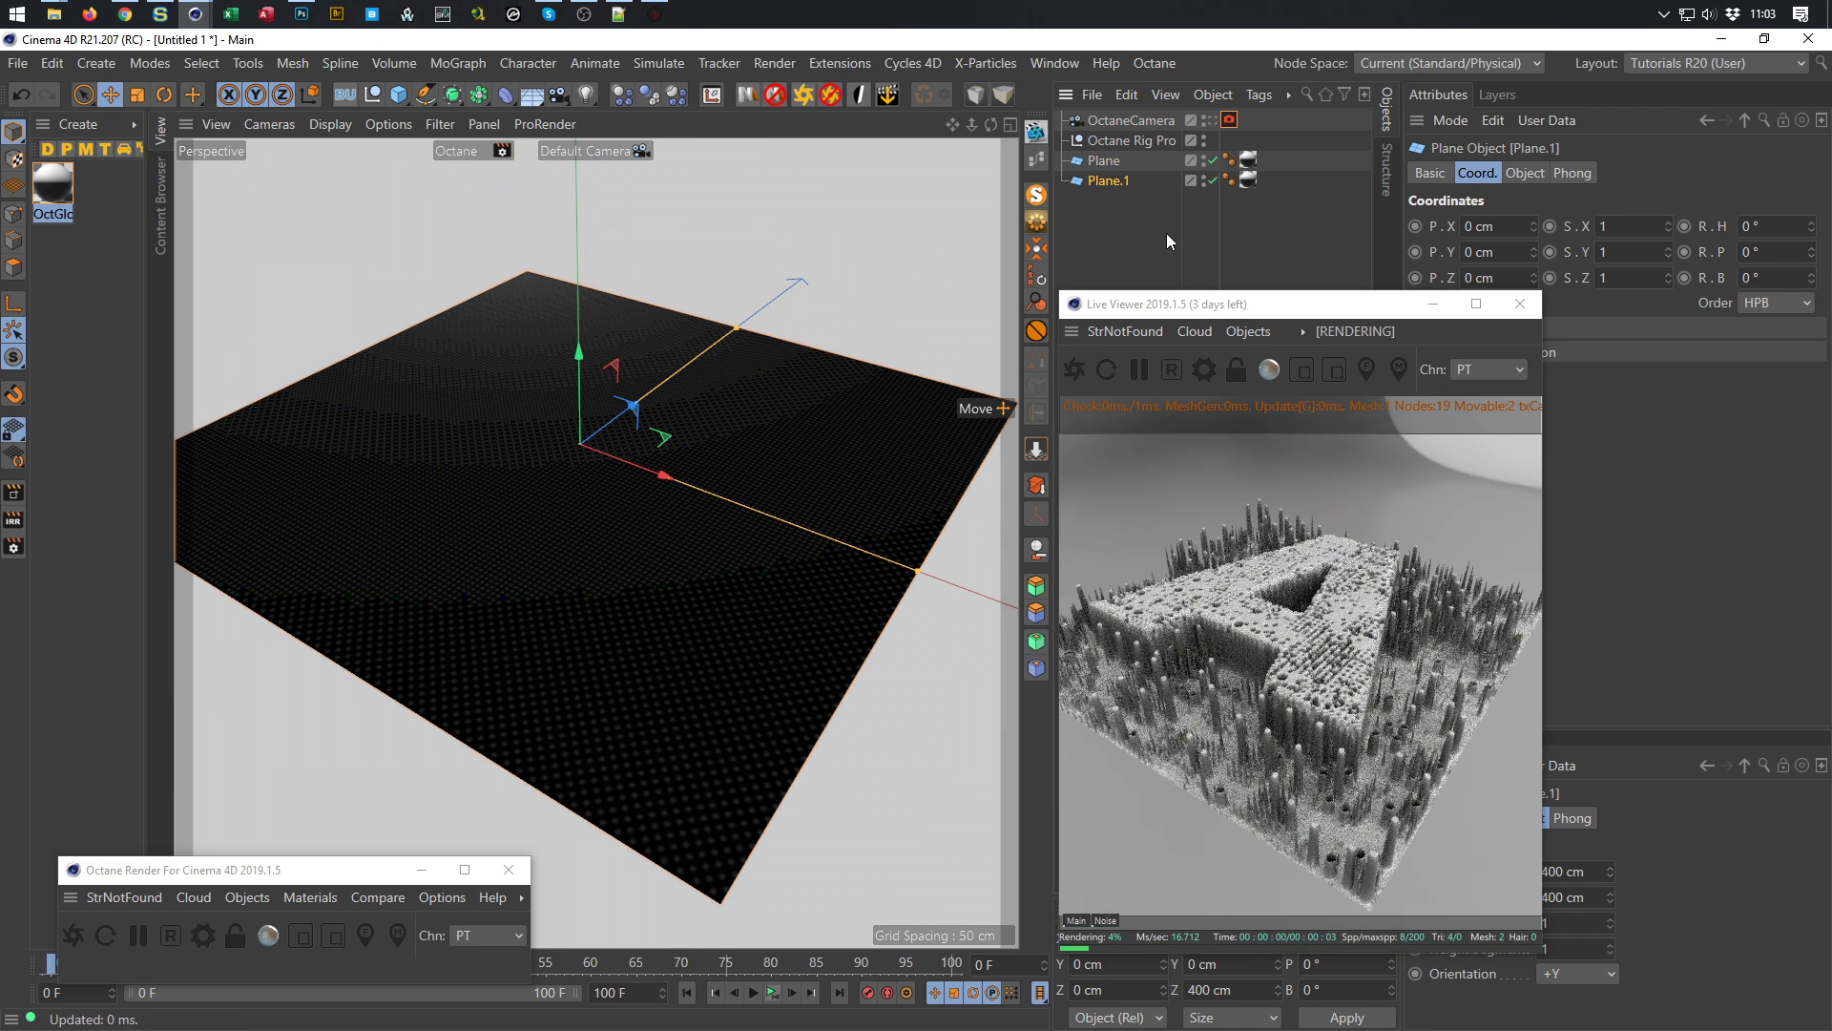
{"action": "left_click", "coordinate": [1247, 180]}
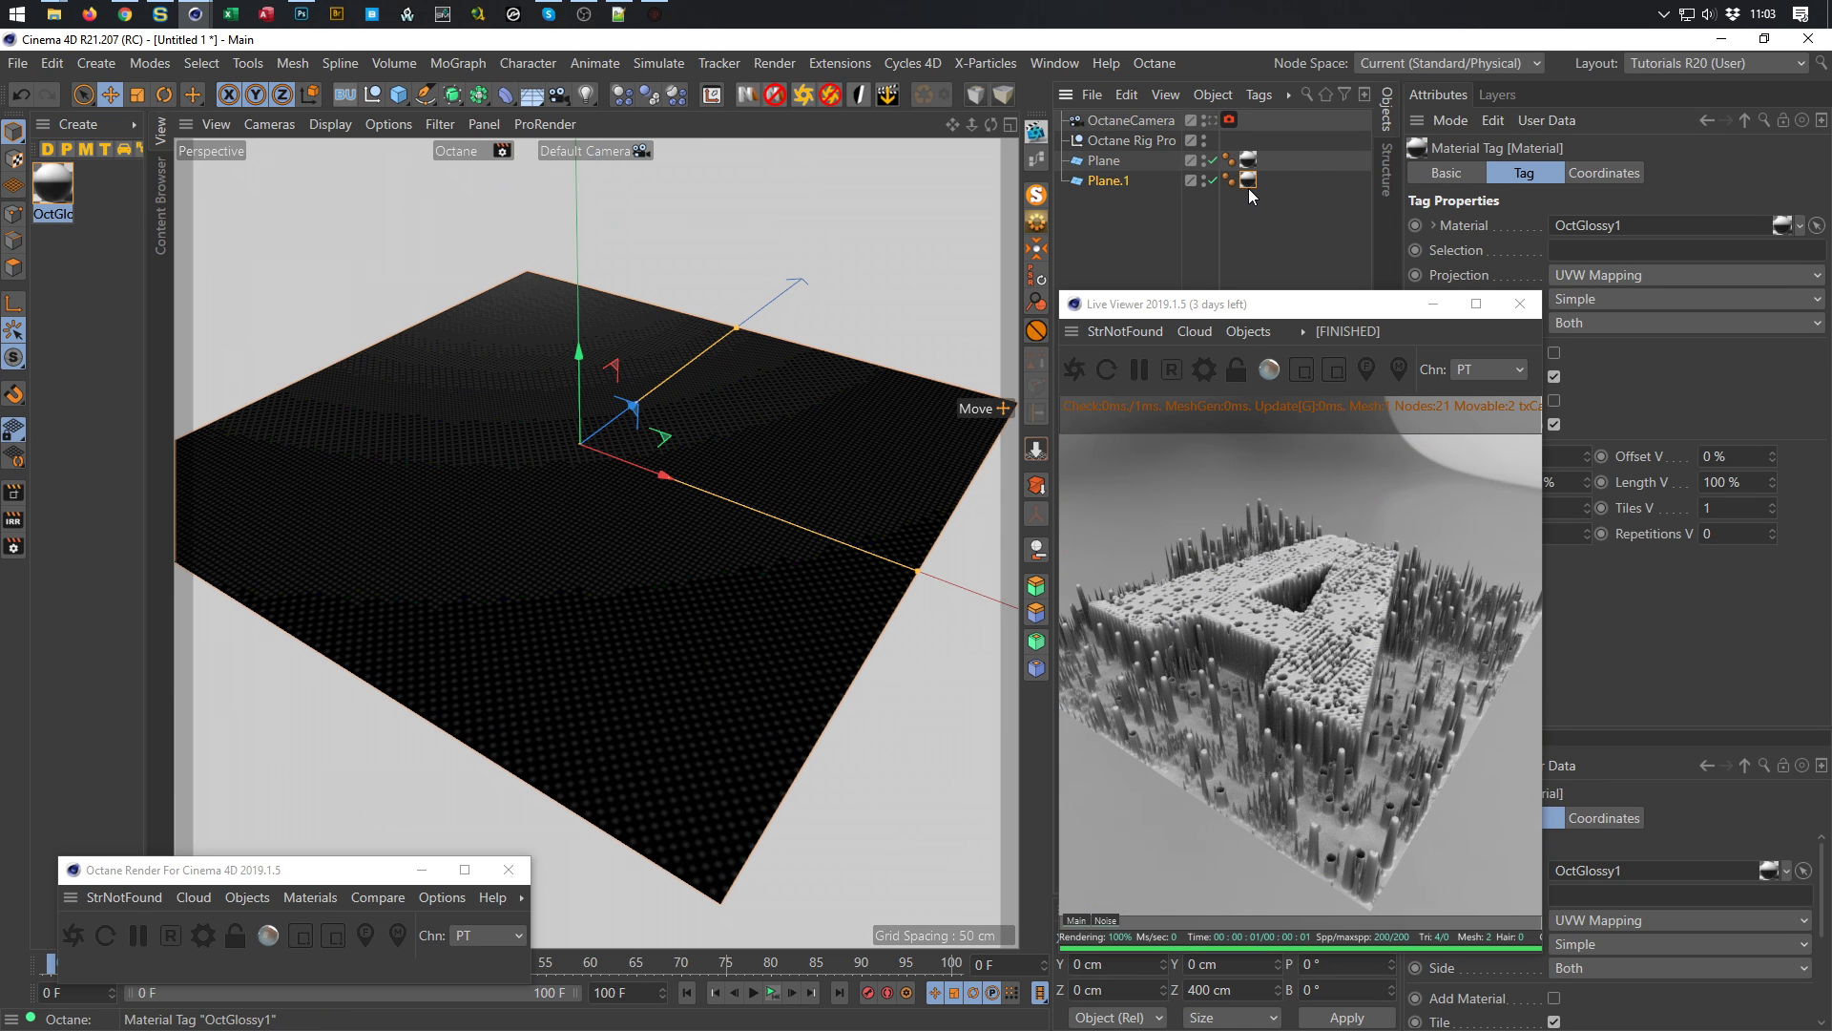
{"action": "key", "text": "Delete"}
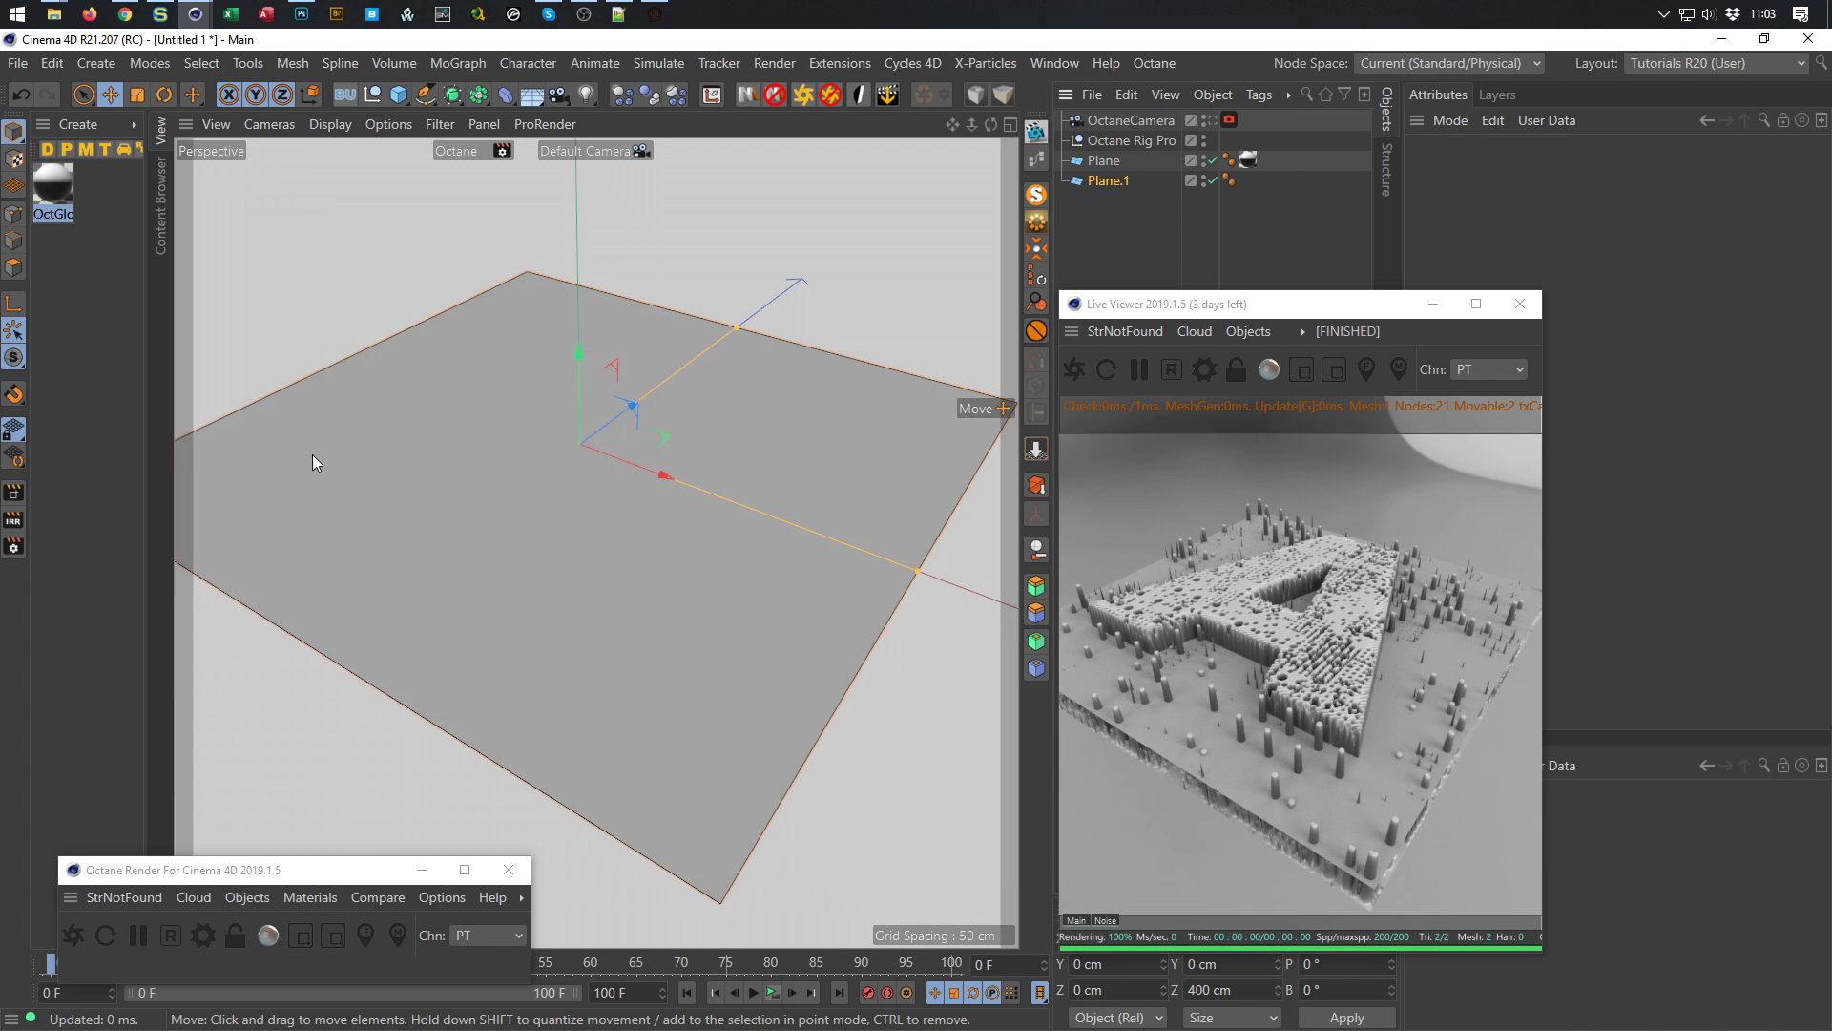
{"action": "double_click", "coordinate": [60, 187]}
{"action": "double_click", "coordinate": [393, 299]}
{"action": "left_click", "coordinate": [753, 128]}
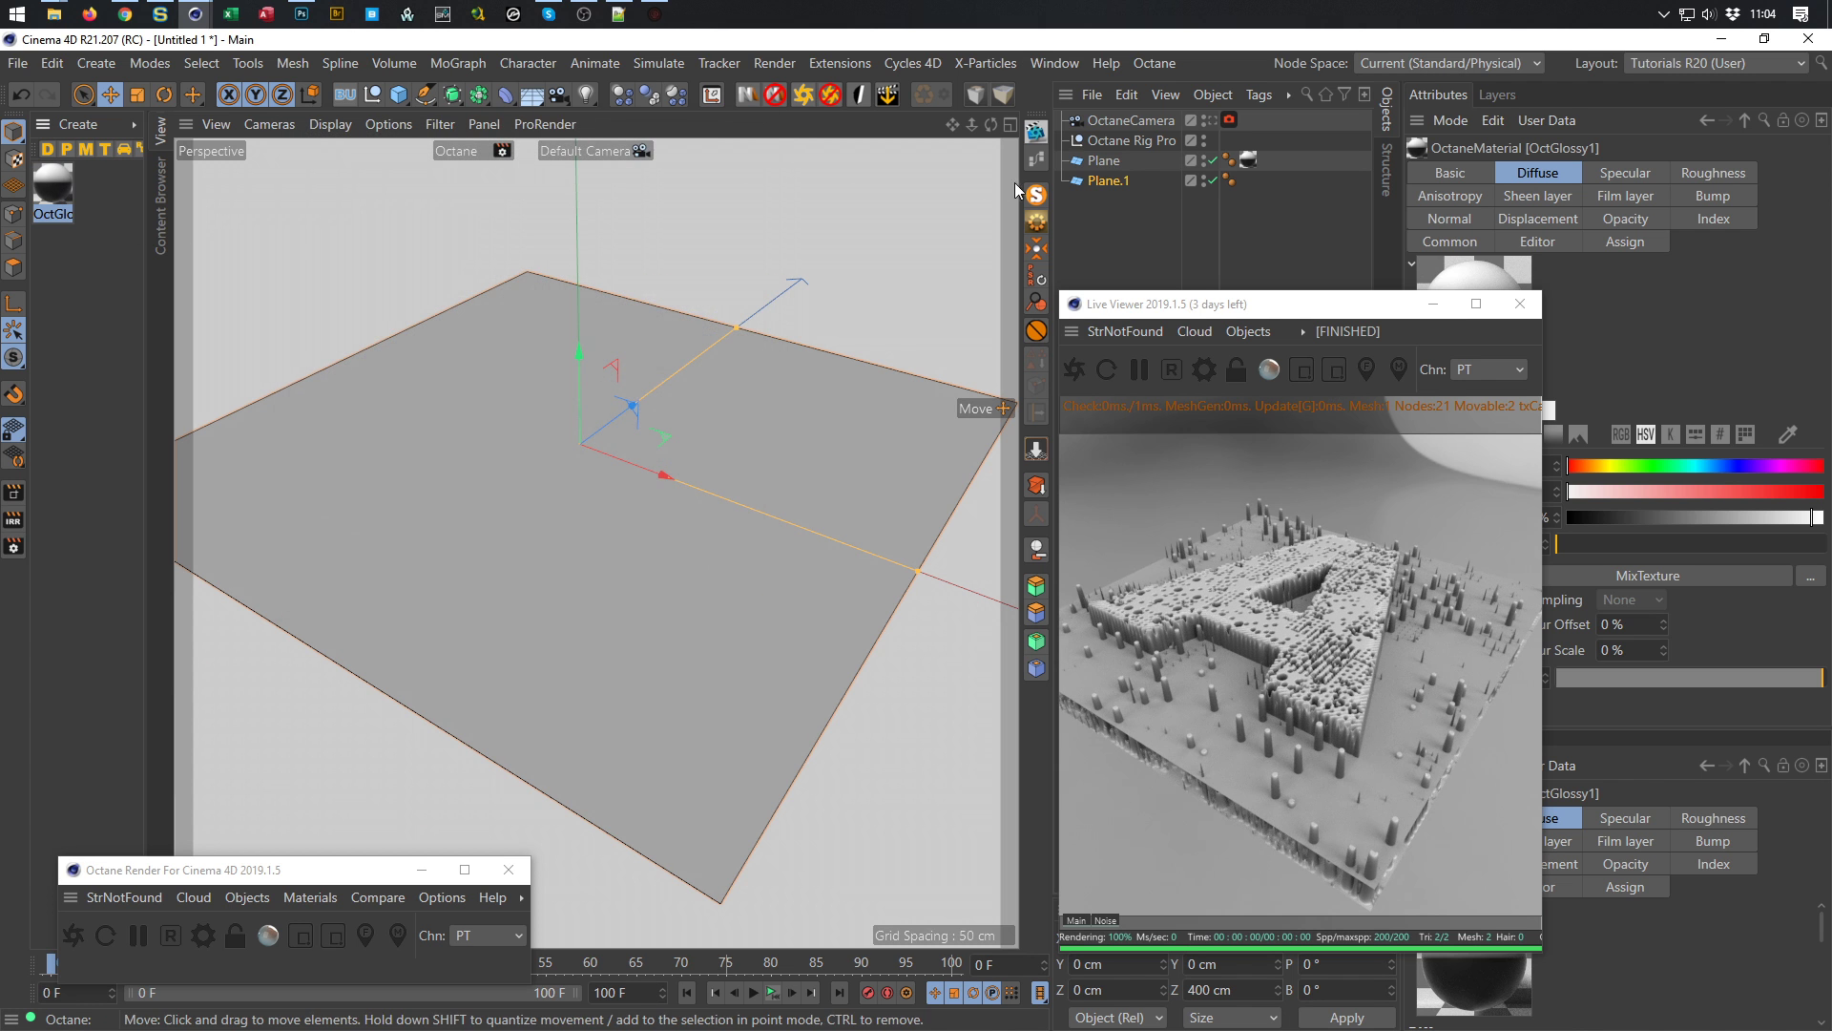
Reopen the Node Editor, set the Displacement node's mid level to 0 and close the editor
{"action": "left_click", "coordinate": [1034, 160]}
{"action": "left_click_drag", "start_coordinate": [871, 320], "coordinate": [490, 213]}
{"action": "left_click", "coordinate": [388, 606]}
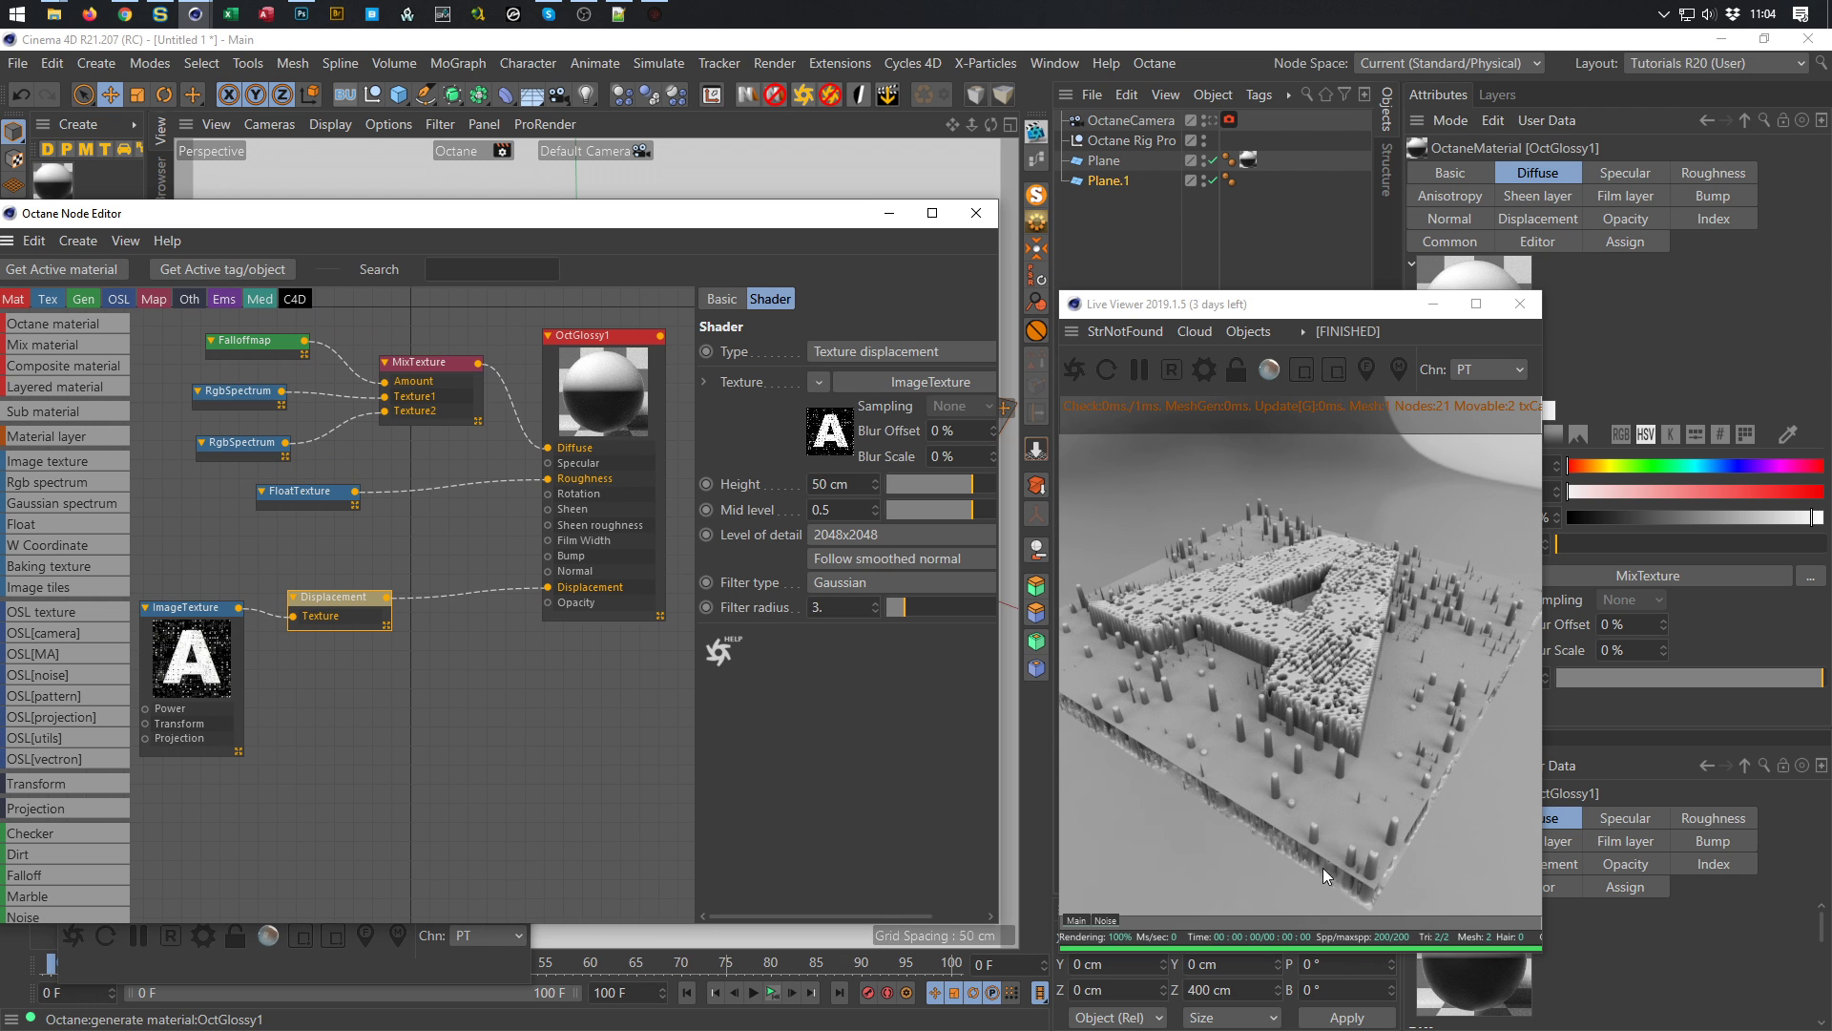
{"action": "key", "text": "Tab"}
{"action": "type", "text": "0"}
{"action": "key", "text": "Return"}
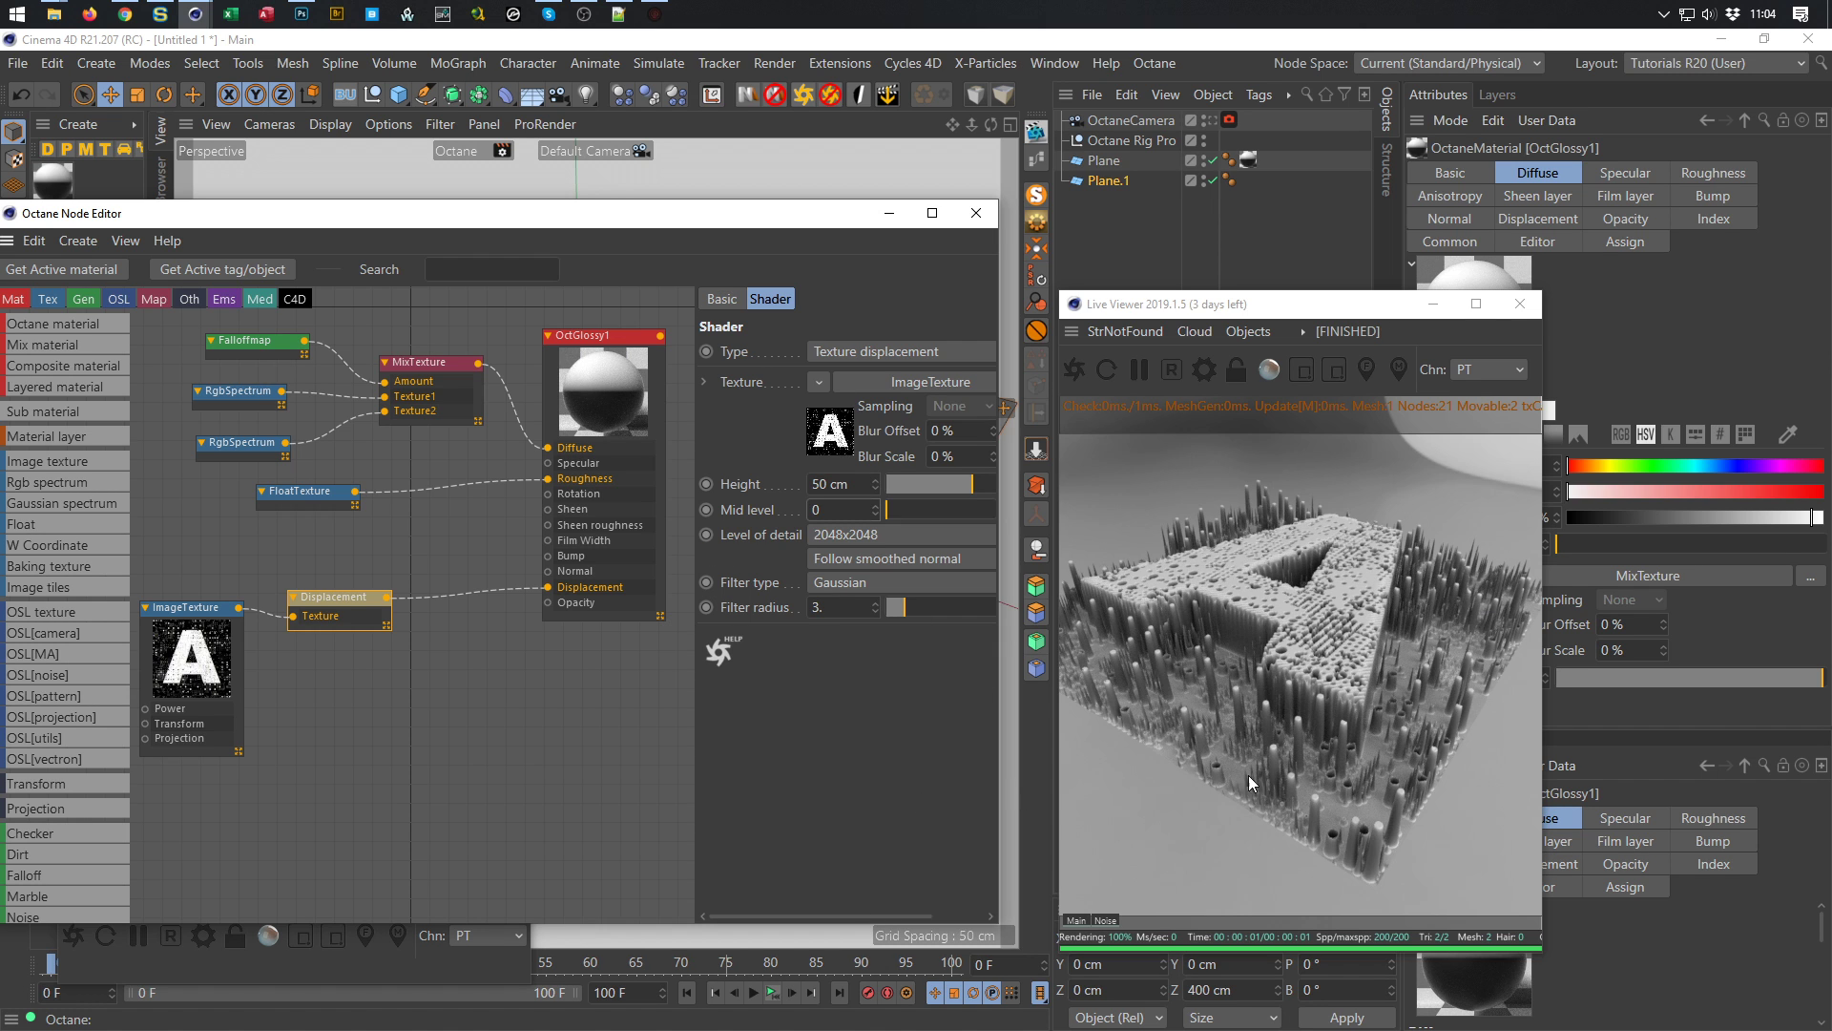
{"action": "left_click", "coordinate": [976, 214]}
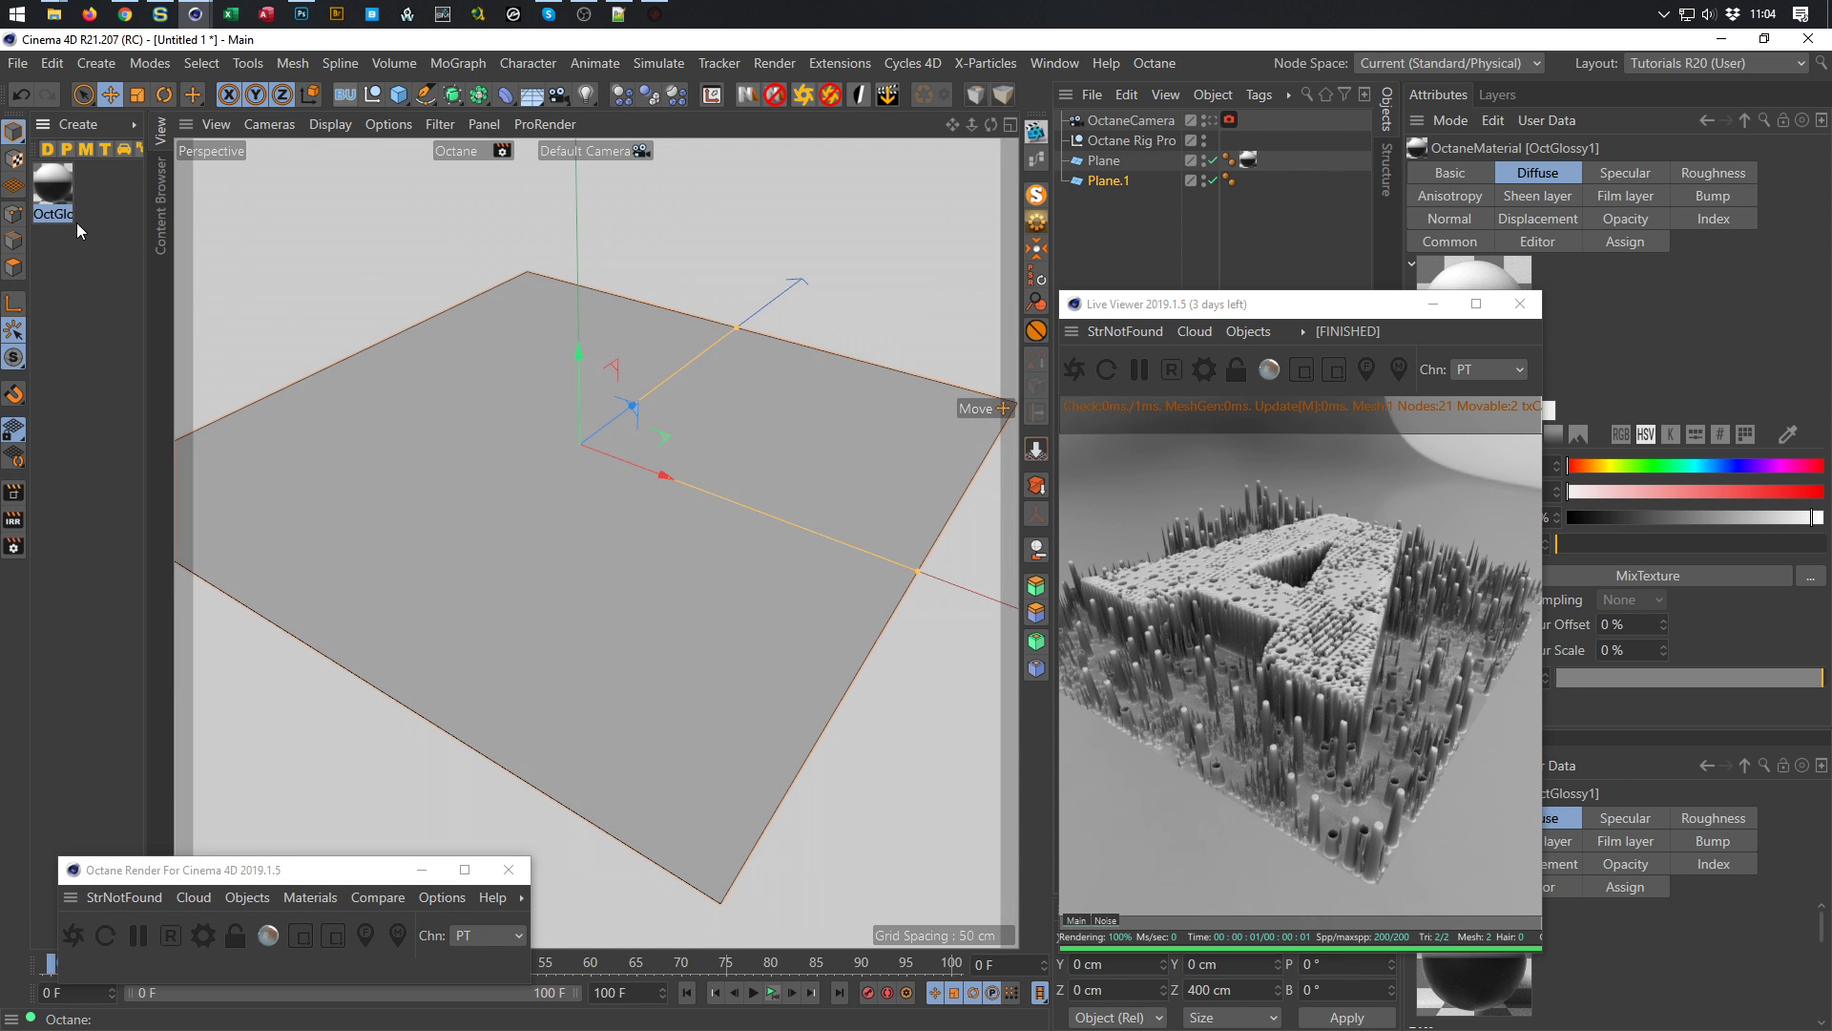
Uncover the coordinate settings and set the duplicated plane's Y position to 1 cm
{"action": "left_click", "coordinate": [1112, 180]}
{"action": "left_click_drag", "start_coordinate": [1298, 304], "coordinate": [1443, 229]}
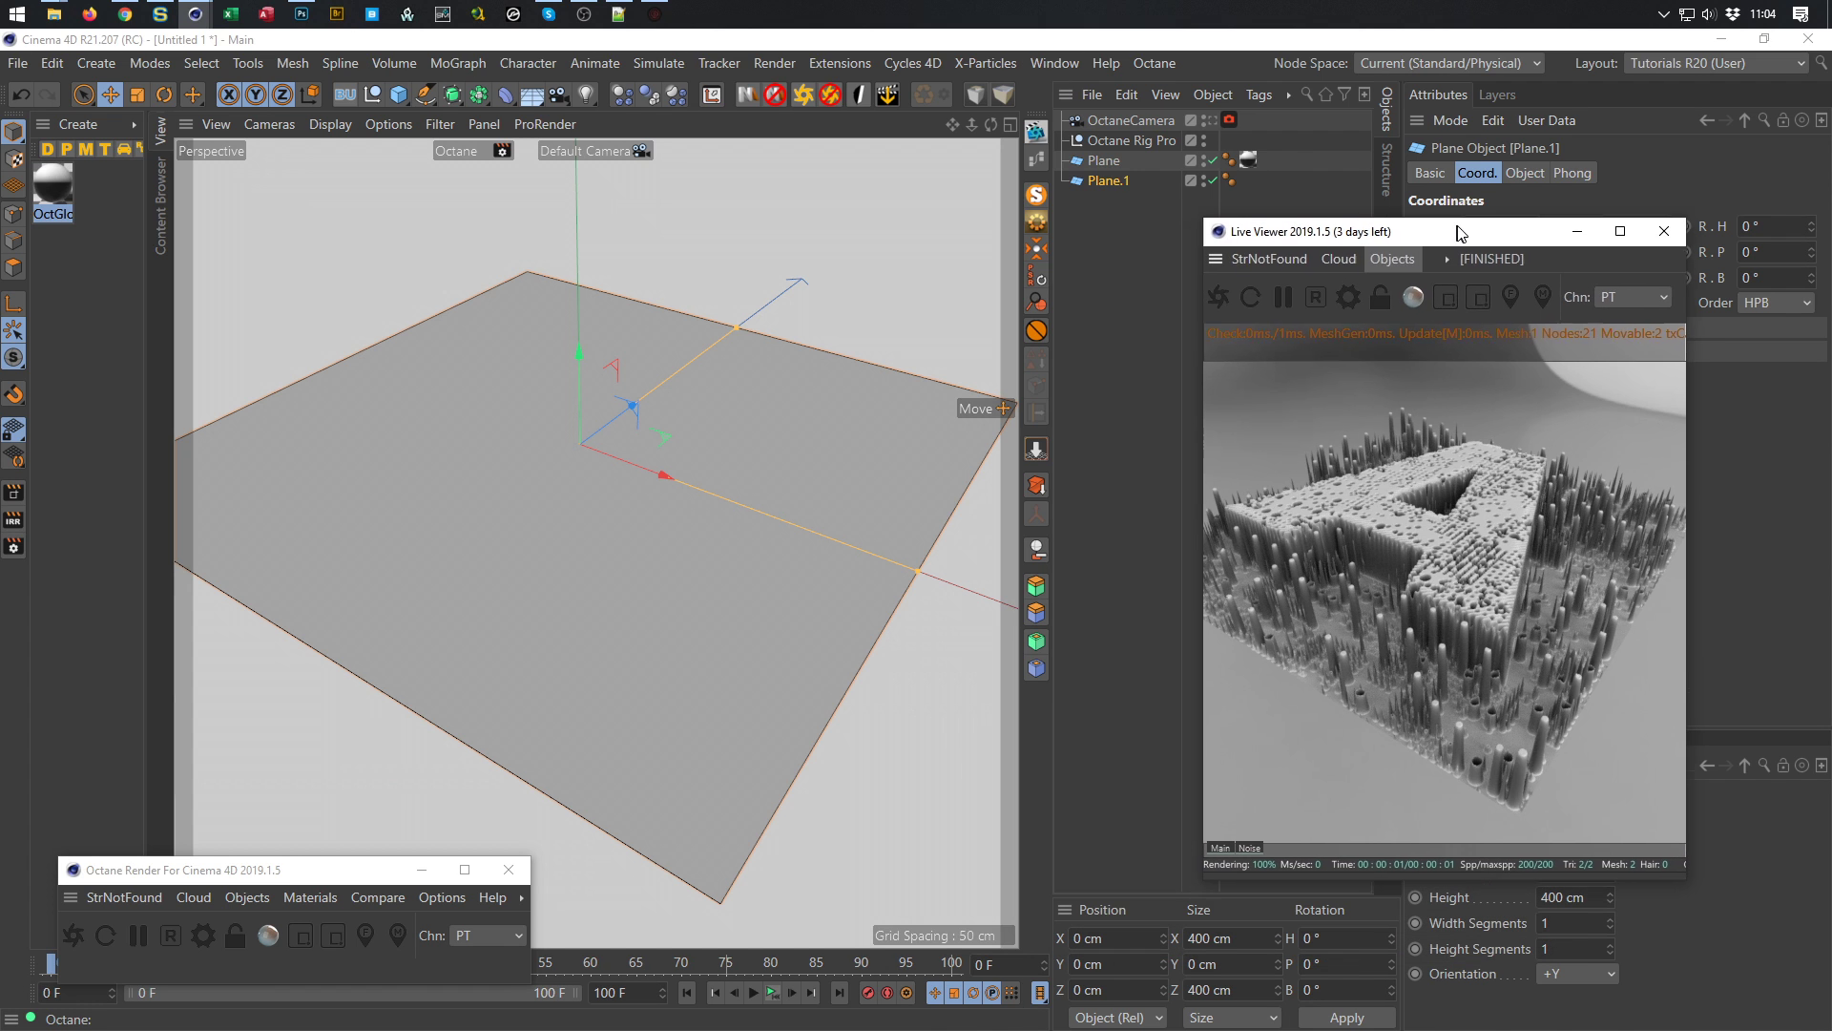
{"action": "left_click", "coordinate": [1142, 963]}
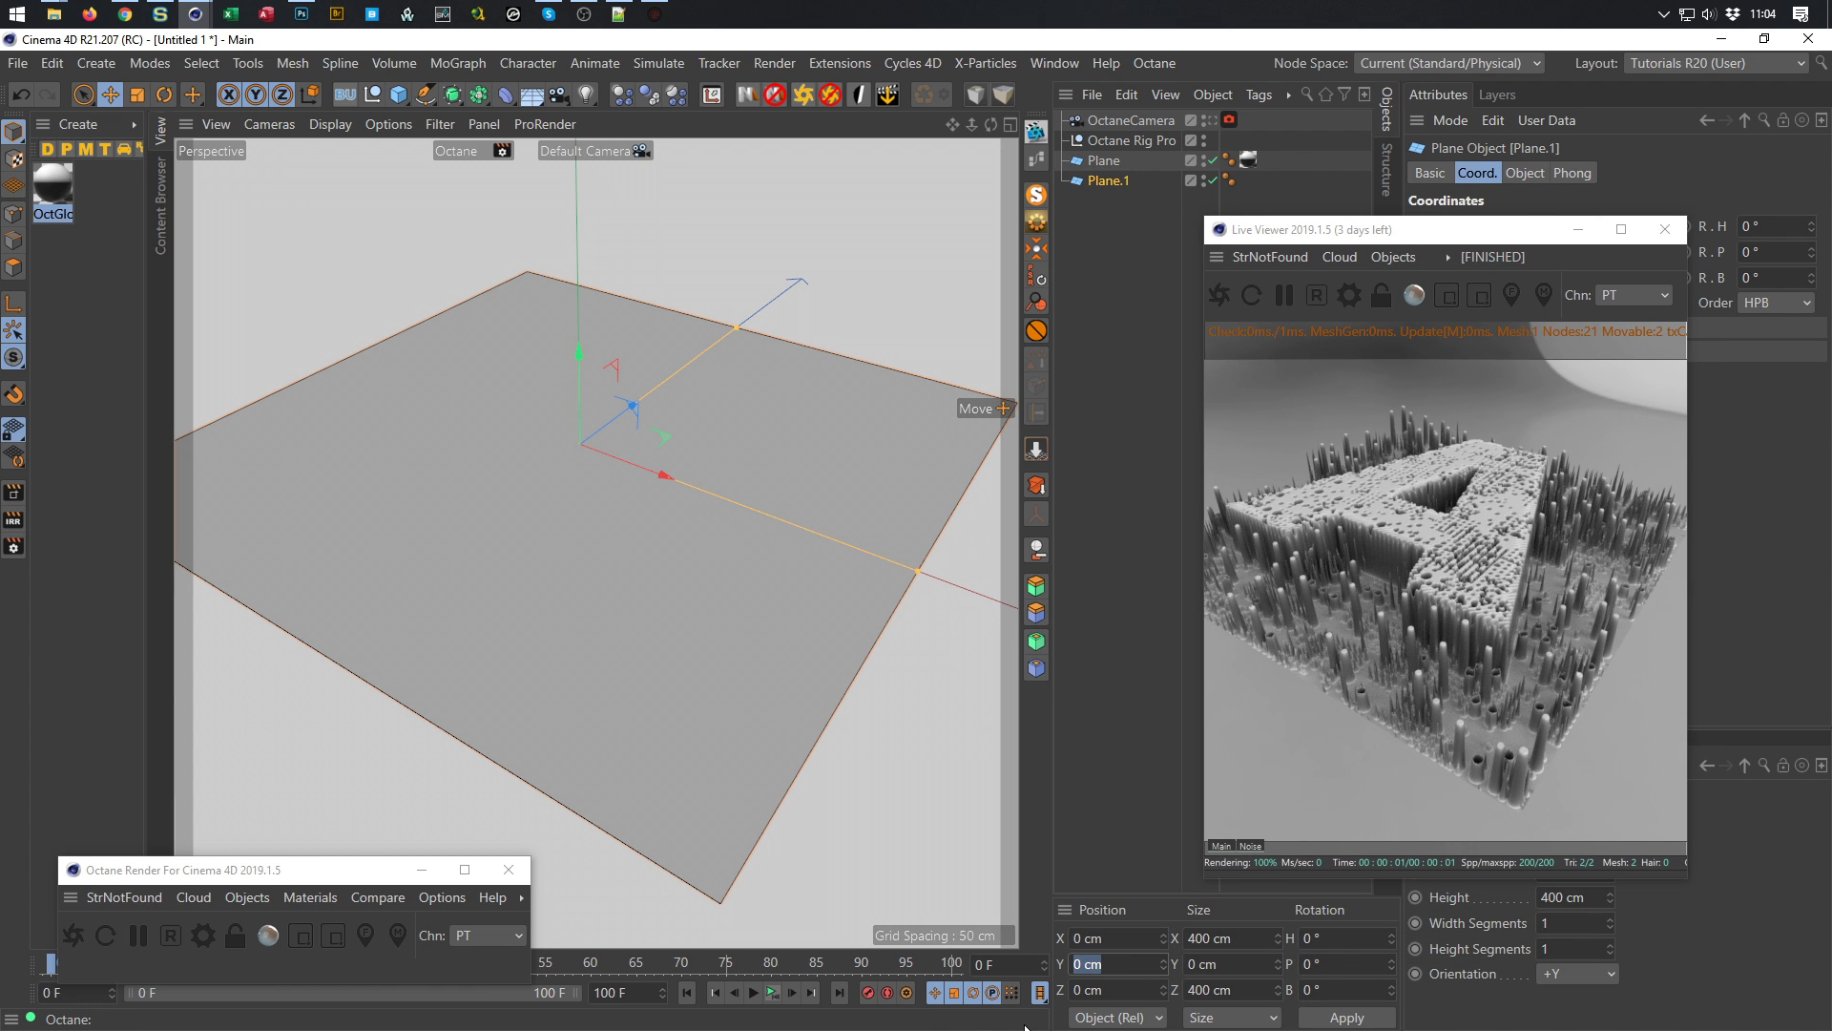
{"action": "type", "text": "1"}
{"action": "key", "text": "Return"}
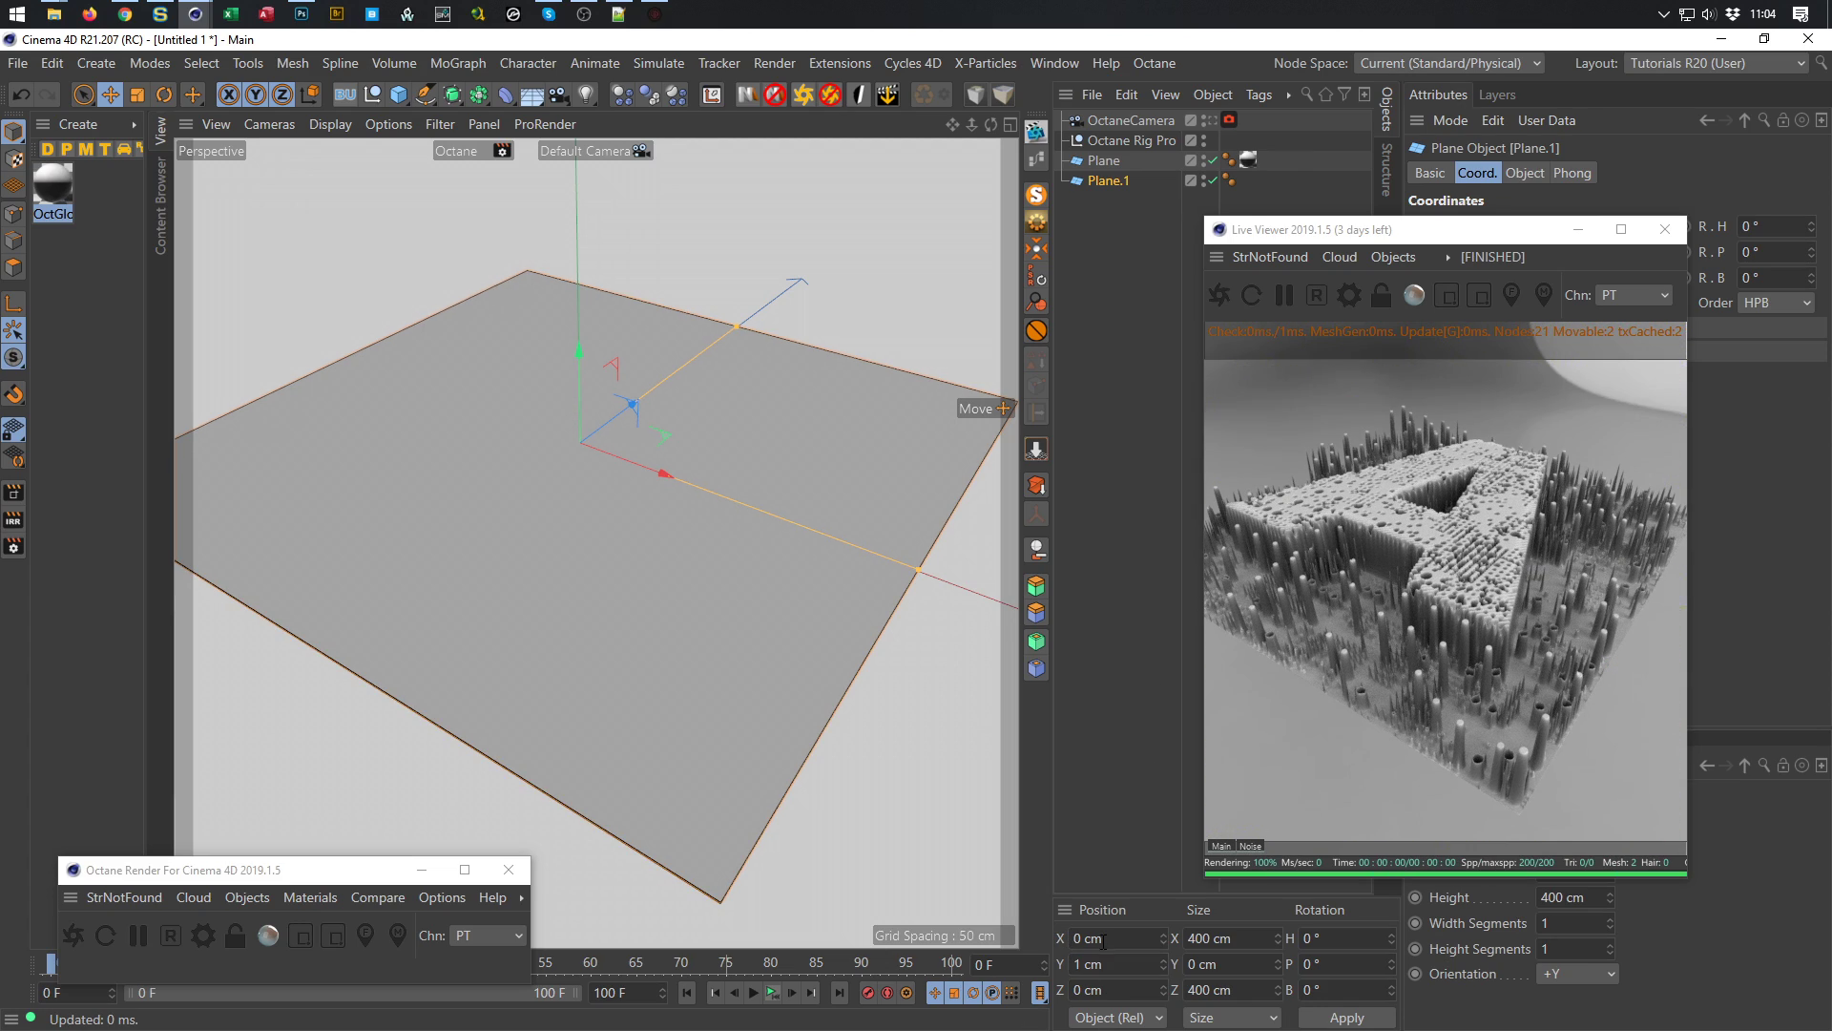
Look closely at the planes' near corner, try a Y position of -1 cm for the duplicate, and undo it
{"action": "right_click_drag", "start_coordinate": [698, 858], "coordinate": [787, 782], "text": "alt"}
{"action": "left_click_drag", "start_coordinate": [787, 783], "coordinate": [825, 626], "text": "alt"}
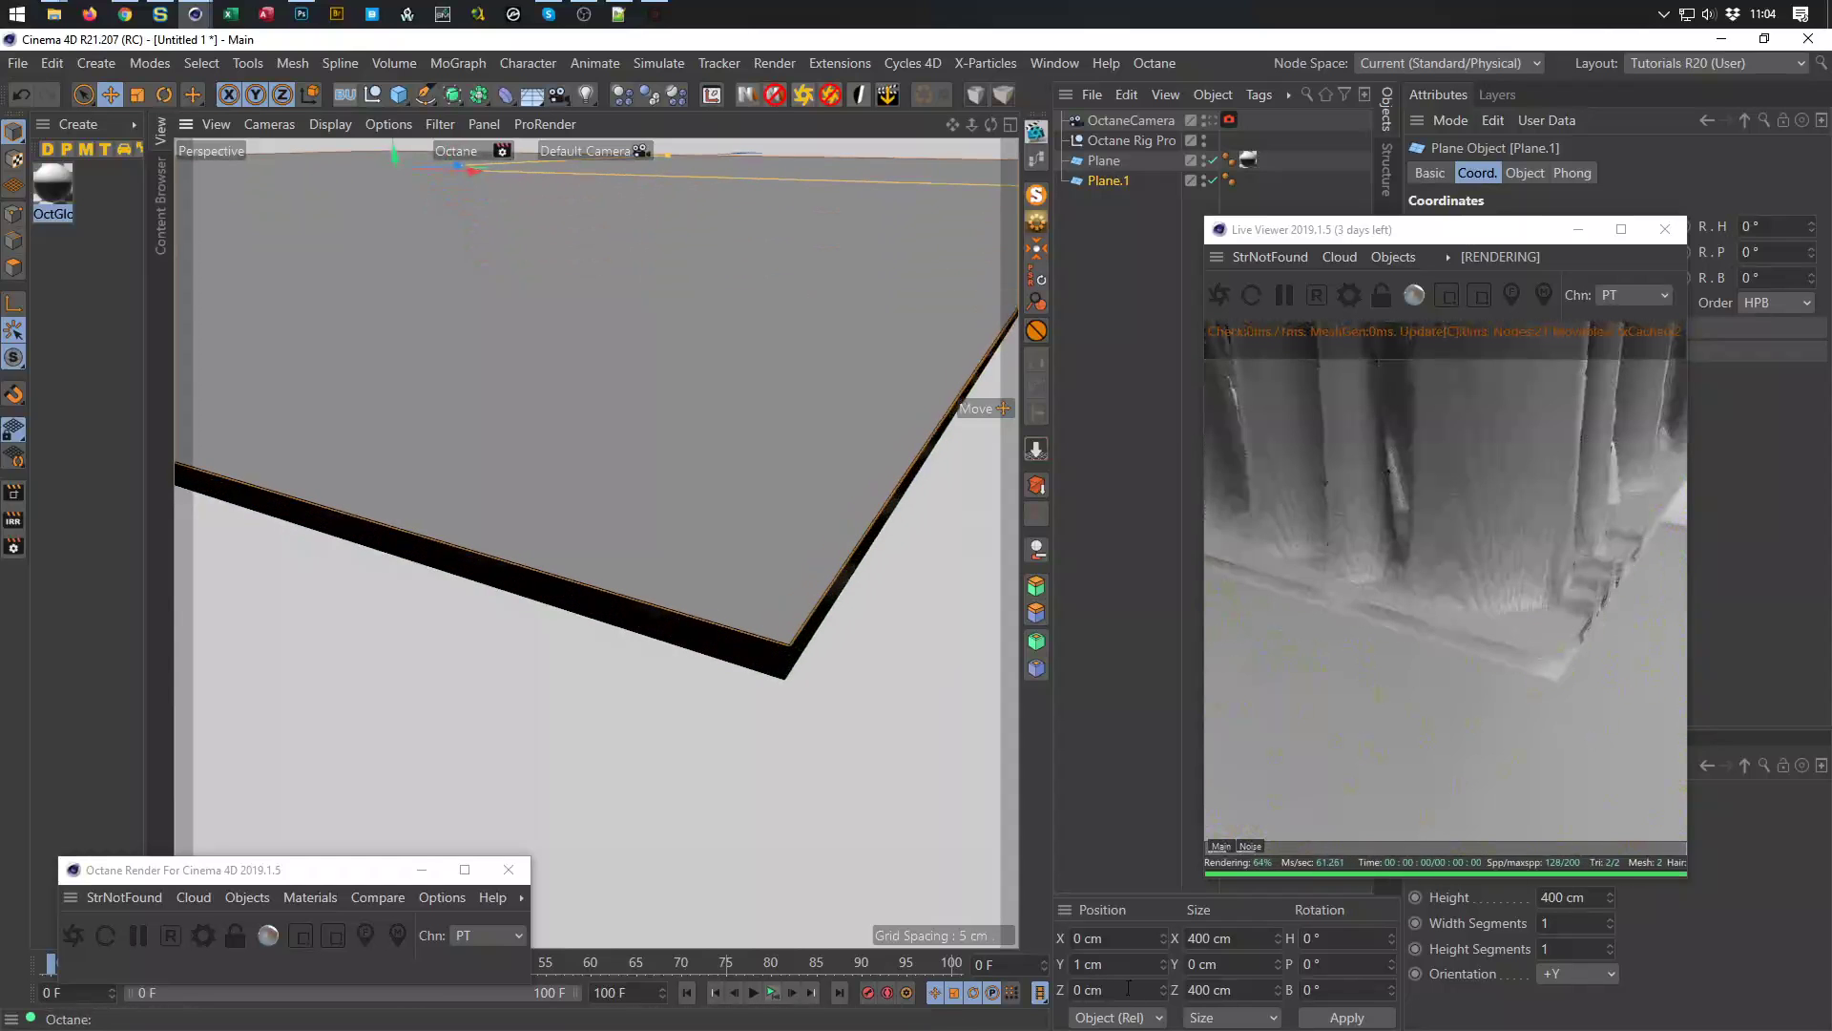
{"action": "type", "text": "-1"}
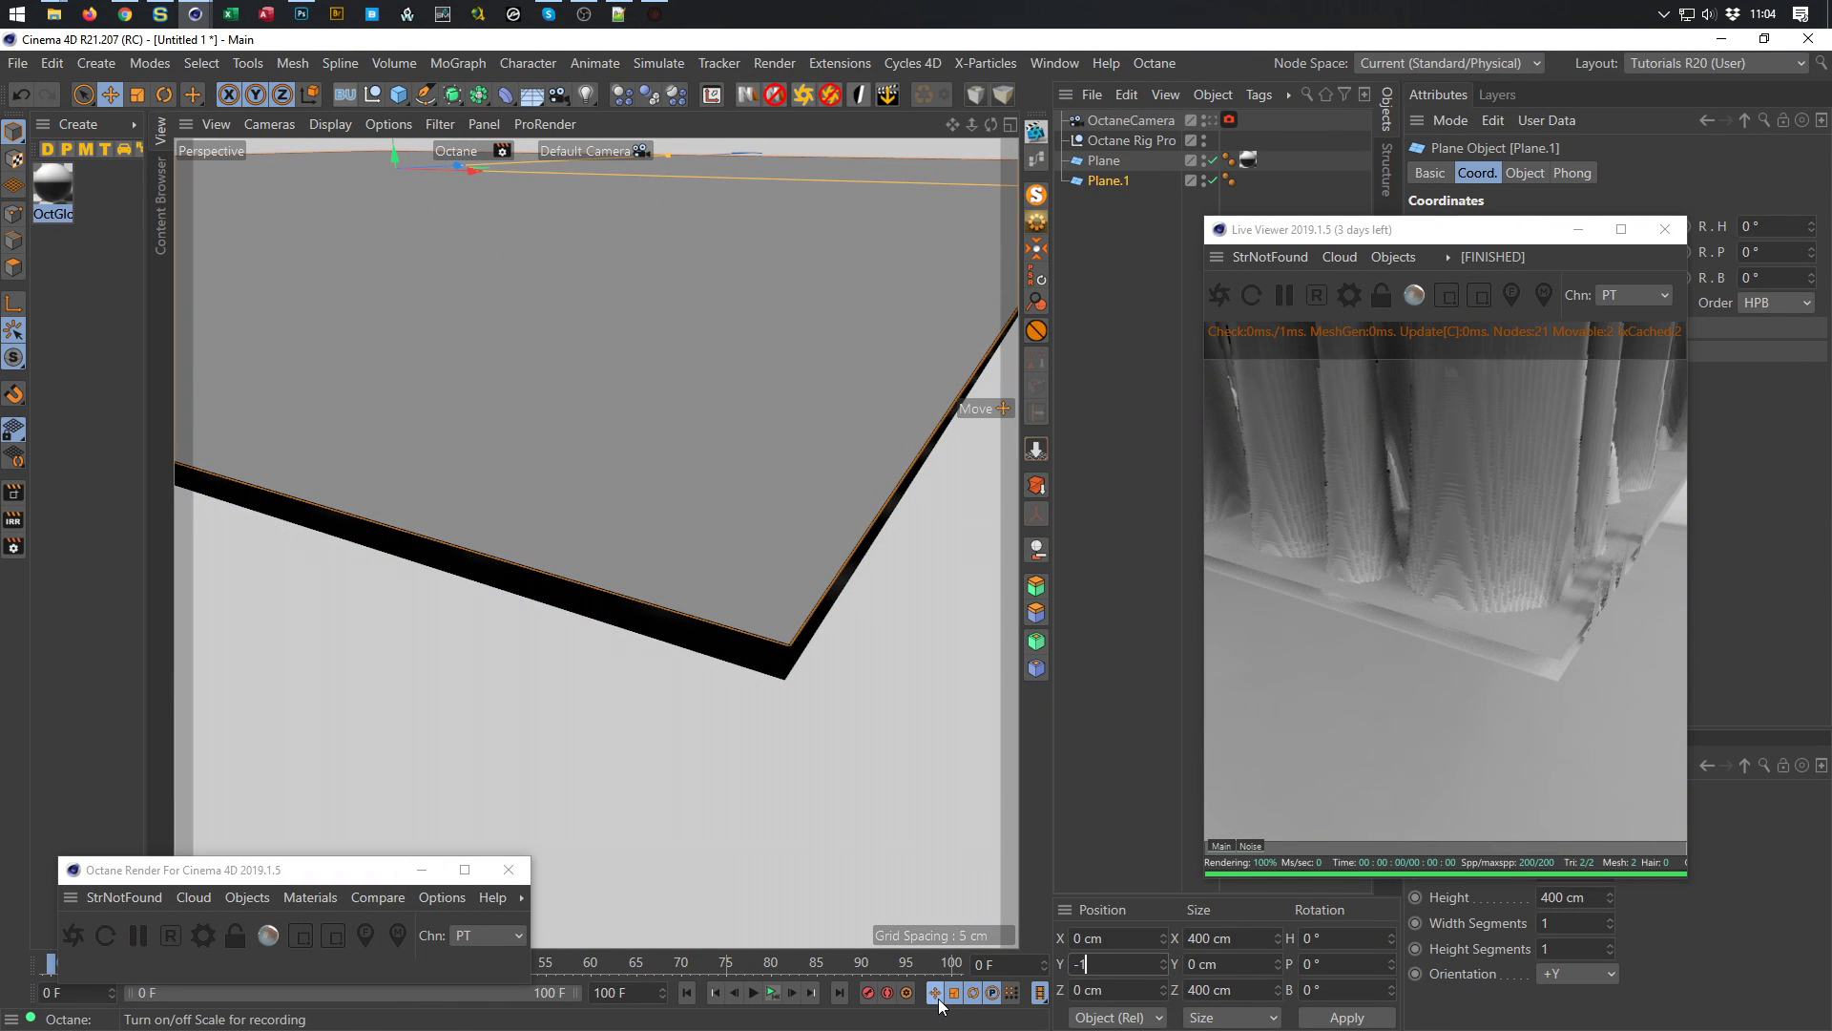
{"action": "key", "text": "Return"}
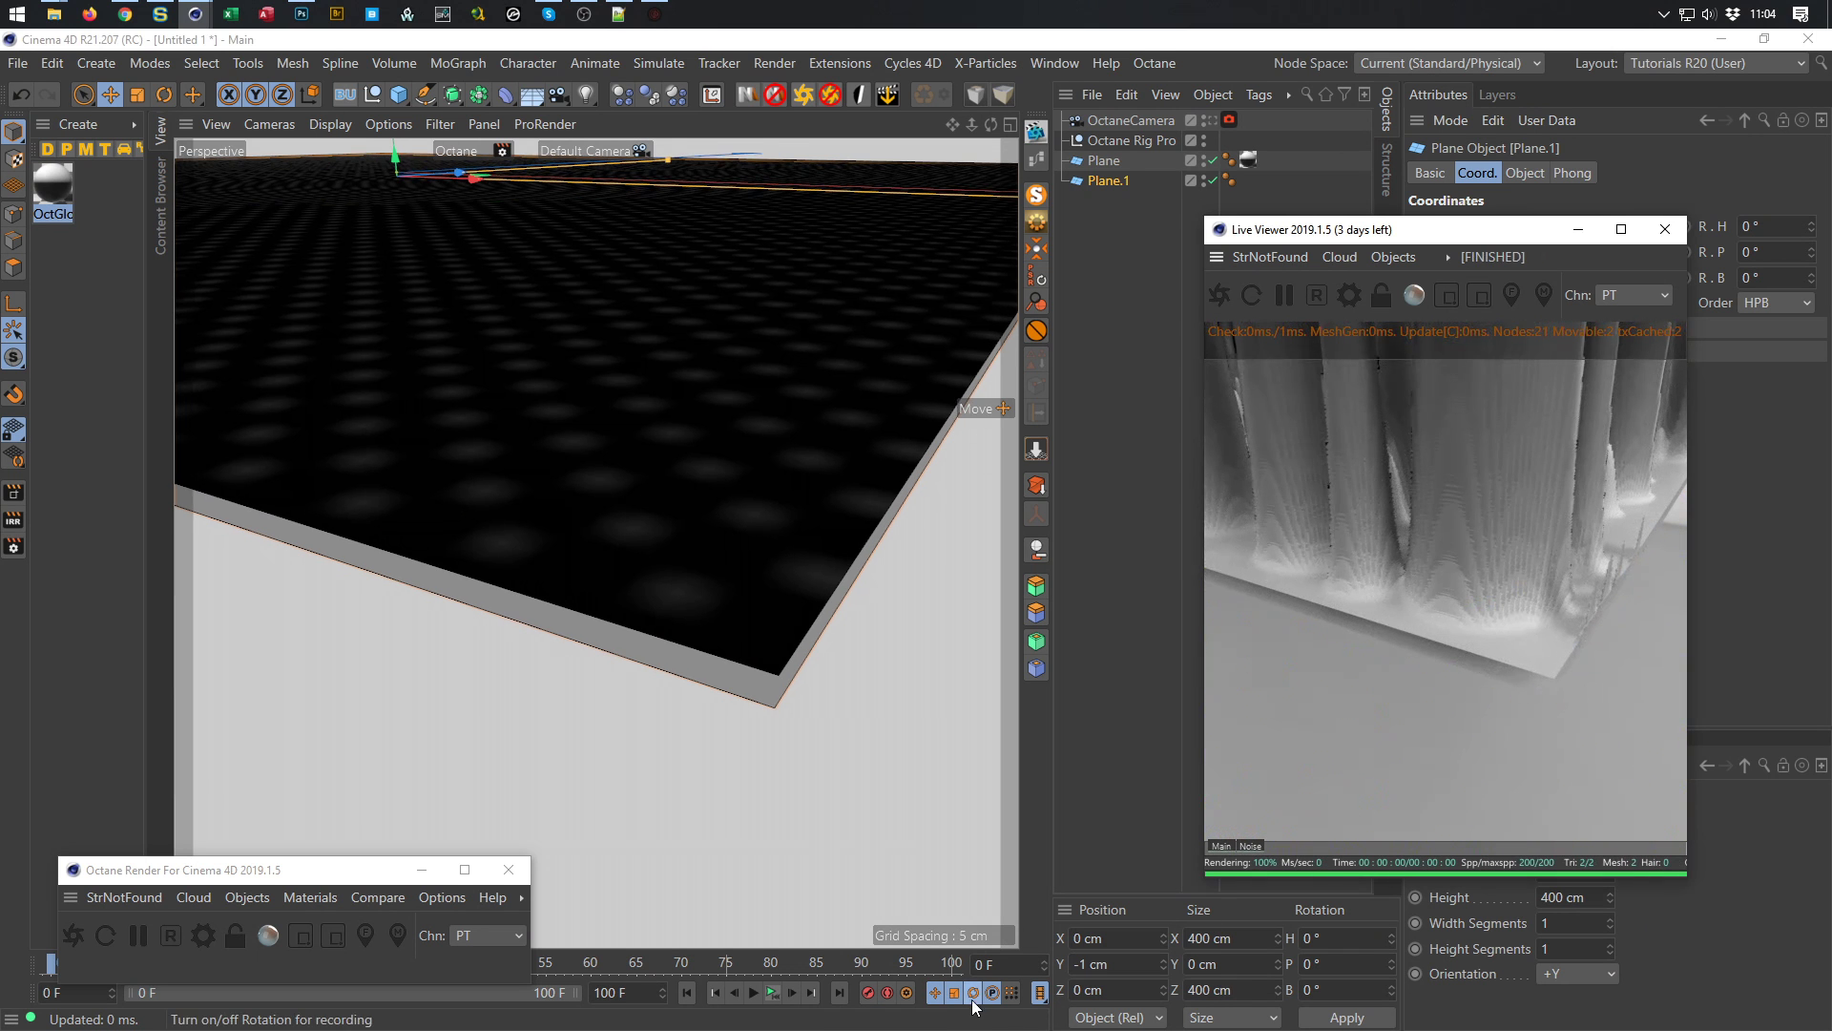
{"action": "key", "text": "ctrl+z"}
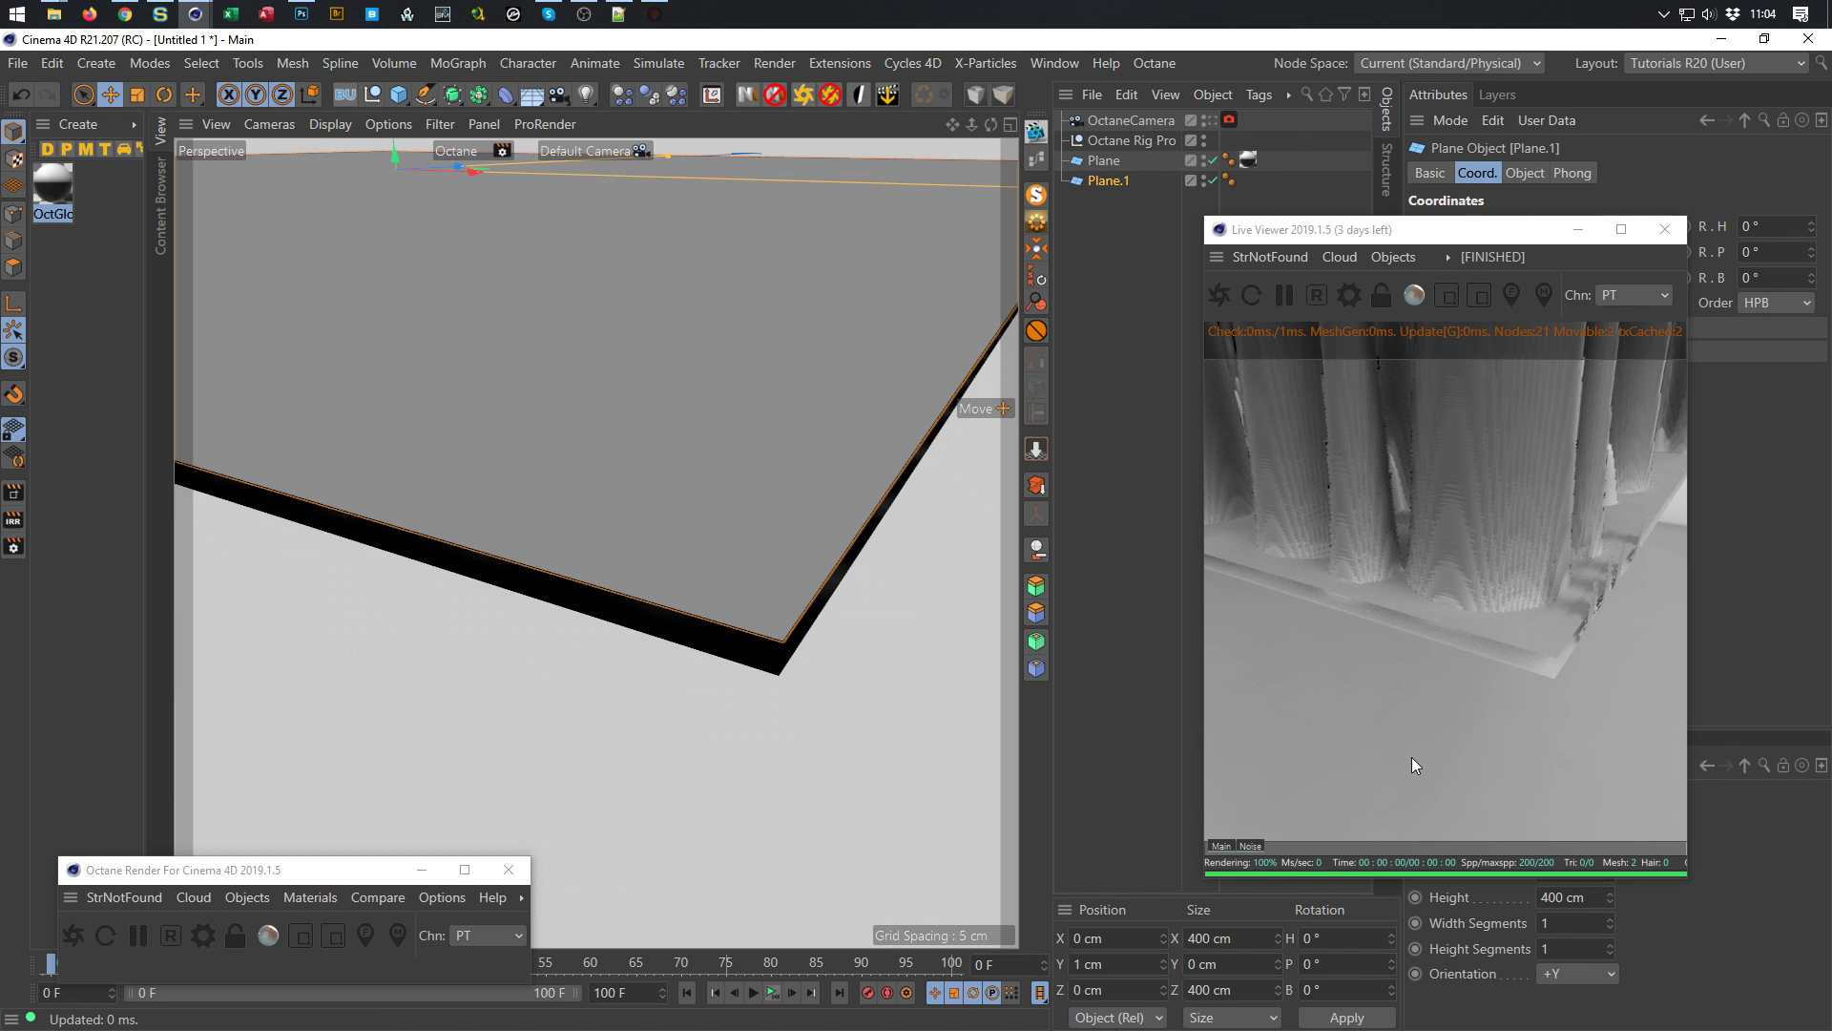
Set the duplicated plane's Y position to 0.1 cm, just above the displaced plane's base
{"action": "left_click", "coordinate": [1111, 963]}
{"action": "type", "text": "0.1"}
{"action": "key", "text": "Return"}
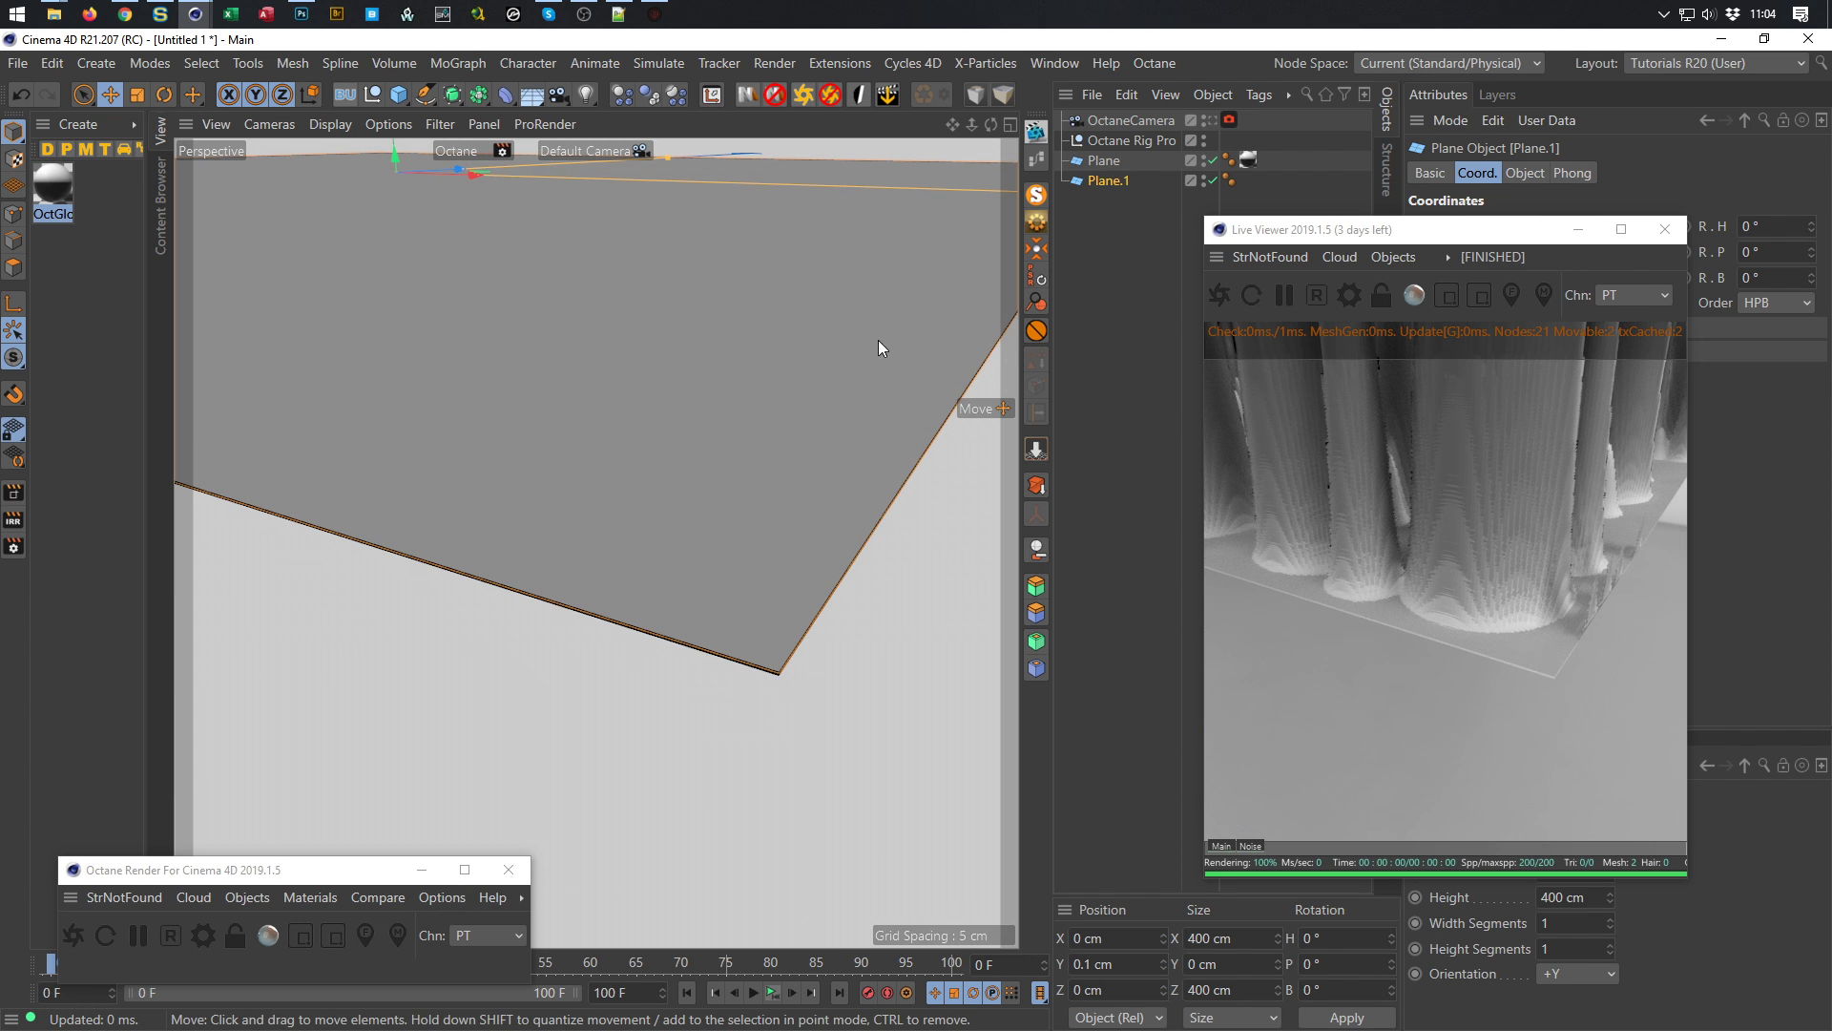
Create a new Octane Glossy material for the base plane and open it in the Node Editor
{"action": "left_click_drag", "start_coordinate": [820, 319], "coordinate": [616, 523], "text": "alt"}
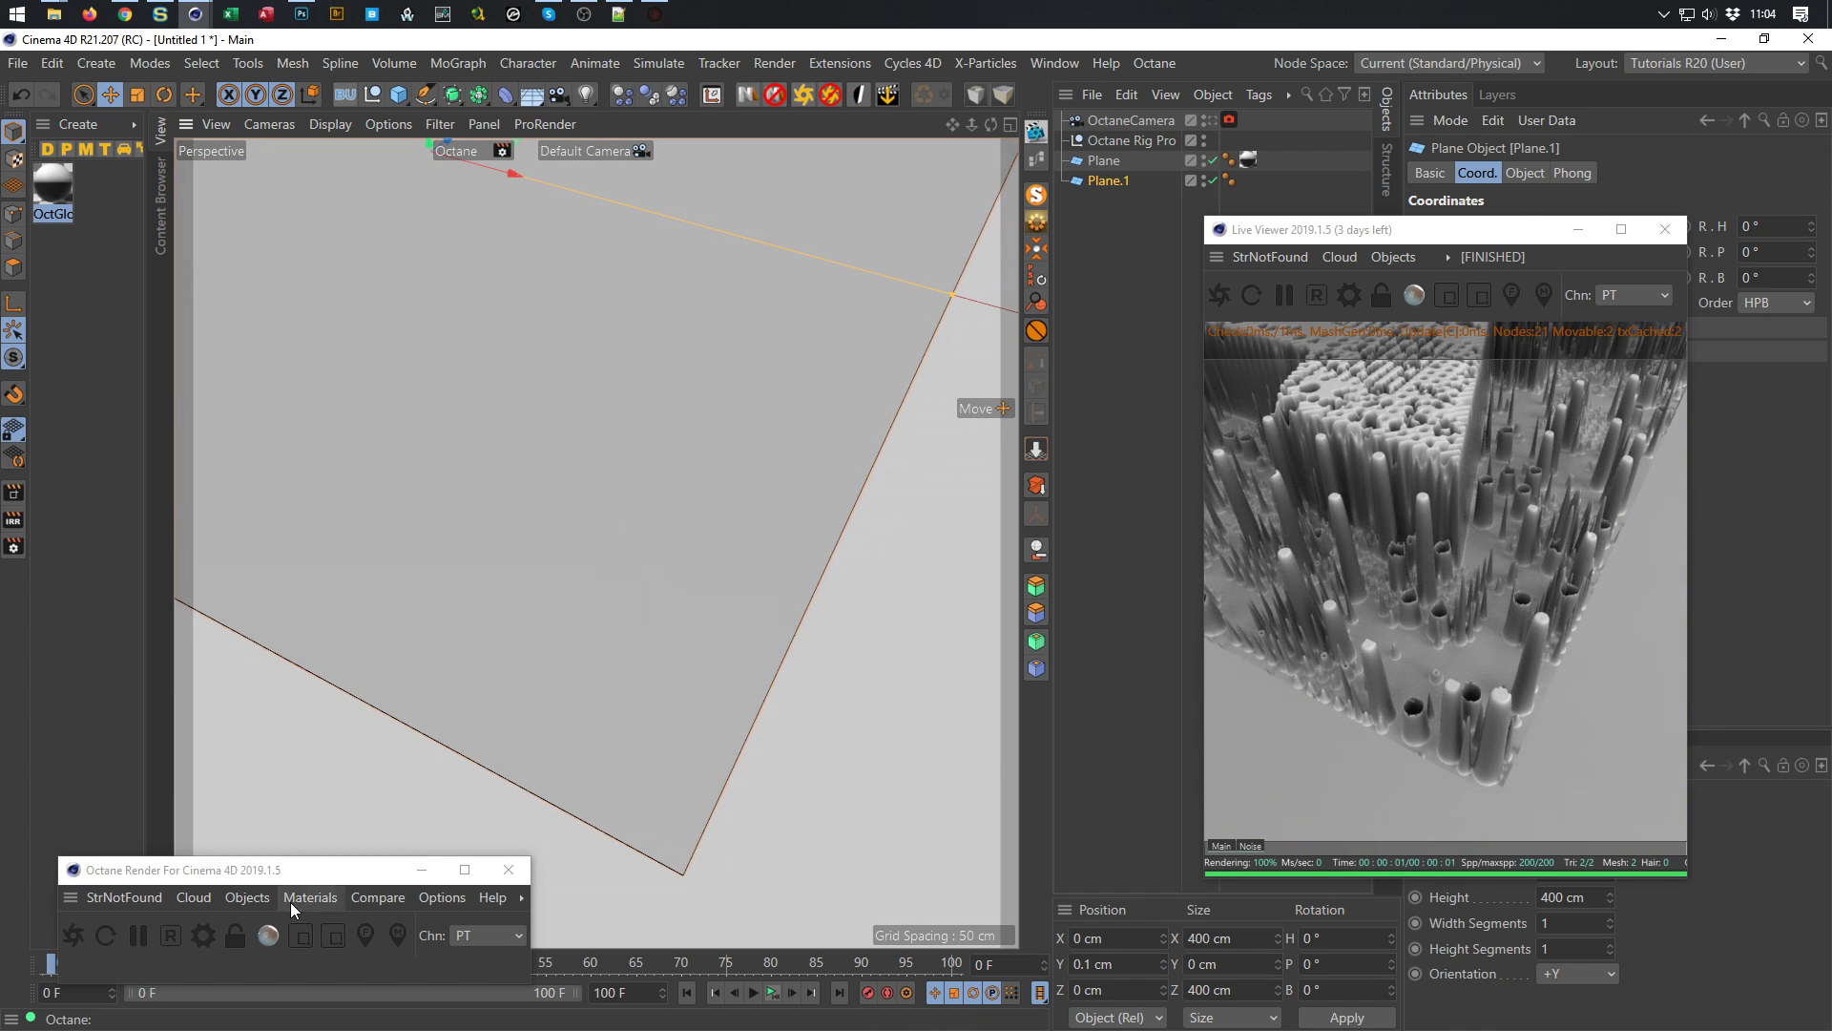
{"action": "left_click", "coordinate": [254, 889]}
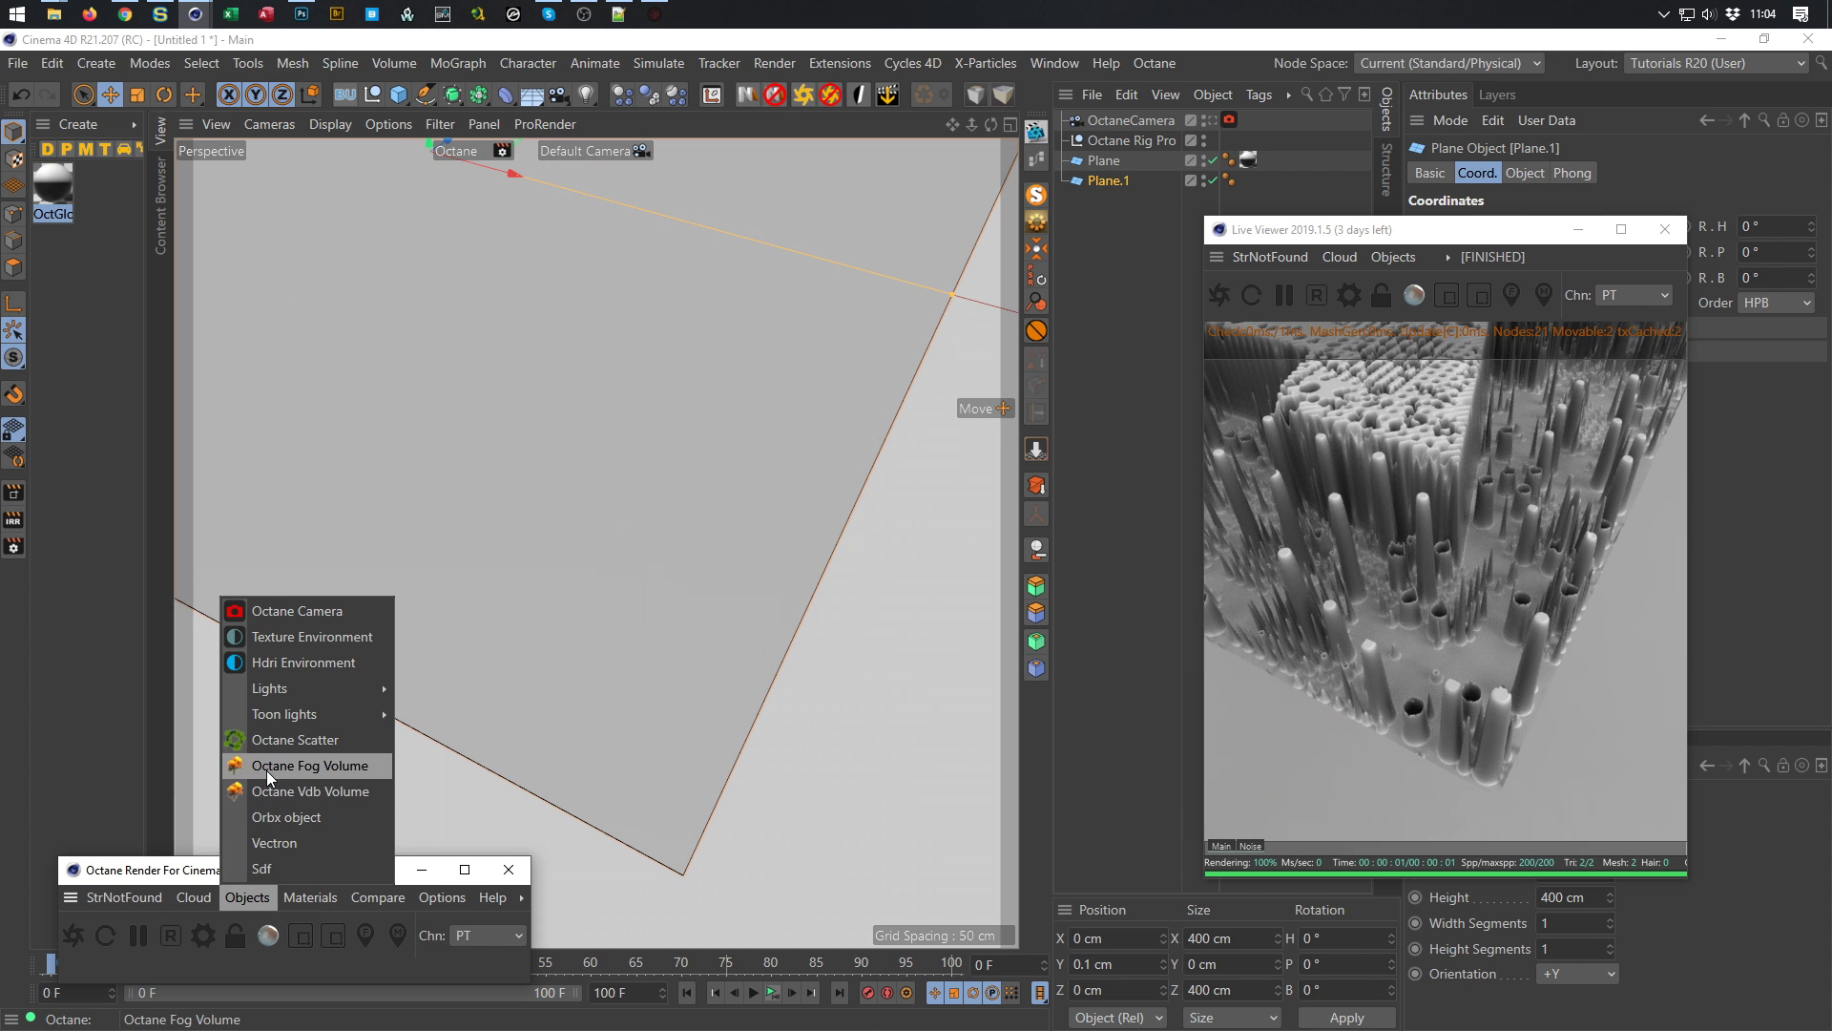
{"action": "mouse_move", "coordinate": [303, 896]}
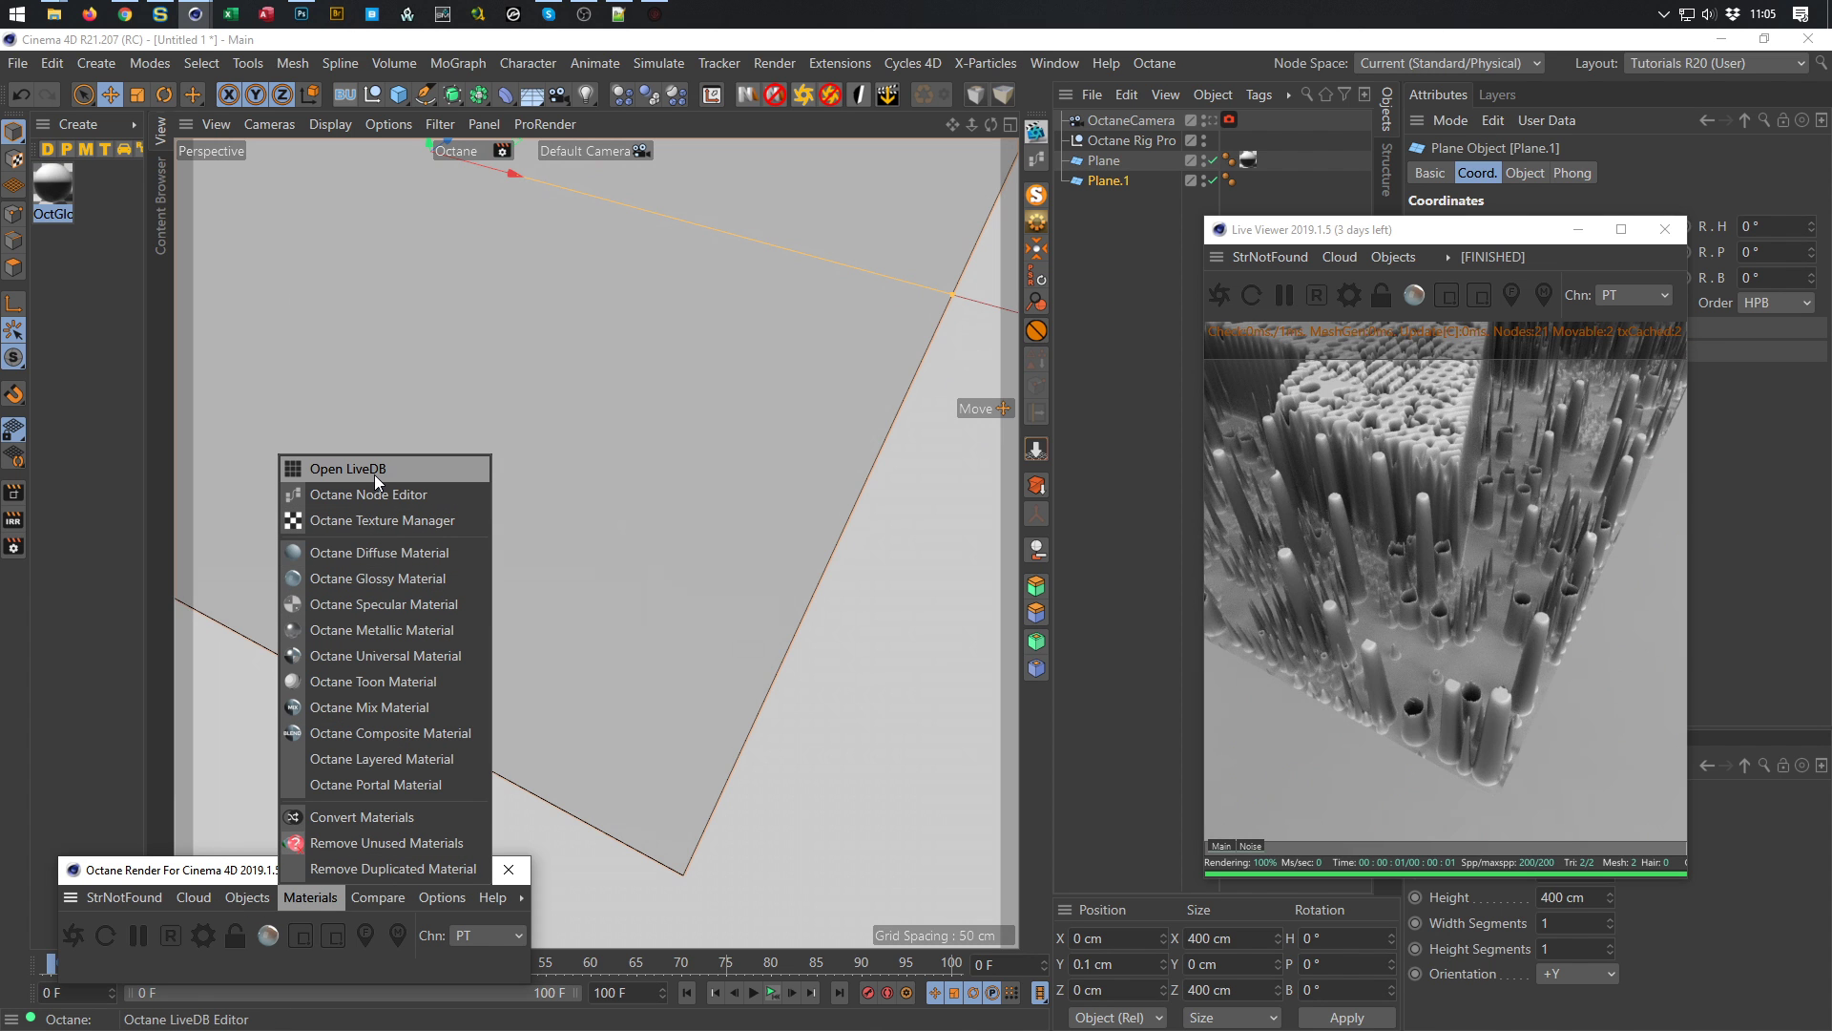
{"action": "left_click", "coordinate": [385, 582]}
{"action": "left_click", "coordinate": [40, 179]}
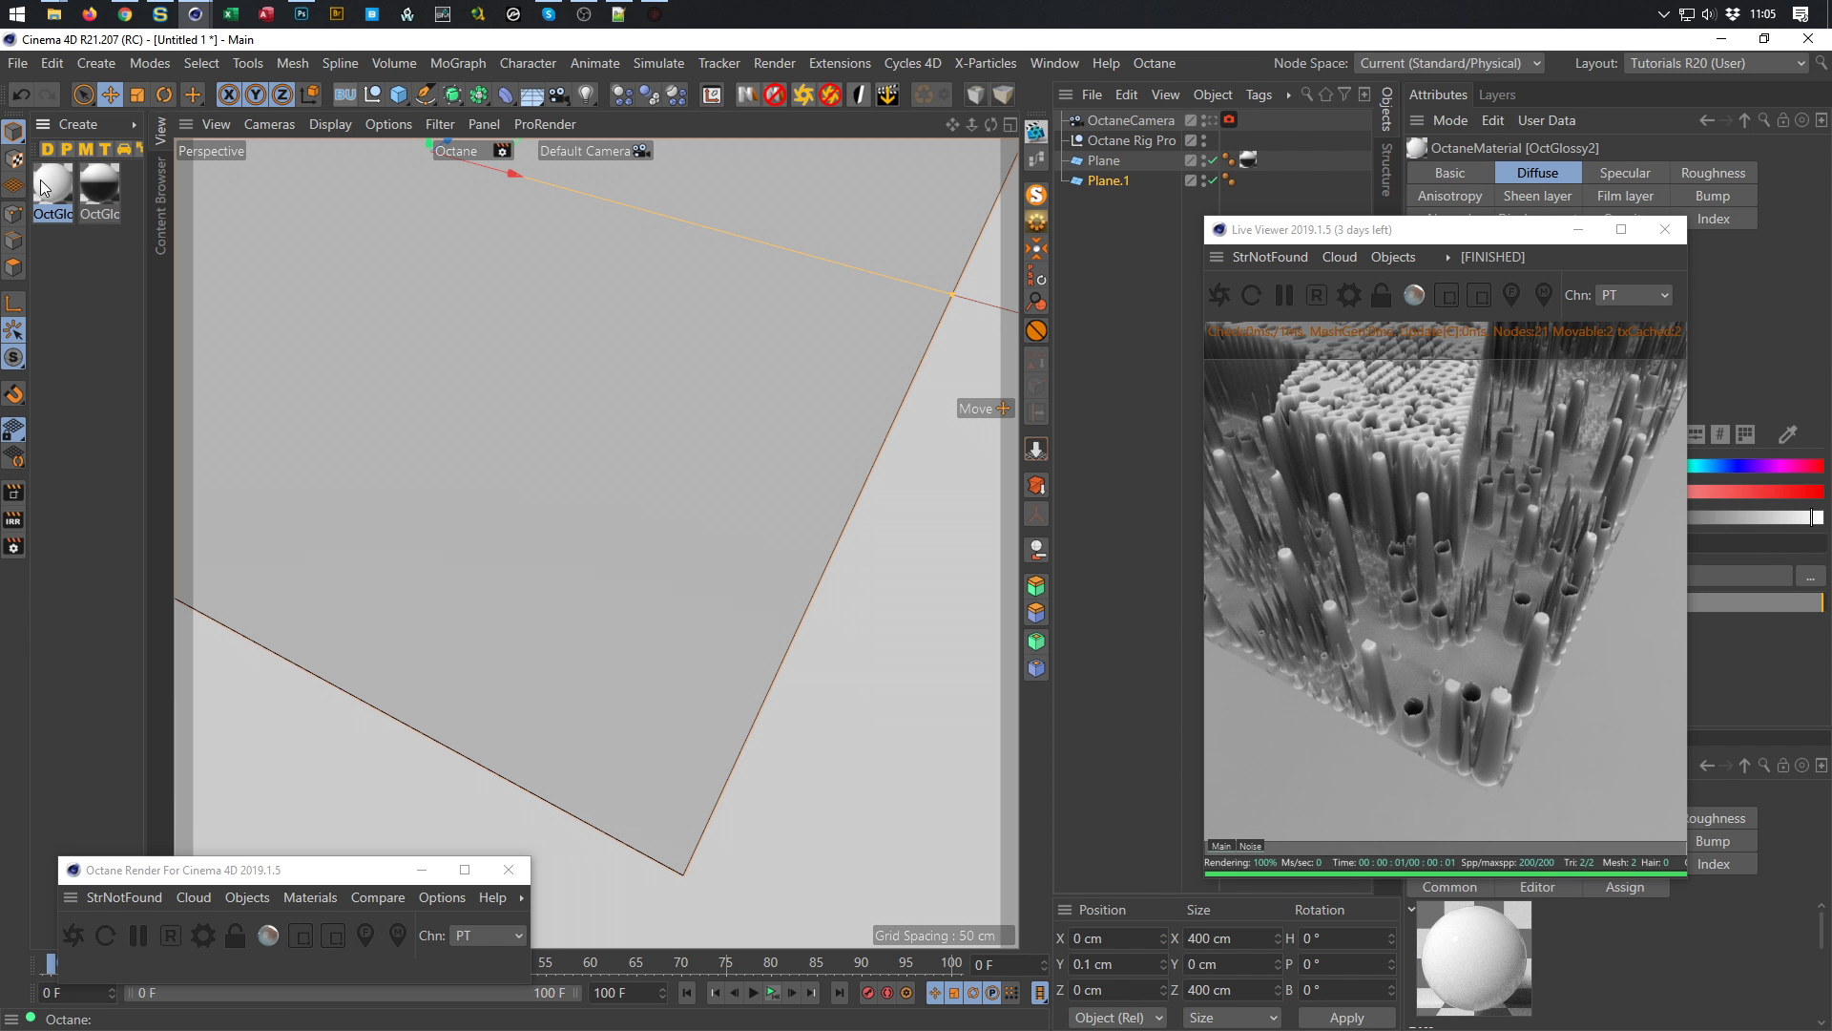
{"action": "left_click", "coordinate": [1035, 158]}
{"action": "left_click_drag", "start_coordinate": [859, 347], "coordinate": [478, 175]}
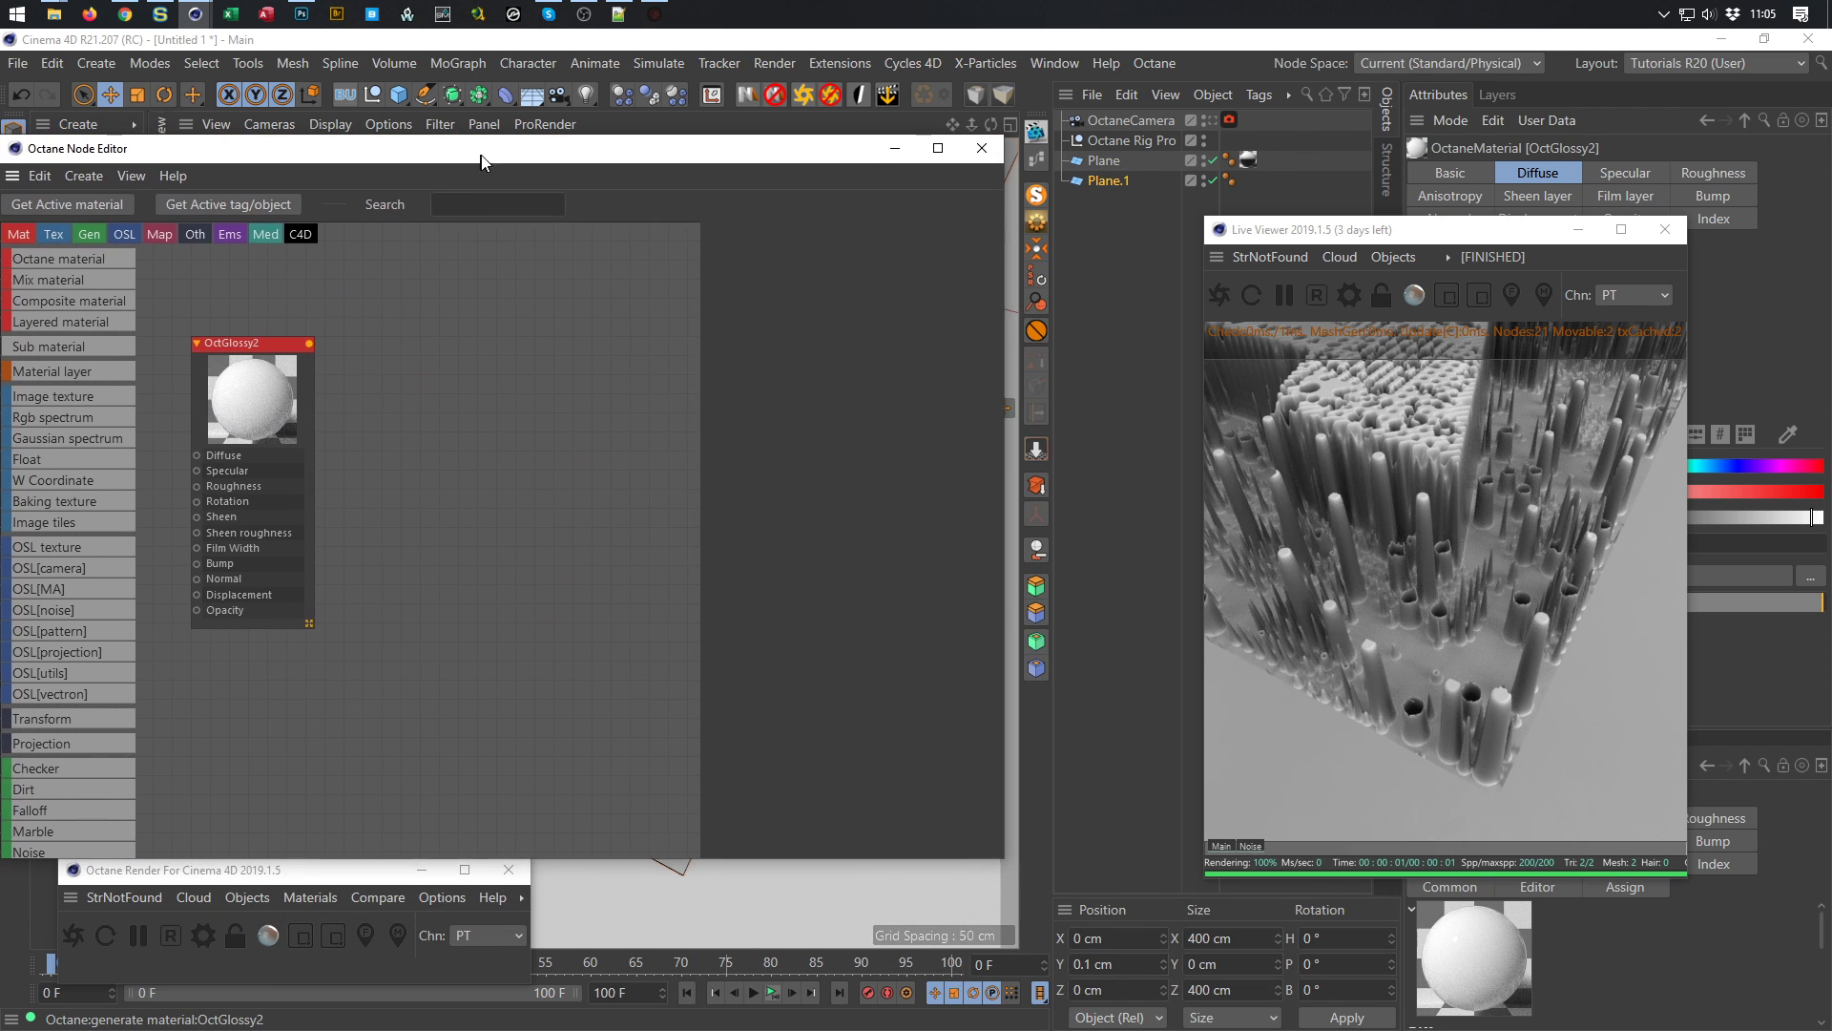
{"action": "left_click_drag", "start_coordinate": [269, 347], "coordinate": [575, 268]}
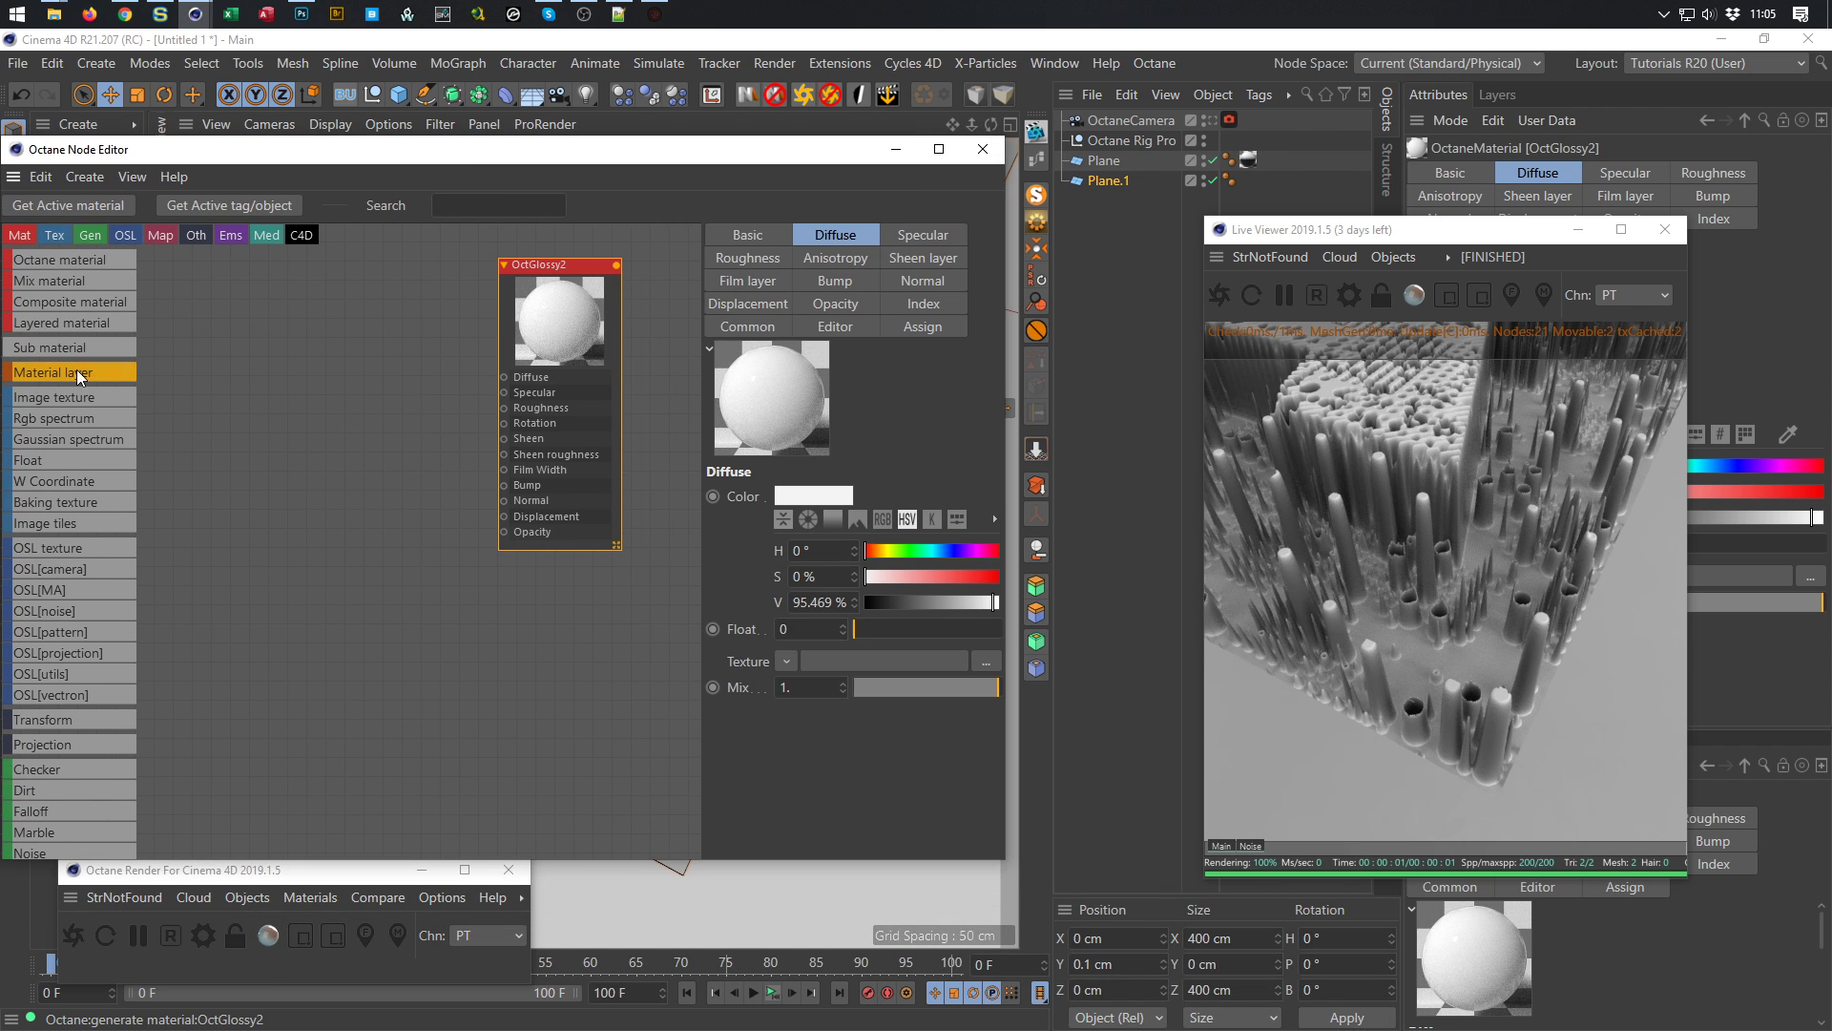
Add an RGB spectrum node to the new material's Diffuse input and set its color value to 11%
{"action": "left_click_drag", "start_coordinate": [273, 372], "coordinate": [504, 377]}
{"action": "left_click", "coordinate": [320, 382]}
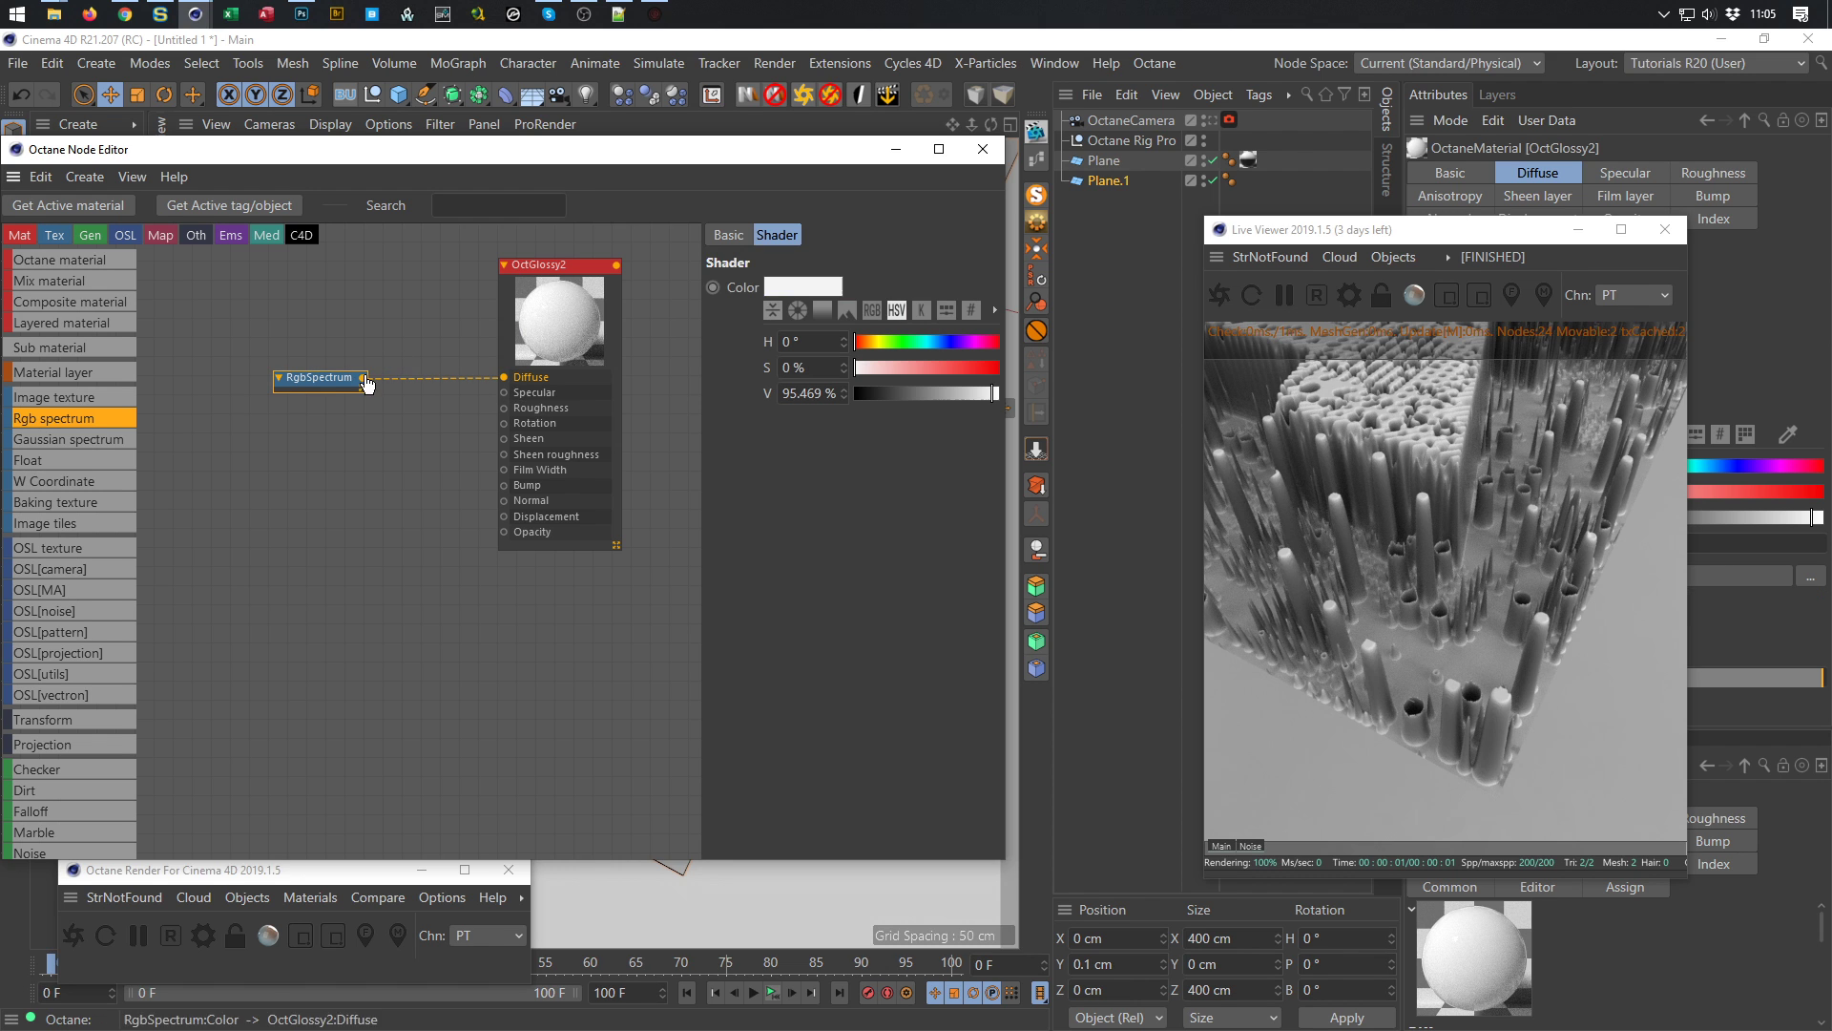
{"action": "left_click_drag", "start_coordinate": [329, 362], "coordinate": [395, 355]}
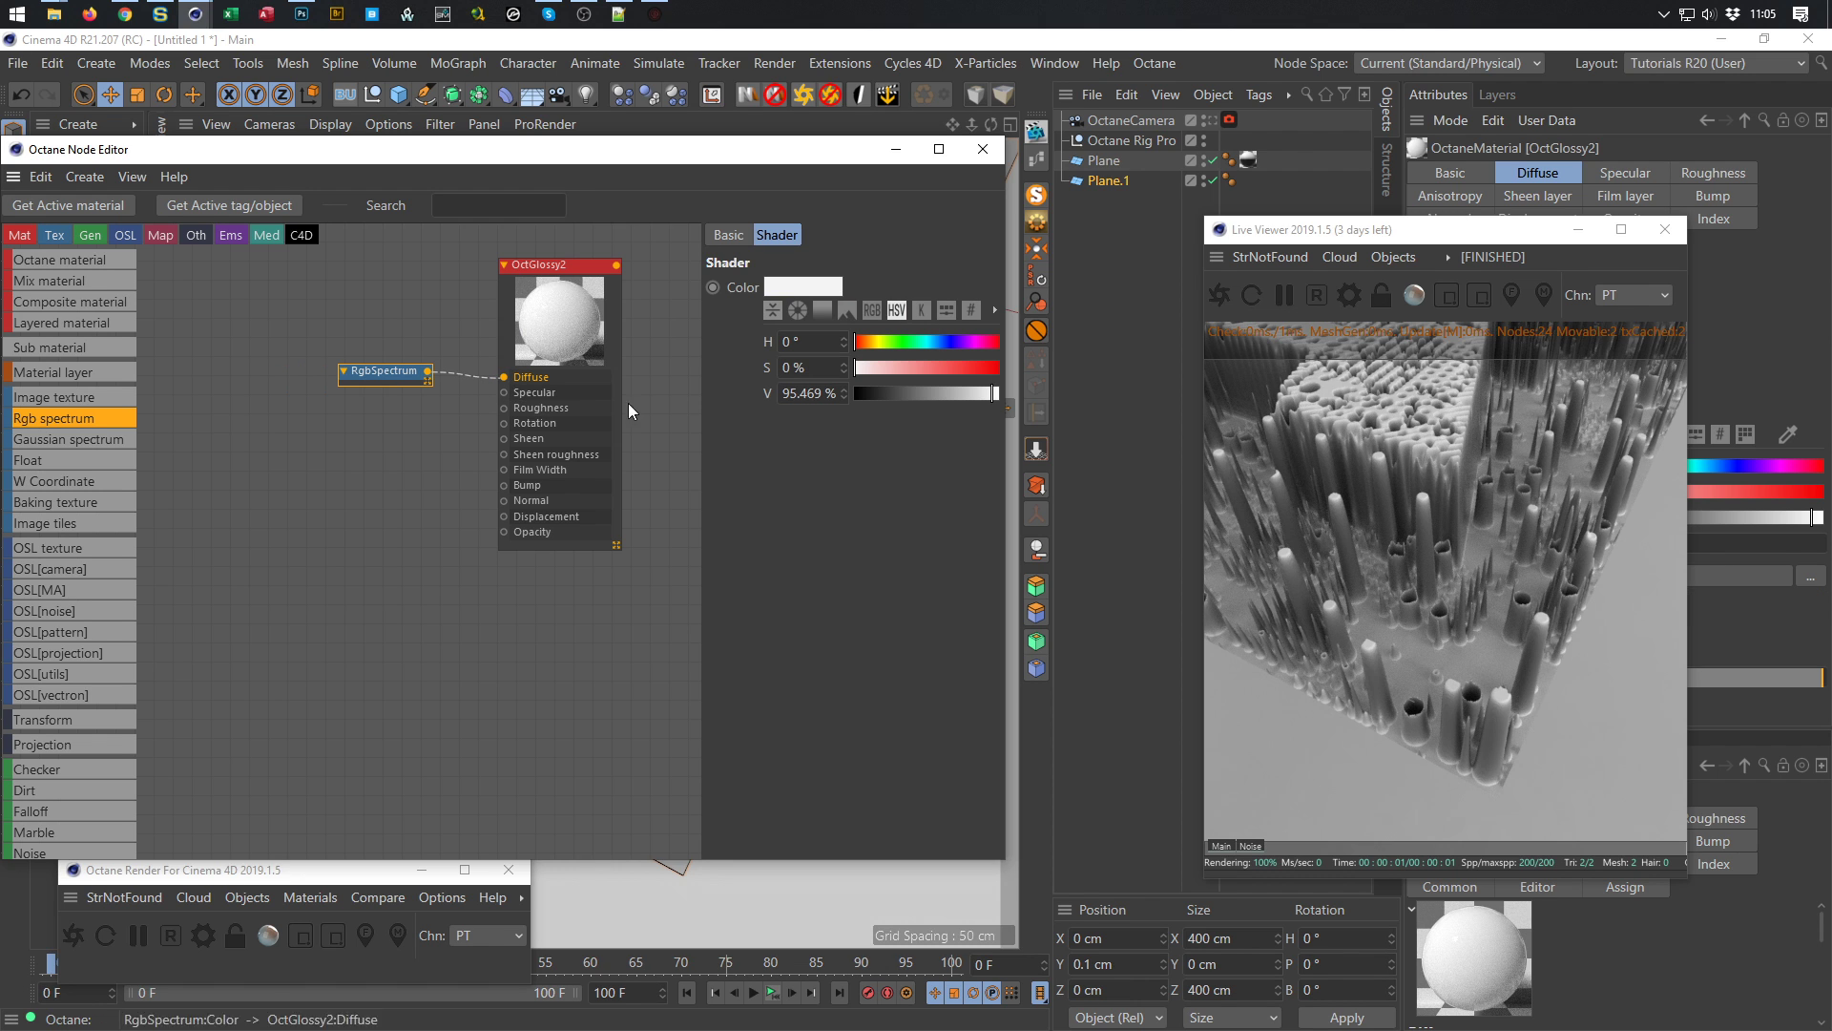
{"action": "left_click_drag", "start_coordinate": [883, 396], "coordinate": [868, 405]}
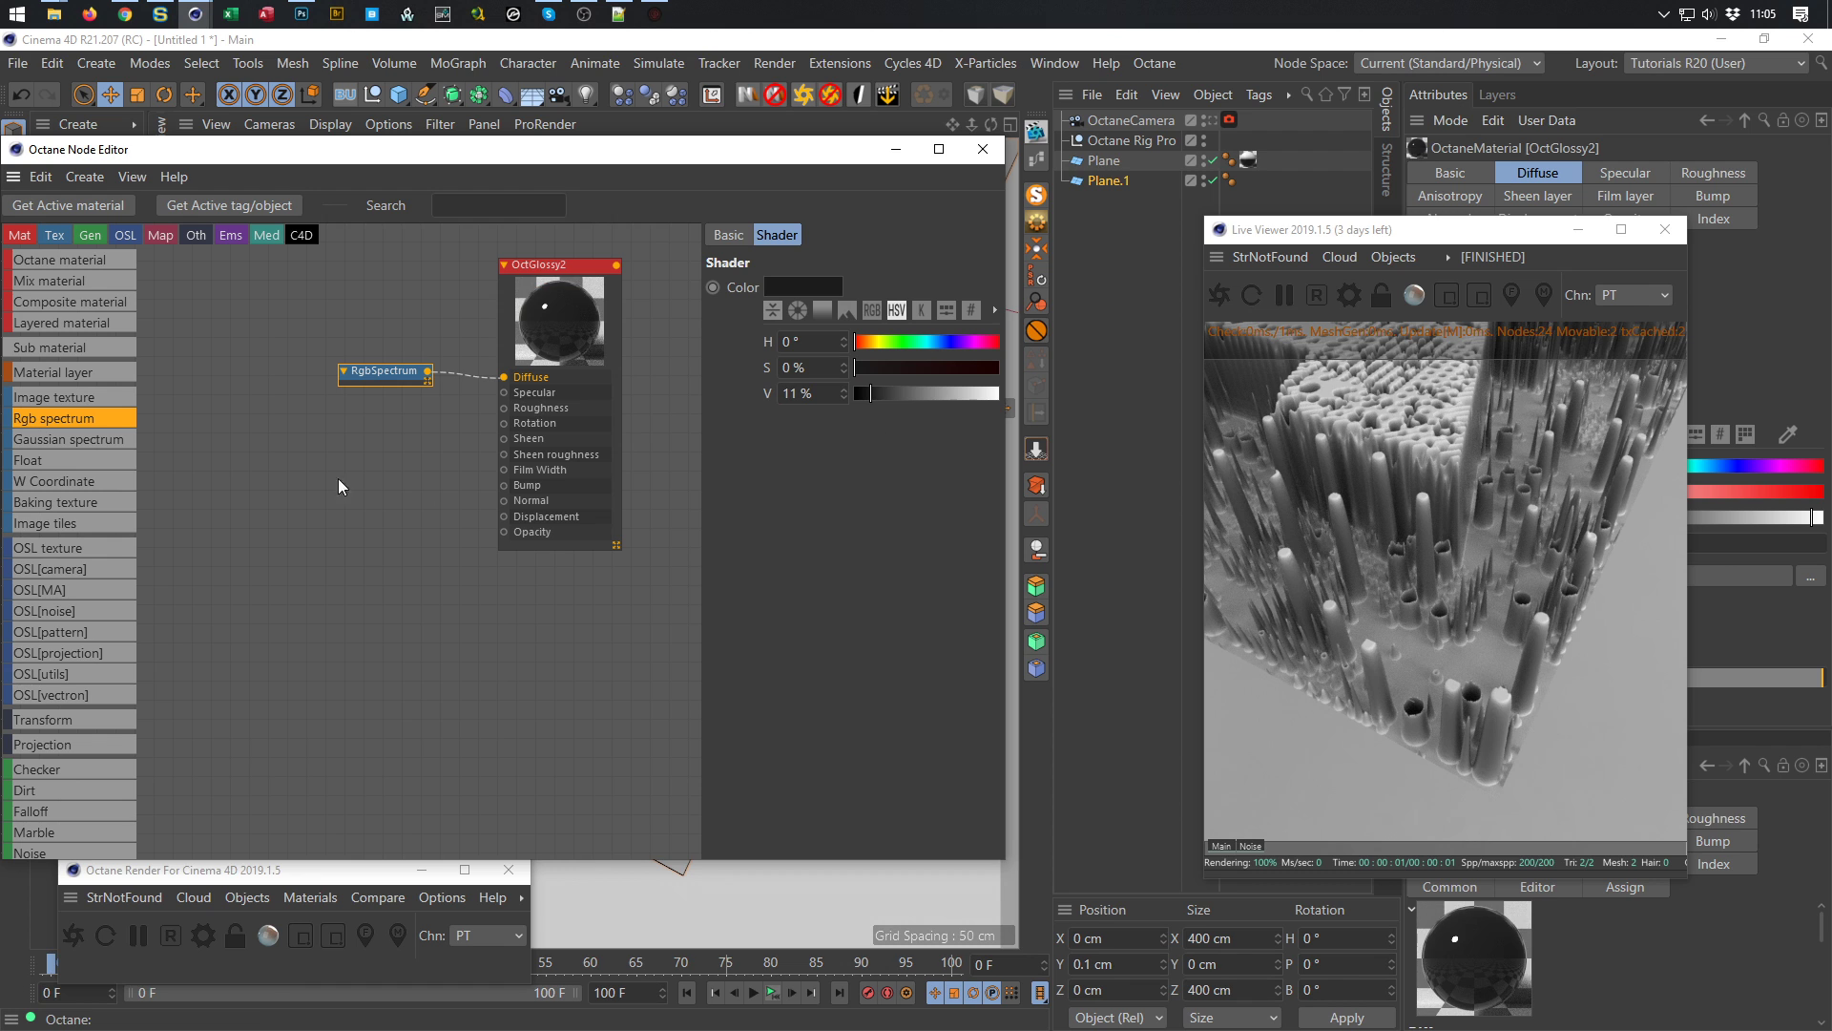
Connect a Float texture node to the new material's Roughness input and set it to 0.125
{"action": "left_click_drag", "start_coordinate": [99, 471], "coordinate": [504, 407]}
{"action": "left_click_drag", "start_coordinate": [394, 444], "coordinate": [404, 429]}
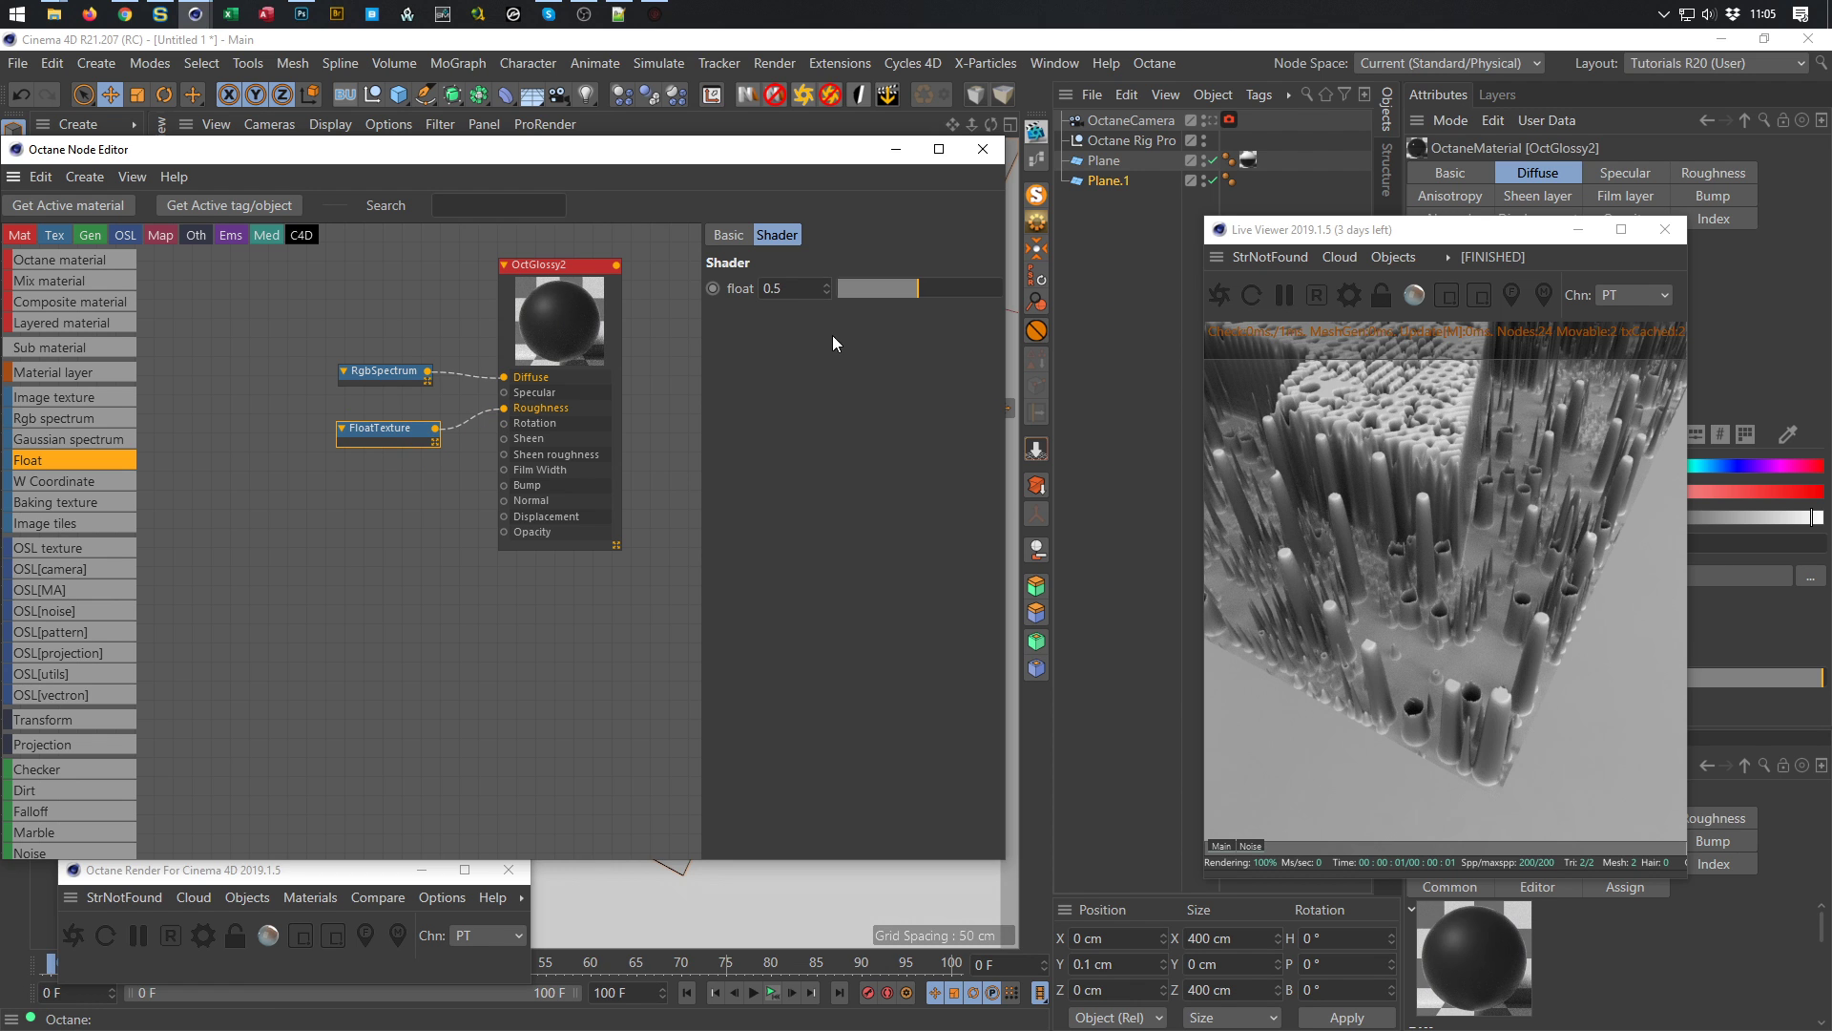
{"action": "left_click", "coordinate": [857, 290]}
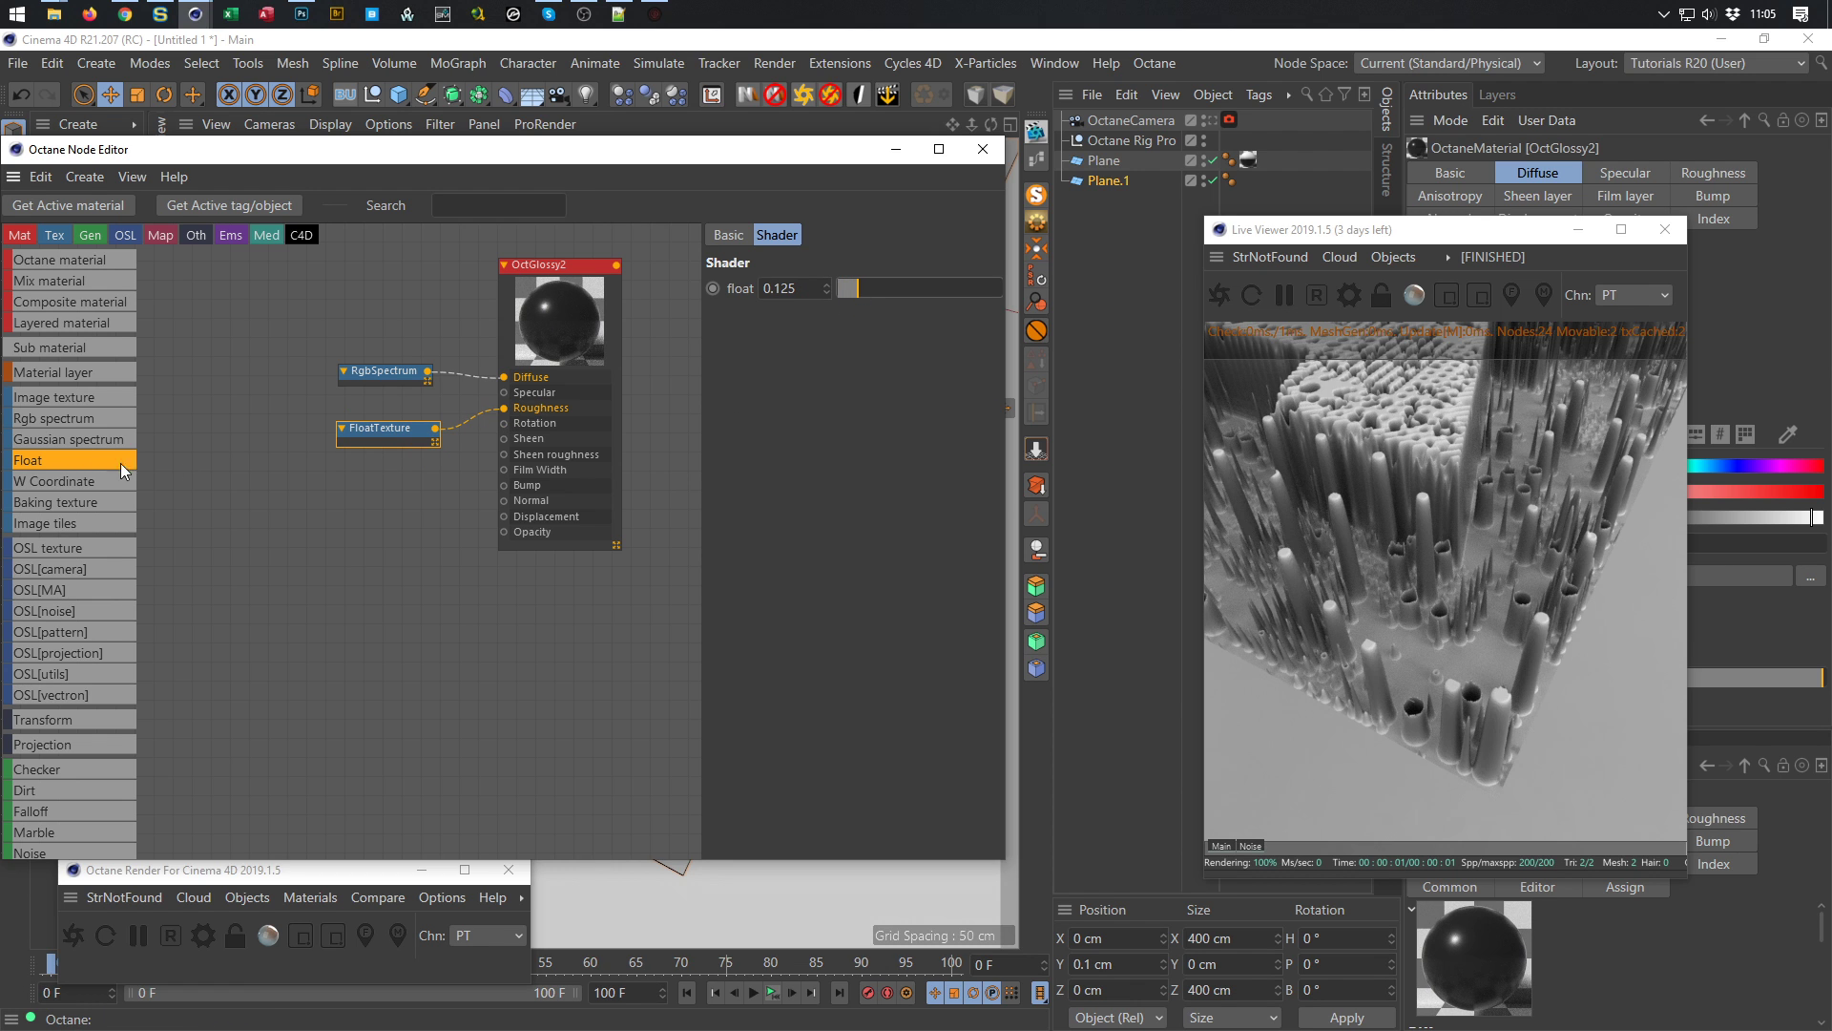
Rename the new glossy material Floor and set its BRDF model to GGX
{"action": "left_click_drag", "start_coordinate": [218, 150], "coordinate": [242, 262]}
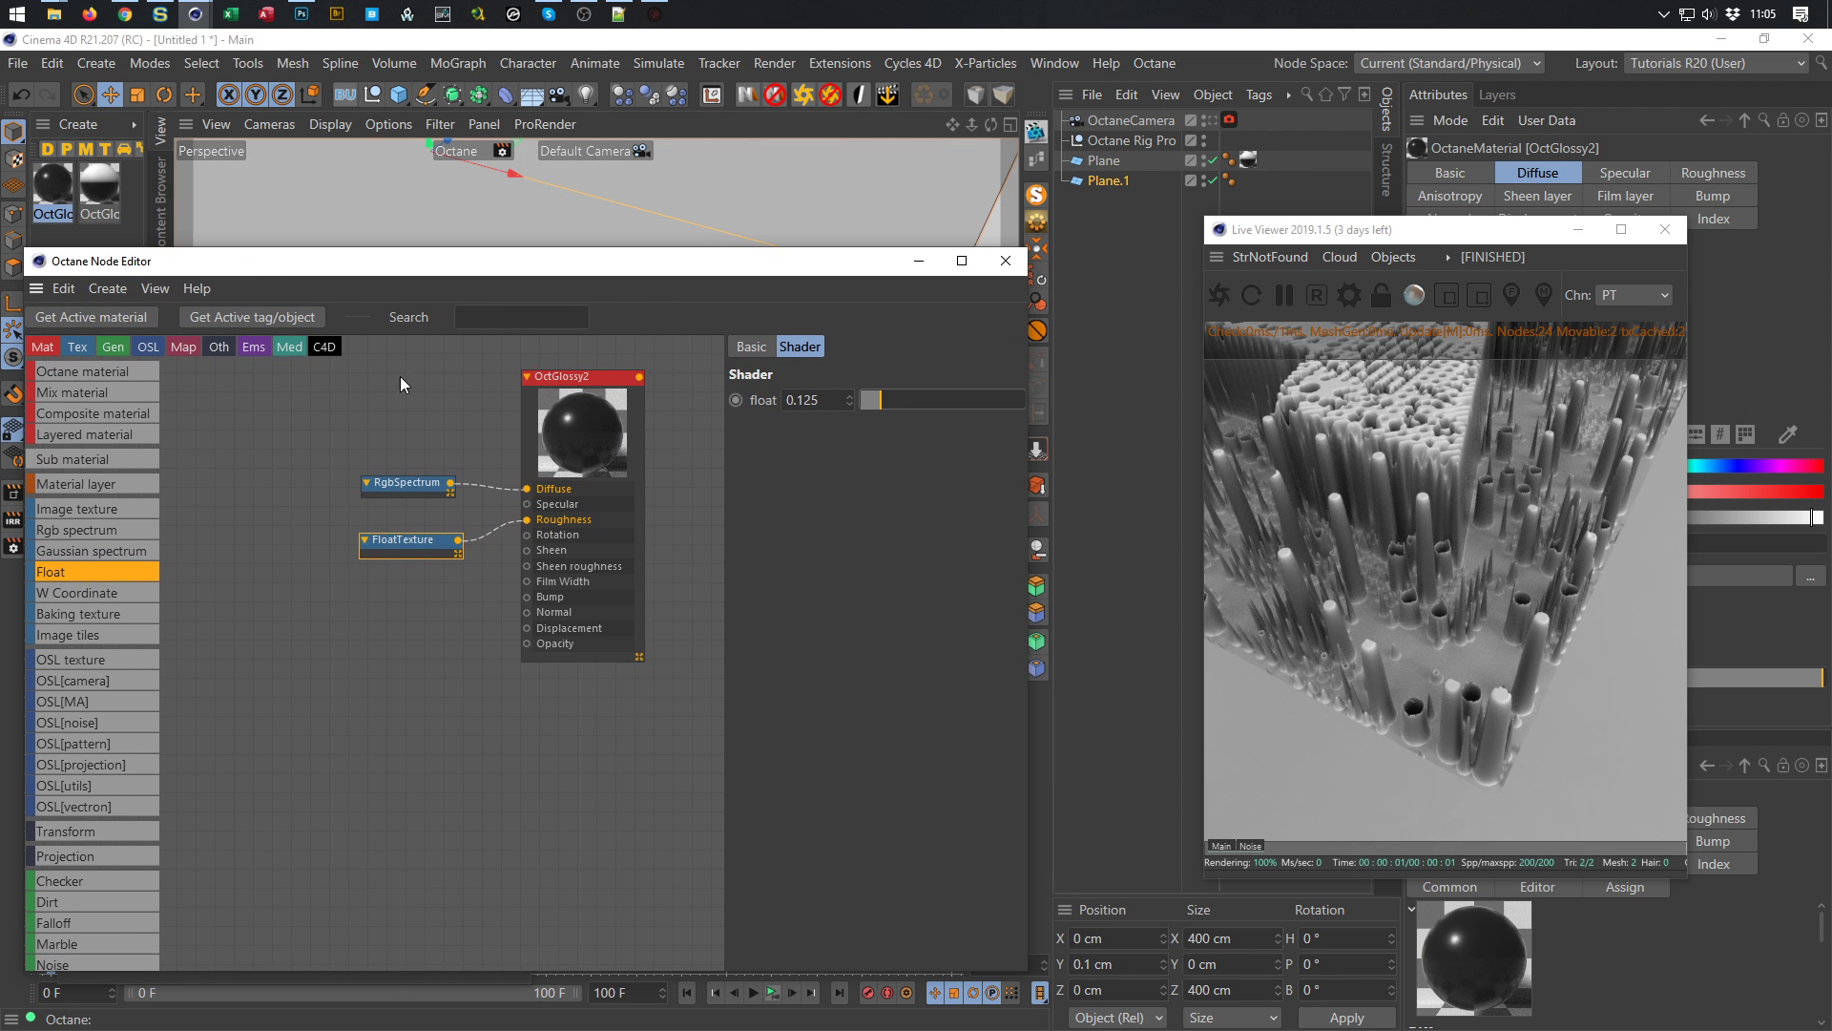
{"action": "left_click", "coordinate": [566, 453]}
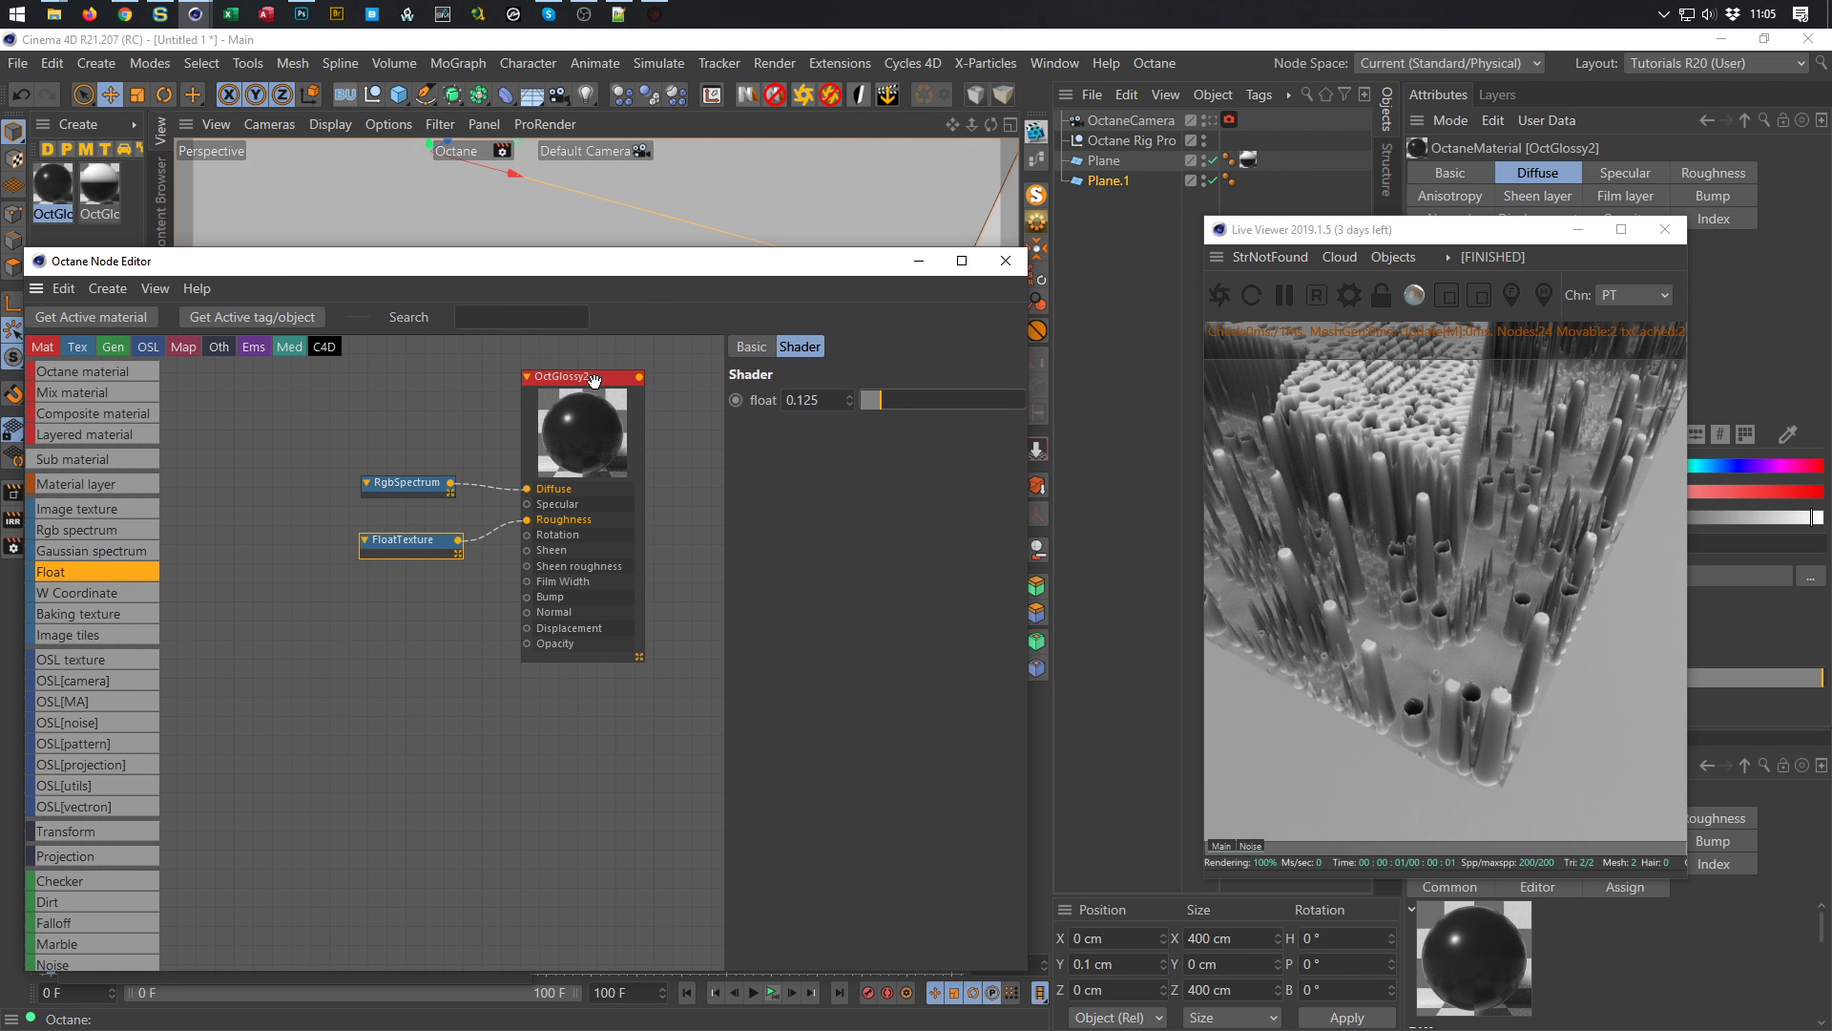
{"action": "left_click", "coordinate": [775, 345]}
{"action": "double_click", "coordinate": [917, 618]}
{"action": "type", "text": "Floor"}
{"action": "key", "text": "Return"}
{"action": "left_click", "coordinate": [907, 687]}
{"action": "left_click", "coordinate": [880, 763]}
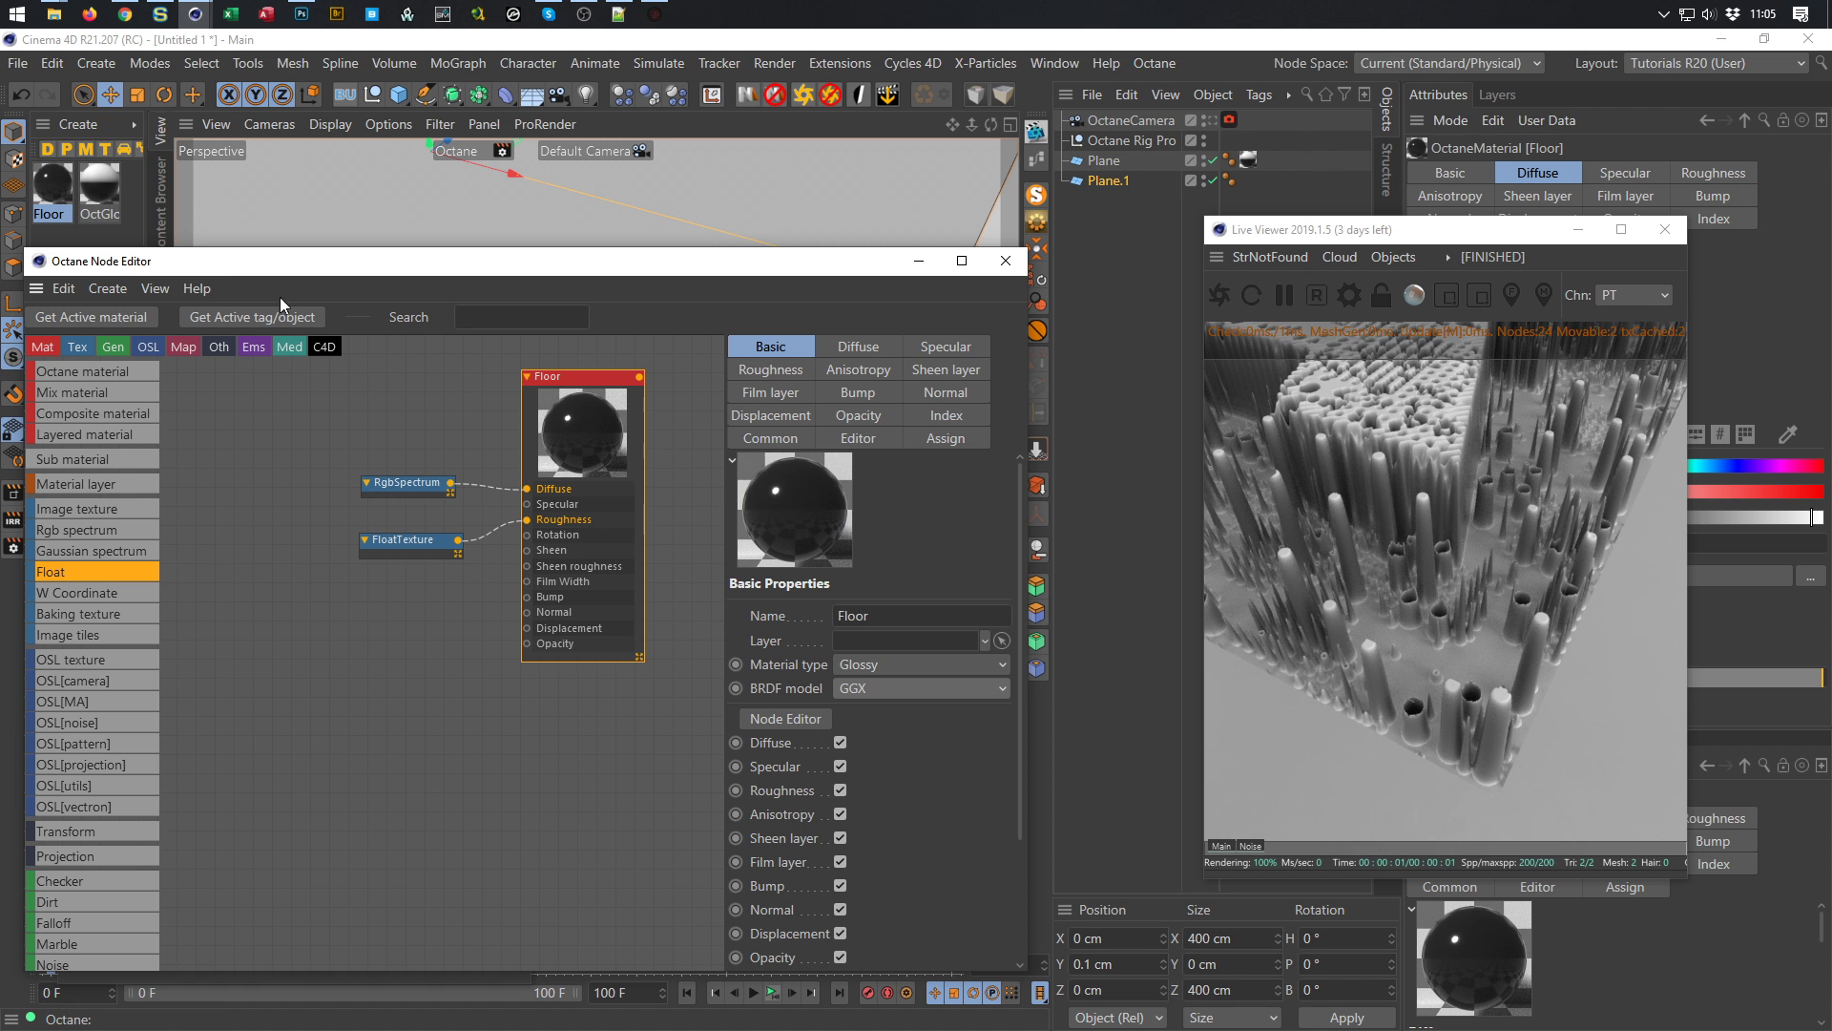
Set the BRDF model of the displaced columns' material, OctGlossy1, to GGX
{"action": "left_click", "coordinate": [101, 187]}
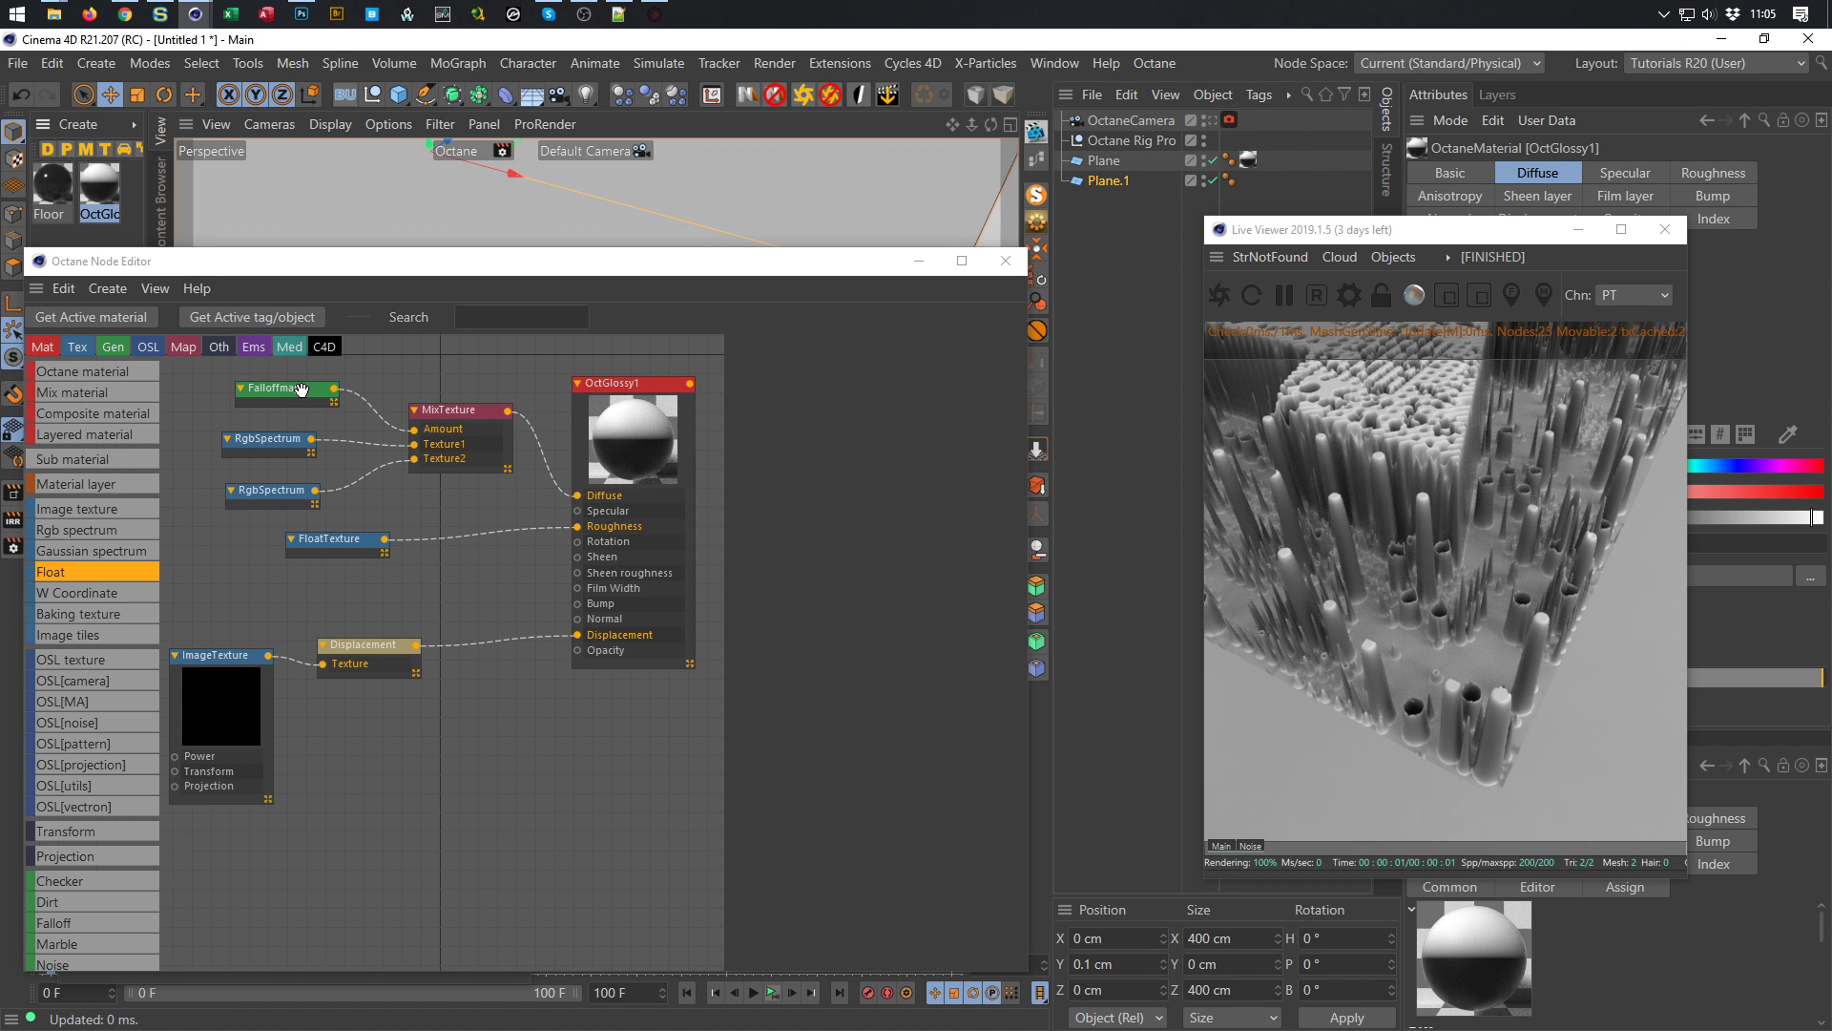
{"action": "left_click", "coordinate": [621, 387]}
{"action": "left_click", "coordinate": [893, 687]}
{"action": "left_click", "coordinate": [895, 768]}
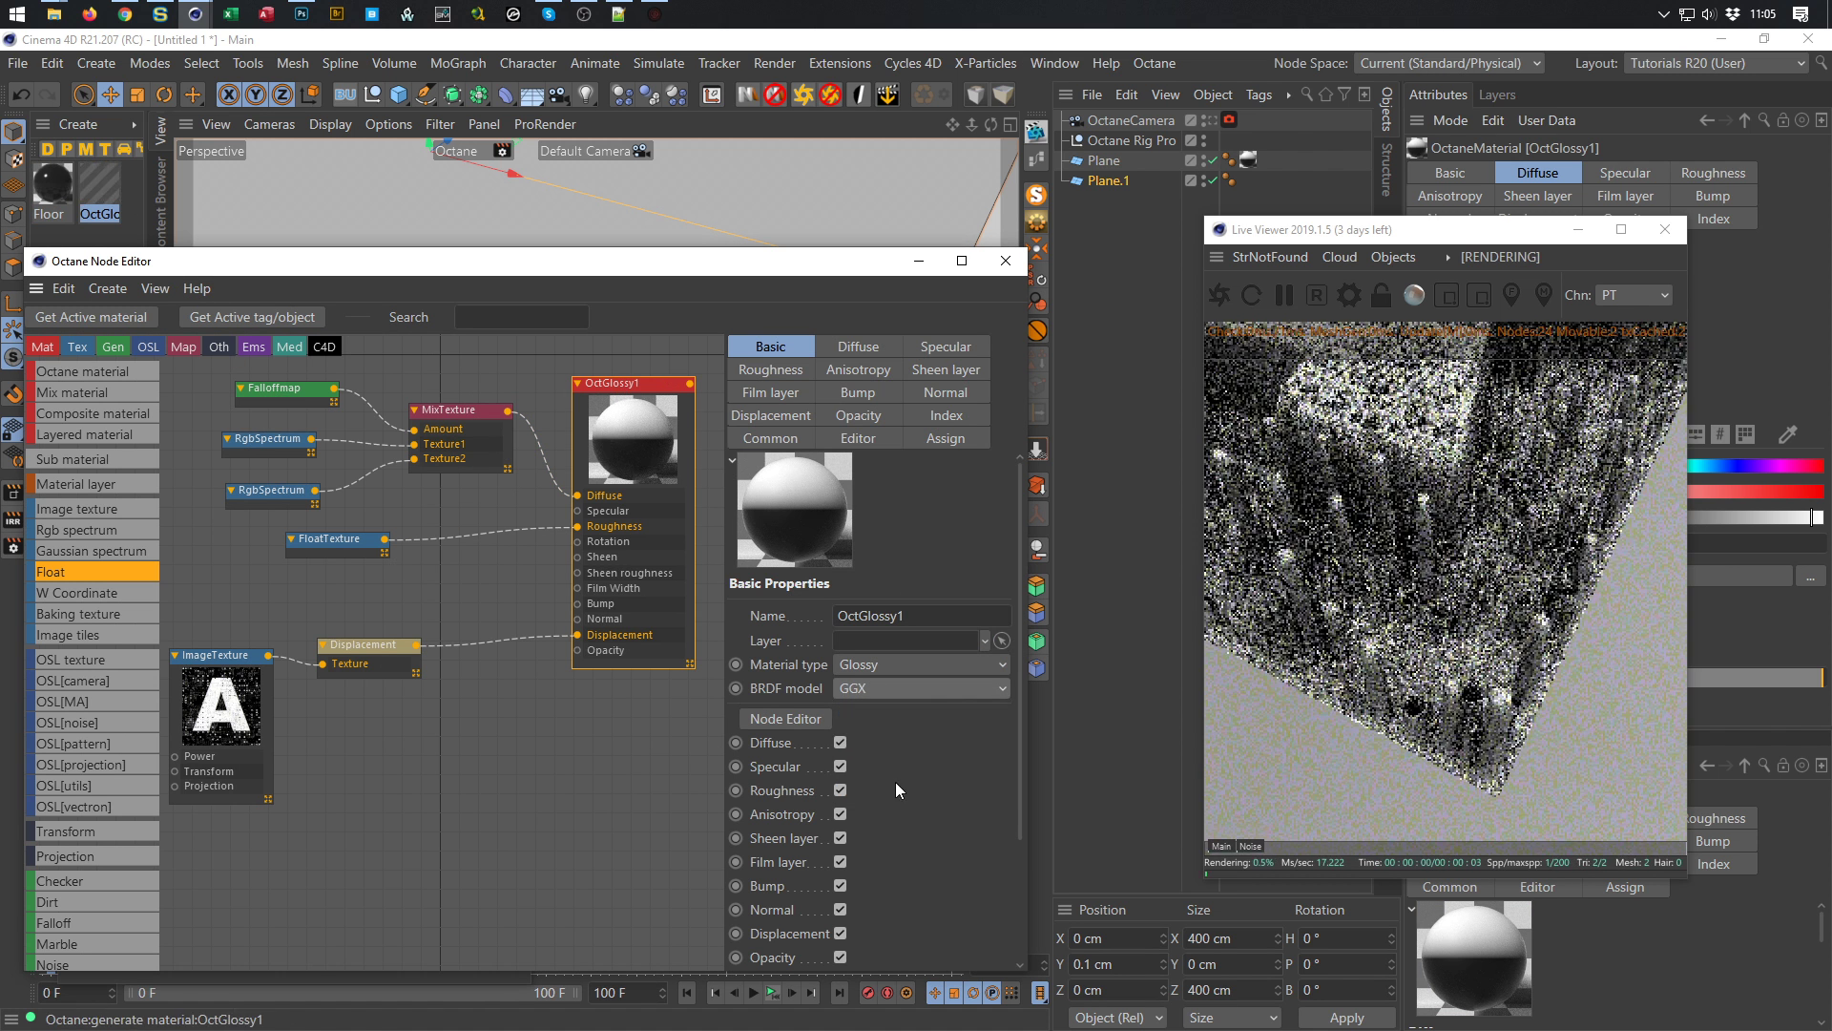
Apply the Floor material to the duplicated plane, Plane.1, and look through OctaneCamera
{"action": "left_click", "coordinate": [52, 184]}
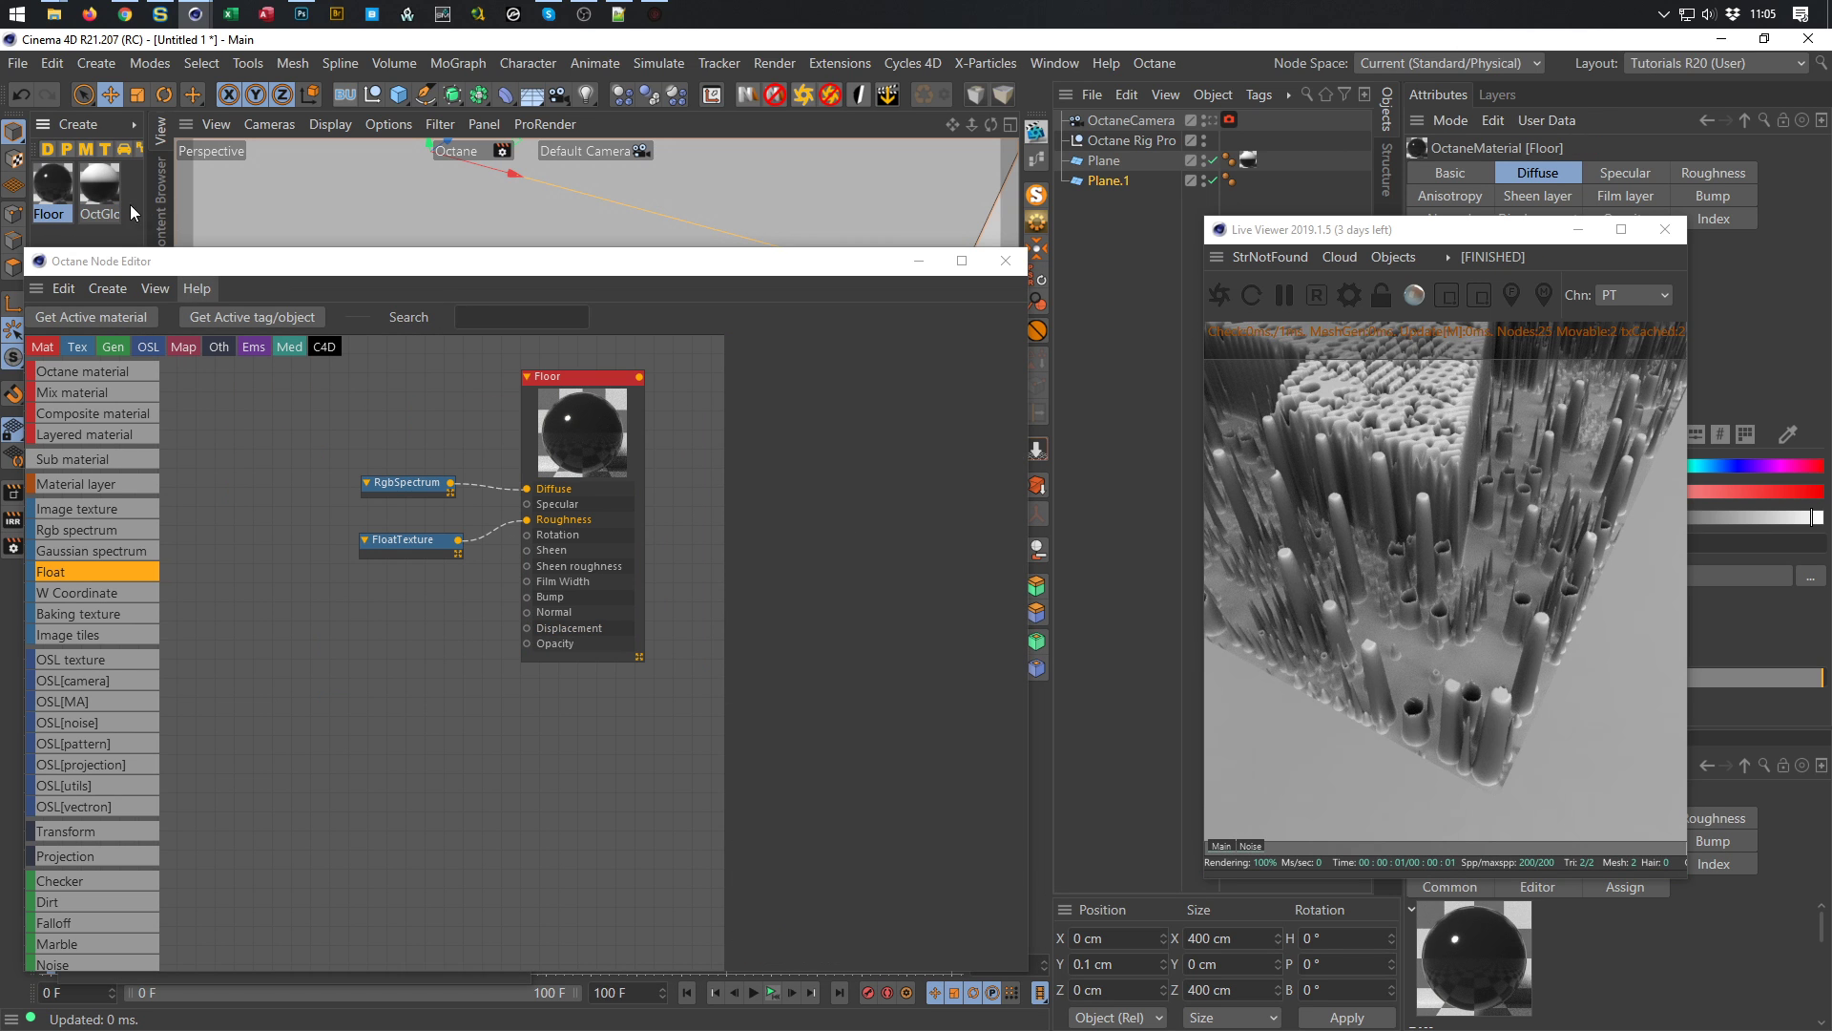
{"action": "left_click_drag", "start_coordinate": [67, 188], "coordinate": [1109, 185]}
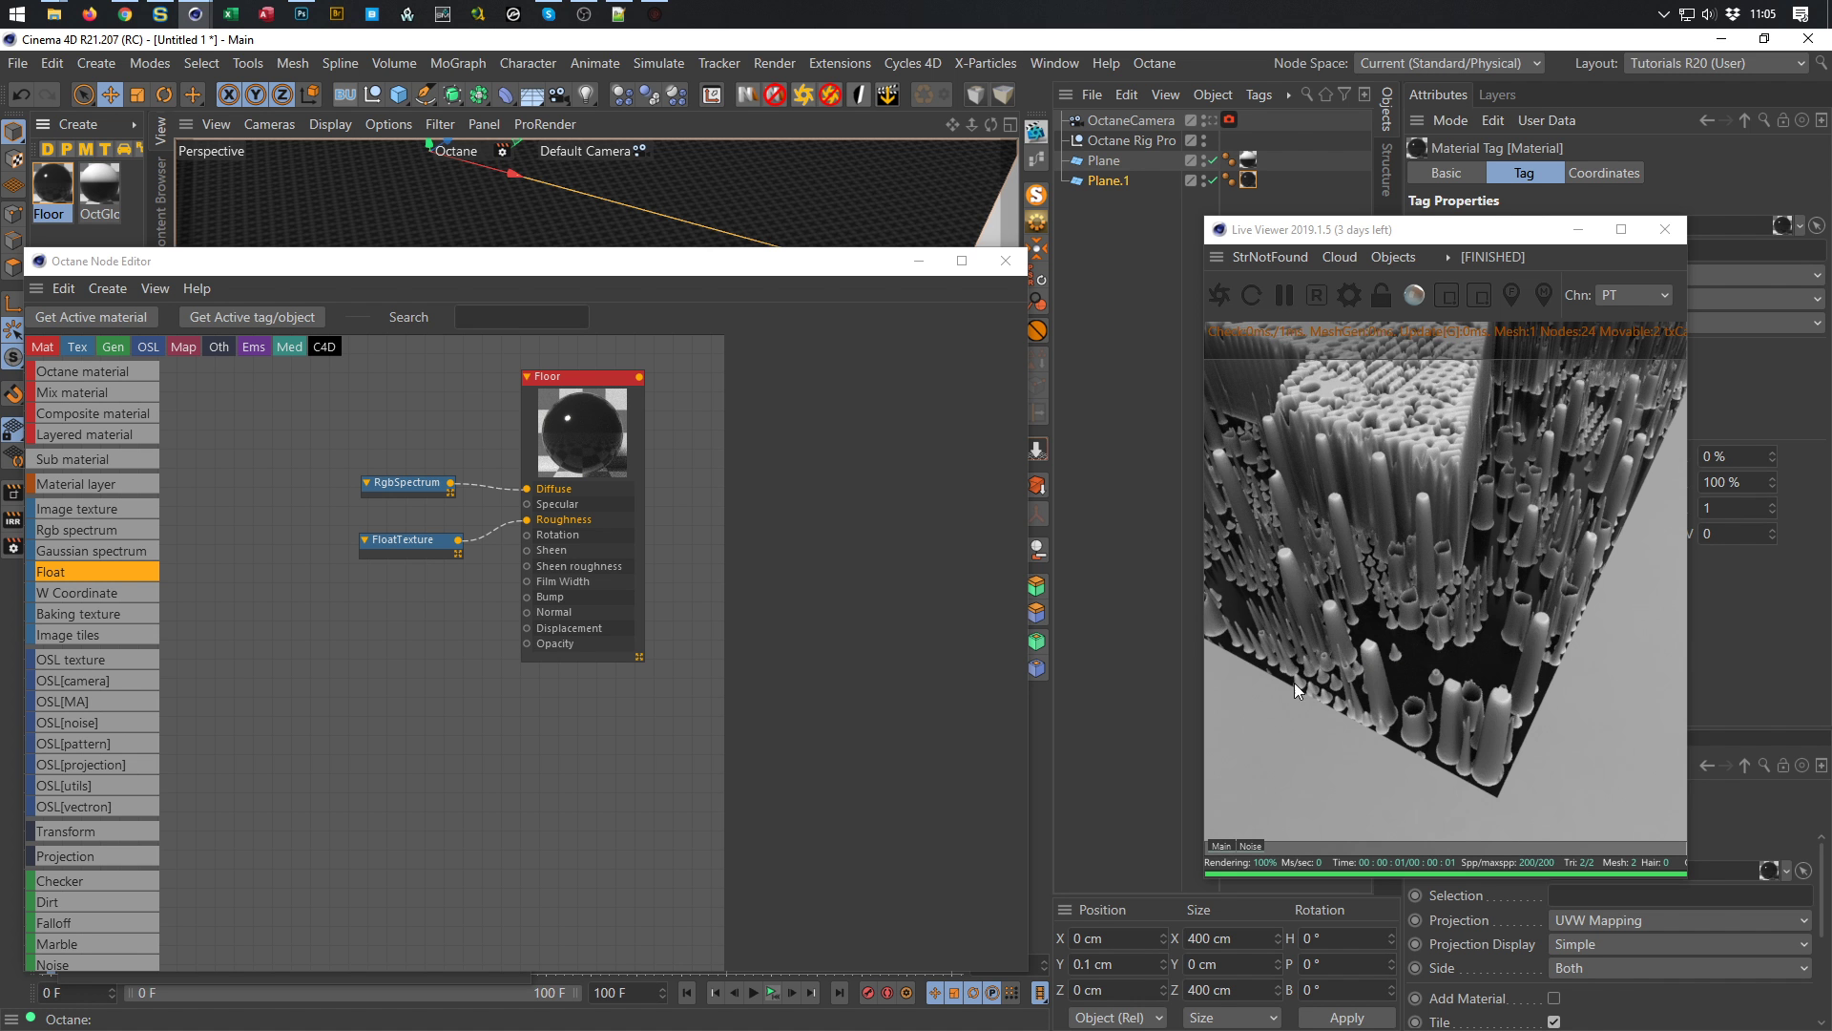
{"action": "left_click", "coordinate": [1212, 122]}
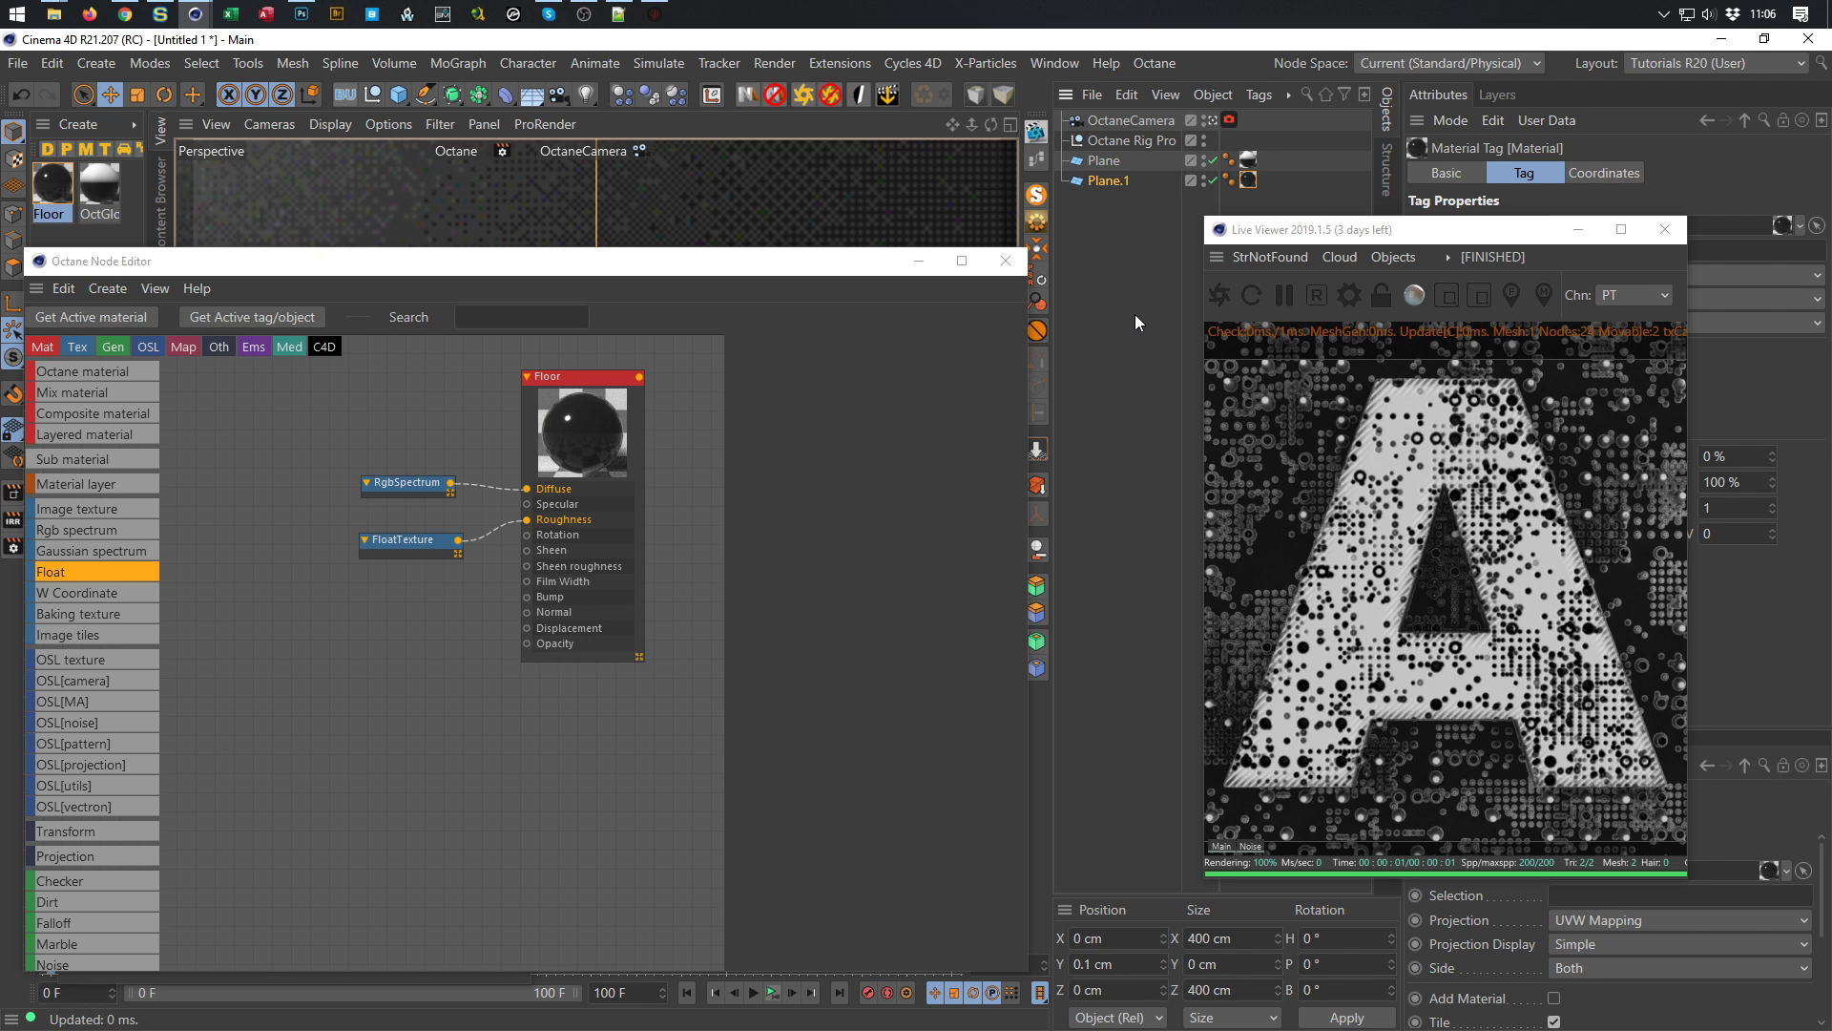
Close the Node Editor and turn off texture display in the viewport
{"action": "left_click", "coordinate": [1009, 308]}
{"action": "left_click", "coordinate": [1006, 261]}
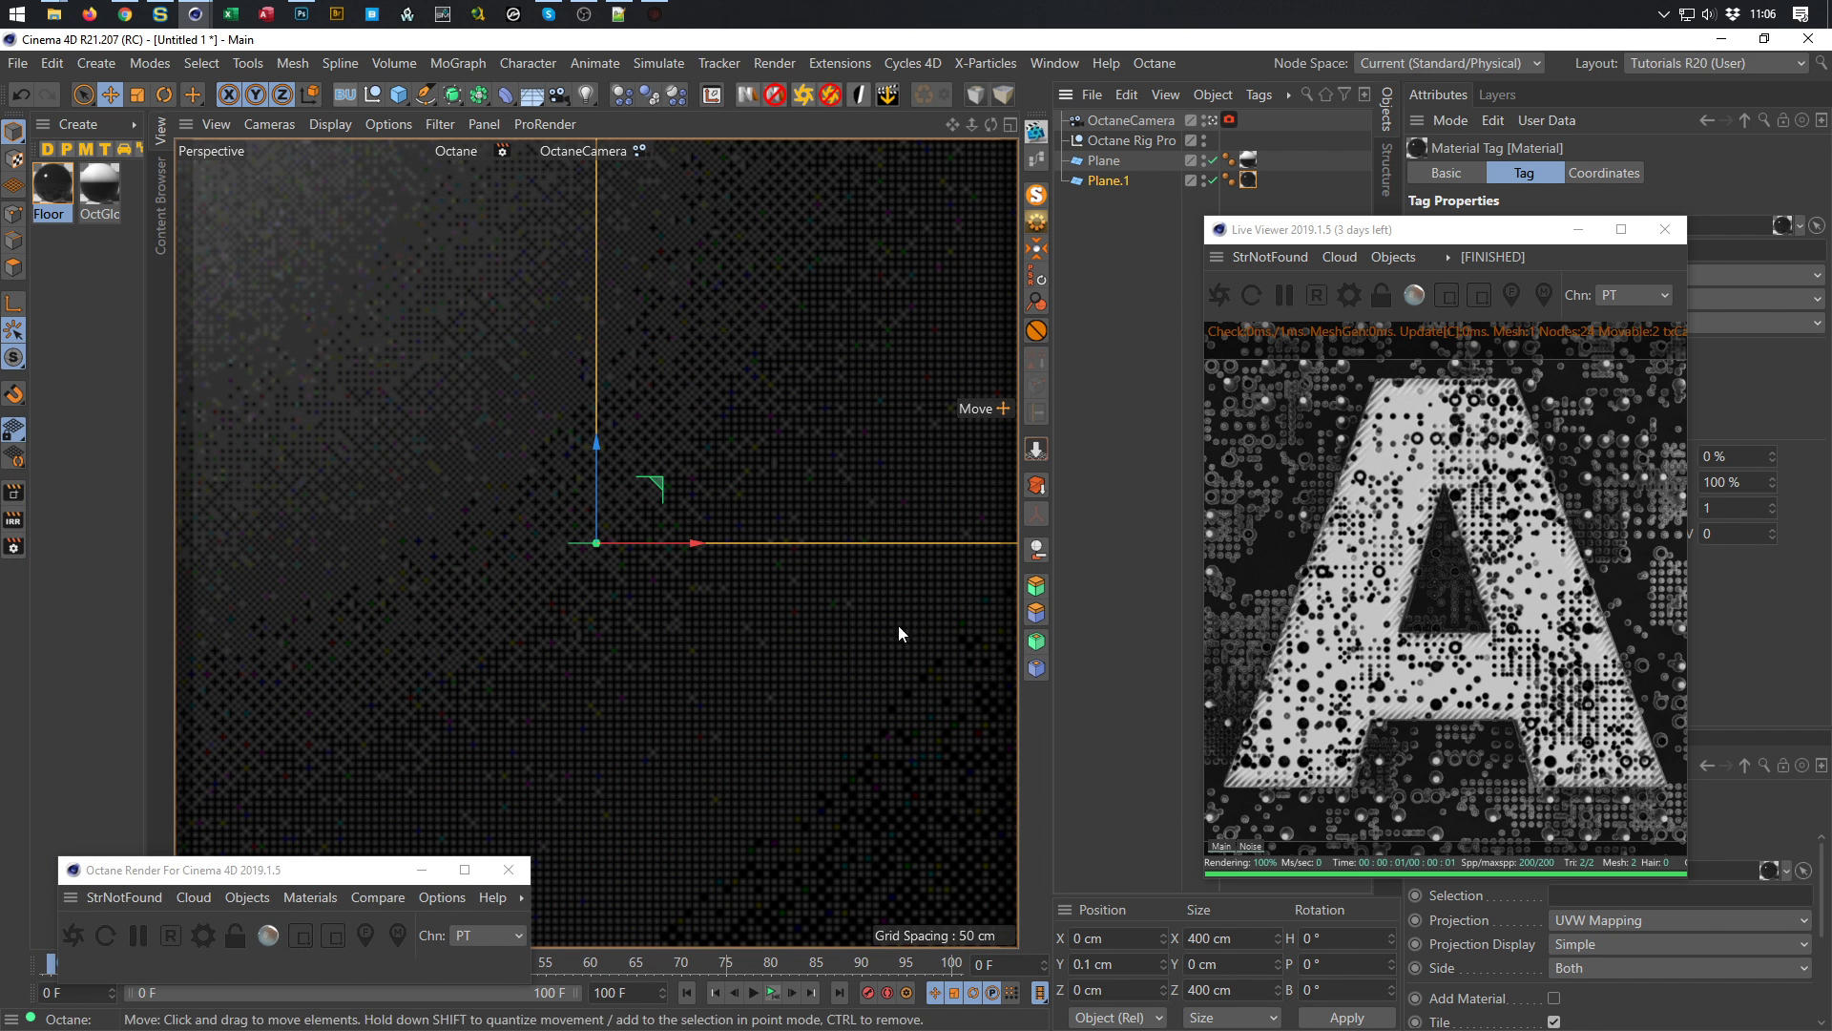
{"action": "key", "text": "n"}
{"action": "key", "text": "q"}
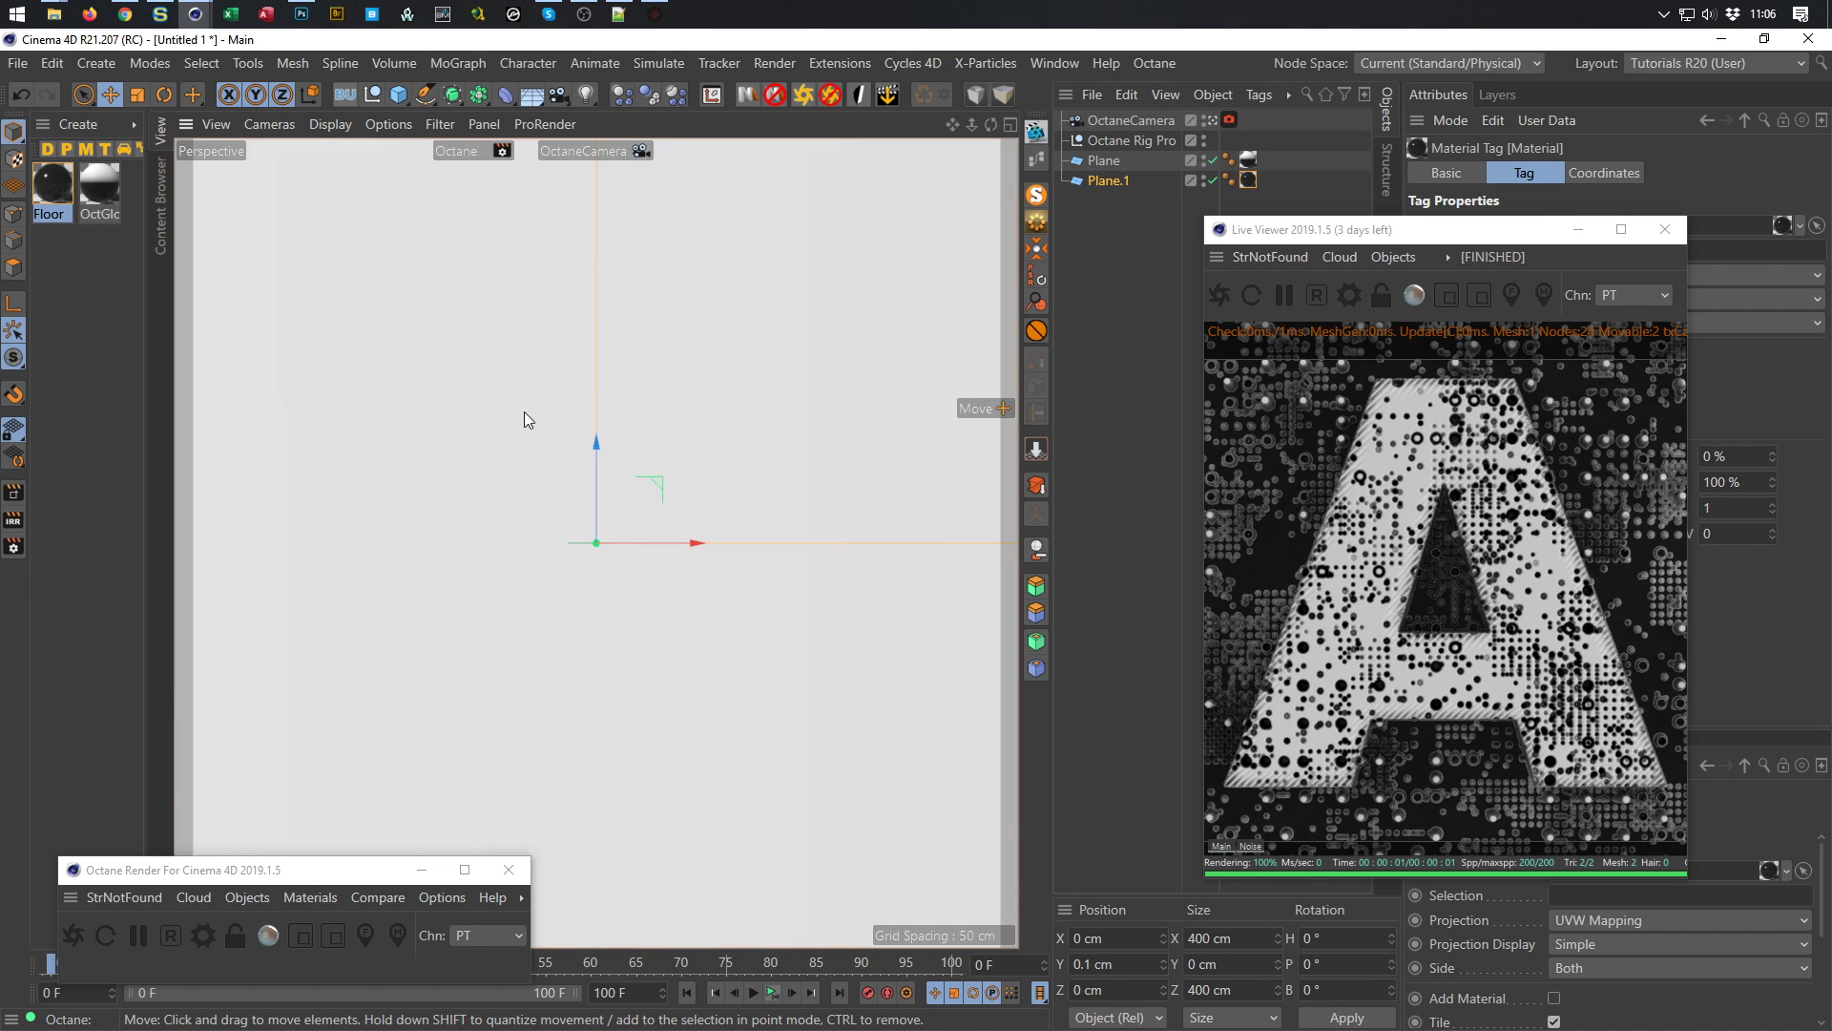
Enlarge the Live Viewer window and reposition it so the whole letter render shows larger
{"action": "left_click_drag", "start_coordinate": [1405, 237], "coordinate": [1177, 216]}
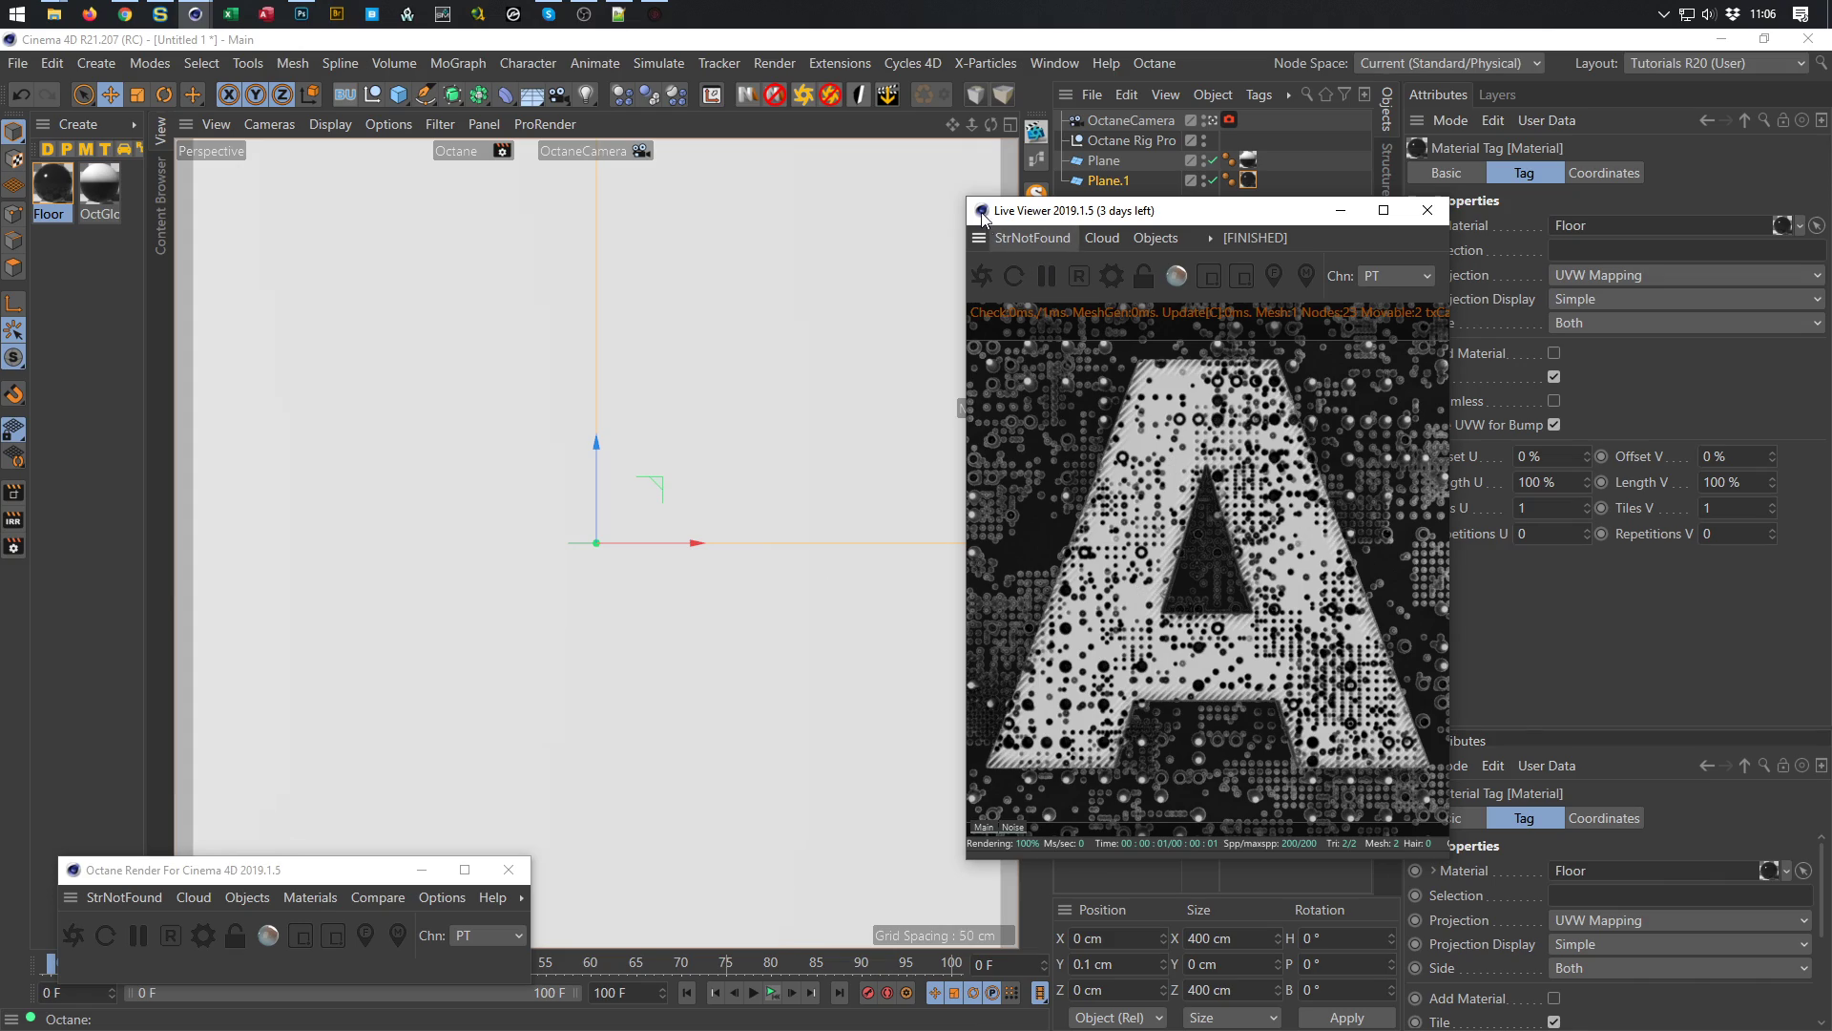
{"action": "left_click_drag", "start_coordinate": [966, 198], "coordinate": [817, 100]}
{"action": "left_click_drag", "start_coordinate": [1121, 119], "coordinate": [1369, 246]}
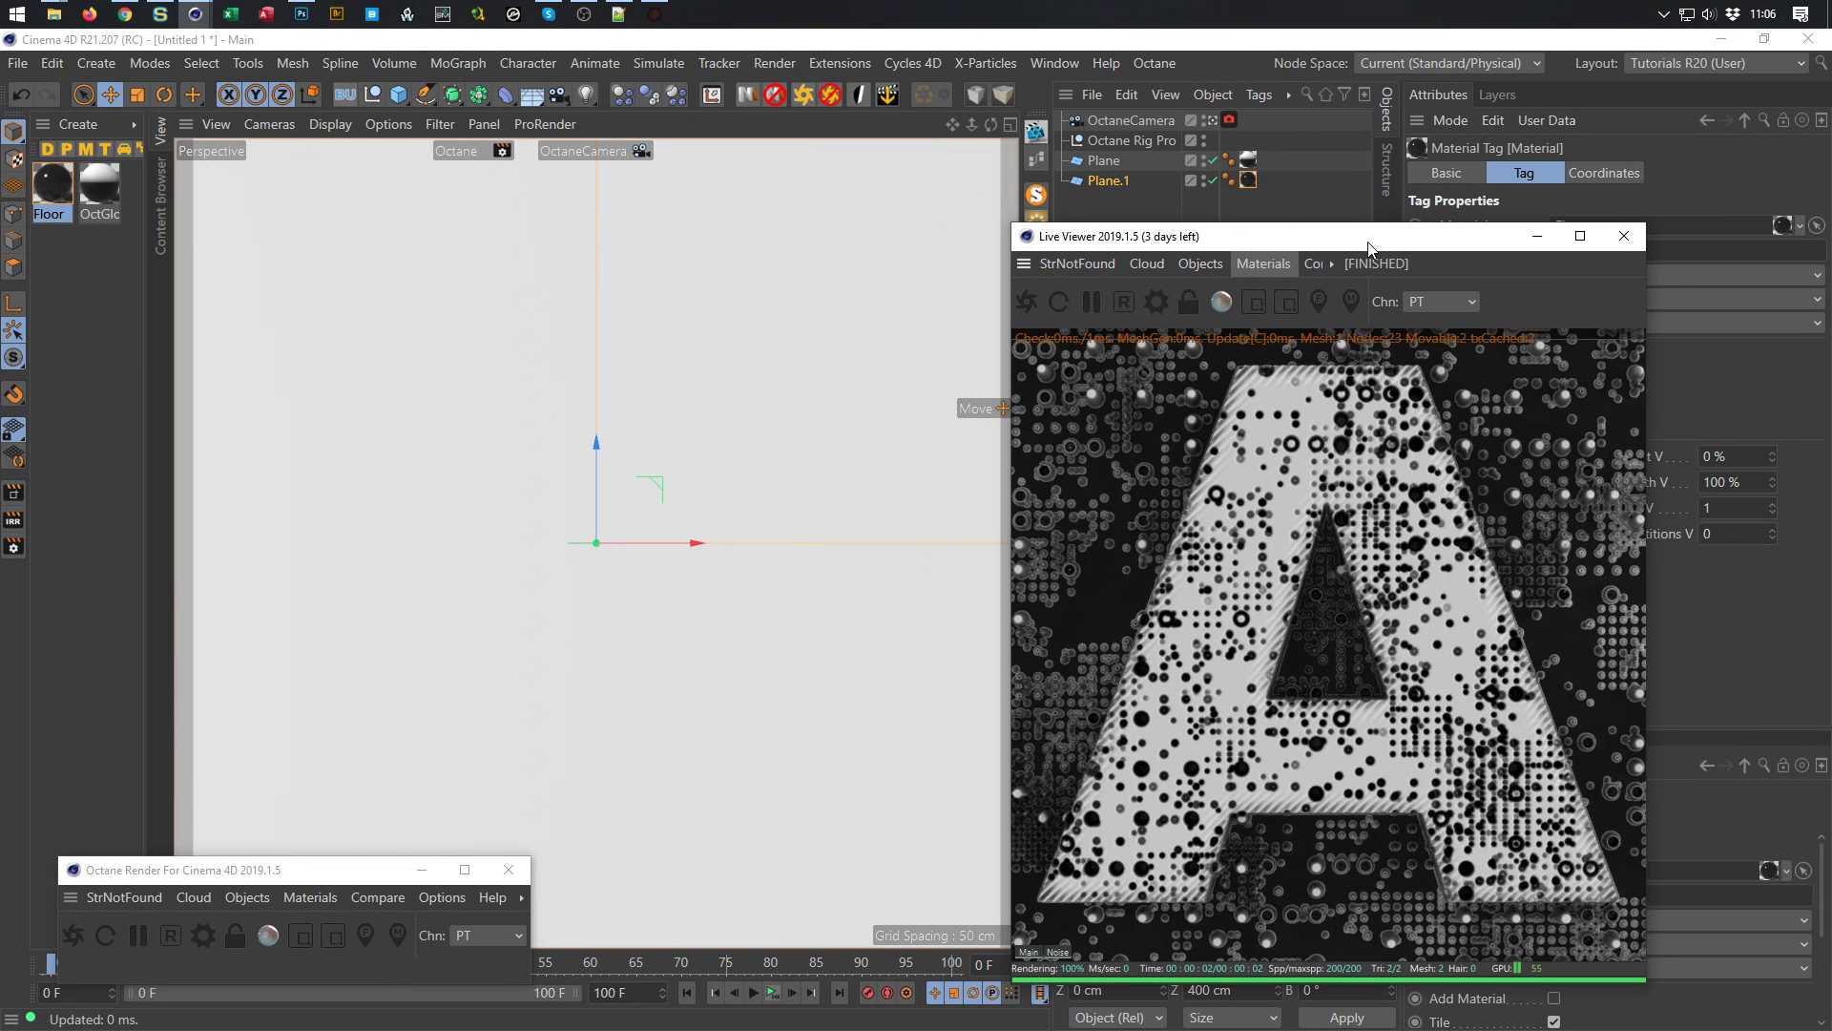
Open the OctGlossy1 material in the Node Editor and show the Falloff map's settings with more width
{"action": "left_click", "coordinate": [101, 187]}
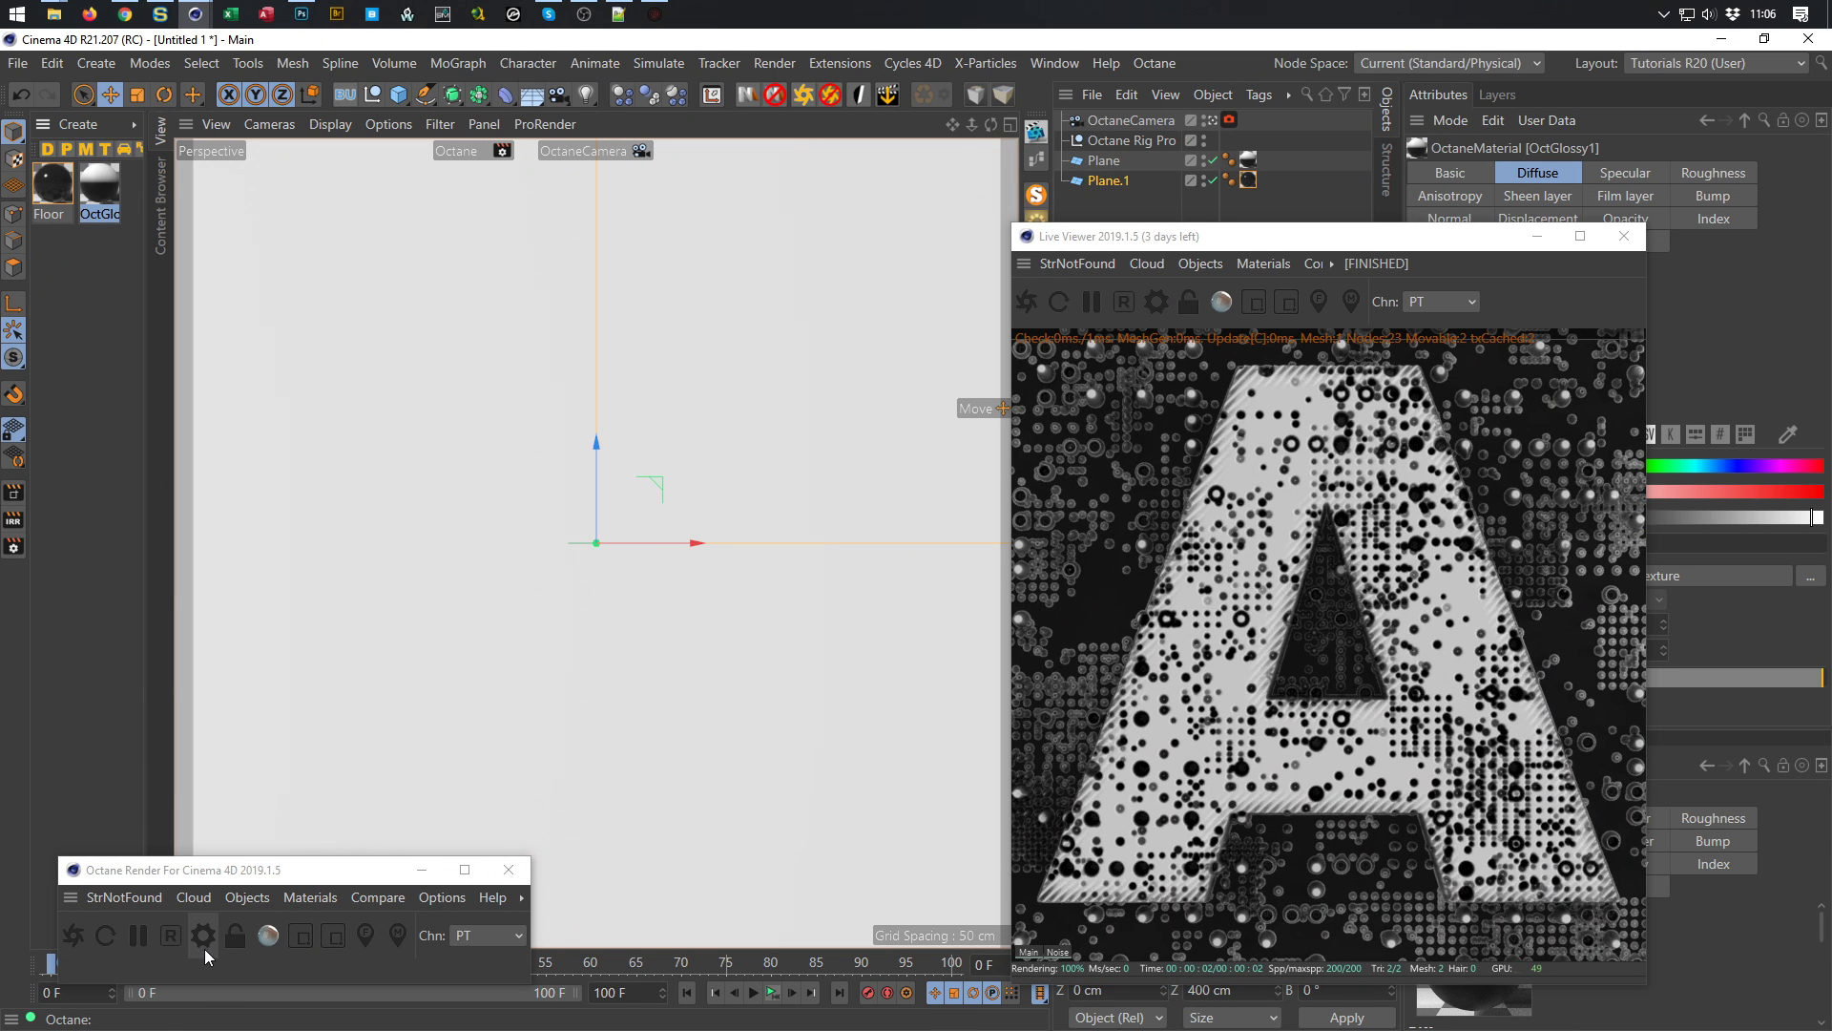
{"action": "left_click", "coordinate": [1038, 158]}
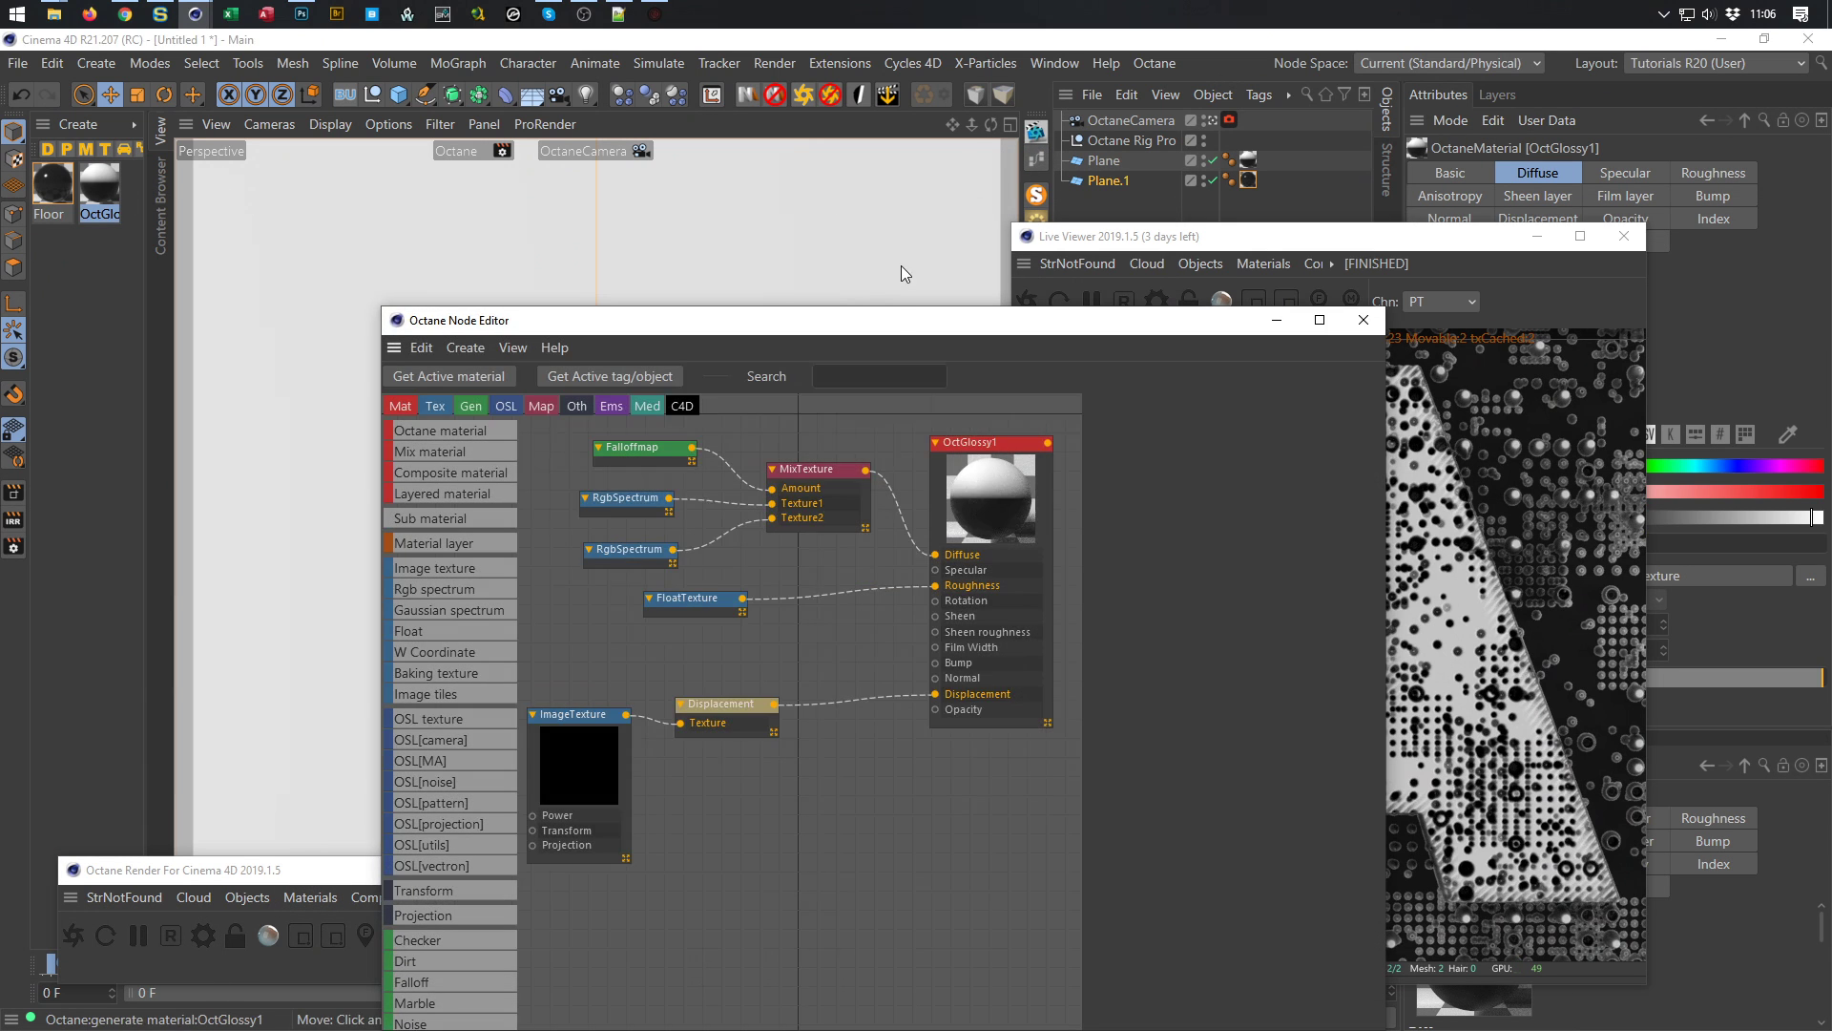
{"action": "left_click_drag", "start_coordinate": [895, 325], "coordinate": [500, 168]}
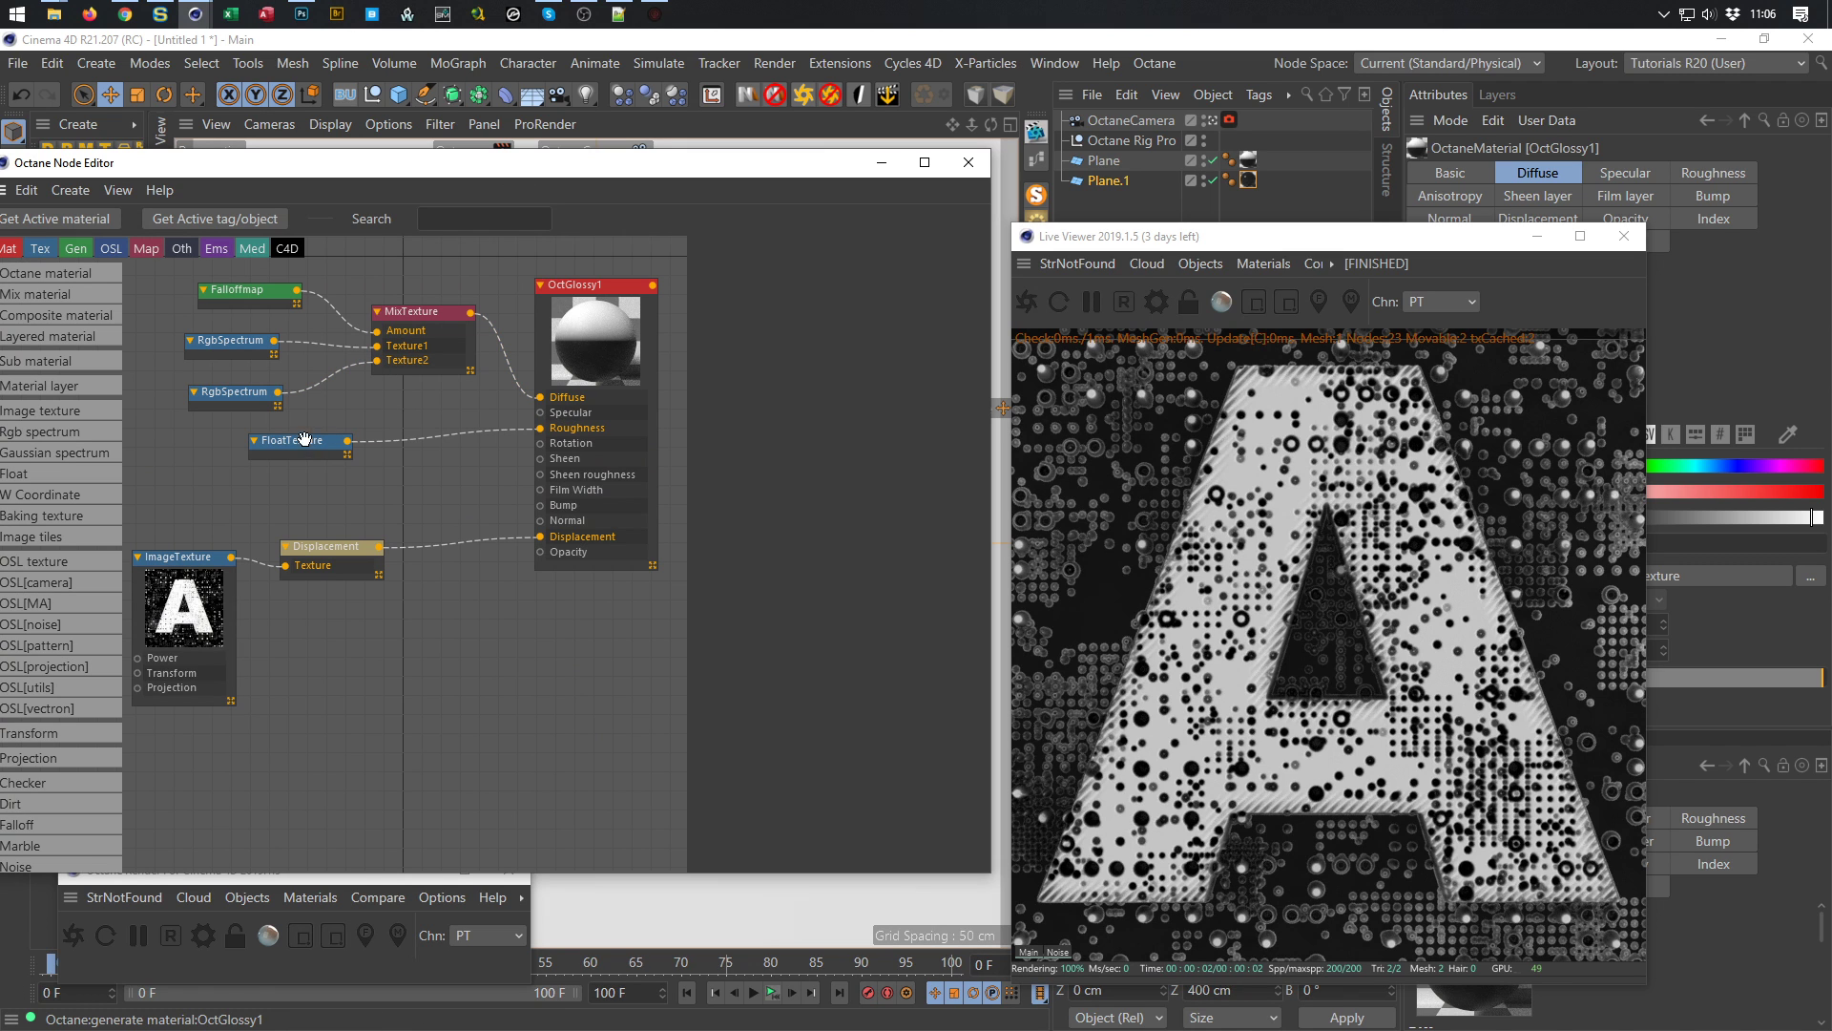
{"action": "left_click", "coordinate": [234, 296]}
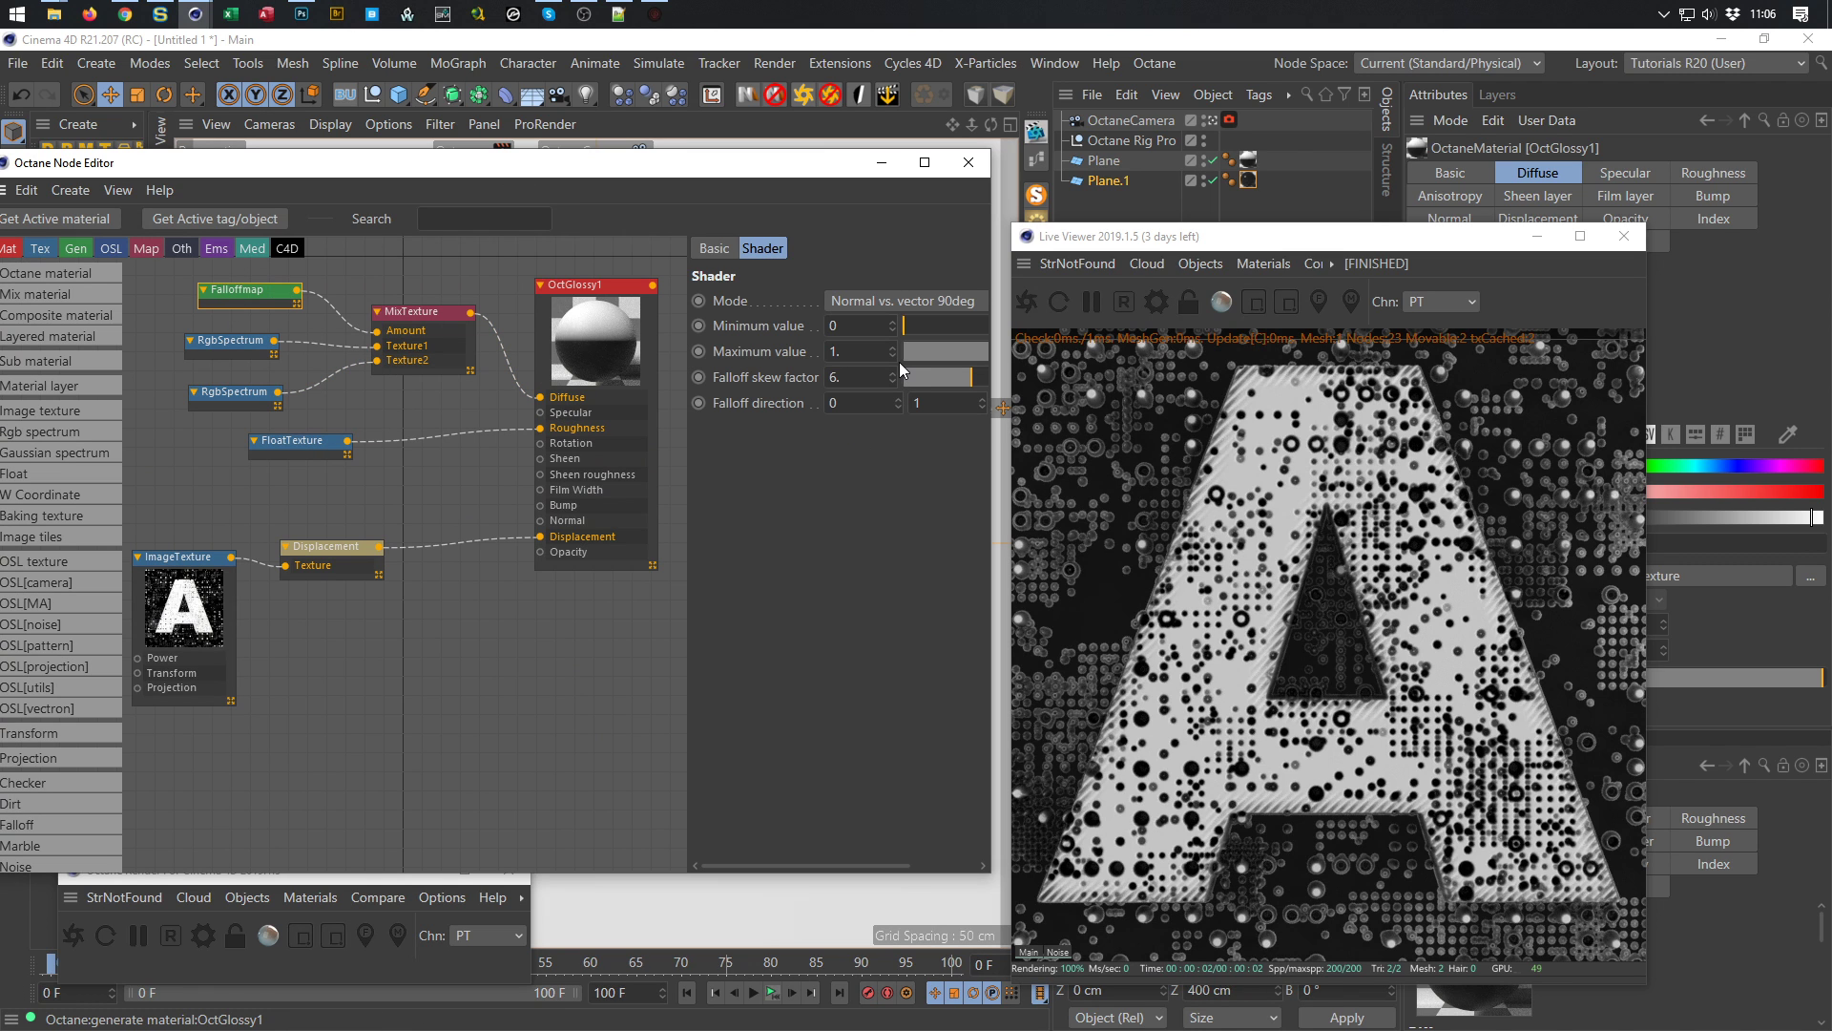
{"action": "left_click_drag", "start_coordinate": [689, 389], "coordinate": [482, 388]}
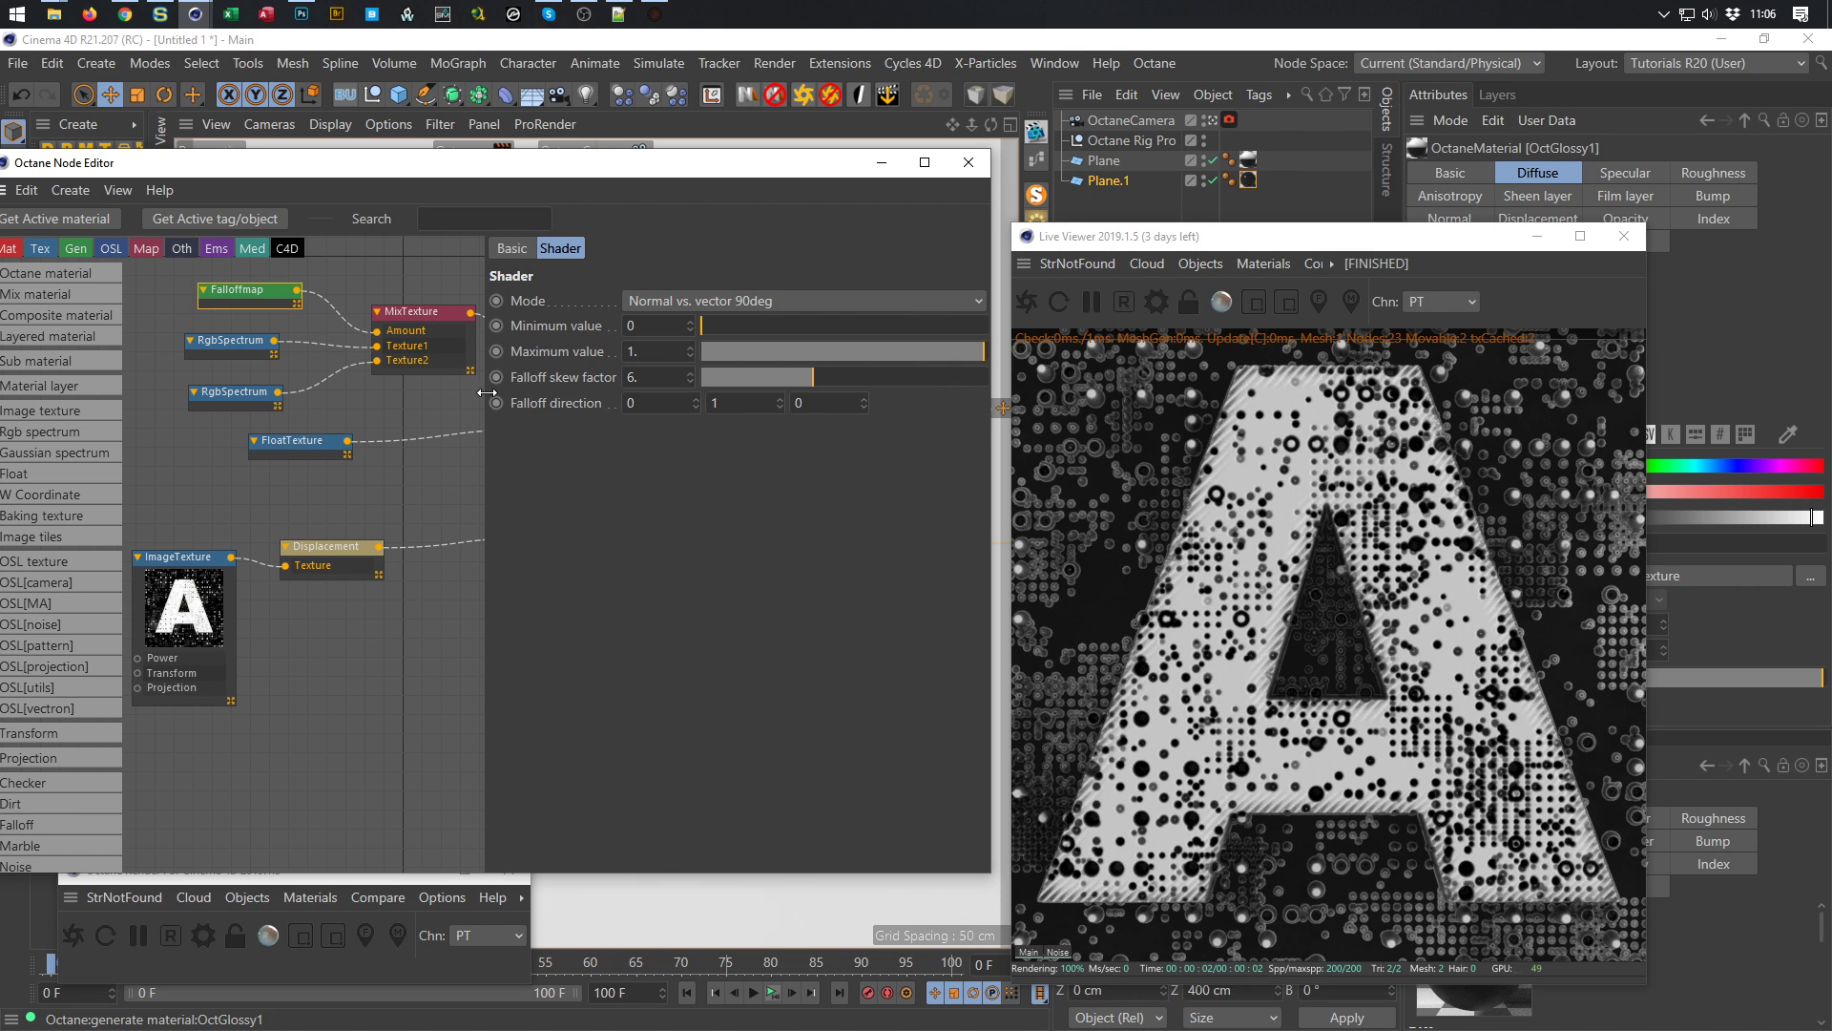
Compare the Falloff map modes Normal vs. vector 180deg and Normal vs. eye ray, returning to Normal vs. vector 90deg
{"action": "left_click", "coordinate": [742, 301]}
{"action": "left_click", "coordinate": [740, 378]}
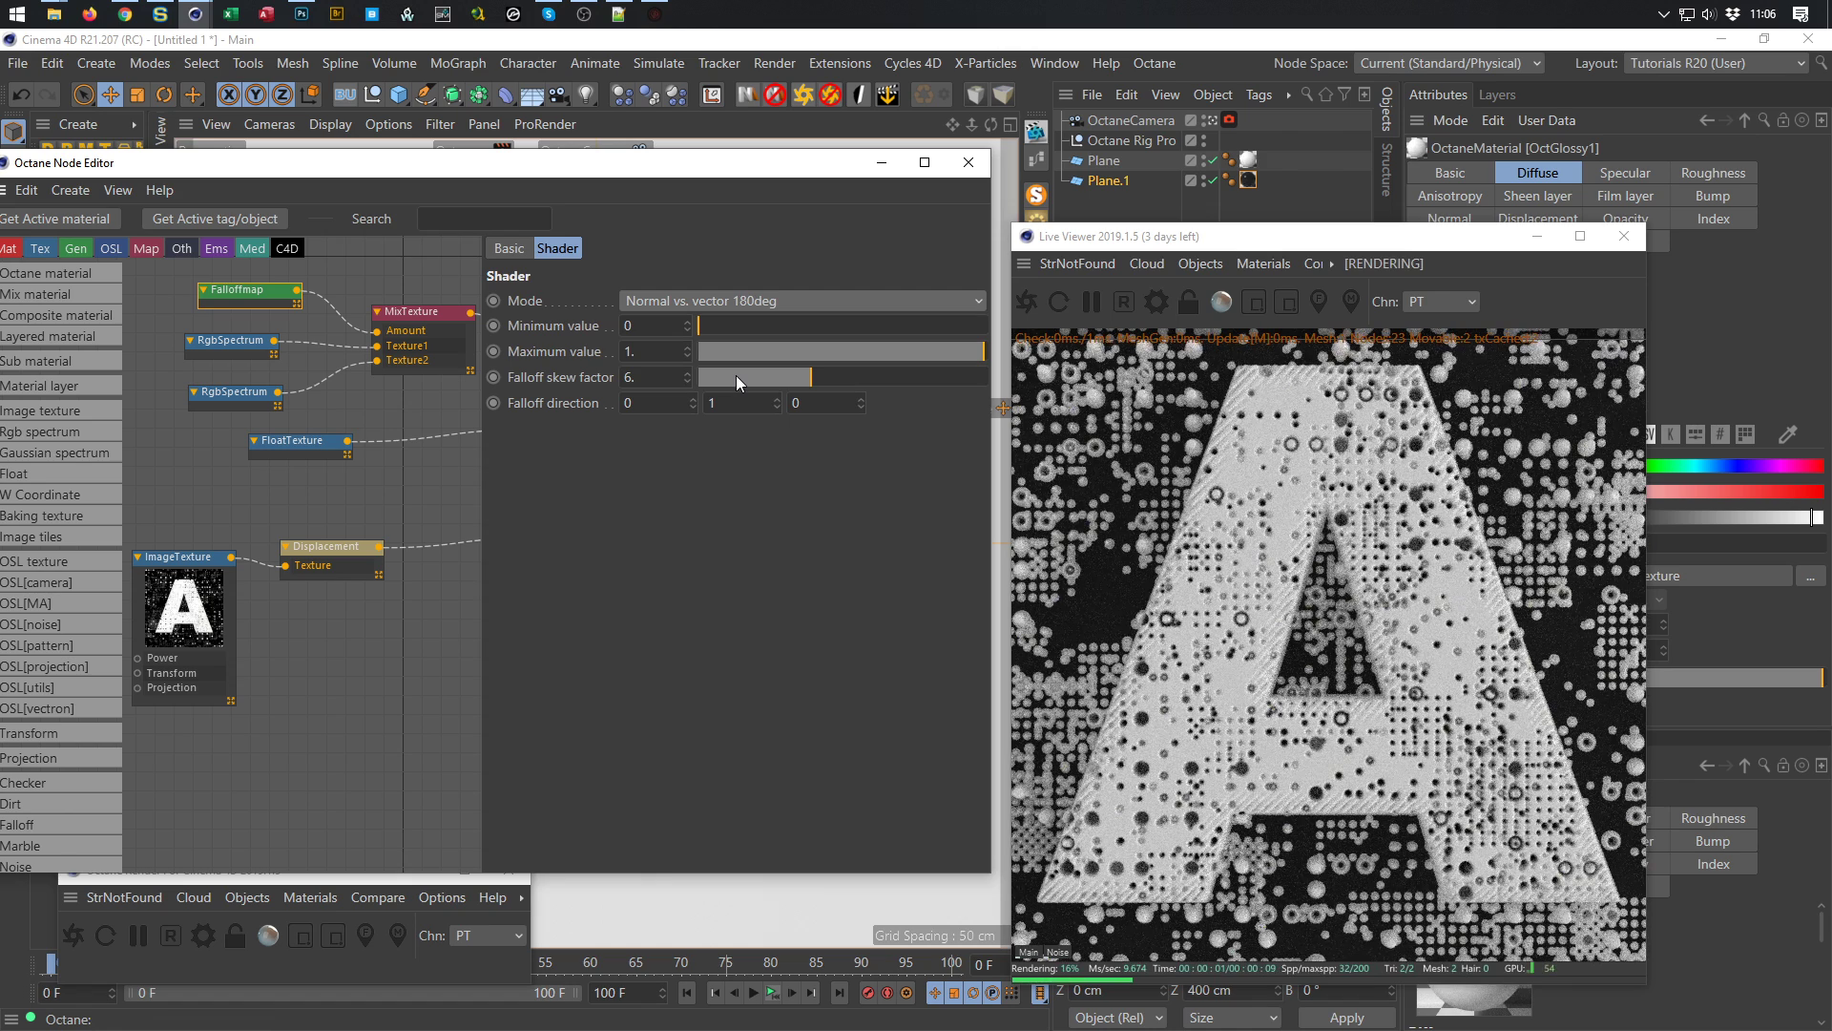
{"action": "left_click", "coordinate": [790, 302]}
{"action": "left_click", "coordinate": [785, 353]}
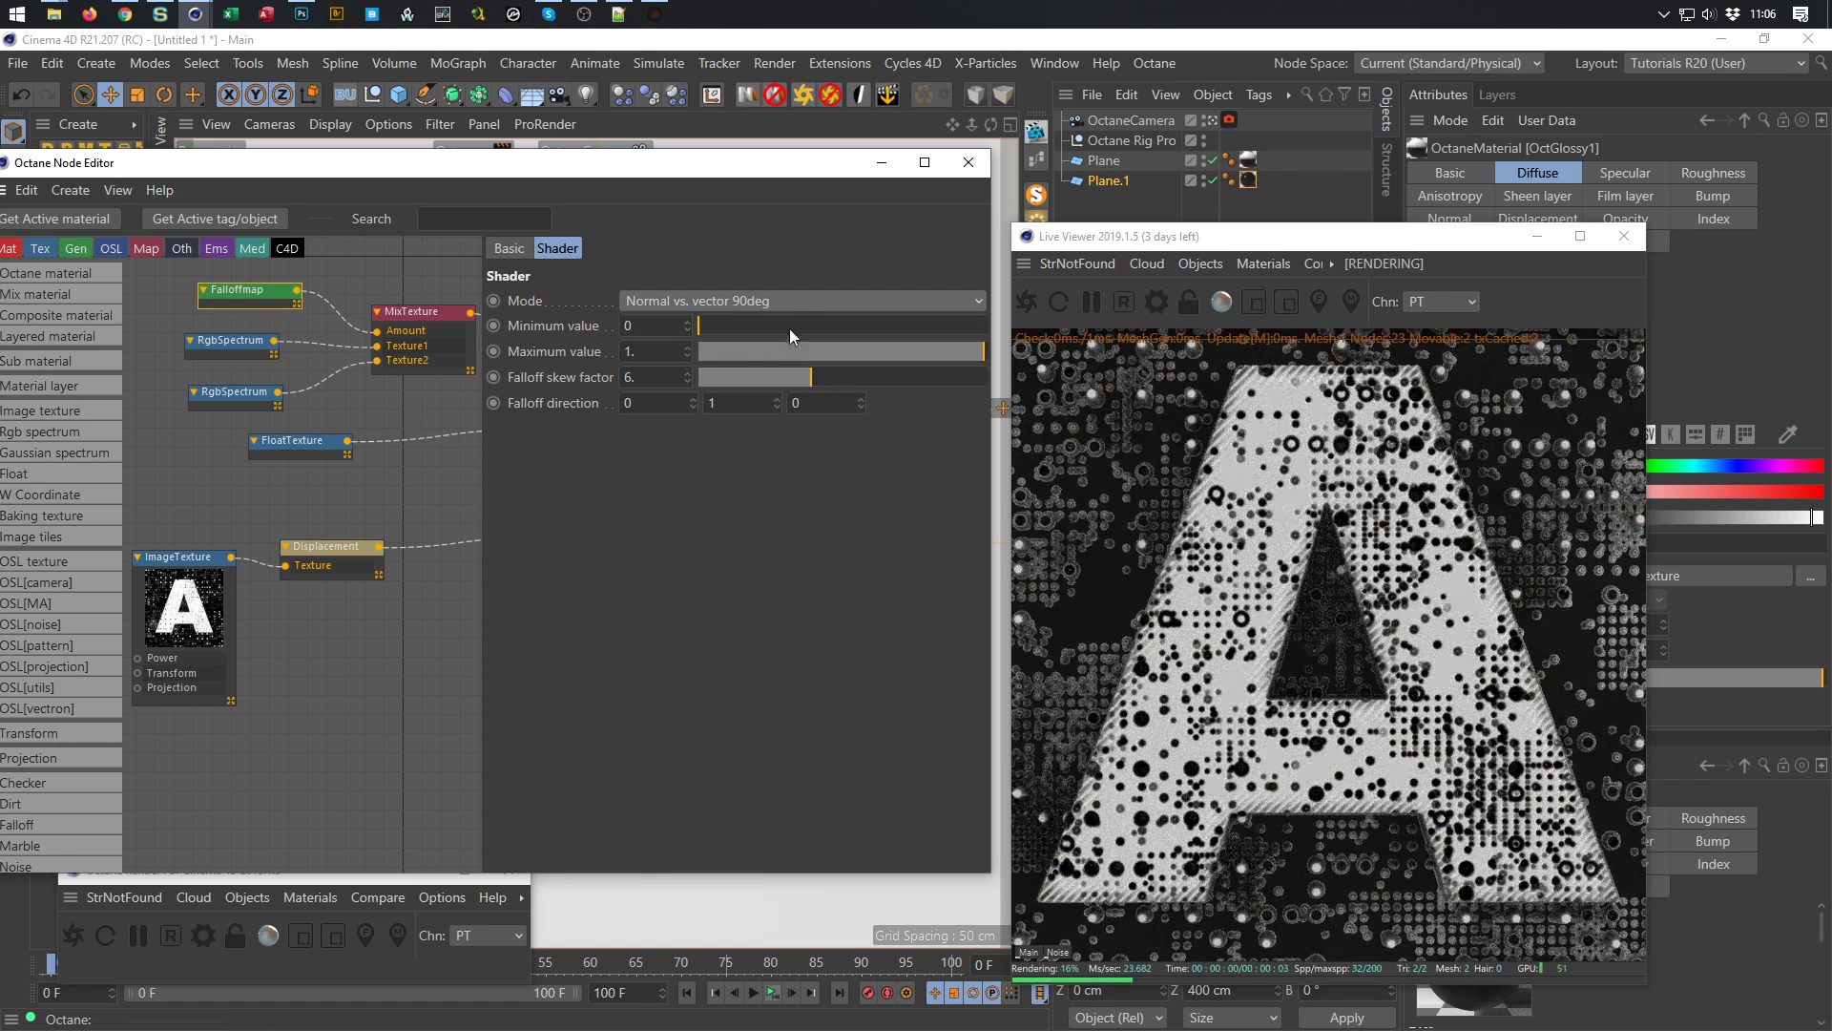
{"action": "left_click", "coordinate": [793, 305]}
{"action": "left_click", "coordinate": [791, 326]}
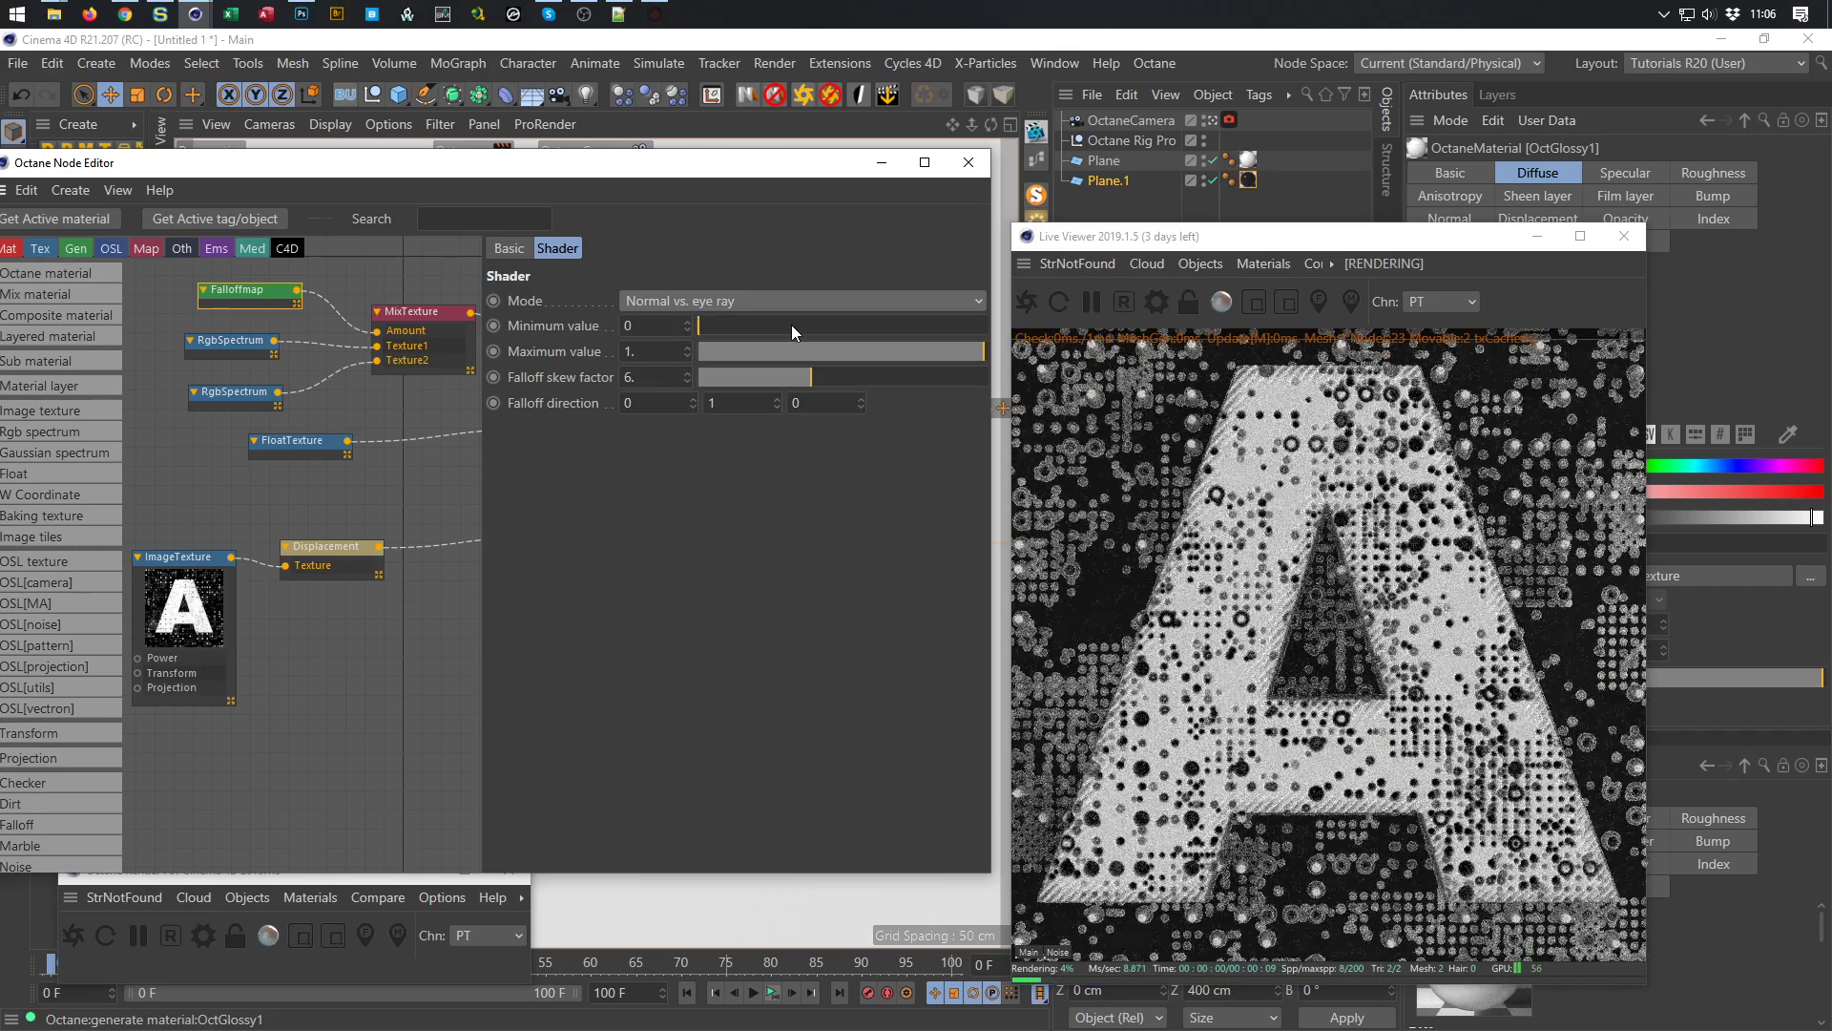
{"action": "left_click", "coordinate": [788, 297]}
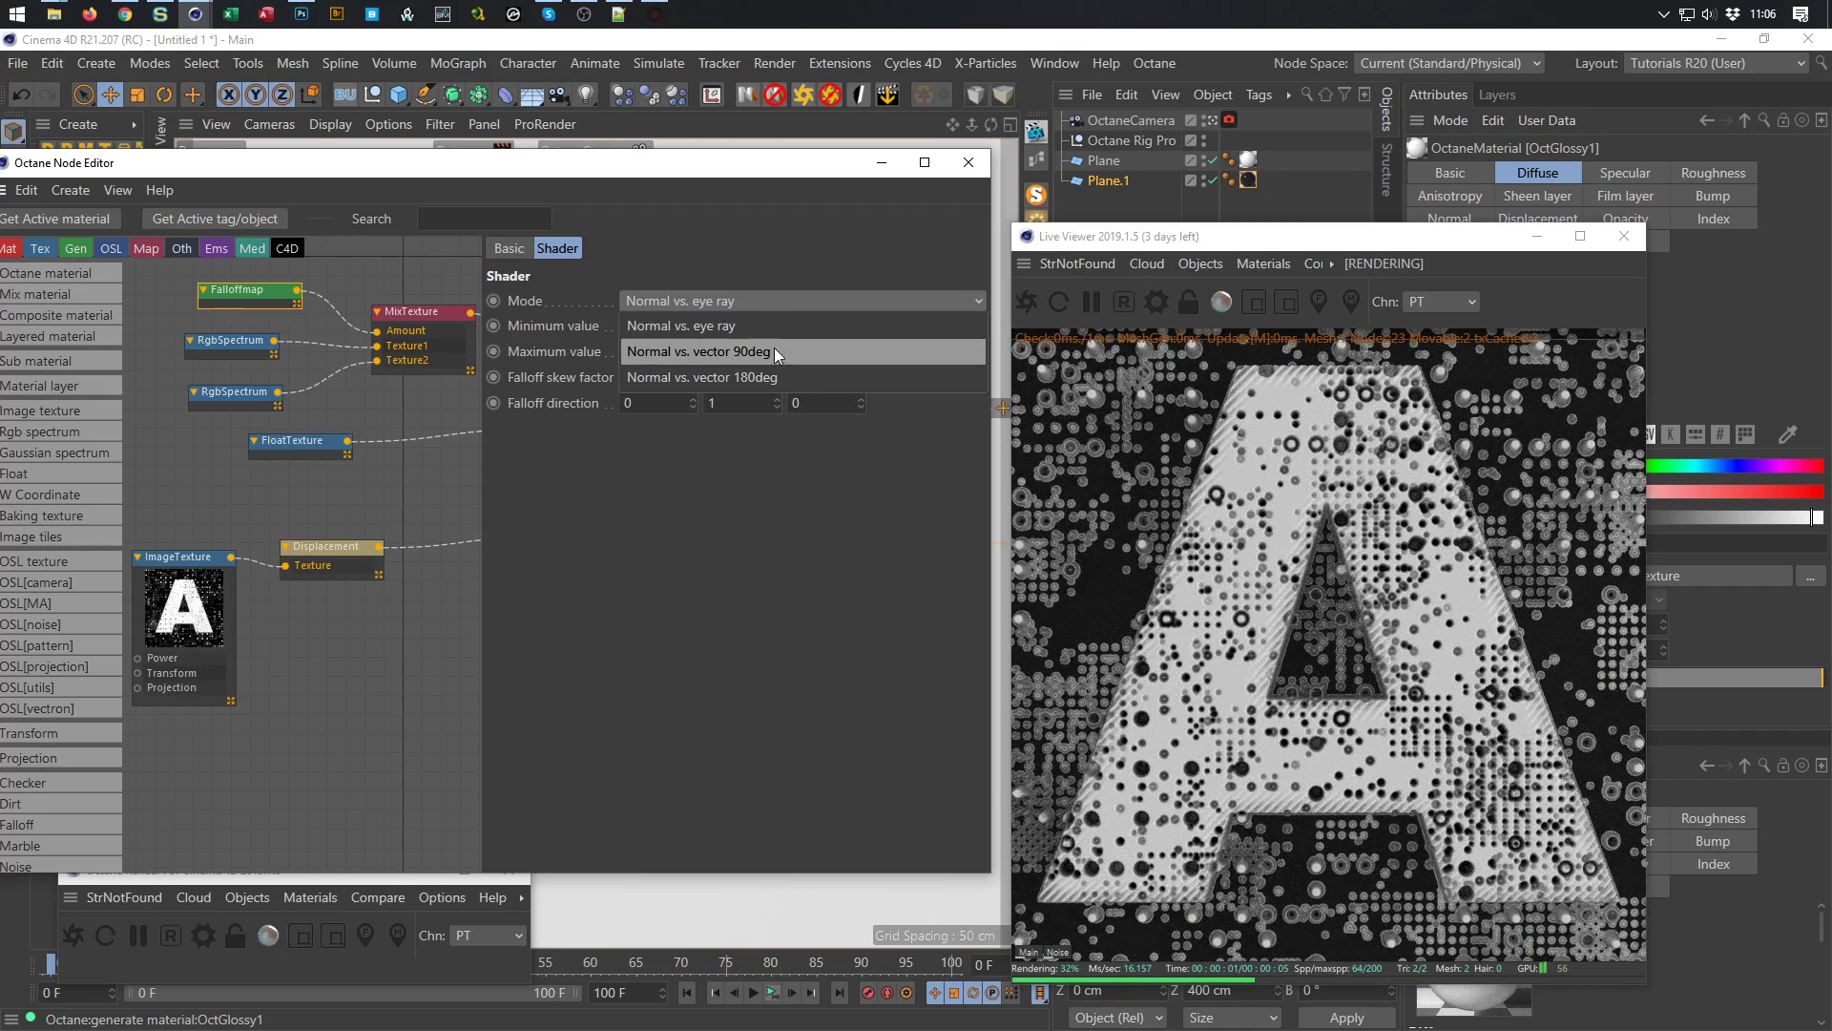
{"action": "left_click", "coordinate": [775, 349]}
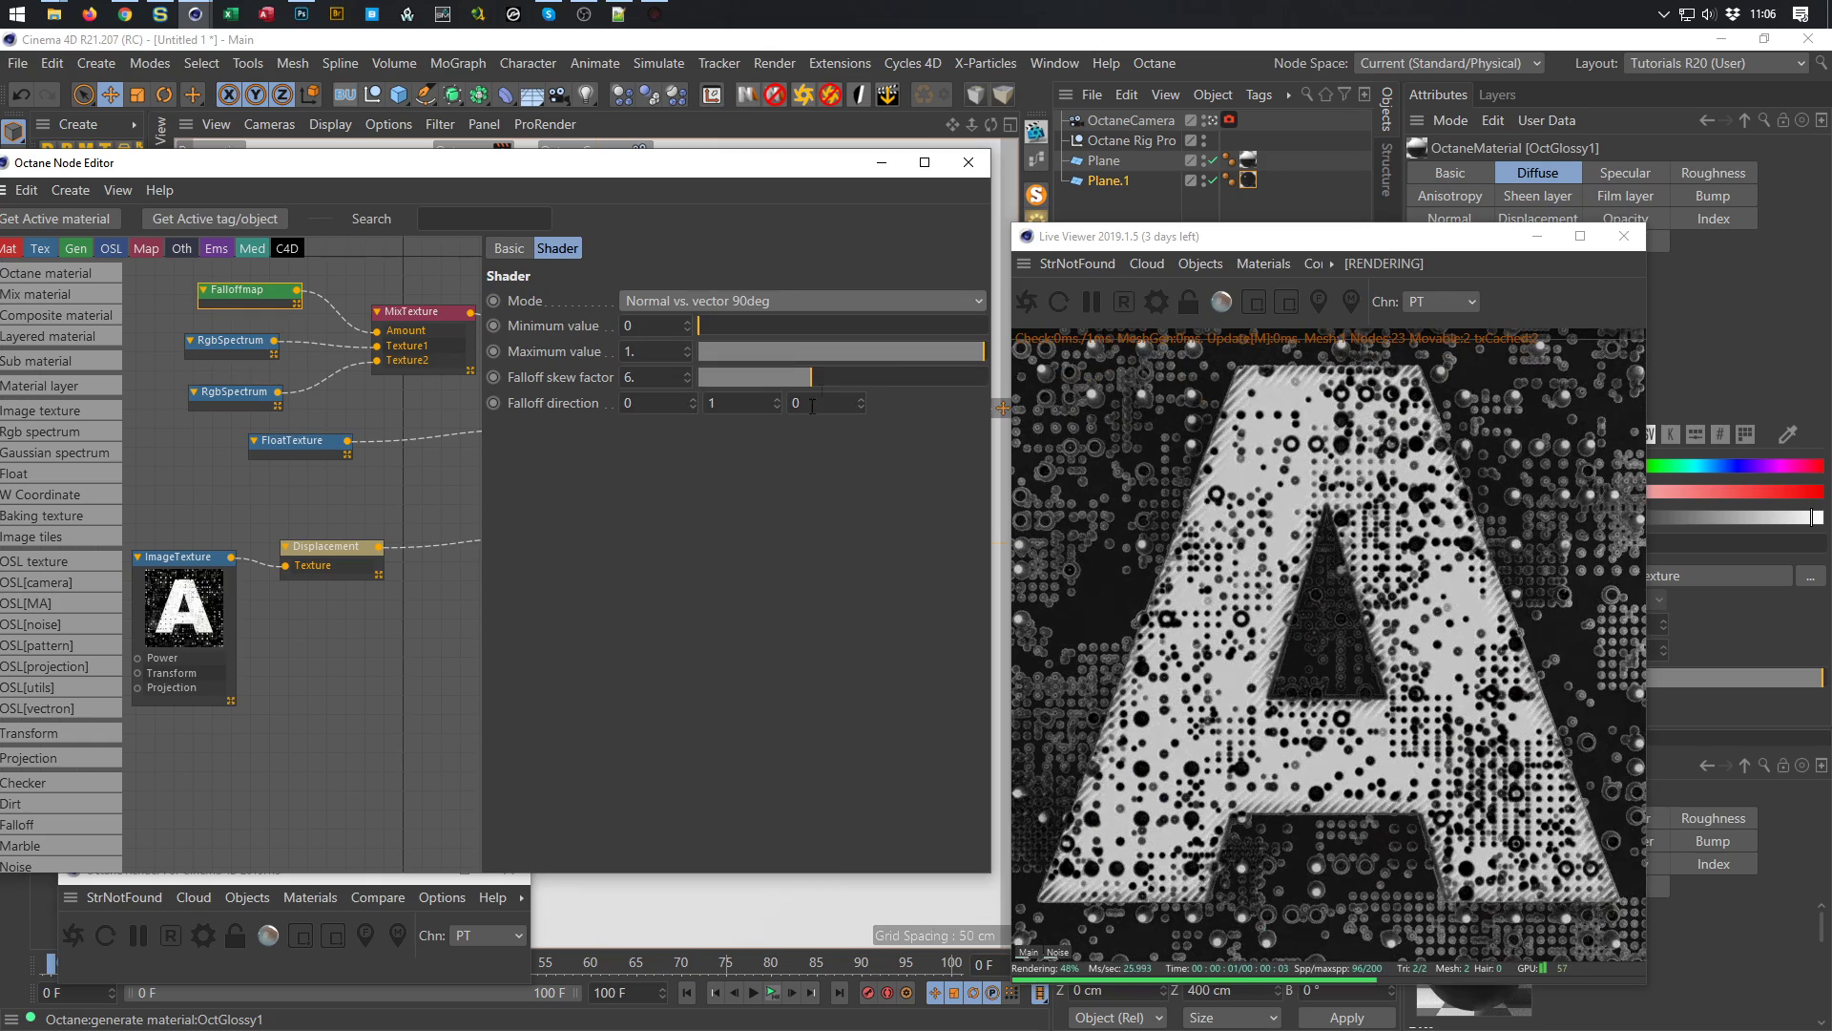
Raise the Falloff map's skew factor to about 8.67 and test its minimum value, leaving it at 0
{"action": "left_click_drag", "start_coordinate": [817, 377], "coordinate": [863, 376]}
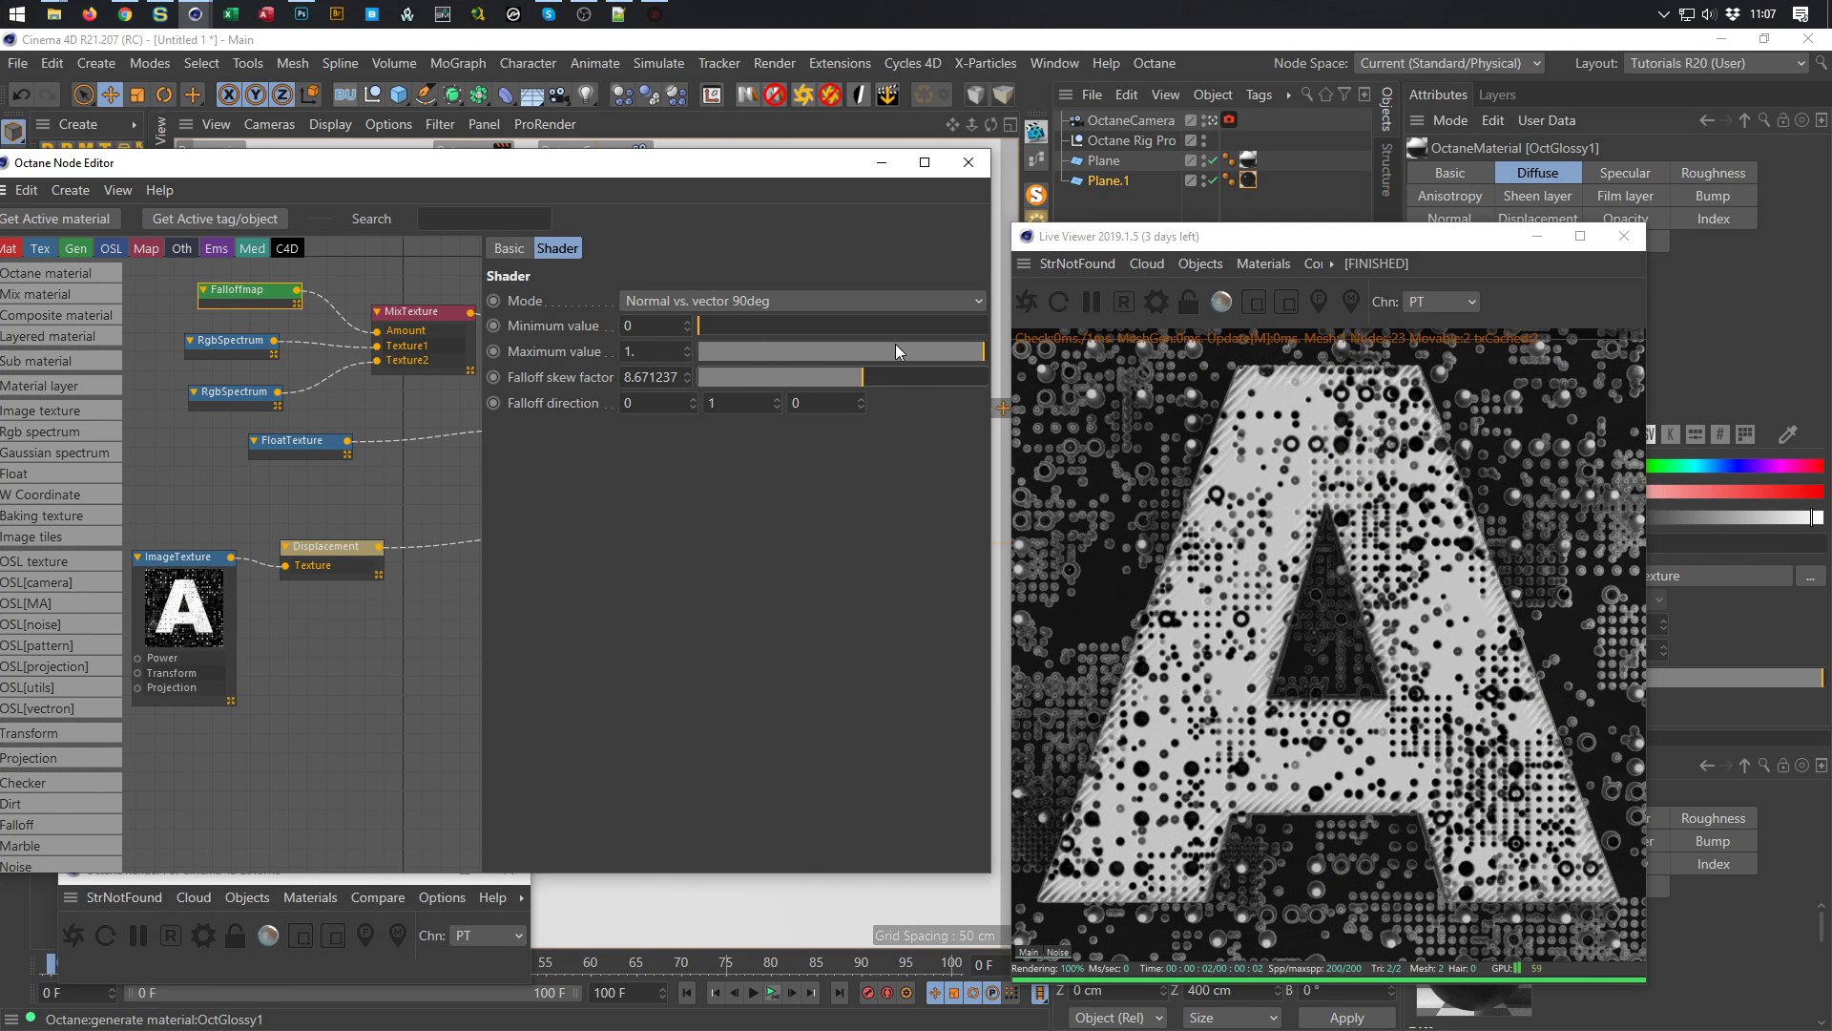
{"action": "mouse_move", "coordinate": [747, 335]}
{"action": "left_mouse_down"}
{"action": "mouse_move", "coordinate": [722, 329]}
{"action": "mouse_move", "coordinate": [794, 331]}
{"action": "mouse_move", "coordinate": [719, 335]}
{"action": "left_mouse_up"}
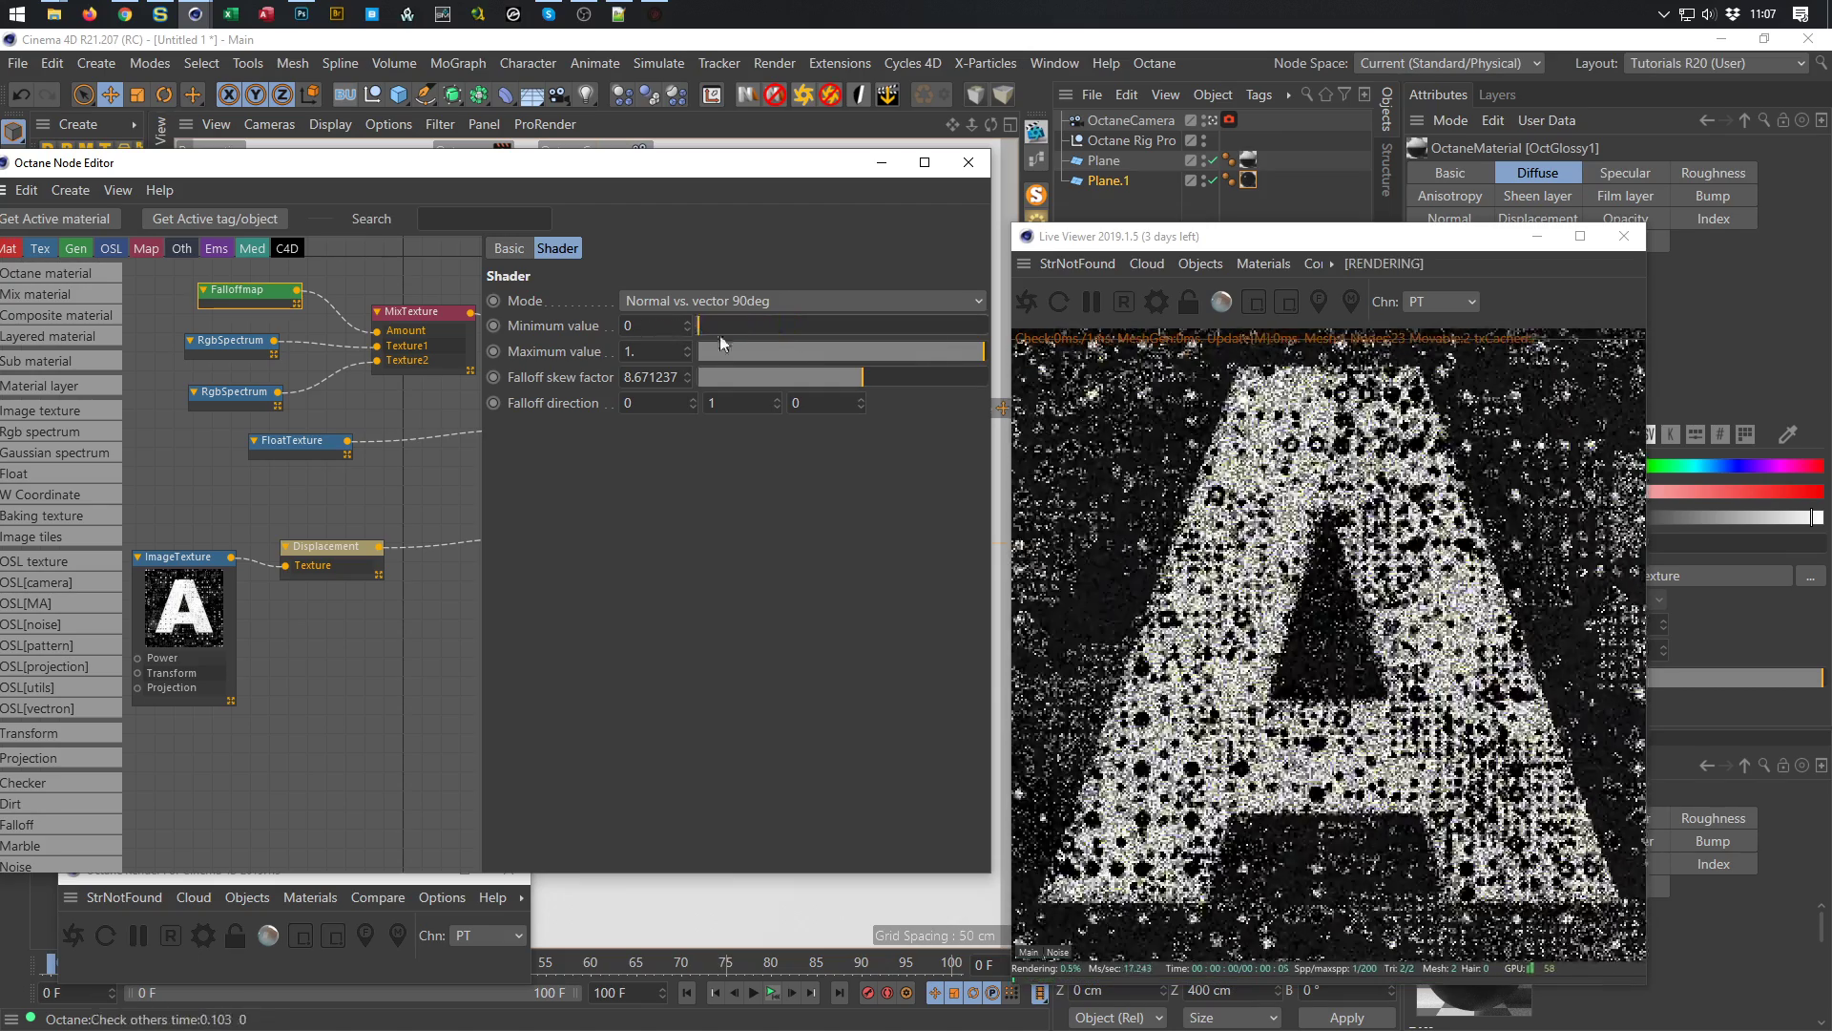
Move the Live Viewer clear of the object list and raise Plane.1's Y position, trying 0.2 cm before settling on 0.5 cm
{"action": "left_click_drag", "start_coordinate": [948, 347], "coordinate": [1017, 367]}
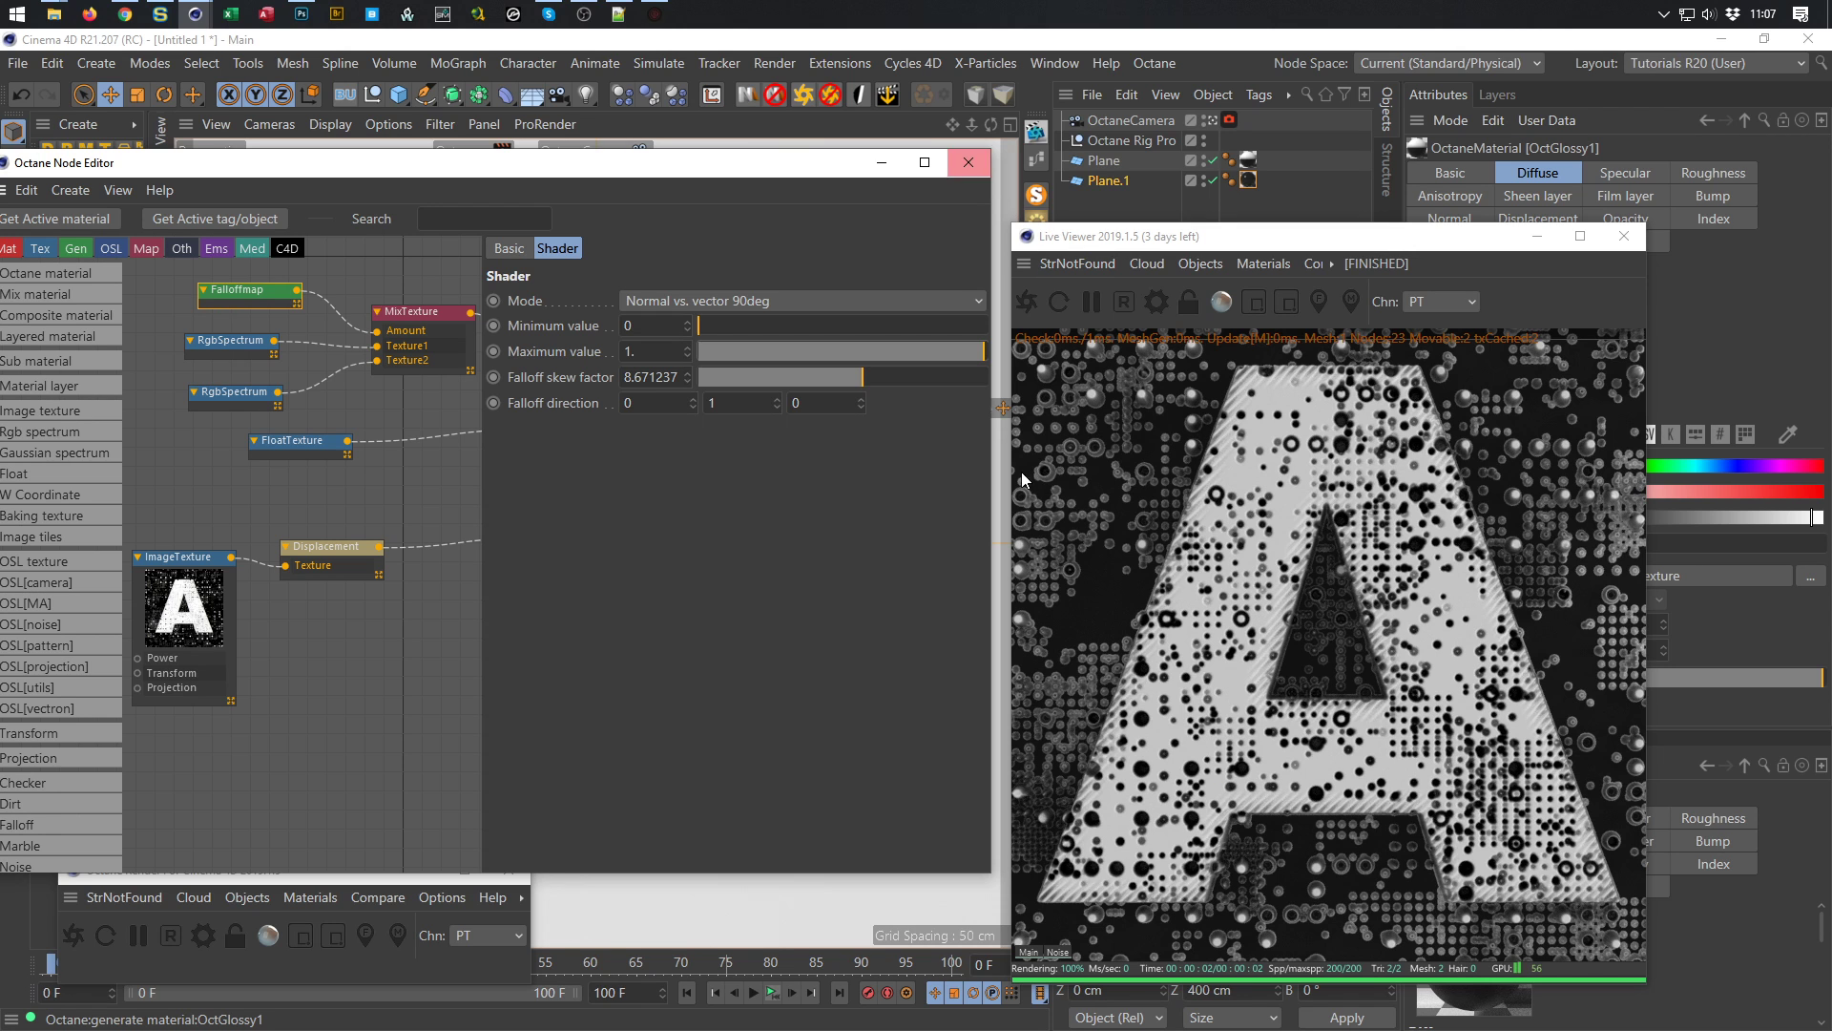
{"action": "left_click_drag", "start_coordinate": [1240, 236], "coordinate": [1280, 205]}
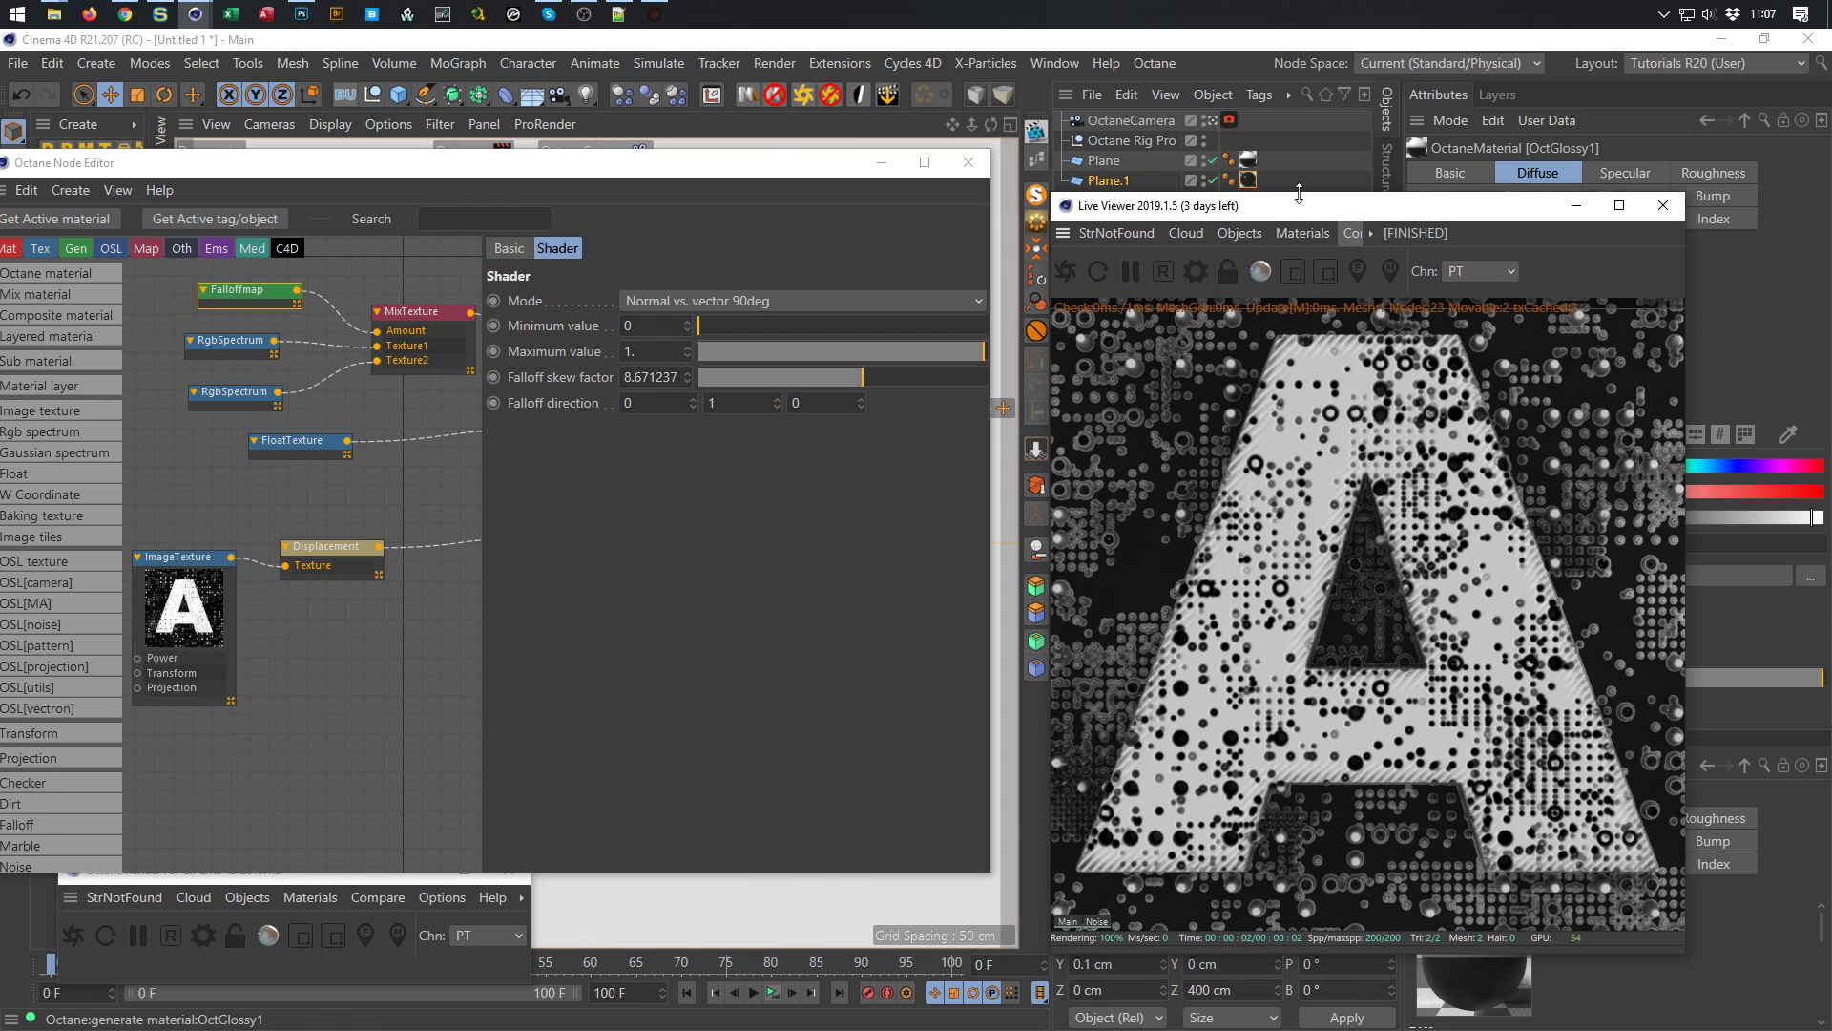
{"action": "left_click", "coordinate": [1107, 181]}
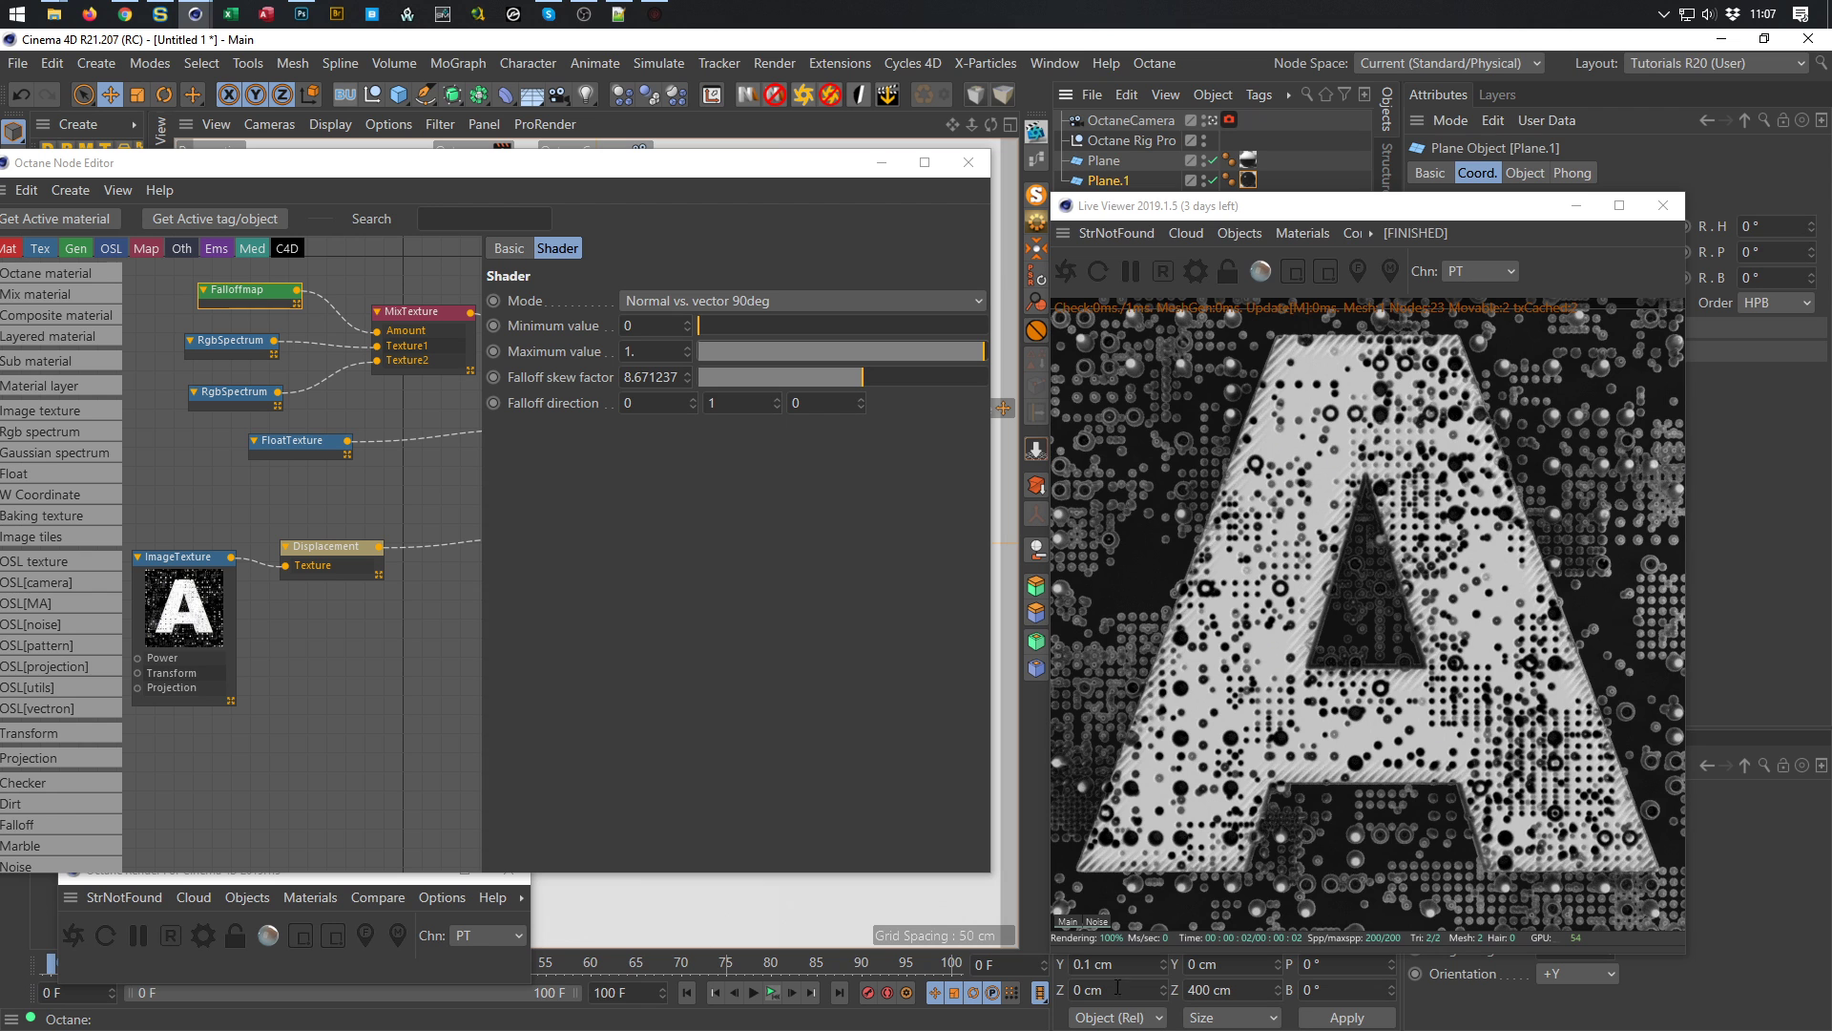
{"action": "left_click_drag", "start_coordinate": [1086, 968], "coordinate": [1124, 966]}
{"action": "type", "text": "2"}
{"action": "key", "text": "Return"}
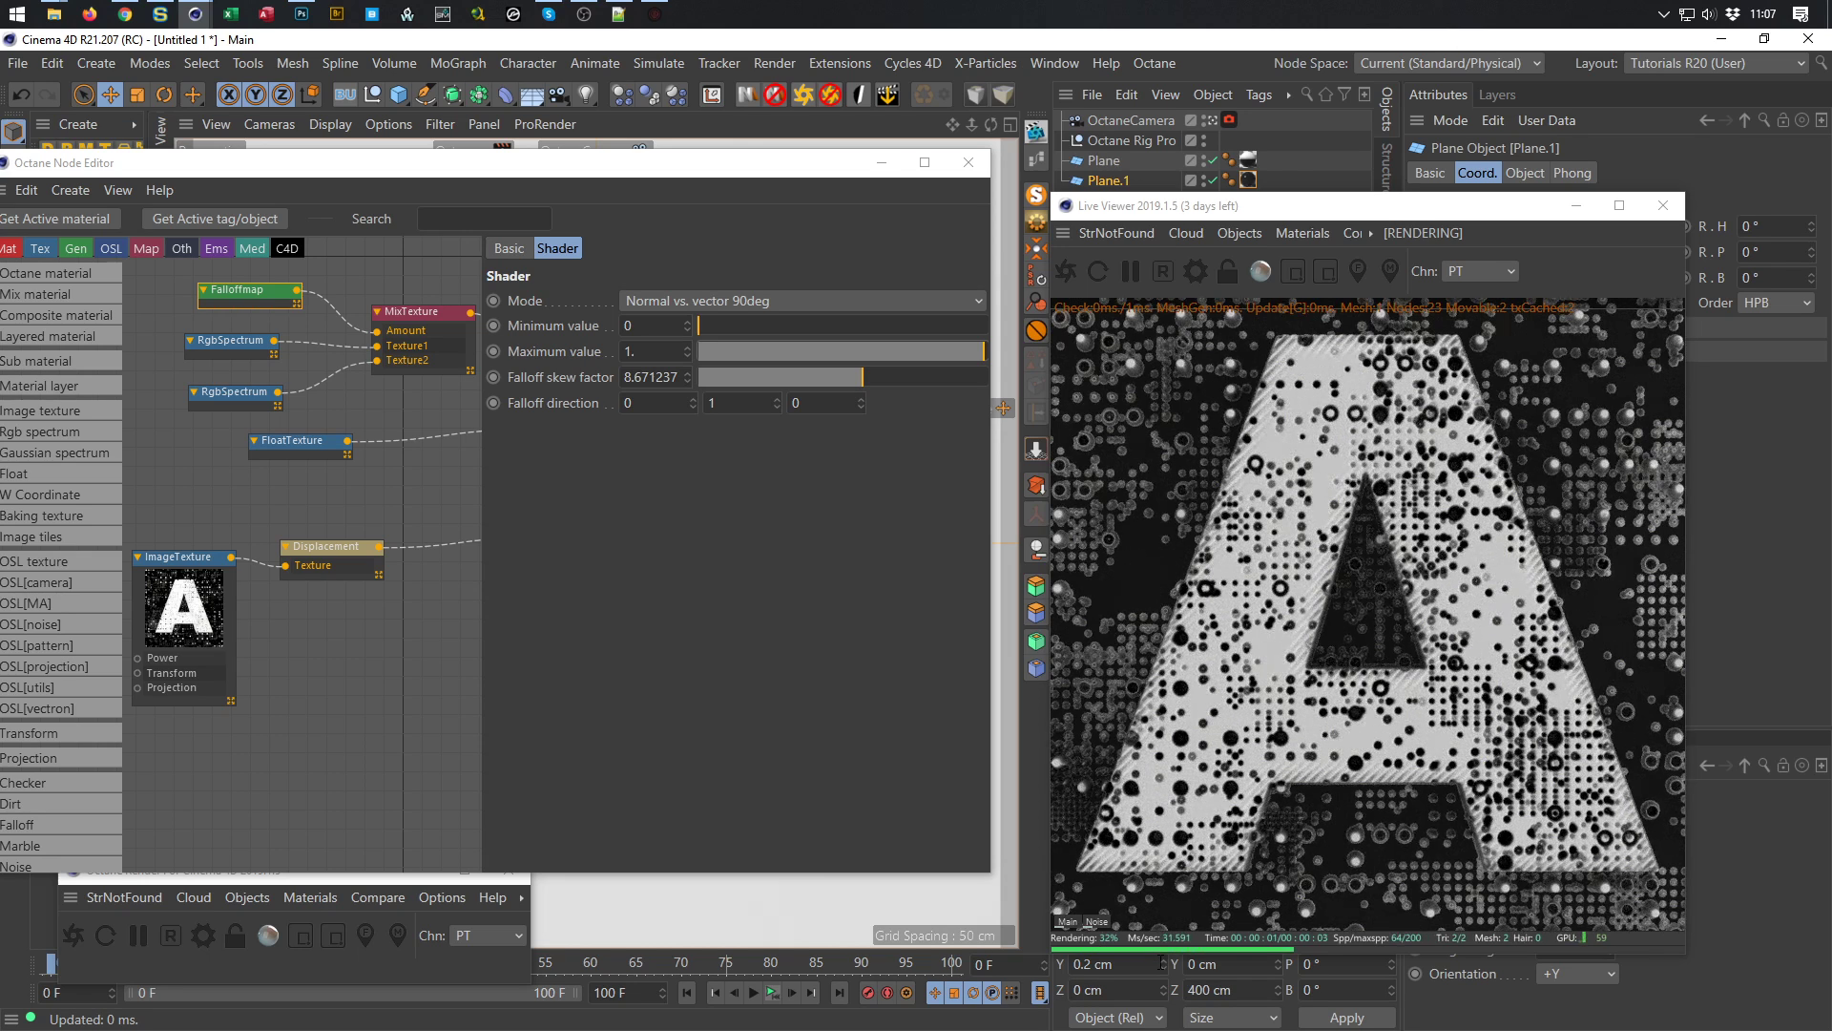
{"action": "left_click_drag", "start_coordinate": [1081, 965], "coordinate": [1115, 965]}
{"action": "type", "text": "5"}
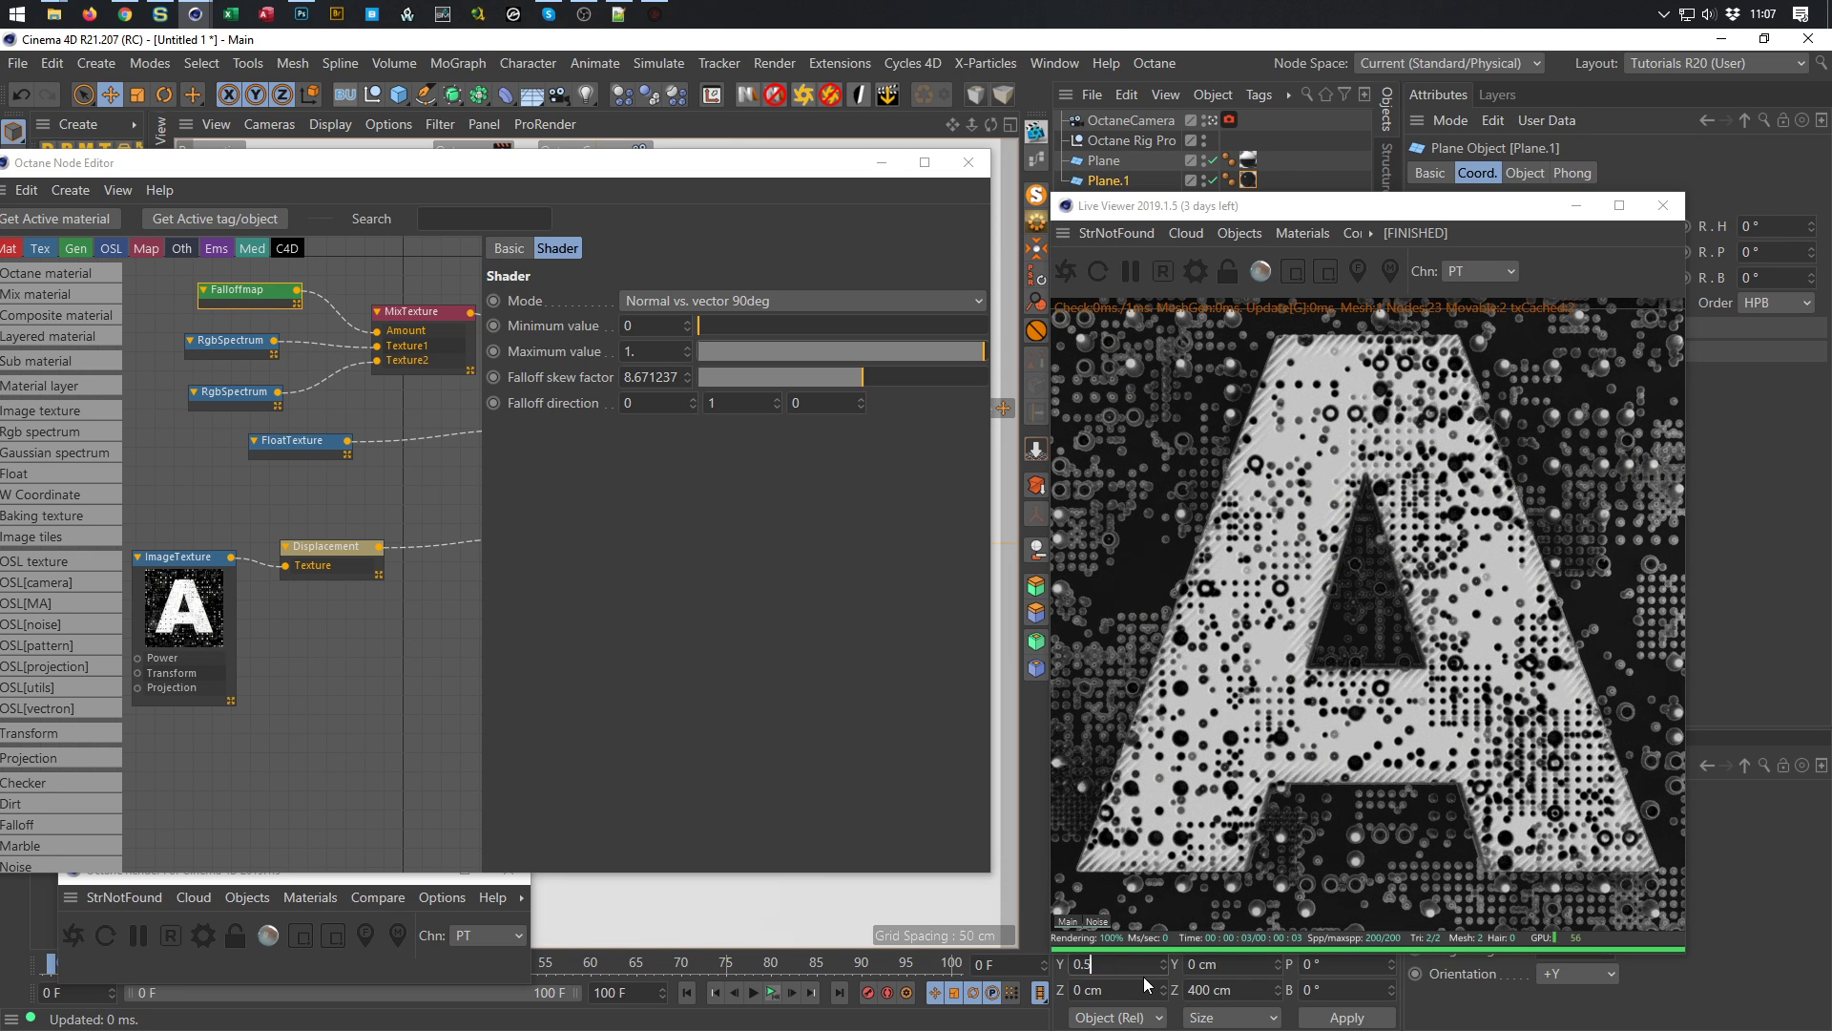
{"action": "key", "text": "Return"}
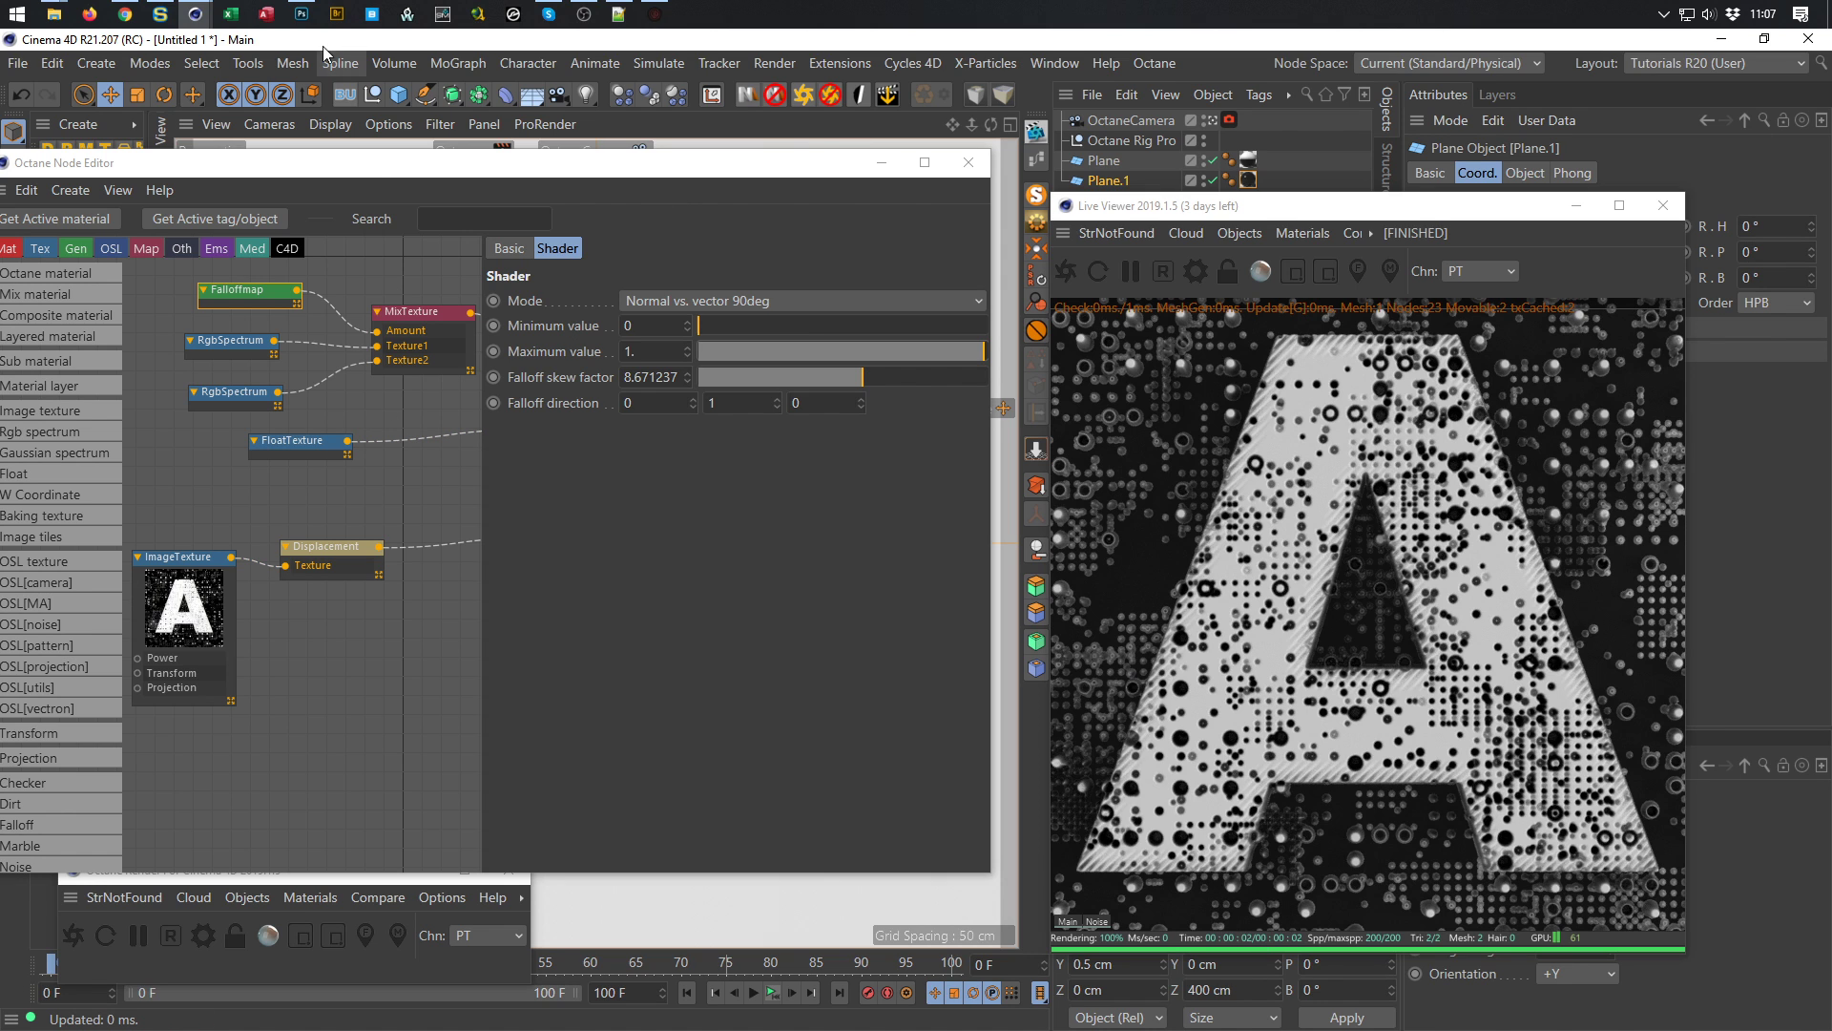
Switch to Photoshop, delete the merged Layer 1 in Height.psd, and change the letter smart object's text to B, saving its contents
{"action": "left_click", "coordinate": [303, 14]}
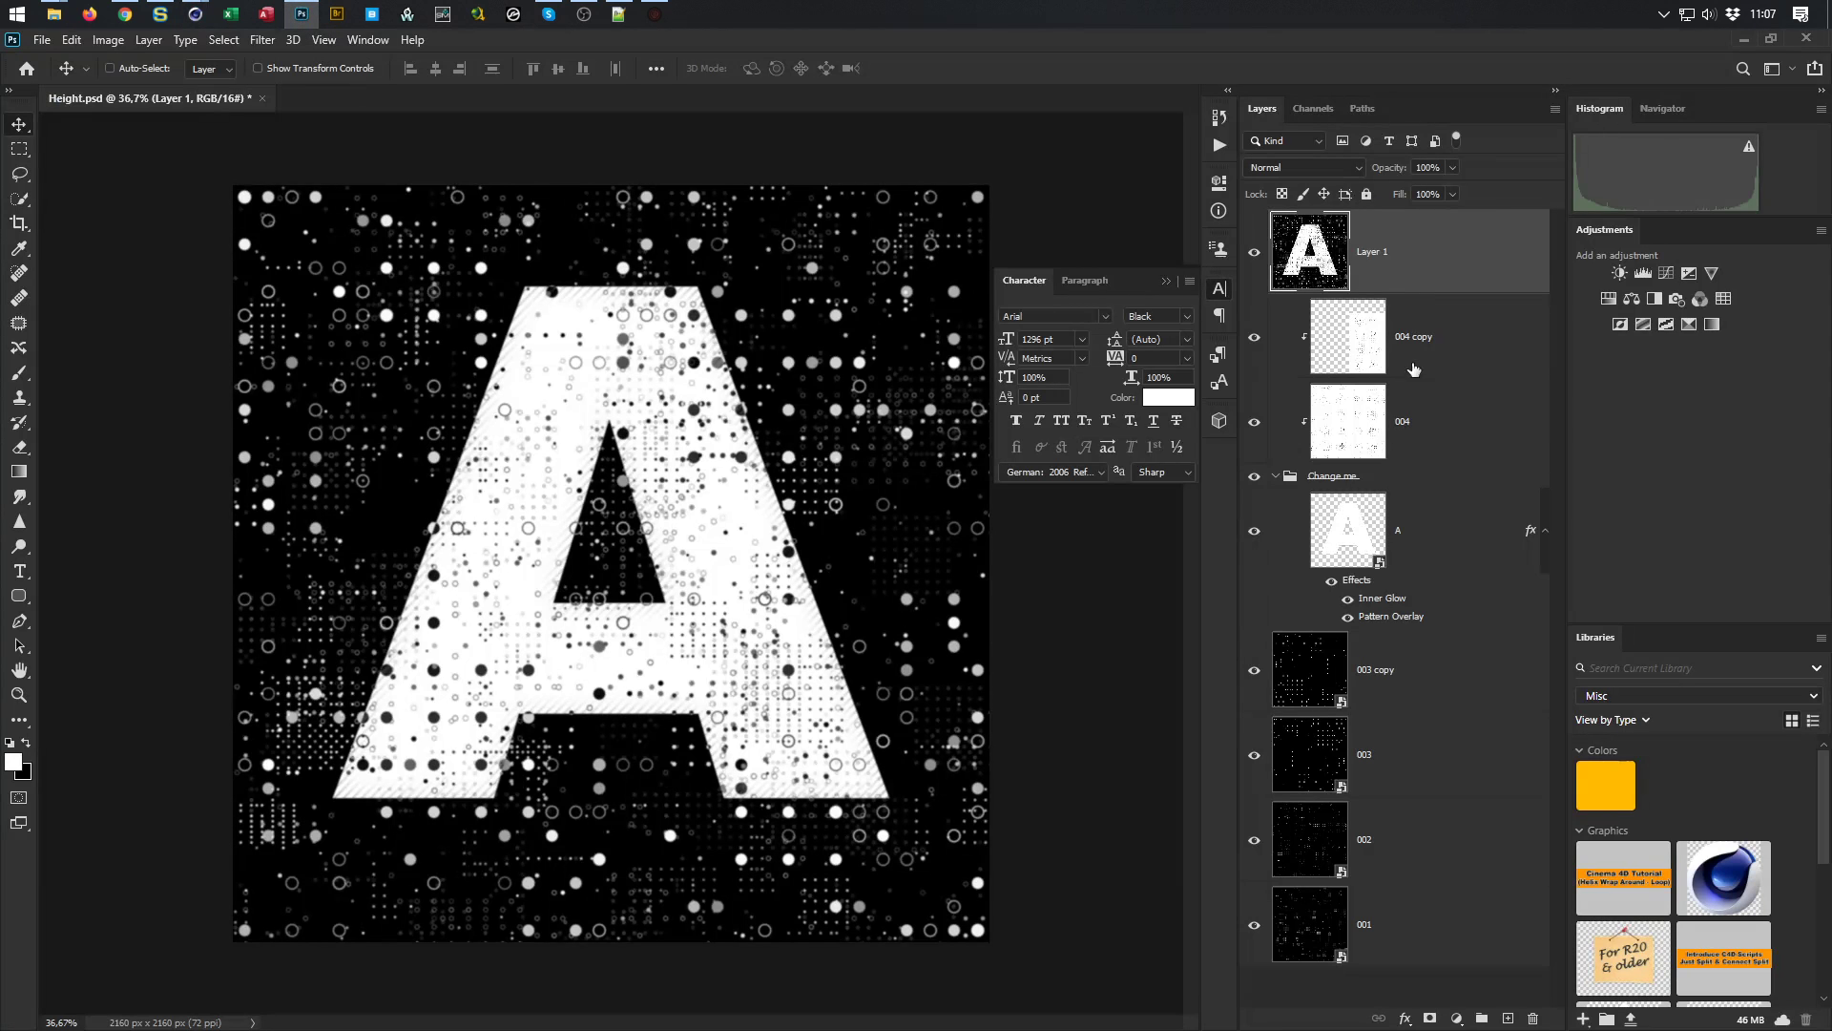
{"action": "key", "text": "Delete"}
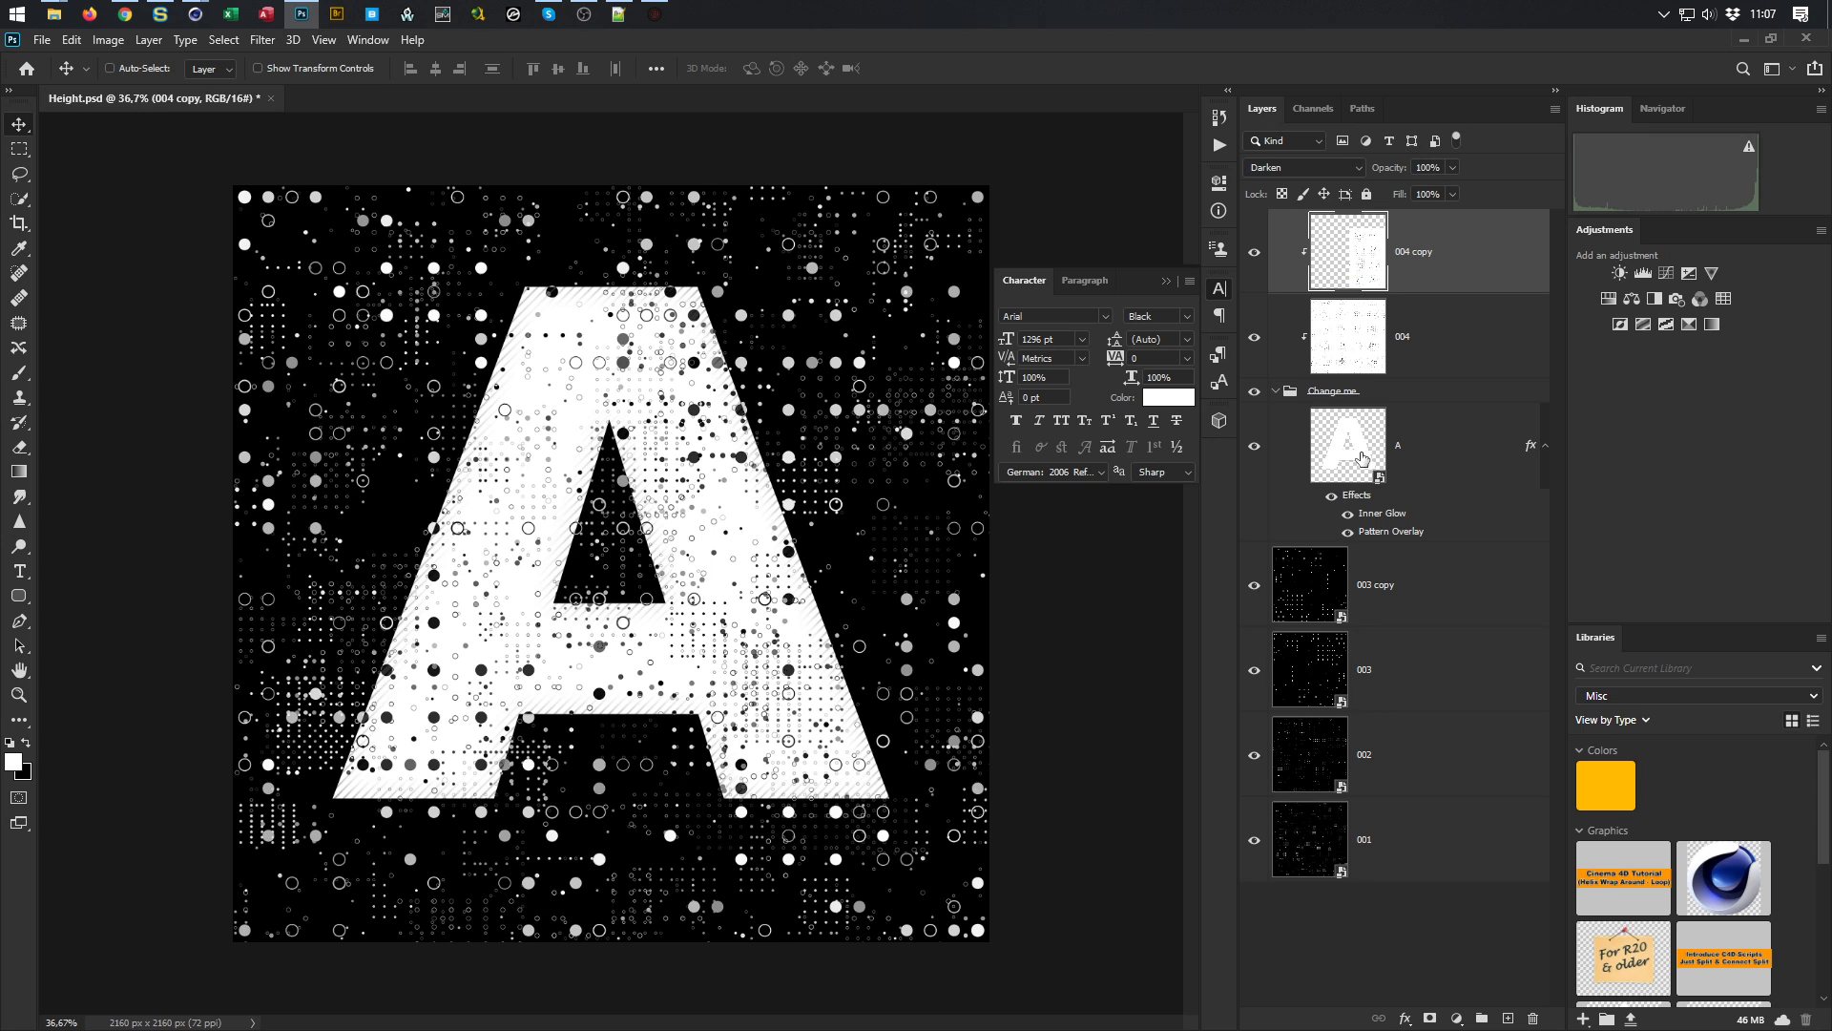
{"action": "double_click", "coordinate": [1354, 455]}
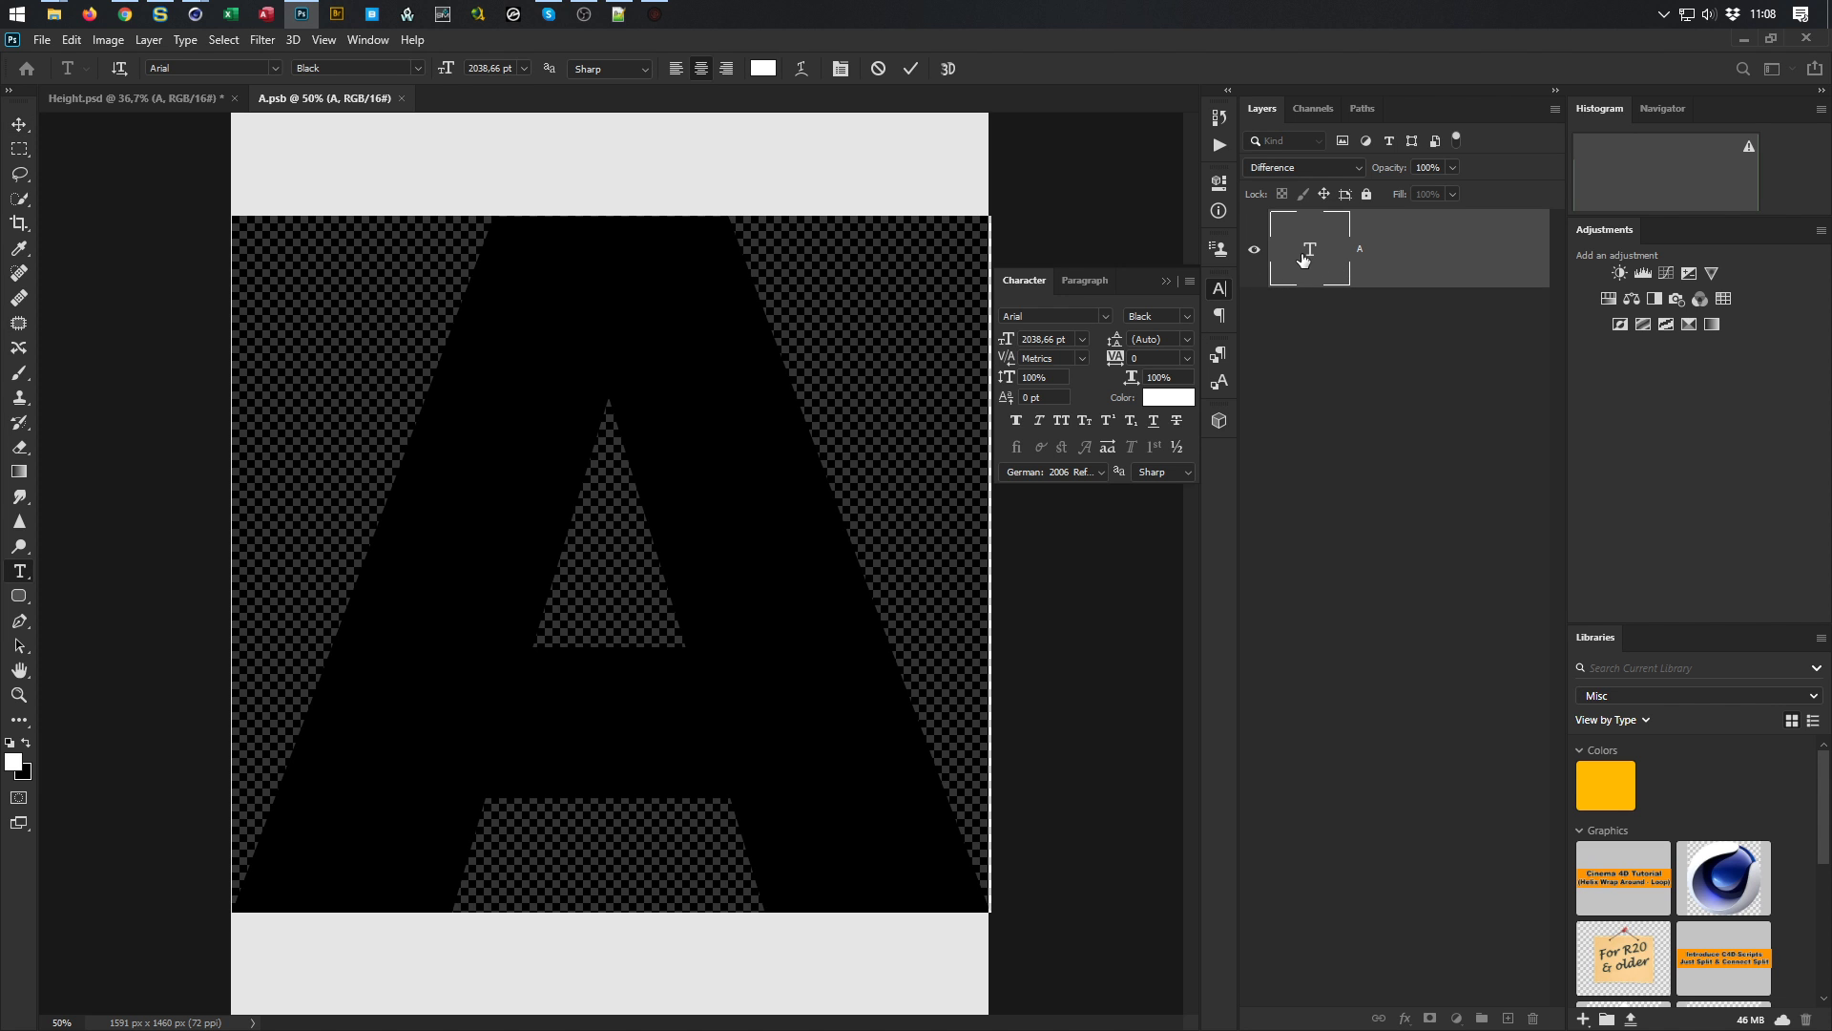
{"action": "double_click", "coordinate": [1299, 262]}
{"action": "type", "text": "B"}
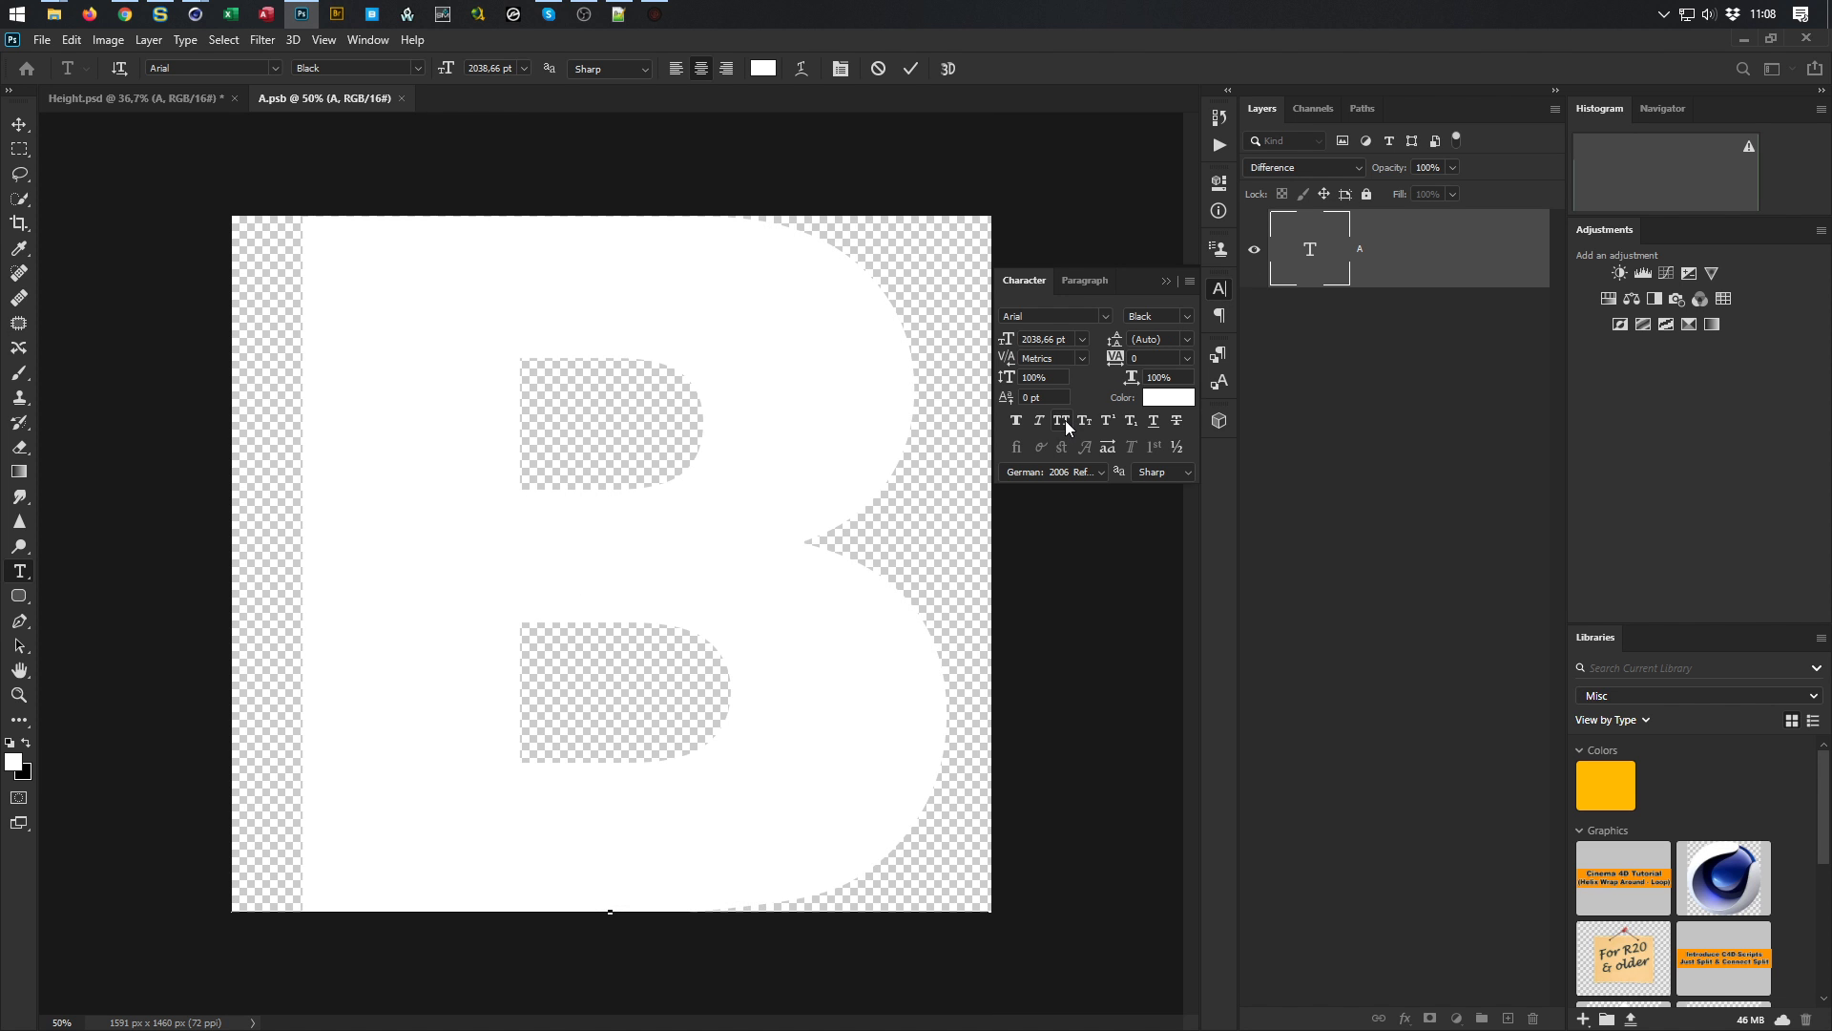
{"action": "left_click", "coordinate": [19, 124]}
{"action": "left_click", "coordinate": [408, 99]}
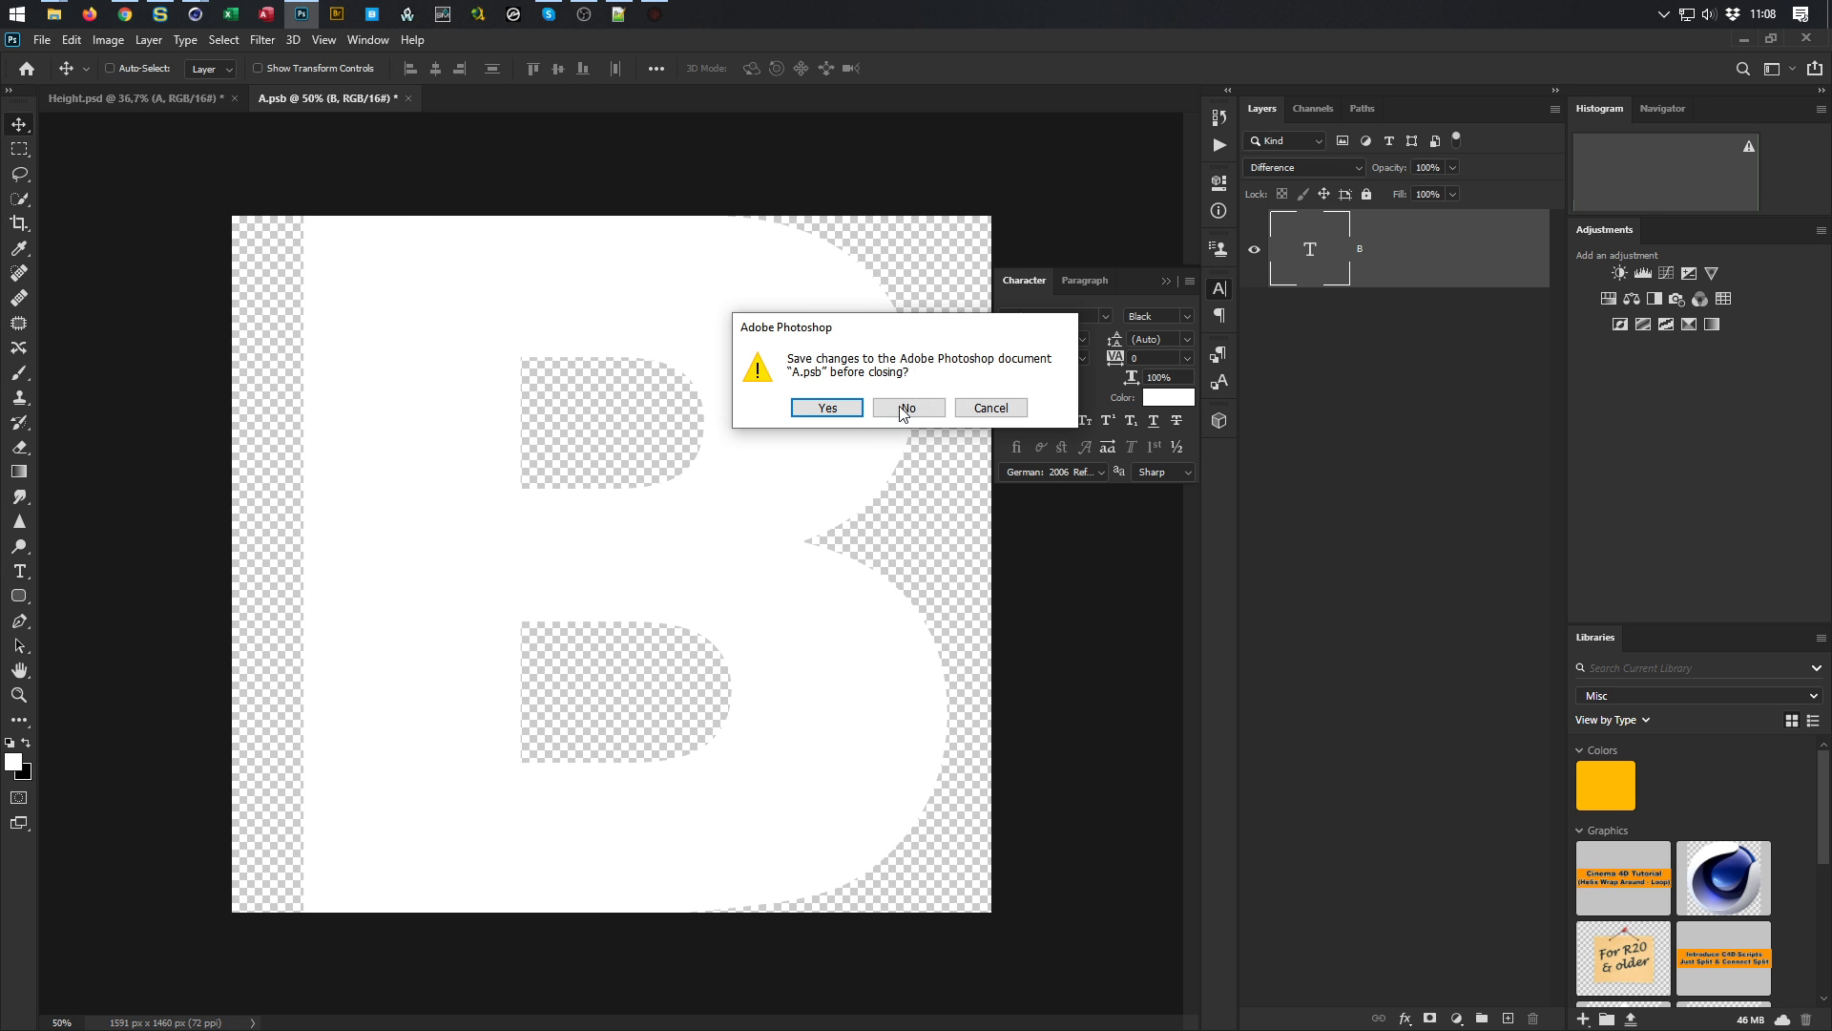
{"action": "left_click", "coordinate": [832, 410]}
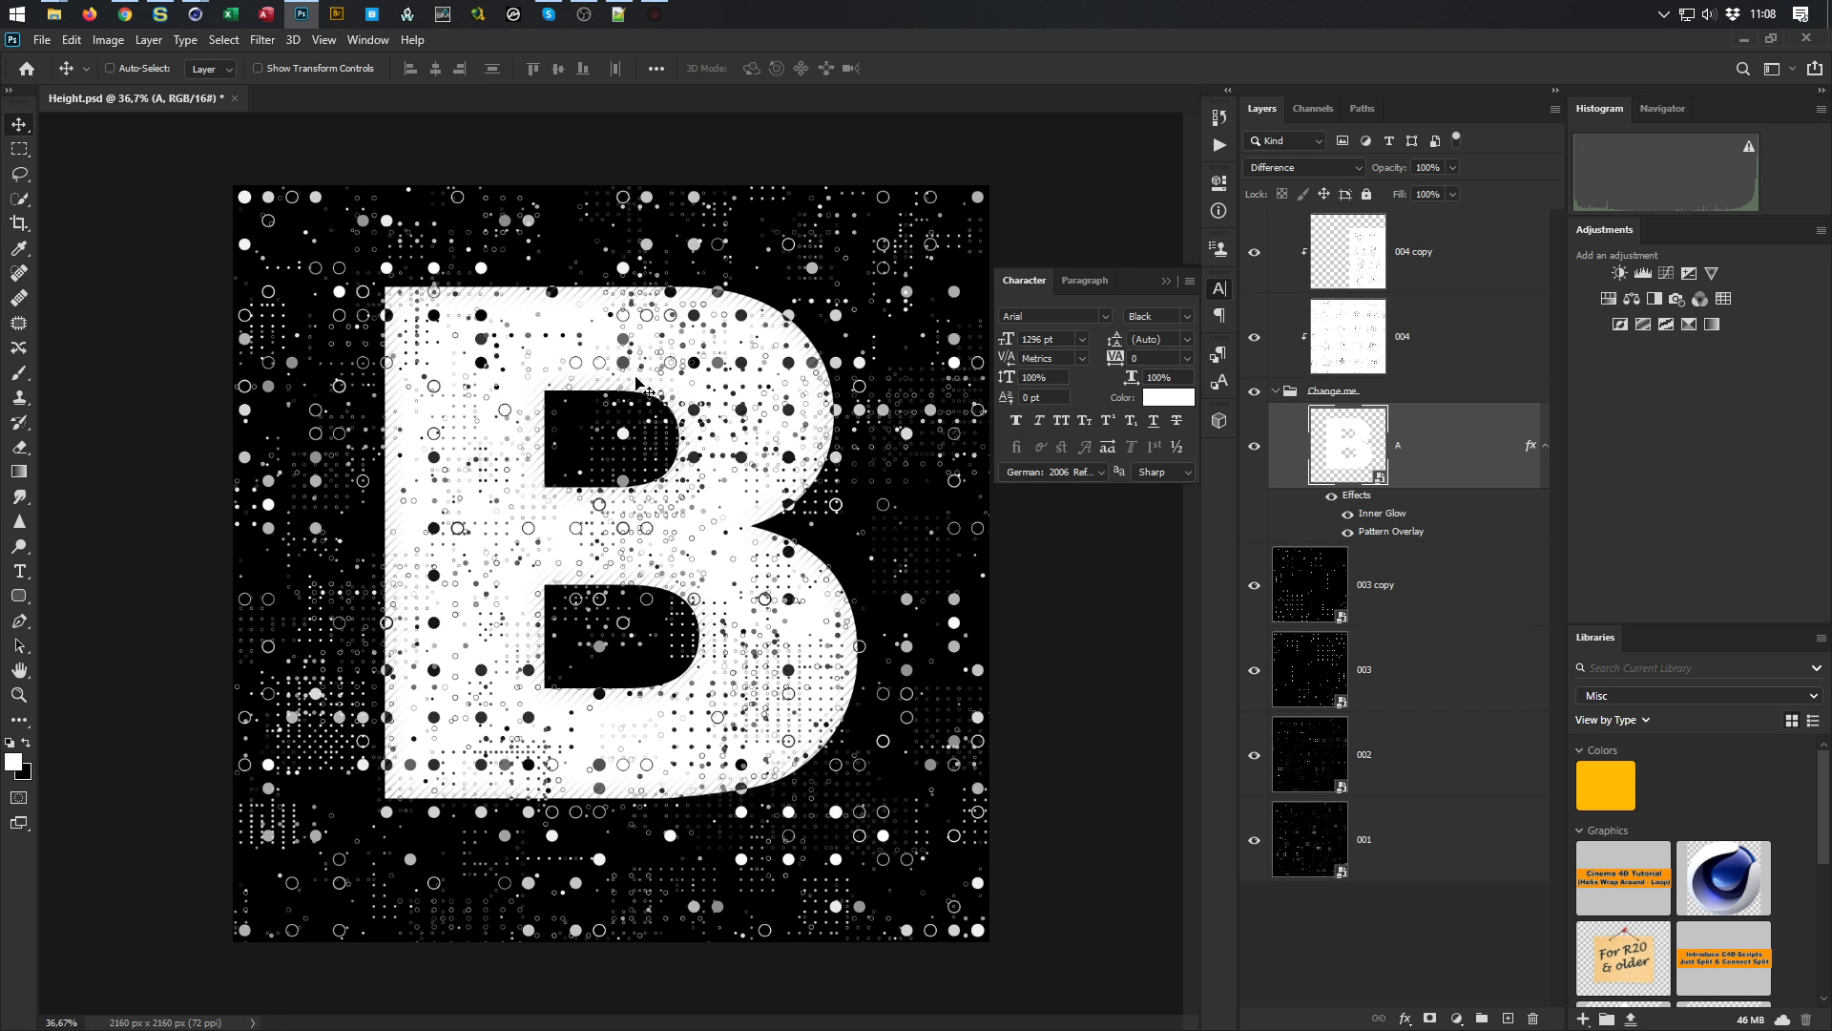
Stamp all visible layers into a new layer above 004 copy and reapply the last Gaussian Blur to it
{"action": "left_click", "coordinate": [1460, 244]}
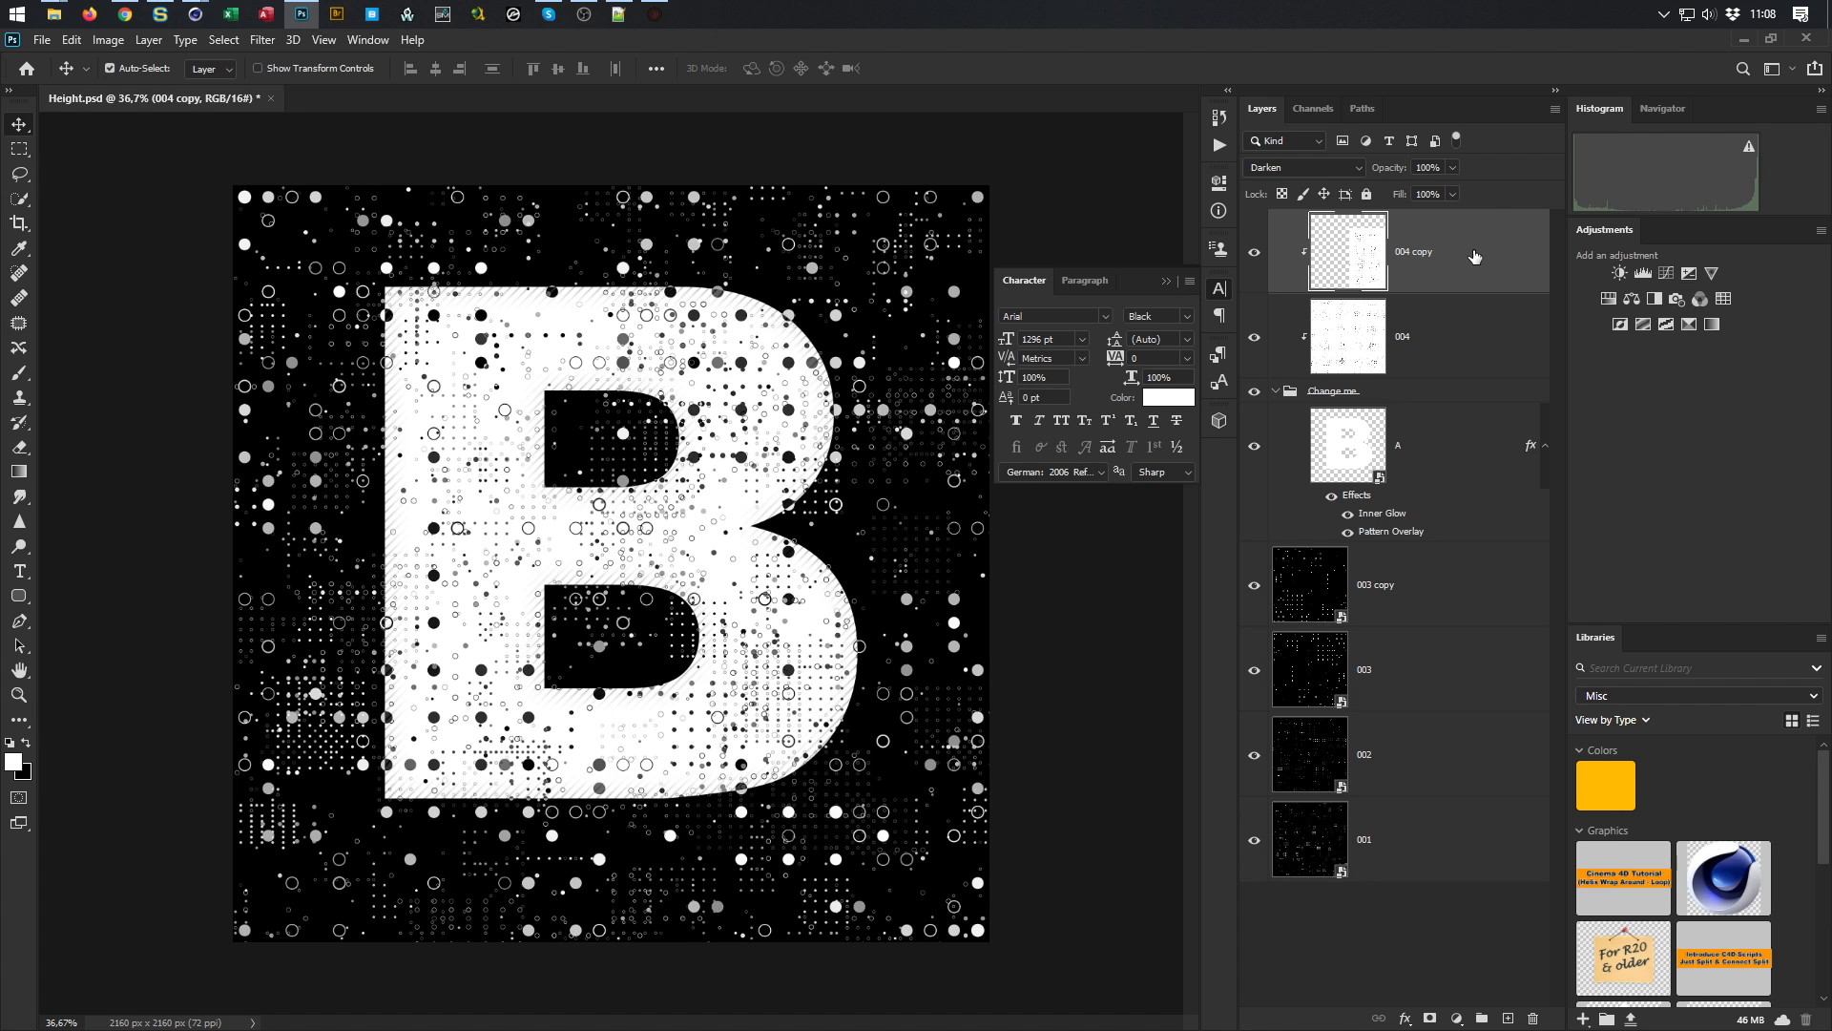
{"action": "key", "text": "ctrl+shift+alt+e"}
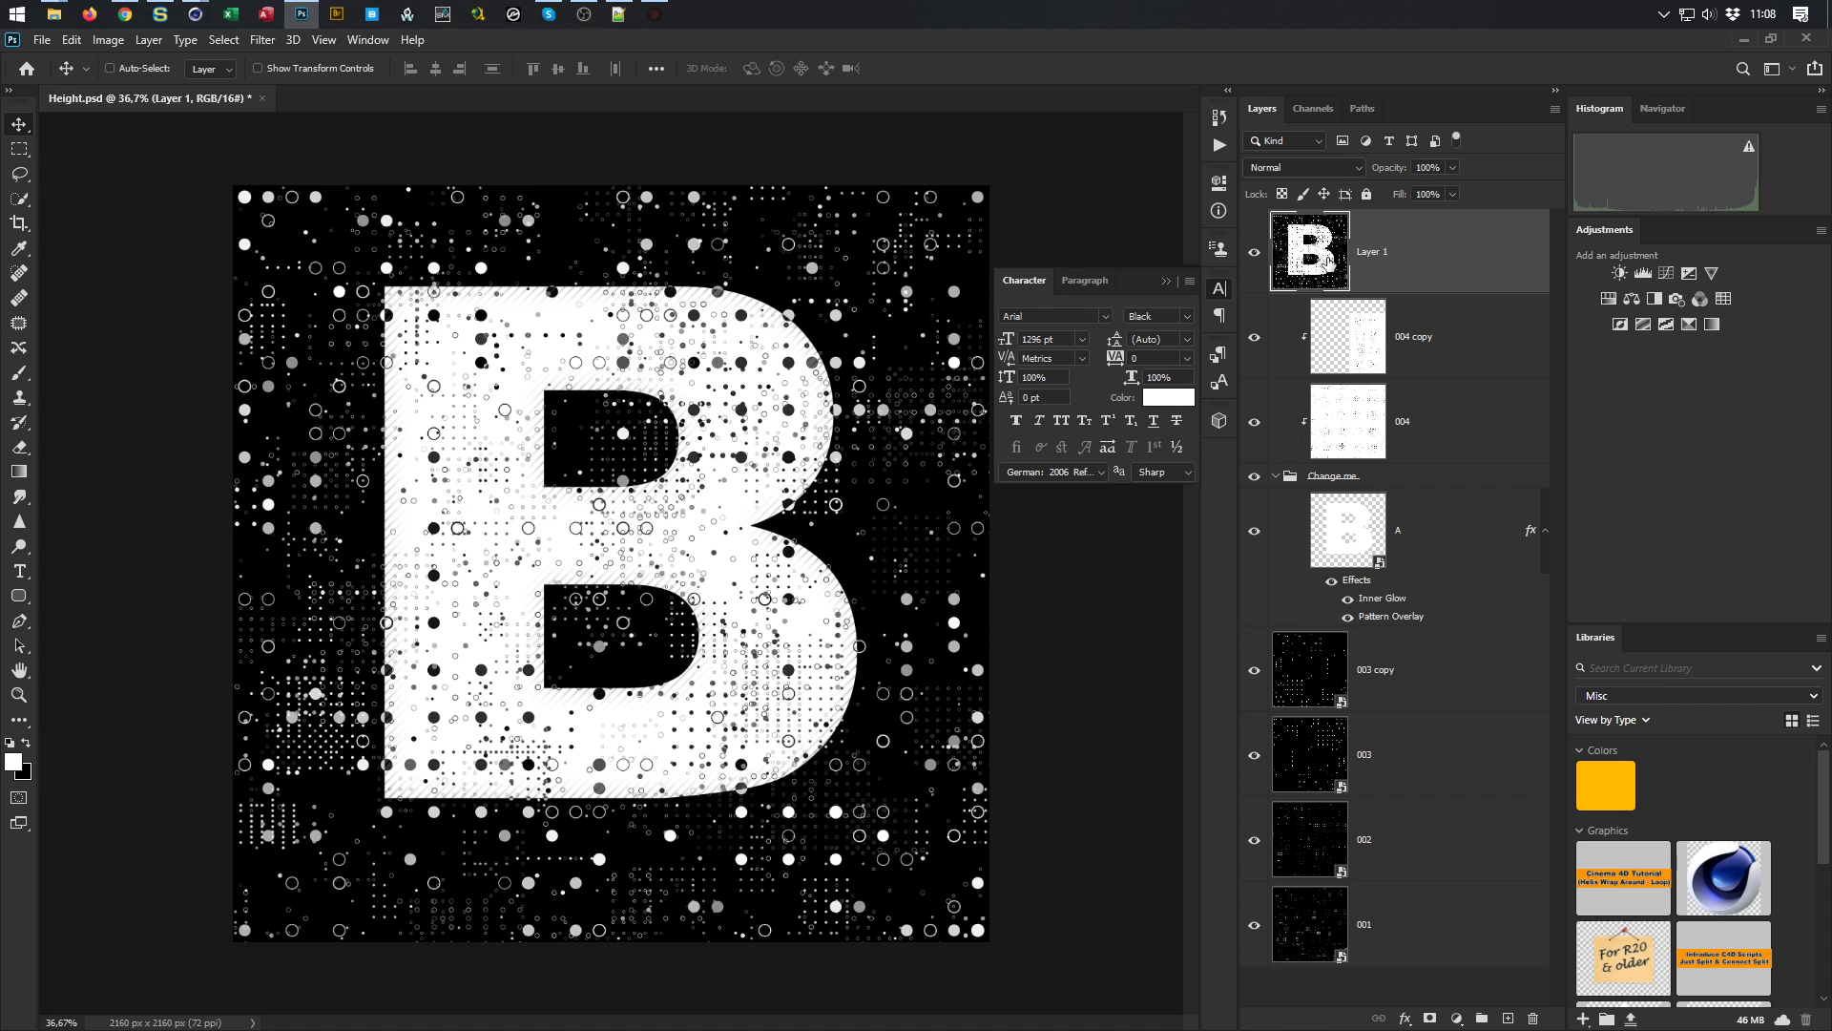
{"action": "left_click", "coordinate": [263, 40]}
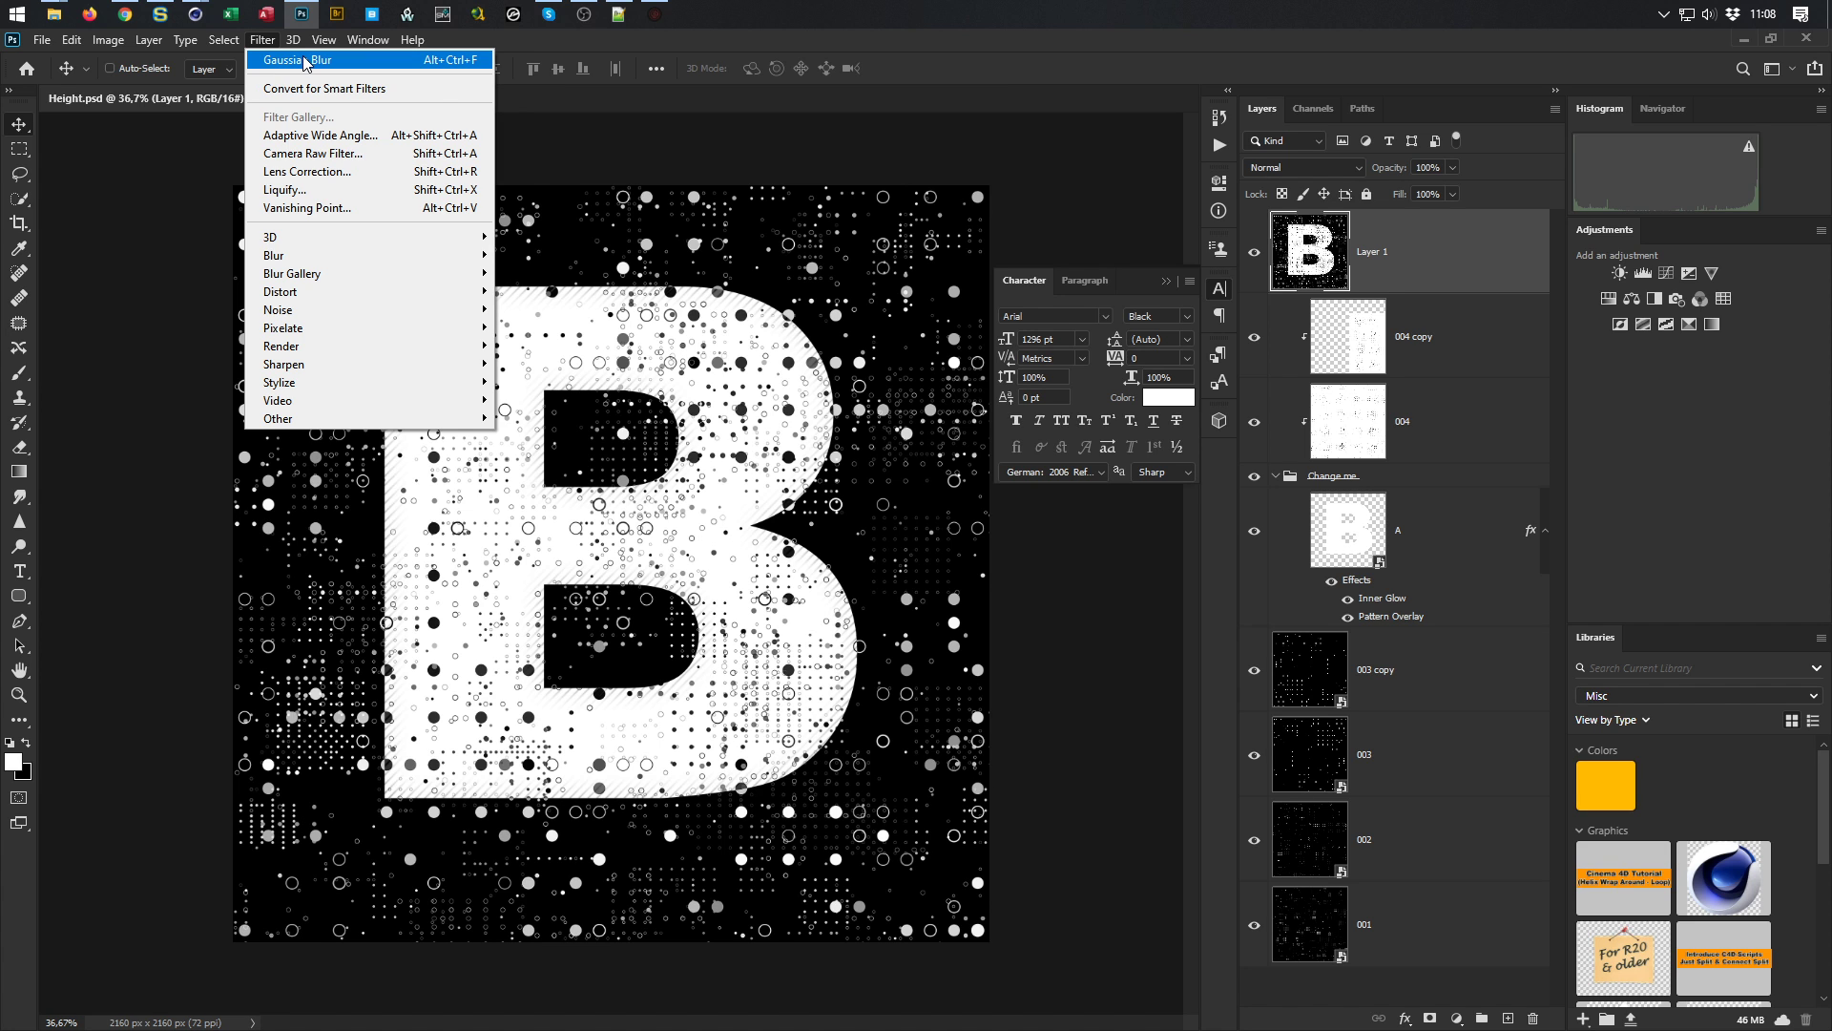
{"action": "left_click", "coordinate": [306, 60]}
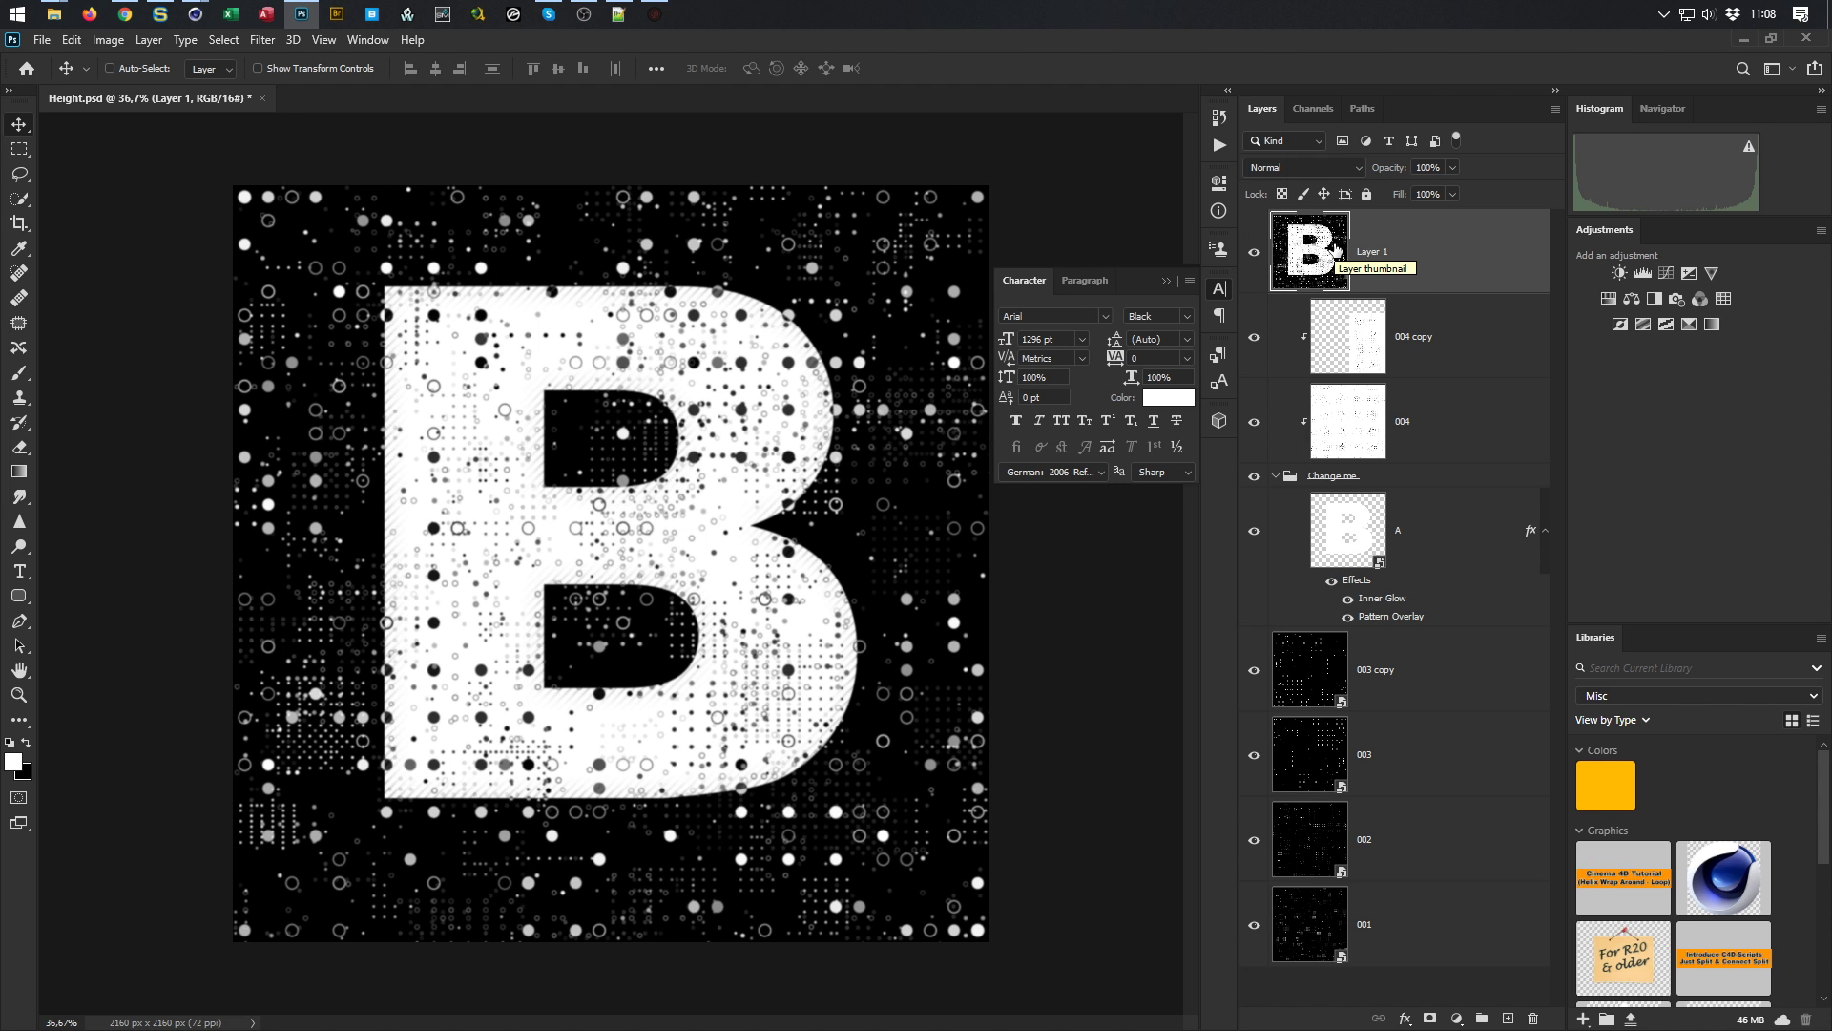
Start a quick PNG export of the blurred merged letter B layer
{"action": "right_click", "coordinate": [1476, 235]}
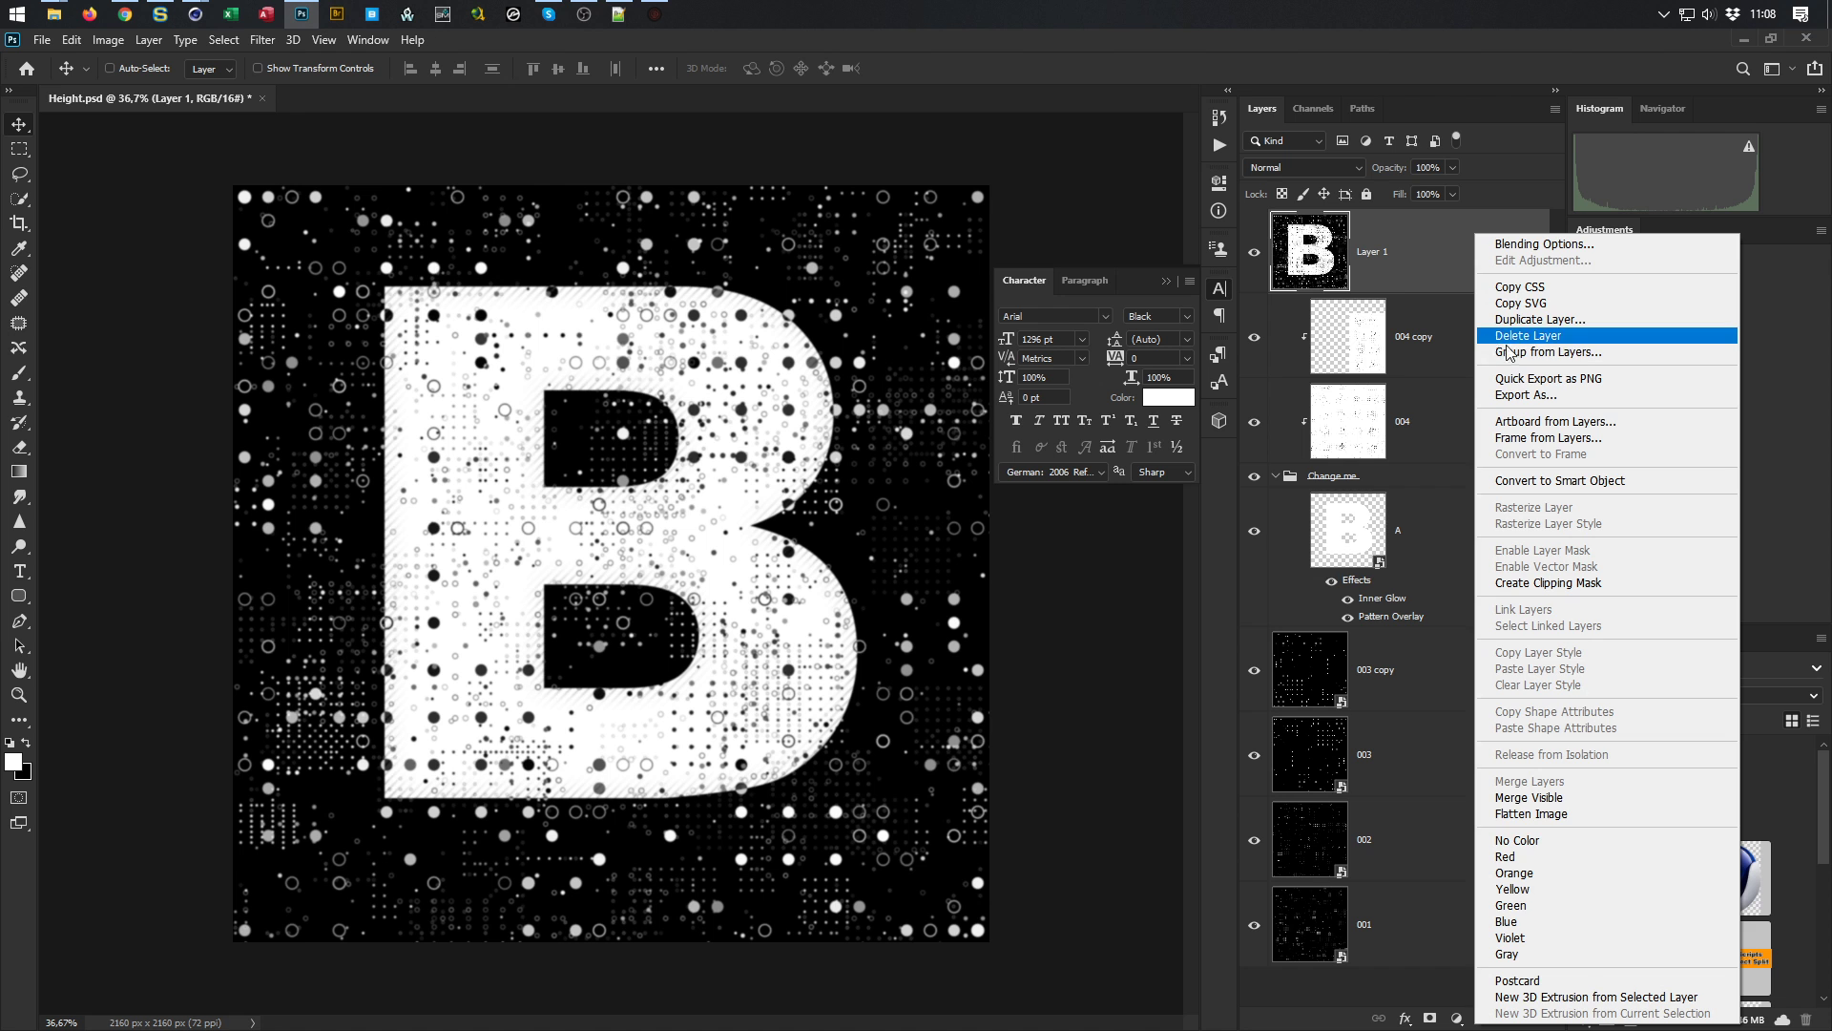
{"action": "left_click", "coordinate": [1526, 379]}
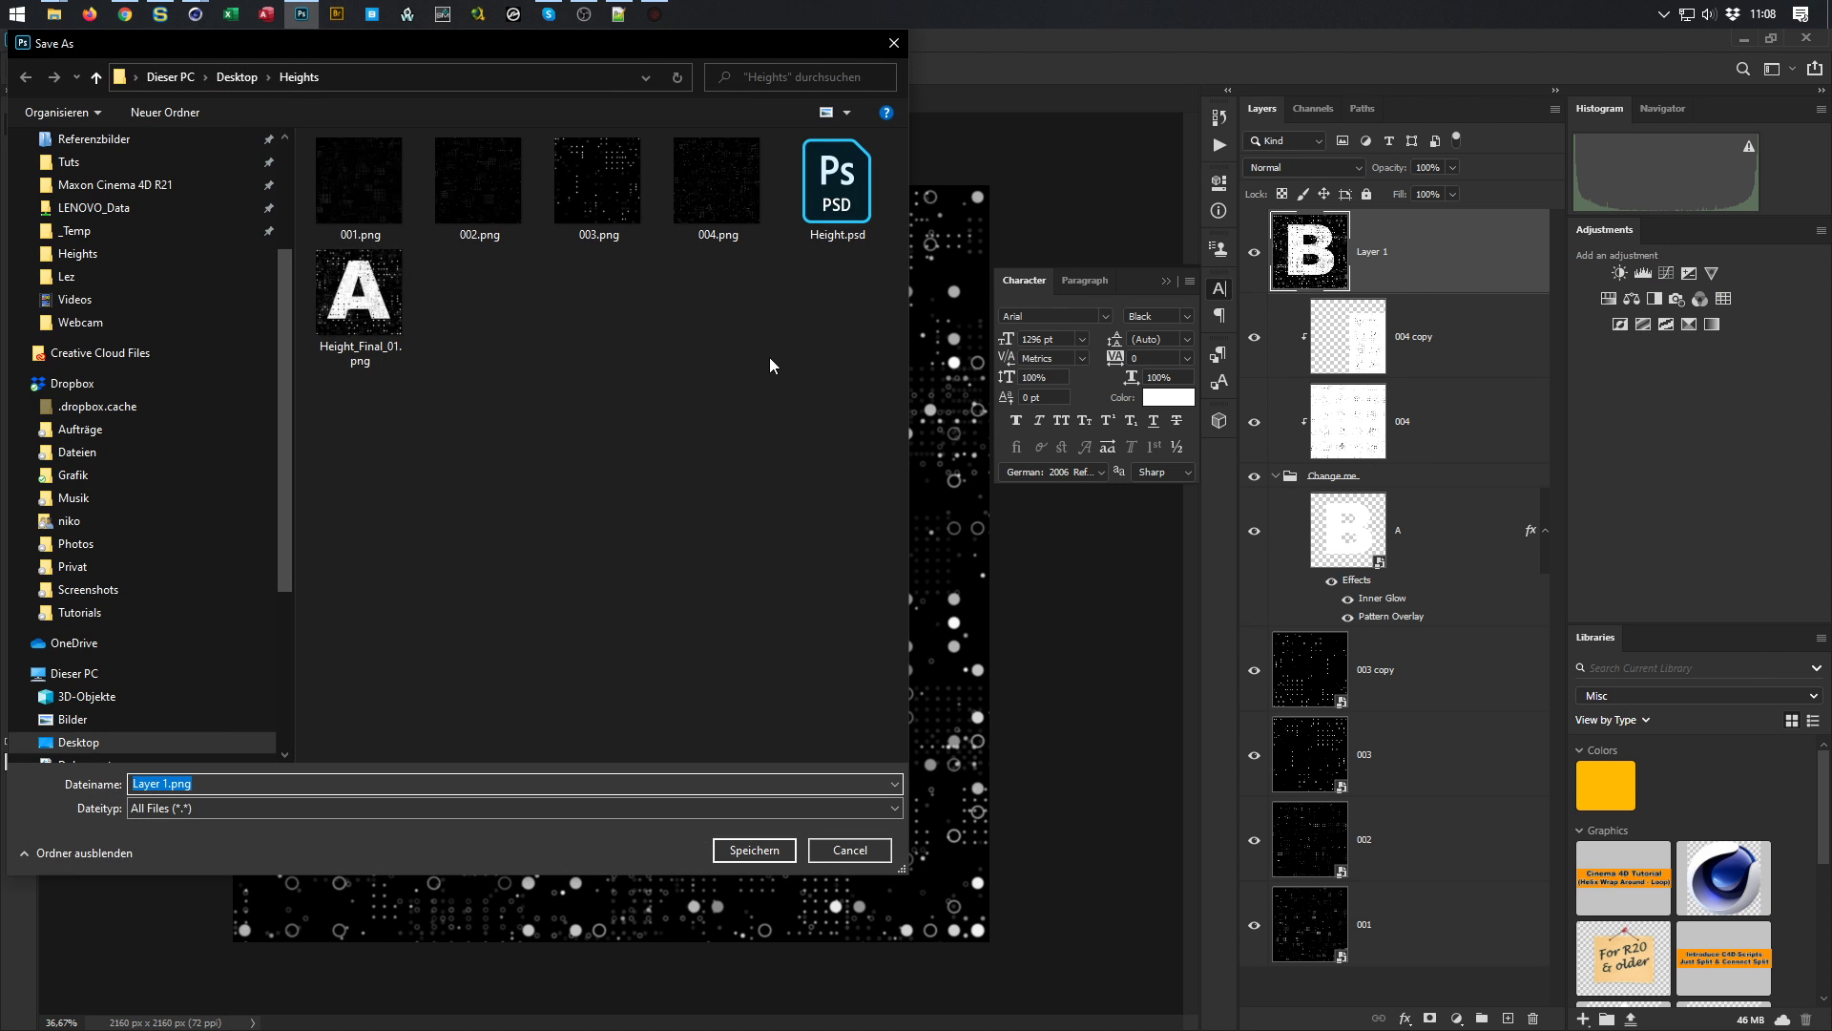
Export the merged layer over Height_Final_01.png, then switch to Cinema 4D and reload that image in the Octane ImageTexture node
{"action": "double_click", "coordinate": [351, 327]}
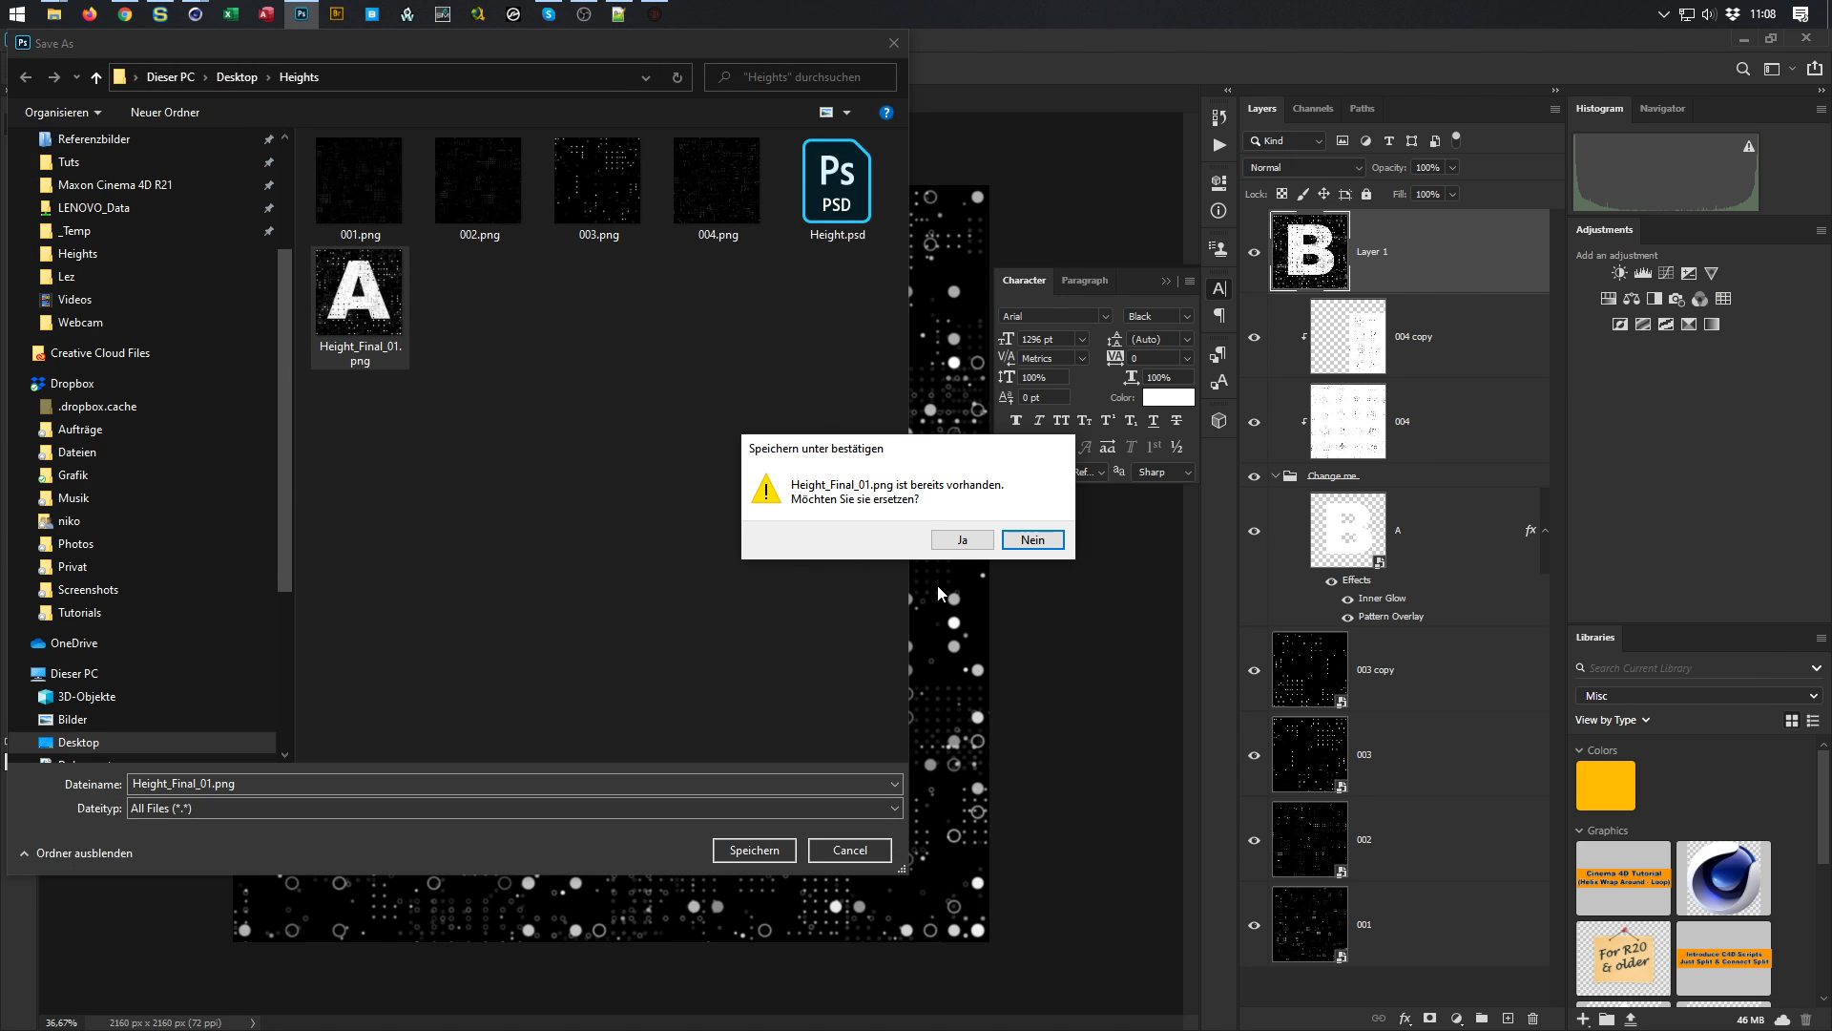
{"action": "left_click", "coordinate": [963, 540]}
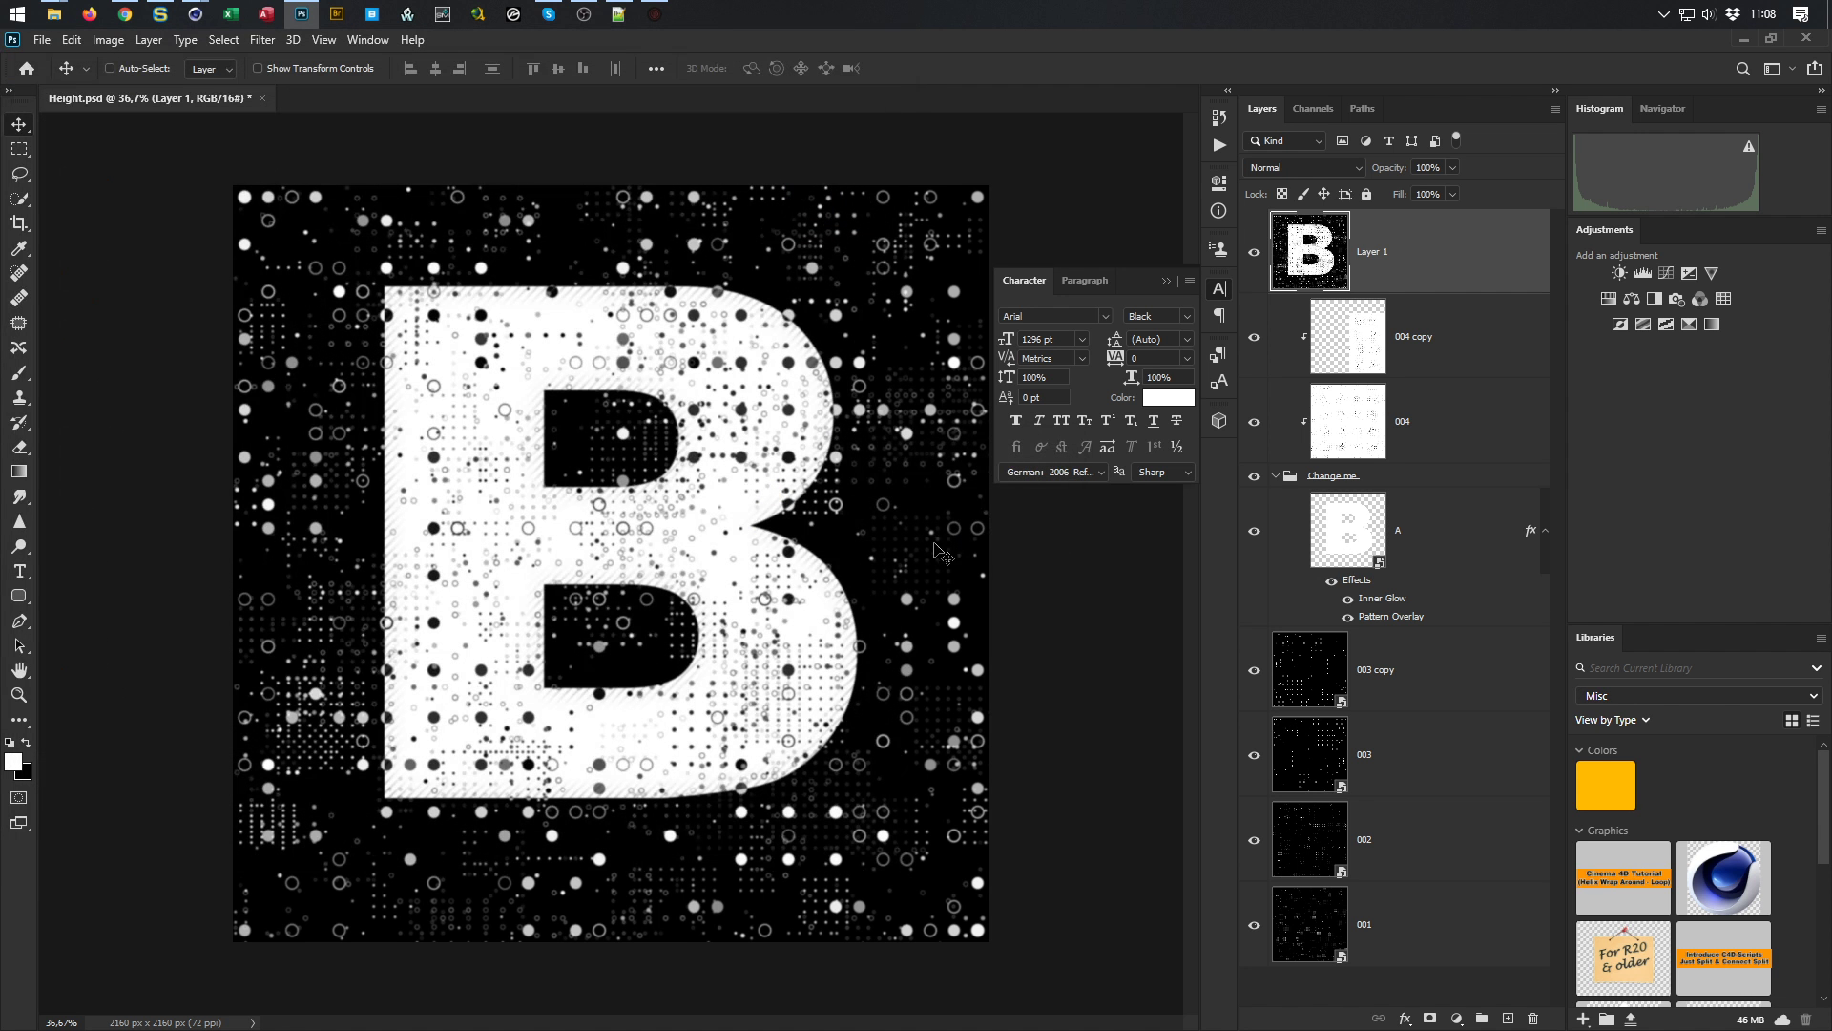
{"action": "mouse_move", "coordinate": [203, 24]}
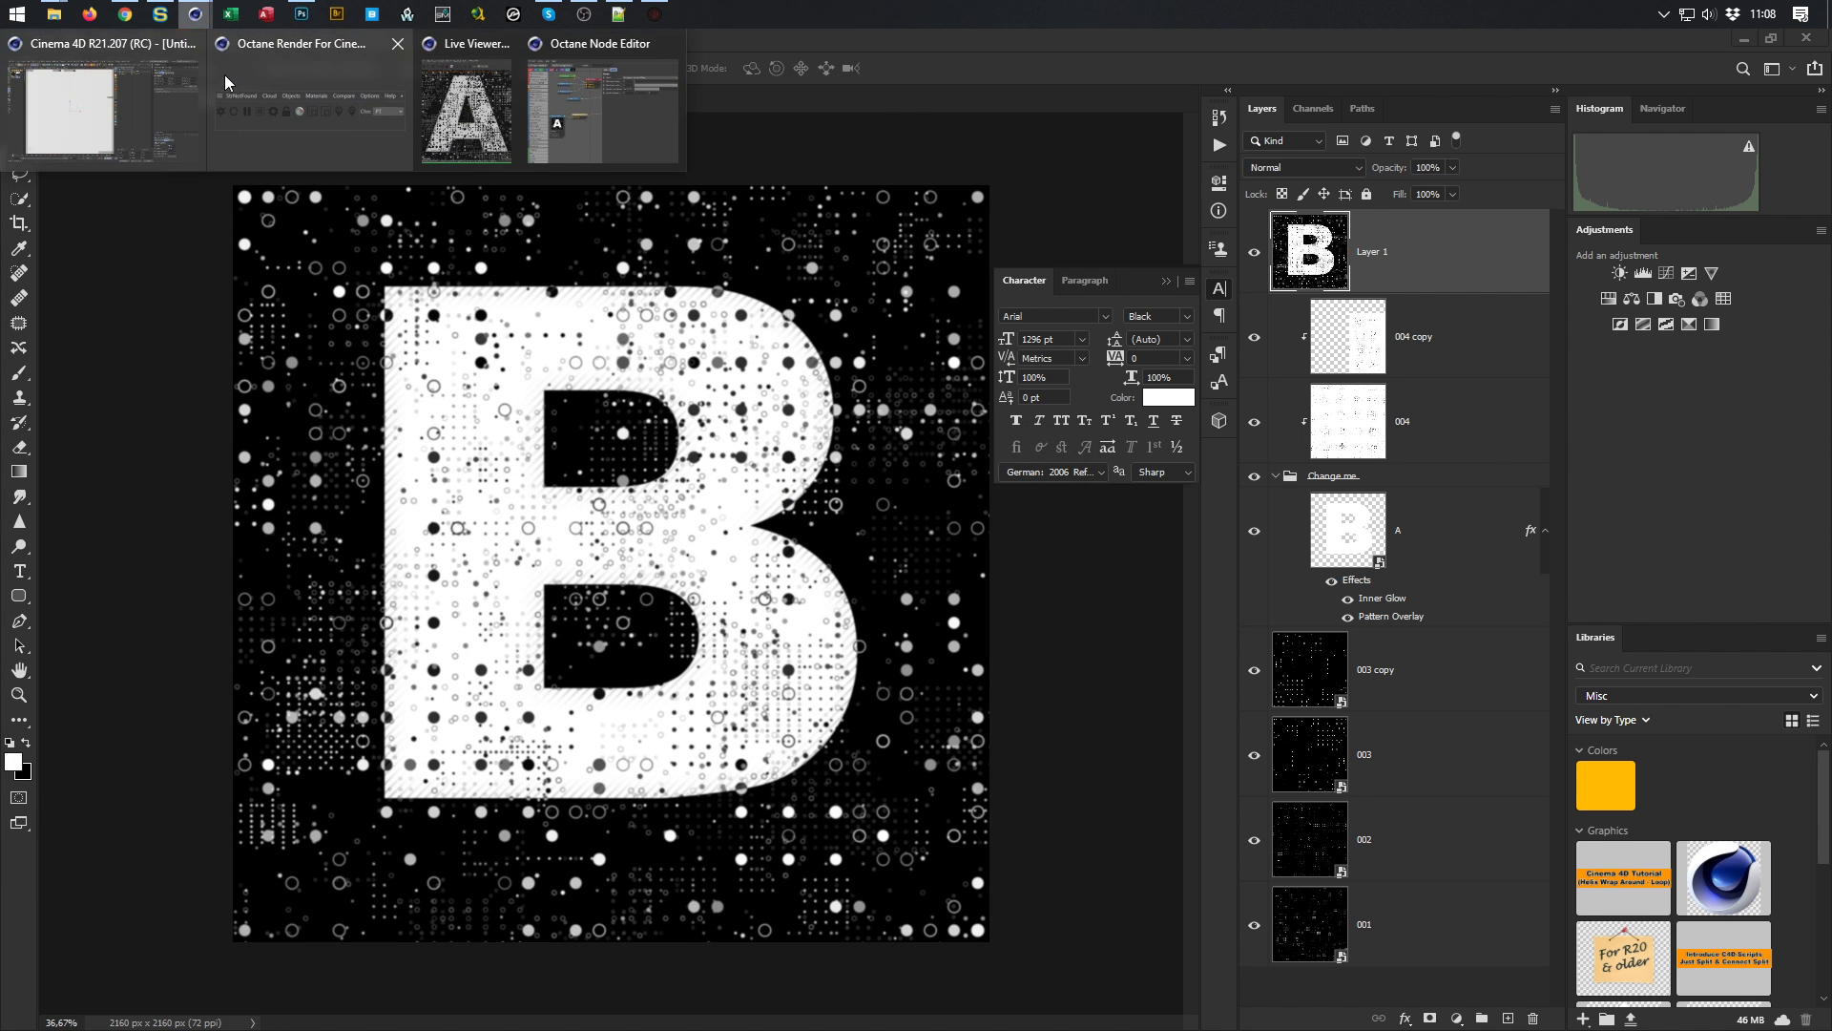
{"action": "left_click", "coordinate": [254, 130]}
{"action": "left_click", "coordinate": [210, 611]}
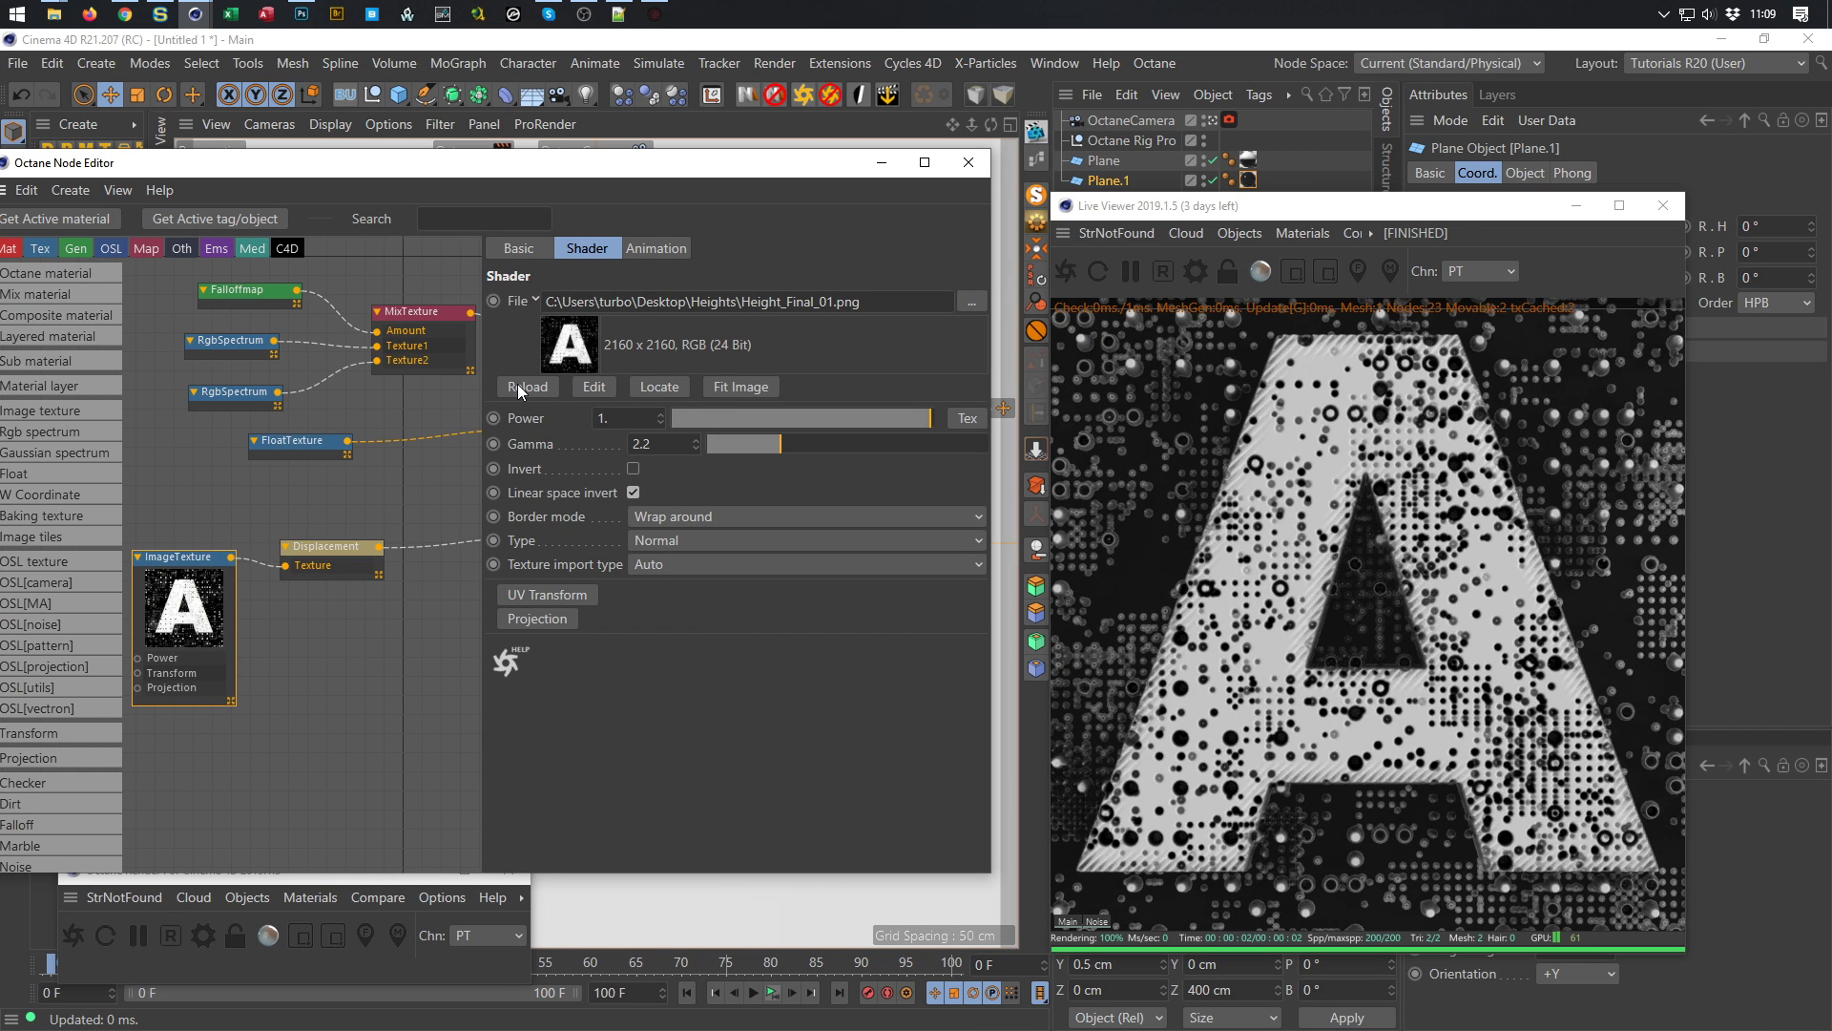
{"action": "left_click", "coordinate": [525, 386]}
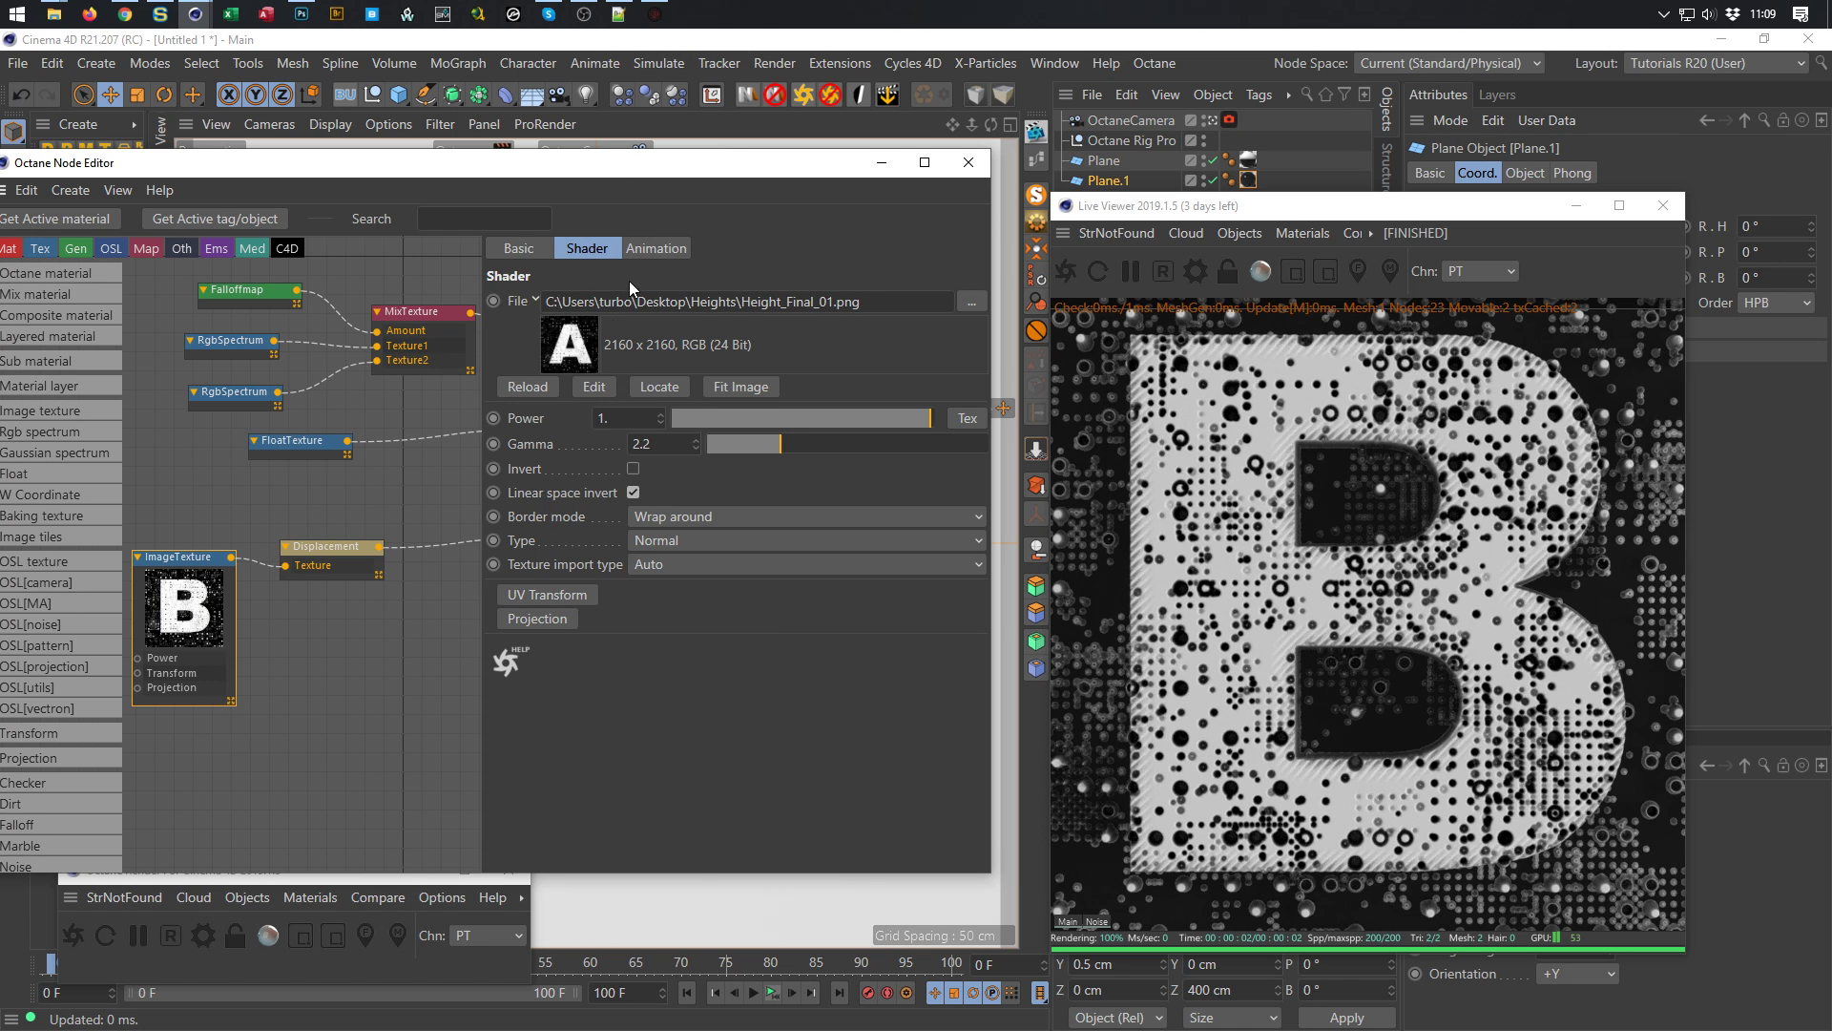
Switch to Photoshop, delete the merged Layer 1 and open the contents of smart object A in the Change me group
{"action": "left_click", "coordinate": [302, 14]}
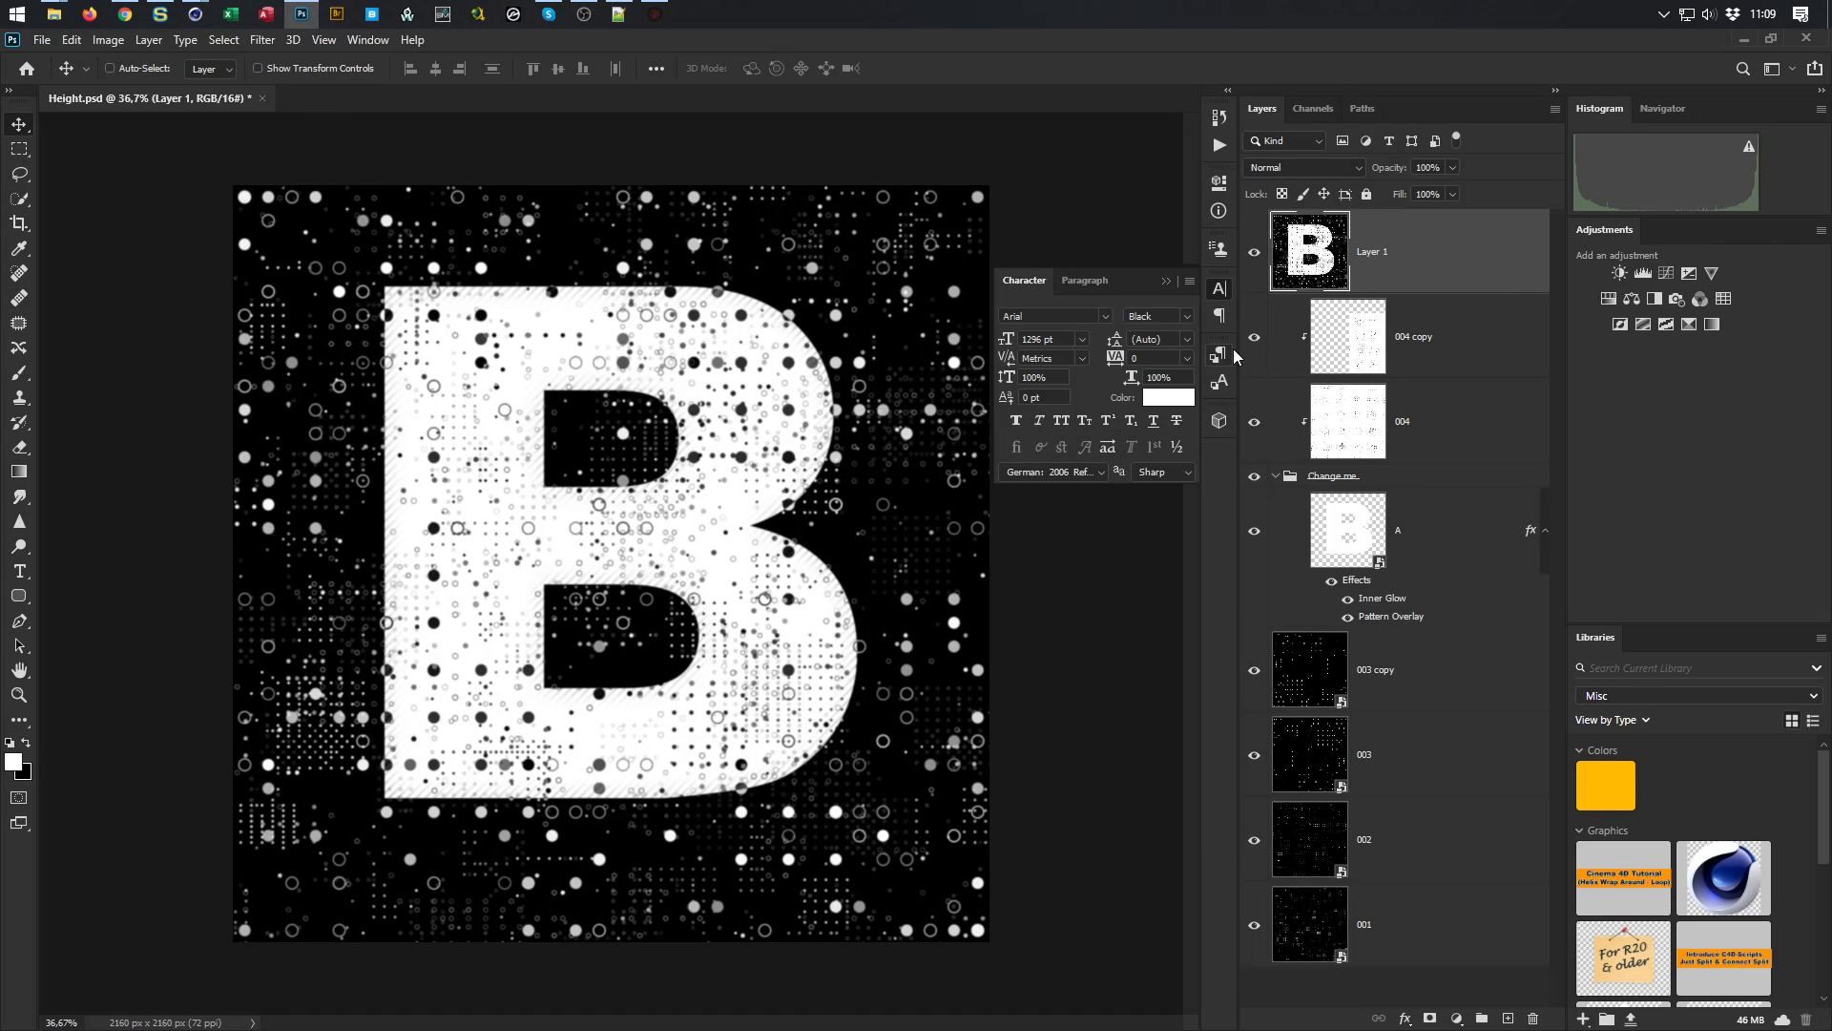
{"action": "key", "text": "Delete"}
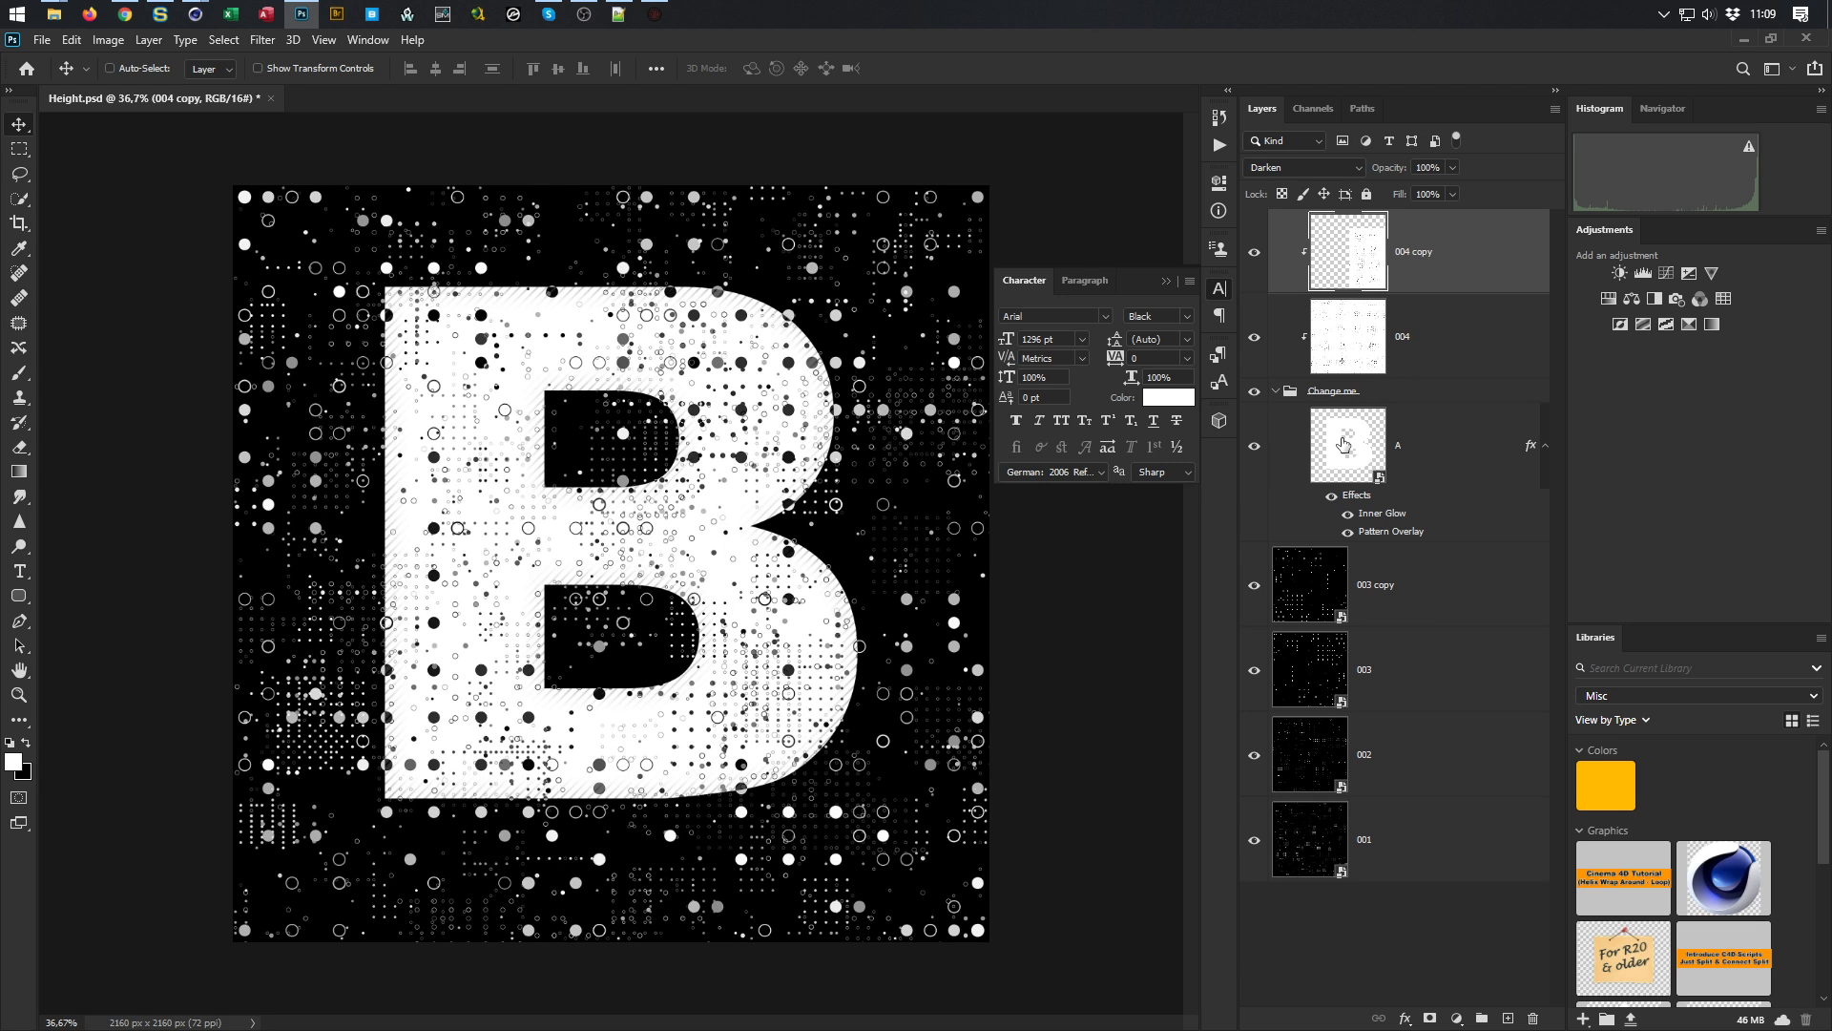
{"action": "double_click", "coordinate": [1331, 473]}
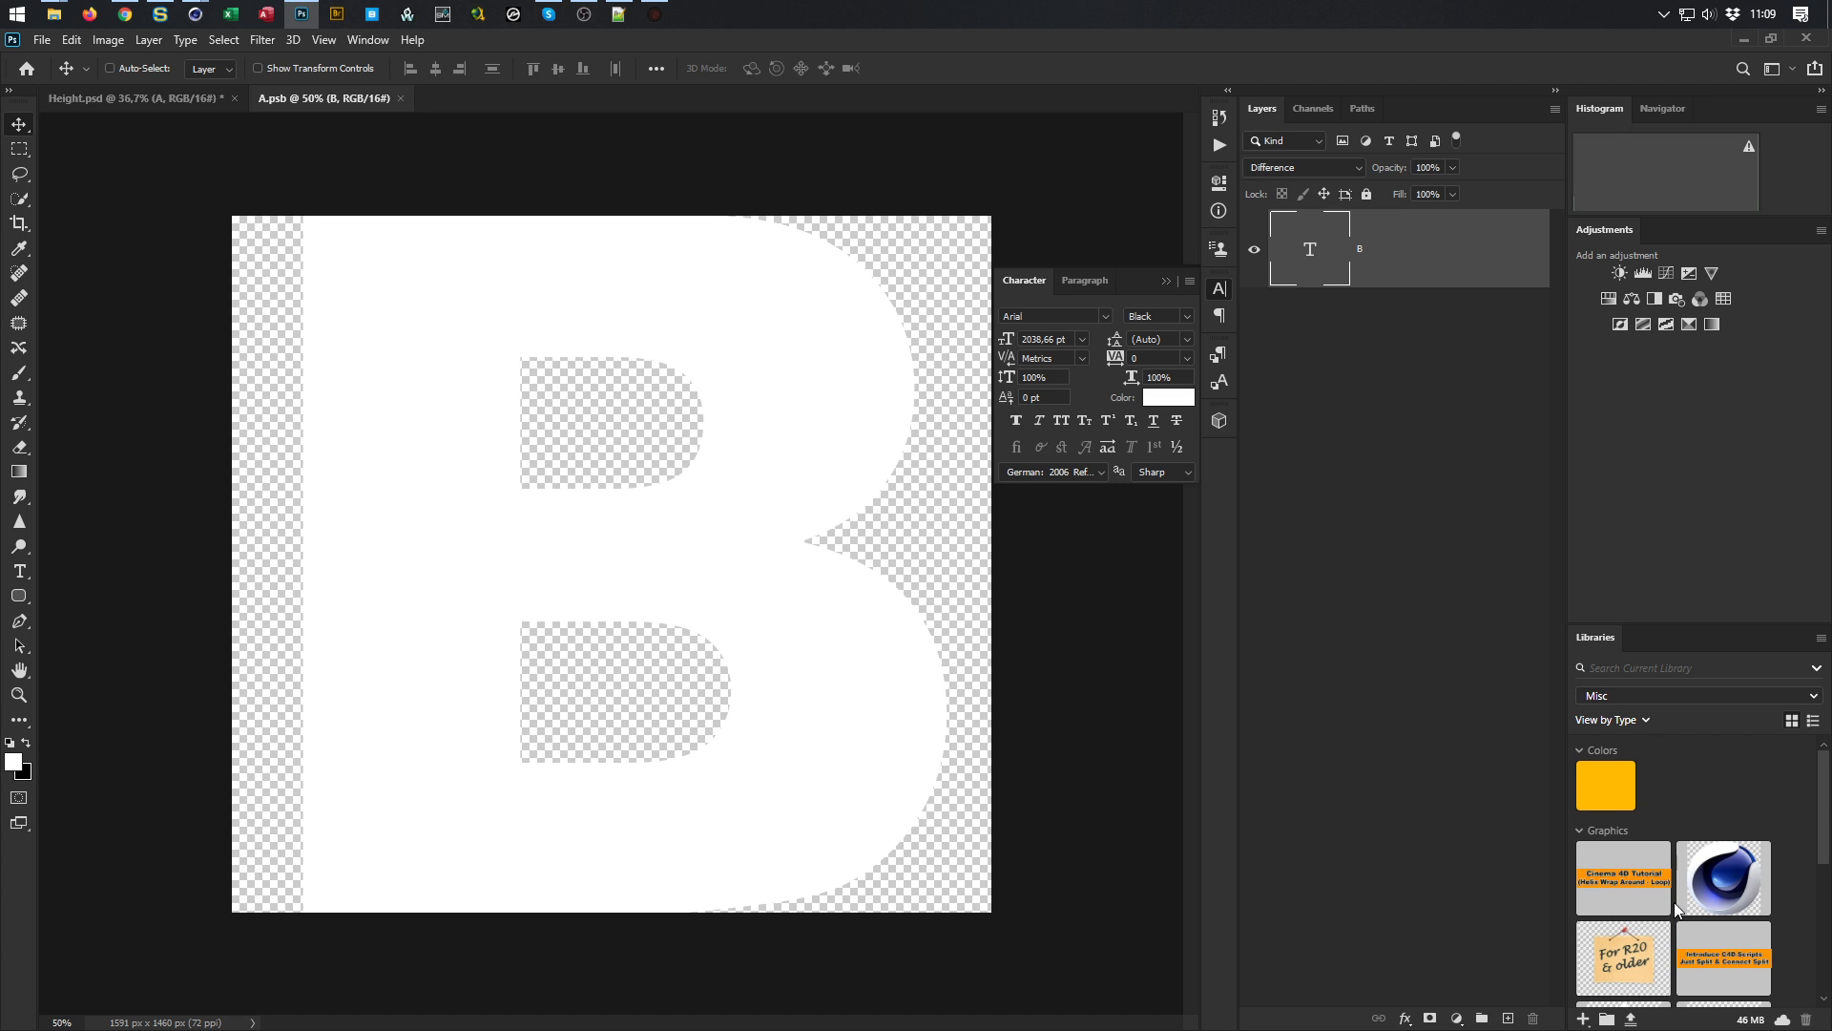
Add an empty layer above the B text layer in the smart object and hide the B text
{"action": "left_click_drag", "start_coordinate": [1823, 801], "coordinate": [1797, 792]}
{"action": "left_click", "coordinate": [1507, 1019]}
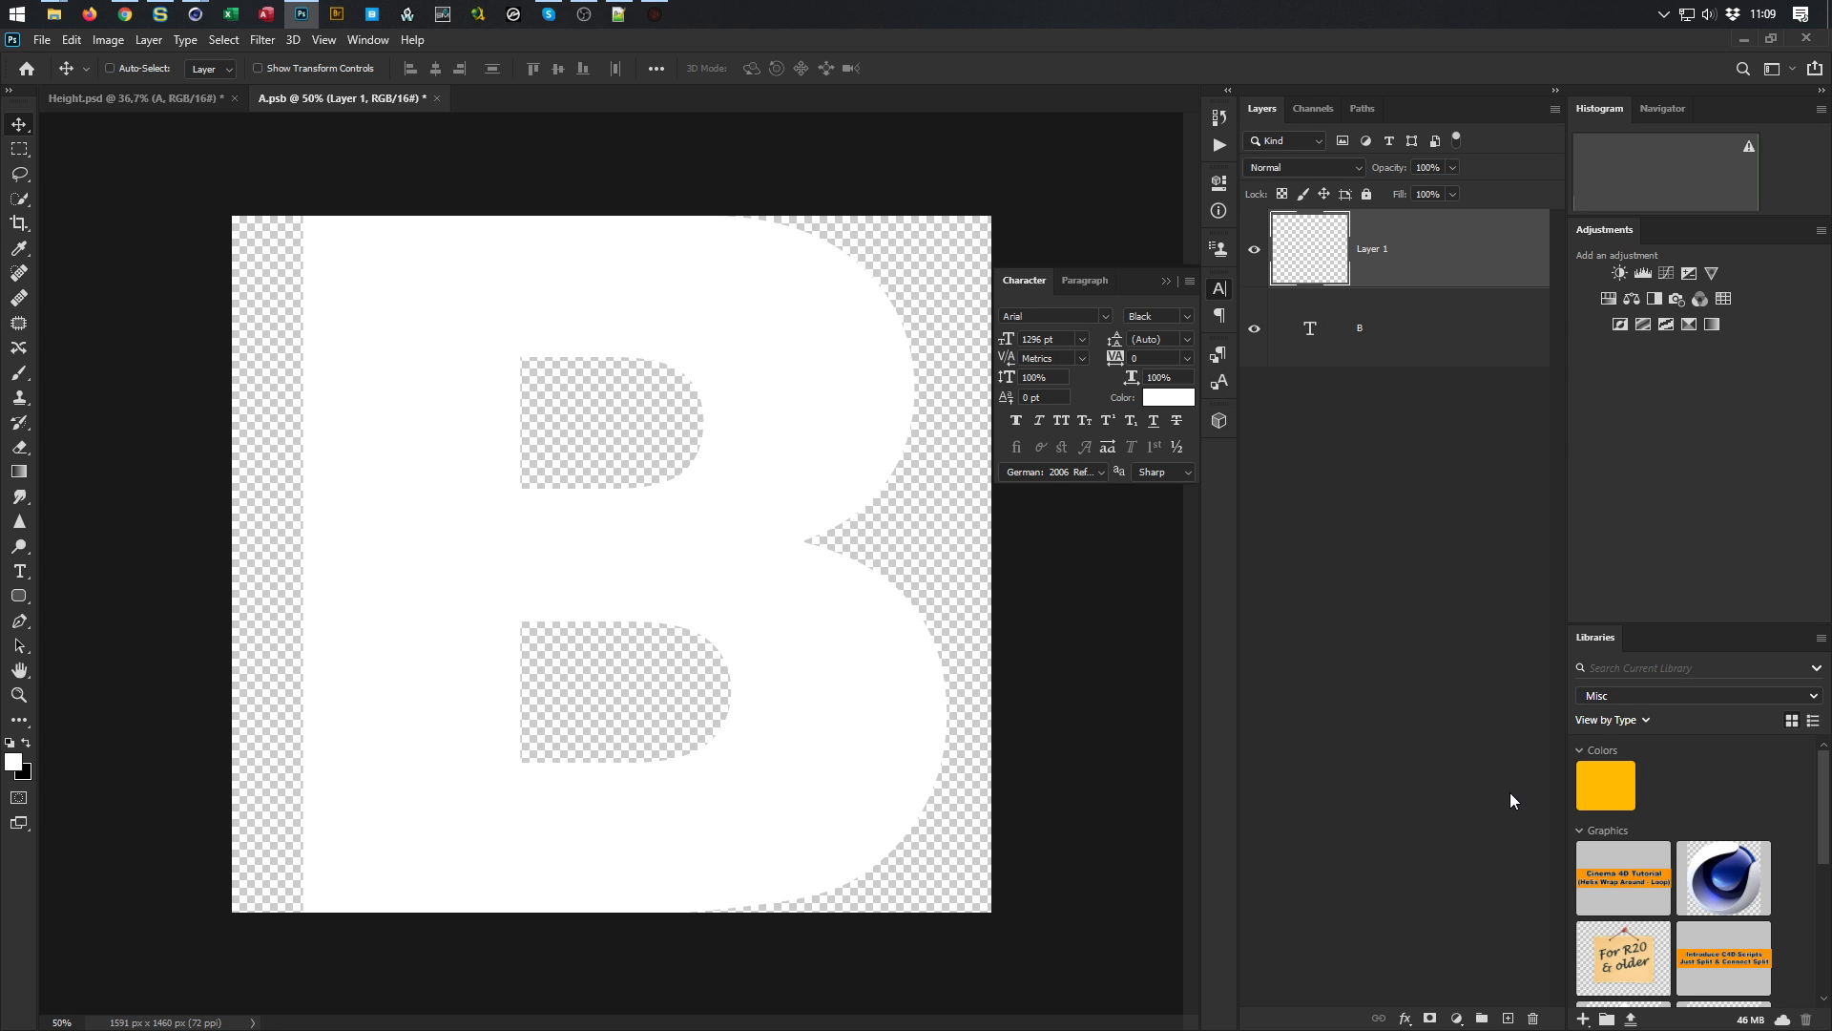
{"action": "left_click", "coordinate": [1253, 329]}
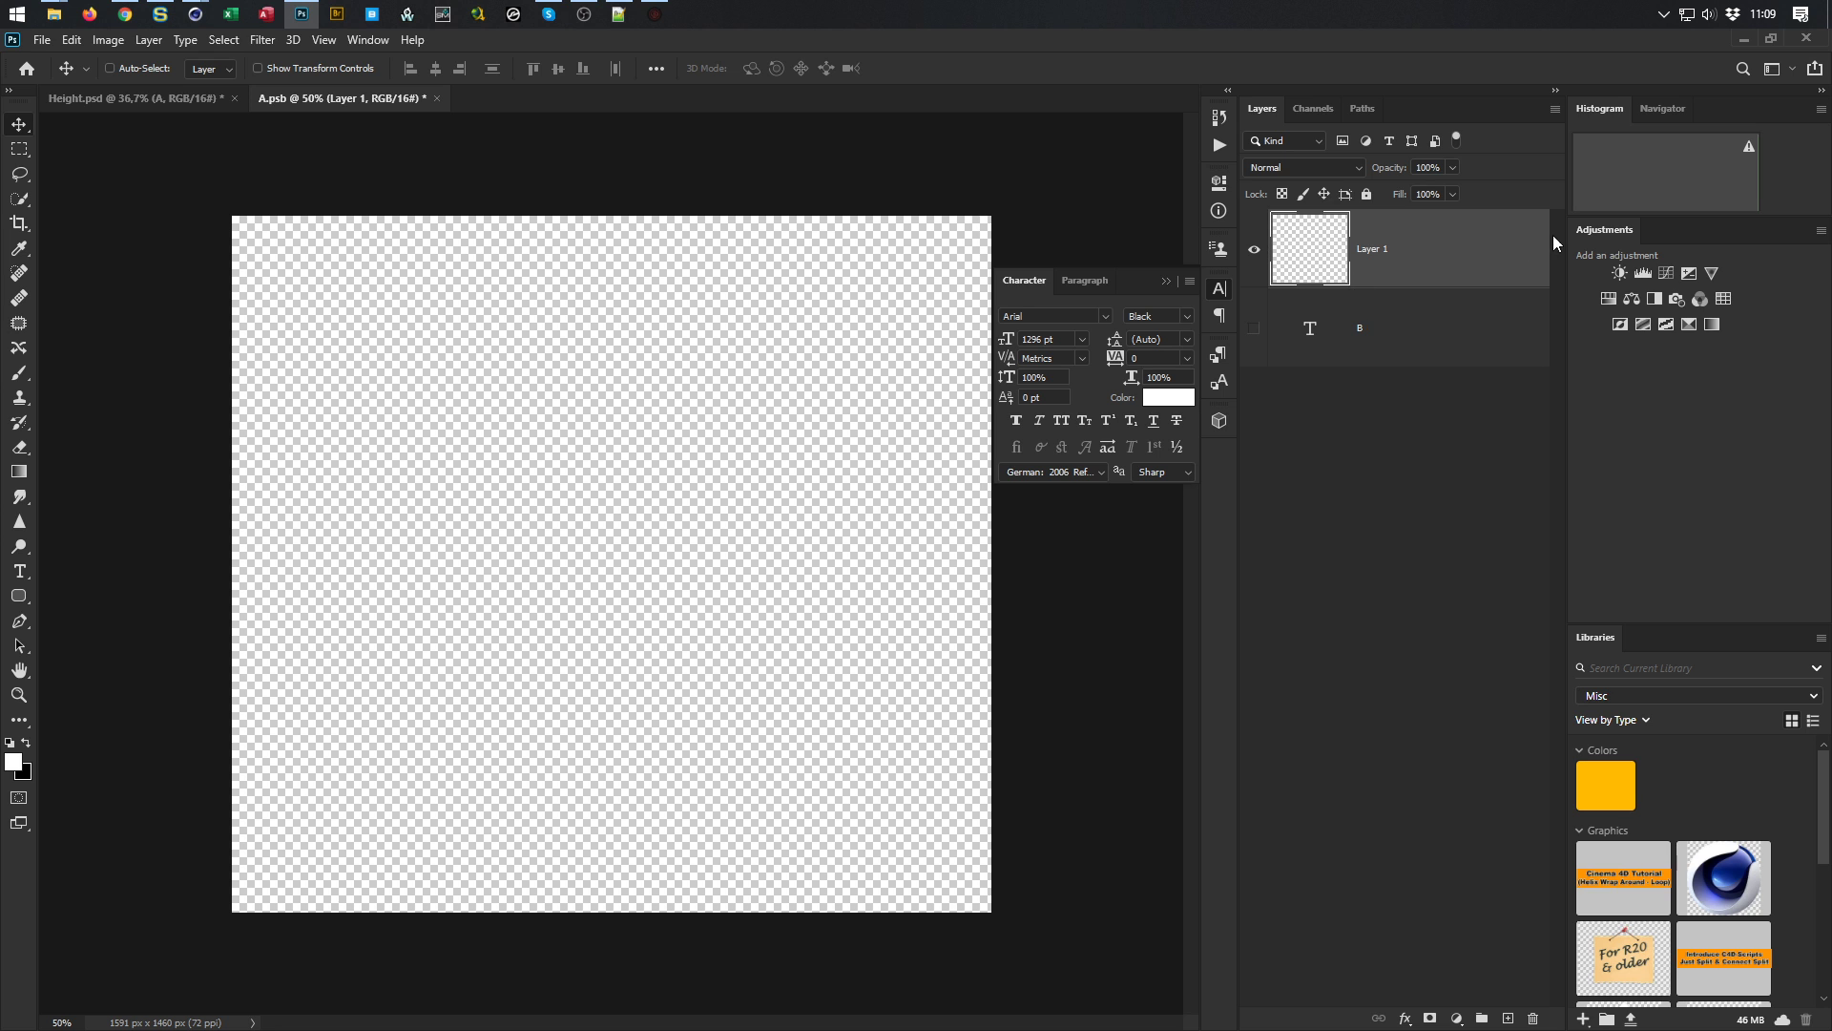
Place the Octane Logo graphic from the Misc library, centred on the canvas and scaled to about 243%
{"action": "scroll", "coordinate": [1693, 868], "scroll_direction": "down", "scroll_amount": 3}
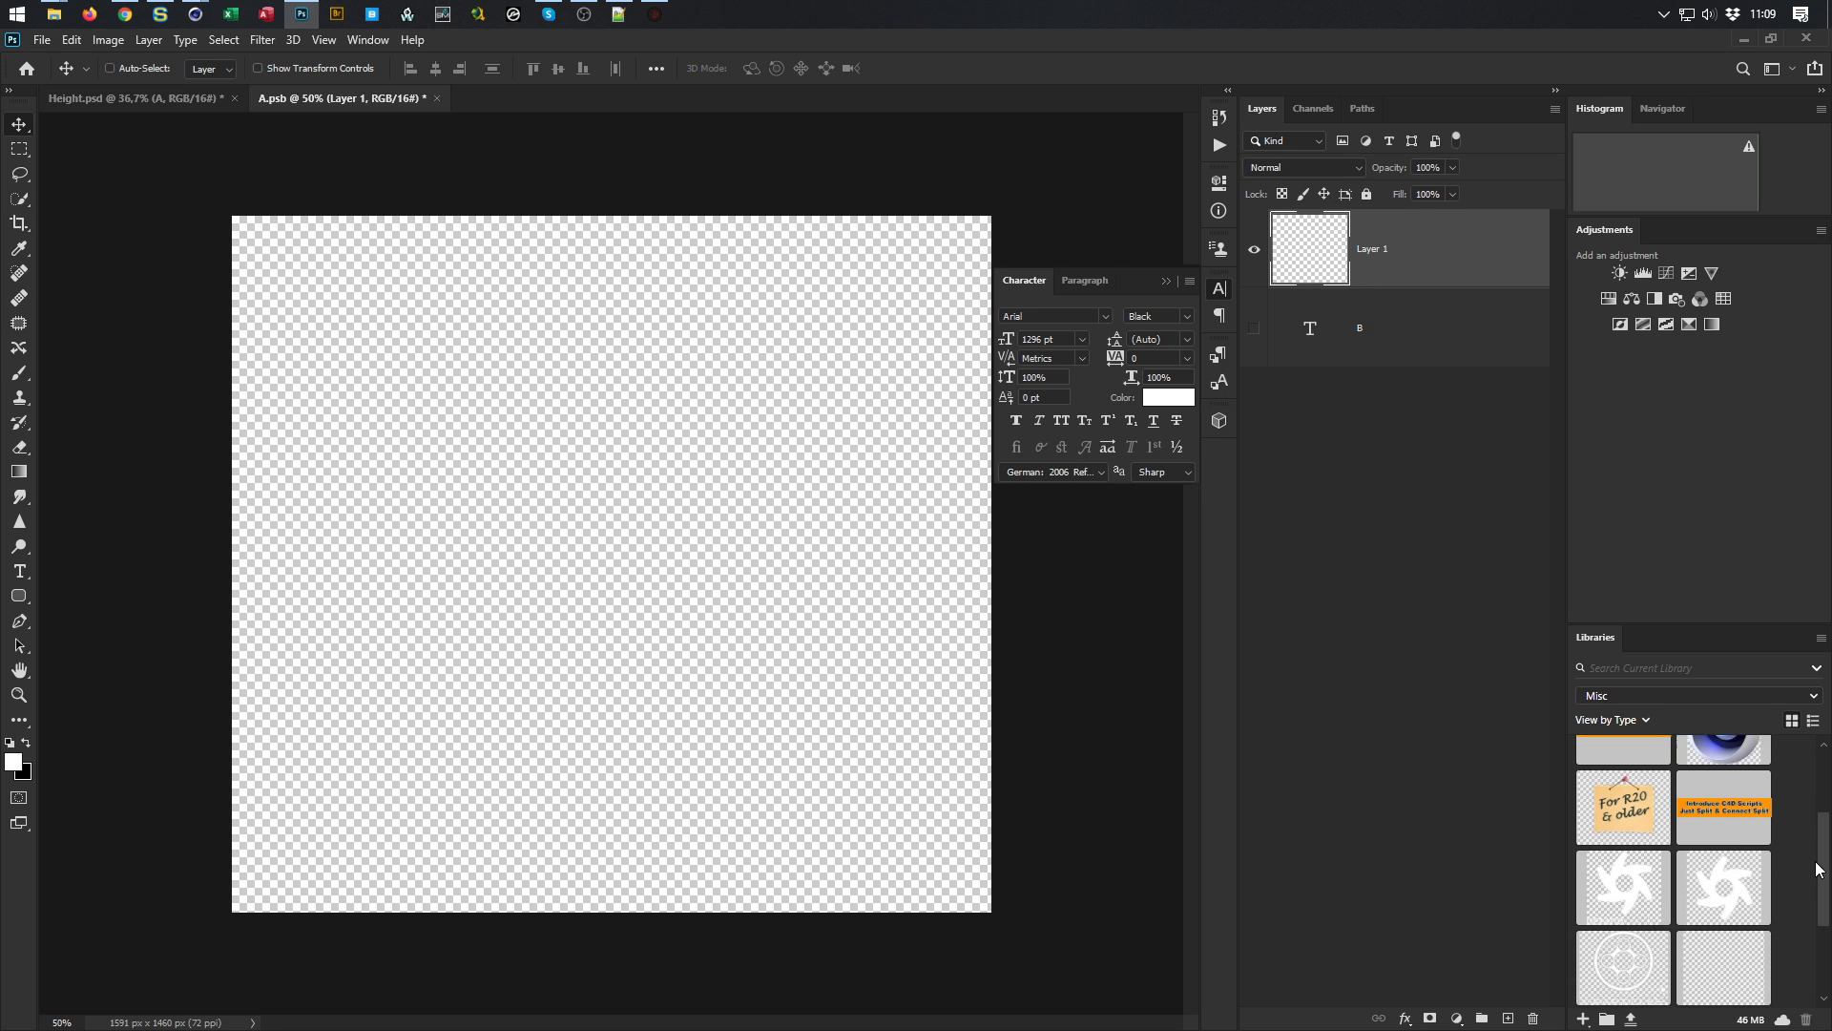
{"action": "left_click_drag", "start_coordinate": [1646, 841], "coordinate": [687, 597]}
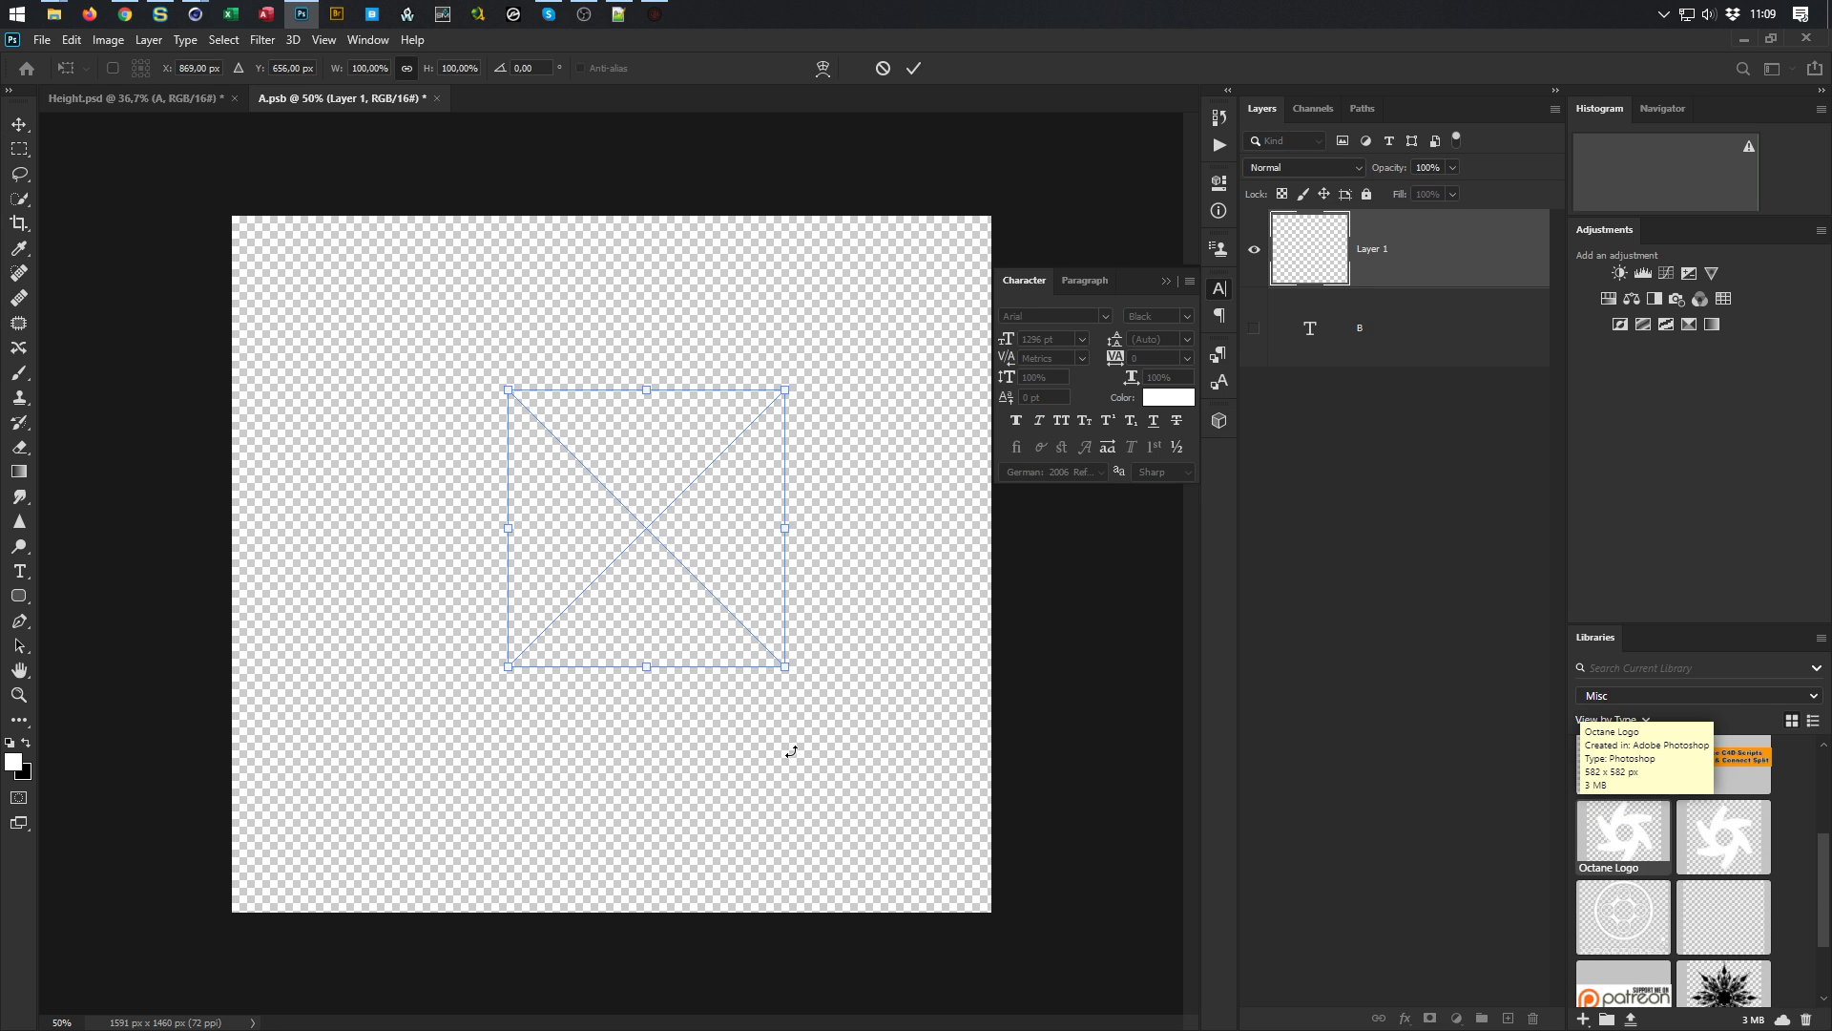
{"action": "left_click_drag", "start_coordinate": [783, 389], "coordinate": [1024, 275], "text": "alt"}
{"action": "left_click_drag", "start_coordinate": [735, 399], "coordinate": [700, 434]}
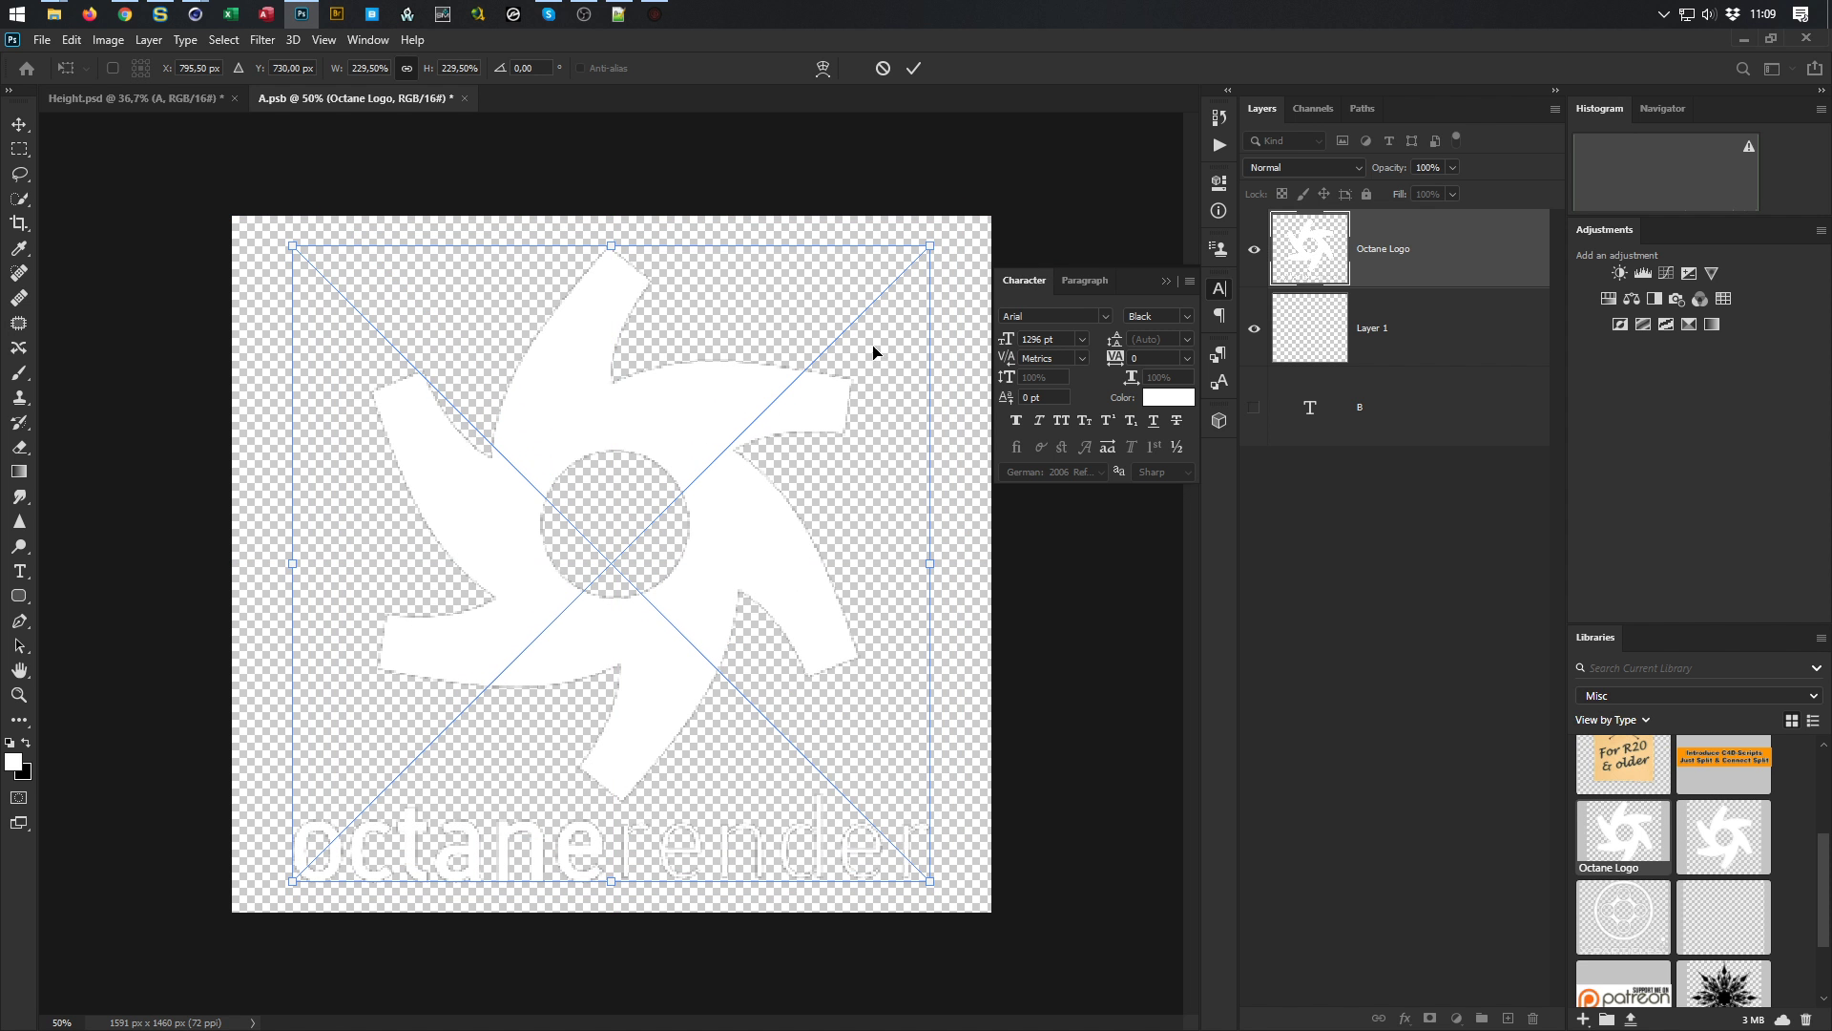
{"action": "mouse_move", "coordinate": [935, 249]}
{"action": "left_mouse_down", "text": "alt"}
{"action": "mouse_move", "coordinate": [968, 215]}
{"action": "mouse_move", "coordinate": [950, 225]}
{"action": "left_mouse_up", "text": "alt"}
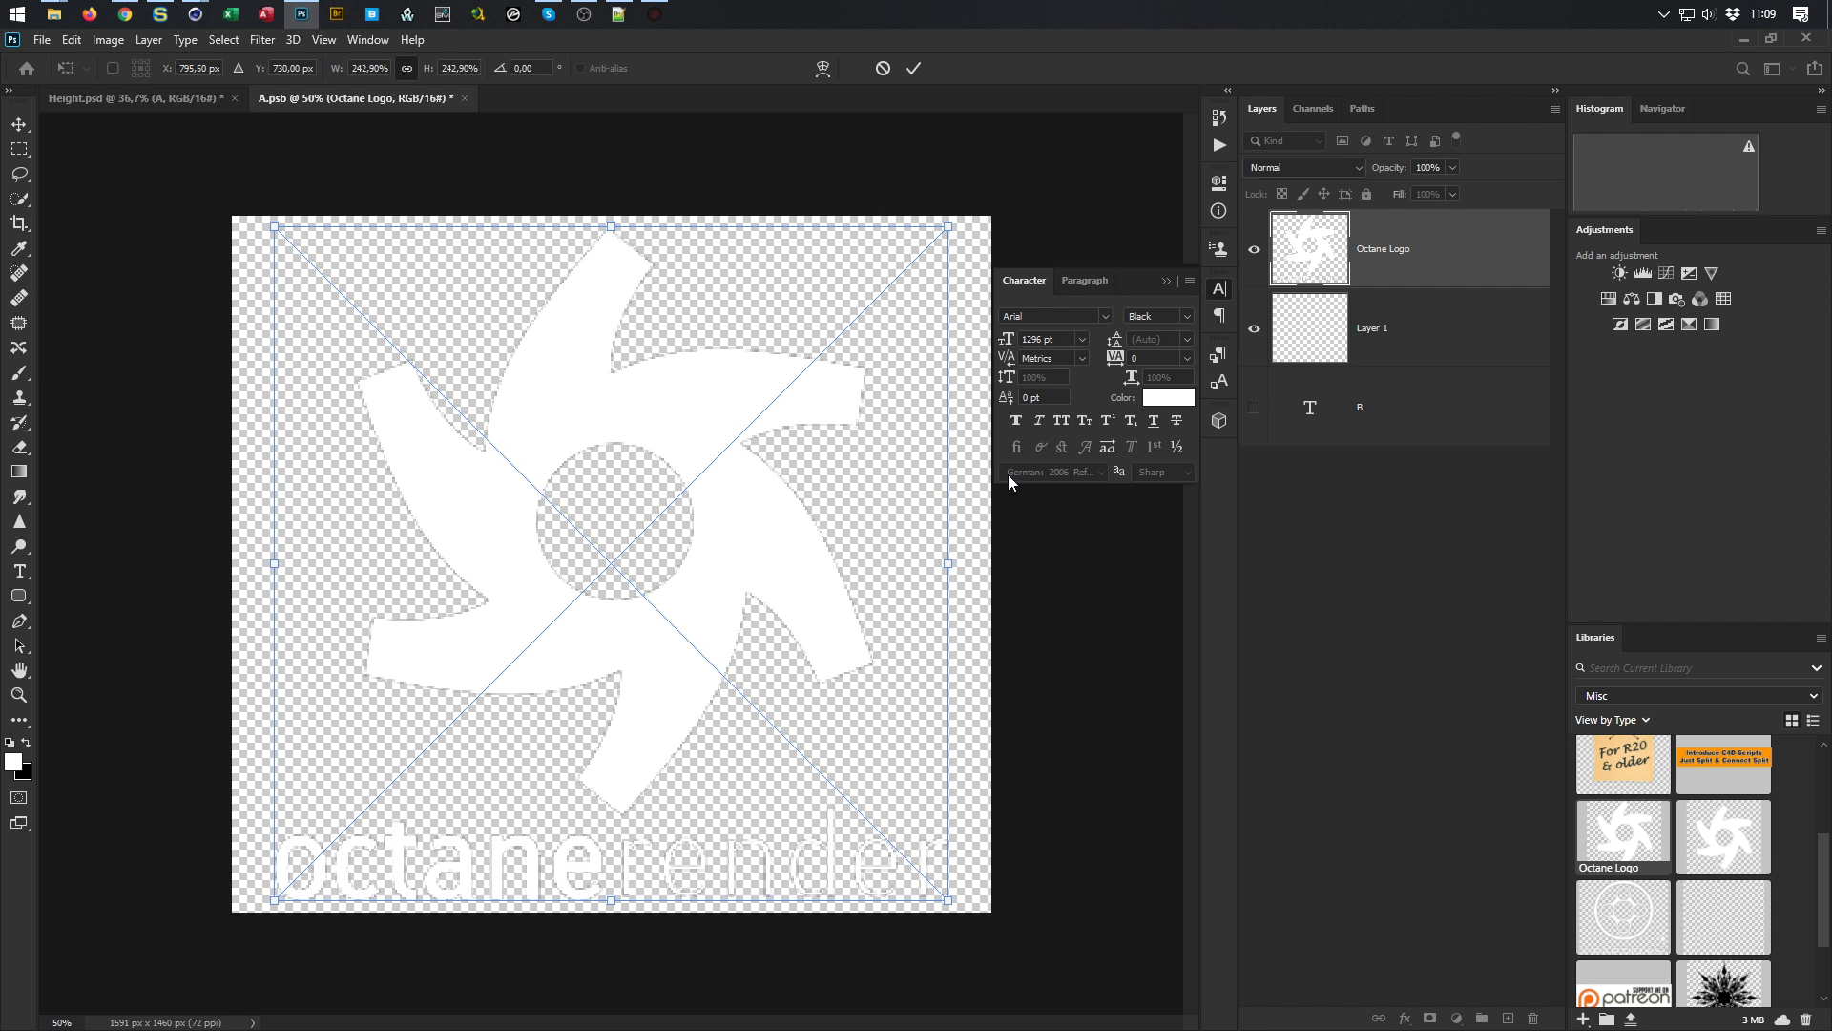
{"action": "left_click", "coordinate": [19, 125]}
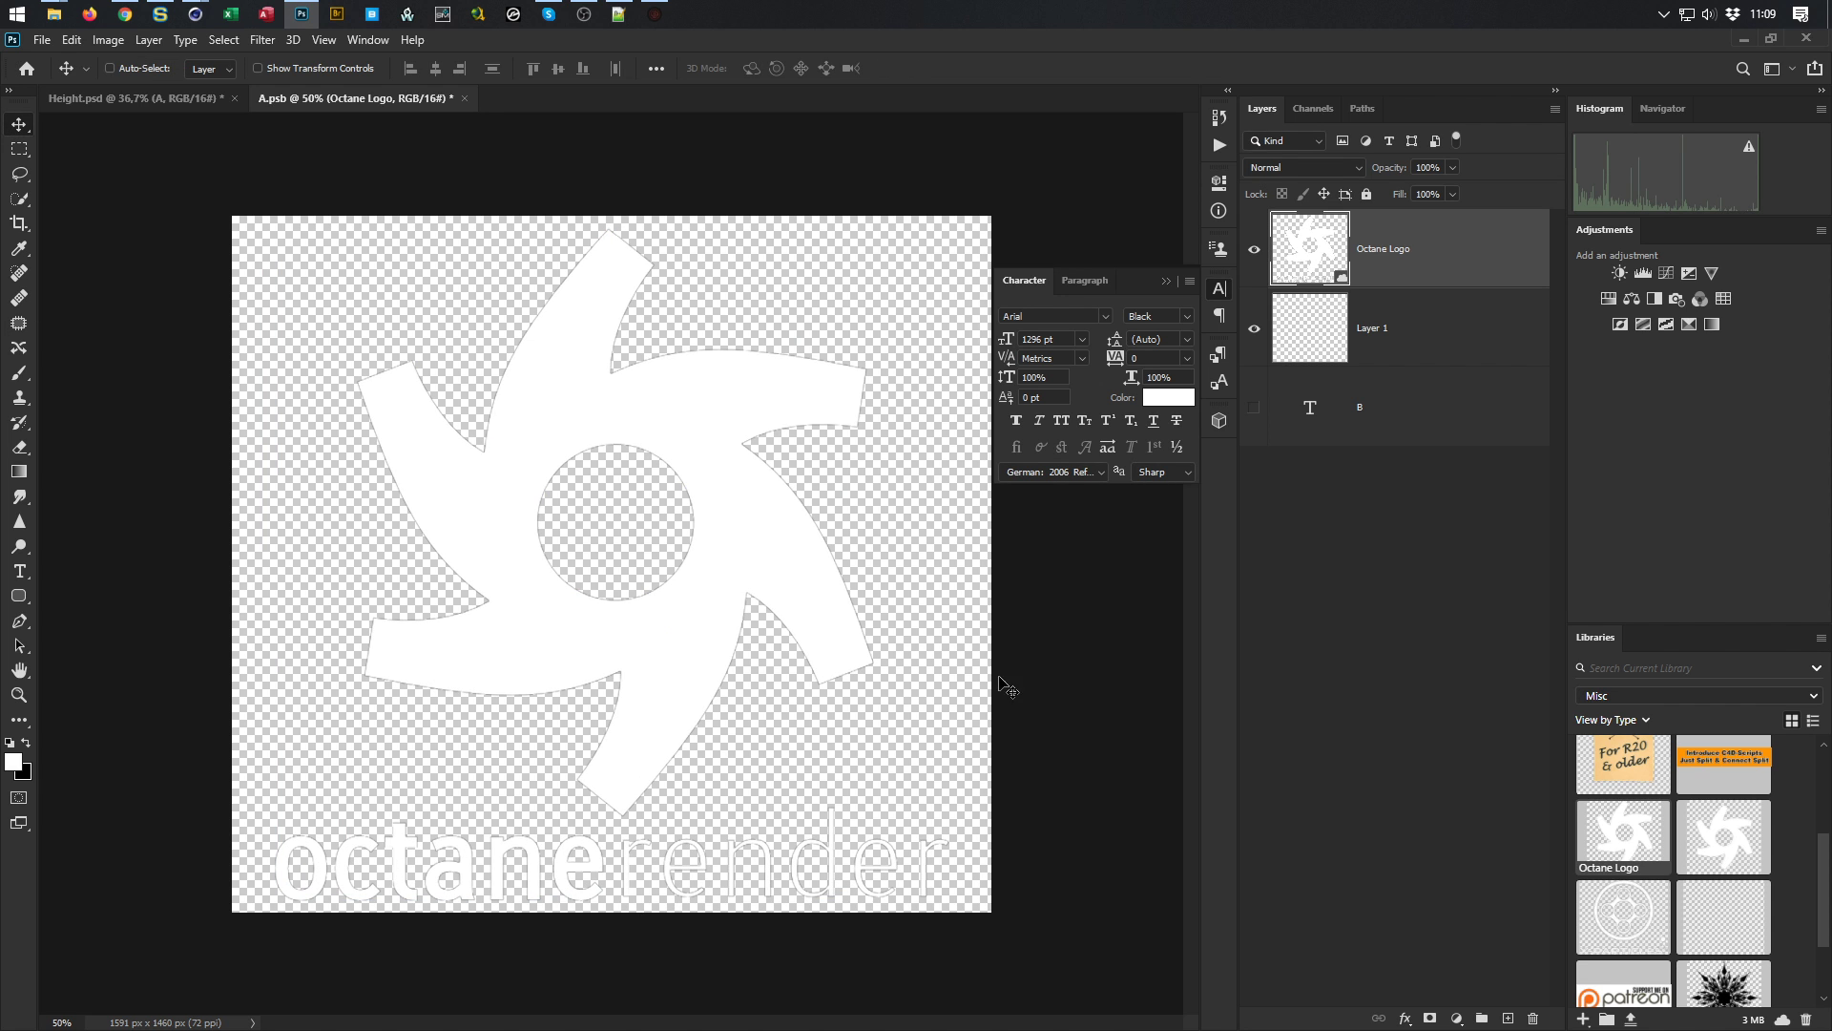
Save and close the smart object, and scale layer A in Height.psd to about 137% around its centre
{"action": "left_click", "coordinate": [464, 98]}
{"action": "left_click", "coordinate": [828, 408]}
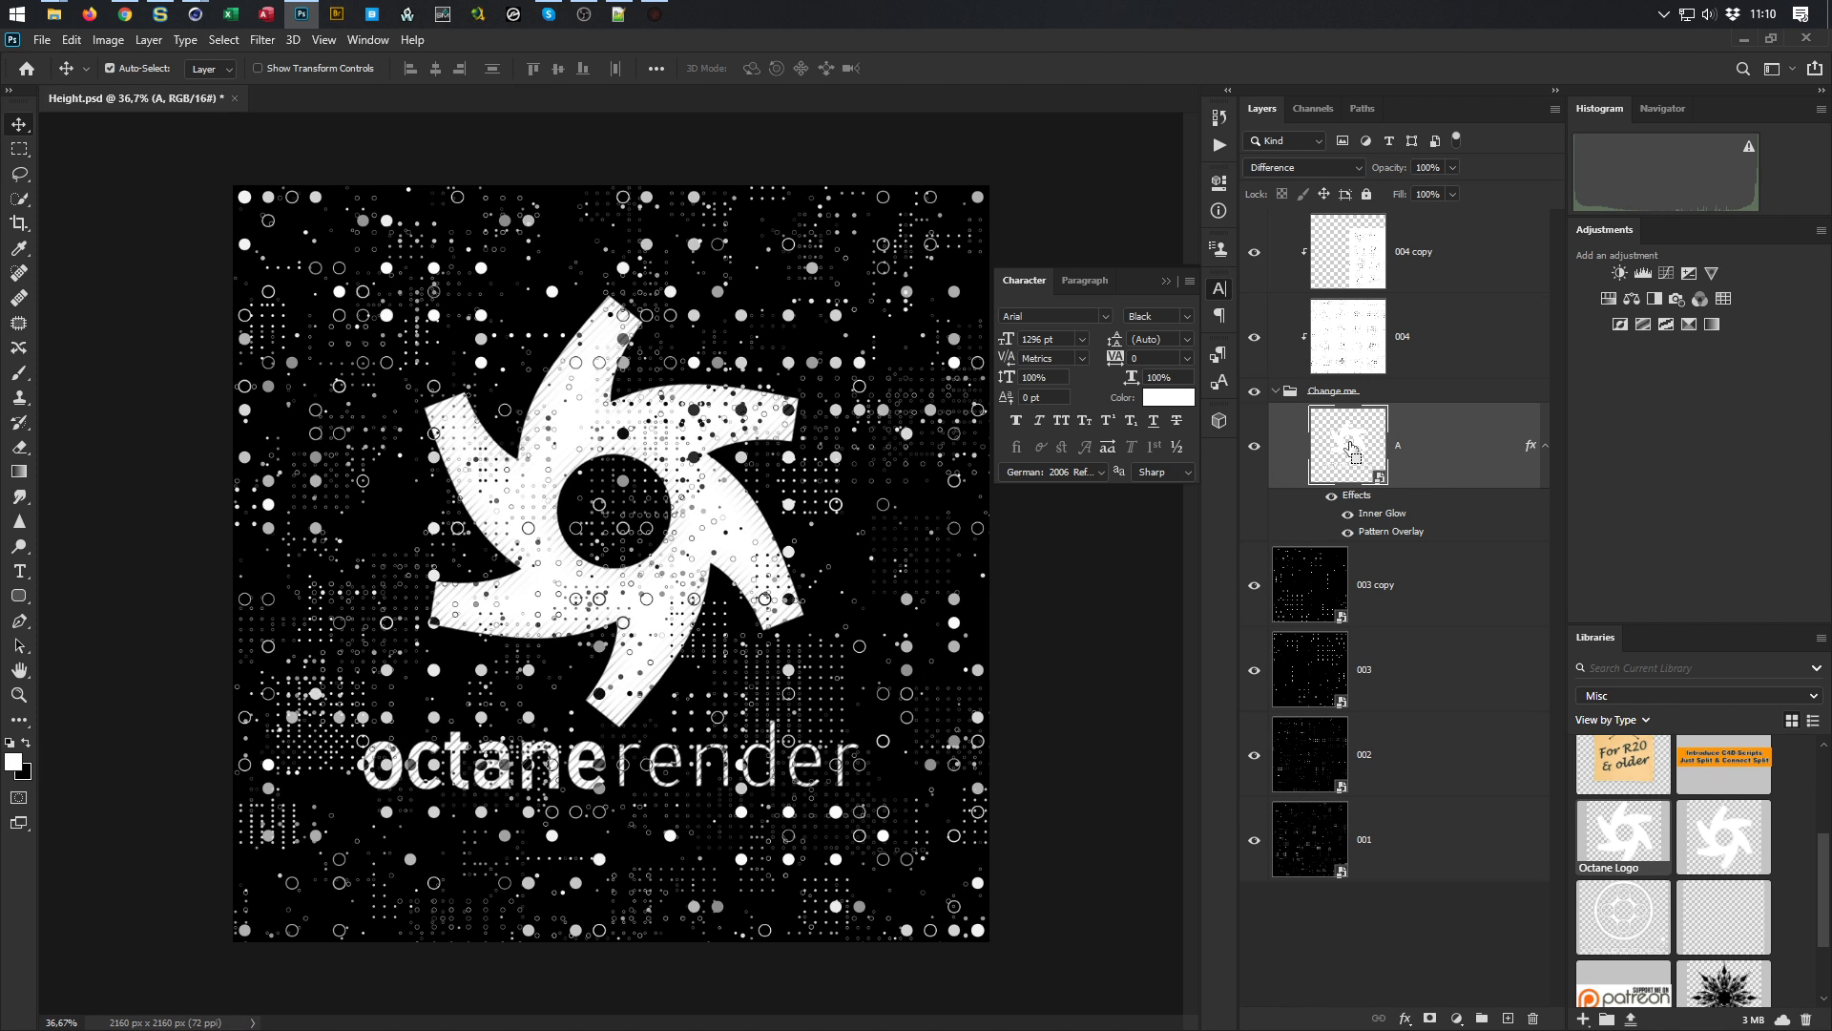
{"action": "key", "text": "ctrl+t"}
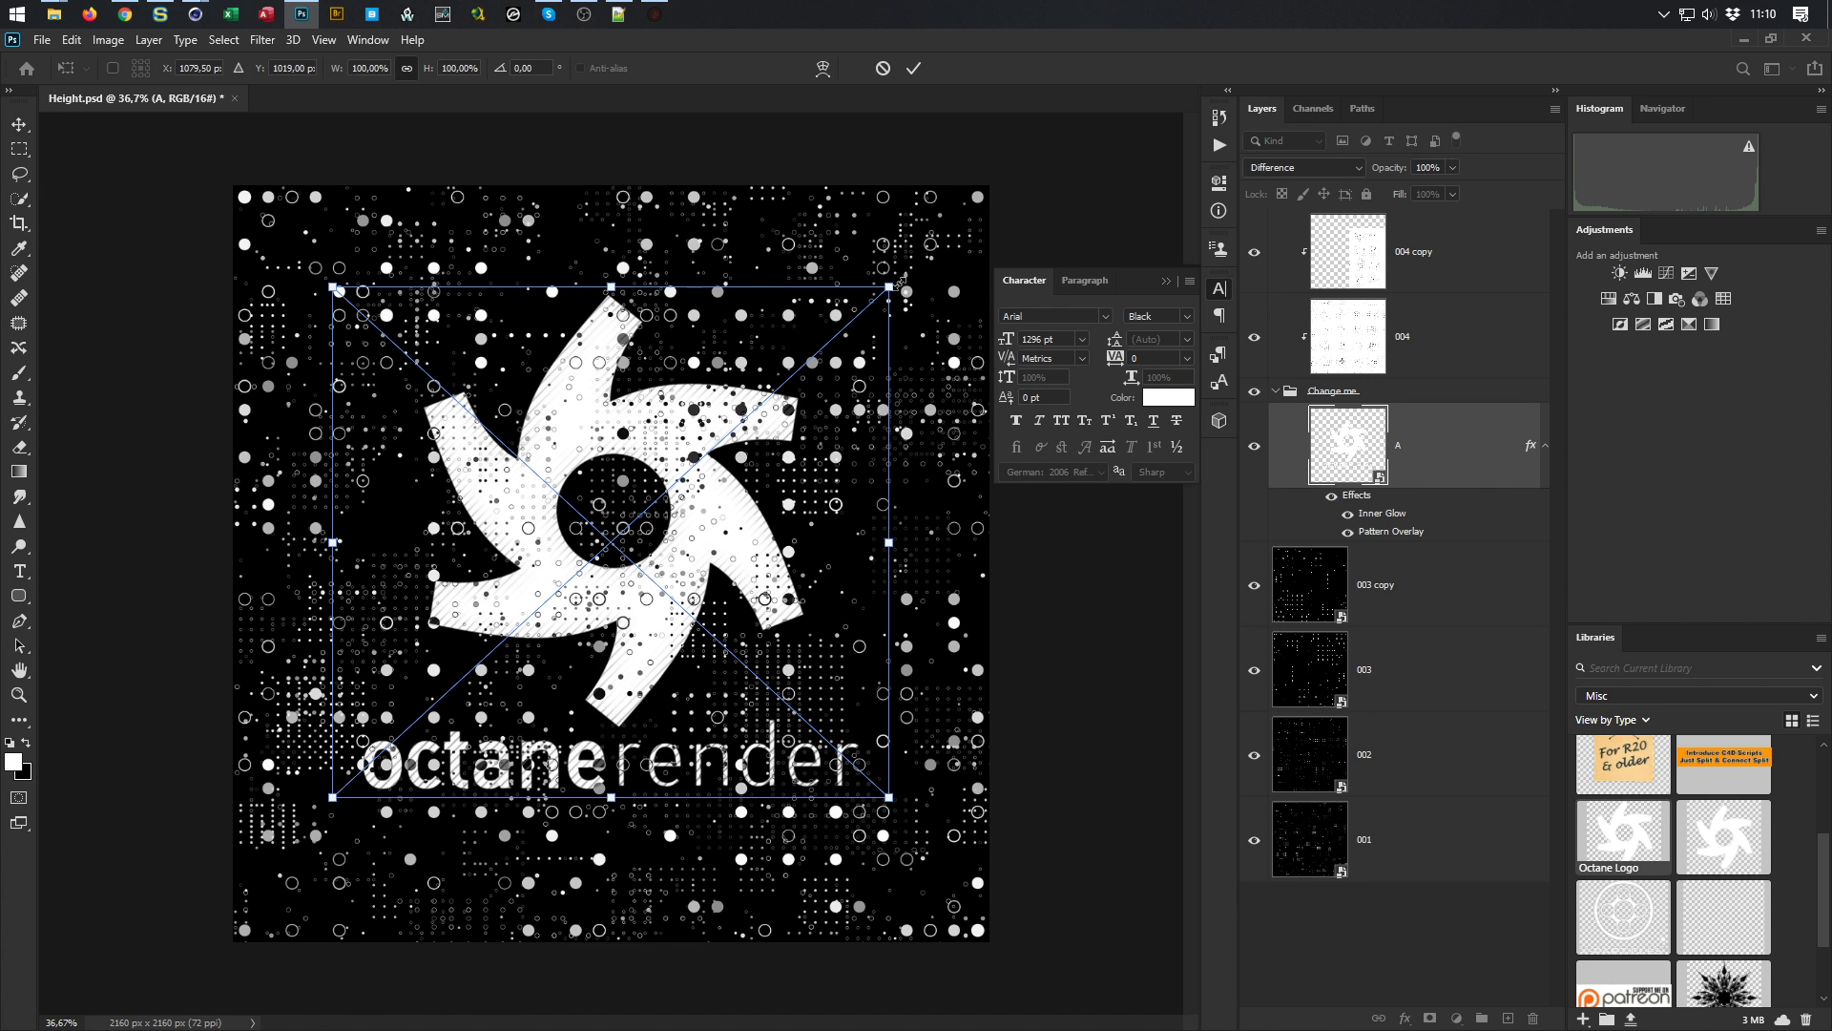
{"action": "left_click_drag", "start_coordinate": [889, 287], "coordinate": [1014, 216], "text": "alt"}
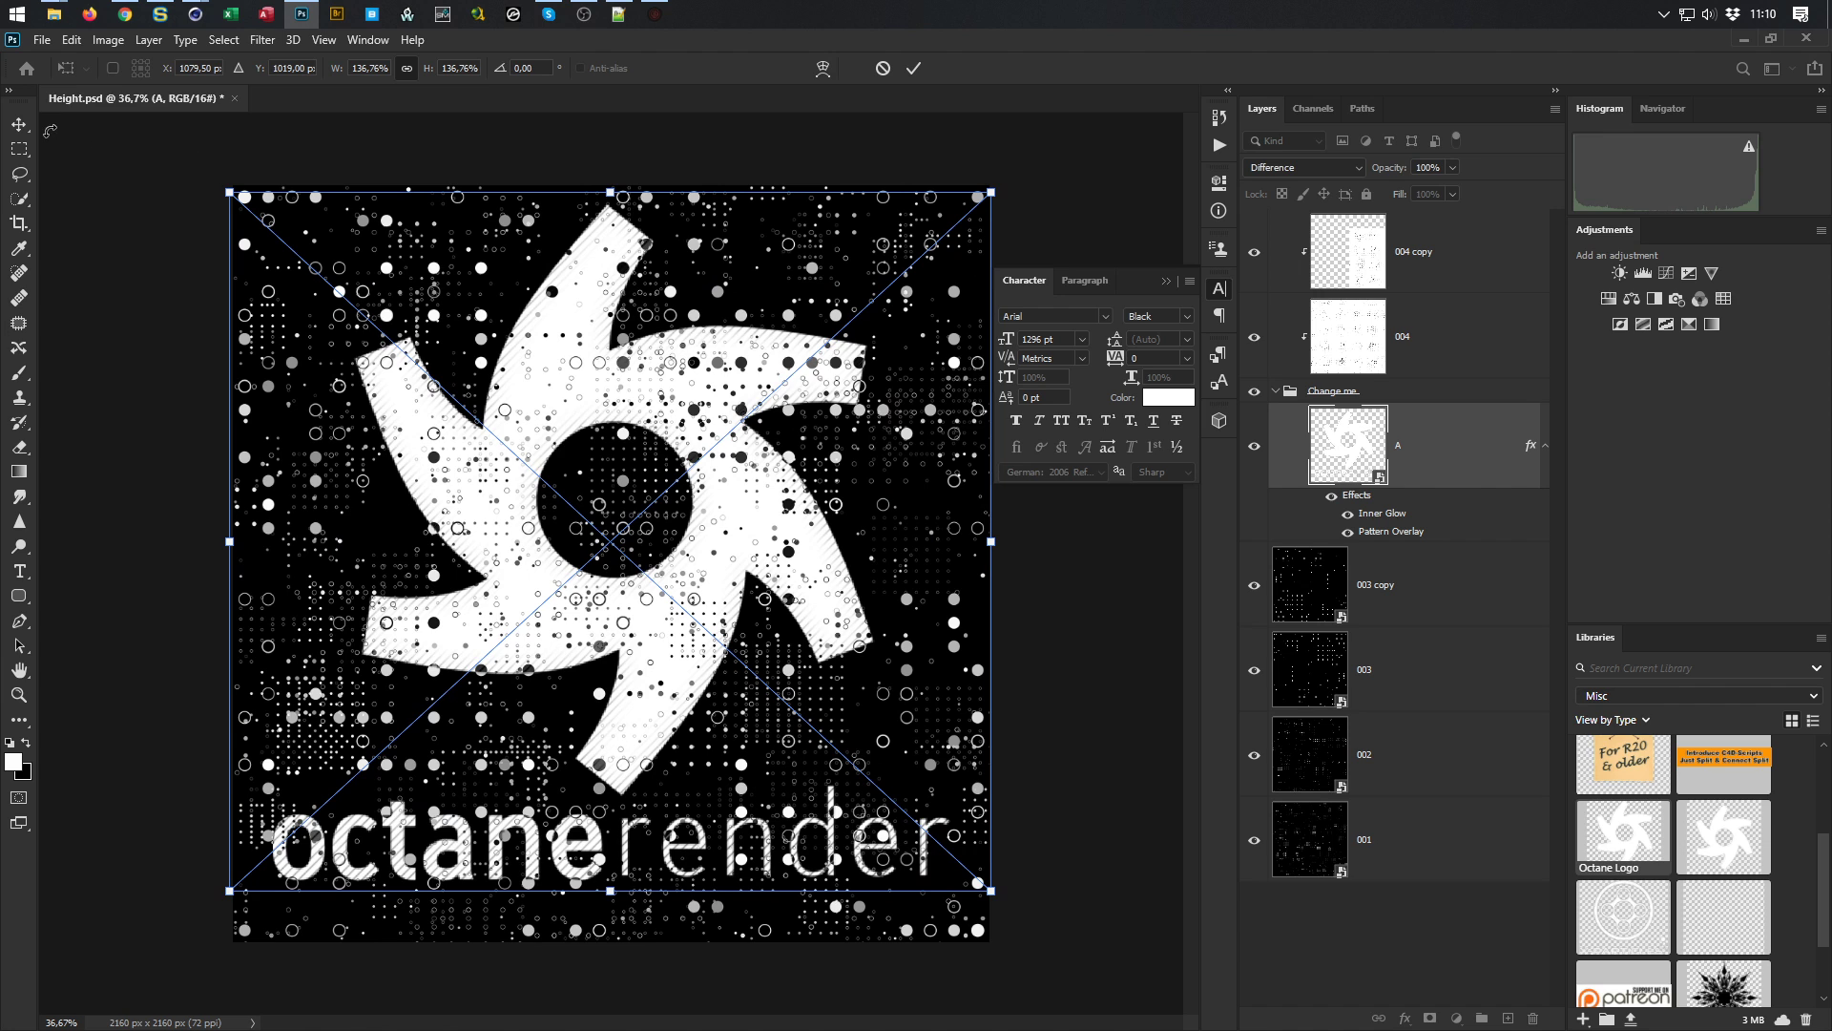
{"action": "left_click", "coordinate": [913, 68]}
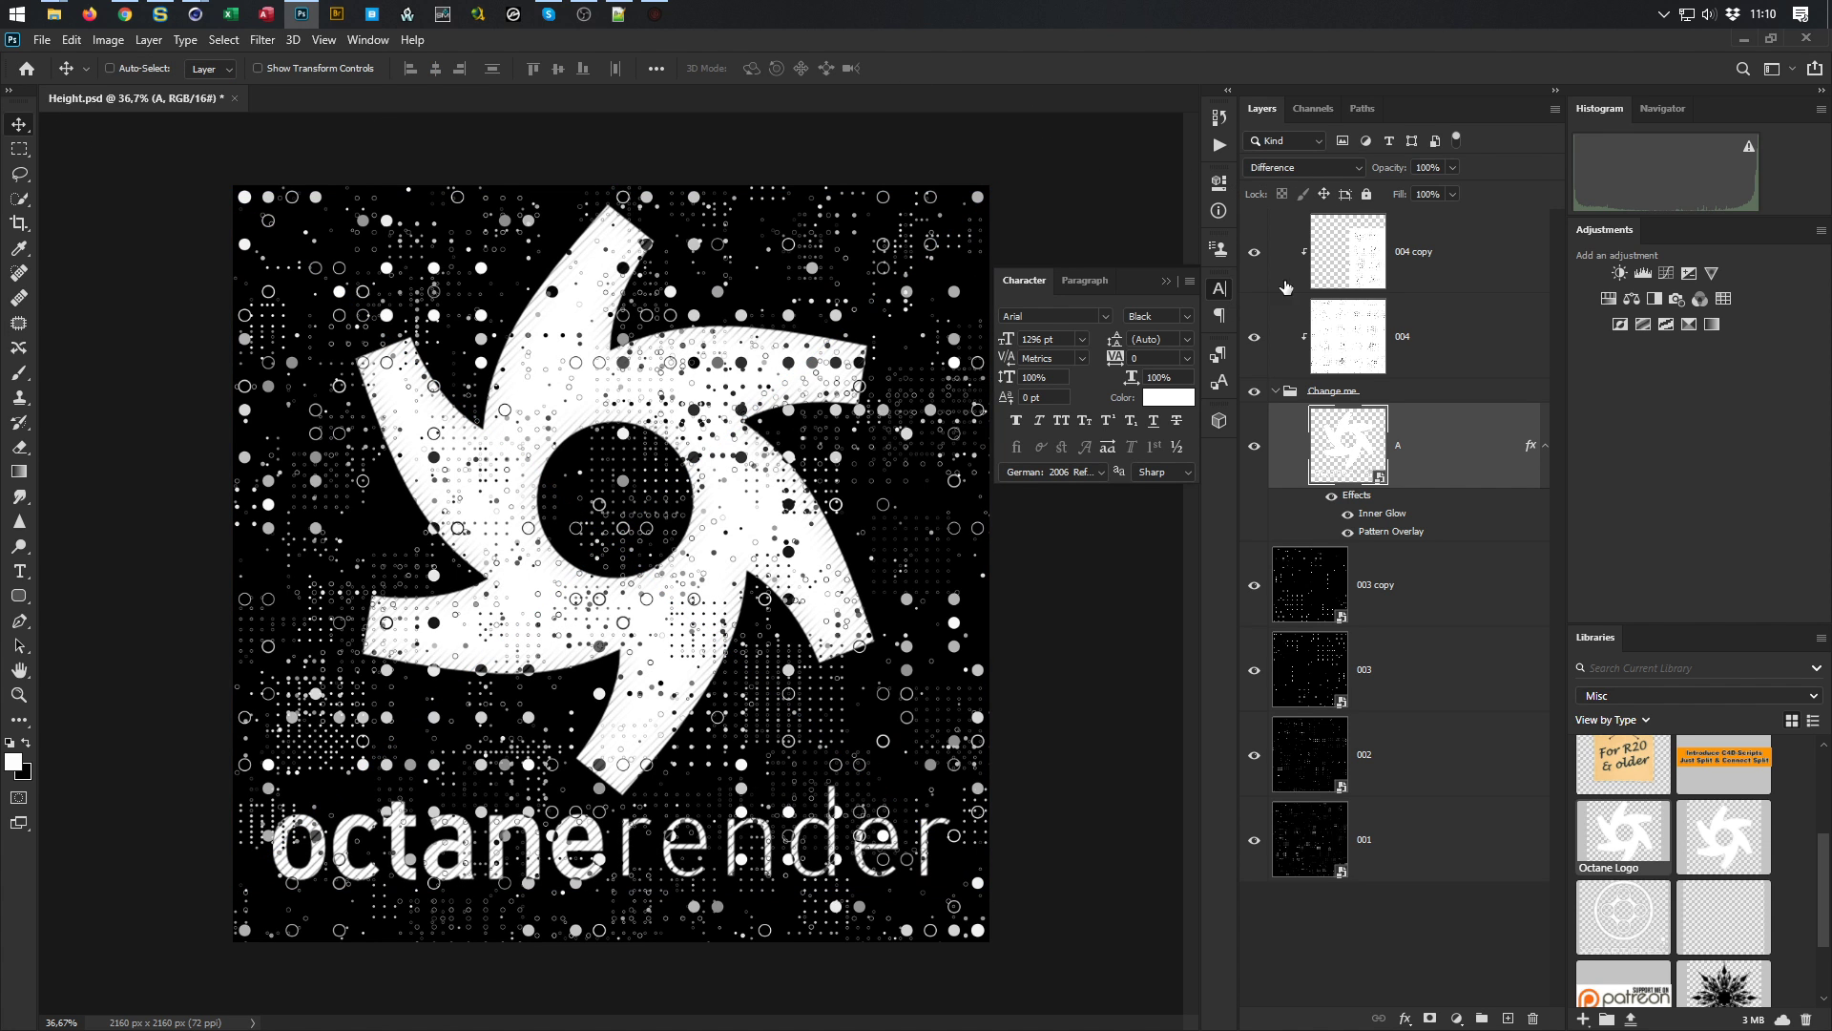
Stamp all visible layers into a new merged layer above the 004 copy layer
{"action": "left_click", "coordinate": [1363, 247]}
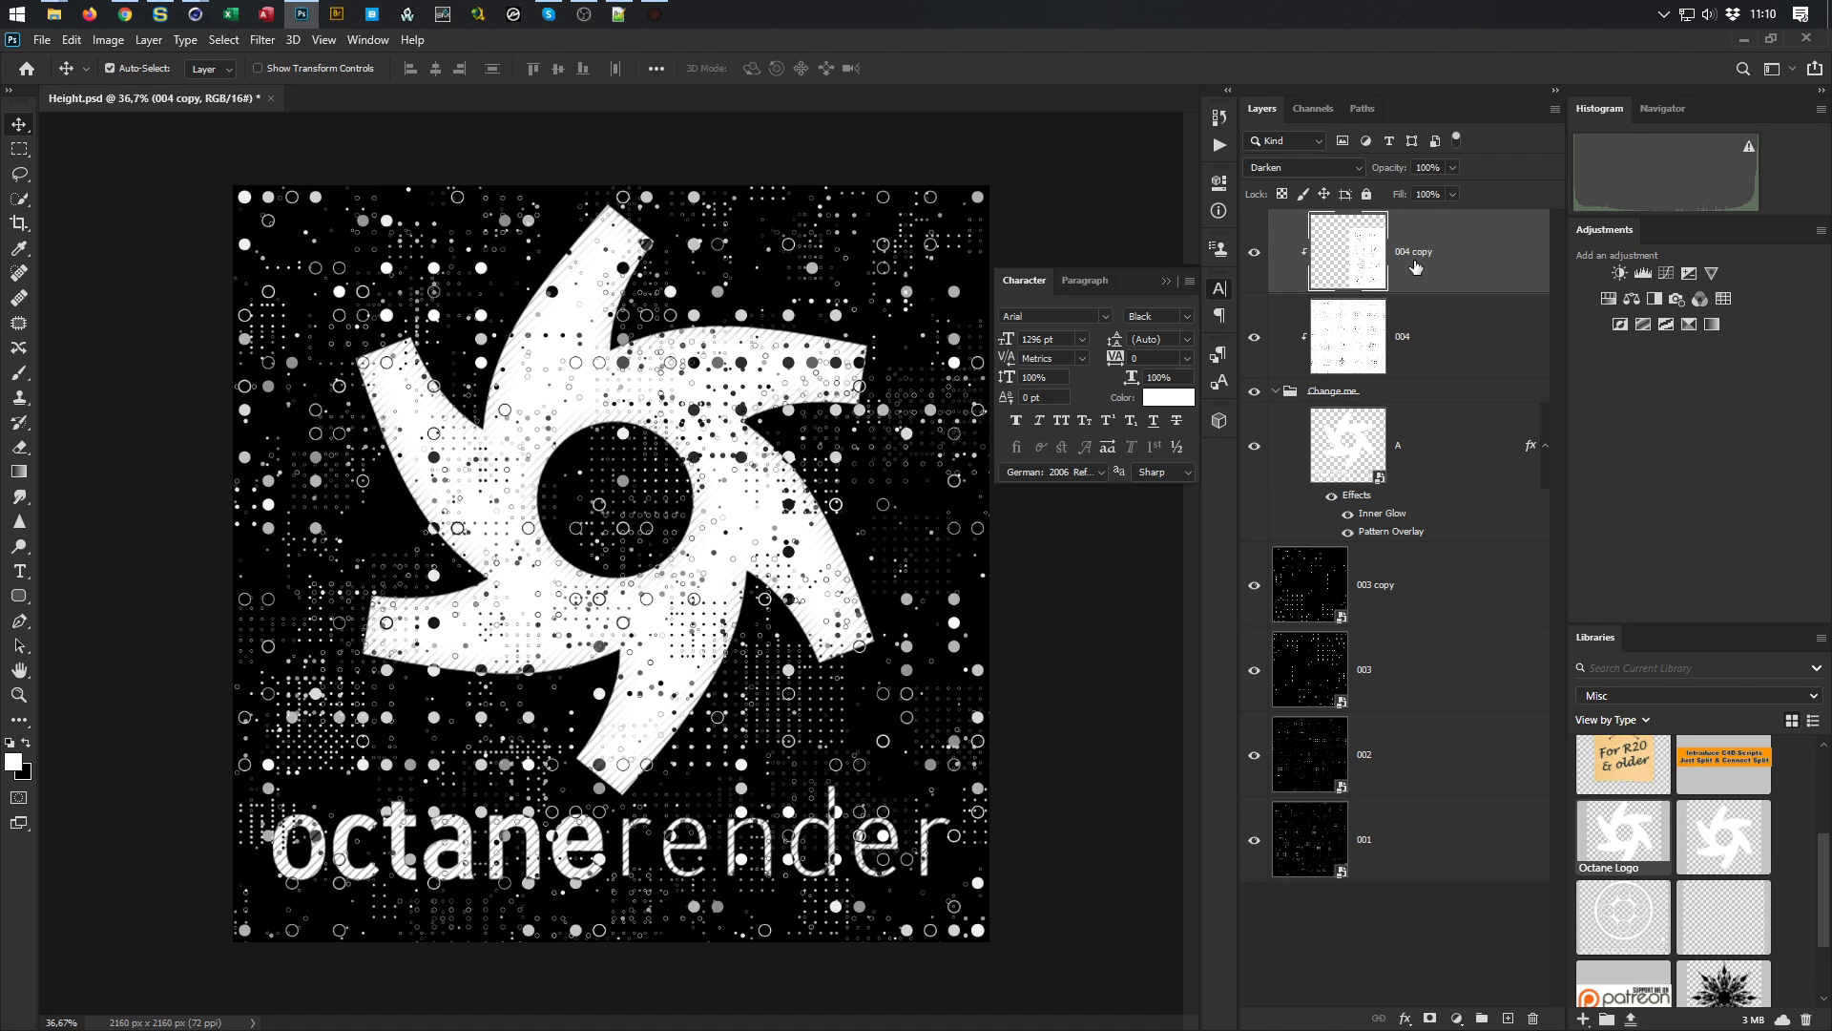
{"action": "left_click_drag", "start_coordinate": [1390, 286], "coordinate": [1355, 324]}
{"action": "key", "text": "ctrl+shift+alt+e"}
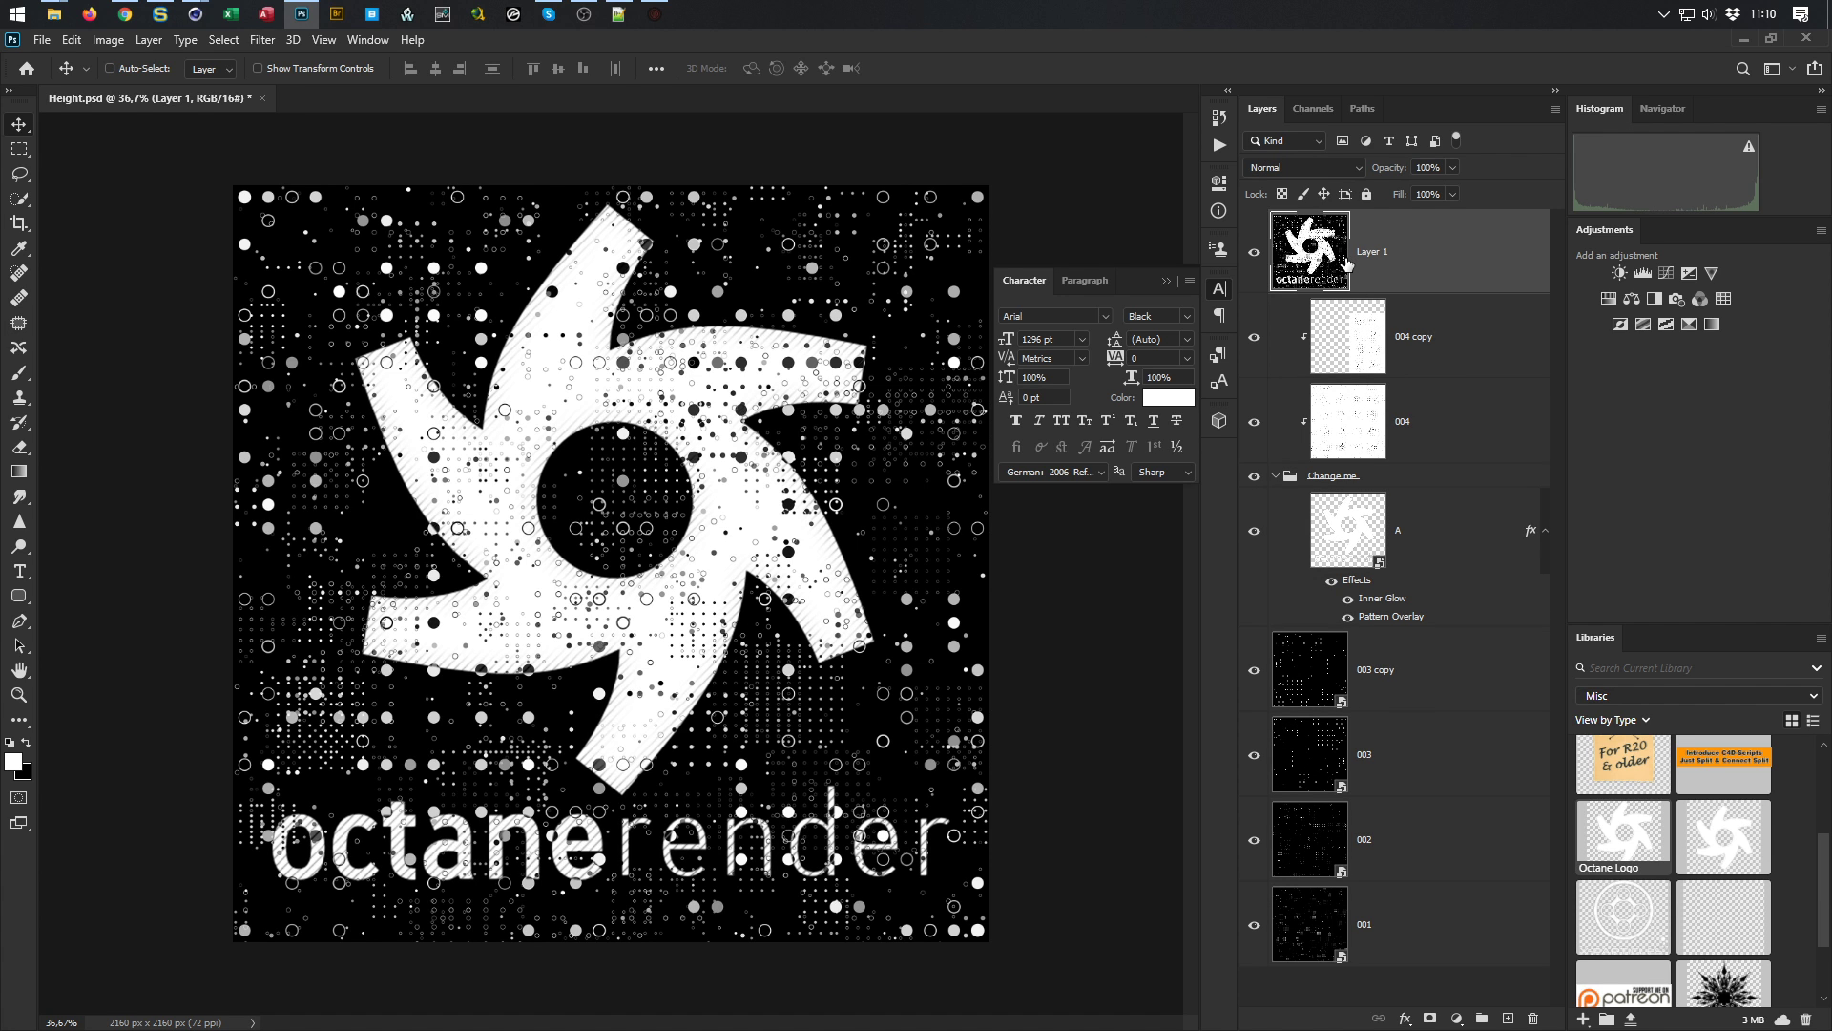
{"action": "key", "text": "ctrl"}
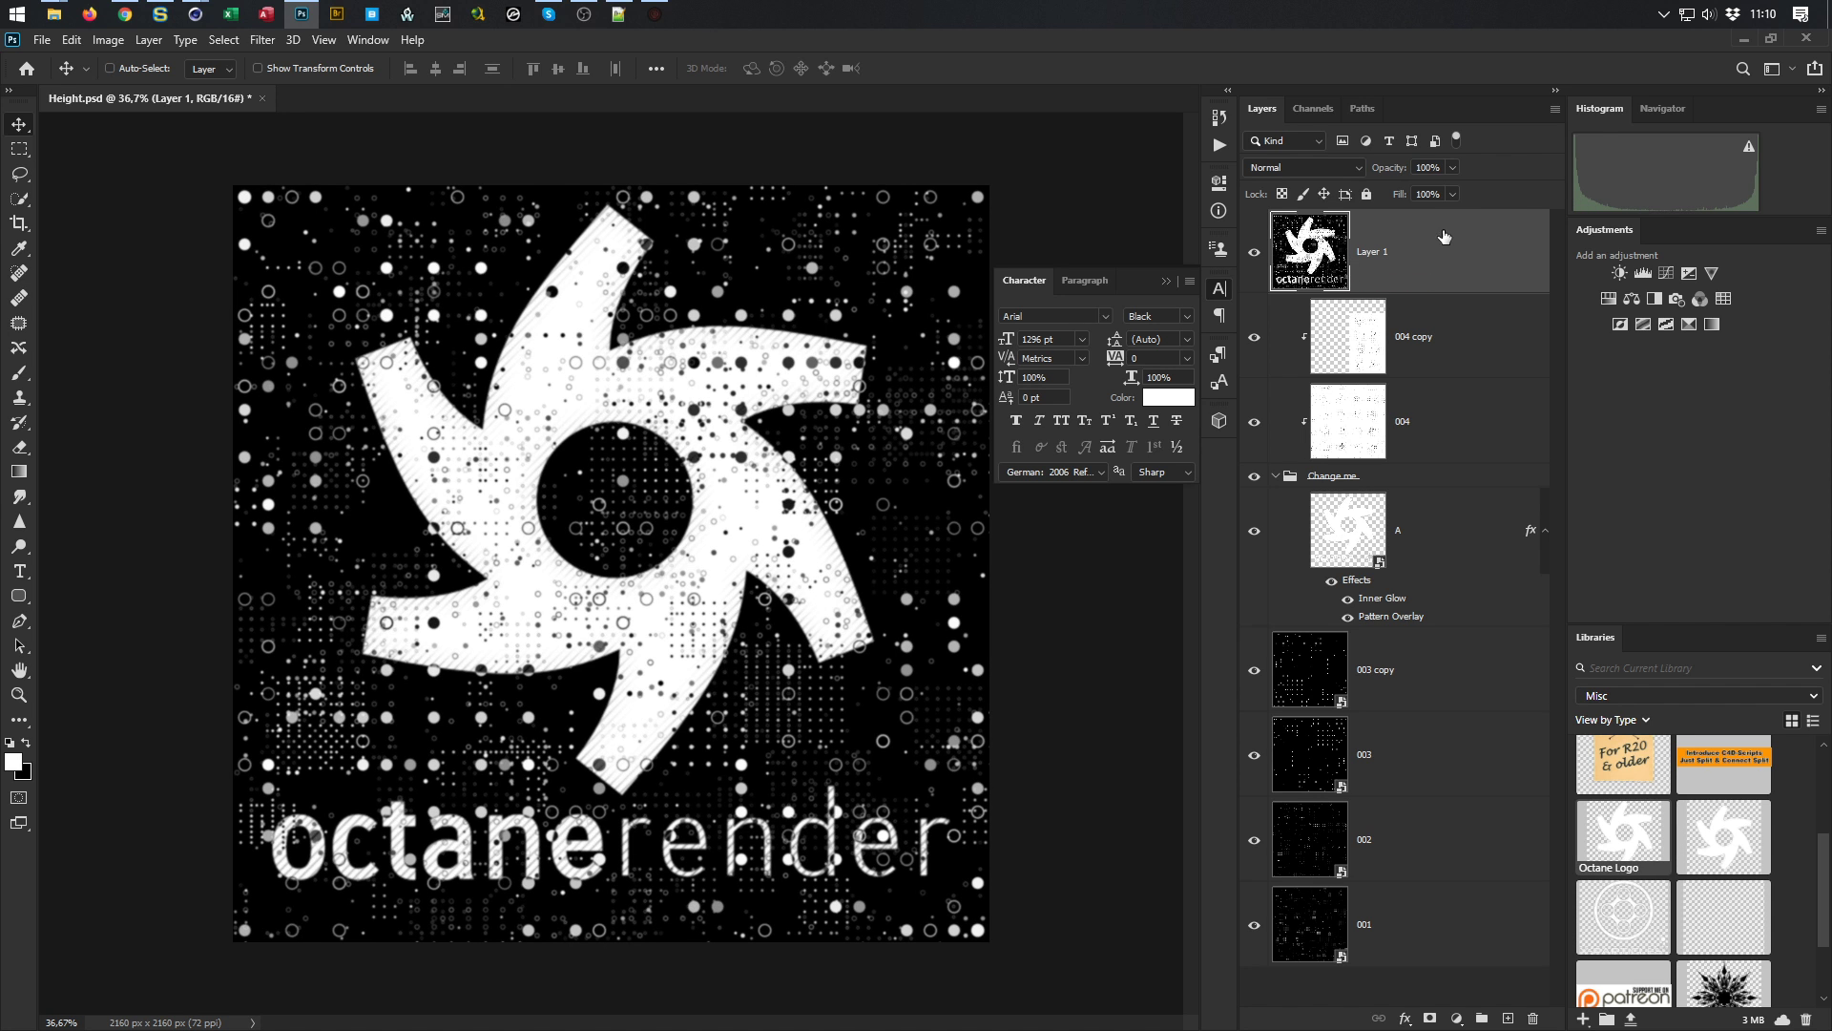
Quick-export the merged Layer 1 as PNG, replacing Height_Final_01.png in the Heights folder
{"action": "right_click", "coordinate": [1474, 233]}
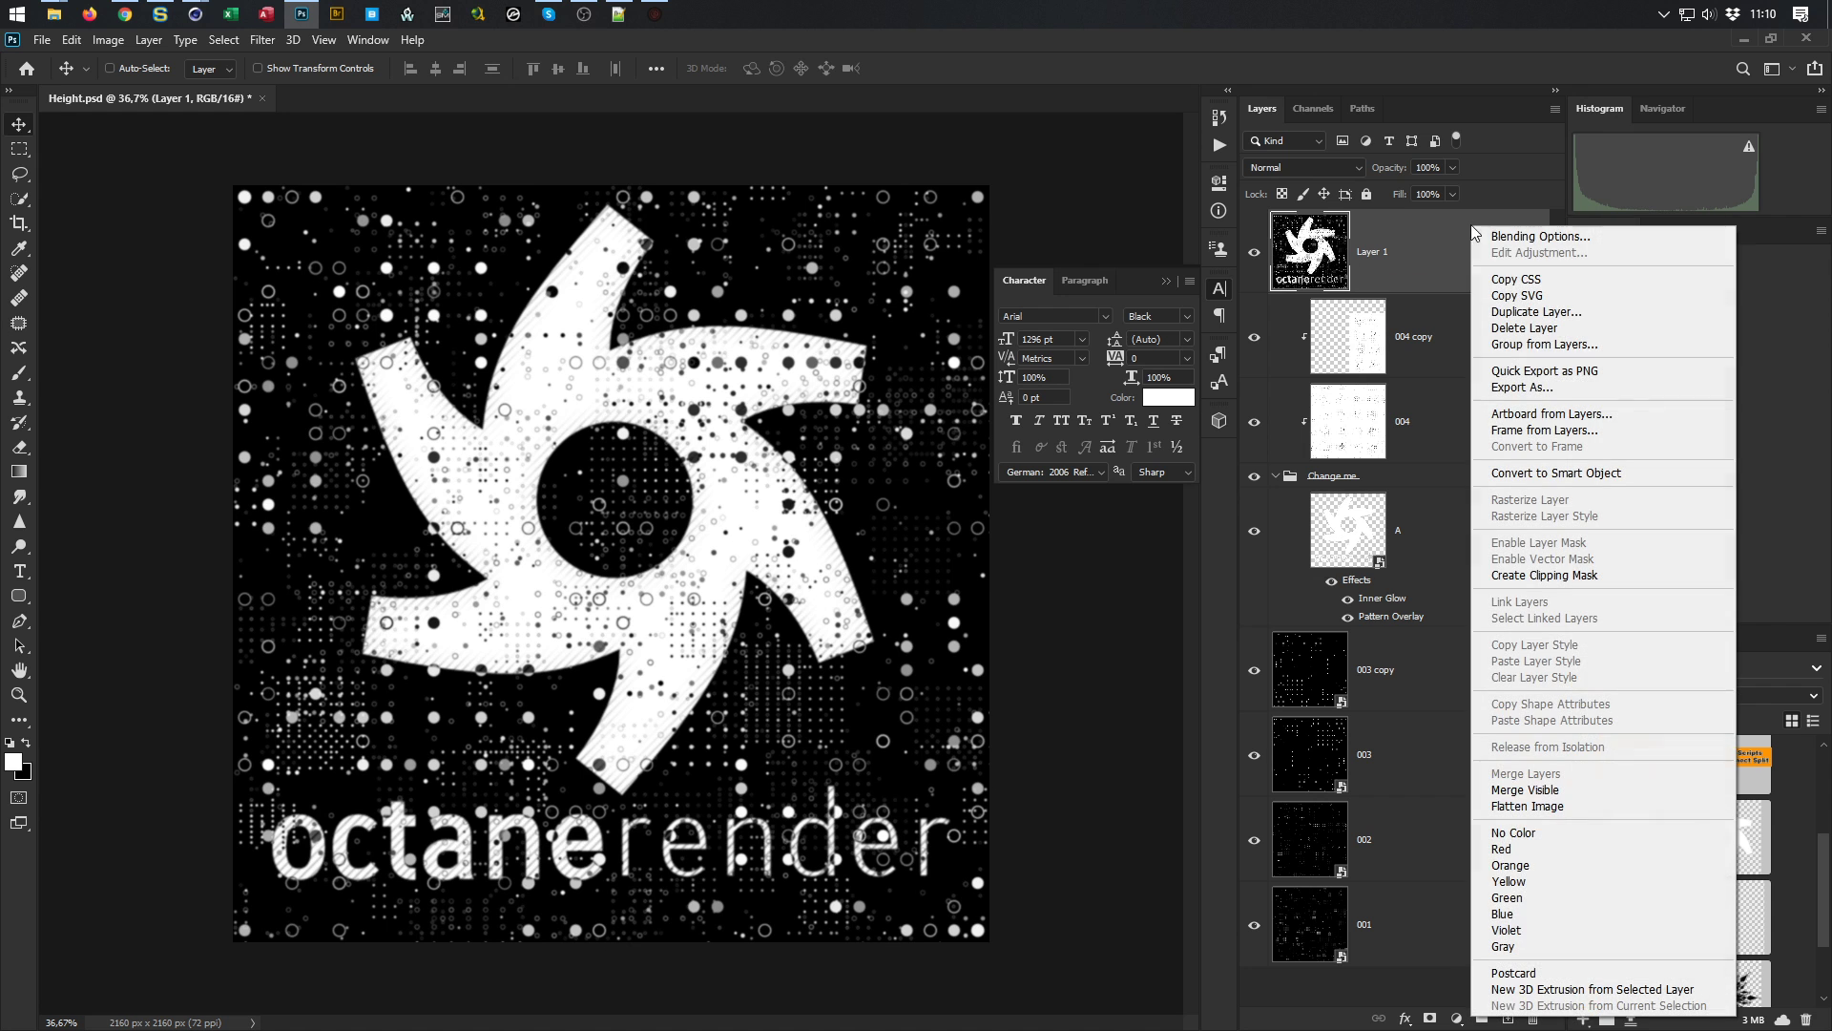
{"action": "left_click", "coordinate": [1544, 370]}
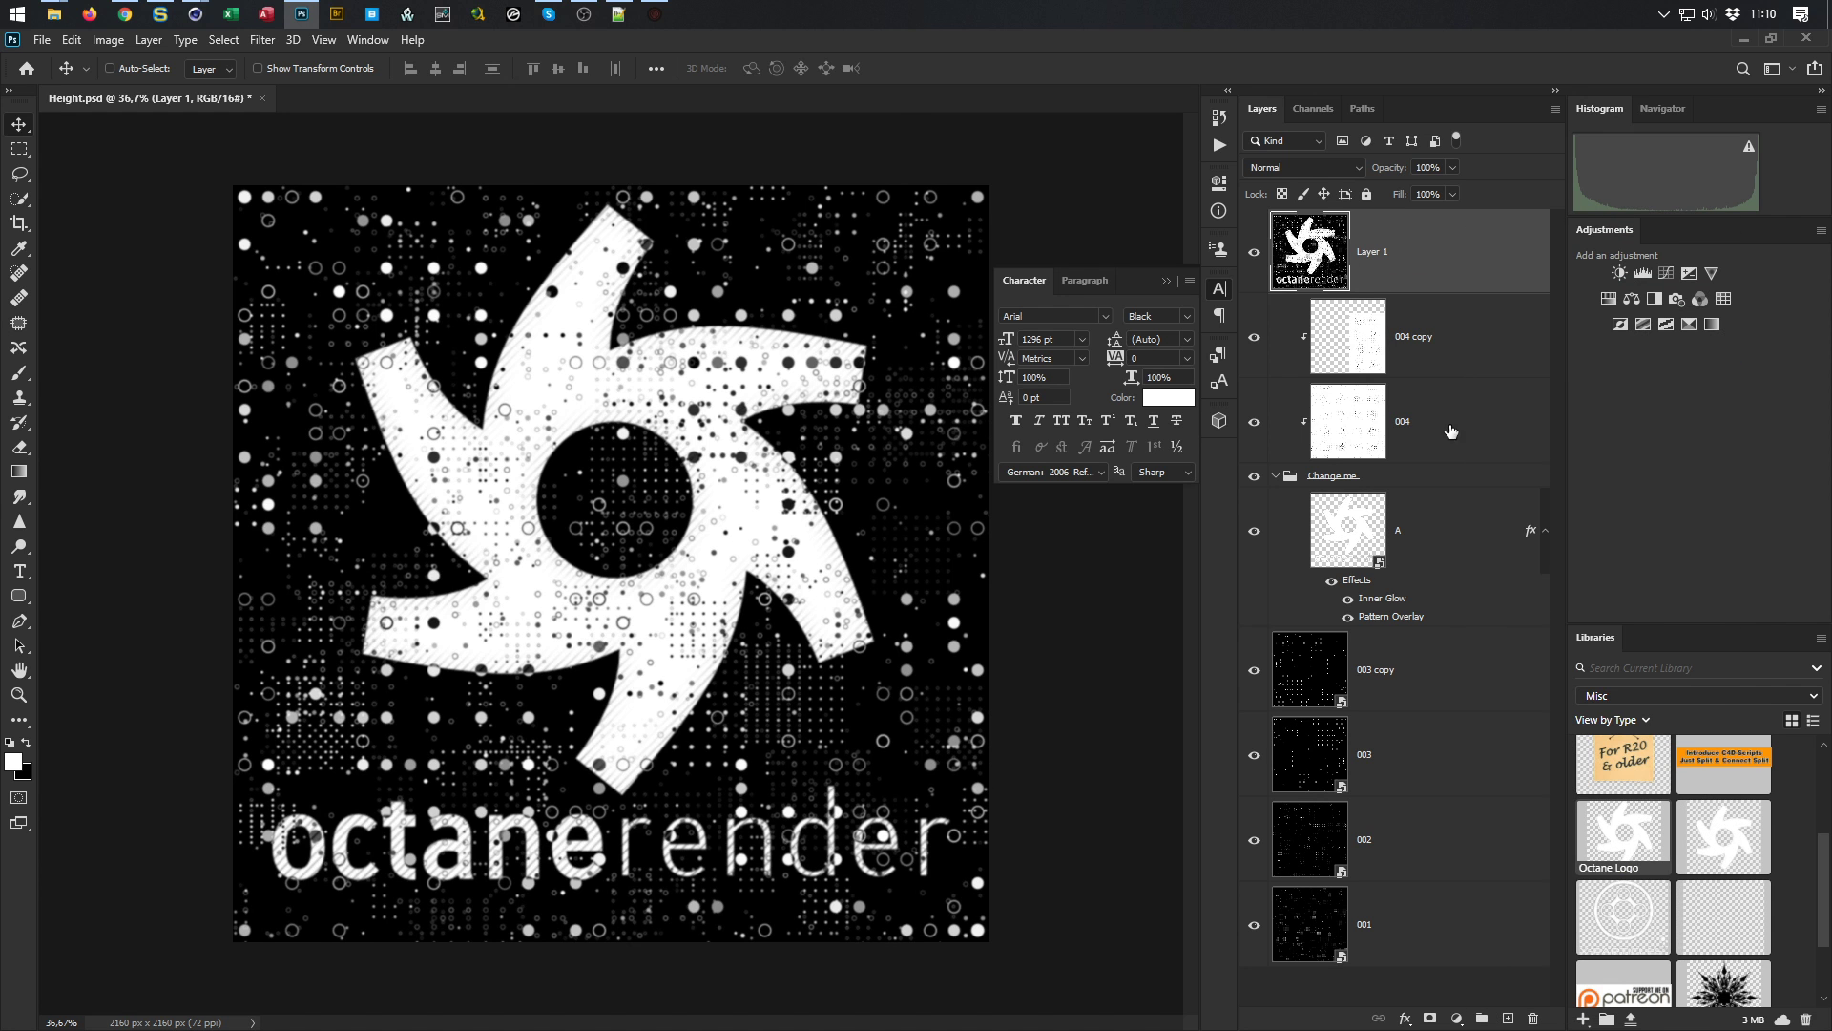
{"action": "double_click", "coordinate": [360, 305]}
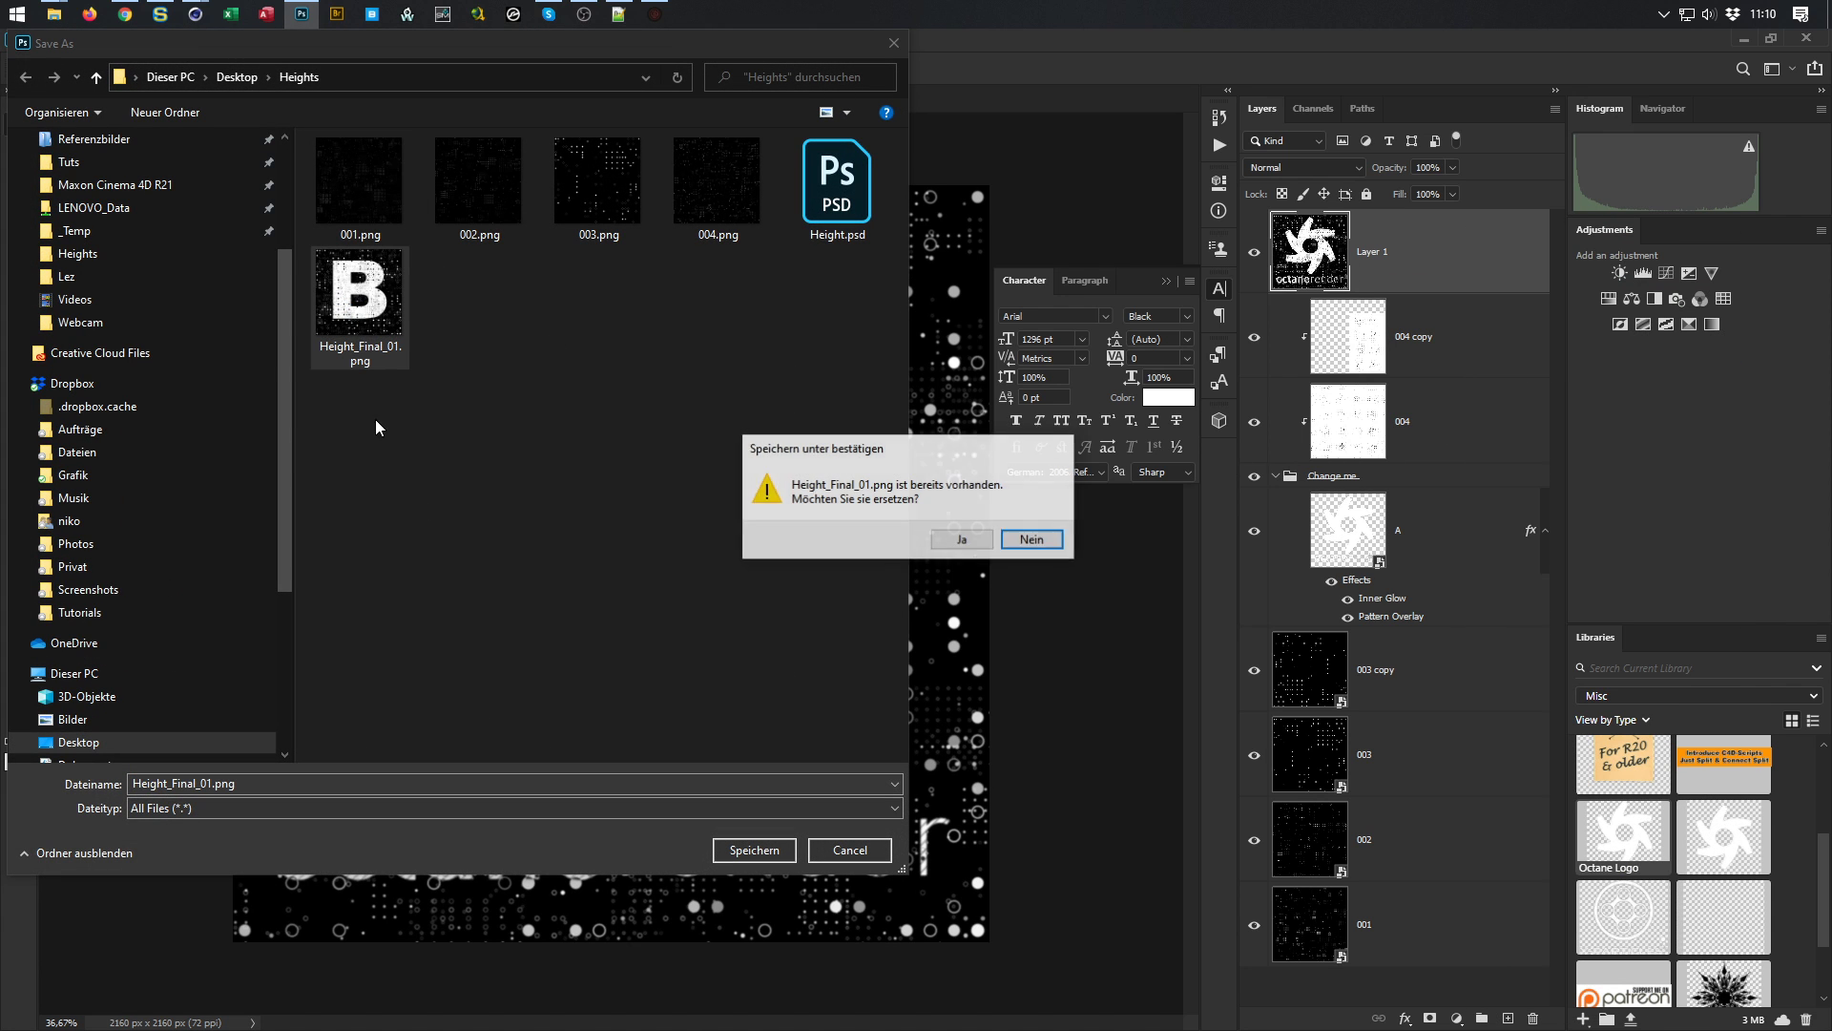
{"action": "left_click", "coordinate": [986, 541]}
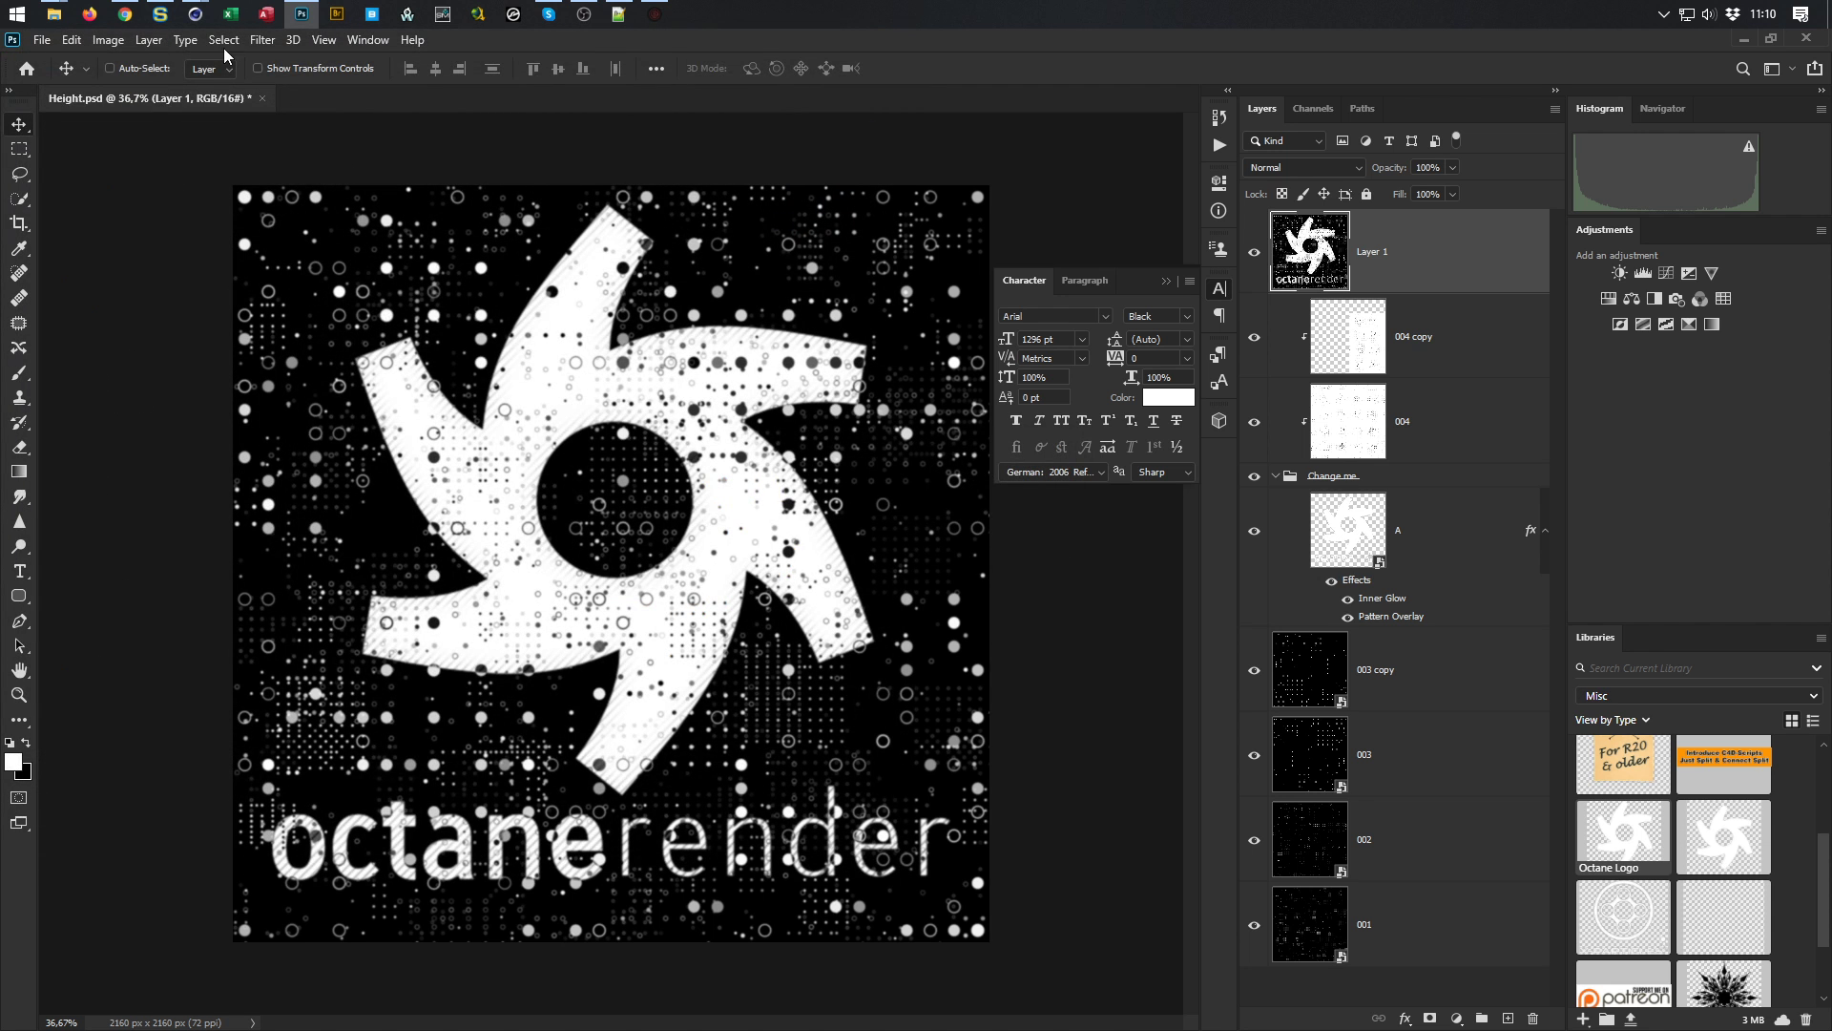
Switch to Cinema 4D, reload Height_Final_01.png in the ImageTexture node and enlarge the Live Viewer window
{"action": "mouse_move", "coordinate": [202, 21]}
{"action": "left_click", "coordinate": [467, 96]}
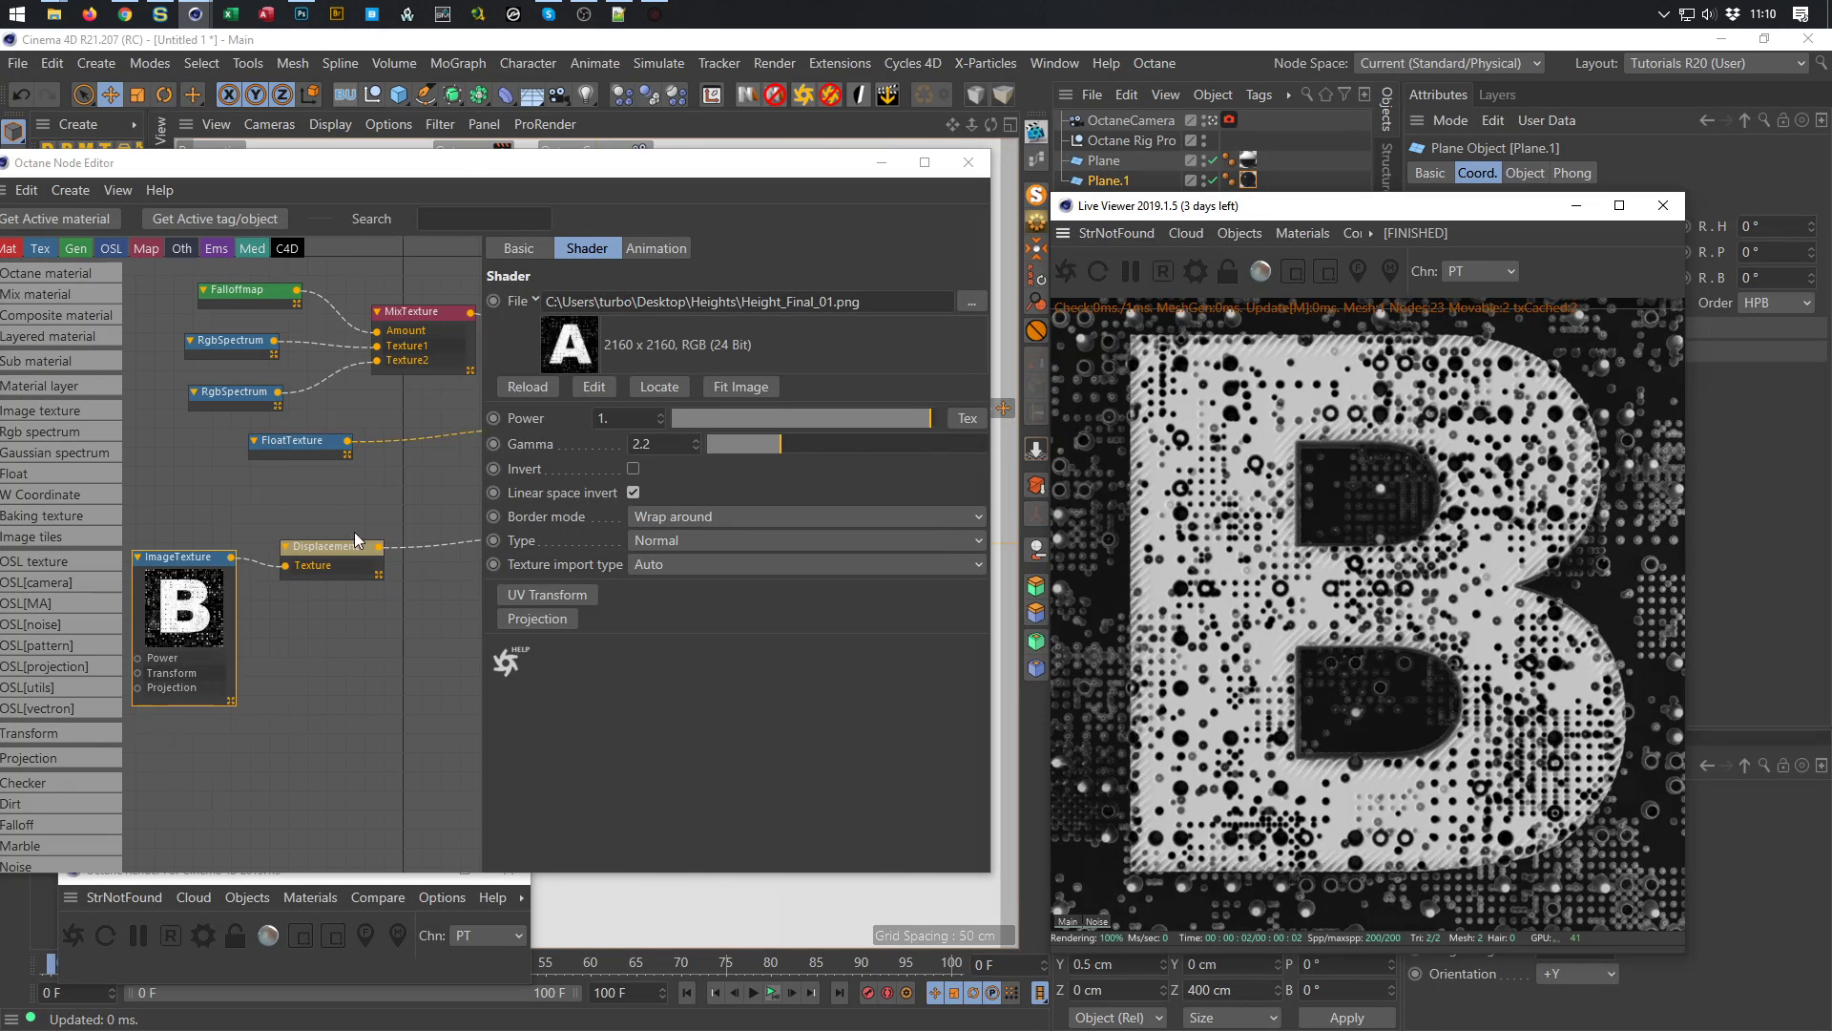
{"action": "left_click", "coordinate": [524, 386]}
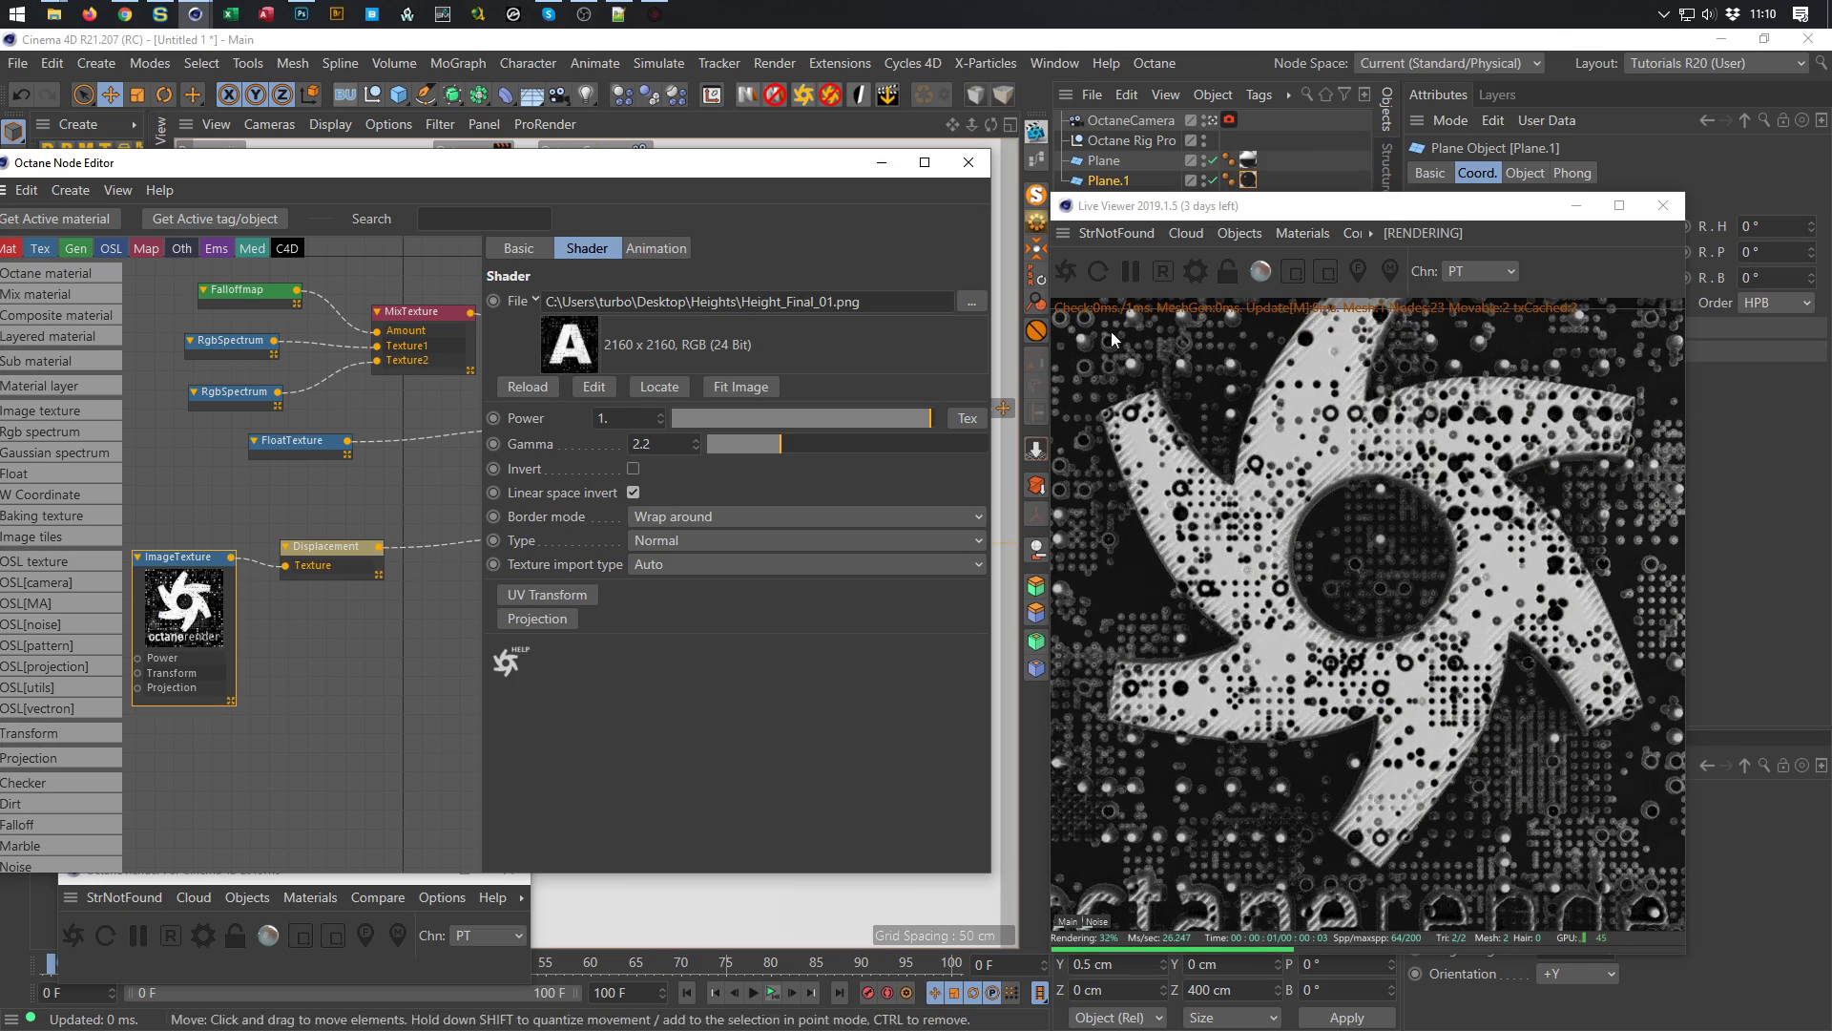
{"action": "left_click_drag", "start_coordinate": [1051, 195], "coordinate": [1050, 125]}
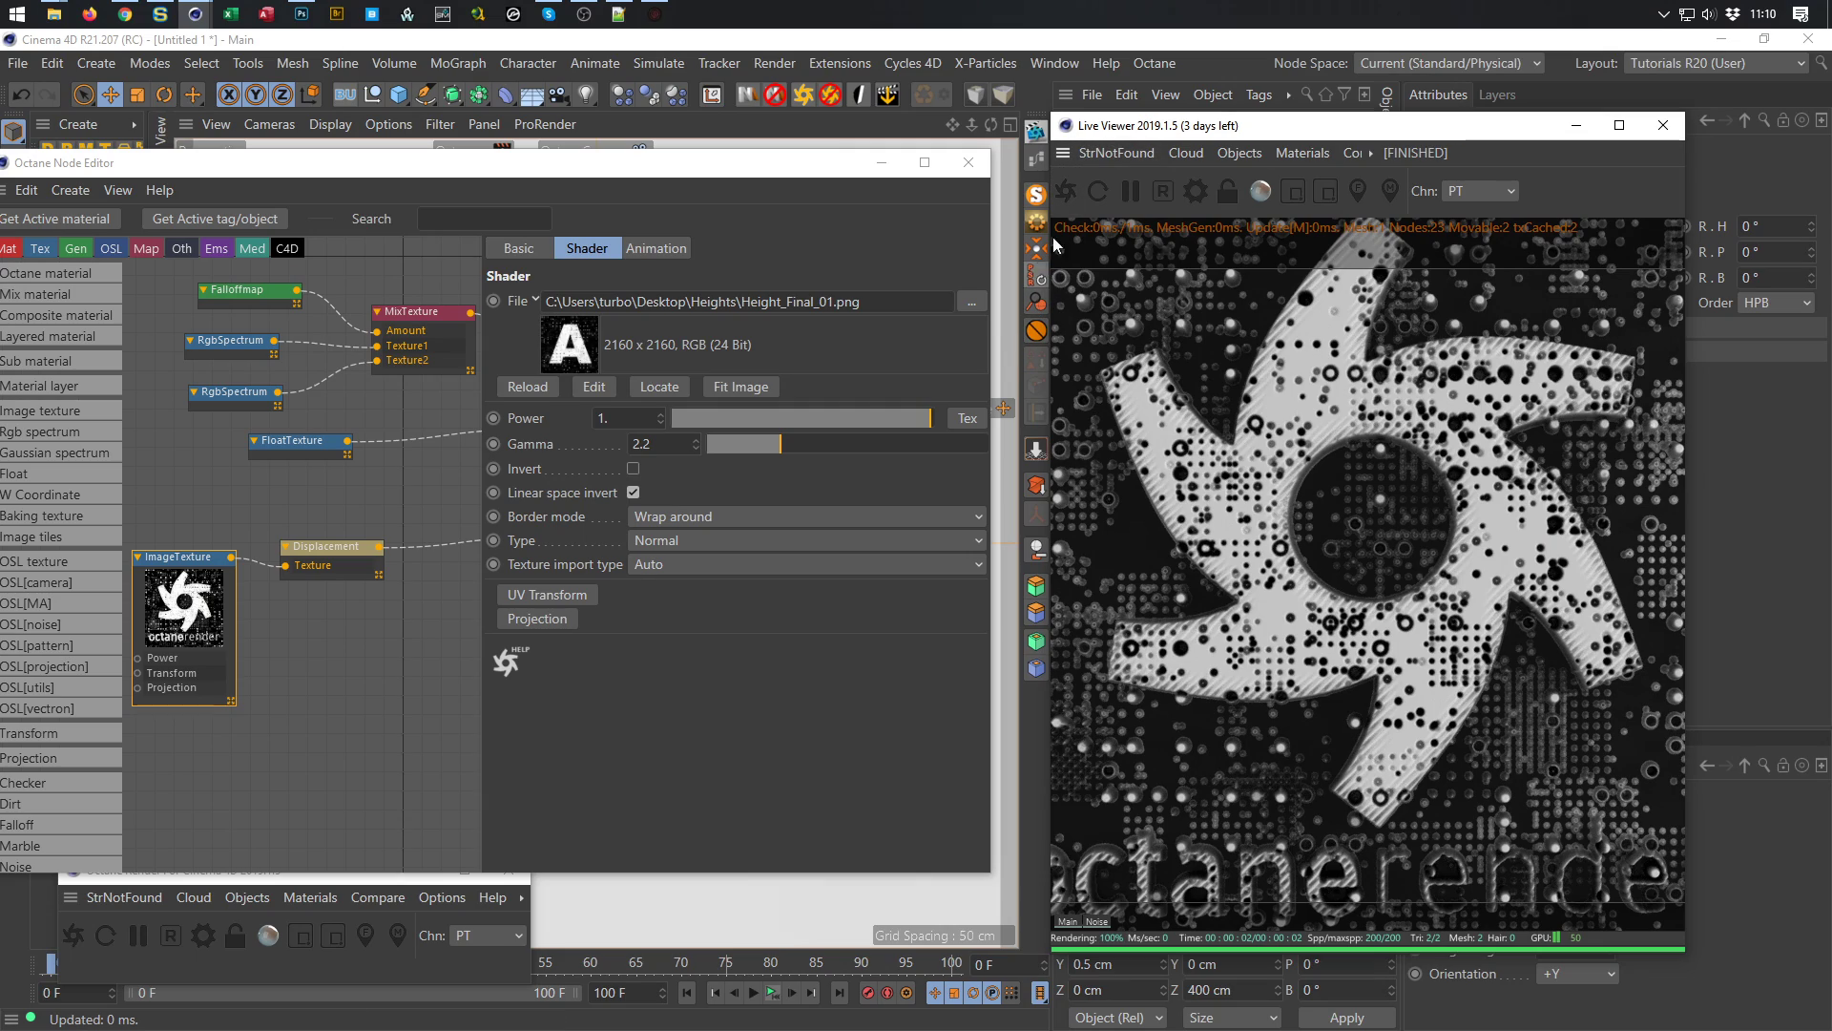
{"action": "mouse_move", "coordinate": [1047, 107]}
{"action": "left_mouse_down"}
{"action": "mouse_move", "coordinate": [1055, 186]}
{"action": "mouse_move", "coordinate": [1069, 88]}
{"action": "mouse_move", "coordinate": [1059, 141]}
{"action": "left_mouse_up"}
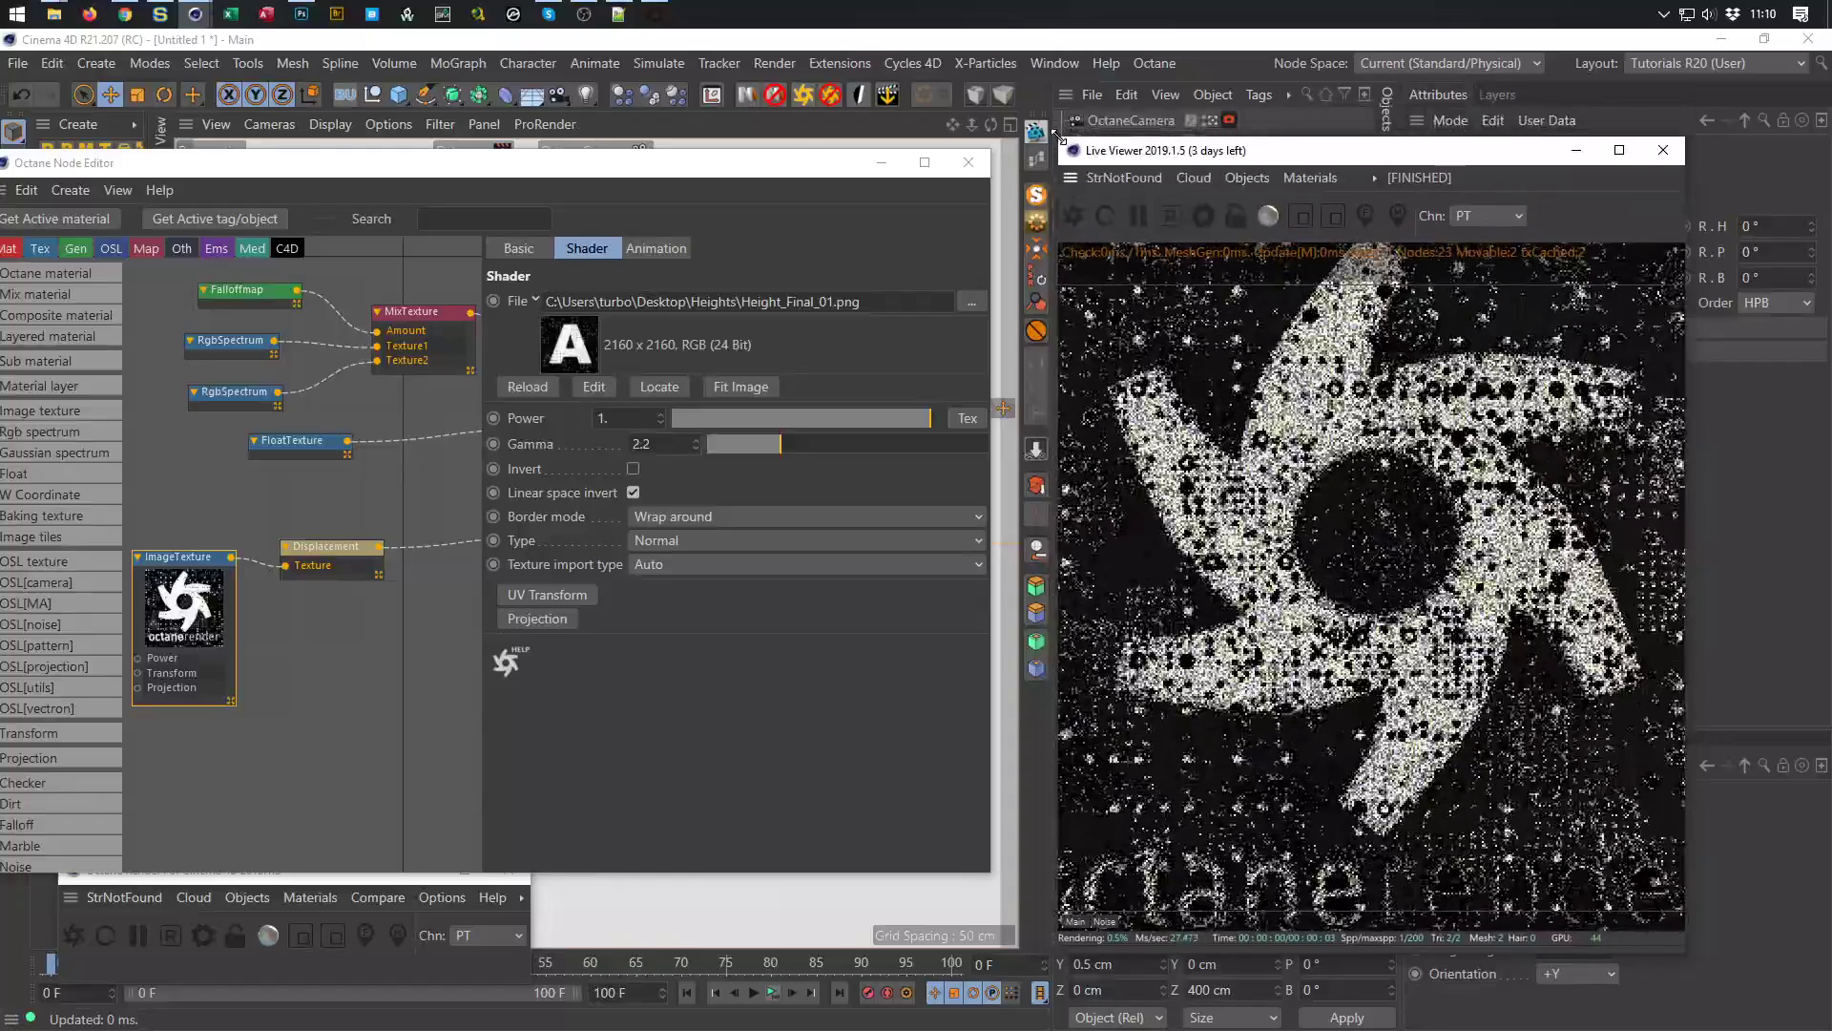
Switch to Photoshop, open the 003 smart object to examine its dot pattern, and close it
{"action": "left_click", "coordinate": [301, 15]}
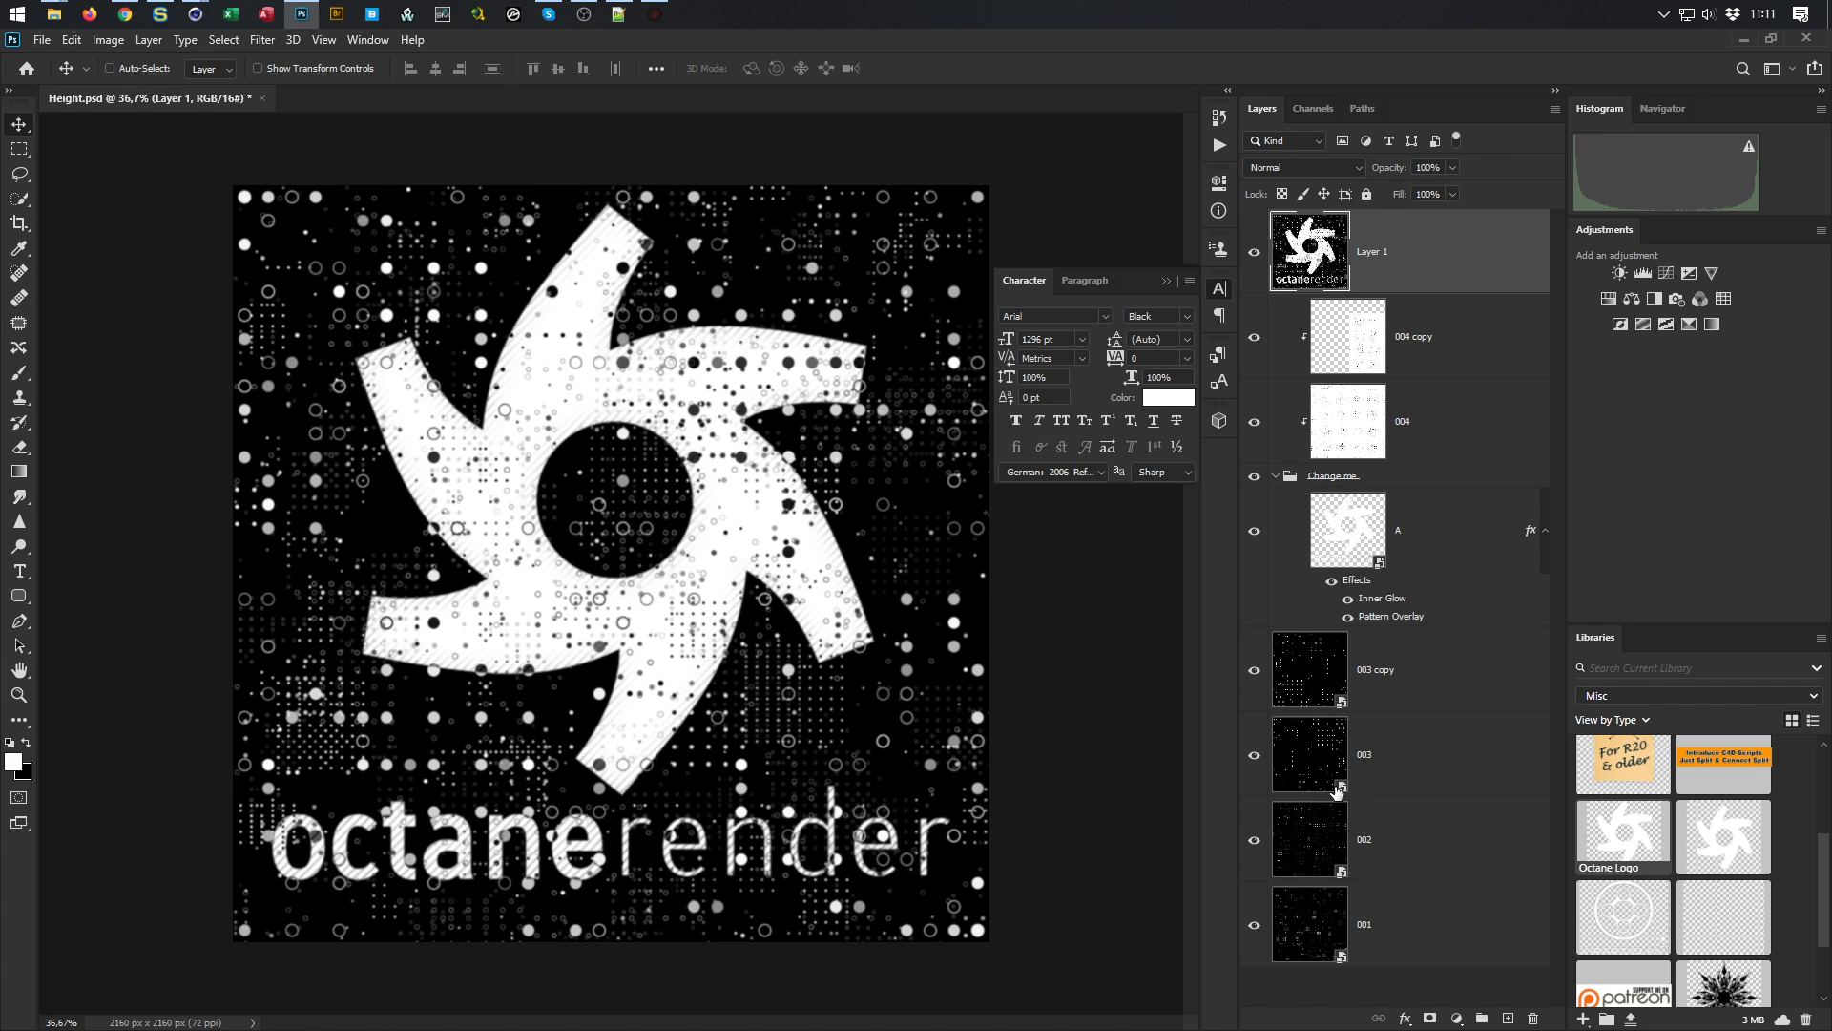
{"action": "double_click", "coordinate": [1318, 758]}
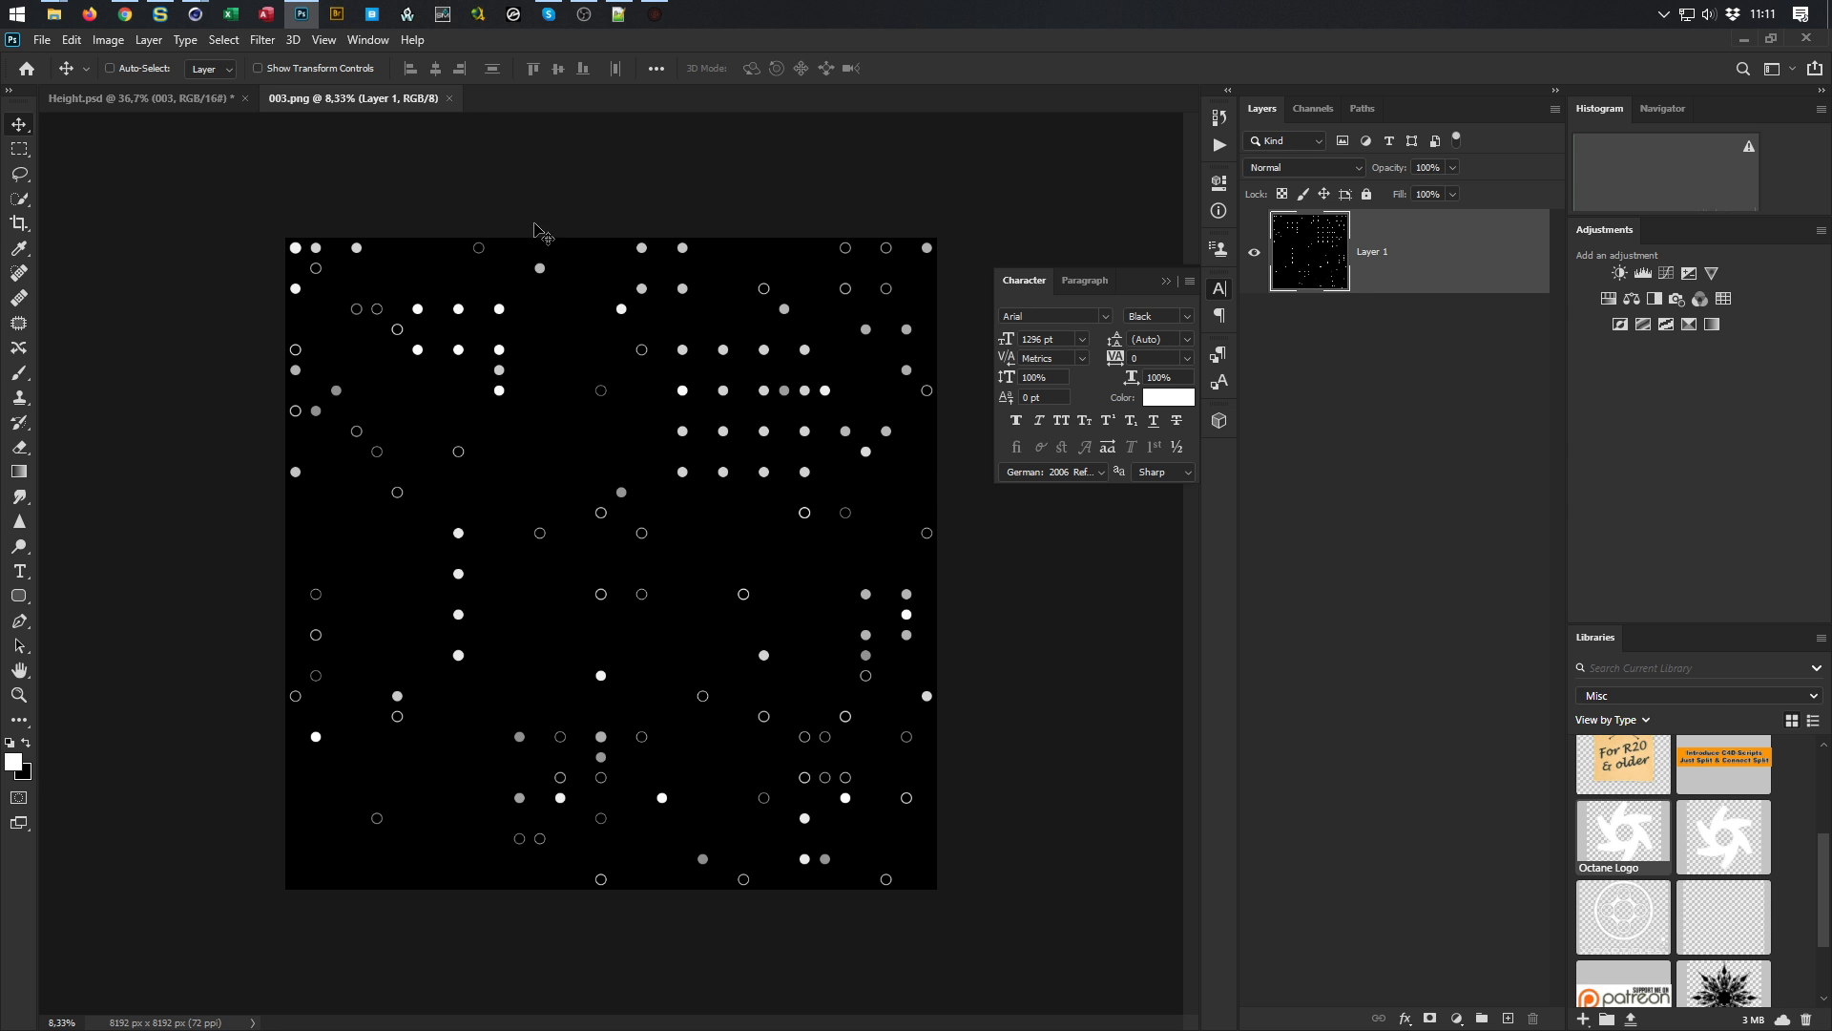
{"action": "left_click", "coordinate": [450, 100]}
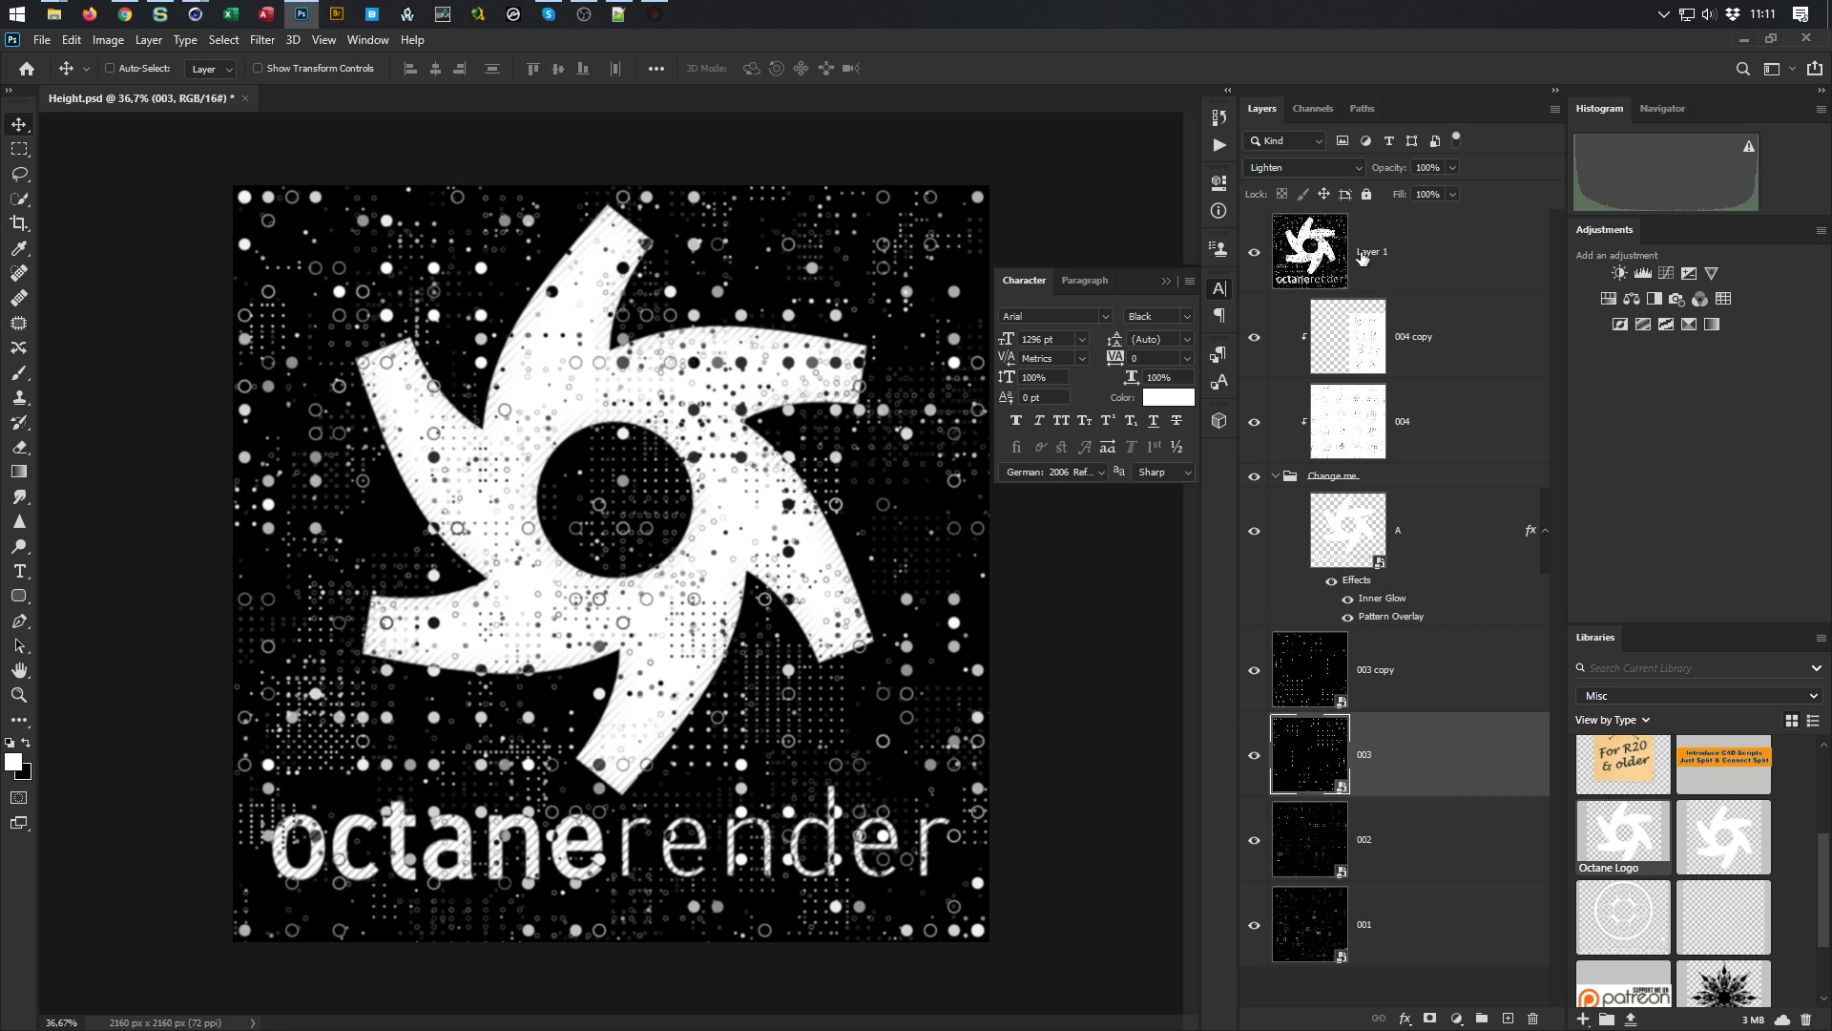
Delete the merged Layer 1 at the top of the layer stack in Height.psd
{"action": "left_click", "coordinate": [1447, 252]}
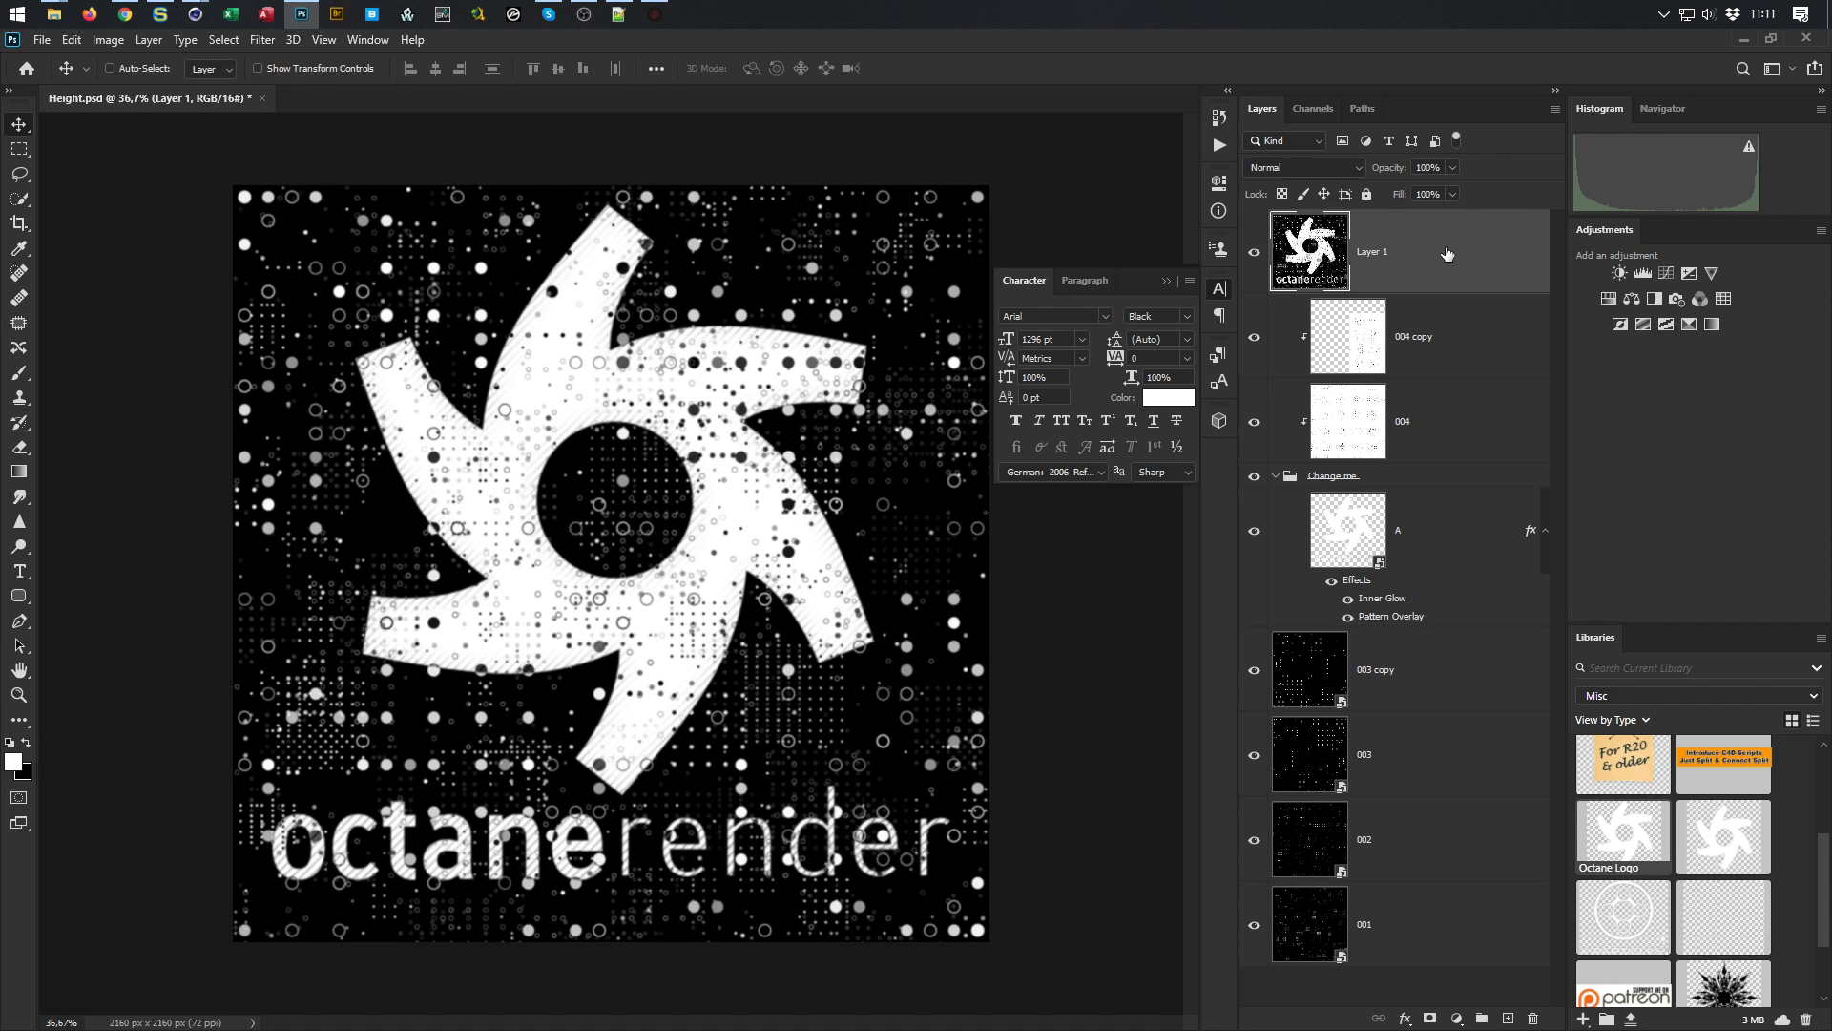
{"action": "key", "text": "Delete"}
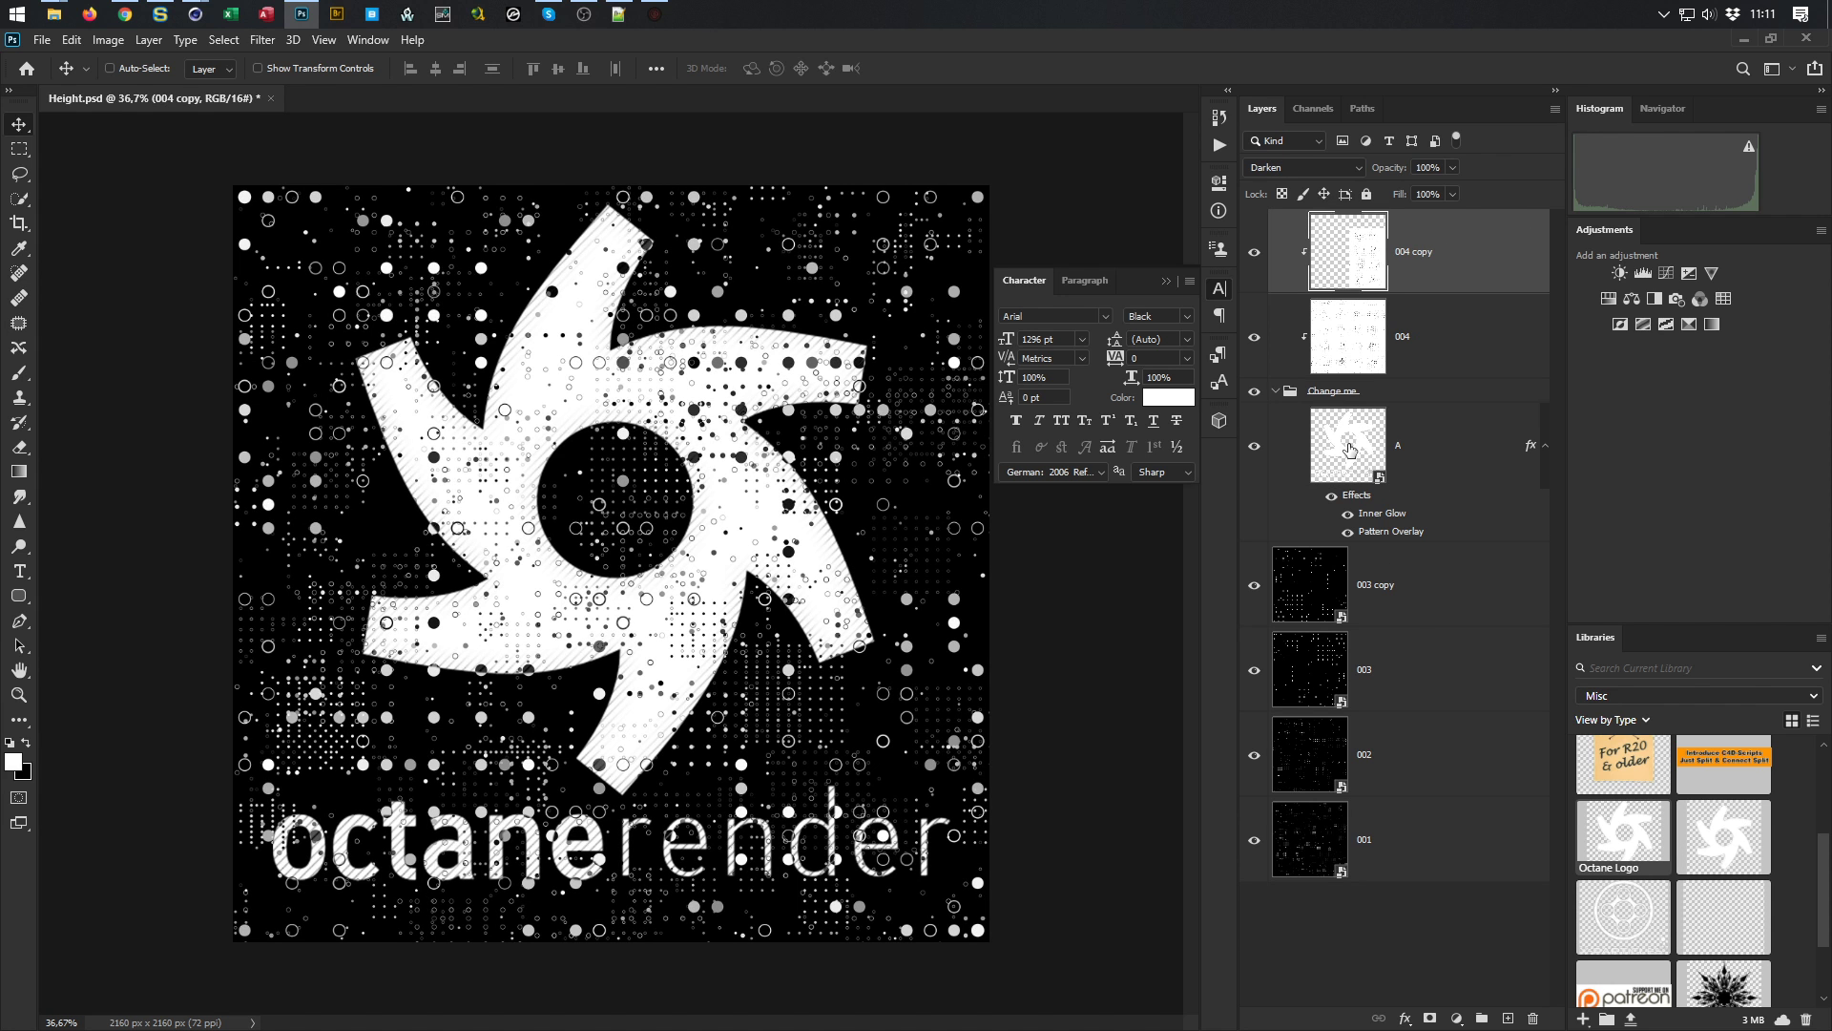
Open the A smart object, delete the Octane Logo layer and the empty Layer 1, and show the hidden B text layer
{"action": "double_click", "coordinate": [1355, 456]}
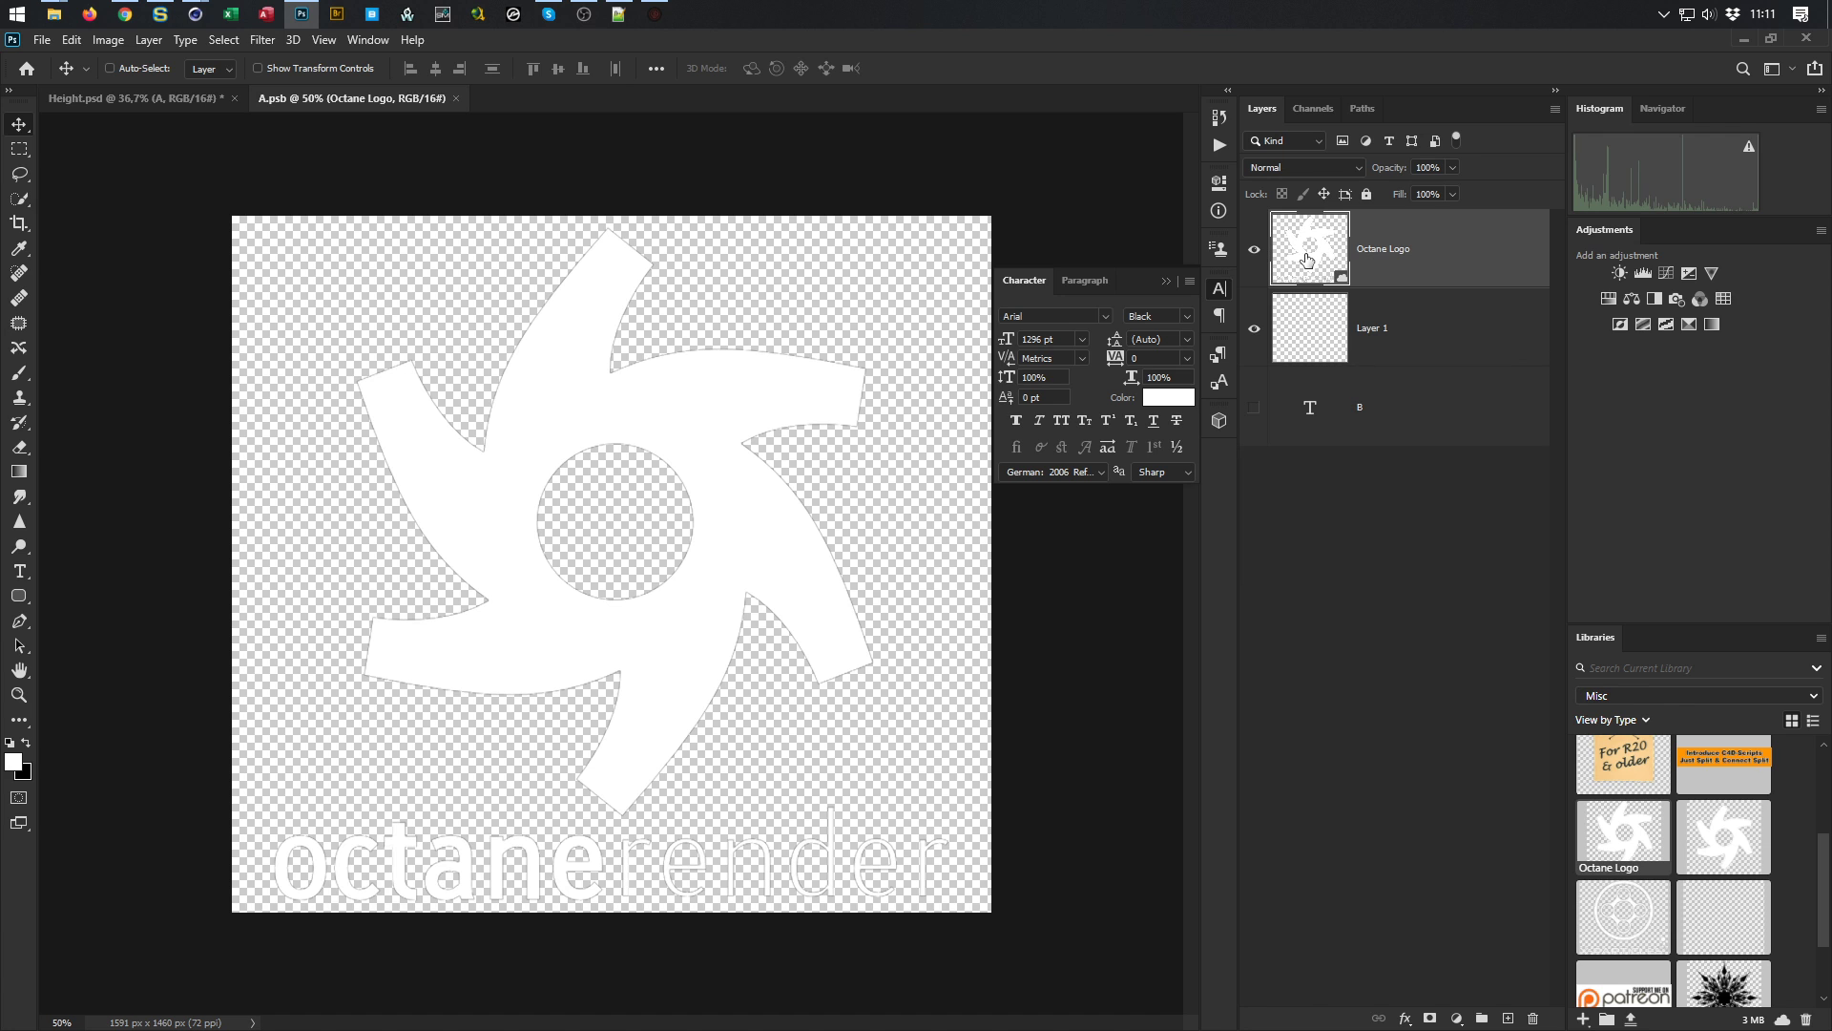
{"action": "key", "text": "Delete"}
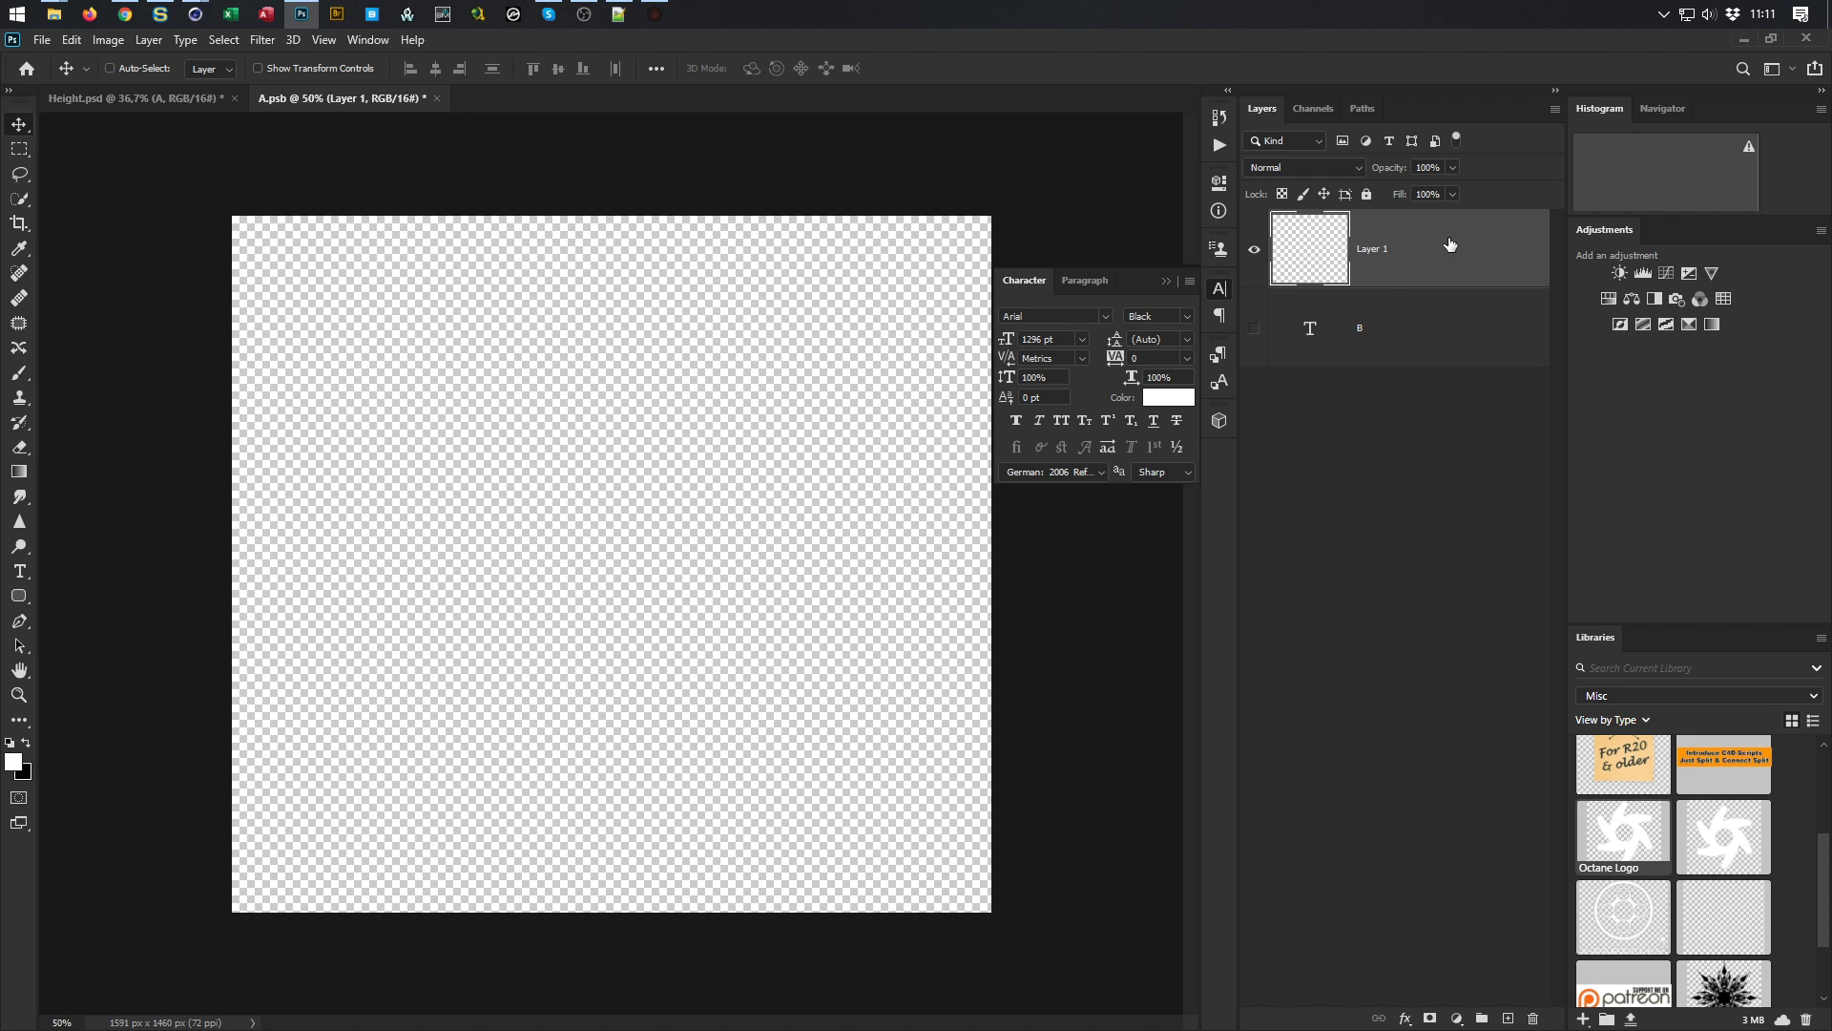
{"action": "key", "text": "Delete"}
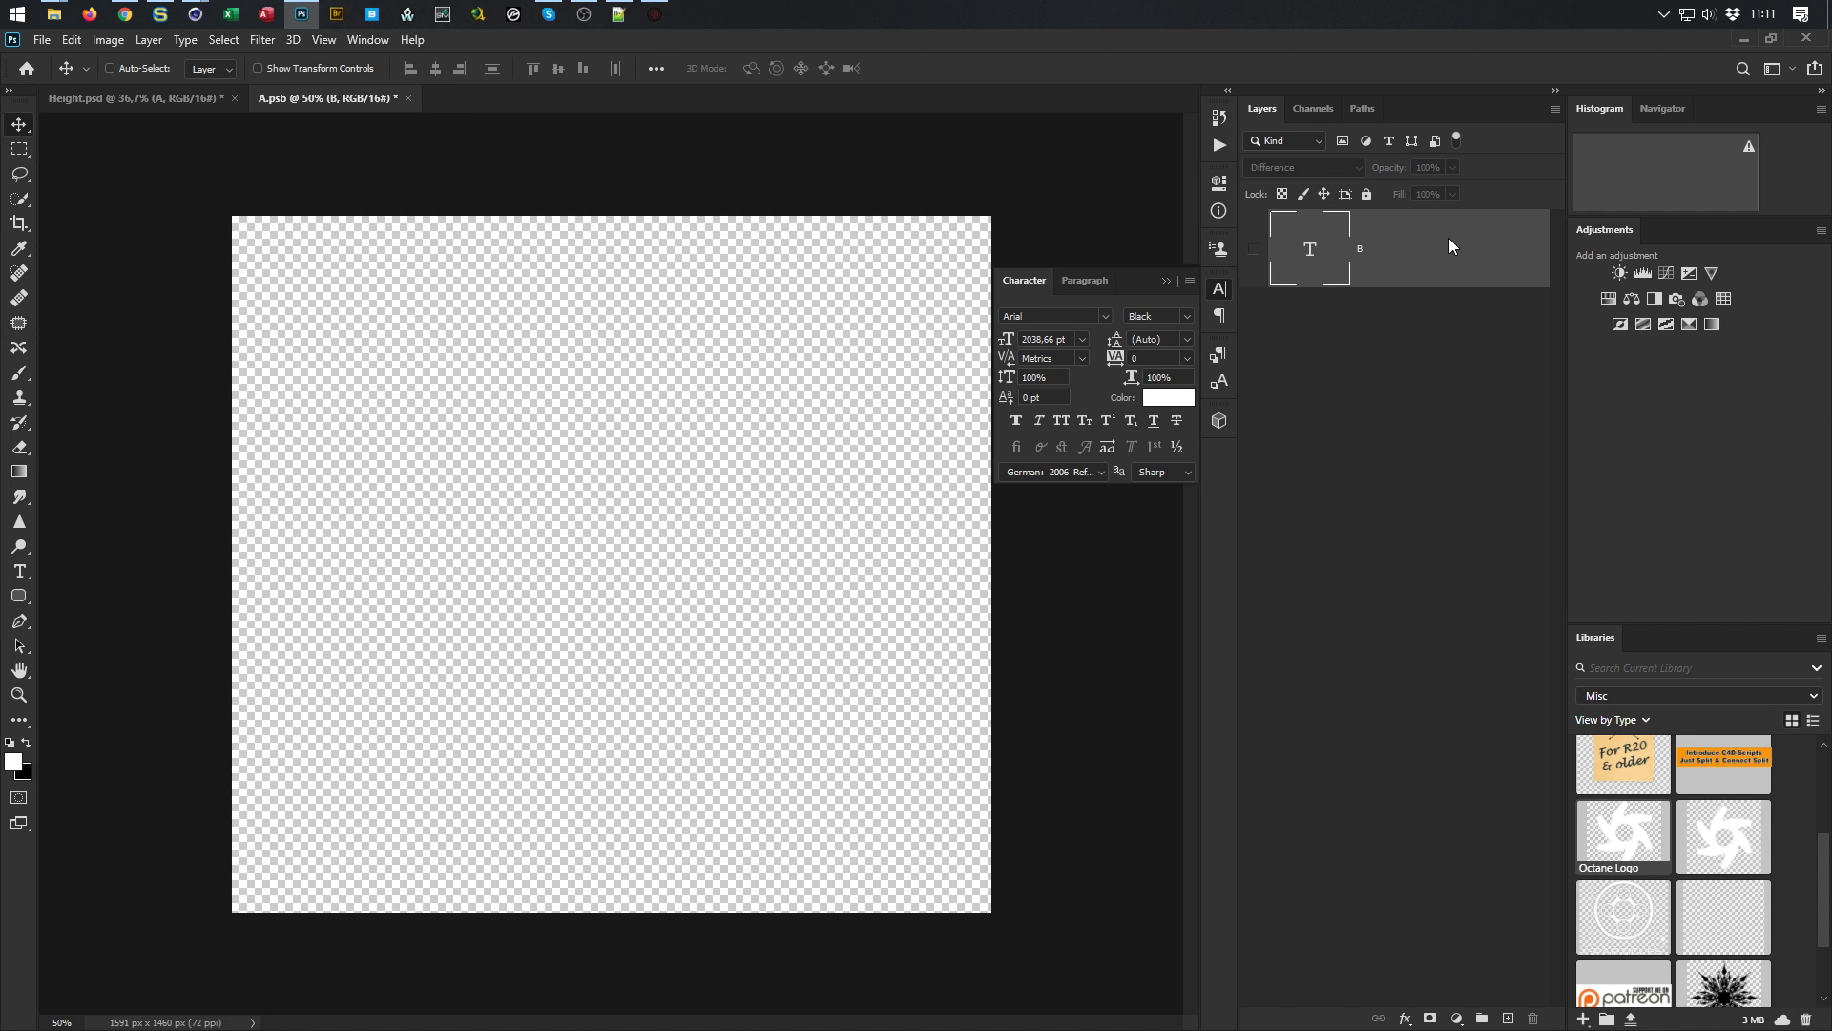
{"action": "left_click", "coordinate": [1253, 249]}
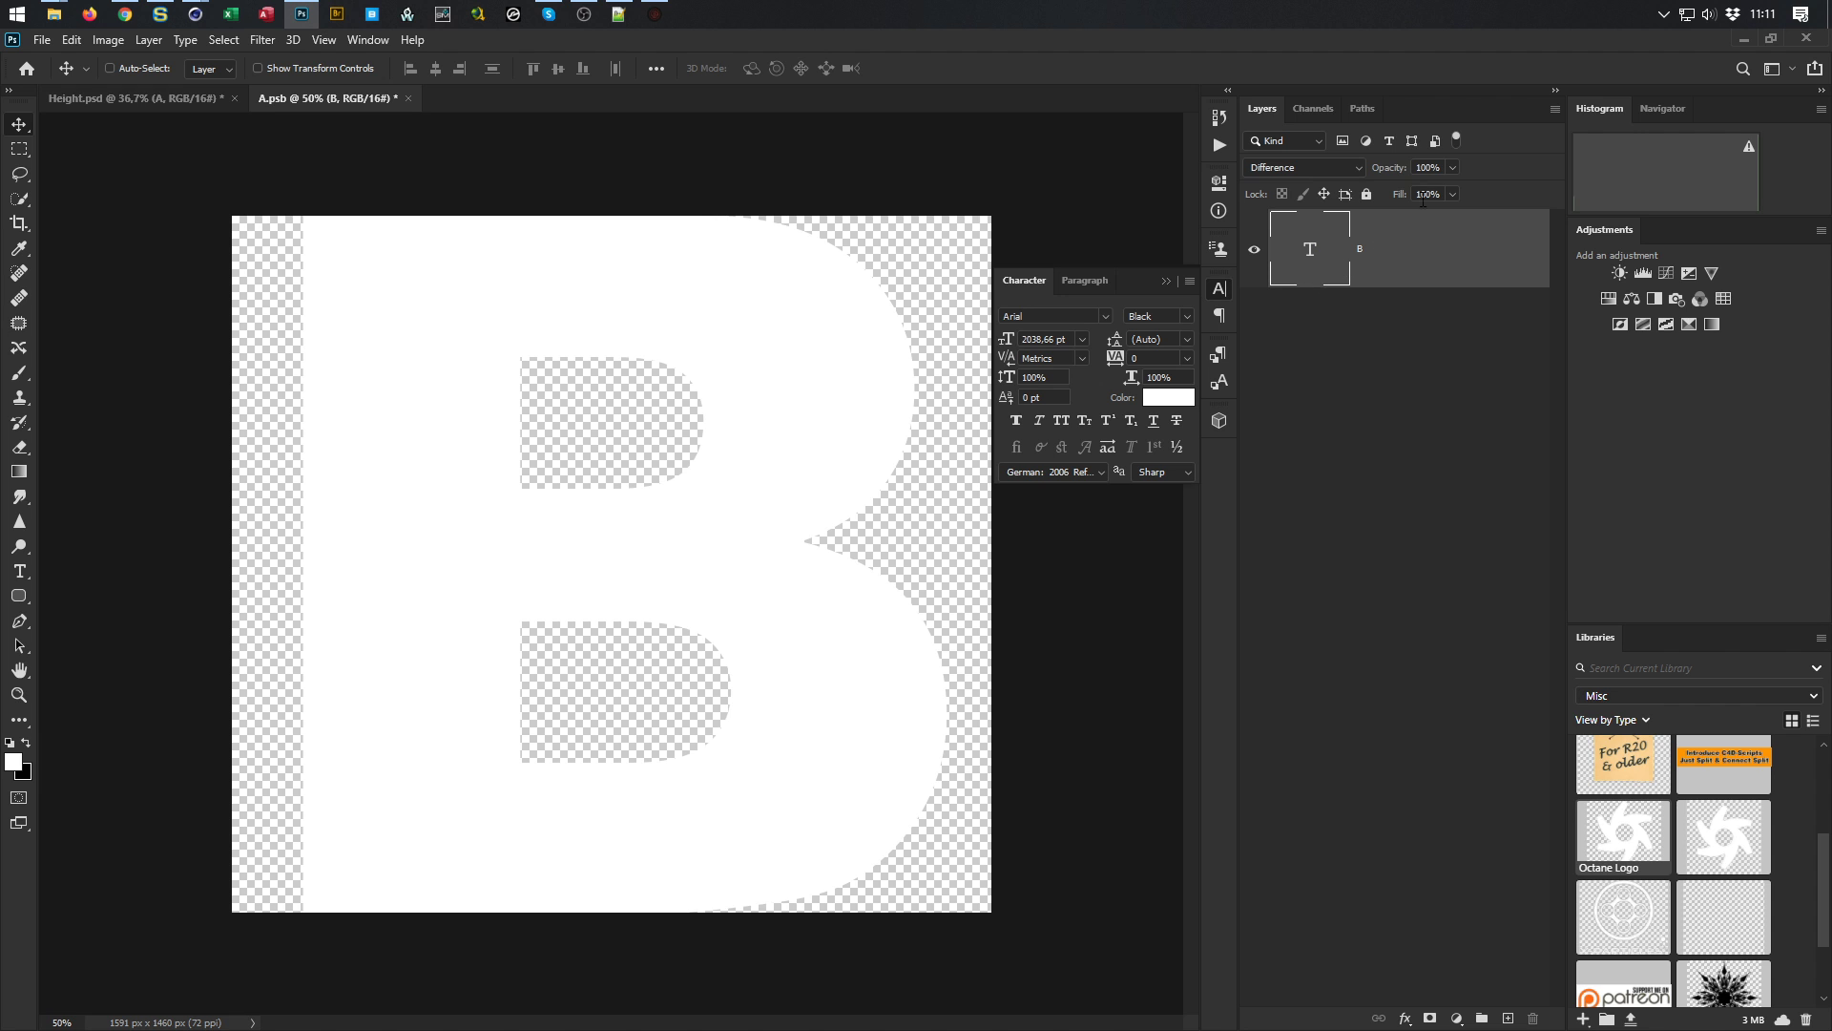
Set the B text layer's font to Webdings and replace its letter with a cloud-shaped glyph
{"action": "double_click", "coordinate": [1314, 259]}
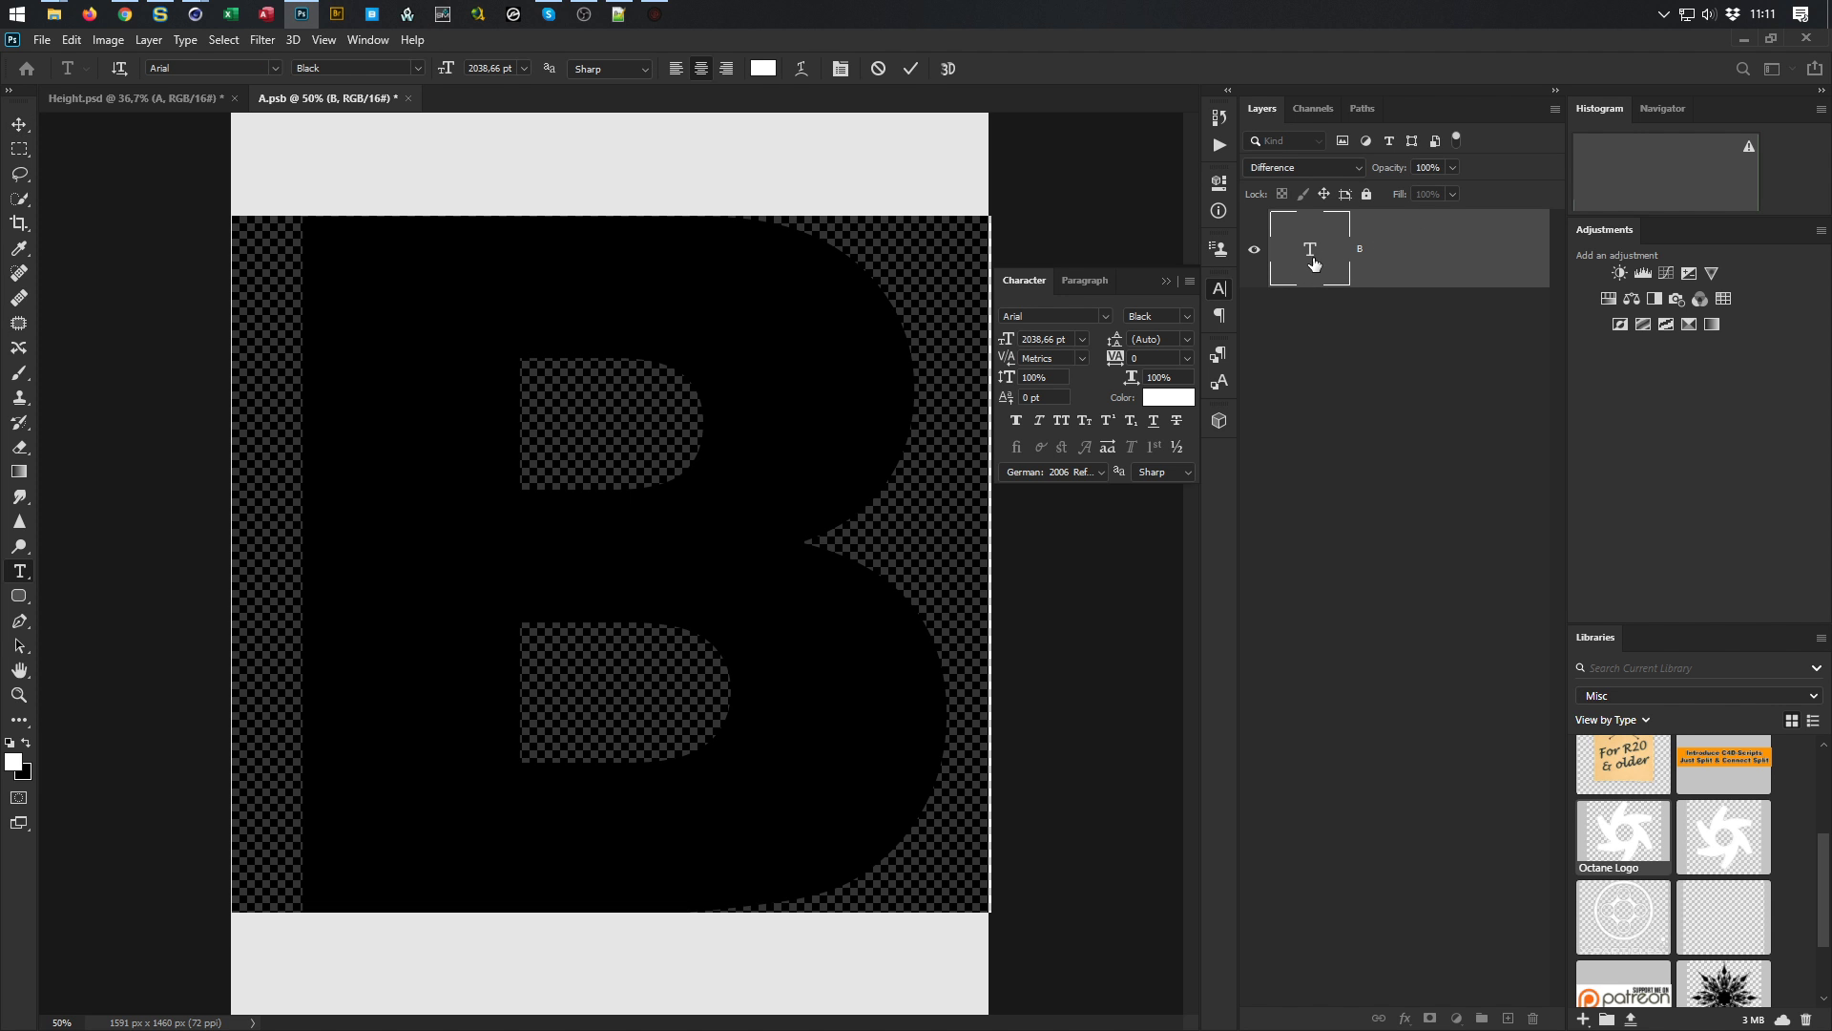
{"action": "left_click", "coordinate": [1107, 316]}
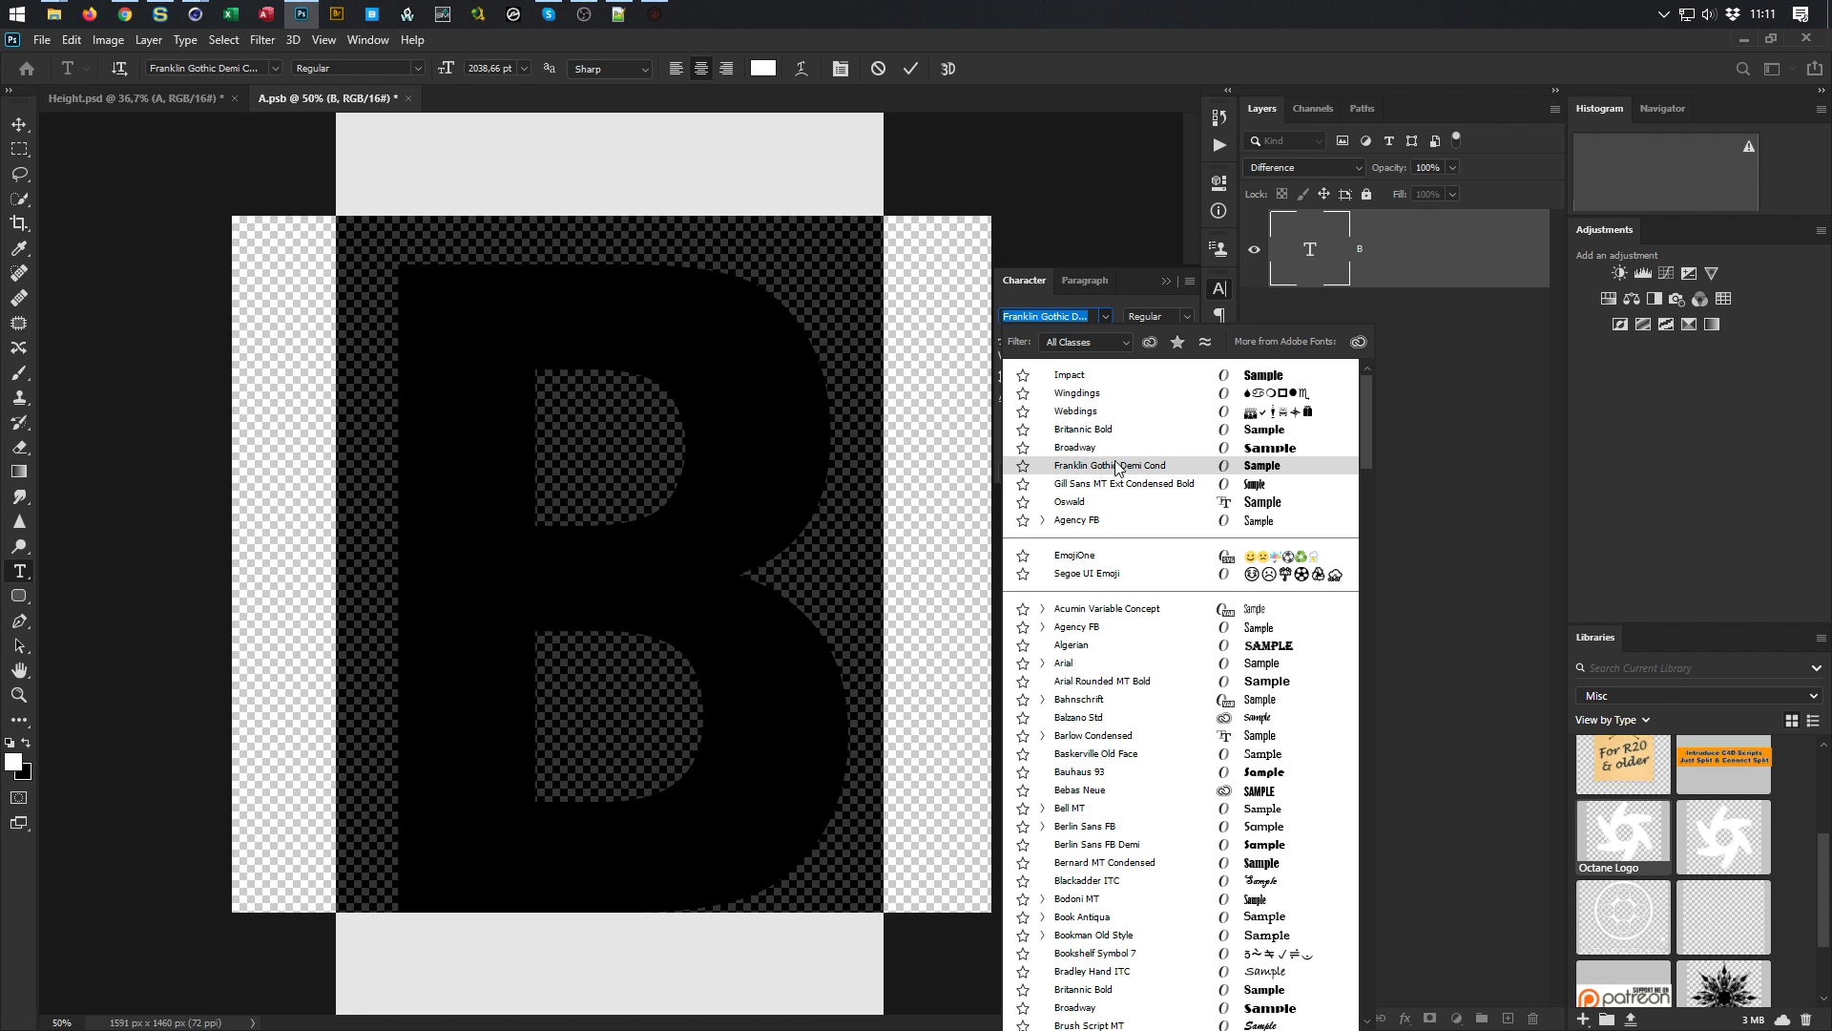
{"action": "left_click", "coordinate": [1082, 415]}
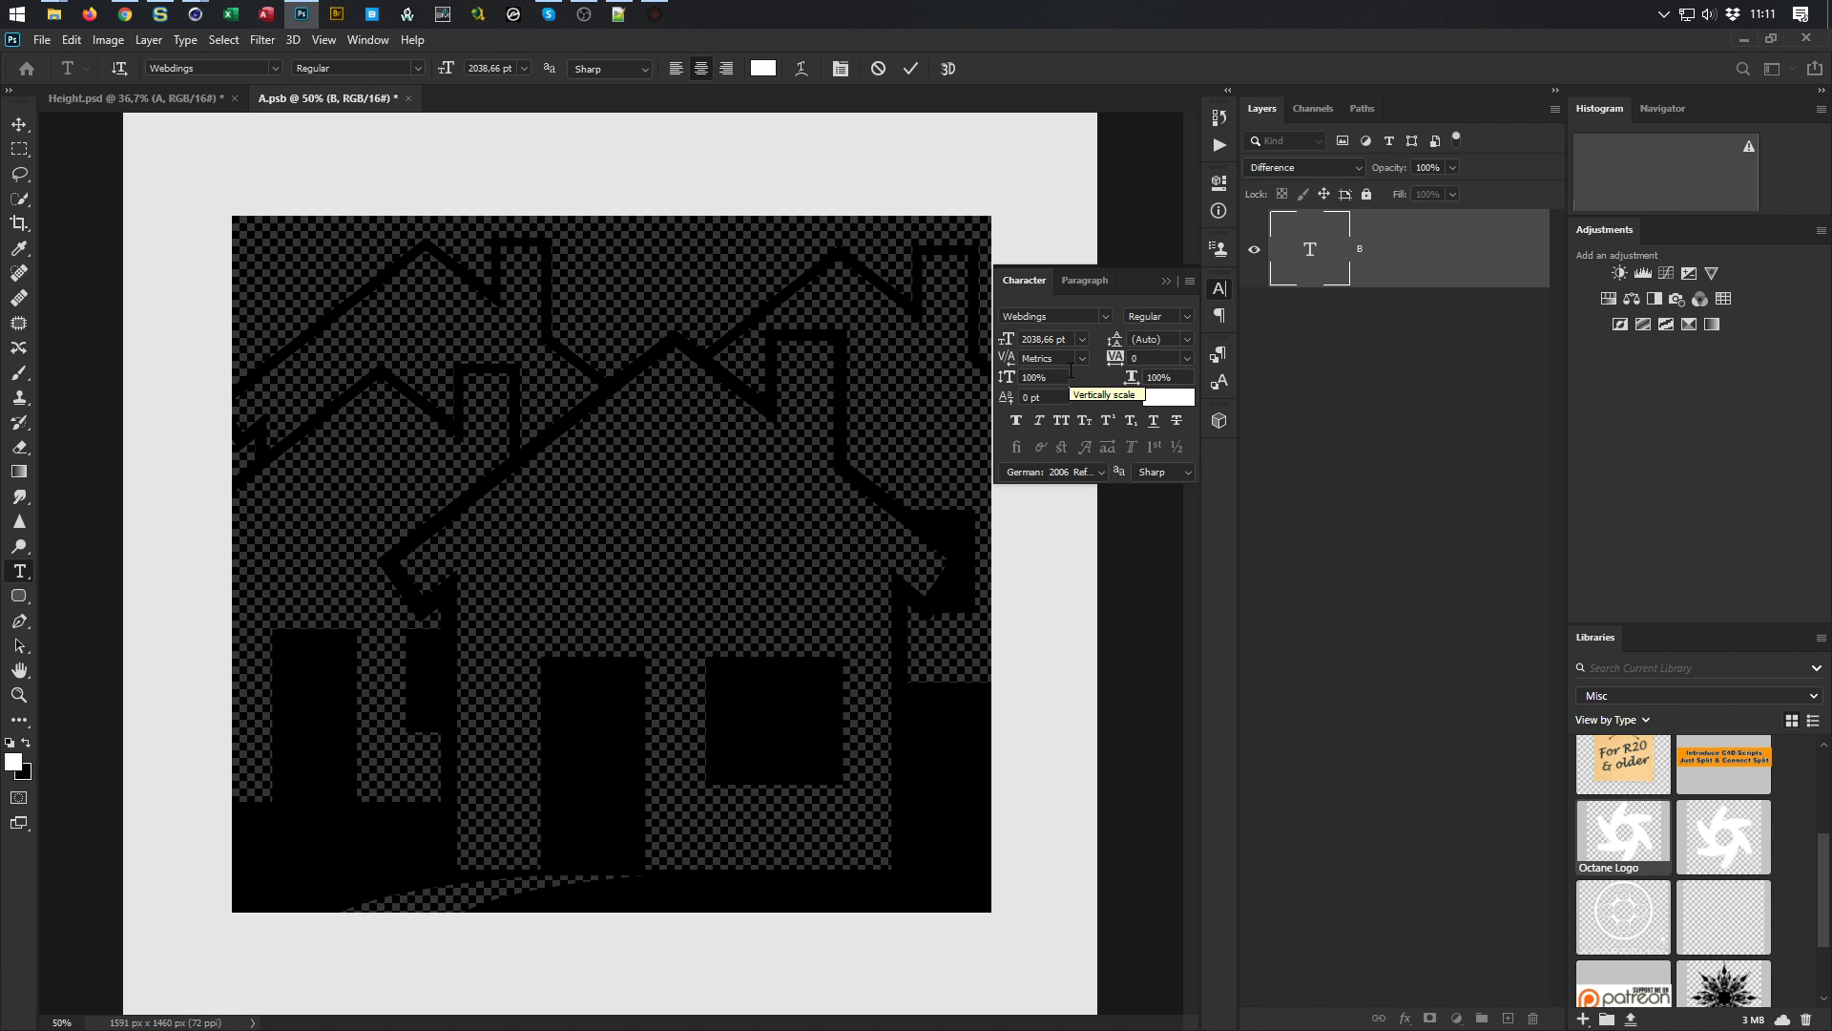
{"action": "type", "text": "]"}
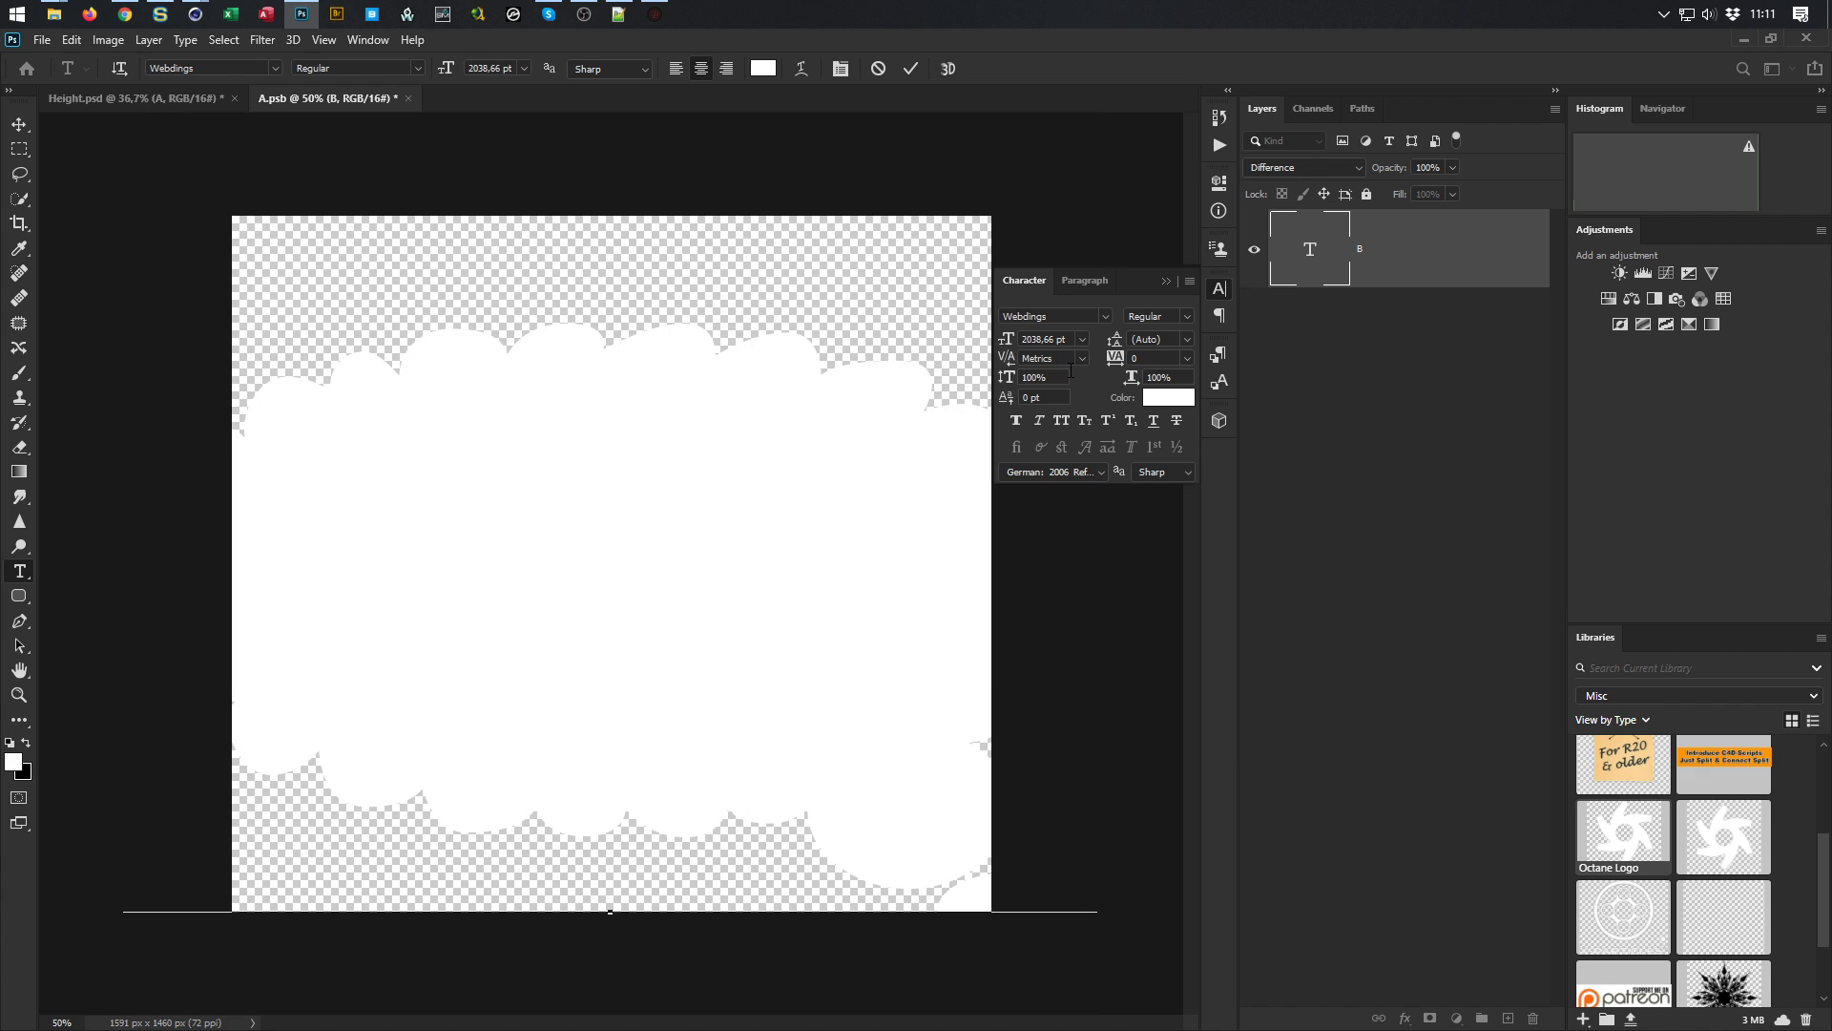
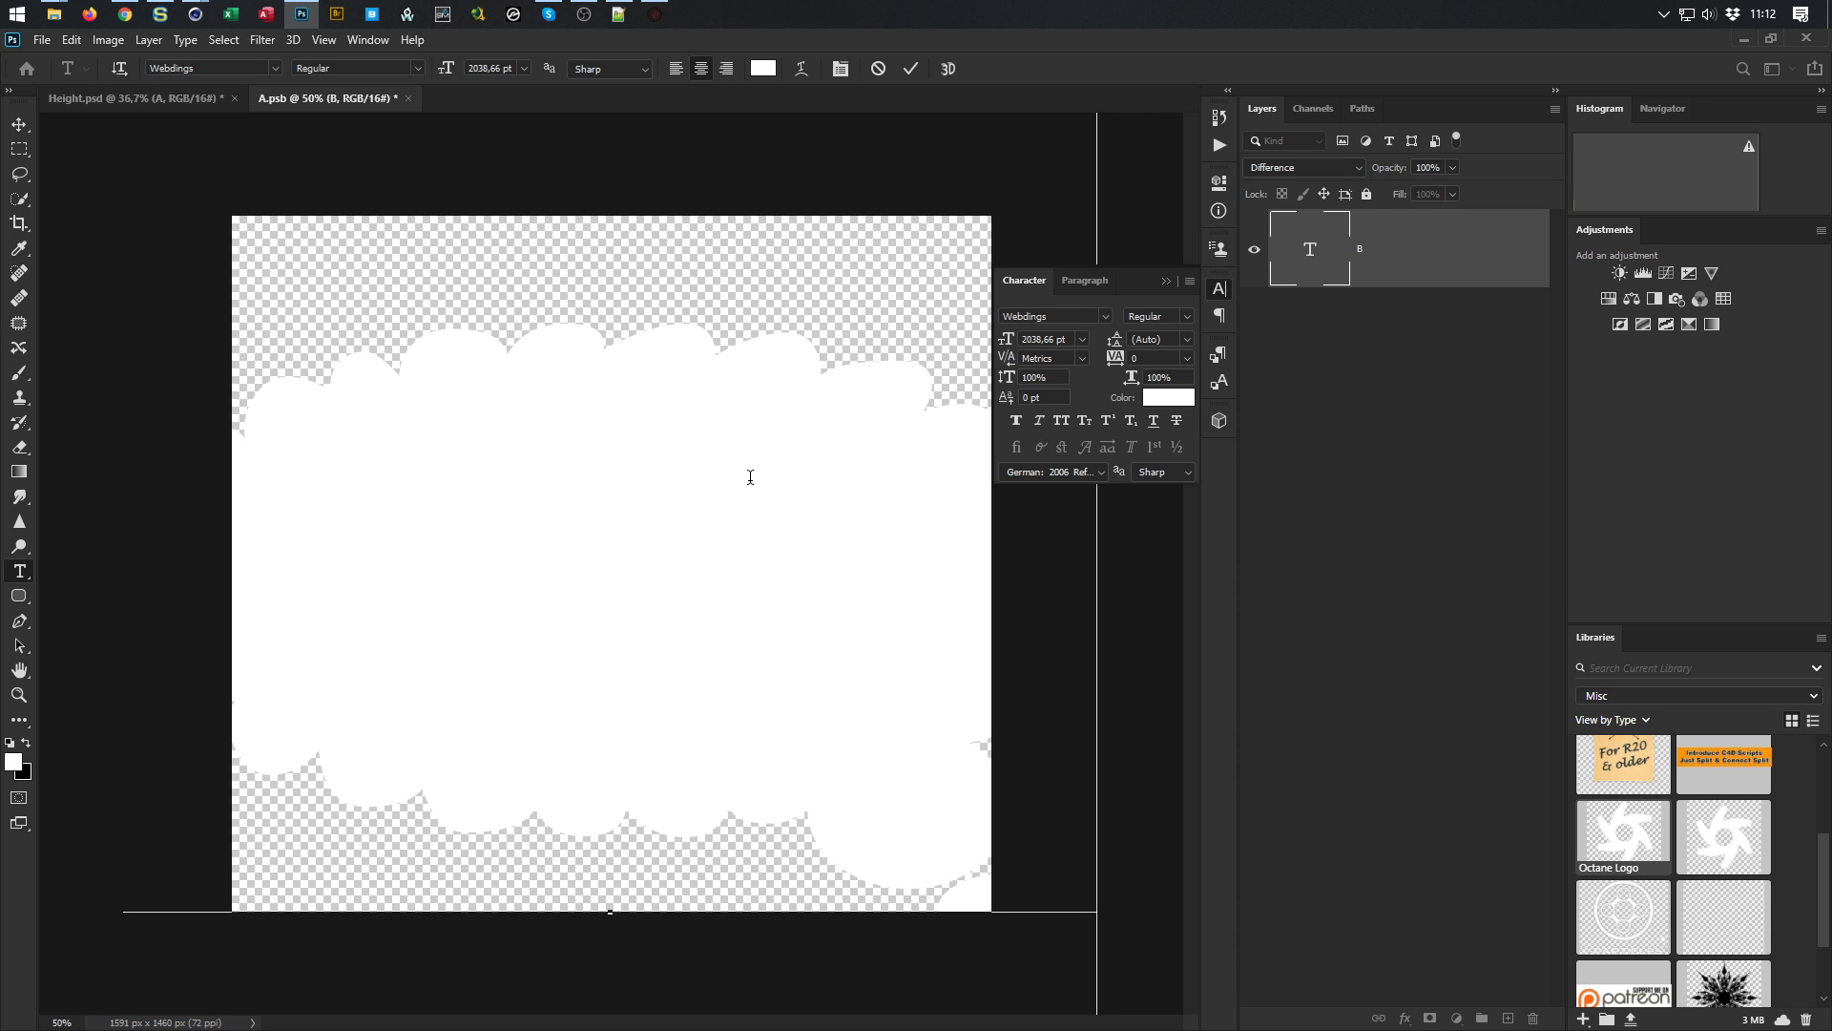
Try another cloud-shaped Webdings glyph in the text layer, and clear the text while staying in text editing
{"action": "key", "text": "ctrl"}
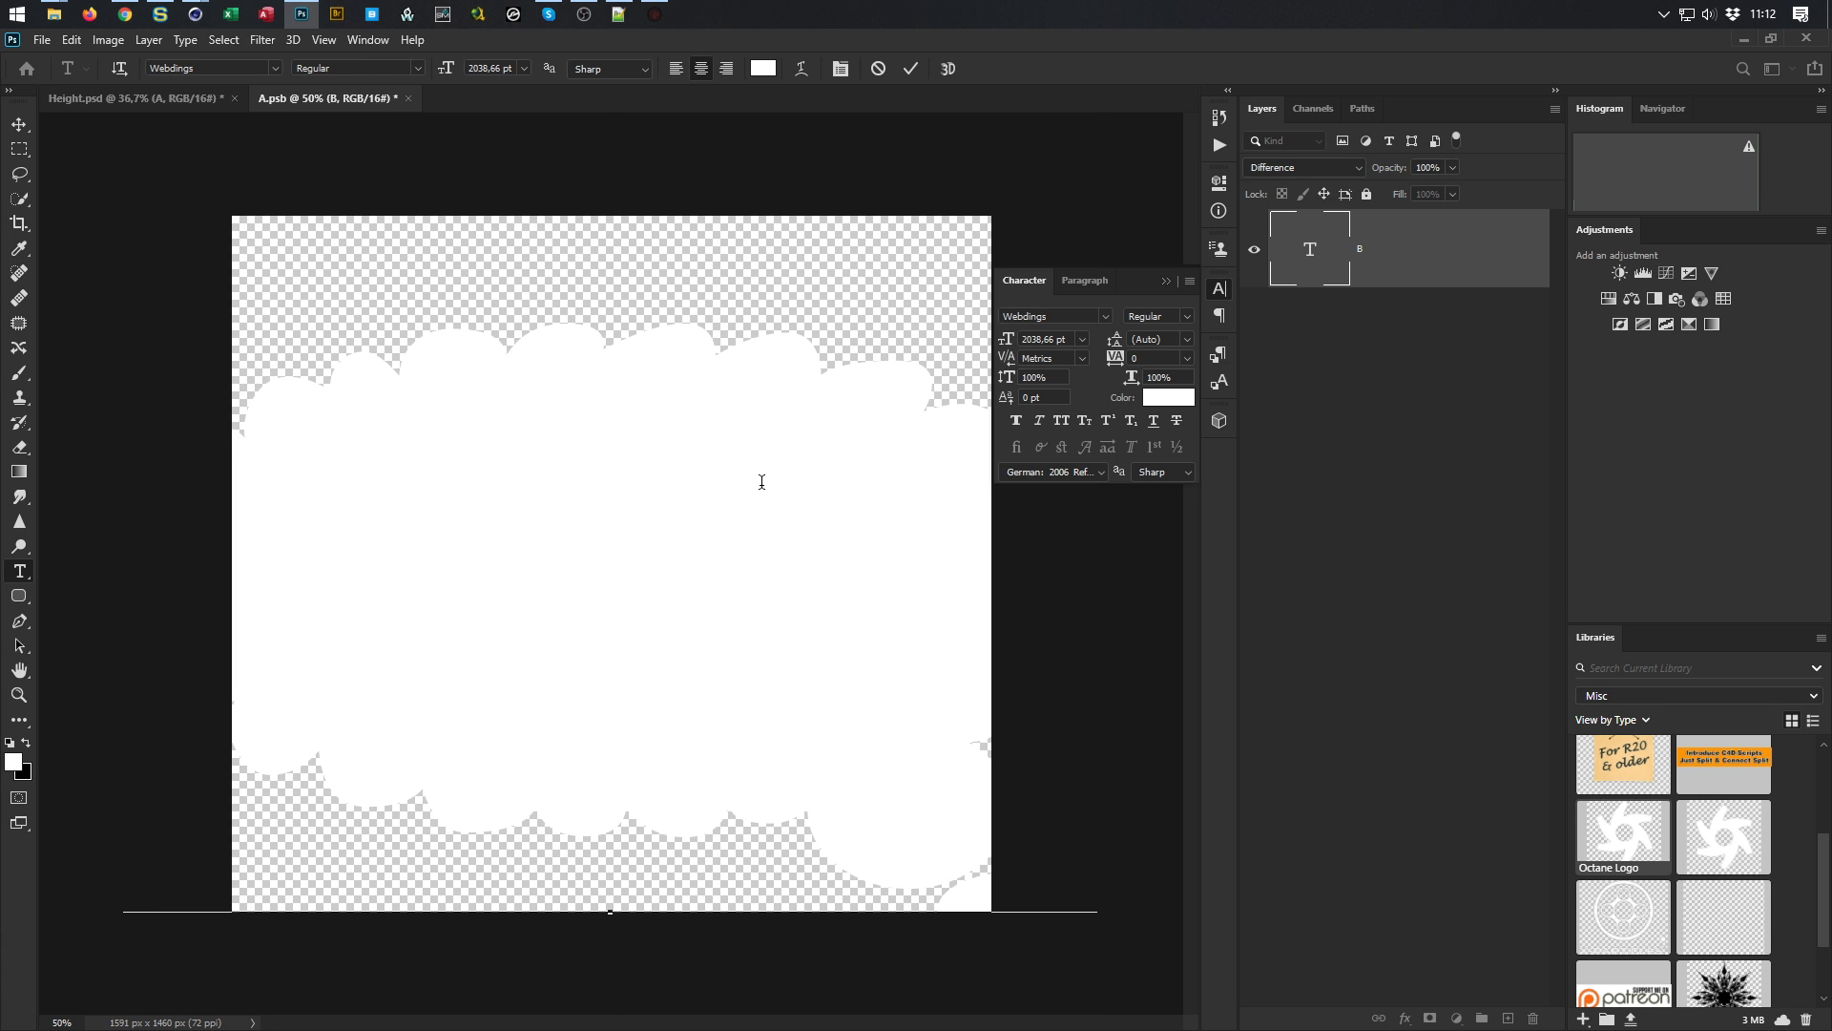
{"action": "key", "text": "BackSpace"}
{"action": "key", "text": "ctrl+z"}
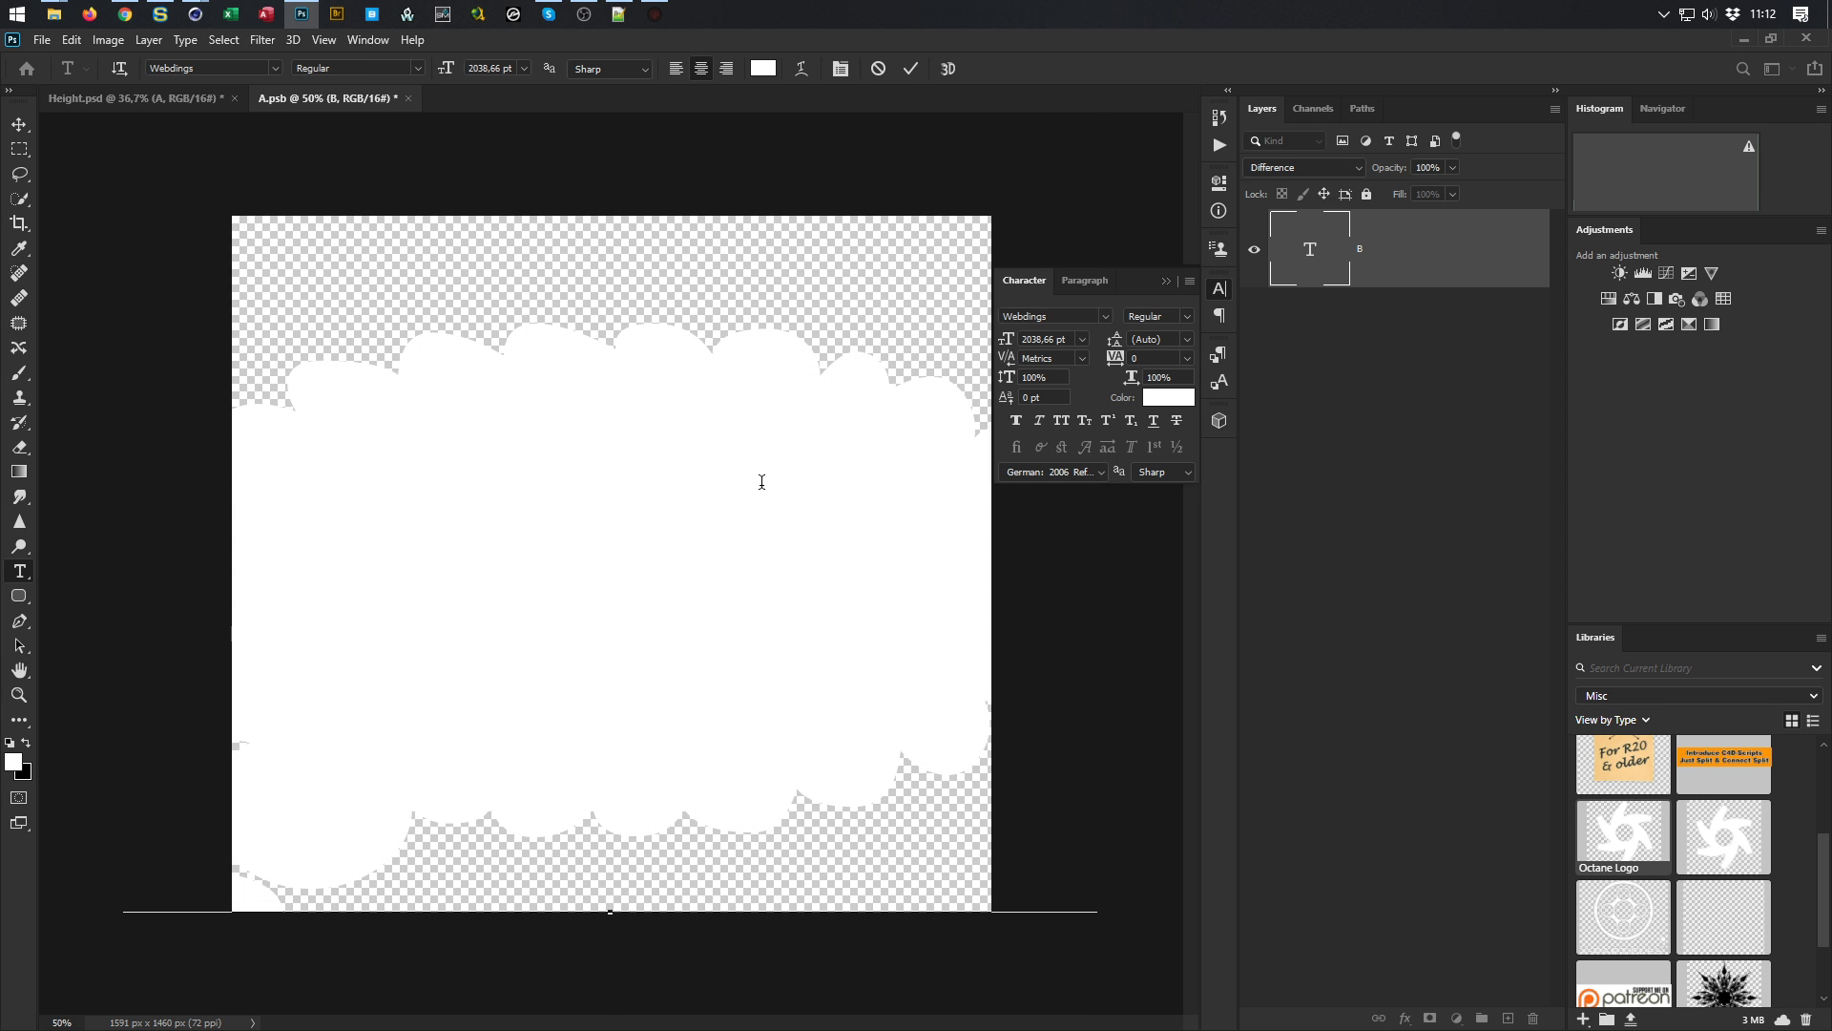
{"action": "key", "text": "BackSpace"}
{"action": "key", "text": "ctrl"}
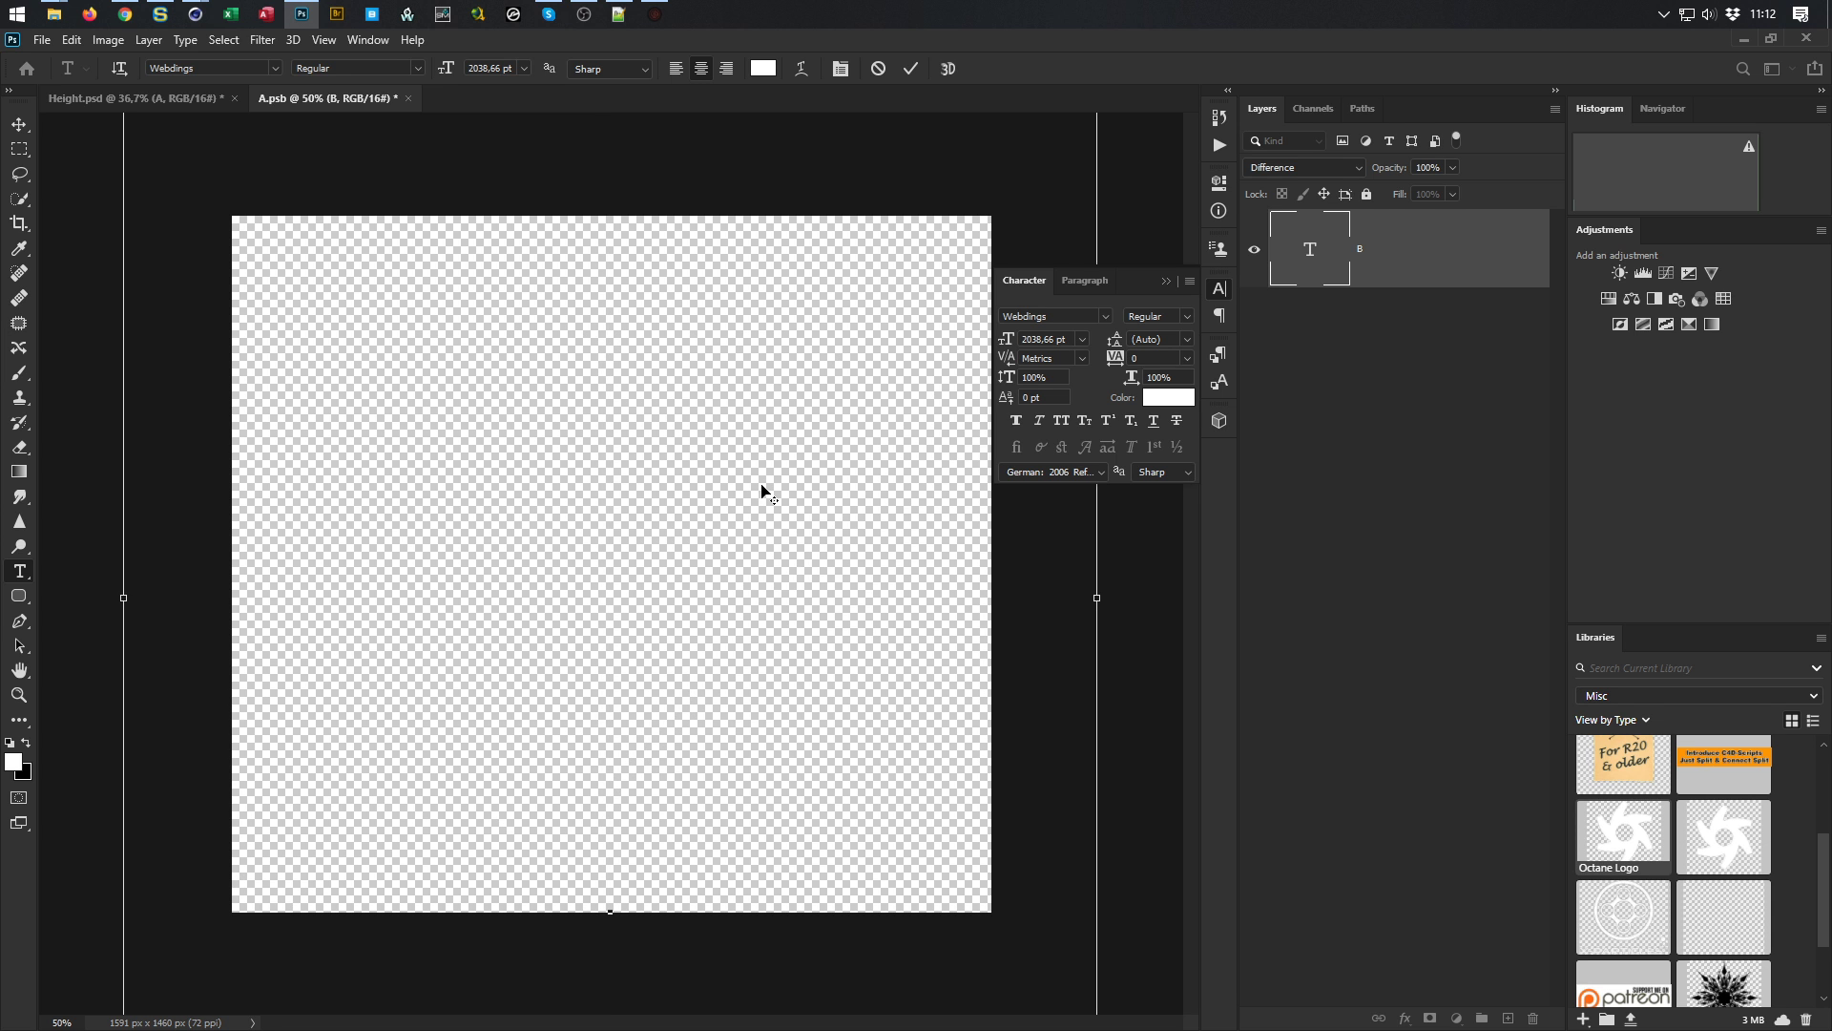
{"action": "key", "text": "ctrl+z"}
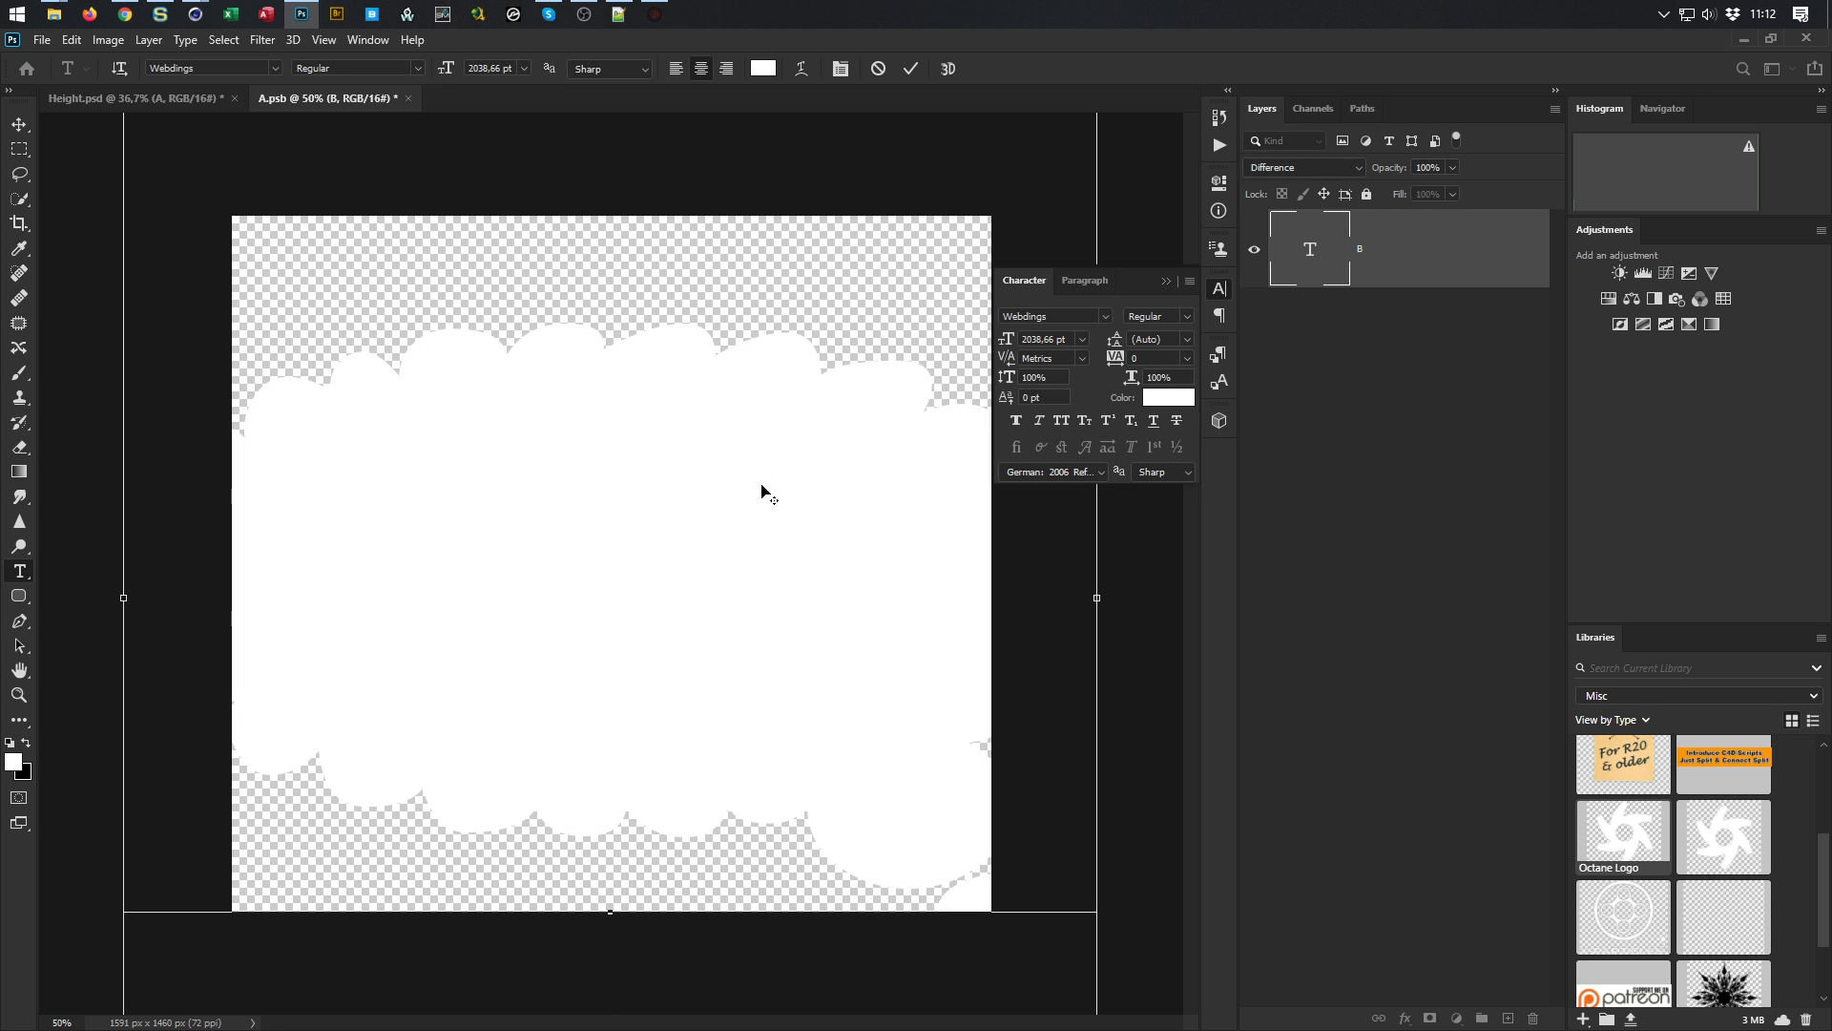
{"action": "key", "text": "BackSpace"}
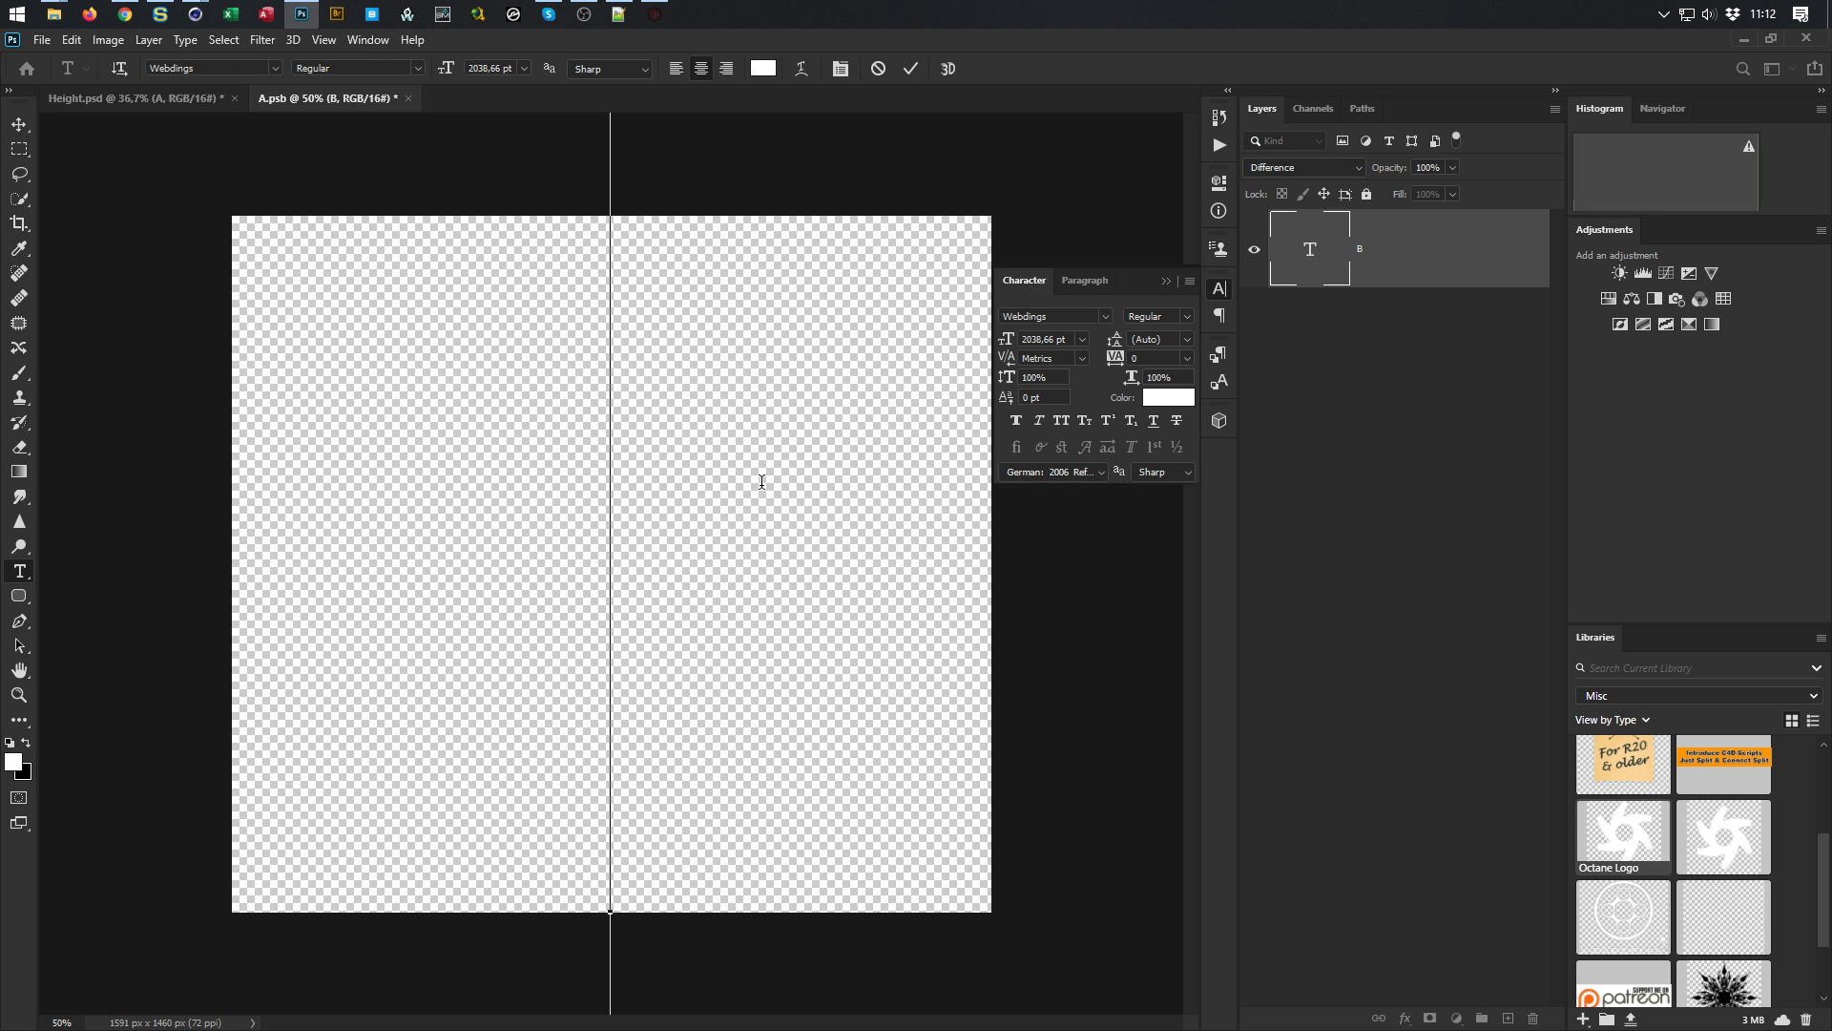
Open the Windows character map (Zeichentabelle), move it beside the canvas and browse the Webdings symbols
{"action": "key", "text": "super"}
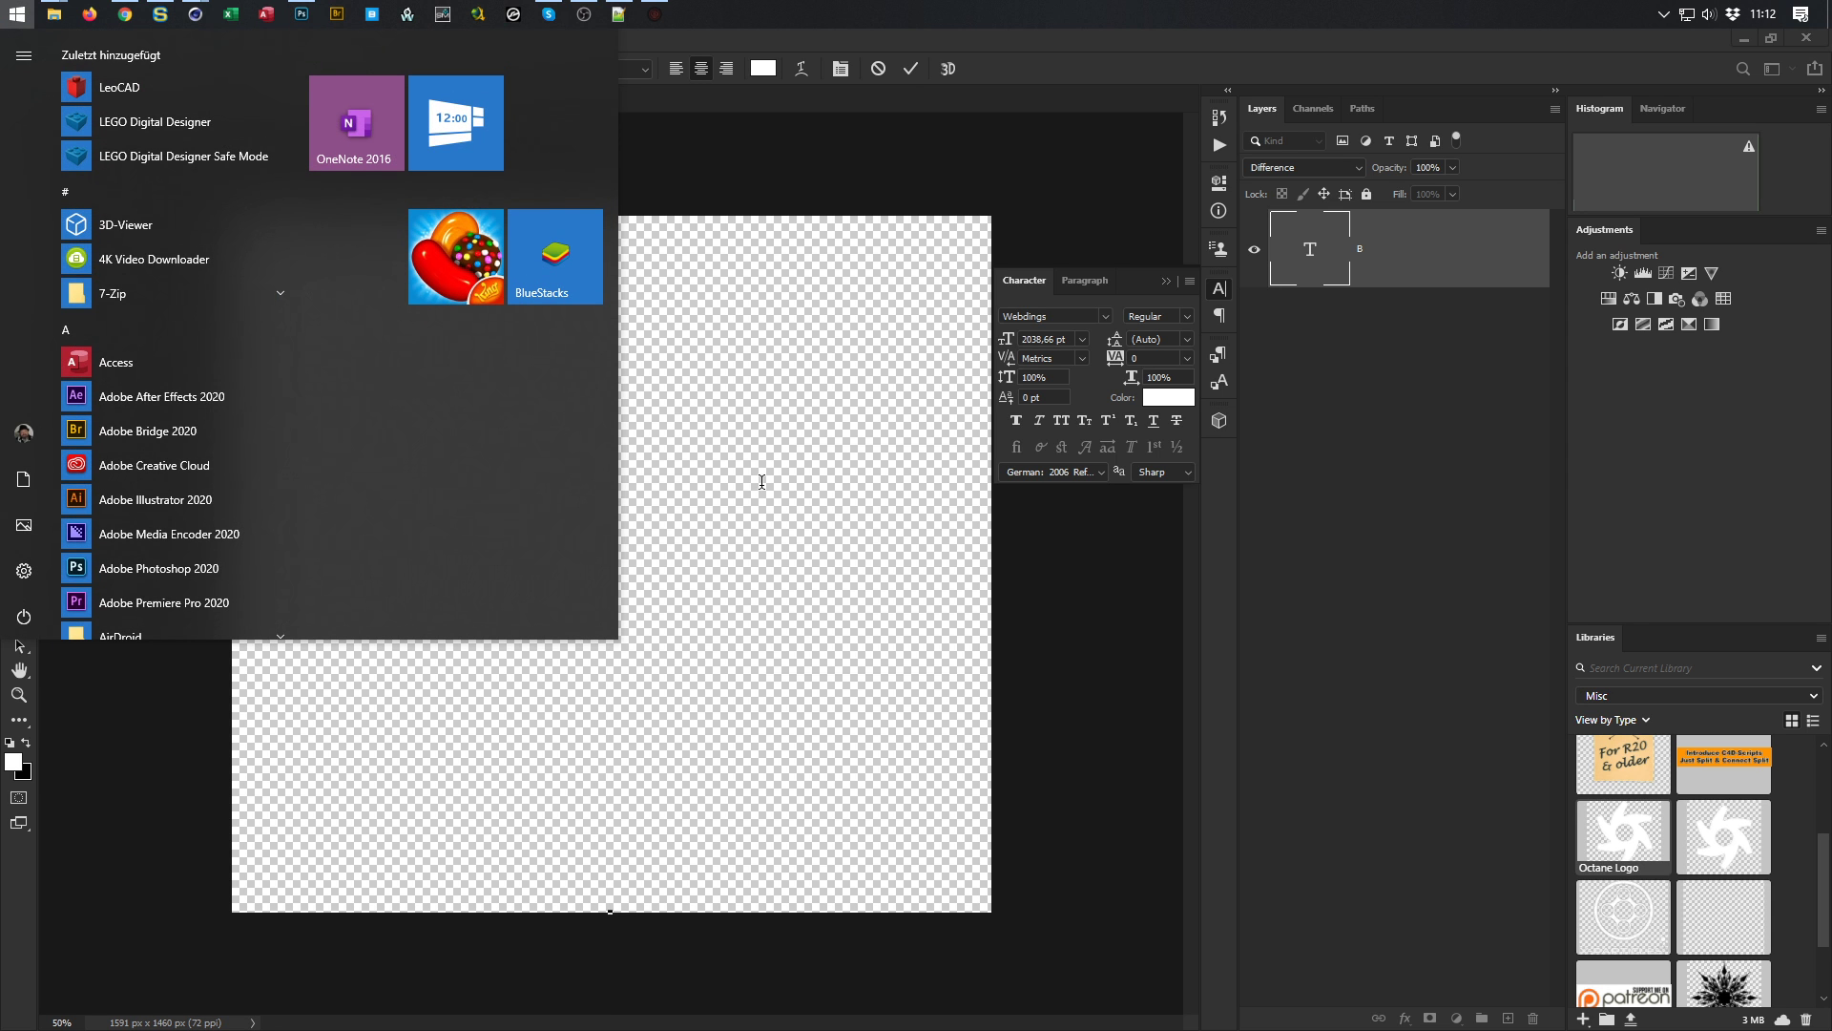
{"action": "type", "text": "zeich"}
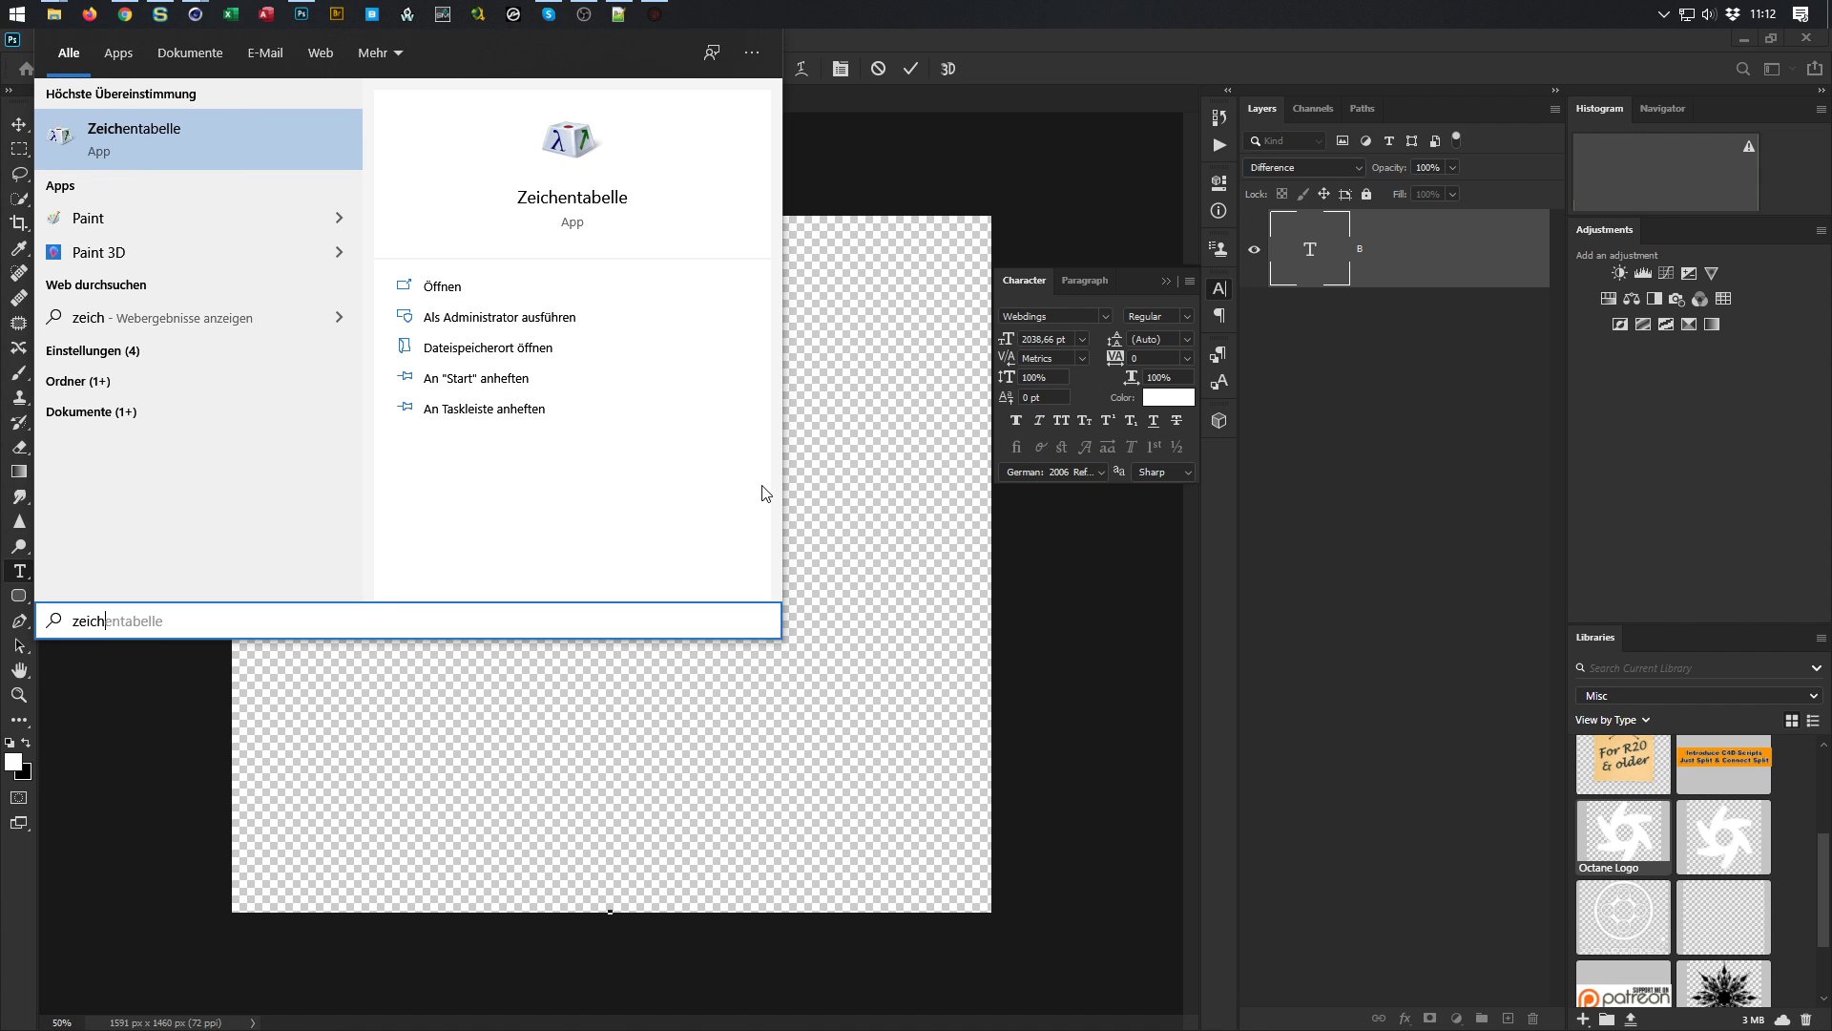
{"action": "left_click", "coordinate": [179, 140]}
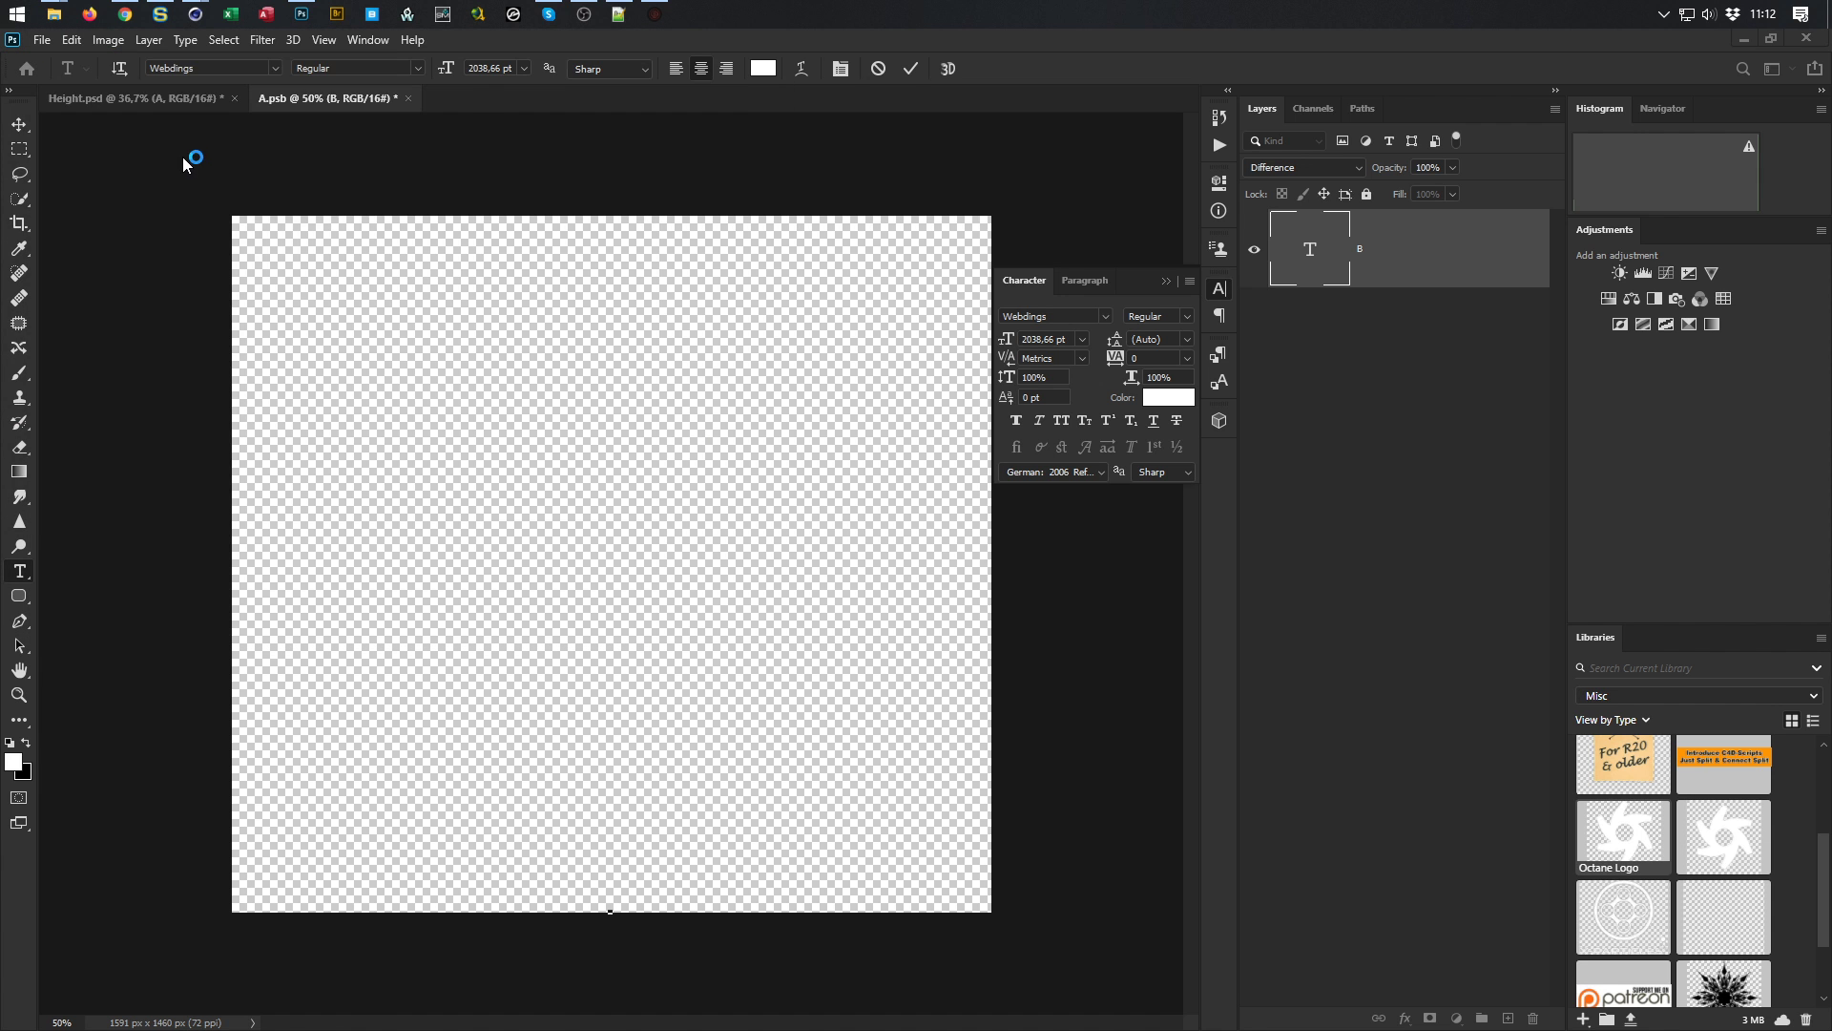
{"action": "left_click_drag", "start_coordinate": [279, 81], "coordinate": [1266, 382]}
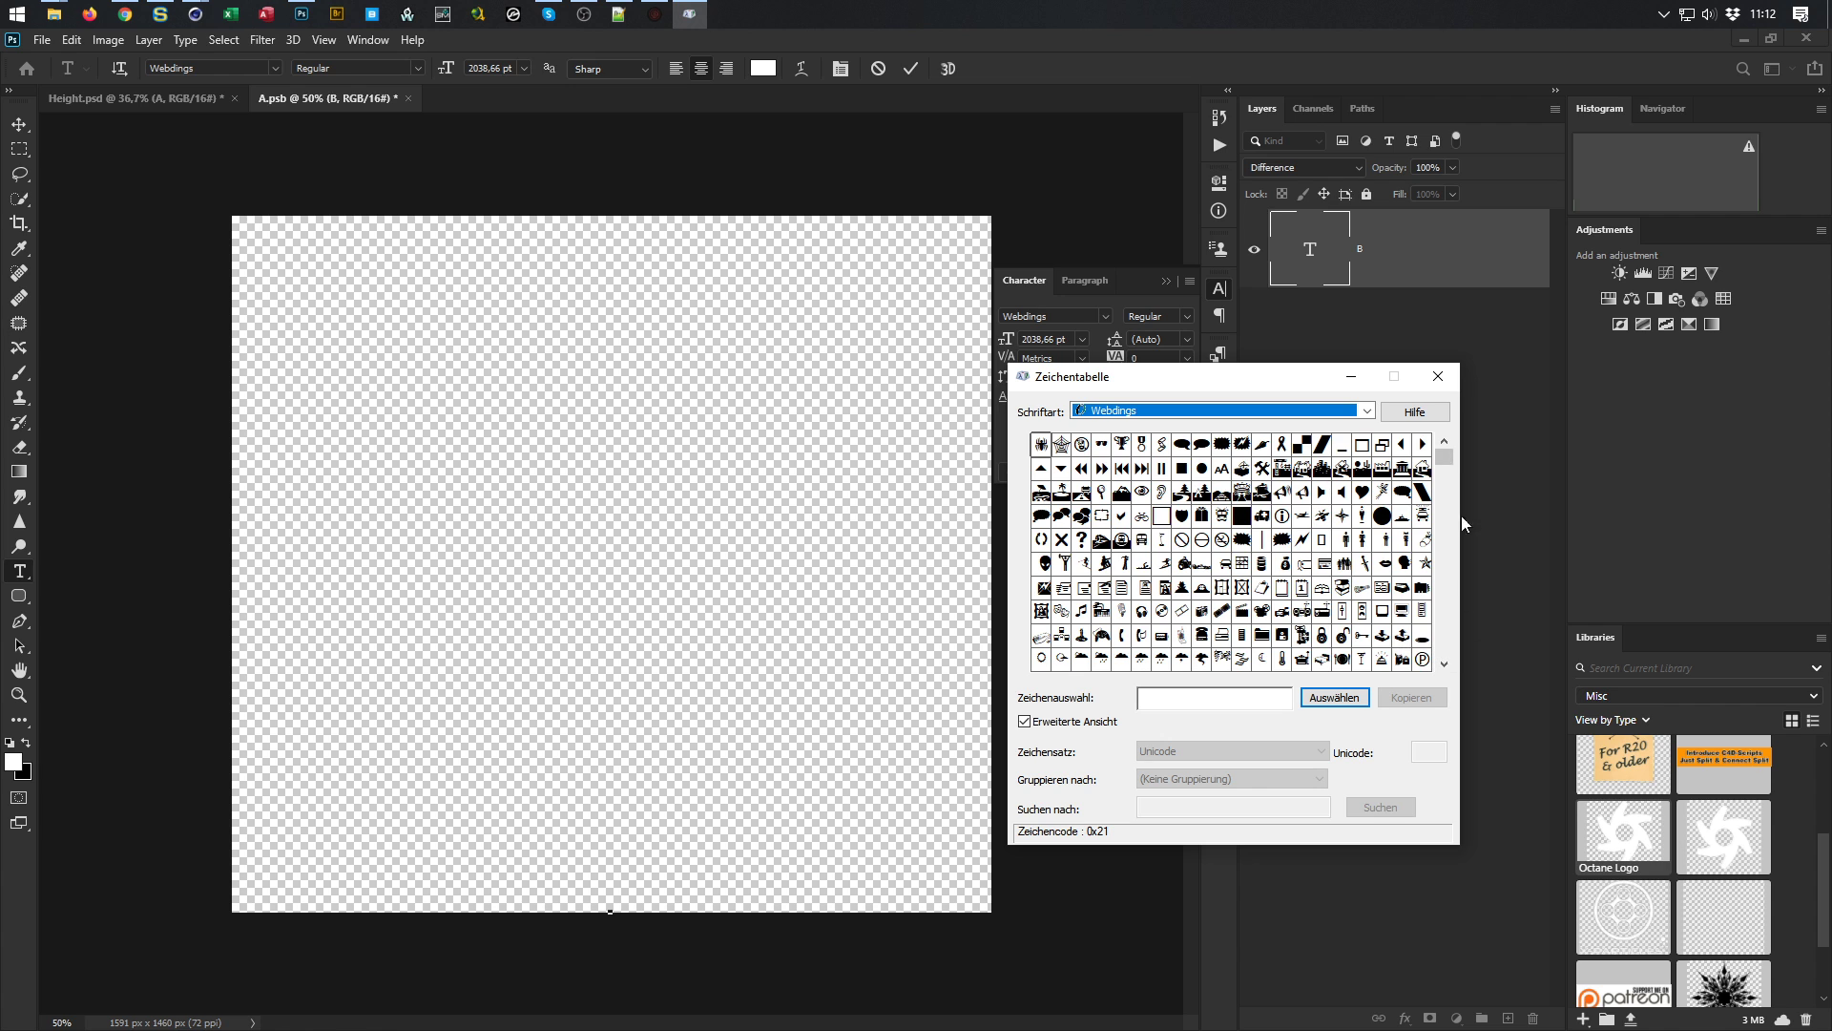
{"action": "mouse_move", "coordinate": [1451, 458]}
{"action": "left_mouse_down"}
{"action": "mouse_move", "coordinate": [1451, 621]}
{"action": "mouse_move", "coordinate": [1445, 449]}
{"action": "left_mouse_up"}
Switch the character map to Wingdings, copy the yin-yang symbol and close the character map
{"action": "left_click", "coordinate": [1281, 410]}
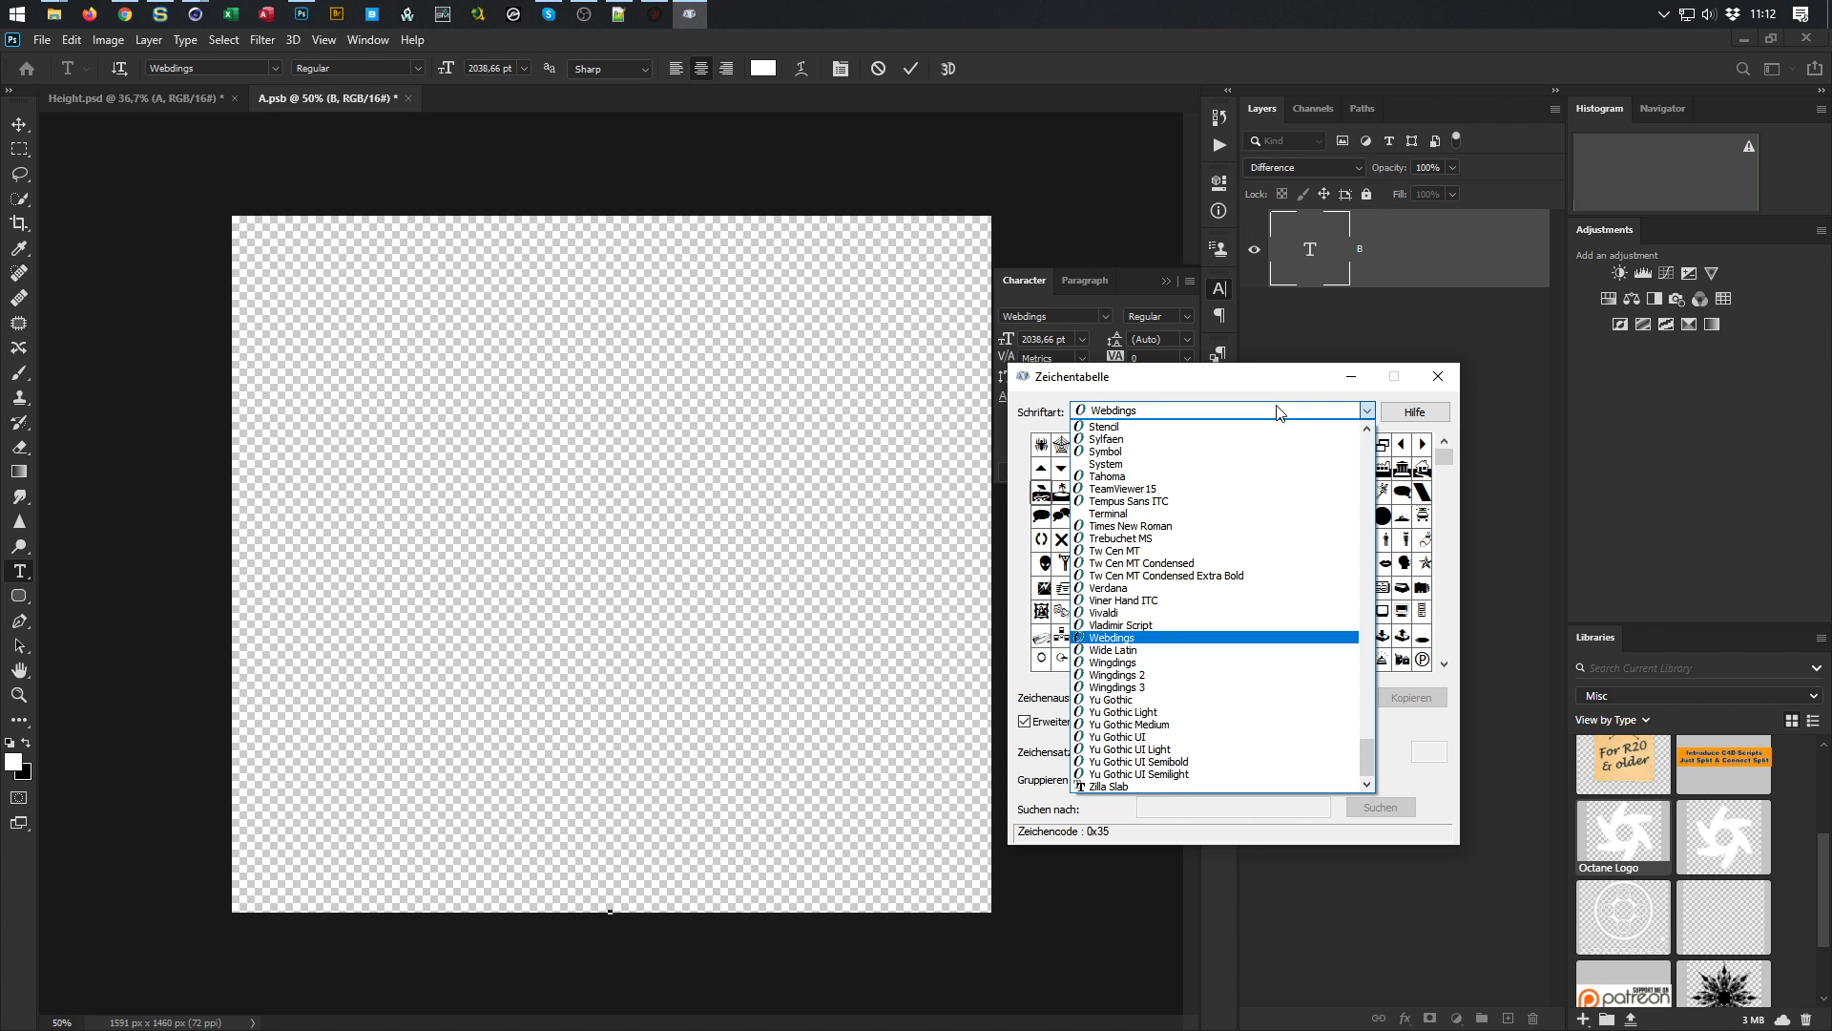
{"action": "left_click", "coordinate": [1133, 665]}
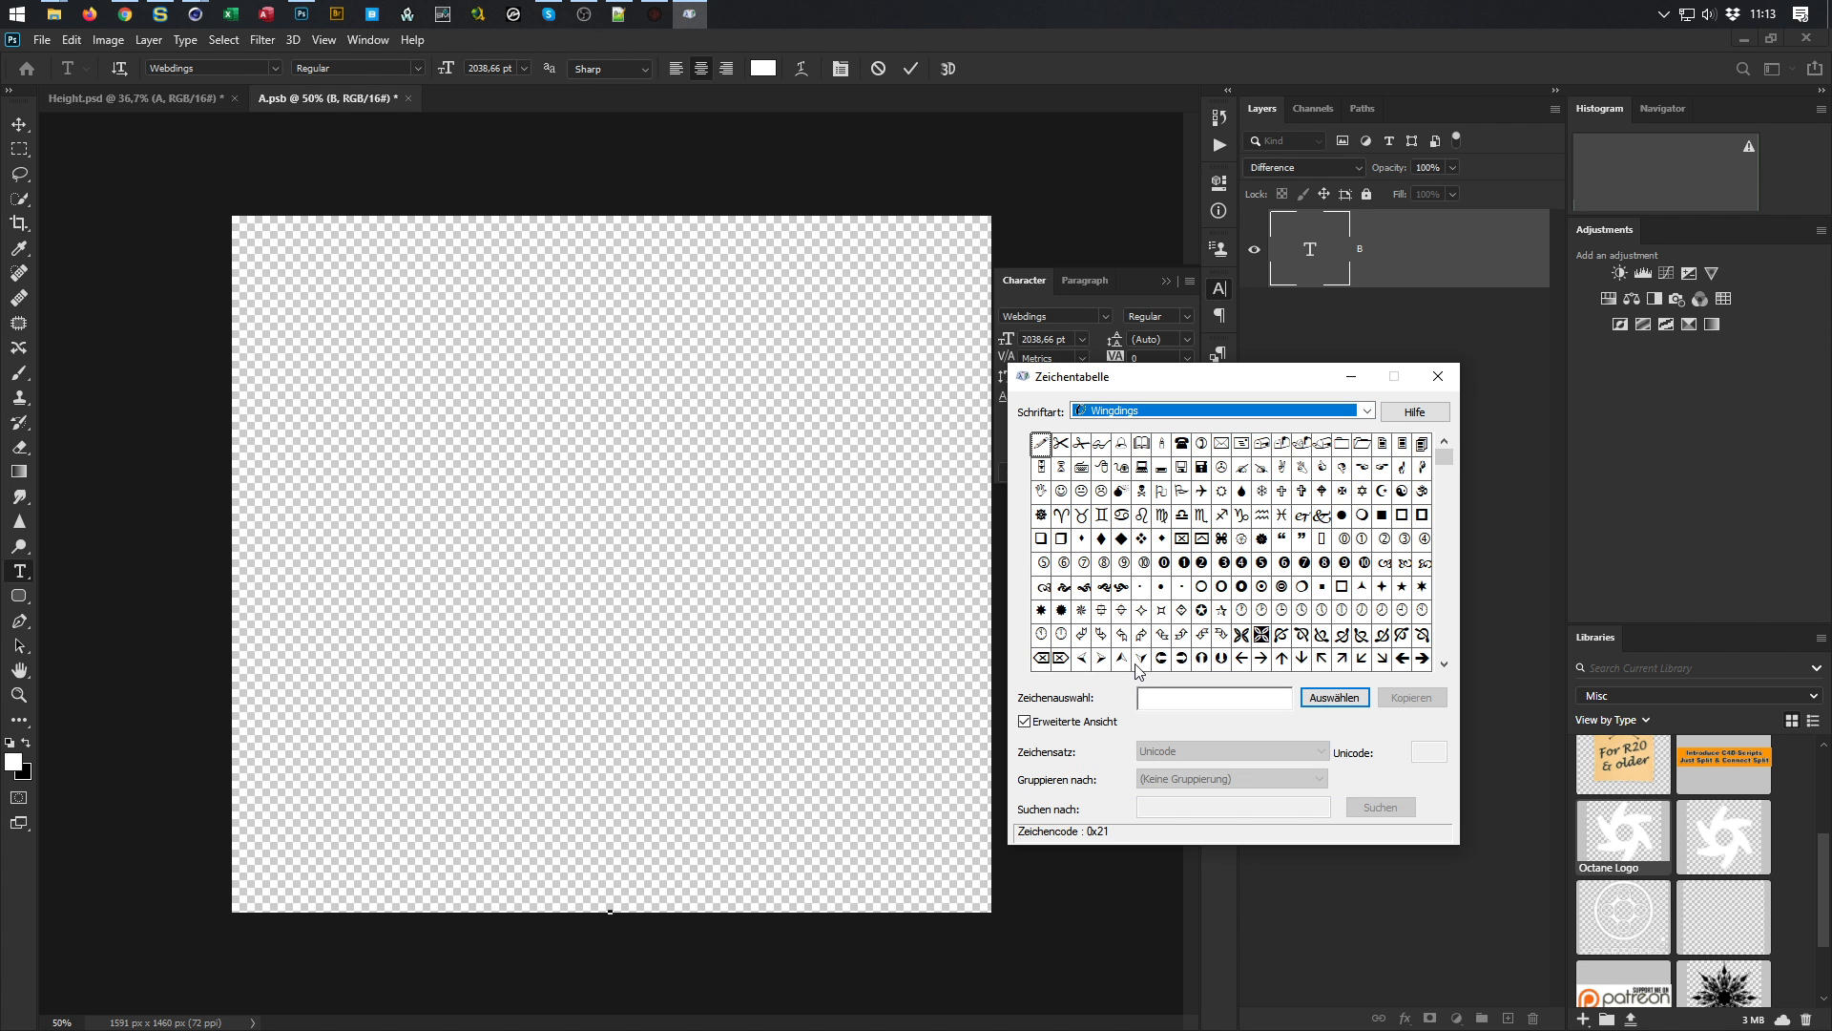
{"action": "left_click", "coordinate": [1403, 496]}
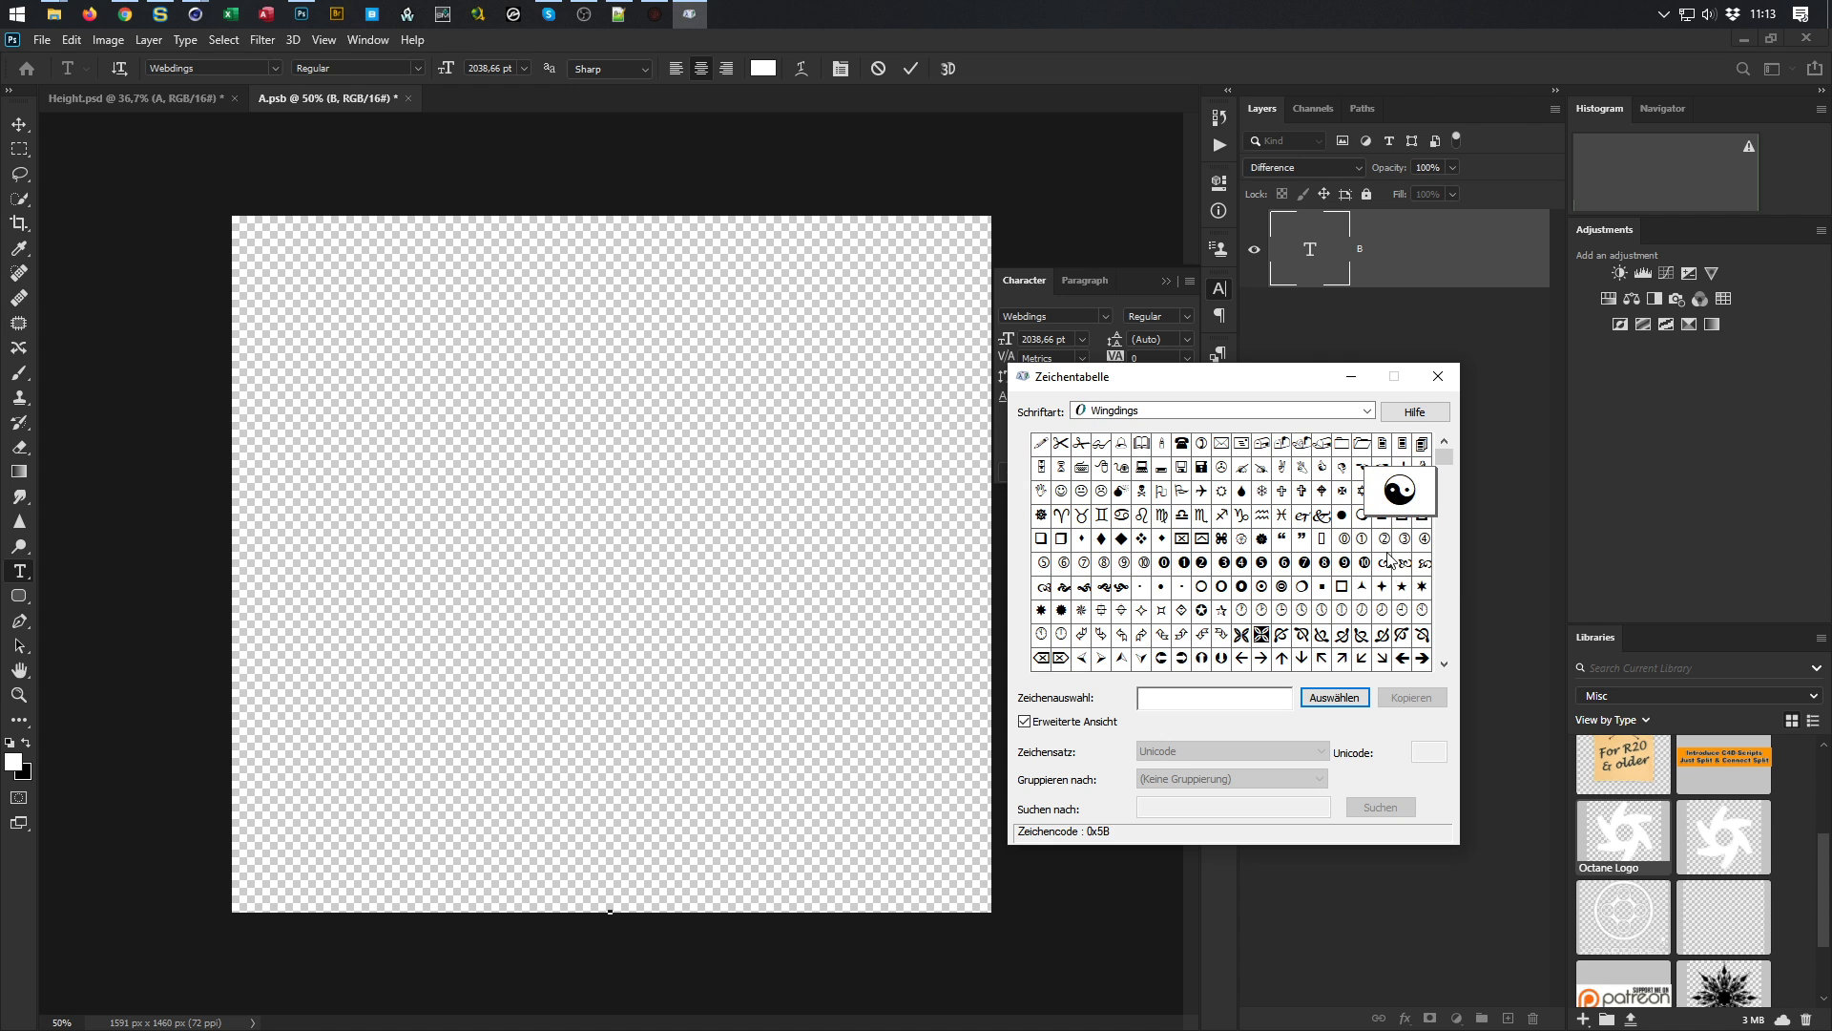
{"action": "double_click", "coordinate": [1401, 491]}
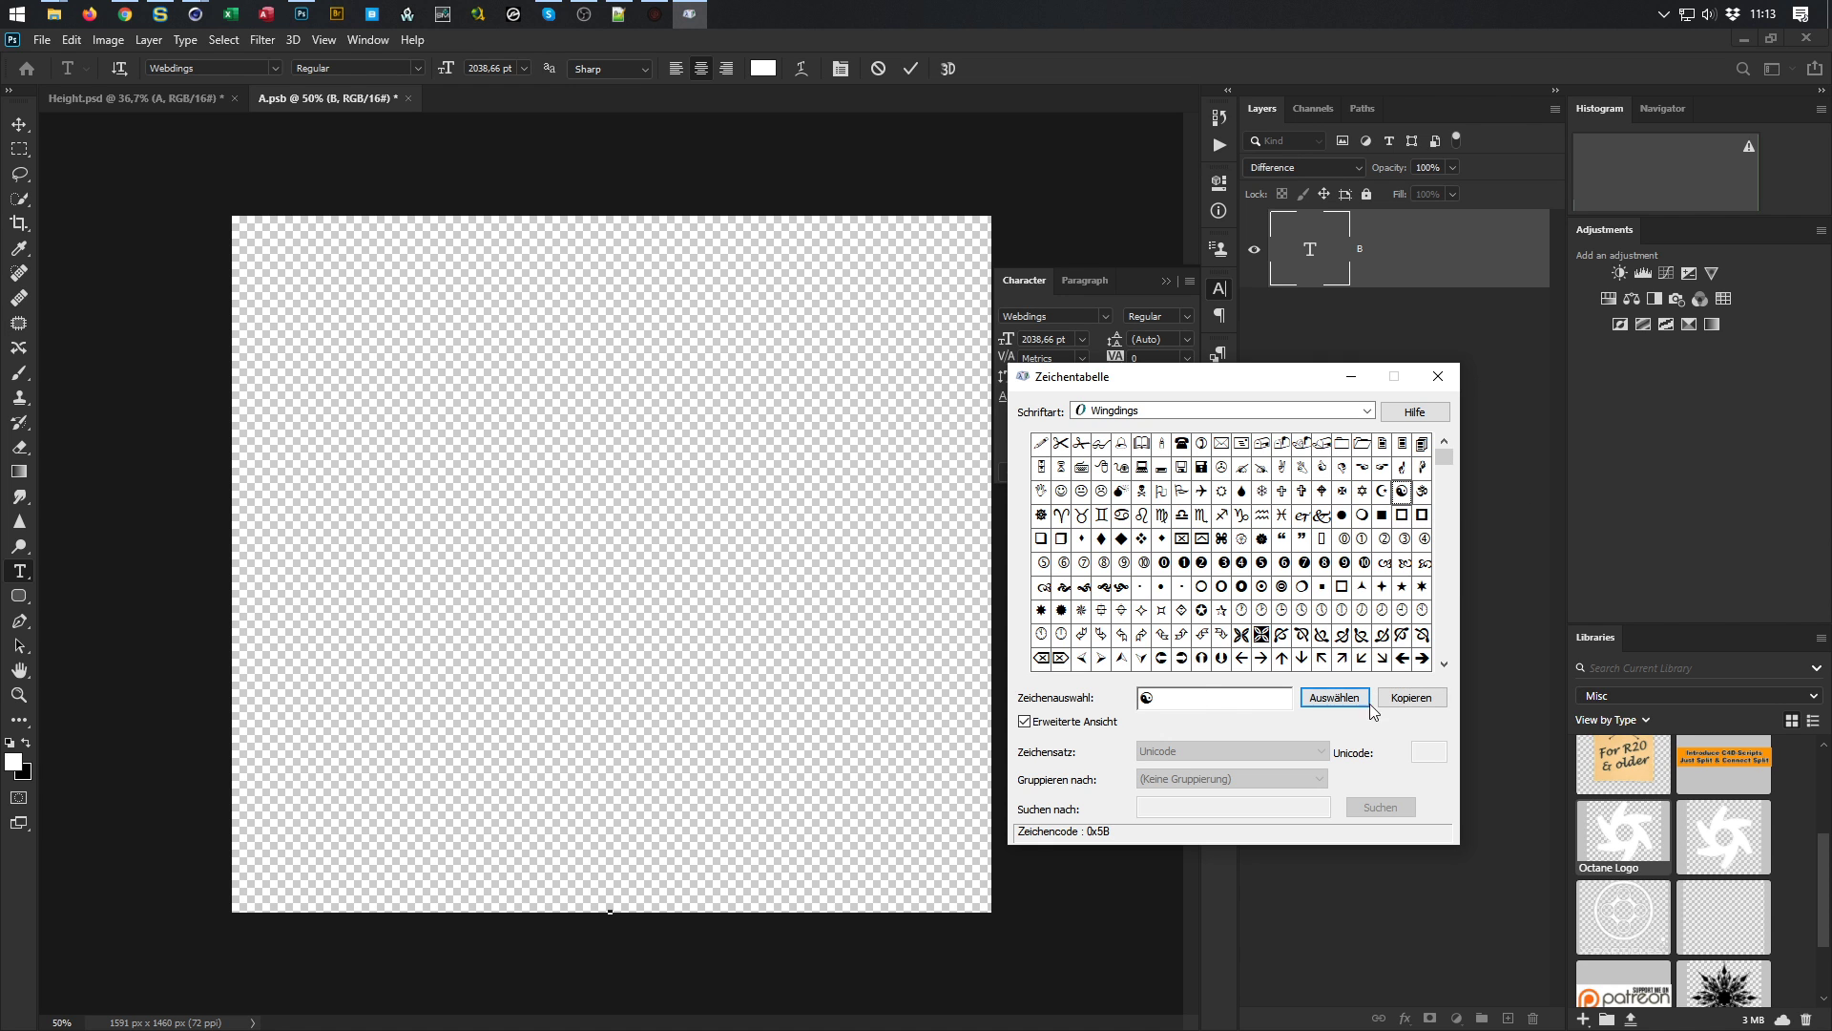
{"action": "left_click", "coordinate": [1411, 697]}
{"action": "left_click", "coordinate": [1439, 375]}
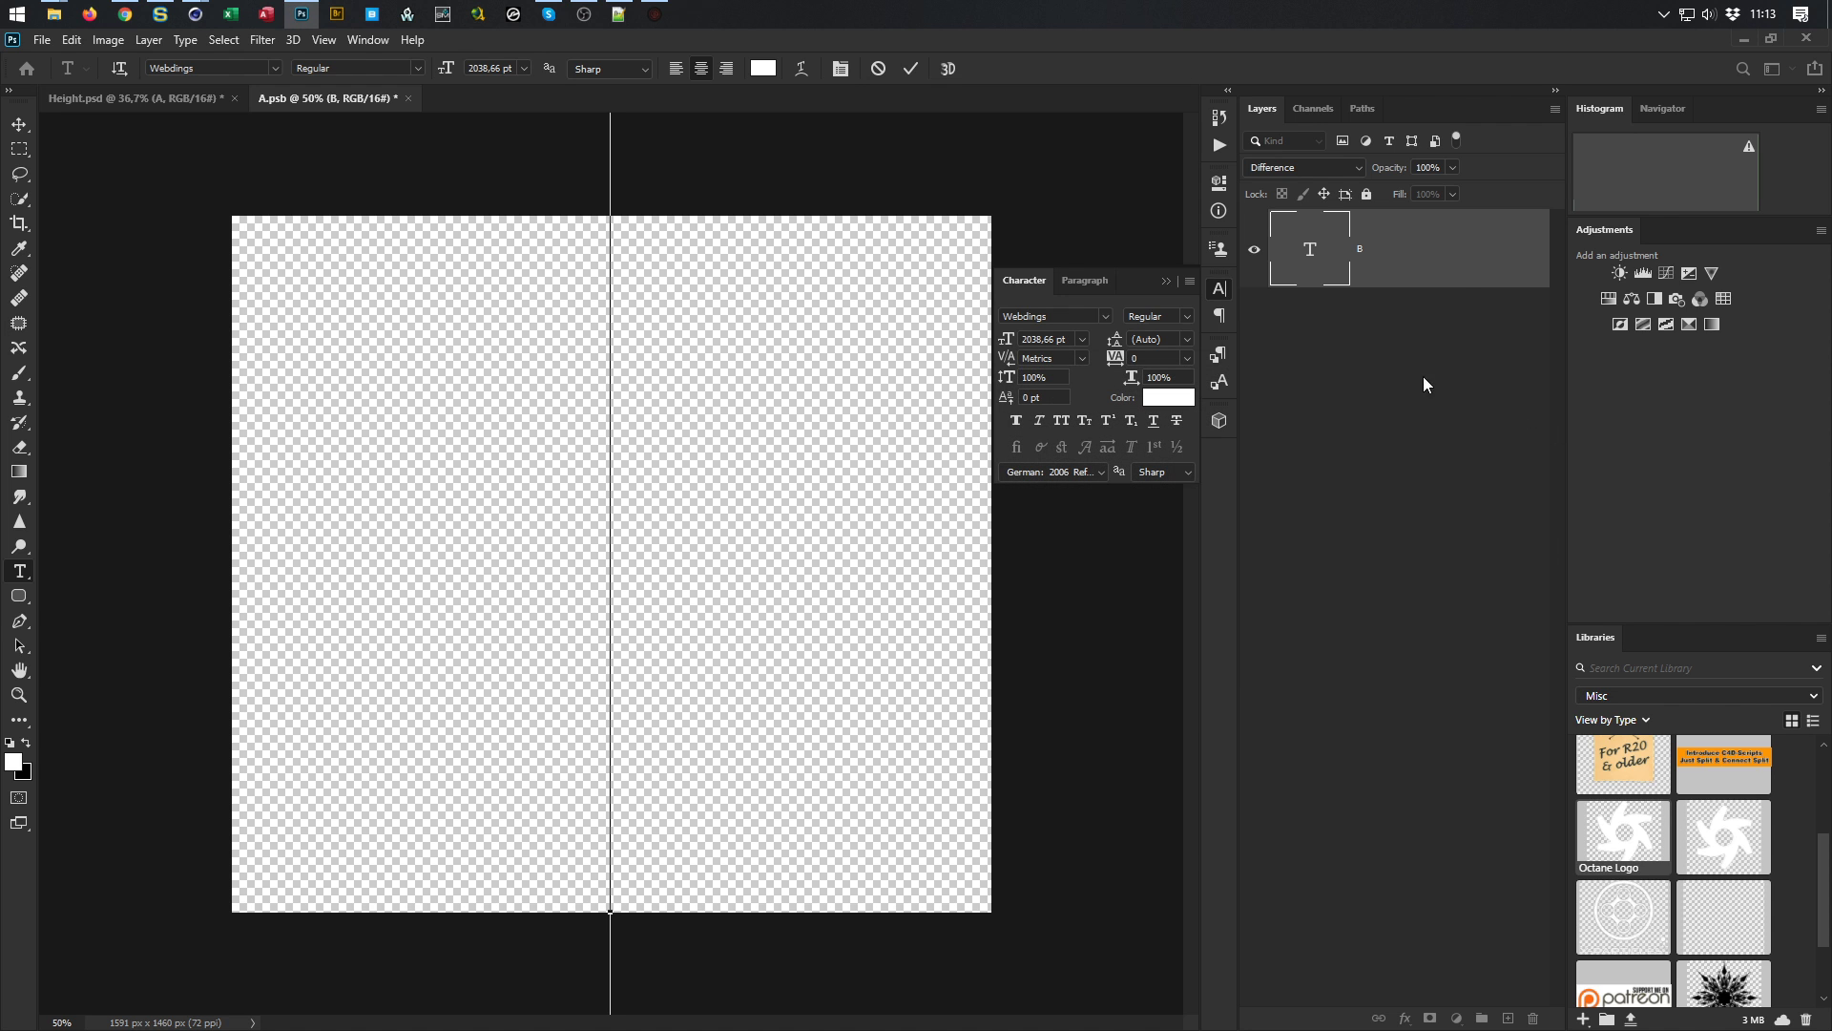
Set the text layer's font to Wingdings, paste the yin-yang symbol and commit the text
{"action": "left_click", "coordinate": [1105, 317]}
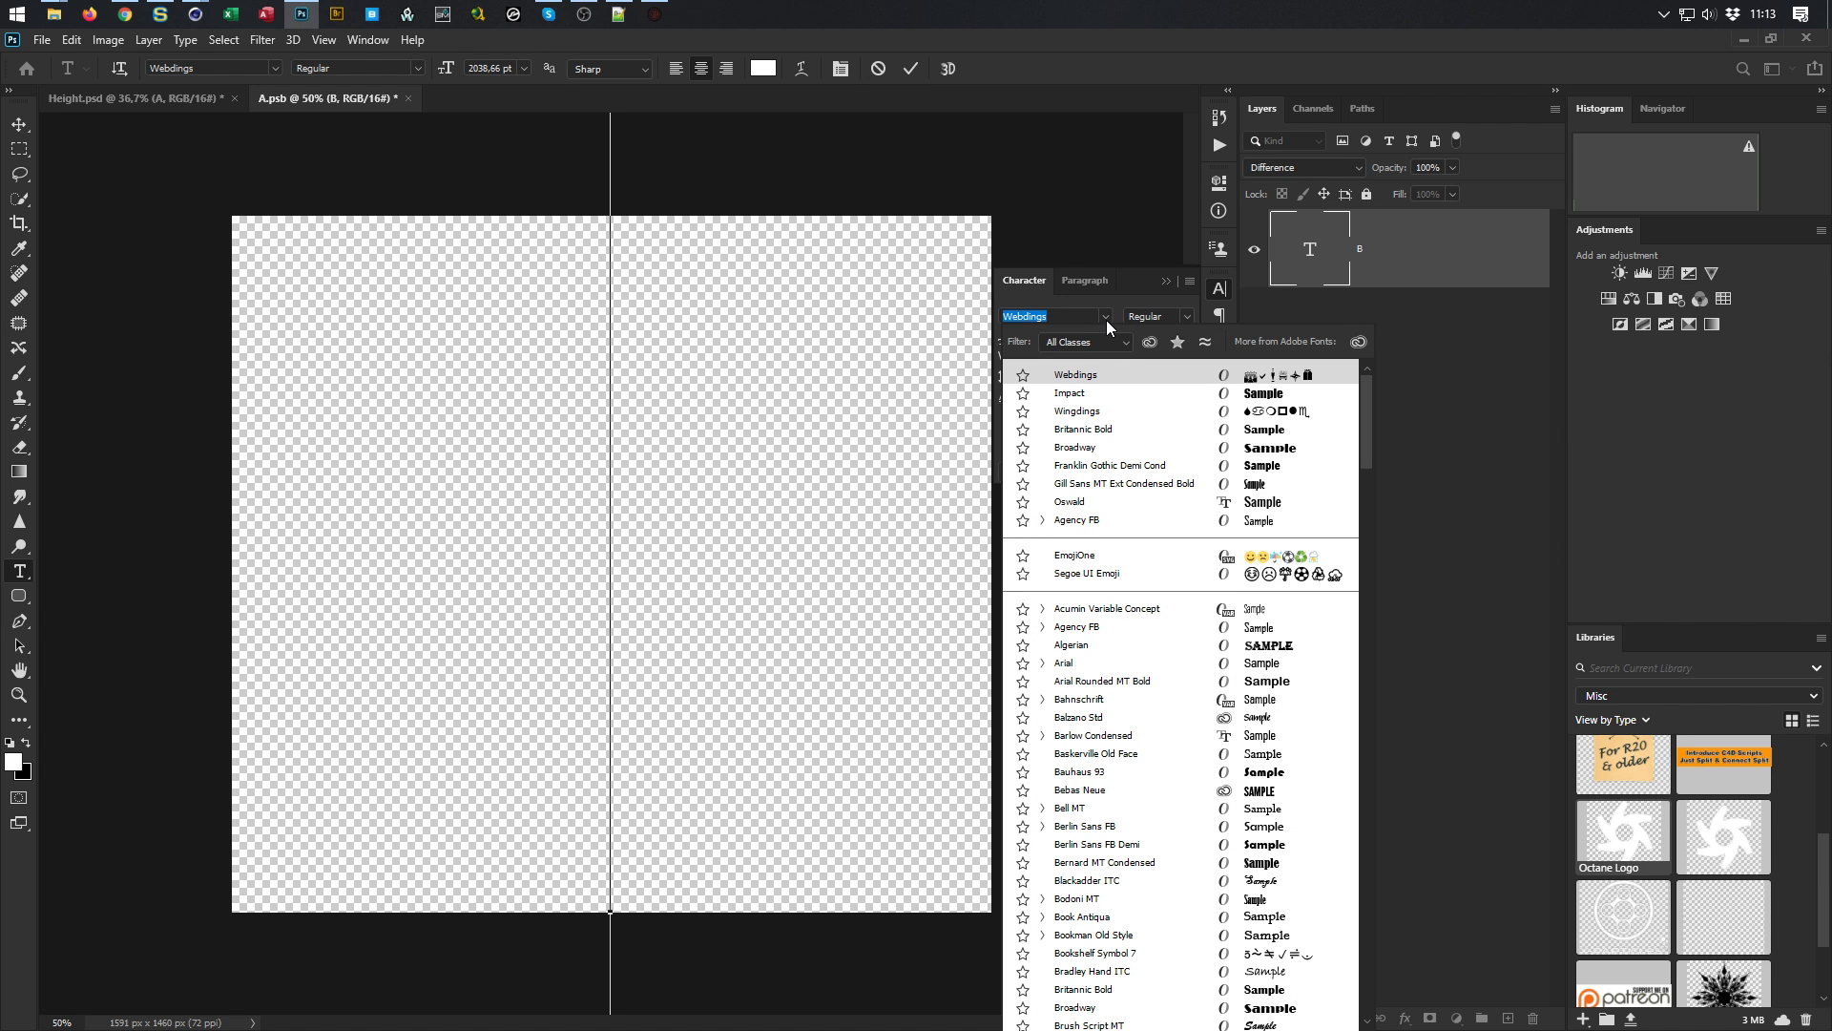
{"action": "left_click", "coordinate": [1093, 414]}
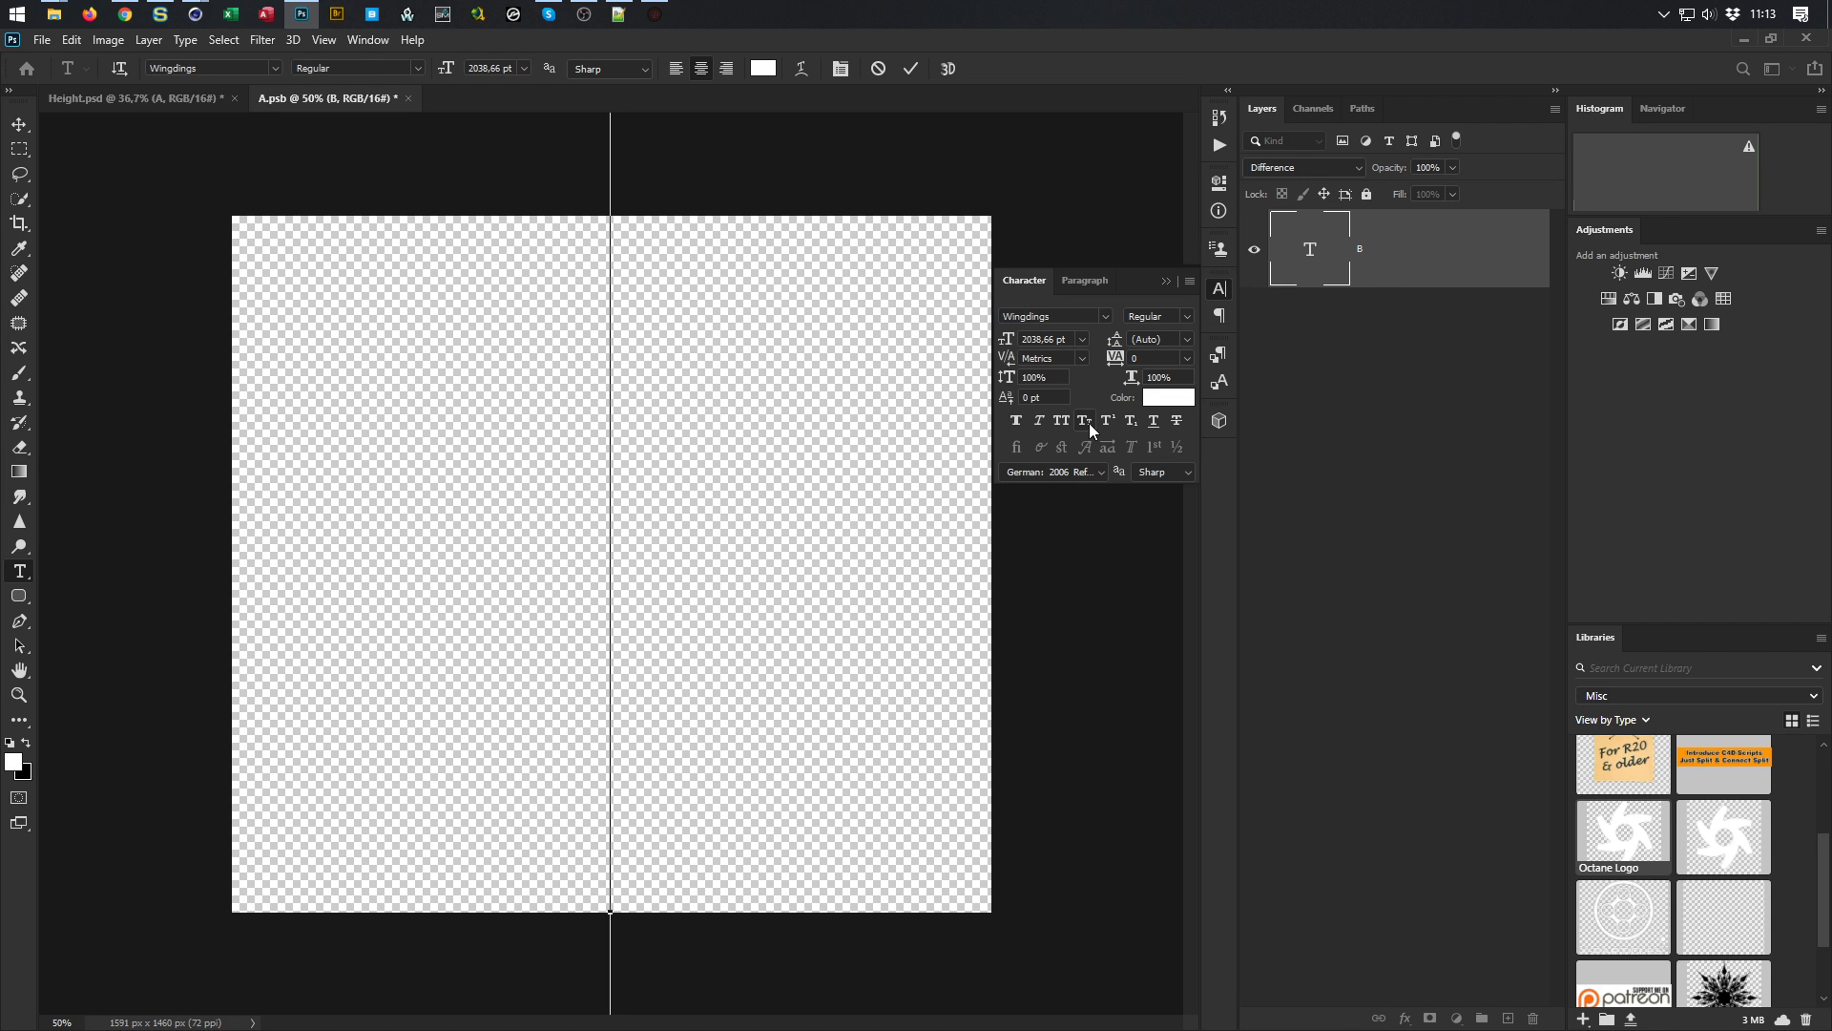
{"action": "key", "text": "ctrl+v"}
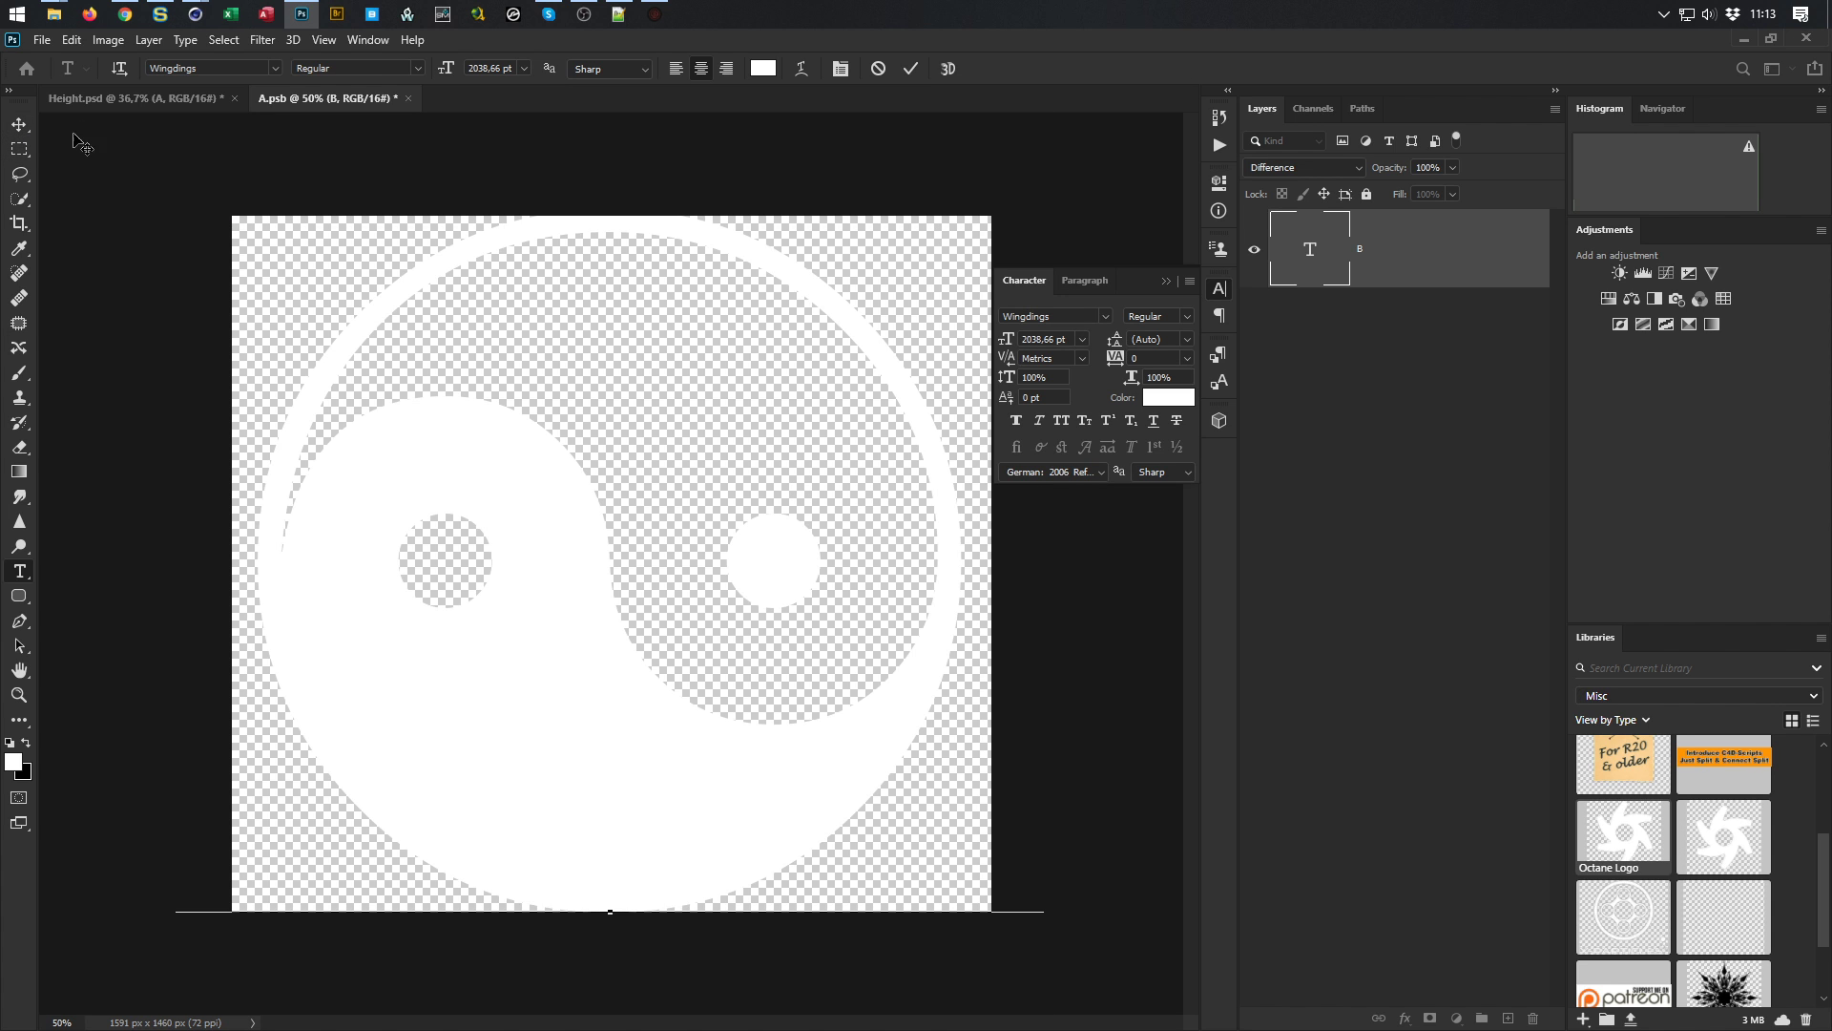
{"action": "left_click", "coordinate": [19, 124]}
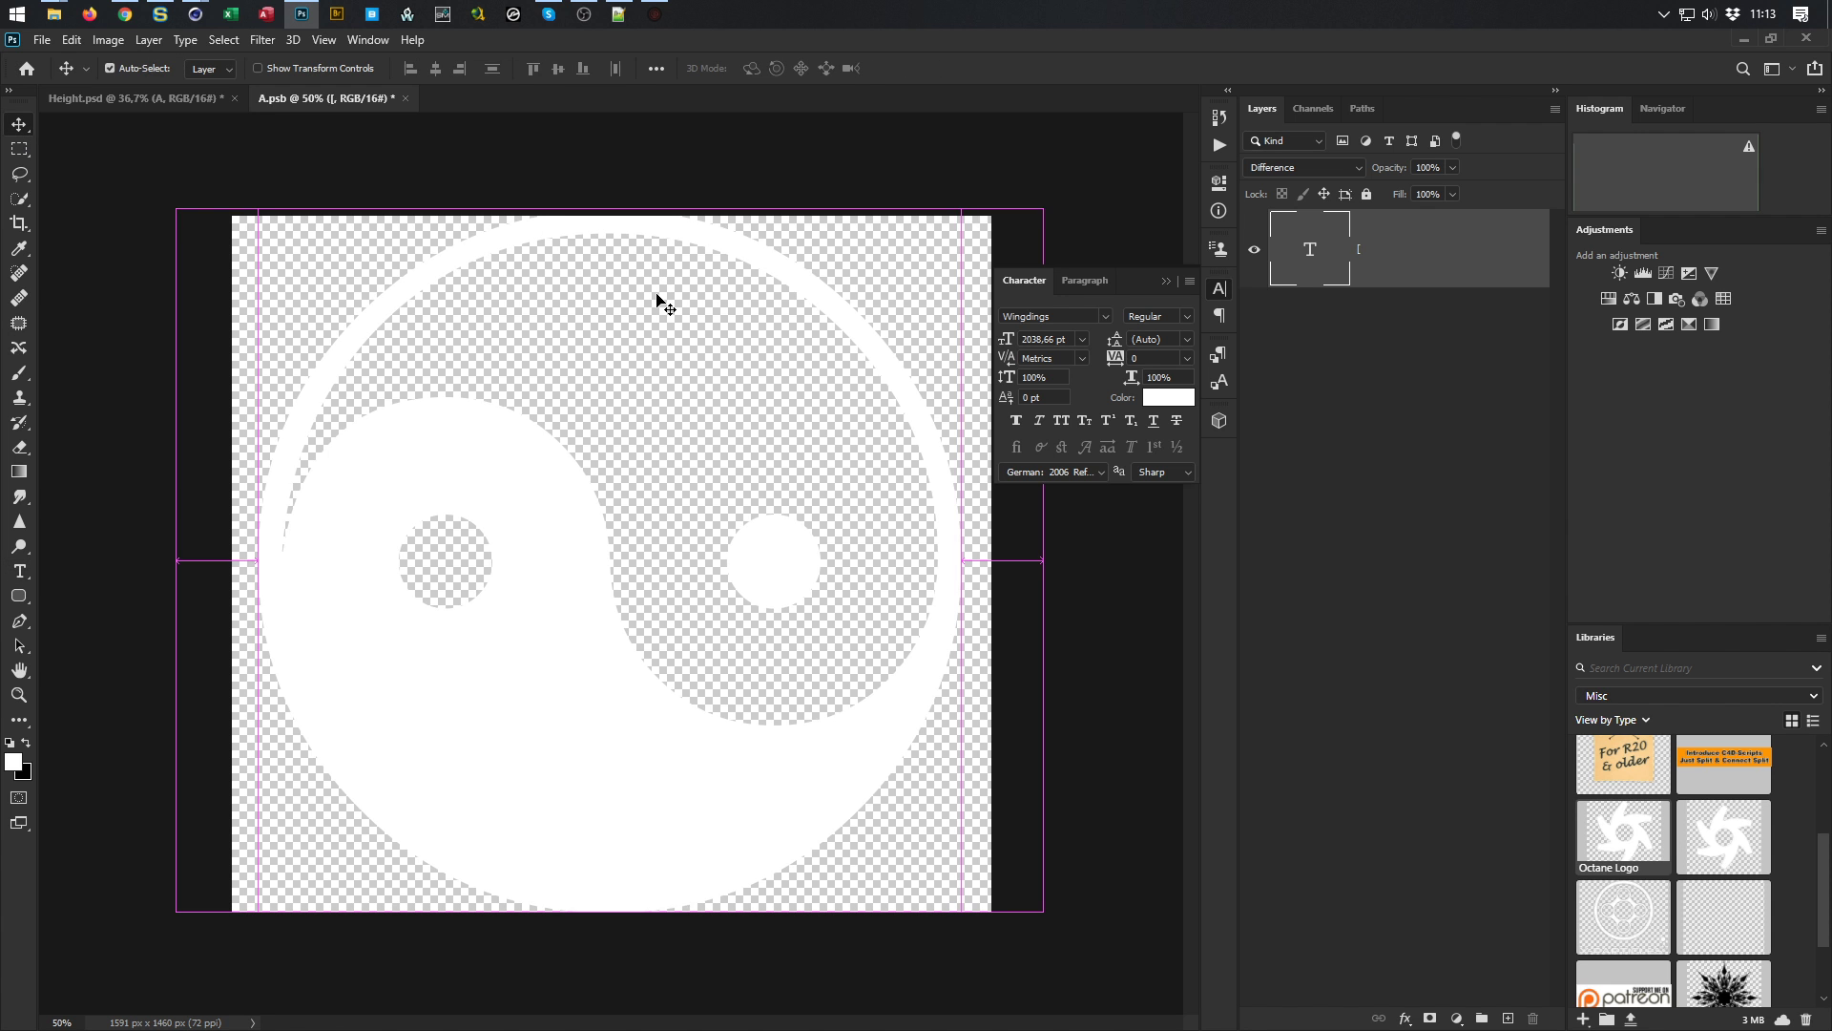
Rotate the yin-yang text layer by -90° and close A.psb, saving its changes to the height map
{"action": "key", "text": "ctrl+t"}
{"action": "left_click_drag", "start_coordinate": [1074, 191], "coordinate": [271, 181]}
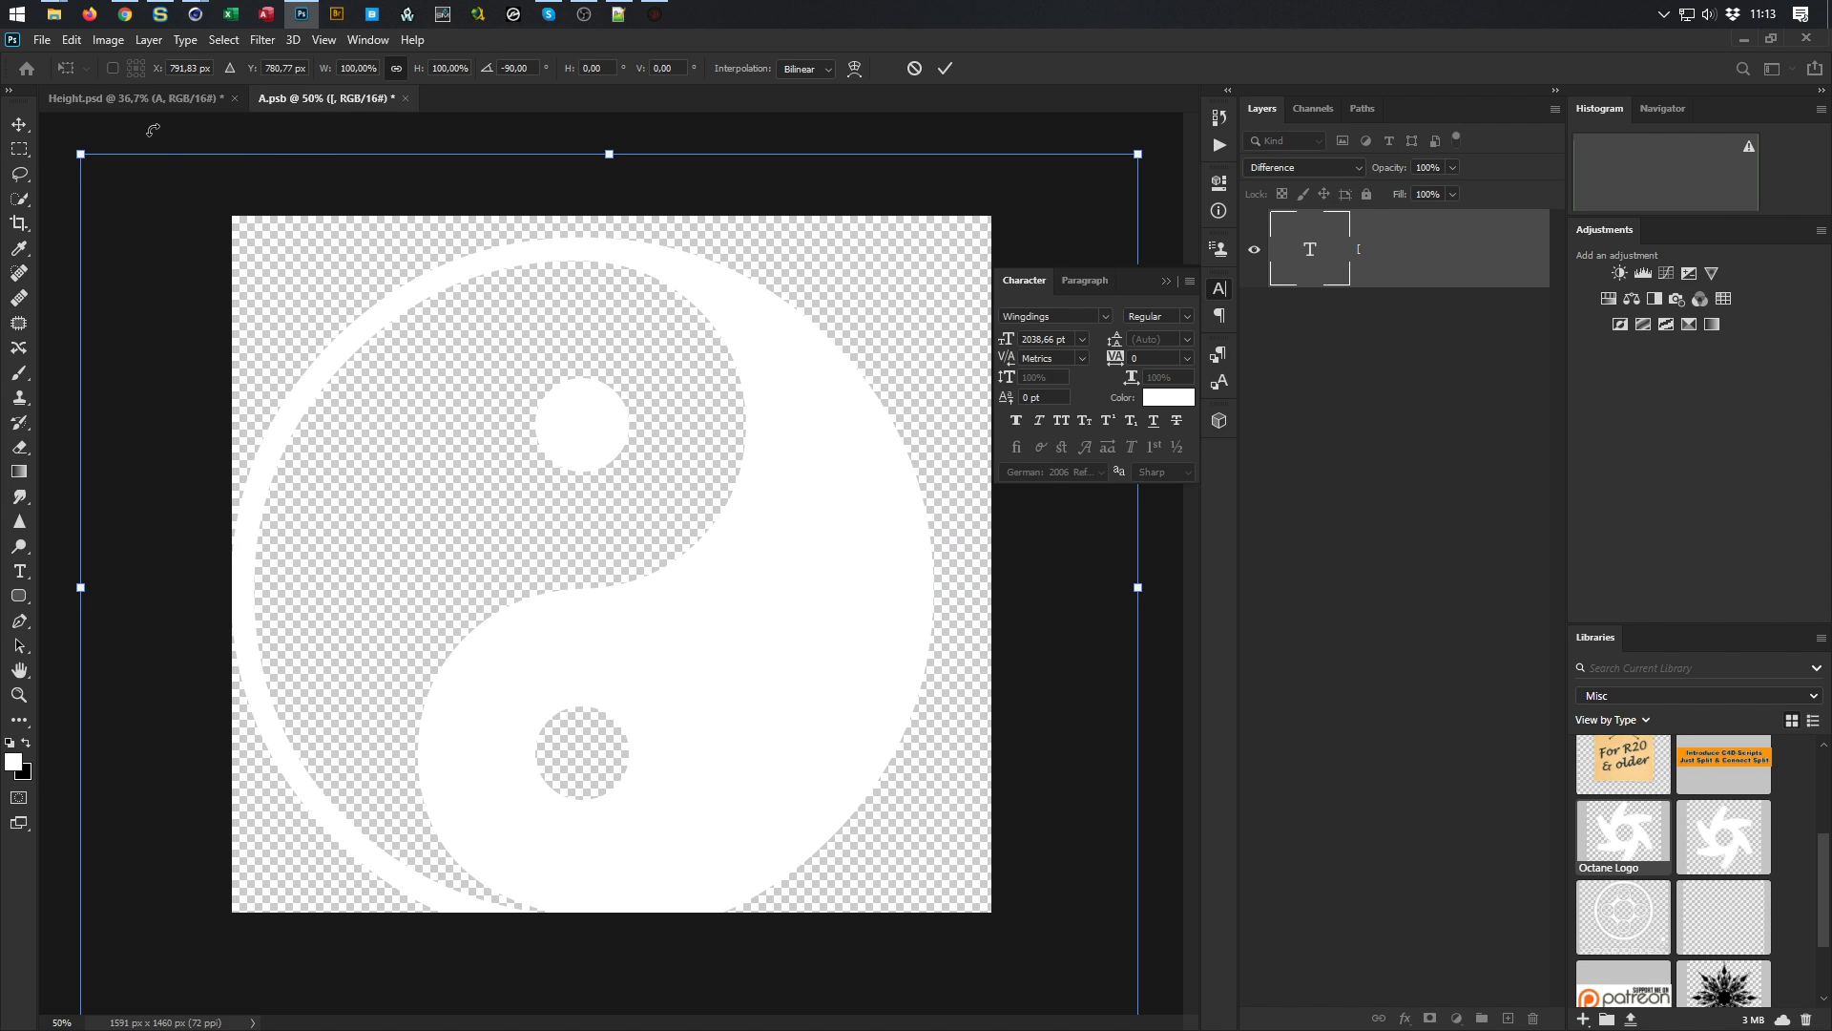
{"action": "key", "text": "Return"}
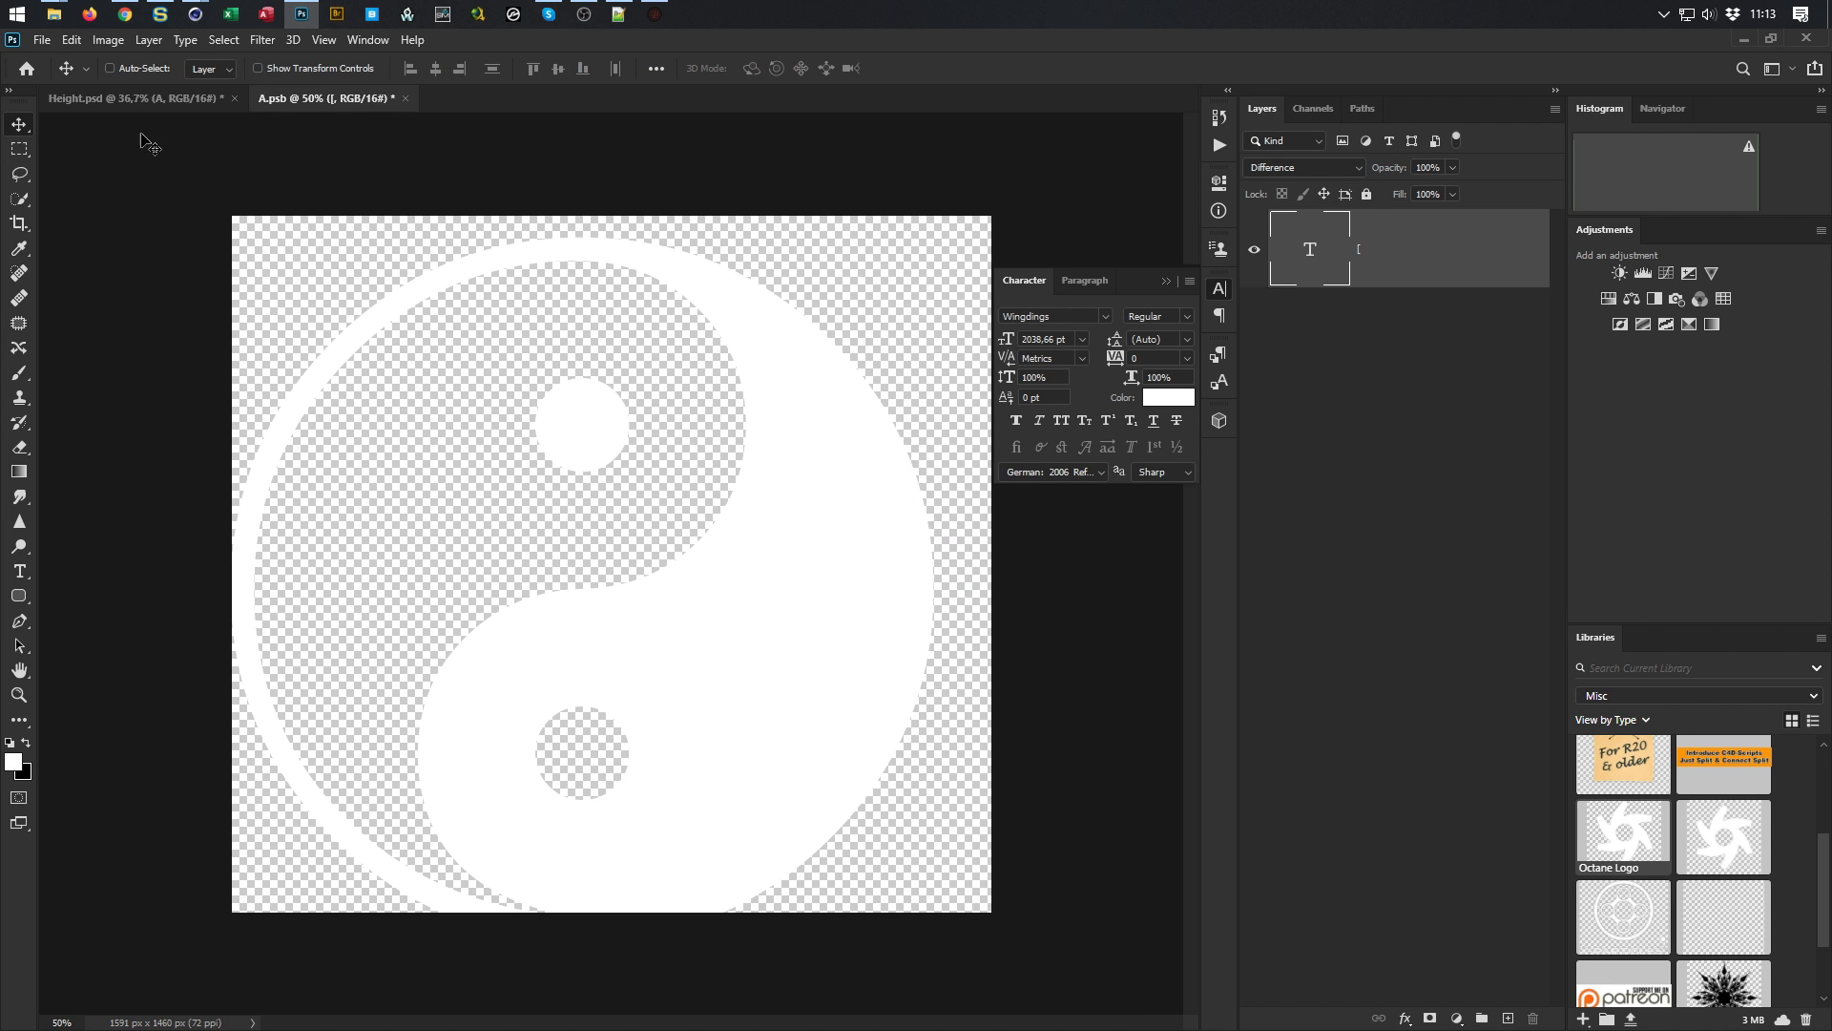
{"action": "left_click", "coordinate": [405, 99]}
{"action": "left_click", "coordinate": [846, 409]}
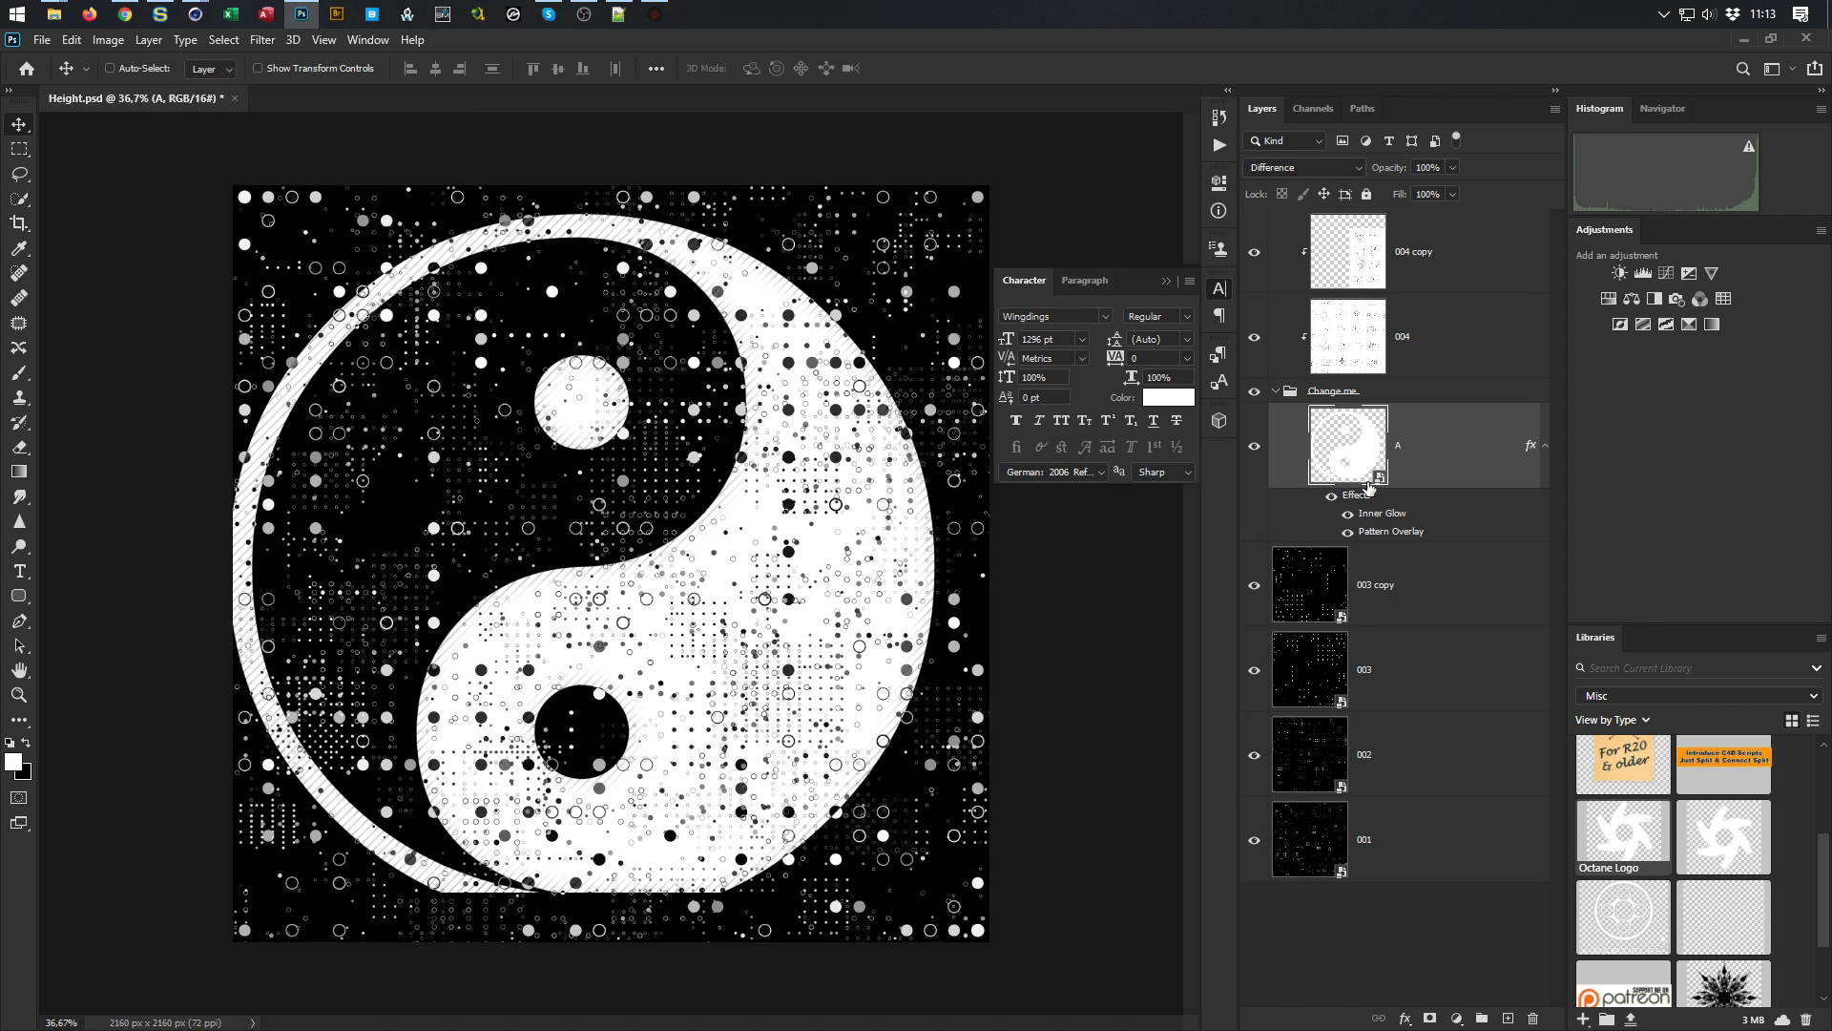
Scale the A smart object in Height.psd about its centre to 110.47% width and height
{"action": "key", "text": "ctrl+t"}
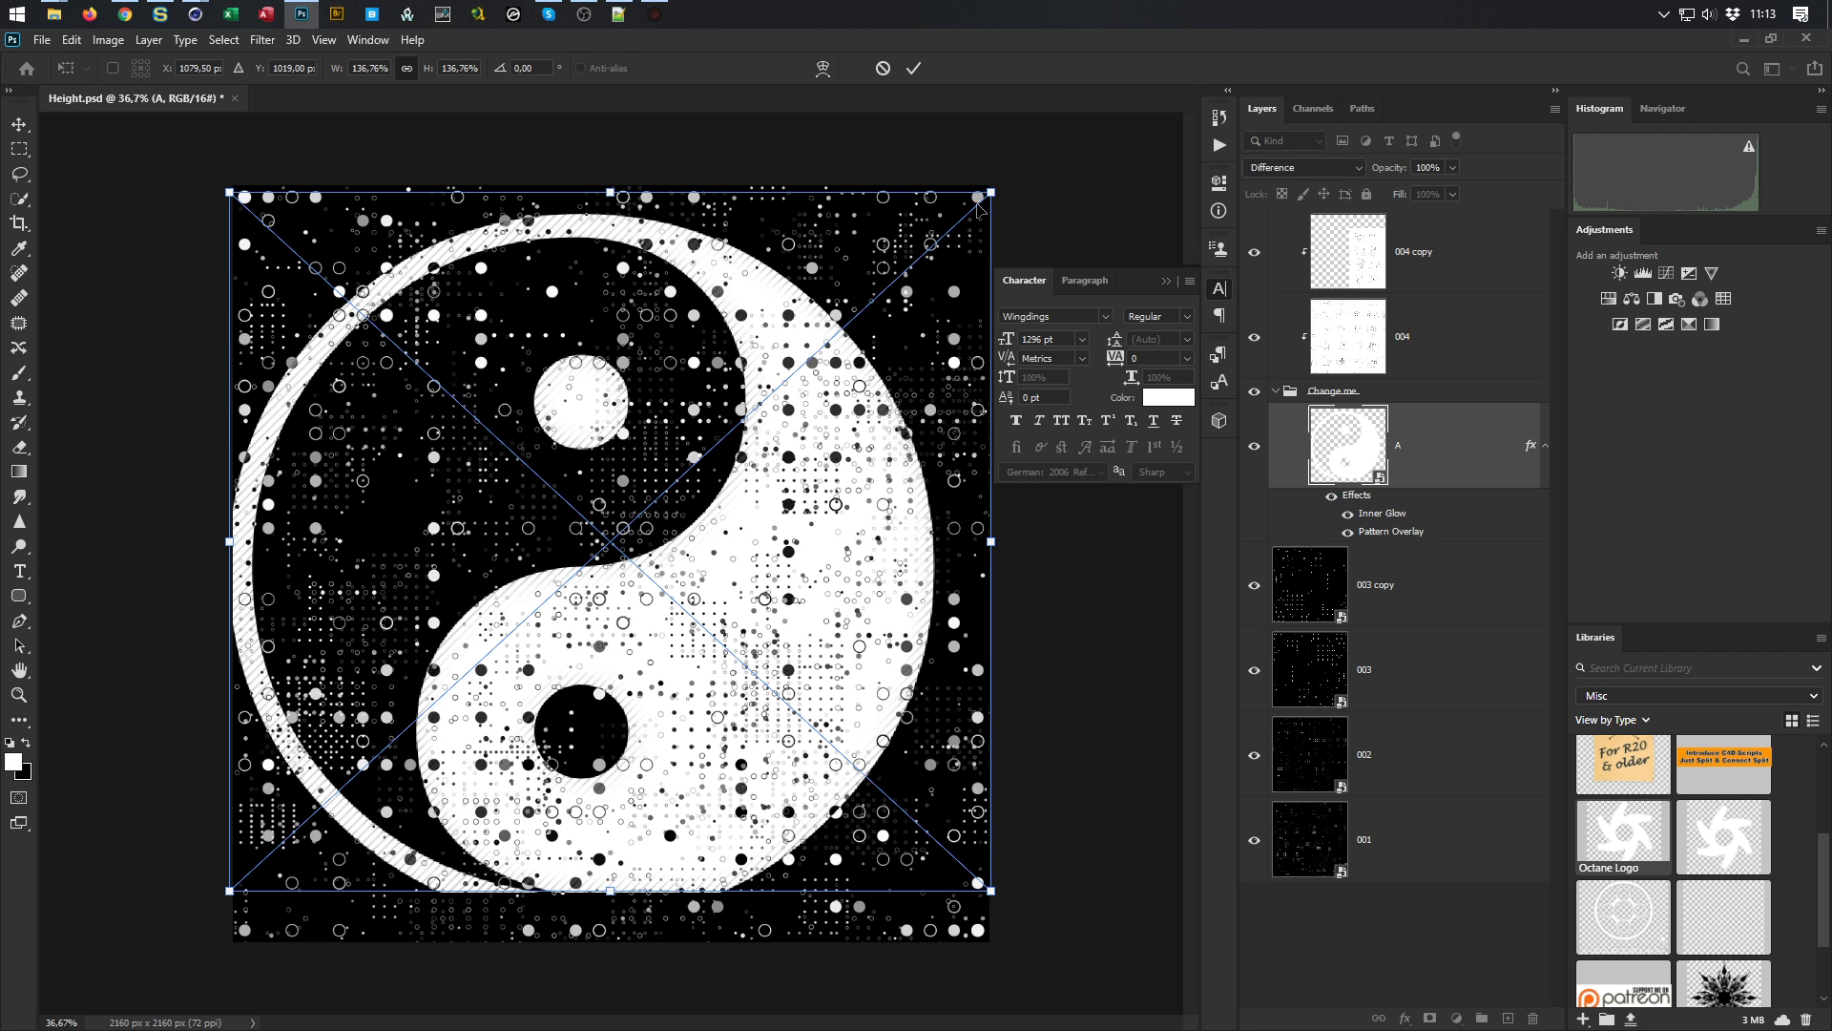
{"action": "left_click_drag", "start_coordinate": [993, 191], "coordinate": [917, 260], "text": "alt"}
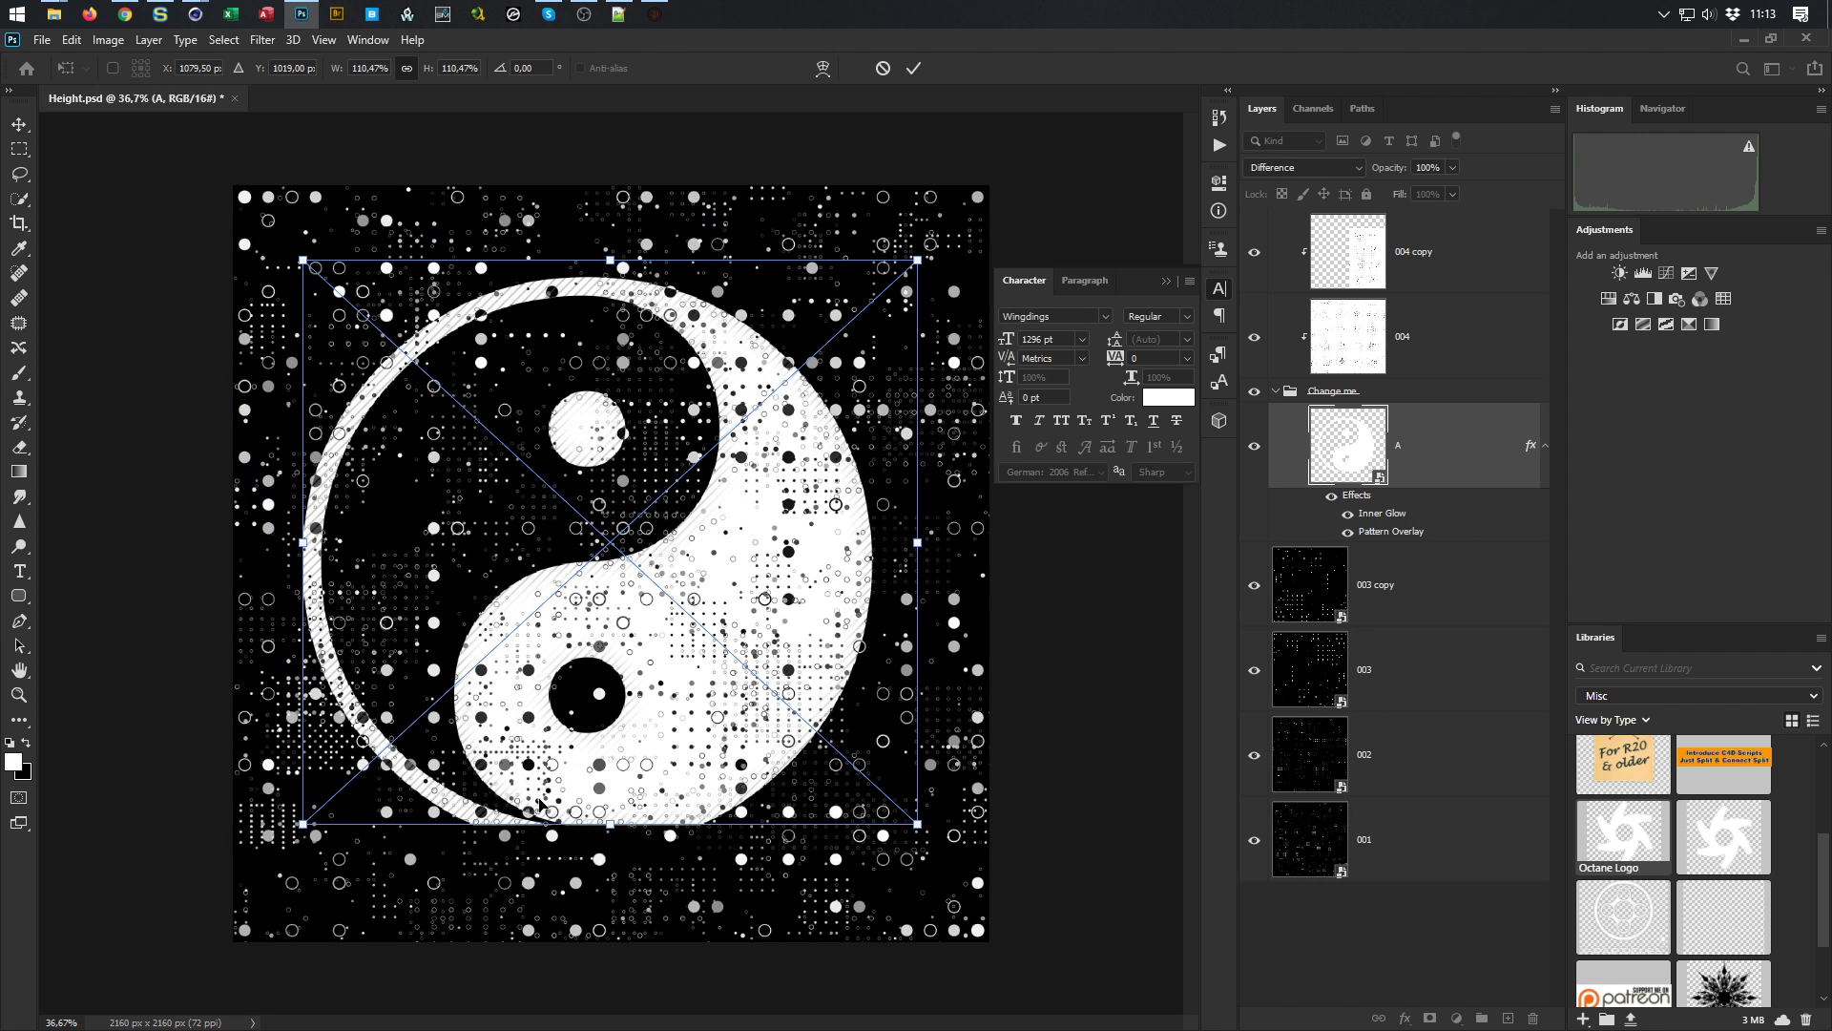
{"action": "key", "text": "Return"}
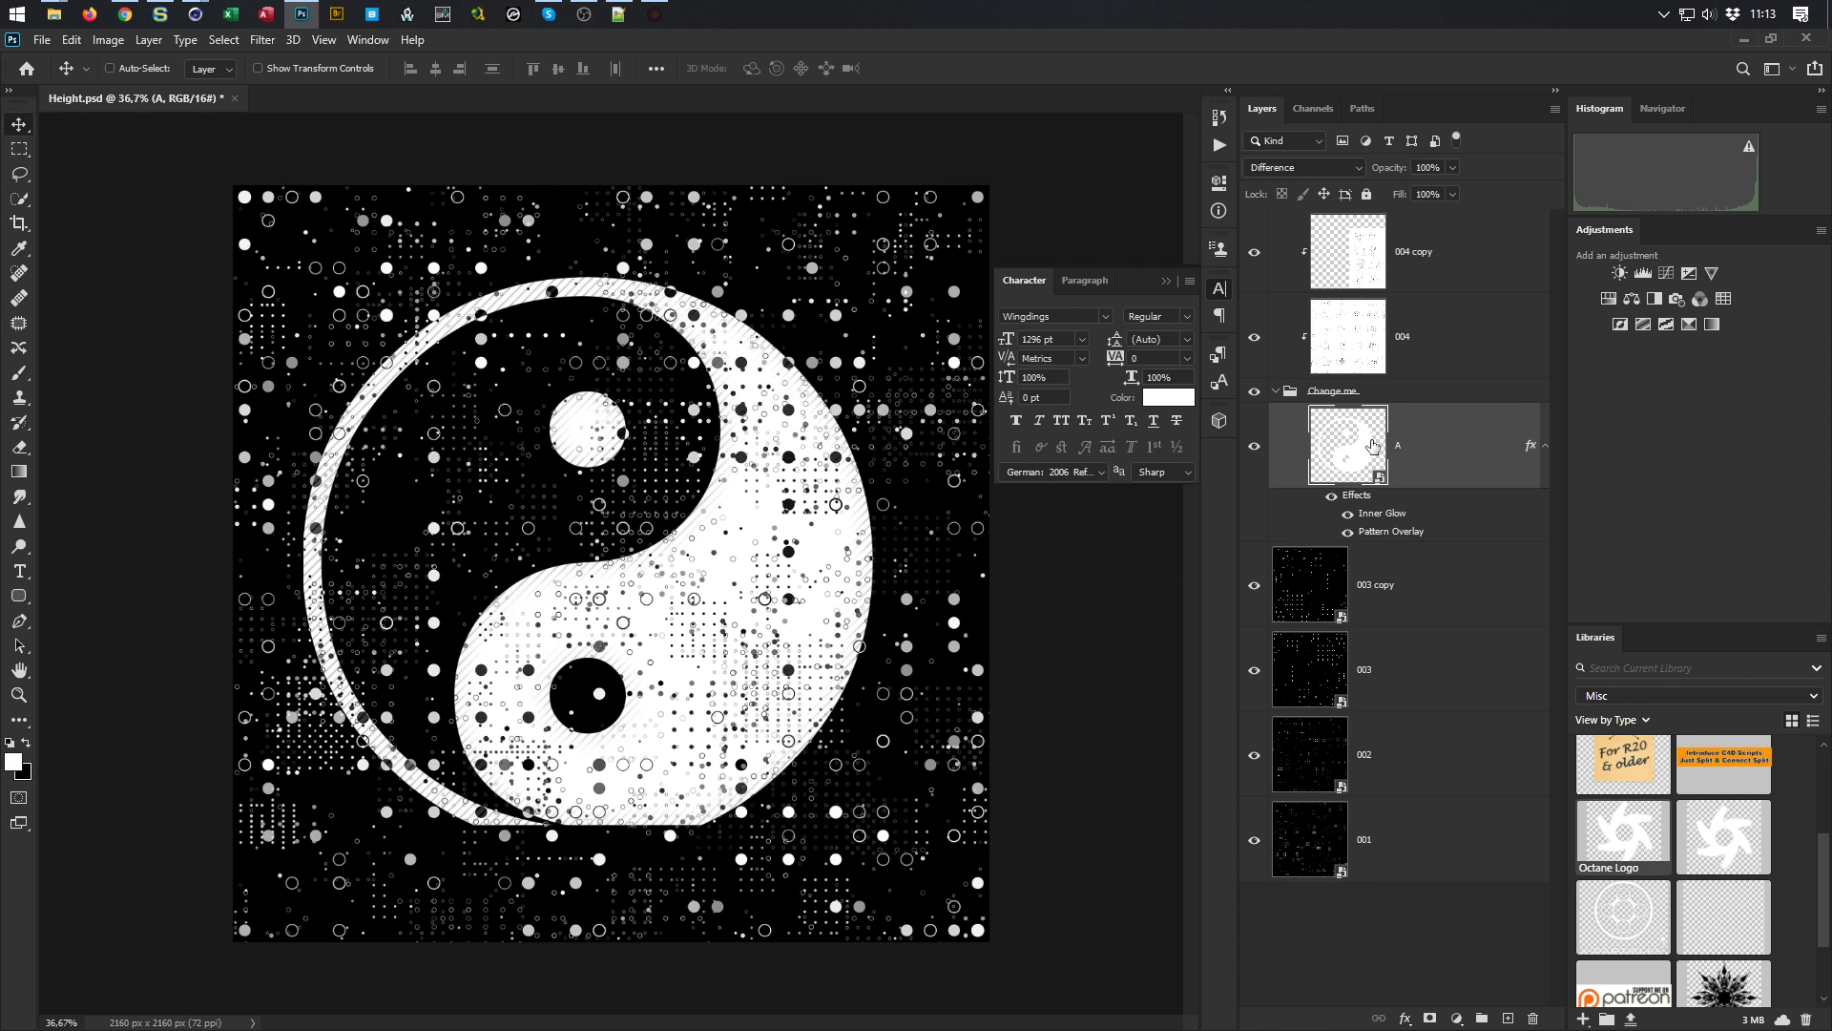
Open the A smart object, set the yin-yang text size to 1295 pt and centre the symbol on the canvas
{"action": "double_click", "coordinate": [1332, 442]}
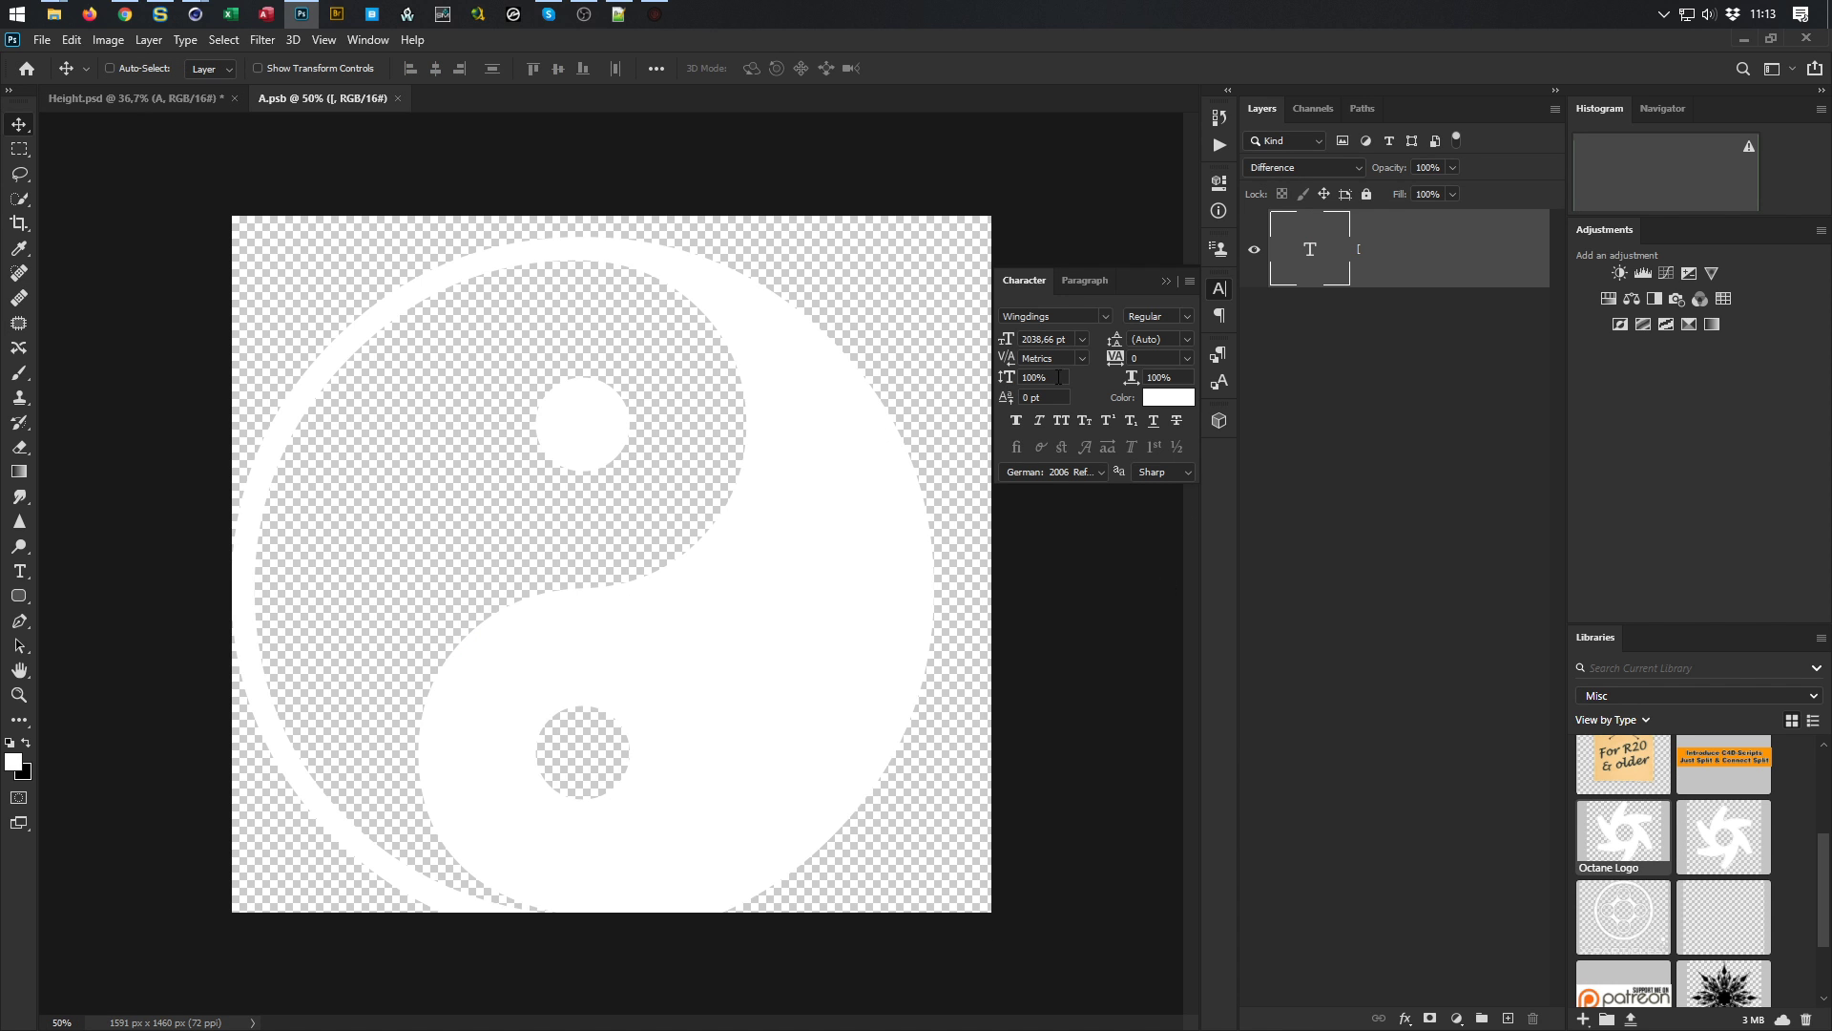
{"action": "left_click_drag", "start_coordinate": [762, 600], "coordinate": [789, 581]}
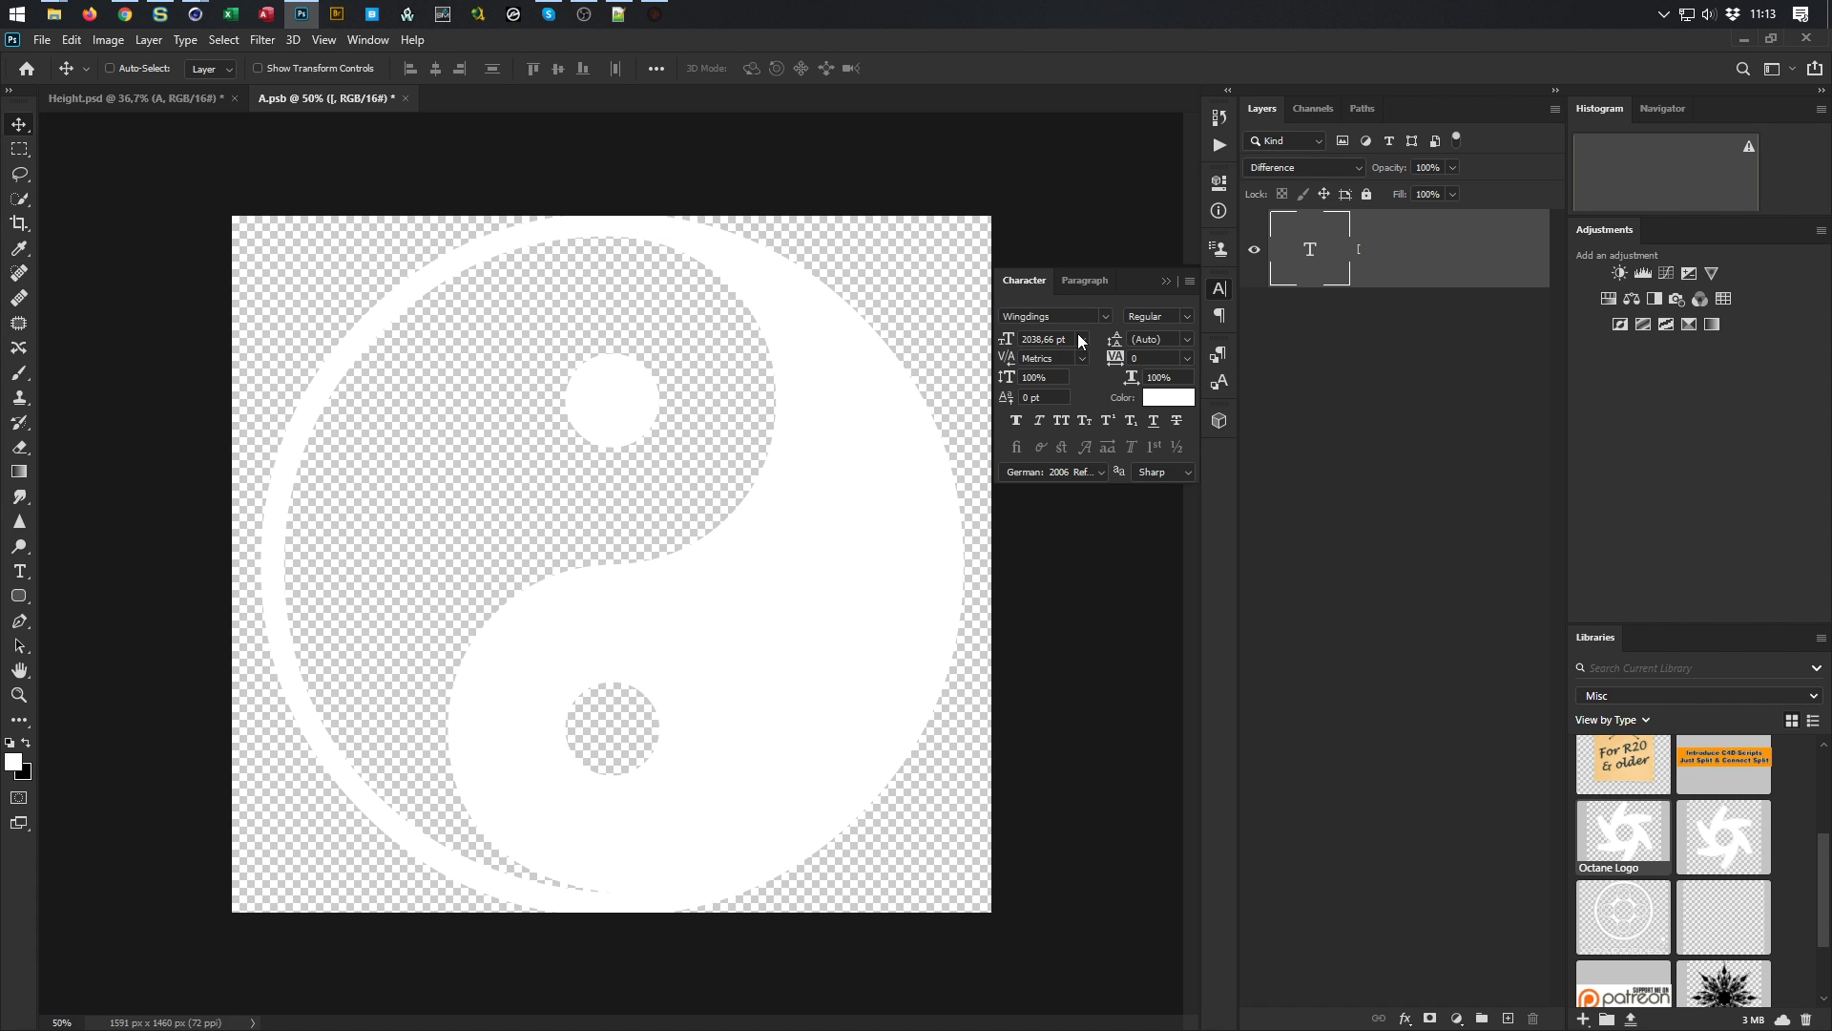
{"action": "left_click_drag", "start_coordinate": [1013, 346], "coordinate": [1010, 350]}
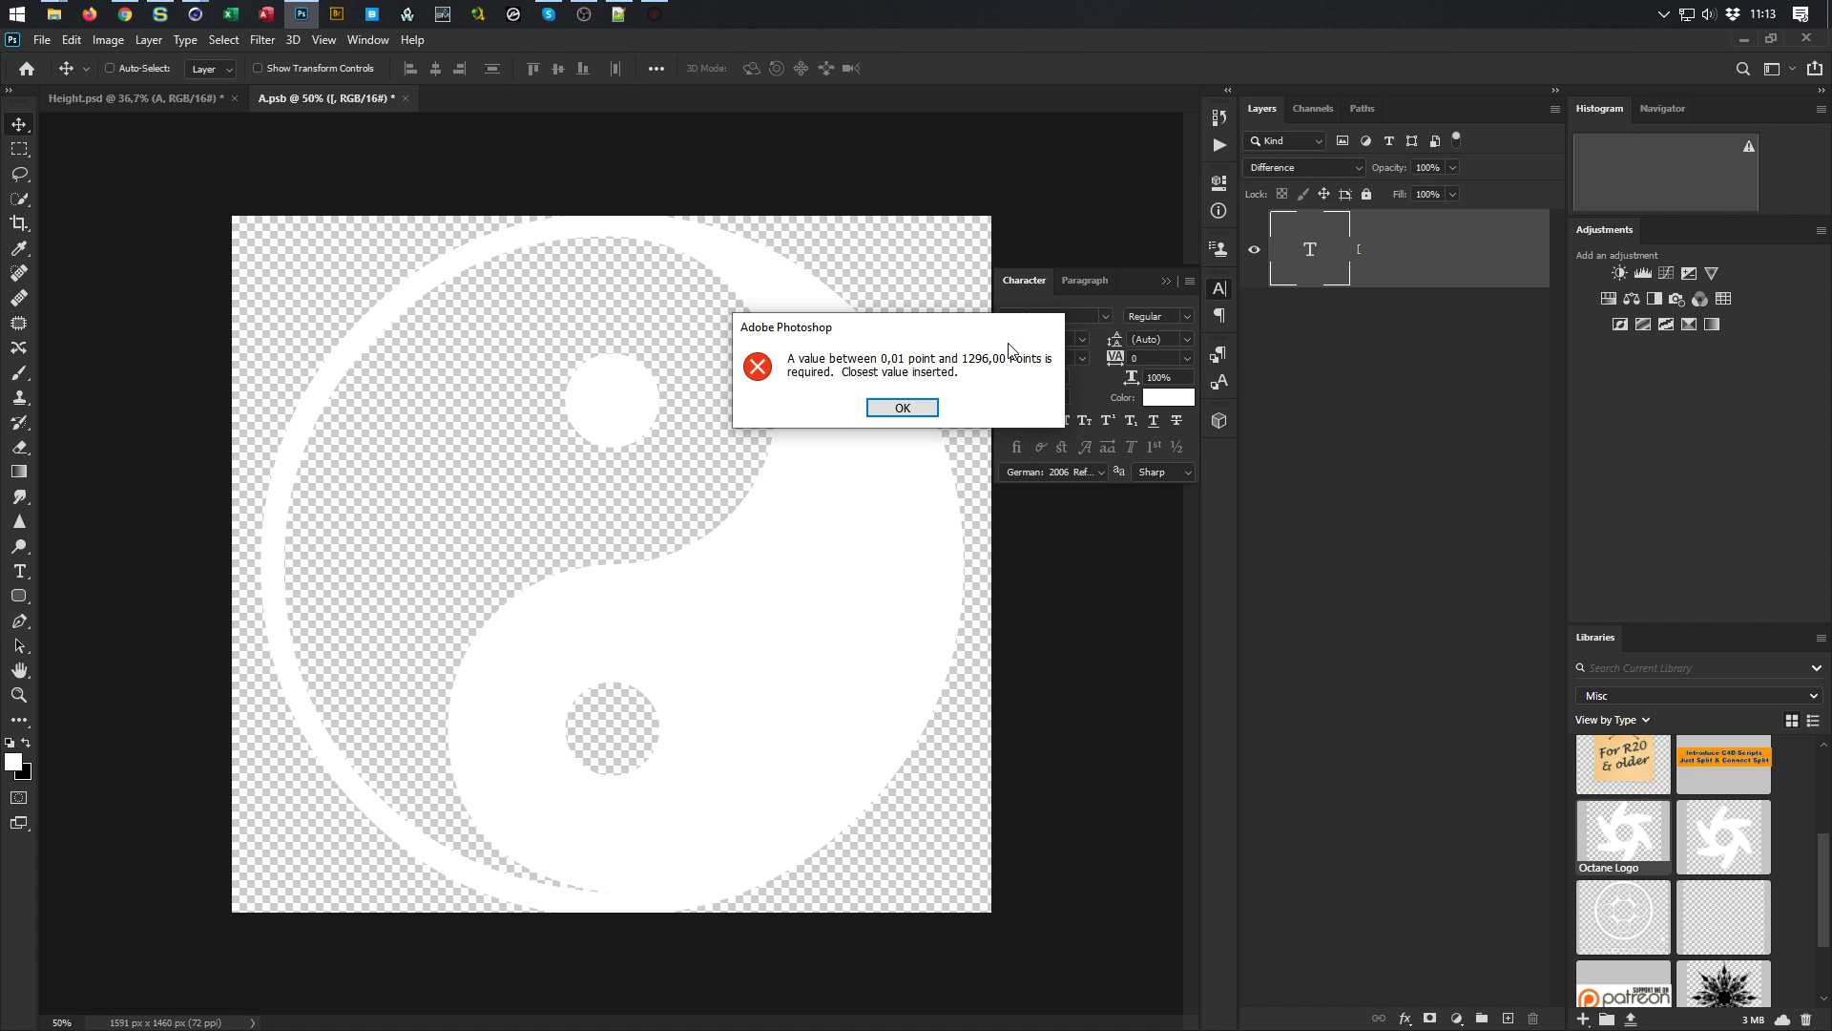
{"action": "left_click", "coordinate": [908, 409]}
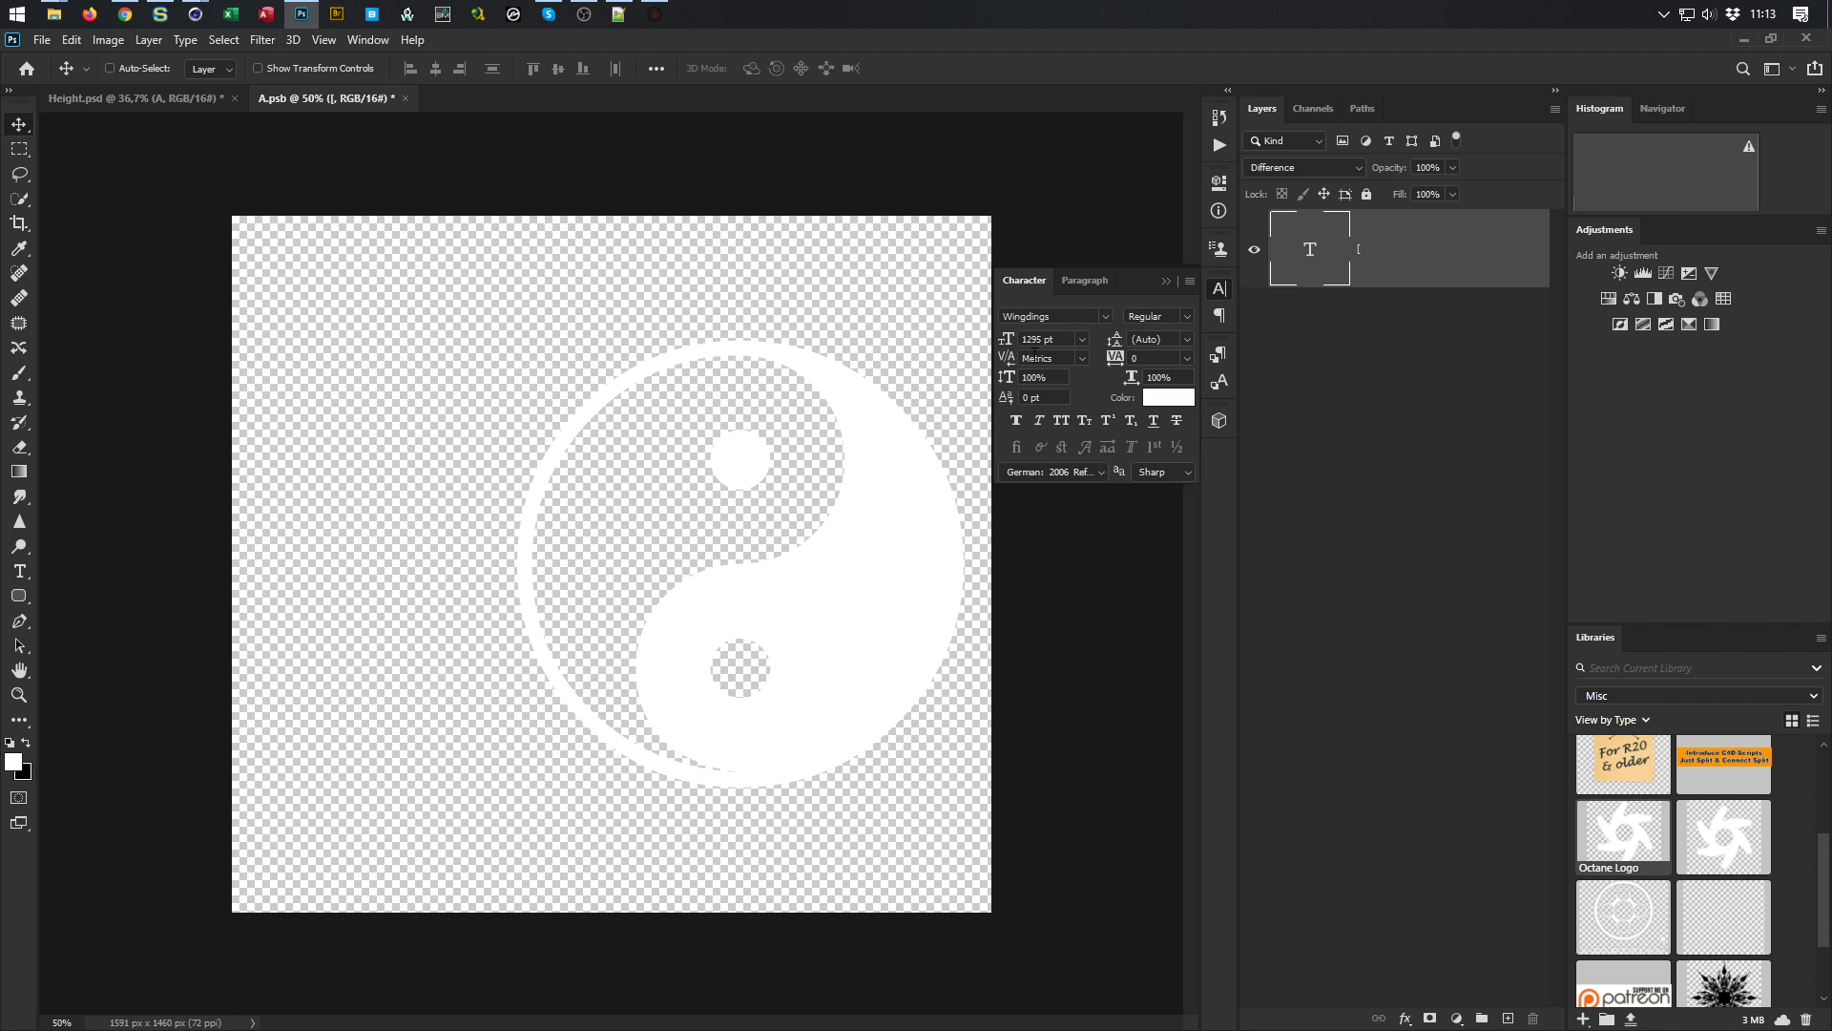
{"action": "left_click_drag", "start_coordinate": [852, 556], "coordinate": [735, 560]}
{"action": "key", "text": "ctrl"}
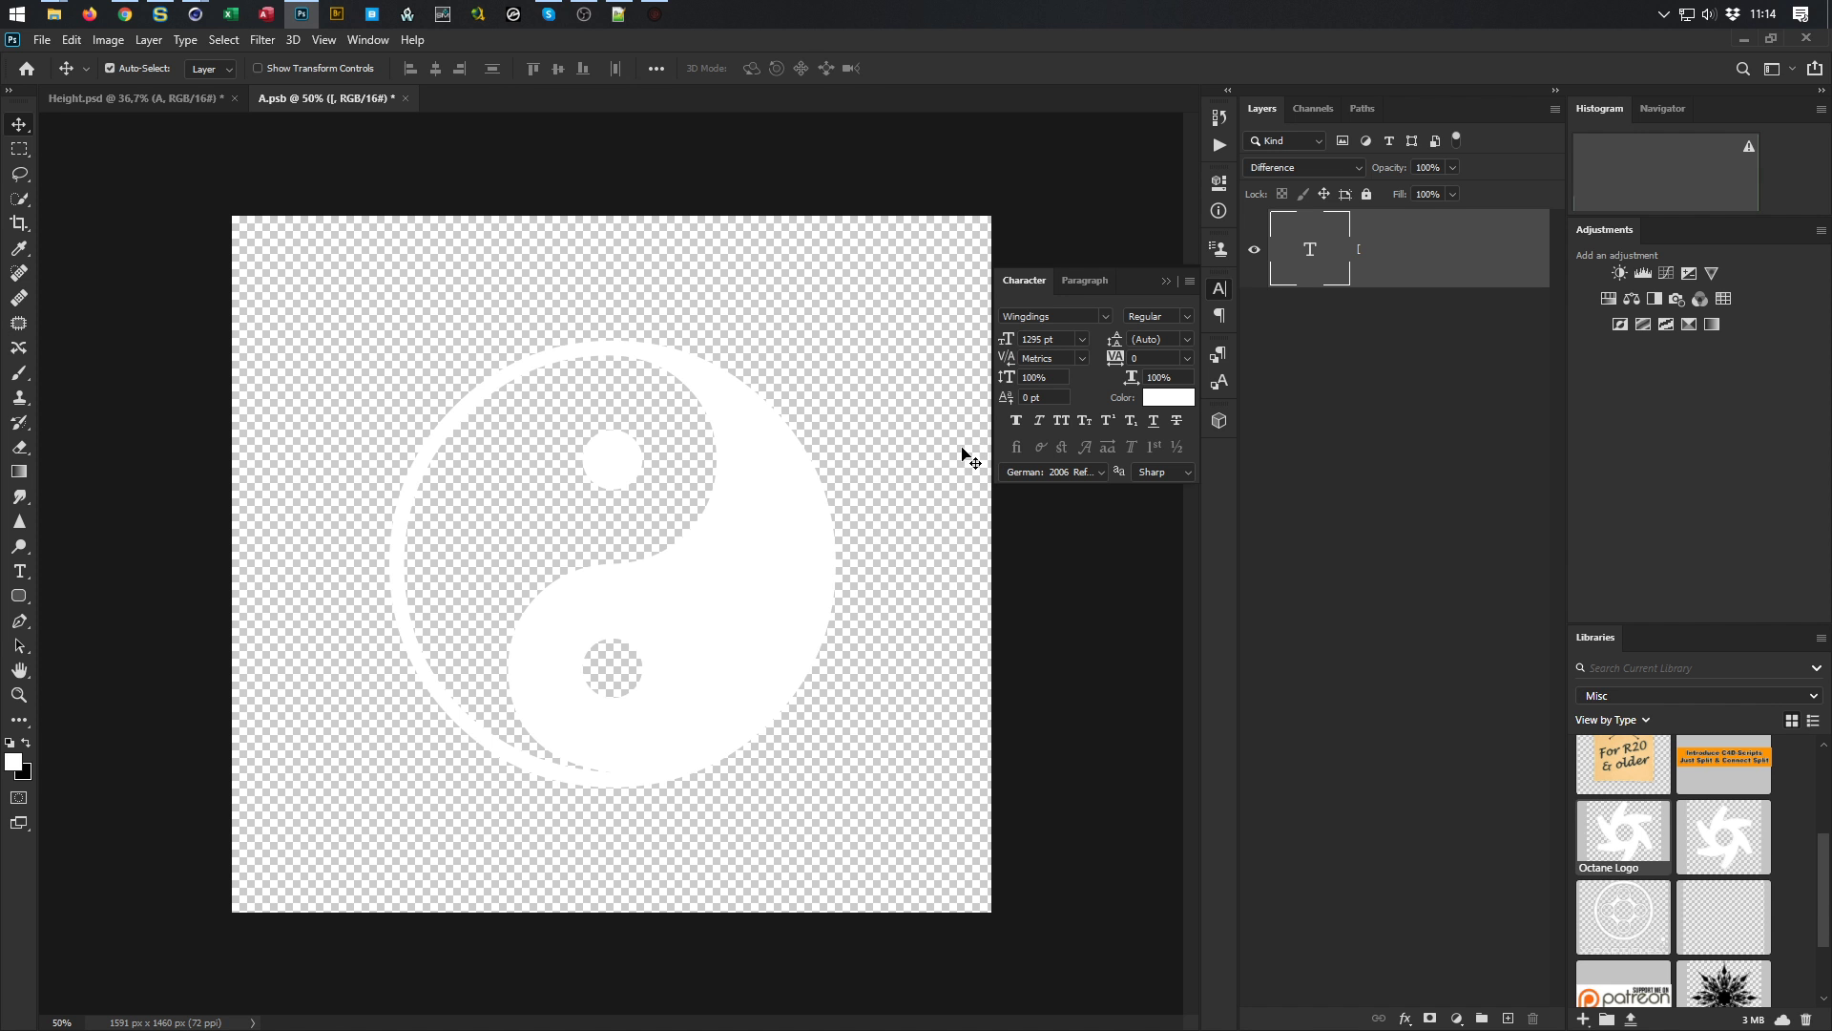
Scale the yin-yang text about its centre to 149.49% and close A.psb, saving its changes
{"action": "key", "text": "ctrl+t"}
{"action": "left_click_drag", "start_coordinate": [964, 287], "coordinate": [1160, 178], "text": "alt"}
{"action": "left_click", "coordinate": [944, 68]}
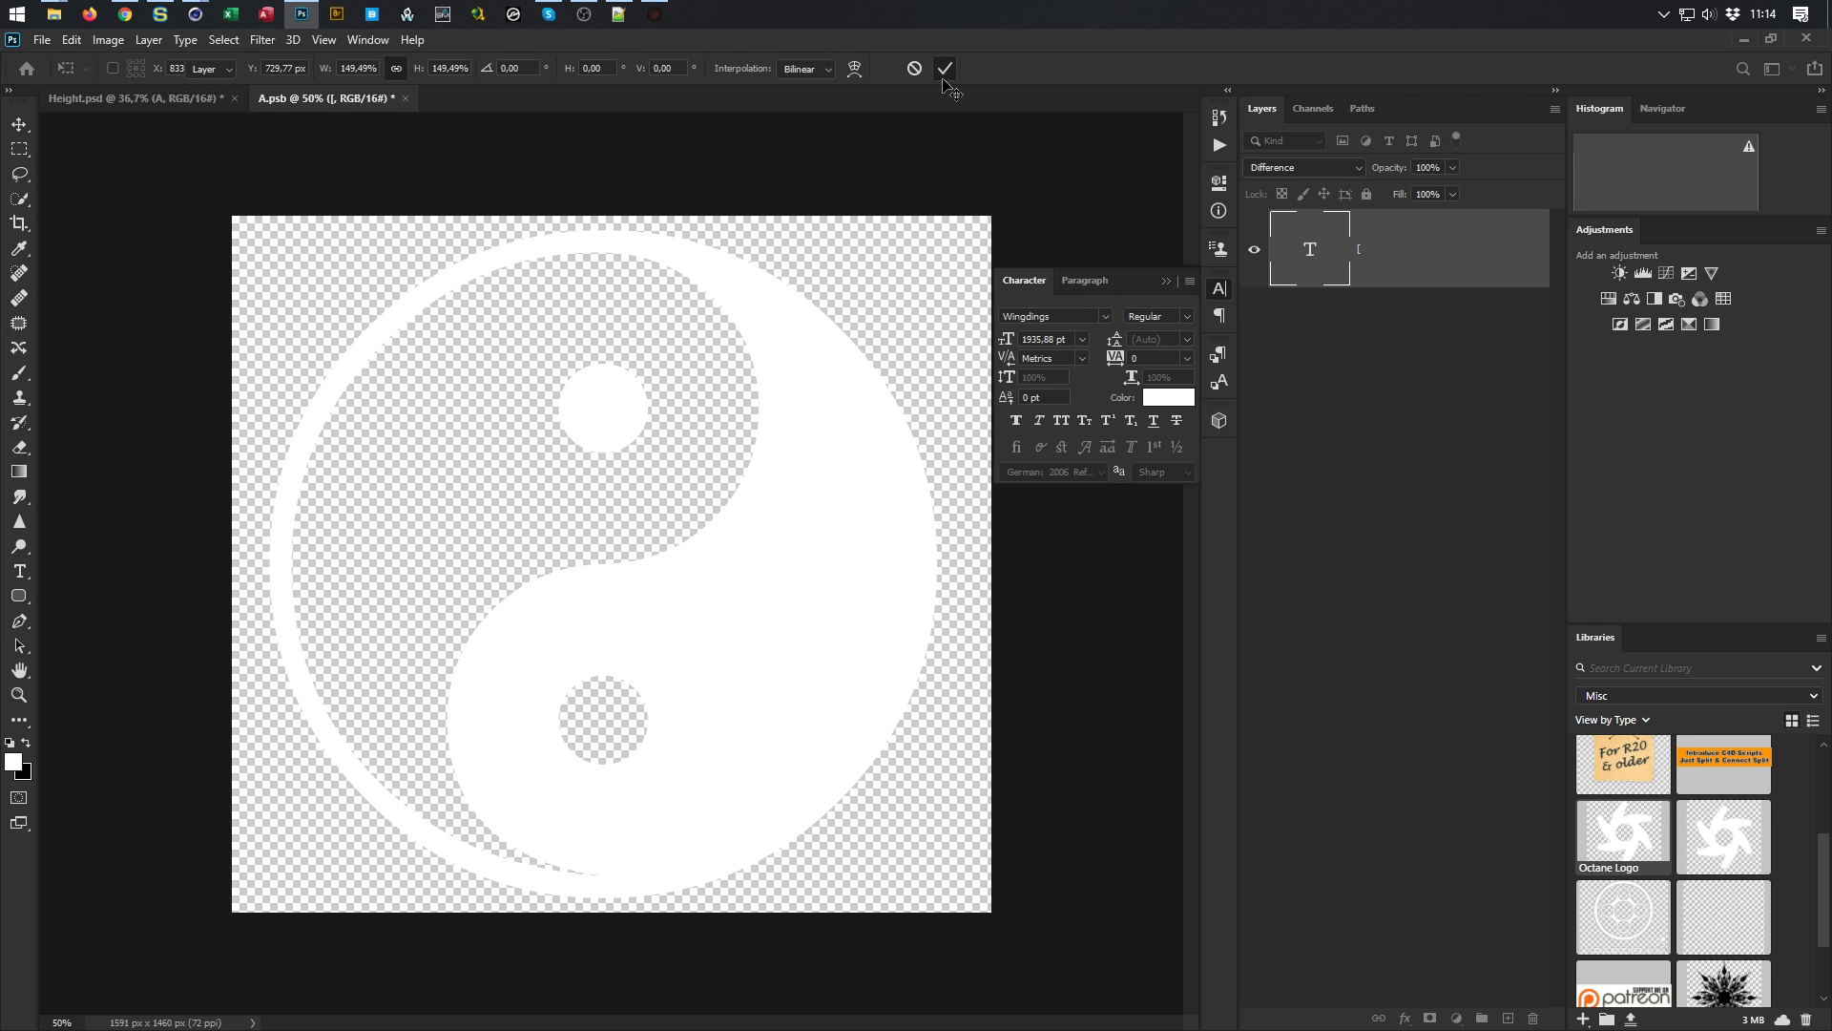
{"action": "left_click", "coordinate": [406, 98]}
{"action": "left_click", "coordinate": [800, 410]}
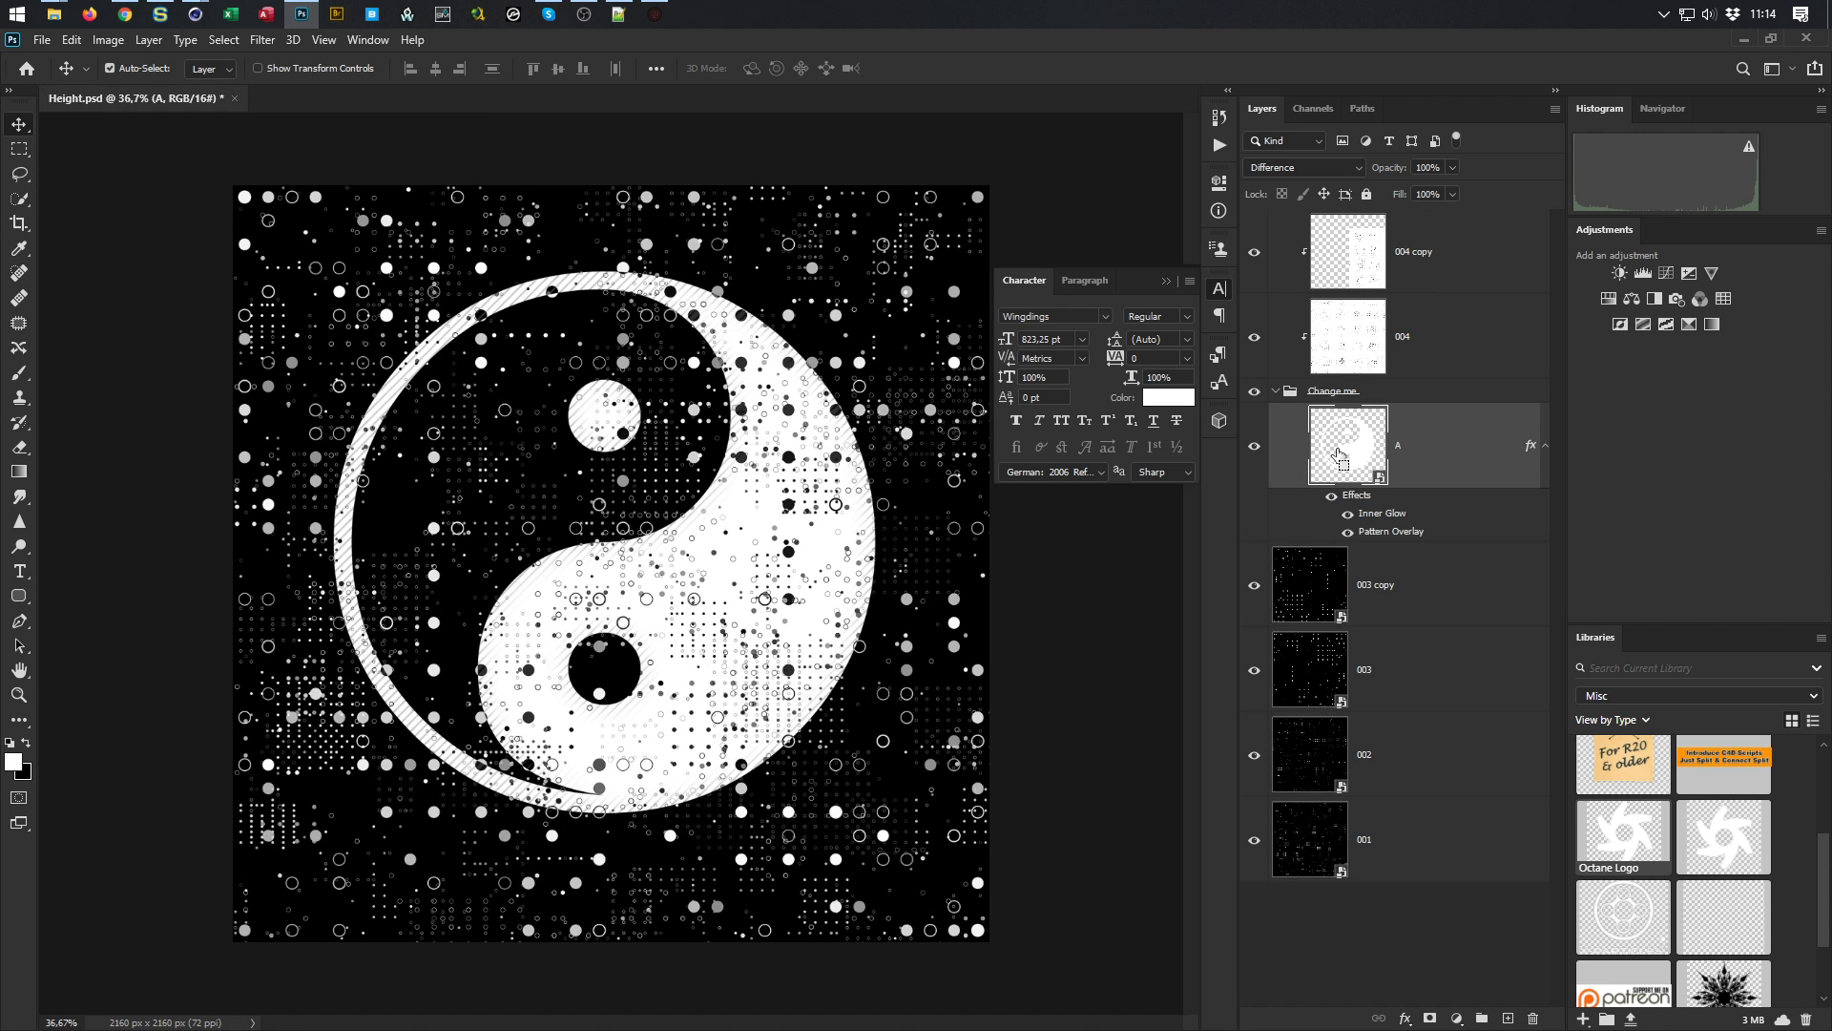
Scale the A smart object in Height.psd about its centre to 129.25% width and height
{"action": "key", "text": "ctrl+t"}
{"action": "left_click_drag", "start_coordinate": [917, 262], "coordinate": [983, 230], "text": "alt"}
{"action": "left_click_drag", "start_coordinate": [788, 464], "coordinate": [782, 492]}
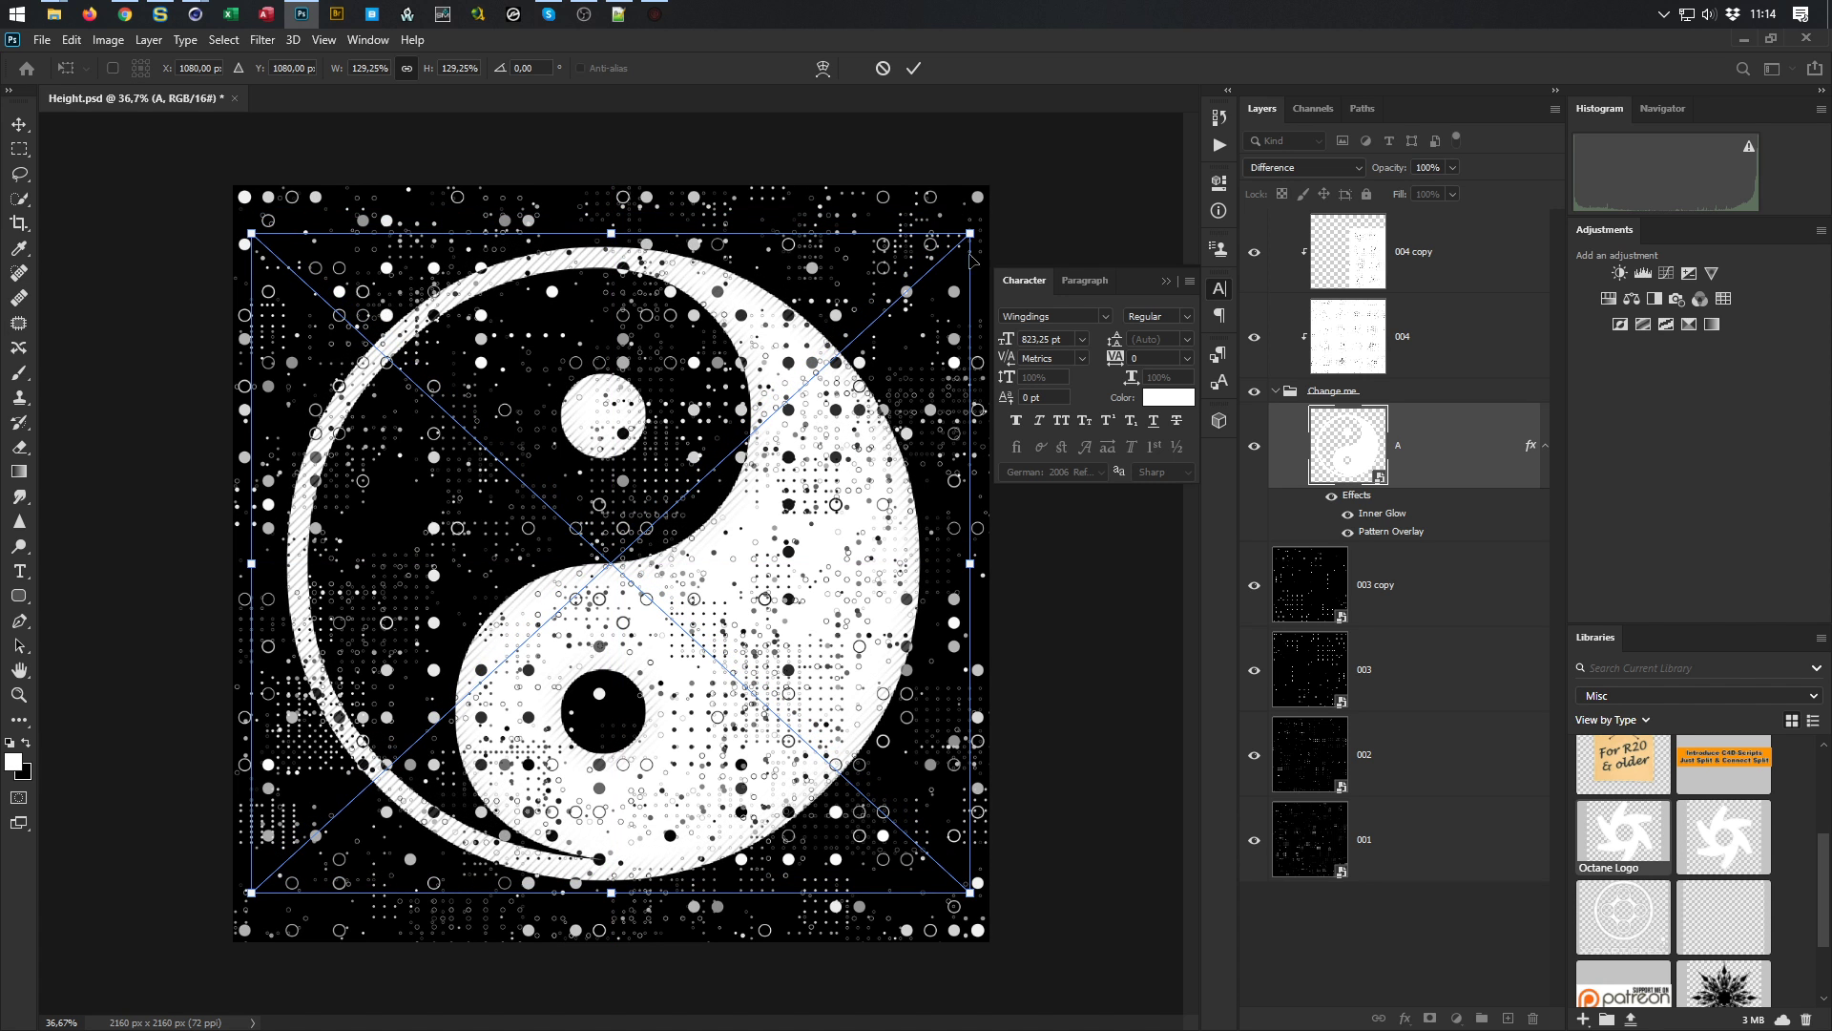
{"action": "left_click", "coordinate": [913, 67]}
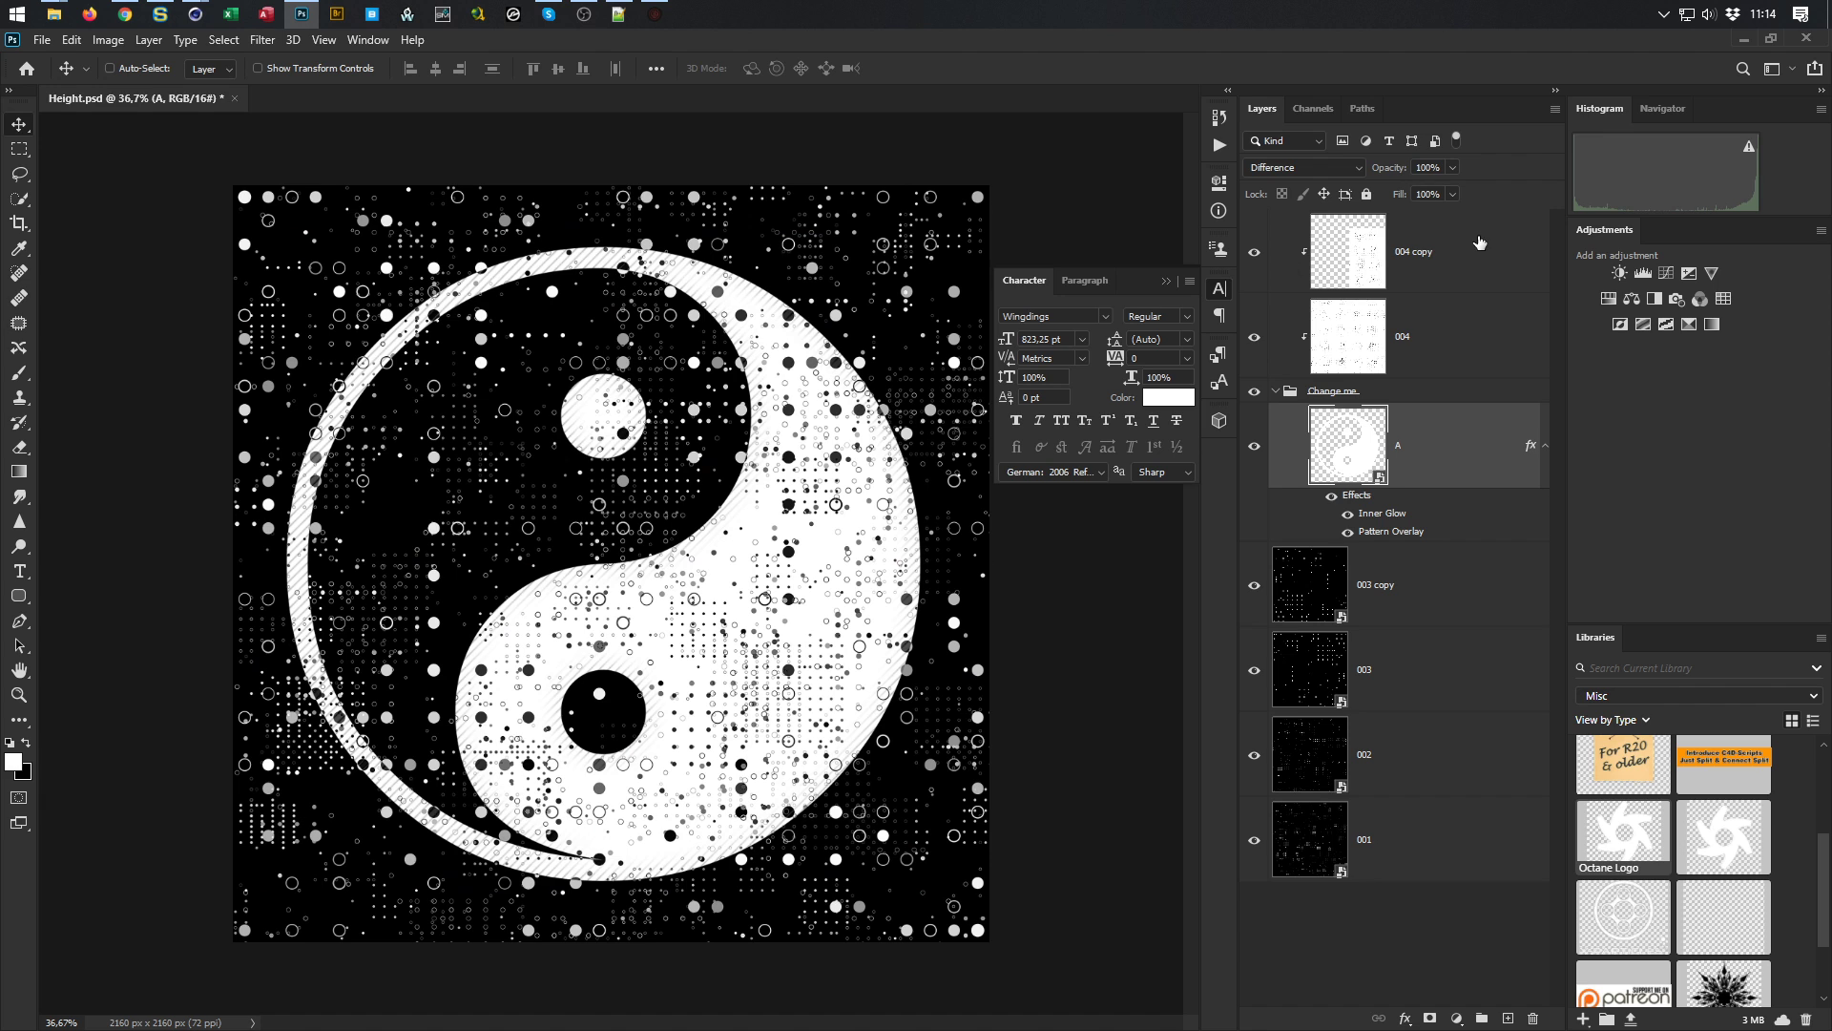
Stamp all visible layers into a new layer above 004 copy and reapply the last filter to it
{"action": "left_click", "coordinate": [1479, 243]}
{"action": "key", "text": "ctrl+shift+alt+e"}
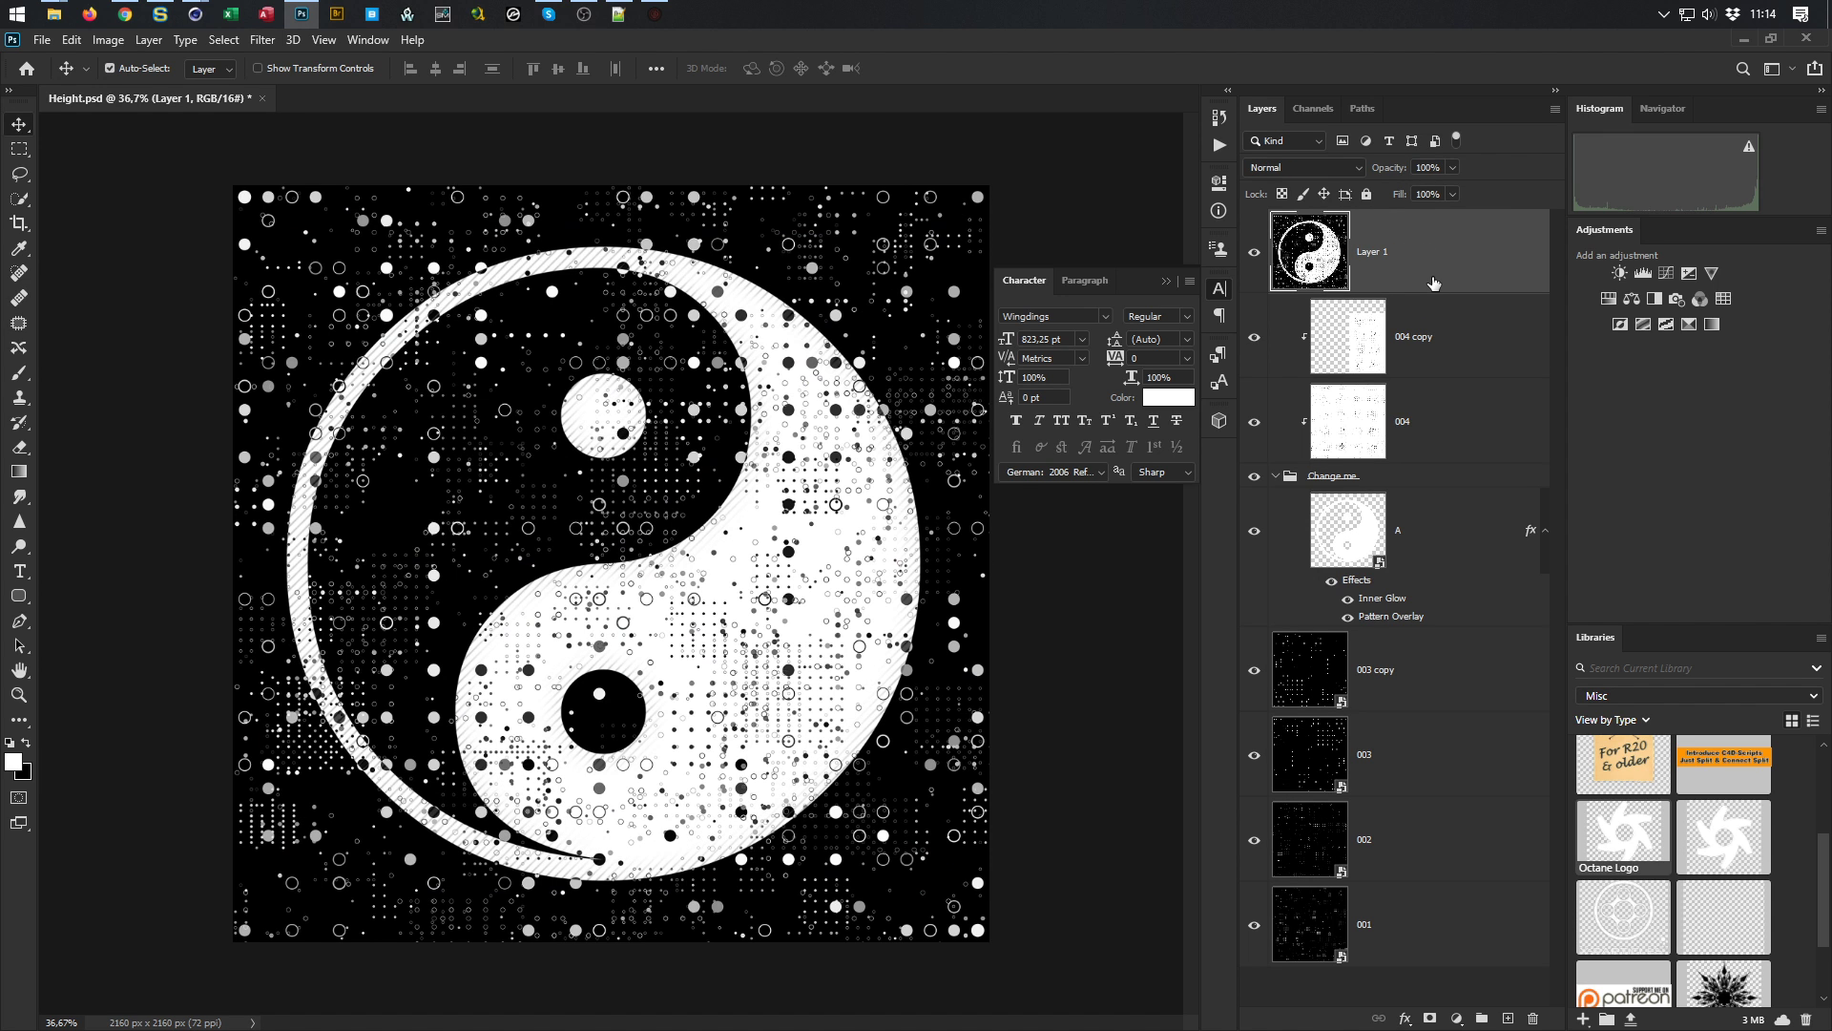
{"action": "key", "text": "ctrl+alt+f"}
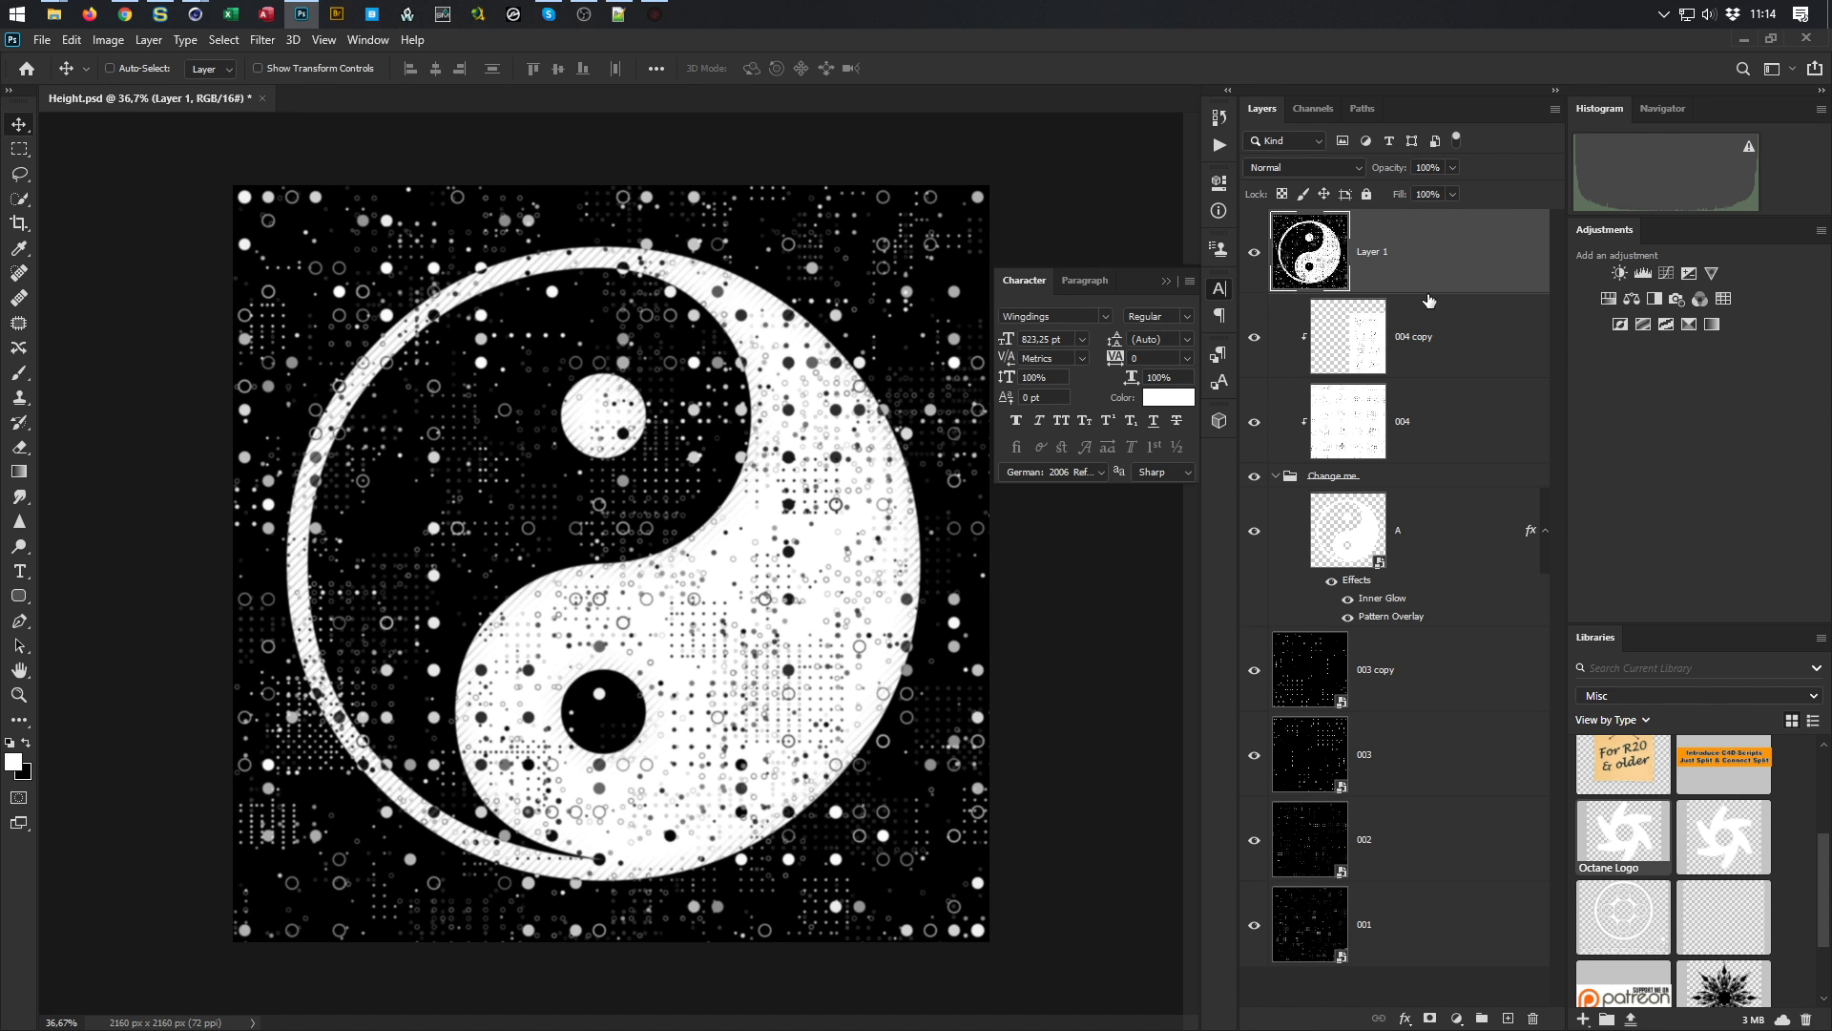
Quick-export the stamped layer as PNG, overwriting Height_Final_01.png in the Heights folder
{"action": "right_click", "coordinate": [1429, 278]}
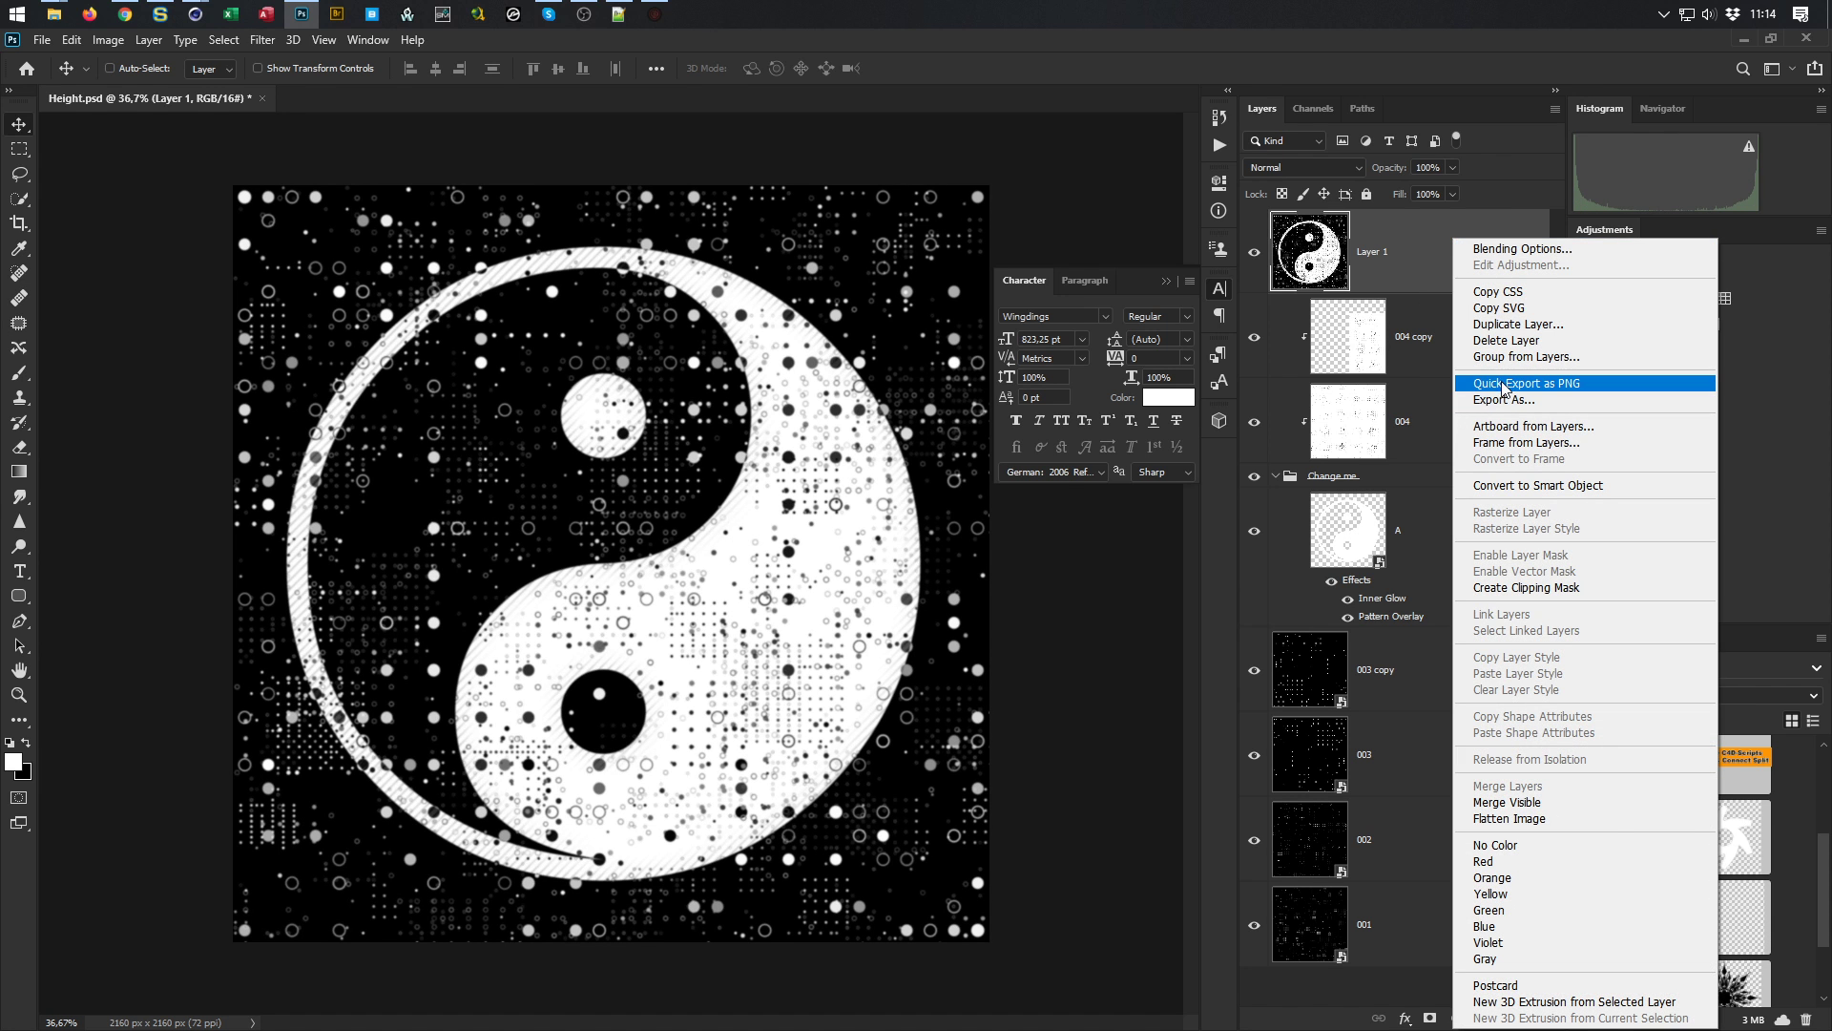
{"action": "left_click", "coordinate": [1510, 384]}
{"action": "double_click", "coordinate": [359, 304]}
{"action": "left_click", "coordinate": [958, 538]}
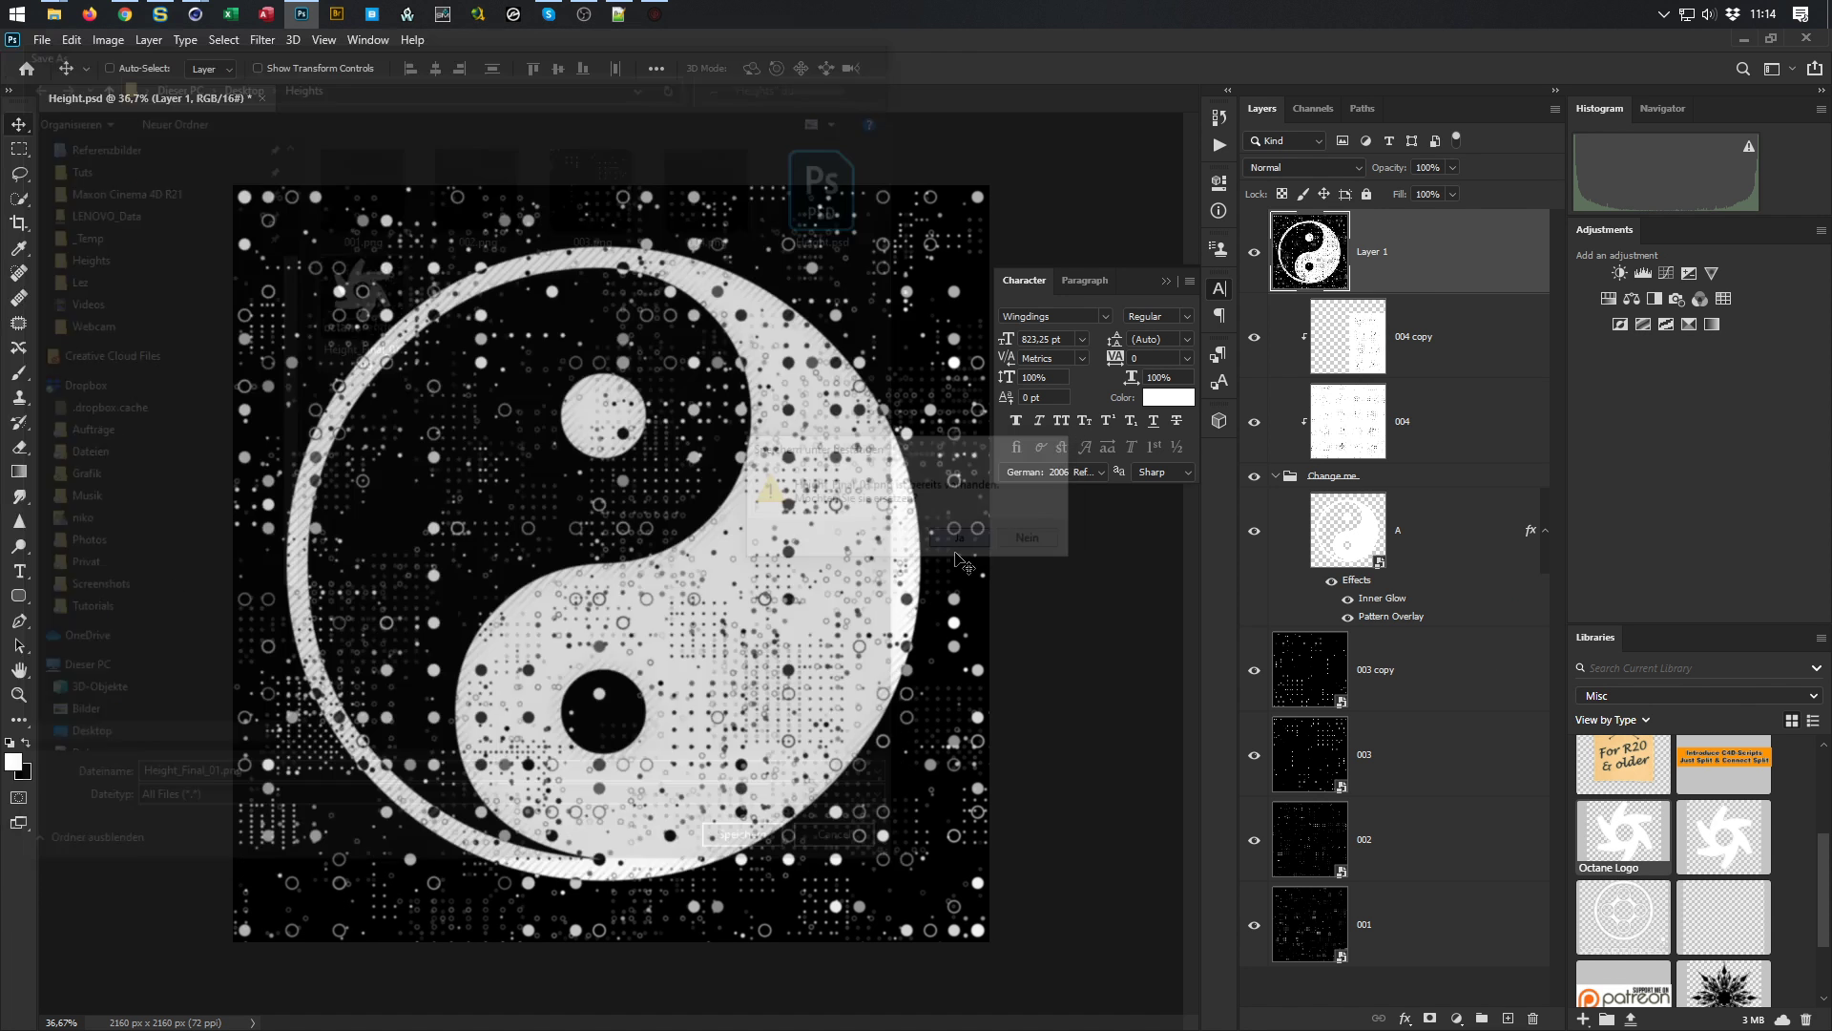
Switch to Cinema 4D, reload Height_Final_01.png in the displacement's ImageTexture node and resize the Live Viewer slightly
{"action": "mouse_move", "coordinate": [195, 13]}
{"action": "left_click", "coordinate": [434, 124]}
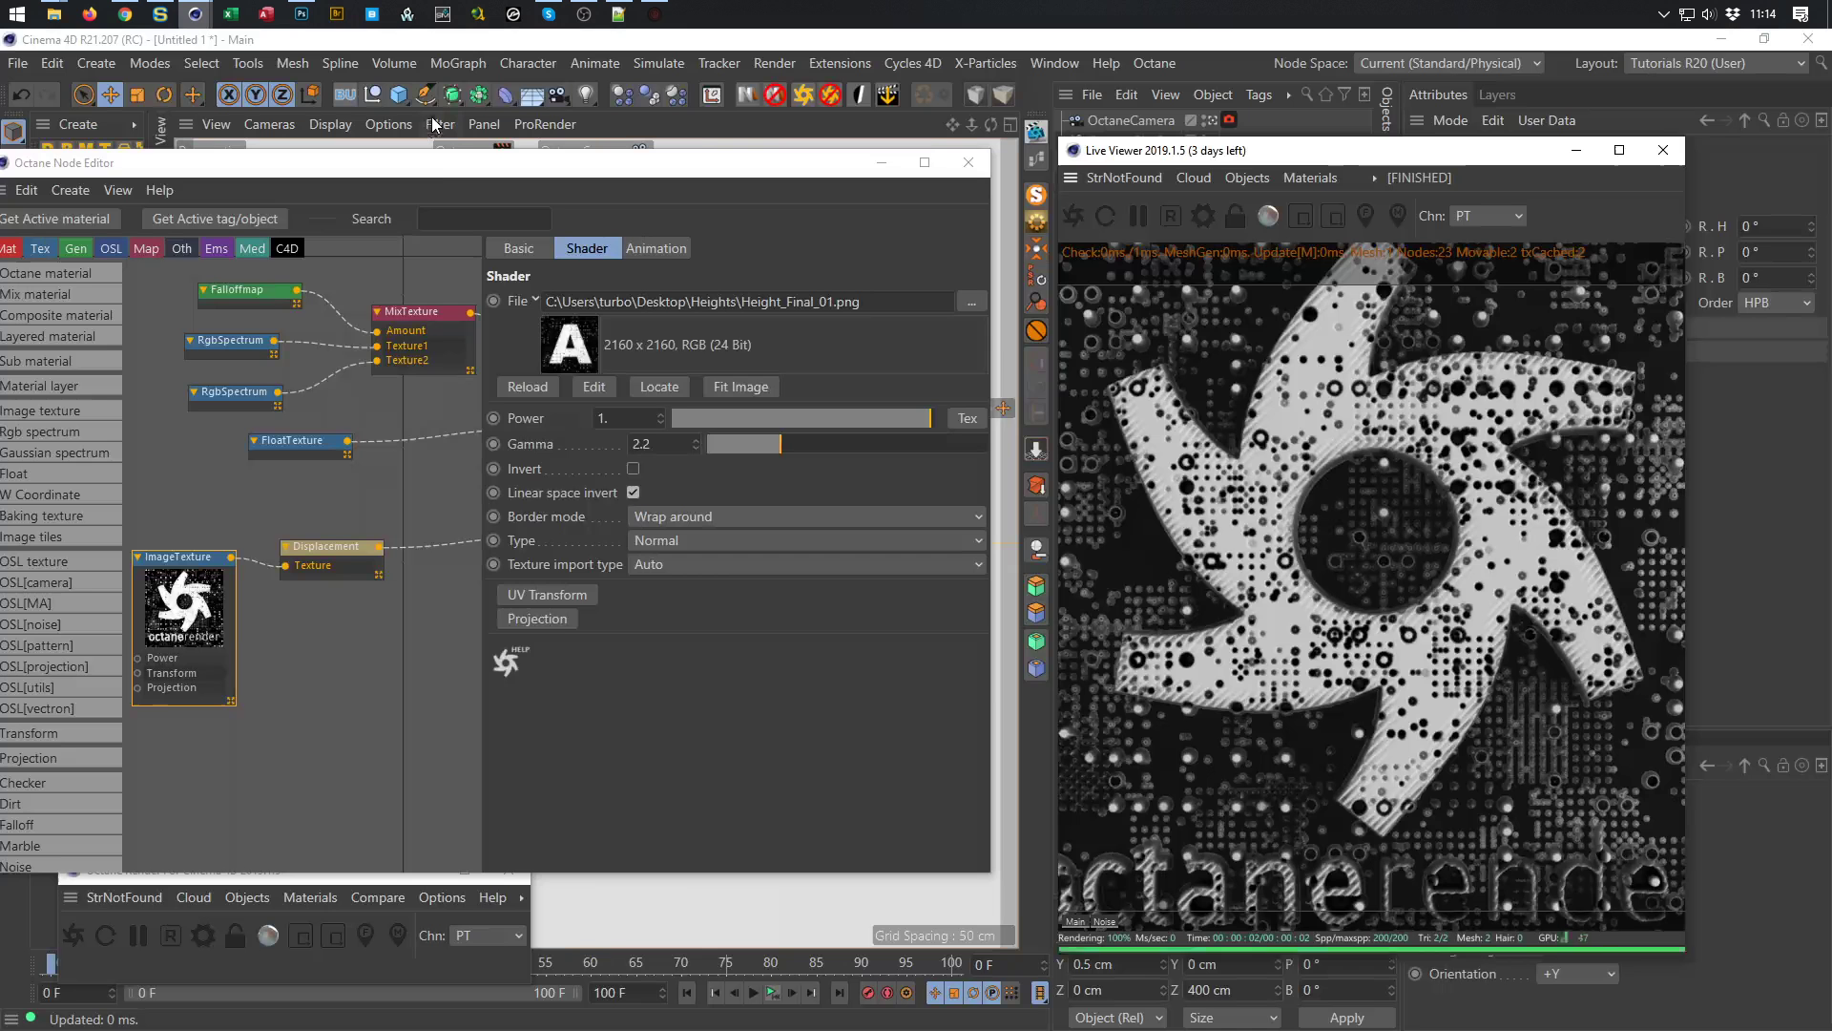
{"action": "left_click", "coordinate": [162, 635]}
{"action": "left_click", "coordinate": [527, 387]}
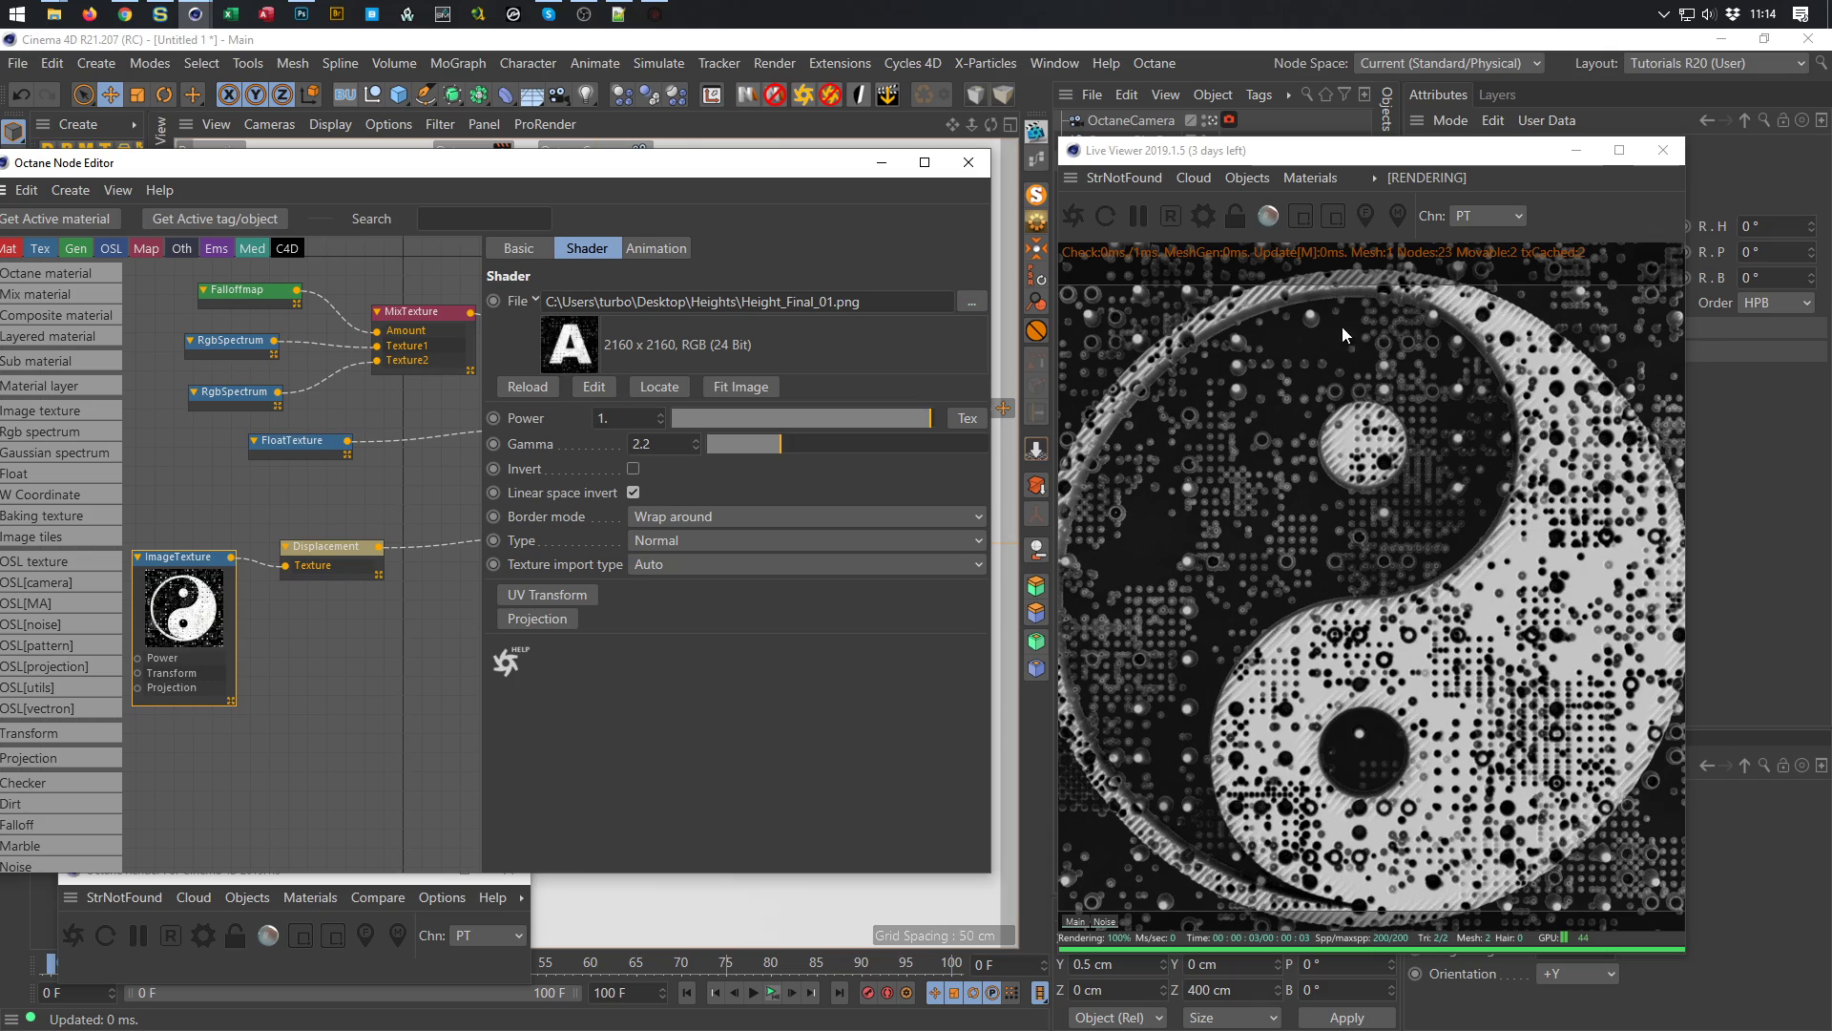
{"action": "left_click_drag", "start_coordinate": [1050, 136], "coordinate": [1050, 175]}
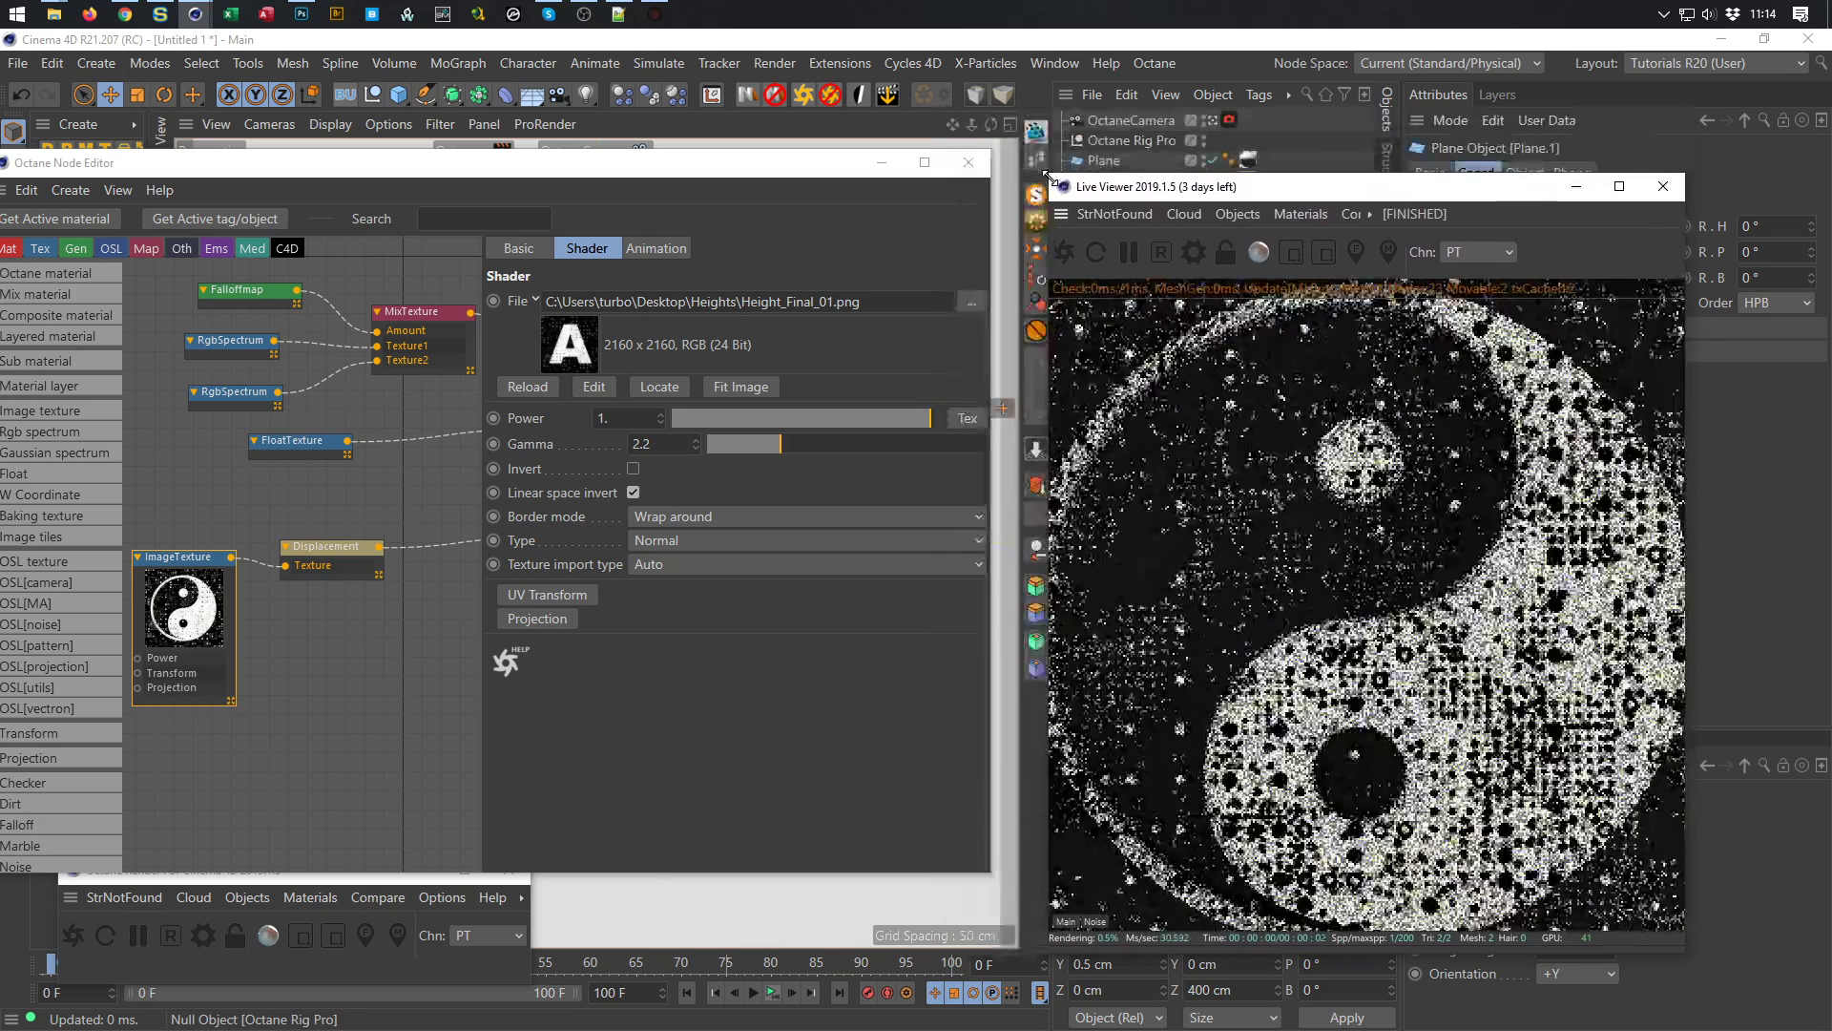
Switch back to Photoshop and delete the stamped layer from the top of Height.psd
{"action": "mouse_move", "coordinate": [199, 10]}
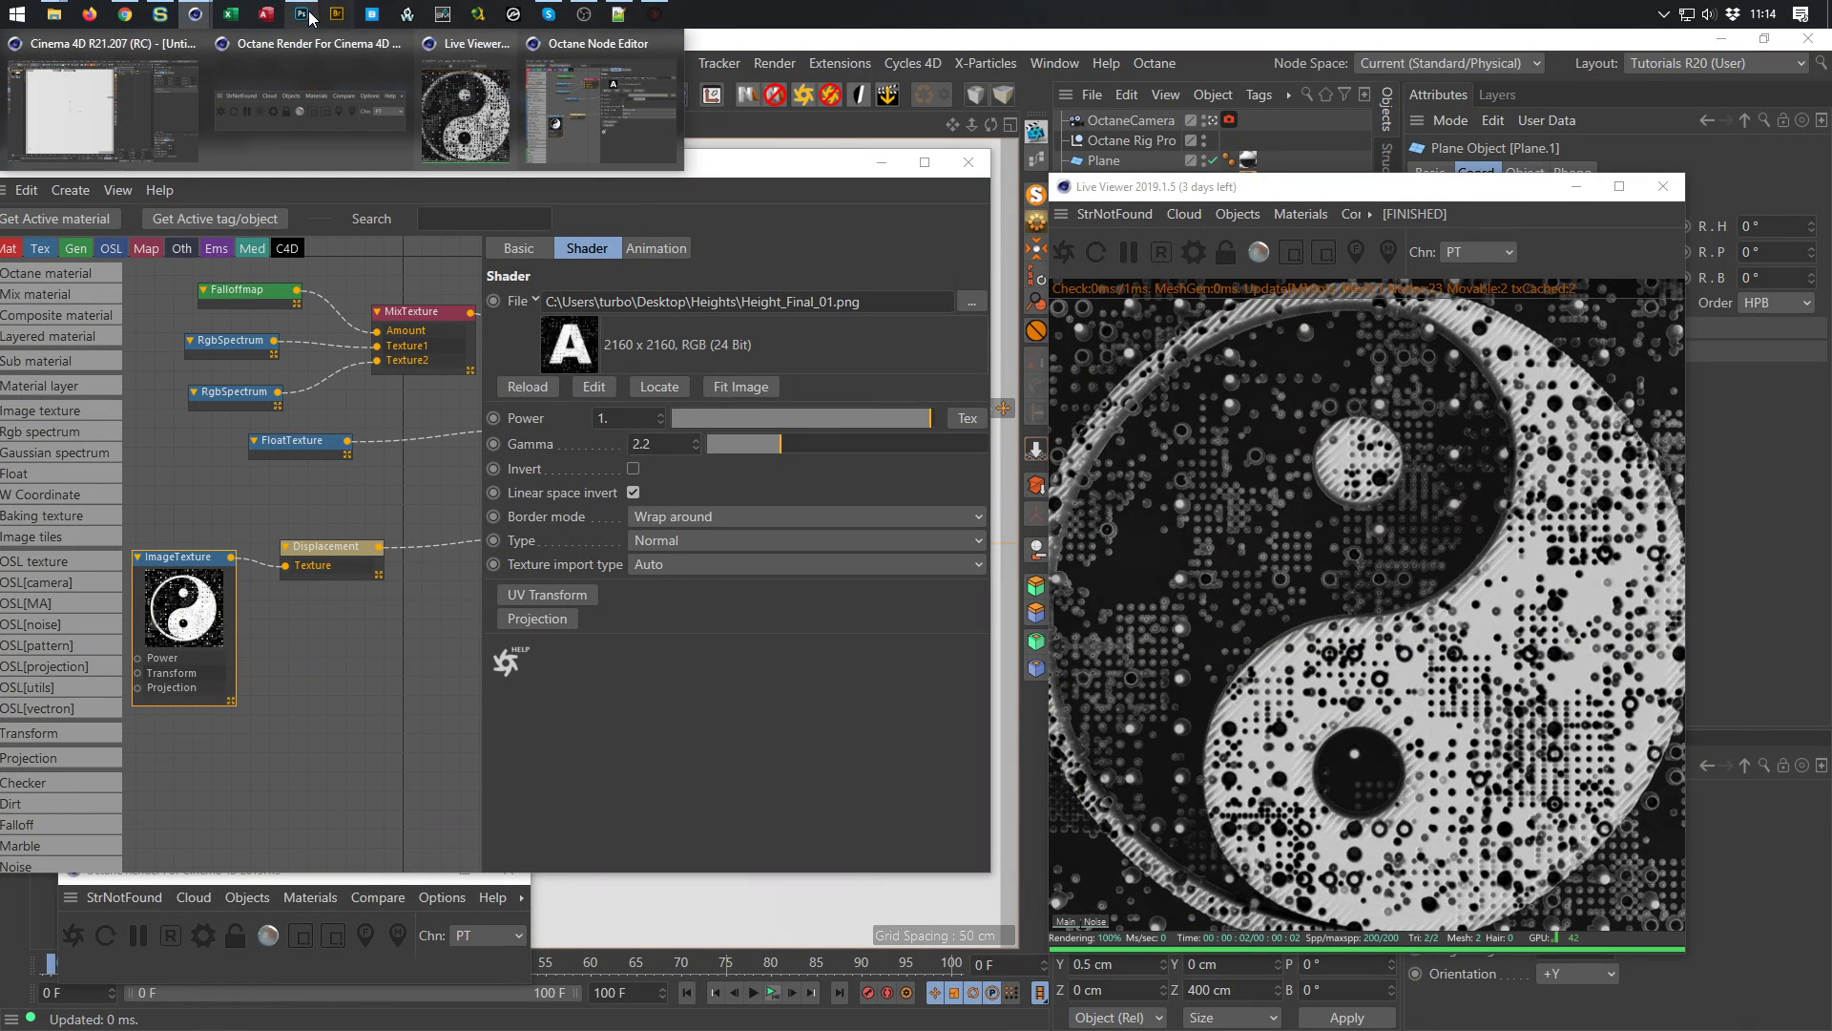
{"action": "left_click", "coordinate": [302, 13]}
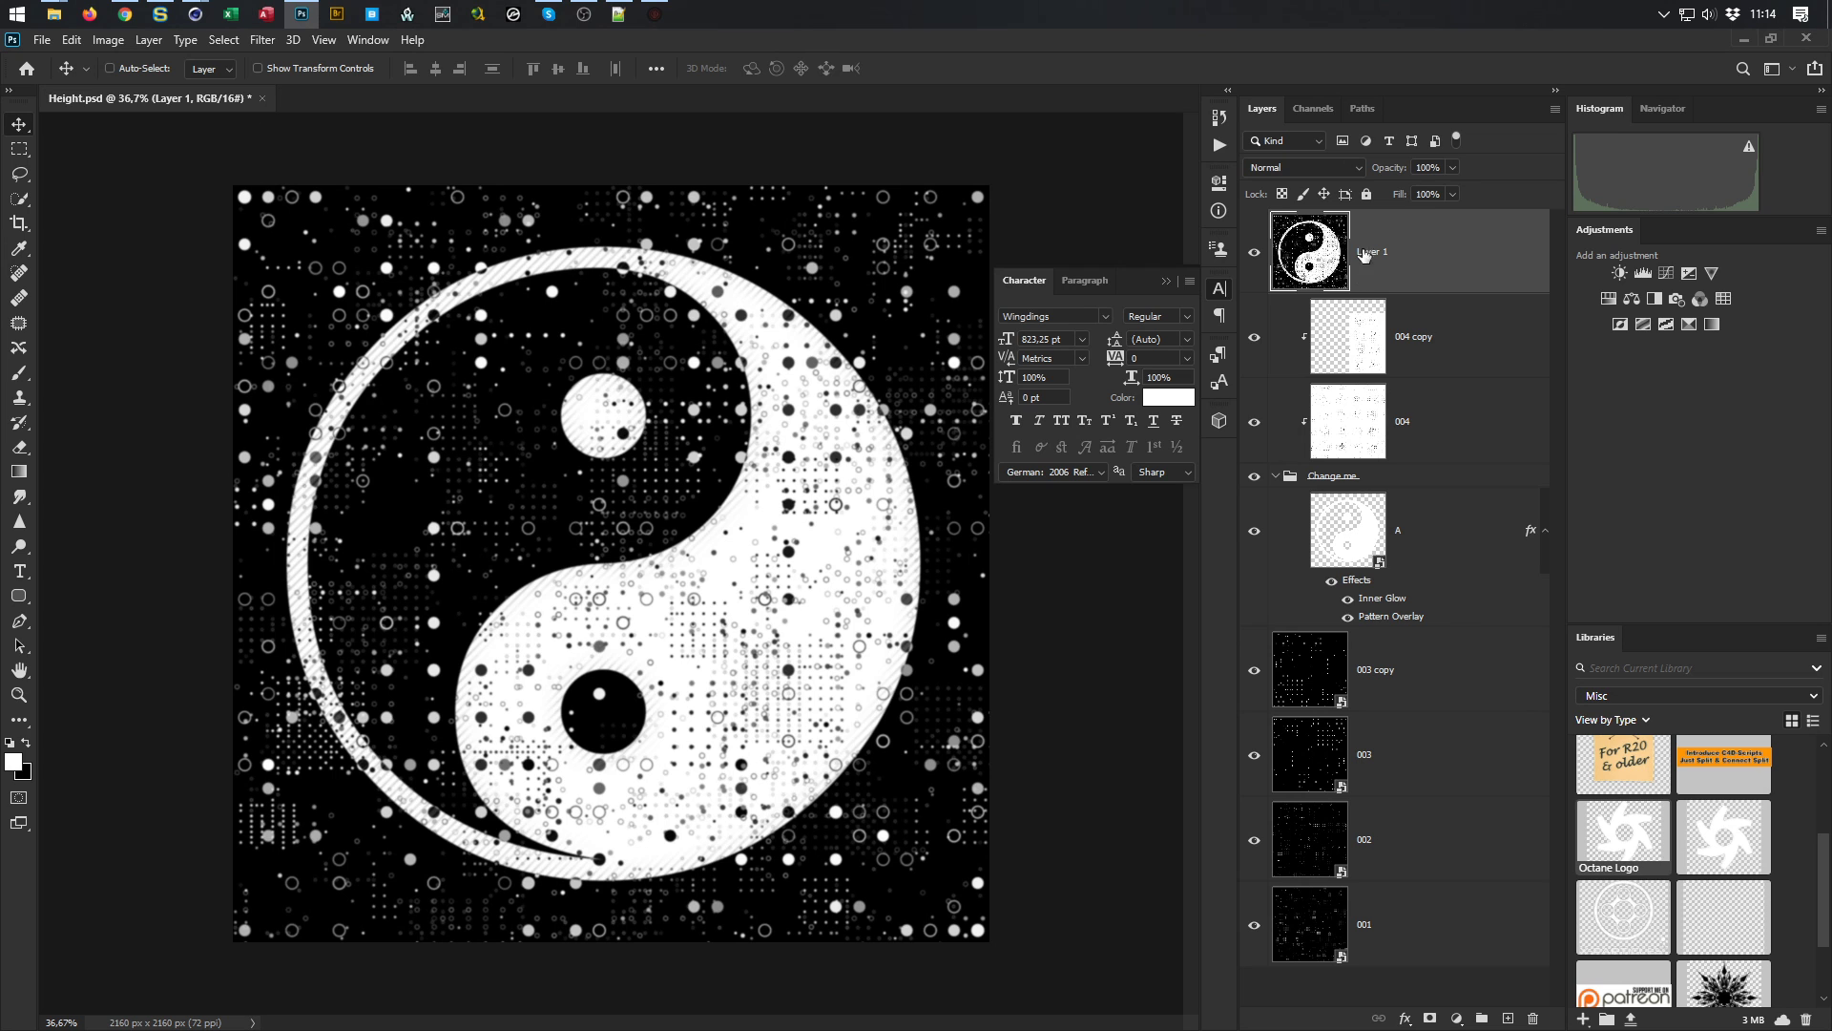
{"action": "key", "text": "Delete"}
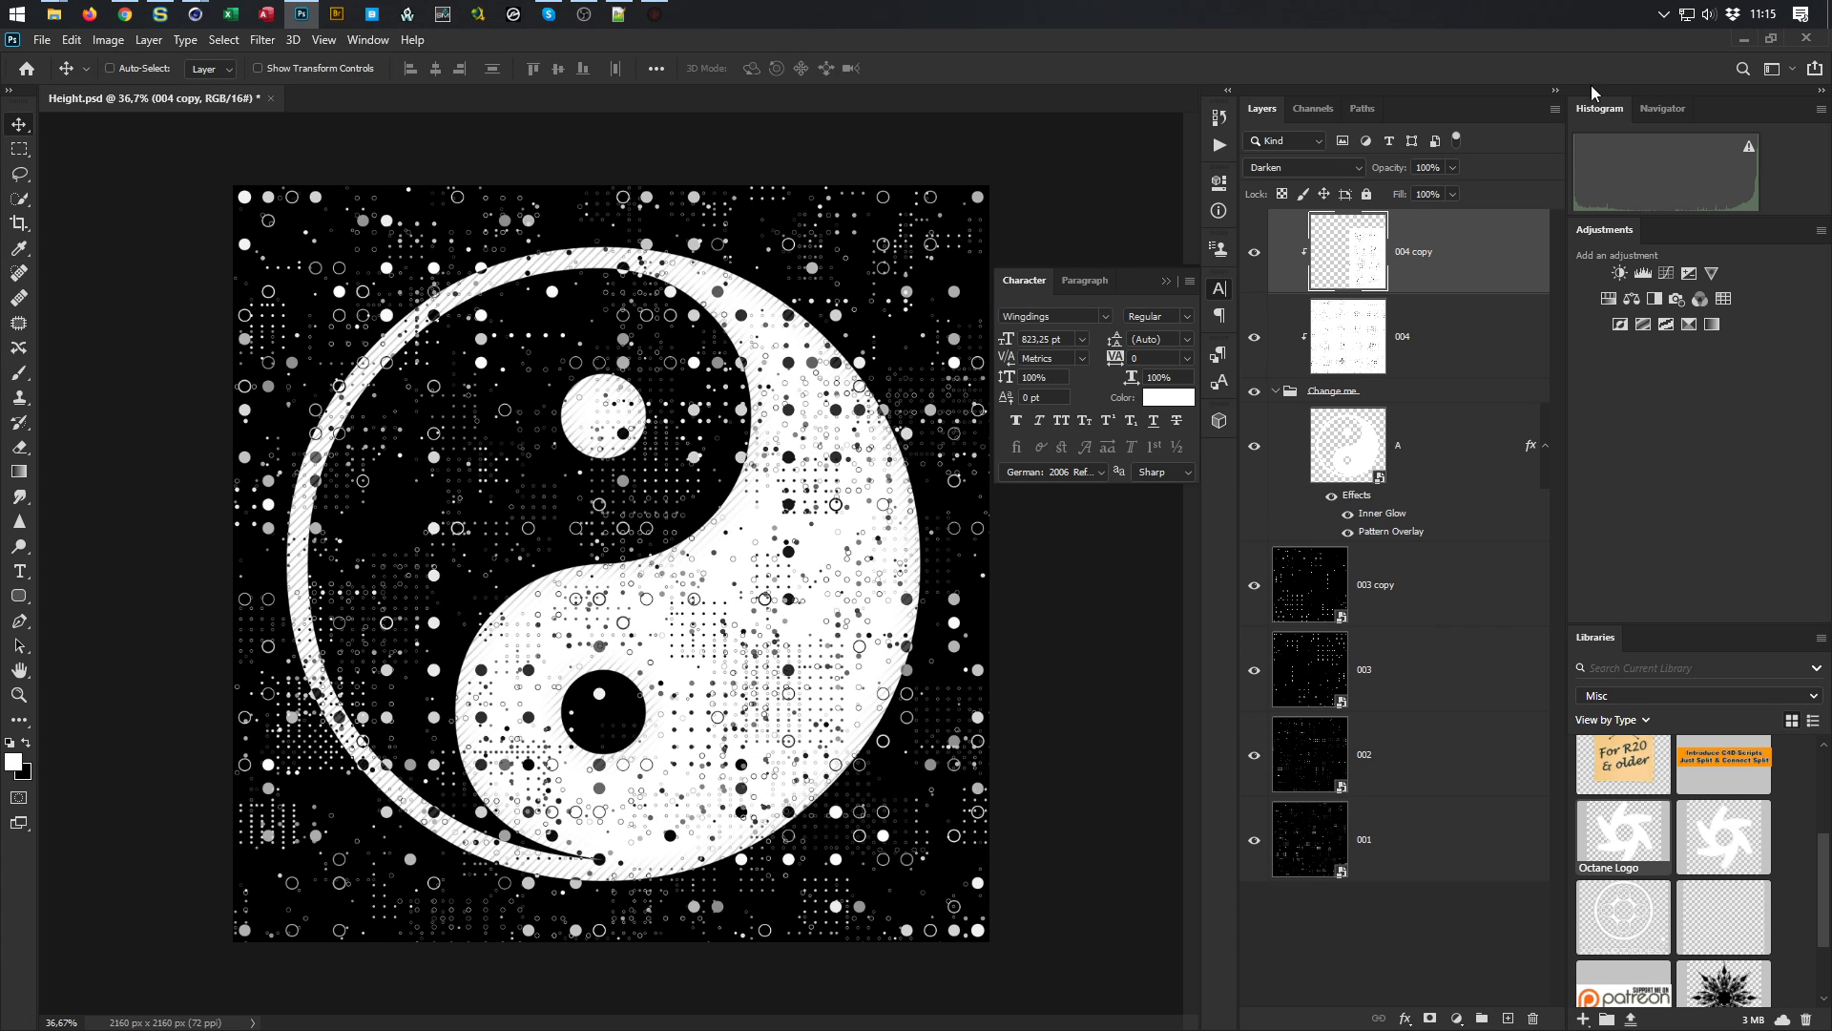
Reduce the A smart object about its centre to 103.17% width and height
{"action": "left_click", "coordinate": [1323, 437]}
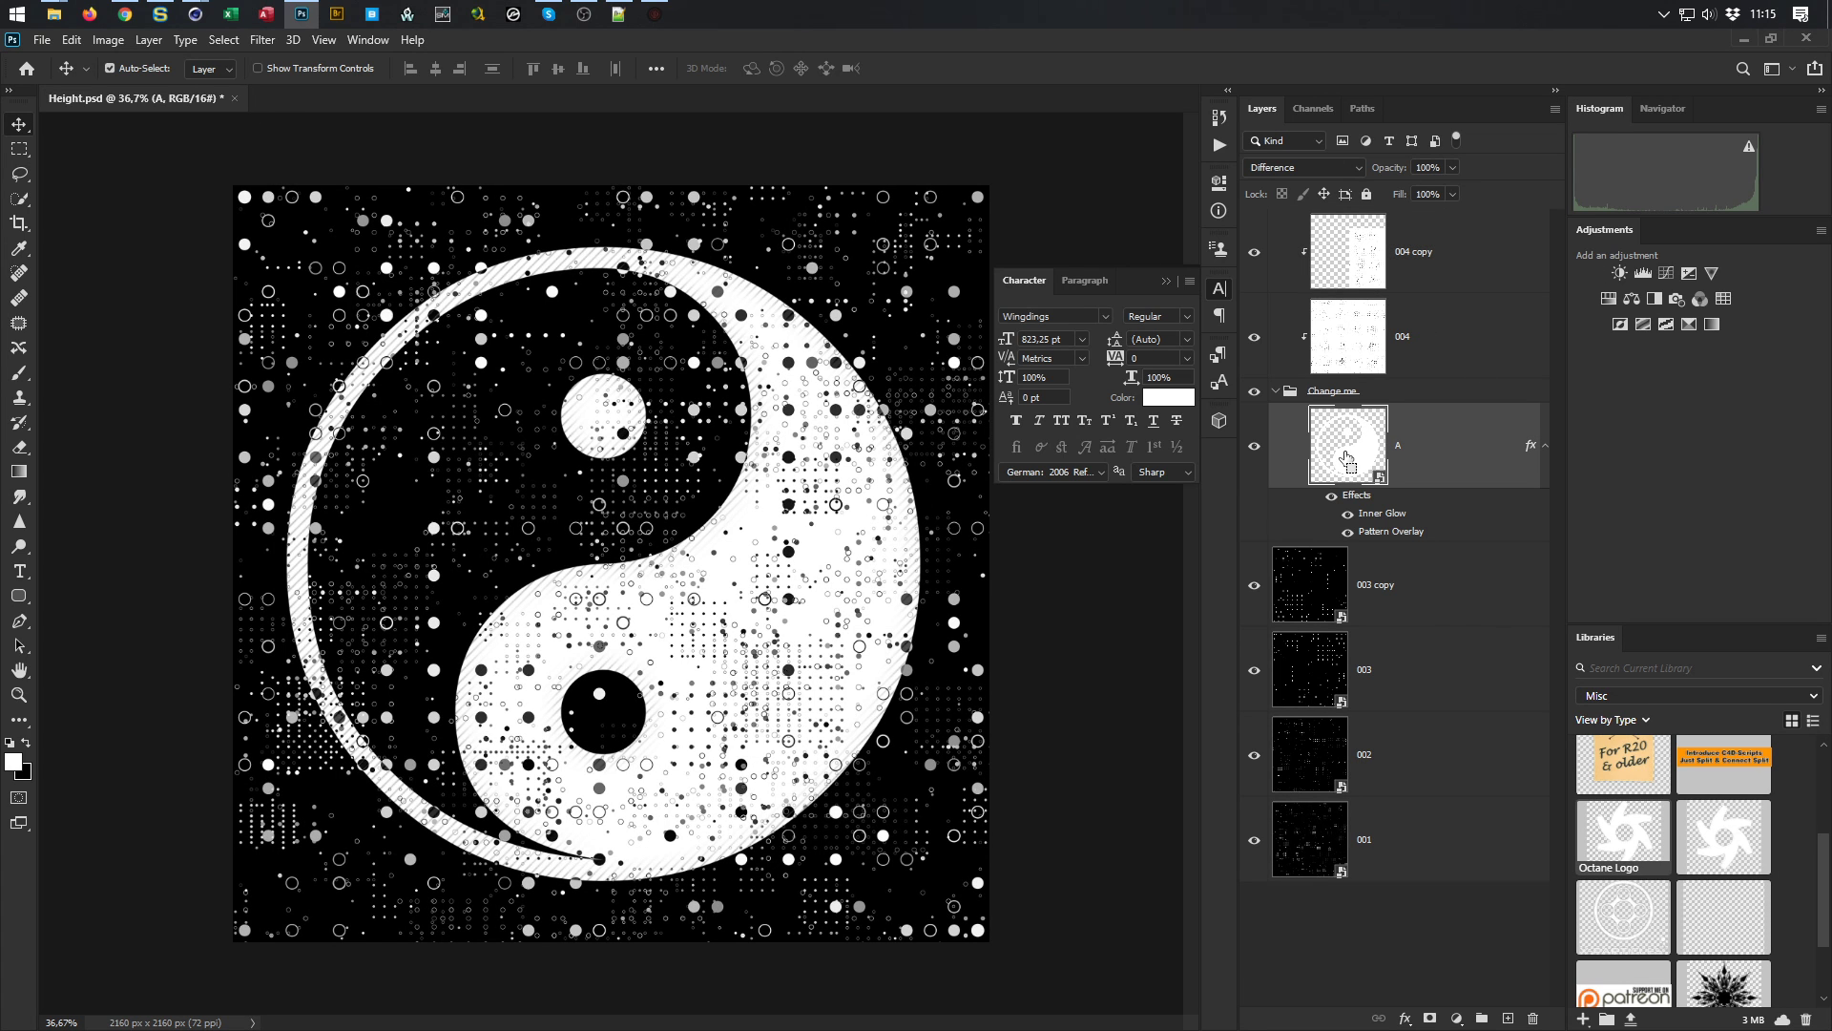
{"action": "key", "text": "ctrl+t"}
{"action": "left_click_drag", "start_coordinate": [975, 233], "coordinate": [887, 292], "text": "alt"}
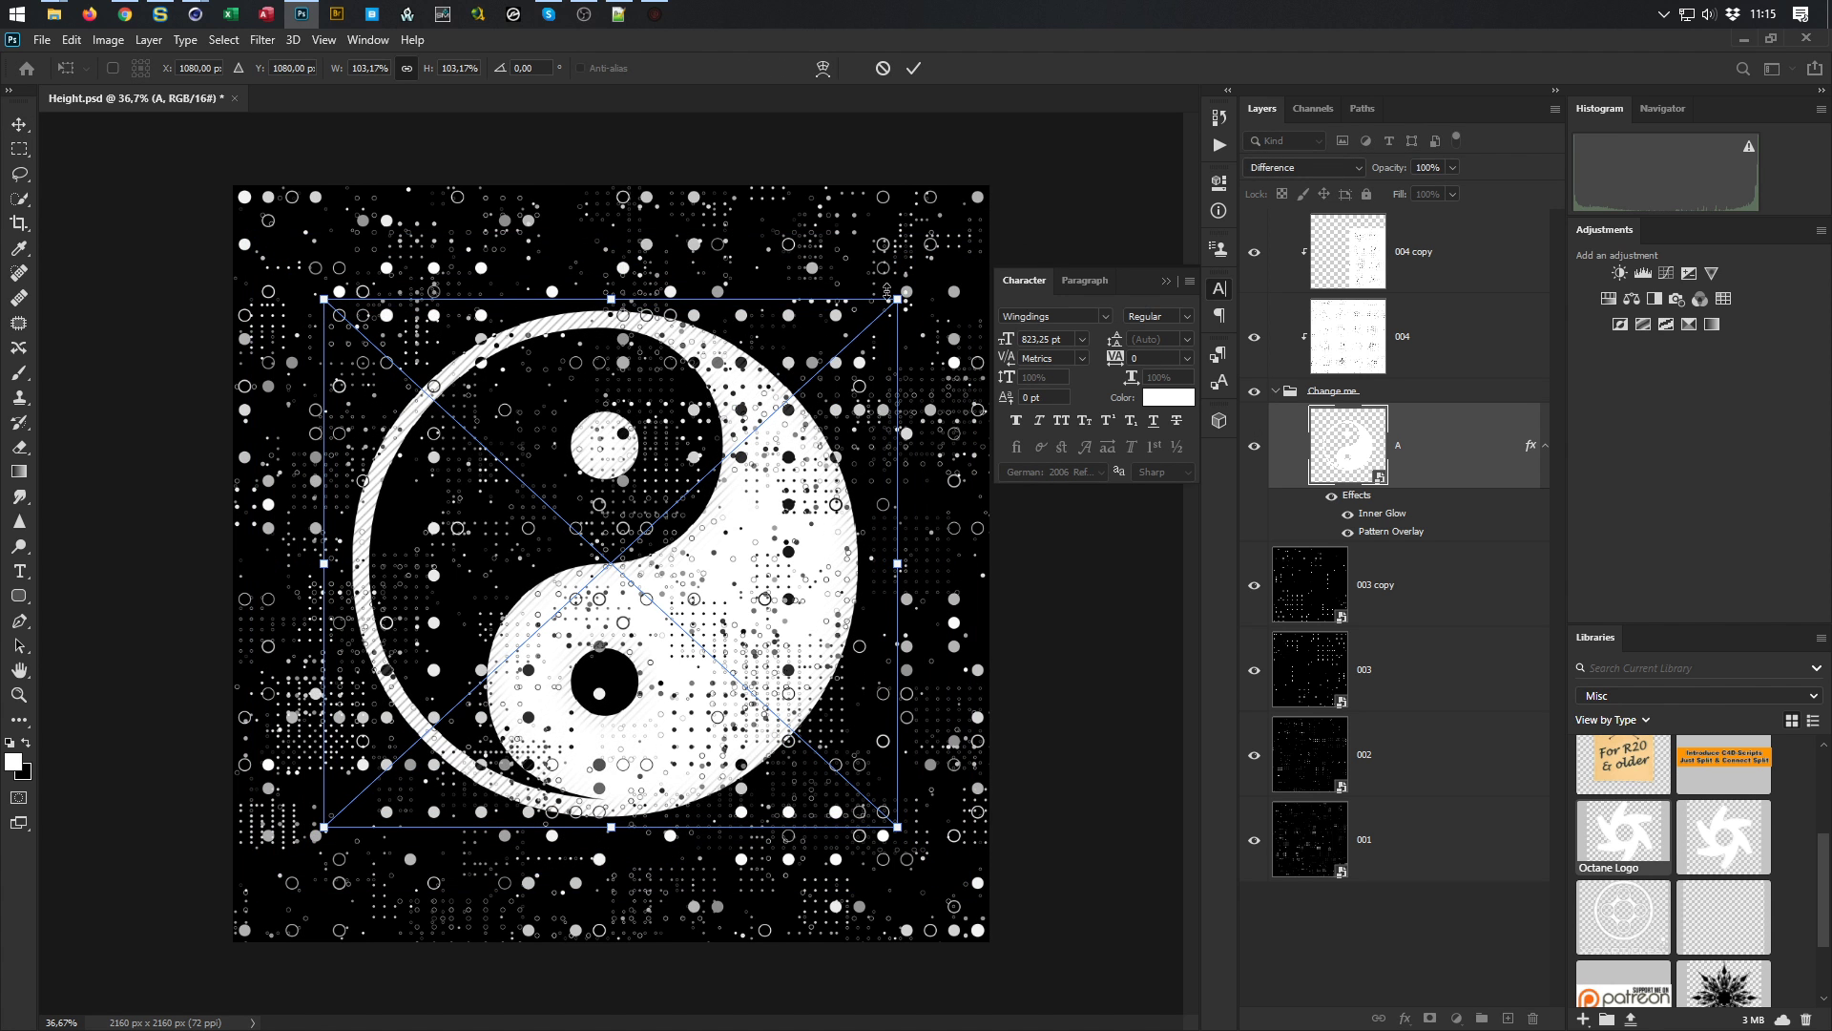
{"action": "left_click", "coordinate": [915, 72]}
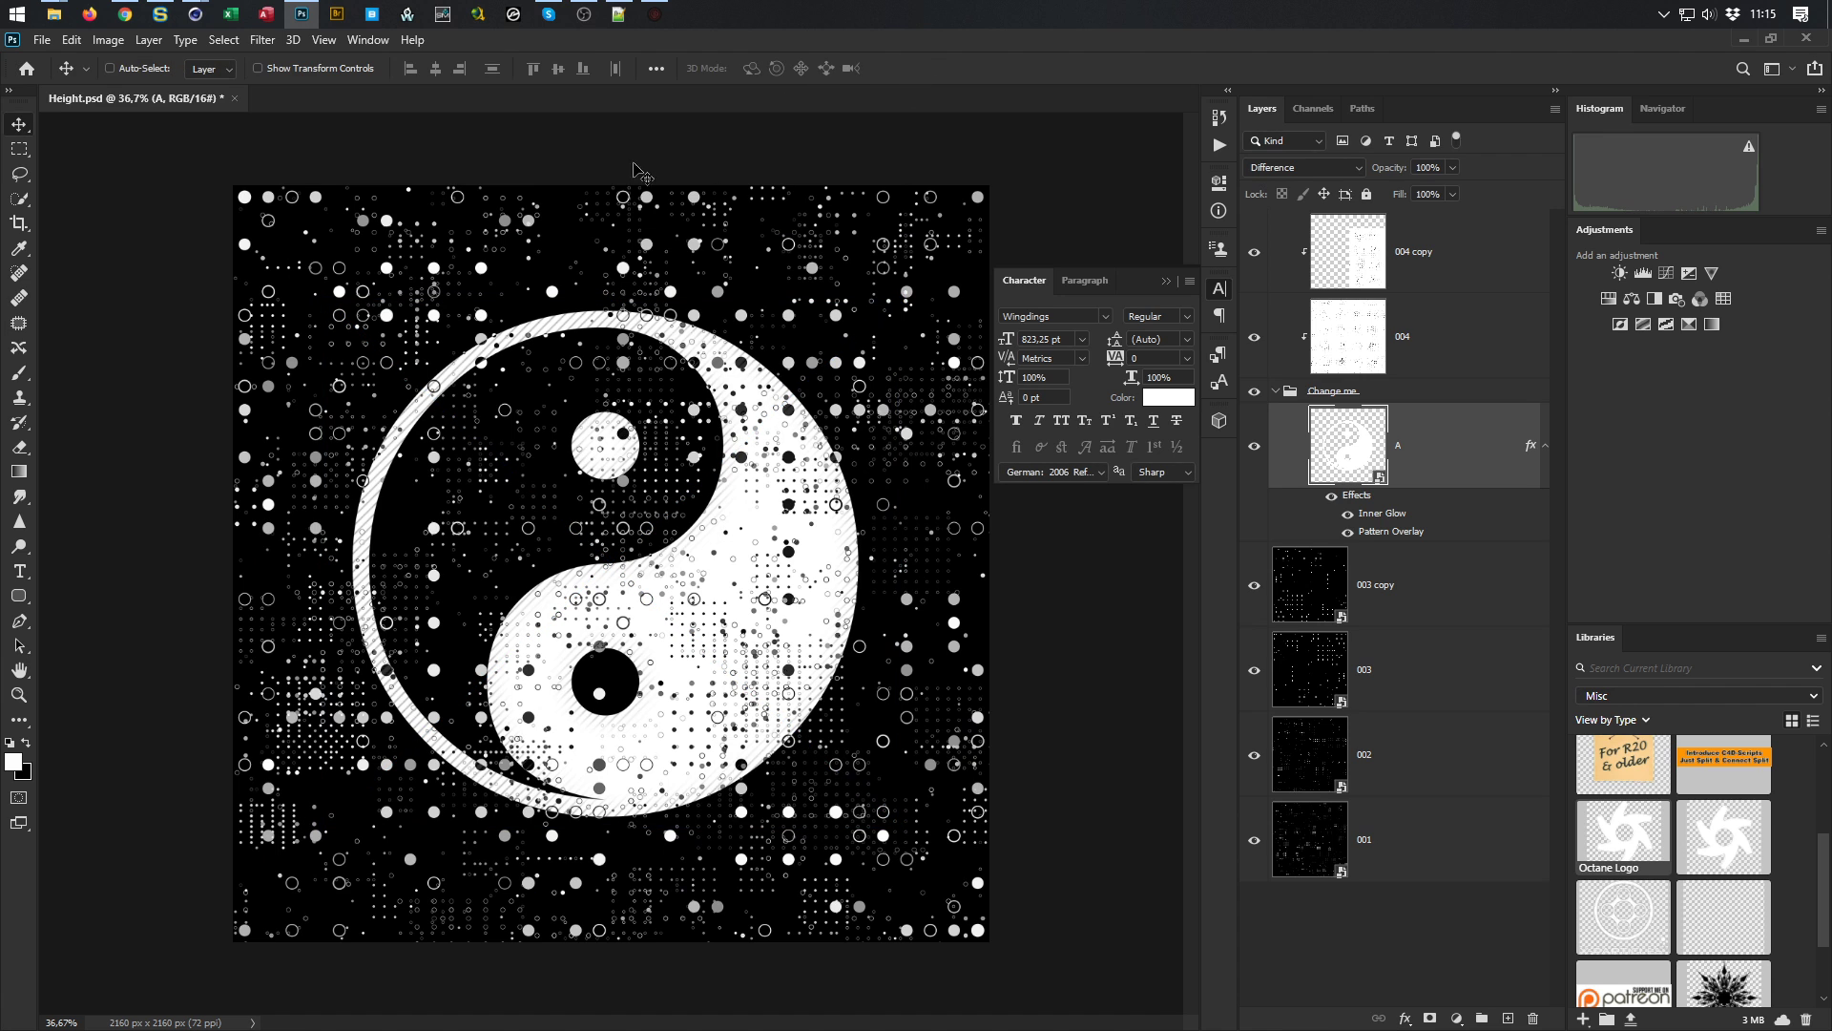
Stamp the visible height map into a new top layer and reapply the last filter
{"action": "left_click", "coordinate": [1487, 250]}
{"action": "key", "text": "ctrl+shift+alt+e"}
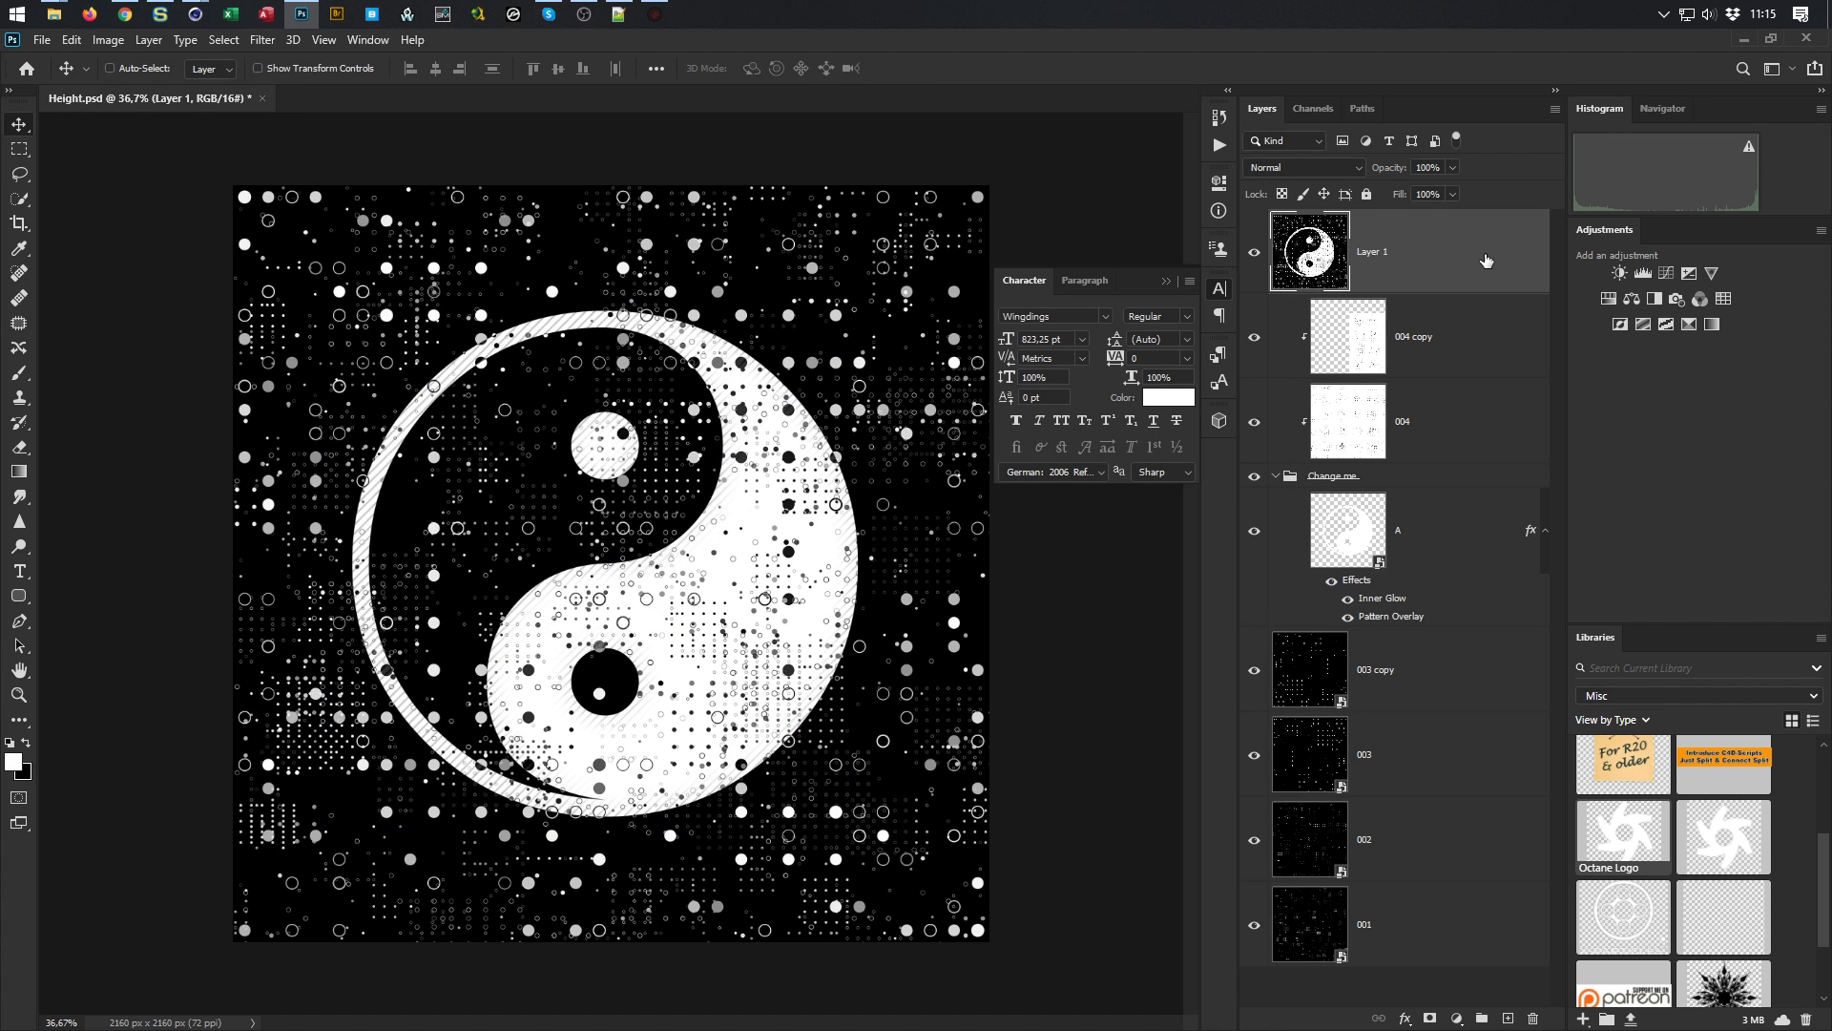
{"action": "key", "text": "ctrl"}
Quick-export the stamped layer as PNG over the existing Height_Final_01.png
{"action": "right_click", "coordinate": [1474, 252]}
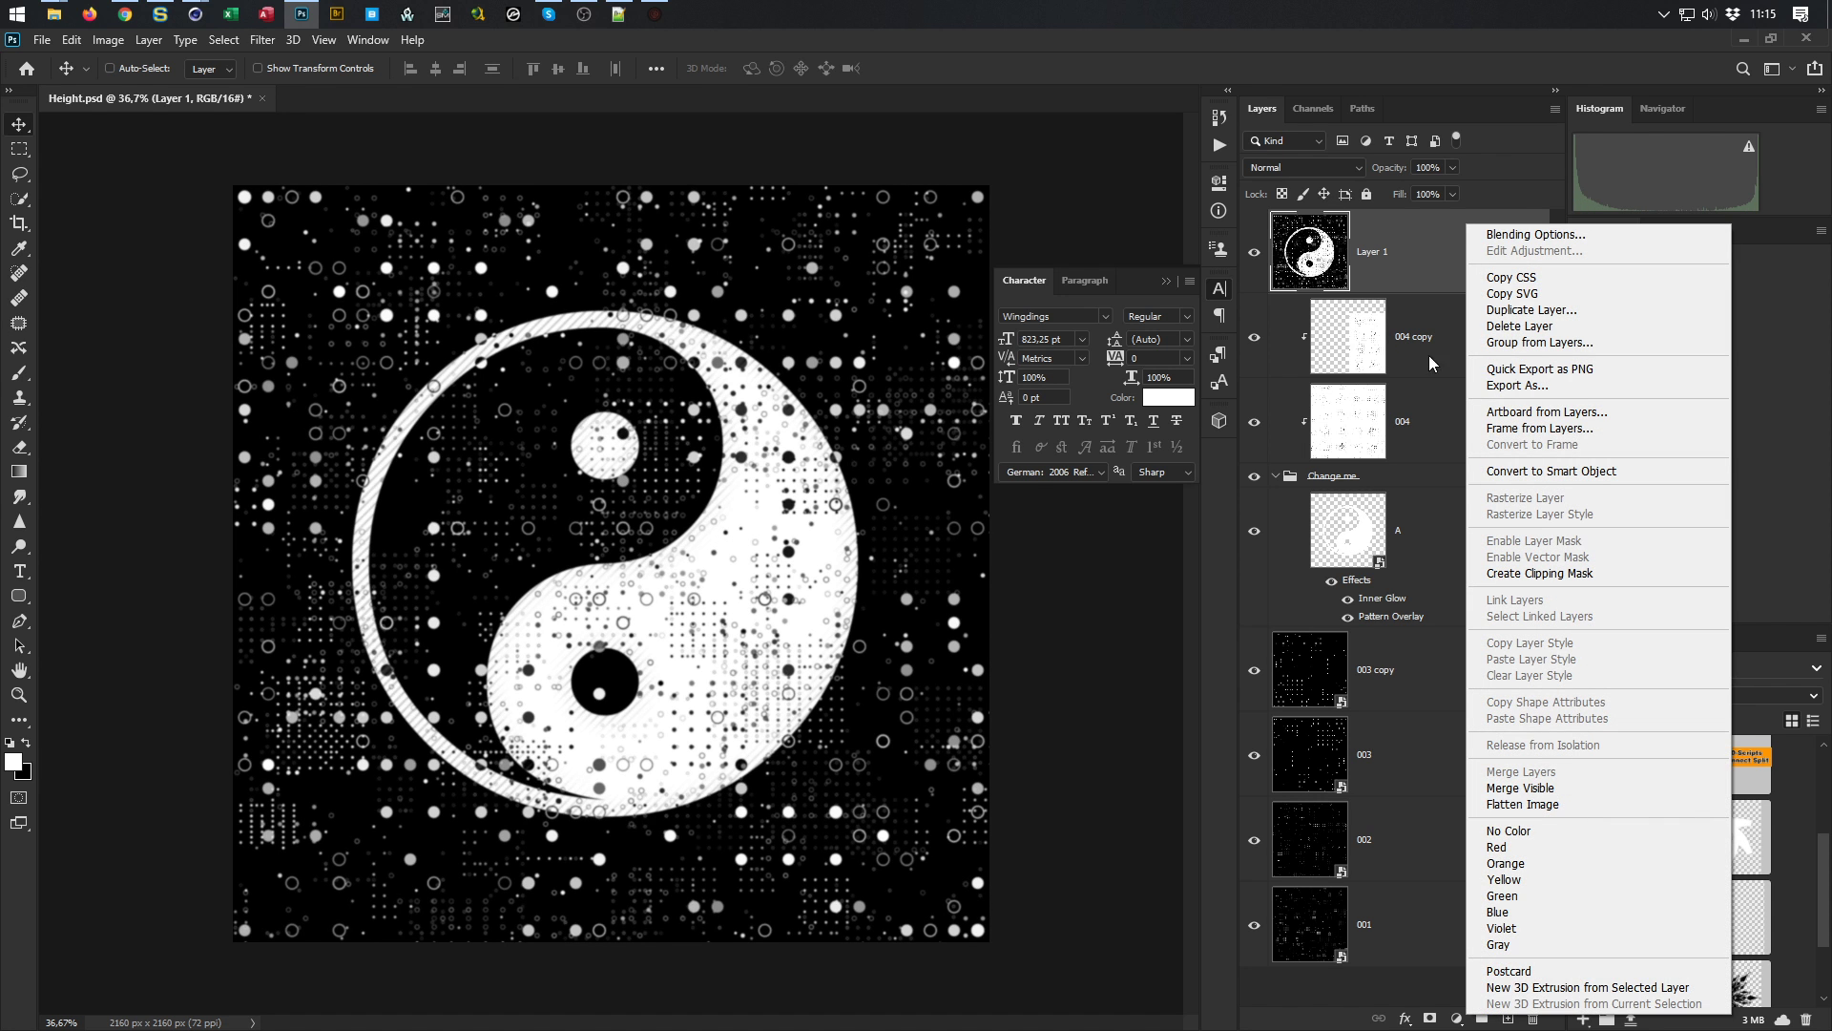
{"action": "left_click", "coordinate": [1500, 372]}
{"action": "double_click", "coordinate": [359, 296]}
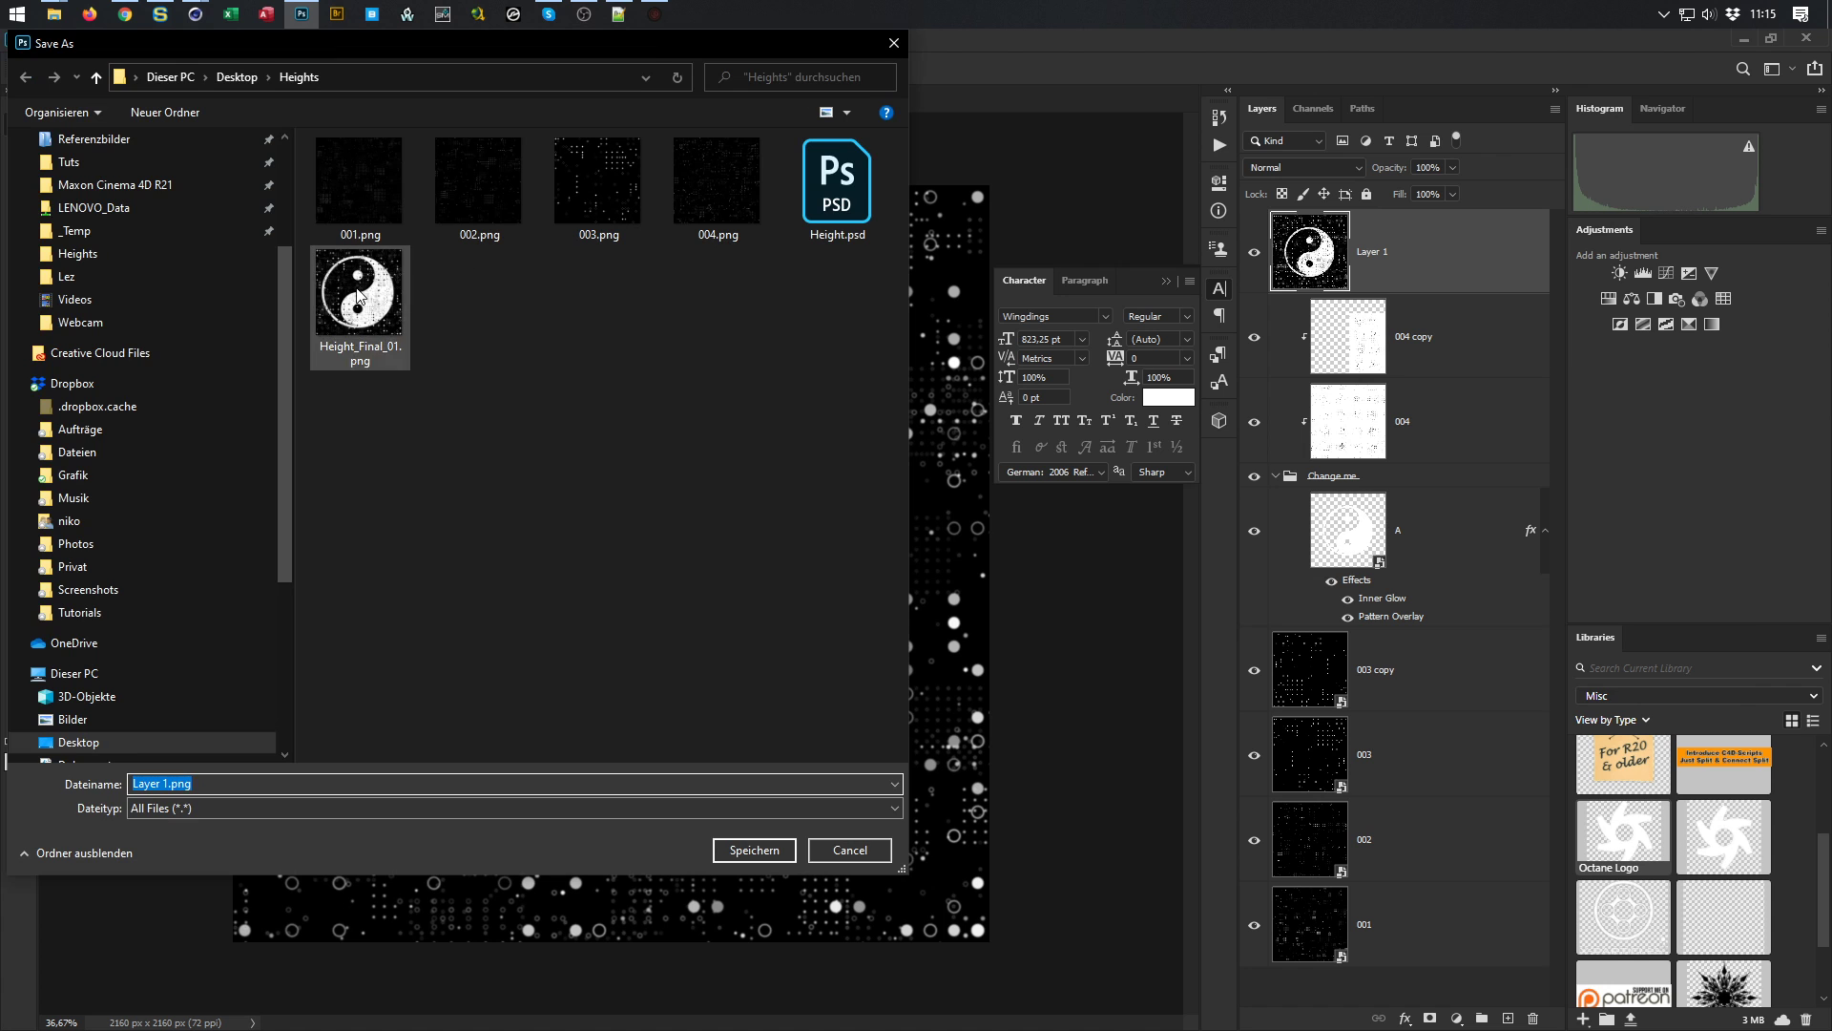
{"action": "left_click", "coordinate": [962, 539]}
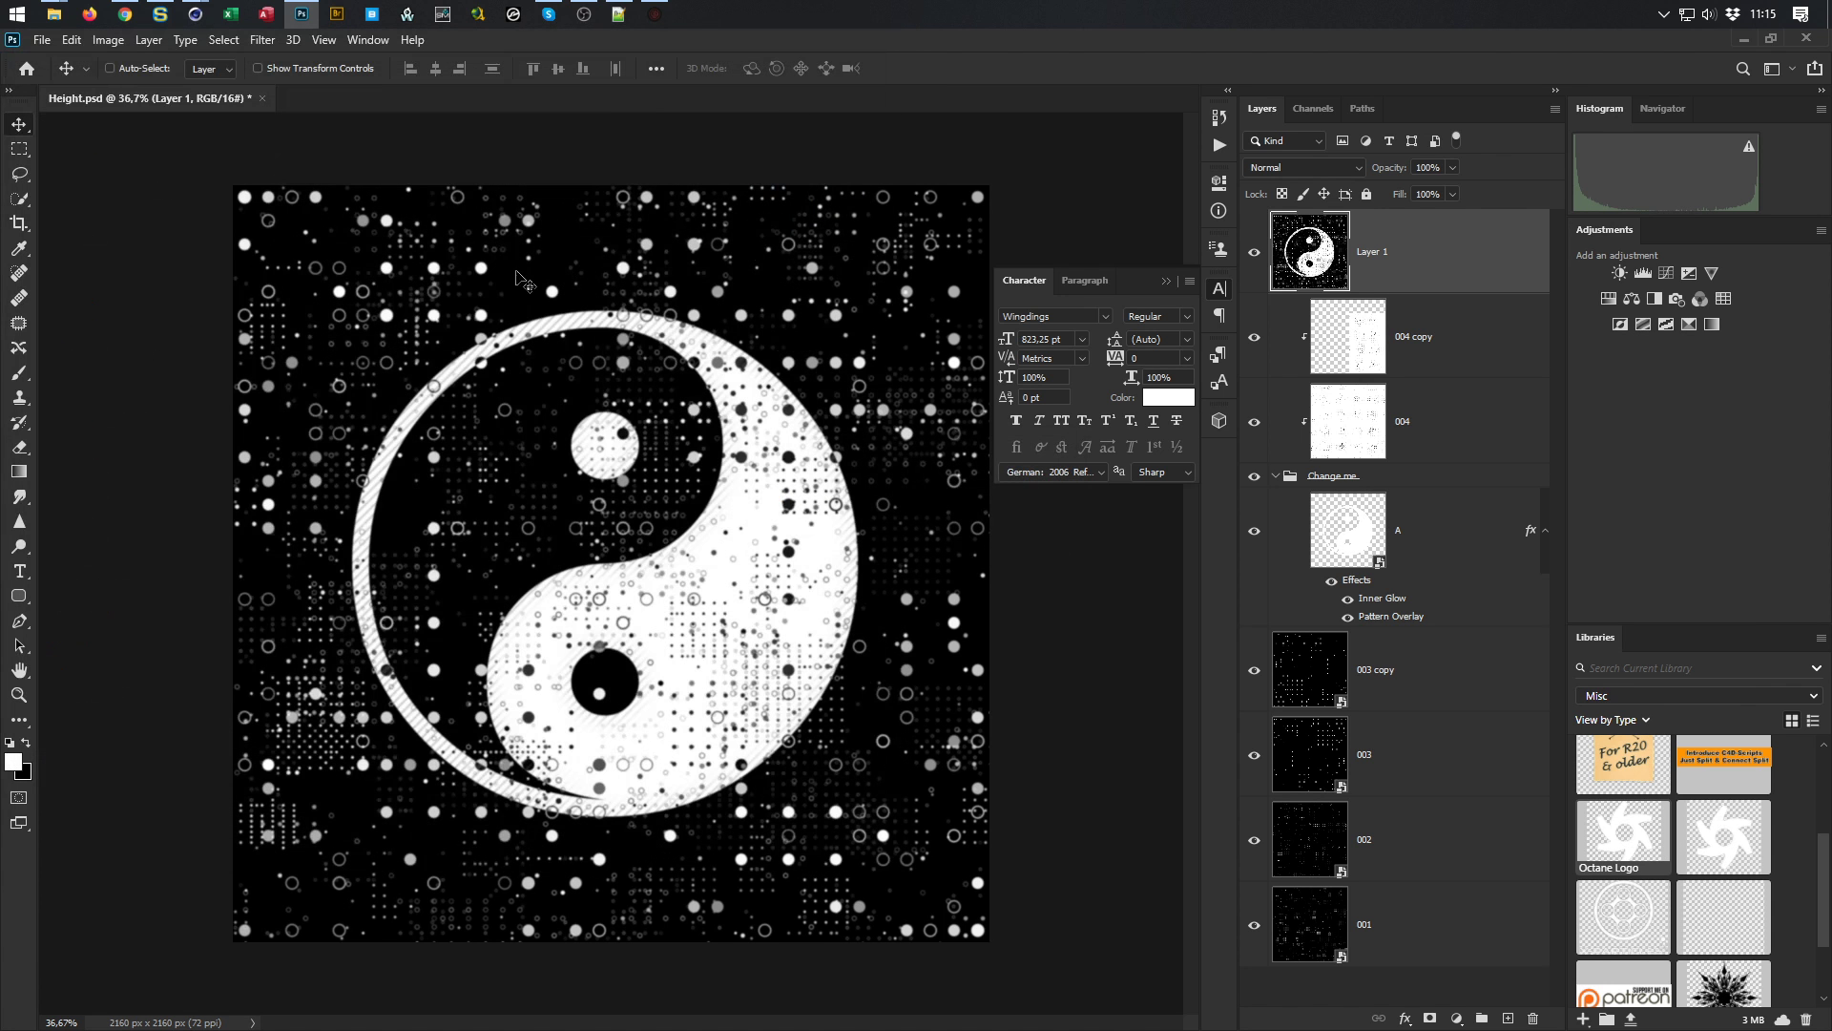
Switch to Cinema 4D, reload the displacement's ImageTexture from Height_Final_01.png and close the Octane Node Editor
{"action": "mouse_move", "coordinate": [196, 14]}
{"action": "left_click", "coordinate": [197, 91]}
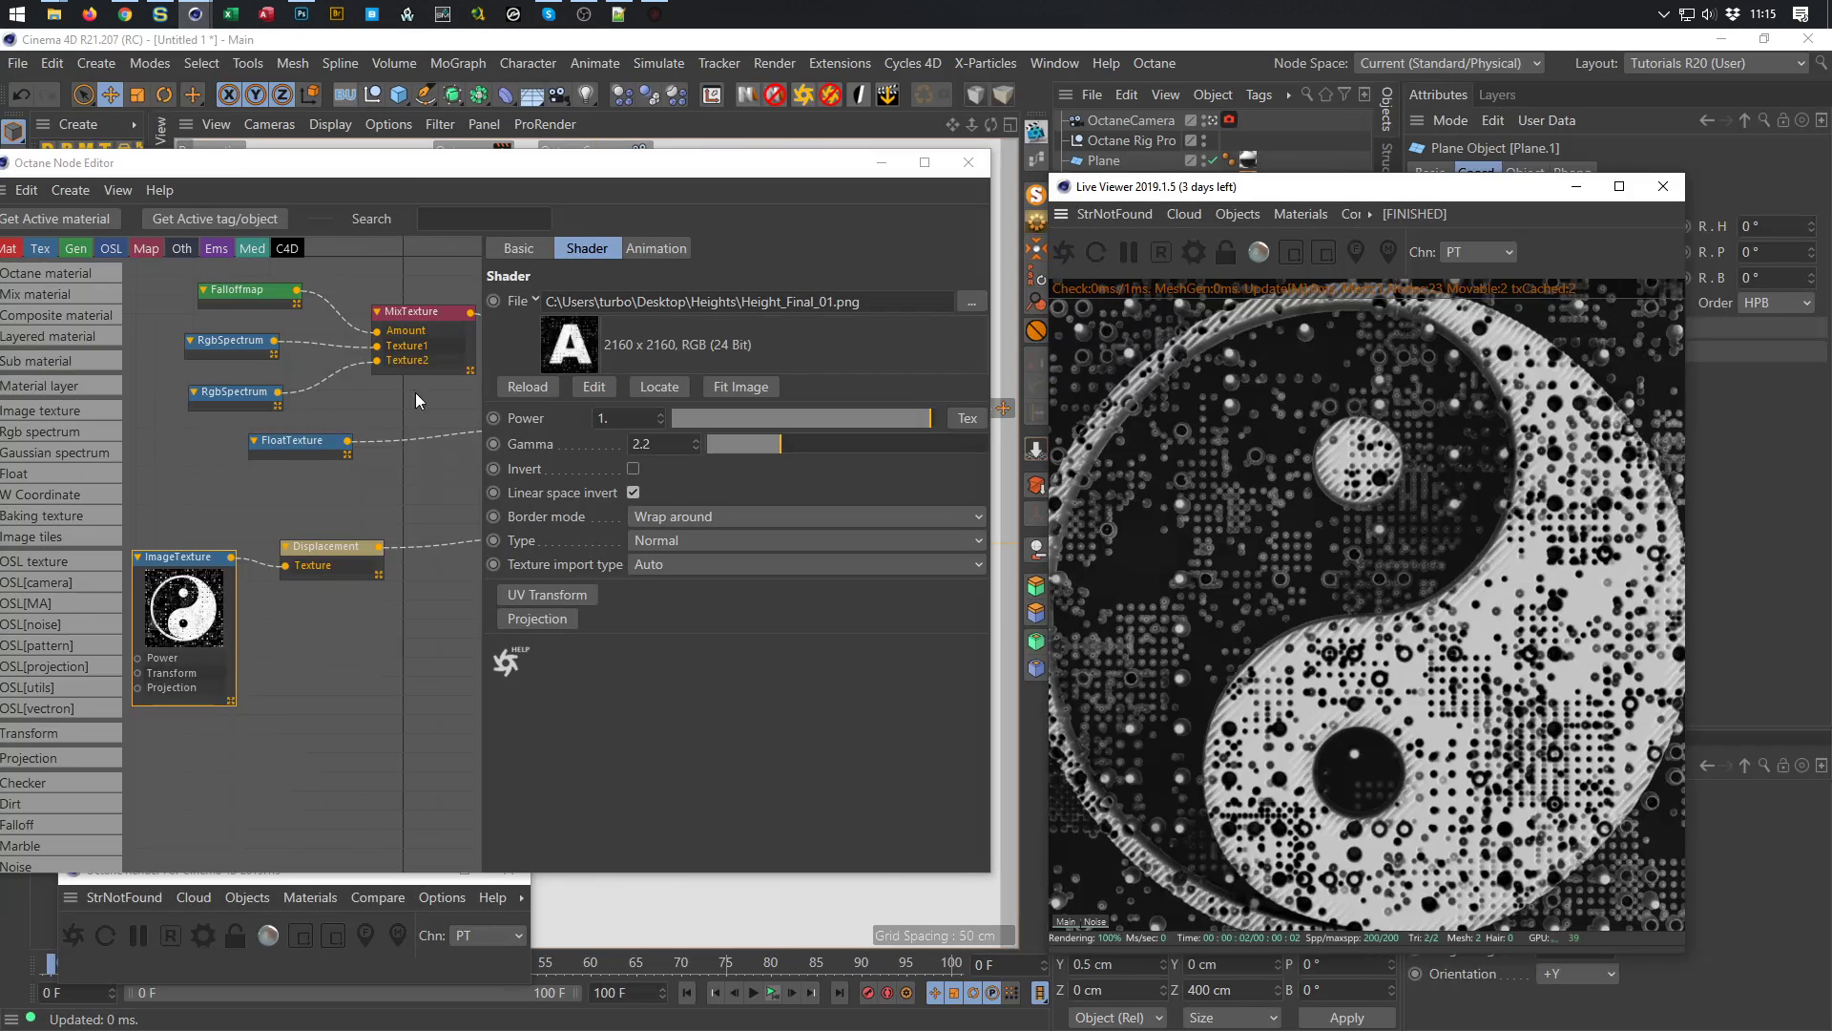
{"action": "left_click", "coordinate": [187, 621]}
{"action": "left_click", "coordinate": [525, 386]}
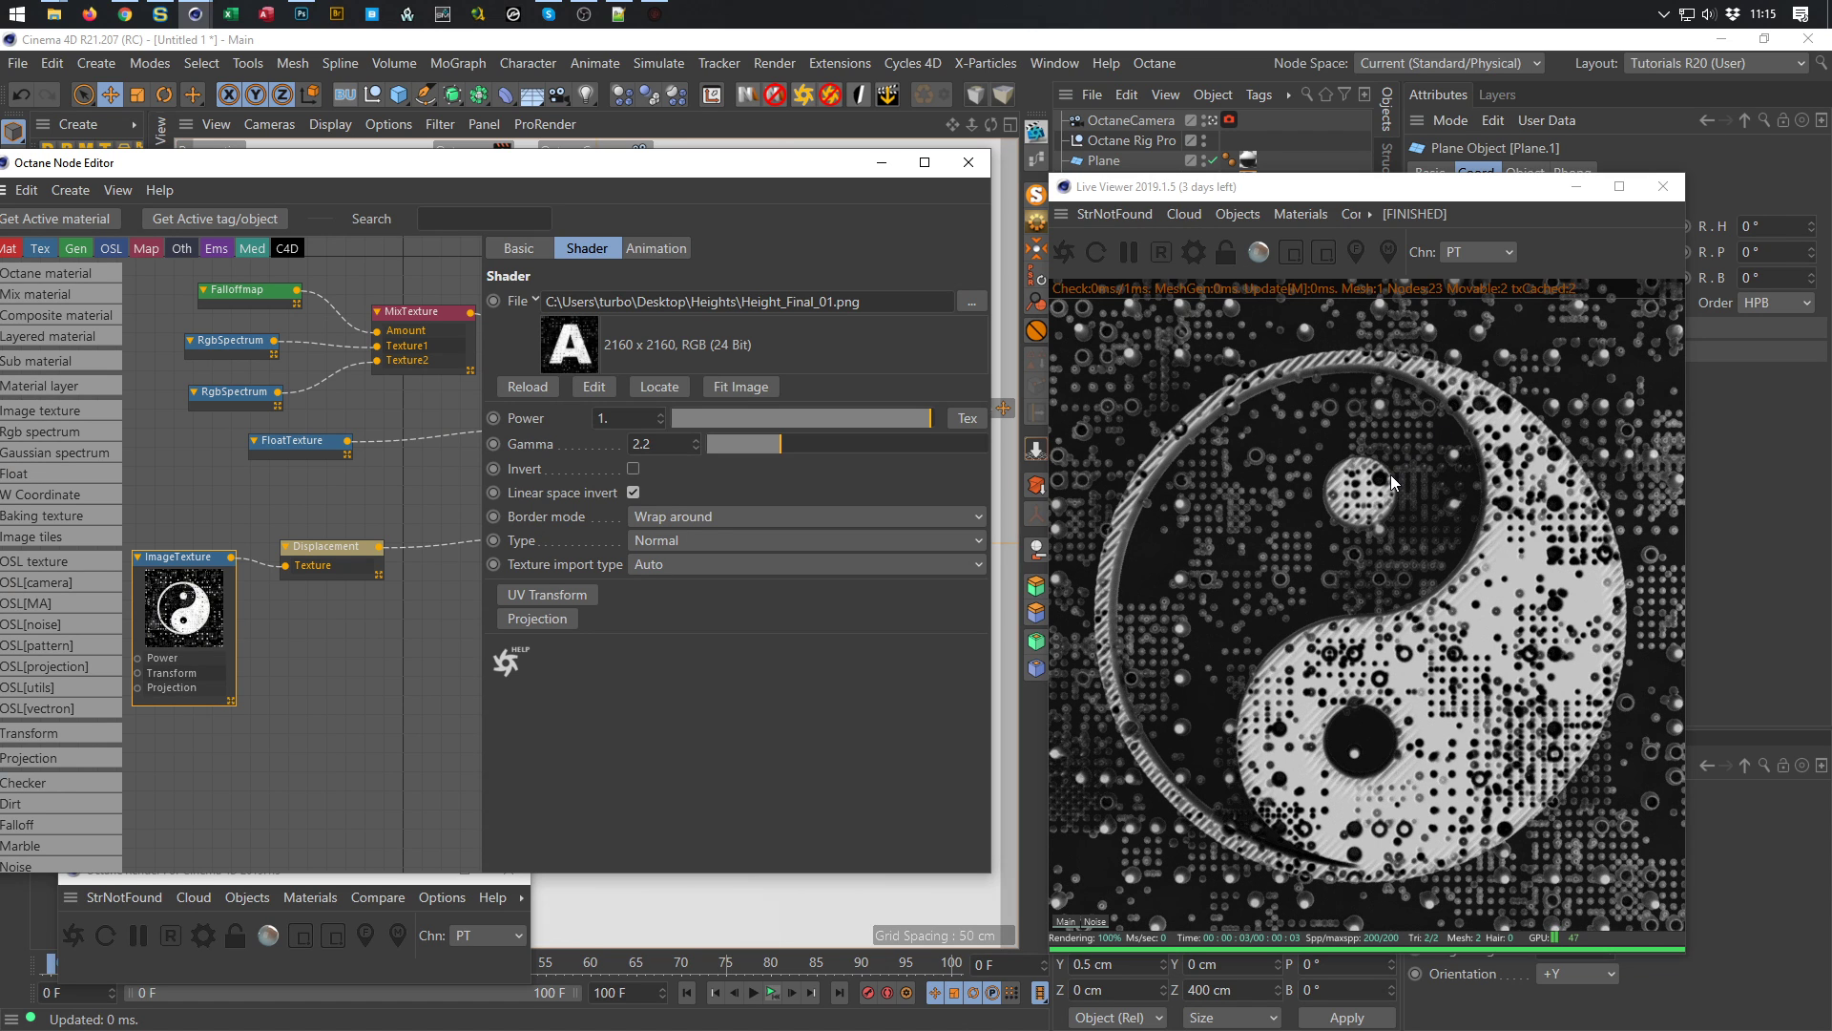
{"action": "left_click", "coordinate": [979, 168]}
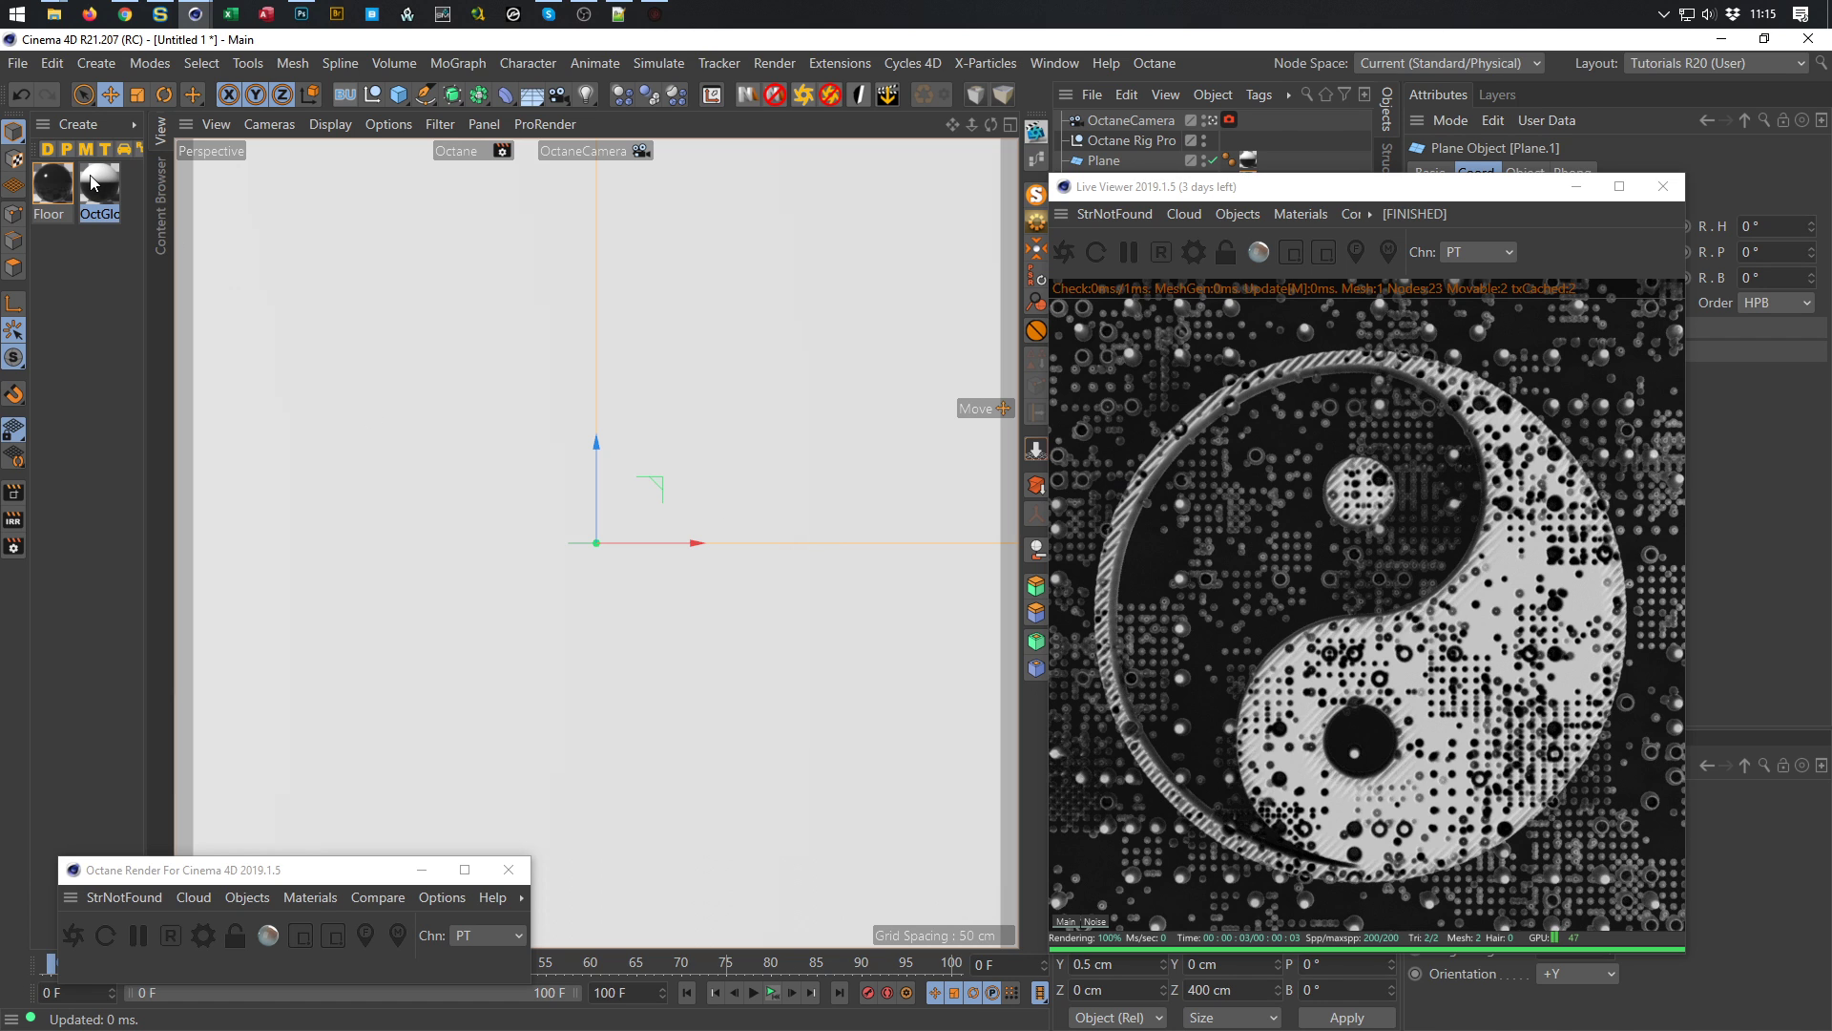
Open the Floor material in the Octane Node Editor and move it and the Live Viewer clear of the object attributes
{"action": "left_click", "coordinate": [65, 187]}
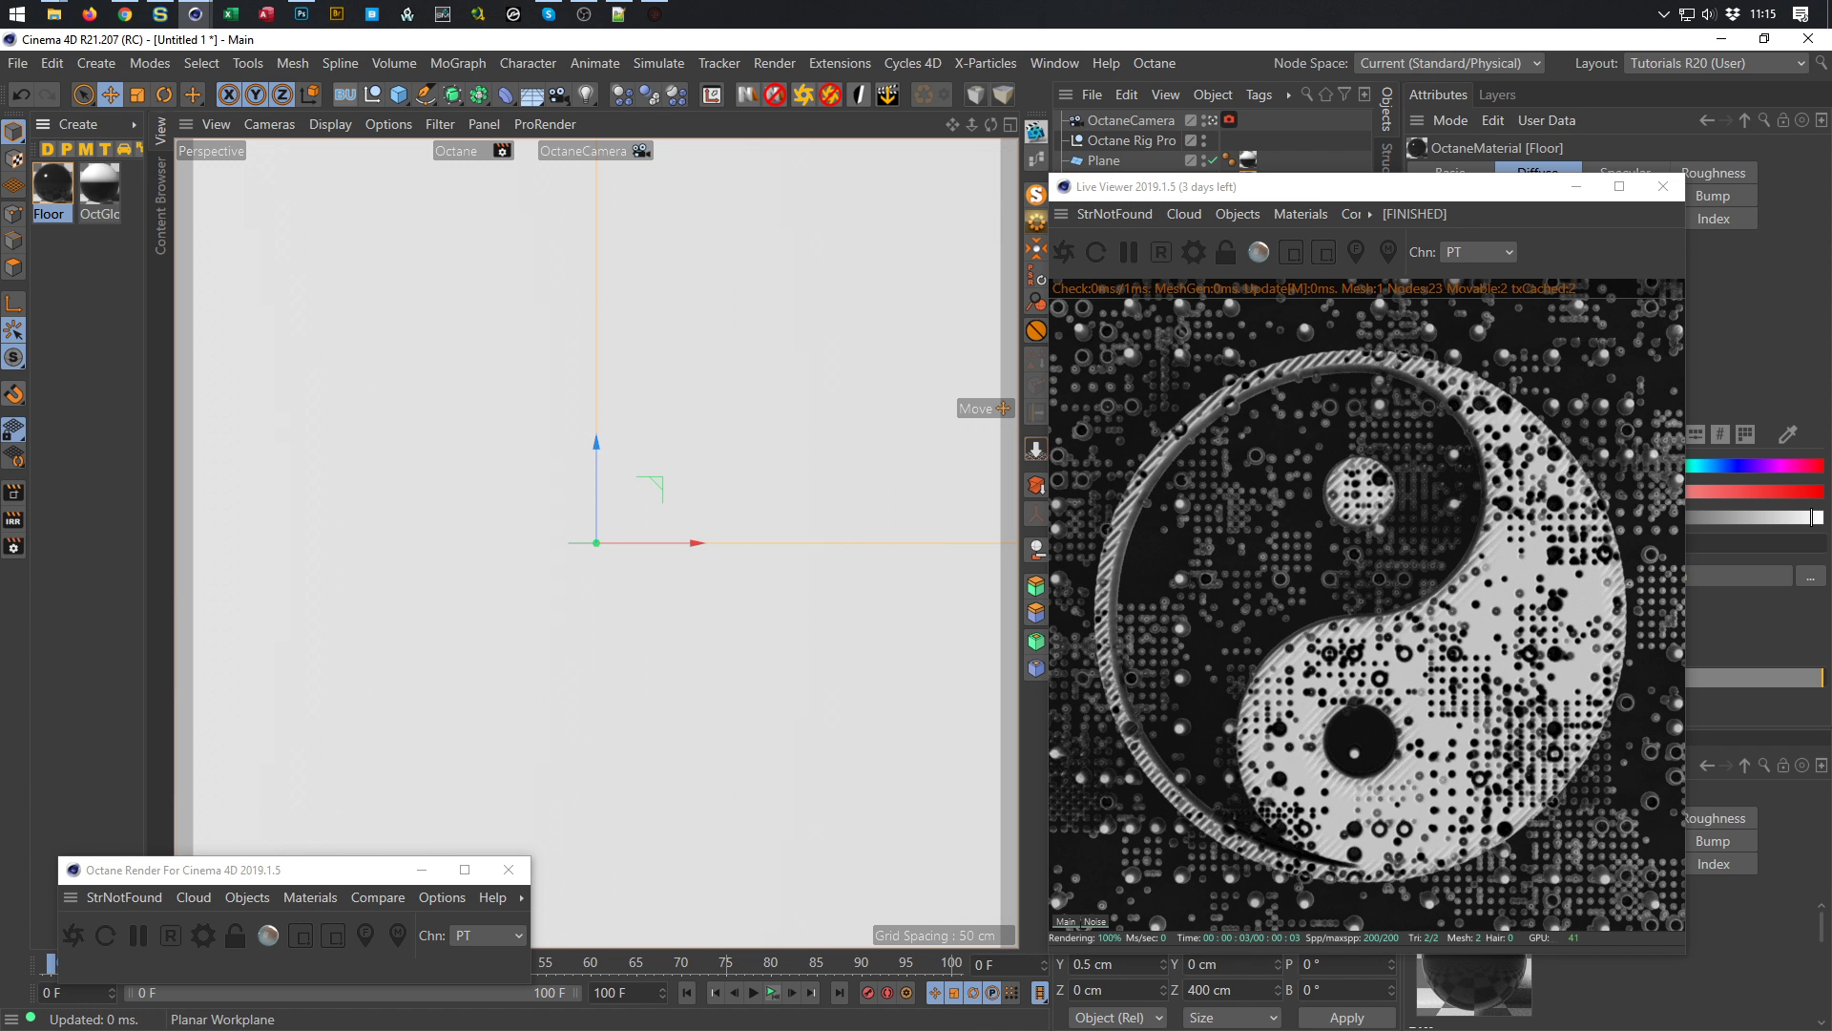
{"action": "left_click", "coordinate": [1036, 160]}
{"action": "left_click_drag", "start_coordinate": [959, 326], "coordinate": [545, 217]}
{"action": "left_click_drag", "start_coordinate": [1410, 190], "coordinate": [967, 224]}
Load 10-Shiodome_Stairs_3k.hdr from the Content Browser's Outdoor HDRI folder as the HDRI picture of Octane Rig Pro
{"action": "left_click", "coordinate": [1150, 143]}
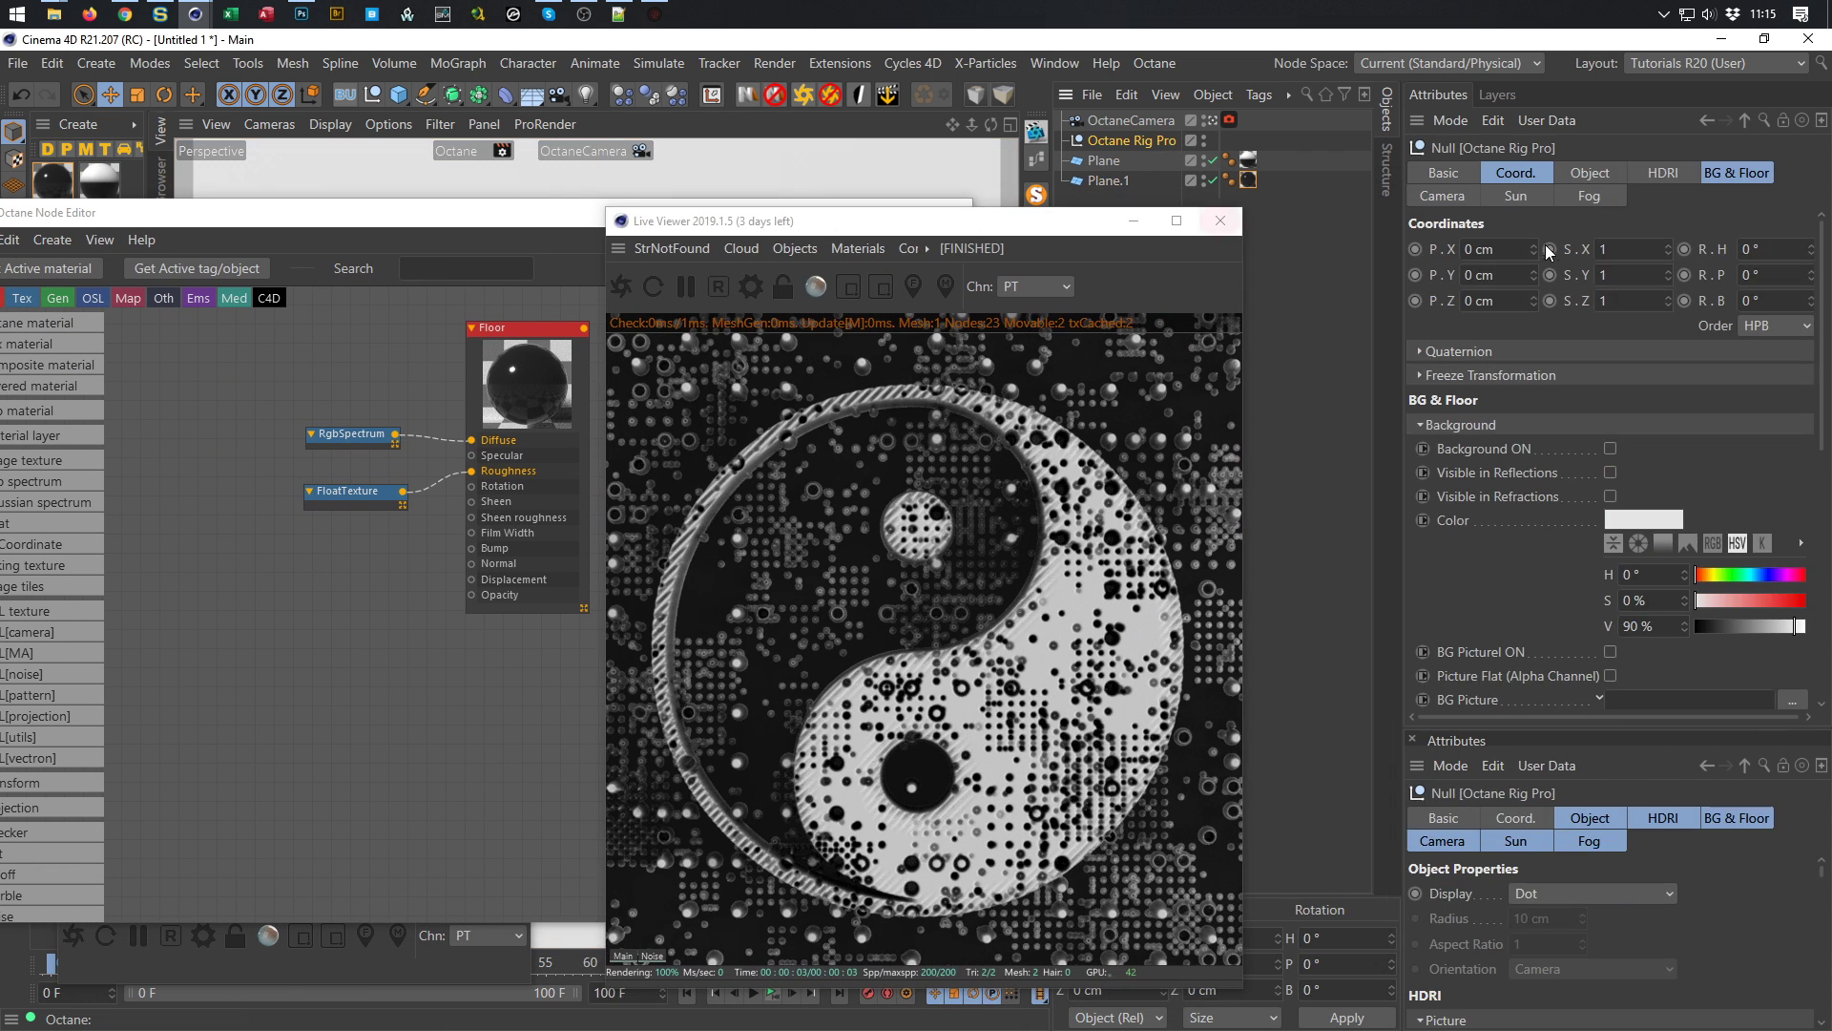
{"action": "left_click", "coordinate": [1660, 172]}
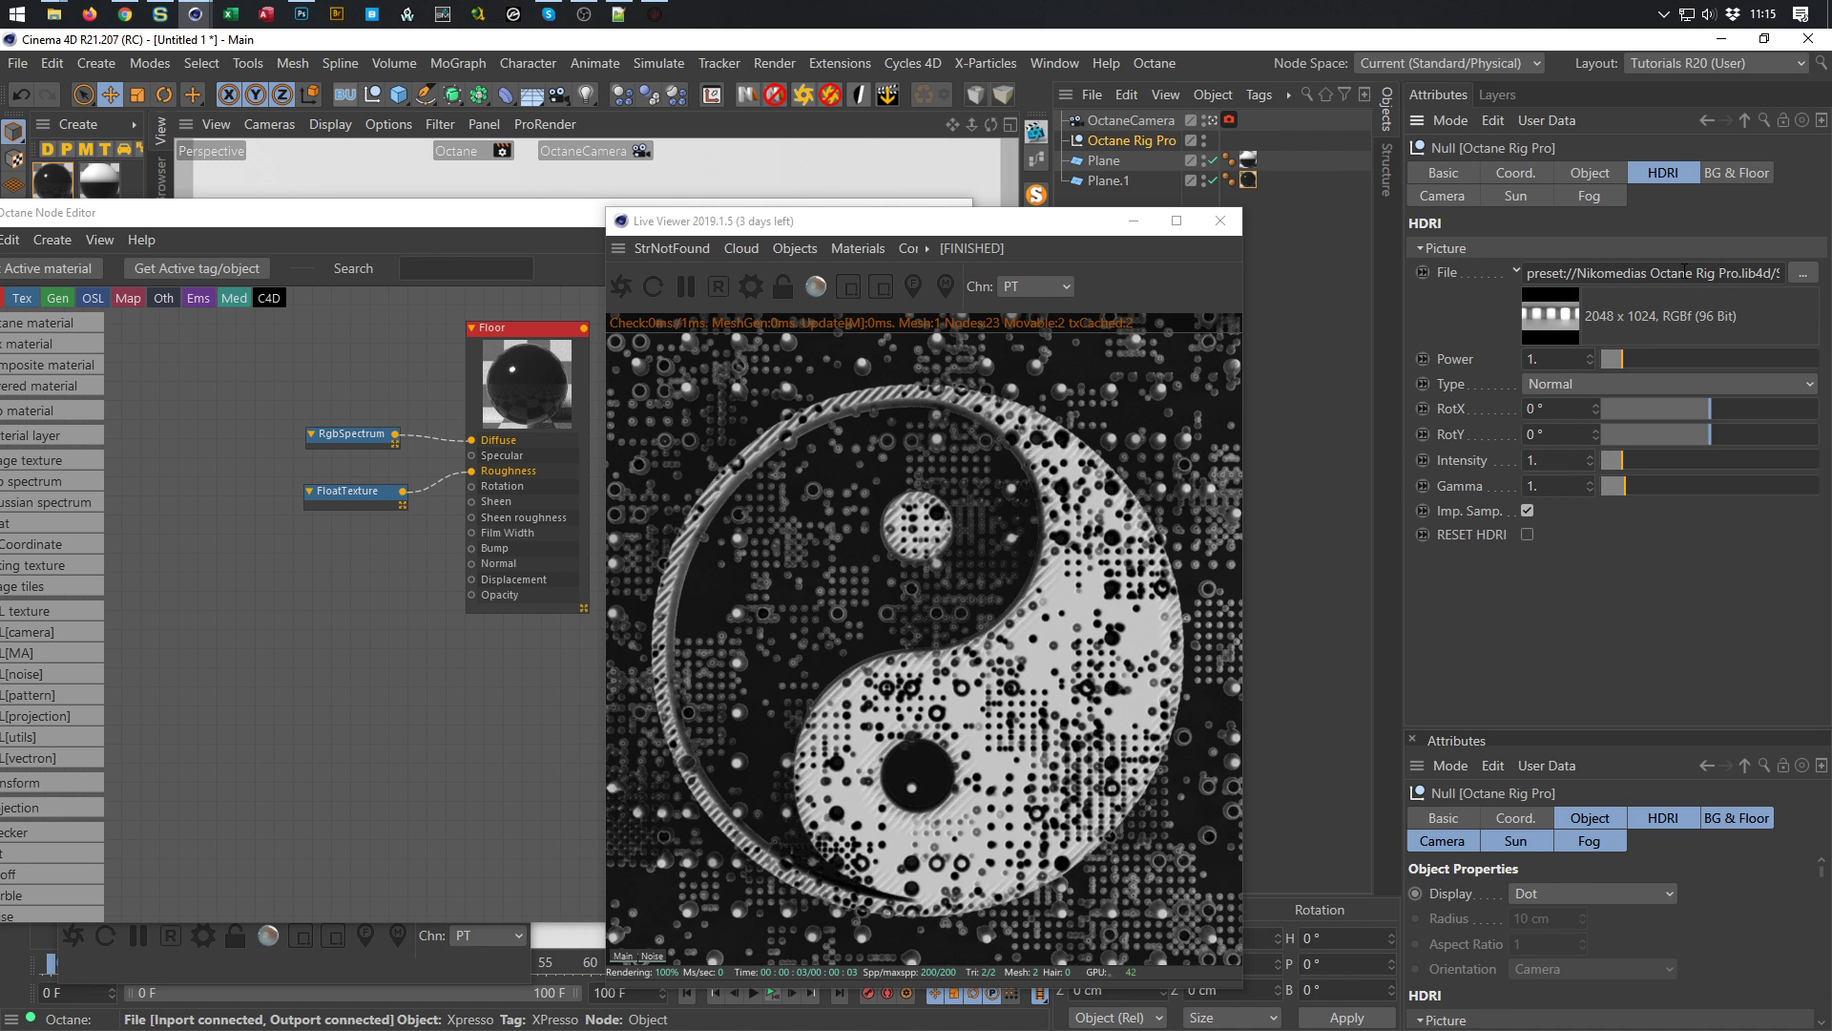
{"action": "key", "text": "shift+F8"}
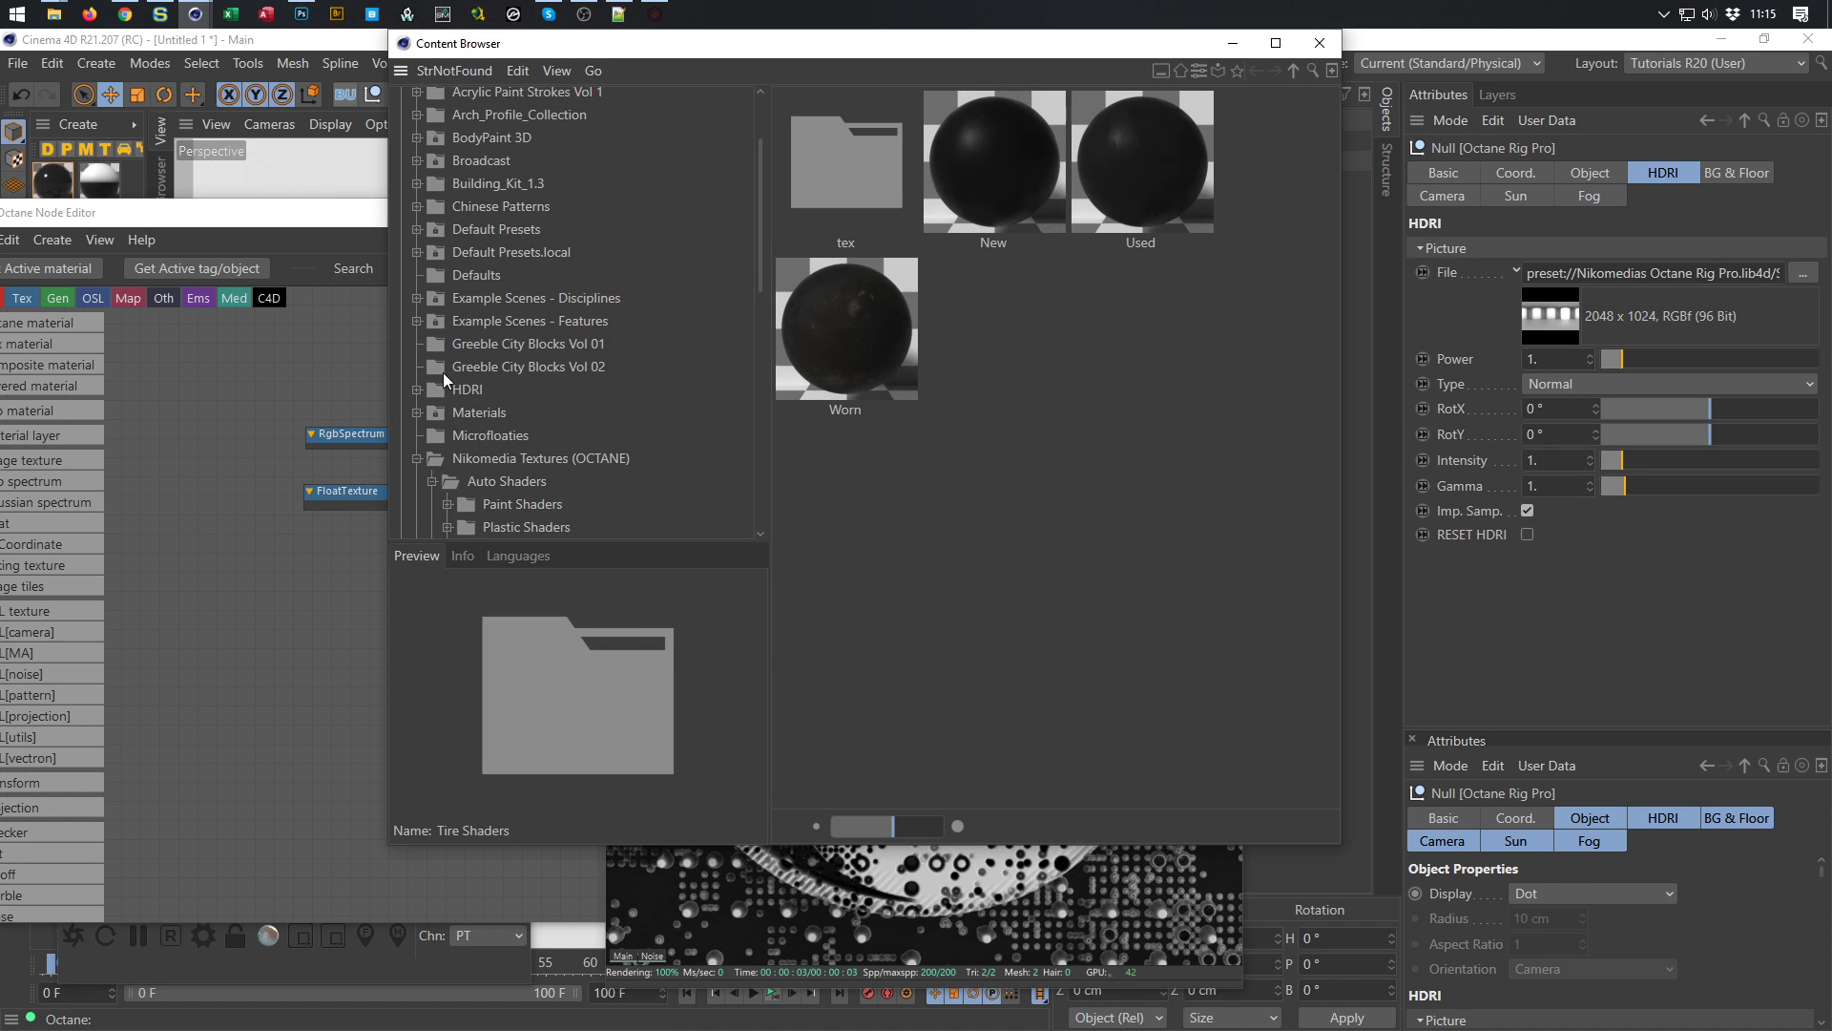
{"action": "double_click", "coordinate": [465, 387]}
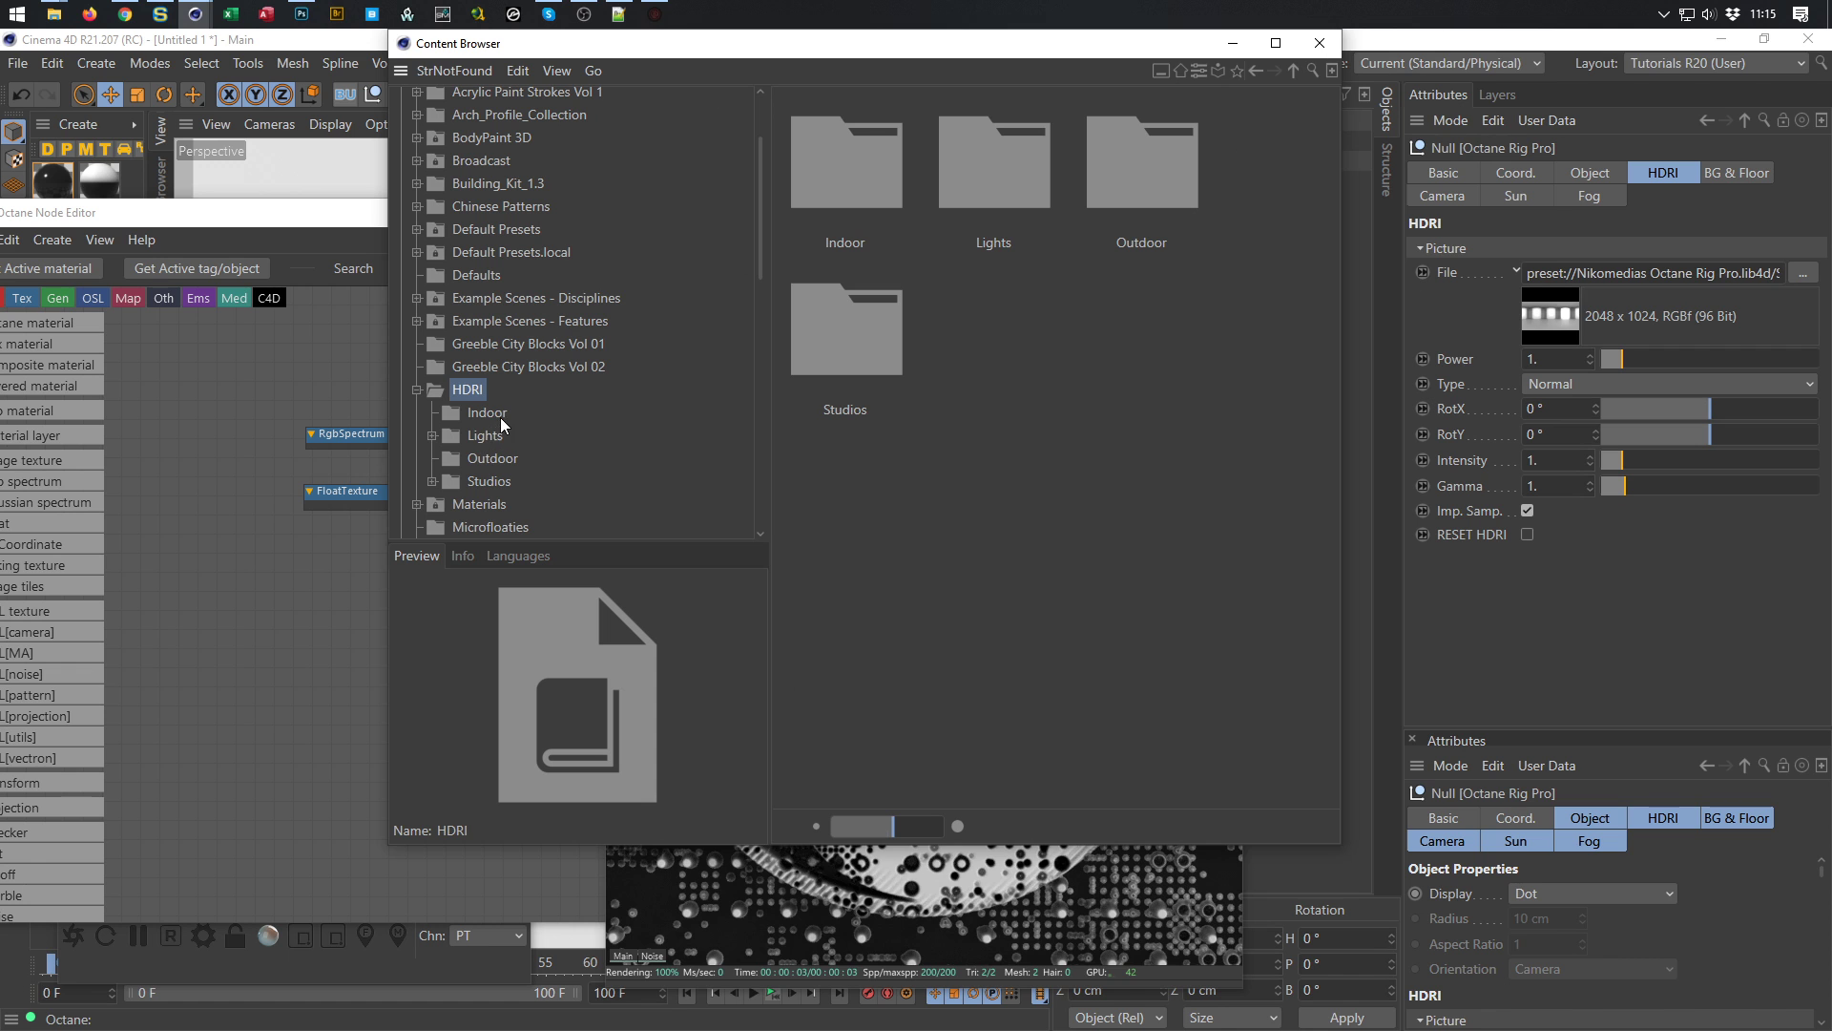
{"action": "left_click", "coordinate": [495, 460]}
{"action": "left_click_drag", "start_coordinate": [861, 178], "coordinate": [1613, 270]}
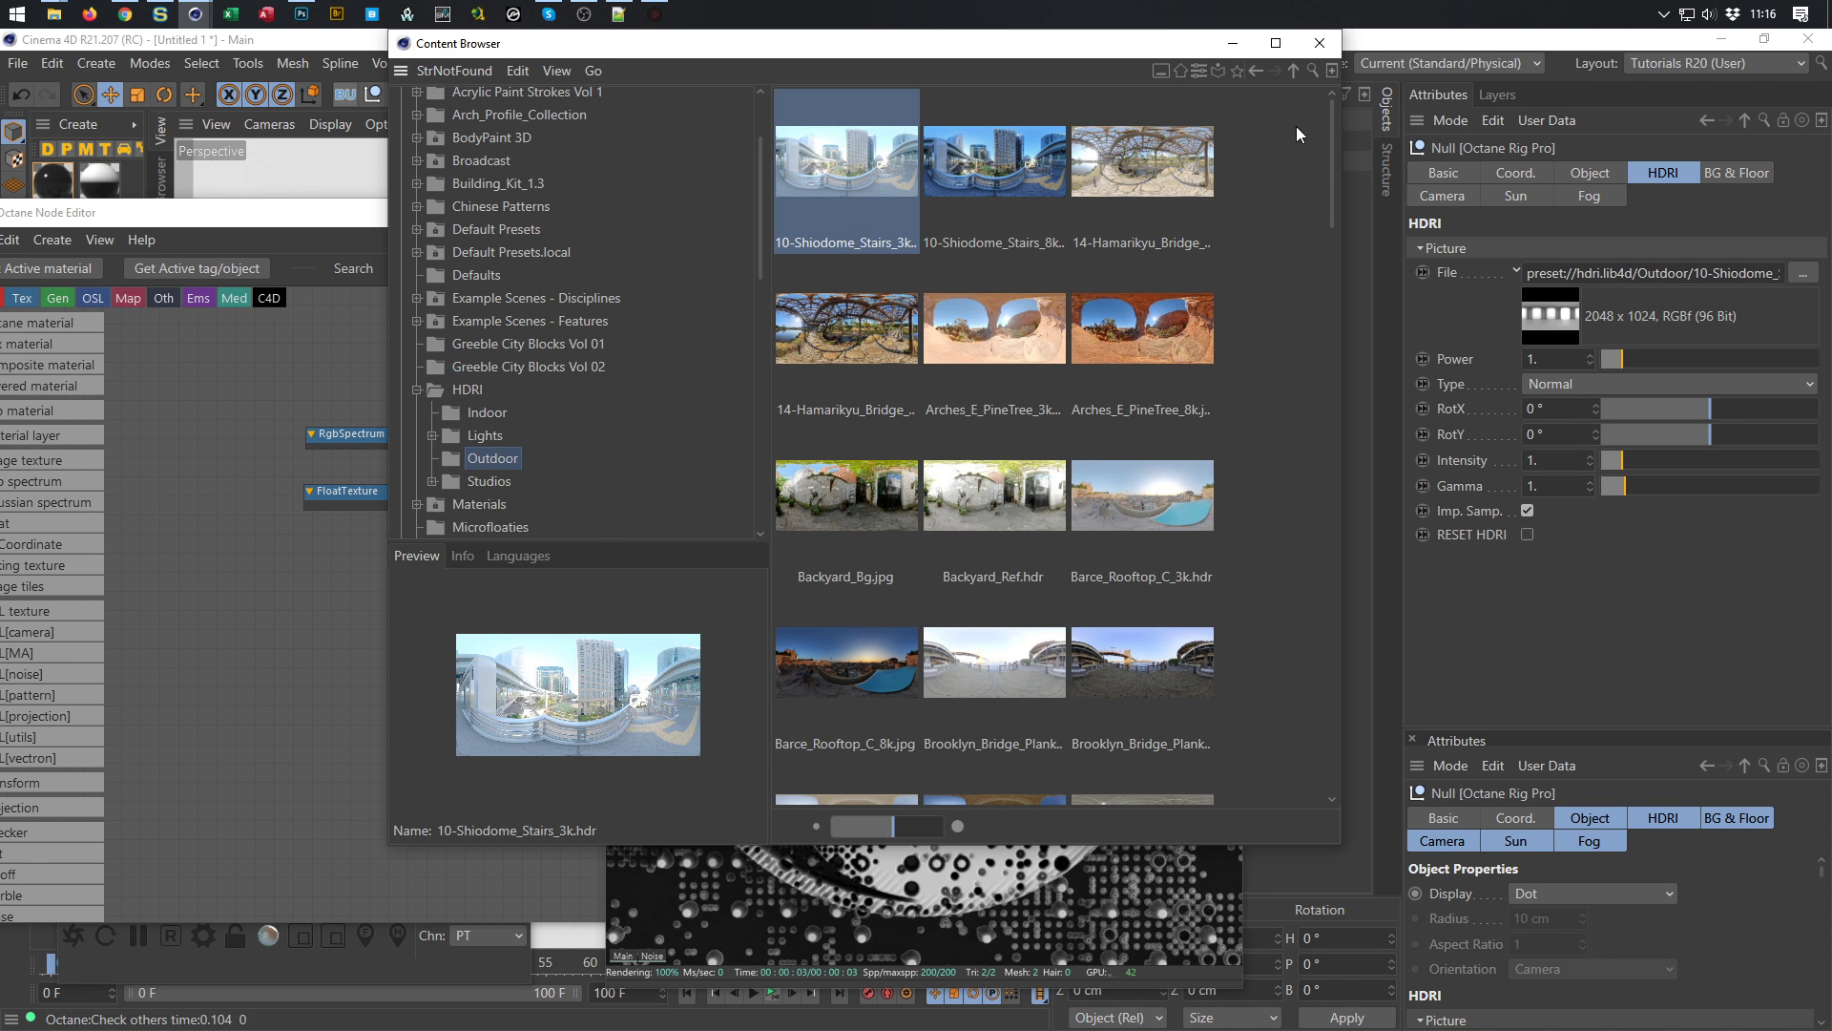
Rearrange the Content Browser and Live Viewer around the attributes and set the HDRI's RotX to -48°
{"action": "left_click_drag", "start_coordinate": [1111, 46], "coordinate": [1082, 81]}
{"action": "left_click", "coordinate": [1092, 225]}
{"action": "left_click_drag", "start_coordinate": [1093, 225], "coordinate": [1207, 223]}
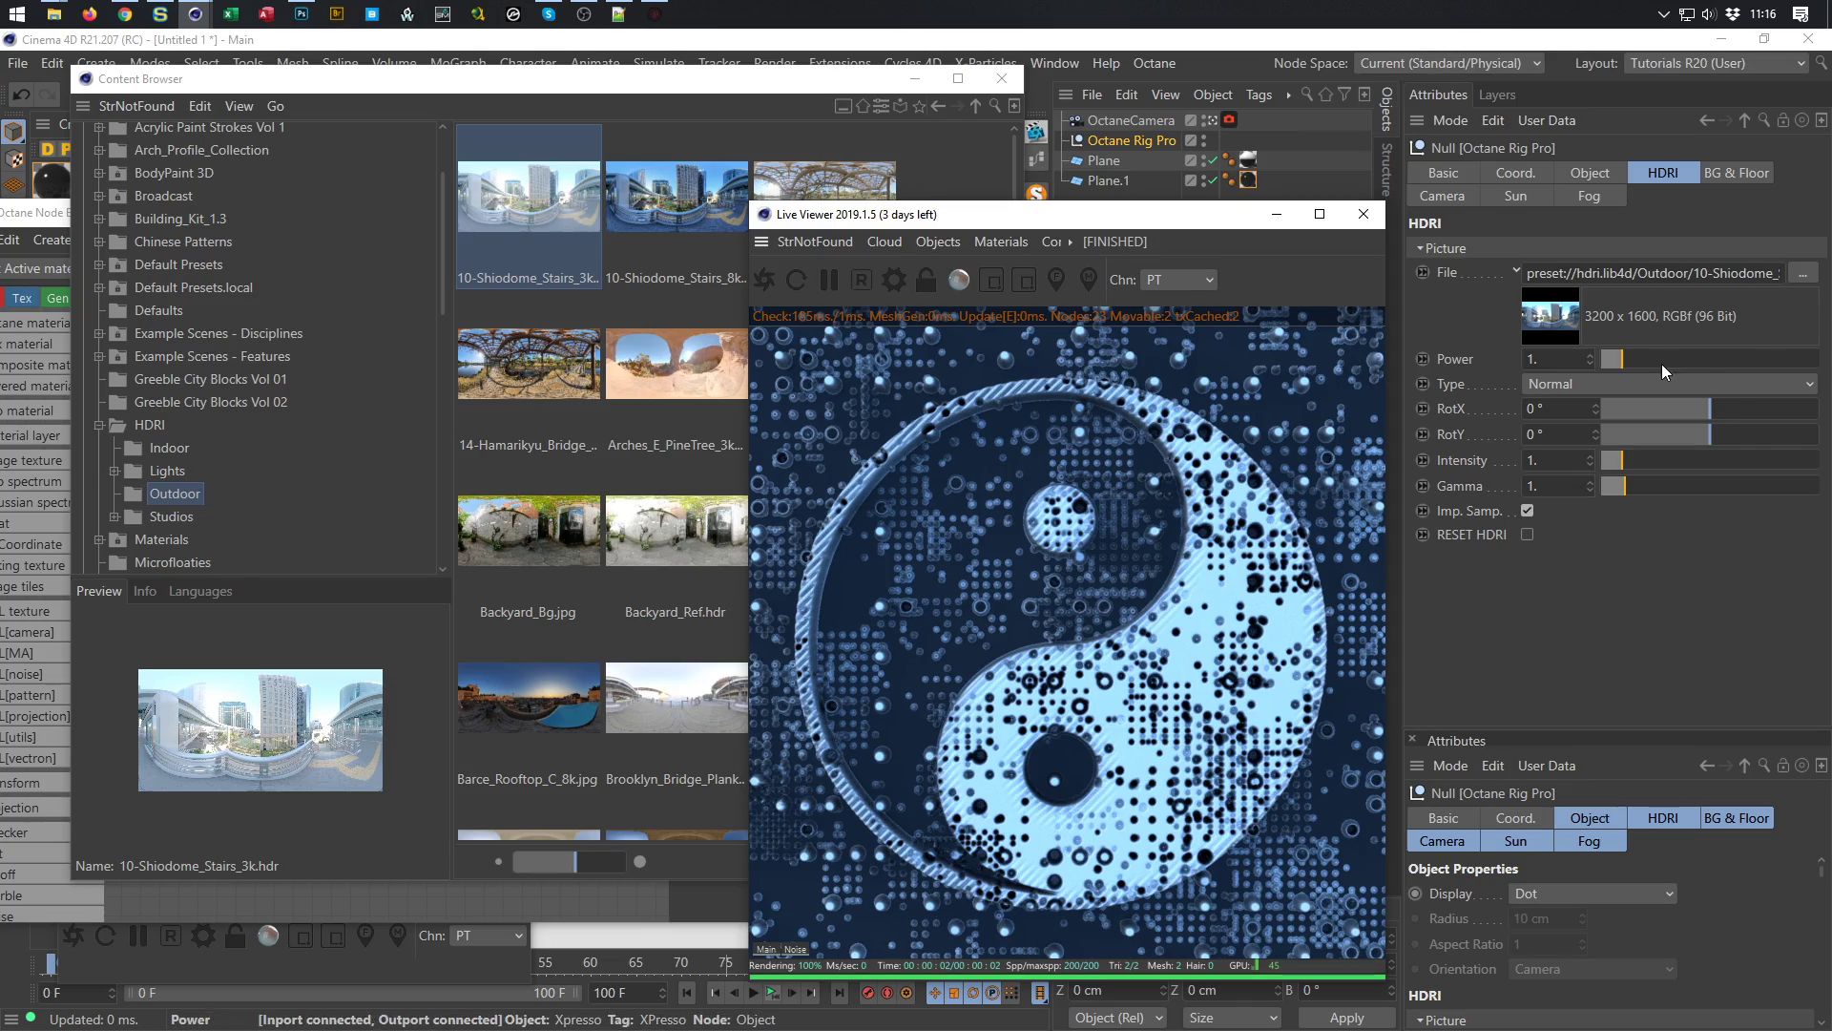
{"action": "mouse_move", "coordinate": [1717, 408]}
{"action": "left_mouse_down"}
{"action": "mouse_move", "coordinate": [1768, 410]}
{"action": "mouse_move", "coordinate": [1645, 416]}
{"action": "mouse_move", "coordinate": [1681, 410]}
{"action": "left_mouse_up"}
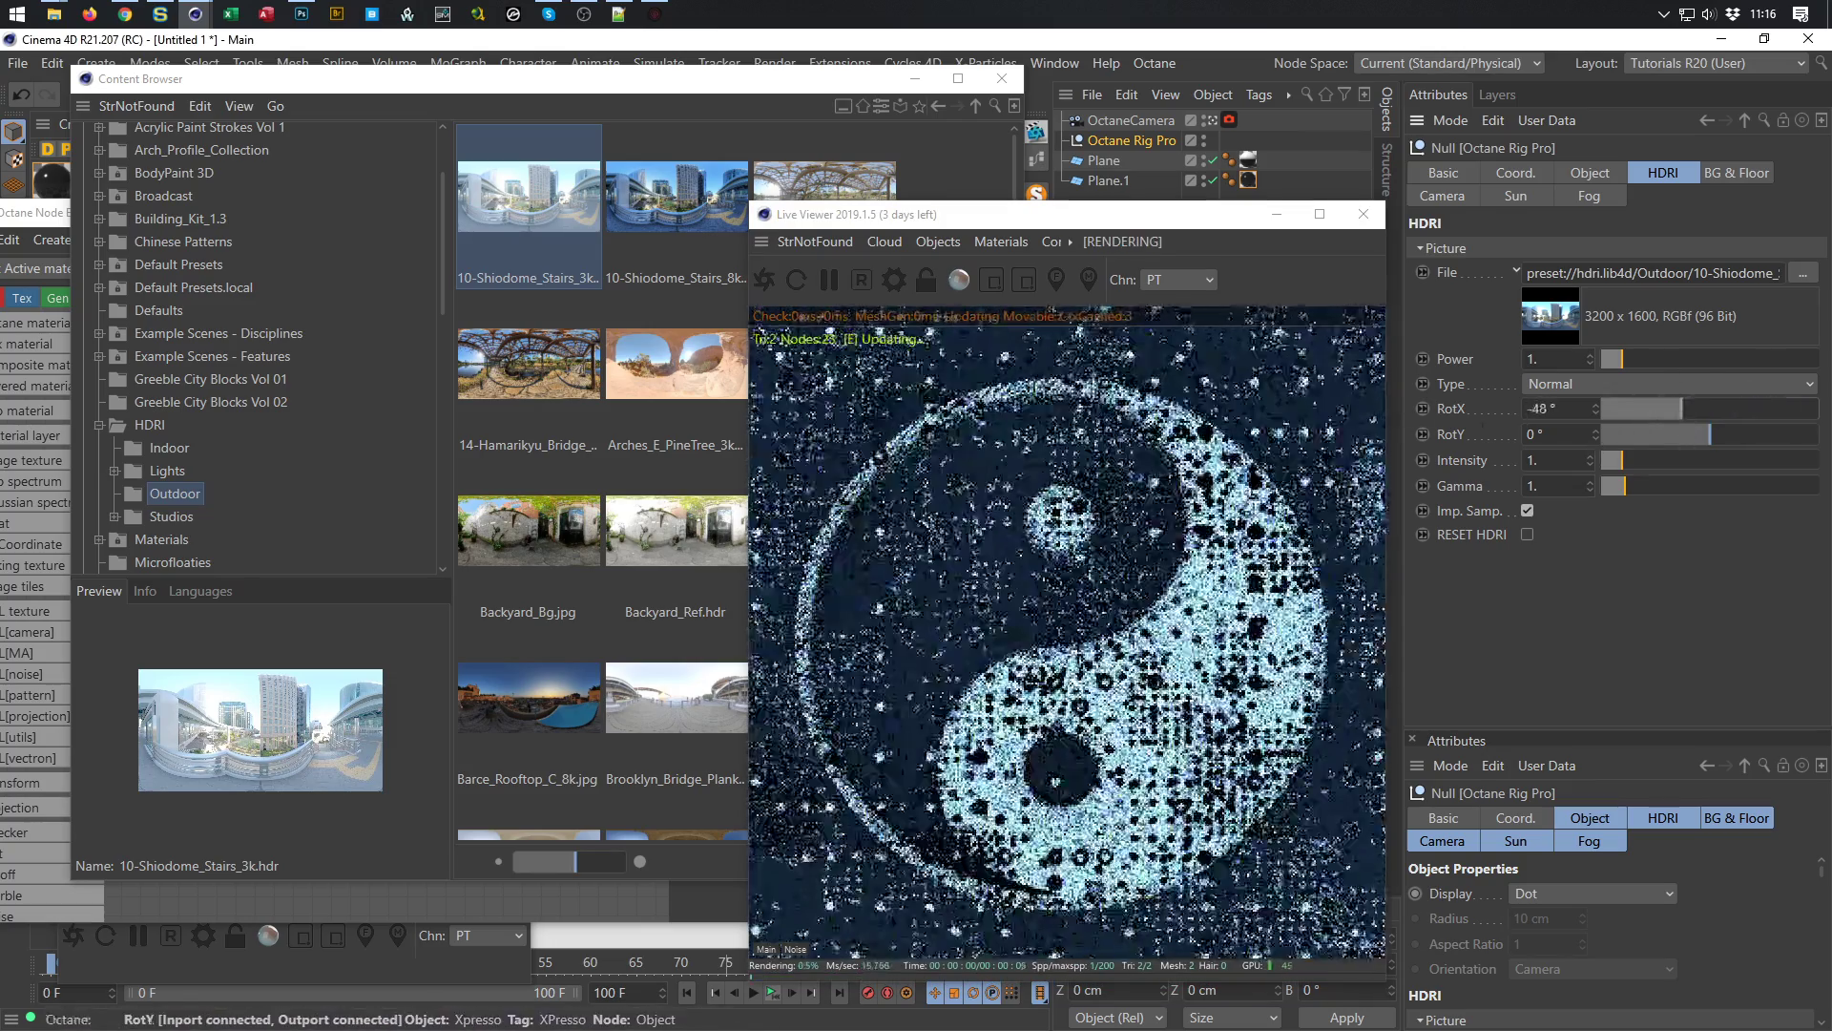
Try 14-Hamarikyu_Bridge_B_3k.hdr from the Outdoor folder as the HDRI picture, keeping the Live Viewer clear of the File field
{"action": "left_click_drag", "start_coordinate": [1097, 214], "coordinate": [1385, 275]}
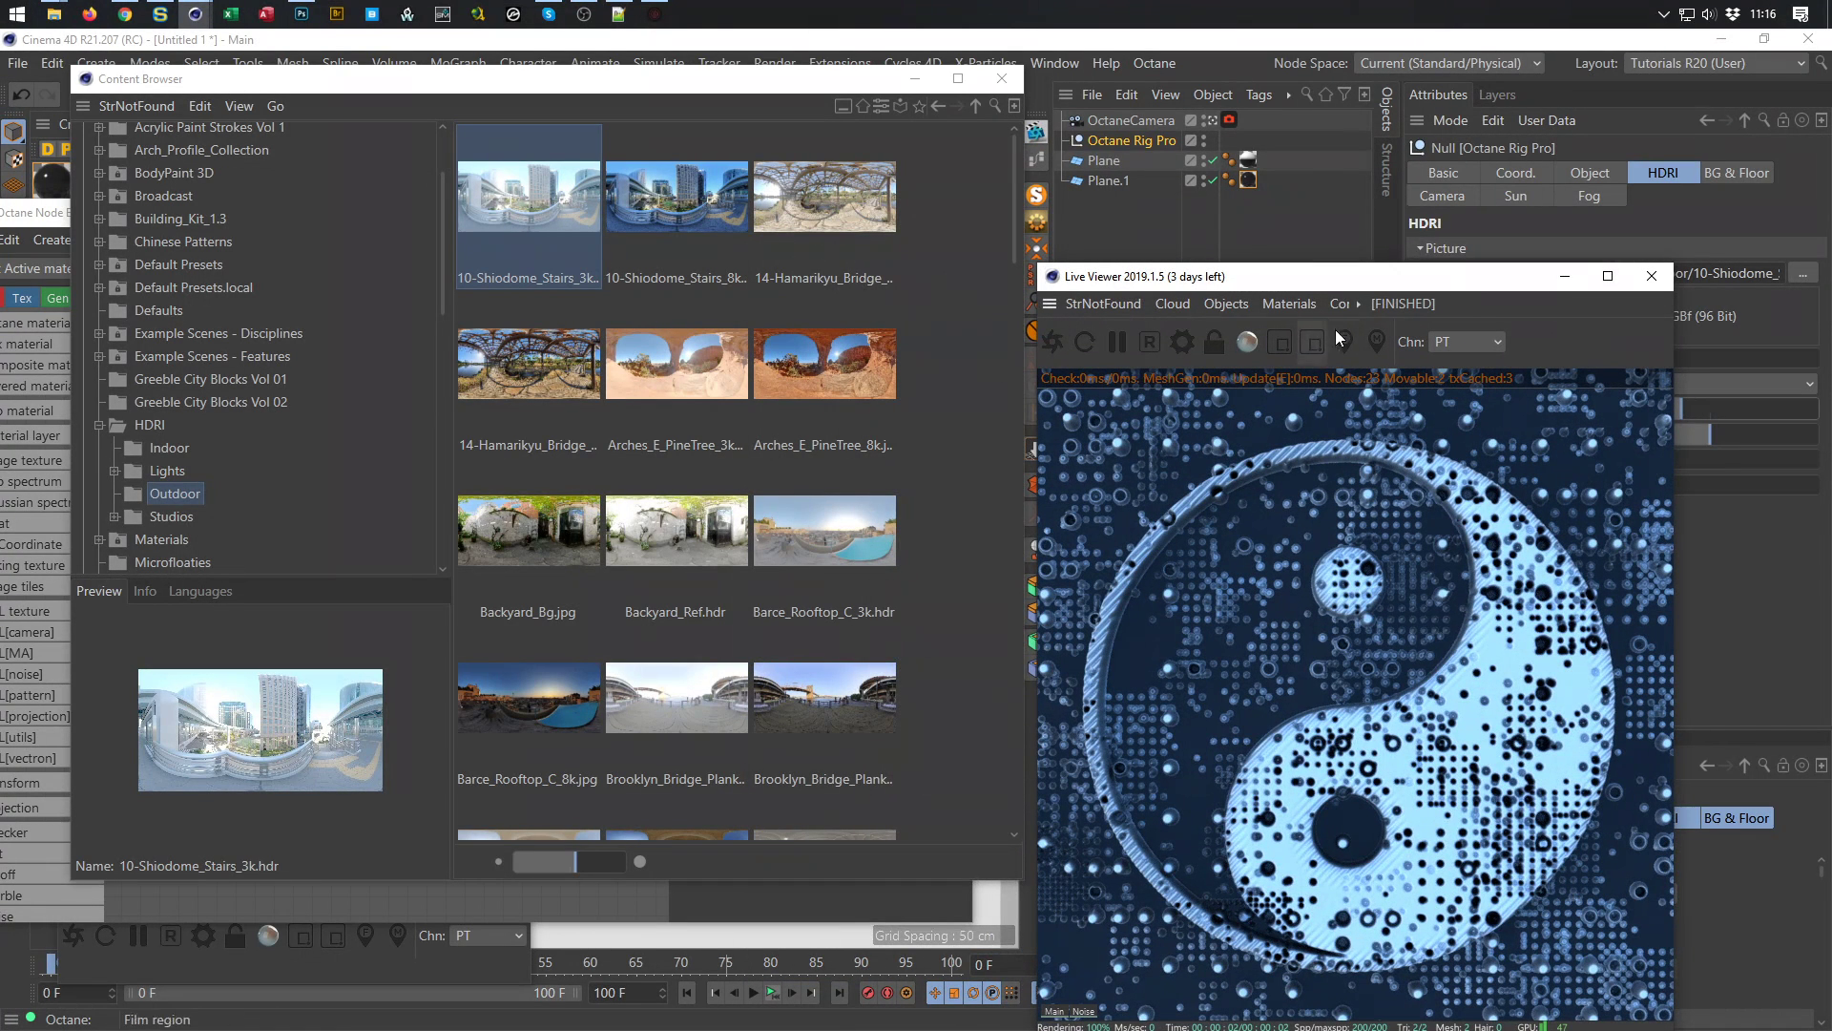
{"action": "left_click_drag", "start_coordinate": [1336, 276], "coordinate": [1195, 256]}
{"action": "left_click_drag", "start_coordinate": [776, 213], "coordinate": [1671, 281]}
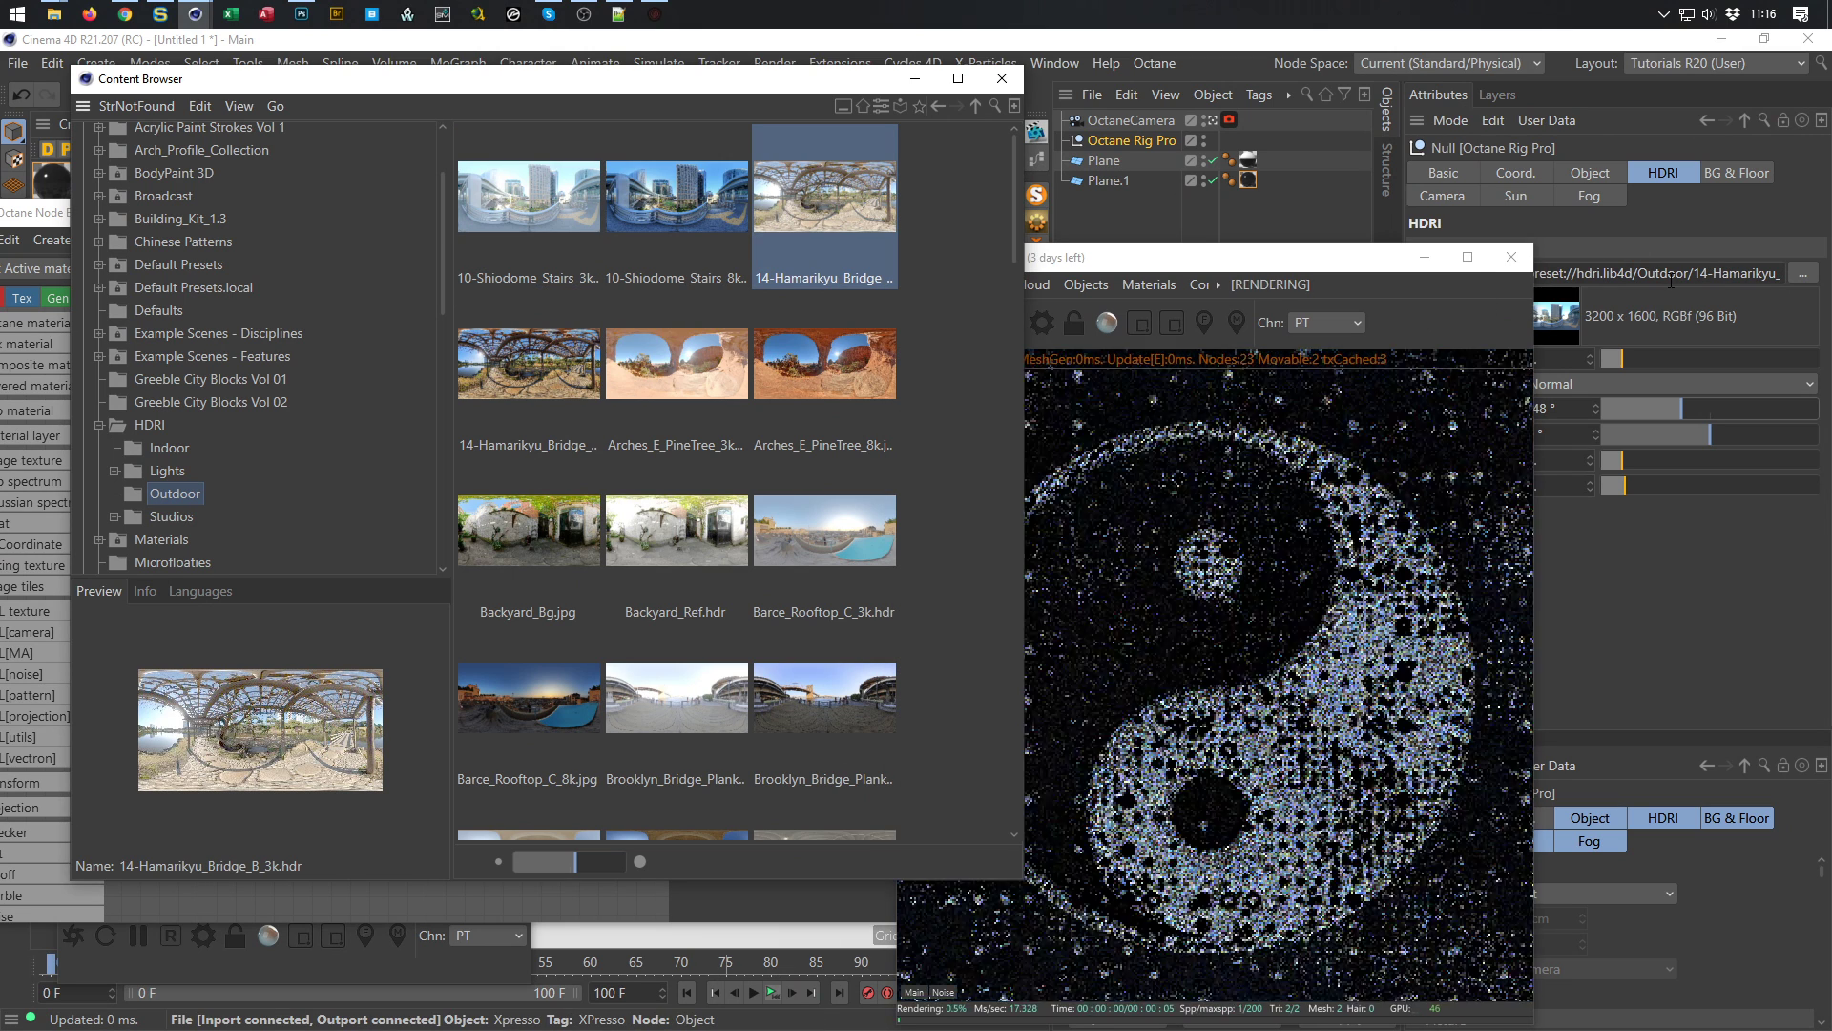
{"action": "left_click_drag", "start_coordinate": [1322, 271], "coordinate": [1506, 240]}
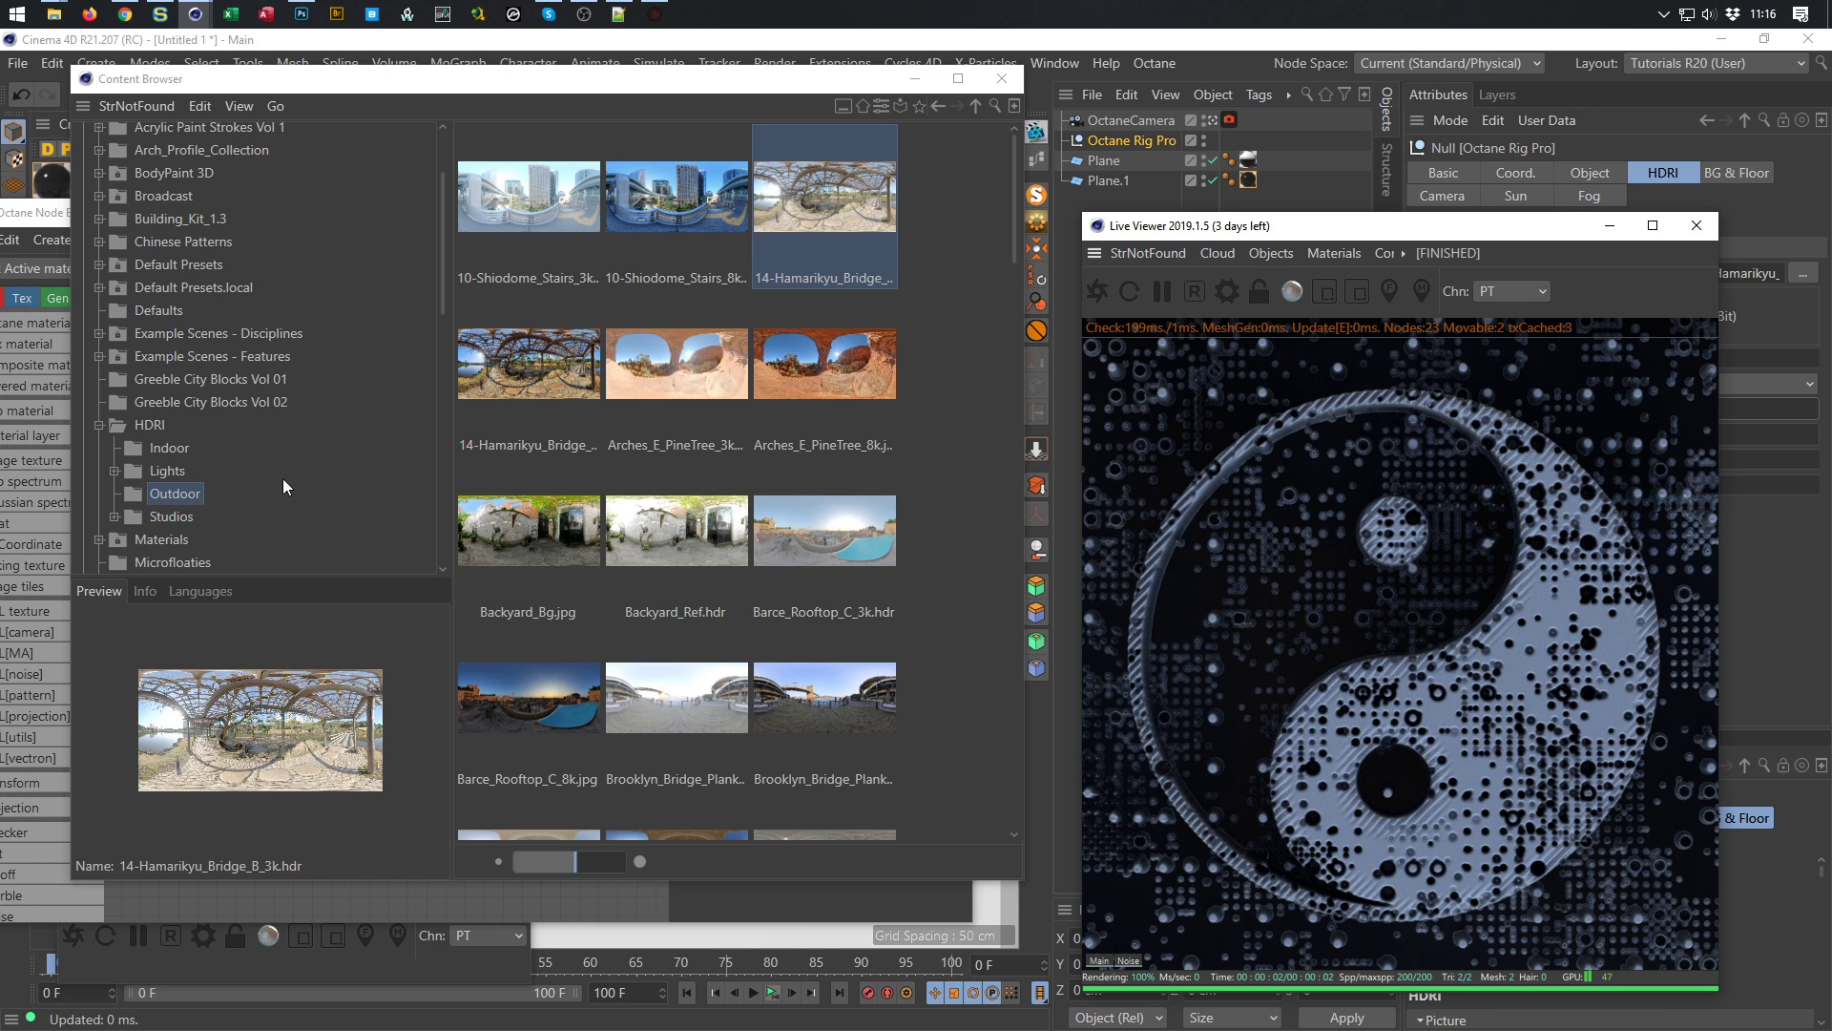
Load NatureLabFront_IBL_Ref.hdr from the Content Browser's Indoor HDRI folder as the HDRI picture of Octane Rig Pro
{"action": "left_click", "coordinate": [173, 450]}
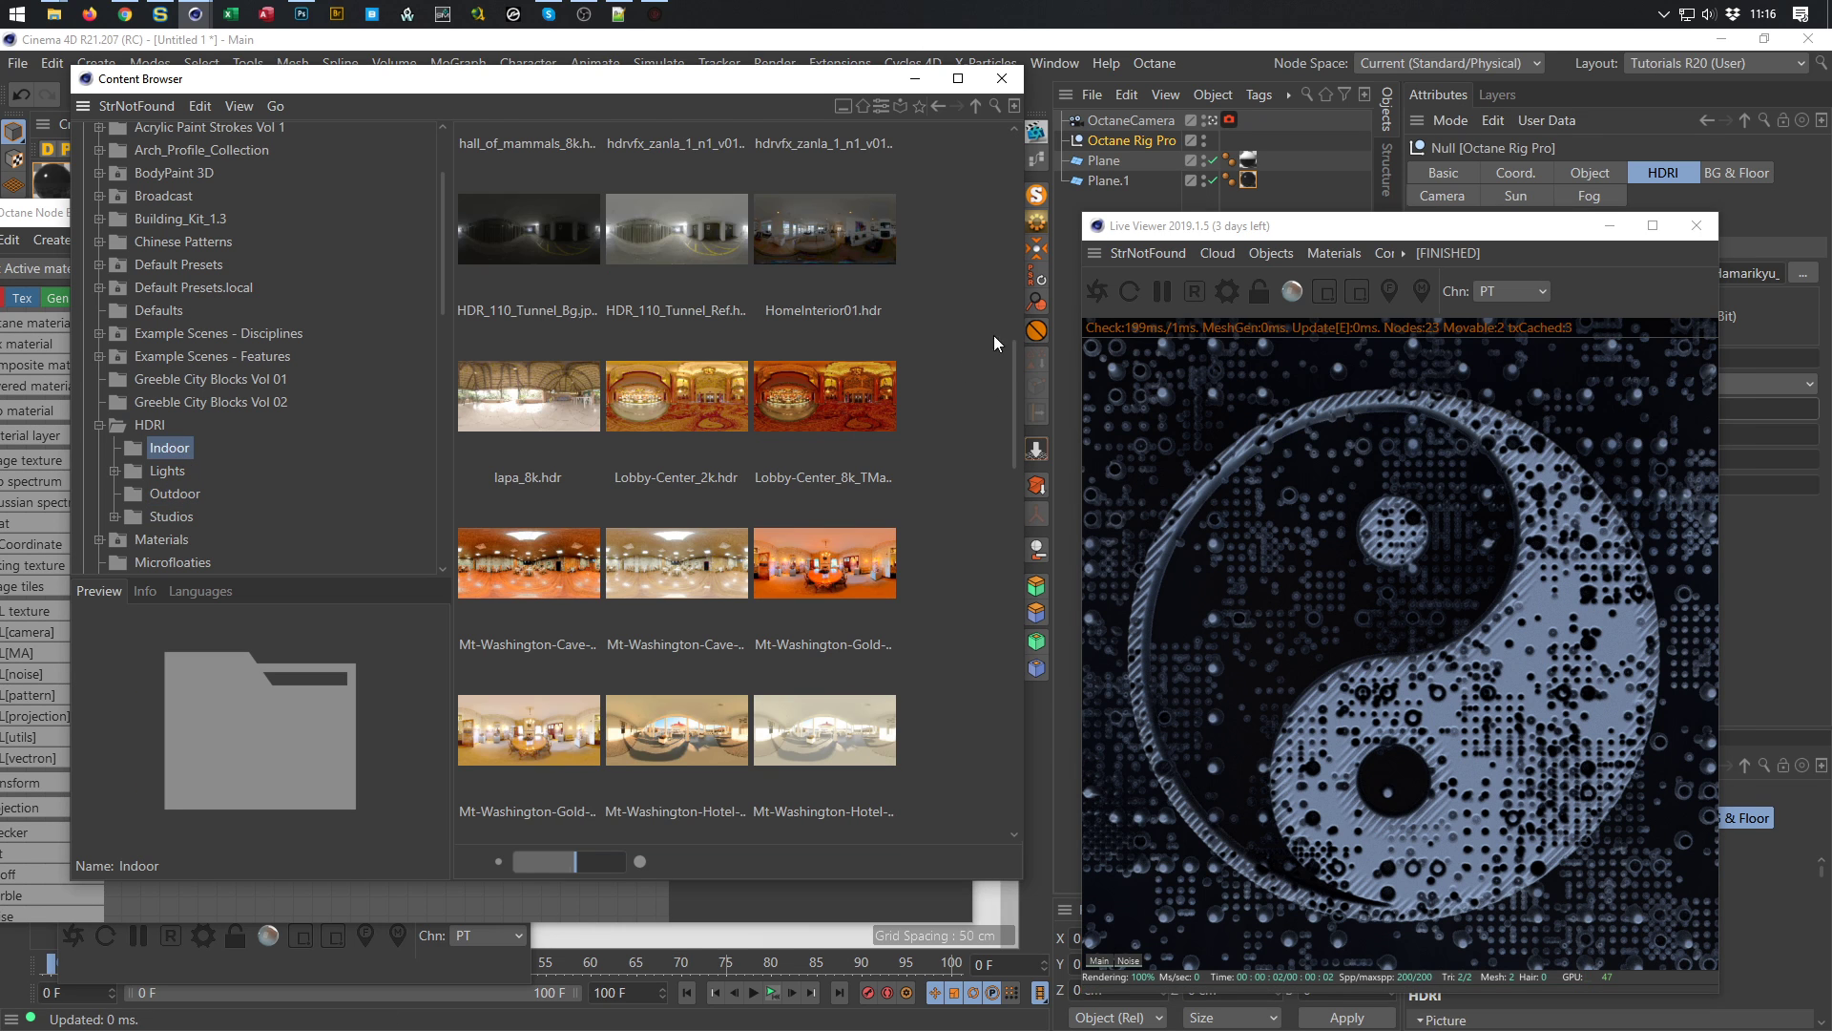
{"action": "scroll", "coordinate": [1010, 365], "scroll_direction": "down", "scroll_amount": 5}
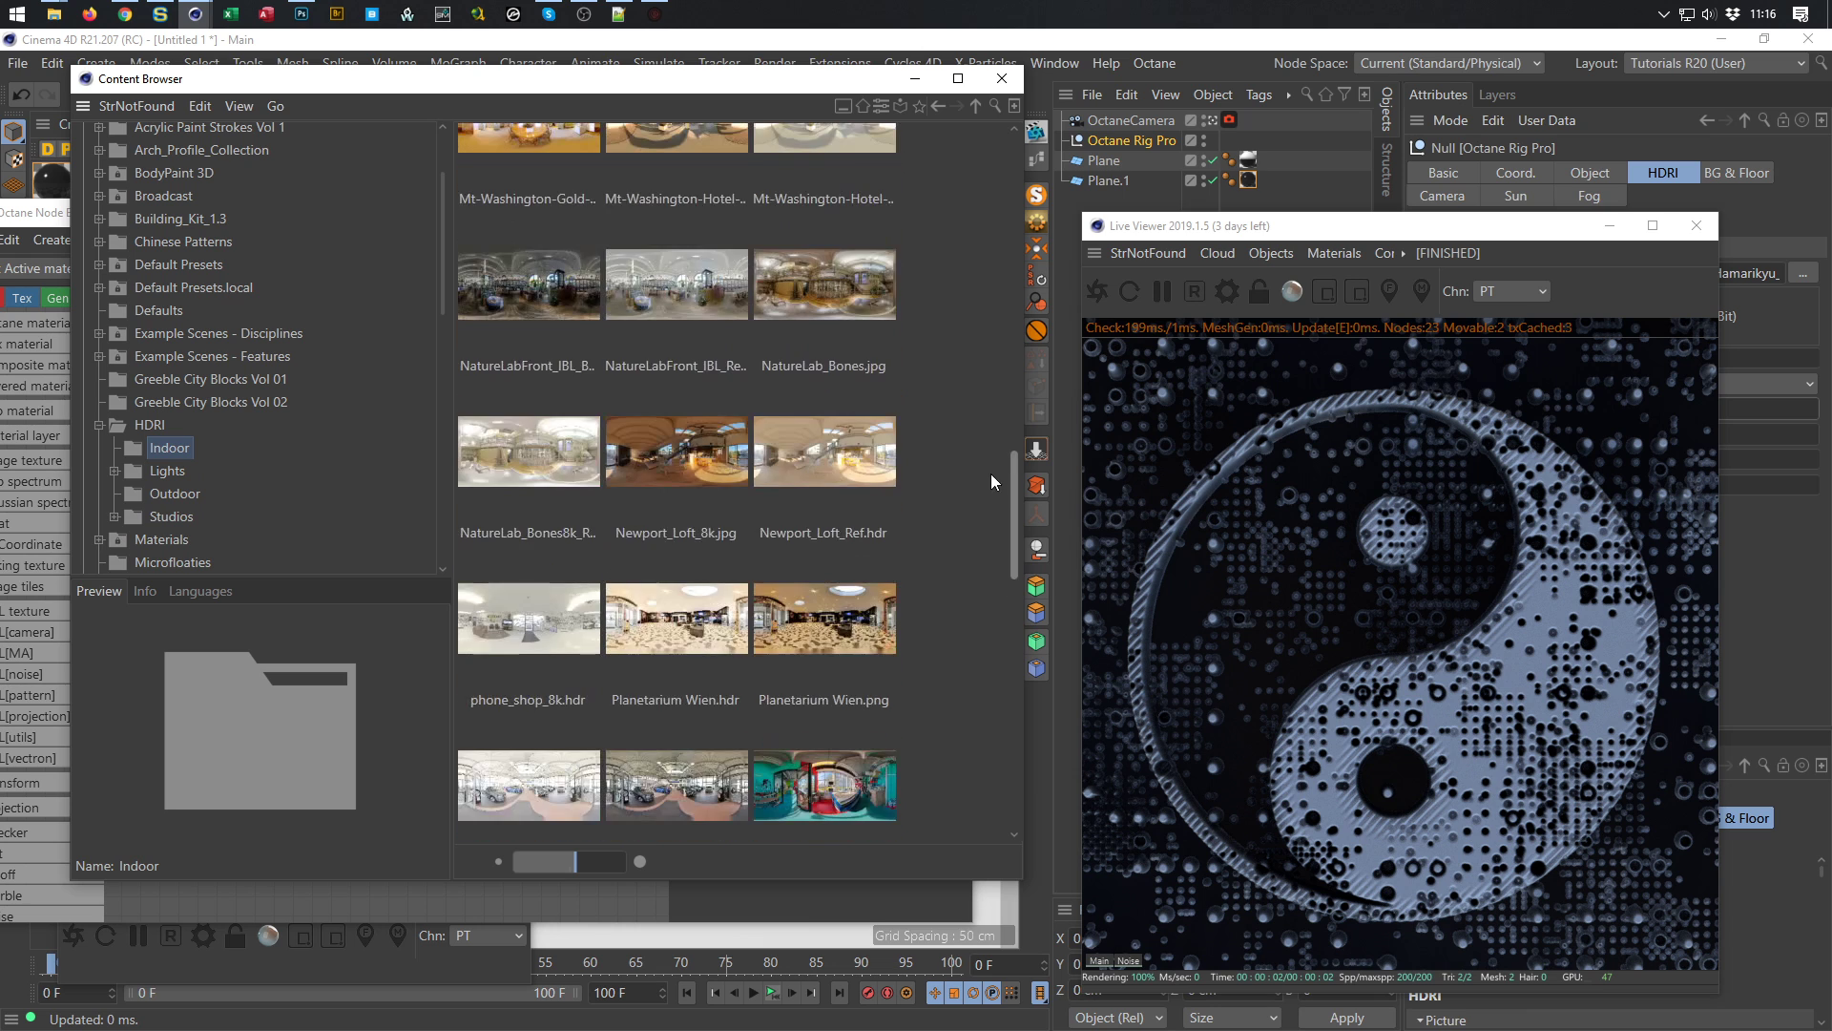
{"action": "left_click_drag", "start_coordinate": [692, 286], "coordinate": [1735, 289]}
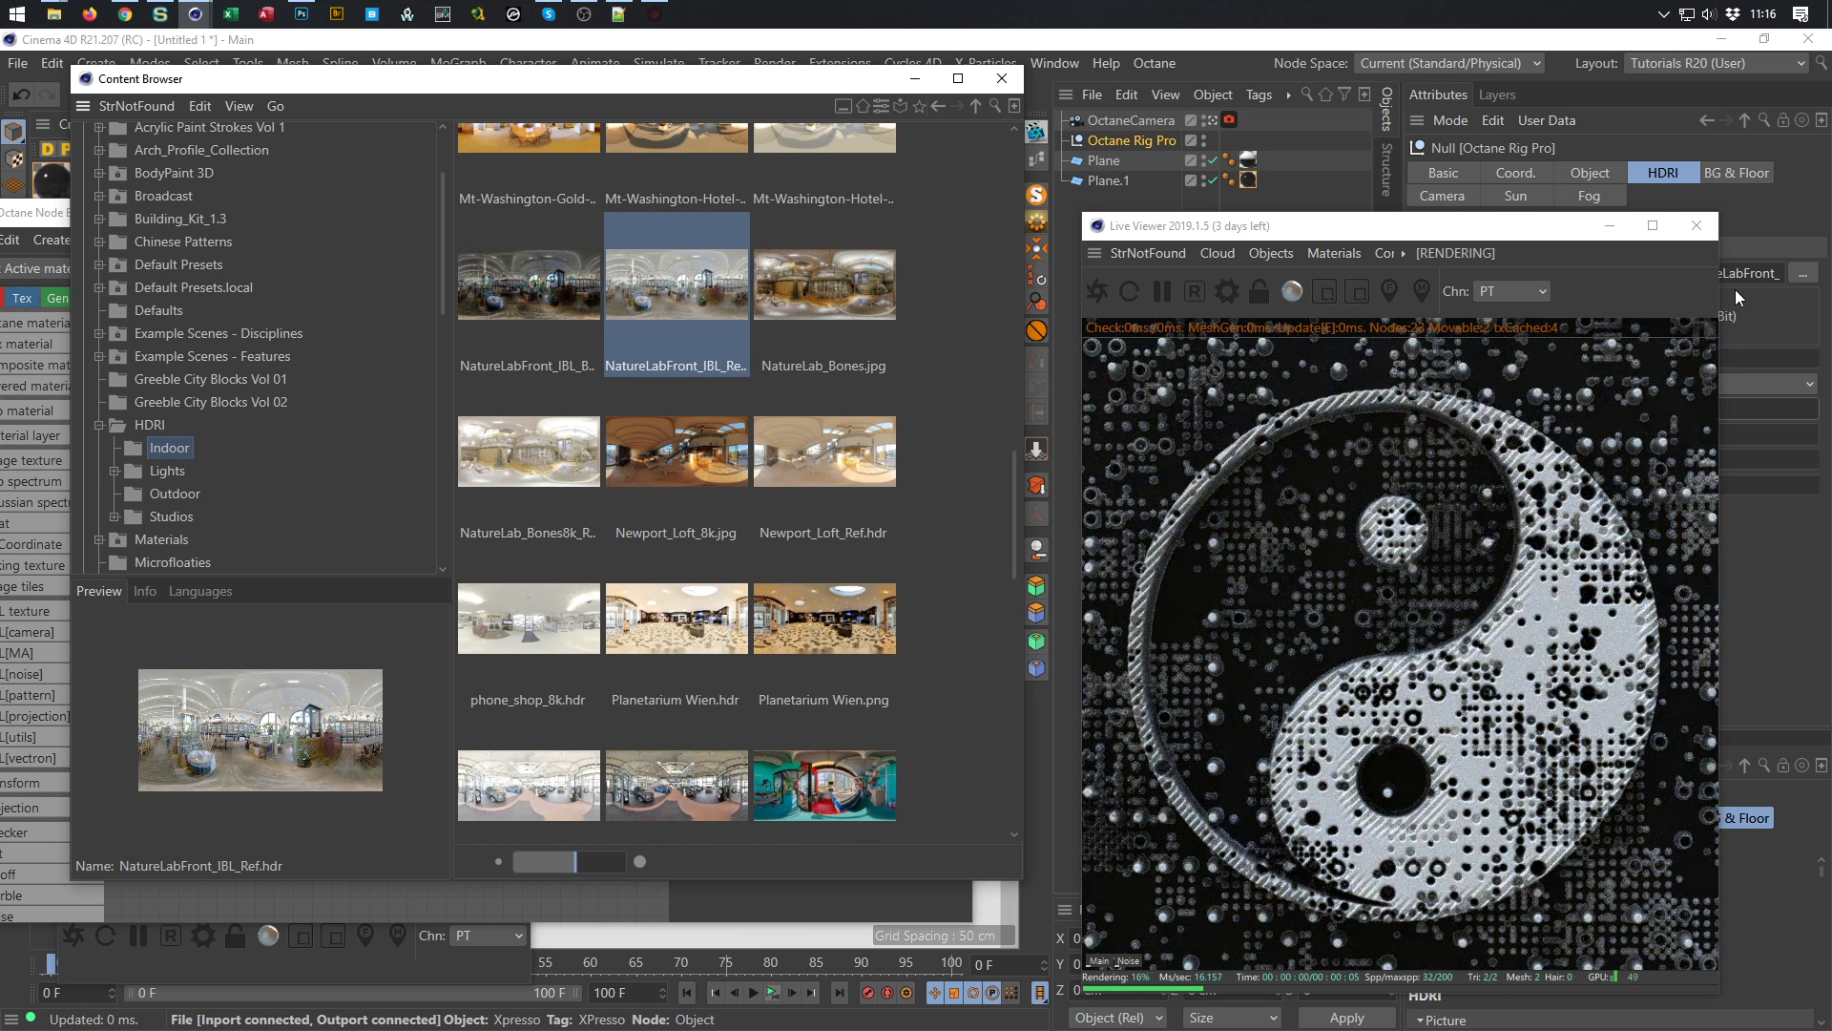
Set the HDRI's RotX to -40° and its Intensity to about 1.96, and close the Content Browser
{"action": "left_click_drag", "start_coordinate": [1544, 227], "coordinate": [1313, 223]}
{"action": "left_click_drag", "start_coordinate": [1695, 405], "coordinate": [1813, 429]}
{"action": "left_click_drag", "start_coordinate": [1656, 410], "coordinate": [1685, 410]}
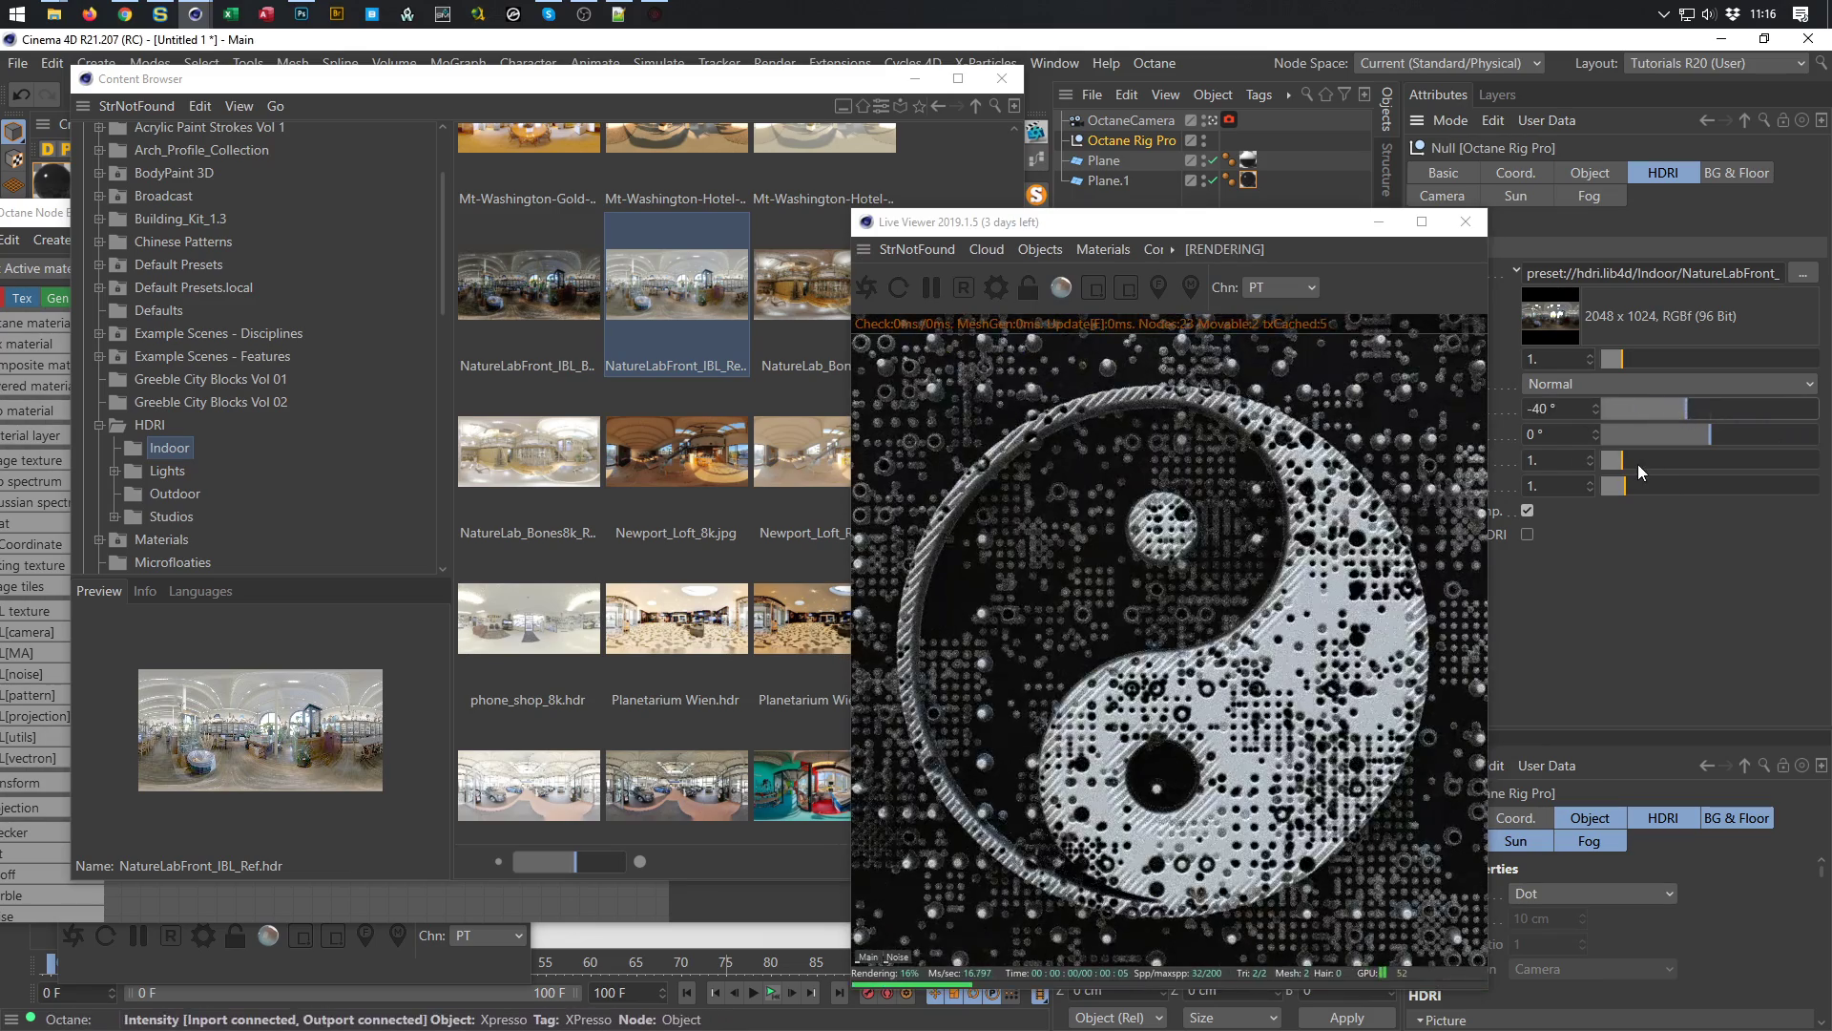
{"action": "left_click", "coordinate": [1637, 465]}
{"action": "left_click", "coordinate": [1644, 463]}
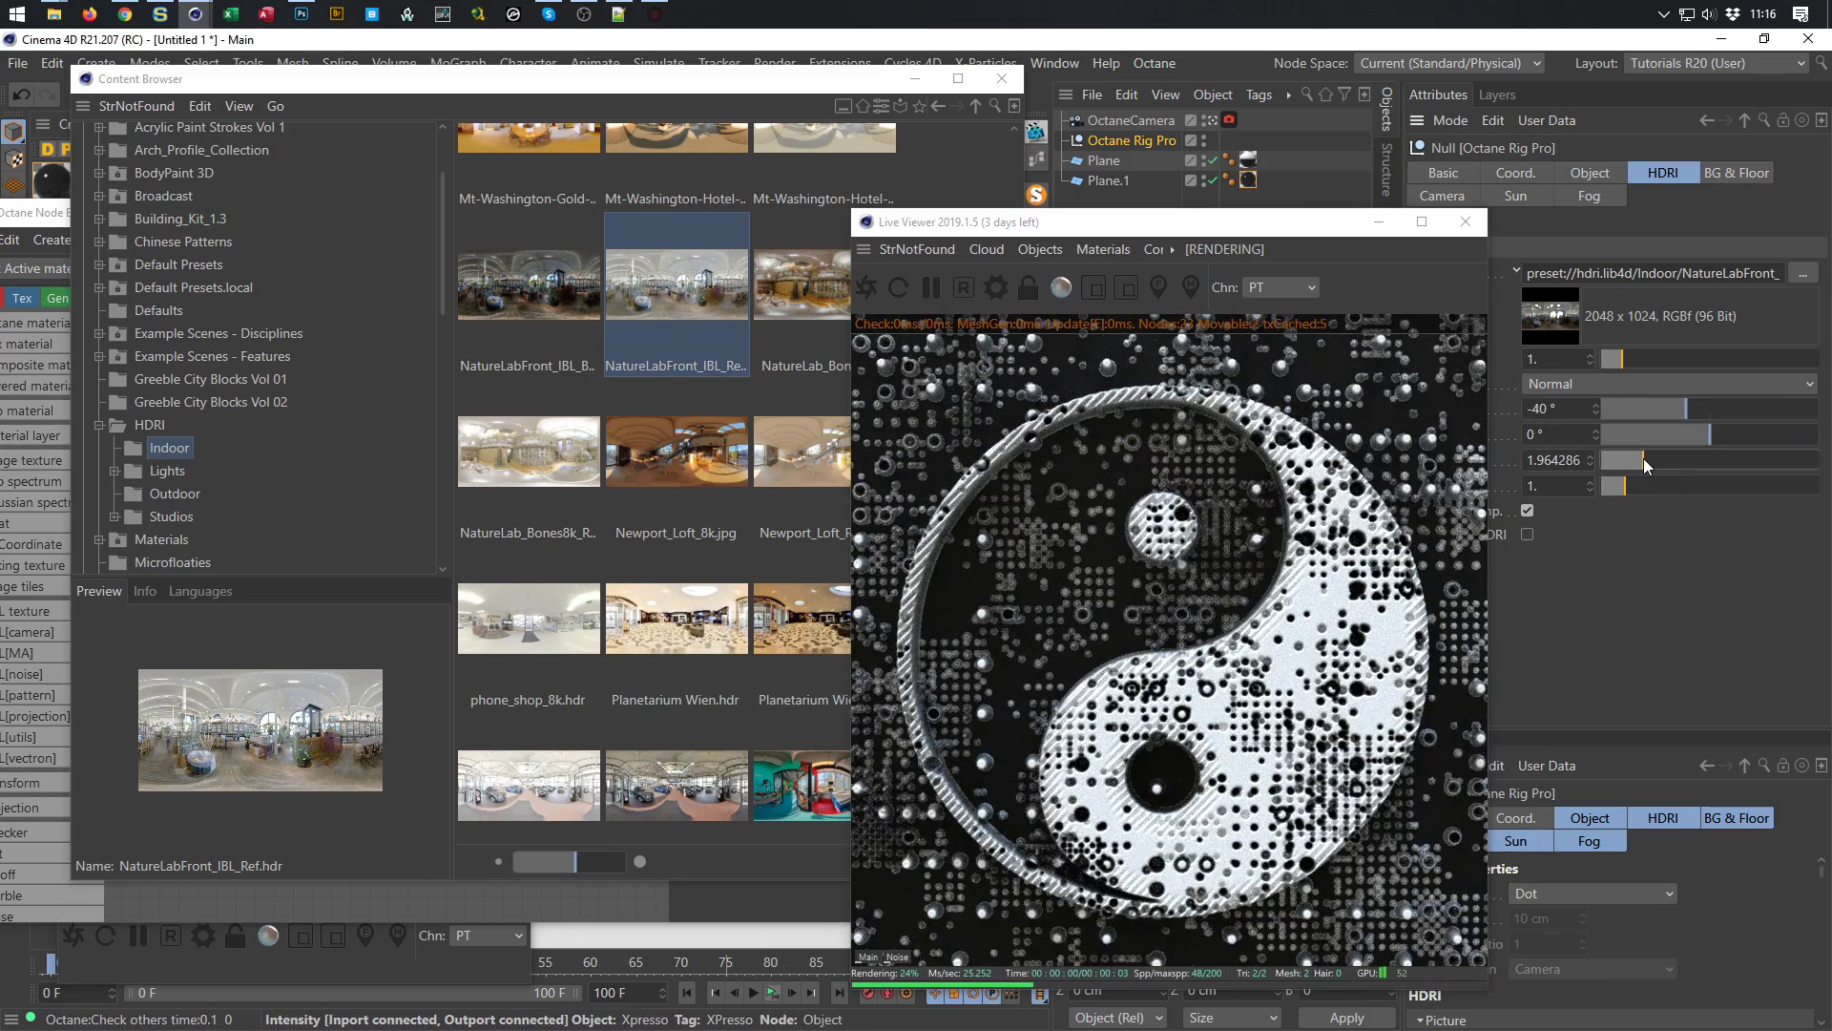
{"action": "left_click", "coordinate": [1001, 78]}
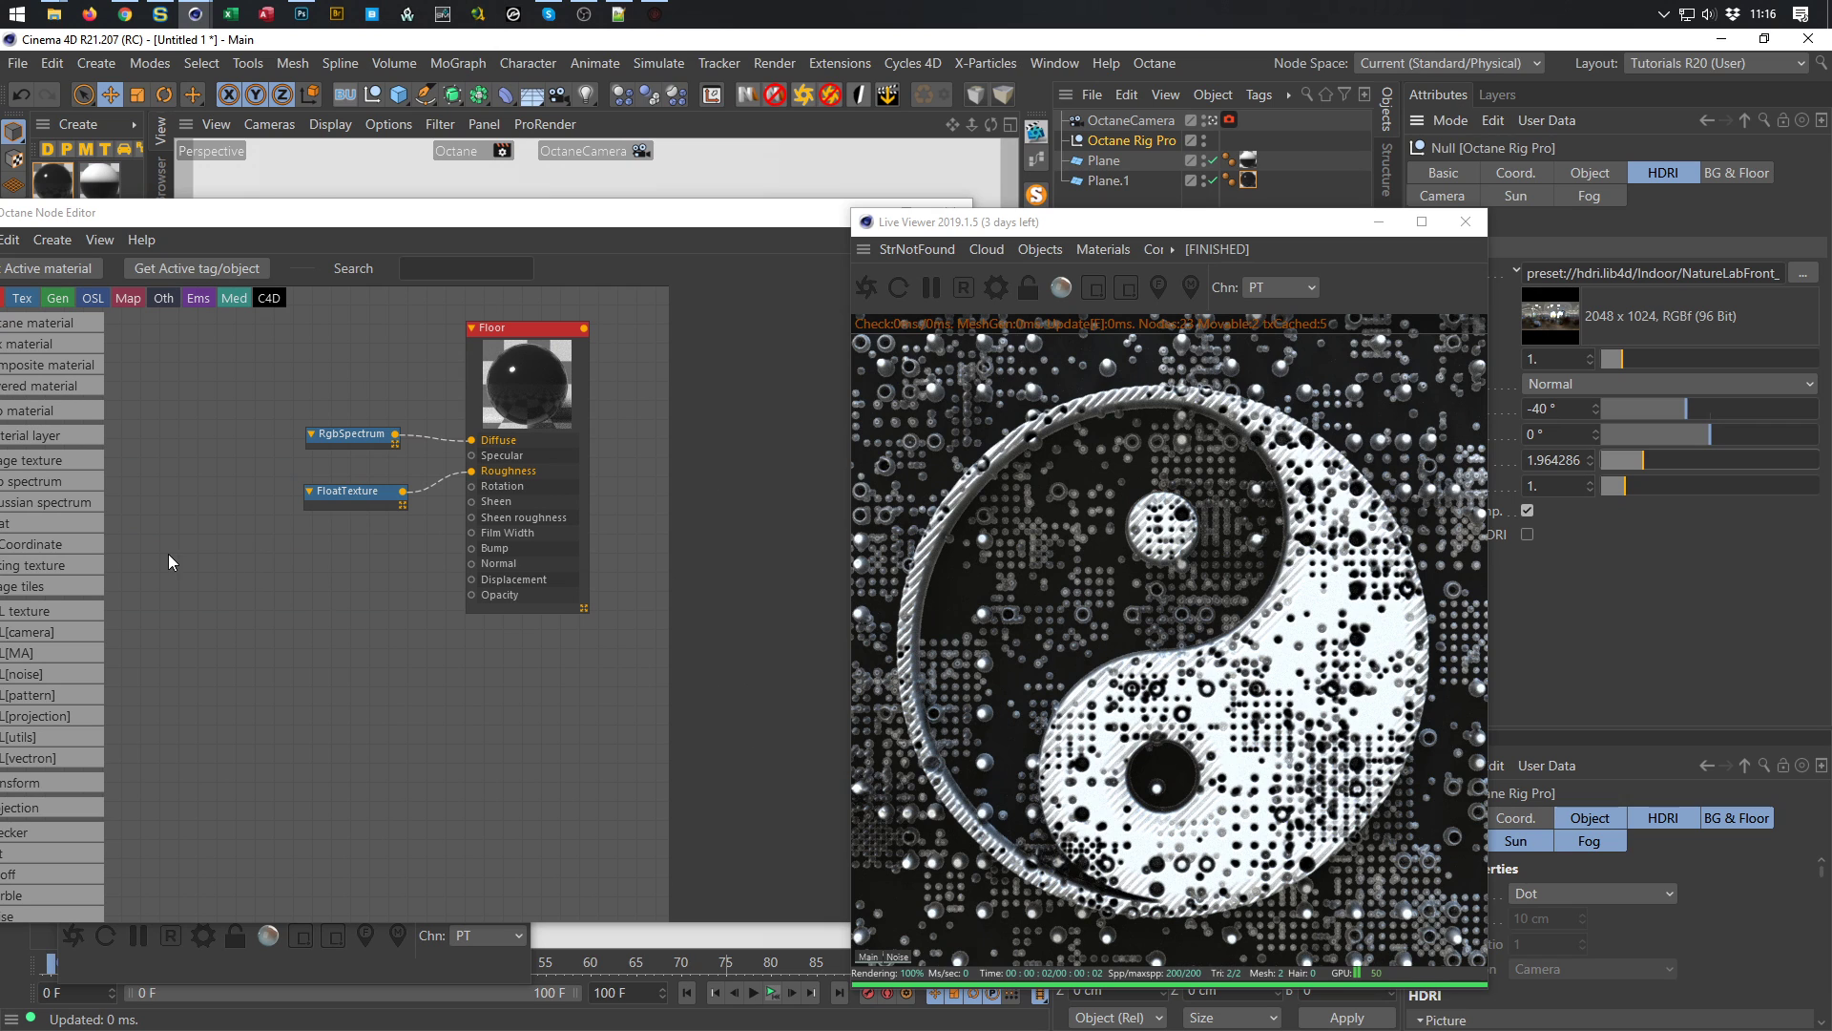
Duplicate the Floor material's roughness FloatTexture, connect the copy to Film Width and set its float to about 0.345
{"action": "left_click_drag", "start_coordinate": [348, 495], "coordinate": [471, 537], "text": "ctrl"}
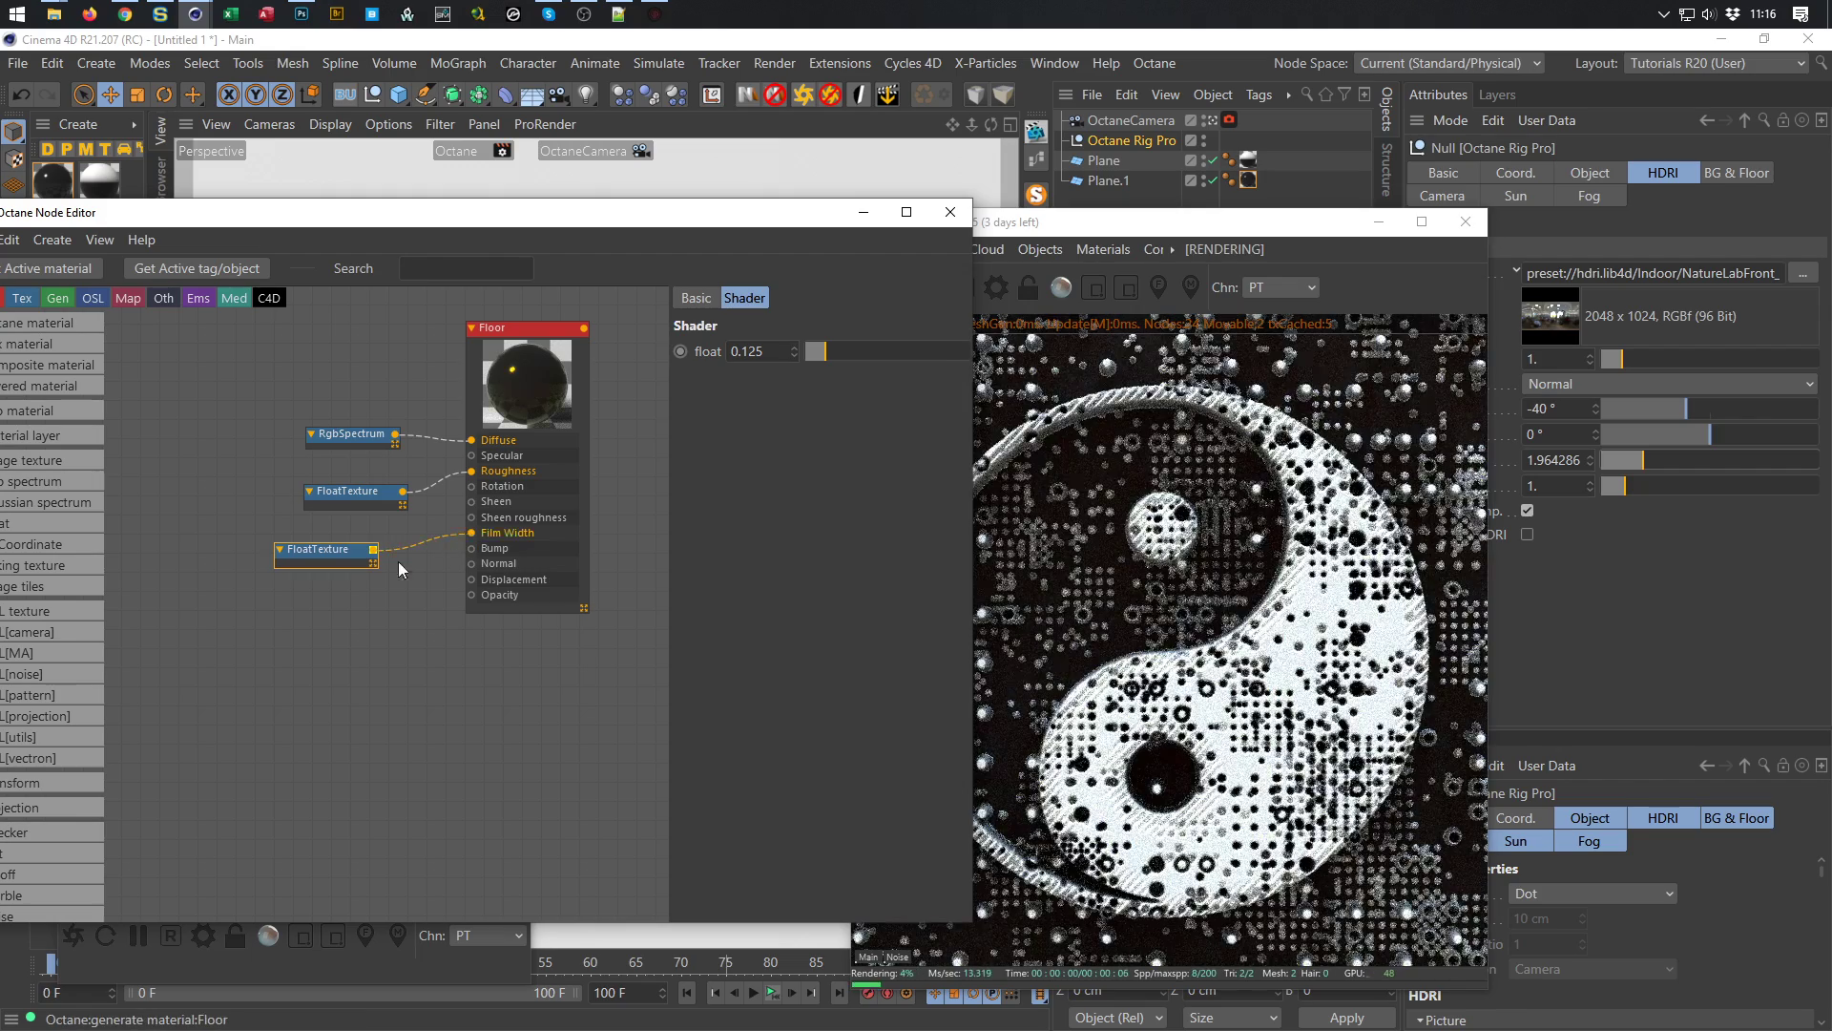
{"action": "left_click_drag", "start_coordinate": [333, 551], "coordinate": [372, 545]}
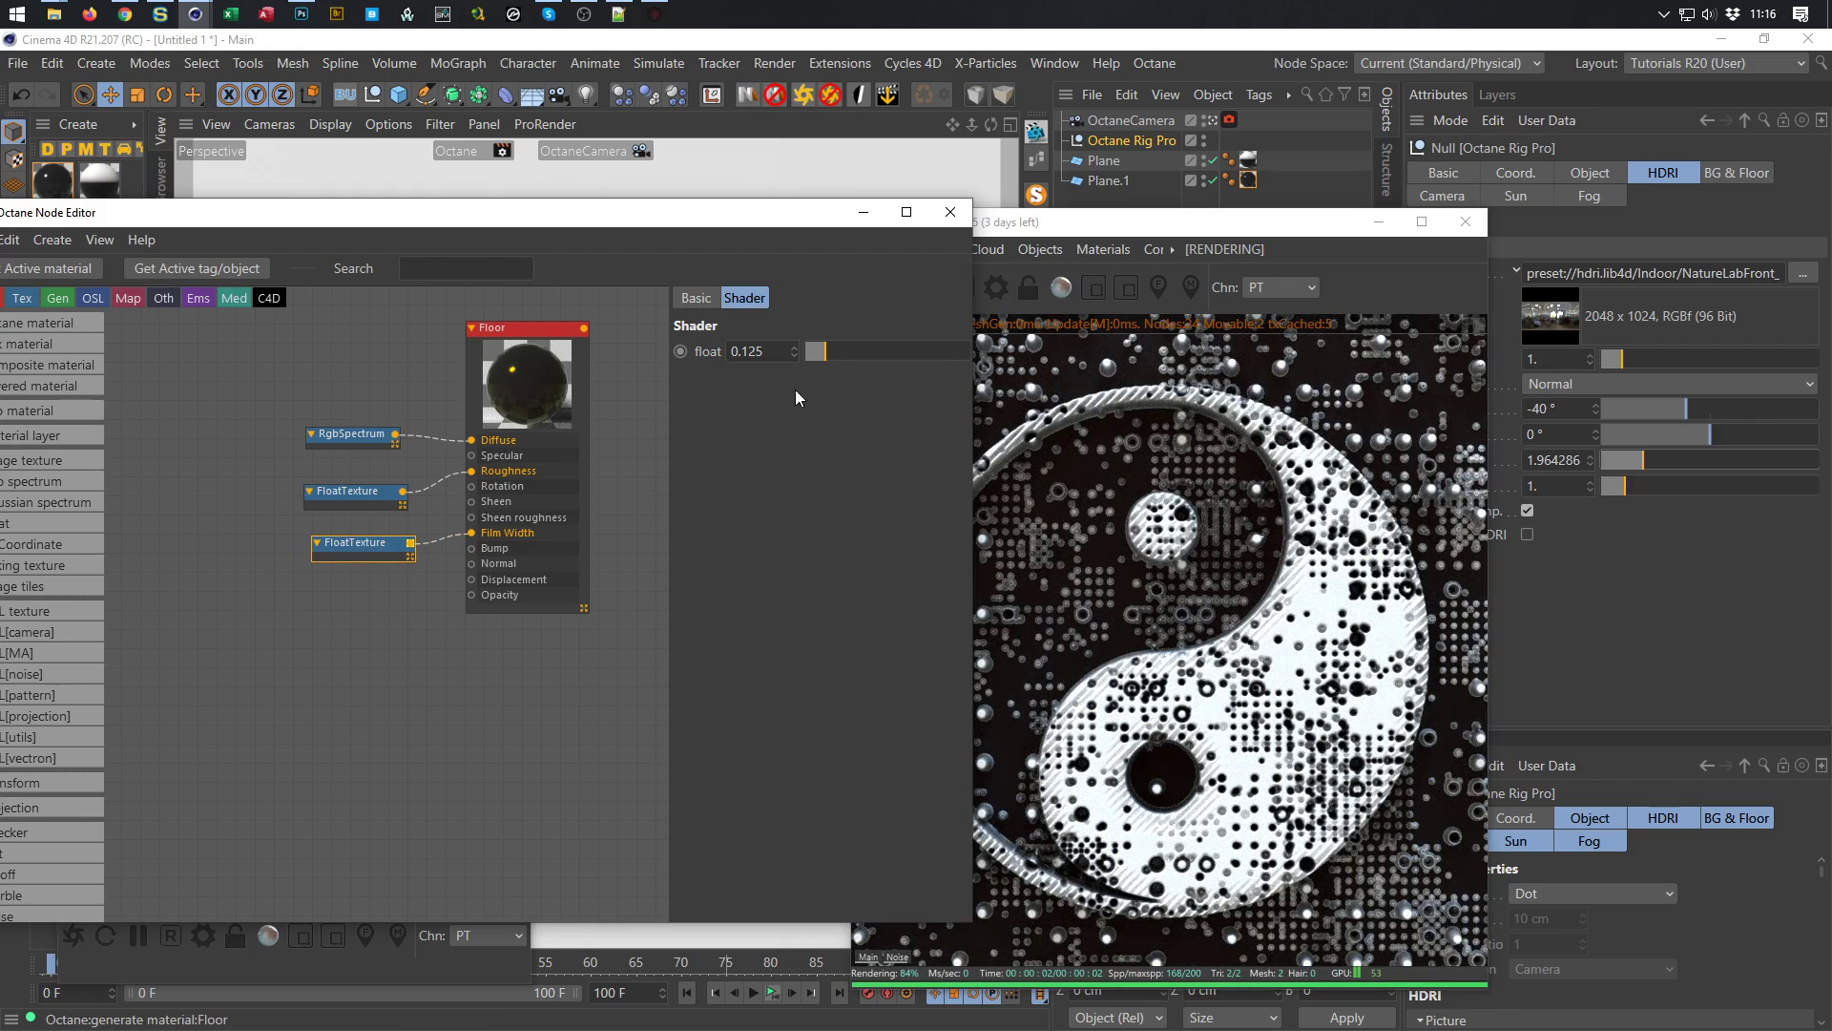
{"action": "left_click_drag", "start_coordinate": [829, 358], "coordinate": [863, 360]}
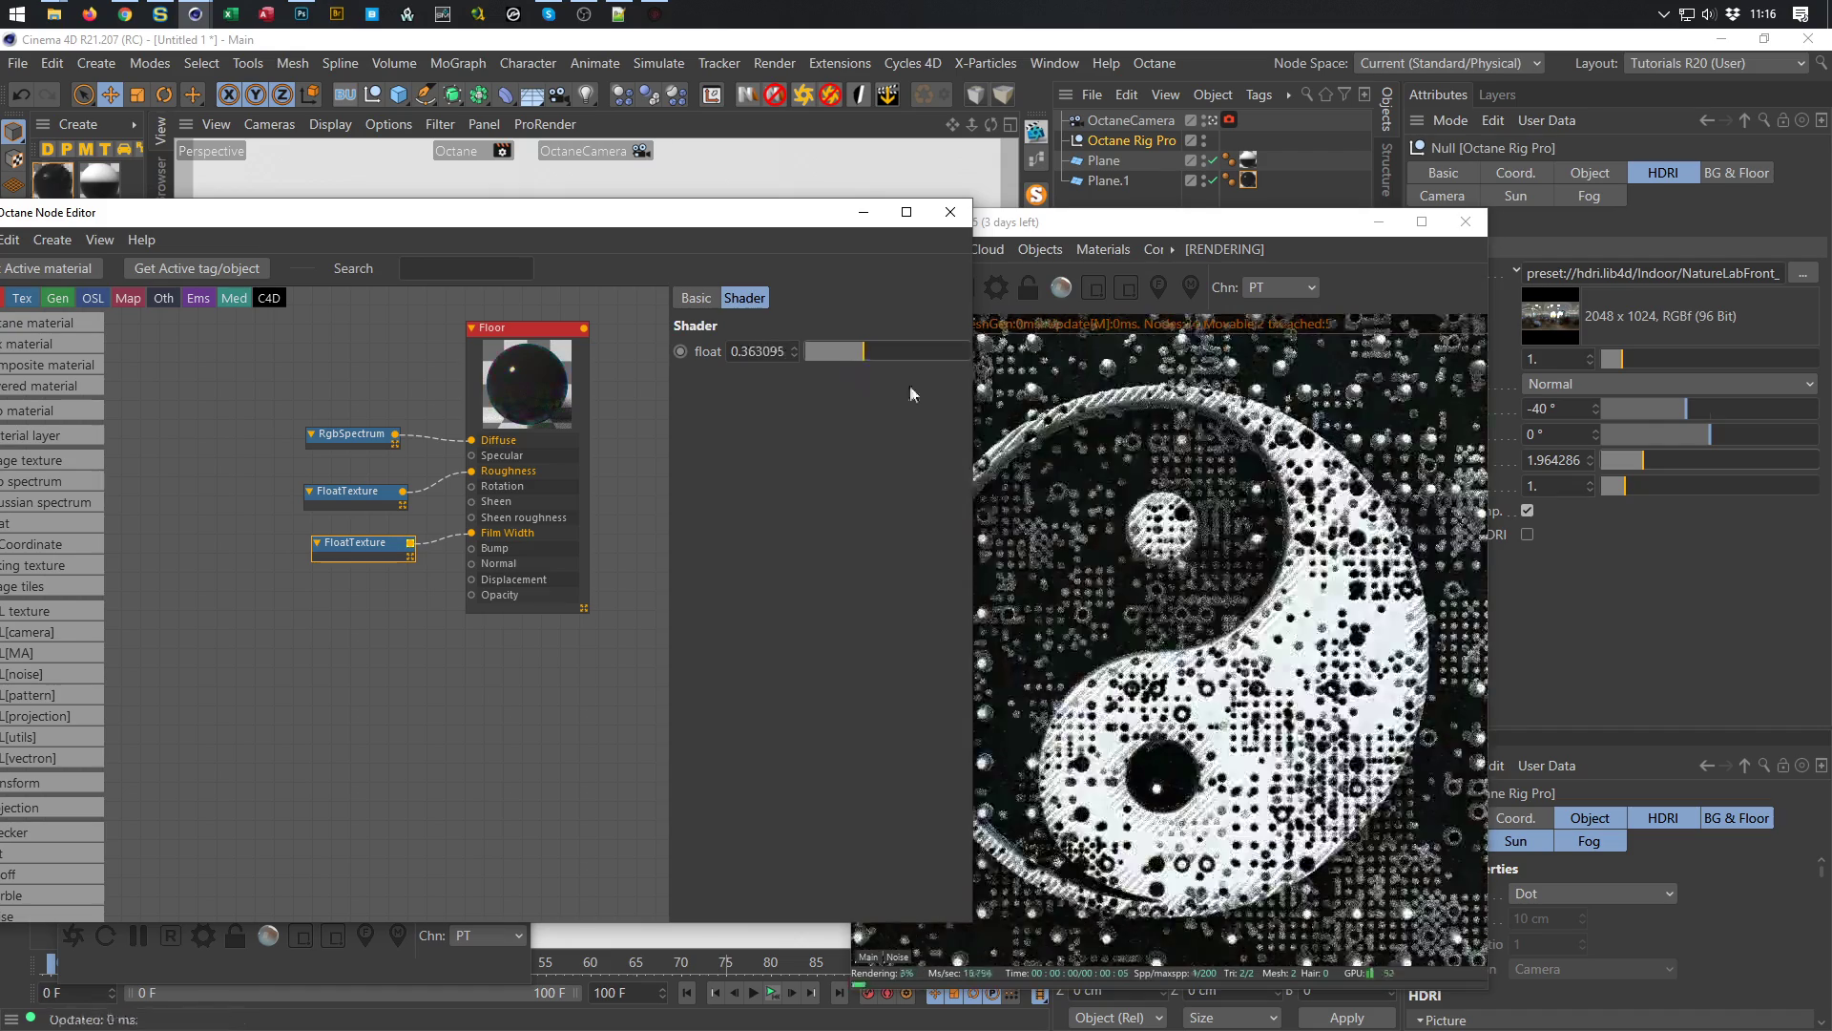
{"action": "left_click", "coordinate": [860, 351]}
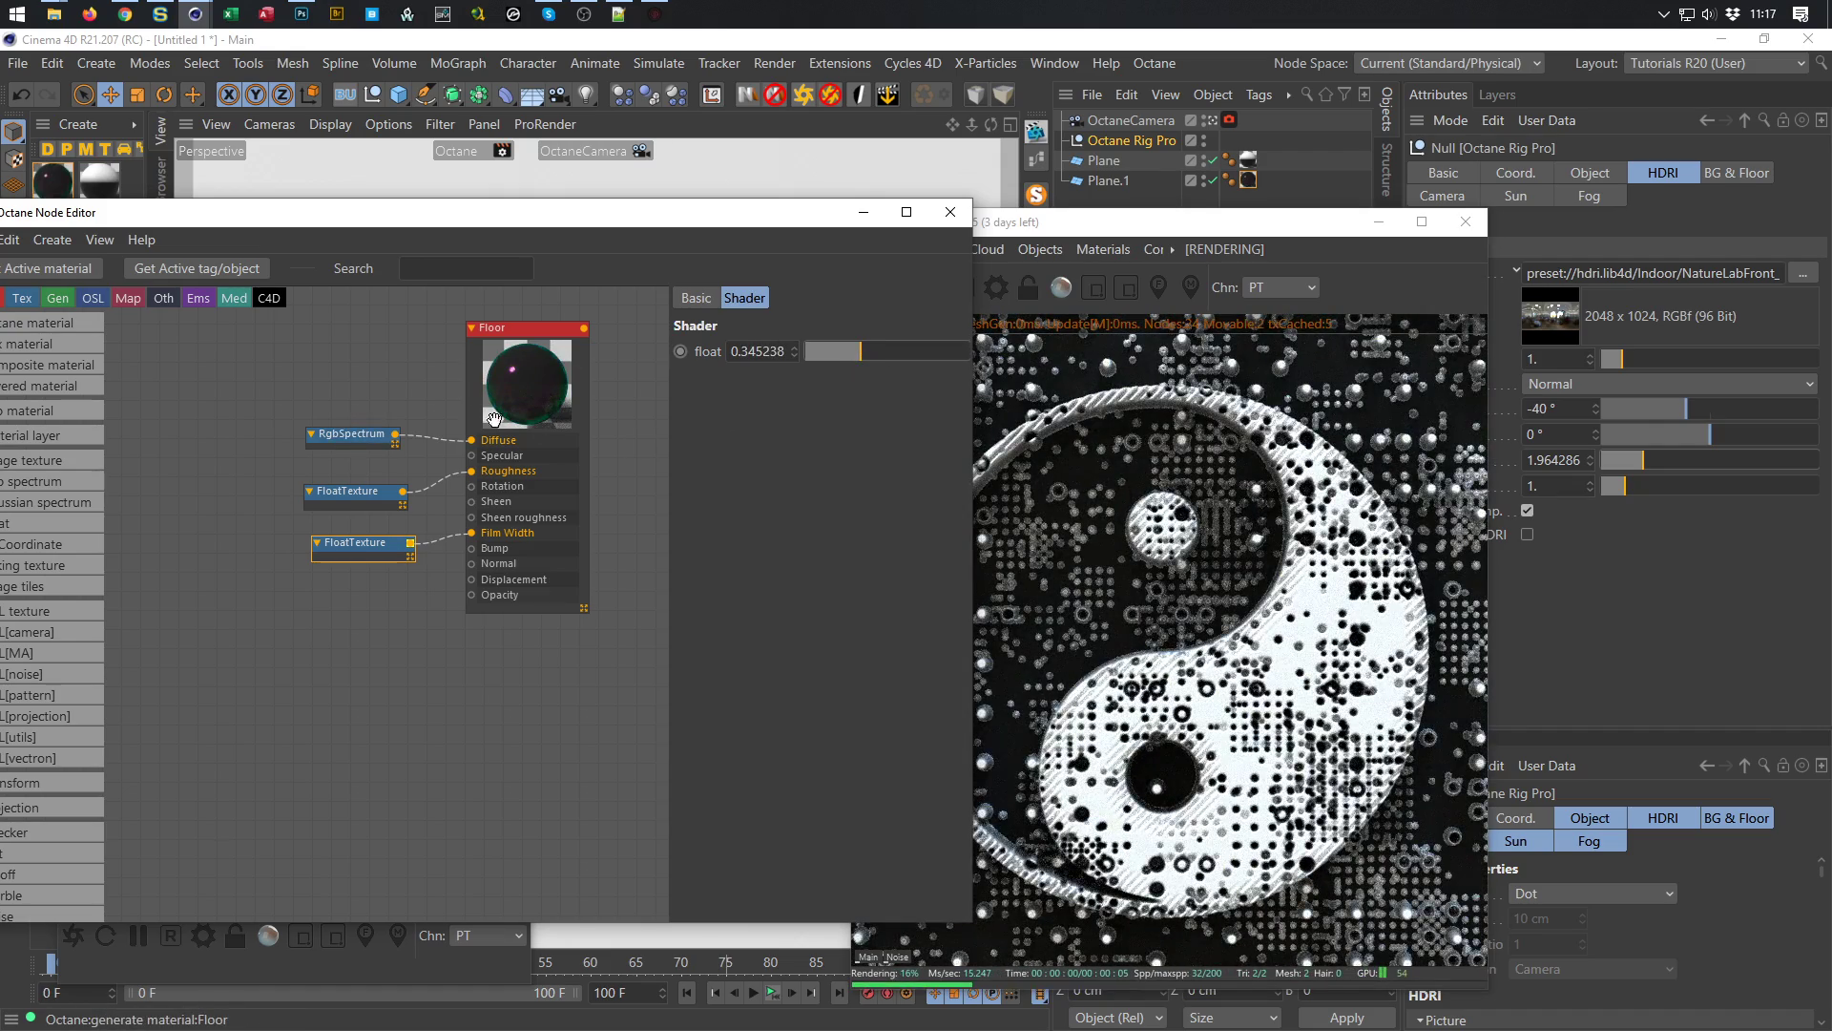
Darken the Floor's diffuse RgbSpectrum to V 3% and close the Live Viewer and the Octane Node Editor
{"action": "left_click_drag", "start_coordinate": [355, 436], "coordinate": [361, 439]}
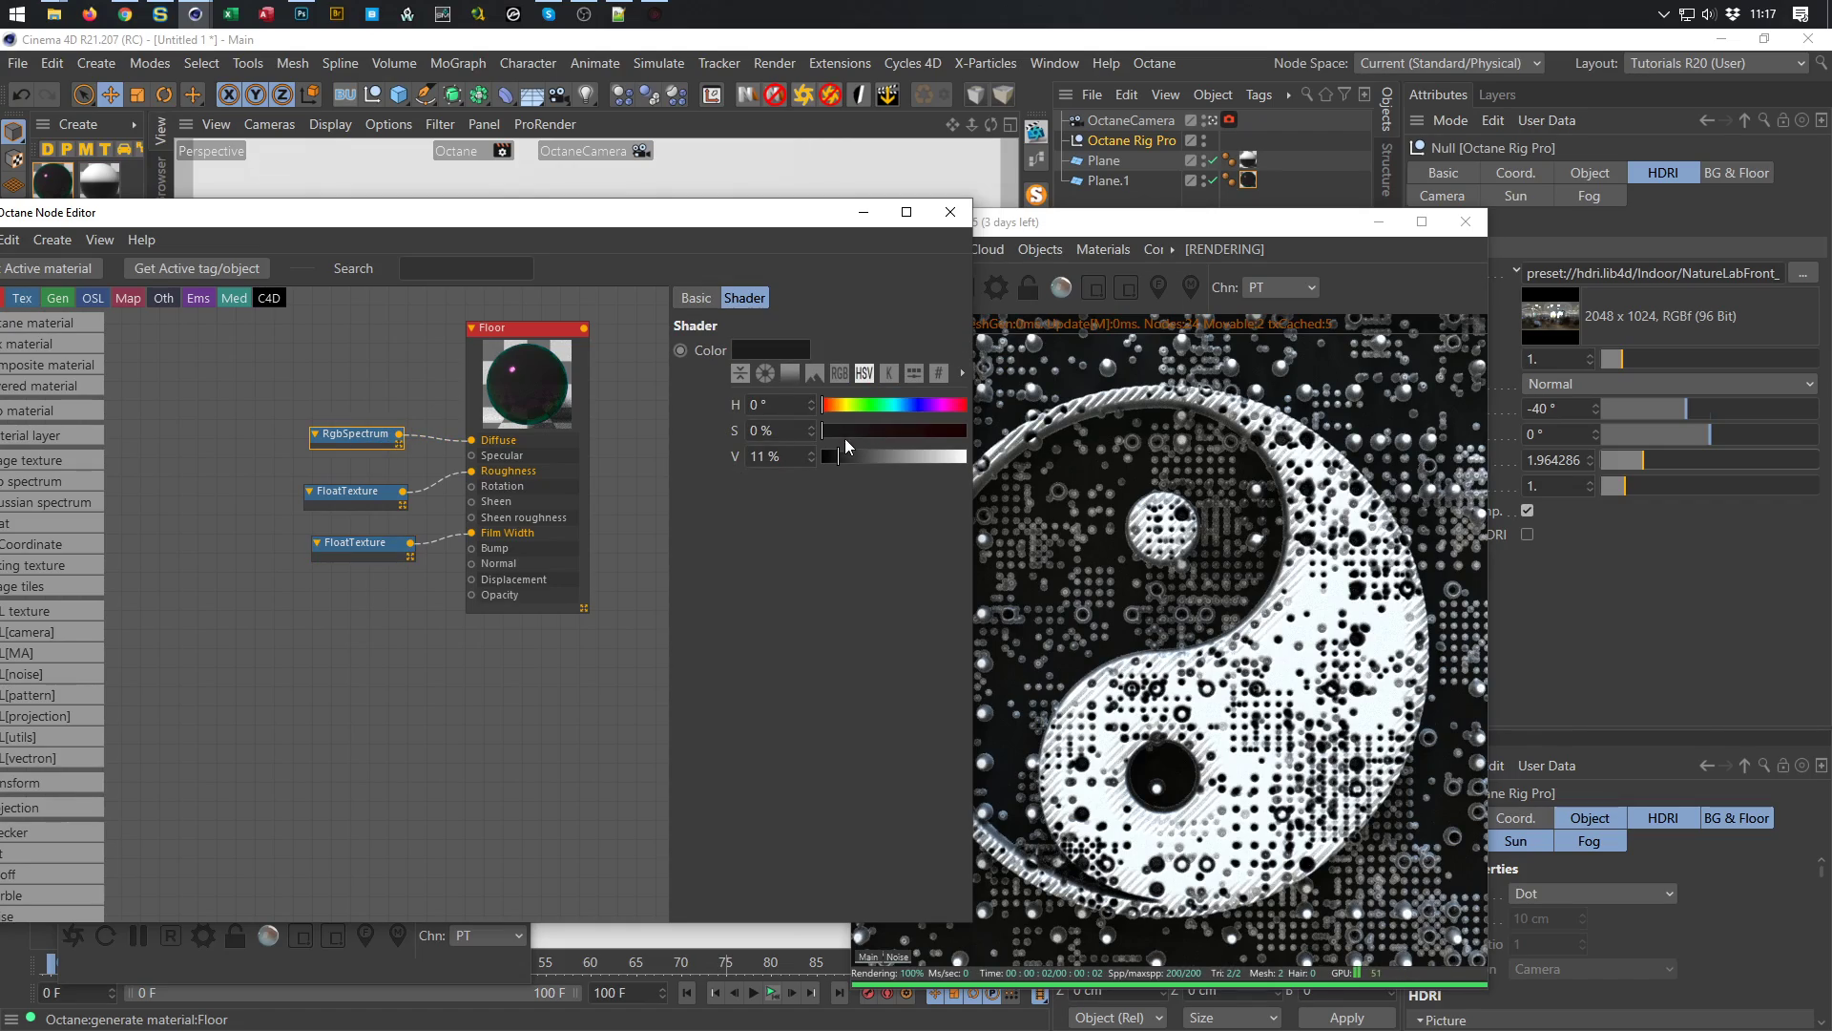
{"action": "mouse_move", "coordinate": [846, 458]}
{"action": "left_mouse_down"}
{"action": "mouse_move", "coordinate": [872, 468]}
{"action": "mouse_move", "coordinate": [827, 456]}
{"action": "left_mouse_up"}
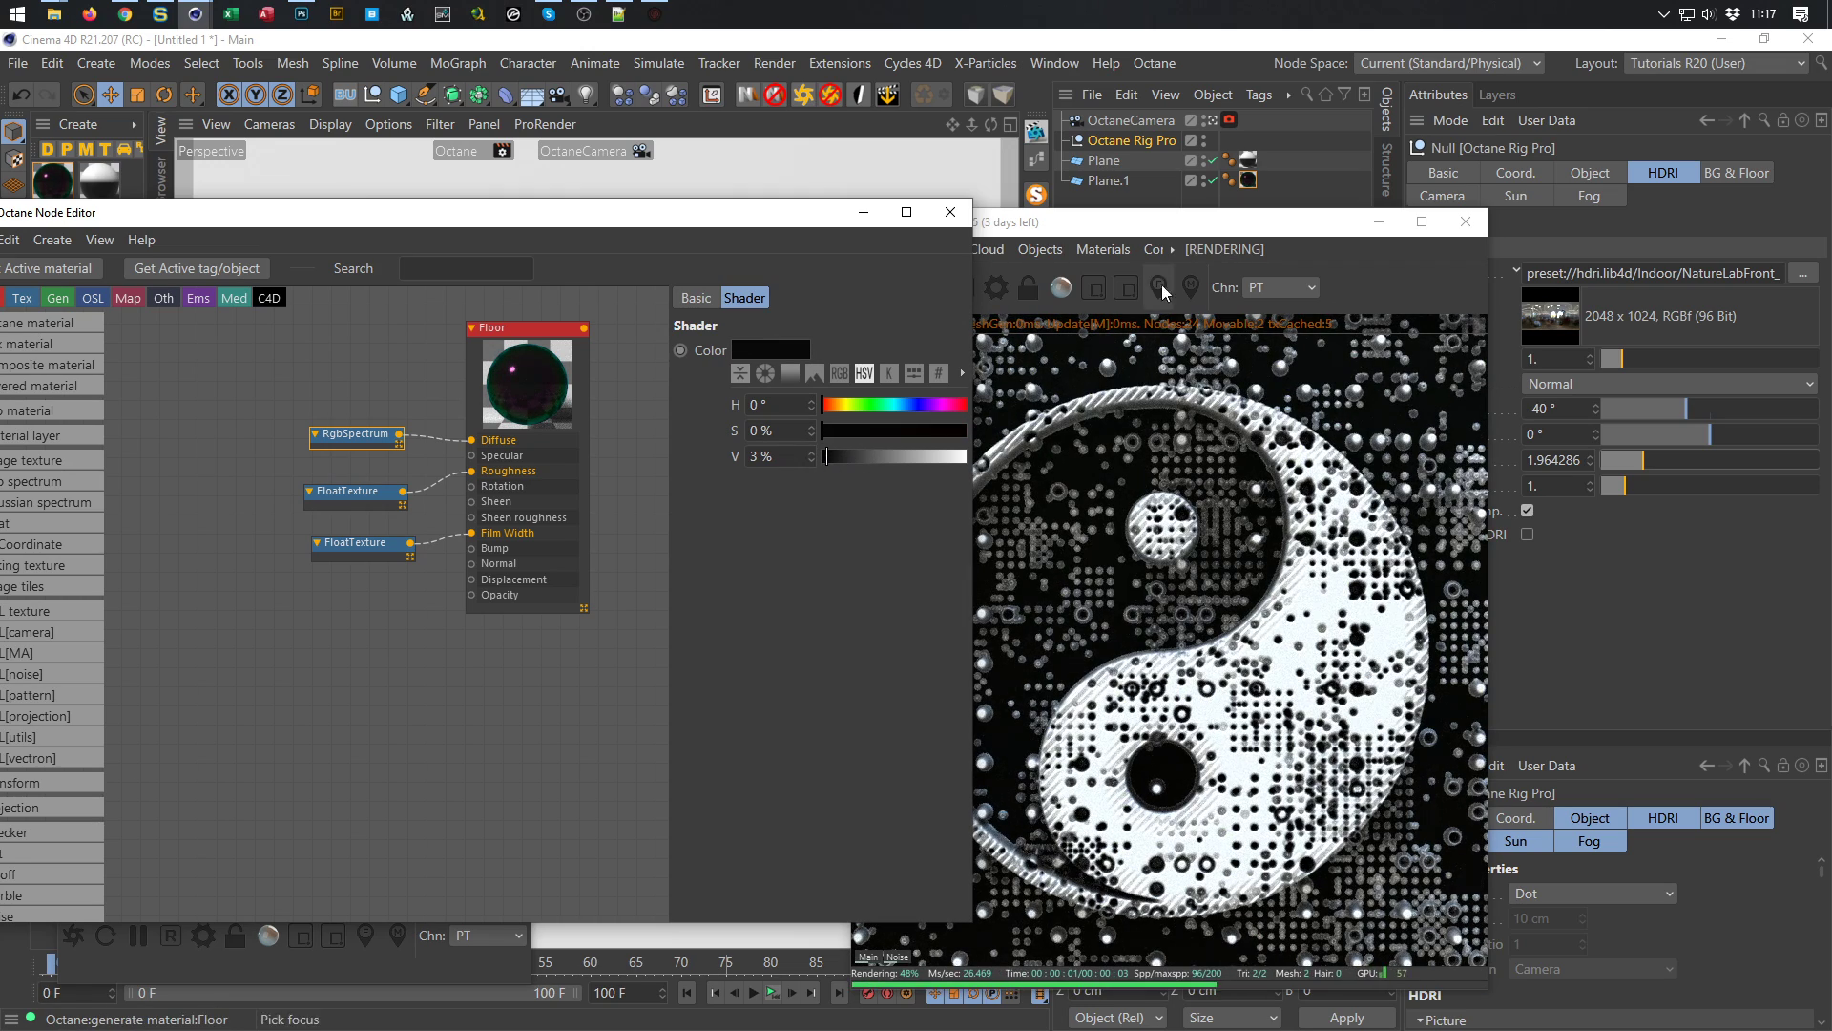
{"action": "left_click_drag", "start_coordinate": [1256, 214], "coordinate": [1336, 199]}
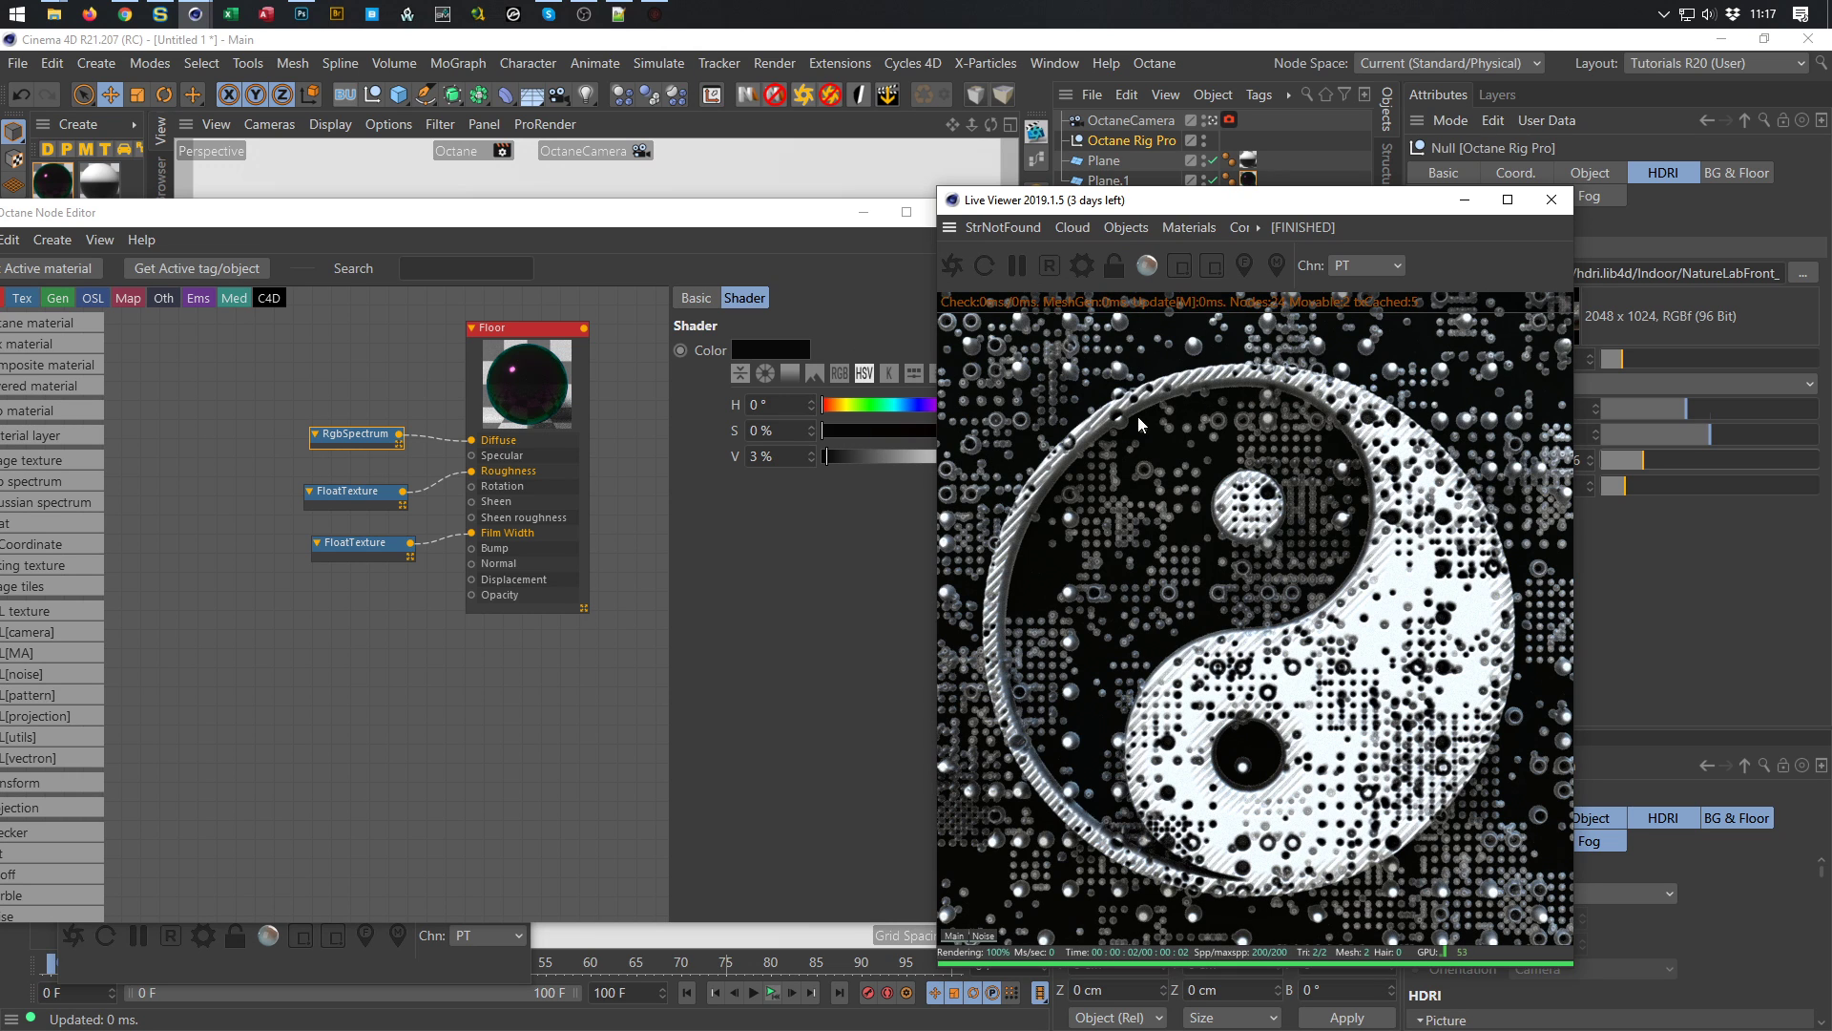
{"action": "left_click", "coordinate": [1552, 198]}
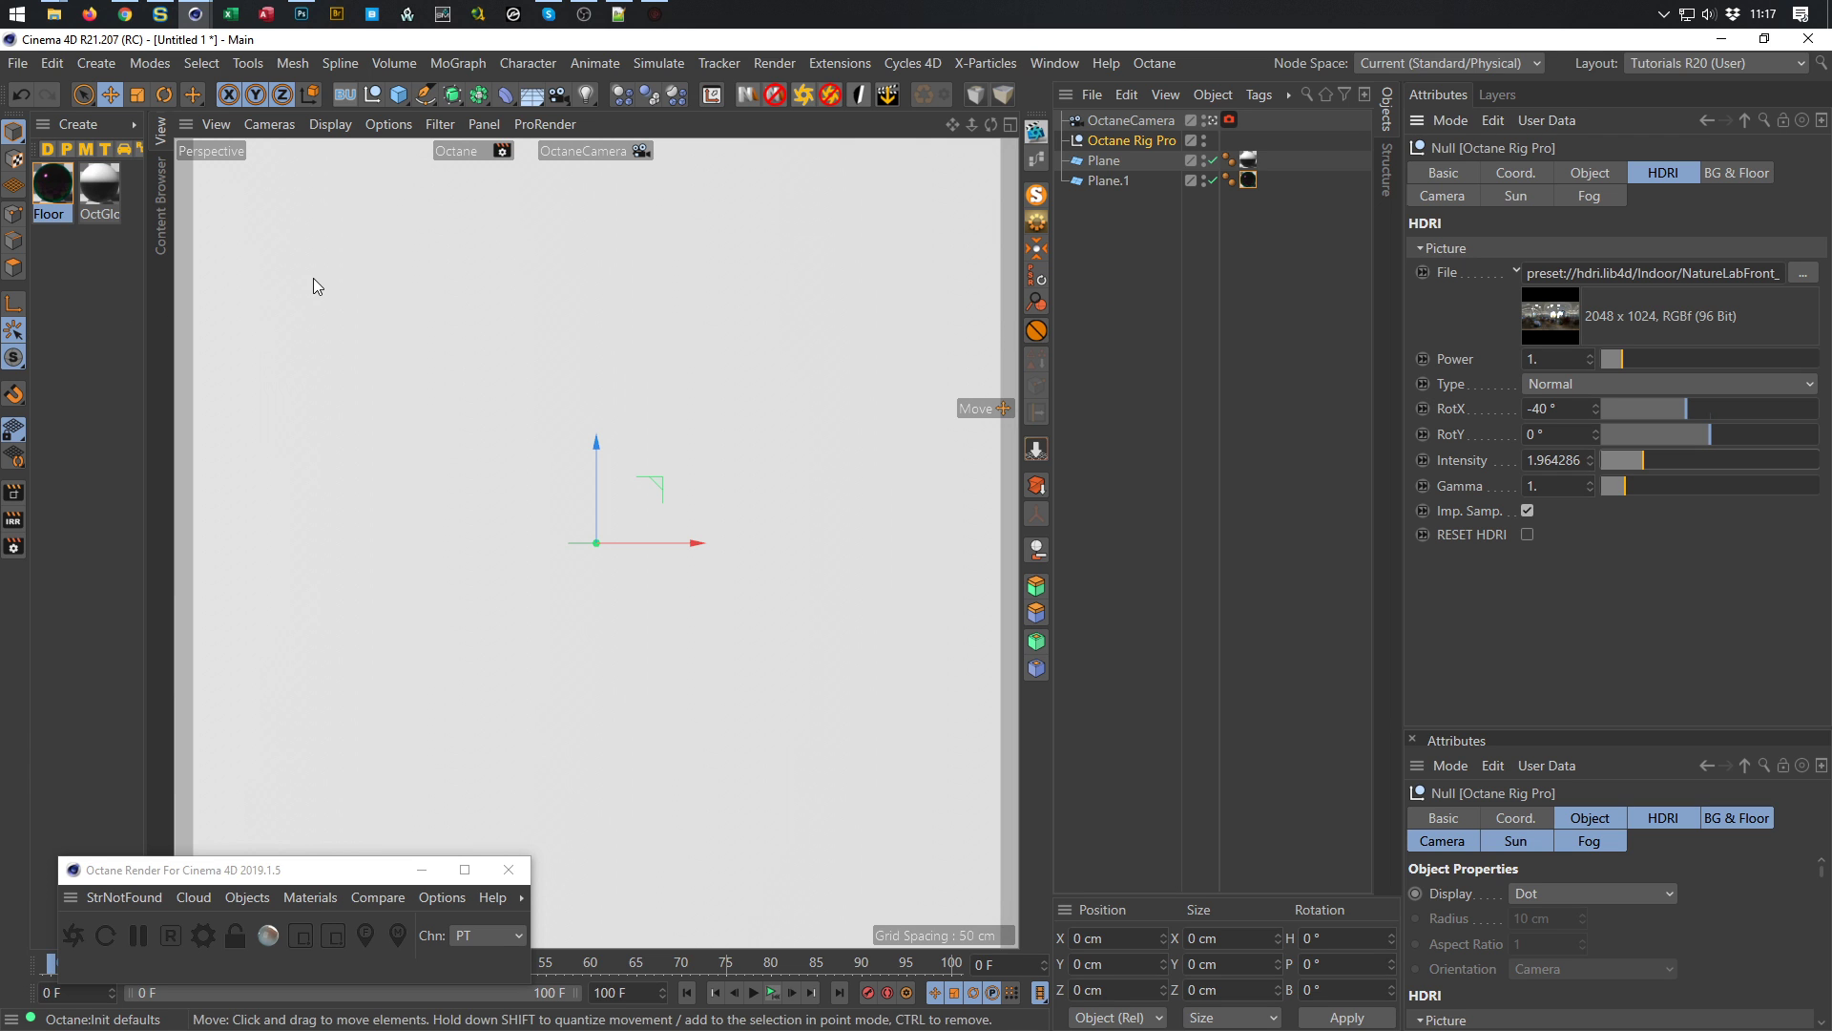
Switch to the Heights folder in File Explorer and resize and reposition its window so all its files fit
{"action": "mouse_move", "coordinate": [53, 14]}
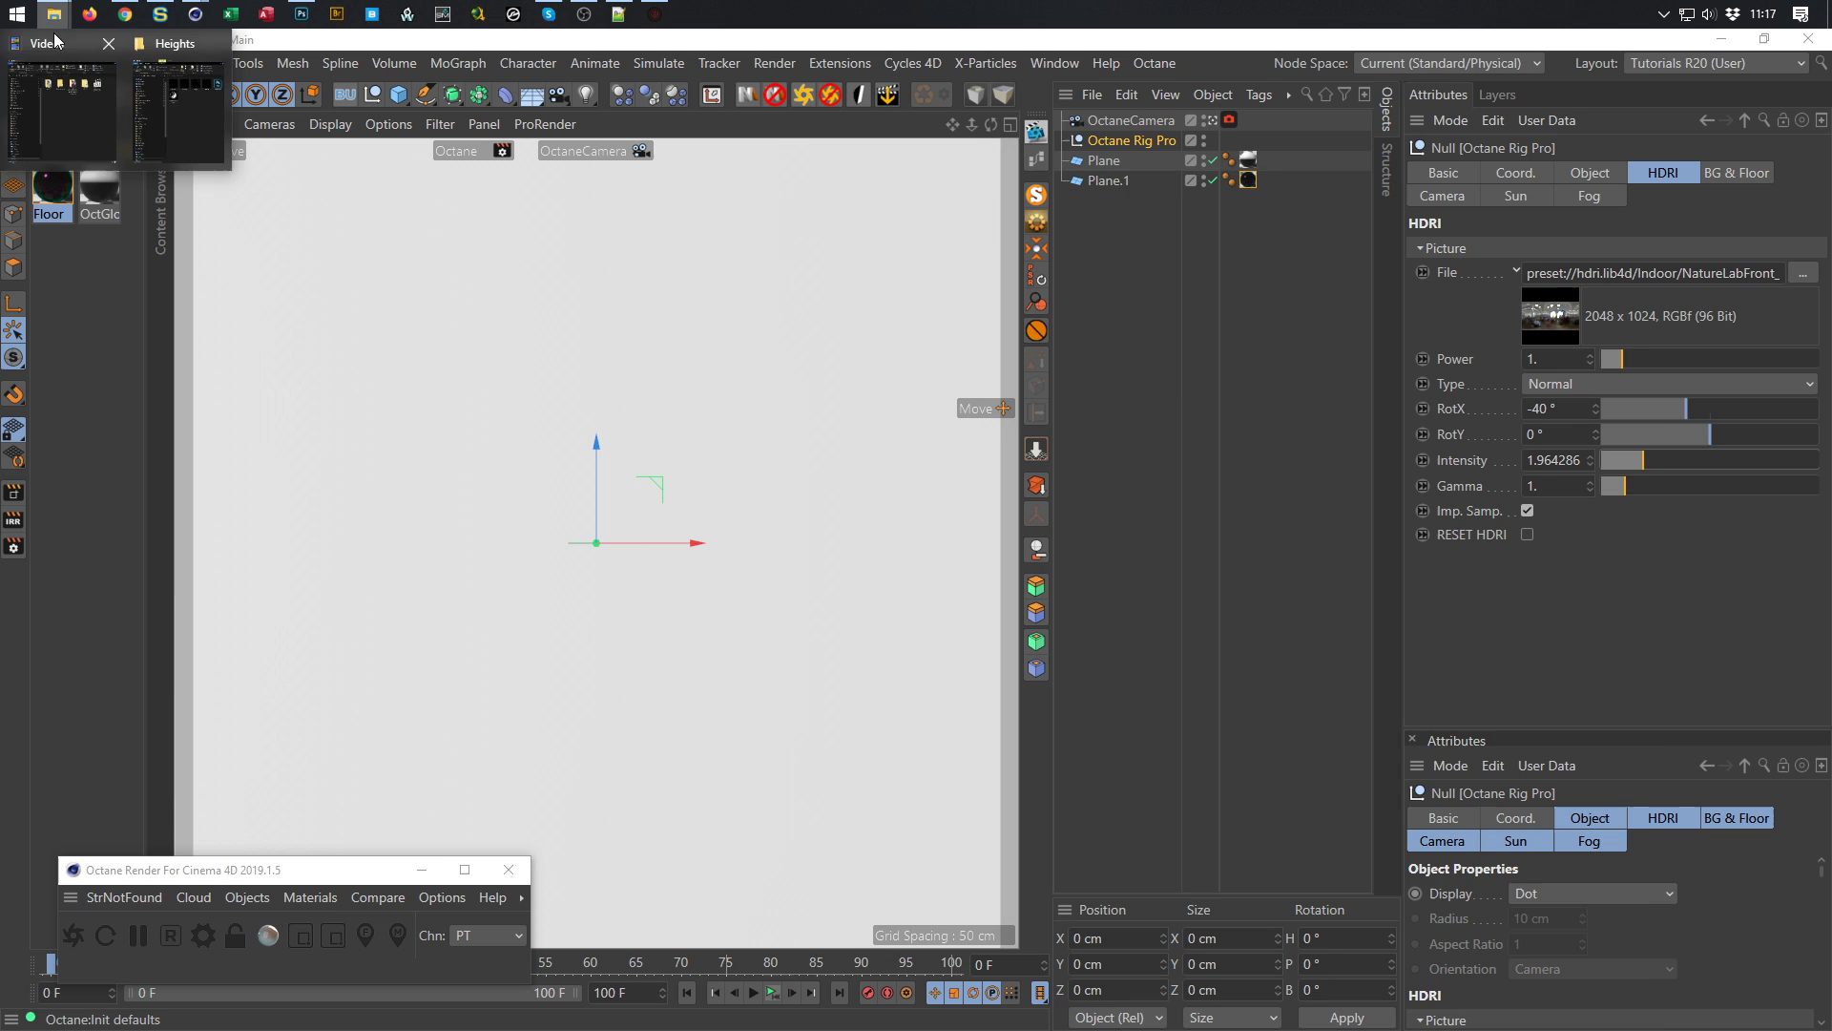
{"action": "left_click", "coordinate": [177, 105]}
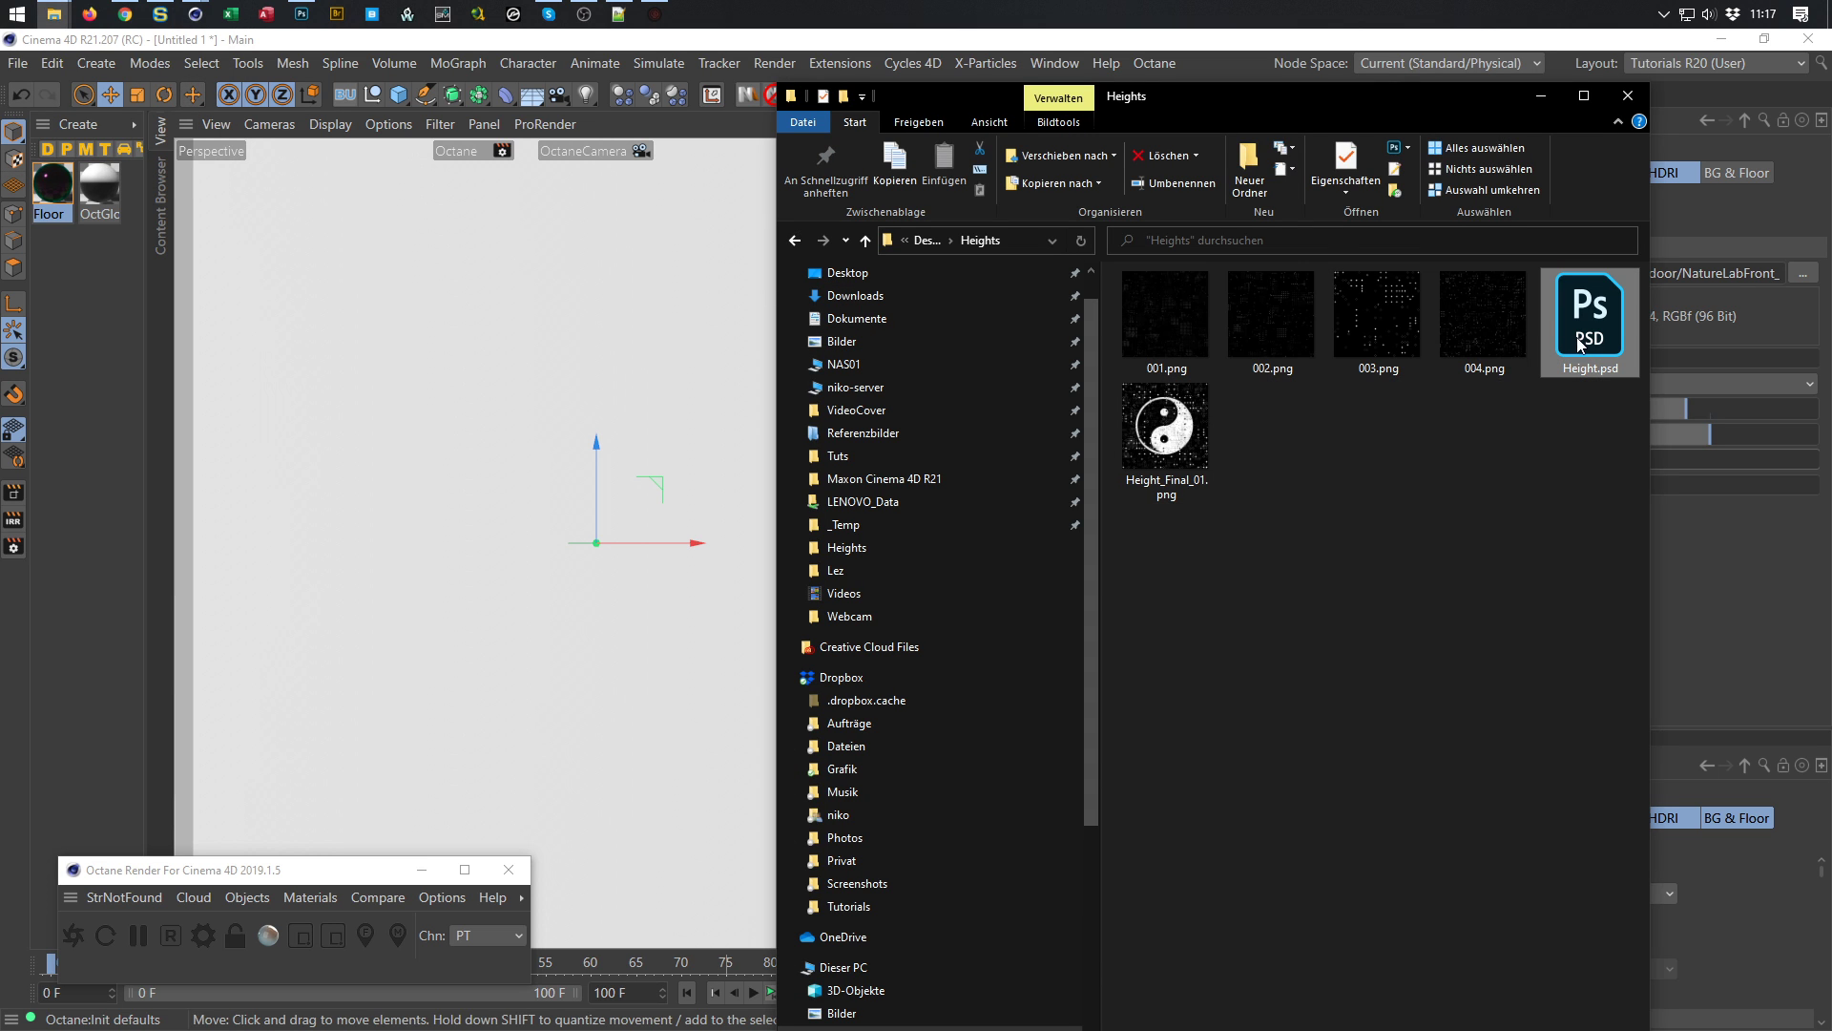
{"action": "left_click_drag", "start_coordinate": [1370, 95], "coordinate": [1388, 48]}
{"action": "left_click_drag", "start_coordinate": [796, 36], "coordinate": [859, 274]}
{"action": "left_click_drag", "start_coordinate": [1245, 284], "coordinate": [1238, 164]}
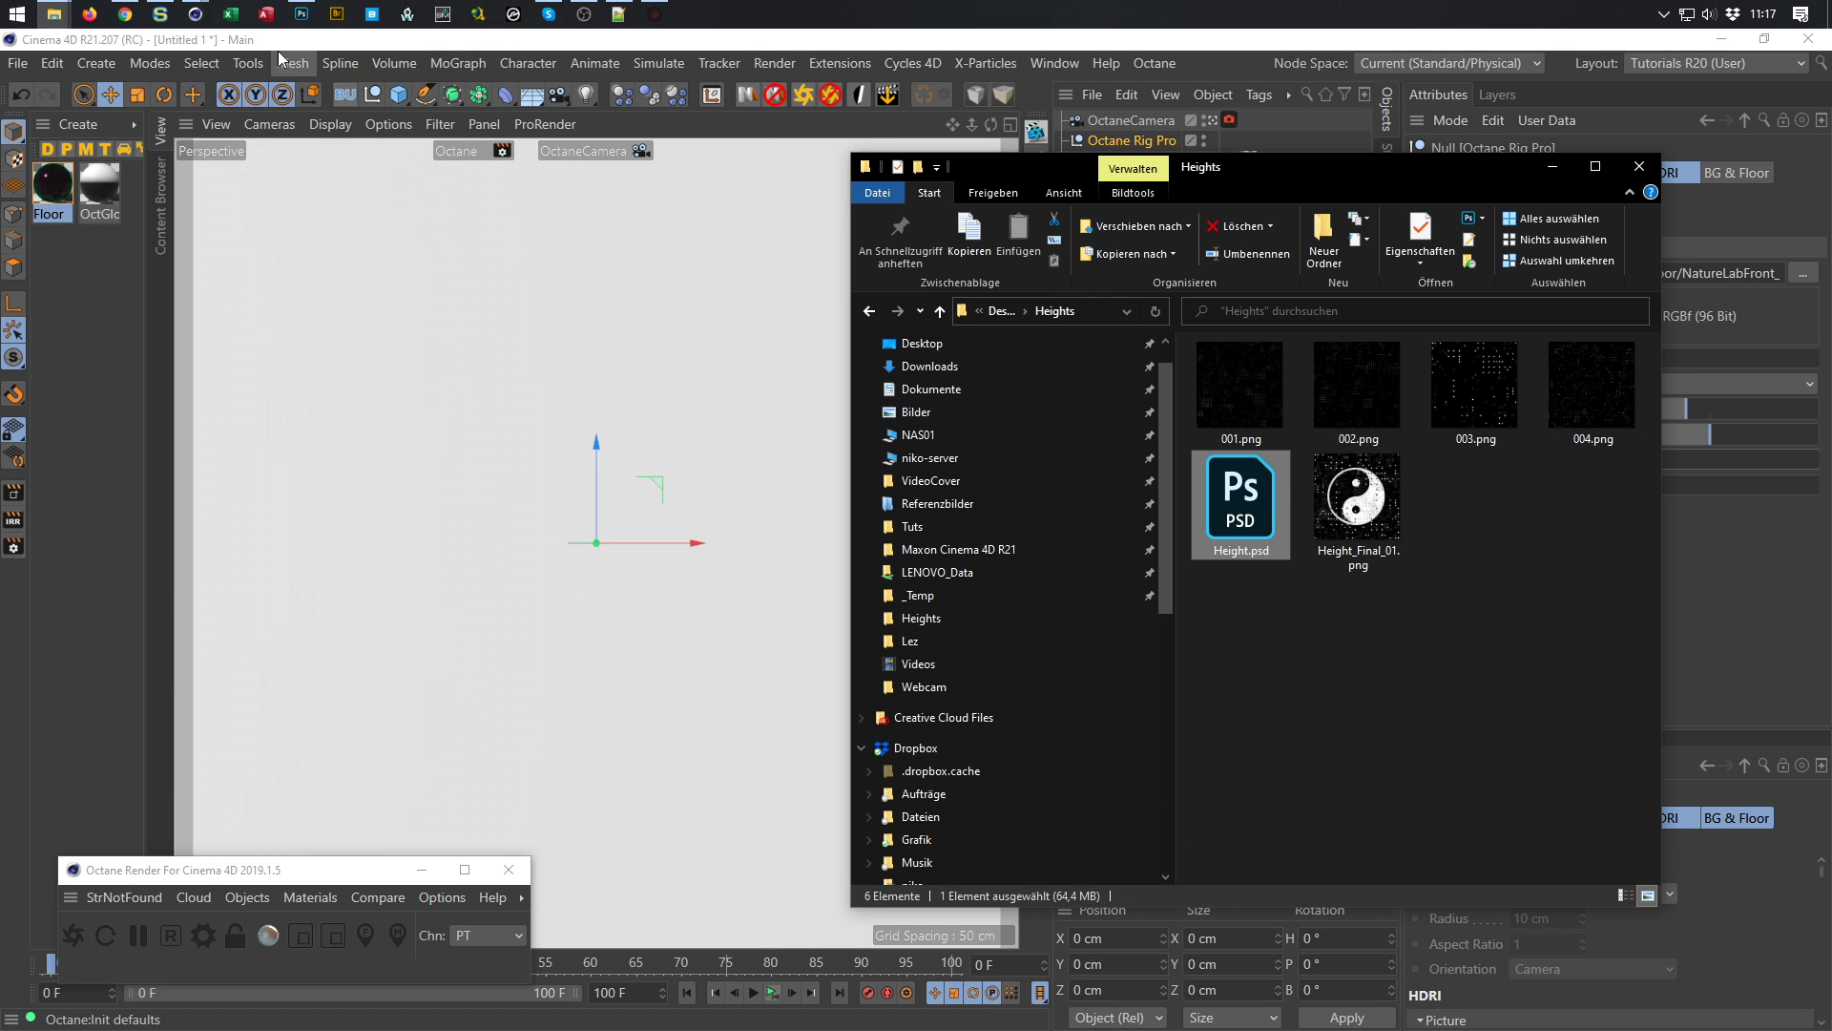
Switch to Photoshop, delete the stamped Layer 1 and save Height.psd
{"action": "left_click", "coordinate": [302, 13]}
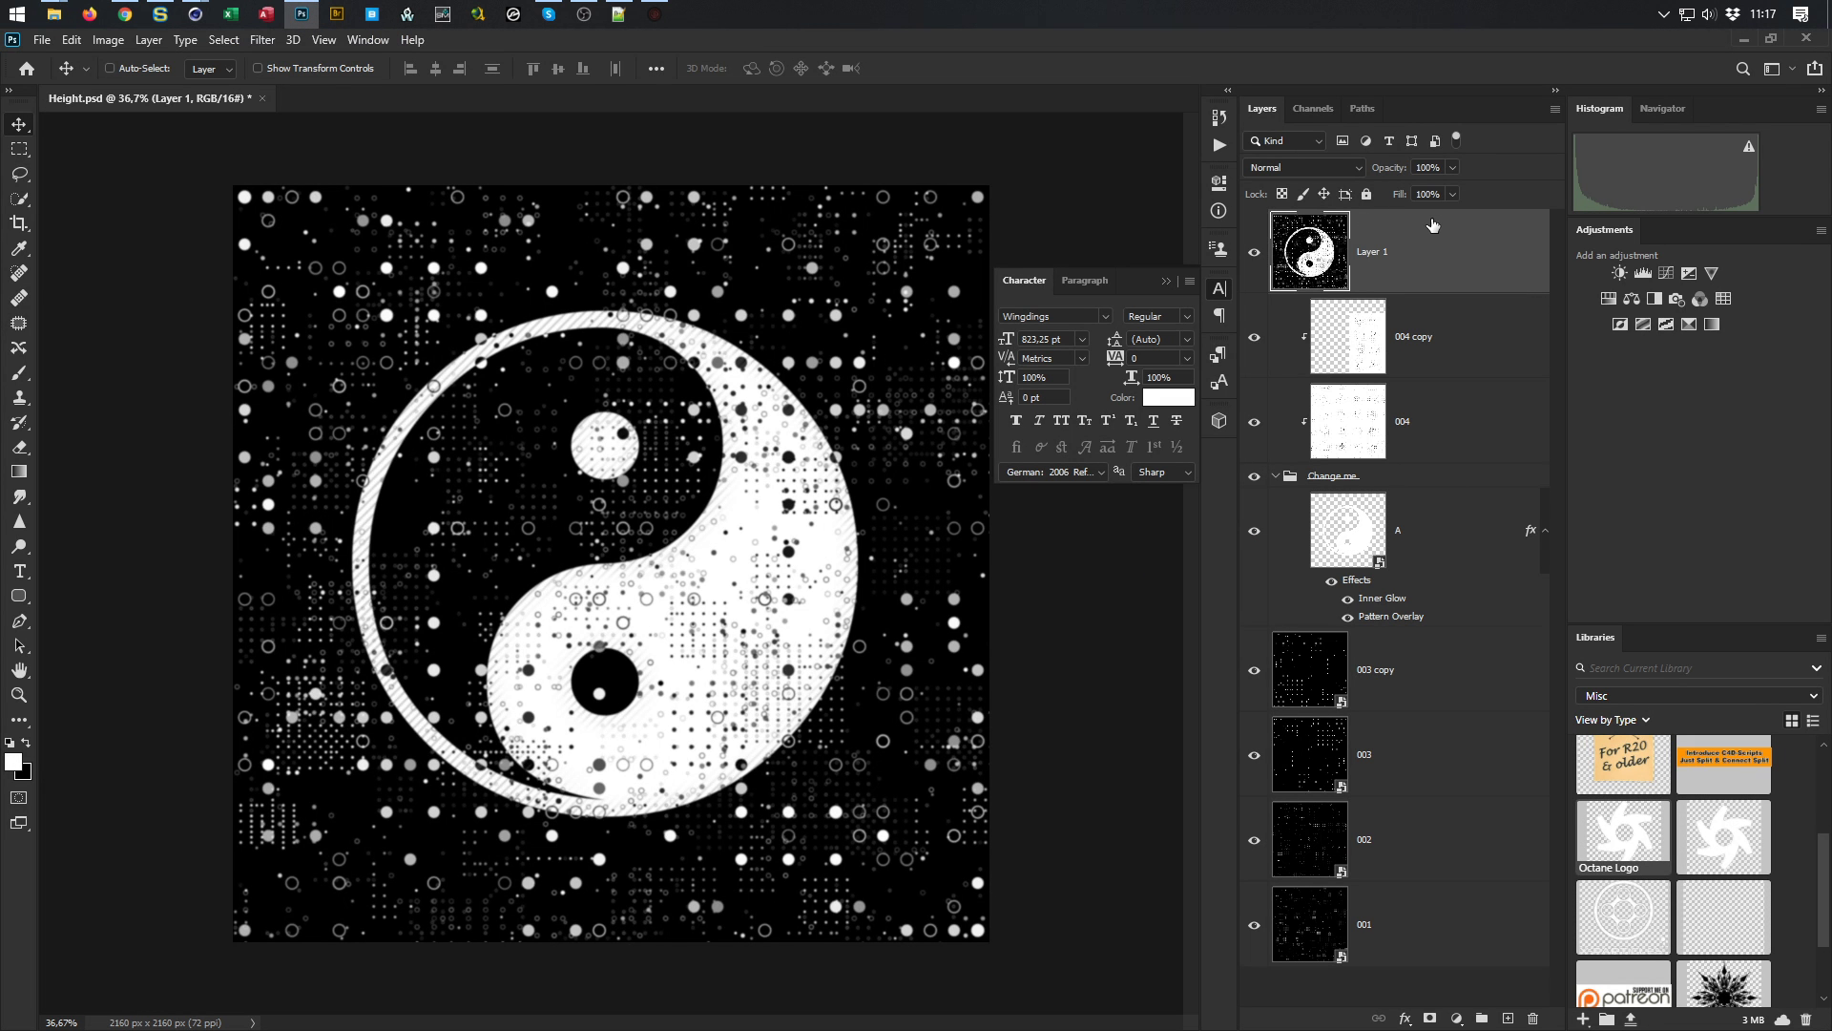
{"action": "key", "text": "Delete"}
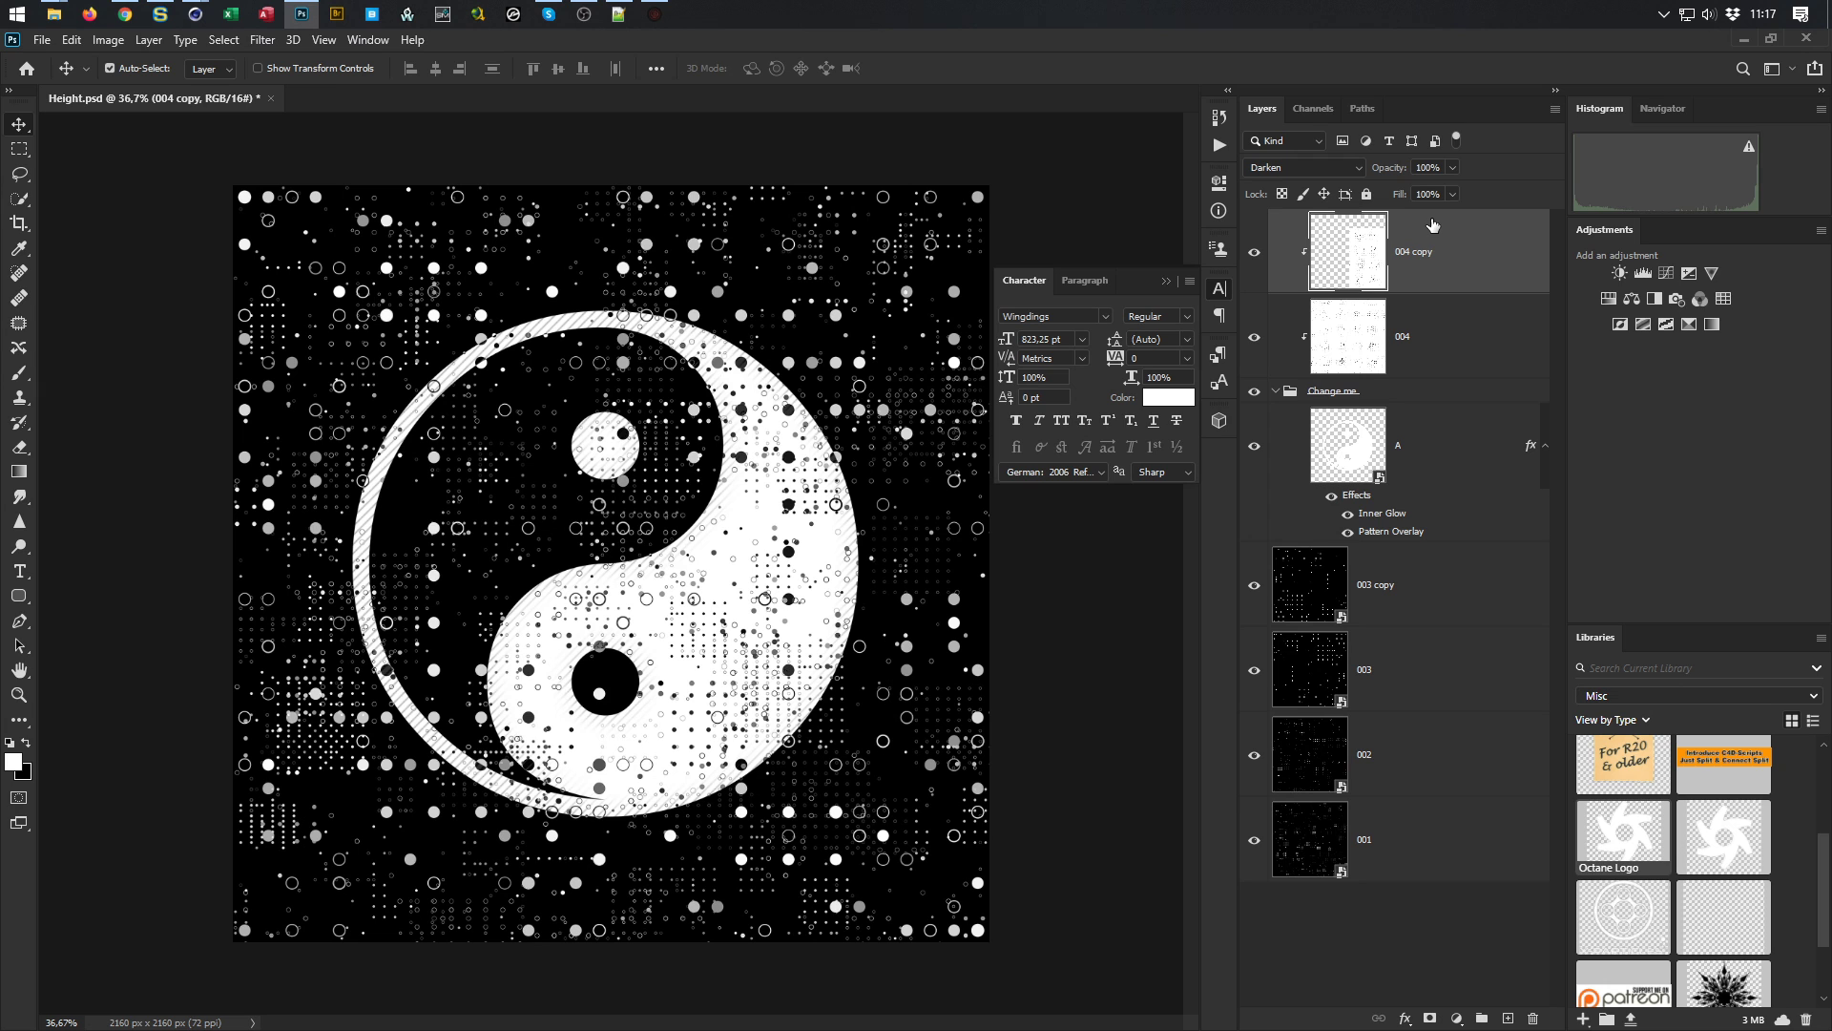
{"action": "key", "text": "ctrl+s"}
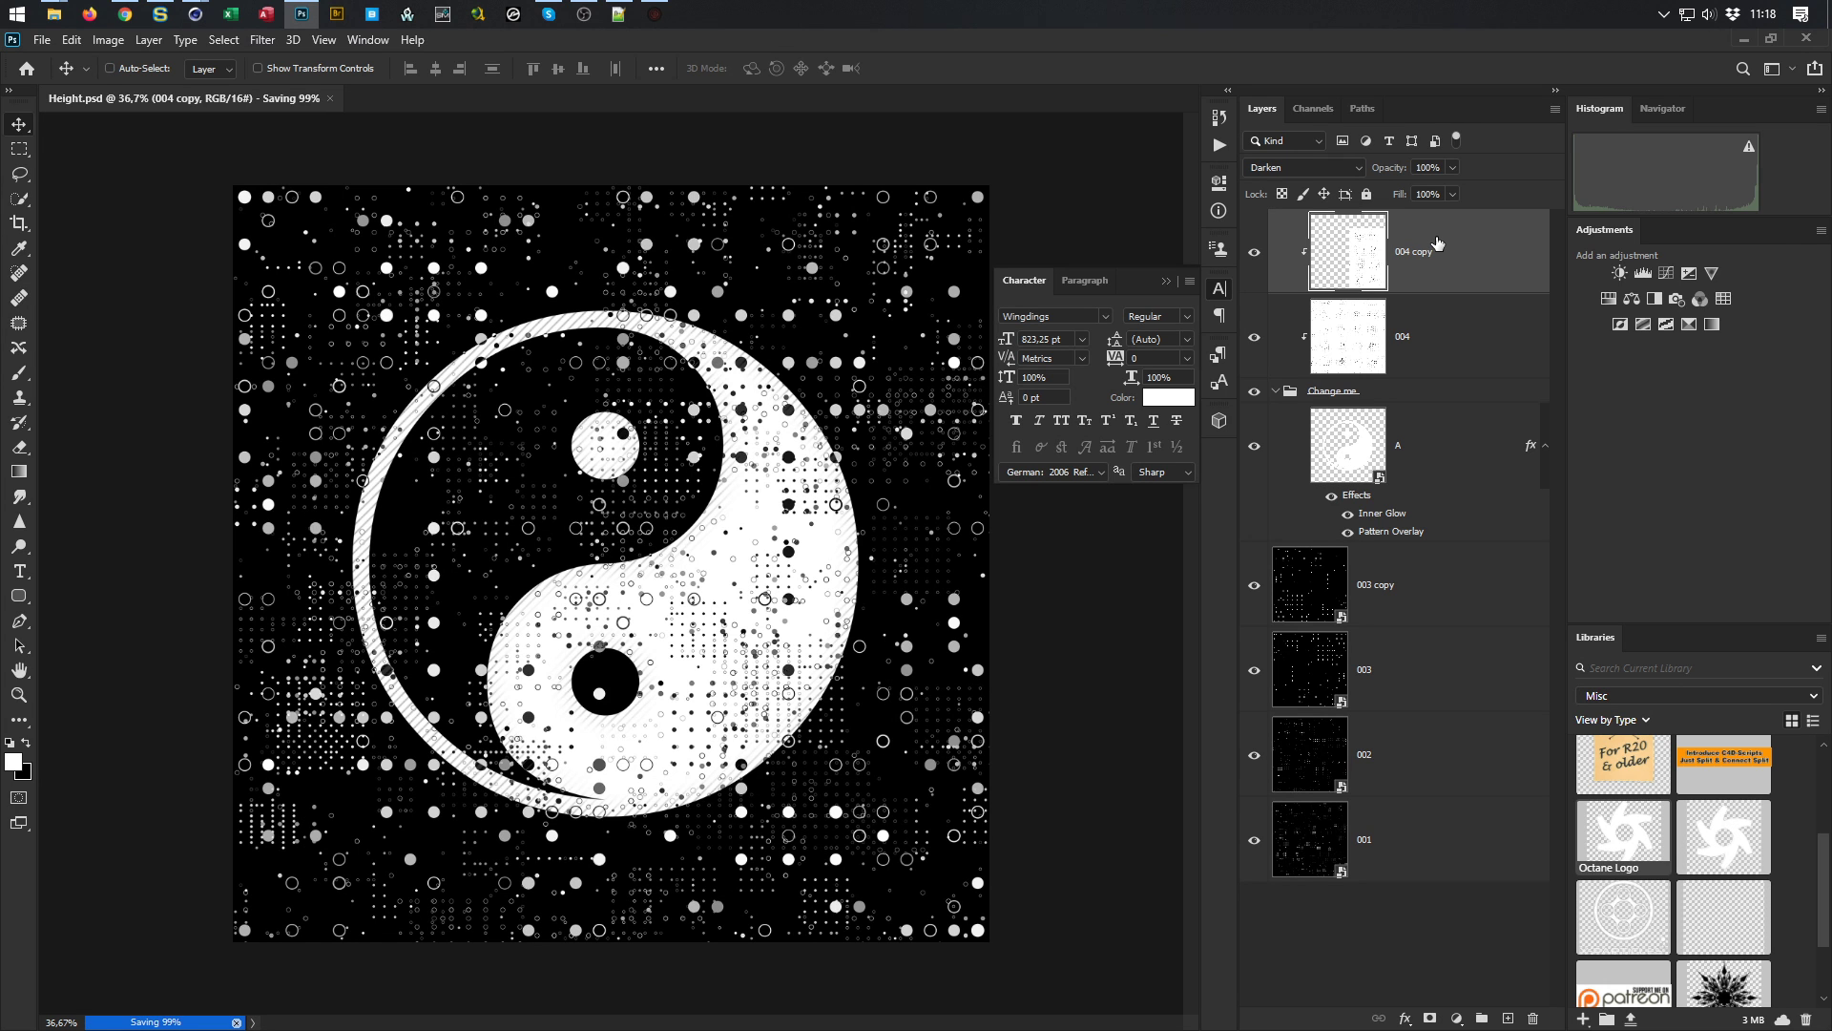
Bring up the Heights folder window, switch to Cinema 4D and close the small Octane Render window
{"action": "key", "text": "alt+Tab"}
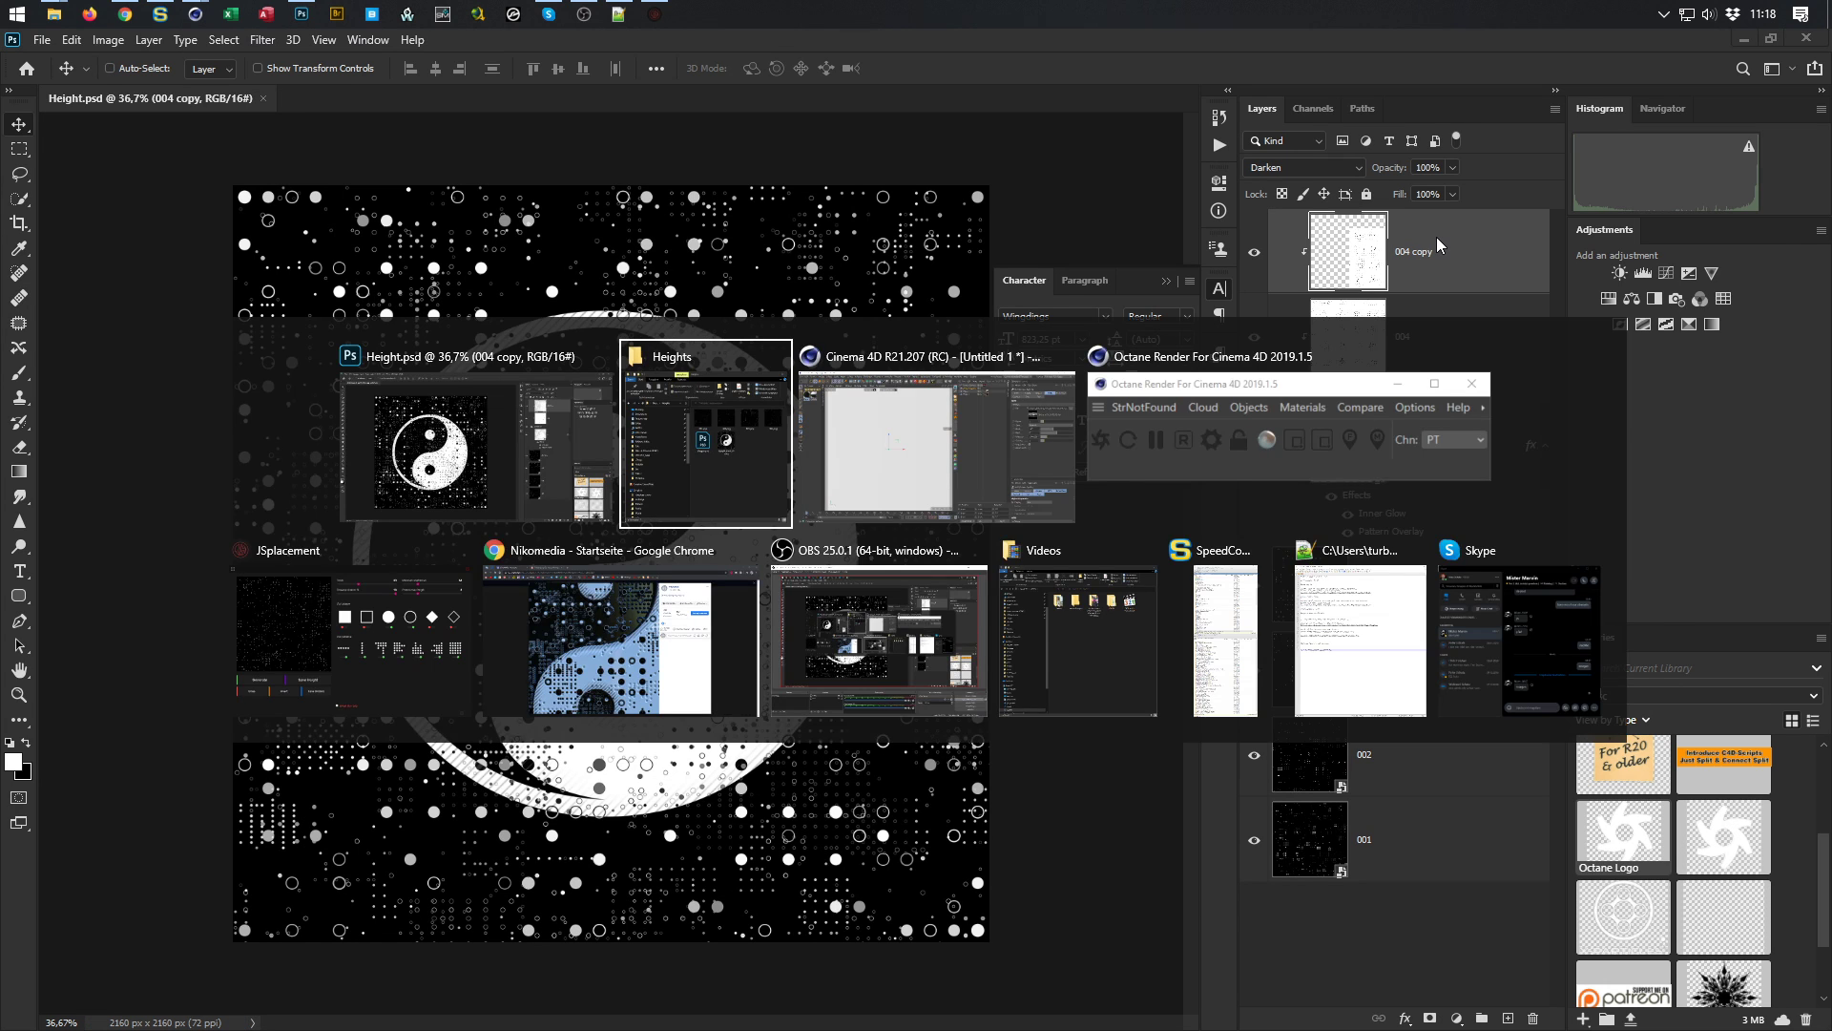
{"action": "left_click", "coordinate": [1269, 494]}
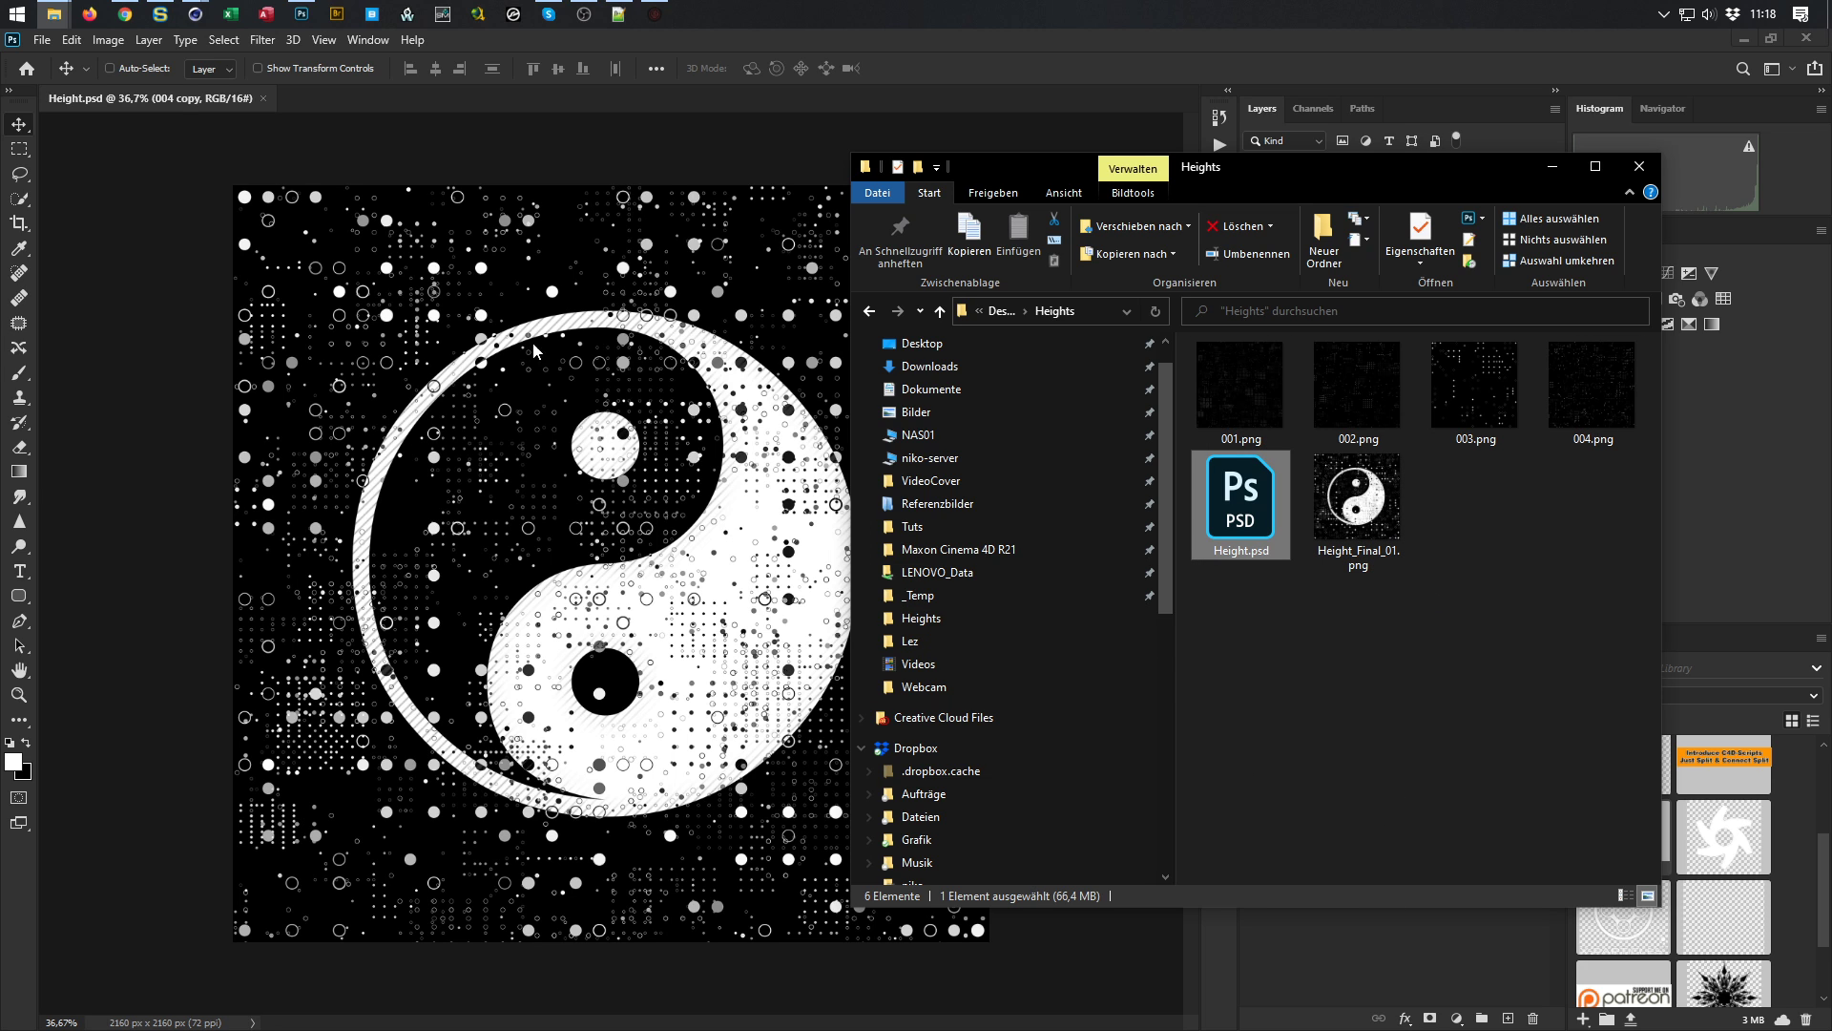
{"action": "left_click", "coordinate": [194, 14]}
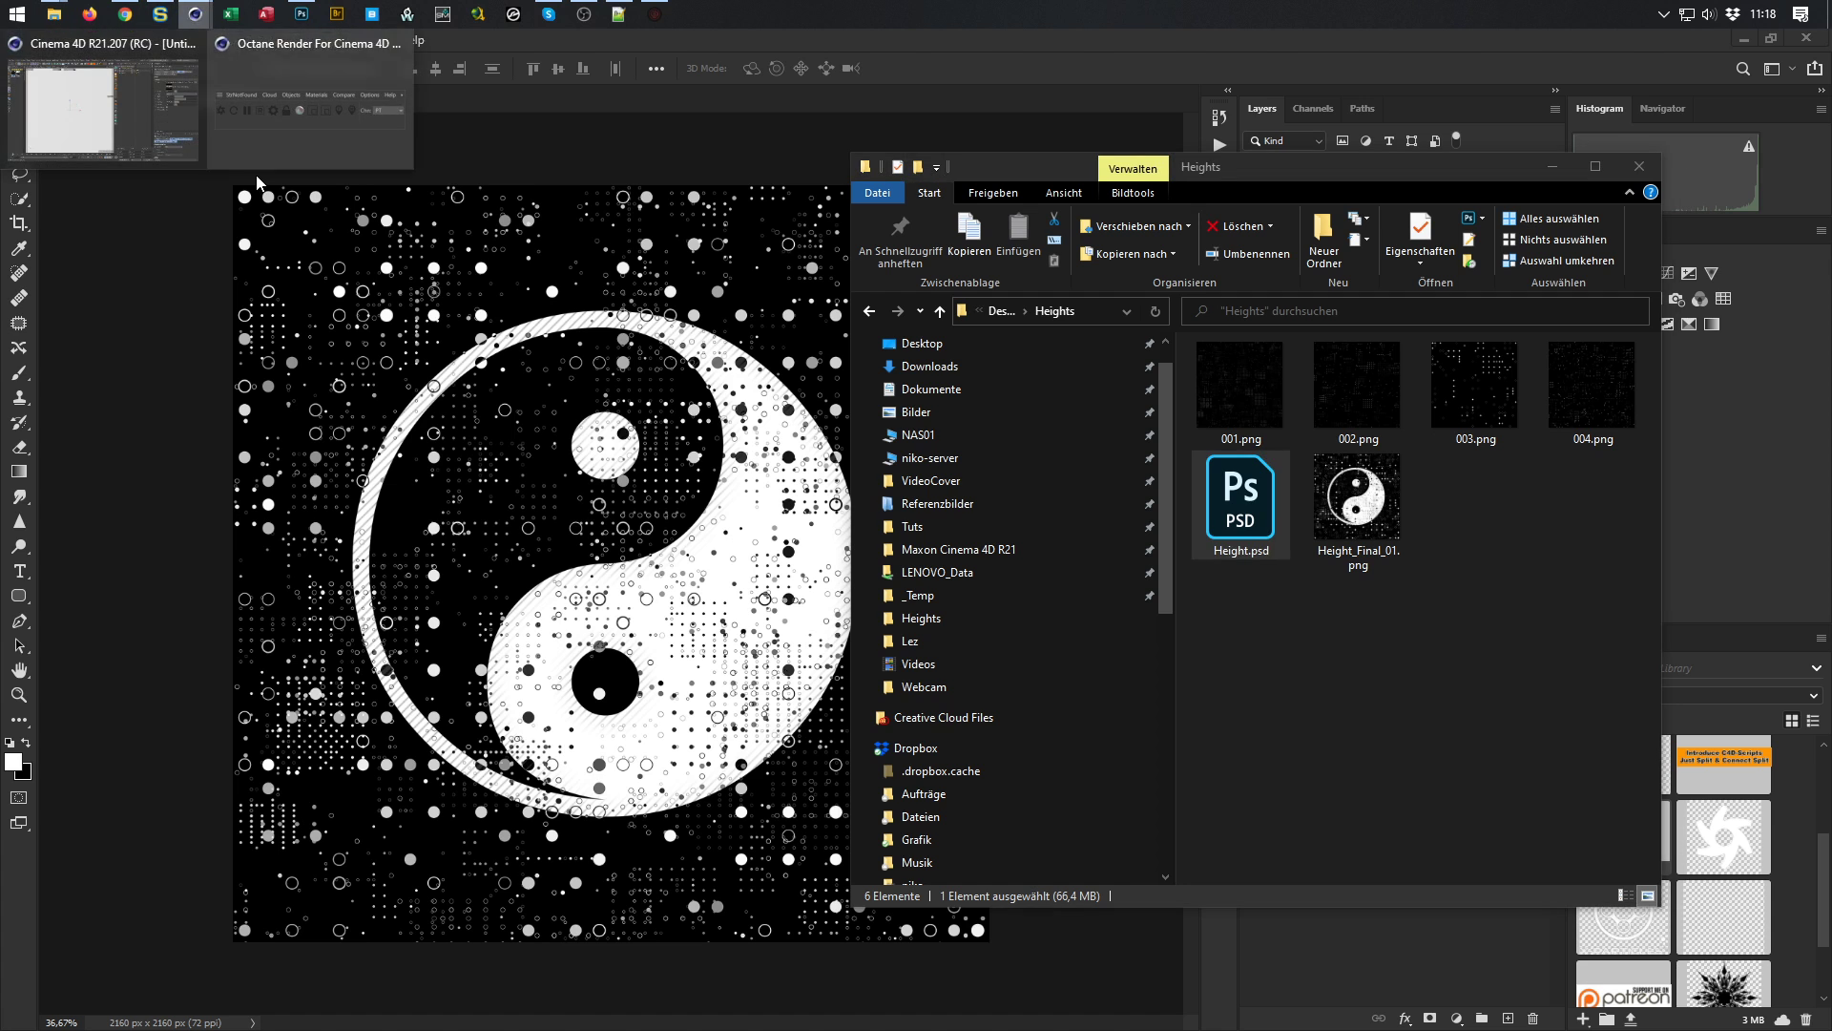
{"action": "left_click", "coordinate": [213, 130]}
{"action": "left_click", "coordinate": [509, 870]}
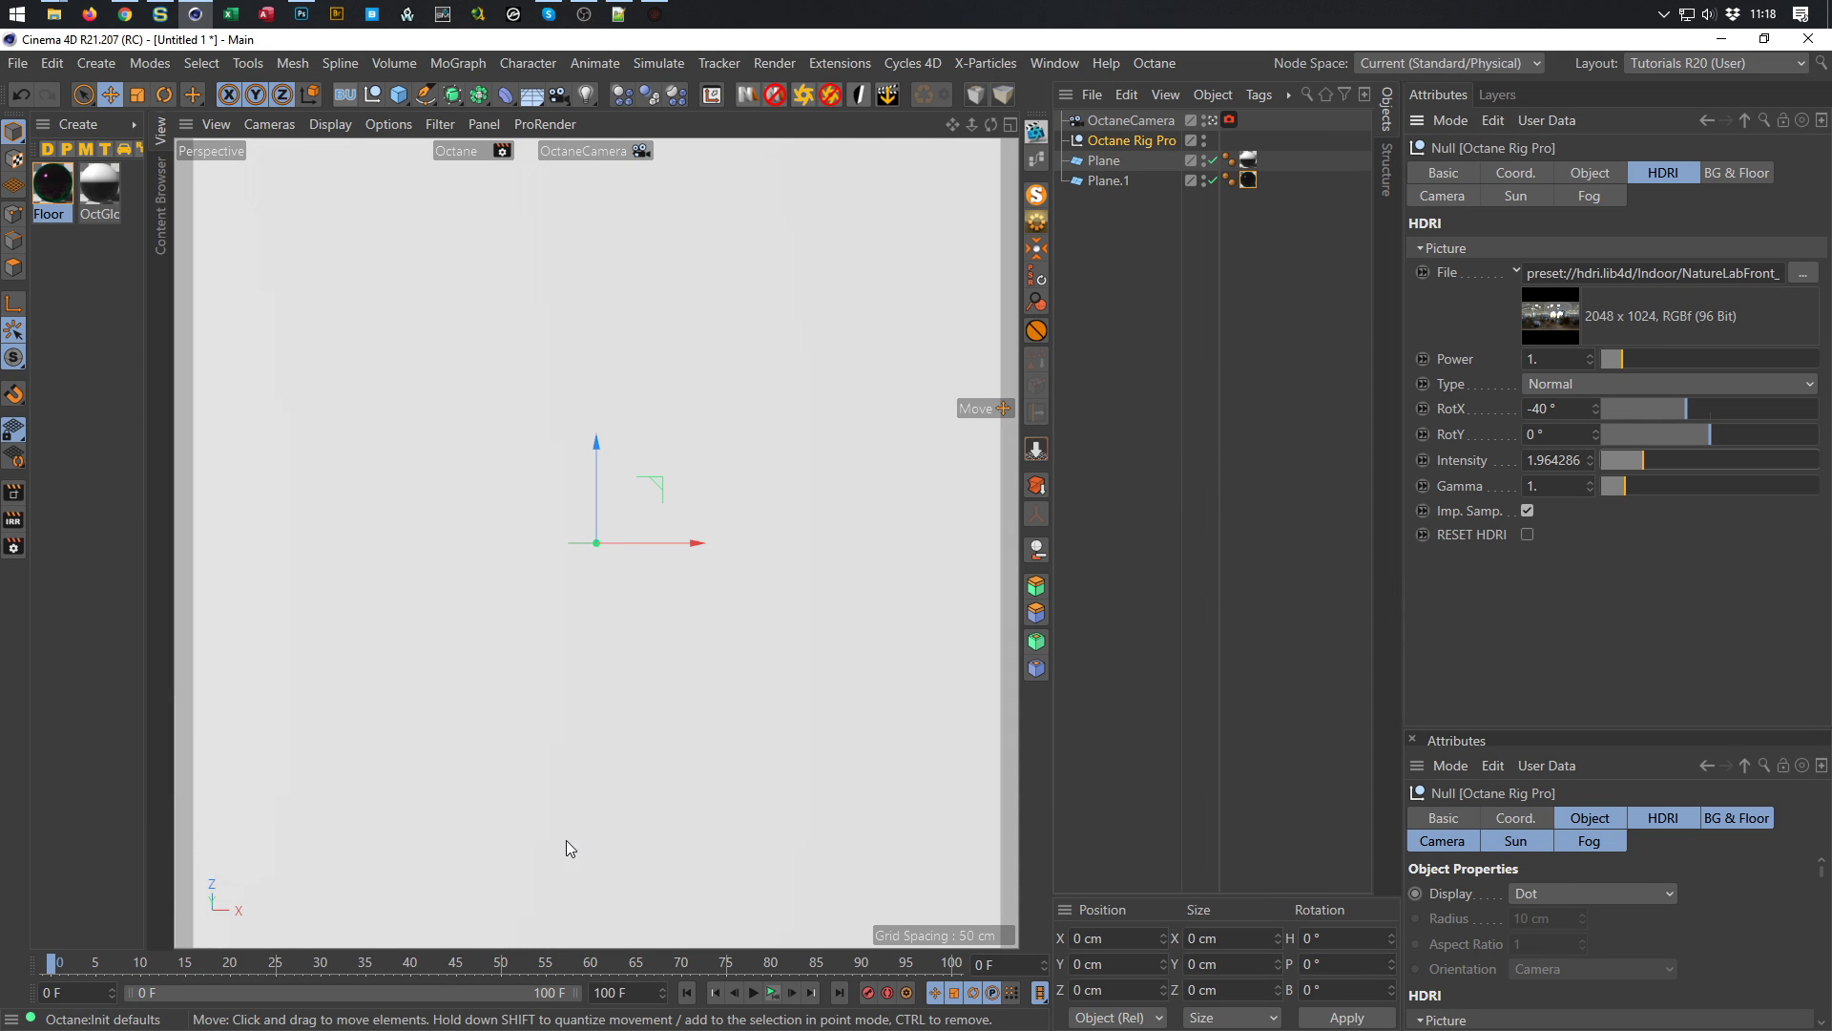
Save the project with its assets on the Desktop as YY_Displacement_OCTANE
{"action": "left_click", "coordinate": [18, 63]}
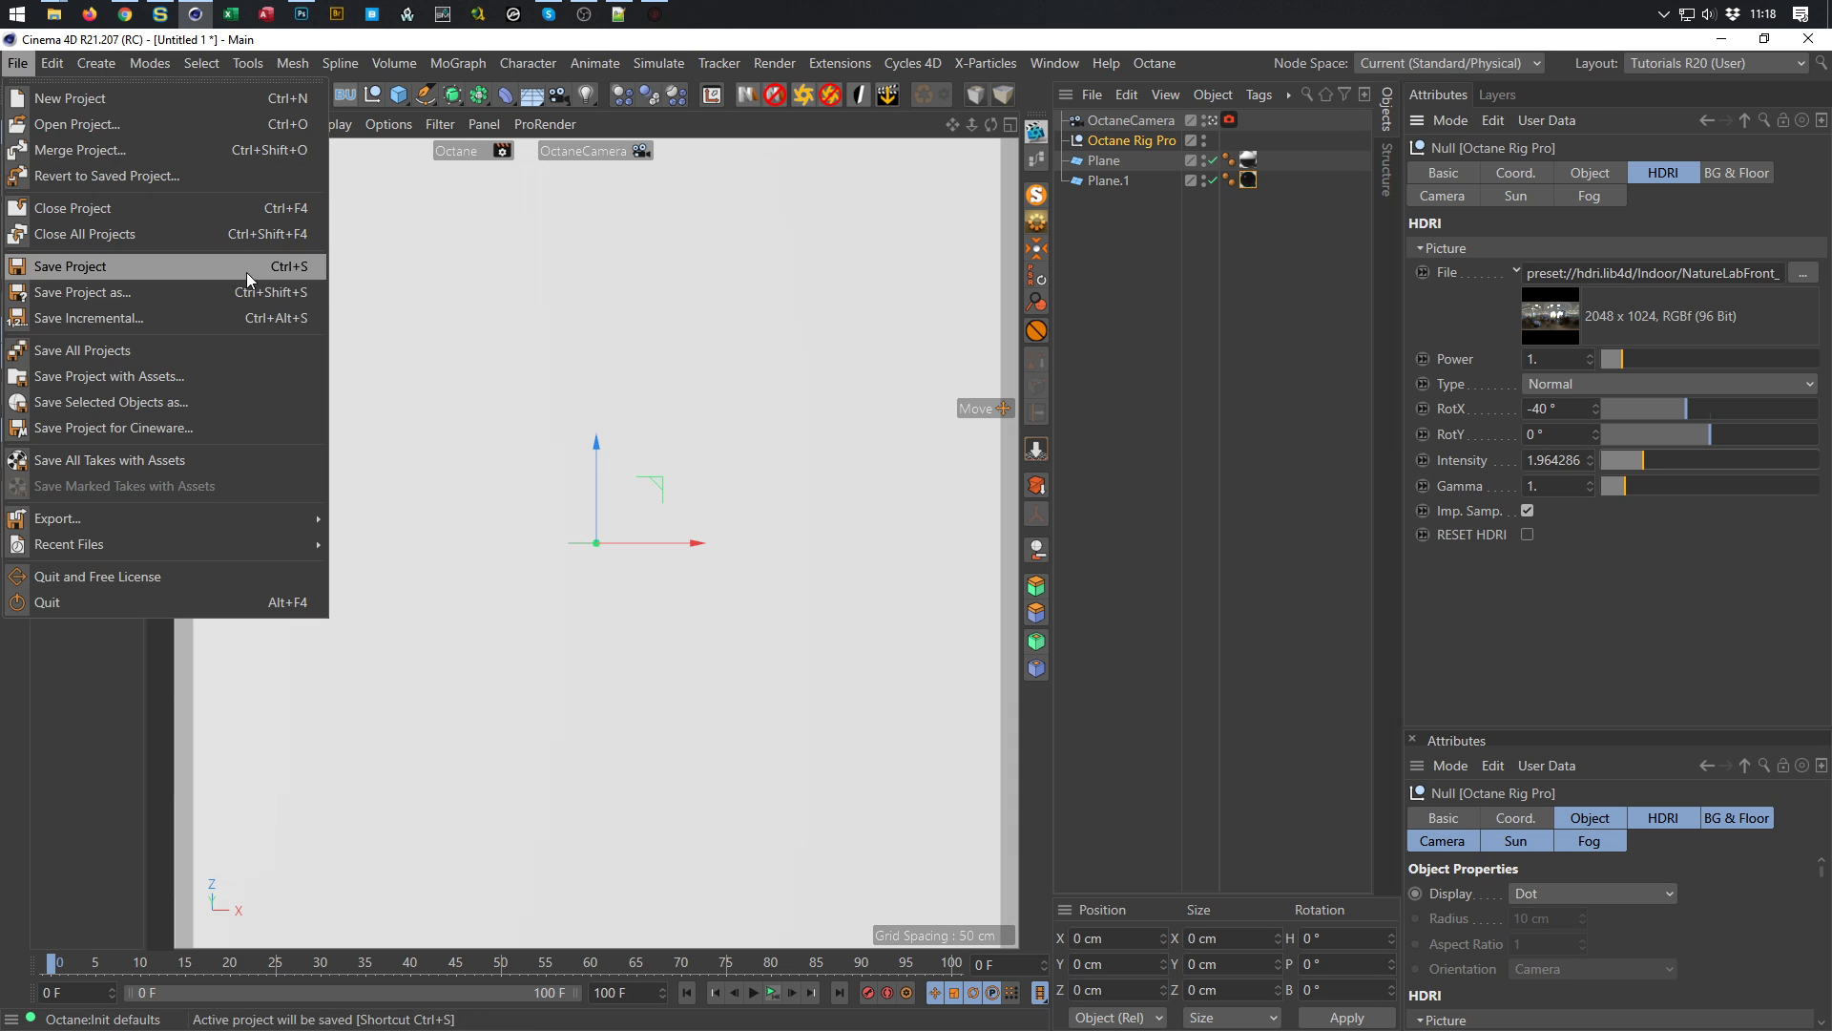
{"action": "left_click", "coordinate": [163, 376]}
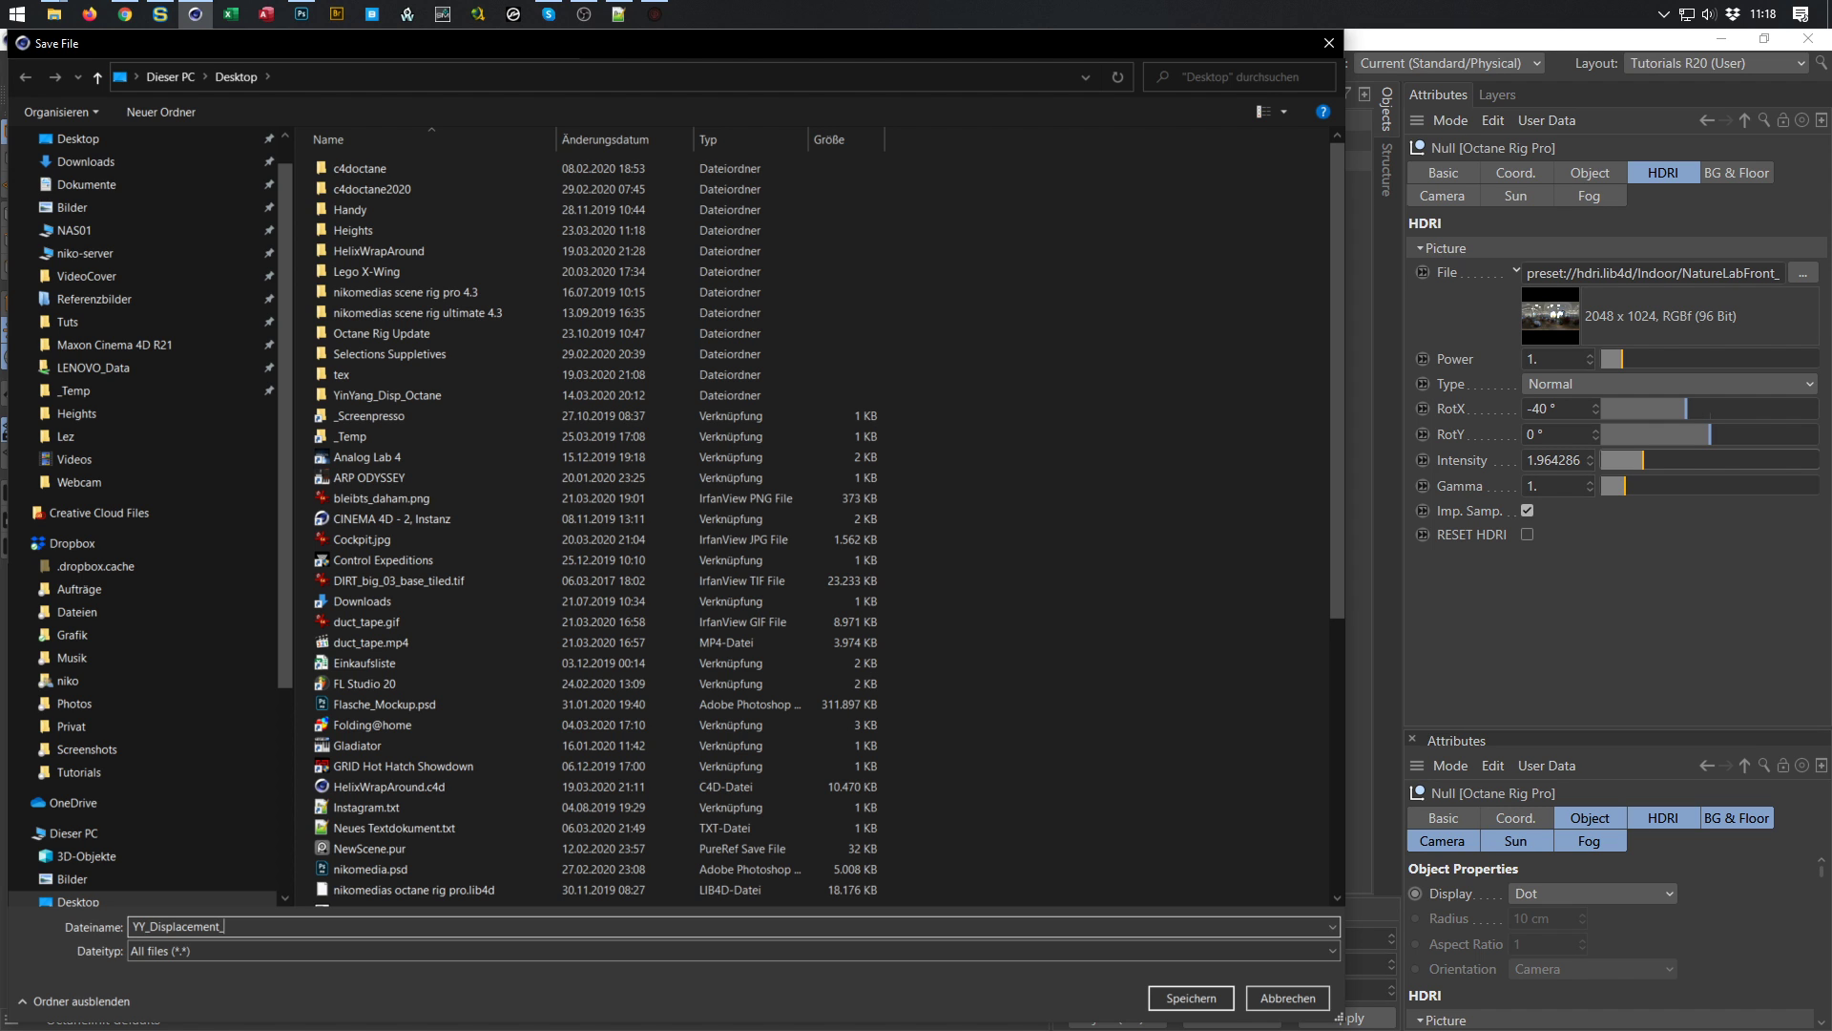
{"action": "type", "text": "E"}
{"action": "key", "text": "Return"}
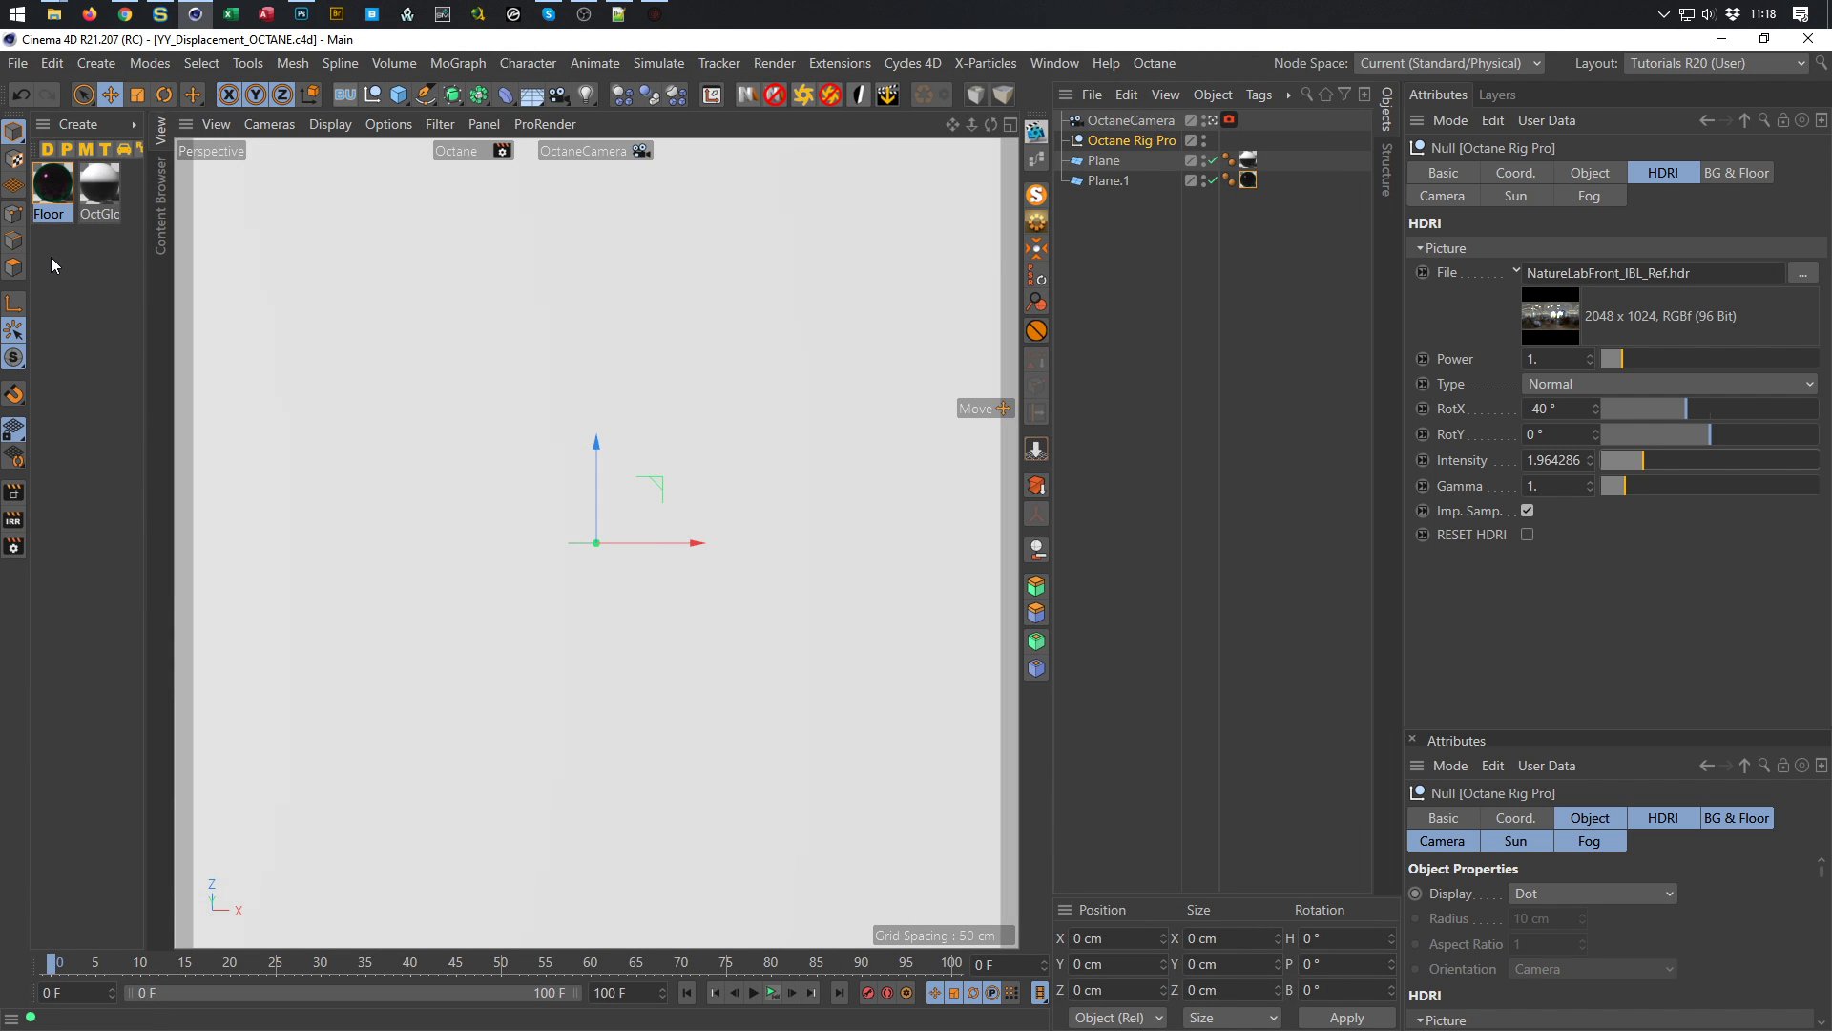
Delete both remaining Octane materials, Floor and OctGlossy1, and remove the Octane camera tag from OctaneCamera
{"action": "left_click_drag", "start_coordinate": [50, 256], "coordinate": [124, 191]}
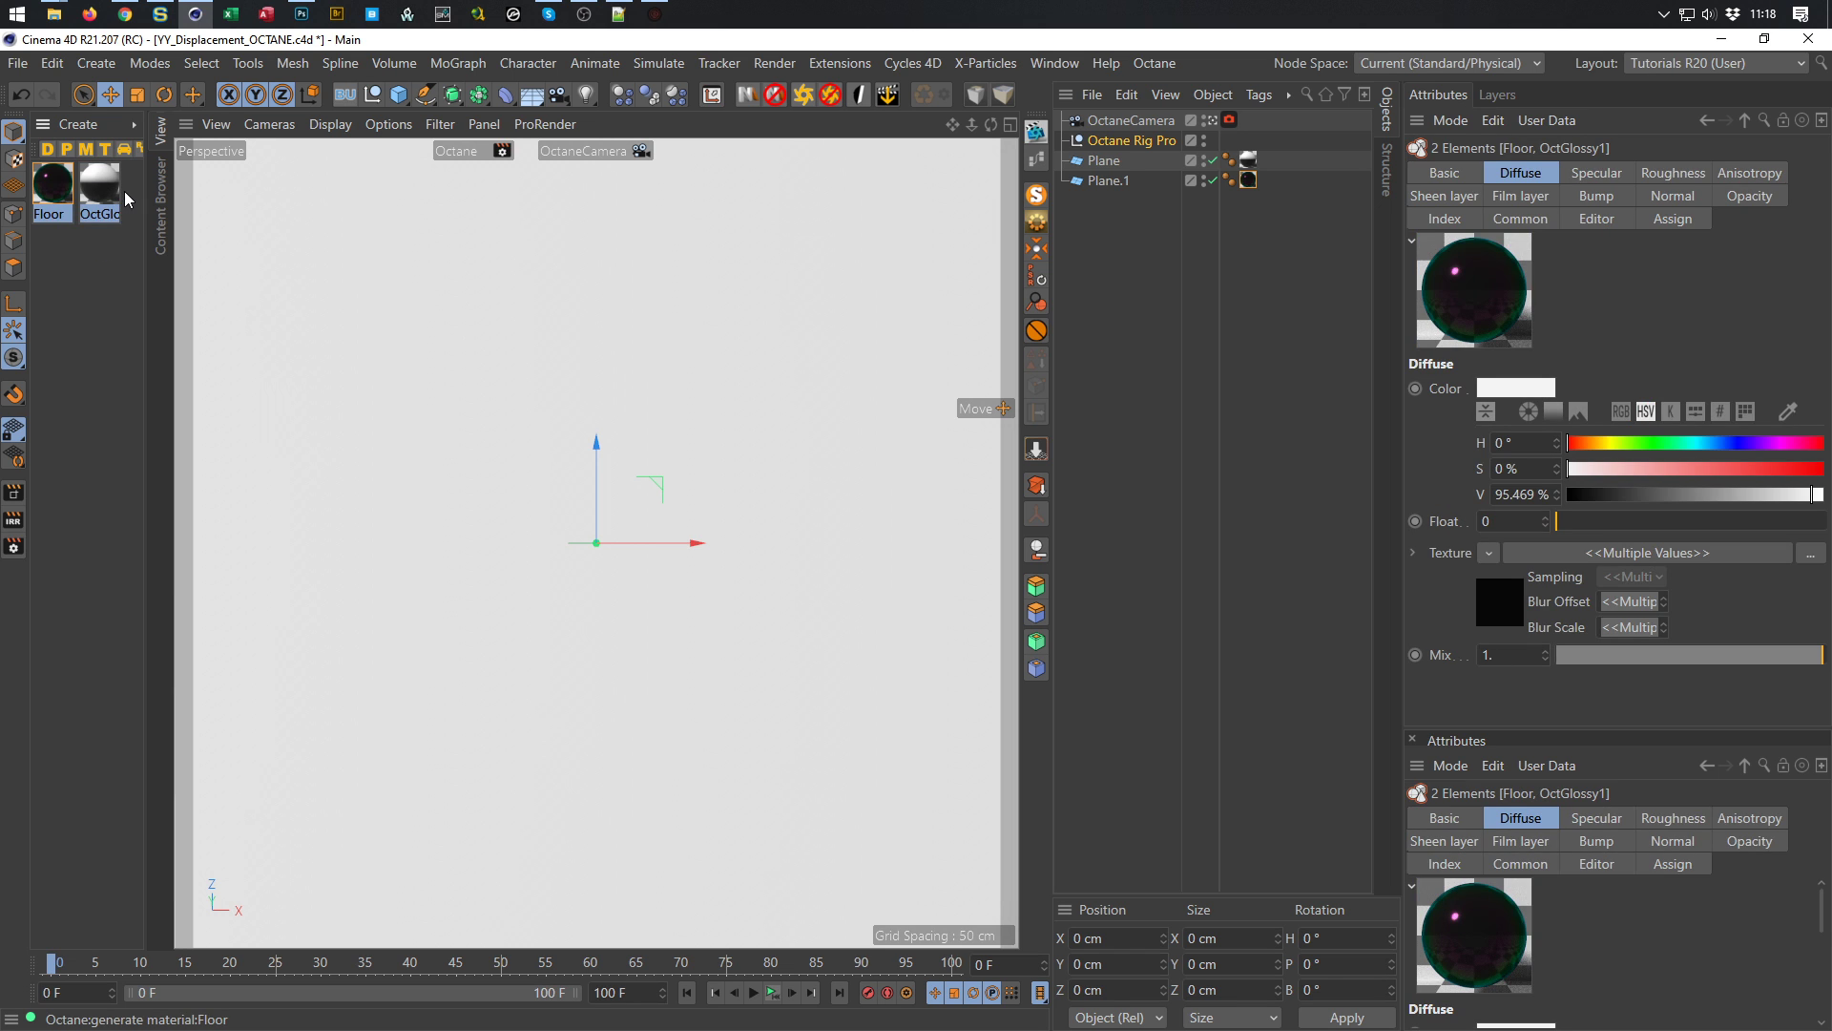
{"action": "key", "text": "Delete"}
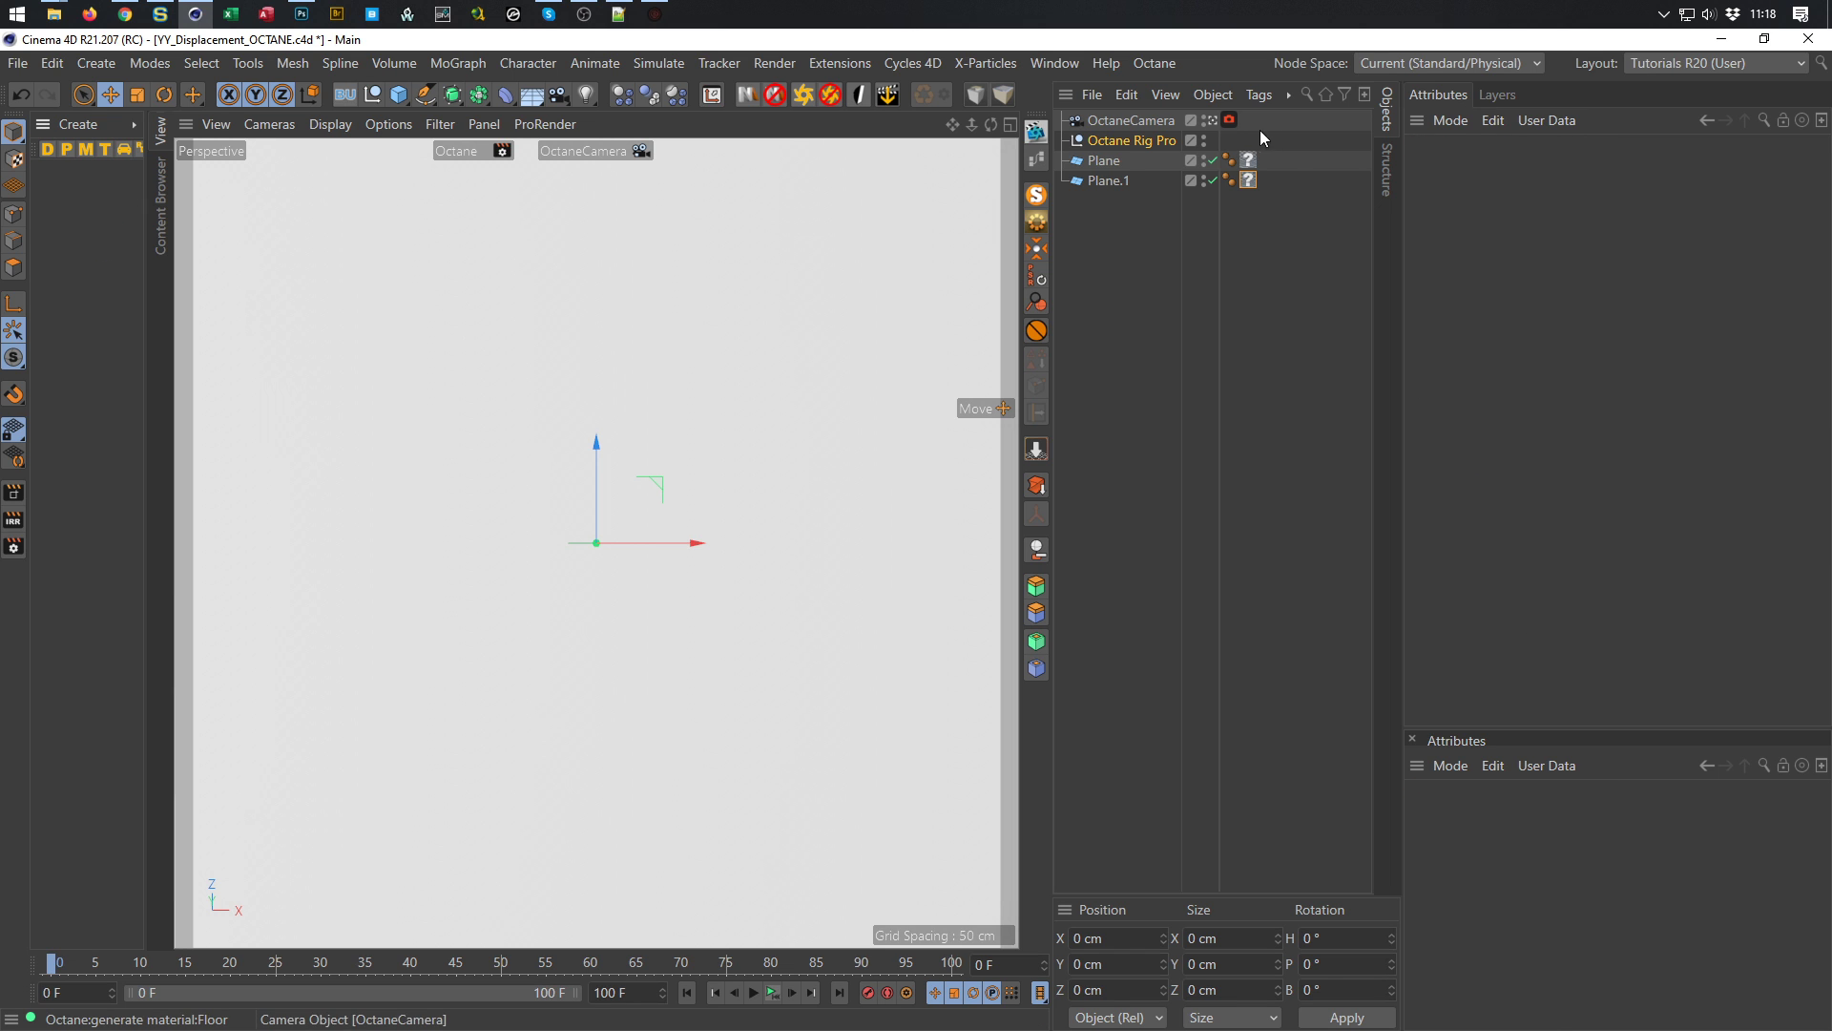
{"action": "left_click", "coordinate": [1230, 121]}
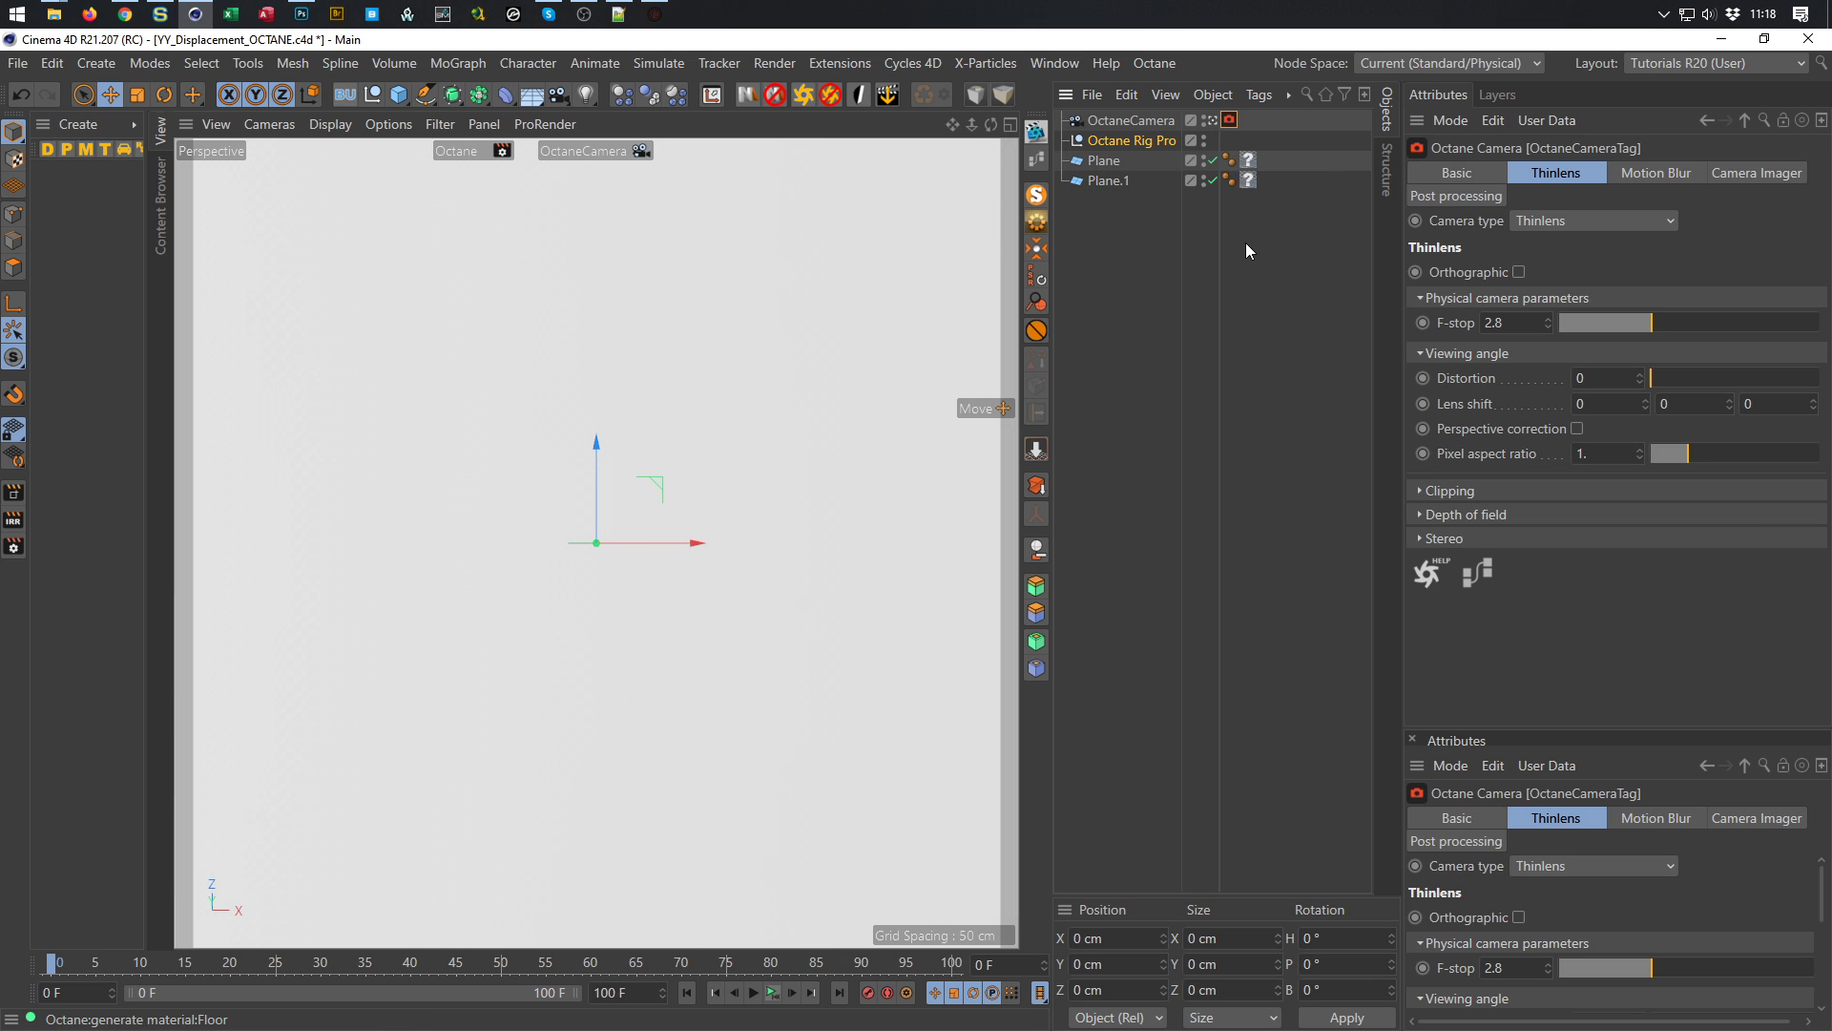
{"action": "key", "text": "Delete"}
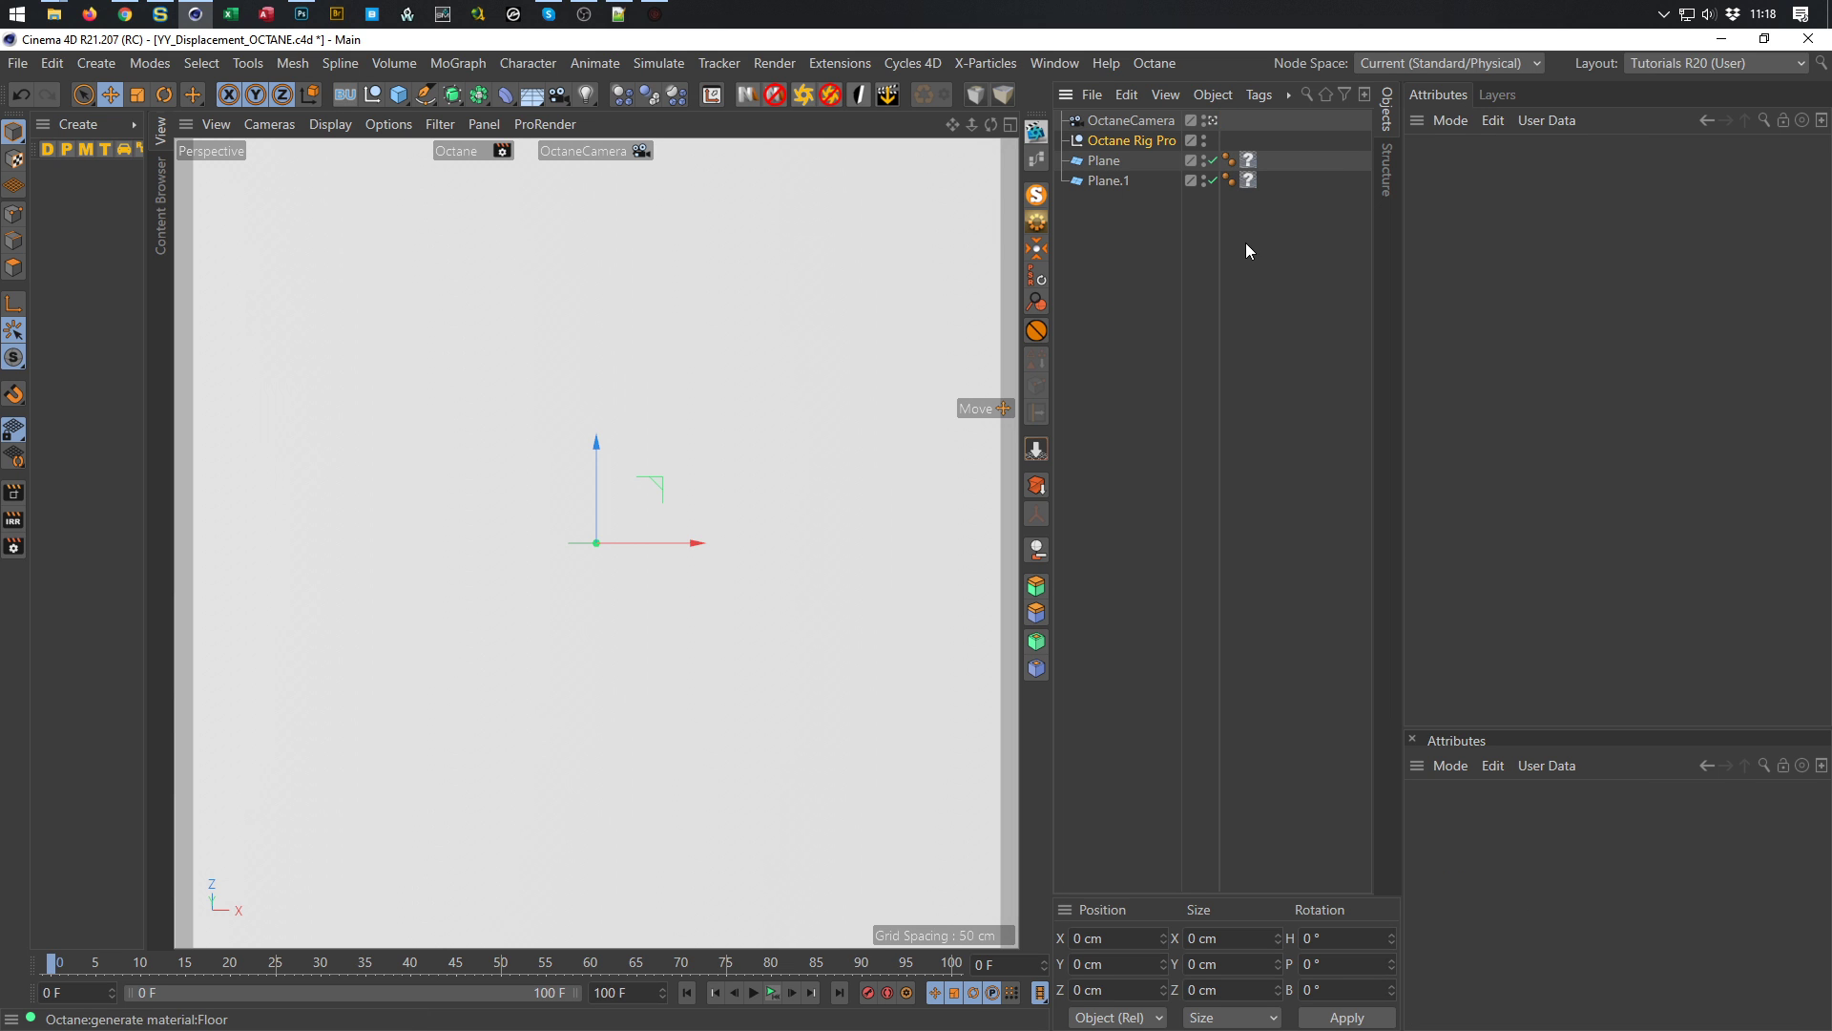
Rename the OctaneCamera object as Camera
{"action": "left_click", "coordinate": [1134, 122]}
{"action": "double_click", "coordinate": [1133, 122]}
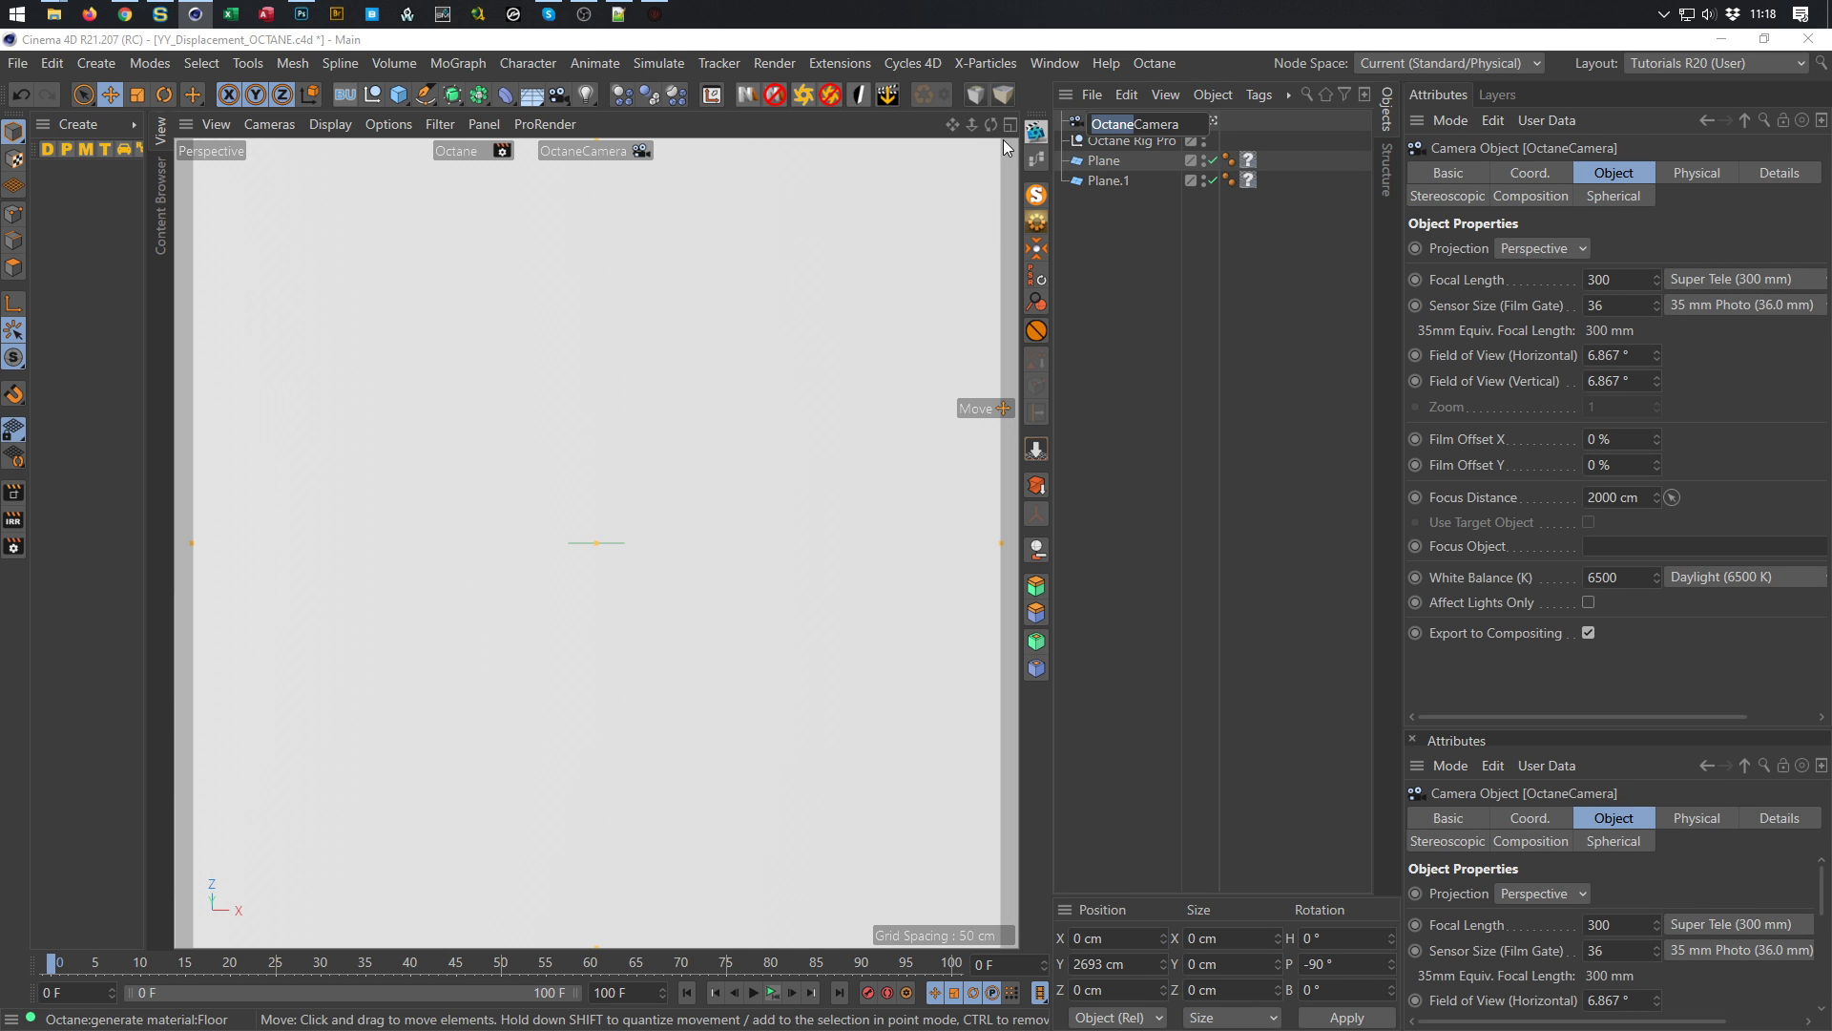
{"action": "key", "text": "BackSpace"}
{"action": "key", "text": "Return"}
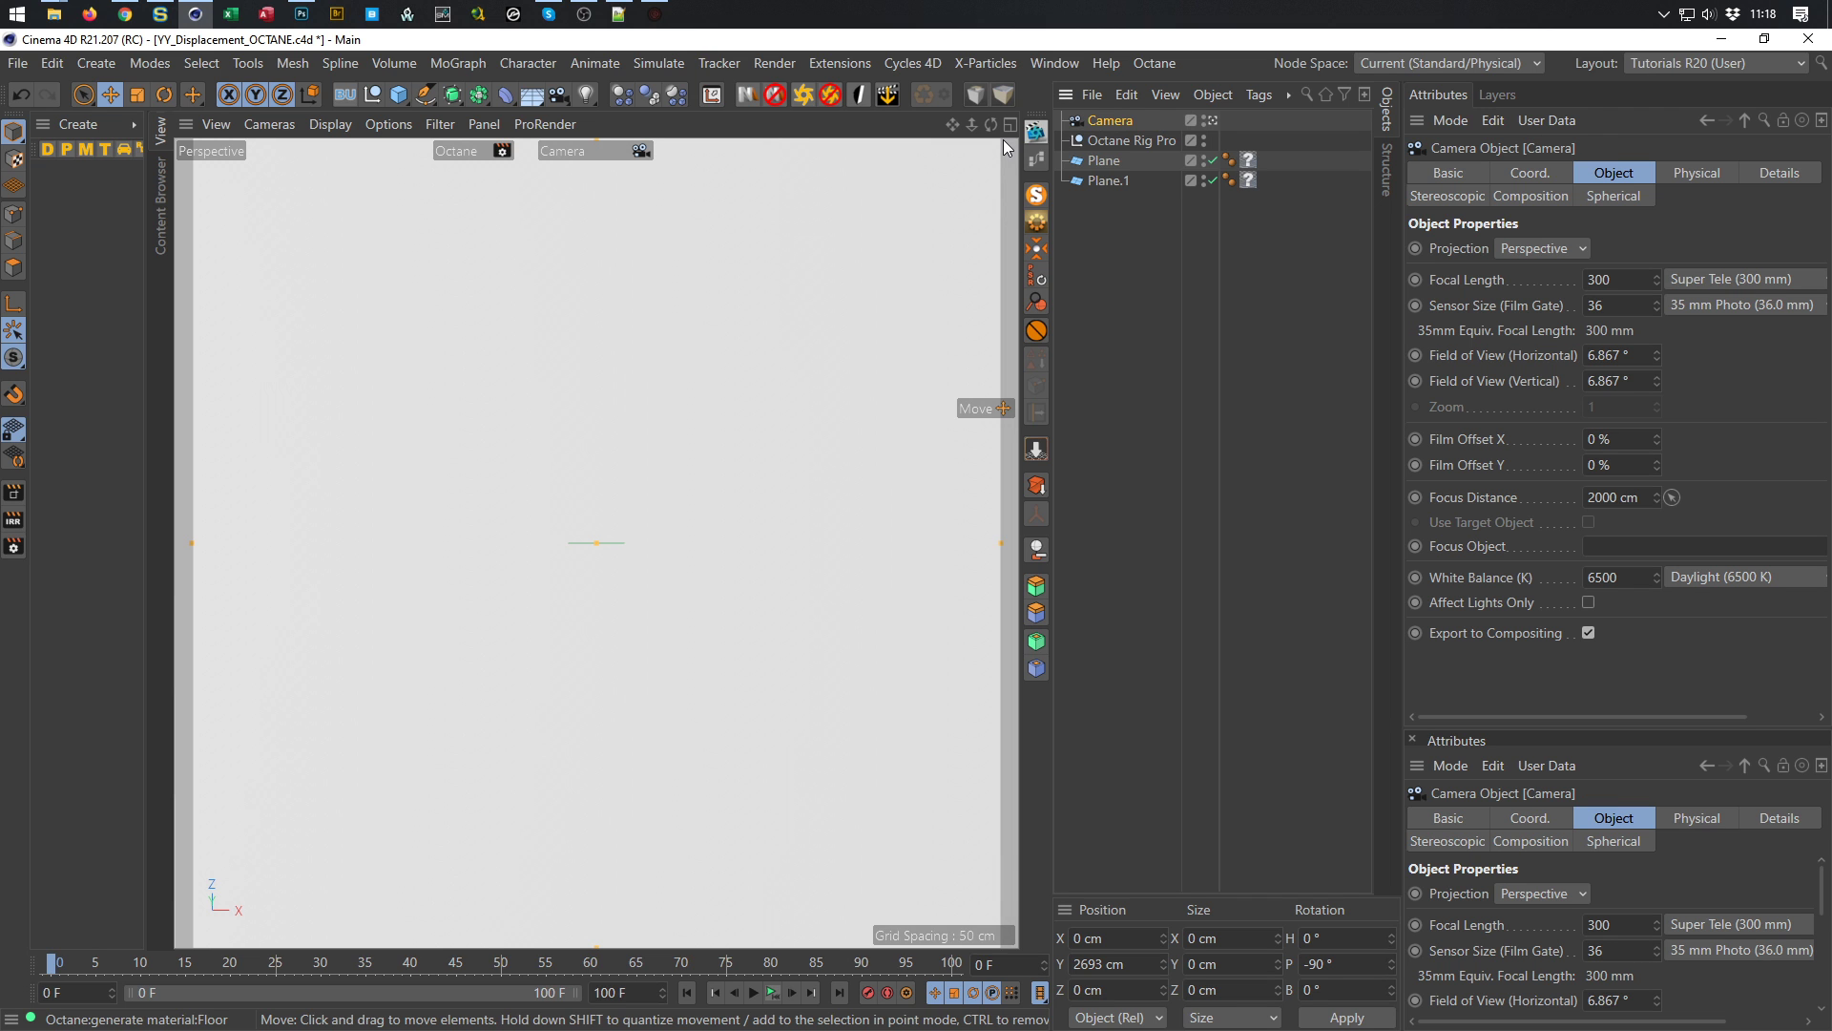
Delete the Octane Rig Pro object and disable the Plane.1 object
{"action": "left_click", "coordinate": [1135, 142]}
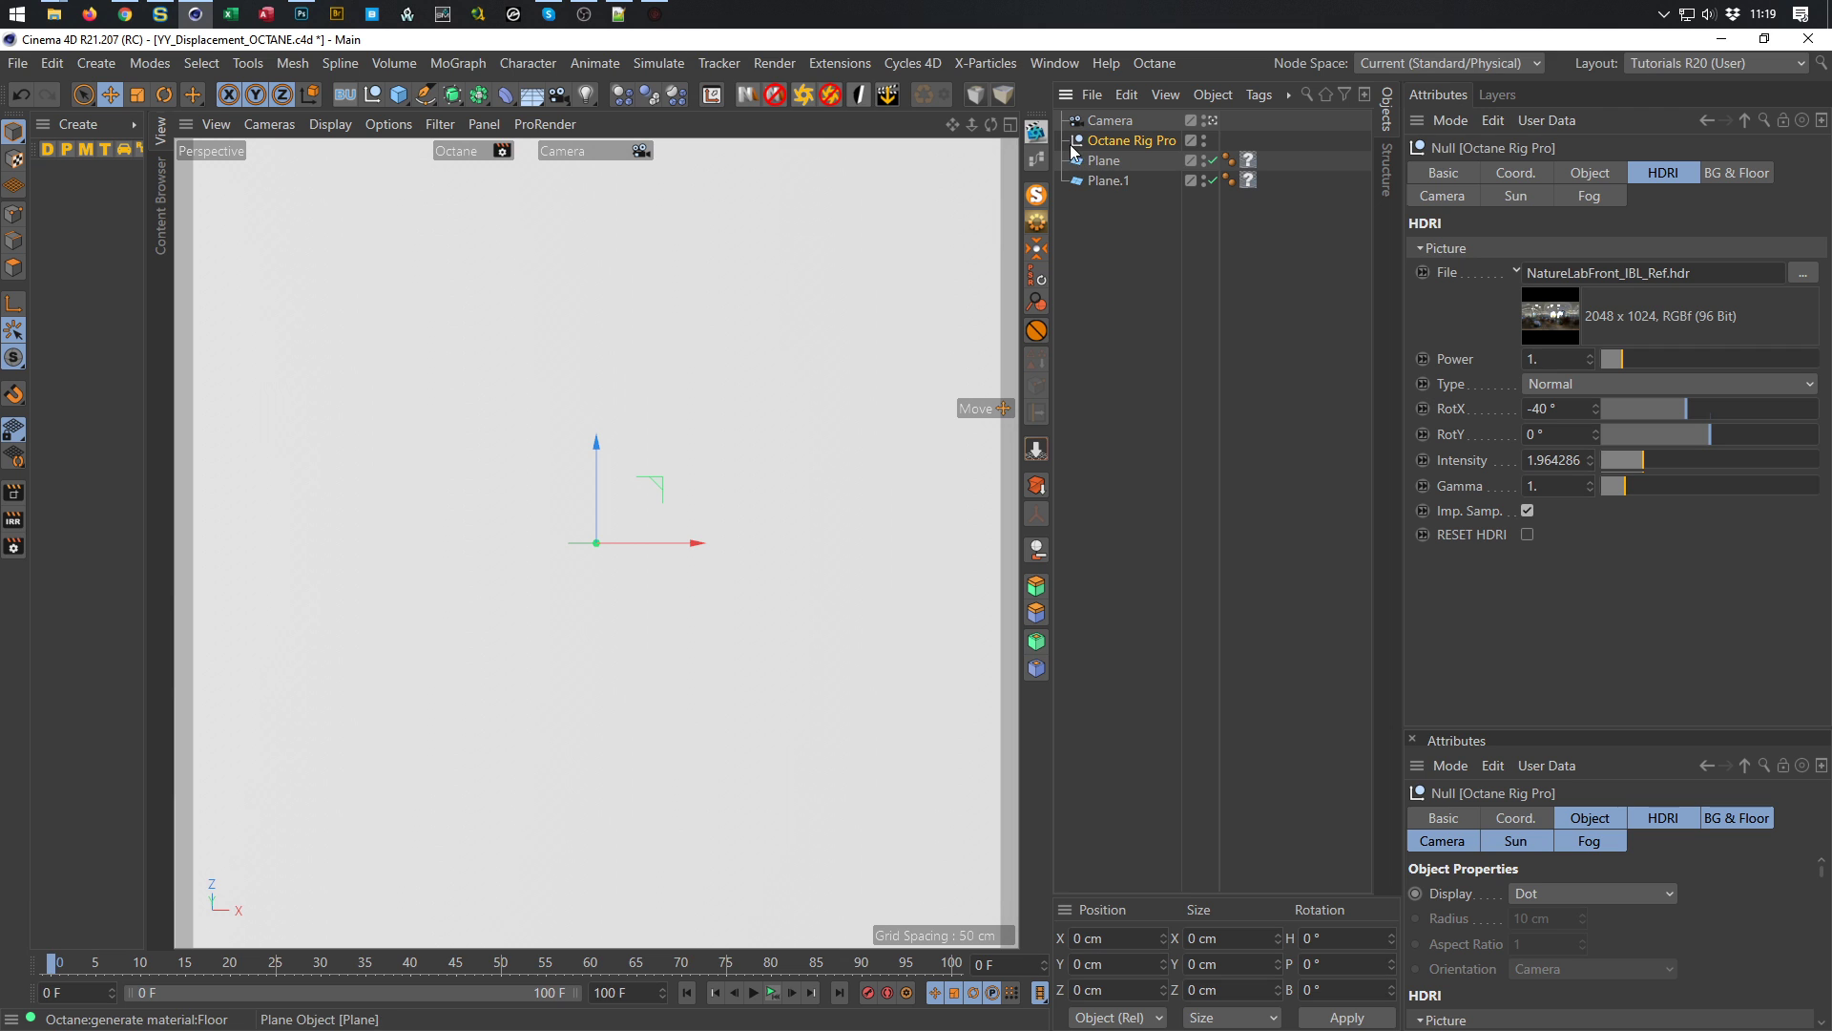
{"action": "left_click", "coordinate": [827, 101]}
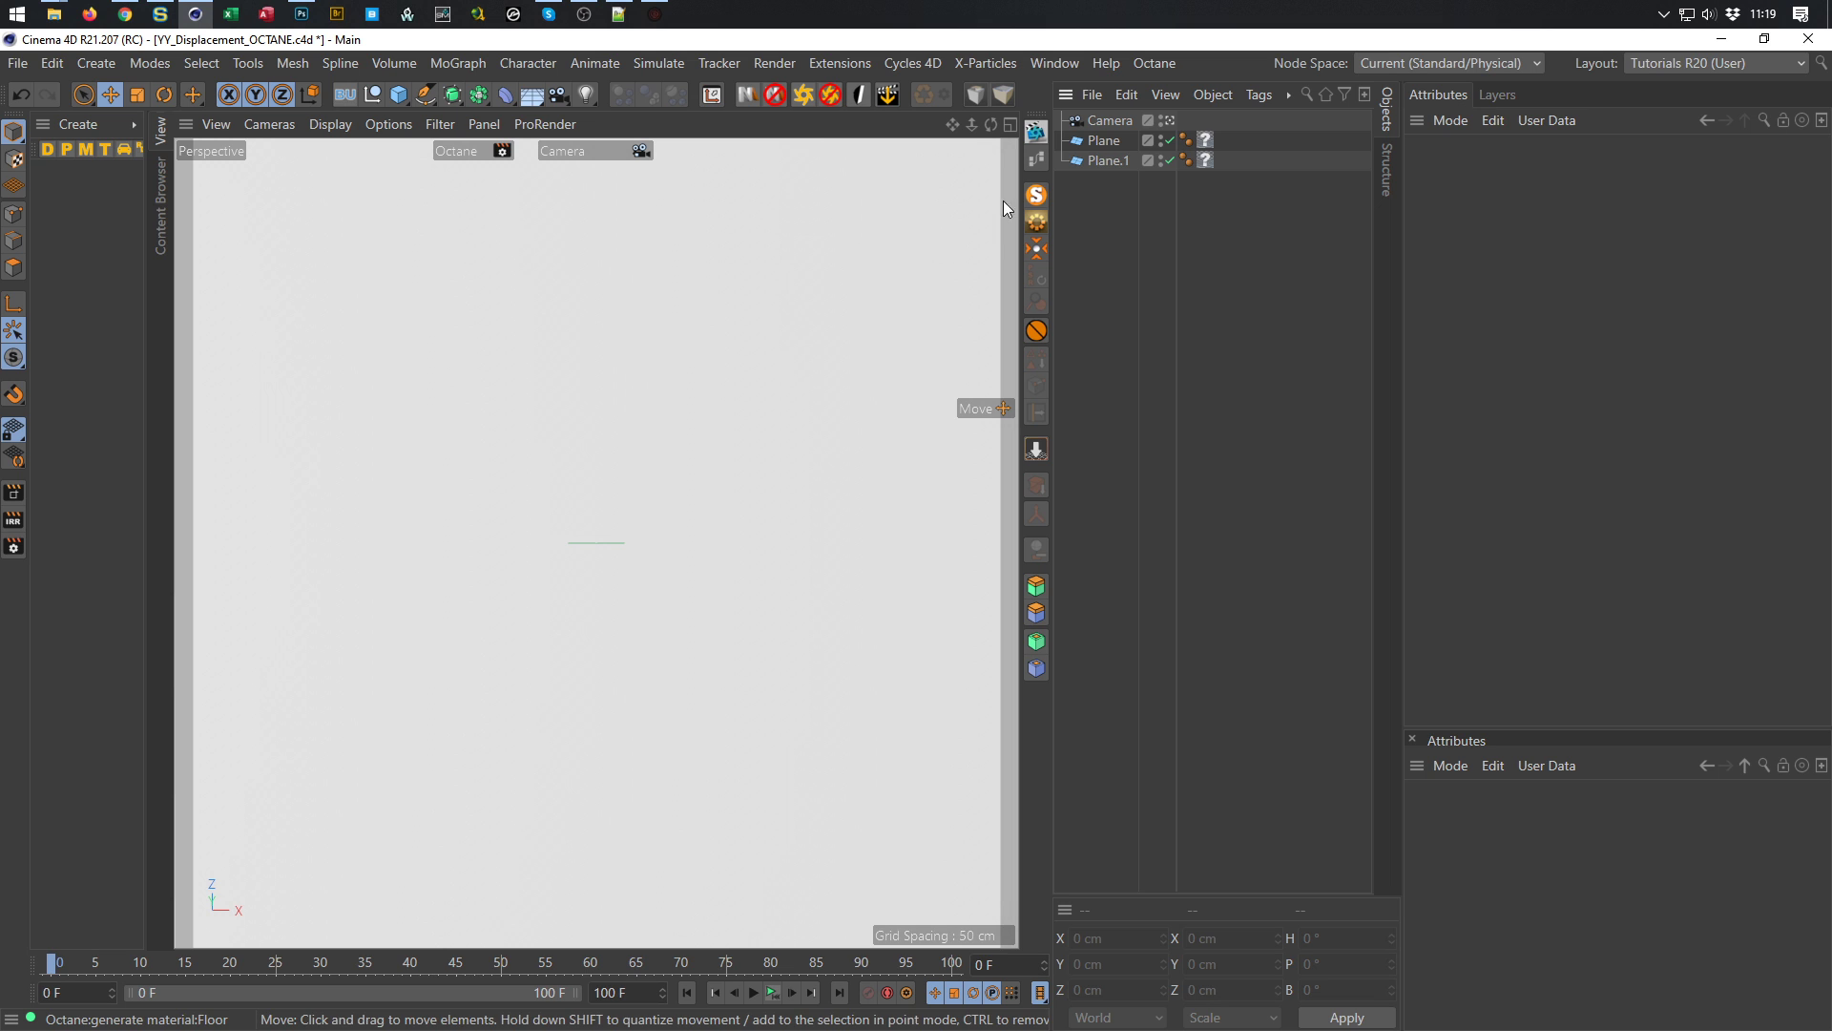
{"action": "left_click", "coordinate": [1169, 160]}
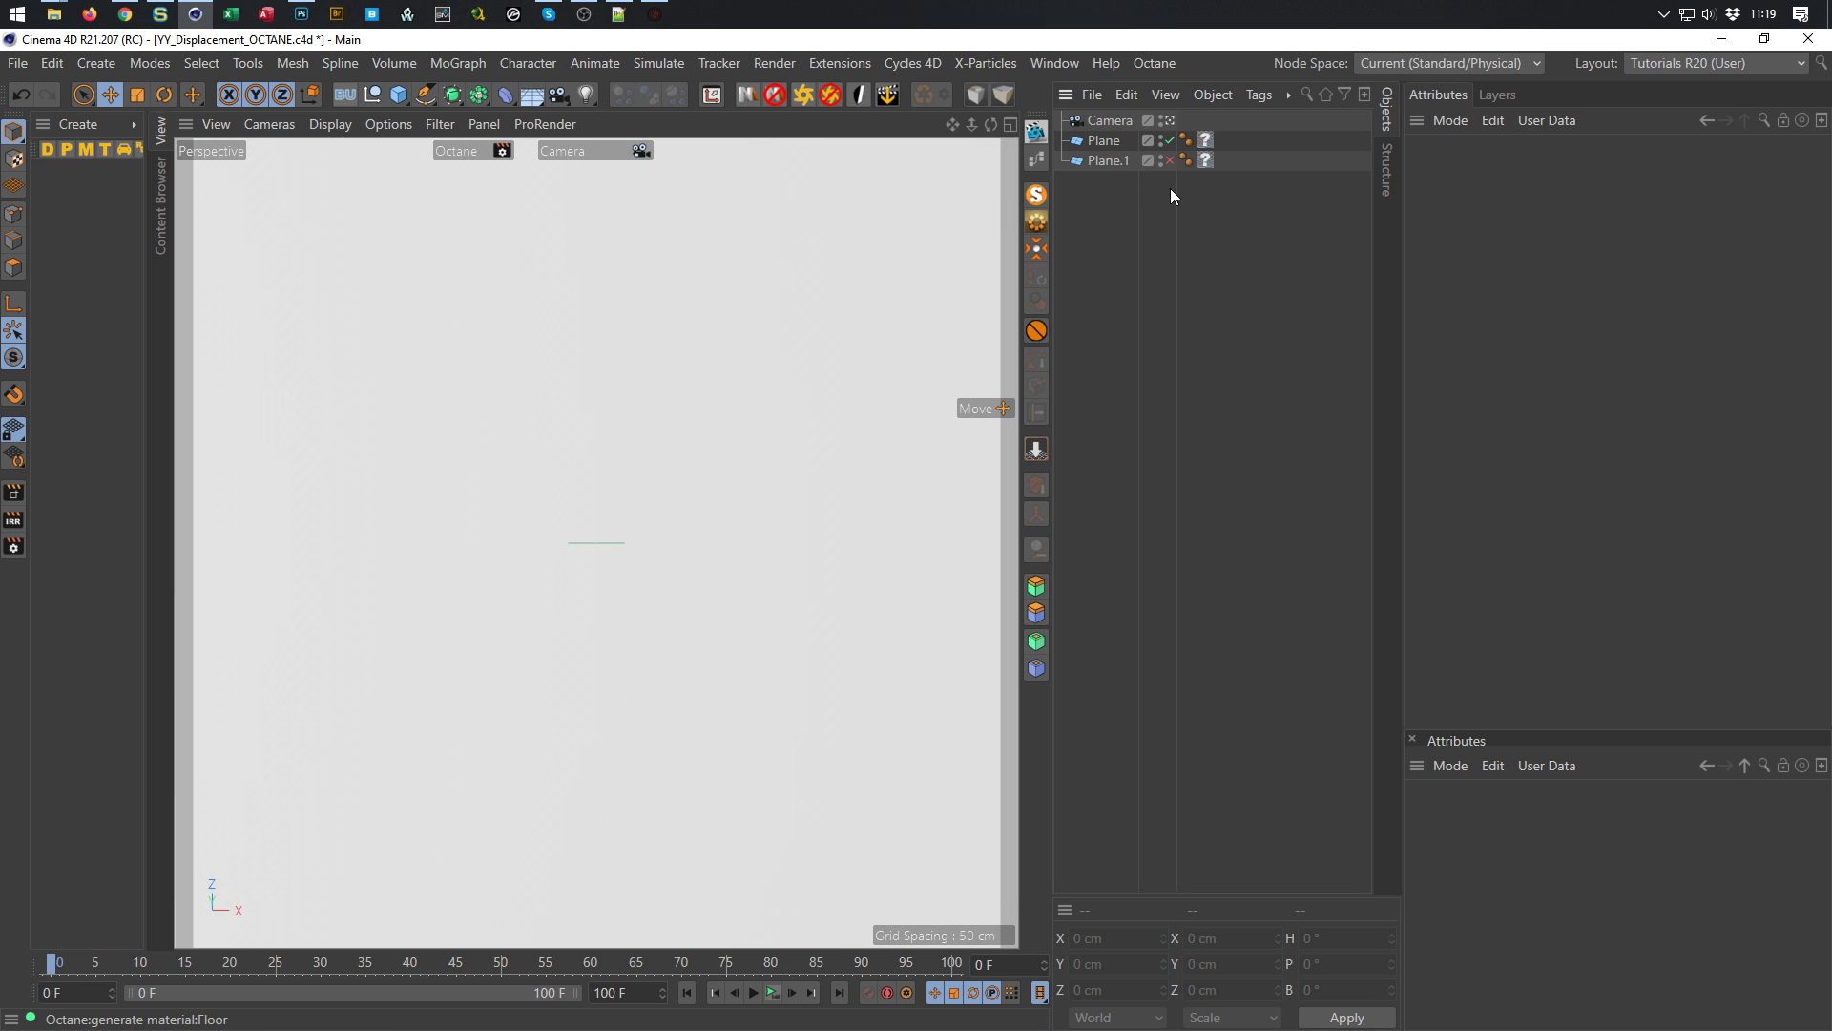
Leave the scene camera's view and set the Plane object to 1000 width segments and 1000 height segments
{"action": "left_click", "coordinate": [1106, 142]}
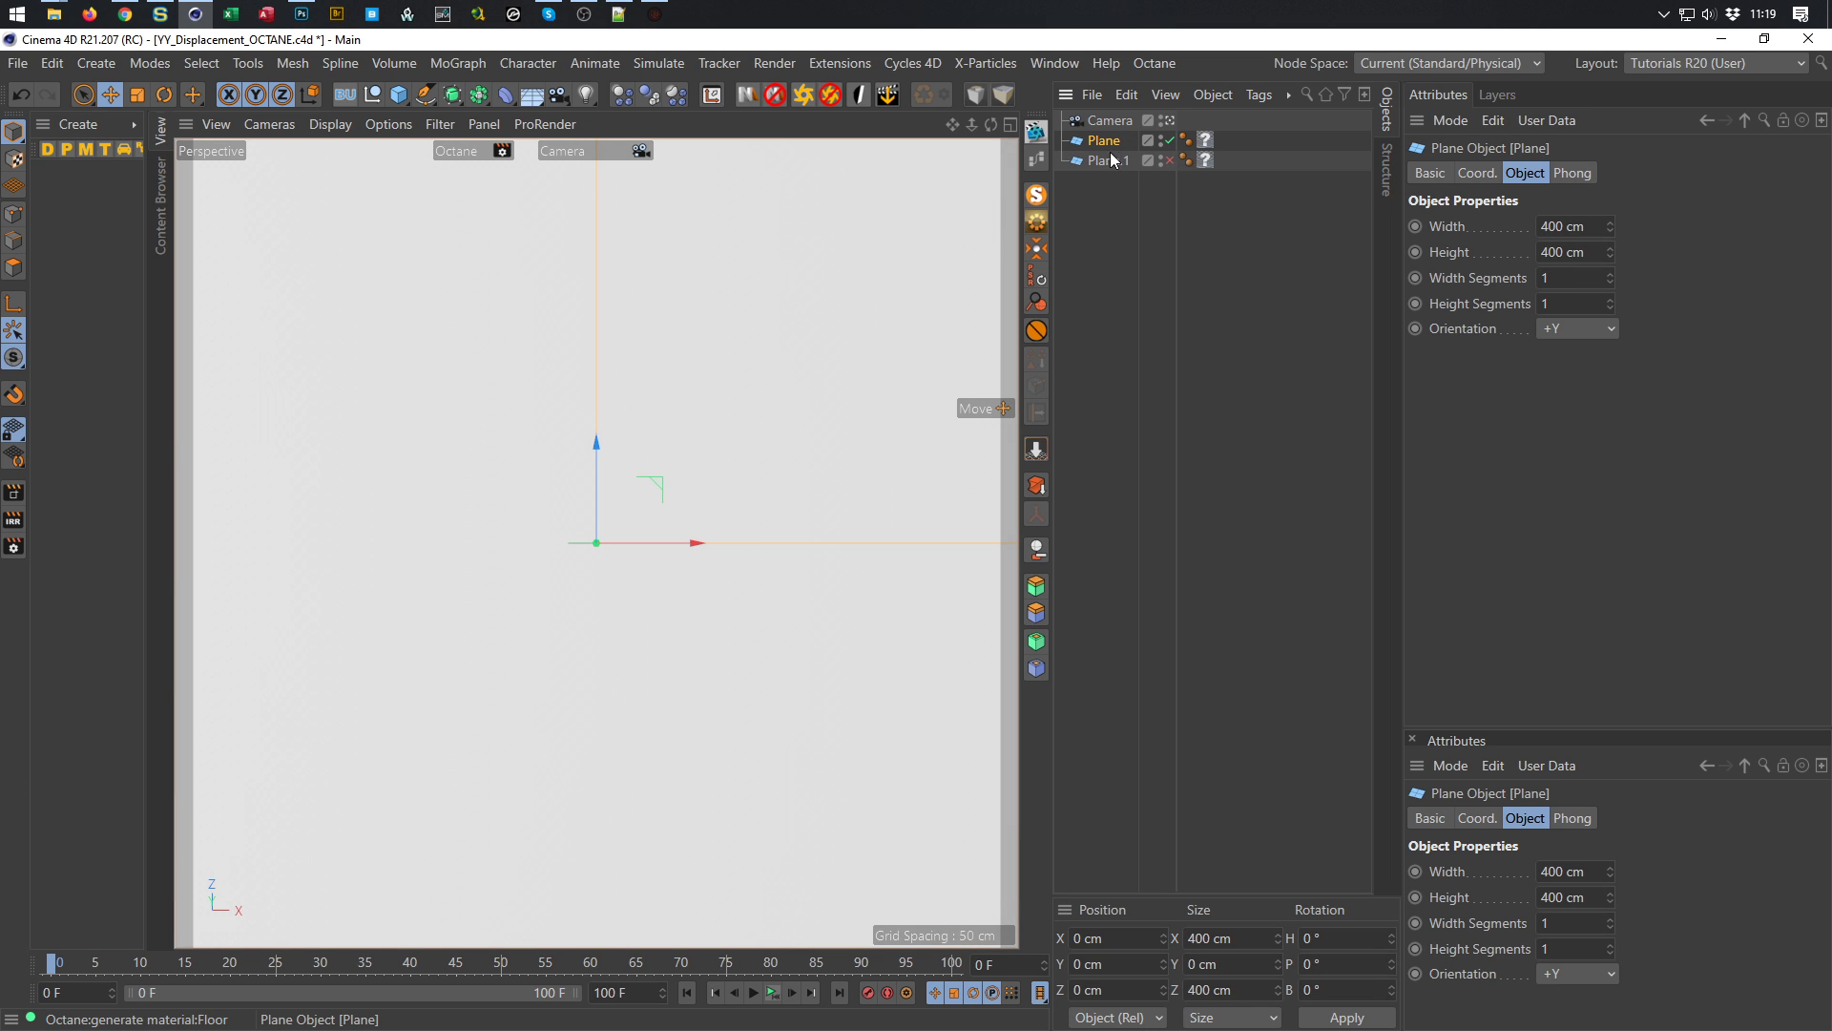
{"action": "left_click", "coordinate": [1170, 121]}
{"action": "right_click_drag", "start_coordinate": [582, 533], "coordinate": [516, 546], "text": "alt"}
{"action": "middle_click_drag", "start_coordinate": [672, 444], "coordinate": [796, 679], "text": "alt"}
{"action": "left_click", "coordinate": [1563, 283]}
{"action": "type", "text": "1000"}
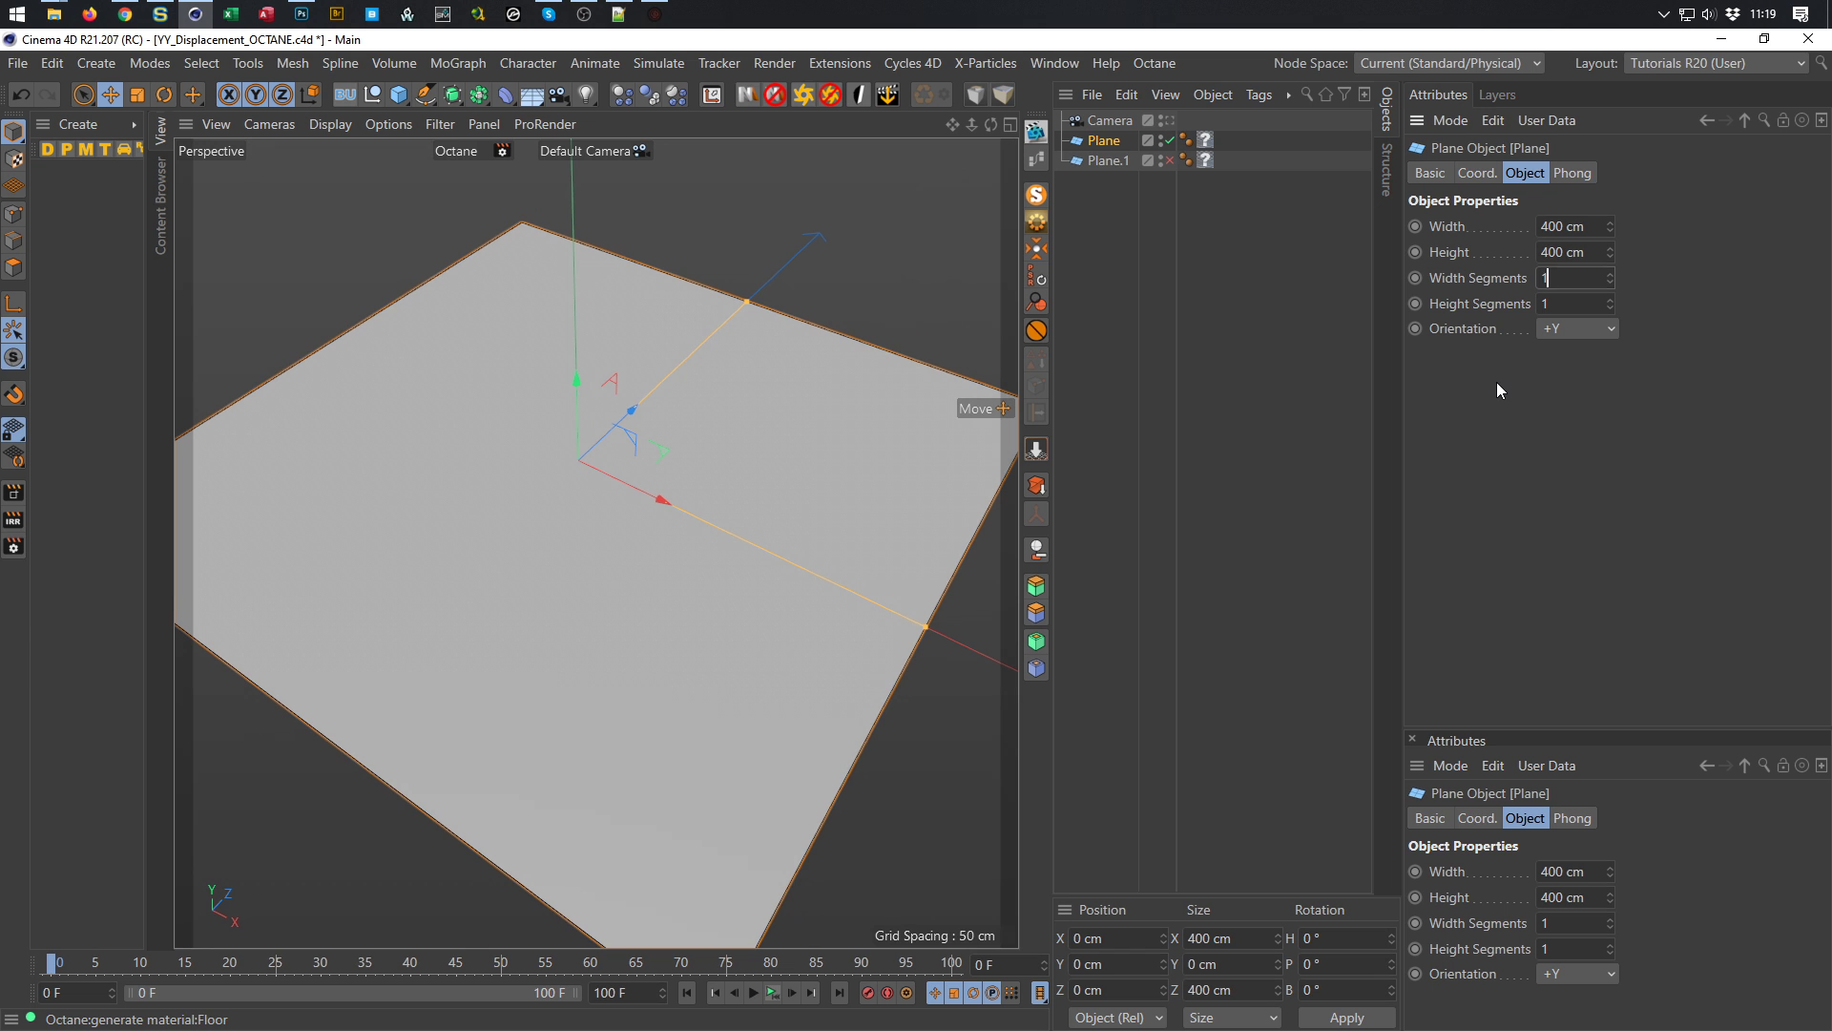
{"action": "key", "text": "Tab"}
{"action": "type", "text": "1000"}
{"action": "key", "text": "Return"}
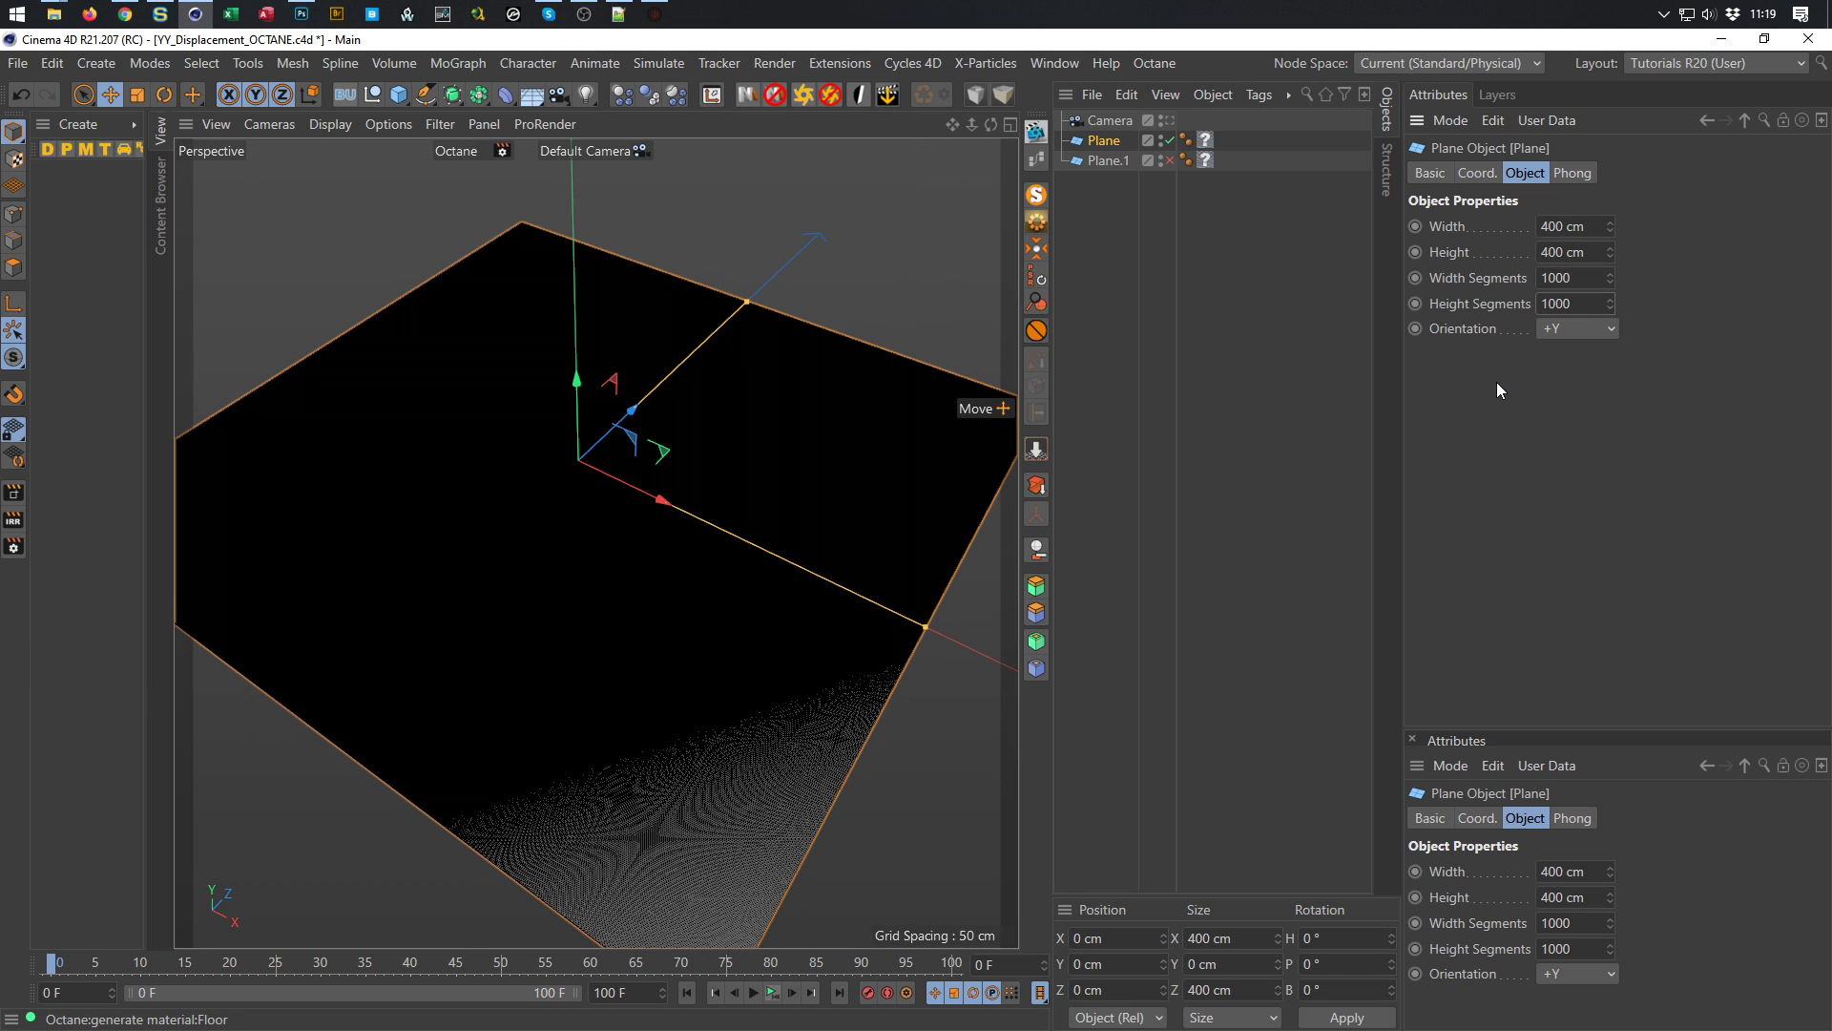
Add a Displacer deformer as a child of the Plane object
{"action": "scroll", "coordinate": [601, 716], "scroll_direction": "up", "scroll_amount": 8}
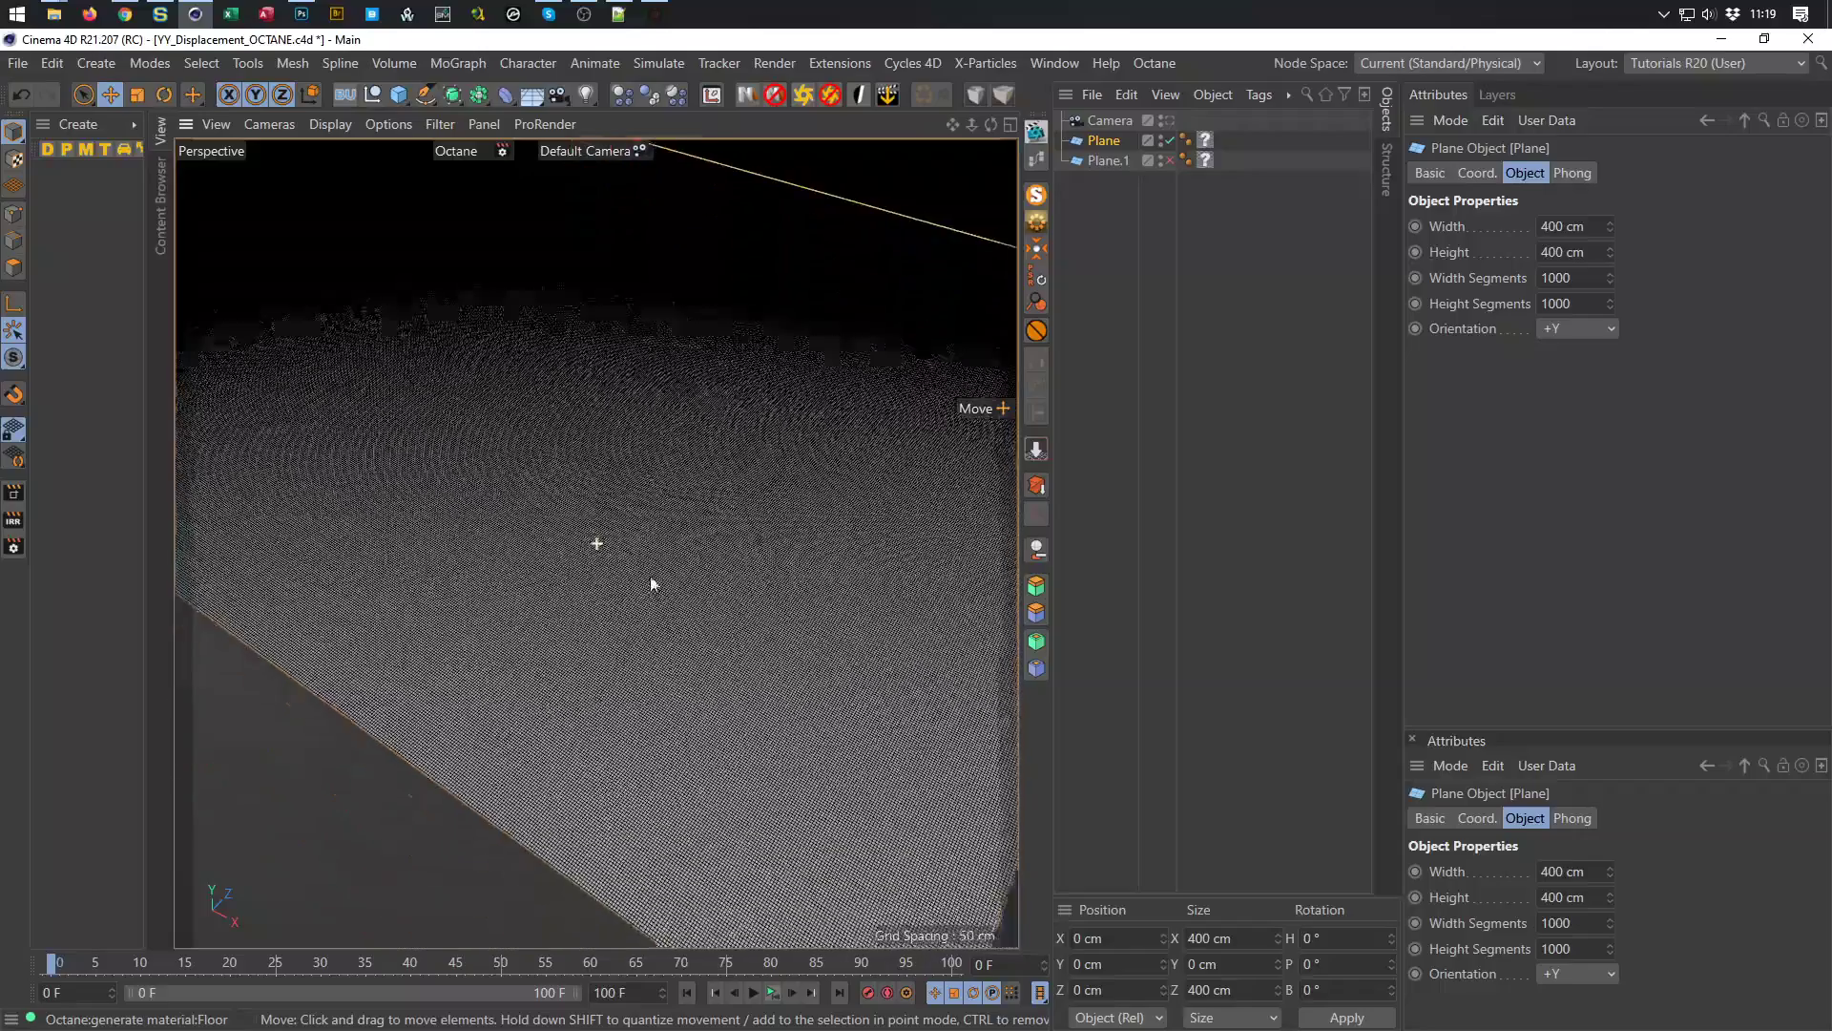
{"action": "scroll", "coordinate": [652, 583], "scroll_direction": "down", "scroll_amount": 10}
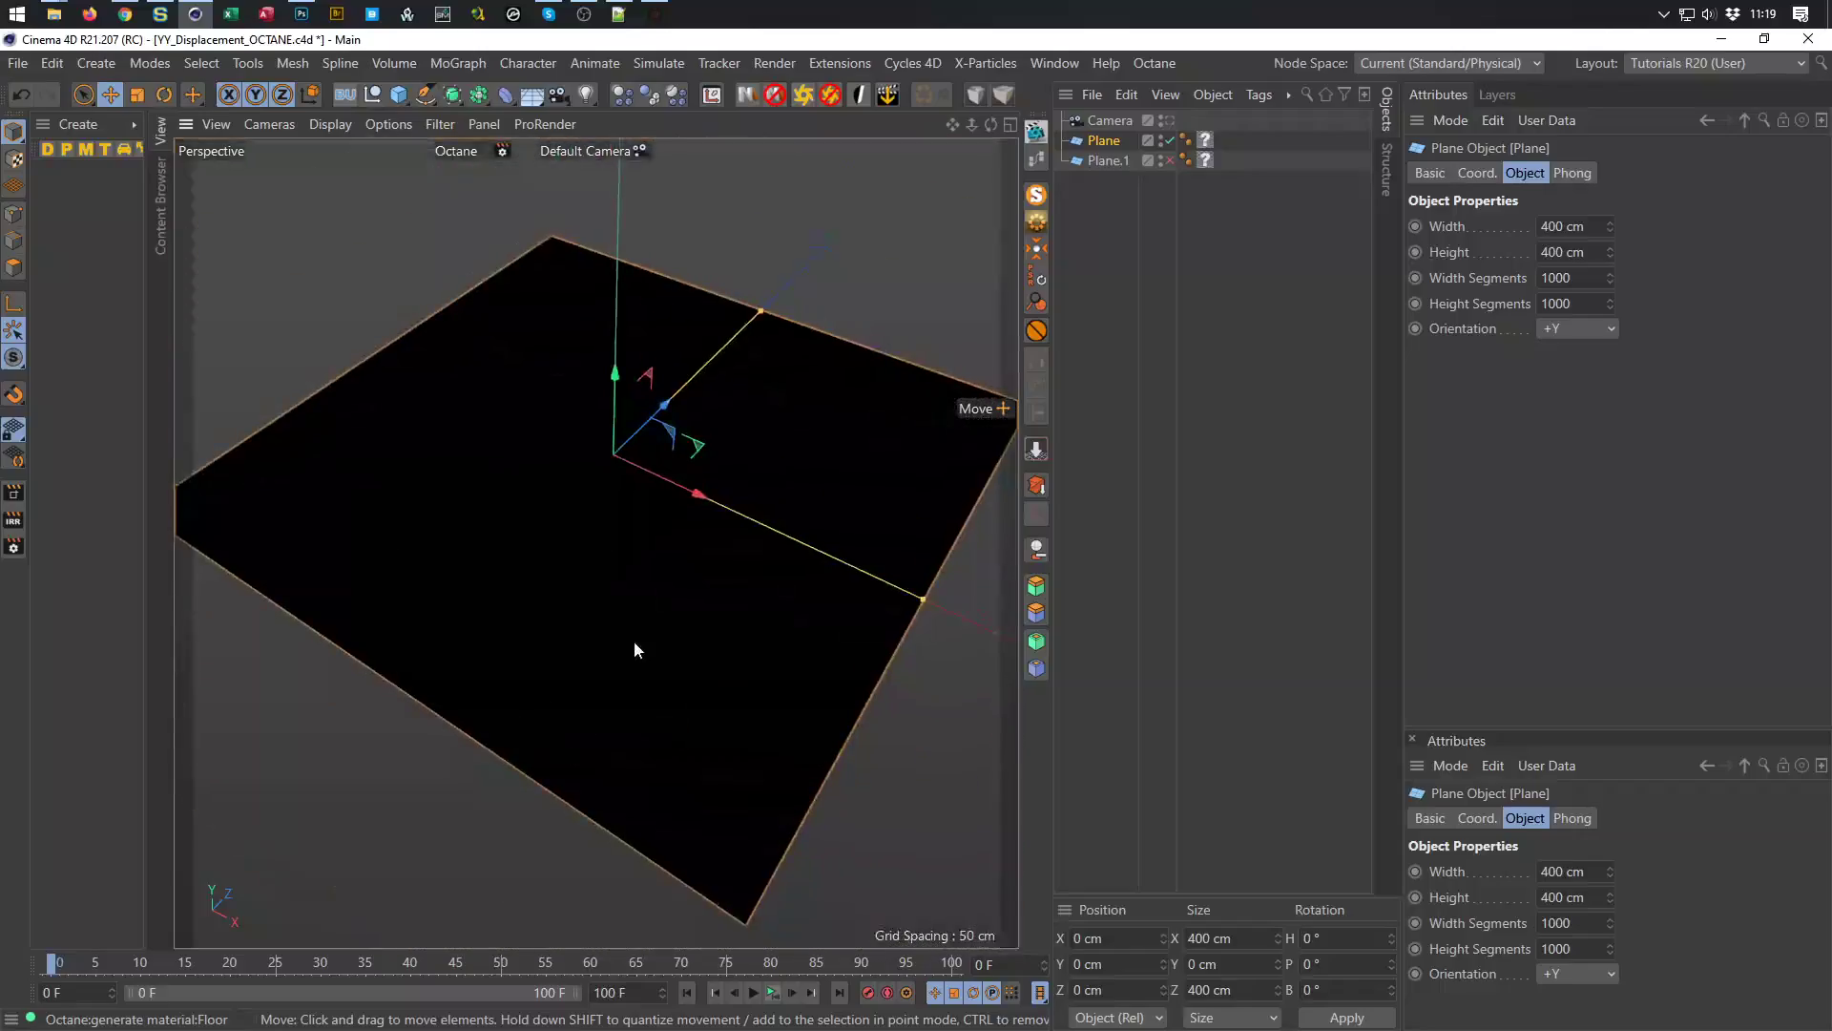
{"action": "left_click_drag", "start_coordinate": [635, 642], "coordinate": [652, 666], "text": "alt"}
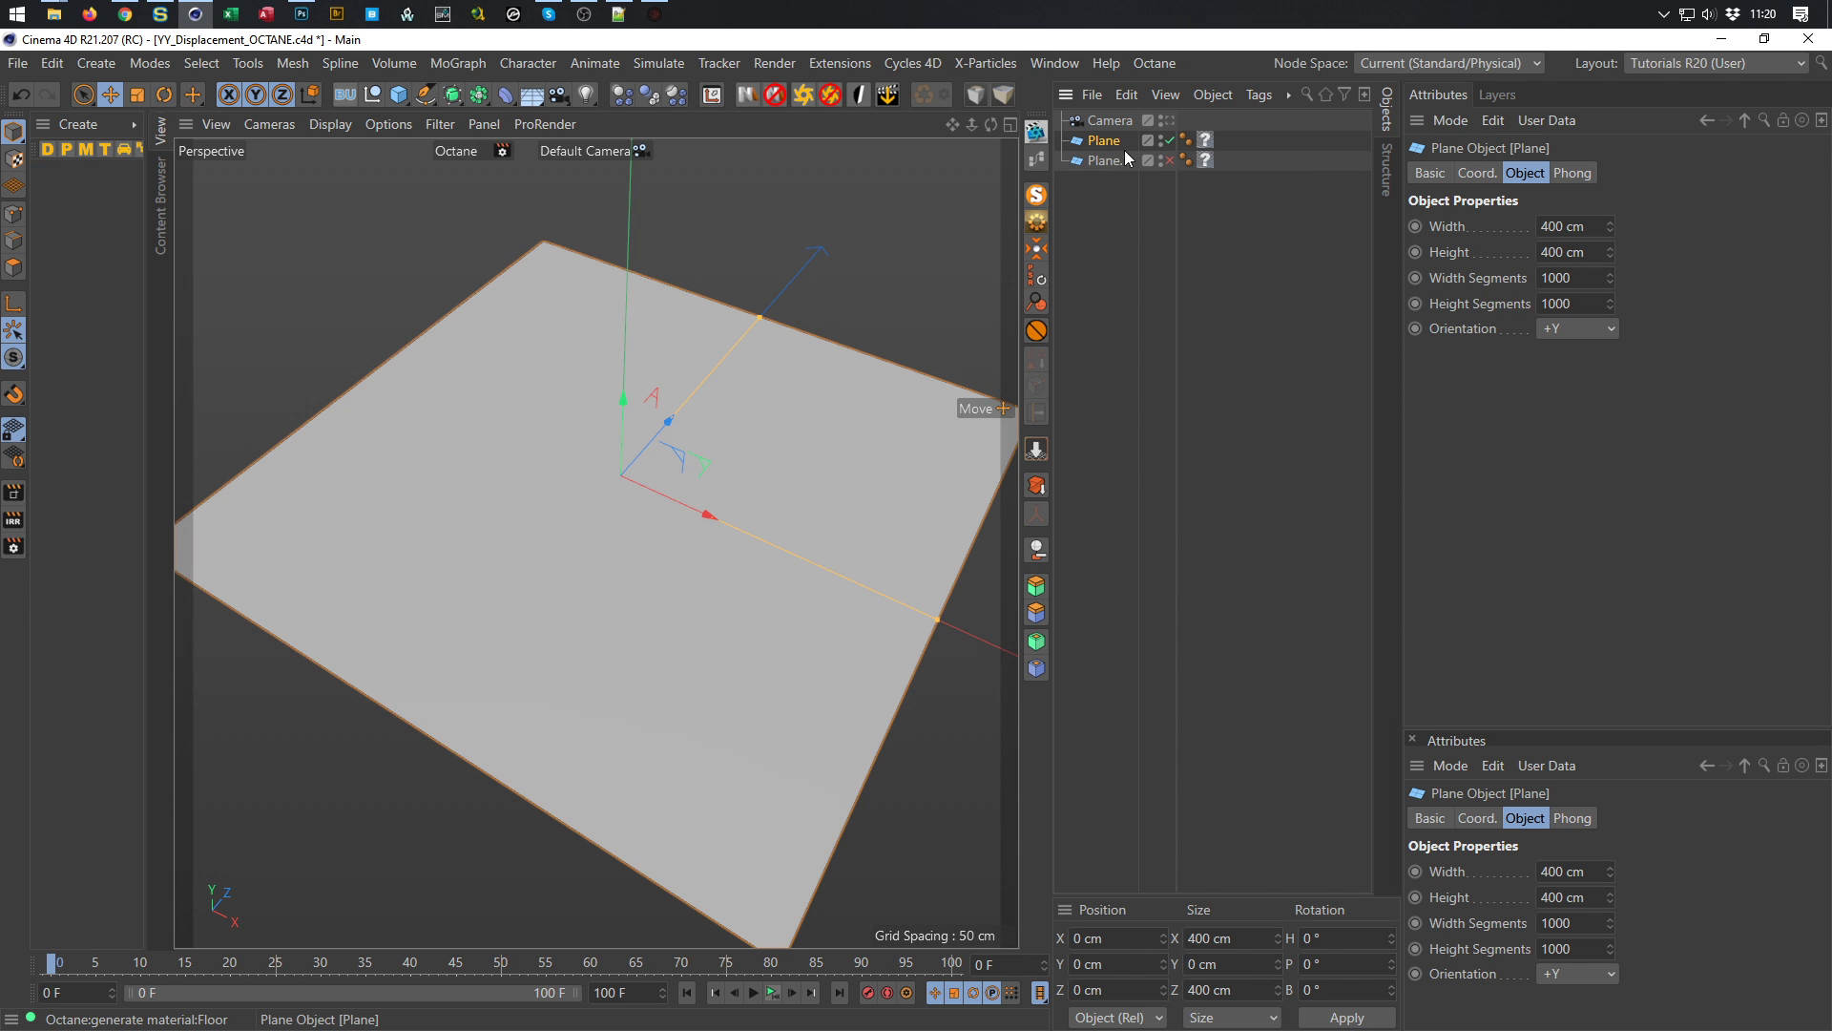
{"action": "left_click", "coordinate": [506, 98]}
{"action": "left_click", "coordinate": [584, 332]}
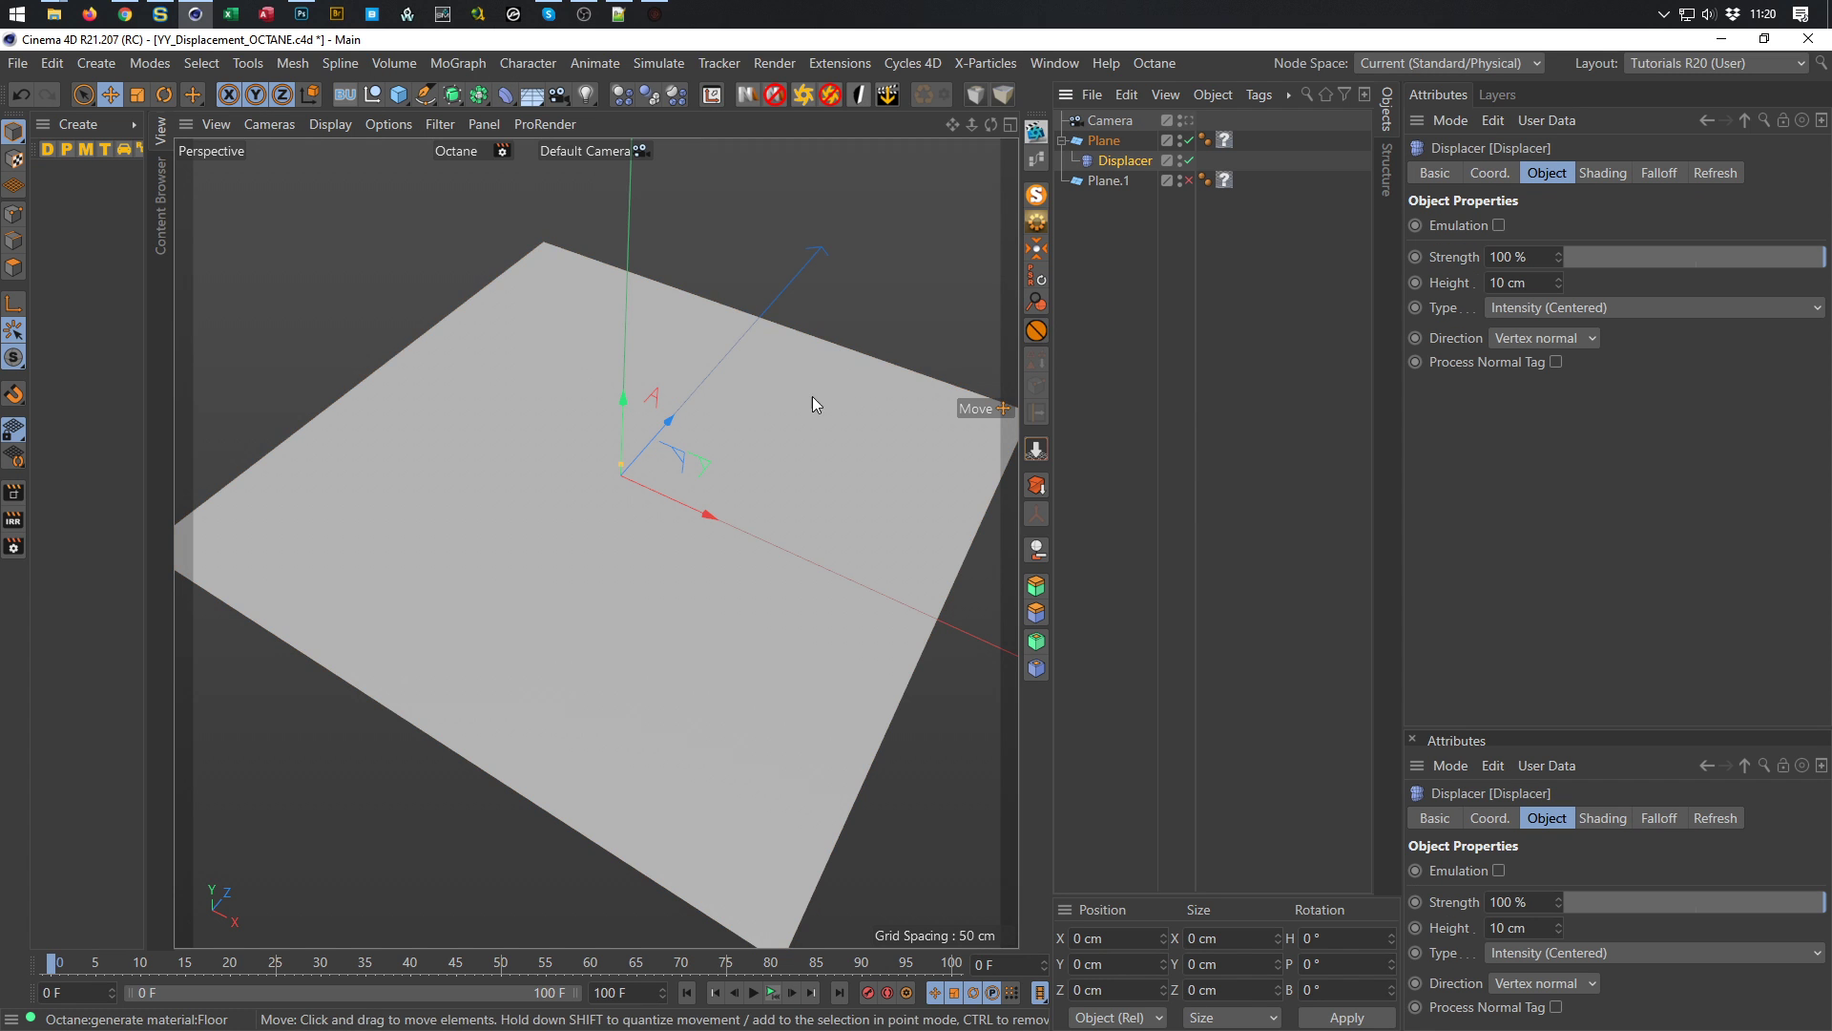
Load Height_Final_01.png from the Heights folder as the Displacer's custom shader, without copying it to the project location
{"action": "left_click", "coordinate": [1603, 175]}
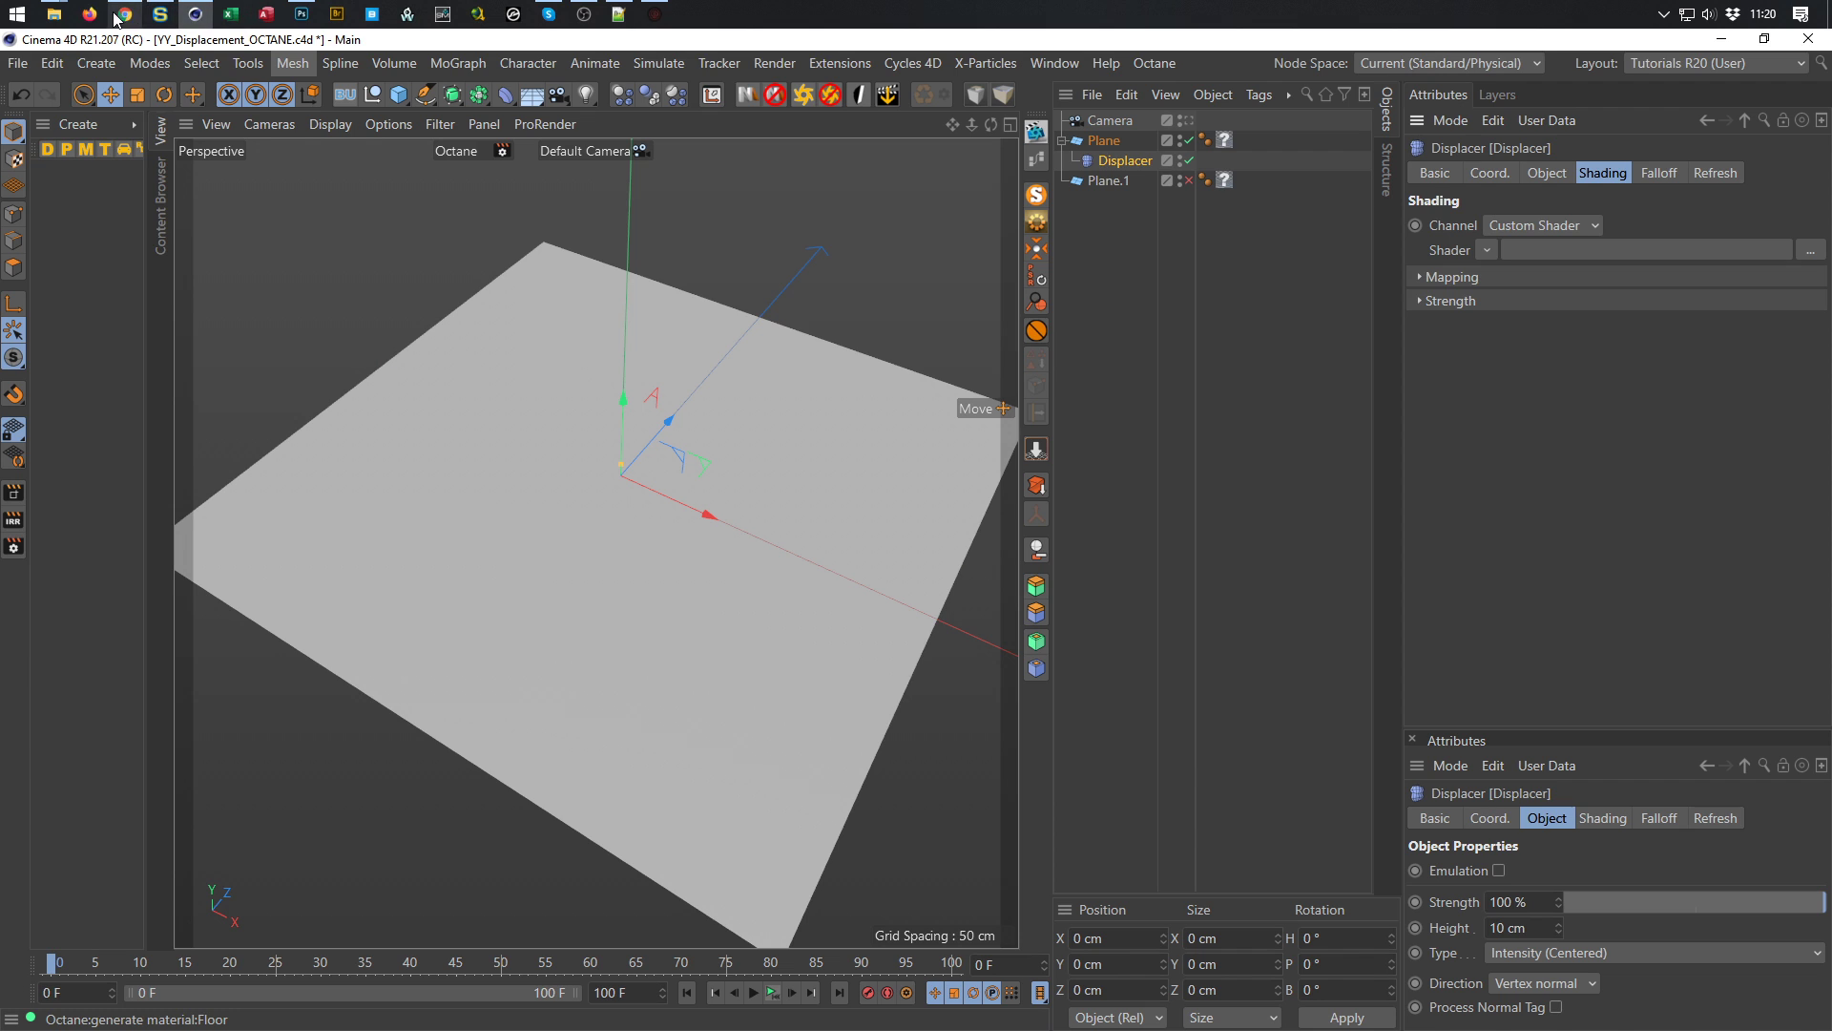
{"action": "mouse_move", "coordinate": [59, 17]}
{"action": "left_click", "coordinate": [111, 88]}
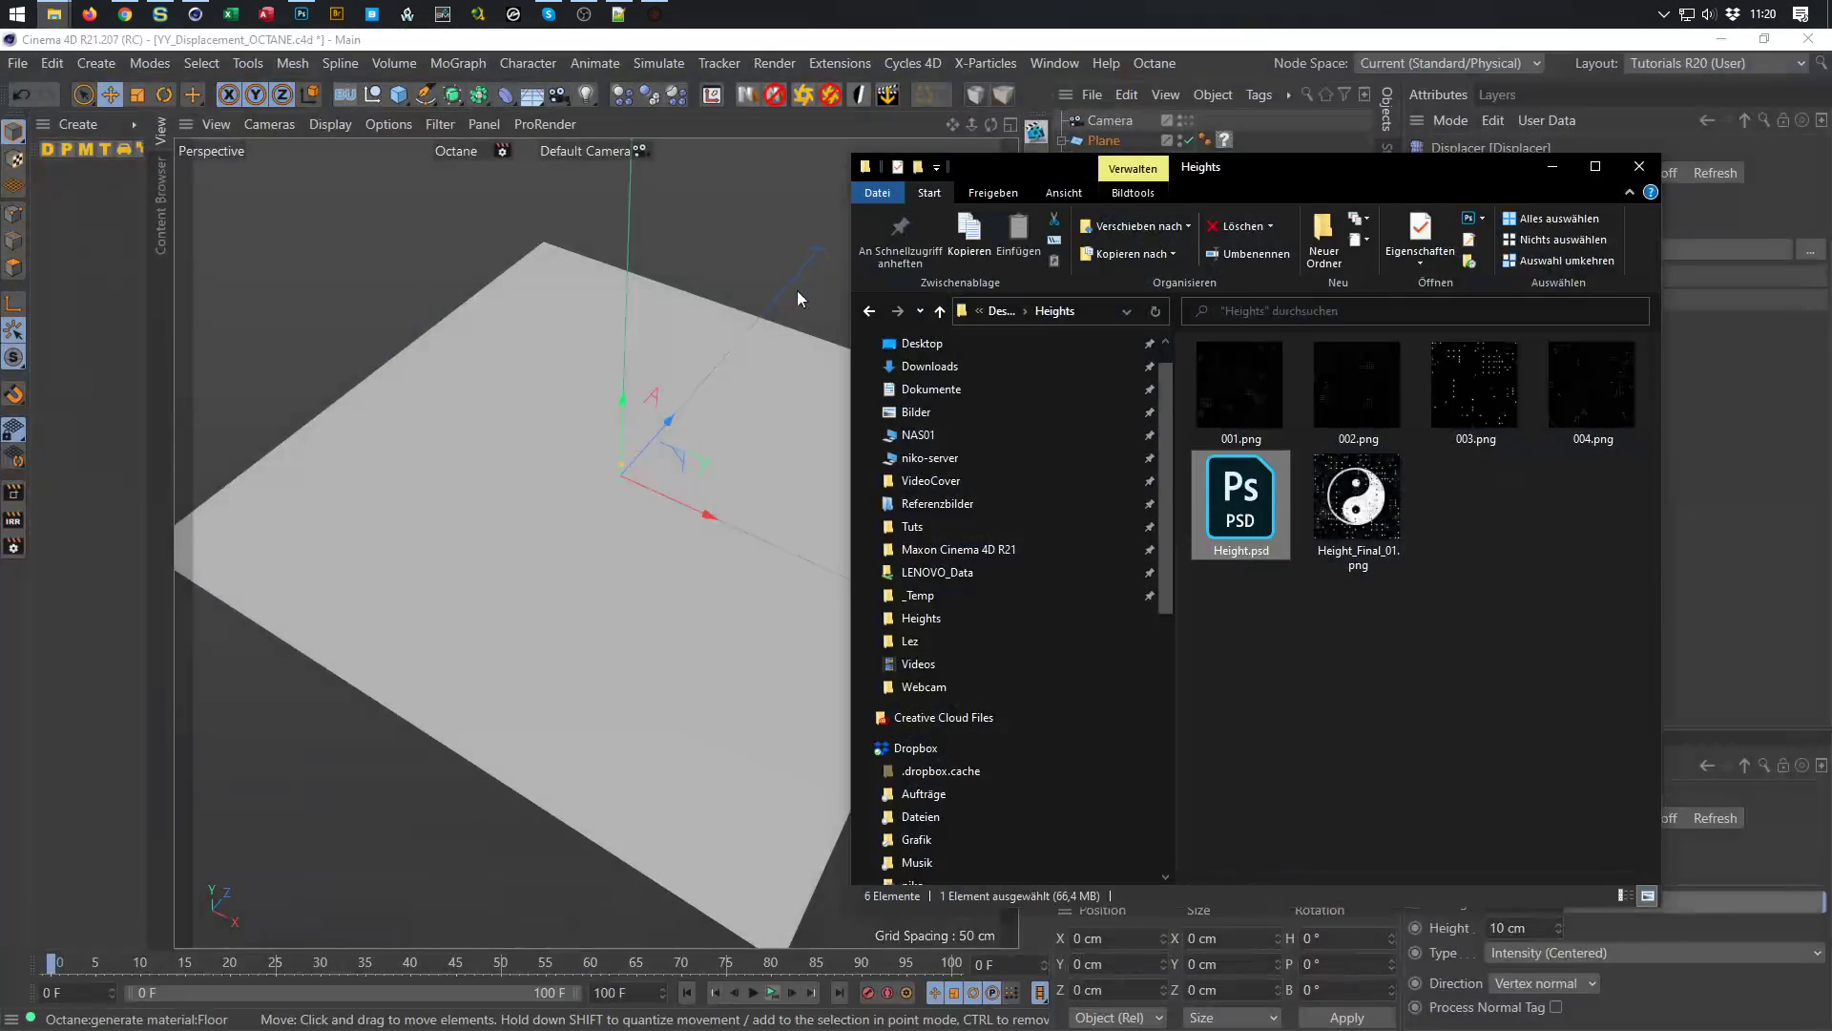
{"action": "left_click_drag", "start_coordinate": [1278, 163], "coordinate": [1067, 258]}
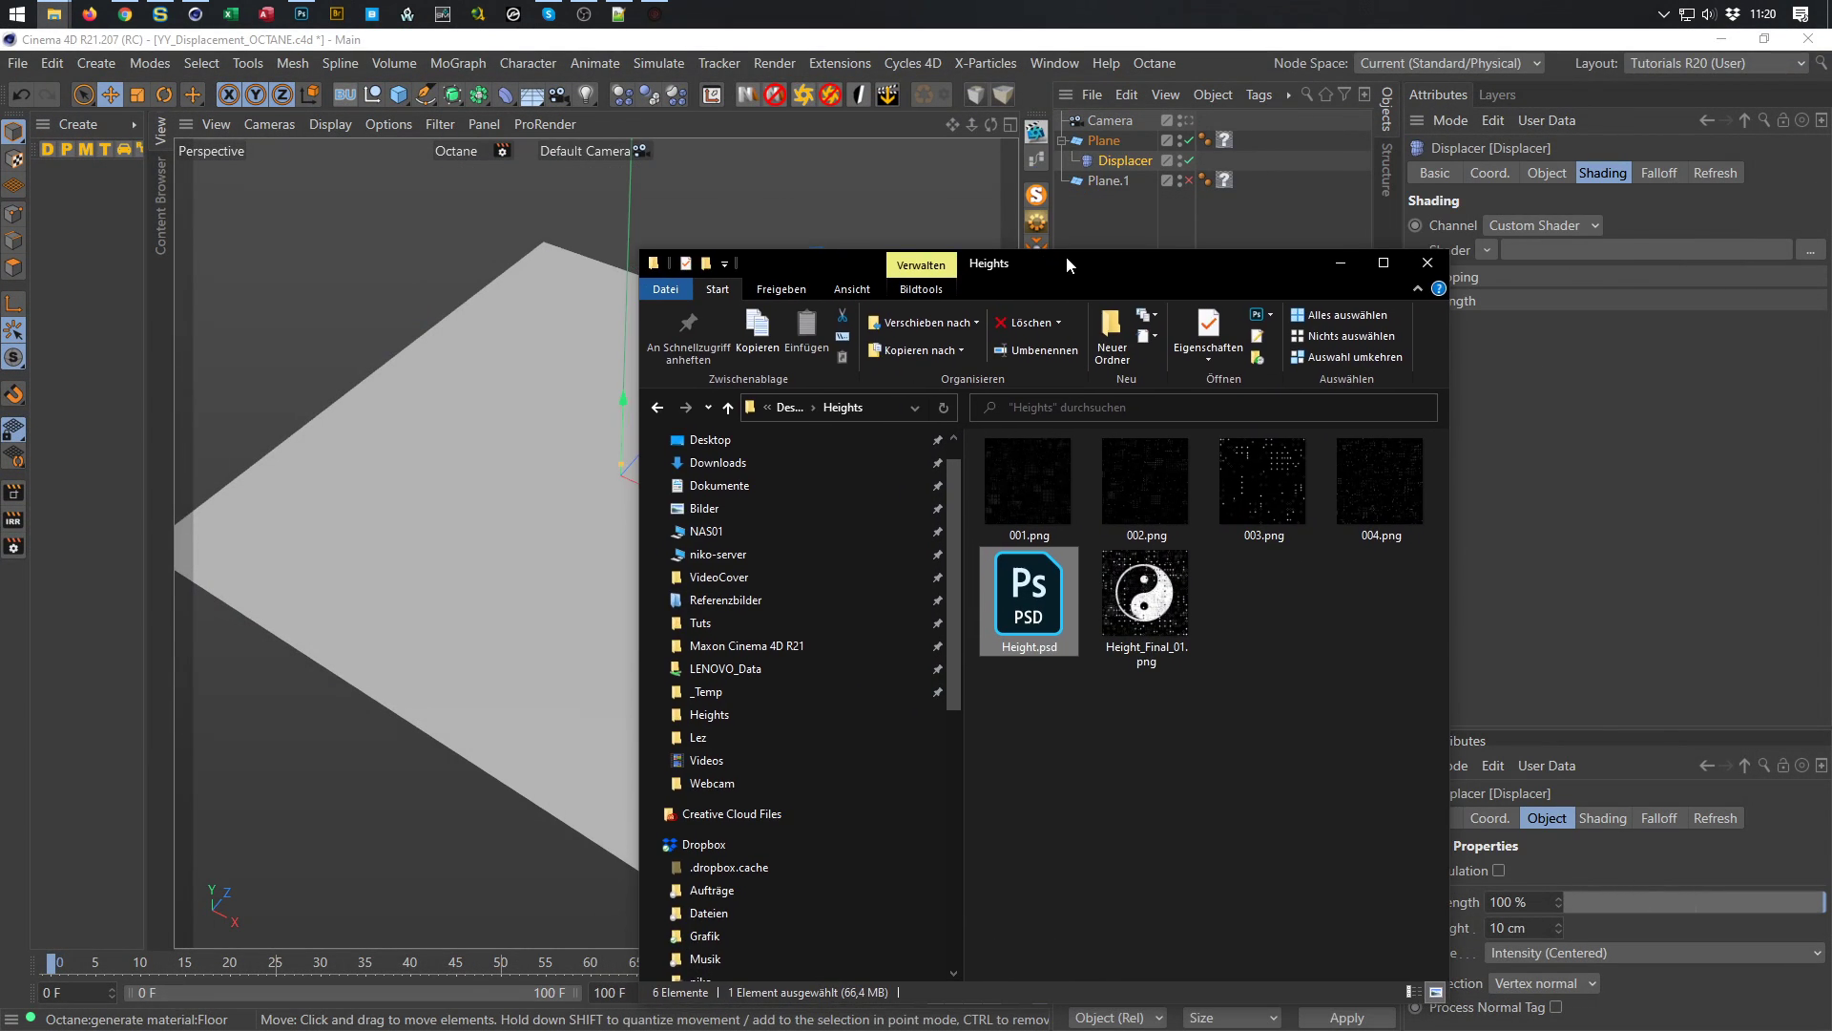
{"action": "left_click_drag", "start_coordinate": [1140, 601], "coordinate": [1609, 246]}
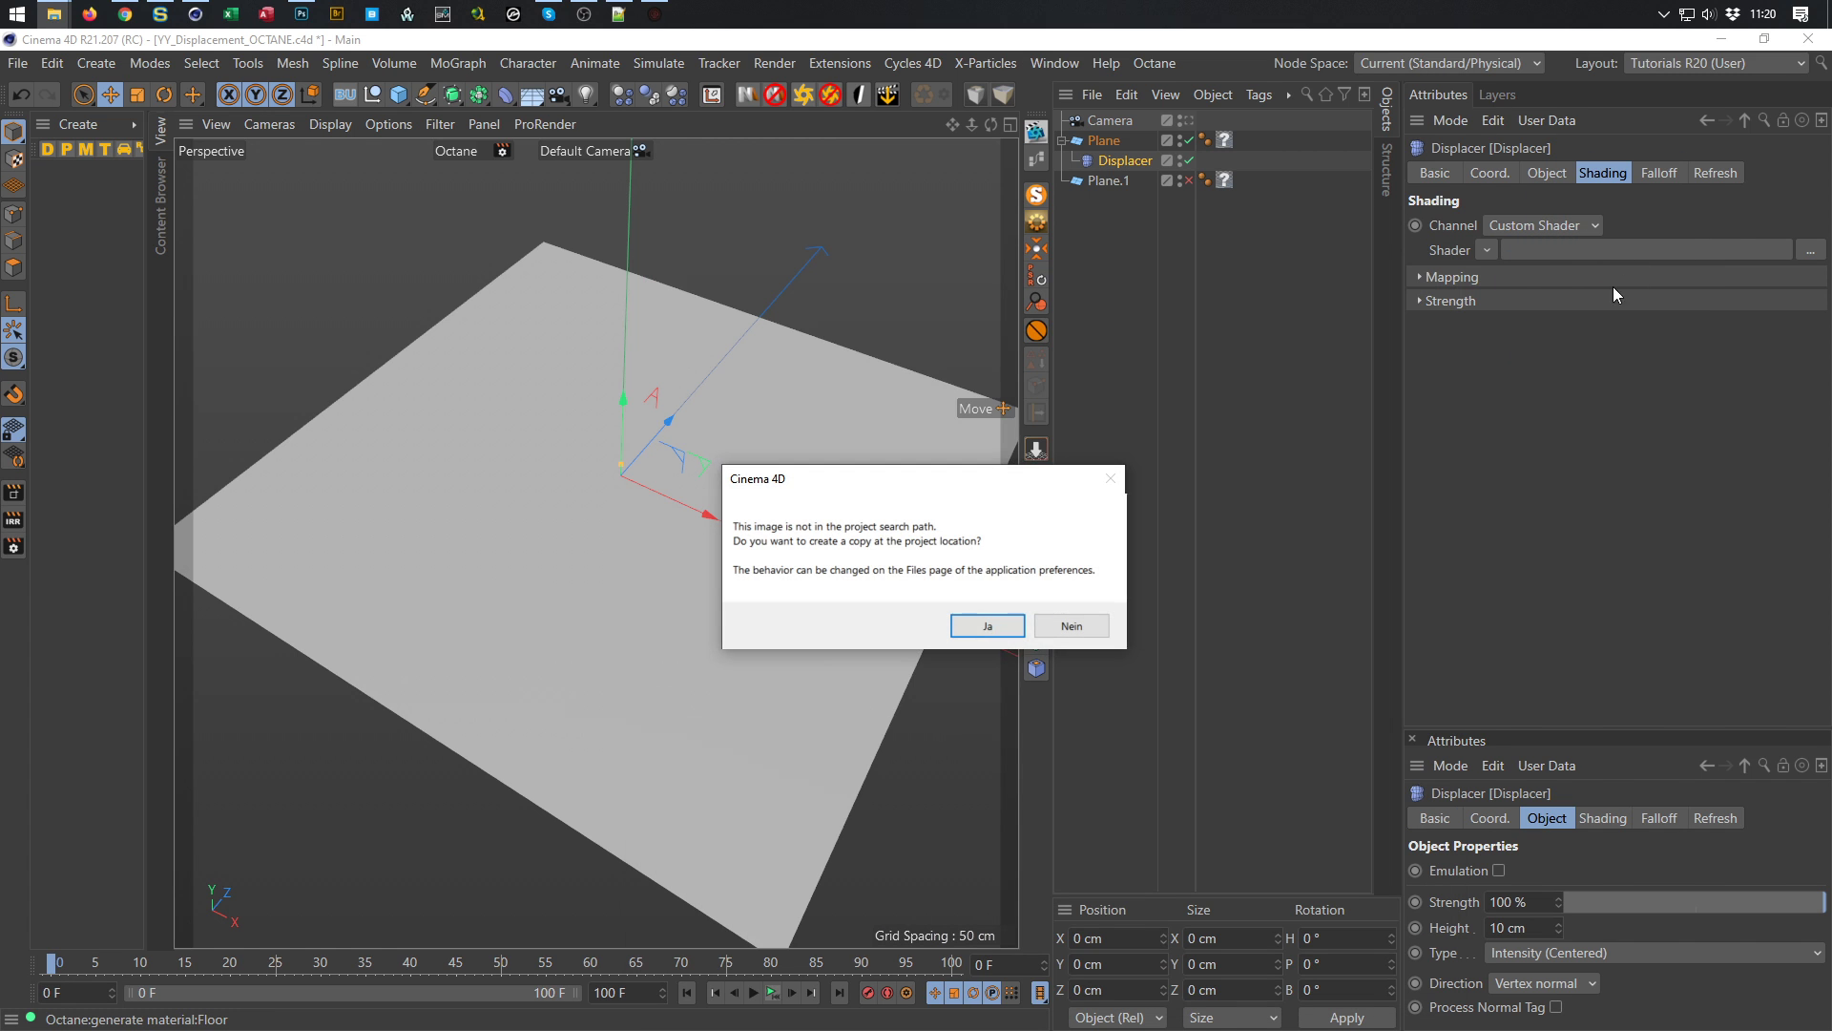
{"action": "left_click", "coordinate": [1067, 625]}
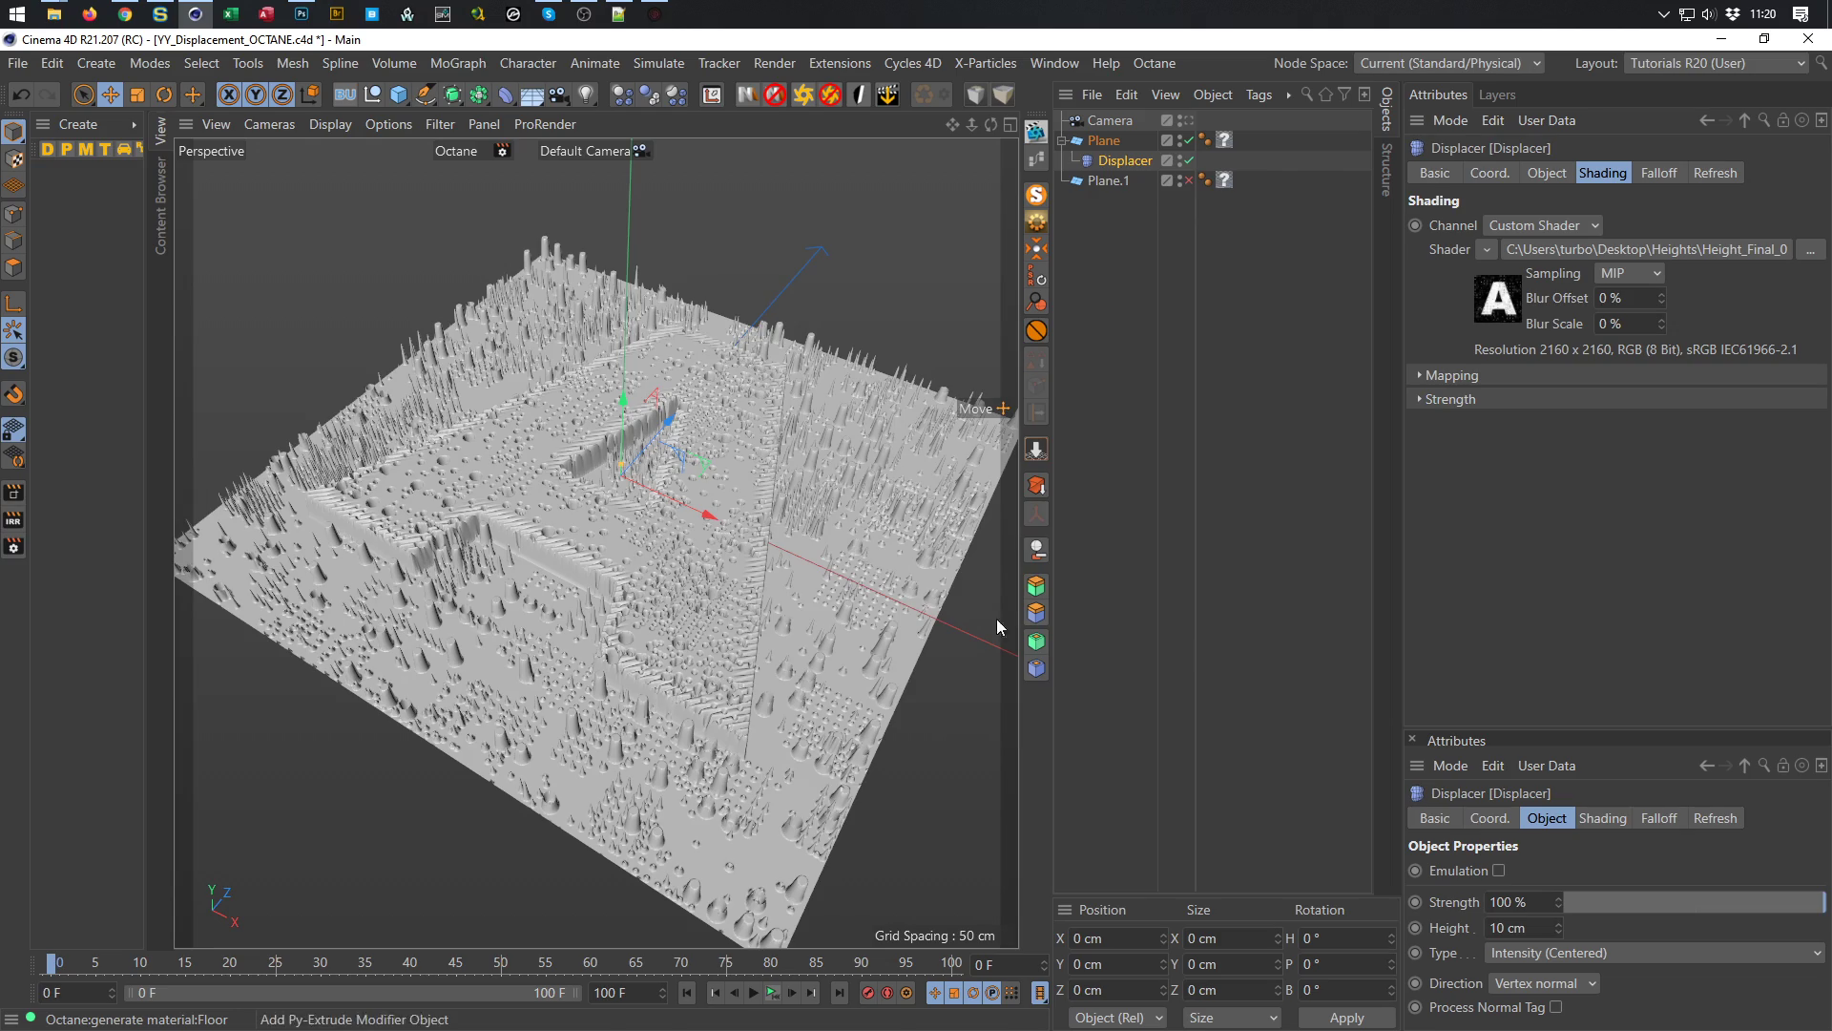
Examine the displaced plane up close, checking the stepped edges and the spikes for mesh quality
{"action": "left_click_drag", "start_coordinate": [630, 542], "coordinate": [764, 666], "text": "alt"}
{"action": "scroll", "coordinate": [723, 548], "scroll_direction": "up", "scroll_amount": 6}
{"action": "left_click_drag", "start_coordinate": [502, 609], "coordinate": [616, 496], "text": "alt"}
{"action": "mouse_move", "coordinate": [615, 497]}
{"action": "right_mouse_down", "text": "alt"}
{"action": "mouse_move", "coordinate": [685, 488]}
{"action": "mouse_move", "coordinate": [626, 529]}
{"action": "right_mouse_up", "text": "alt"}
{"action": "right_click_drag", "start_coordinate": [547, 610], "coordinate": [463, 589], "text": "alt"}
{"action": "left_click_drag", "start_coordinate": [762, 599], "coordinate": [713, 555], "text": "alt"}
{"action": "right_click_drag", "start_coordinate": [713, 555], "coordinate": [758, 525], "text": "alt"}
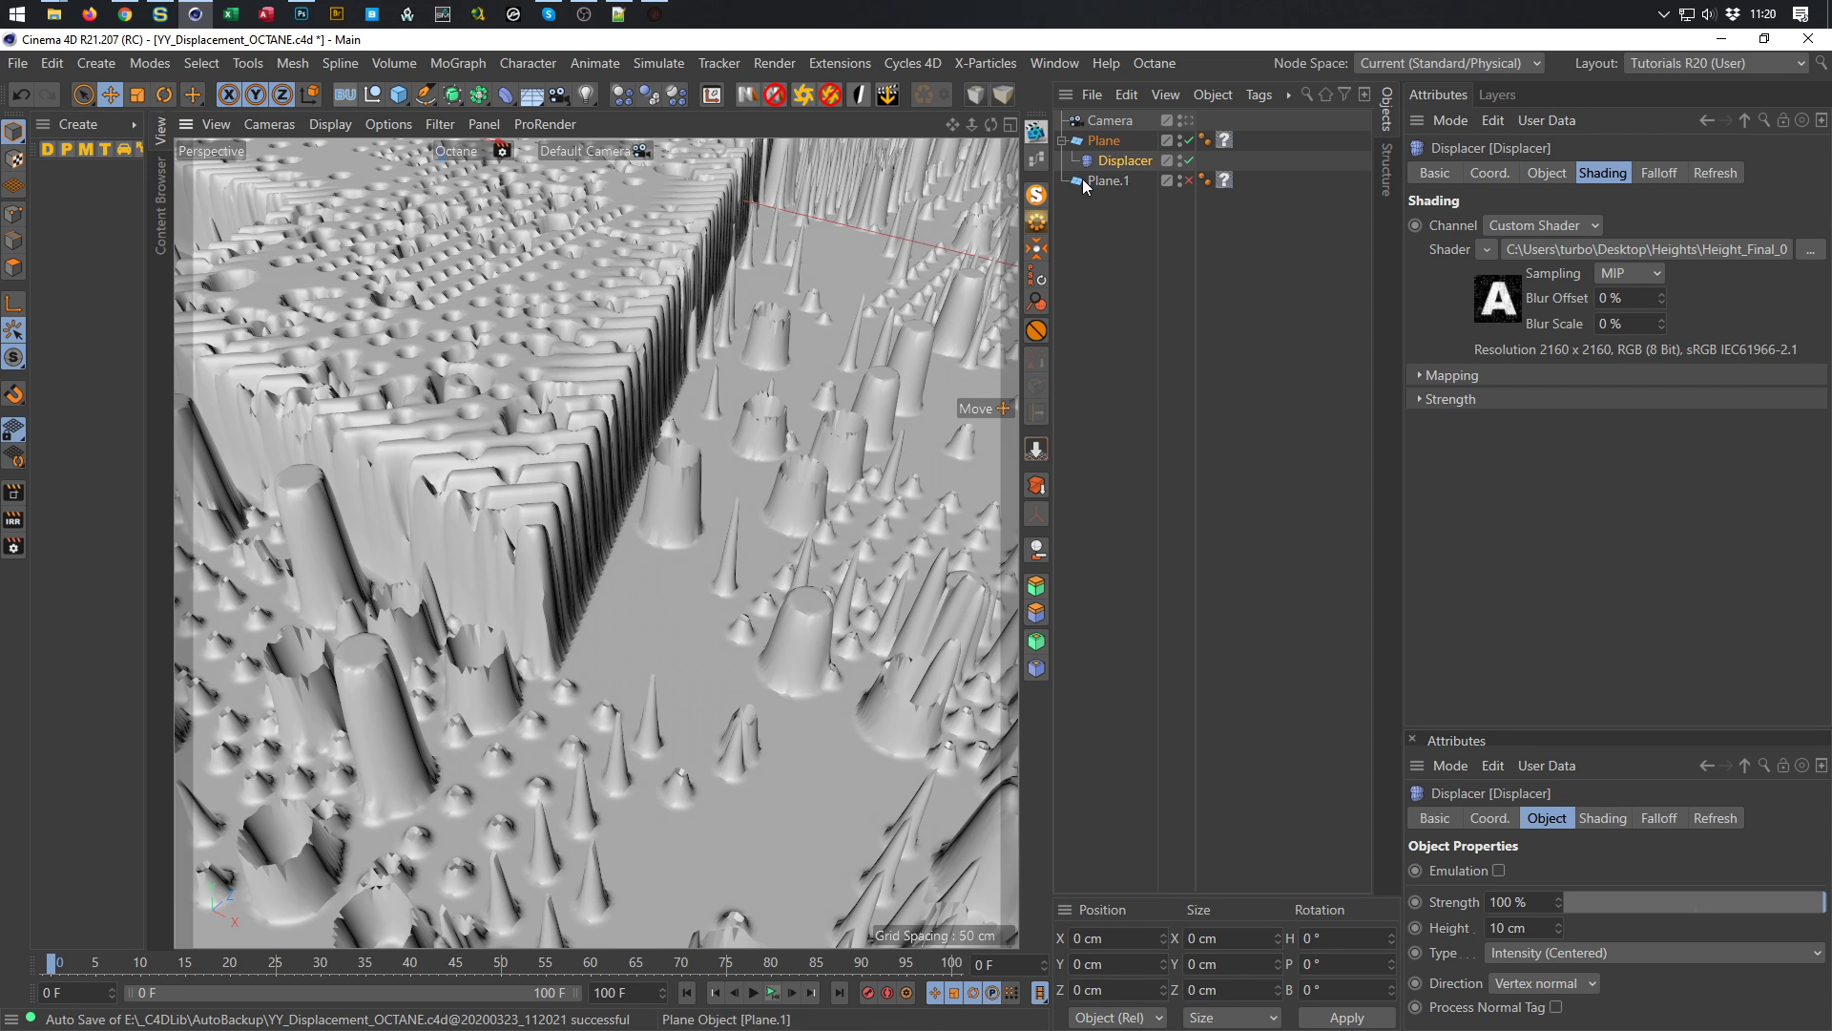
{"action": "right_click_drag", "start_coordinate": [517, 540], "coordinate": [556, 523], "text": "alt"}
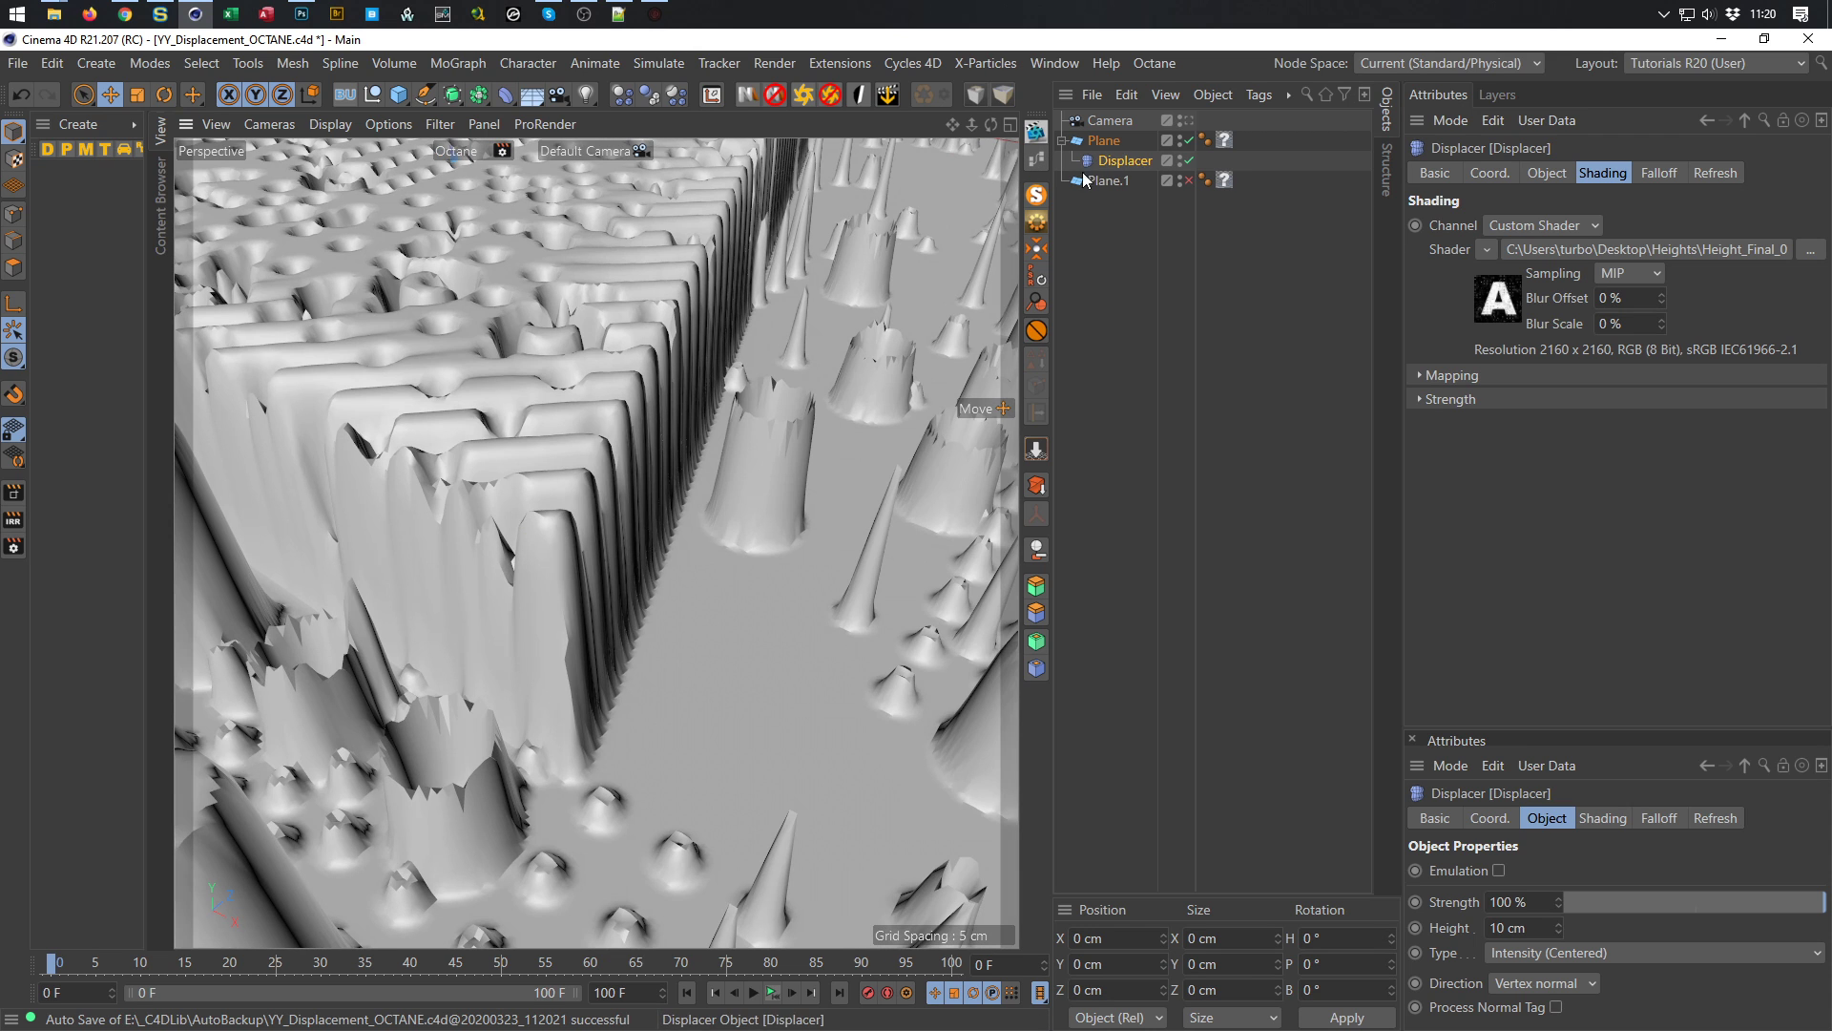
Add a Smoothing deformer to the Plane object, placed below the Displacer, and check its effect on the relief
{"action": "left_click", "coordinate": [505, 94]}
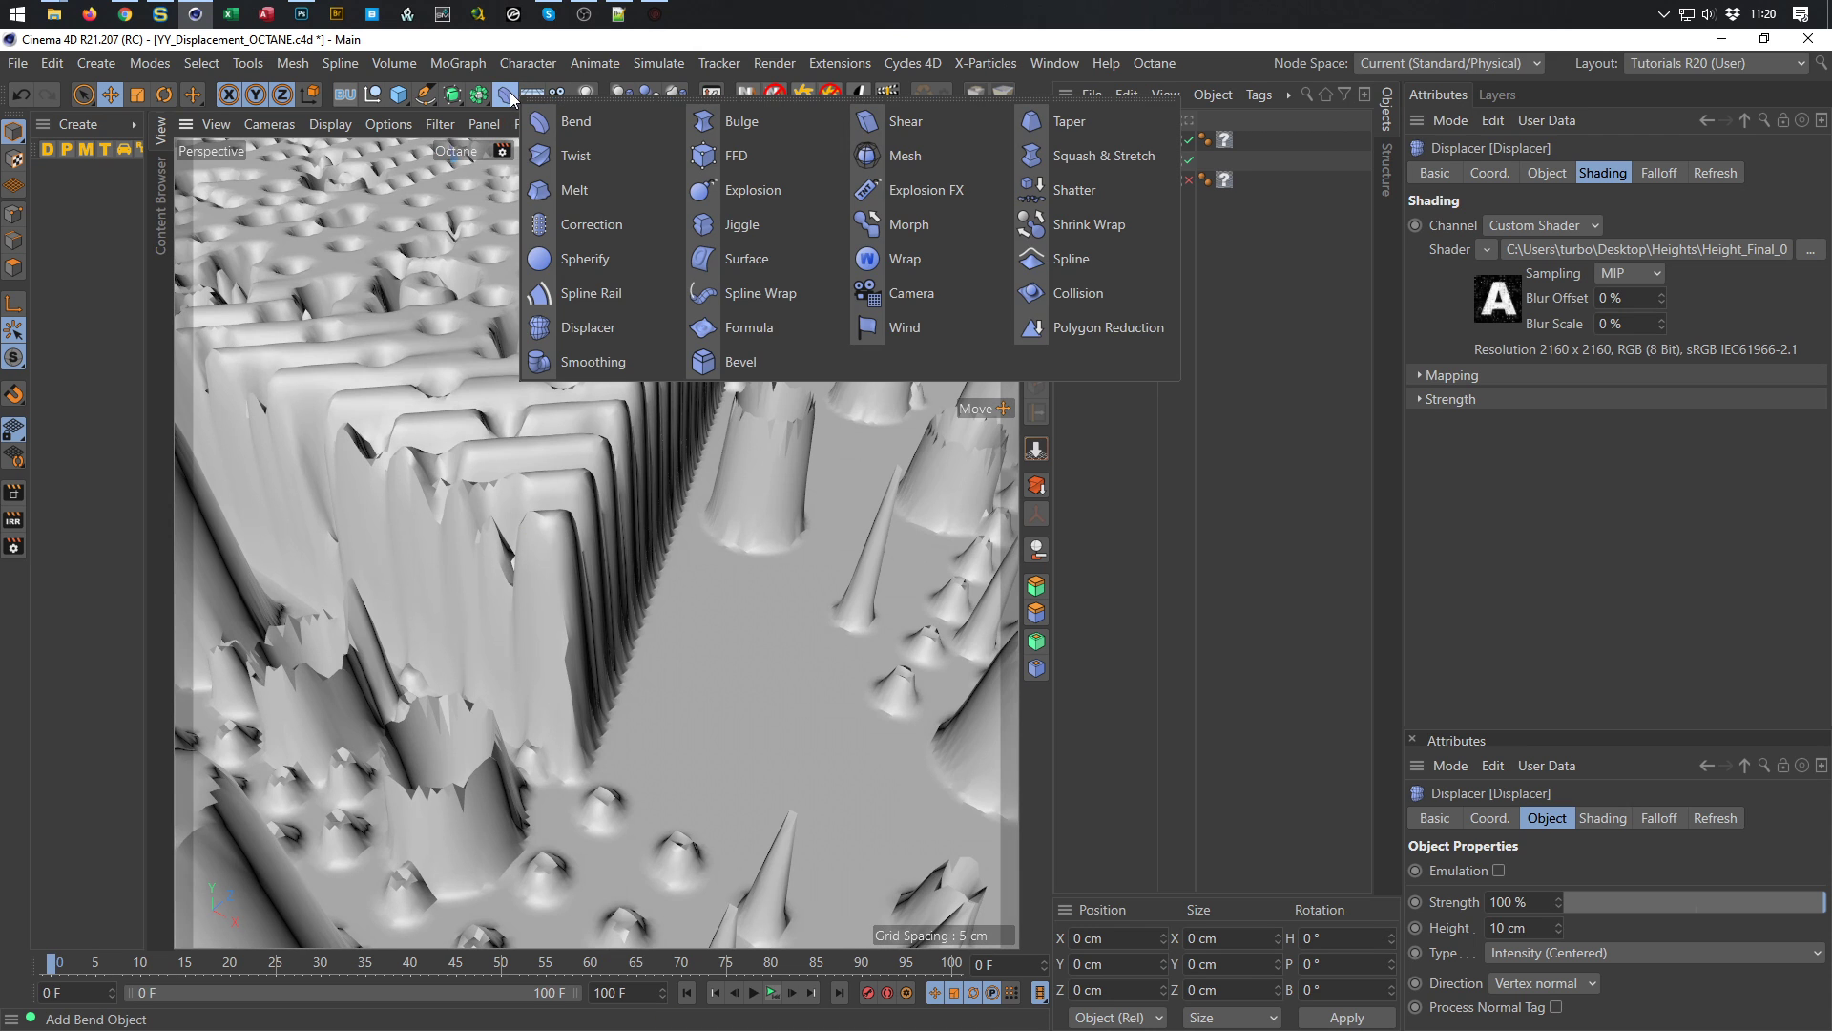
{"action": "left_click", "coordinate": [576, 363]}
{"action": "left_click_drag", "start_coordinate": [1136, 122], "coordinate": [1126, 188]}
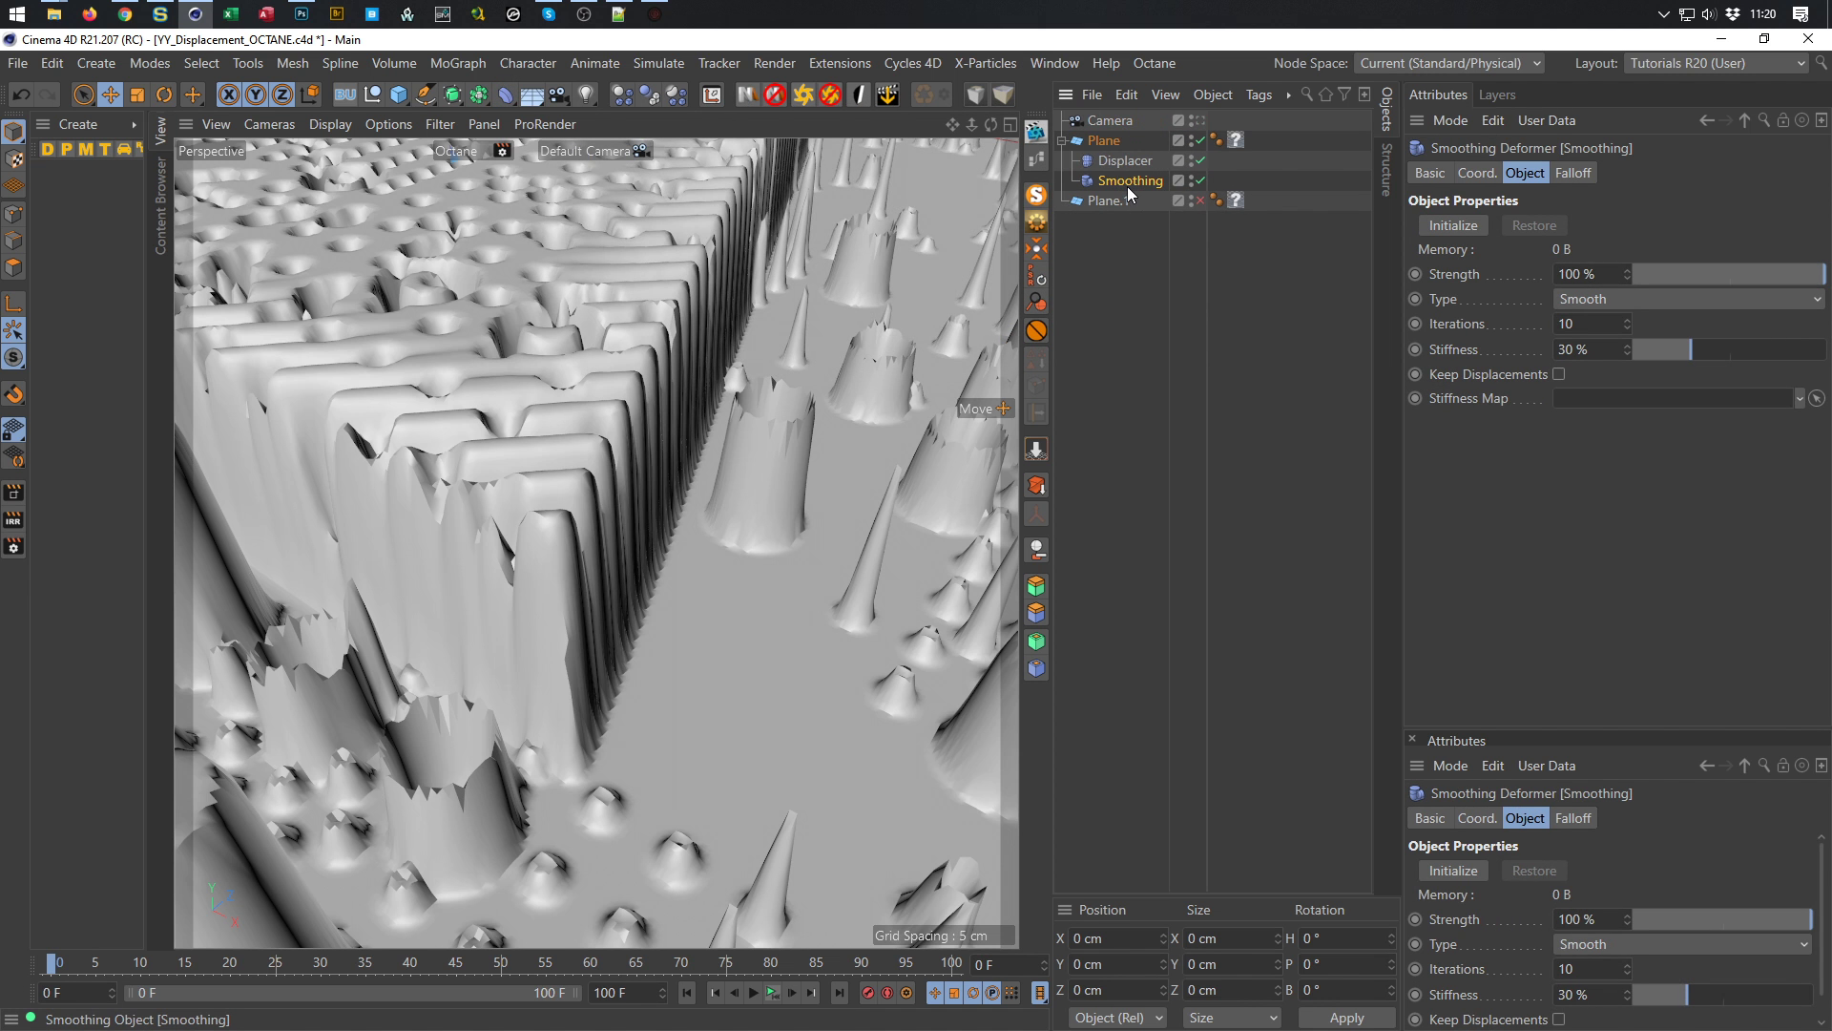
{"action": "scroll", "coordinate": [494, 456], "scroll_direction": "down", "scroll_amount": 5}
{"action": "left_click_drag", "start_coordinate": [494, 456], "coordinate": [644, 478], "text": "alt"}
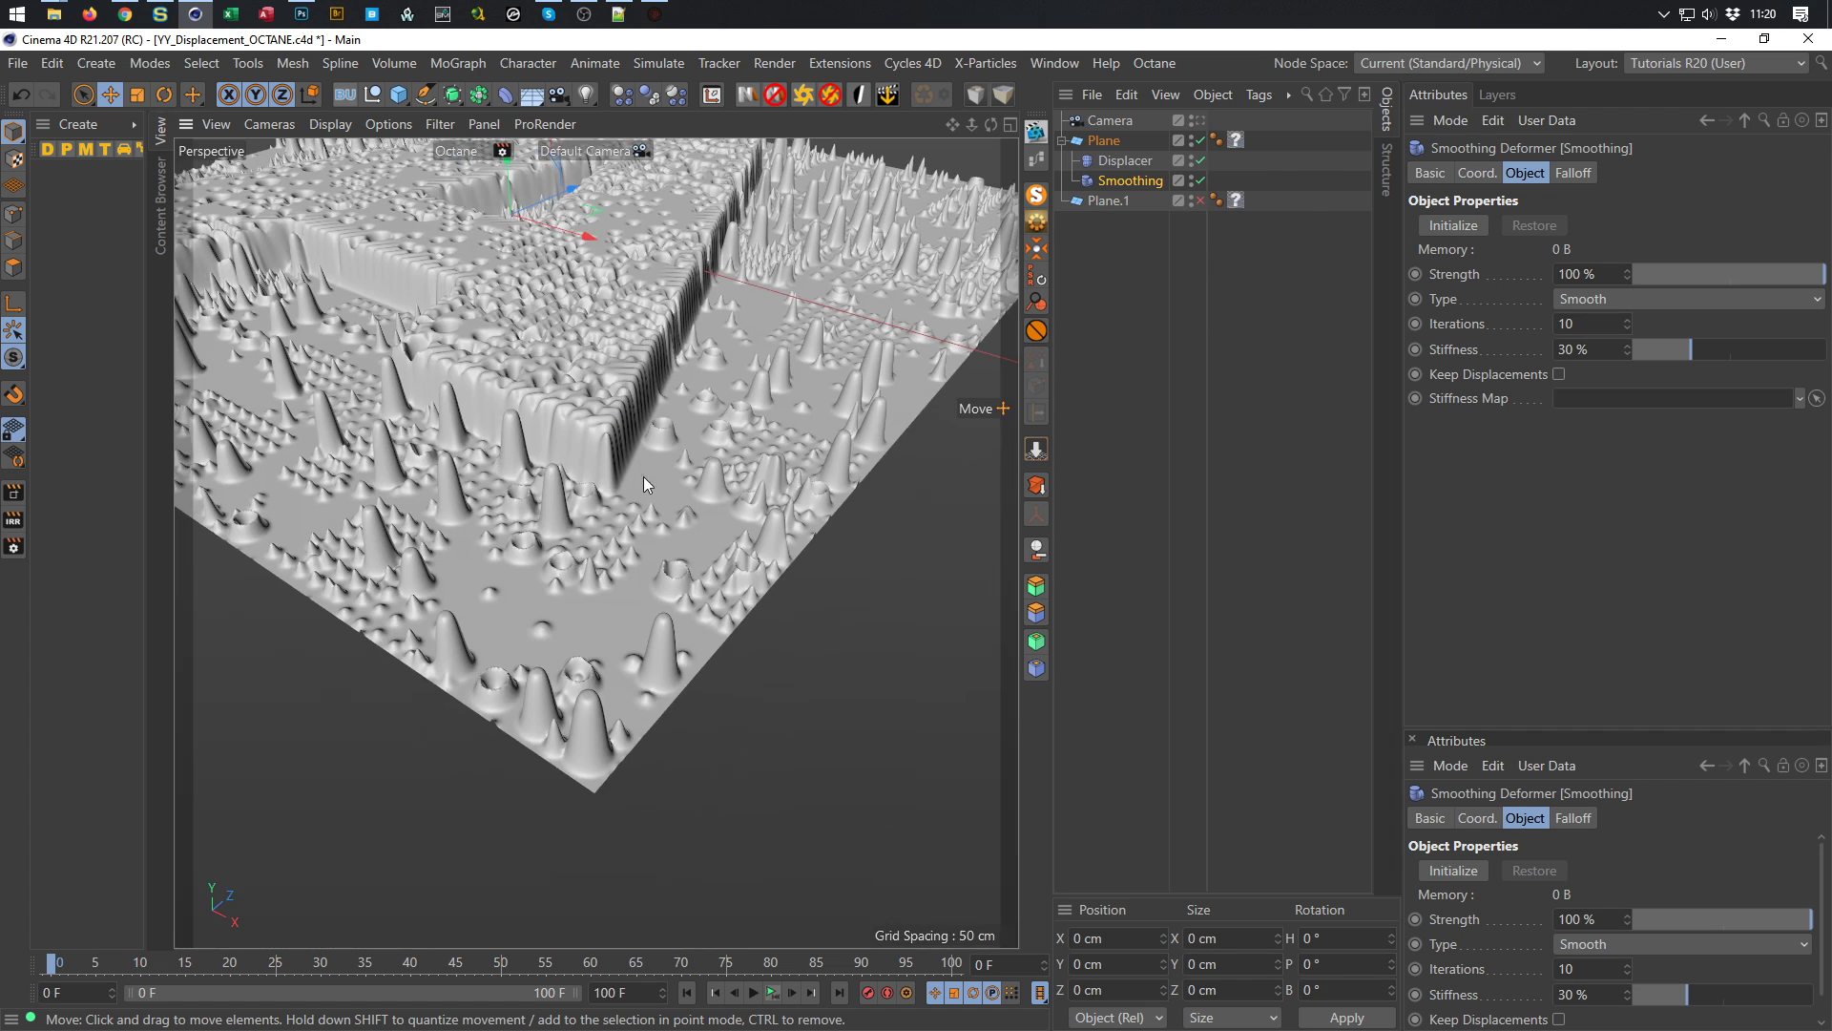
{"action": "middle_click_drag", "start_coordinate": [643, 477], "coordinate": [691, 649], "text": "alt"}
{"action": "left_click_drag", "start_coordinate": [691, 649], "coordinate": [687, 595], "text": "alt"}
{"action": "right_click_drag", "start_coordinate": [689, 601], "coordinate": [754, 573], "text": "alt"}
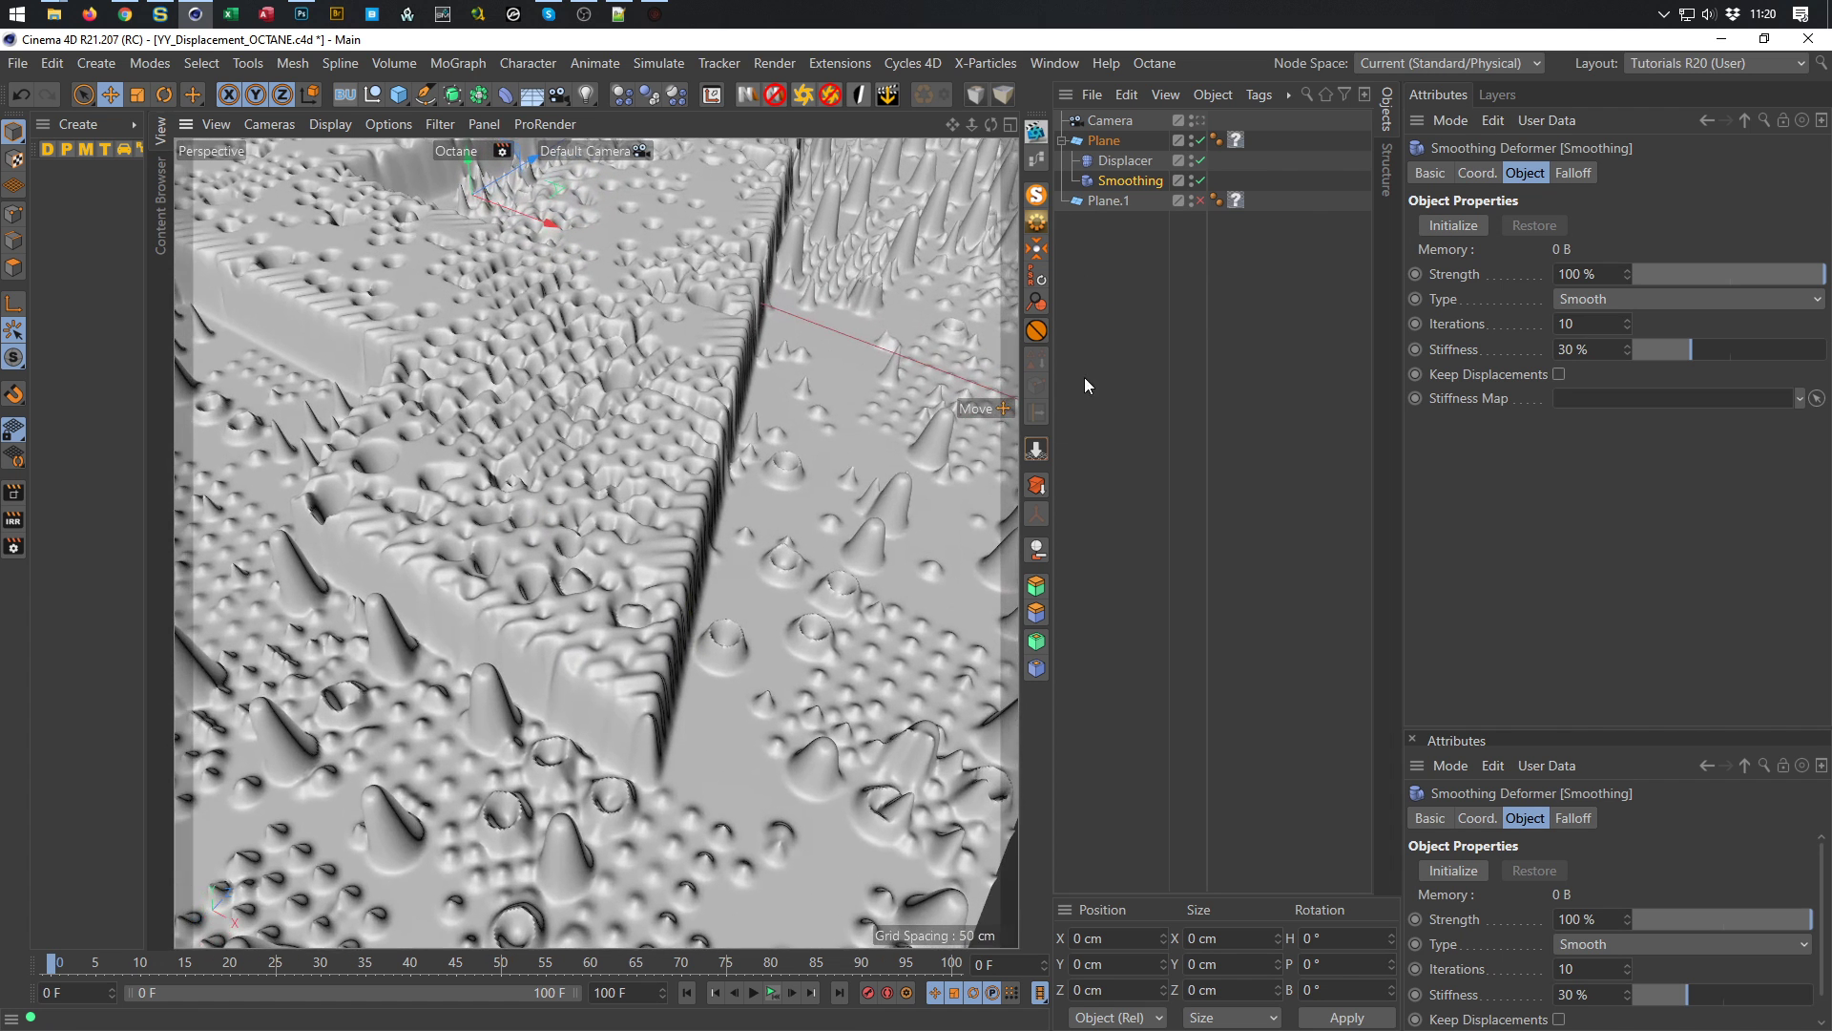
Raise the Smoothing deformer's stiffness to 81 % and then to 100 %, comparing the displaced edges up close
{"action": "left_click", "coordinate": [1715, 351]}
{"action": "left_click_drag", "start_coordinate": [1725, 350], "coordinate": [1793, 374]}
{"action": "scroll", "coordinate": [597, 742], "scroll_direction": "up", "scroll_amount": 5}
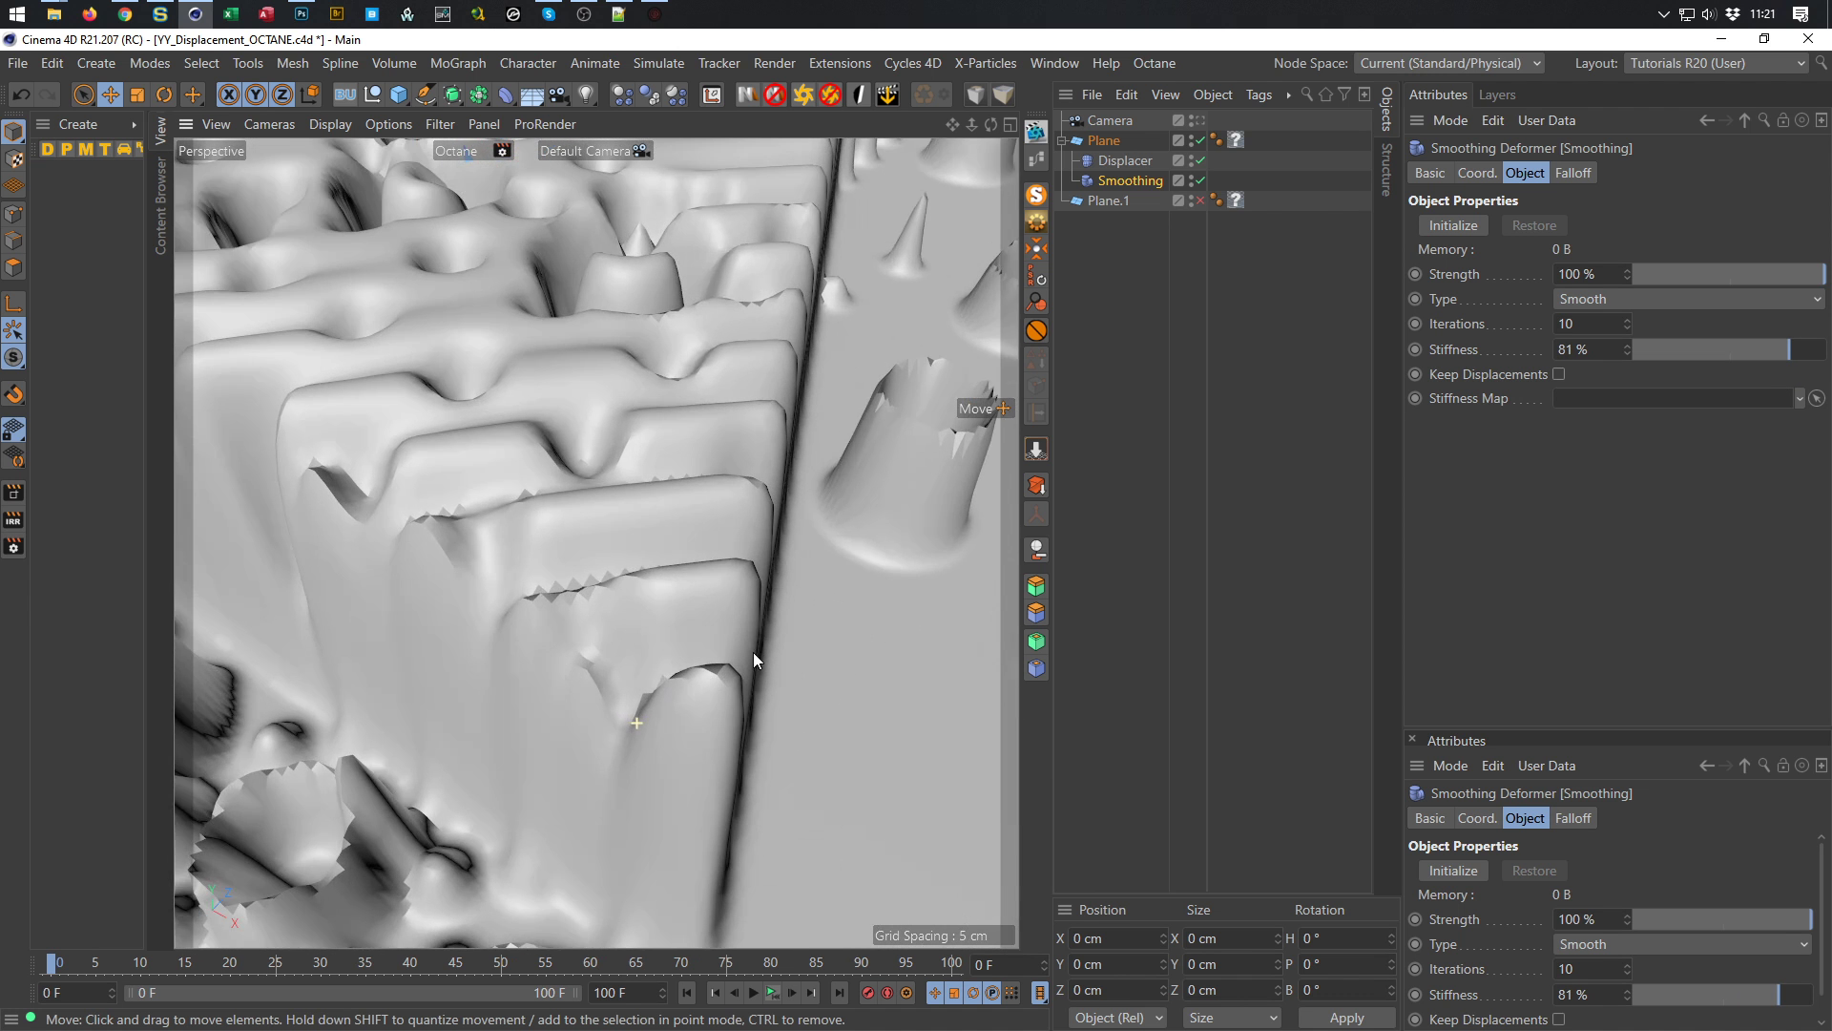
{"action": "scroll", "coordinate": [580, 513], "scroll_direction": "up", "scroll_amount": 4}
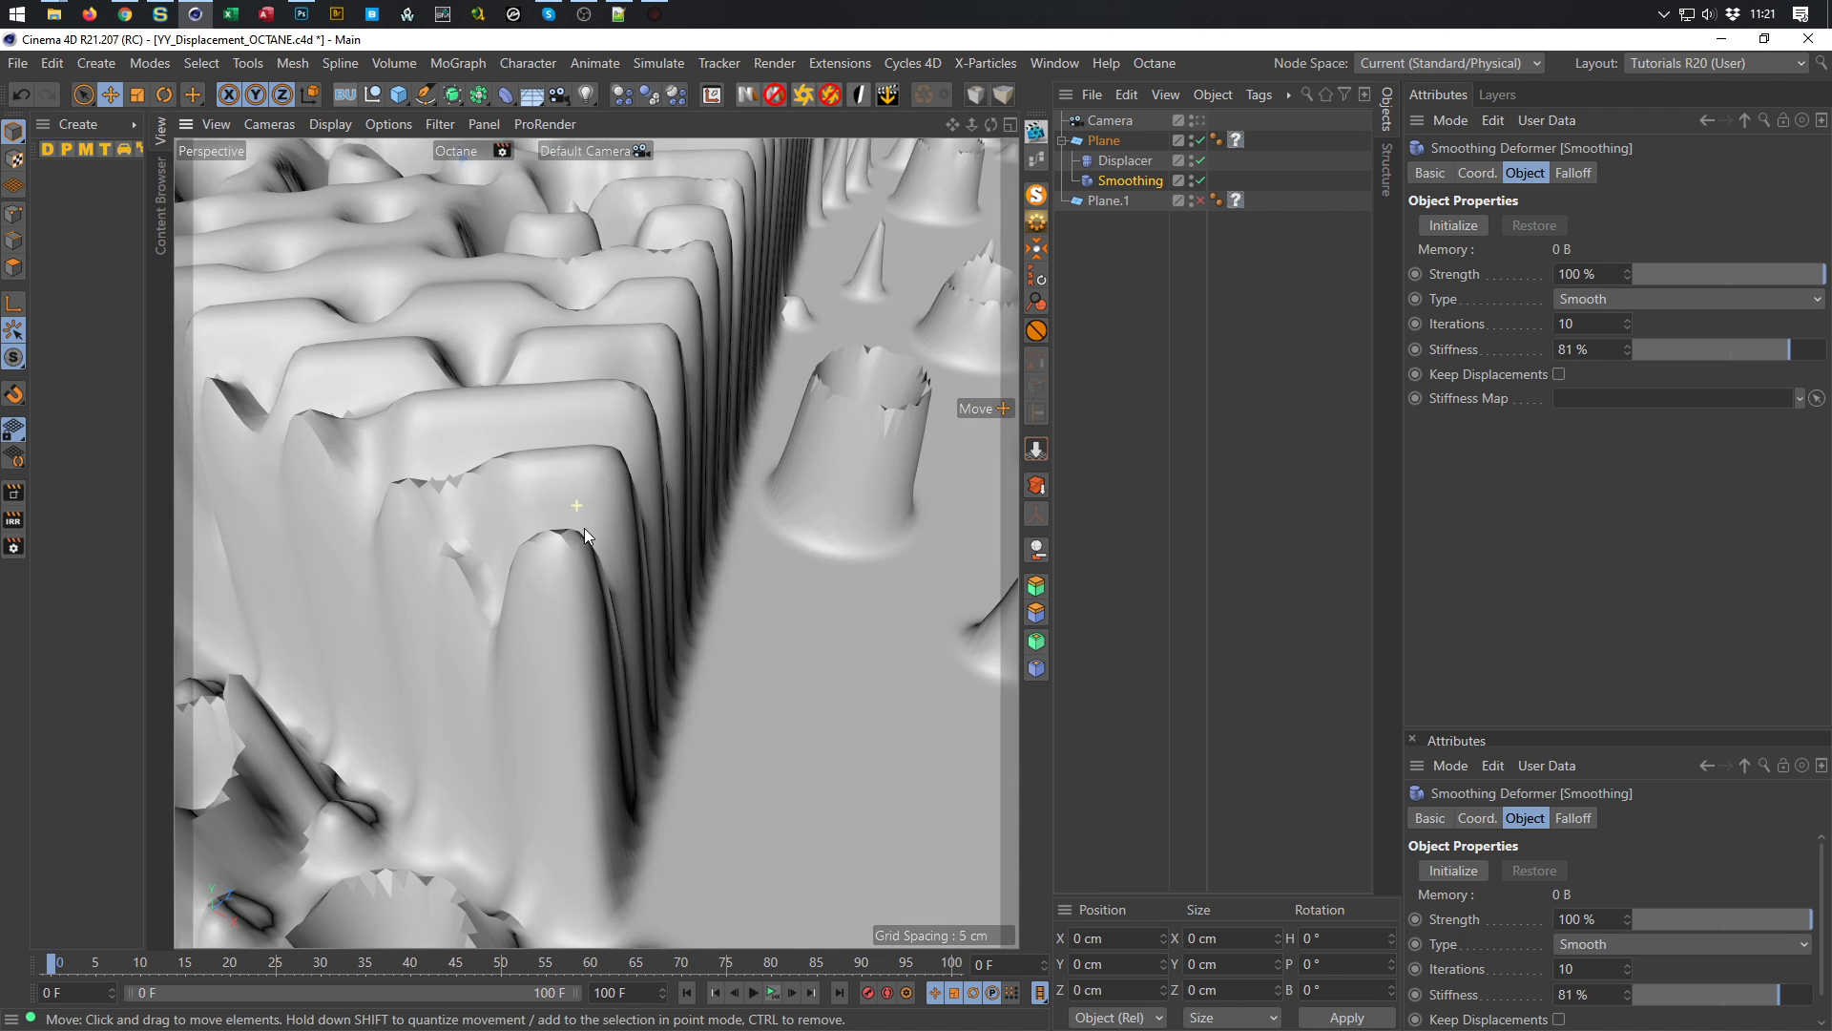
{"action": "scroll", "coordinate": [584, 529], "scroll_direction": "up", "scroll_amount": 2}
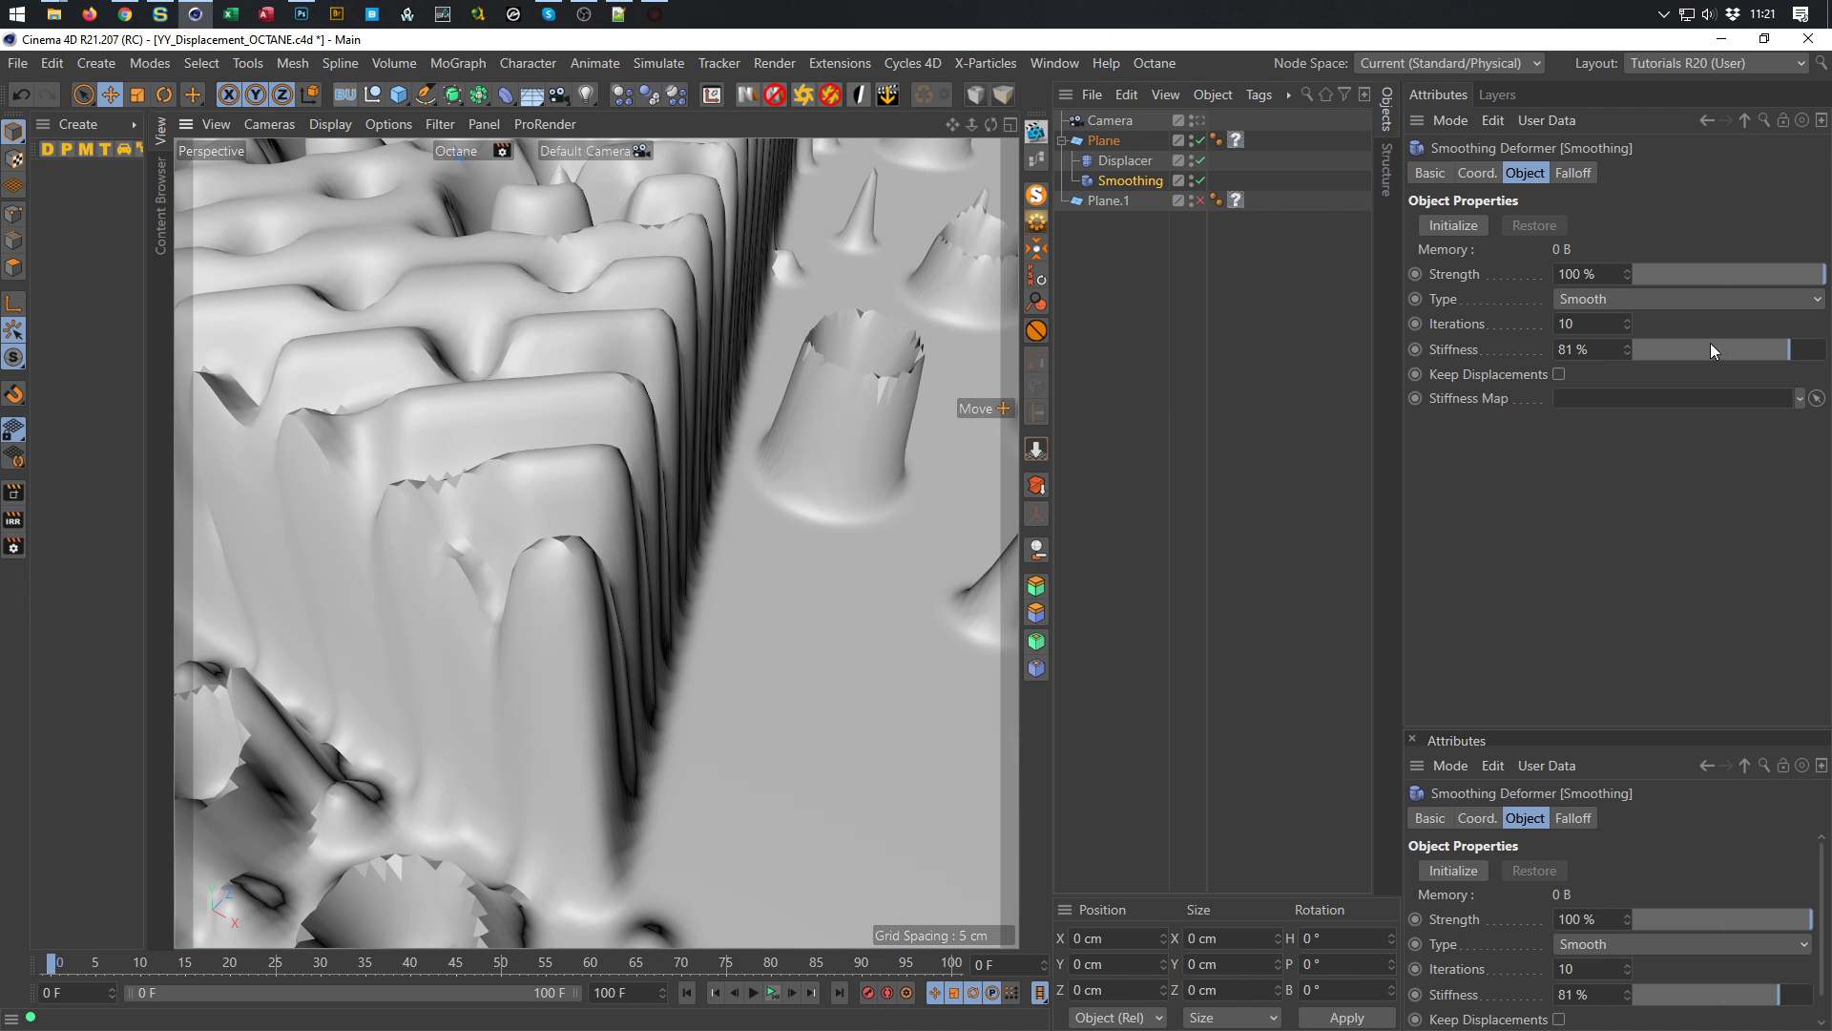
{"action": "left_click_drag", "start_coordinate": [1791, 352], "coordinate": [1825, 351]}
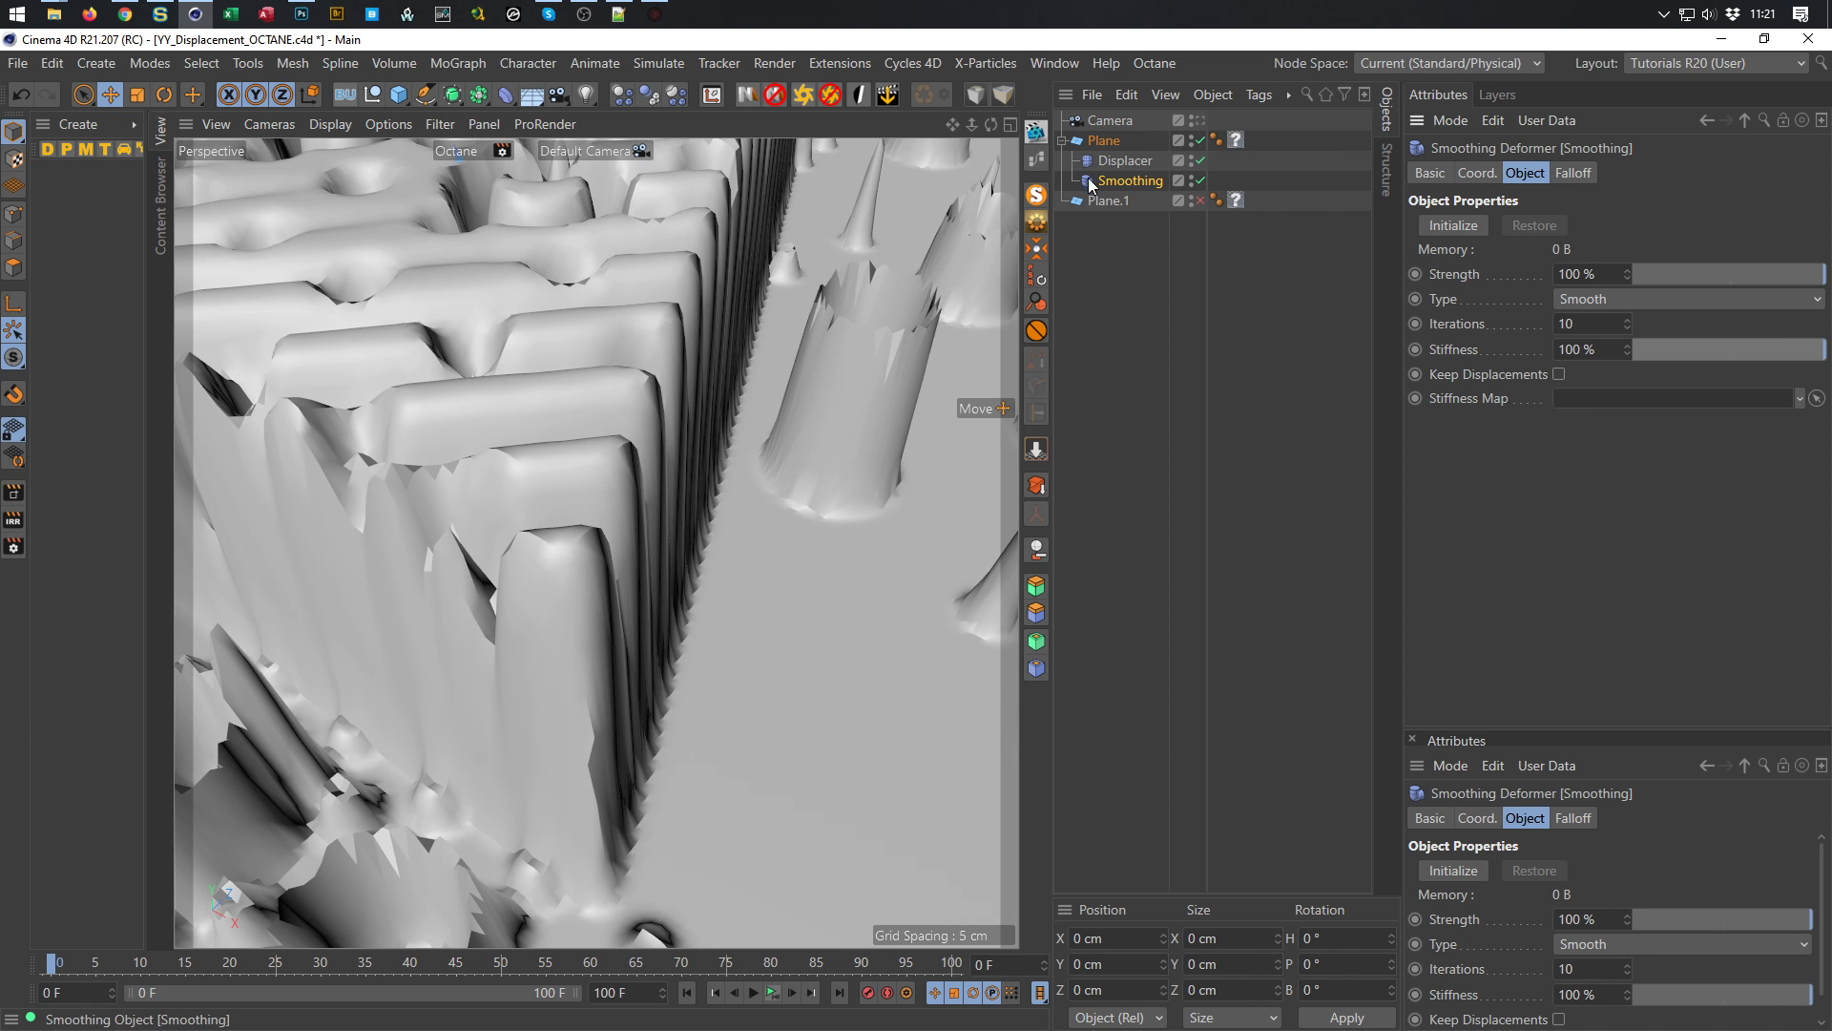
Delete the Smoothing deformer from the Plane object and check the displaced edges without it
{"action": "left_click", "coordinate": [1161, 175]}
{"action": "left_click", "coordinate": [1142, 182]}
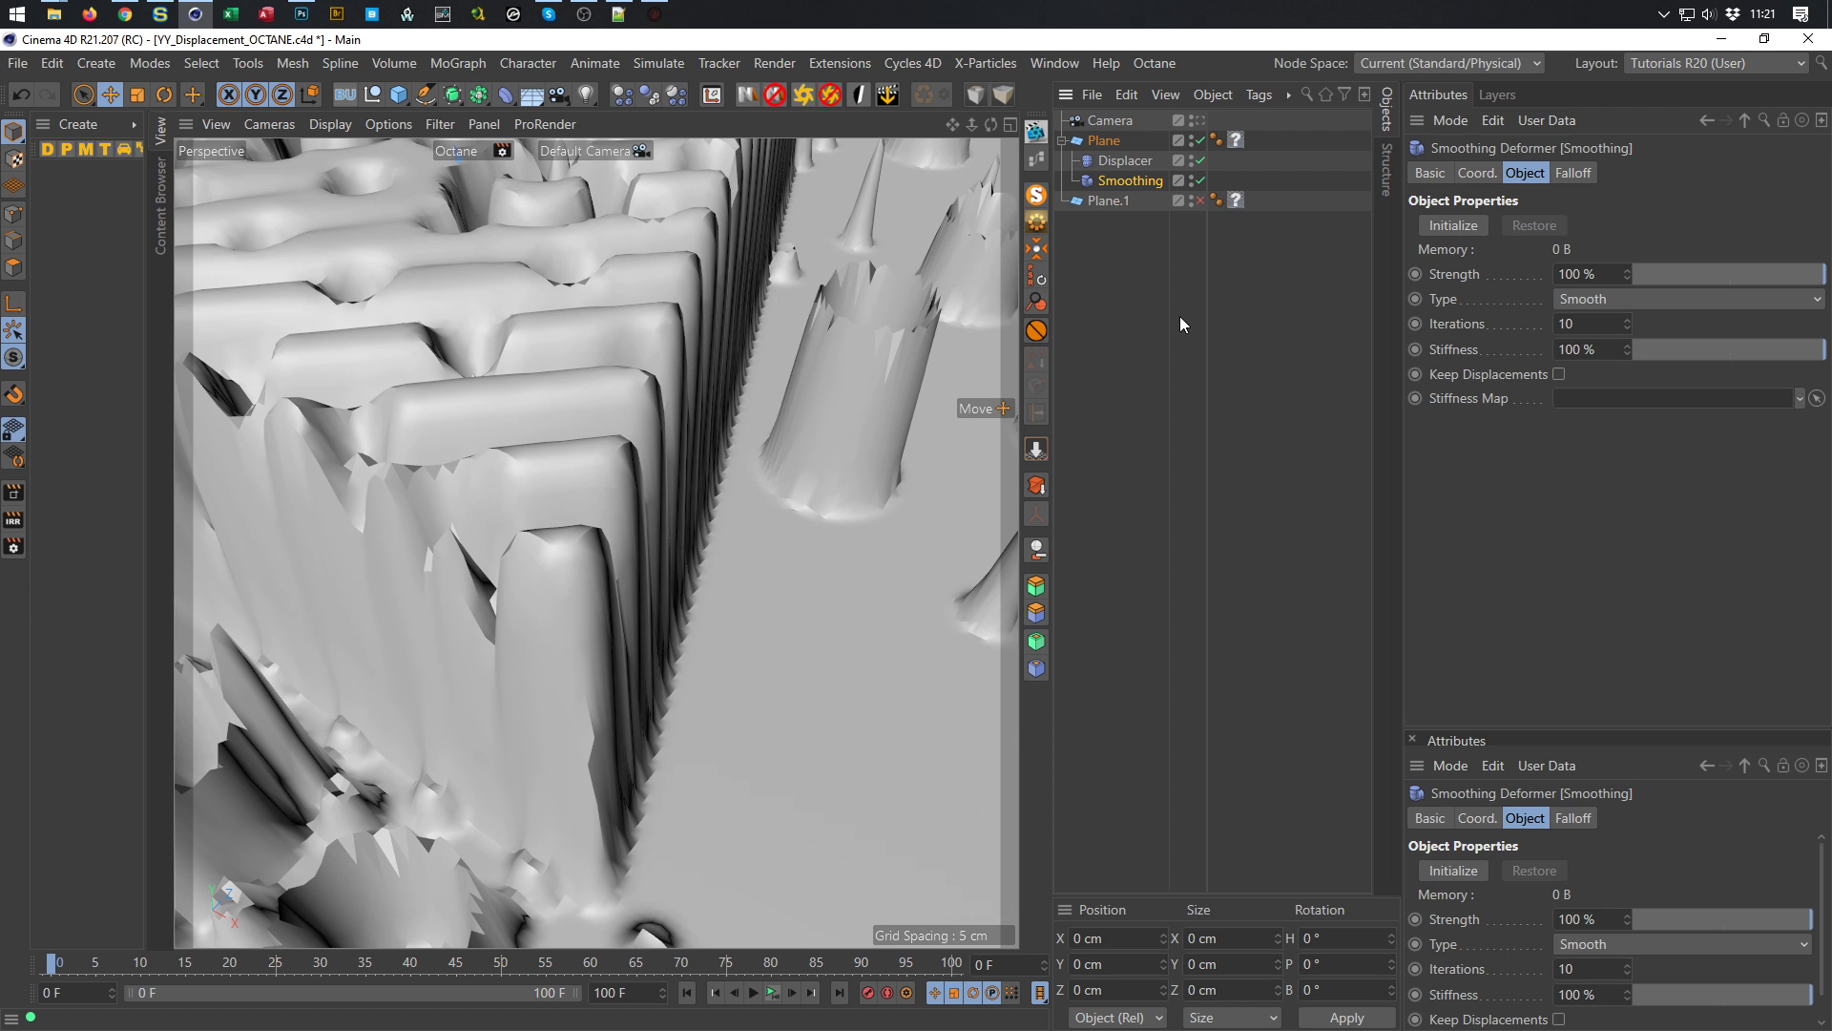
{"action": "key", "text": "Delete"}
{"action": "scroll", "coordinate": [825, 416], "scroll_direction": "down", "scroll_amount": 5}
{"action": "left_click_drag", "start_coordinate": [825, 408], "coordinate": [869, 381], "text": "alt"}
{"action": "scroll", "coordinate": [916, 347], "scroll_direction": "up", "scroll_amount": 5}
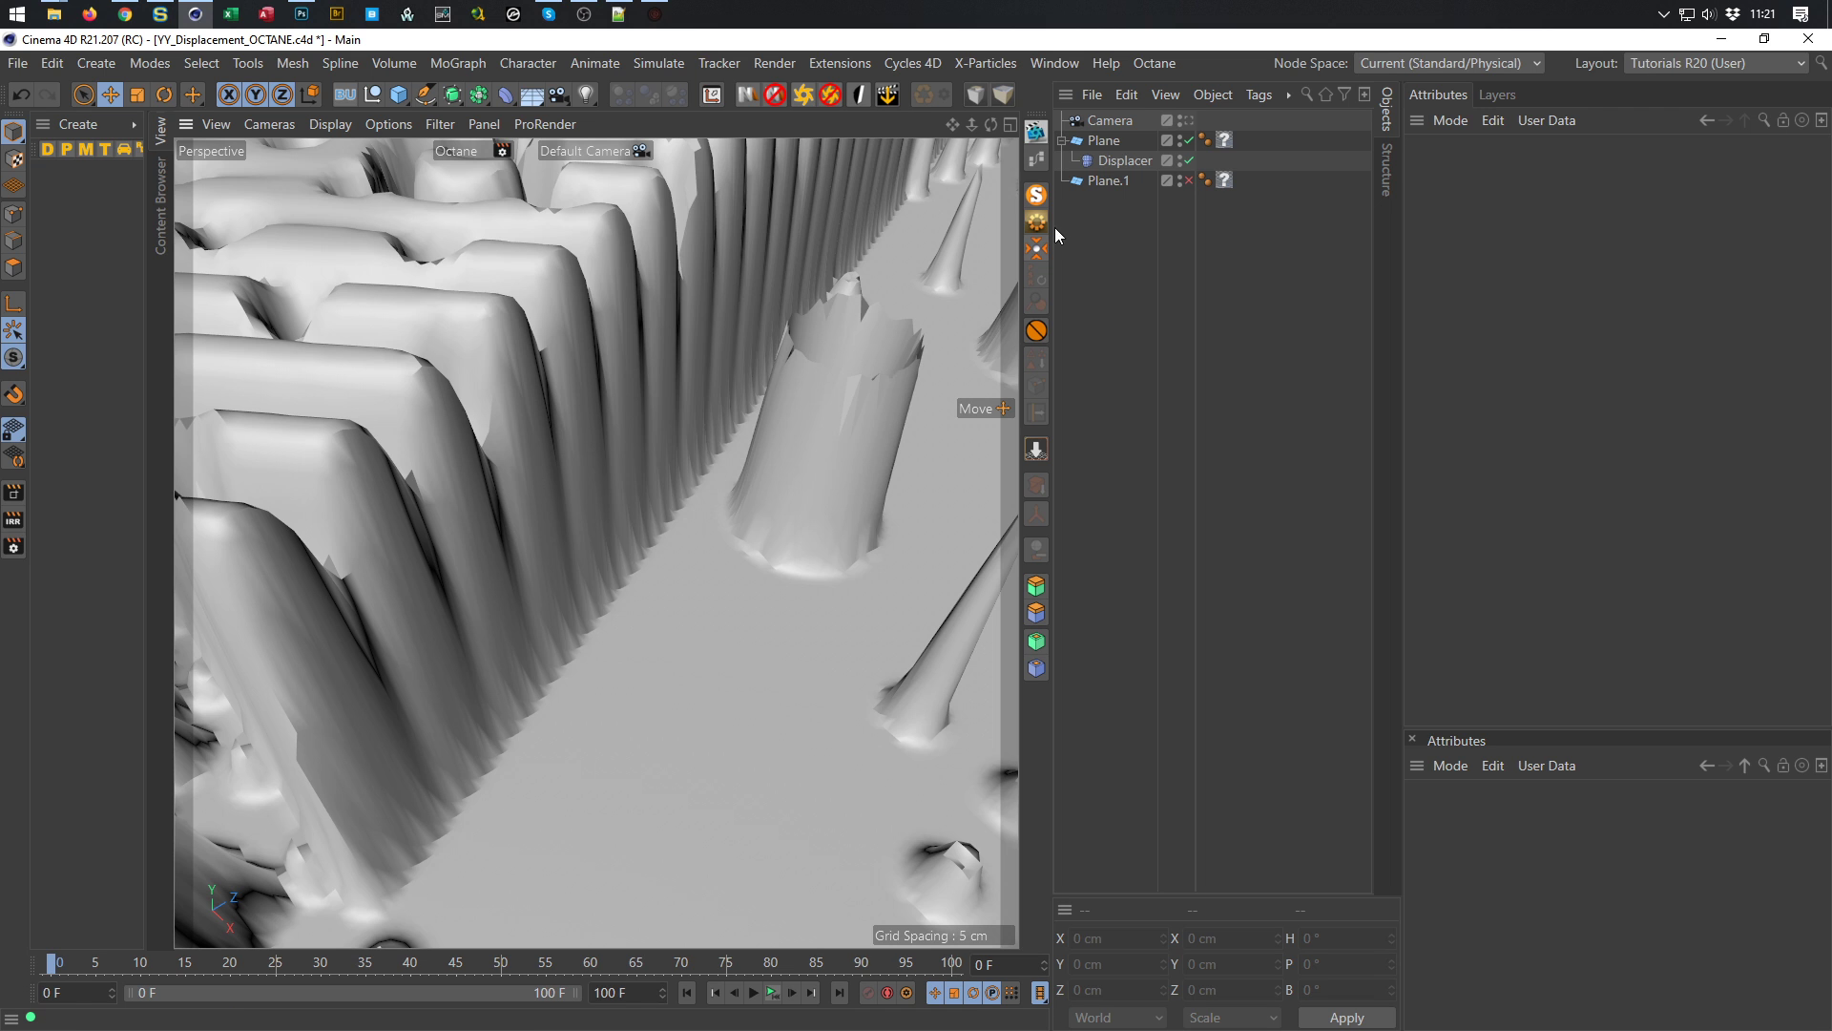
Select the Plane object, enter 1000 for its width segments again and review the overall displaced surface
{"action": "left_click", "coordinate": [1119, 145]}
{"action": "left_click_drag", "start_coordinate": [1582, 281], "coordinate": [1455, 304]}
{"action": "type", "text": "1000"}
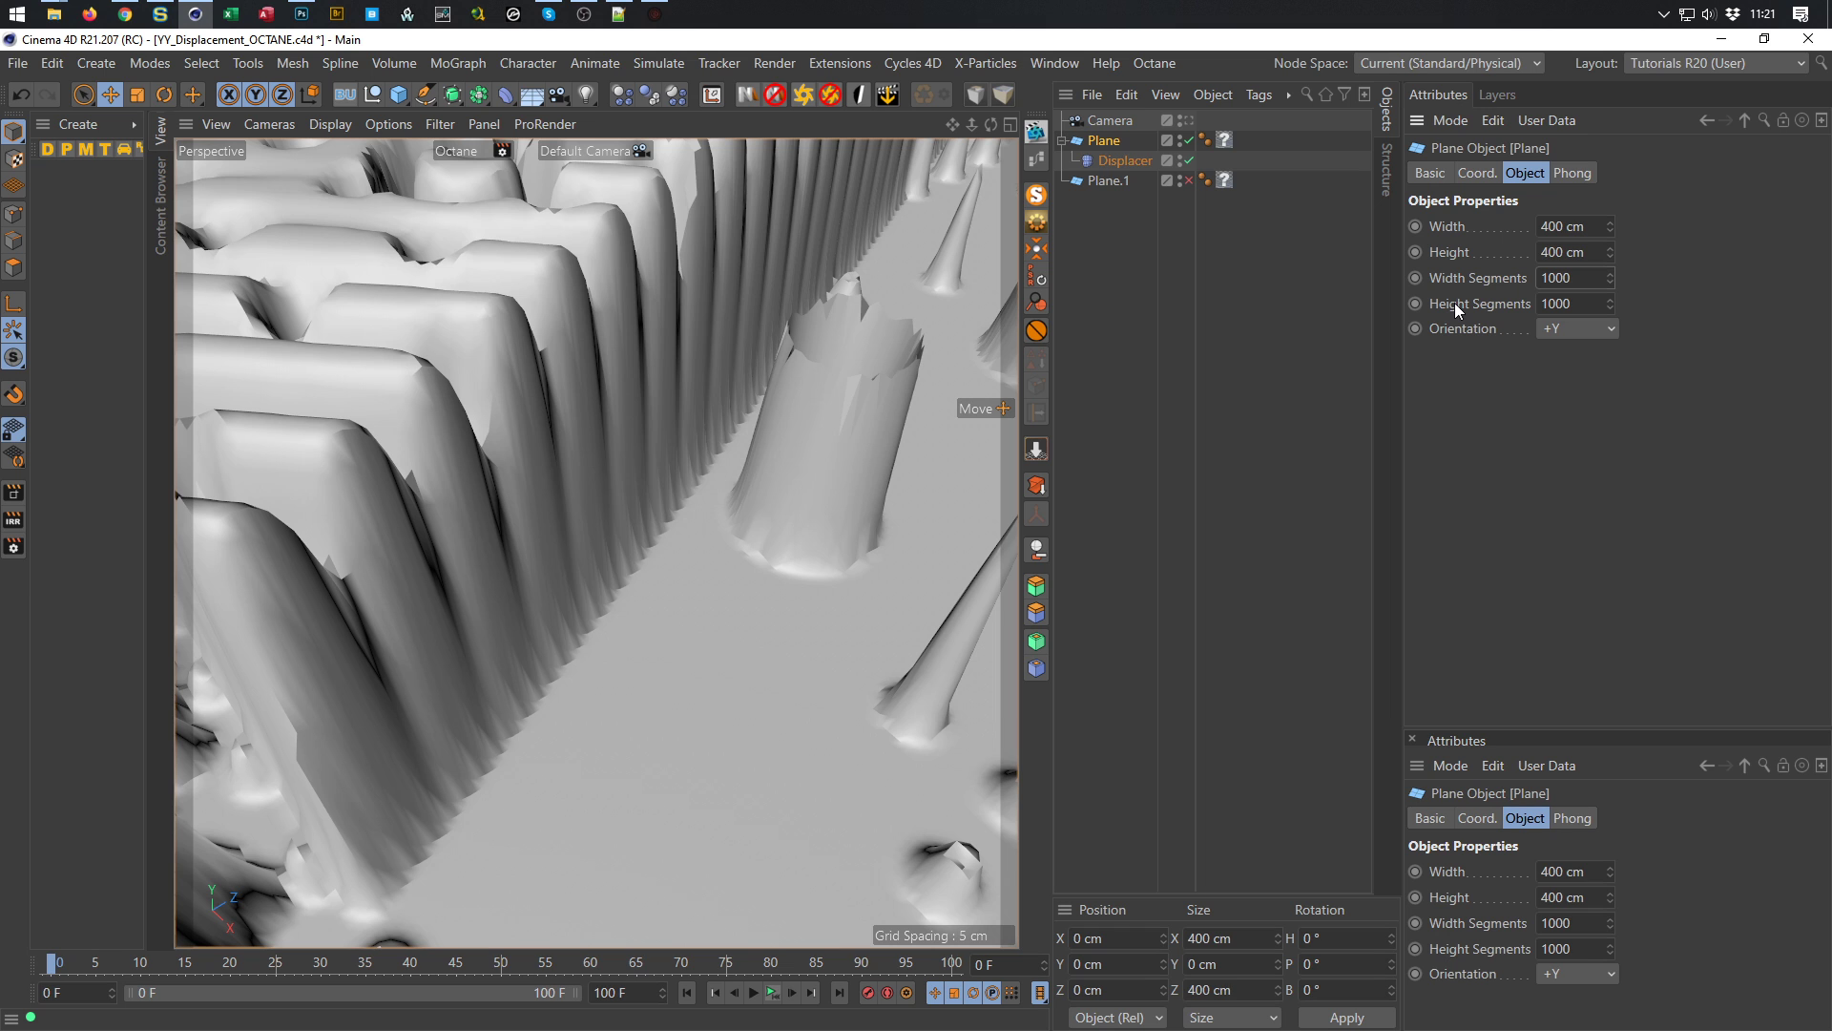
{"action": "scroll", "coordinate": [695, 465], "scroll_direction": "down", "scroll_amount": 8}
{"action": "left_click_drag", "start_coordinate": [595, 473], "coordinate": [769, 601], "text": "alt"}
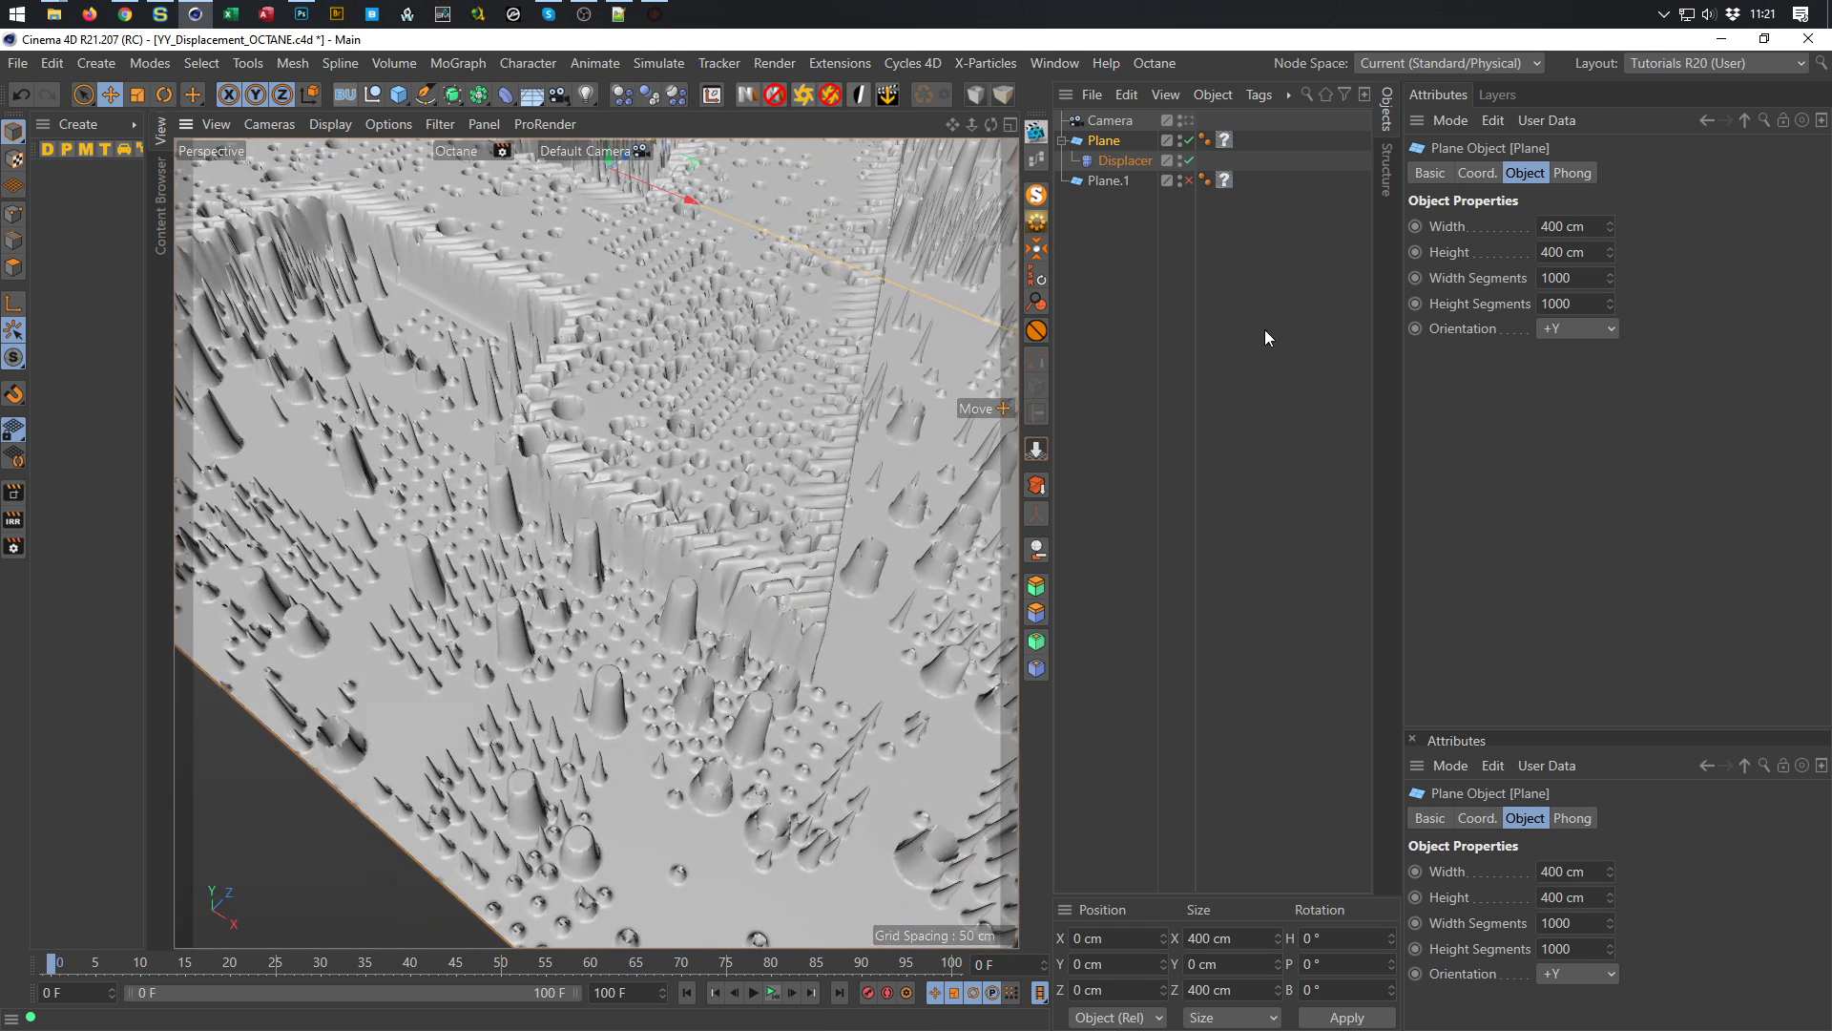
Disable the Displacer on the Plane object and create a new material, opening it for editing
{"action": "left_click", "coordinate": [1188, 161]}
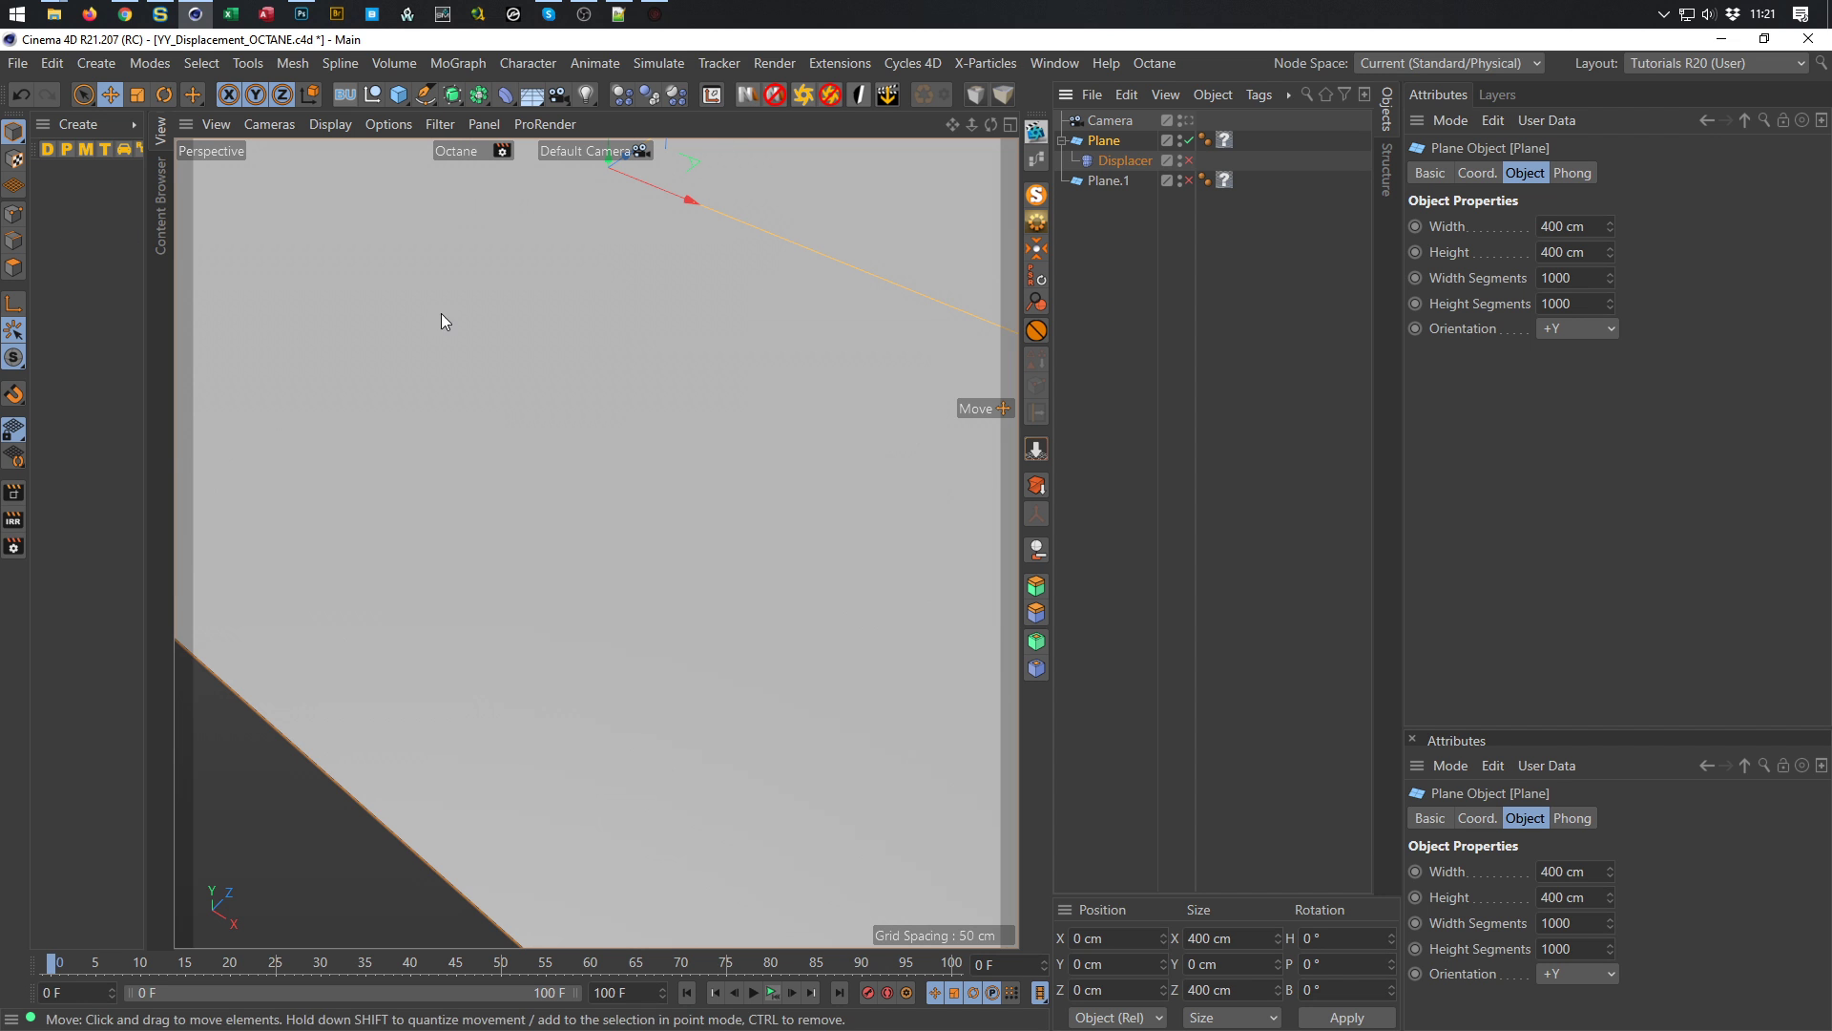
{"action": "double_click", "coordinate": [105, 202]}
{"action": "double_click", "coordinate": [63, 170]}
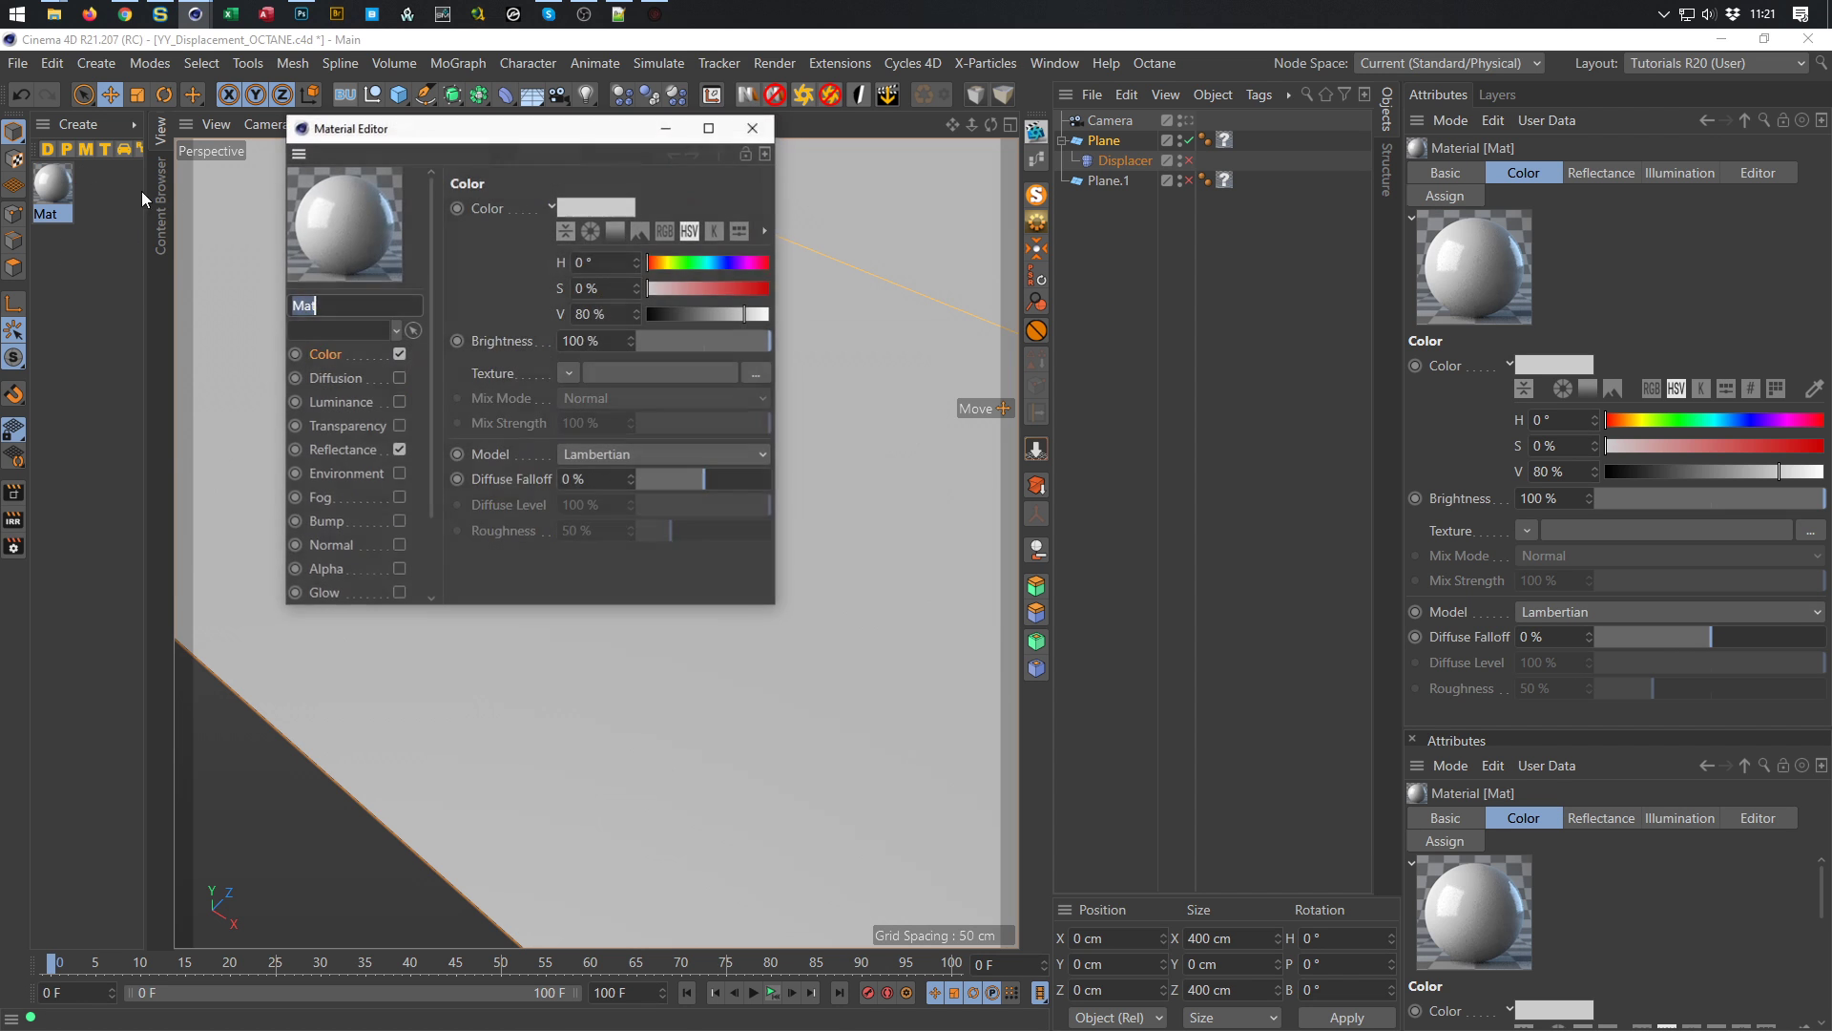
Enlarge the Material Editor until all channels fit and show the settings of the Displacement channel
{"action": "left_click_drag", "start_coordinate": [423, 140], "coordinate": [1090, 324]}
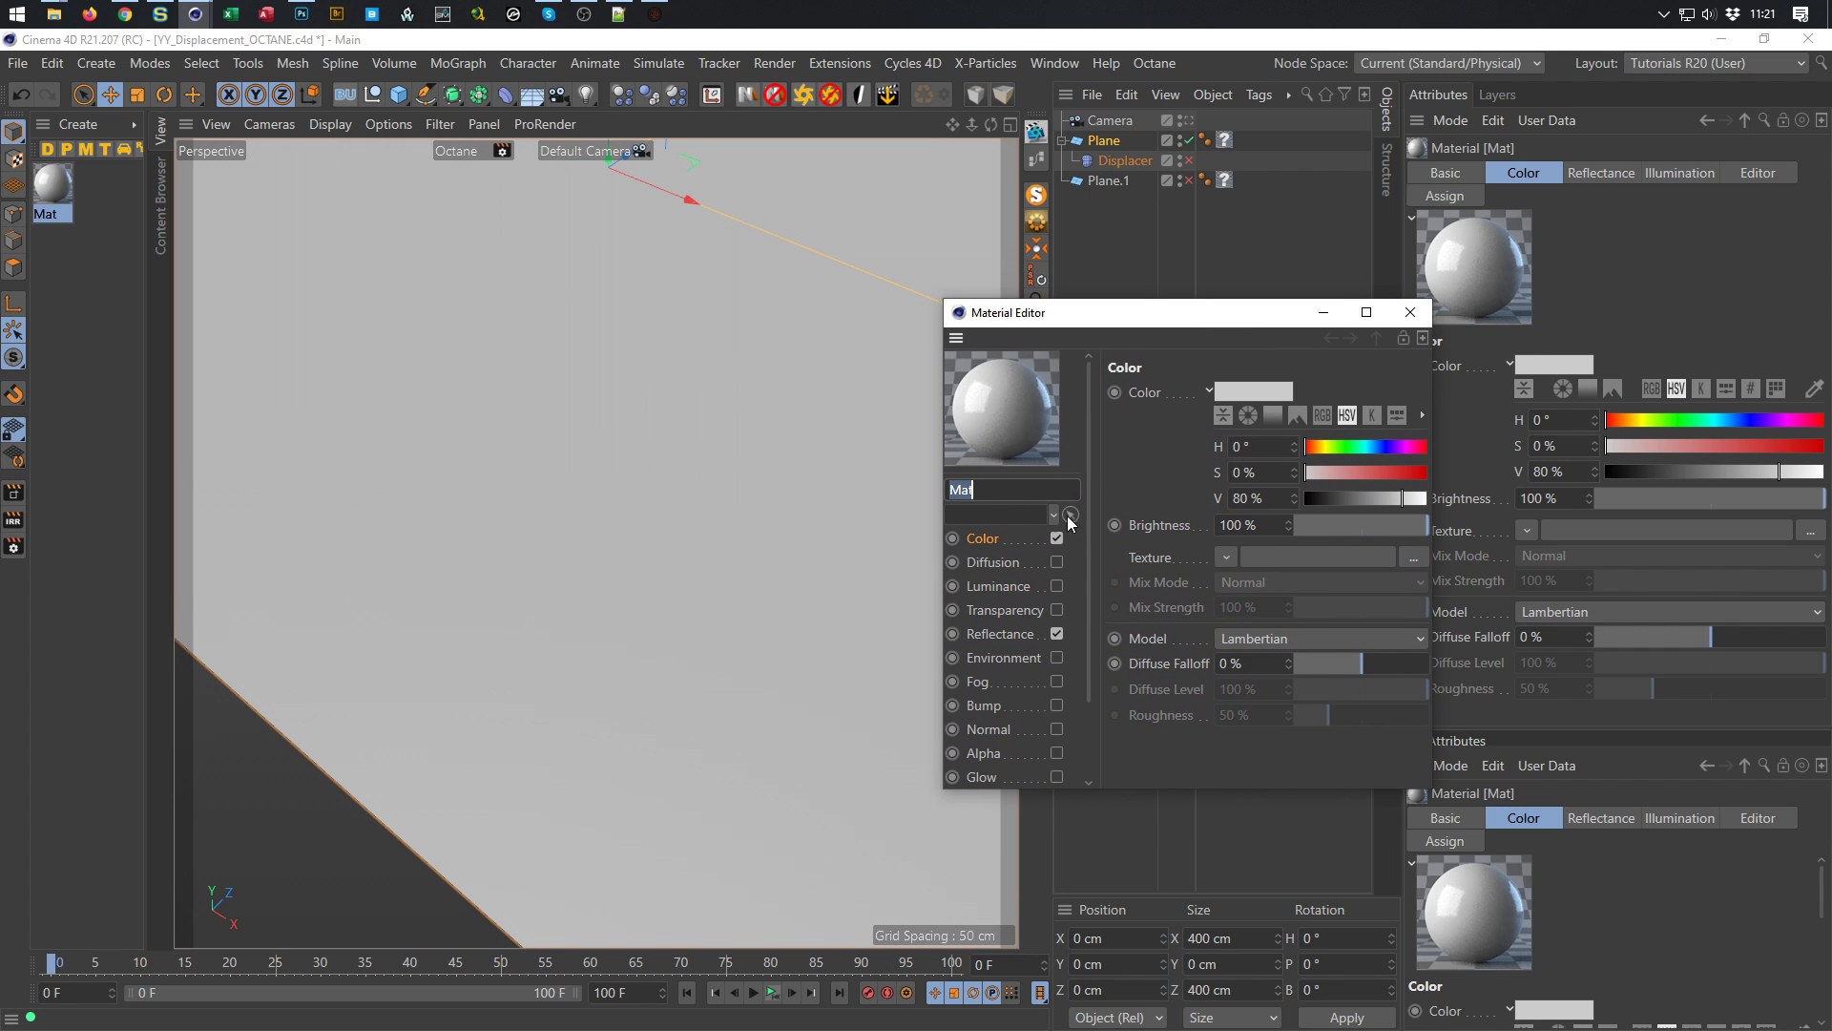
{"action": "left_click", "coordinate": [948, 785]}
{"action": "right_click", "coordinate": [947, 784]}
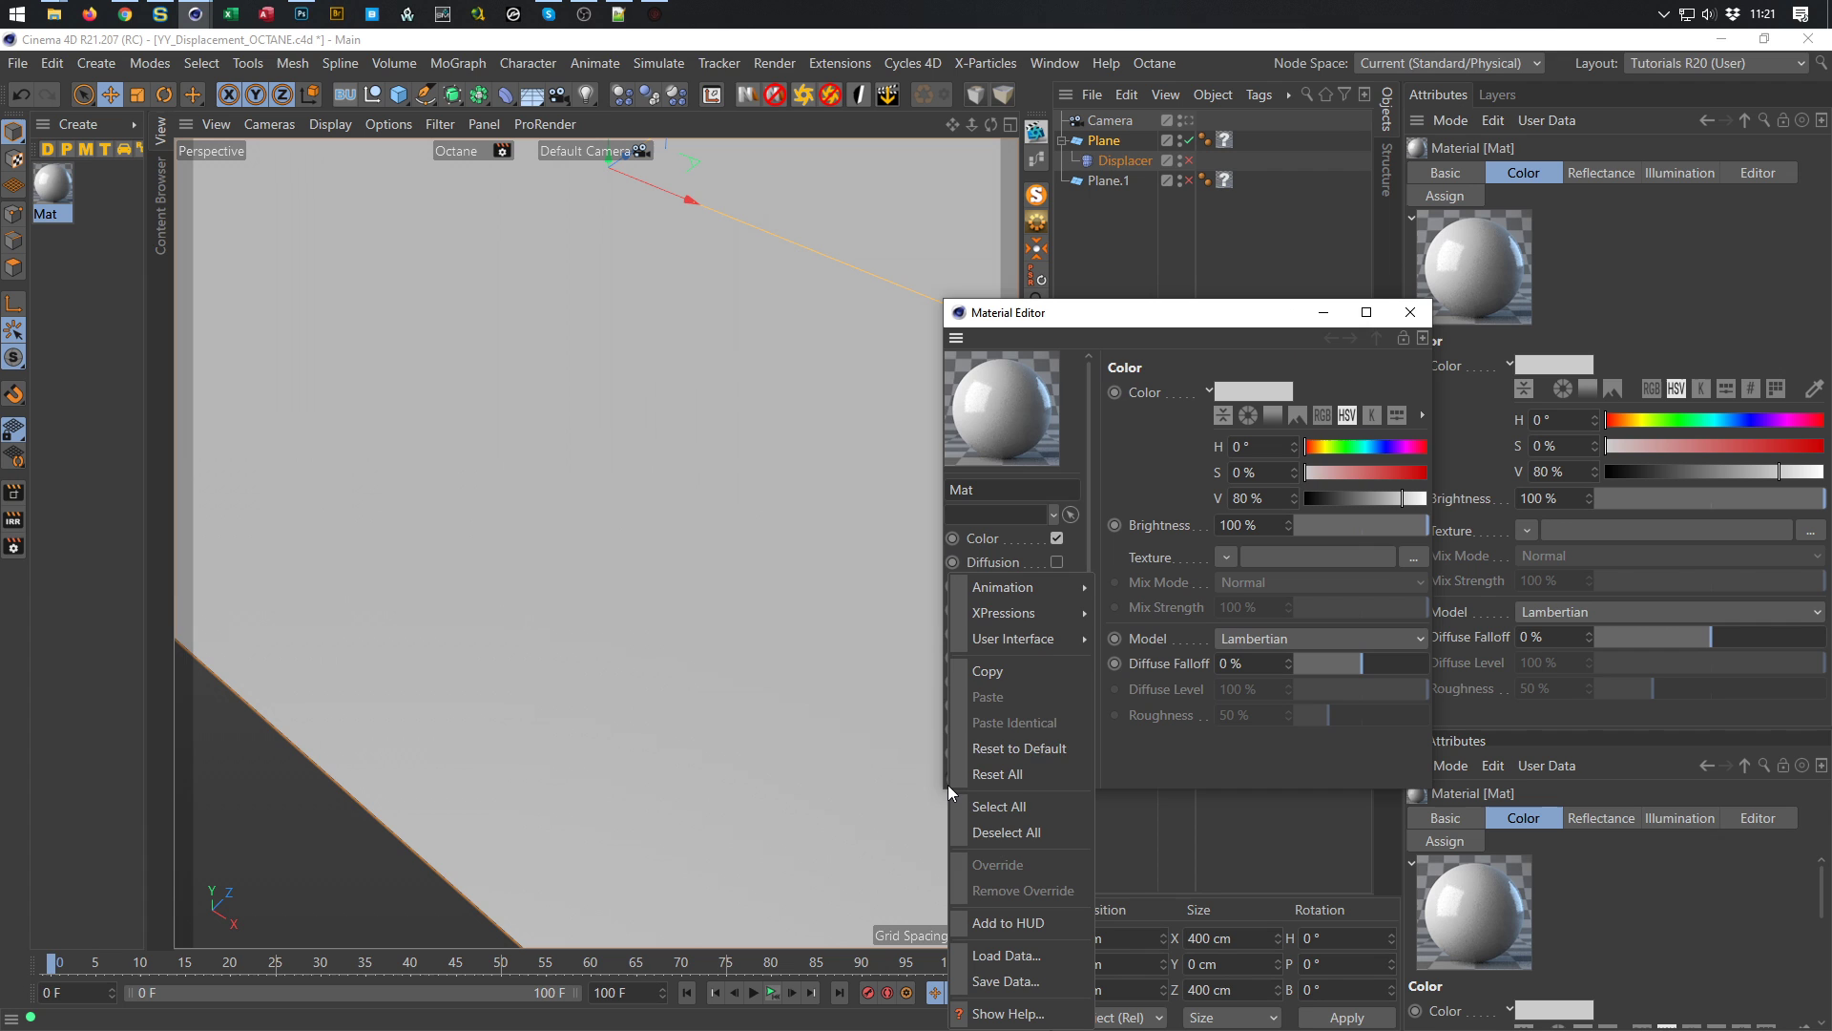
{"action": "left_click", "coordinate": [1086, 506]}
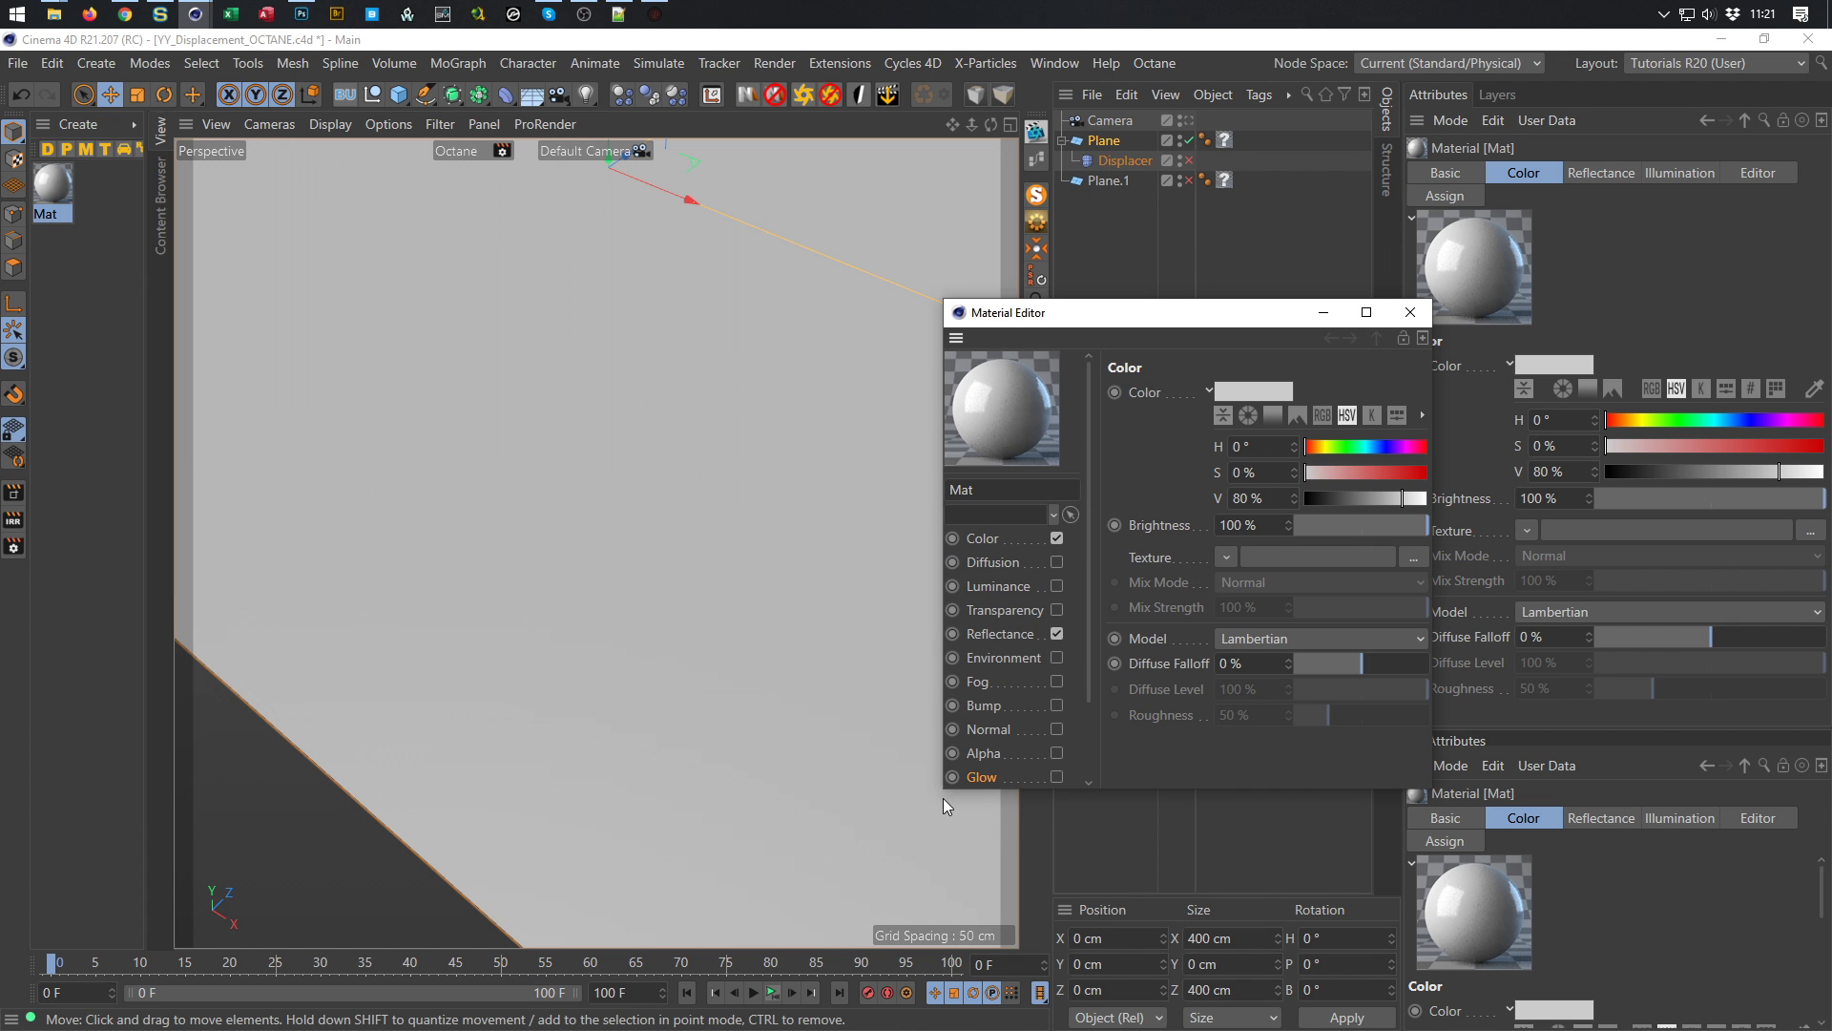
{"action": "left_click_drag", "start_coordinate": [943, 792], "coordinate": [879, 910]}
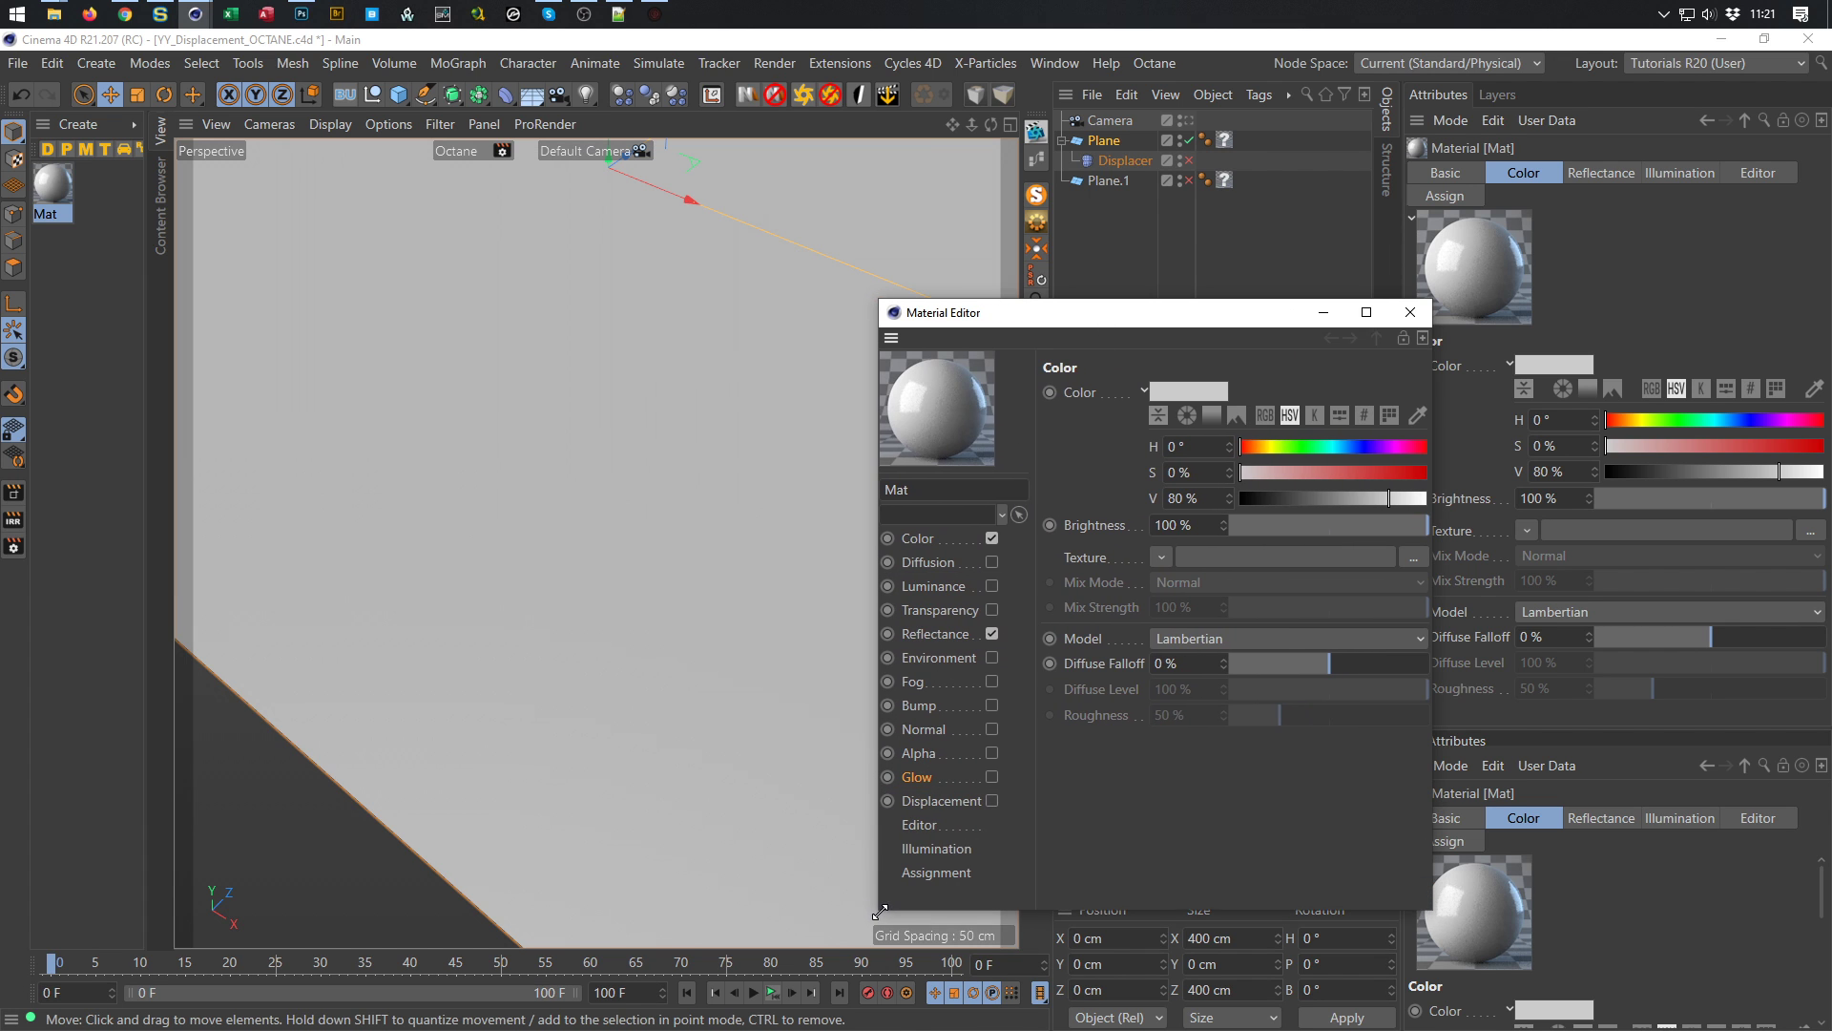
{"action": "left_click", "coordinate": [926, 801]}
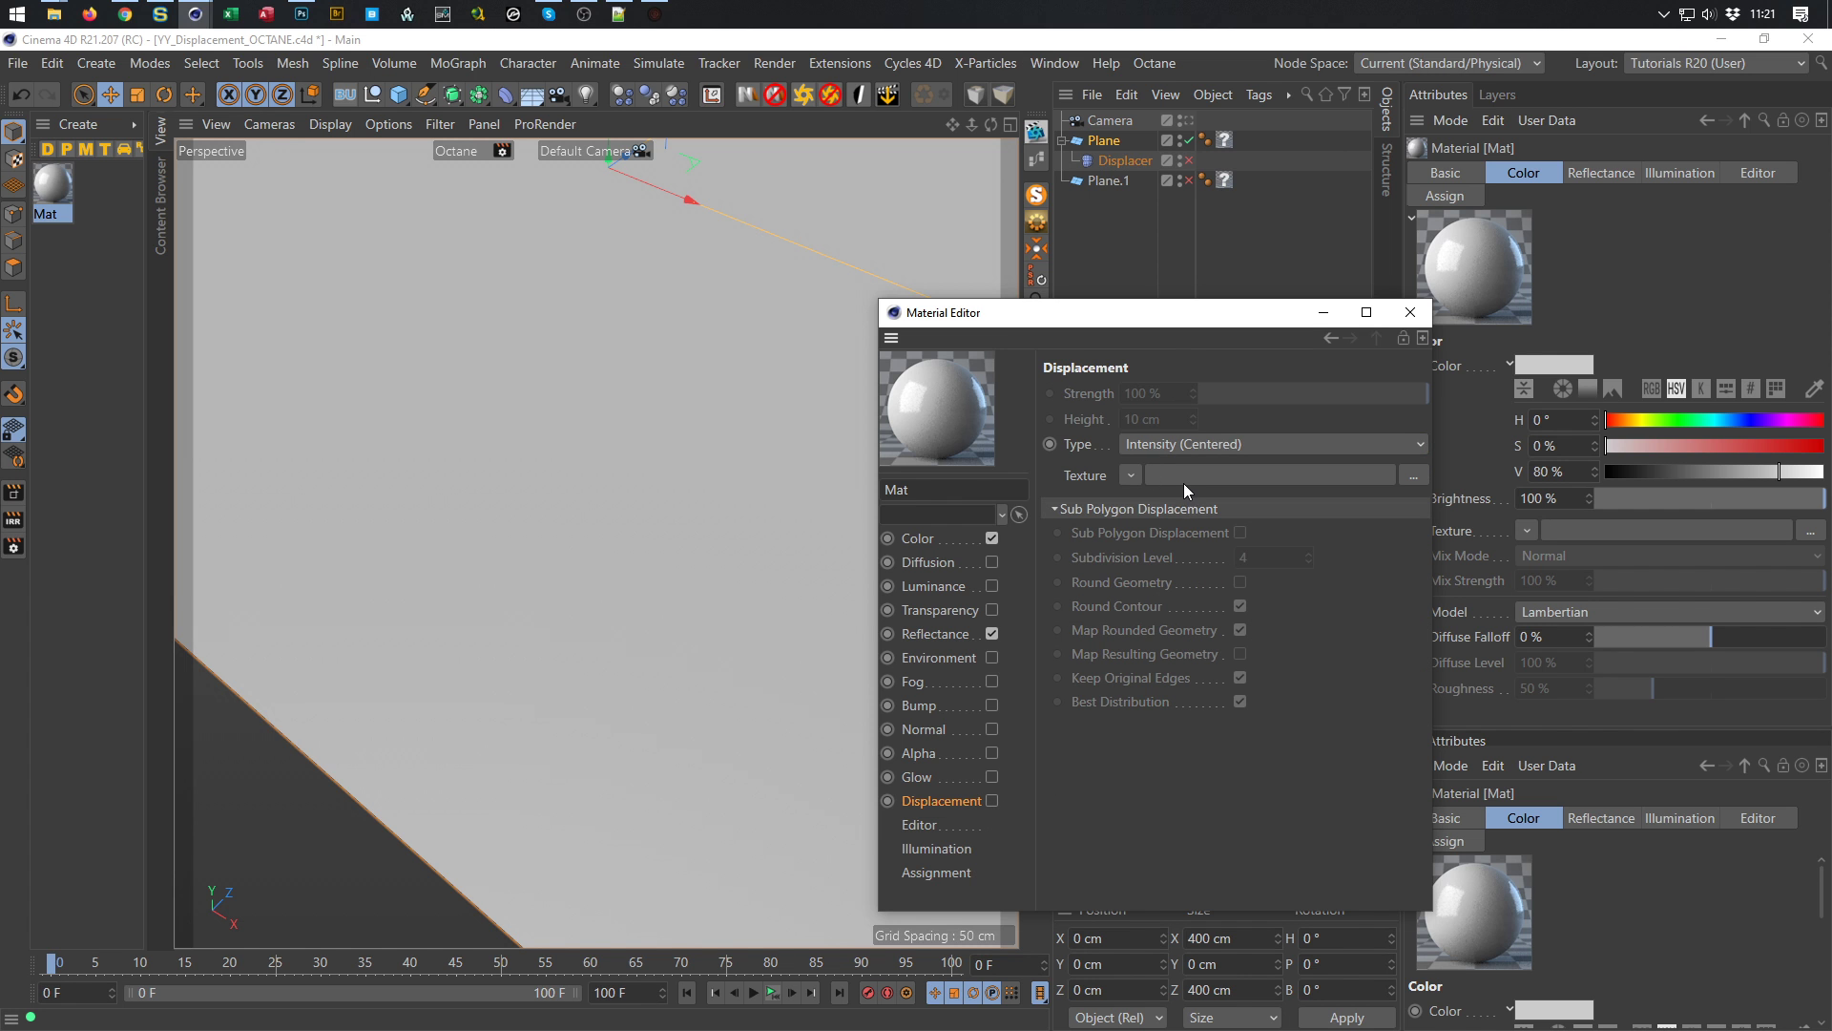
Load Height_Final_01.png from the Heights folder as the material's displacement texture
{"action": "key", "text": "alt+Tab"}
{"action": "key", "text": "alt+Tab"}
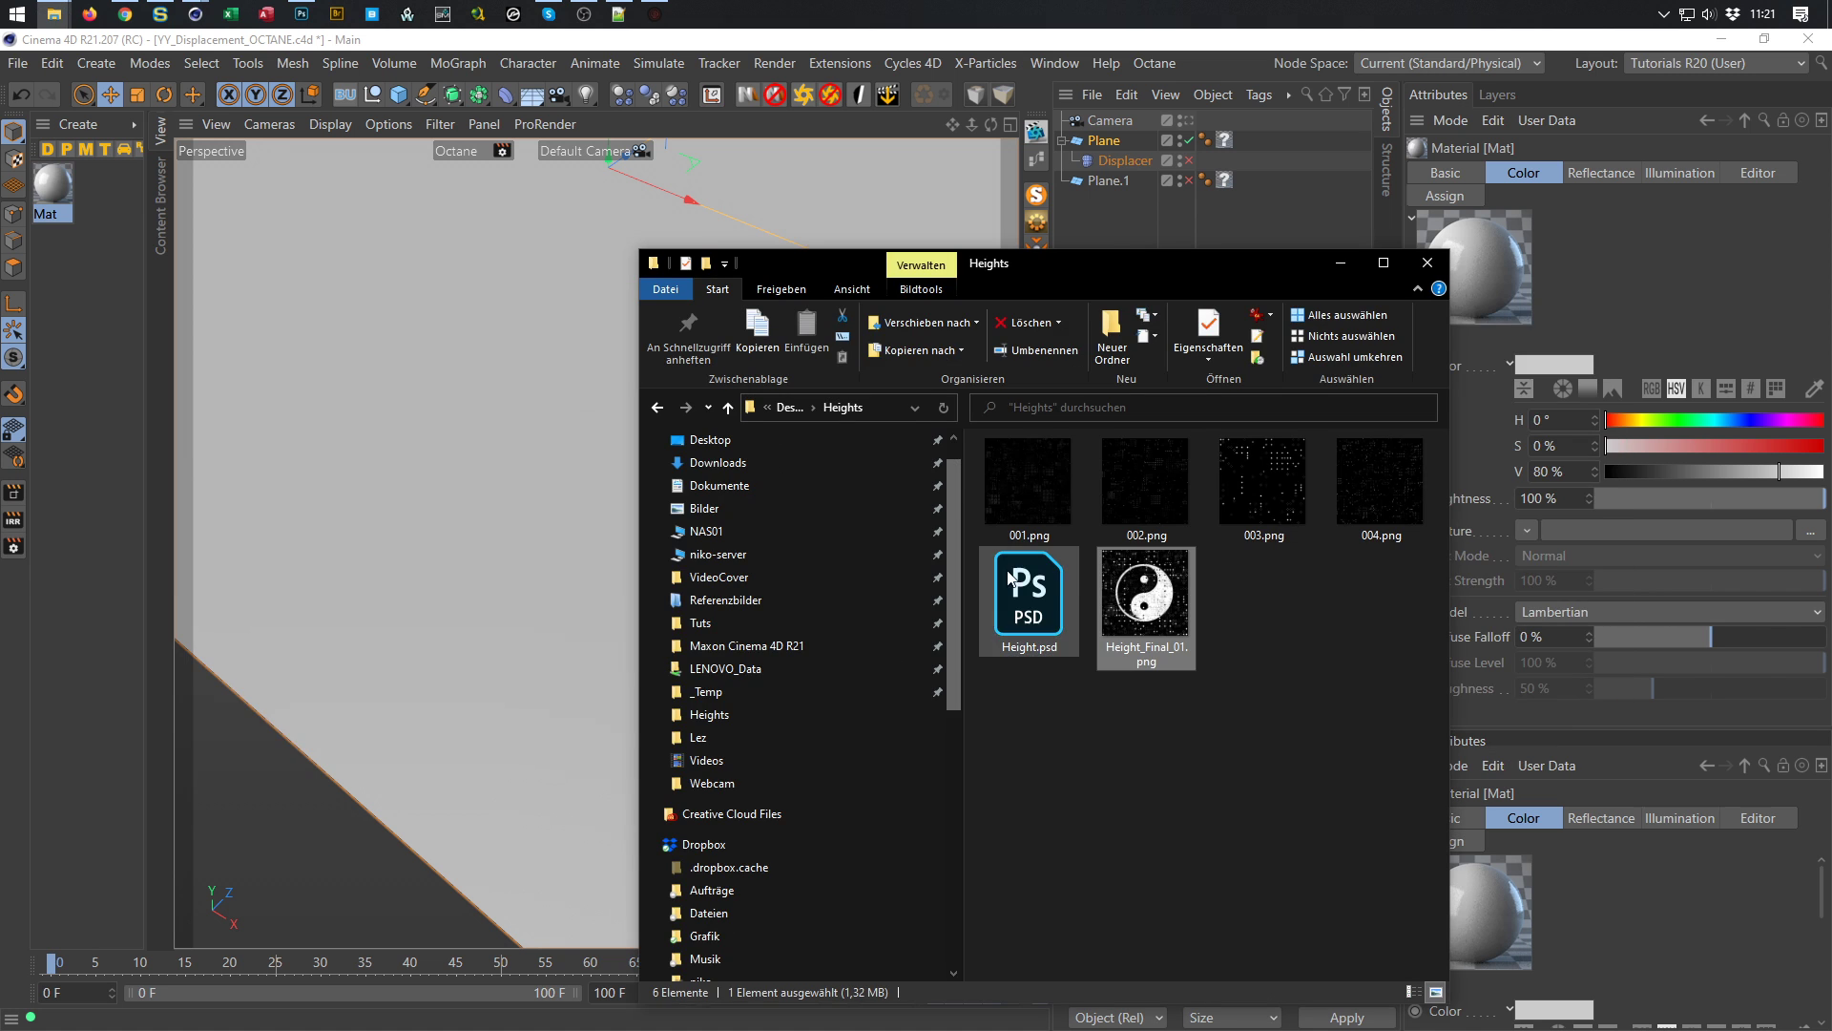
{"action": "key", "text": "alt+Tab"}
{"action": "left_click_drag", "start_coordinate": [1126, 599], "coordinate": [1238, 480]}
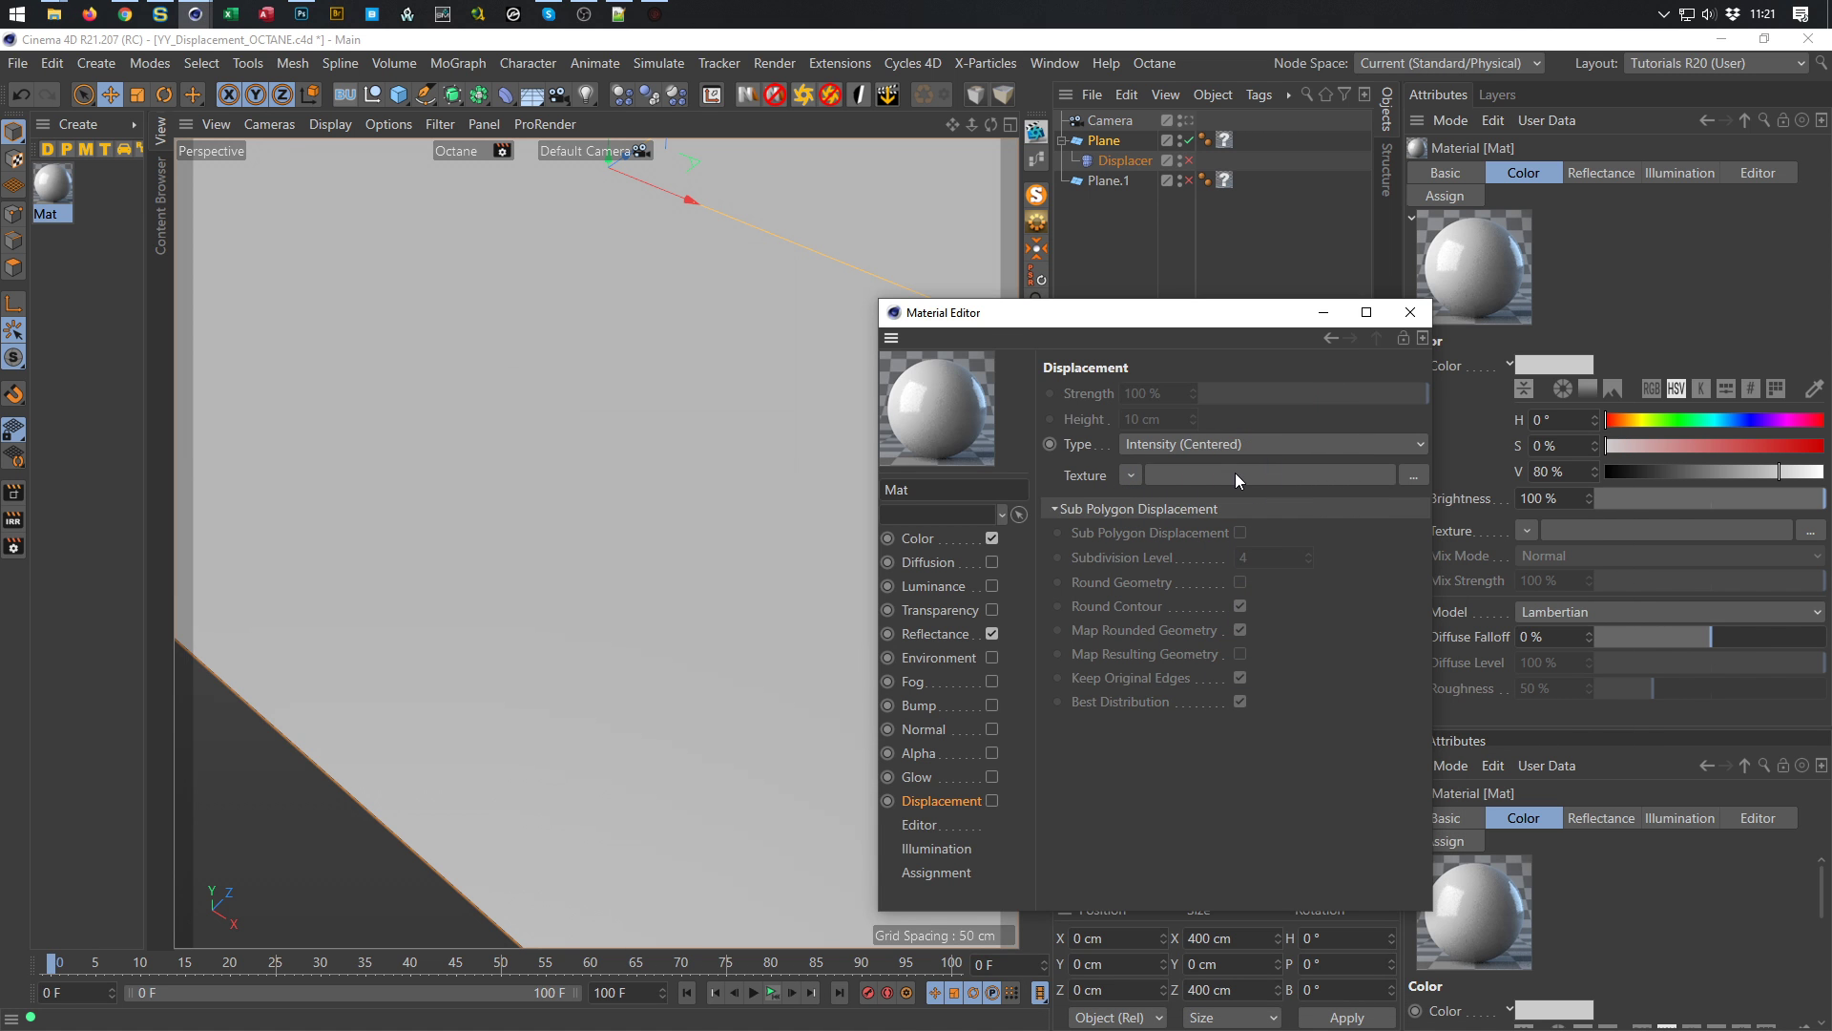
{"action": "left_click", "coordinate": [1063, 622]}
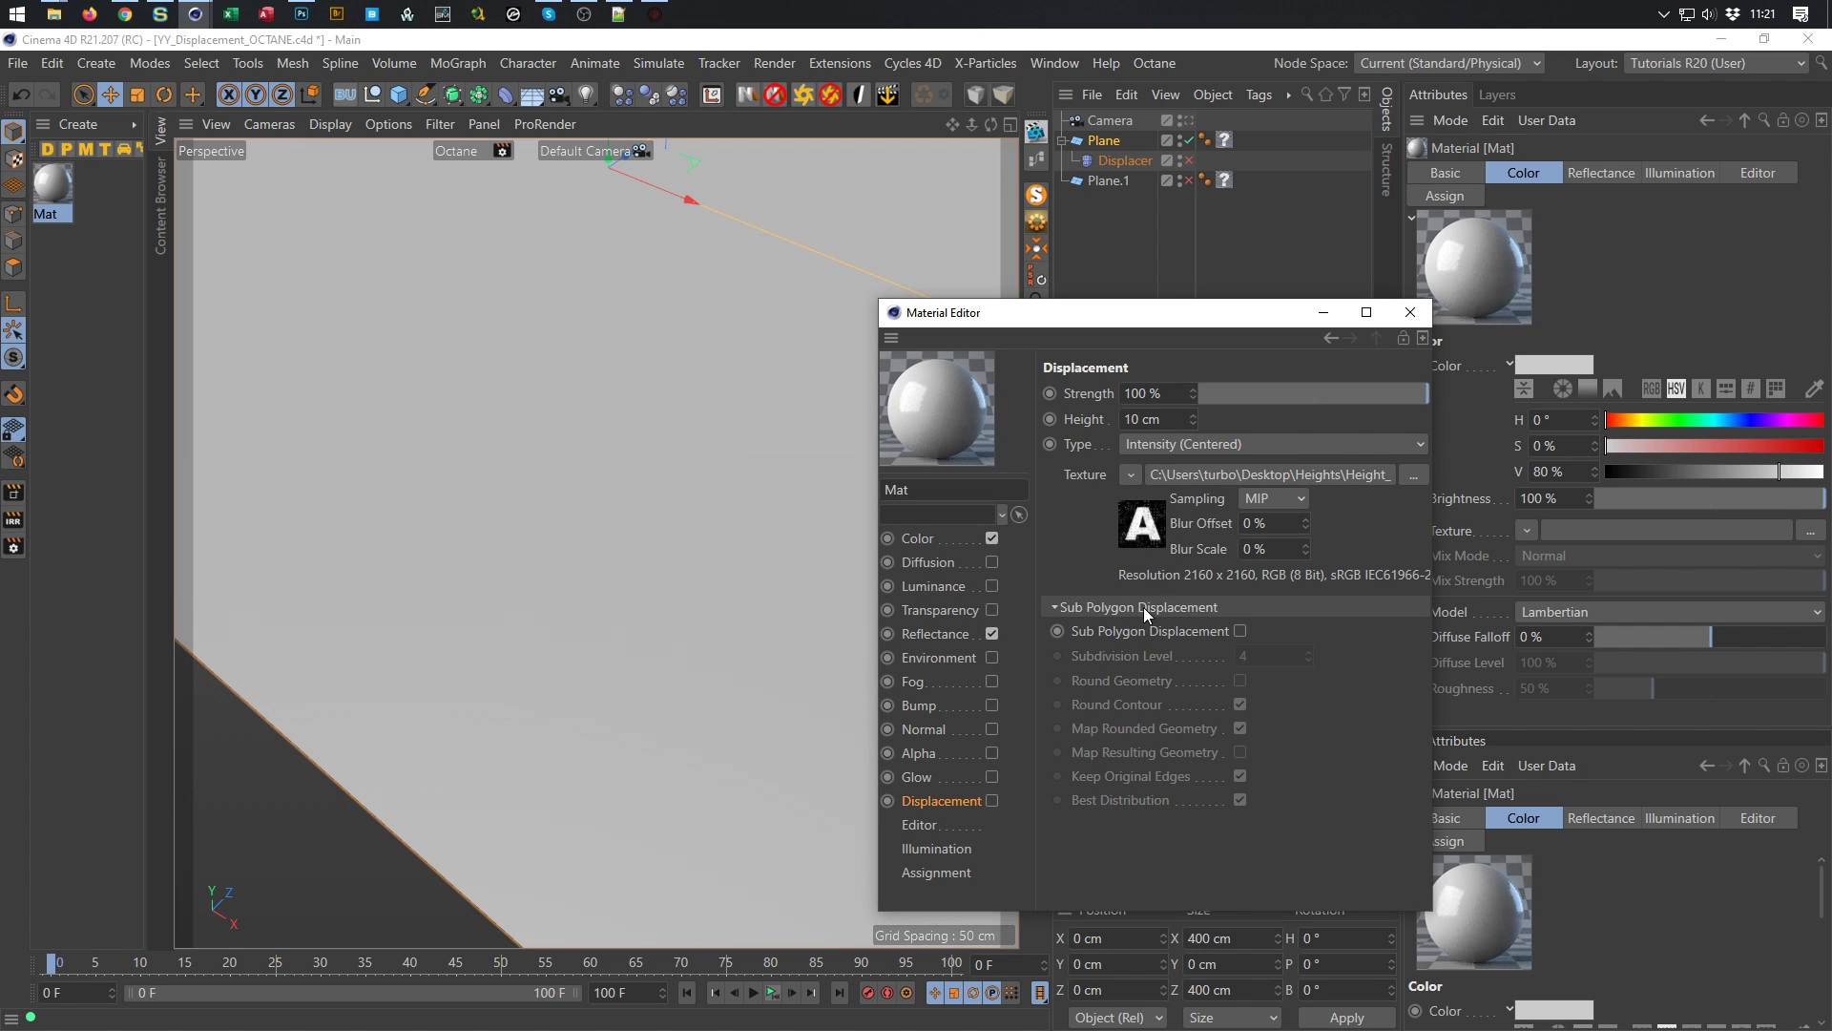
Set the displacement height to 50 cm and apply the material to the Plane object
{"action": "left_click", "coordinate": [1173, 409]}
{"action": "type", "text": "50"}
{"action": "key", "text": "Return"}
{"action": "left_click_drag", "start_coordinate": [54, 183], "coordinate": [1225, 141]}
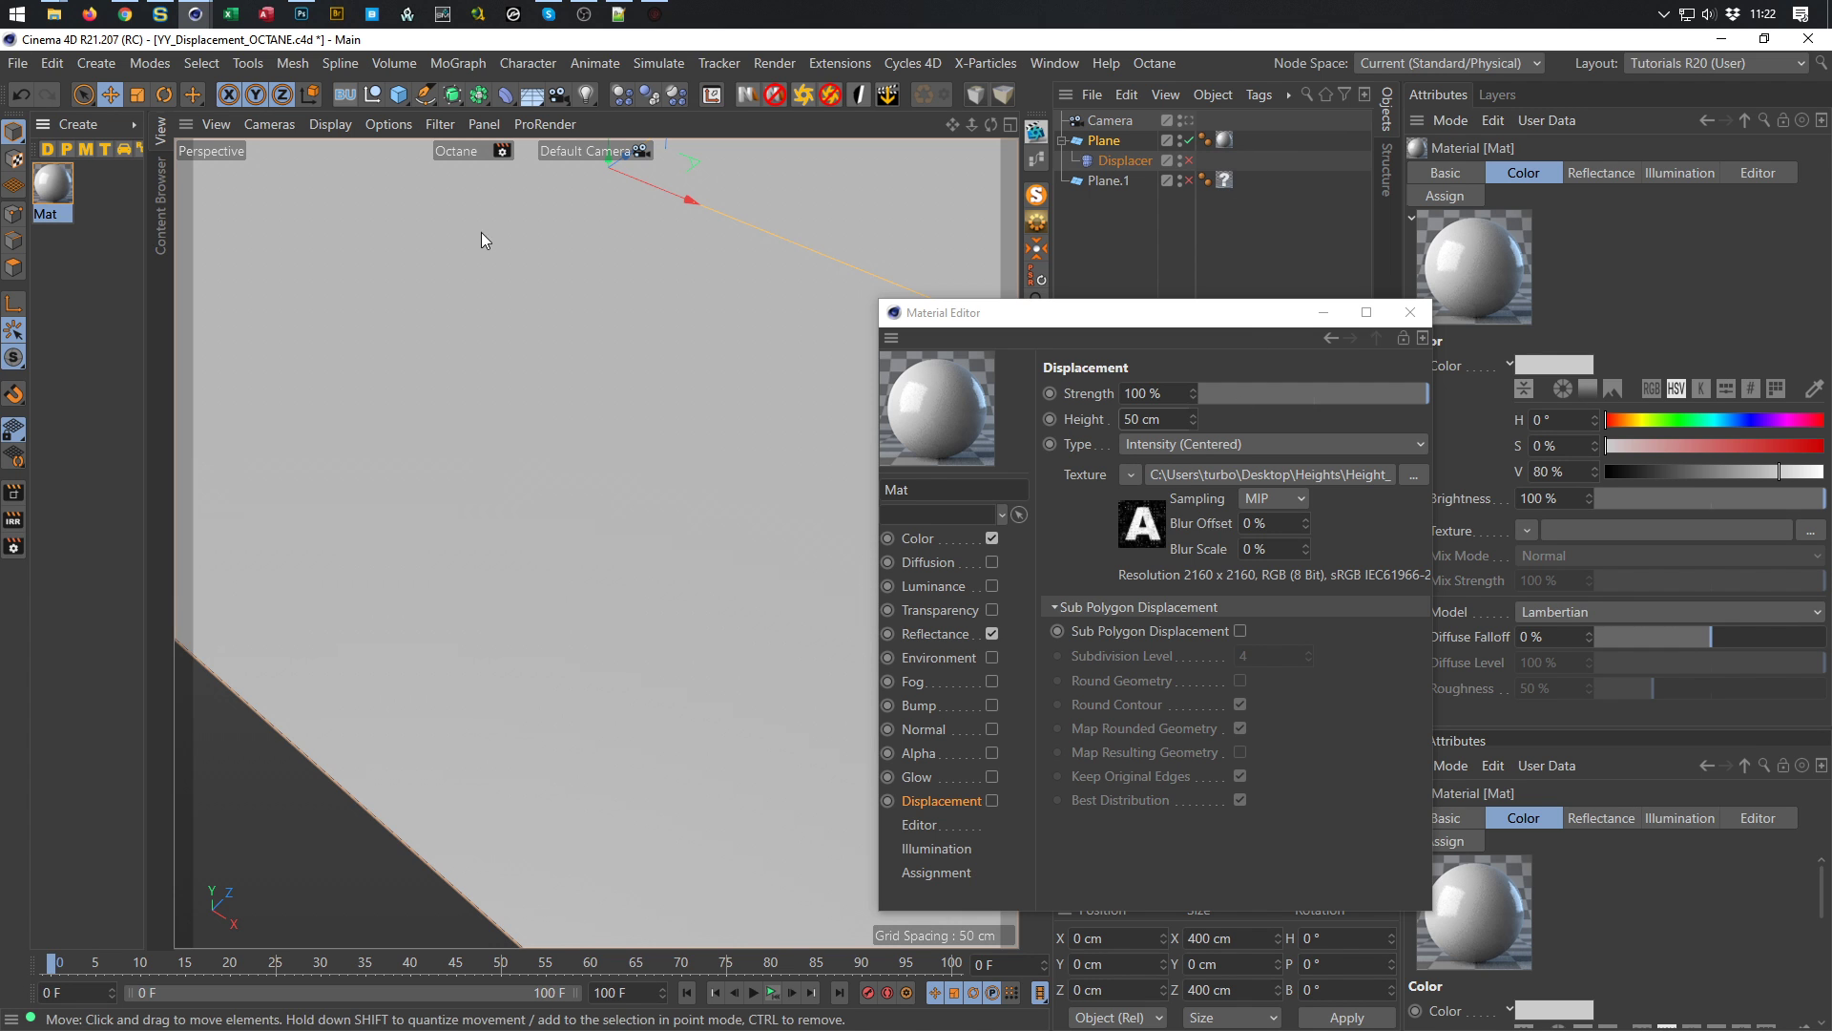
Switch the active render setting from Octane to Low and stretch an interactive render region across most of the perspective view
{"action": "left_click", "coordinate": [501, 153]}
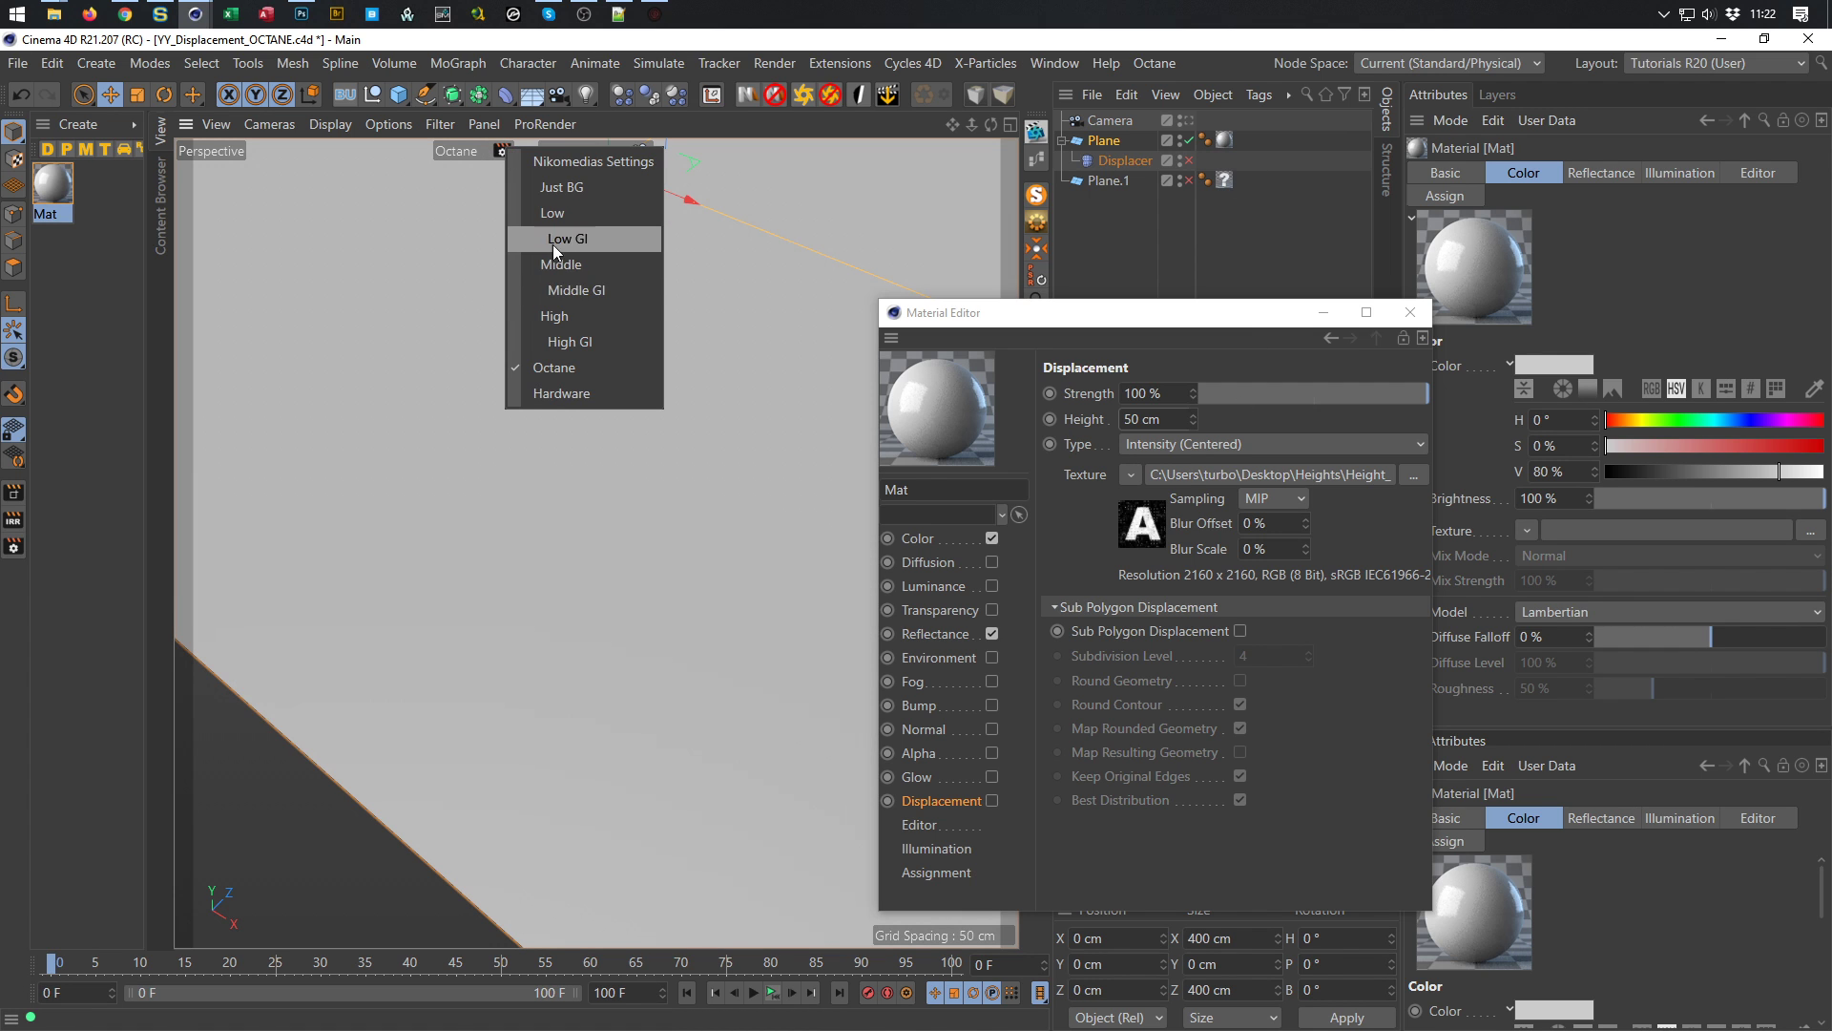
{"action": "left_click", "coordinate": [565, 214]}
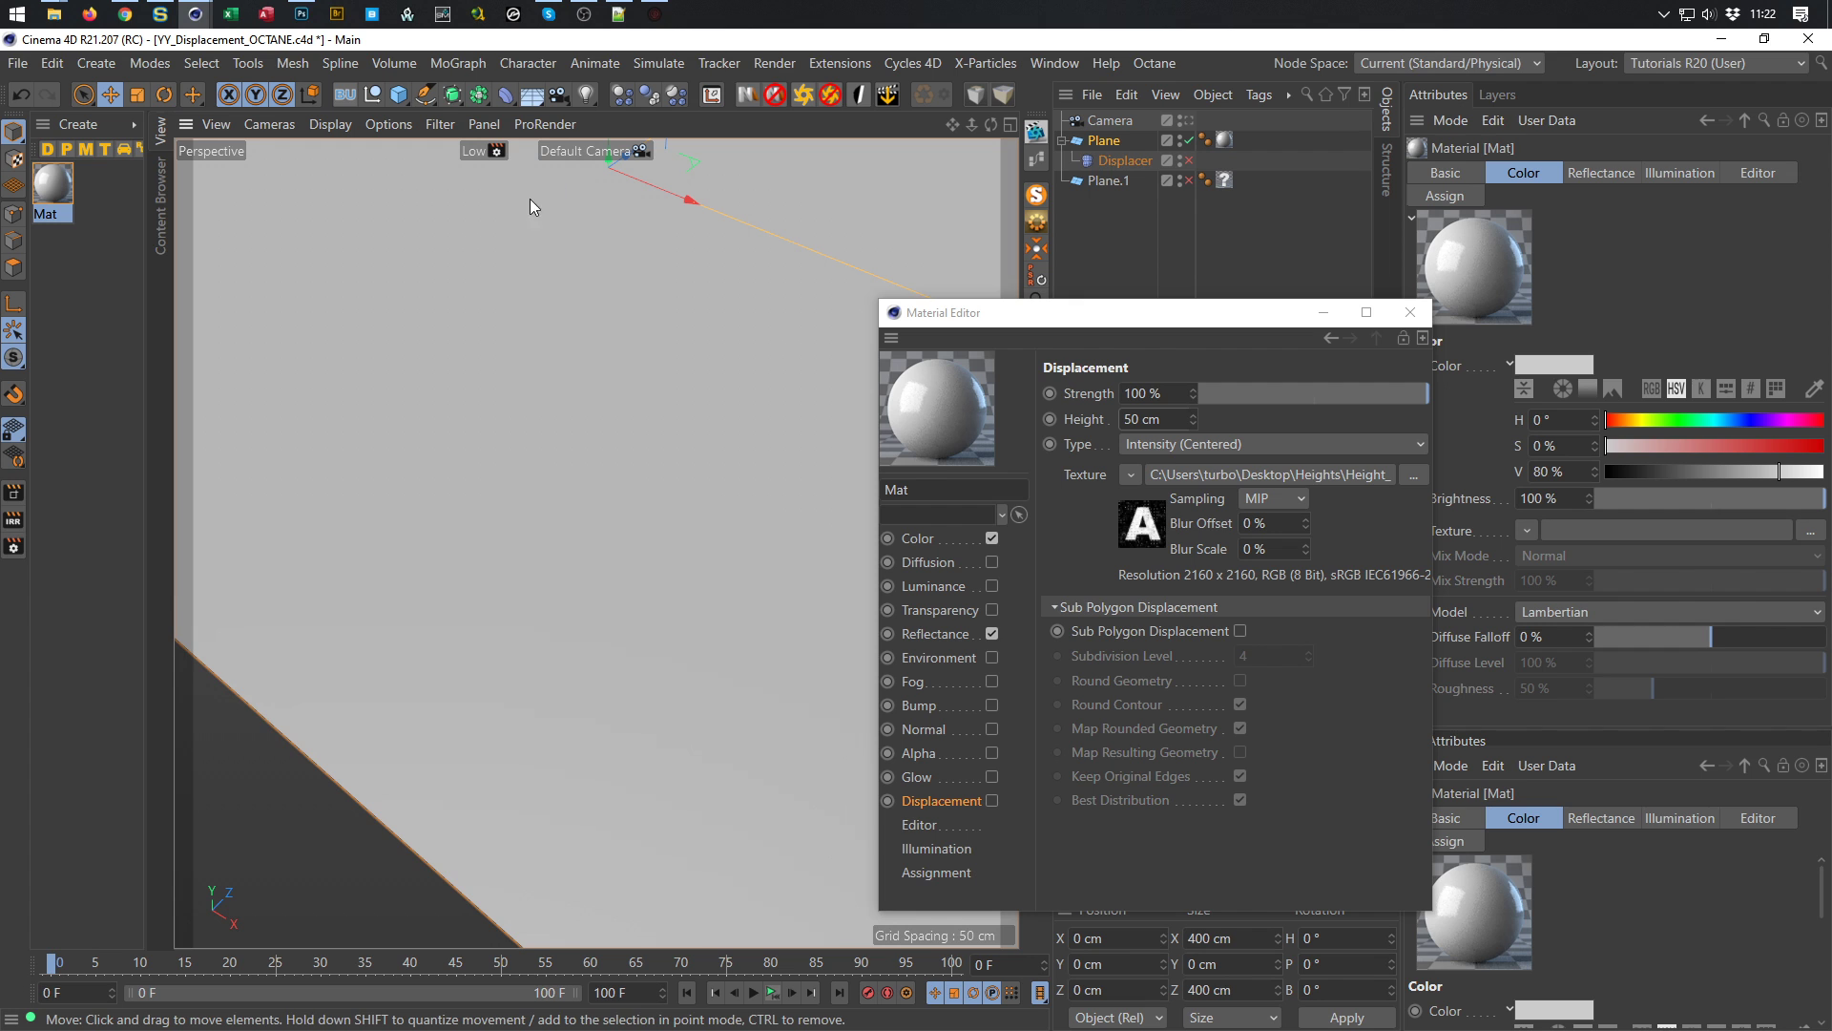
{"action": "left_click", "coordinate": [13, 521]}
{"action": "left_click_drag", "start_coordinate": [1195, 315], "coordinate": [1416, 307]}
{"action": "right_click_drag", "start_coordinate": [632, 440], "coordinate": [730, 554], "text": "alt"}
{"action": "left_click_drag", "start_coordinate": [383, 339], "coordinate": [243, 178]}
{"action": "left_click_drag", "start_coordinate": [810, 748], "coordinate": [949, 883]}
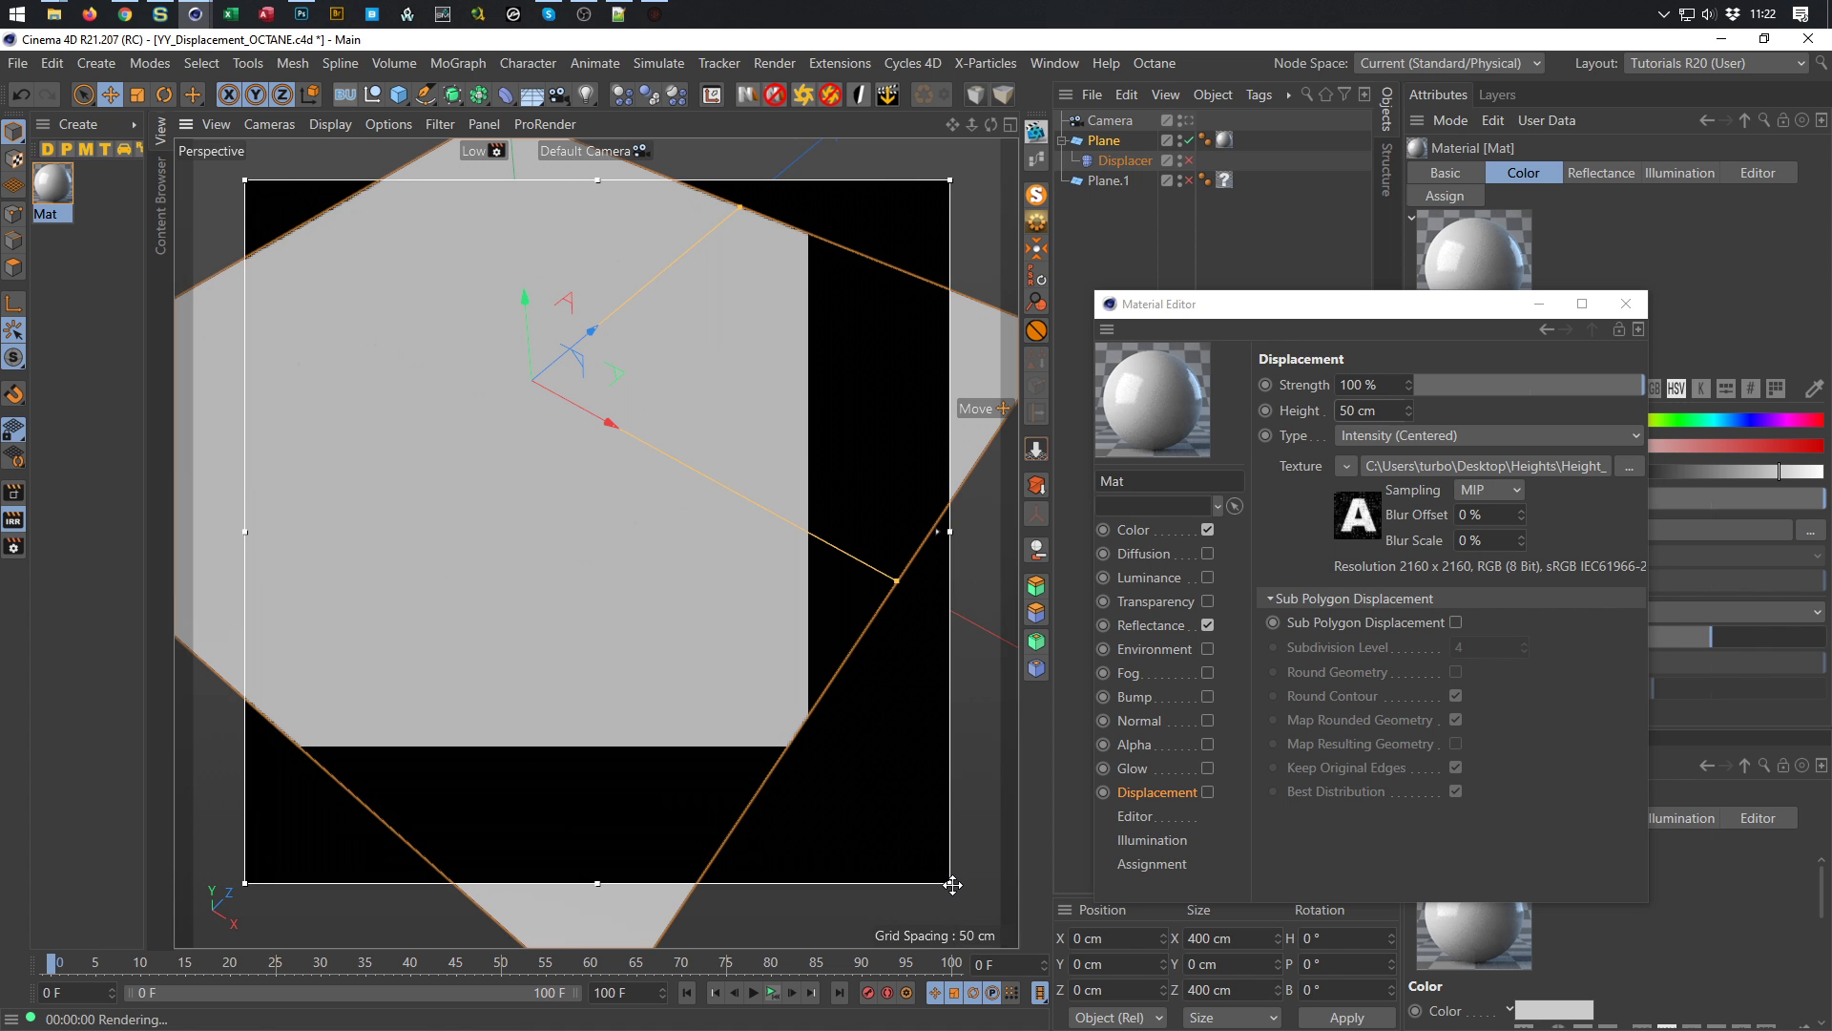
Enable the material's Displacement channel with type Intensity and inspect the rendered relief up close
{"action": "left_click", "coordinate": [1208, 791]}
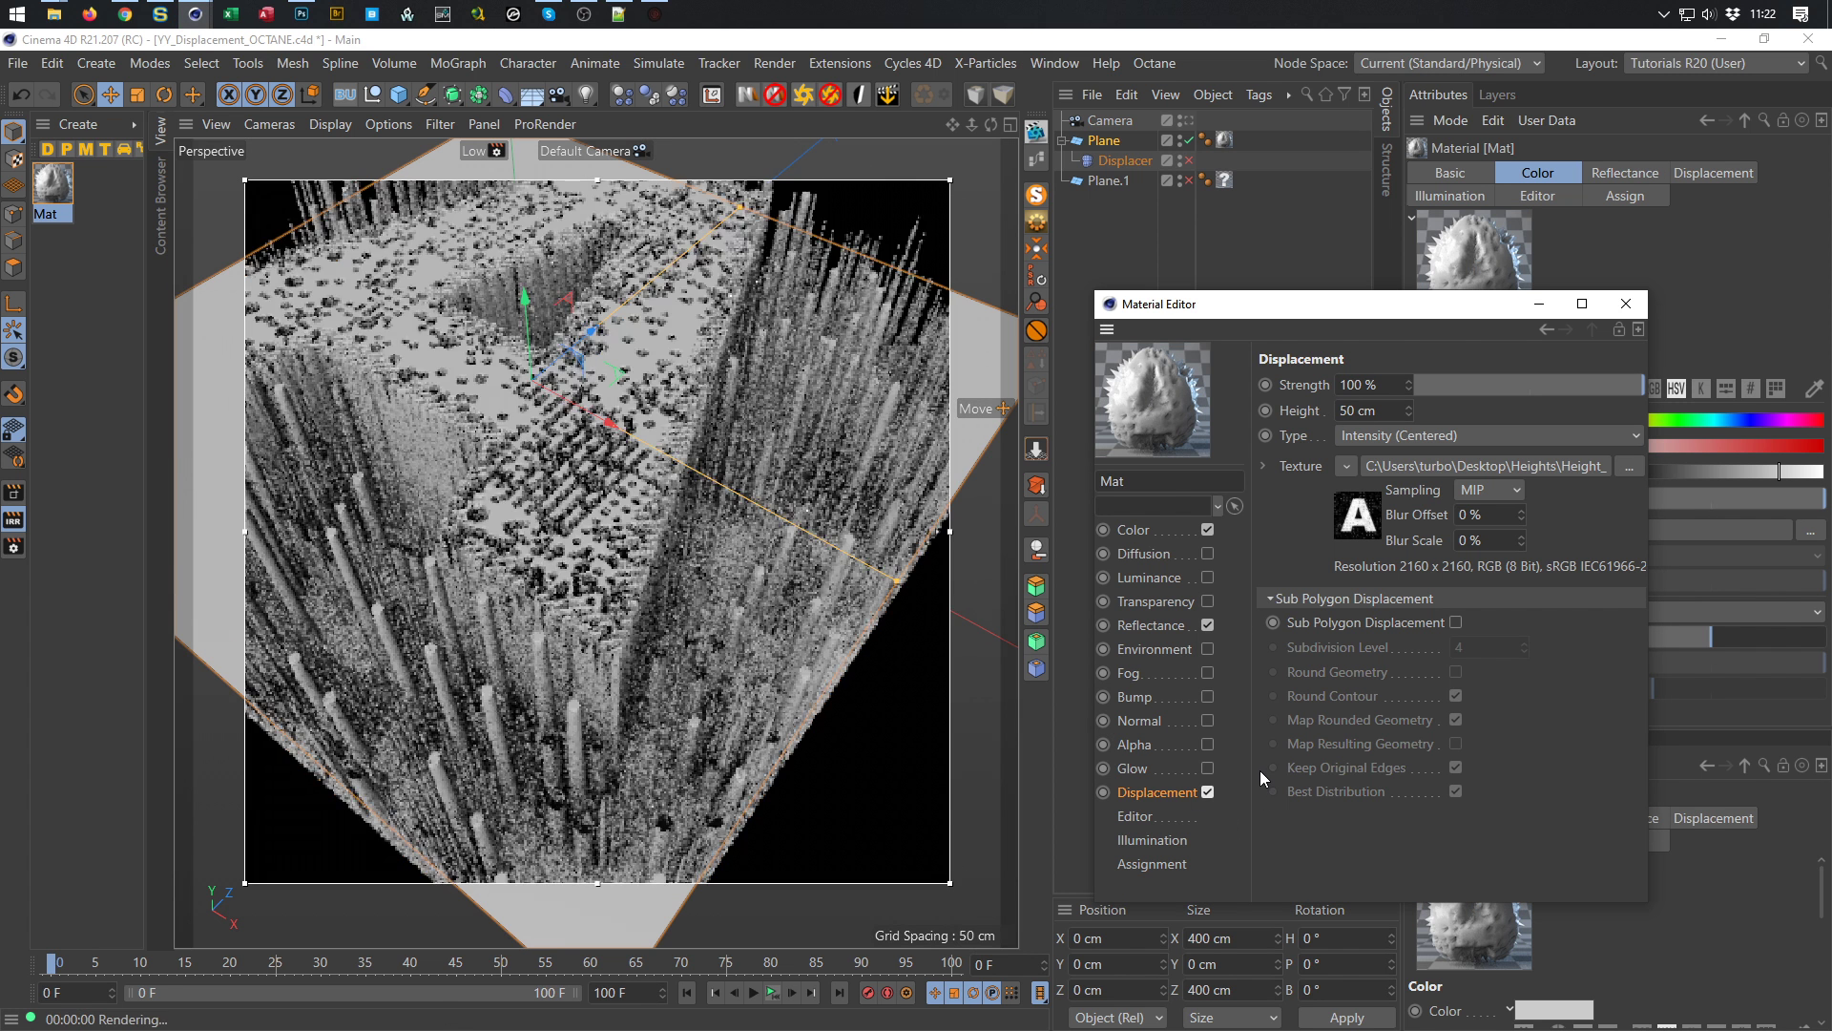
{"action": "double_click", "coordinate": [1382, 409]}
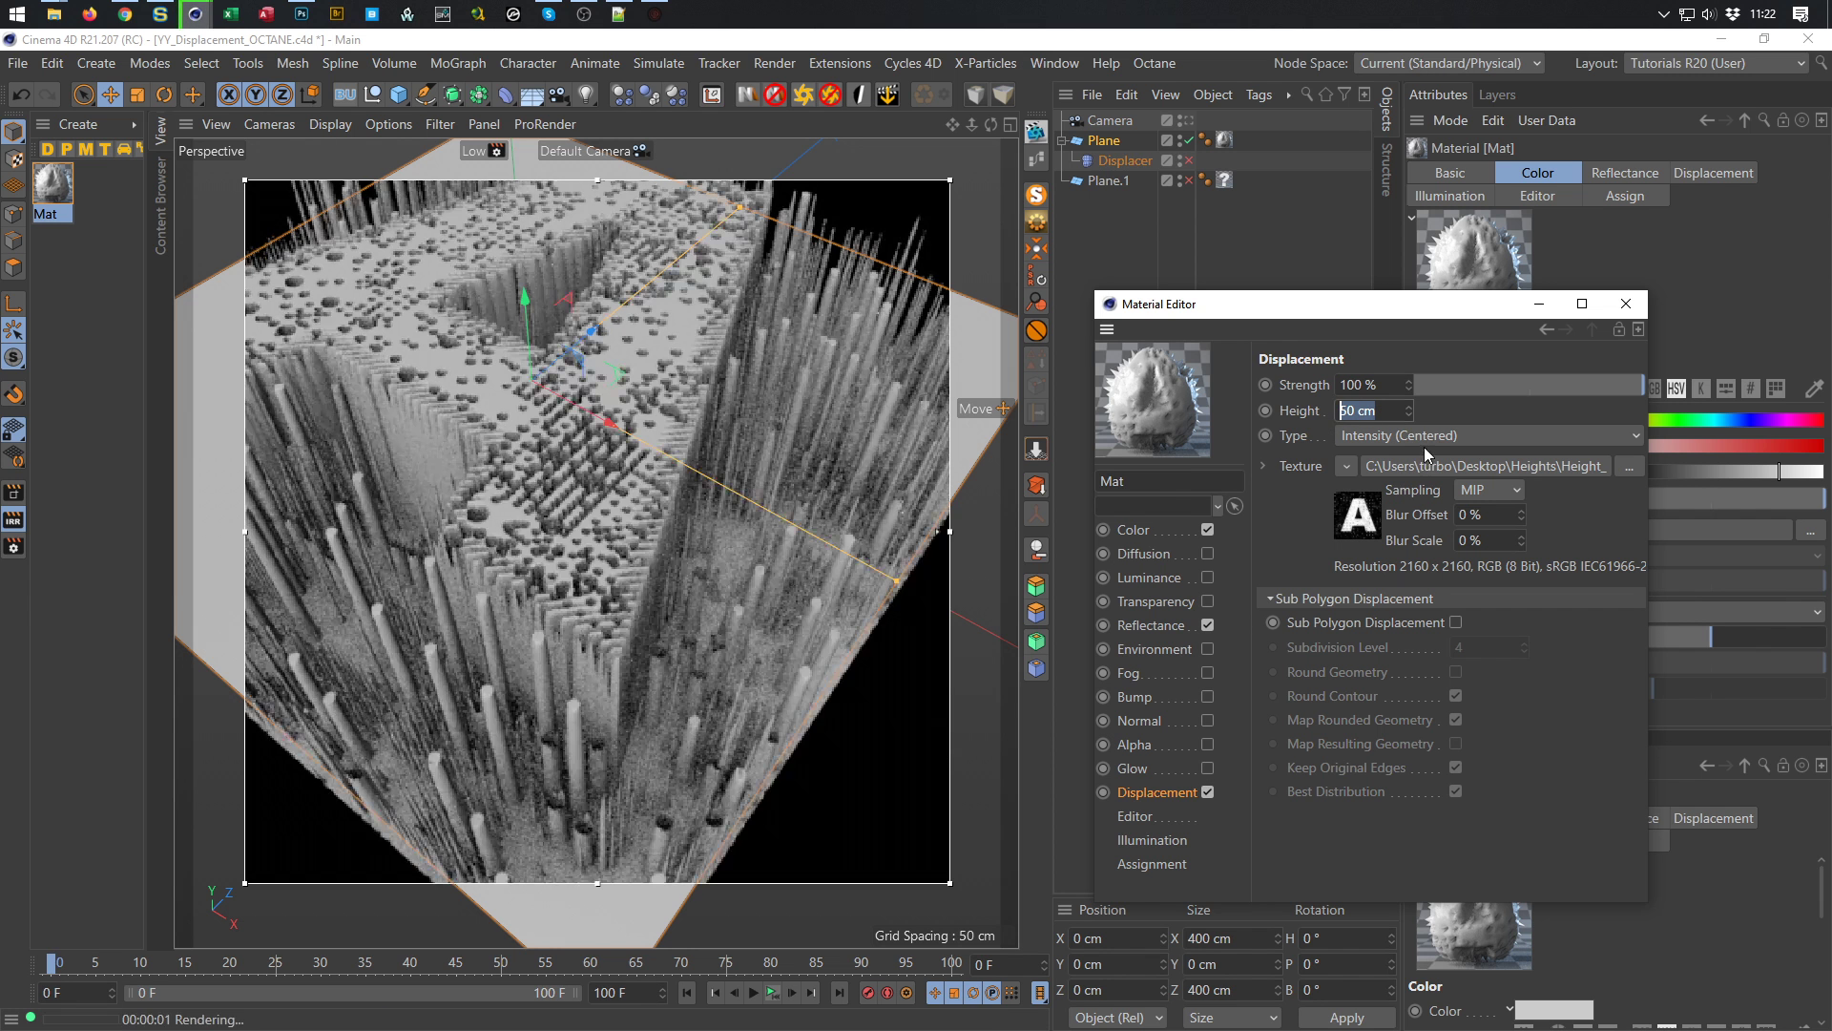
{"action": "left_click", "coordinate": [1429, 437]}
{"action": "left_click", "coordinate": [1430, 460]}
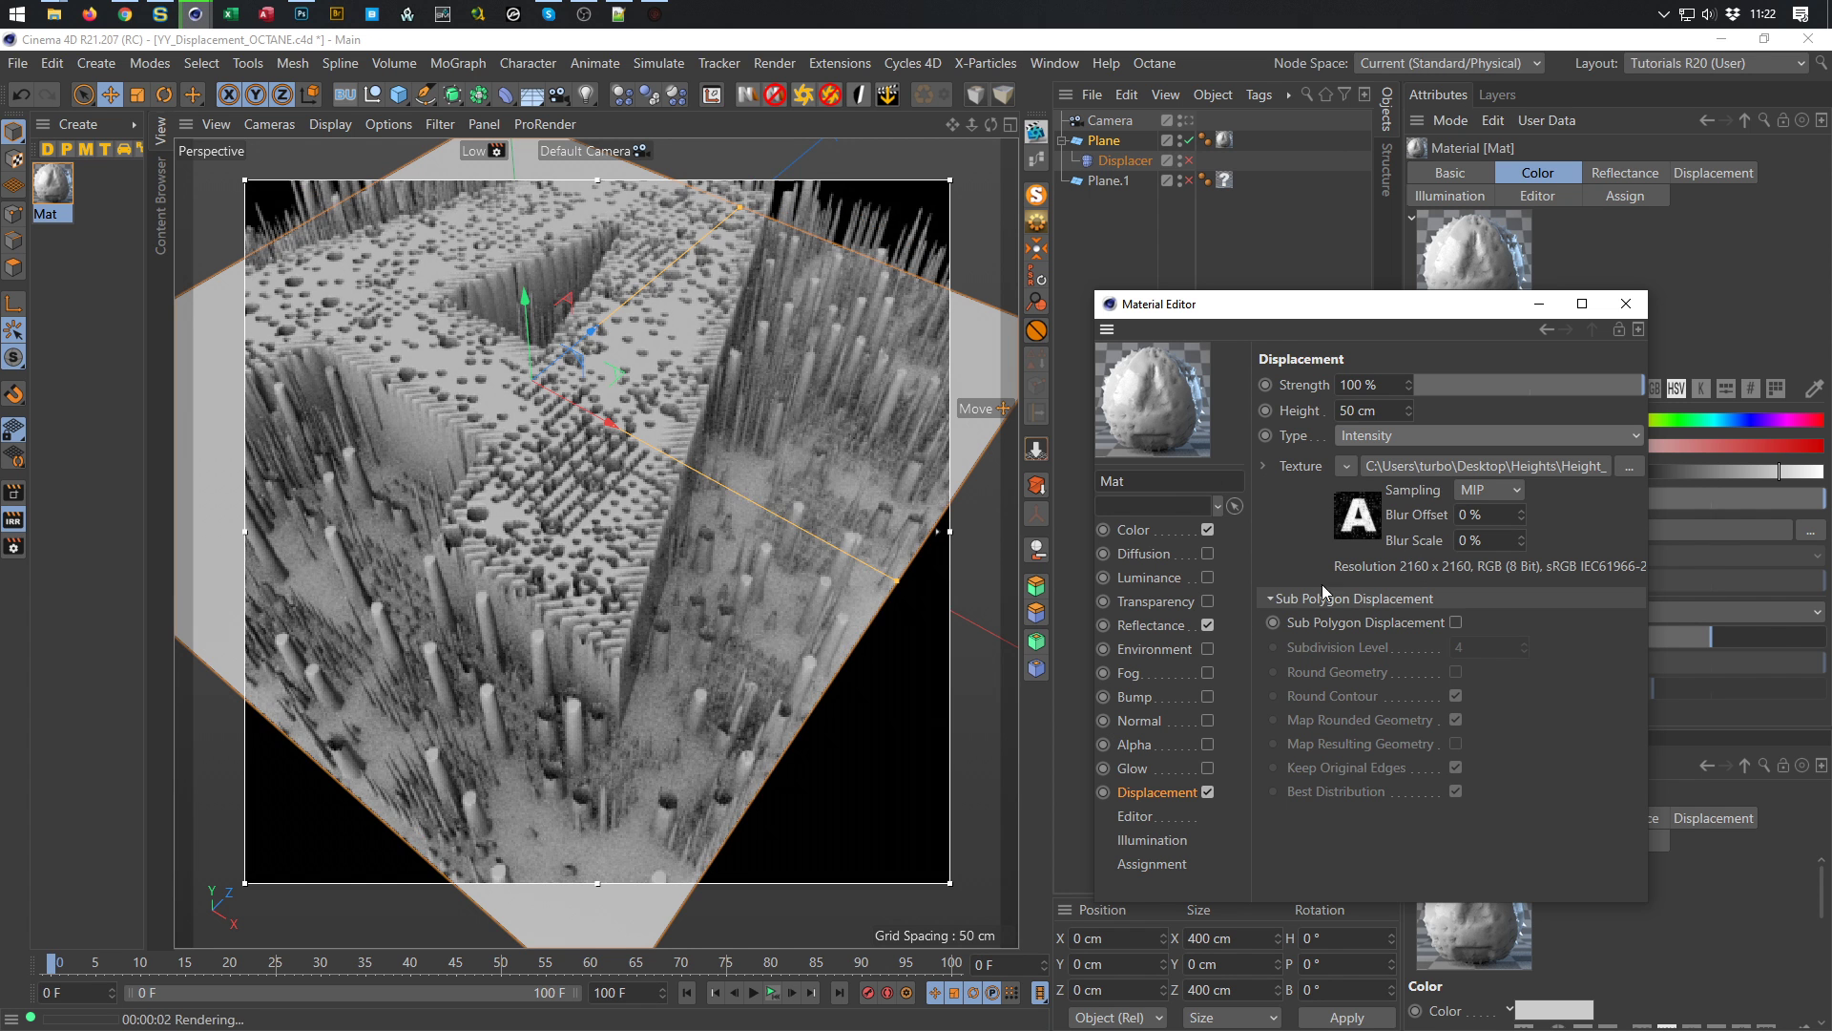
{"action": "scroll", "coordinate": [668, 654], "scroll_direction": "up", "scroll_amount": 3}
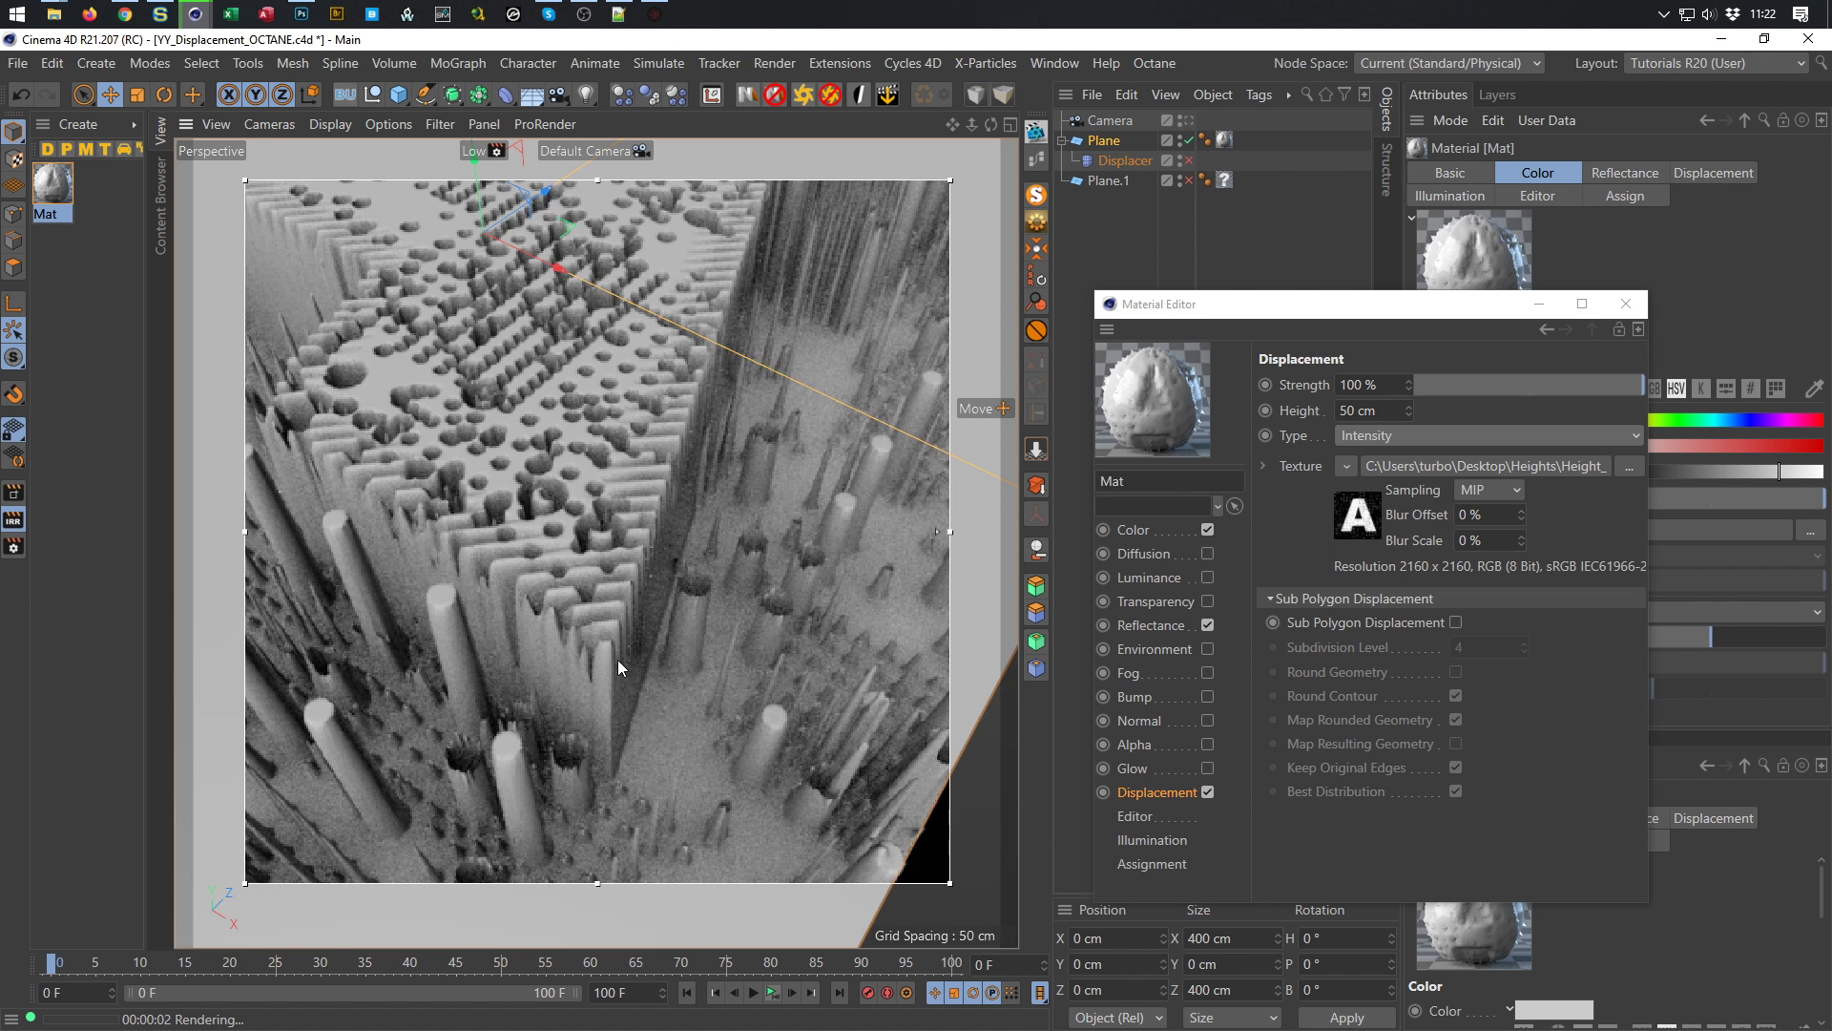
{"action": "scroll", "coordinate": [629, 657], "scroll_direction": "up", "scroll_amount": 5}
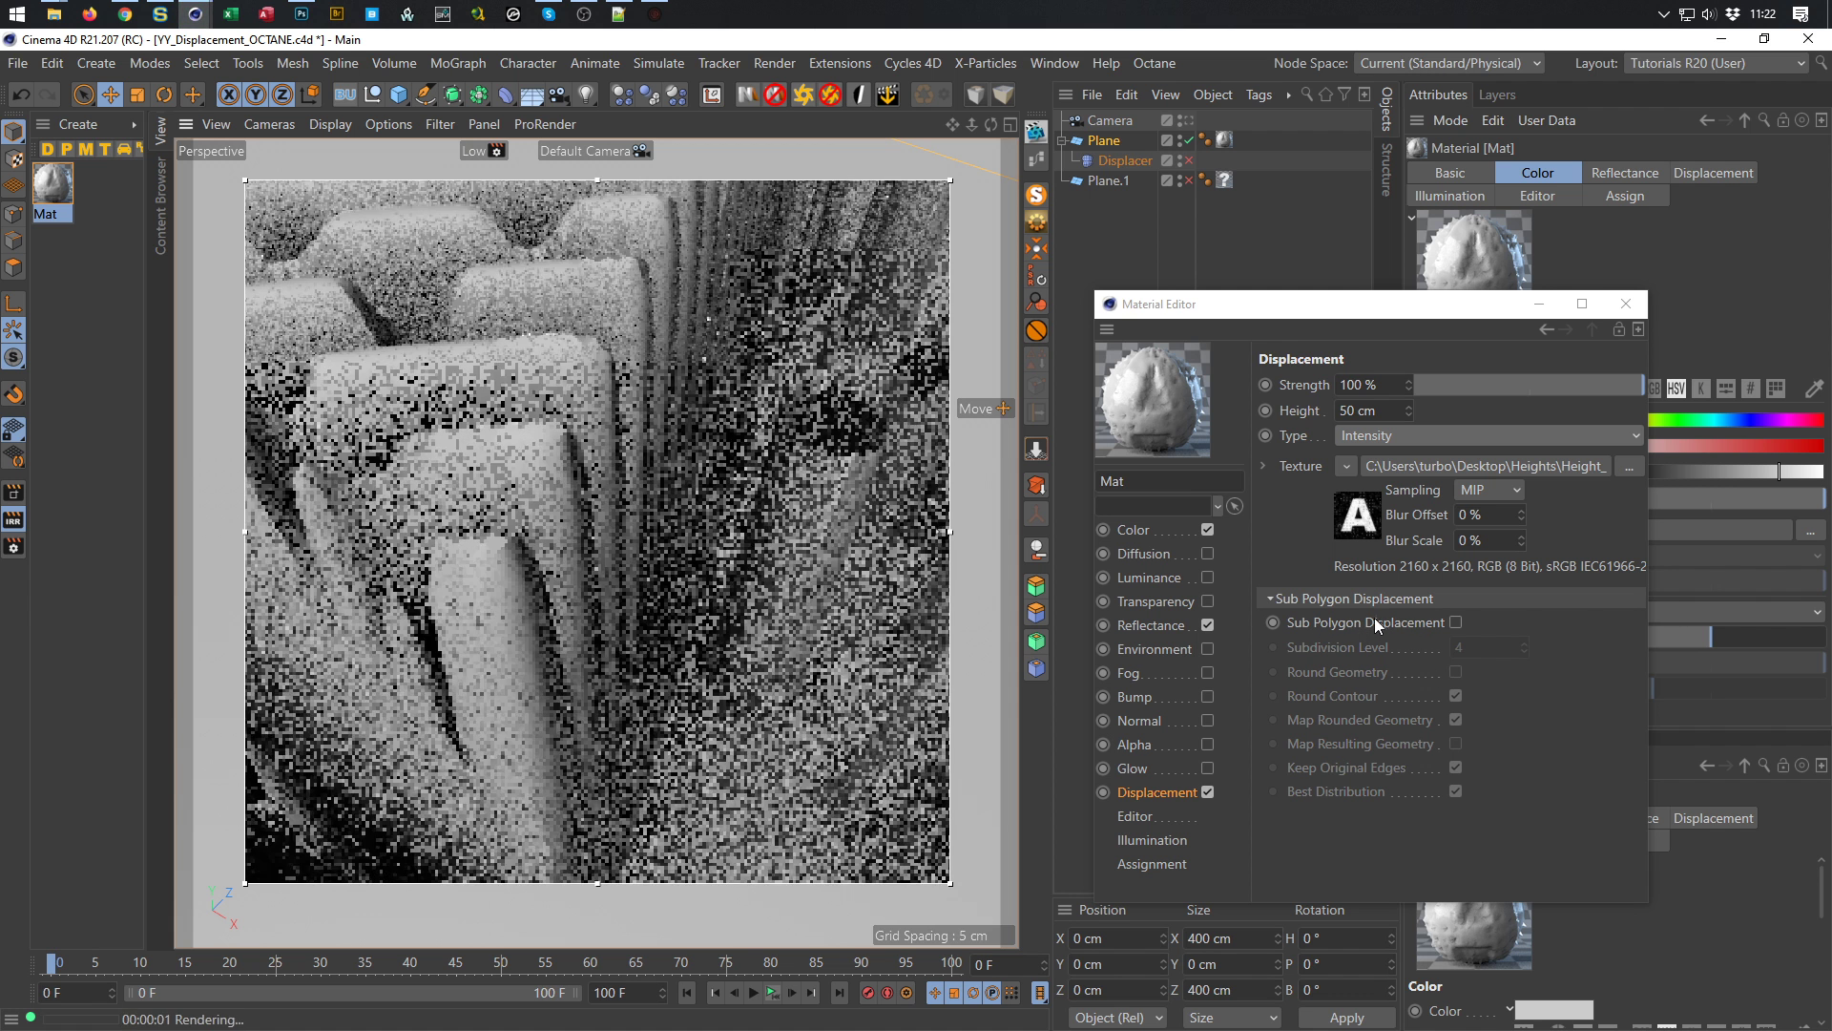
Turn on Sub Polygon Displacement at subdivision level 1 and compare the rendered edges with and without it
{"action": "left_click", "coordinate": [1207, 791]}
{"action": "left_click", "coordinate": [1455, 622]}
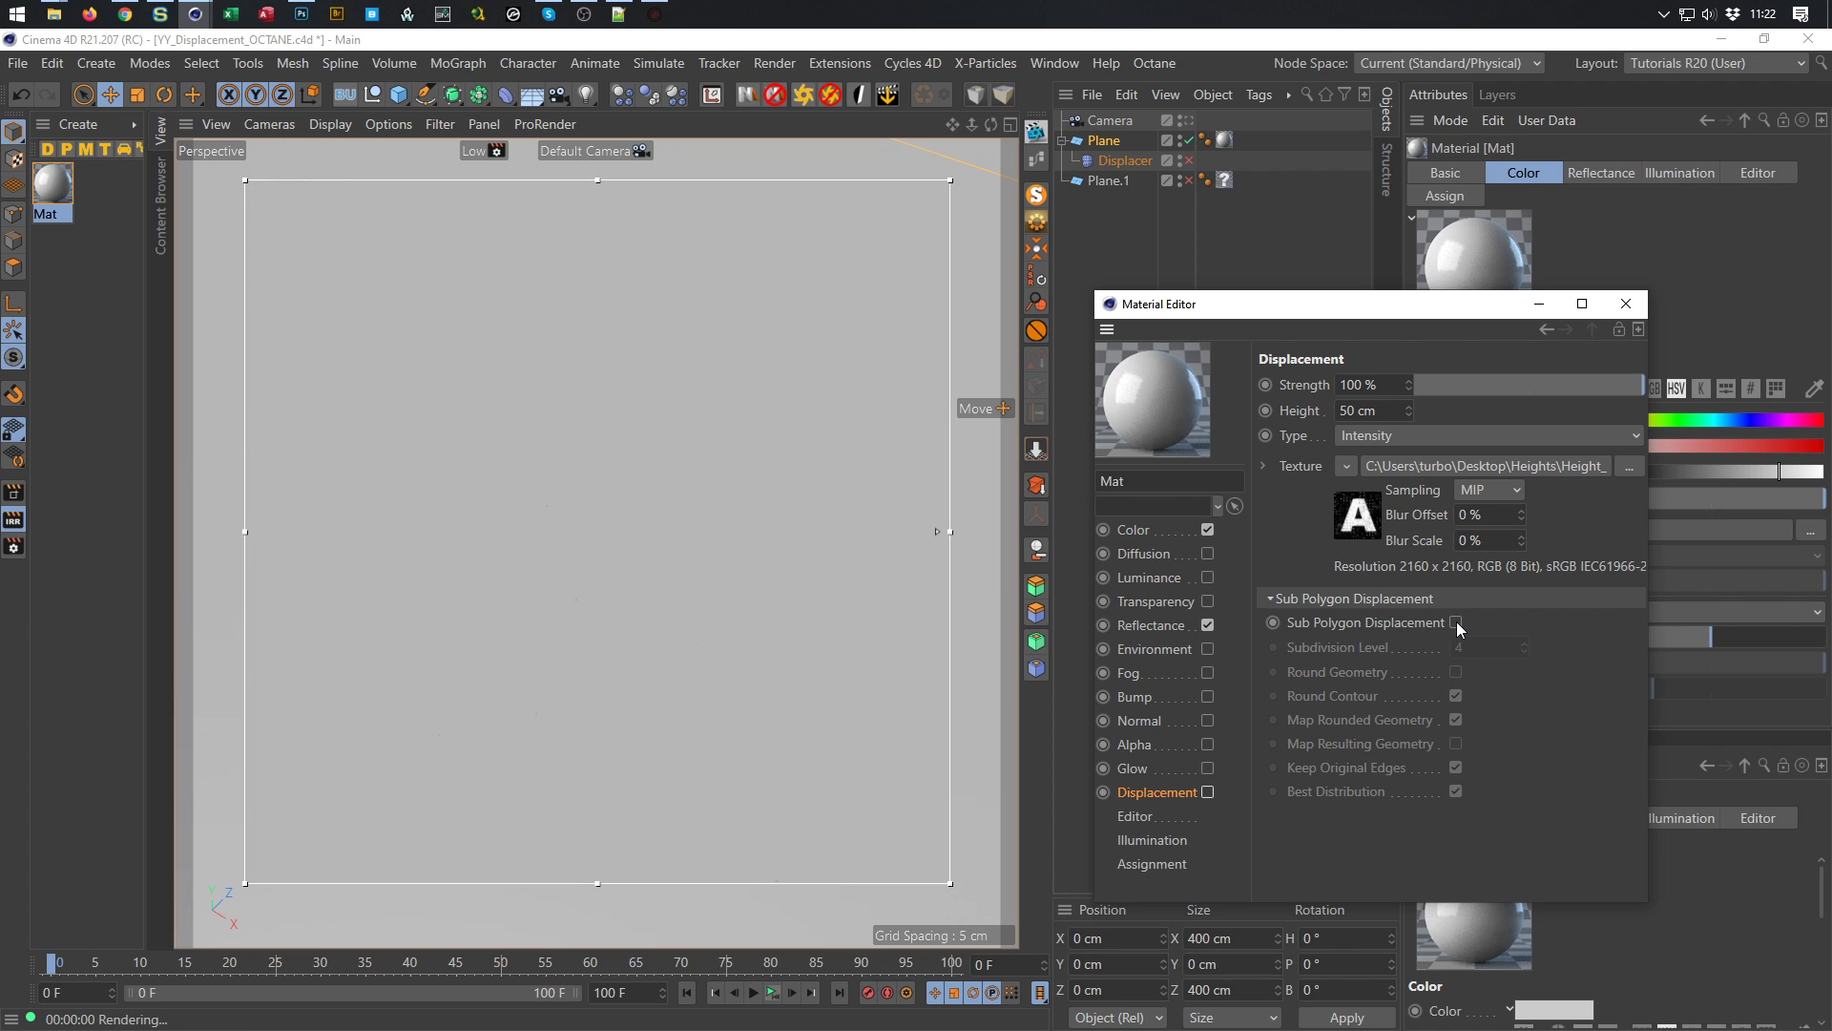
{"action": "left_click_drag", "start_coordinate": [1470, 647], "coordinate": [1404, 698]}
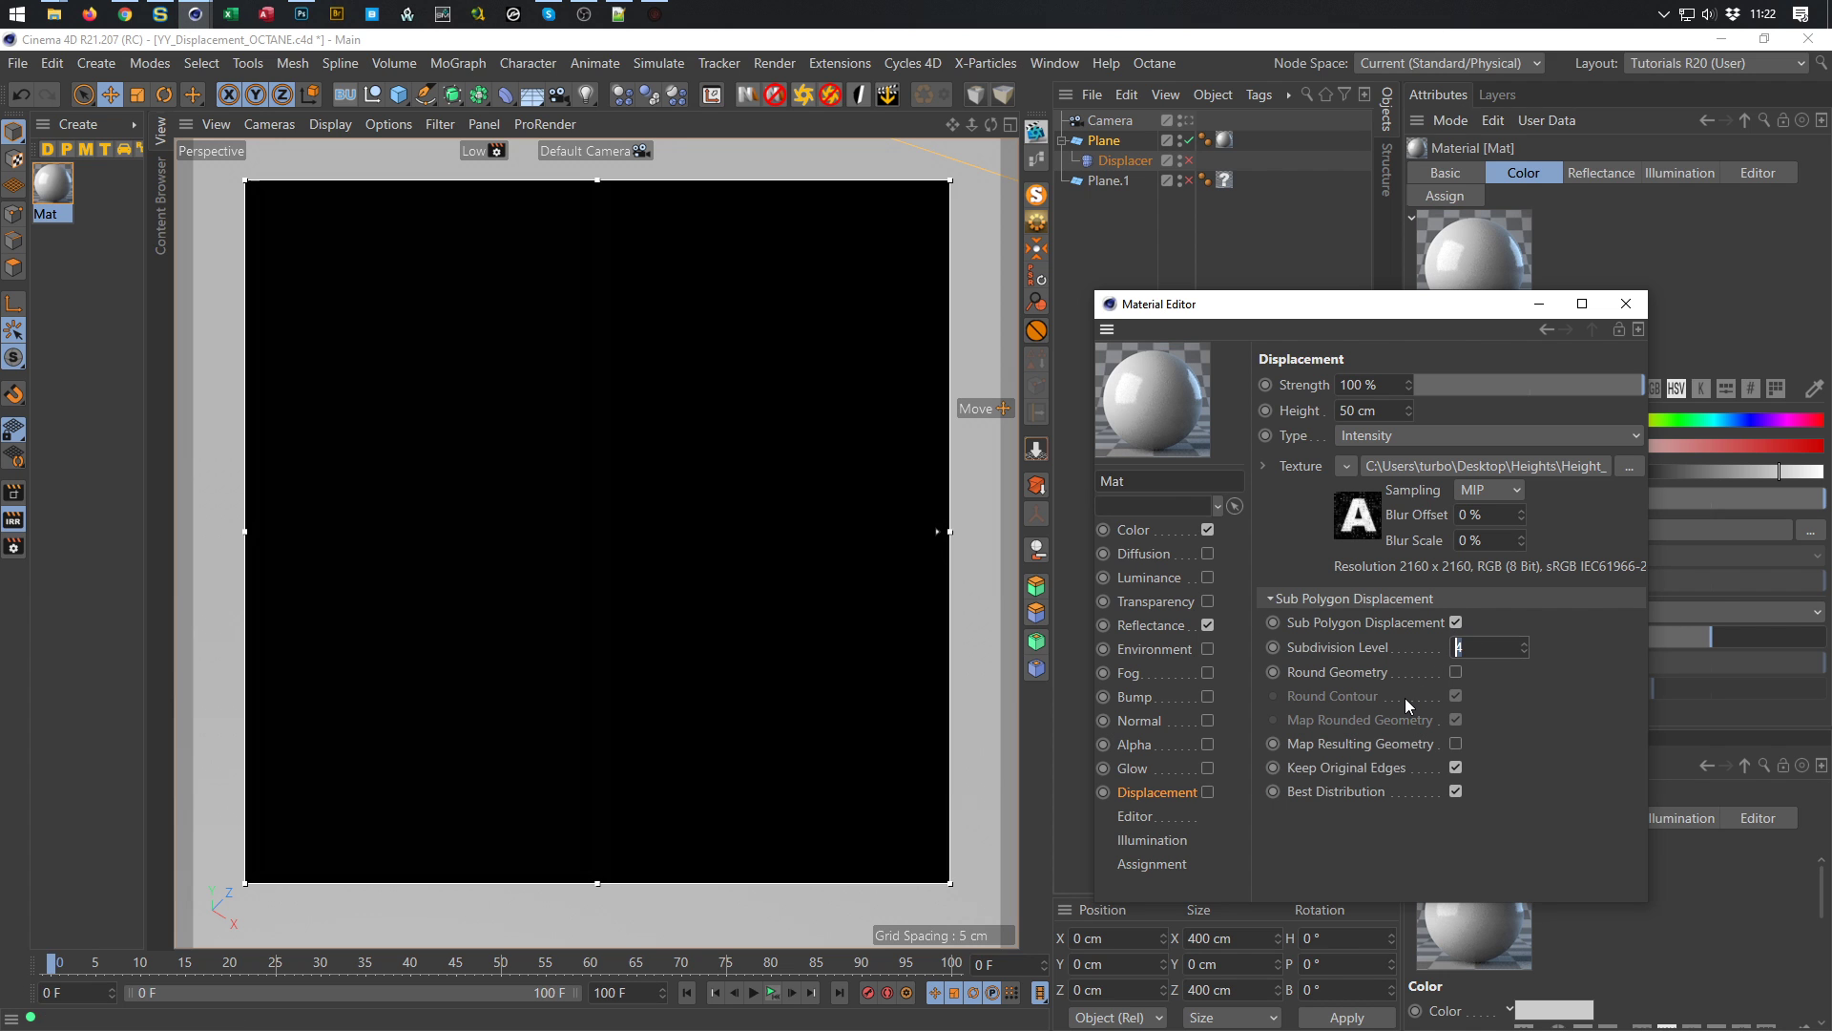
{"action": "type", "text": "1"}
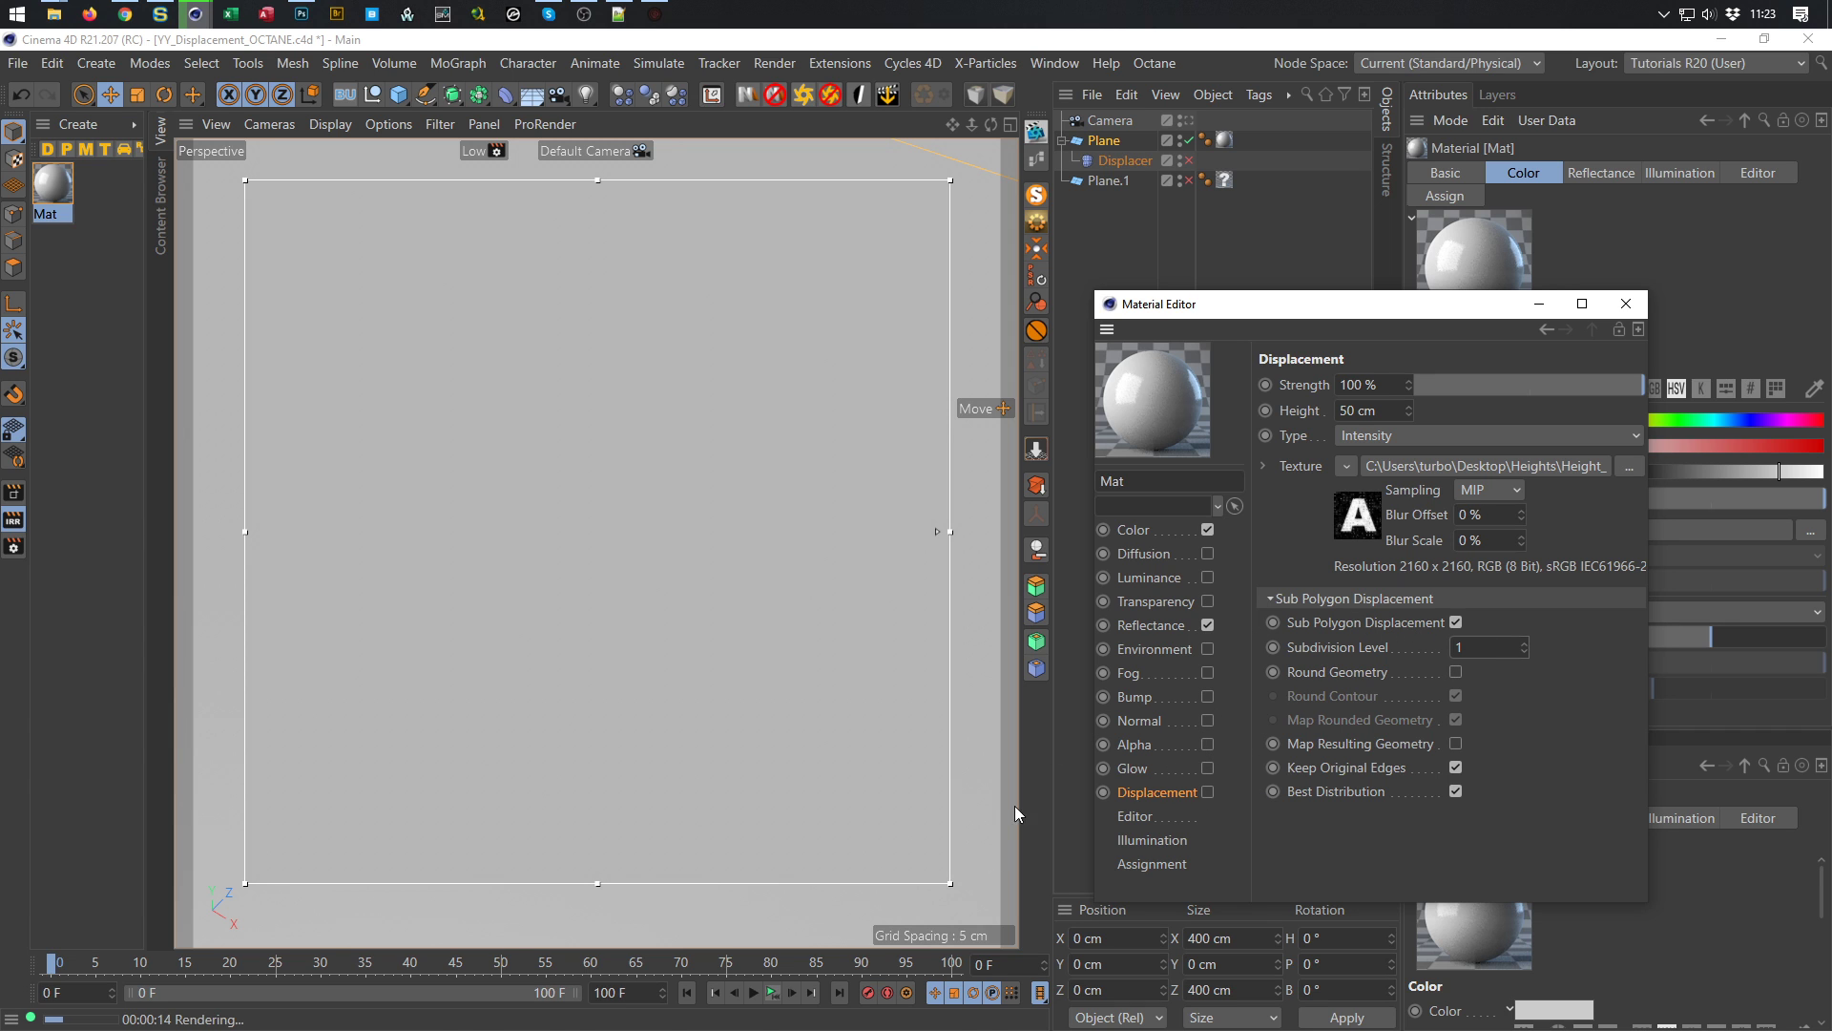
{"action": "left_click", "coordinate": [1207, 791]}
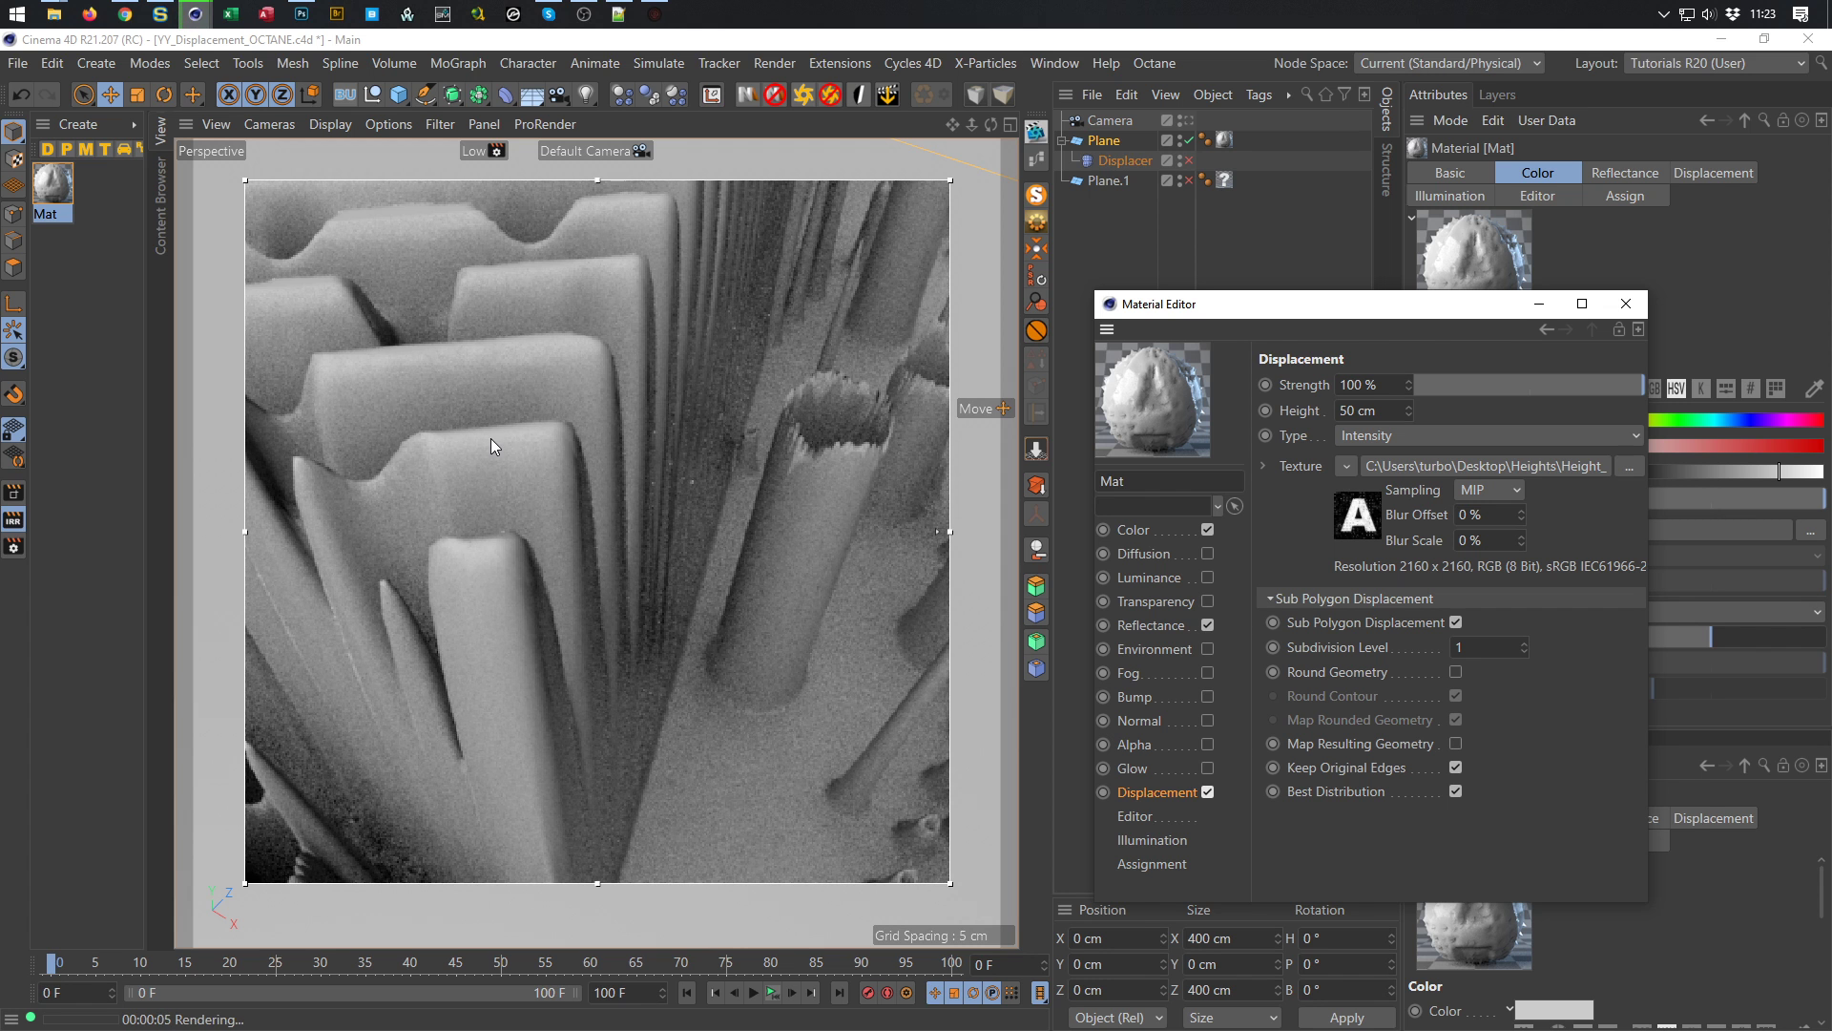
{"action": "left_click", "coordinate": [1457, 623]}
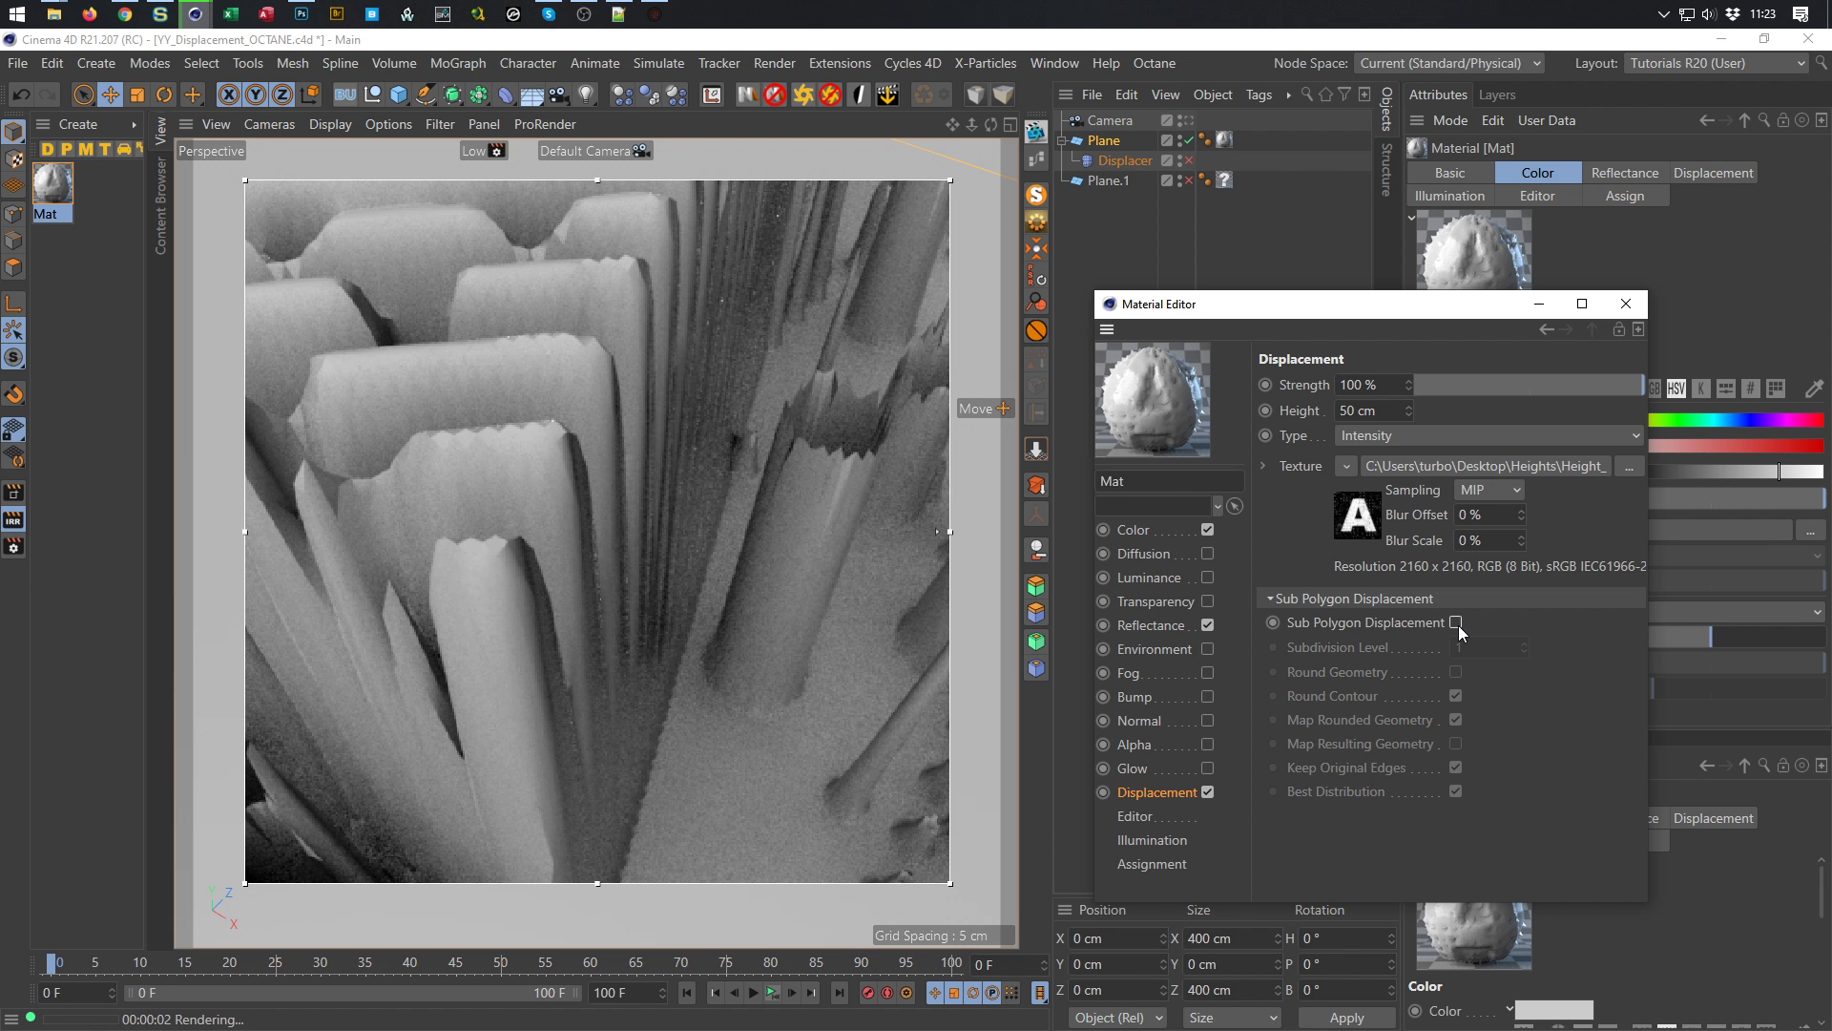
{"action": "left_click", "coordinate": [1455, 623]}
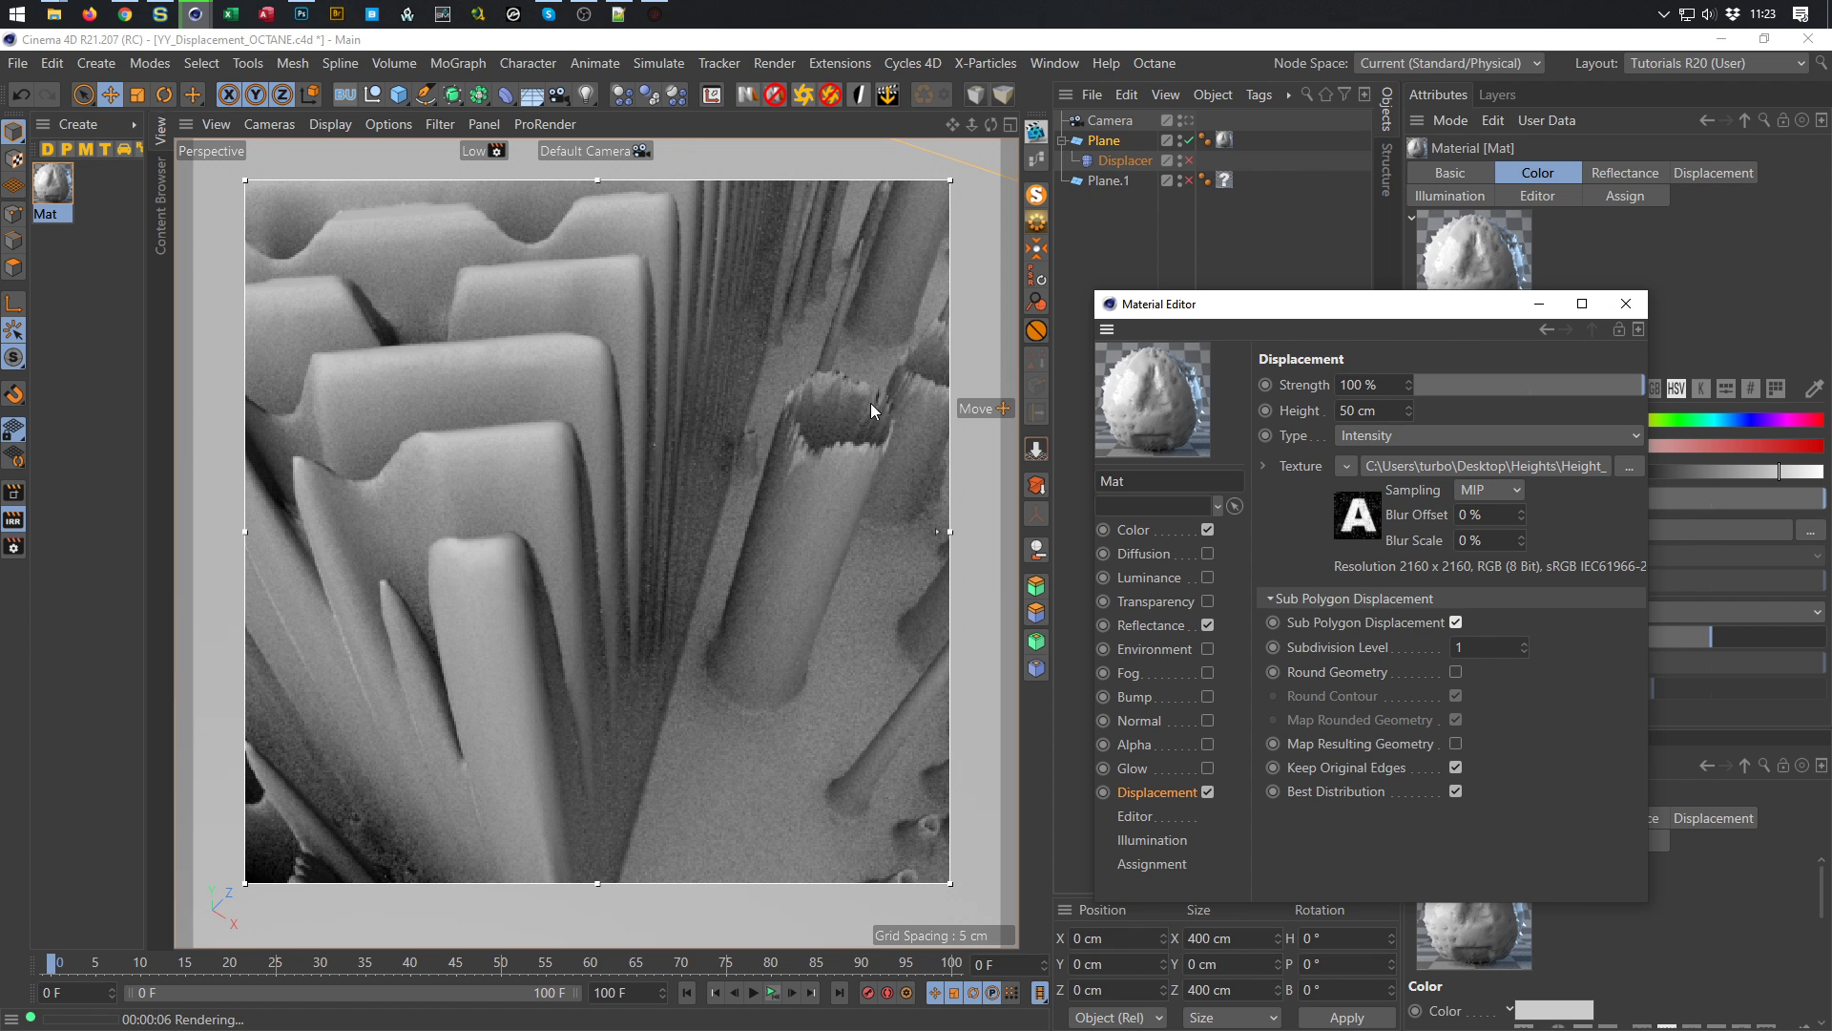
Set the subdivision level to 2 and try Round Geometry on the displacement, switching it off again
{"action": "left_click", "coordinate": [1475, 647]}
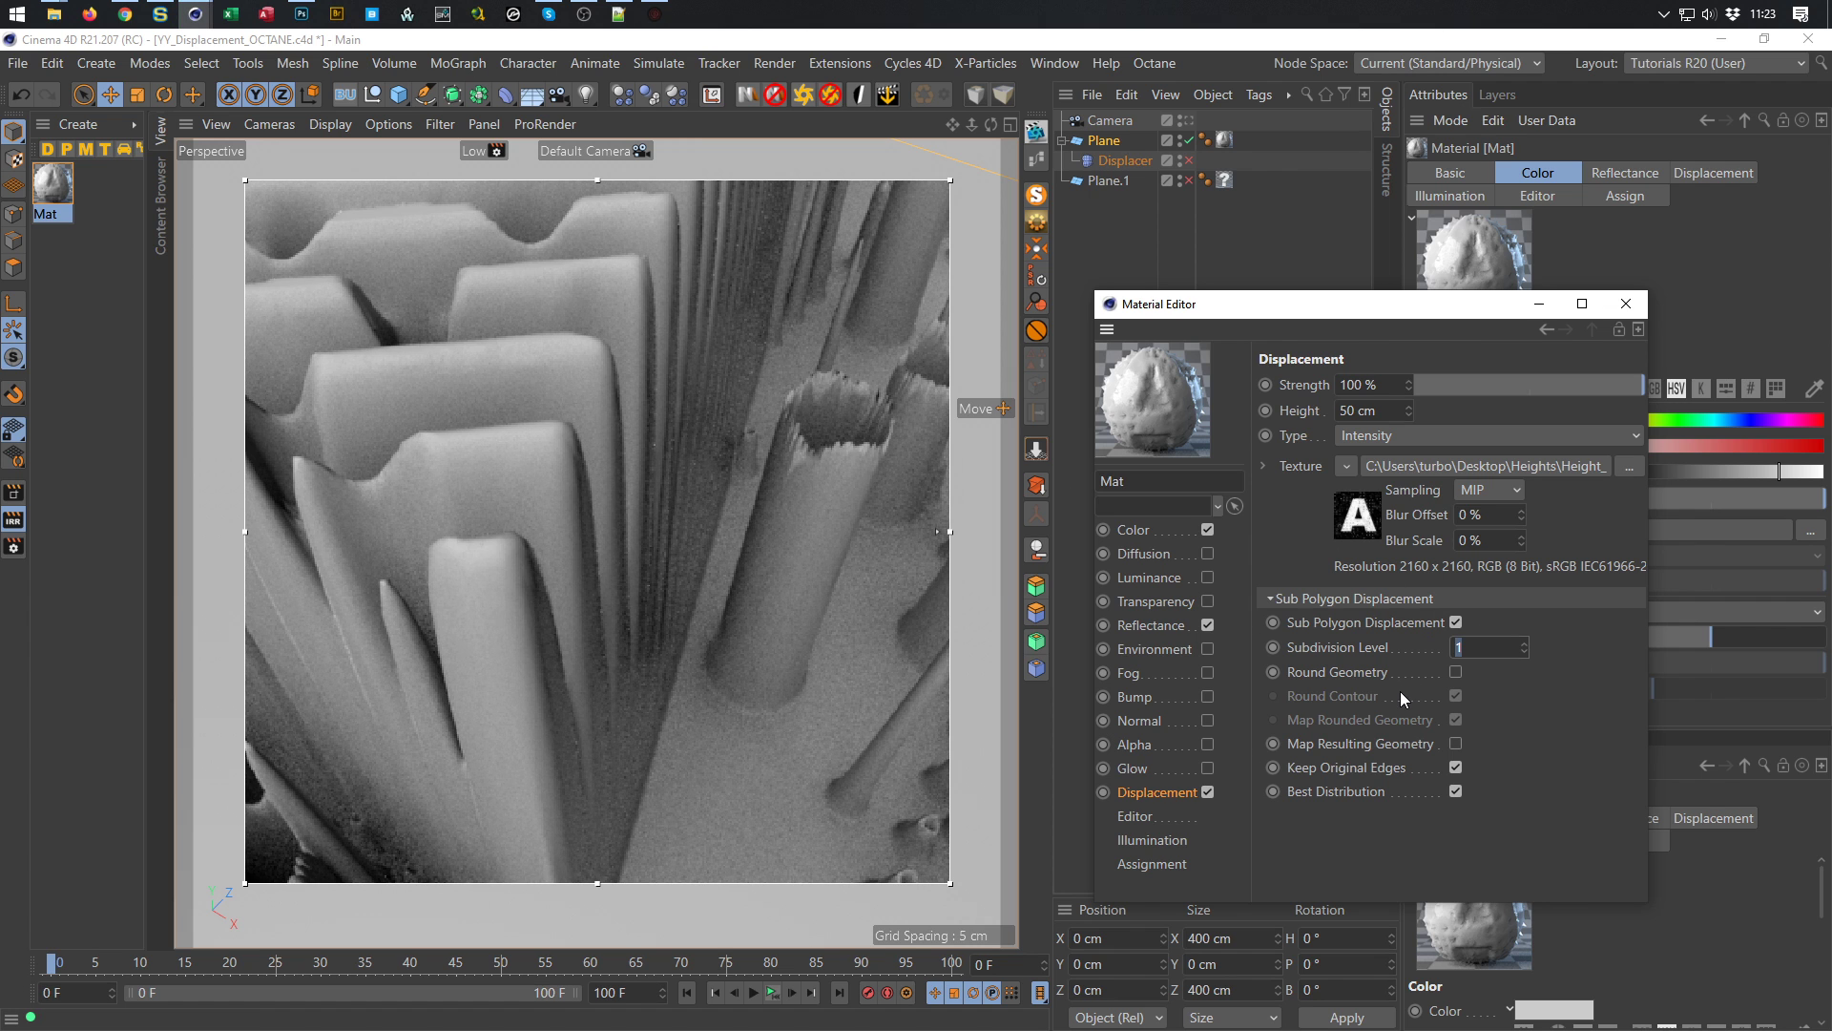
{"action": "type", "text": "2"}
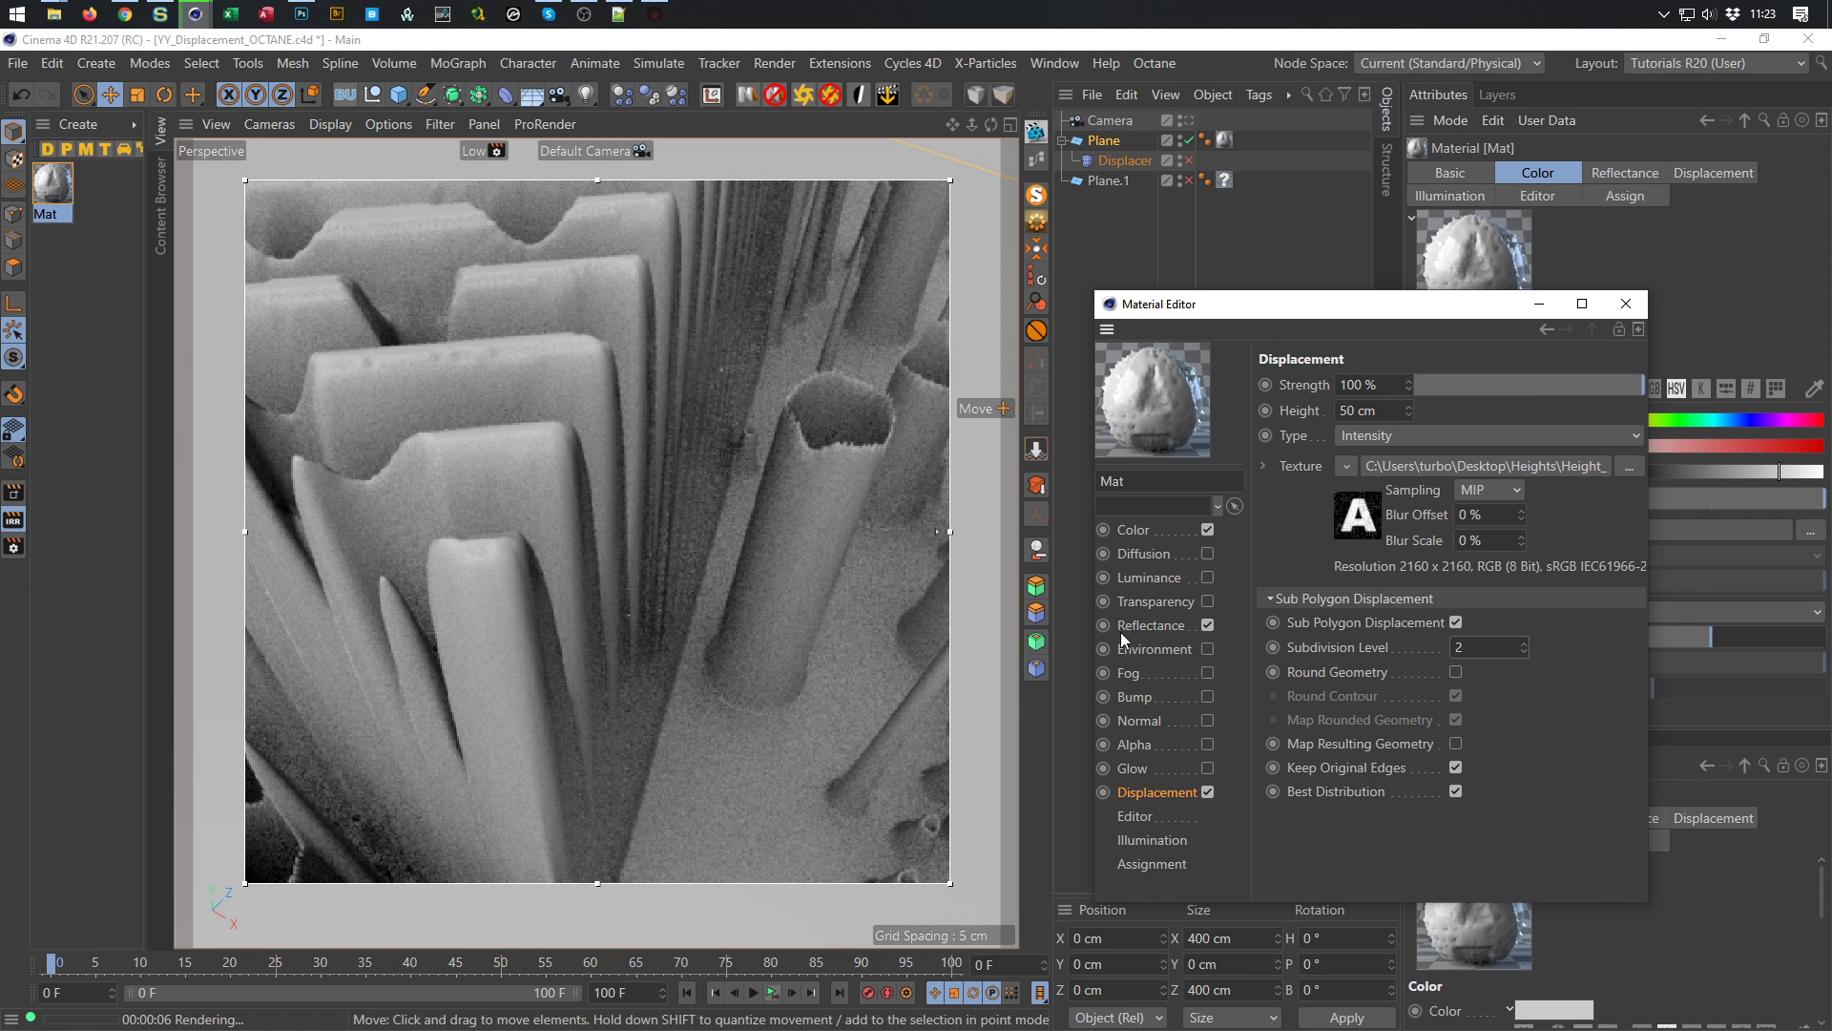
{"action": "left_click", "coordinate": [1456, 670]}
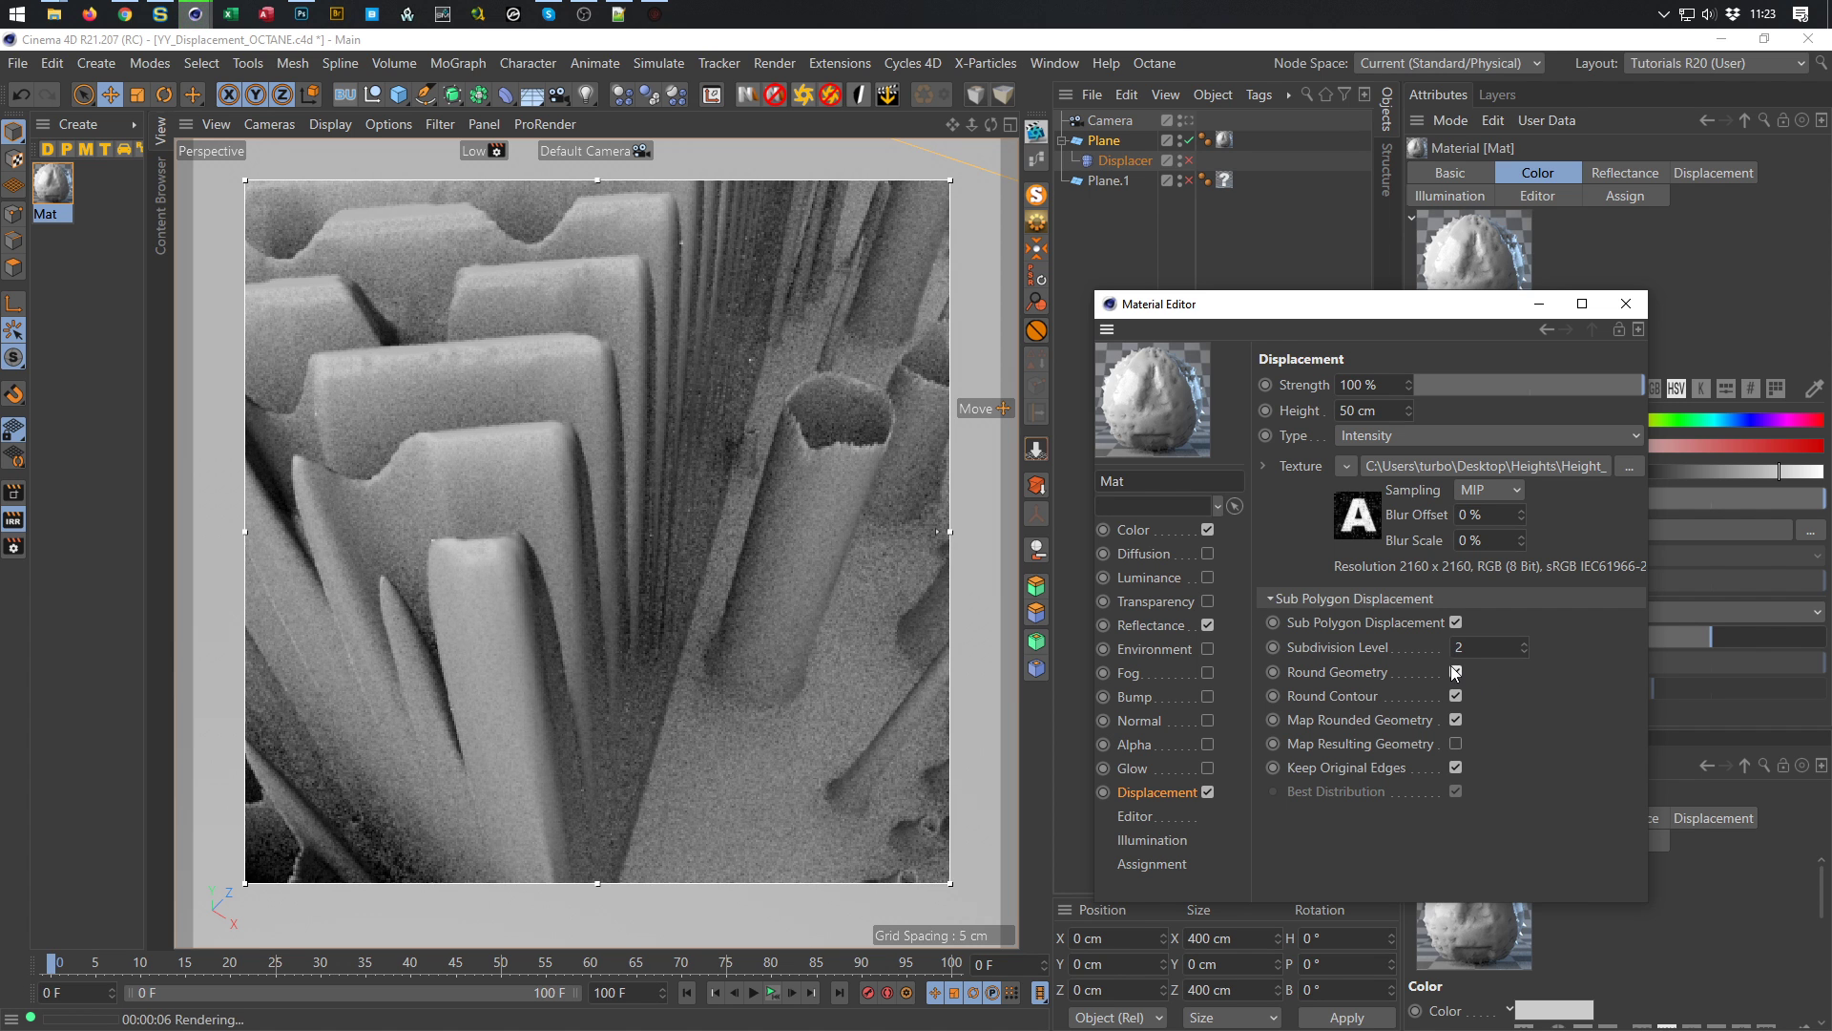
{"action": "left_click", "coordinate": [1454, 672]}
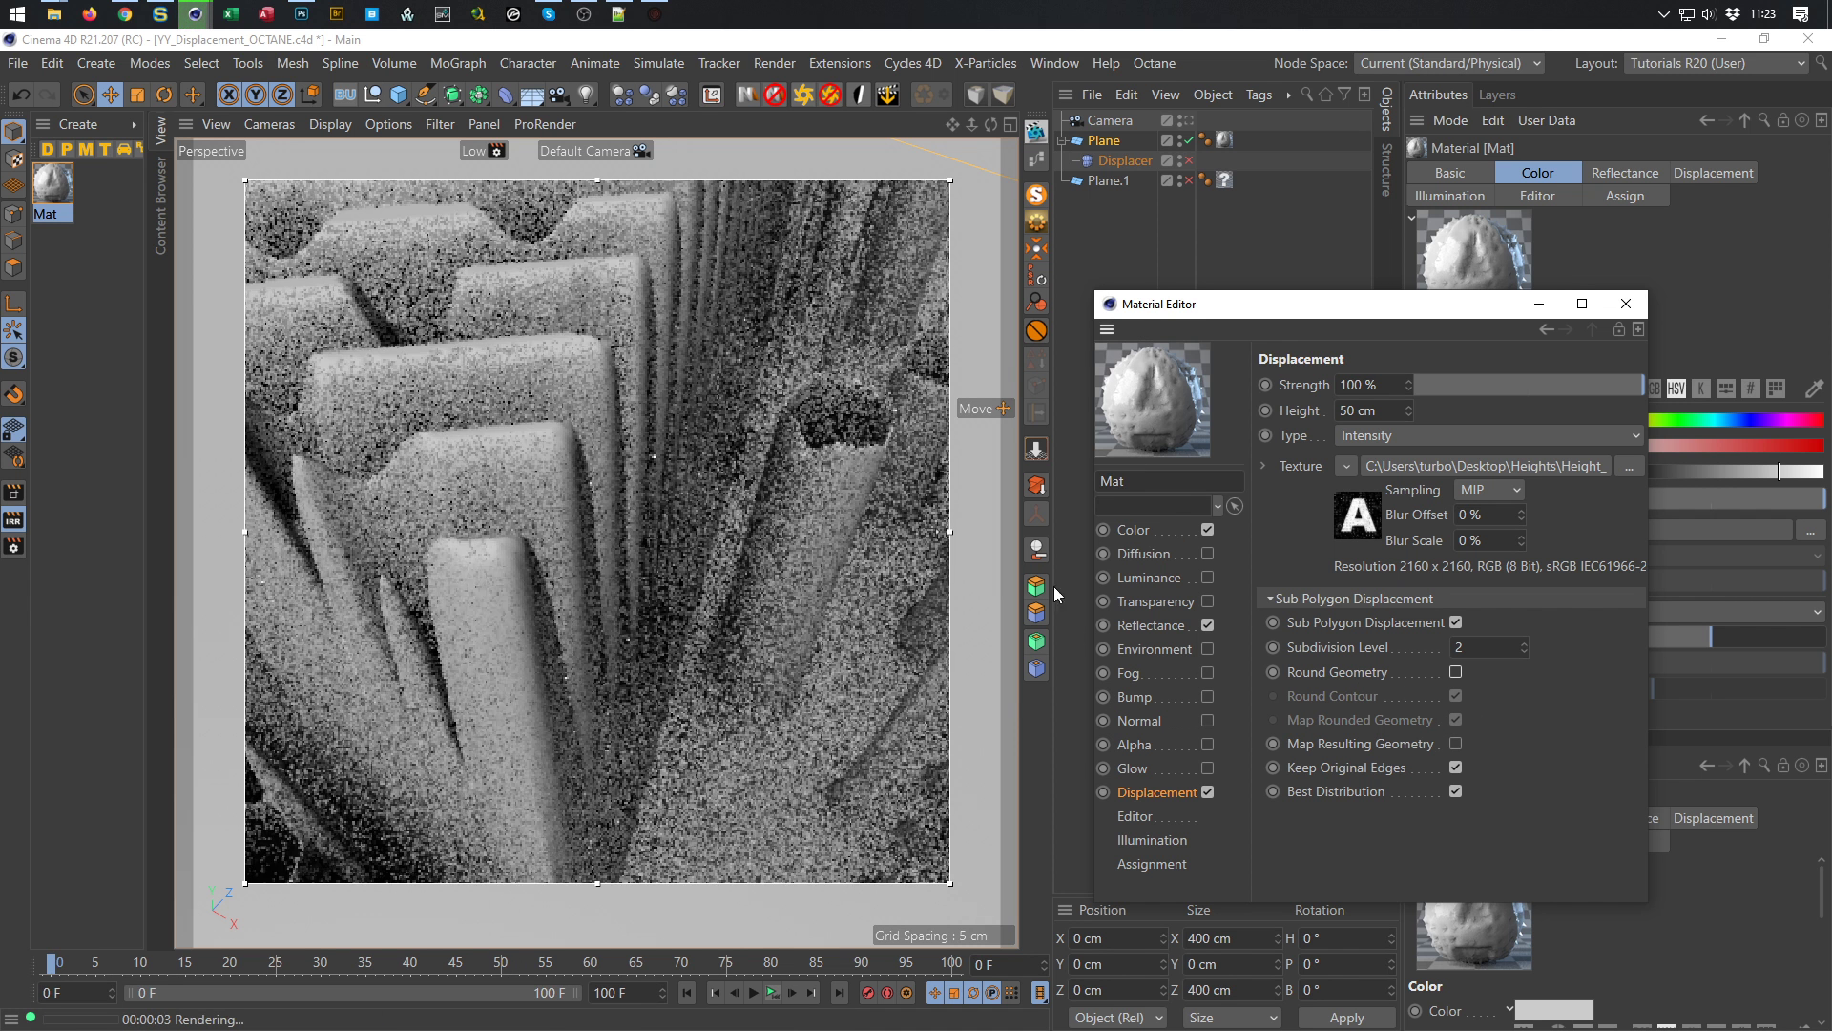
Raise the subdivision level to 3 and then to 4, comparing the rendered rim of the hollow column
{"action": "left_click", "coordinate": [906, 450]}
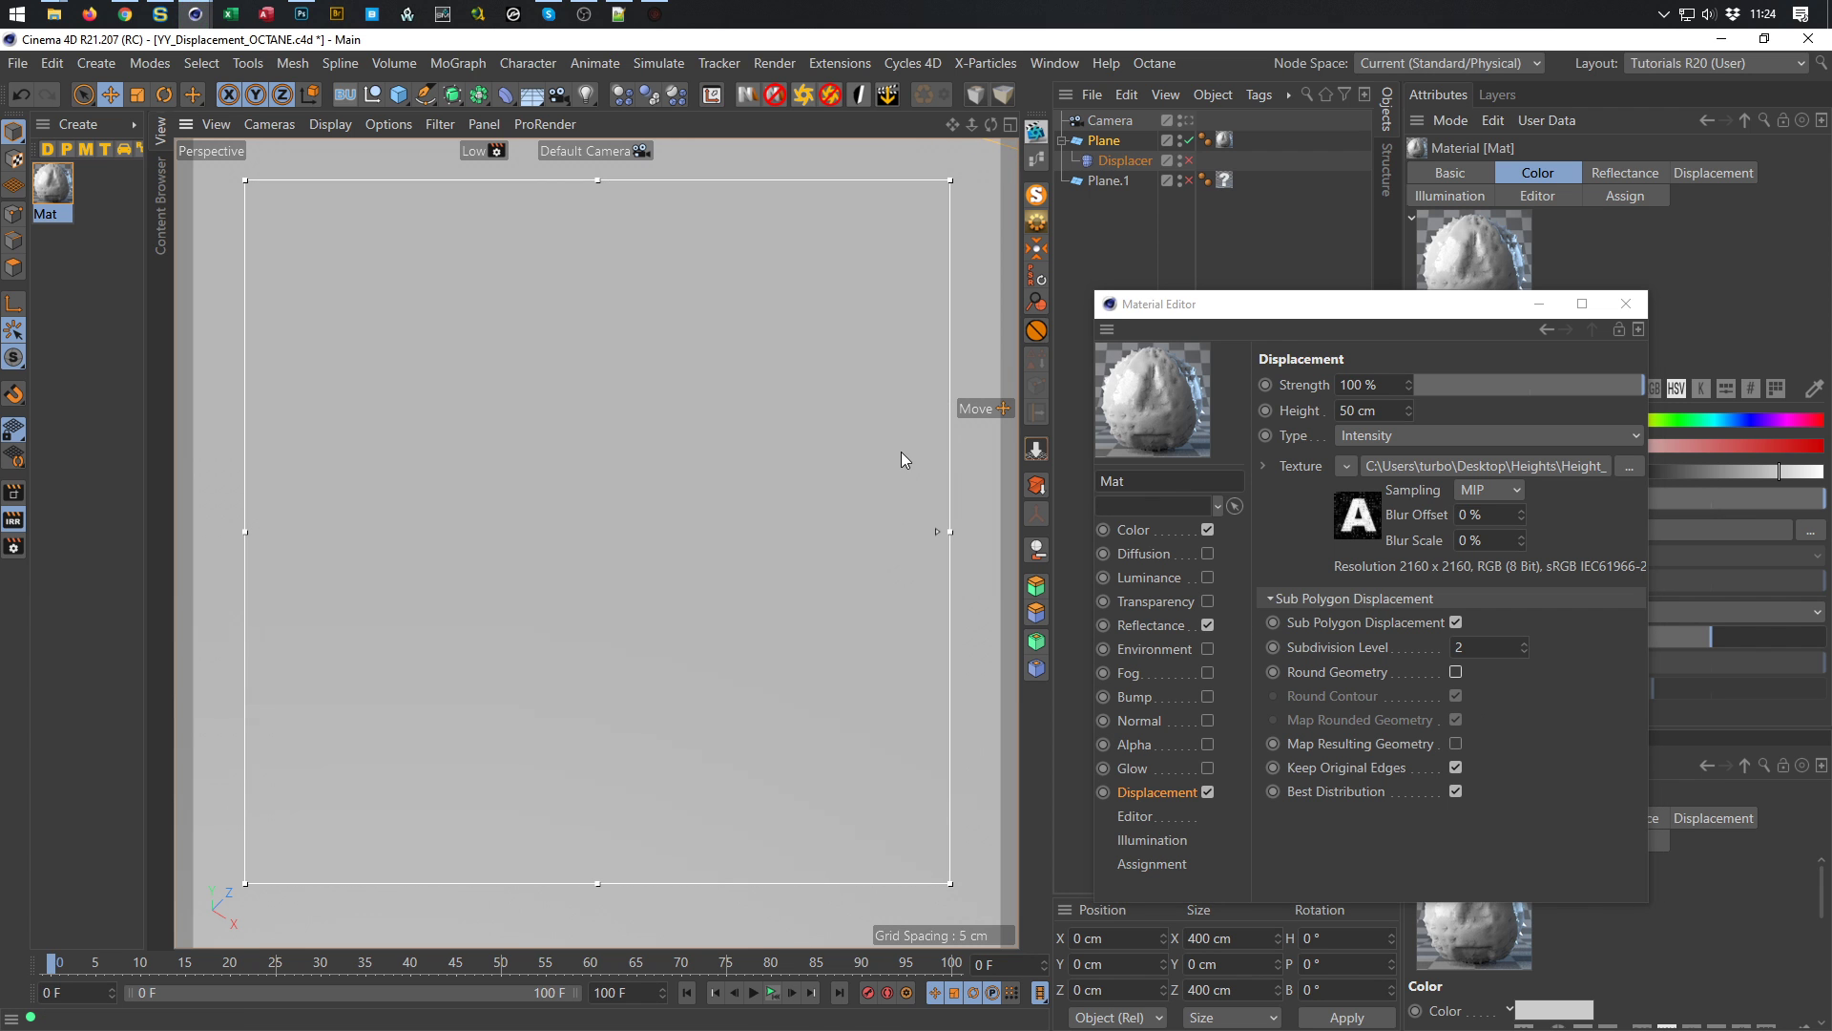
{"action": "key", "text": "ctrl+r"}
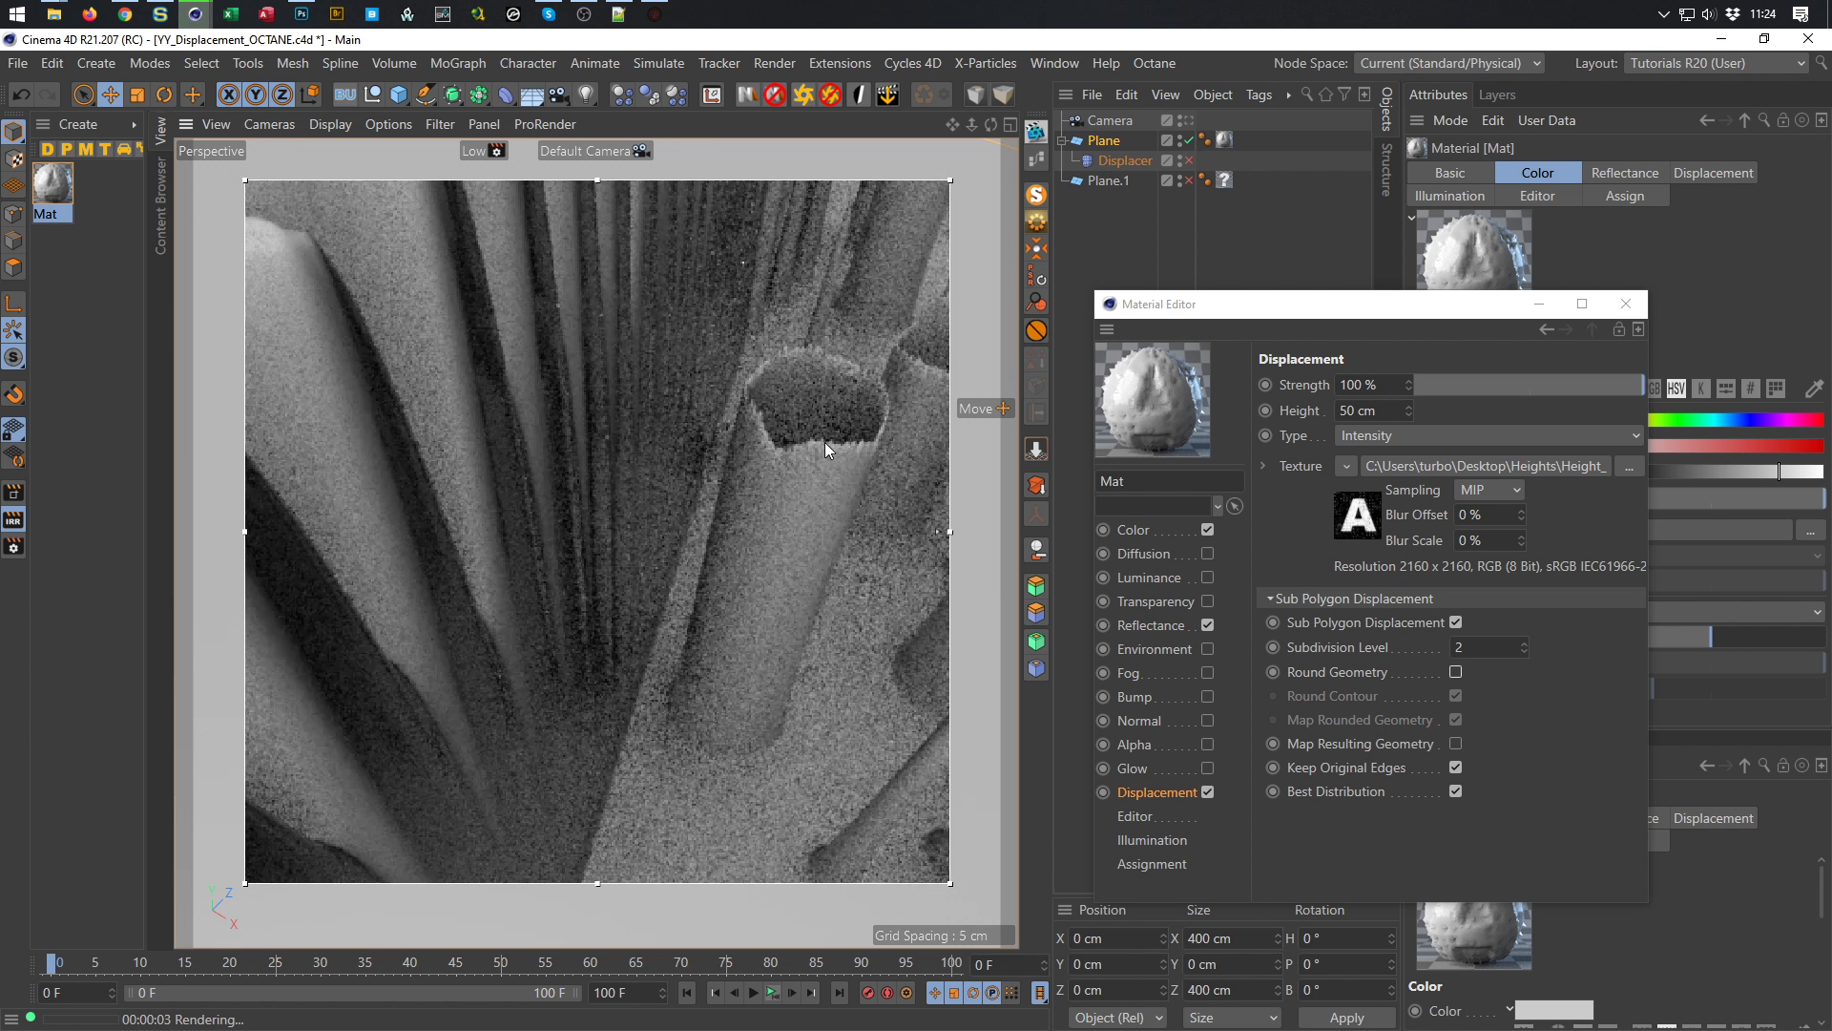
{"action": "left_click", "coordinate": [1478, 647]}
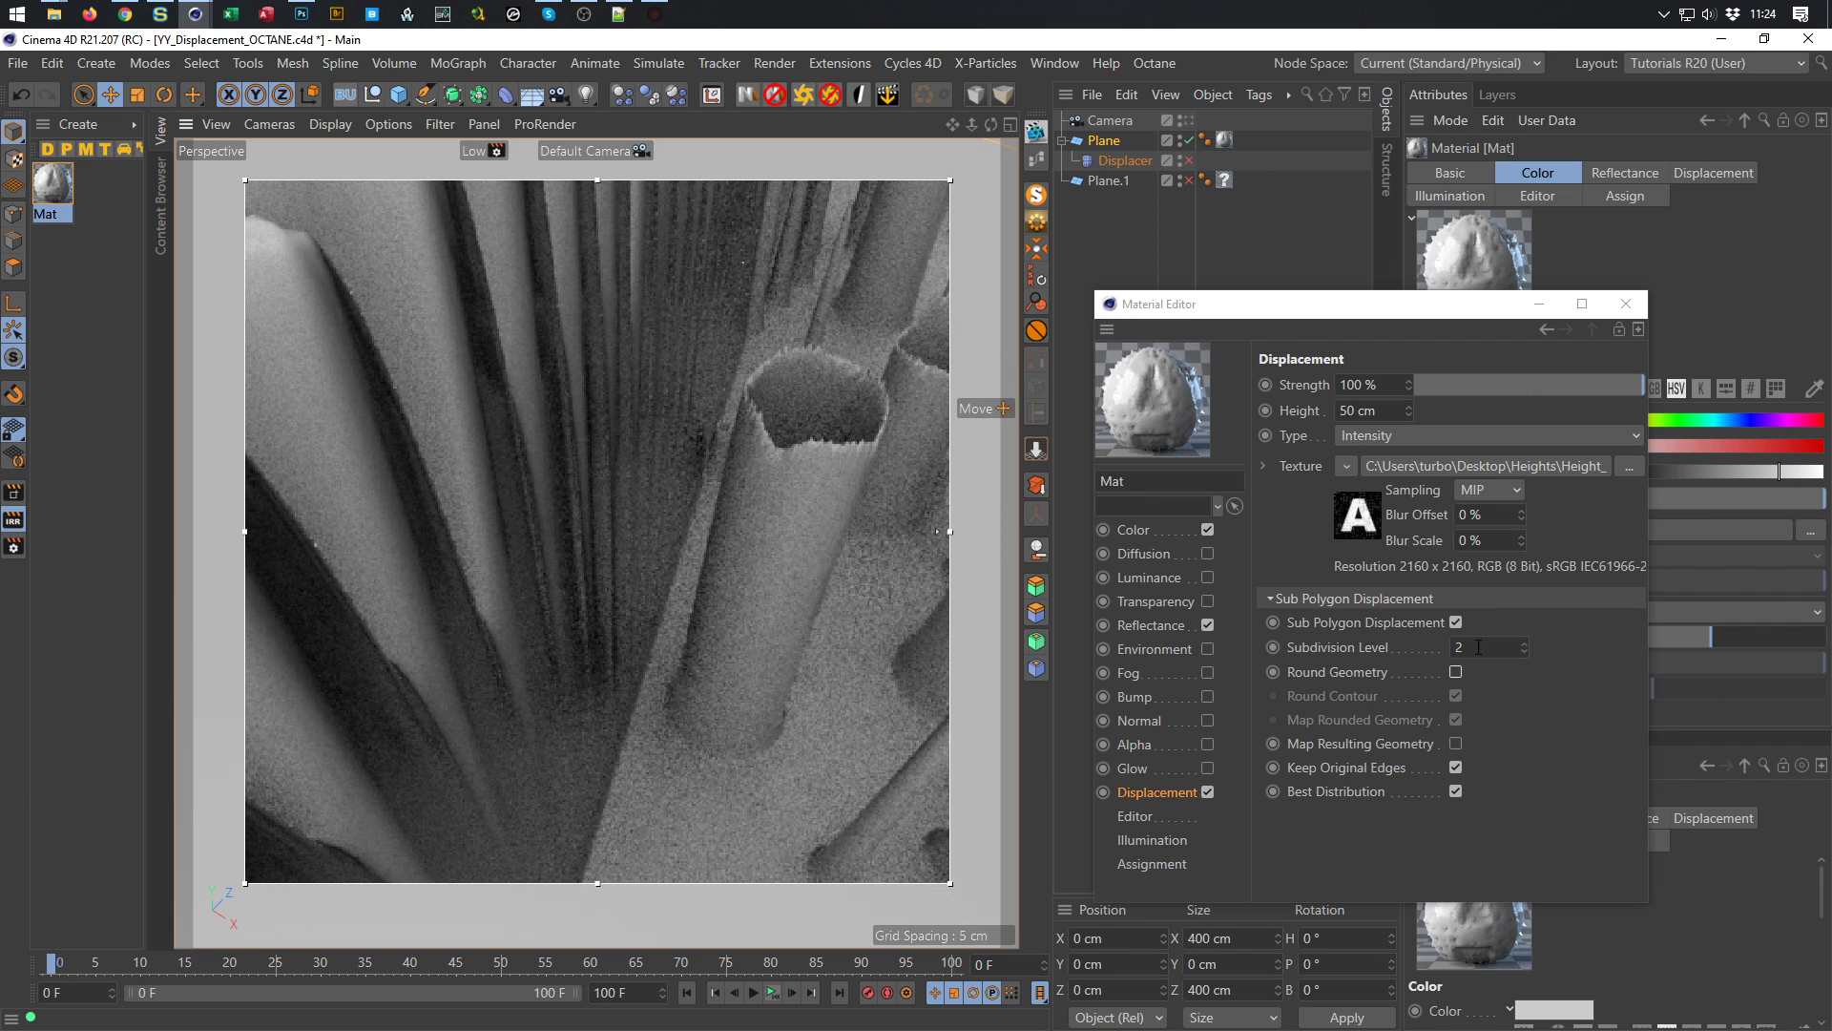
{"action": "type", "text": "3"}
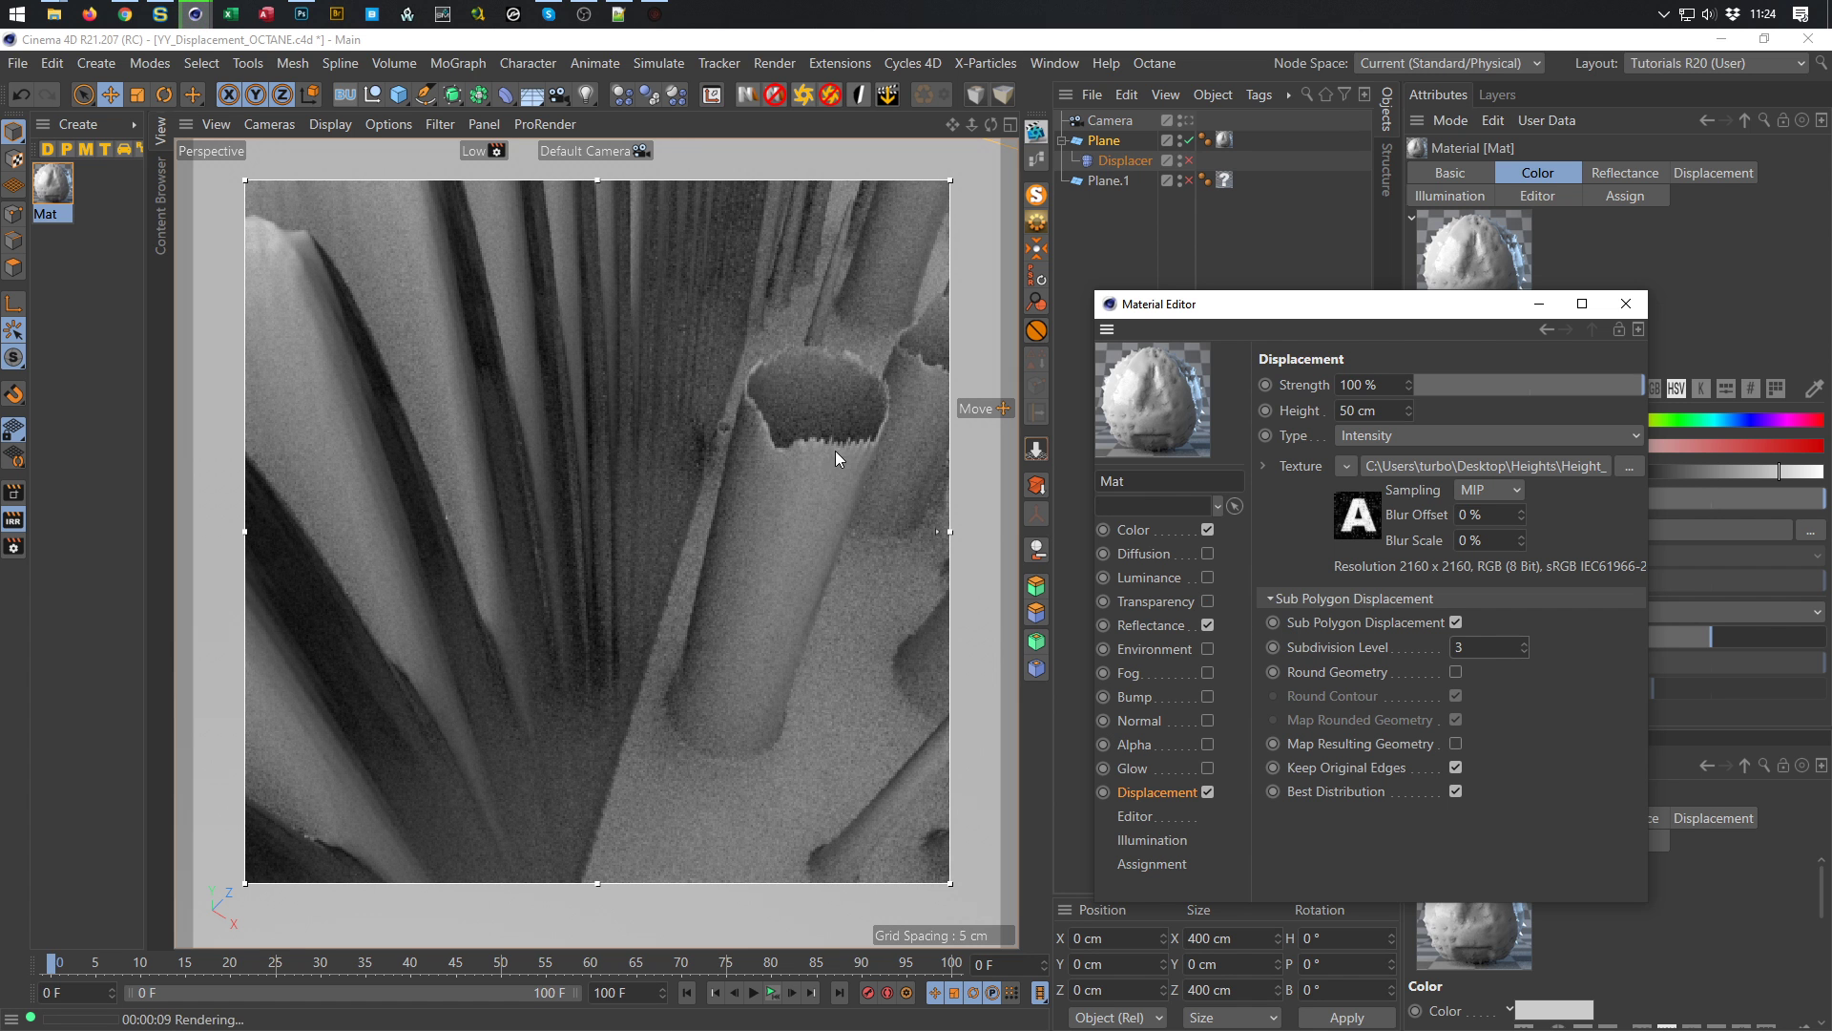
{"action": "left_click", "coordinate": [1469, 651]}
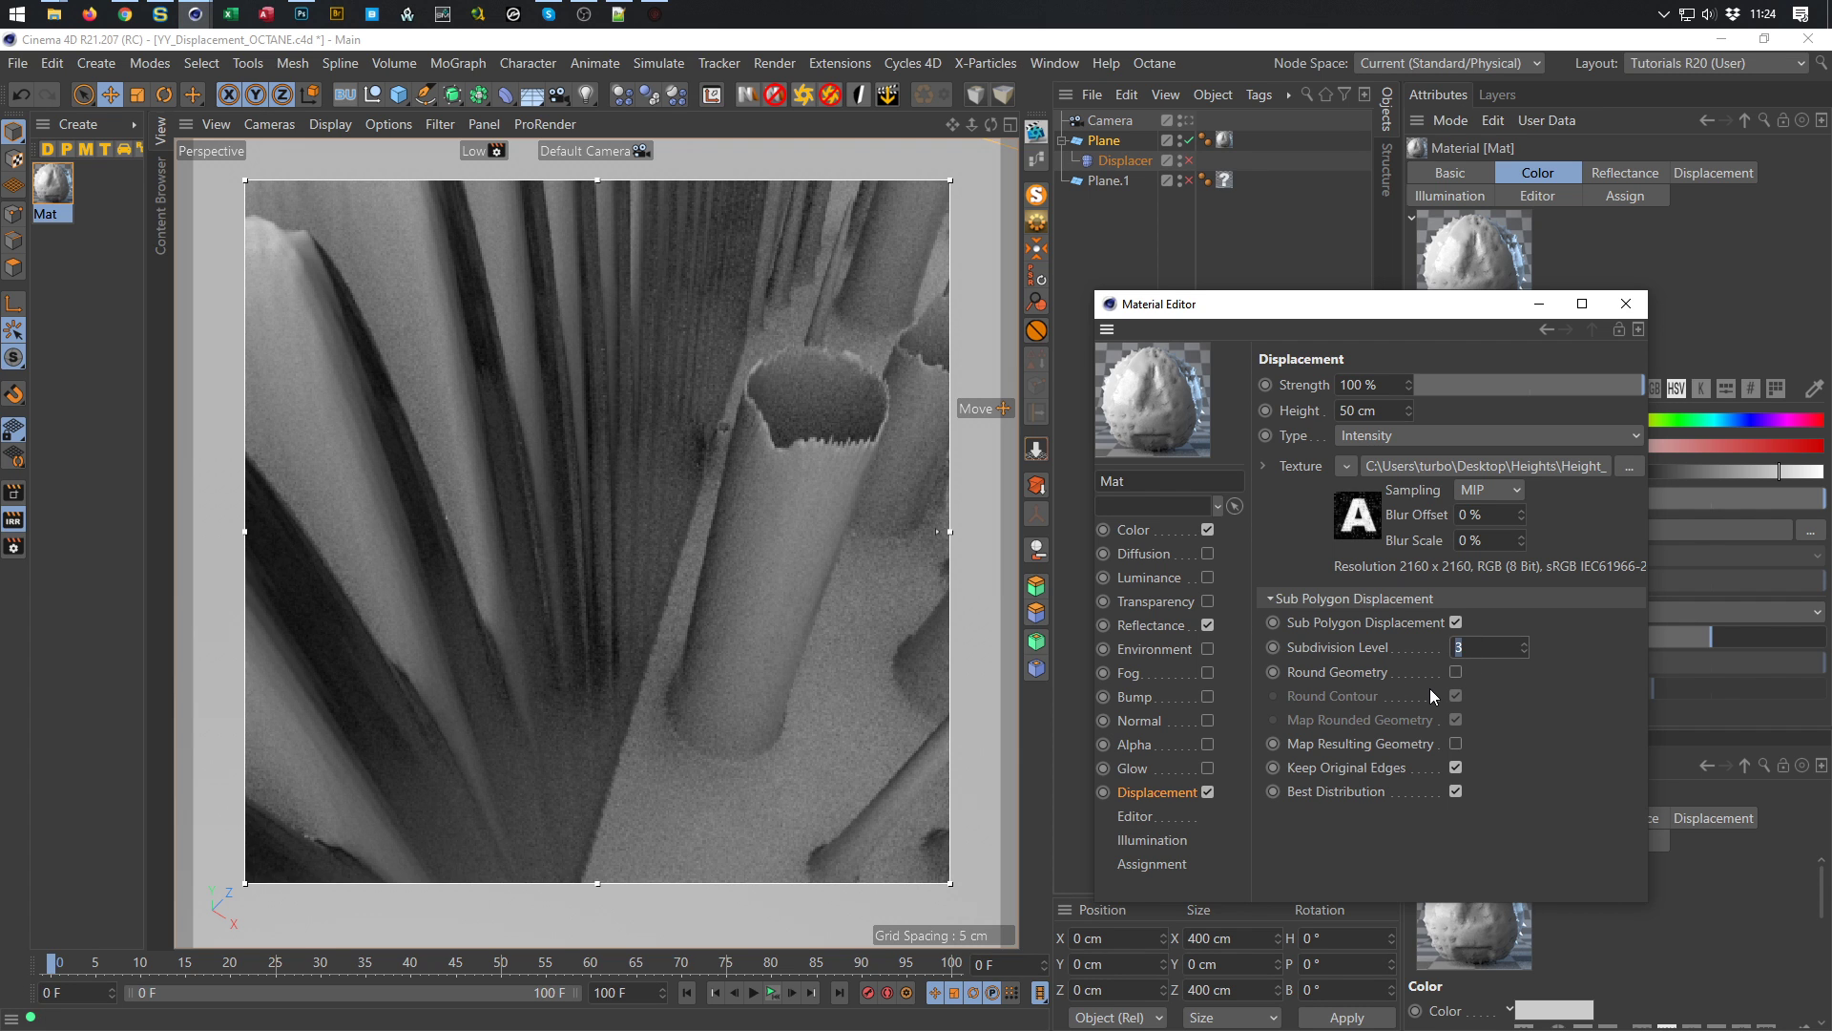
{"action": "type", "text": "4"}
{"action": "key", "text": "Return"}
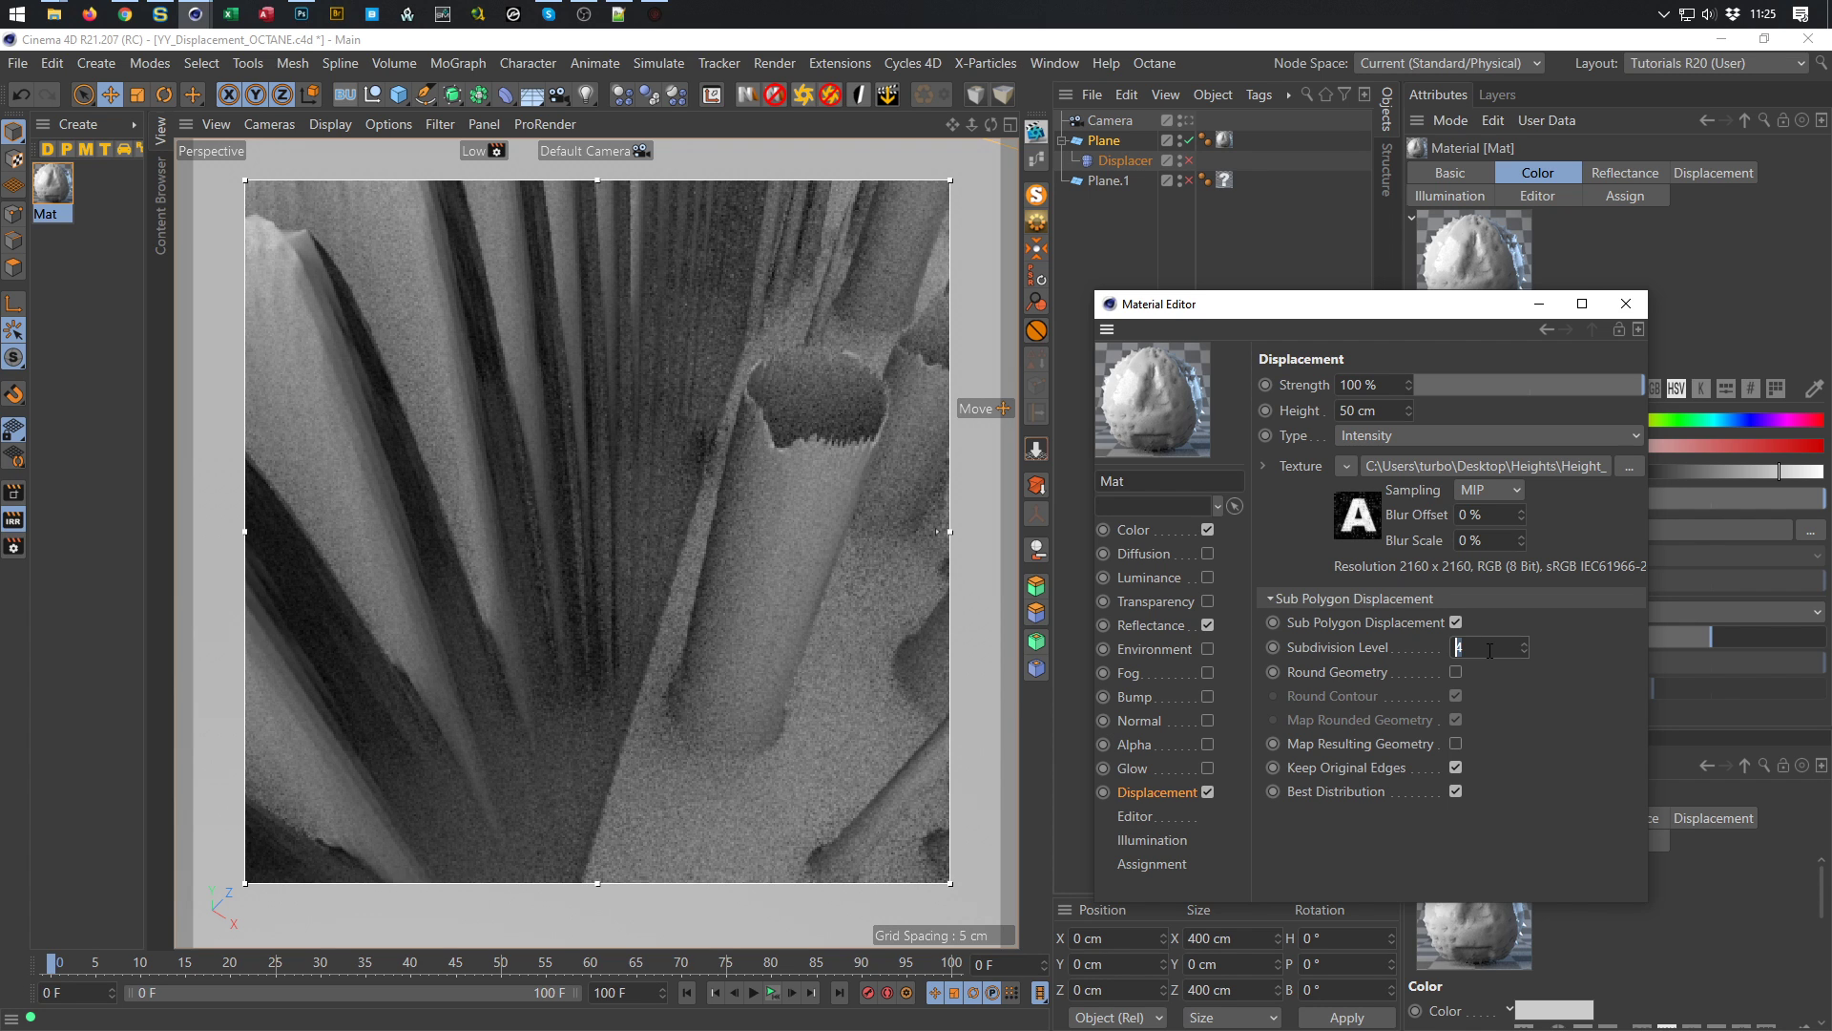
Set the displacement's subdivision level to 1 and look through the scene camera at the whole letter
{"action": "type", "text": "1"}
{"action": "key", "text": "Return"}
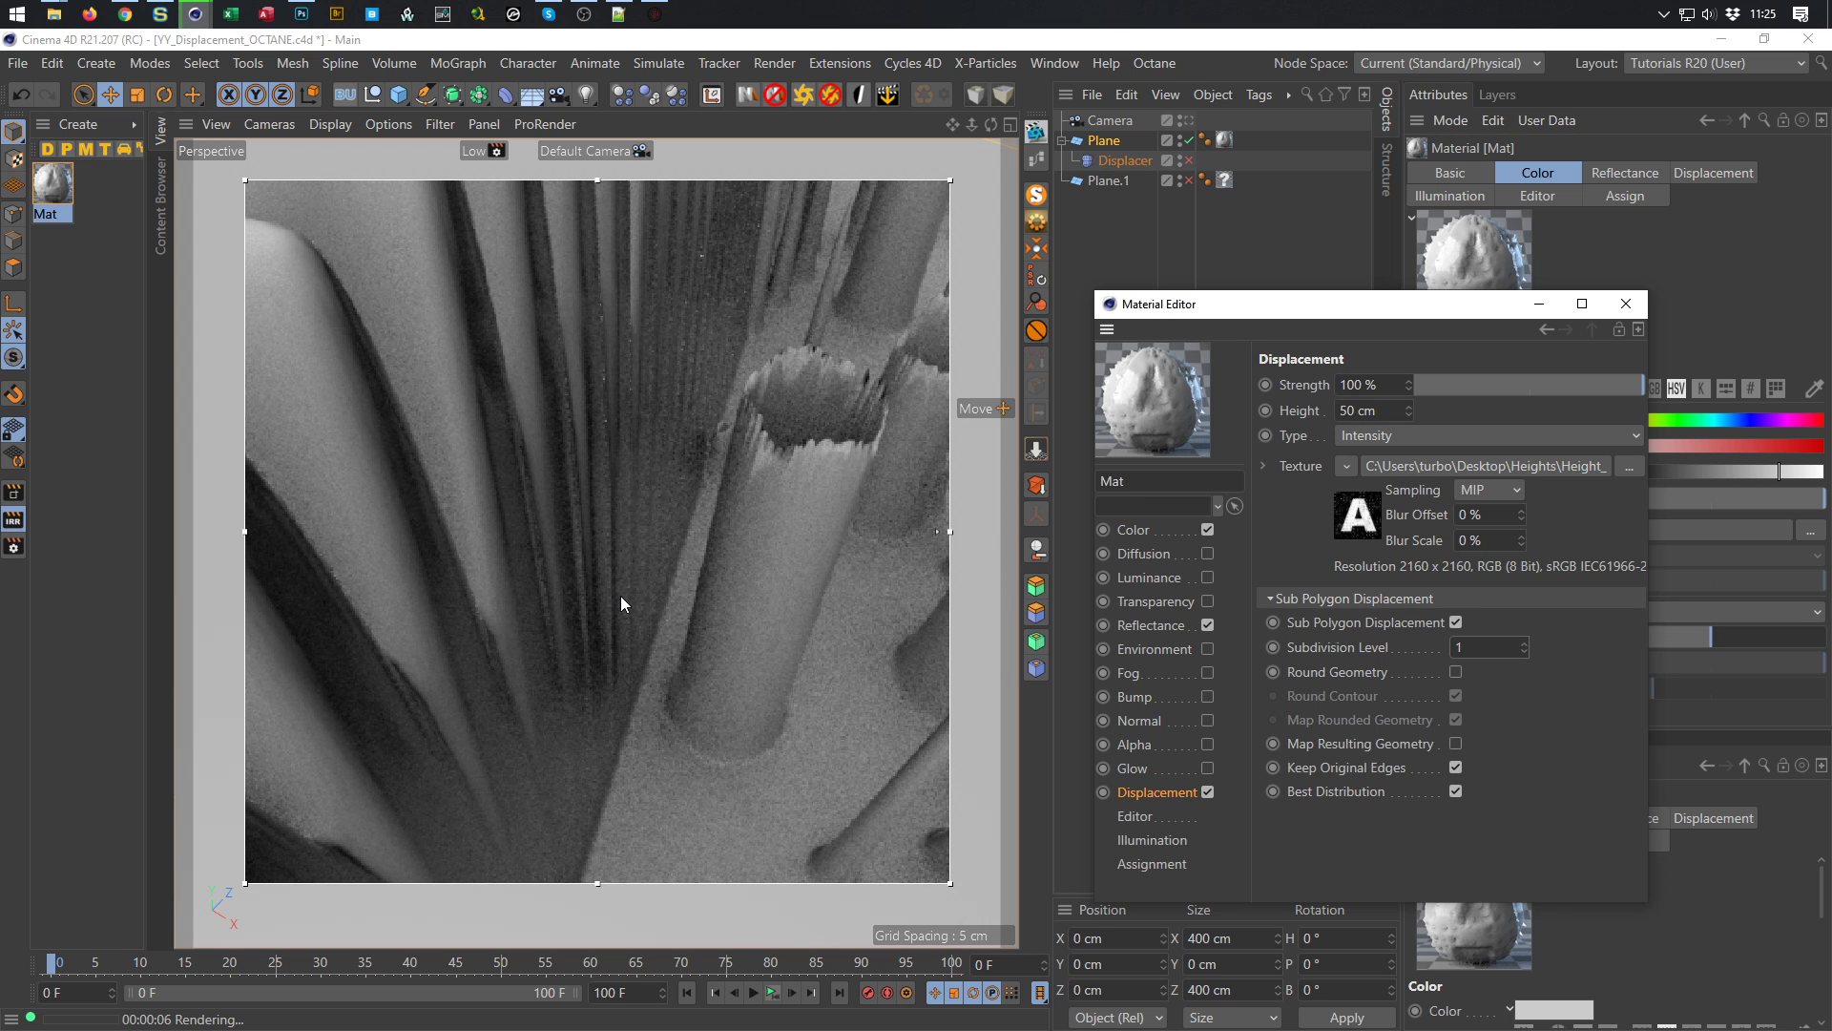
{"action": "left_click", "coordinate": [490, 613]}
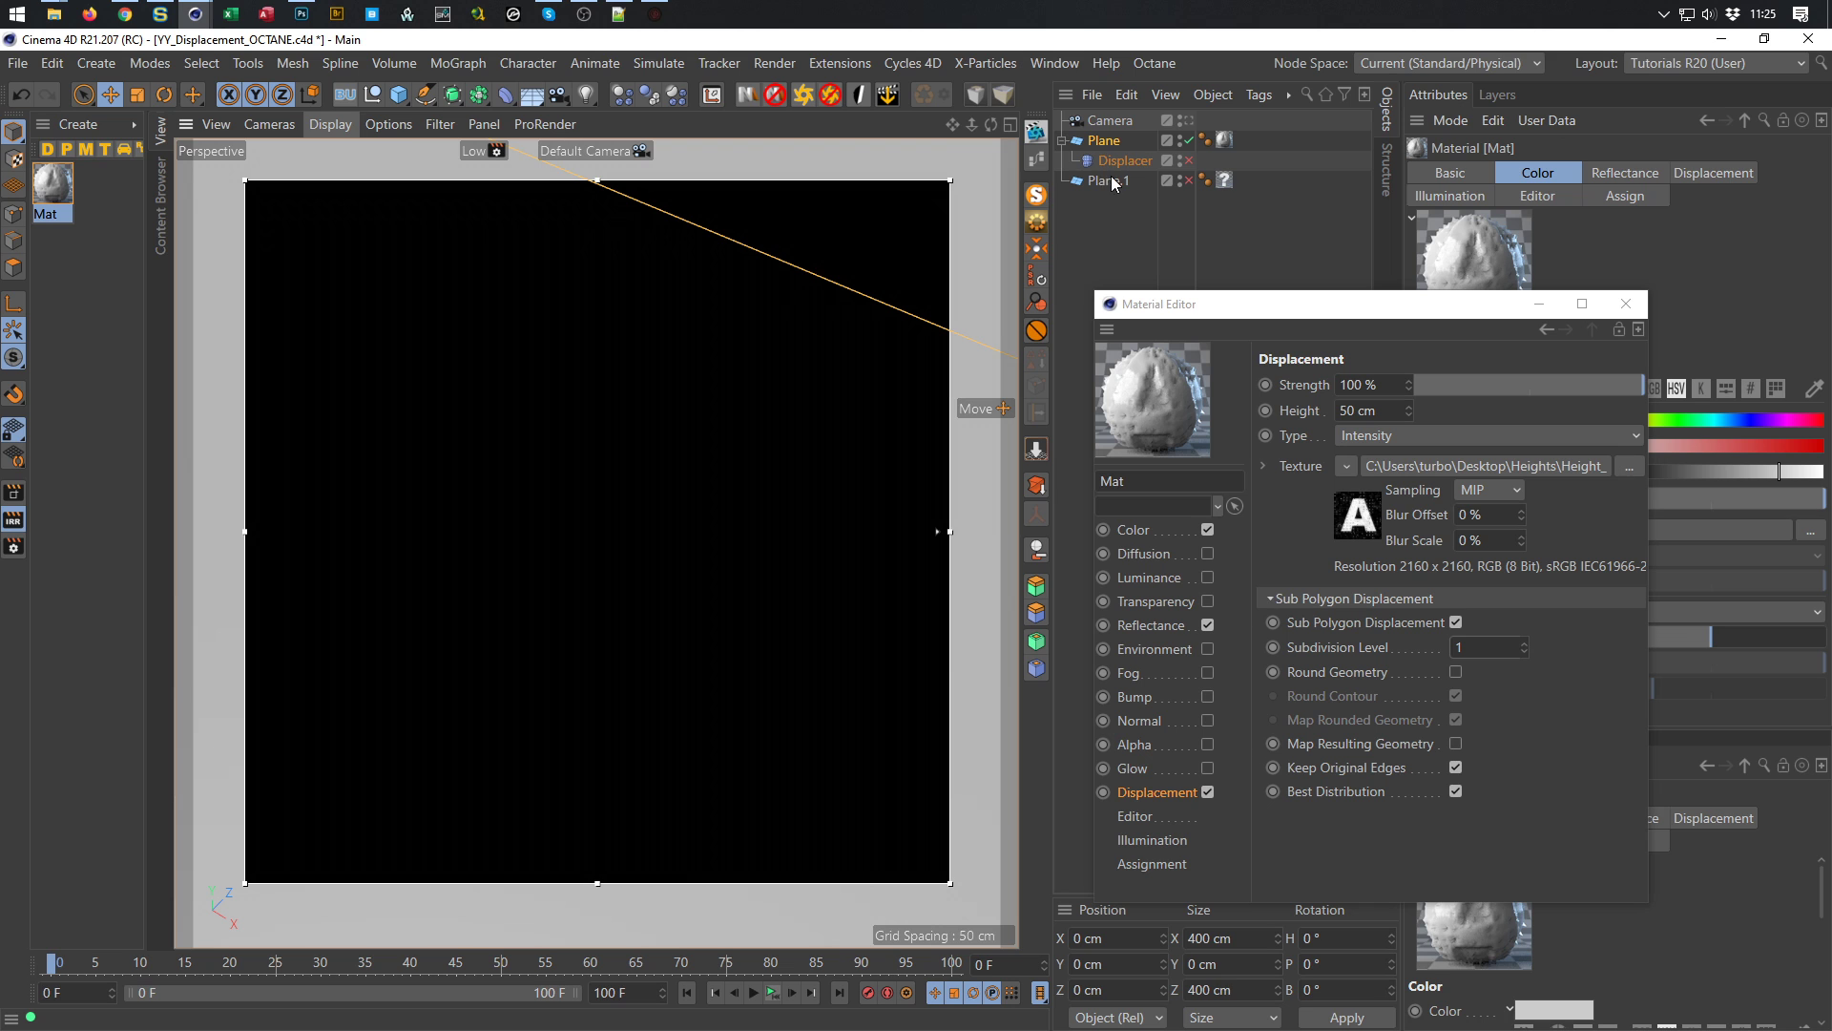
{"action": "left_click", "coordinate": [1188, 123]}
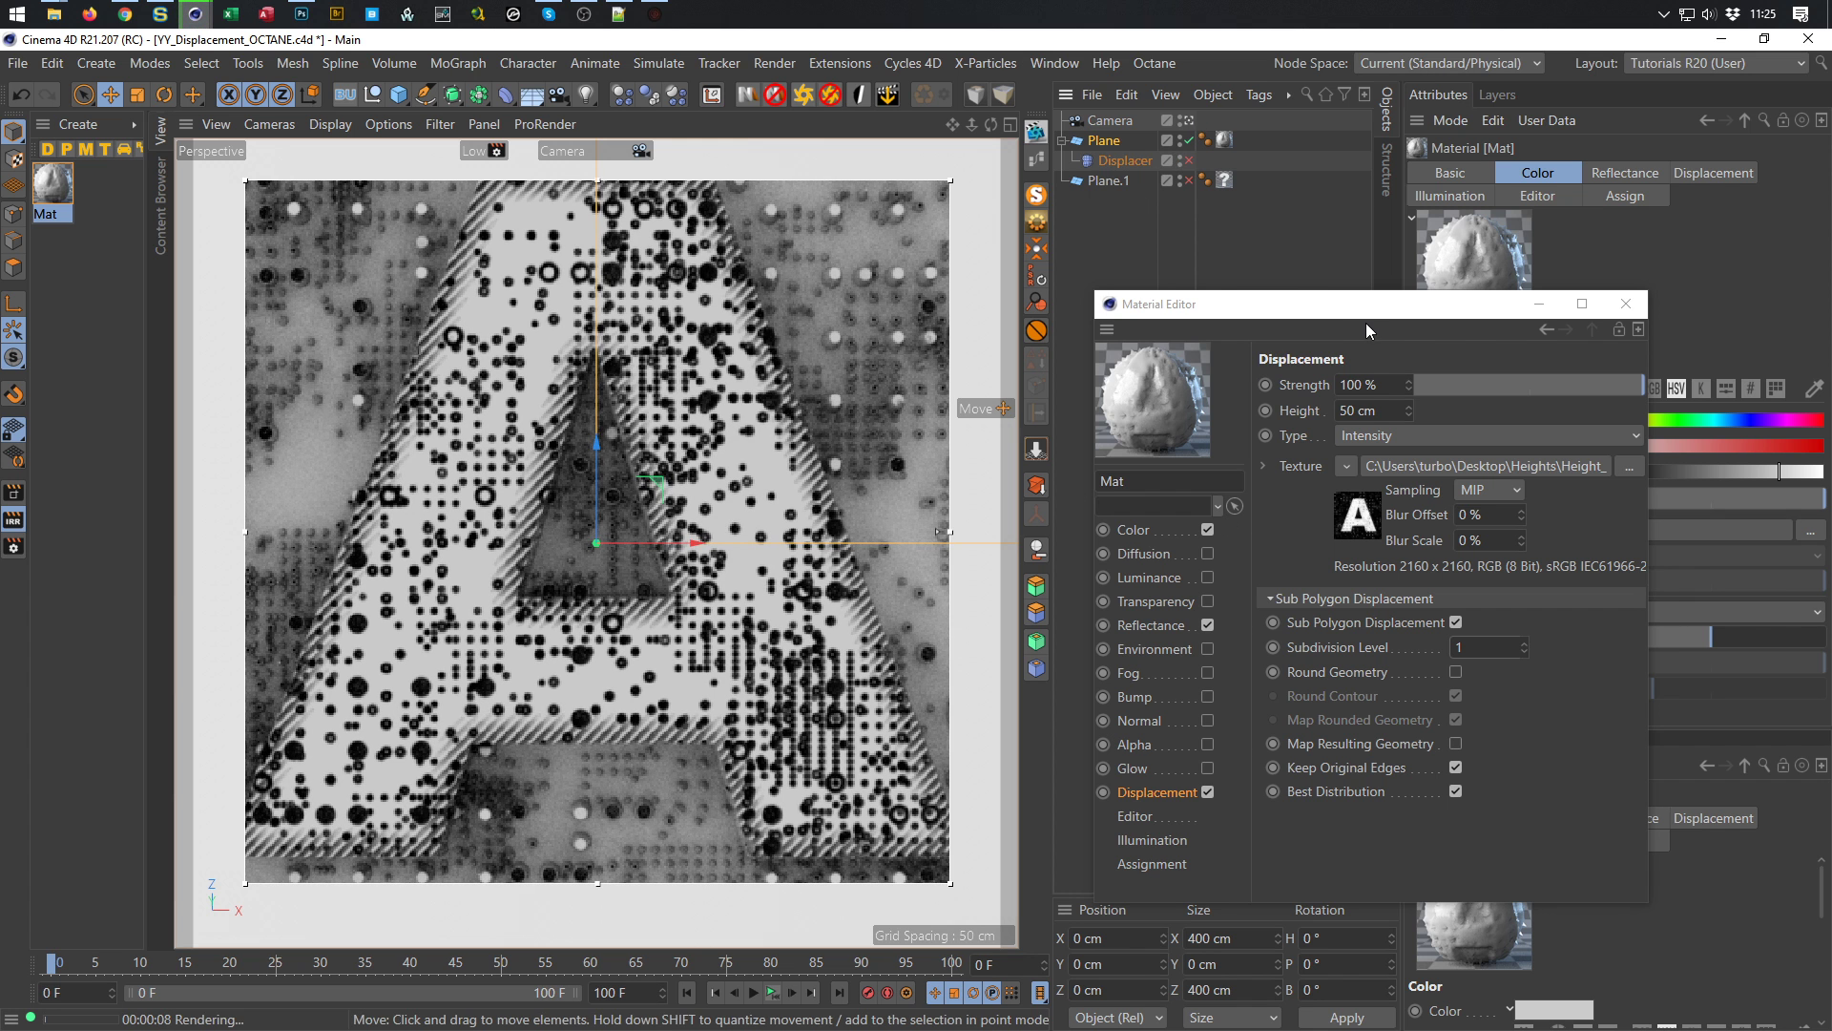
Turn off Sub Polygon Displacement and raise the interactive render region's quality to the maximum
{"action": "left_click_drag", "start_coordinate": [1387, 315], "coordinate": [1515, 346]}
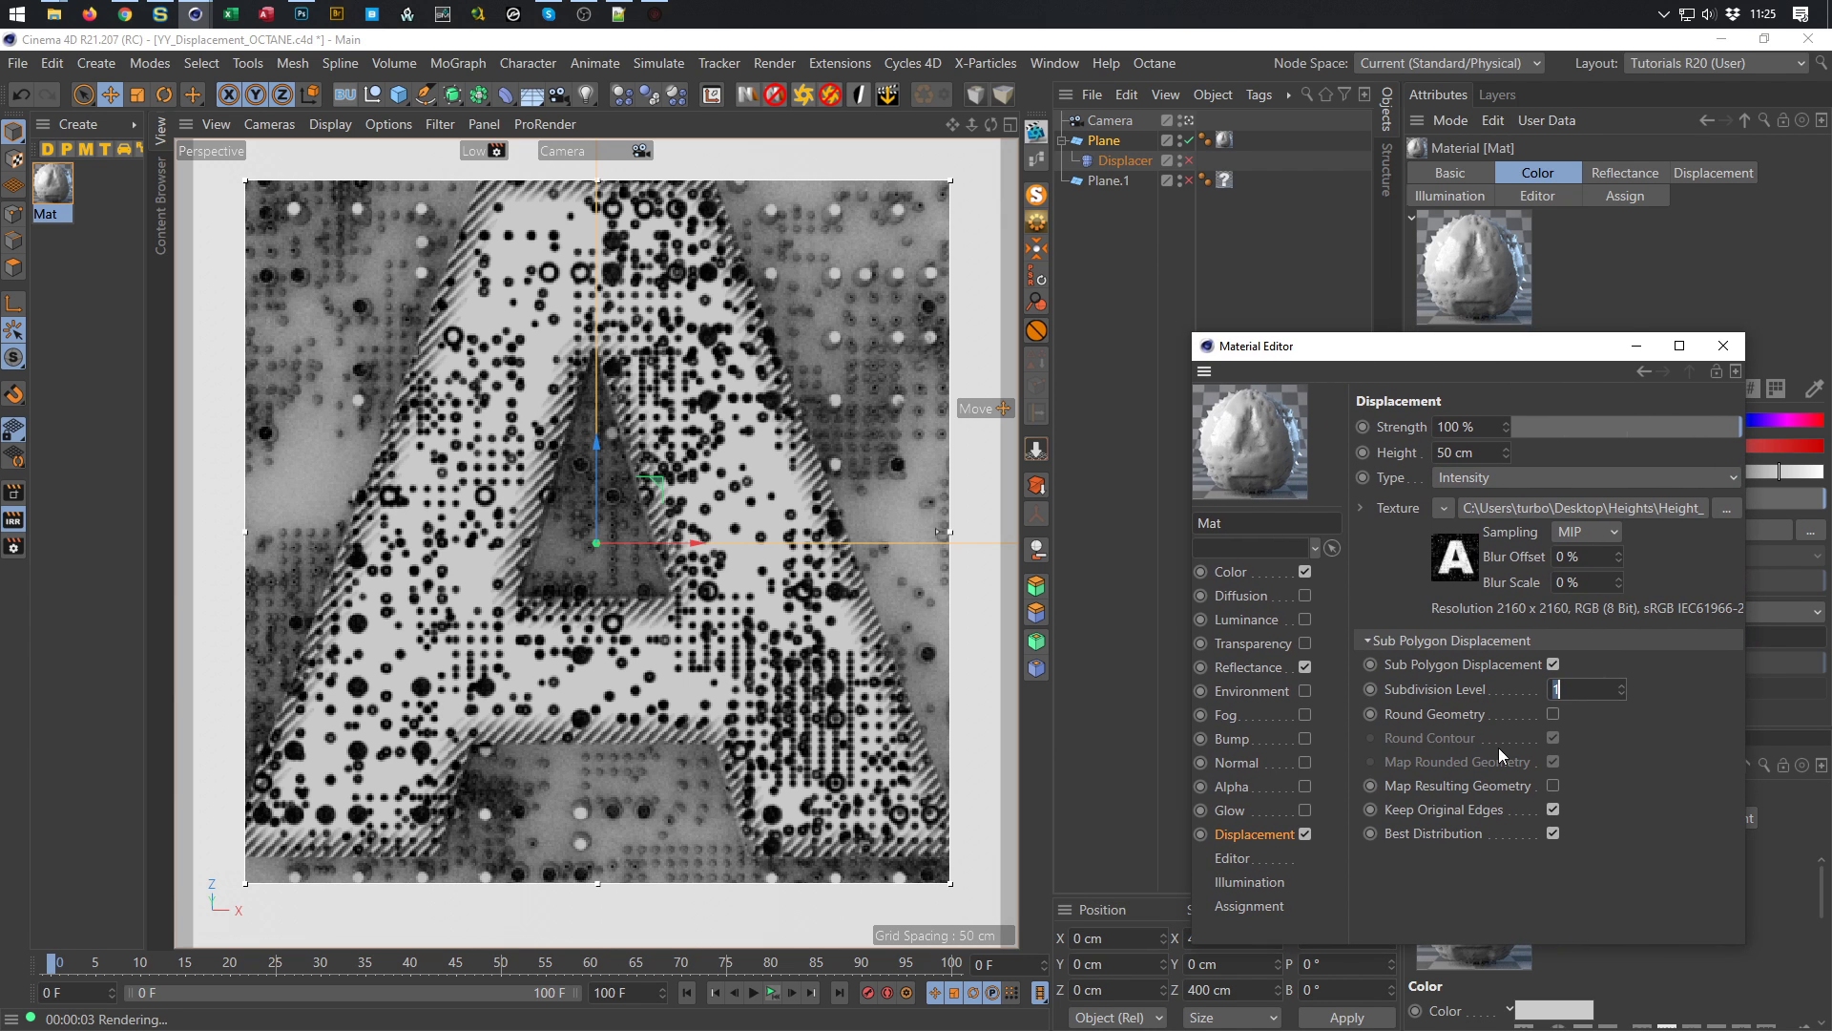
{"action": "left_click", "coordinate": [1553, 665]}
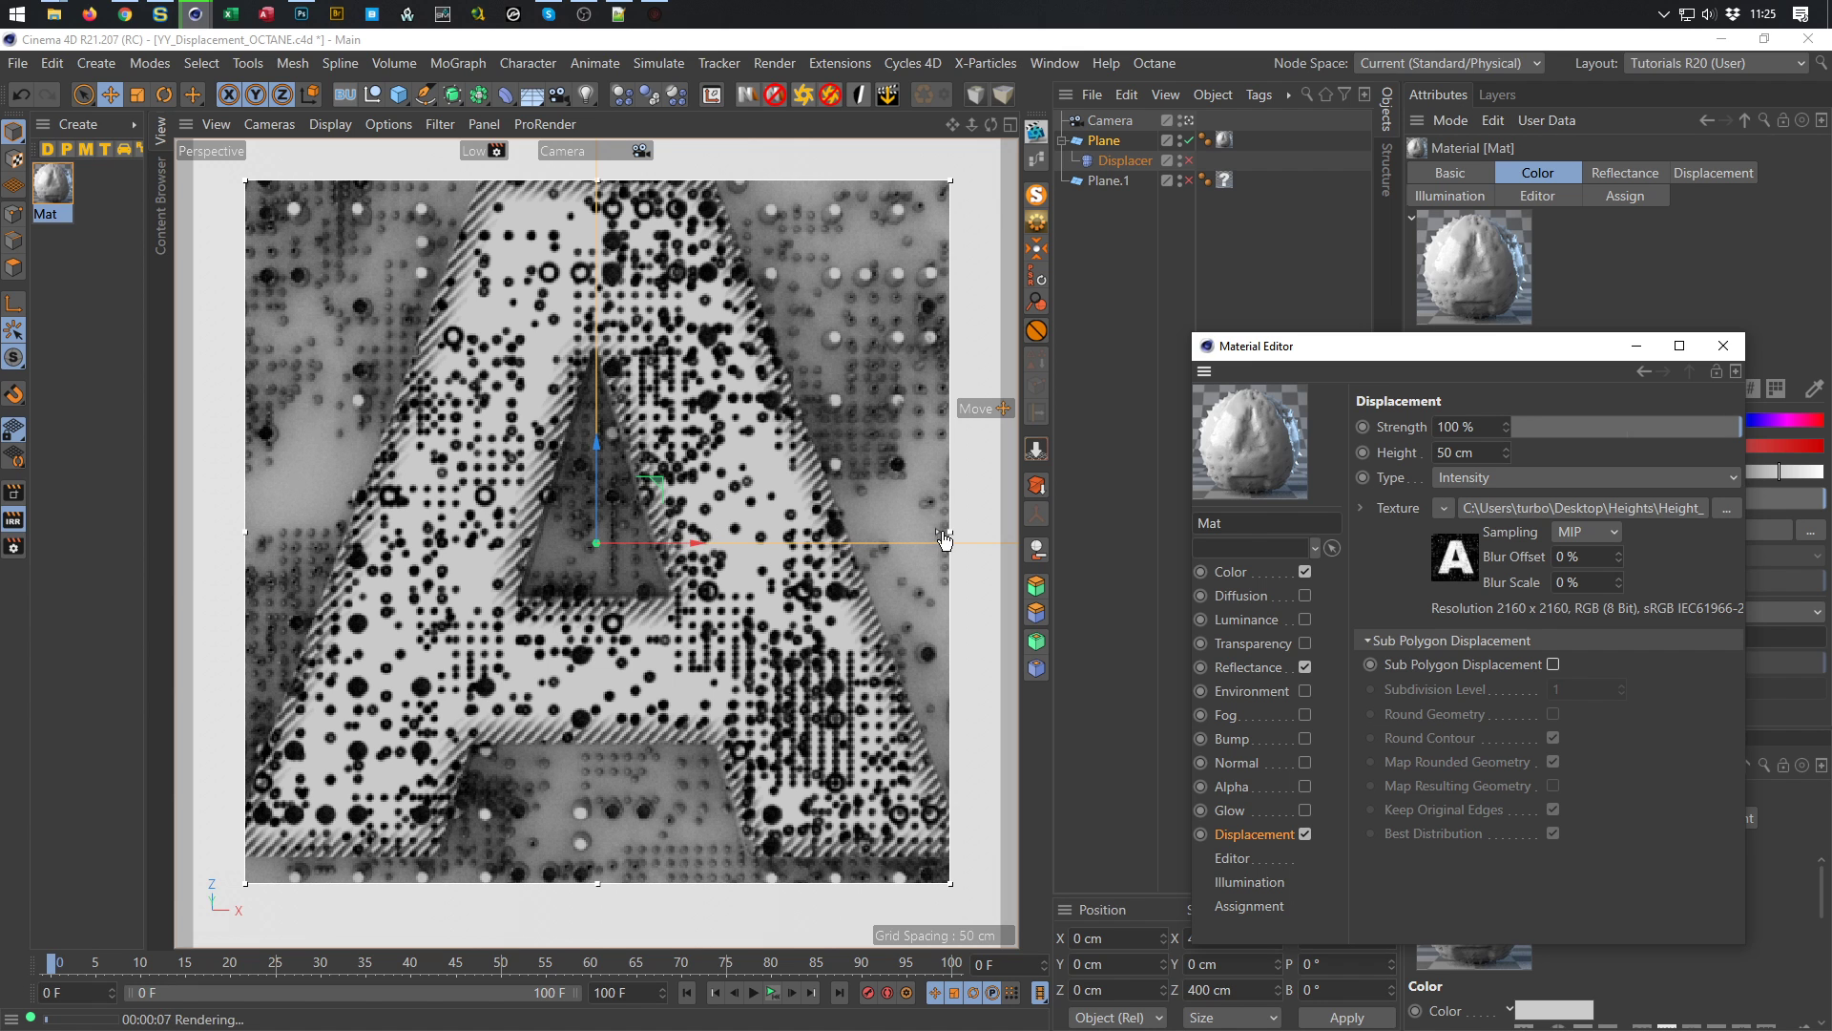
{"action": "left_click_drag", "start_coordinate": [937, 531], "coordinate": [975, 124]}
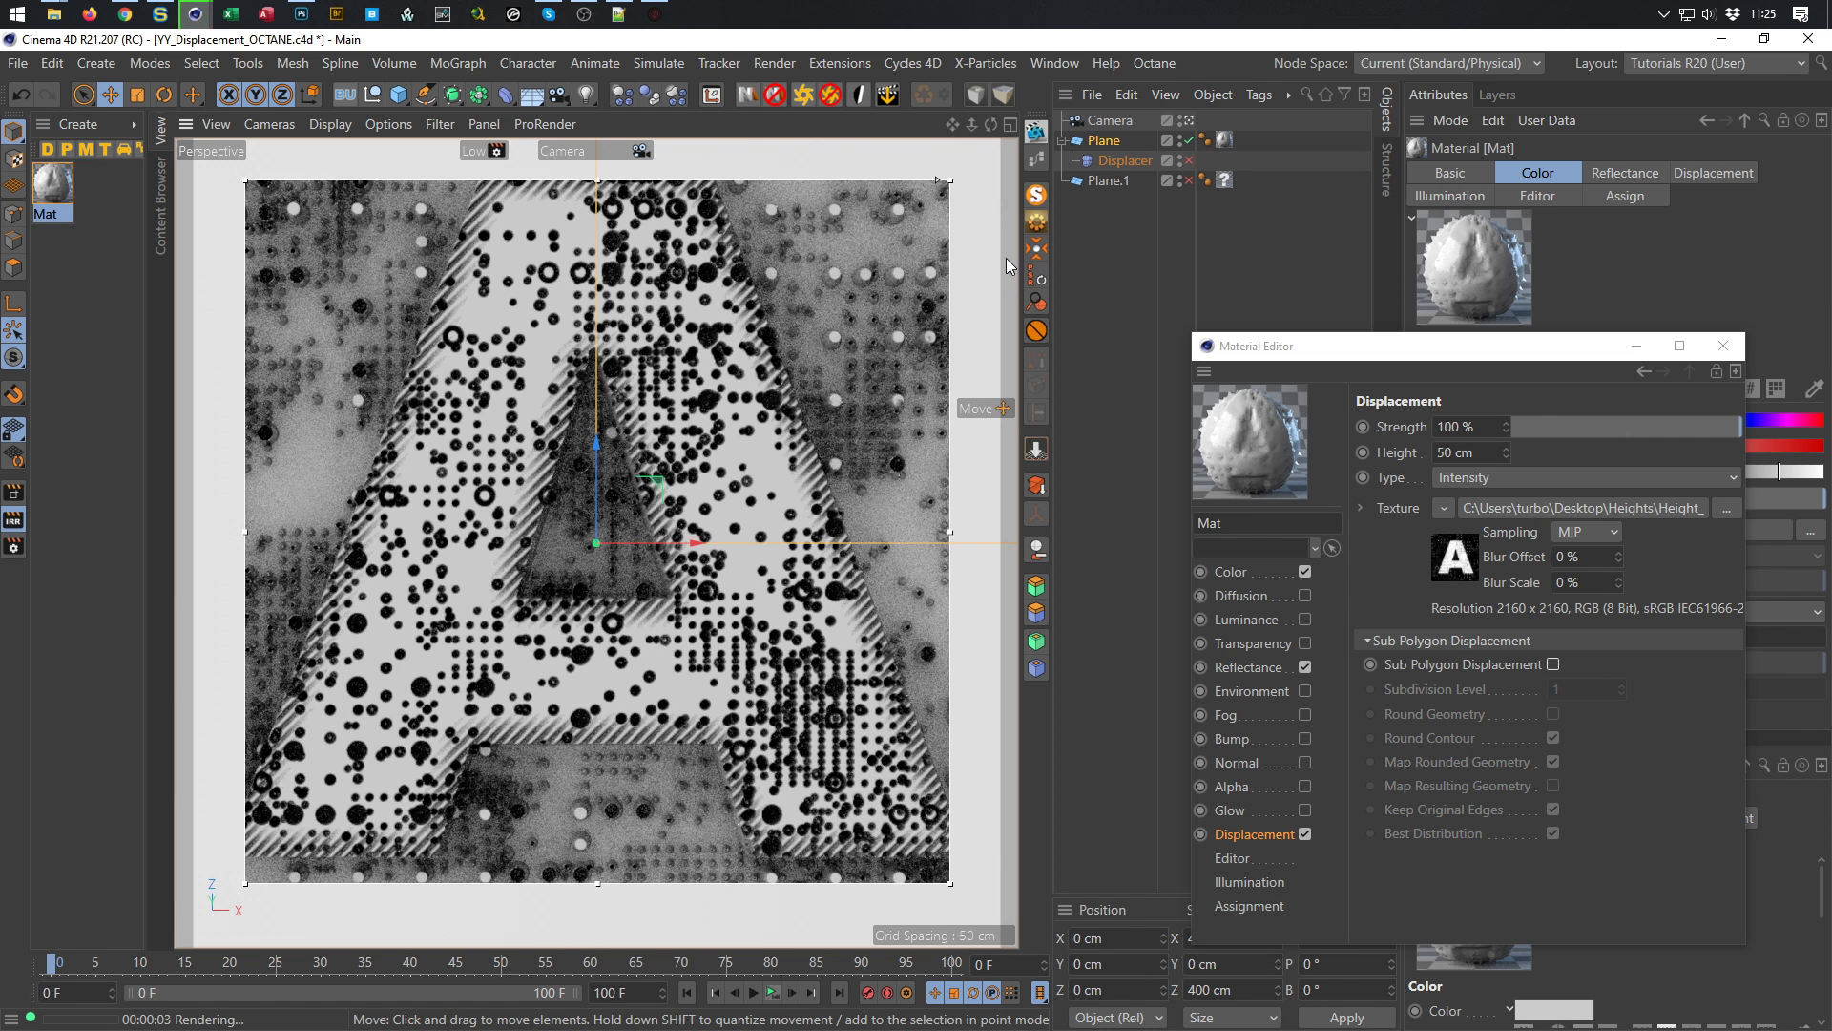
Add the Nikomedias Scene Rig Ultimate and turn off its floor, the floor's editor and reflection visibility, and its background
{"action": "left_click", "coordinate": [747, 96]}
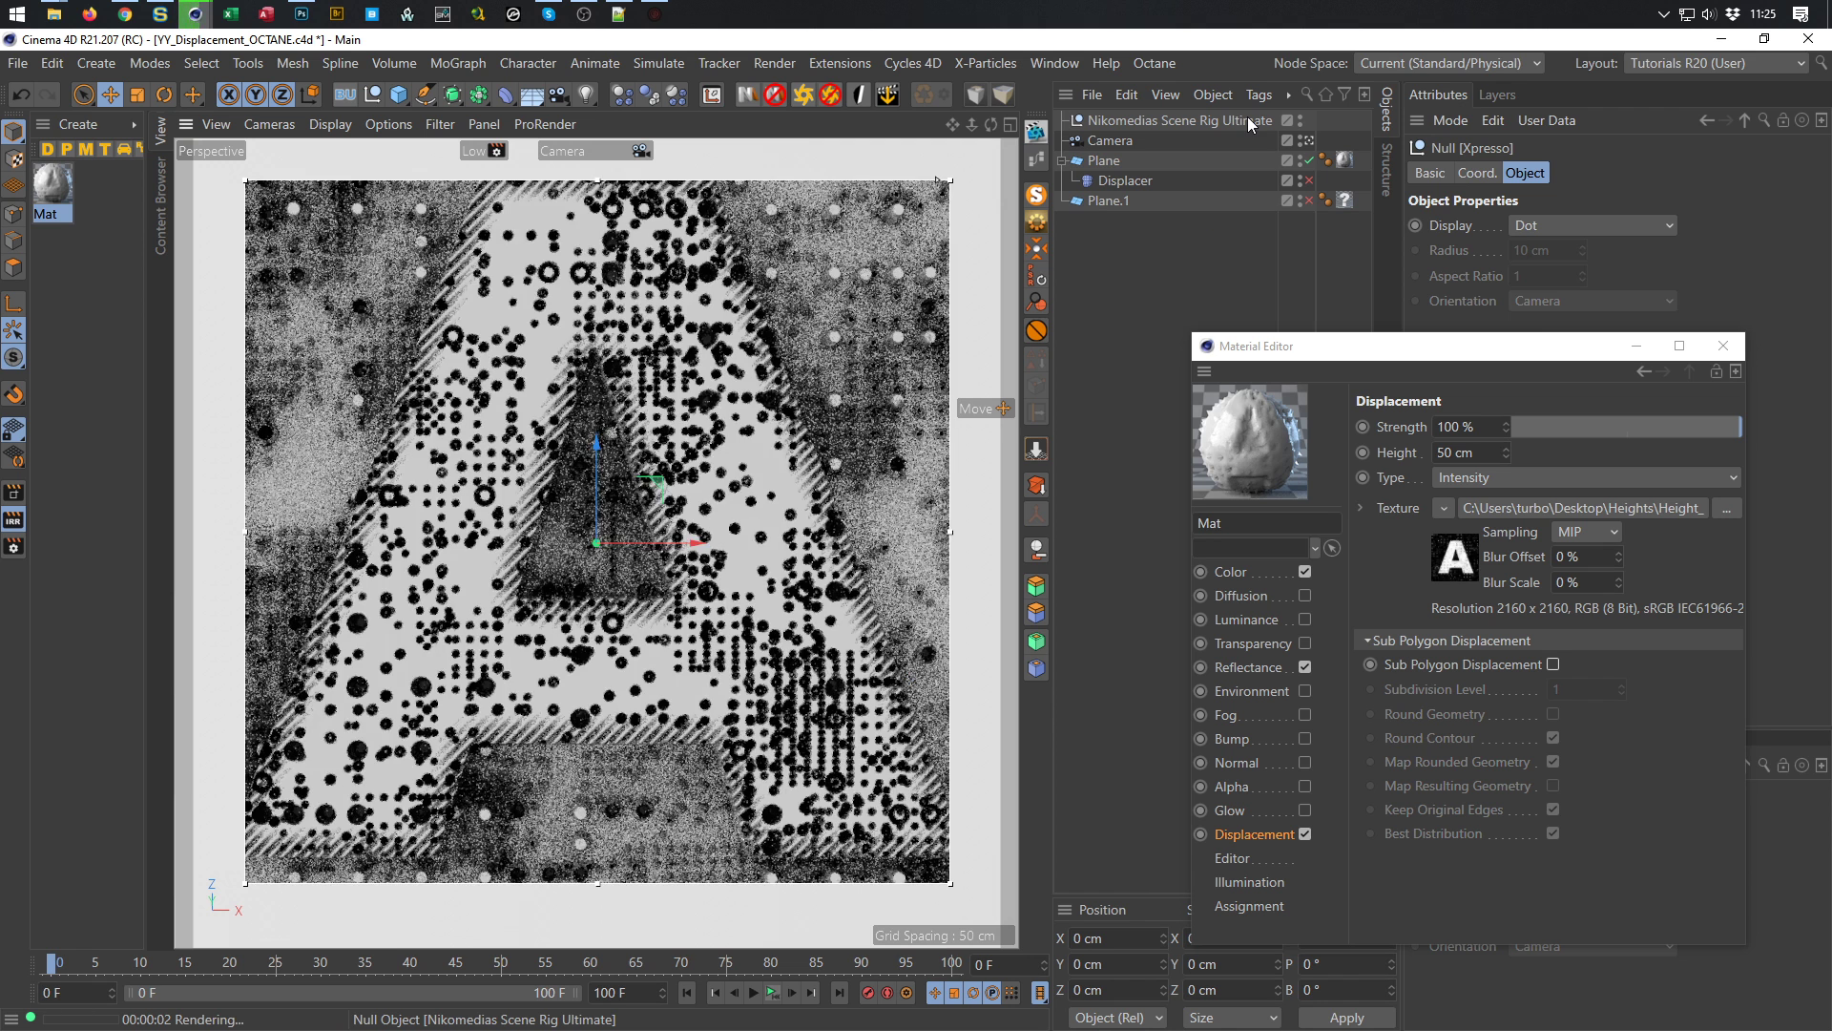
{"action": "left_click", "coordinate": [1246, 119]}
{"action": "left_click_drag", "start_coordinate": [1374, 346], "coordinate": [930, 332]}
{"action": "left_click", "coordinate": [1586, 196]}
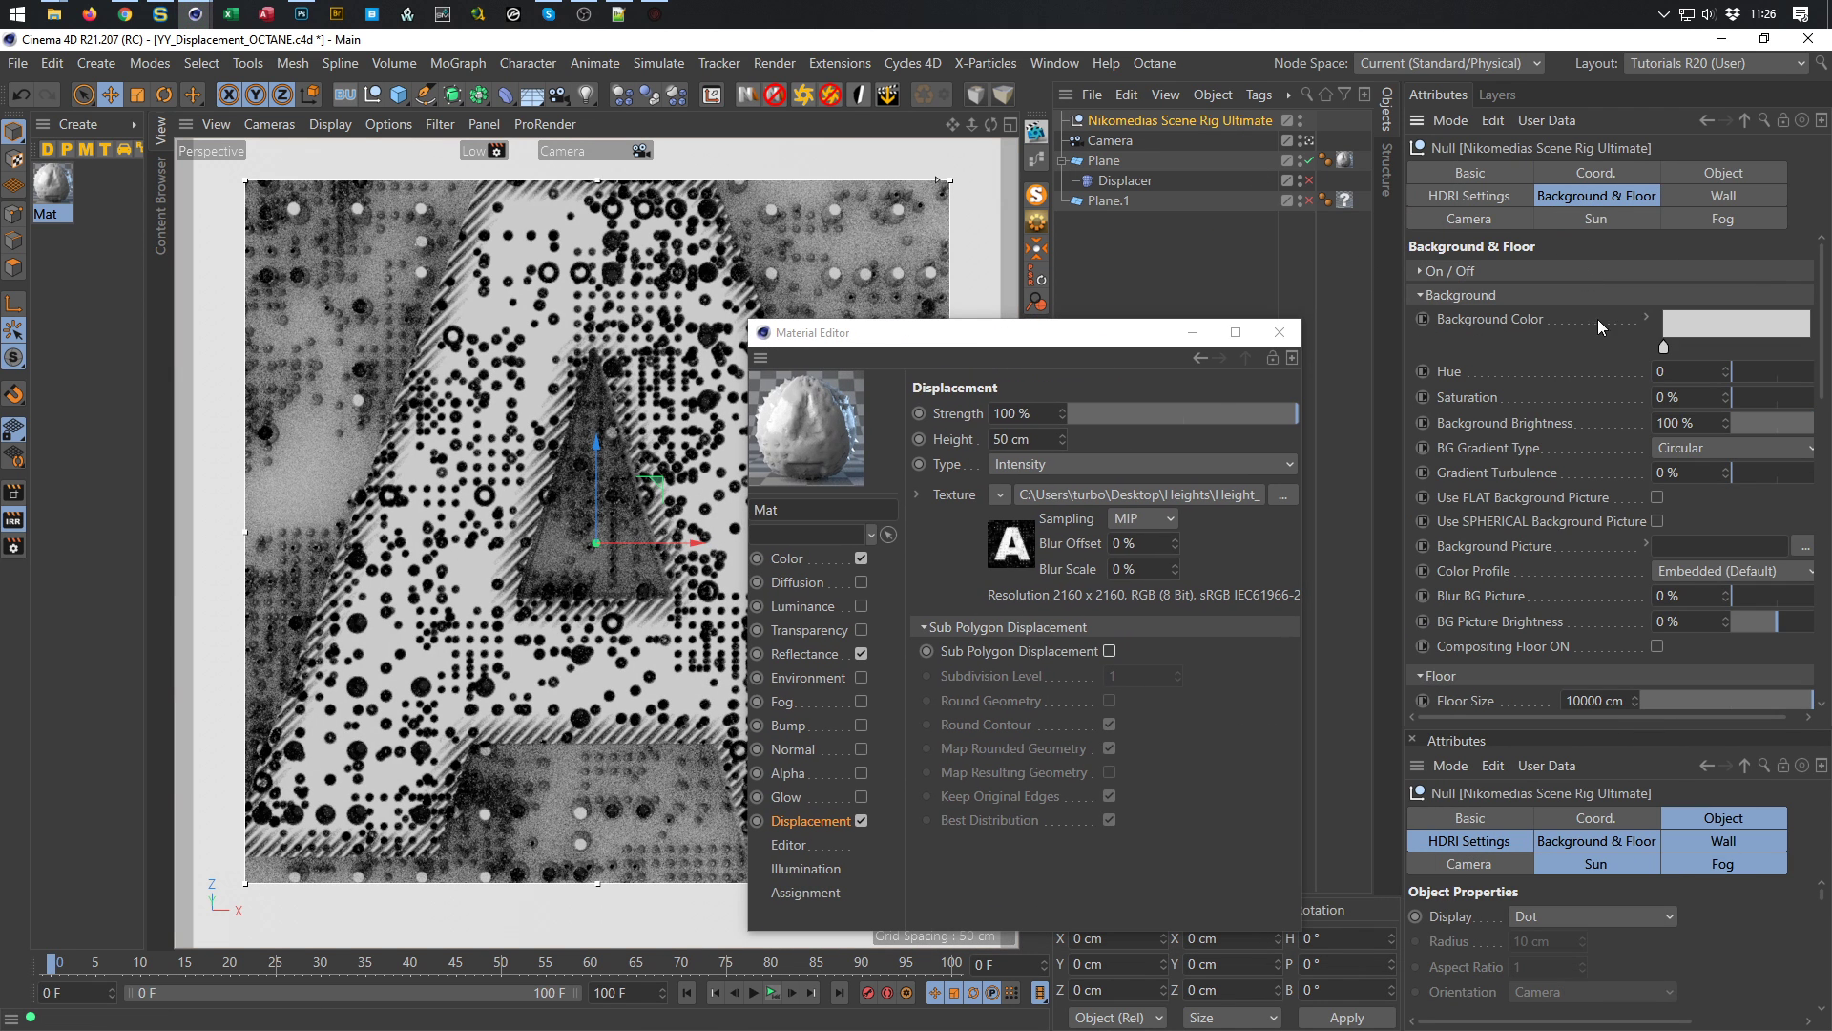
{"action": "left_click", "coordinate": [1497, 274]}
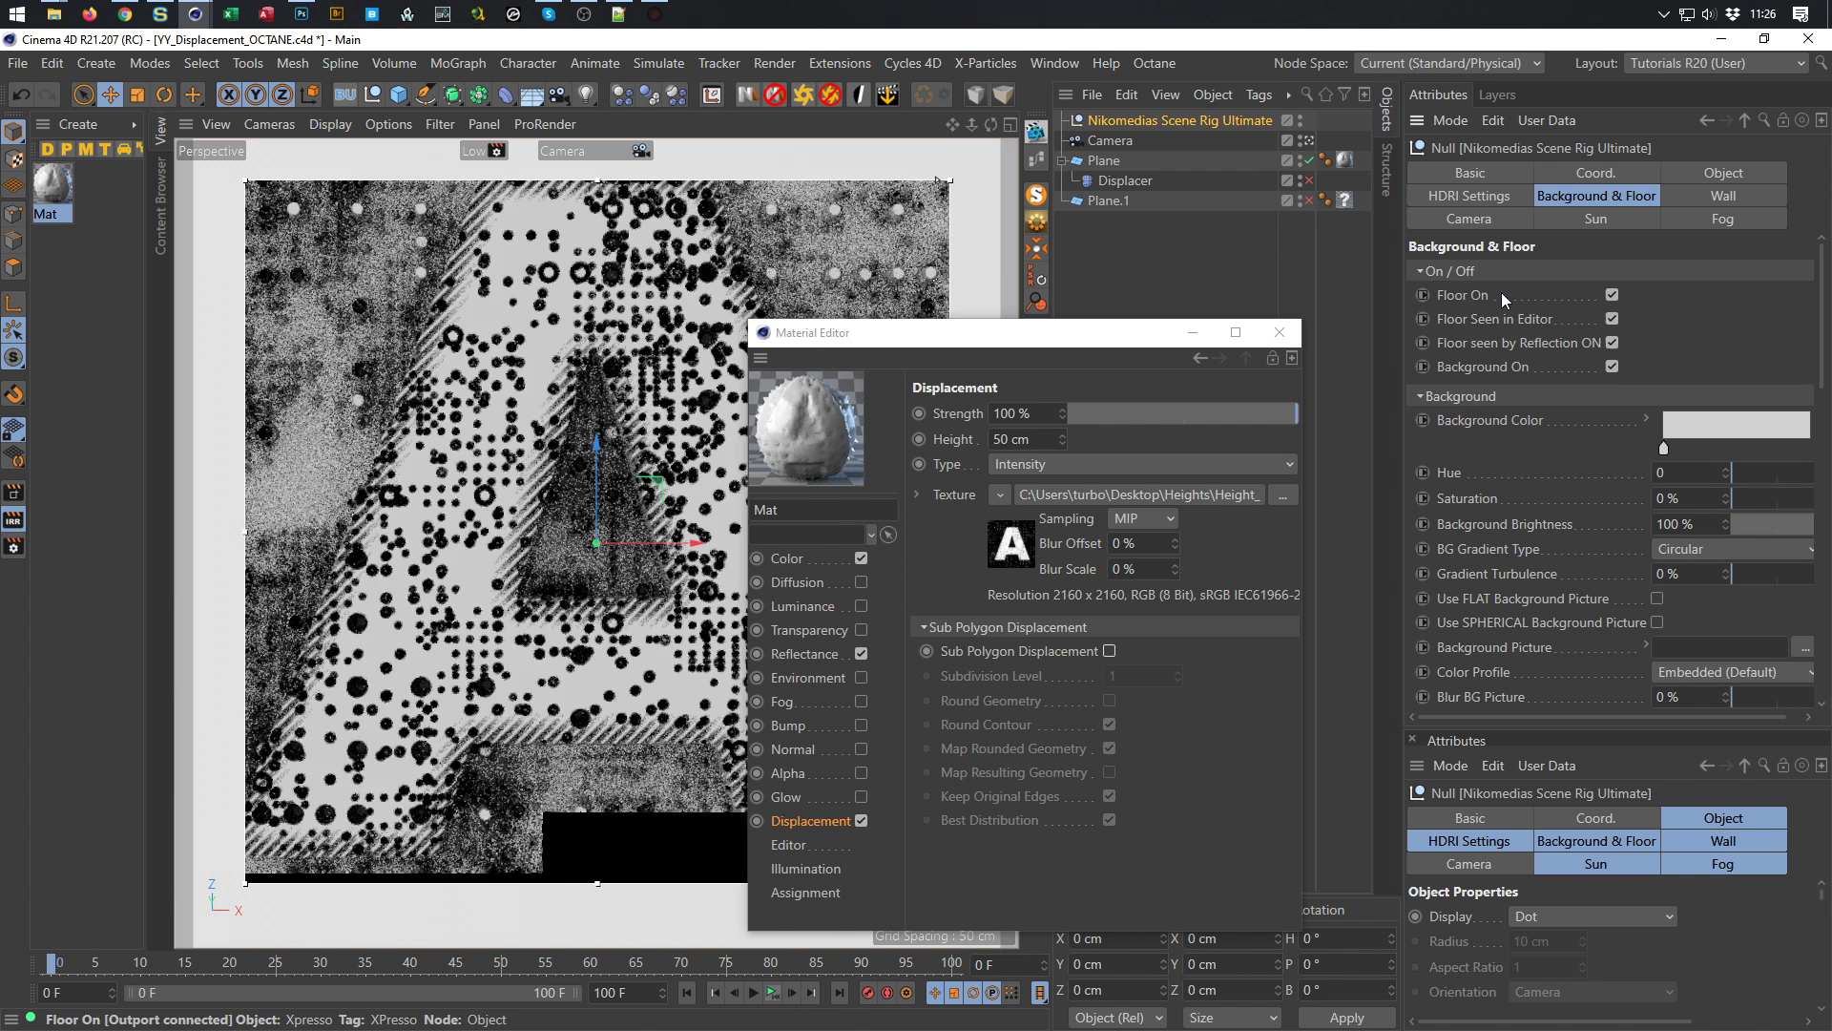
{"action": "left_click", "coordinate": [1613, 295]}
{"action": "left_click", "coordinate": [1613, 318]}
{"action": "left_click", "coordinate": [1613, 342]}
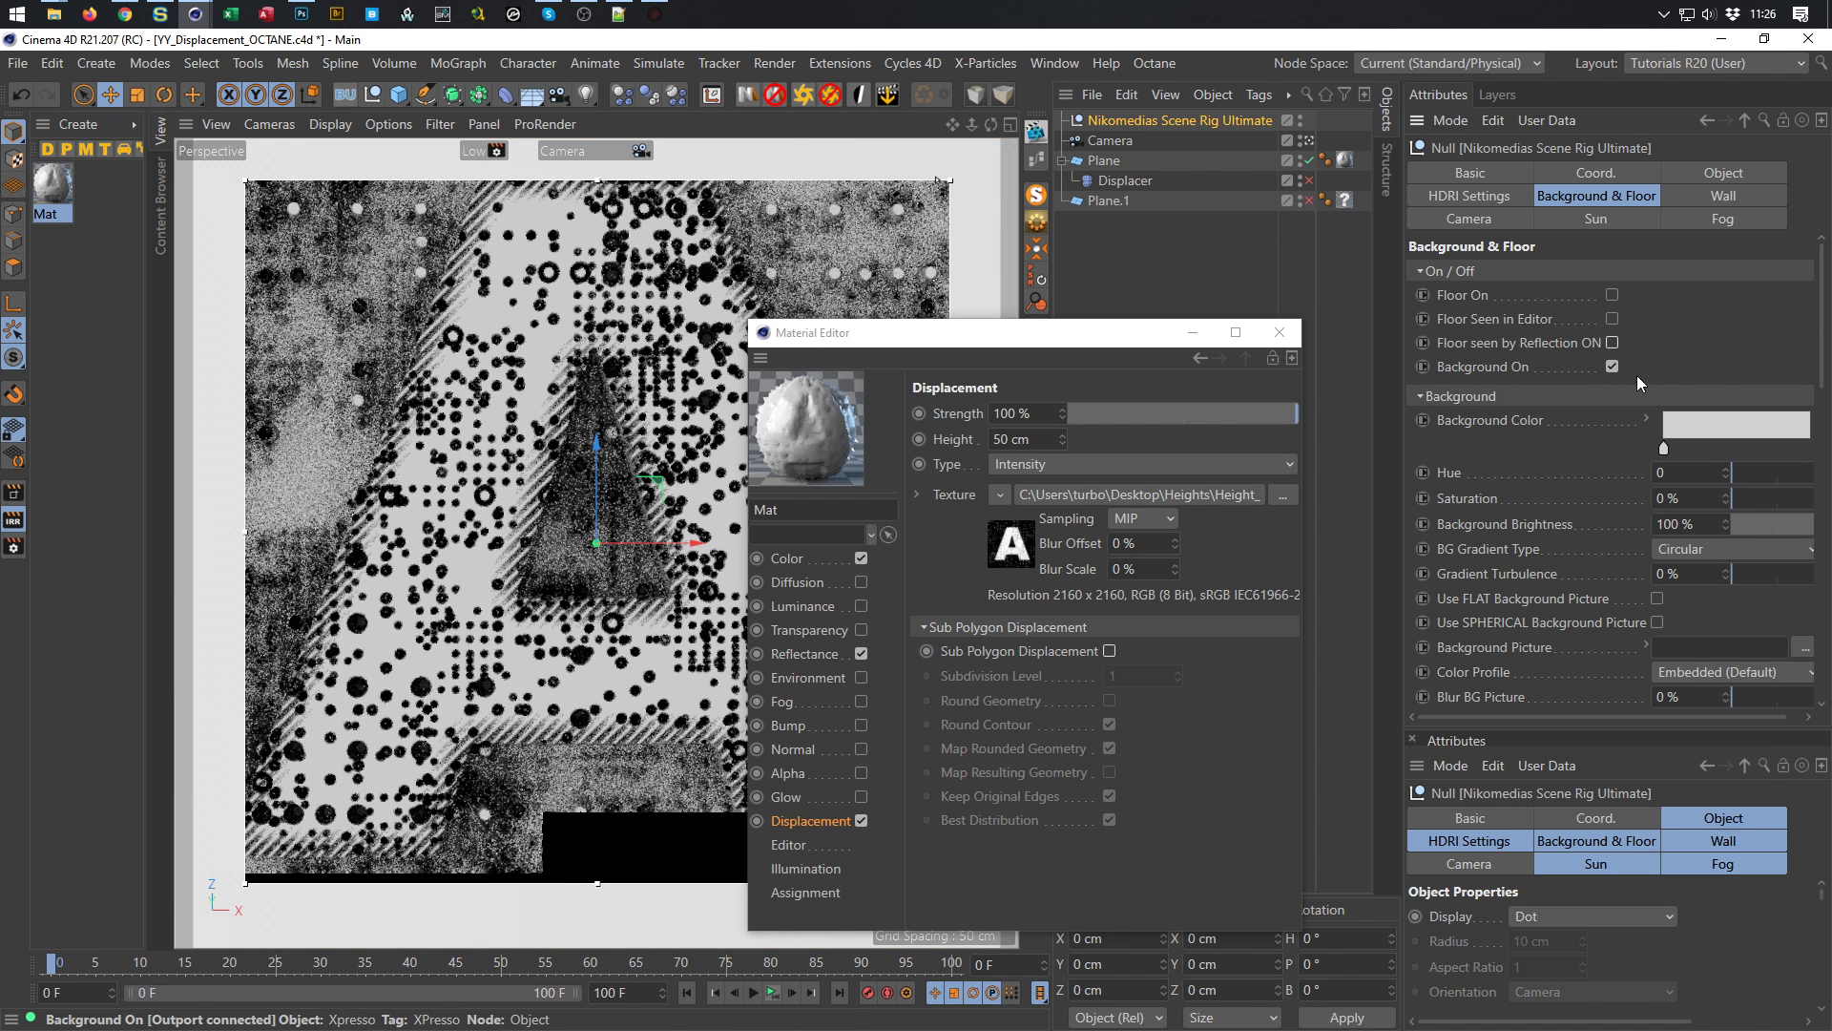
{"action": "left_click", "coordinate": [1613, 367]}
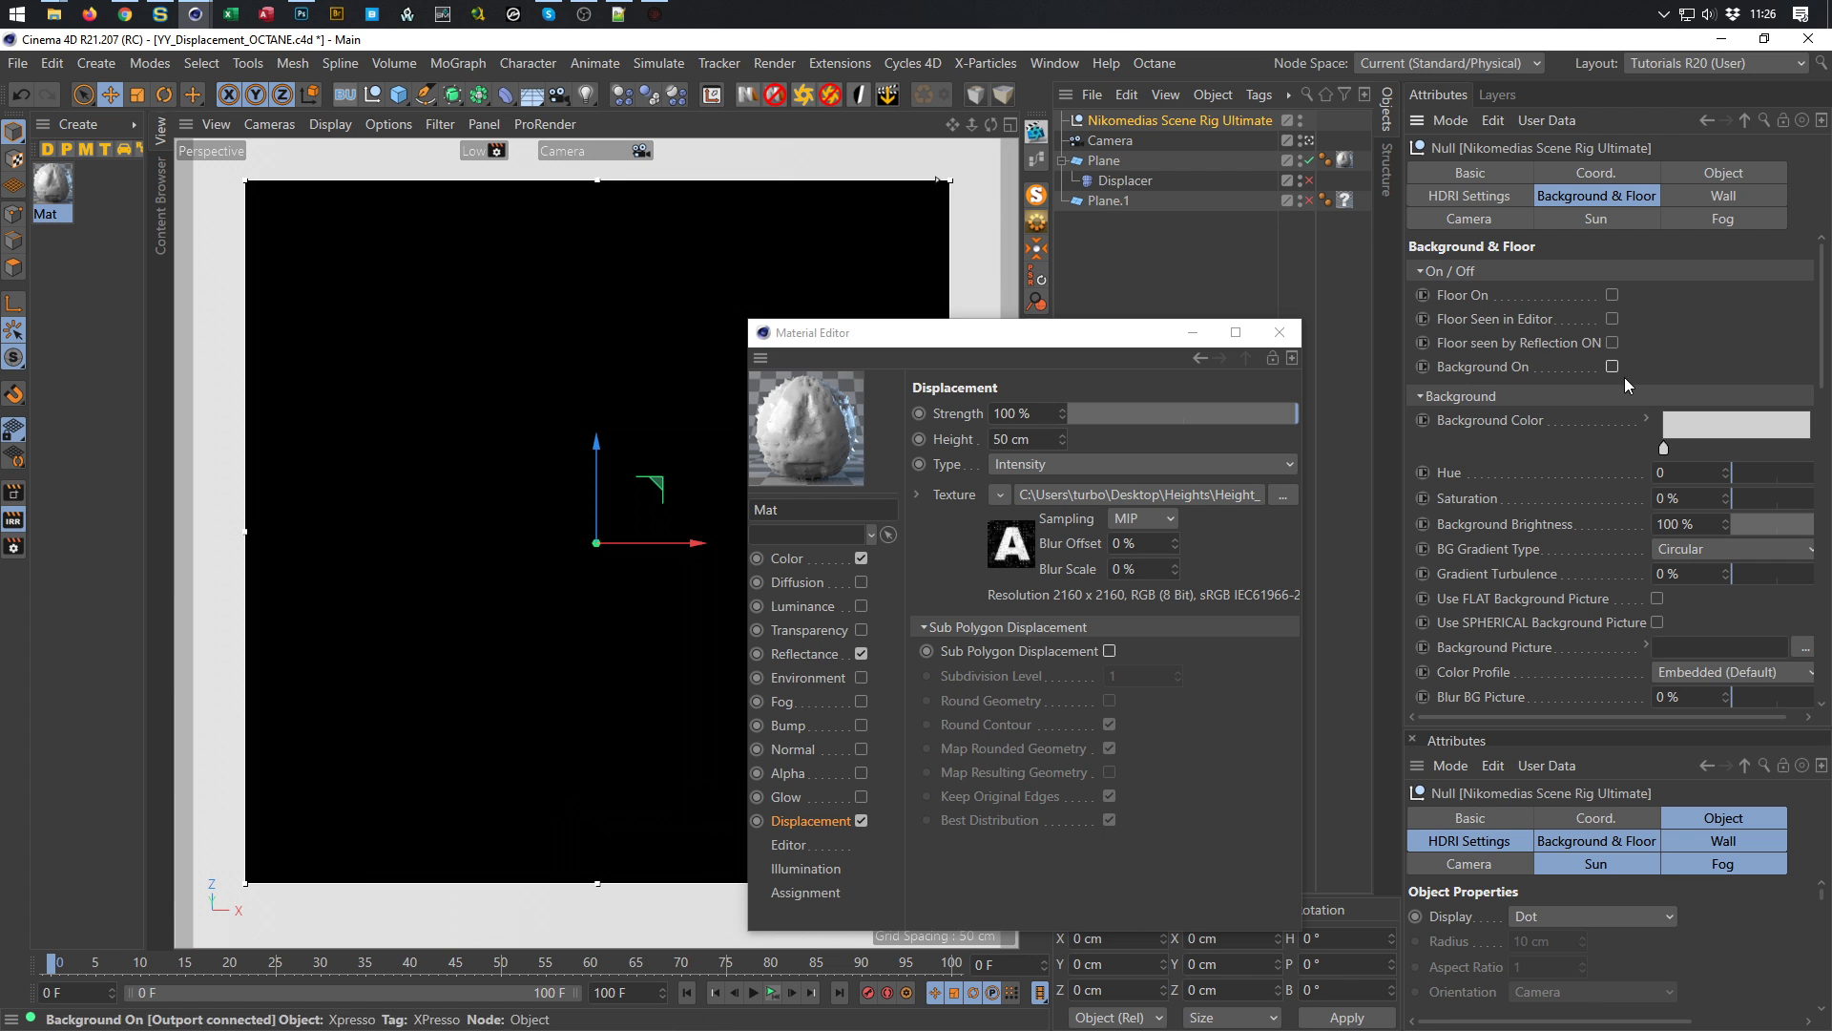
Switch from the scene camera to the default camera and darken the material's color to a V value of 4 %
{"action": "left_click_drag", "start_coordinate": [1111, 342], "coordinate": [1406, 381]}
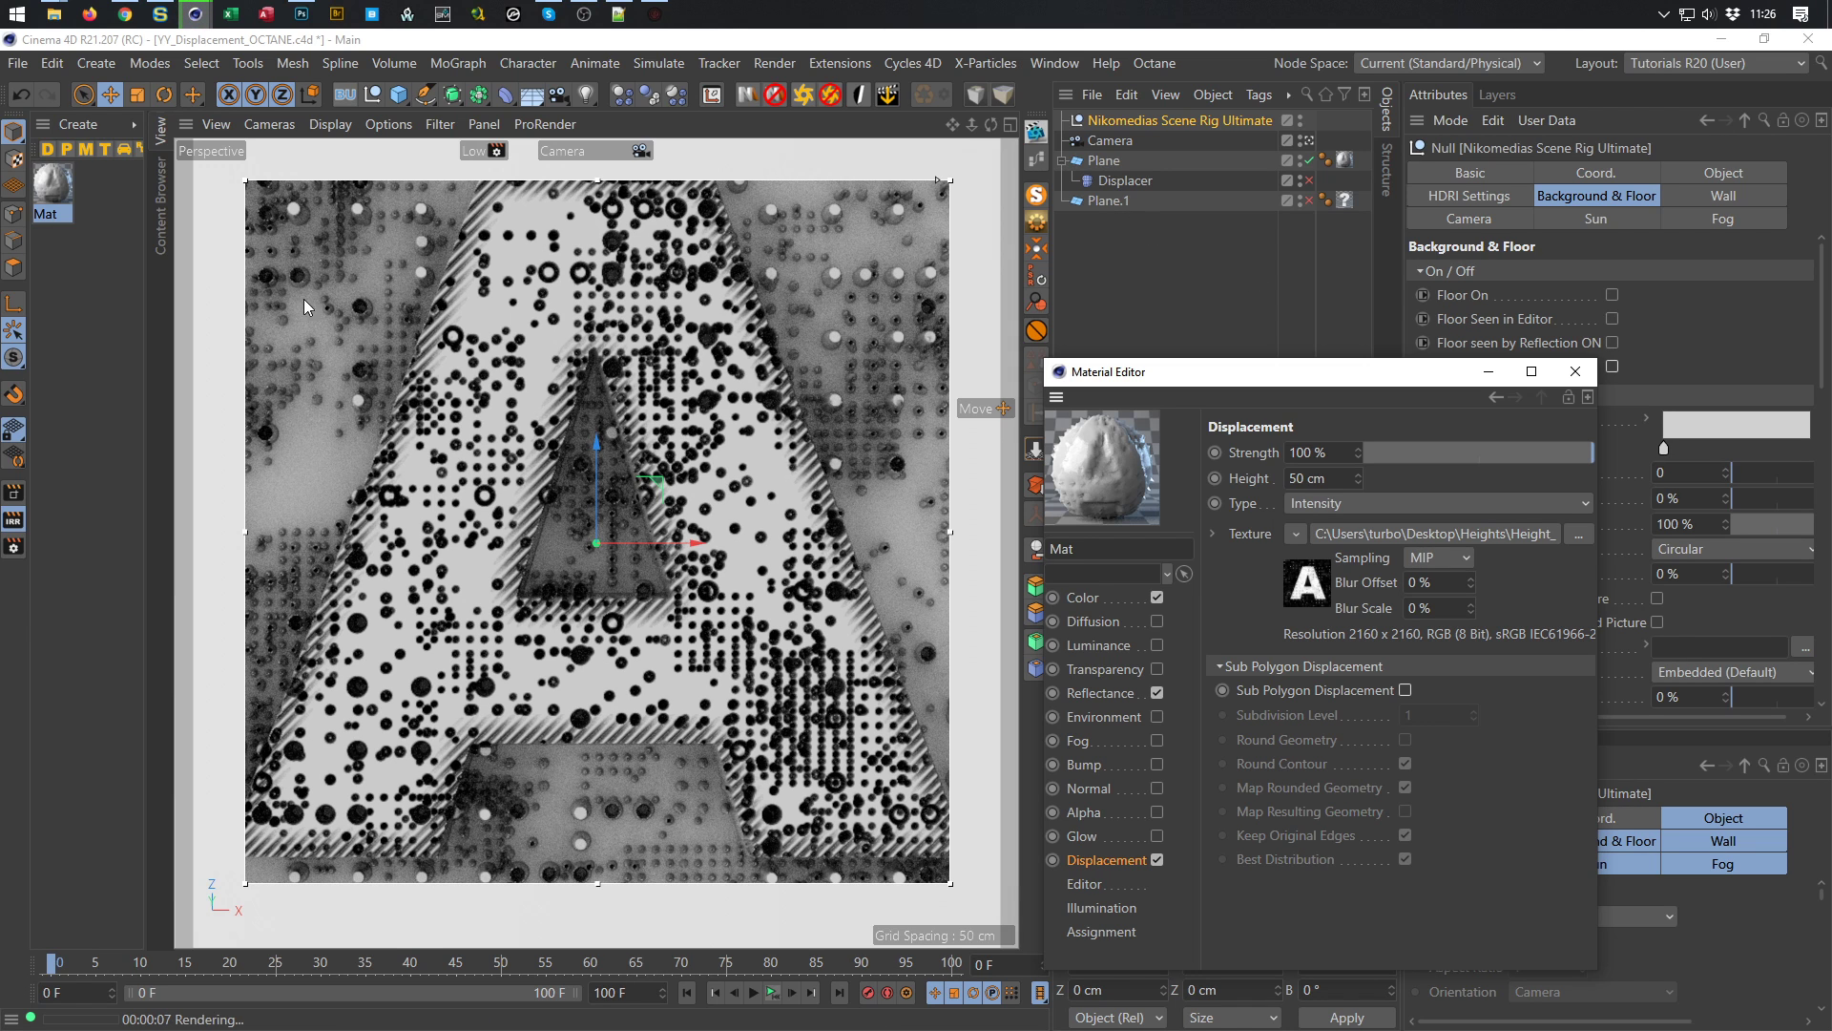
{"action": "left_click", "coordinate": [1310, 144]}
{"action": "left_click", "coordinate": [1310, 144]}
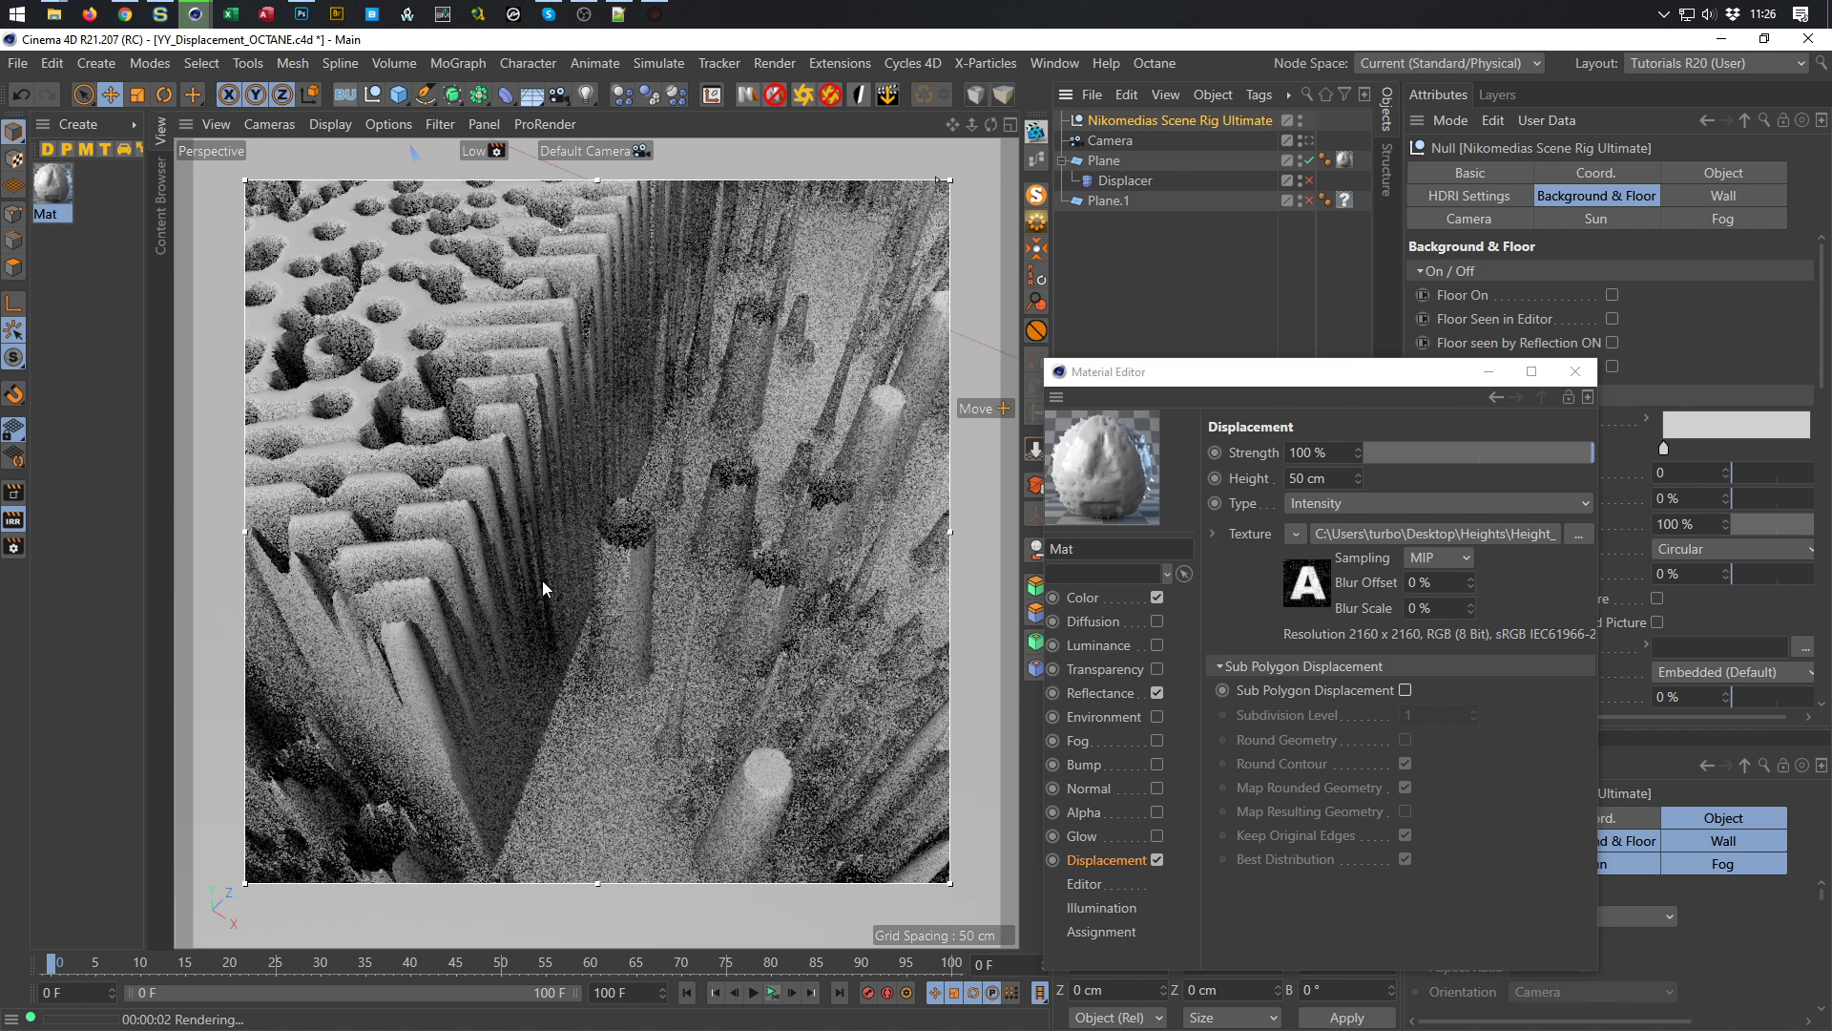
{"action": "left_click_drag", "start_coordinate": [569, 513], "coordinate": [637, 639], "text": "alt"}
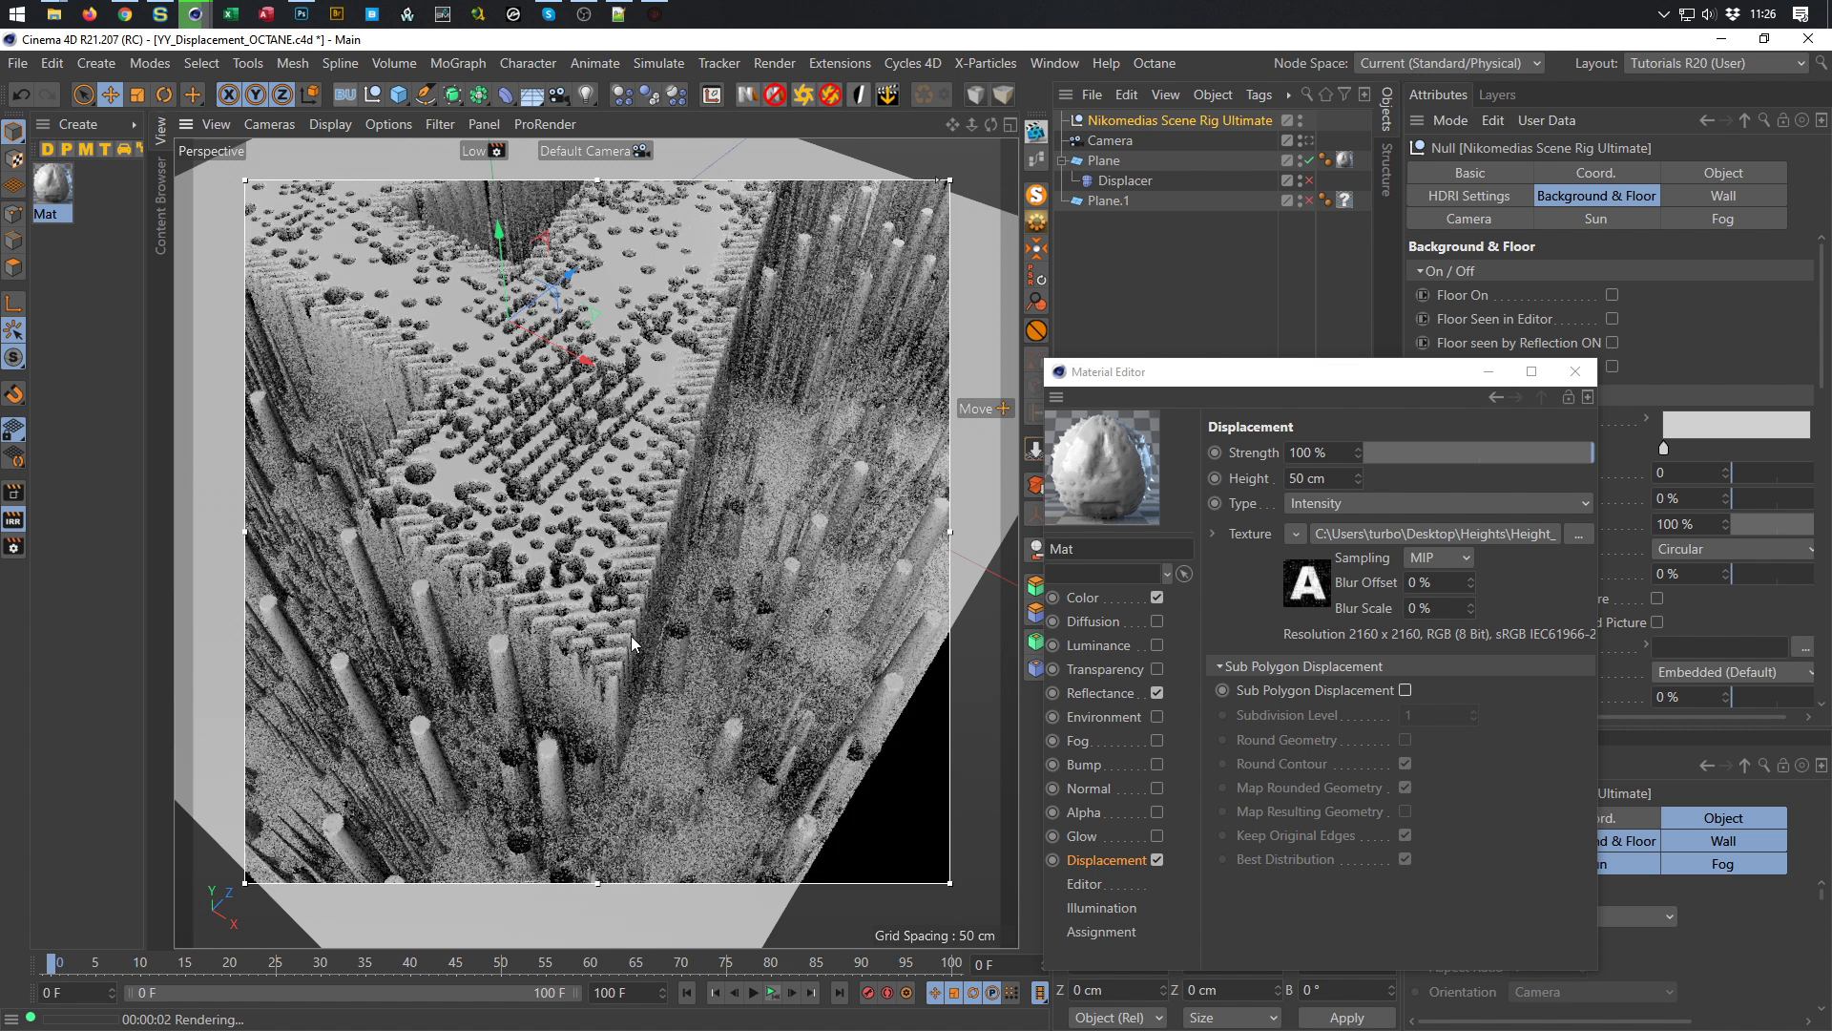
{"action": "left_click", "coordinate": [51, 183]}
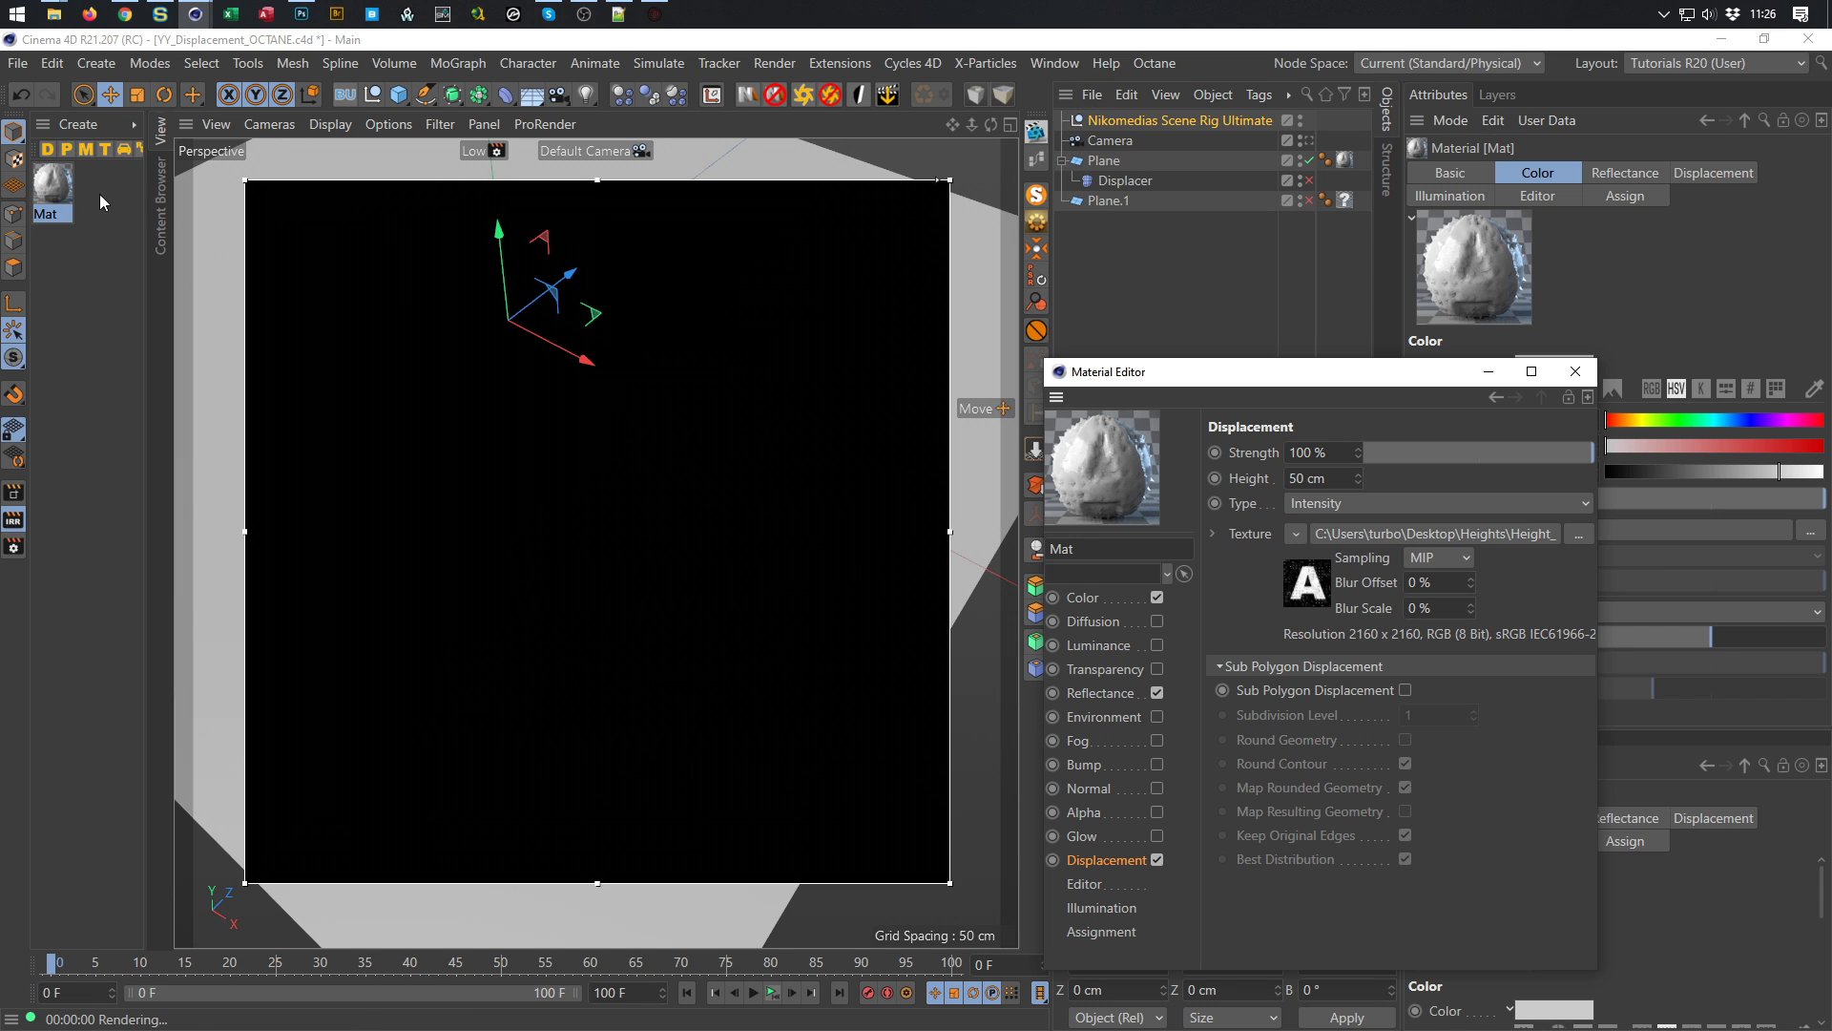
{"action": "left_click_drag", "start_coordinate": [1295, 380], "coordinate": [1241, 236]}
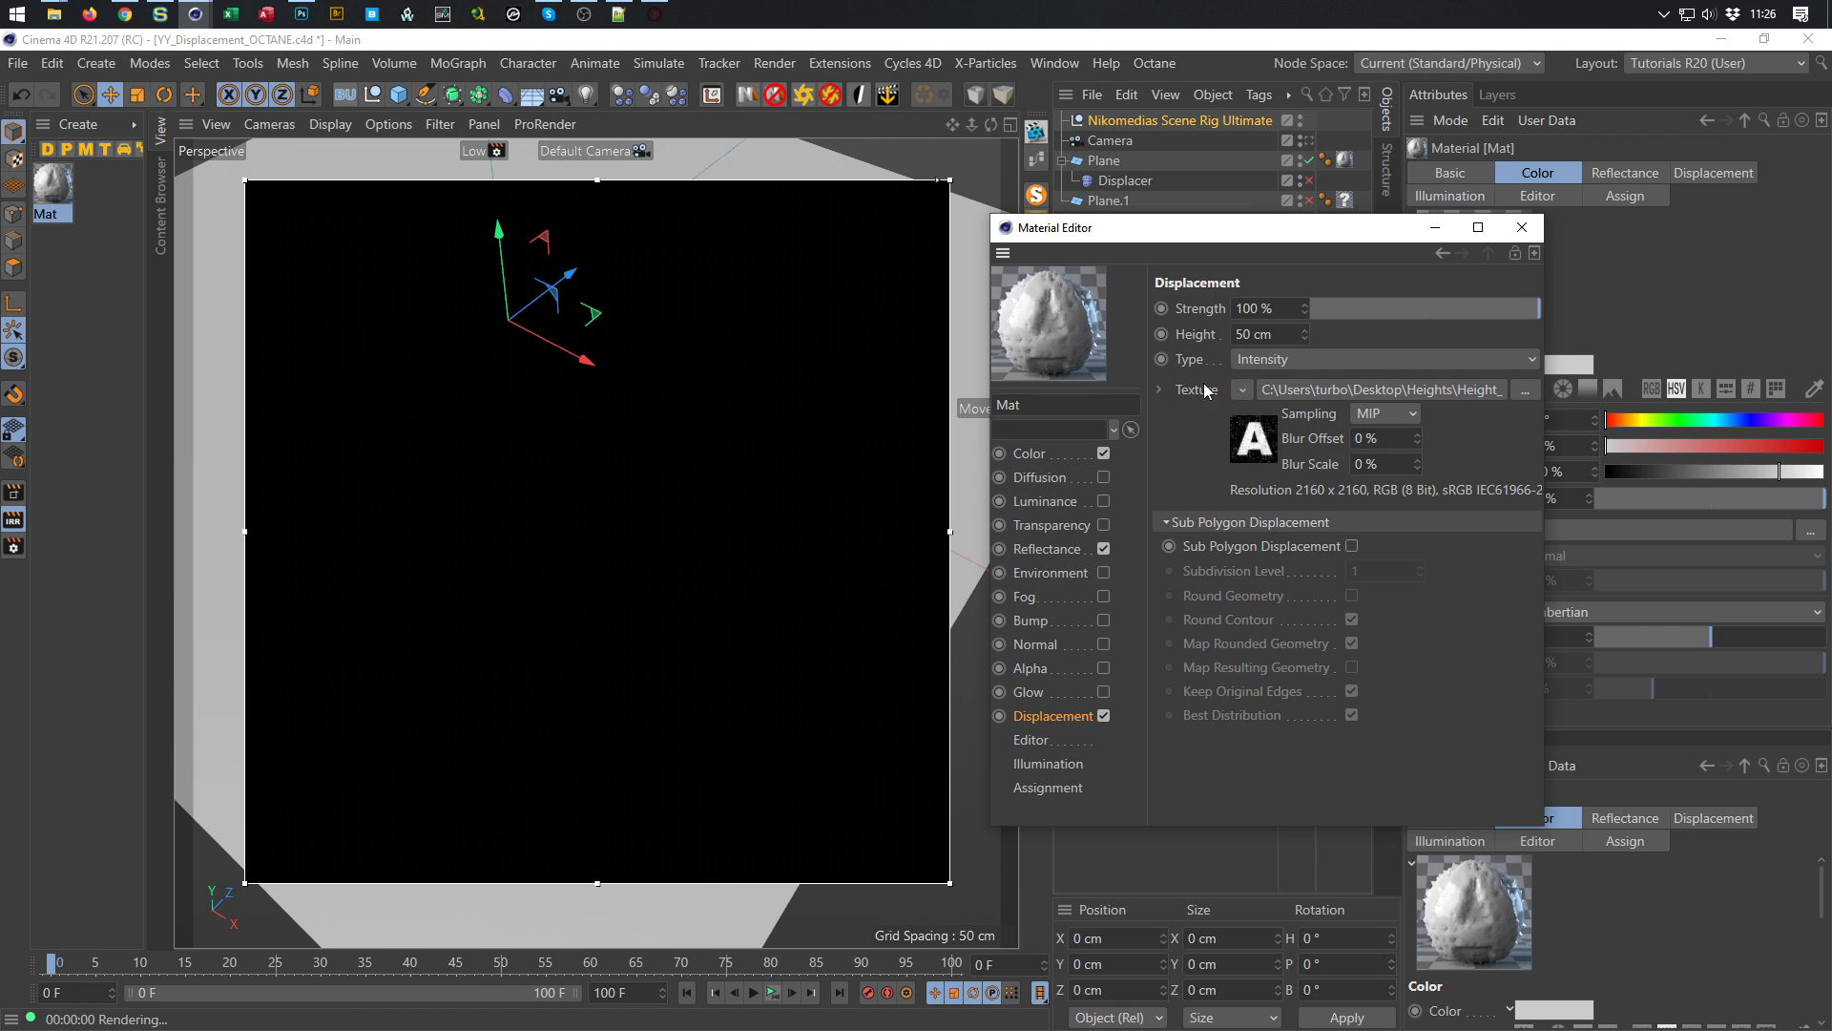
{"action": "left_click", "coordinate": [1045, 455]}
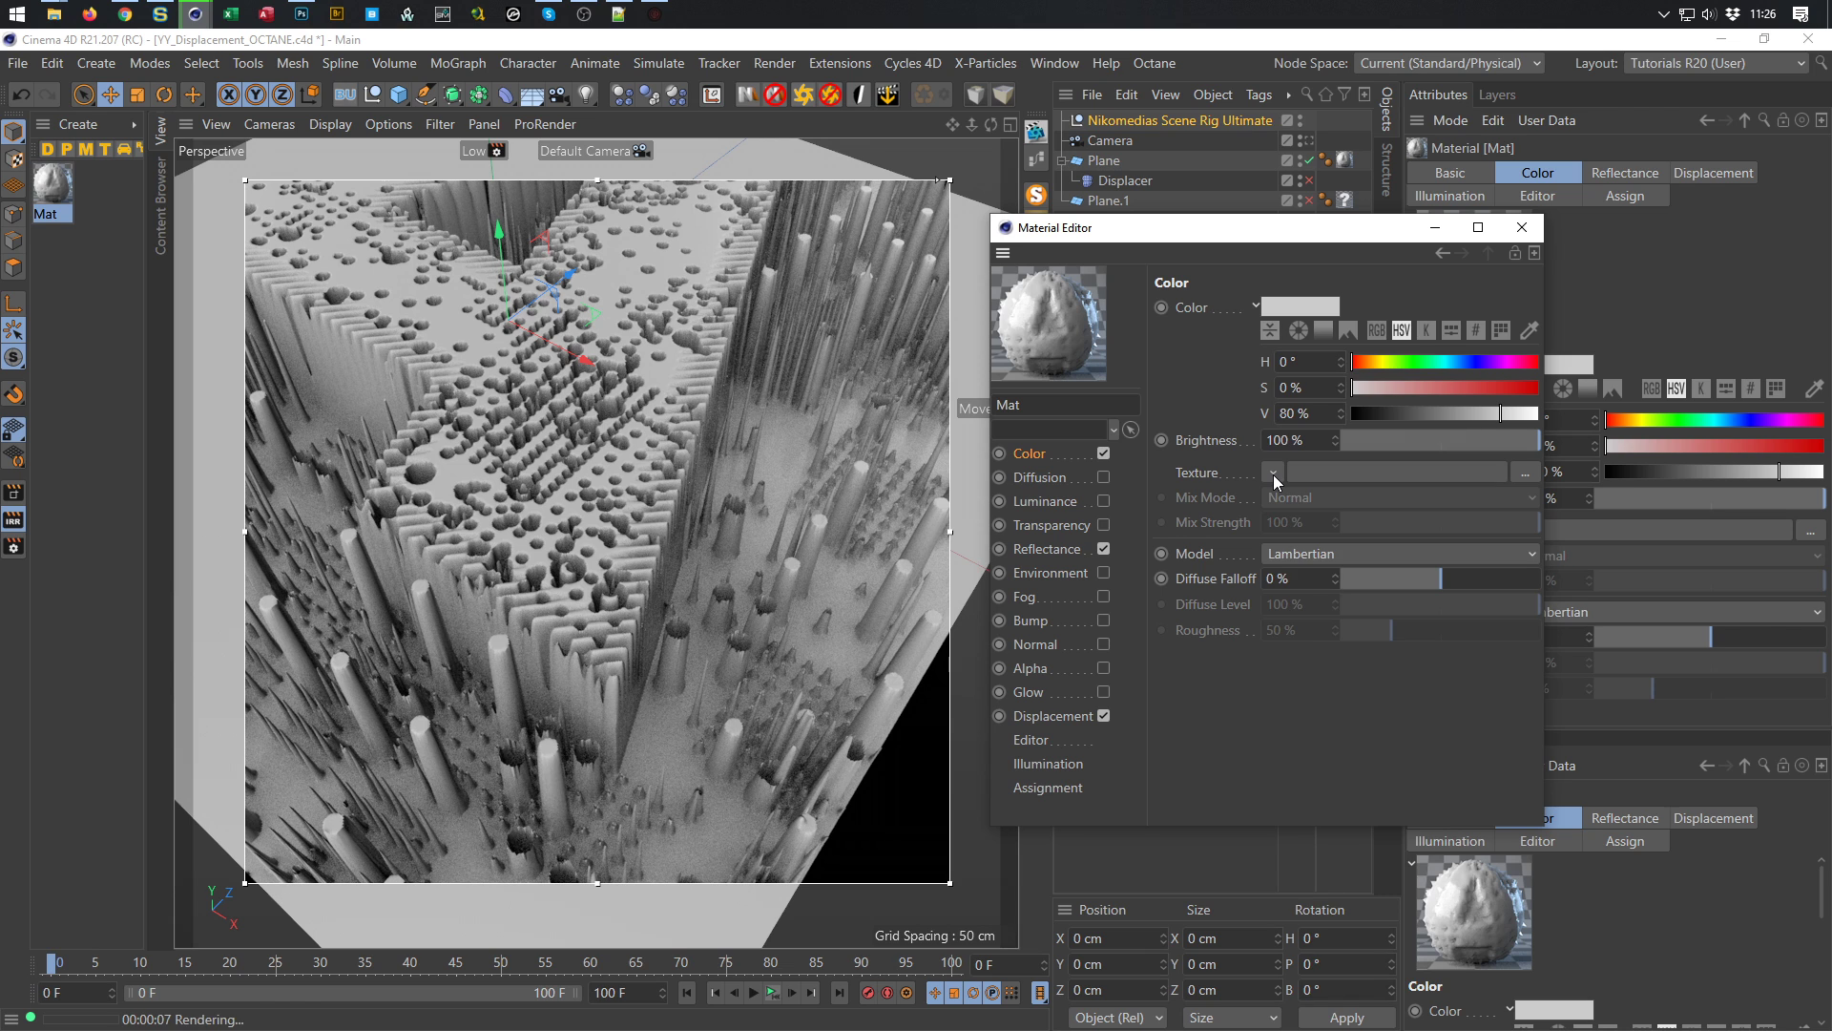
{"action": "left_click", "coordinate": [1273, 474]}
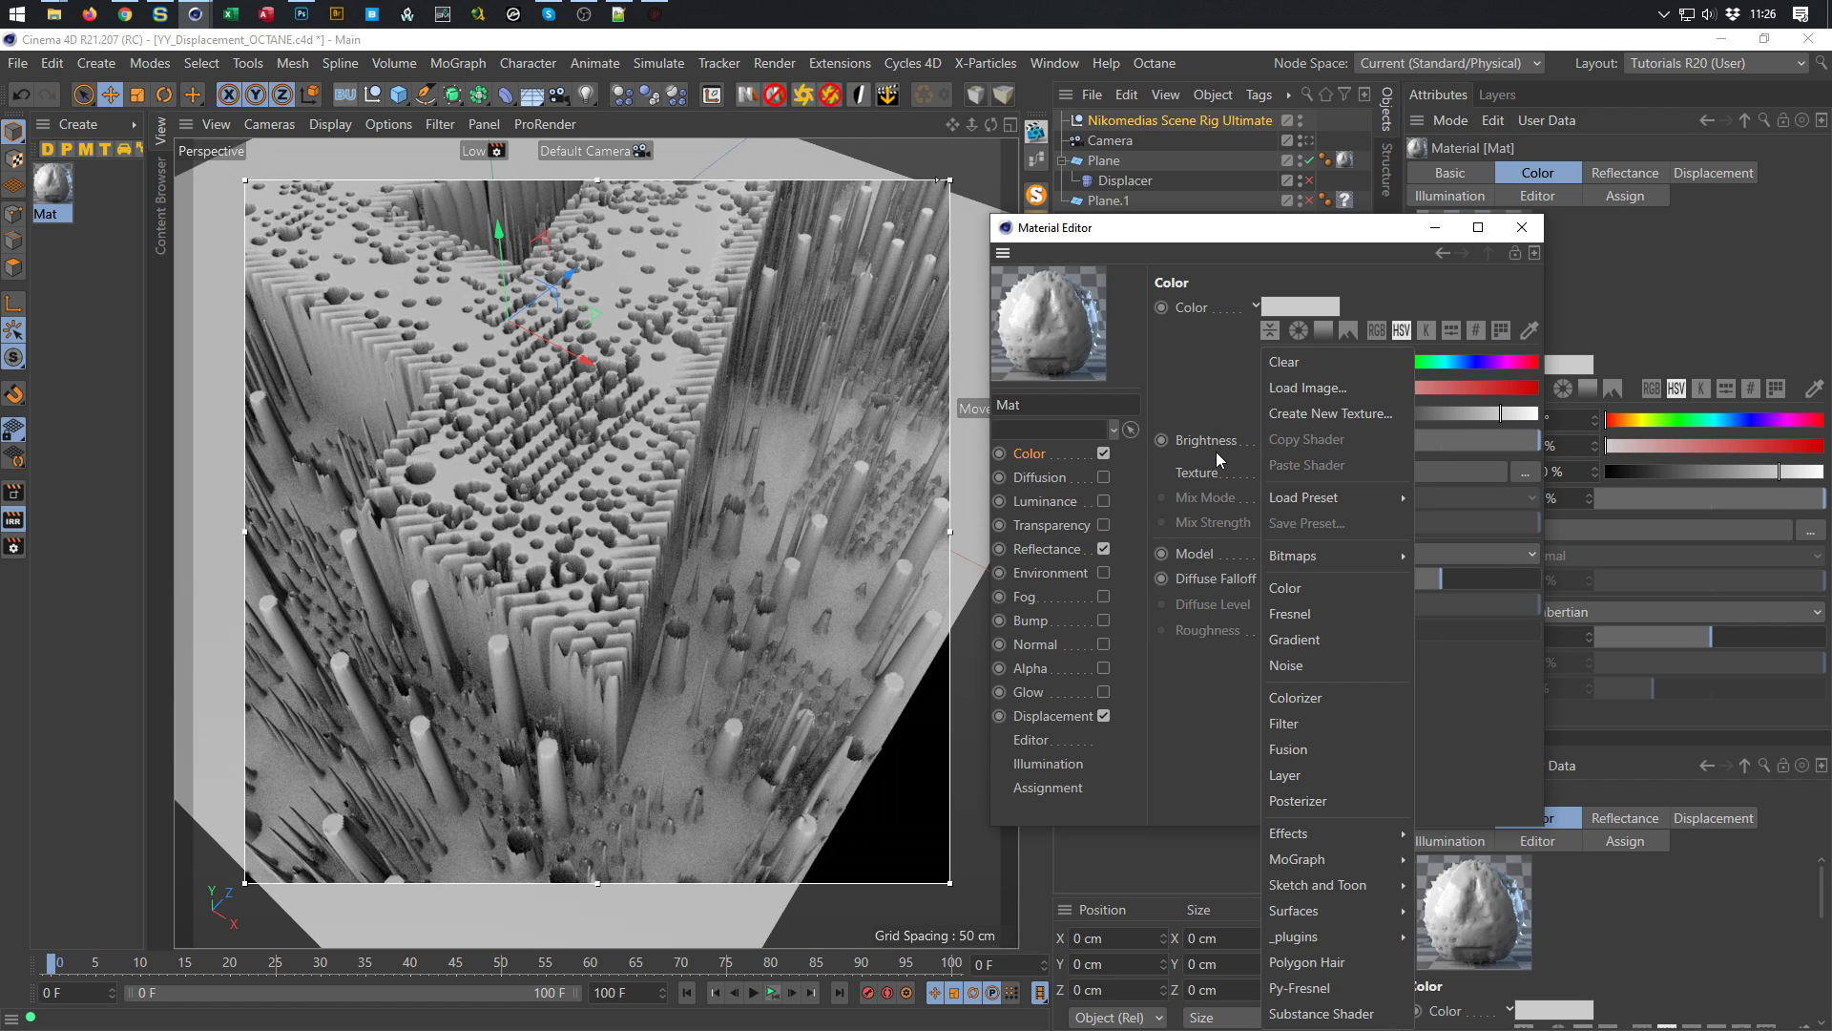
{"action": "left_click", "coordinate": [1233, 432]}
{"action": "left_click_drag", "start_coordinate": [1427, 415], "coordinate": [1359, 415]}
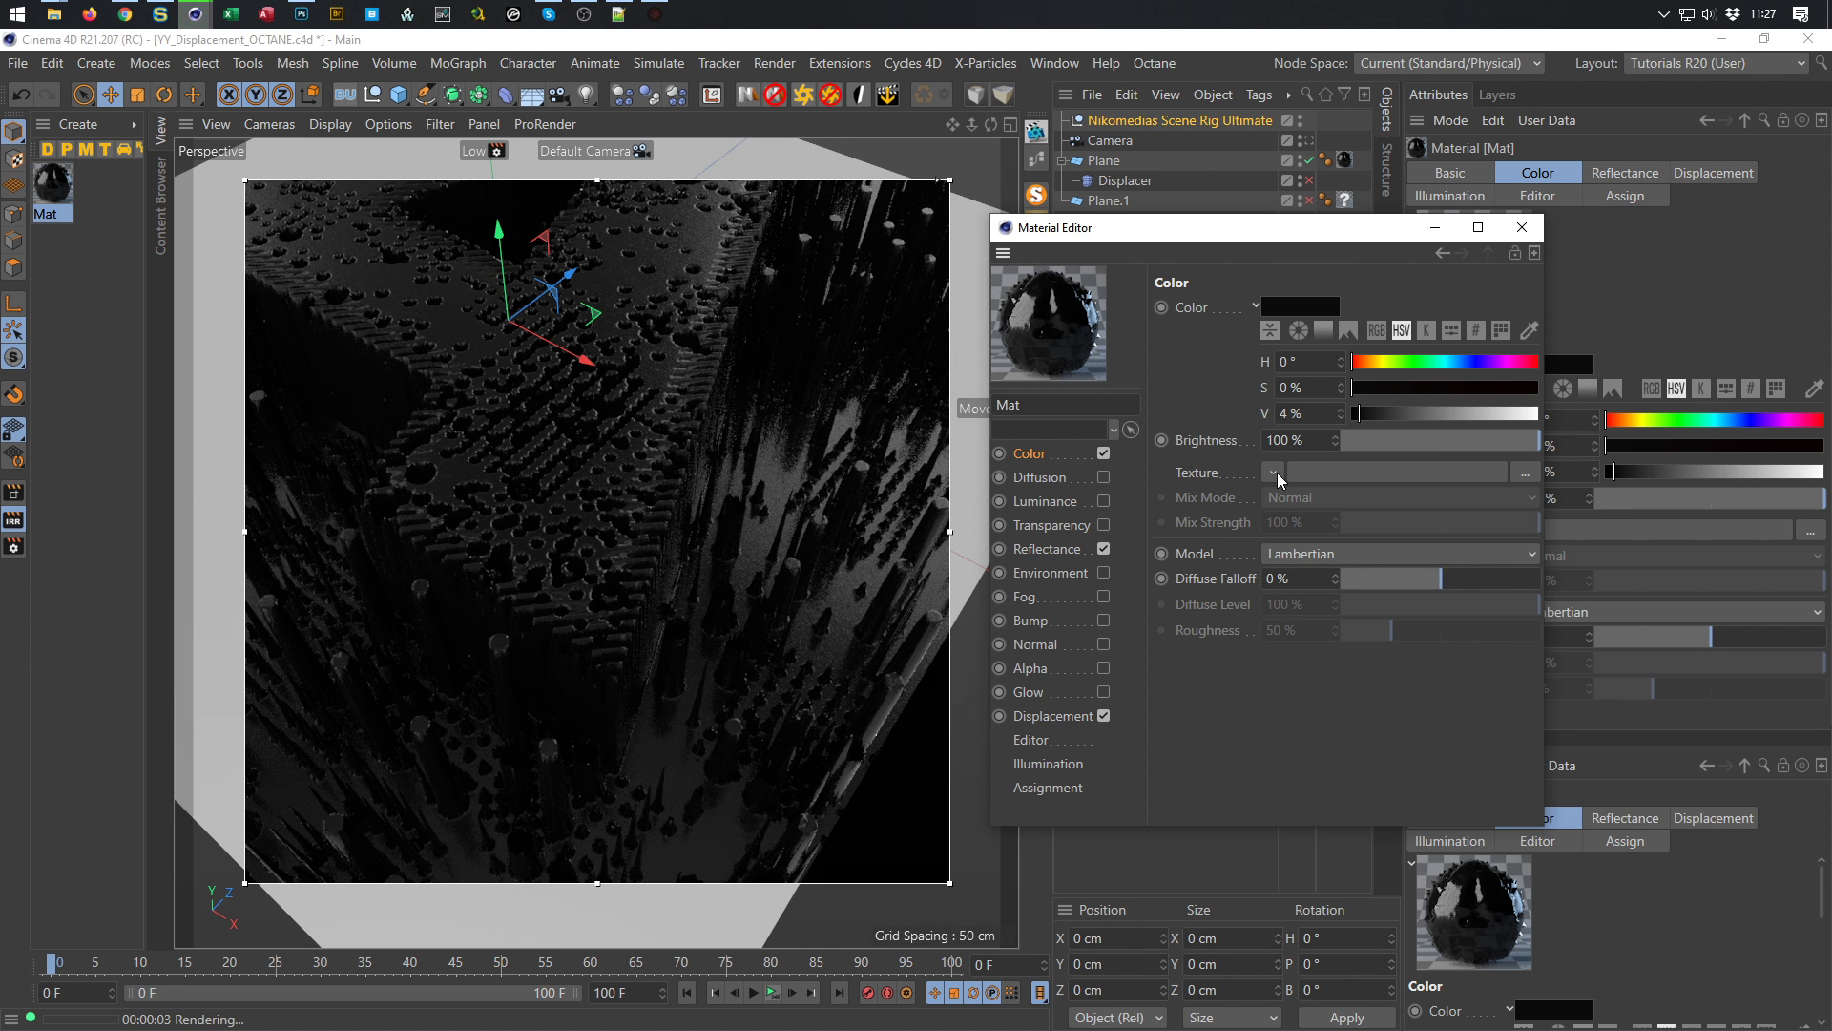
Load a Layer shader into the Color channel's texture and add a white Color shader as its first layer
{"action": "left_click", "coordinate": [1275, 473]}
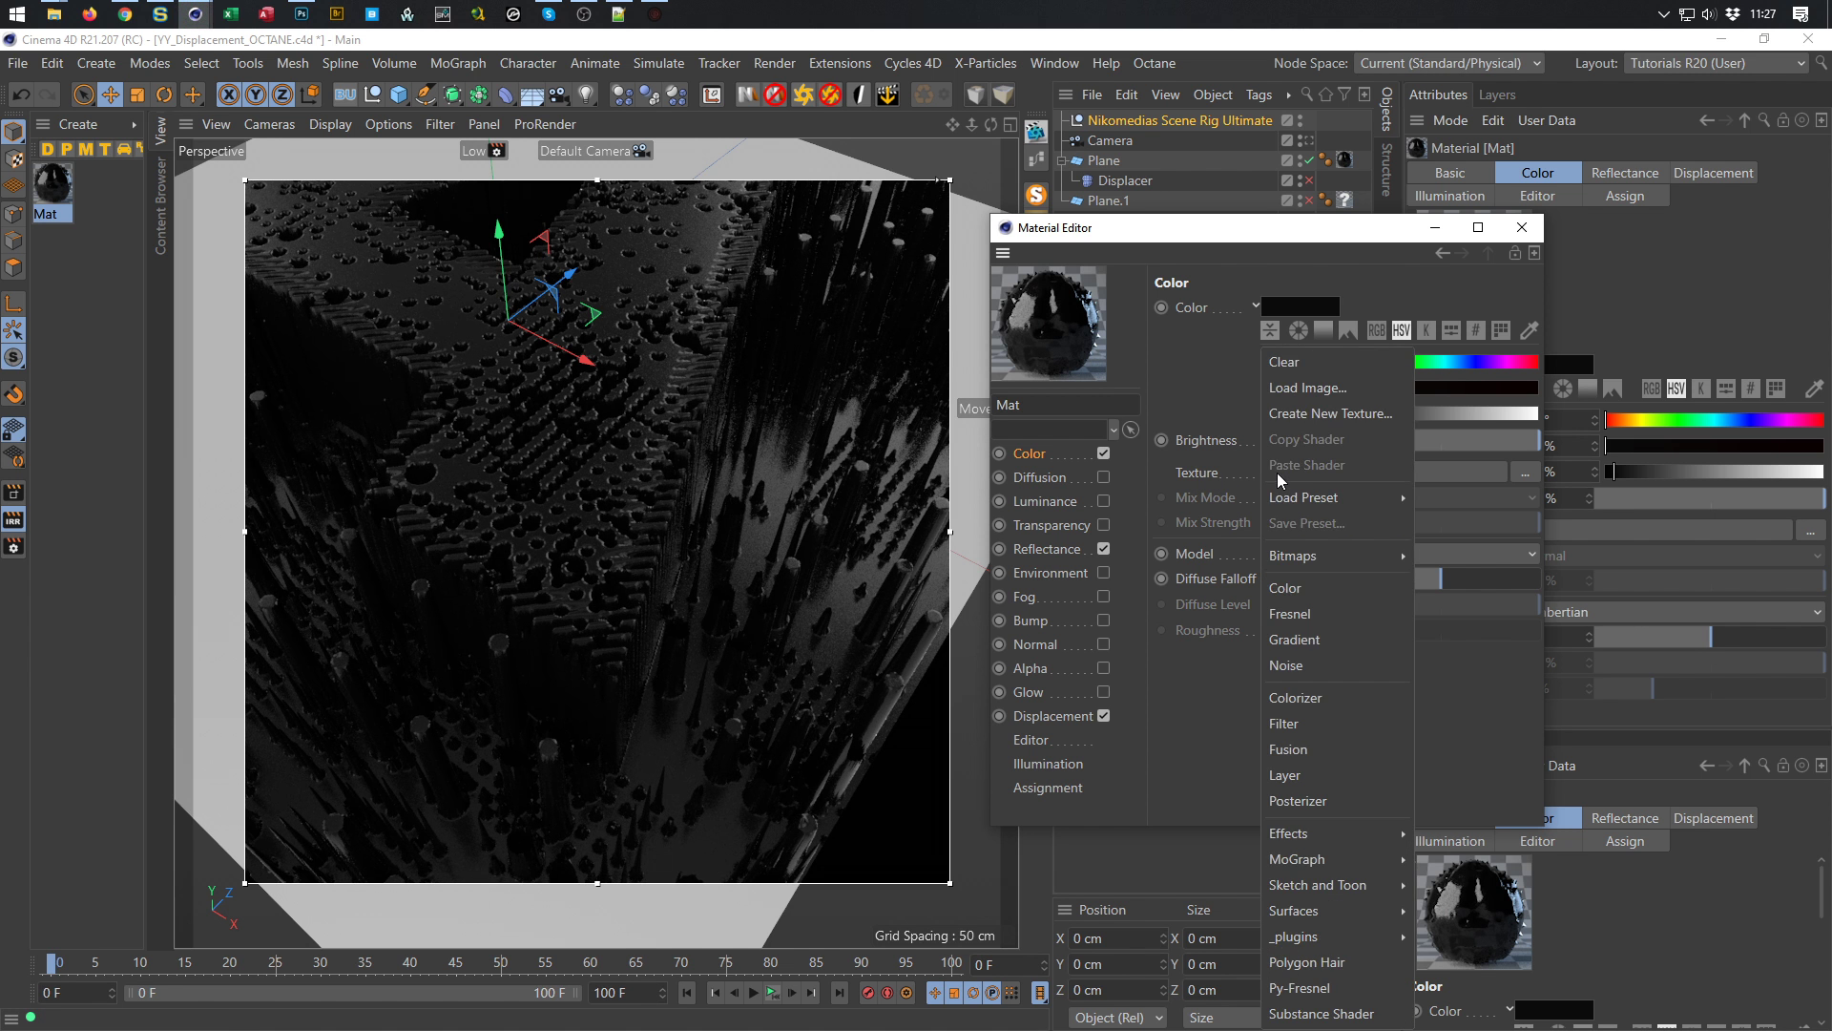
{"action": "left_click", "coordinate": [1313, 774]}
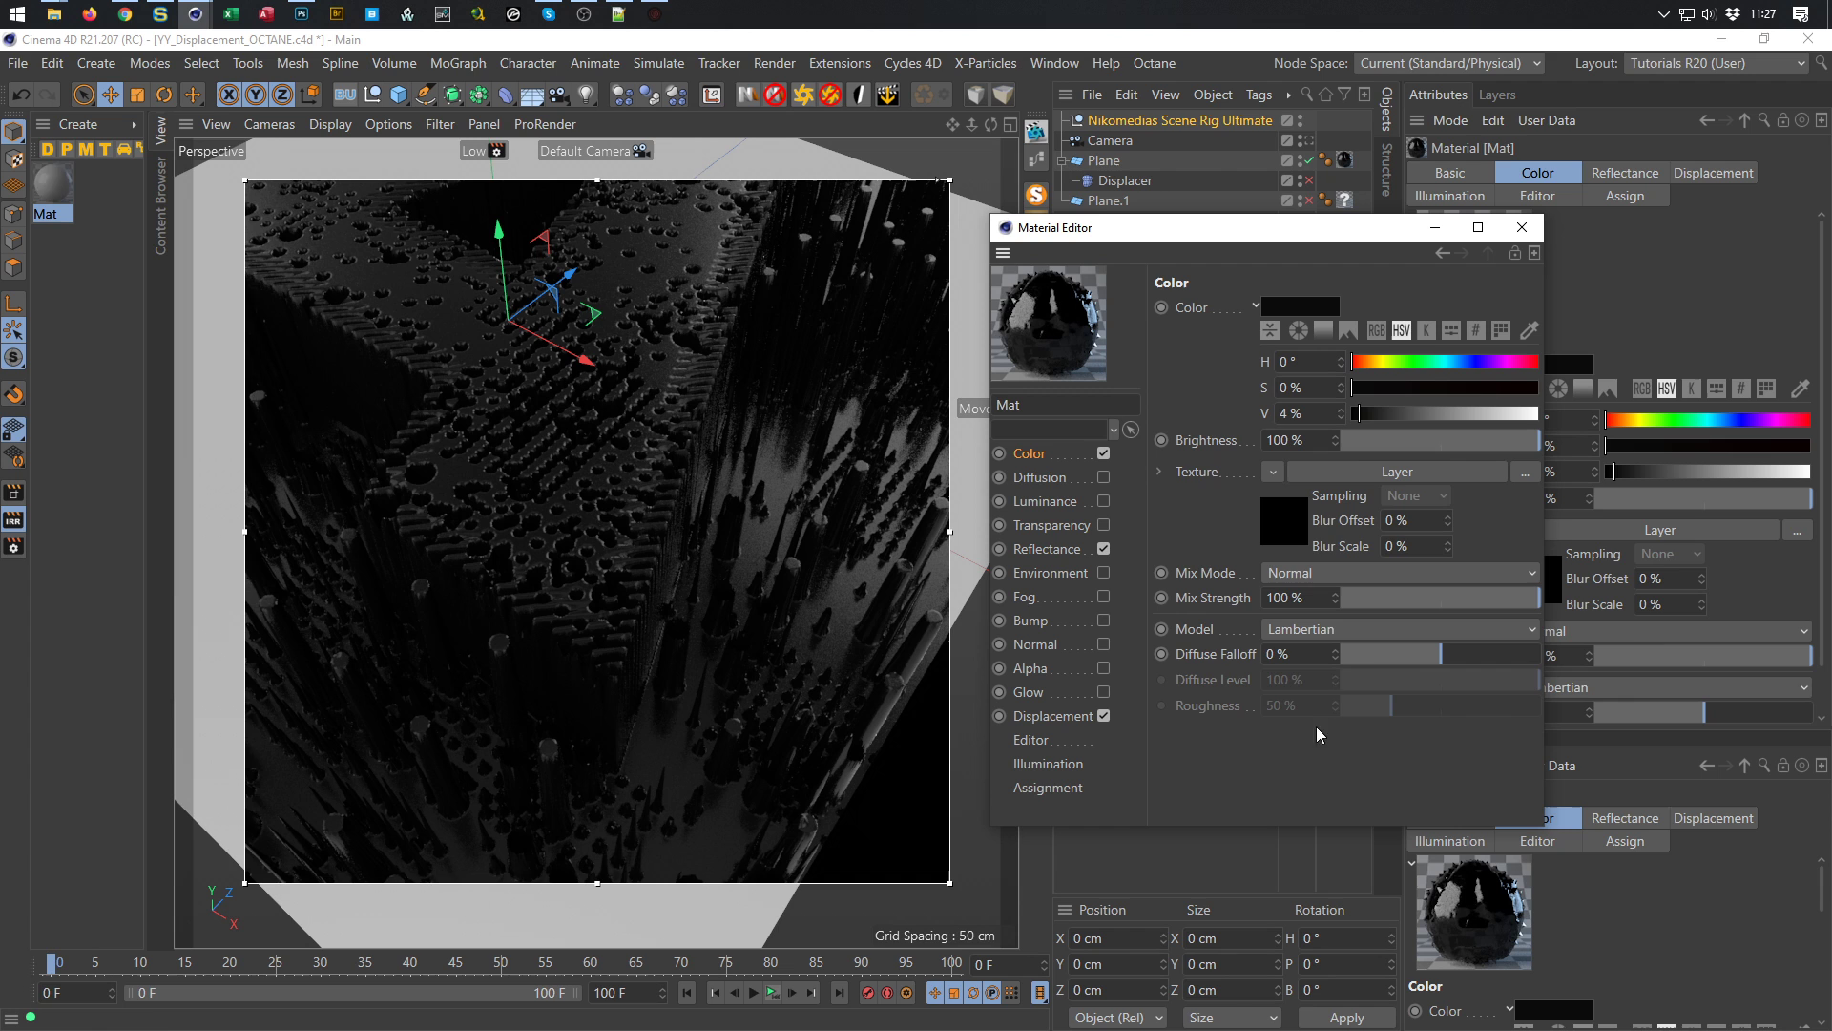
{"action": "left_click", "coordinate": [1294, 528]}
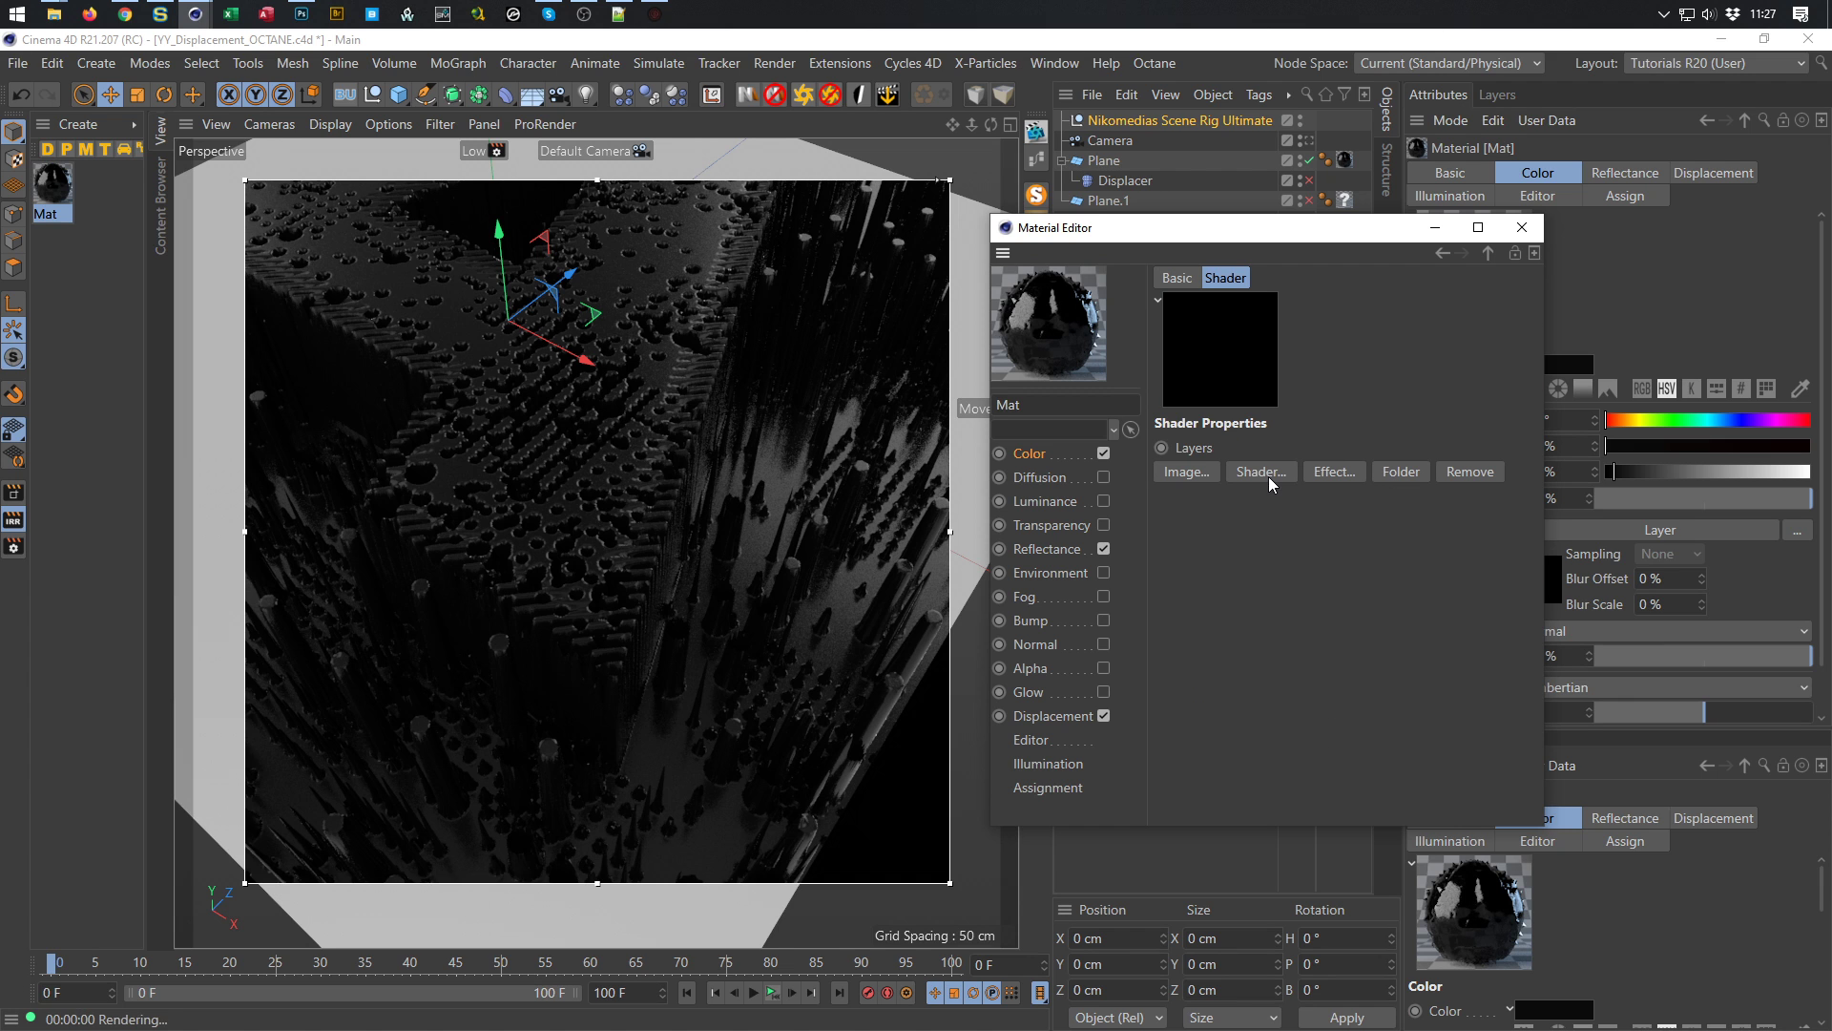
{"action": "left_click", "coordinate": [1269, 473]}
{"action": "left_click", "coordinate": [1332, 558]}
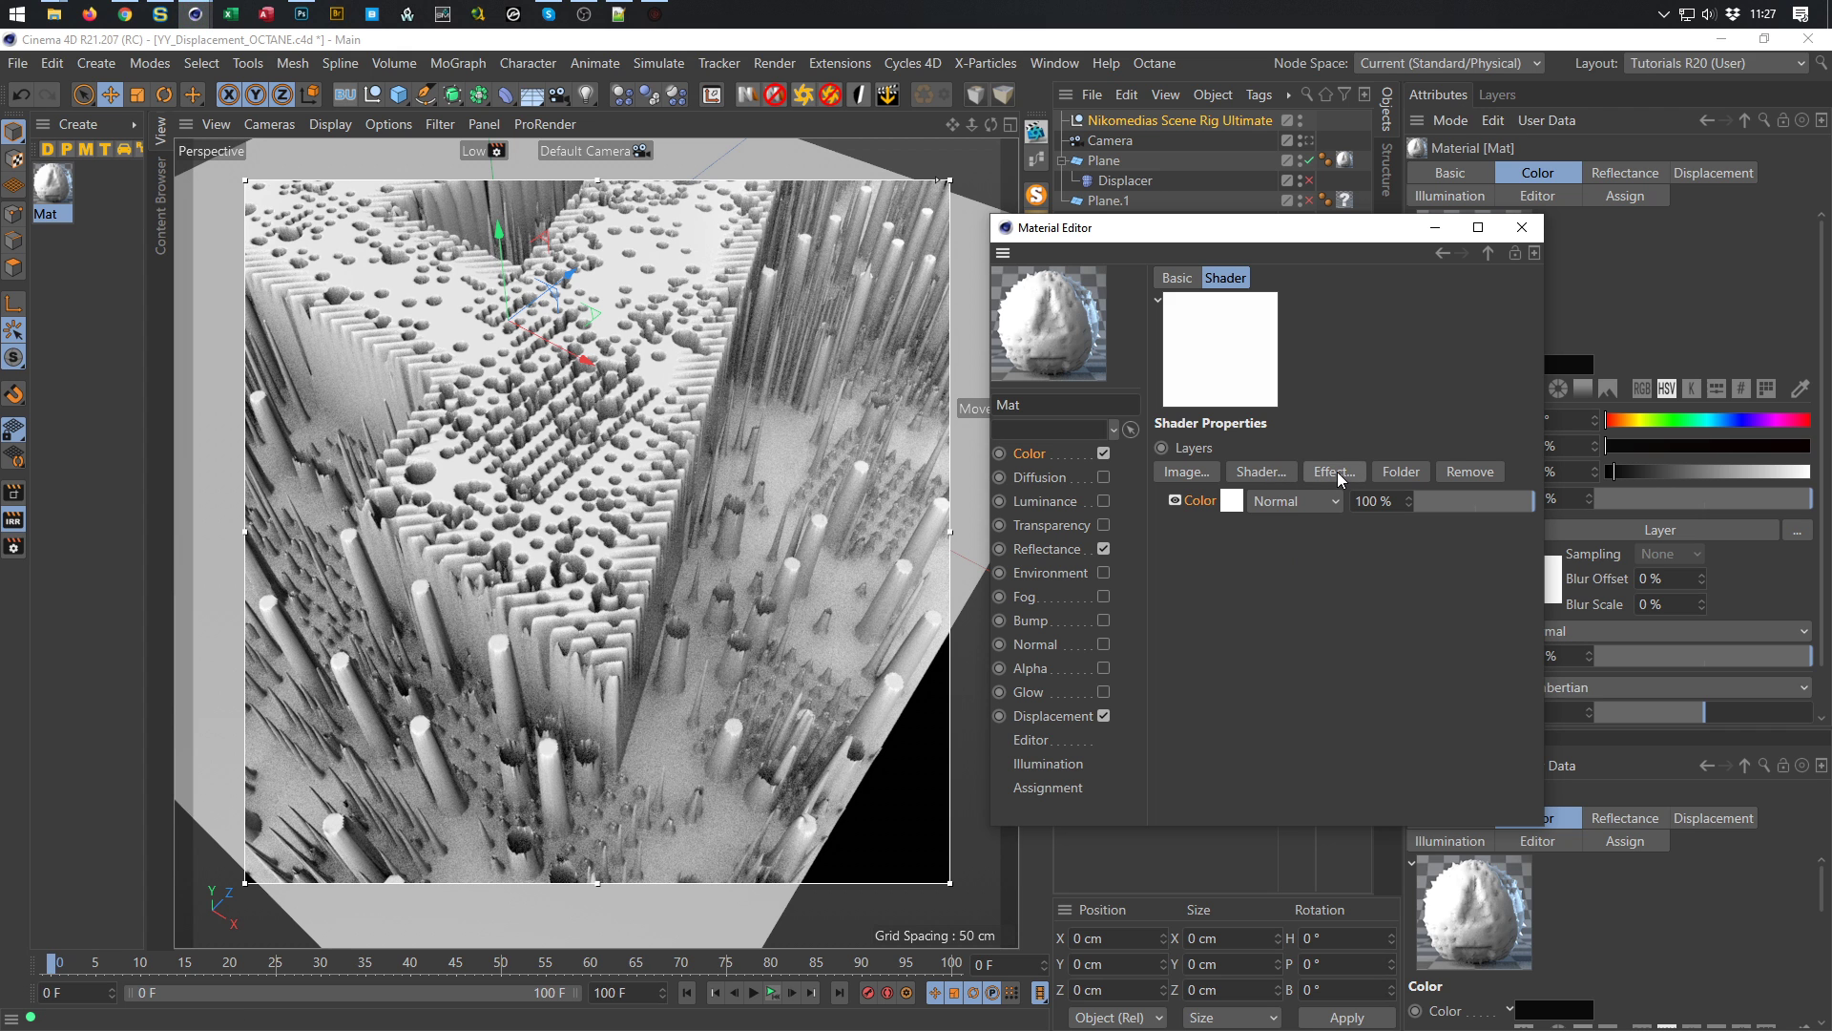
Add a Falloff effect shader above the Color layer and open its properties
{"action": "left_click", "coordinate": [1273, 467]}
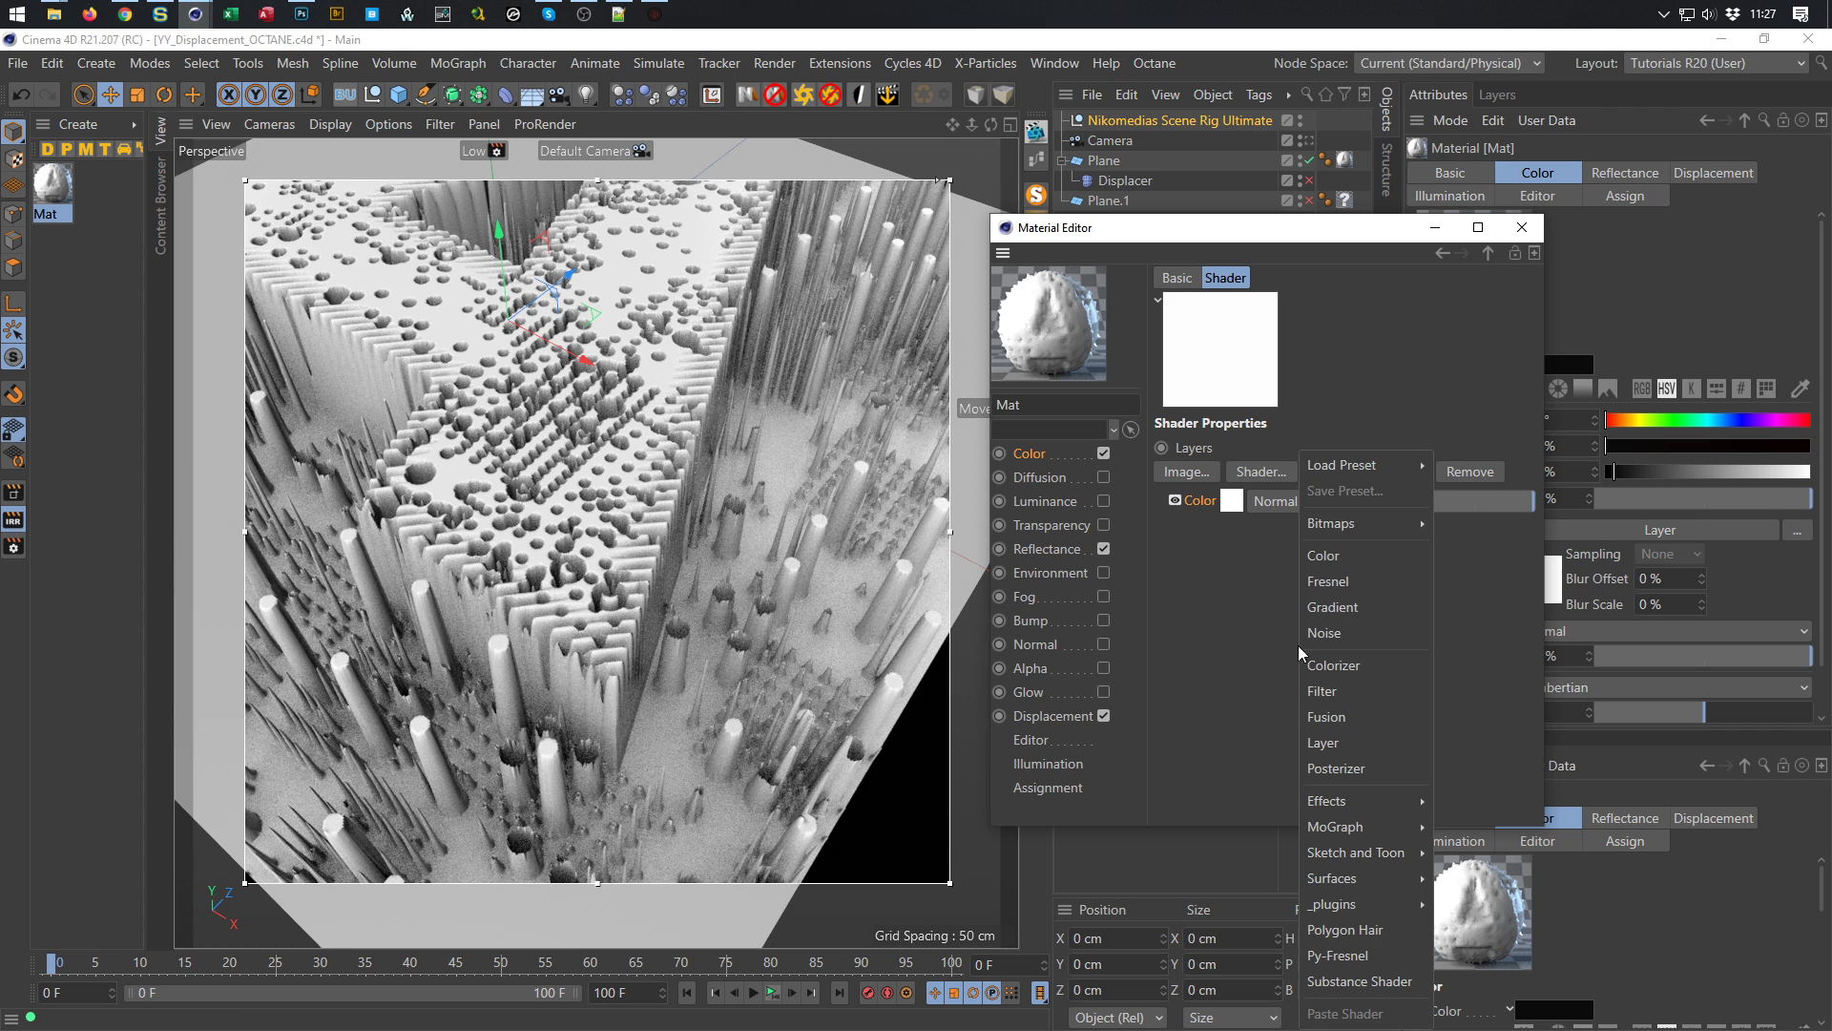
{"action": "mouse_move", "coordinate": [1400, 790]}
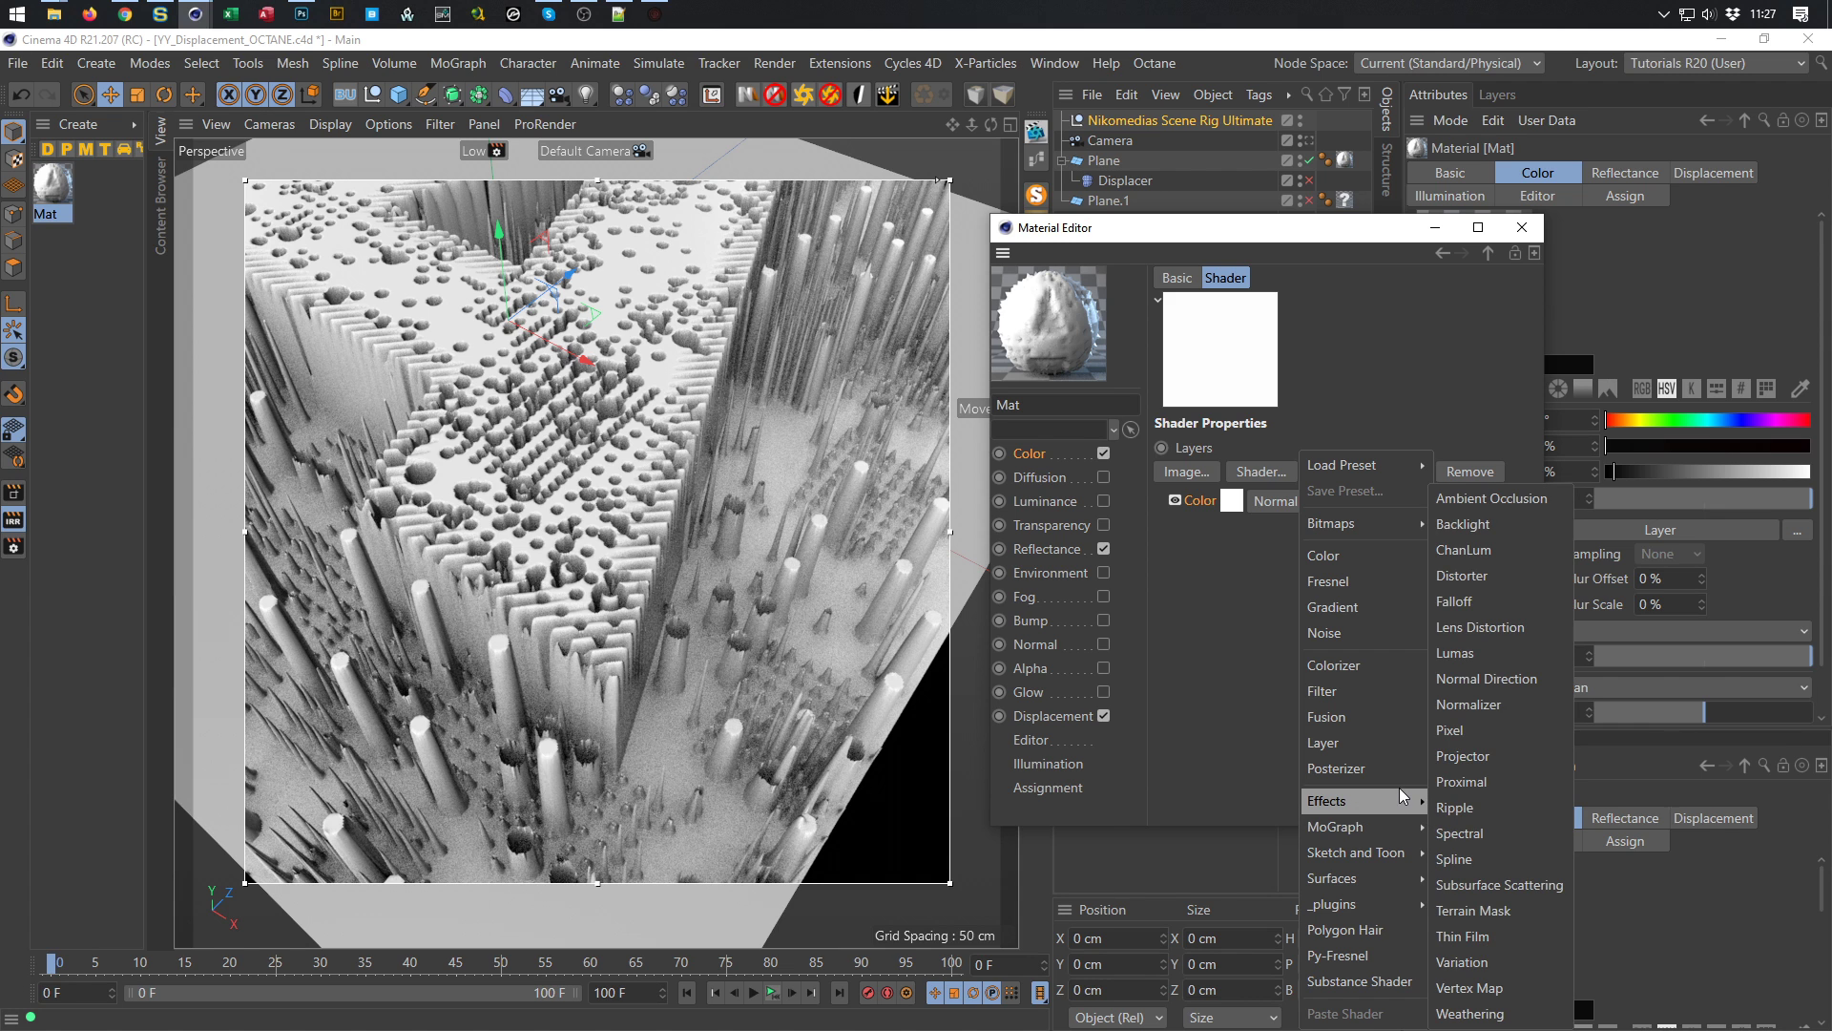
{"action": "left_click", "coordinate": [1475, 603]}
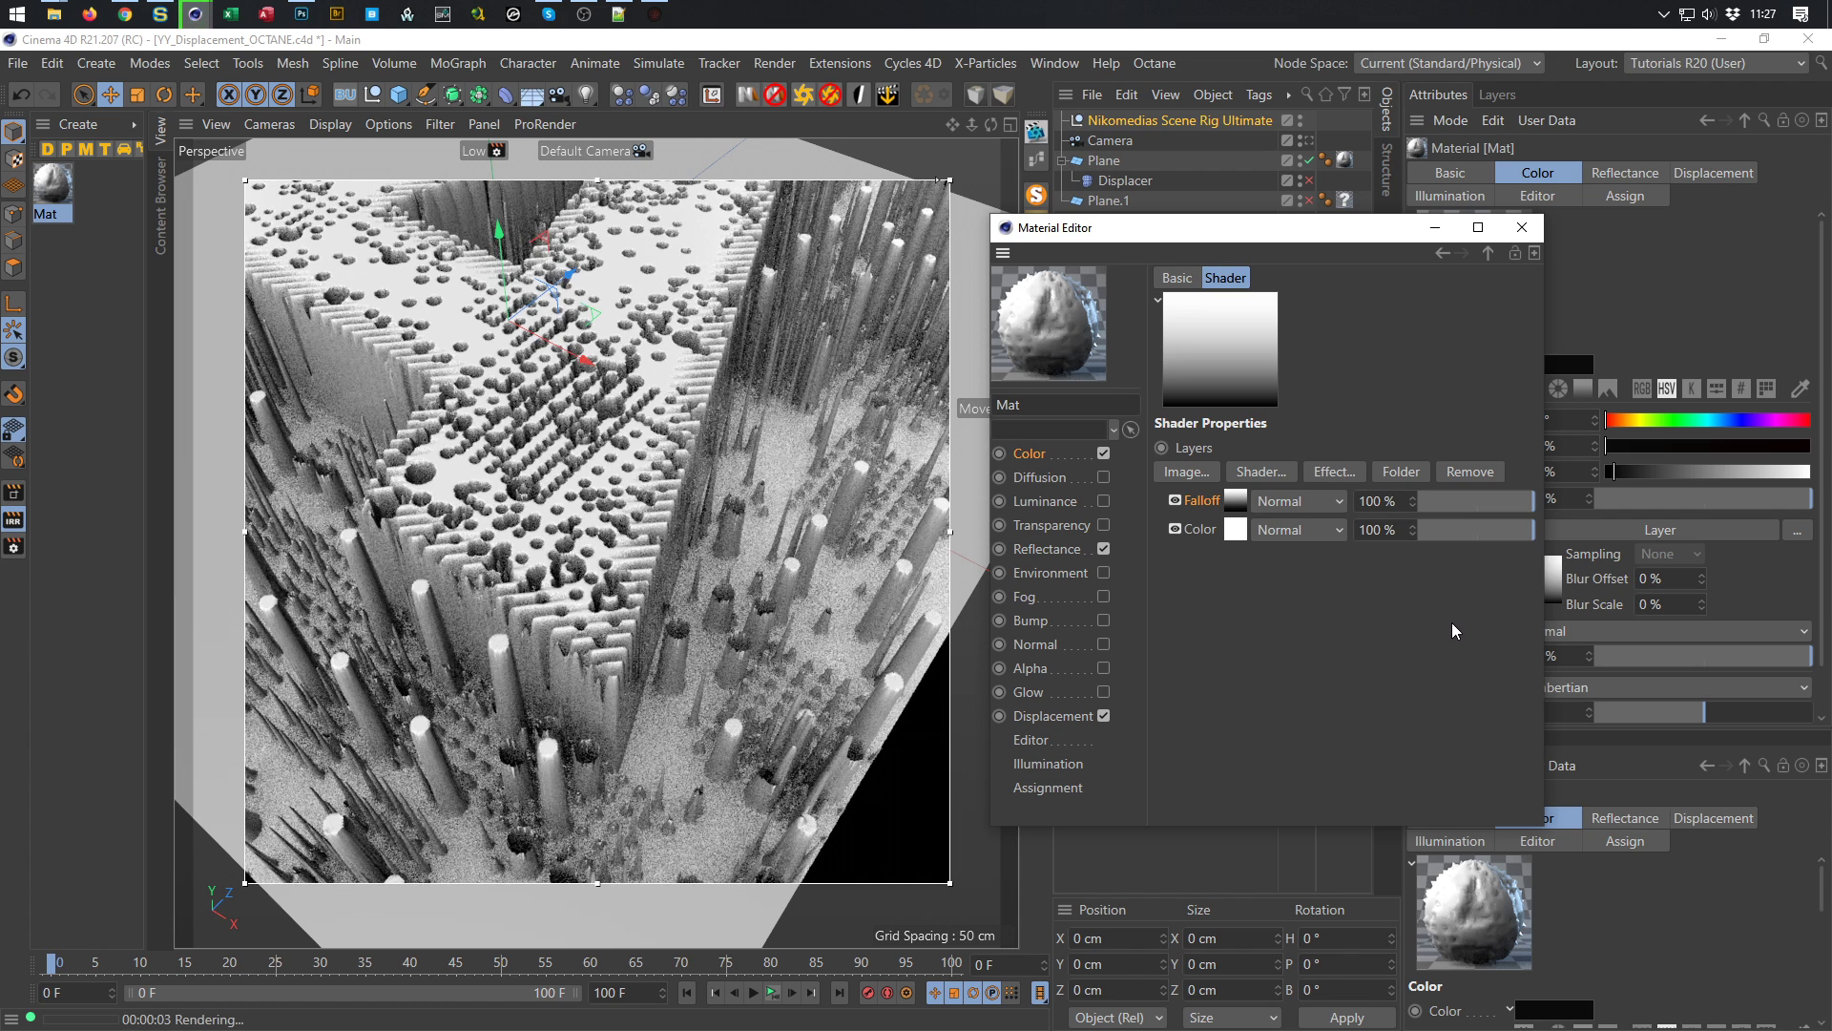
{"action": "left_click", "coordinate": [1236, 502]}
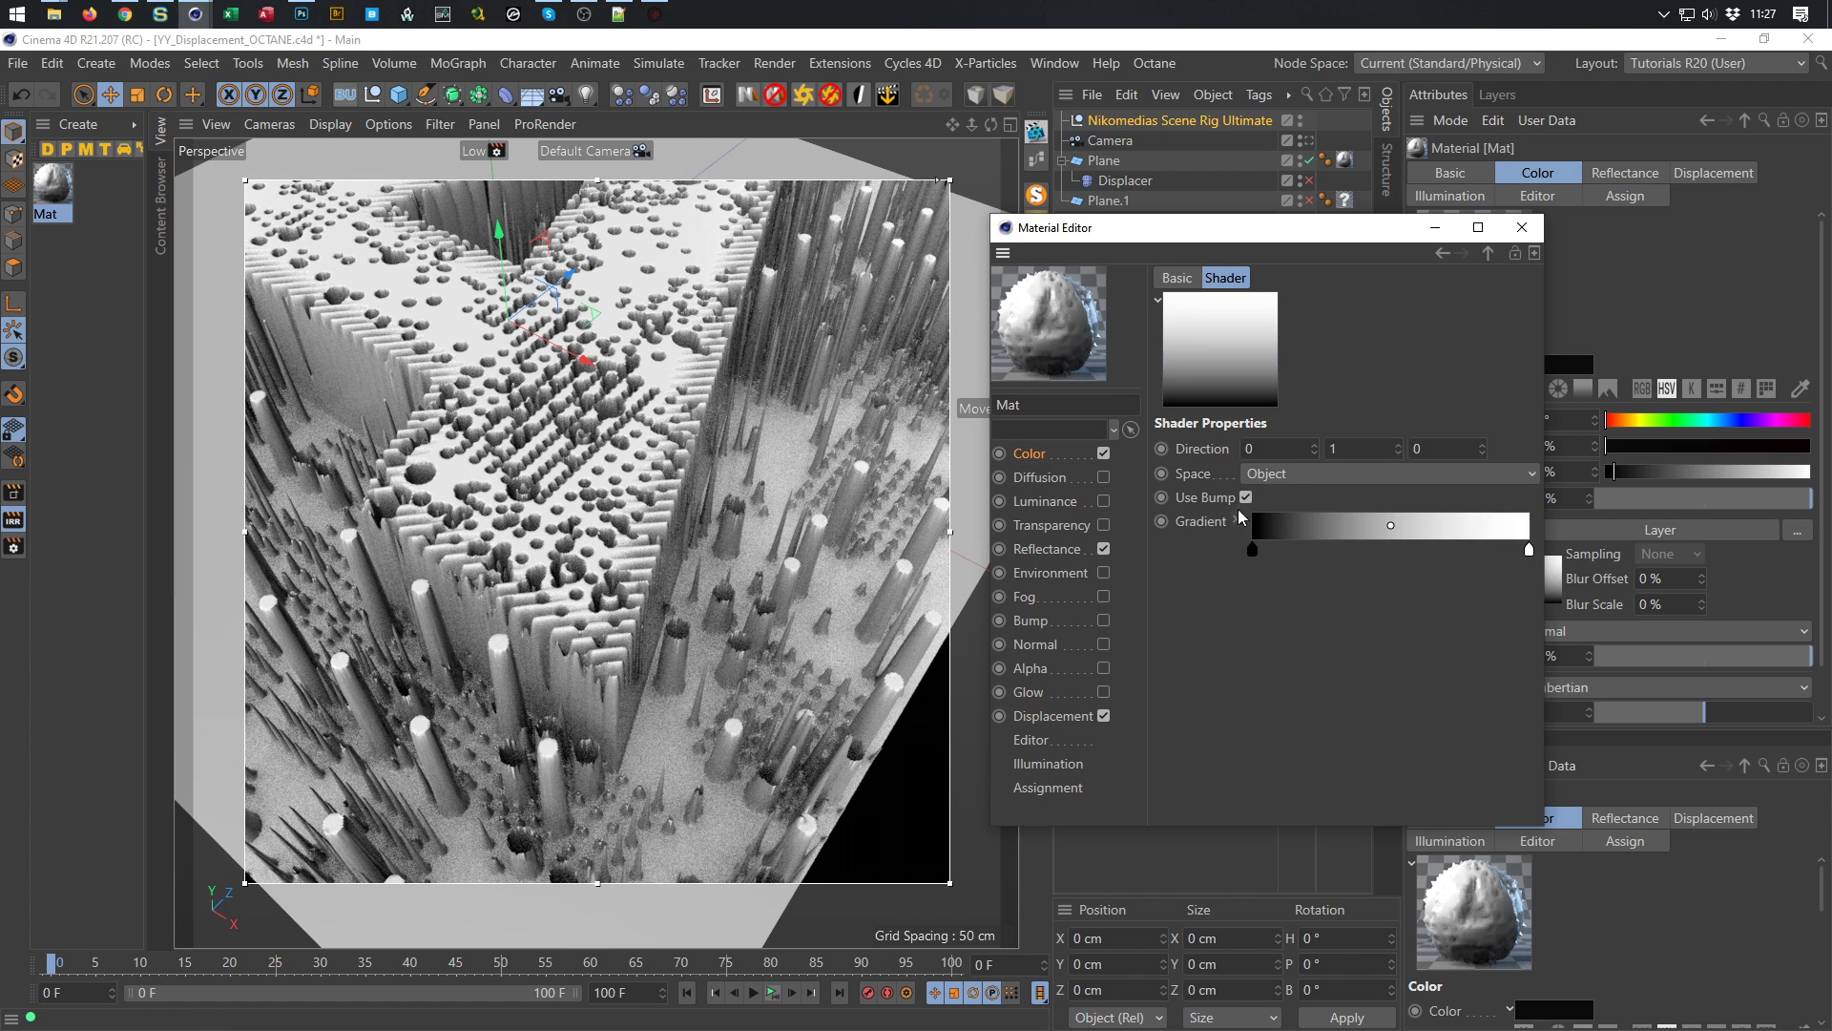
Try a Falloff direction of -1 on the Y axis and set it back to 1
{"action": "double_click", "coordinate": [1336, 449]}
{"action": "type", "text": "-1"}
{"action": "key", "text": "Return"}
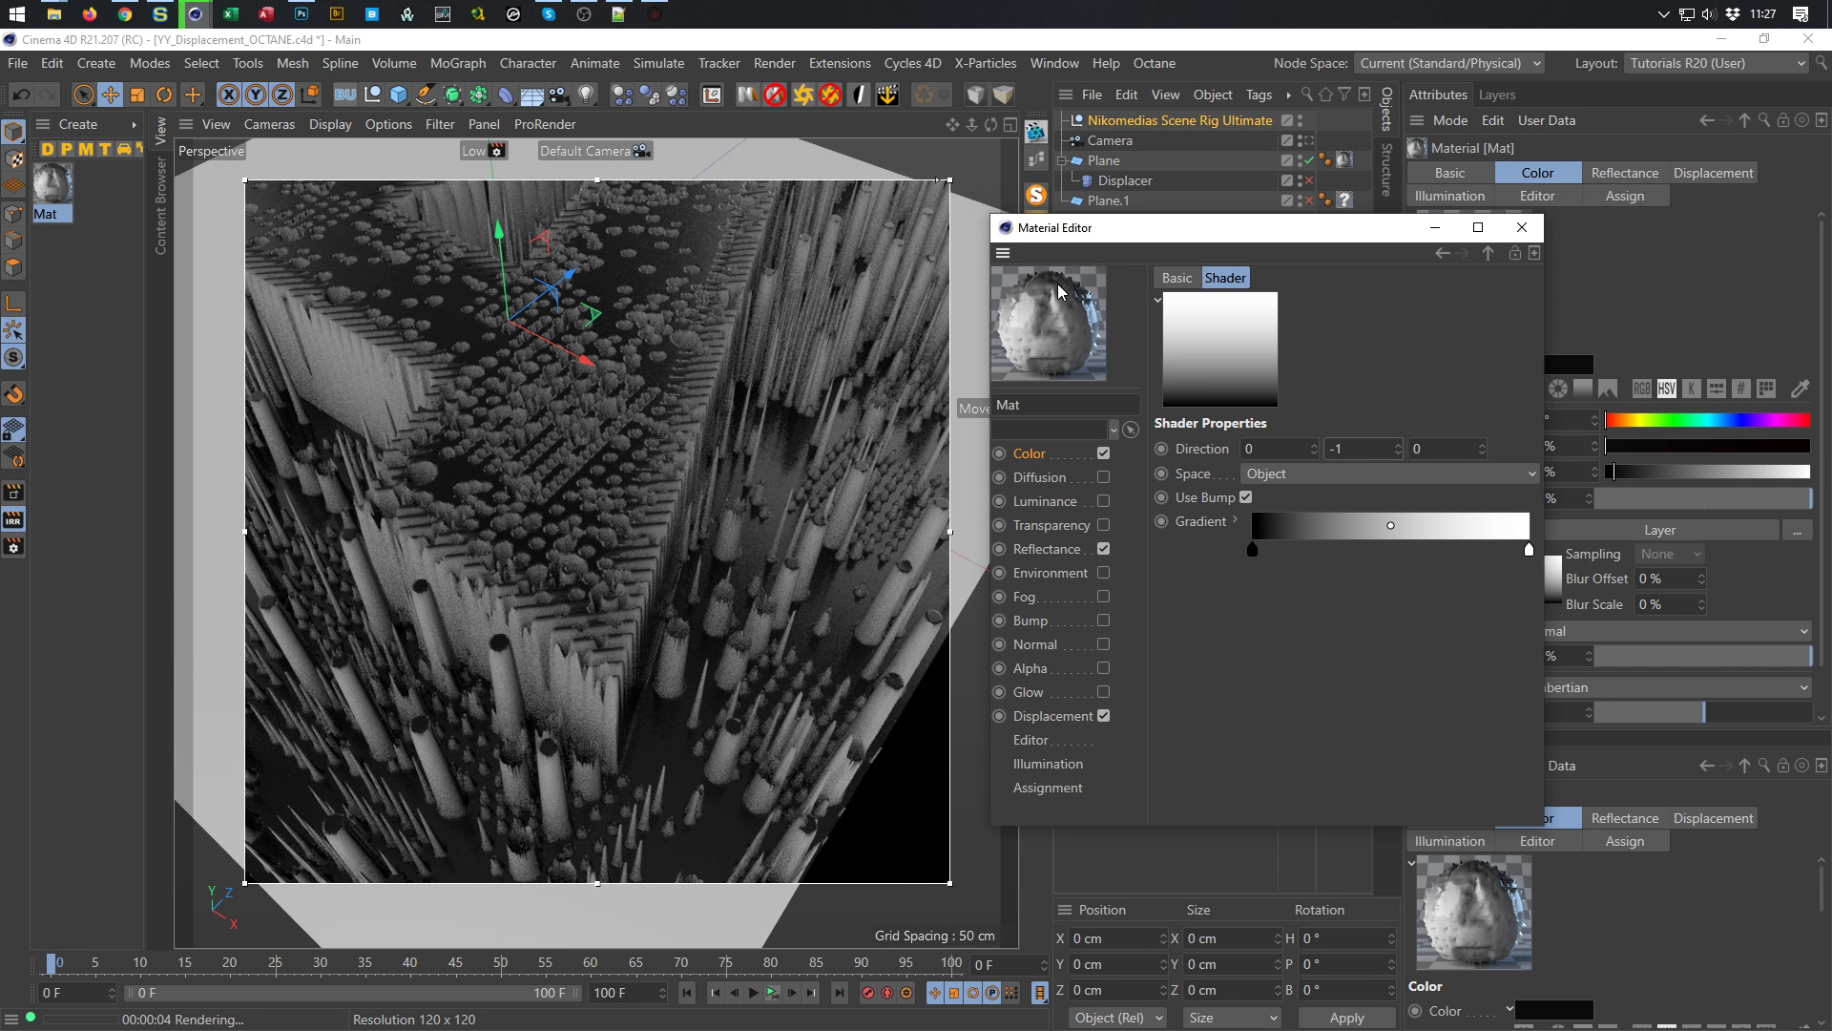
{"action": "left_click_drag", "start_coordinate": [1361, 453], "coordinate": [1269, 482]}
{"action": "type", "text": "1"}
{"action": "key", "text": "Return"}
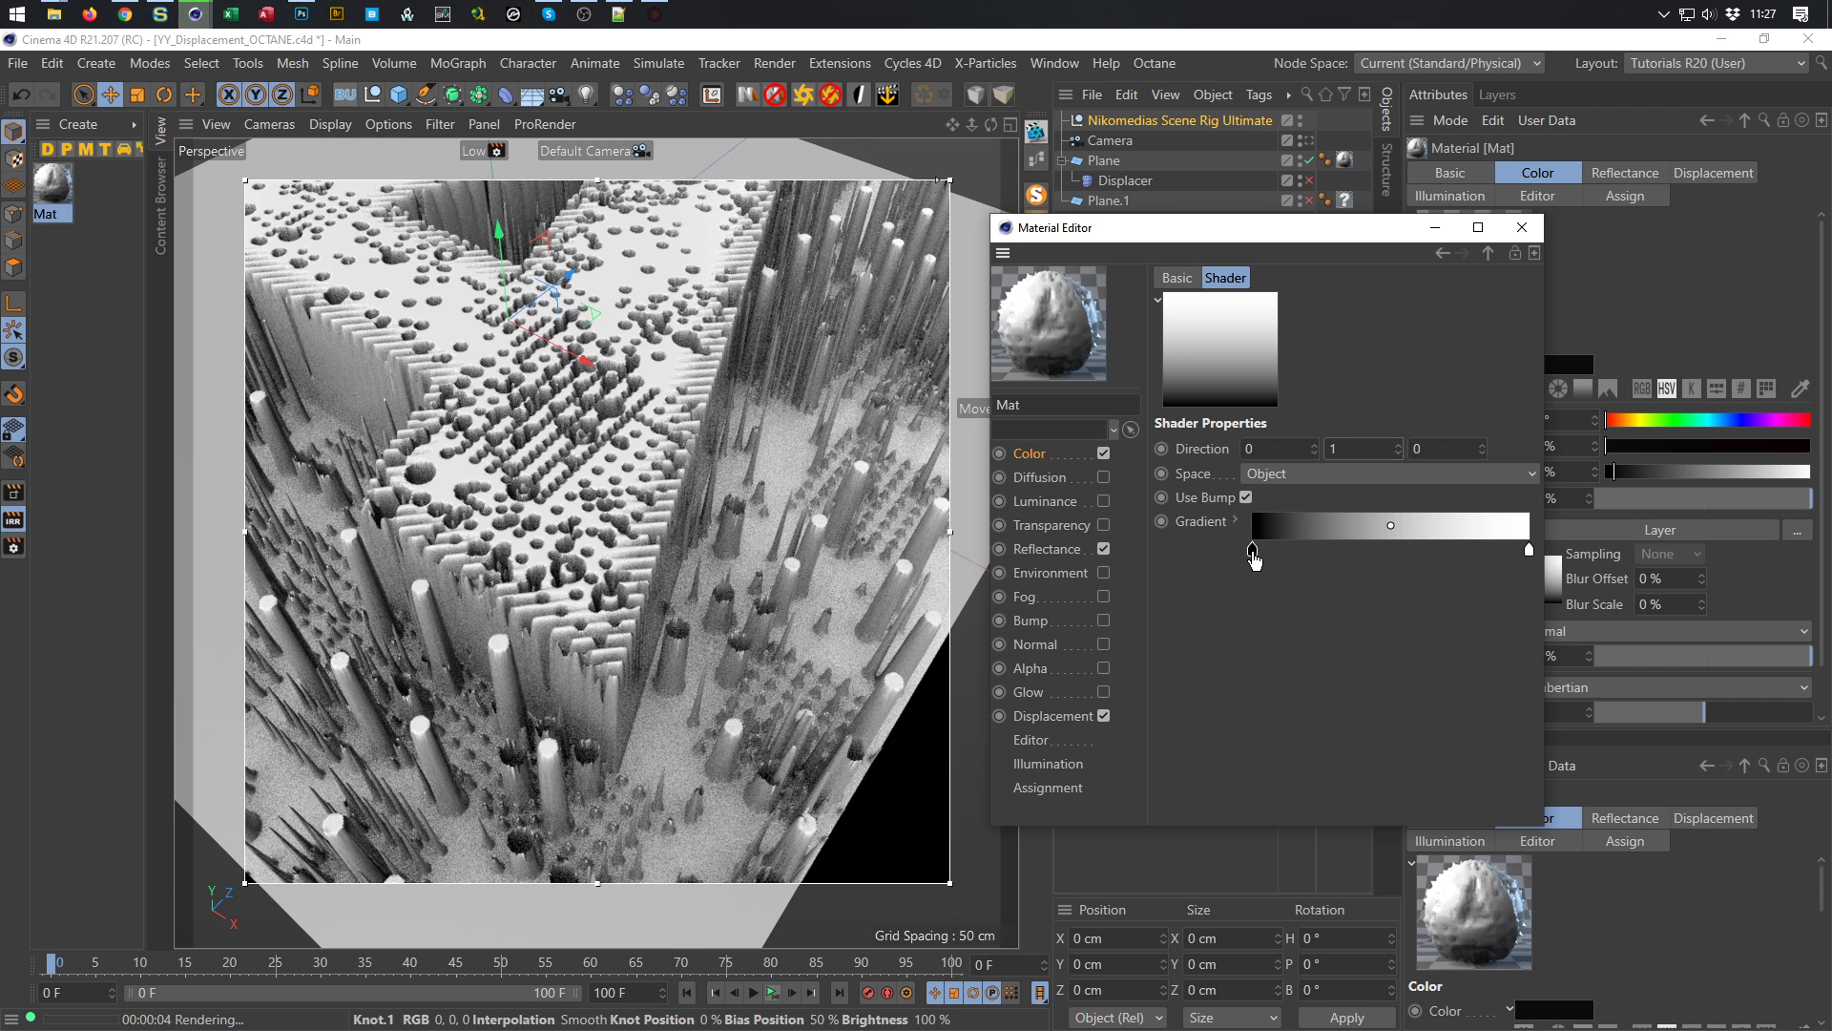
Shift the Falloff gradient's black knot to just past the middle, trying positions nearer to and farther from the white knot
{"action": "left_click_drag", "start_coordinate": [1253, 563], "coordinate": [1508, 571]}
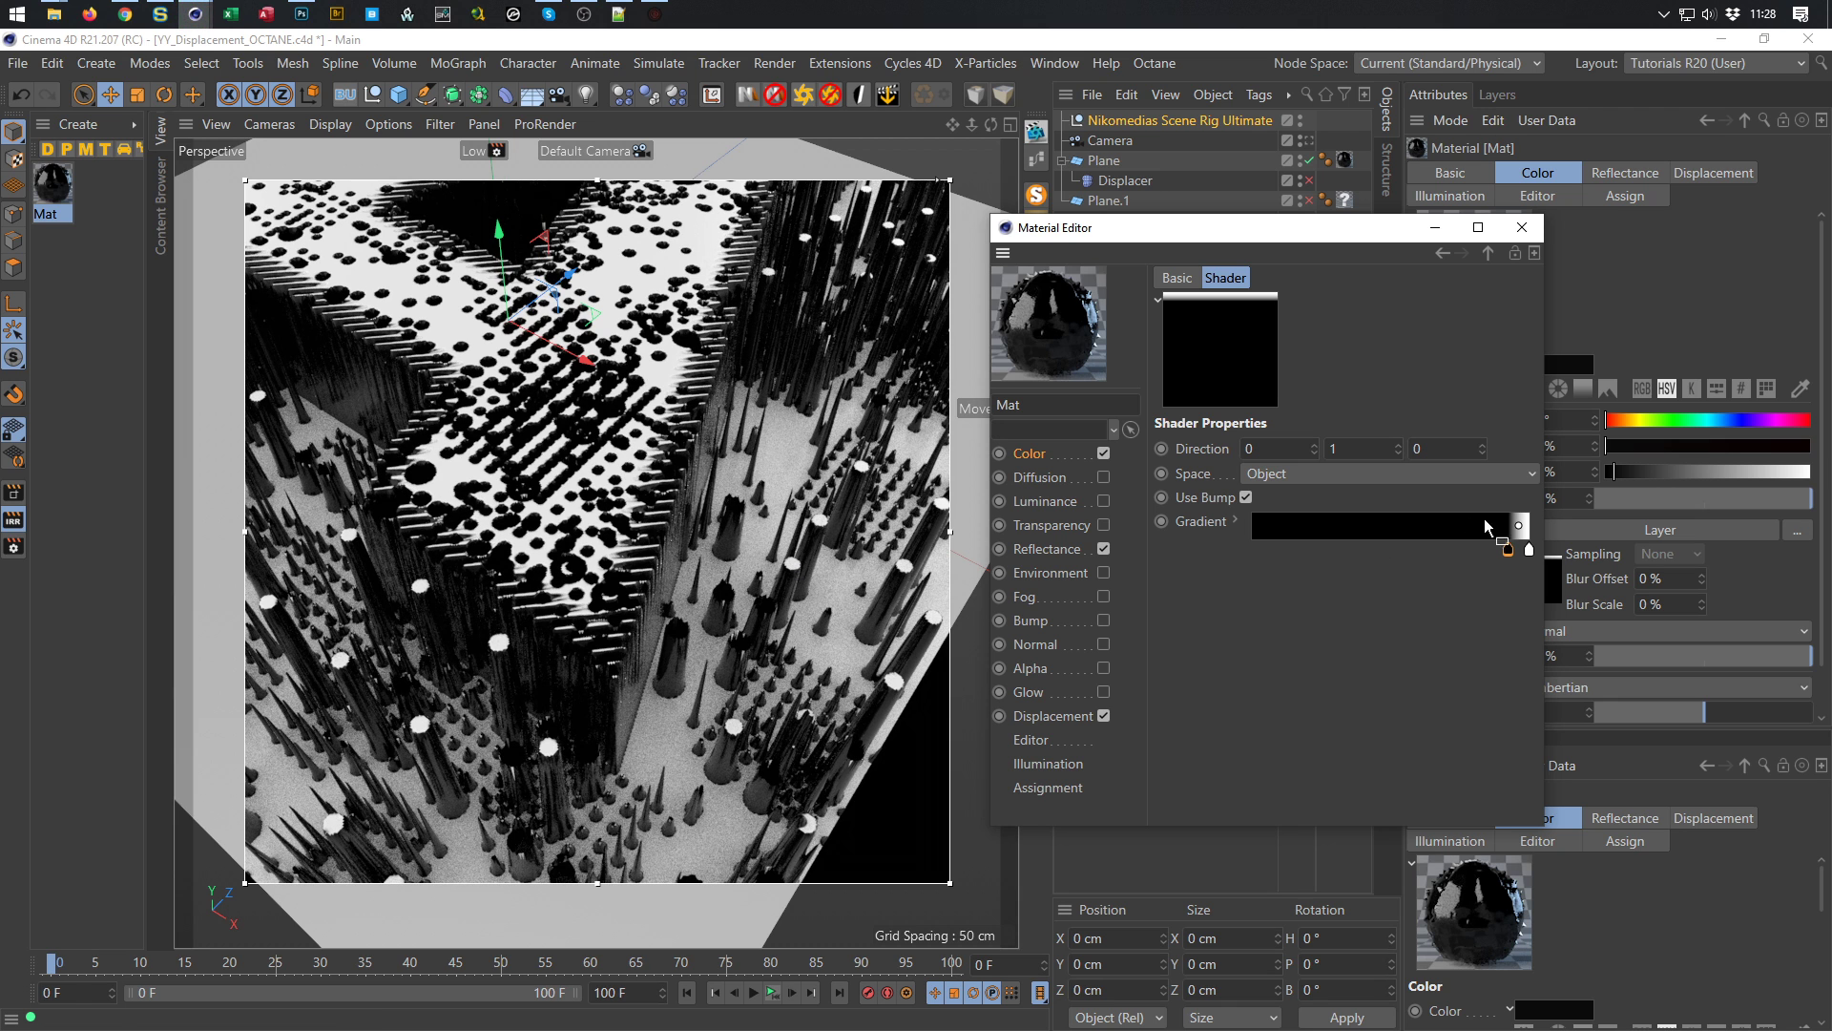
{"action": "left_click_drag", "start_coordinate": [1507, 548], "coordinate": [1501, 560]}
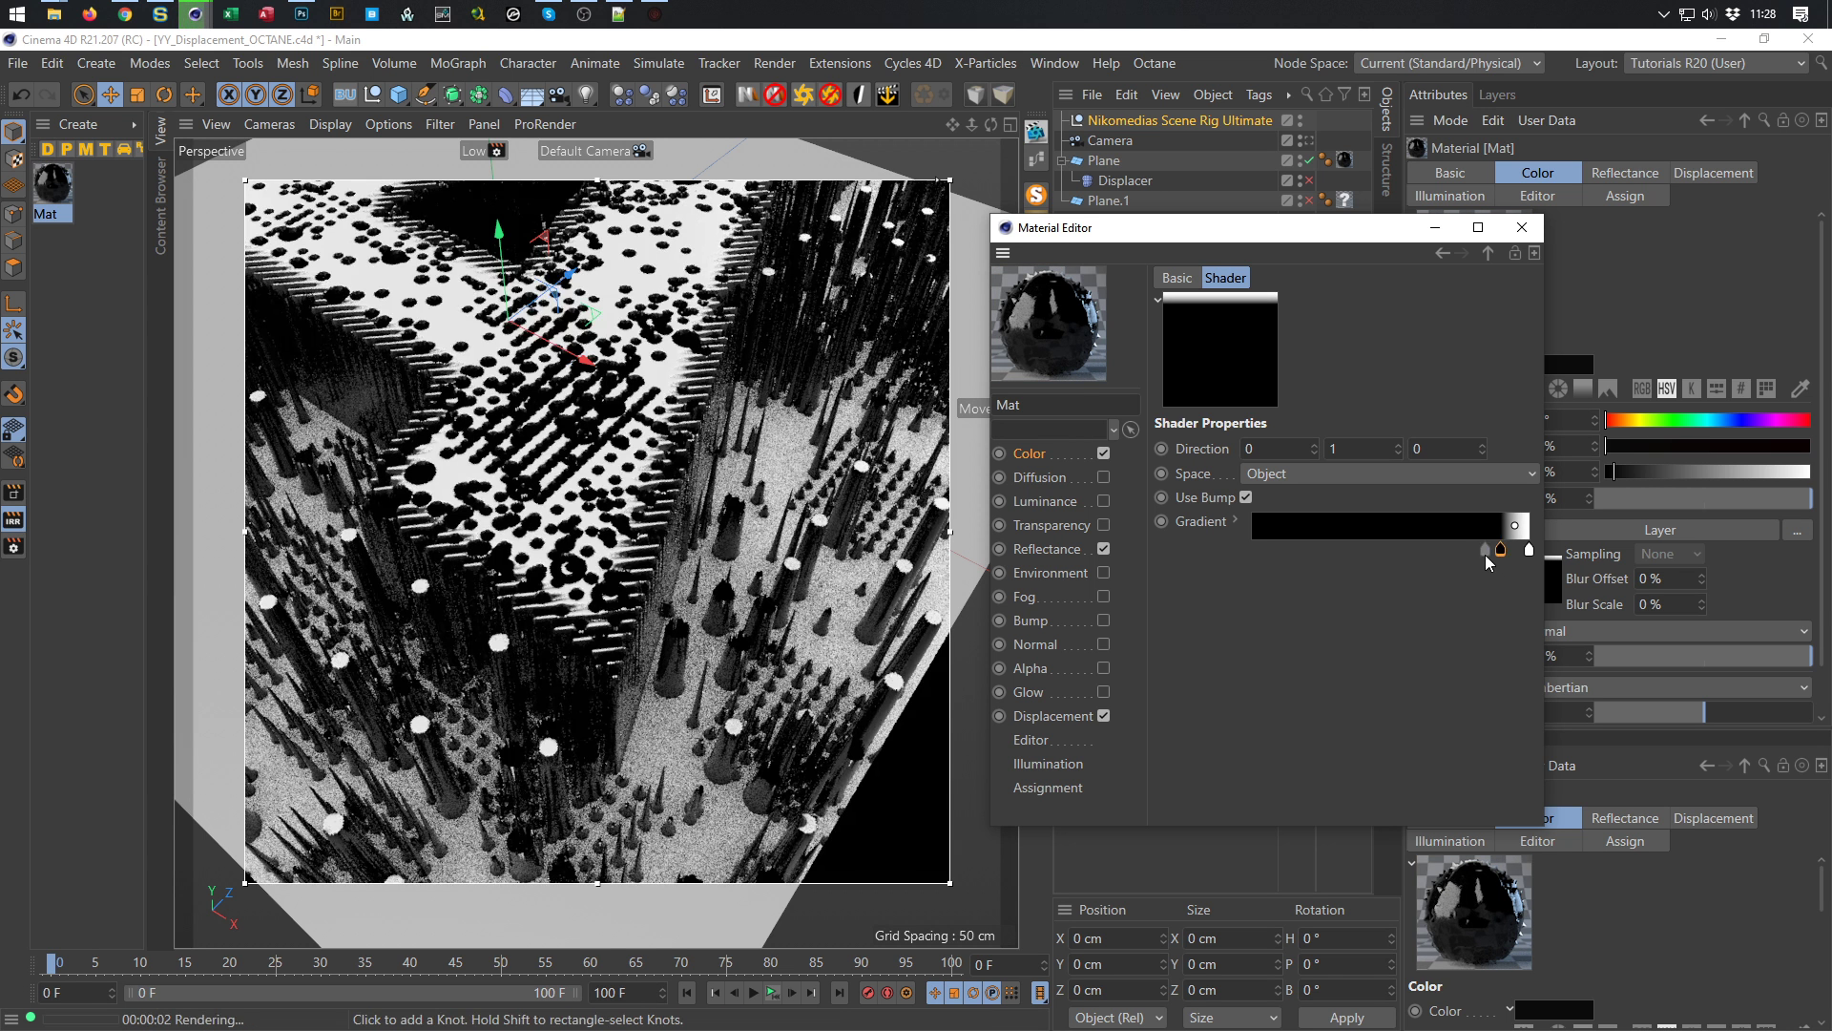
{"action": "left_click_drag", "start_coordinate": [1500, 551], "coordinate": [1423, 554]}
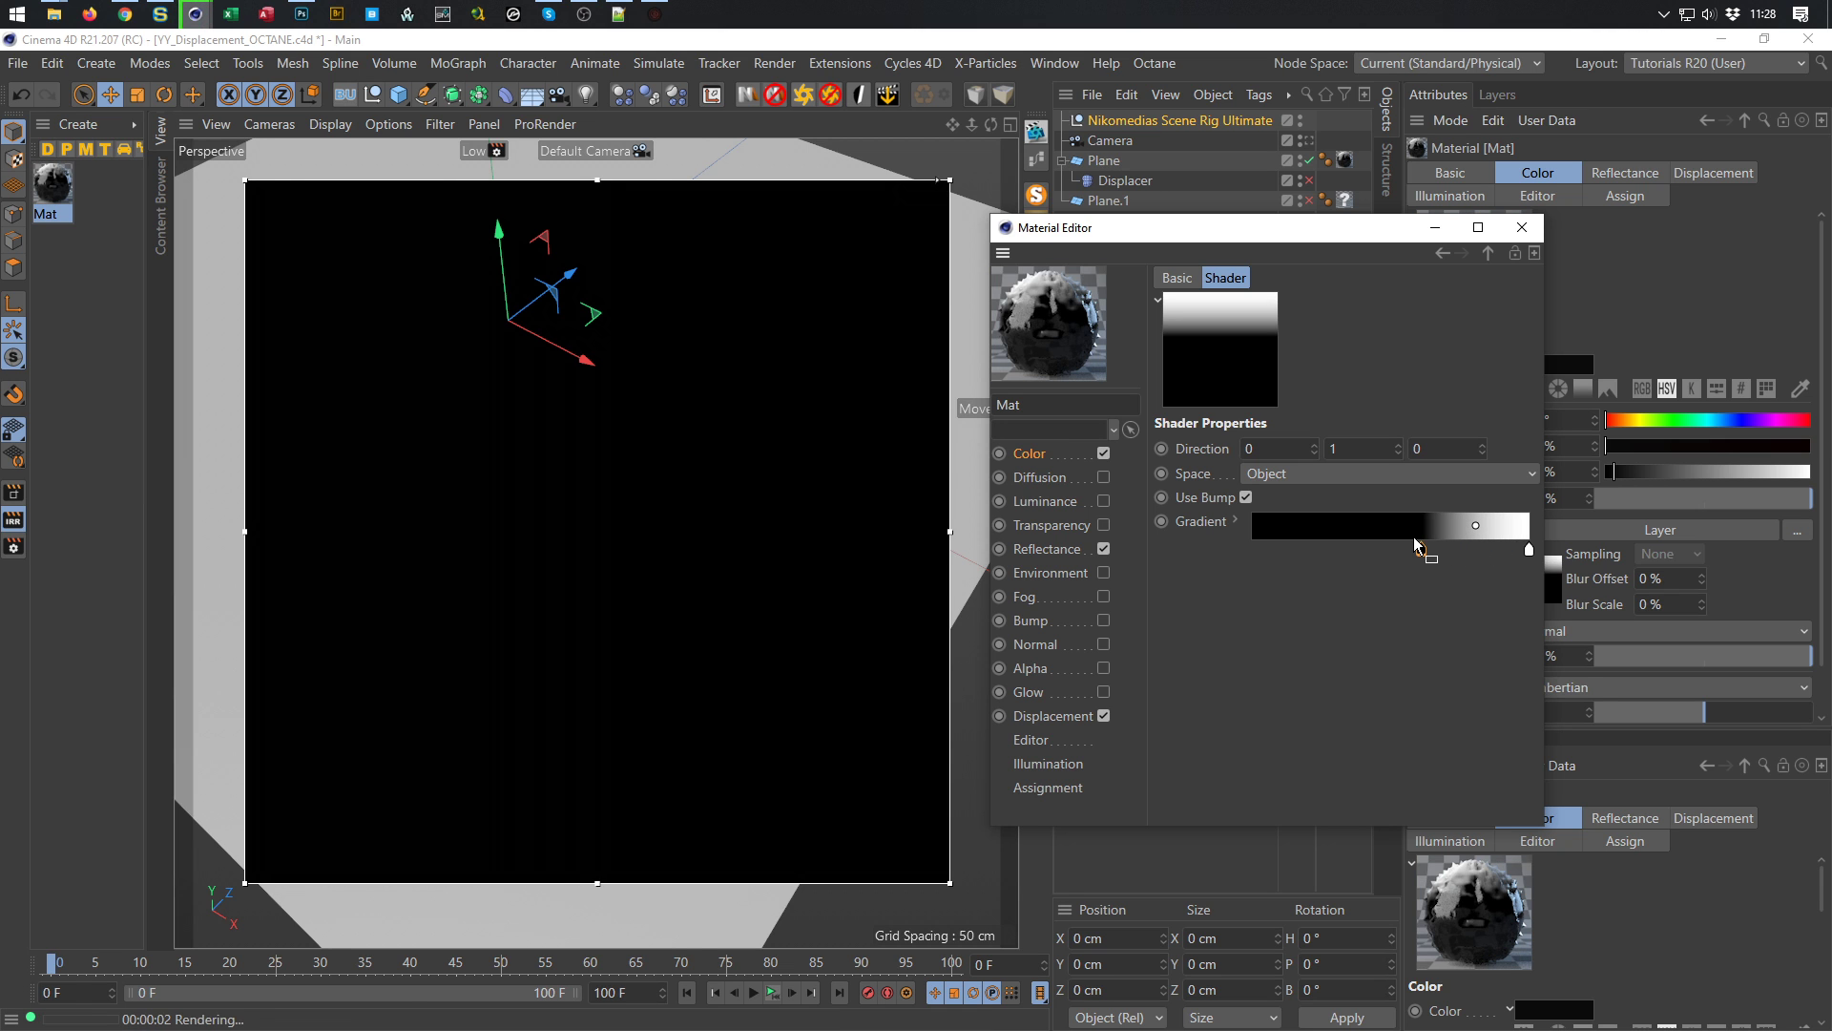
{"action": "left_click_drag", "start_coordinate": [1419, 547], "coordinate": [1330, 553]}
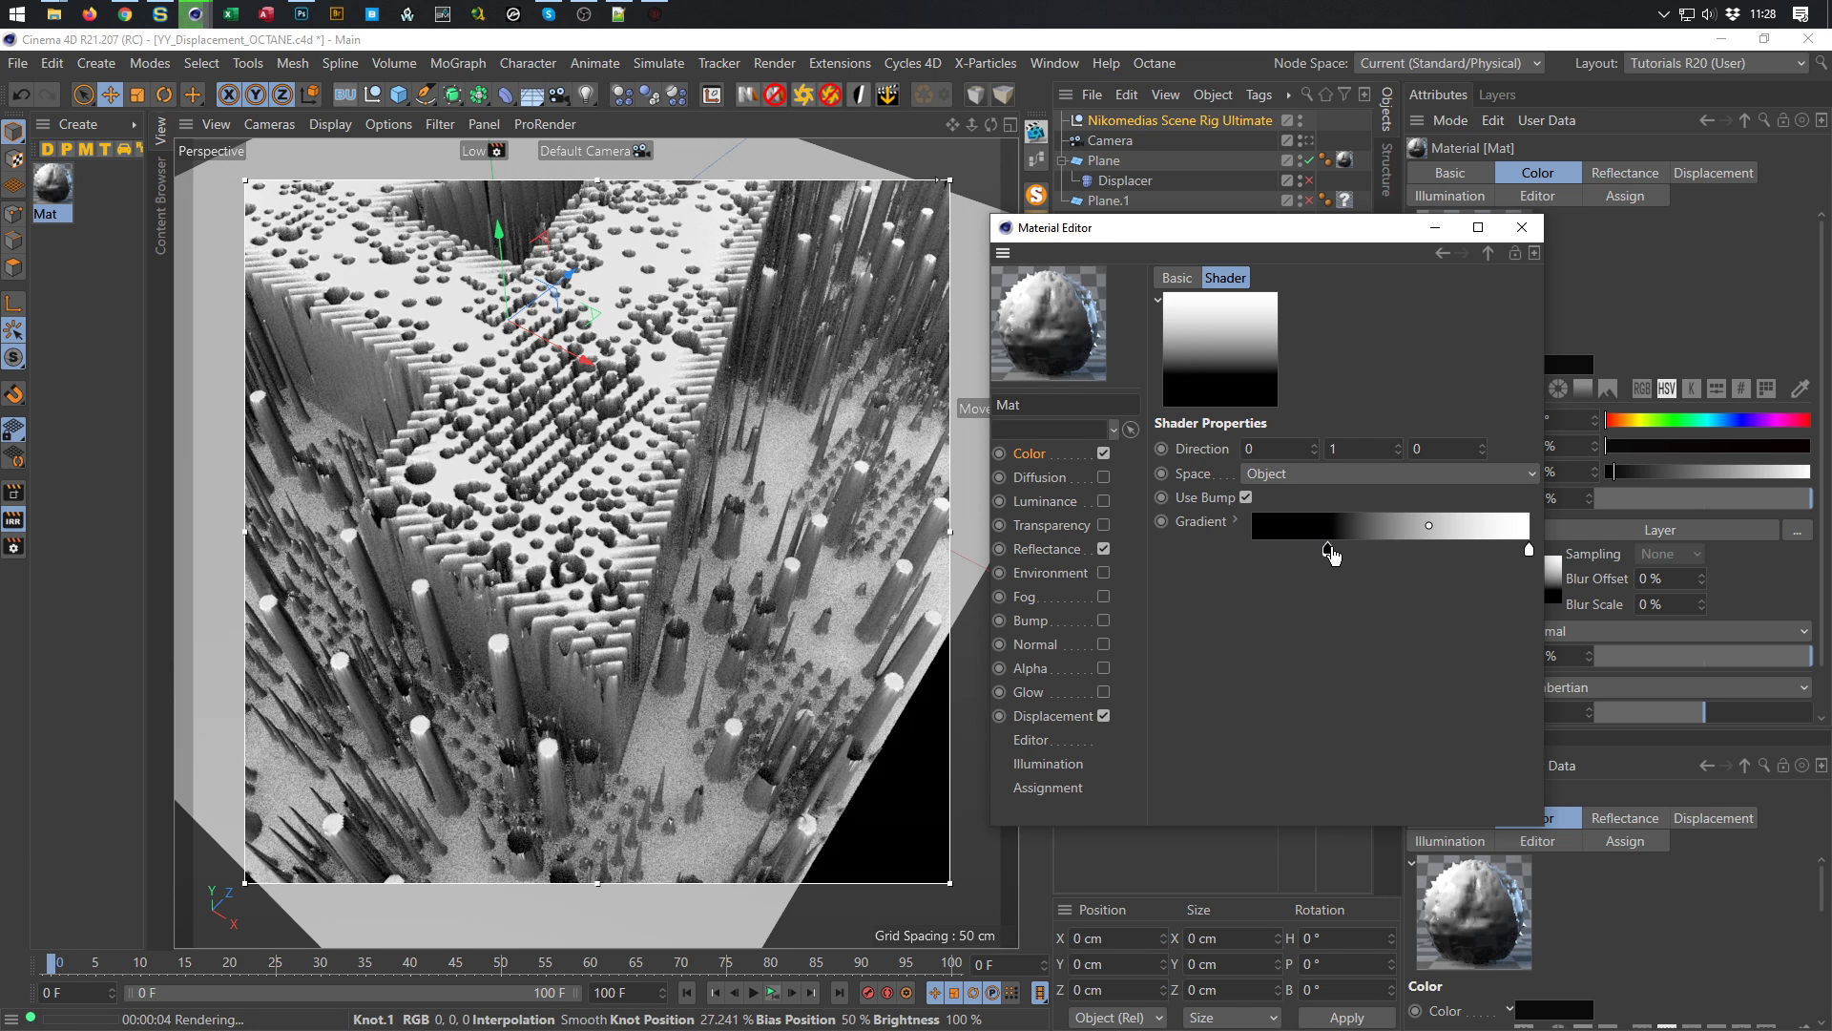
{"action": "left_click_drag", "start_coordinate": [1331, 554], "coordinate": [1377, 561]}
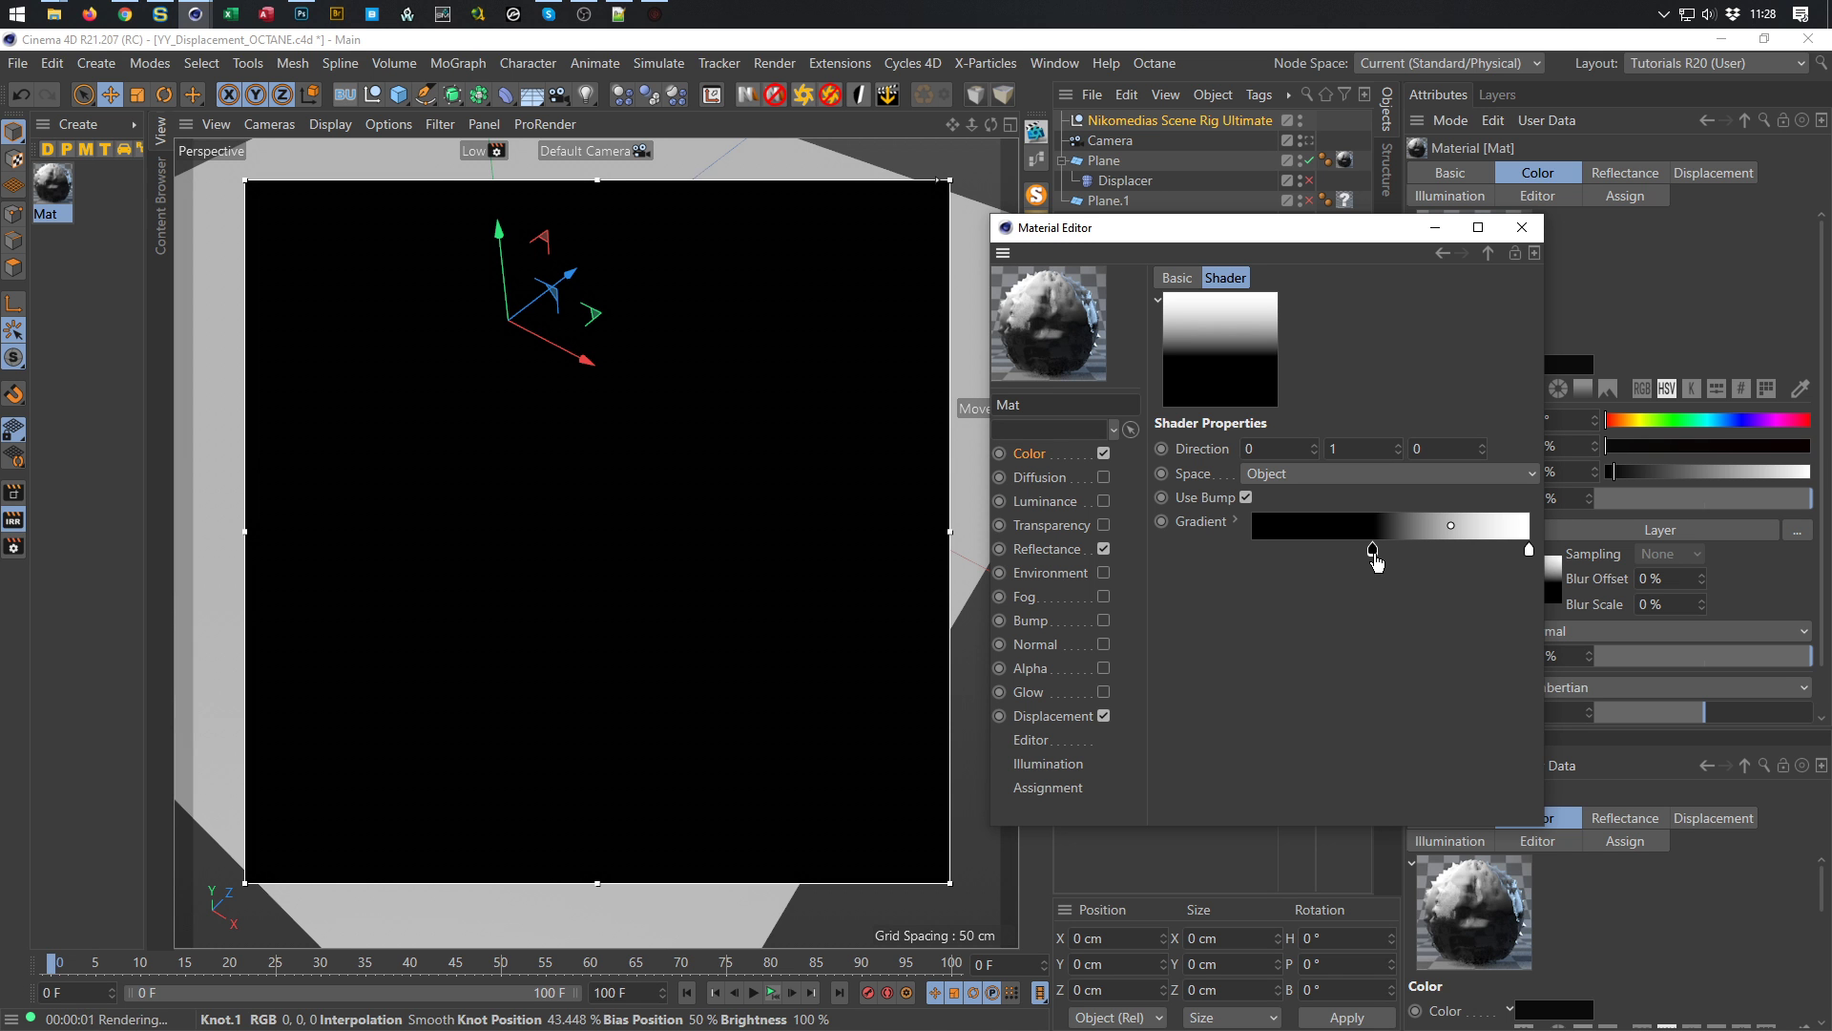
{"action": "left_click_drag", "start_coordinate": [1376, 562], "coordinate": [1404, 562]}
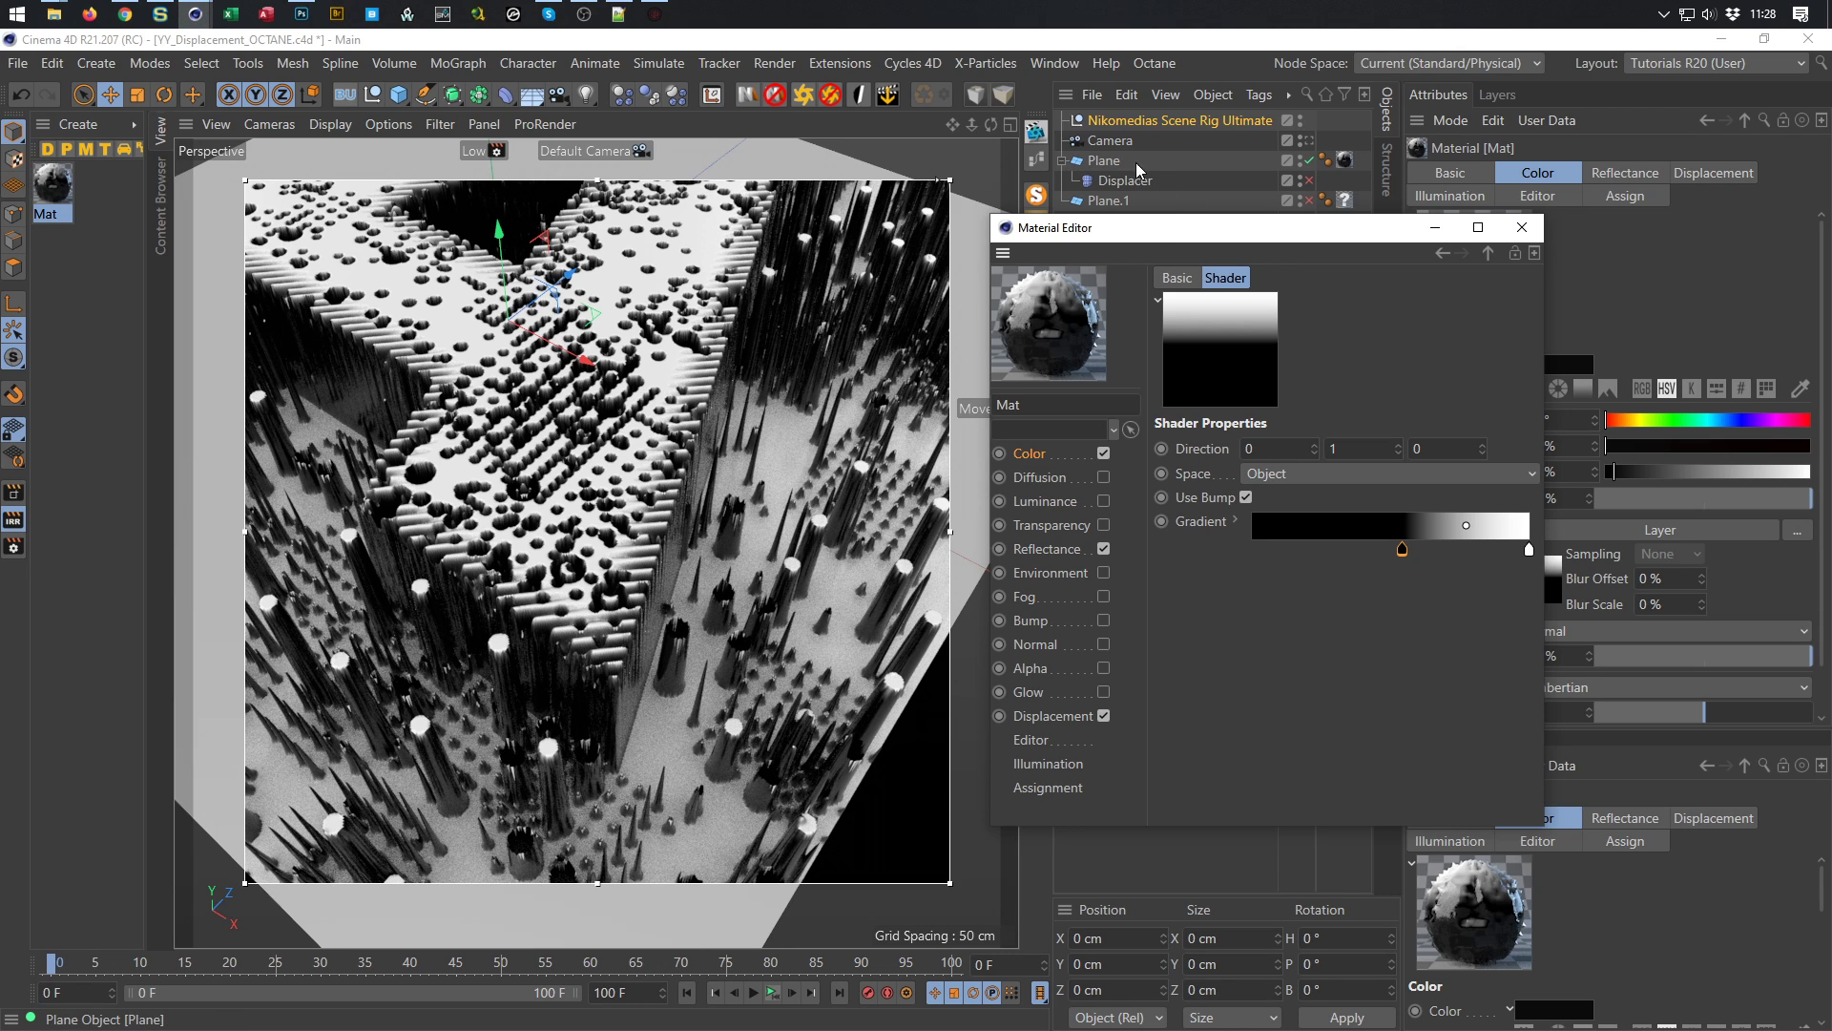
Look through the scene camera and move the Material Editor clear of the viewport
{"action": "left_click", "coordinate": [1306, 141]}
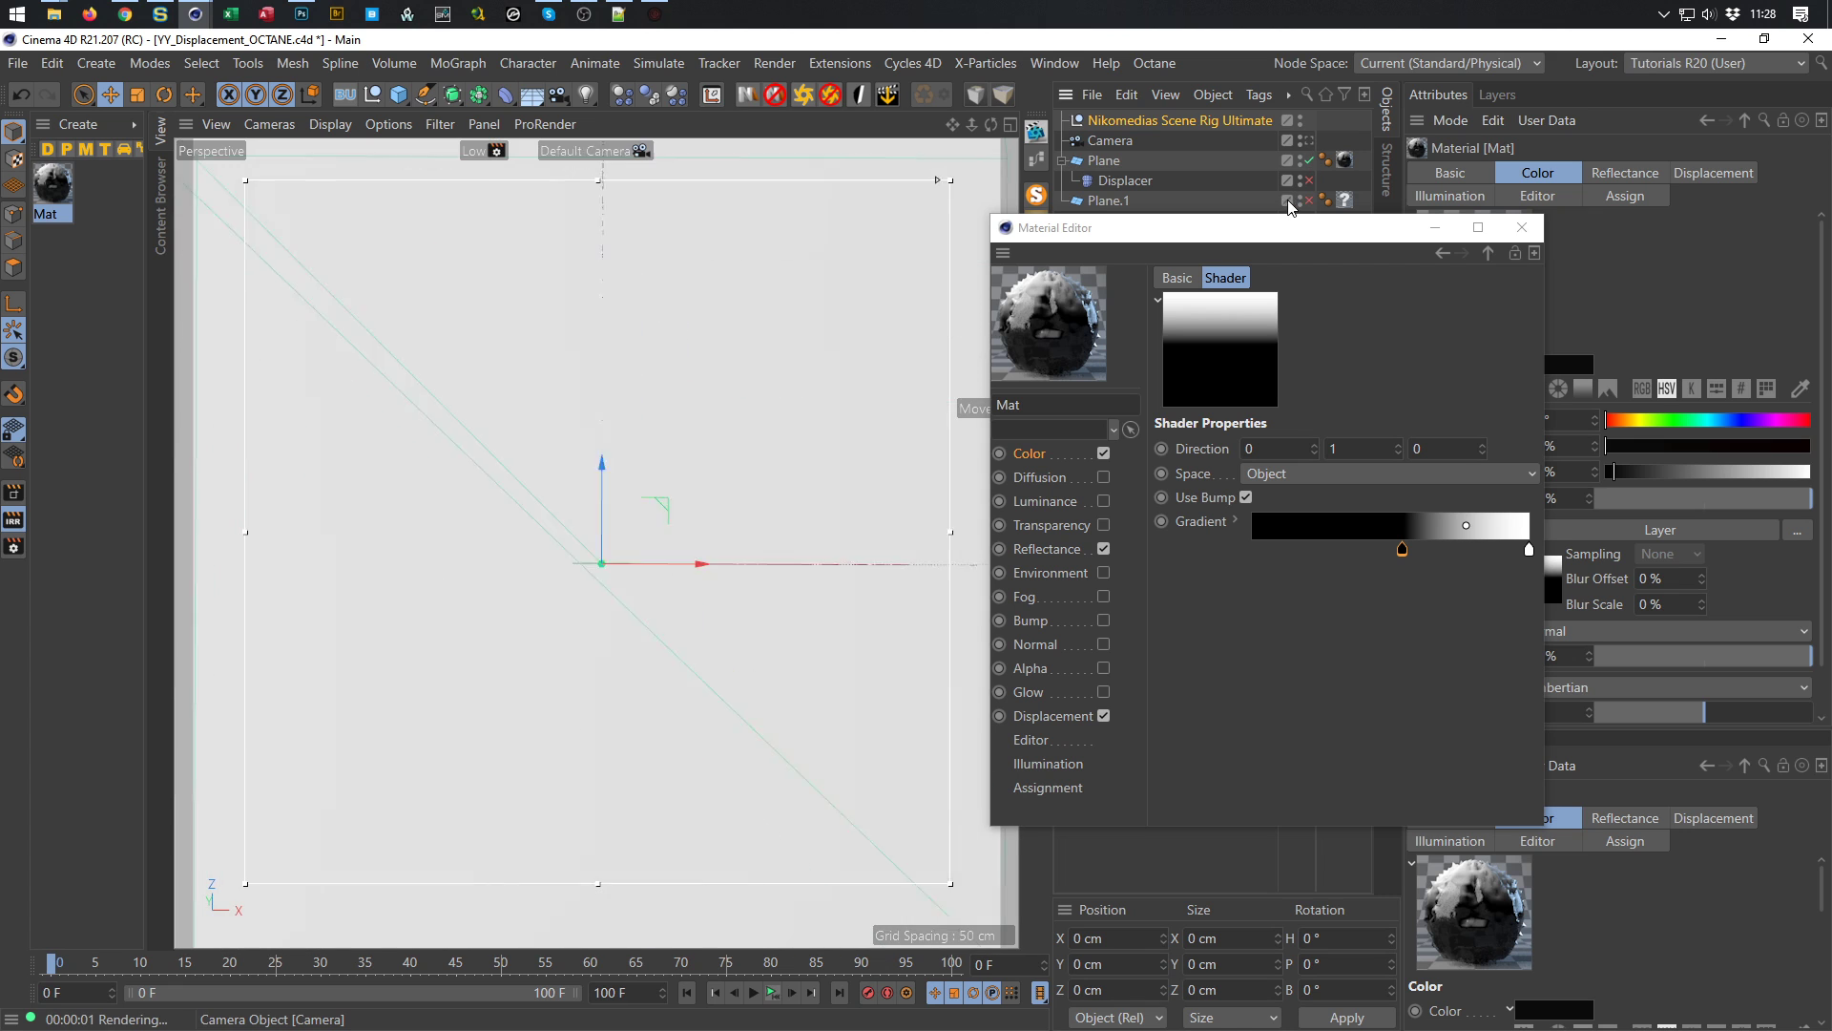
{"action": "left_click_drag", "start_coordinate": [1305, 229], "coordinate": [1527, 408]}
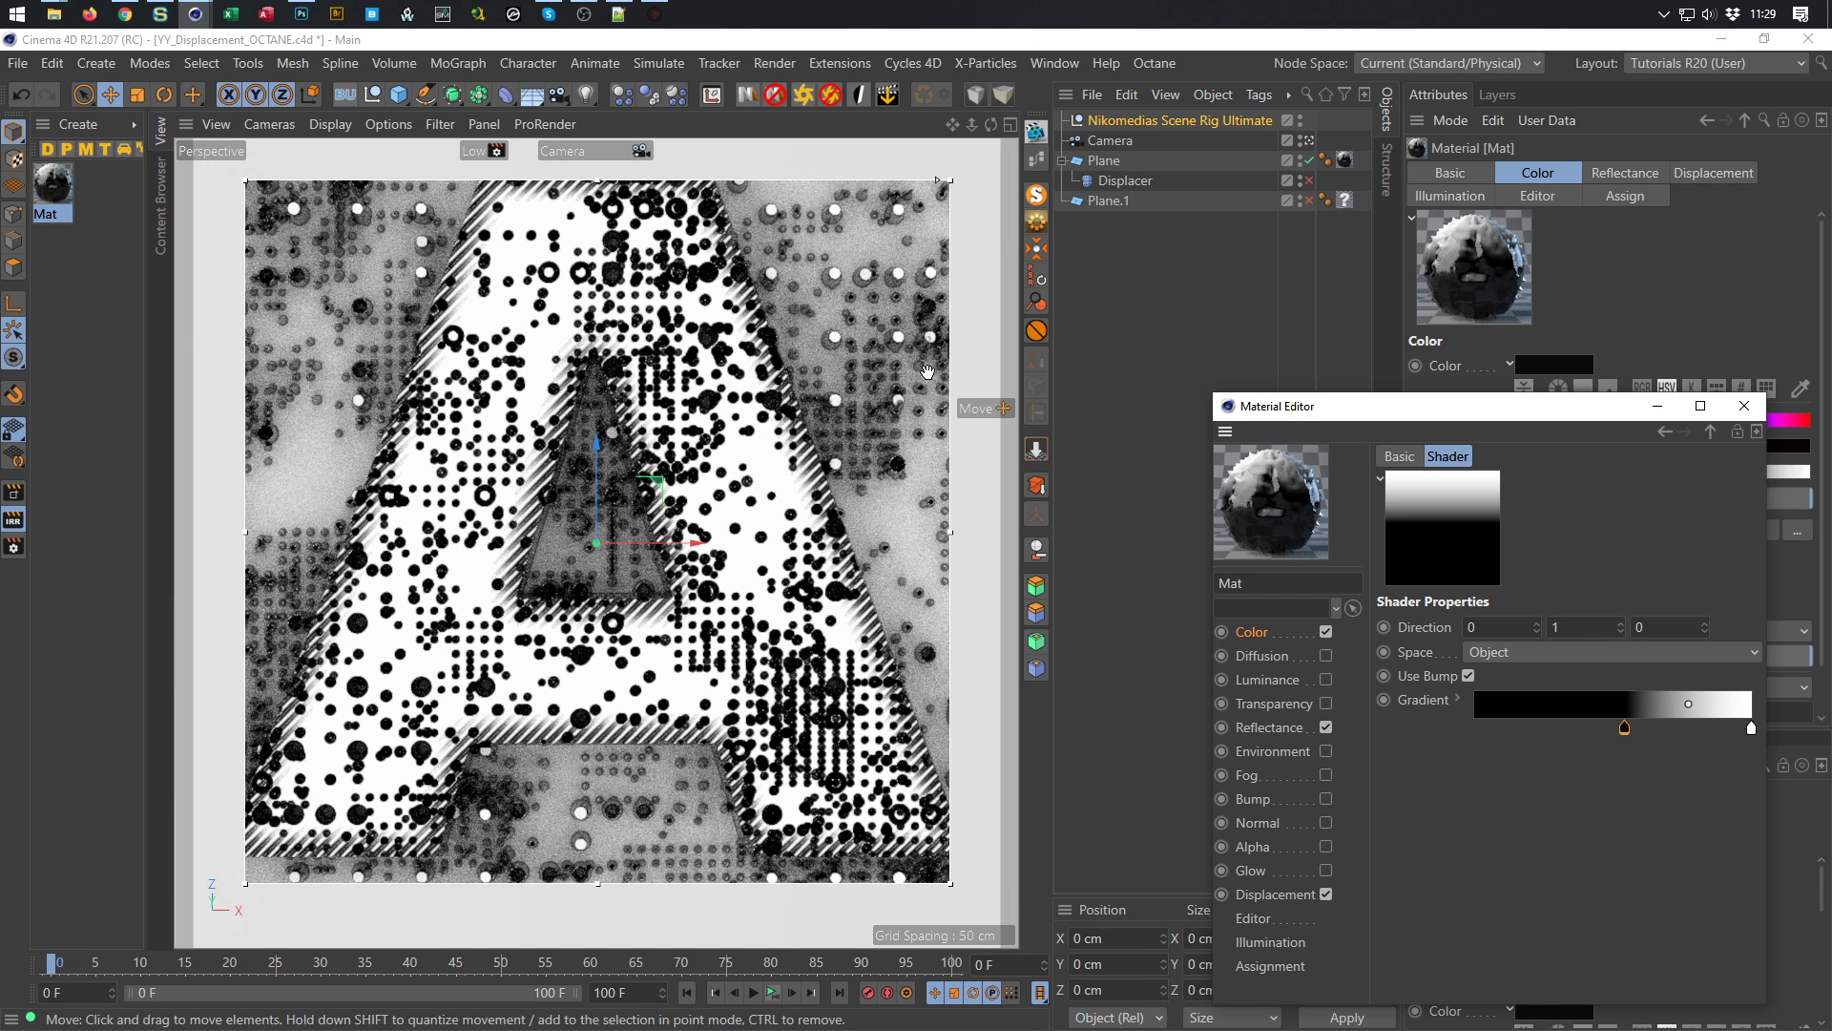
Create a new material named Floor and darken its color to a value of 7%
{"action": "double_click", "coordinate": [99, 297]}
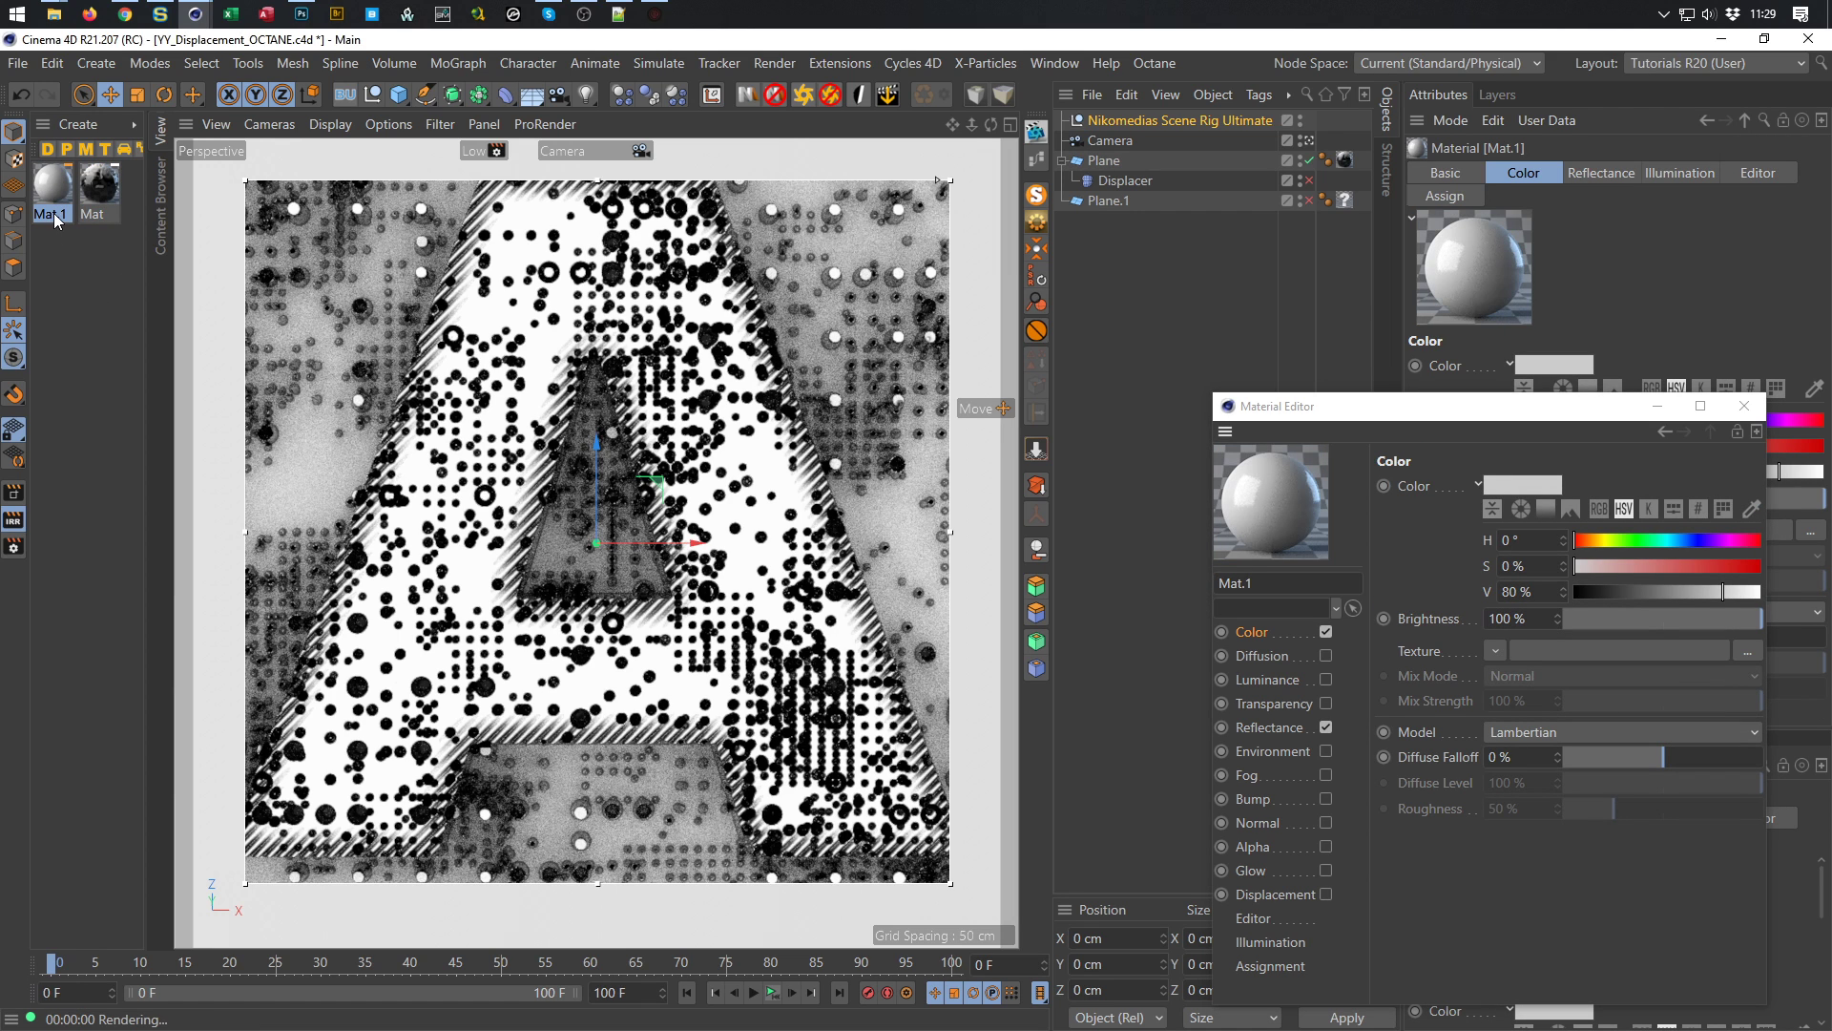
{"action": "double_click", "coordinate": [52, 214]}
{"action": "type", "text": "Floor"}
{"action": "key", "text": "Return"}
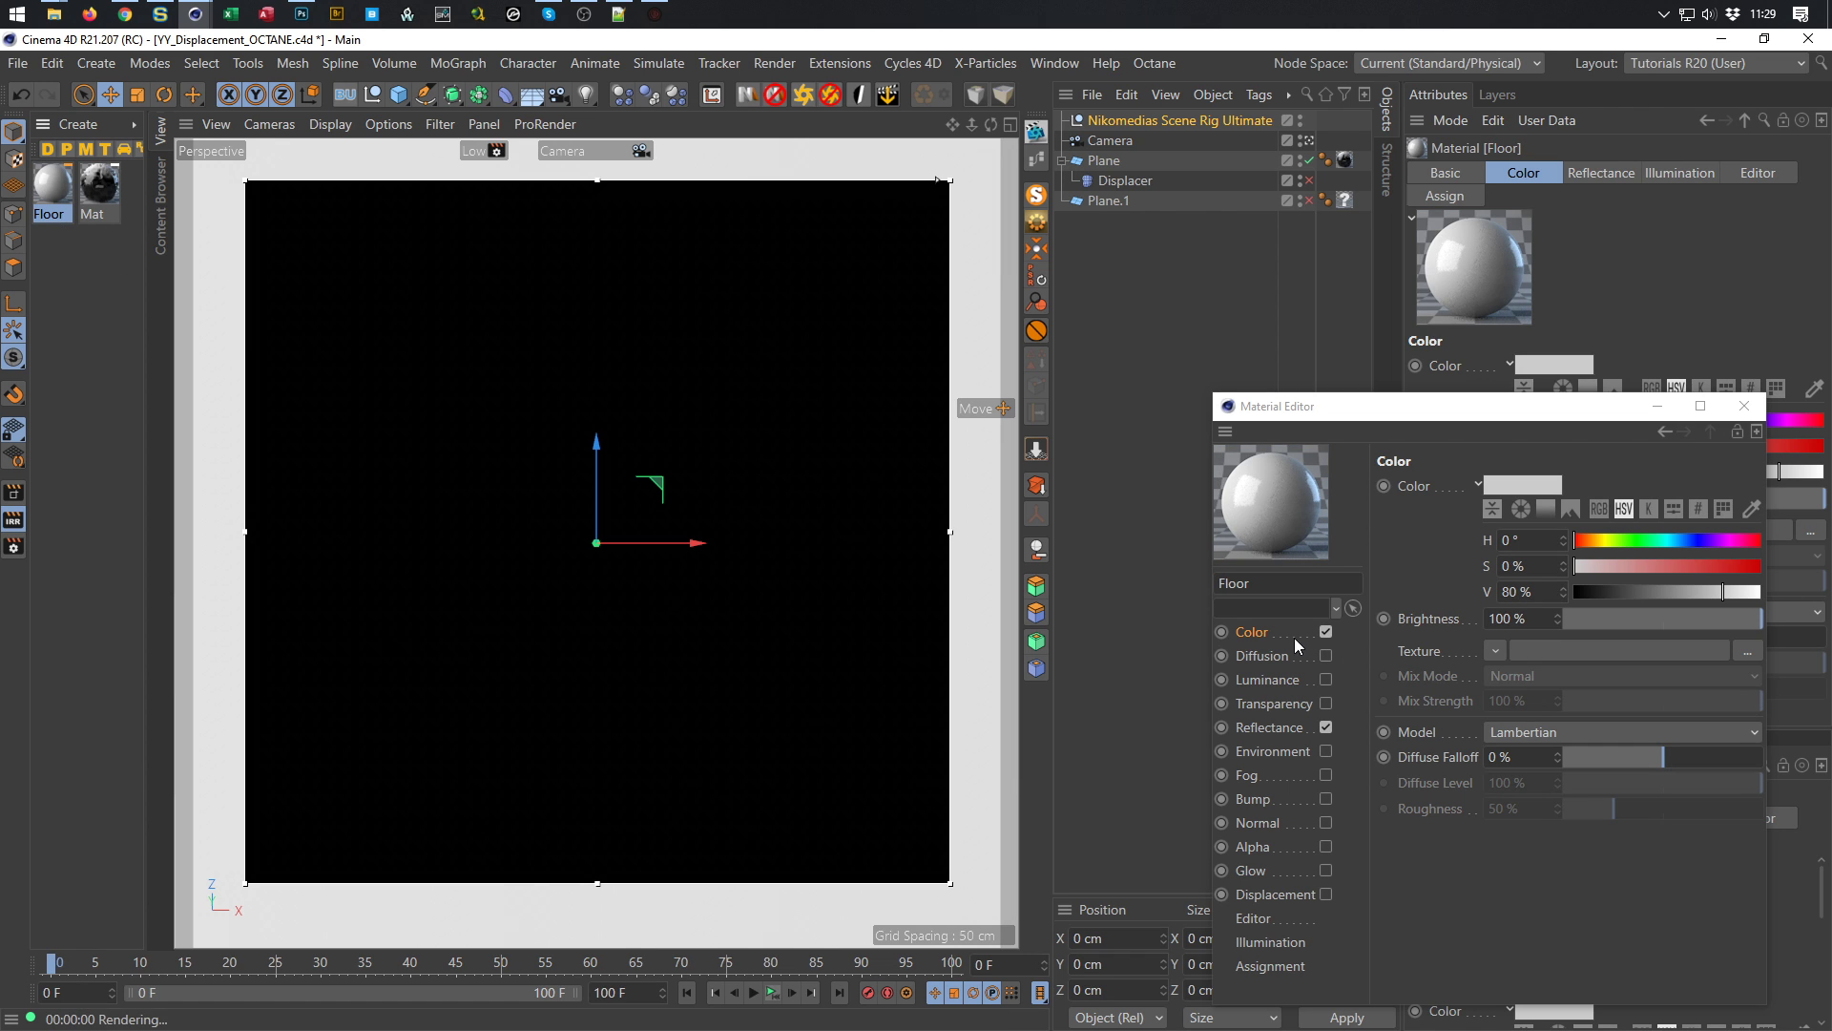
{"action": "left_click", "coordinate": [1588, 593]}
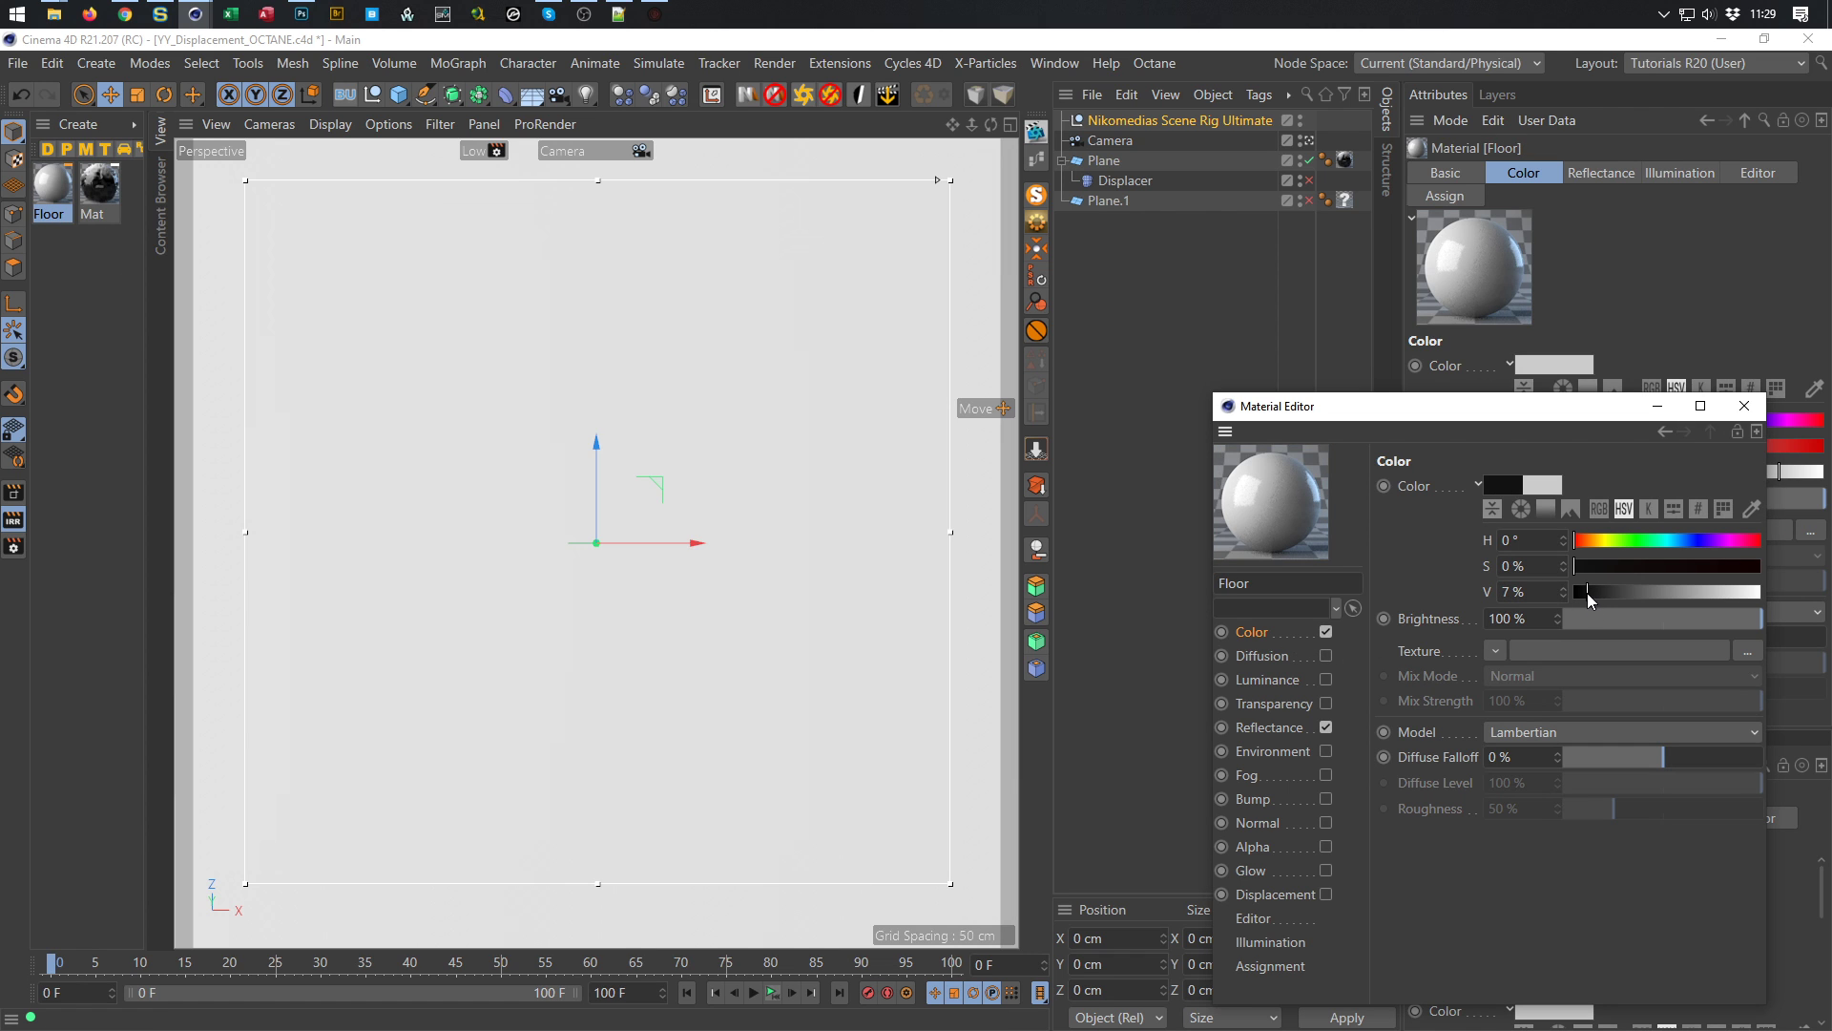
Apply the Floor material to Plane.1 and enable that plane
{"action": "left_click_drag", "start_coordinate": [53, 183], "coordinate": [1345, 204]}
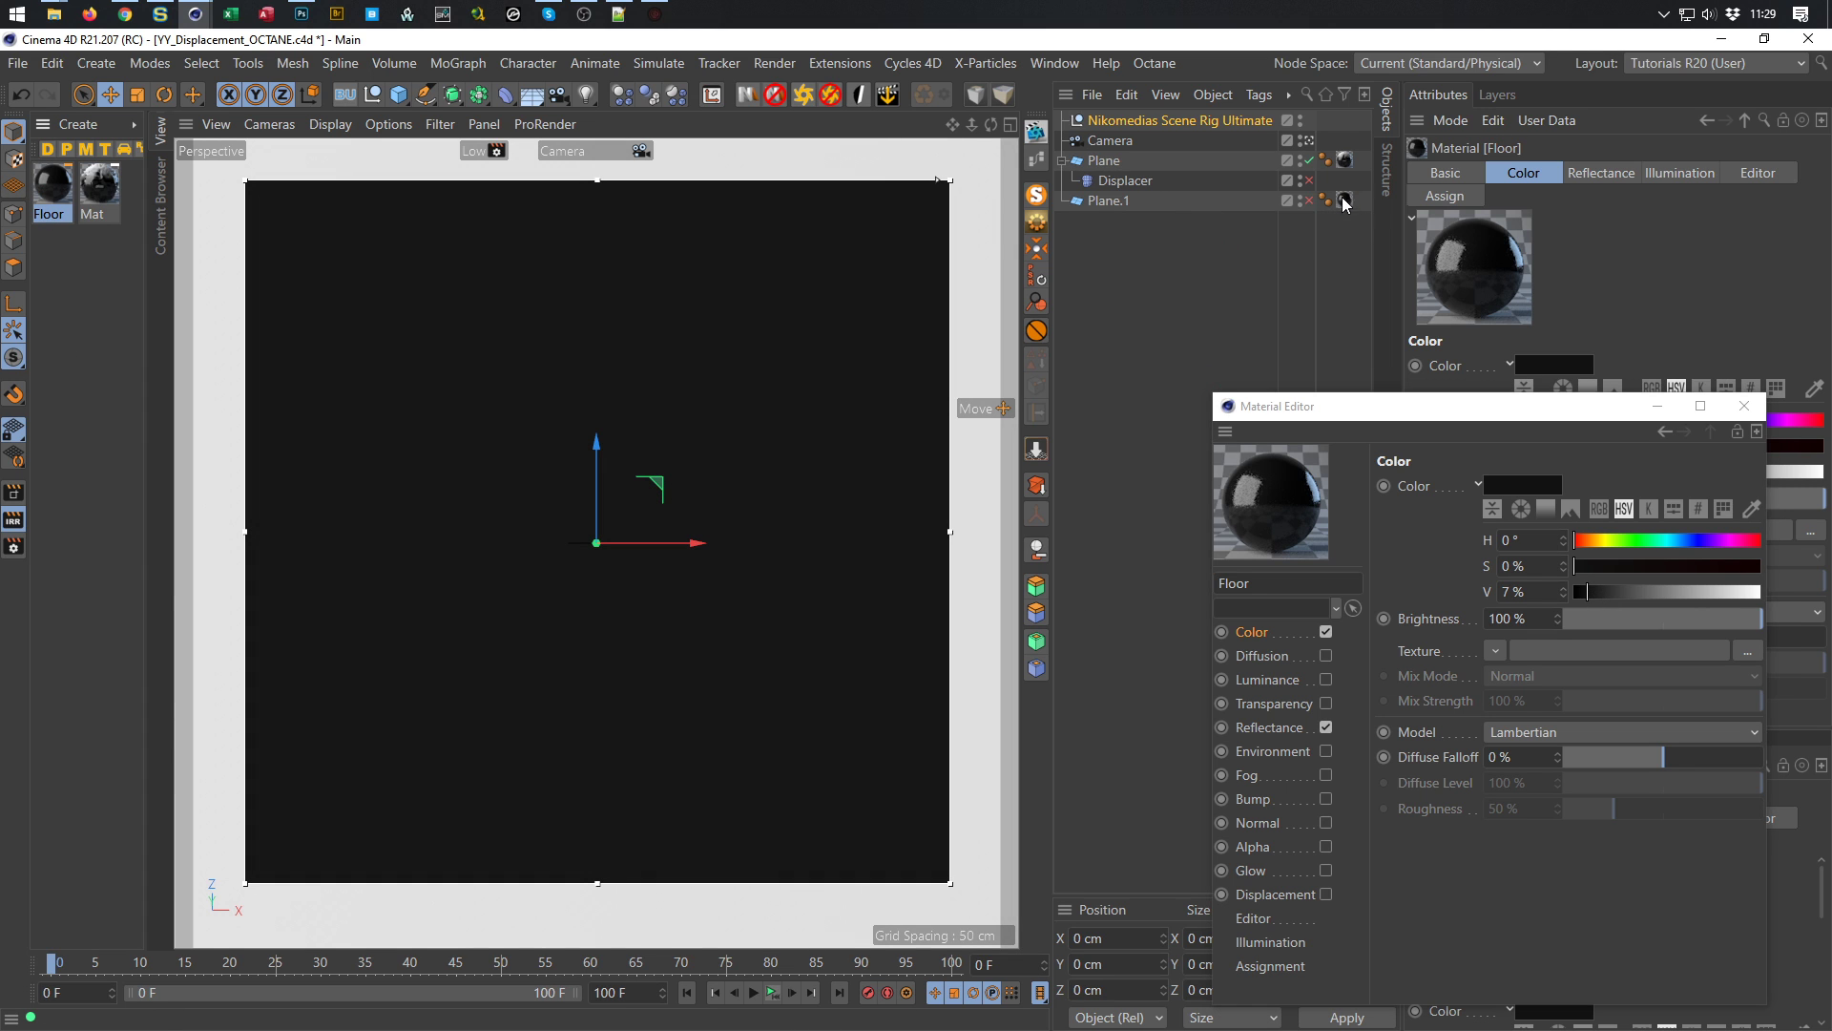
{"action": "left_click", "coordinate": [1309, 200]}
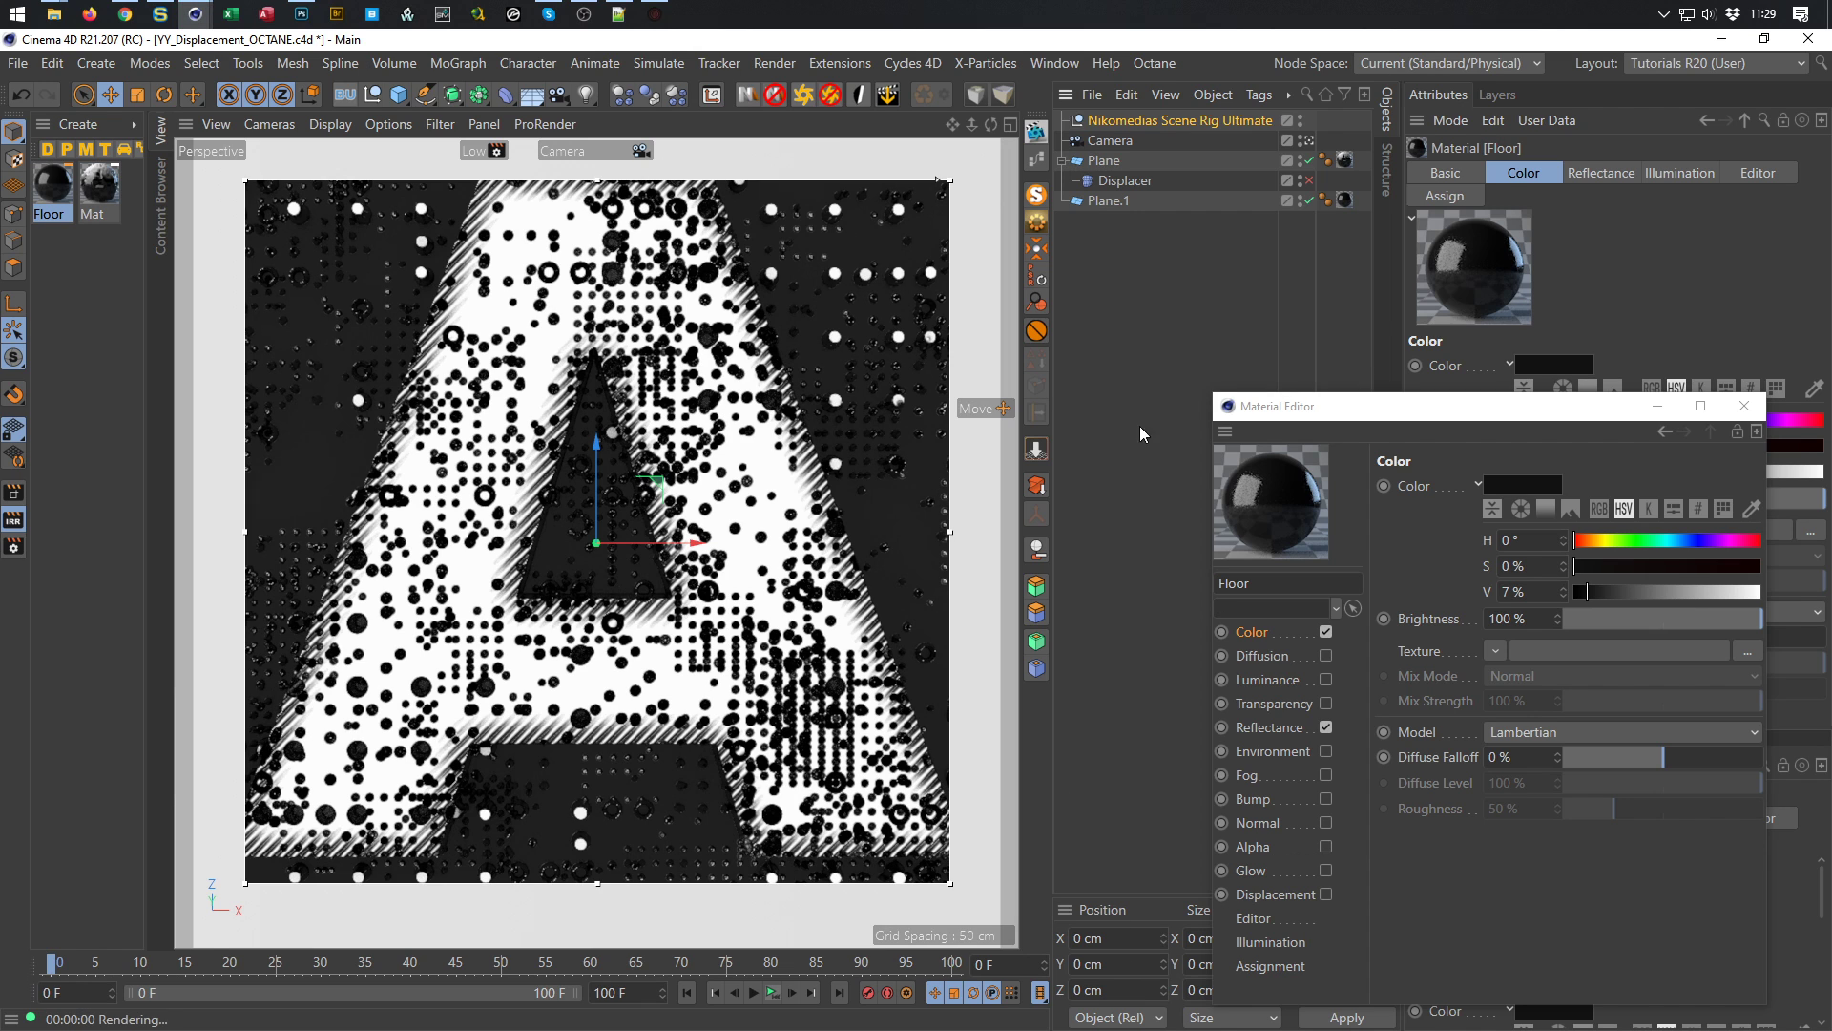
Set the Y position of Plane.1 to 0.1 cm
{"action": "left_click", "coordinate": [1107, 201]}
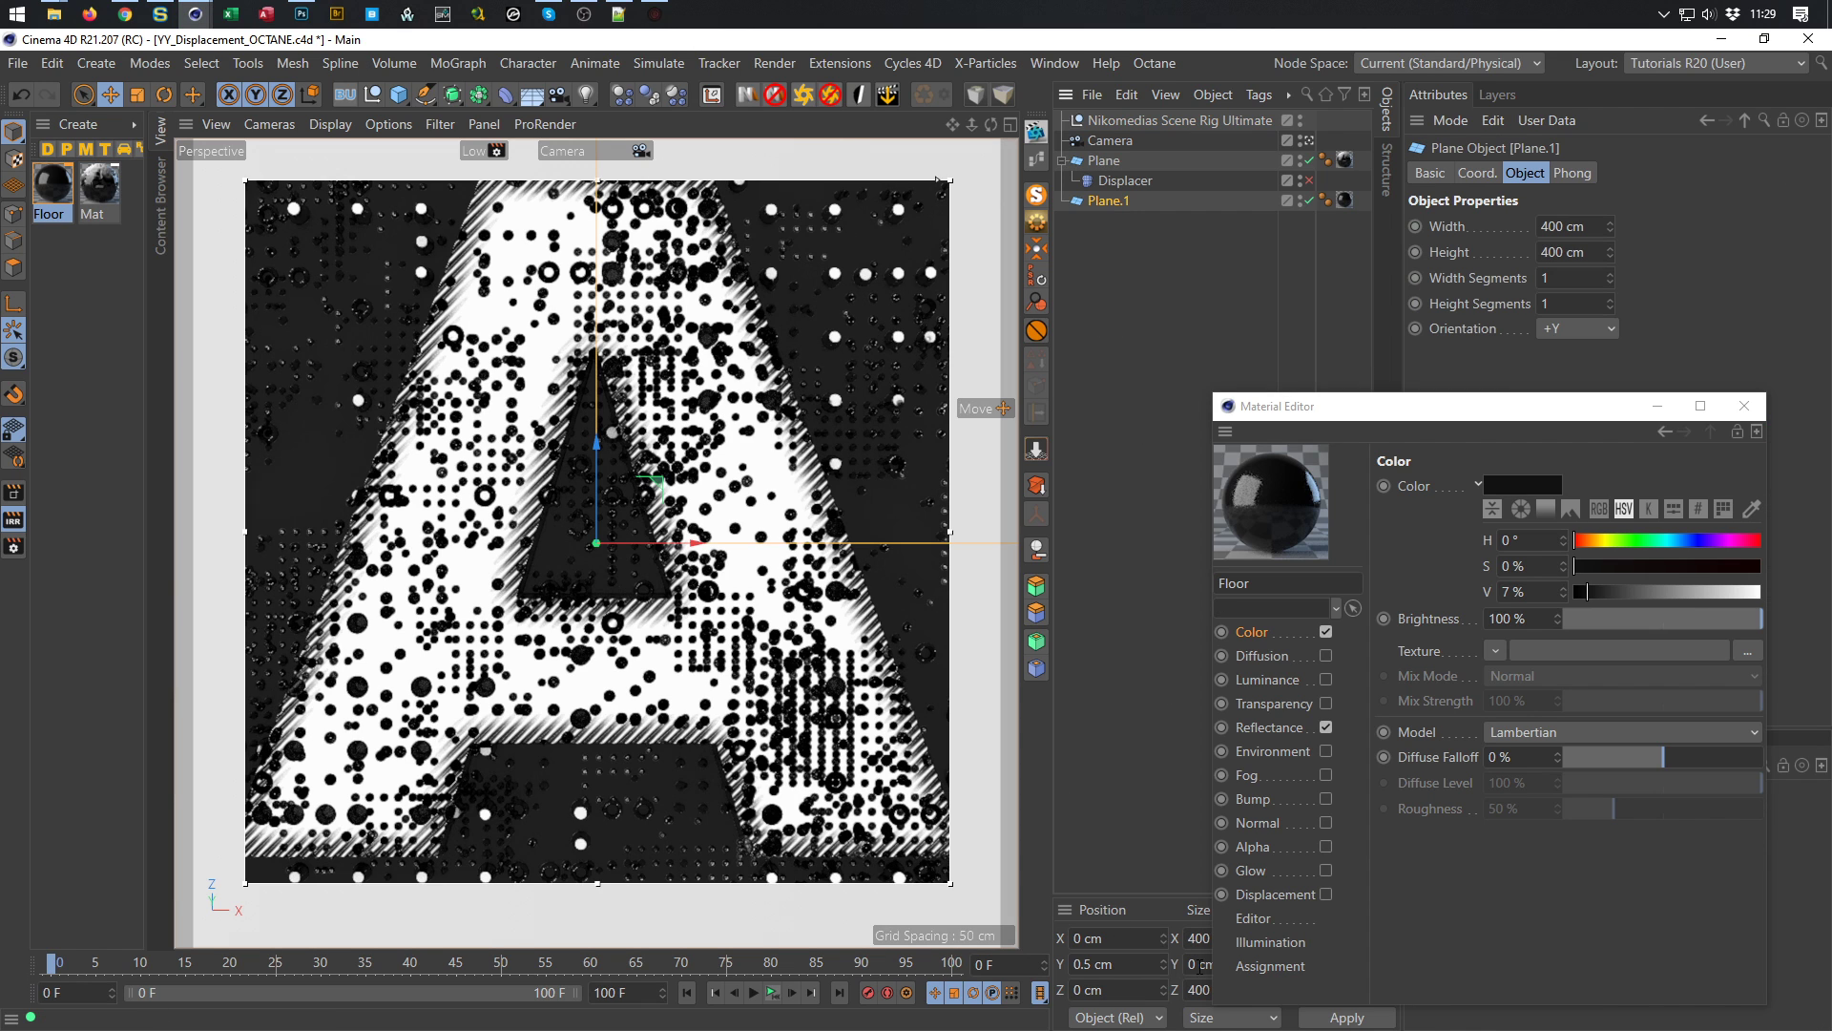
{"action": "double_click", "coordinate": [1087, 969]}
{"action": "type", "text": "0.1"}
{"action": "key", "text": "Return"}
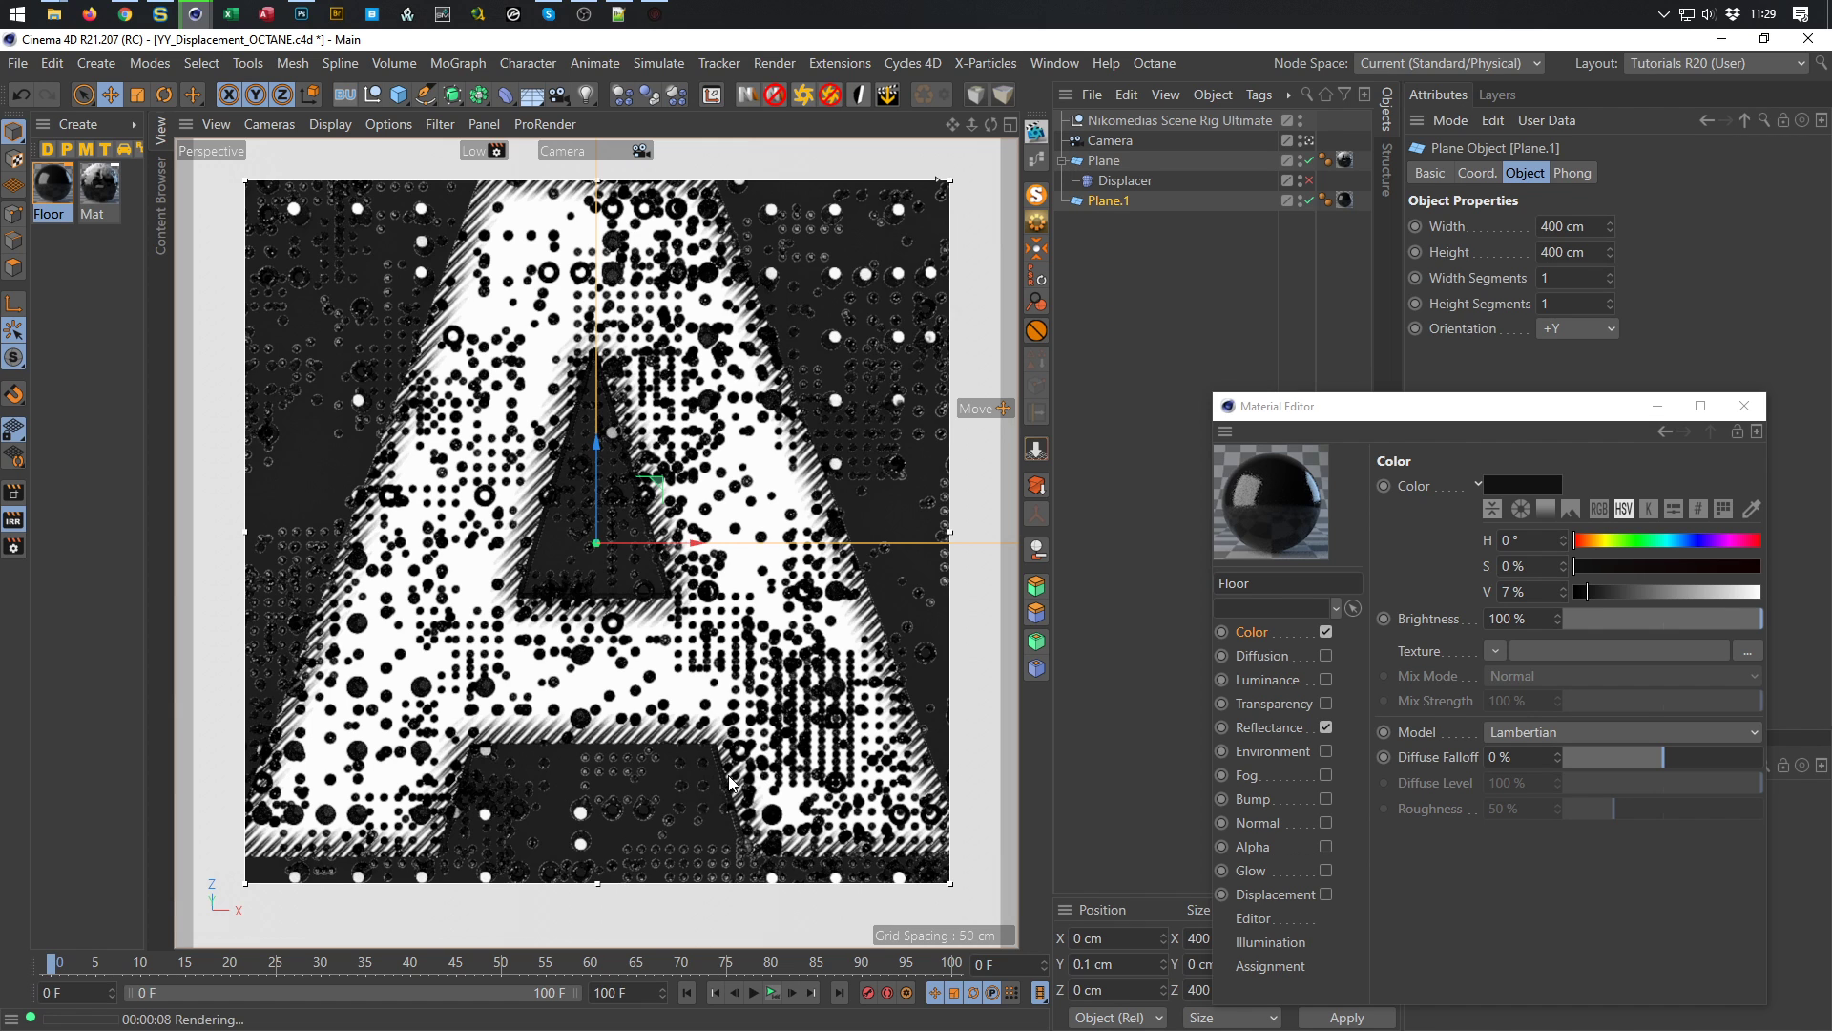
Try the Multiply and Add mix modes on the relief material's color texture and set it back to Normal
{"action": "left_click", "coordinate": [1269, 634]}
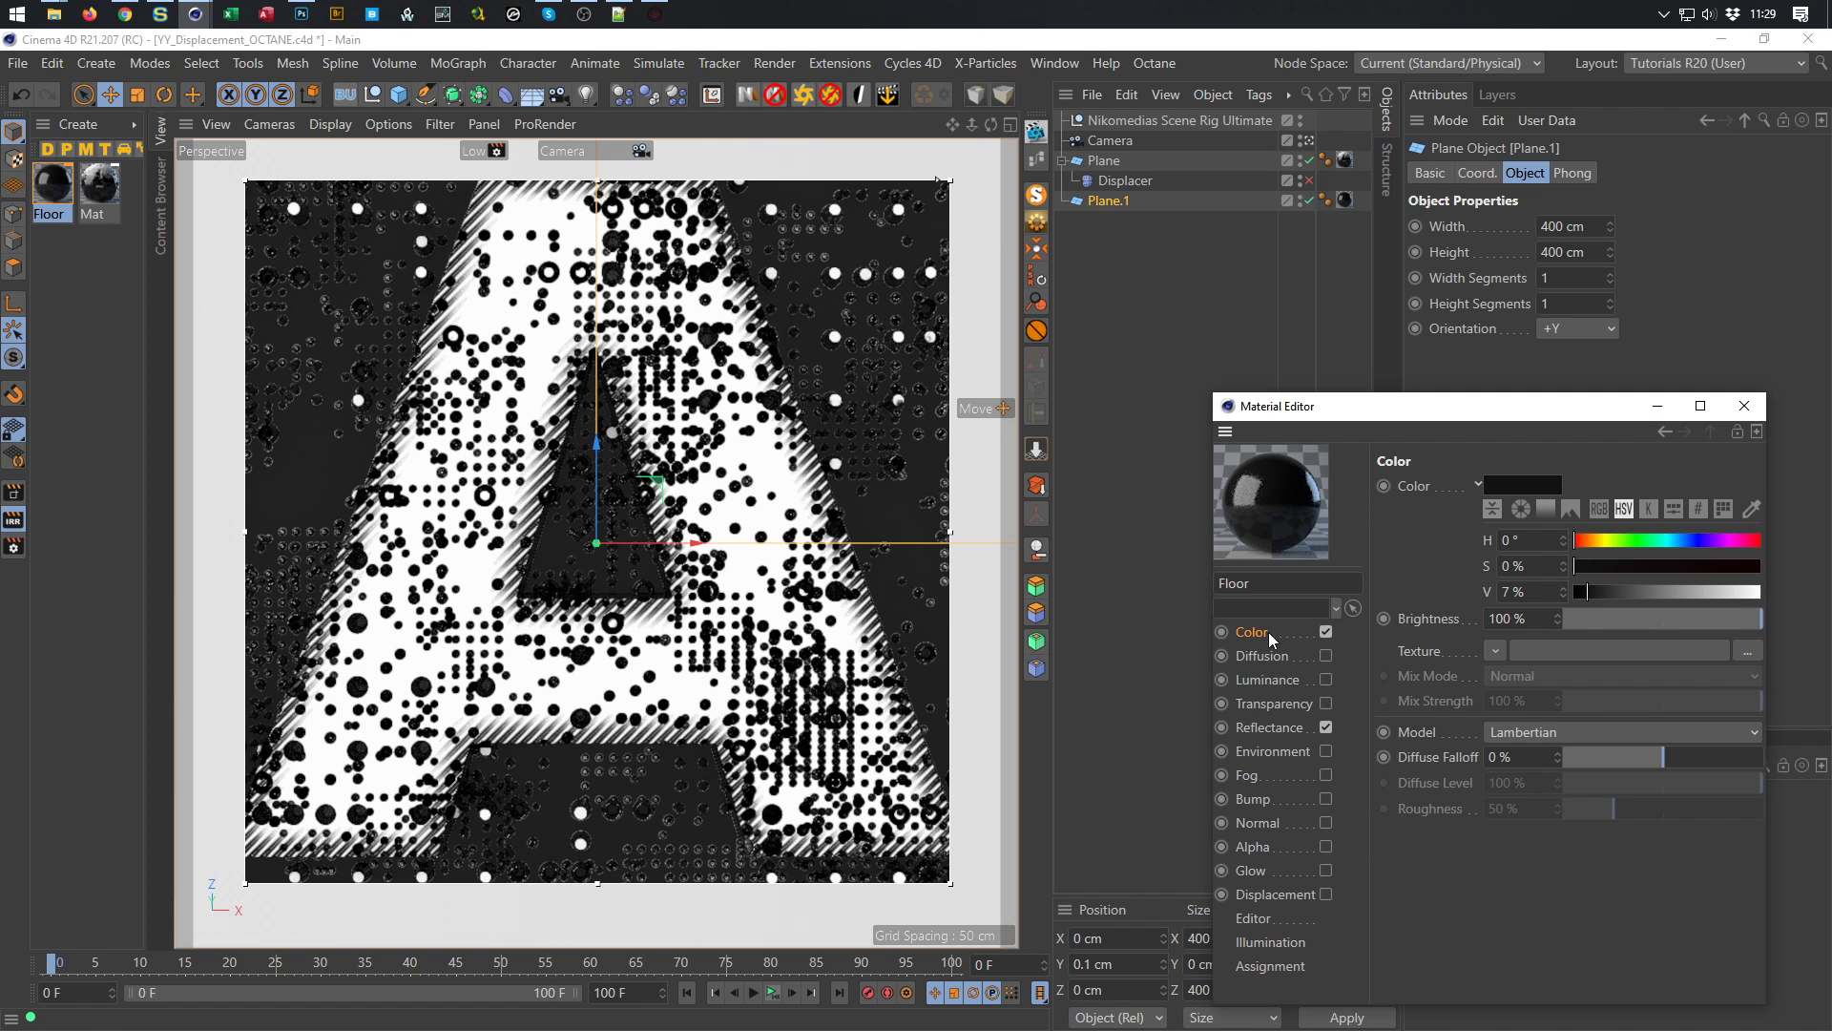
{"action": "left_click", "coordinate": [100, 183]}
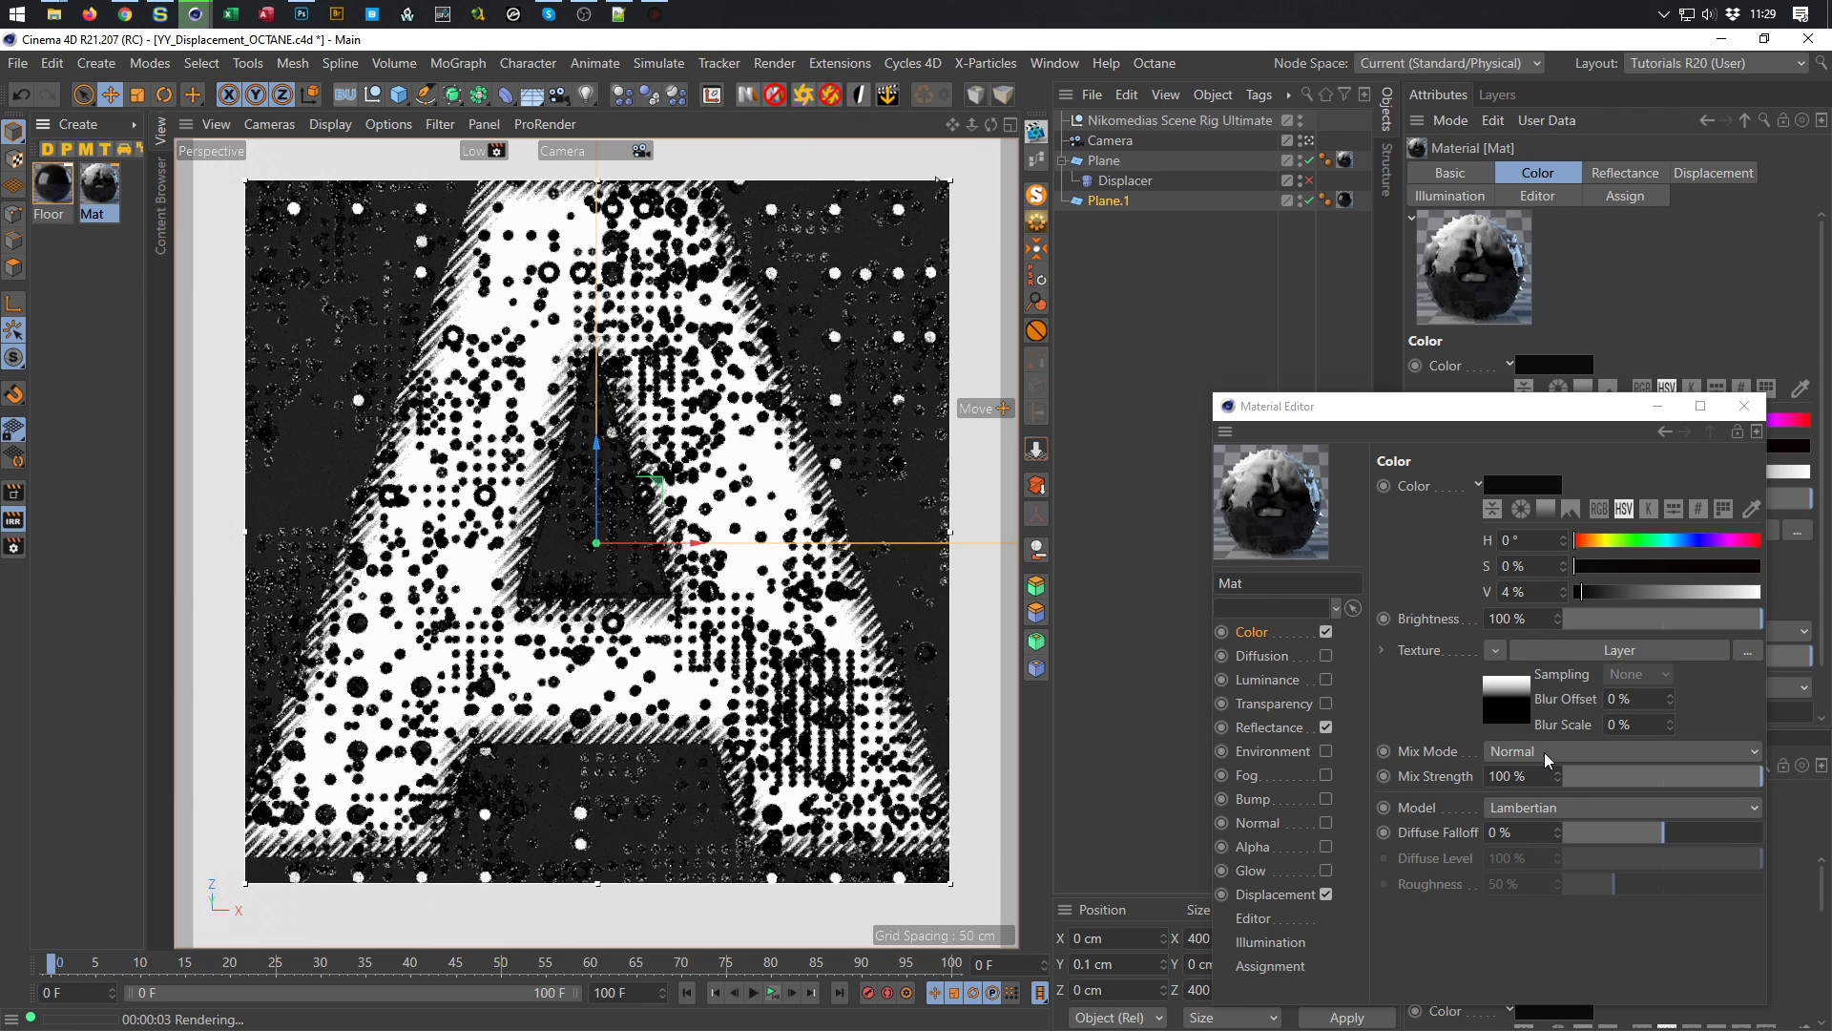
{"action": "left_click", "coordinate": [1544, 751]}
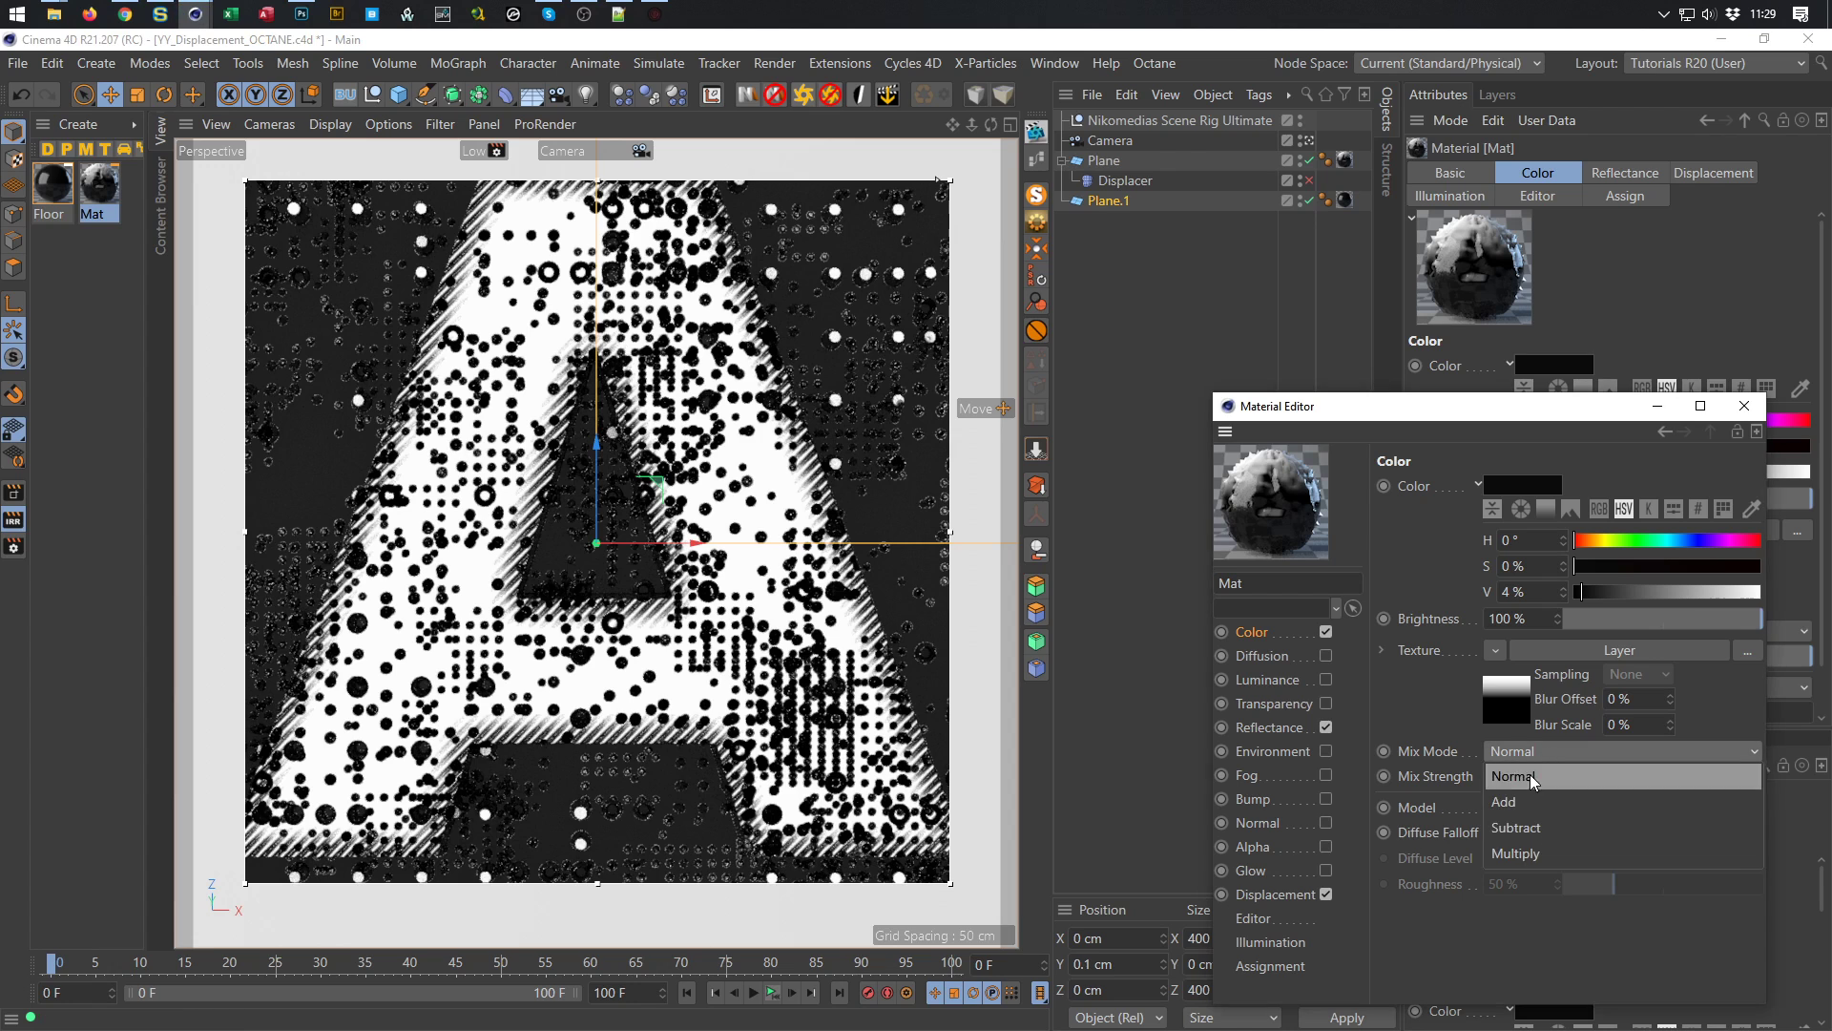
{"action": "left_click", "coordinate": [1517, 850]}
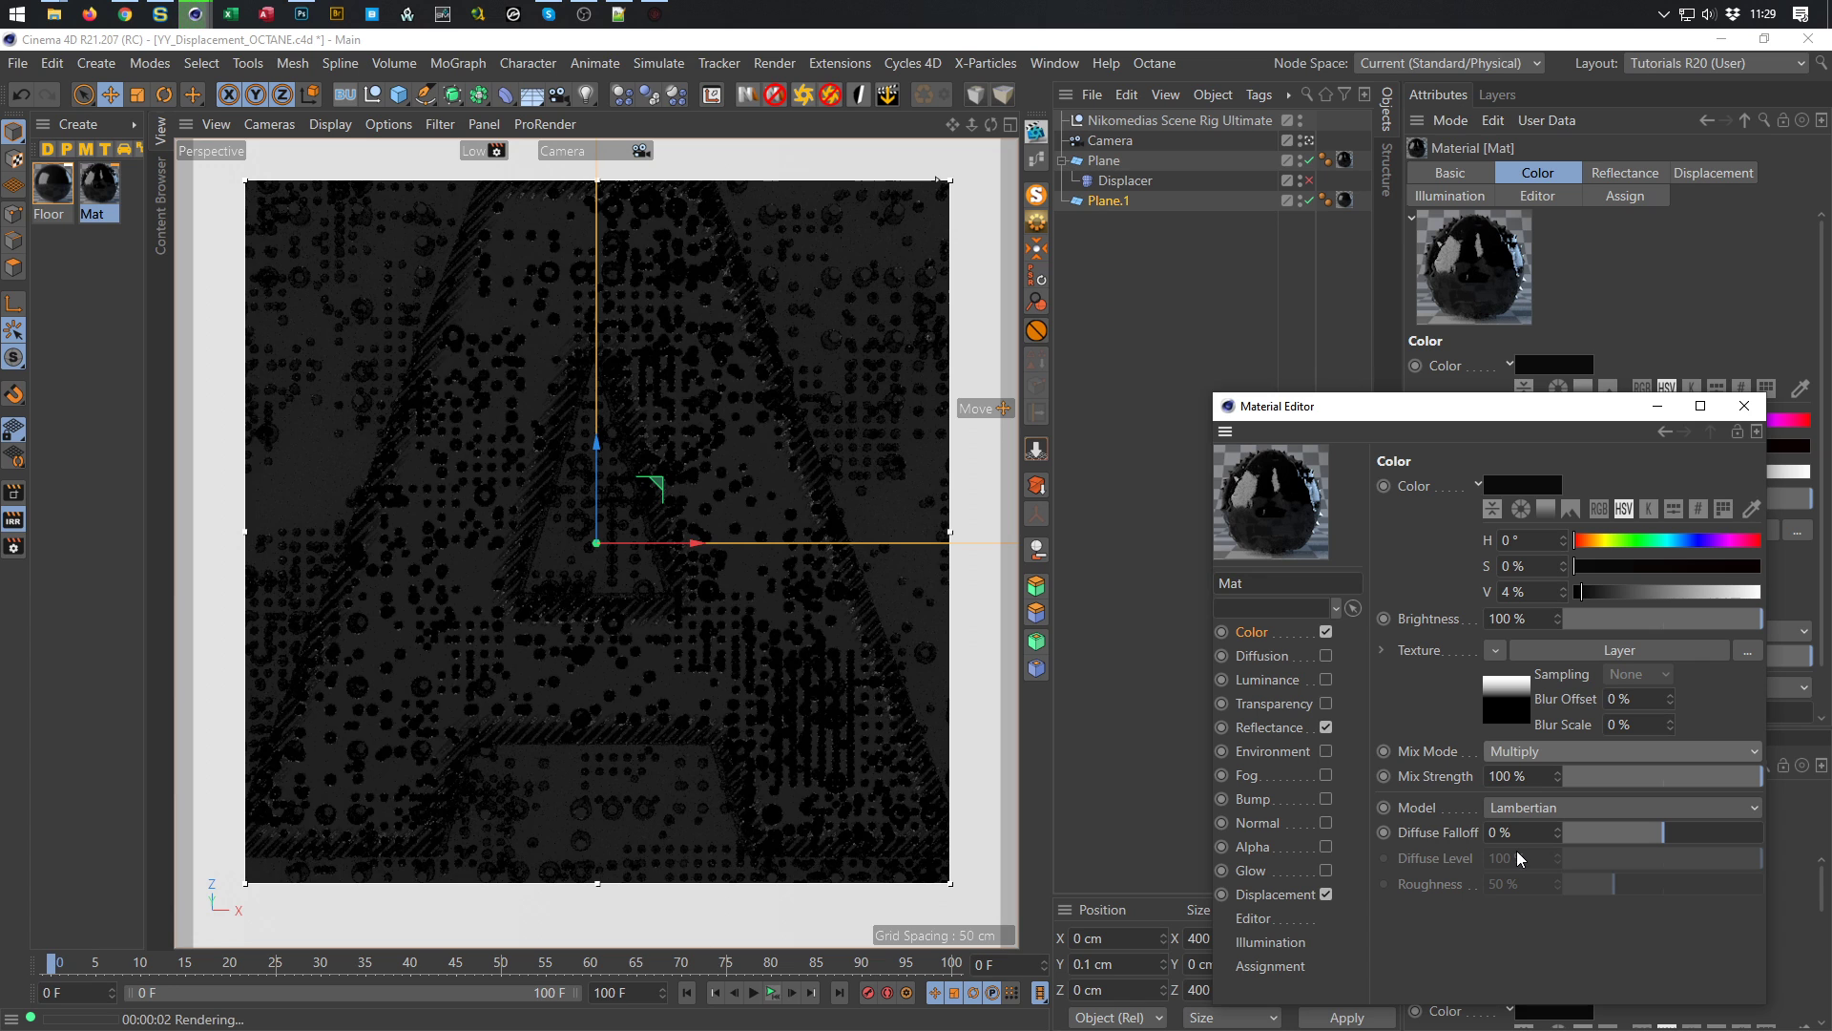
{"action": "left_click", "coordinate": [1552, 753]}
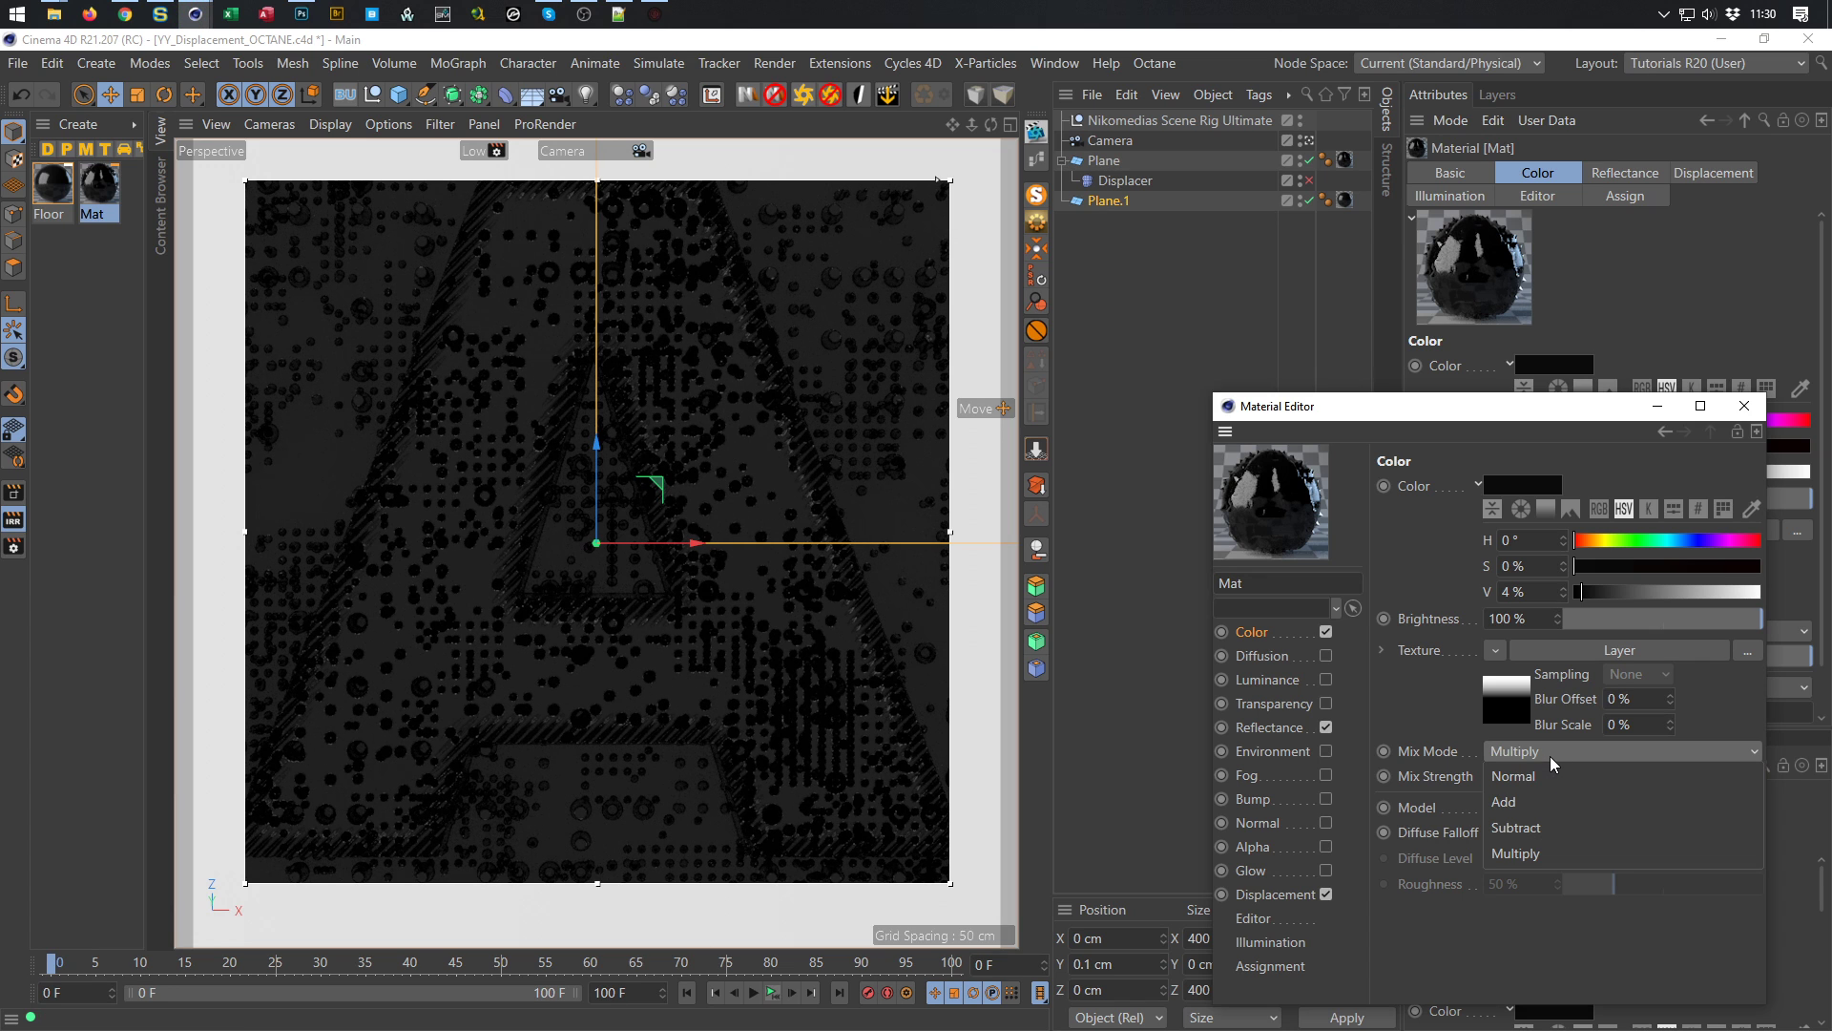
{"action": "left_click", "coordinate": [1533, 796]}
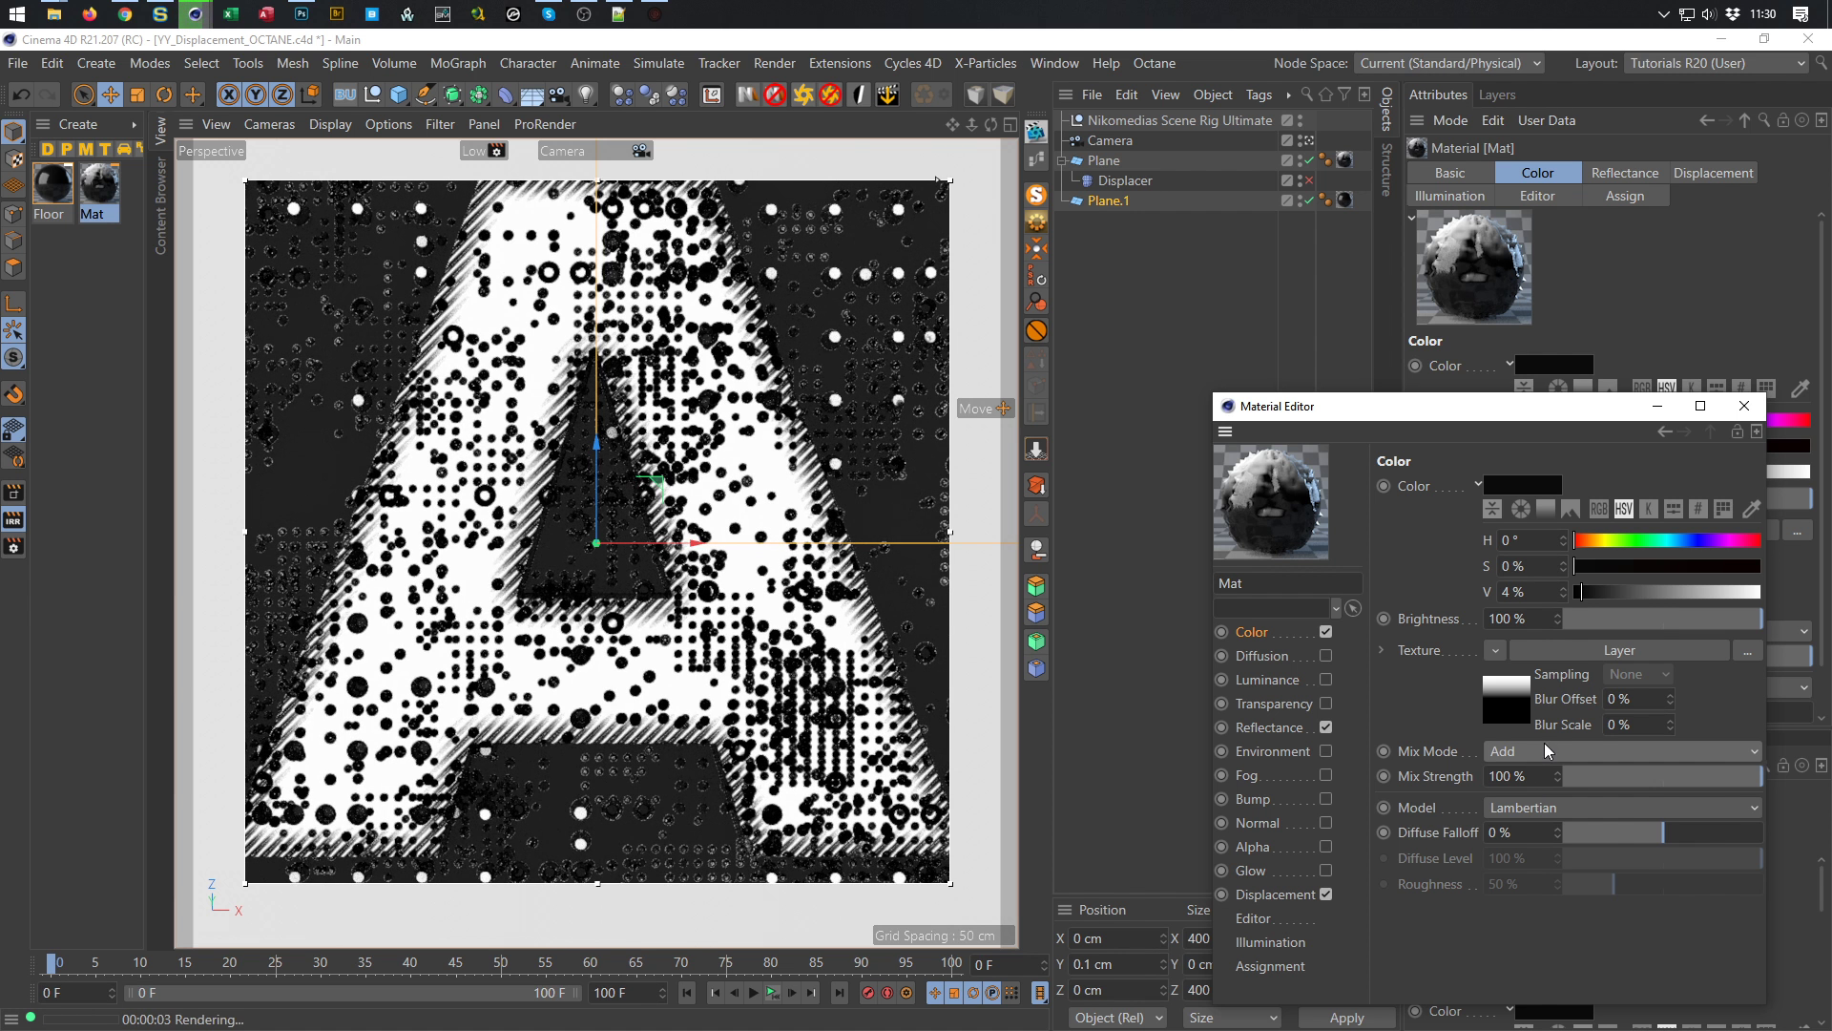
{"action": "left_click", "coordinate": [1542, 750]}
{"action": "left_click", "coordinate": [1532, 777]}
Add a Color shader above the Falloff in the Layer shader and make it red with 100% saturation
{"action": "left_click", "coordinate": [1488, 711]}
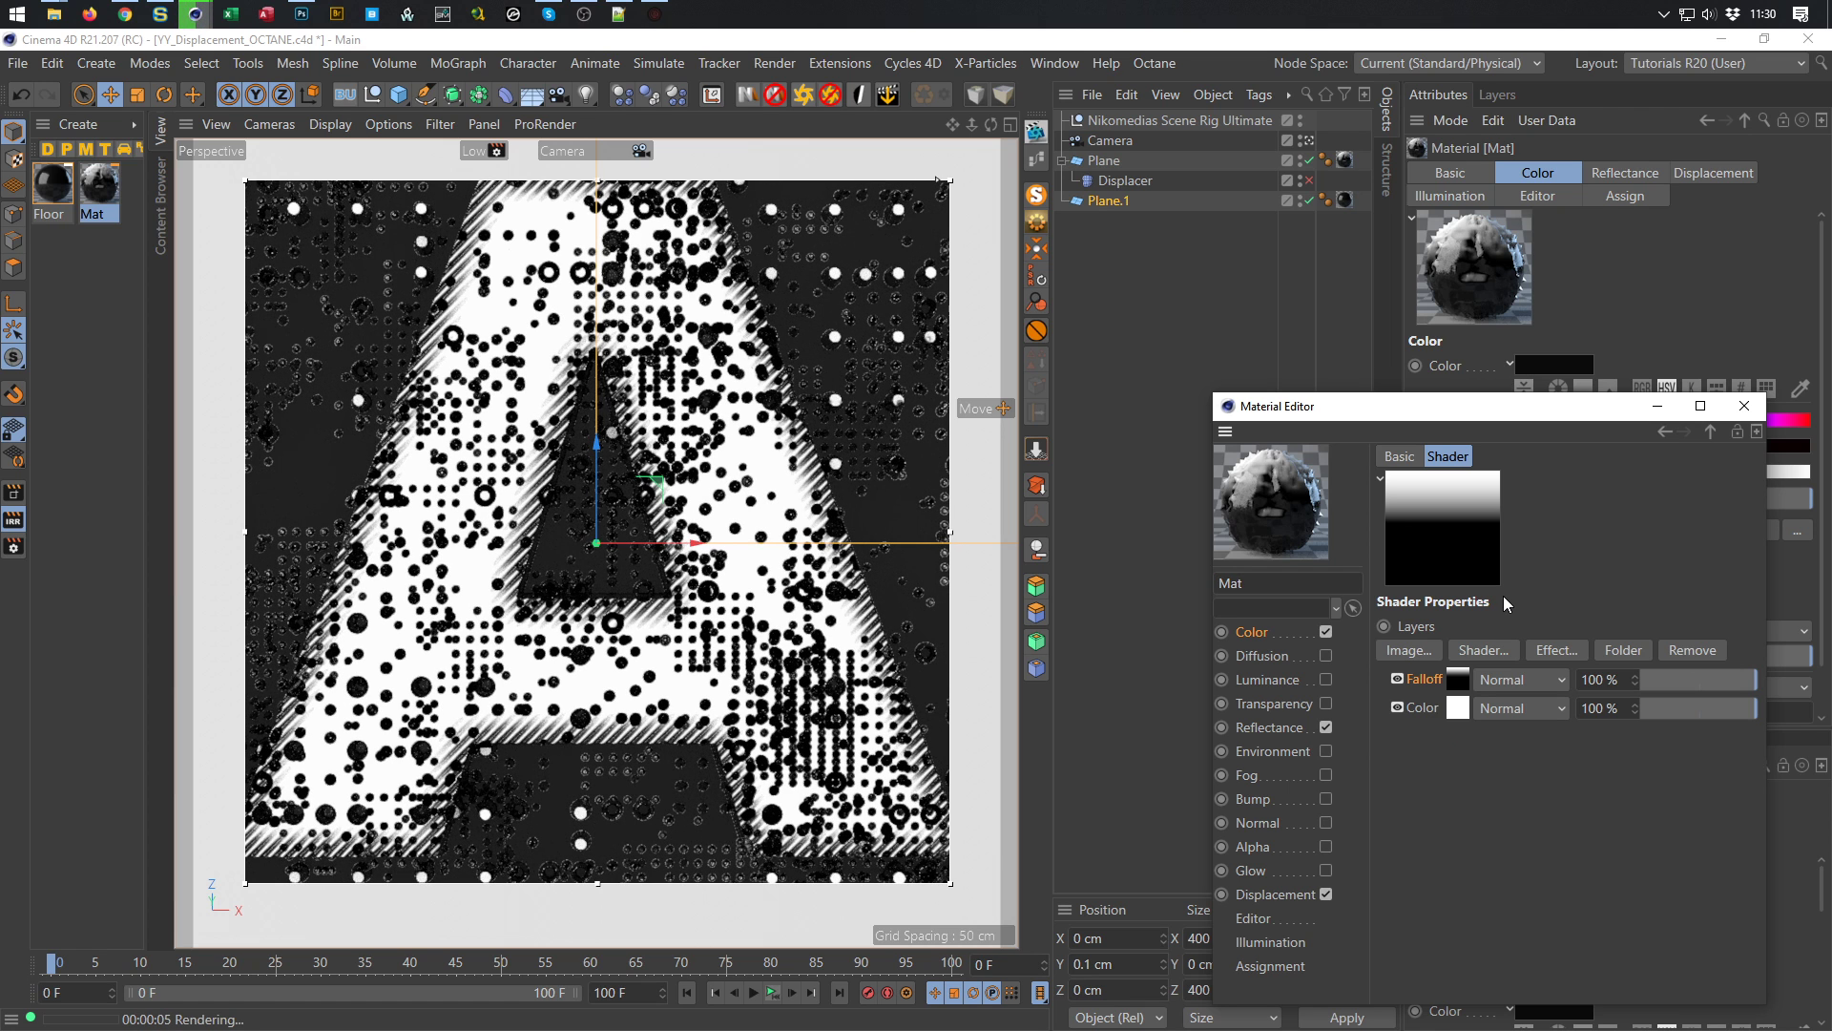
{"action": "left_click", "coordinate": [1481, 650]}
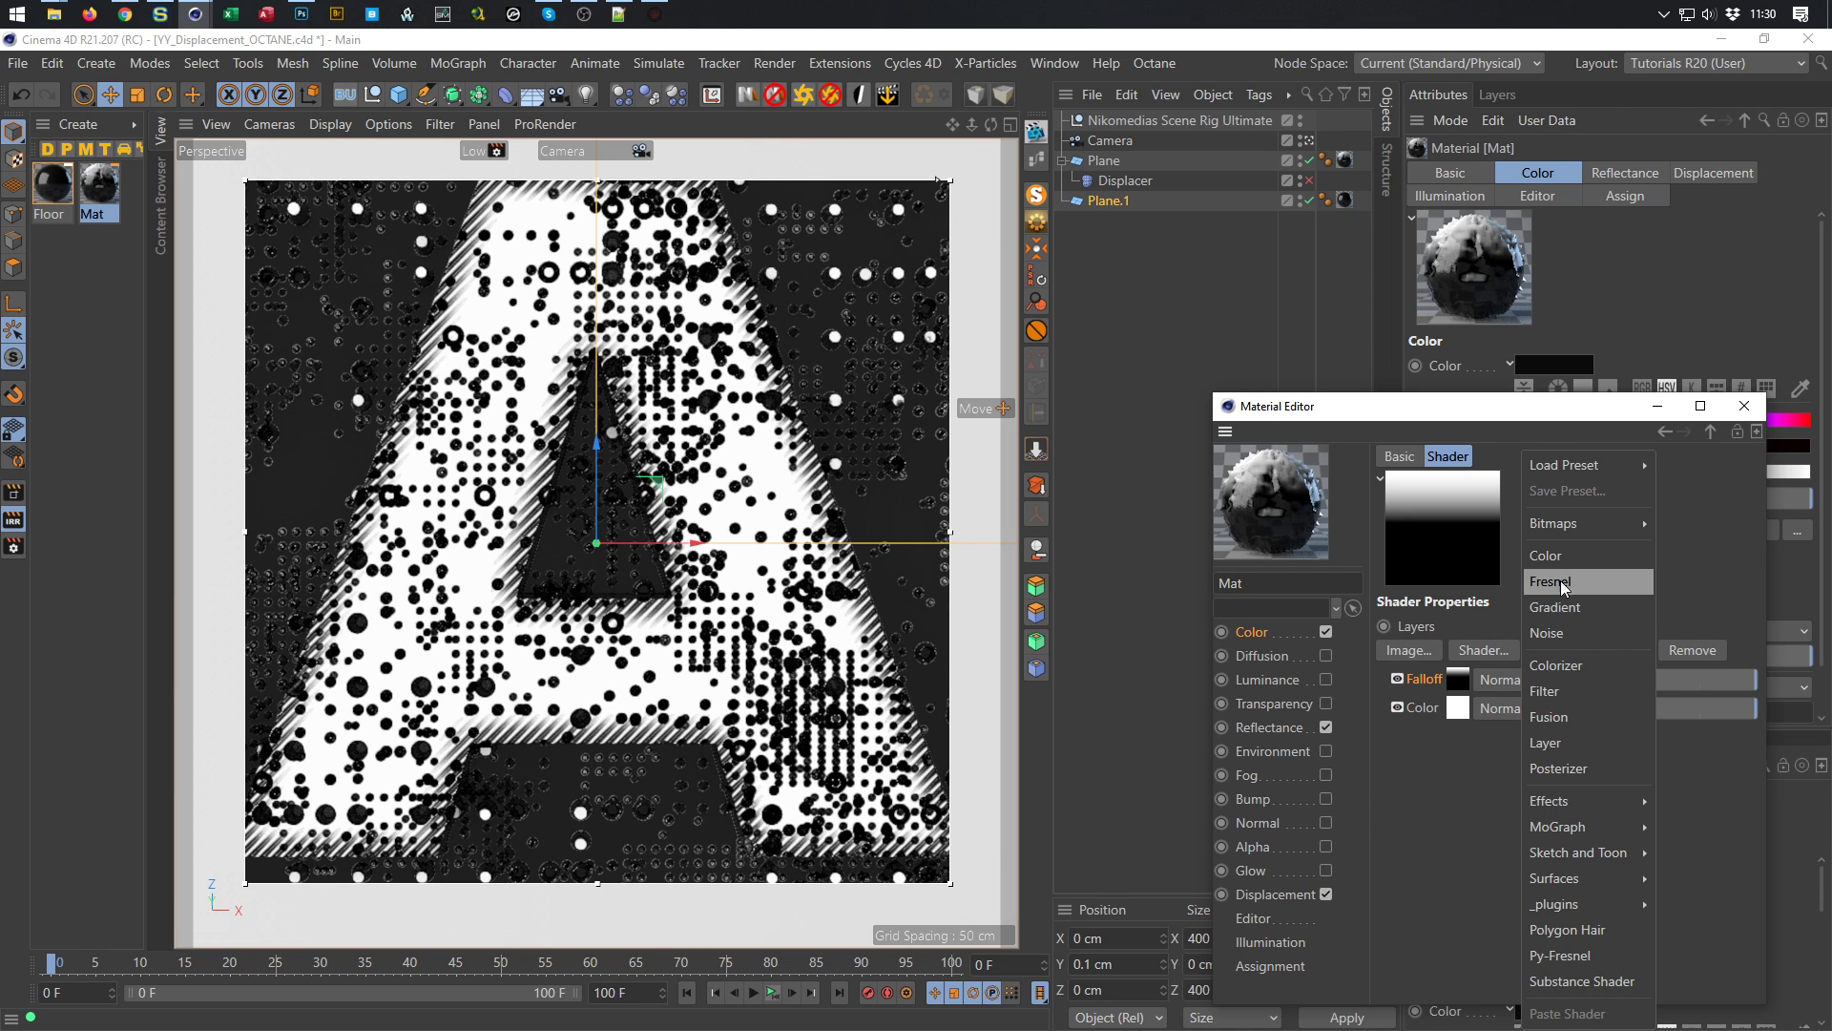
{"action": "left_click", "coordinate": [1545, 555]}
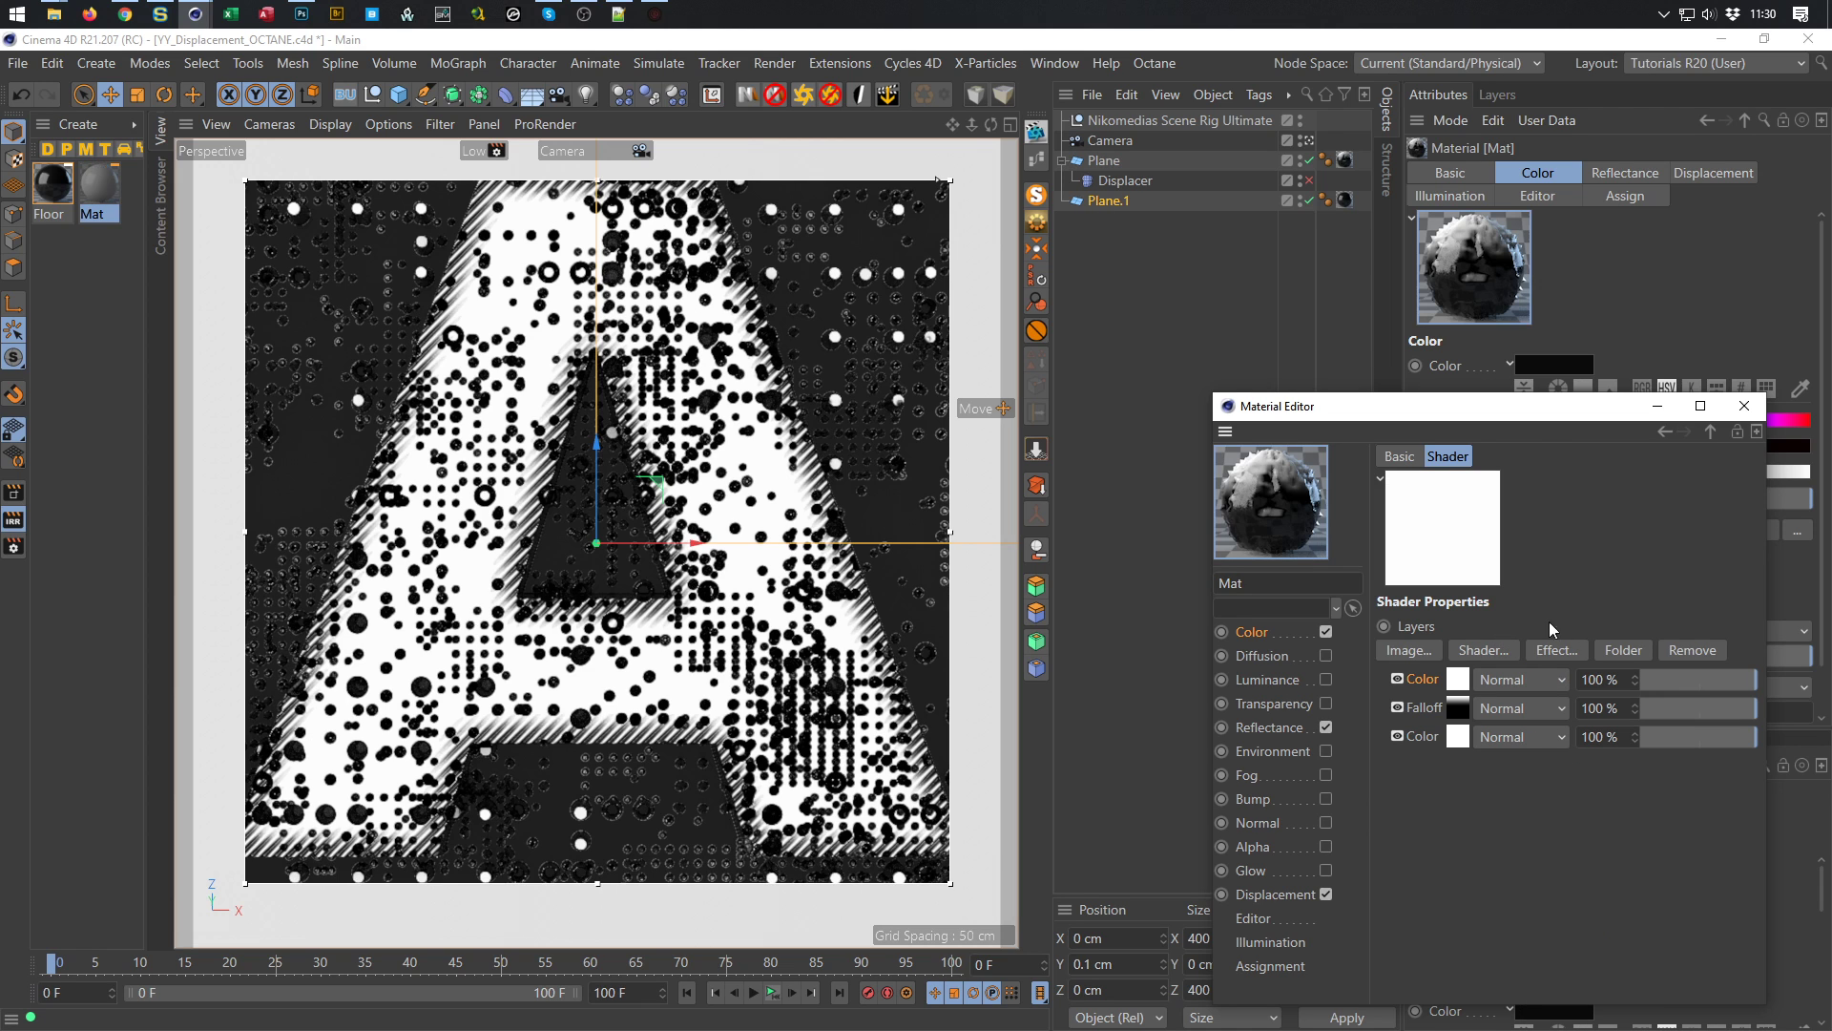
{"action": "left_click", "coordinate": [1450, 682]}
{"action": "mouse_move", "coordinate": [1558, 683]}
{"action": "left_mouse_down"}
{"action": "mouse_move", "coordinate": [1541, 694]}
{"action": "mouse_move", "coordinate": [1580, 675]}
{"action": "mouse_move", "coordinate": [1537, 689]}
{"action": "left_mouse_up"}
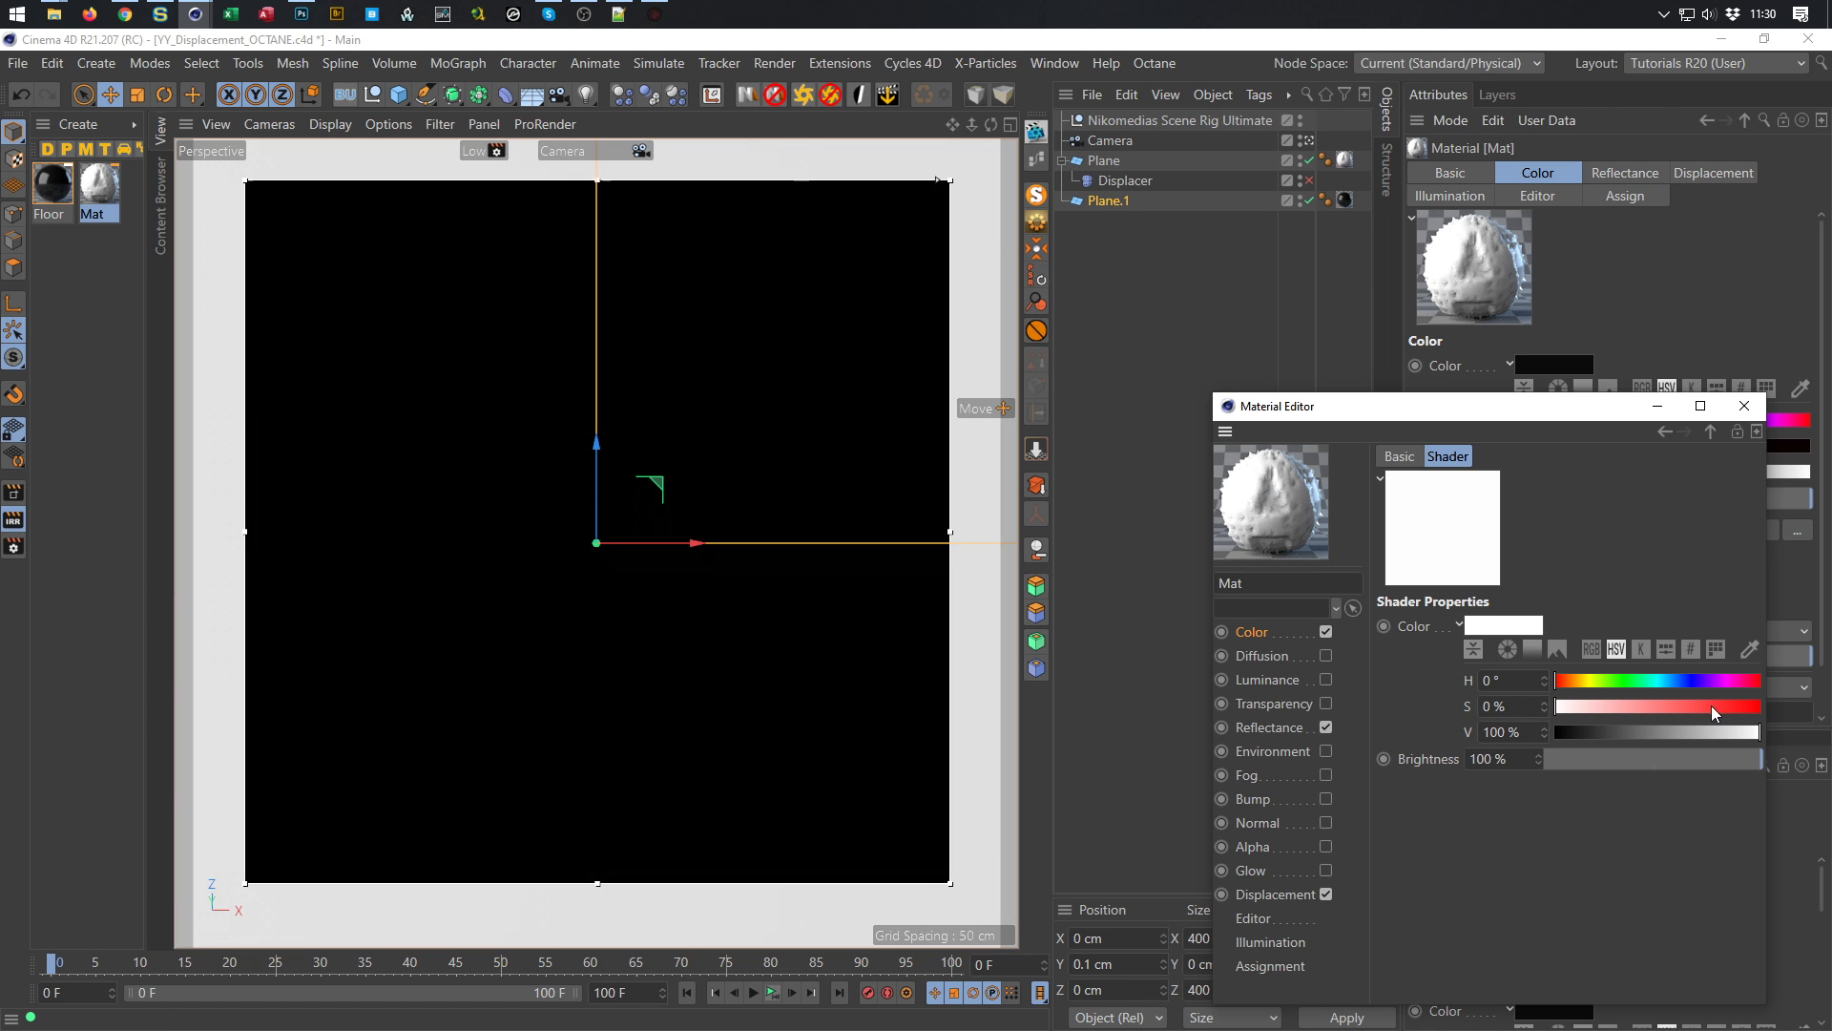
{"action": "left_click_drag", "start_coordinate": [1710, 706], "coordinate": [1764, 707]}
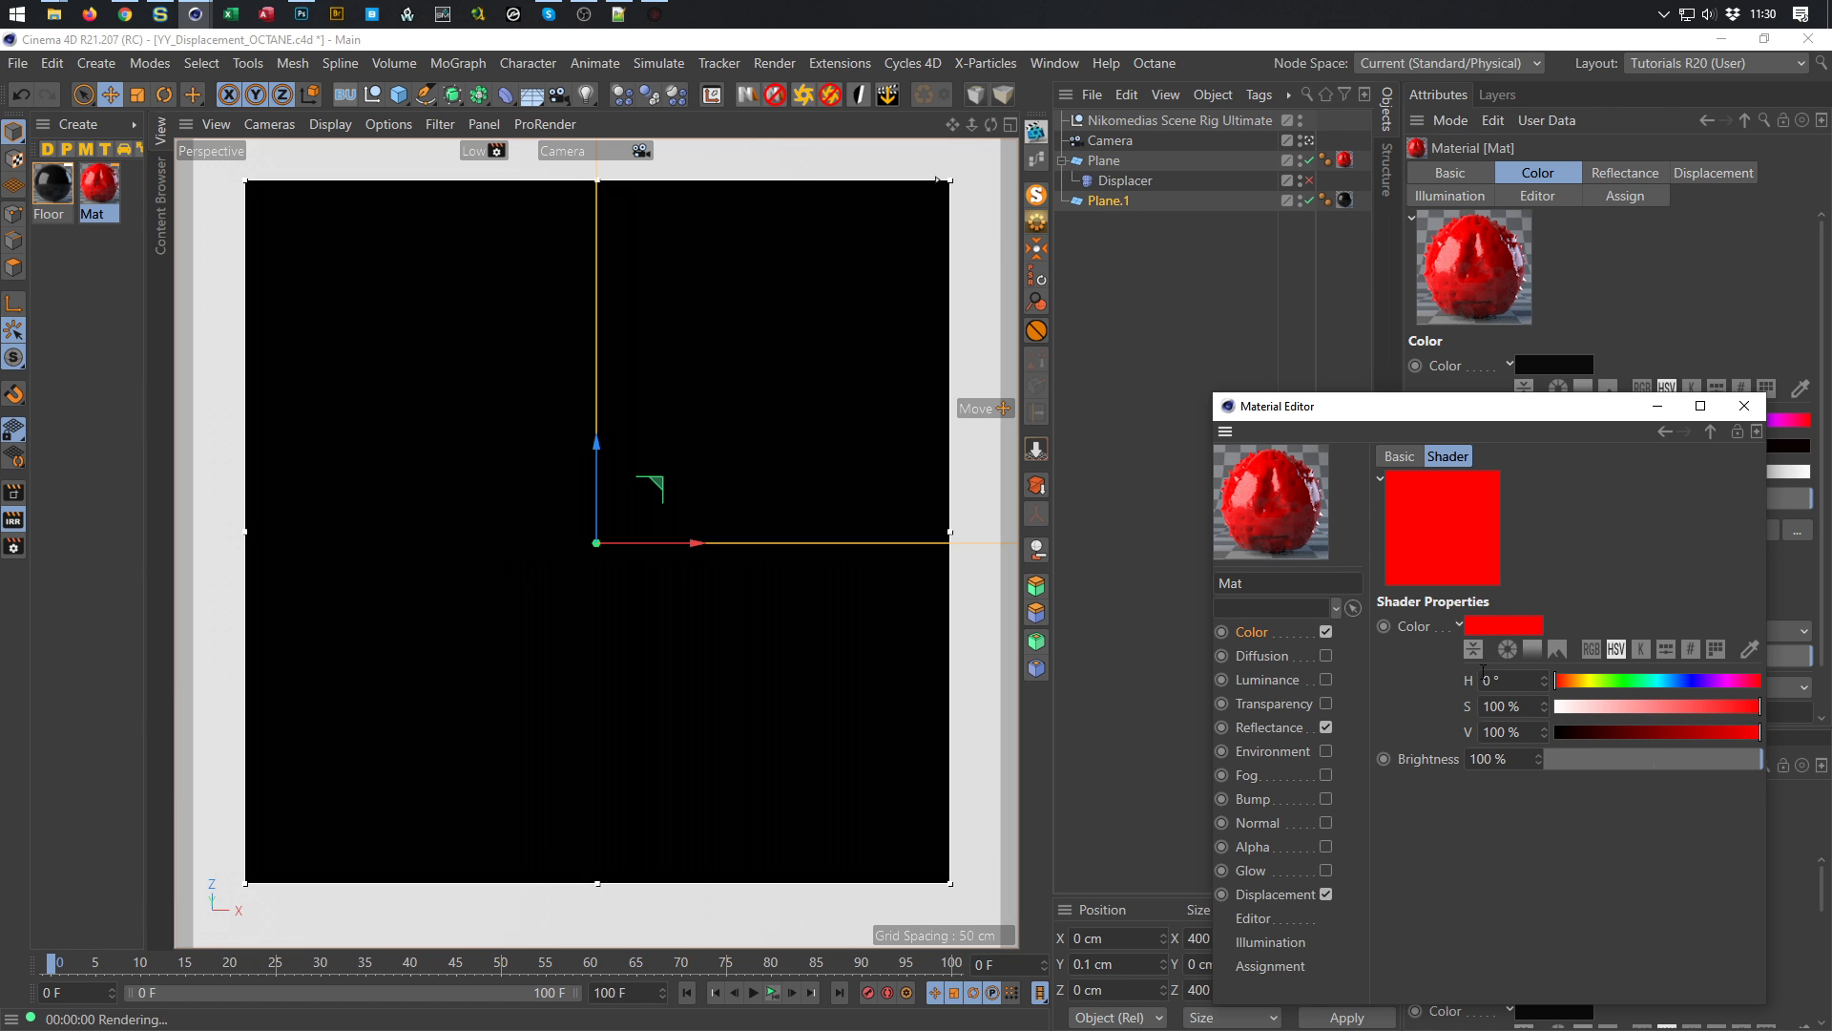
{"action": "left_click", "coordinate": [1469, 630]}
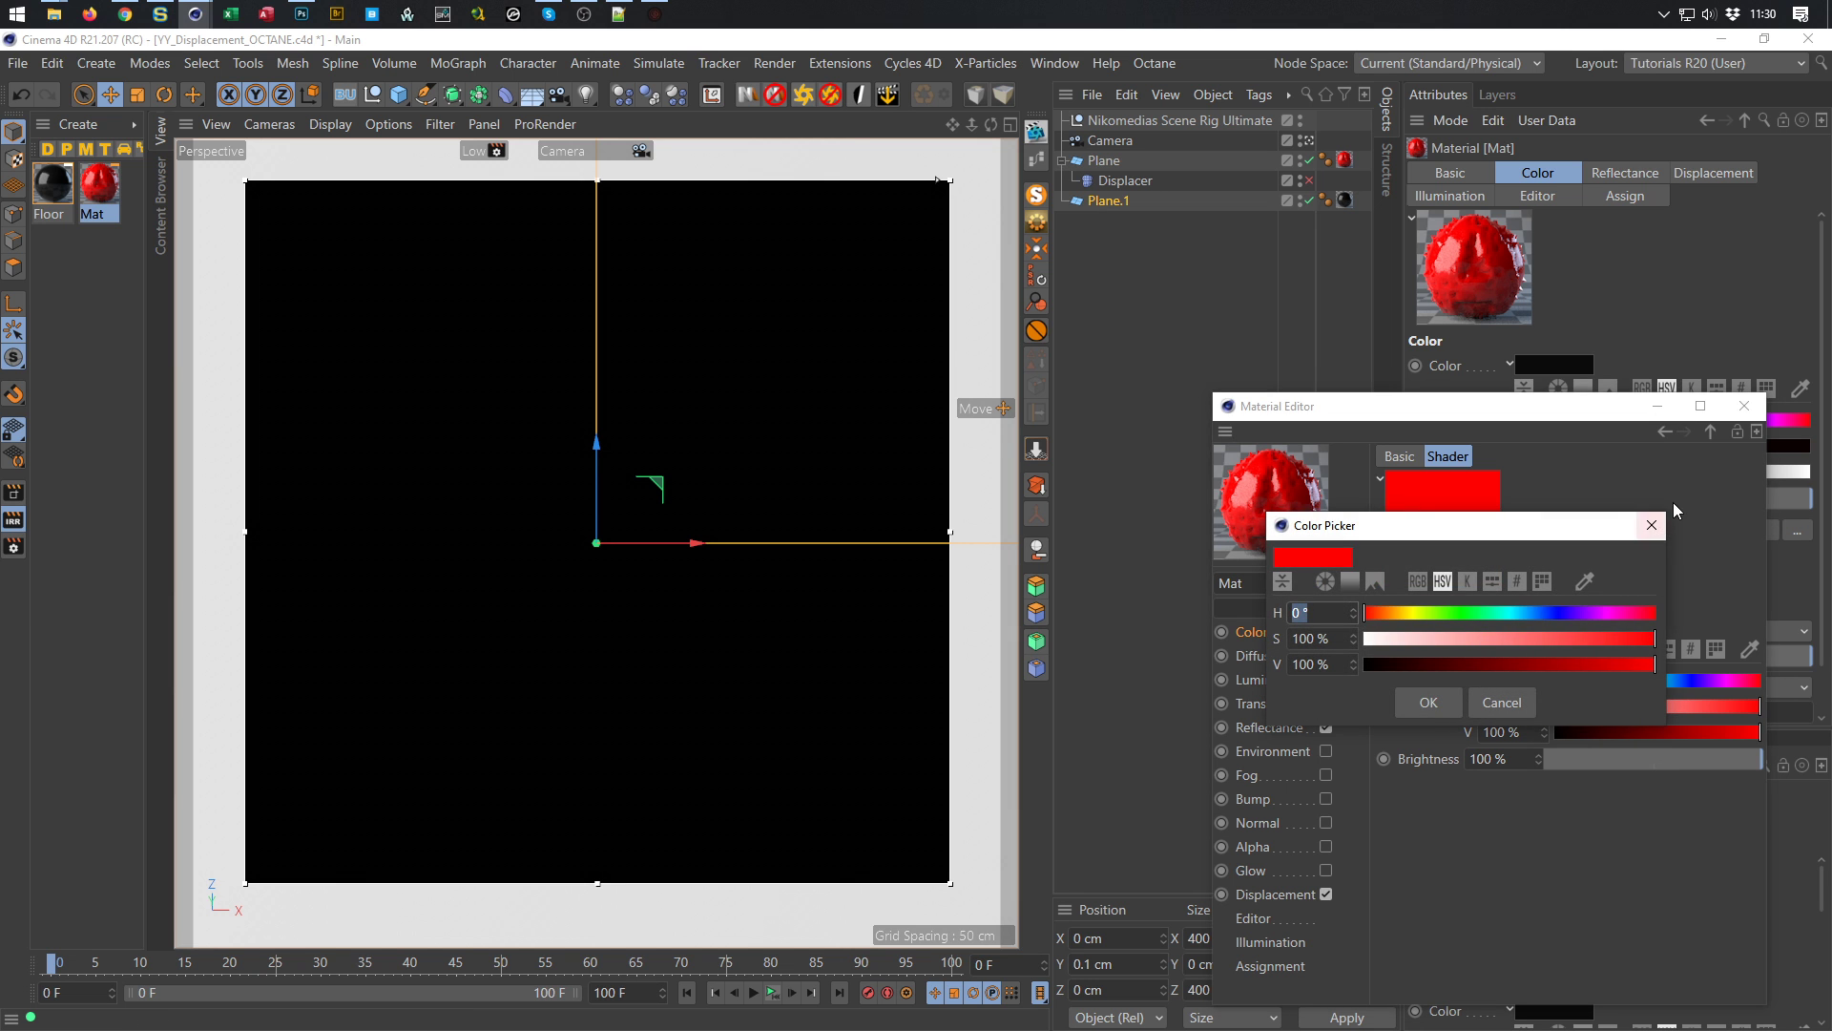
{"action": "left_click", "coordinate": [1649, 526]}
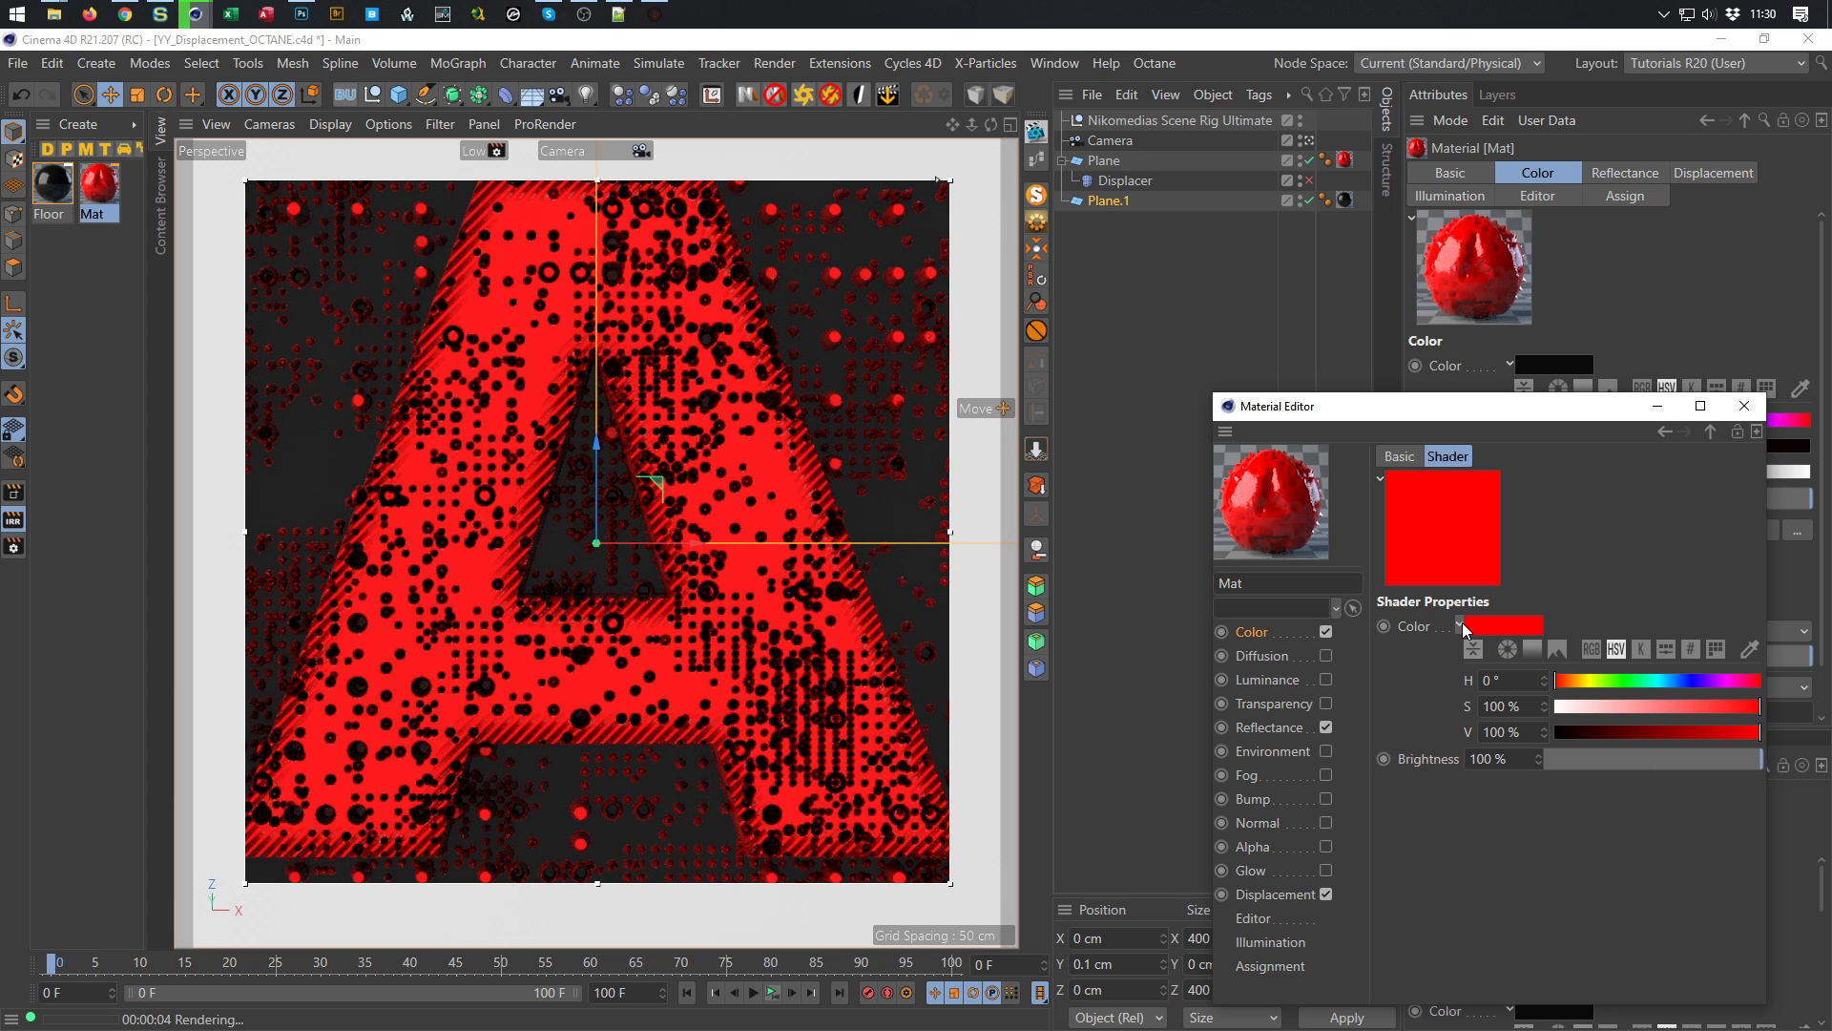
{"action": "left_click", "coordinate": [1710, 433]}
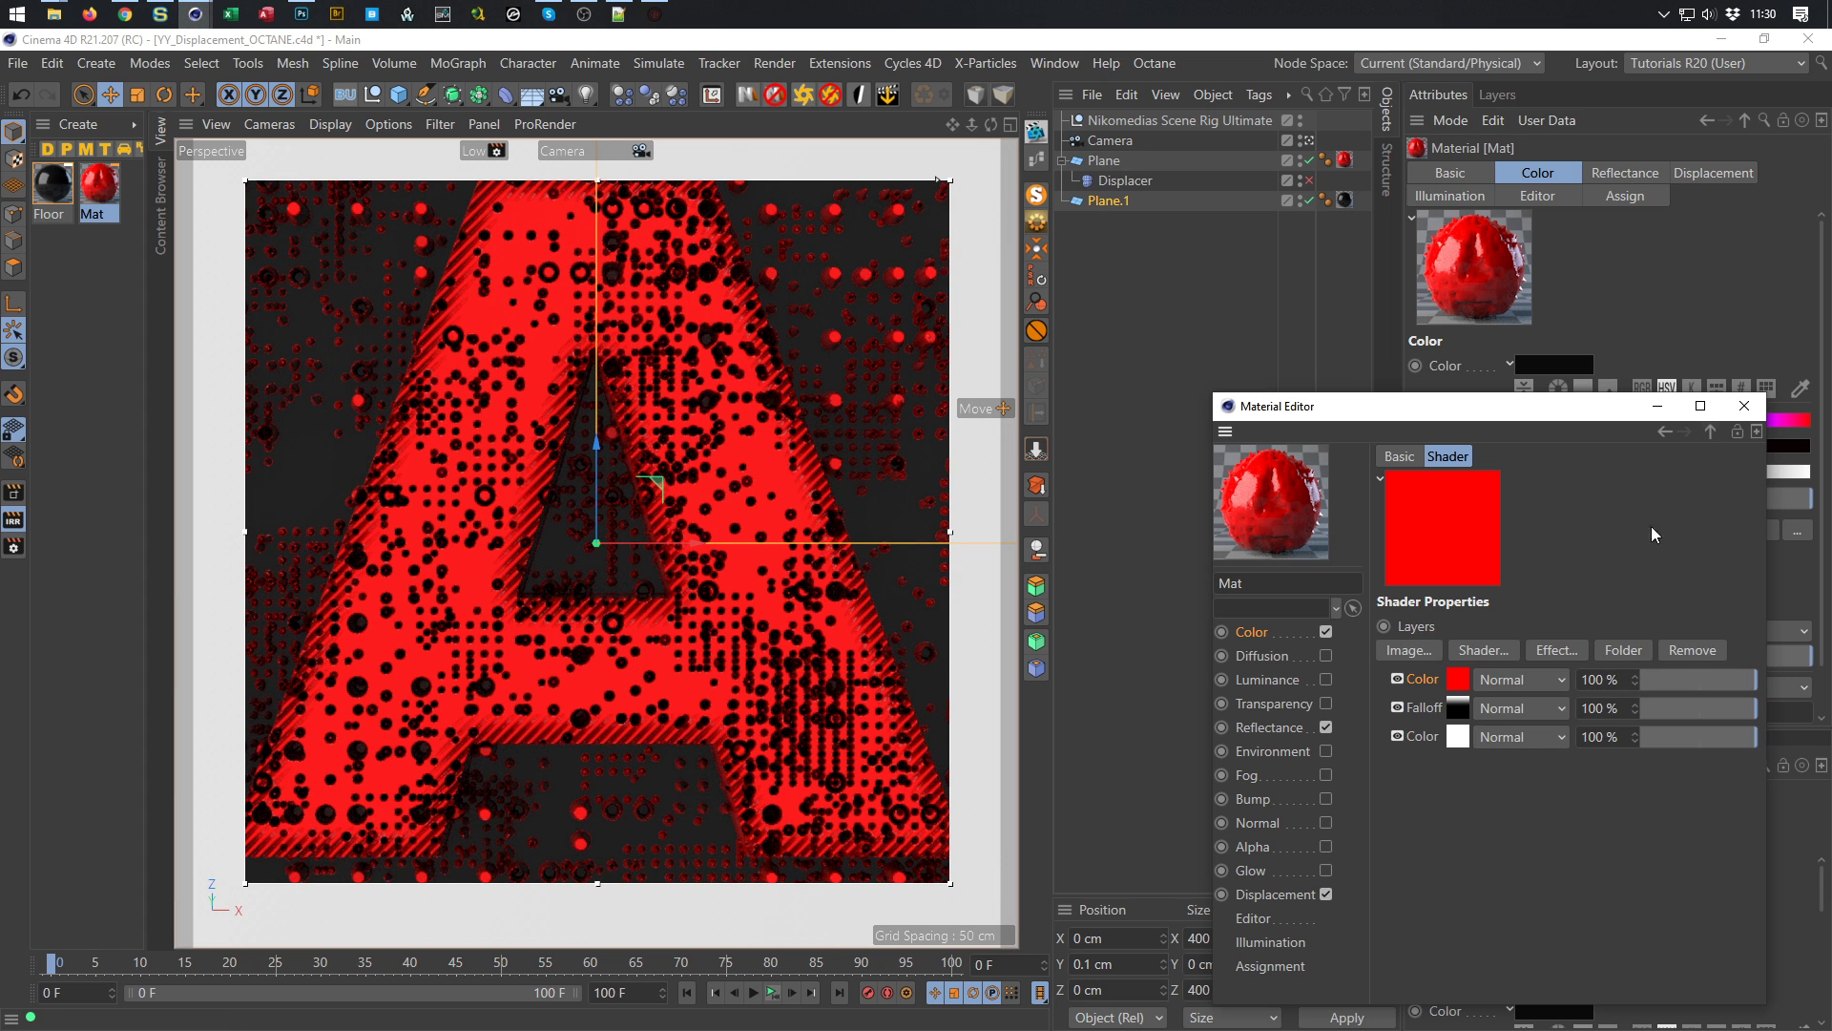
Set the Falloff layer's blending to Layer Mask and darken the lowest Color layer to a value of 6%
{"action": "left_click", "coordinate": [1519, 706]}
{"action": "left_click", "coordinate": [1519, 684]}
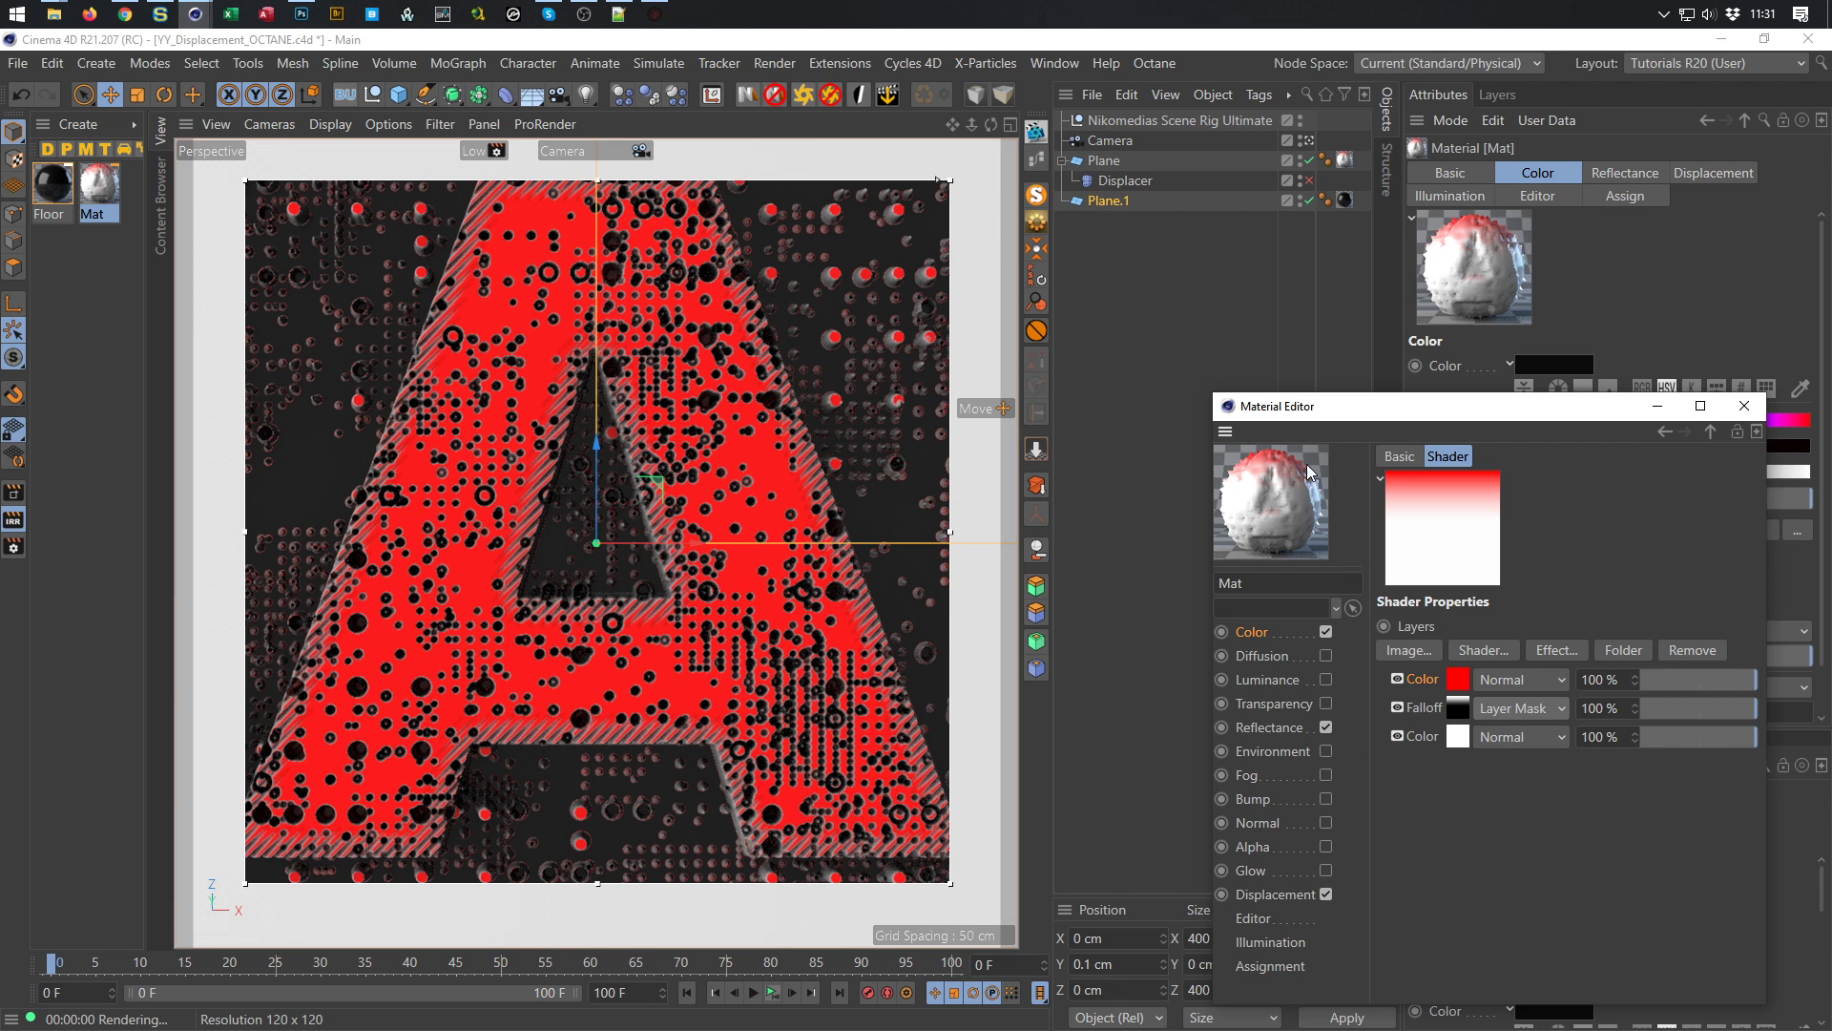
{"action": "left_click", "coordinate": [1458, 739]}
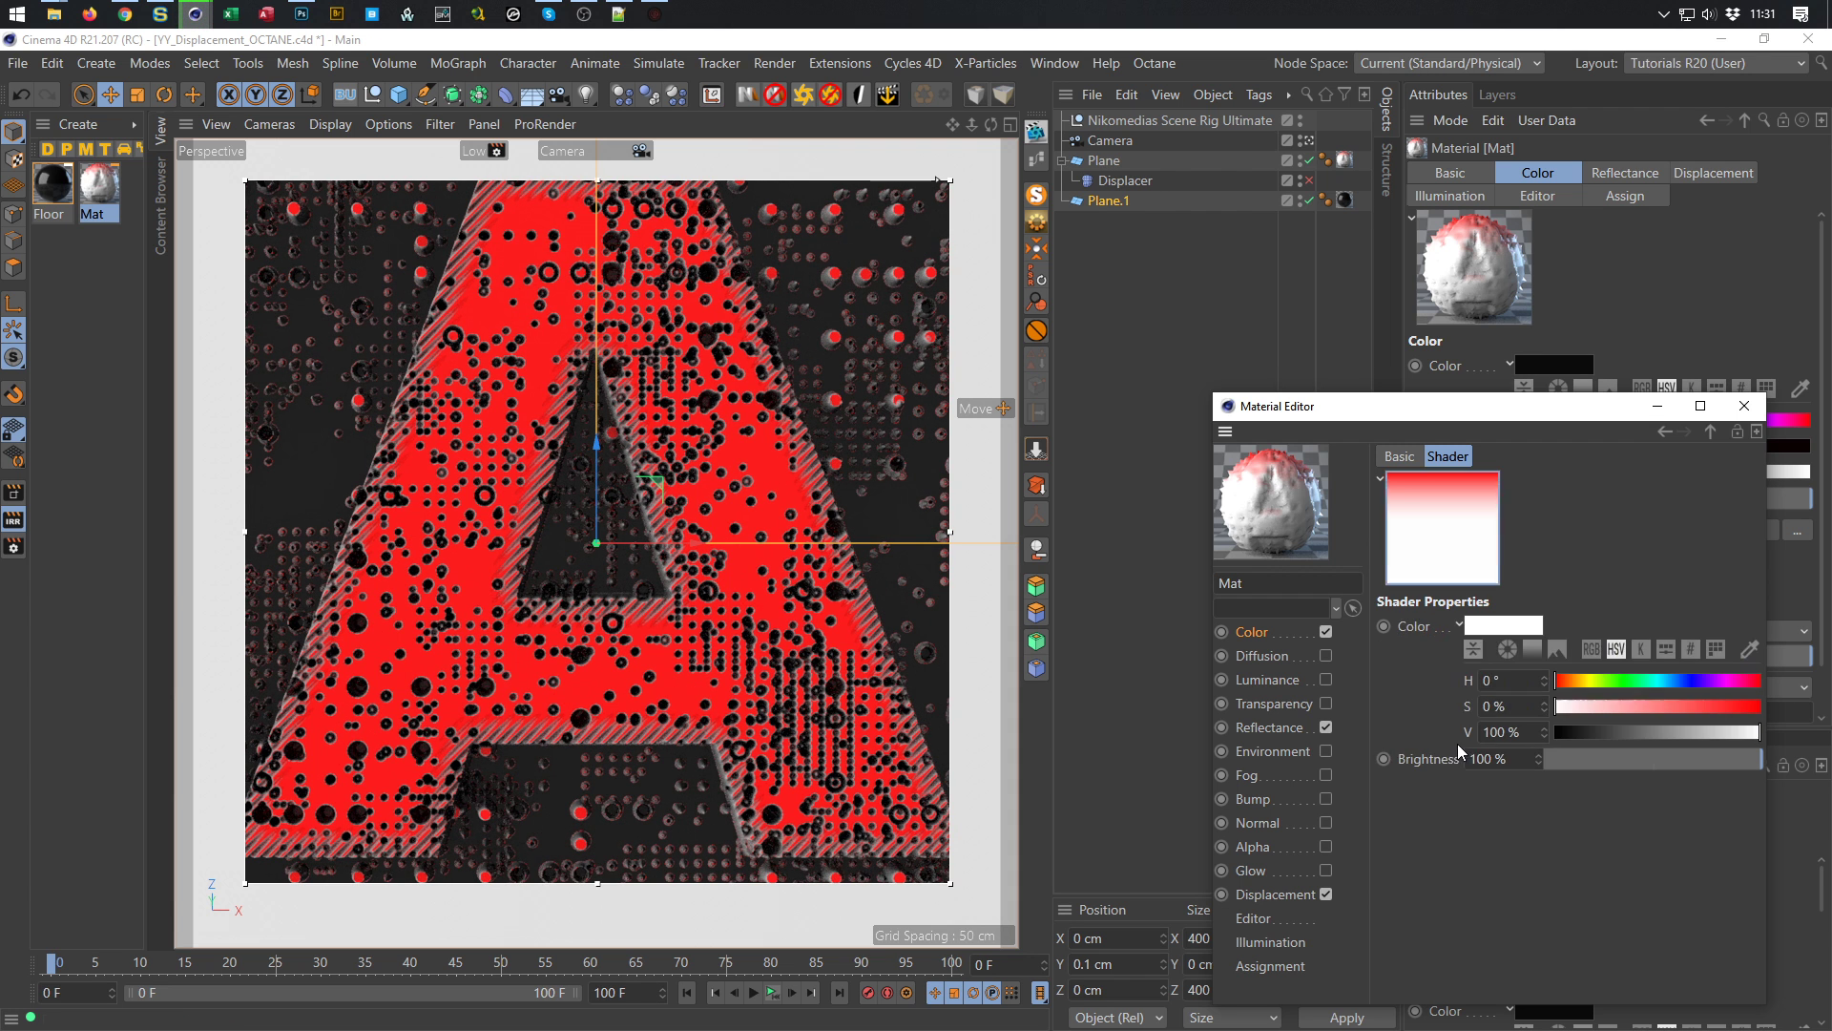
{"action": "left_click", "coordinate": [1567, 731]}
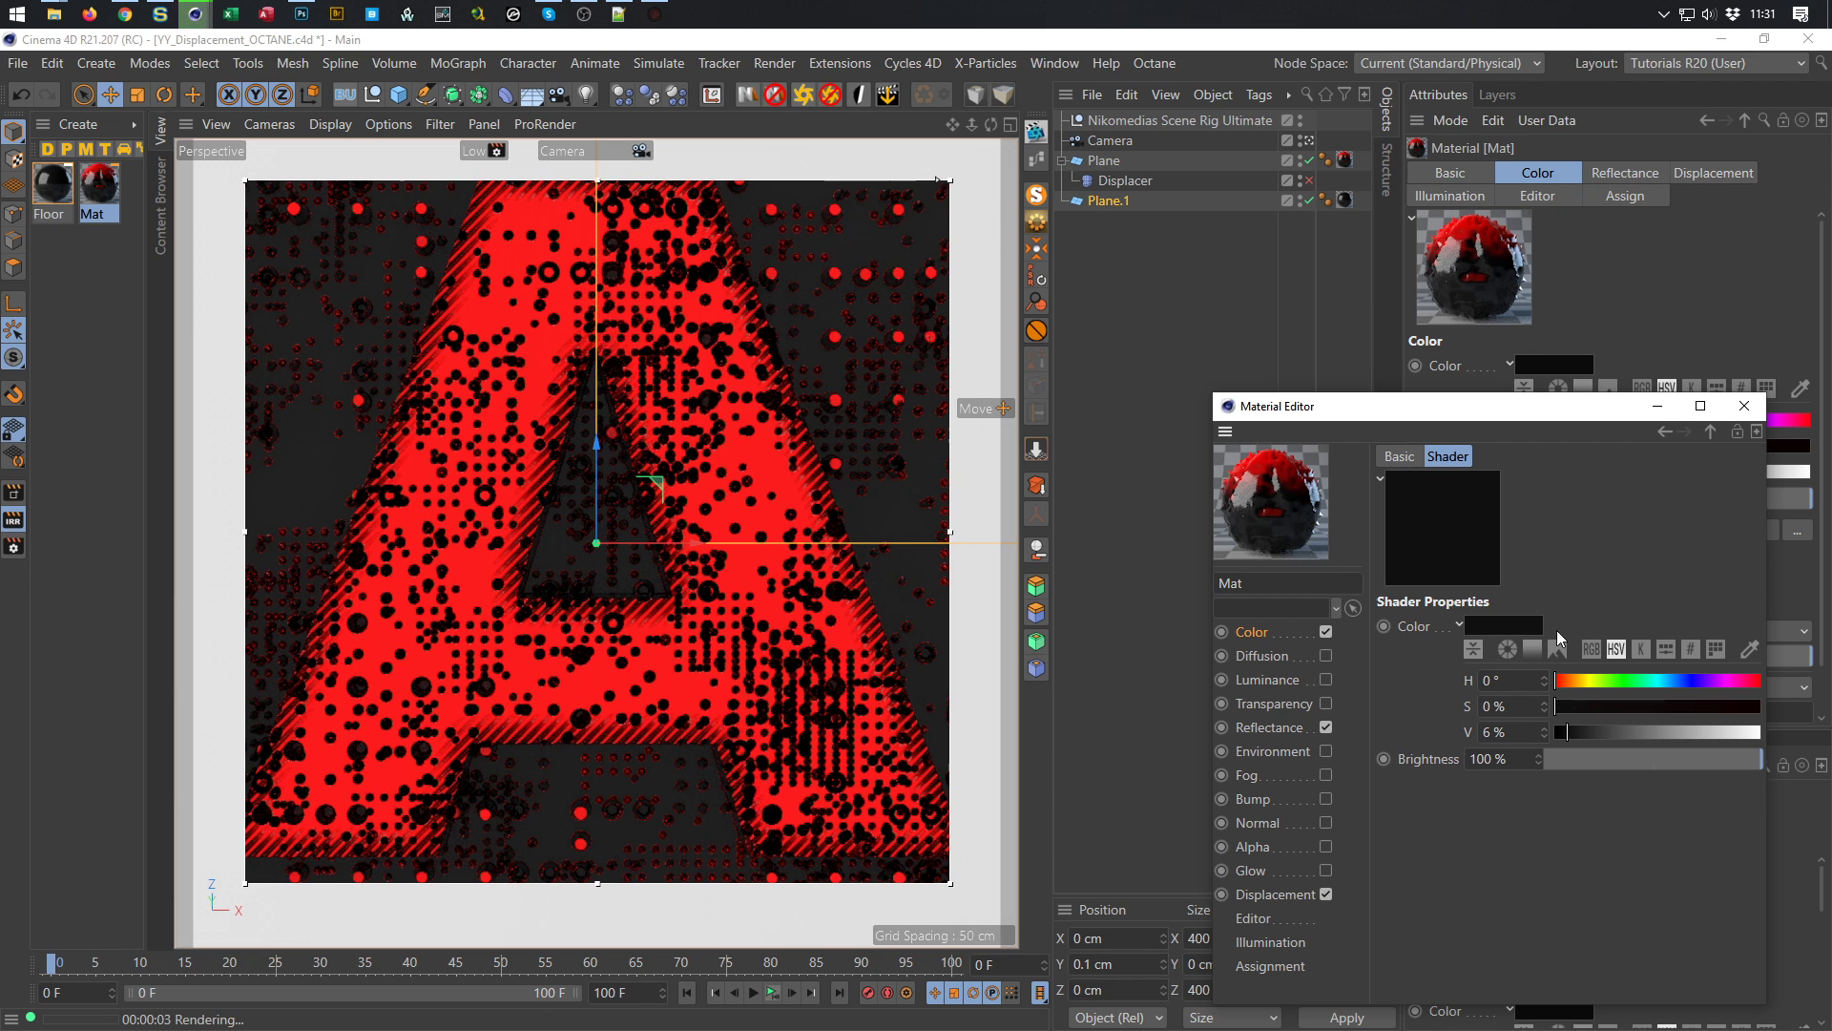
{"action": "left_click", "coordinate": [1712, 430]}
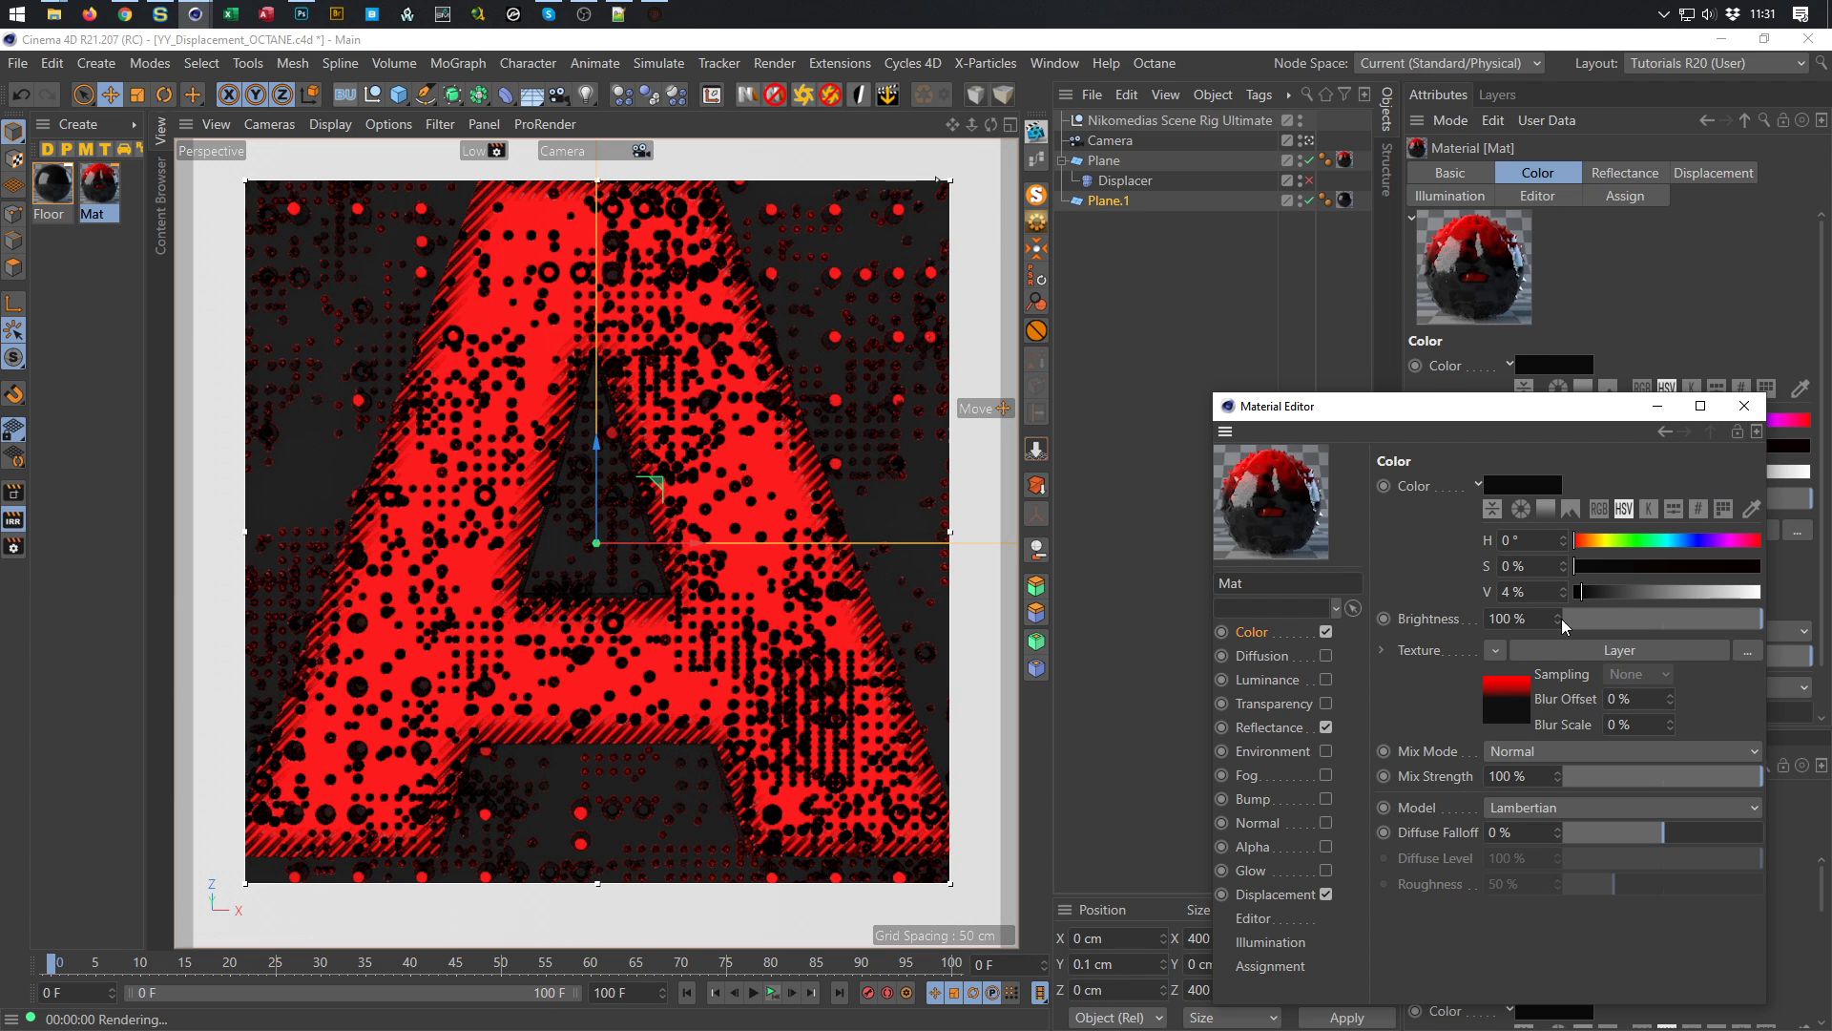
Restore the Layer shader to a Normal-blended Falloff over a white Color layer, with the red layer removed
{"action": "left_click", "coordinate": [1507, 706]}
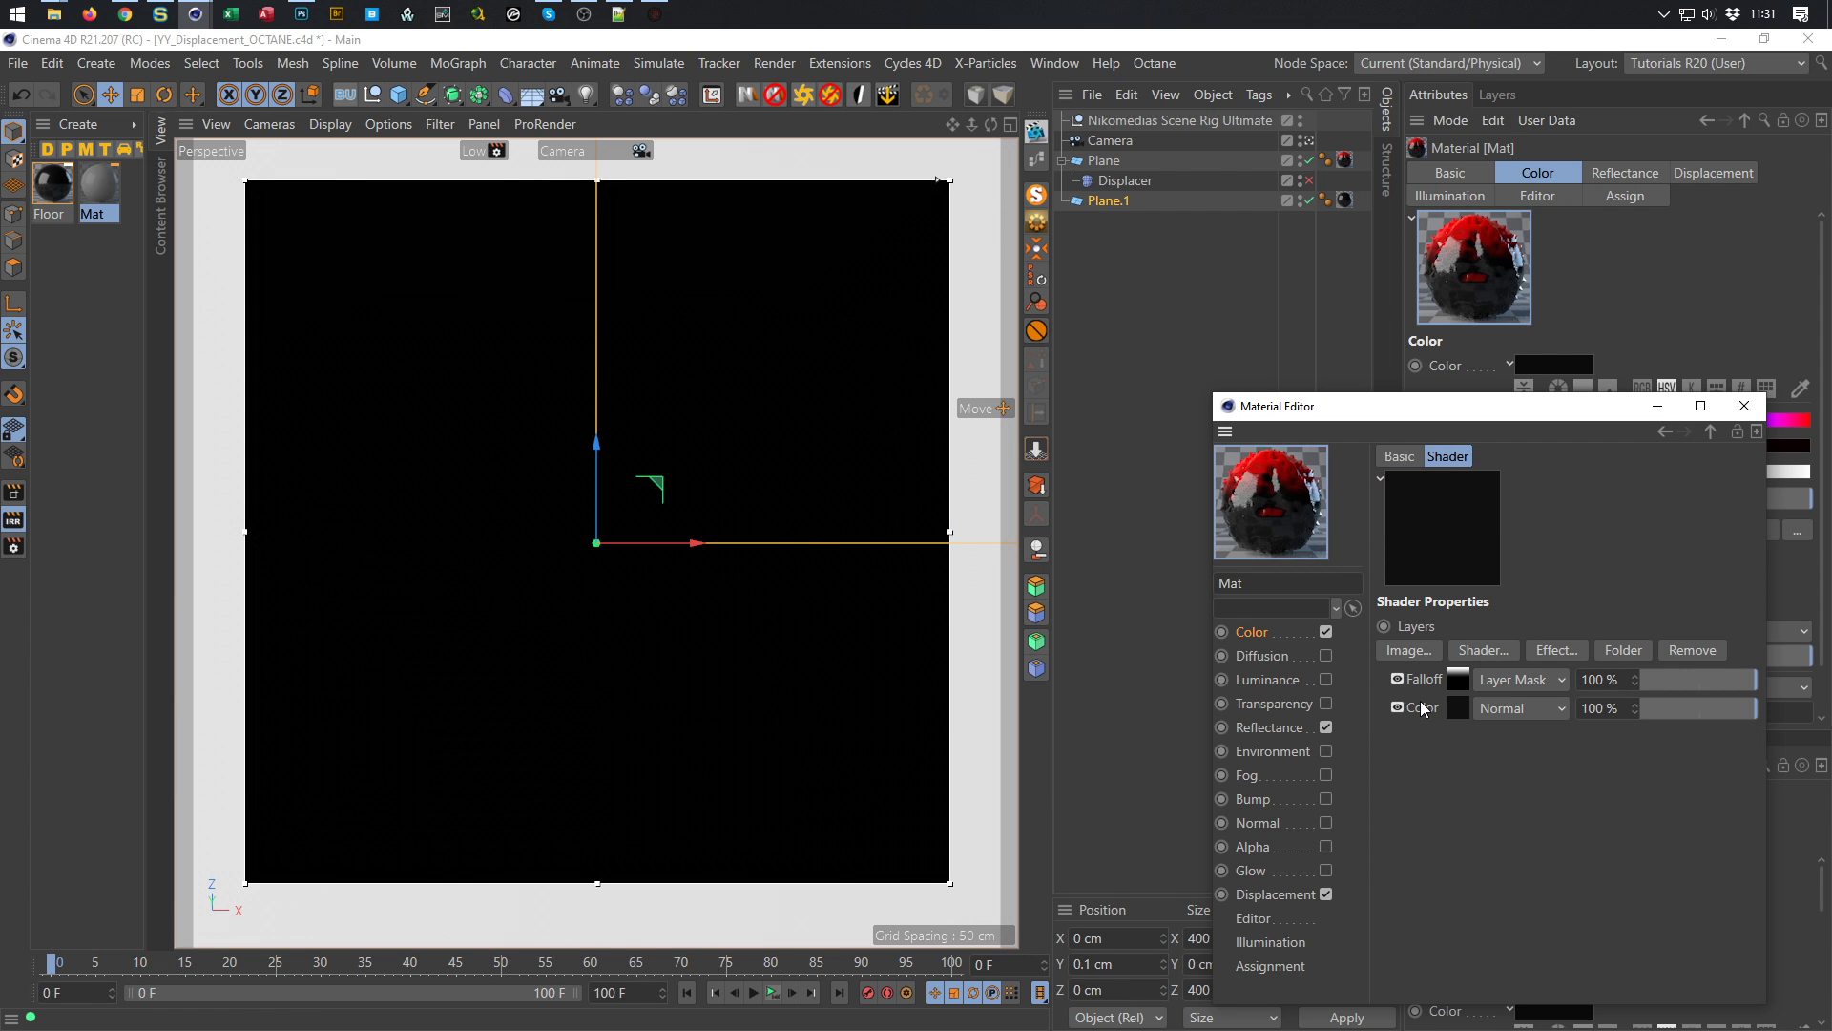
{"action": "key", "text": "Delete"}
{"action": "left_click", "coordinate": [1462, 716]}
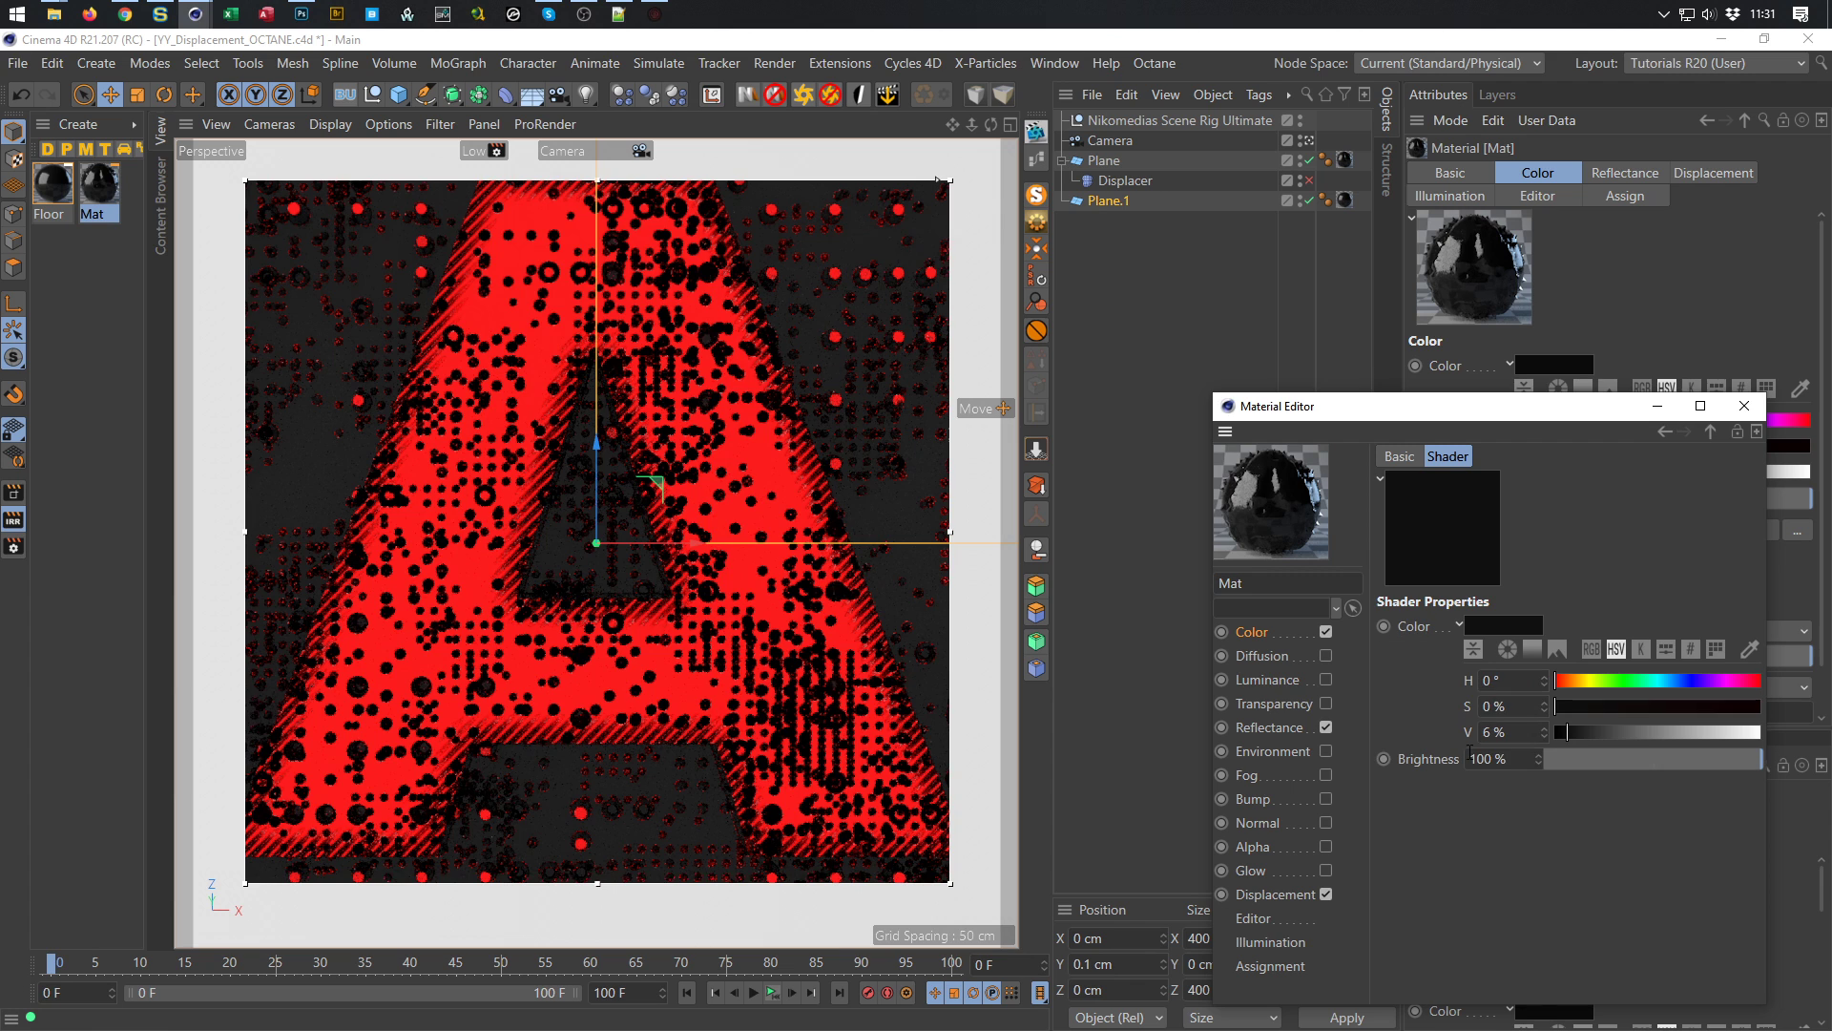
{"action": "left_click_drag", "start_coordinate": [1592, 737], "coordinate": [1766, 731]}
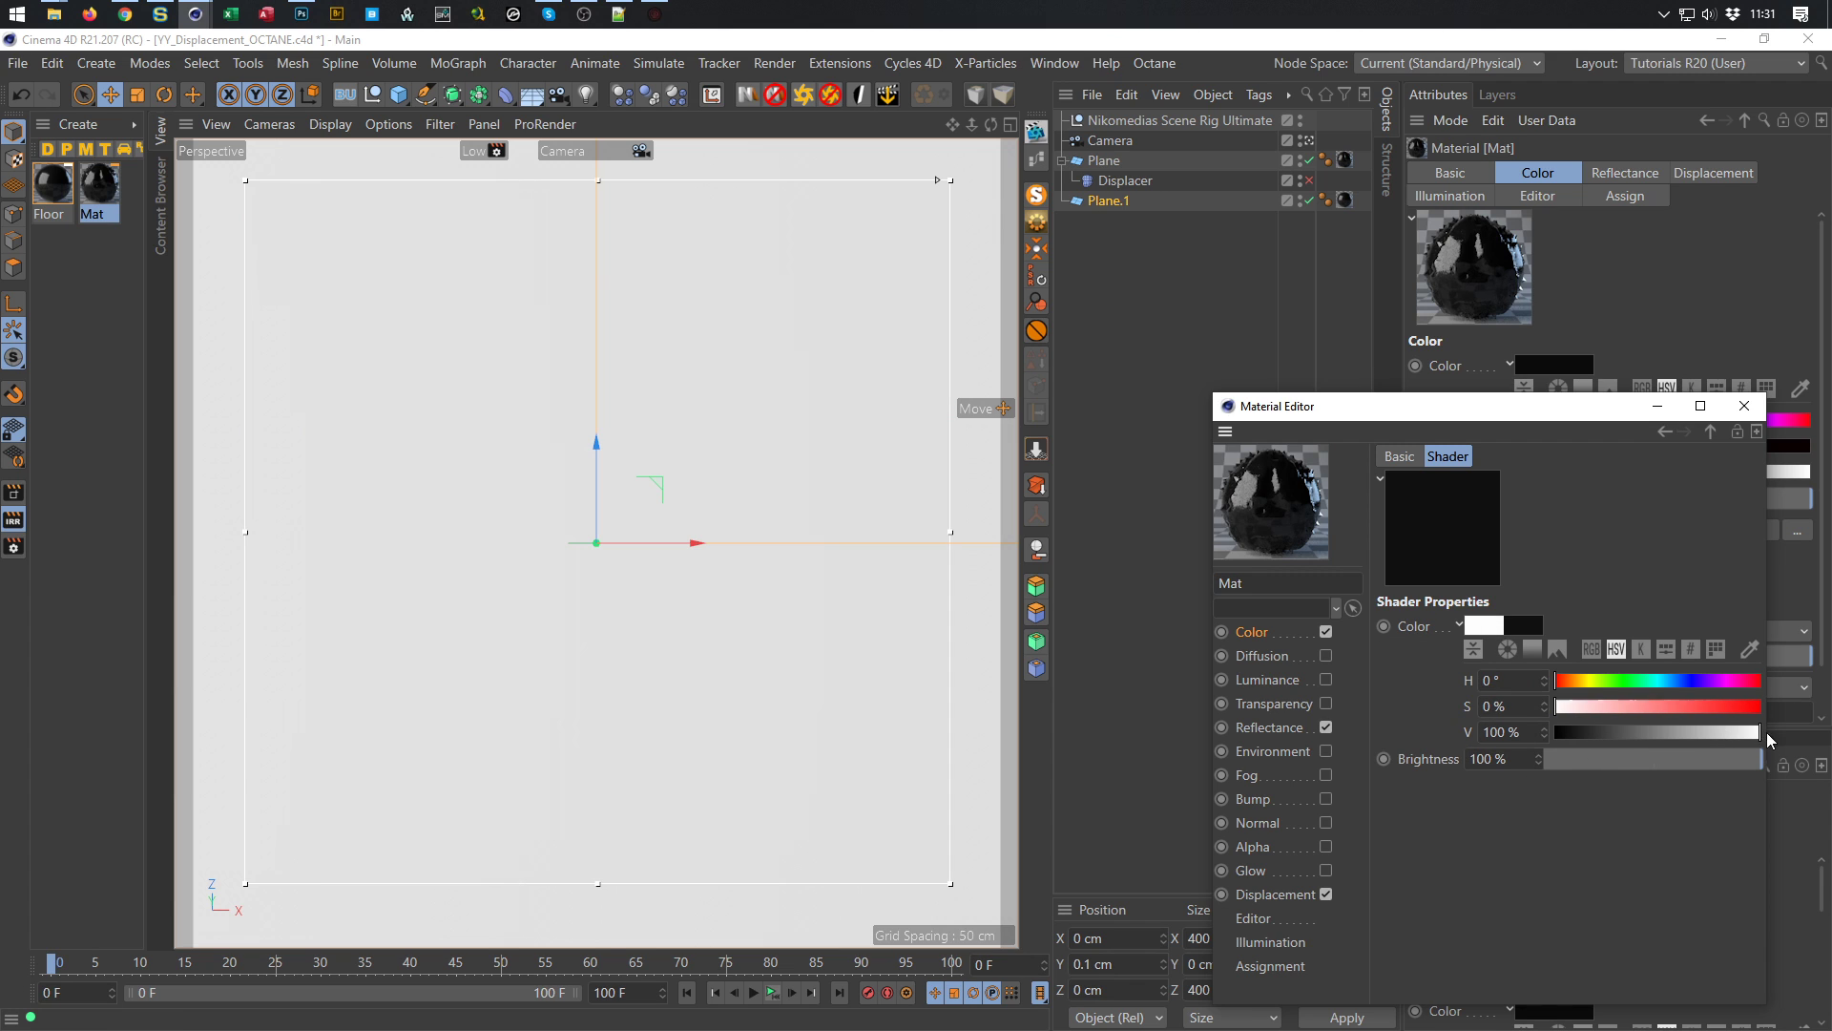
{"action": "left_click", "coordinate": [1707, 436]}
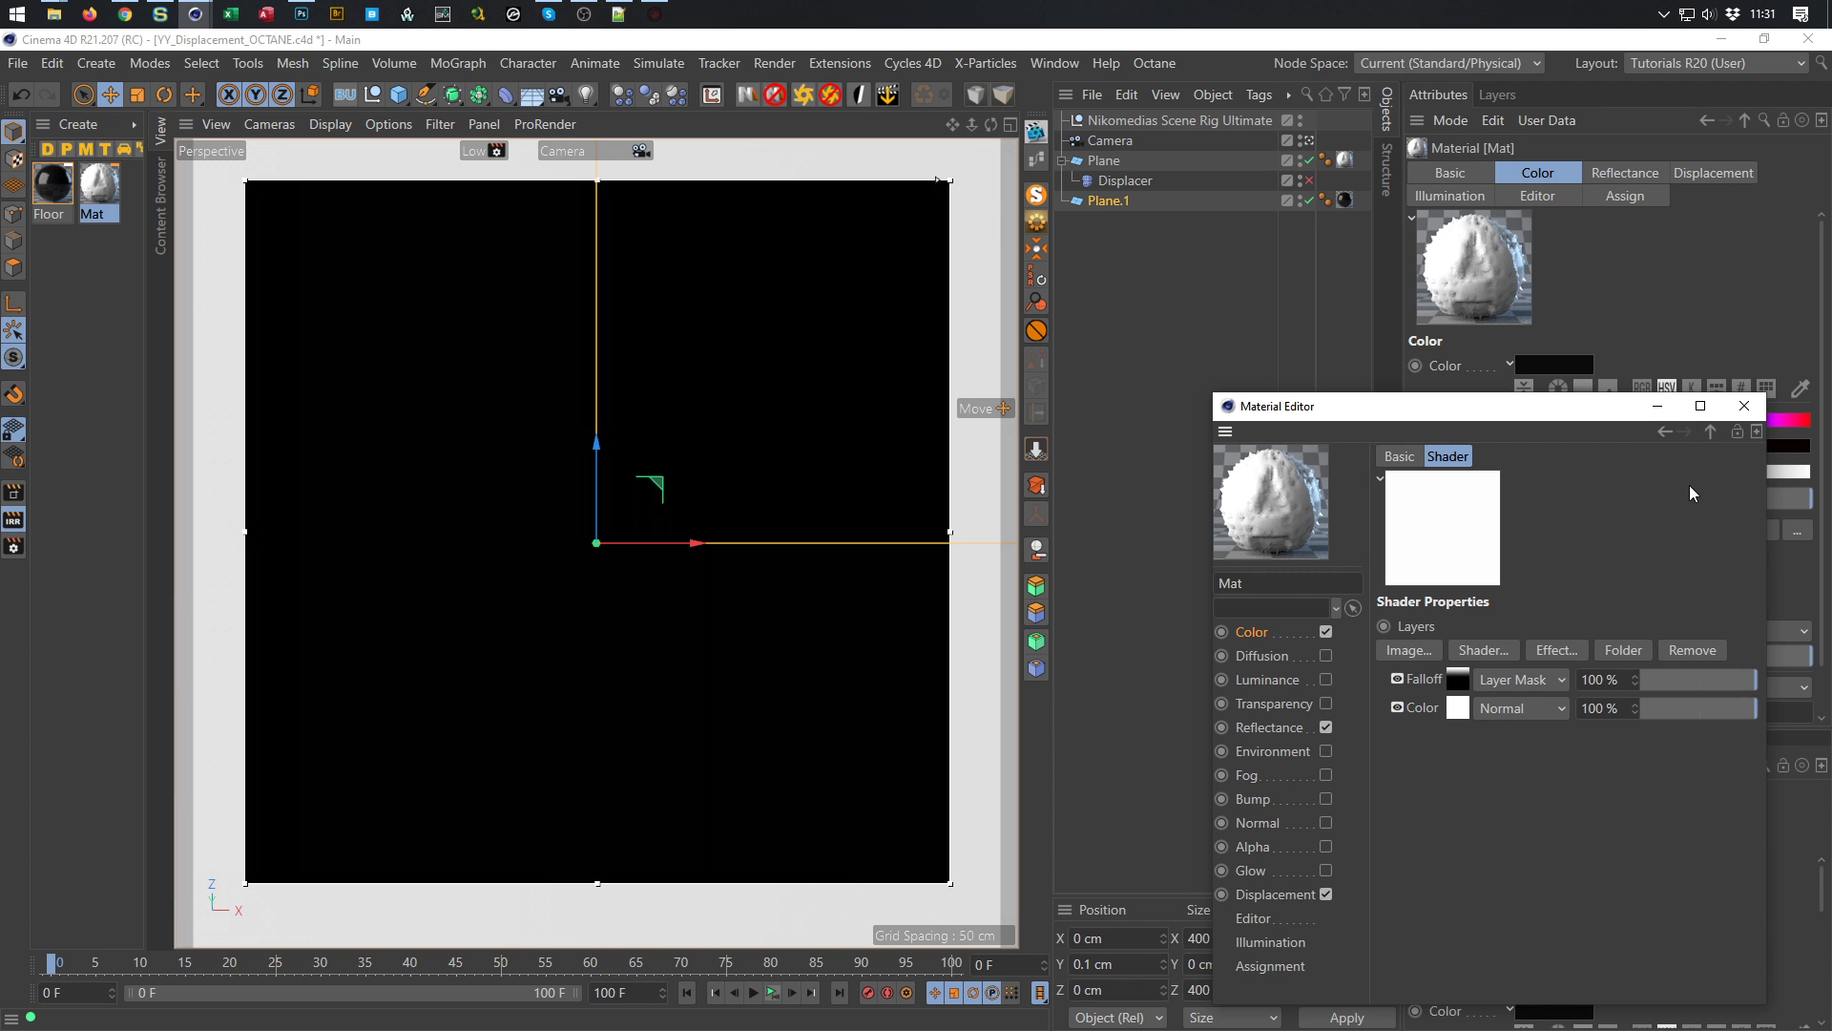
{"action": "left_click", "coordinate": [1480, 678]}
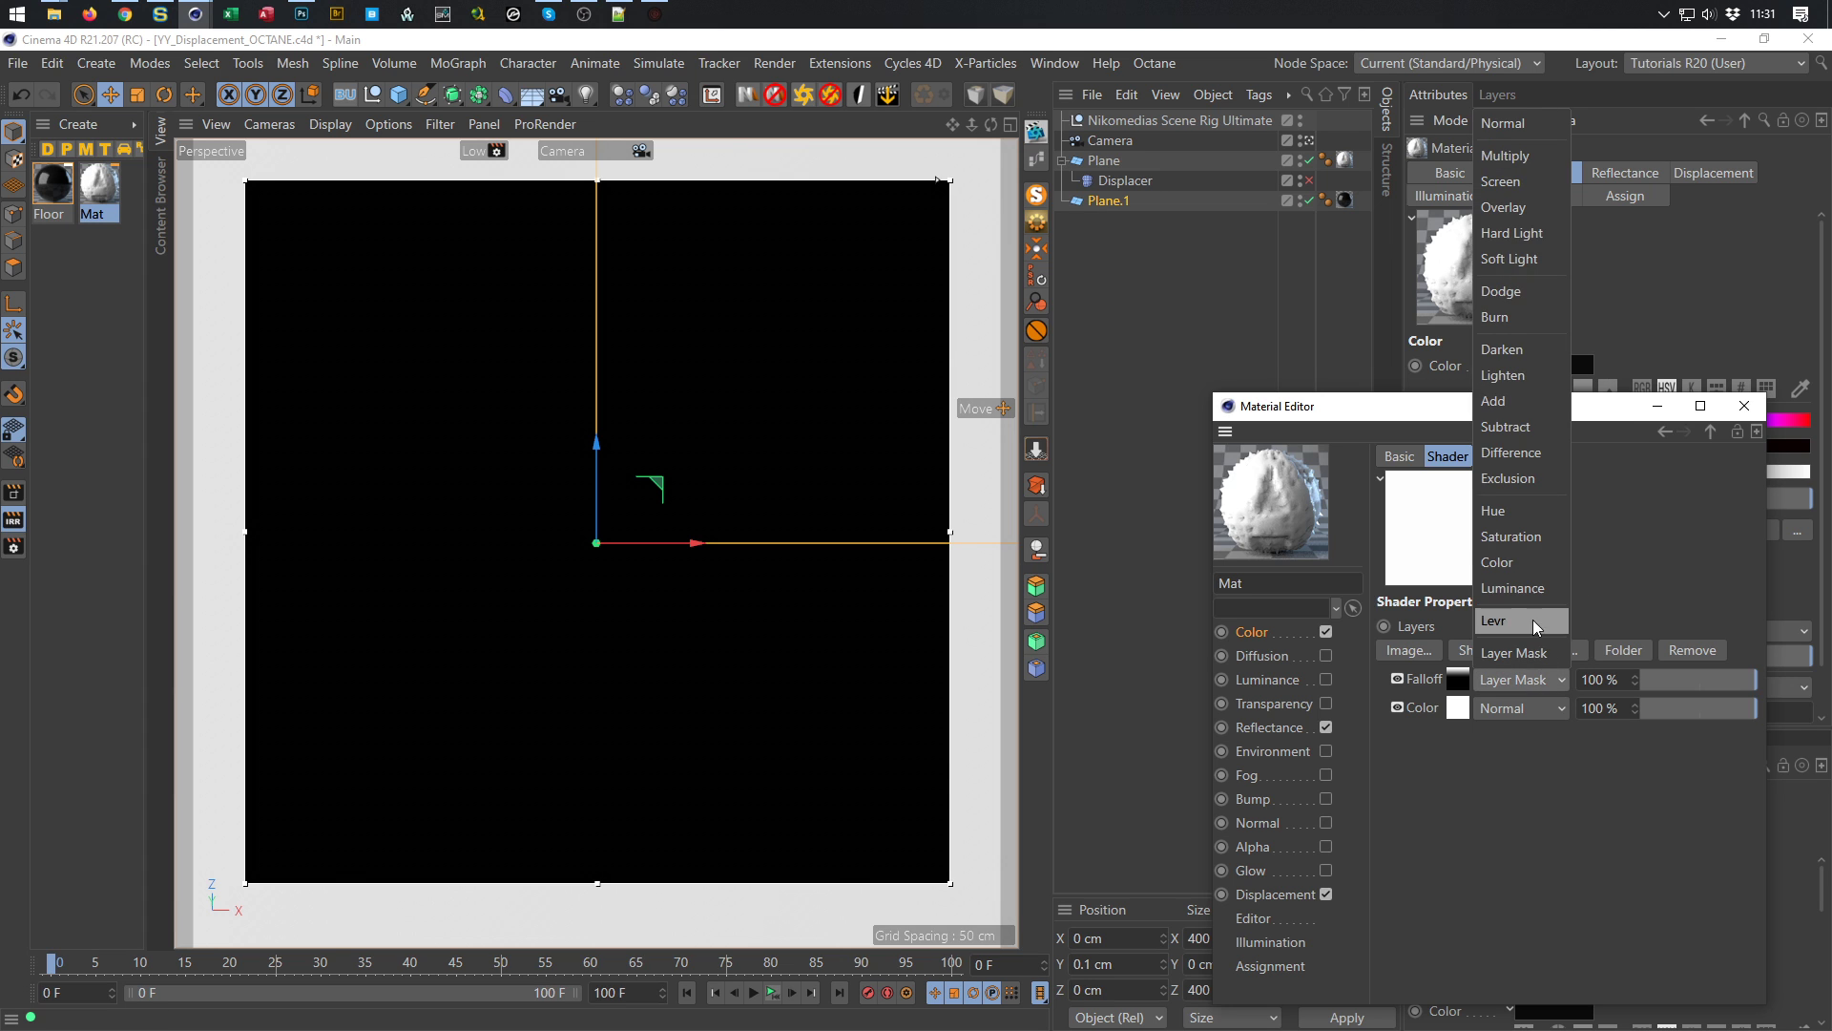
{"action": "left_click", "coordinate": [1546, 122]}
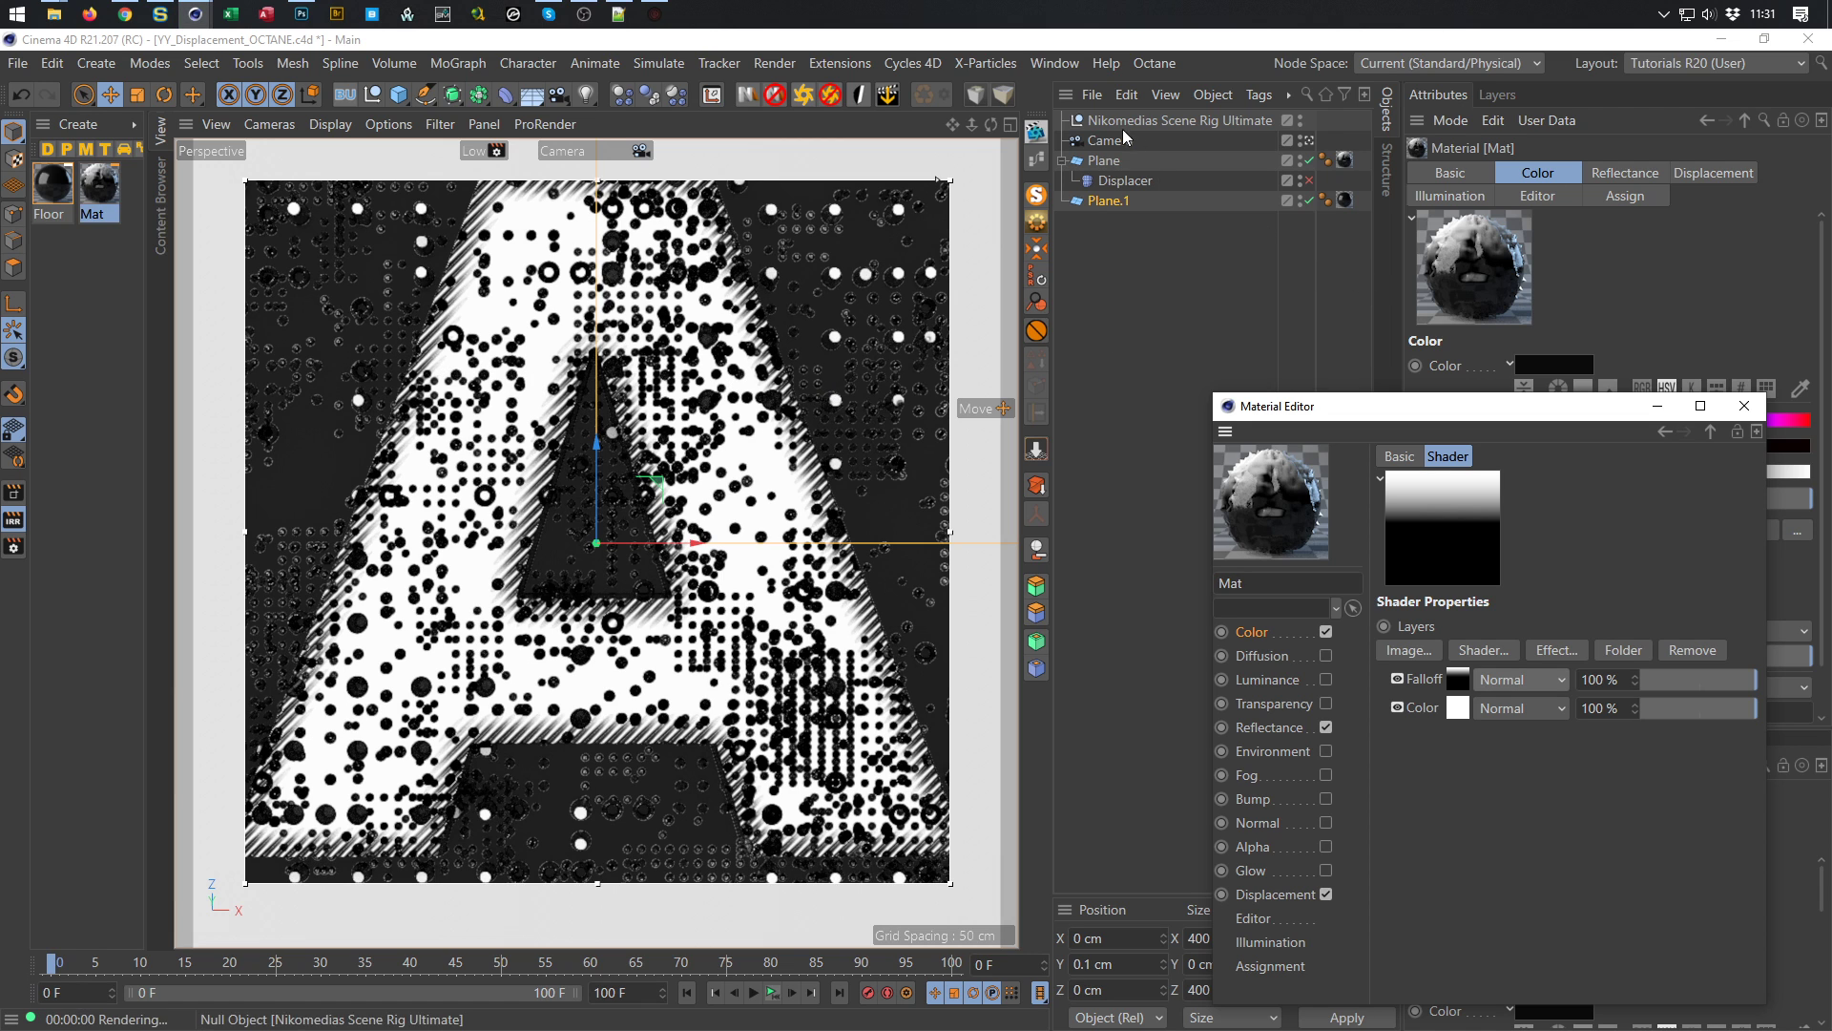
Load NatureLabFront_IBL_Ref.hdr from the HDRI Indoor presets as the HDRI file of the Nikomedias Scene Rig Ultimate
{"action": "left_click", "coordinate": [1170, 122]}
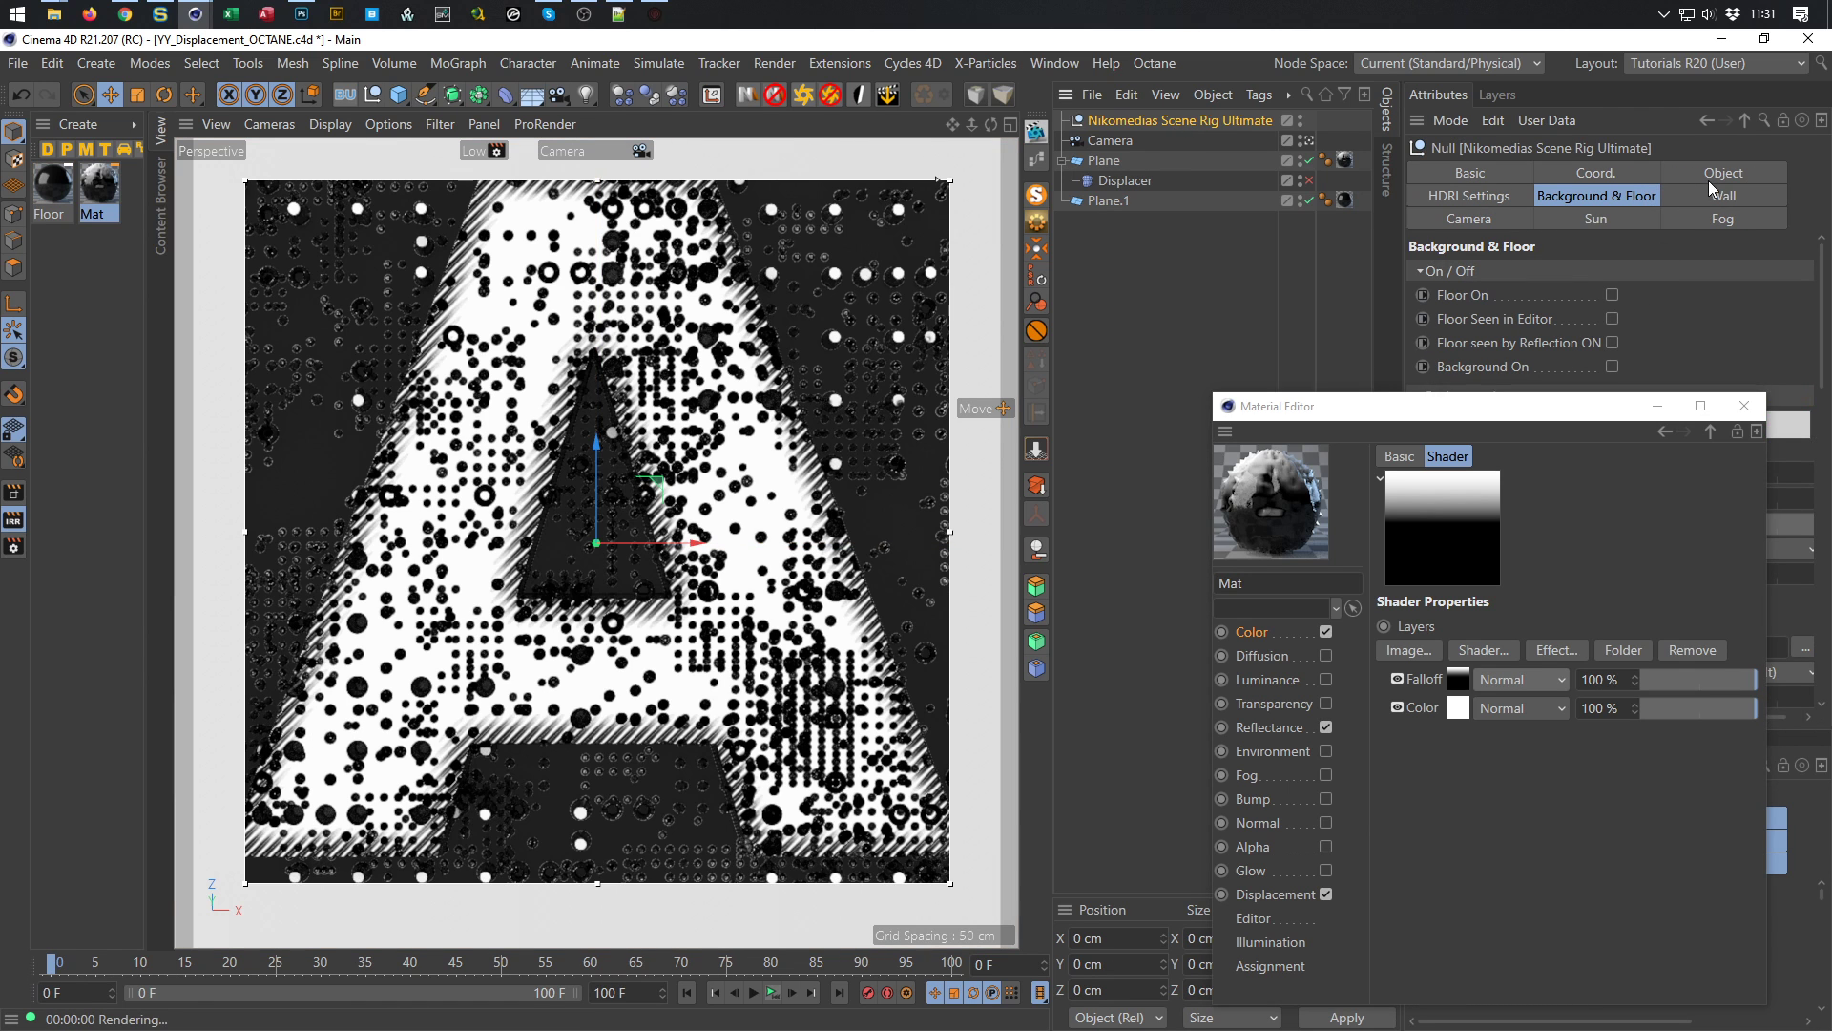
{"action": "left_click", "coordinate": [1482, 203]}
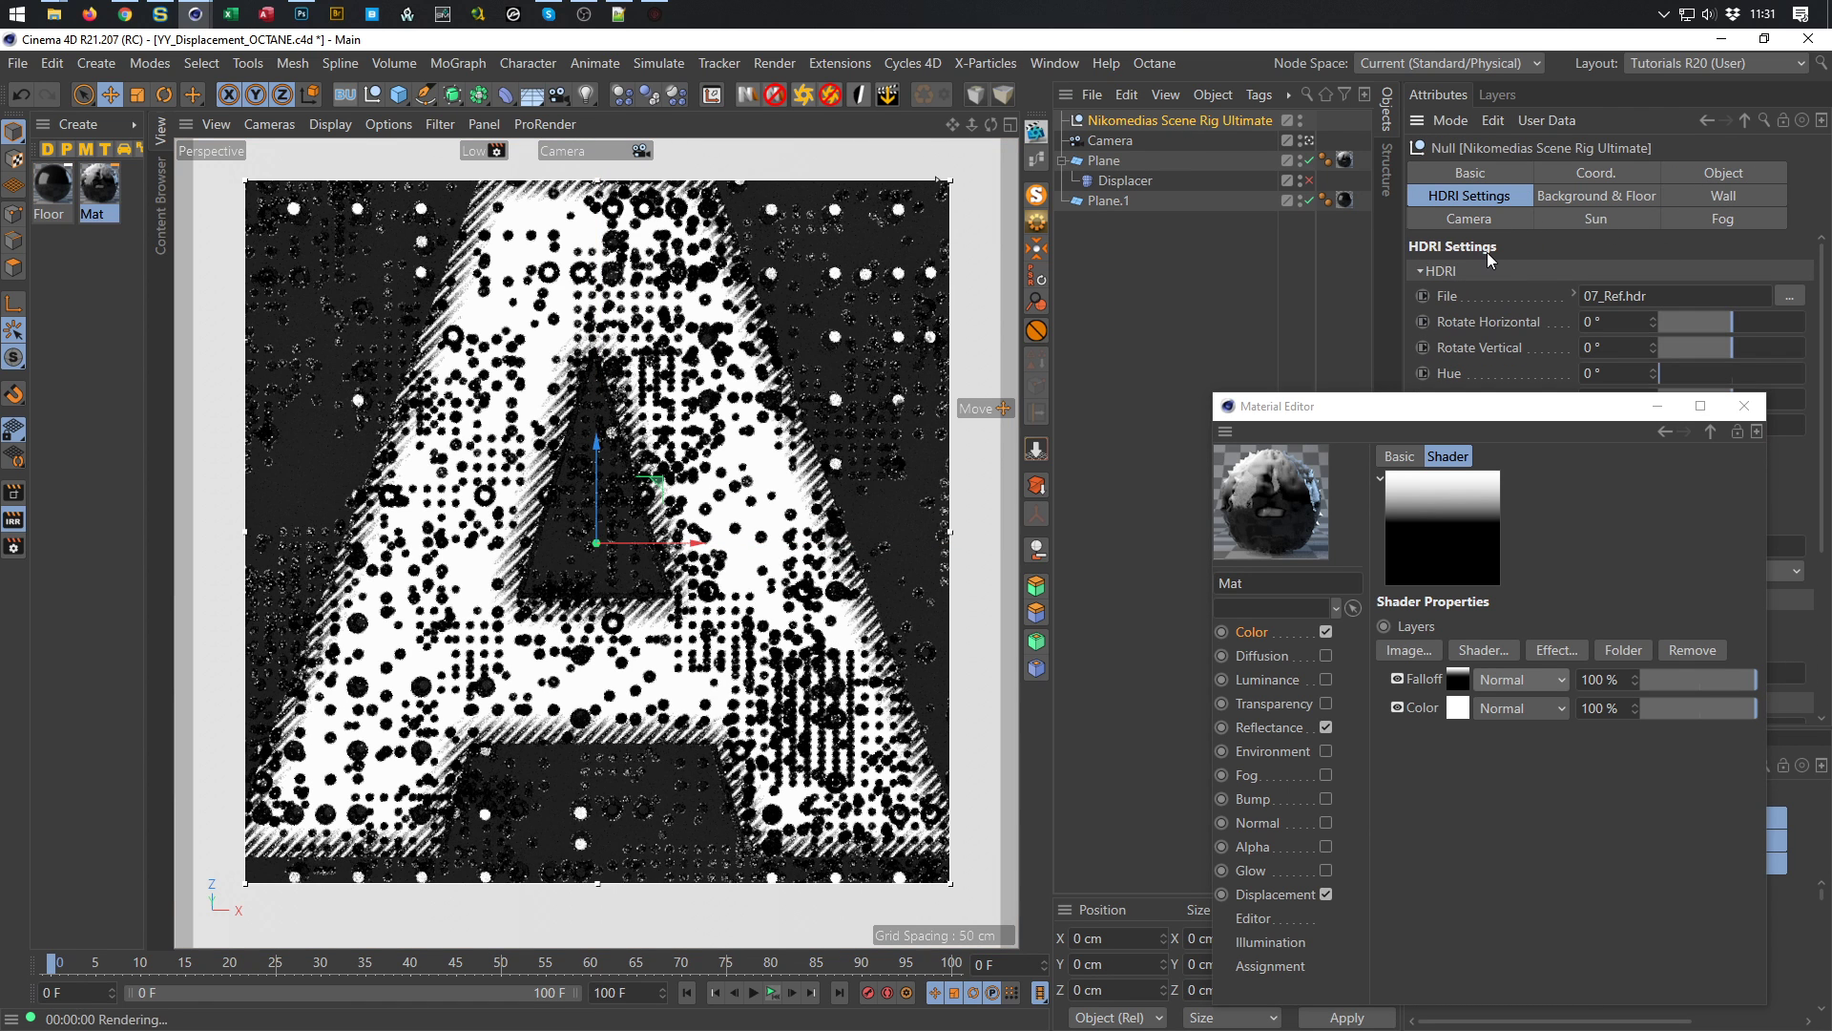
{"action": "key", "text": "shift+F8"}
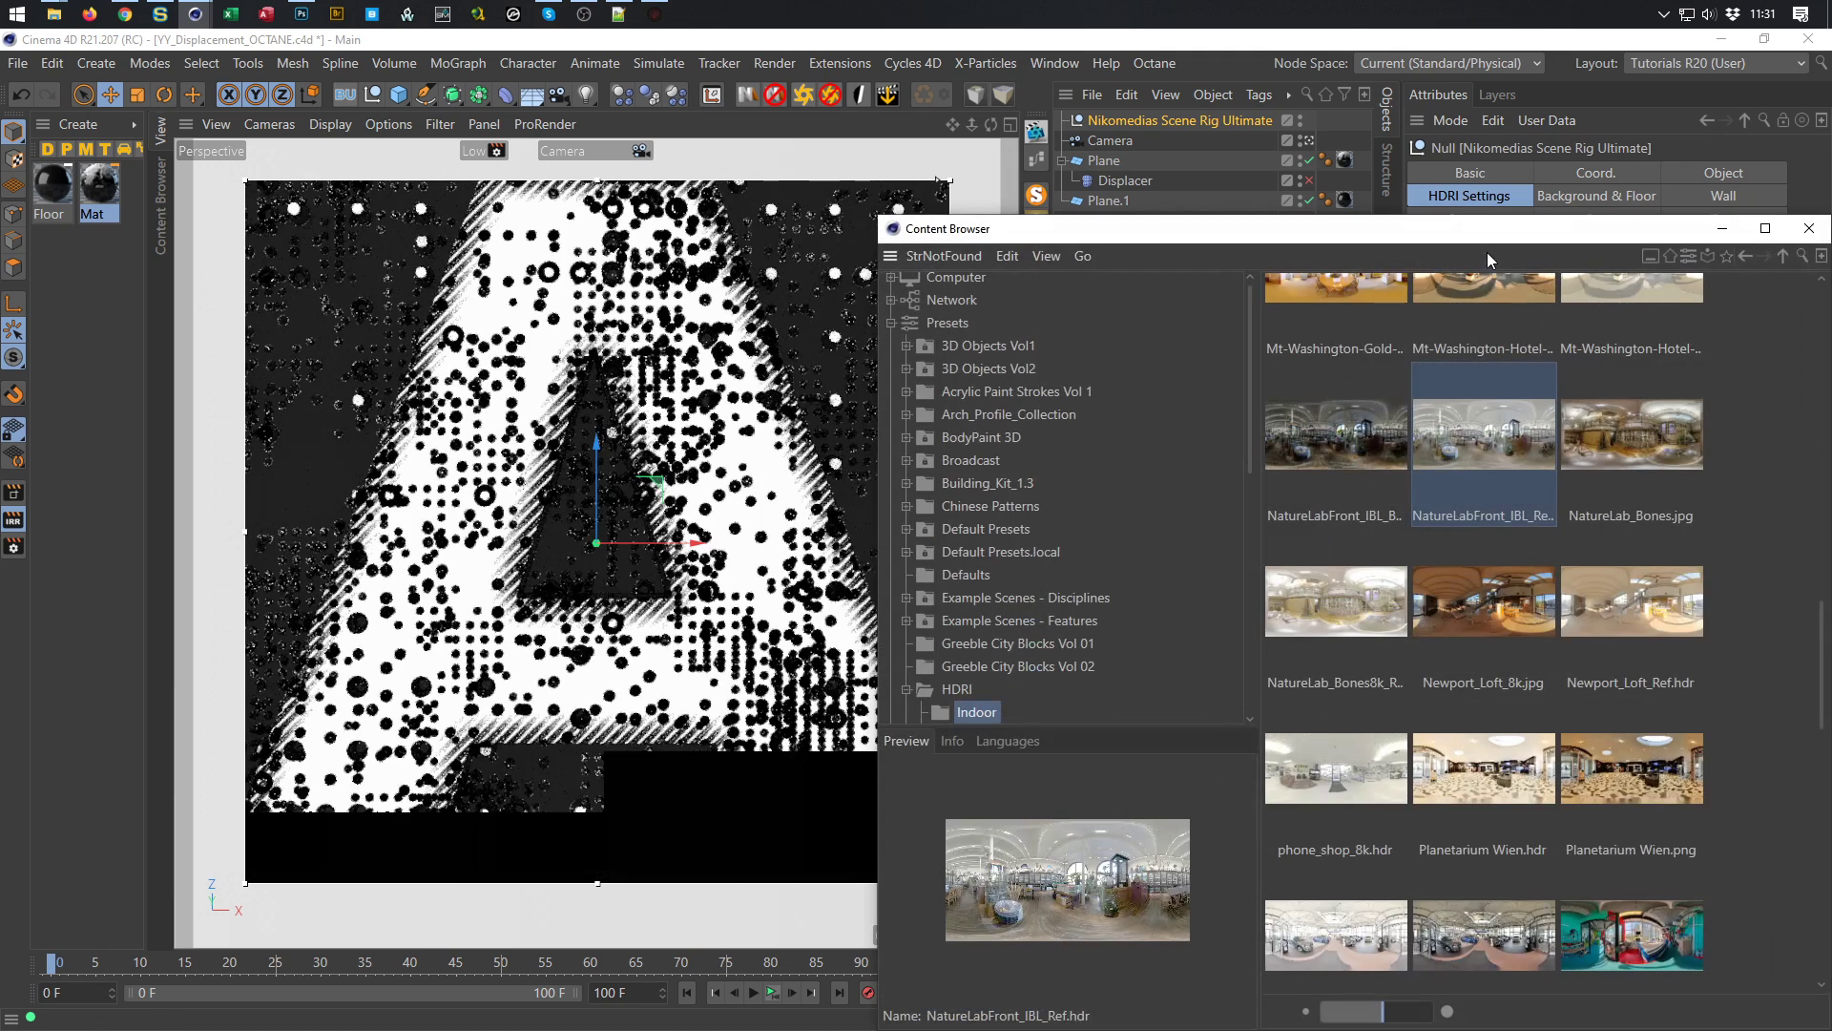
{"action": "left_click_drag", "start_coordinate": [1470, 235], "coordinate": [1411, 404]}
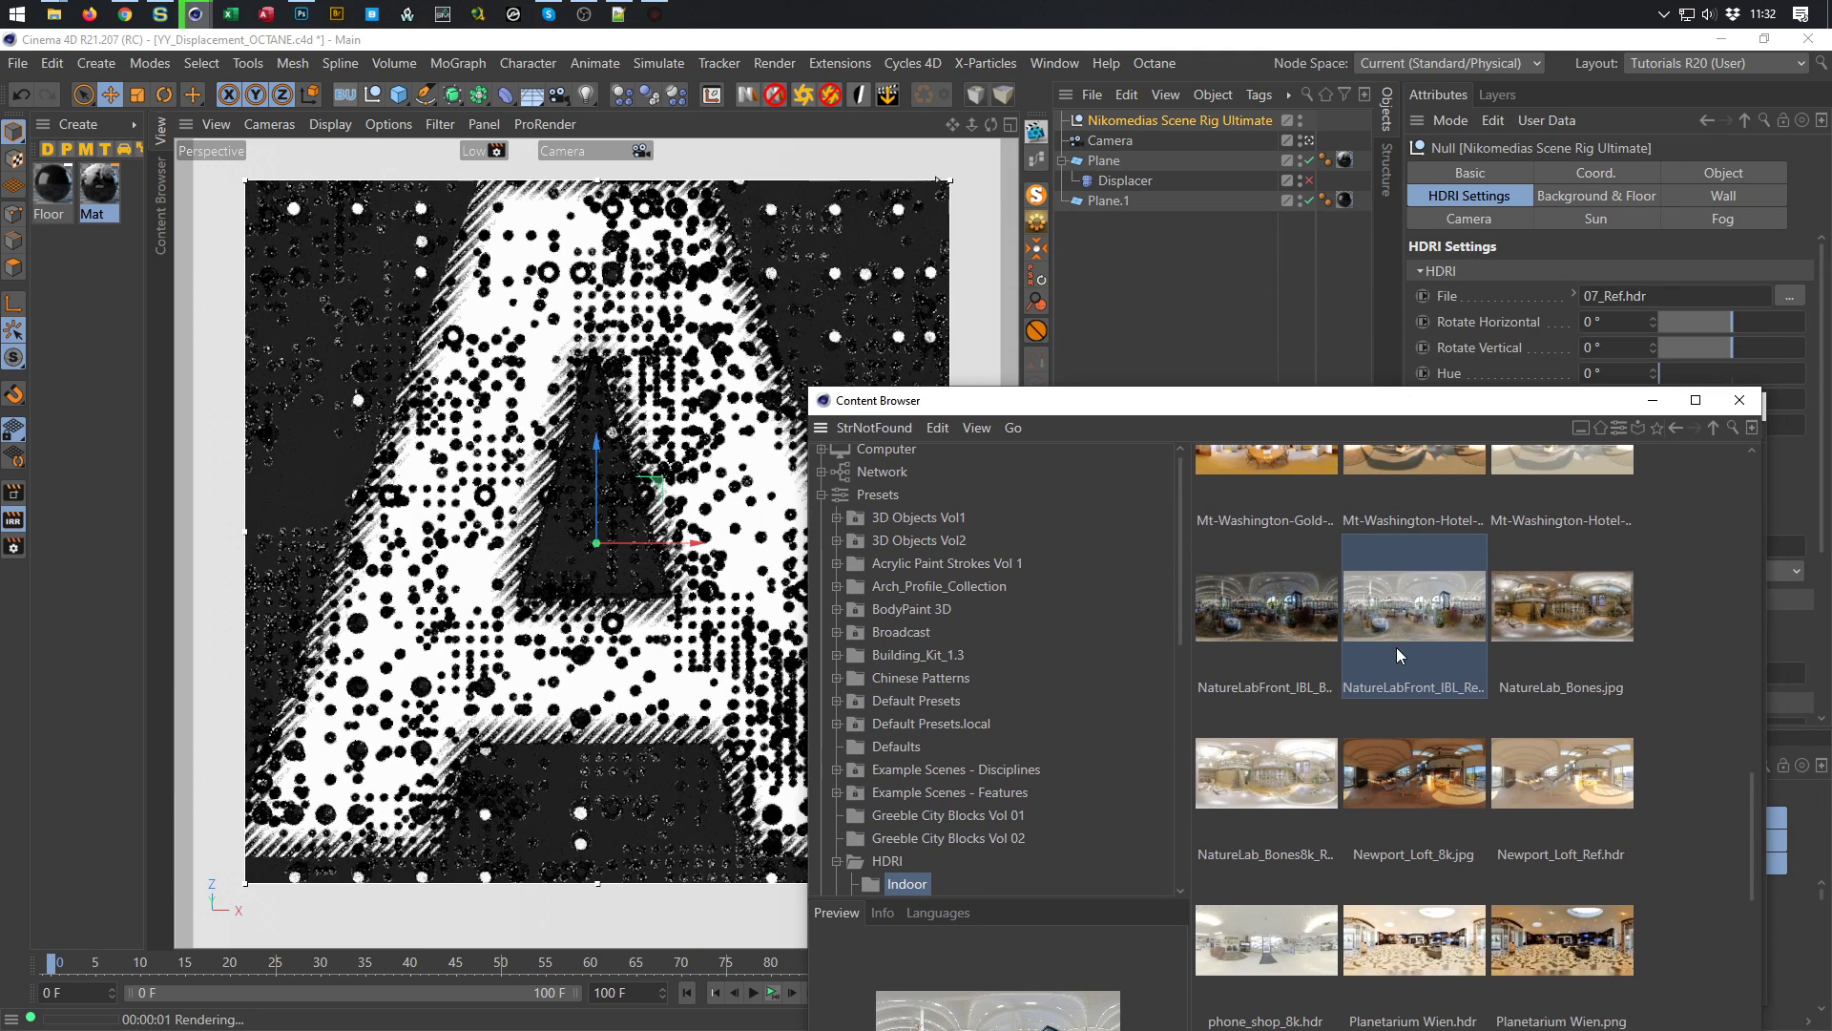
{"action": "scroll", "coordinate": [1395, 647], "scroll_direction": "up", "scroll_amount": 4}
{"action": "left_click_drag", "start_coordinate": [1644, 304], "coordinate": [1645, 303]}
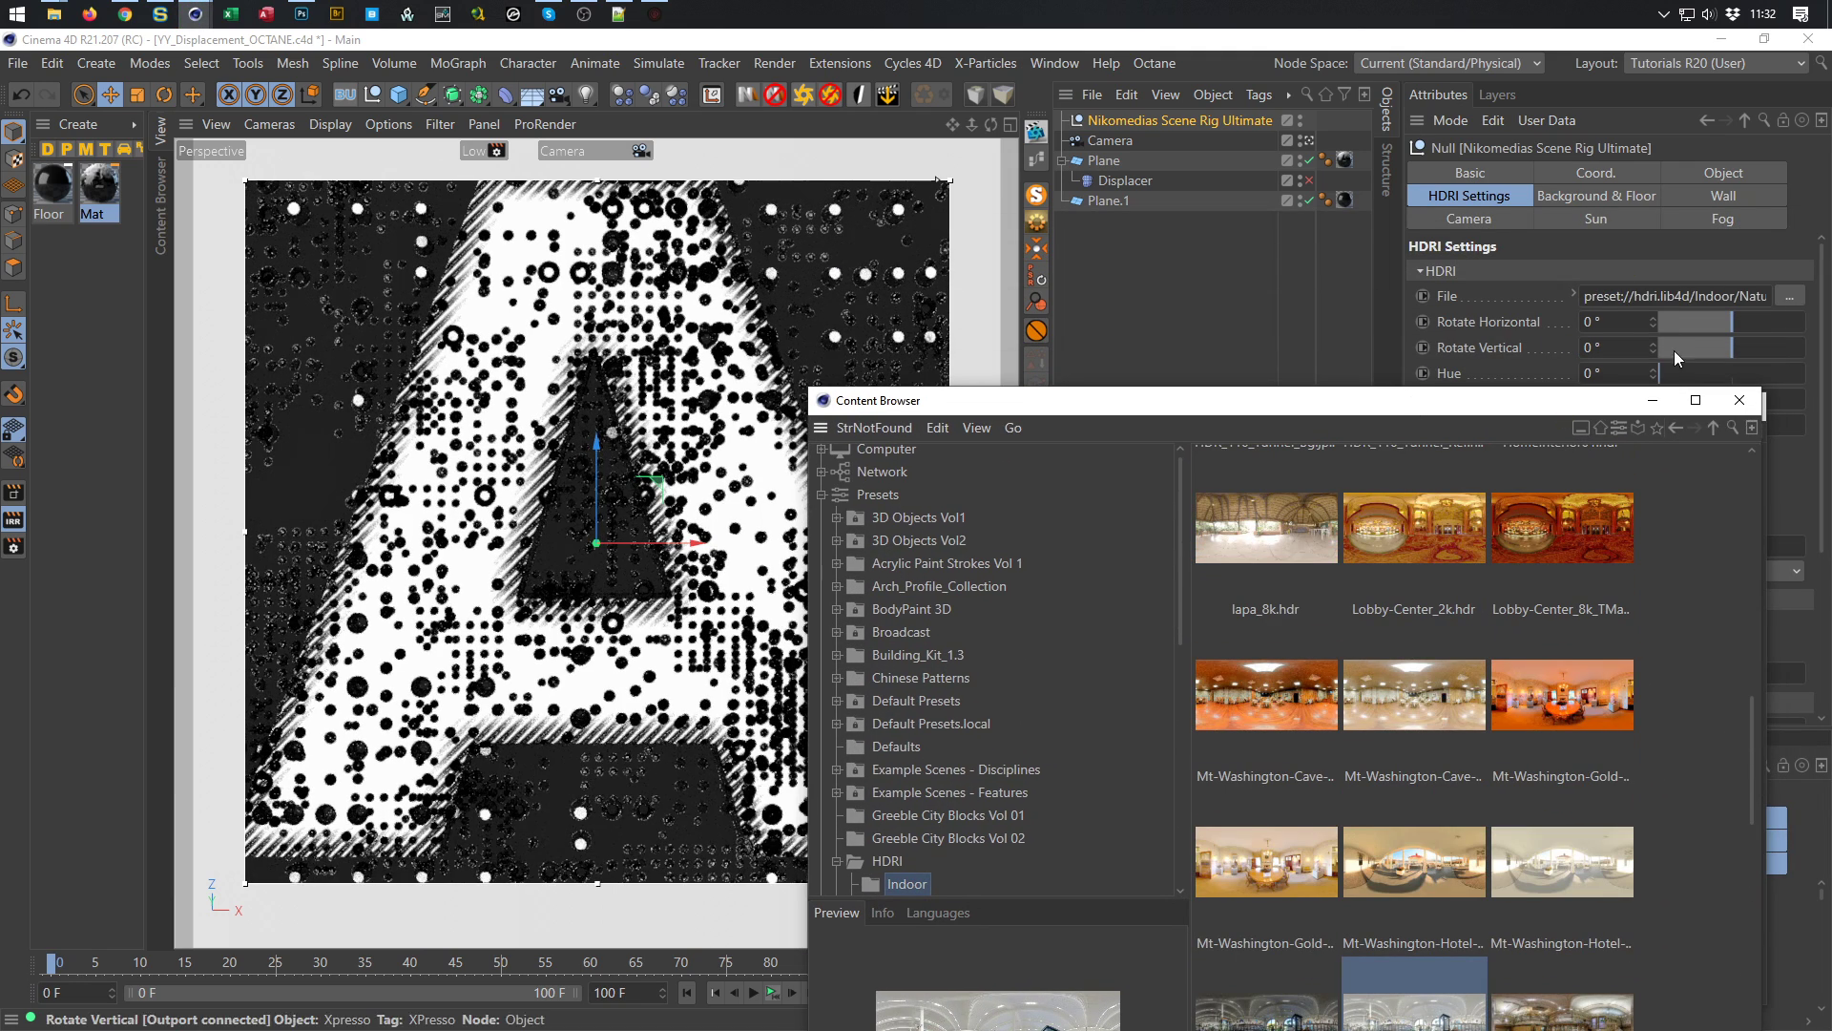
Close the Material Editor and set the scene rig's HDRI horizontal rotation to 83°
{"action": "left_click_drag", "start_coordinate": [1475, 414], "coordinate": [1222, 662]}
{"action": "left_click", "coordinate": [1571, 424]}
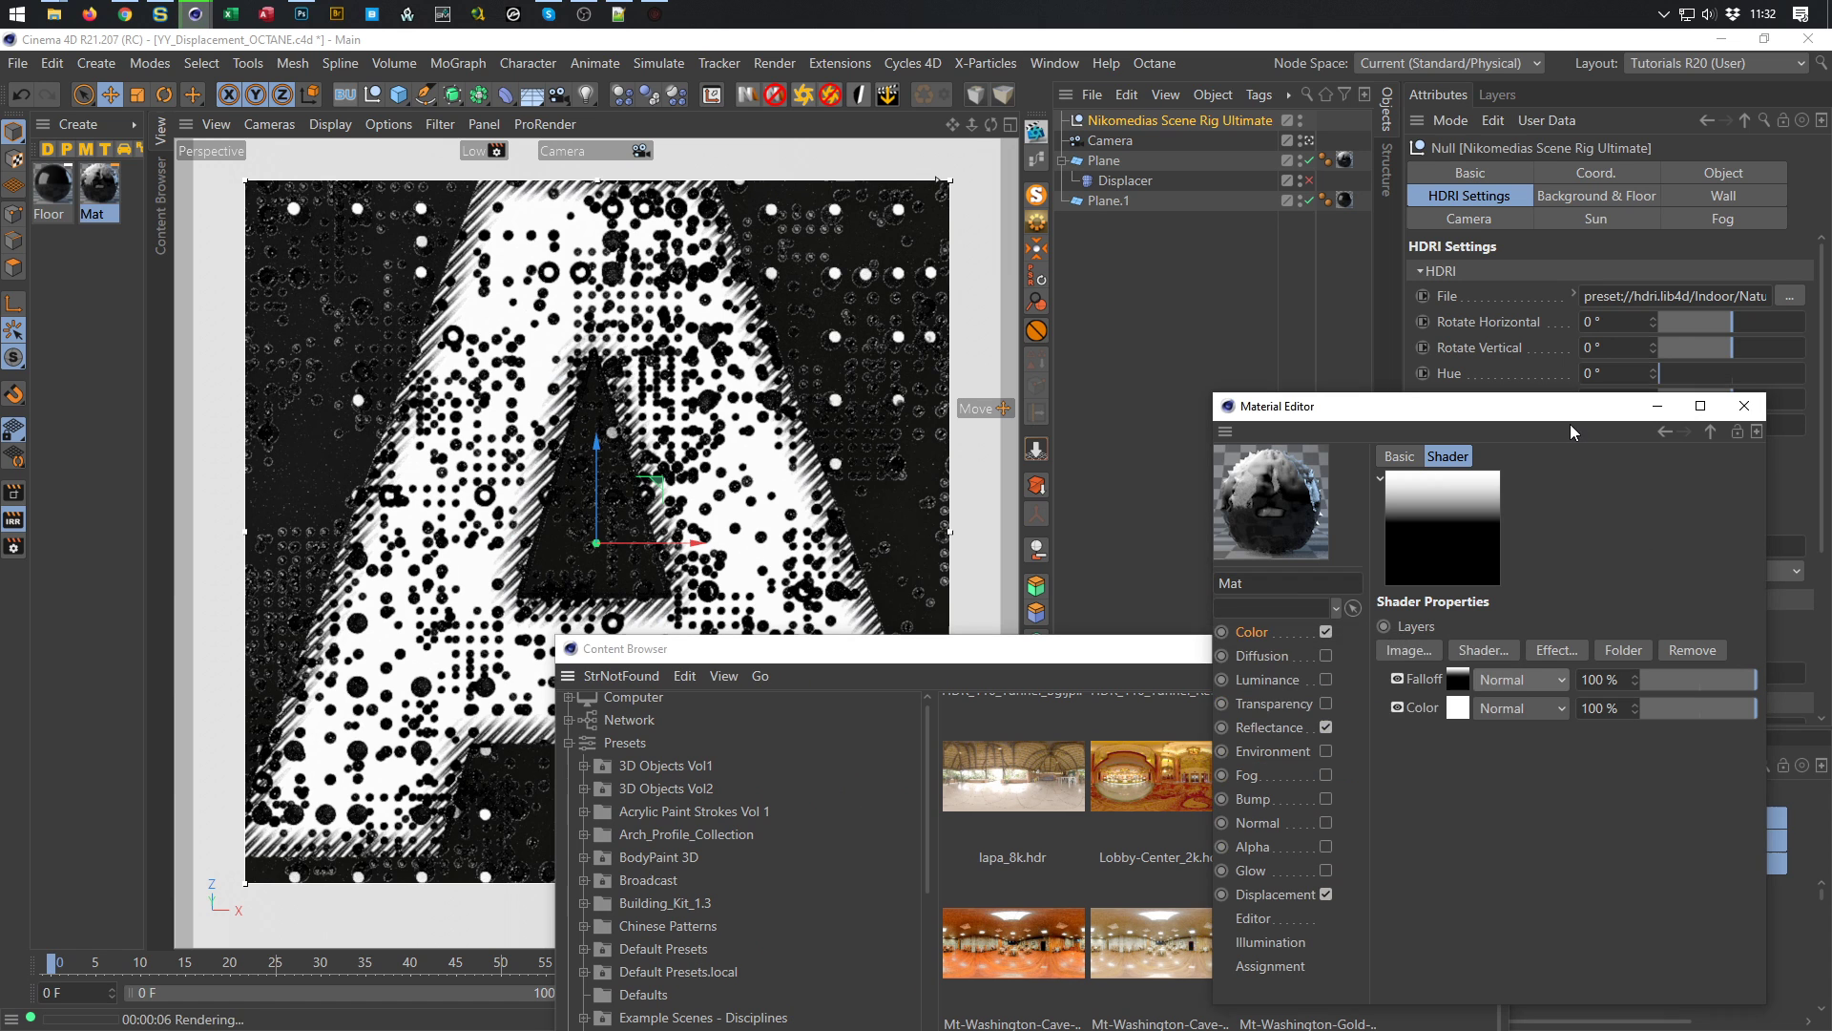
{"action": "left_click_drag", "start_coordinate": [1537, 412], "coordinate": [1524, 424]}
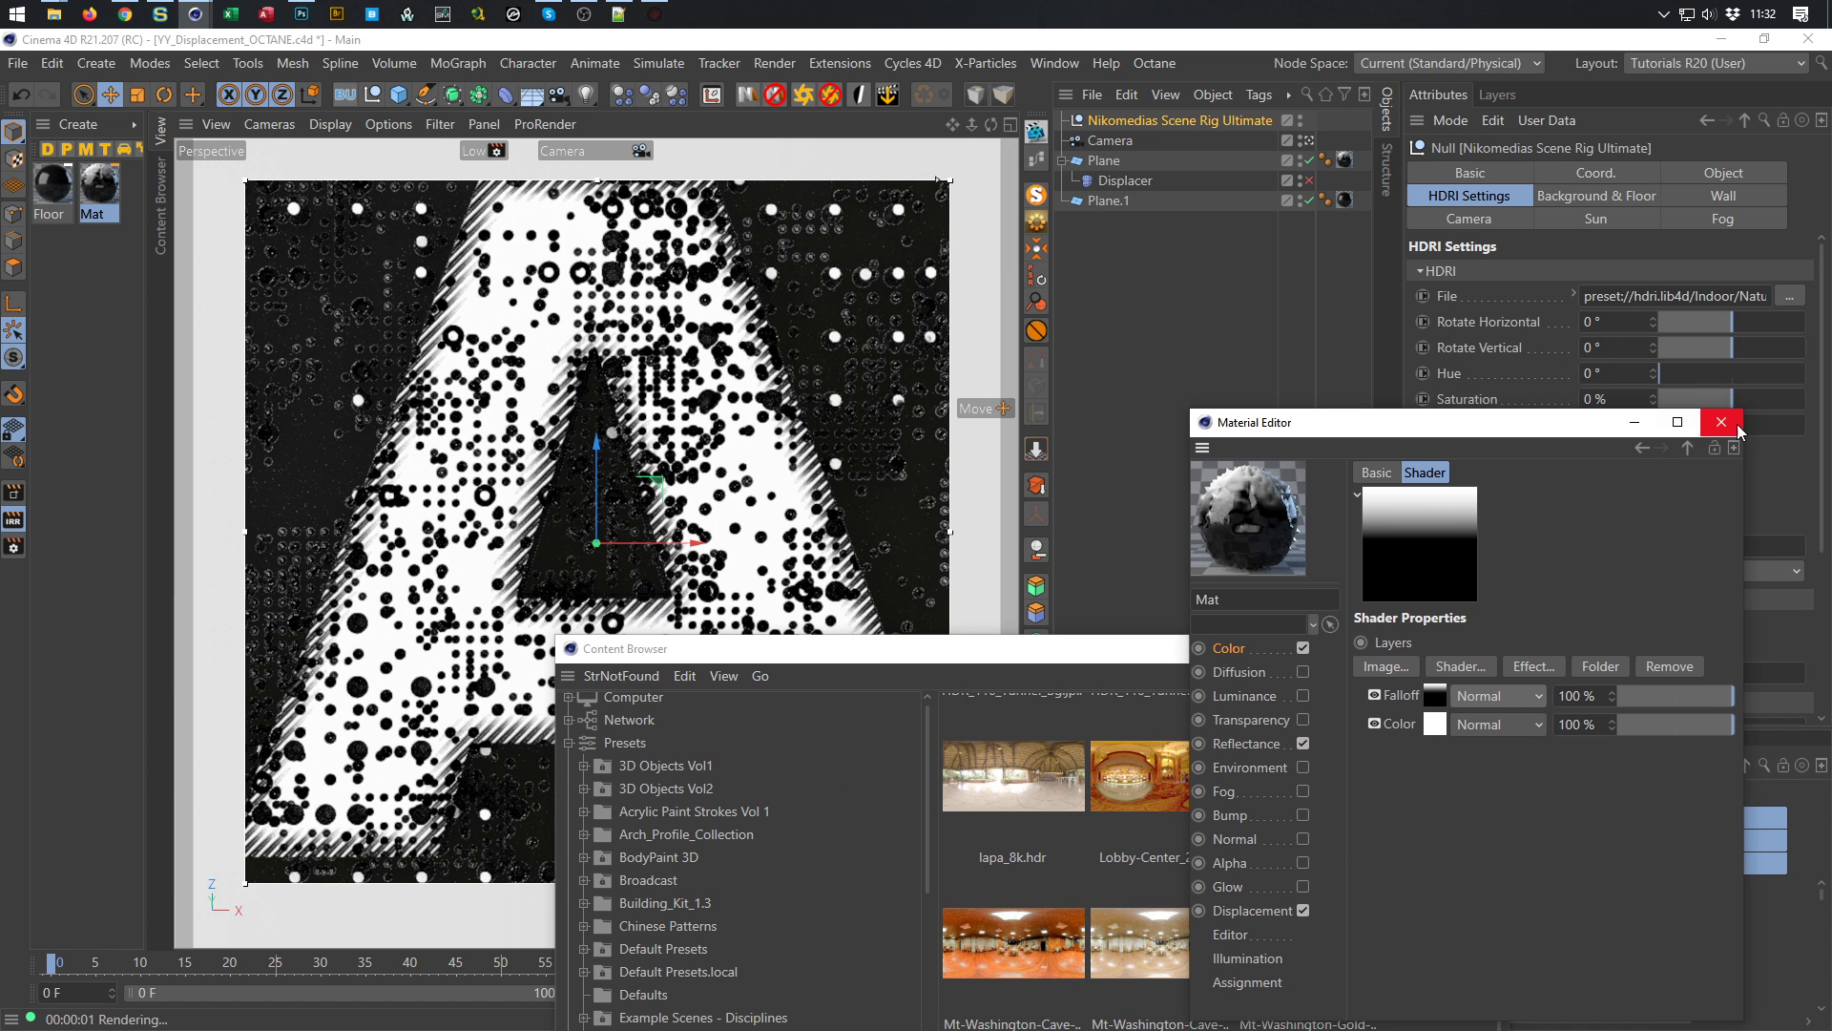
{"action": "left_click", "coordinate": [1730, 417]}
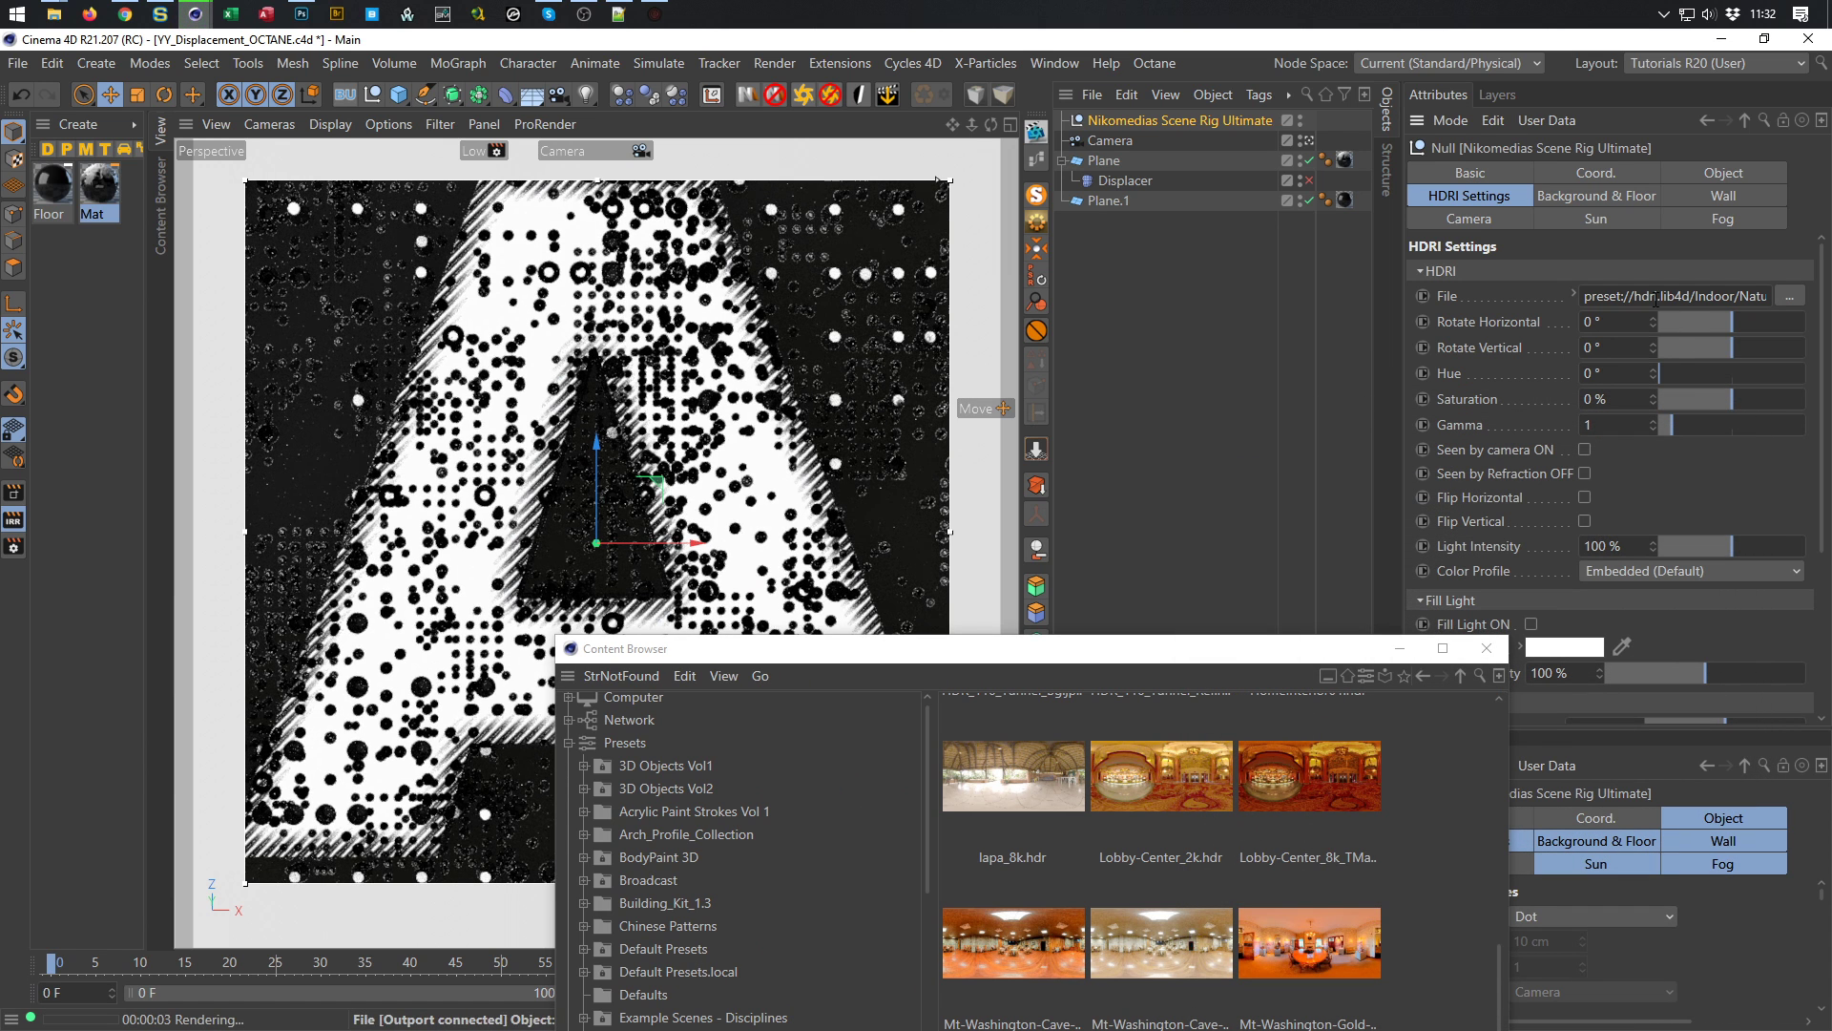
{"action": "left_click_drag", "start_coordinate": [1737, 321], "coordinate": [1760, 325]}
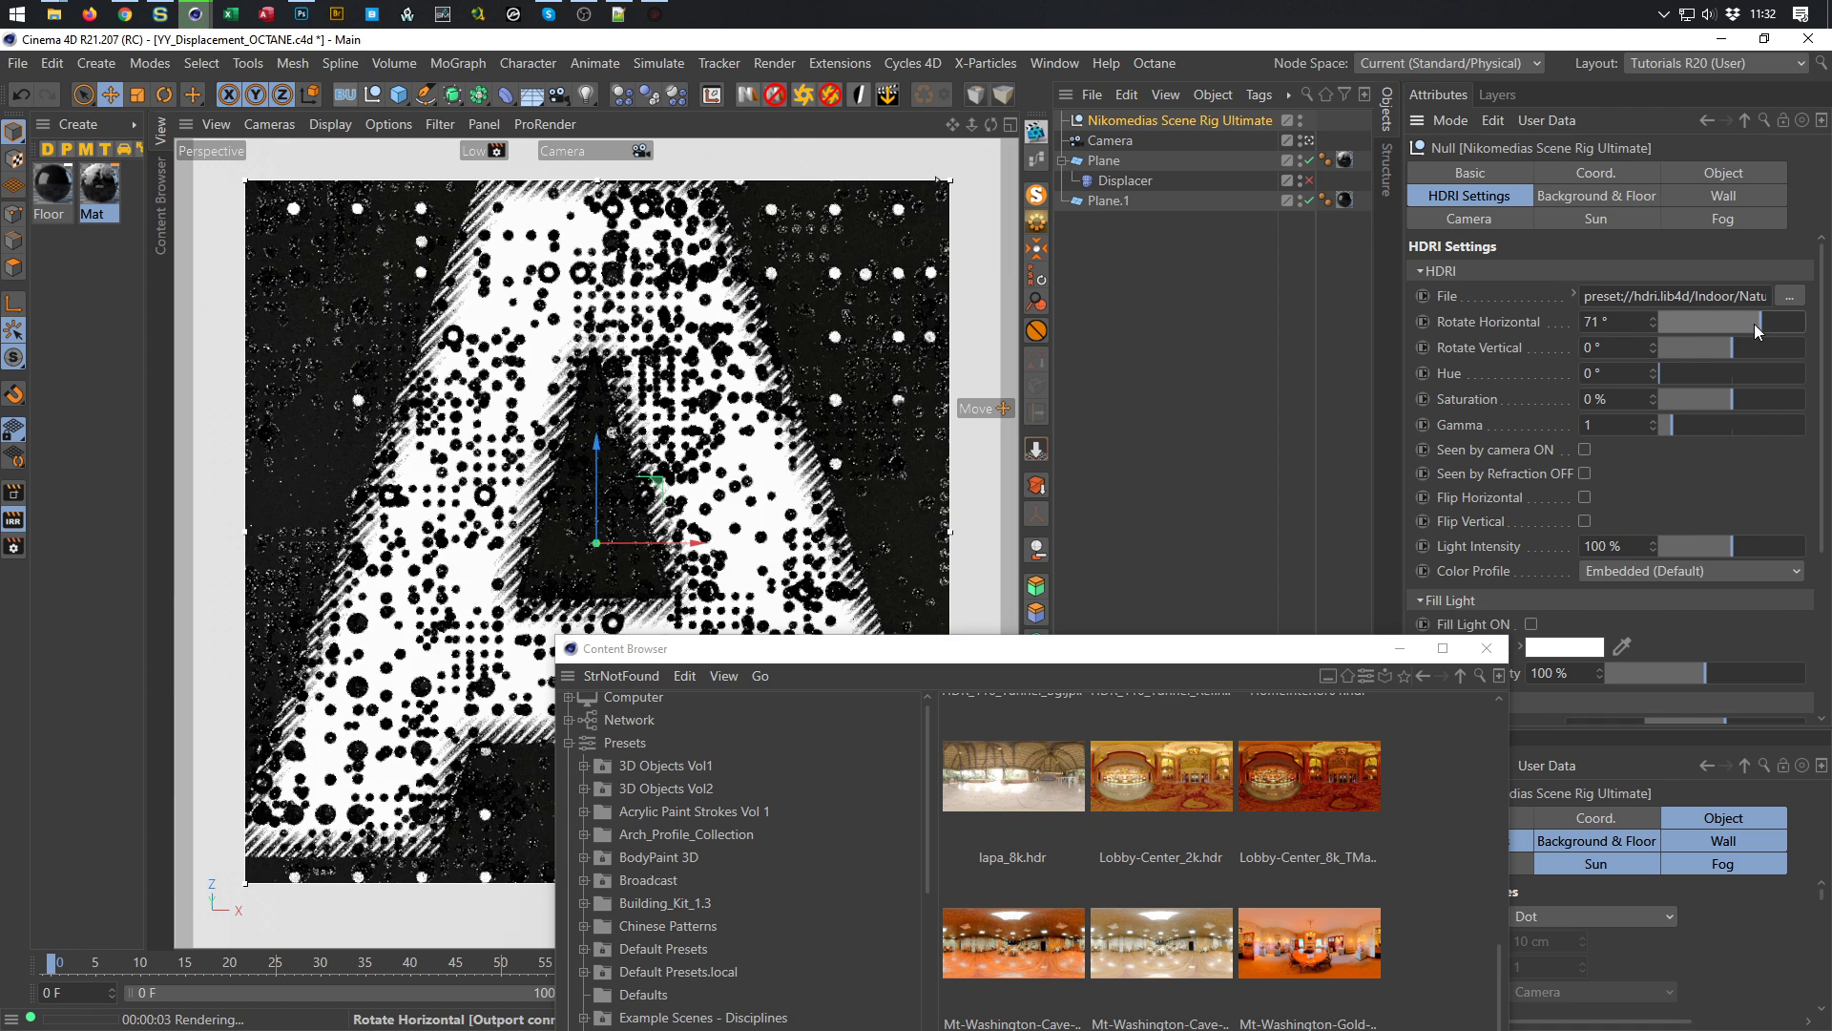
{"action": "left_click_drag", "start_coordinate": [1756, 328], "coordinate": [1767, 330]}
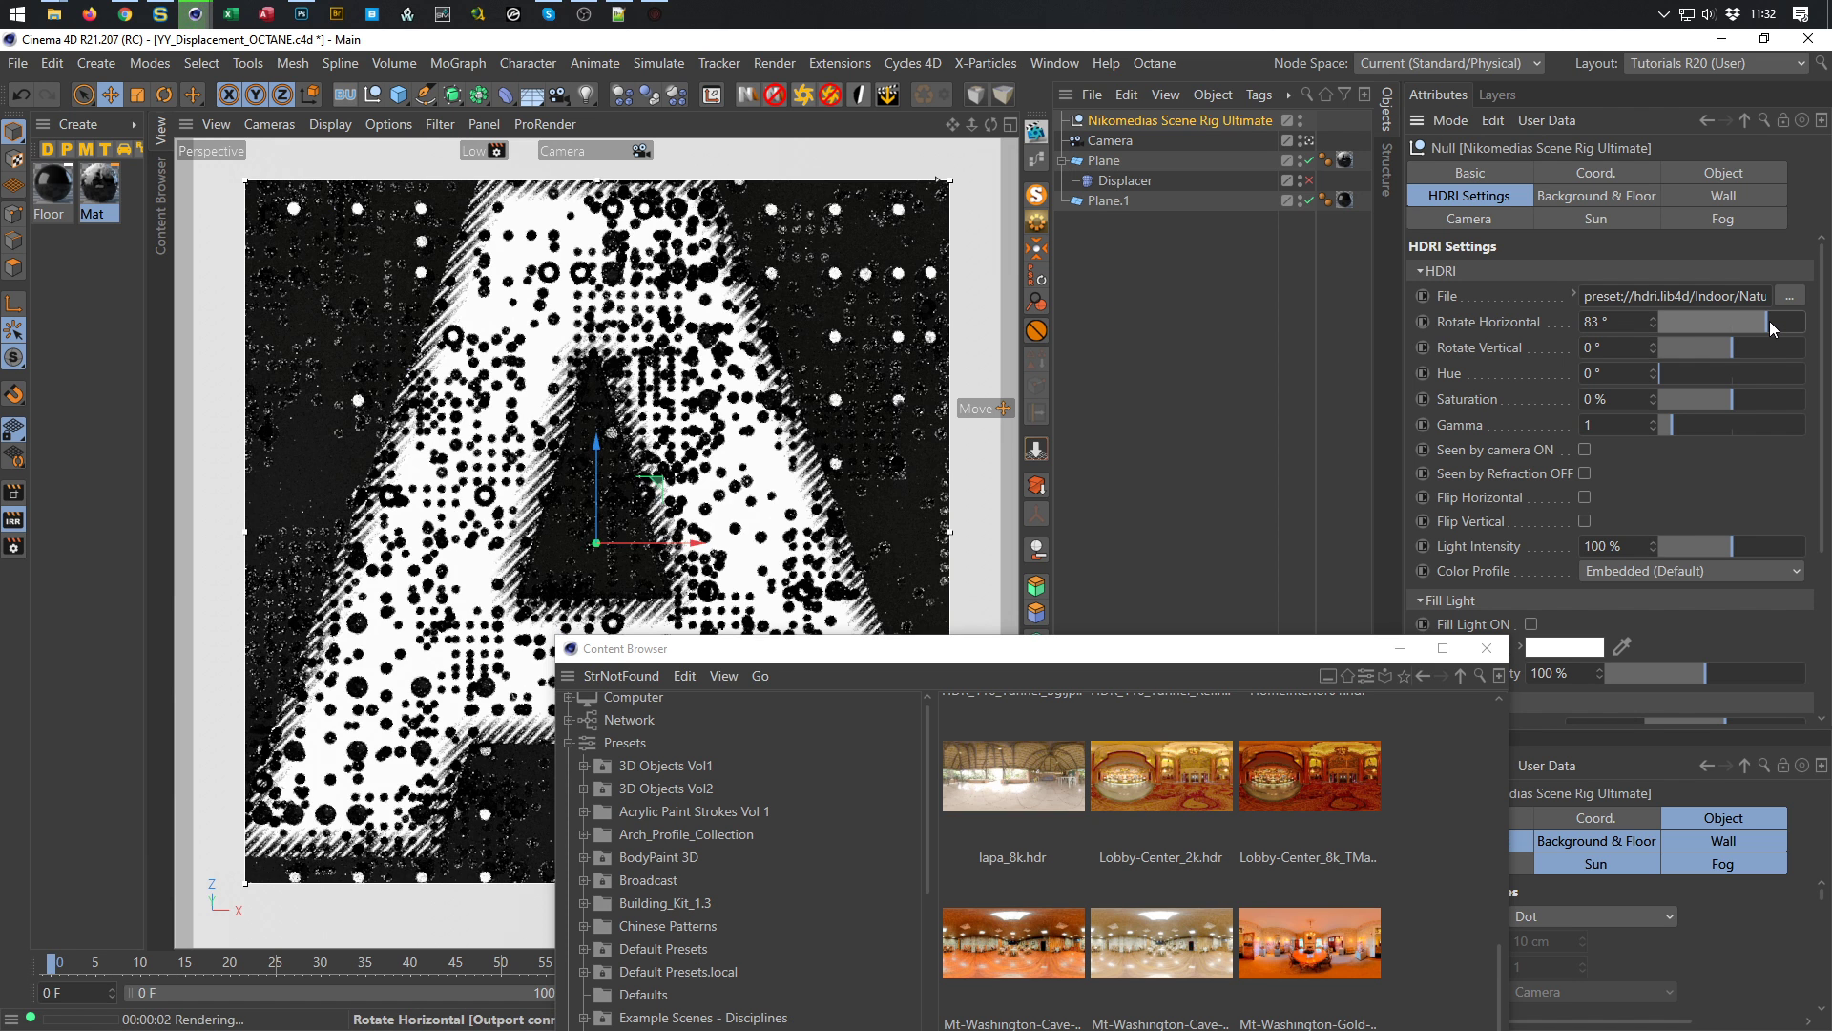
Replace the scene rig's HDRI file with the NatureLab_Bones8k image from the Indoor presets and close the Content Browser
{"action": "left_click_drag", "start_coordinate": [1237, 649], "coordinate": [1351, 457]}
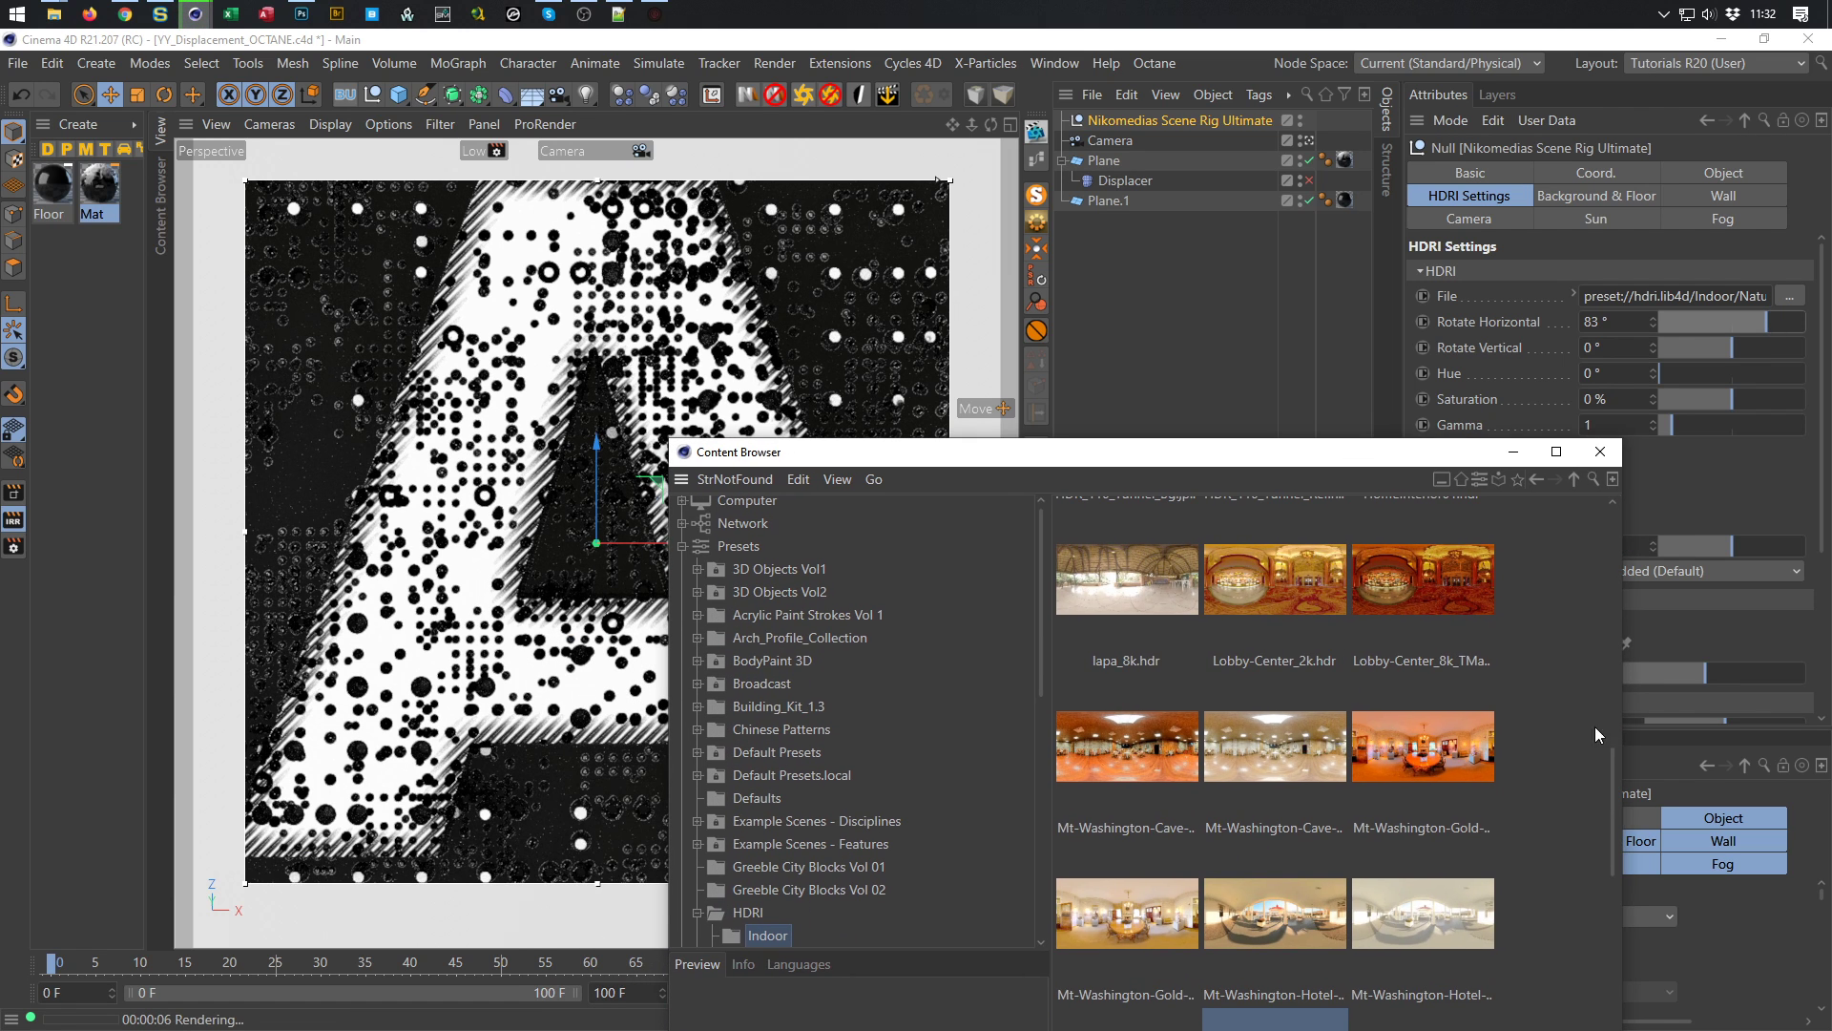
{"action": "left_click_drag", "start_coordinate": [1613, 758], "coordinate": [1576, 874]}
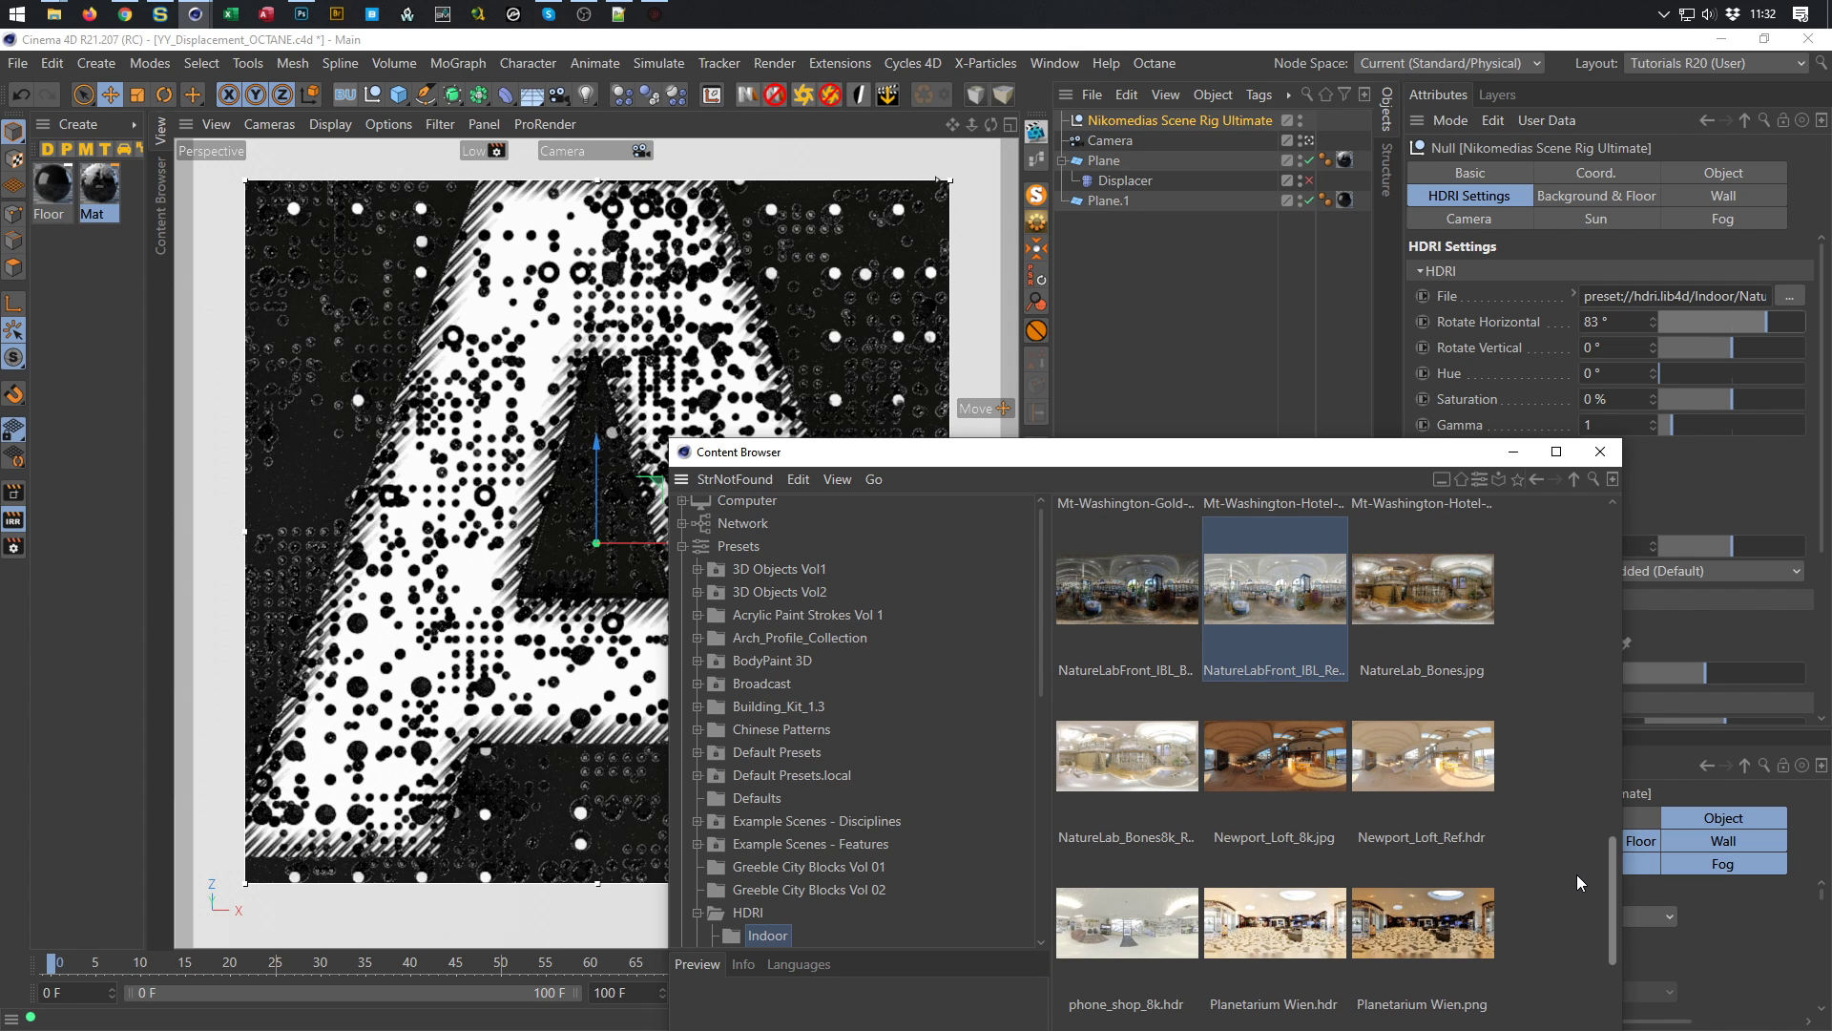
{"action": "left_click_drag", "start_coordinate": [1148, 773], "coordinate": [1687, 306]}
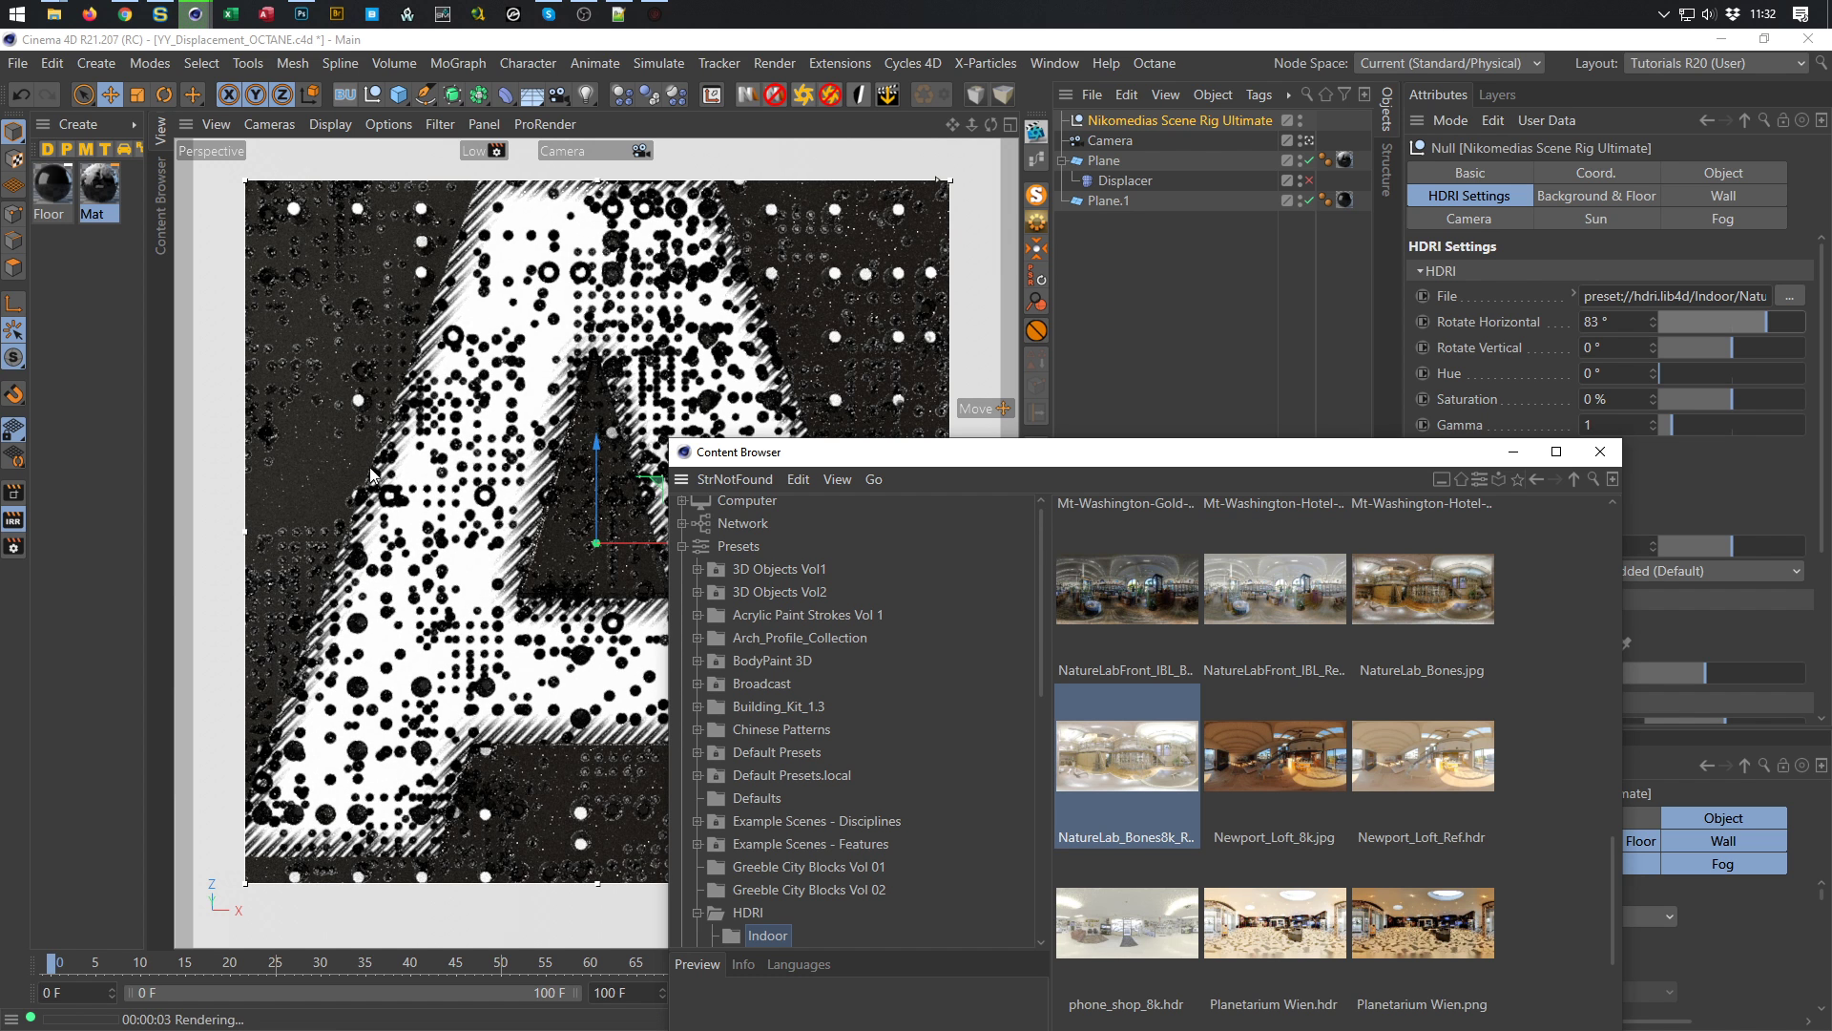
{"action": "left_click", "coordinate": [1599, 454]}
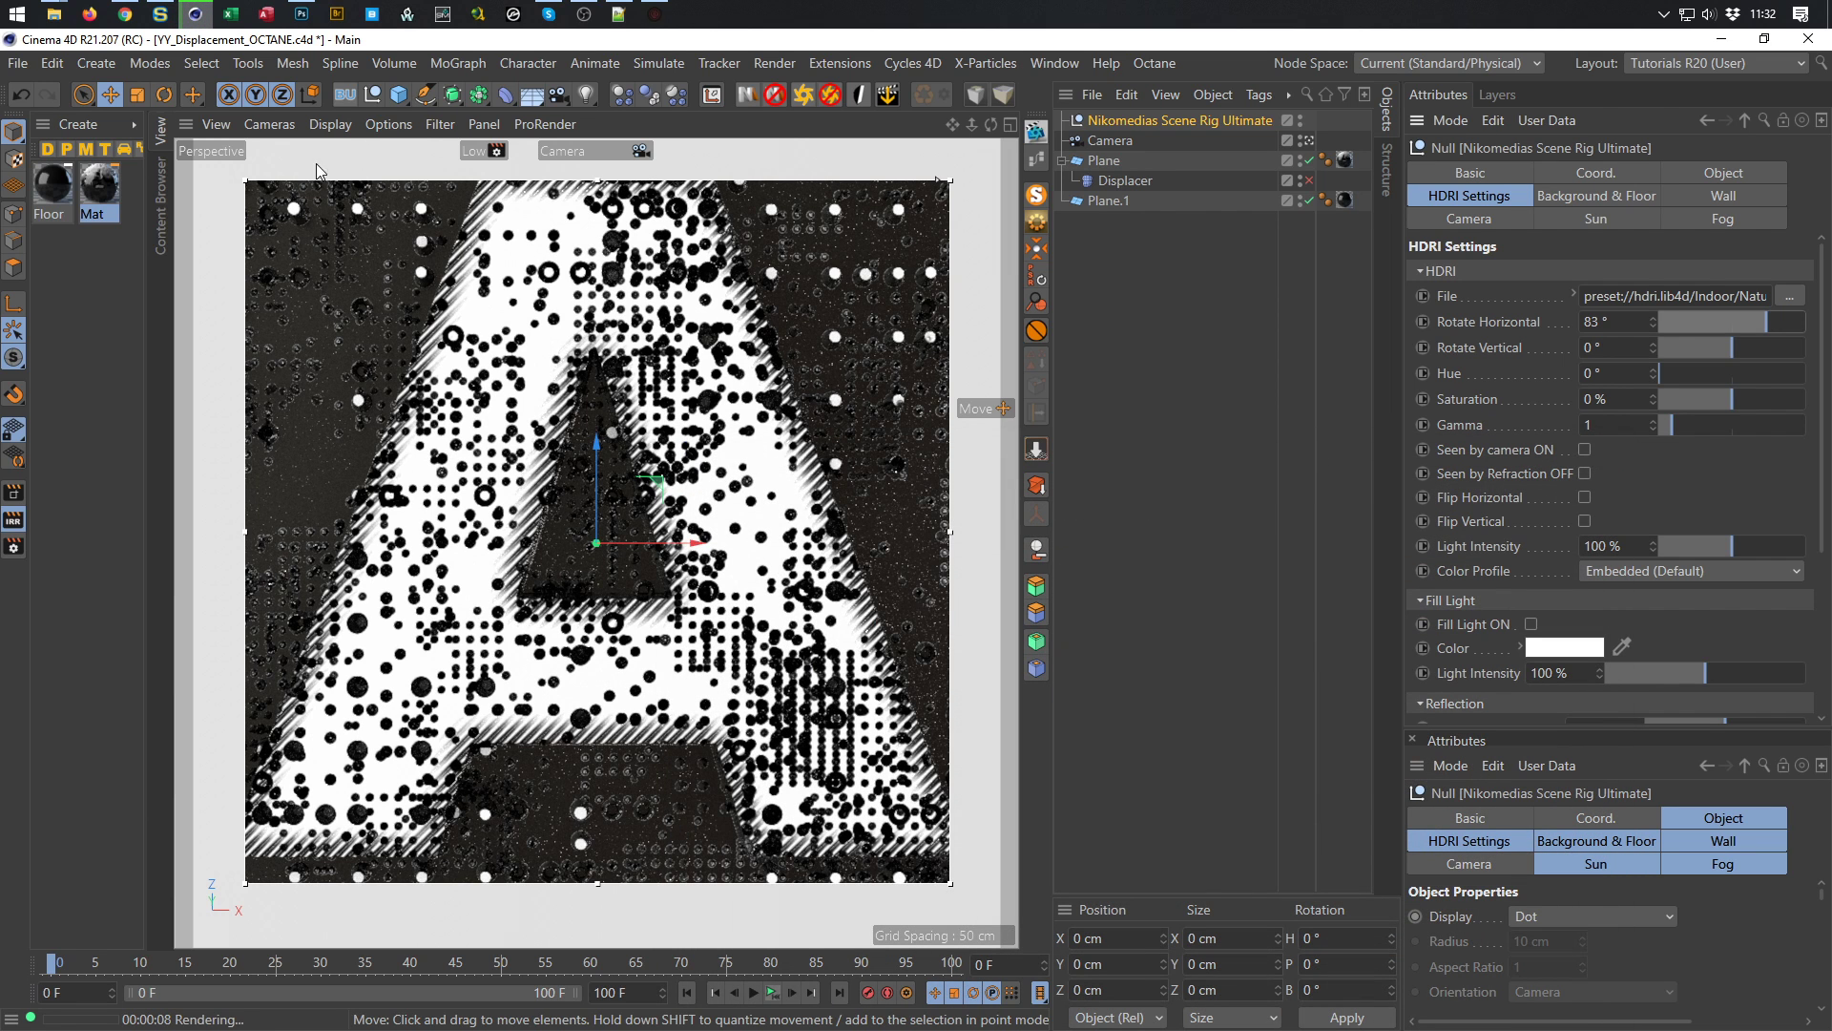
Stop the interactive render, open the render settings and activate the Middle GI preset
{"action": "left_click", "coordinate": [495, 151]}
{"action": "left_click", "coordinate": [14, 493]}
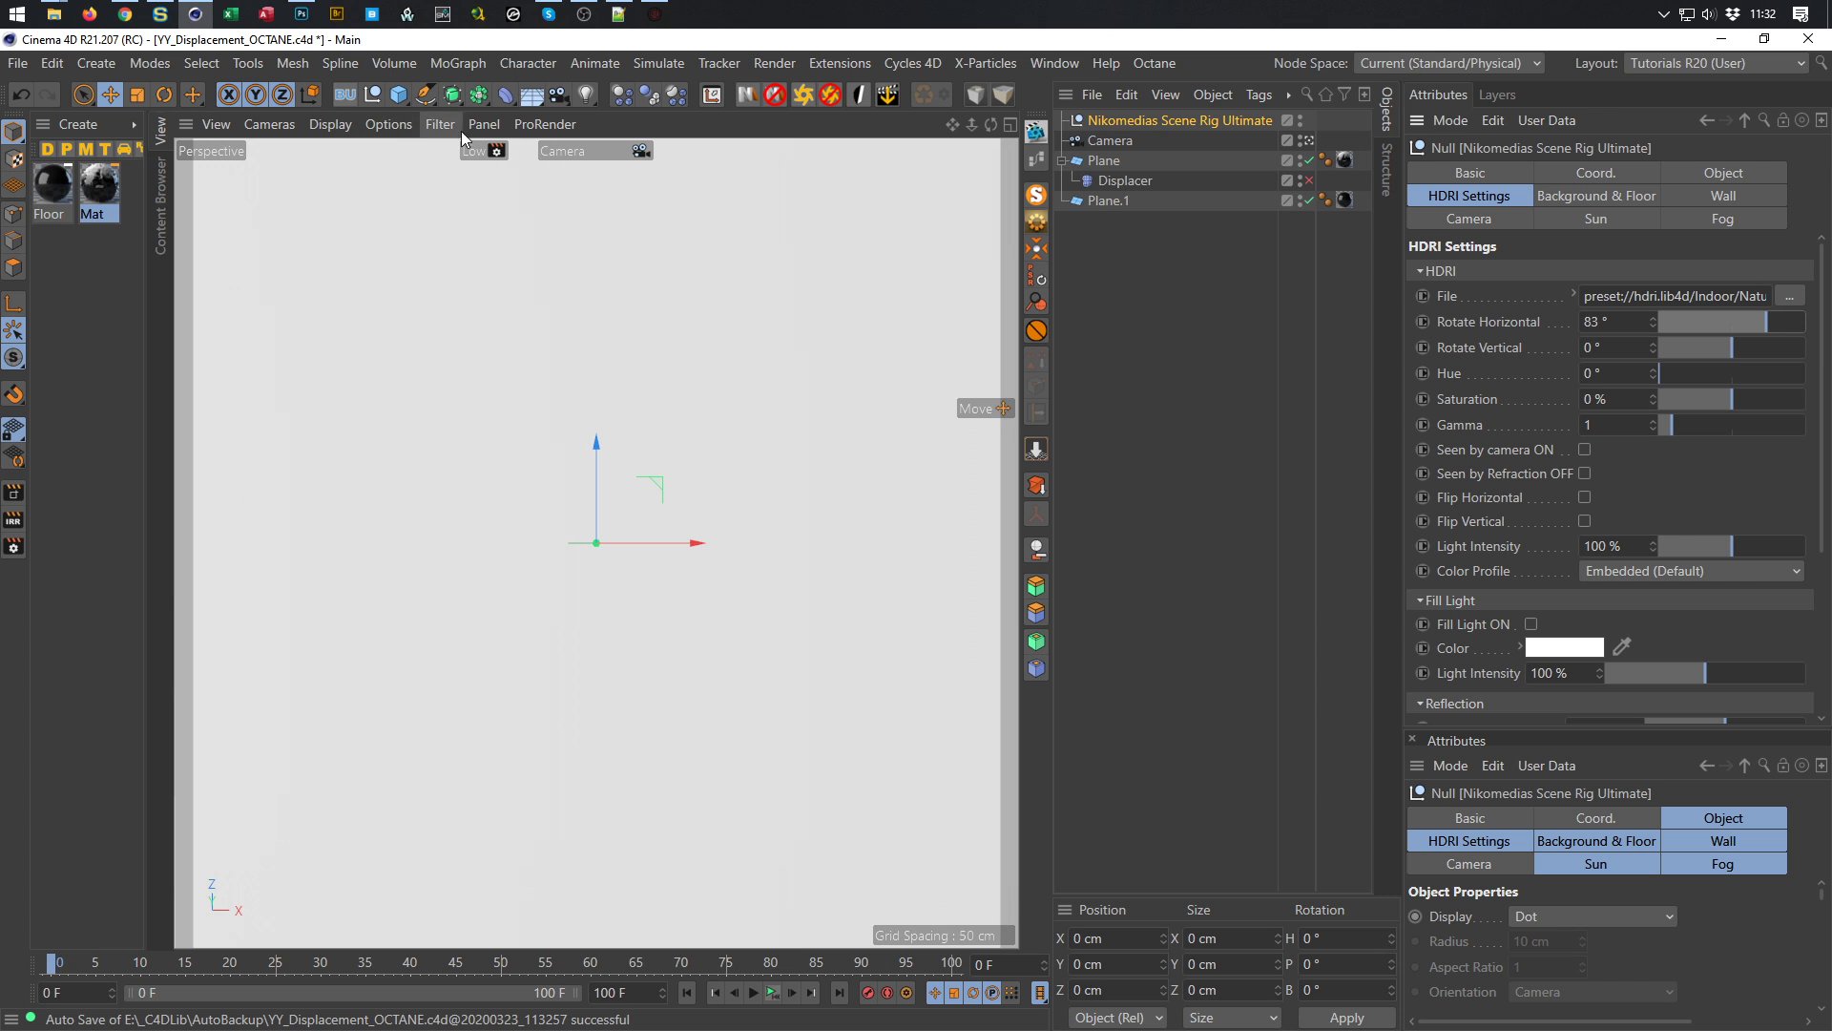
{"action": "left_click", "coordinate": [15, 548]}
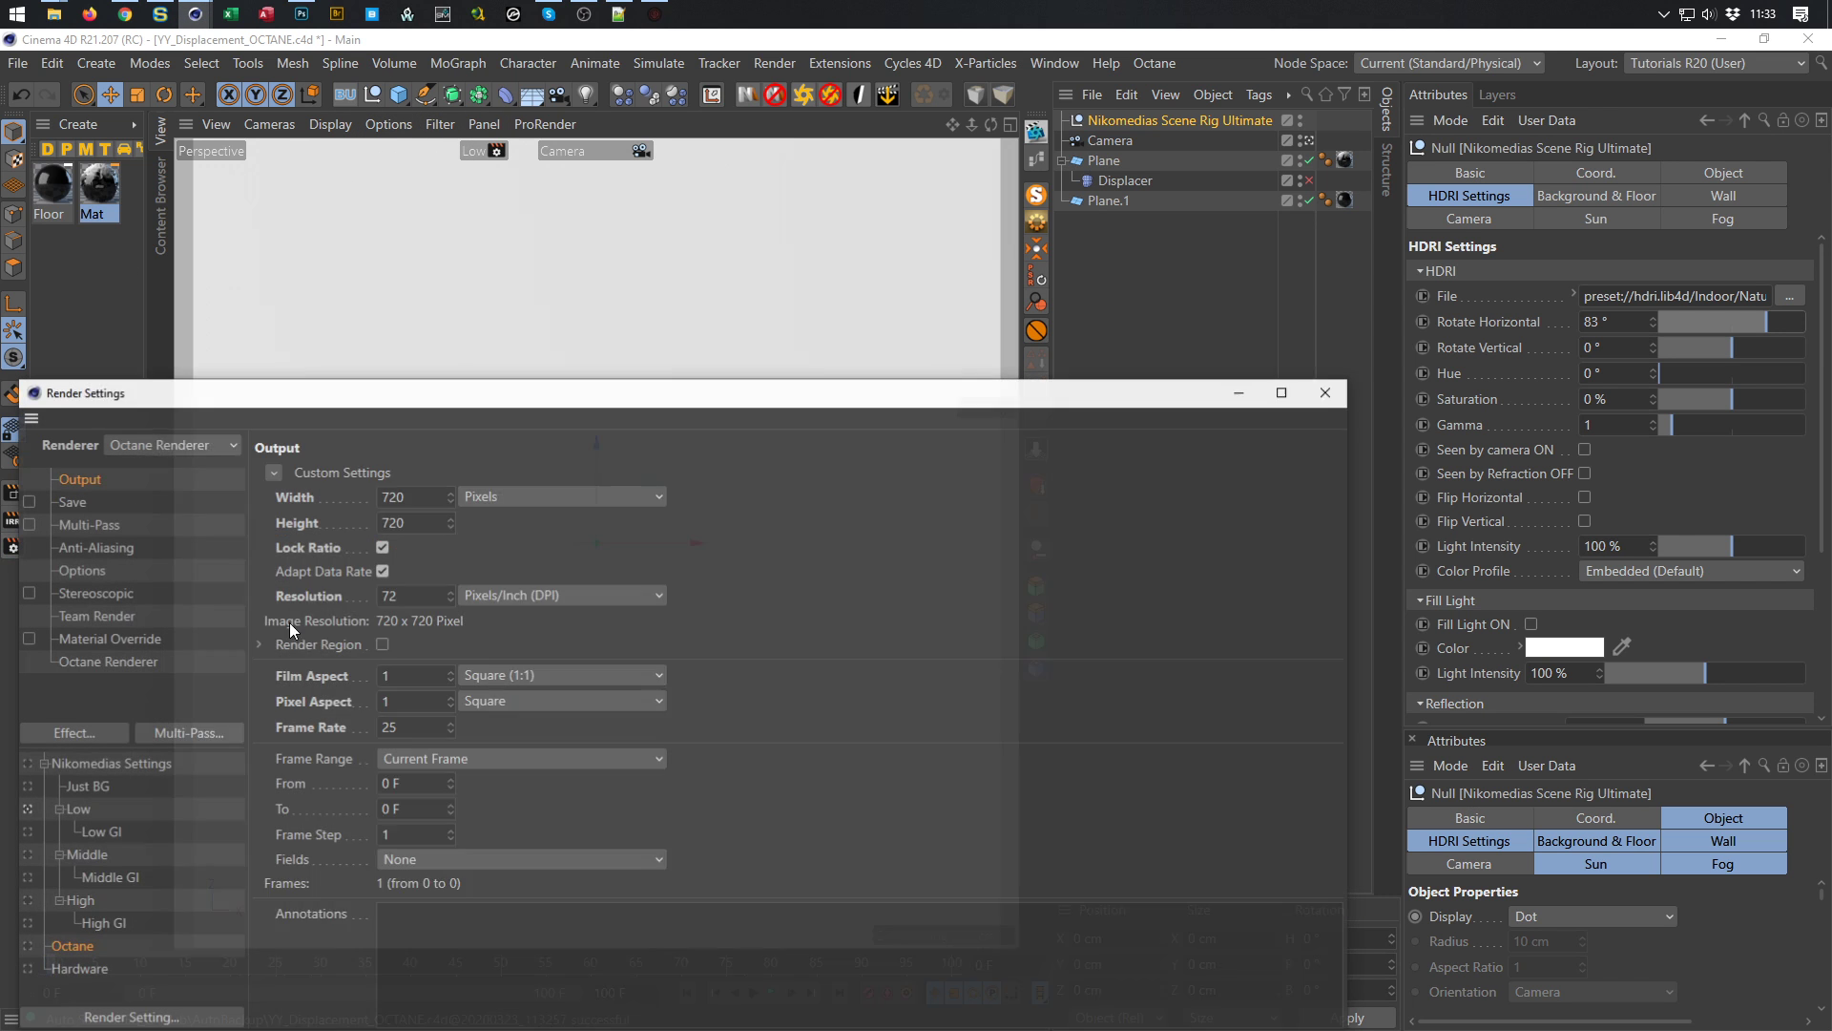
{"action": "left_click_drag", "start_coordinate": [408, 407], "coordinate": [603, 223]}
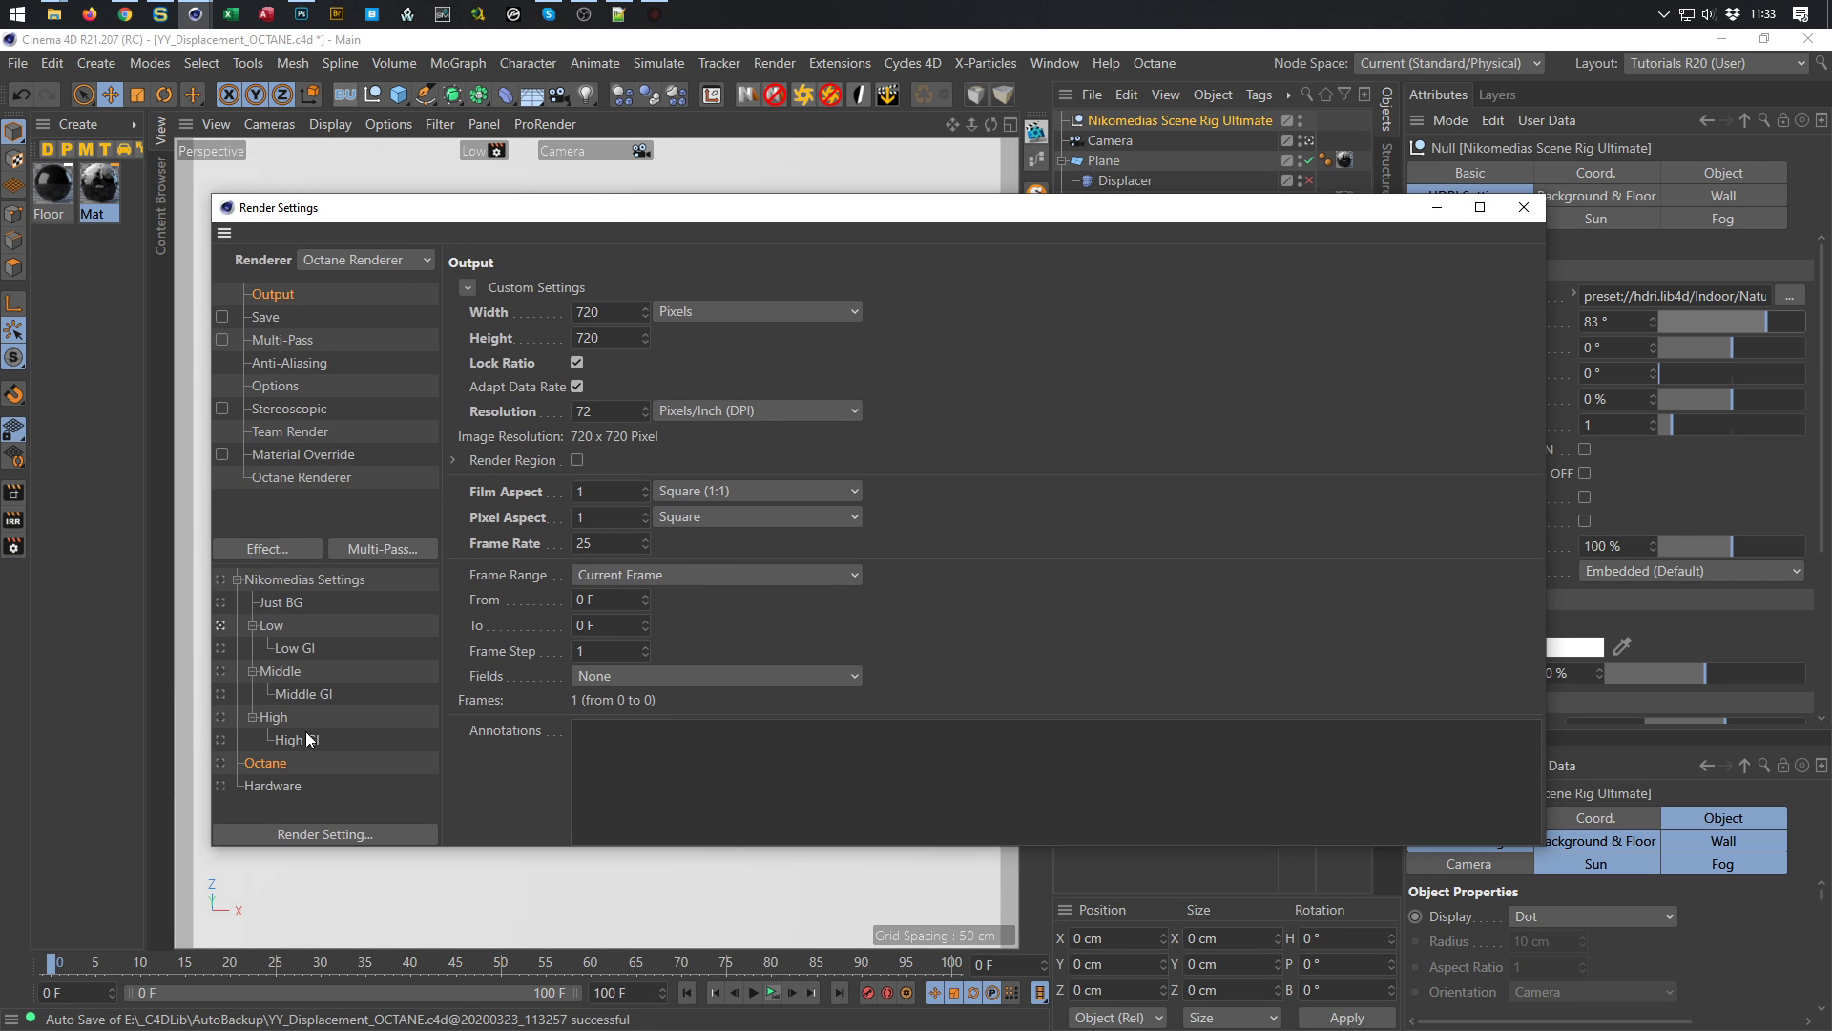
{"action": "left_click", "coordinate": [220, 692]}
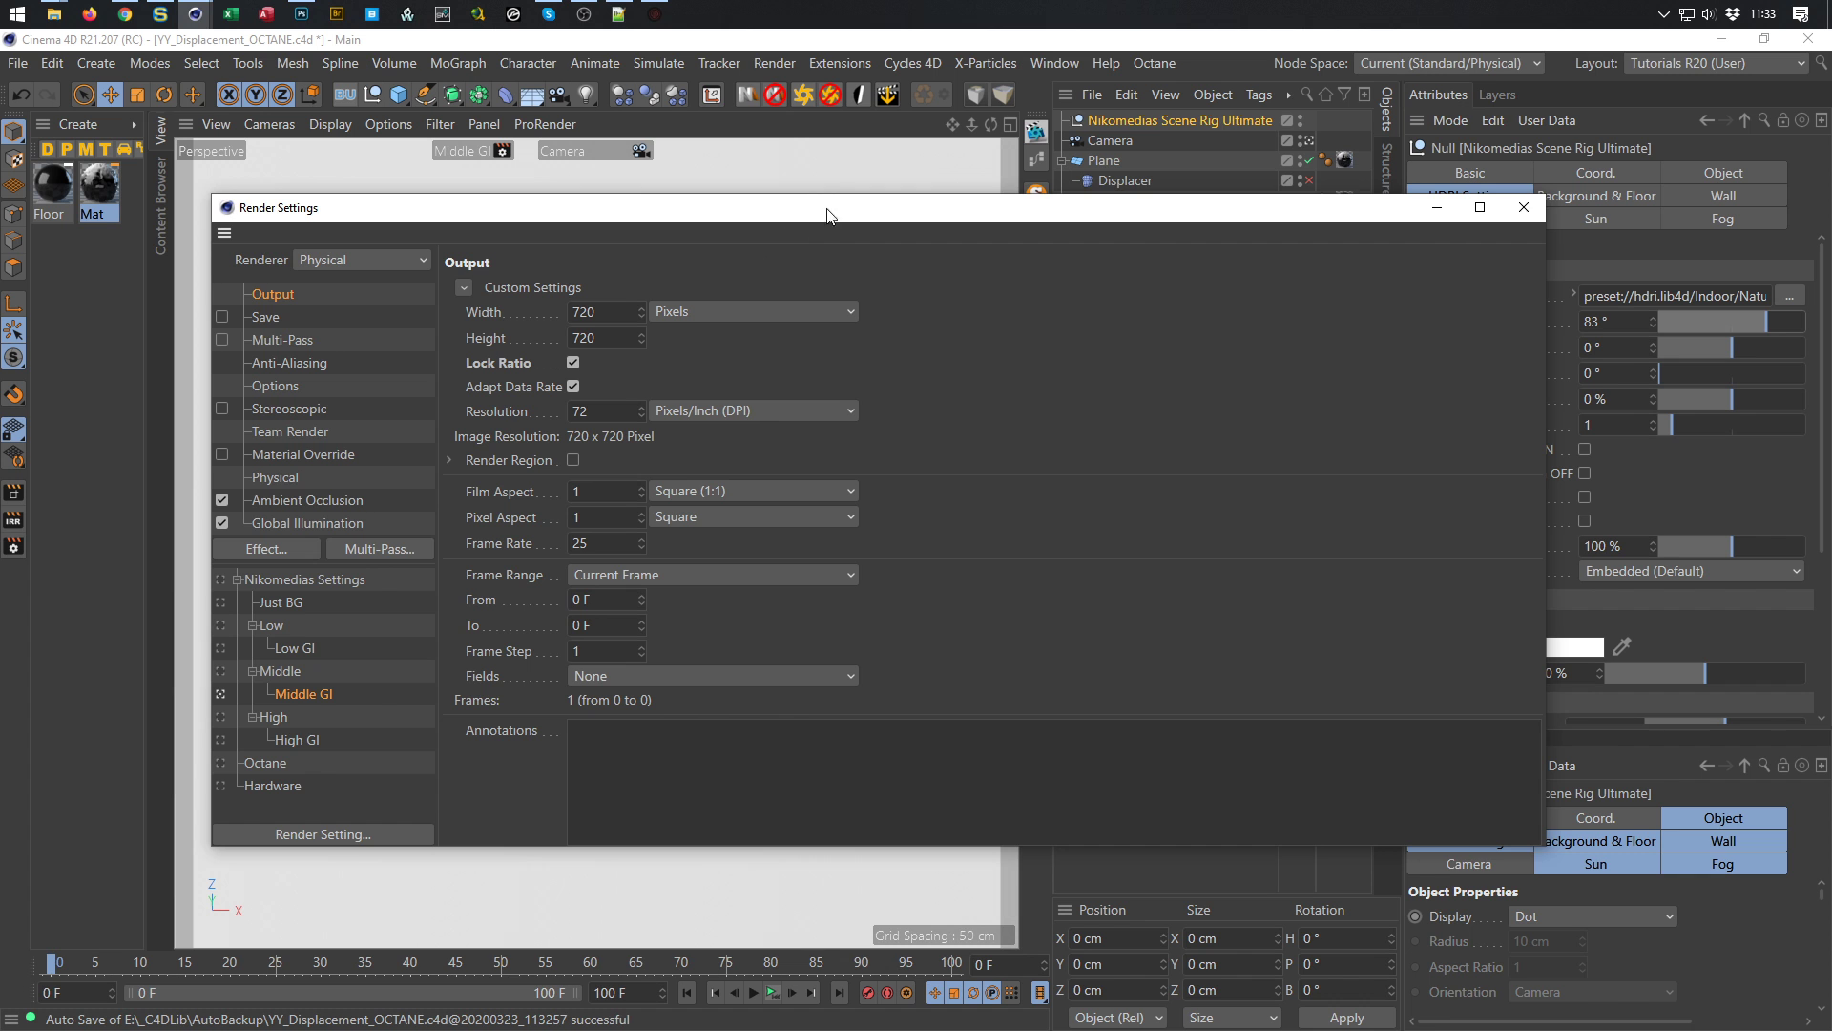
{"action": "left_click_drag", "start_coordinate": [826, 216], "coordinate": [899, 410]}
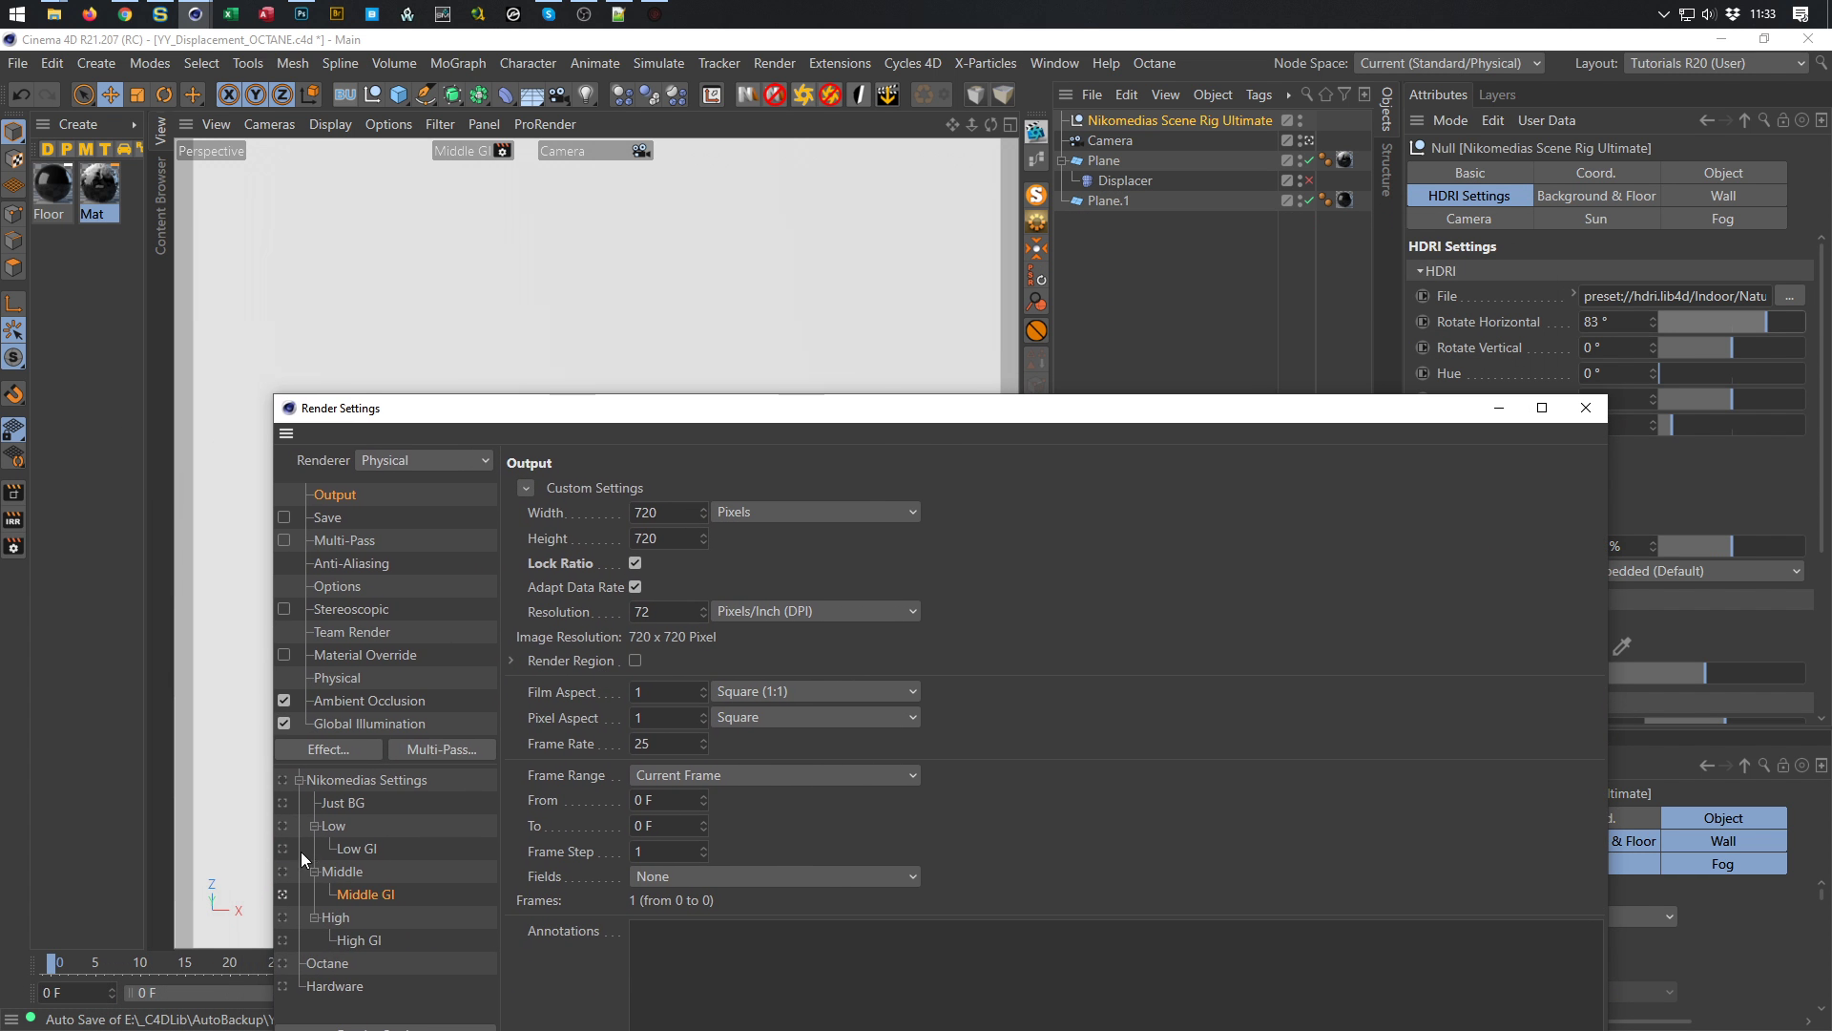
Preview the scene in the interactive render region with the Low preset and with the Low GI preset
{"action": "left_click", "coordinate": [285, 824]}
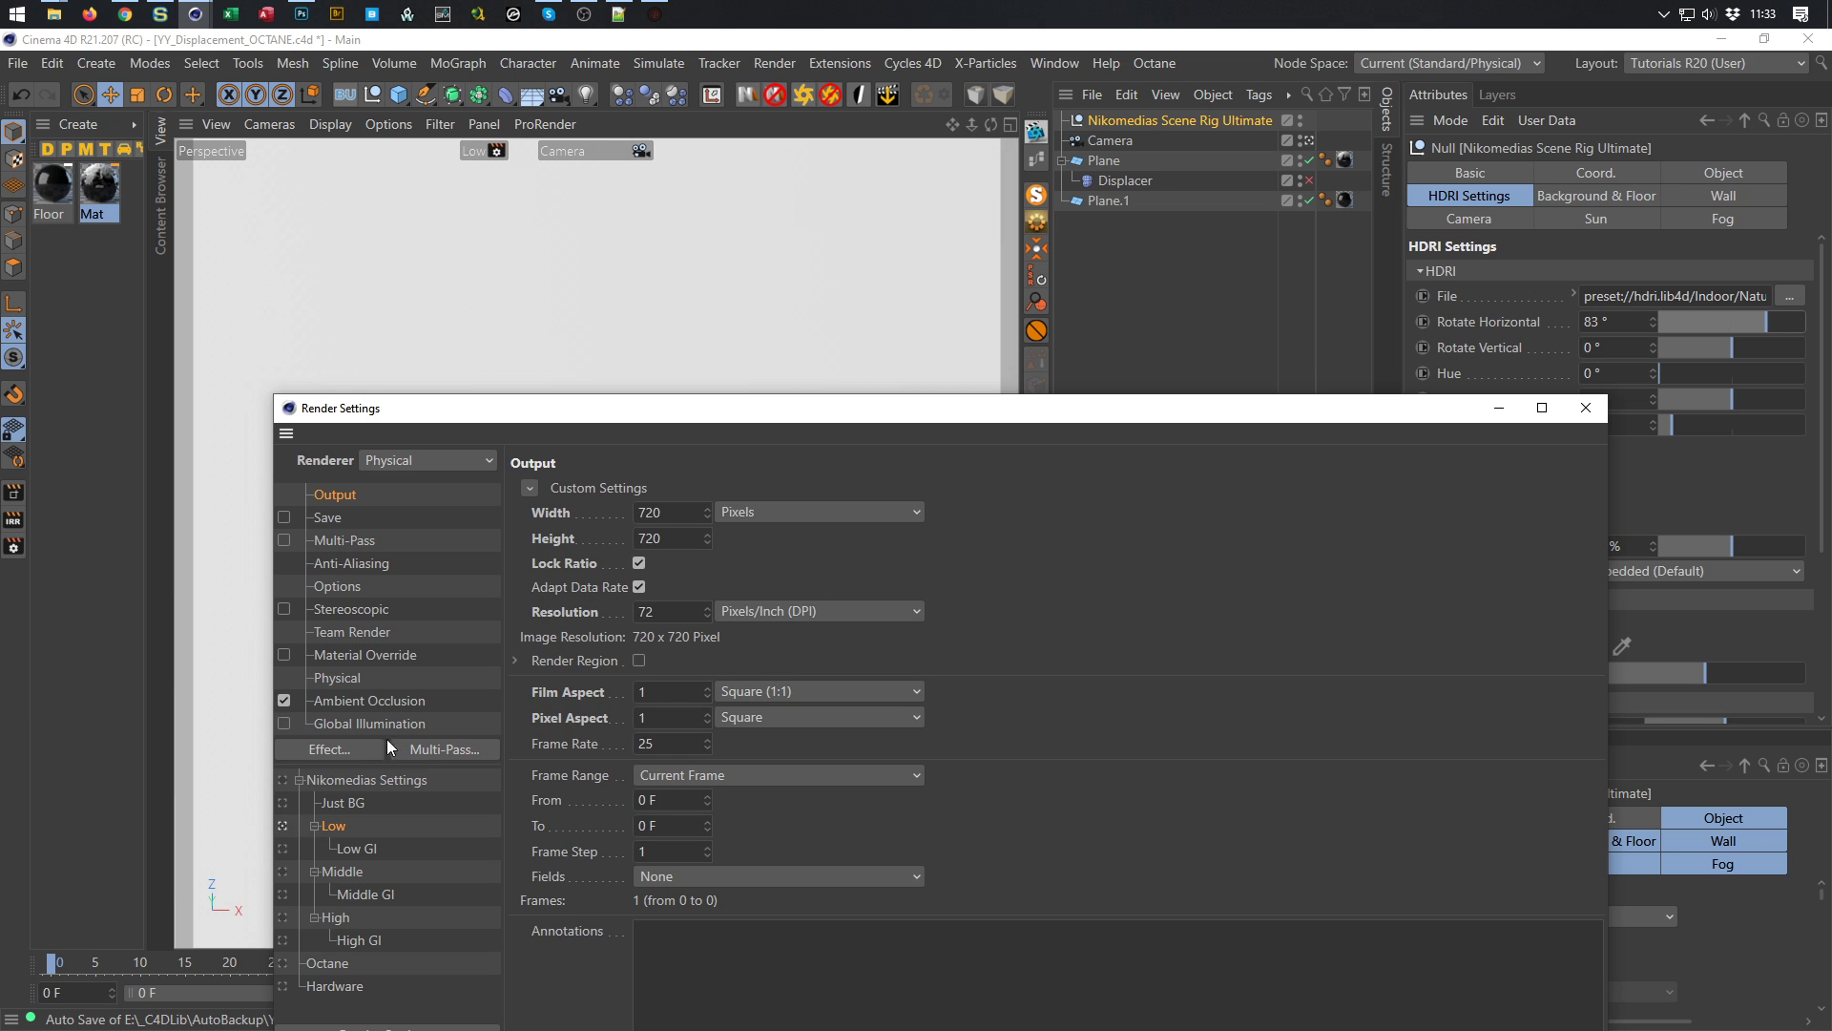
{"action": "left_click", "coordinate": [16, 523]}
{"action": "left_click_drag", "start_coordinate": [869, 423], "coordinate": [694, 705]}
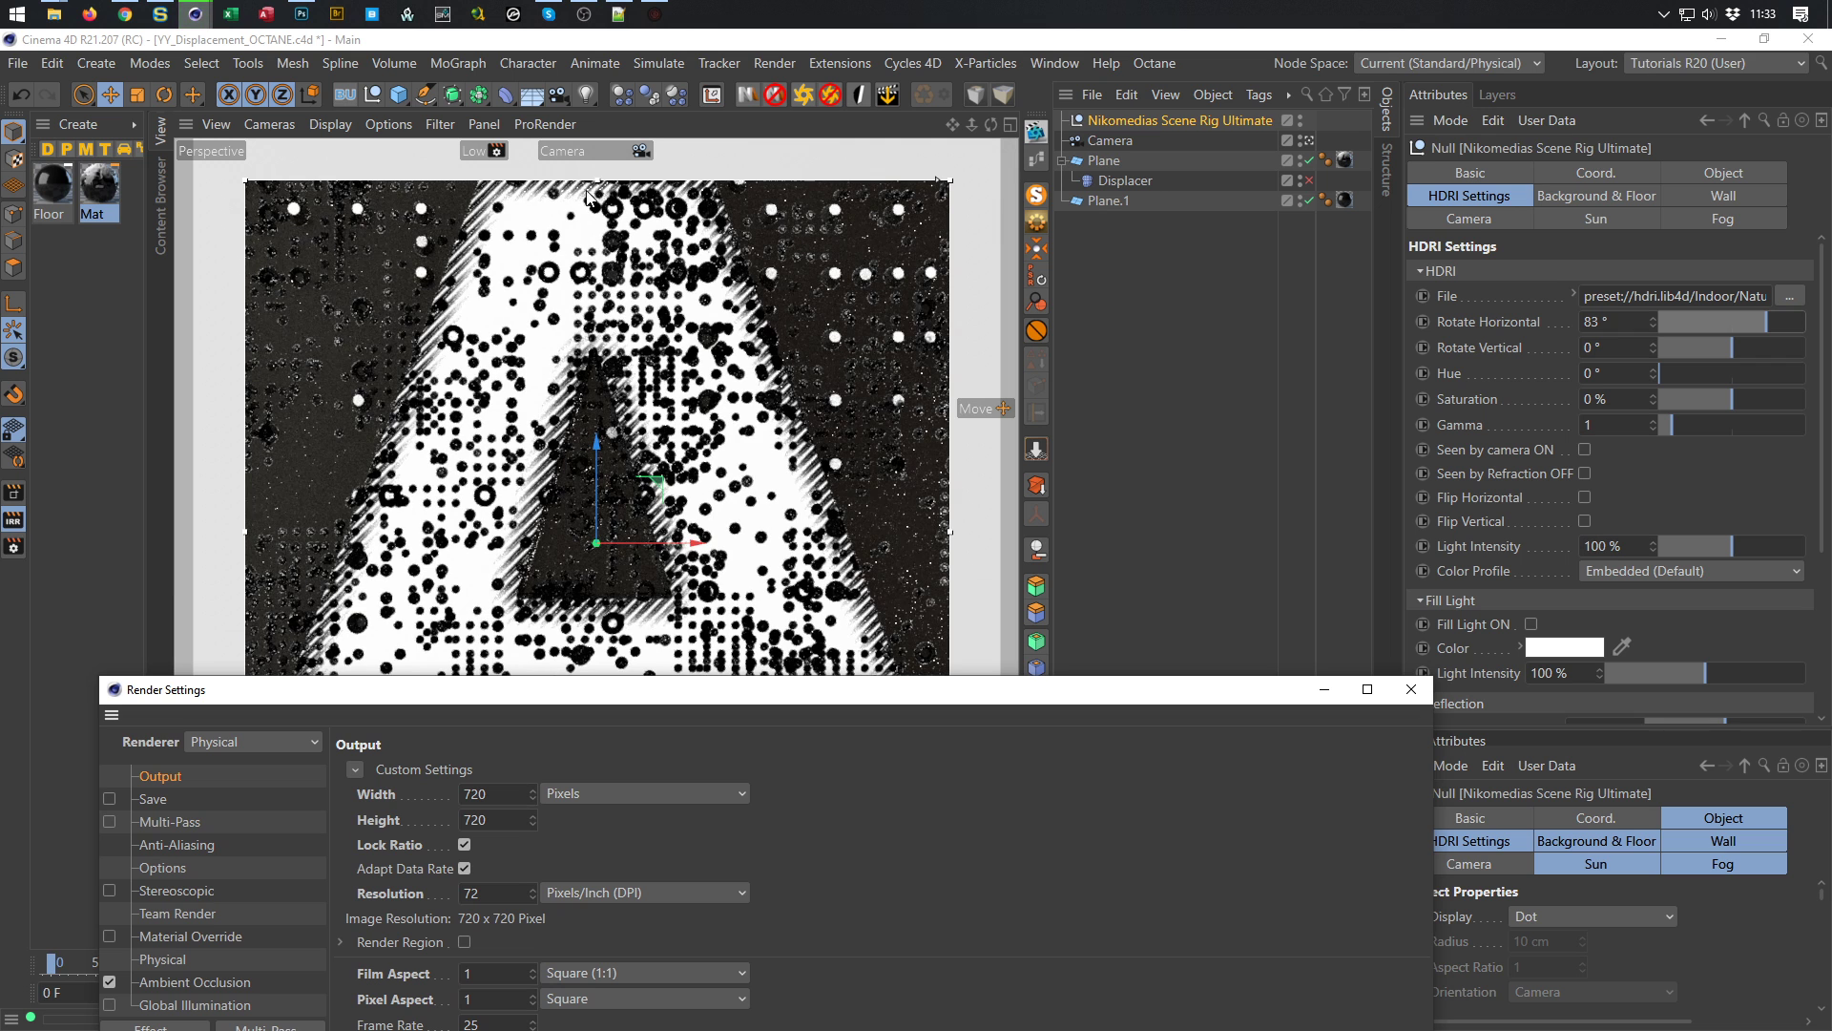
{"action": "left_click", "coordinate": [497, 151]}
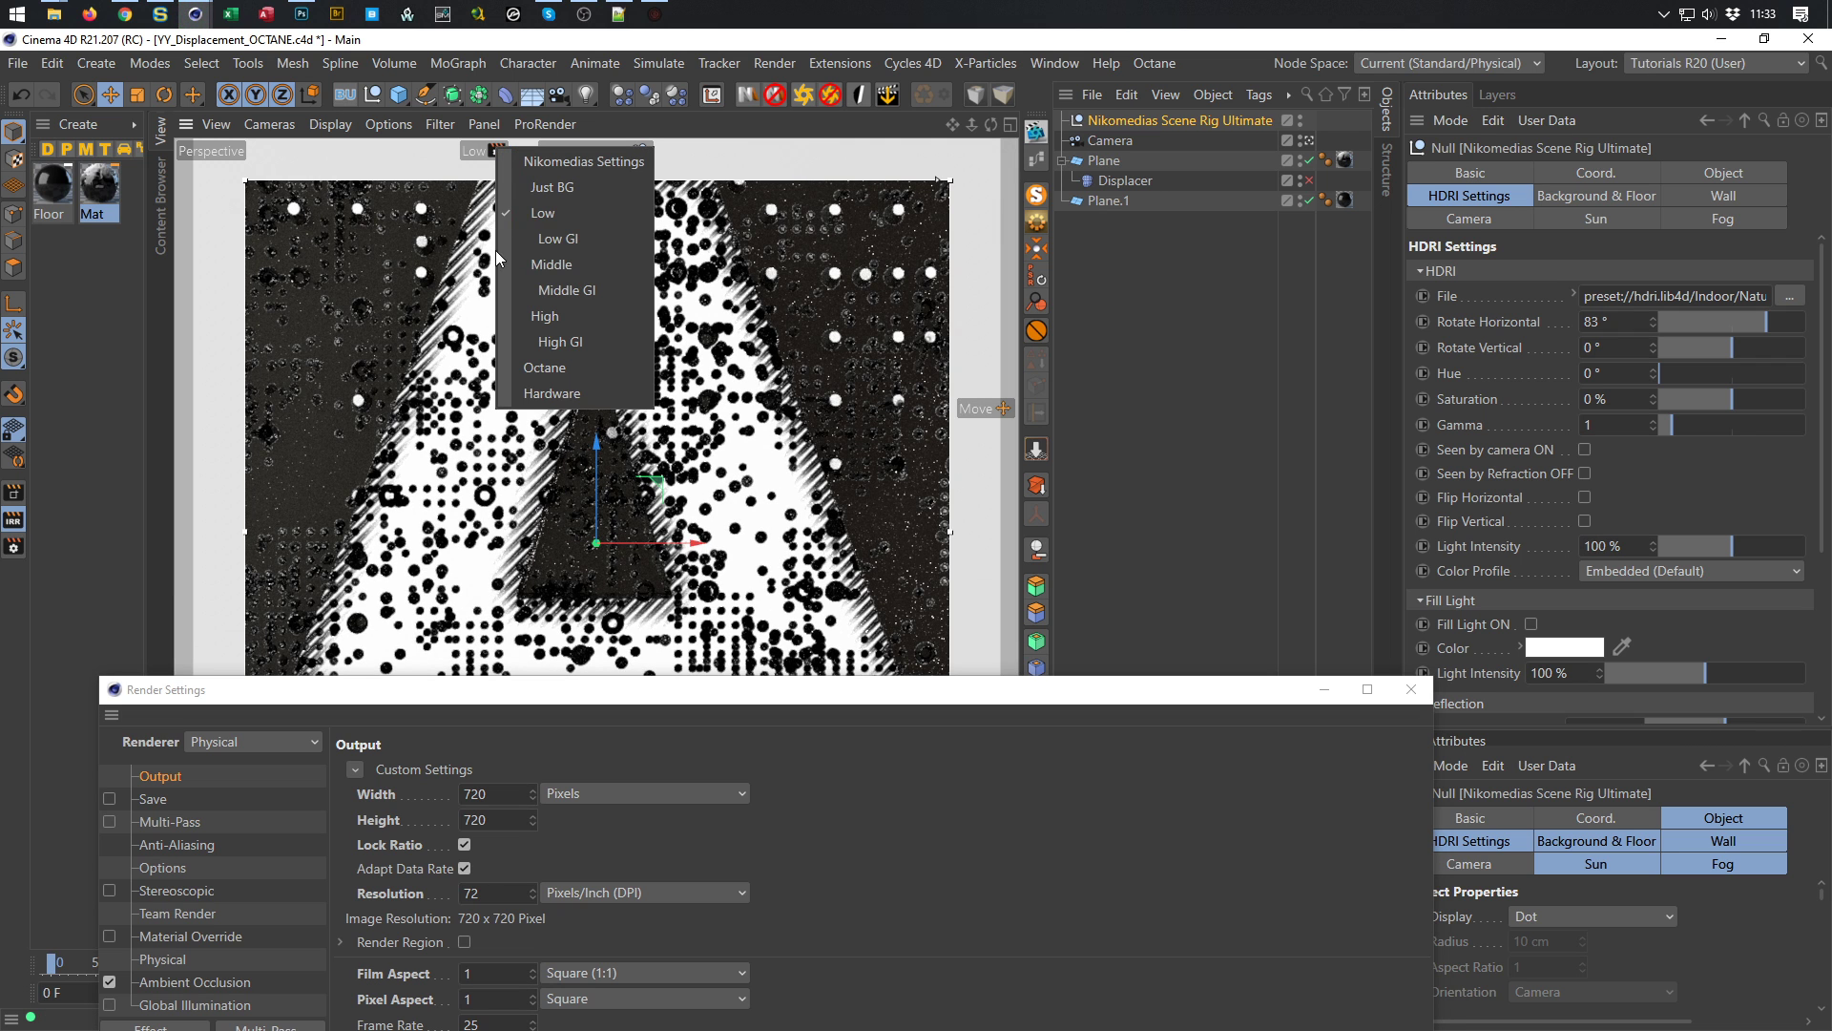
{"action": "left_click", "coordinate": [561, 239]}
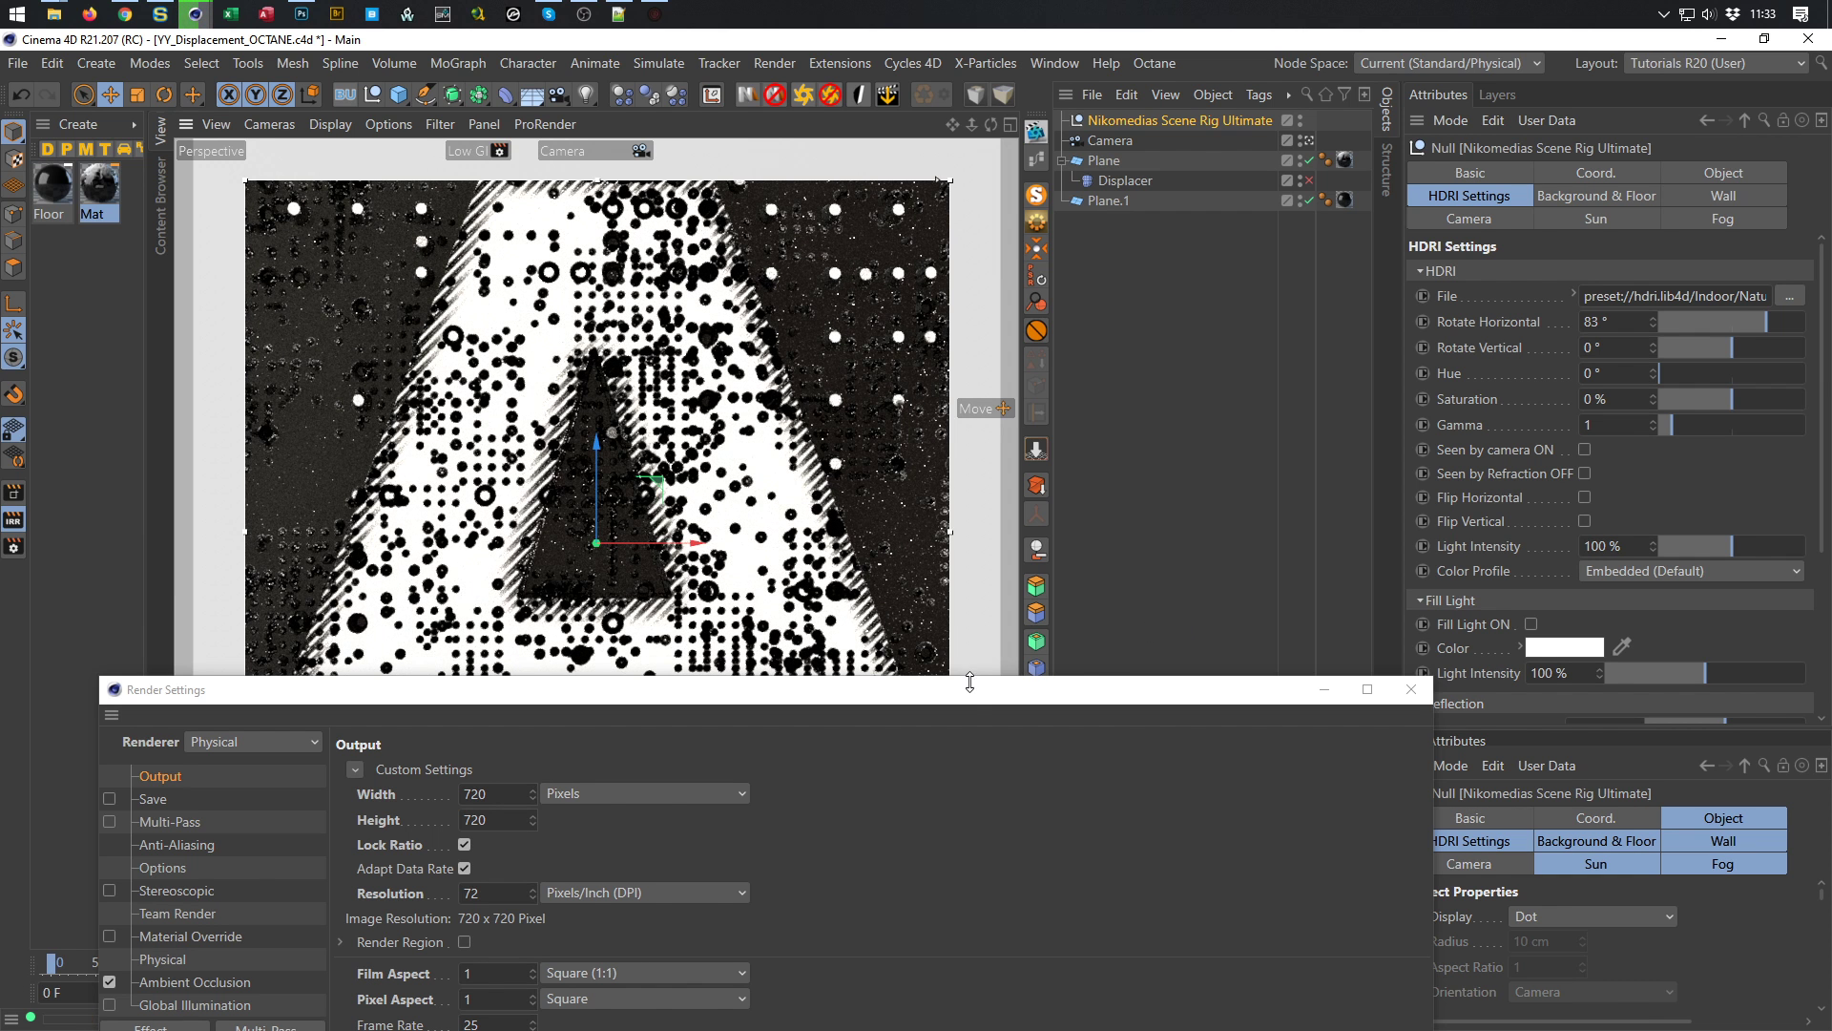
{"action": "left_click_drag", "start_coordinate": [988, 696], "coordinate": [1210, 394]}
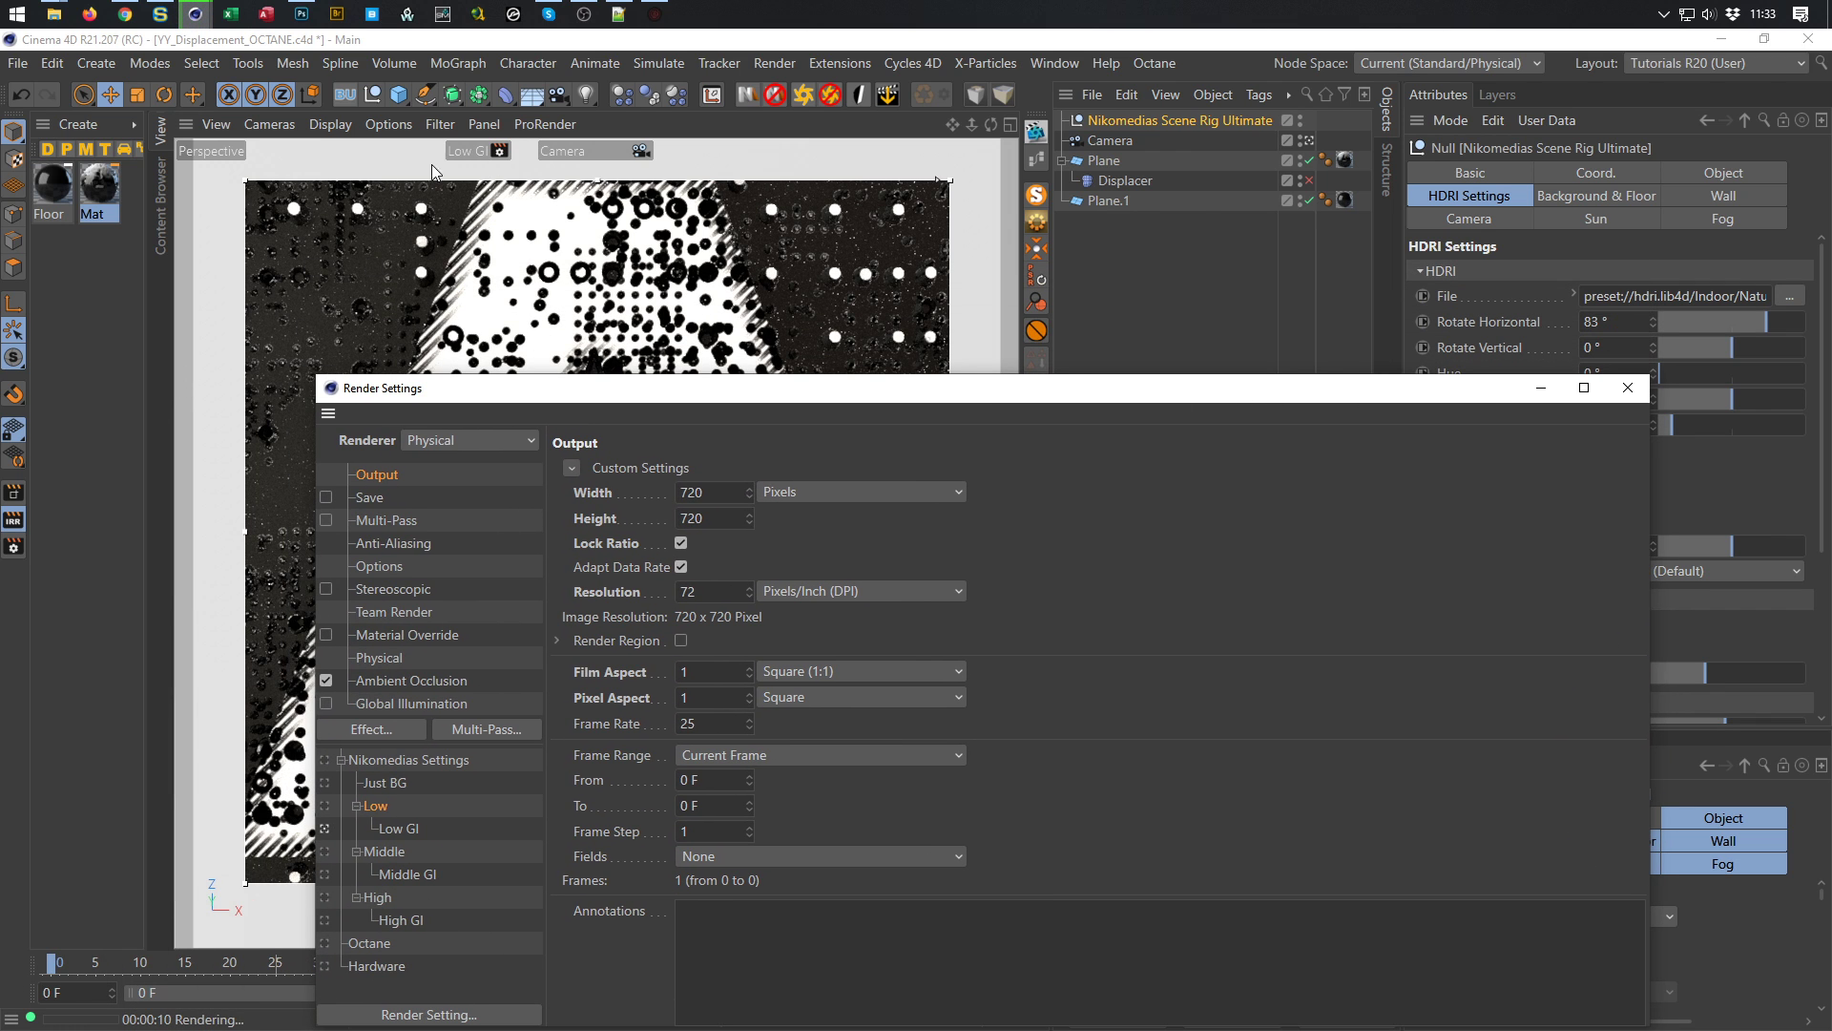
Turn off the interactive render region and render to the Picture Viewer with Middle GI and again with High GI
{"action": "left_click", "coordinate": [11, 522]}
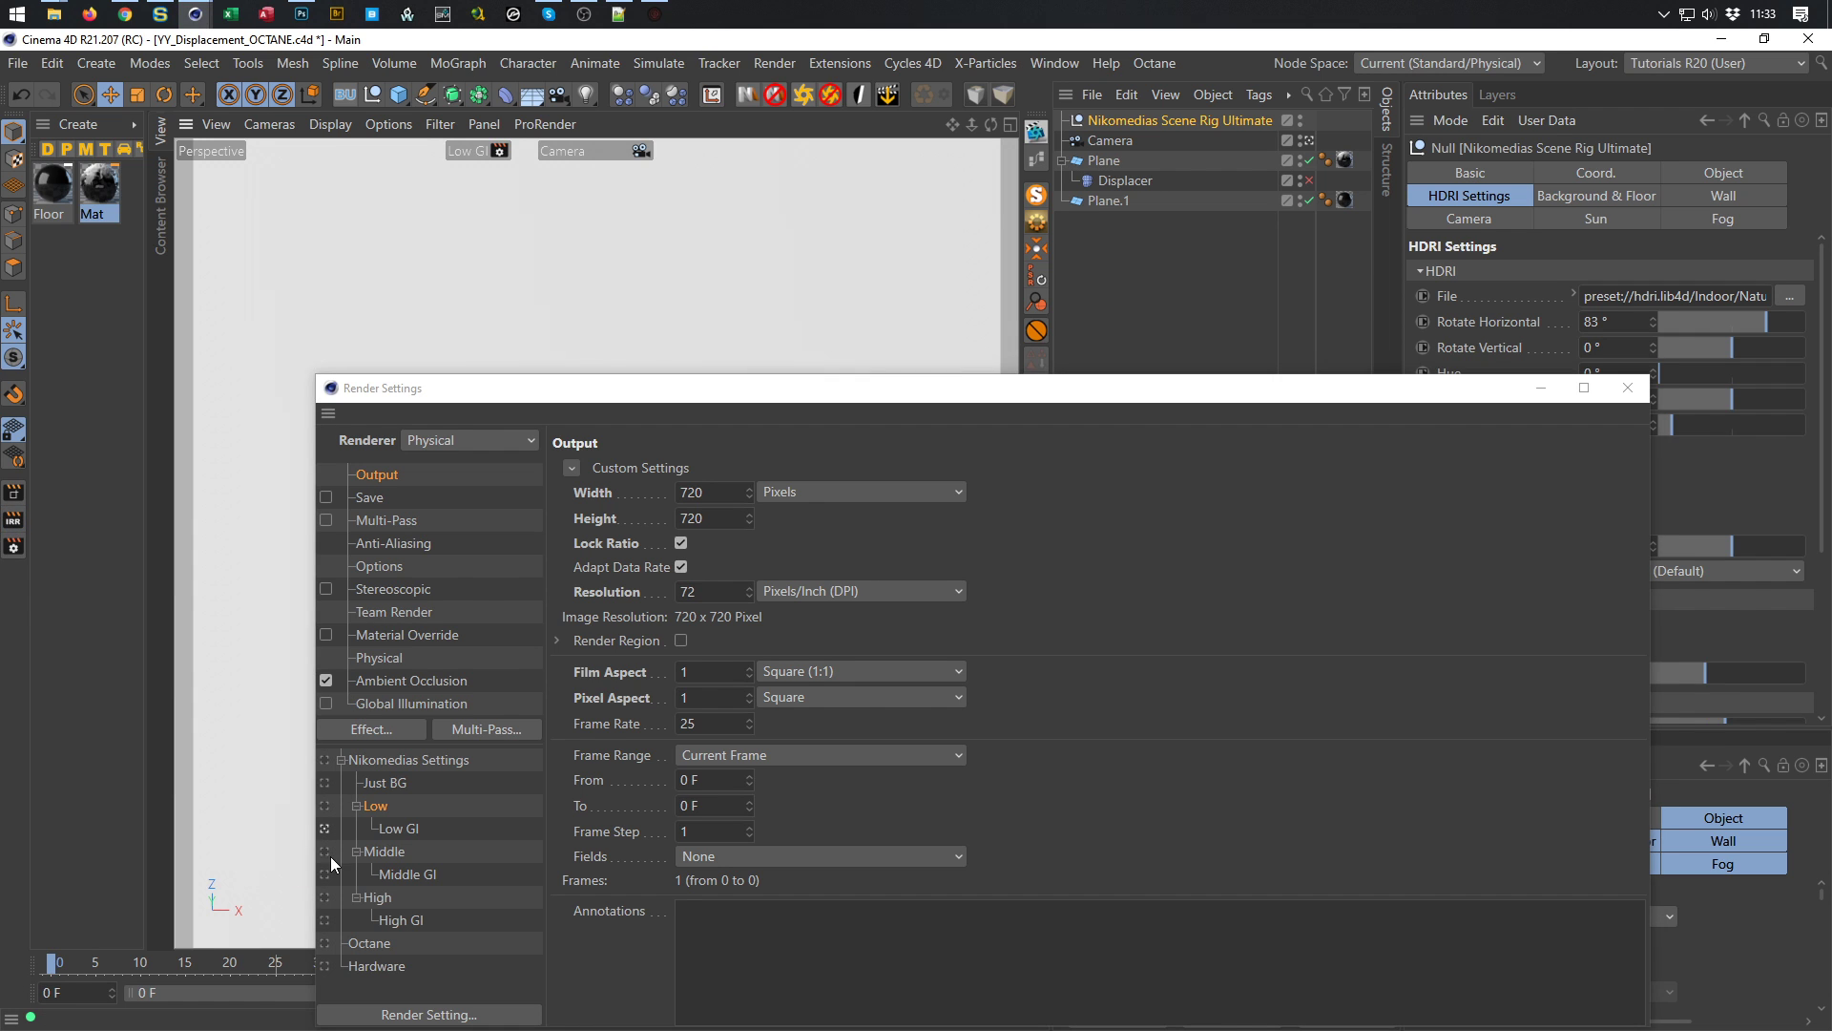
{"action": "left_click", "coordinate": [325, 875]}
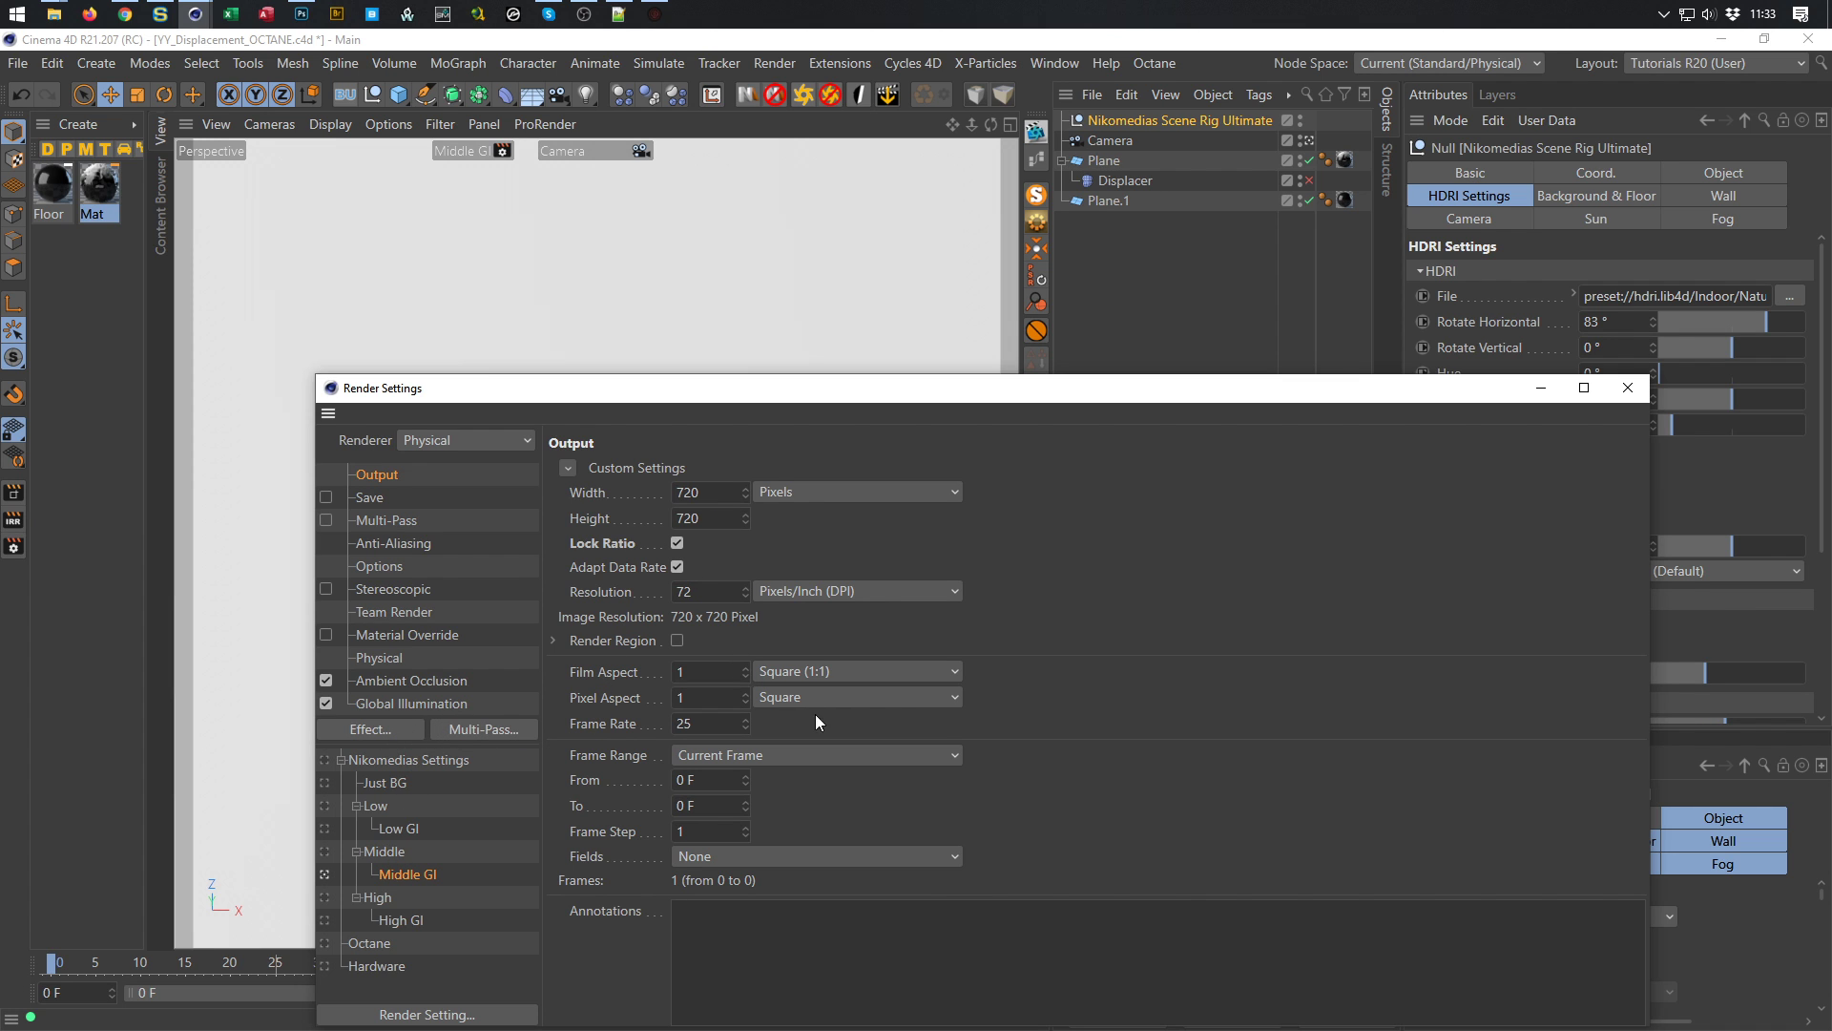
{"action": "key", "text": "shift+r"}
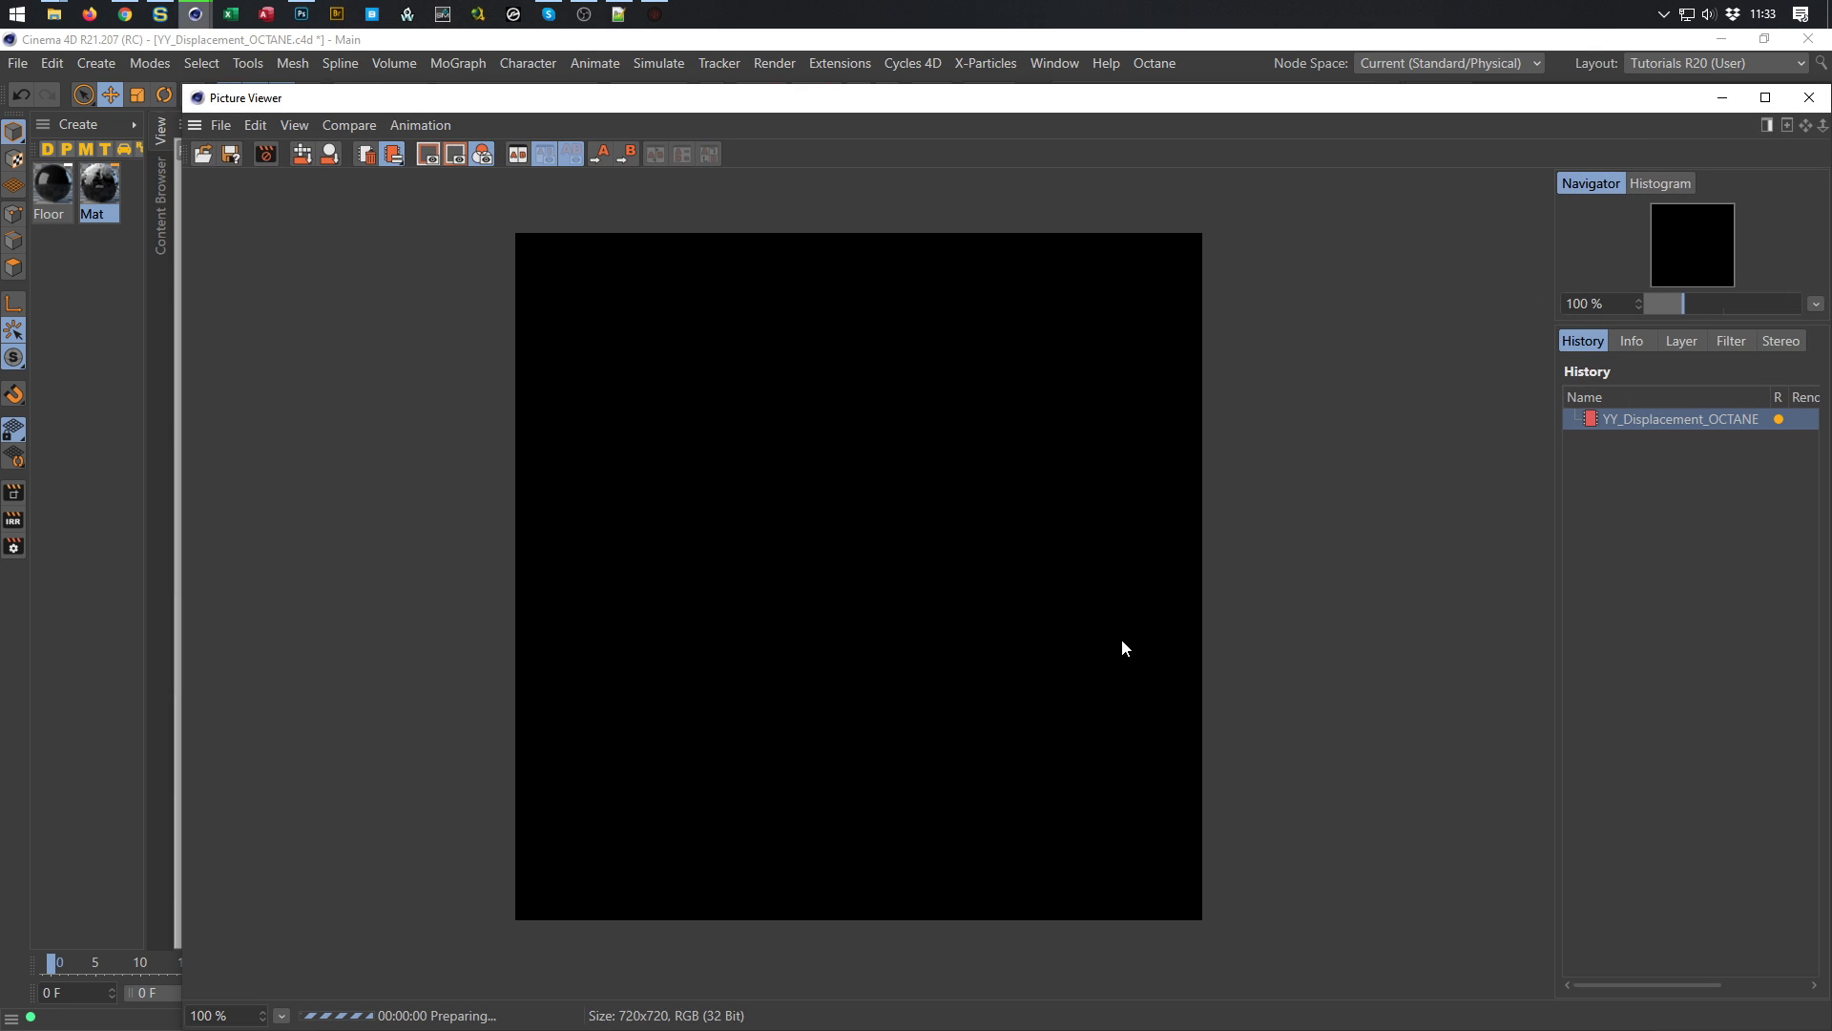
{"action": "left_click_drag", "start_coordinate": [177, 90], "coordinate": [807, 179]}
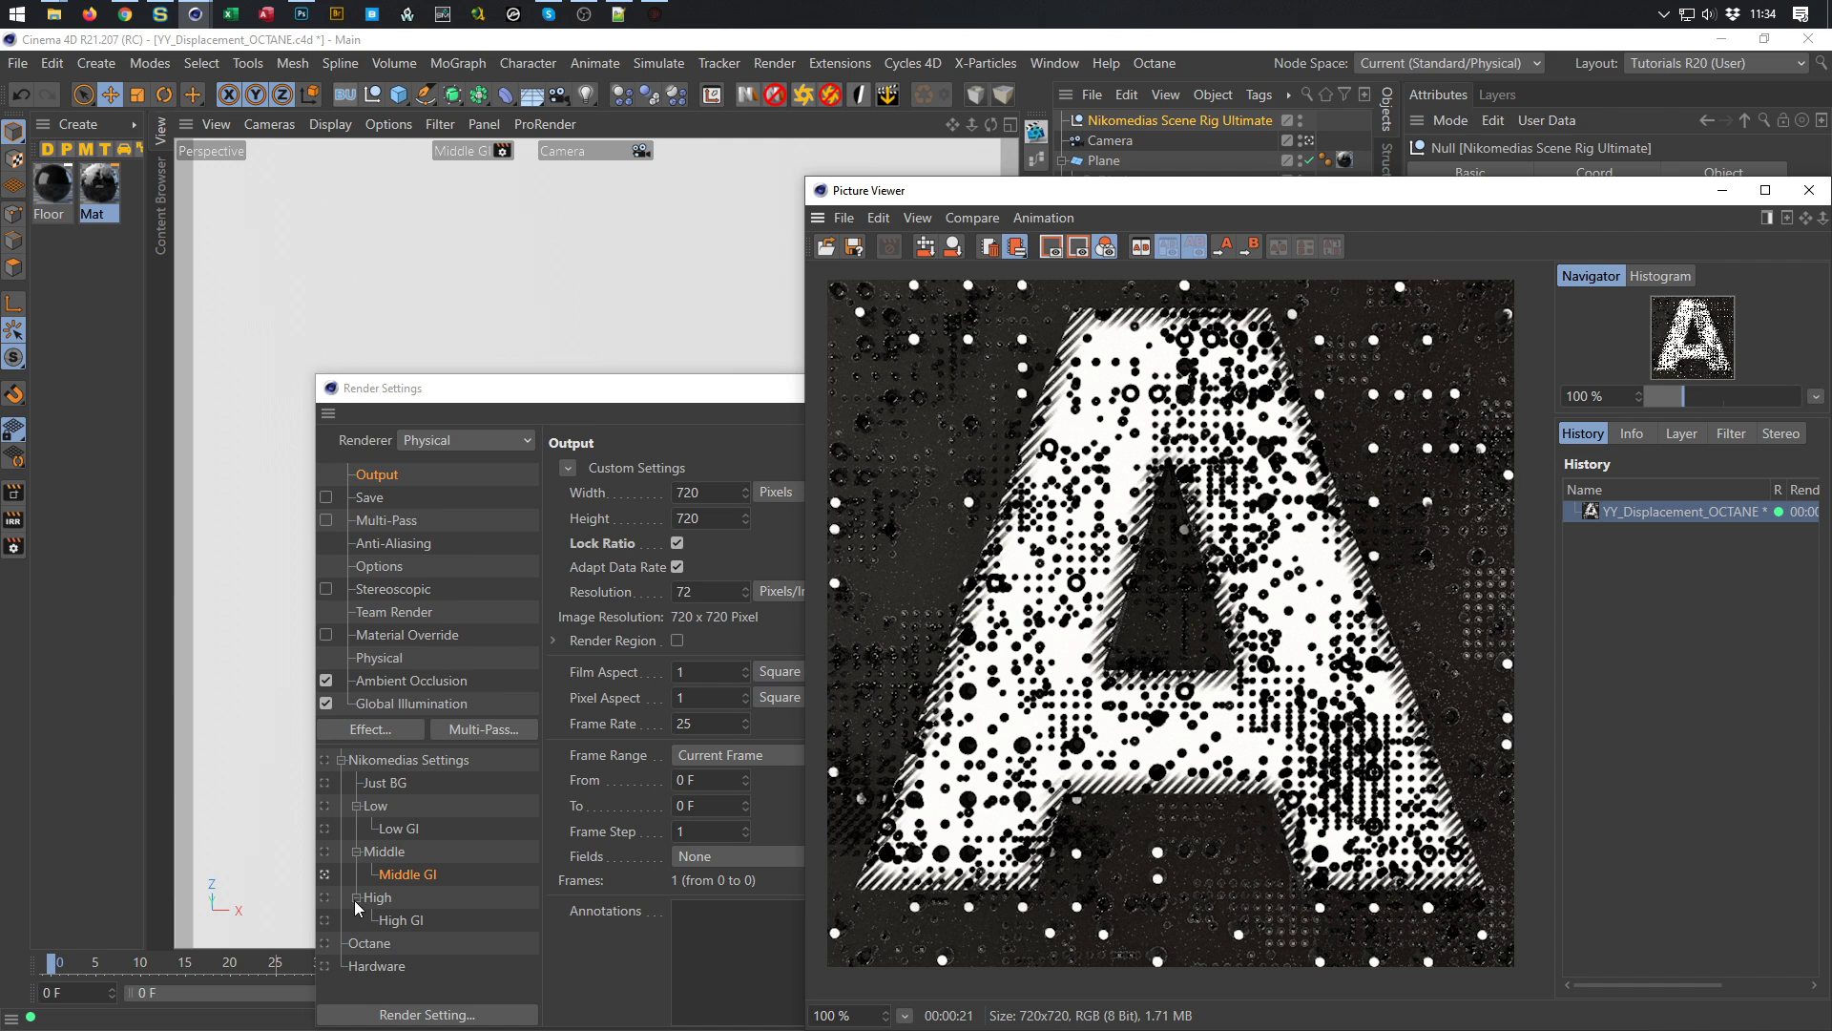
{"action": "left_click", "coordinate": [401, 920]}
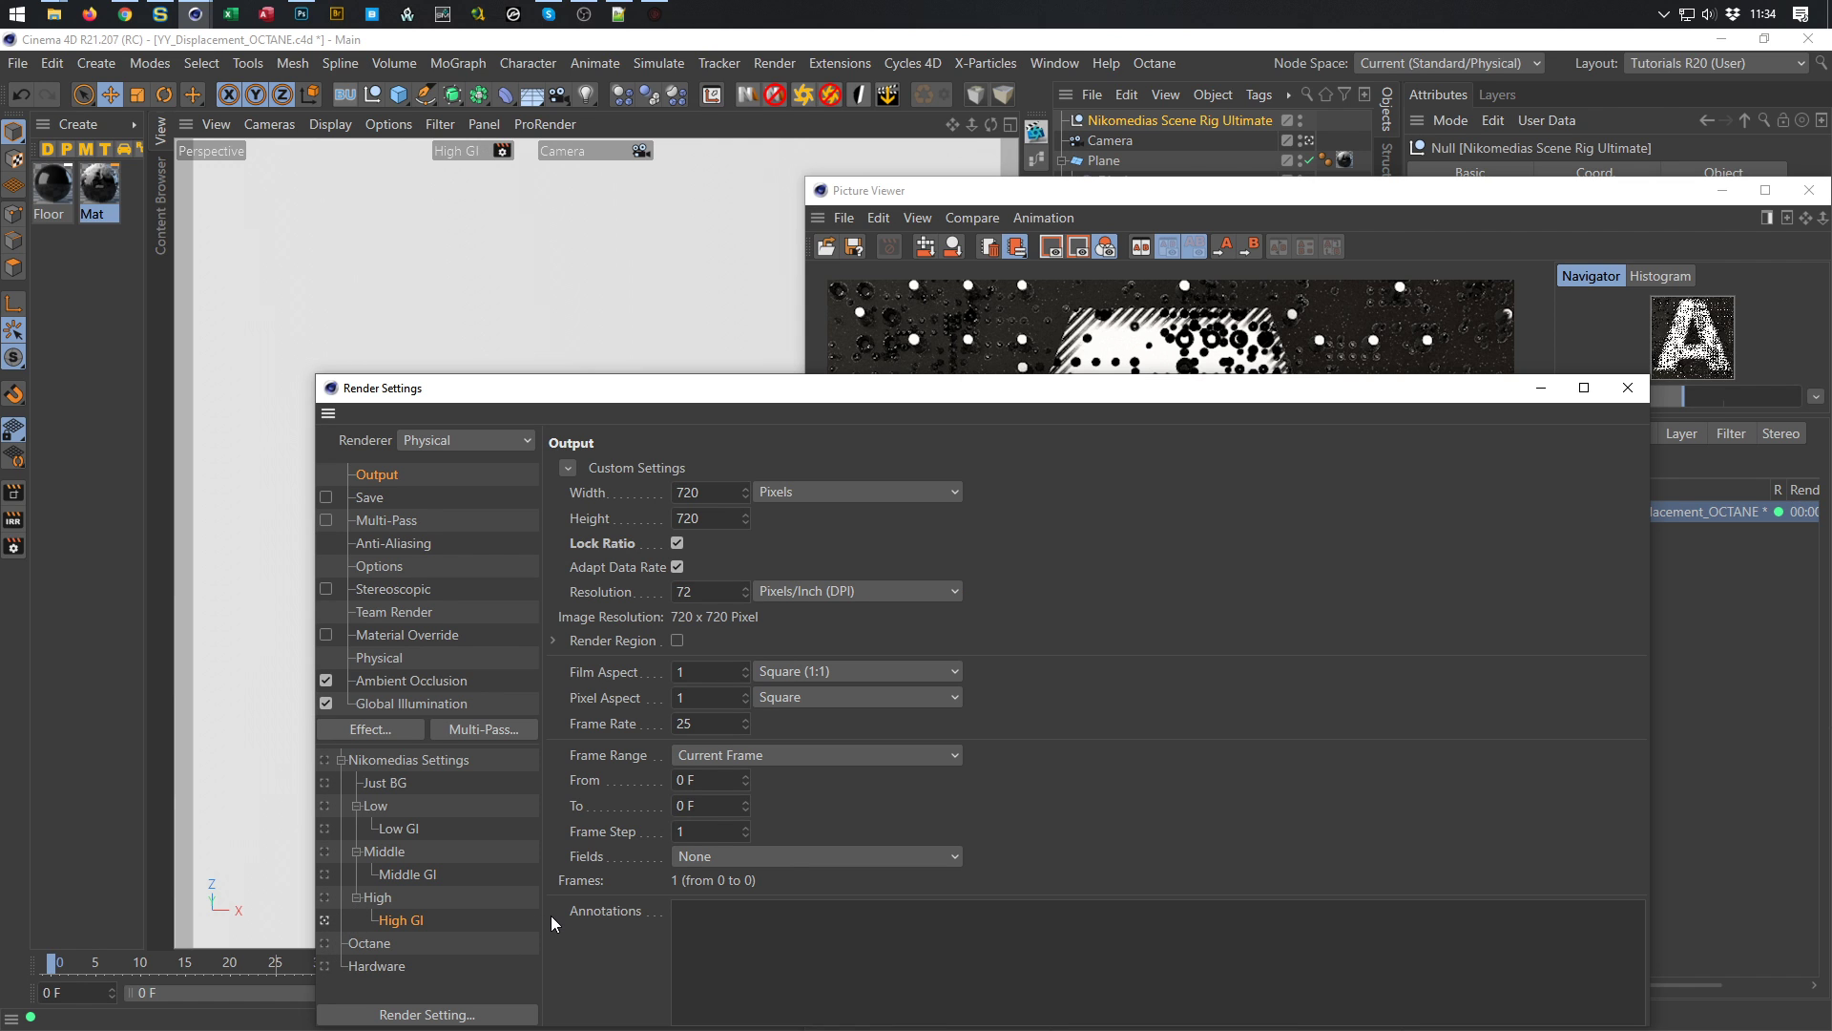
{"action": "key", "text": "shift+r"}
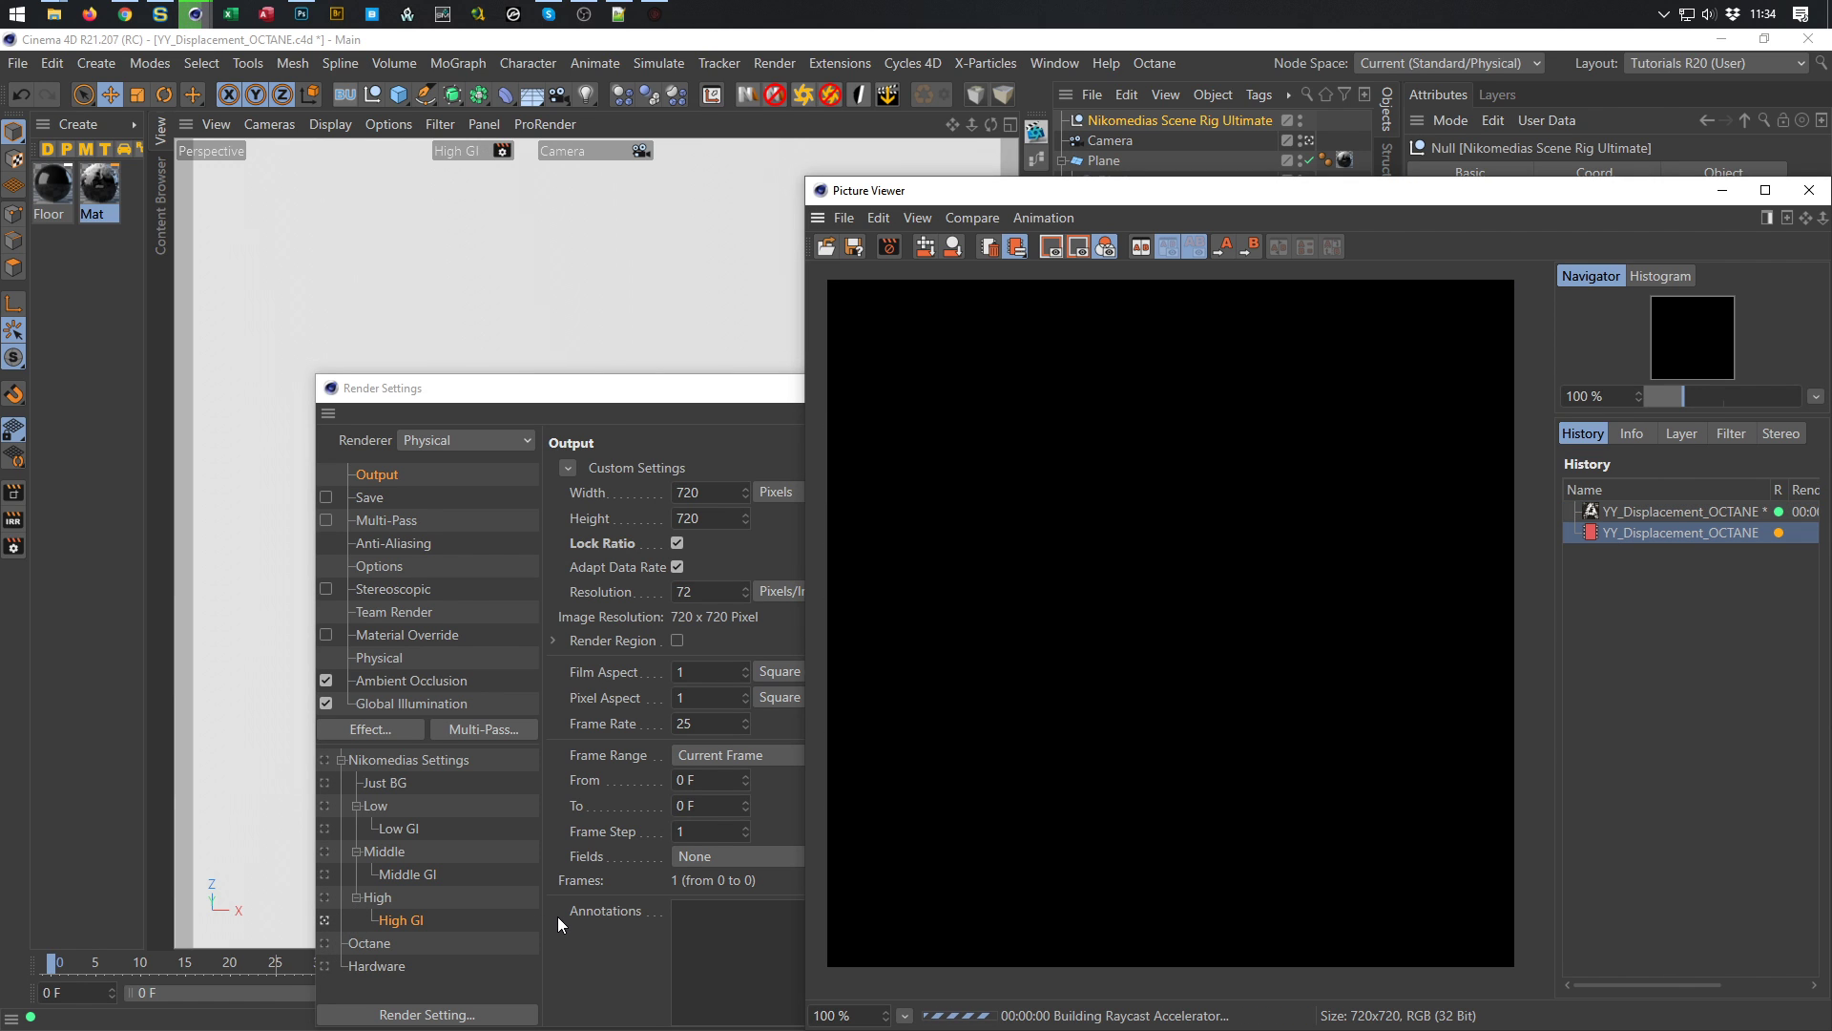
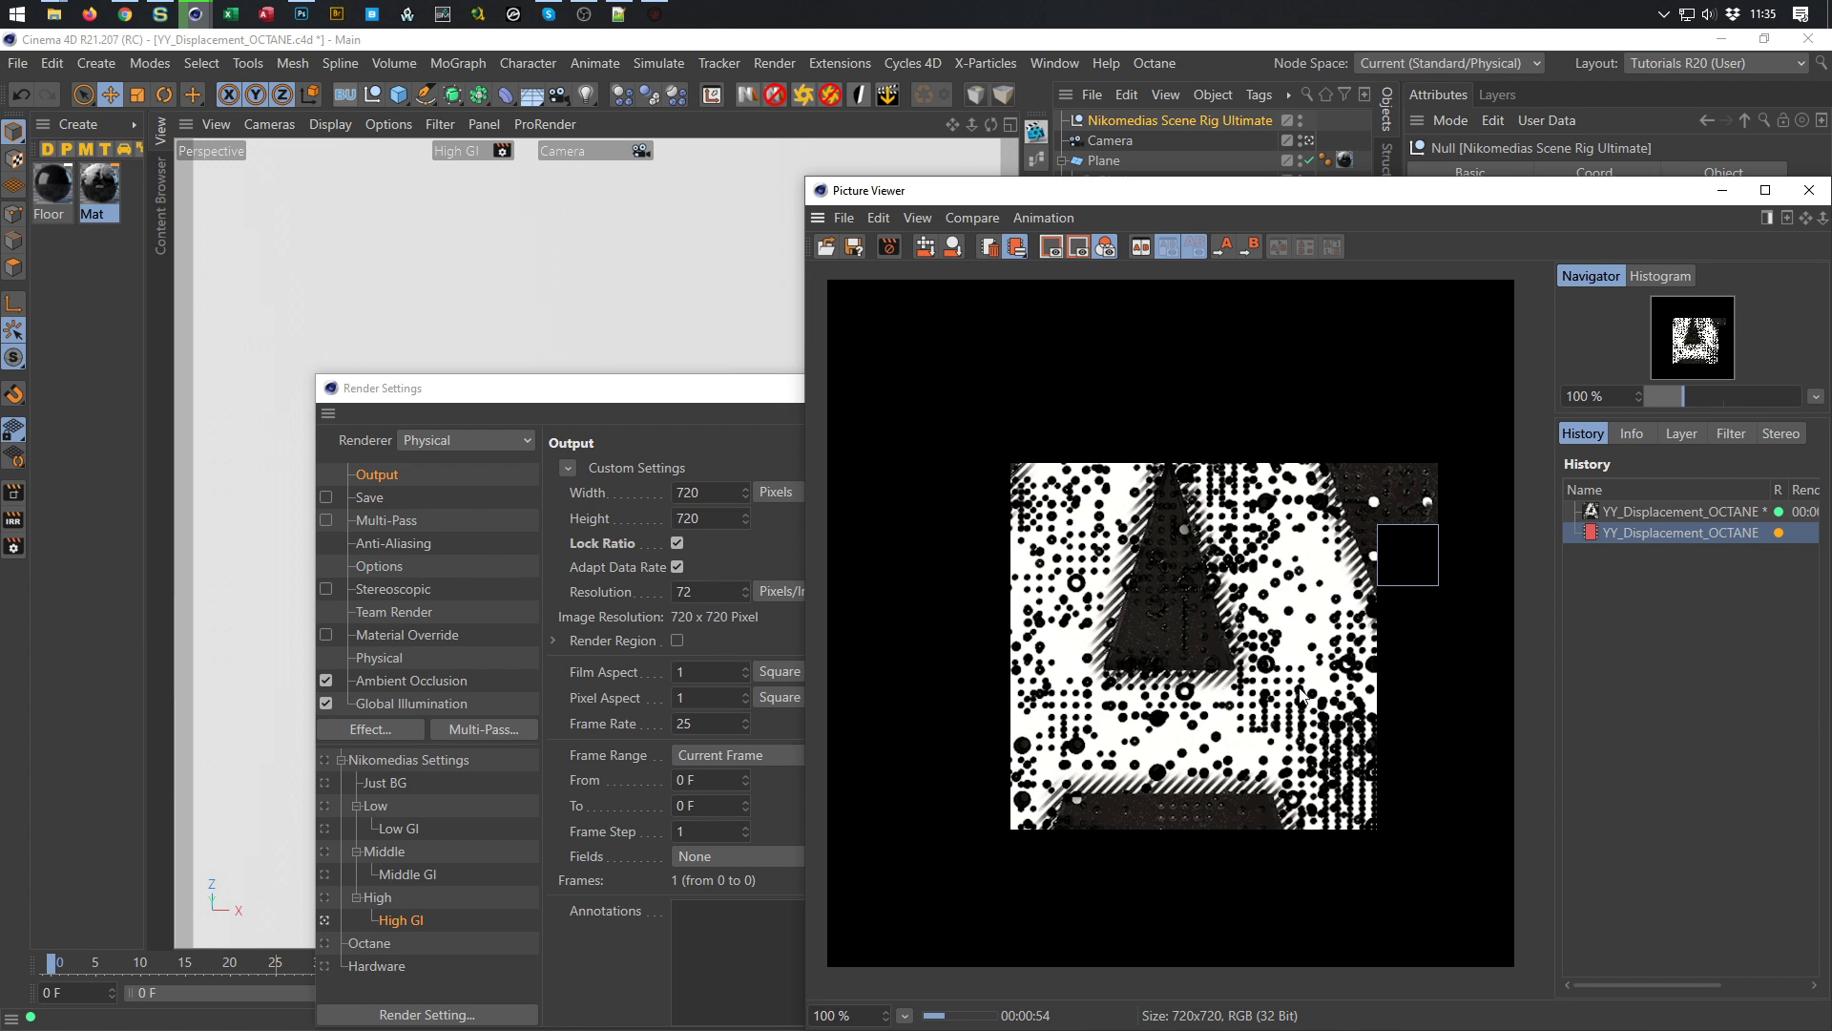
Switch to Photoshop and stamp all visible layers of Height.psd into a new merged layer on top
{"action": "left_click", "coordinate": [298, 15]}
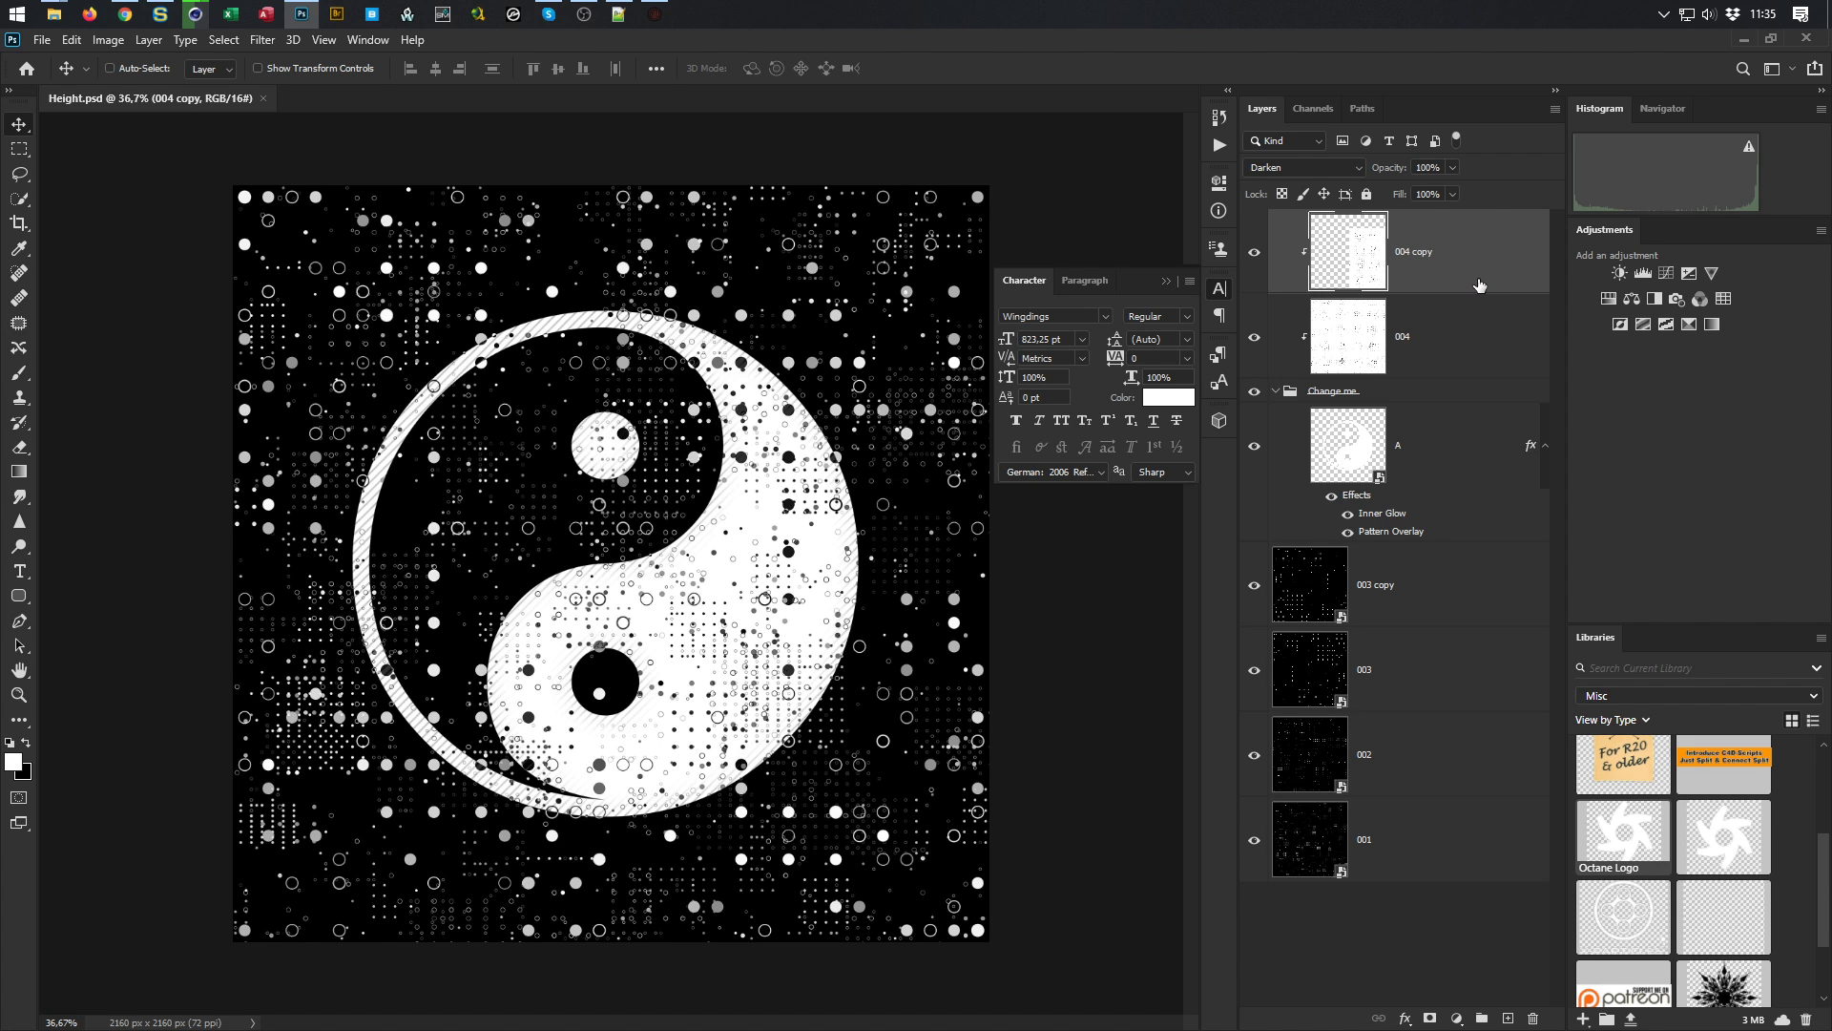
{"action": "key", "text": "ctrl"}
{"action": "key", "text": "ctrl+shift+alt+e"}
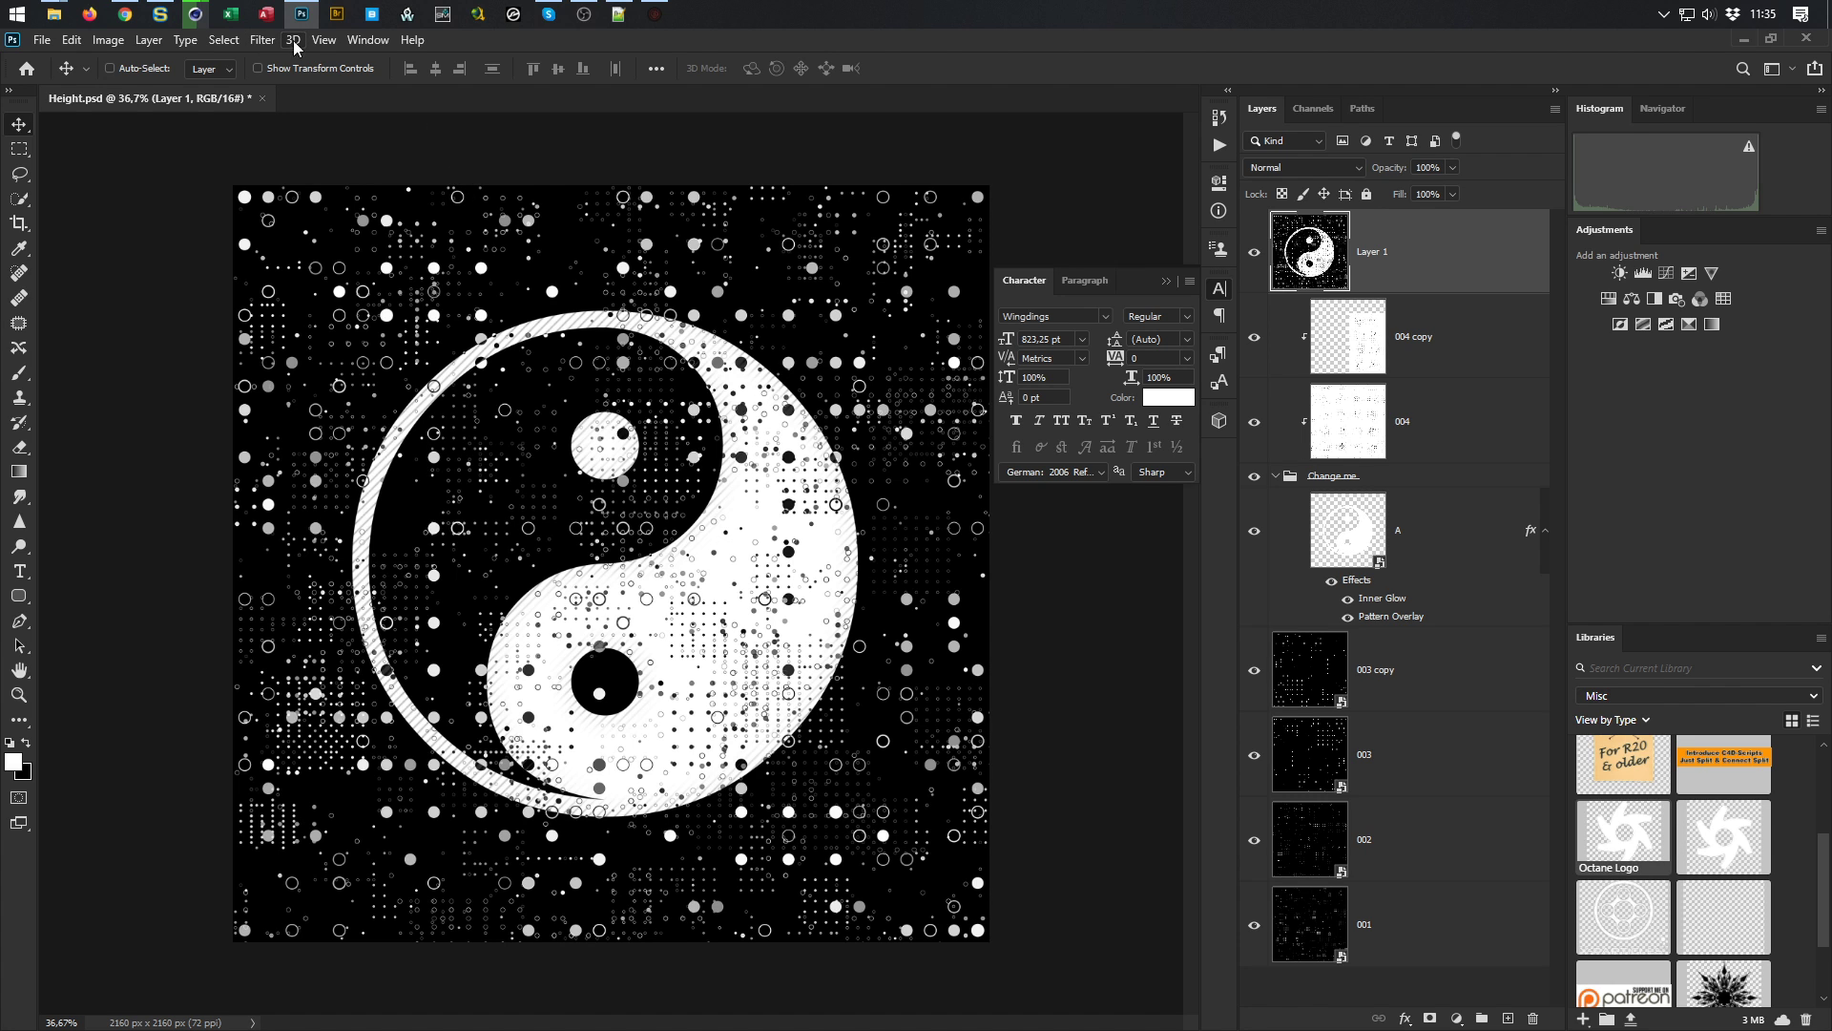
{"action": "key", "text": "ctrl"}
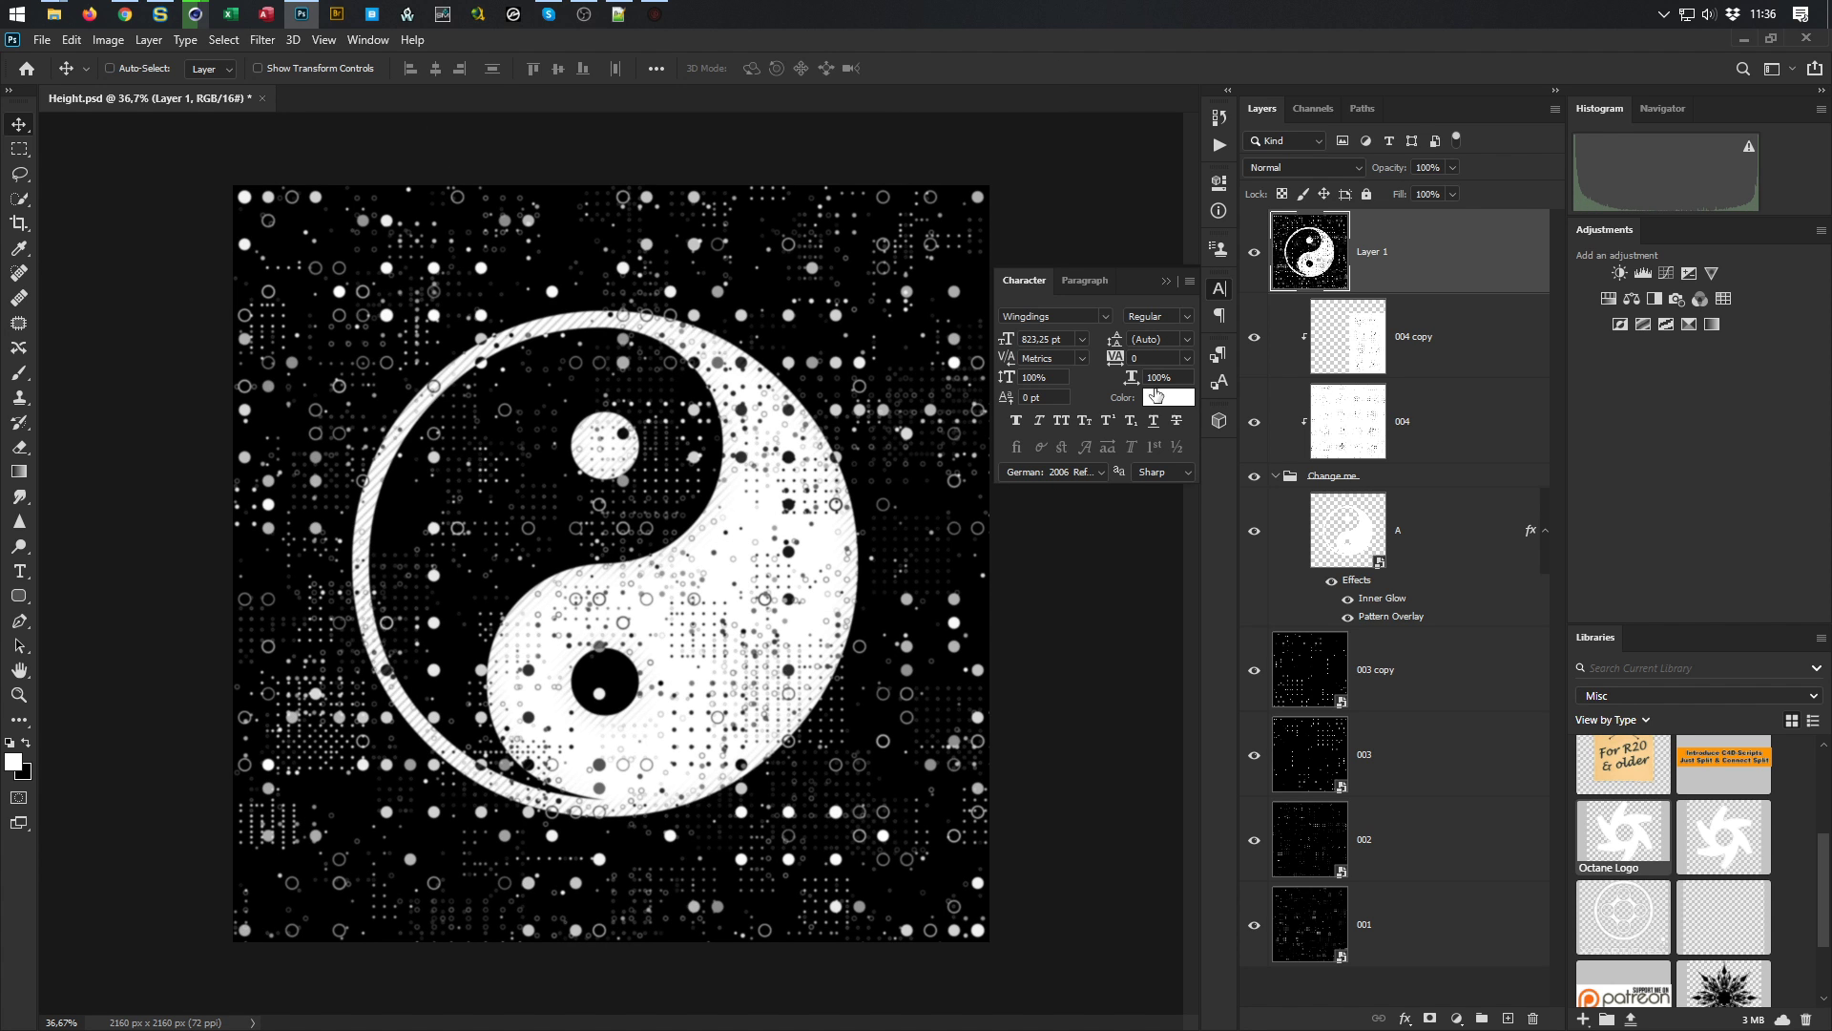
{"action": "right_click", "coordinate": [1457, 215]}
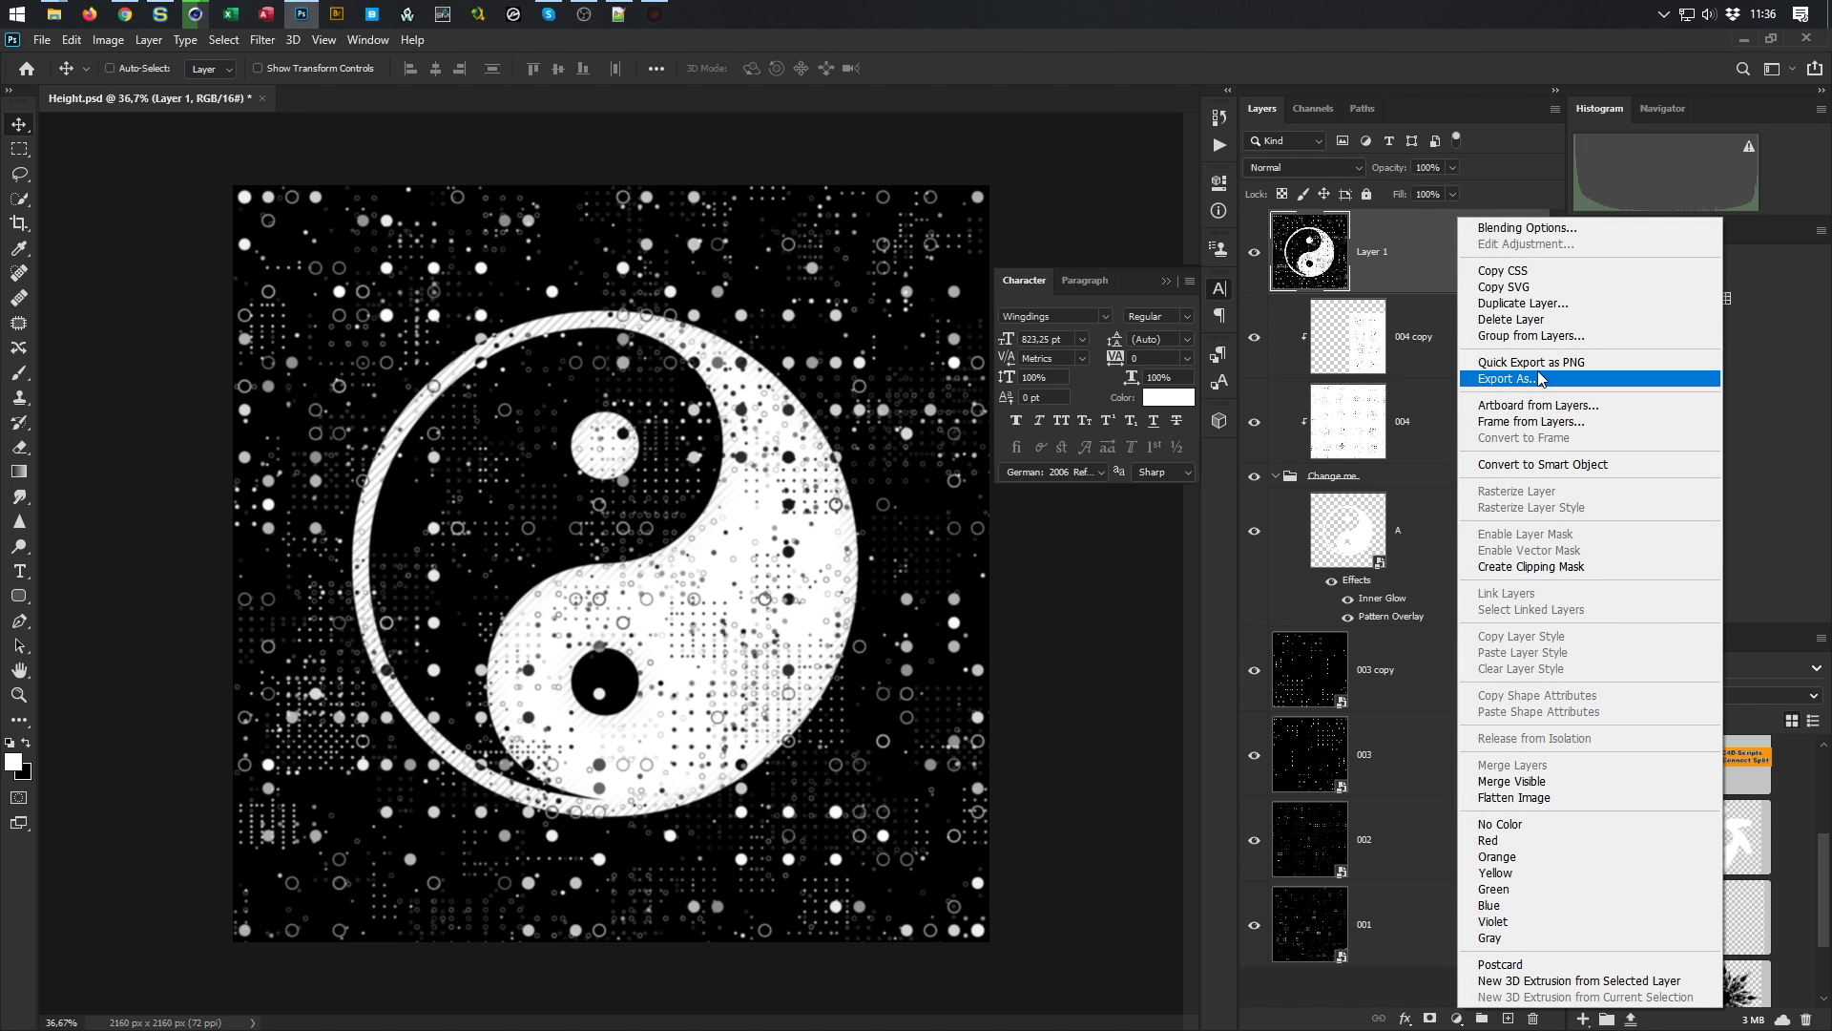
{"action": "left_click", "coordinate": [1410, 237]}
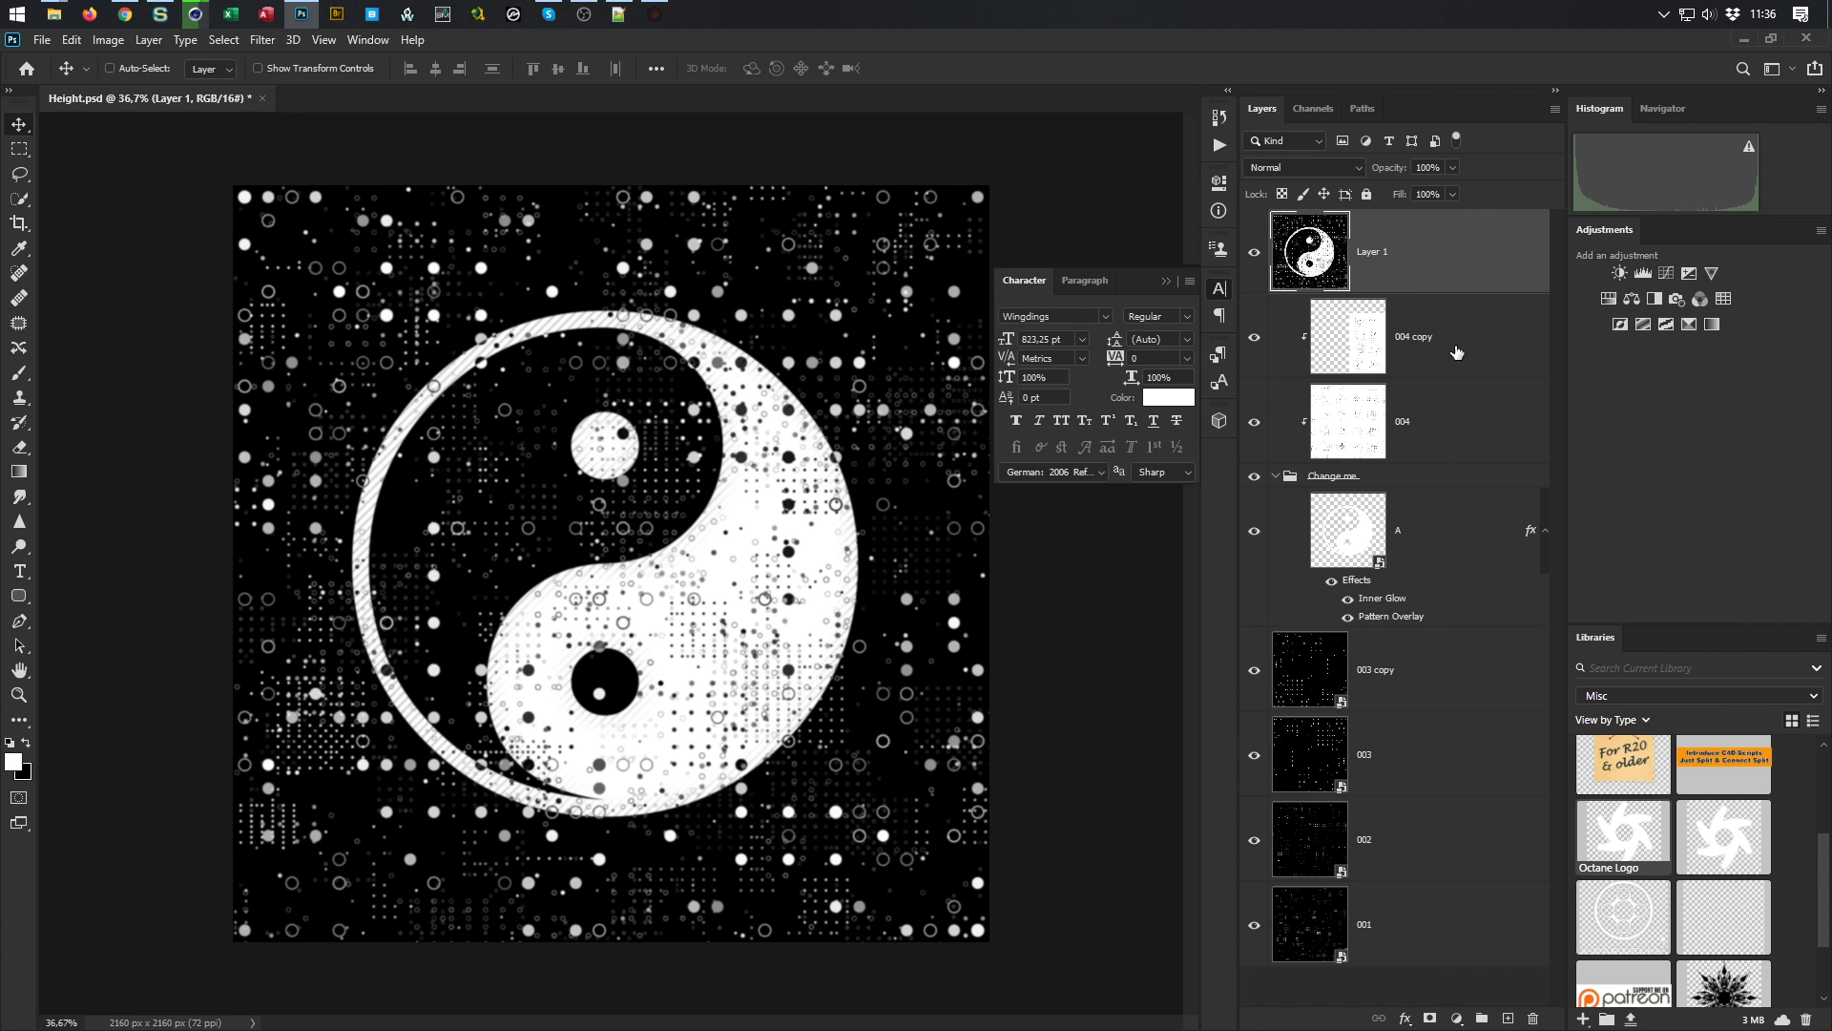
{"action": "right_click", "coordinate": [1451, 264]}
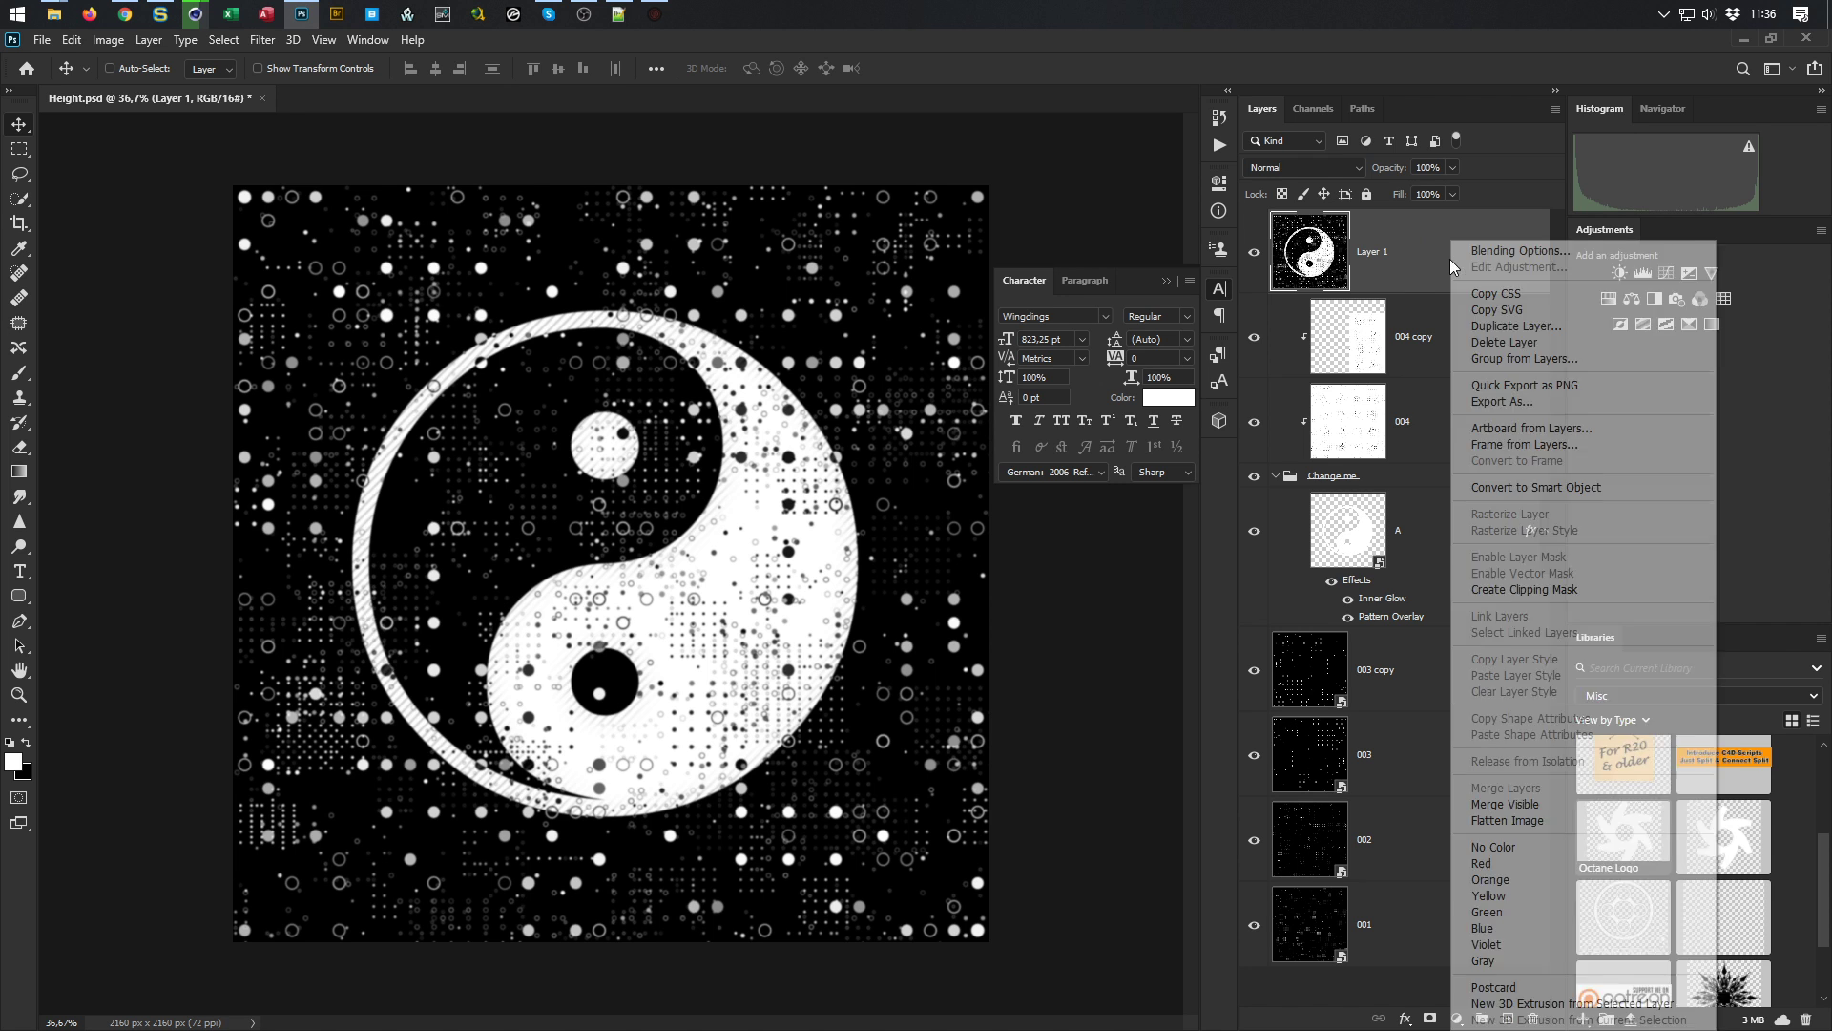
{"action": "left_click", "coordinate": [1493, 219]}
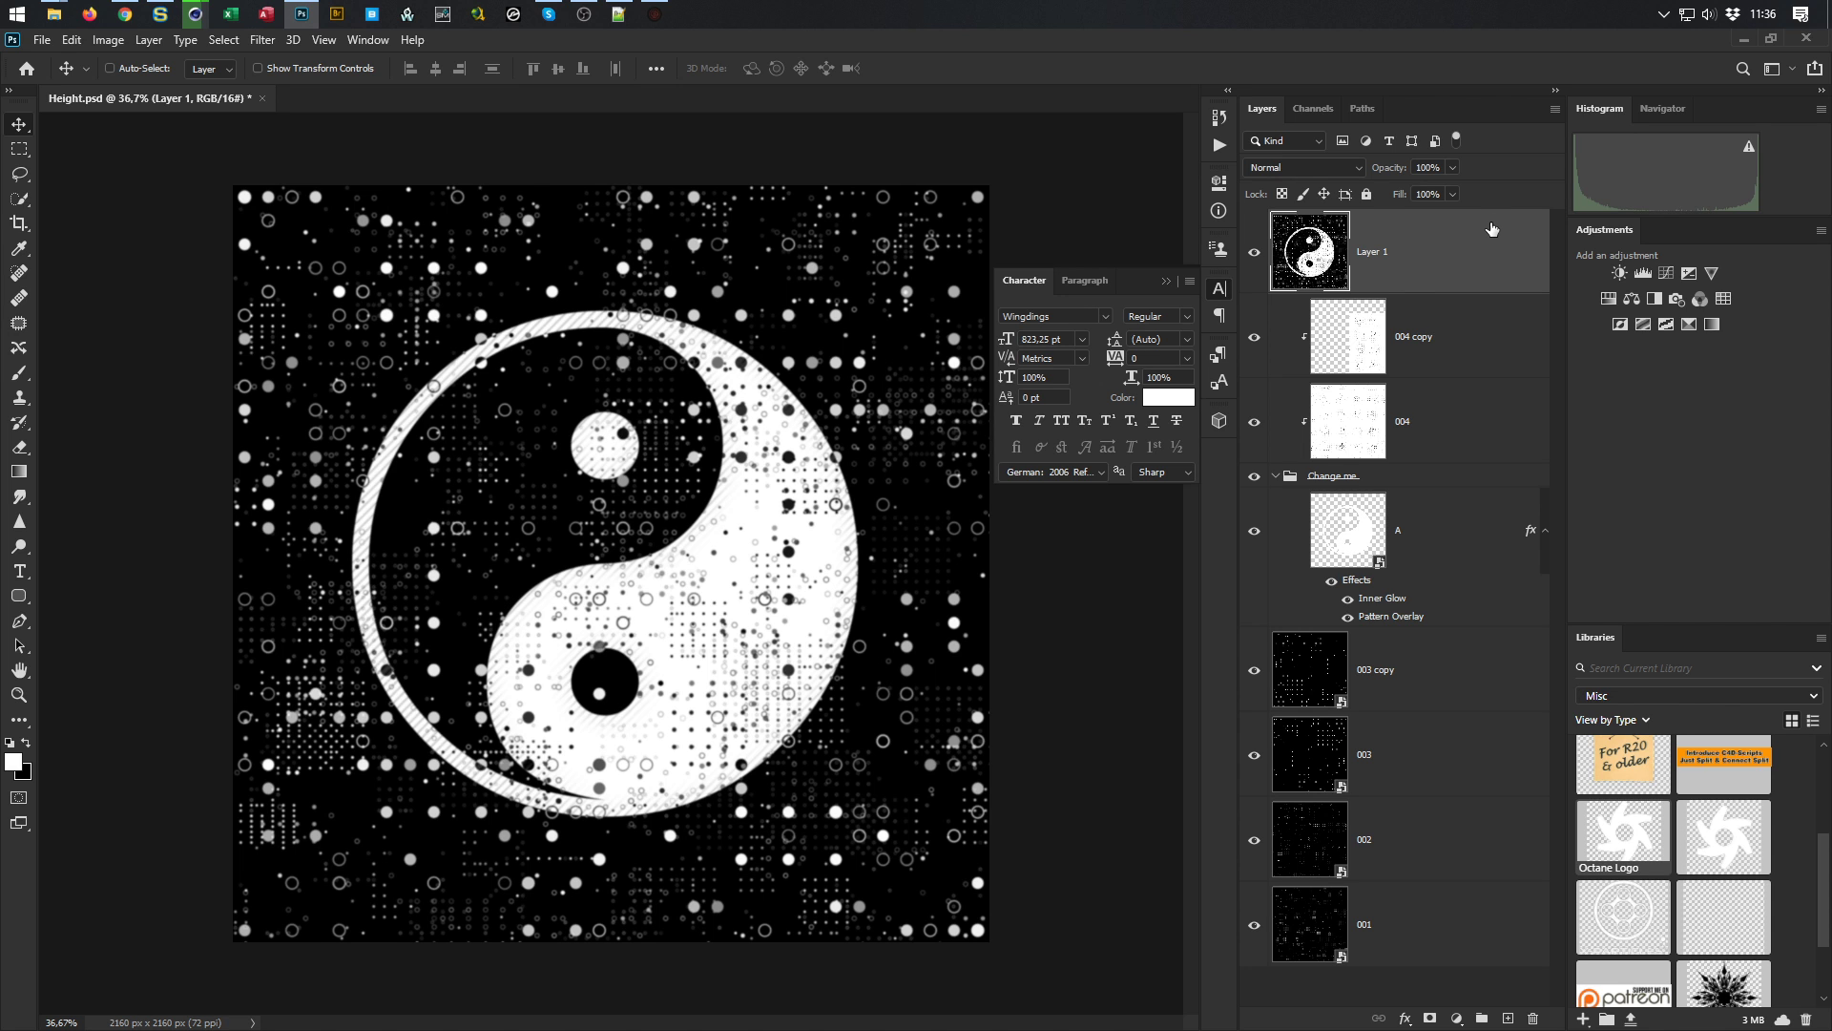
Delete the merged top layer and save Height.psd
{"action": "key", "text": "Delete"}
{"action": "key", "text": "ctrl+s"}
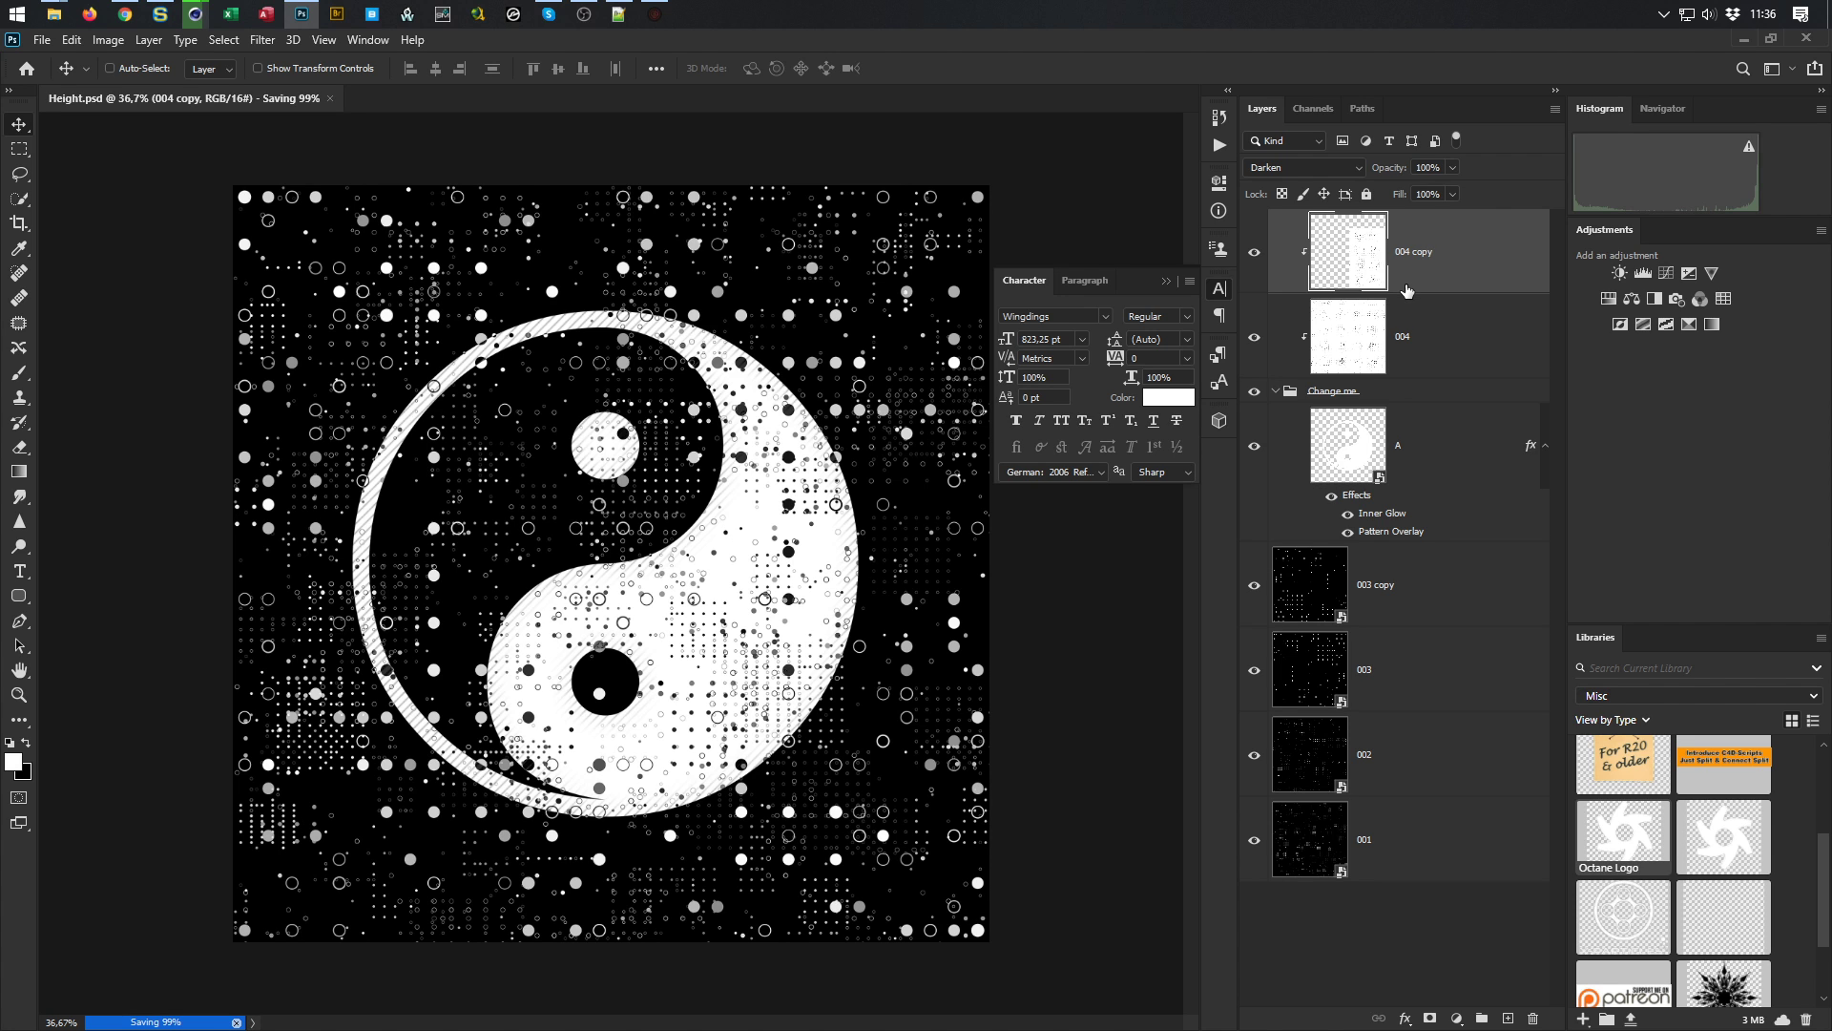
Return to Cinema 4D and save the project with its assets to the desktop as YY_Displacement_PR
{"action": "left_click", "coordinate": [1744, 44]}
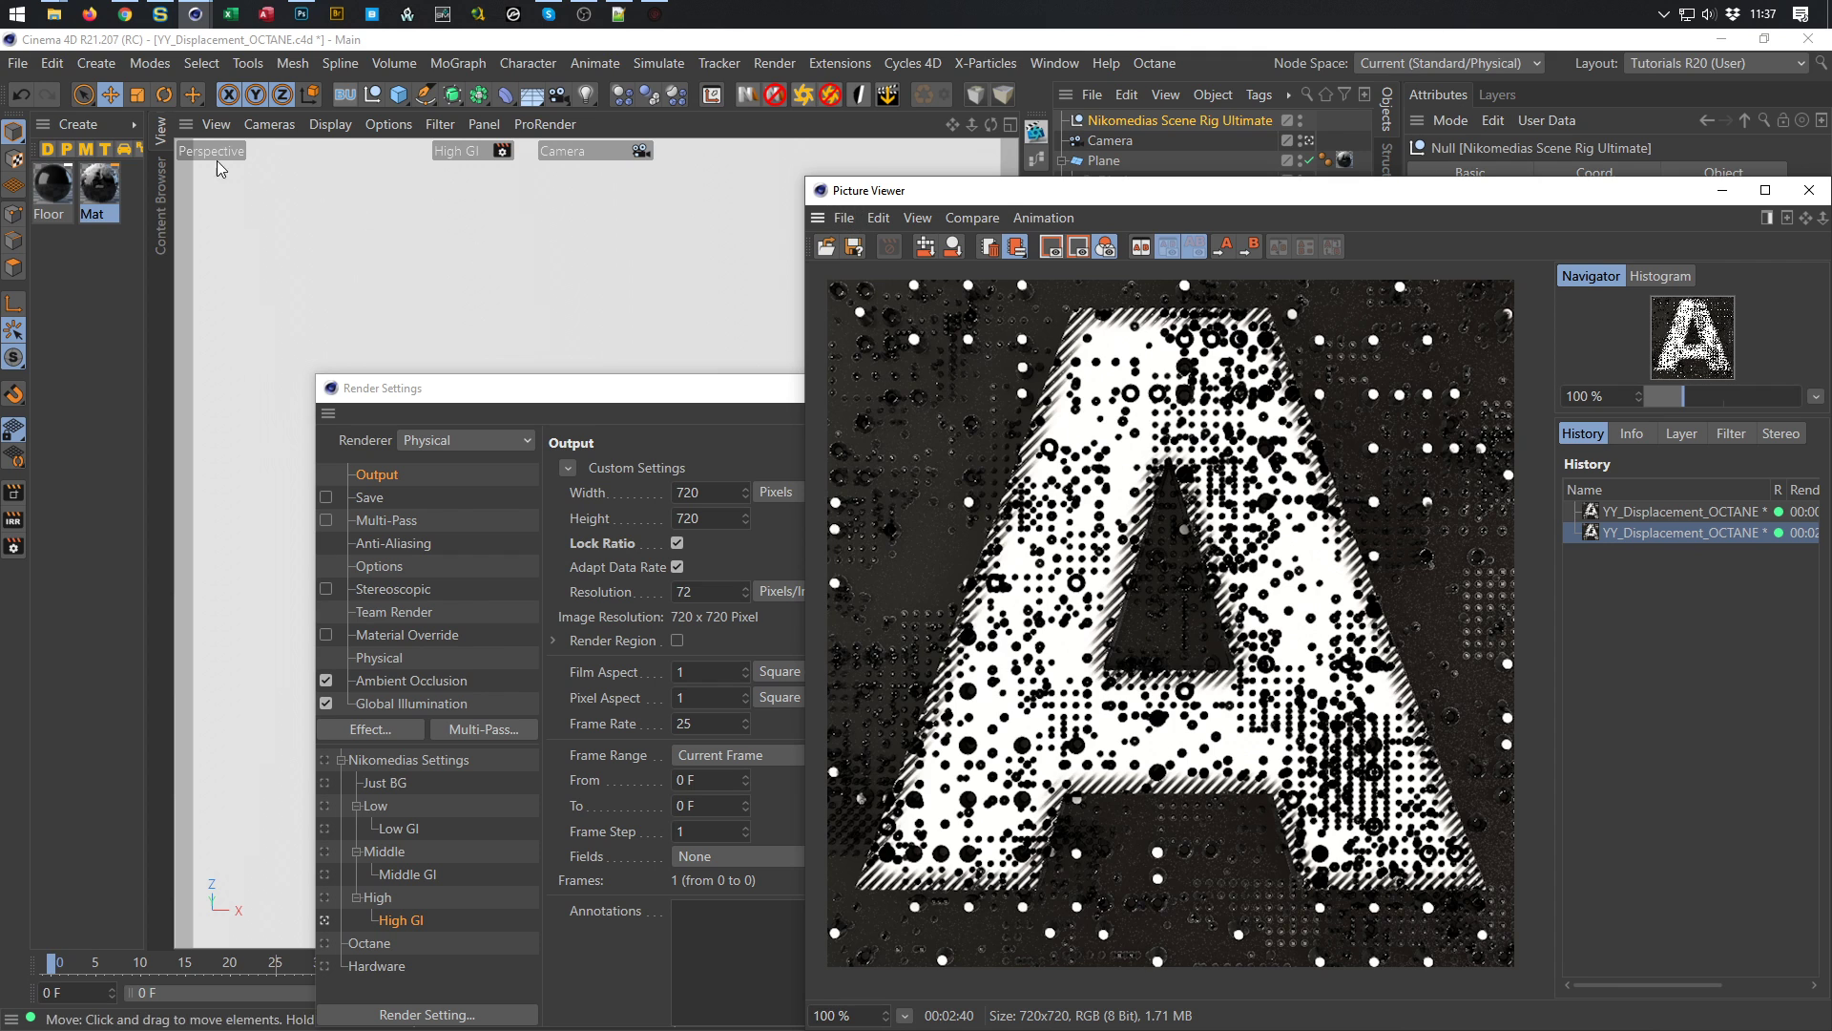
{"action": "left_click", "coordinate": [18, 64]}
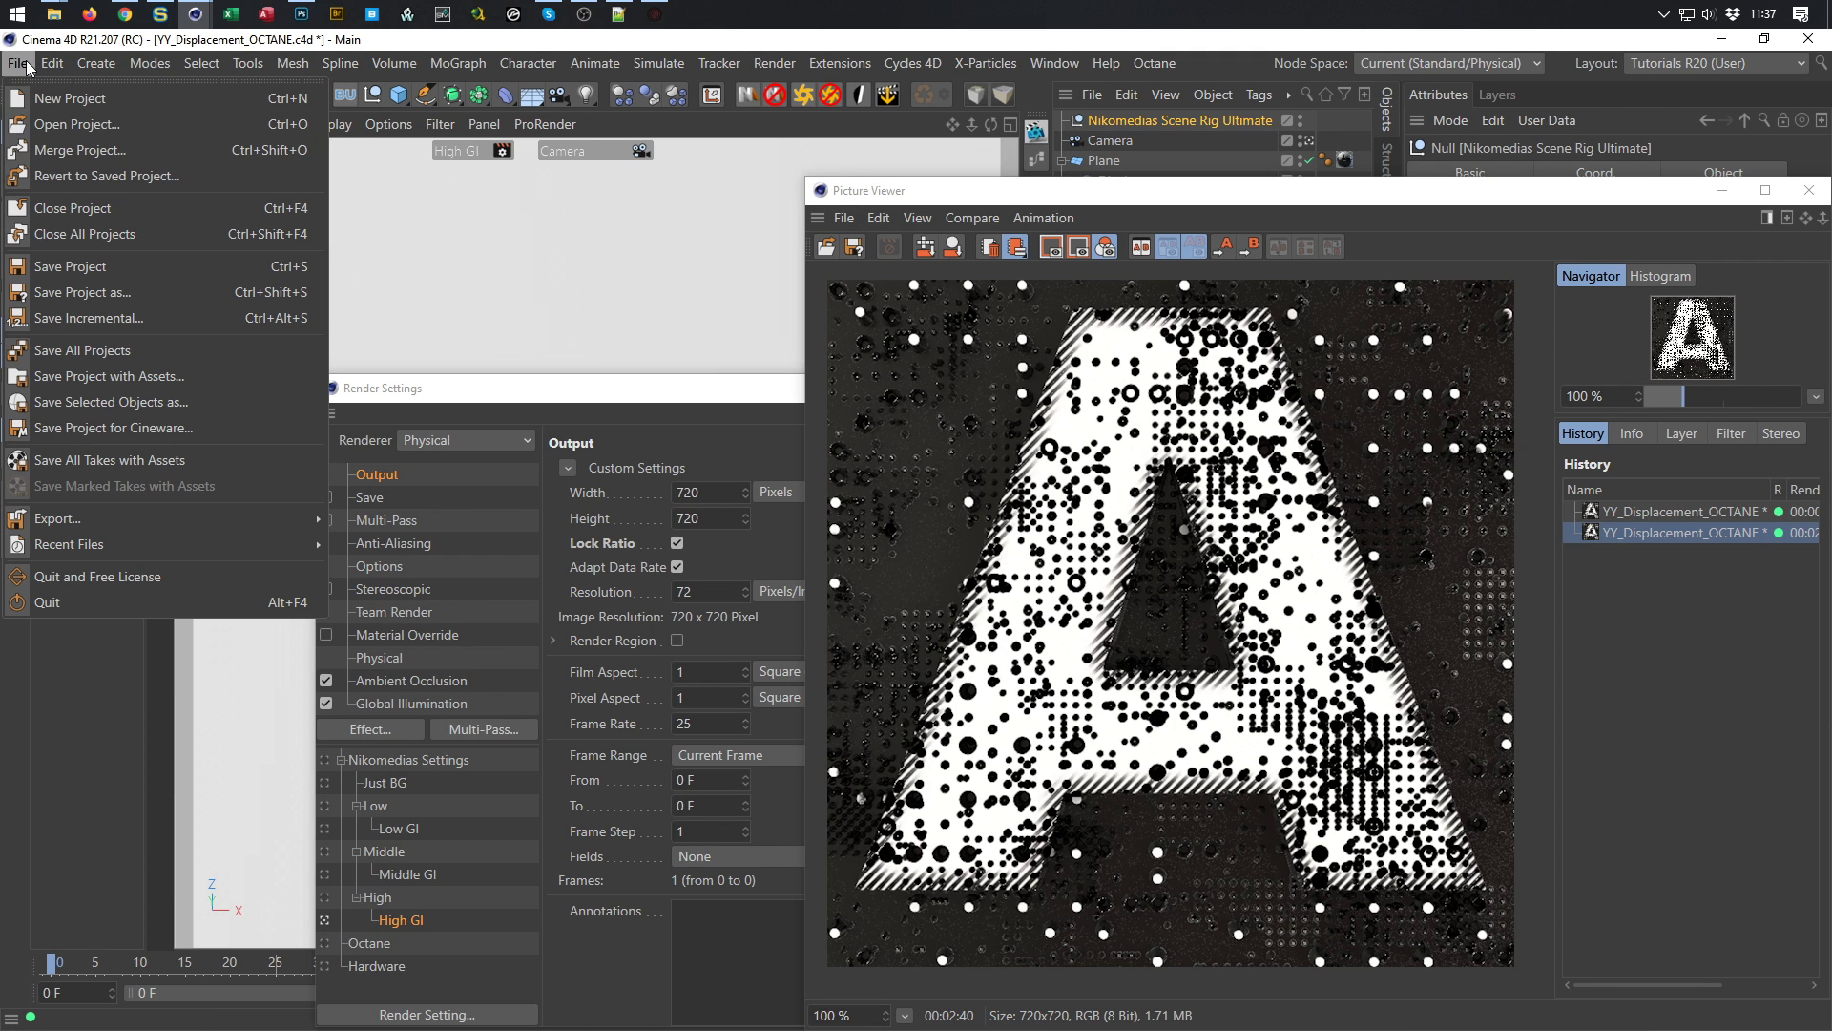
{"action": "left_click", "coordinate": [97, 377]}
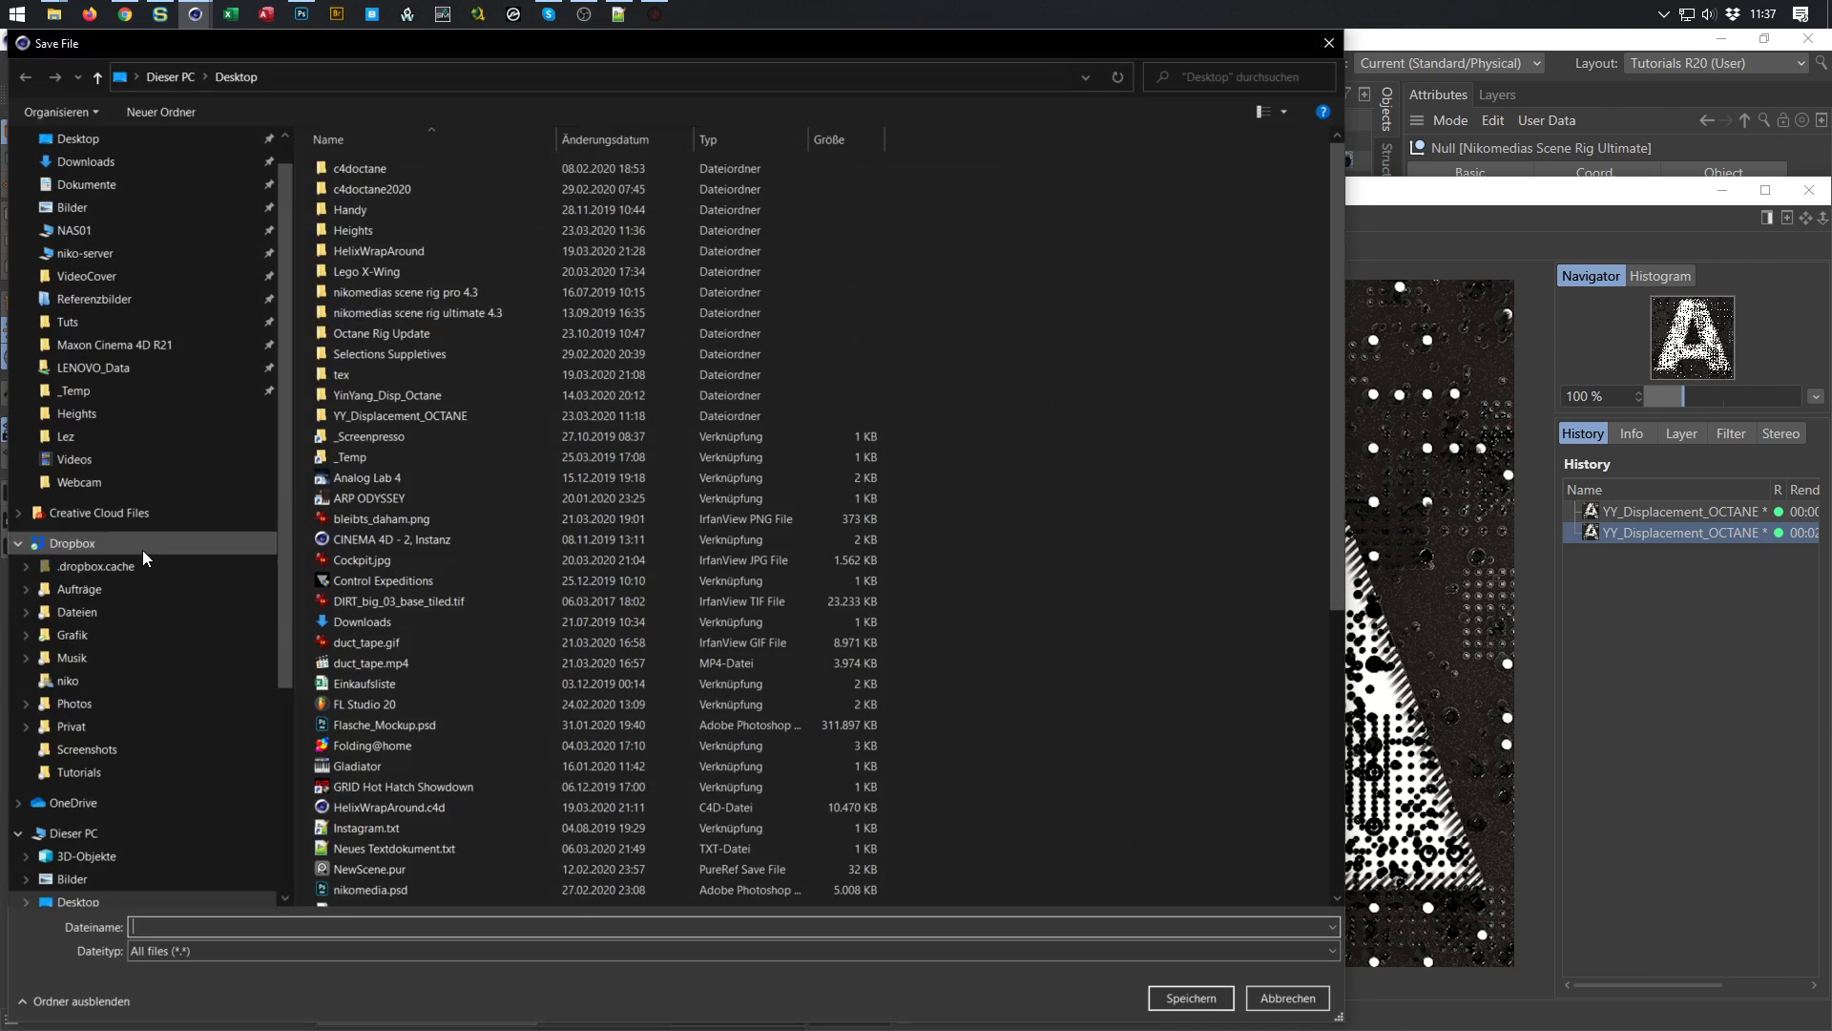
{"action": "type", "text": "YY_Displacement_OCTANE"}
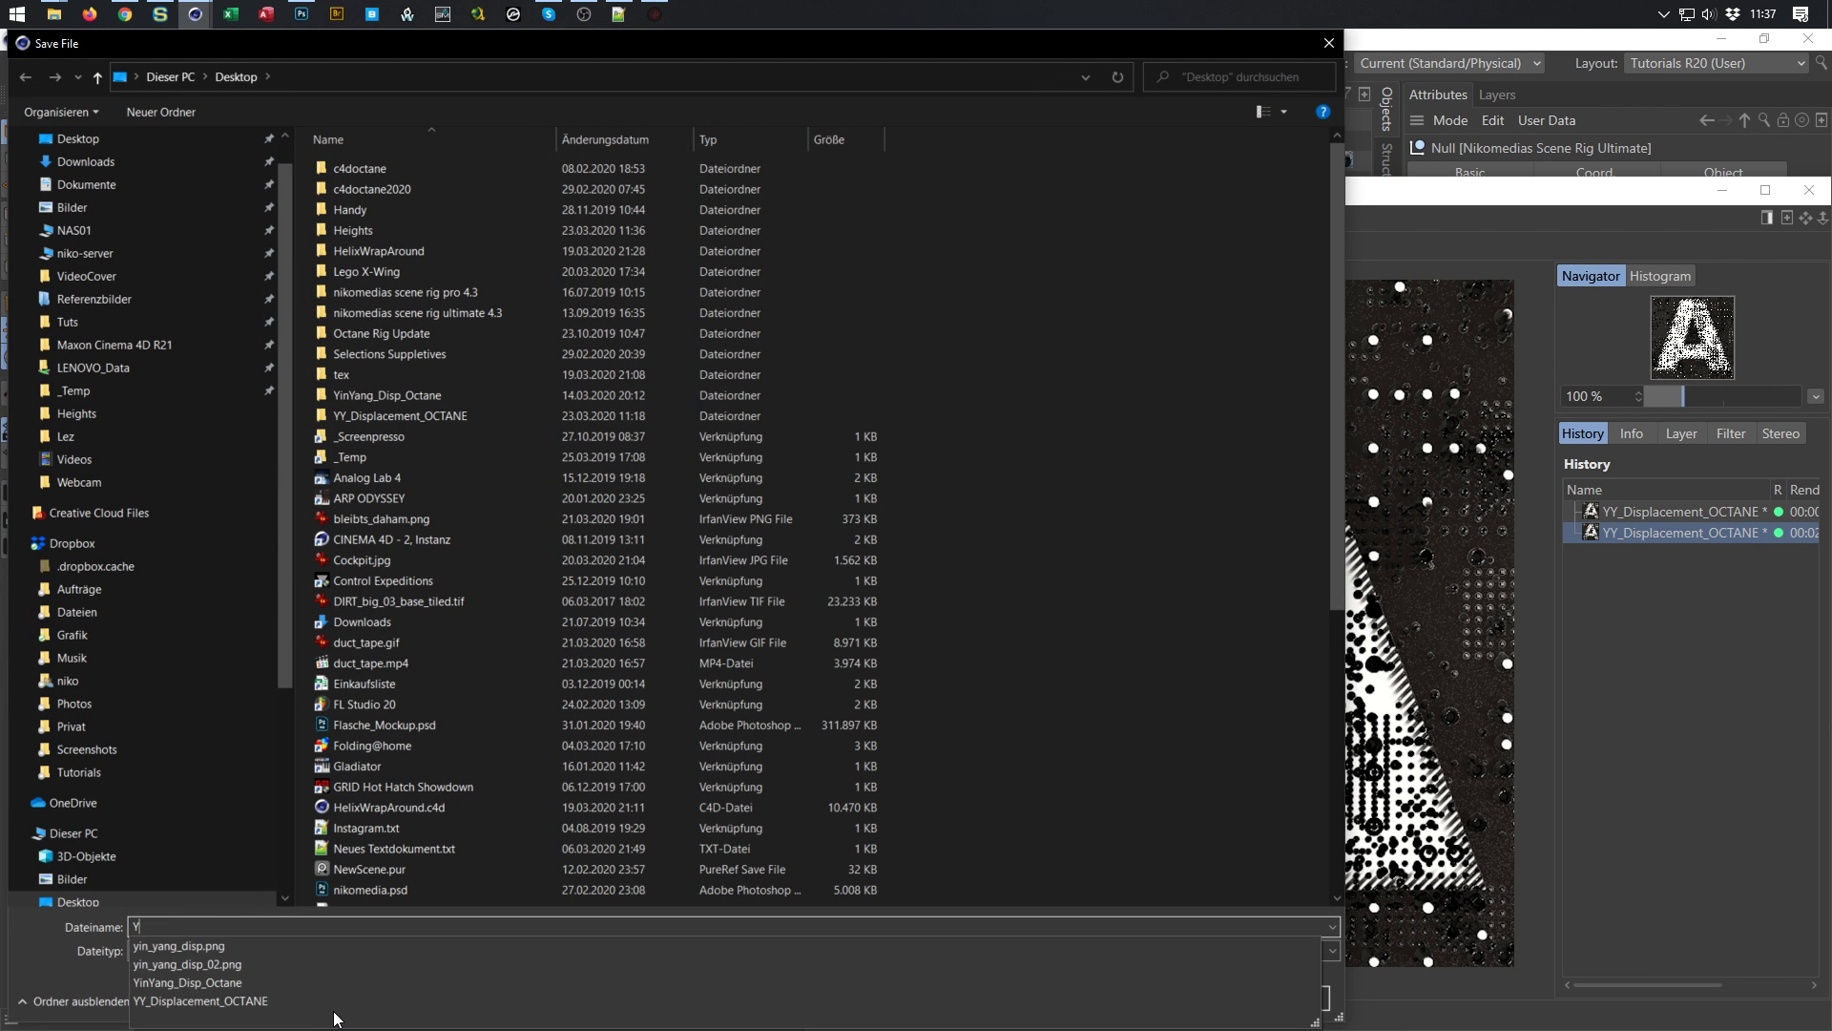
{"action": "key", "text": "Down"}
{"action": "key", "text": "shift+Left"}
{"action": "key", "text": "shift+Left"}
{"action": "key", "text": "shift+Left"}
{"action": "key", "text": "shift+Left"}
{"action": "key", "text": "shift+Left"}
{"action": "key", "text": "shift+Left"}
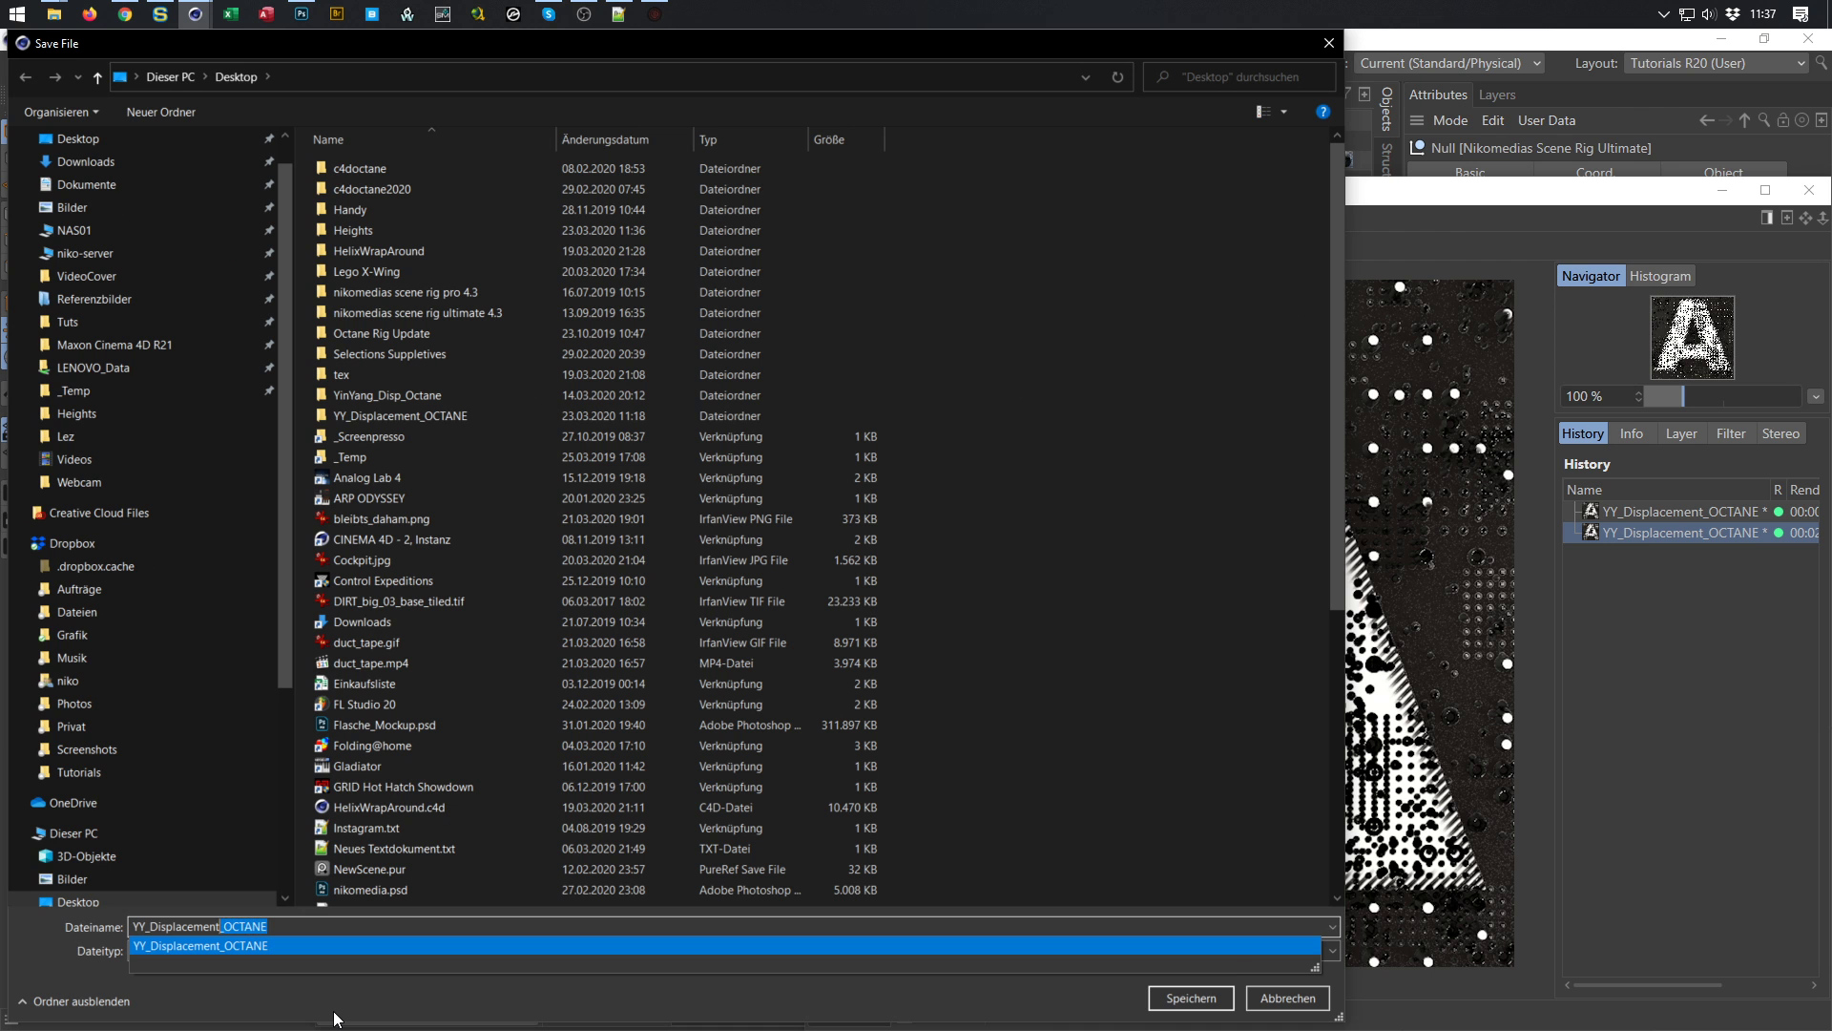
{"action": "type", "text": "PR"}
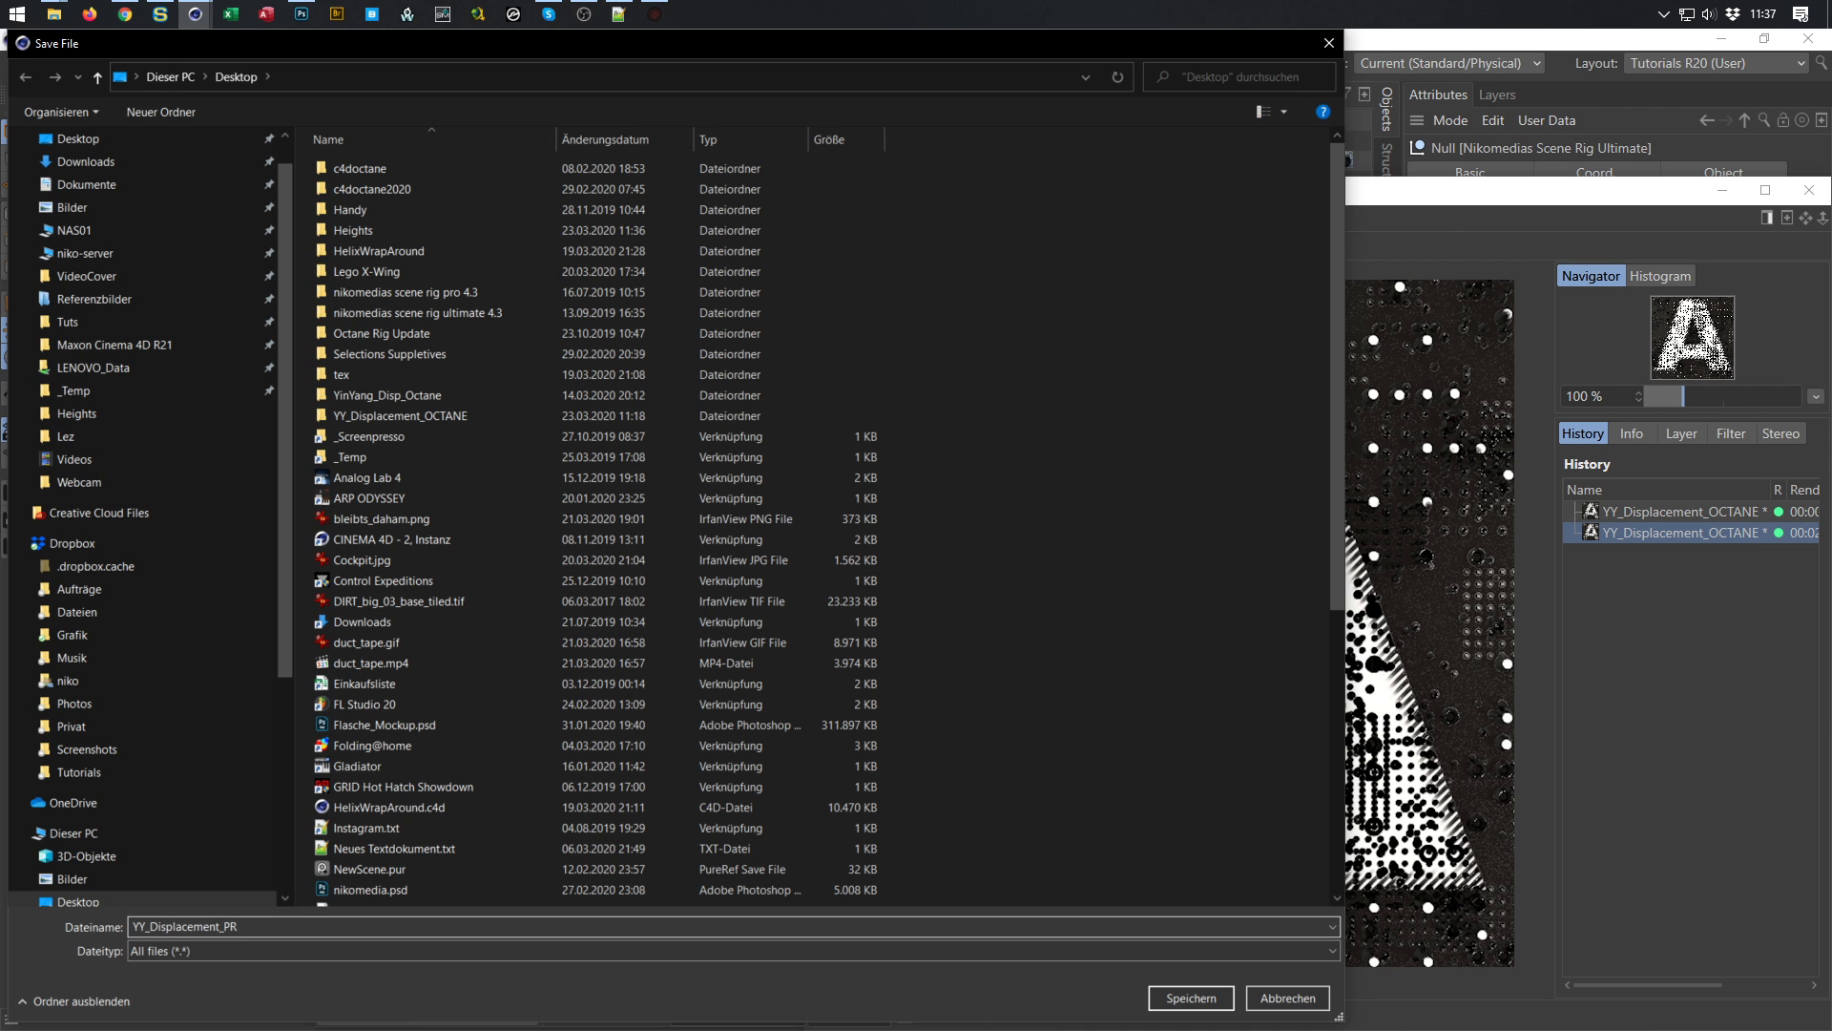
{"action": "key", "text": "Return"}
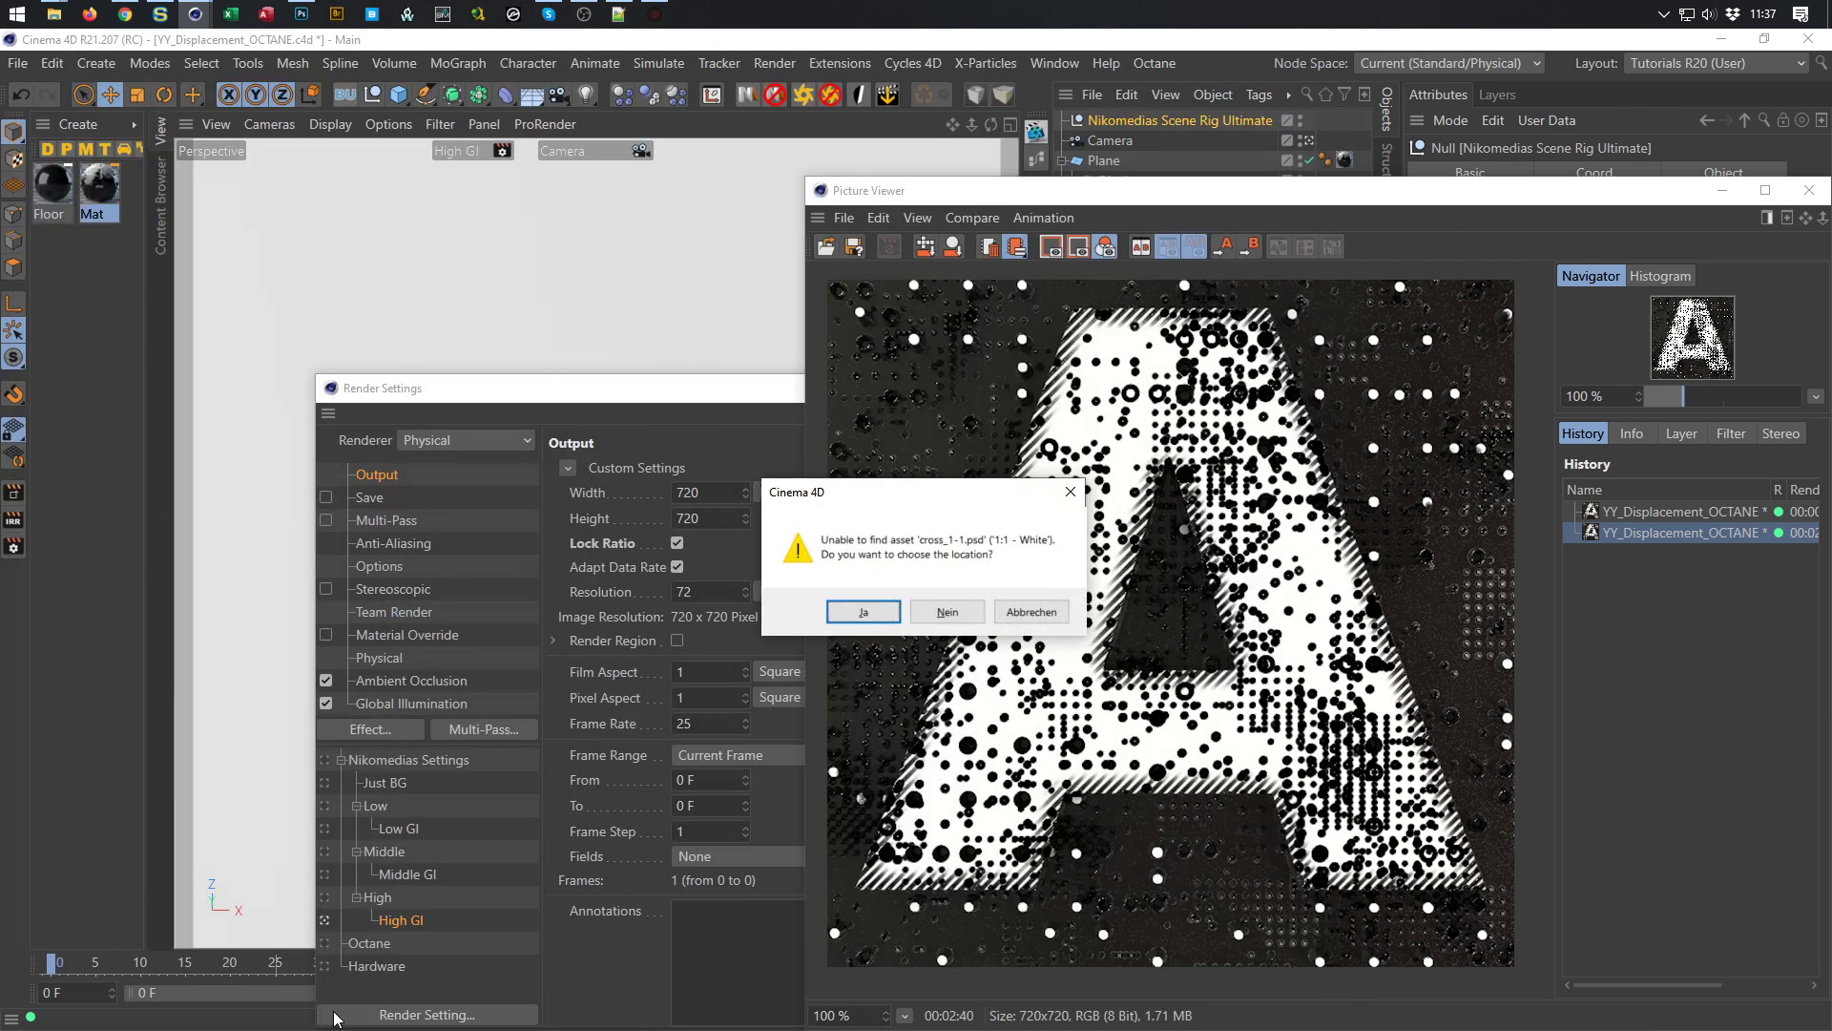
Skip locating the missing cross PSD assets and dismiss the asset error list to finish saving the project
{"action": "key", "text": "Return"}
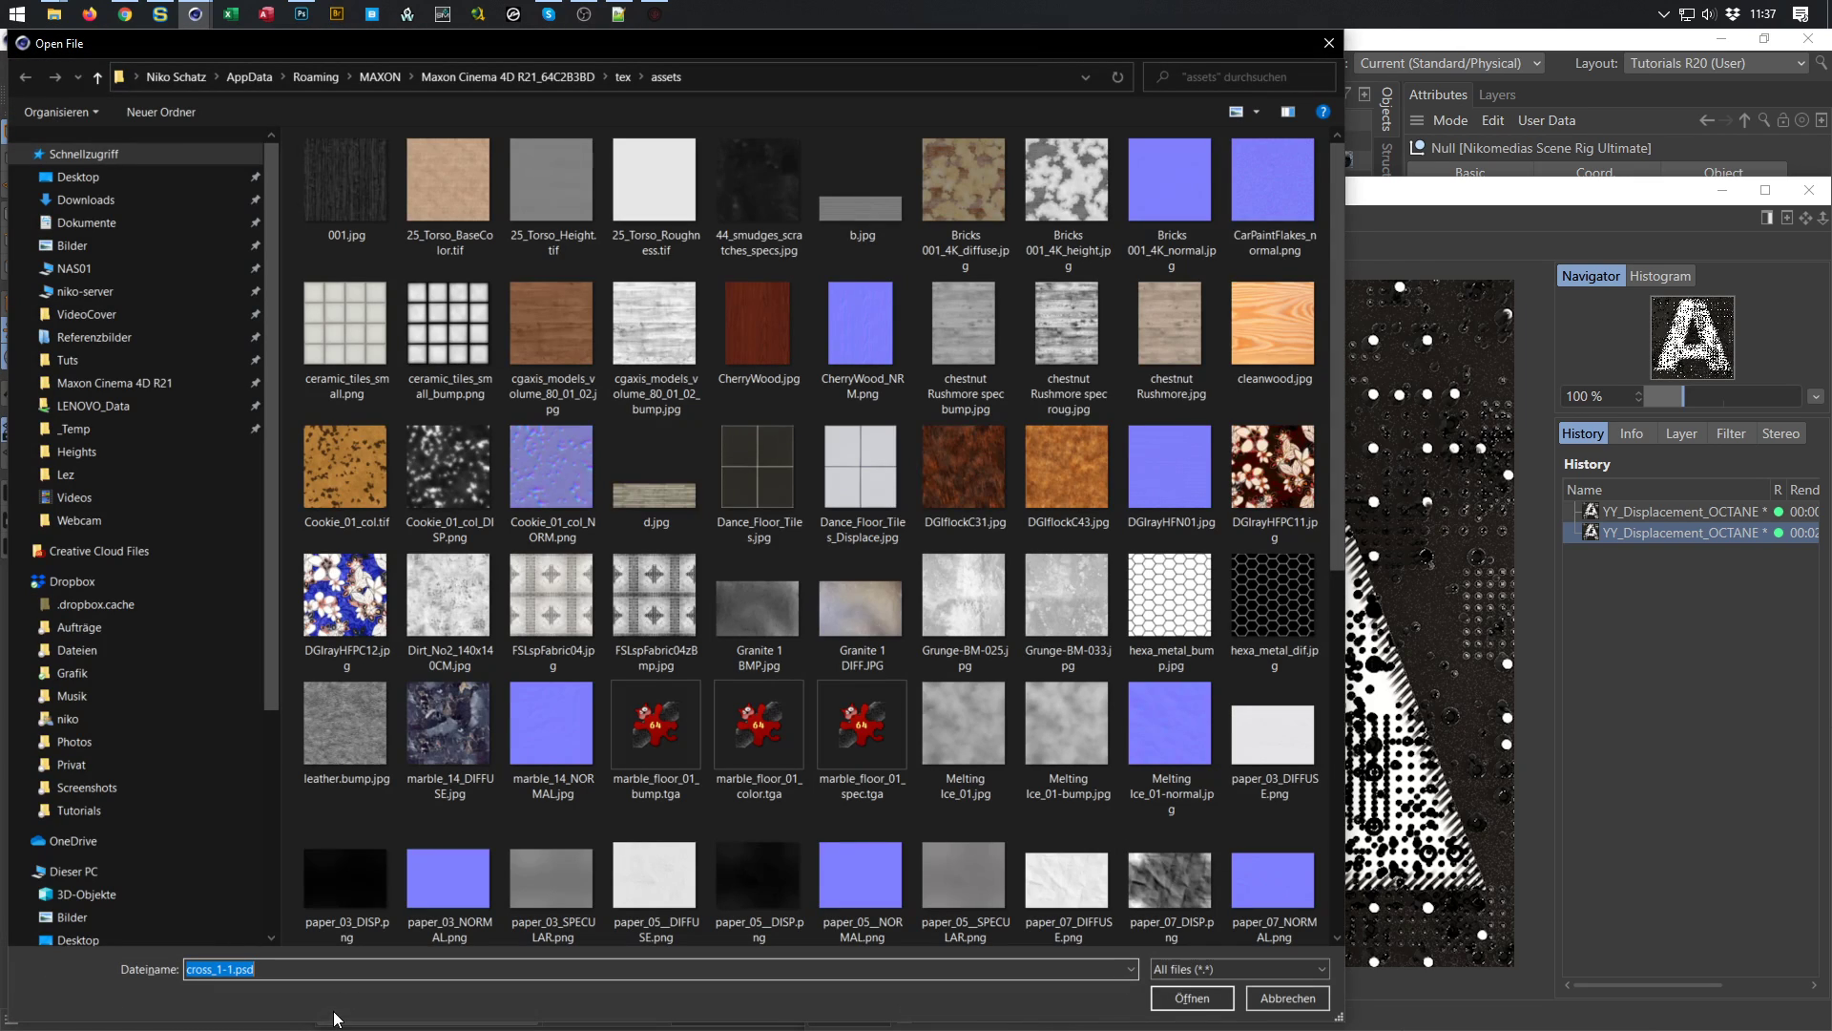
{"action": "left_click", "coordinate": [1329, 43]}
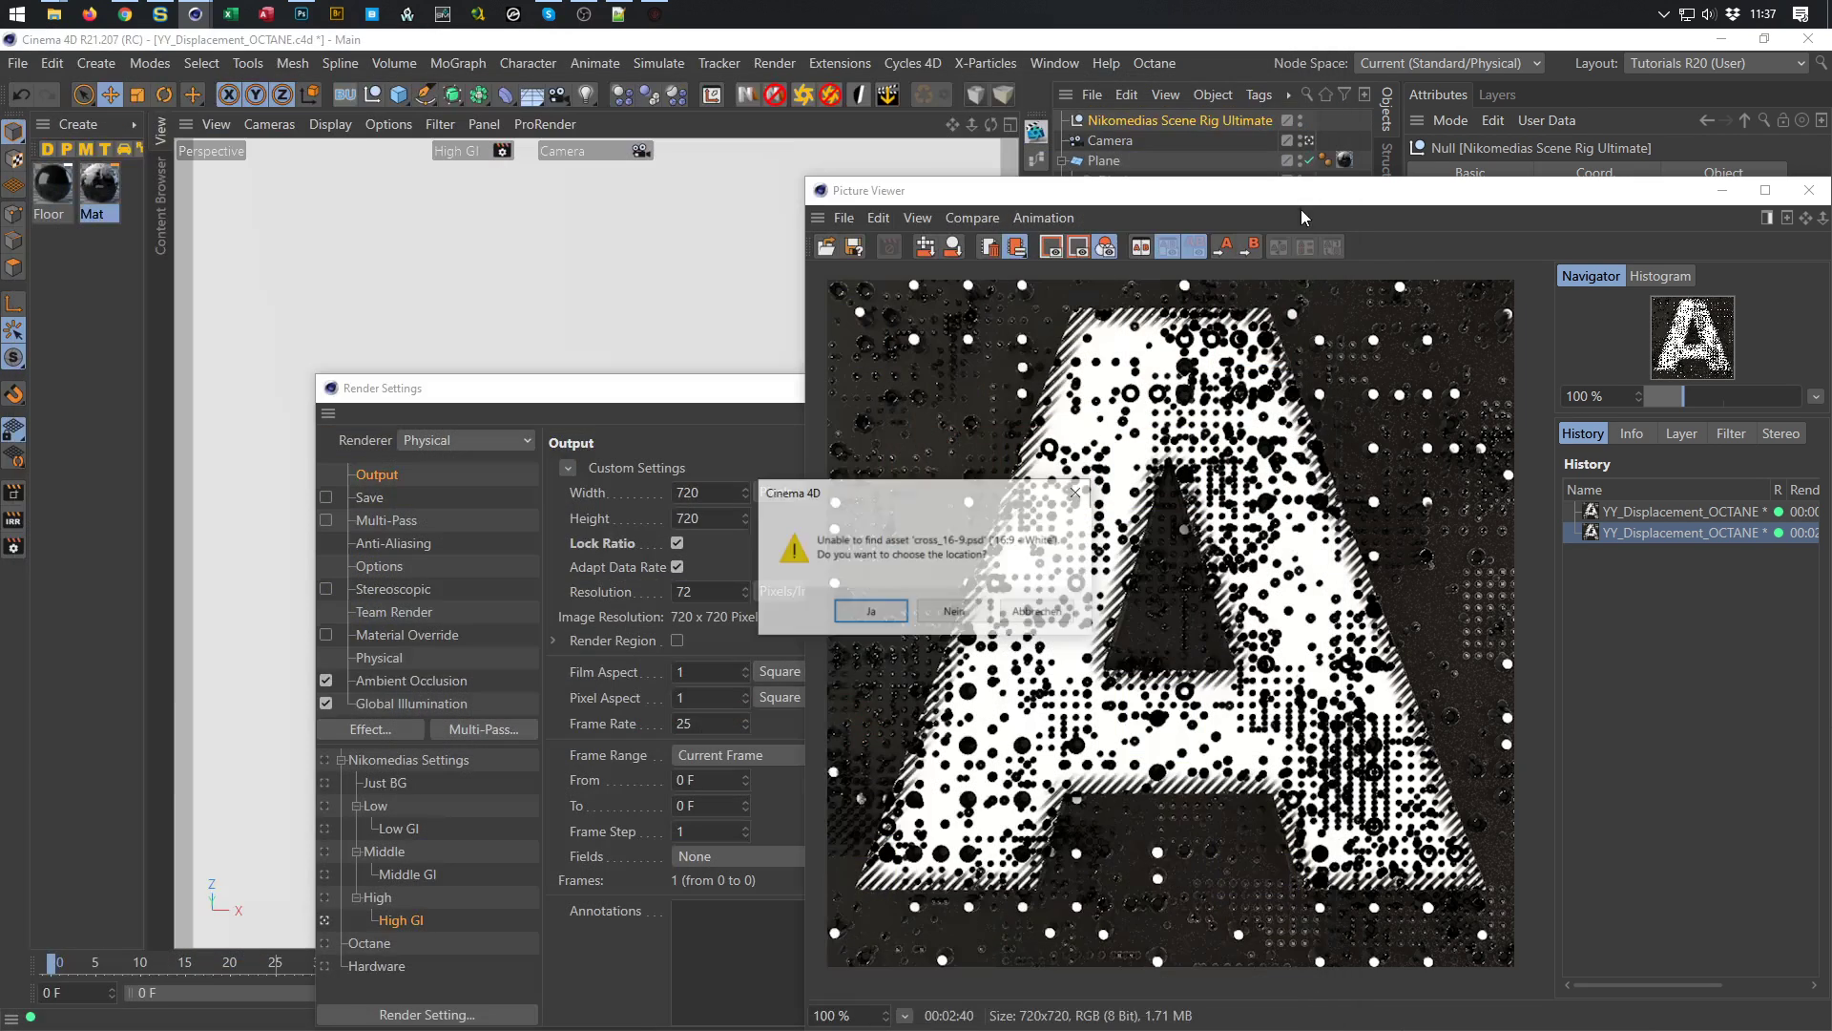
{"action": "left_click", "coordinate": [953, 612]}
{"action": "left_click", "coordinate": [948, 612]}
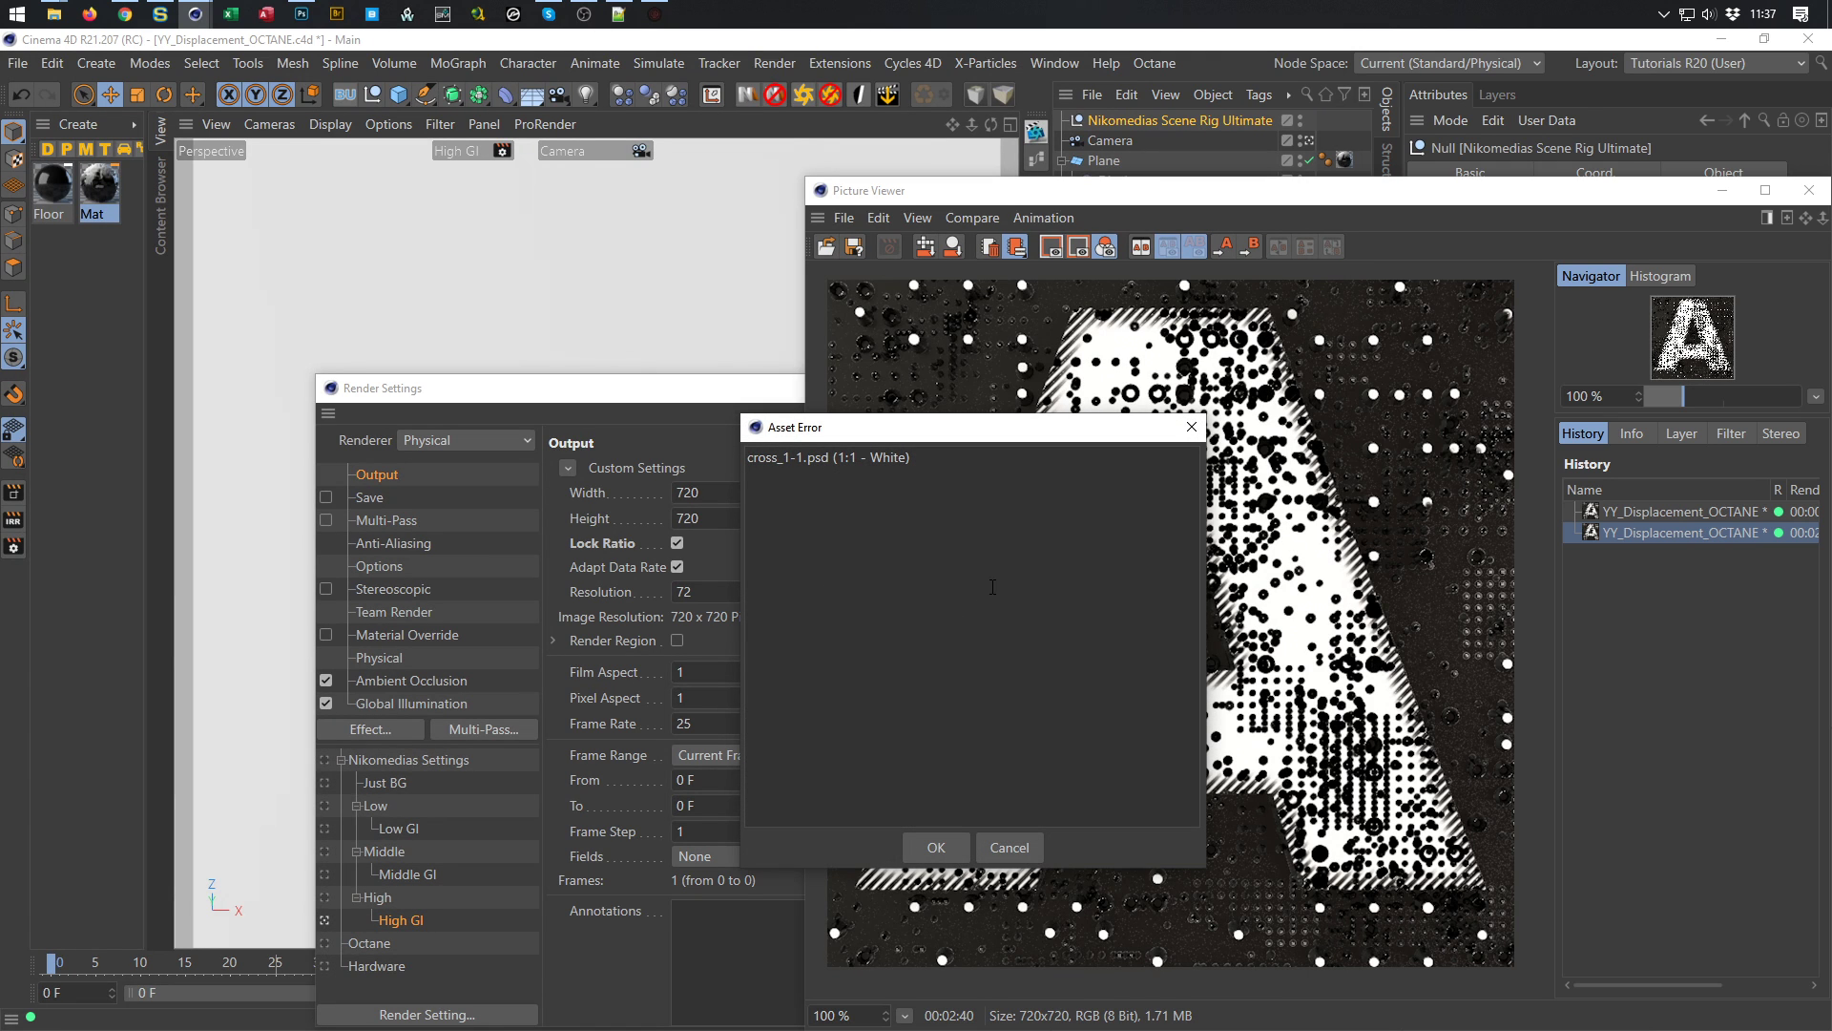
{"action": "left_click", "coordinate": [941, 846]}
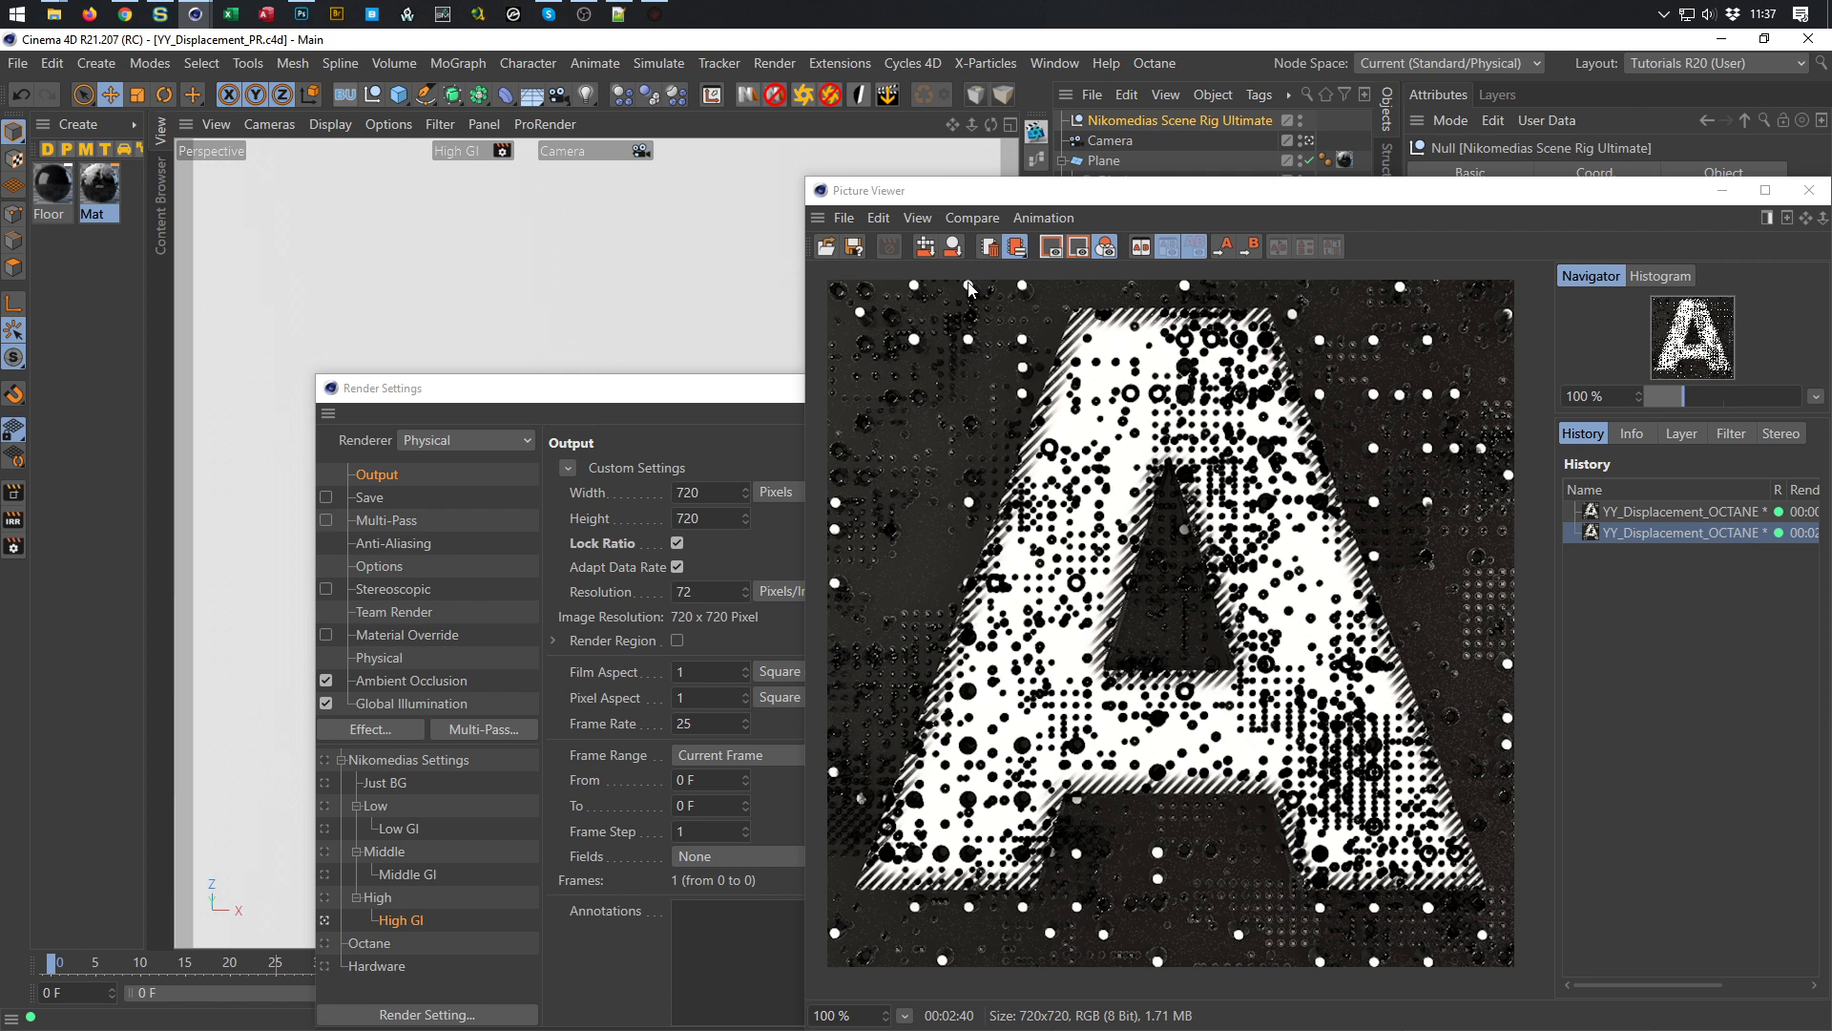
Copy the finished render from the Picture Viewer and paste it into a new 720 x 720 px, 16-bit Photoshop document
{"action": "left_click", "coordinate": [877, 213]}
{"action": "left_click", "coordinate": [921, 250]}
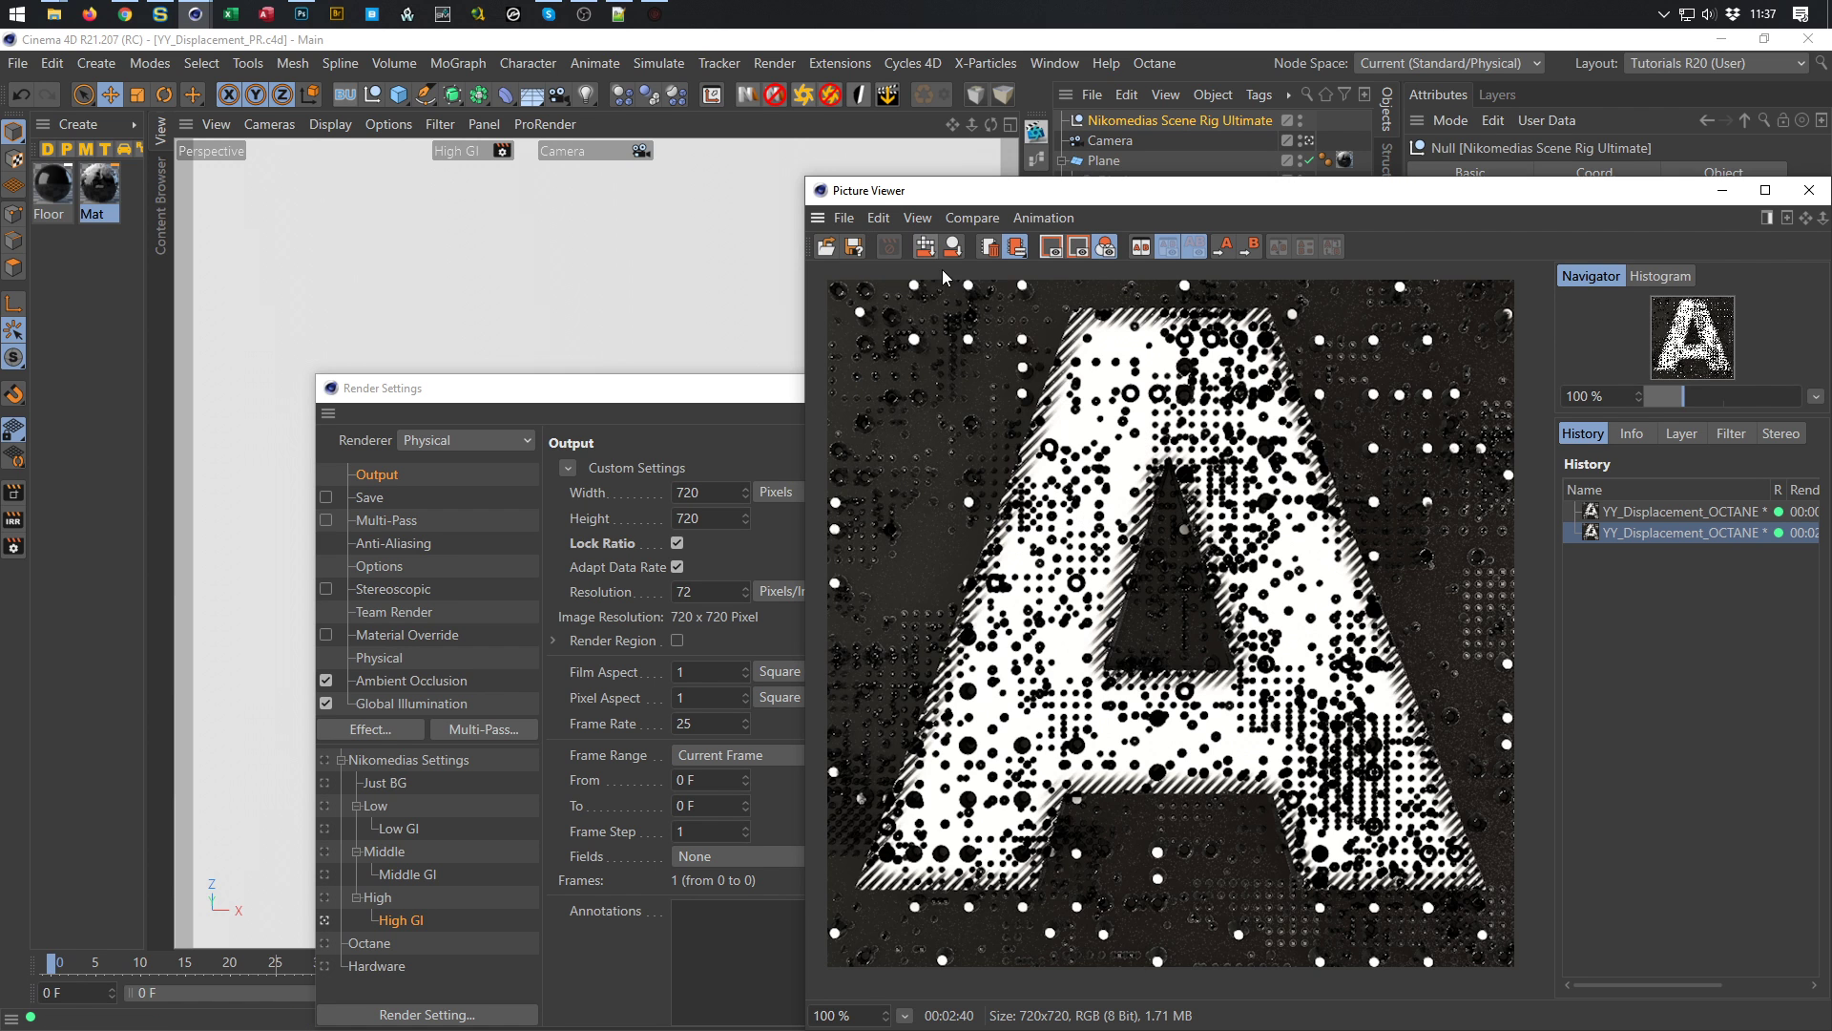
{"action": "left_click", "coordinate": [302, 14]}
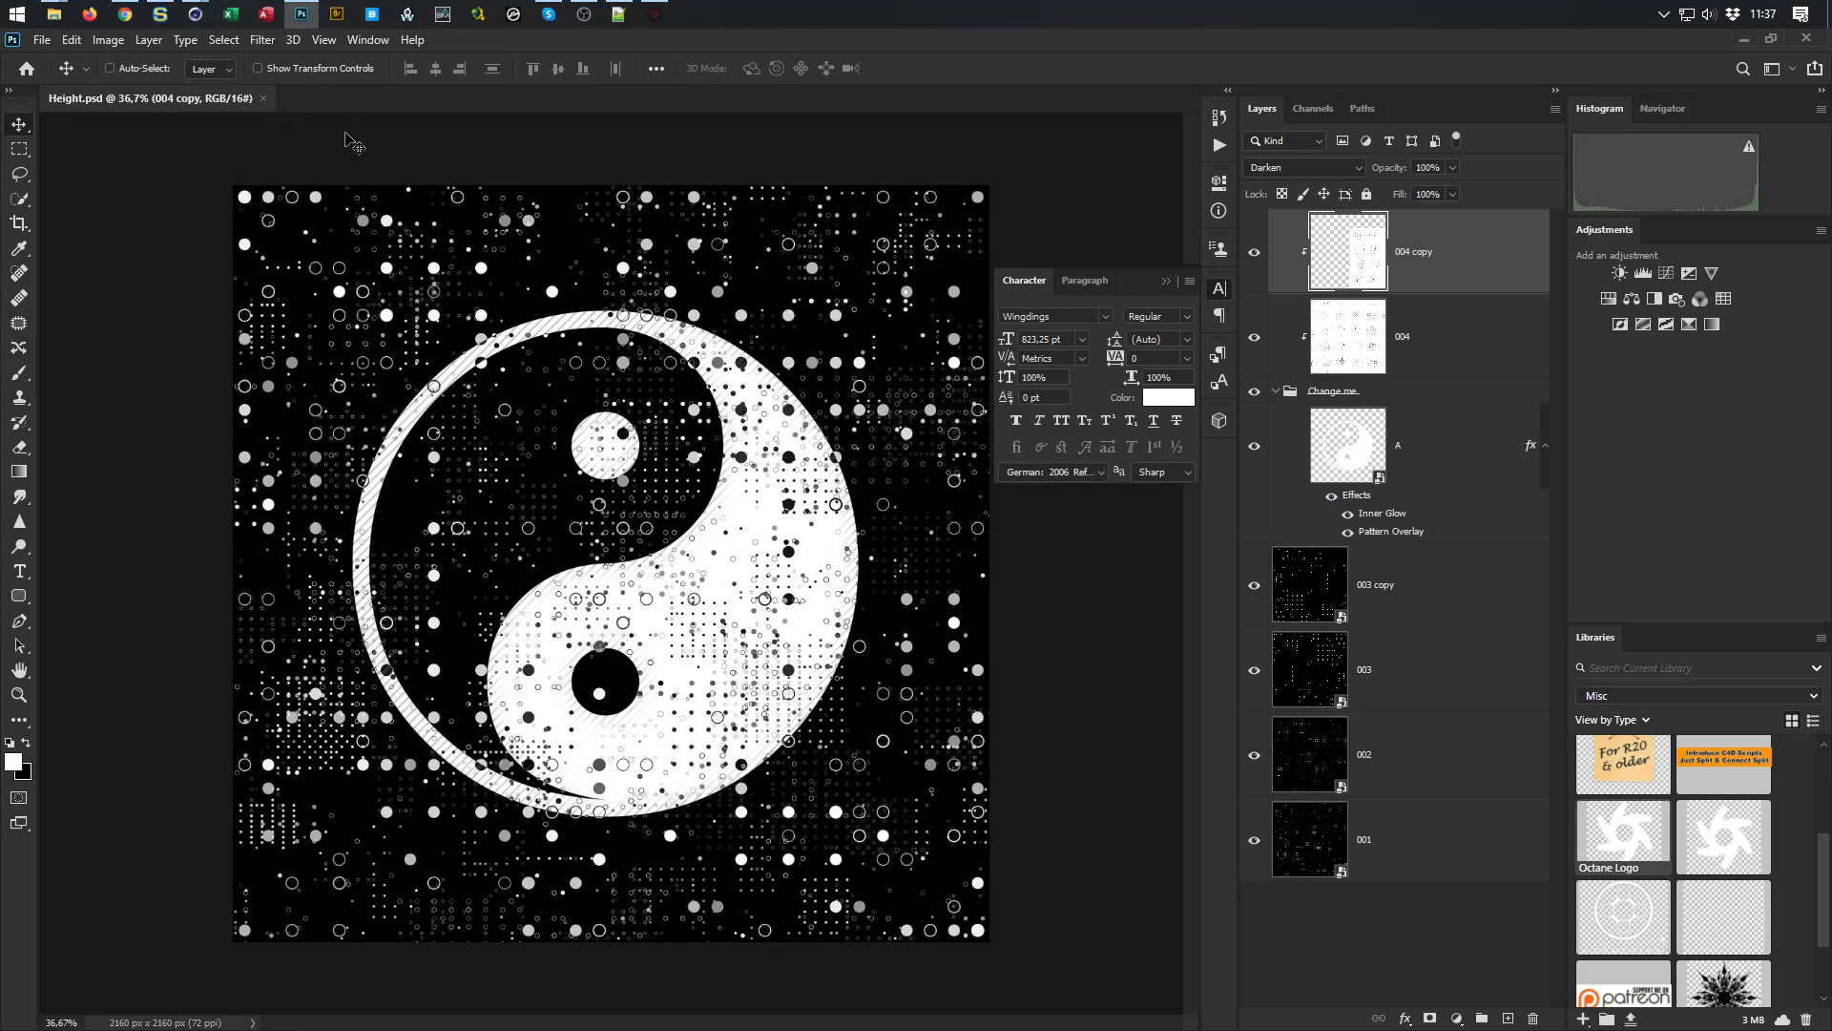
{"action": "key", "text": "ctrl+n"}
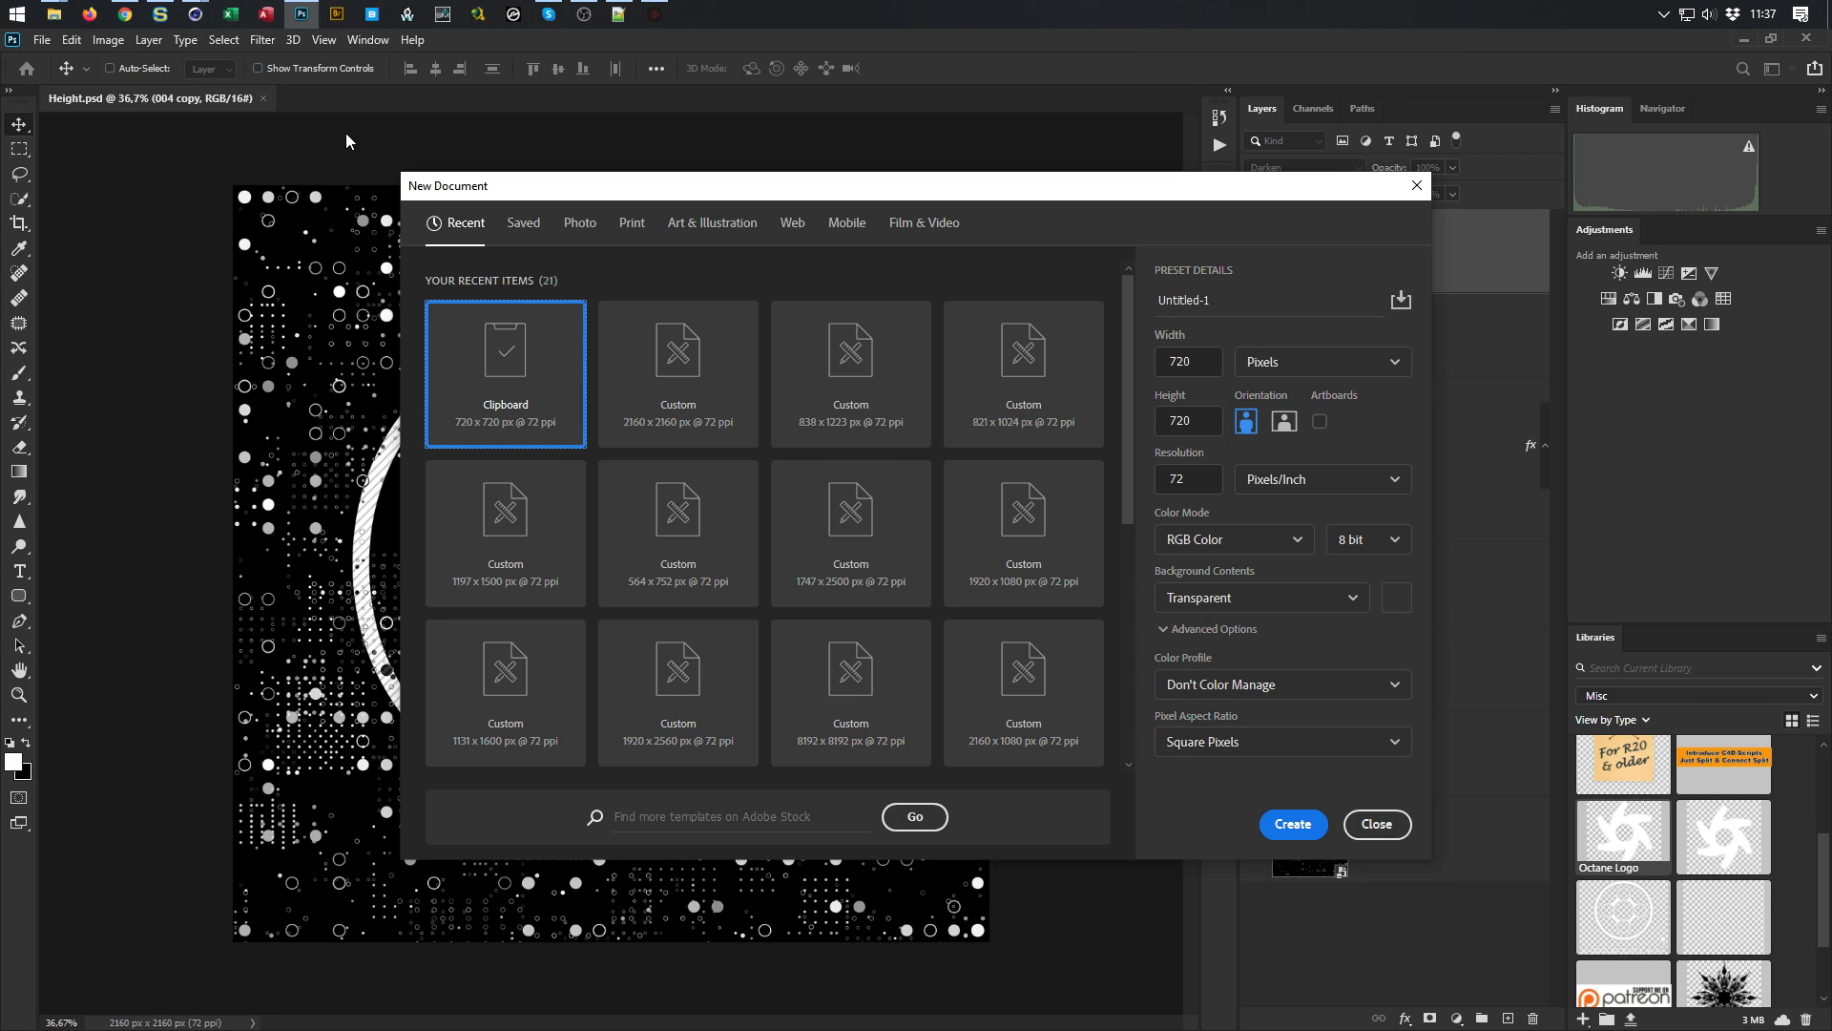
{"action": "left_click", "coordinate": [1390, 540]}
{"action": "left_click", "coordinate": [1364, 615]}
{"action": "left_click", "coordinate": [1293, 824]}
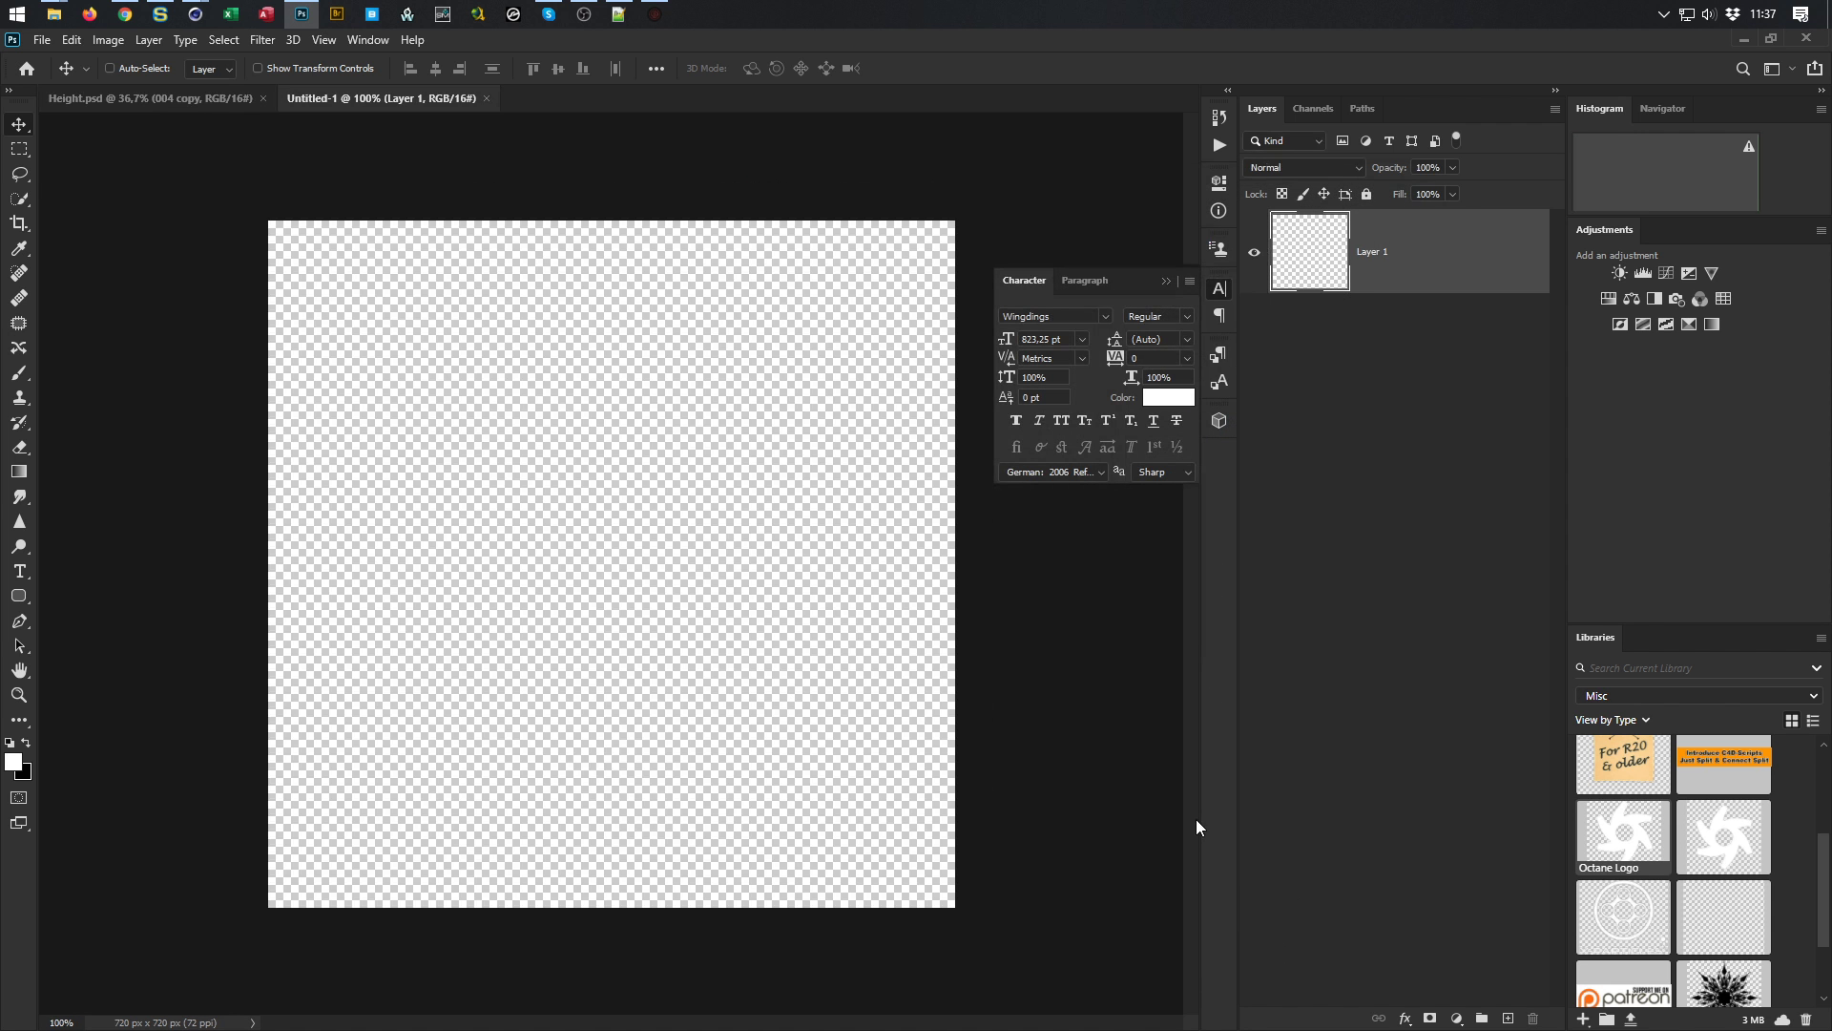
{"action": "key", "text": "ctrl+v"}
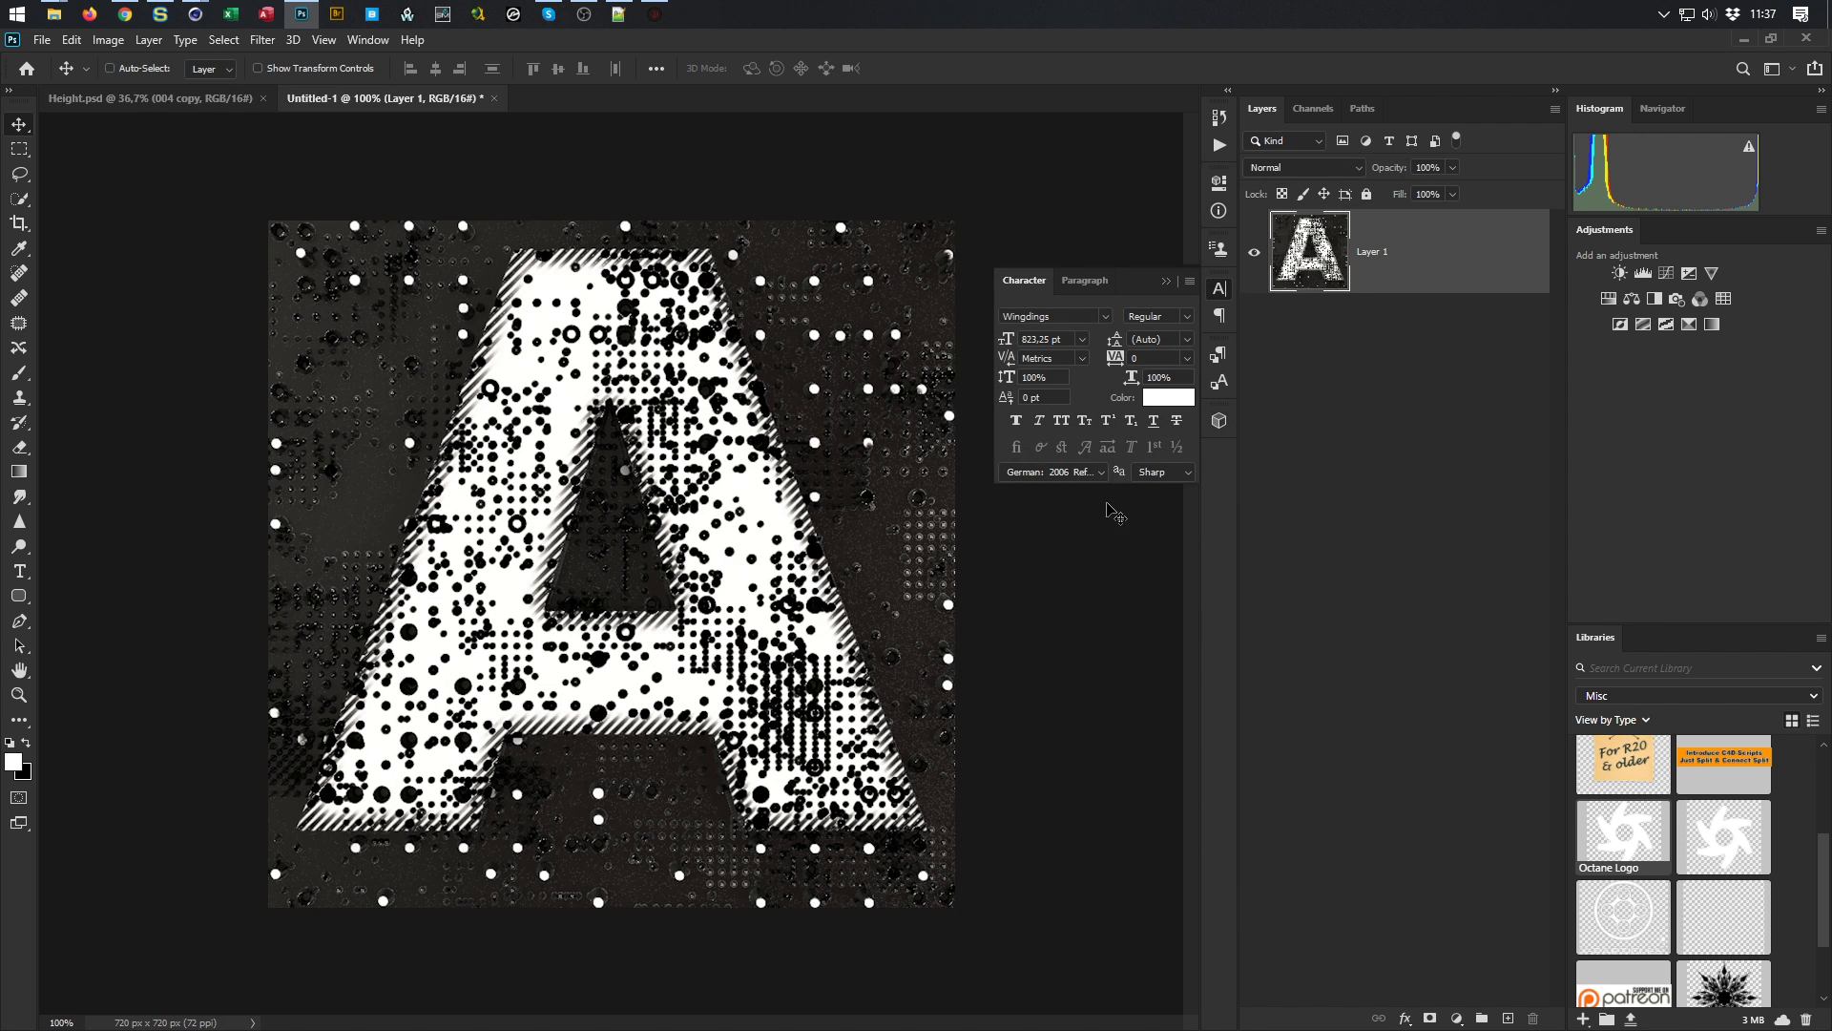
Convert the pasted render layer to a smart object and open it in the Camera Raw filter, resizing its window to fit the screen
{"action": "right_click", "coordinate": [1459, 235]}
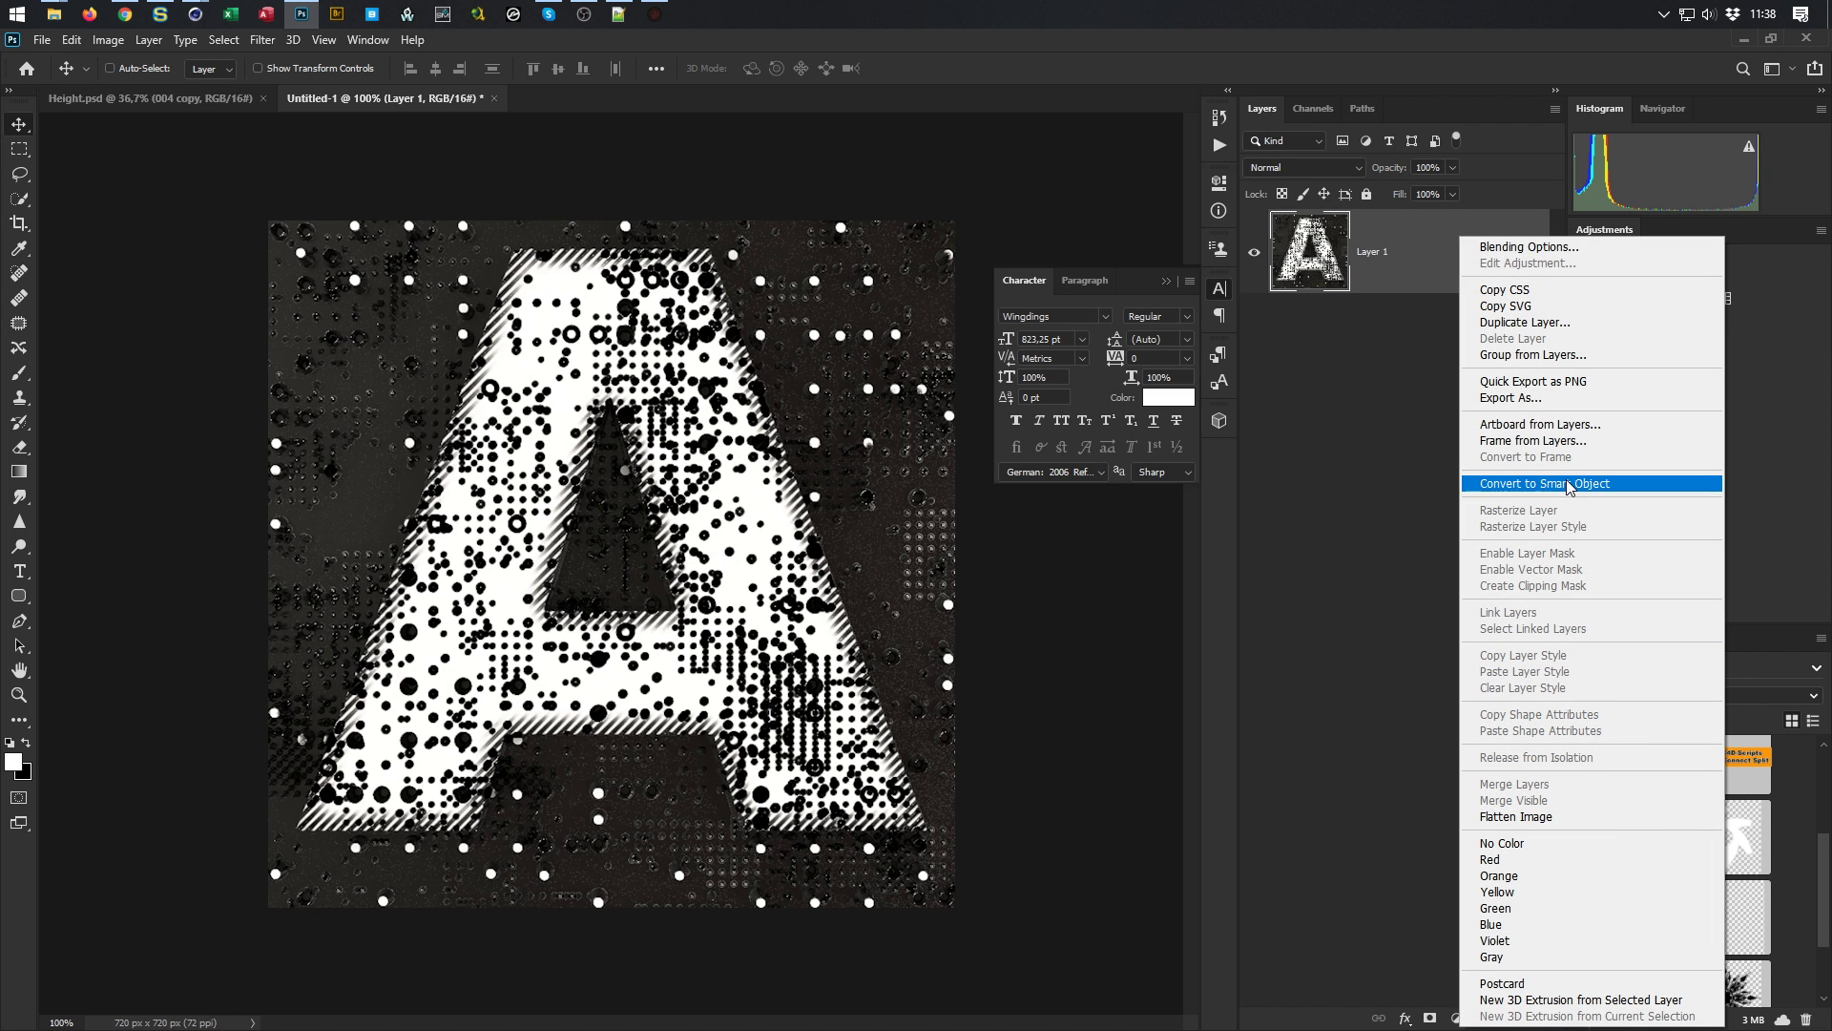
{"action": "left_click", "coordinate": [1479, 483]}
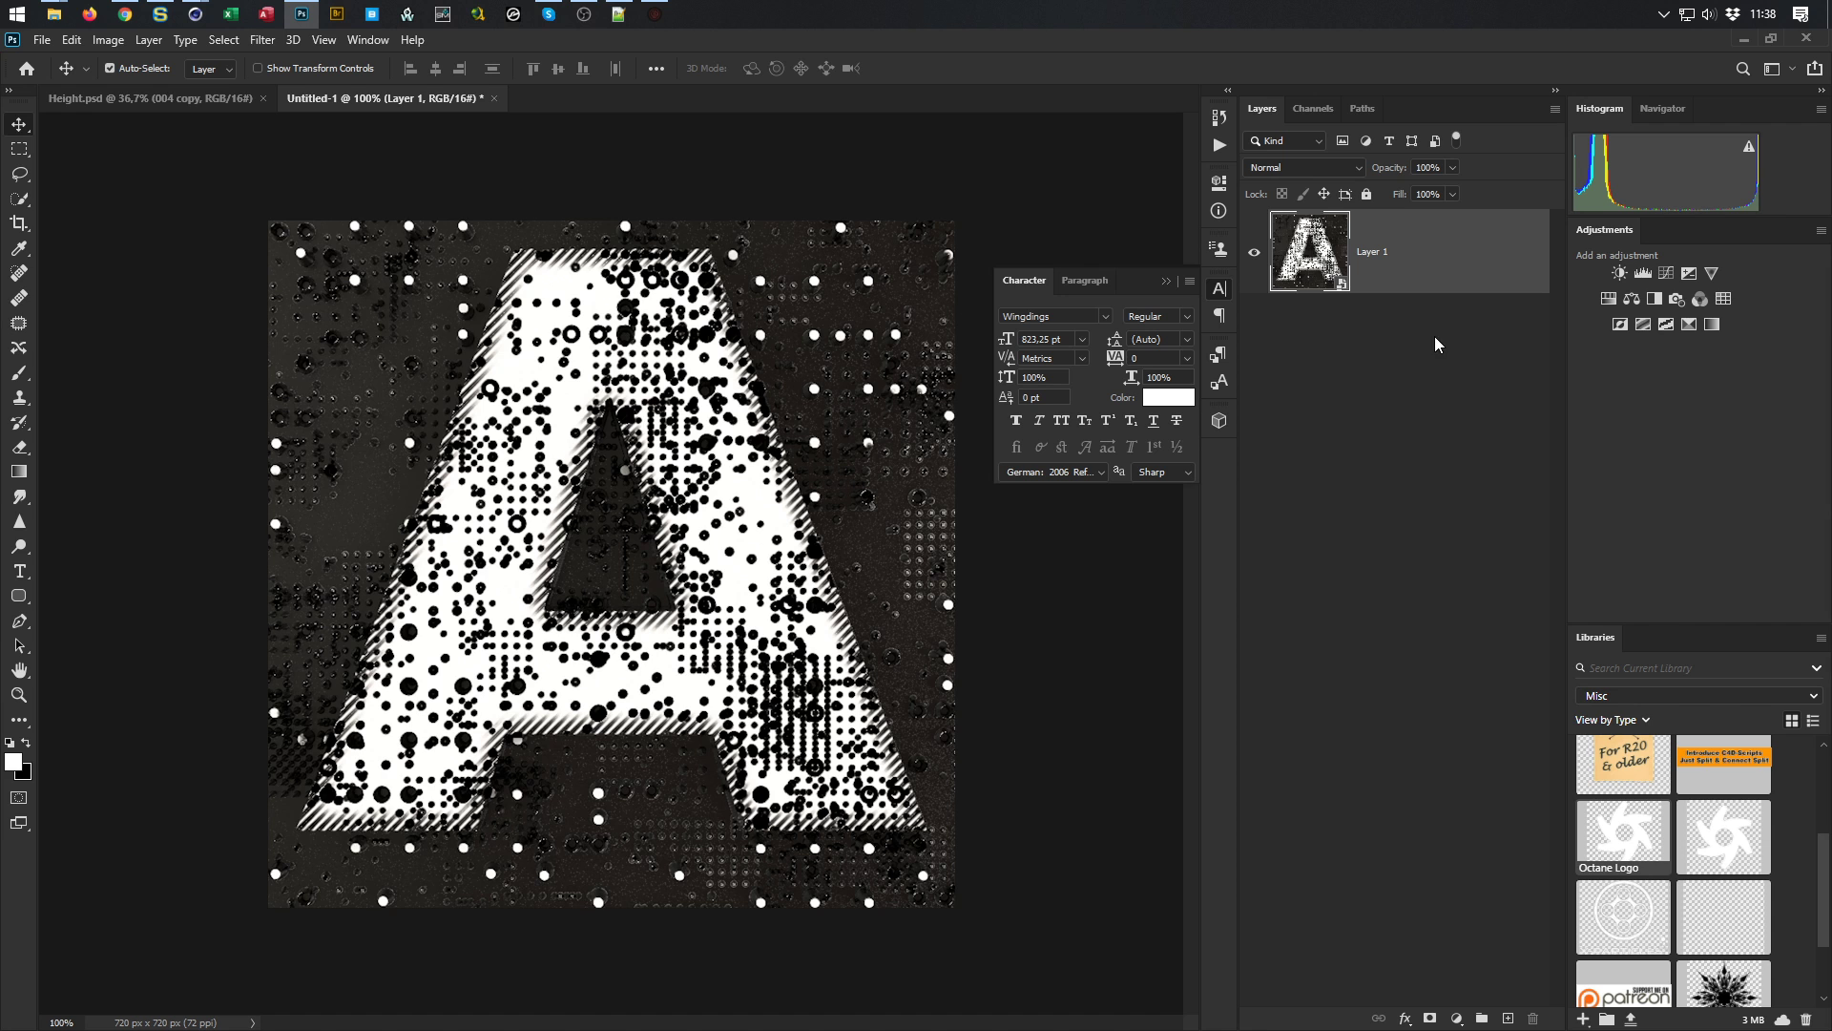
{"action": "left_click_drag", "start_coordinate": [1831, 406], "coordinate": [728, 102]}
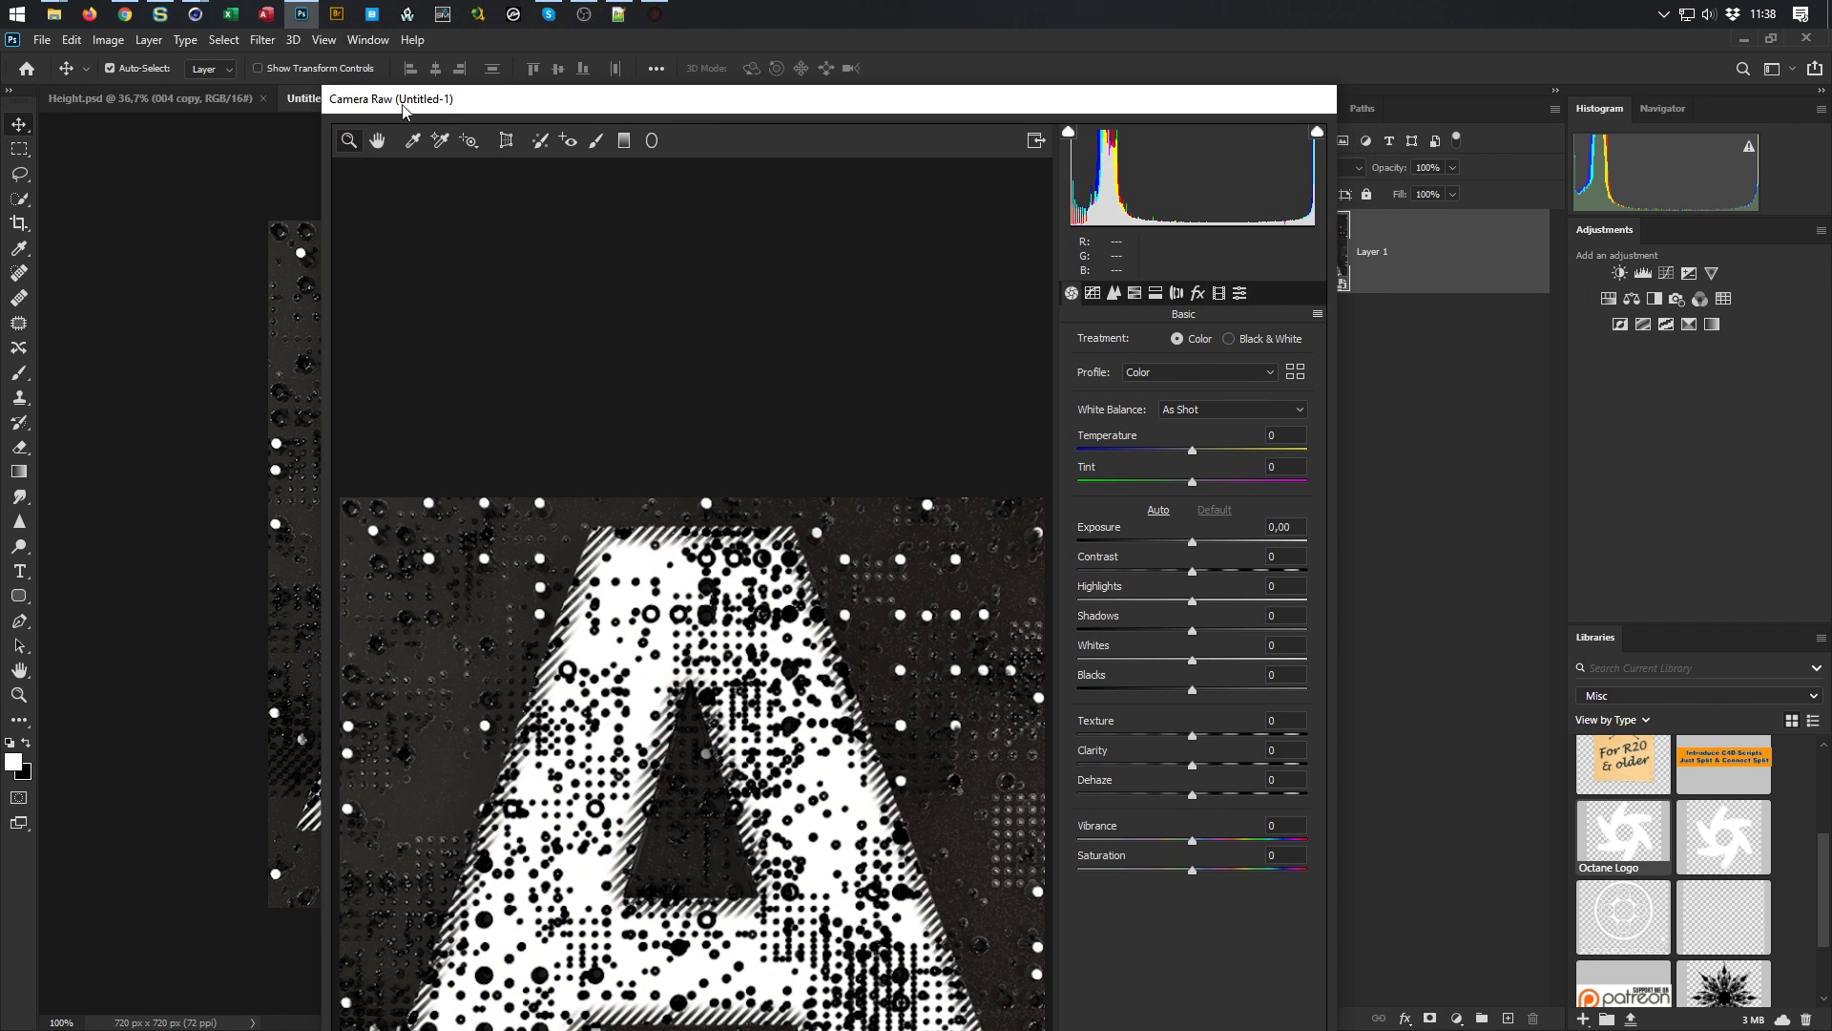
{"action": "left_click_drag", "start_coordinate": [324, 91], "coordinate": [465, 480]}
{"action": "left_click_drag", "start_coordinate": [653, 500], "coordinate": [655, 89]}
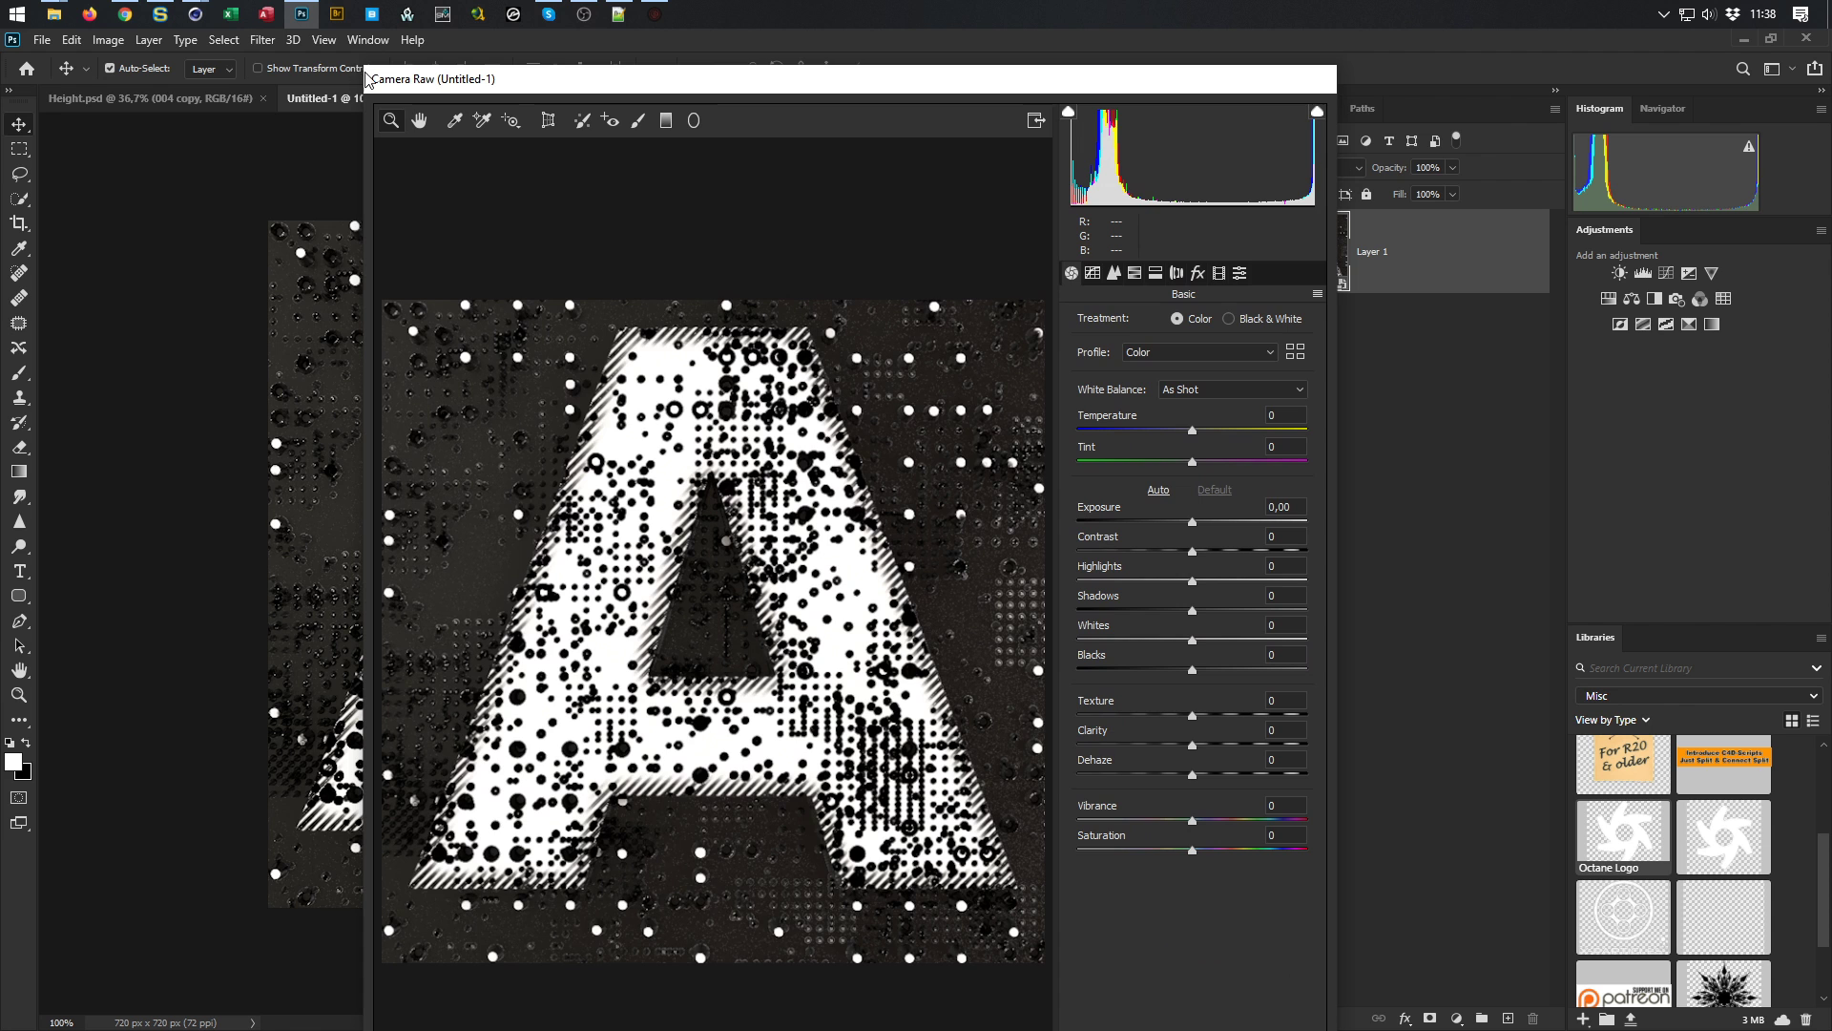
{"action": "left_click_drag", "start_coordinate": [363, 69], "coordinate": [426, 341]}
{"action": "left_click_drag", "start_coordinate": [625, 353], "coordinate": [717, 108]}
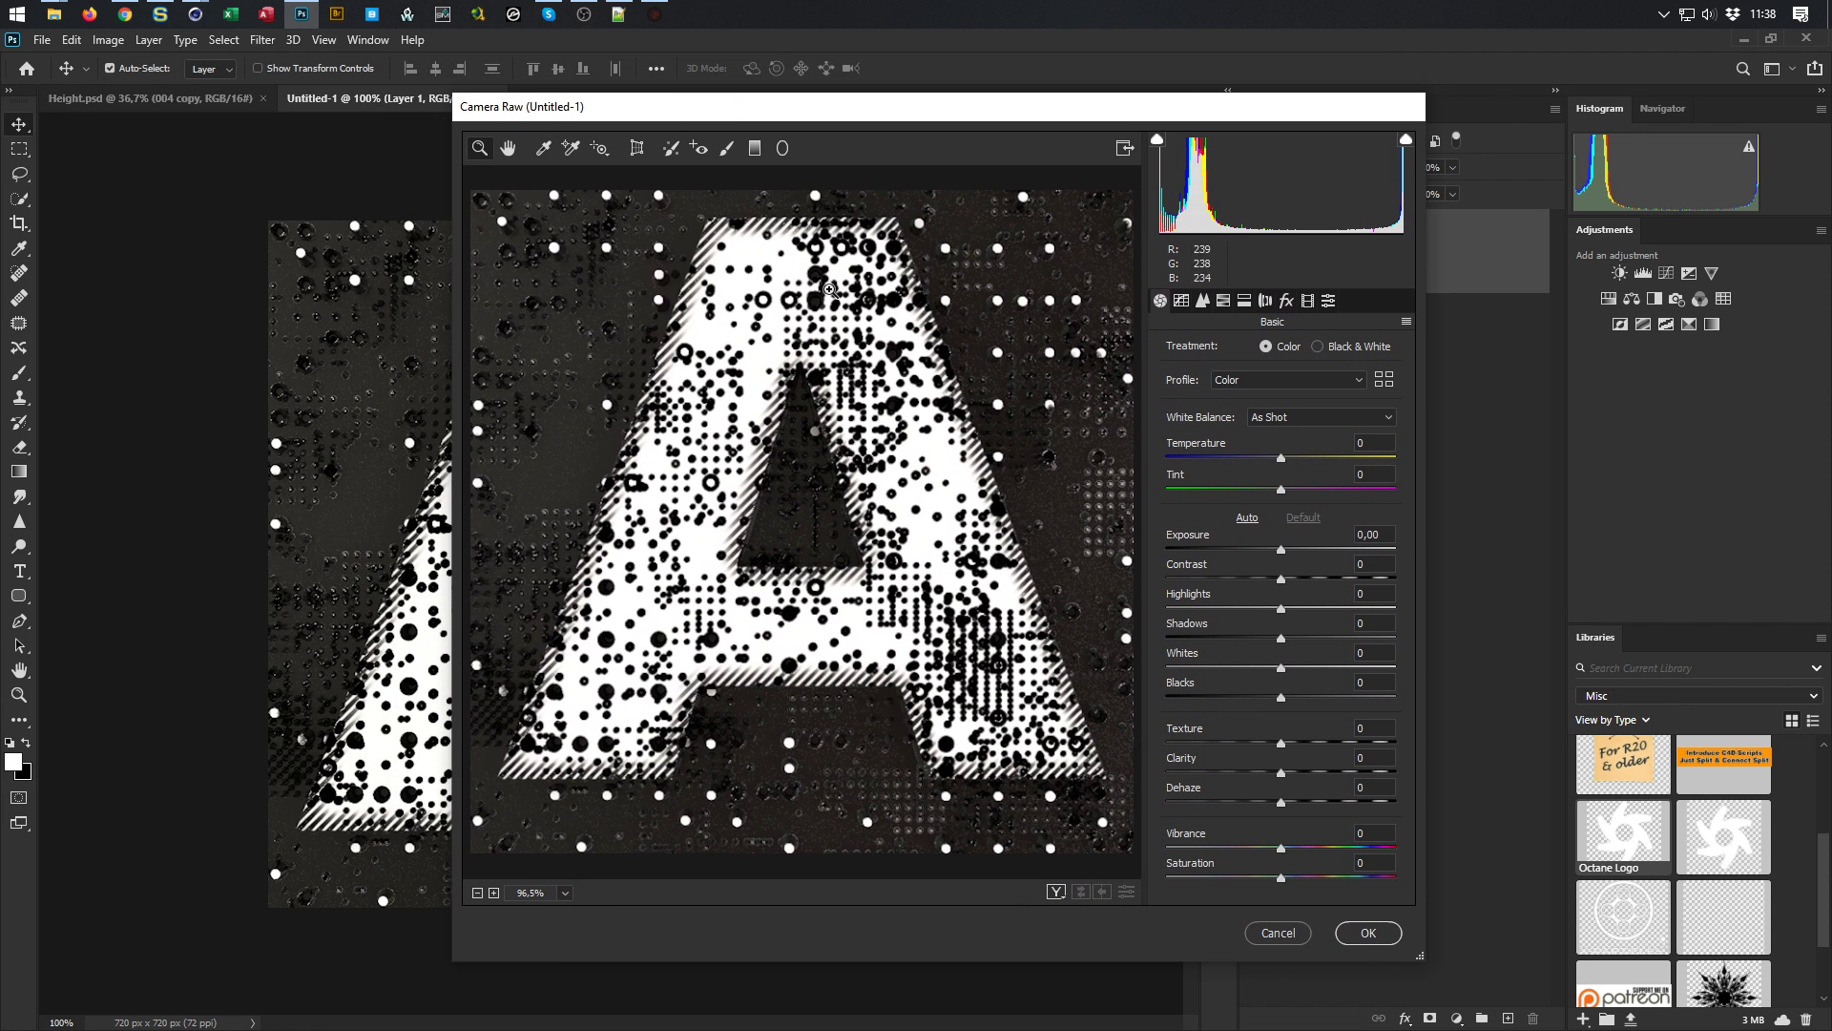
Set Camera Raw's Texture to +100, Clarity to +37, Exposure to +0.40 and Contrast to +71, and increase the Vibrance
{"action": "left_click_drag", "start_coordinate": [1184, 730], "coordinate": [1548, 754]}
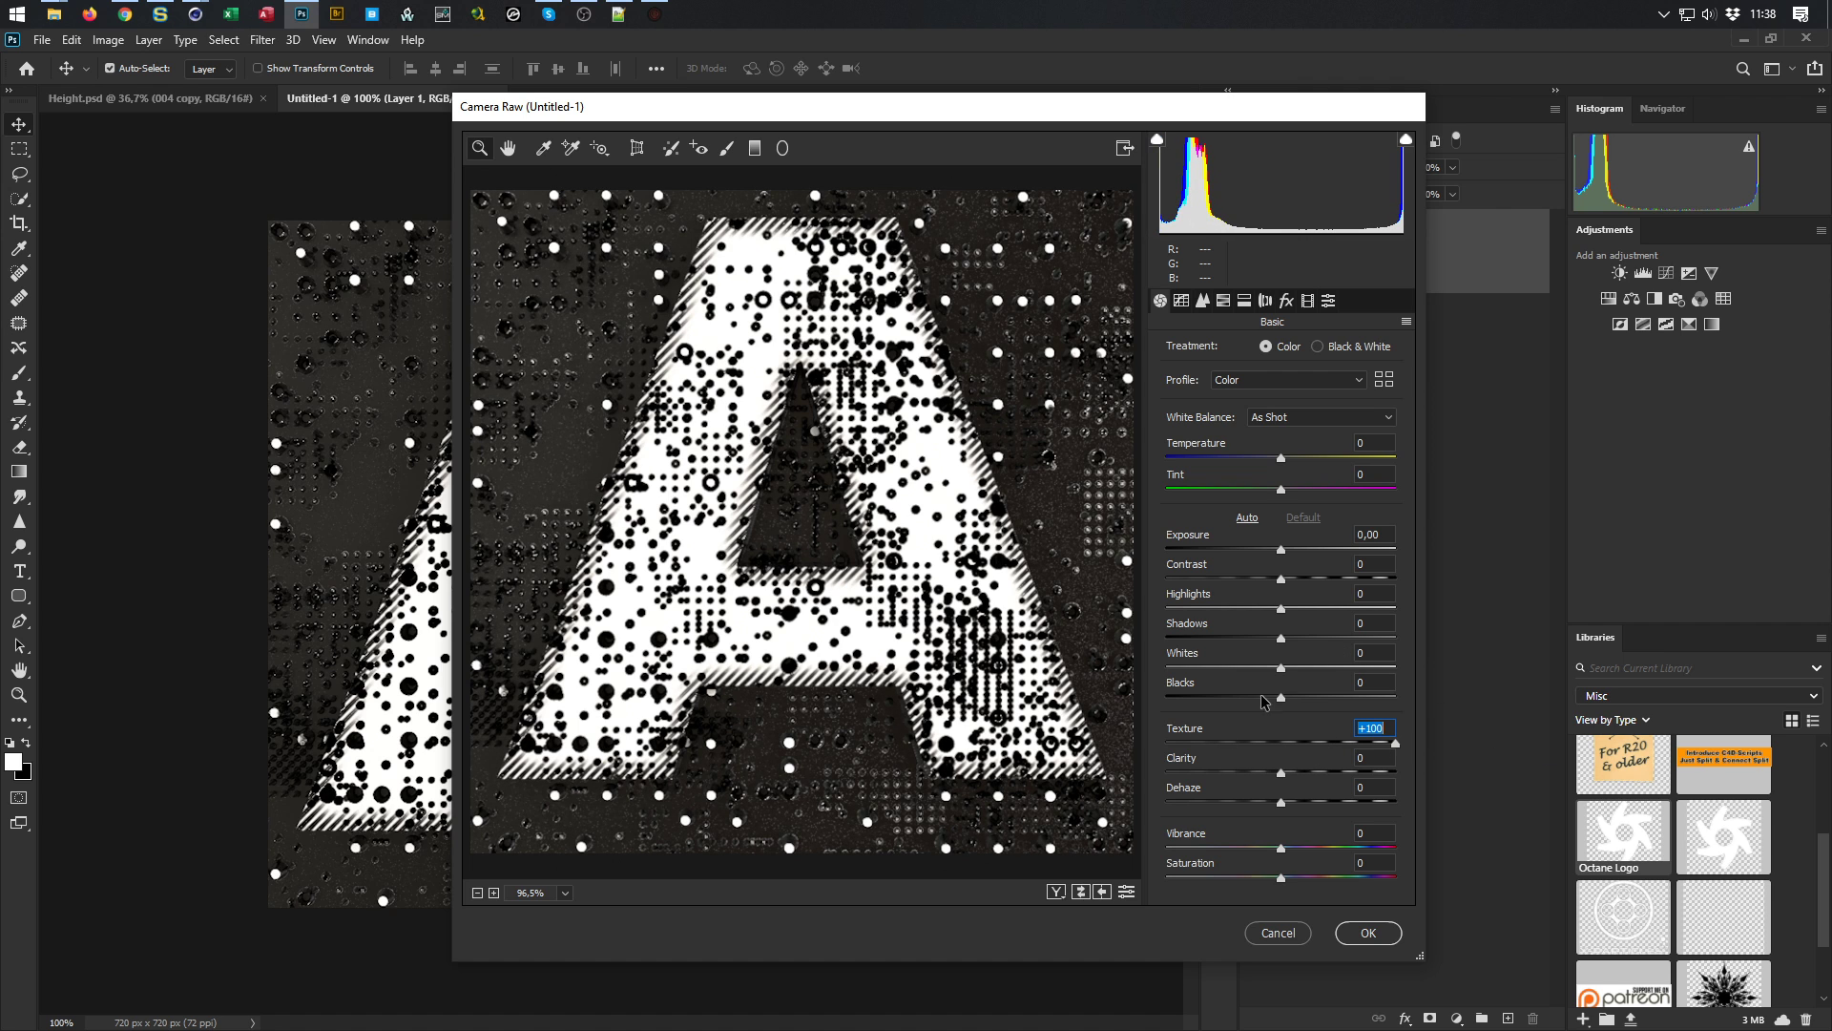
{"action": "left_click_drag", "start_coordinate": [1189, 761], "coordinate": [1274, 757]}
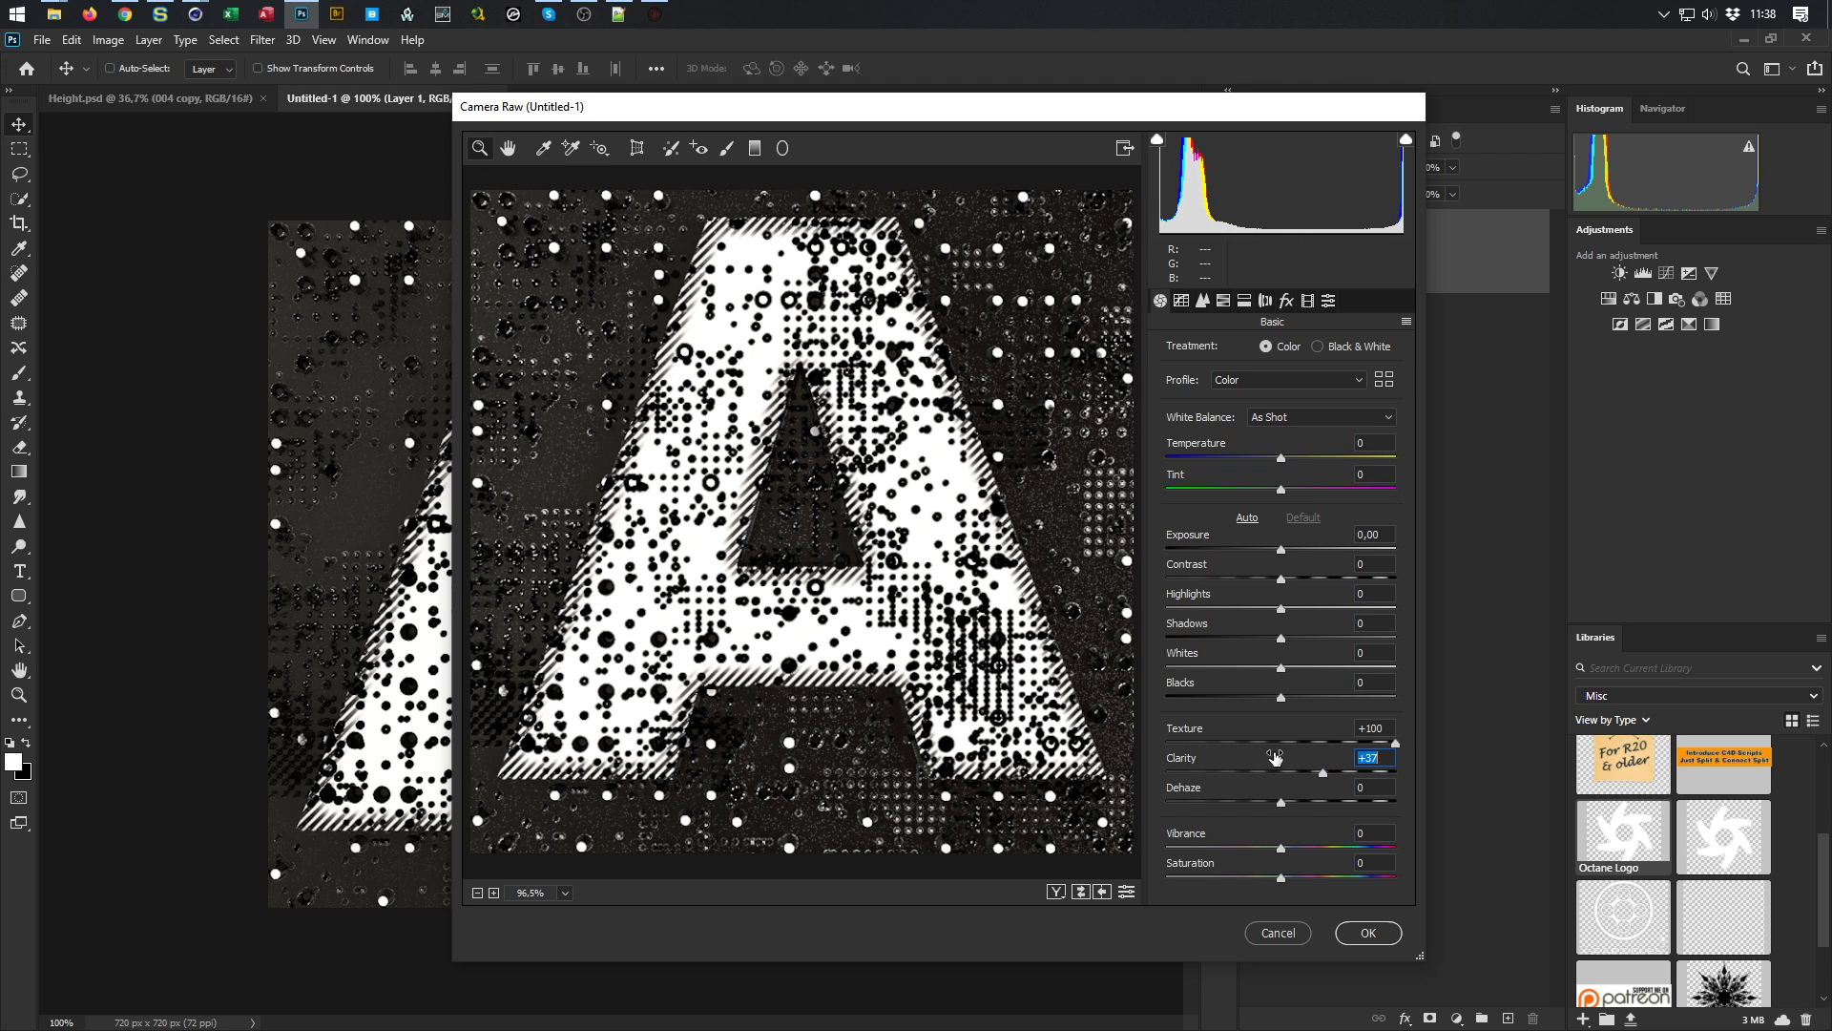
{"action": "left_click_drag", "start_coordinate": [1186, 541], "coordinate": [1249, 573]}
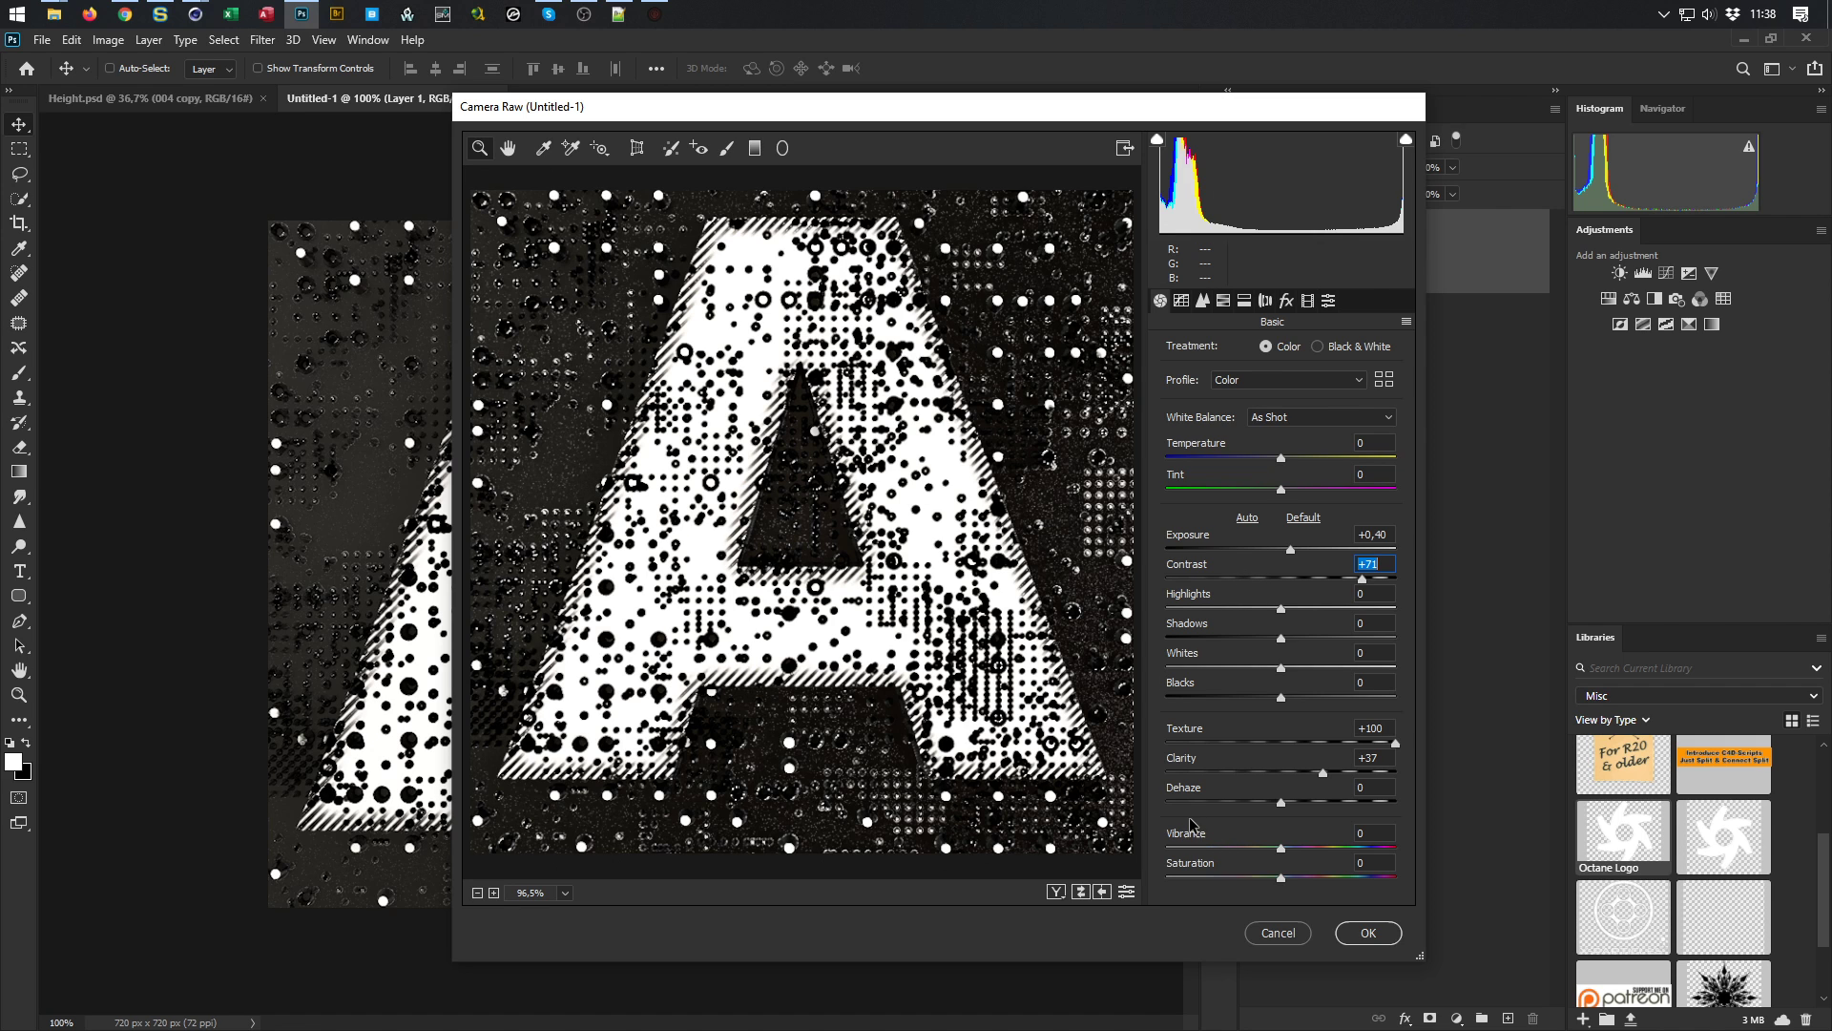
{"action": "left_click_drag", "start_coordinate": [1188, 838], "coordinate": [1397, 809]}
Try a sharpening amount of 28 with luminance noise reduction of 11 in the Detail settings
{"action": "left_click", "coordinate": [1203, 300]}
{"action": "left_click", "coordinate": [1190, 367]}
{"action": "left_click_drag", "start_coordinate": [1190, 367], "coordinate": [1236, 395]}
{"action": "left_click_drag", "start_coordinate": [1188, 528], "coordinate": [1237, 518]}
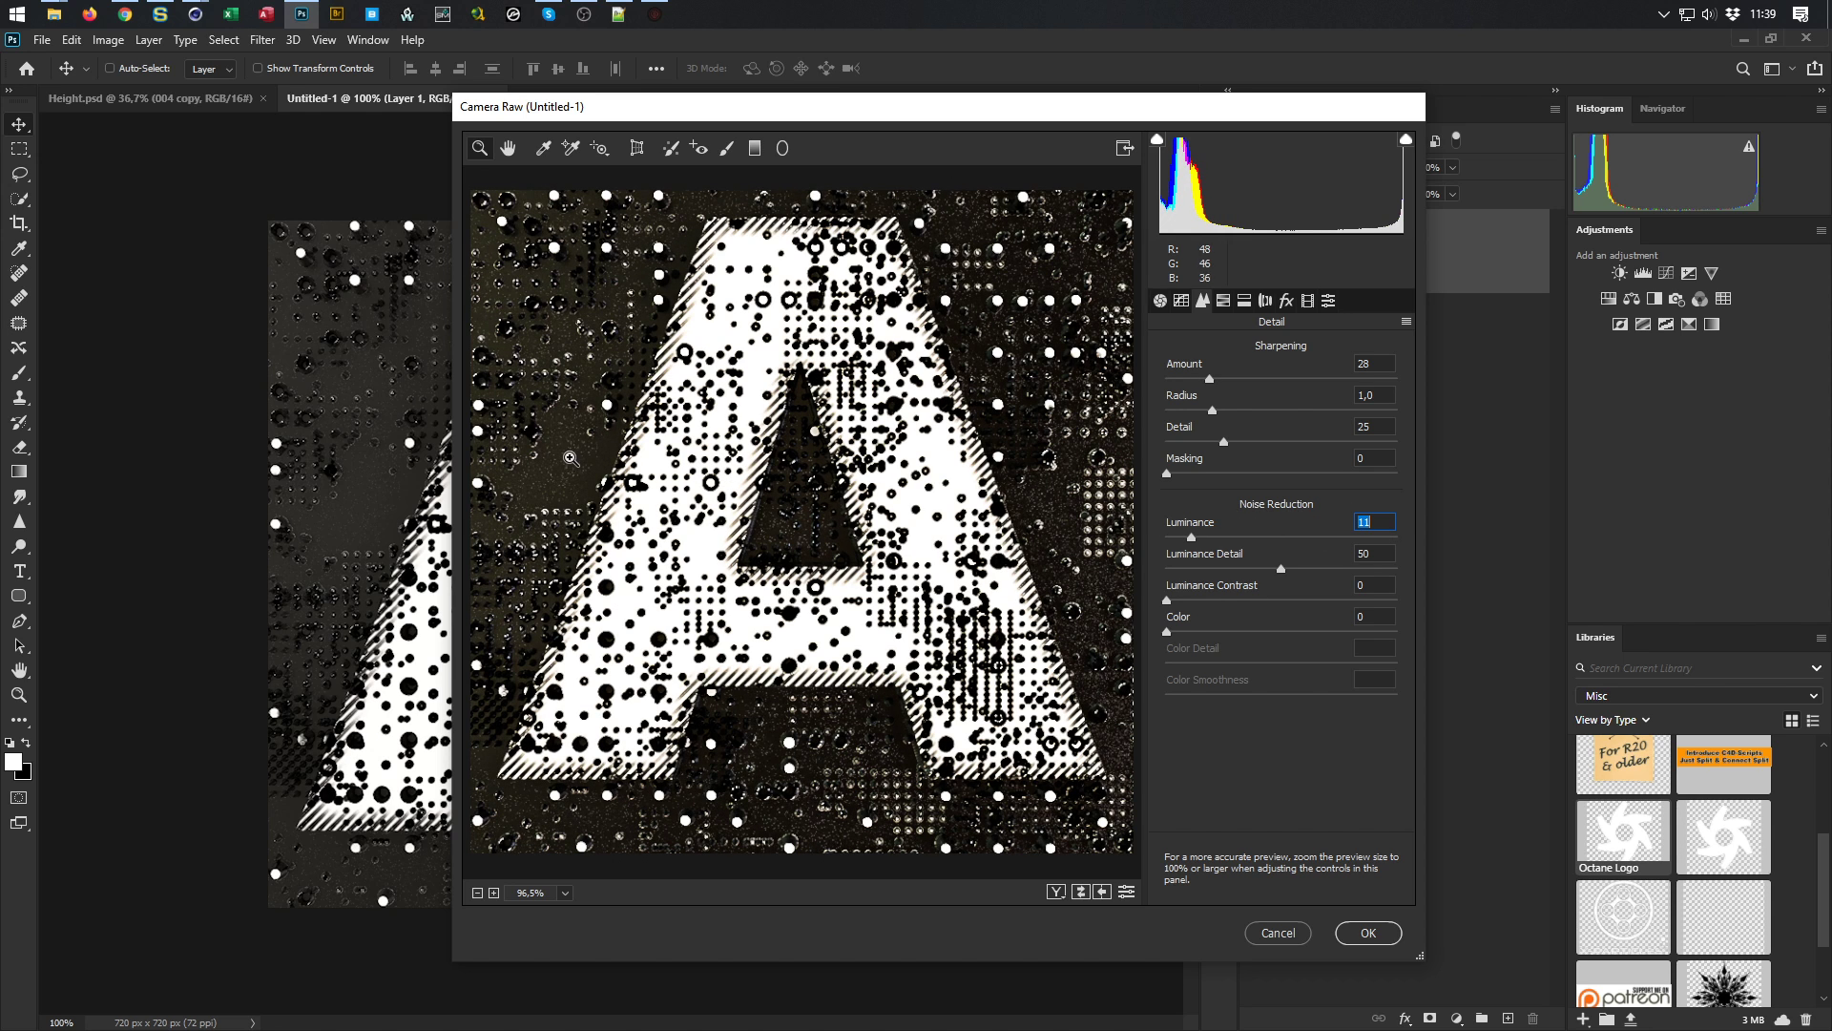
Set the sharpening amount to 0 and the luminance noise reduction to 100
{"action": "left_click", "coordinate": [1195, 365]}
{"action": "left_click_drag", "start_coordinate": [1194, 366], "coordinate": [1091, 361]}
{"action": "left_click_drag", "start_coordinate": [1190, 525], "coordinate": [1383, 521]}
{"action": "mouse_move", "coordinate": [1189, 517]}
{"action": "left_mouse_down"}
{"action": "mouse_move", "coordinate": [1357, 525]}
{"action": "mouse_move", "coordinate": [1192, 509]}
{"action": "mouse_move", "coordinate": [1391, 502]}
{"action": "mouse_move", "coordinate": [1185, 506]}
{"action": "mouse_move", "coordinate": [1381, 503]}
{"action": "mouse_move", "coordinate": [1211, 508]}
{"action": "left_mouse_up"}
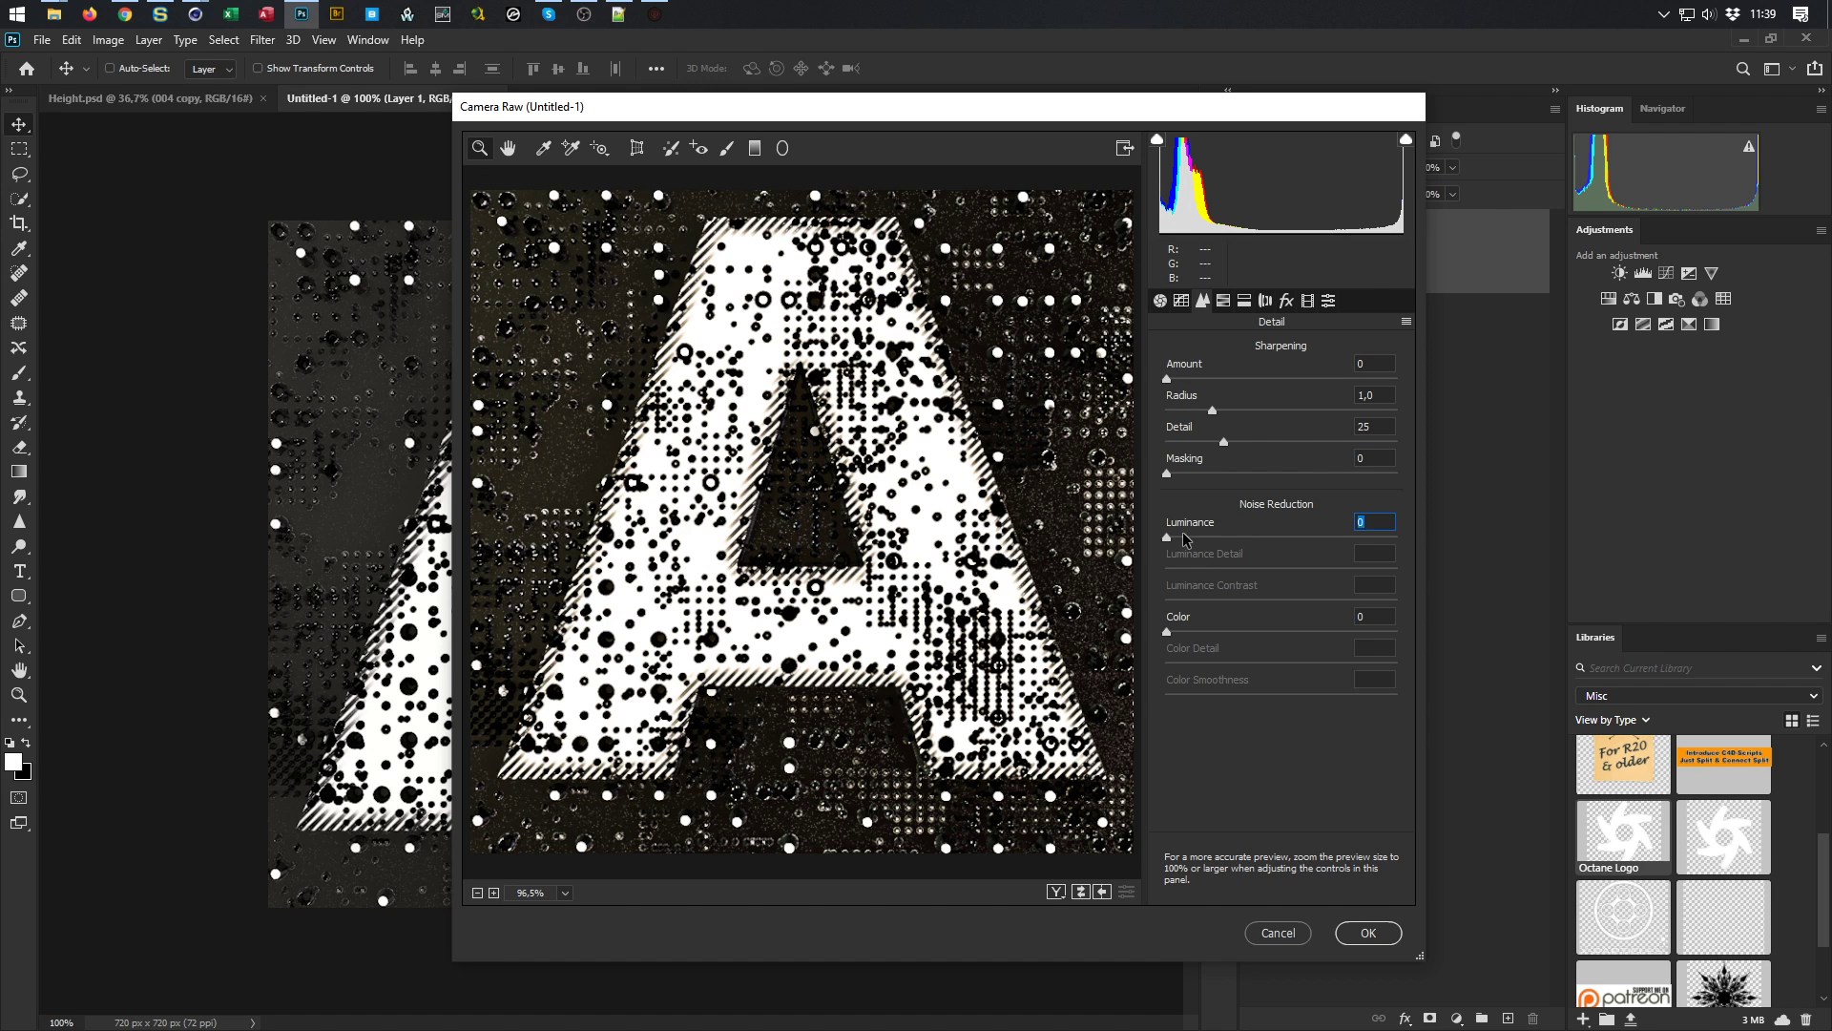
{"action": "left_click_drag", "start_coordinate": [1186, 530], "coordinate": [1445, 503]}
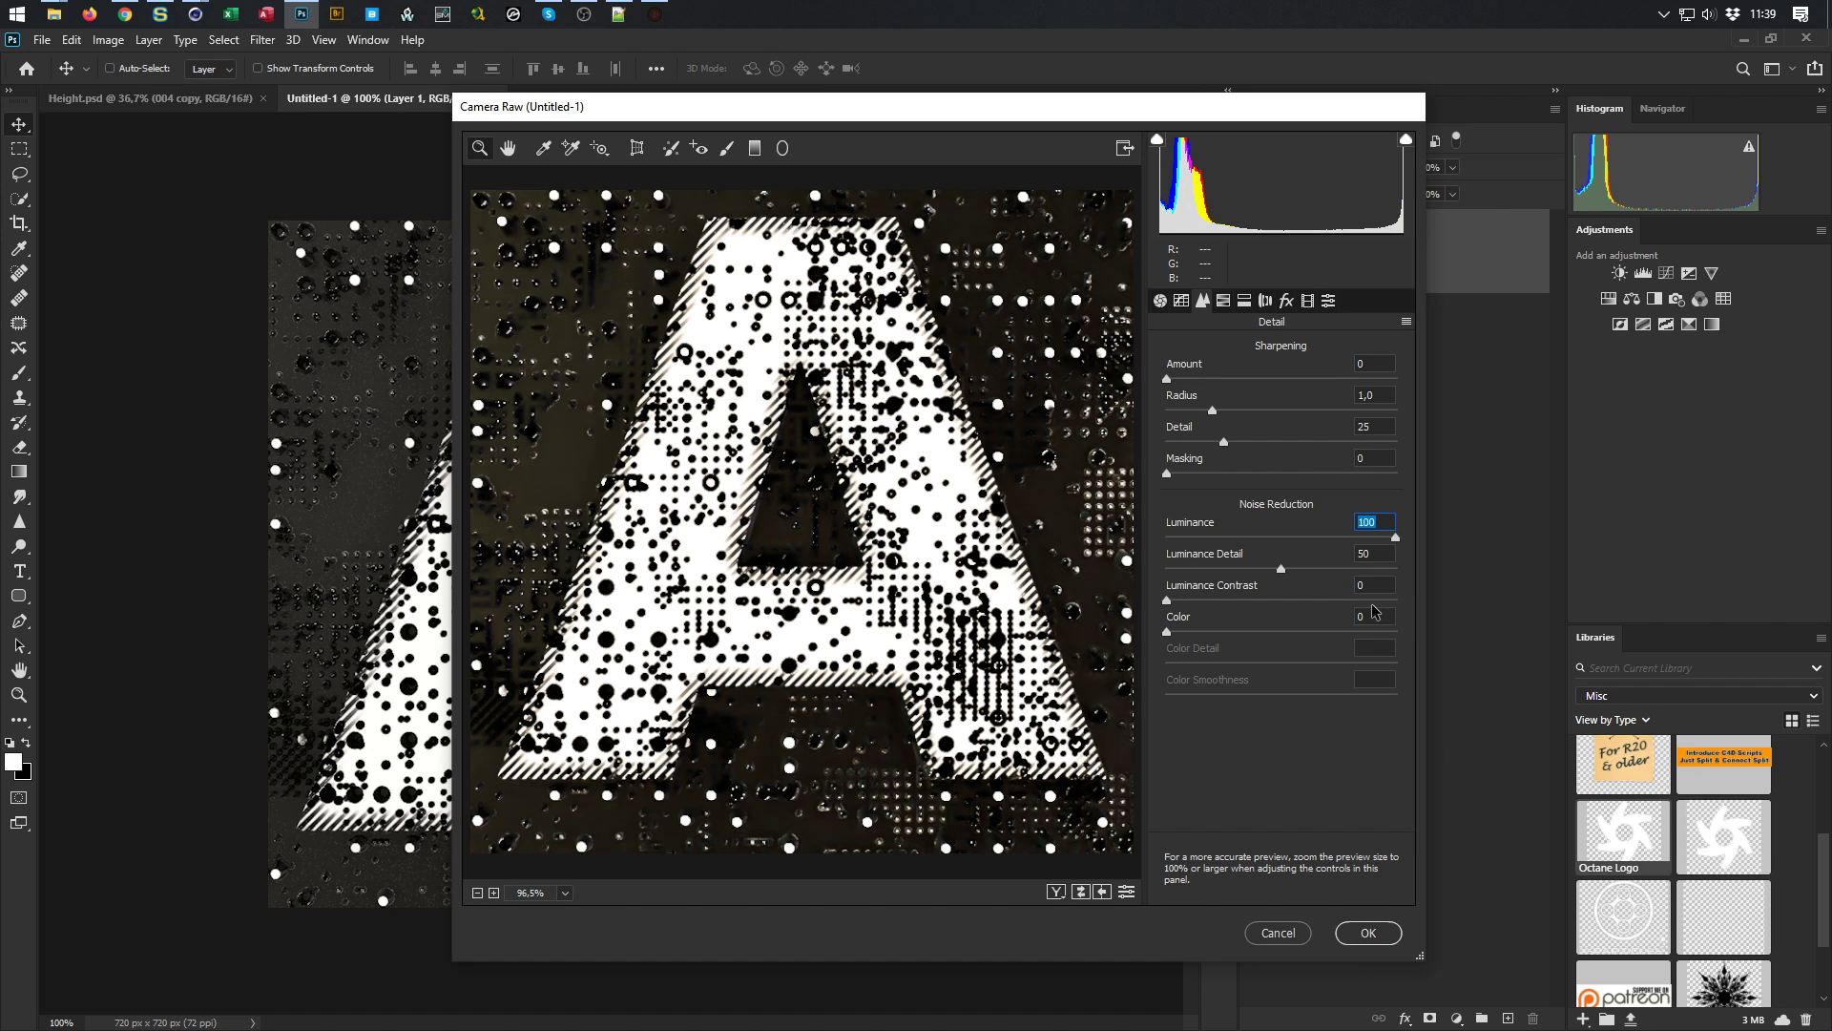
Reset the luminance noise reduction to 0 and apply the Camera Raw filter to the layer
{"action": "left_click_drag", "start_coordinate": [1300, 524], "coordinate": [1193, 528]}
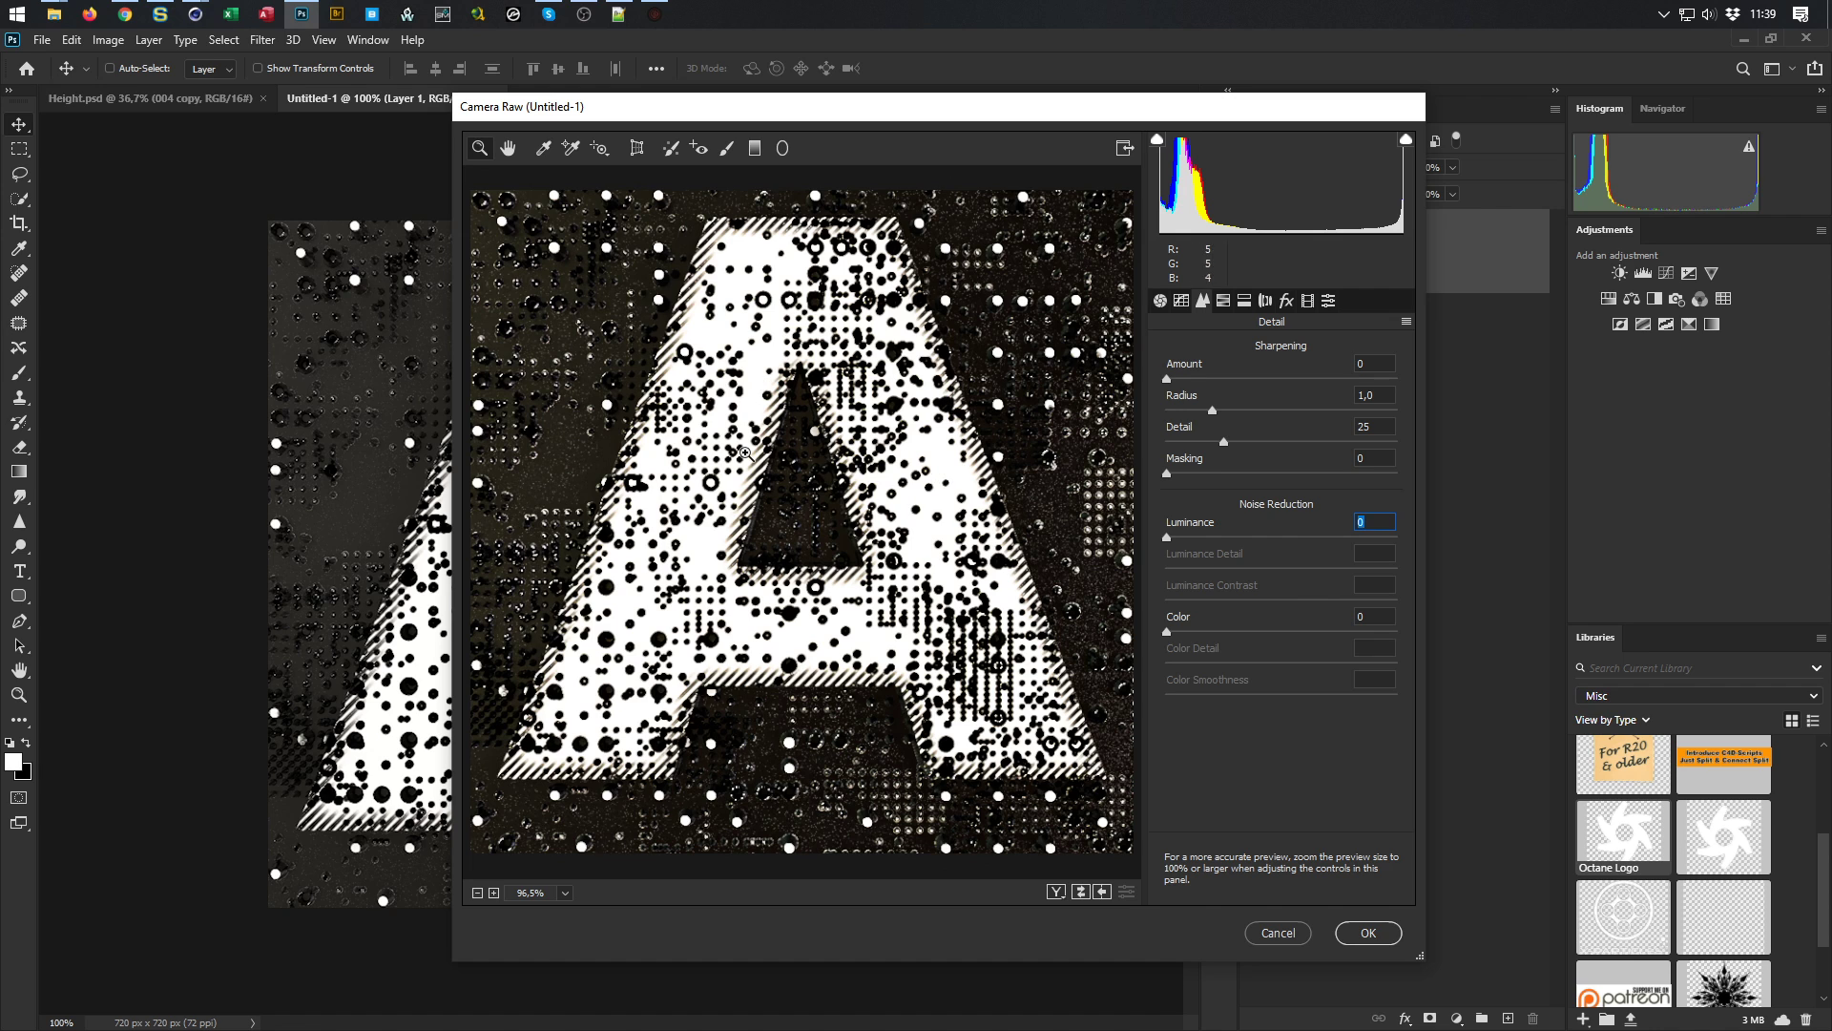
{"action": "left_click", "coordinate": [1364, 933]}
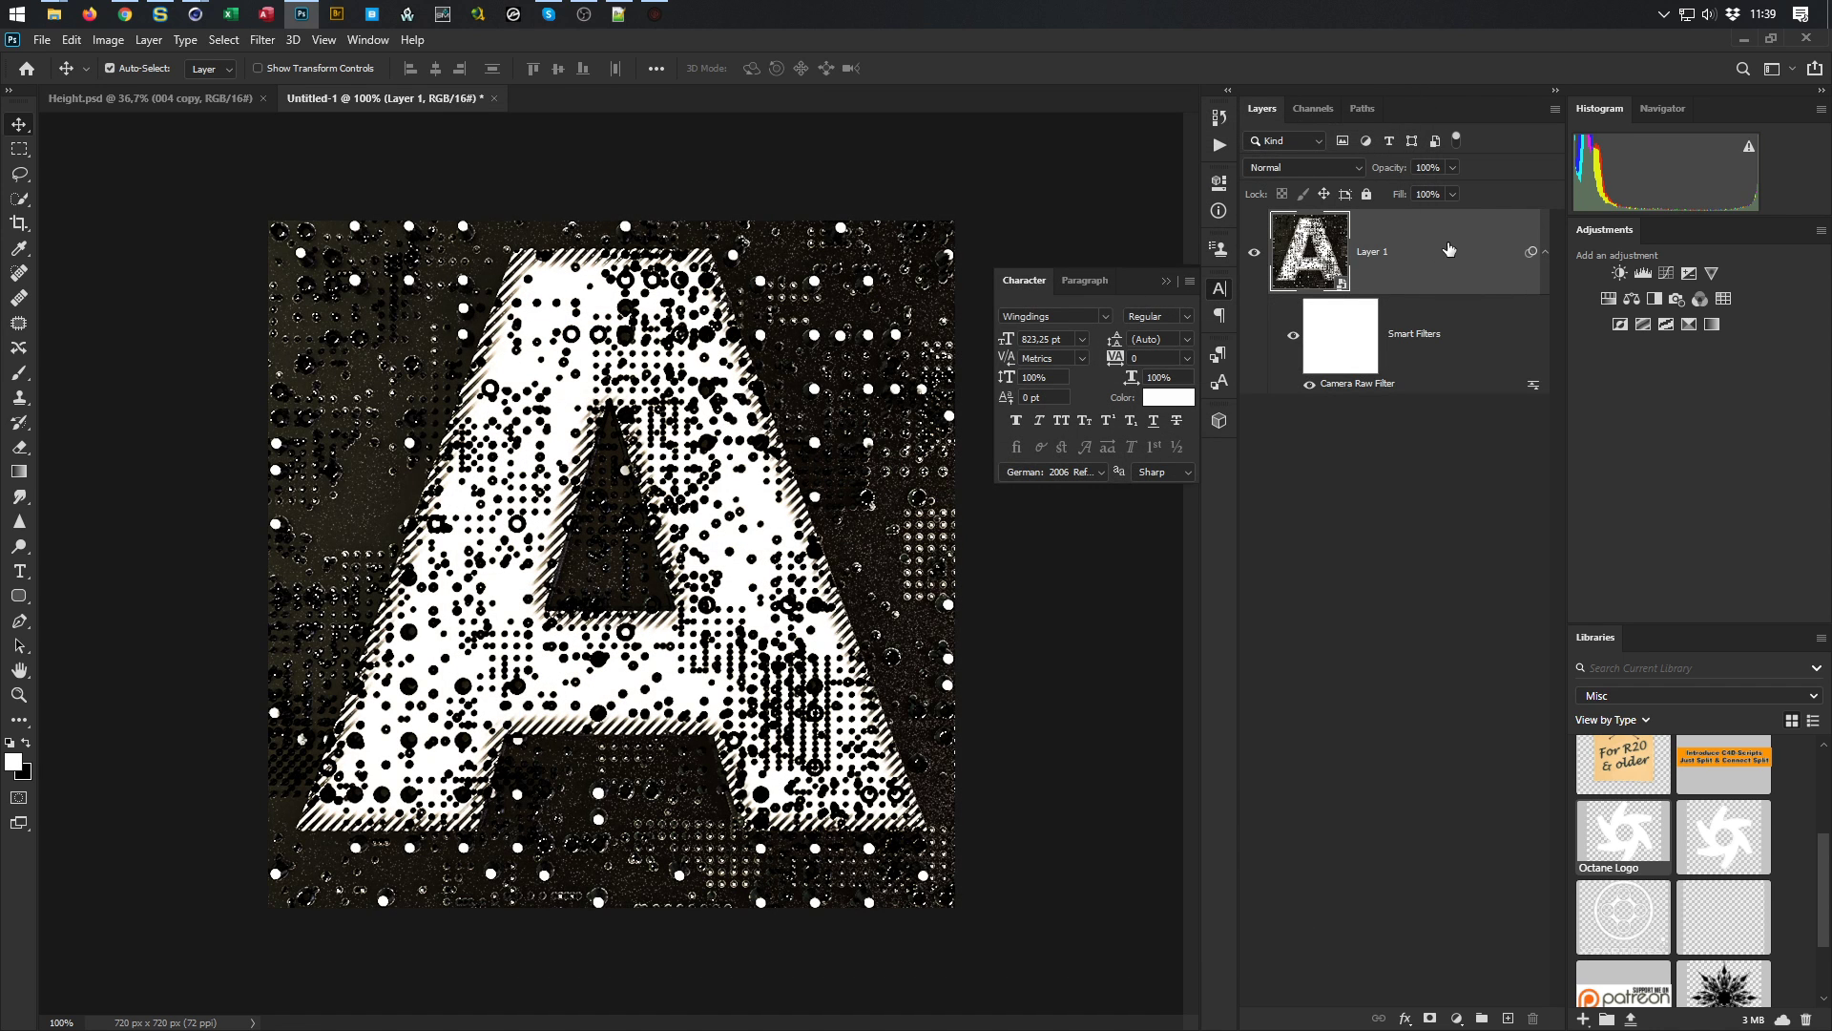
Duplicate Layer 1 and turn the rasterized copy into a fresh smart object
{"action": "key", "text": "ctrl+j"}
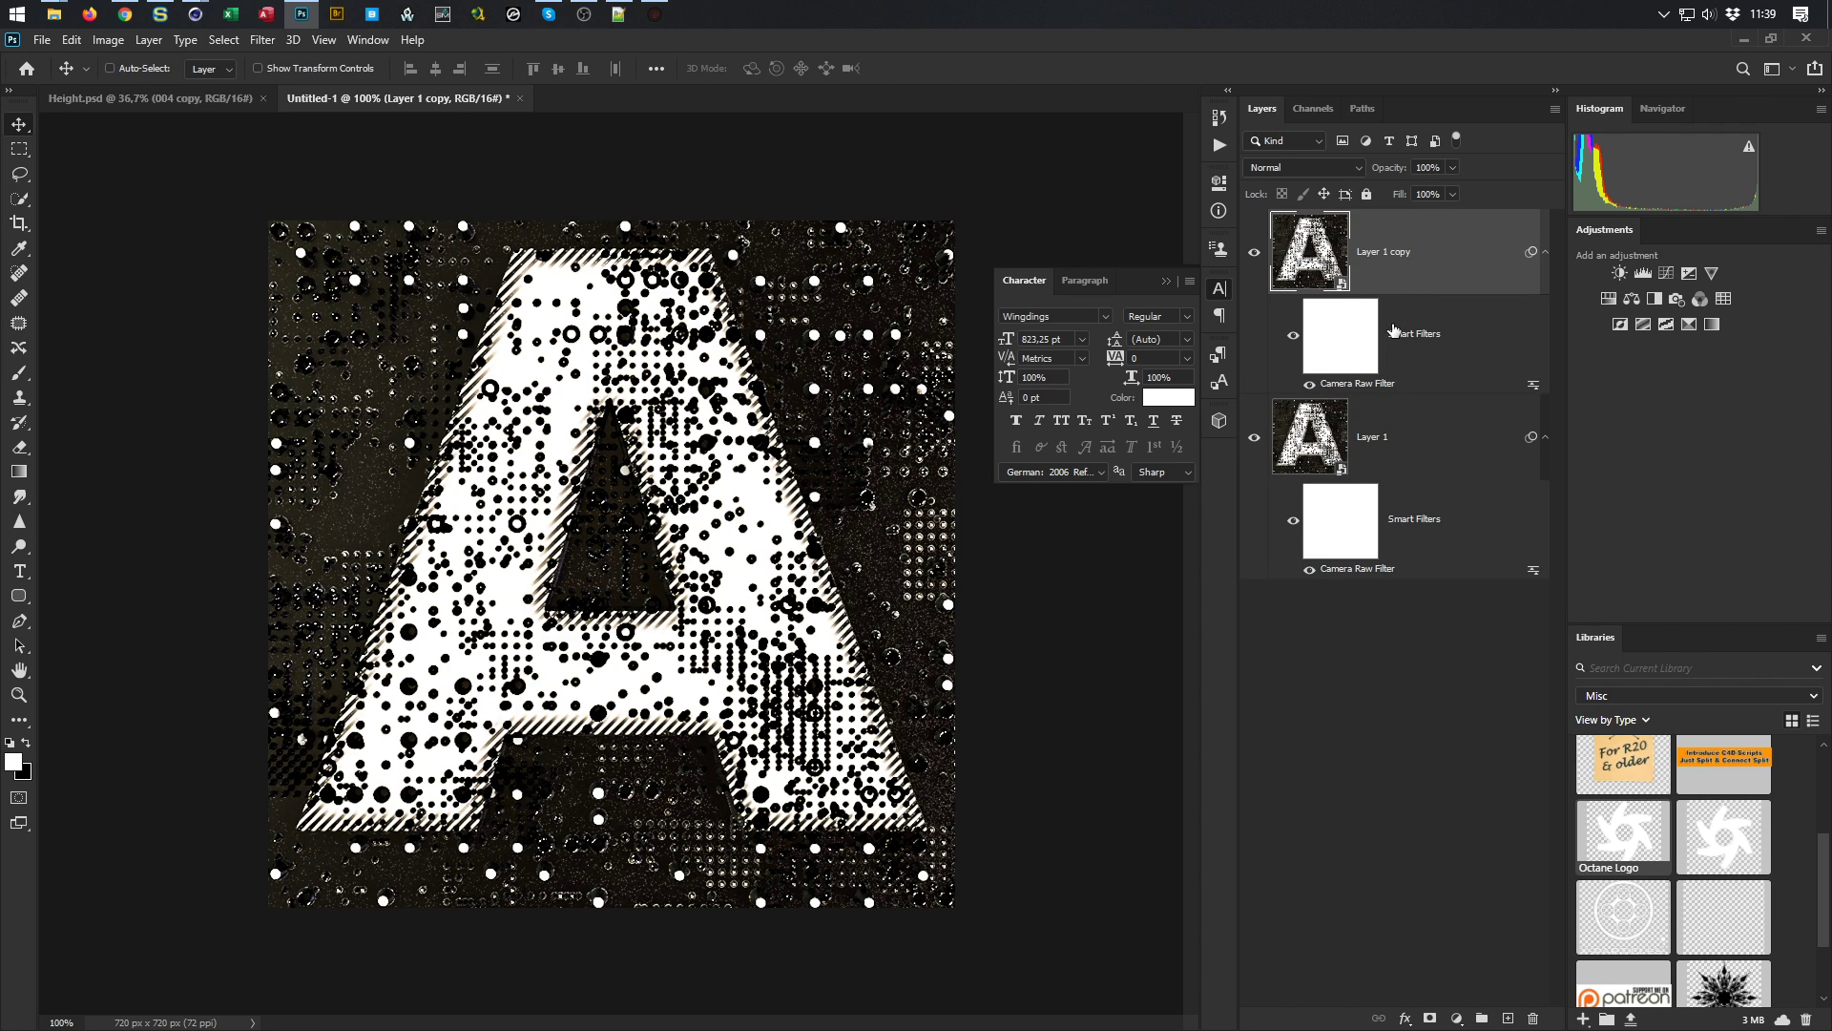
{"action": "right_click", "coordinate": [1438, 247]}
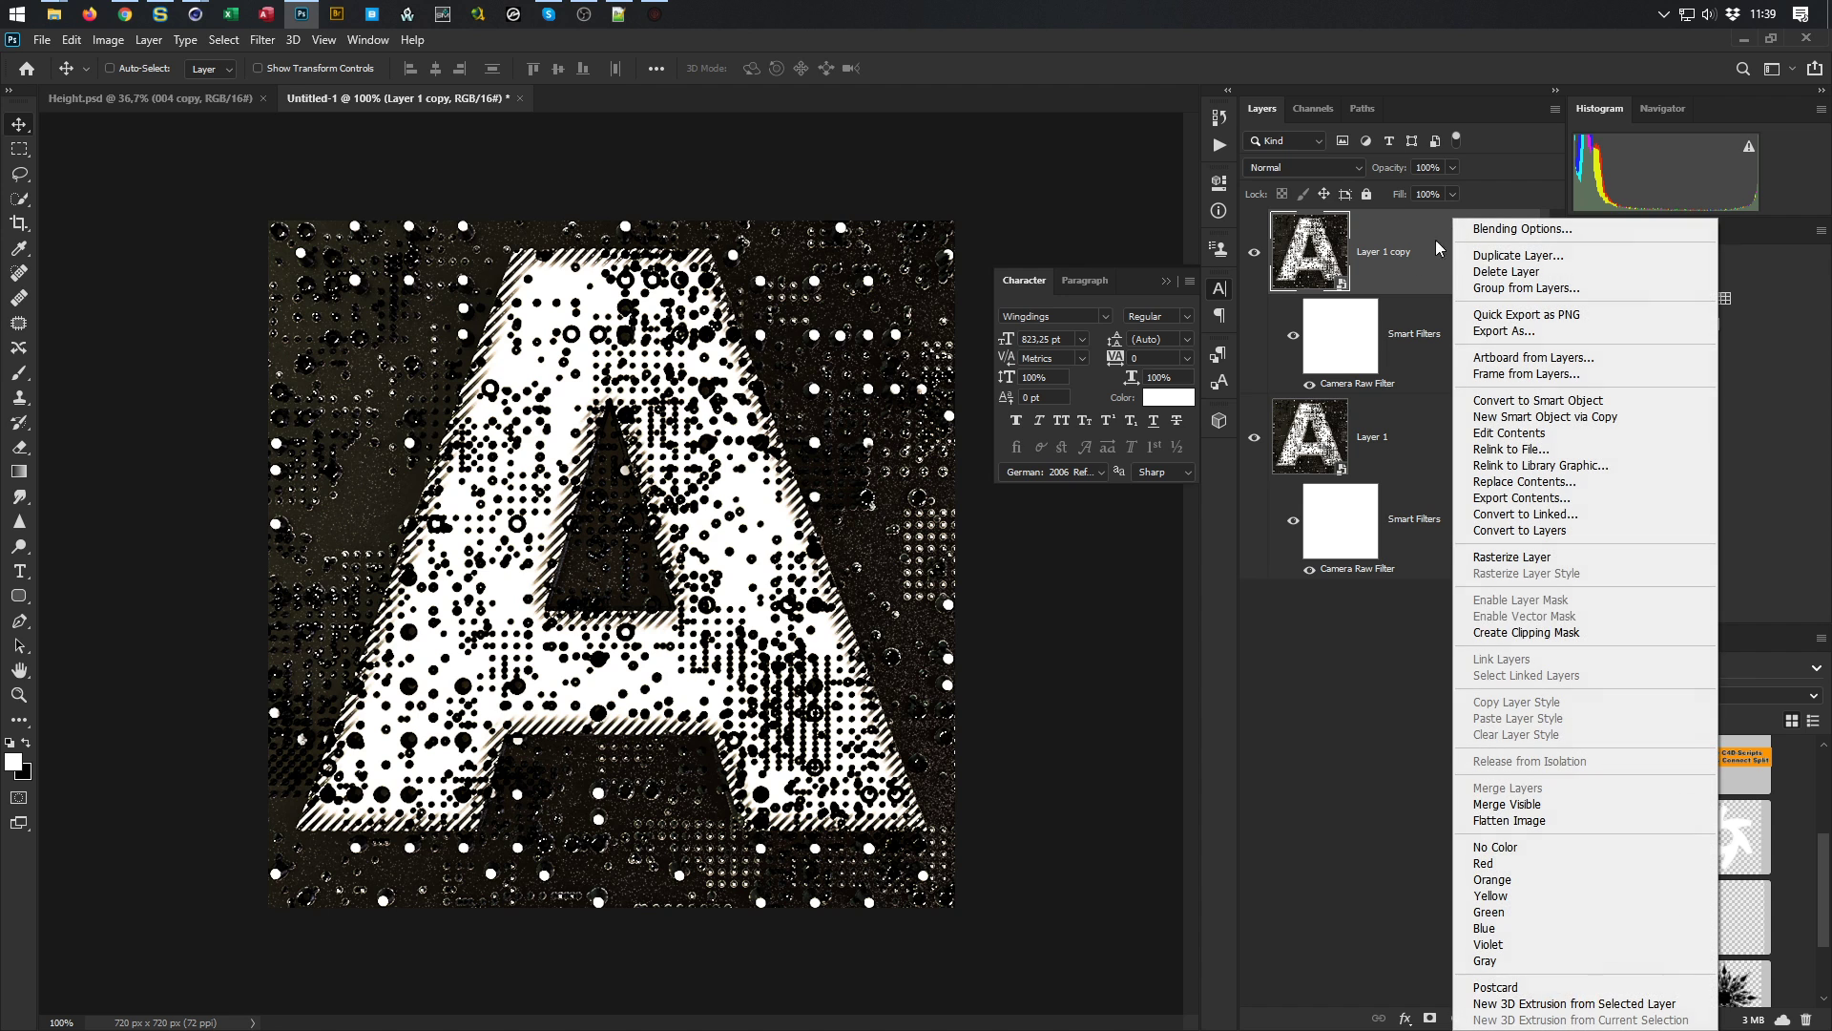
{"action": "left_click", "coordinate": [1517, 558]}
{"action": "right_click", "coordinate": [1468, 279]}
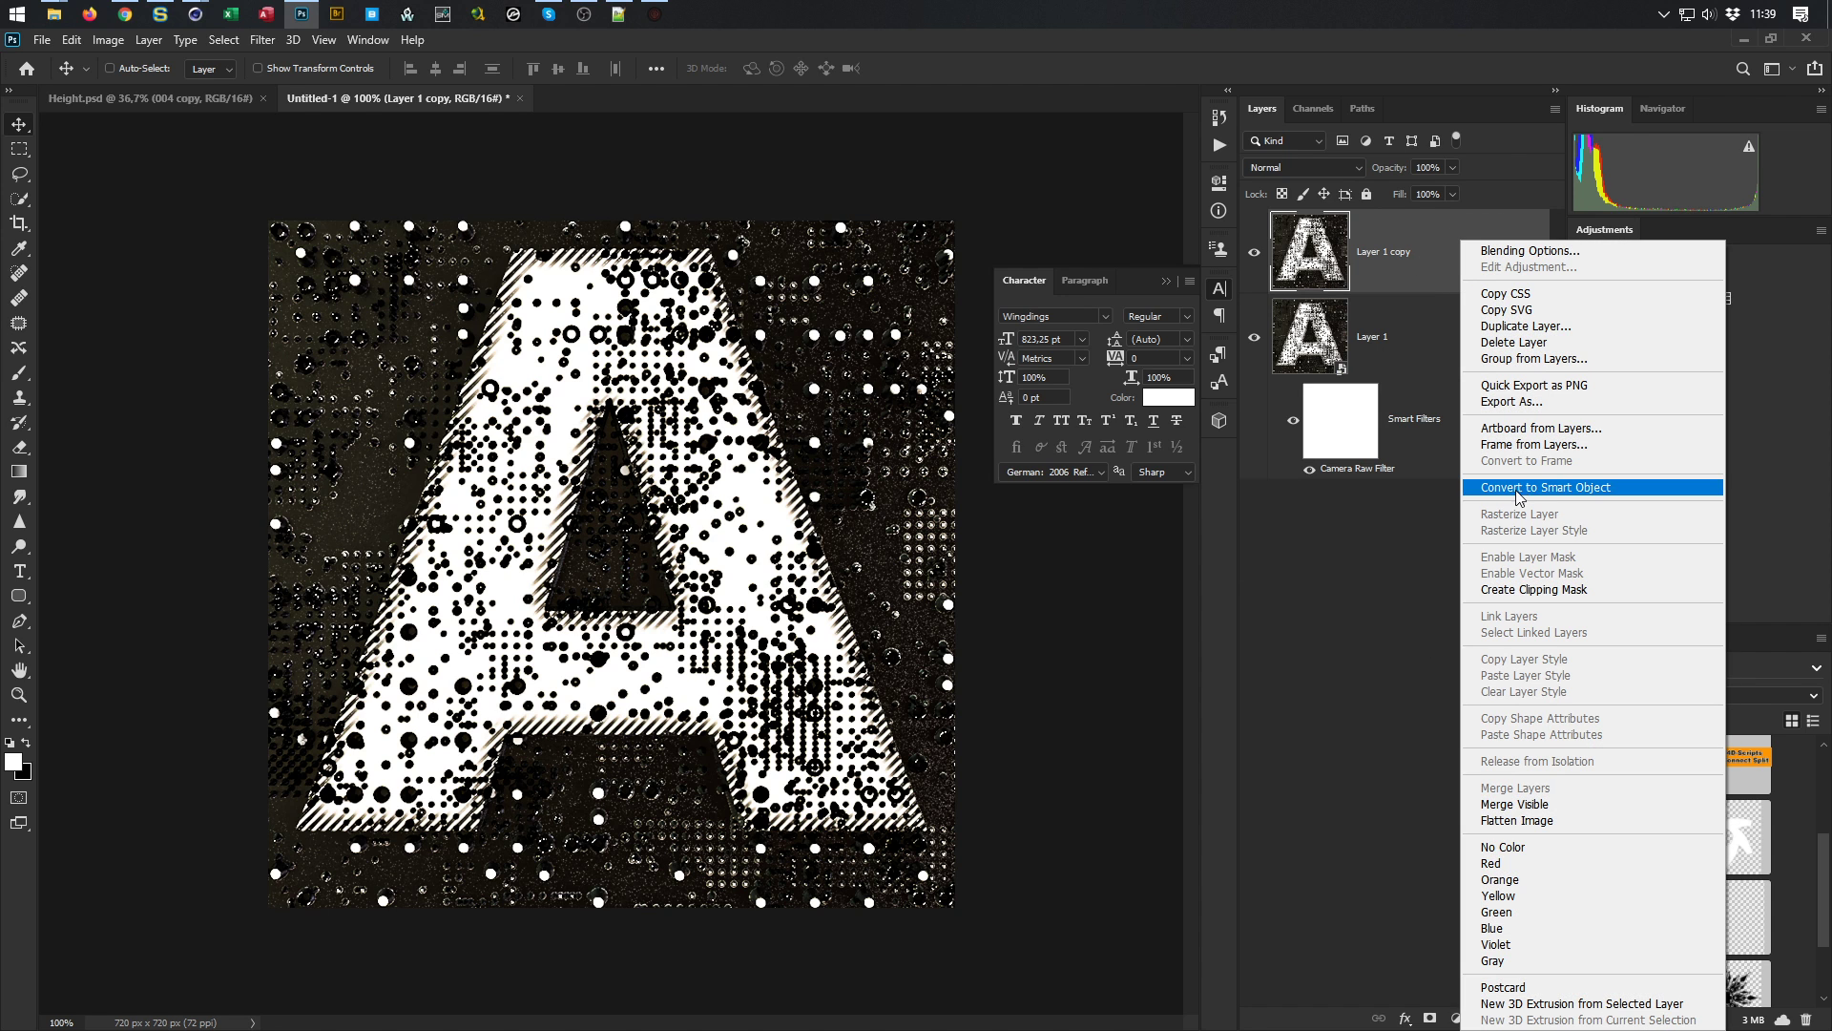
{"action": "left_click", "coordinate": [1535, 488]}
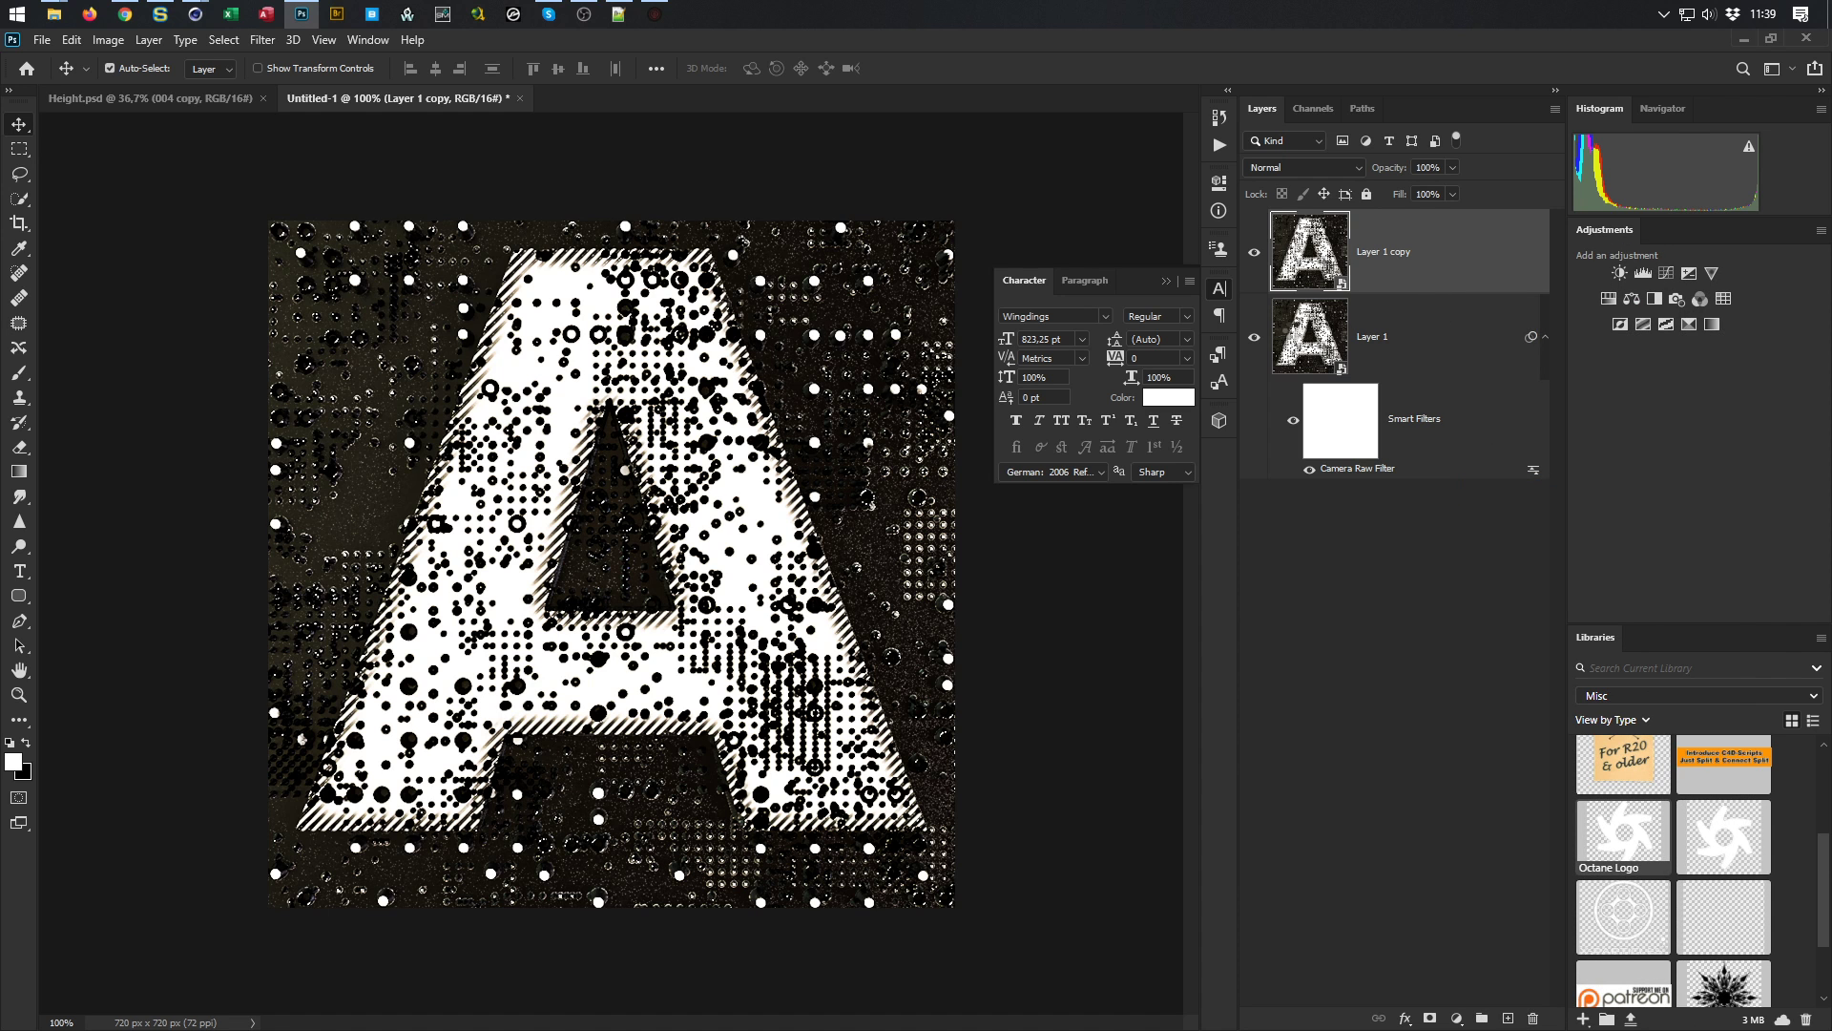
Apply the Camera Raw filter to the layer copy with a luminance noise reduction of 100
{"action": "key", "text": "ctrl+shift+a"}
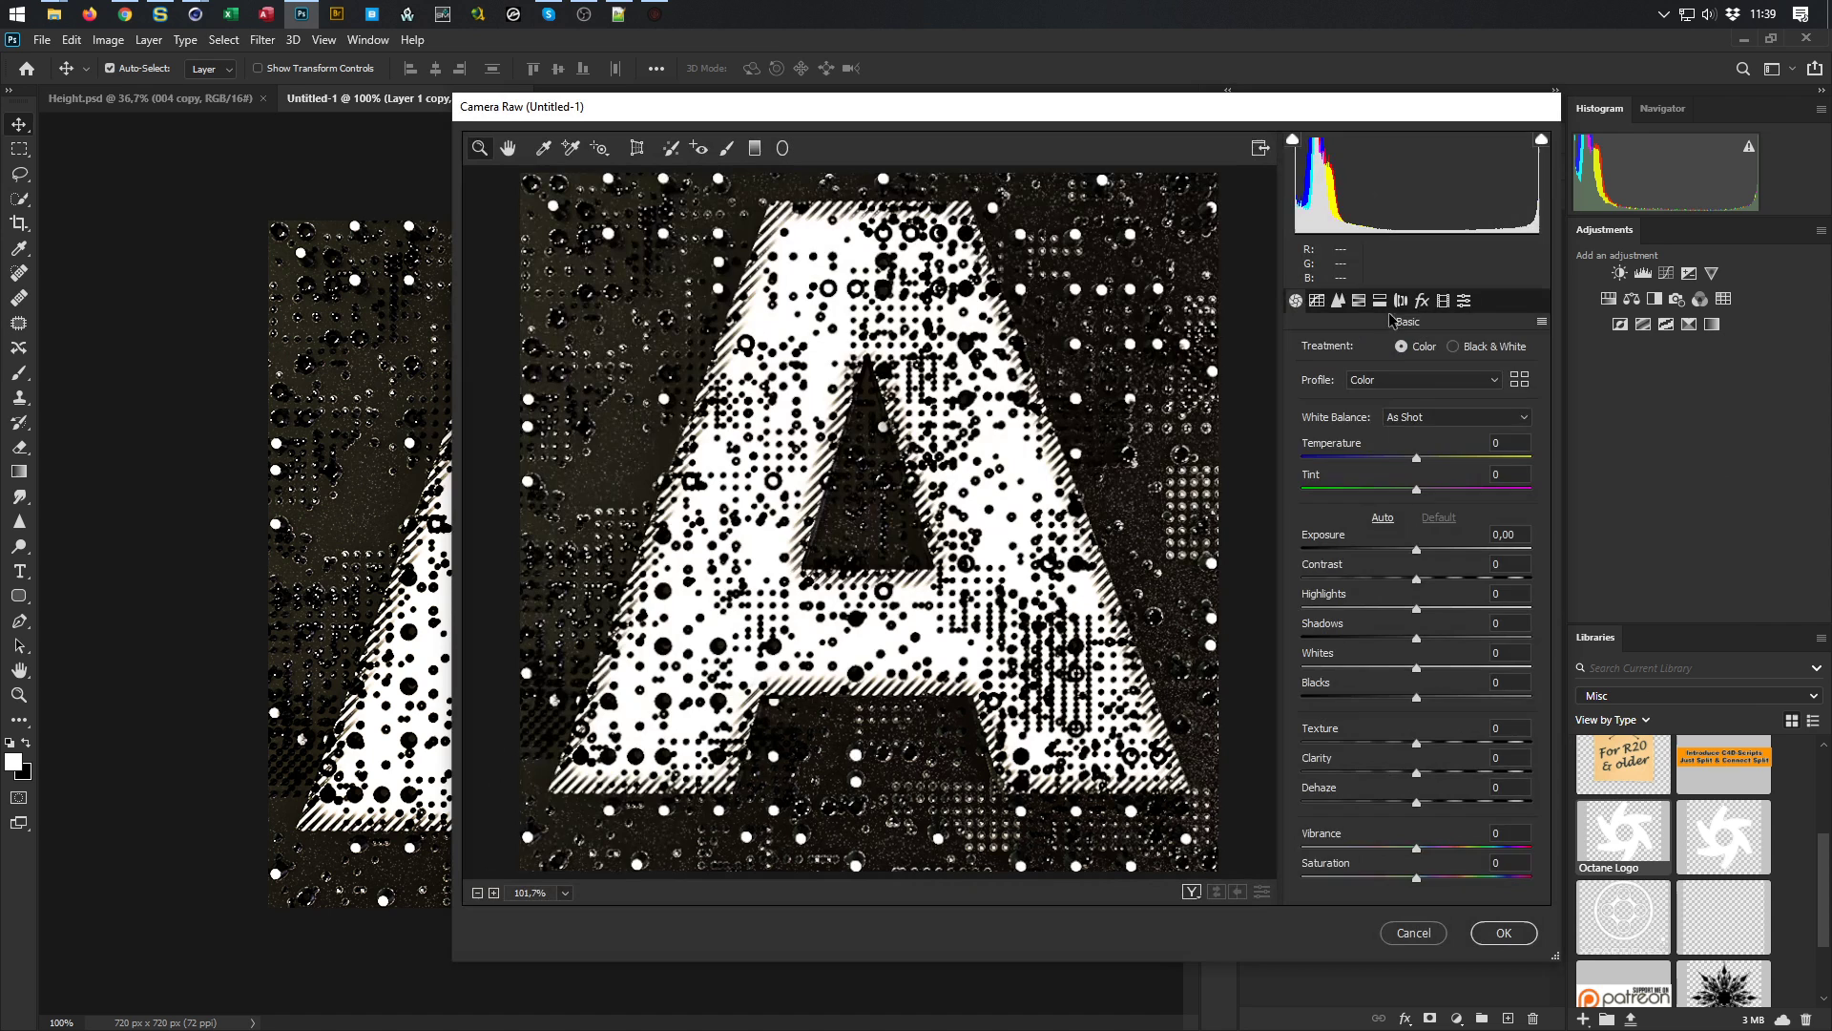
{"action": "left_click", "coordinate": [1338, 300]}
{"action": "left_click_drag", "start_coordinate": [1328, 529], "coordinate": [1715, 530]}
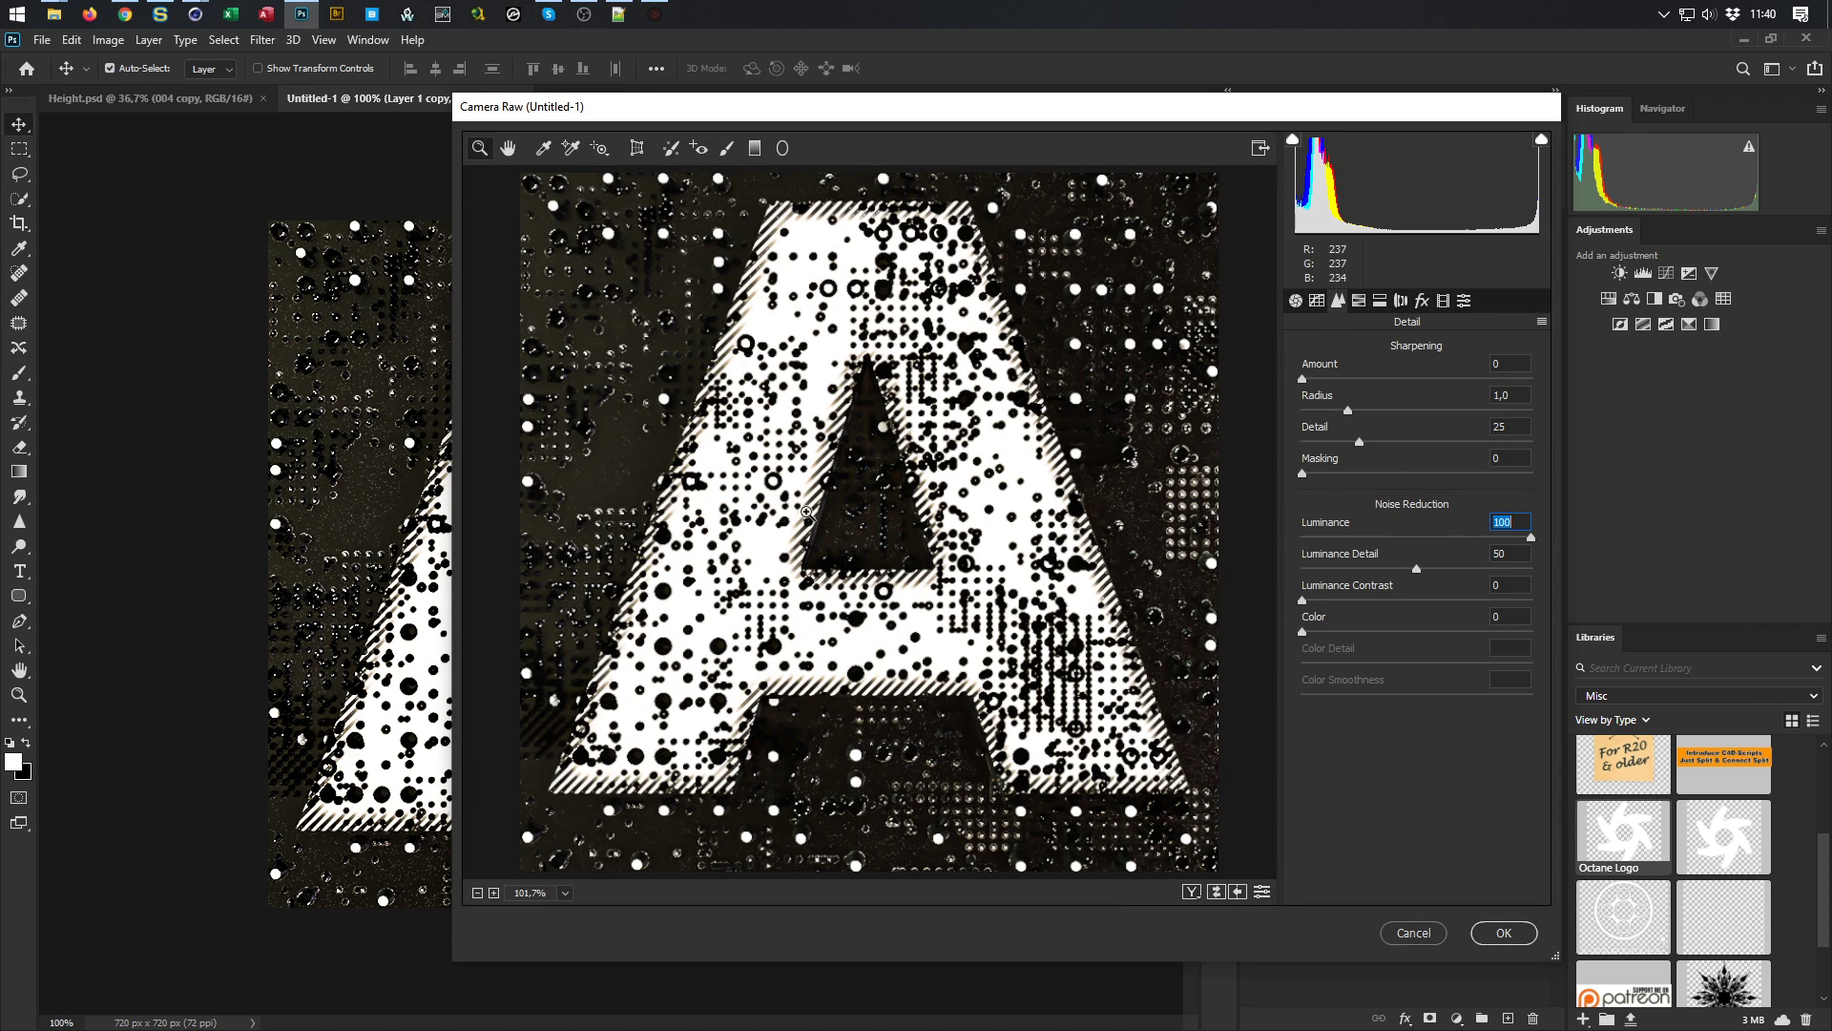
{"action": "left_click", "coordinate": [1503, 932]}
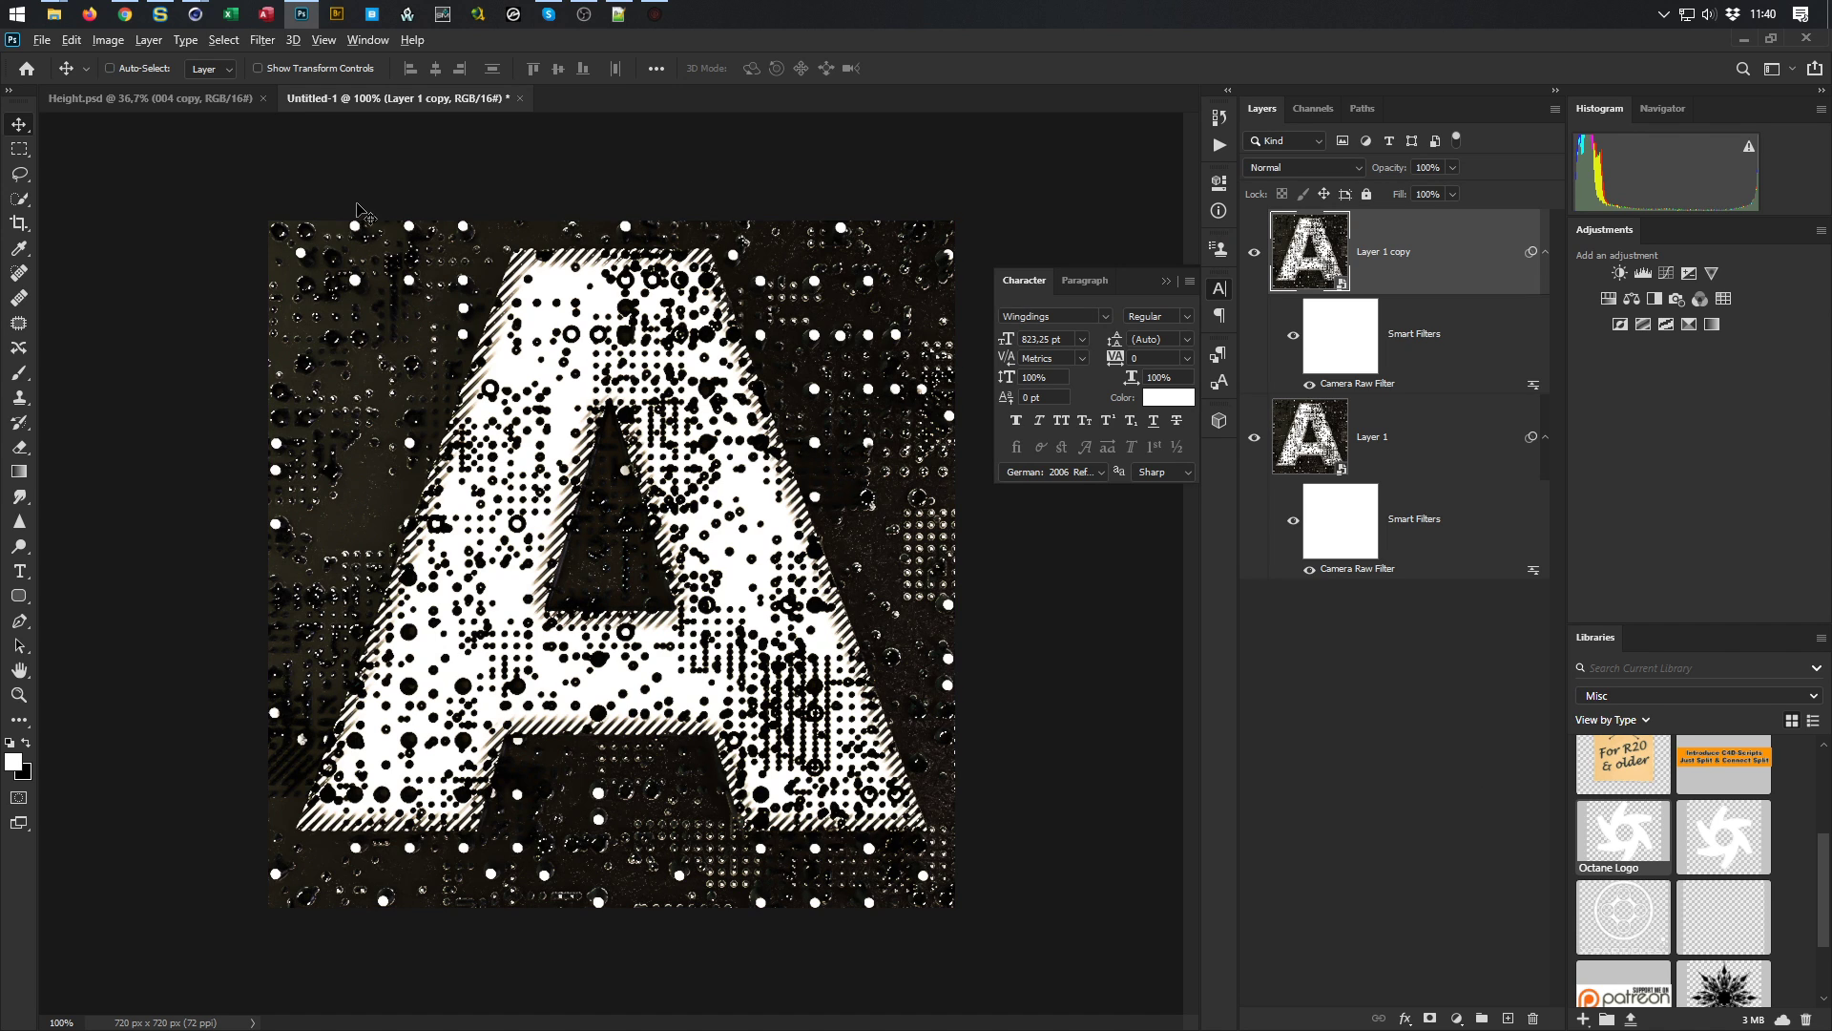
{"action": "key", "text": "ctrl"}
{"action": "left_click", "coordinate": [1297, 456]}
{"action": "left_click", "coordinate": [1308, 255]}
{"action": "key", "text": "ctrl"}
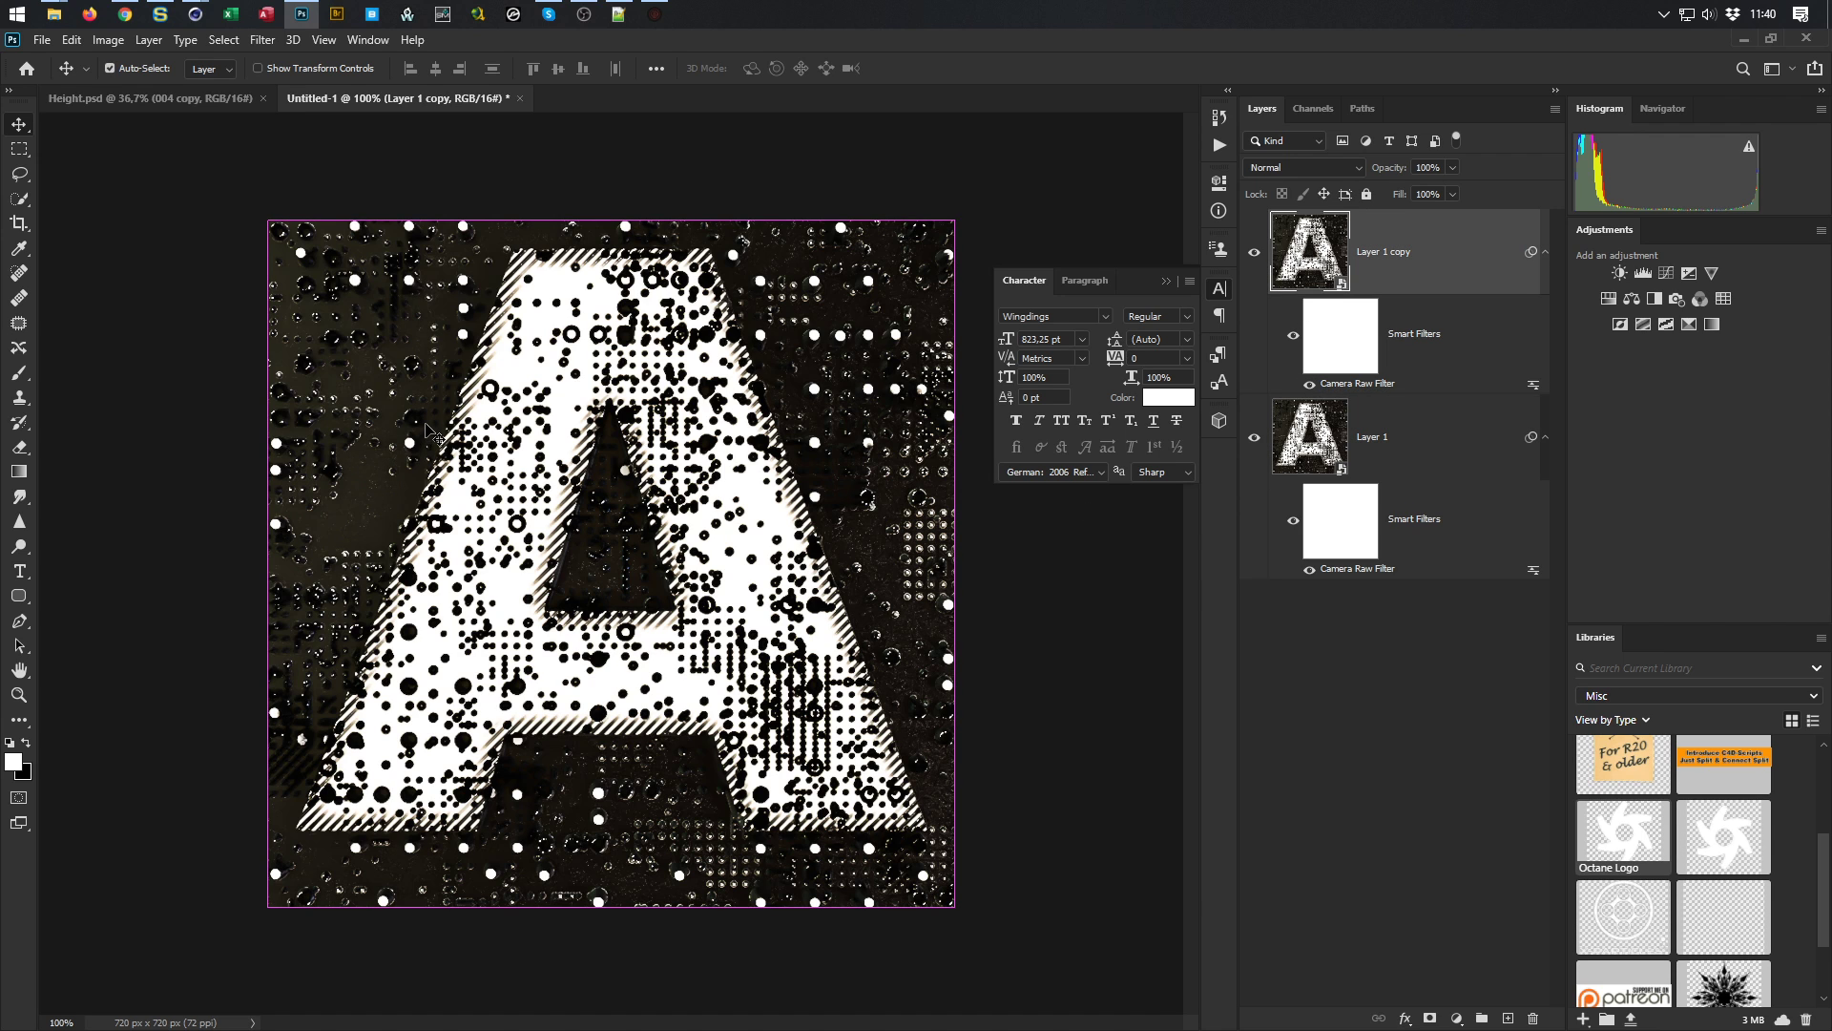
{"action": "left_click", "coordinate": [19, 148]}
{"action": "left_click", "coordinate": [19, 124]}
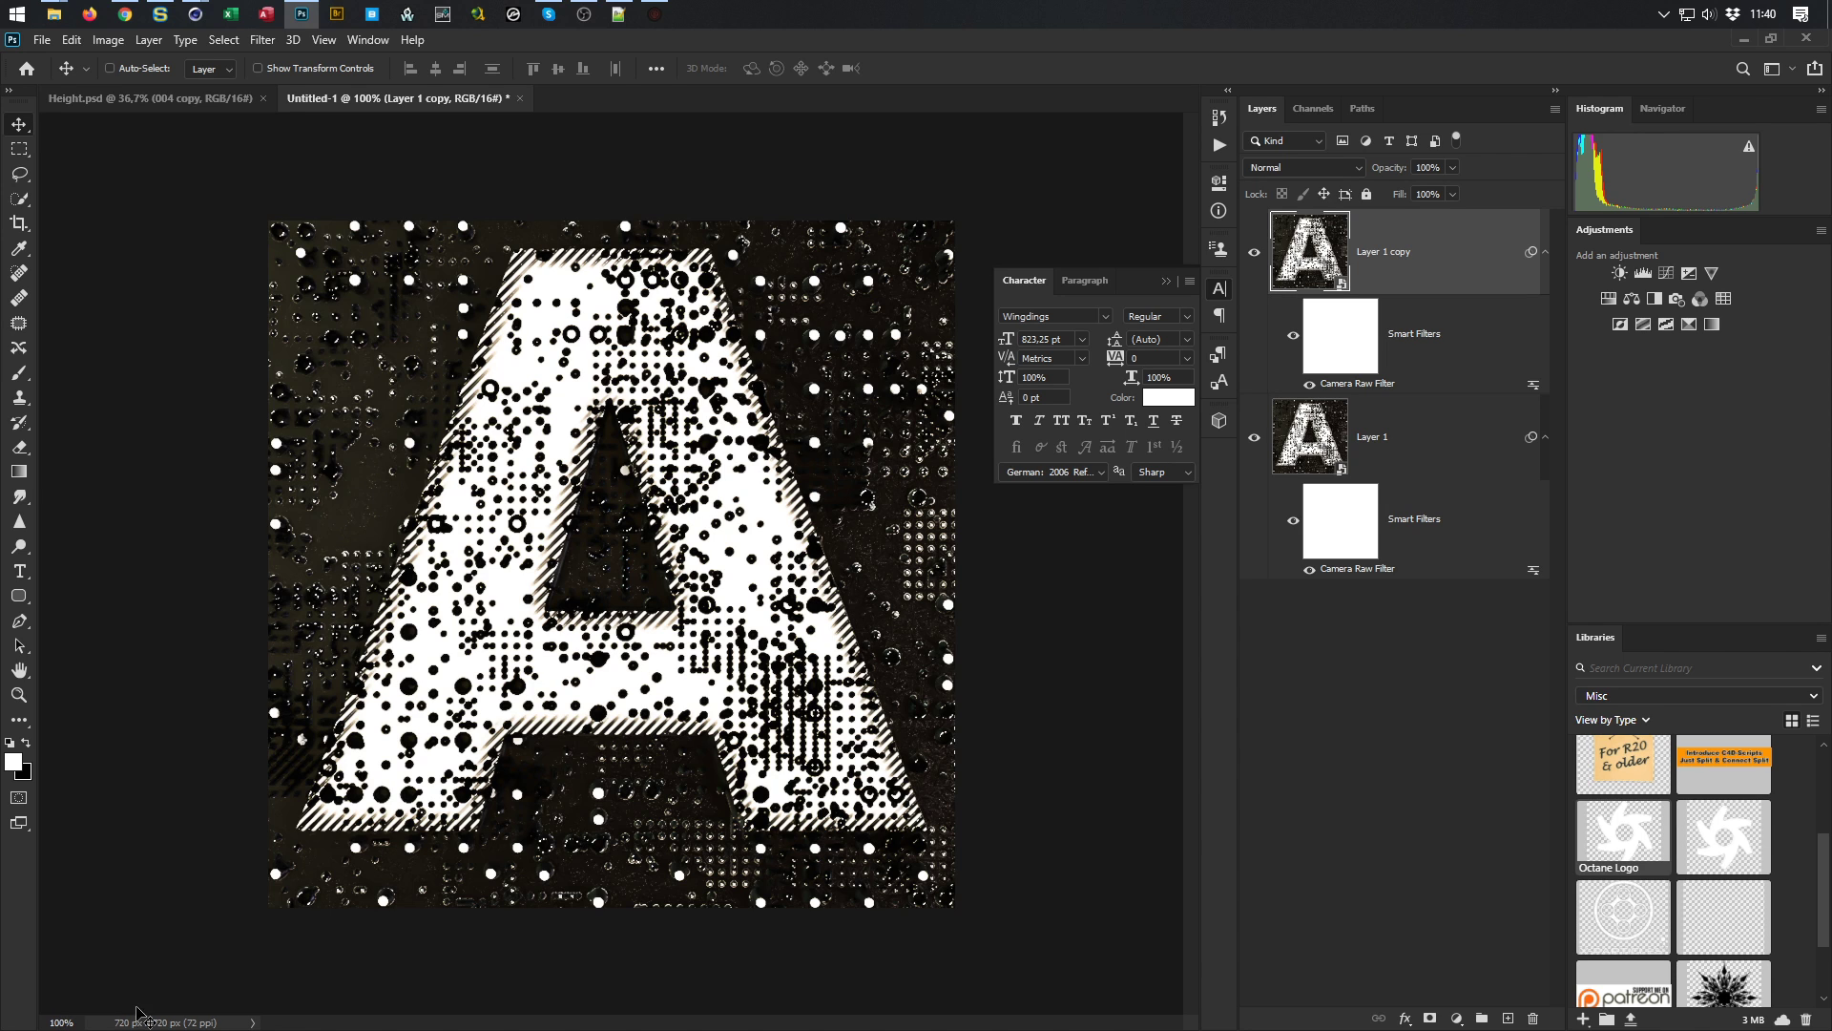
{"action": "key", "text": "ctrl+z"}
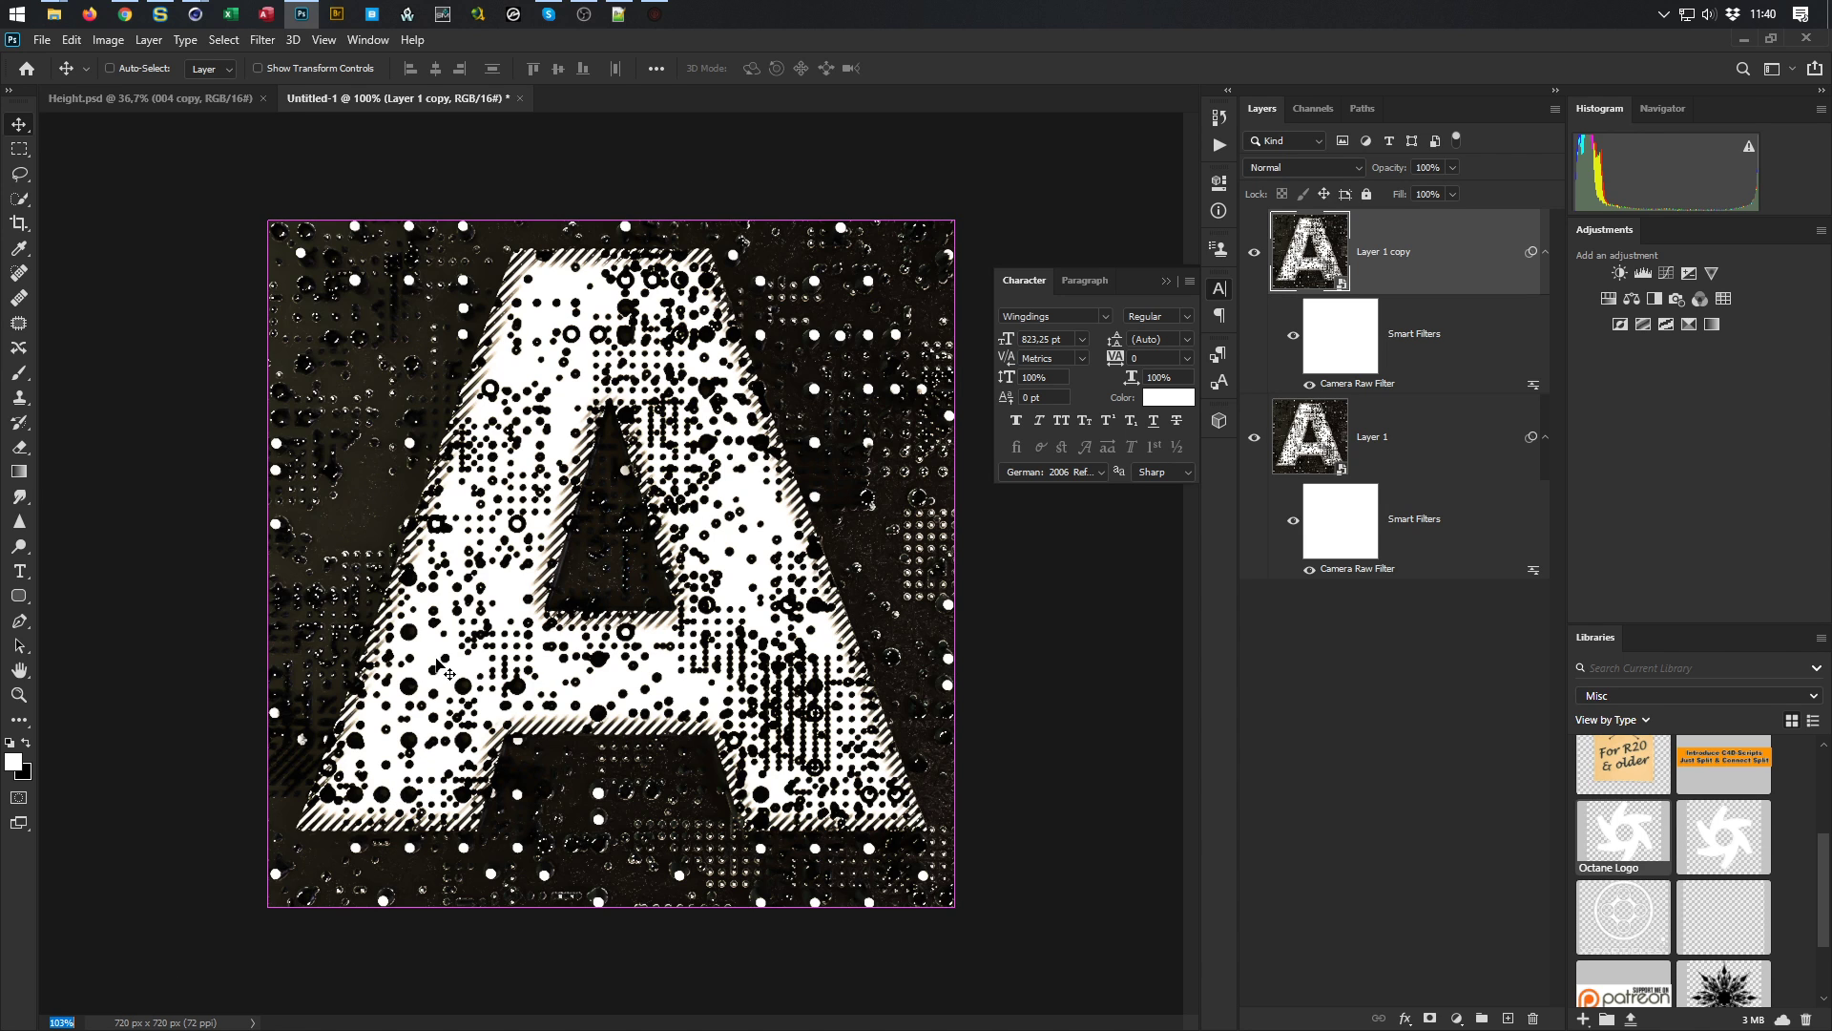
Invert the smart filter mask of Layer 1 copy to black
{"action": "scroll", "coordinate": [397, 451], "scroll_direction": "up", "scroll_amount": 2}
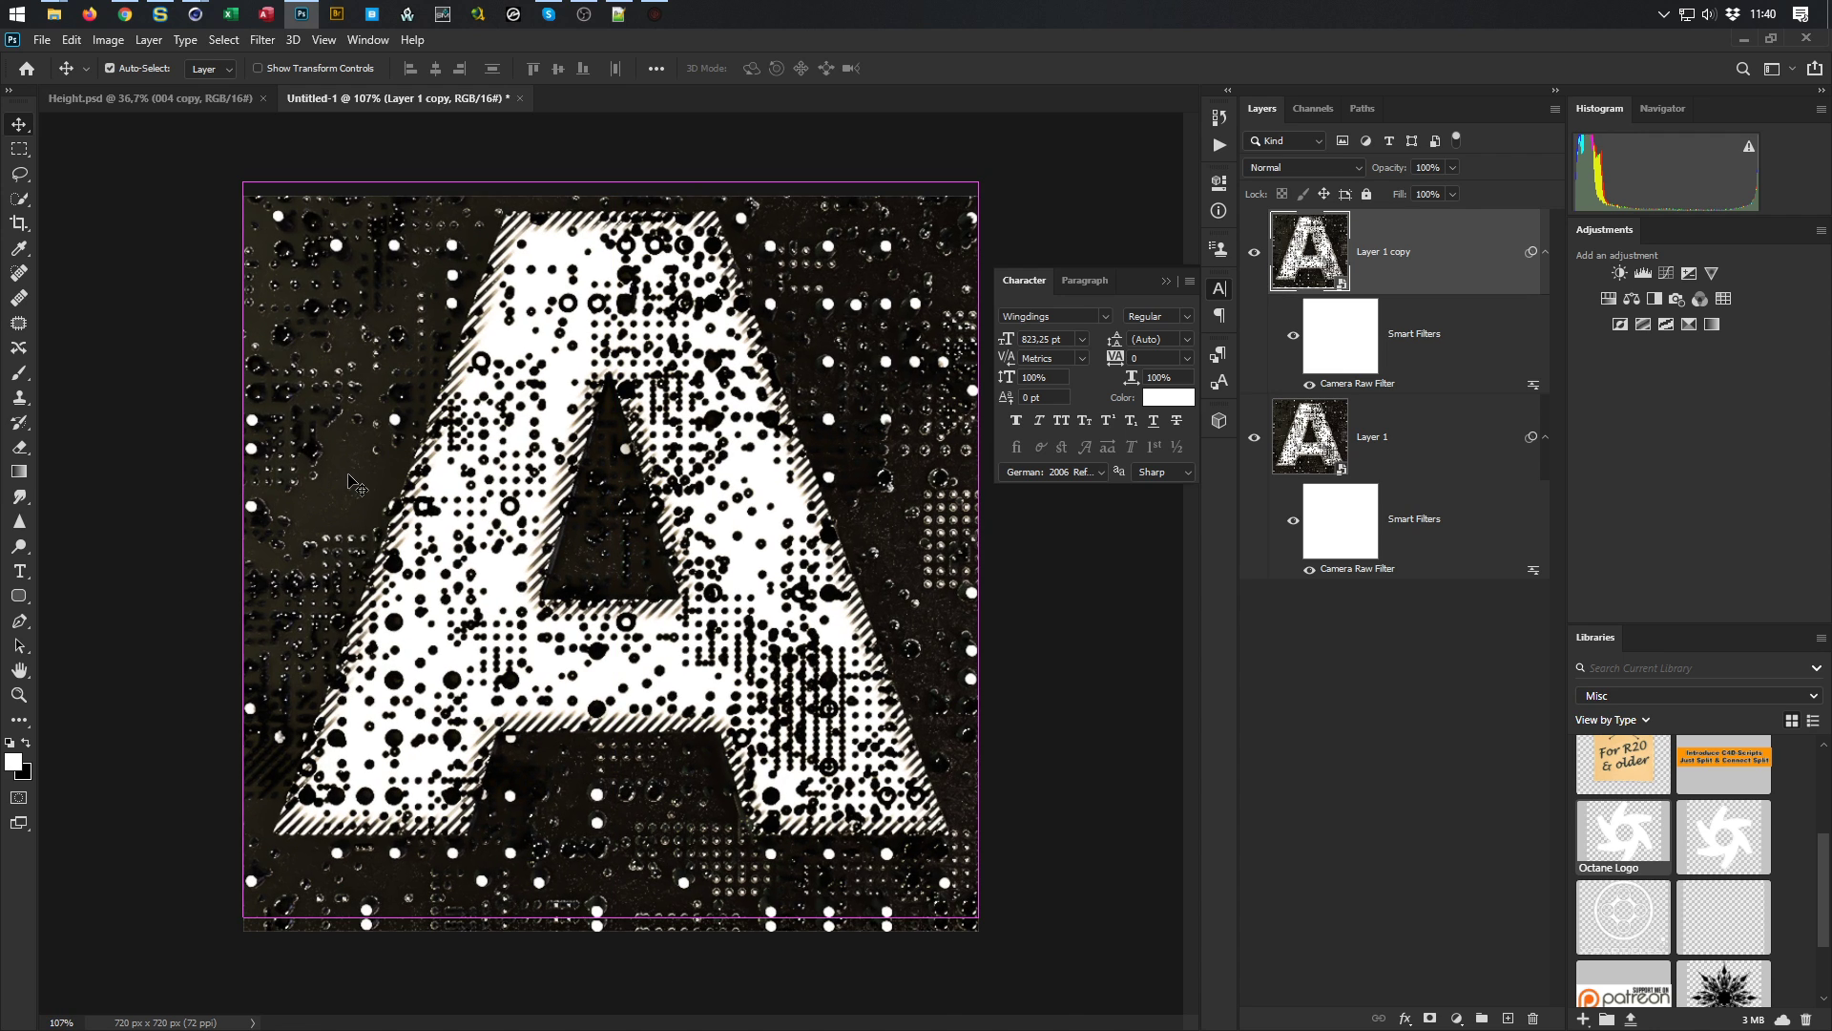
{"action": "scroll", "coordinate": [350, 477], "scroll_direction": "up", "scroll_amount": 4}
{"action": "scroll", "coordinate": [328, 466], "scroll_direction": "up", "scroll_amount": 1}
{"action": "left_click_drag", "start_coordinate": [327, 467], "coordinate": [647, 516]}
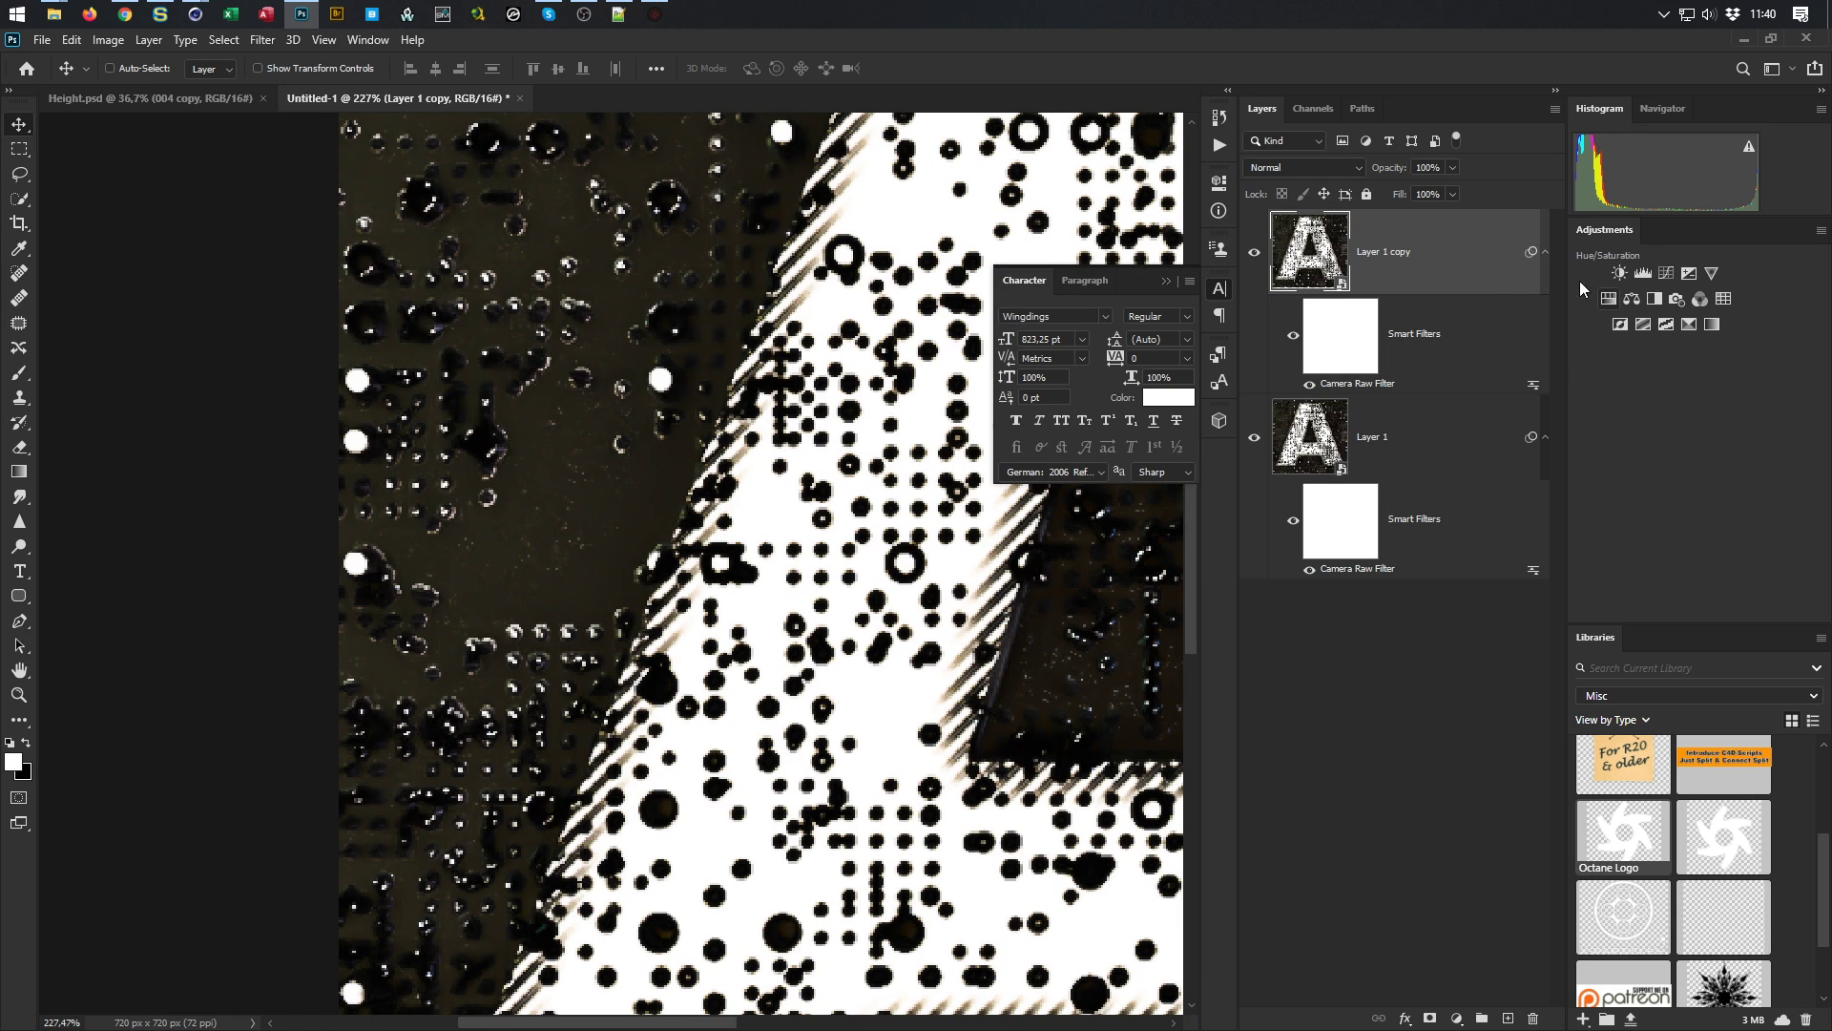
{"action": "left_click", "coordinate": [1318, 343]}
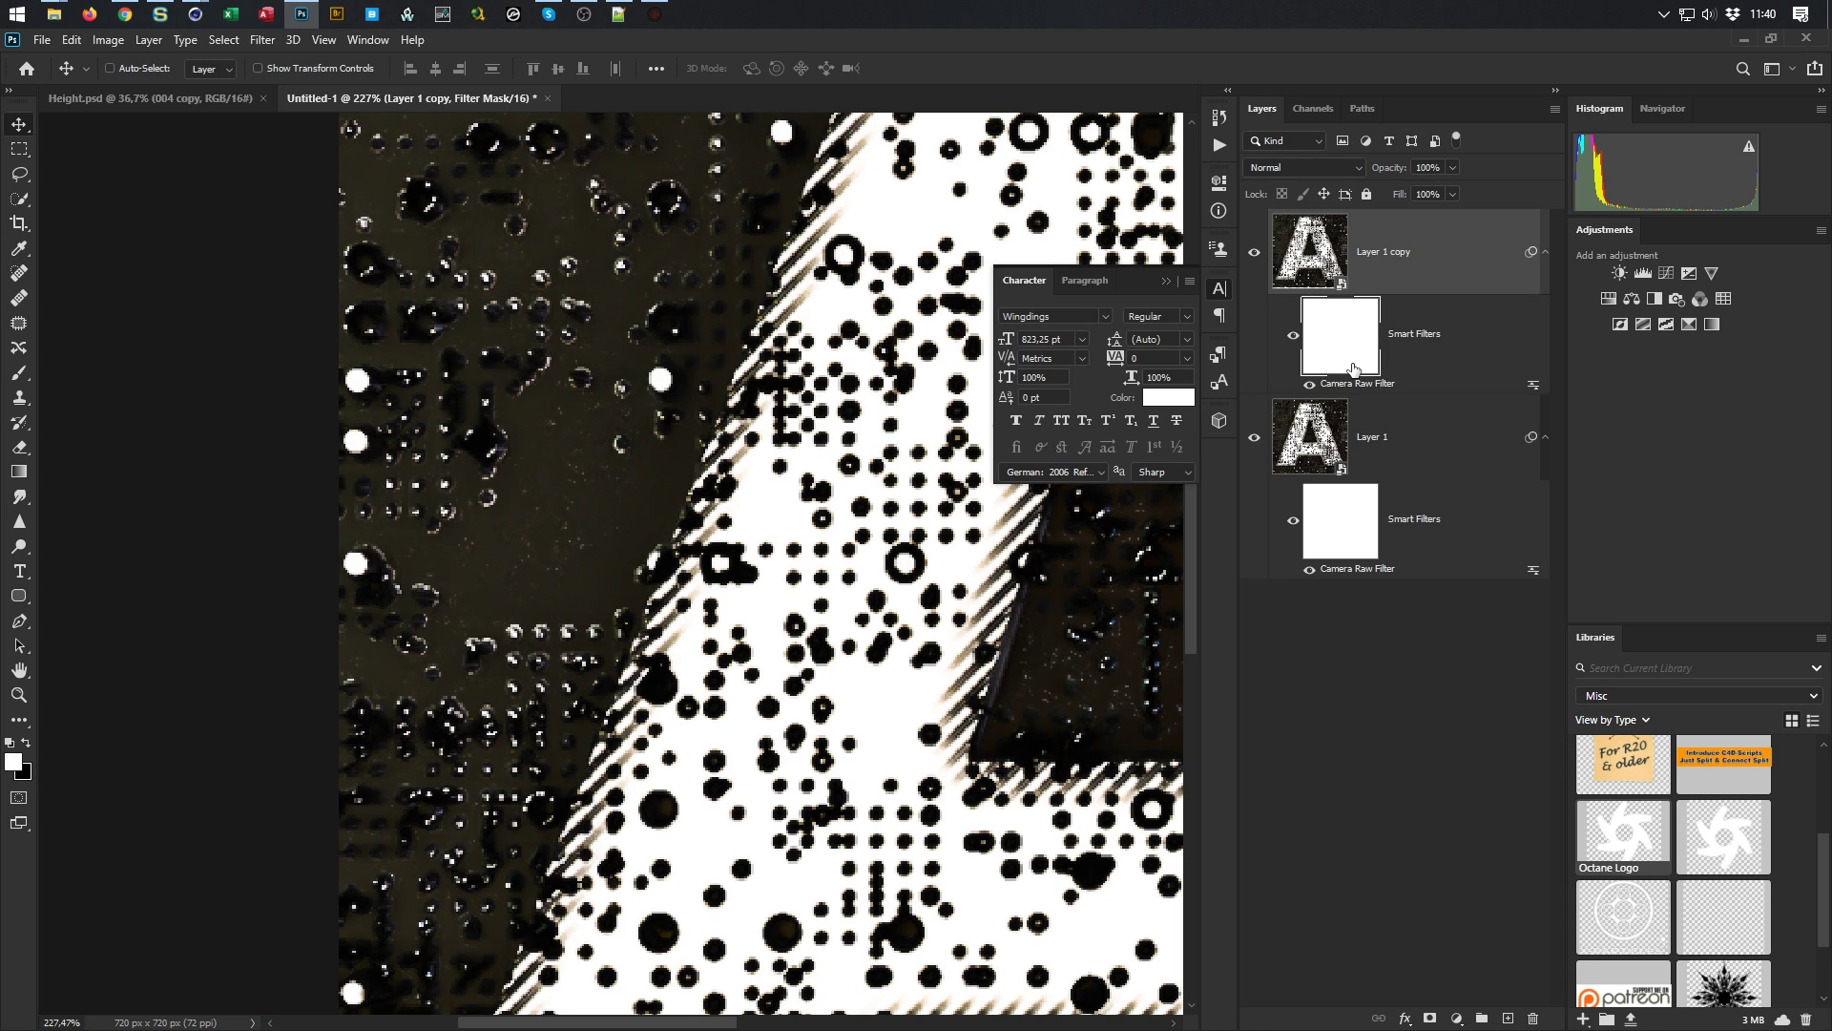
{"action": "key", "text": "ctrl+i"}
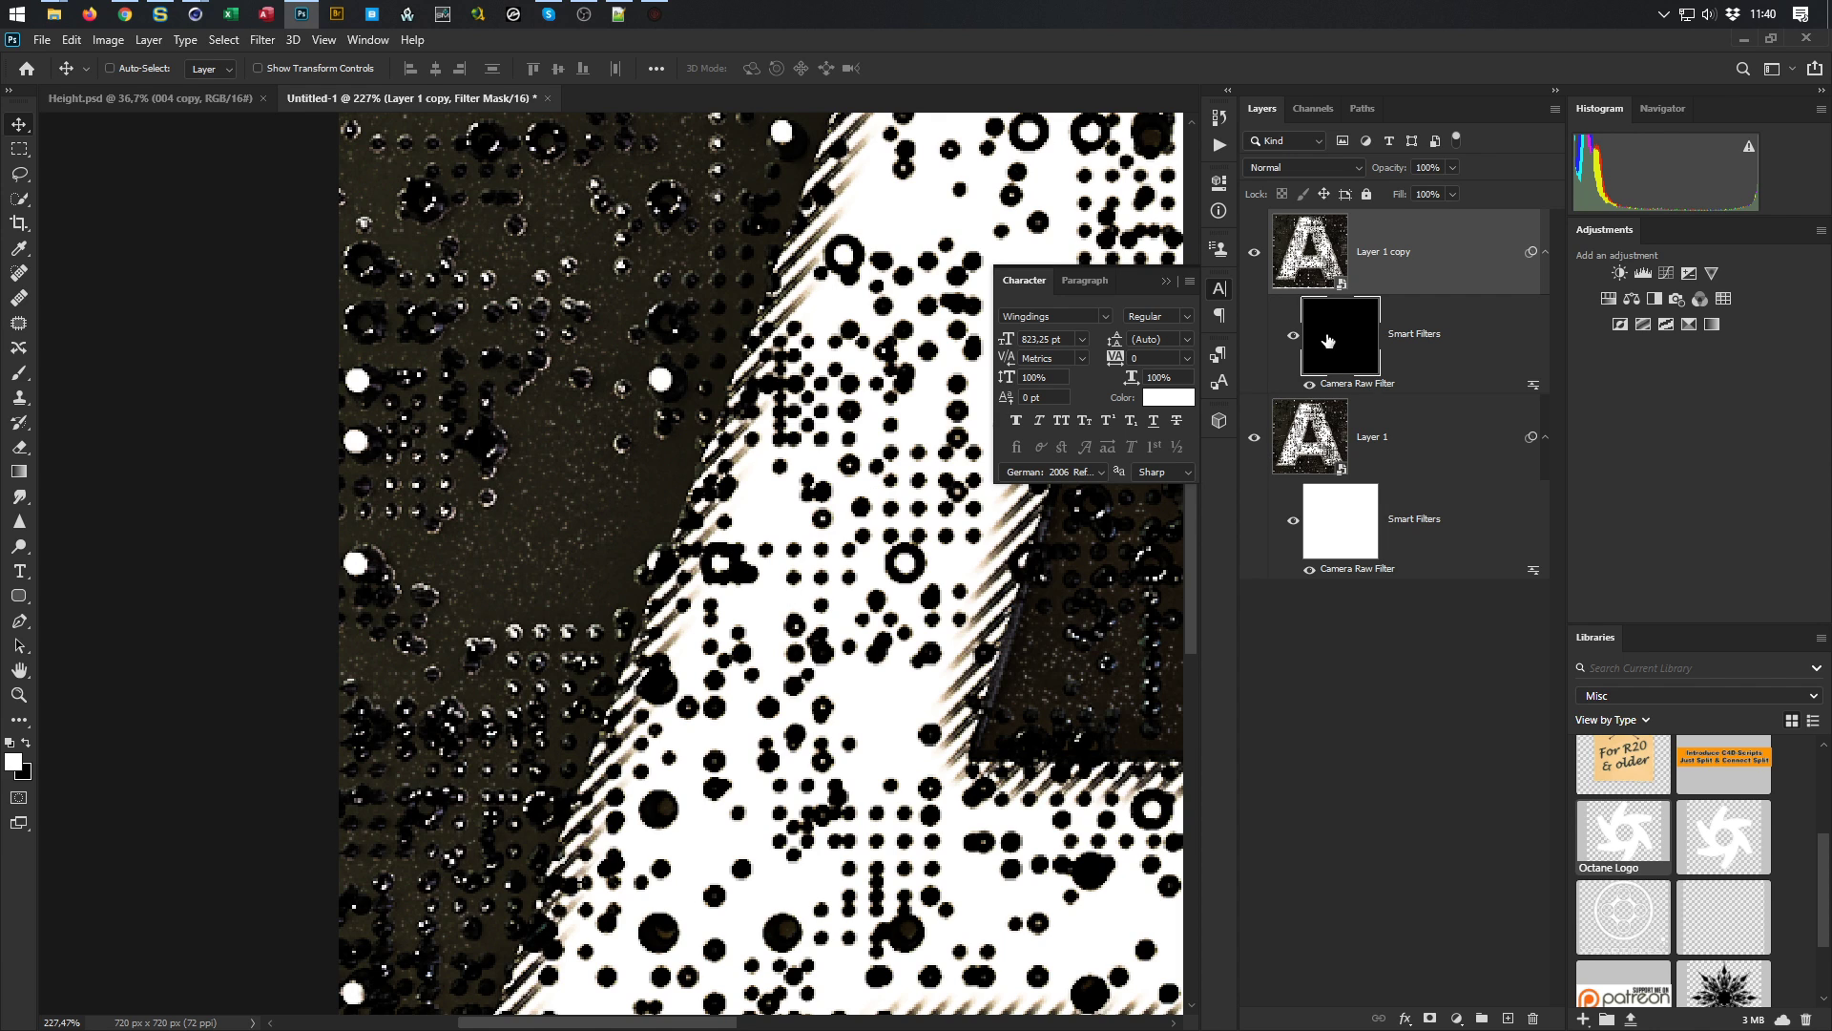
Paint the filter mask white with a size 54 soft brush over the noisy areas beside and inside the letter A, comparing with the filter hidden
{"action": "left_click", "coordinate": [20, 374]}
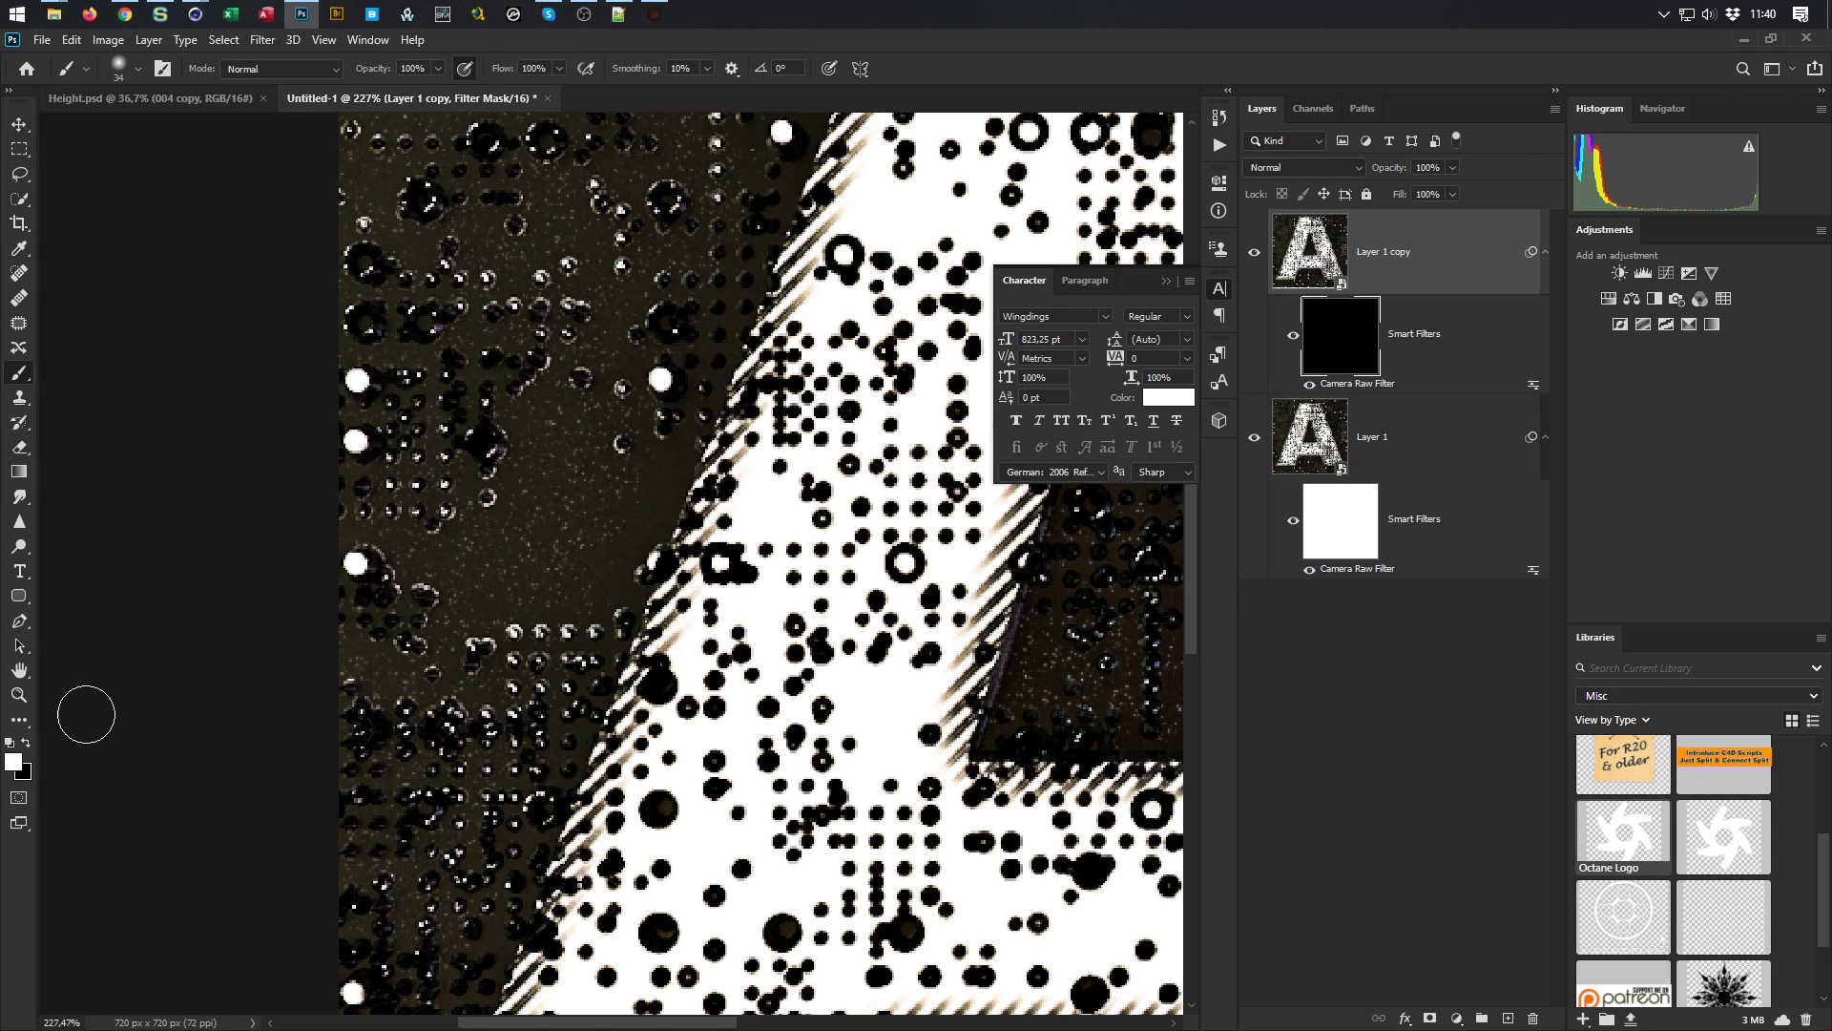
{"action": "mouse_move", "coordinate": [535, 522]}
{"action": "right_mouse_down", "text": "alt"}
{"action": "mouse_move", "coordinate": [582, 482]}
{"action": "mouse_move", "coordinate": [627, 477]}
{"action": "mouse_move", "coordinate": [570, 485]}
{"action": "right_mouse_up", "text": "alt"}
{"action": "right_click_drag", "start_coordinate": [582, 409], "coordinate": [611, 355], "text": "alt"}
{"action": "mouse_move", "coordinate": [575, 521]}
{"action": "left_mouse_down"}
{"action": "mouse_move", "coordinate": [523, 531]}
{"action": "mouse_move", "coordinate": [573, 490]}
{"action": "mouse_move", "coordinate": [565, 445]}
{"action": "mouse_move", "coordinate": [534, 537]}
{"action": "mouse_move", "coordinate": [552, 521]}
{"action": "mouse_move", "coordinate": [470, 531]}
{"action": "mouse_move", "coordinate": [544, 491]}
{"action": "mouse_move", "coordinate": [564, 531]}
{"action": "mouse_move", "coordinate": [593, 507]}
{"action": "left_mouse_up"}
{"action": "mouse_move", "coordinate": [1055, 678]}
{"action": "left_mouse_down"}
{"action": "mouse_move", "coordinate": [1060, 713]}
{"action": "mouse_move", "coordinate": [1038, 678]}
{"action": "mouse_move", "coordinate": [1104, 642]}
{"action": "left_mouse_up"}
{"action": "left_click", "coordinate": [1292, 336]}
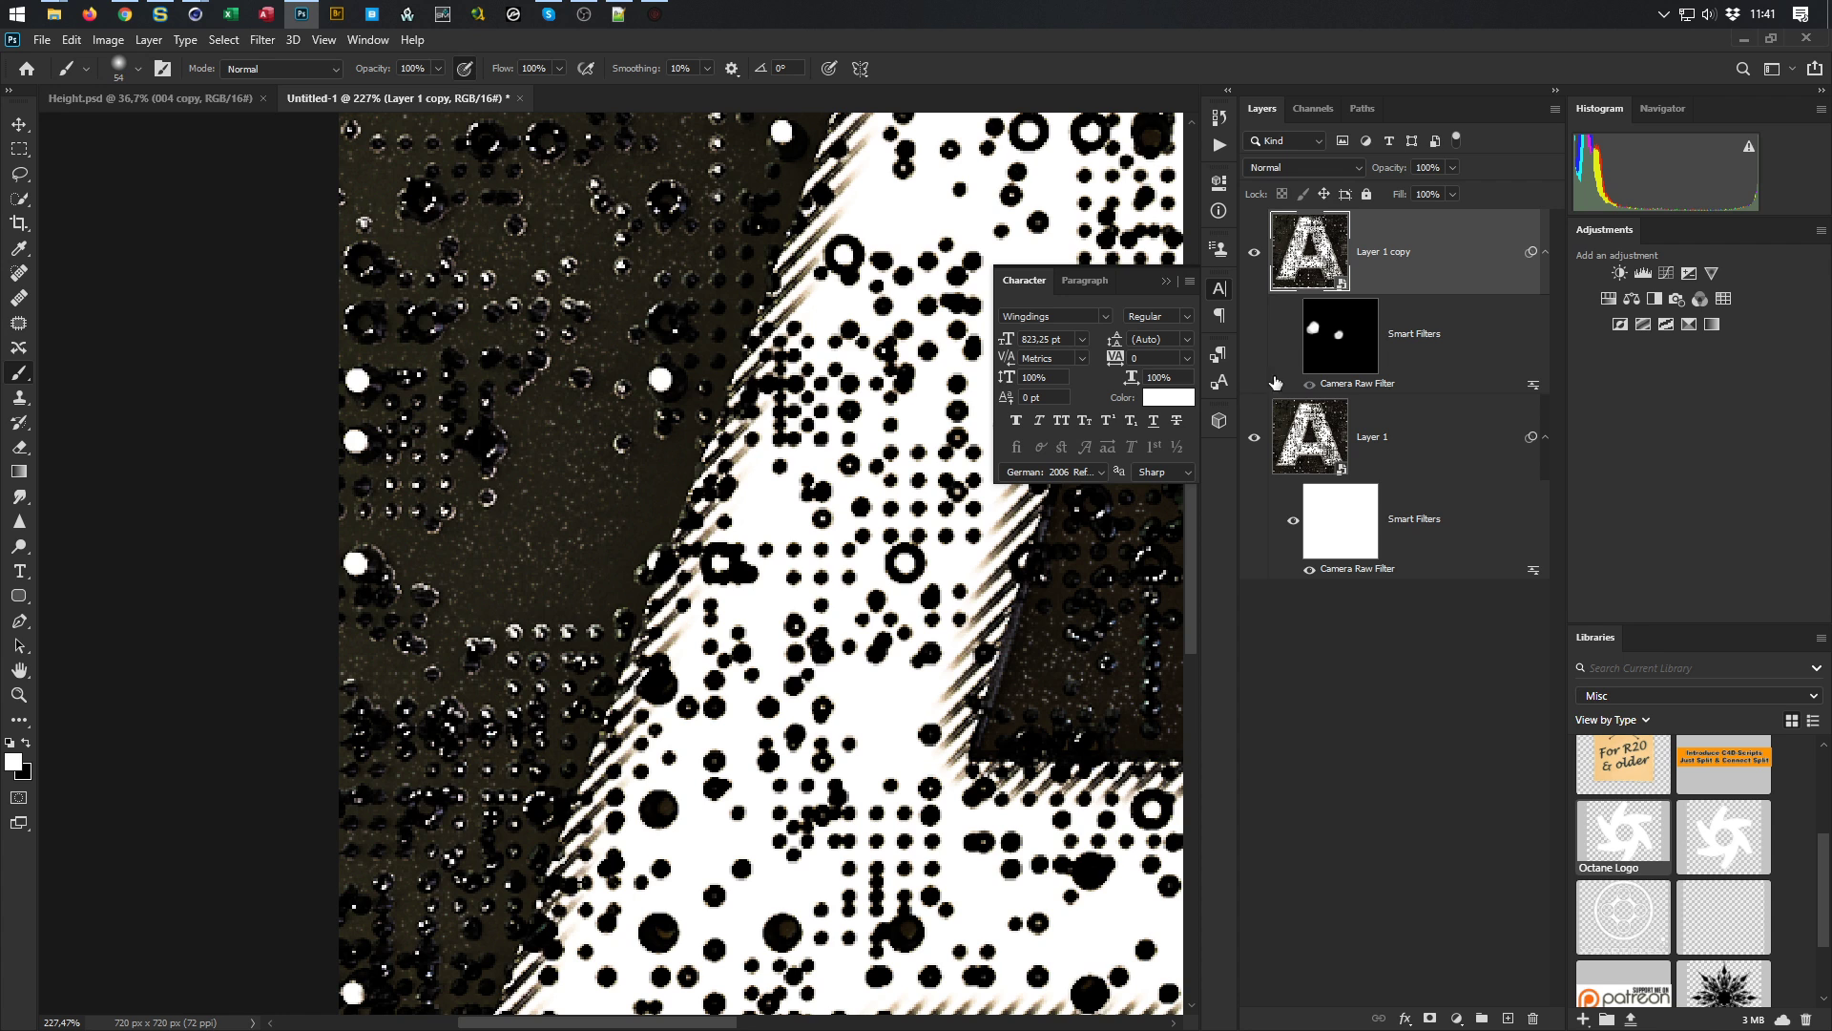
{"action": "left_click", "coordinate": [1293, 335]}
{"action": "scroll", "coordinate": [834, 327], "scroll_direction": "down", "scroll_amount": 4, "text": "alt"}
{"action": "scroll", "coordinate": [835, 326], "scroll_direction": "down", "scroll_amount": 1, "text": "alt"}
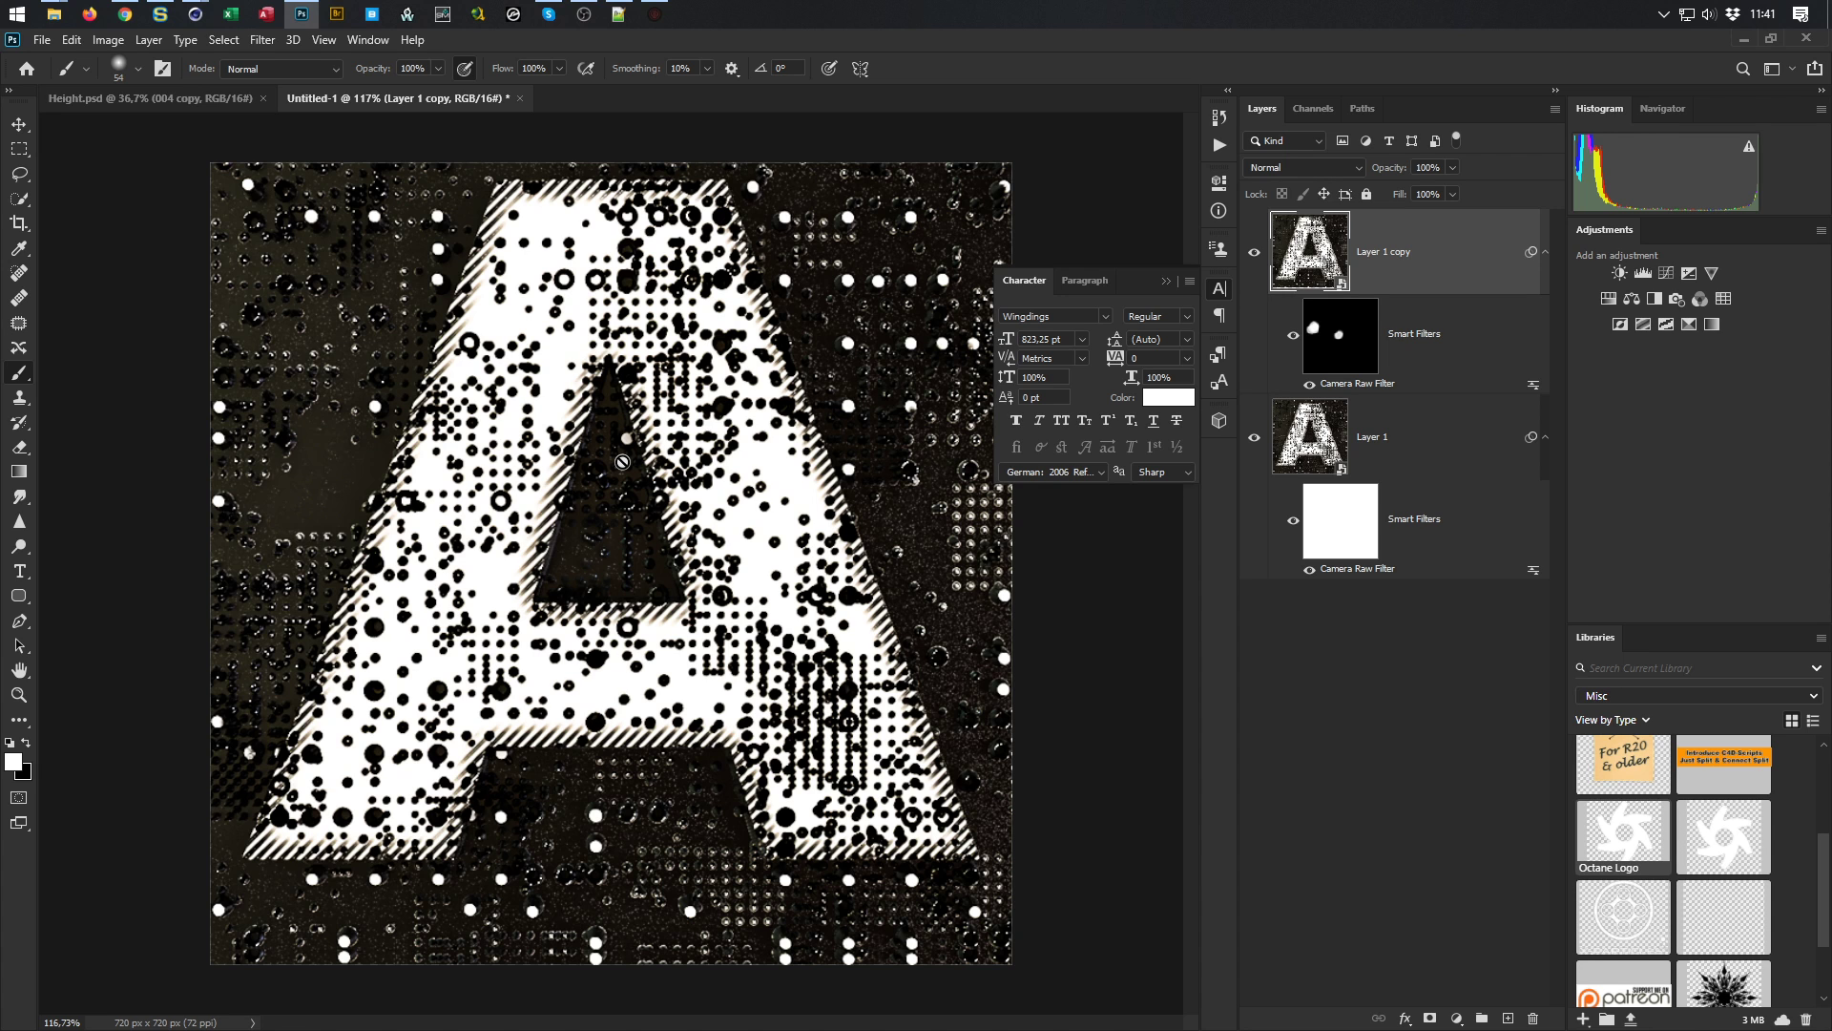
Close Untitled-1 without saving, close Height.psd as well, and return to the render in Cinema 4D's Picture Viewer
{"action": "key", "text": "ctrl+w"}
{"action": "key", "text": "Tab"}
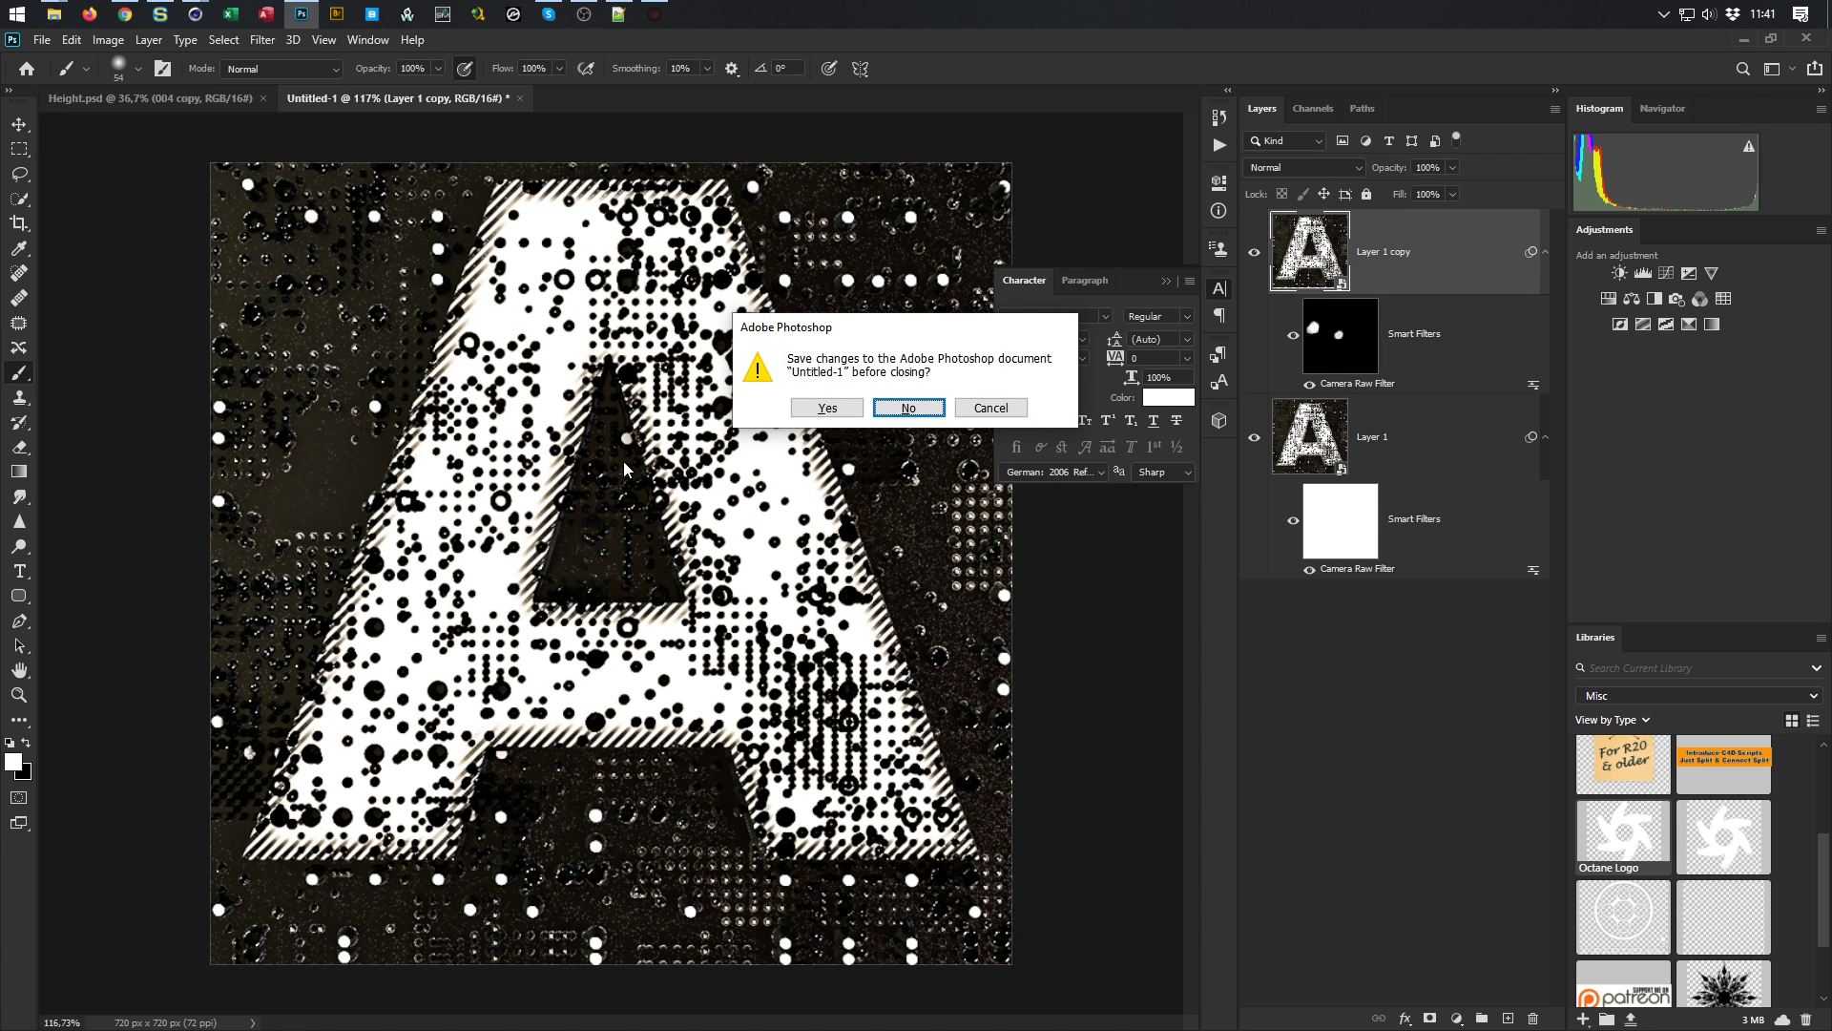
{"action": "key", "text": "Return"}
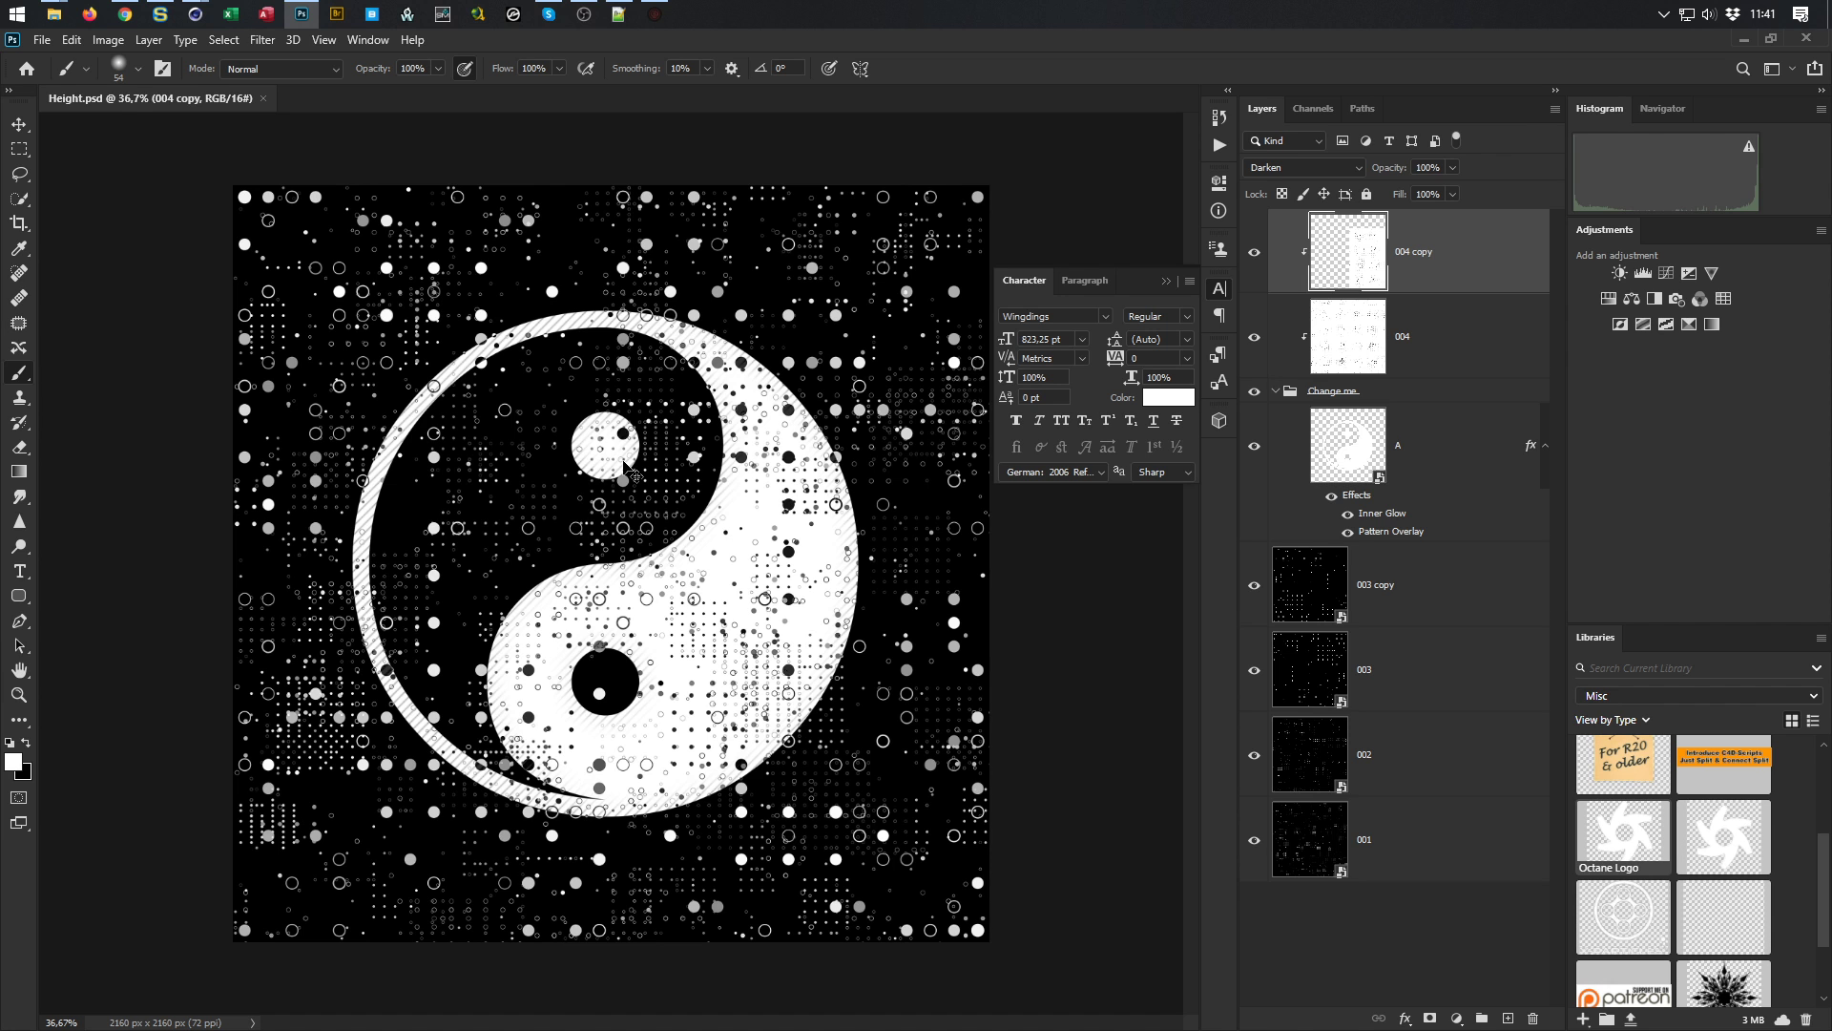
{"action": "key", "text": "ctrl+w"}
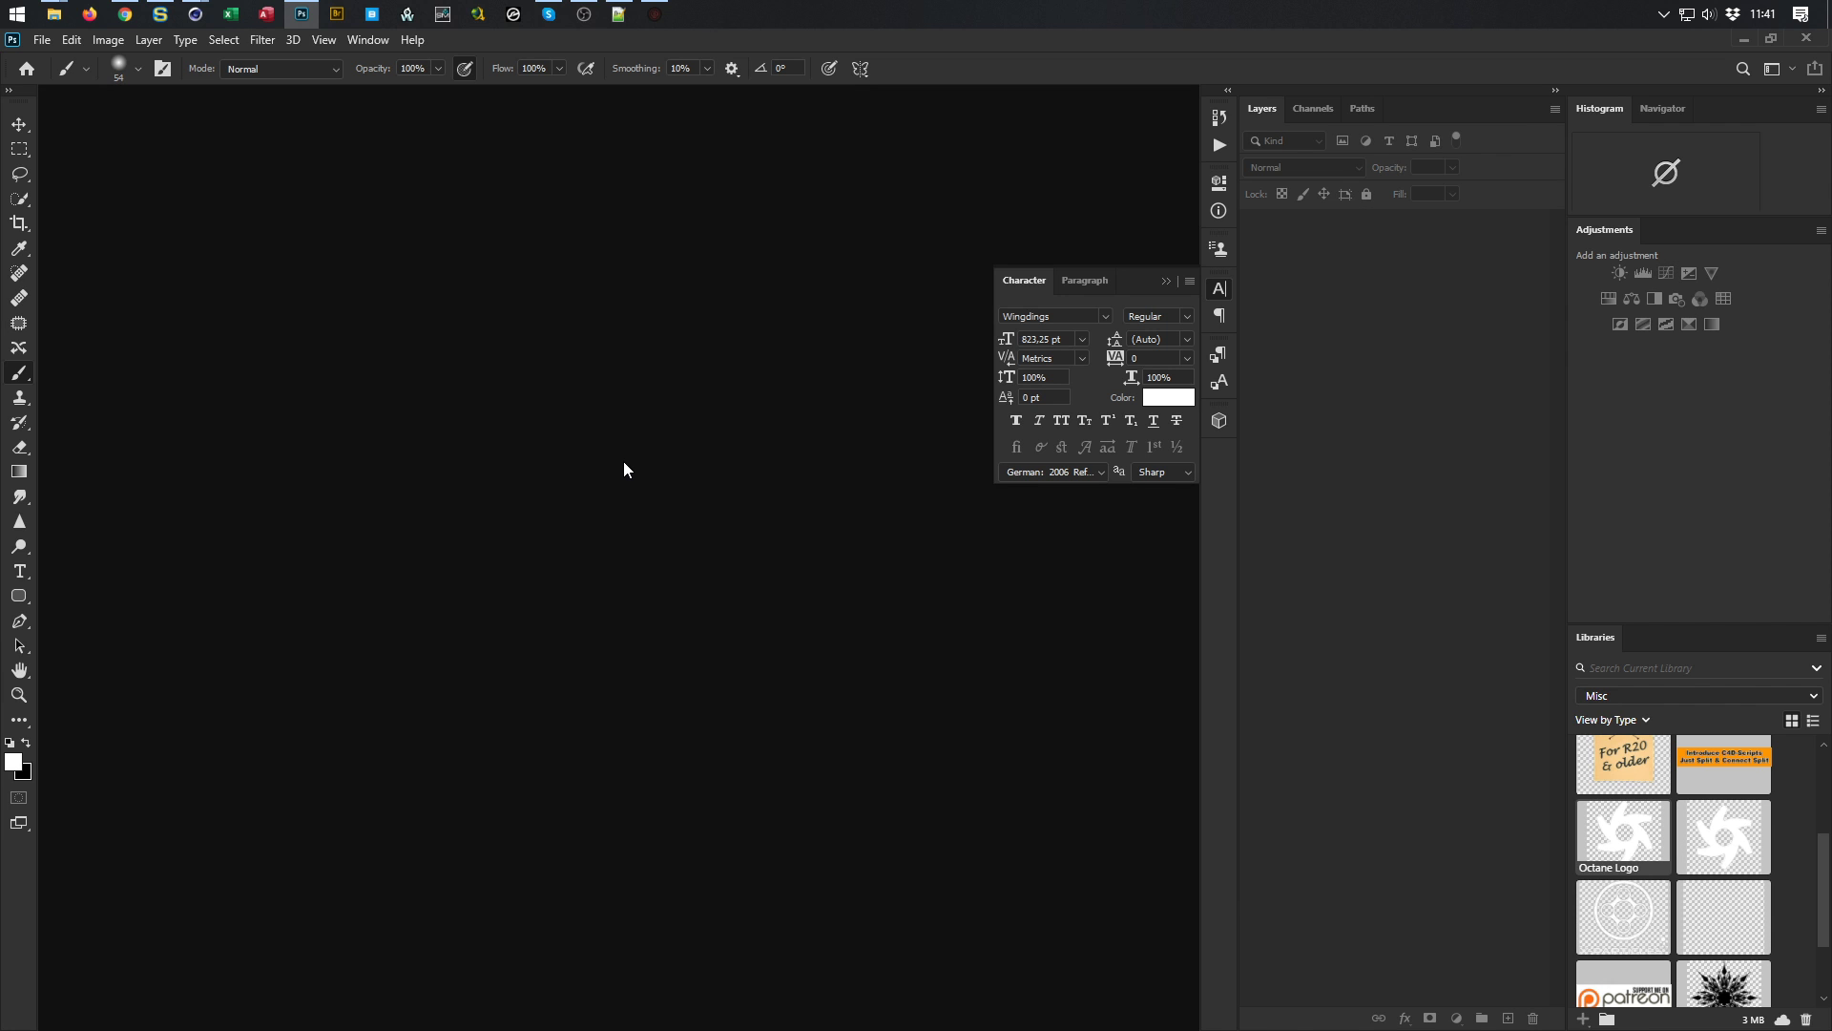
{"action": "left_click", "coordinate": [1743, 38]}
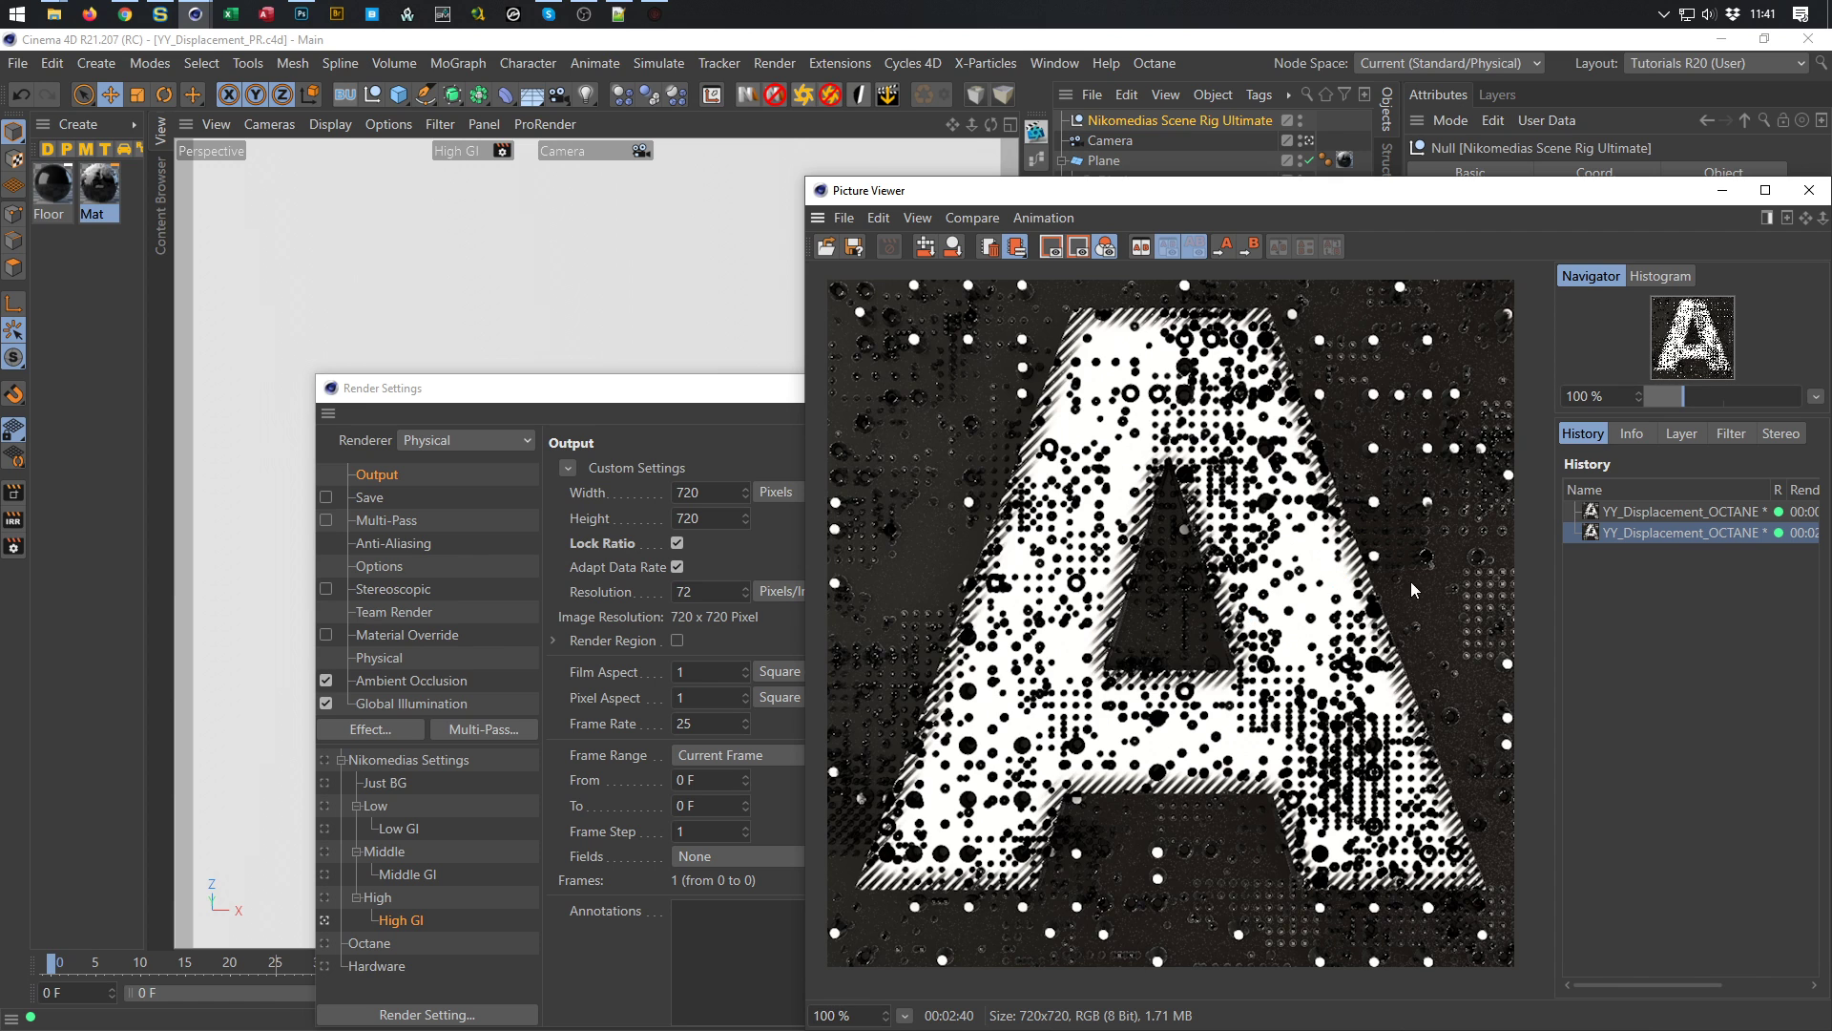
{"action": "left_click_drag", "start_coordinate": [1333, 202], "coordinate": [1168, 140]}
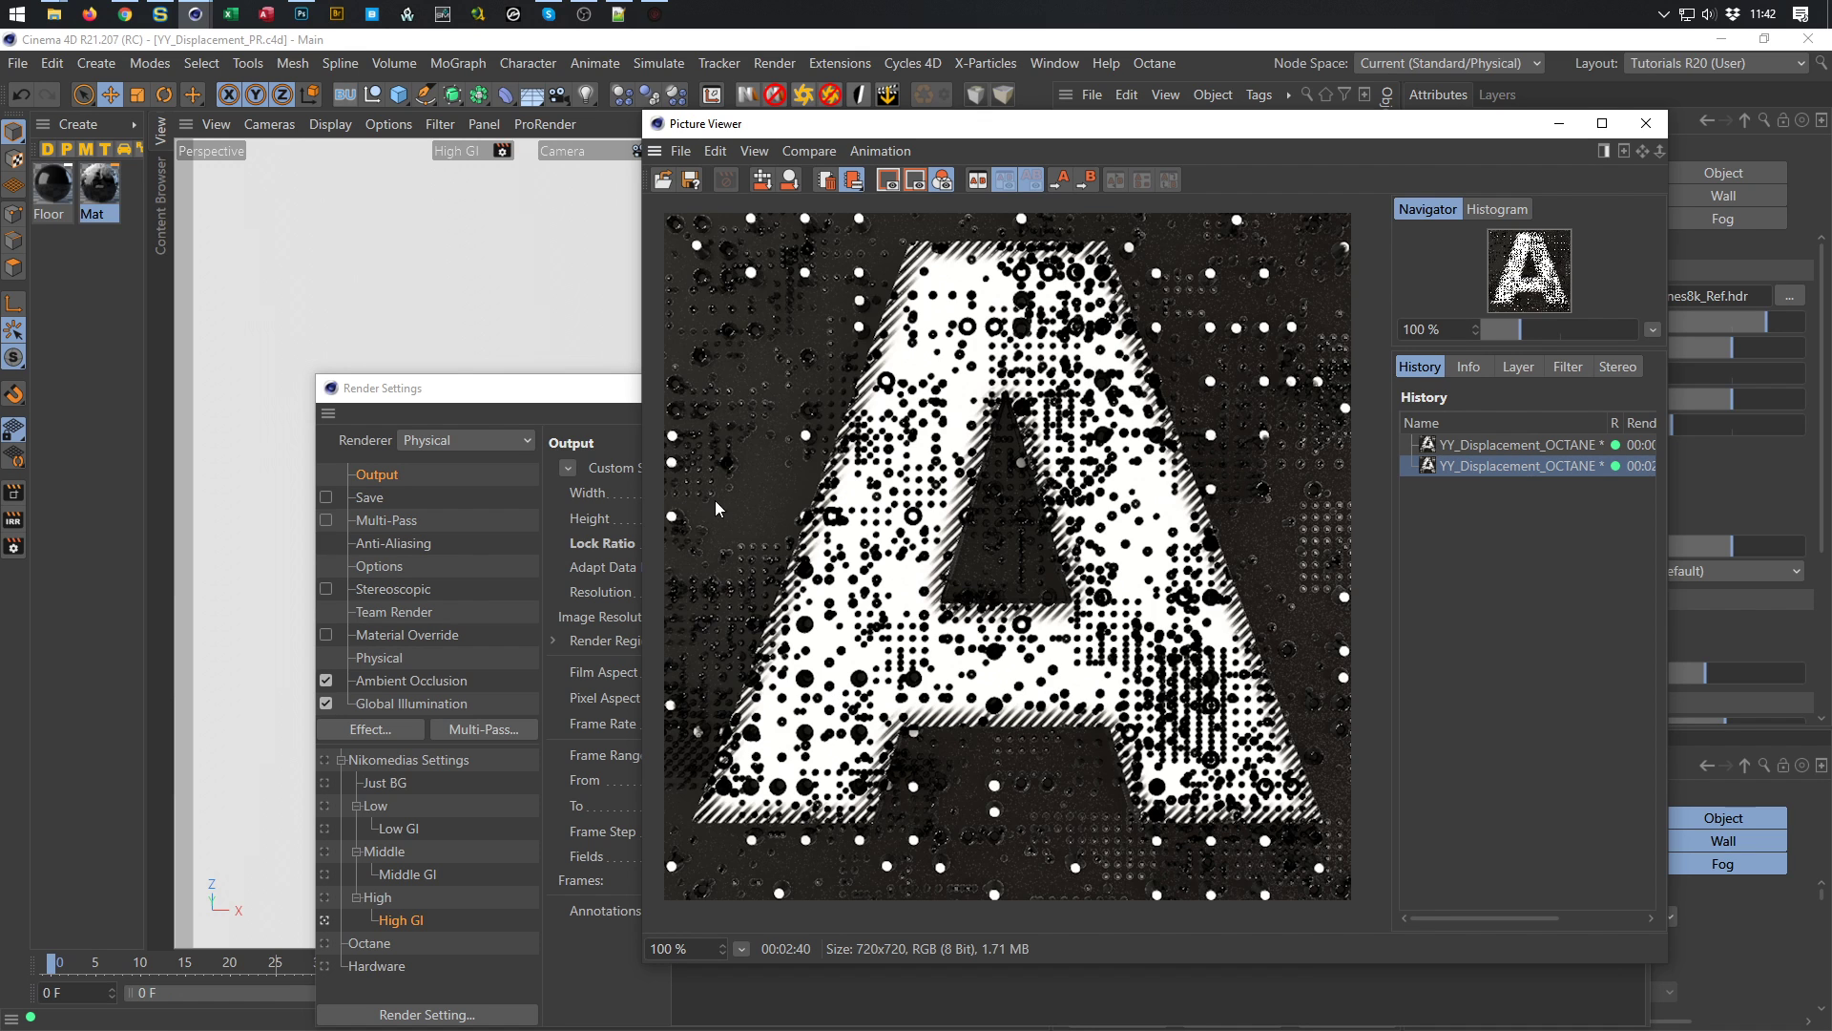
Switch to Chrome, leave the displacement photo on Facebook and open the Nikomedia Tutorials group
{"action": "left_click", "coordinate": [131, 19]}
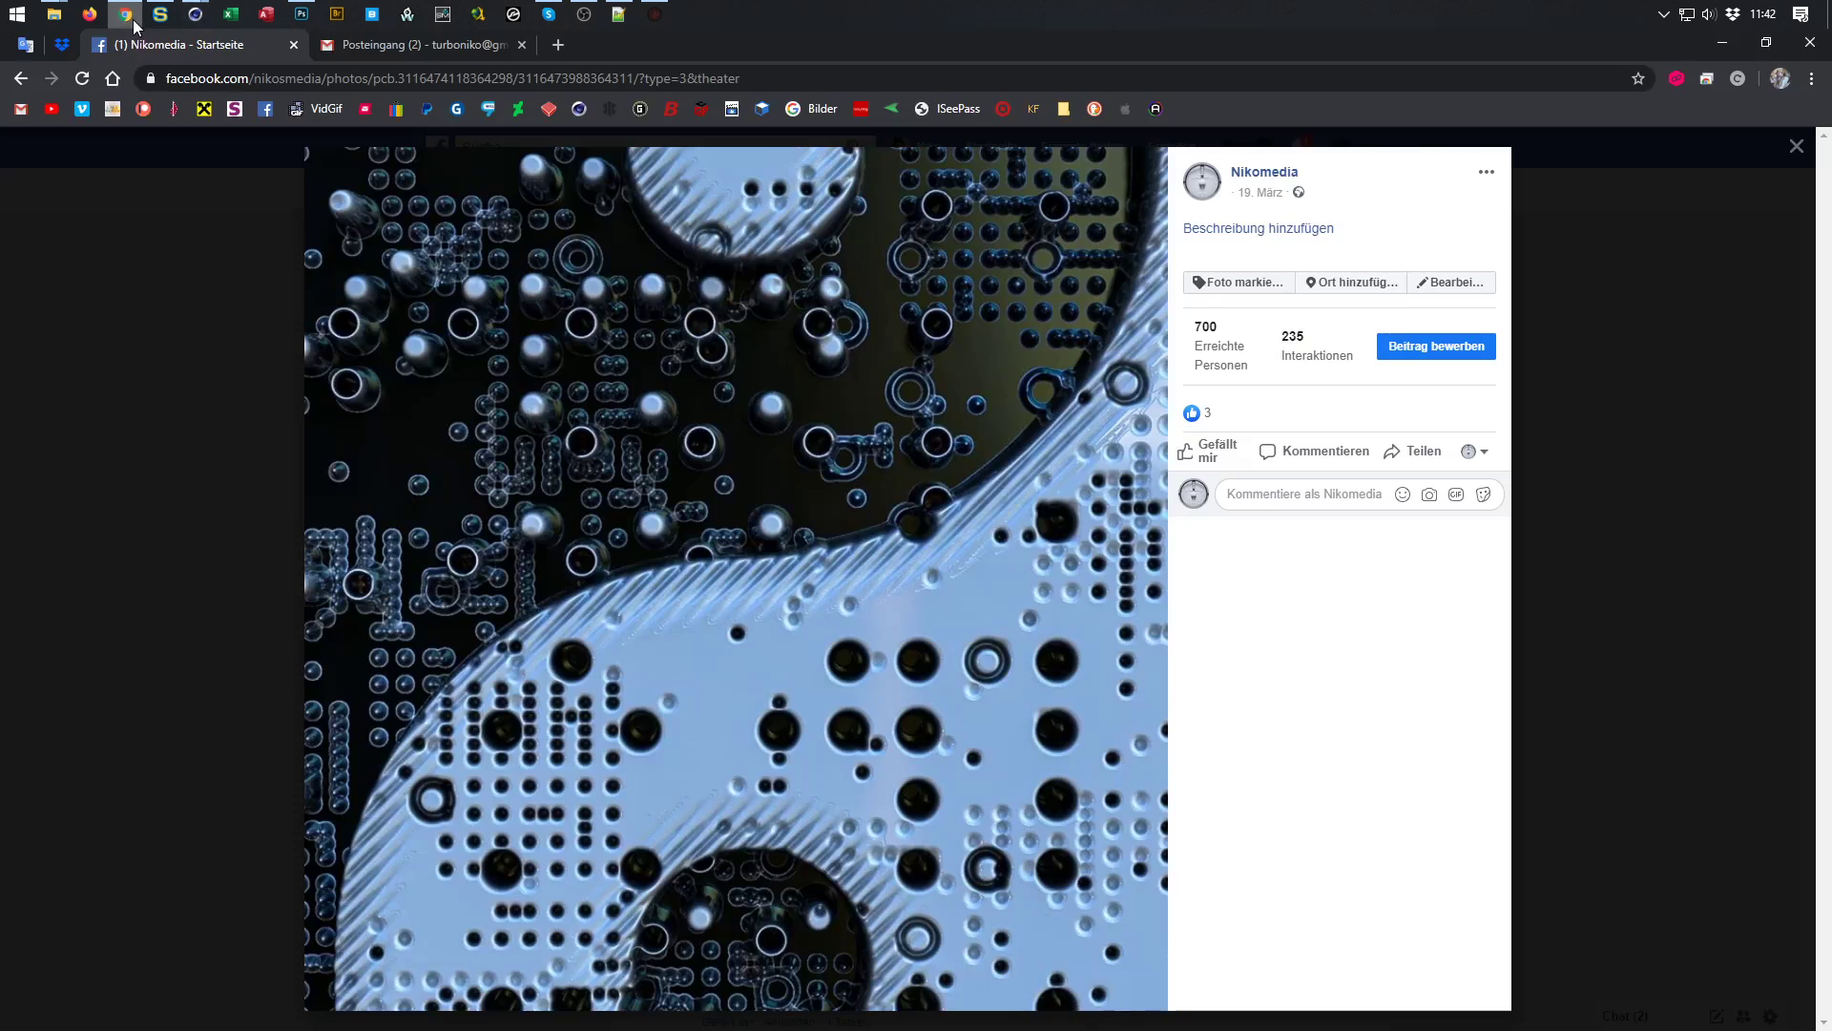
{"action": "left_click", "coordinate": [1668, 307]}
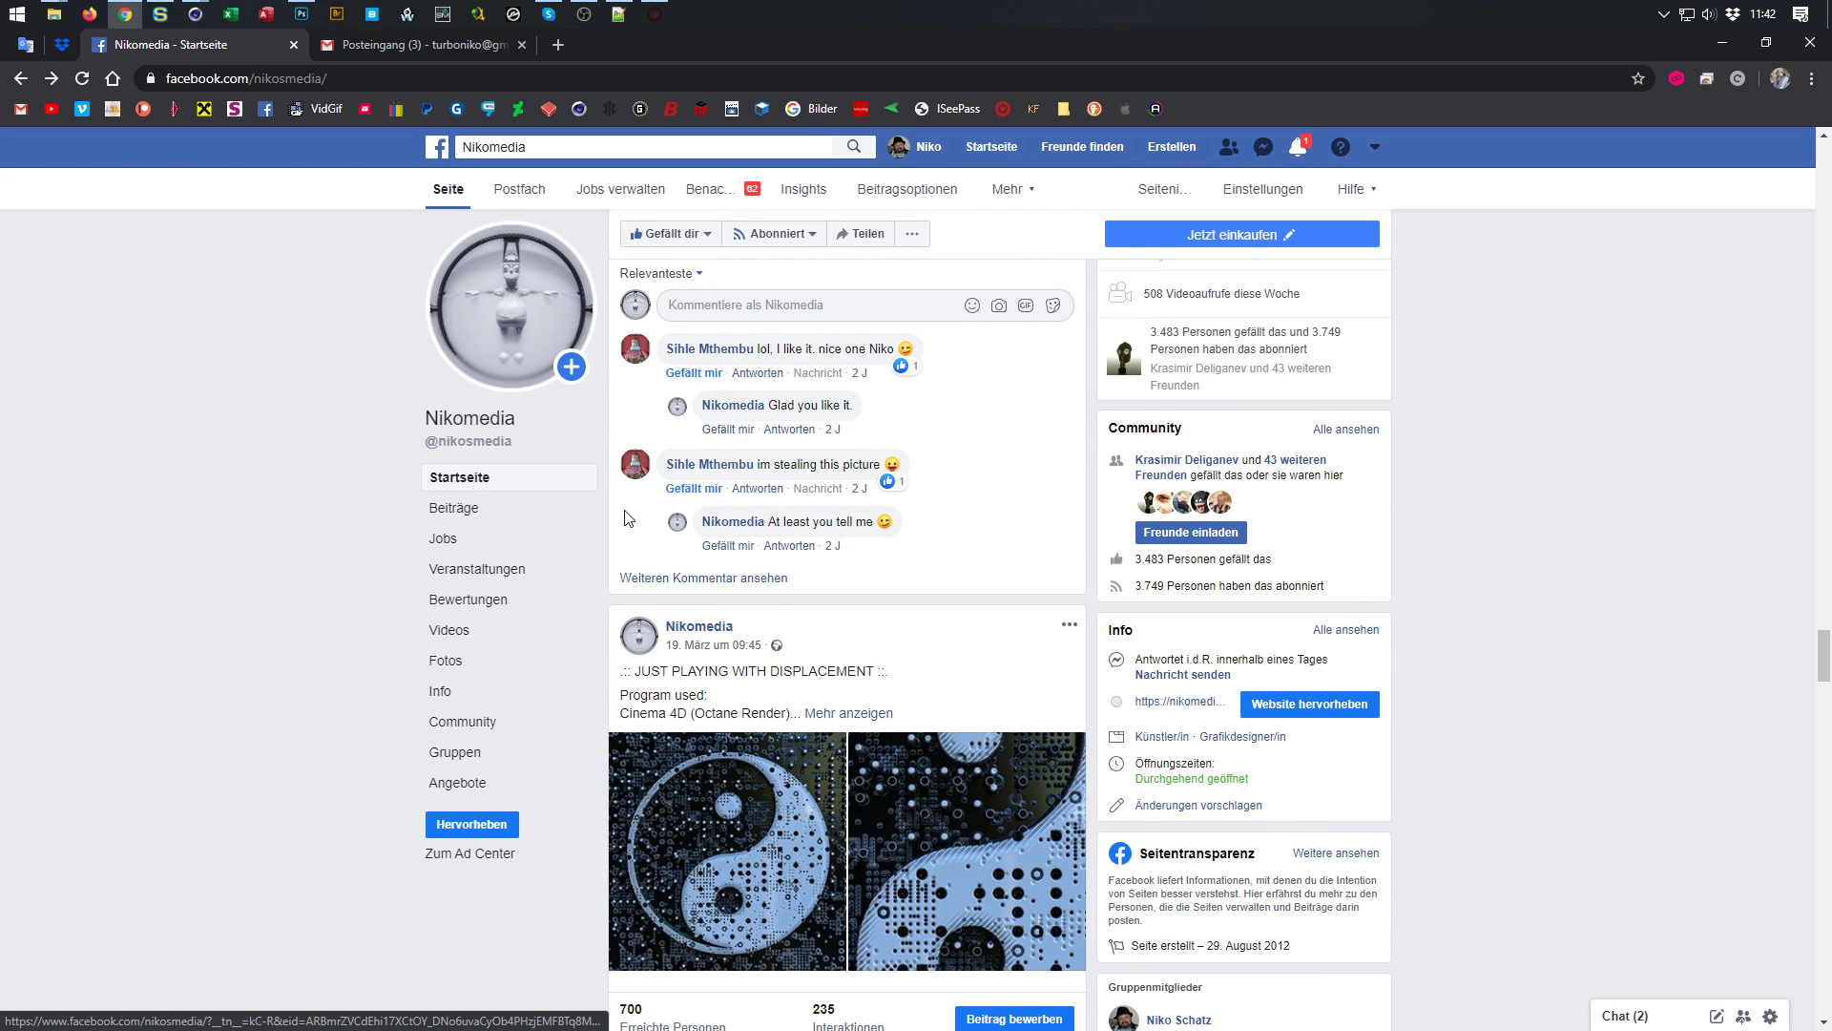
{"action": "left_click", "coordinate": [439, 149]}
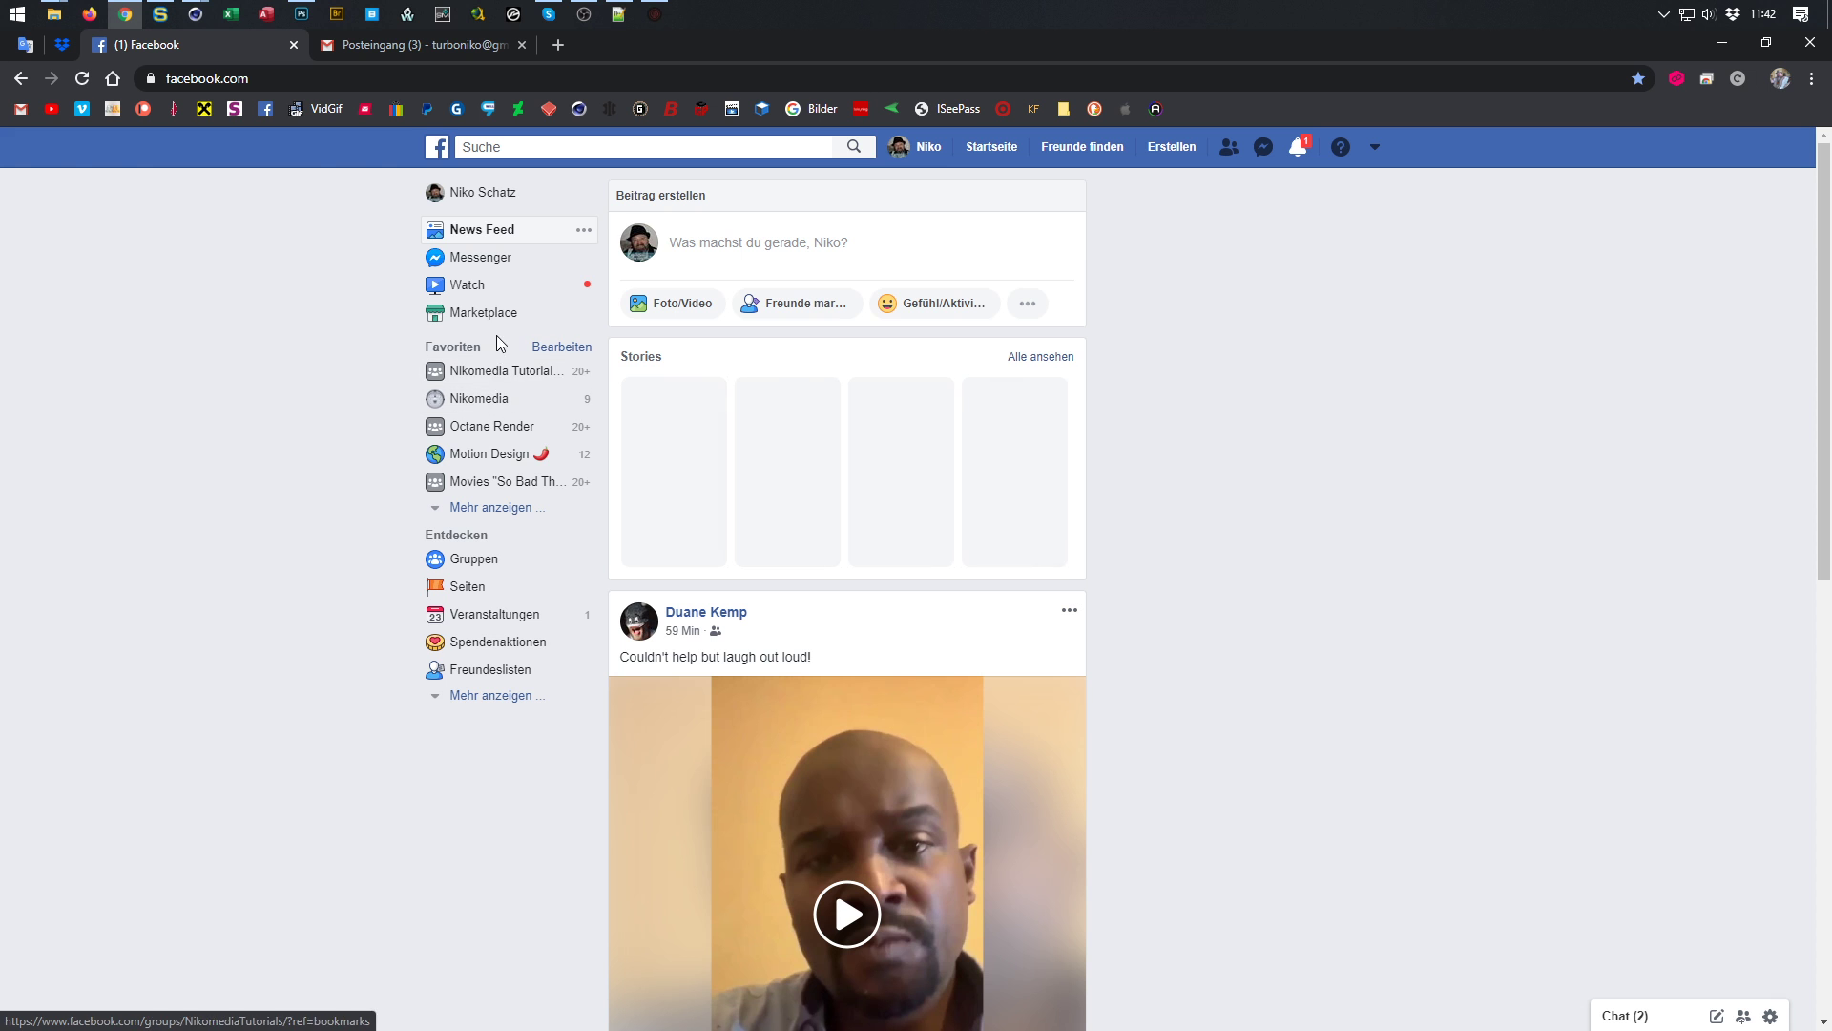
{"action": "left_click", "coordinate": [497, 382]}
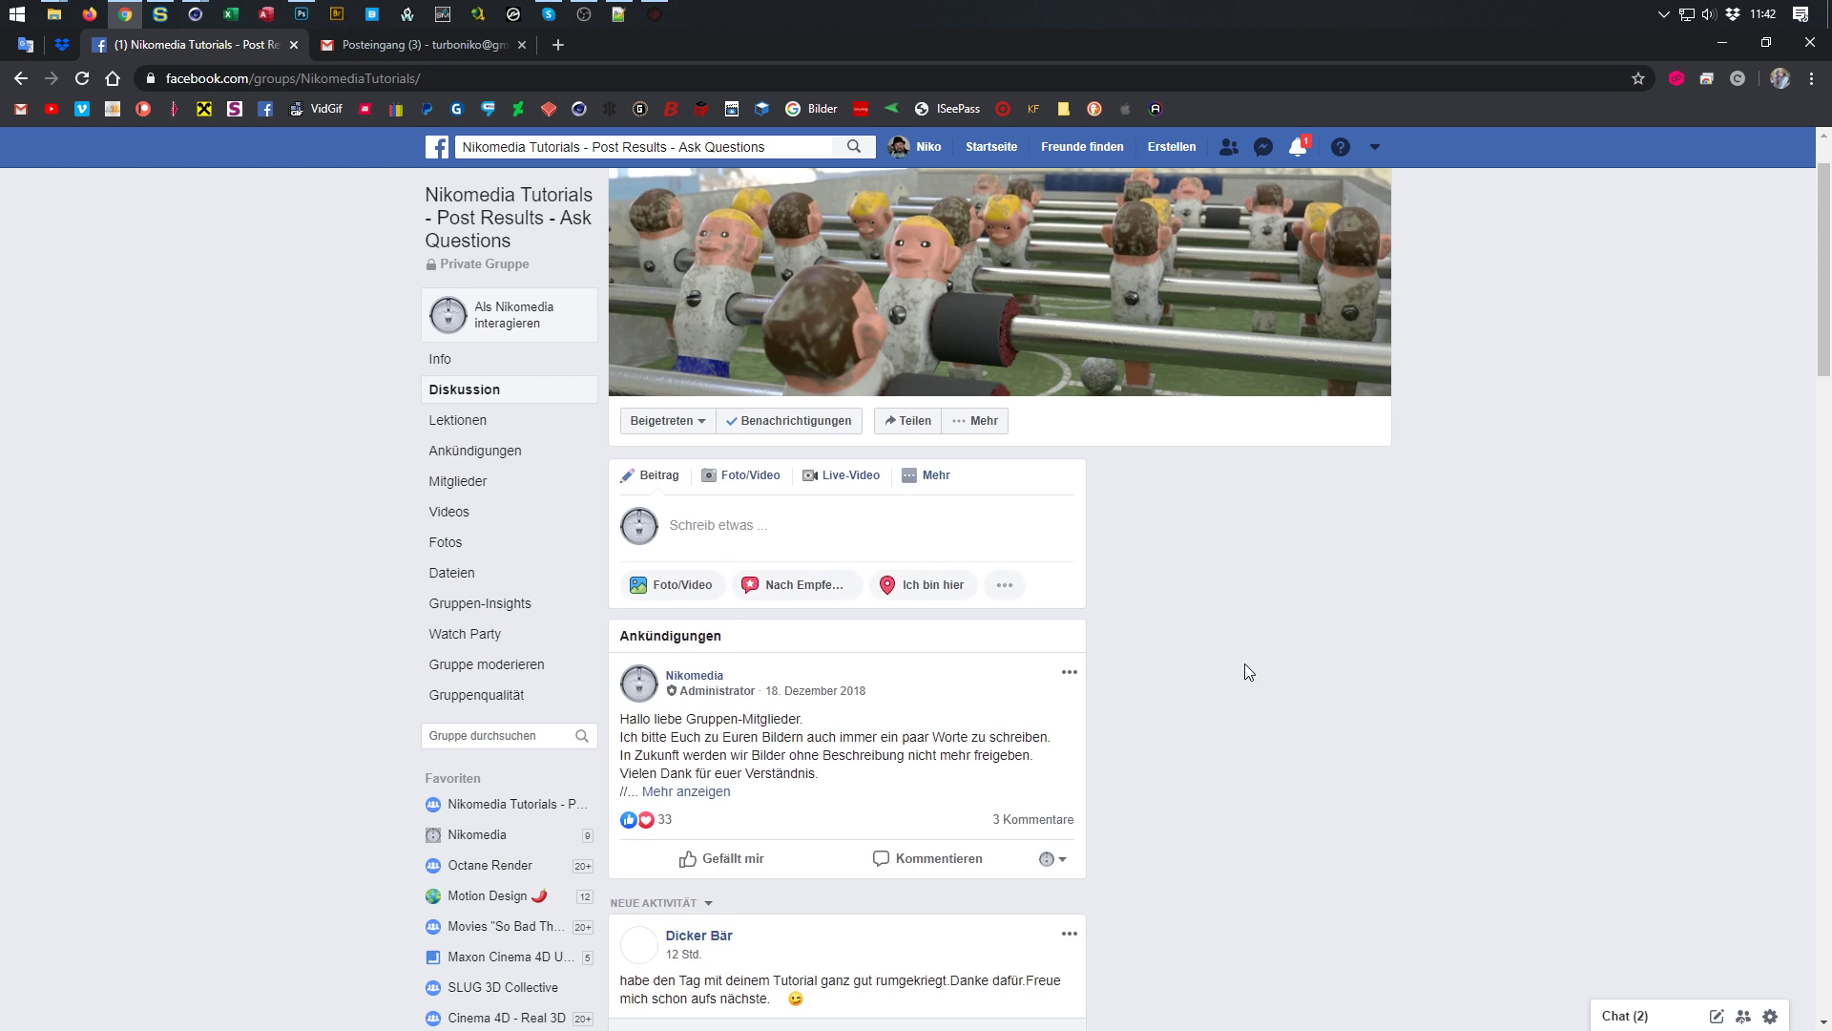
Look through the group's feed for the post about the rolling tape and play its linked Instagram video
{"action": "scroll", "coordinate": [1244, 662], "scroll_direction": "down", "scroll_amount": 5}
{"action": "scroll", "coordinate": [1250, 671], "scroll_direction": "down", "scroll_amount": 20}
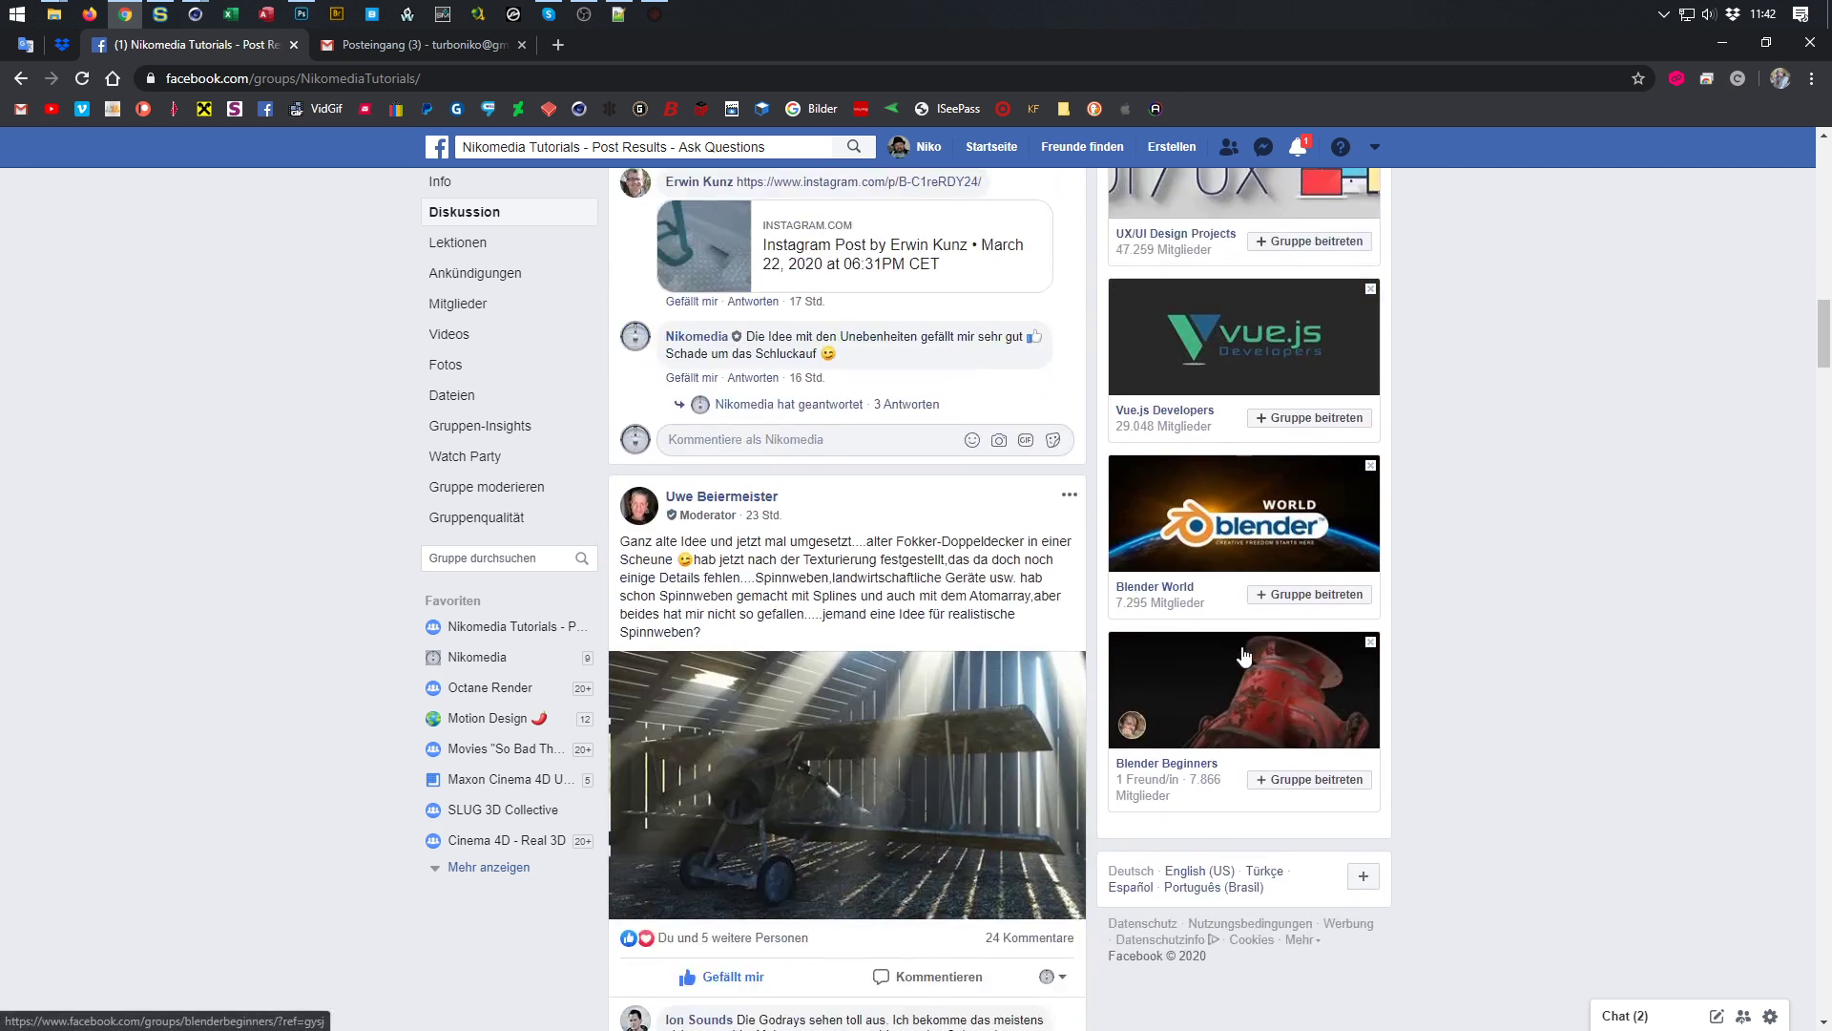
{"action": "scroll", "coordinate": [1237, 645], "scroll_direction": "down", "scroll_amount": 16}
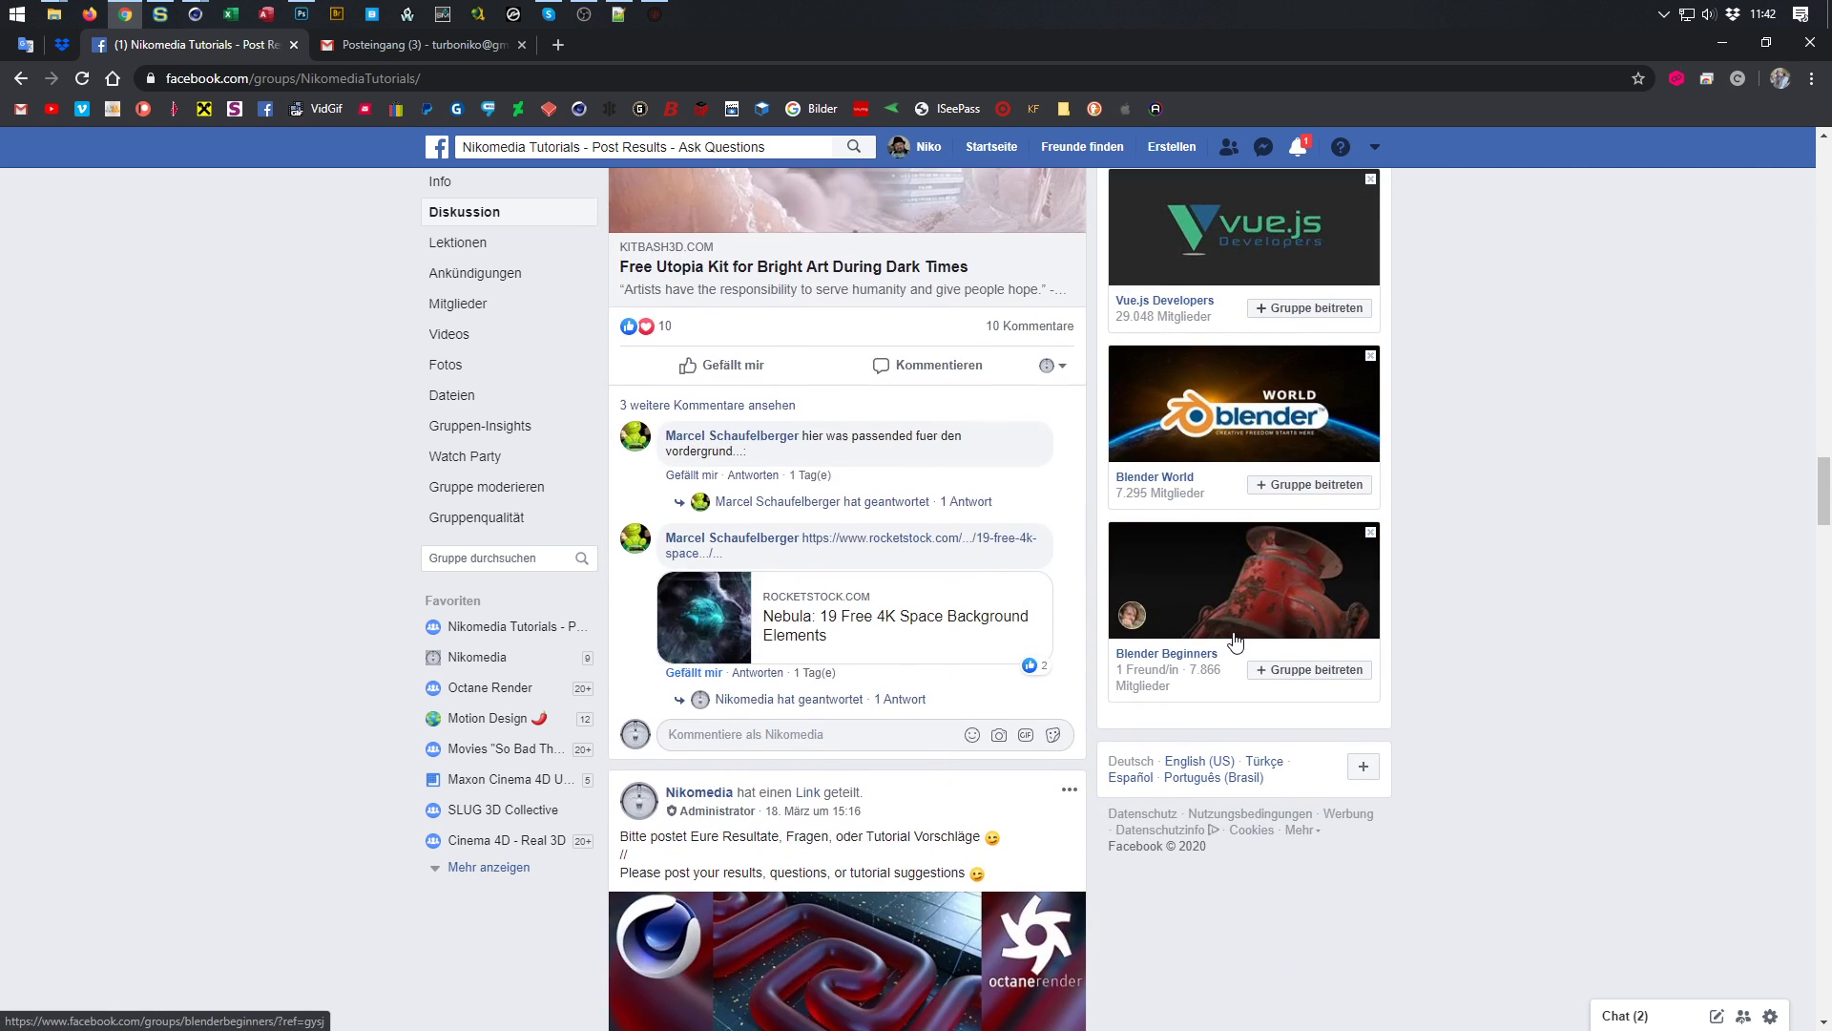
{"action": "scroll", "coordinate": [1236, 641], "scroll_direction": "down", "scroll_amount": 14}
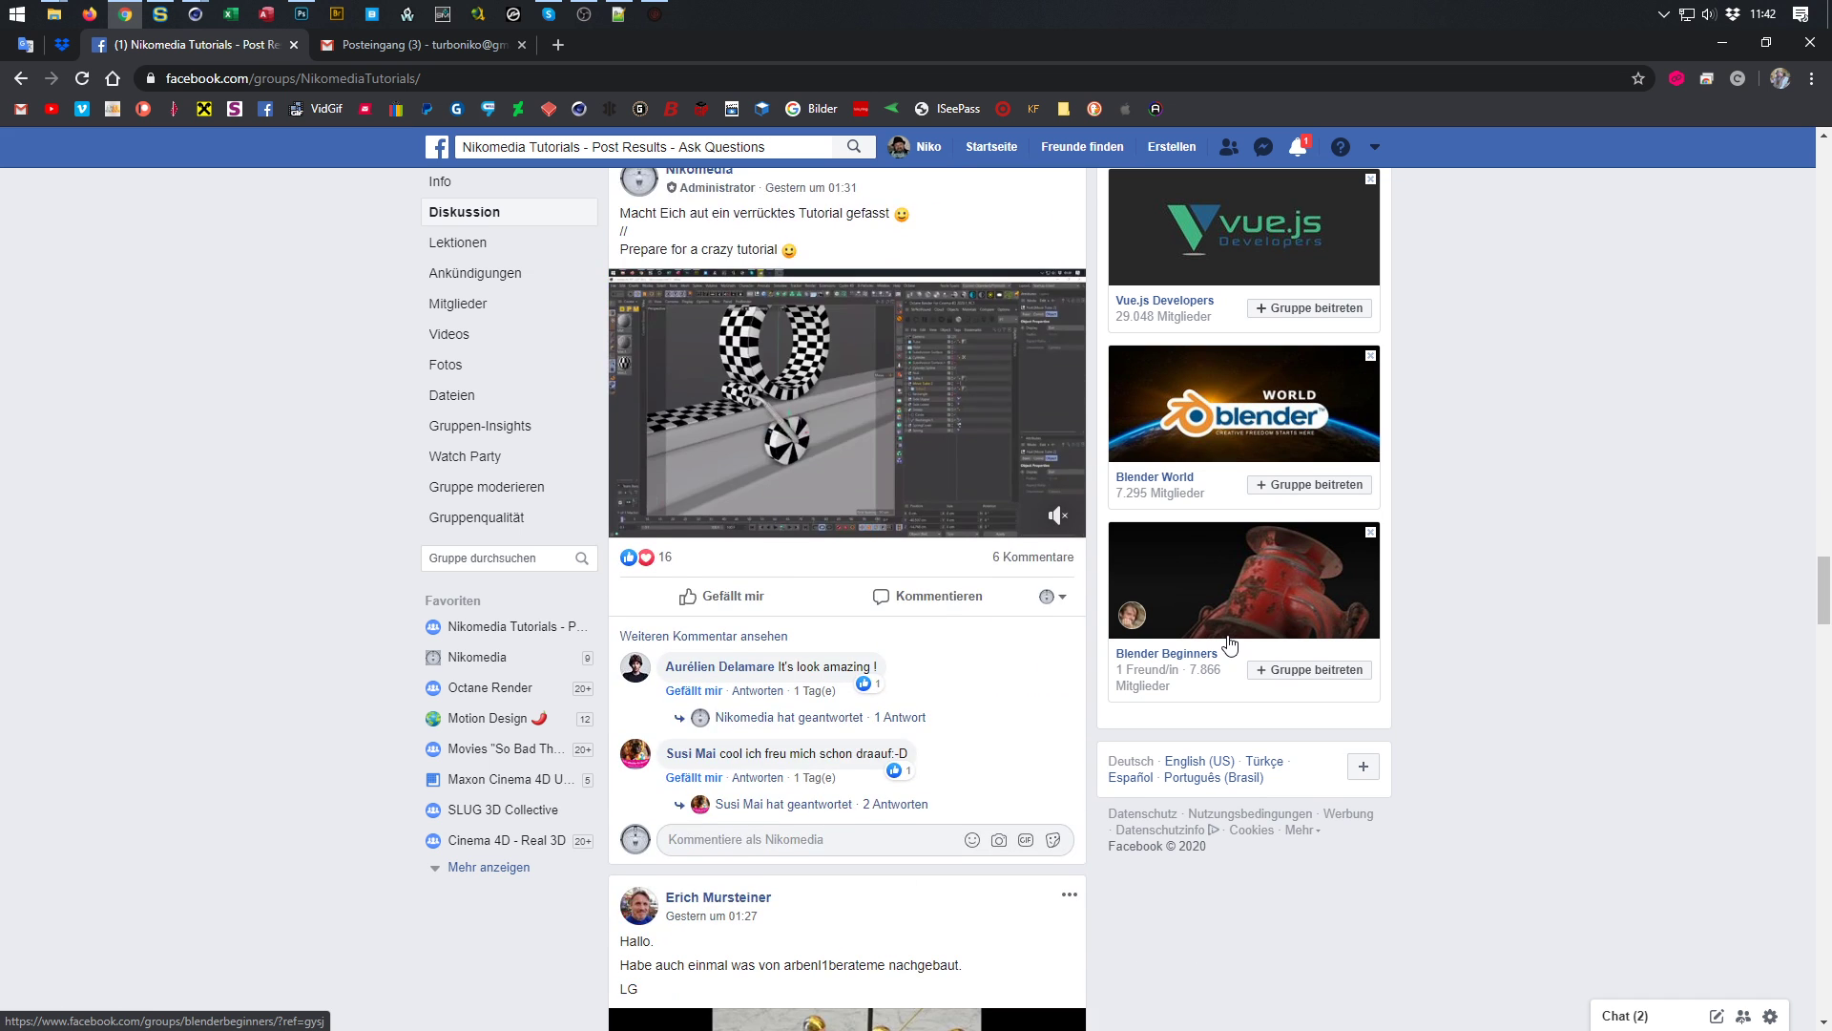
{"action": "scroll", "coordinate": [1227, 648], "scroll_direction": "down", "scroll_amount": 16}
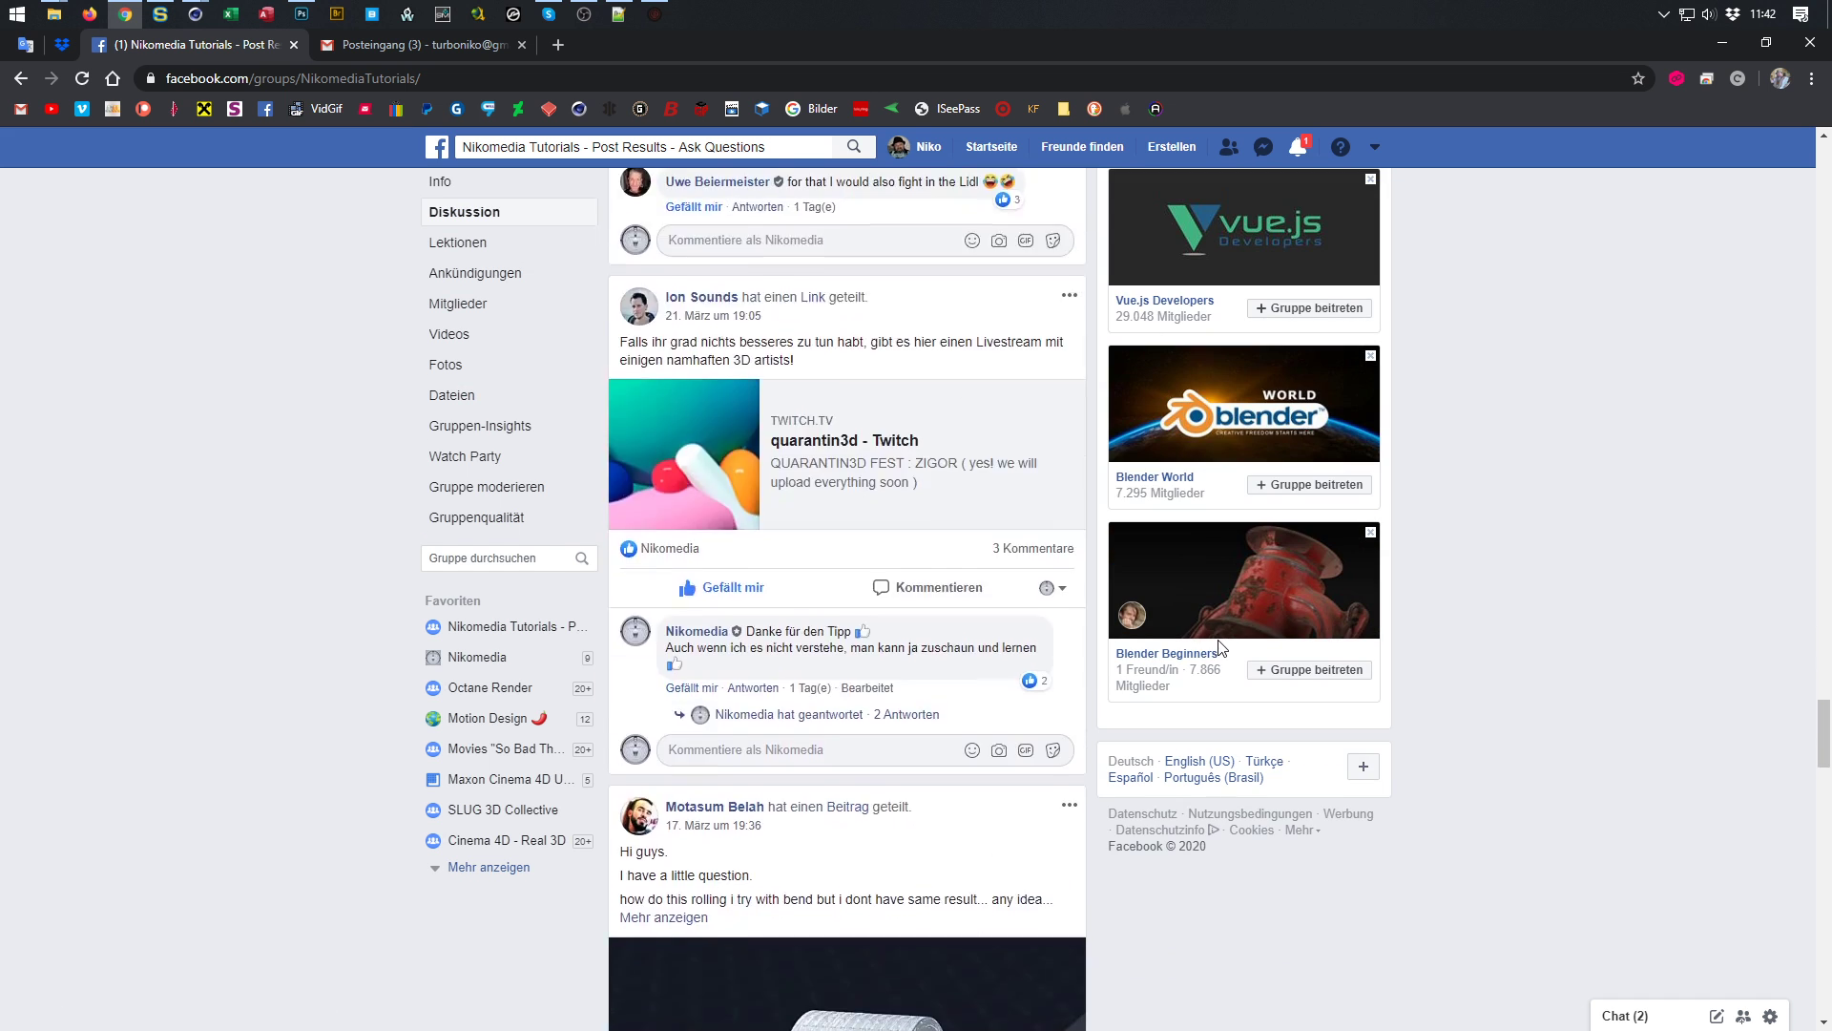
{"action": "scroll", "coordinate": [1219, 646], "scroll_direction": "down", "scroll_amount": 1}
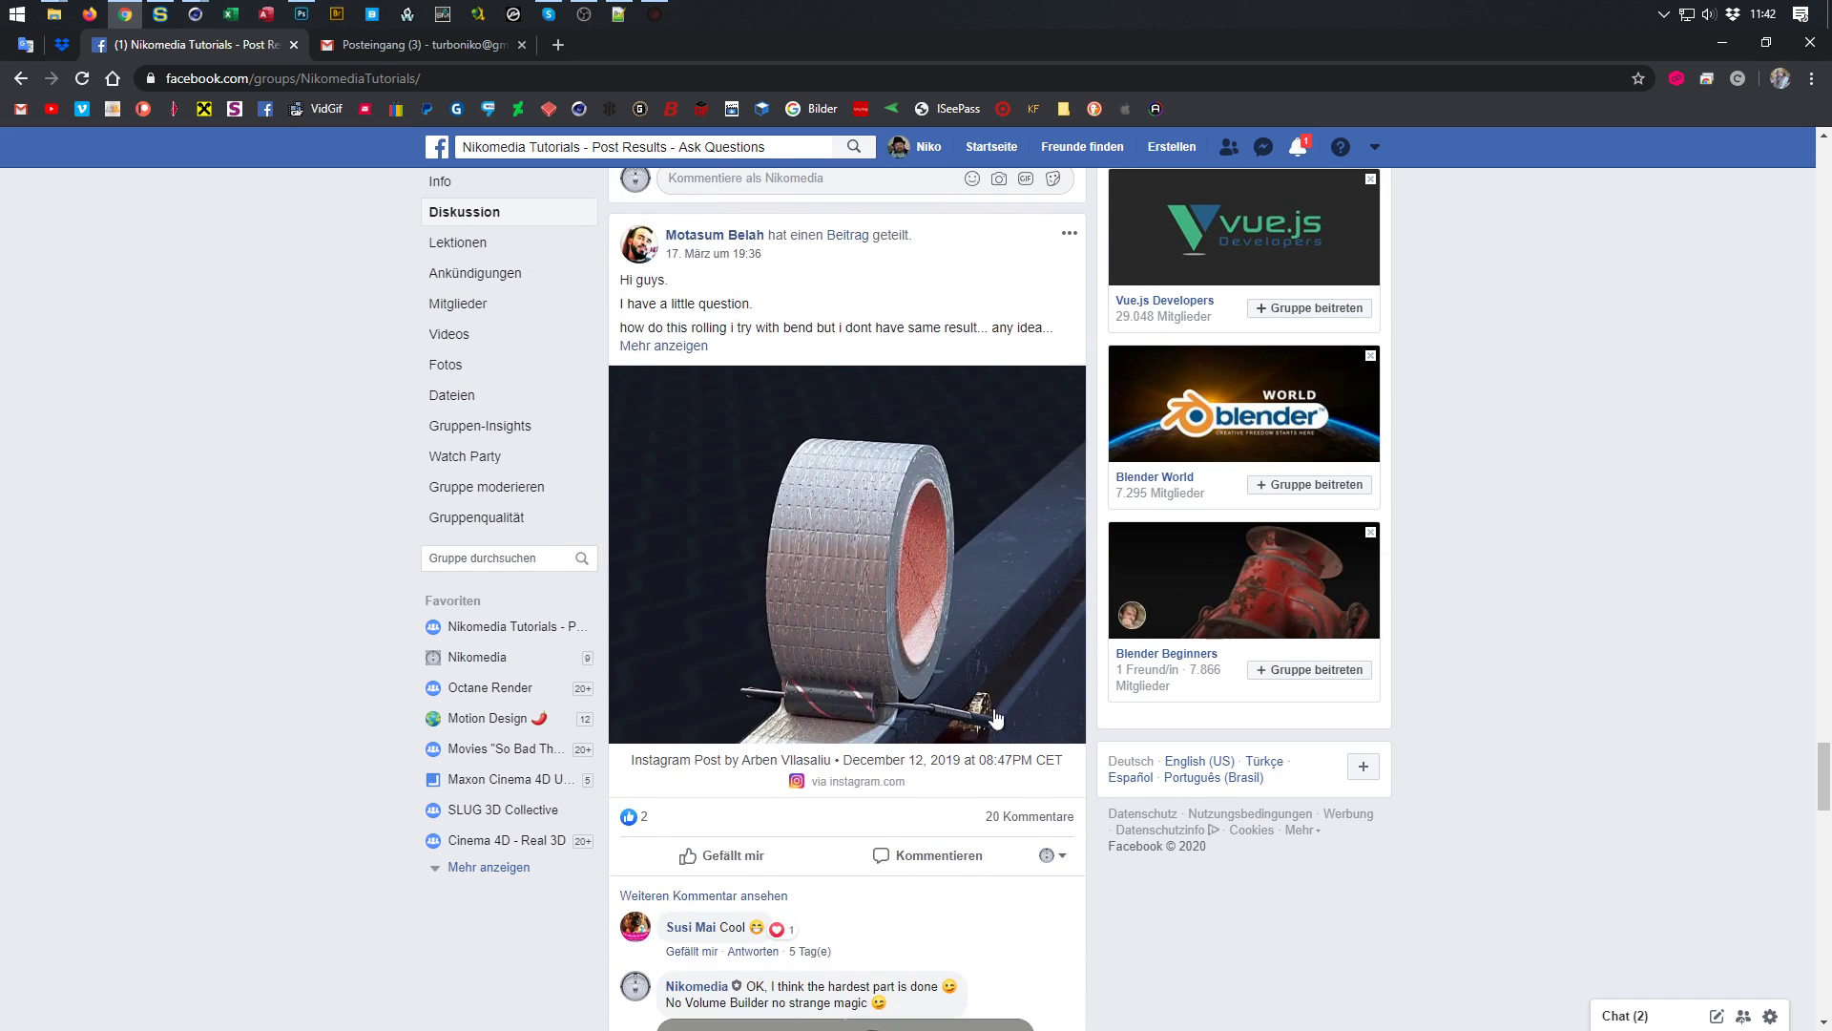
{"action": "left_click", "coordinate": [846, 770]}
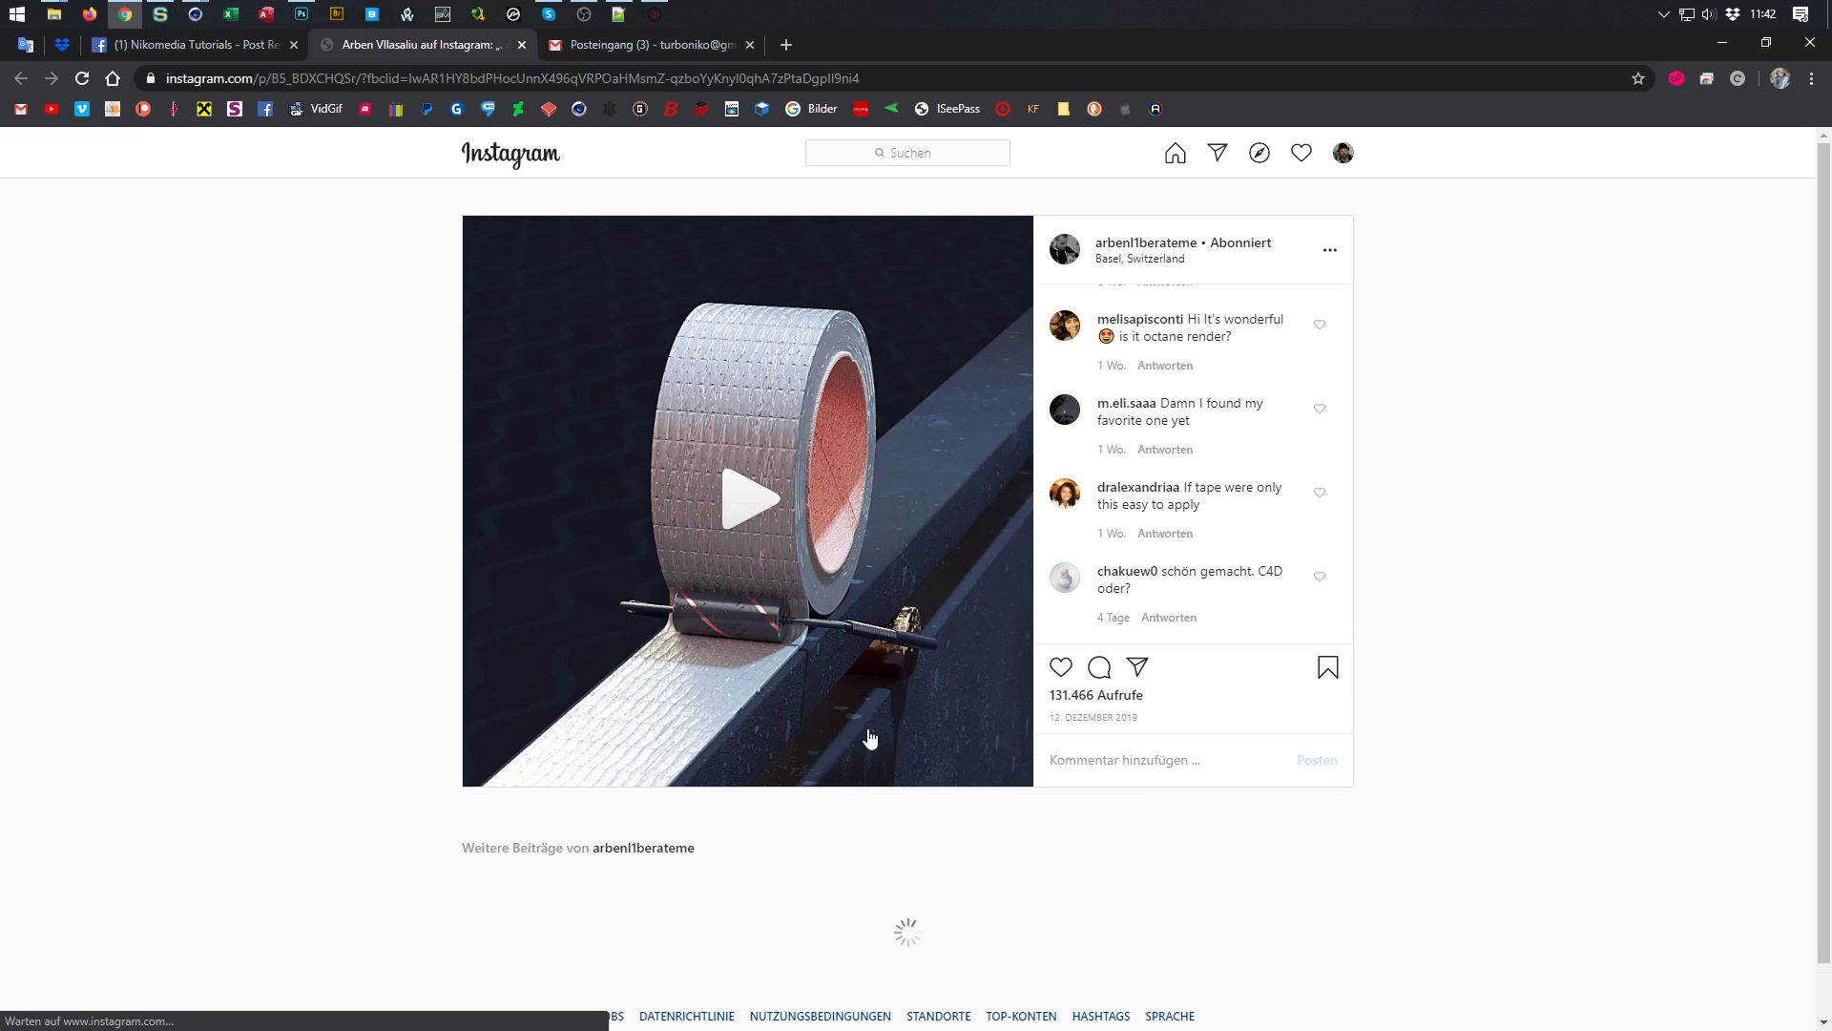
{"action": "left_click", "coordinate": [764, 532]}
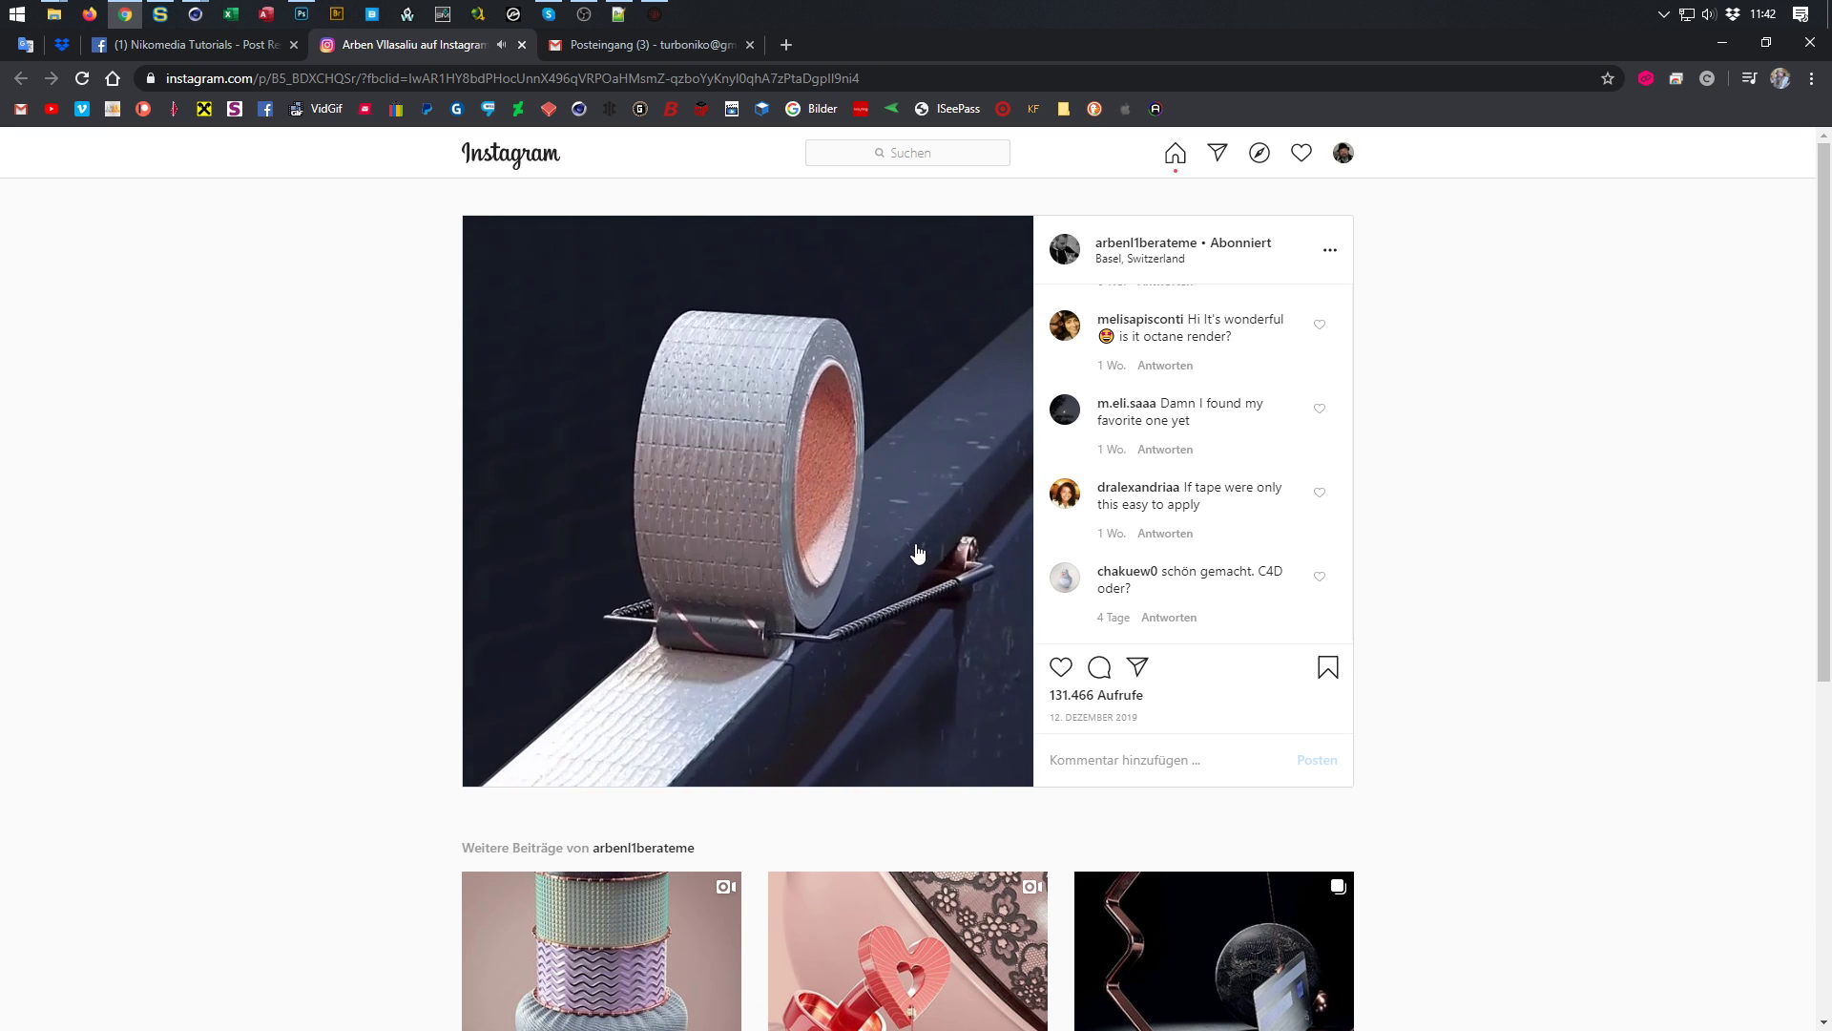
Resume the paused rolling tape video on Instagram and mute its browser tab through MuteTab
{"action": "left_click", "coordinate": [917, 556]}
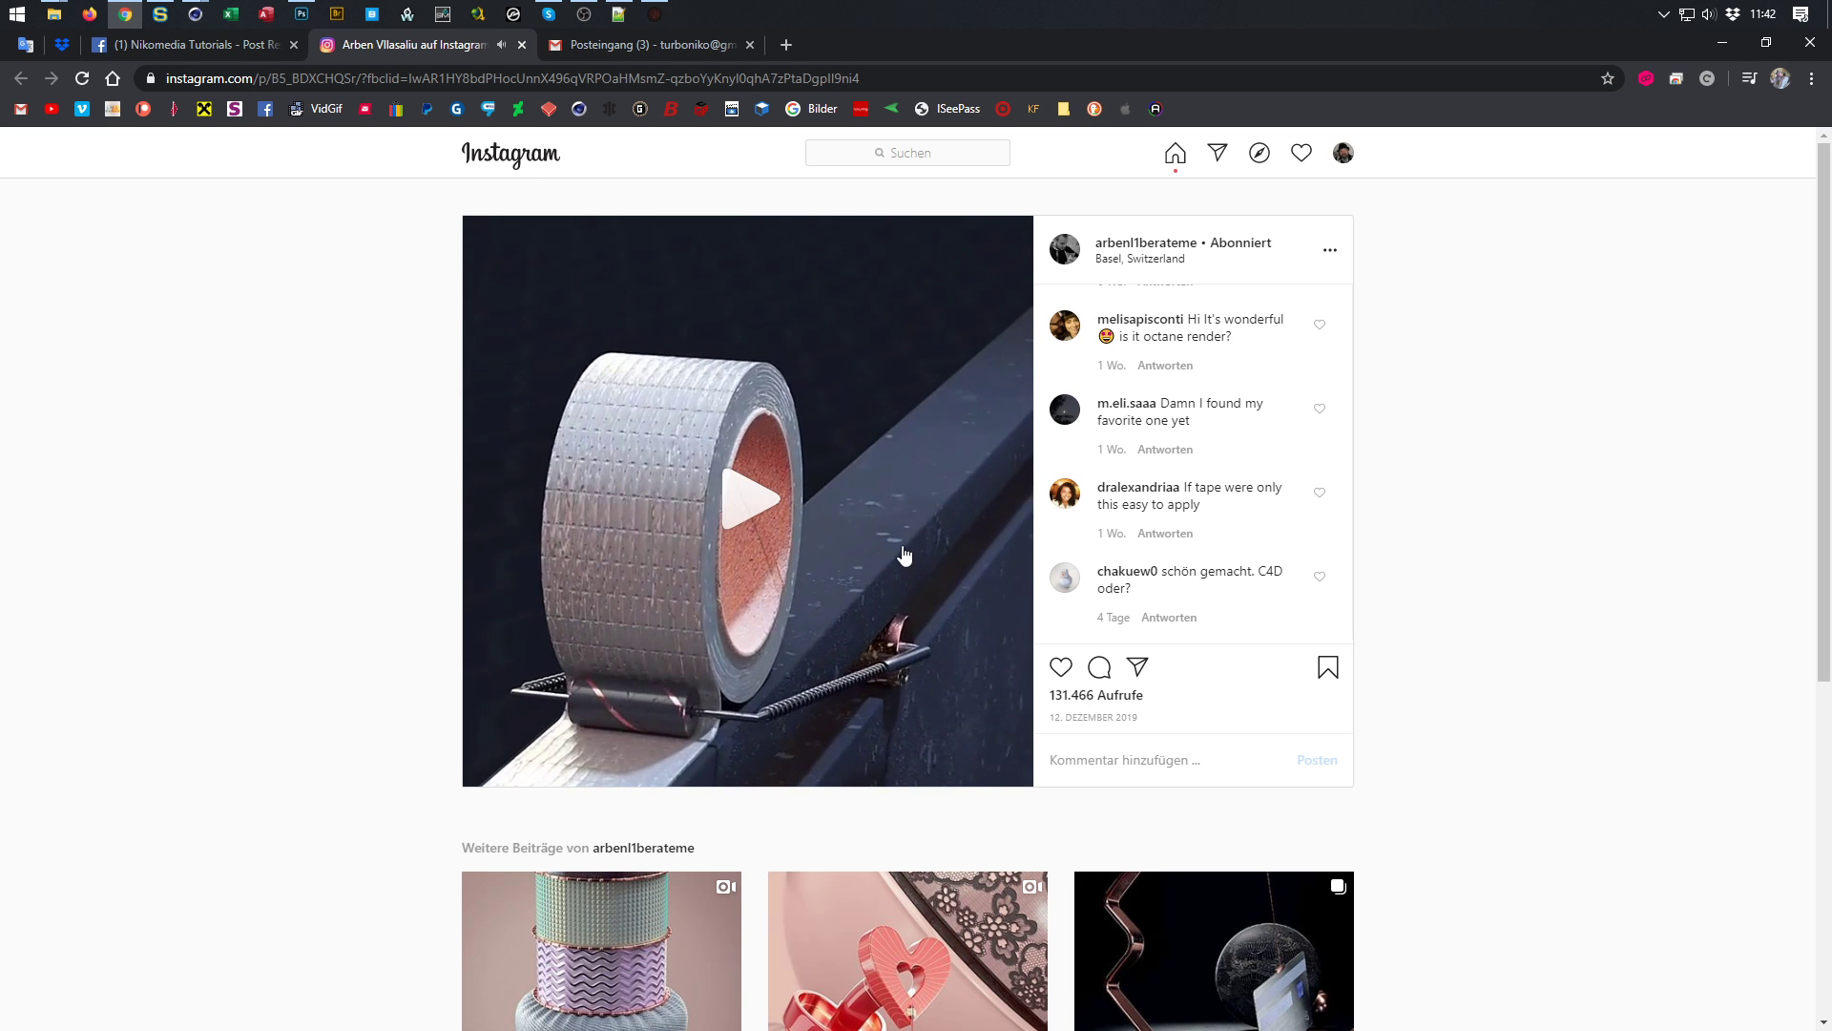
{"action": "left_click", "coordinate": [905, 555]}
{"action": "right_click", "coordinate": [902, 547]}
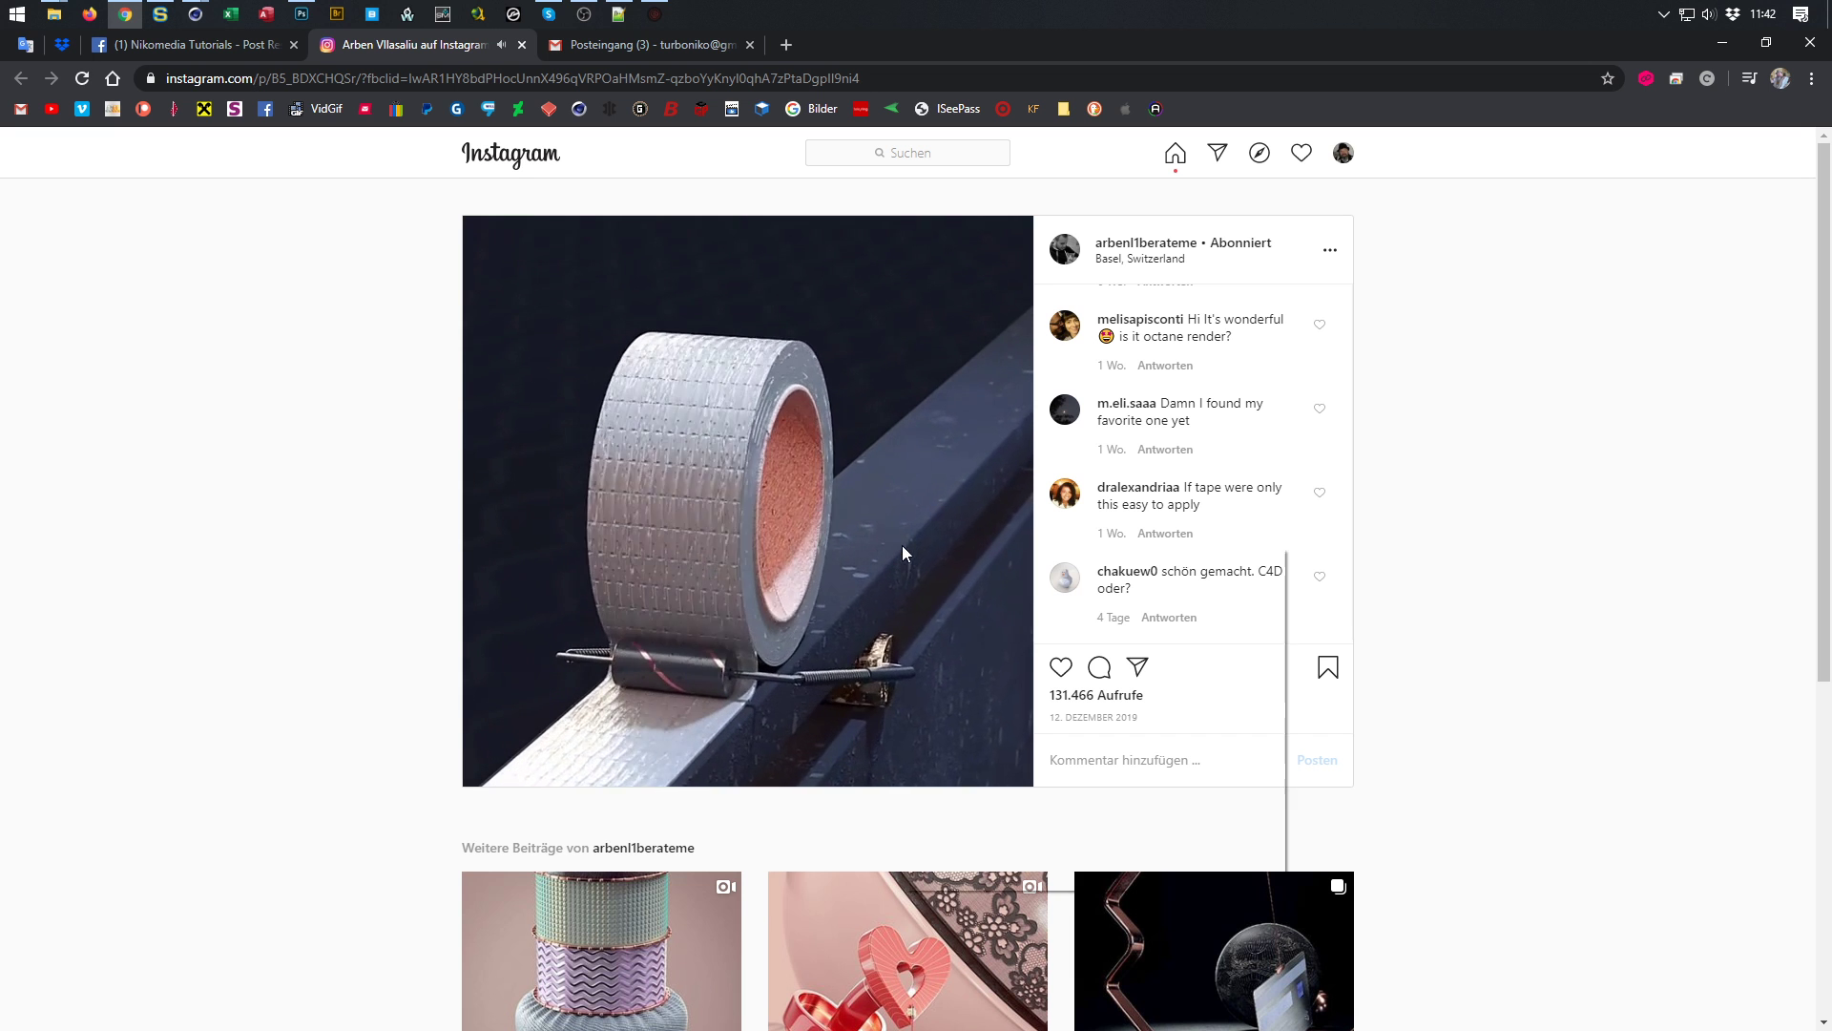
{"action": "mouse_move", "coordinate": [1279, 800]}
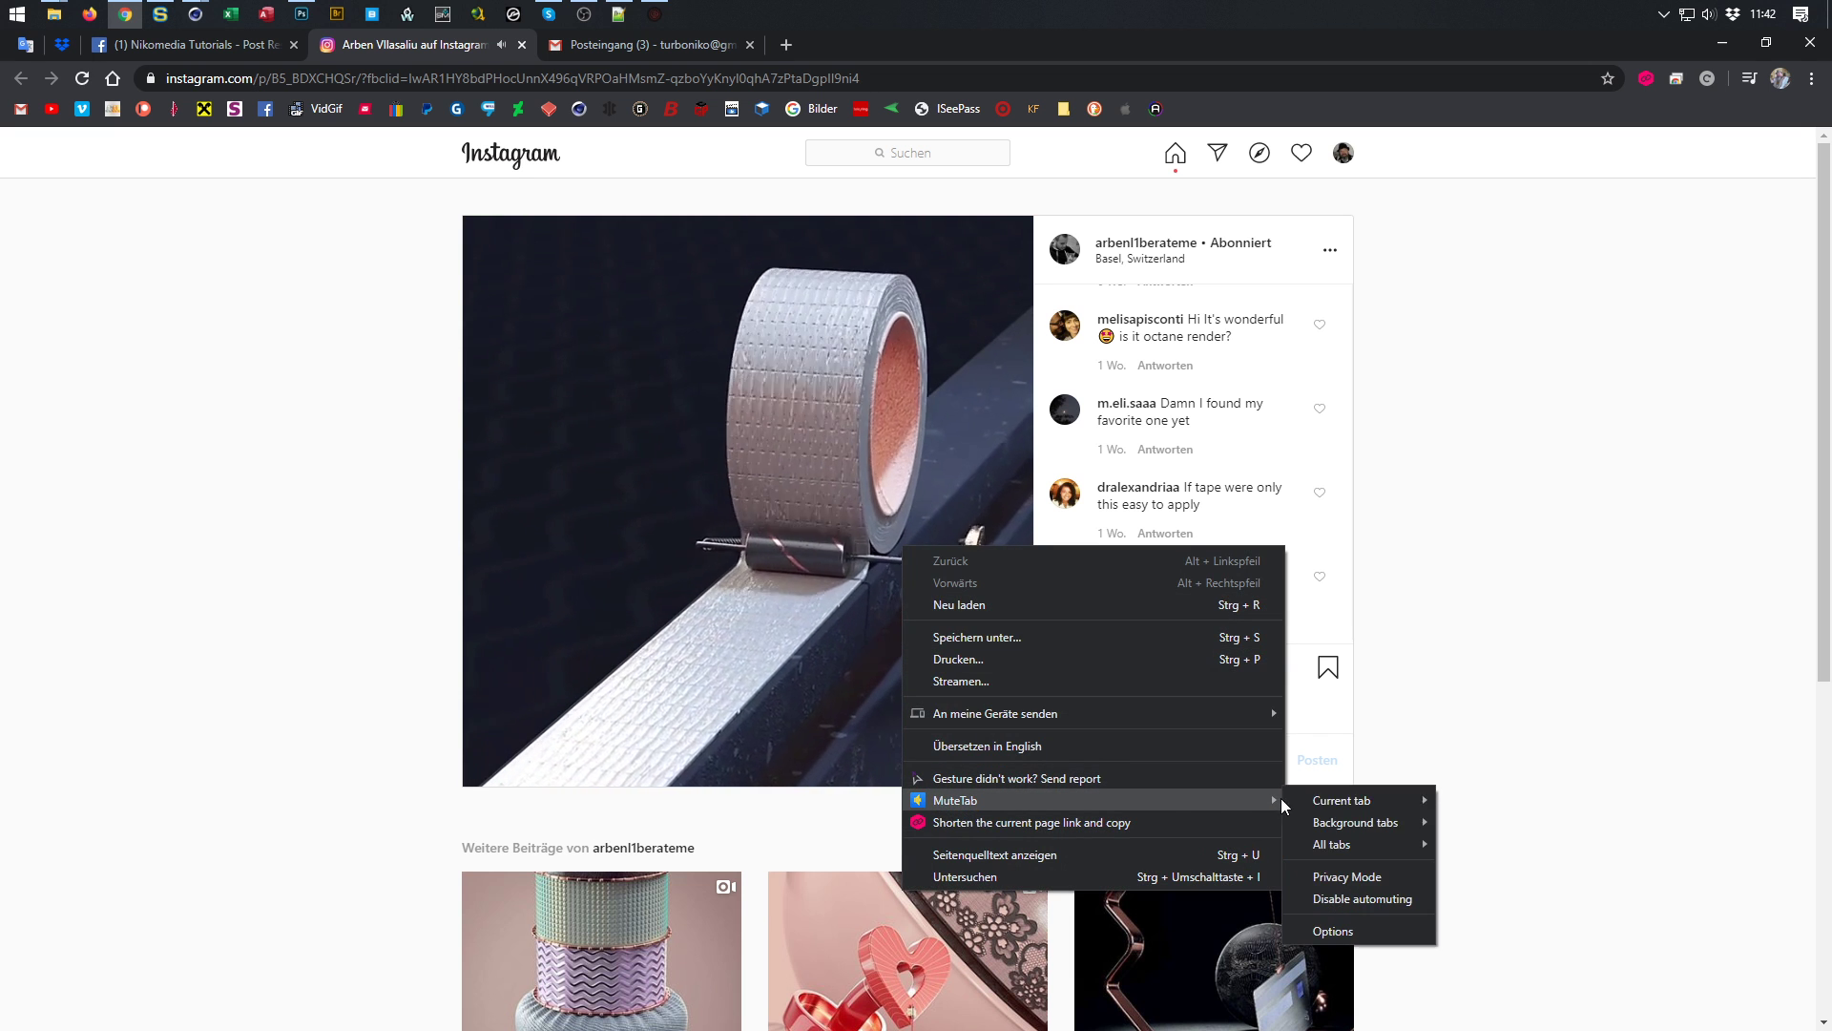
{"action": "left_click", "coordinate": [1479, 802]}
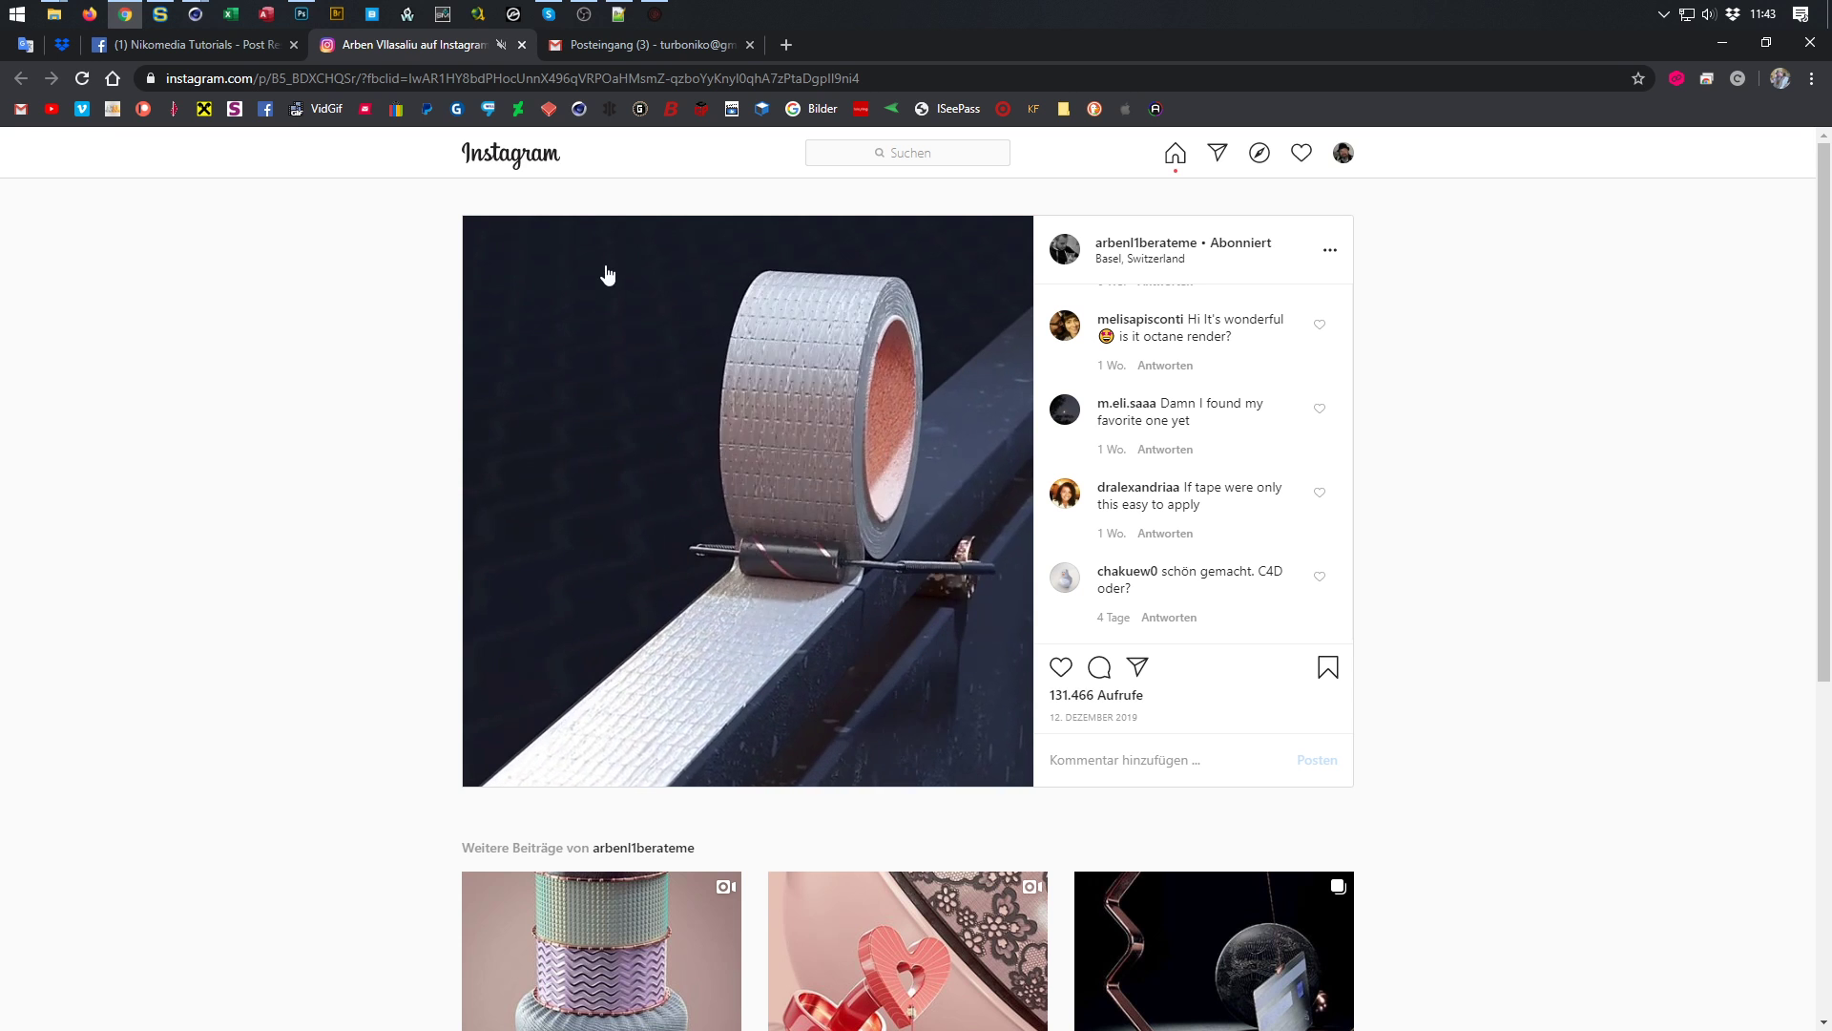
Close the Instagram post and open Nikomedia's "Prepare for a crazy tutorial" video from the Facebook group's feed
{"action": "key", "text": "ctrl+w"}
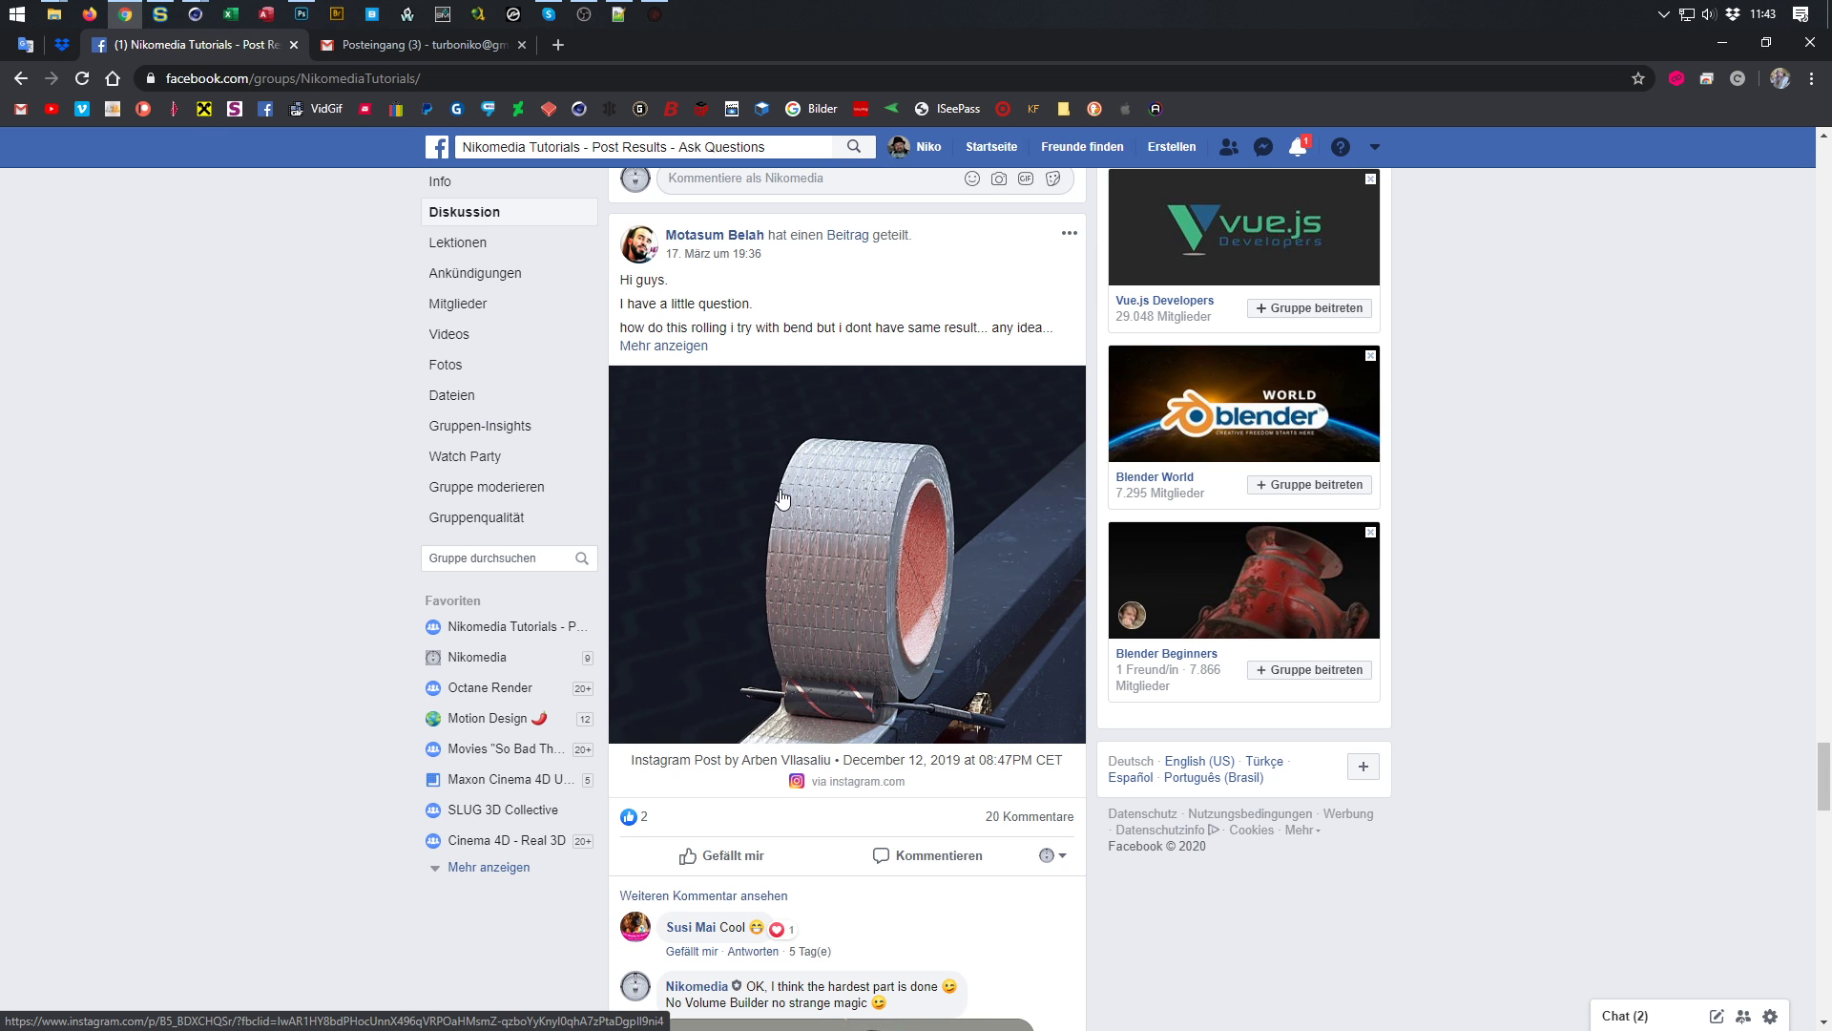
{"action": "scroll", "coordinate": [783, 497], "scroll_direction": "up", "scroll_amount": 15}
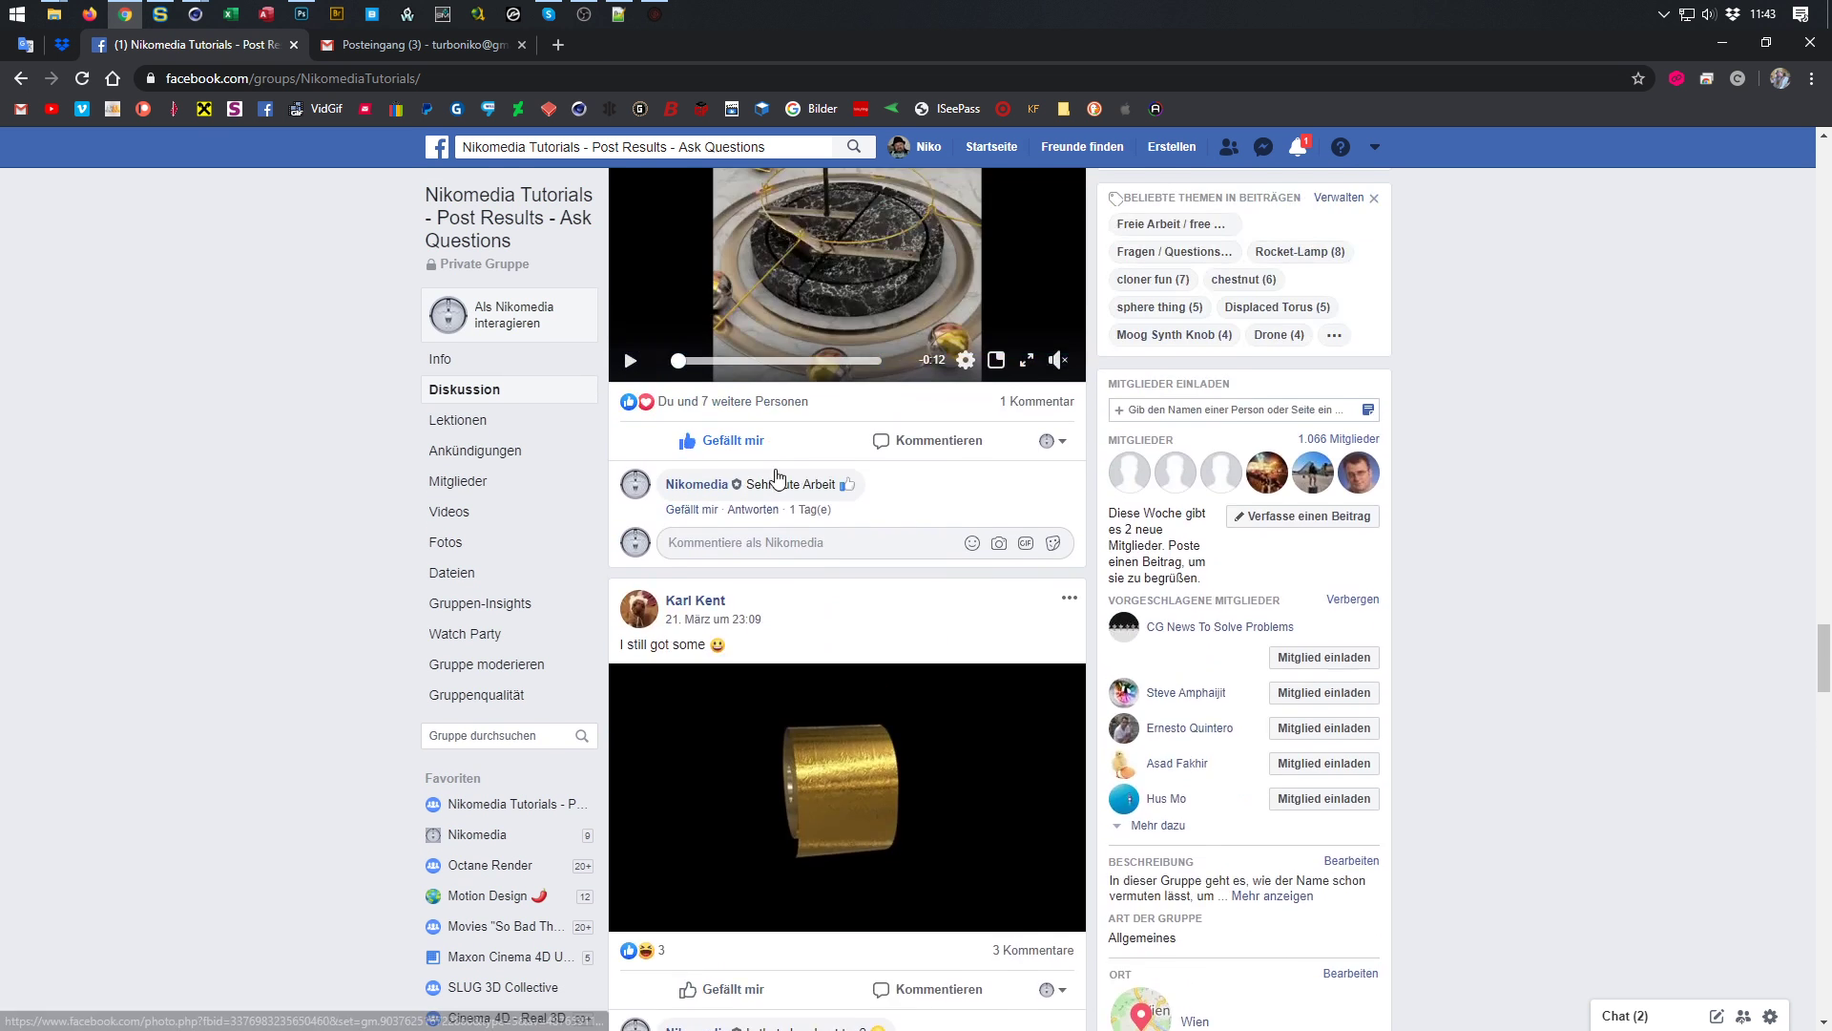
{"action": "scroll", "coordinate": [776, 476], "scroll_direction": "up", "scroll_amount": 10}
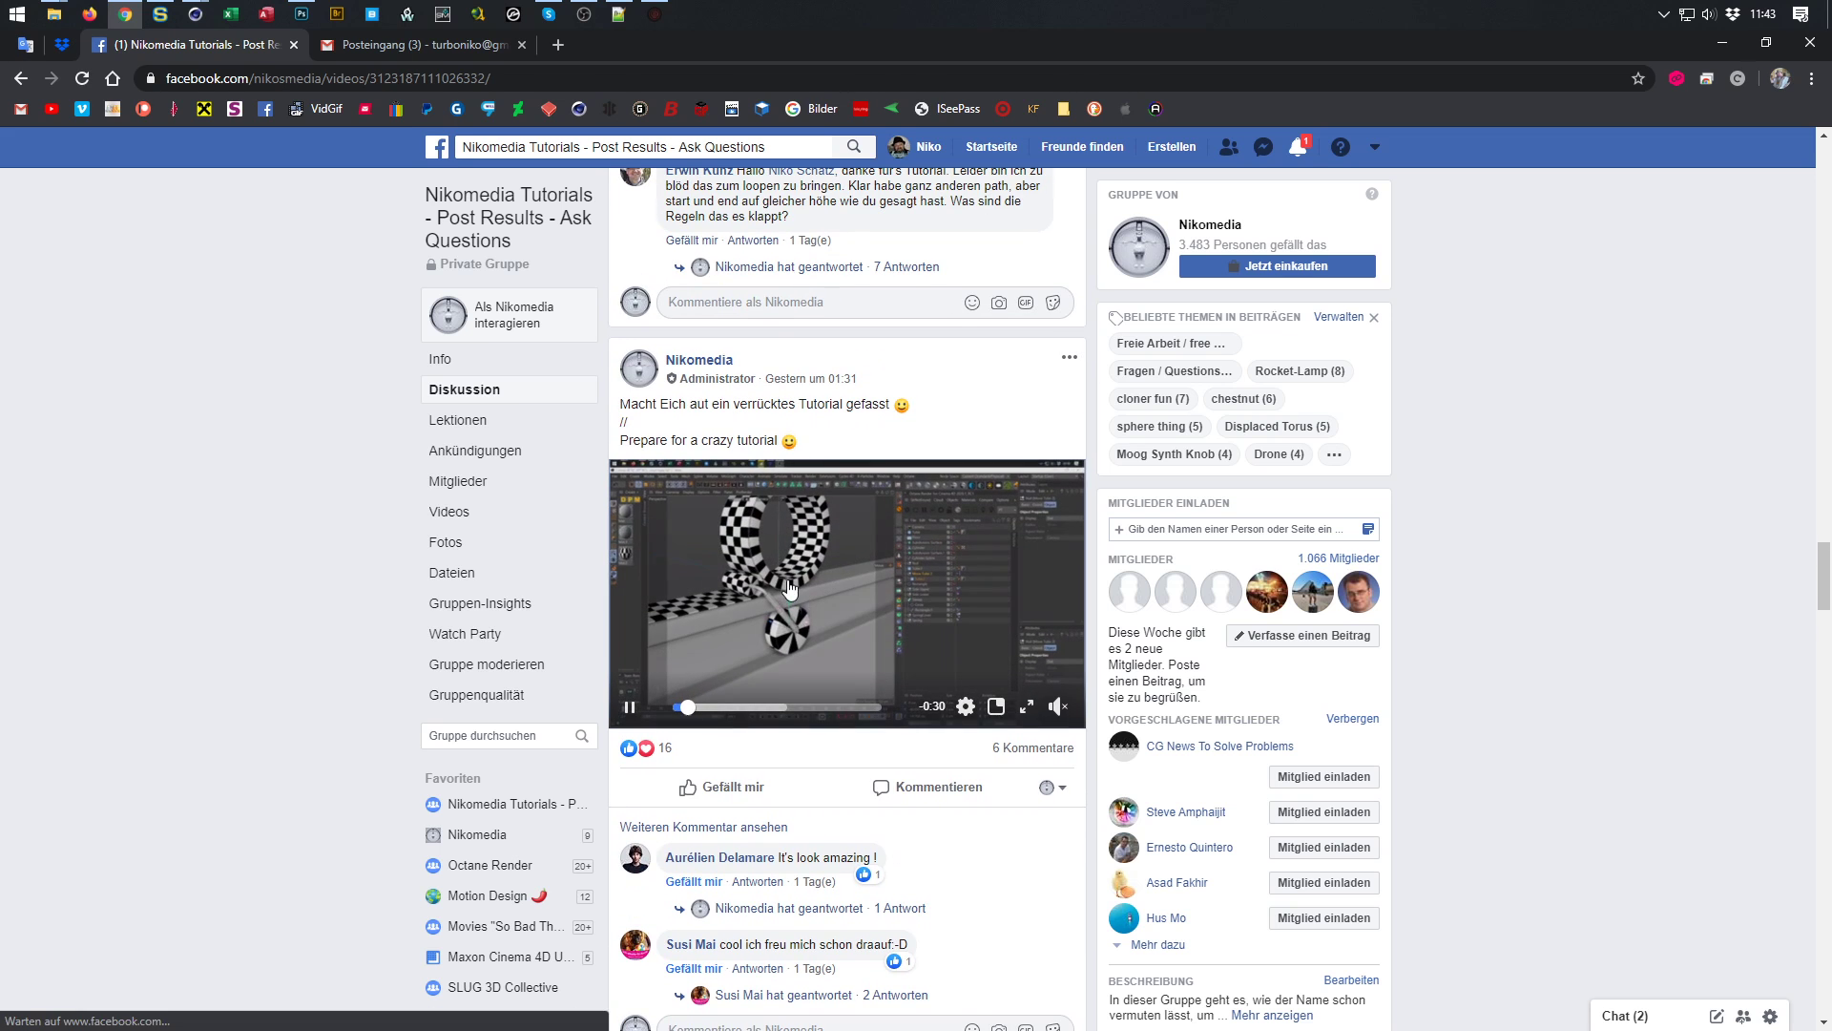
{"action": "left_click", "coordinate": [789, 589]}
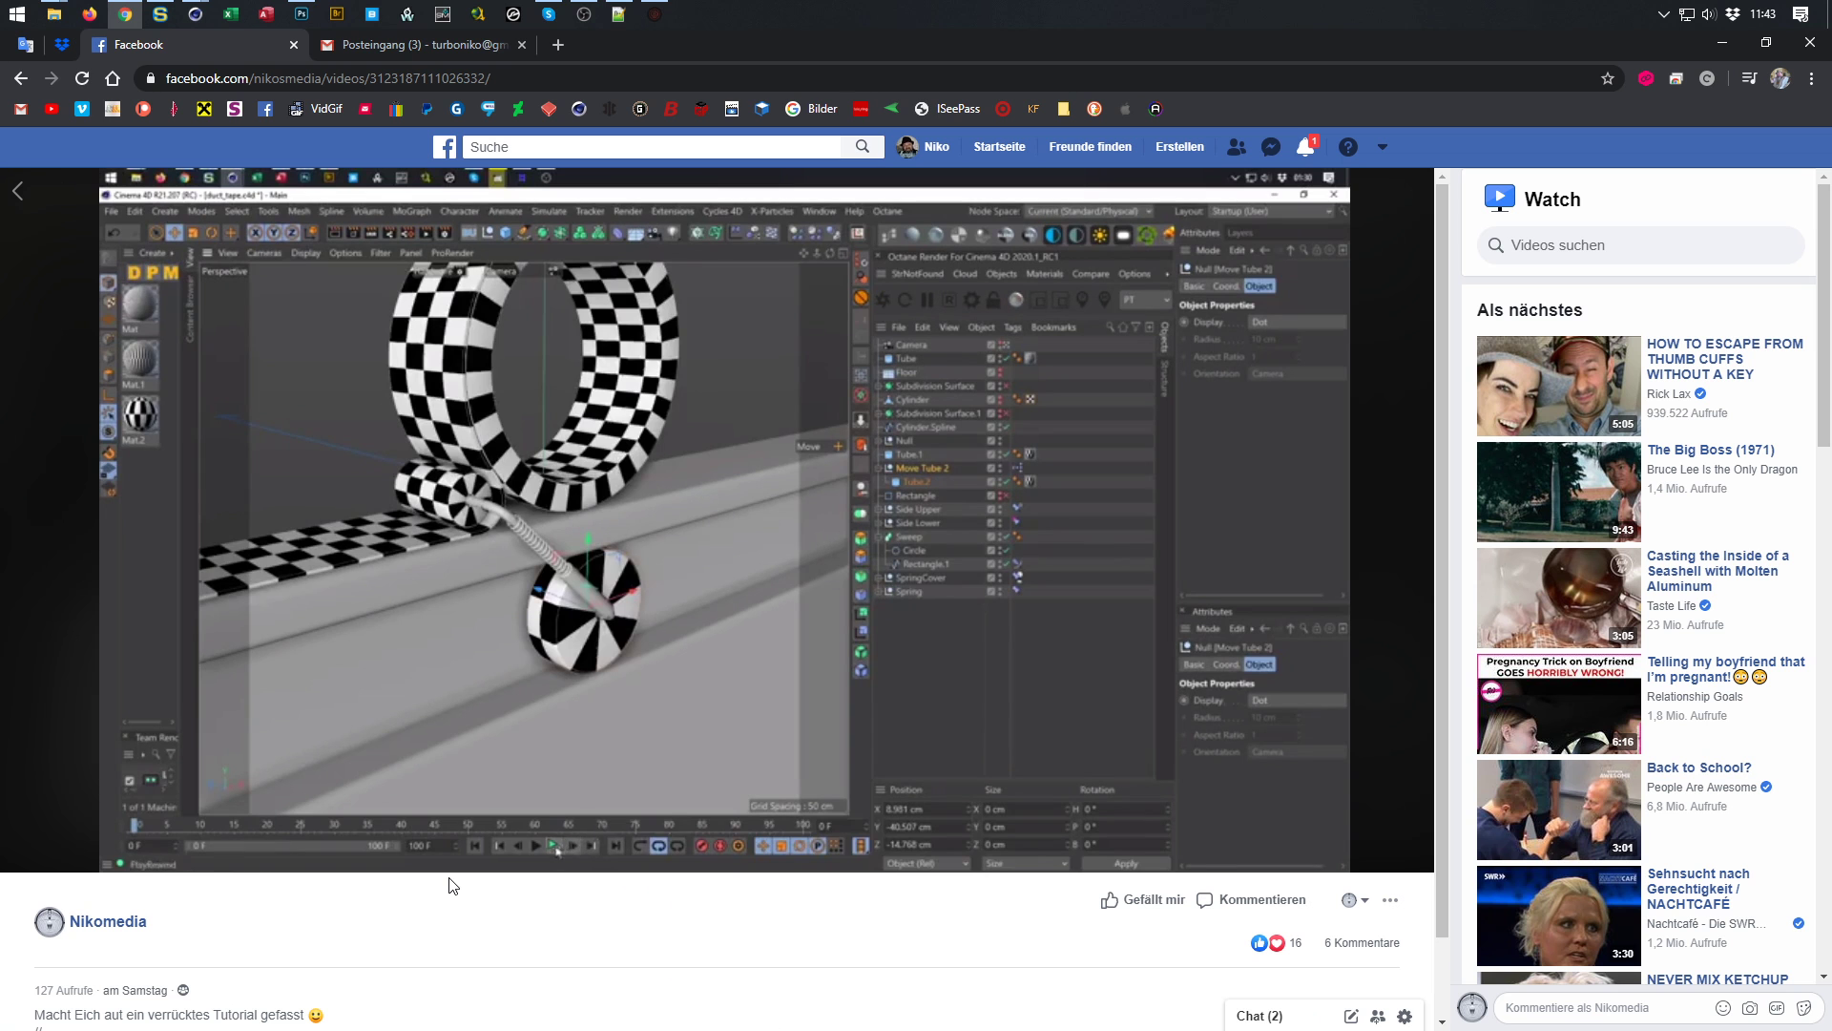
Set the tutorial preview video's playback quality to 720p and watch the checkered tape roll animation
{"action": "mouse_move", "coordinate": [932, 731]}
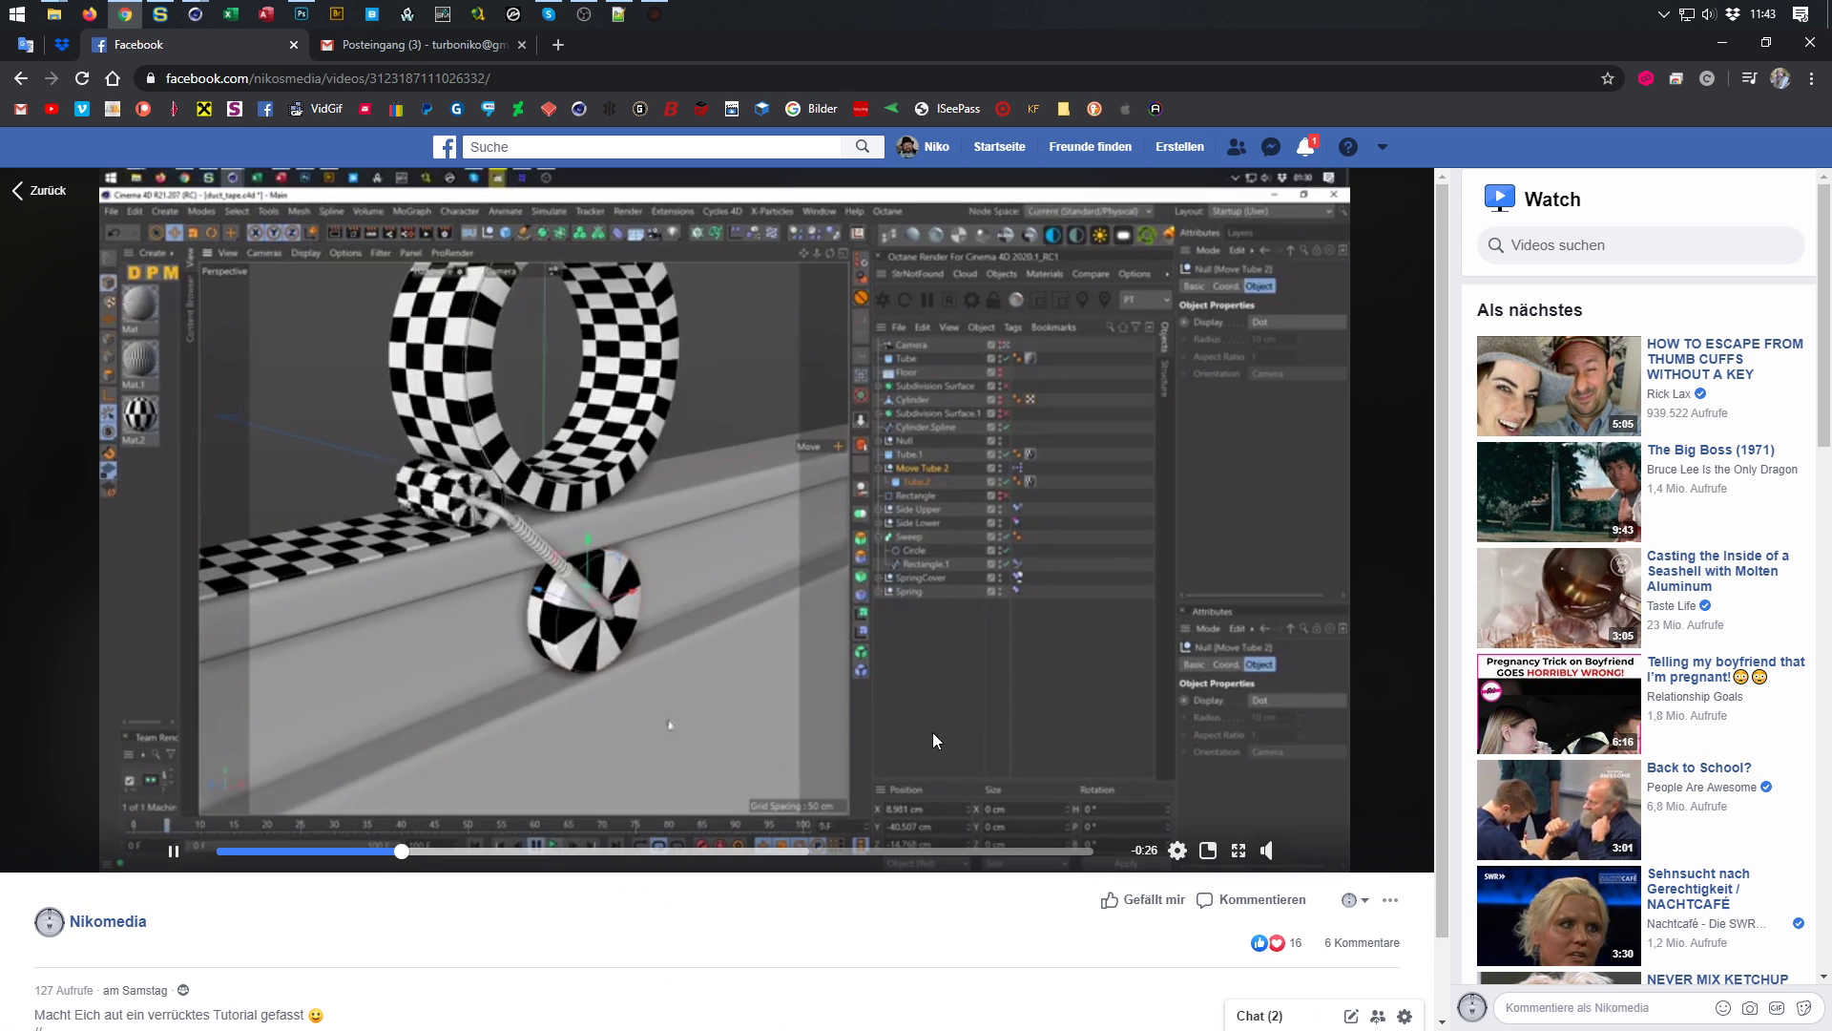
{"action": "left_click", "coordinate": [1176, 851]}
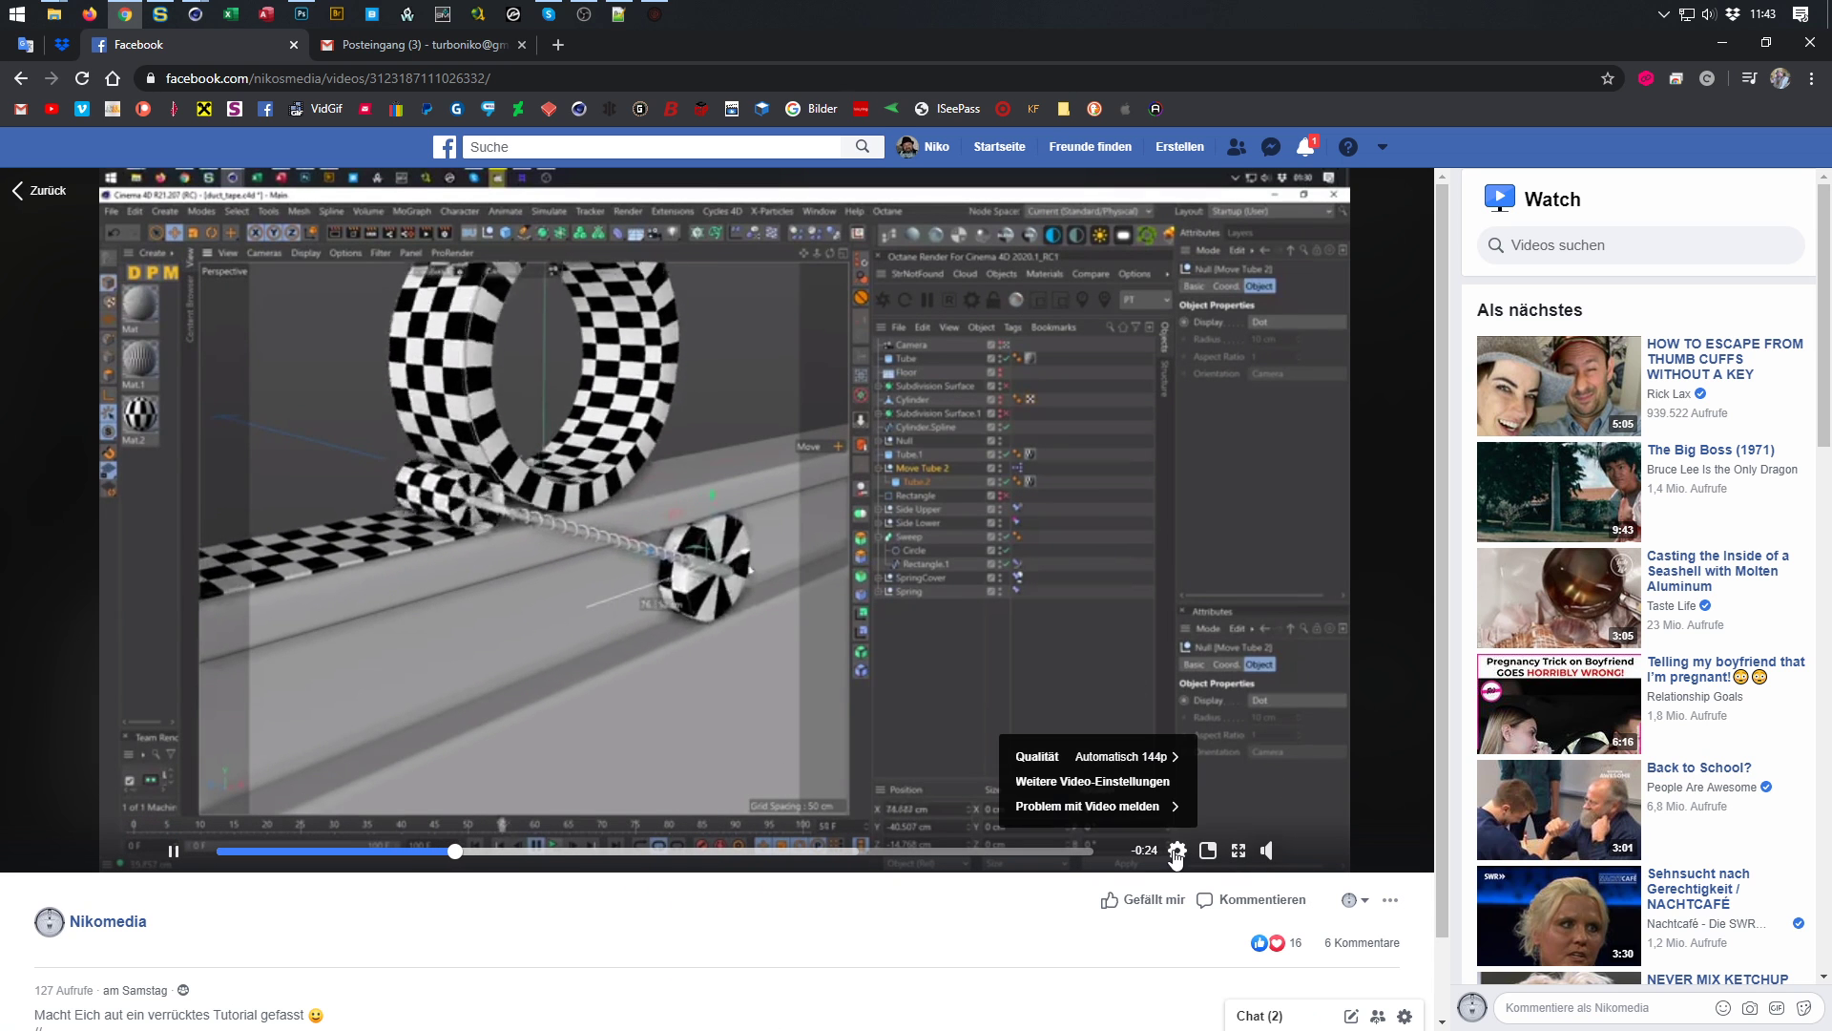
{"action": "left_click", "coordinate": [1147, 755]}
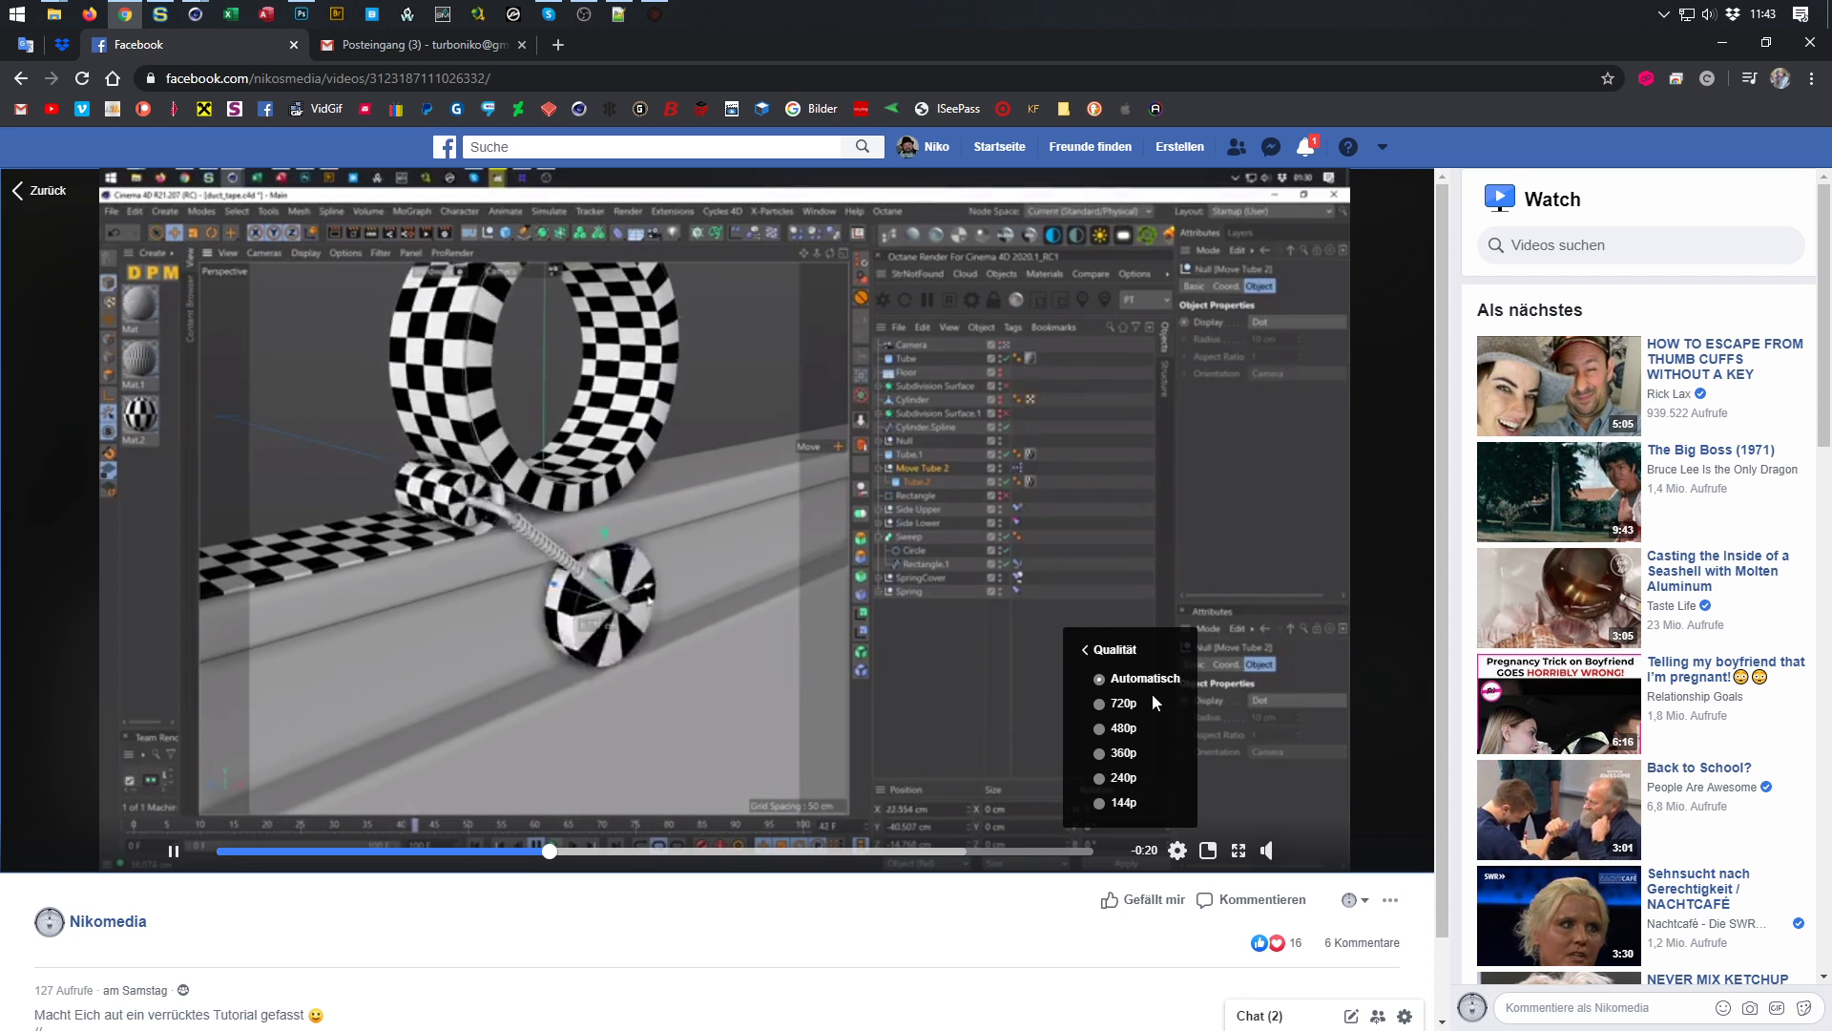
{"action": "left_click", "coordinate": [1126, 704]}
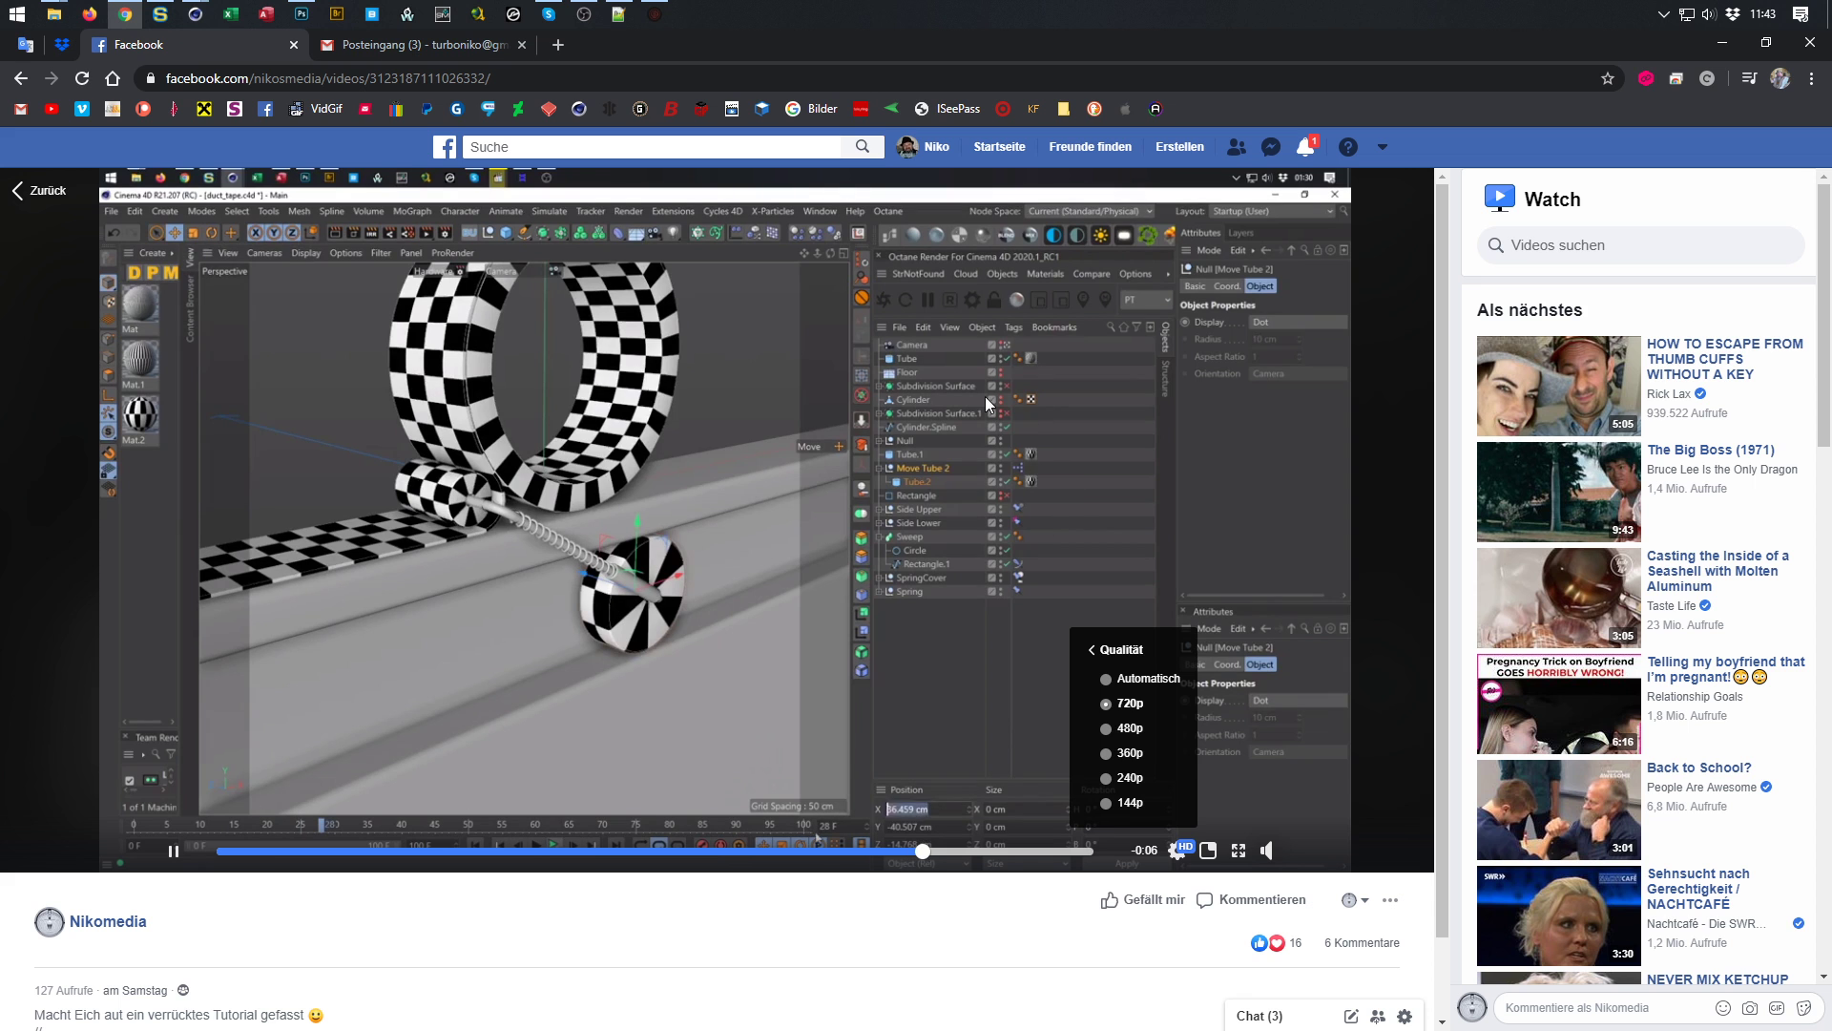
Leave the video for the group feed, minimize Chrome and shift Cinema 4D's Picture Viewer slightly to show the finished render
{"action": "left_click", "coordinate": [38, 193]}
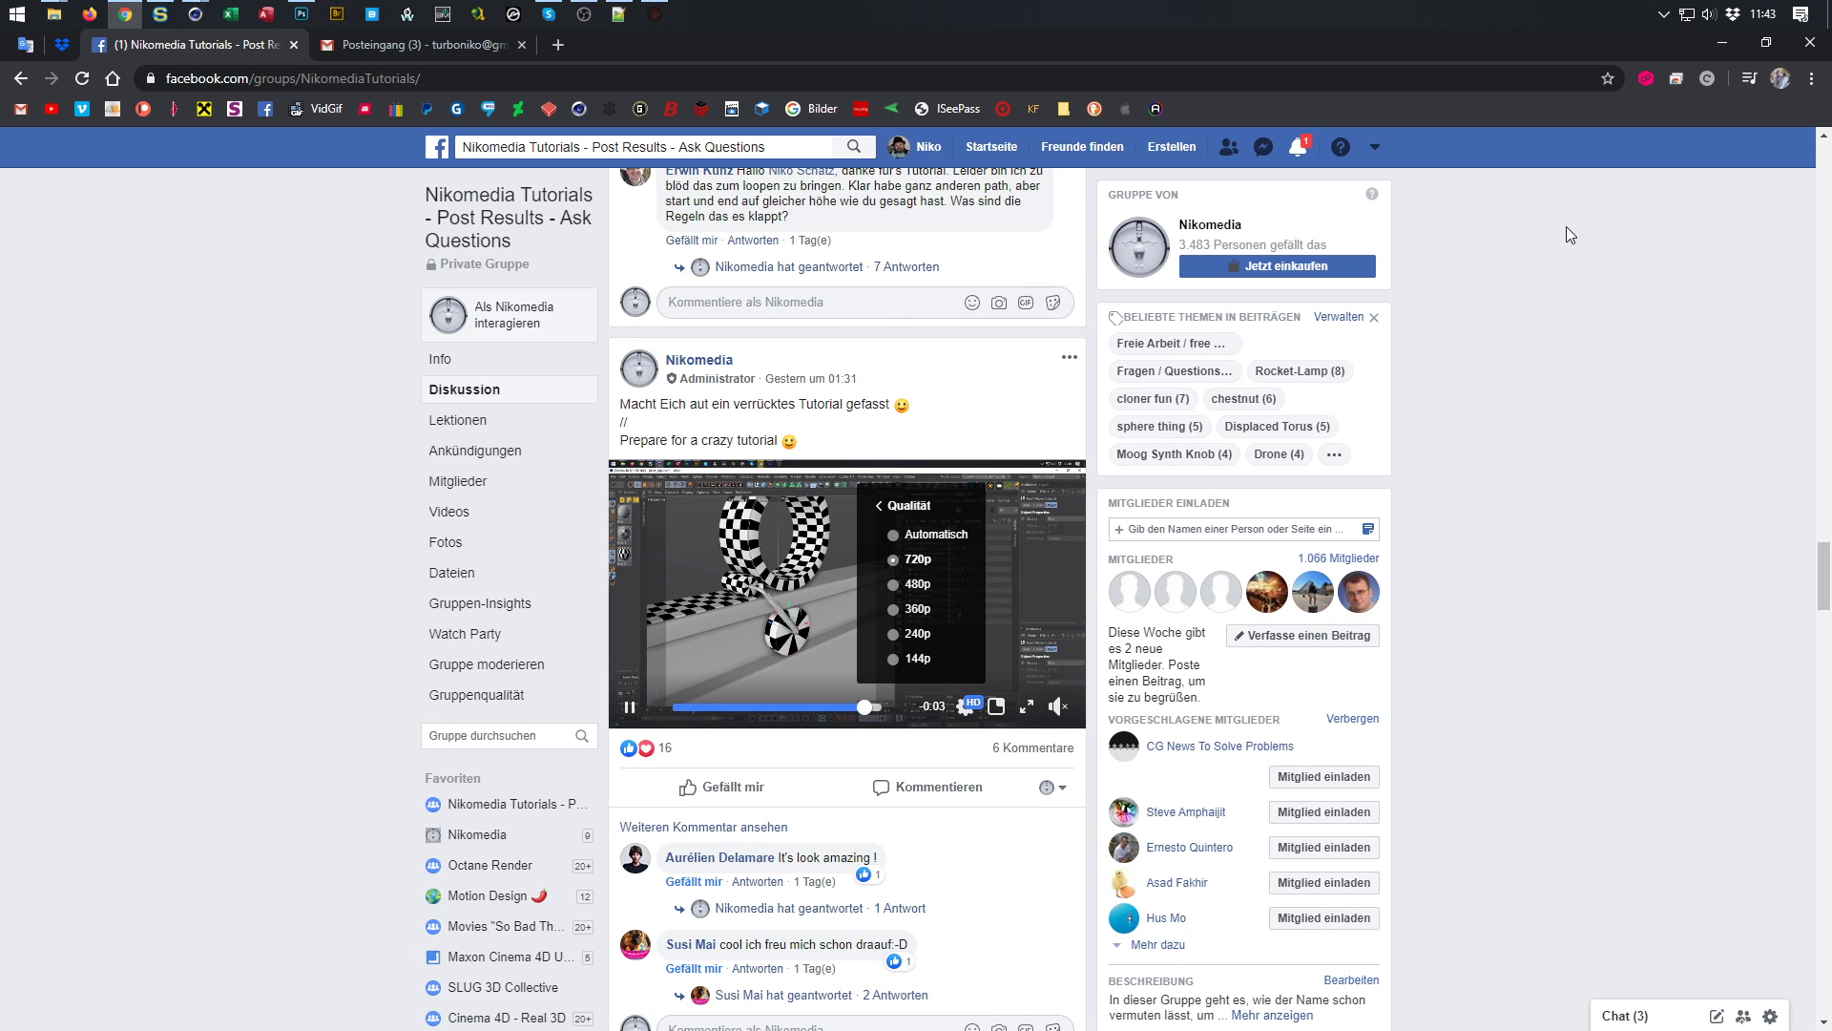
{"action": "left_click", "coordinate": [1716, 44]}
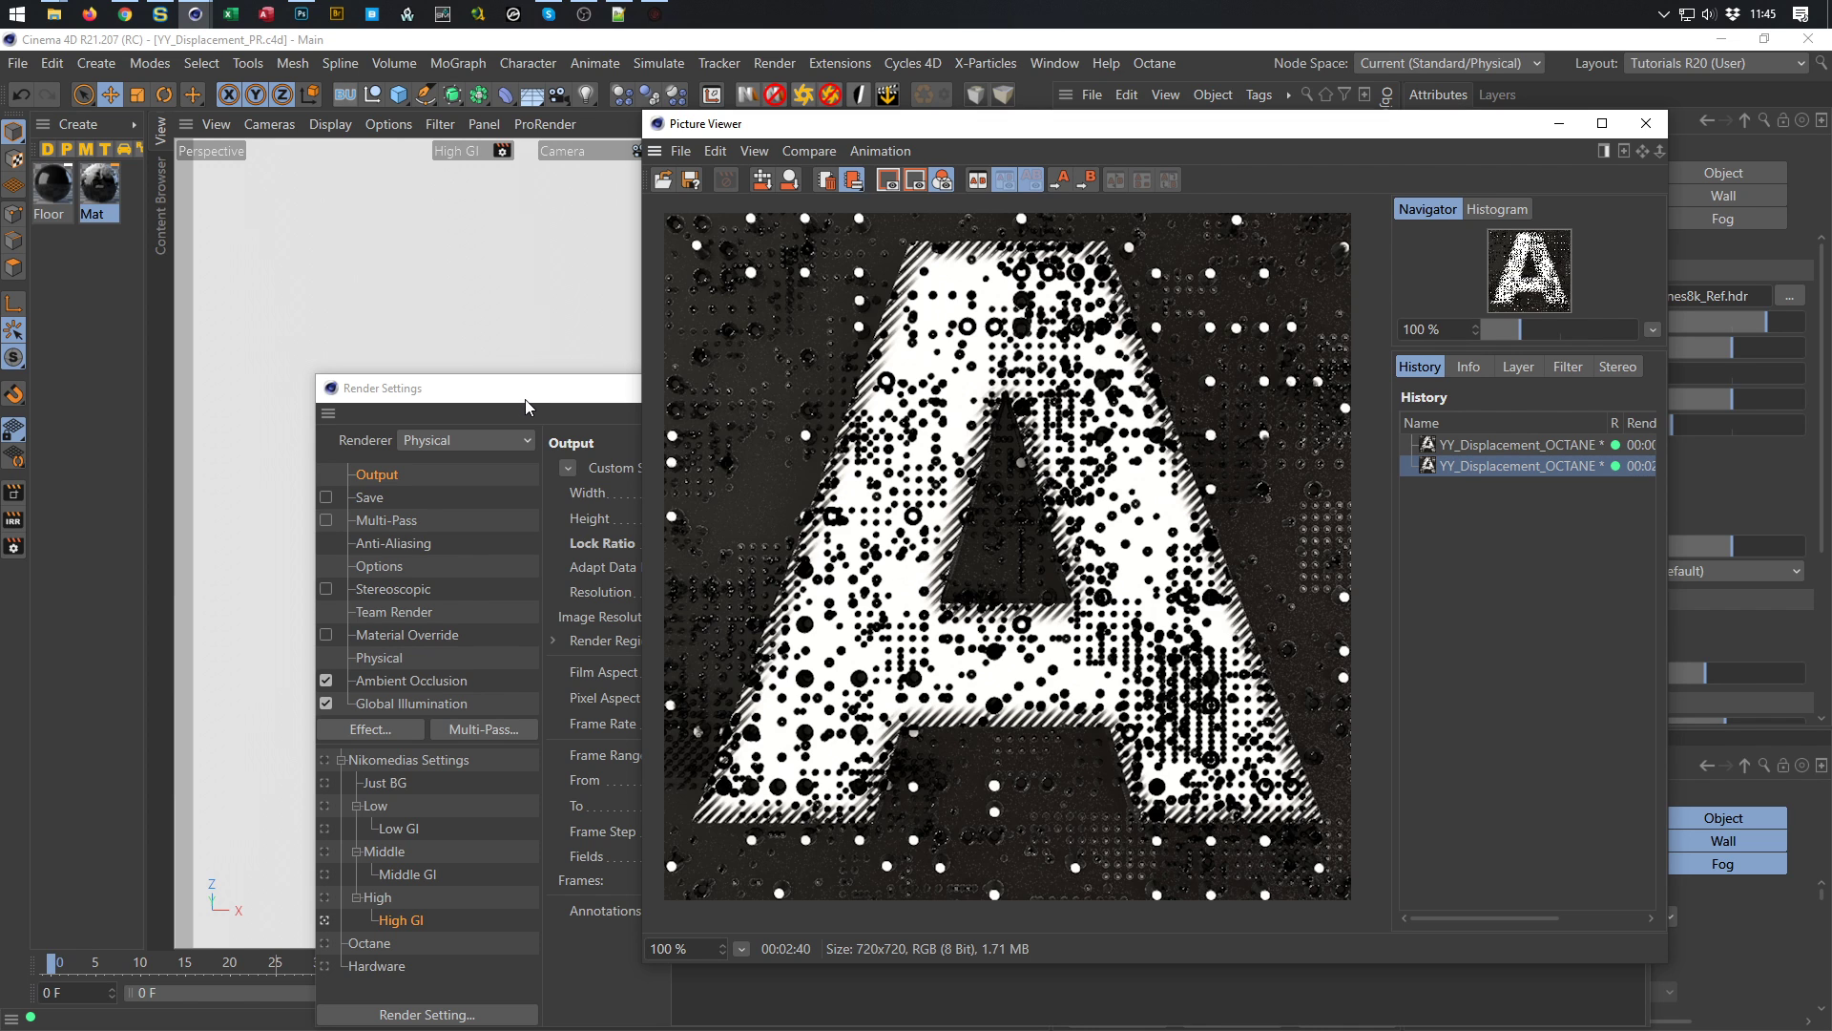
{"action": "mouse_move", "coordinate": [1183, 131]}
{"action": "left_mouse_down"}
{"action": "mouse_move", "coordinate": [1113, 74]}
{"action": "mouse_move", "coordinate": [927, 86]}
{"action": "mouse_move", "coordinate": [1171, 122]}
{"action": "mouse_move", "coordinate": [1261, 99]}
{"action": "mouse_move", "coordinate": [1212, 115]}
{"action": "left_mouse_up"}
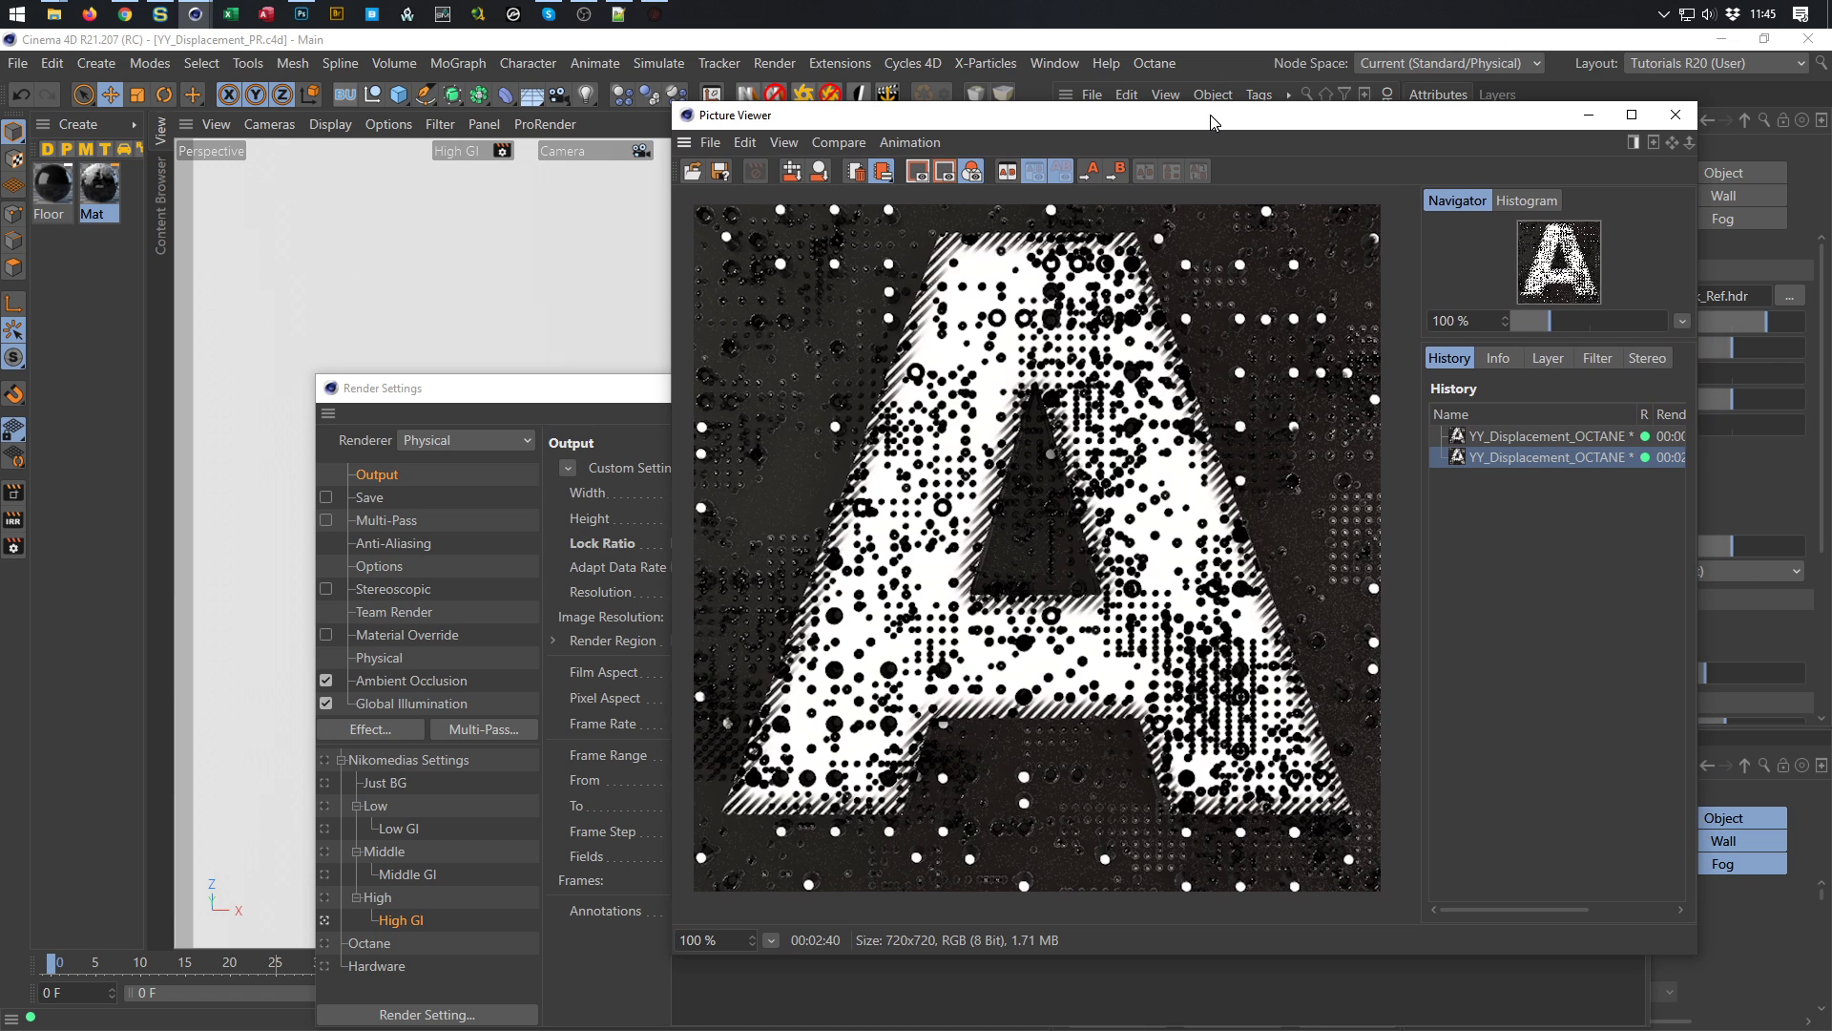